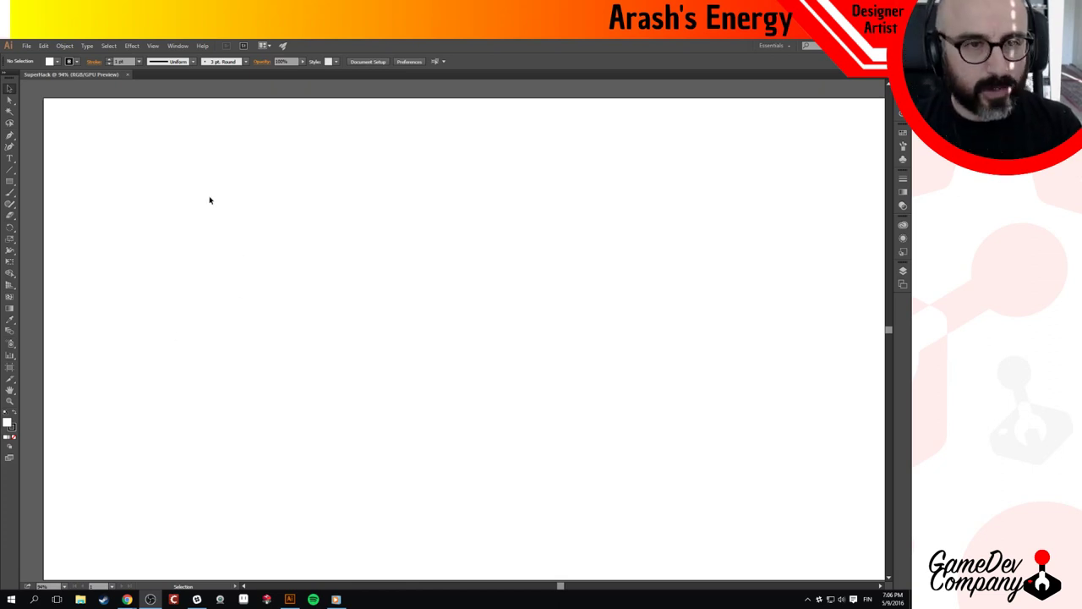
# Add a line of text reading "Making a Game / Company Logo" near the artboard's upper-left corner.
pyautogui.click(10, 159)
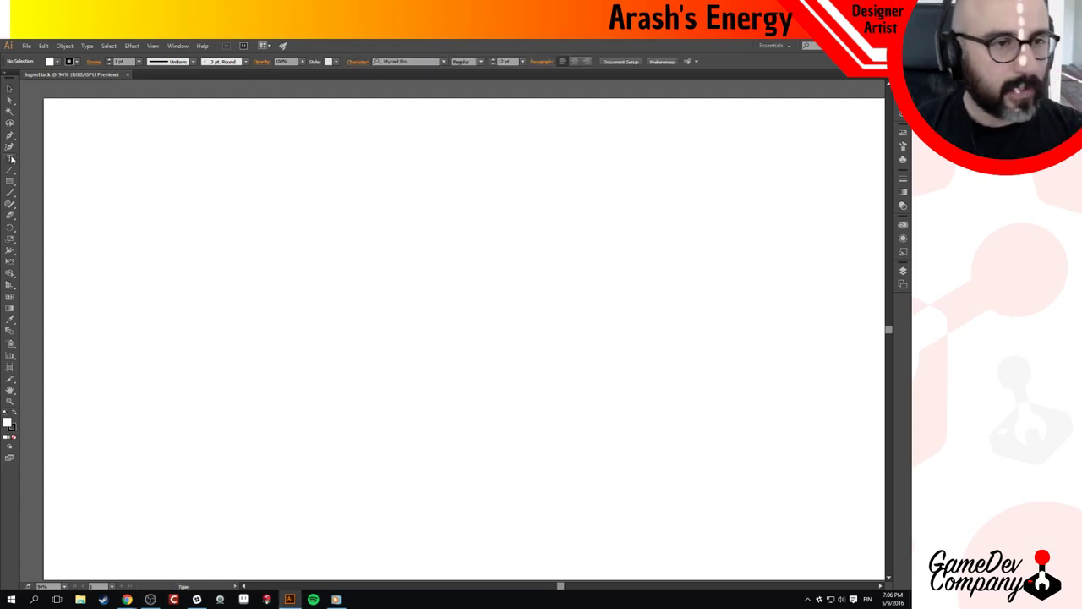
pyautogui.click(162, 171)
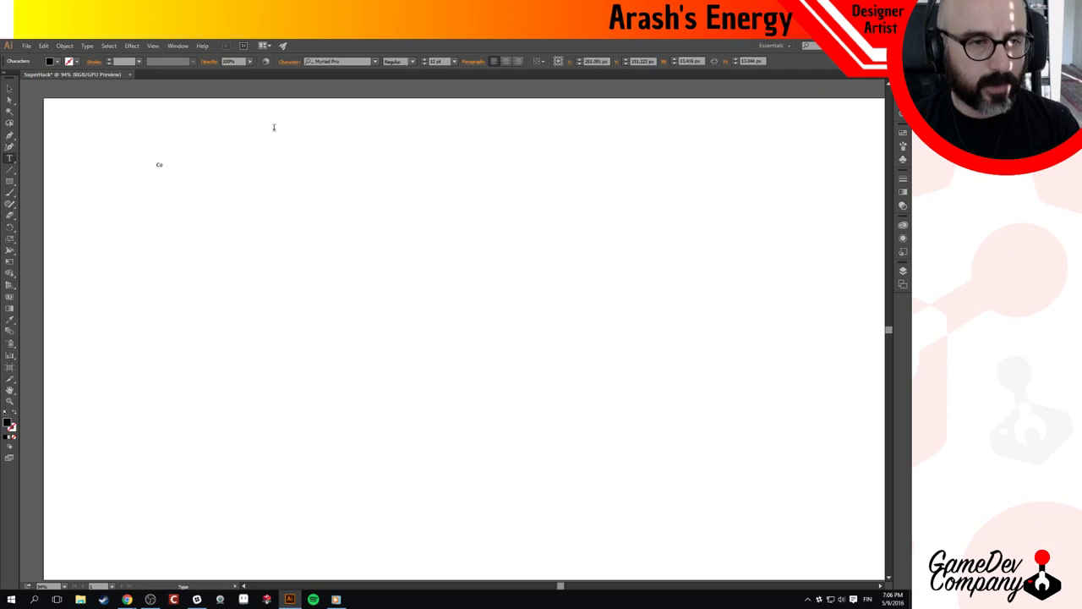
pyautogui.write('Making a')
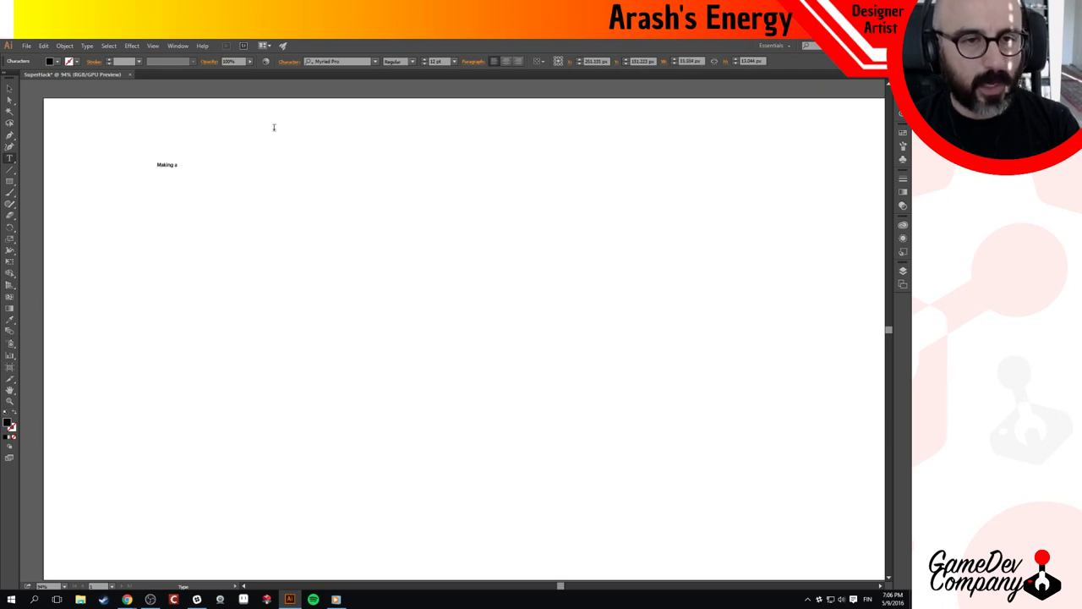
pyautogui.write(' Game /')
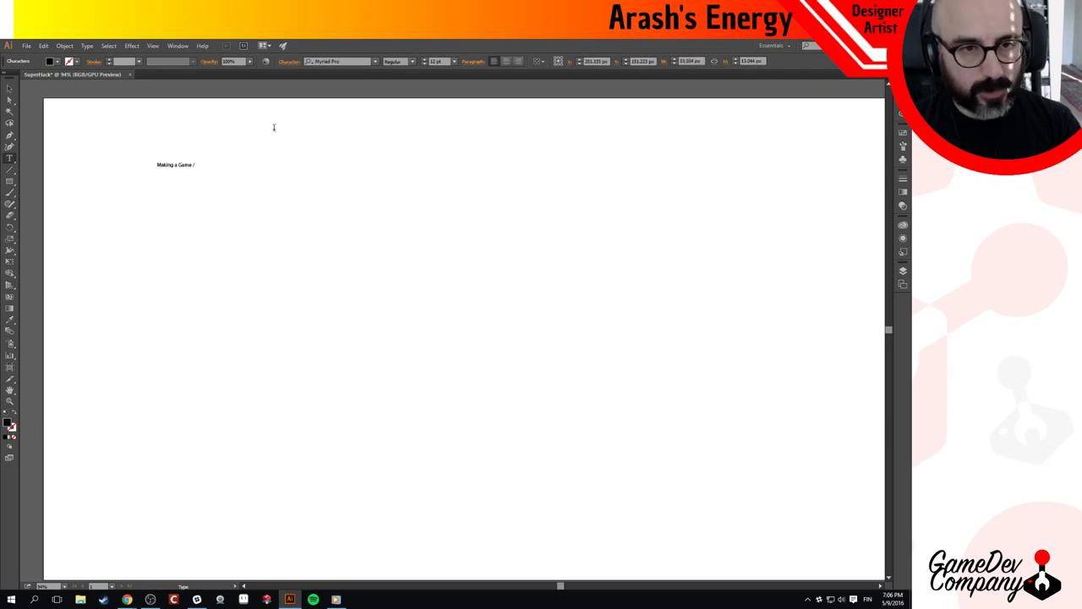
pyautogui.write(' Compan')
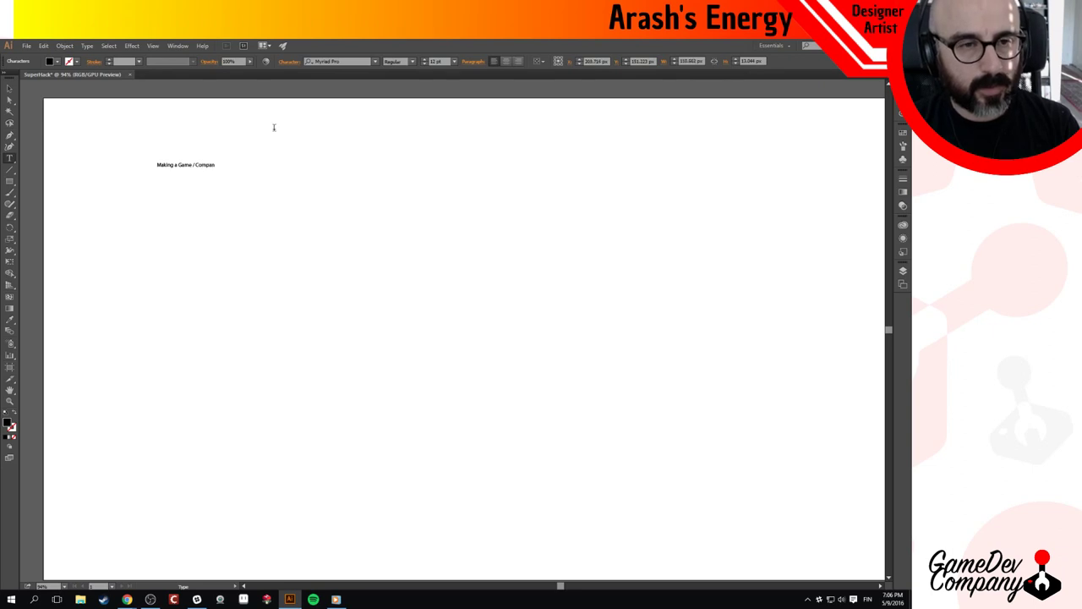
pyautogui.write('y Logo')
pyautogui.press('Escape')
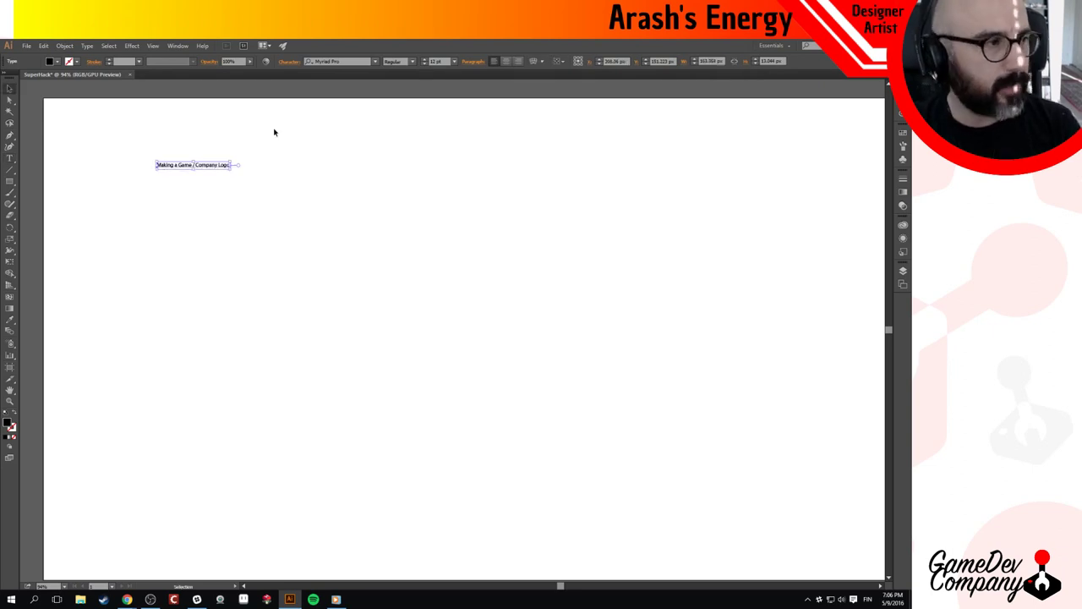
# Enlarge the title text to about 60% of the artboard's width and place it along the artboard's upper edge.
pyautogui.moveTo(236, 176); pyautogui.dragTo(679, 476)
pyautogui.moveTo(464, 194); pyautogui.dragTo(377, 139)
pyautogui.click(401, 262)
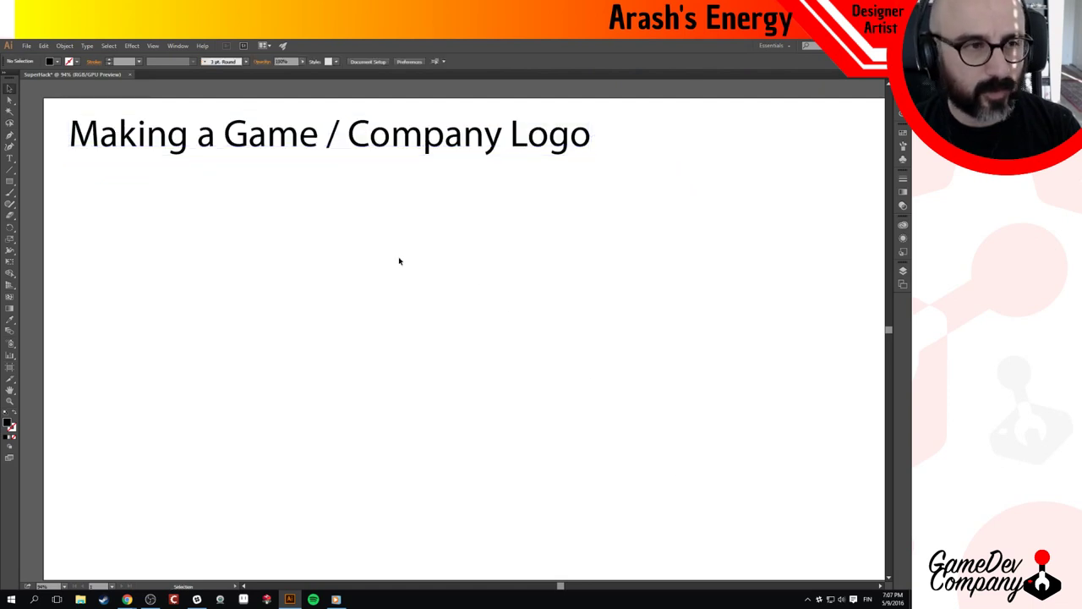
pyautogui.click(357, 152)
pyautogui.click(360, 270)
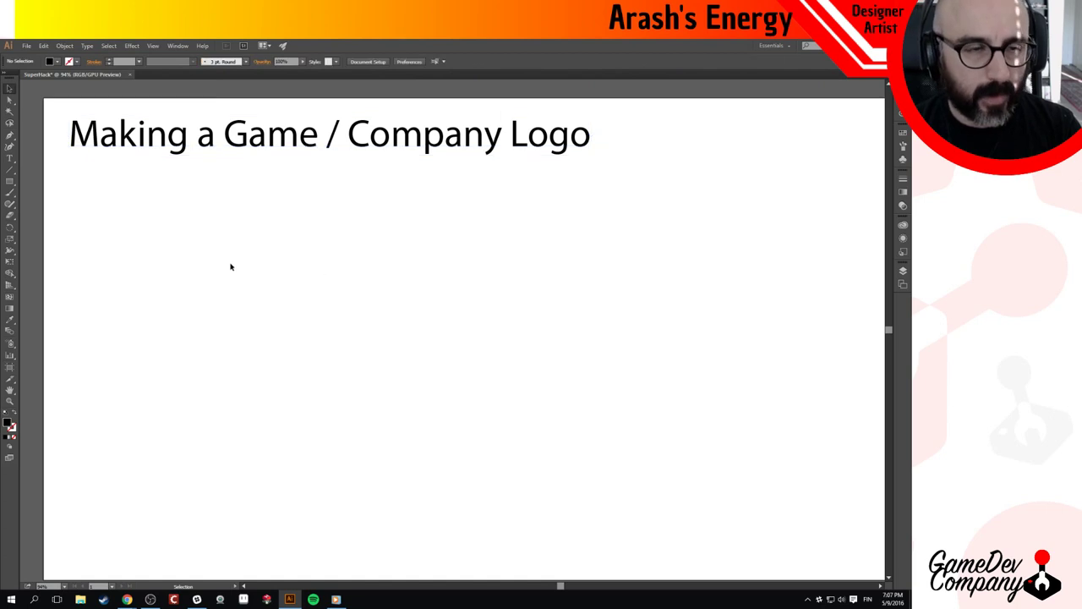
# Lock Layer 1 holding the title and add a new layer above it.
pyautogui.click(903, 270)
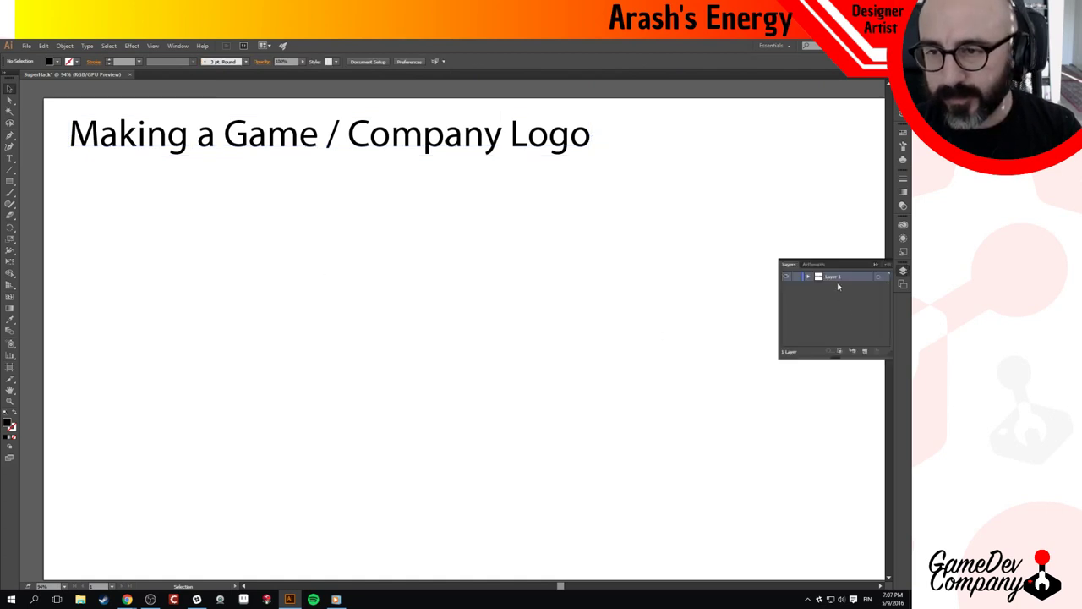
pyautogui.click(796, 276)
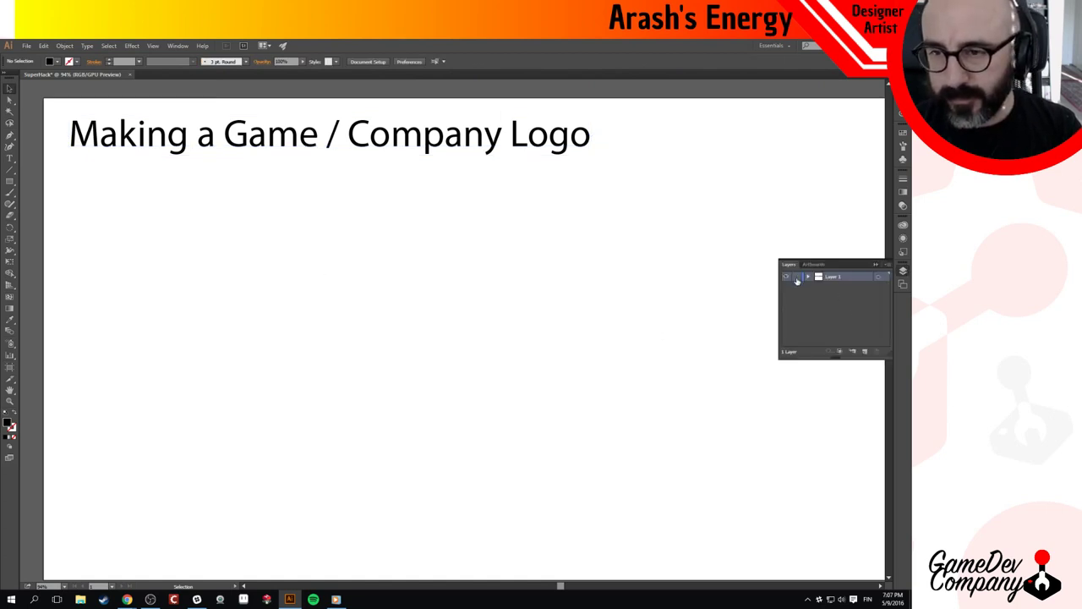
pyautogui.click(866, 350)
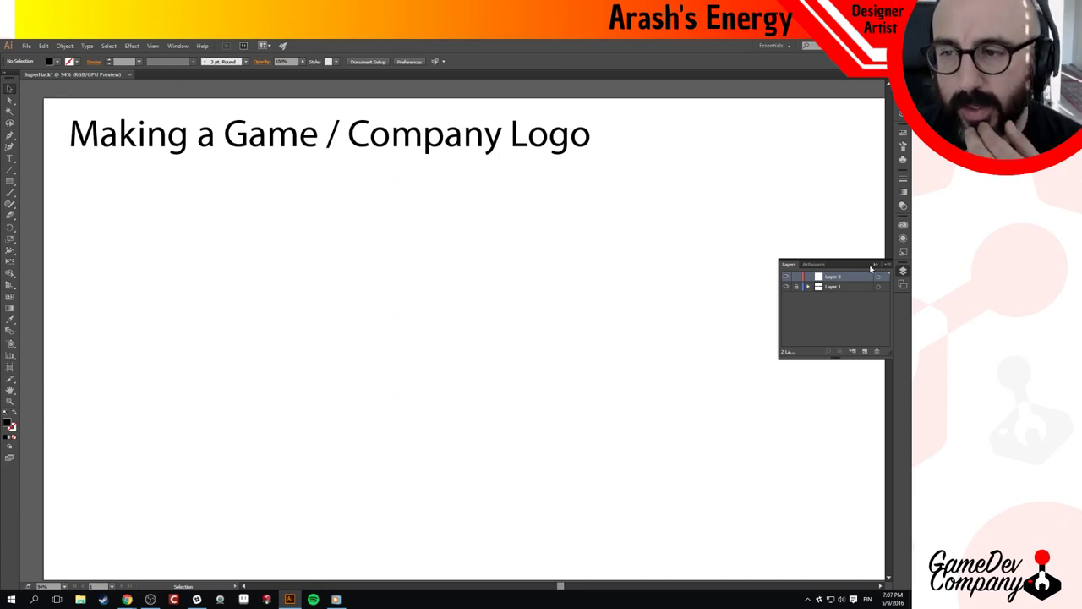
pyautogui.click(874, 263)
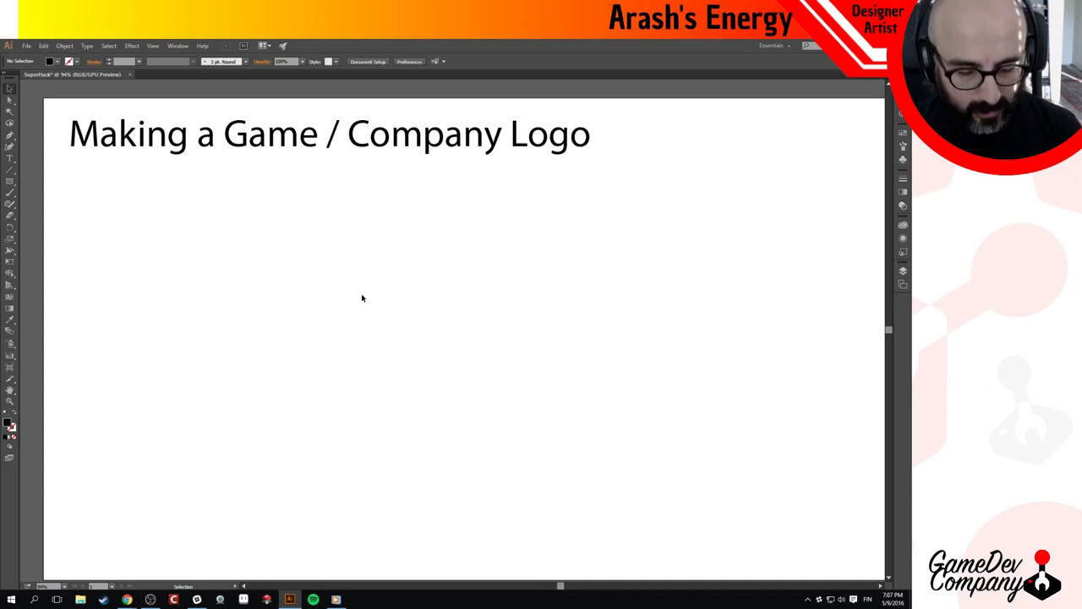
# Add the text "Super Hack", scale it to about 130 pt, and place it below the title, aligned with the title's left edge.
pyautogui.press('t')
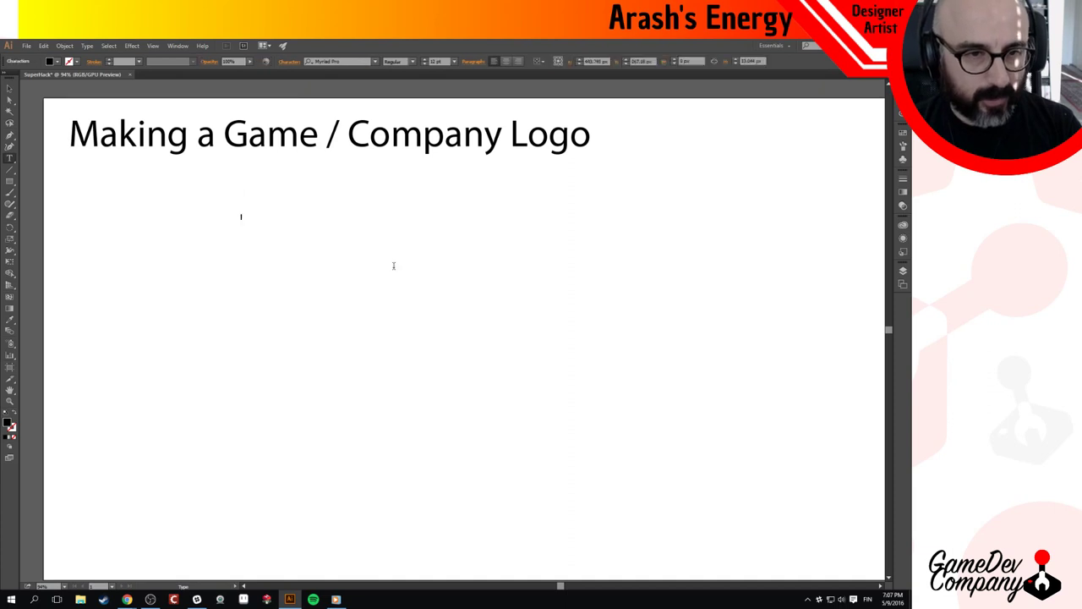
pyautogui.write('uper Hack')
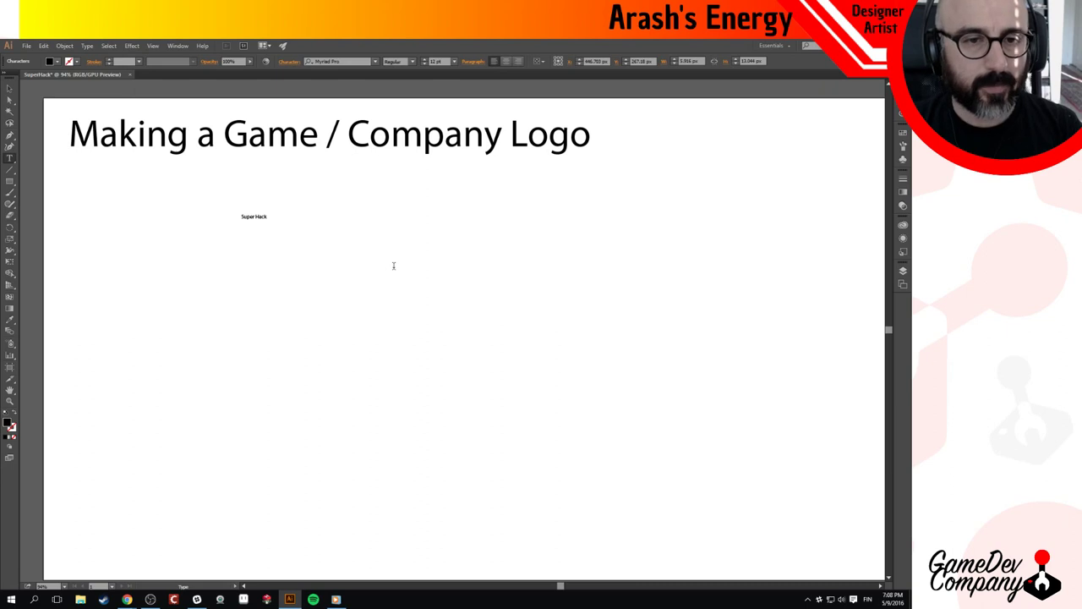
pyautogui.press('Escape')
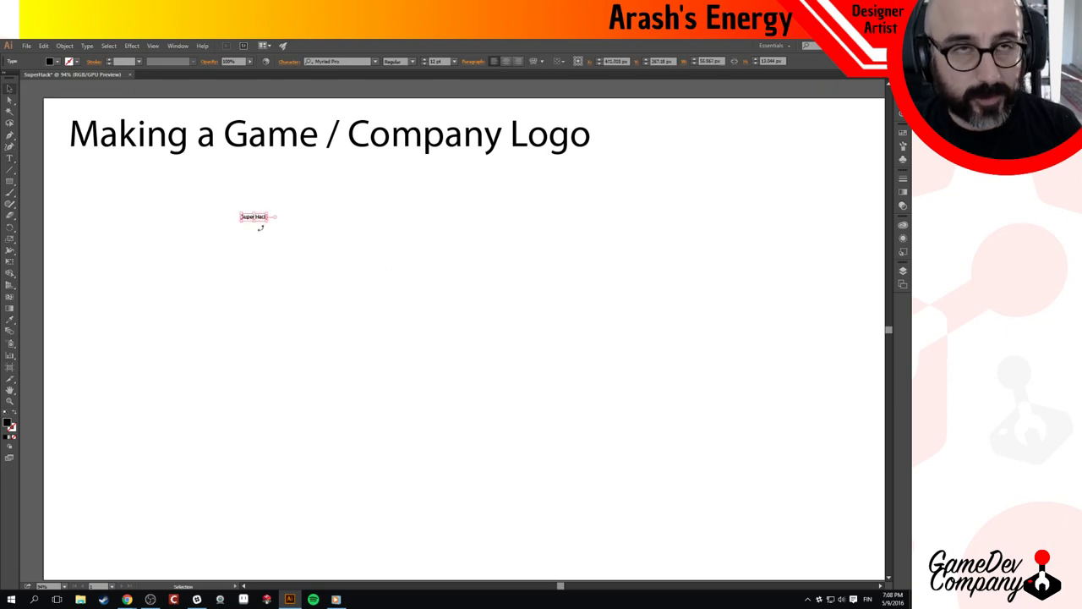
pyautogui.moveTo(273, 219); pyautogui.dragTo(284, 238)
pyautogui.moveTo(513, 416); pyautogui.dragTo(513, 416)
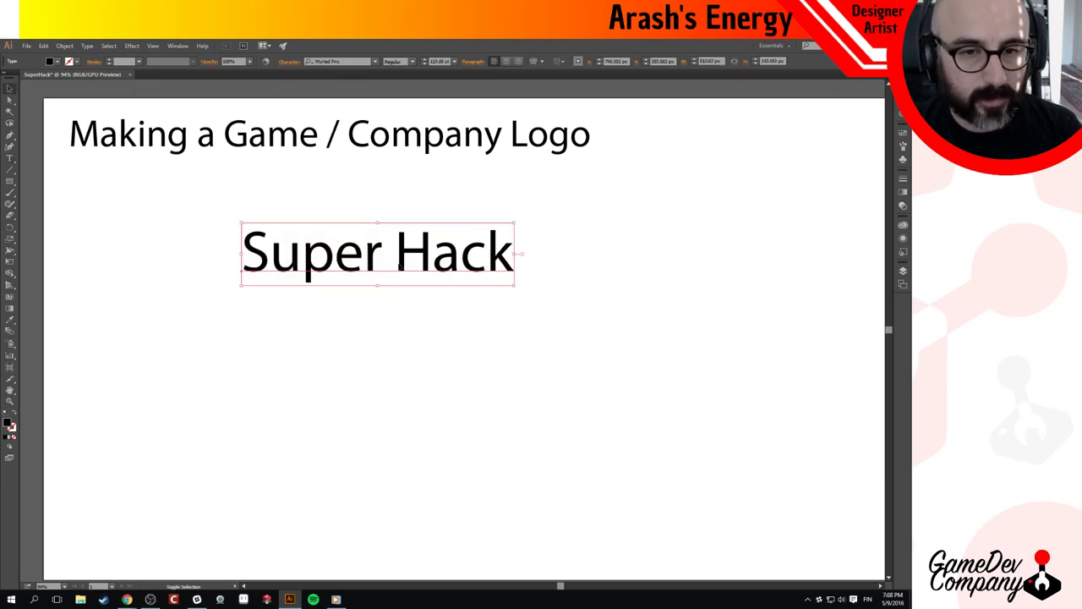
pyautogui.moveTo(365, 264); pyautogui.dragTo(196, 215)
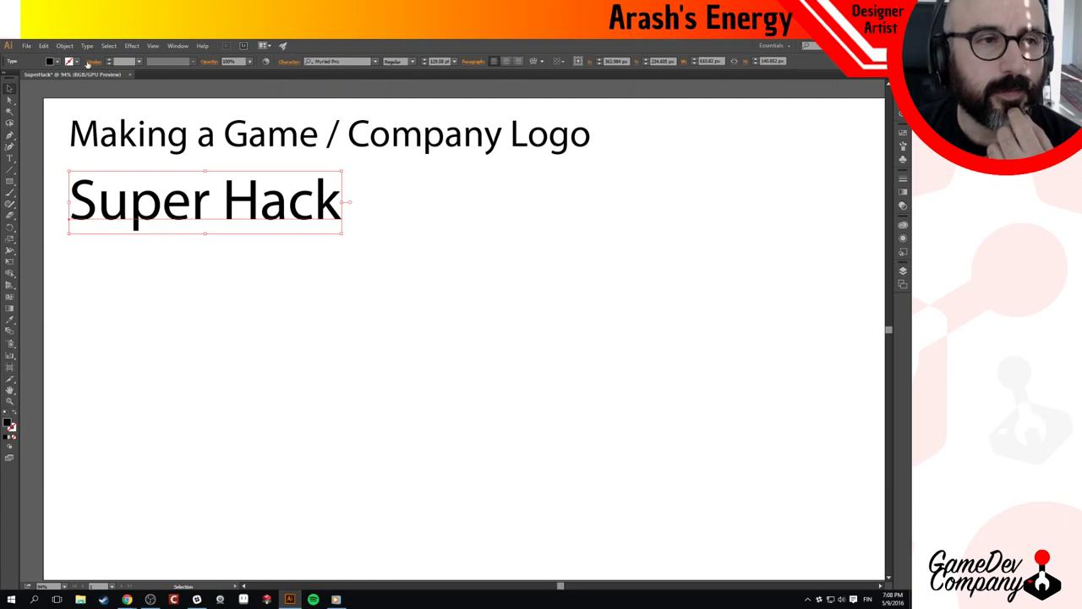
# Fill the "Super Hack" text with the RGB Red swatch and deselect it.
pyautogui.click(59, 62)
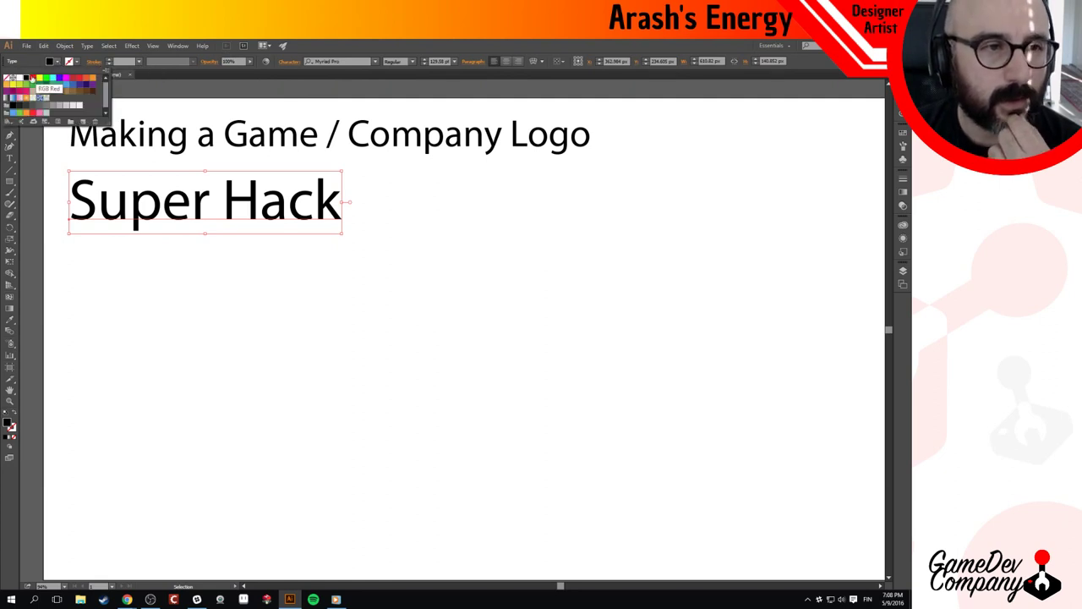
pyautogui.click(32, 78)
pyautogui.click(388, 178)
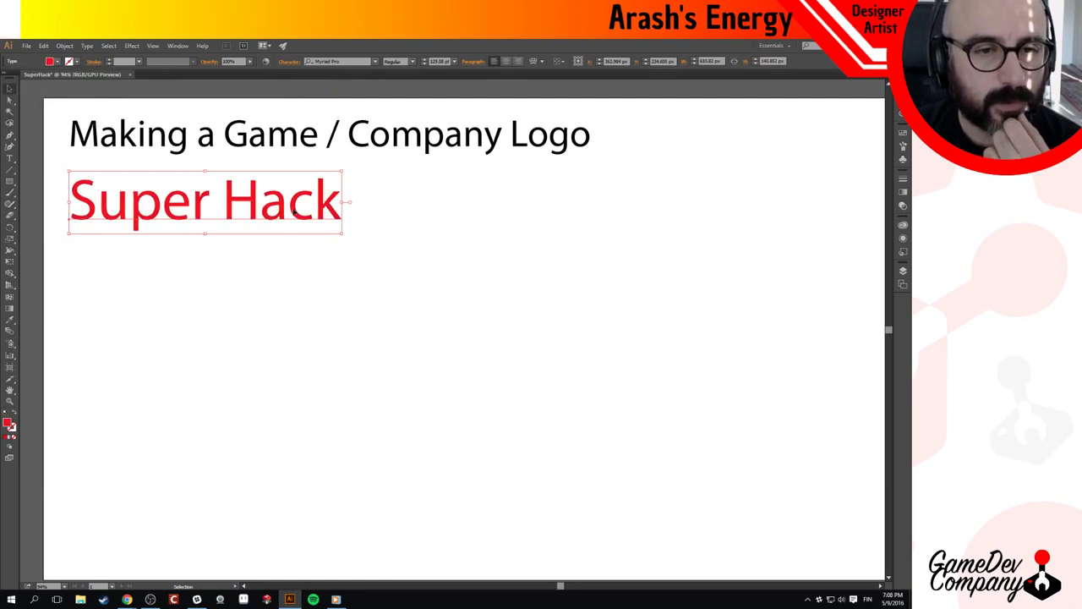
pyautogui.click(436, 305)
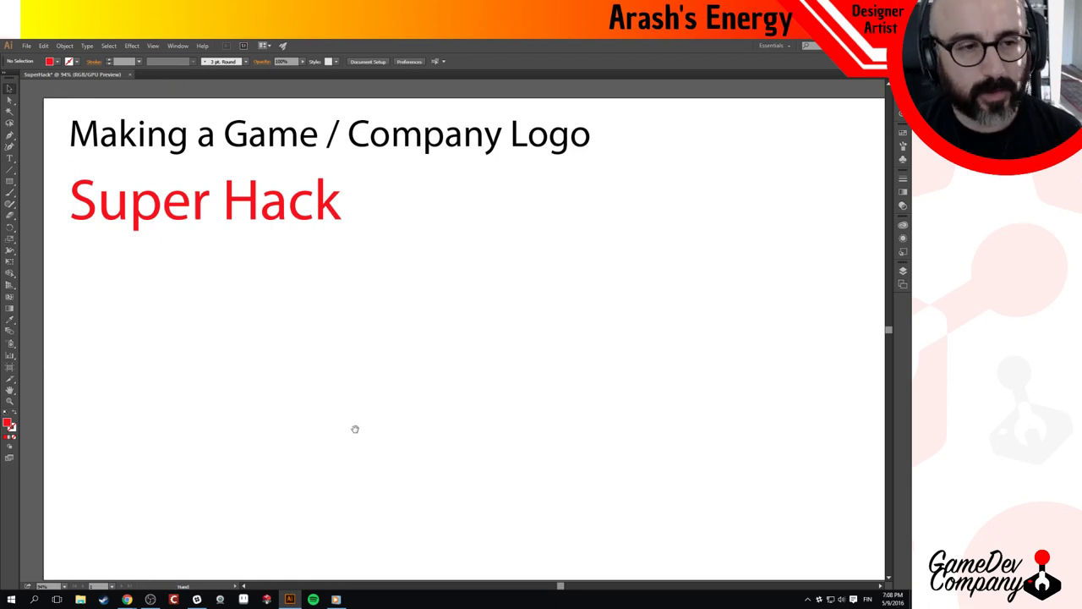
# Switch to Chrome to look over the Pinterest pins for "hackers", and return to the Illustrator document.
pyautogui.moveTo(355, 427); pyautogui.dragTo(360, 401)
pyautogui.keyDown('ctrl'); pyautogui.keyDown('alt'); pyautogui.click(361, 398); pyautogui.keyUp('alt'); pyautogui.keyUp('ctrl')
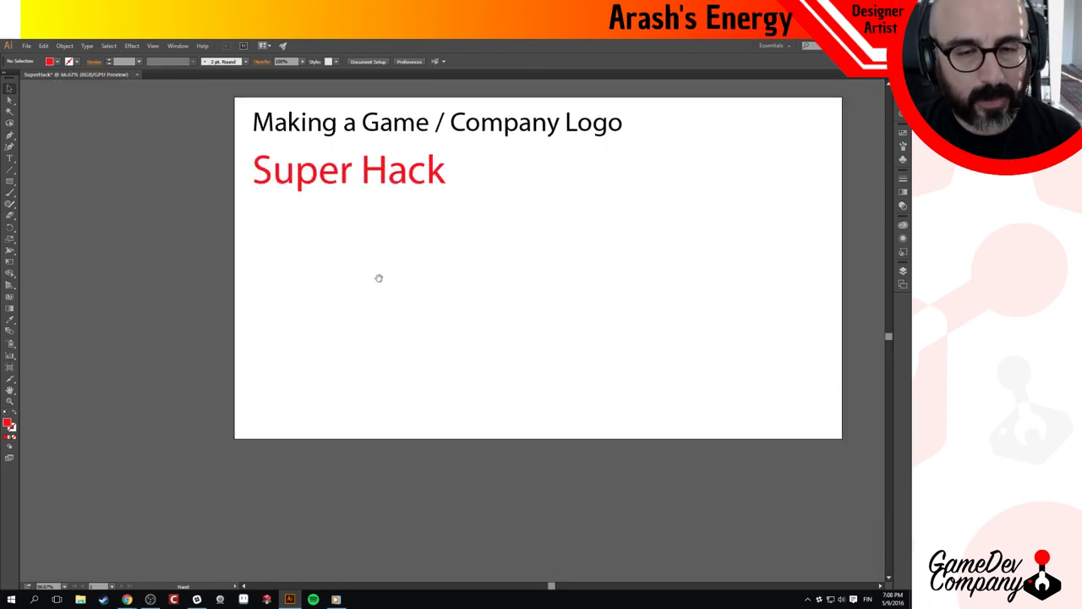
pyautogui.moveTo(380, 278); pyautogui.dragTo(267, 314)
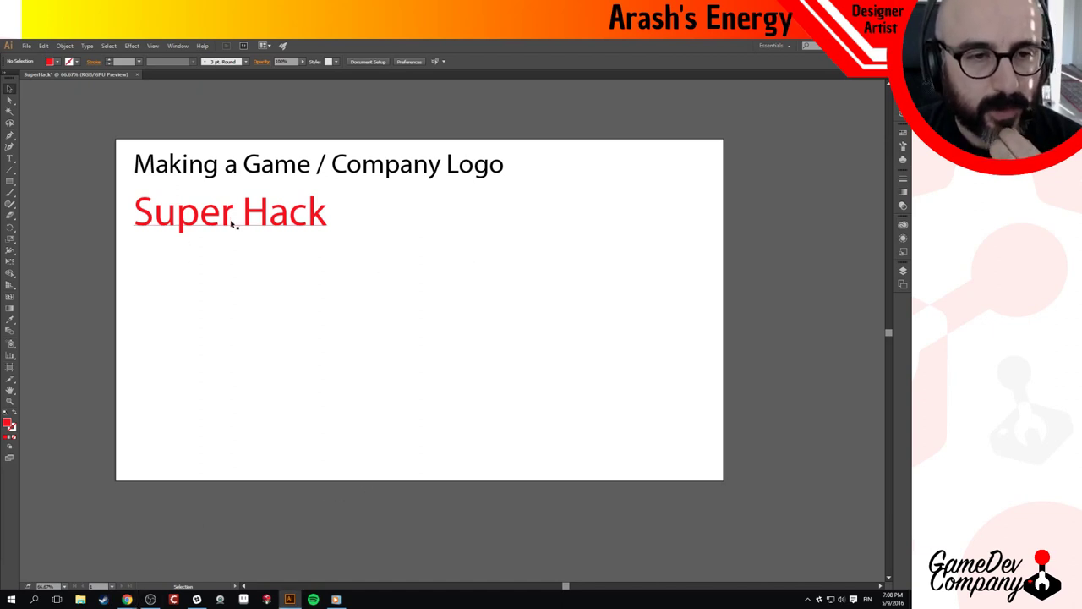
pyautogui.click(166, 210)
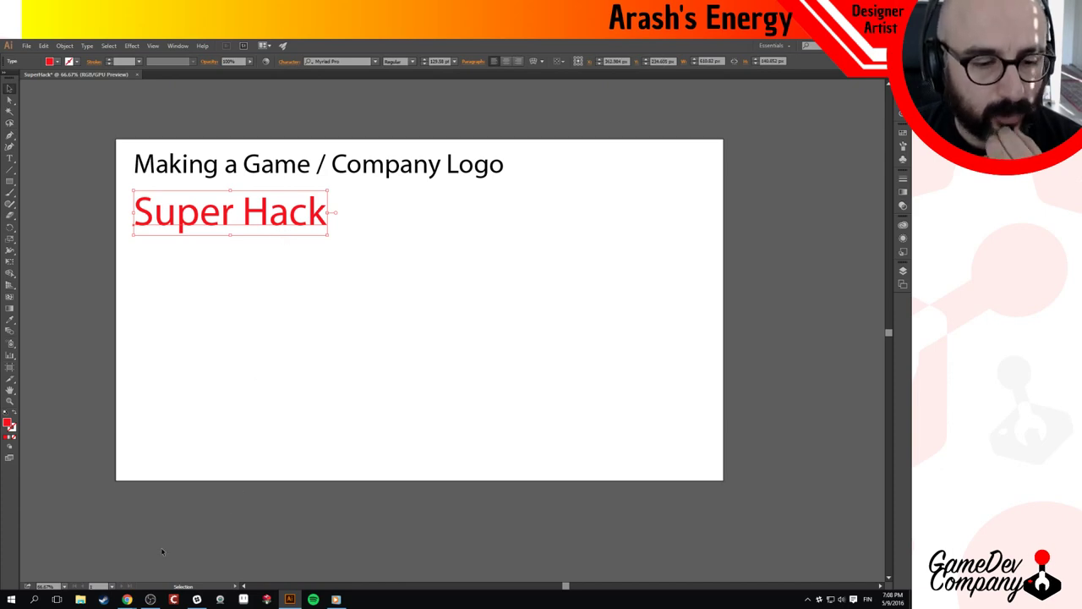
pyautogui.moveTo(127, 599)
pyautogui.click(138, 558)
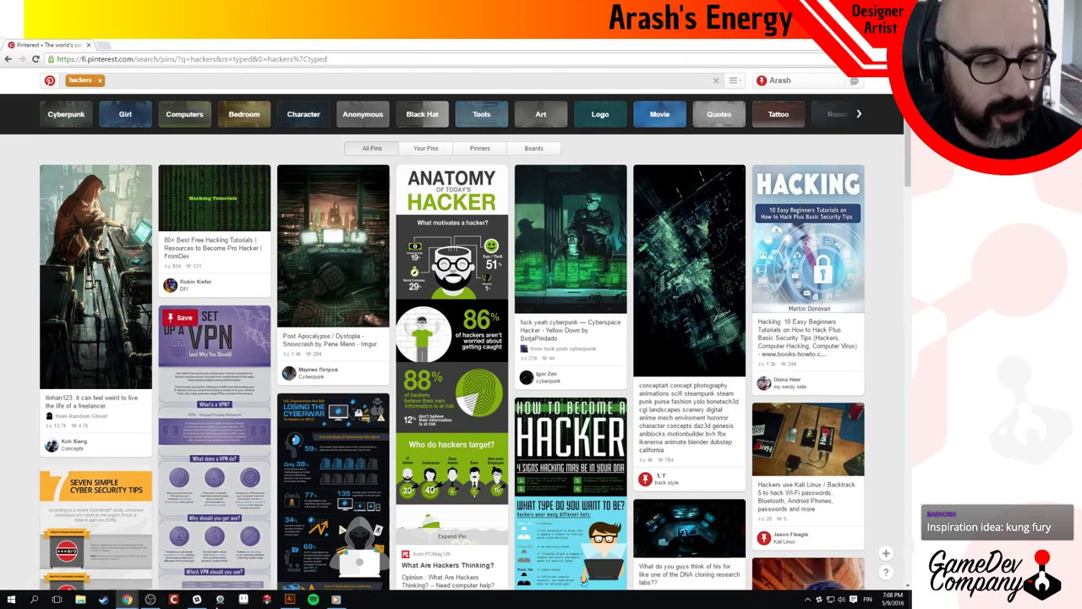
pyautogui.click(291, 599)
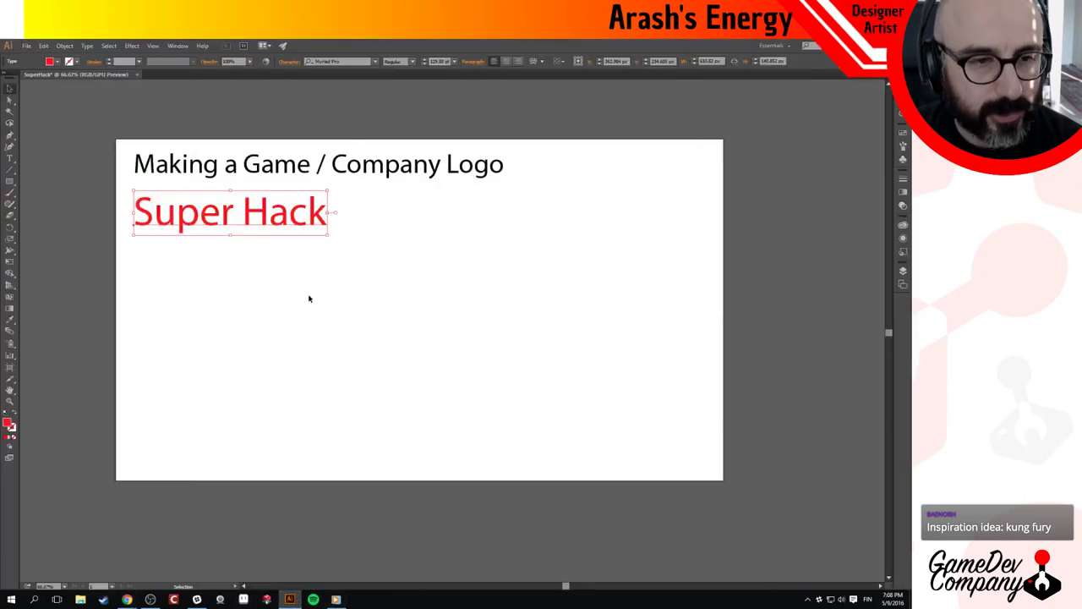
# Duplicate the "Super Hack" text below the original and replace the copy's wording with "Inspirations" and "Kung Fury" on two lines.
pyautogui.click(242, 224)
pyautogui.moveTo(243, 222); pyautogui.dragTo(242, 268)
pyautogui.press('t')
pyautogui.tripleClick(236, 271)
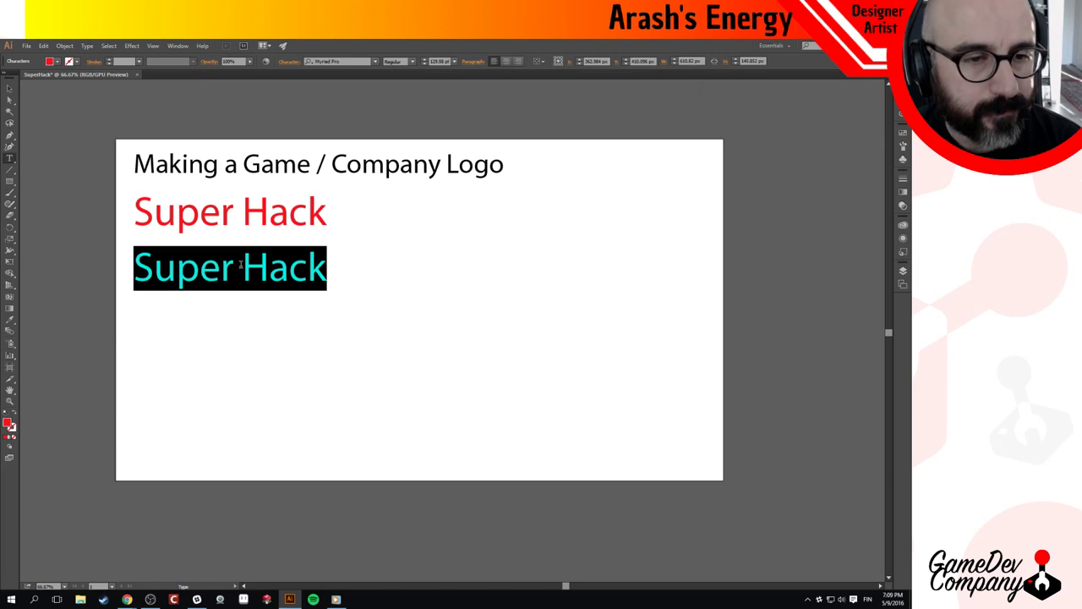
pyautogui.write('K')
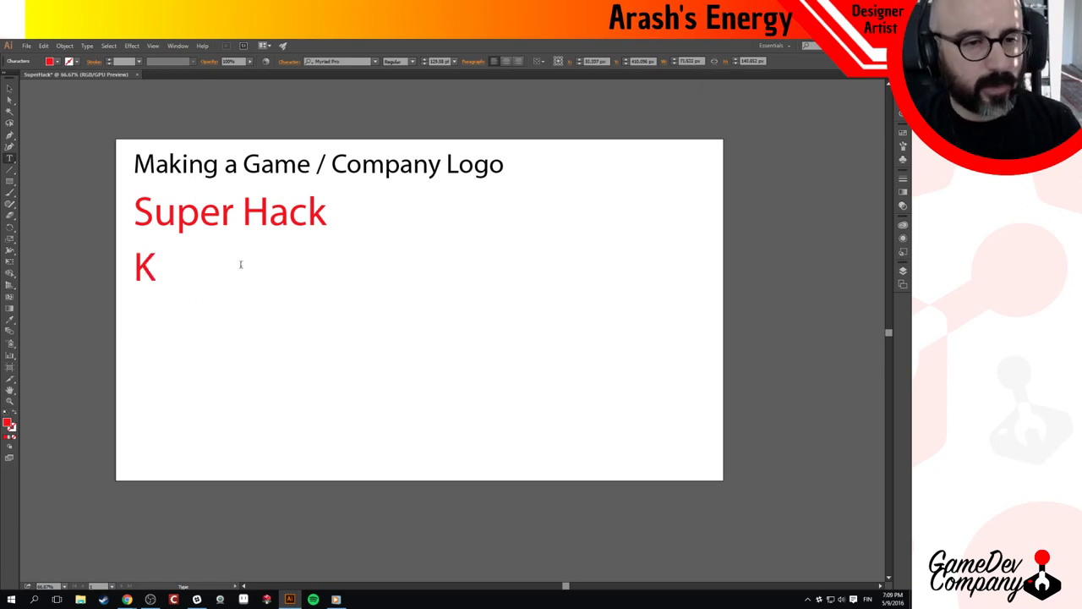
pyautogui.press('BackSpace')
pyautogui.write('Inspi')
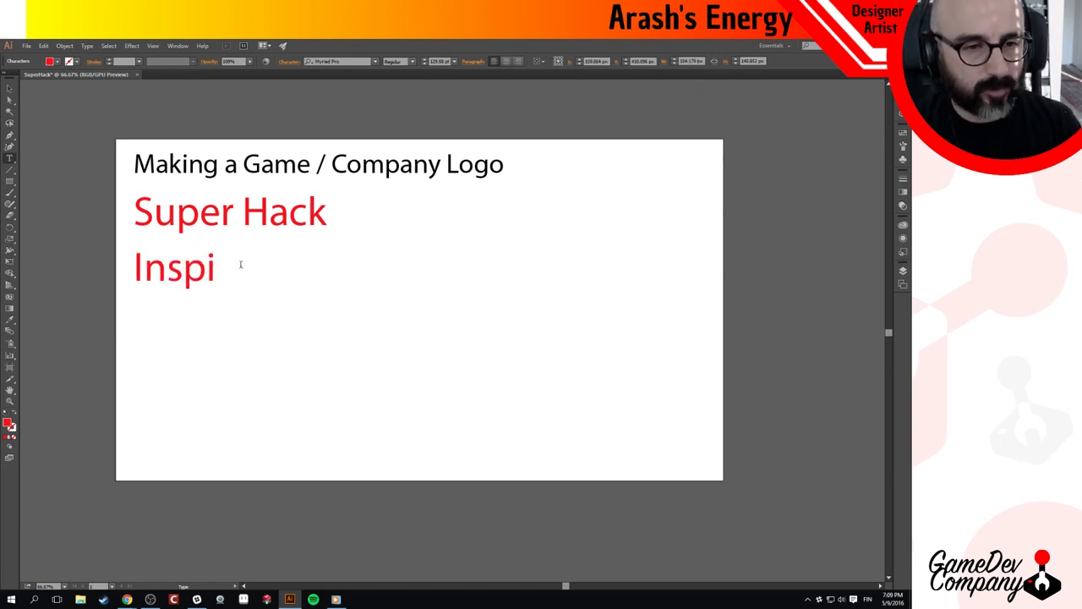
pyautogui.write('rations')
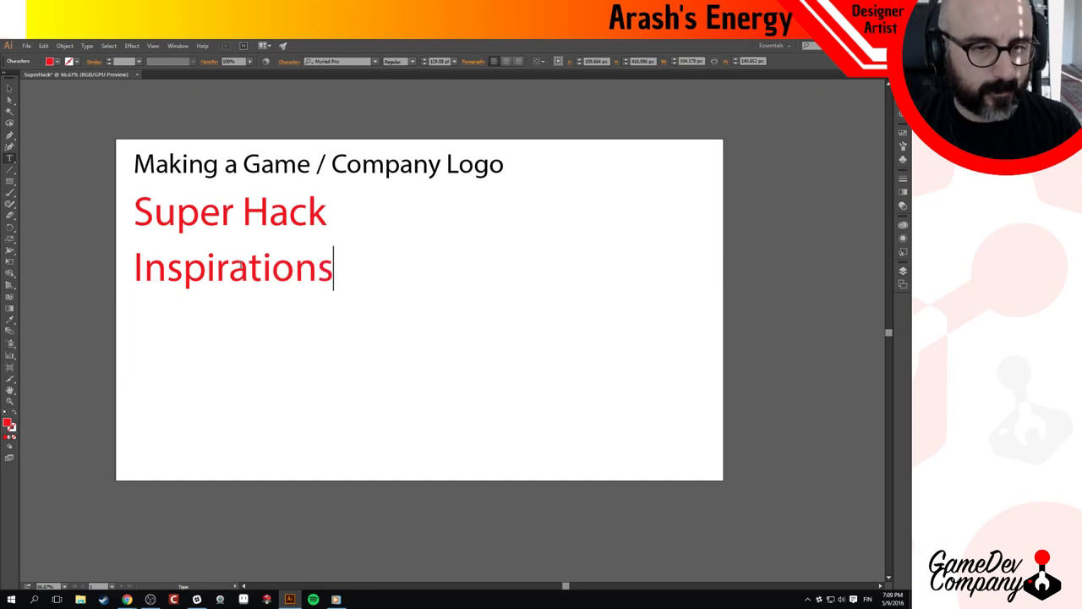
pyautogui.press('Return')
pyautogui.write('Kung')
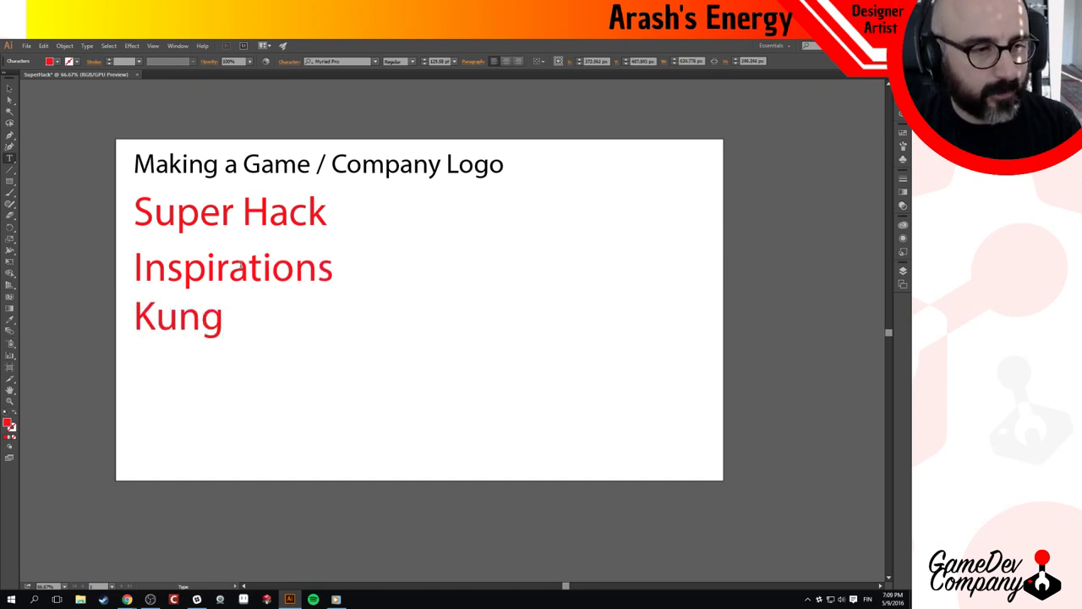
pyautogui.write(' Fury')
pyautogui.press('Escape')
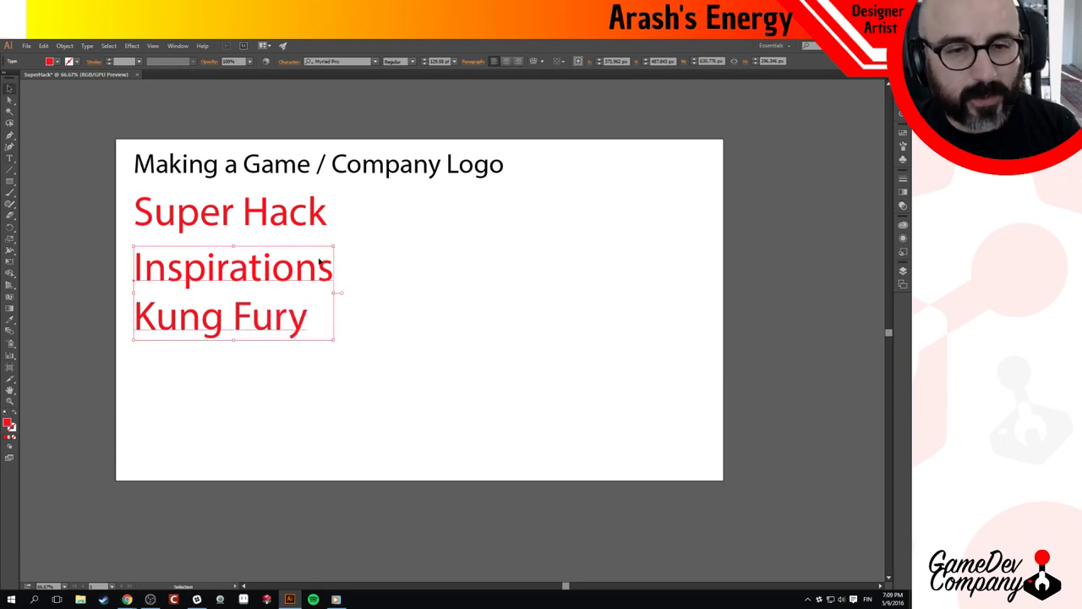
# Shrink the inspirations text to about 62 pt, move it to the artboard's upper-right corner, and fill it with blue.
pyautogui.moveTo(334, 246); pyautogui.dragTo(672, 171)
pyautogui.click(903, 133)
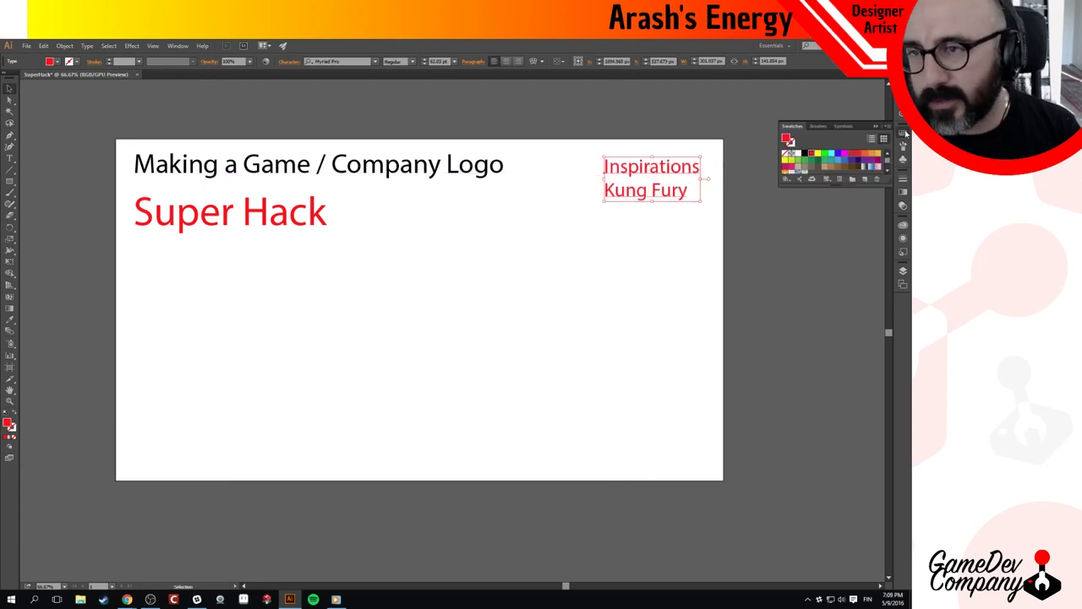
pyautogui.click(843, 160)
pyautogui.click(754, 236)
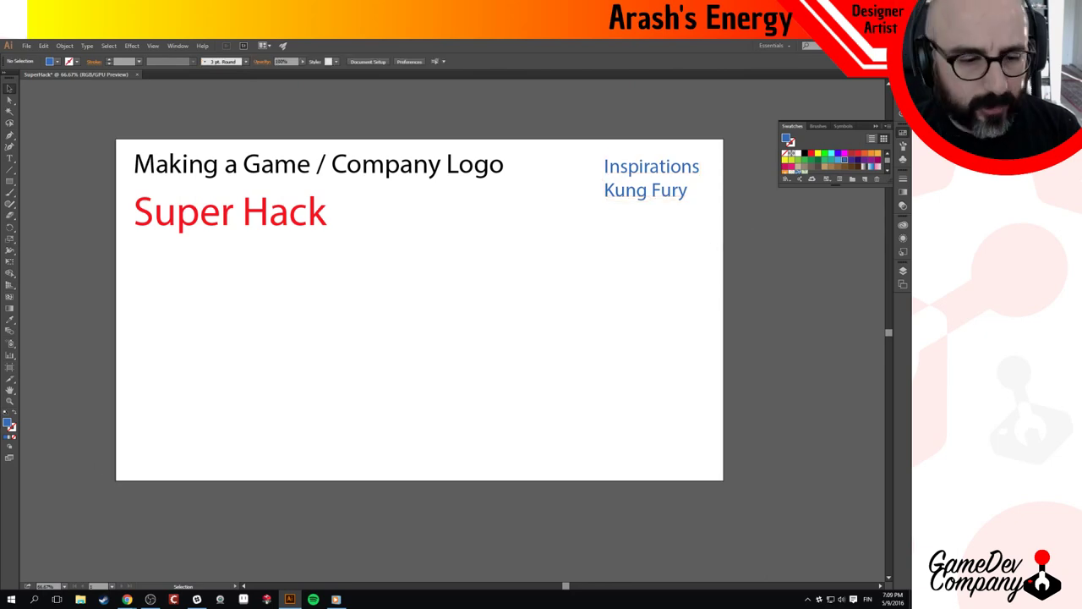
# Switch to Chrome and search Google Images for "kung fury" in a new tab.
pyautogui.moveTo(127, 598)
pyautogui.click(137, 541)
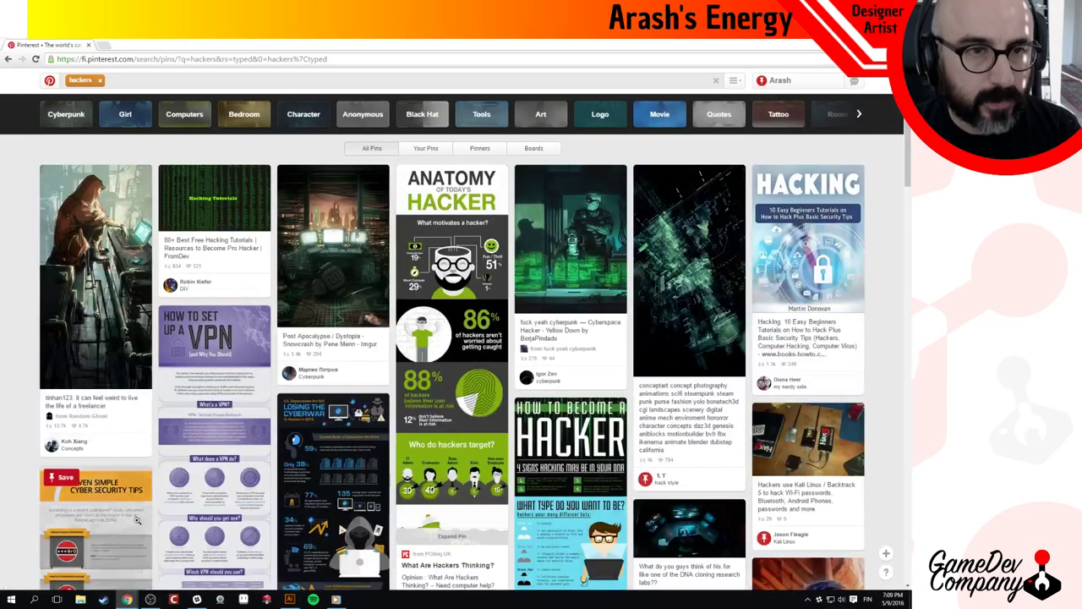
pyautogui.click(104, 45)
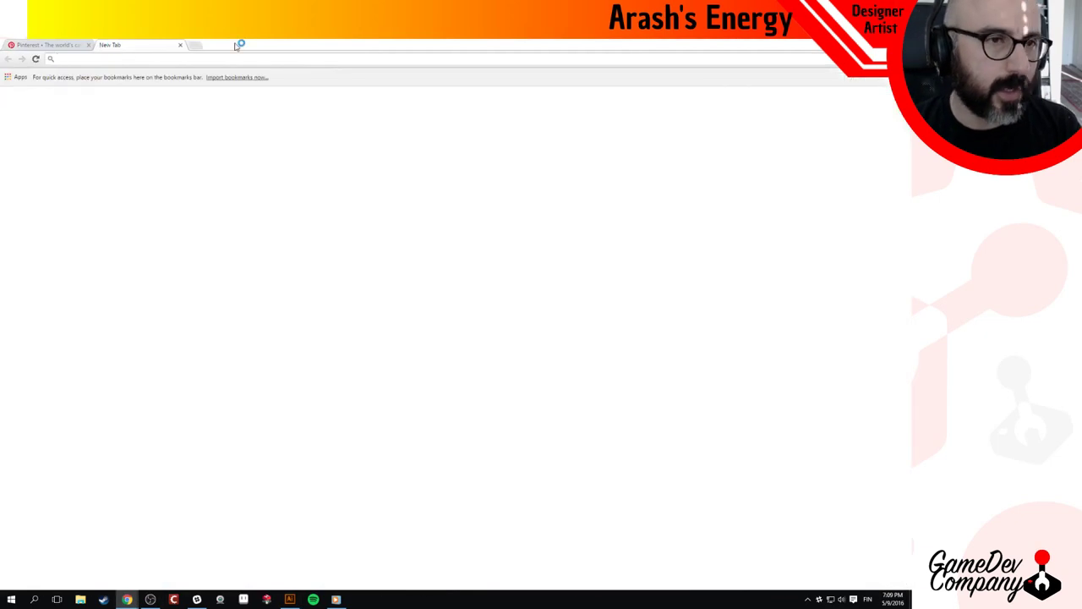
pyautogui.write('kung fury')
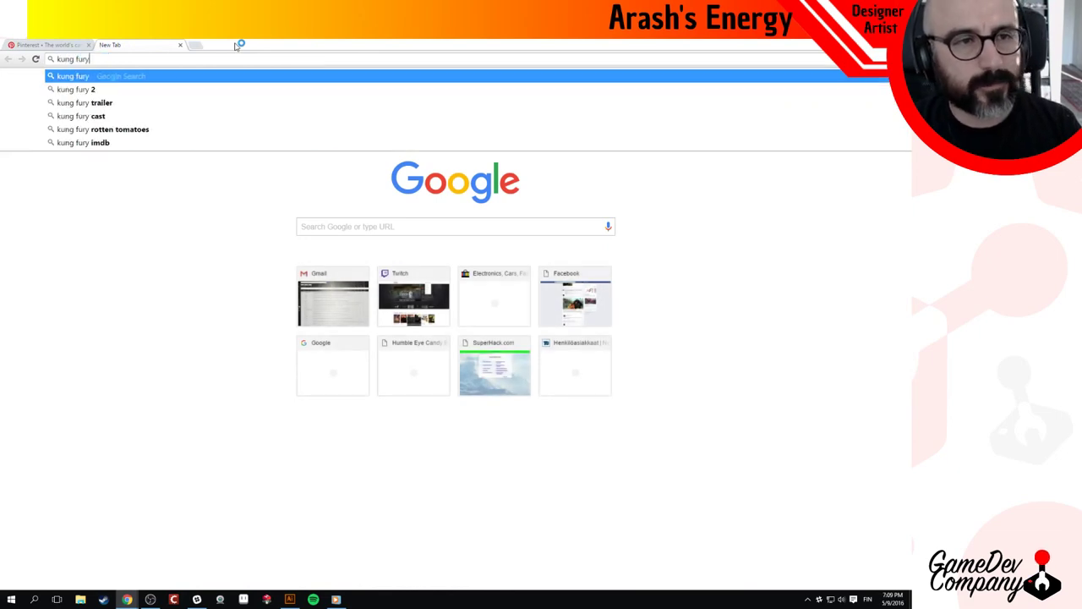
pyautogui.press('Return')
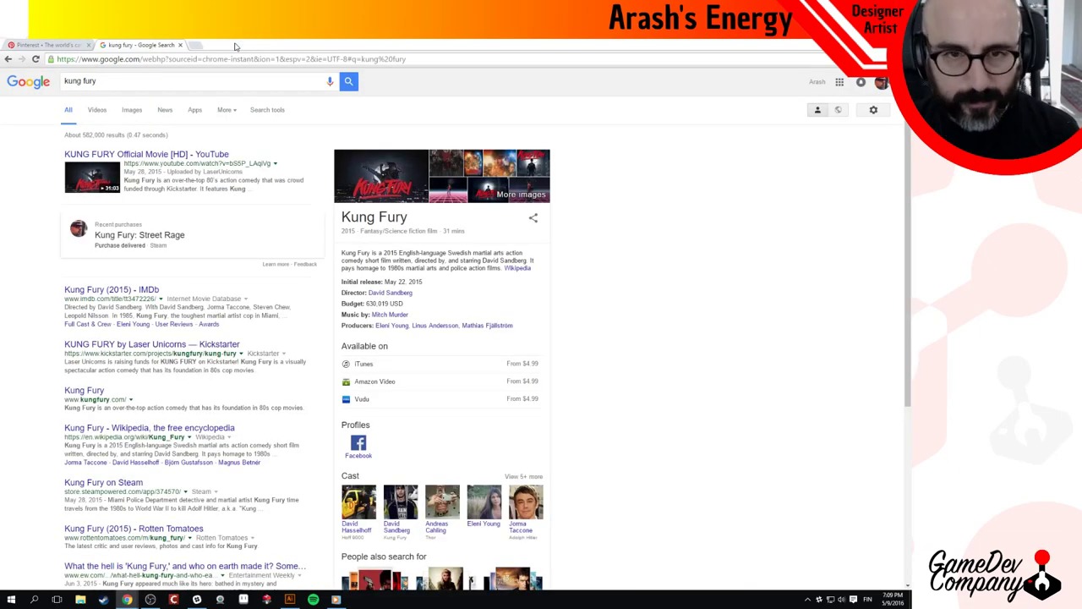
pyautogui.click(130, 110)
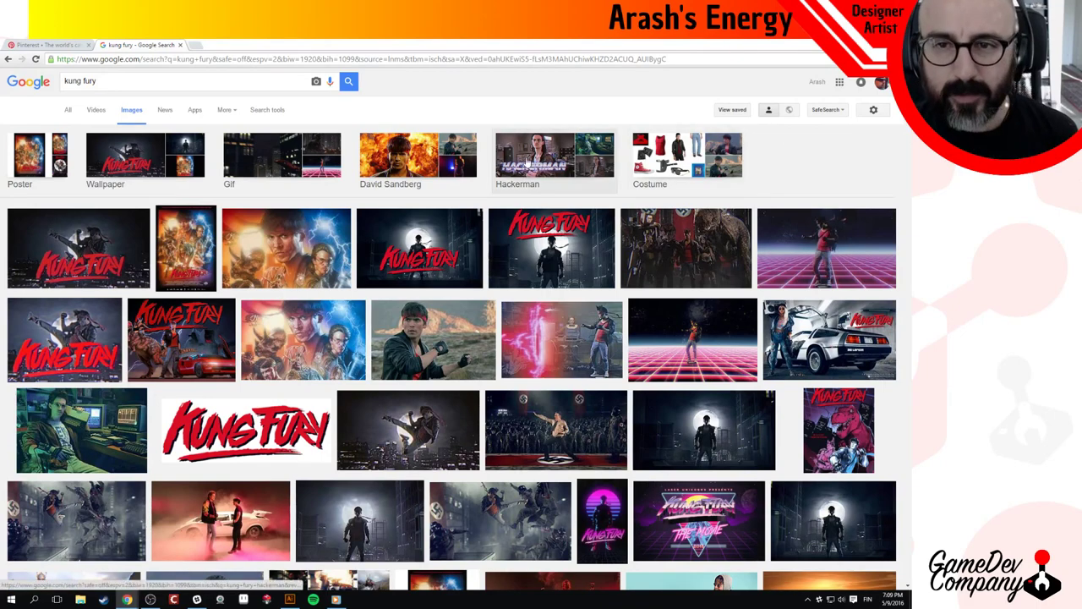
# Narrow the image results to Hackerman, preview the picture with the "HACKERMAN" lettering, and look through the related results.
pyautogui.click(527, 163)
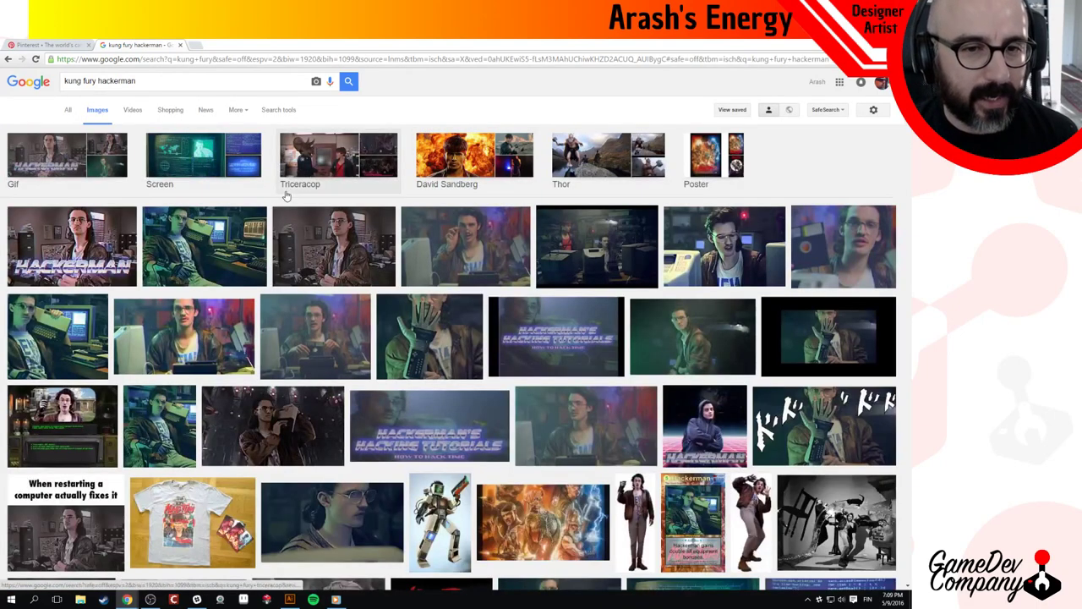
pyautogui.click(110, 239)
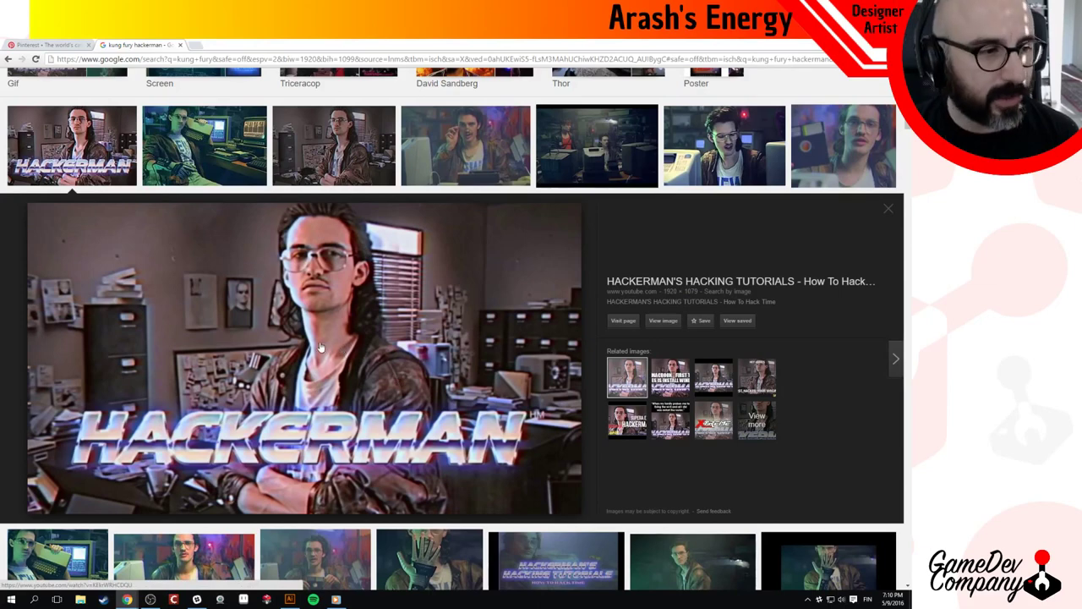
pyautogui.scroll(-3, 331, 359)
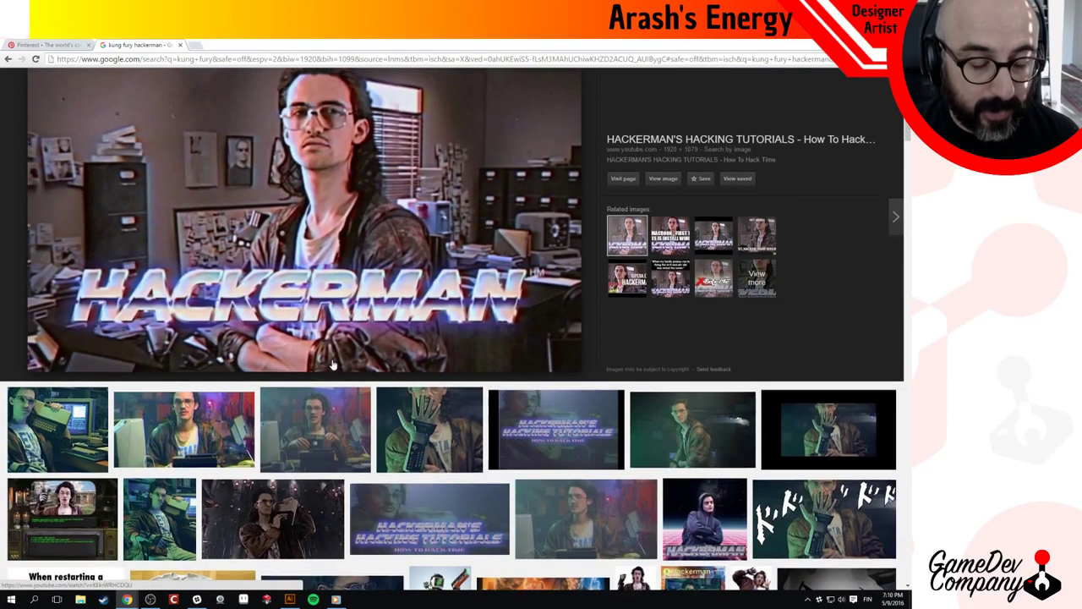
pyautogui.scroll(-3, 332, 359)
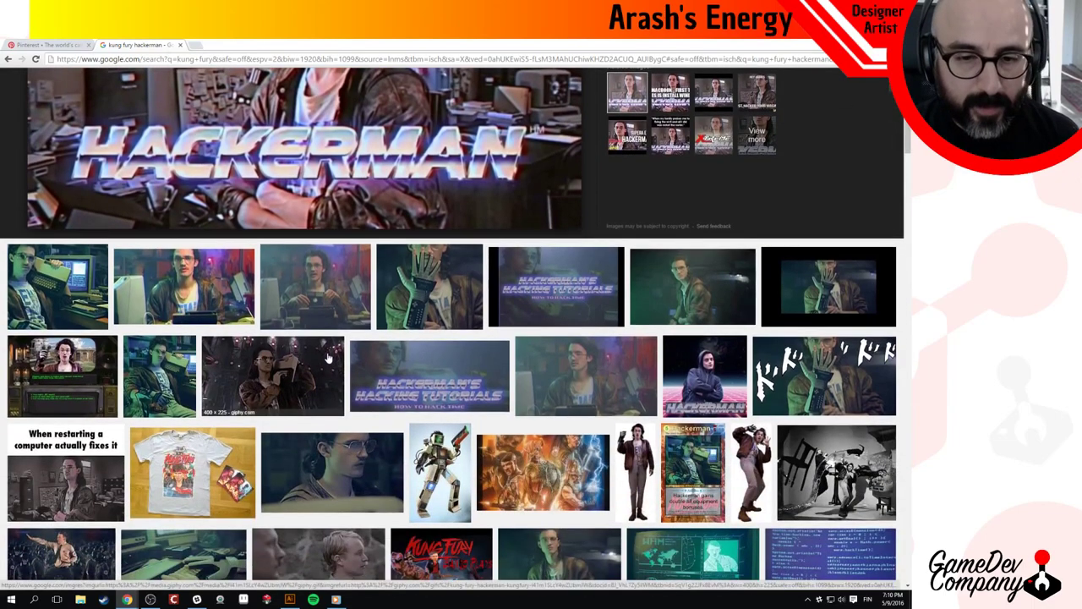
pyautogui.scroll(8, 331, 359)
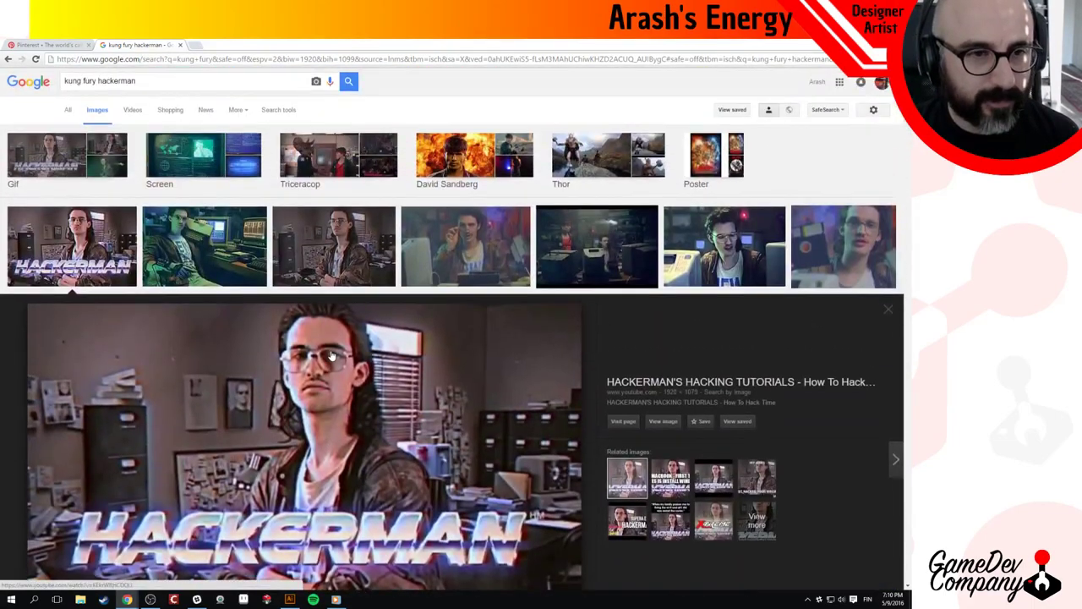
# Refine the image search to "kung fury hackerman screen" and return to the Pinterest pins for "hackers".
pyautogui.write('screen')
pyautogui.press('Return')
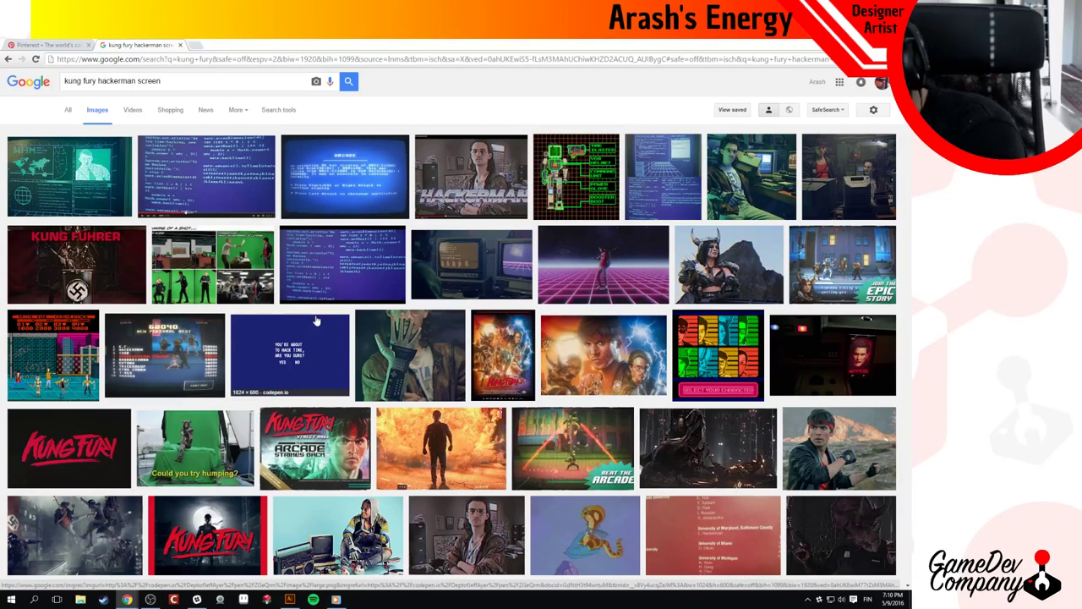
pyautogui.click(47, 44)
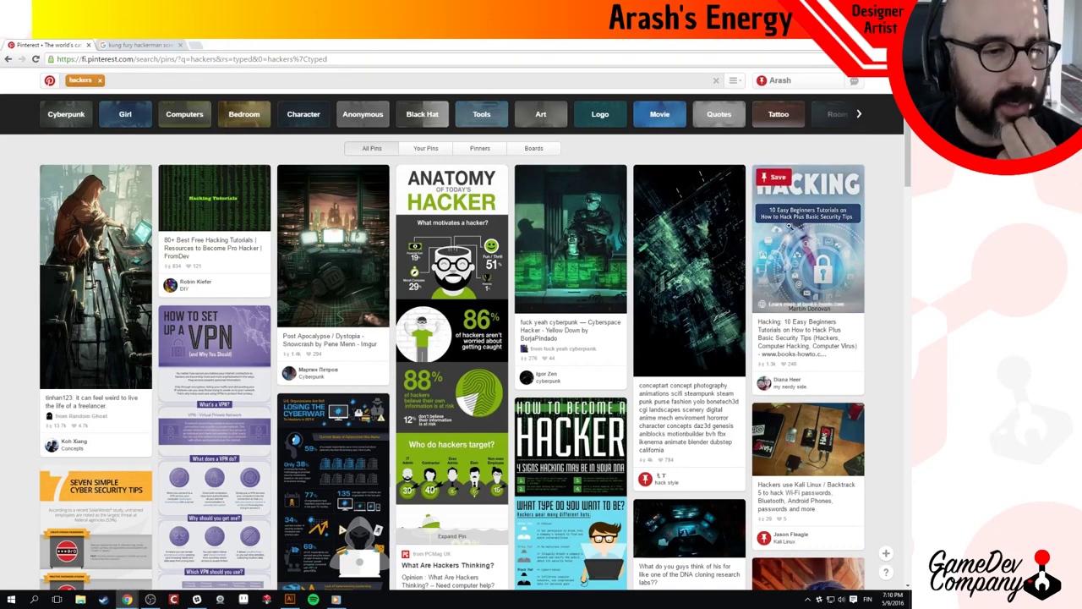
# Return to the Illustrator document and draw a horizontal line about 326 px long between "Inspirations" and "Kung Fury".
pyautogui.click(295, 599)
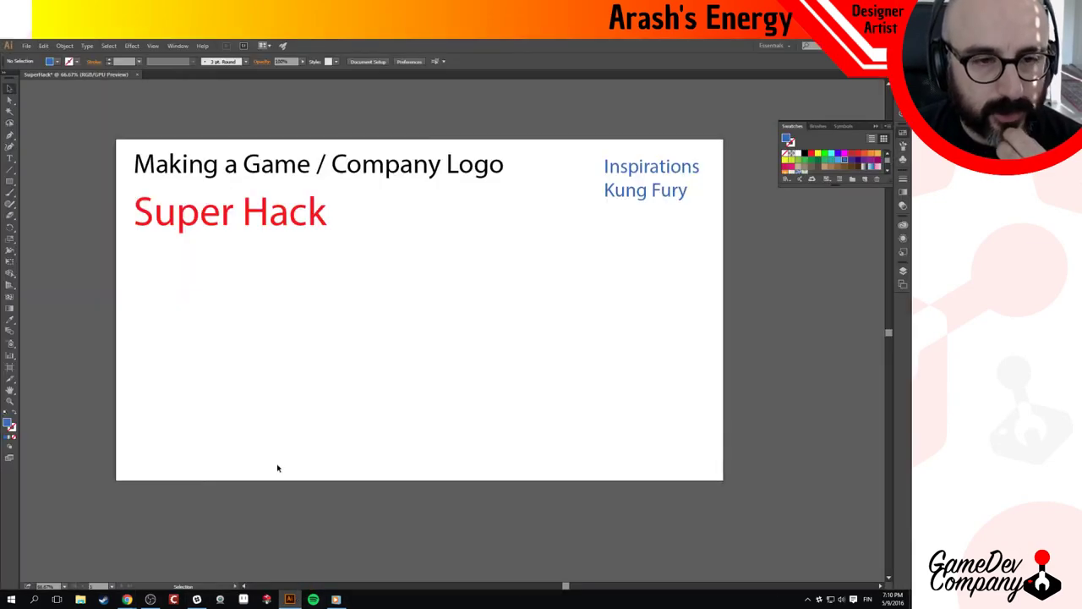
pyautogui.click(648, 176)
pyautogui.click(747, 179)
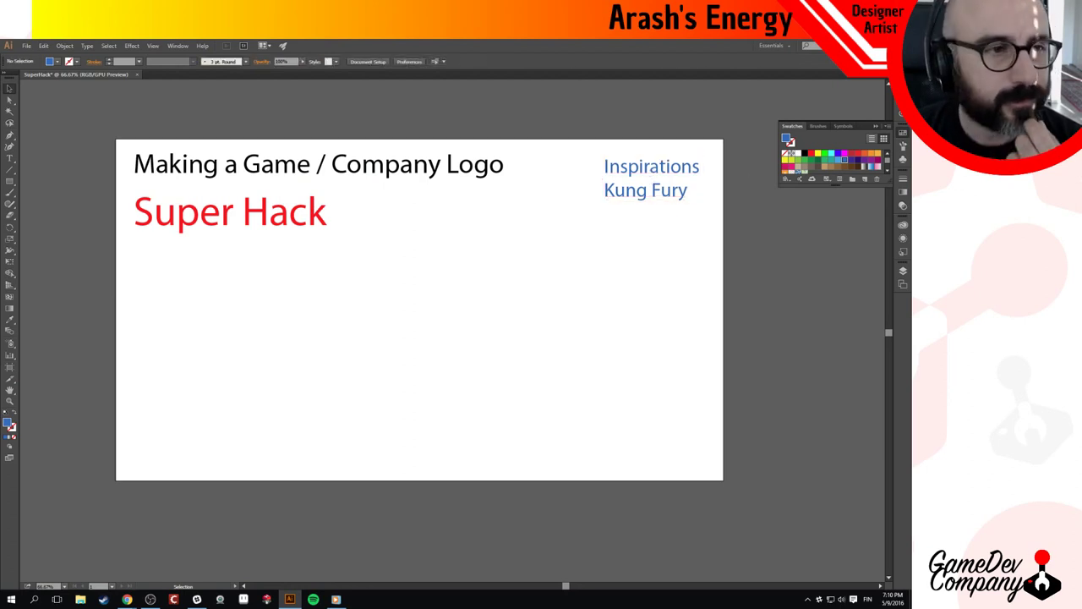
pyautogui.click(11, 172)
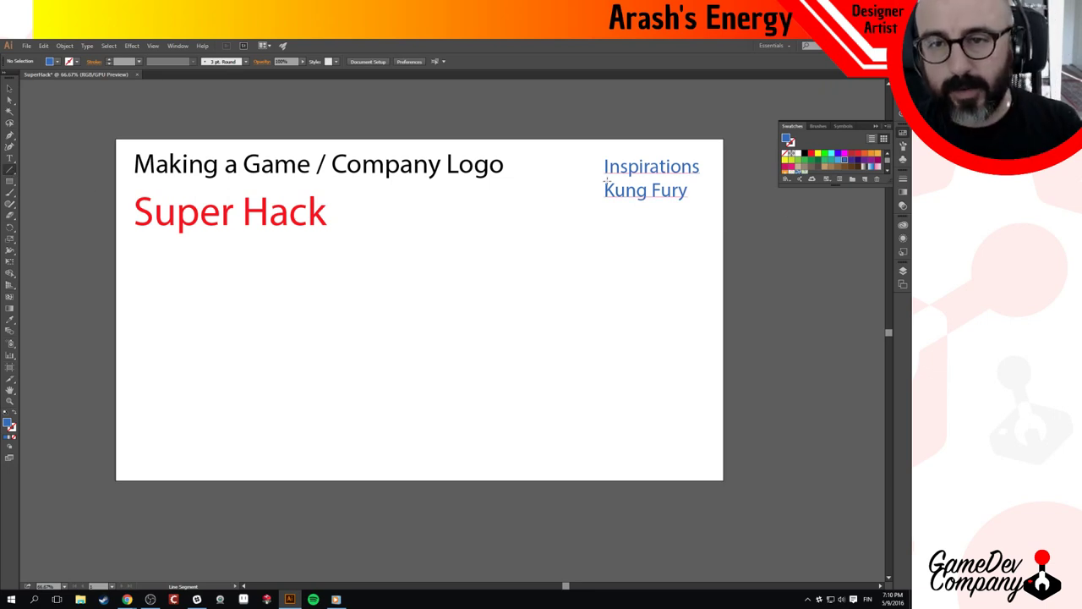
pyautogui.moveTo(606, 179); pyautogui.dragTo(705, 191)
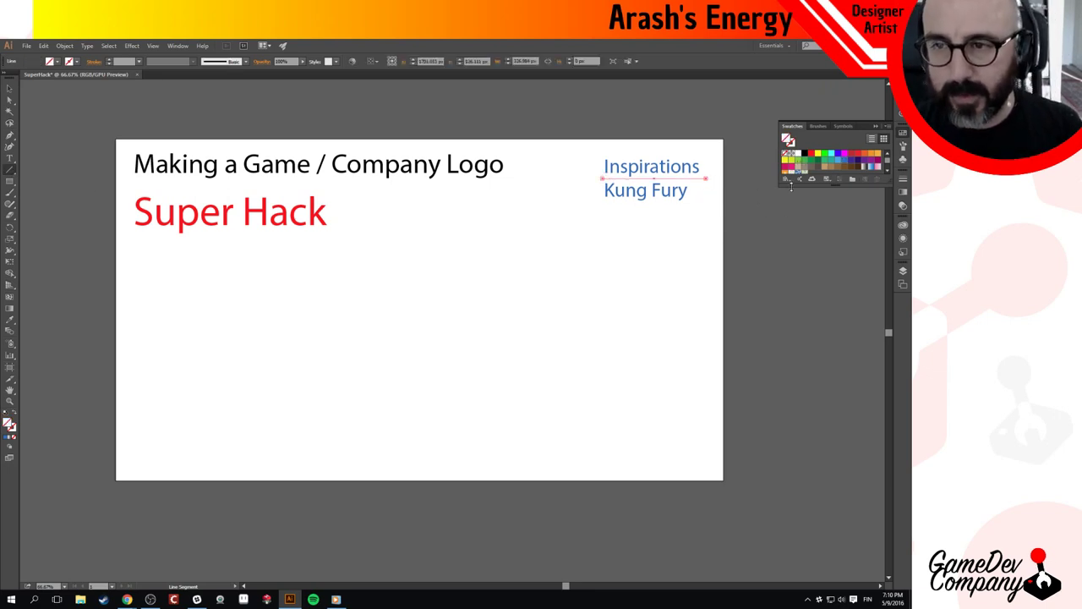
# Give the line under "Inspirations" a black stroke and deselect it.
pyautogui.press('v')
pyautogui.click(776, 216)
pyautogui.click(701, 179)
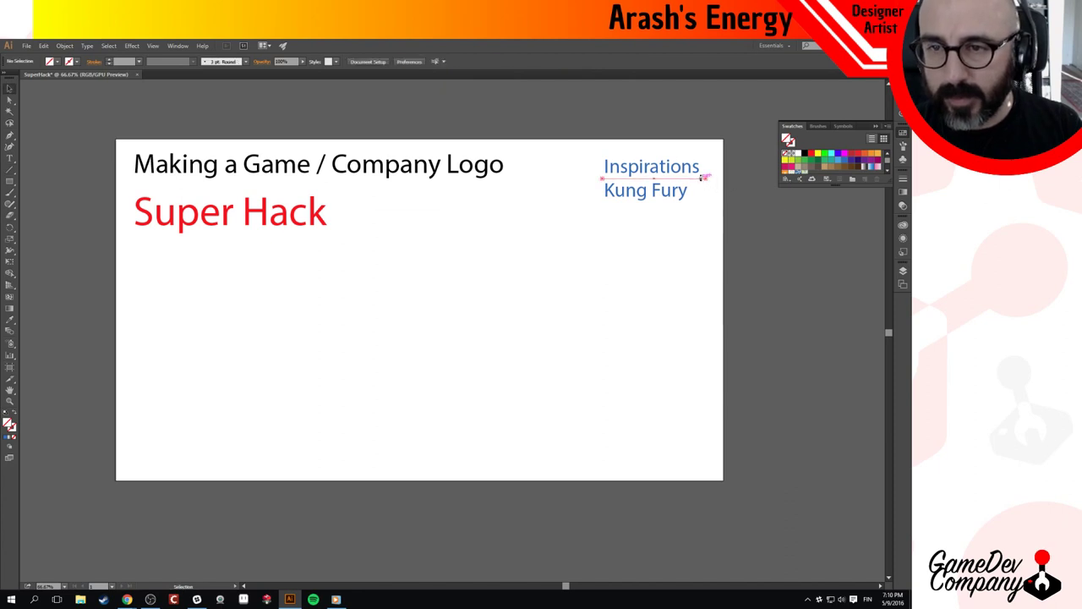
pyautogui.click(805, 153)
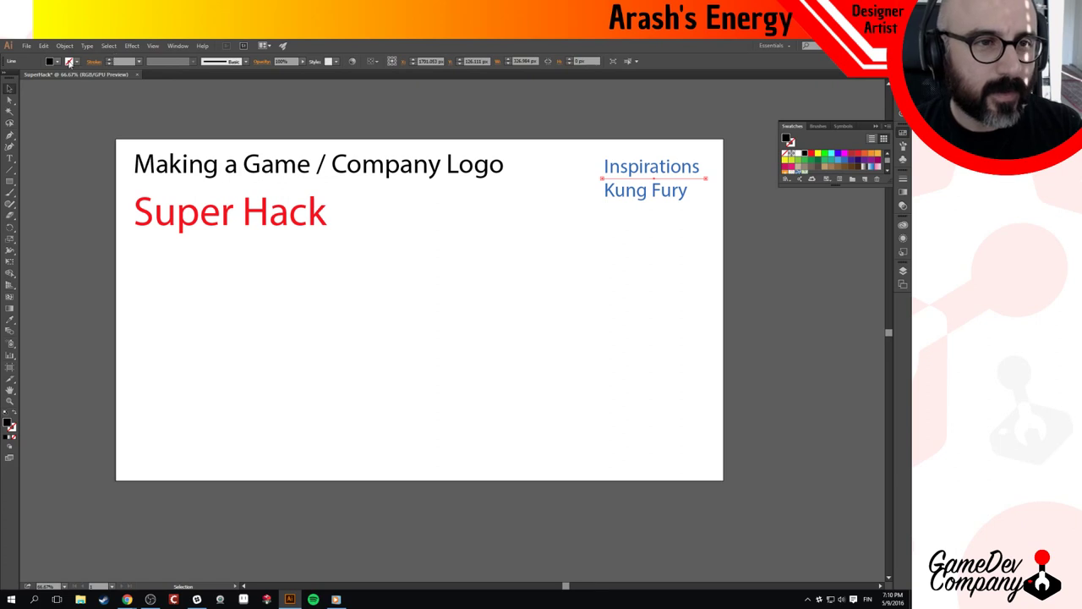
pyautogui.hotkey('shift', 'x')
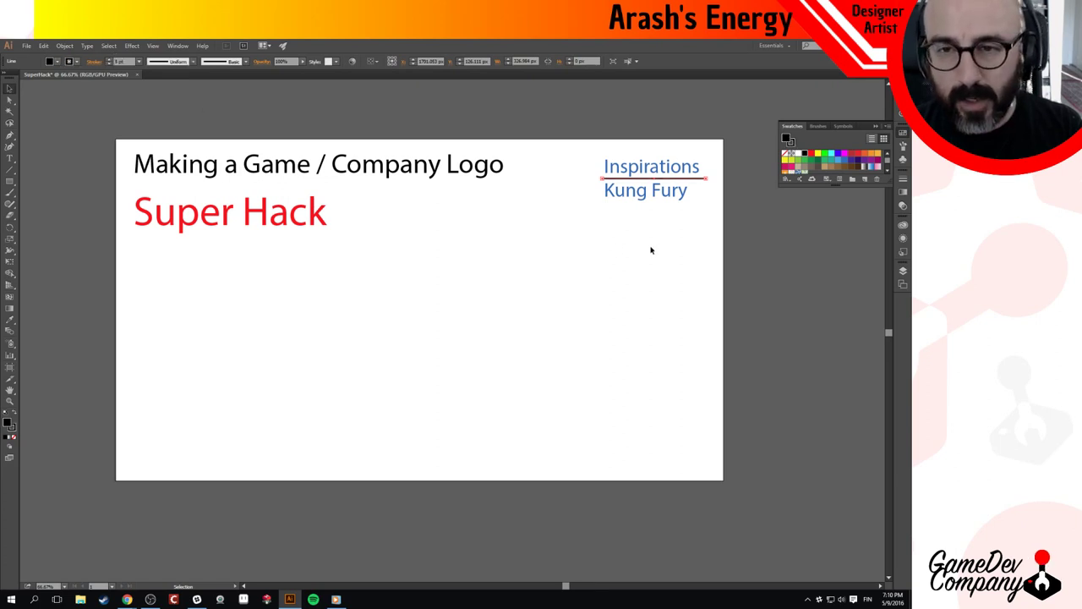
pyautogui.click(728, 226)
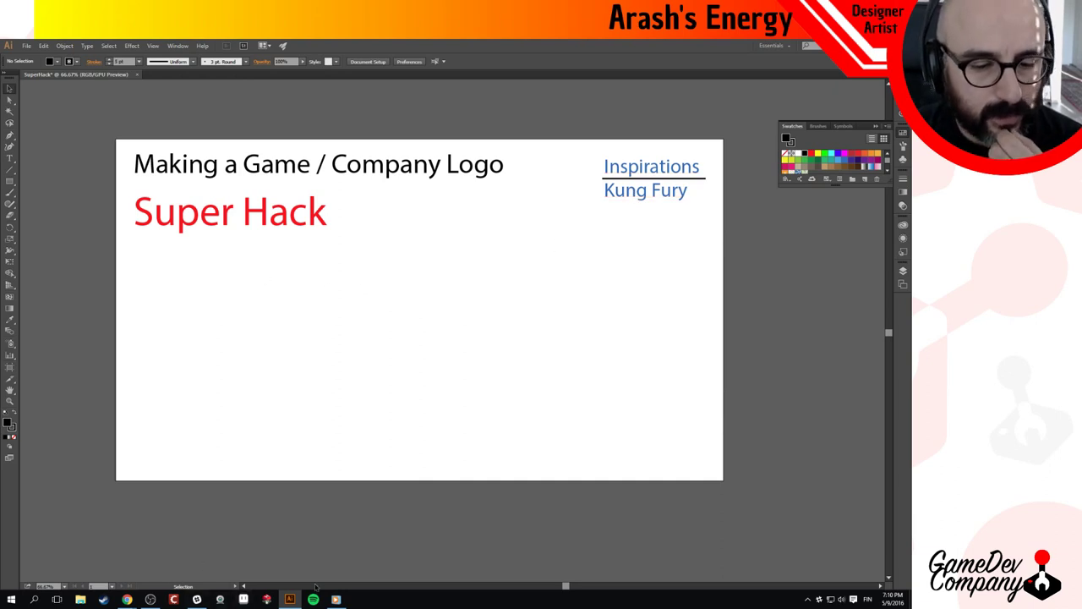
# Switch to the Chrome window showing the Pinterest pins for "hackers".
pyautogui.moveTo(127, 599)
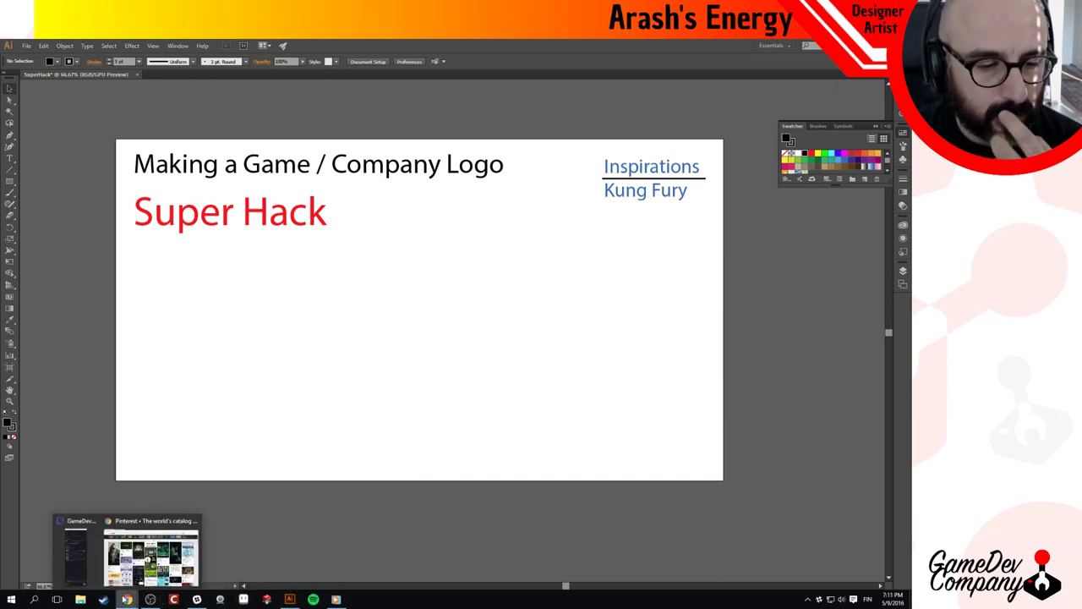
pyautogui.click(133, 568)
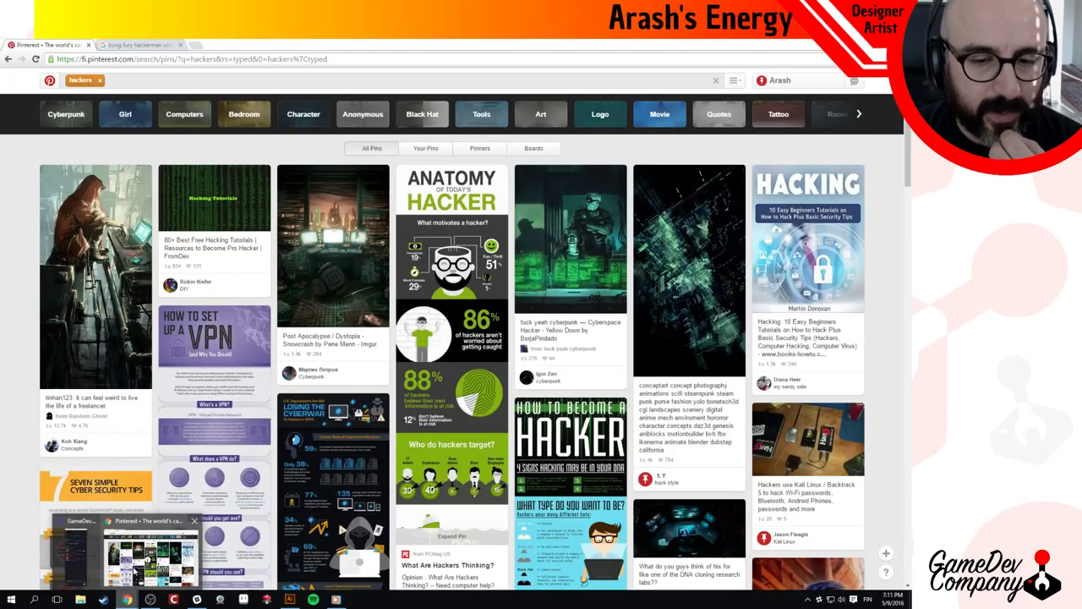
pyautogui.click(135, 572)
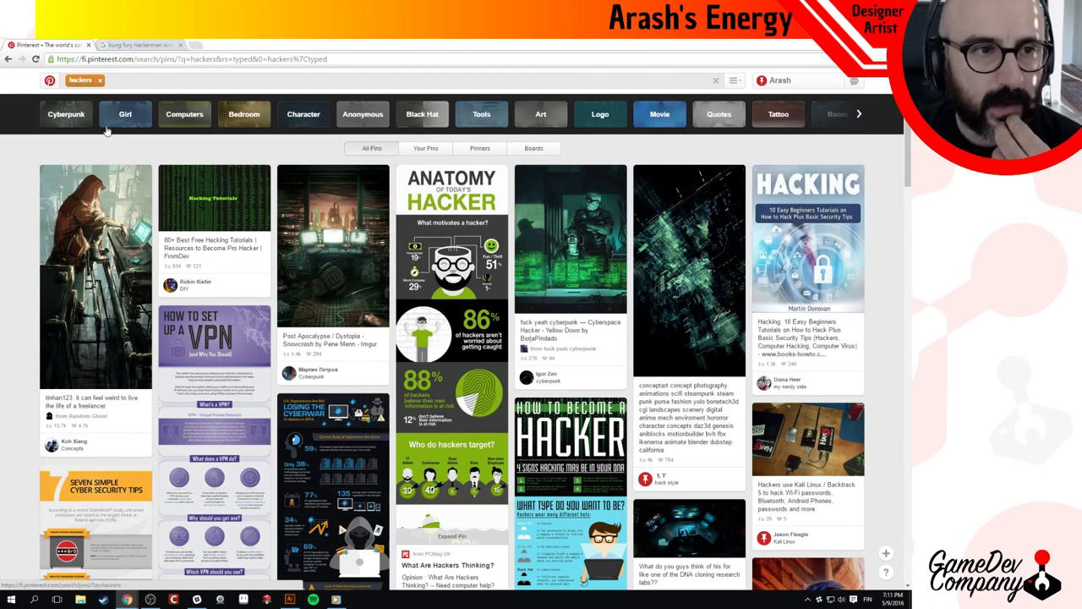
pyautogui.click(143, 78)
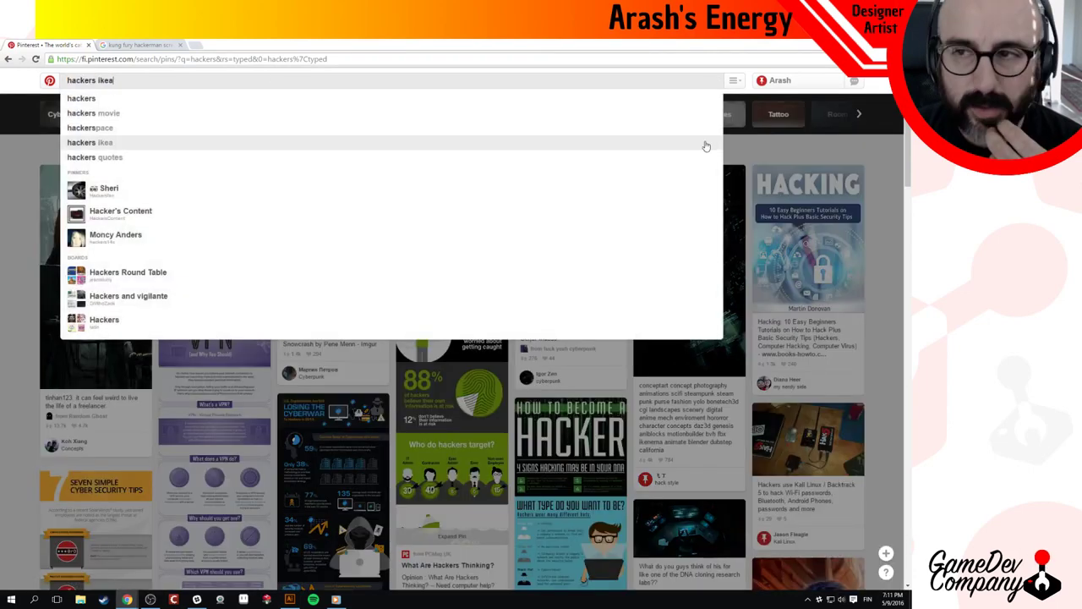
pyautogui.click(810, 144)
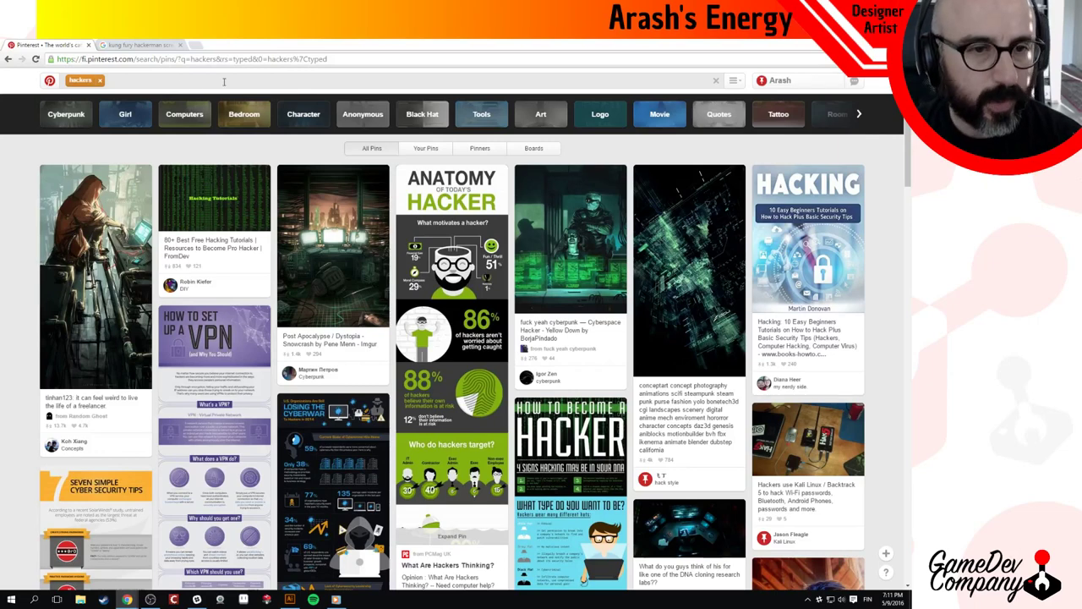
pyautogui.click(119, 81)
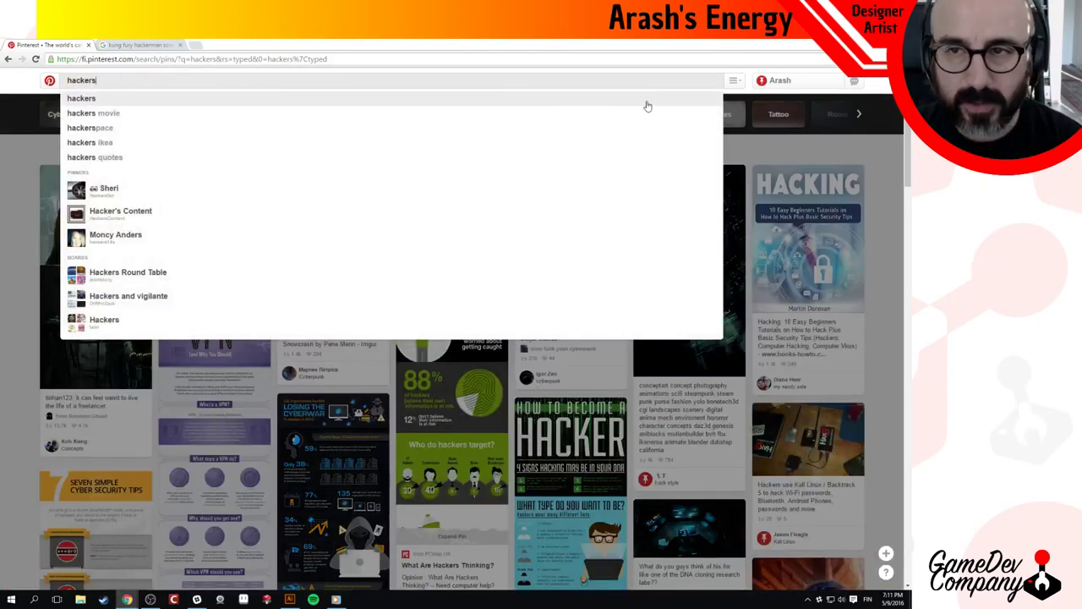
pyautogui.click(875, 156)
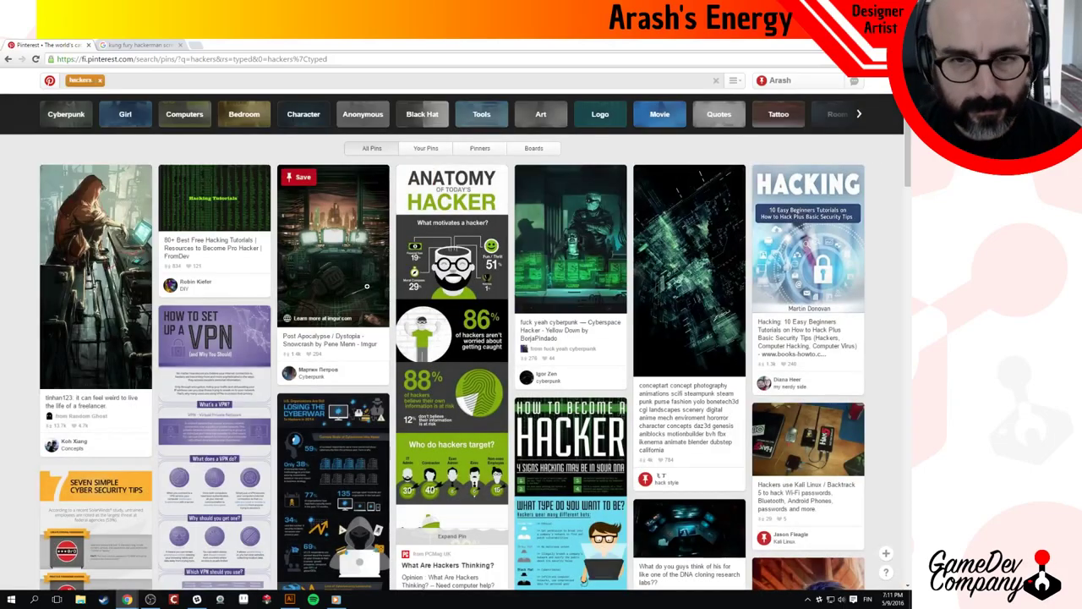
# Look through the Pinterest "hackers" pins for logo references and return to the beginning of the results.
pyautogui.scroll(-4, 341, 266)
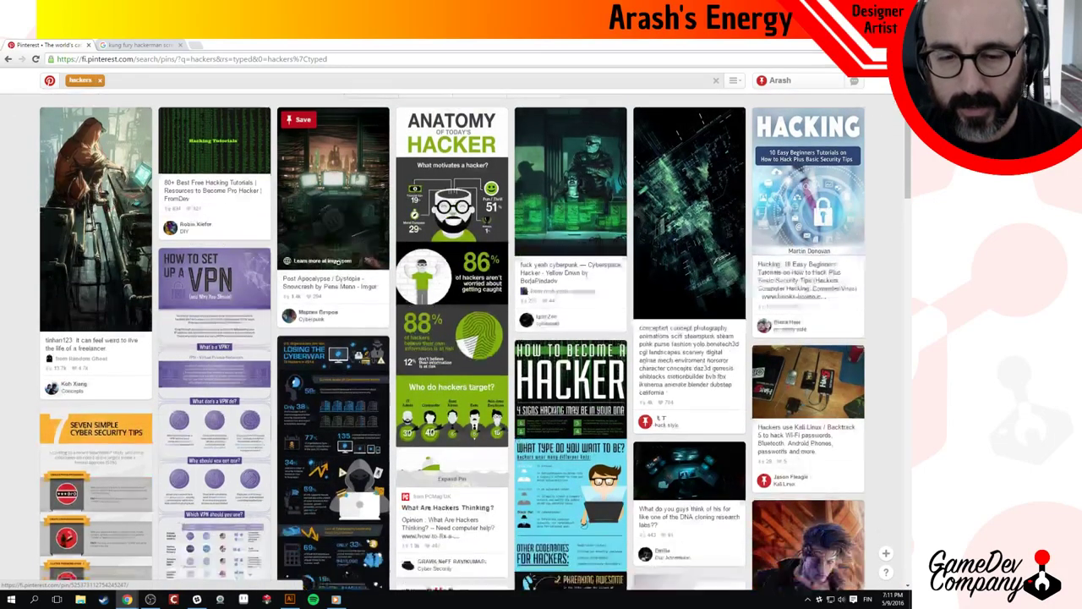
pyautogui.scroll(-3, 334, 253)
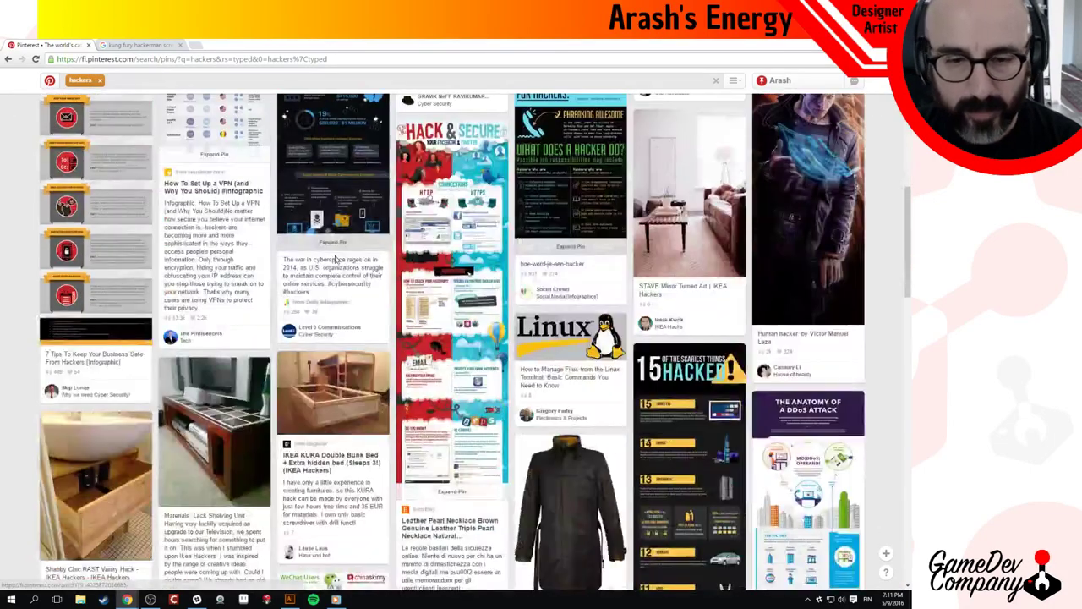
pyautogui.scroll(-1, 335, 260)
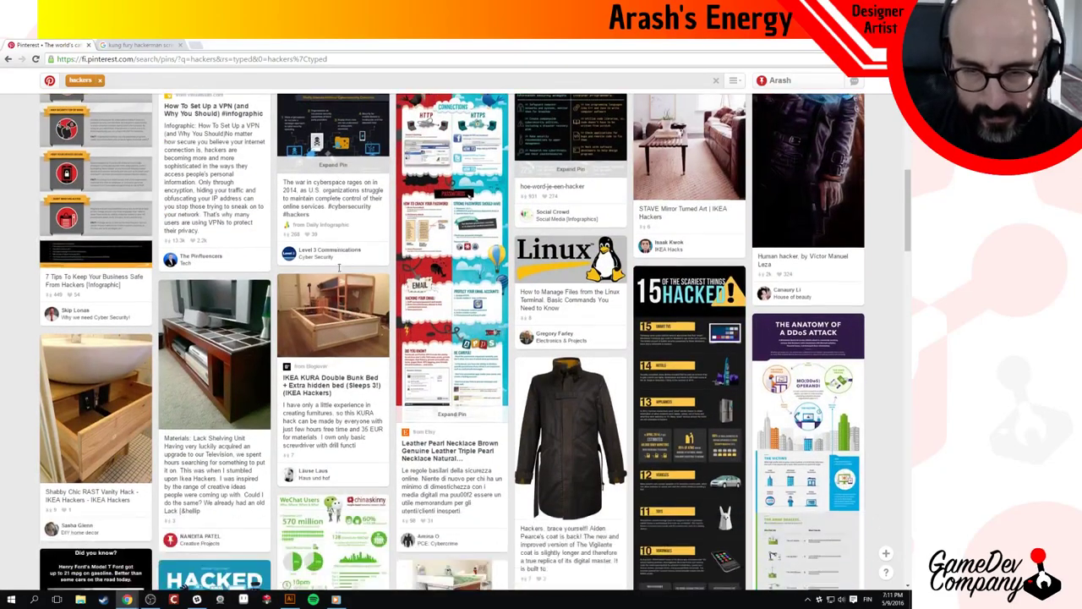
pyautogui.scroll(-5, 295, 223)
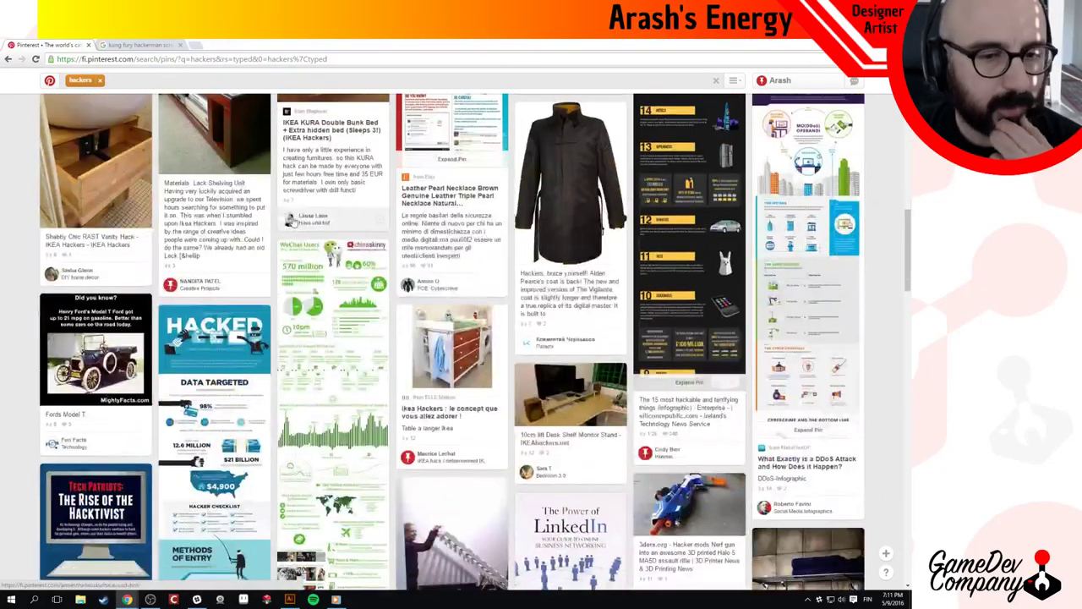
pyautogui.scroll(-4, 291, 216)
pyautogui.scroll(9, 291, 217)
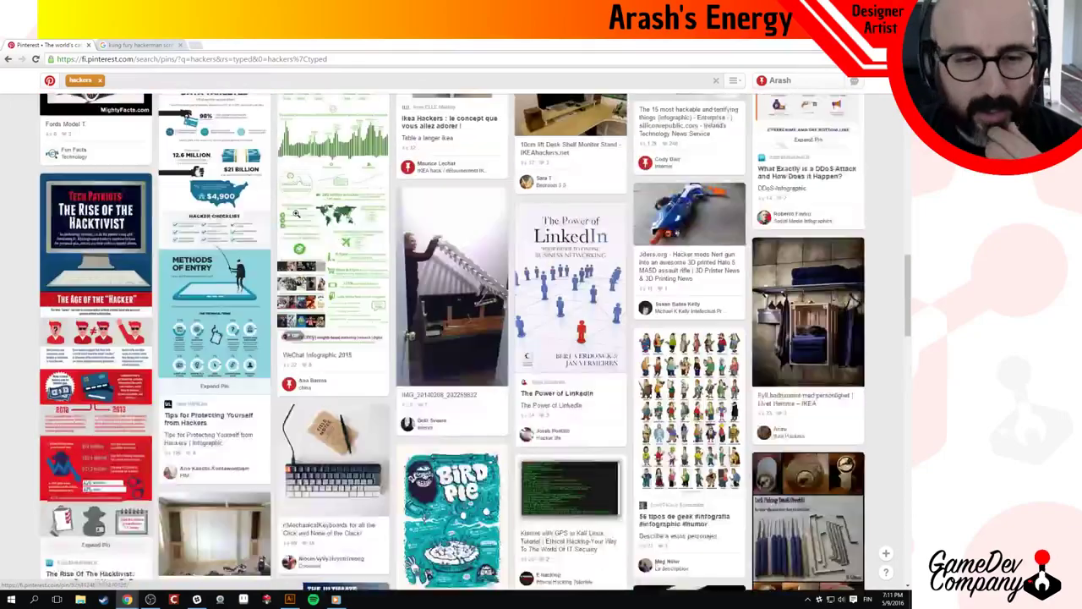
pyautogui.scroll(5, 295, 196)
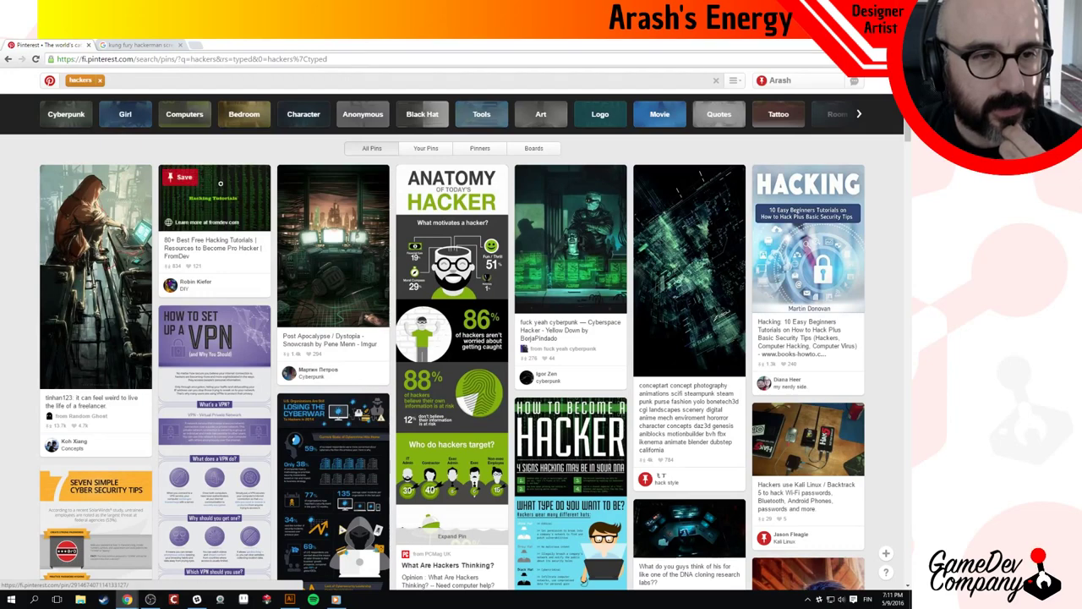
# Save the "Hacking Tutorials" pin to a new board named "SuperHacking Logo".
pyautogui.click(184, 179)
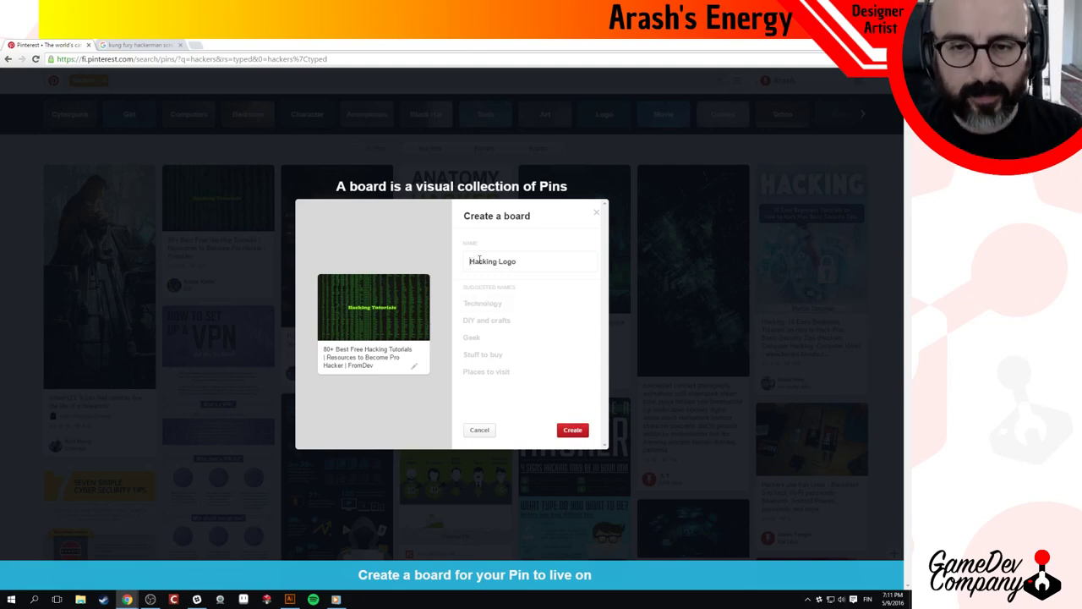
pyautogui.write('per')
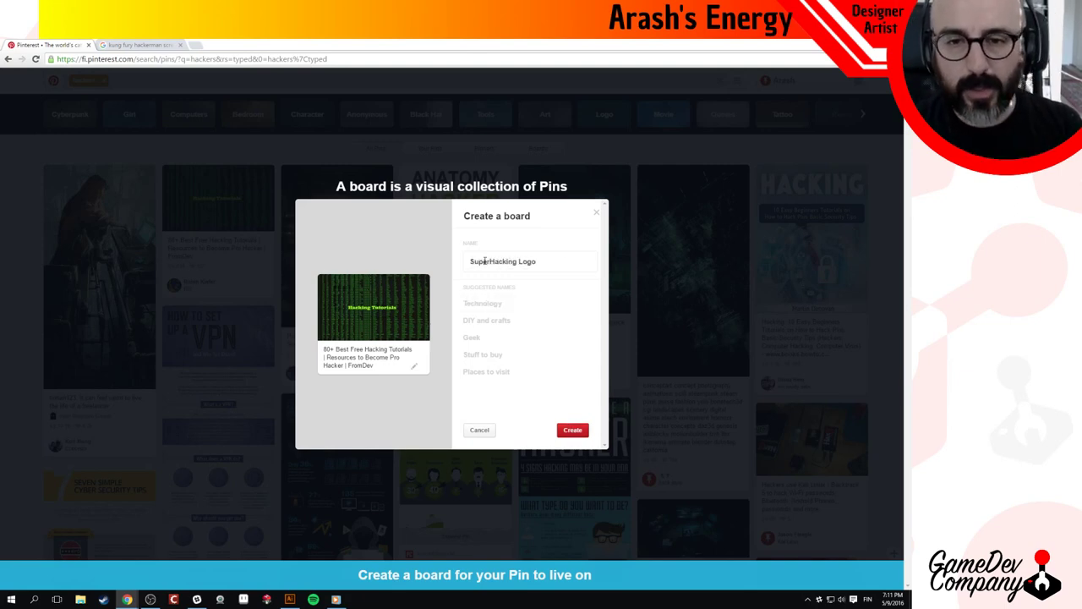
pyautogui.click(580, 434)
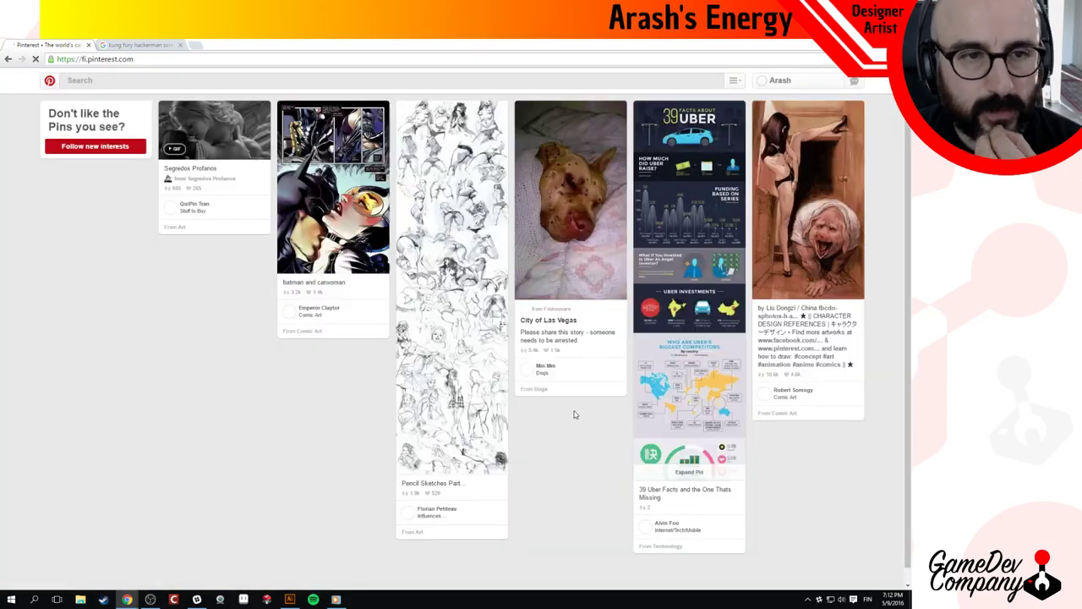
# Leave the home feed by searching Pinterest for "hackers" again.
pyautogui.scroll(-2, 564, 398)
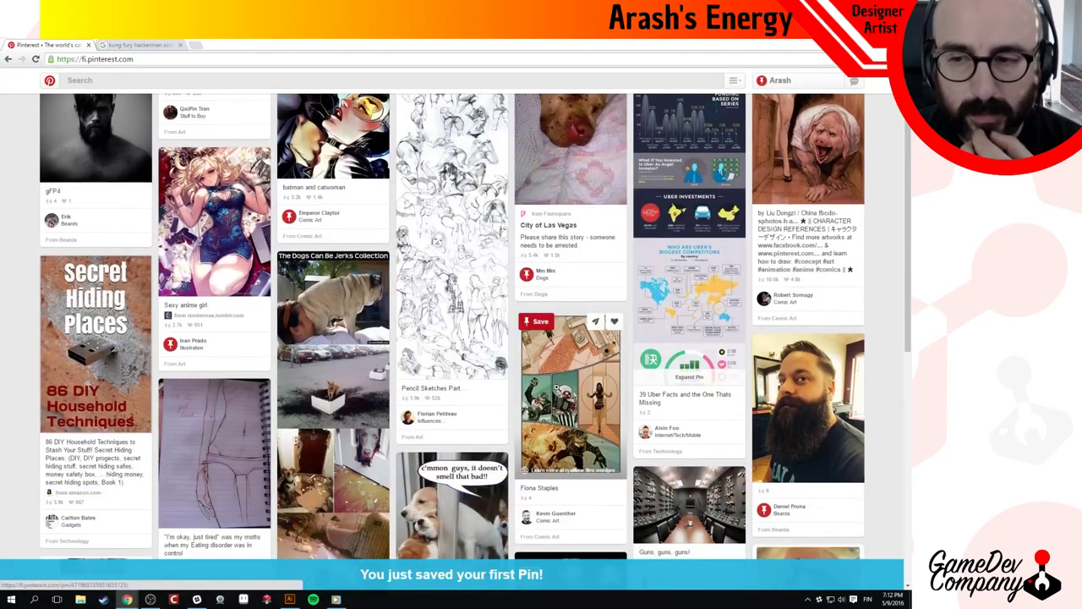
pyautogui.scroll(-2, 211, 173)
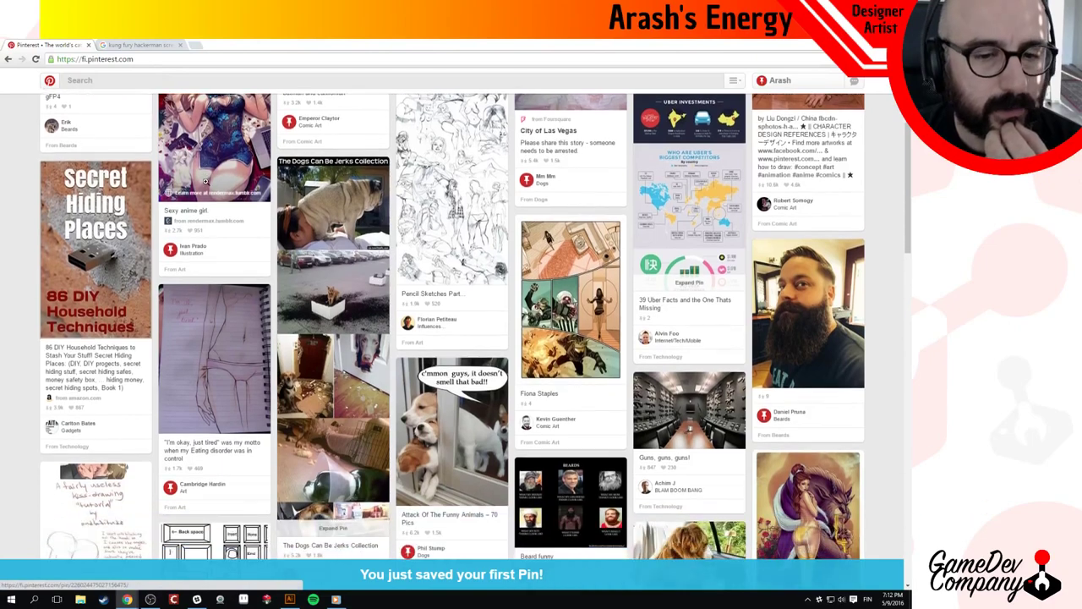
pyautogui.scroll(-2, 204, 178)
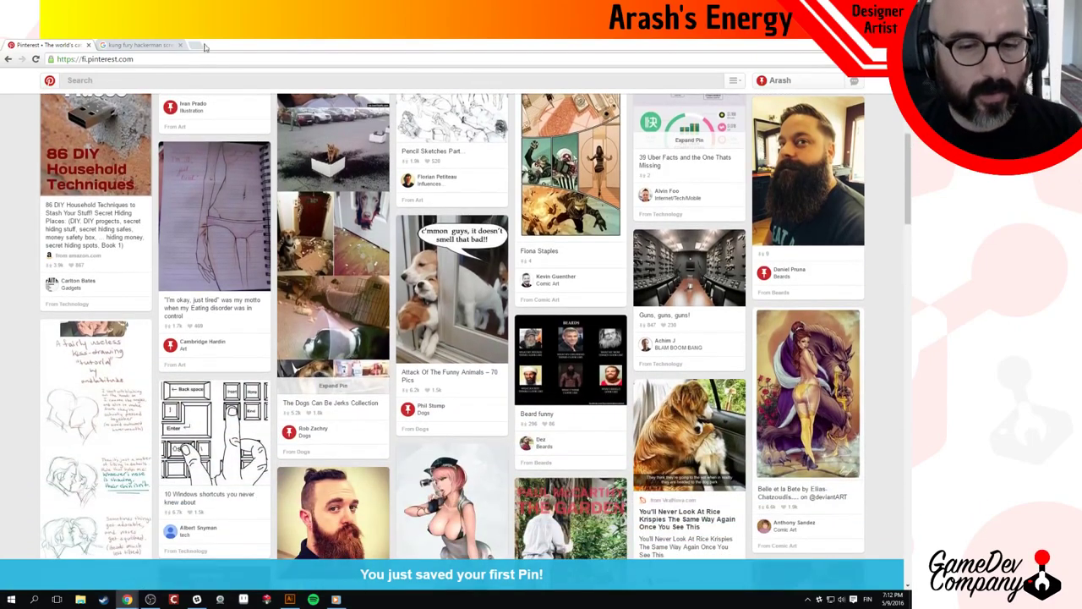
pyautogui.click(153, 60)
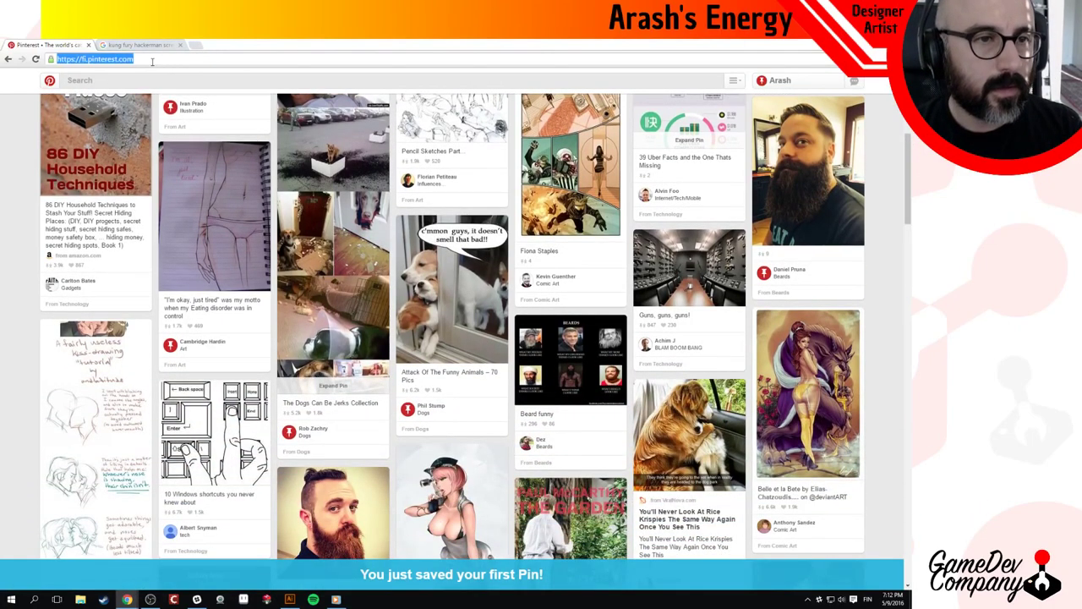
pyautogui.click(142, 80)
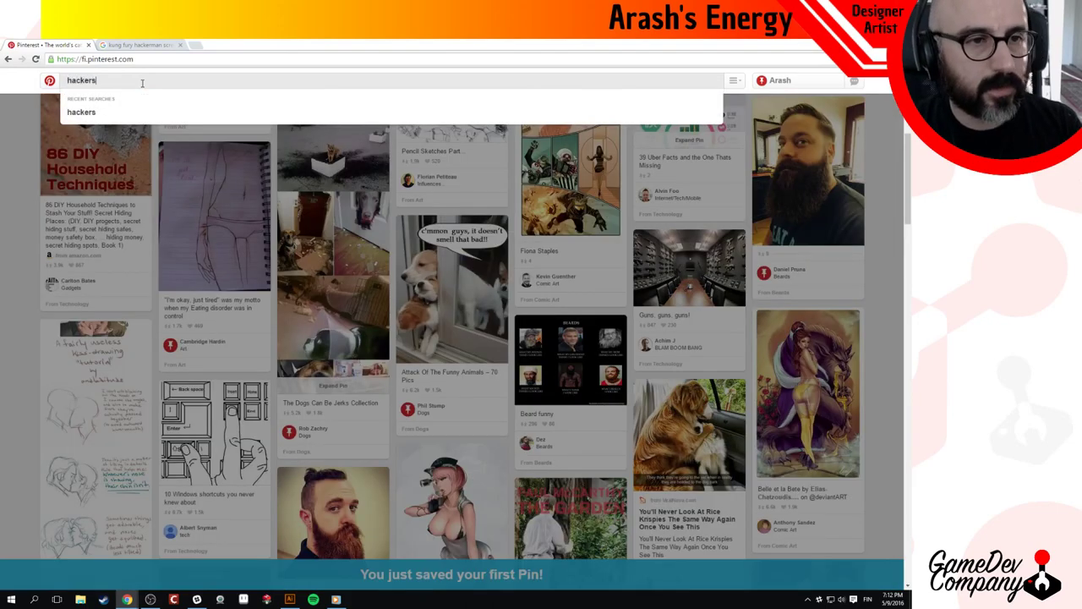
pyautogui.press('Return')
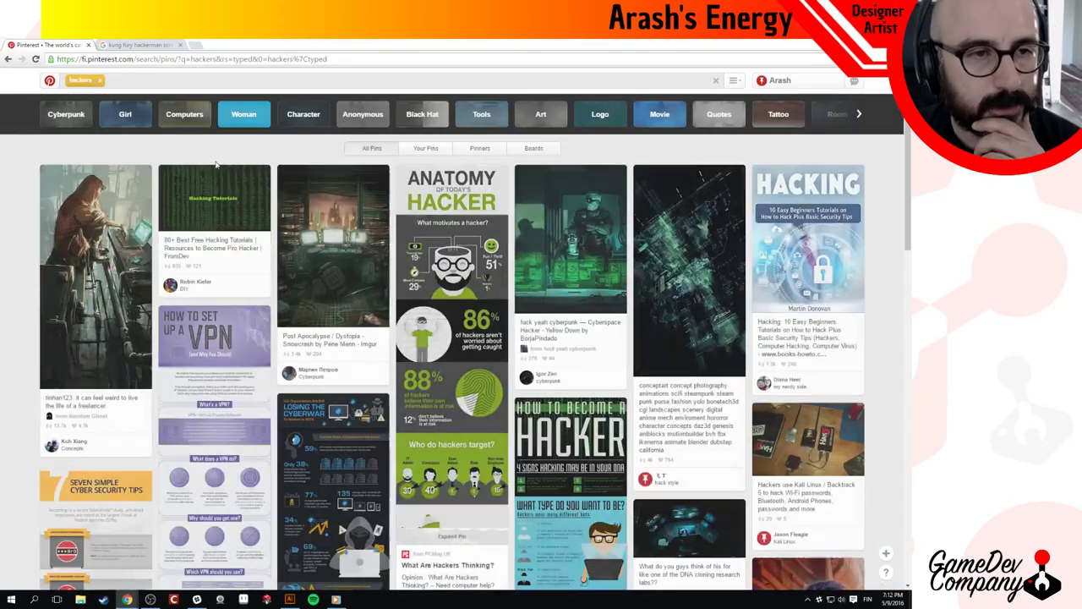
# Look through the "hackers" pins for visual references that suit the game logo.
pyautogui.scroll(-7, 562, 341)
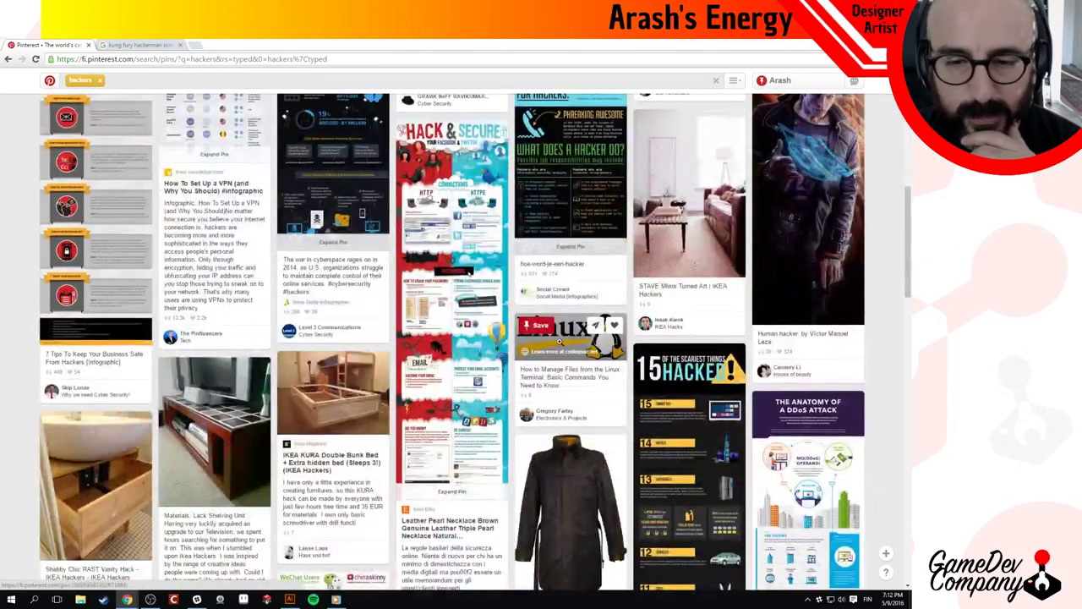
pyautogui.scroll(-5, 560, 342)
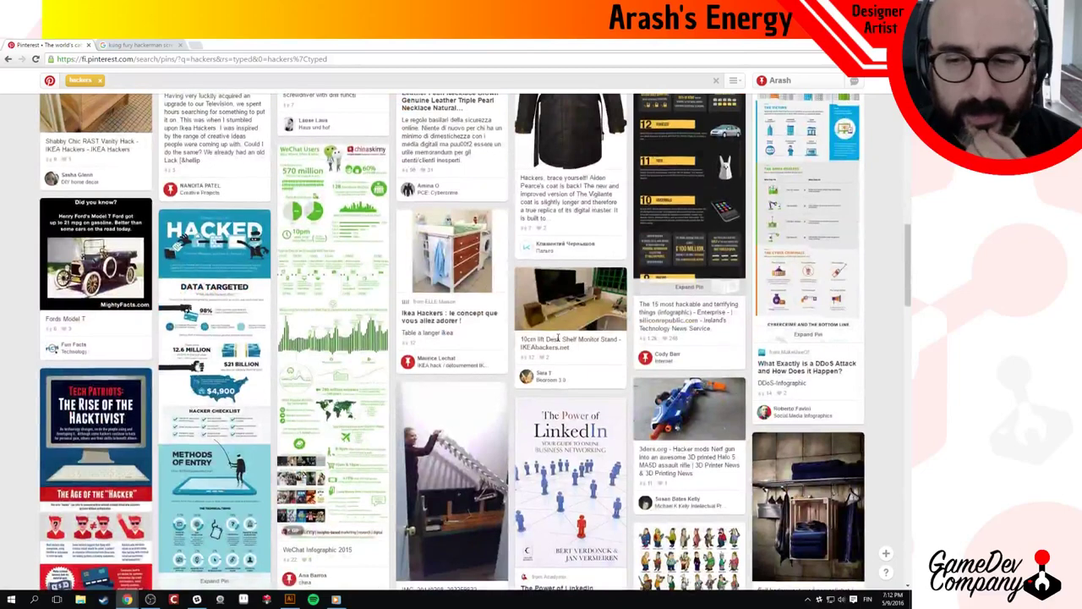
pyautogui.scroll(-3, 558, 338)
pyautogui.scroll(-1, 557, 339)
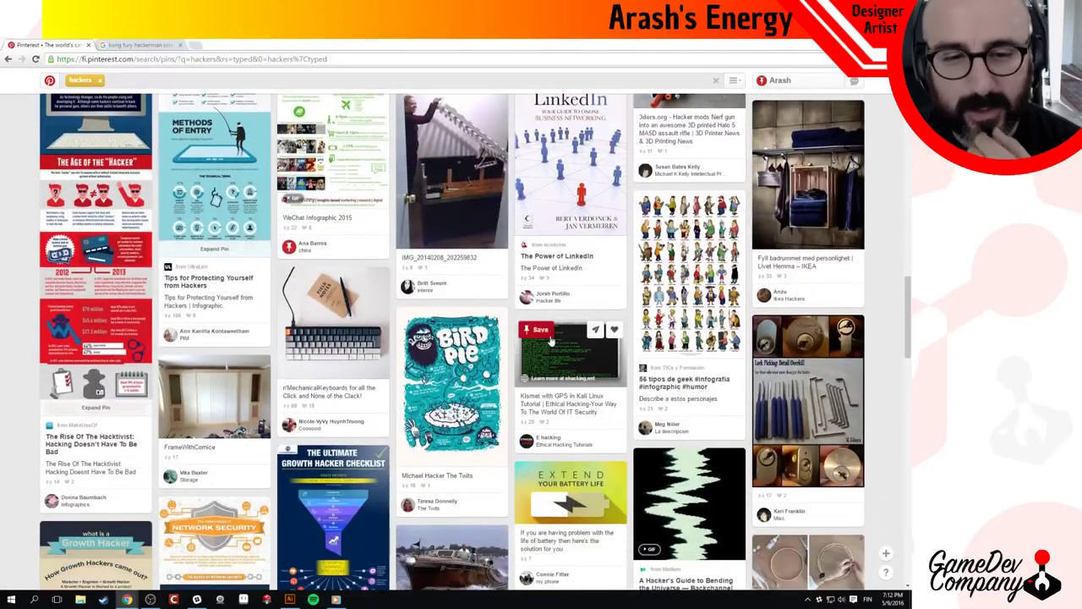
pyautogui.scroll(-2, 547, 340)
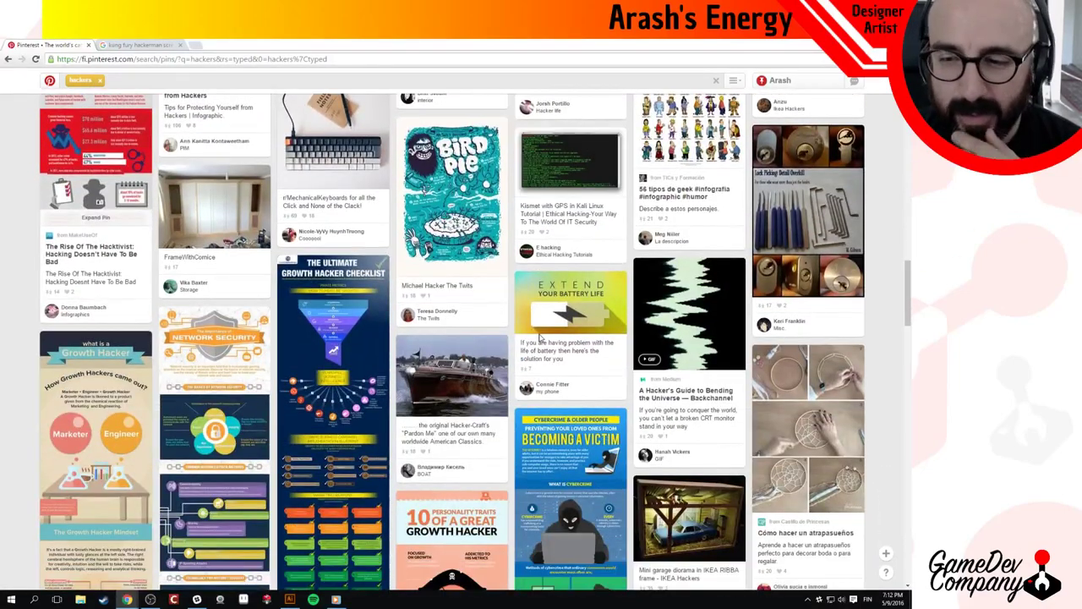
pyautogui.scroll(-5, 526, 328)
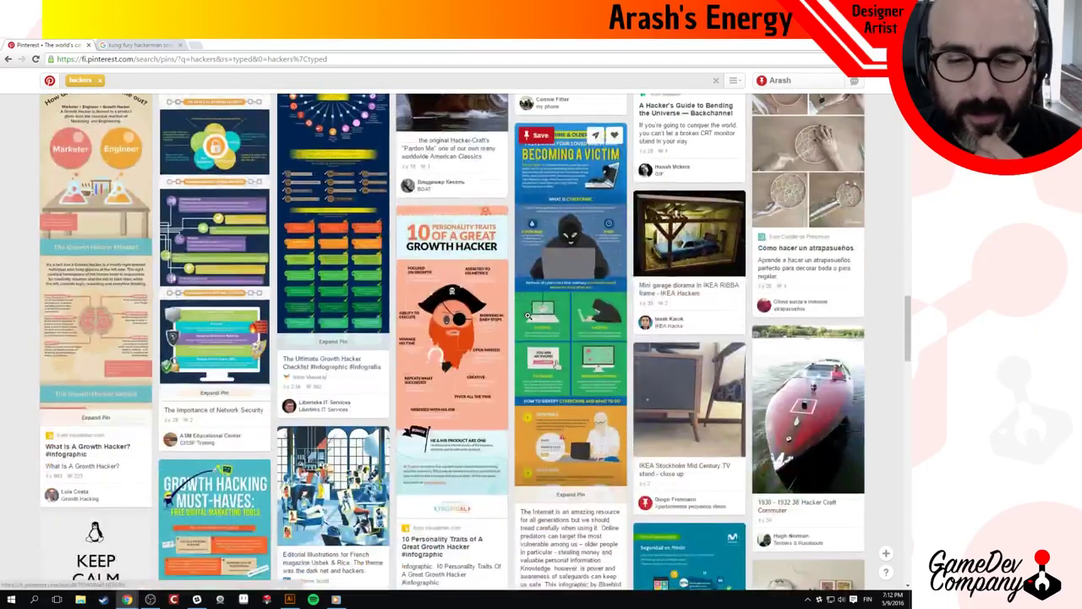
pyautogui.scroll(-2, 520, 320)
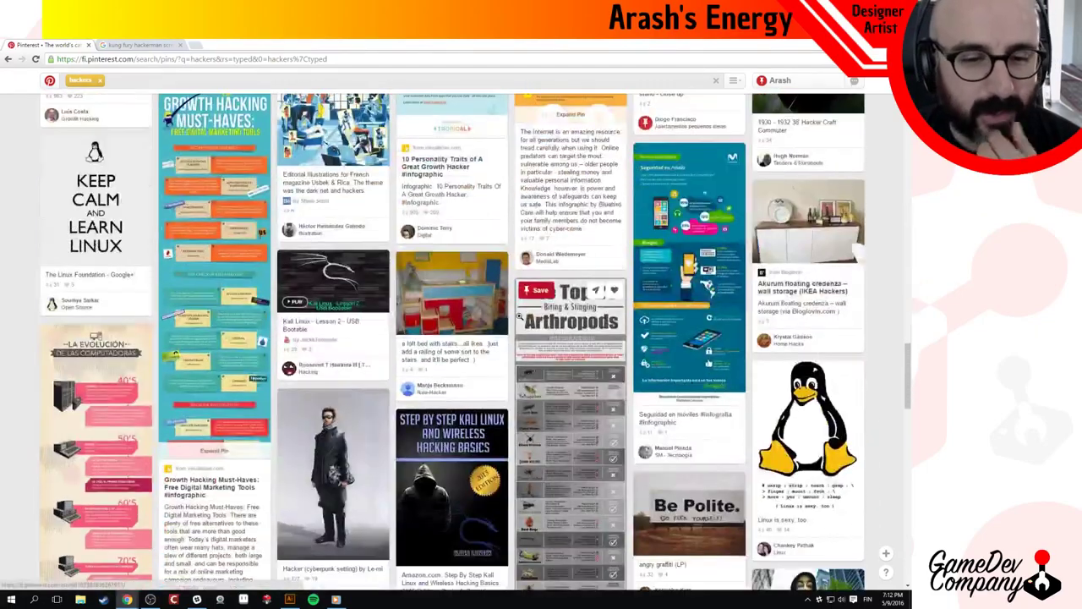
pyautogui.scroll(-7, 519, 314)
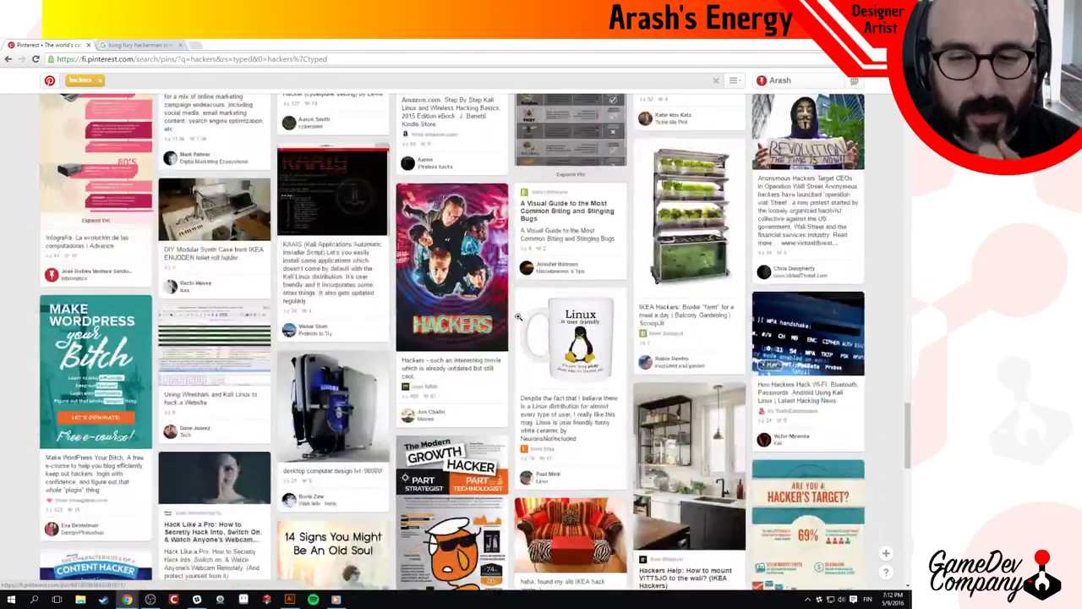
pyautogui.scroll(-2, 513, 315)
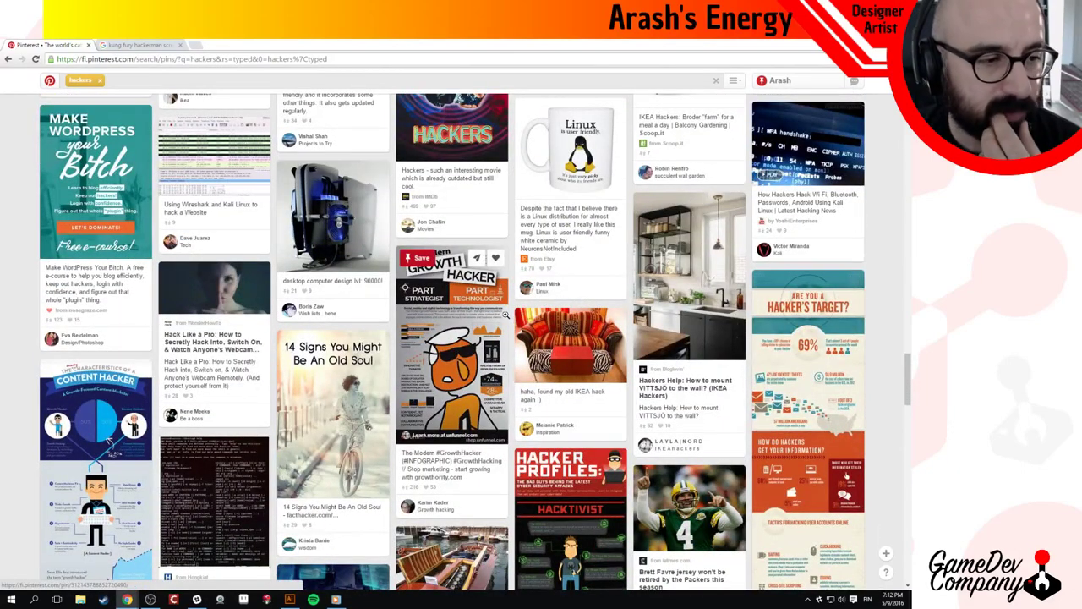
pyautogui.scroll(-4, 504, 313)
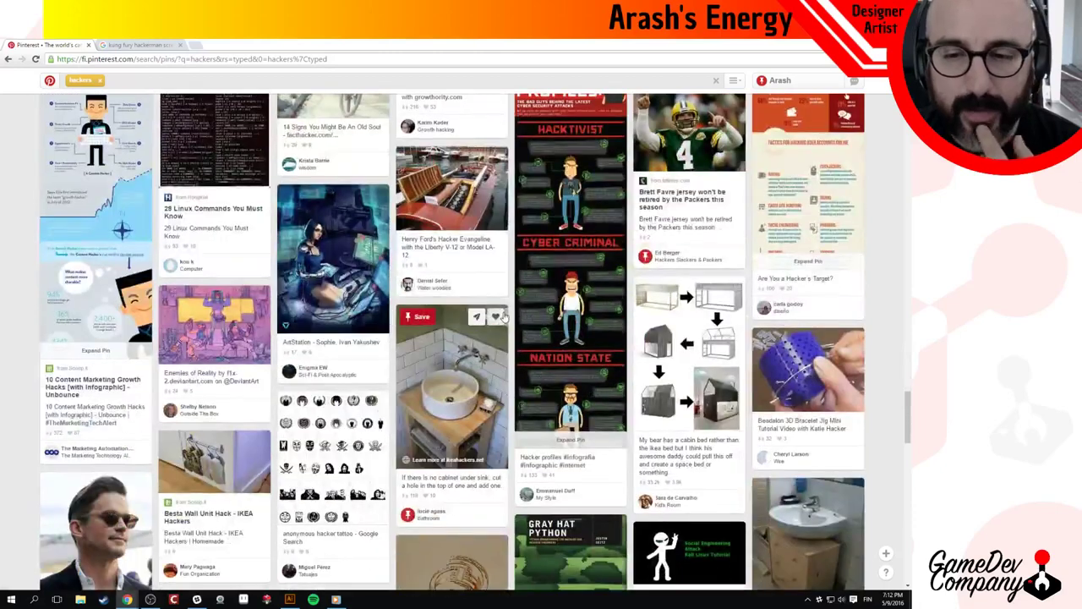
pyautogui.scroll(-2, 494, 316)
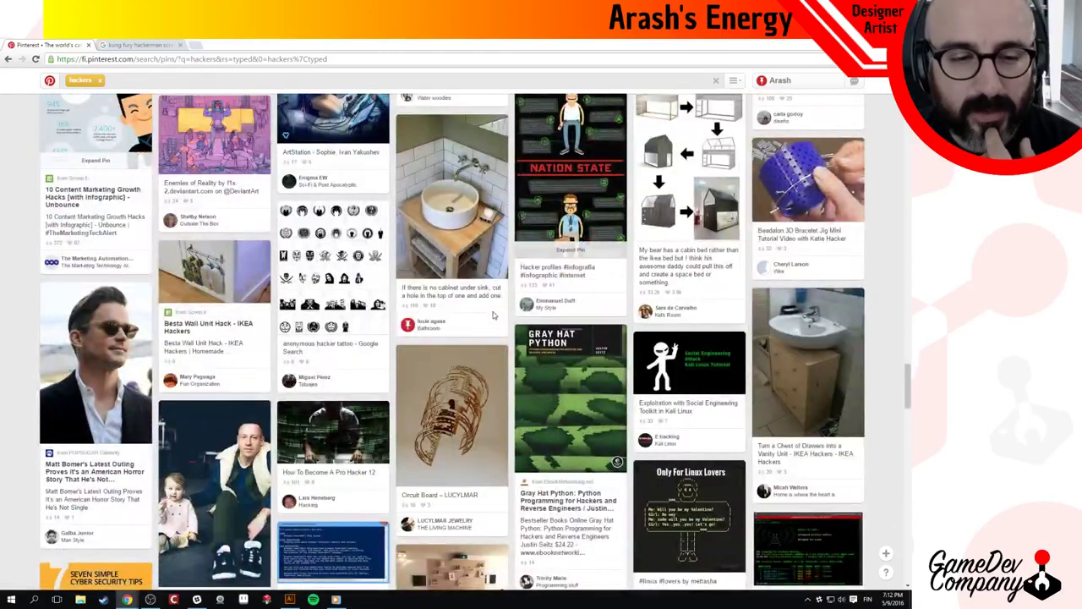
pyautogui.scroll(-3, 495, 316)
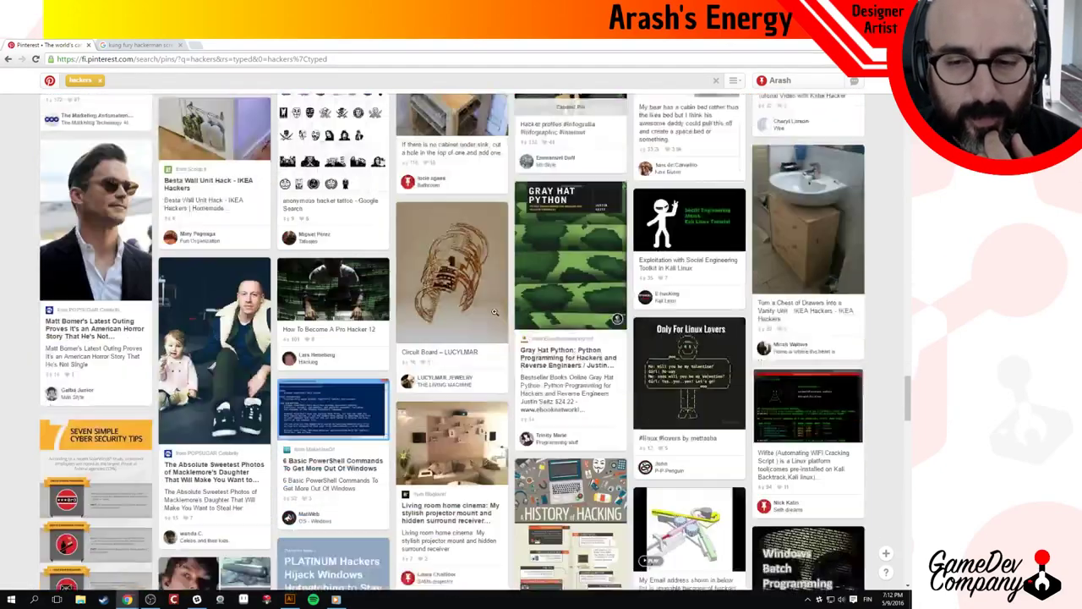
pyautogui.scroll(-3, 488, 308)
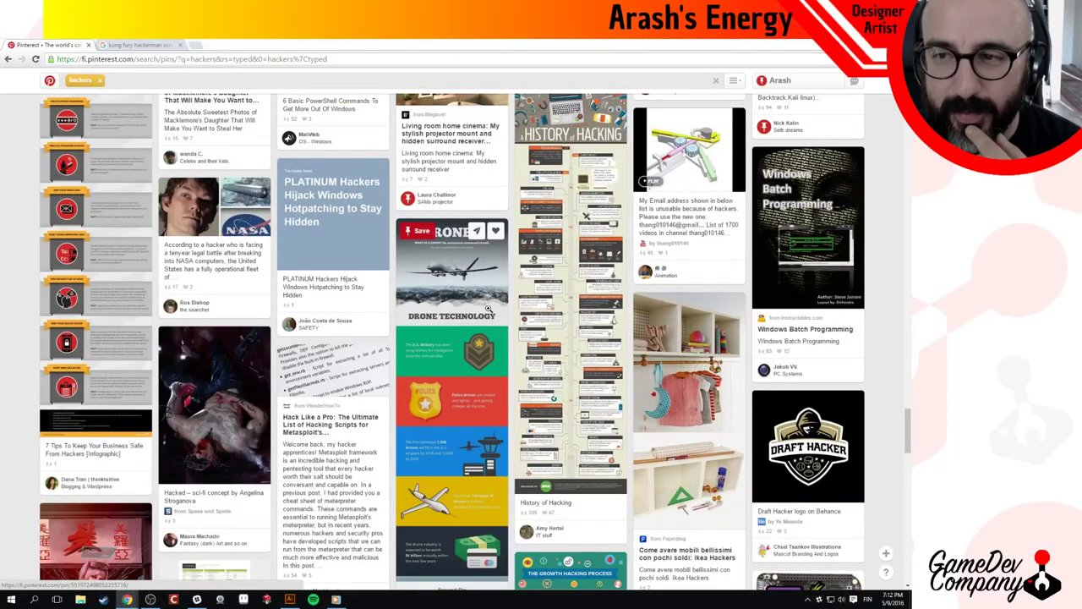
pyautogui.scroll(-2, 488, 309)
pyautogui.scroll(-2, 486, 312)
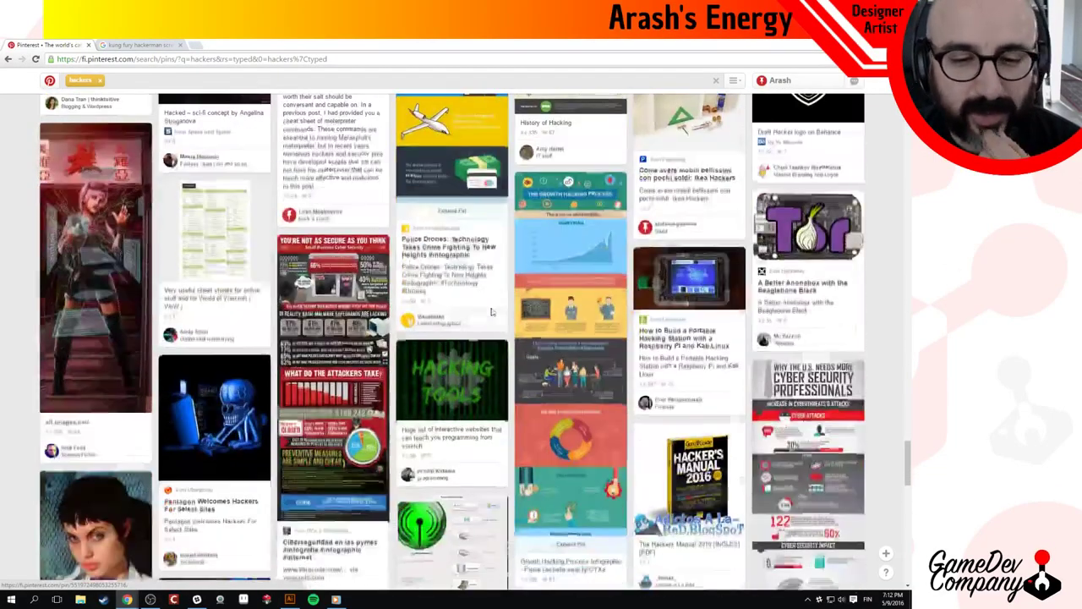
pyautogui.scroll(-5, 486, 312)
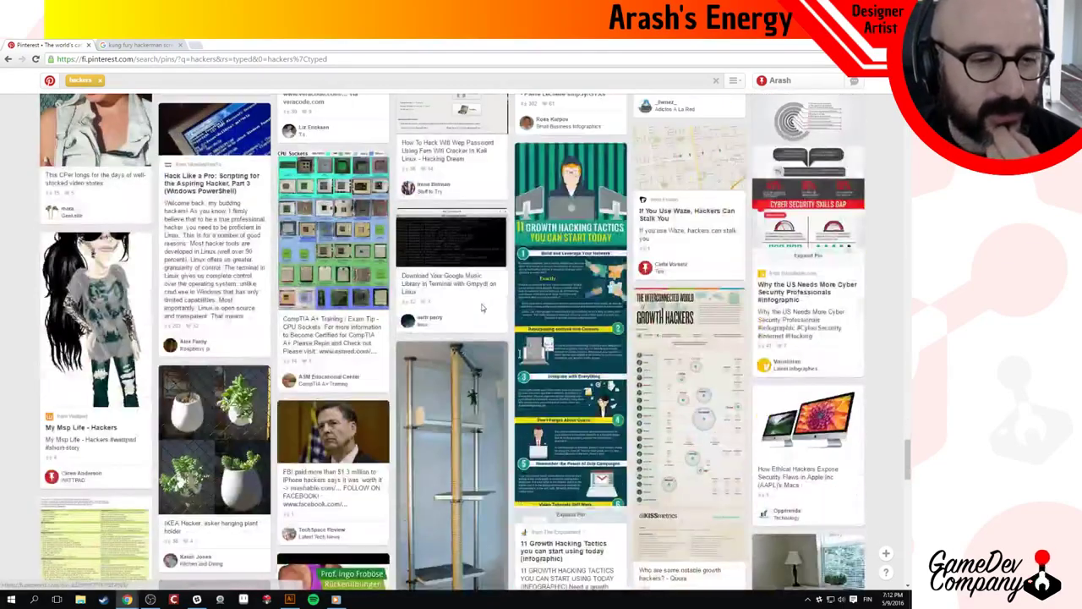
pyautogui.scroll(-12, 471, 309)
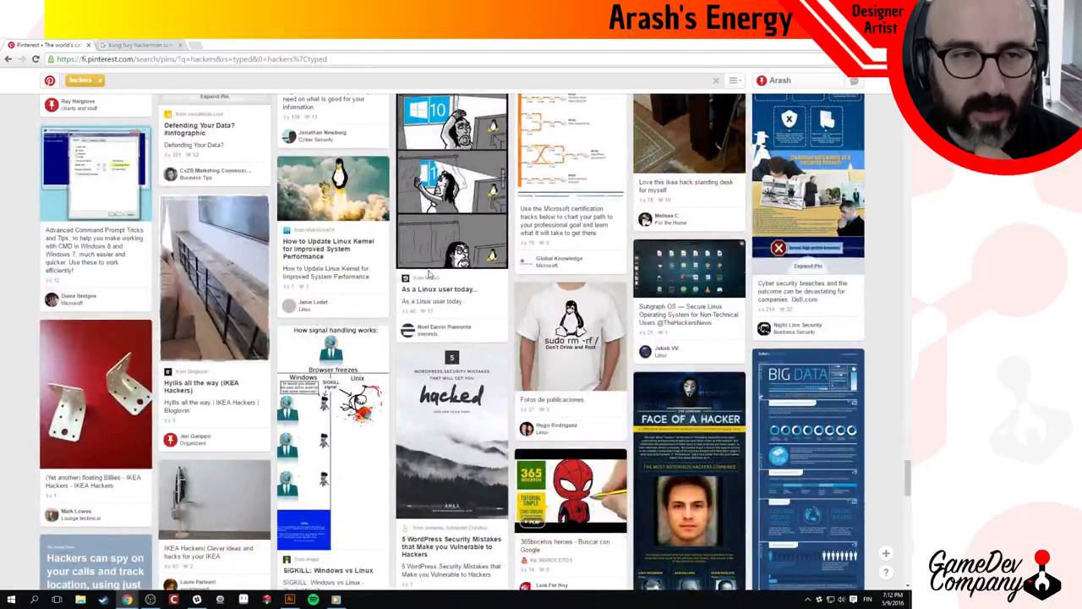
pyautogui.scroll(10, 446, 302)
# Refine the Pinterest search to "hackers world".
pyautogui.click(126, 81)
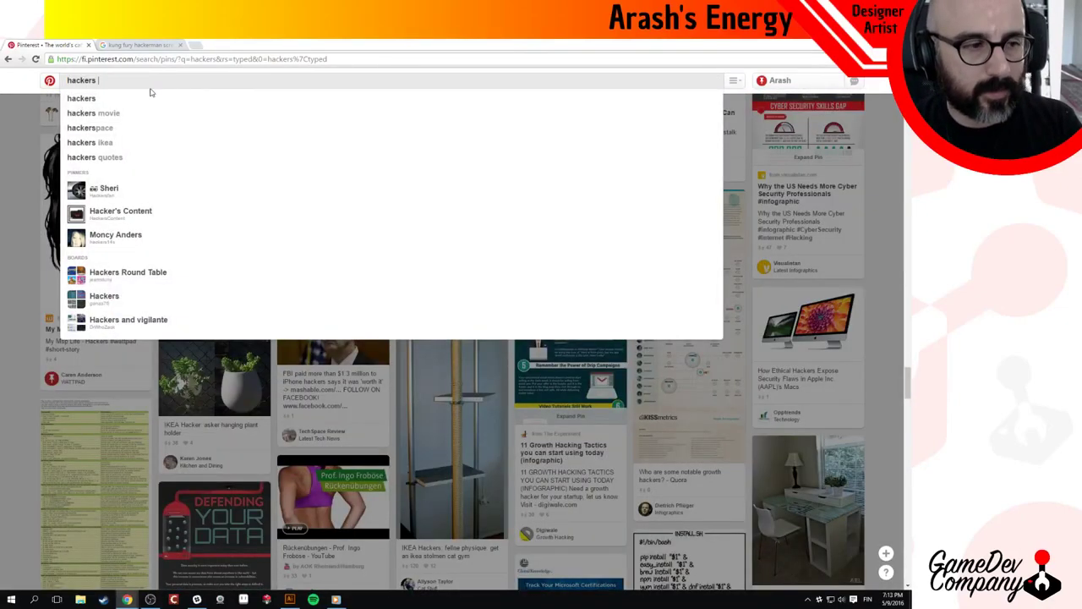
pyautogui.write('world')
pyautogui.press('Return')
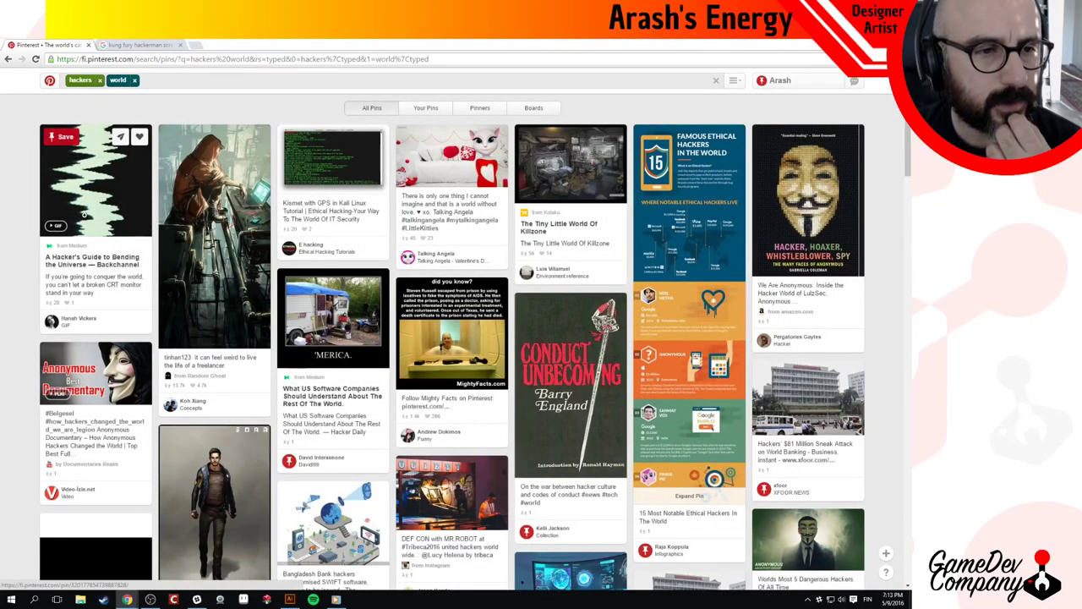
# Open the "A Hacker's Guide to Bending the Universe — Backchannel" pin and save it to the "SuperHacking Logo" board.
pyautogui.click(84, 215)
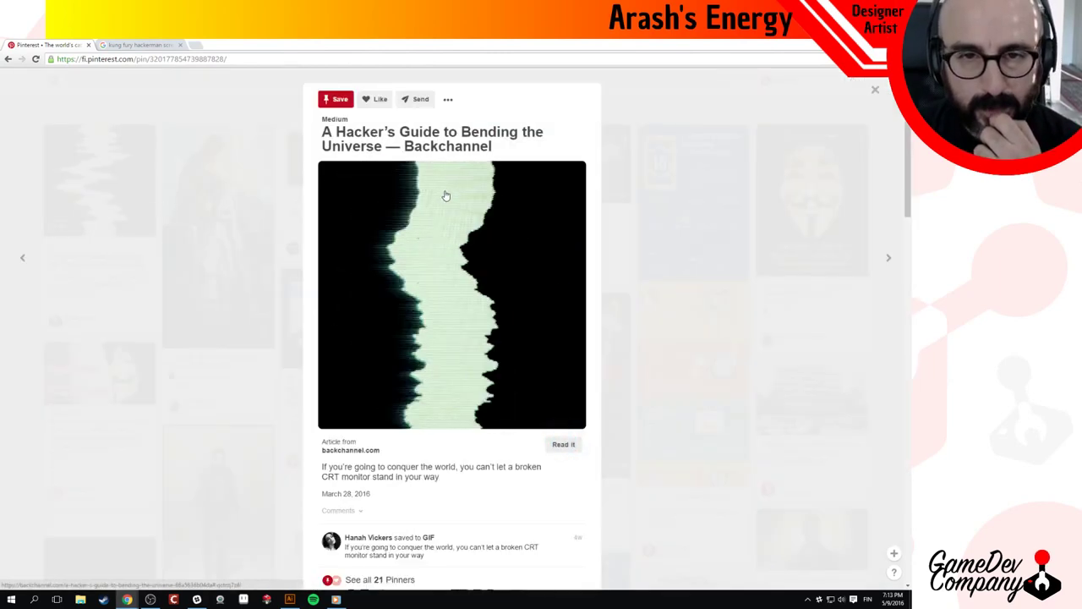
pyautogui.click(563, 444)
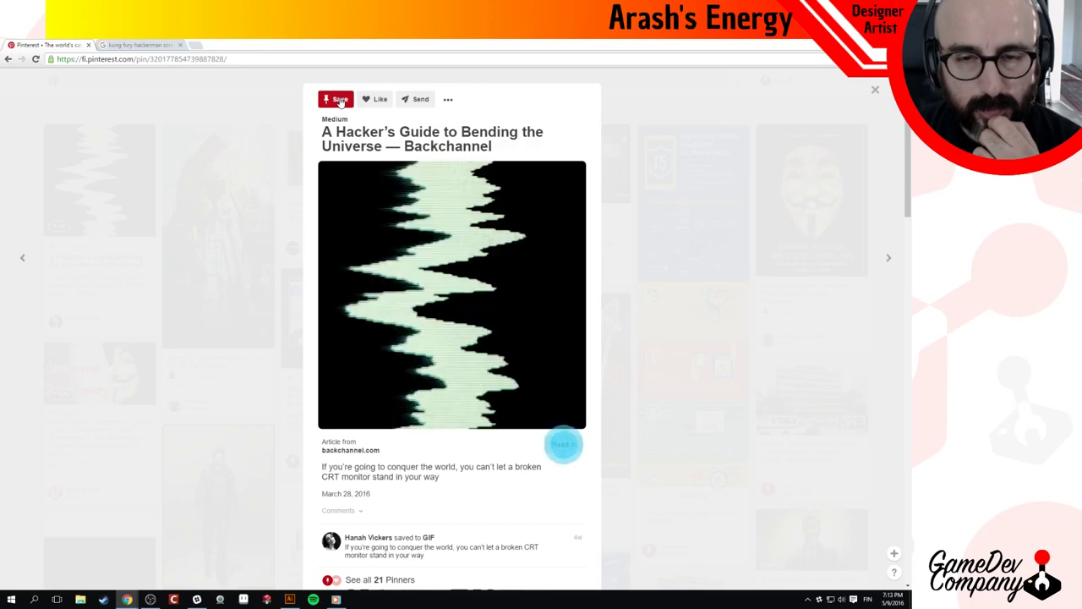
pyautogui.click(338, 99)
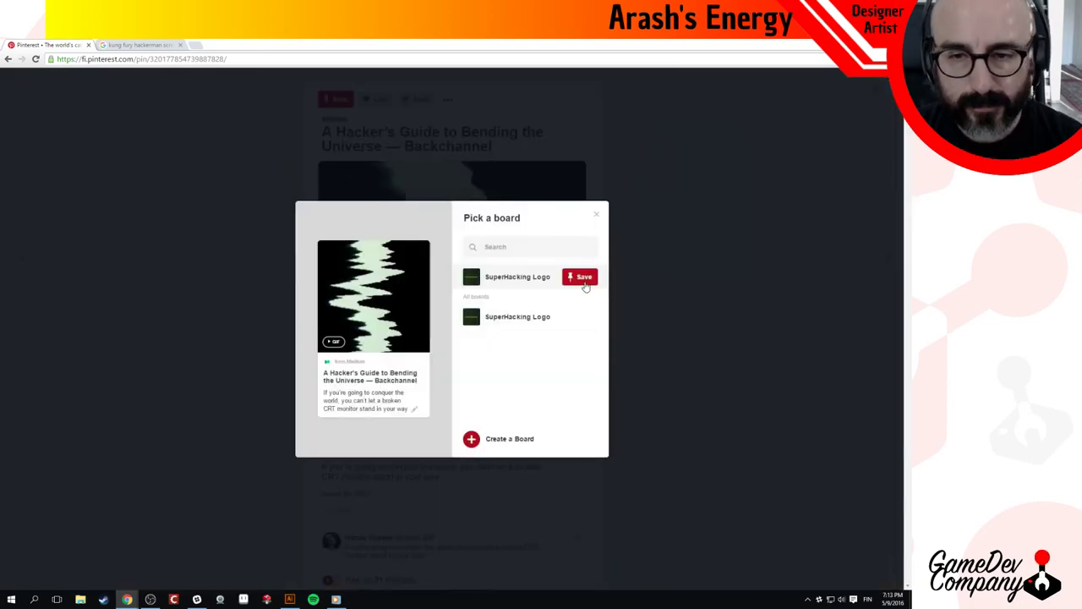
pyautogui.click(584, 279)
# Look over the related pins below the saved Backchannel pin and close its detail view.
pyautogui.click(174, 161)
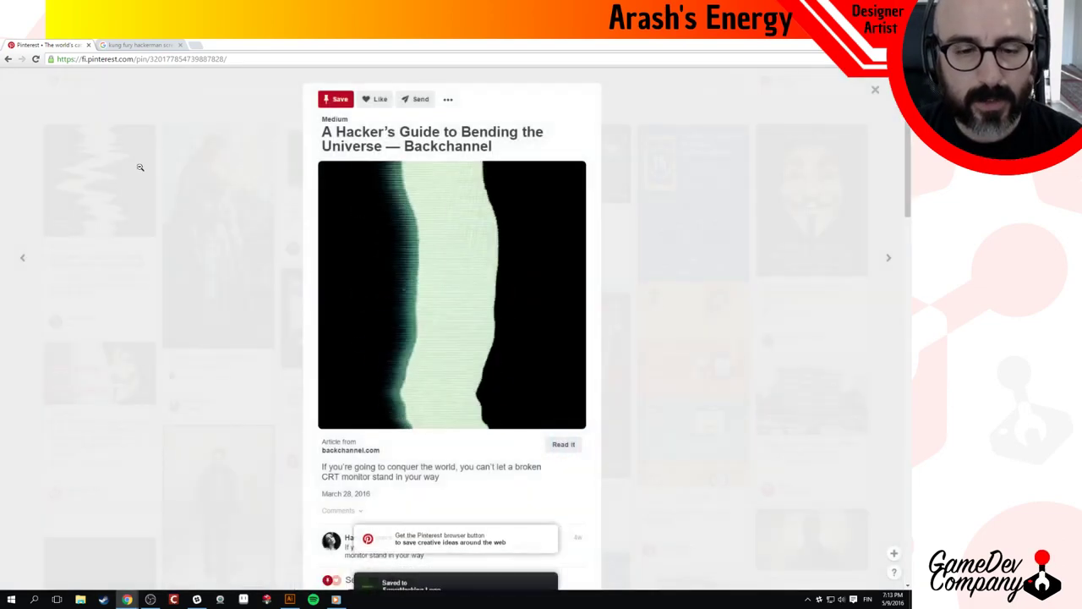
pyautogui.click(138, 166)
pyautogui.click(119, 169)
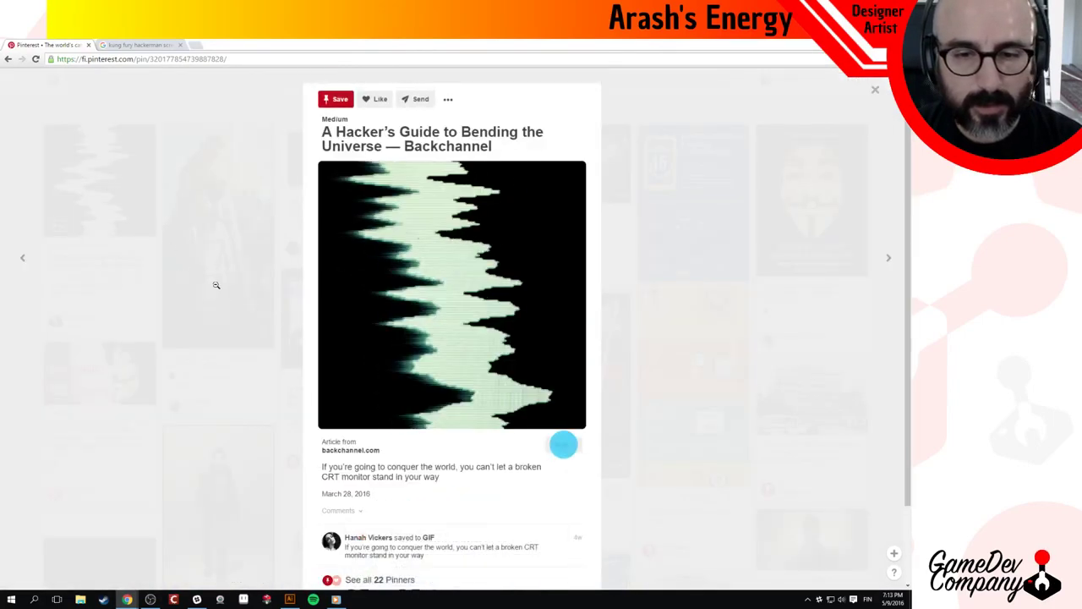
pyautogui.scroll(-10, 211, 282)
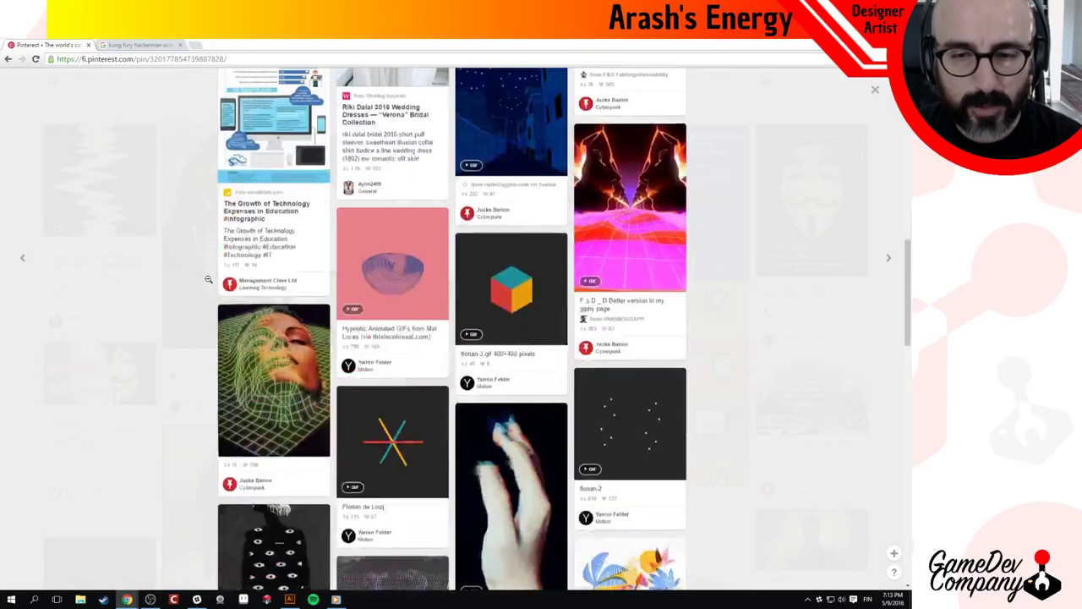
pyautogui.scroll(10, 208, 279)
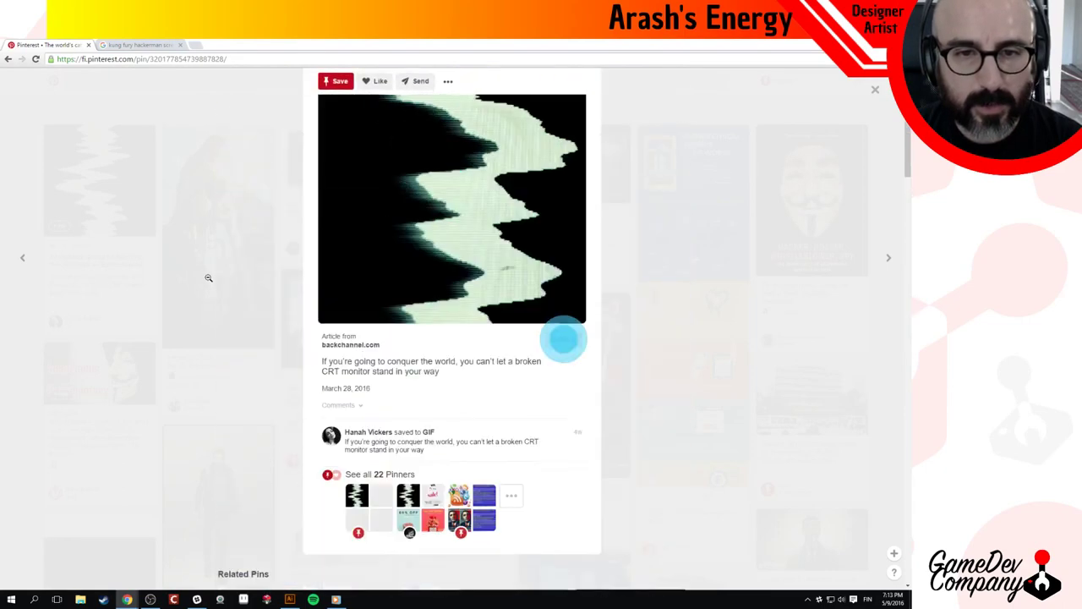
pyautogui.click(203, 266)
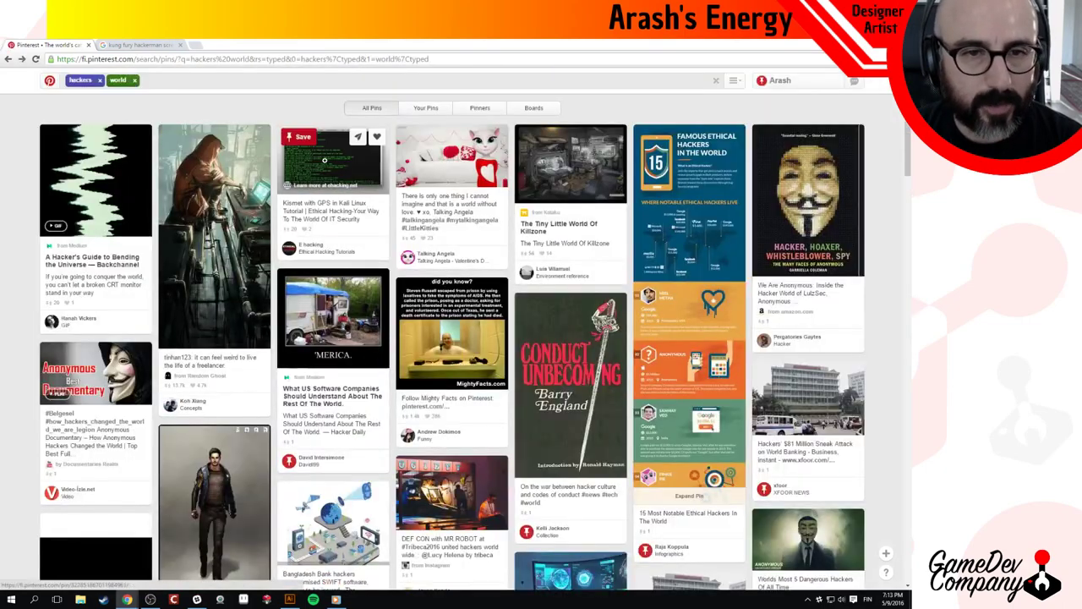
# Open the "Roger Wilco's World of Time and Space Souvenirs" pin, save it to the "SuperHacking Logo" board, and close its detail view.
pyautogui.scroll(-5, 415, 272)
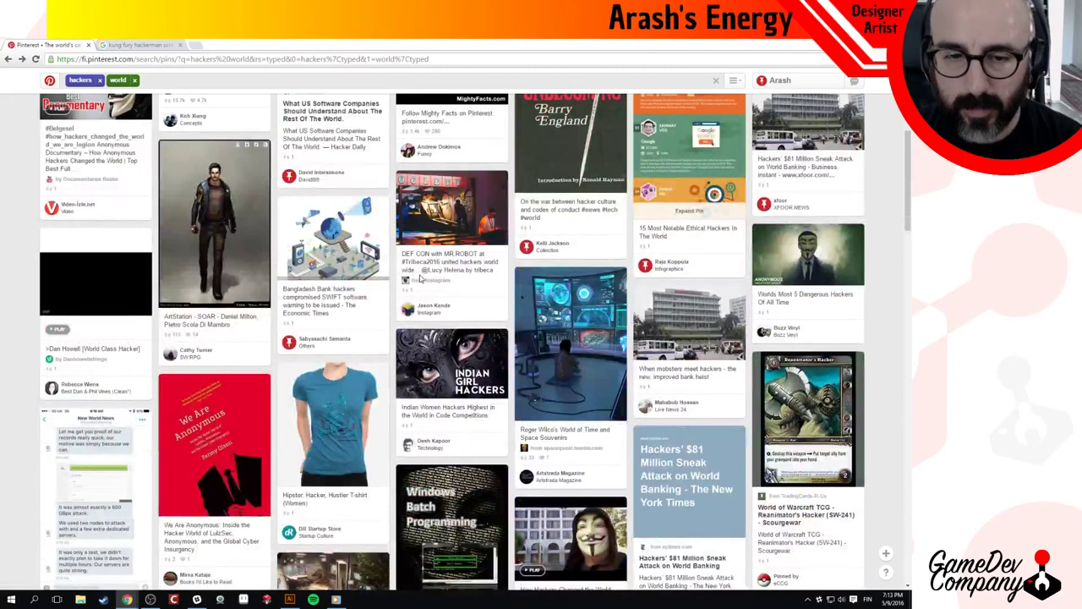
pyautogui.scroll(-4, 415, 272)
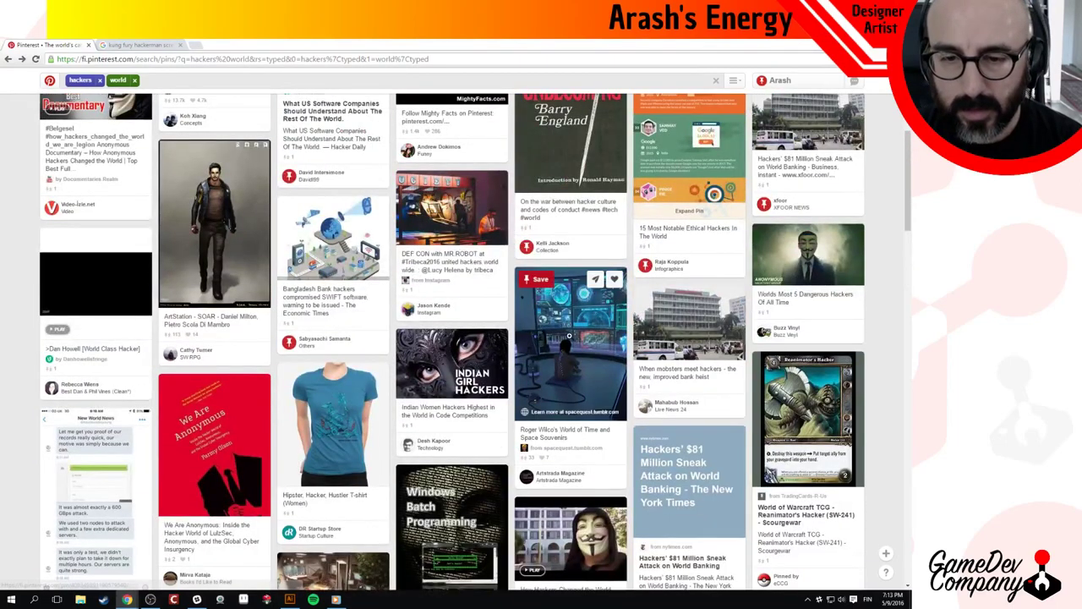
pyautogui.click(569, 340)
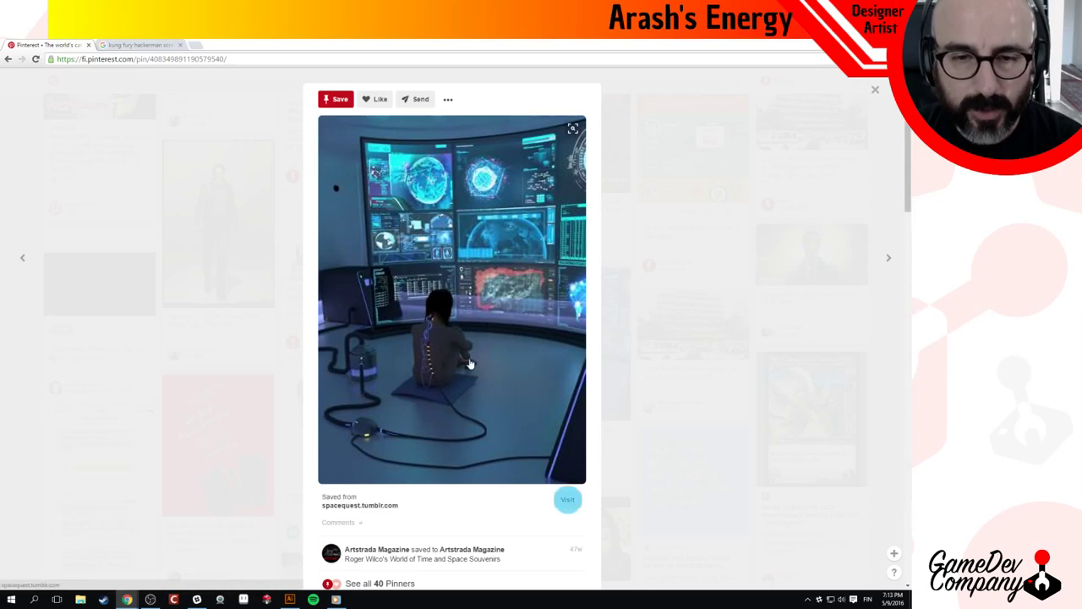
pyautogui.click(336, 100)
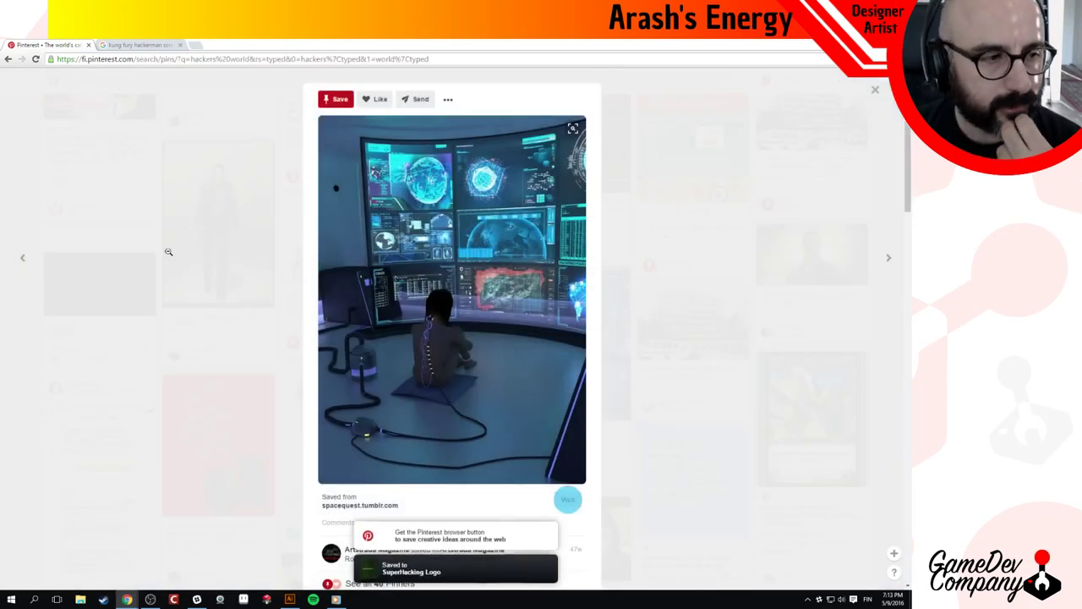
pyautogui.click(168, 252)
# Open the pin "The Hackers Of The World Want More Rewards For Fixing The Internet" and examine images visually similar to its code-covered area.
pyautogui.scroll(-4, 179, 292)
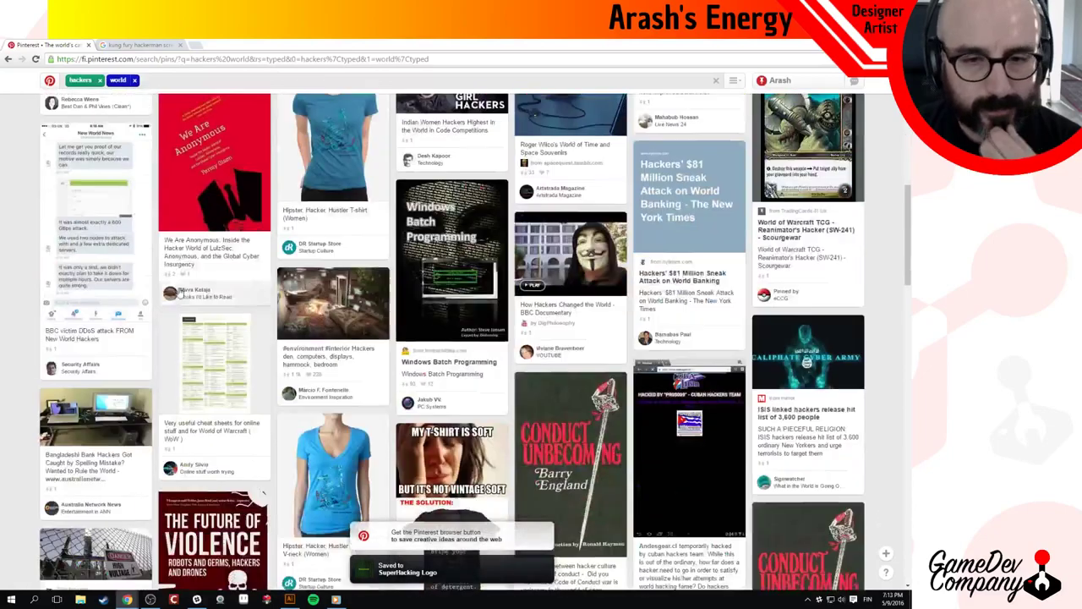
pyautogui.scroll(-10, 263, 492)
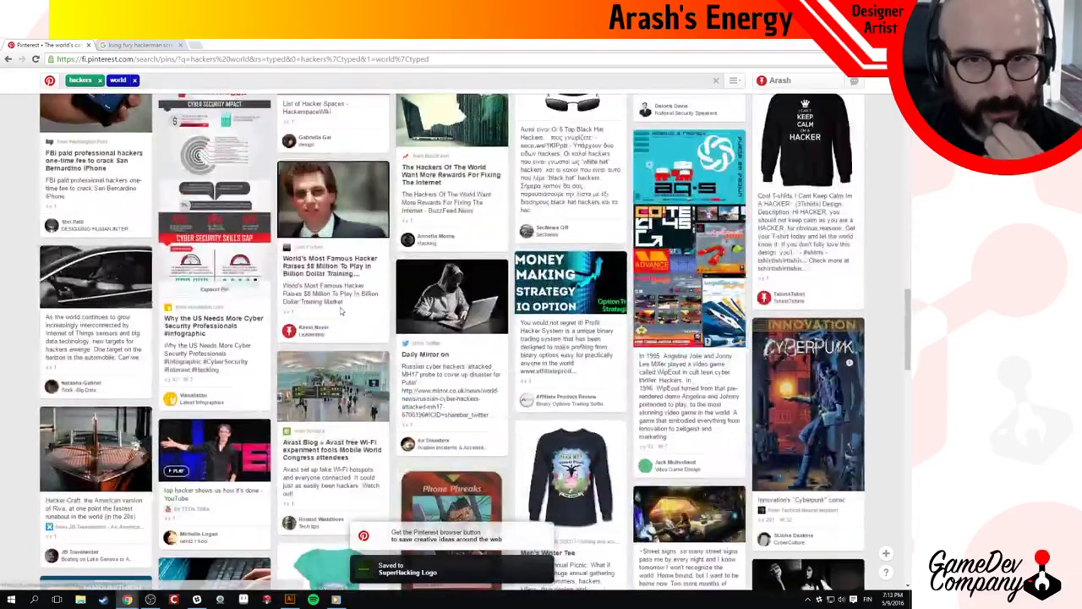
pyautogui.scroll(3, 340, 311)
pyautogui.click(486, 350)
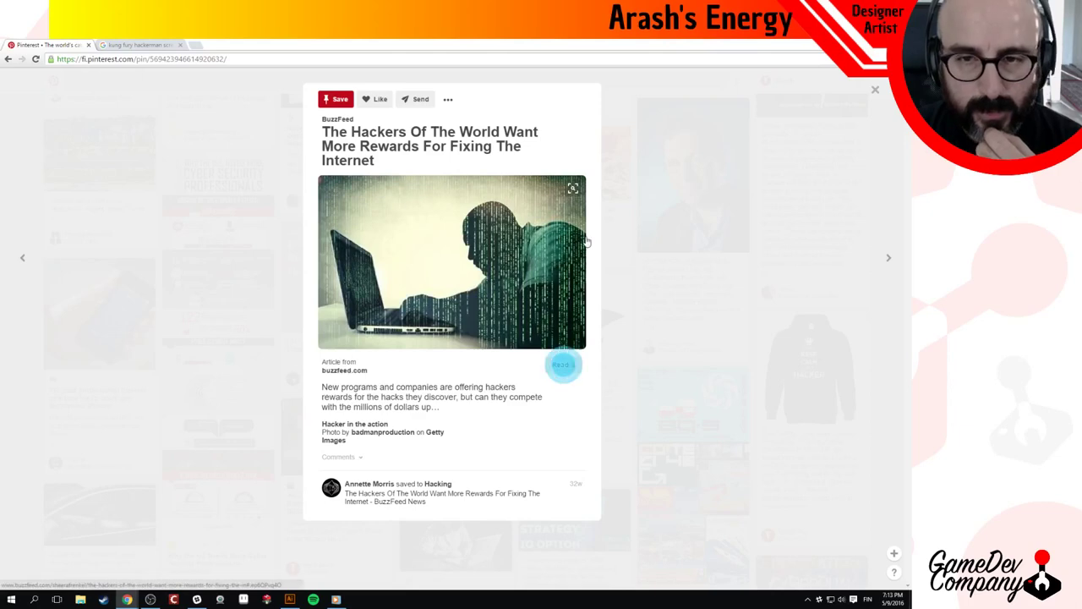
pyautogui.click(572, 189)
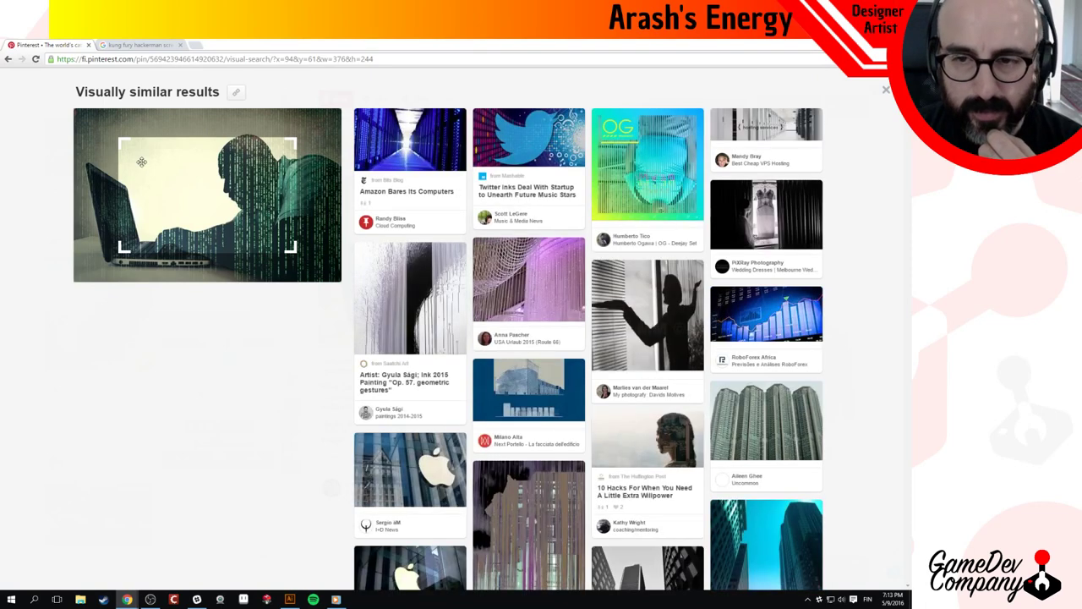
pyautogui.moveTo(124, 141); pyautogui.dragTo(232, 172)
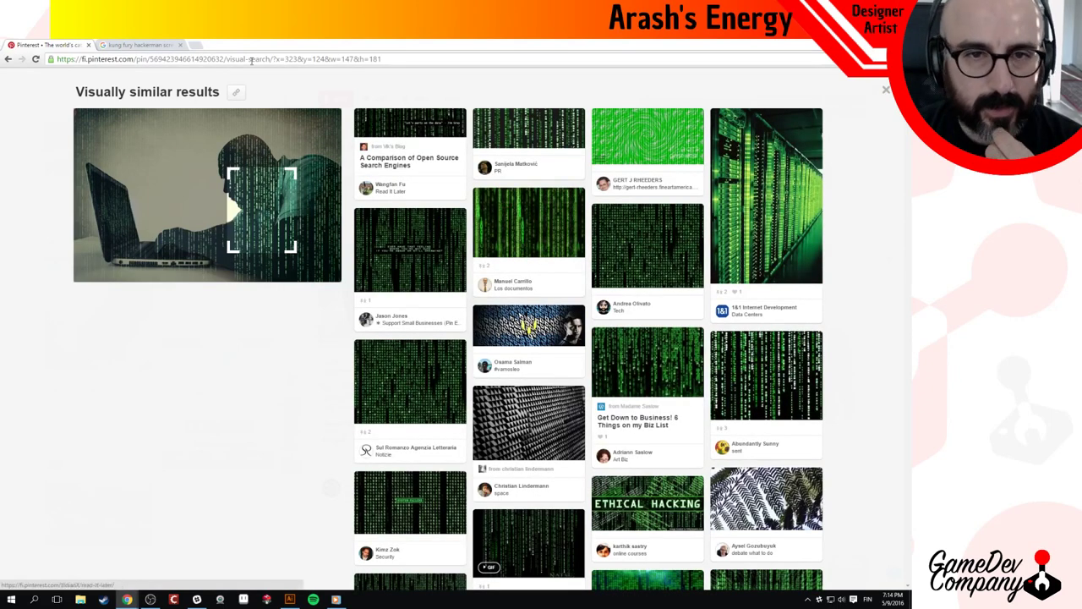
pyautogui.click(67, 81)
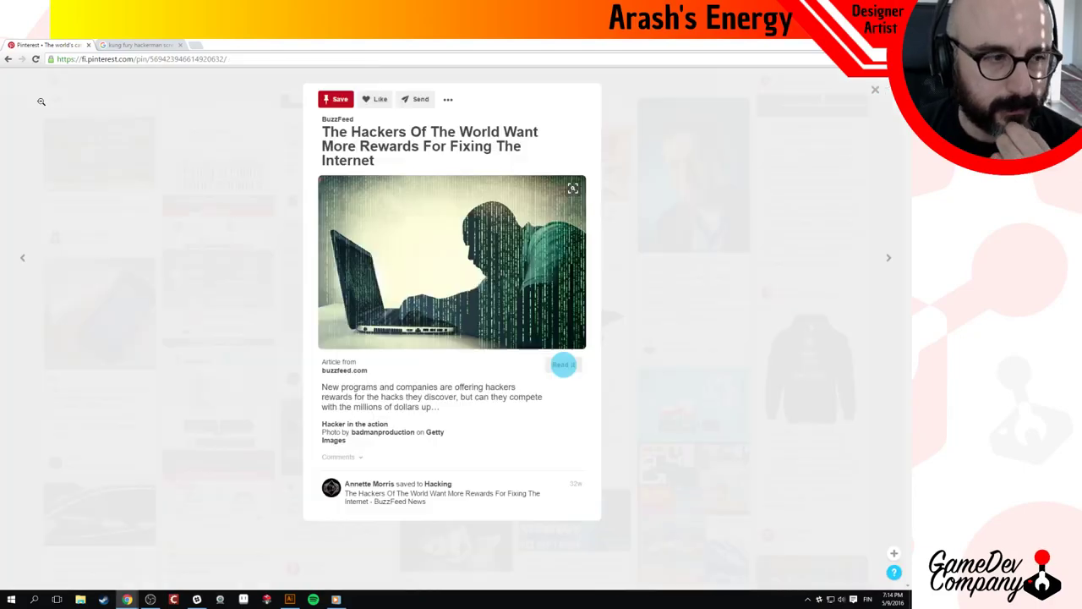
pyautogui.click(164, 199)
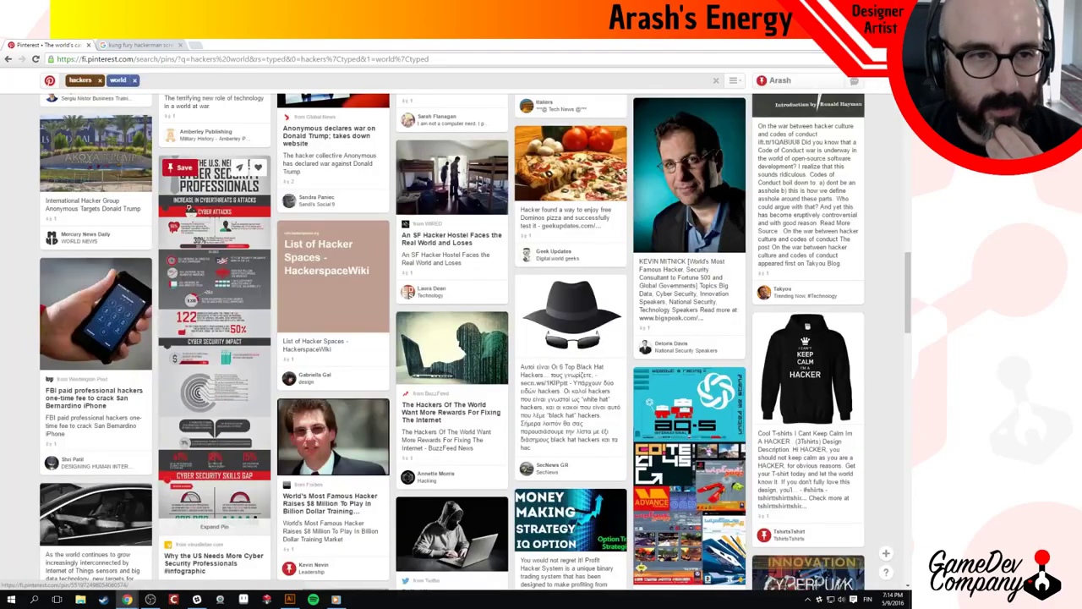
# Remove "world" from the Pinterest search and refine "hackers" with the suggested term "Cyberpunk".
pyautogui.scroll(15, 169, 203)
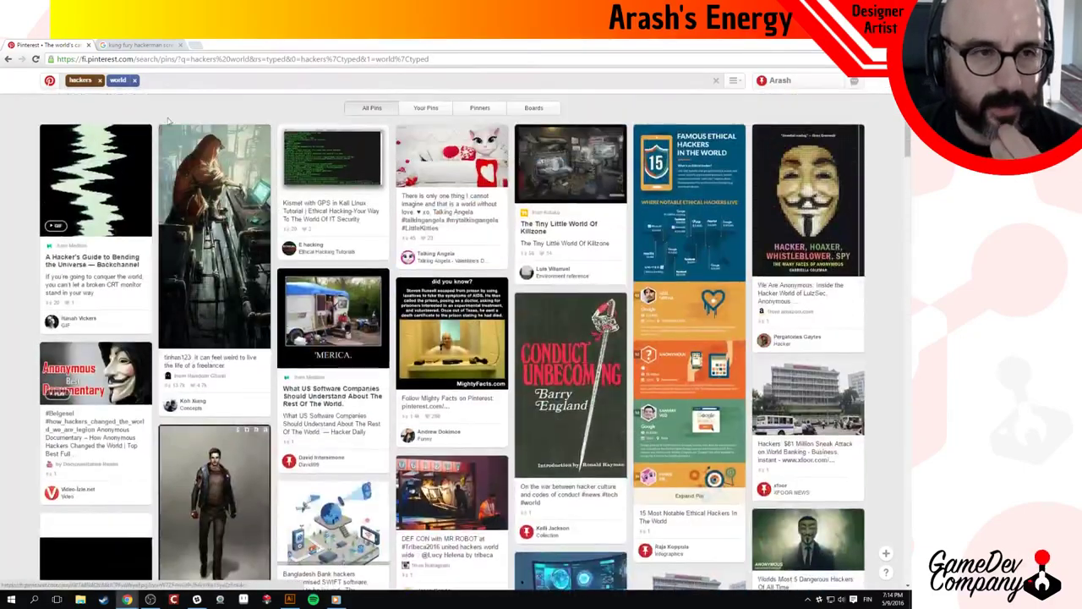
pyautogui.click(134, 81)
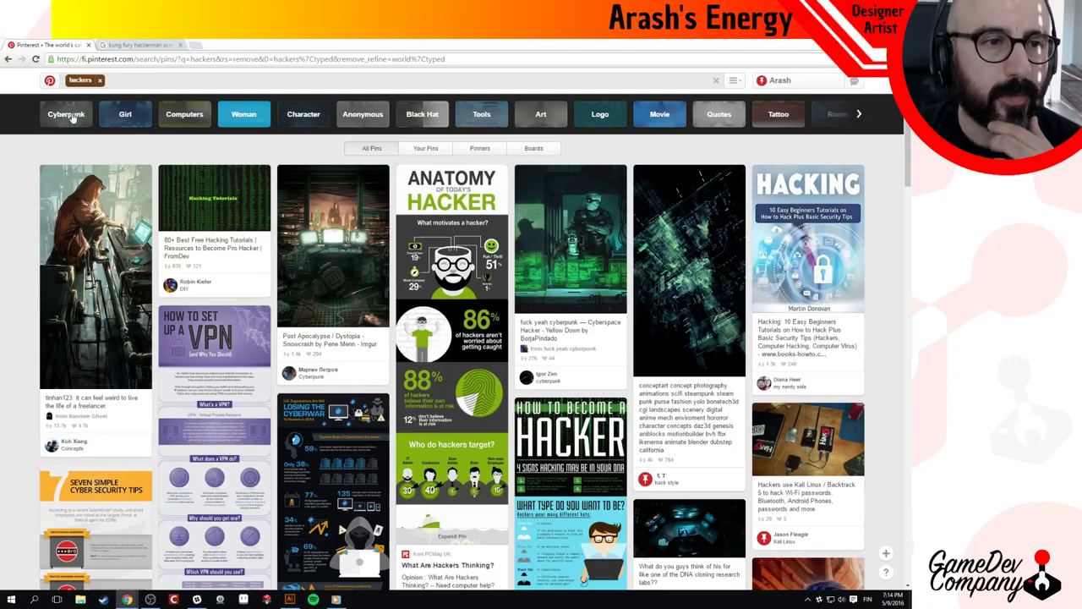
pyautogui.click(73, 118)
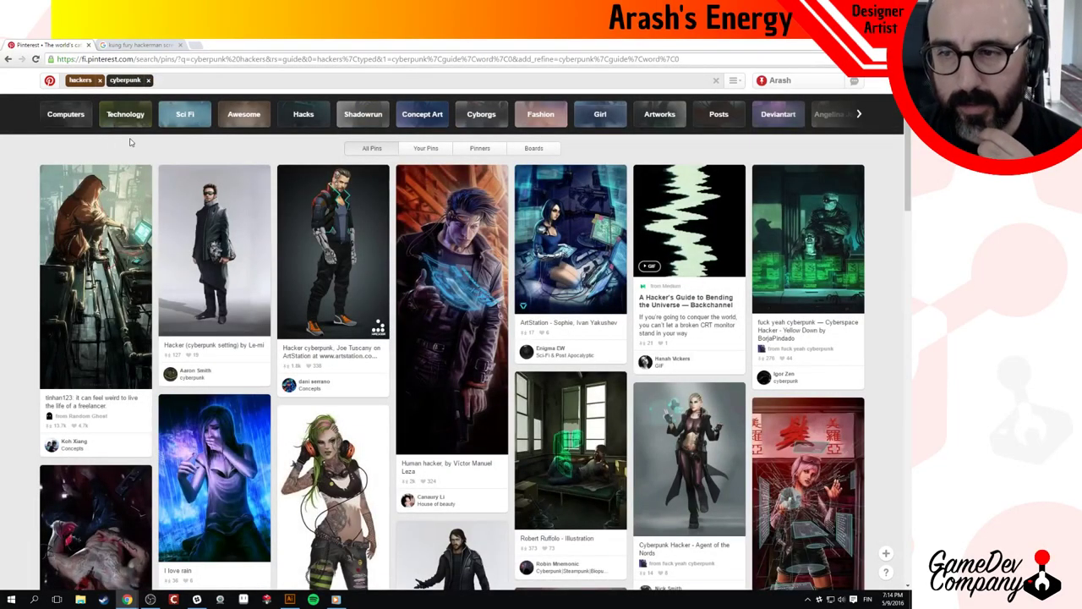
# Open the green "Cyberspace Hacker - Yellow Down" pin and save it to the "SuperHacking Logo" board.
pyautogui.click(809, 245)
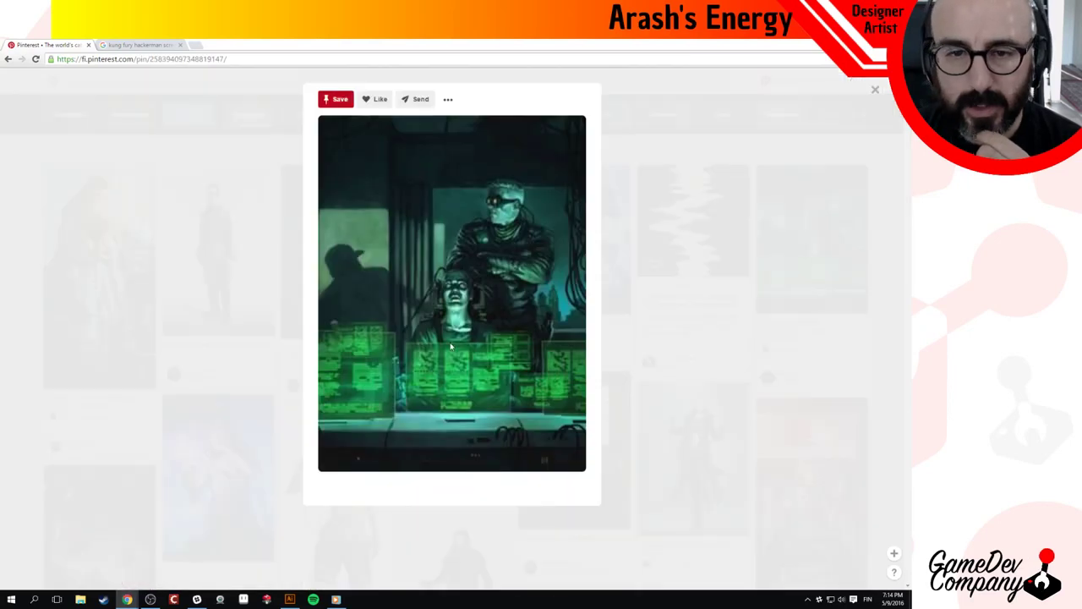
pyautogui.click(337, 99)
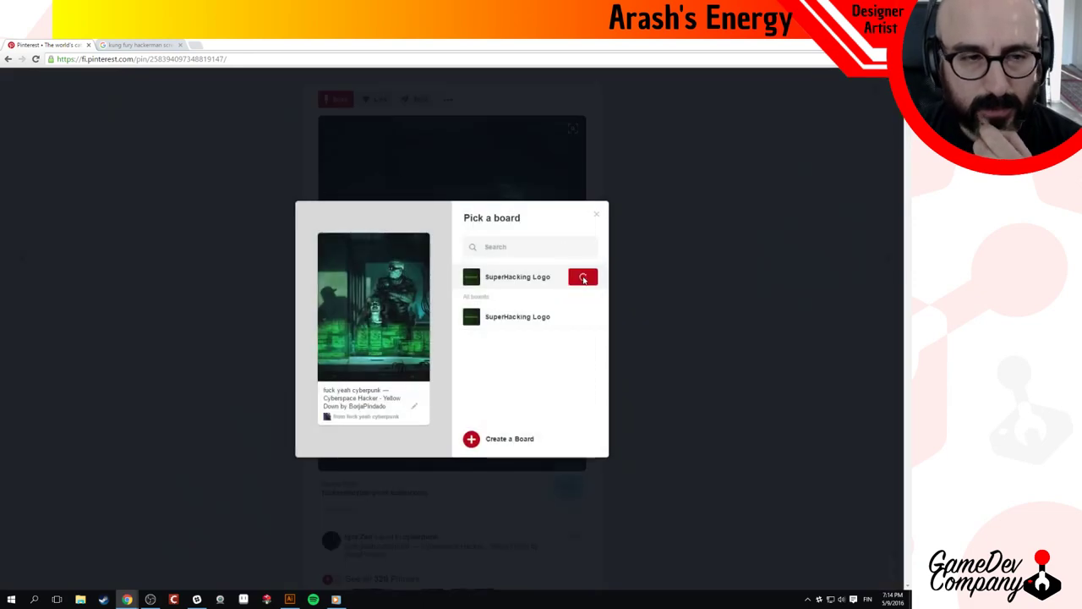
# Look through the related pins below the saved "Cyberspace Hacker" pin for more cyberpunk references.
pyautogui.scroll(-2, 684, 298)
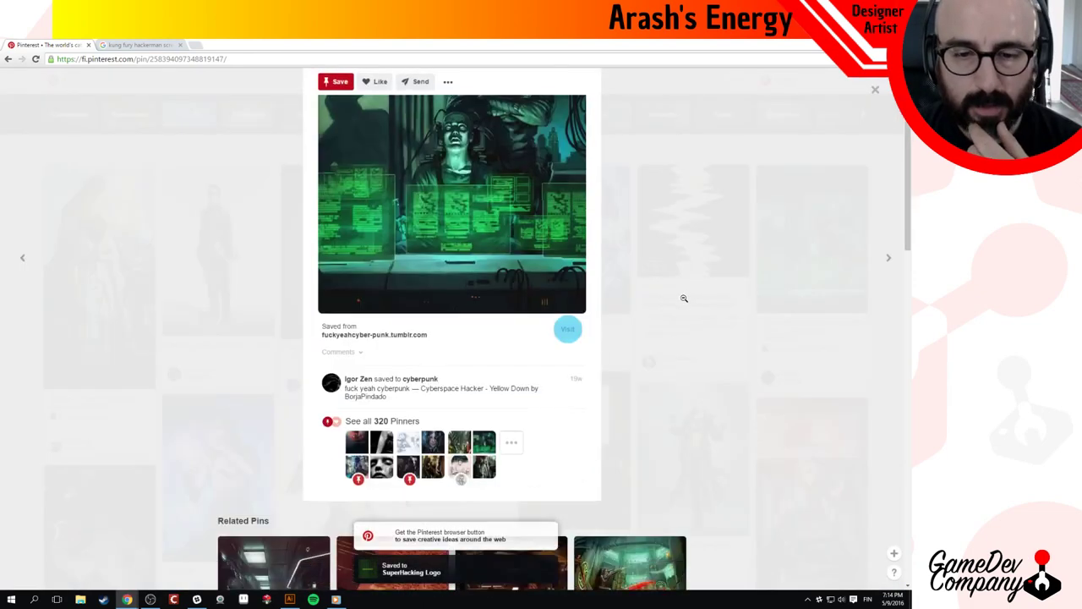
pyautogui.scroll(-4, 683, 298)
pyautogui.scroll(-2, 732, 312)
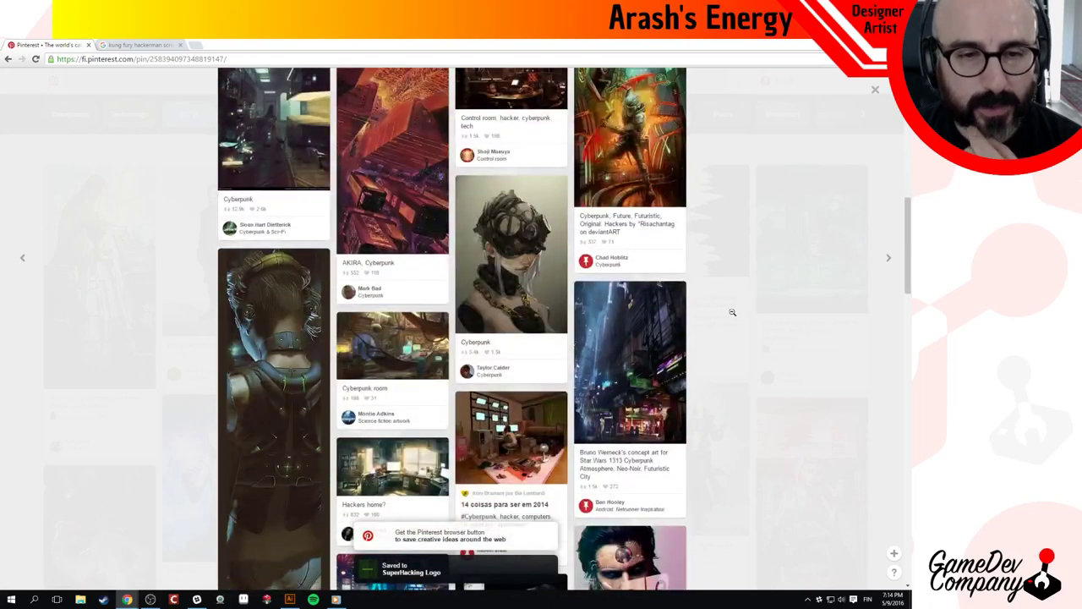
pyautogui.scroll(-2, 731, 312)
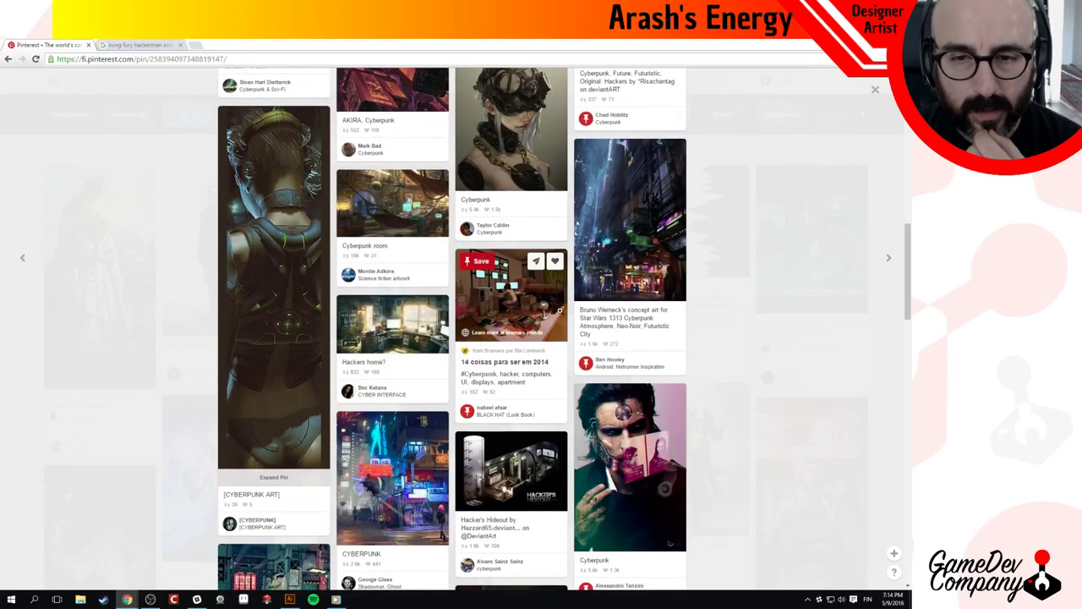
pyautogui.scroll(-2, 363, 312)
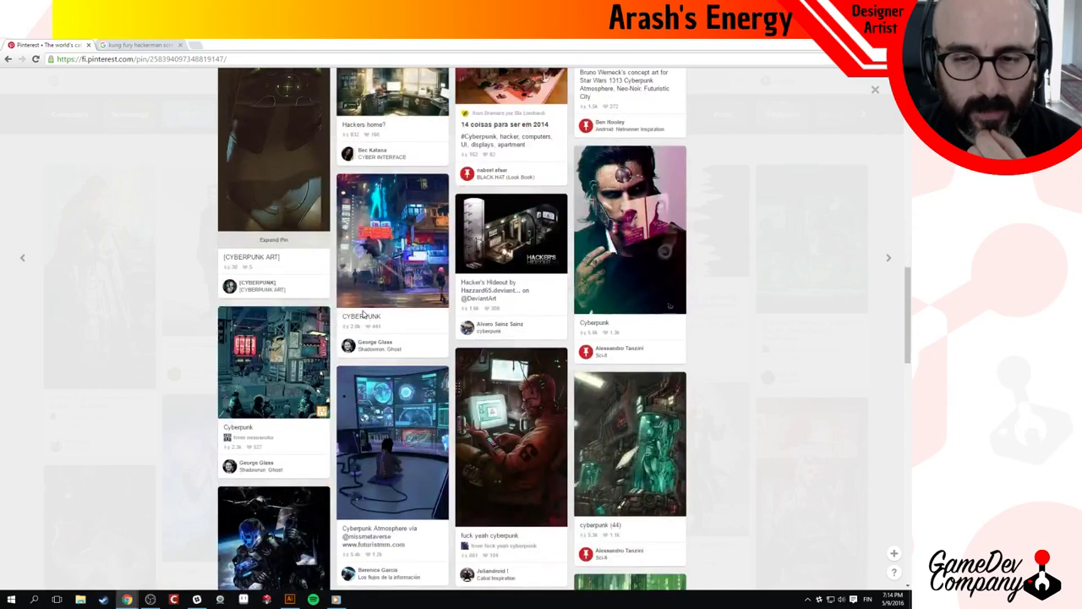
pyautogui.scroll(-4, 364, 313)
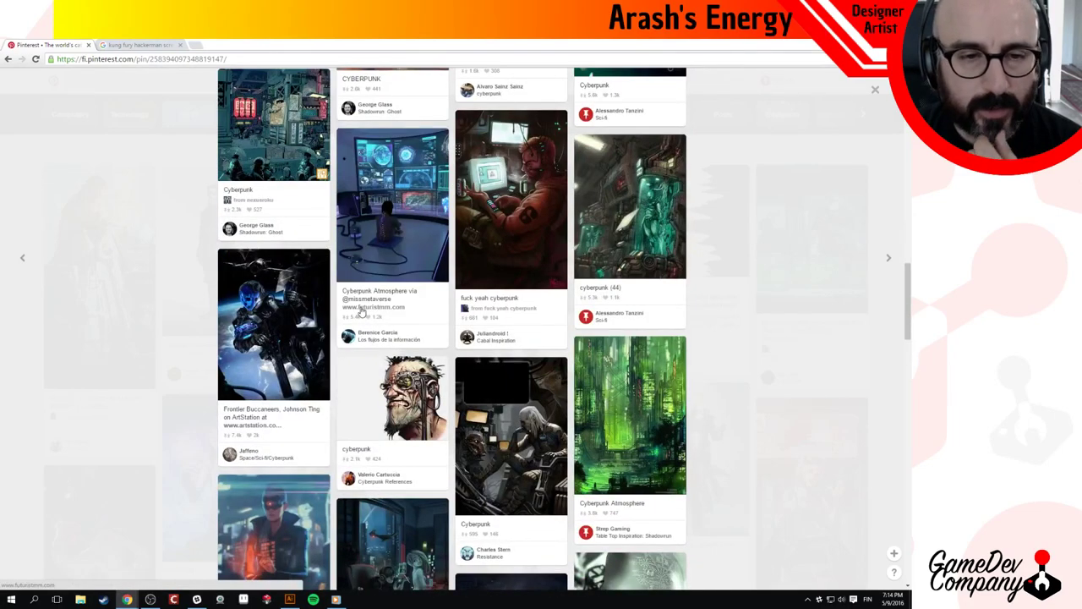
pyautogui.scroll(-3, 361, 311)
pyautogui.scroll(-4, 359, 311)
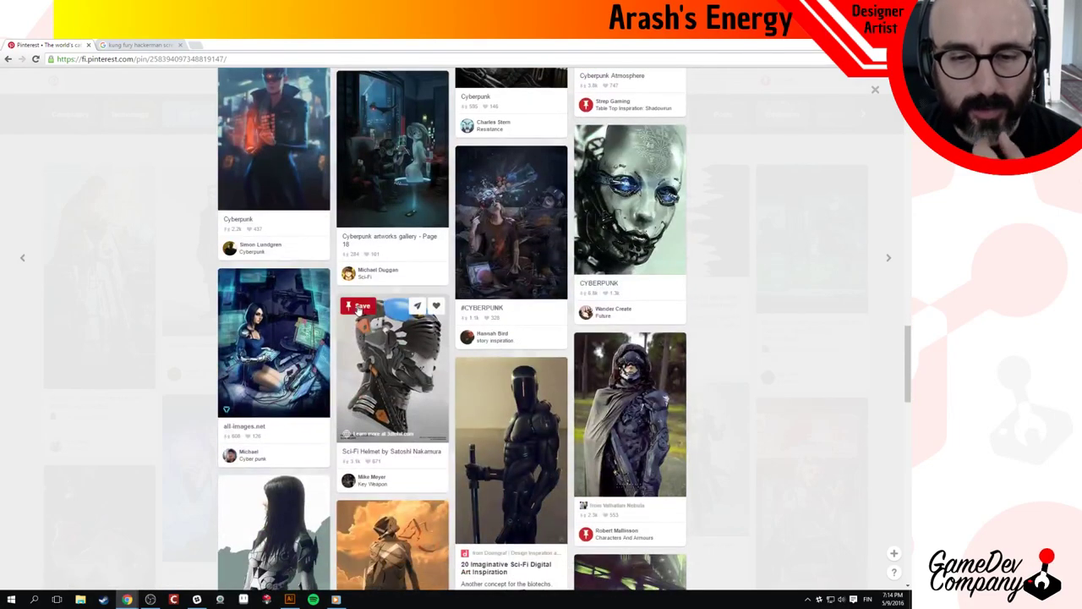
pyautogui.scroll(-2, 358, 311)
pyautogui.scroll(-4, 357, 306)
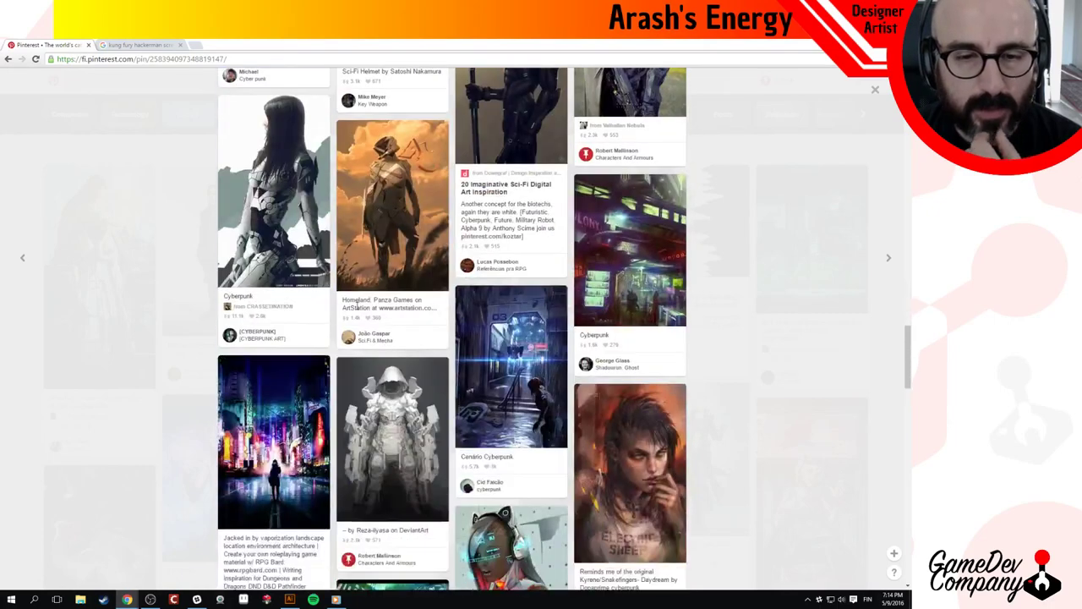
pyautogui.scroll(-4, 357, 309)
pyautogui.scroll(-3, 357, 309)
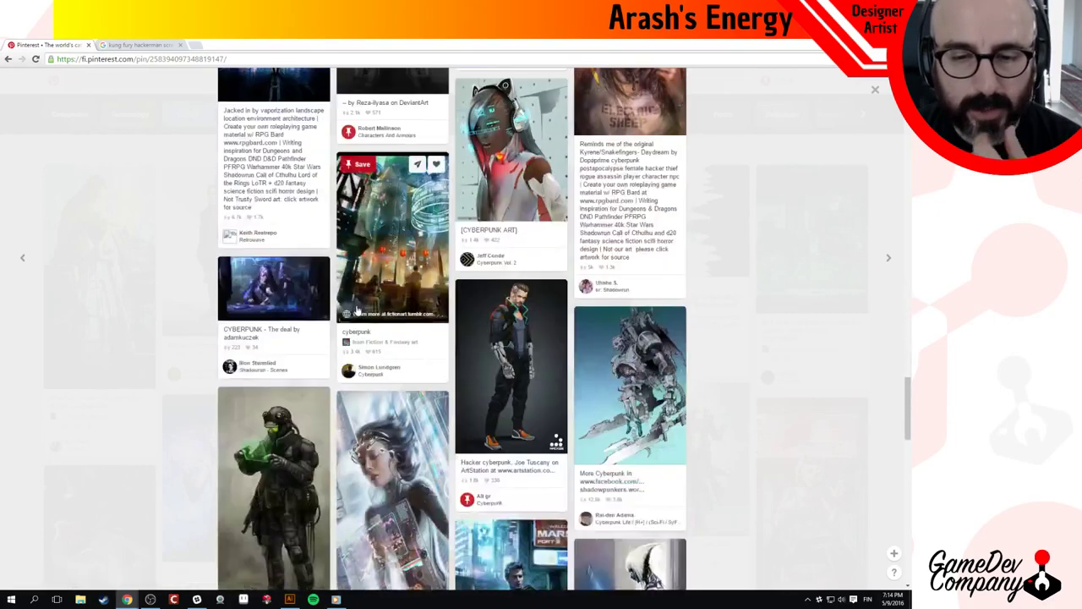
pyautogui.scroll(-4, 357, 307)
pyautogui.scroll(-4, 357, 306)
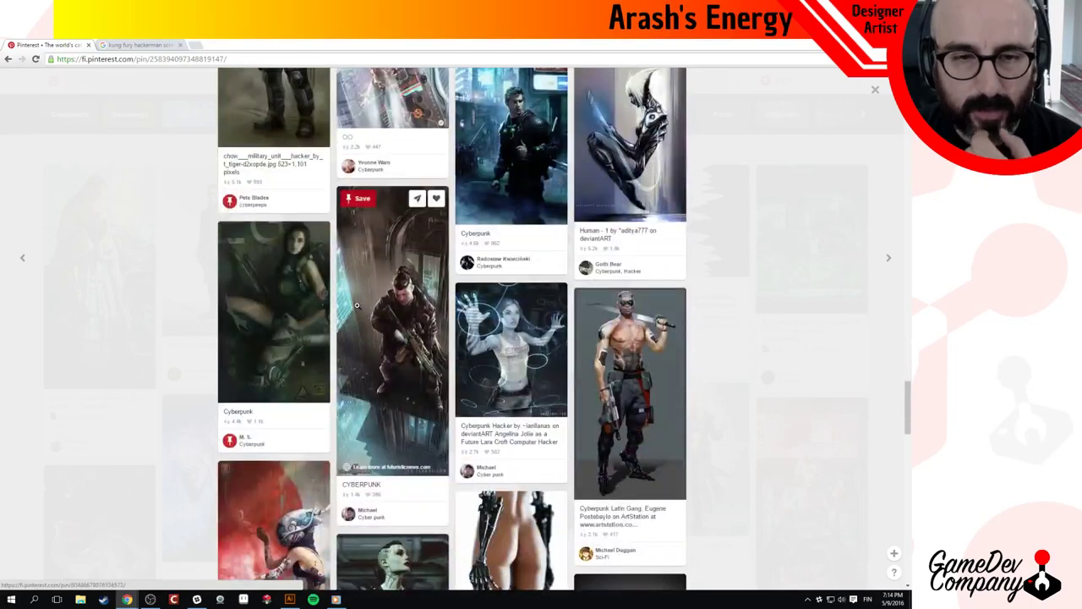
pyautogui.scroll(-8, 357, 306)
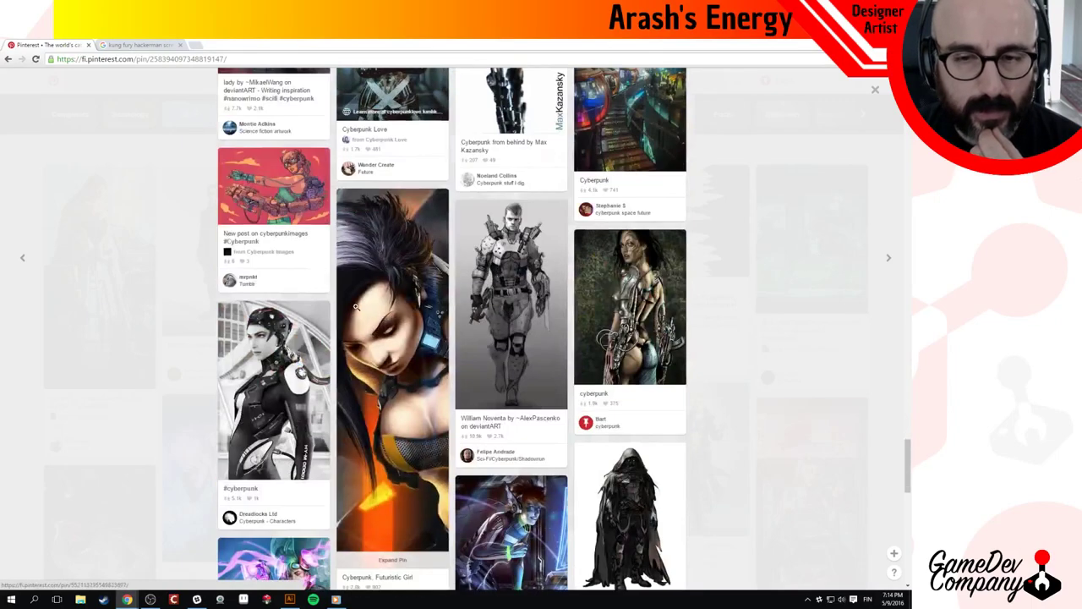
pyautogui.scroll(-4, 357, 309)
pyautogui.scroll(-4, 358, 311)
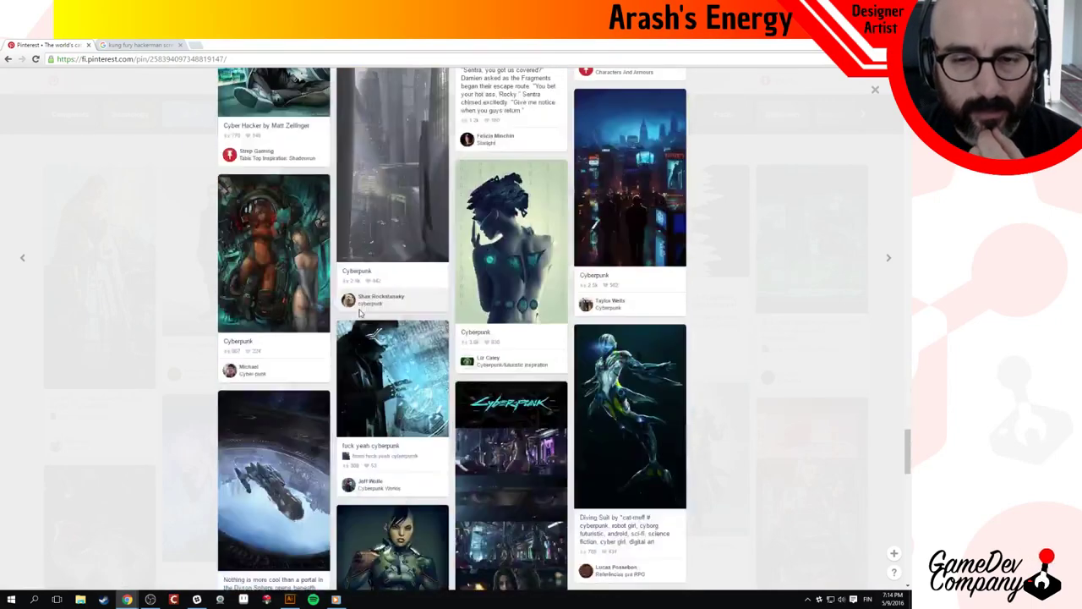
pyautogui.scroll(-4, 357, 310)
pyautogui.scroll(-3, 356, 306)
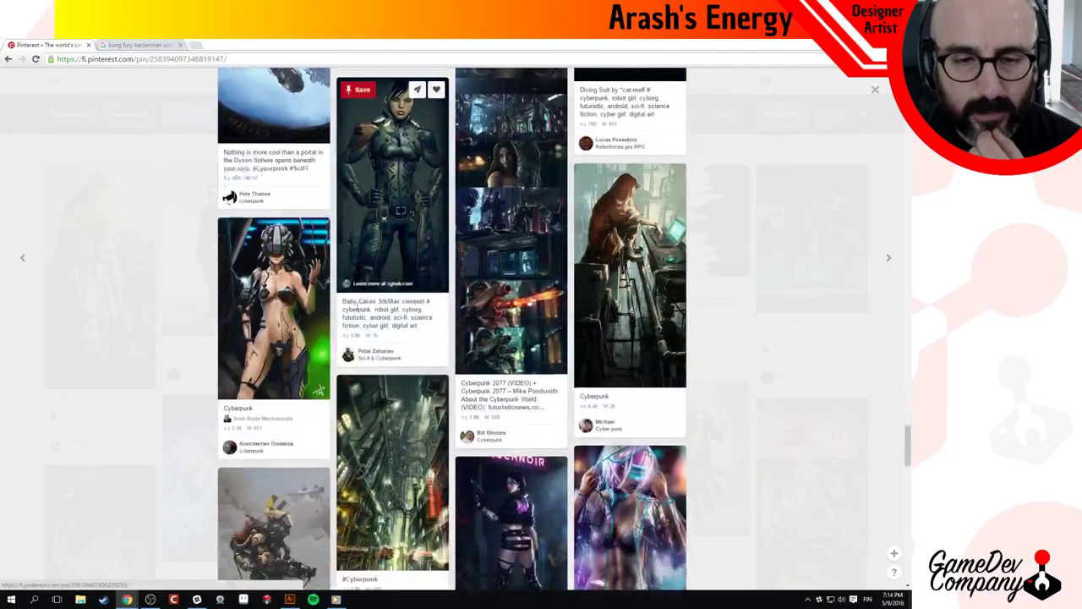
pyautogui.scroll(-5, 357, 311)
pyautogui.scroll(-5, 357, 310)
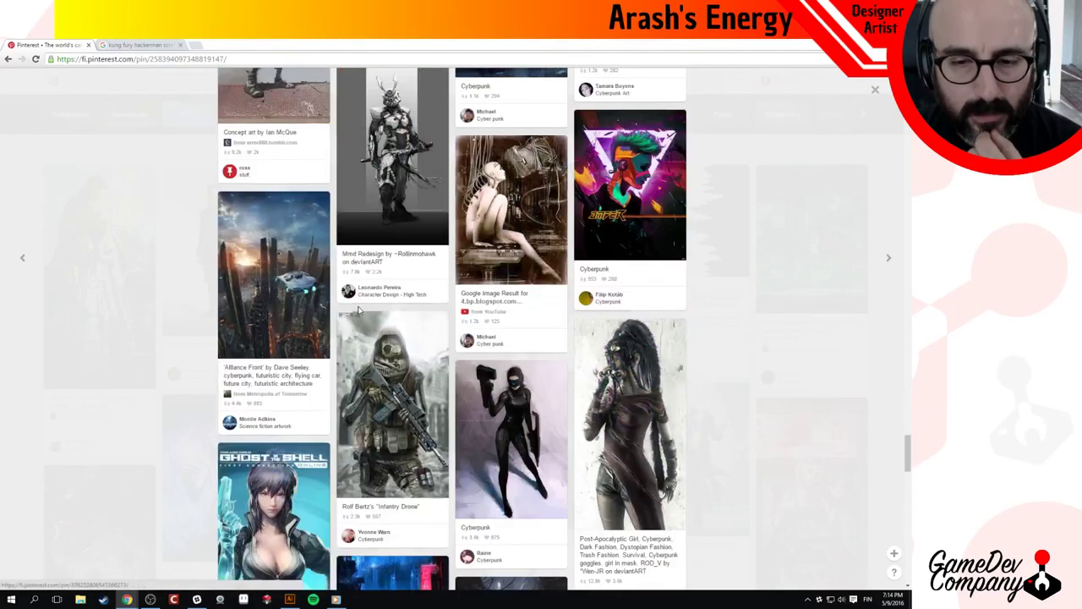
pyautogui.scroll(-5, 357, 308)
pyautogui.scroll(-4, 357, 306)
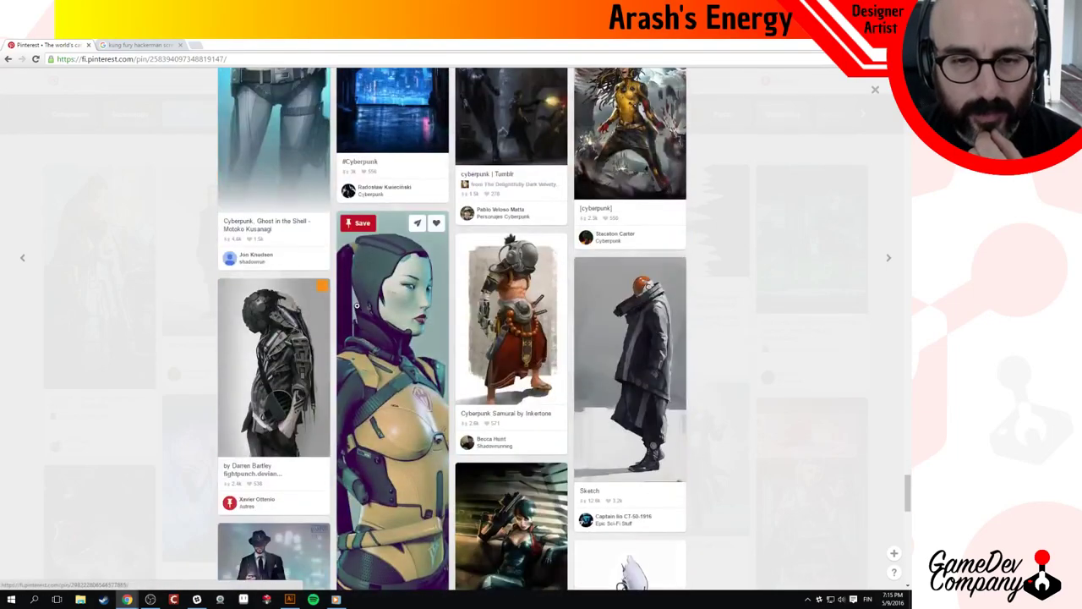
pyautogui.scroll(-4, 356, 305)
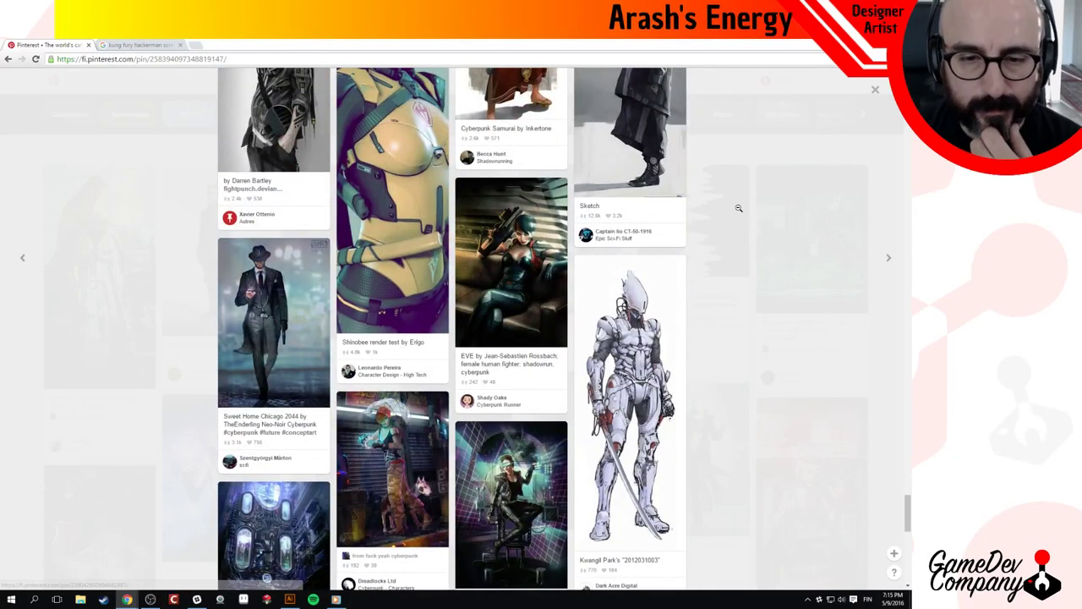
pyautogui.scroll(-3, 706, 195)
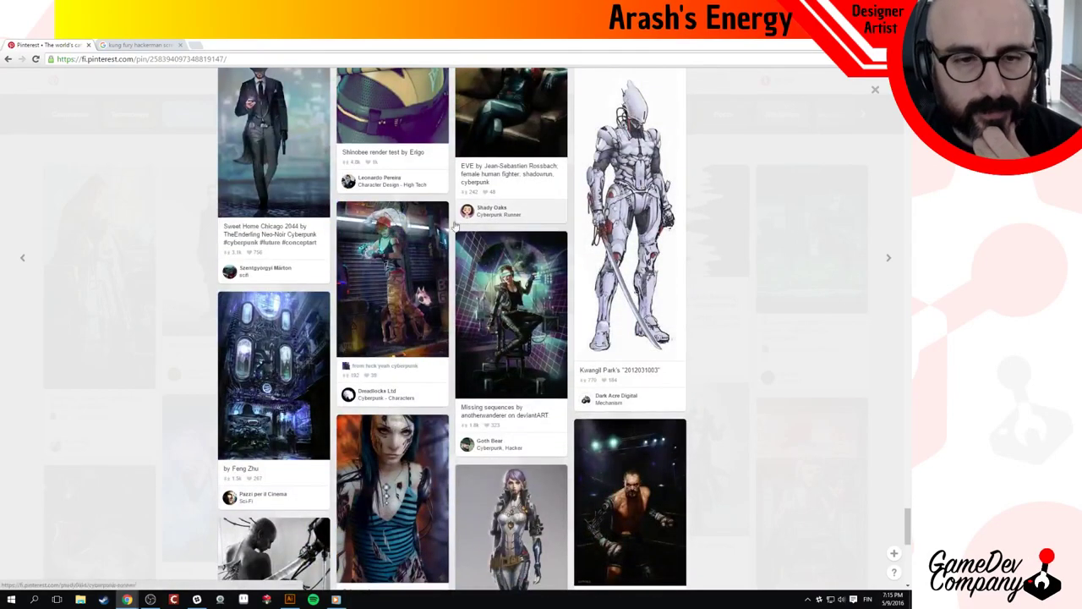
# Open the black-and-white "cyberpunk | Tumblr" pin of the wired cyborg figure and save it to the "SuperHacking Logo" board.
pyautogui.scroll(-3, 257, 310)
pyautogui.click(253, 314)
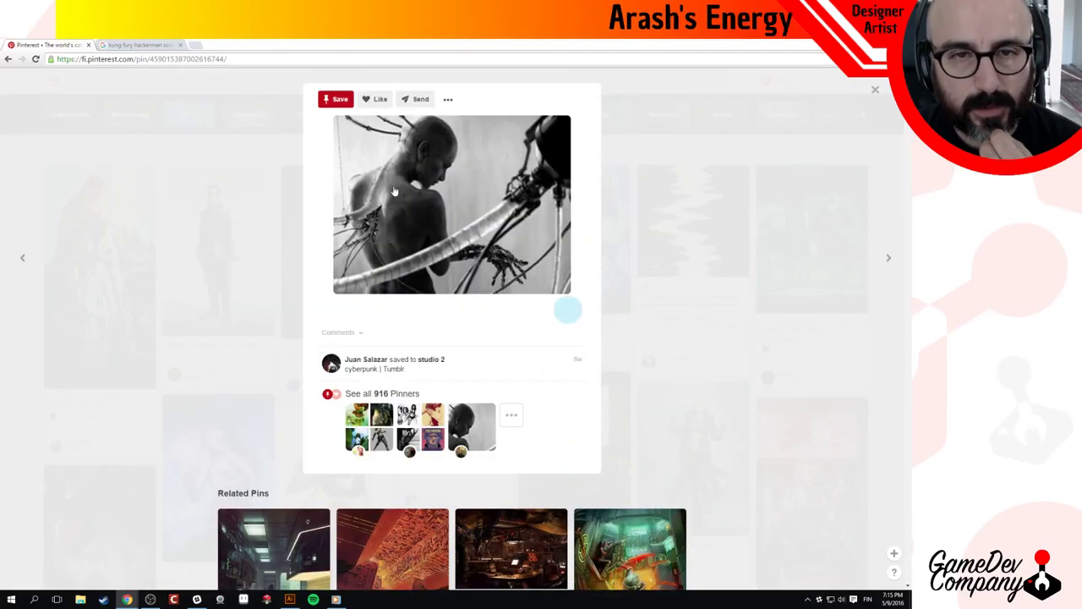
pyautogui.click(340, 100)
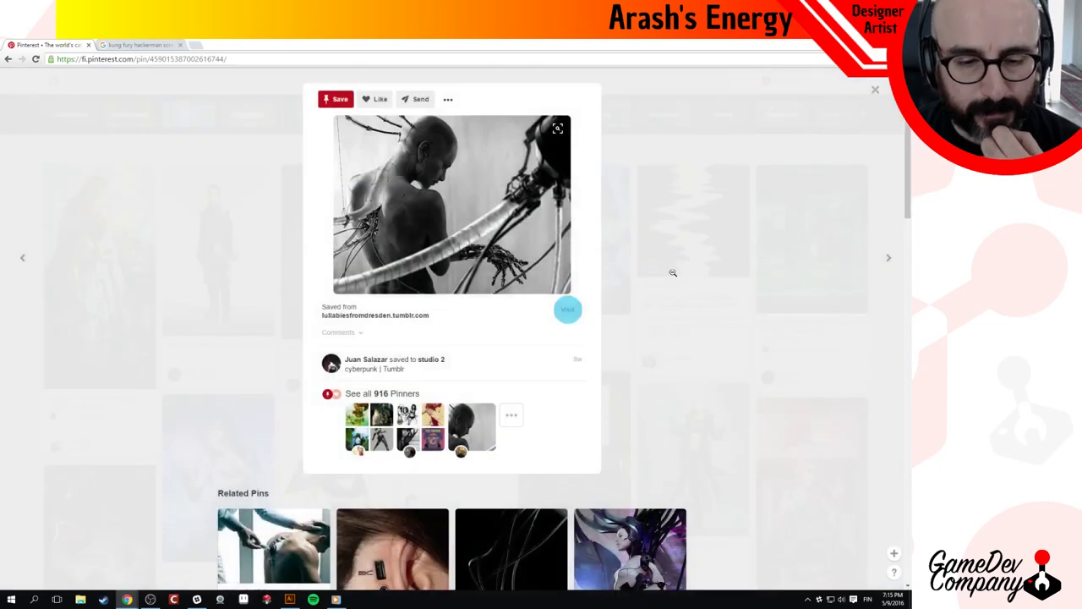
pyautogui.scroll(-3, 668, 272)
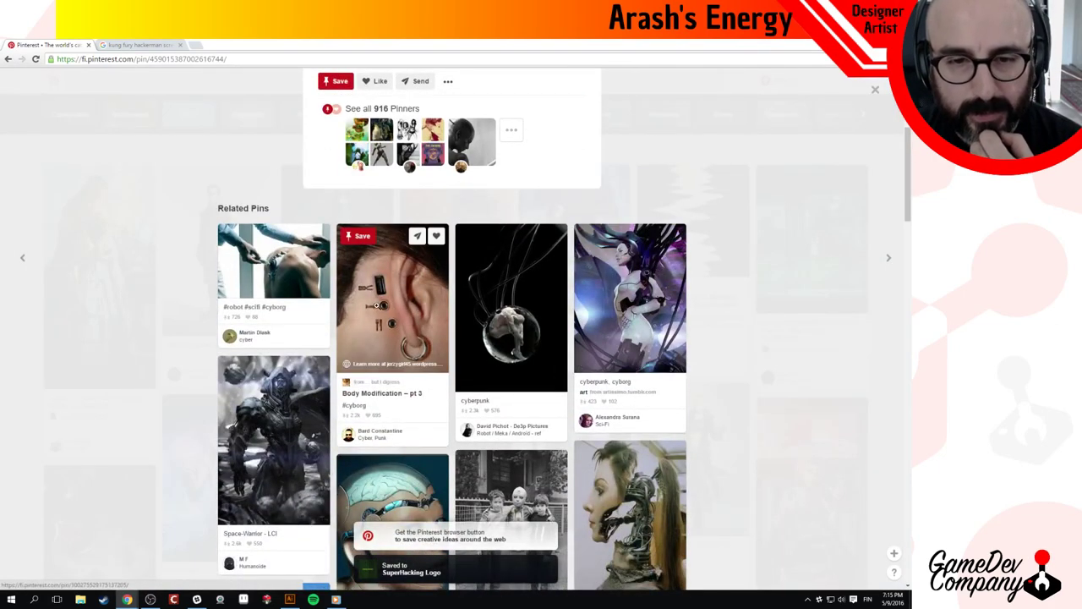
# Open the related "Body Modification – pt 3" pin to examine its image, and return to the search results.
pyautogui.click(376, 306)
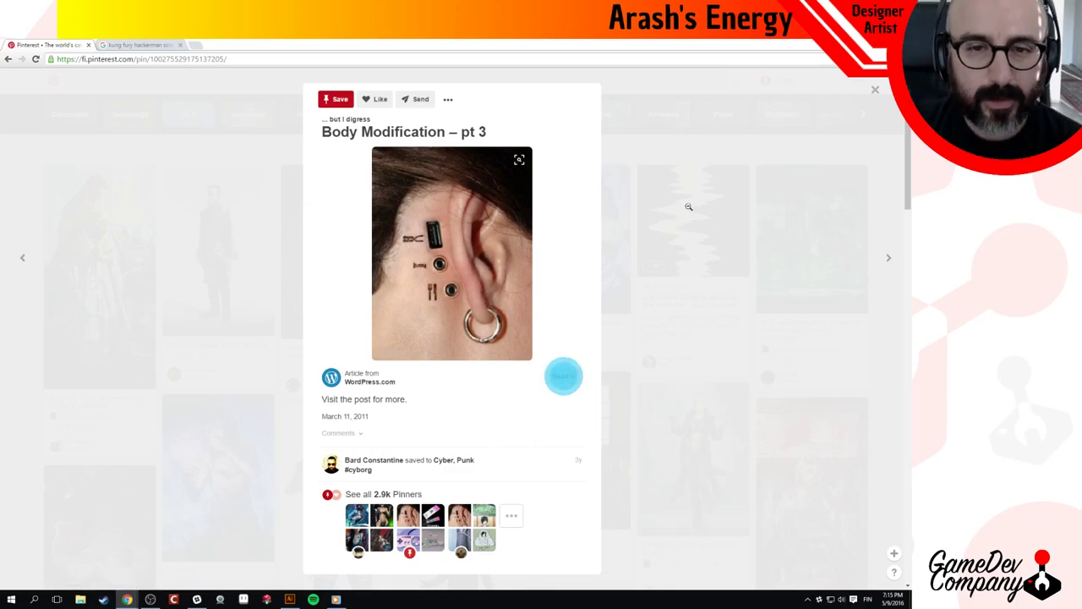
pyautogui.click(671, 253)
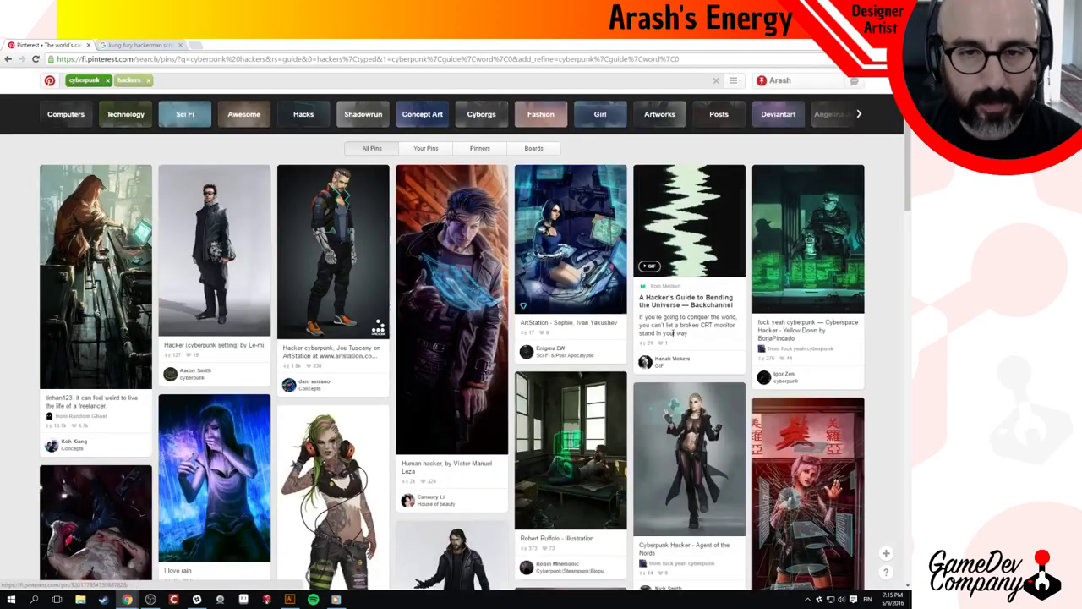
# Open the neon "Scyan" pin from the cyberpunk hackers results and save it to the "SuperHacking Logo" board.
pyautogui.scroll(-4, 449, 408)
pyautogui.scroll(-4, 449, 408)
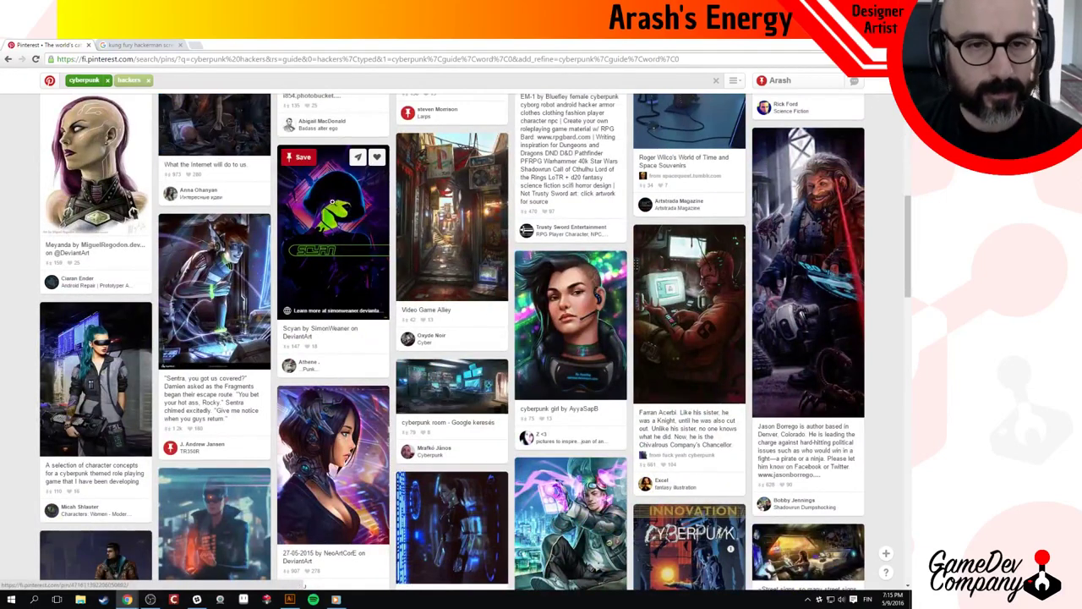
pyautogui.click(363, 216)
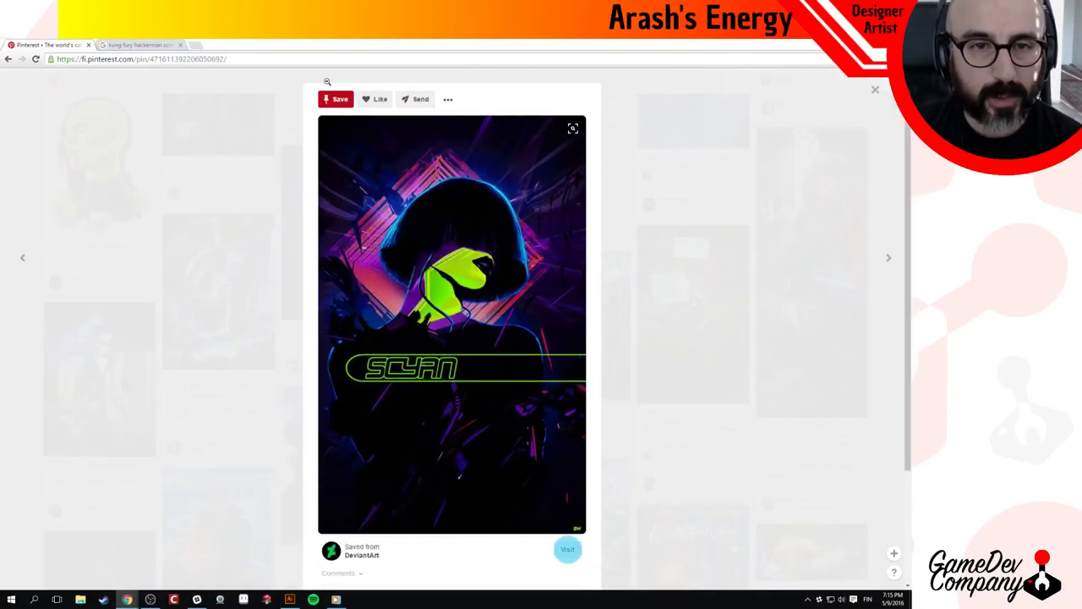
pyautogui.click(334, 99)
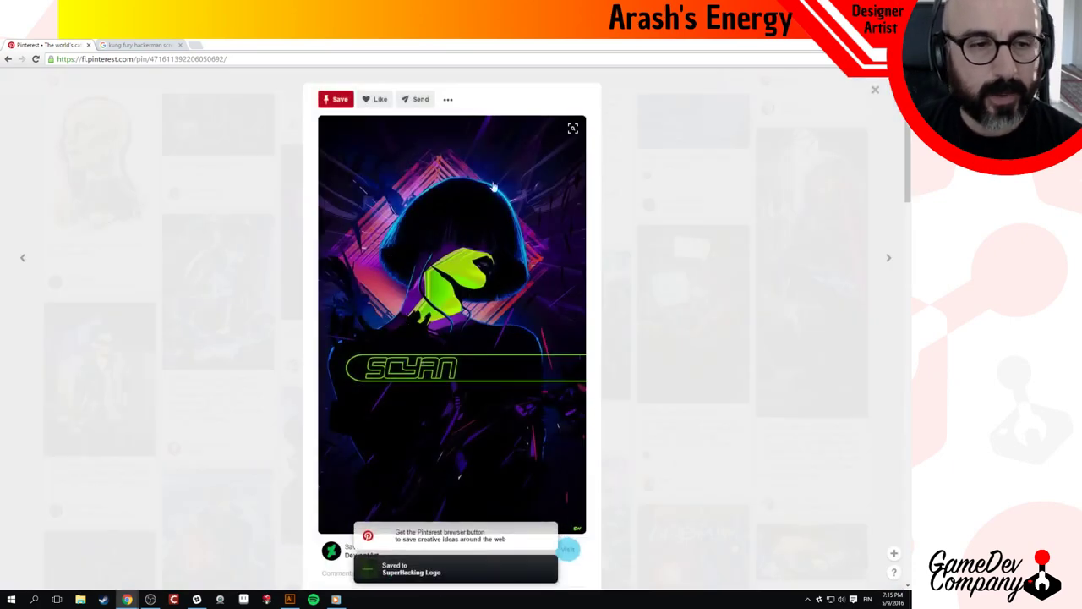
pyautogui.click(727, 241)
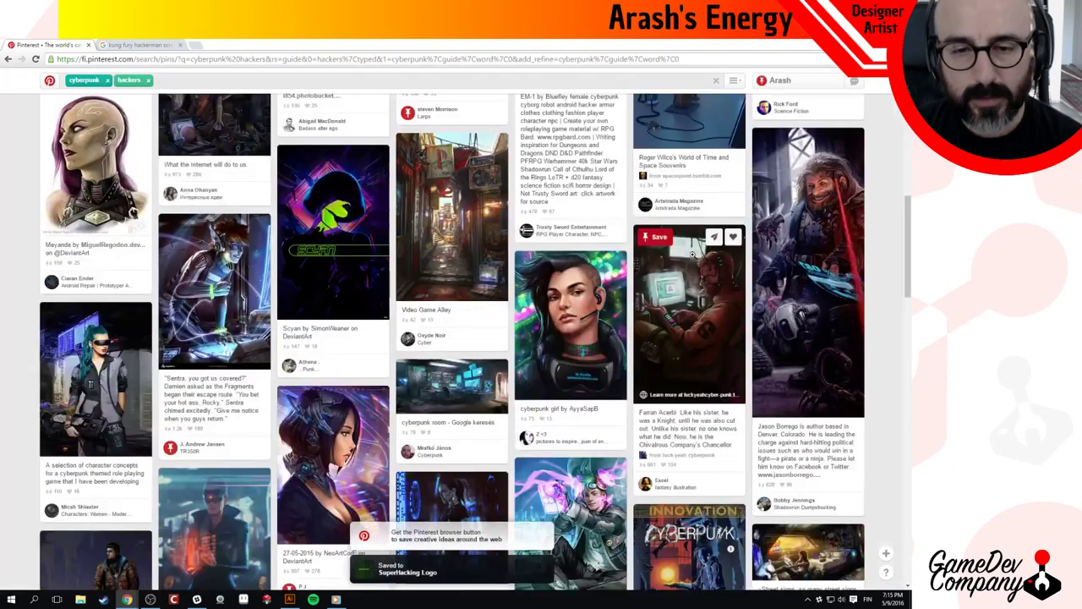
# Look through the "cyberpunk hackers" search results for more character and style references.
pyautogui.scroll(-4, 421, 311)
pyautogui.scroll(-5, 382, 279)
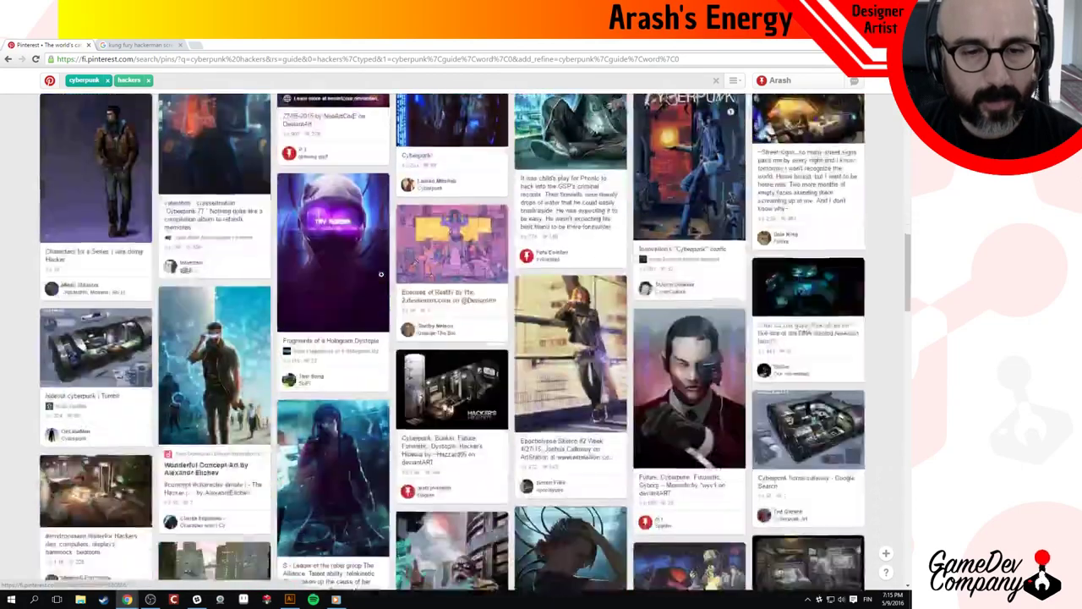
pyautogui.scroll(-4, 382, 279)
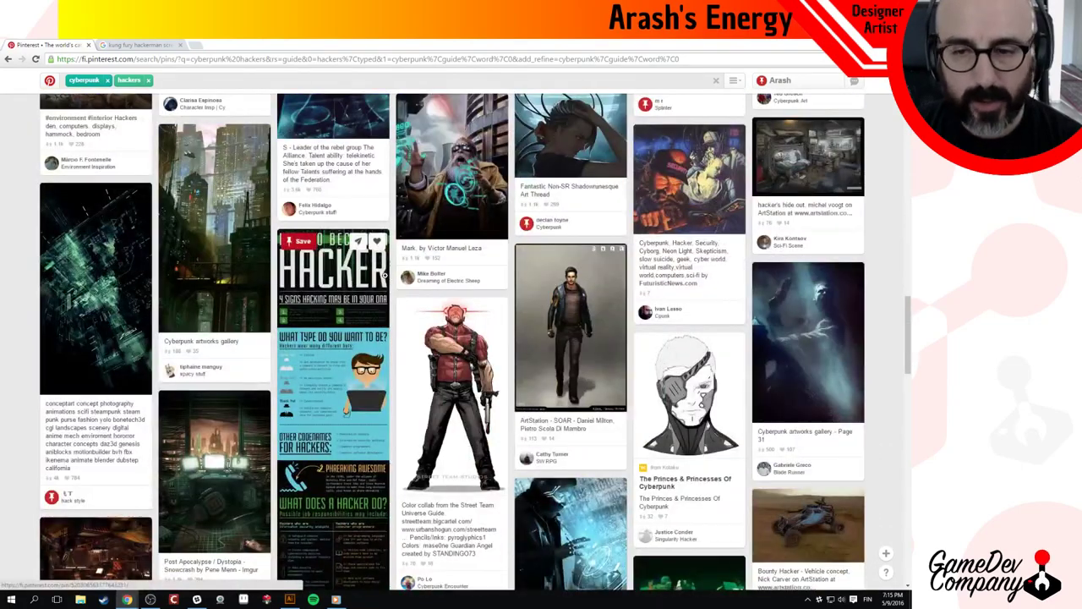
pyautogui.scroll(-3, 404, 258)
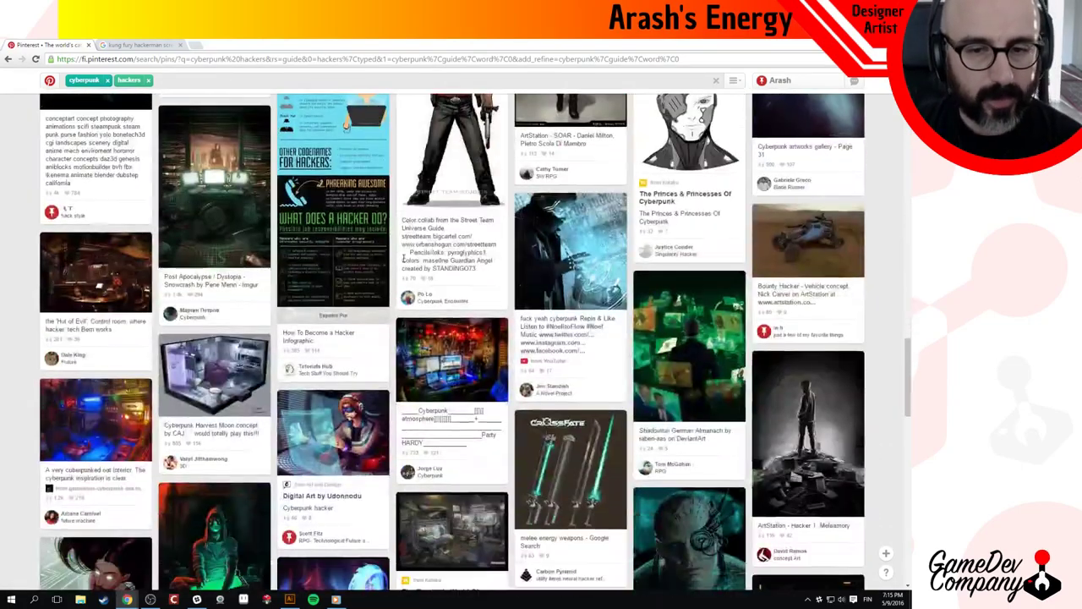
pyautogui.scroll(-3, 404, 259)
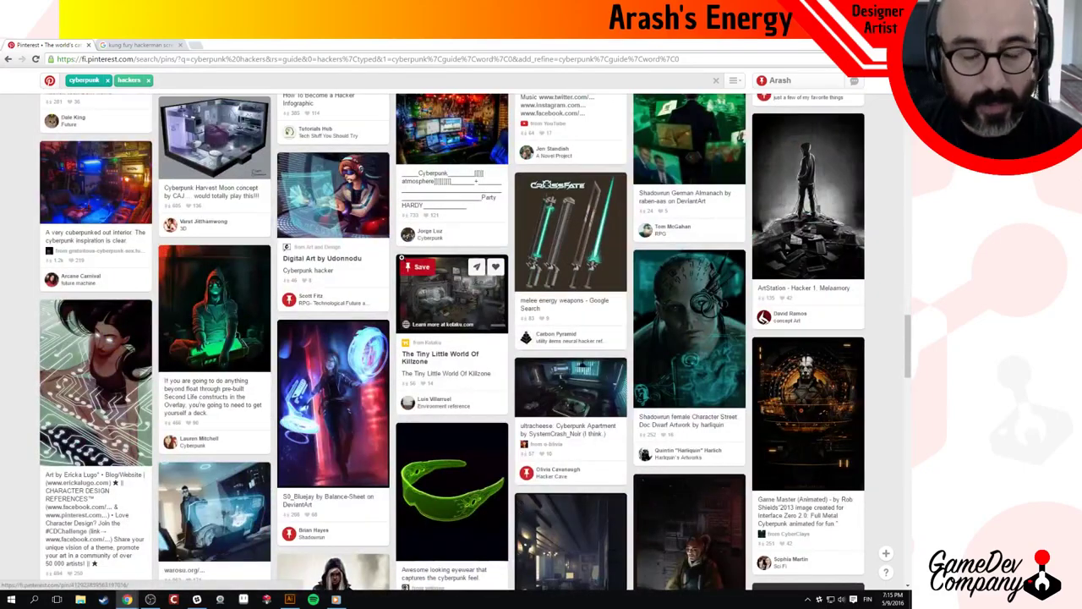
pyautogui.scroll(-3, 405, 256)
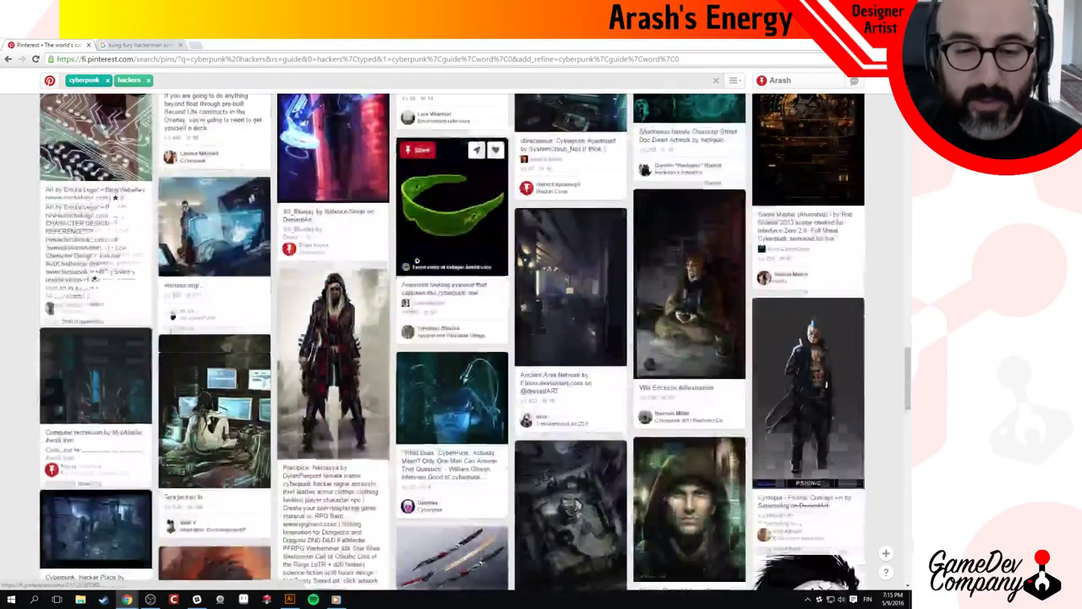
pyautogui.scroll(-3, 423, 268)
pyautogui.scroll(-3, 443, 281)
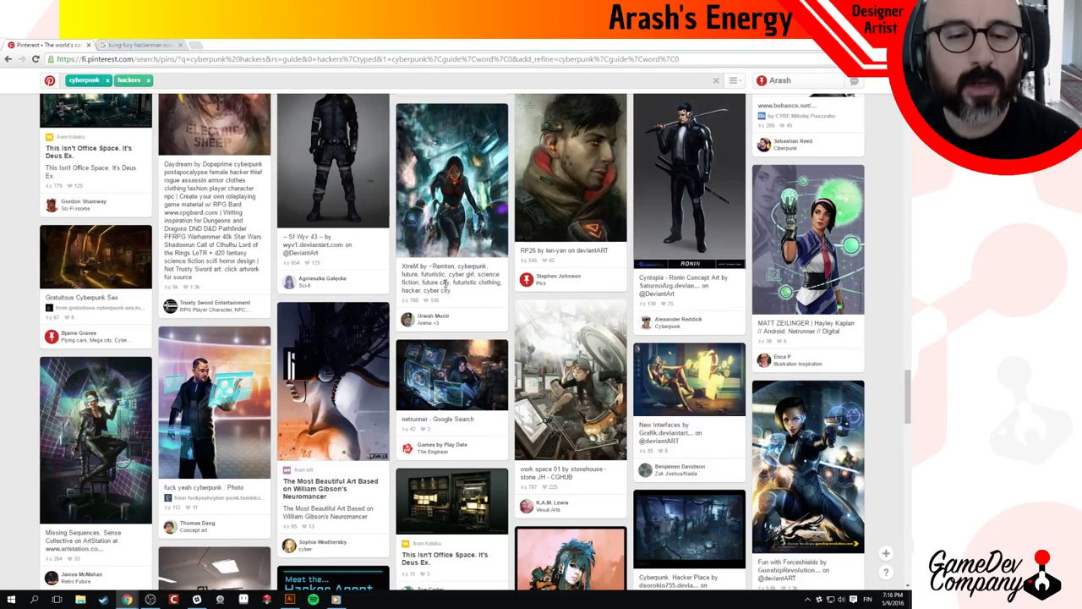
pyautogui.scroll(-3, 295, 317)
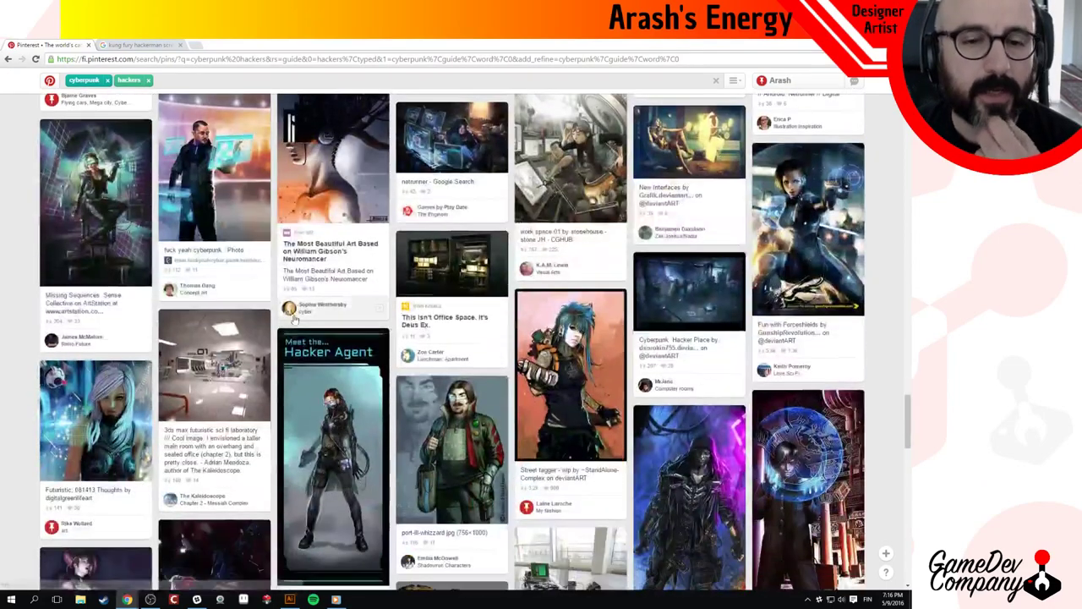
pyautogui.scroll(-3, 293, 317)
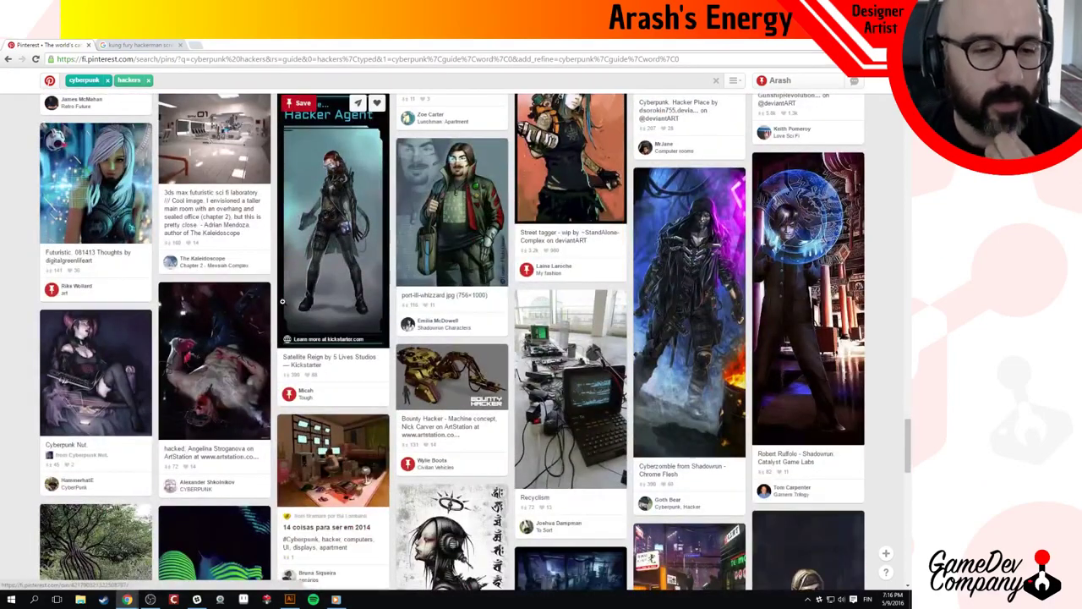
pyautogui.scroll(-12, 282, 301)
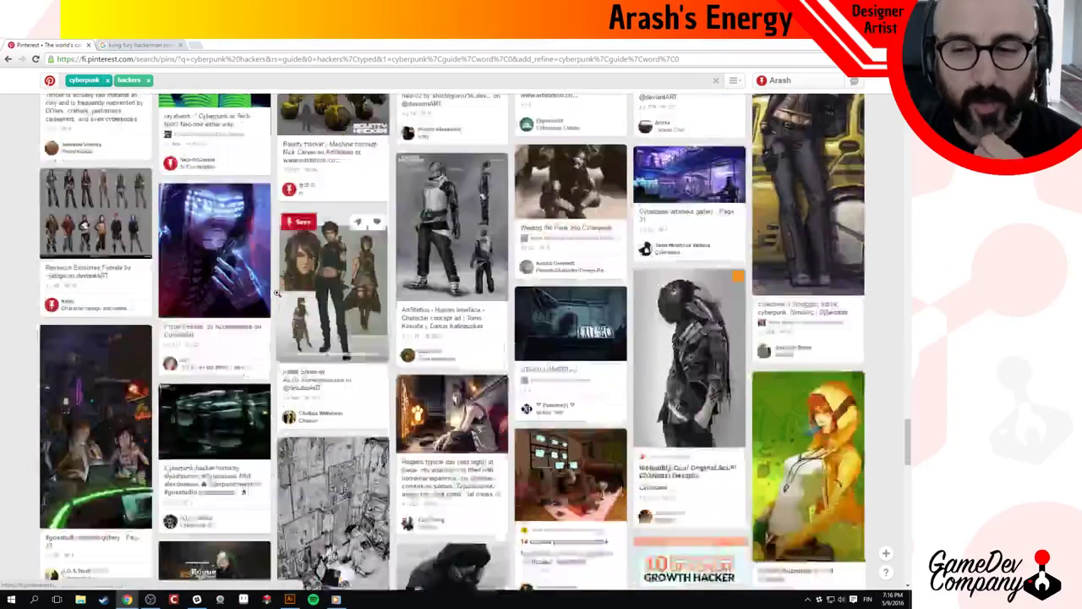
pyautogui.scroll(-3, 276, 292)
pyautogui.scroll(-3, 271, 285)
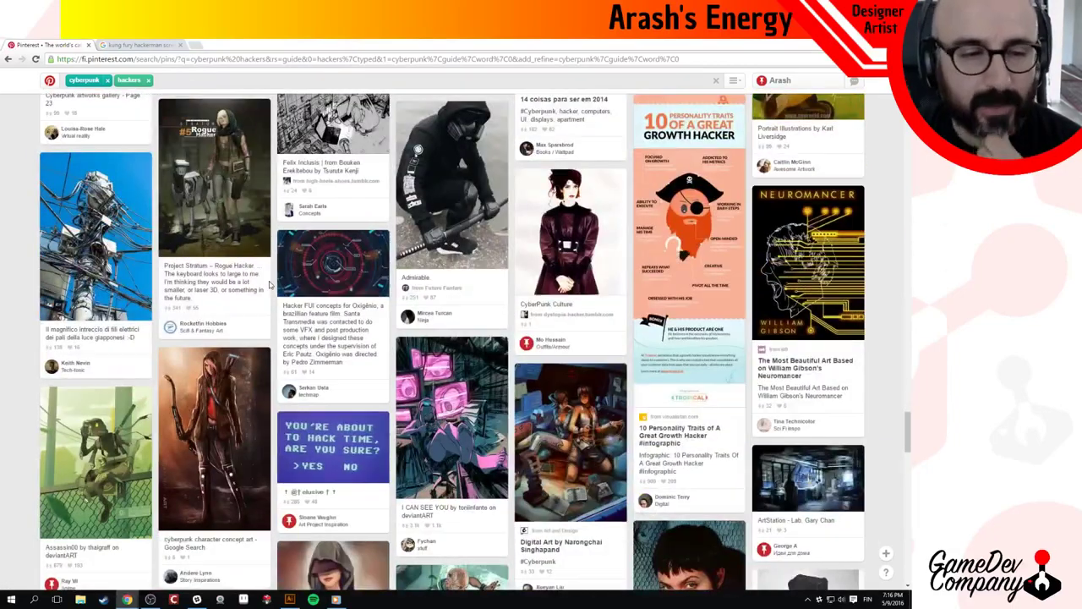
pyautogui.scroll(-3, 268, 284)
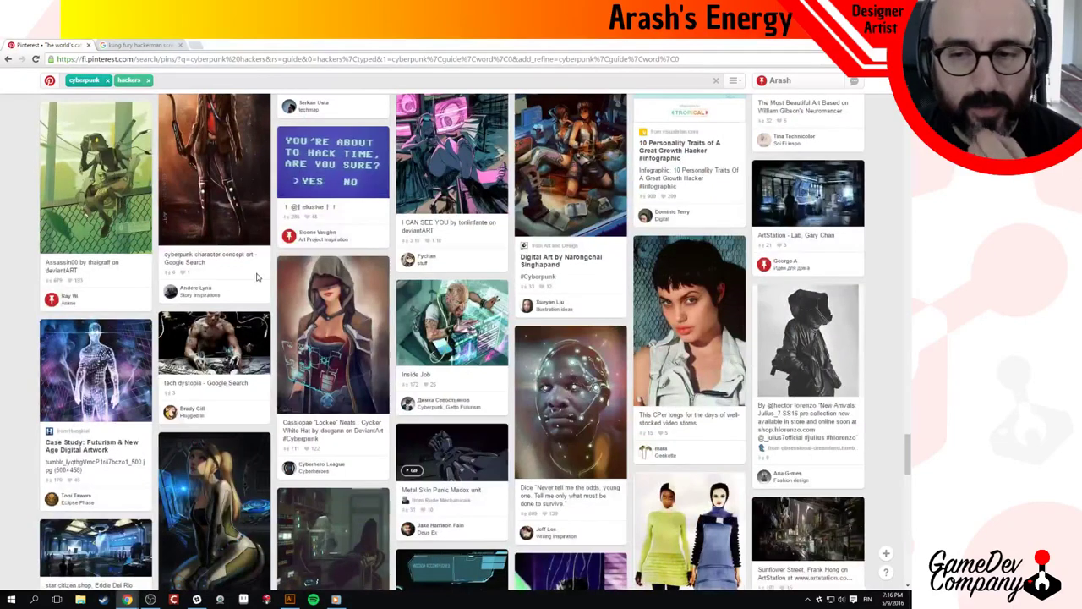
pyautogui.scroll(-3, 258, 275)
pyautogui.scroll(-3, 255, 276)
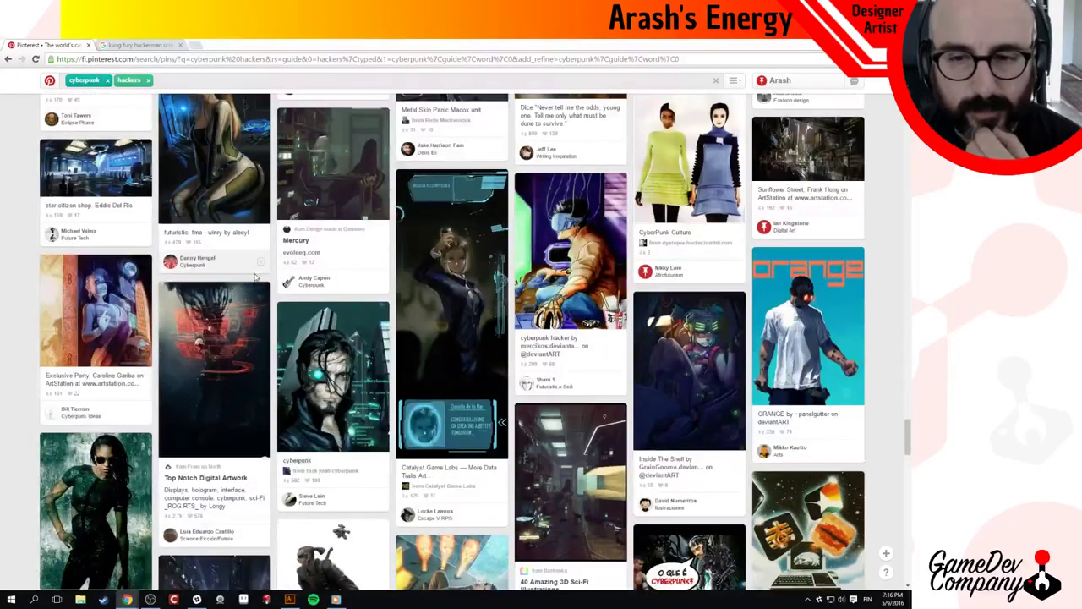
pyautogui.scroll(-3, 250, 276)
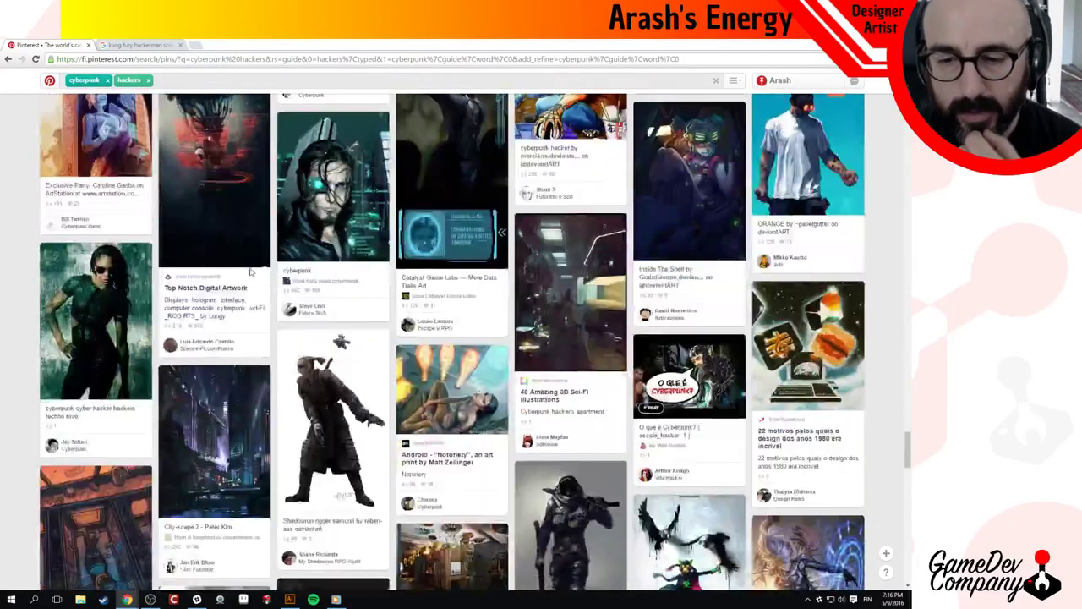
pyautogui.scroll(-4, 250, 271)
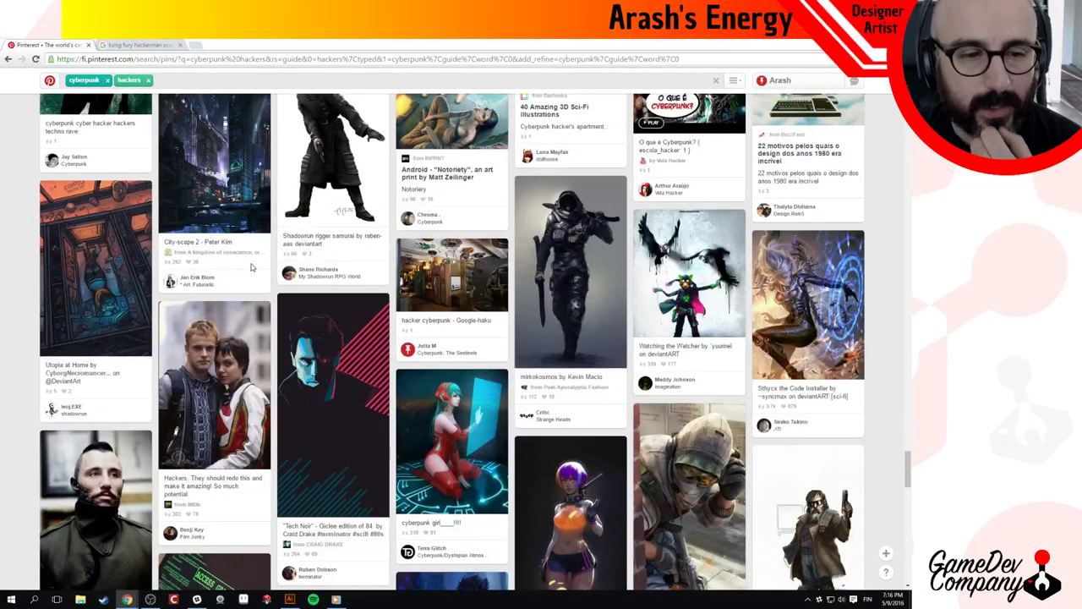
pyautogui.scroll(-2, 250, 268)
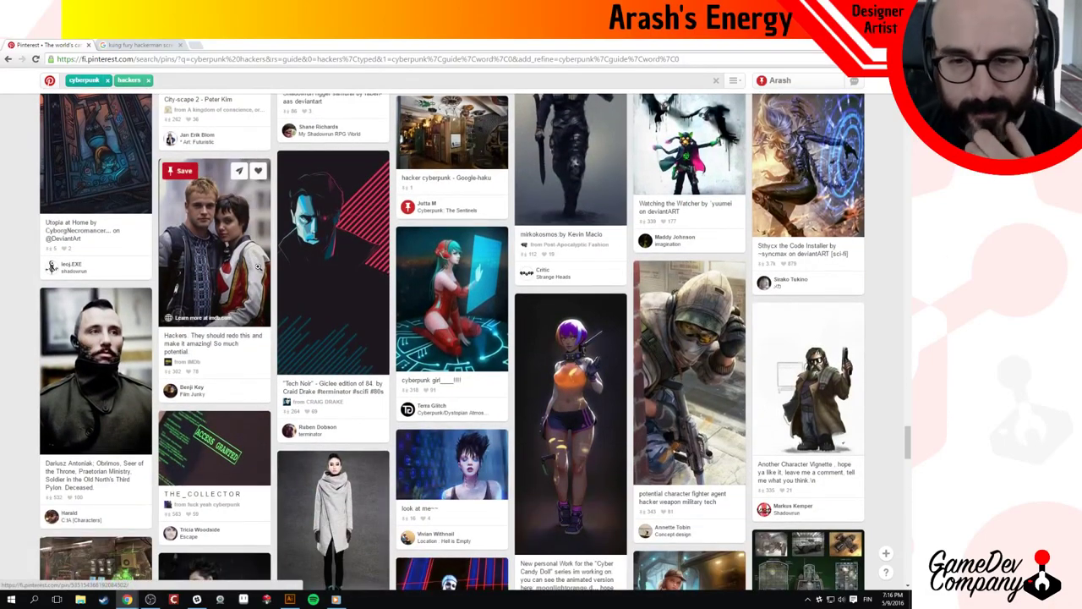
# Save the purple-haired "Cyber Candy Doll" pin and the "cyberpunk girl" pin to the "SuperHacking Logo" board.
pyautogui.scroll(-1, 259, 267)
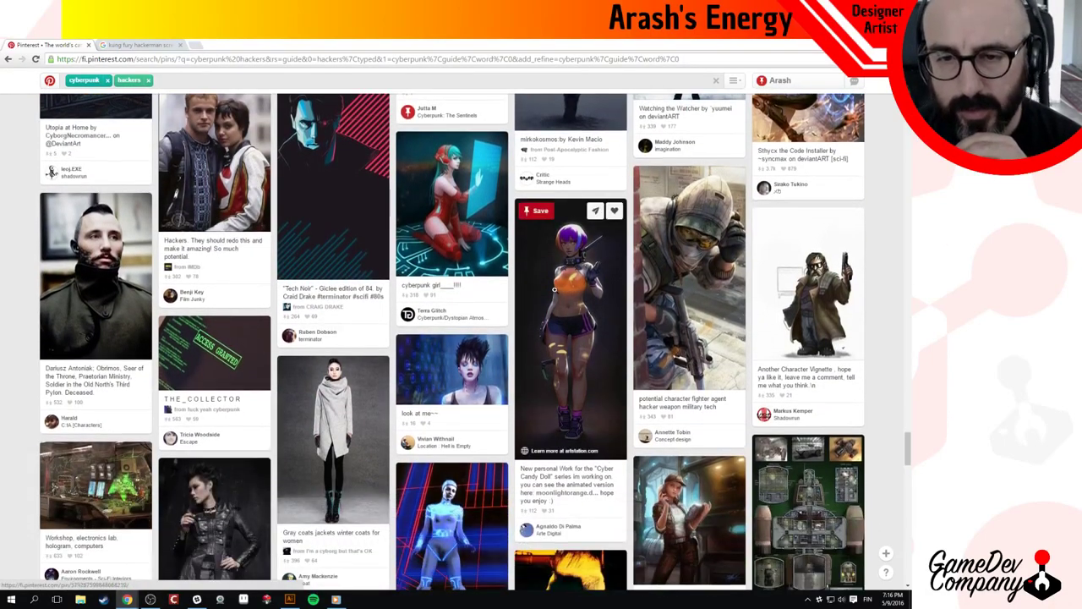
pyautogui.click(538, 211)
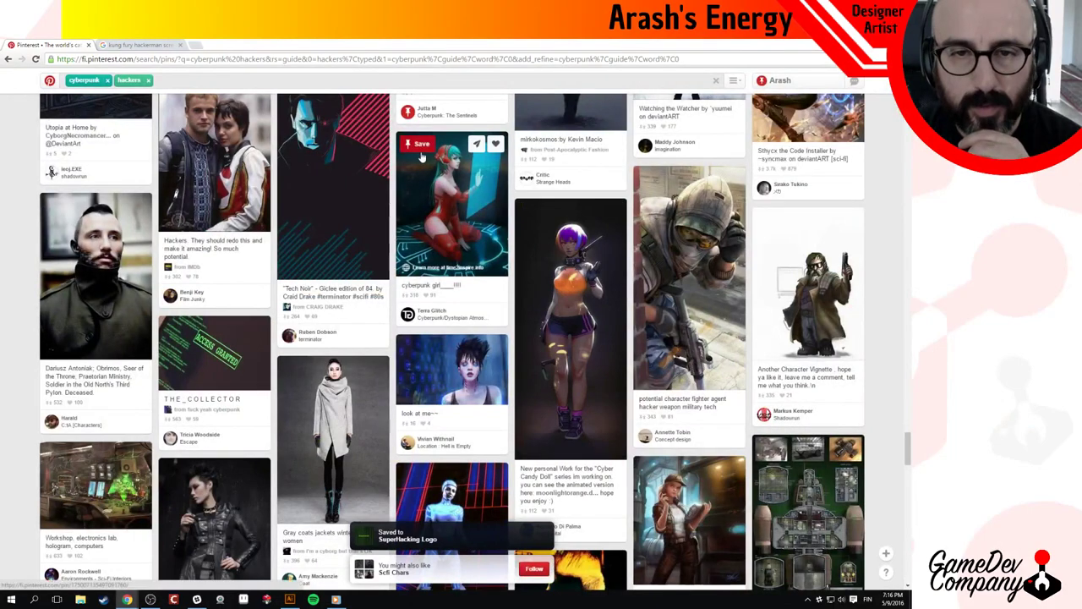
pyautogui.click(420, 153)
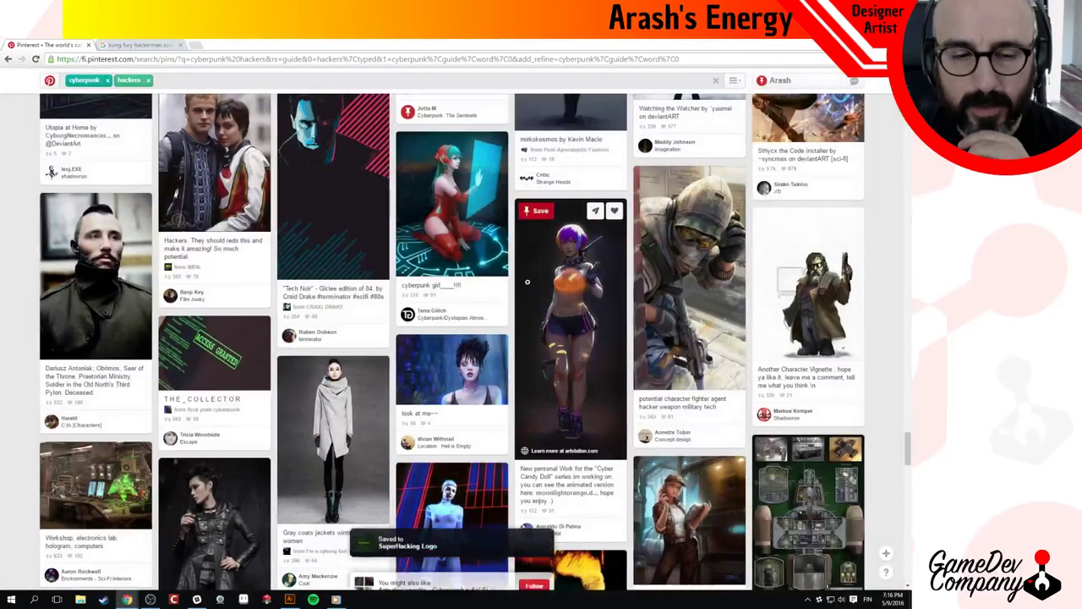
# Open the "Tron - 1982" pin of the glowing blue figure and save it to the "SuperHacking Logo" board.
pyautogui.scroll(-3, 440, 262)
pyautogui.click(423, 278)
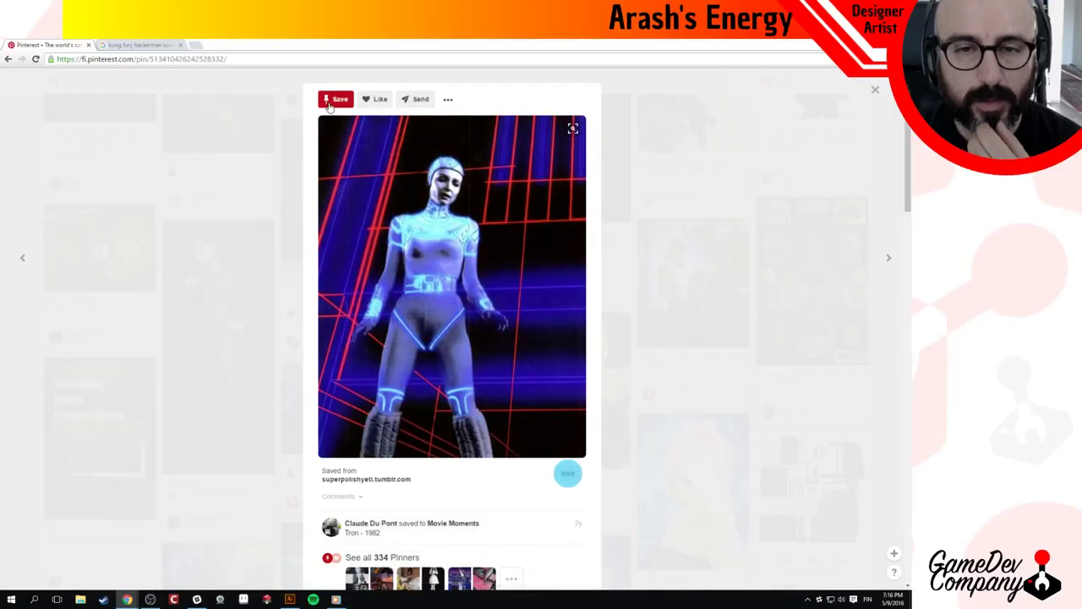
pyautogui.click(332, 100)
pyautogui.moveTo(583, 281)
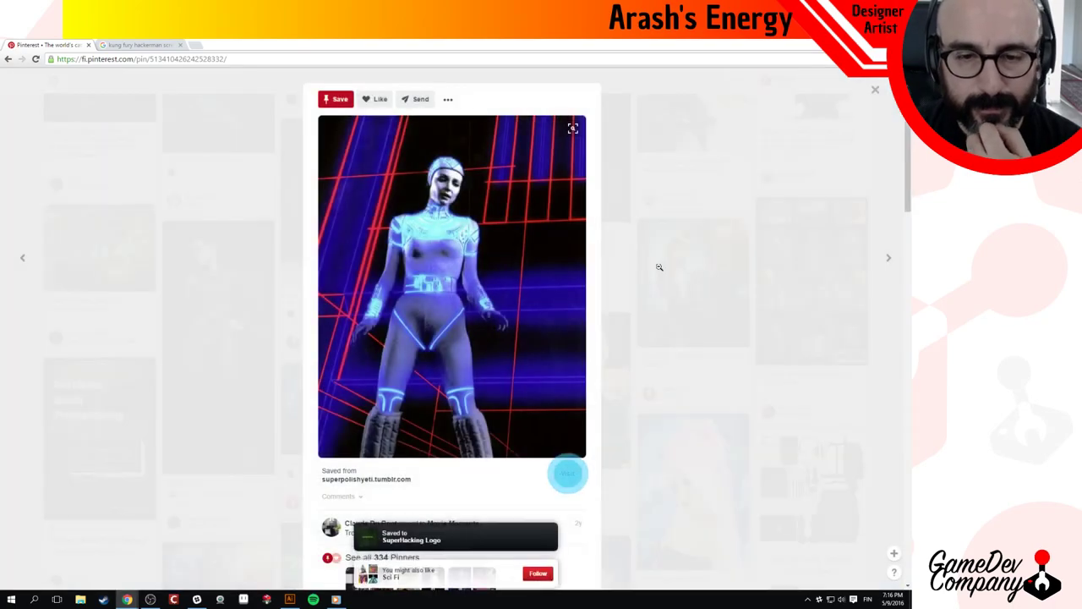
pyautogui.click(667, 271)
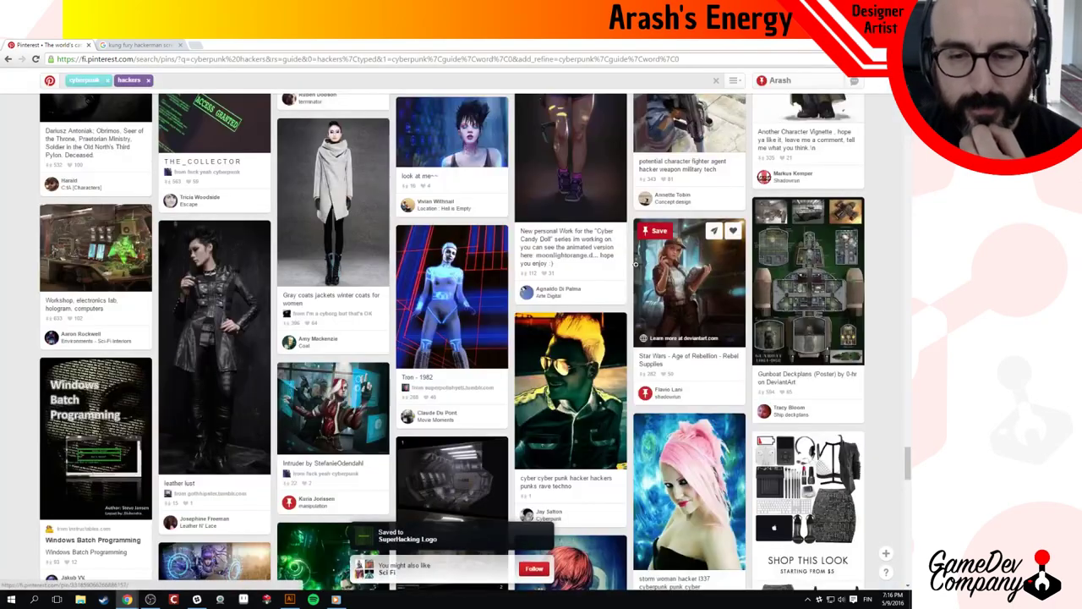
# Find the "Plugged In" pin of the blue cyborg woman in the results and save it to the "SuperHacking Logo" board.
pyautogui.scroll(-4, 549, 278)
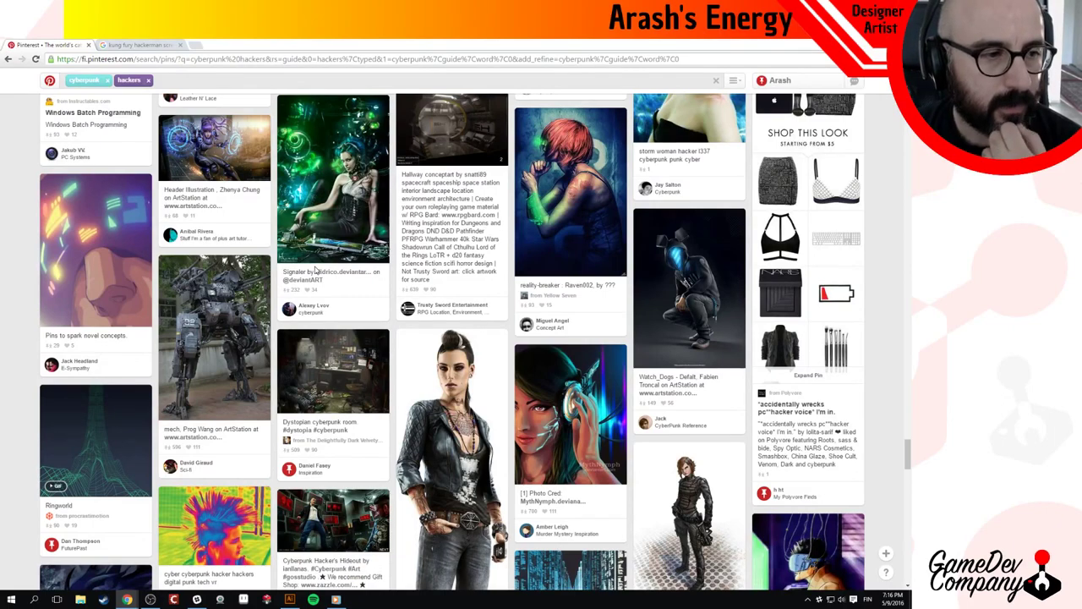
pyautogui.scroll(-6, 314, 269)
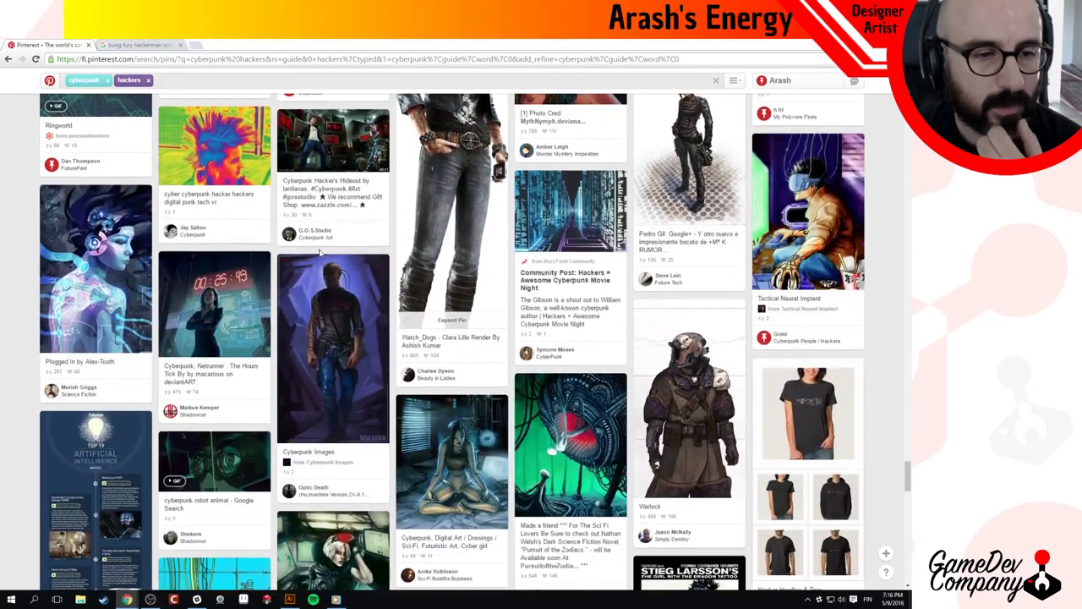
pyautogui.click(66, 199)
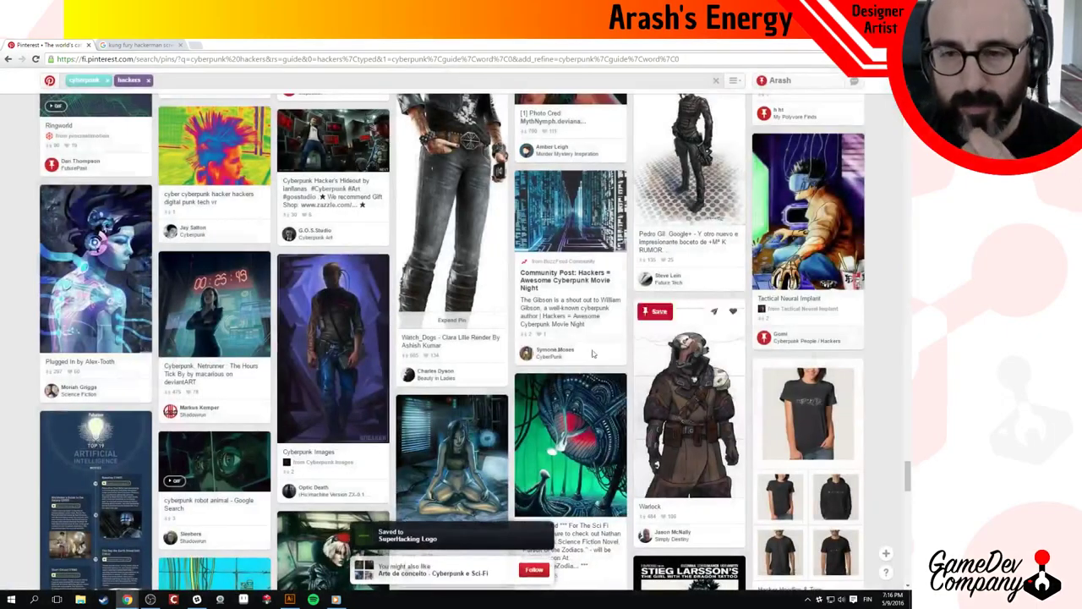
# Look further through the "cyberpunk hackers" results for more hacker characters and moody scenes.
pyautogui.scroll(-5, 505, 349)
pyautogui.scroll(-4, 505, 349)
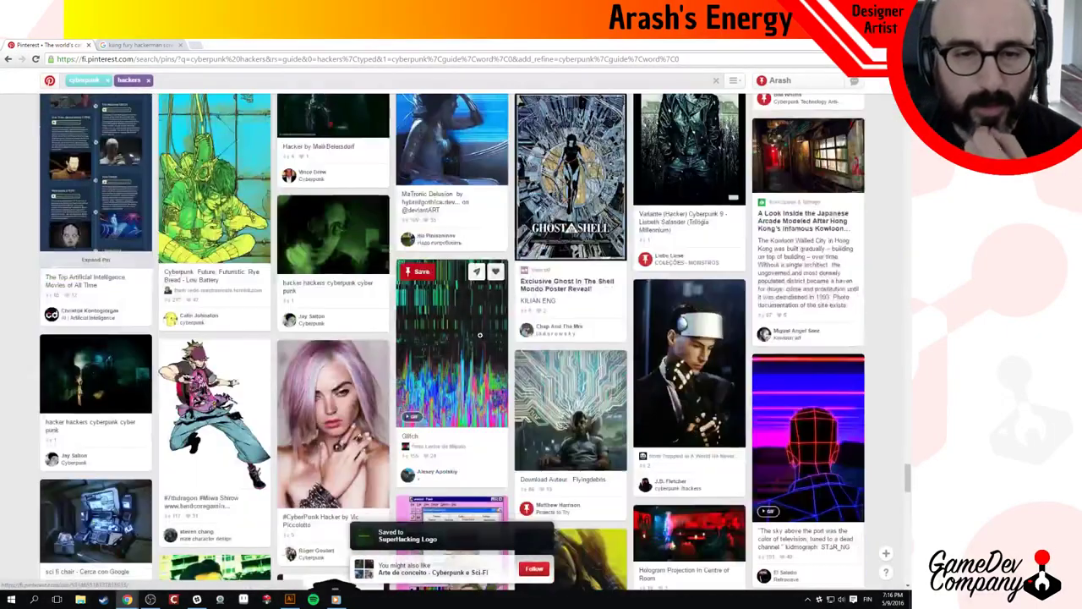
pyautogui.scroll(-4, 477, 335)
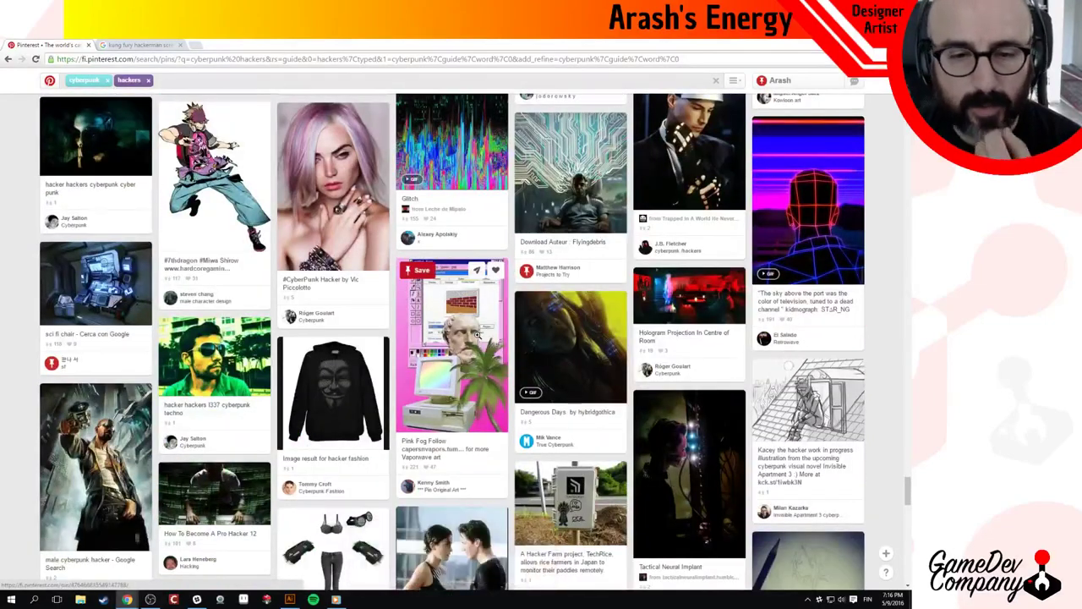
pyautogui.scroll(-2, 478, 337)
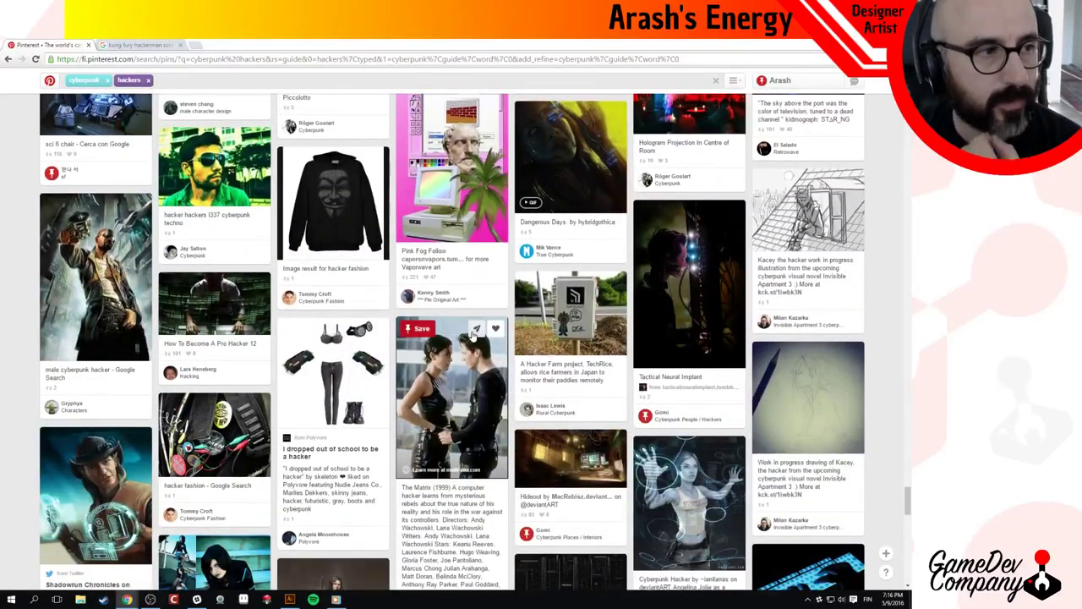
pyautogui.scroll(-7, 479, 332)
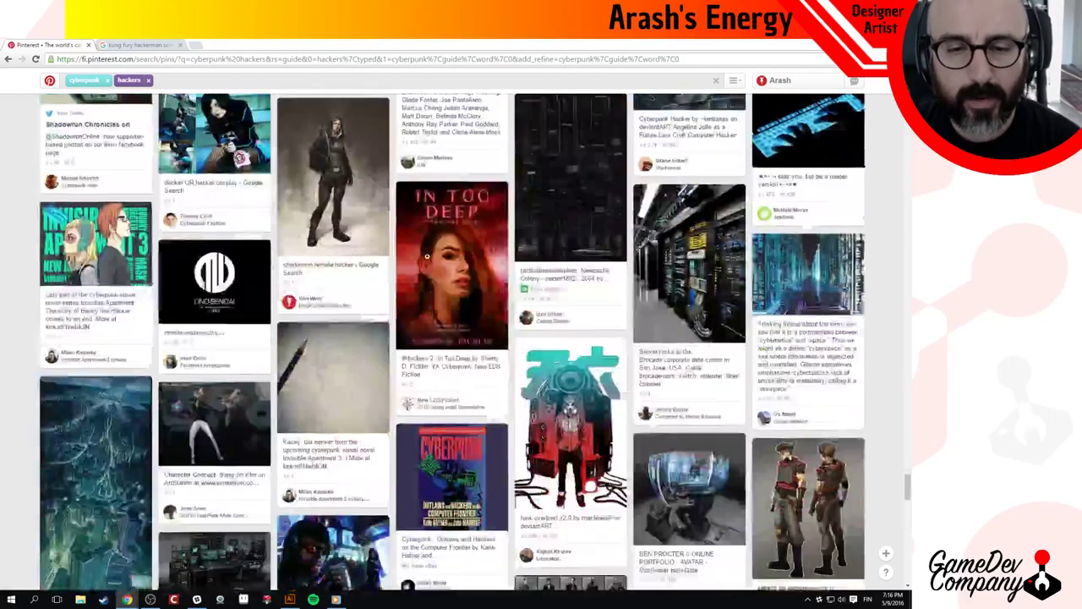
pyautogui.scroll(-15, 427, 266)
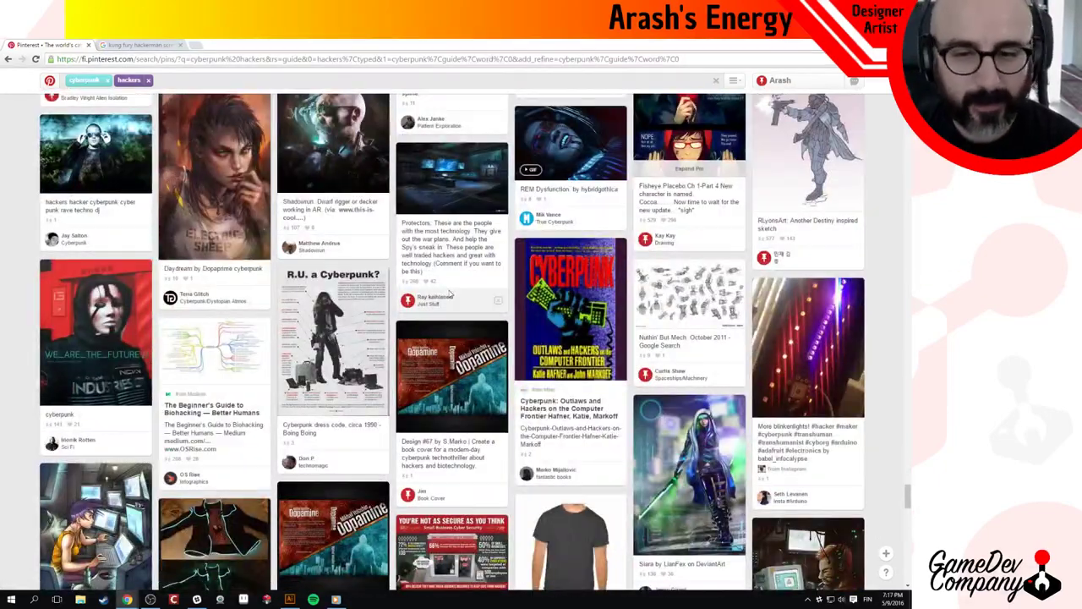
pyautogui.scroll(-5, 440, 310)
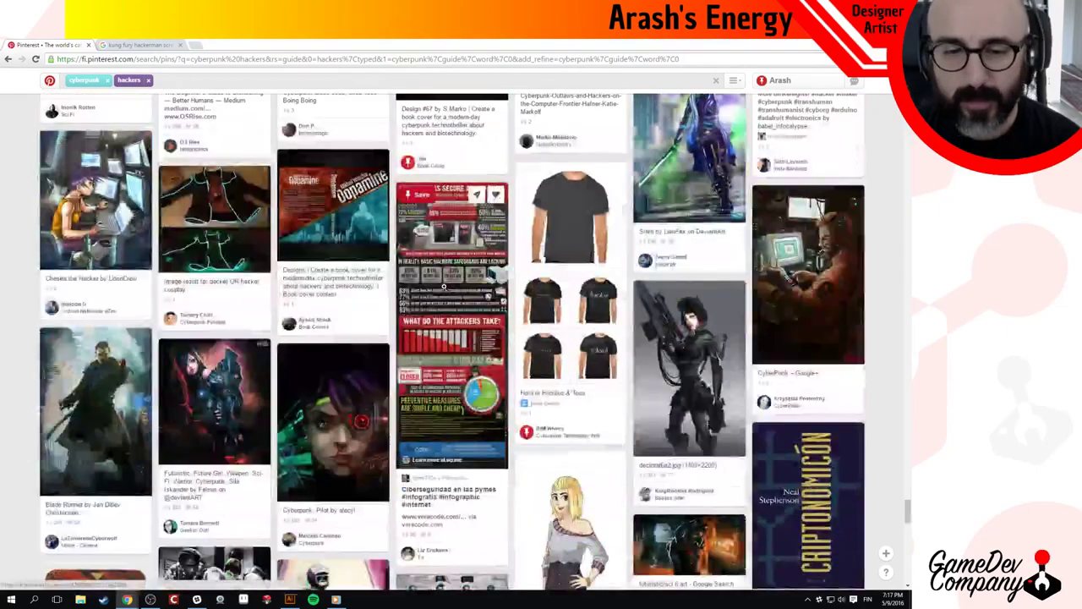
pyautogui.scroll(-3, 442, 286)
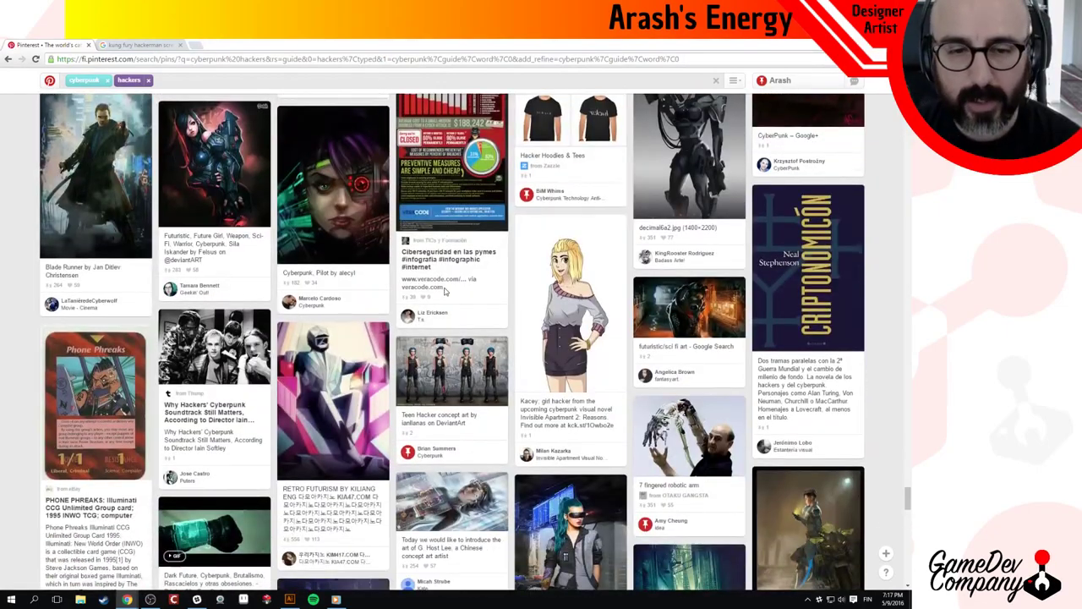
pyautogui.scroll(-4, 311, 289)
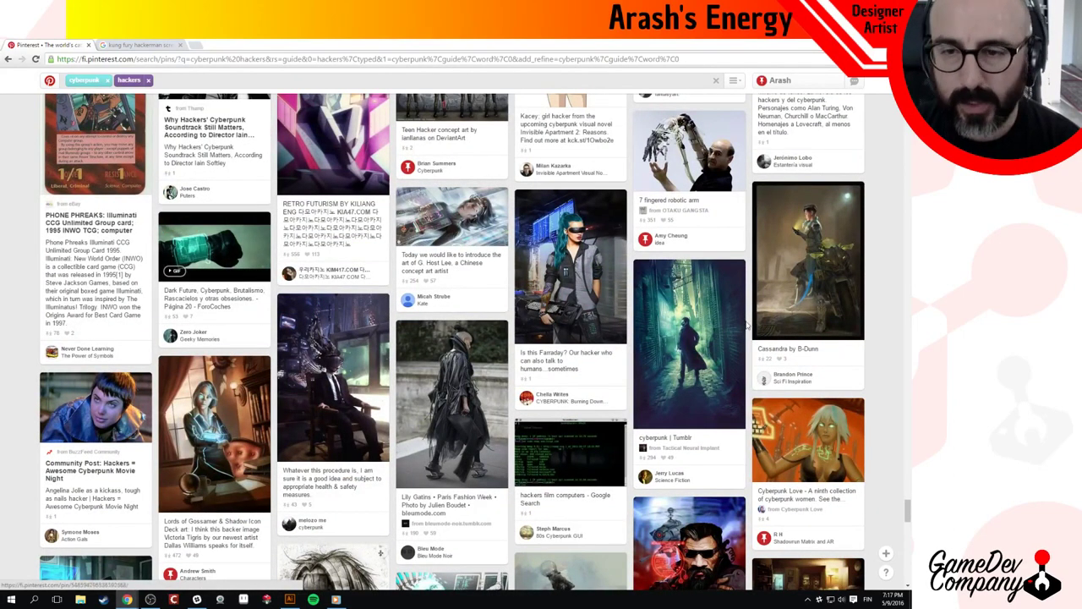
# Open the "cyberpunk | Tumblr" pin of the coated man in a green alley and save it to the "SuperHacking Logo" board.
pyautogui.click(689, 364)
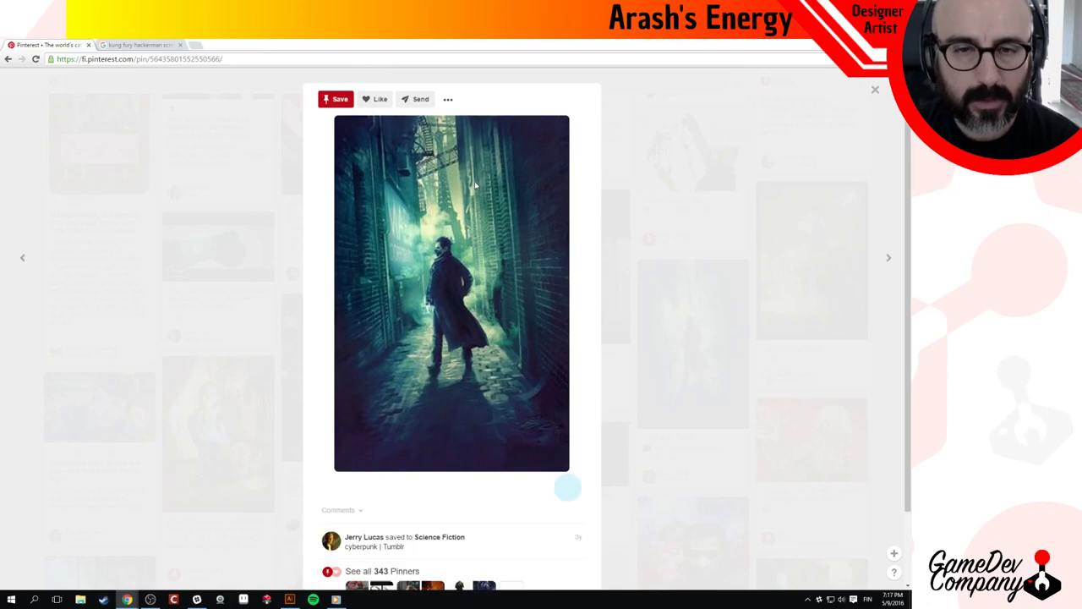
pyautogui.click(337, 100)
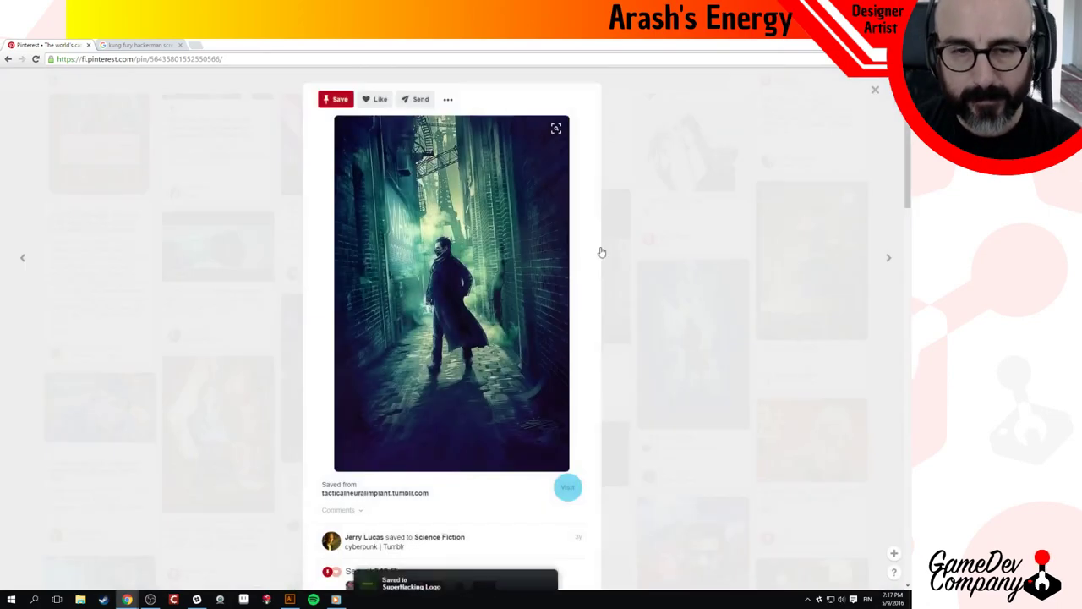
pyautogui.click(601, 251)
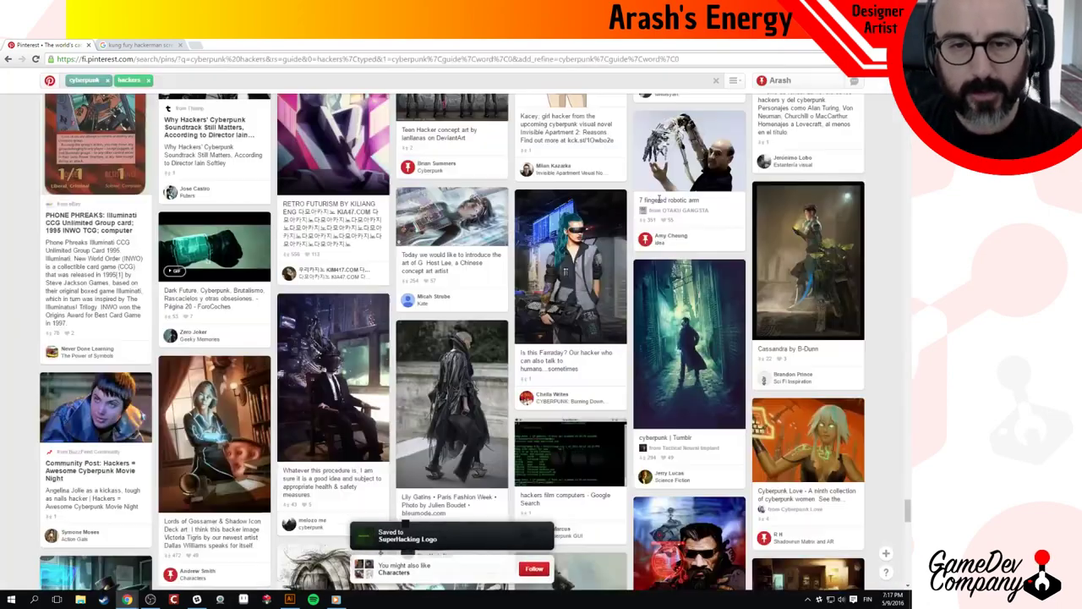
# Find the "Serial Experiments Lain" pin in the results and save it to the "SuperHacking Logo" board.
pyautogui.scroll(-15, 652, 292)
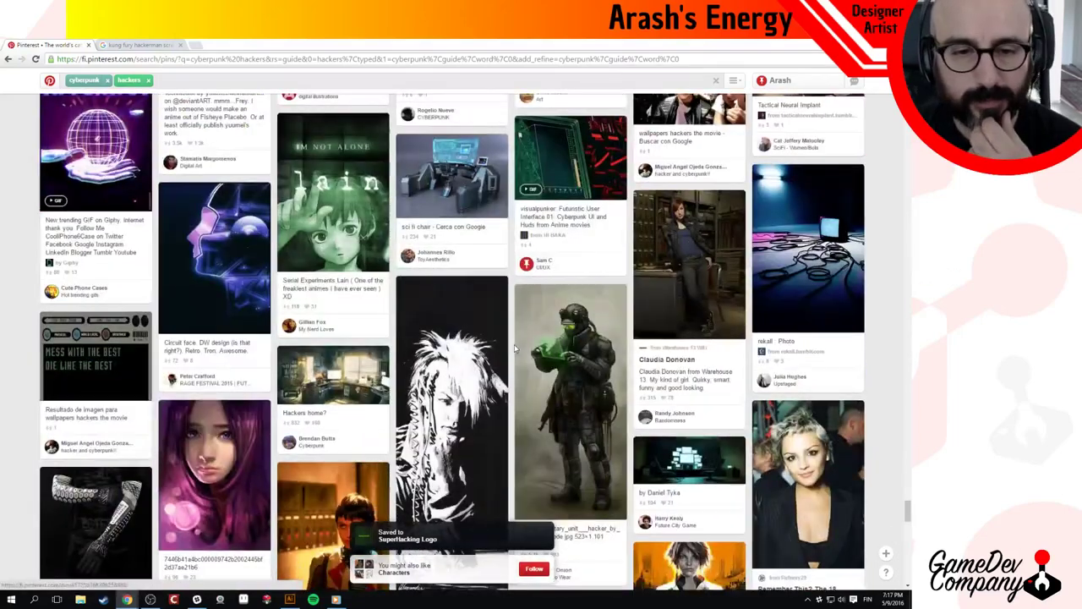
pyautogui.click(299, 131)
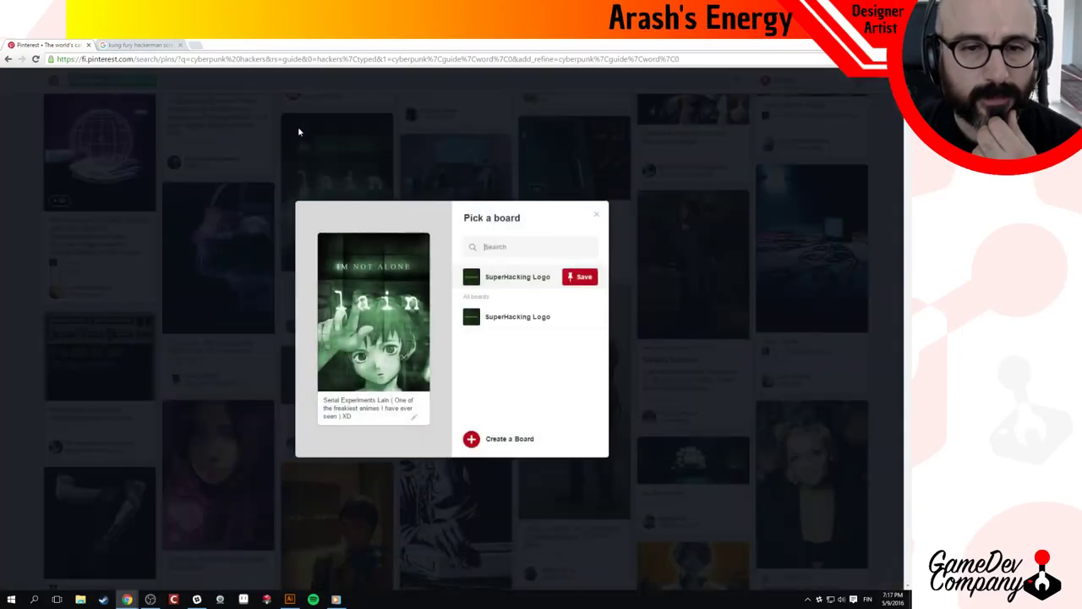
pyautogui.click(583, 277)
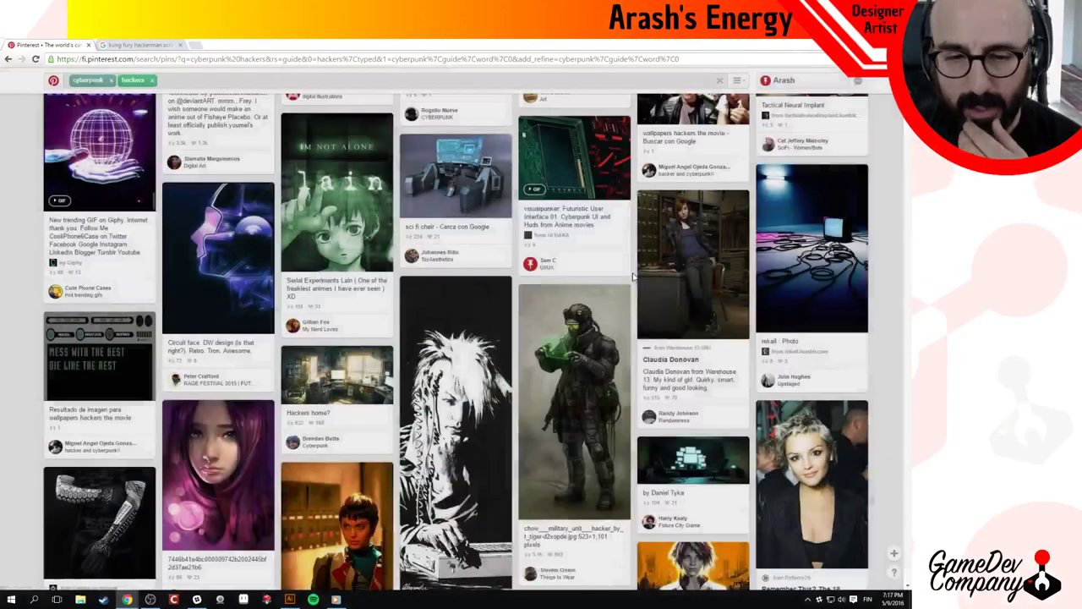
# Examine more of the "cyberpunk hackers" results for posters, circuit graphics and character art that suit the logo.
pyautogui.scroll(-10, 551, 282)
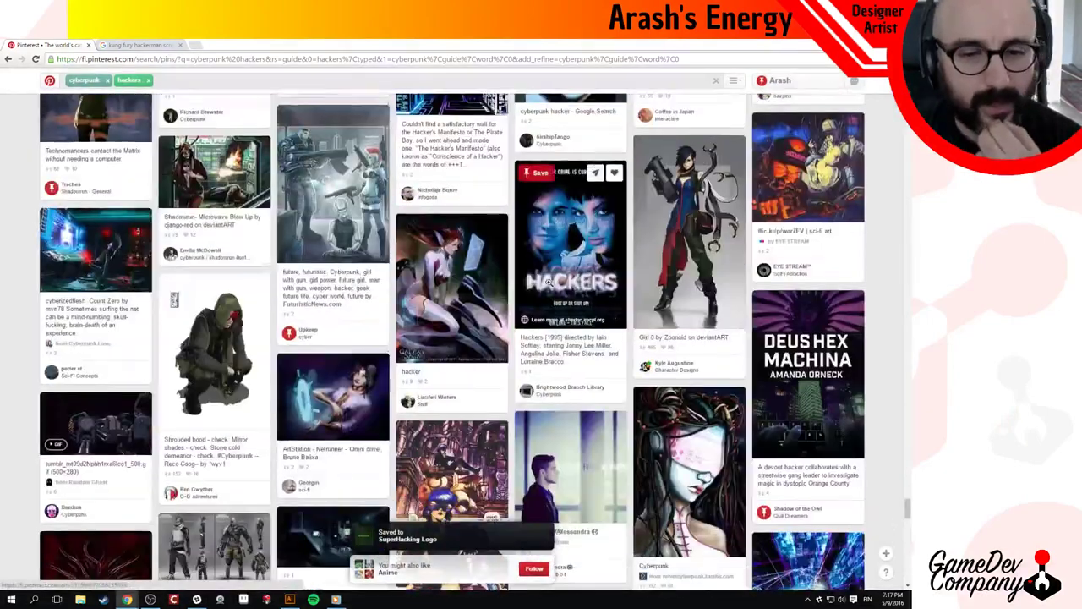
pyautogui.scroll(-3, 551, 280)
pyautogui.scroll(-3, 548, 278)
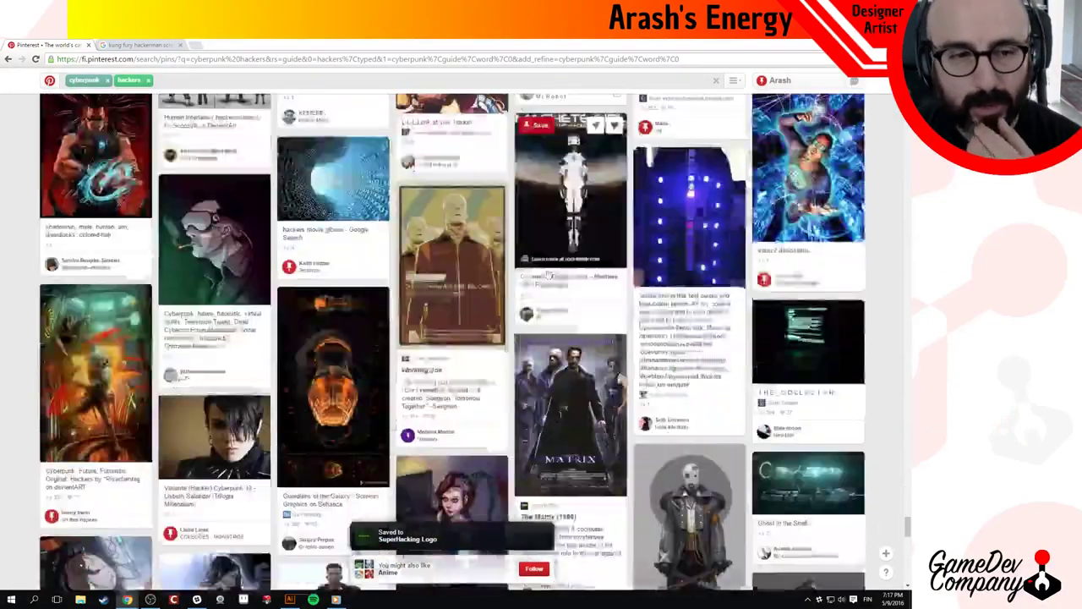
pyautogui.scroll(-12, 541, 268)
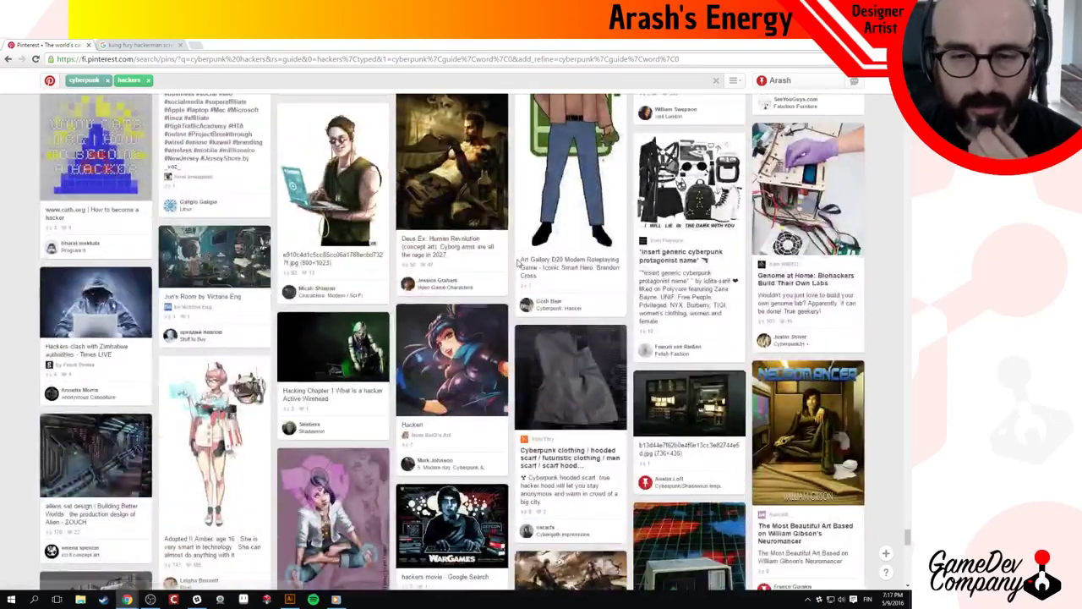
pyautogui.scroll(-3, 517, 262)
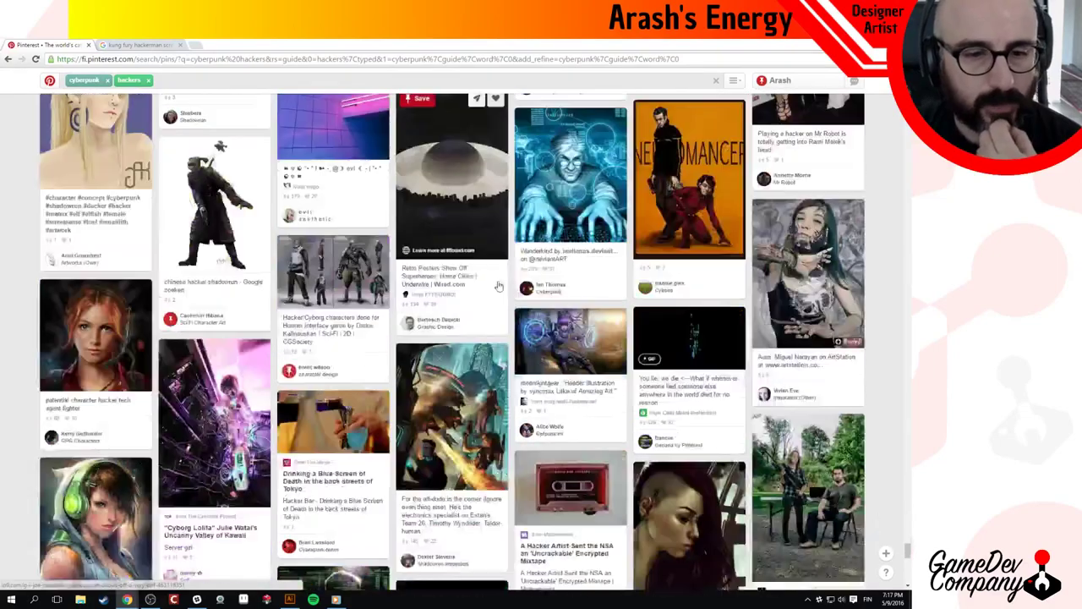
pyautogui.scroll(-3, 494, 279)
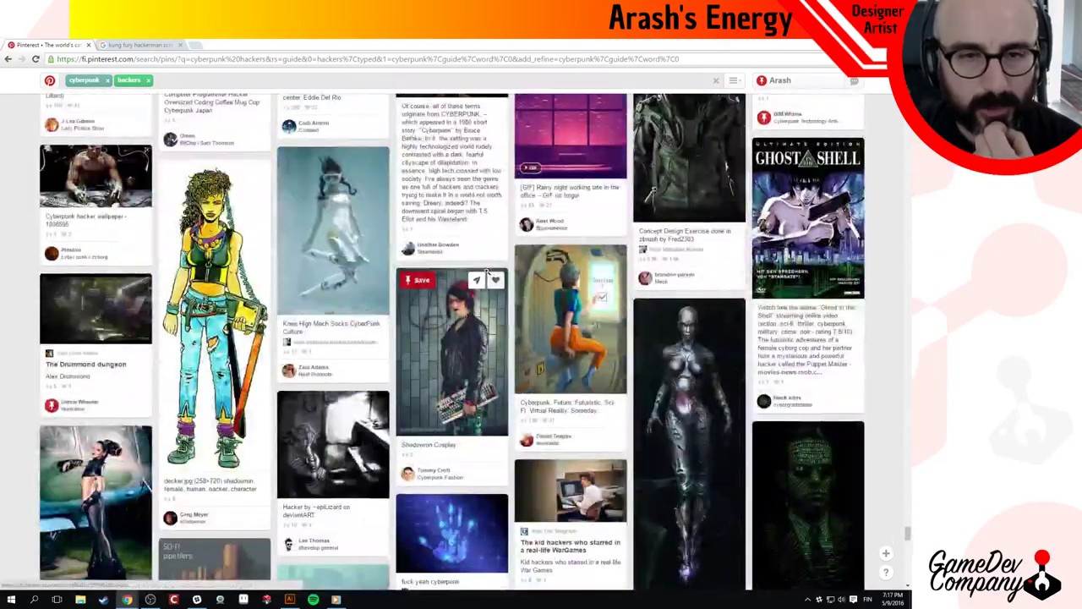
pyautogui.scroll(-4, 489, 271)
pyautogui.scroll(-4, 487, 268)
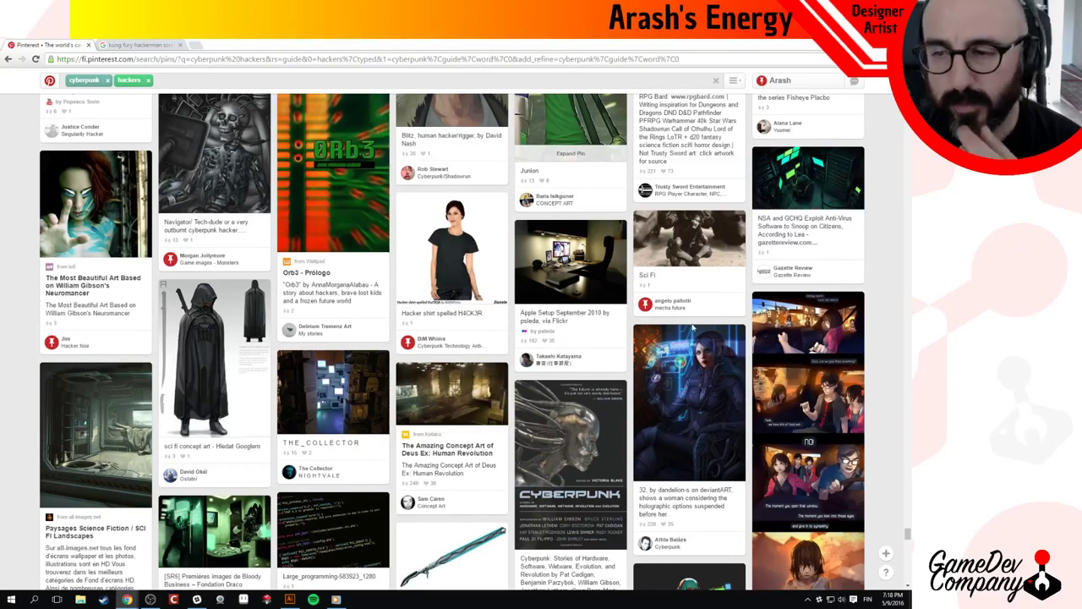
pyautogui.scroll(-6, 692, 327)
pyautogui.scroll(4, 689, 321)
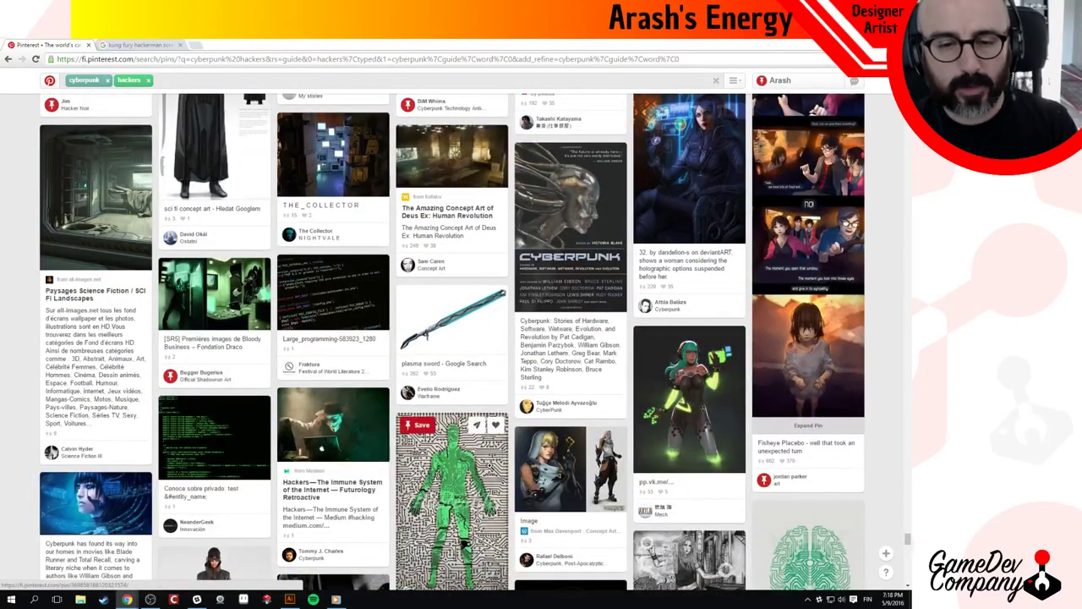
pyautogui.scroll(-3, 811, 279)
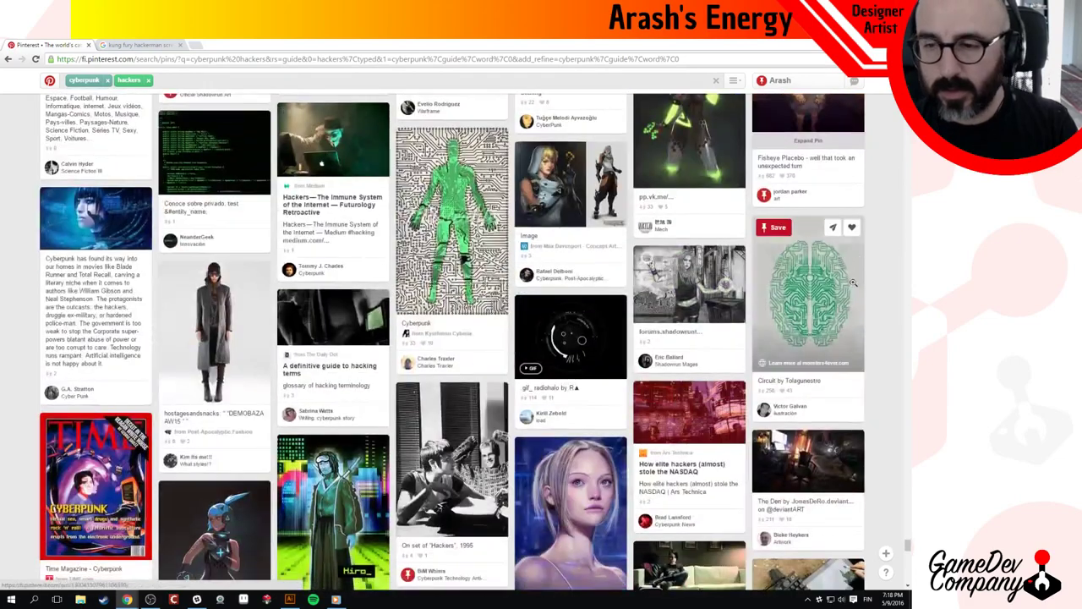
# Open the "Circuit by Tolagunestro" pin of the green circuit brain and save it to the "SuperHacking Logo" board.
pyautogui.click(824, 286)
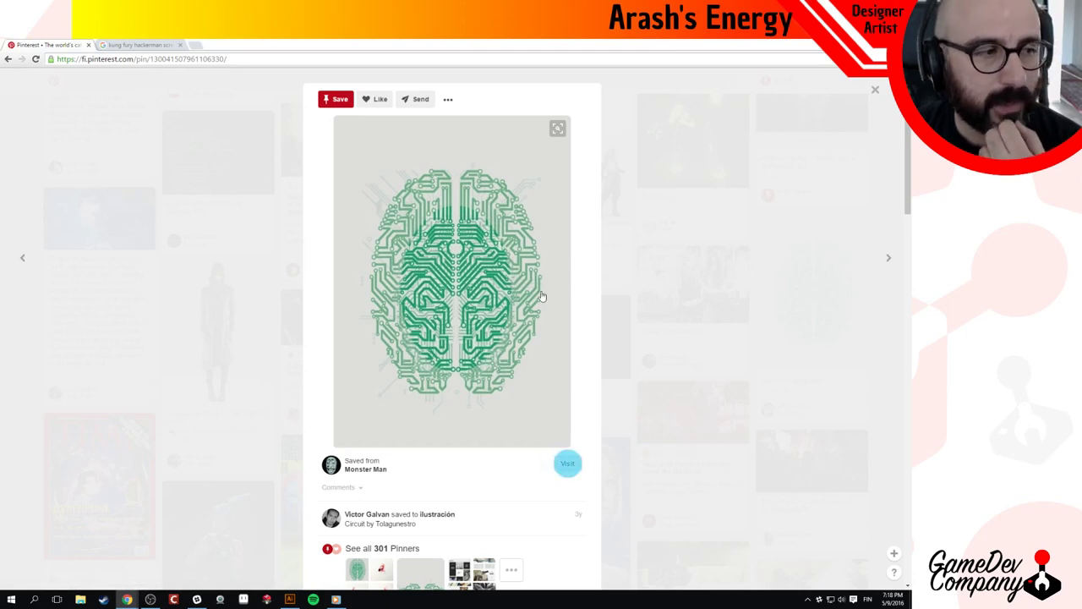
pyautogui.click(338, 100)
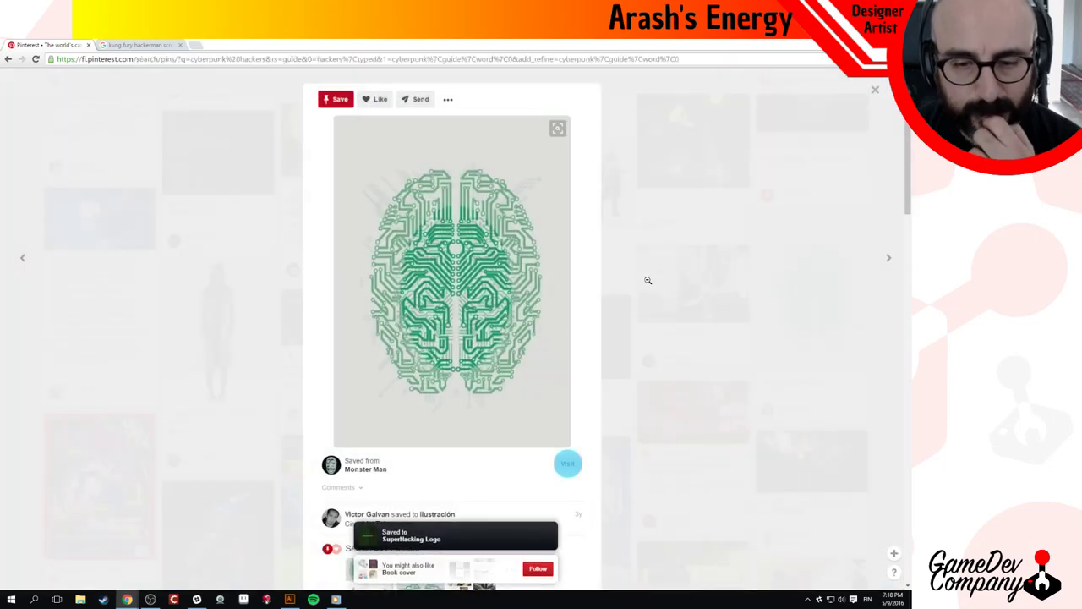
pyautogui.click(645, 280)
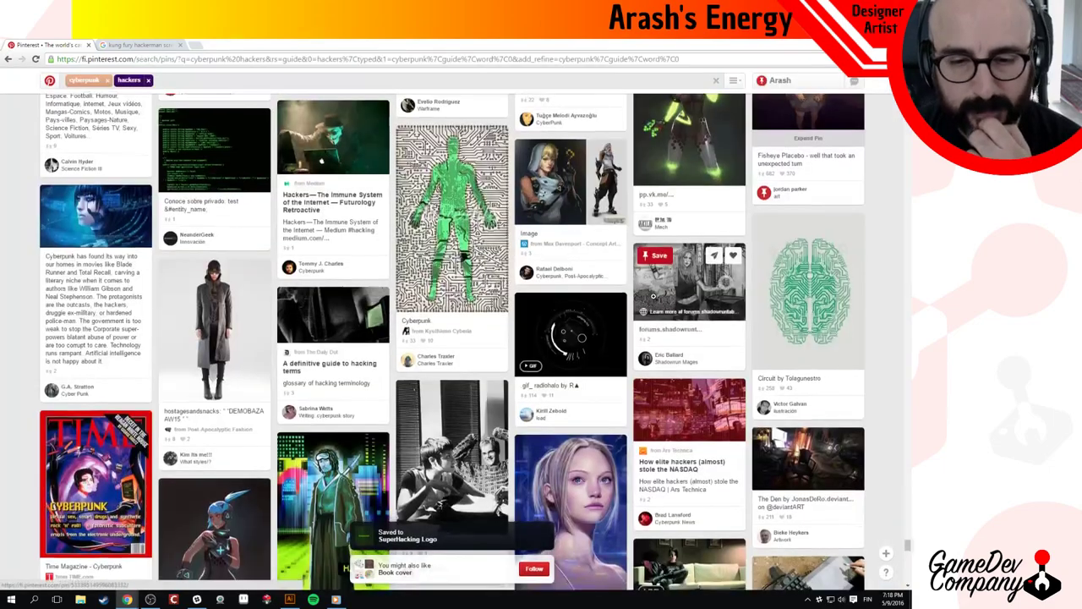
# Check the remaining "cyberpunk hackers" results beyond the circuit brain pin for further references.
pyautogui.scroll(-5, 596, 280)
pyautogui.scroll(-3, 596, 280)
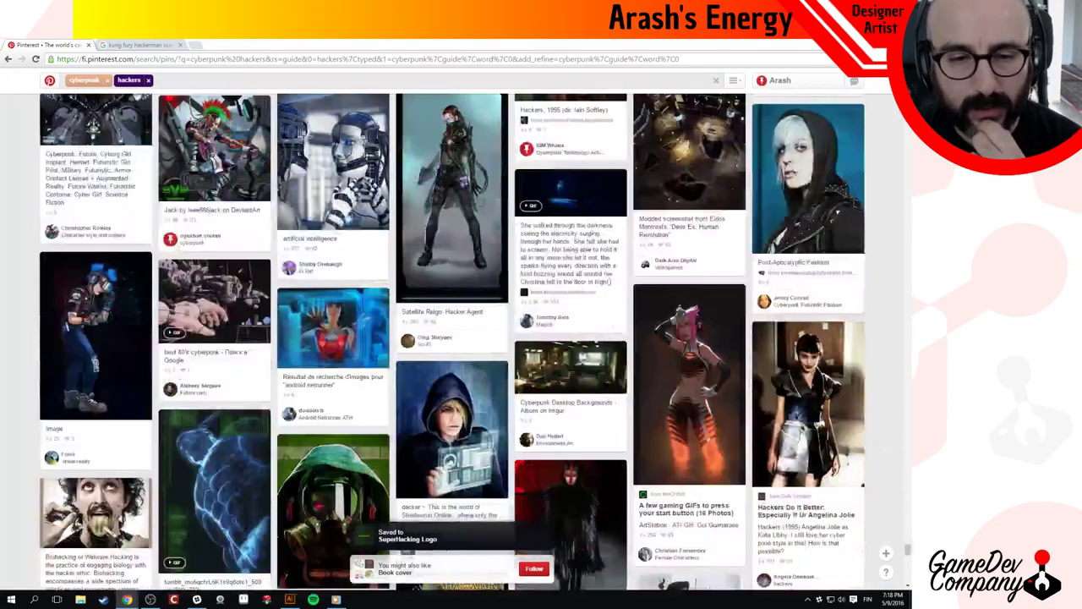
pyautogui.scroll(-15, 596, 279)
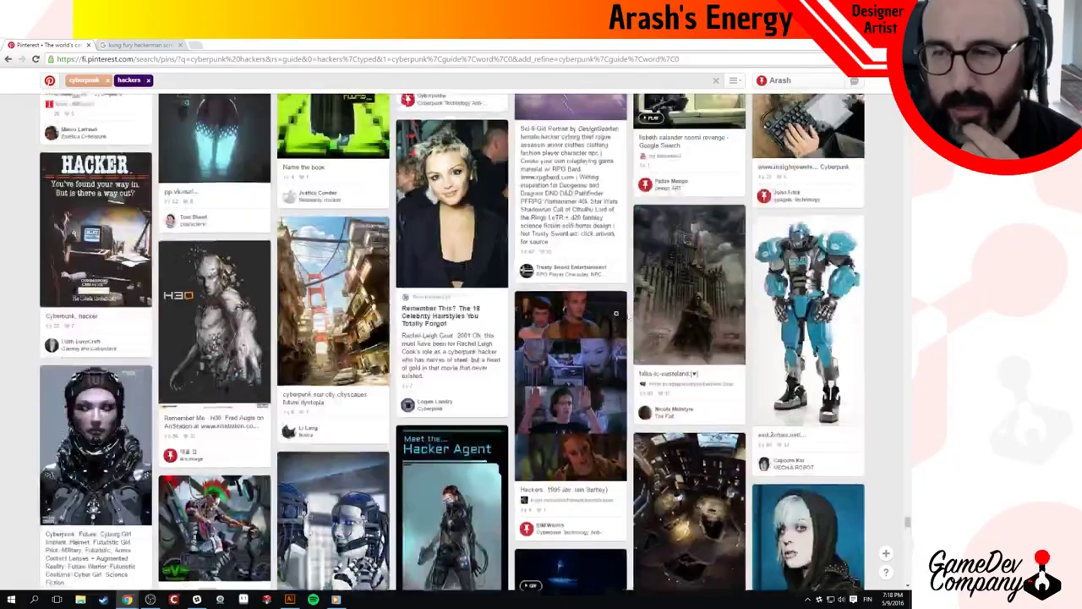
pyautogui.scroll(-15, 619, 308)
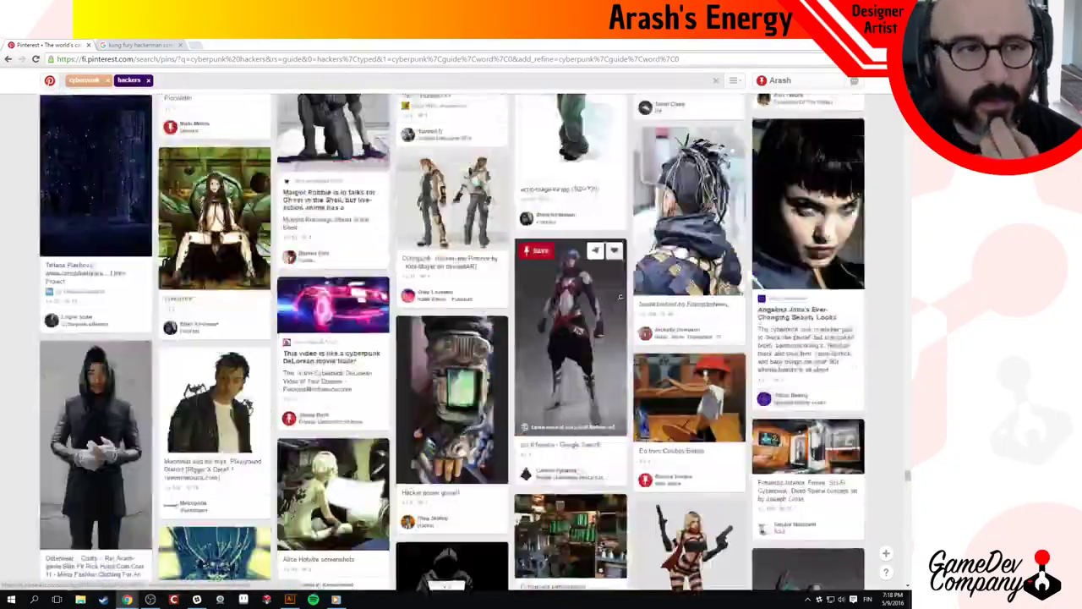
pyautogui.scroll(10, 617, 290)
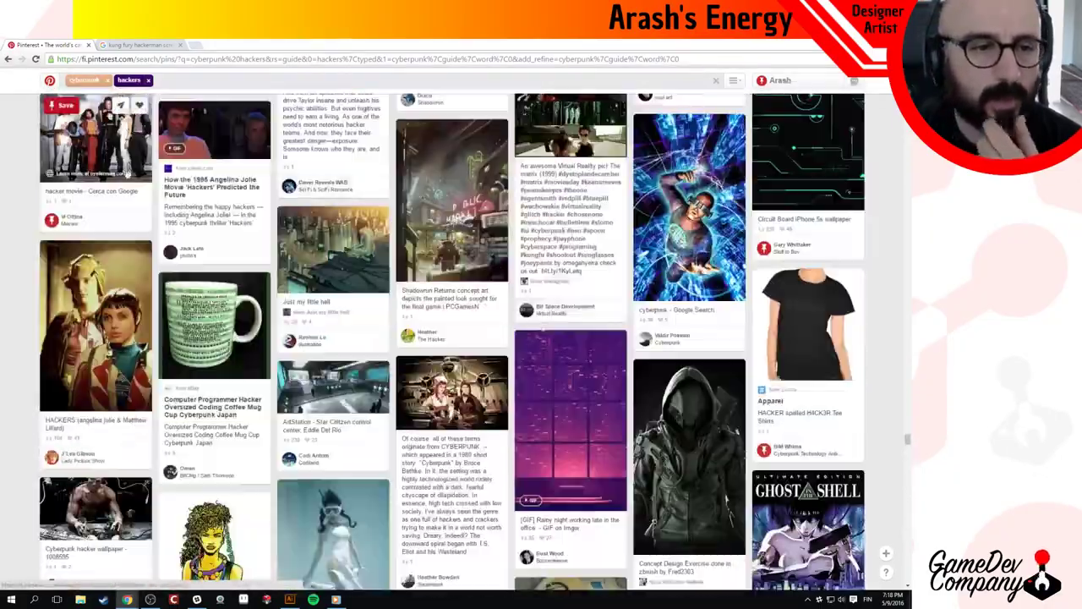
# Replace the current search terms with "super hack" and look through the resulting pins for logo references.
pyautogui.click(107, 79)
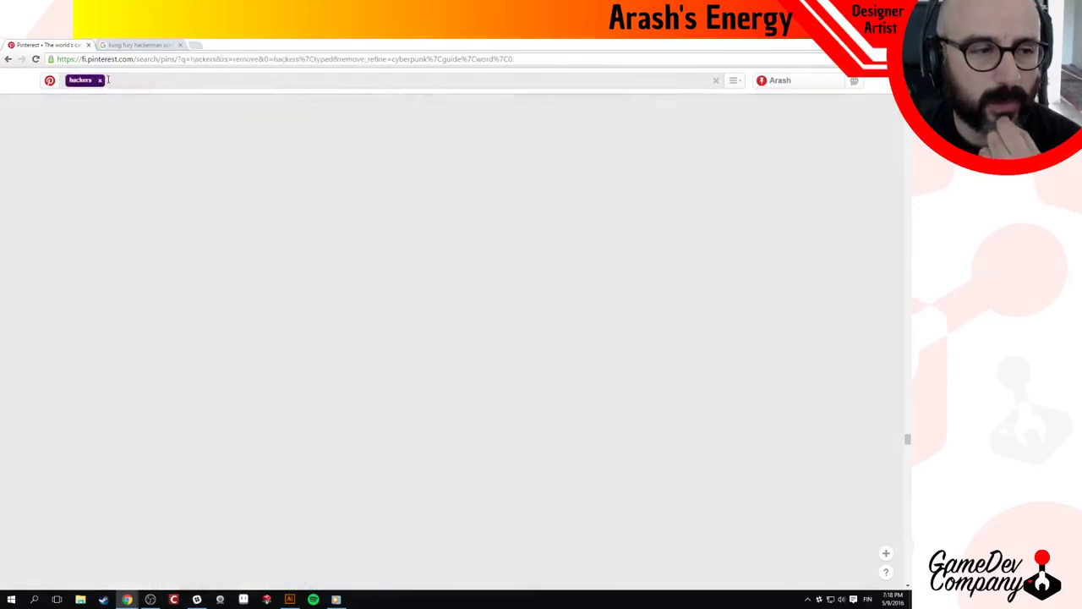
pyautogui.click(108, 79)
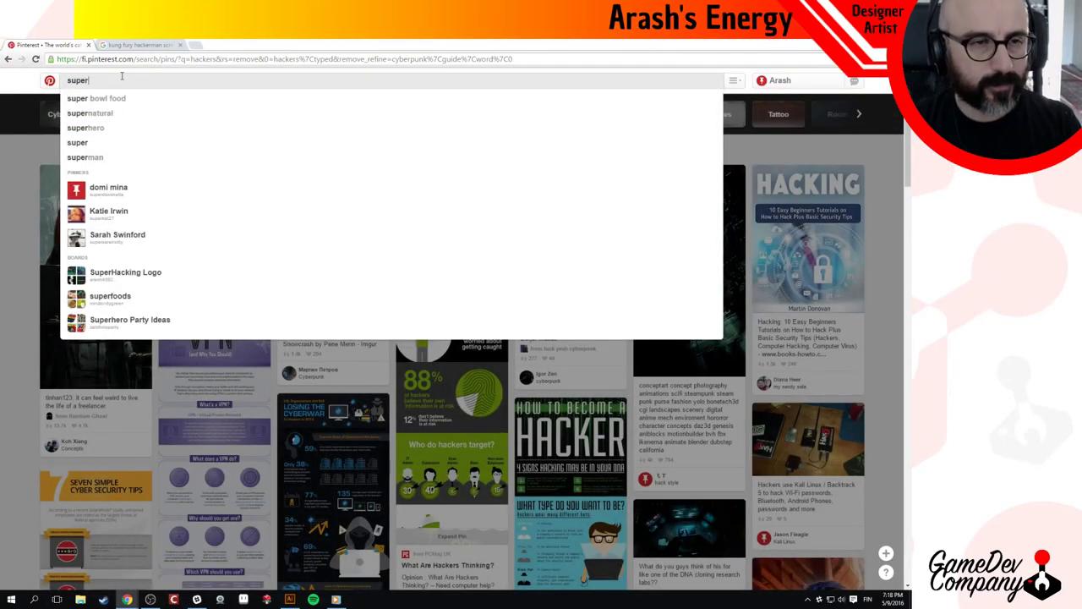
pyautogui.write('super ha')
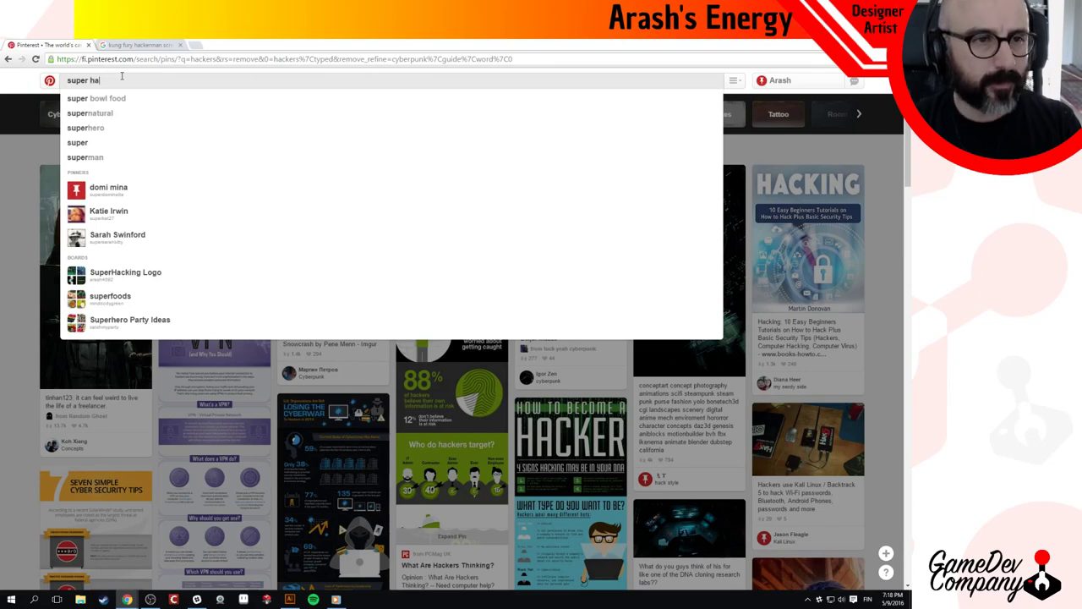
pyautogui.write('ck')
pyautogui.press('Return')
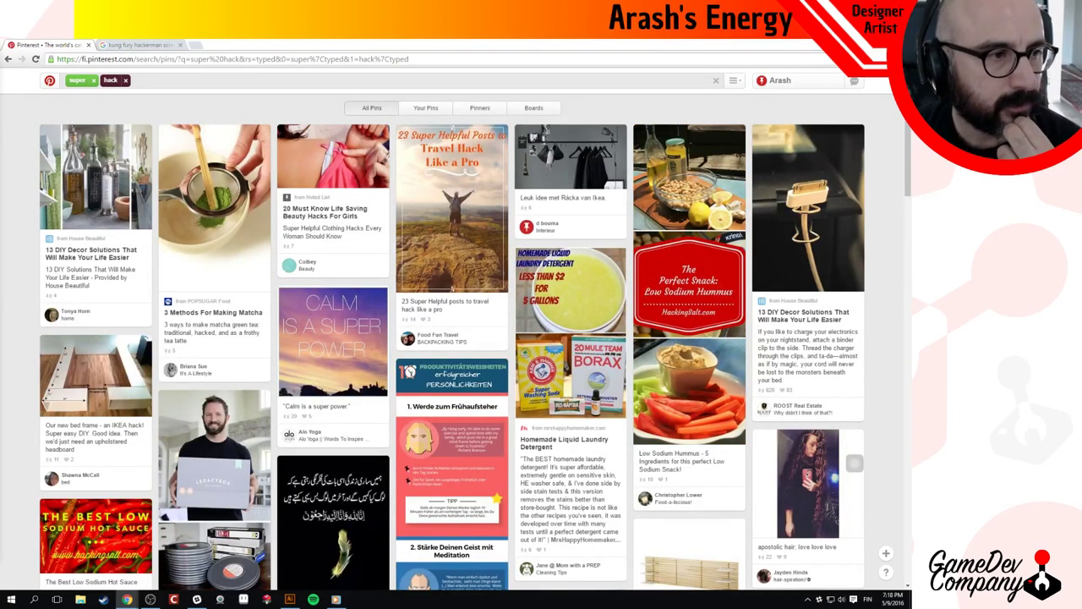
pyautogui.scroll(-7, 573, 406)
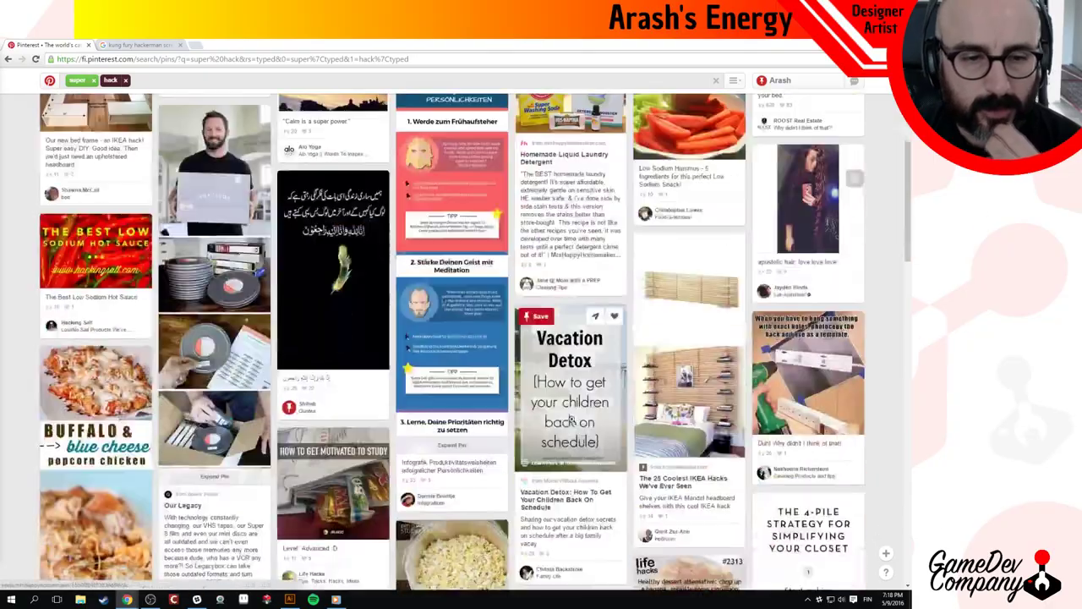
pyautogui.scroll(-15, 573, 424)
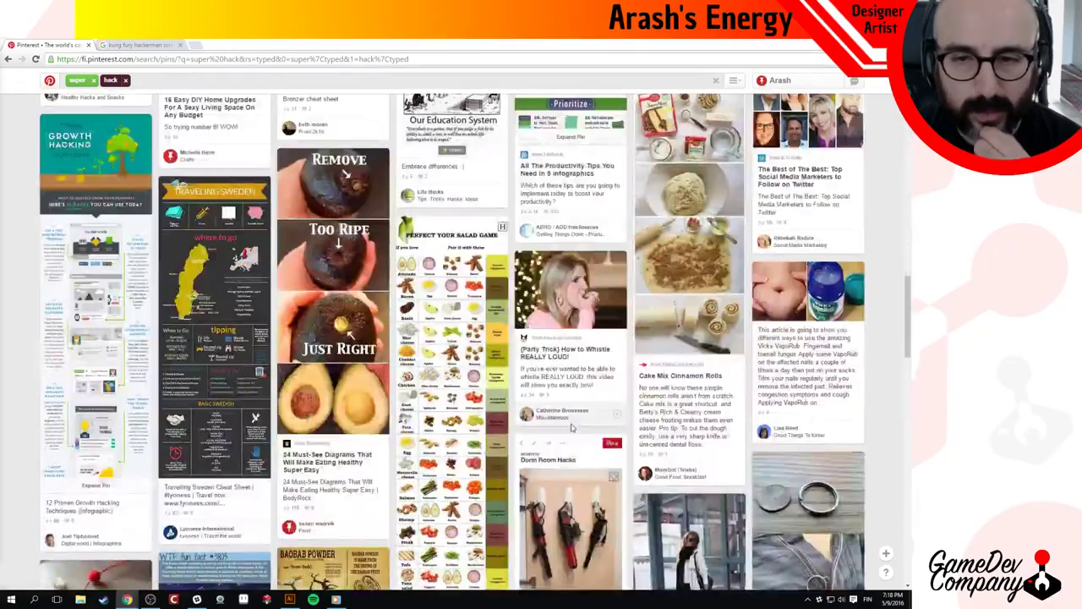
# Finish checking the "super hack" results, remove "hack" from the search terms and look through the pins for "super" alone.
pyautogui.scroll(-15, 572, 425)
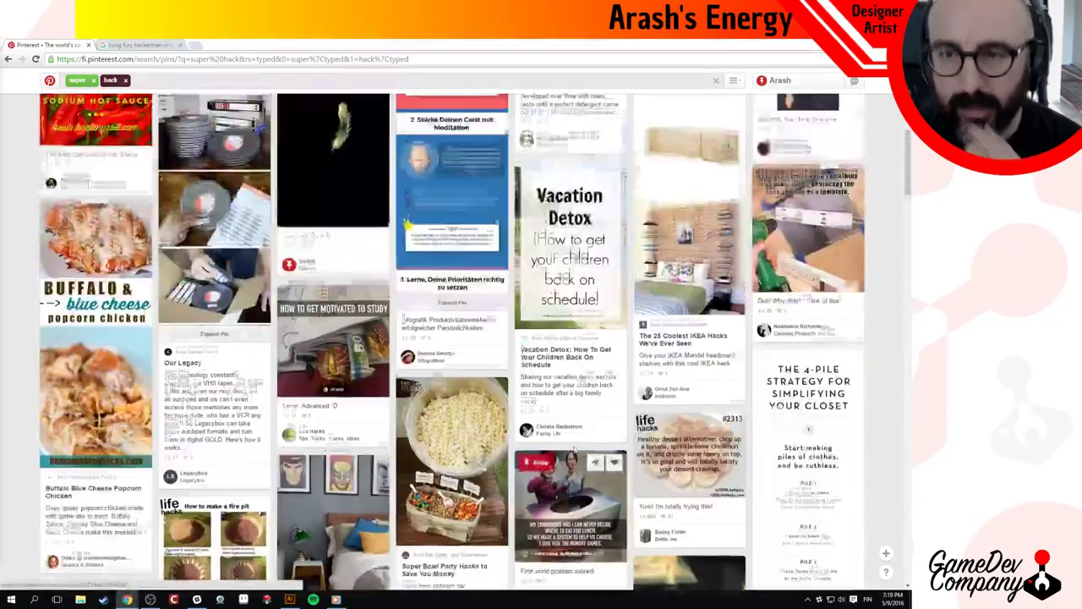
pyautogui.scroll(2, 579, 419)
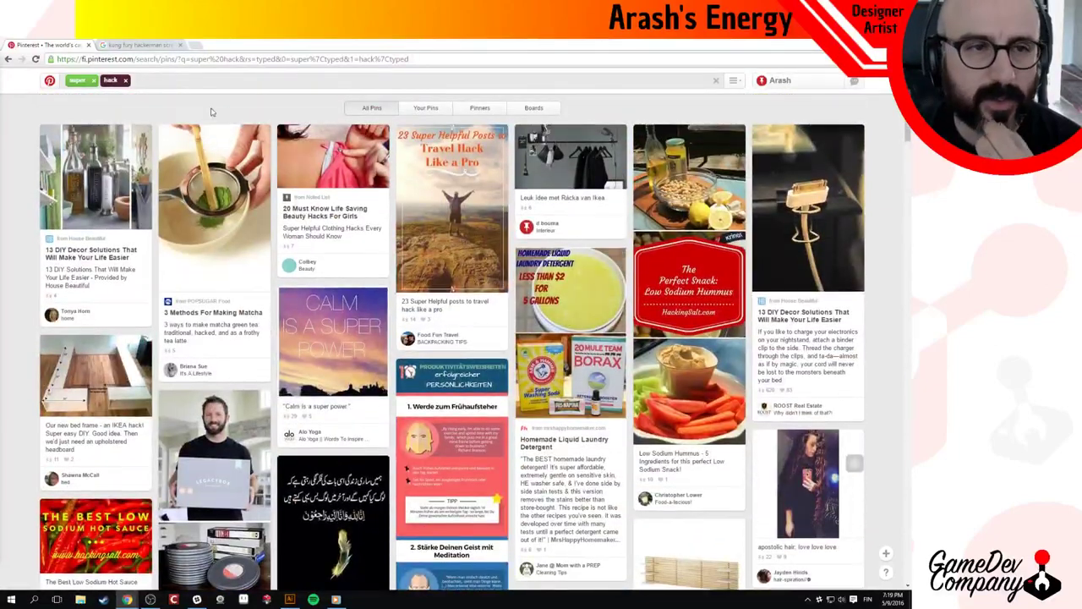
pyautogui.click(125, 80)
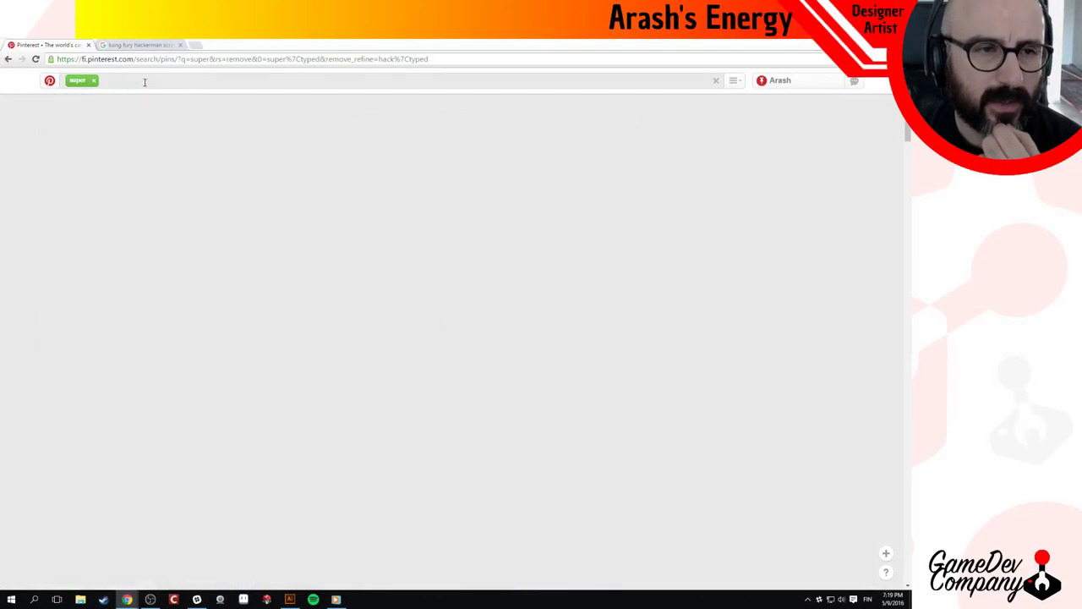
pyautogui.click(146, 82)
pyautogui.press('Return')
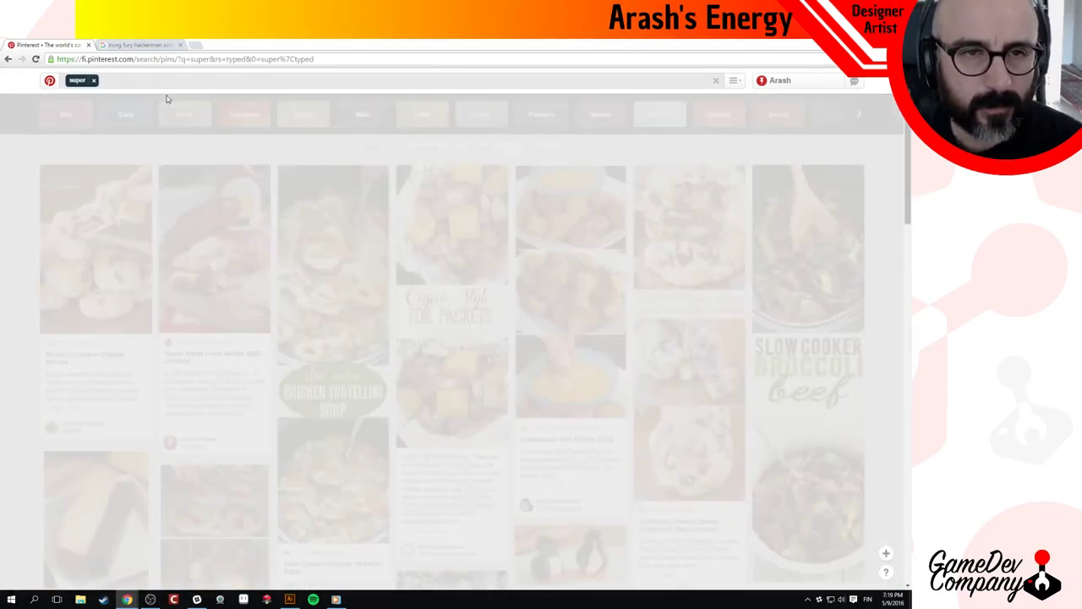
pyautogui.scroll(-5, 216, 129)
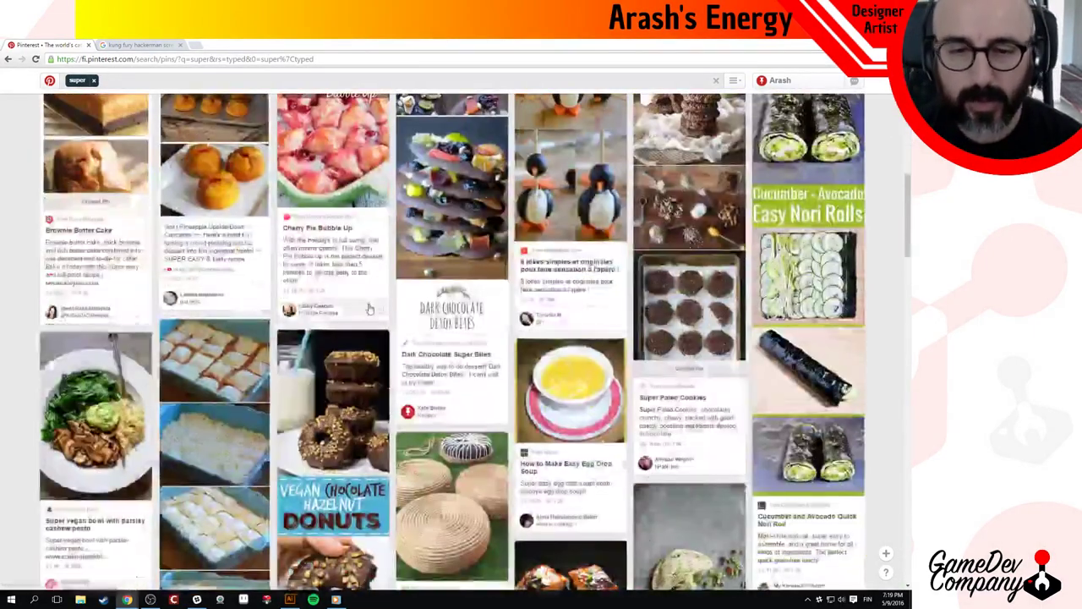
pyautogui.scroll(5, 189, 158)
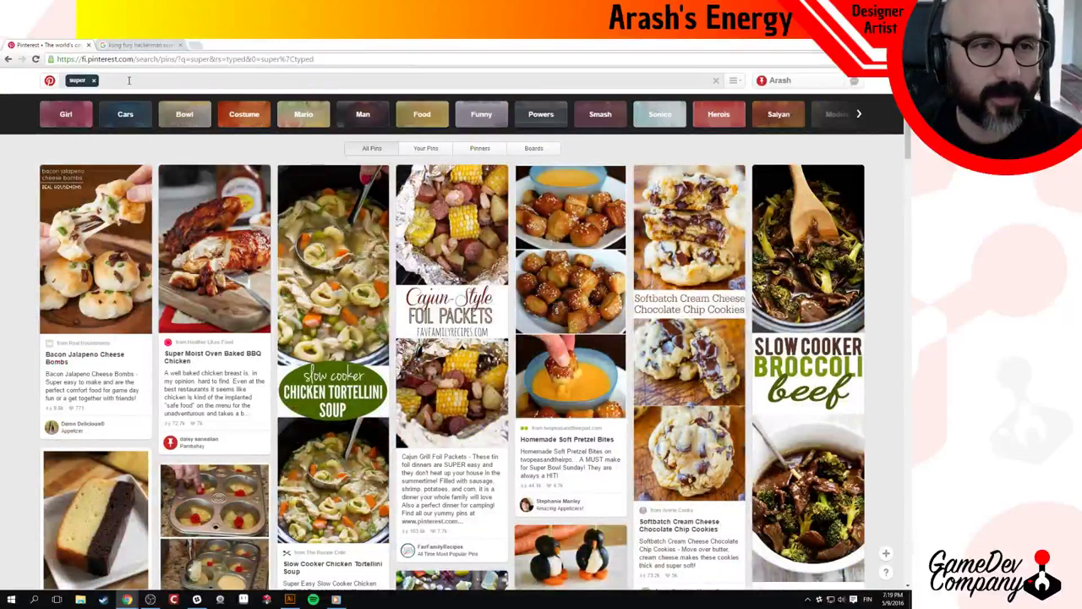
# Replace the "super" search with "Strong" to find pins that express strength.
pyautogui.click(149, 78)
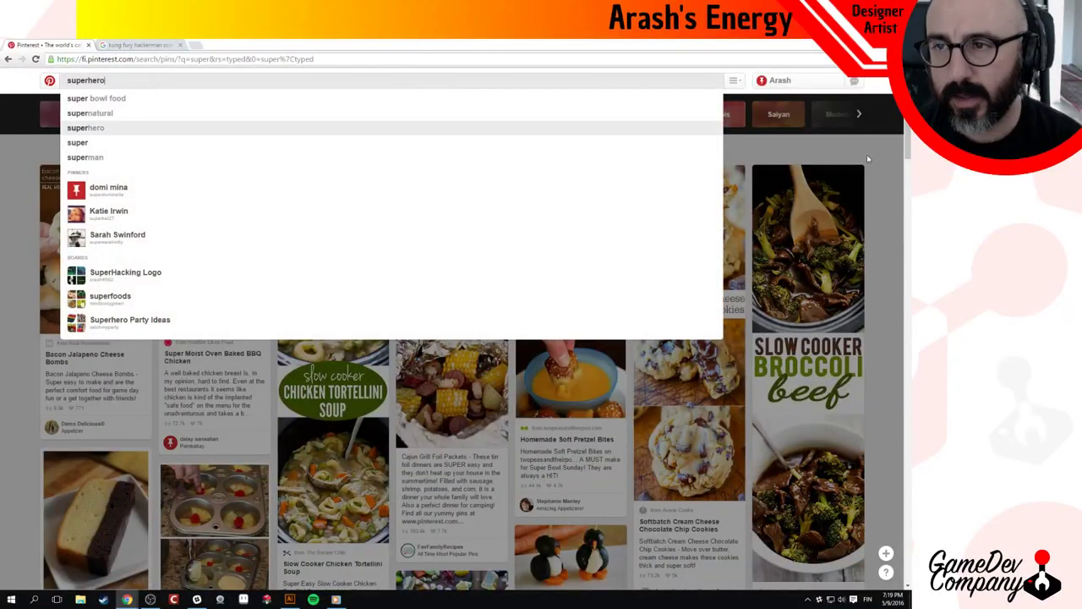
pyautogui.click(884, 168)
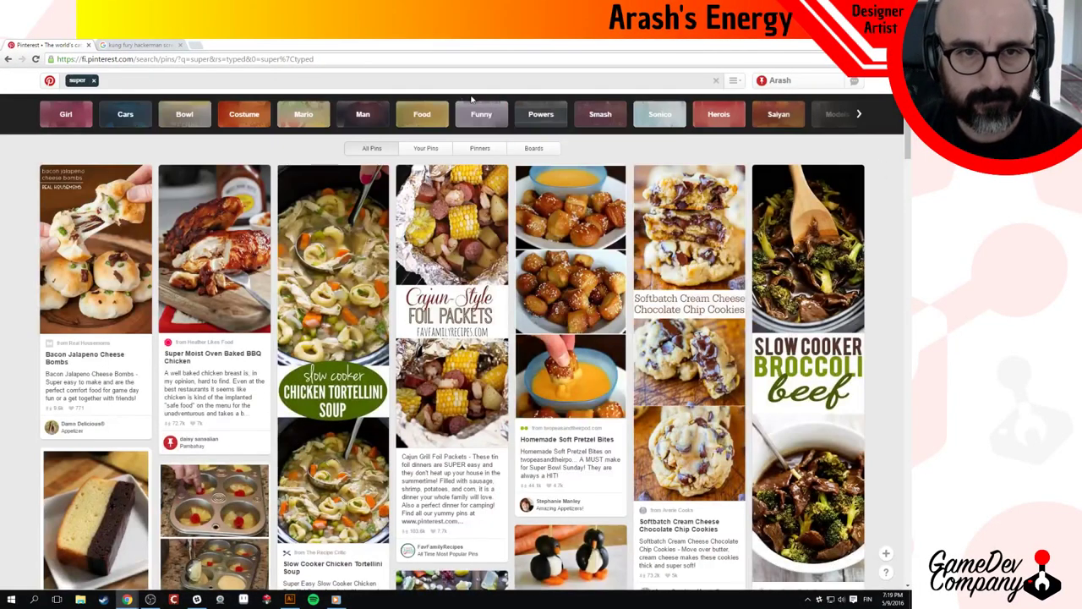
pyautogui.click(190, 80)
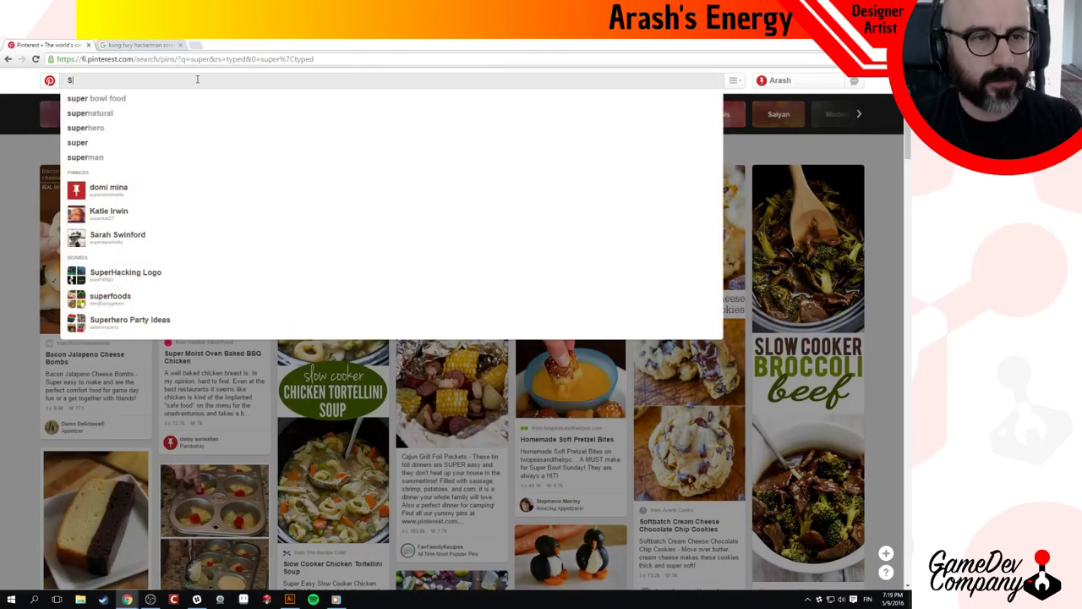
pyautogui.write('Strong')
pyautogui.press('Return')
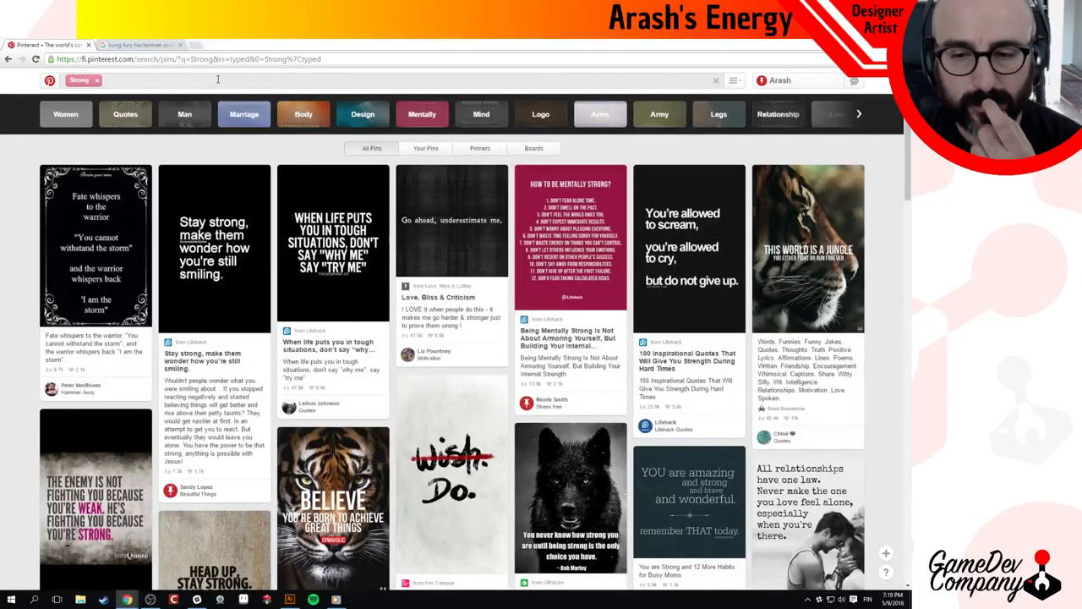
# Add "powerful" to the "Strong" search and look through the resulting pins for logo references.
pyautogui.click(218, 78)
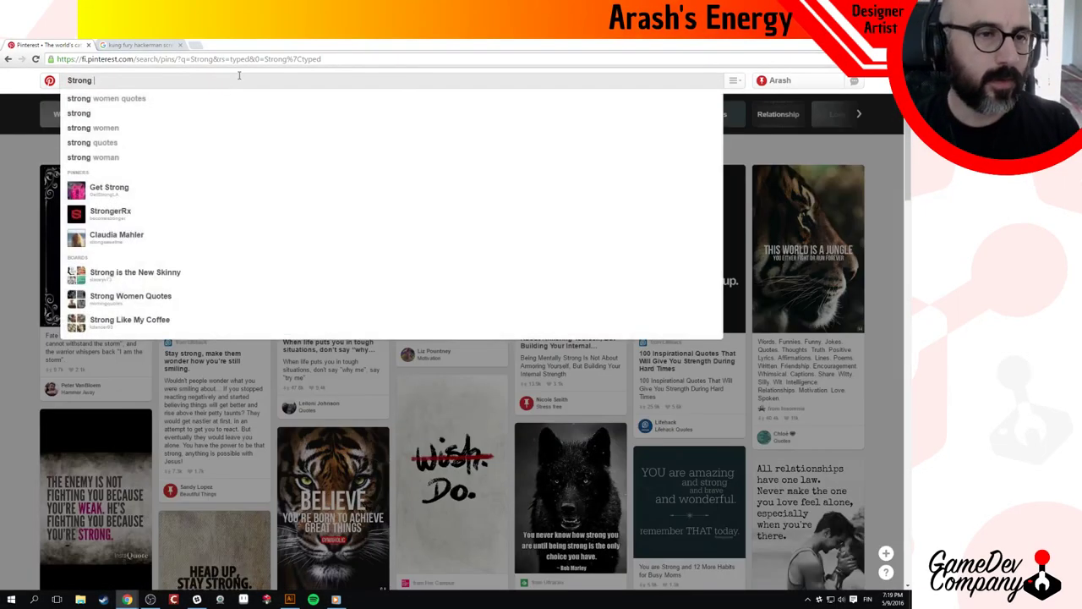
pyautogui.write('powerfull')
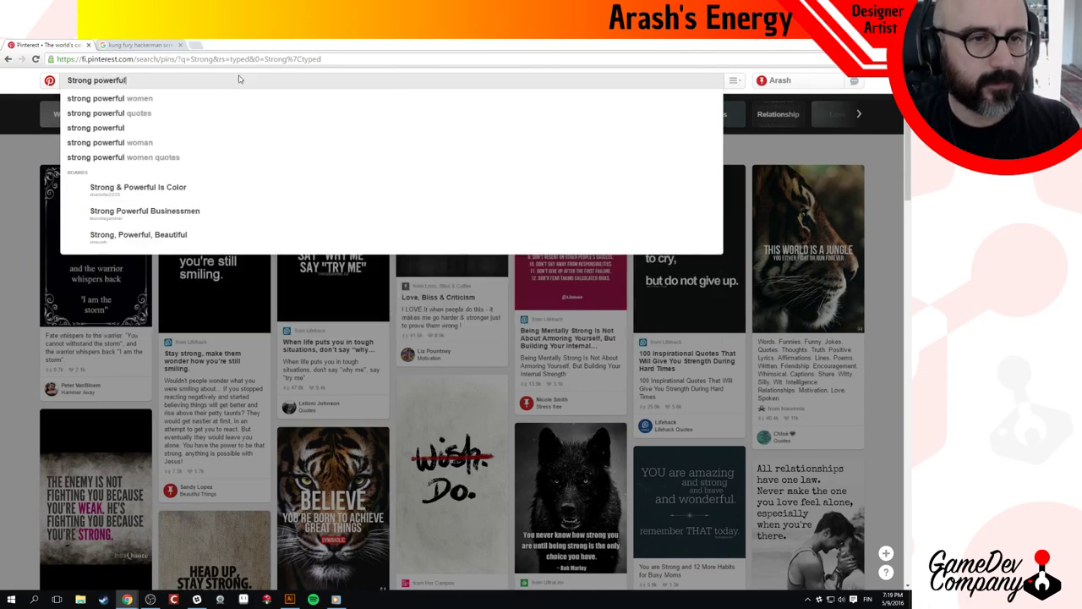
pyautogui.press('Return')
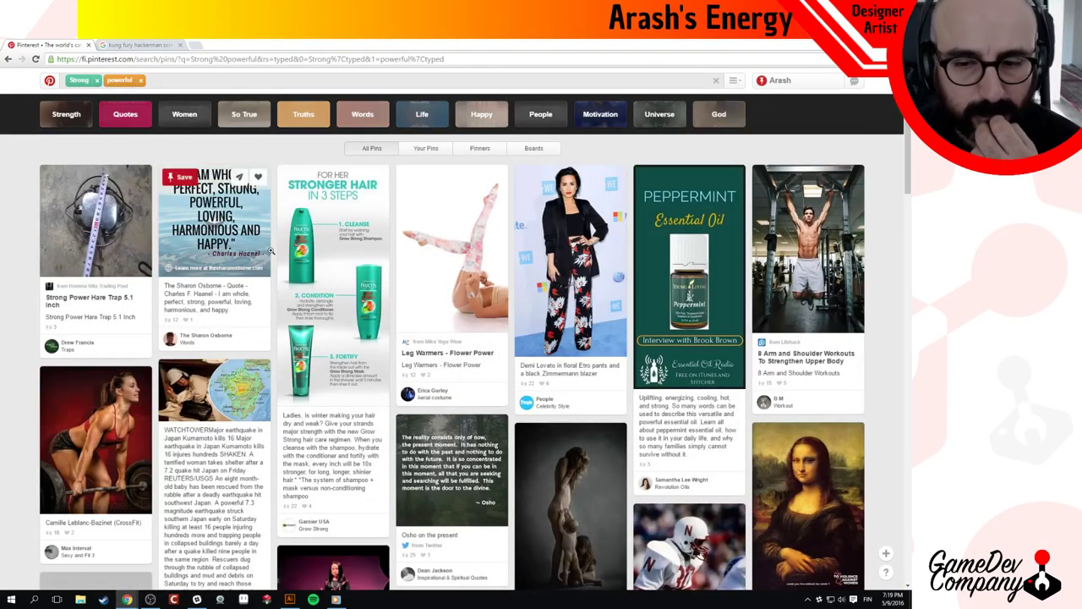
pyautogui.scroll(-3, 327, 312)
pyautogui.scroll(-9, 327, 312)
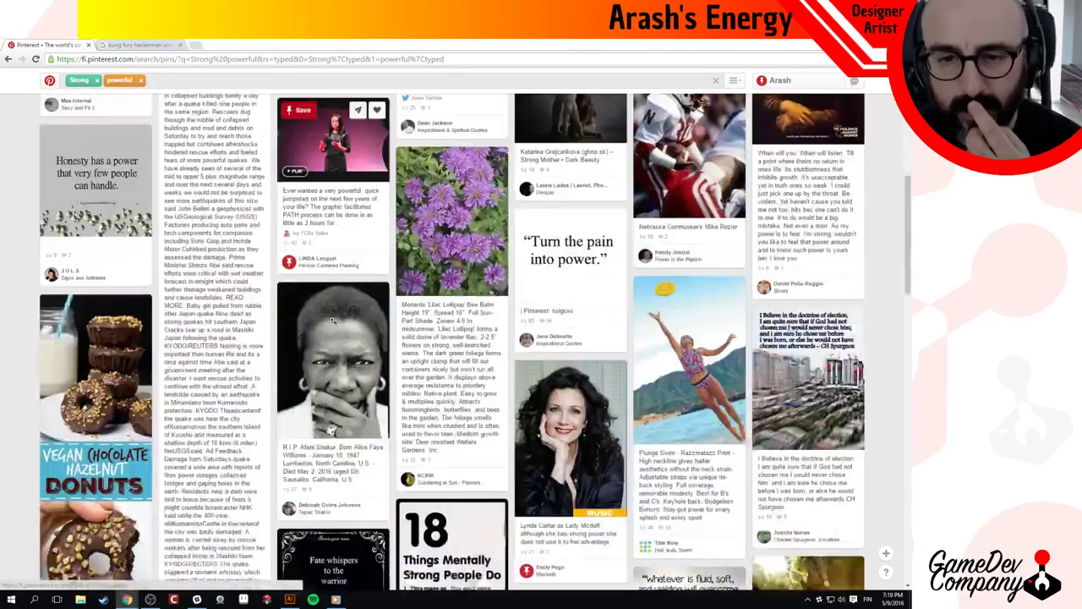
pyautogui.scroll(9, 328, 311)
pyautogui.scroll(3, 316, 307)
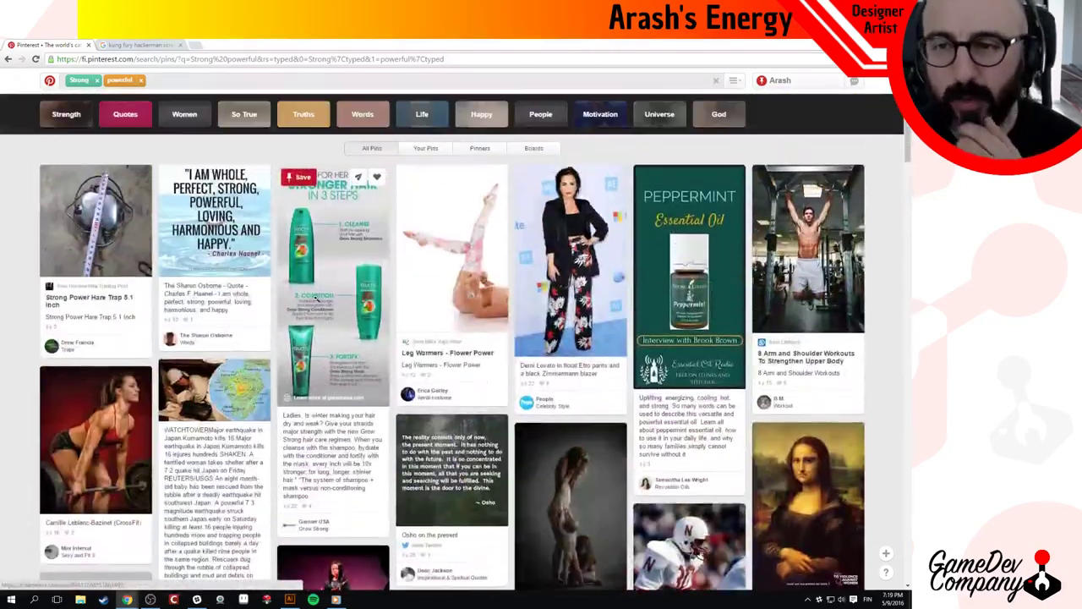
# Try narrowing the "Strong powerful" results with the suggested term "Strength" and remove that term again.
pyautogui.click(164, 81)
pyautogui.click(805, 126)
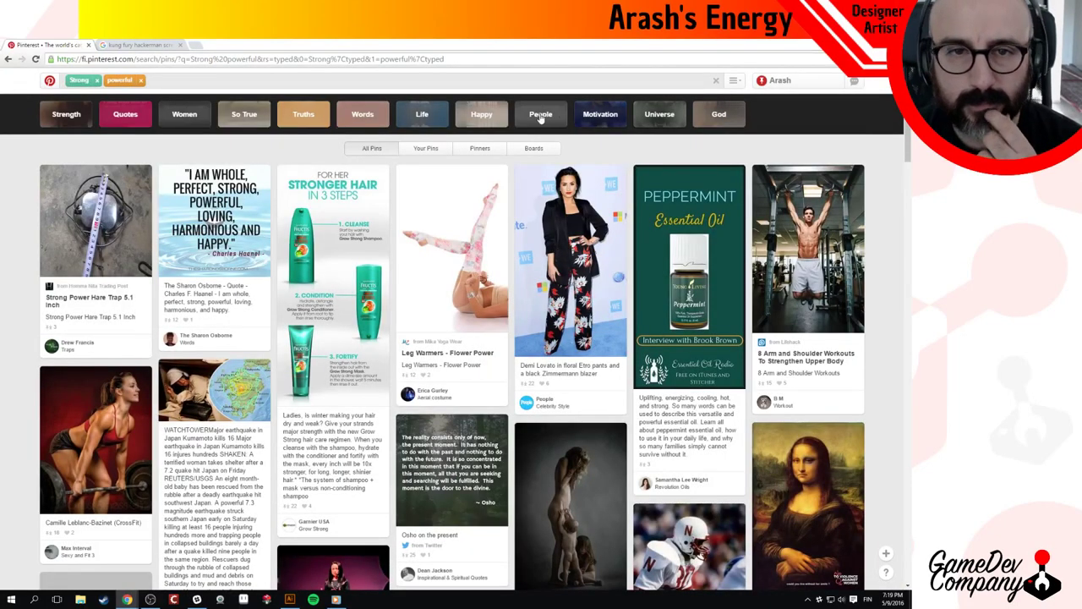
pyautogui.click(72, 117)
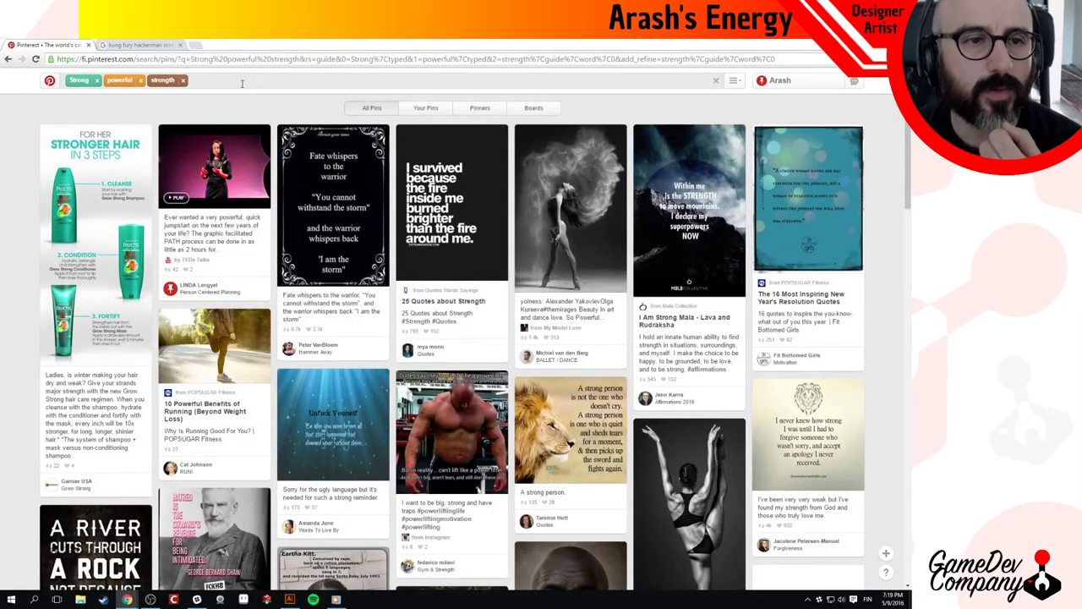
pyautogui.click(183, 81)
# Extend the search to "Strong powerful muscles" to find muscular poses.
pyautogui.click(190, 81)
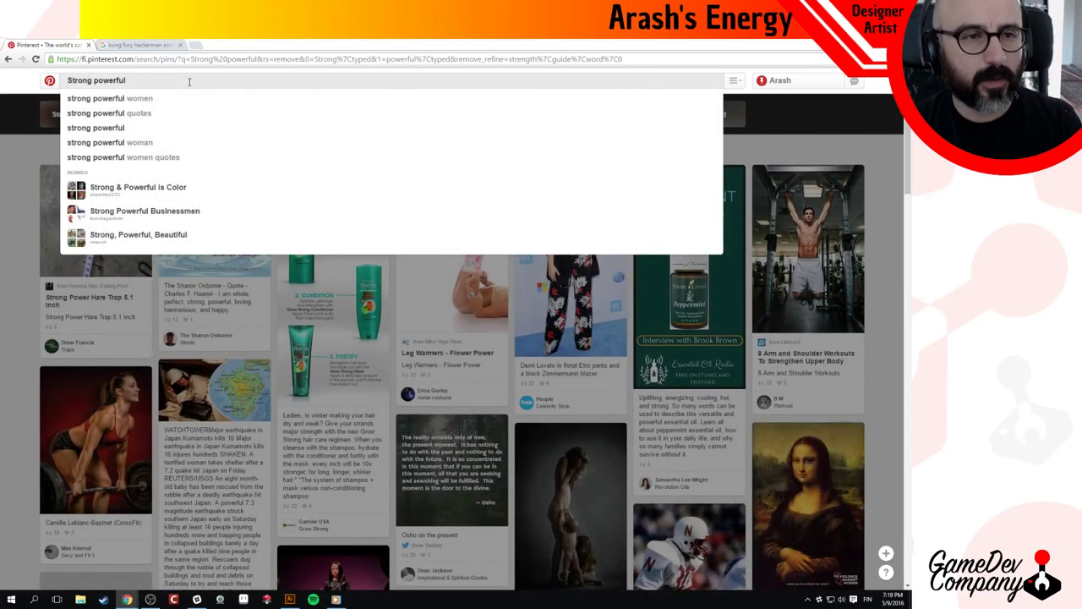
pyautogui.write('muscles')
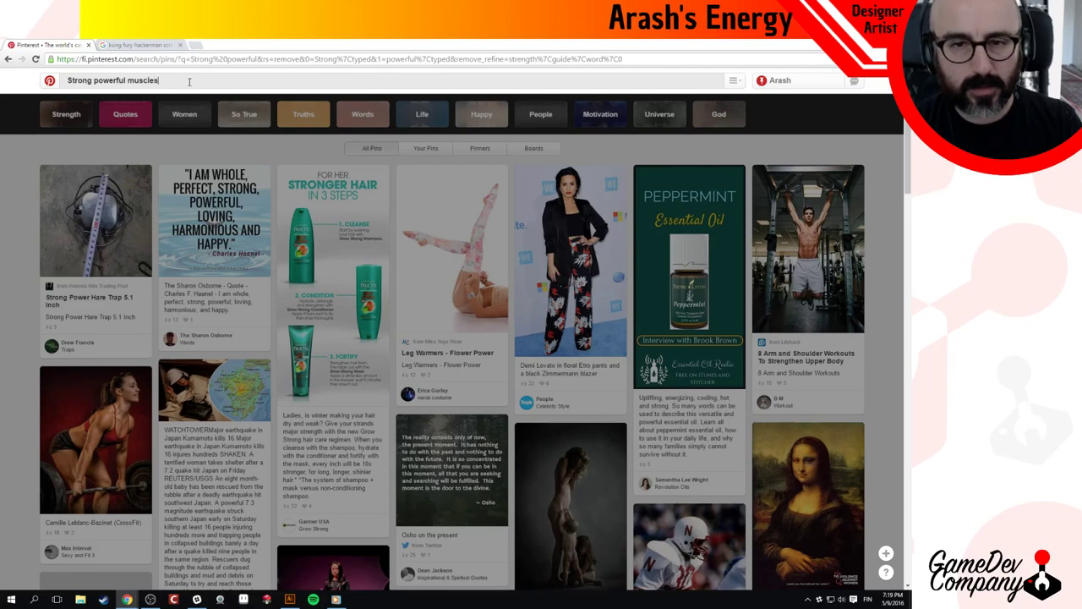
pyautogui.press('Return')
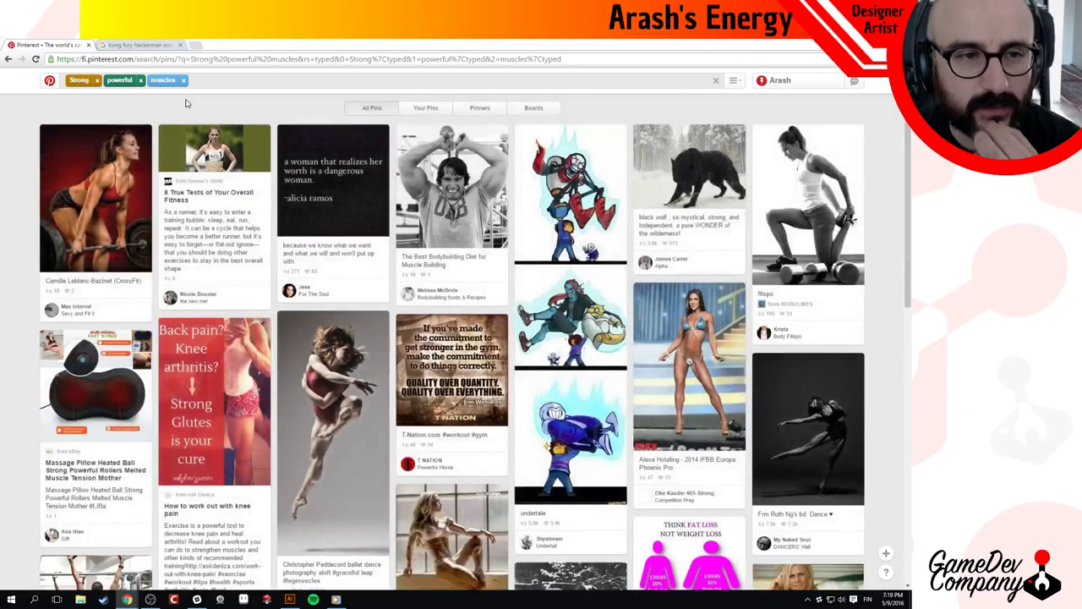
# Open the "The Best Bodybuilding Diet for Muscle Building" pin, save it to the "SuperHacking Logo" board and check its related pins.
pyautogui.moveTo(546, 302)
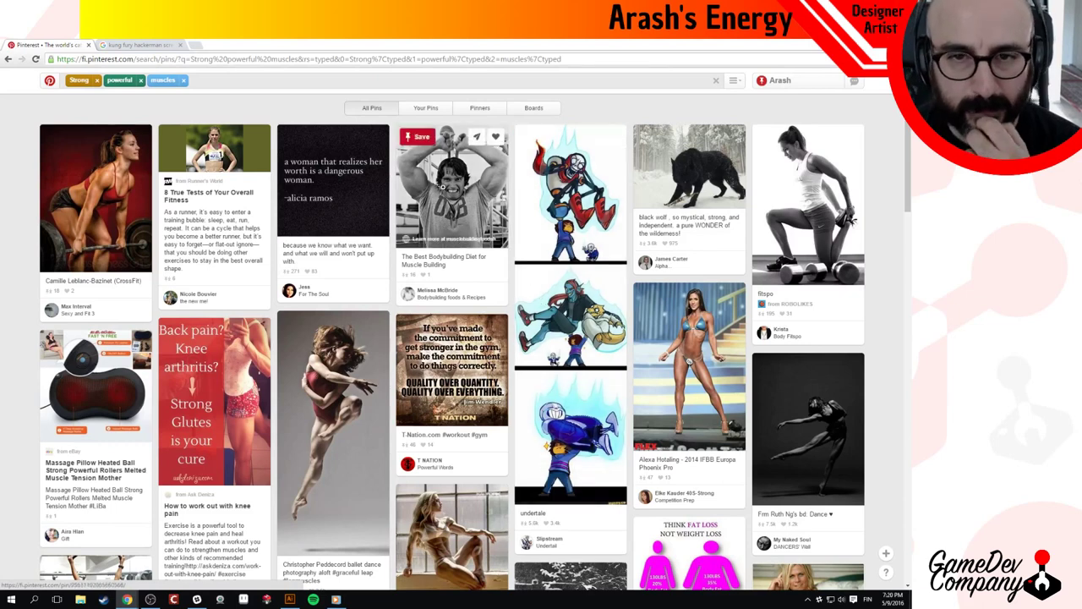
pyautogui.click(442, 186)
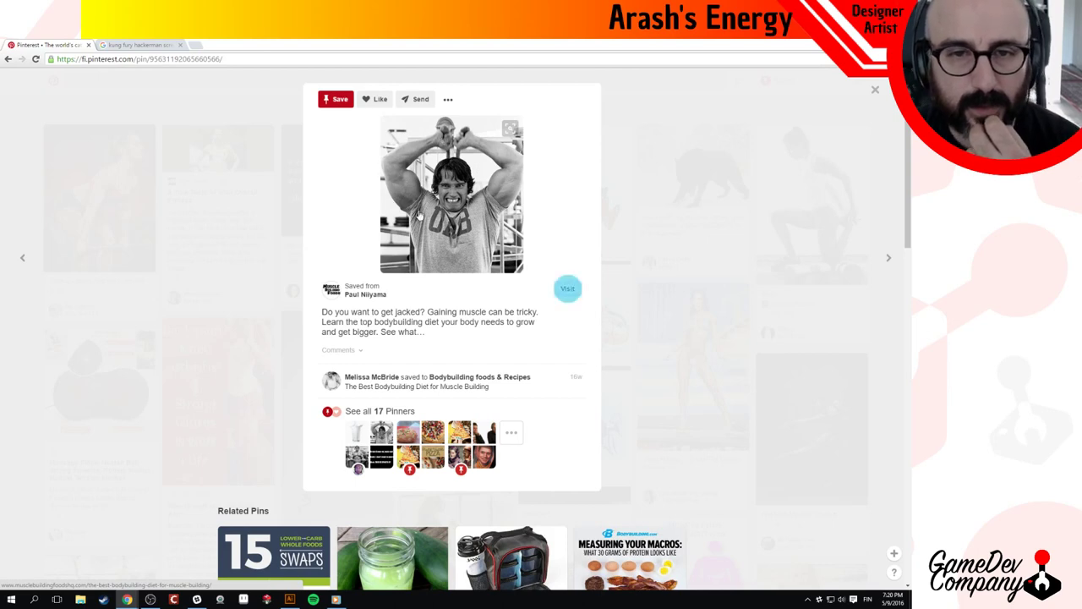
pyautogui.click(338, 102)
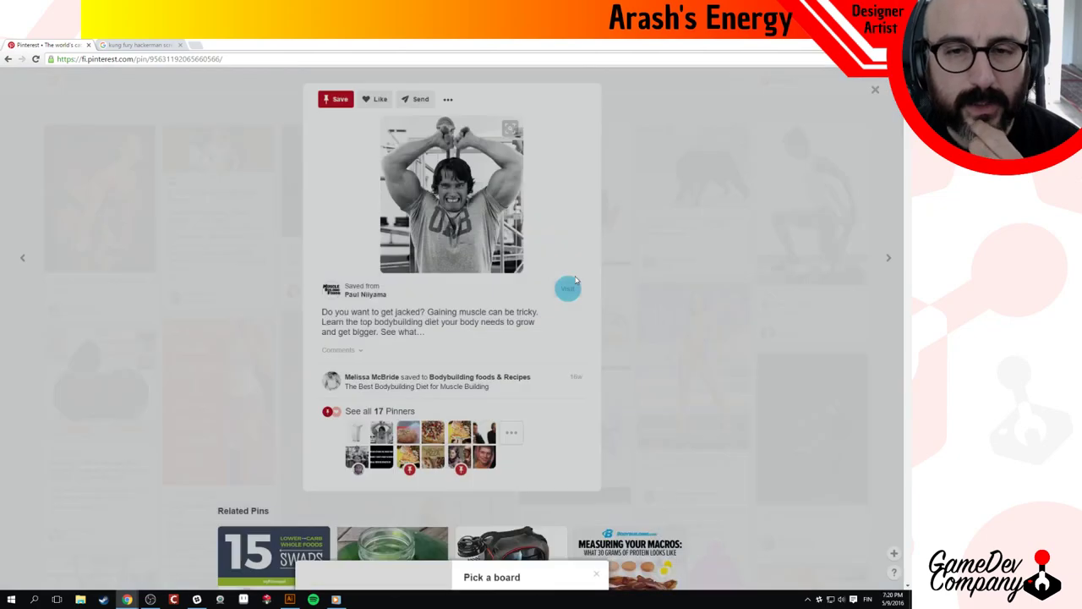
pyautogui.scroll(-3, 664, 311)
pyautogui.scroll(-2, 661, 310)
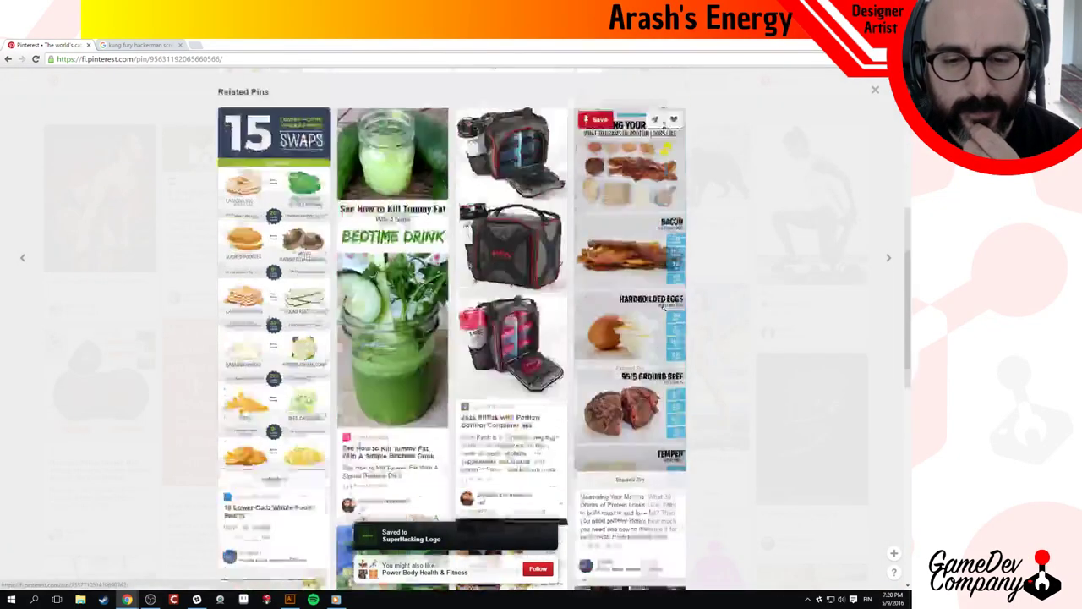
pyautogui.scroll(5, 655, 302)
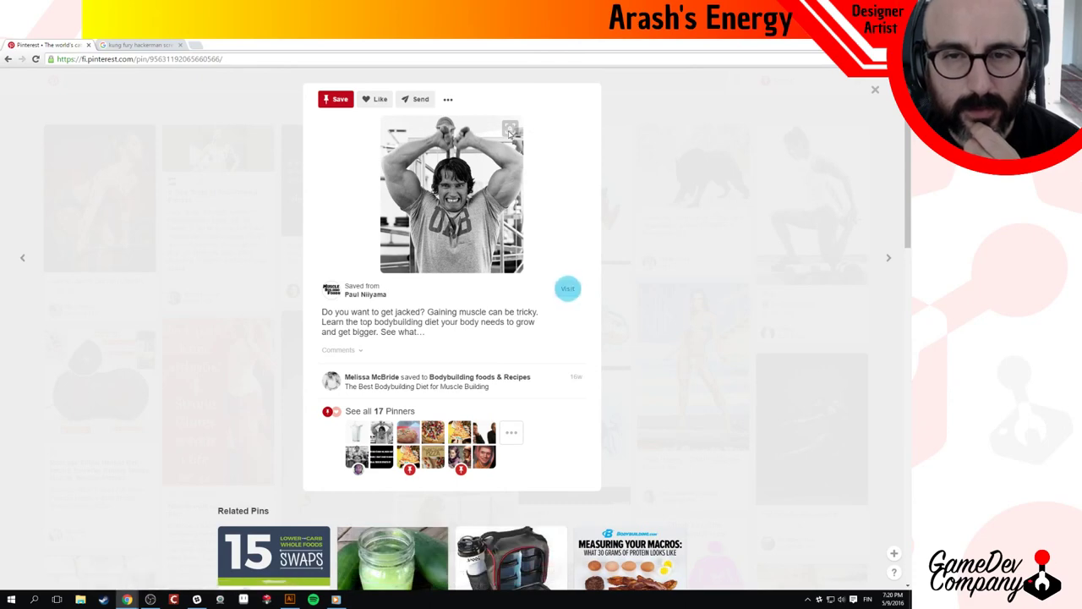
# Search for visually similar pins using the bodybuilder's raised arm as the selected area, and return to the search results.
pyautogui.click(510, 129)
pyautogui.moveTo(232, 195); pyautogui.dragTo(203, 176)
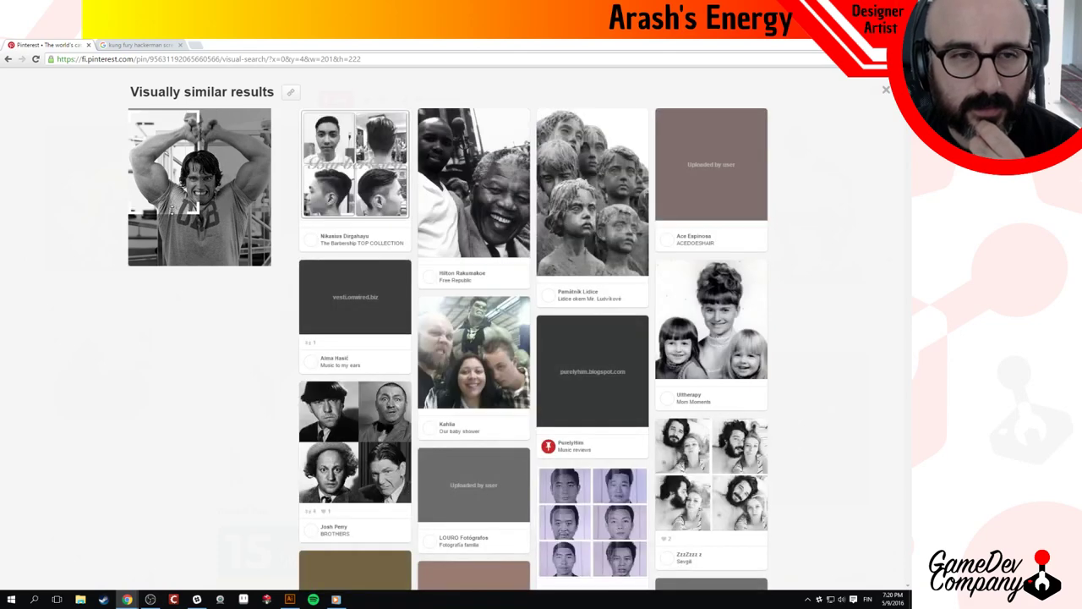
pyautogui.moveTo(179, 199); pyautogui.dragTo(187, 208)
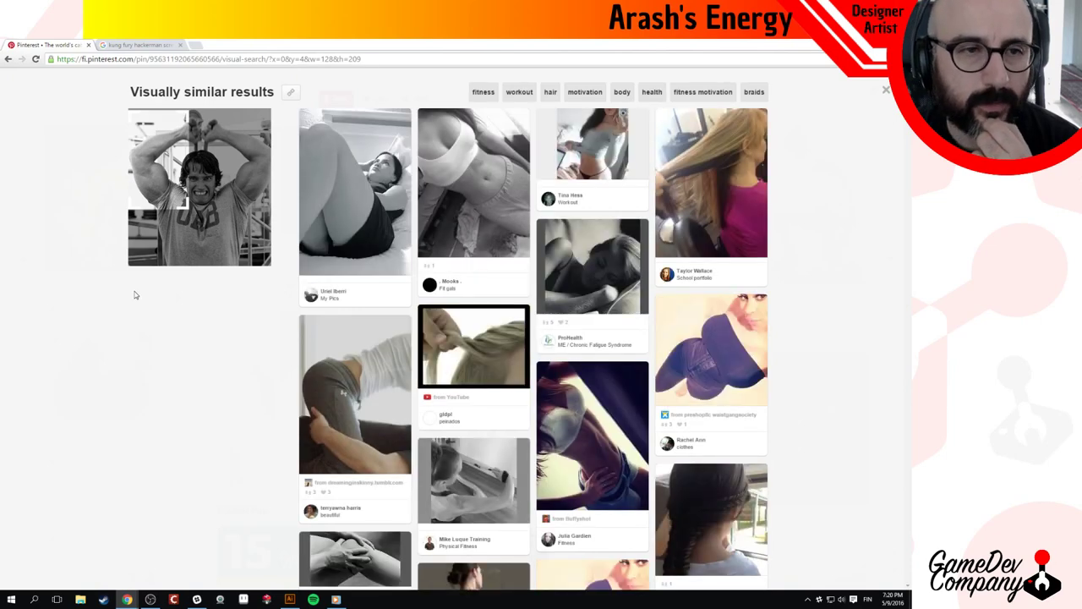
pyautogui.click(48, 135)
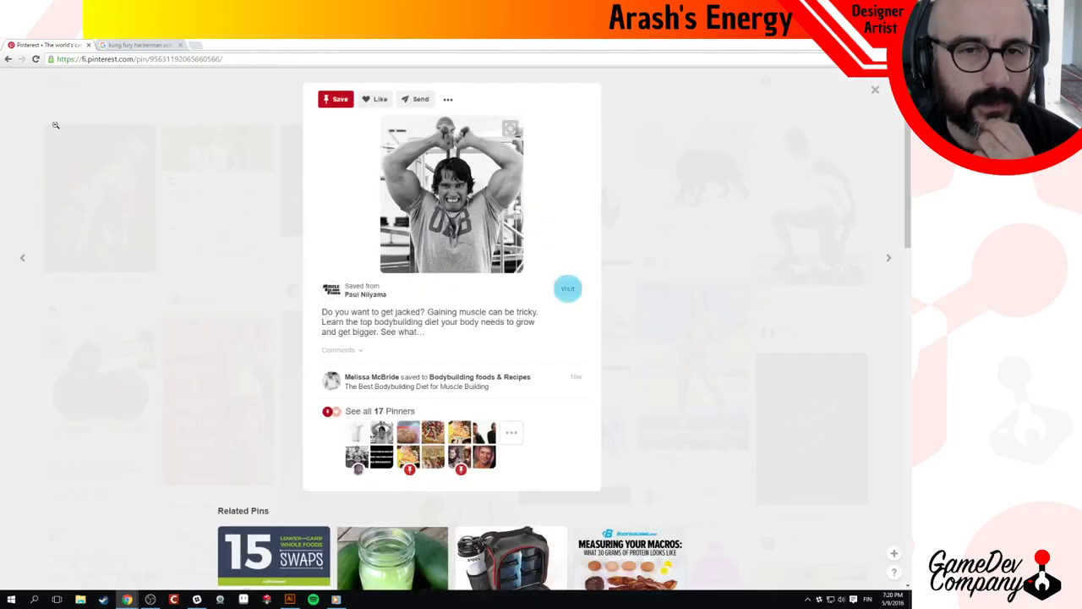
pyautogui.click(120, 108)
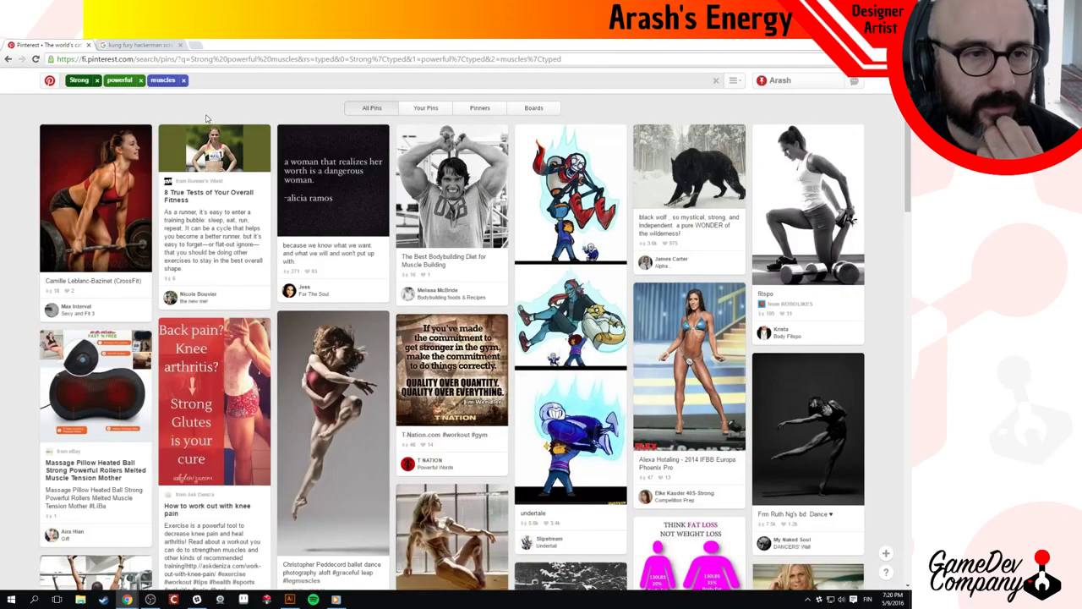
# Clear all current search terms, search for "flex muscles" and look through the resulting pins for flexing arm references.
pyautogui.click(183, 81)
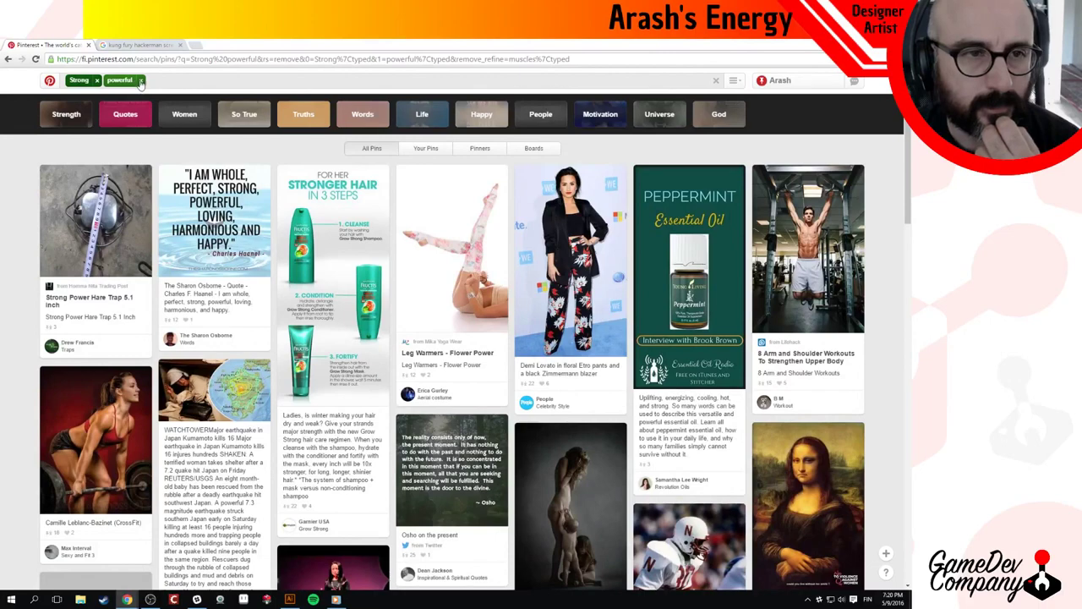
pyautogui.click(141, 80)
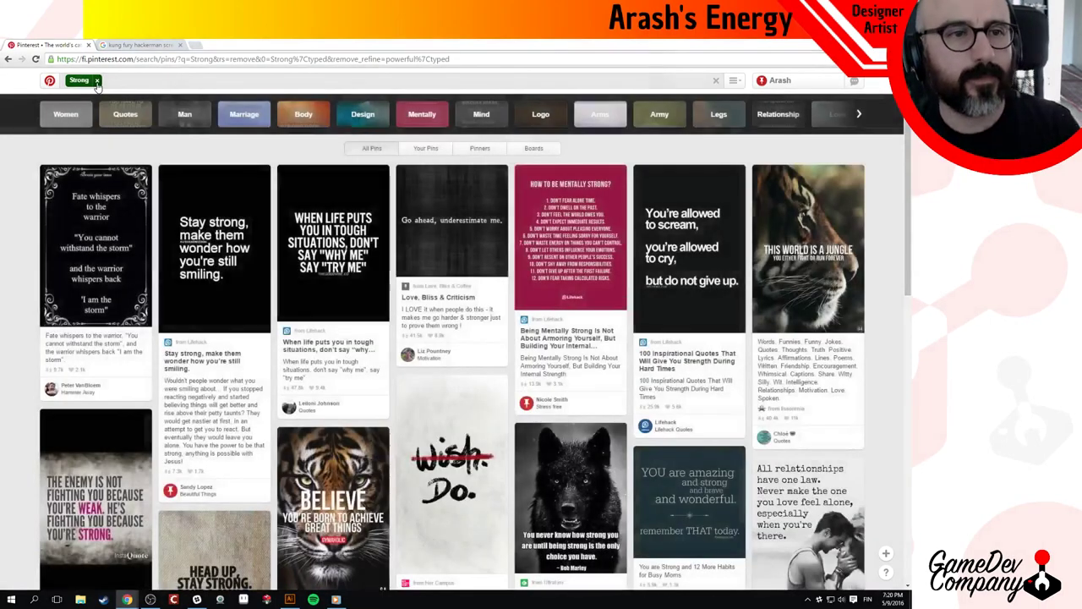
pyautogui.click(96, 80)
pyautogui.click(106, 80)
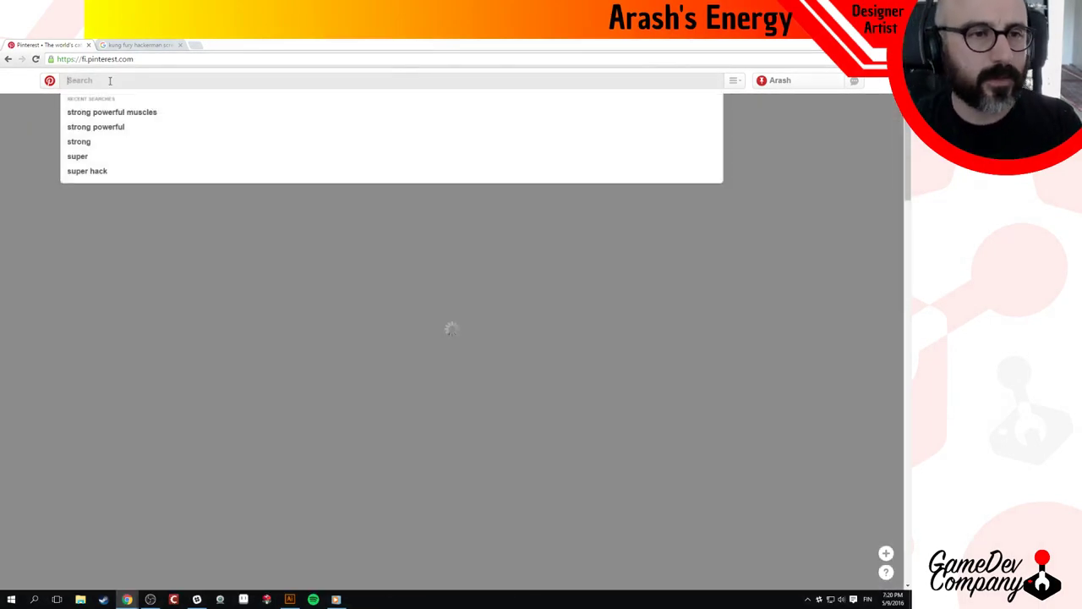
pyautogui.write('flex muscl')
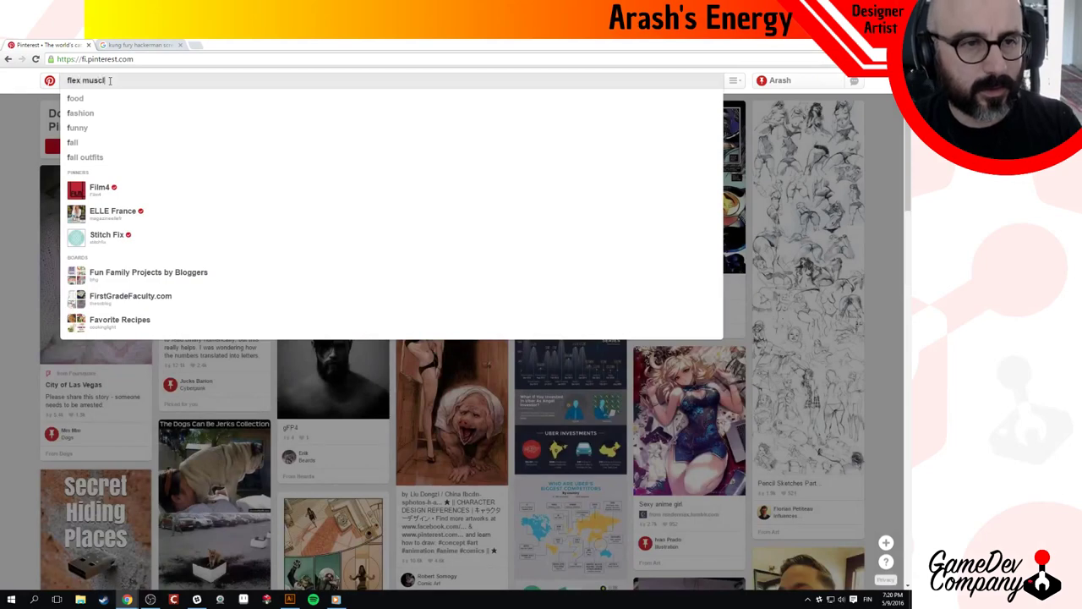
pyautogui.write('es')
pyautogui.press('Return')
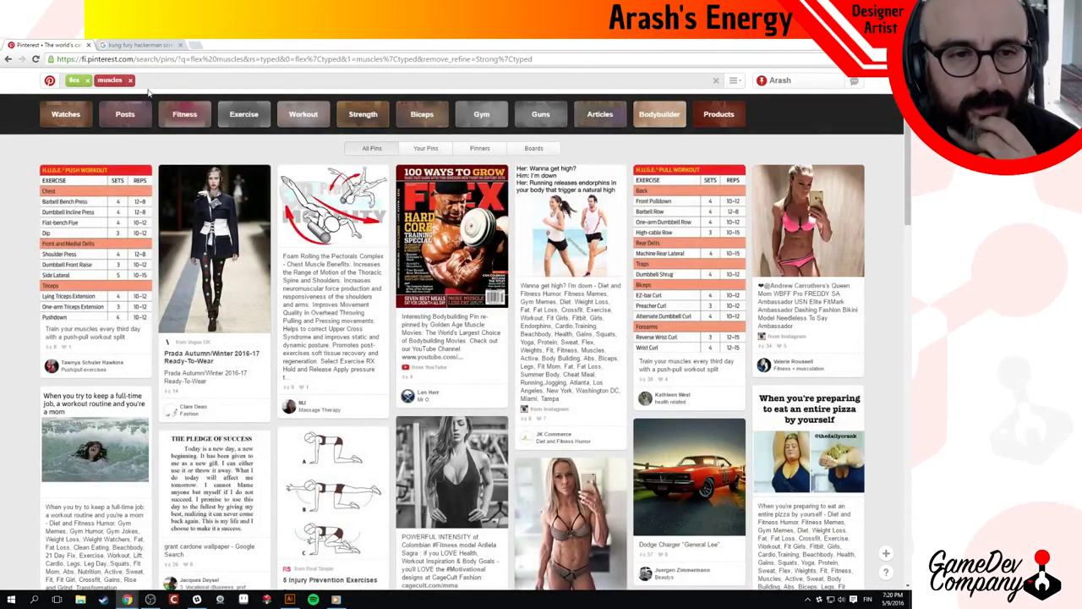
pyautogui.scroll(-7, 297, 242)
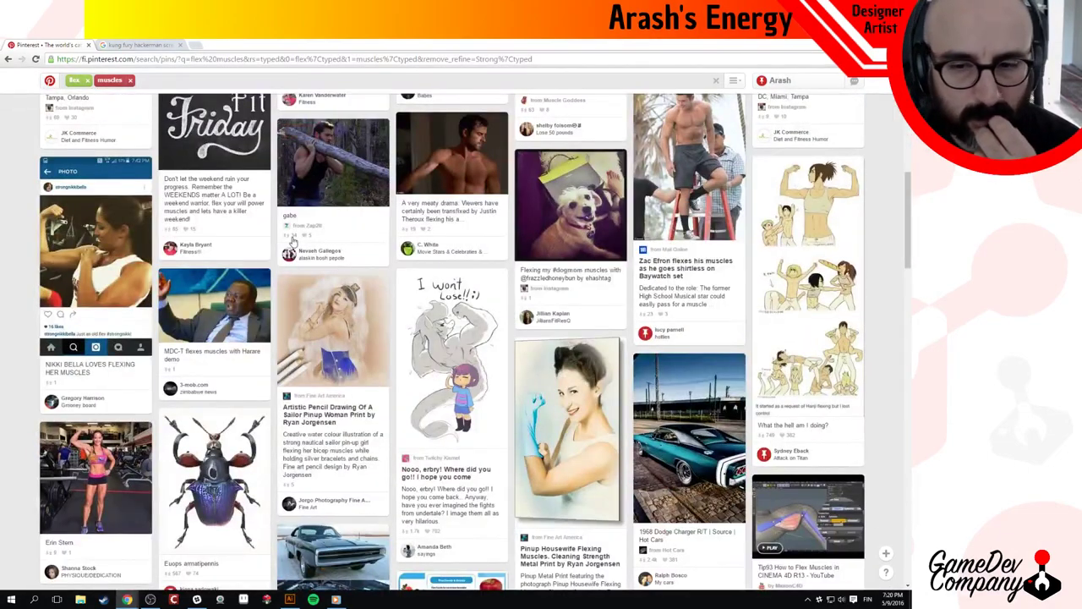
# Look further through the "flex muscles" results, drop "muscles" from the search terms and search for "flex biceps" instead.
pyautogui.scroll(-3, 292, 241)
pyautogui.scroll(-3, 287, 240)
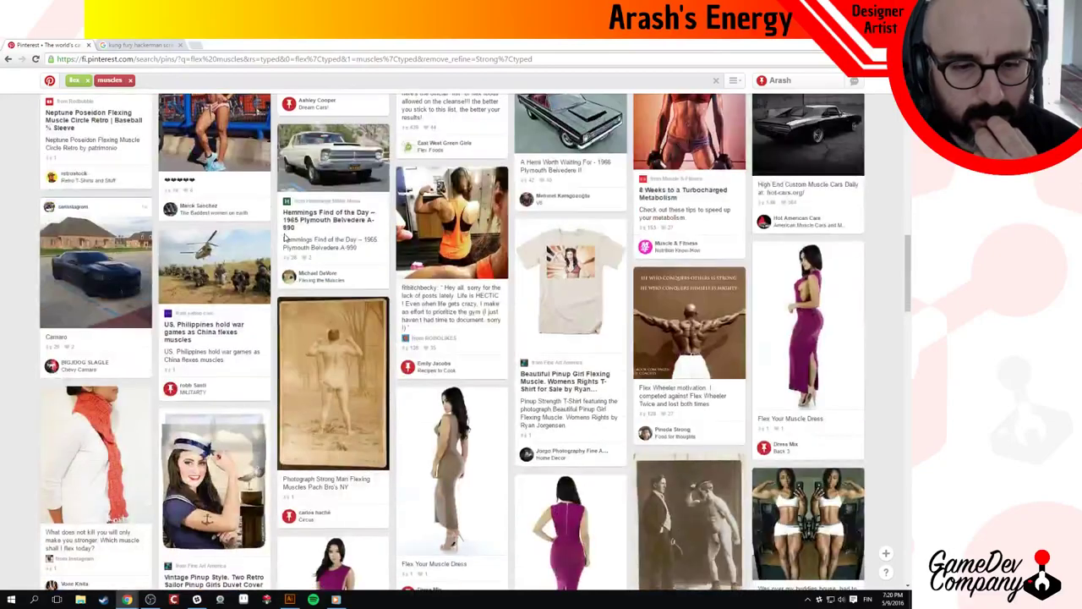
pyautogui.scroll(12, 284, 239)
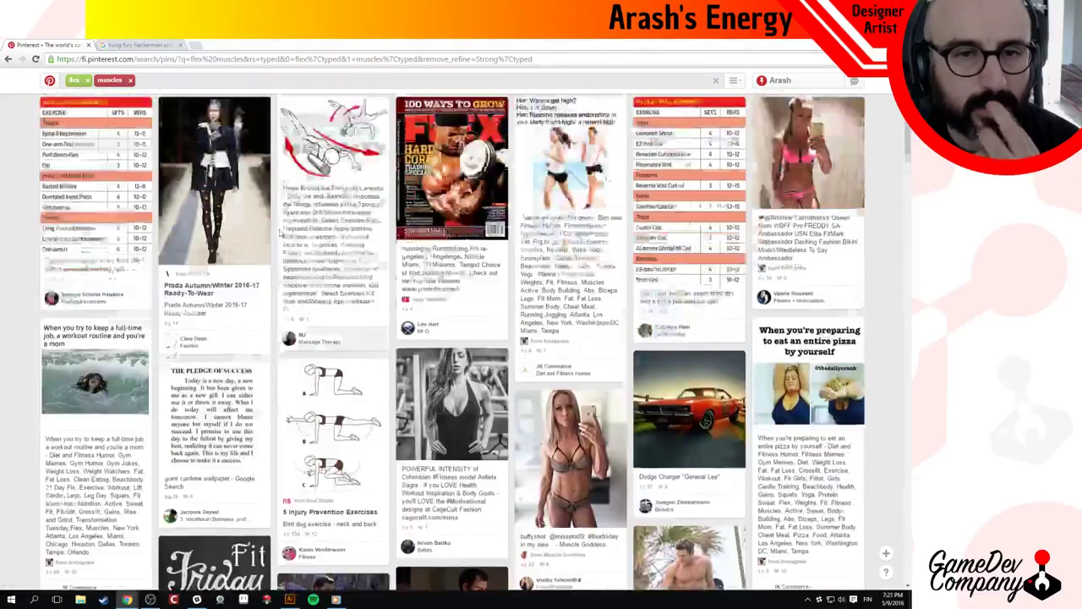
pyautogui.scroll(1, 280, 234)
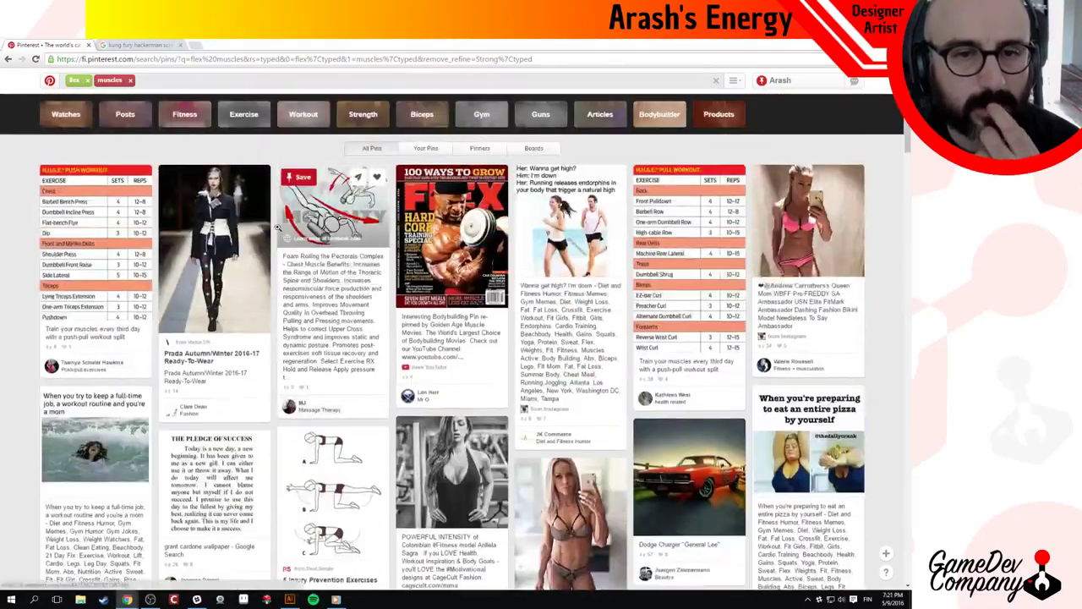
pyautogui.click(130, 81)
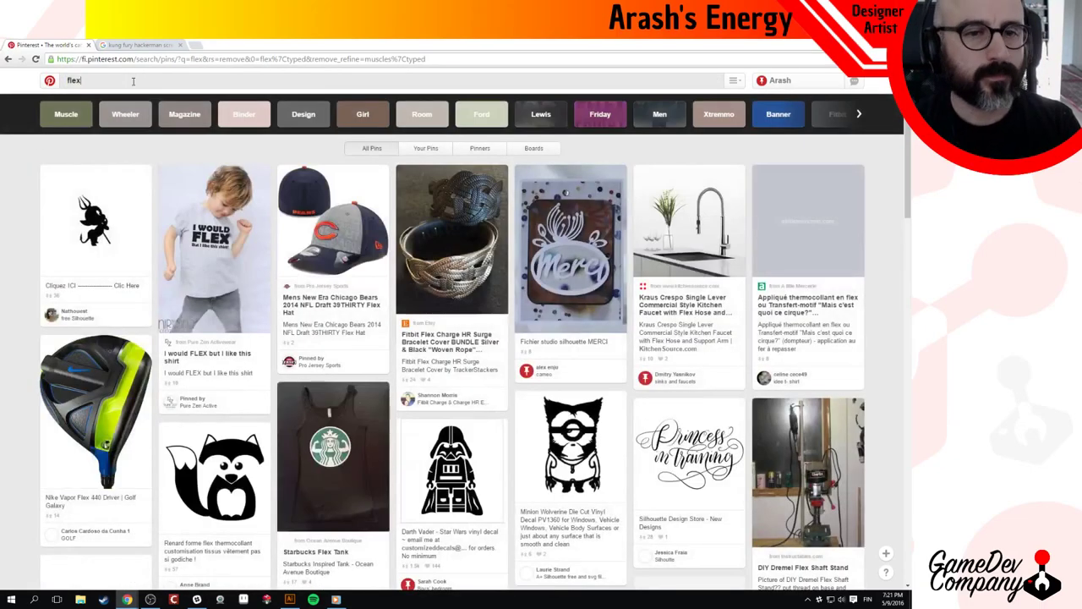
pyautogui.click(133, 80)
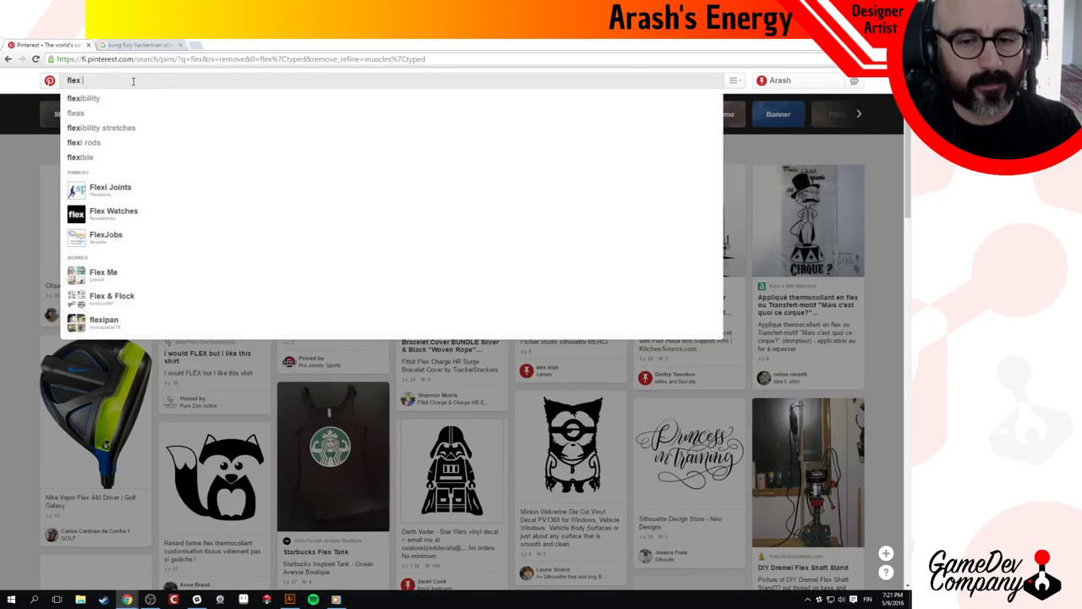
pyautogui.press('Return')
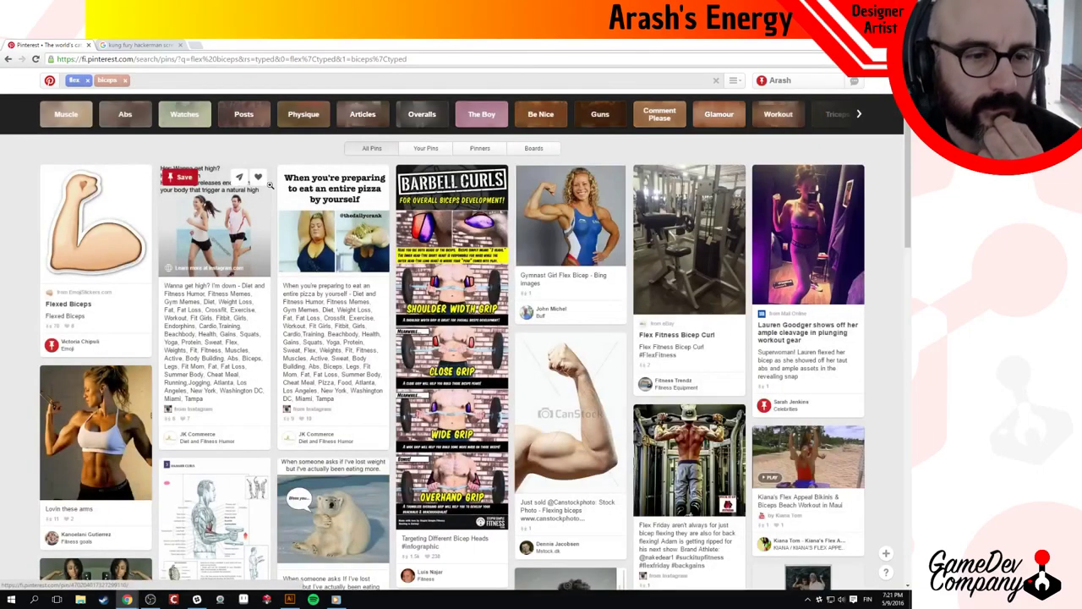
# Open the "Stock Photo - Flexing biceps" pin of the flexed arm and save it to the "SuperHacking Logo" board.
pyautogui.click(577, 412)
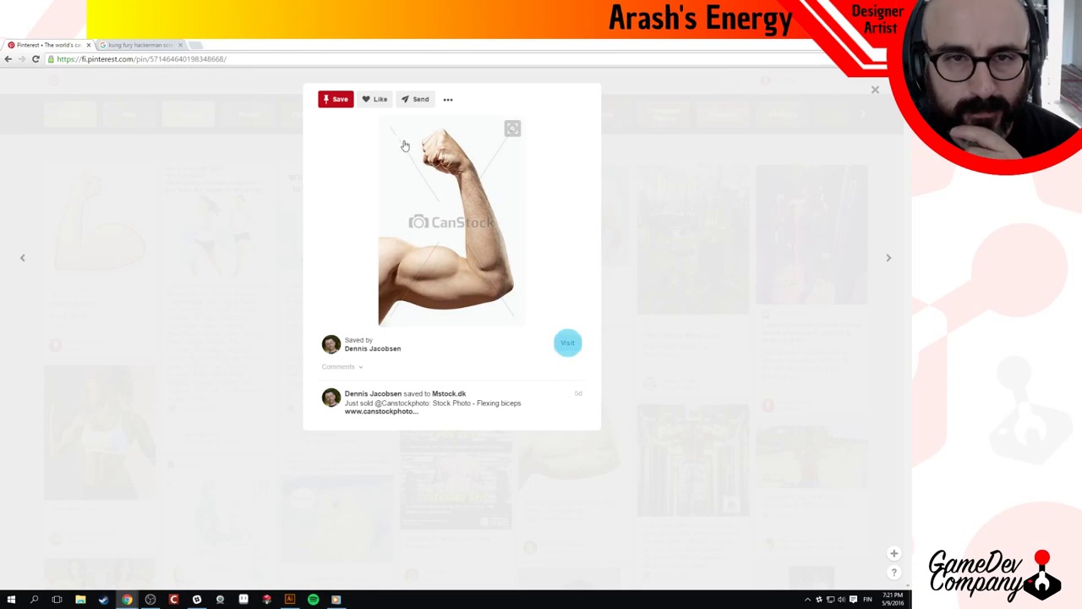
pyautogui.click(338, 100)
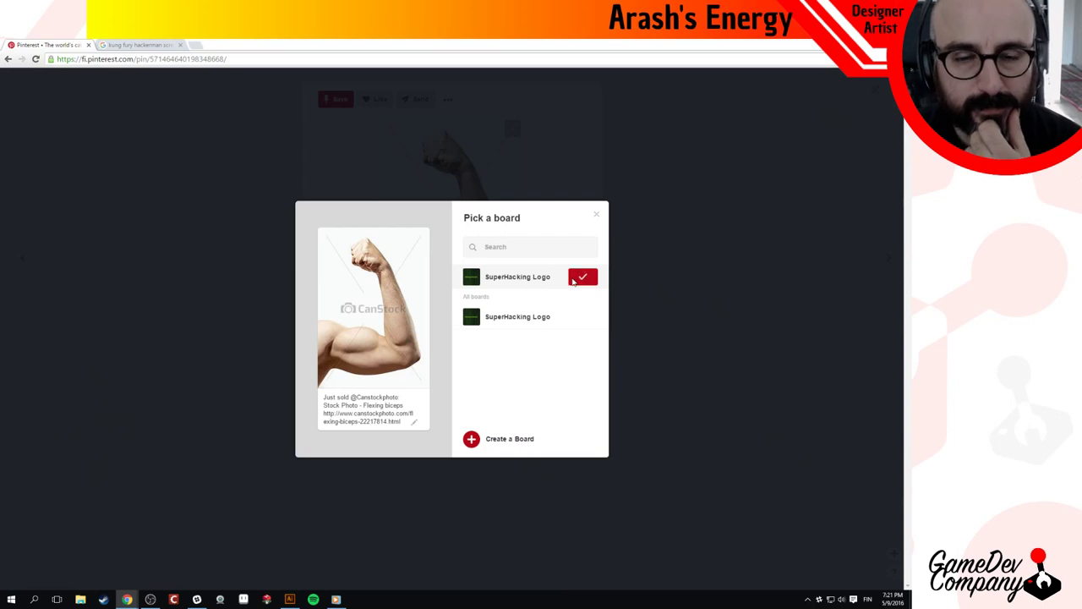
pyautogui.click(575, 280)
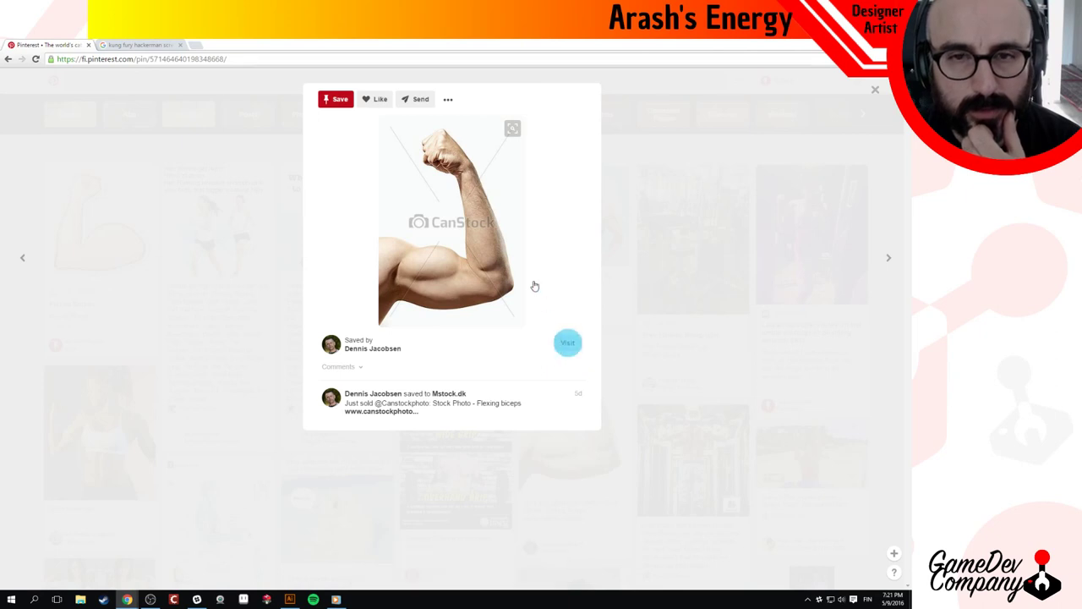
# Check visually similar pins for the flexed arm with the selection enlarged to cover nearly the whole image, and return to the search results.
pyautogui.click(513, 129)
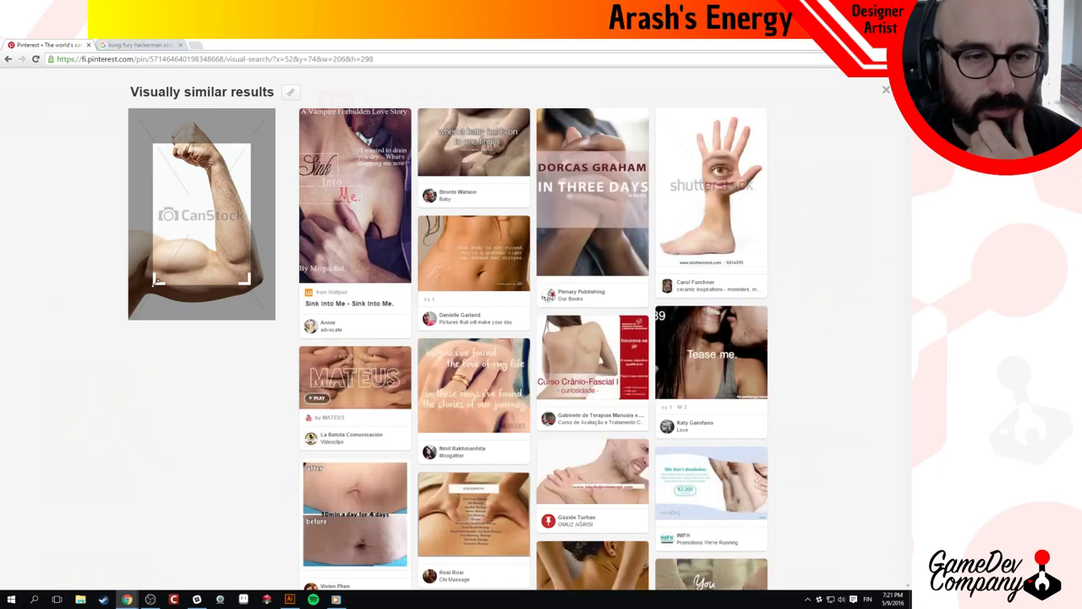
pyautogui.moveTo(156, 281); pyautogui.dragTo(133, 320)
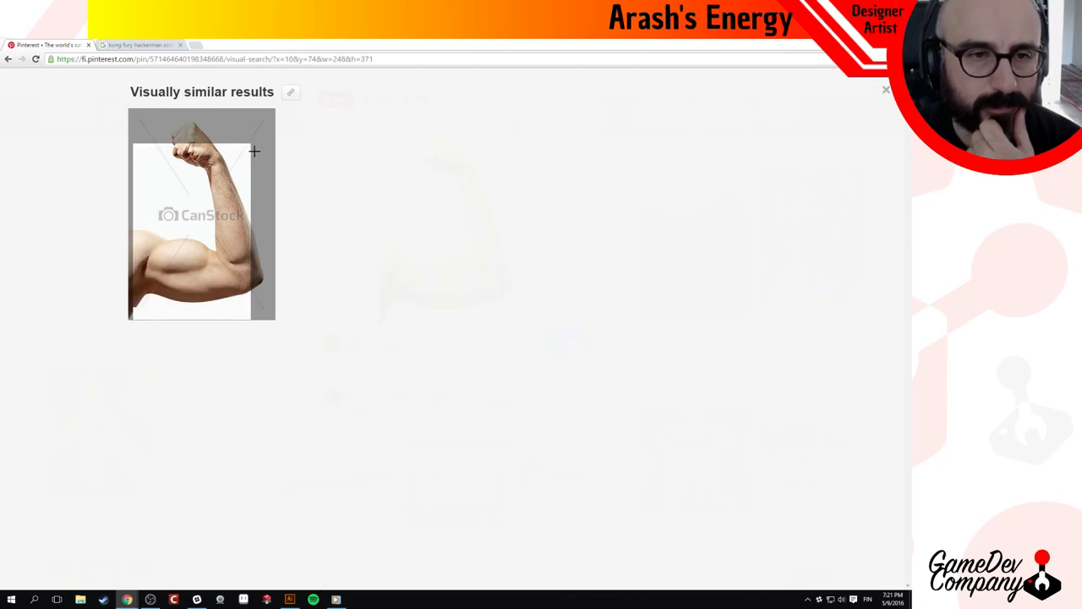
pyautogui.moveTo(254, 147); pyautogui.dragTo(279, 104)
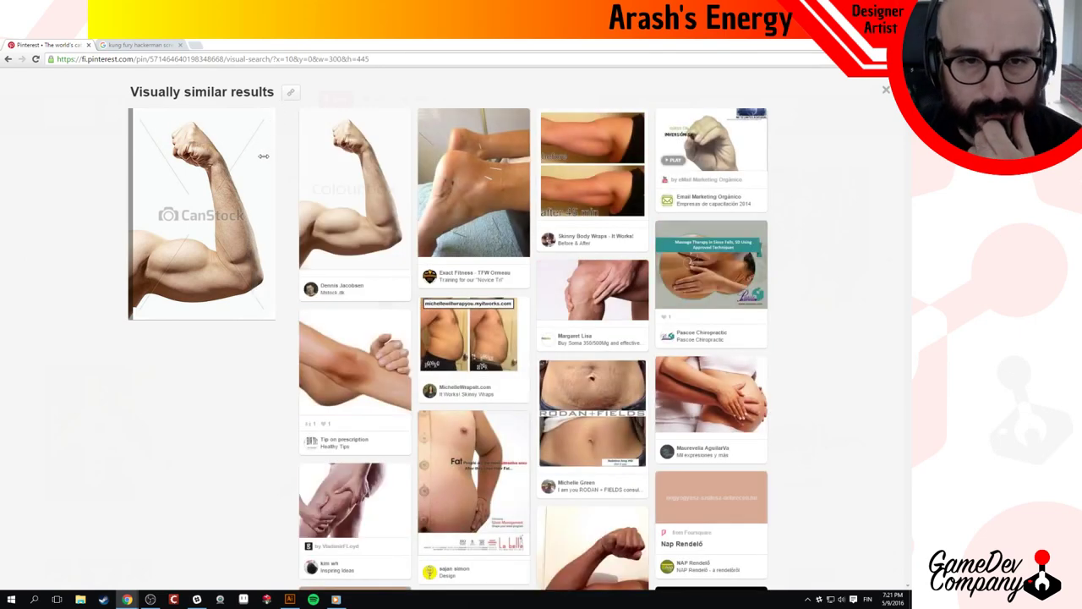
pyautogui.scroll(-6, 306, 279)
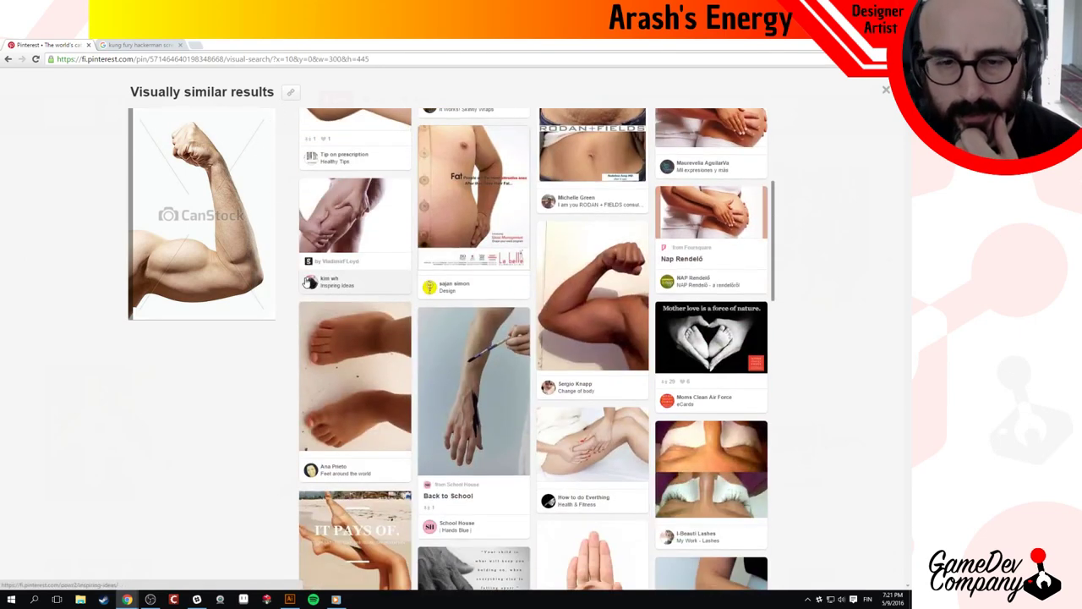
pyautogui.scroll(-4, 302, 269)
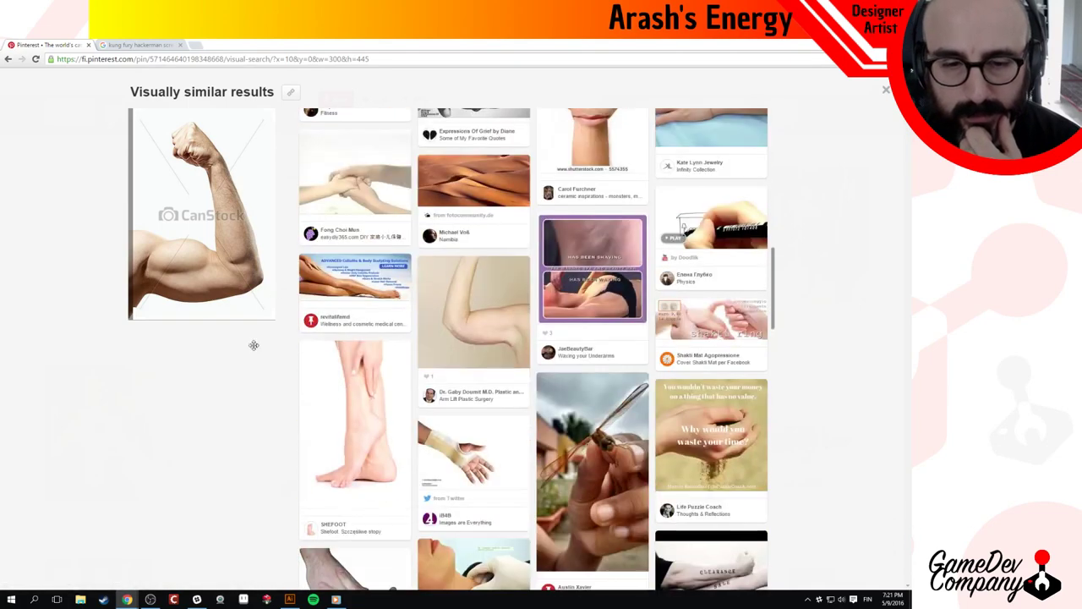
pyautogui.click(86, 171)
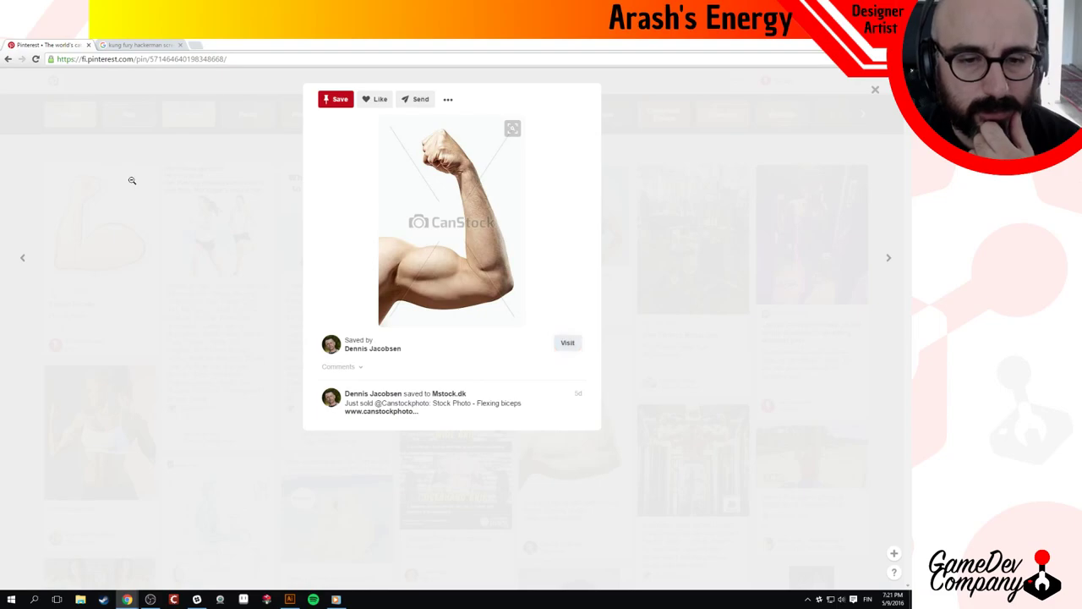
pyautogui.click(568, 342)
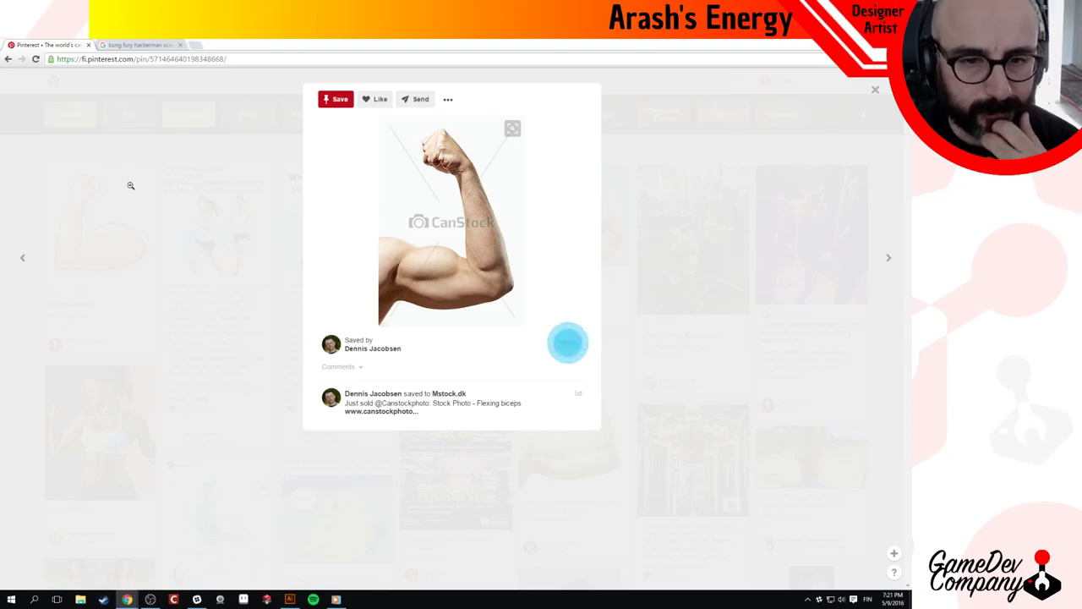
pyautogui.click(131, 185)
# Look through the "flex biceps" results for arm references and replace the search with "body building".
pyautogui.scroll(-5, 265, 315)
pyautogui.scroll(-10, 265, 316)
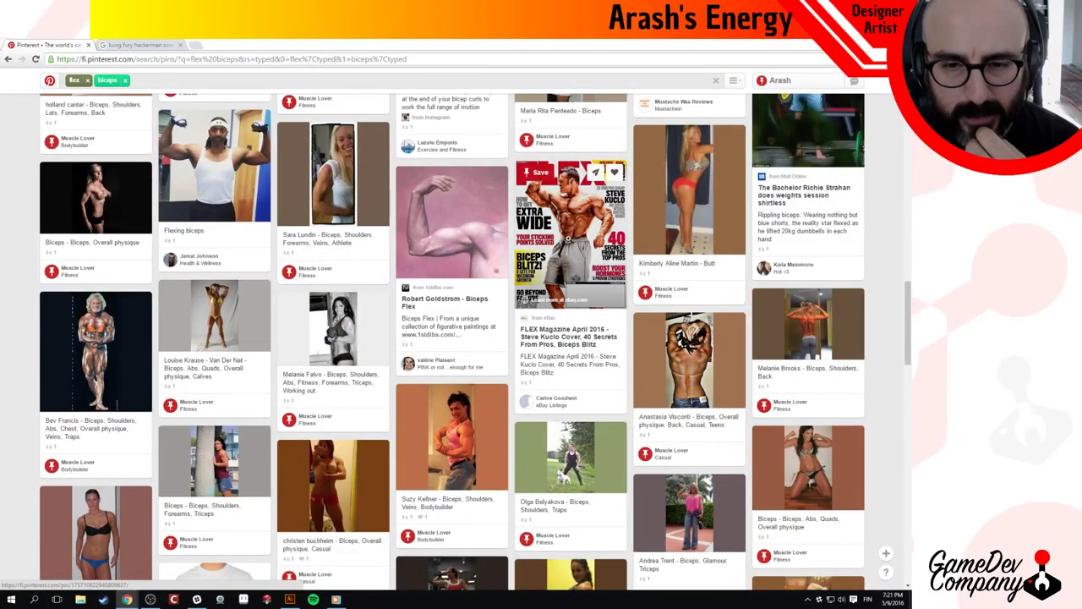
pyautogui.scroll(-3, 337, 338)
pyautogui.scroll(-10, 337, 338)
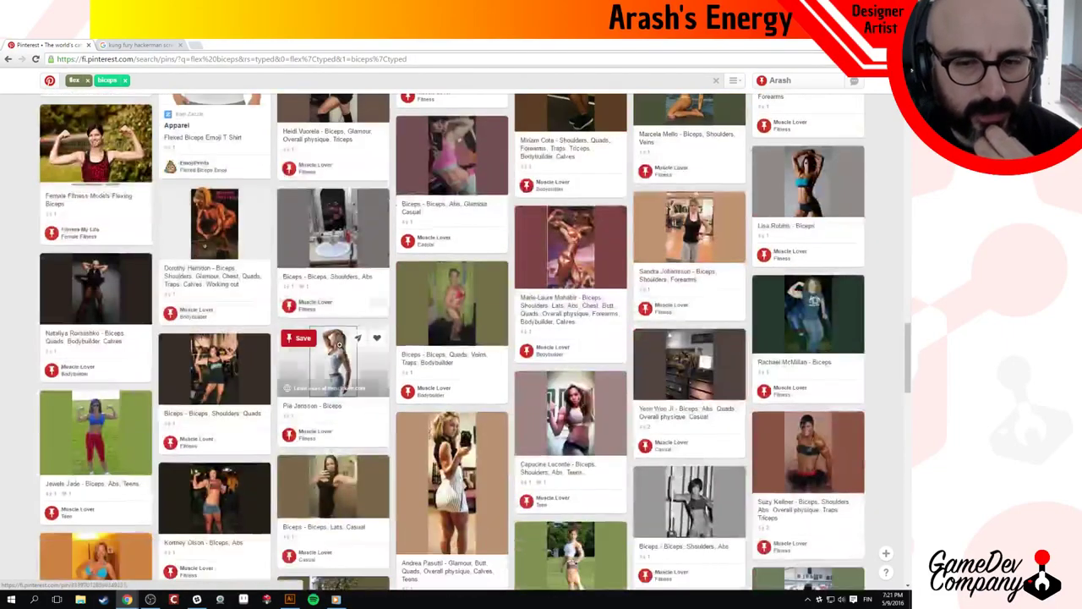
pyautogui.scroll(-10, 353, 348)
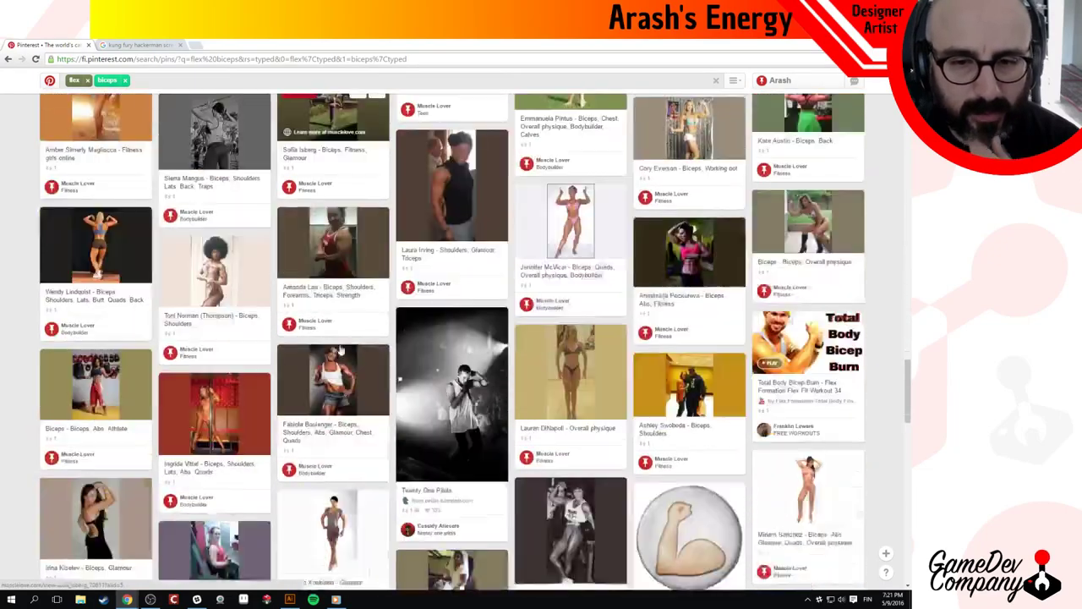
pyautogui.scroll(15, 355, 336)
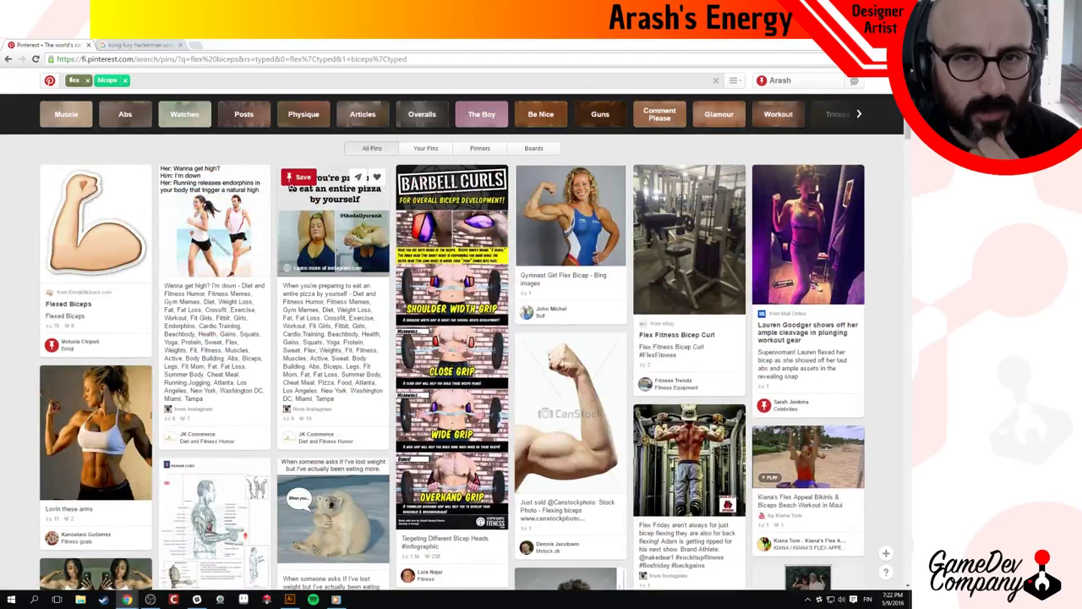
pyautogui.click(193, 77)
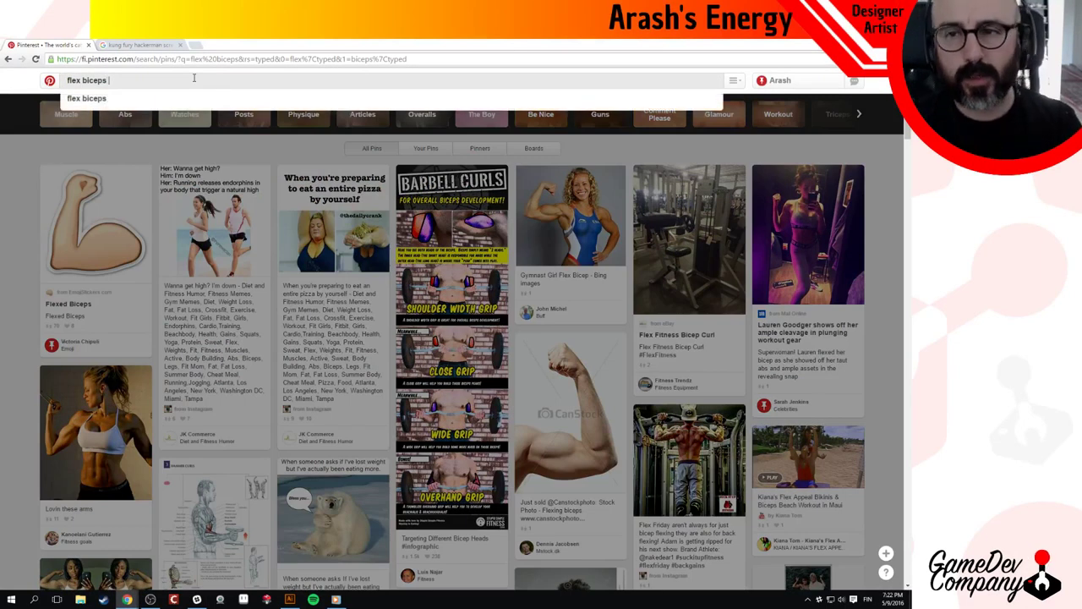
pyautogui.hotkey('ctrl', 'BackSpace')
pyautogui.hotkey('ctrl', 'BackSpace')
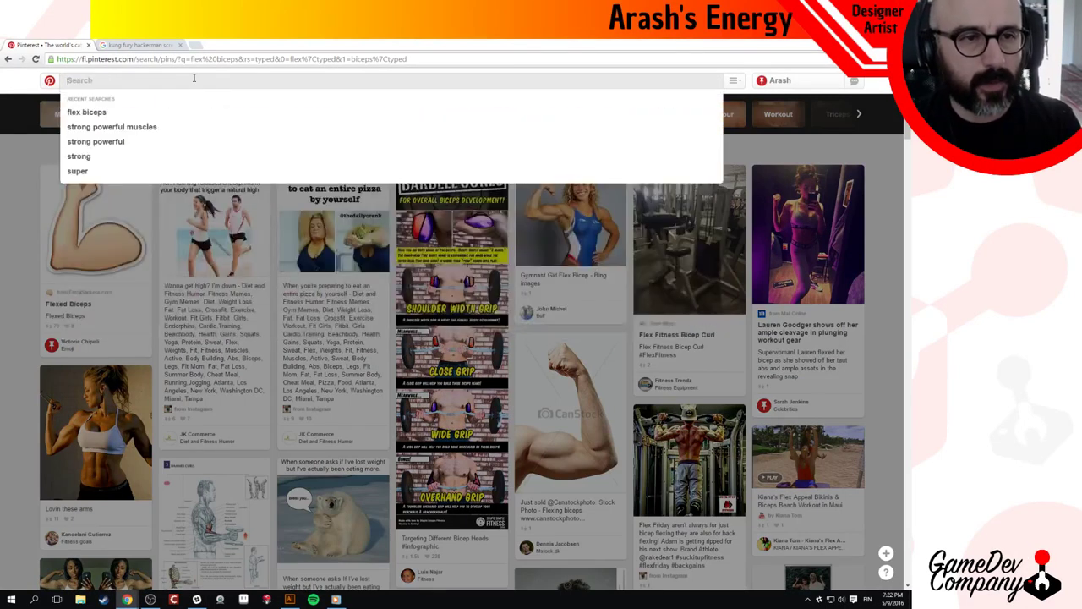
pyautogui.write('body building')
pyautogui.press('Return')
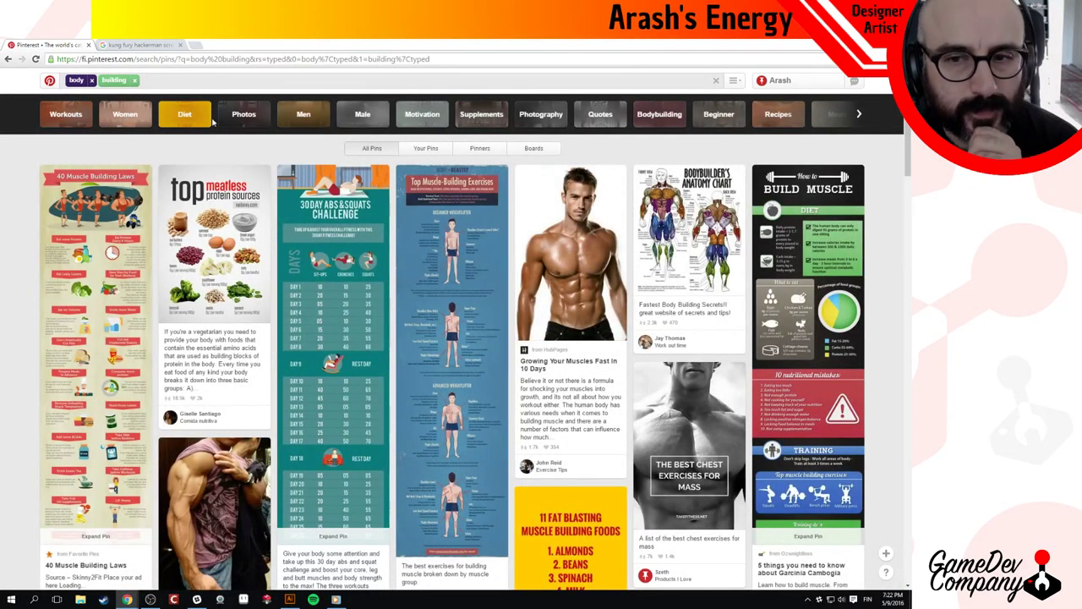
# Save the "Build Bigger Arms With these 5 Hardgainer Arm Building Tips" pin to the "SuperHacking Logo" board.
pyautogui.scroll(-2, 222, 357)
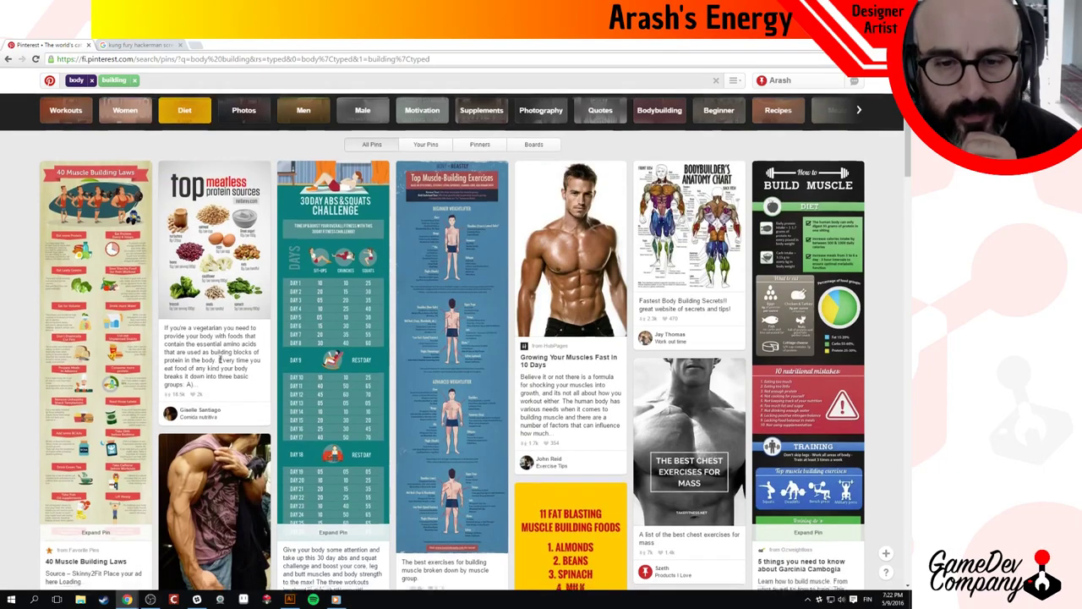
pyautogui.scroll(-5, 215, 352)
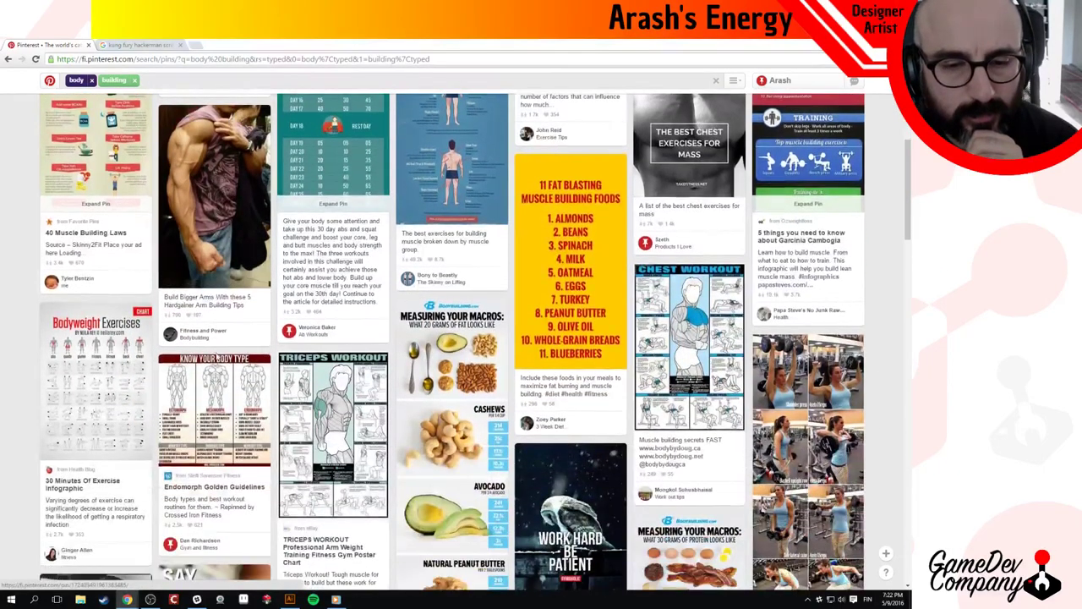
pyautogui.scroll(3, 208, 350)
pyautogui.scroll(2, 208, 351)
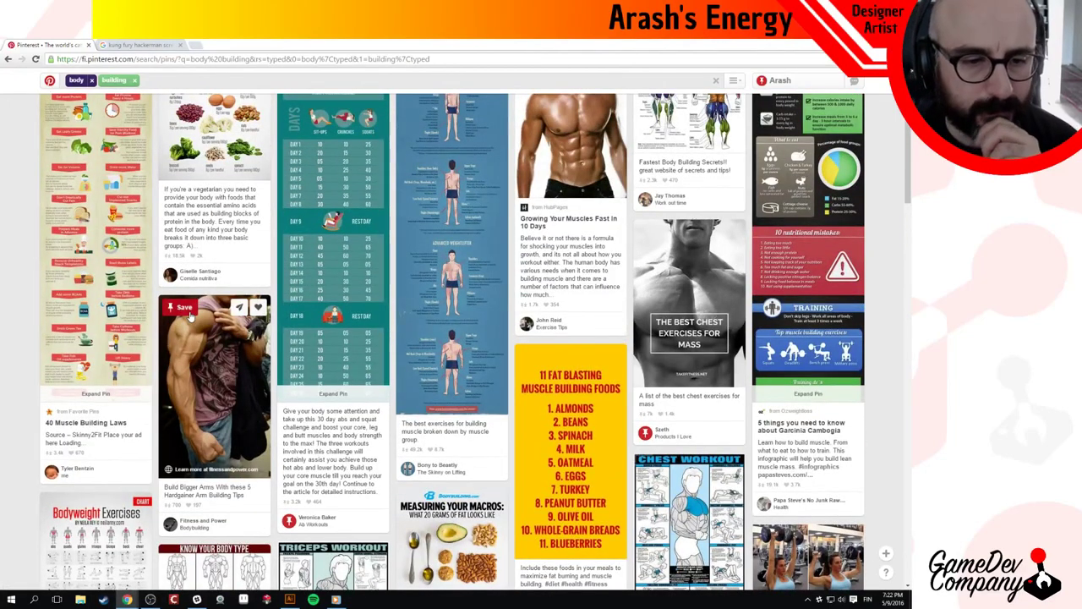
pyautogui.click(186, 309)
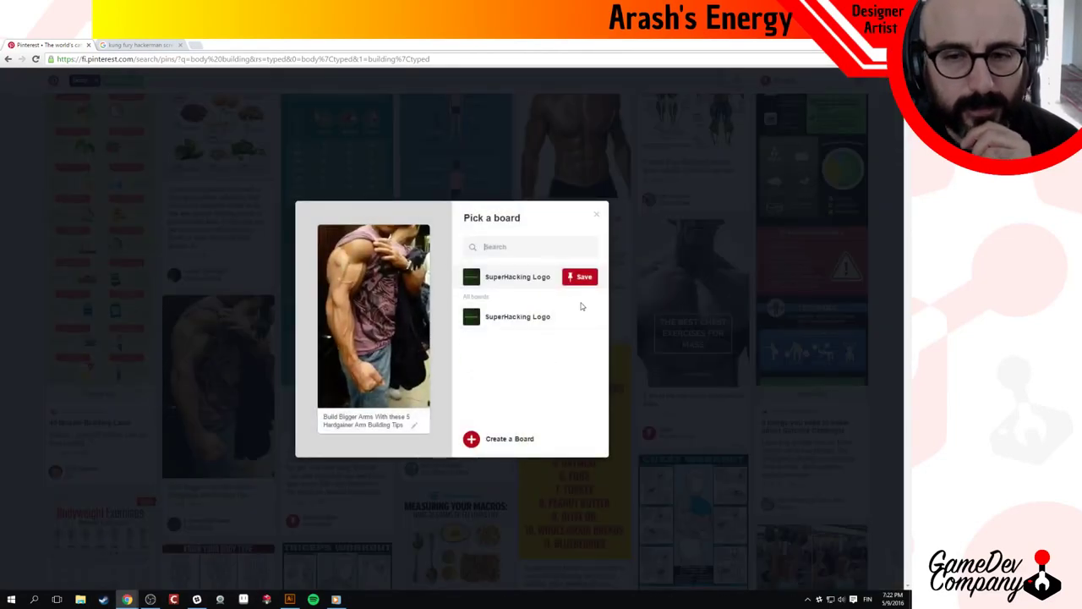
pyautogui.click(578, 277)
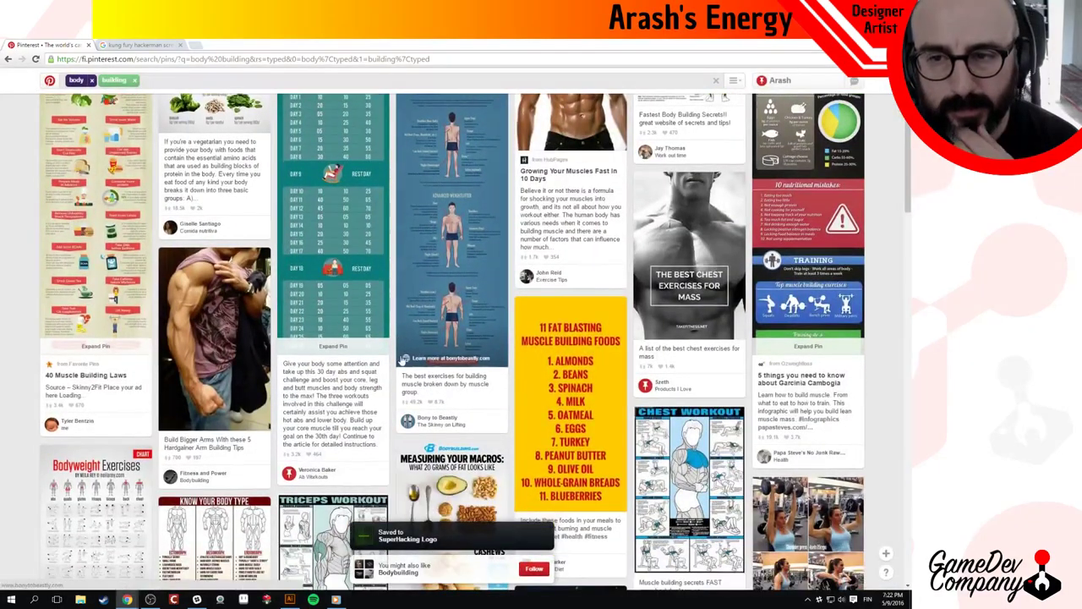
# Find "The Ultimate Arms Workout" pin of the standing shirtless man in dark trousers and save it to the "SuperHacking Logo" board.
pyautogui.scroll(-5, 385, 340)
pyautogui.scroll(-6, 386, 358)
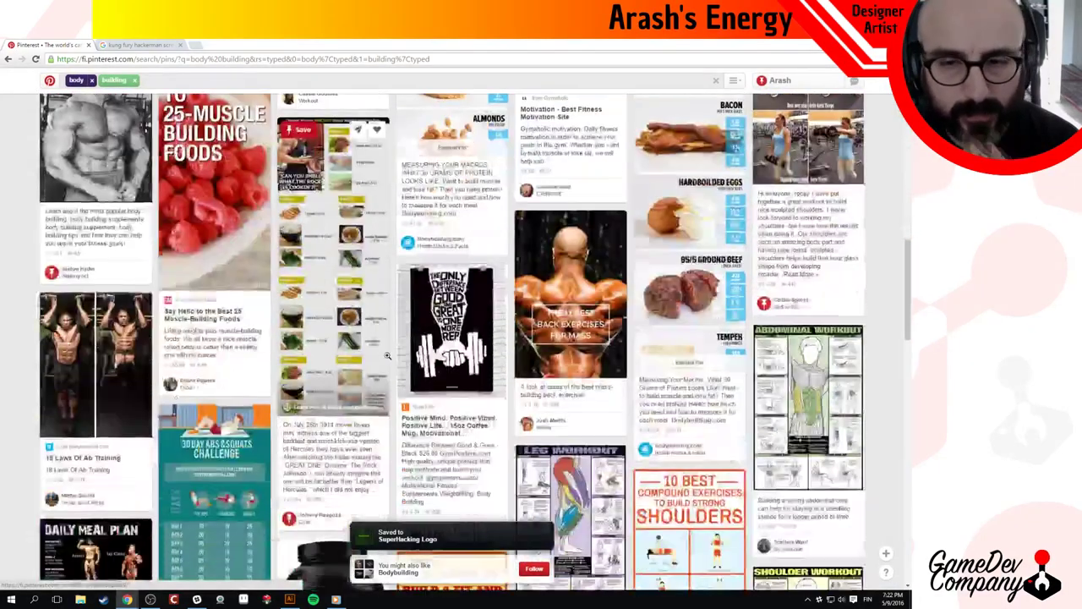
pyautogui.scroll(-3, 346, 337)
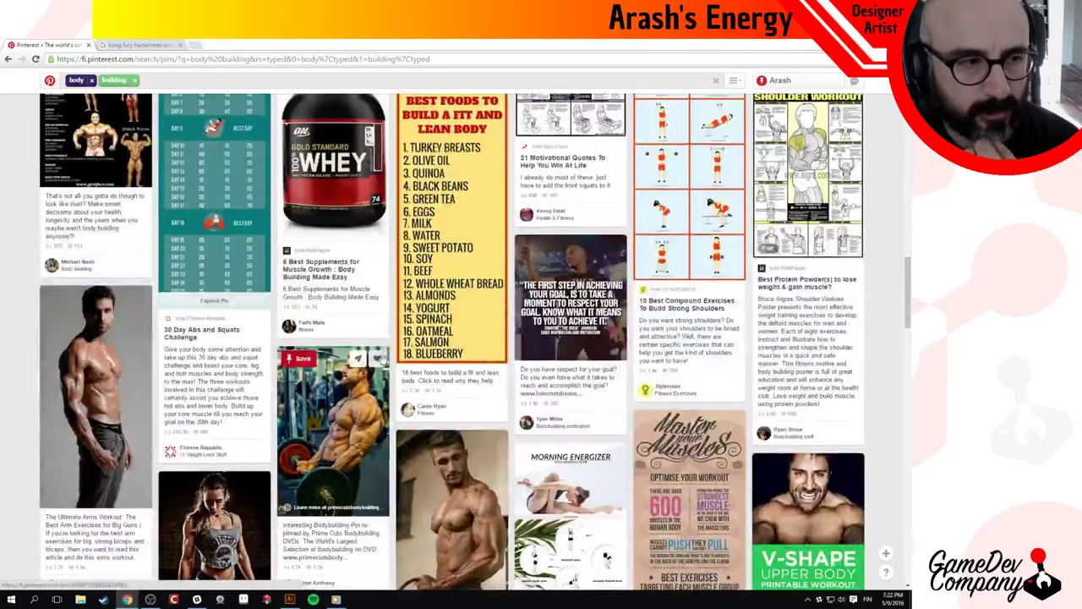
pyautogui.scroll(-2, 332, 335)
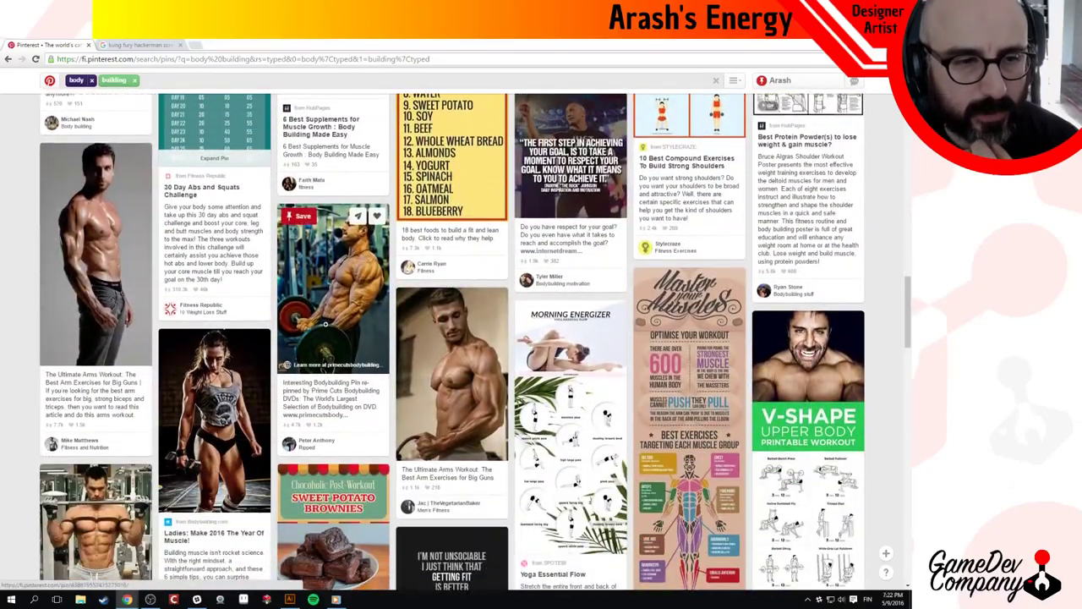
pyautogui.moveTo(100, 183)
pyautogui.click(63, 157)
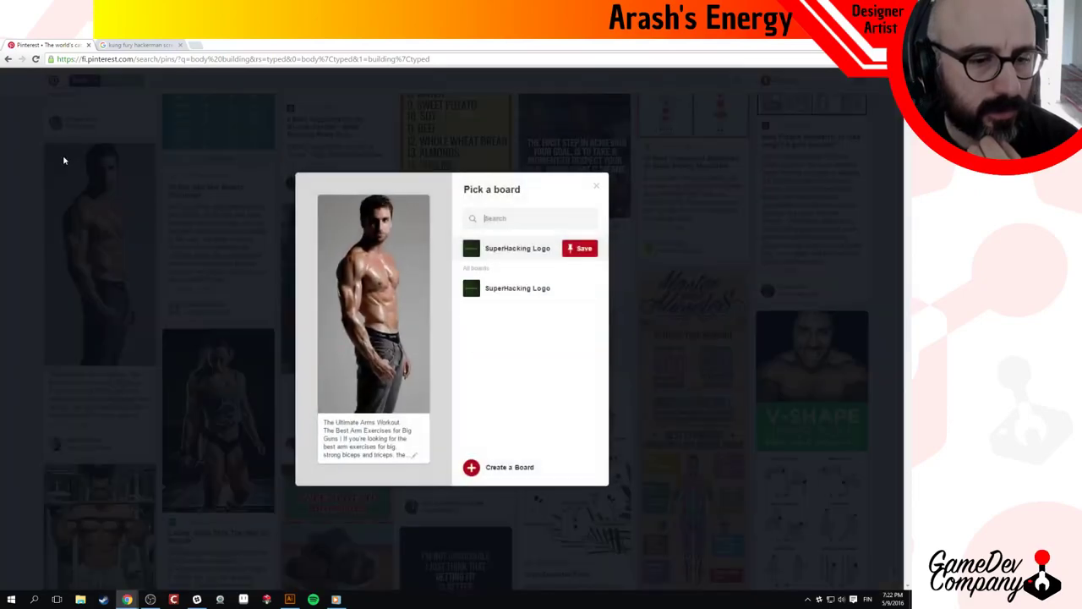
pyautogui.click(582, 249)
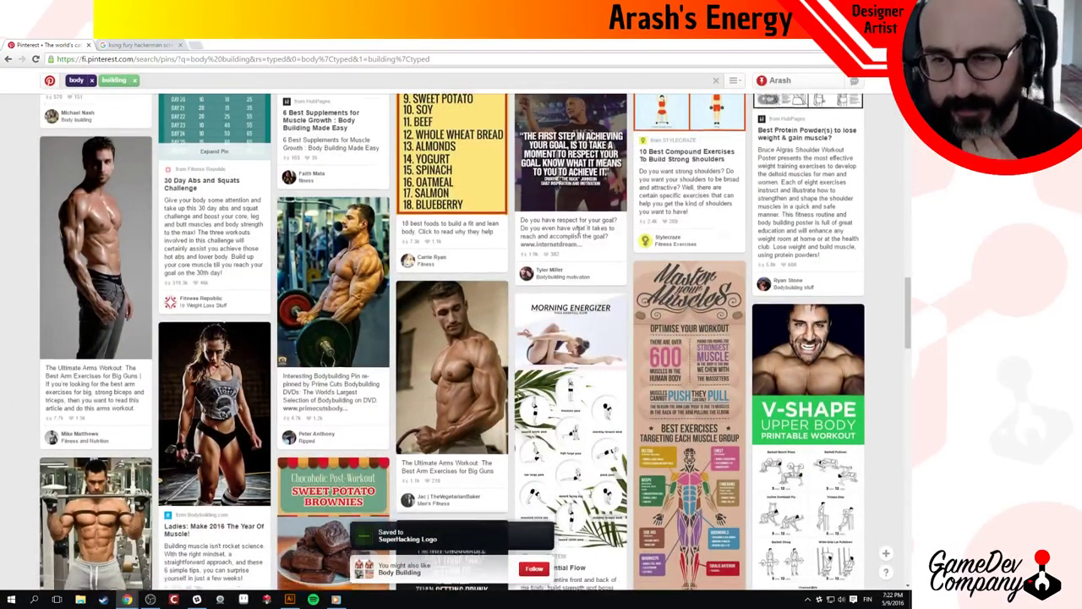
# Find the "Clean Bulk Diet" pin of the tattooed man and save it to the "SuperHacking Logo" board.
pyautogui.scroll(-5, 579, 228)
pyautogui.scroll(-4, 402, 243)
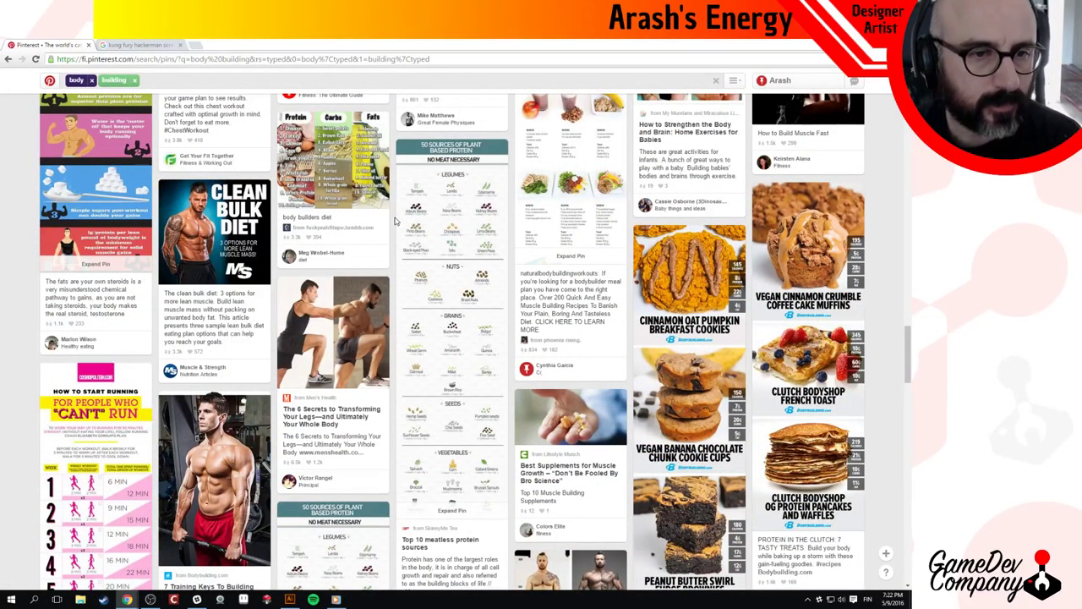
pyautogui.click(190, 224)
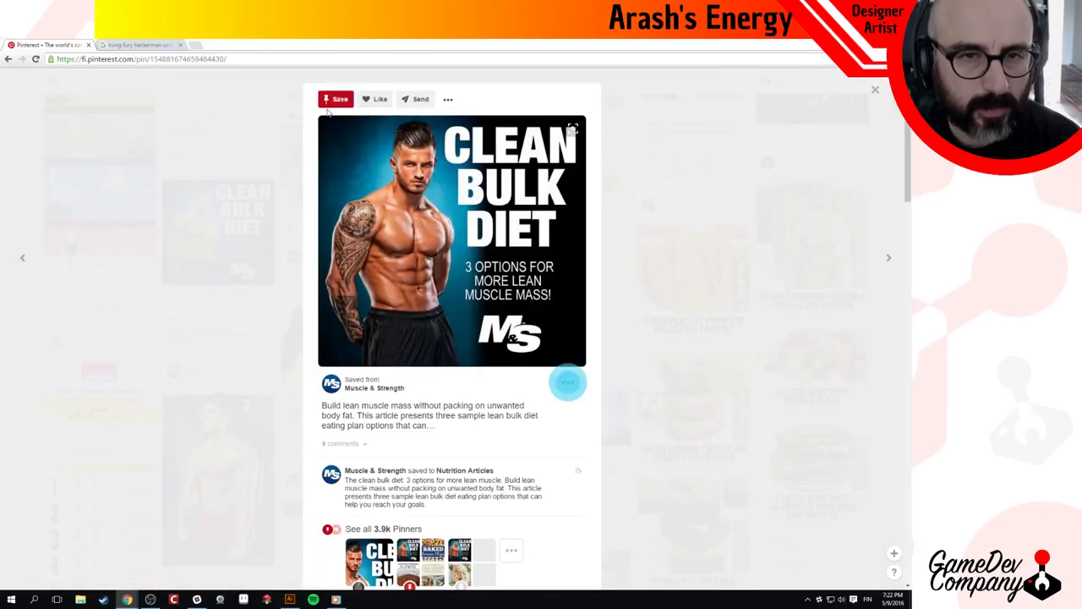
pyautogui.click(333, 103)
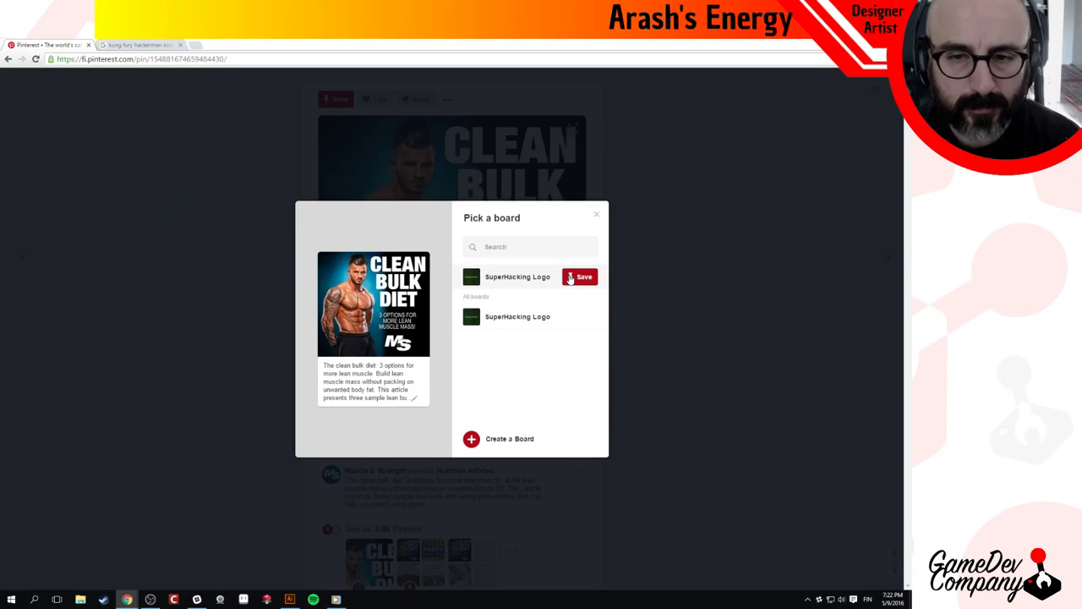
pyautogui.click(573, 277)
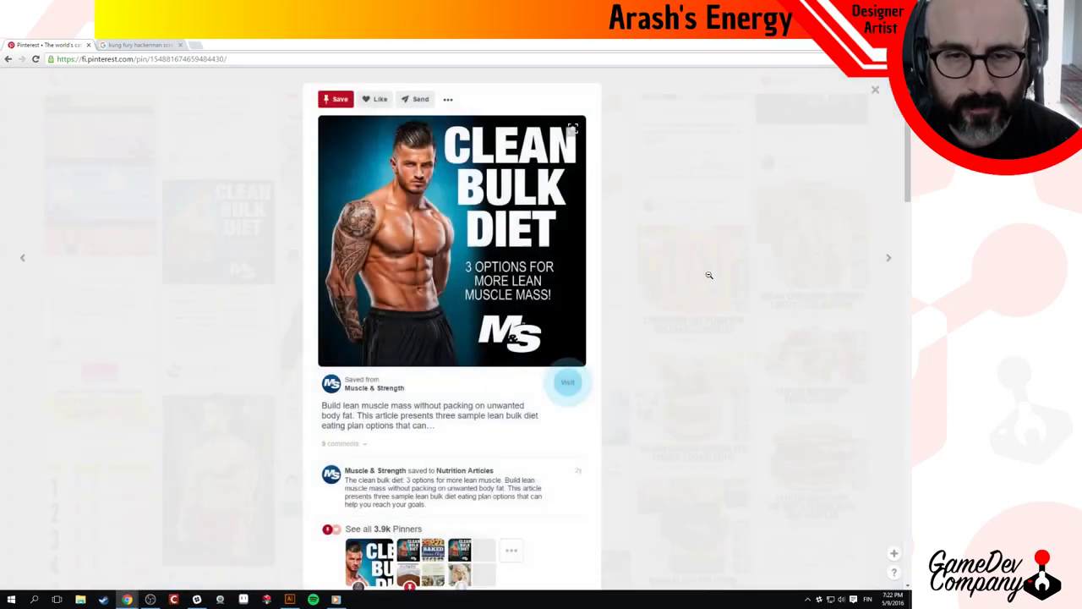
pyautogui.click(710, 272)
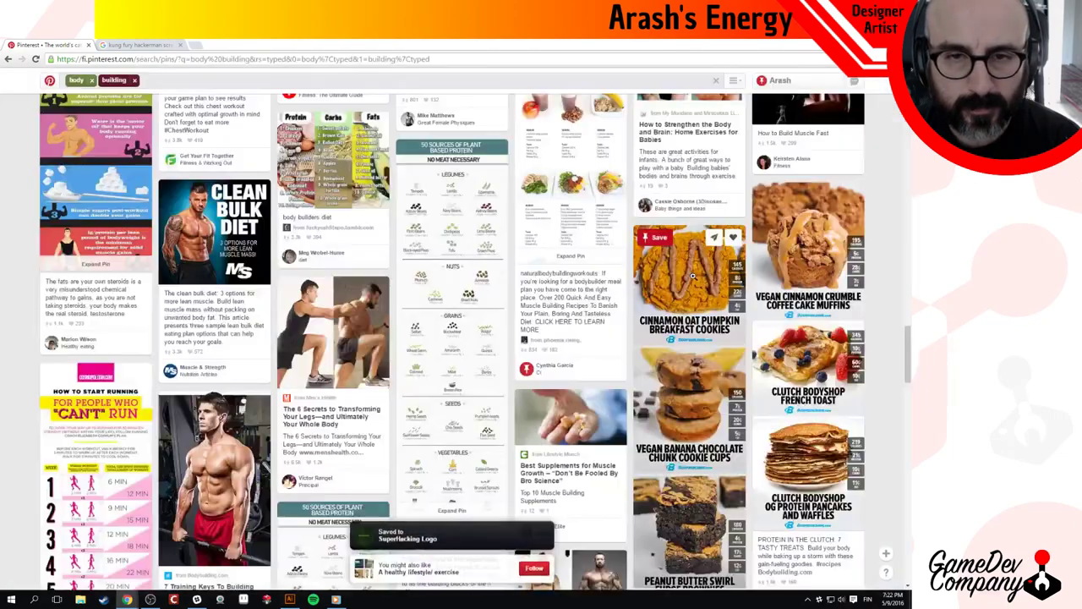
# Look through the remaining "body building" results for further muscular arm and torso references.
pyautogui.scroll(-10, 710, 272)
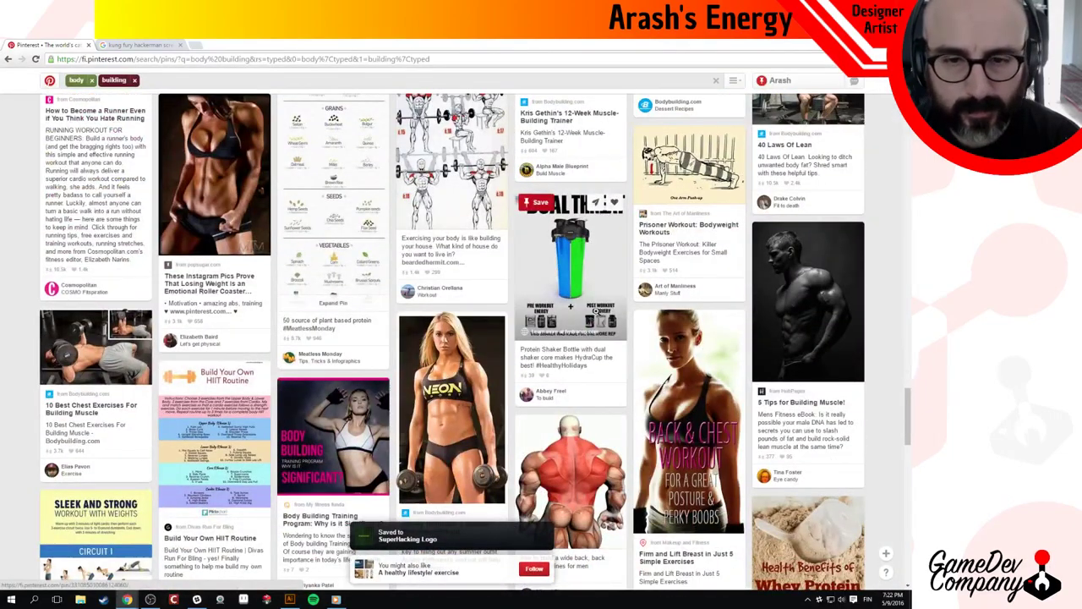
pyautogui.scroll(-3, 593, 312)
pyautogui.scroll(-3, 589, 313)
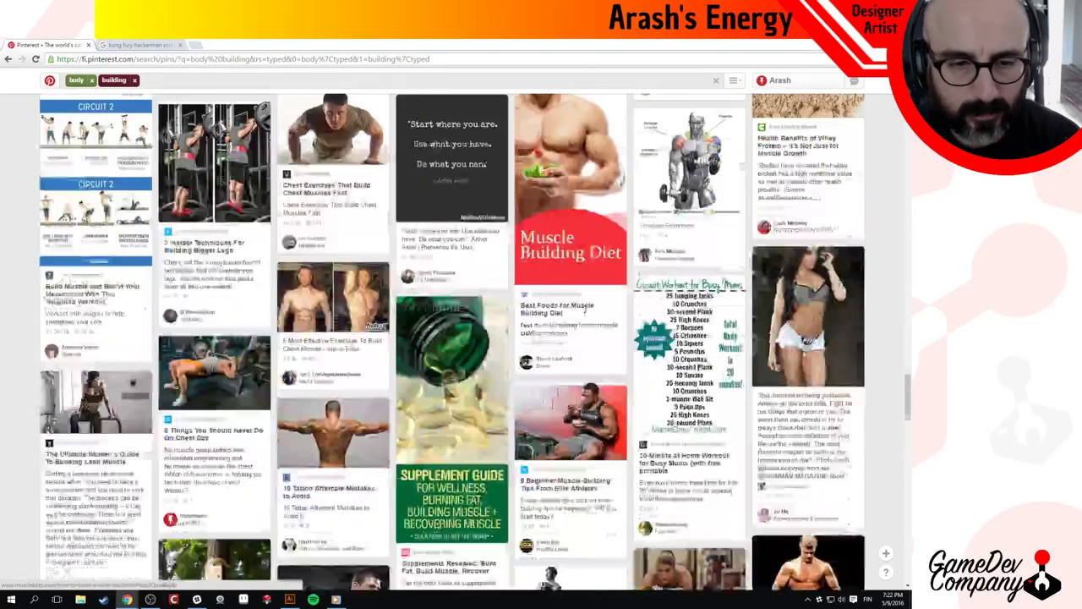
pyautogui.scroll(-3, 584, 309)
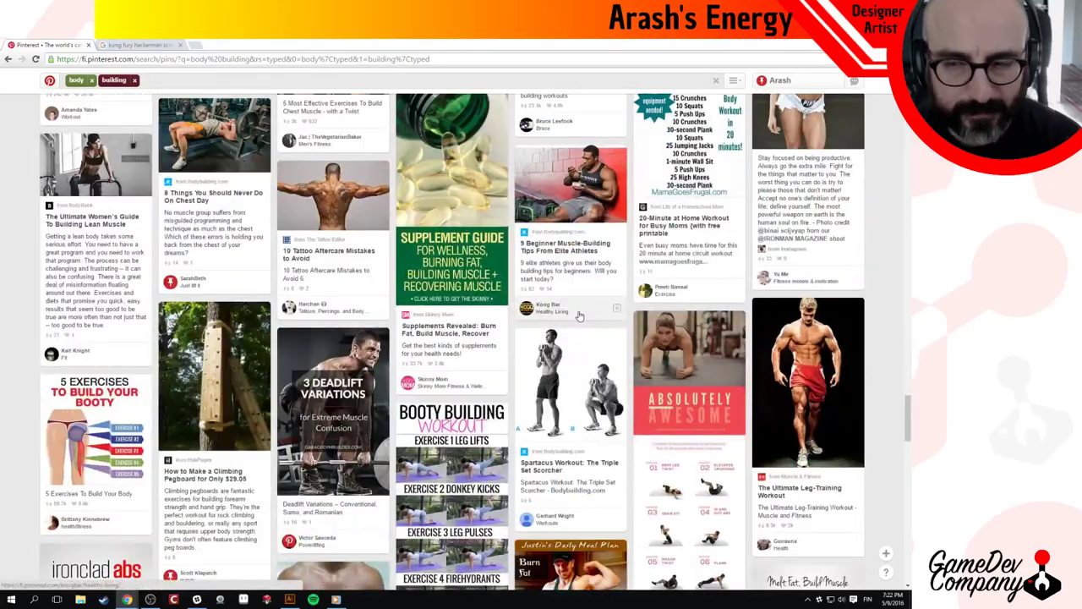
pyautogui.scroll(-3, 579, 304)
pyautogui.scroll(-3, 572, 296)
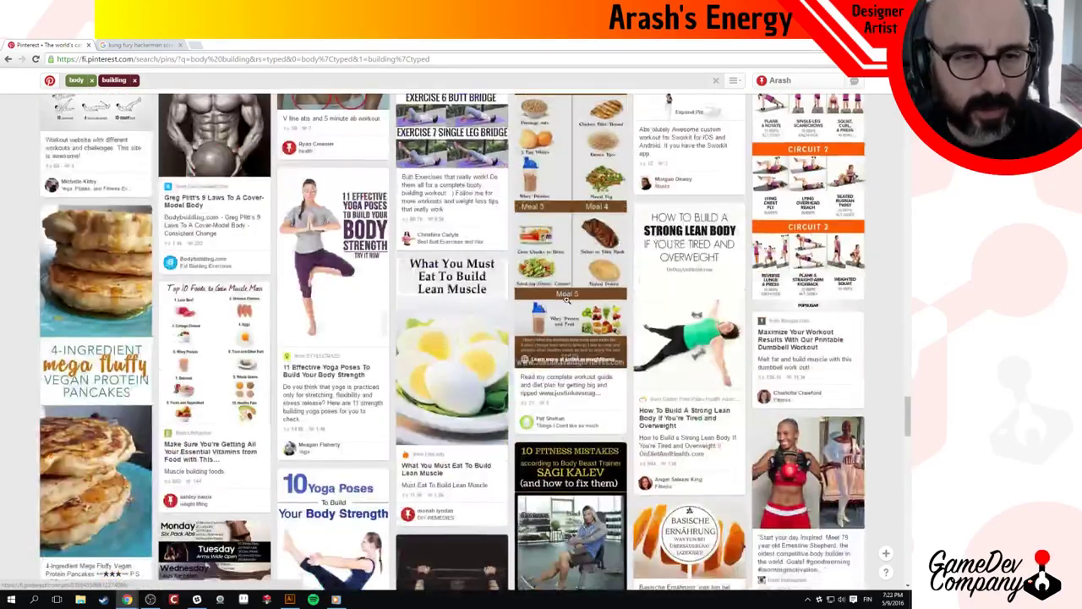
pyautogui.scroll(-3, 562, 298)
pyautogui.scroll(-3, 549, 303)
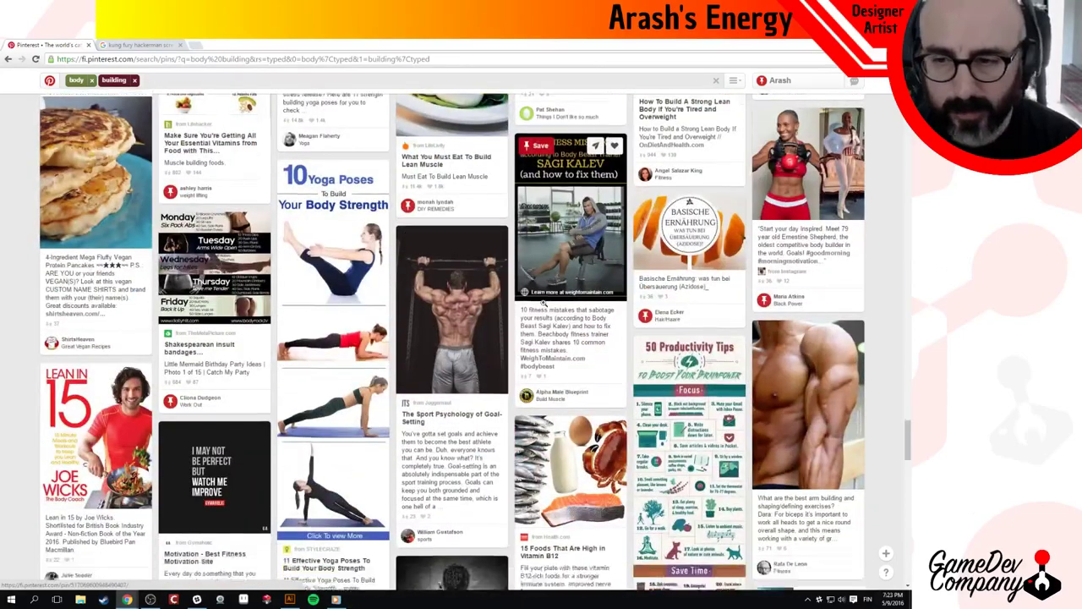
pyautogui.scroll(-5, 541, 305)
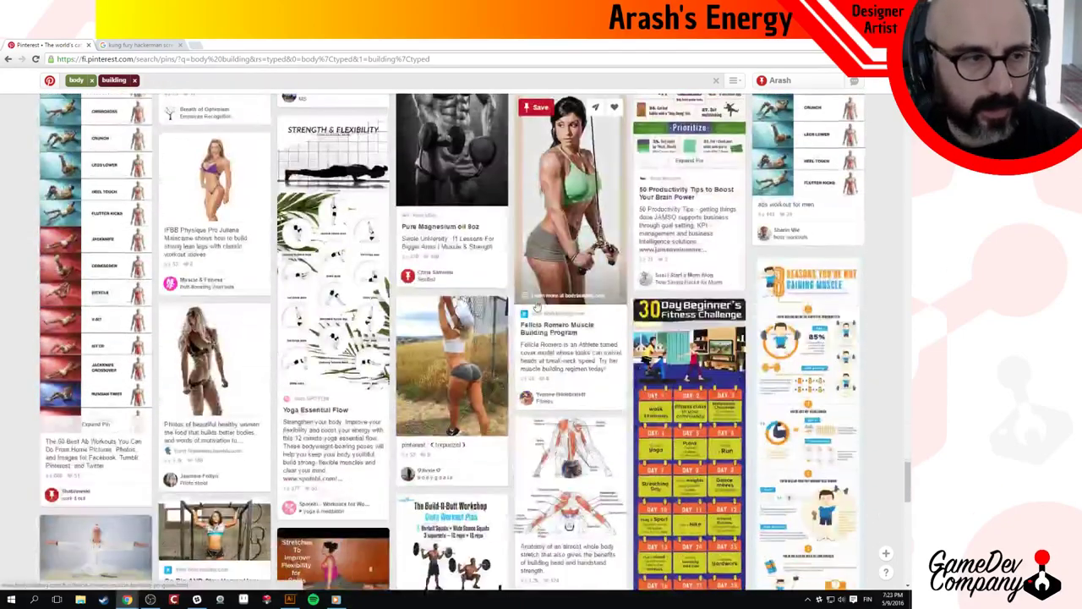
pyautogui.scroll(-5, 535, 307)
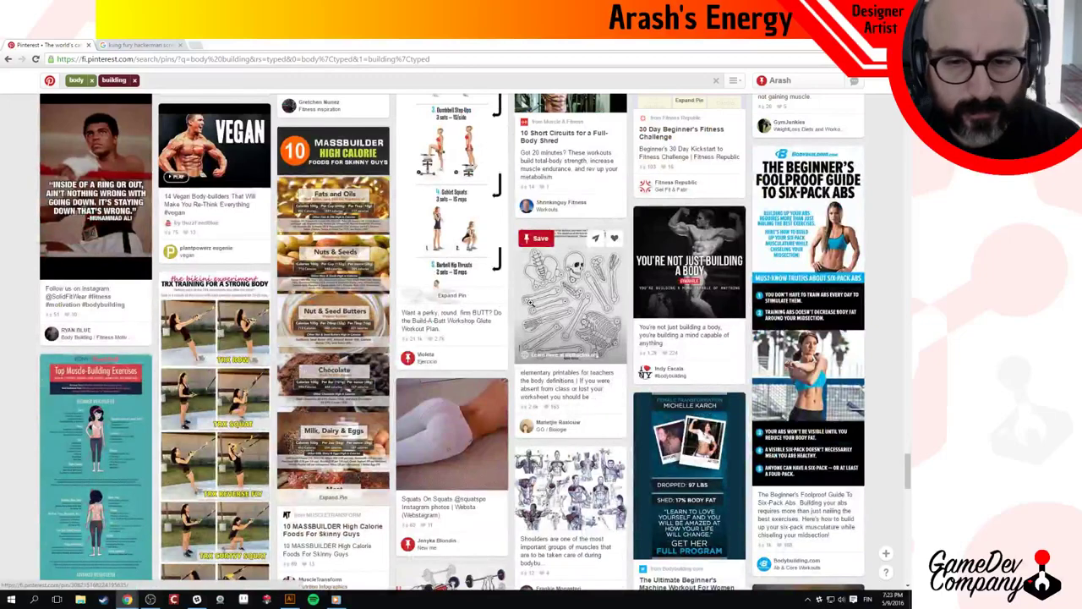
pyautogui.scroll(-12, 531, 302)
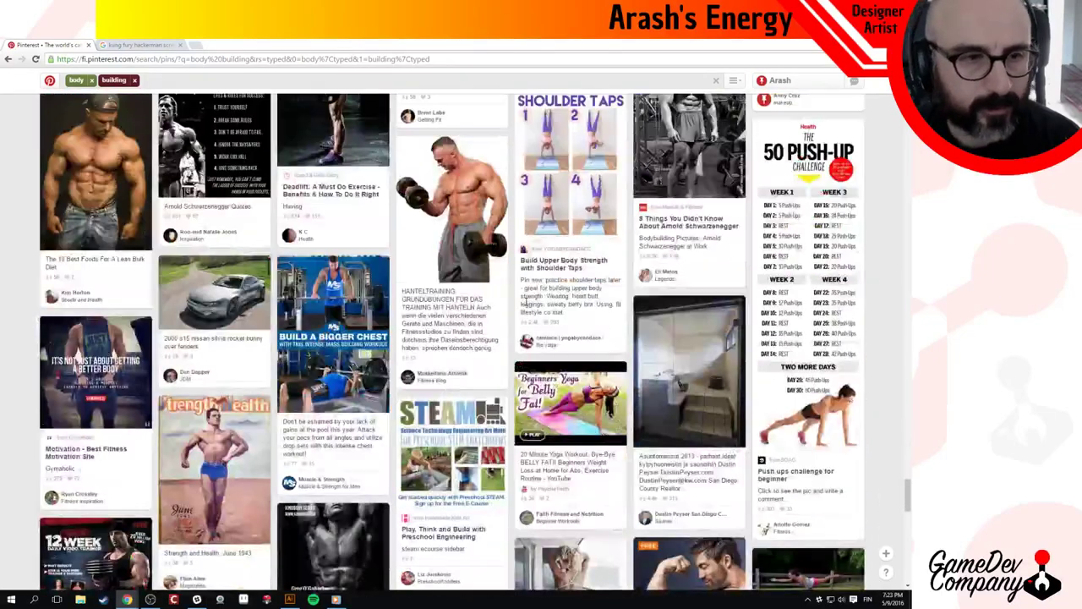
pyautogui.scroll(-4, 526, 300)
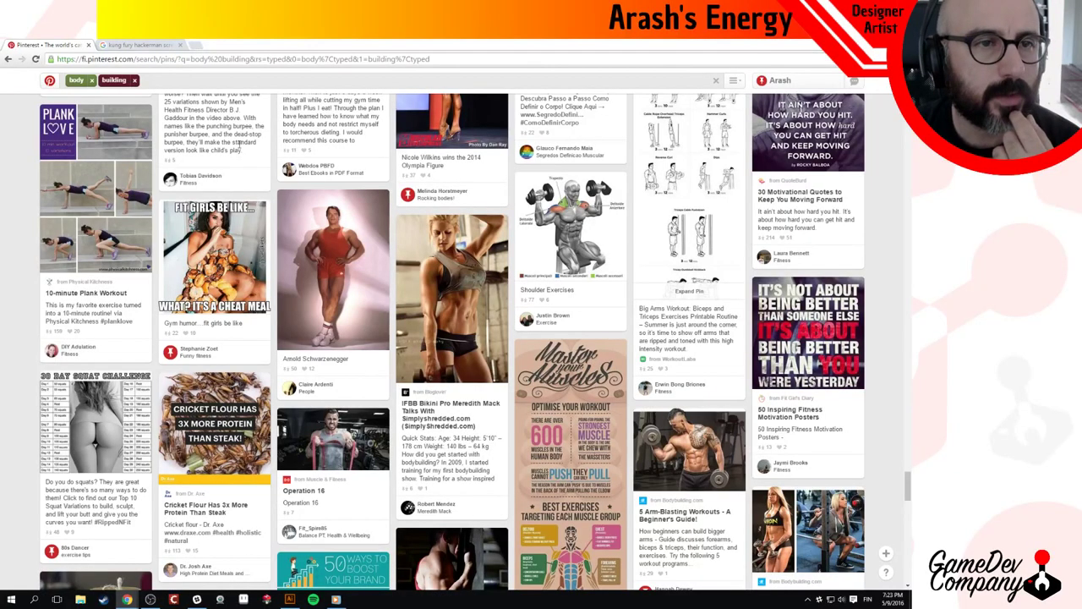
pyautogui.scroll(-20, 239, 144)
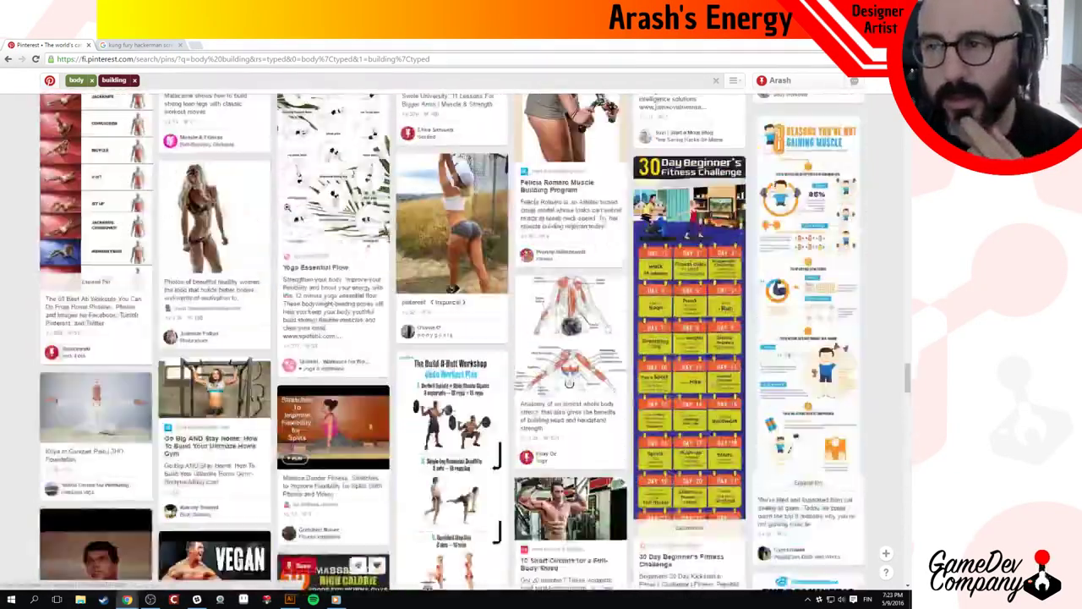
pyautogui.scroll(-20, 287, 208)
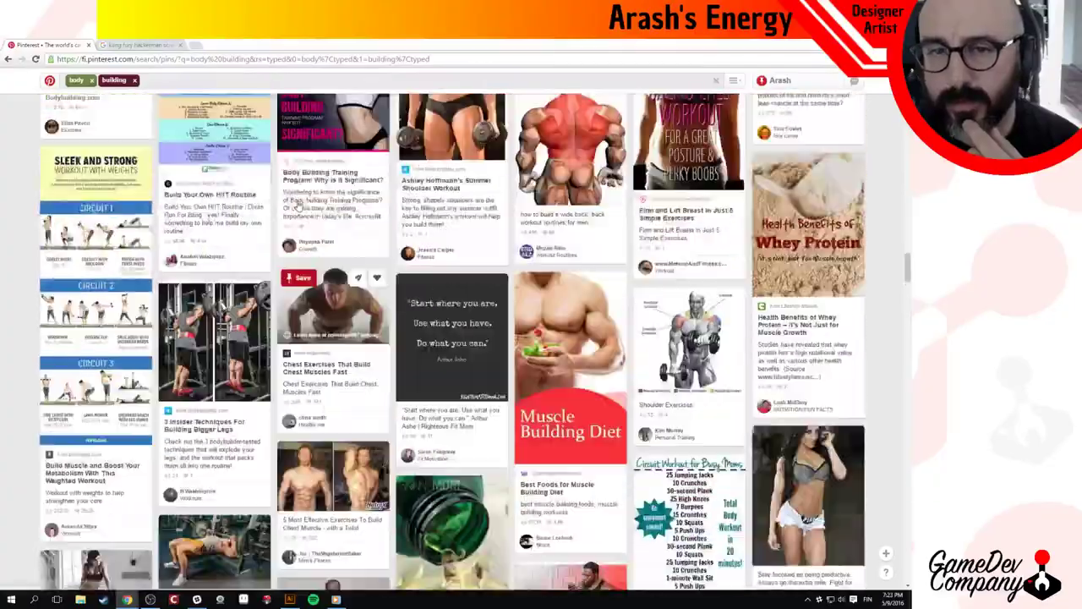
pyautogui.scroll(-20, 297, 205)
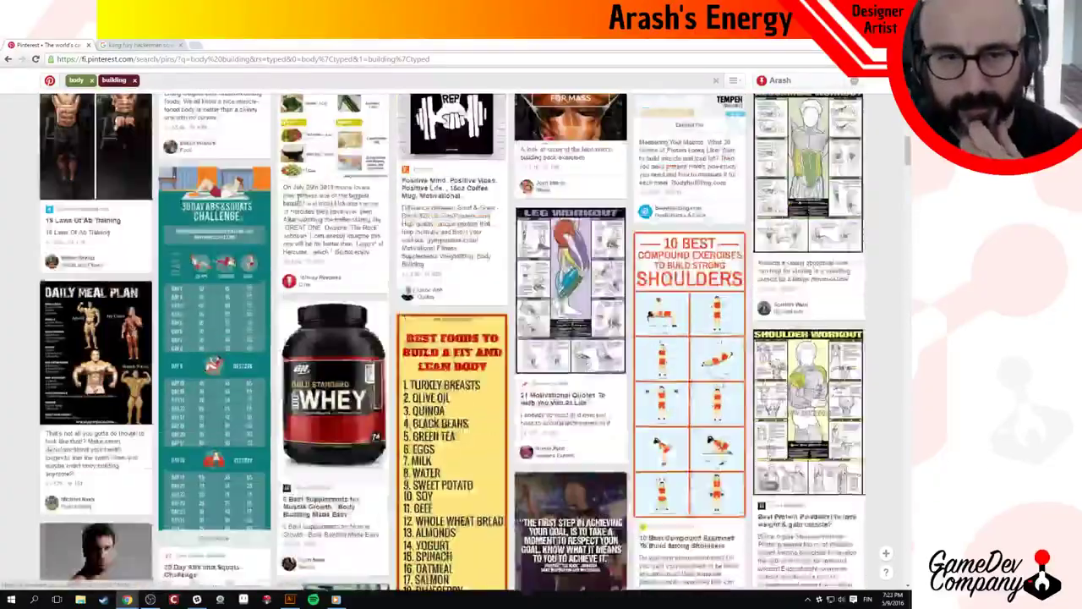
pyautogui.scroll(20, 453, 338)
# Open the "SuperHacking Logo" board from the profile and review the pins collected on it.
pyautogui.click(779, 80)
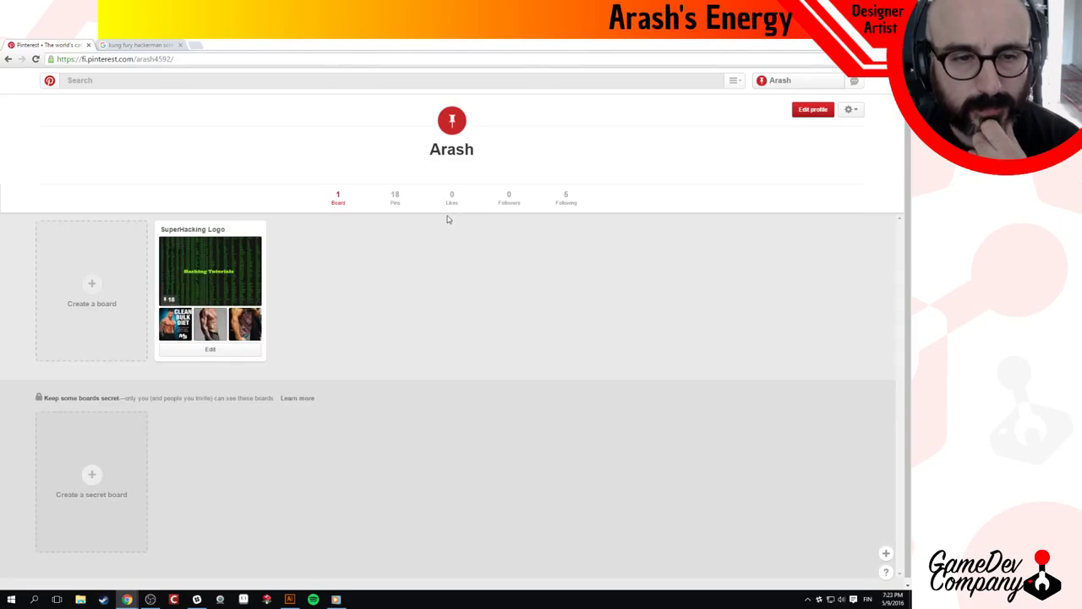
pyautogui.click(229, 273)
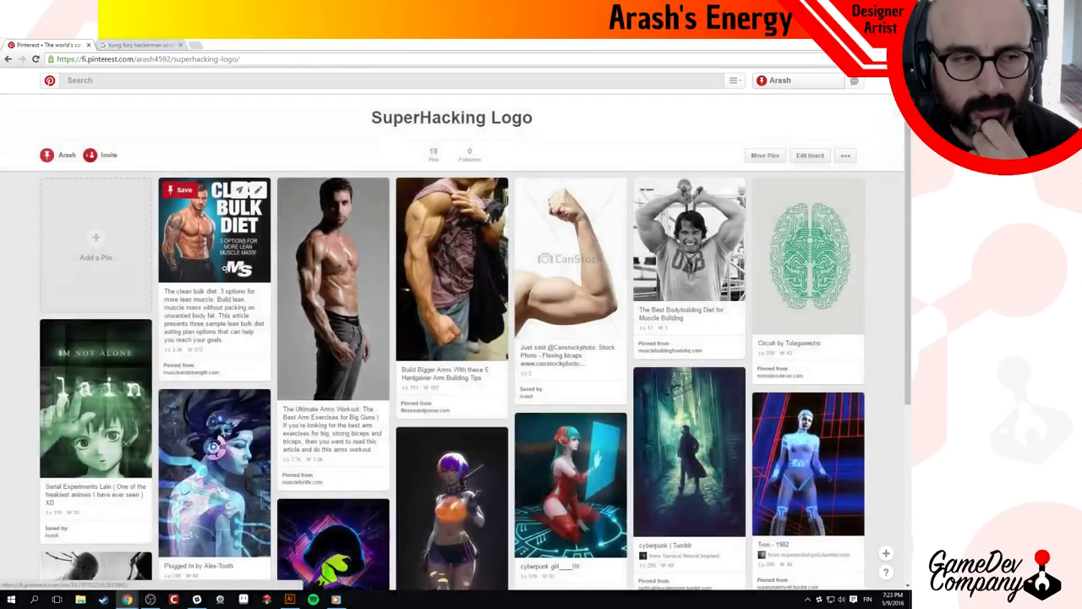
pyautogui.scroll(-1, 220, 263)
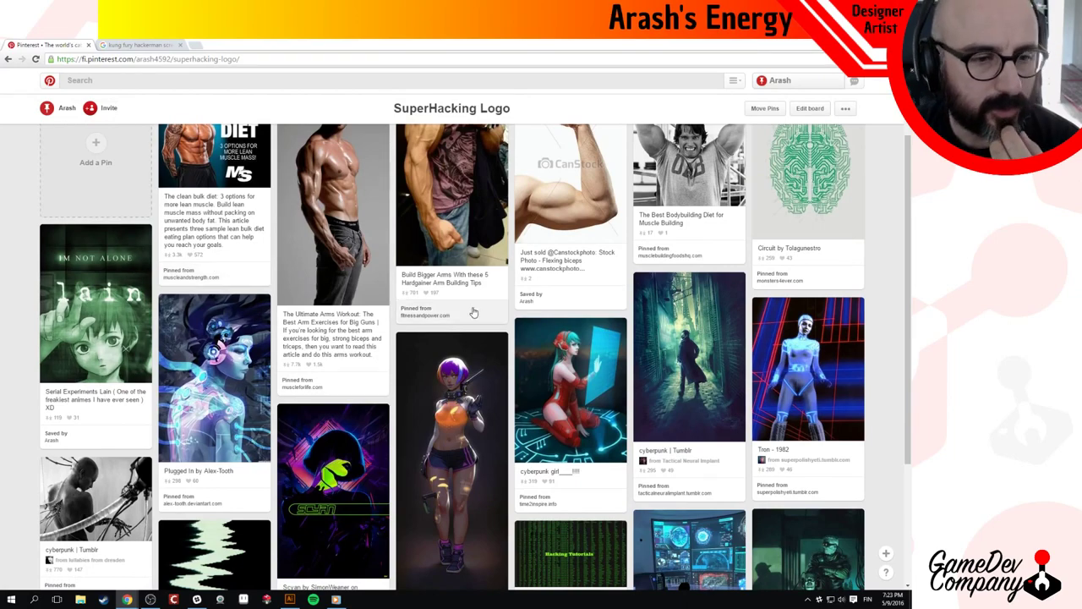
pyautogui.scroll(1, 438, 305)
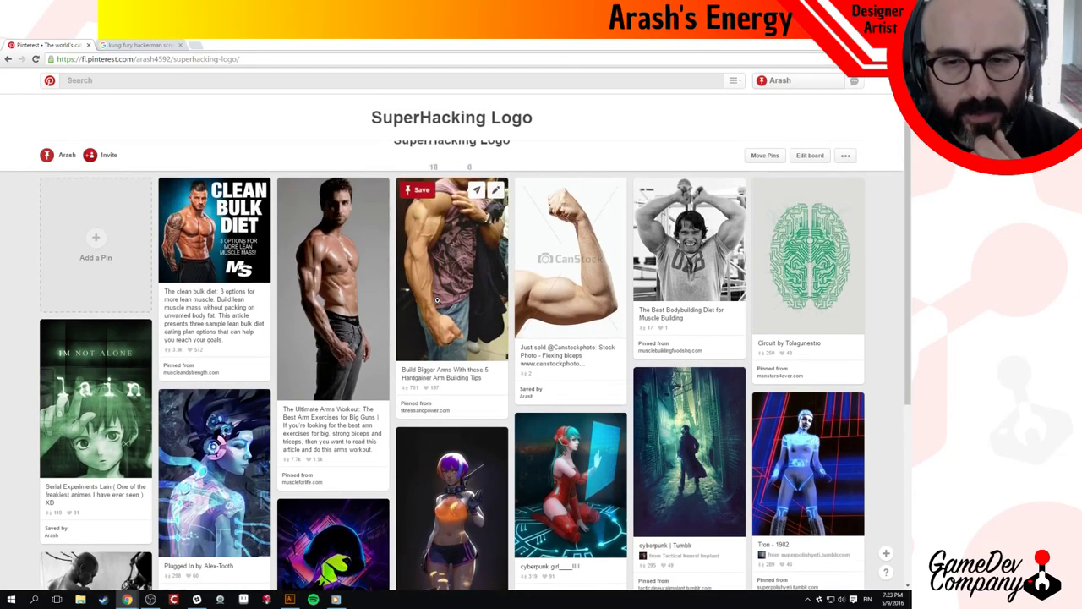
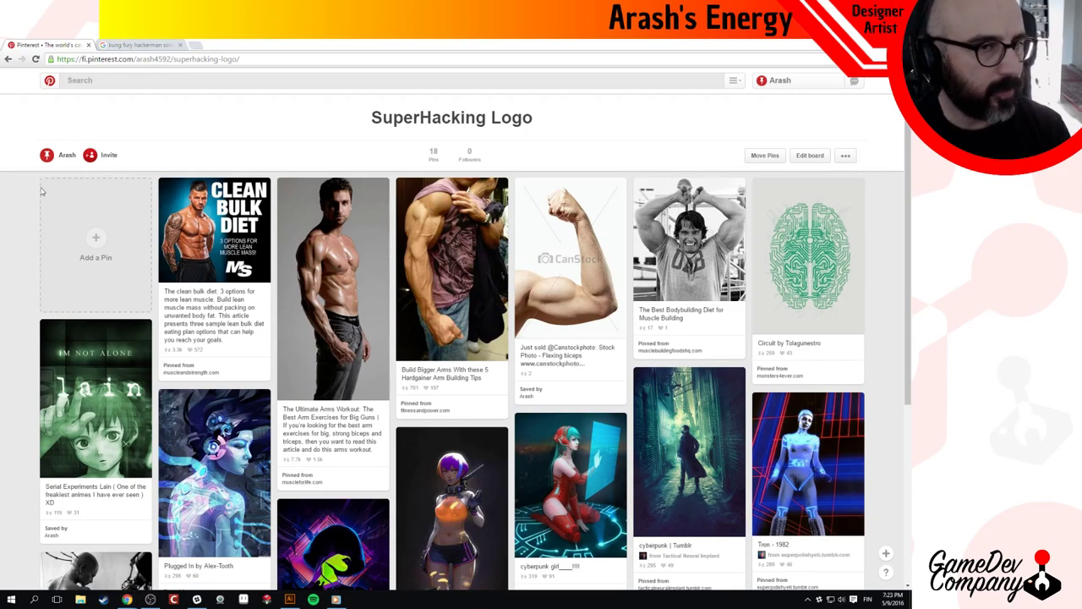
# Show the desktop and create a new folder there named "SuperHack inspiration".
pyautogui.hotkey('alt', 'Tab')
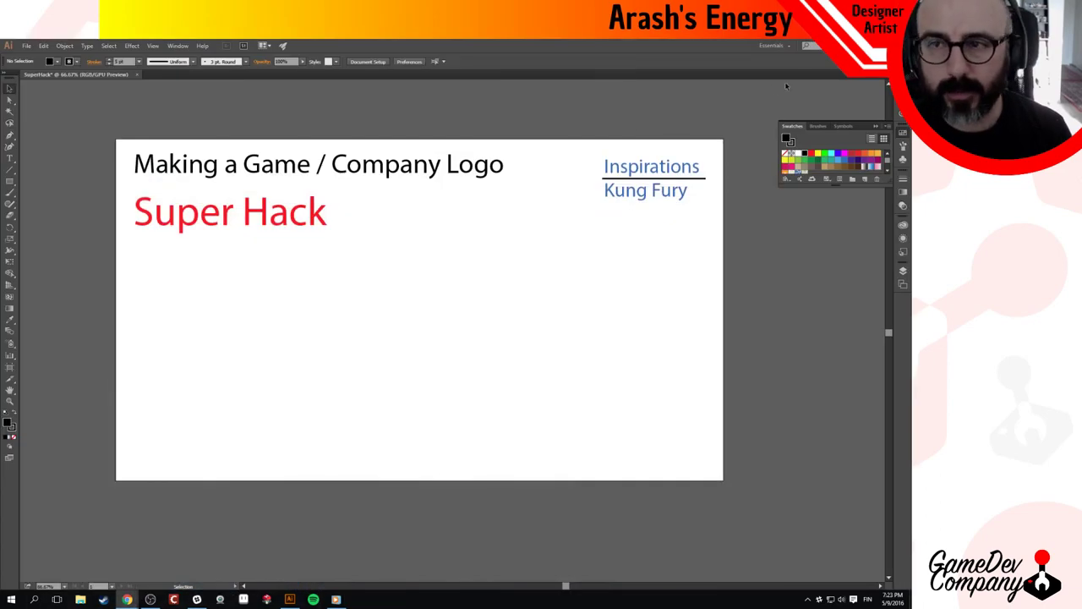
pyautogui.press('super+d')
pyautogui.rightClick(286, 239)
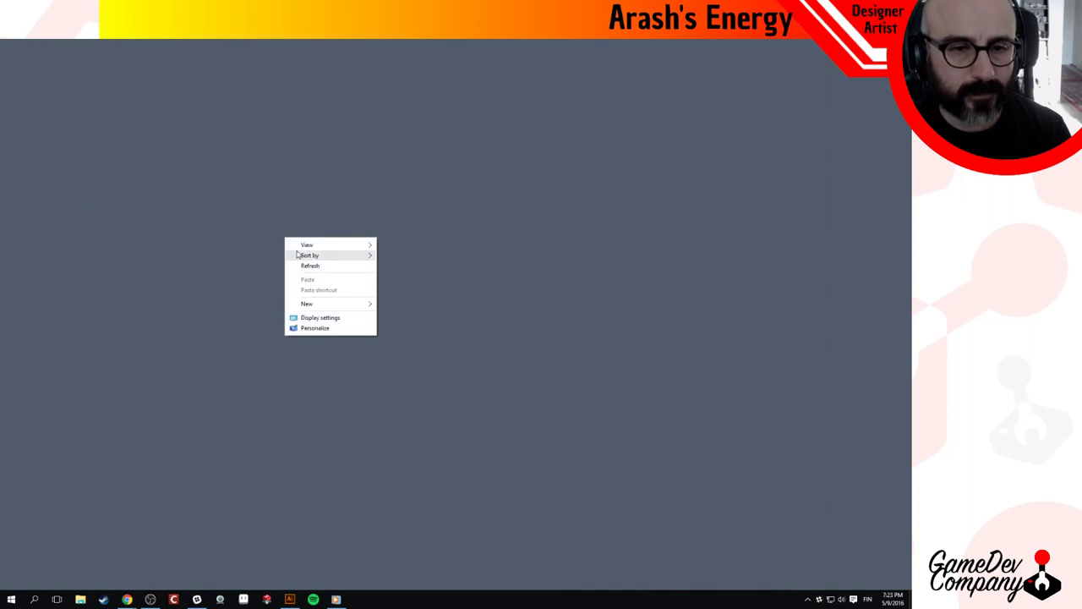
pyautogui.moveTo(316, 307)
pyautogui.click(413, 300)
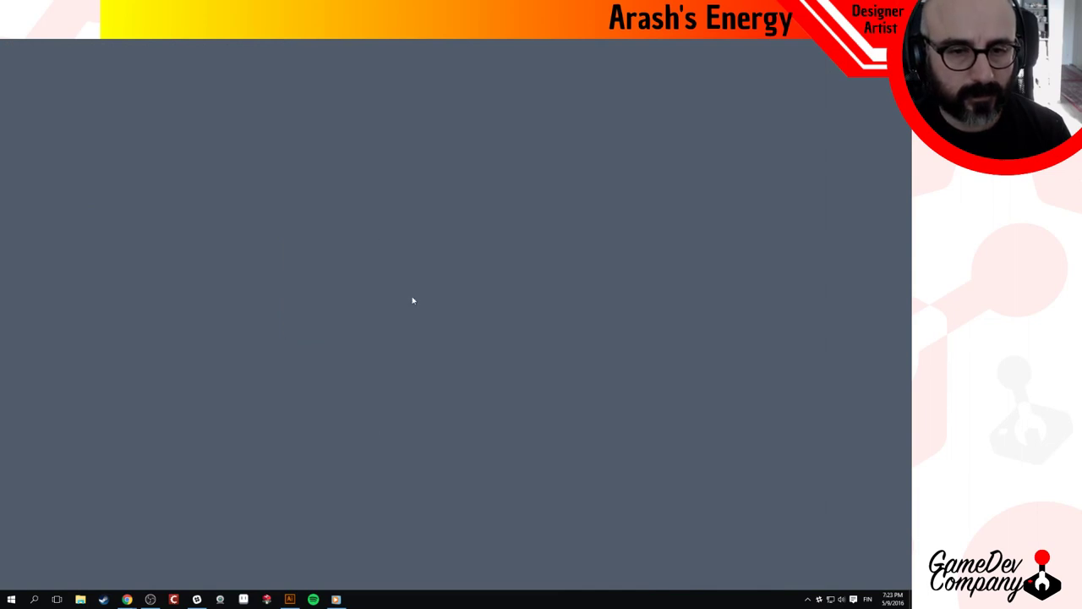
pyautogui.rightClick(265, 289)
pyautogui.moveTo(314, 350)
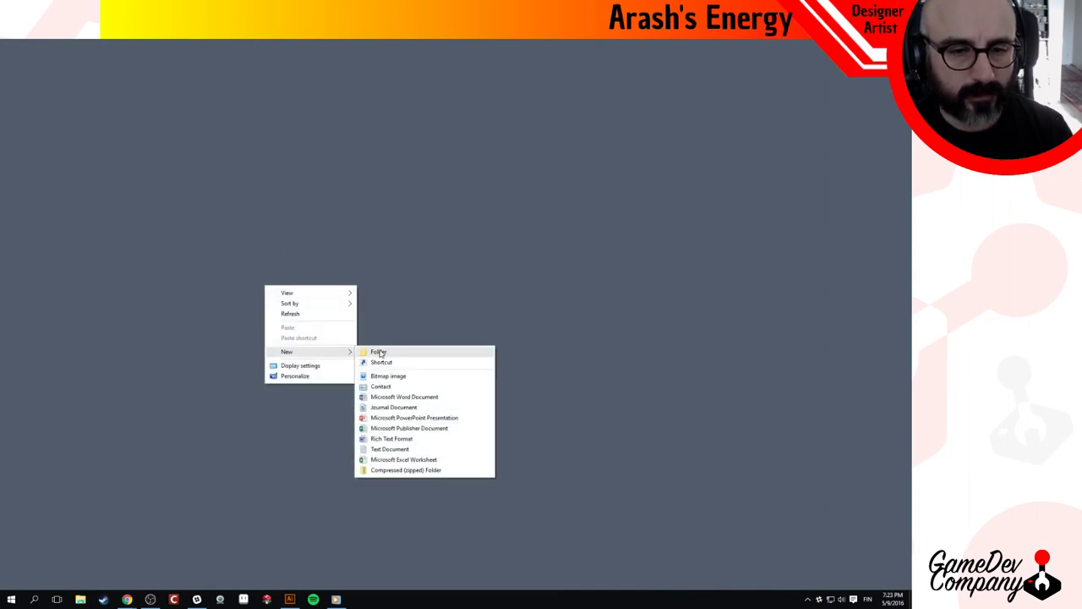
pyautogui.click(380, 353)
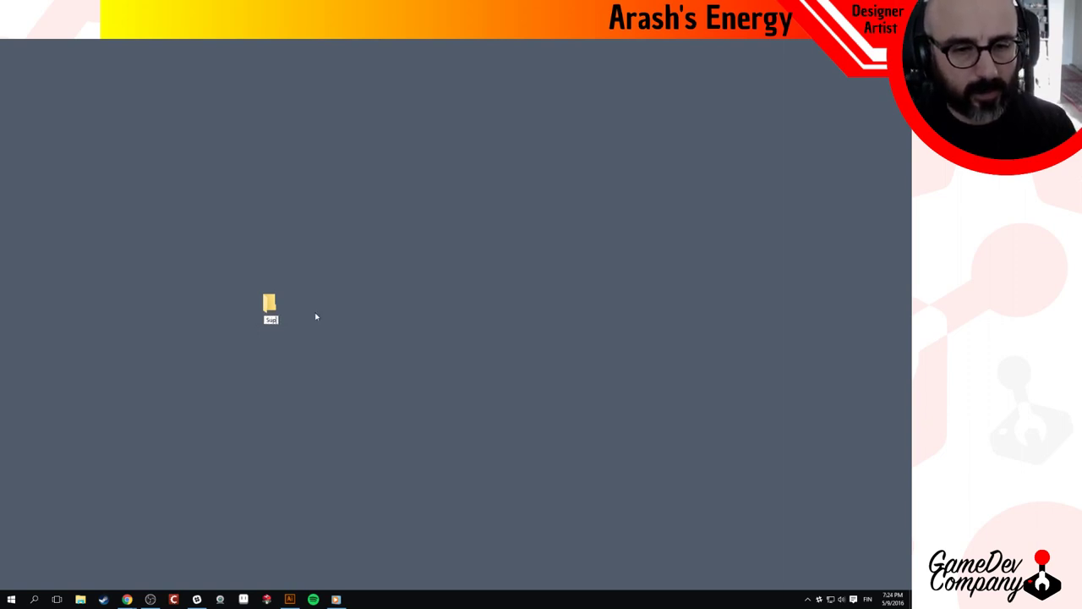
pyautogui.write('SuperHack inspiration')
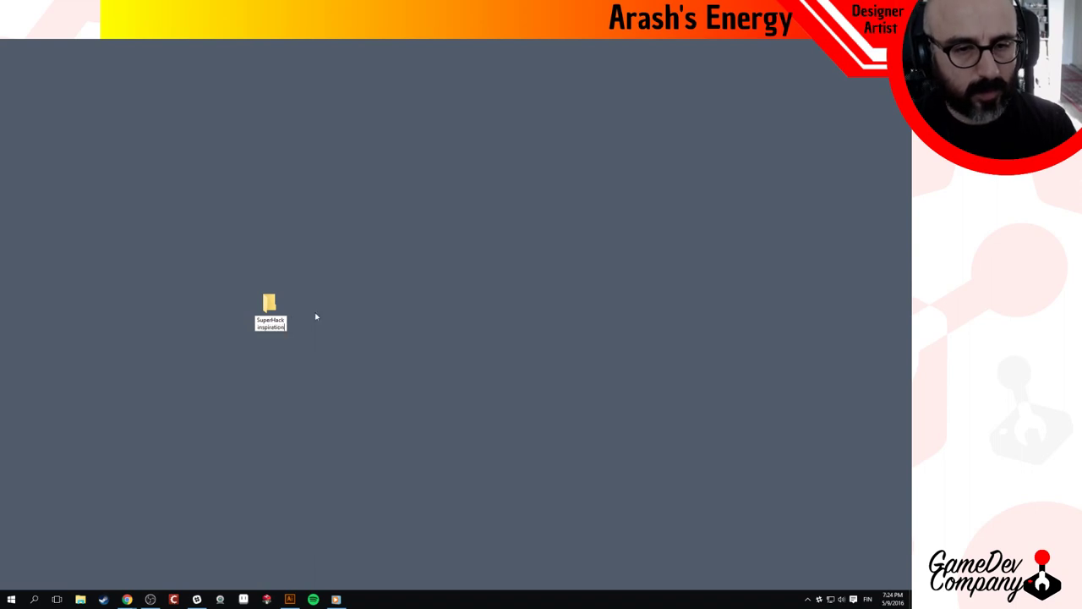
pyautogui.press('Return')
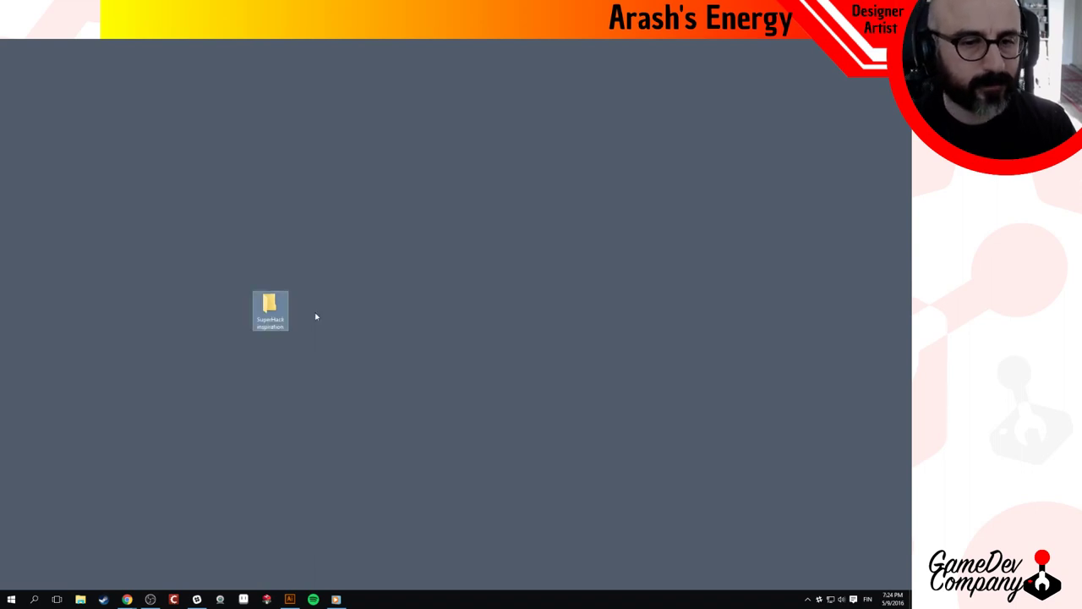
# Shift the "SuperHack inspiration" folder slightly on the desktop, open it and bring its window into view.
pyautogui.moveTo(265, 306); pyautogui.dragTo(218, 292)
pyautogui.doubleClick(245, 311)
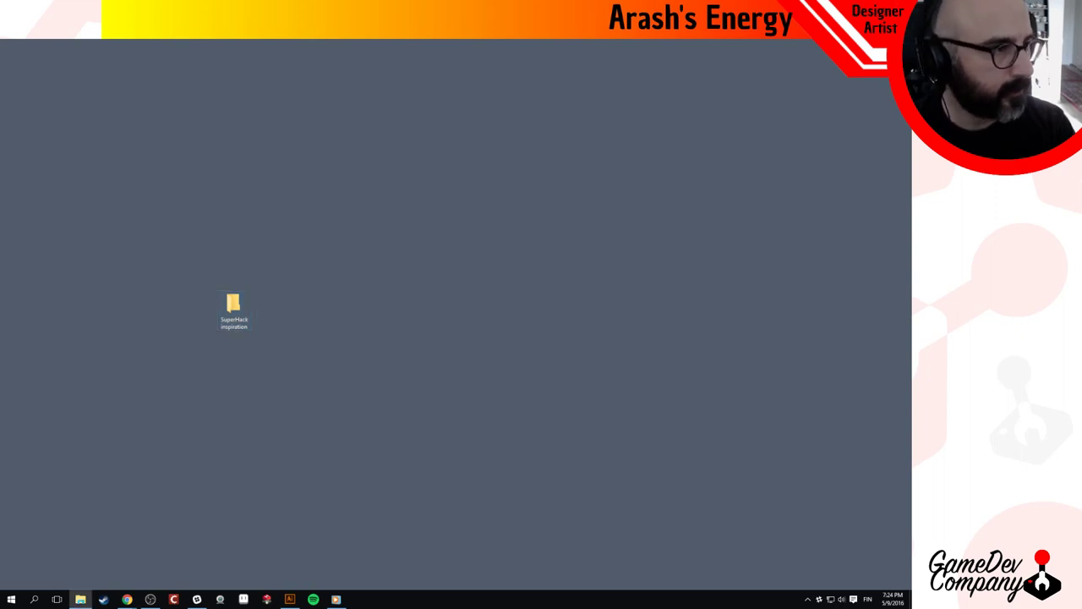
pyautogui.moveTo(0, 165); pyautogui.dragTo(725, 158)
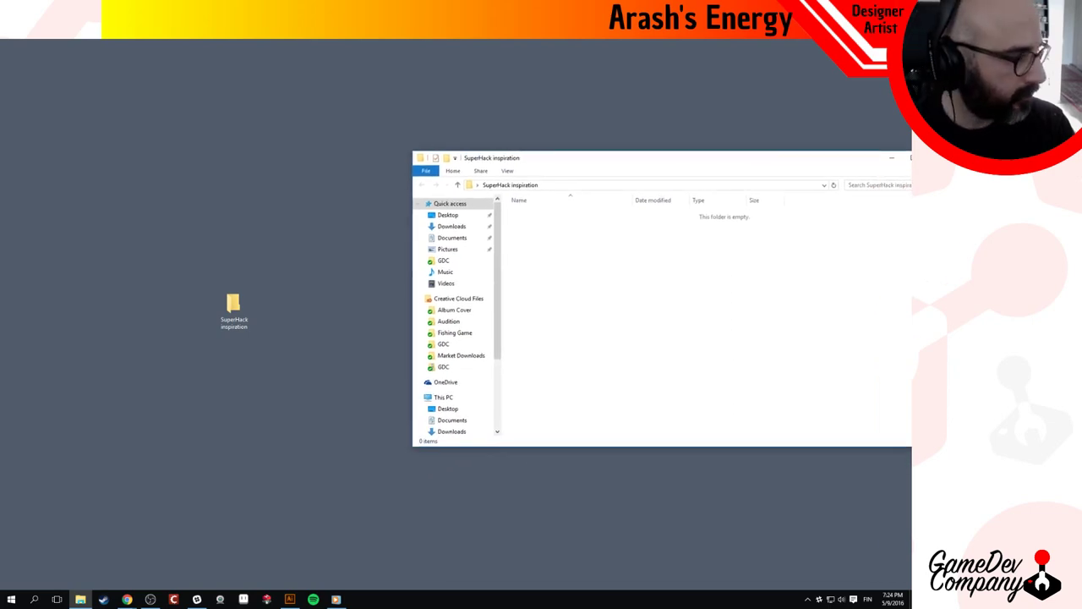
# Arrange the Pinterest board's browser window and the narrowed "SuperHack inspiration" folder window side by side without overlap.
pyautogui.hotkey('alt', 'Tab')
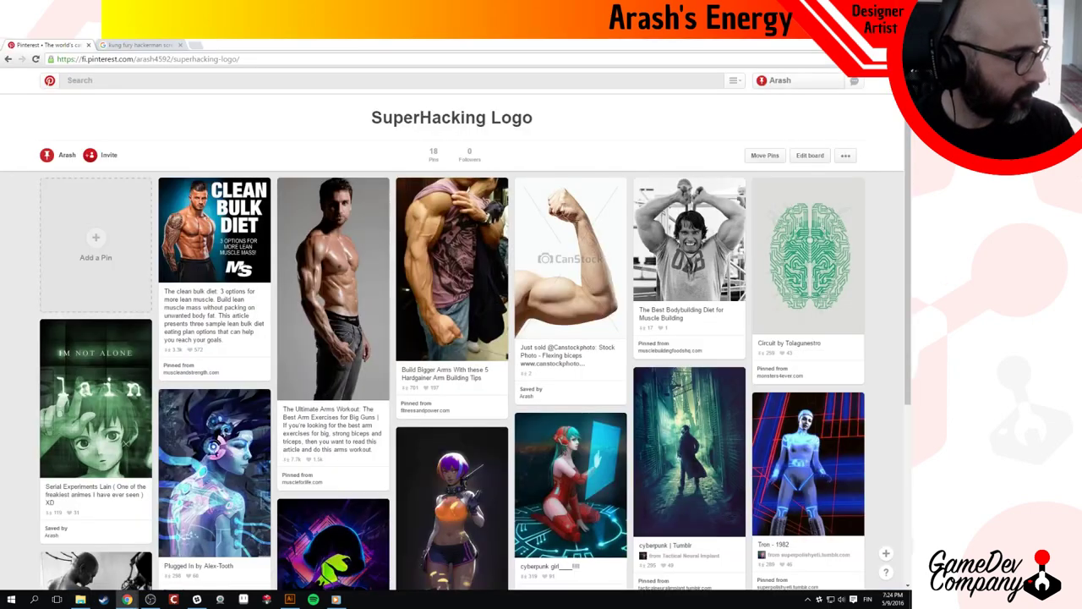
pyautogui.moveTo(506, 45); pyautogui.dragTo(911, 38)
pyautogui.click(604, 370)
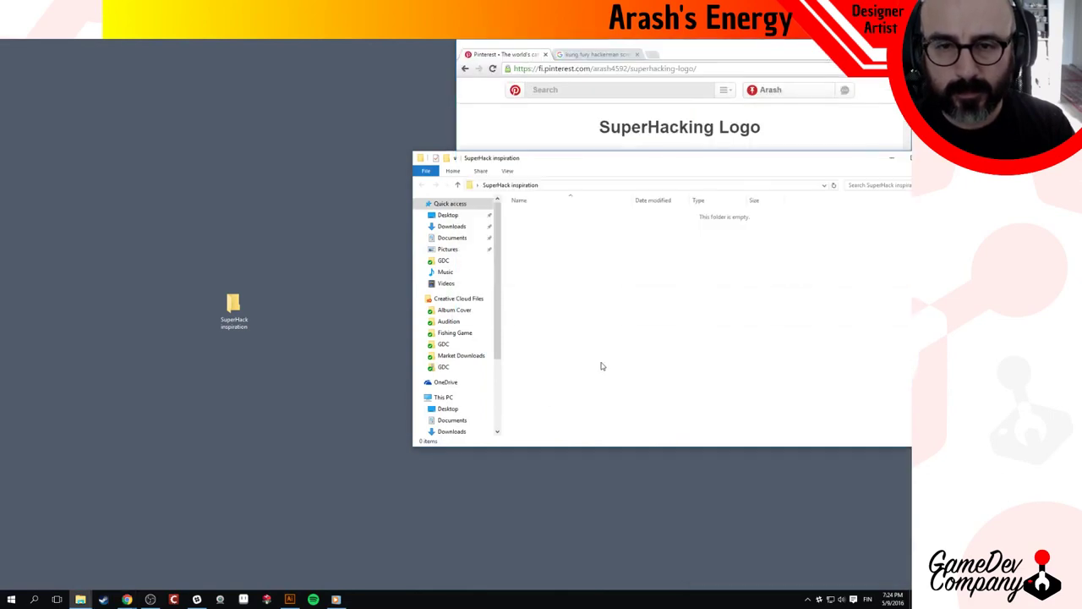
pyautogui.moveTo(580, 166); pyautogui.dragTo(331, 79)
pyautogui.moveTo(690, 49); pyautogui.dragTo(911, 39)
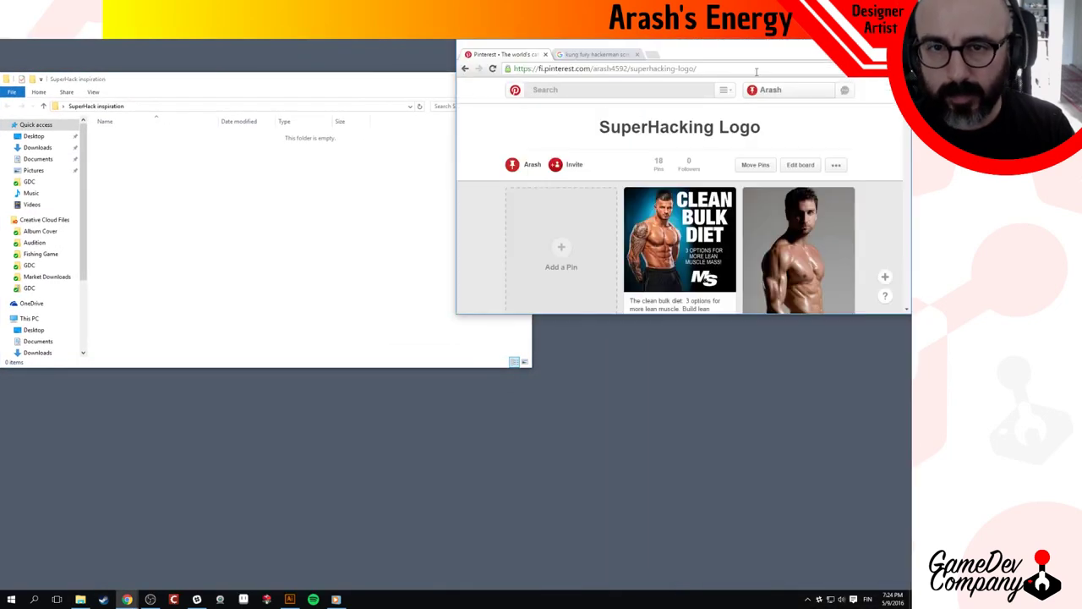
pyautogui.click(399, 86)
pyautogui.moveTo(533, 163); pyautogui.dragTo(373, 165)
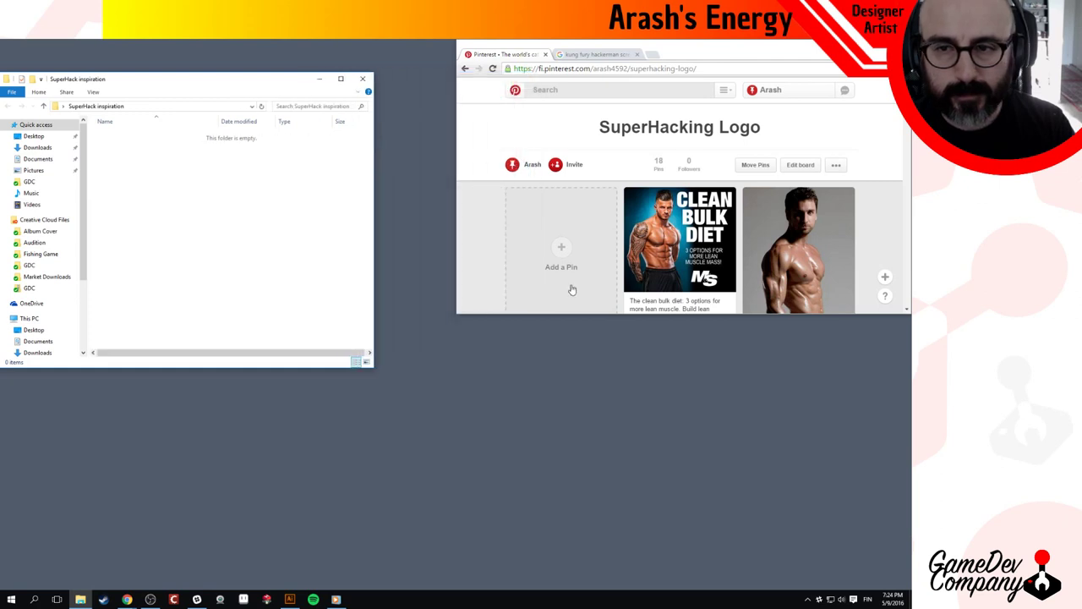
# Make the Pinterest board's browser window taller and look over the first pins on the board.
pyautogui.moveTo(806, 316); pyautogui.dragTo(806, 545)
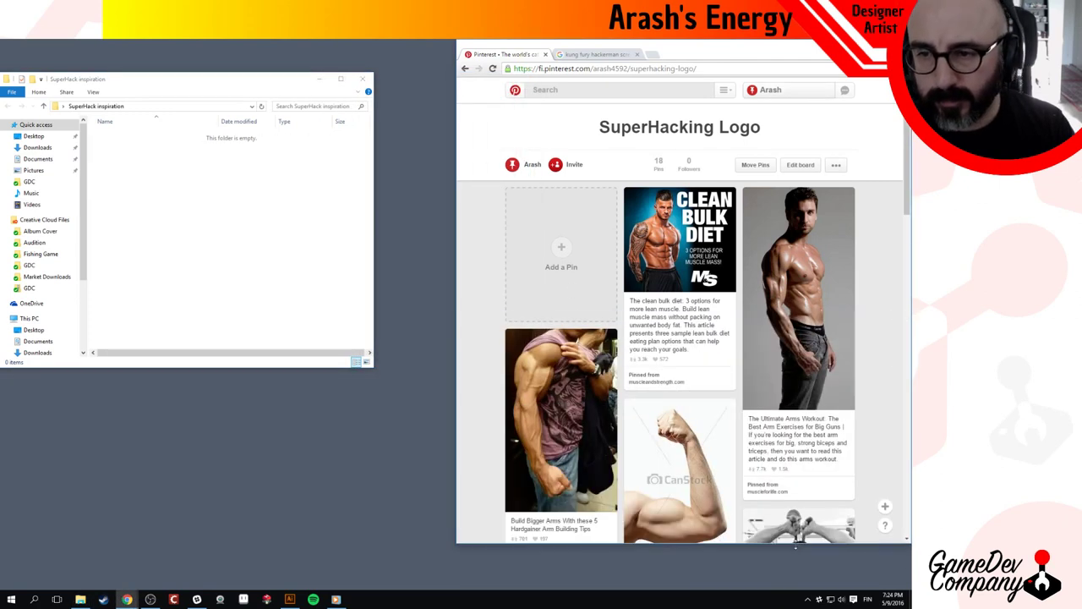
pyautogui.scroll(-2, 684, 385)
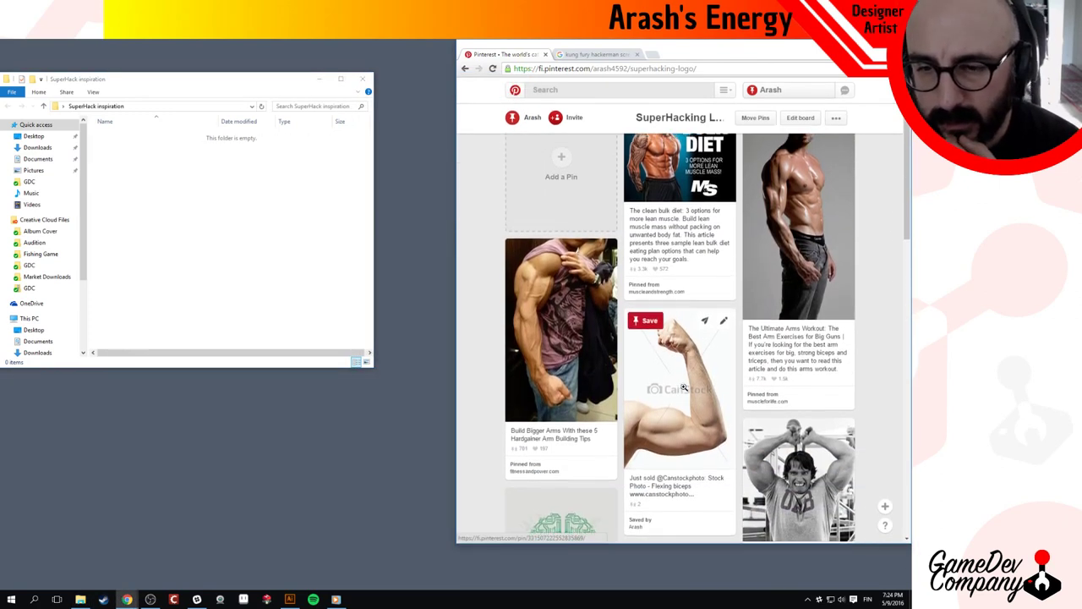
pyautogui.scroll(3, 685, 385)
pyautogui.scroll(-4, 665, 431)
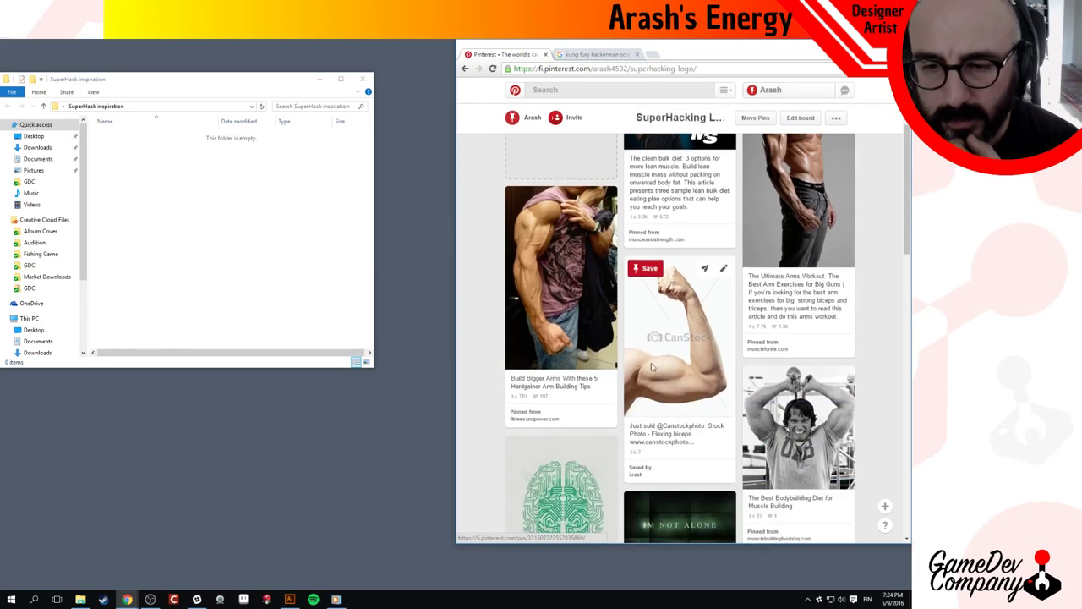
# Open the CanStock flexing biceps pin and copy its image into the "SuperHack inspiration" folder.
pyautogui.moveTo(654, 367); pyautogui.dragTo(672, 321)
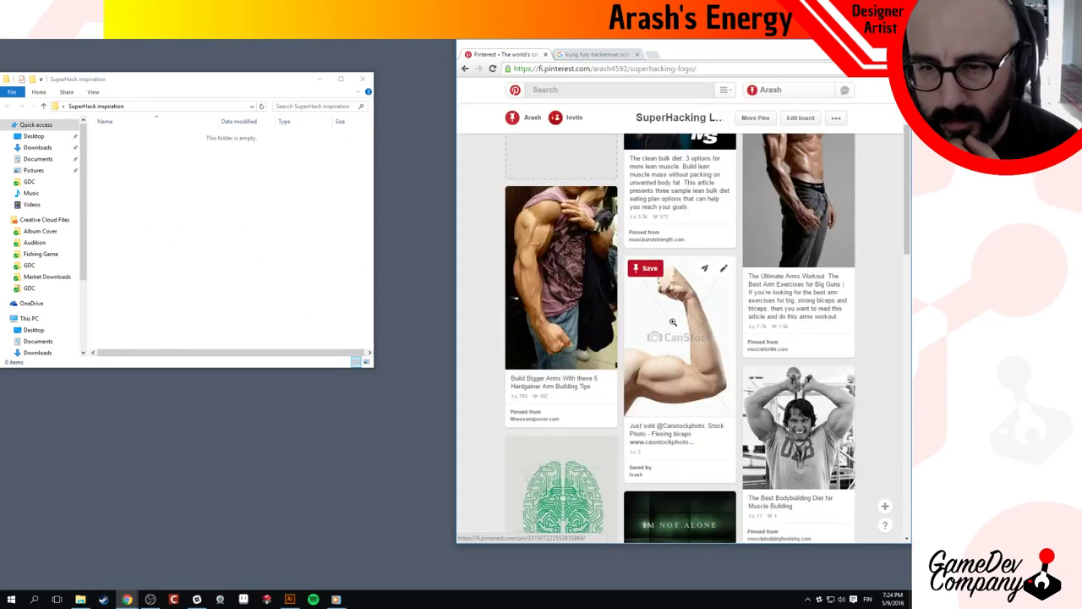
pyautogui.click(683, 338)
pyautogui.moveTo(261, 186); pyautogui.dragTo(202, 164)
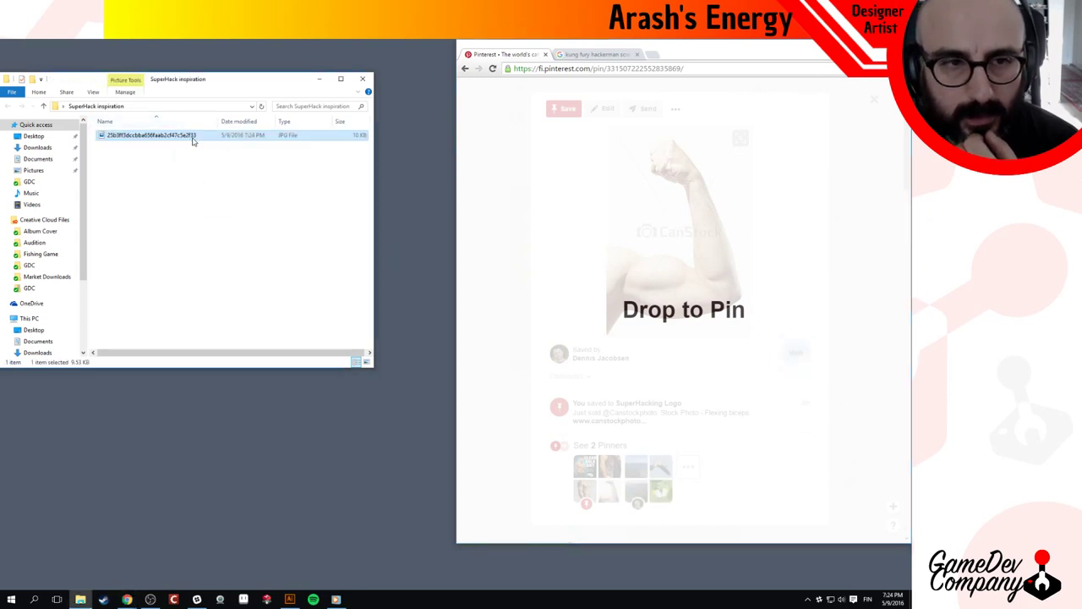
# View the saved biceps image at full screen, close the viewer and return from the pin to the board.
pyautogui.doubleClick(193, 137)
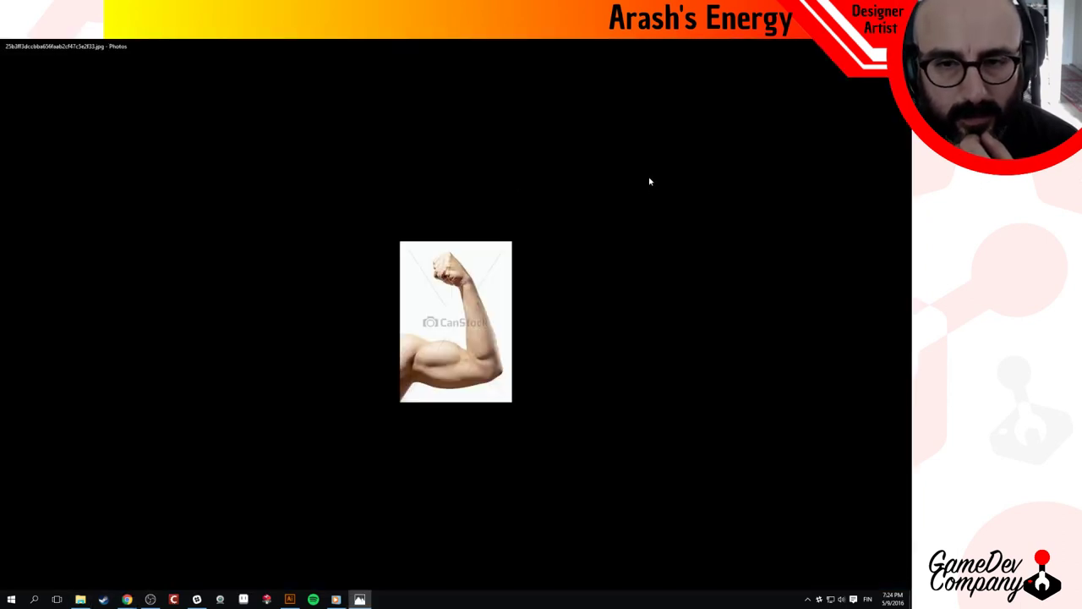
pyautogui.click(896, 46)
pyautogui.click(512, 249)
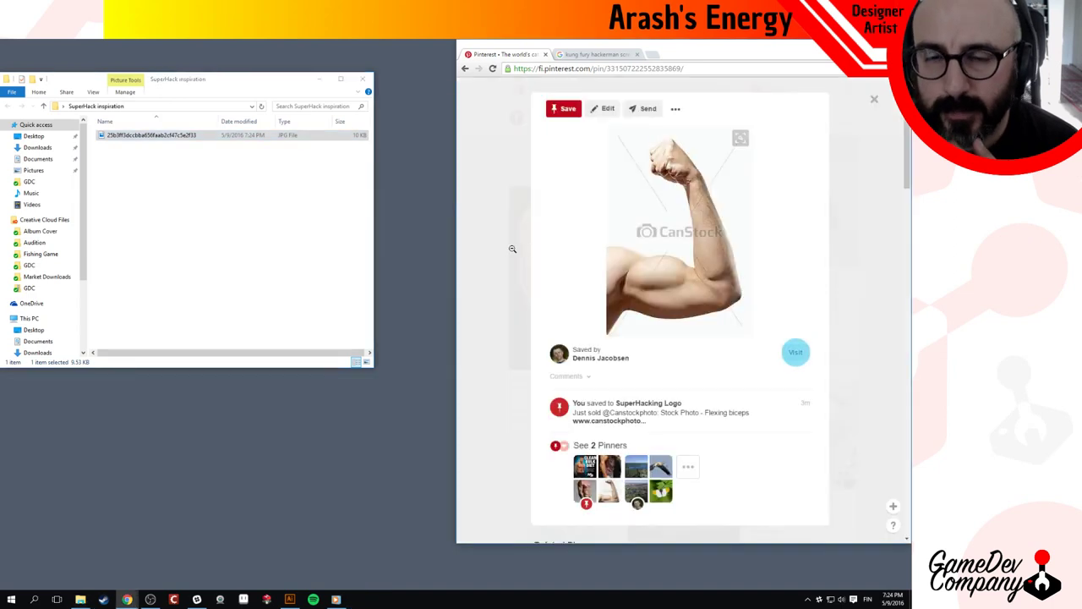
pyautogui.click(486, 189)
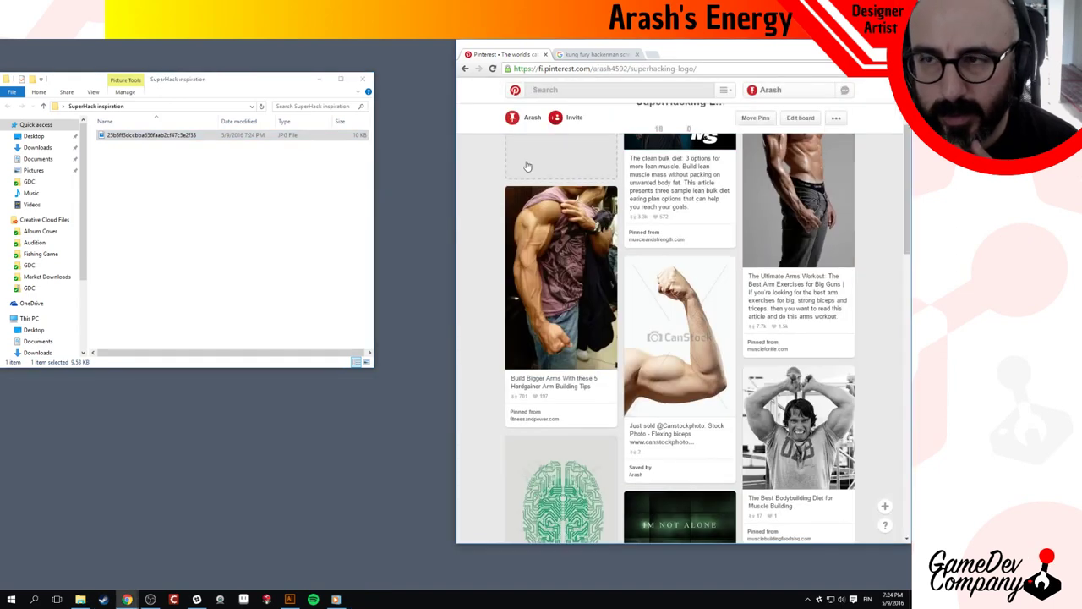
# Open the "Clean Bulk Diet" pin, copy its image into the "SuperHack inspiration" folder and close the pin.
pyautogui.scroll(2, 884, 256)
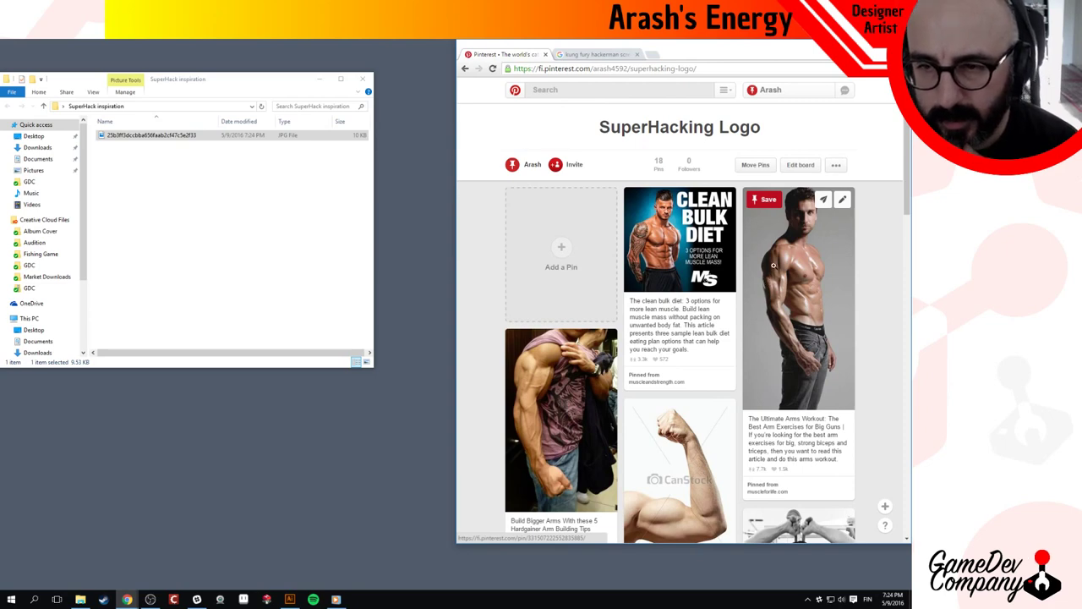
pyautogui.click(668, 245)
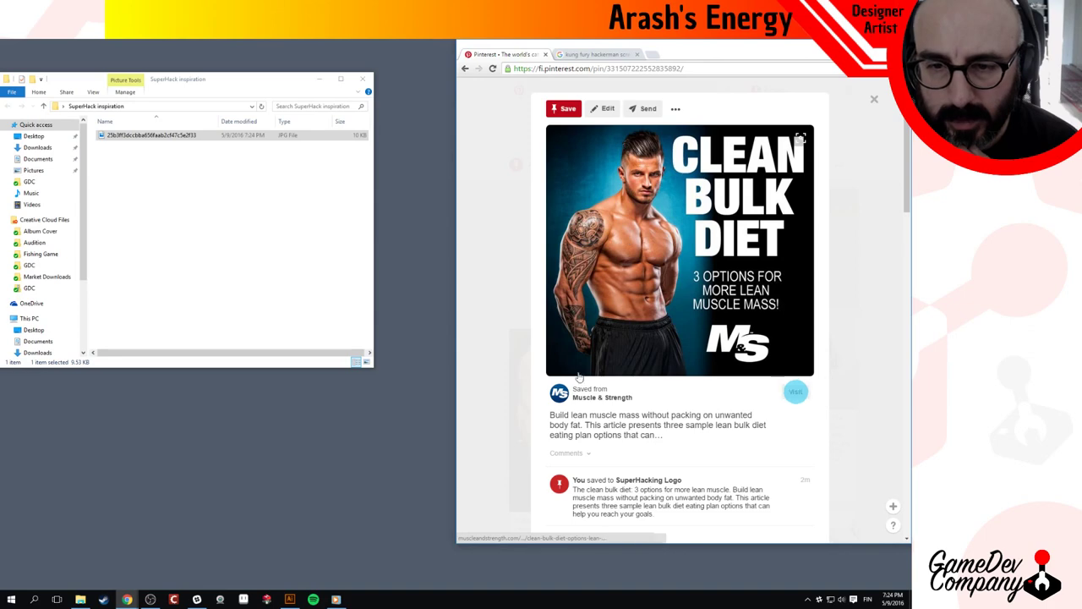
pyautogui.moveTo(671, 274); pyautogui.dragTo(229, 231)
pyautogui.click(848, 181)
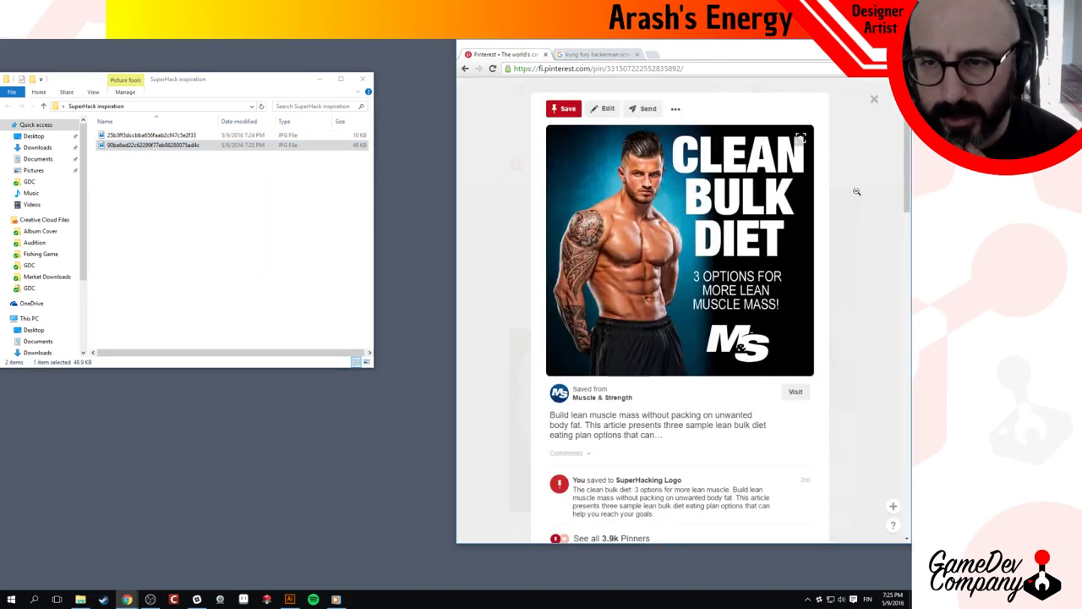
pyautogui.click(866, 101)
# Try to copy the green circuit brain image straight from the board into the "SuperHack inspiration" folder.
pyautogui.scroll(-3, 725, 325)
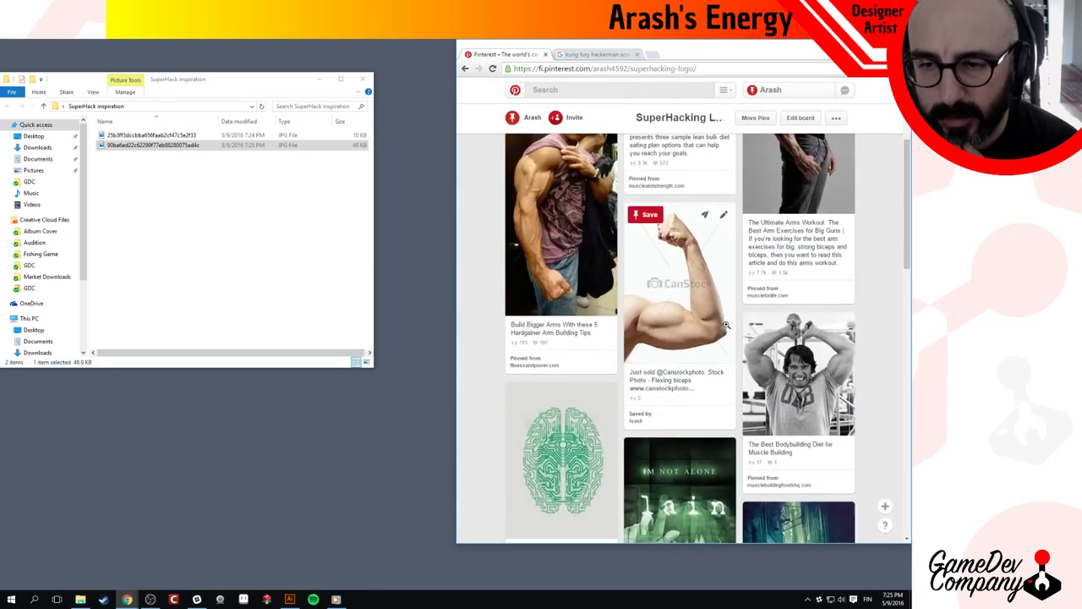
pyautogui.scroll(-2, 725, 325)
pyautogui.scroll(2, 724, 324)
pyautogui.scroll(-2, 721, 323)
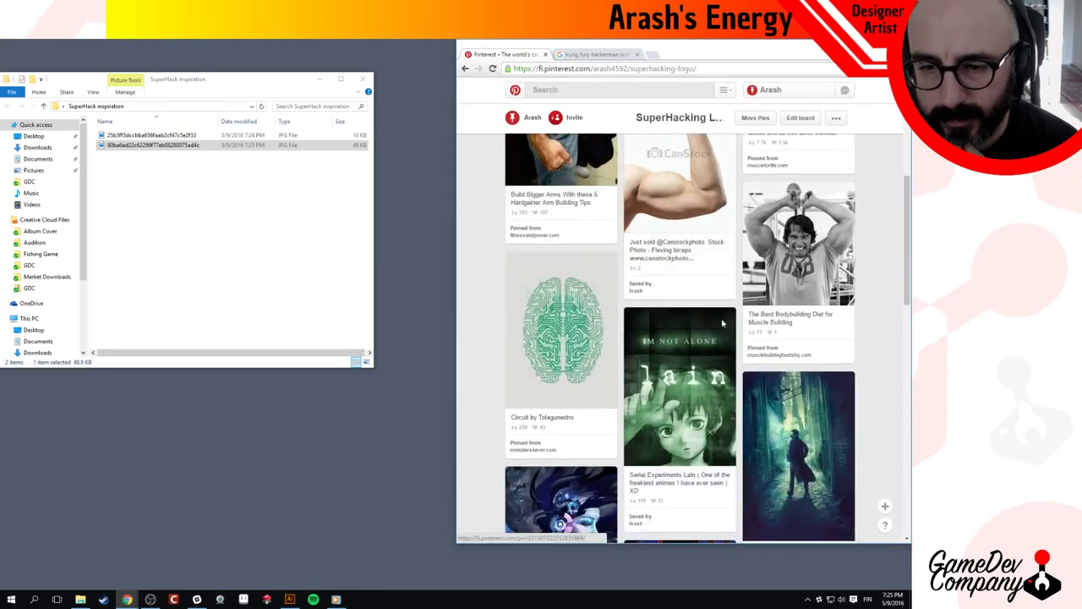
pyautogui.scroll(-2, 722, 323)
pyautogui.scroll(1, 702, 313)
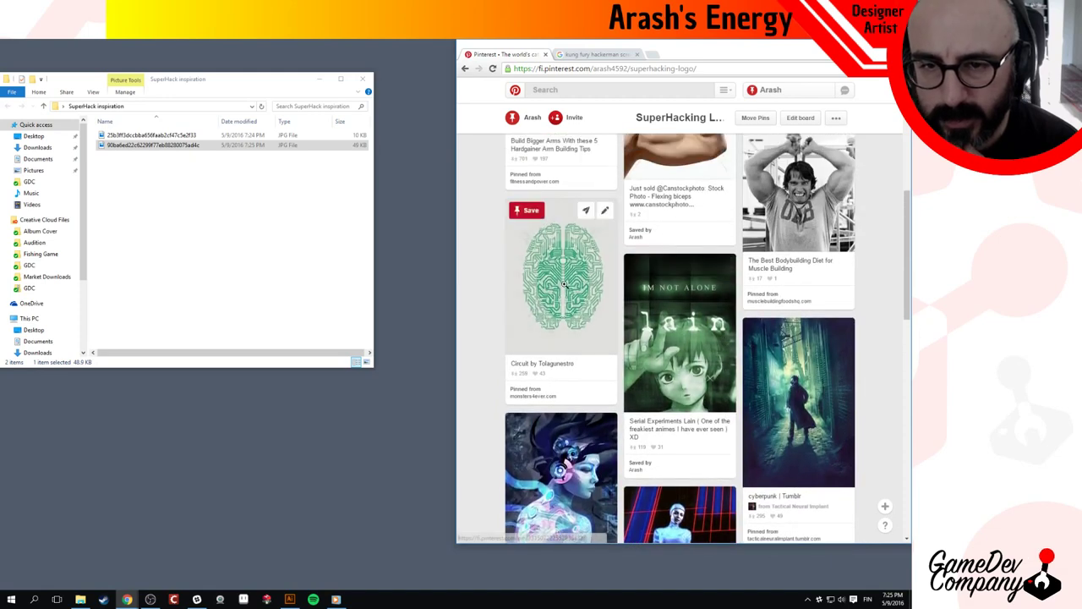
pyautogui.moveTo(563, 283); pyautogui.dragTo(297, 253)
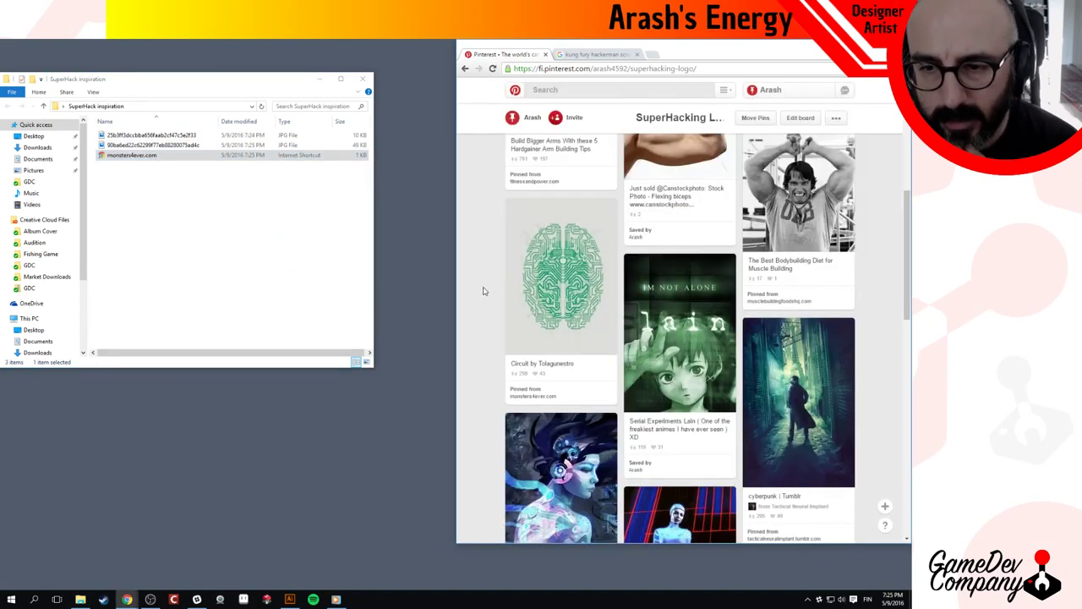
# Try to copy the "Plugged In" and "Scyan" images straight from the board into the "SuperHack inspiration" folder.
pyautogui.scroll(-2, 818, 356)
pyautogui.scroll(-1, 816, 357)
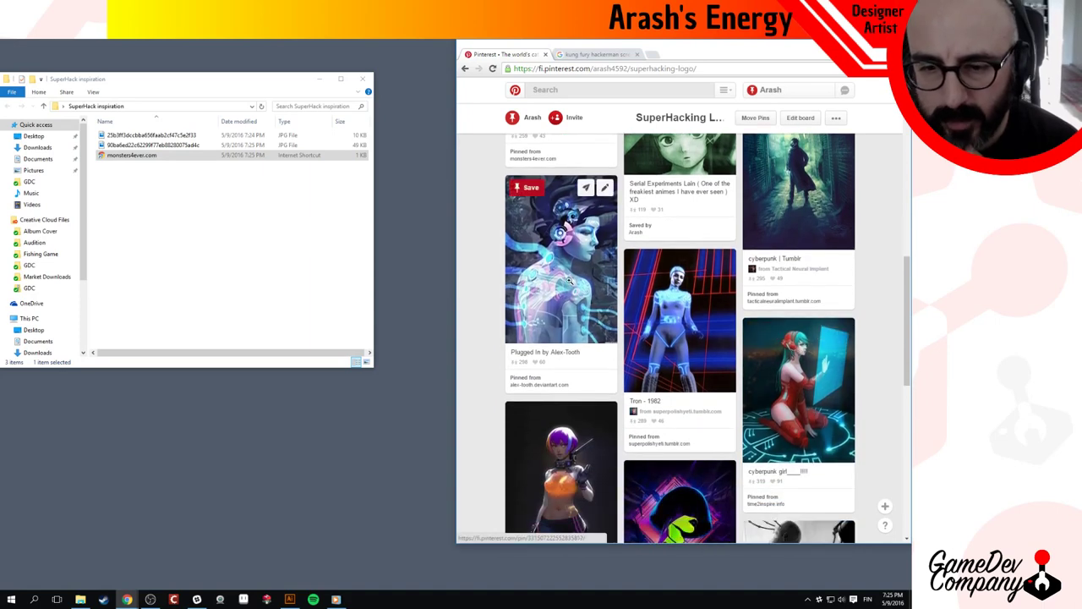
pyautogui.moveTo(564, 271); pyautogui.dragTo(214, 243)
pyautogui.click(478, 292)
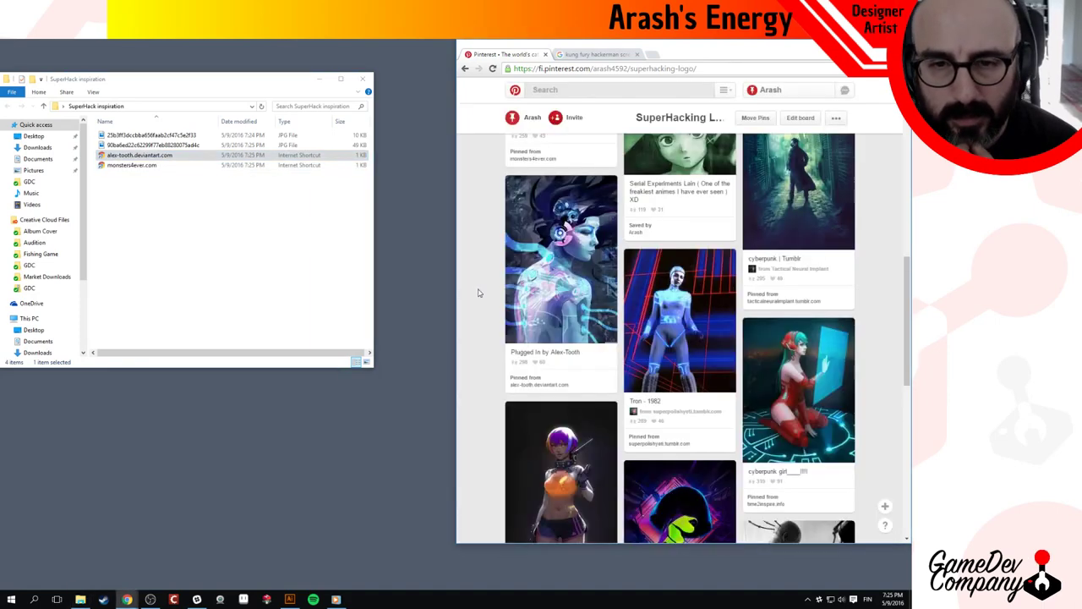
pyautogui.scroll(-3, 466, 316)
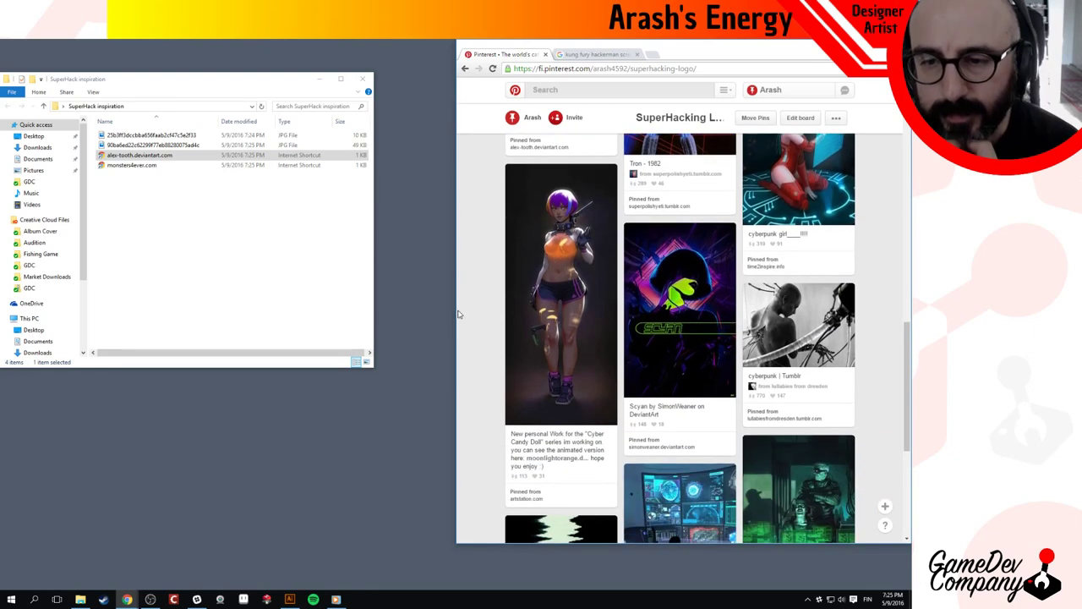
pyautogui.moveTo(662, 300); pyautogui.dragTo(212, 225)
pyautogui.click(483, 258)
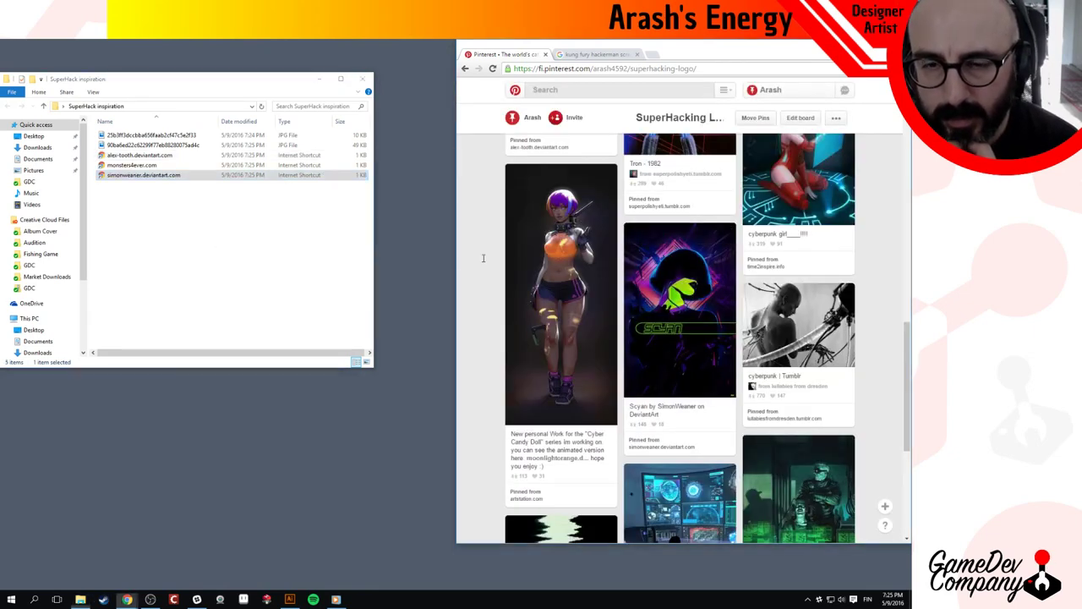
# Open the "Scyan" pin and delete the three internet shortcuts from the "SuperHack inspiration" folder.
pyautogui.click(676, 304)
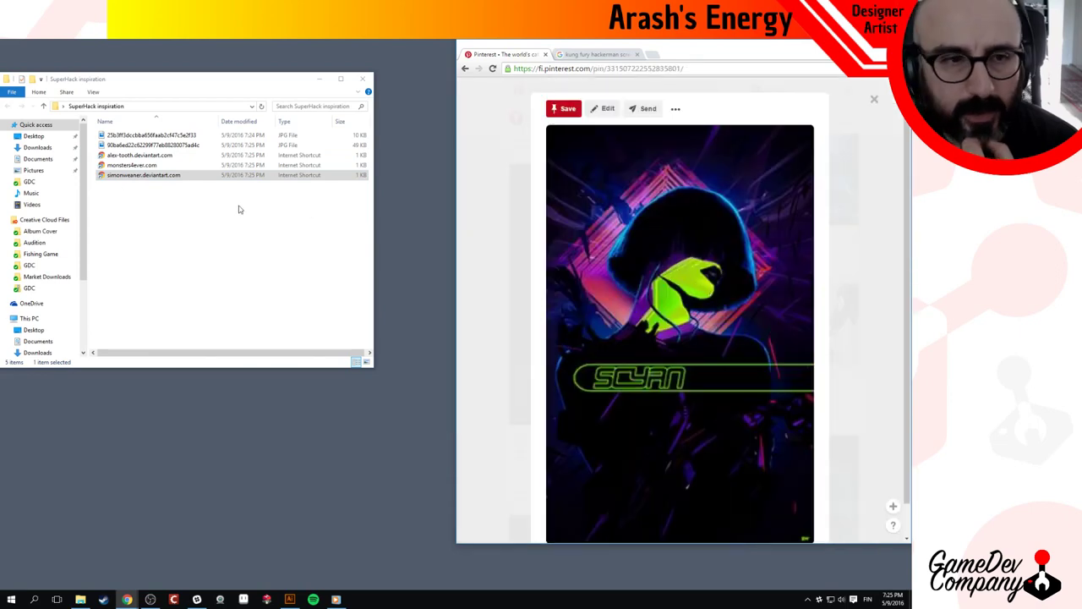
pyautogui.click(112, 177)
pyautogui.moveTo(169, 203); pyautogui.dragTo(106, 156)
pyautogui.rightClick(107, 158)
pyautogui.click(166, 235)
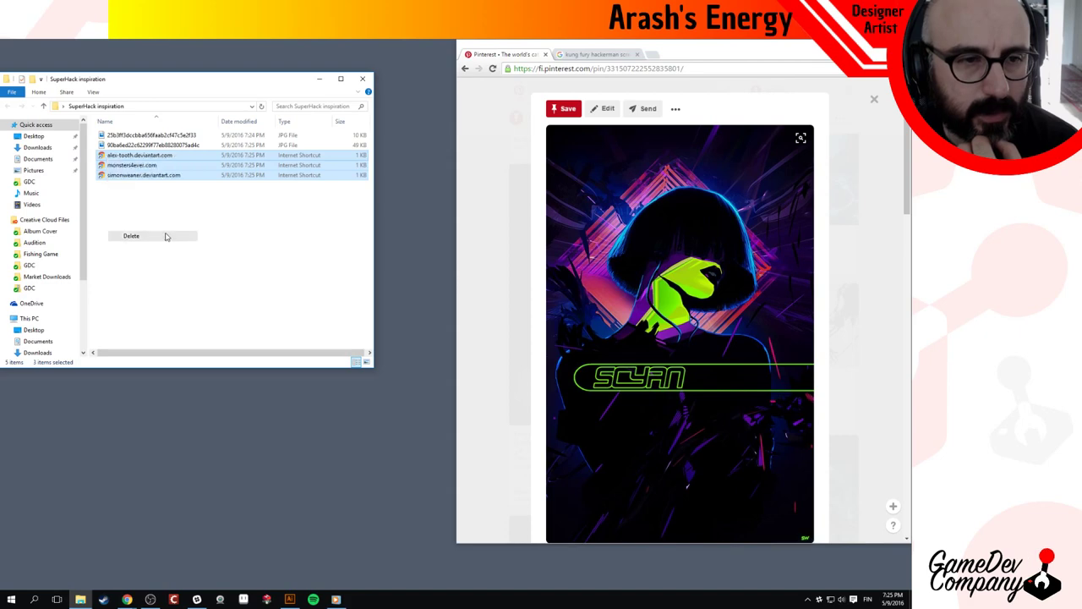
# Try again to copy the "Scyan" image into the folder, and delete the simonweaner.deviantart.com shortcut.
pyautogui.click(473, 203)
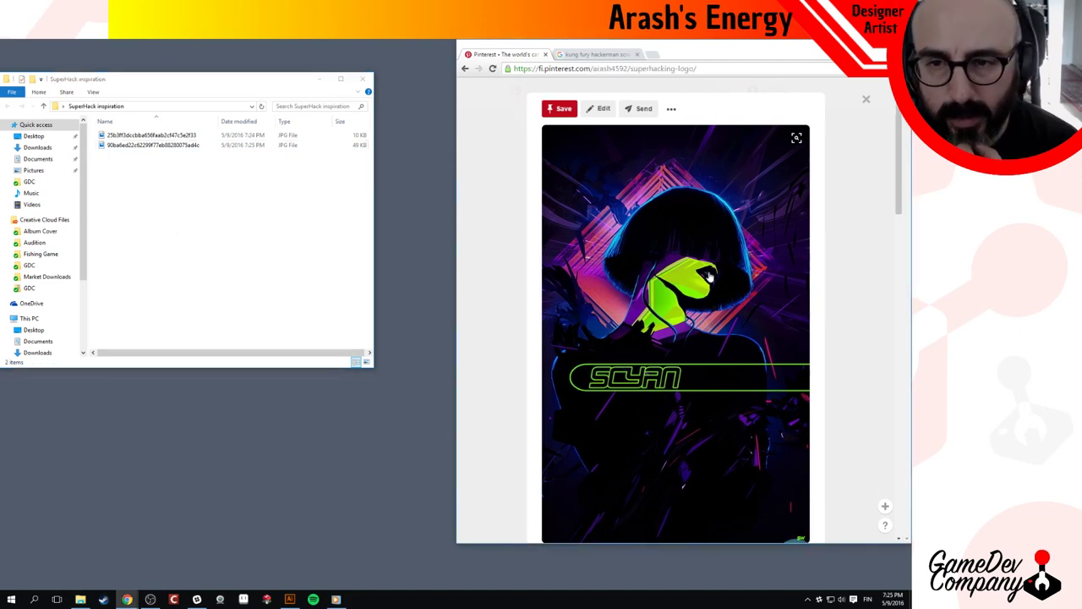
pyautogui.moveTo(709, 277); pyautogui.dragTo(202, 234)
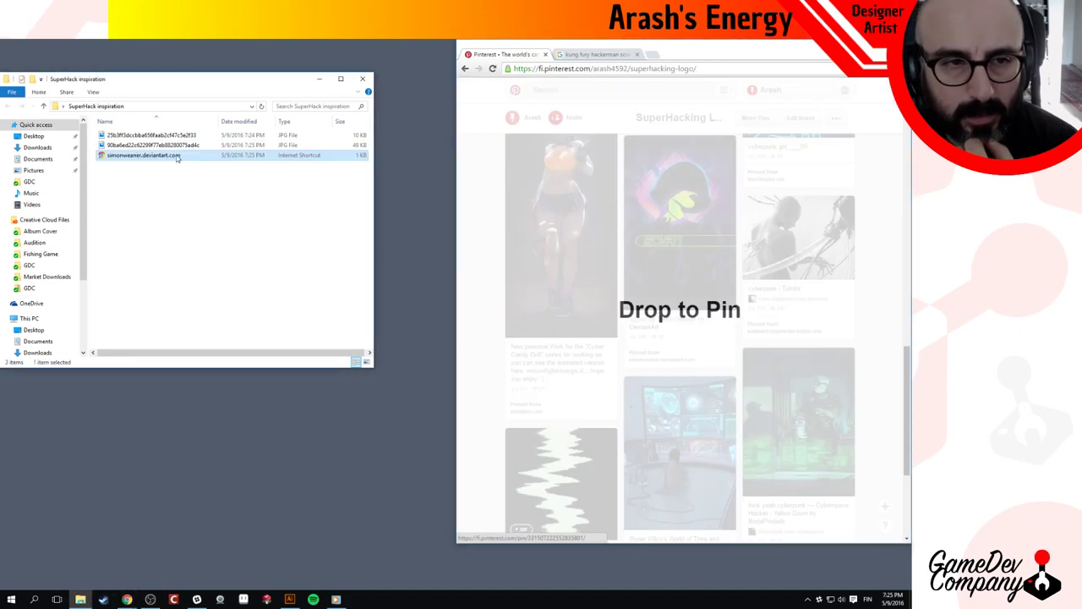
pyautogui.rightClick(177, 158)
pyautogui.click(225, 246)
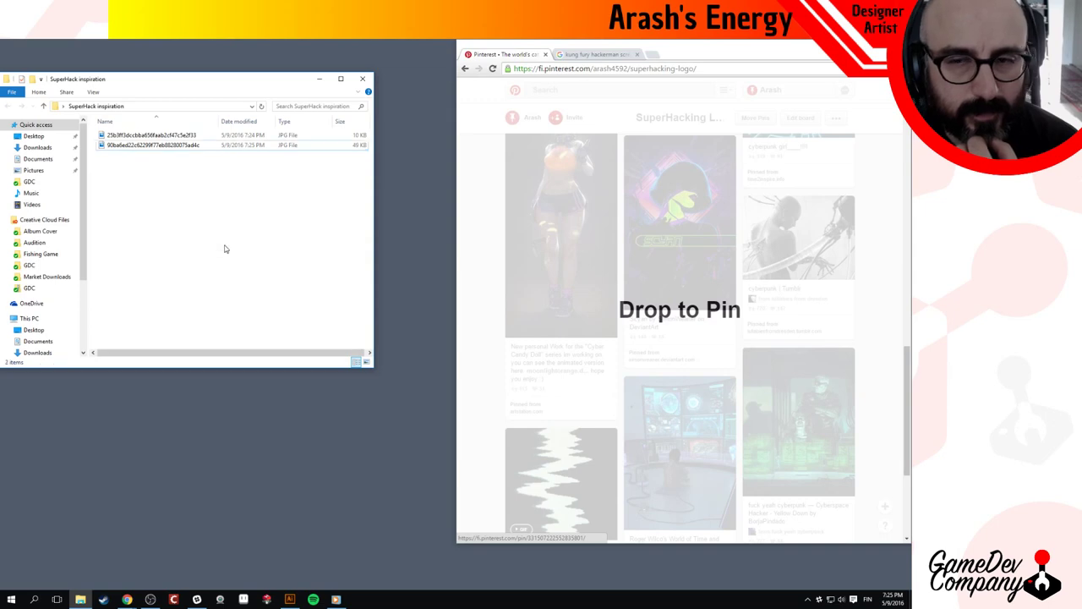
# Open the "Scyan" pin, copy its enlarged image into the "SuperHack inspiration" folder and return to the board.
pyautogui.click(492, 262)
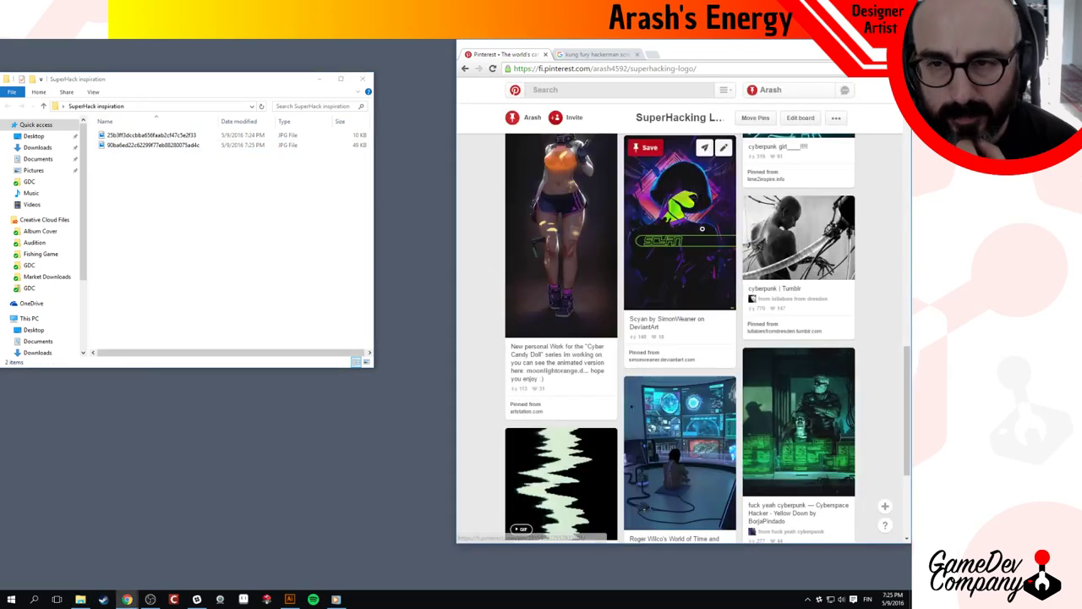
pyautogui.click(699, 231)
pyautogui.moveTo(673, 262); pyautogui.dragTo(248, 182)
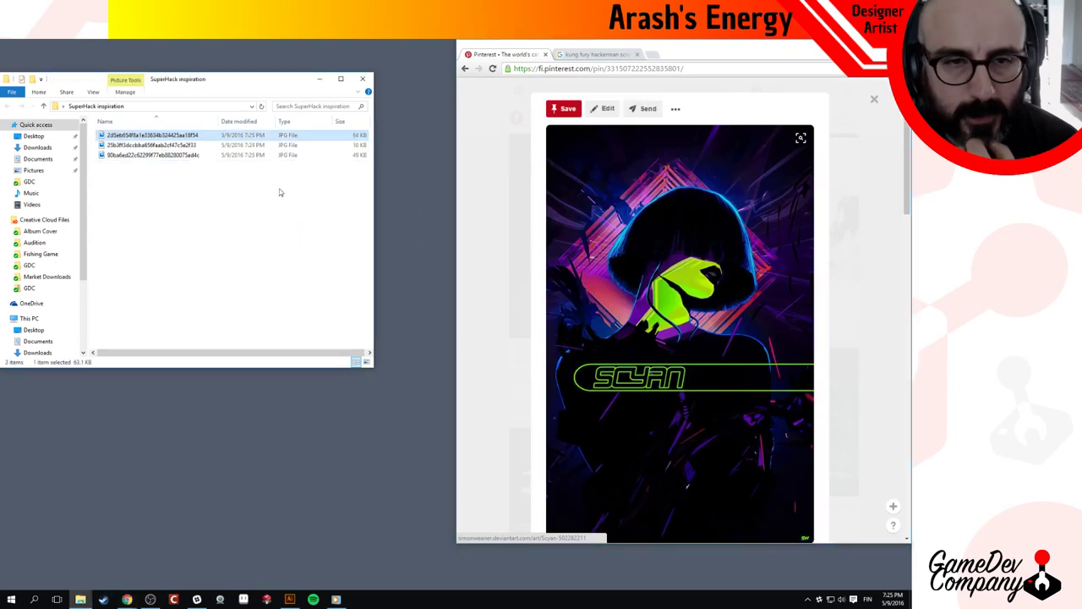
pyautogui.click(474, 193)
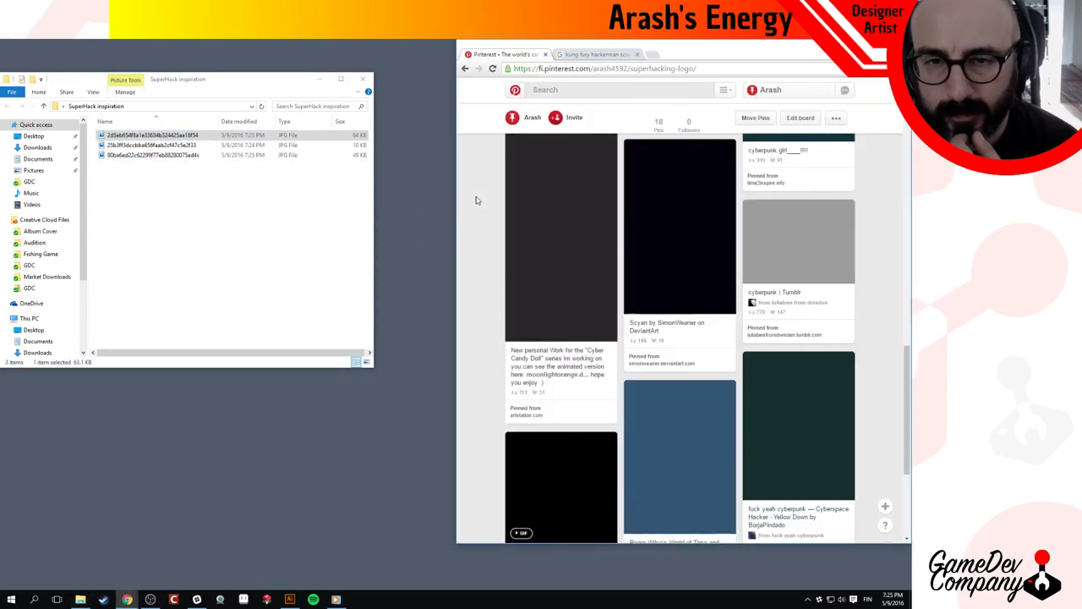
# Open the black-and-white "cyberpunk | Tumblr" pin of the wired figure, copy its image into the folder and close the pin.
pyautogui.scroll(2, 572, 266)
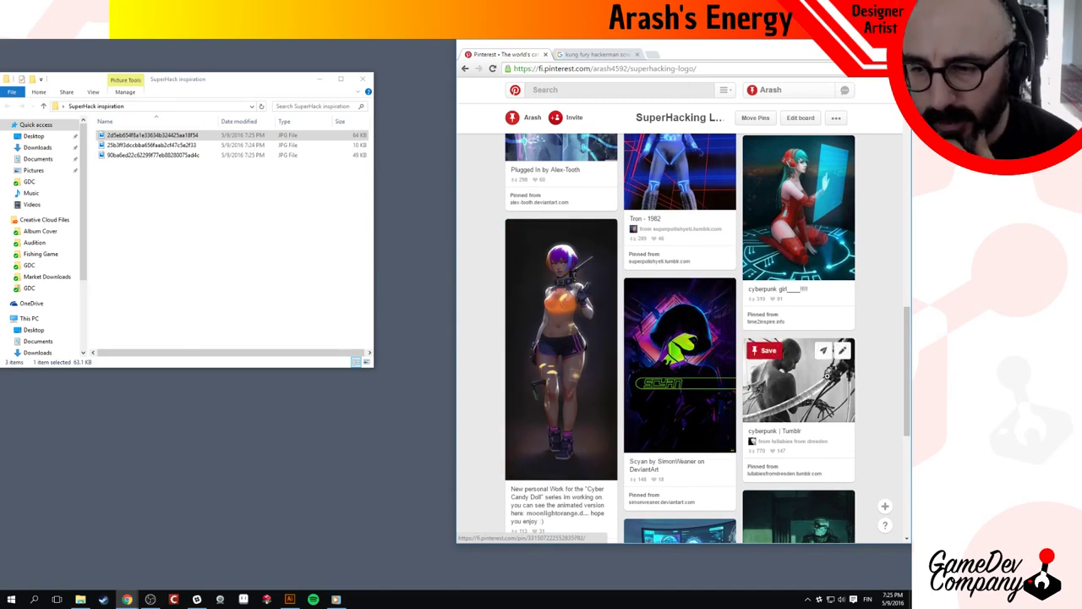
pyautogui.click(813, 374)
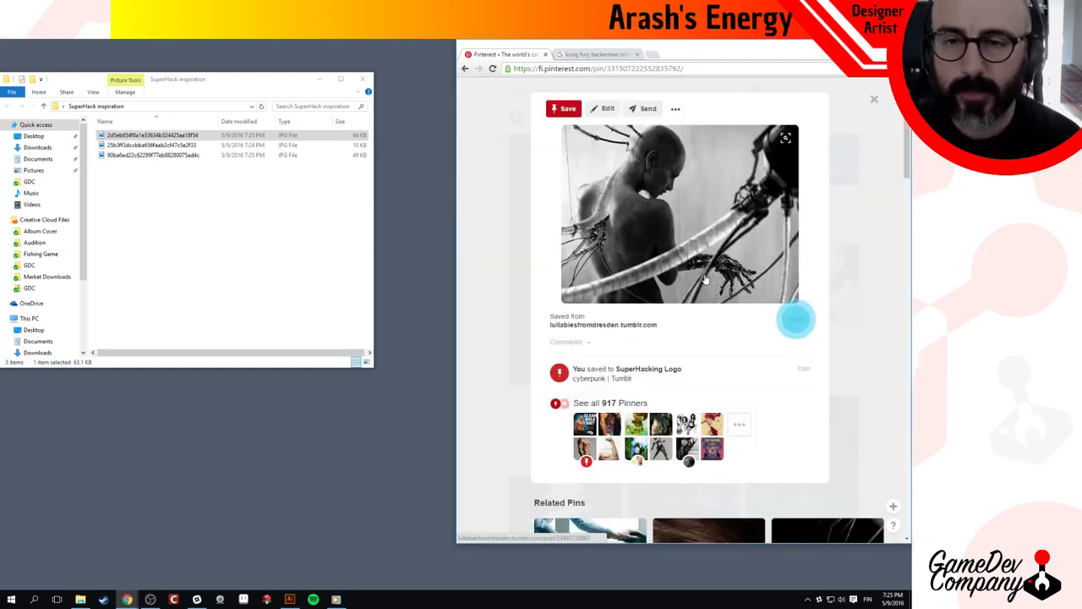
pyautogui.moveTo(685, 214); pyautogui.dragTo(244, 235)
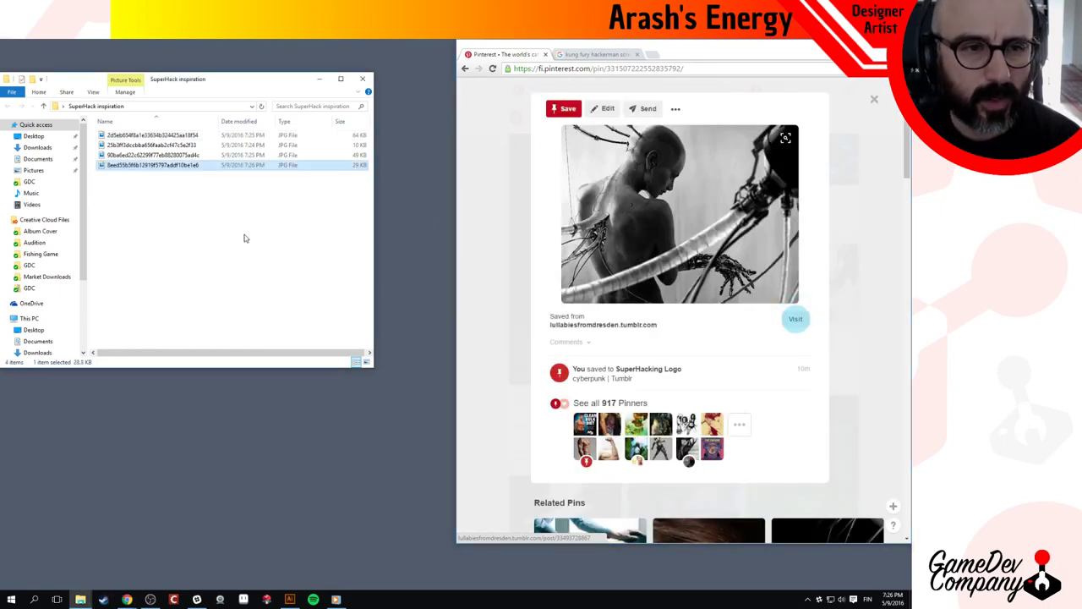
pyautogui.click(490, 198)
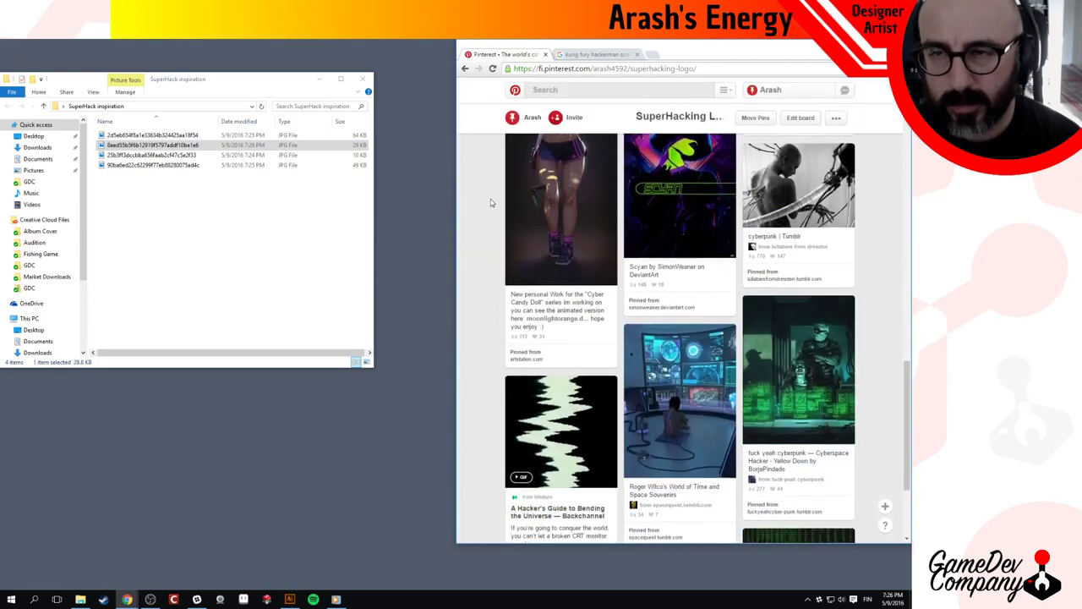
# Open the green "Cyberspace Hacker - Yellow Down" pin, copy its image into the folder and return to the board.
pyautogui.scroll(-2, 492, 281)
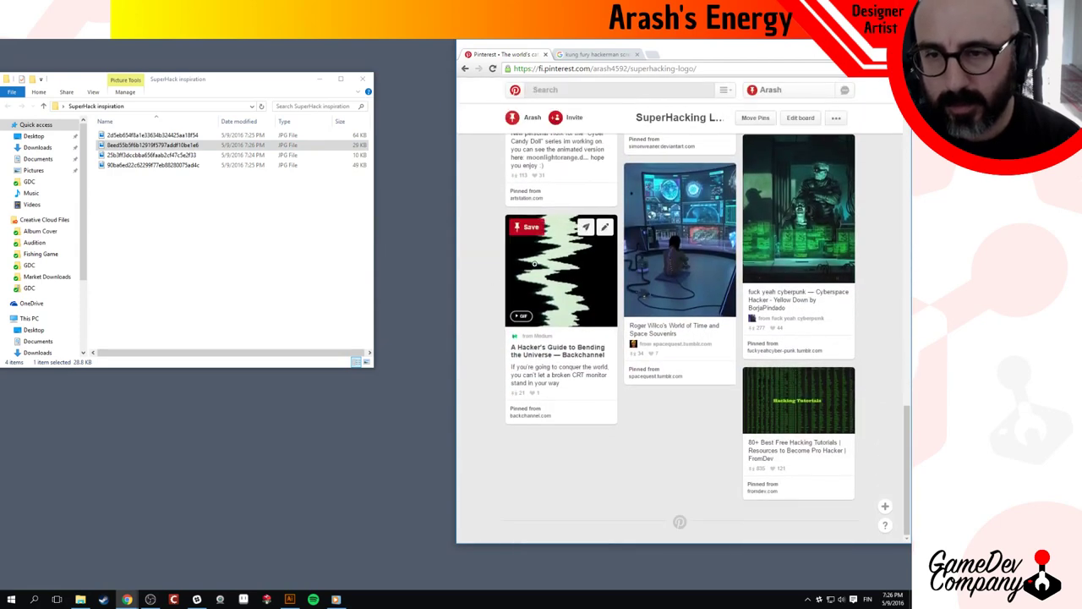
pyautogui.click(835, 224)
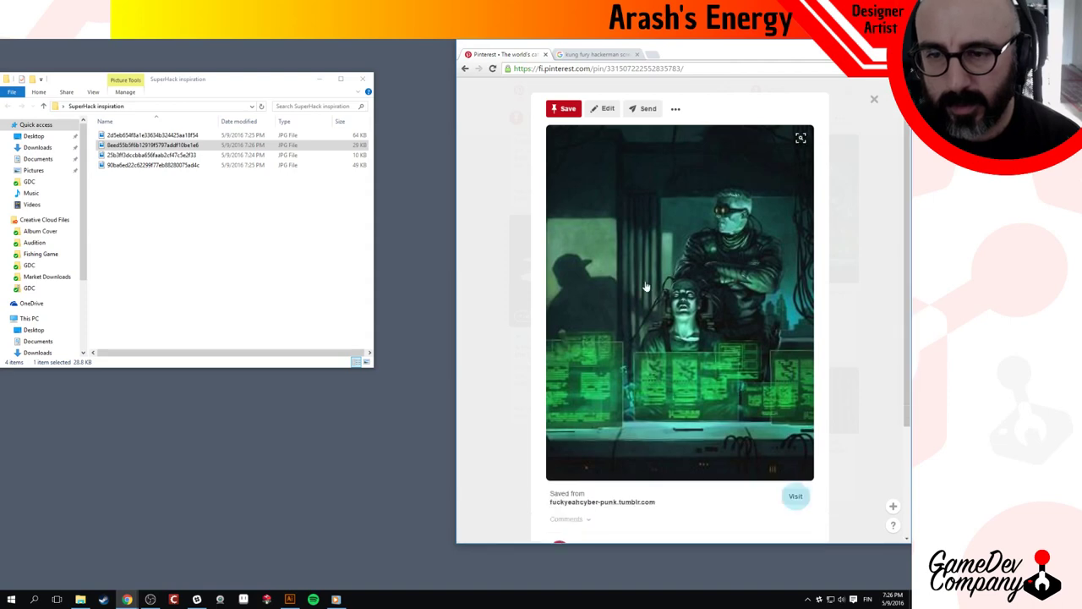
pyautogui.moveTo(654, 271); pyautogui.dragTo(229, 213)
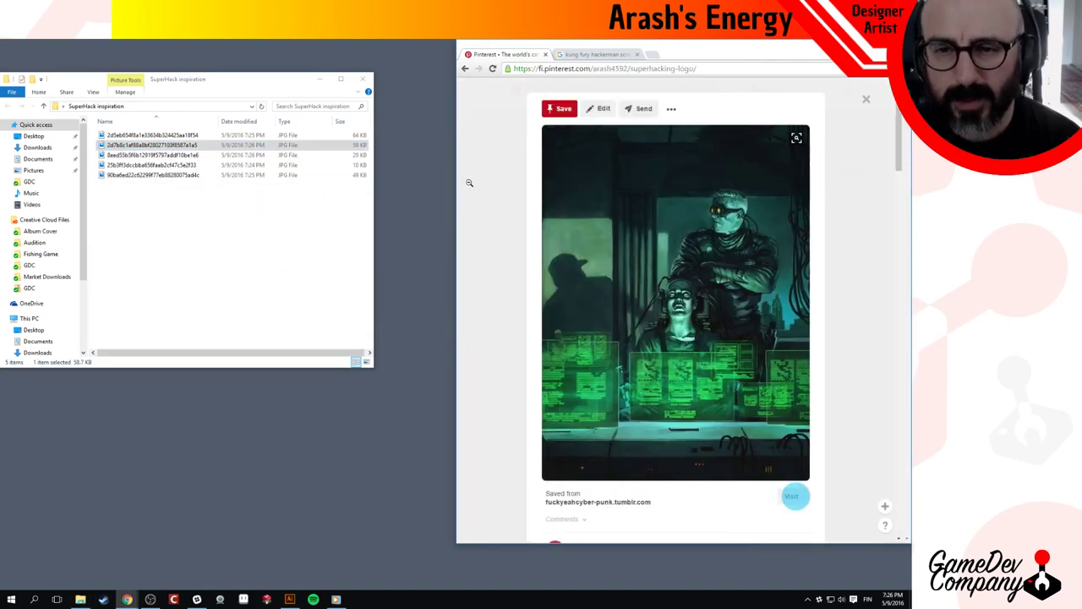
pyautogui.click(470, 182)
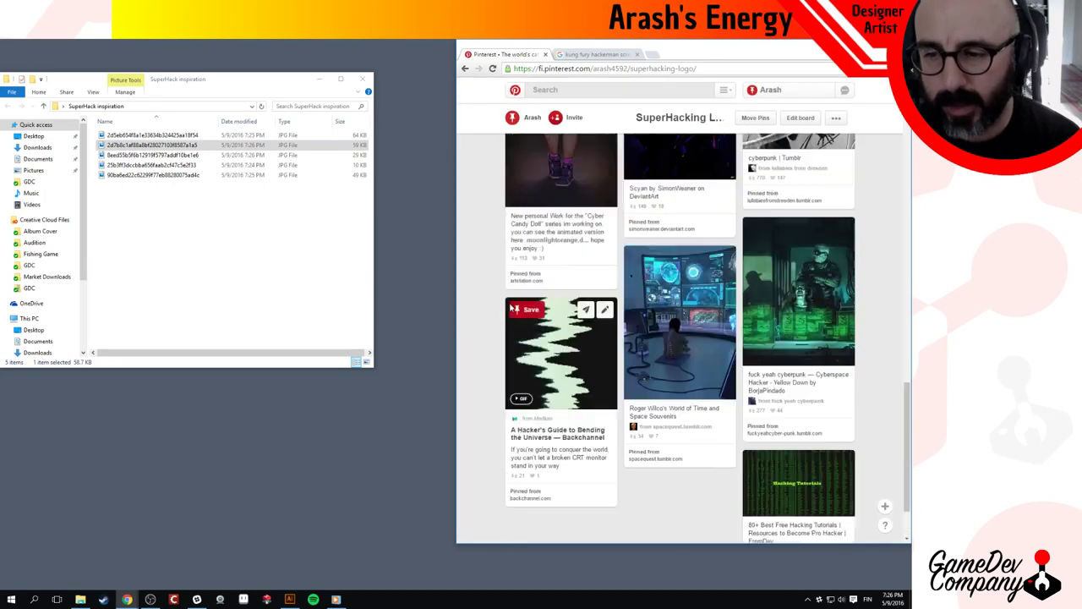
# Look back through the board's pins, view the "cyberpunk | Tumblr" pin of the coated man in the alley enlarged, and close it.
pyautogui.scroll(3, 512, 308)
pyautogui.scroll(5, 510, 301)
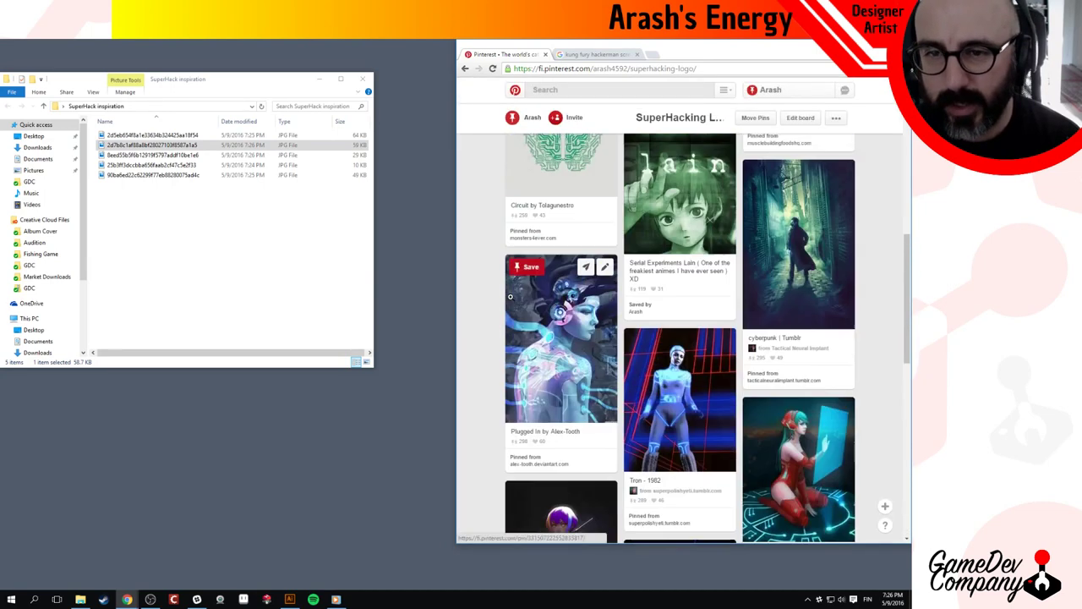
pyautogui.scroll(1, 683, 345)
pyautogui.scroll(1, 684, 346)
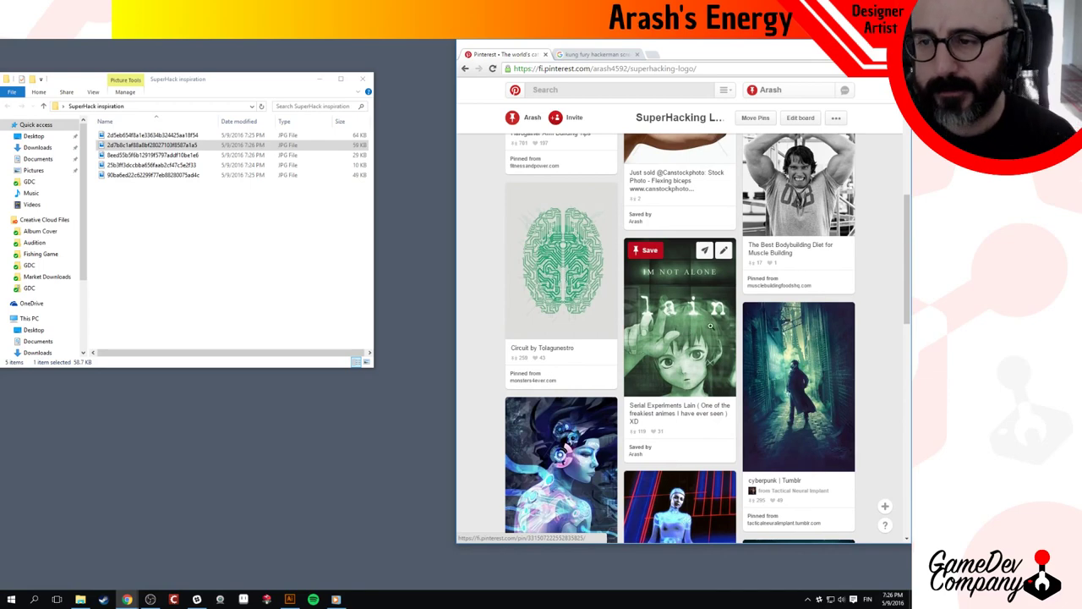
pyautogui.click(810, 369)
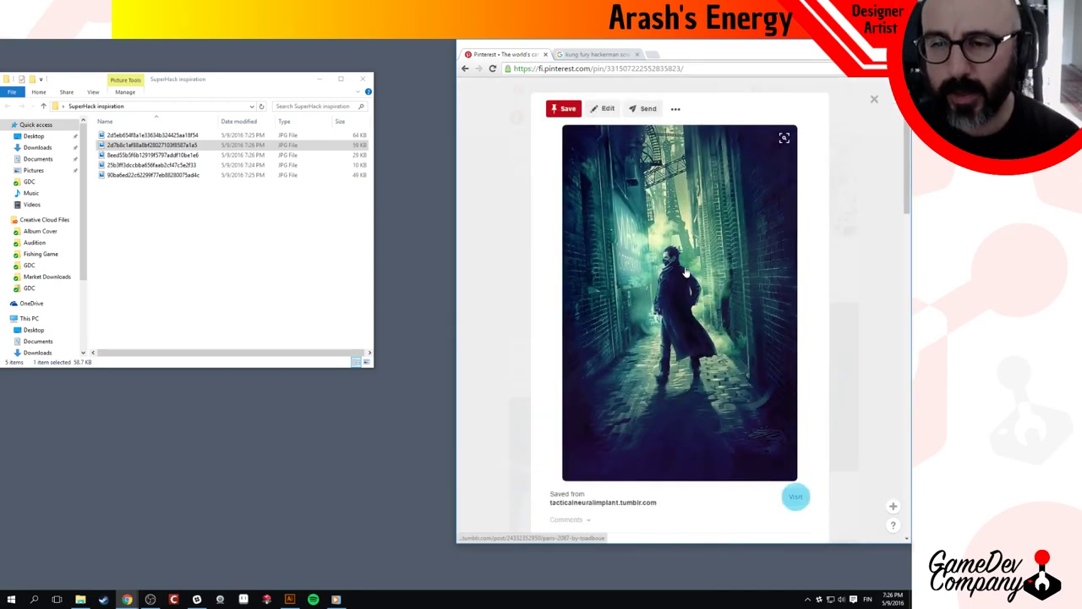
pyautogui.click(480, 173)
pyautogui.scroll(8, 474, 168)
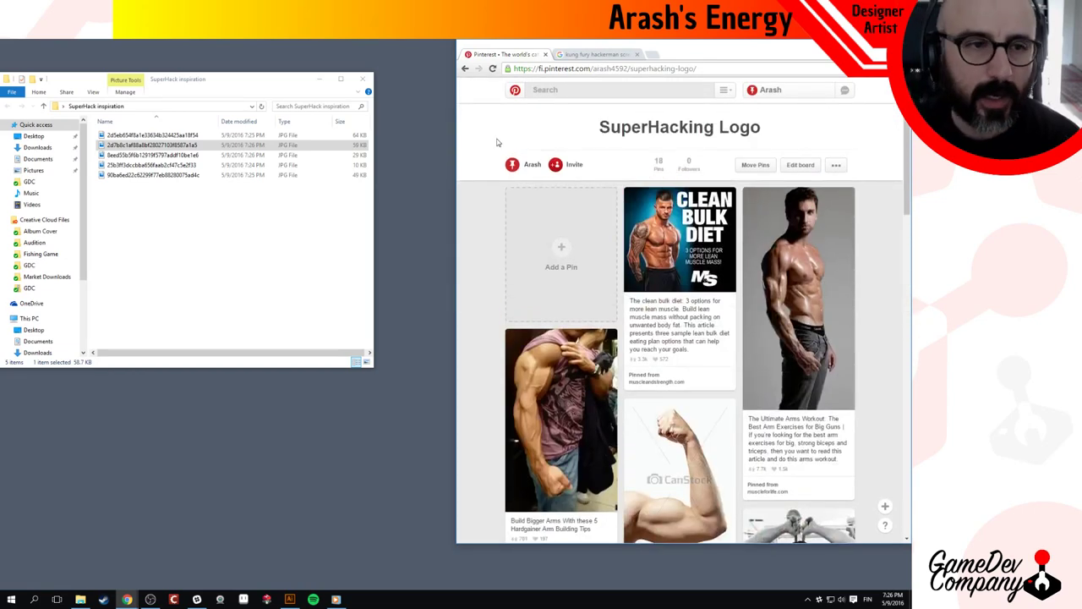
# Review the five saved images in the "SuperHack inspiration" folder one by one and close the photo viewer.
pyautogui.doubleClick(144, 133)
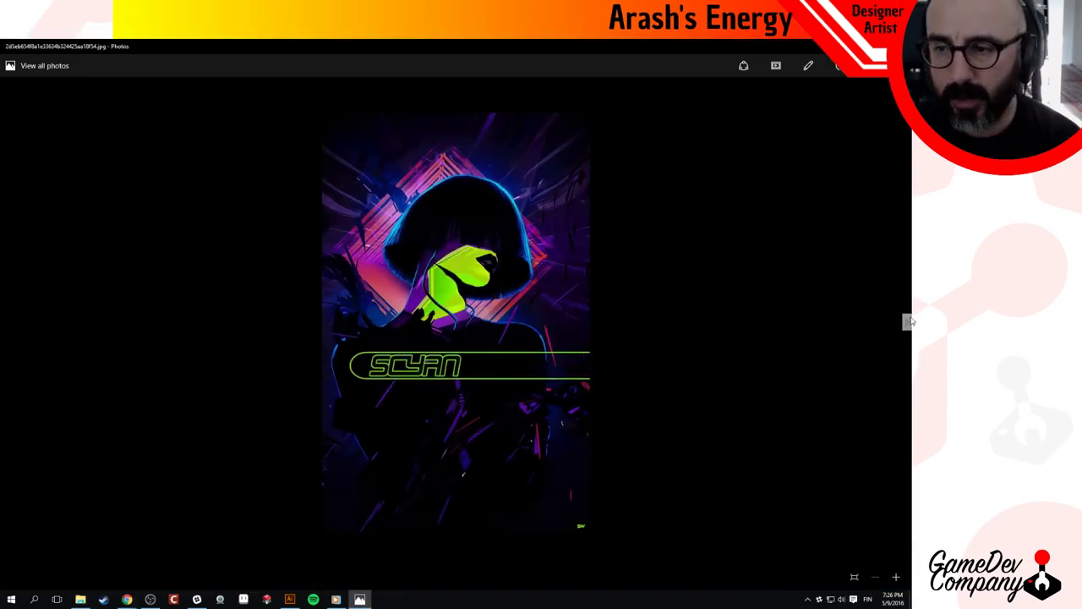
pyautogui.click(908, 321)
pyautogui.click(907, 322)
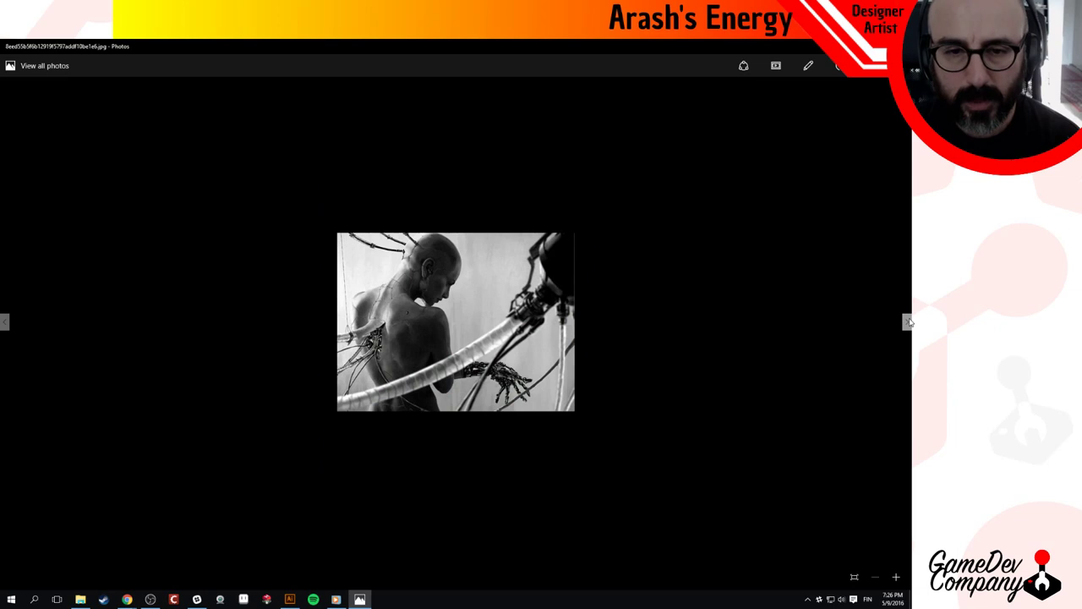
pyautogui.click(907, 321)
pyautogui.click(908, 321)
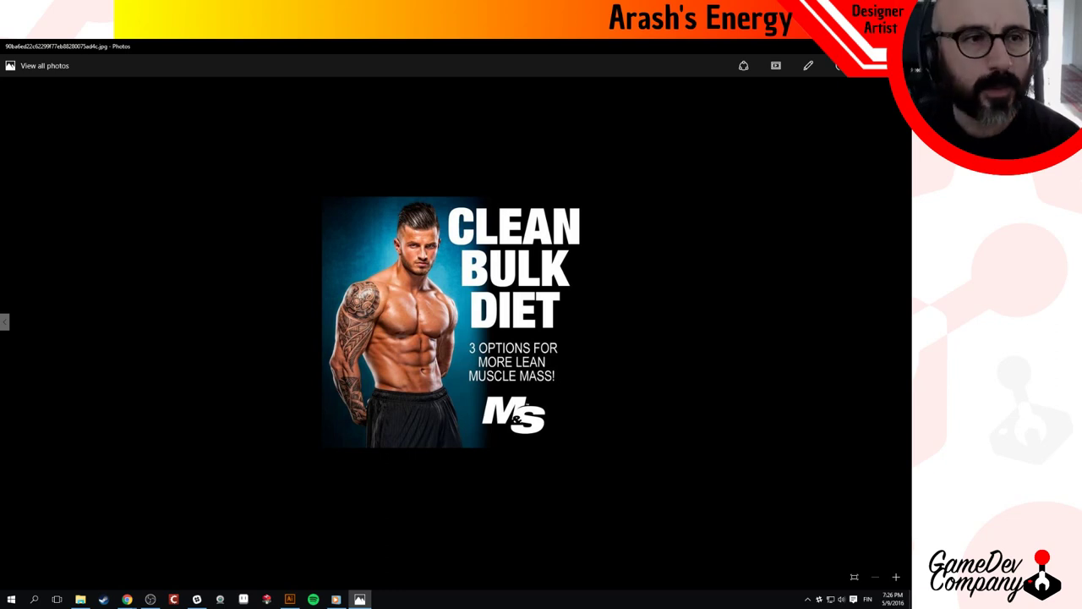
pyautogui.click(896, 47)
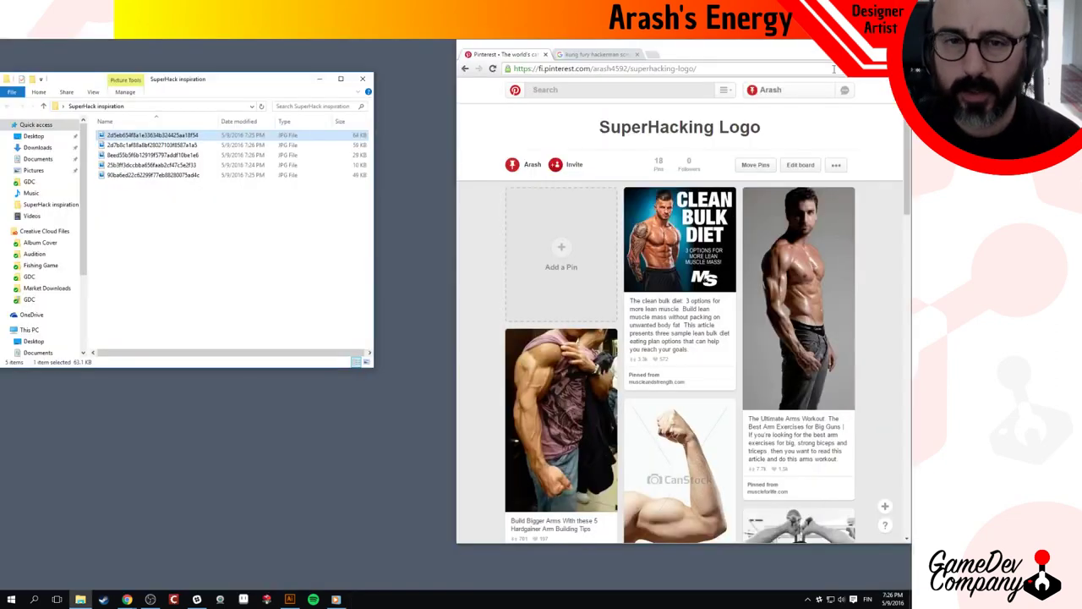
# Find the red Kung Fury logo on black in the "kung fury hackerman screen" image results and copy it into the folder.
pyautogui.click(595, 55)
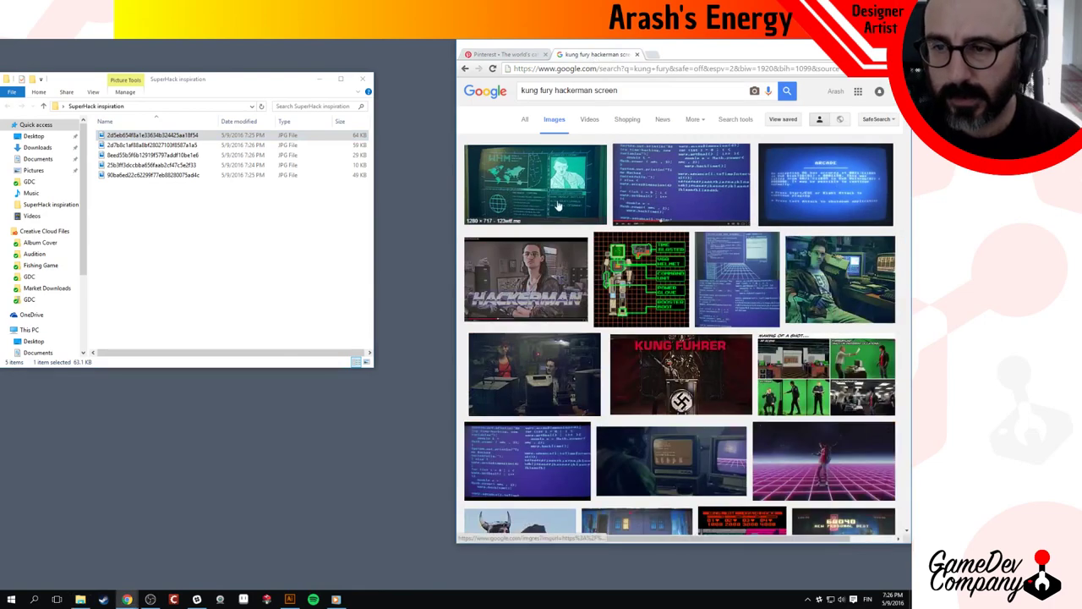
pyautogui.scroll(-2, 714, 245)
pyautogui.scroll(-4, 710, 242)
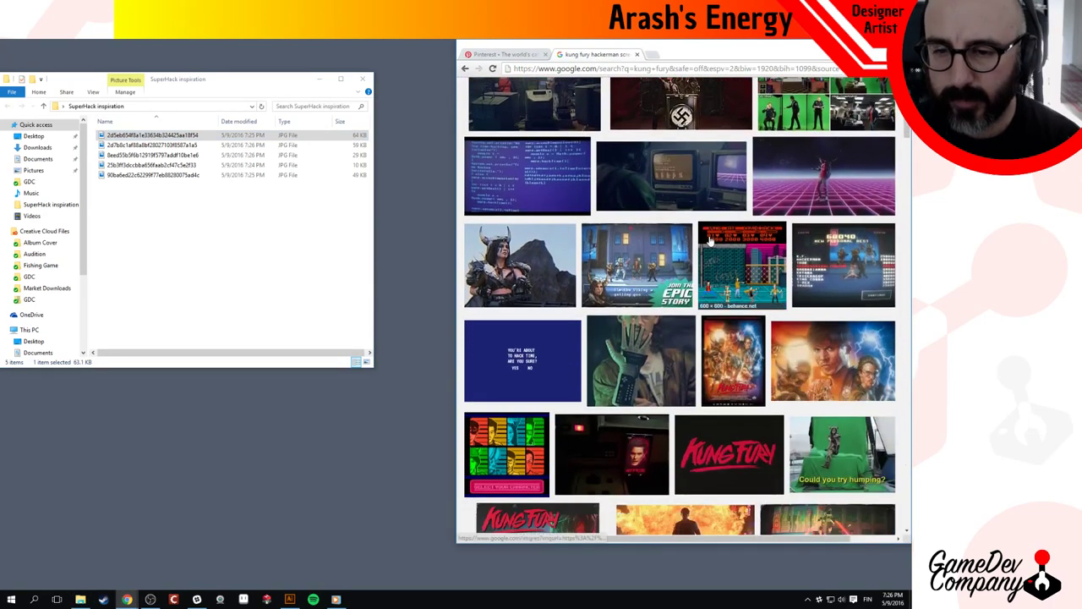
pyautogui.scroll(-4, 707, 240)
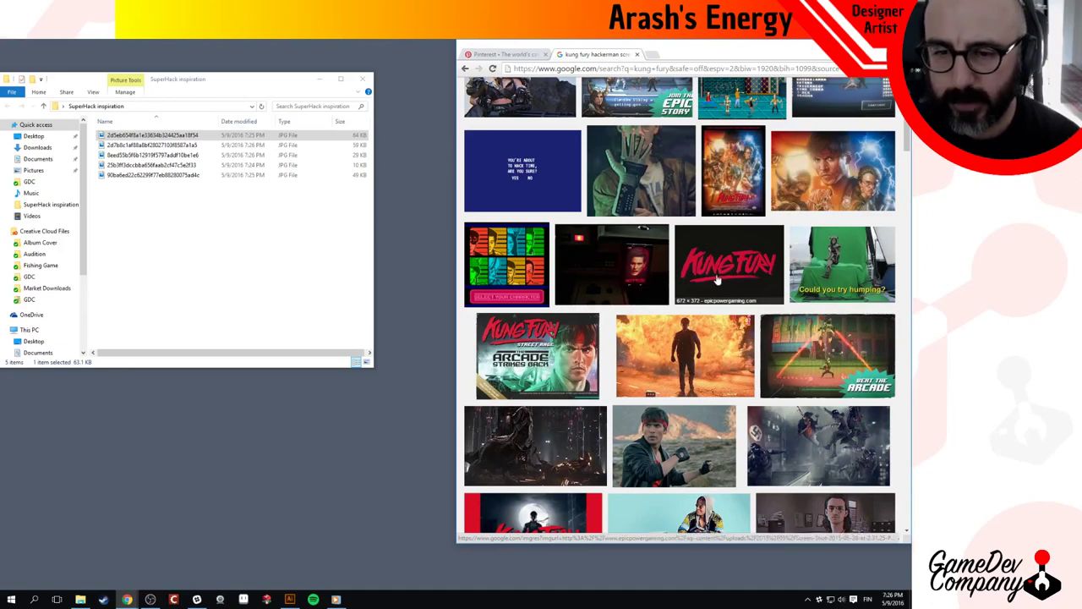
pyautogui.scroll(-3, 721, 272)
pyautogui.scroll(11, 717, 270)
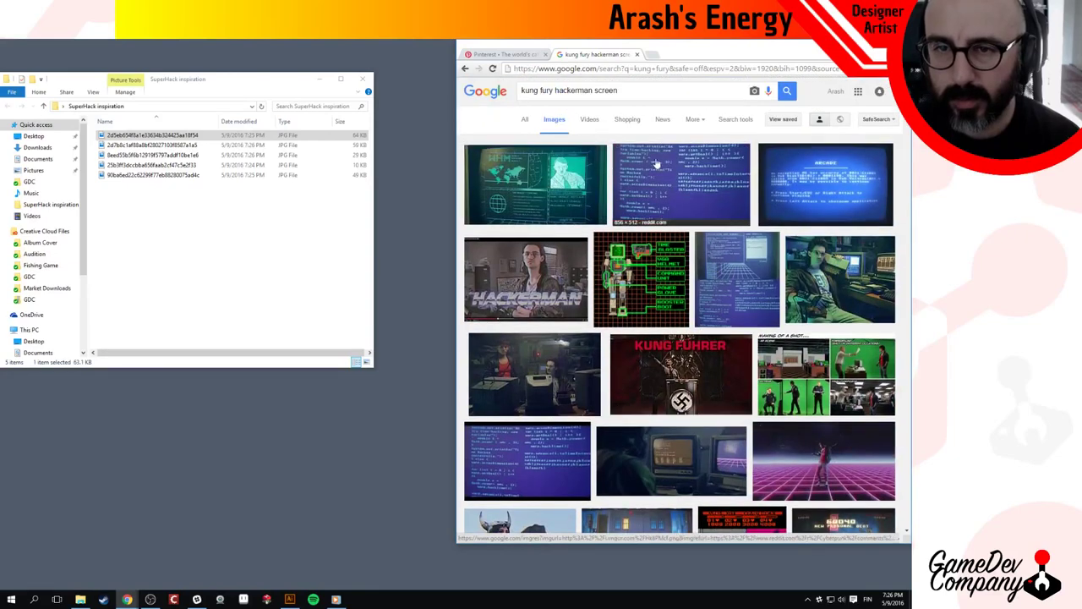
pyautogui.scroll(-5, 744, 291)
pyautogui.click(727, 440)
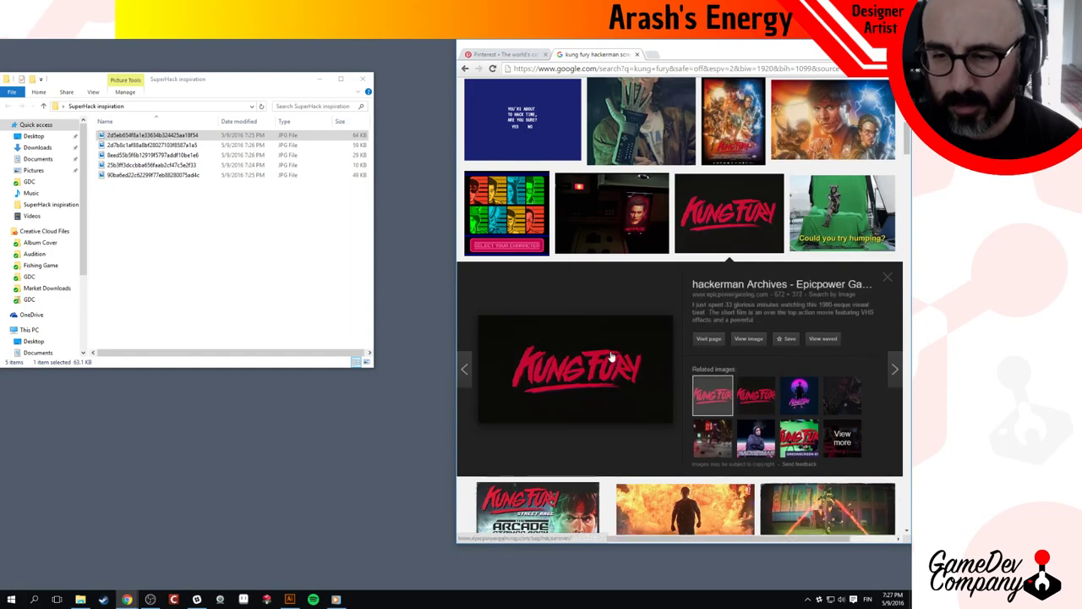
pyautogui.moveTo(610, 355); pyautogui.dragTo(161, 215)
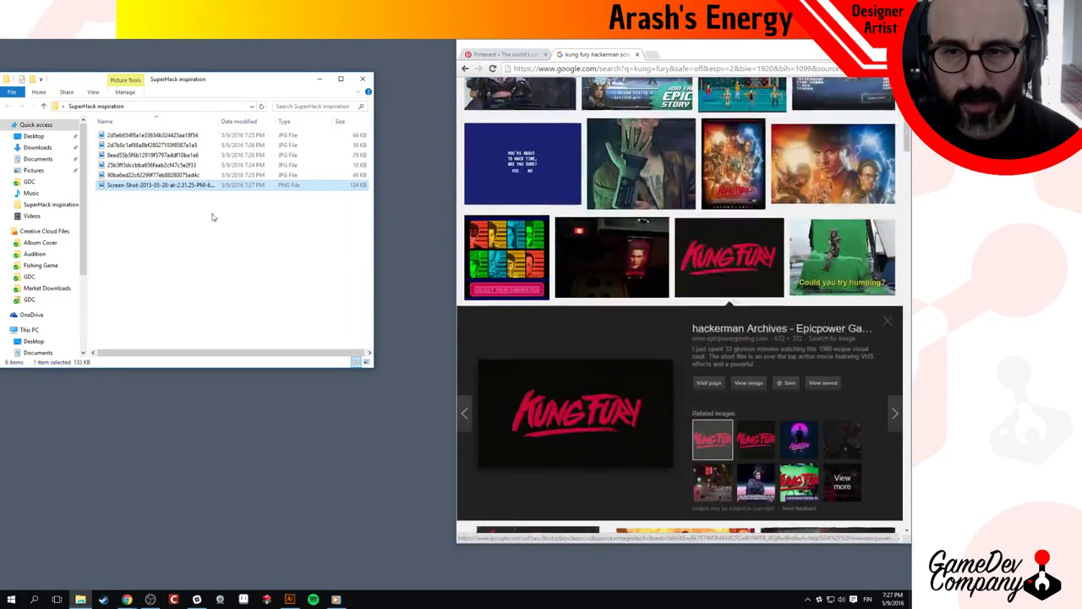
# Open the "WTF: Kung Fury (2015)" green computer screen result and copy its image into the "SuperHack inspiration" folder.
pyautogui.scroll(-3, 671, 287)
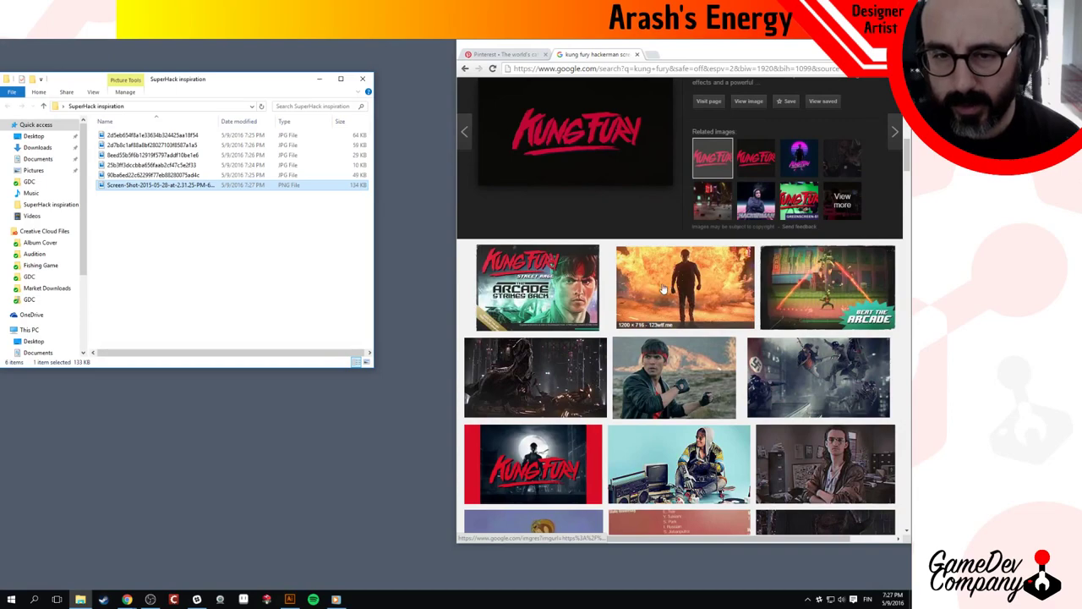
pyautogui.scroll(10, 664, 289)
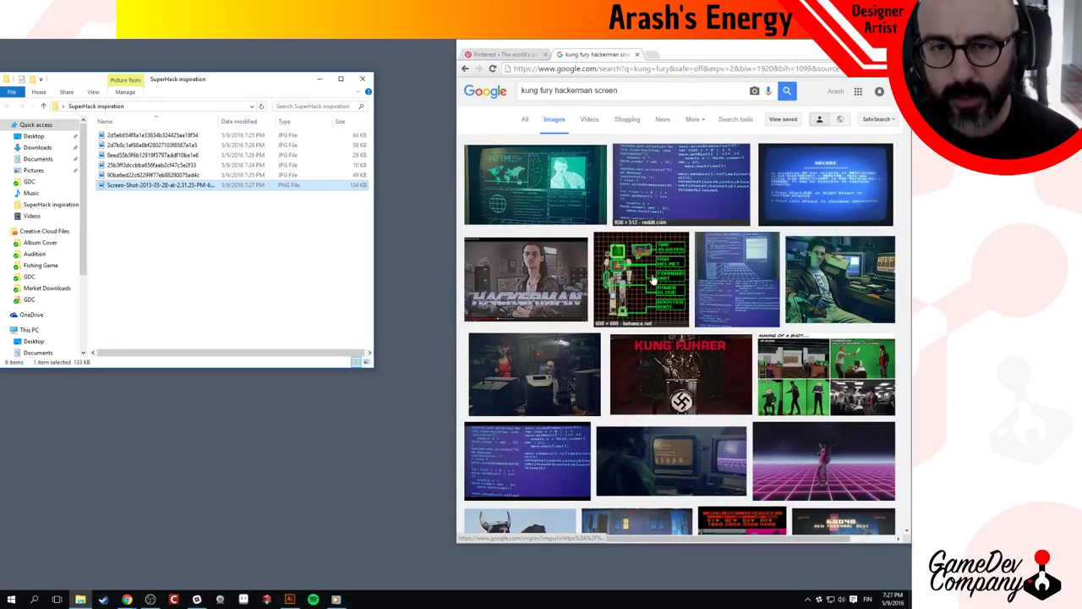
pyautogui.click(562, 161)
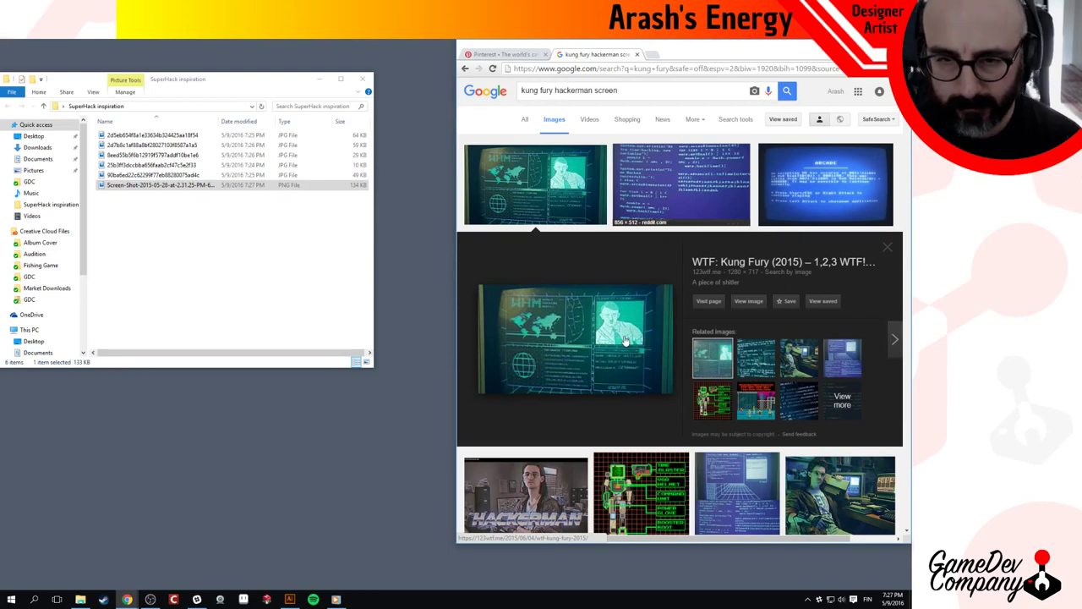
pyautogui.moveTo(622, 341); pyautogui.dragTo(203, 285)
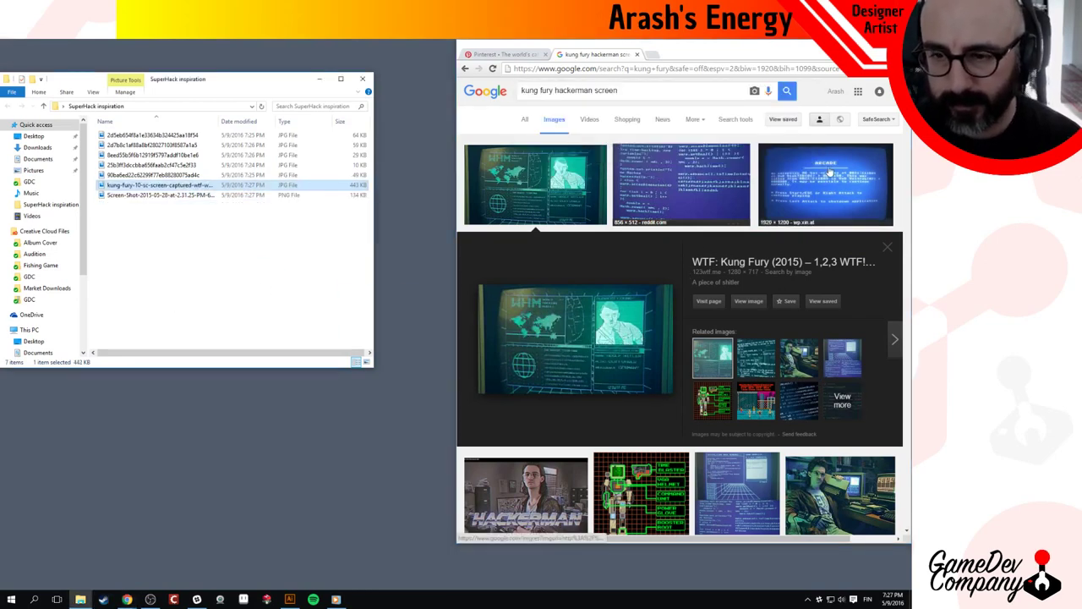
# Examine further Kung Fury image results for more inspiration.
pyautogui.click(842, 400)
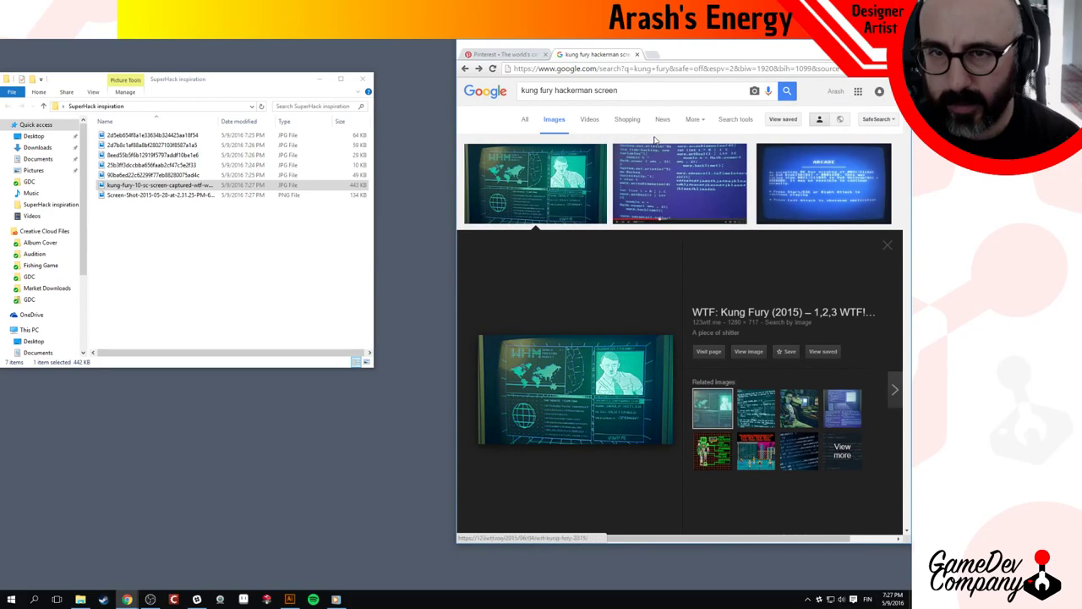
pyautogui.scroll(-10, 717, 282)
pyautogui.scroll(-4, 704, 292)
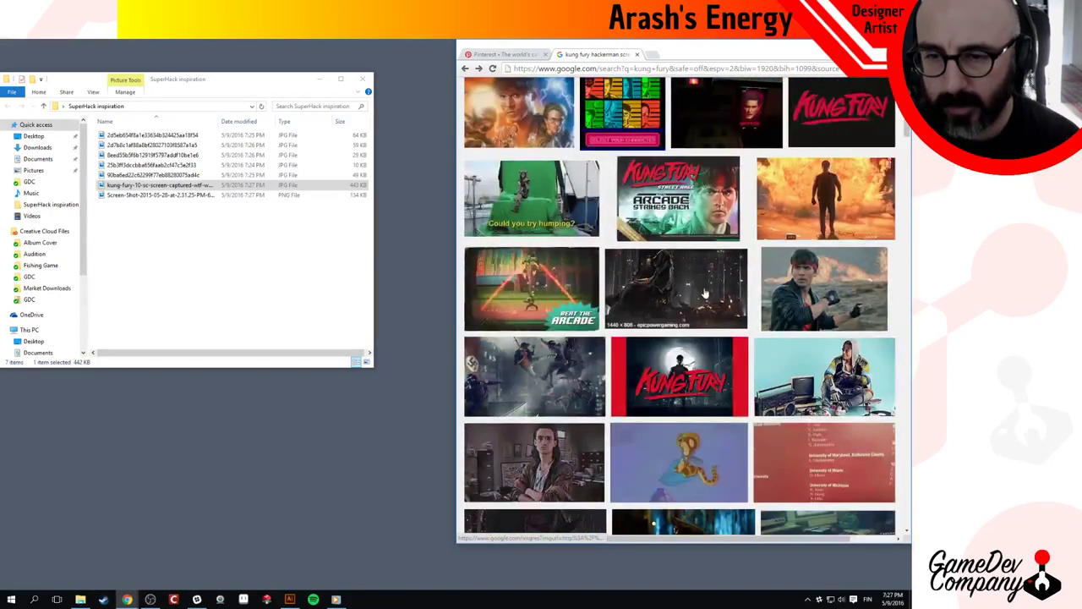
pyautogui.scroll(-3, 704, 293)
pyautogui.scroll(-3, 703, 291)
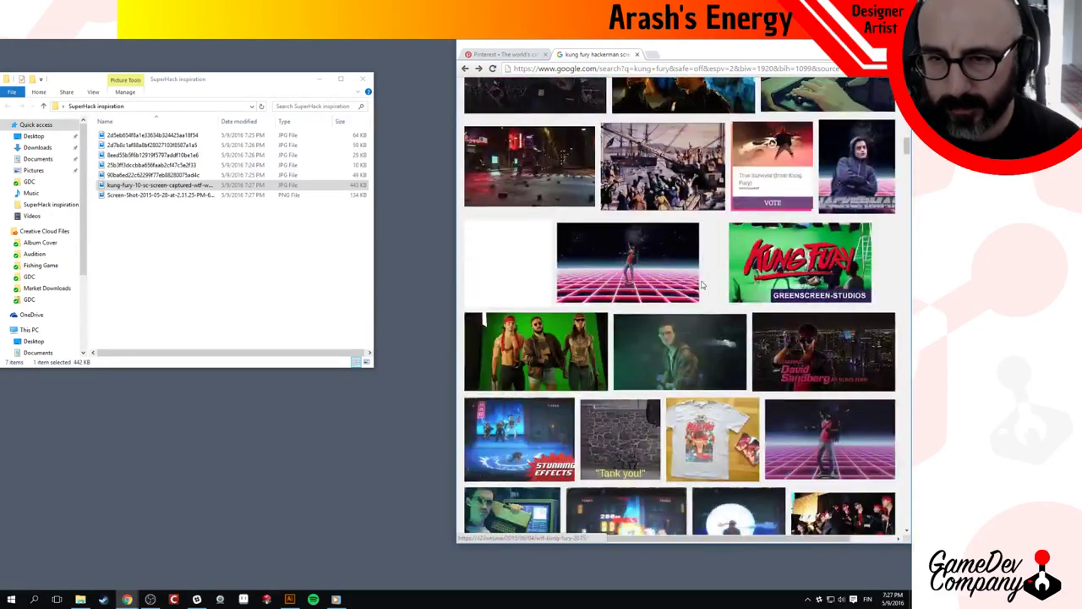
pyautogui.scroll(-3, 698, 275)
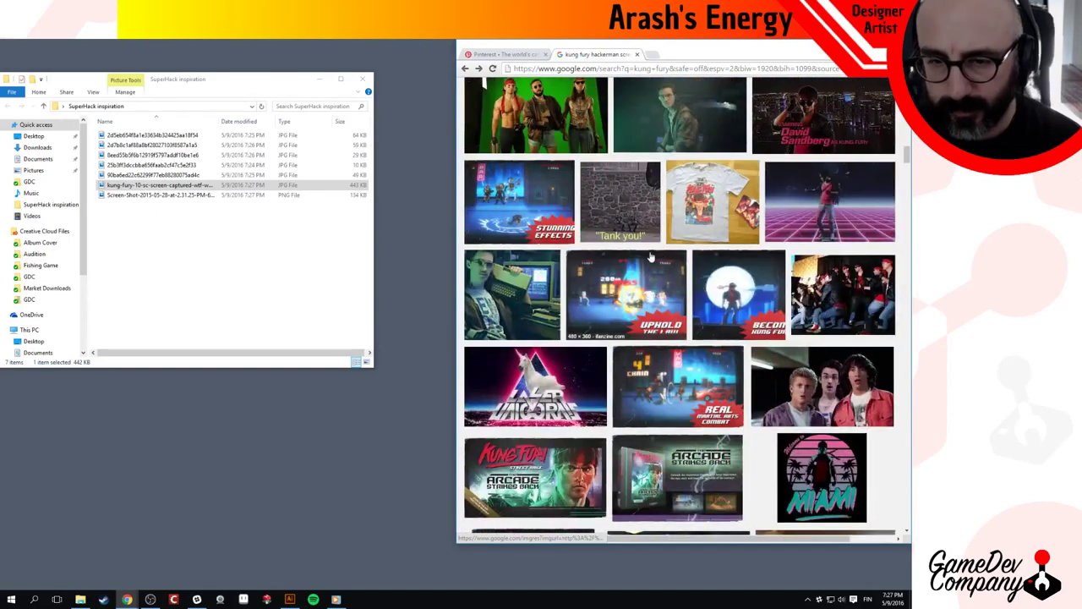
pyautogui.scroll(-3, 650, 256)
pyautogui.scroll(-3, 651, 249)
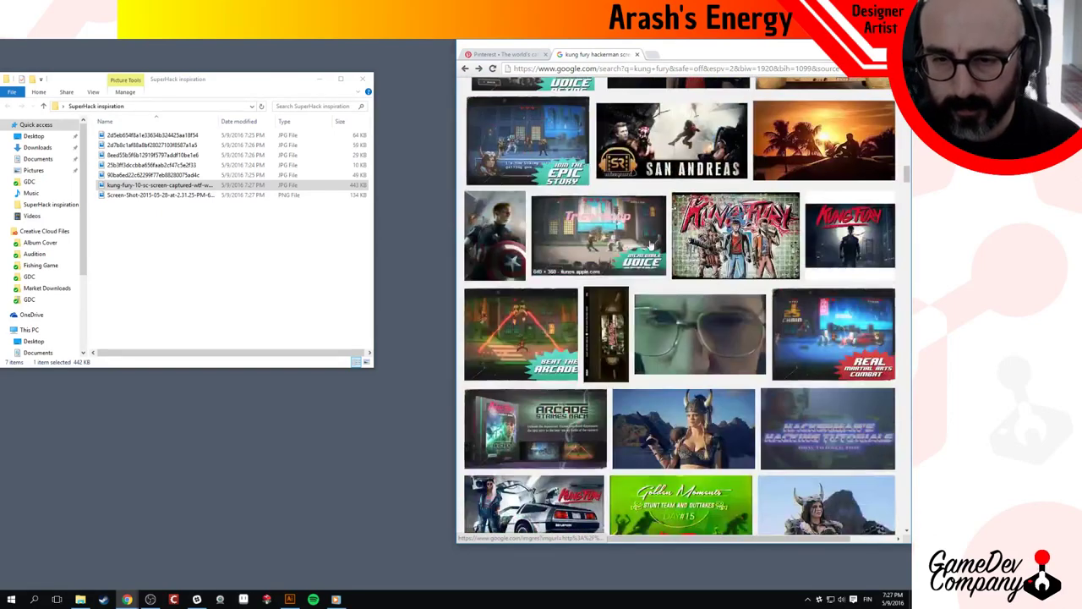
pyautogui.scroll(-3, 650, 244)
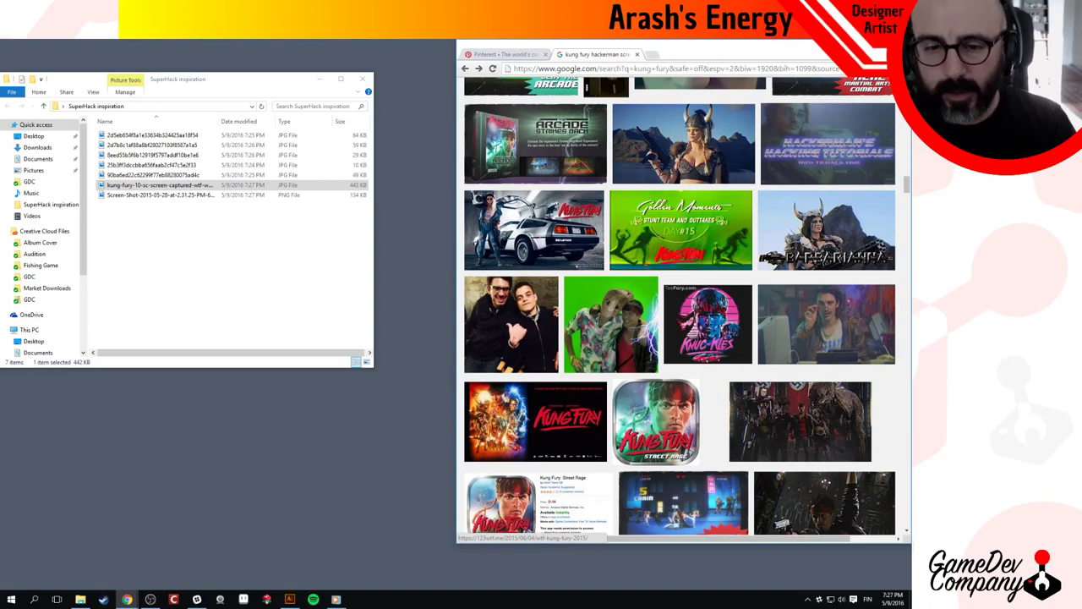
# Minimize the browser and folder windows, switch to Adobe Illustrator, and place the seven saved inspiration images beside the artboard.
pyautogui.click(857, 45)
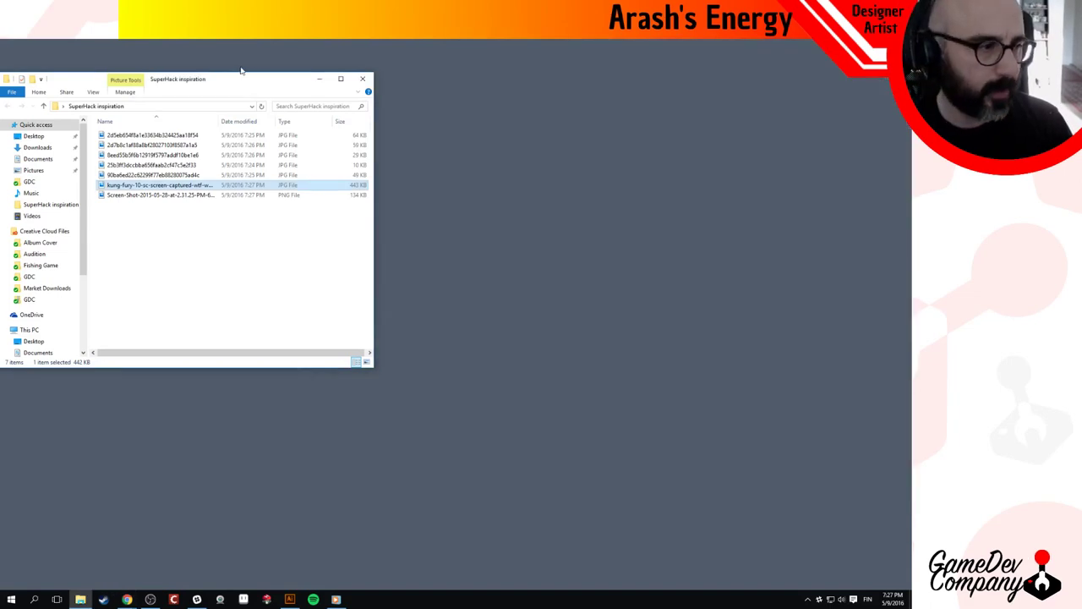
pyautogui.press('super+Down')
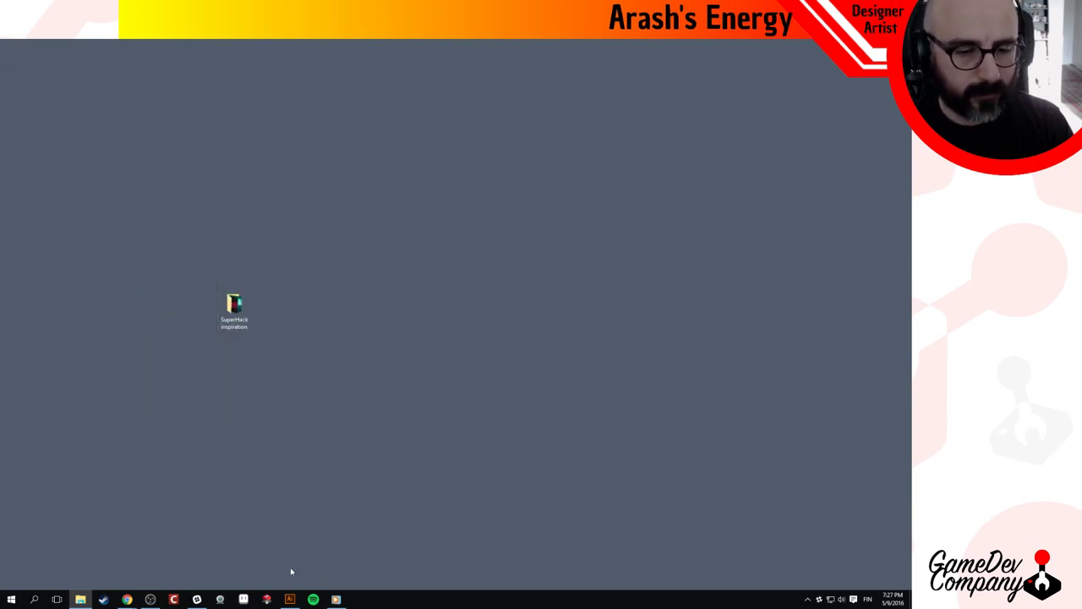
pyautogui.click(290, 599)
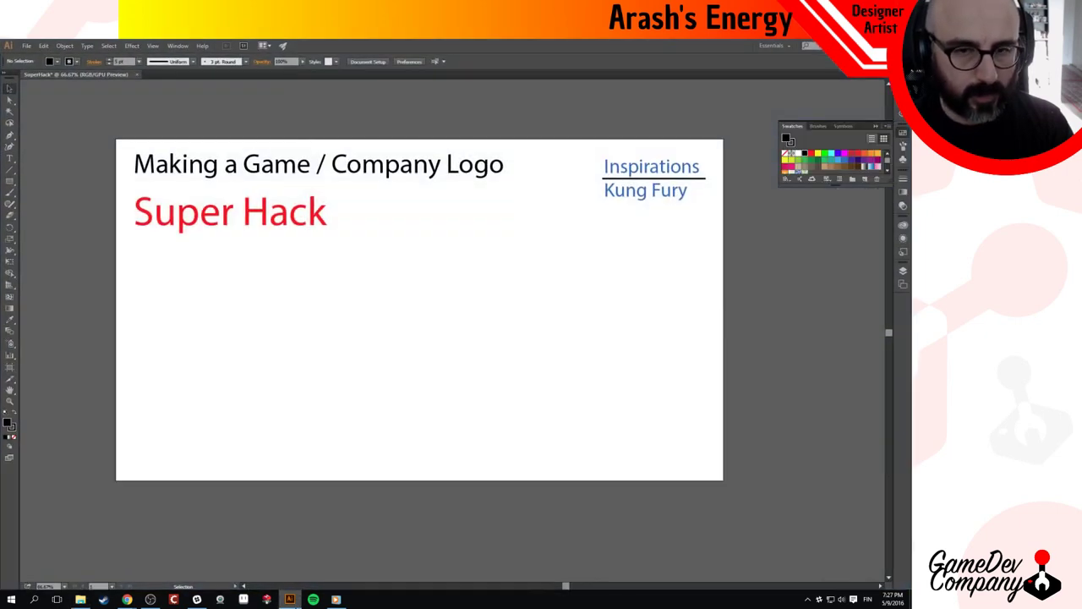
pyautogui.keyDown('ctrl'); pyautogui.keyDown('alt'); pyautogui.click(439, 494); pyautogui.keyUp('alt'); pyautogui.keyUp('ctrl')
pyautogui.keyDown('ctrl'); pyautogui.keyDown('alt'); pyautogui.click(404, 366); pyautogui.keyUp('alt'); pyautogui.keyUp('ctrl')
pyautogui.moveTo(358, 284); pyautogui.dragTo(394, 333)
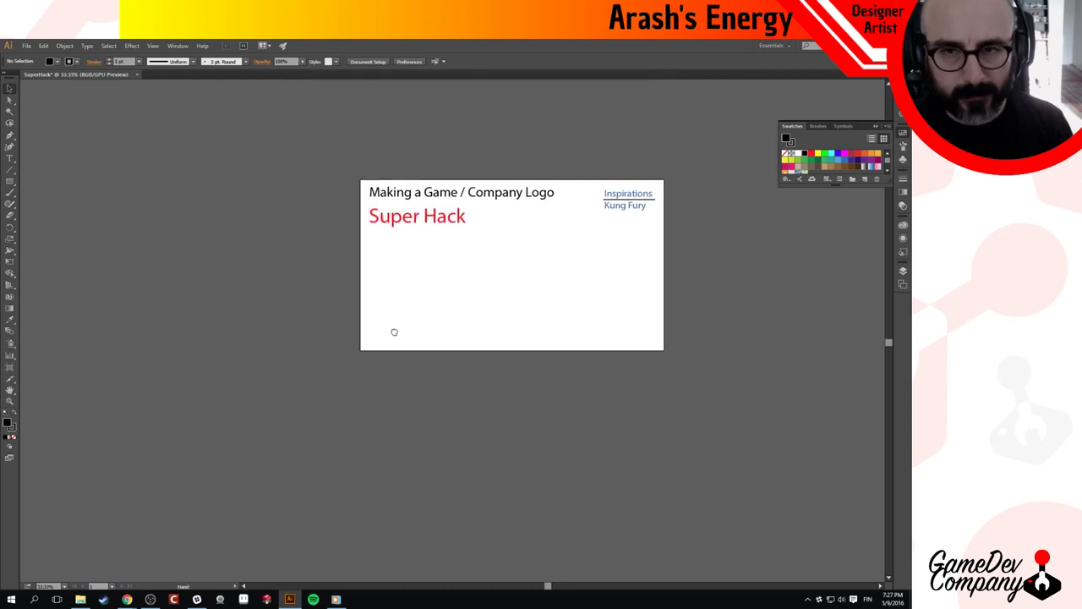
pyautogui.hotkey('alt', 'Tab')
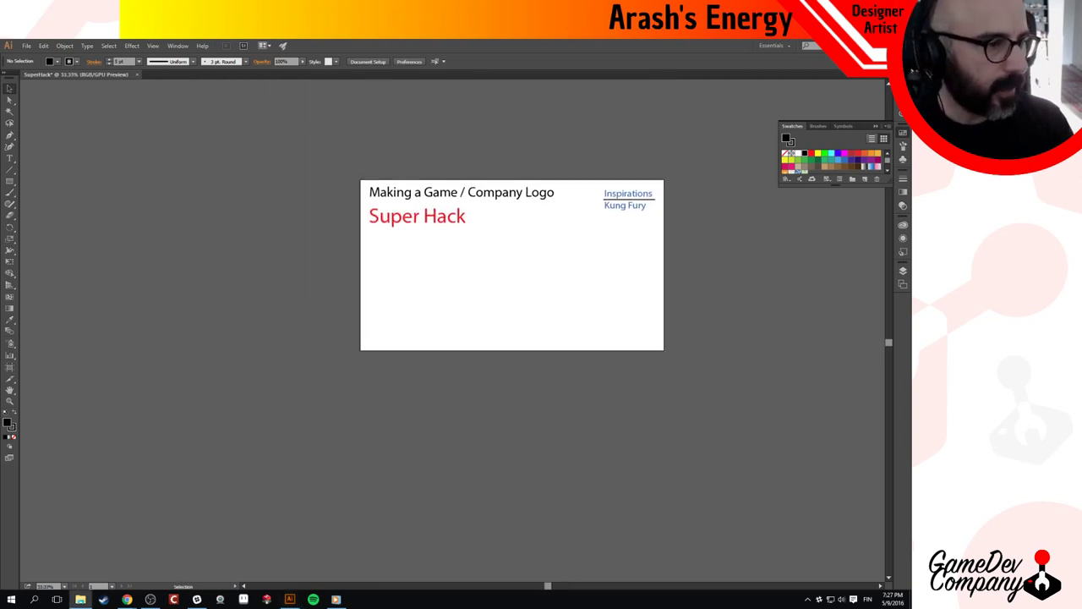
pyautogui.moveTo(232, 225); pyautogui.dragTo(144, 211)
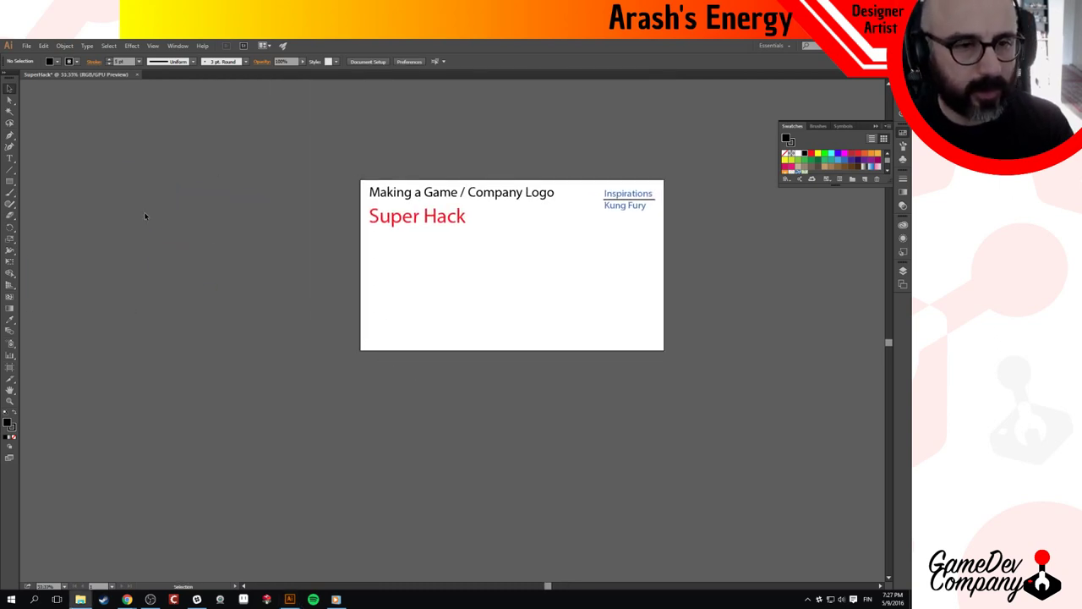
pyautogui.click(239, 452)
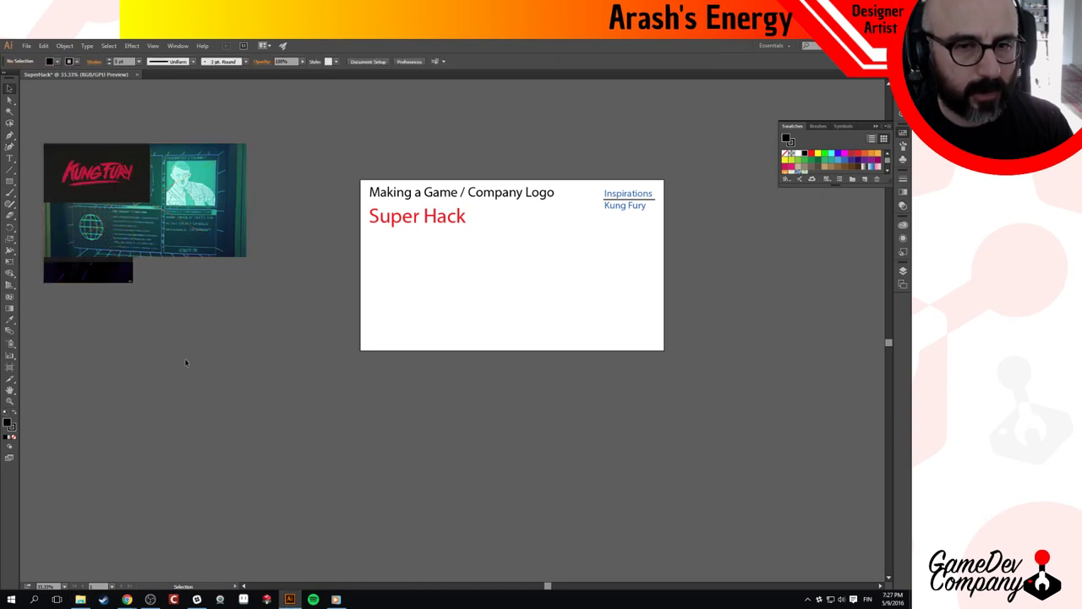
# Spread the stacked inspiration images apart on the canvas outside the artboard so that each one is fully visible.
pyautogui.moveTo(112, 181); pyautogui.dragTo(140, 423)
pyautogui.moveTo(154, 228); pyautogui.dragTo(358, 522)
pyautogui.moveTo(101, 198); pyautogui.dragTo(220, 153)
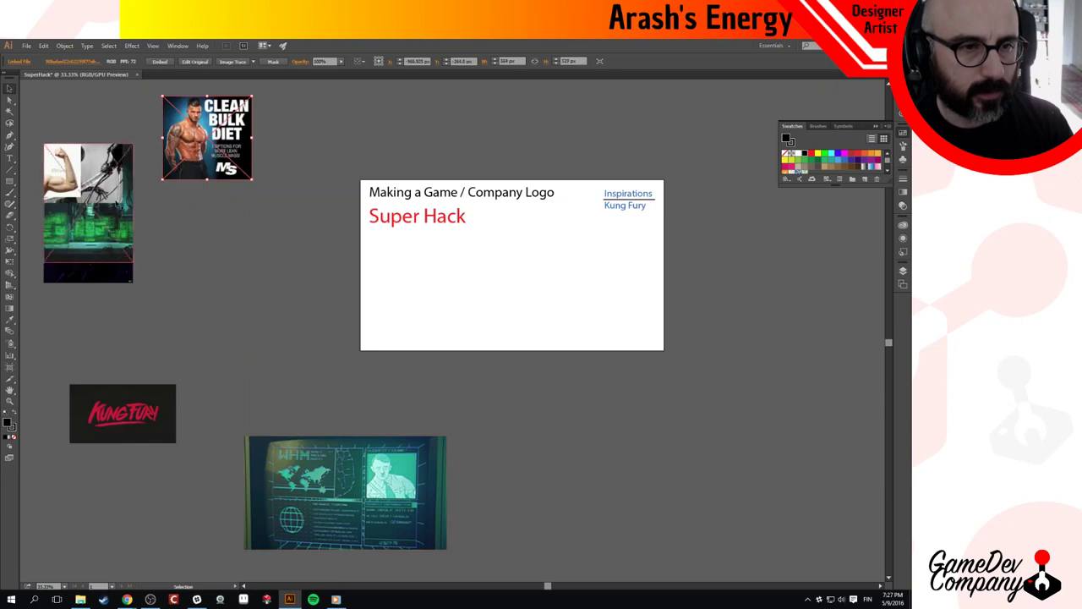
pyautogui.moveTo(62, 165); pyautogui.dragTo(206, 224)
pyautogui.moveTo(83, 187); pyautogui.dragTo(328, 188)
pyautogui.moveTo(90, 232); pyautogui.dragTo(112, 228)
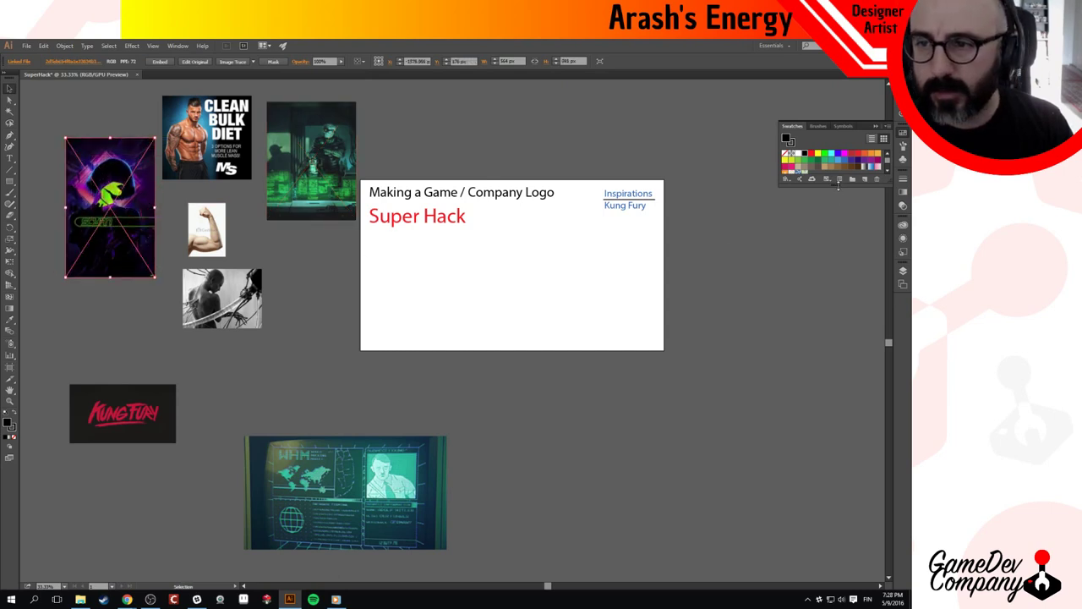
# Enlarge the Swatches panel to show all colour groups, and adjust the positions of the "Scyan" and "Clean Bulk Diet" images.
pyautogui.moveTo(838, 185); pyautogui.dragTo(842, 269)
pyautogui.moveTo(94, 188); pyautogui.dragTo(80, 206)
pyautogui.moveTo(207, 139); pyautogui.dragTo(217, 151)
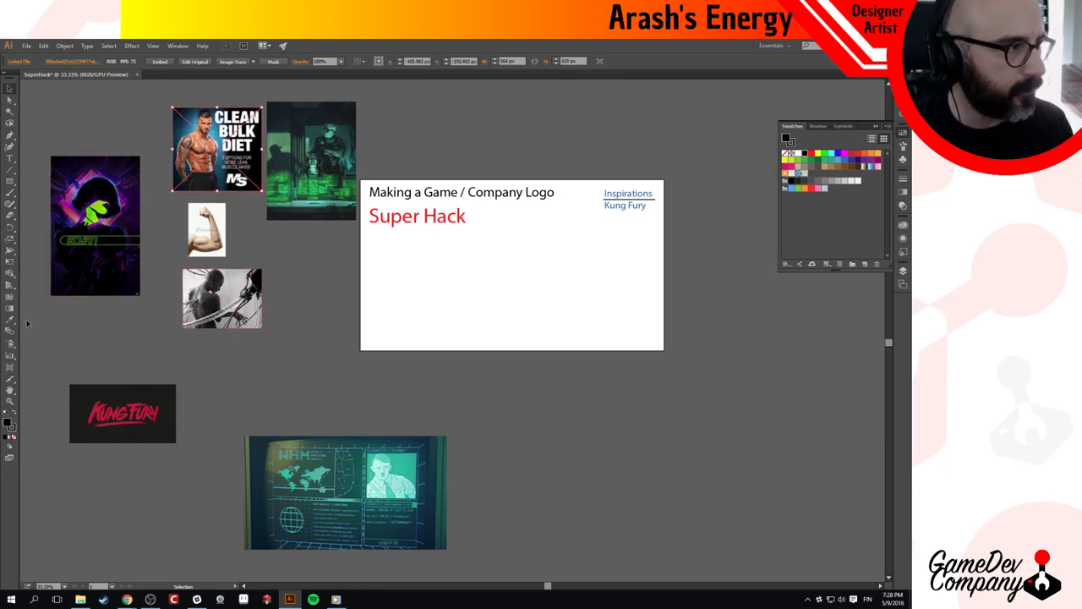
pyautogui.hotkey('ctrl', '+')
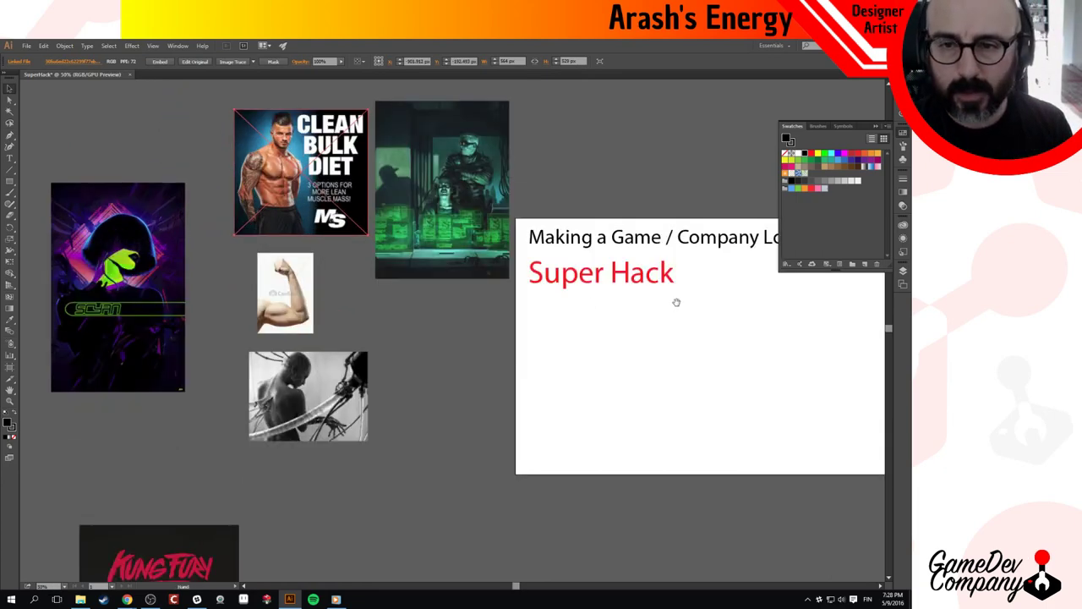
# Change the artboard's title on Layer 1 to read "Making a Game Logo" and lock that layer.
pyautogui.moveTo(676, 302); pyautogui.dragTo(522, 299)
pyautogui.click(903, 272)
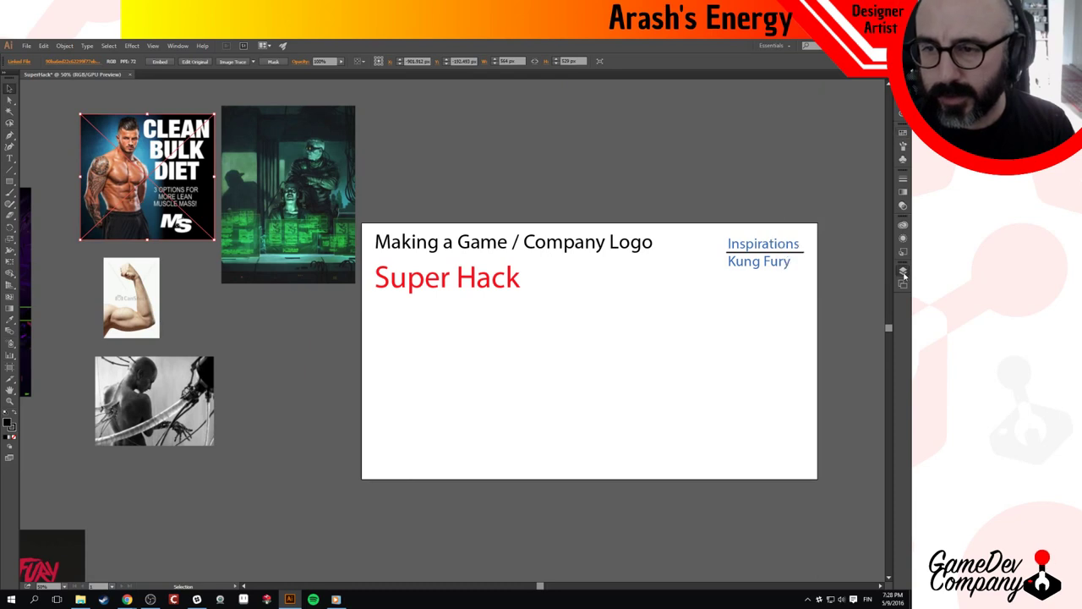
pyautogui.click(903, 271)
pyautogui.click(821, 288)
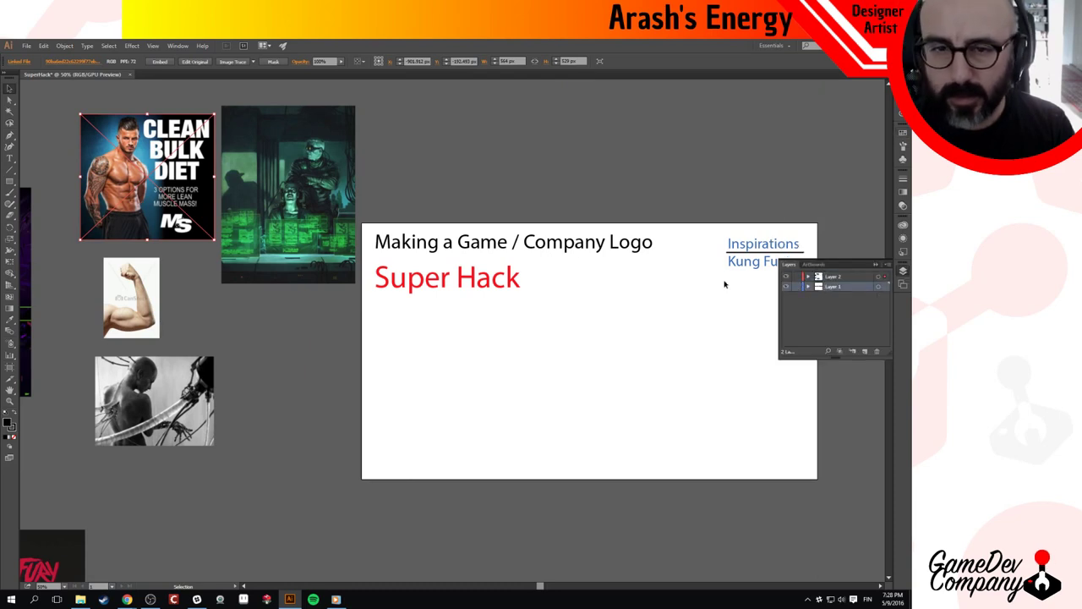
pyautogui.press('t')
pyautogui.click(517, 245)
pyautogui.moveTo(510, 242); pyautogui.dragTo(602, 235)
pyautogui.press('BackSpace')
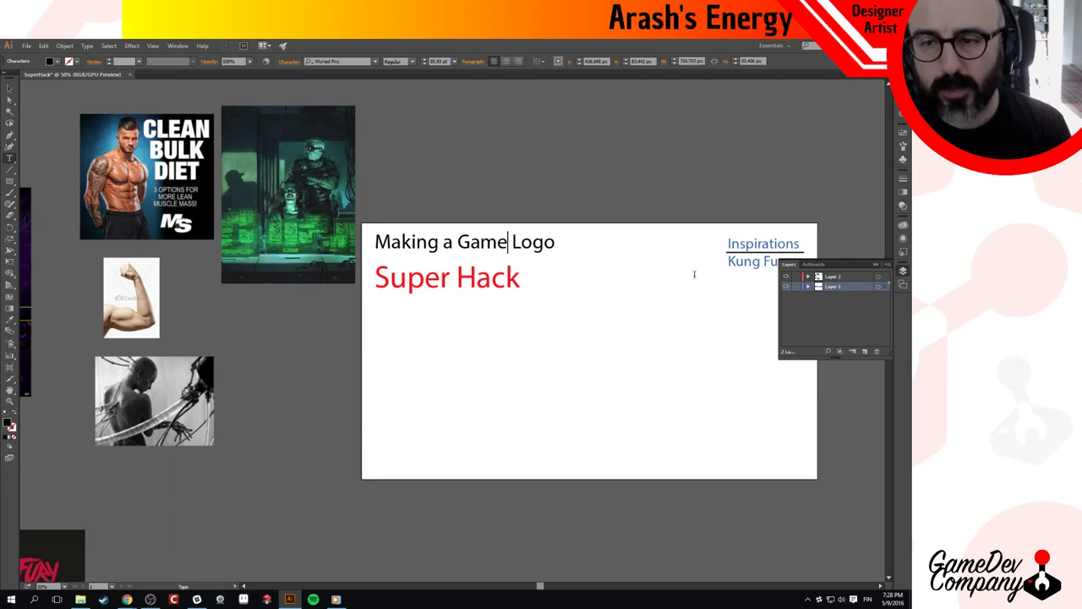
pyautogui.press('Escape')
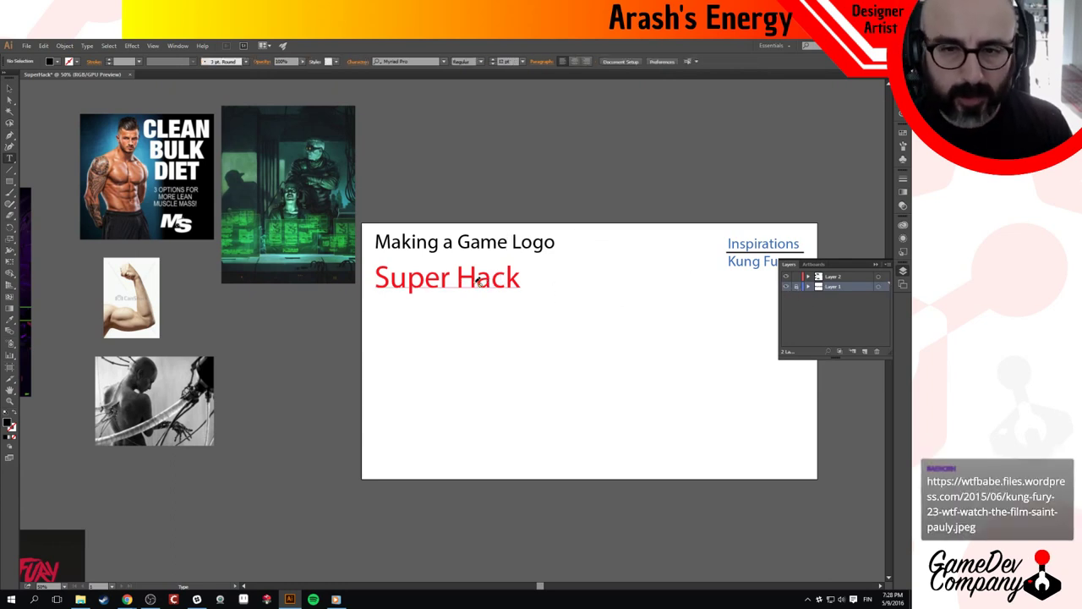
# Bring the Kung Fury hacker photo opened in the Chrome browser into the Illustrator document on Layer 2.
pyautogui.moveTo(411, 364); pyautogui.dragTo(521, 364)
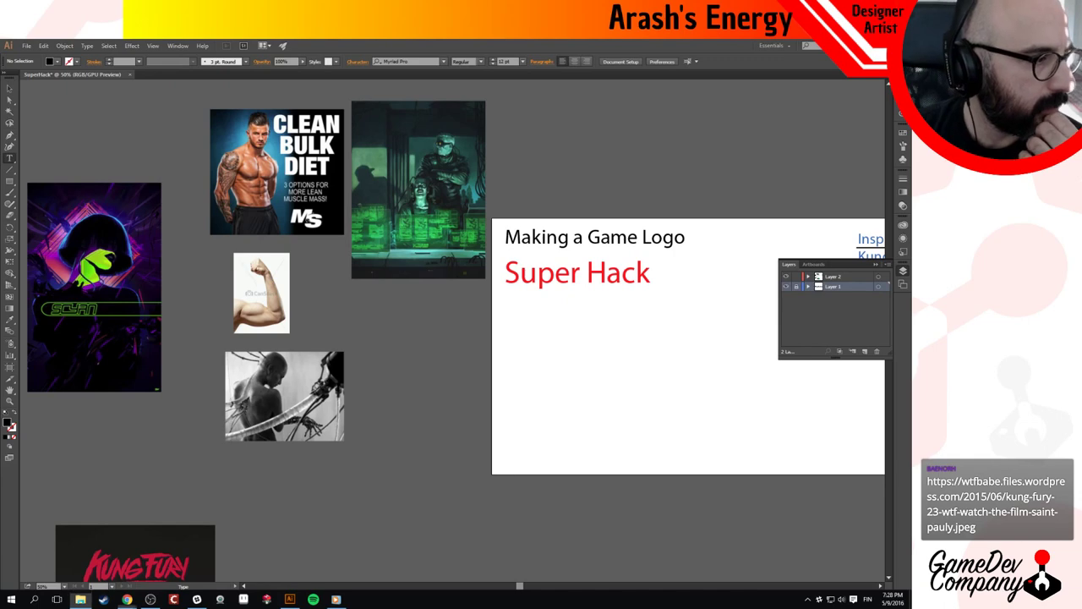
pyautogui.click(127, 598)
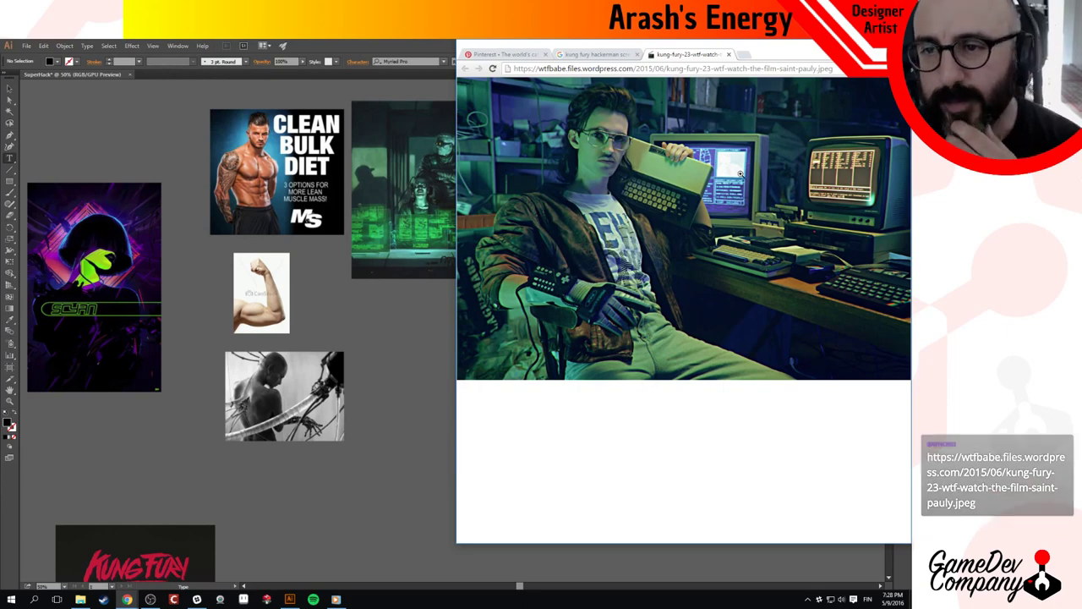
pyautogui.moveTo(742, 172); pyautogui.dragTo(378, 347)
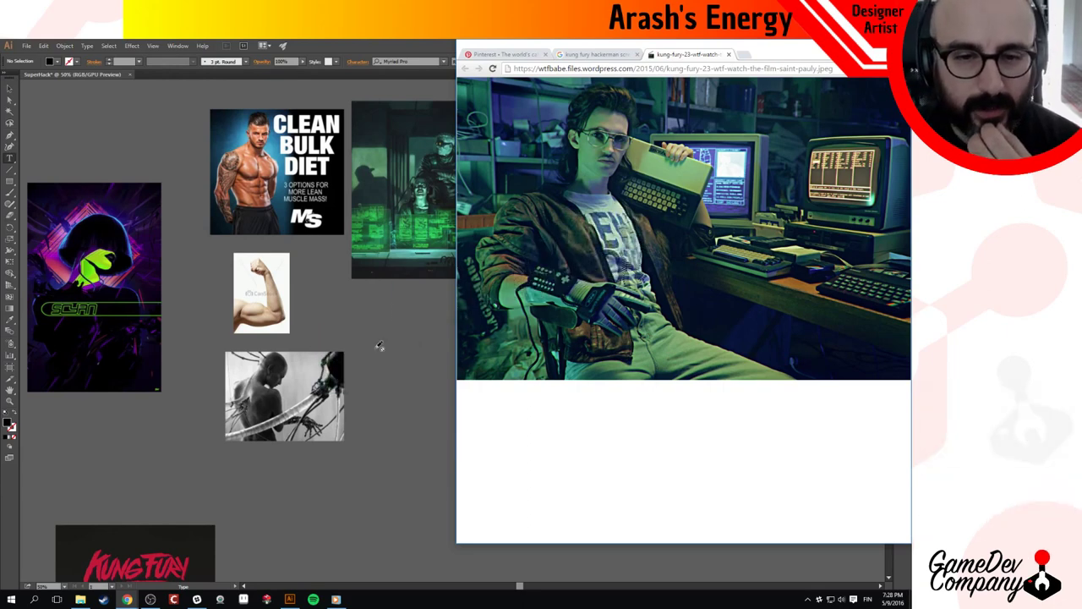
pyautogui.click(413, 335)
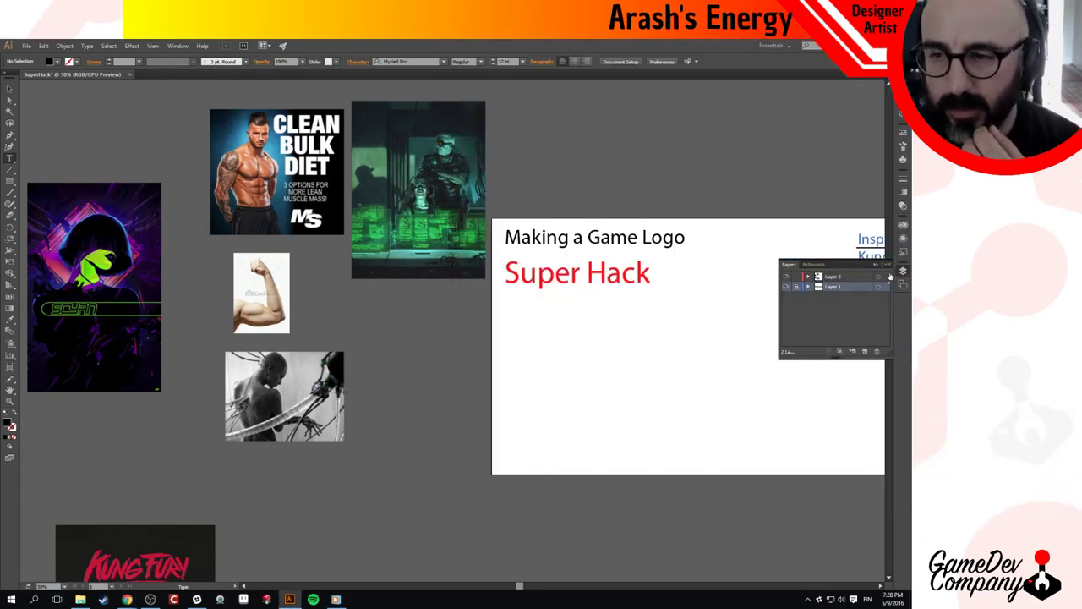
pyautogui.click(853, 276)
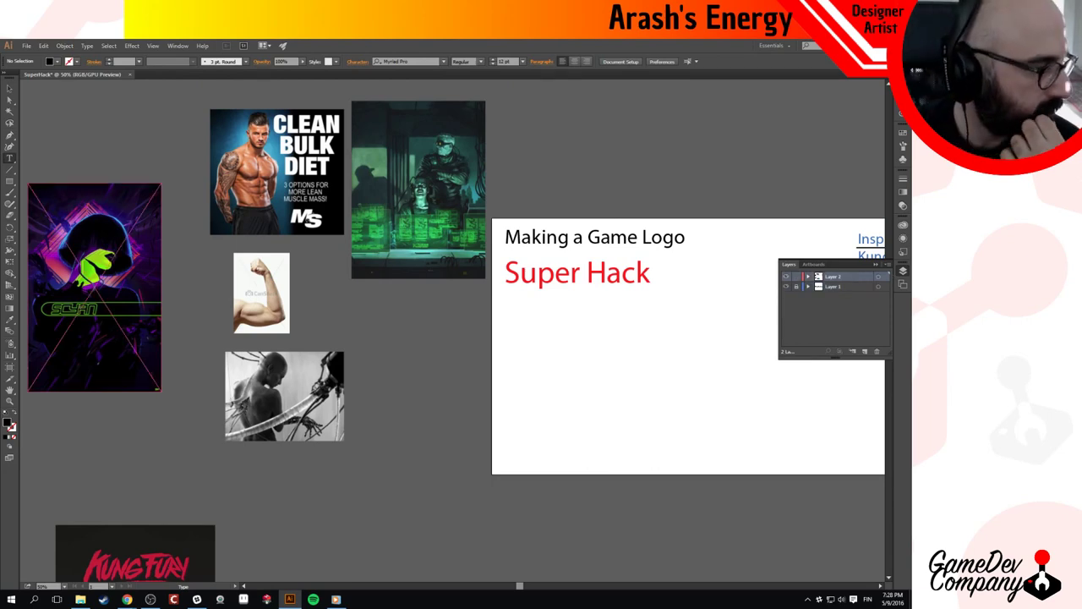
pyautogui.hotkey('alt', 'Tab')
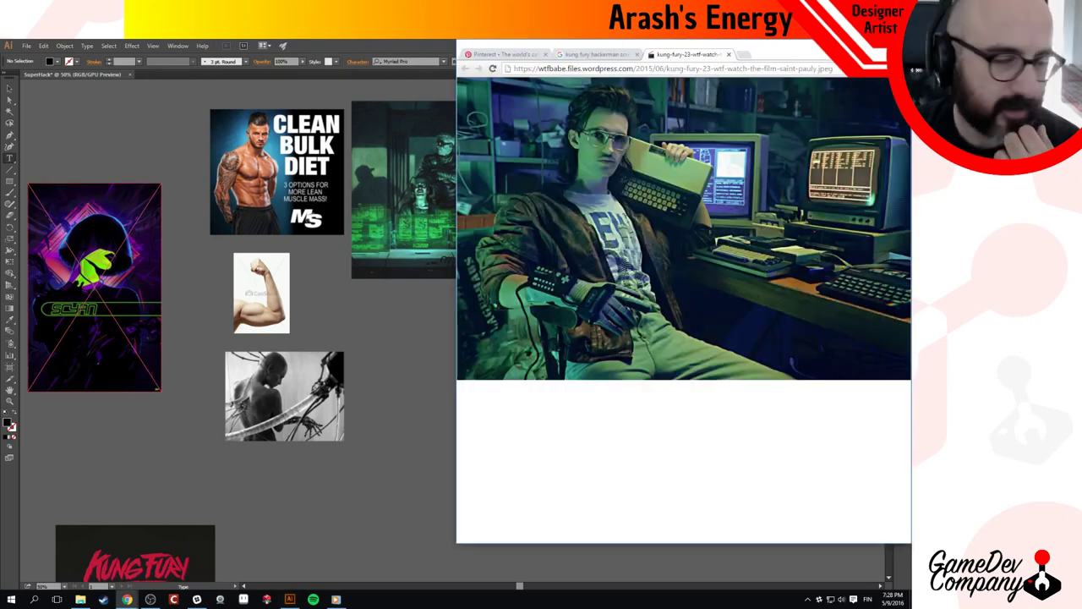
pyautogui.moveTo(713, 189); pyautogui.dragTo(155, 304)
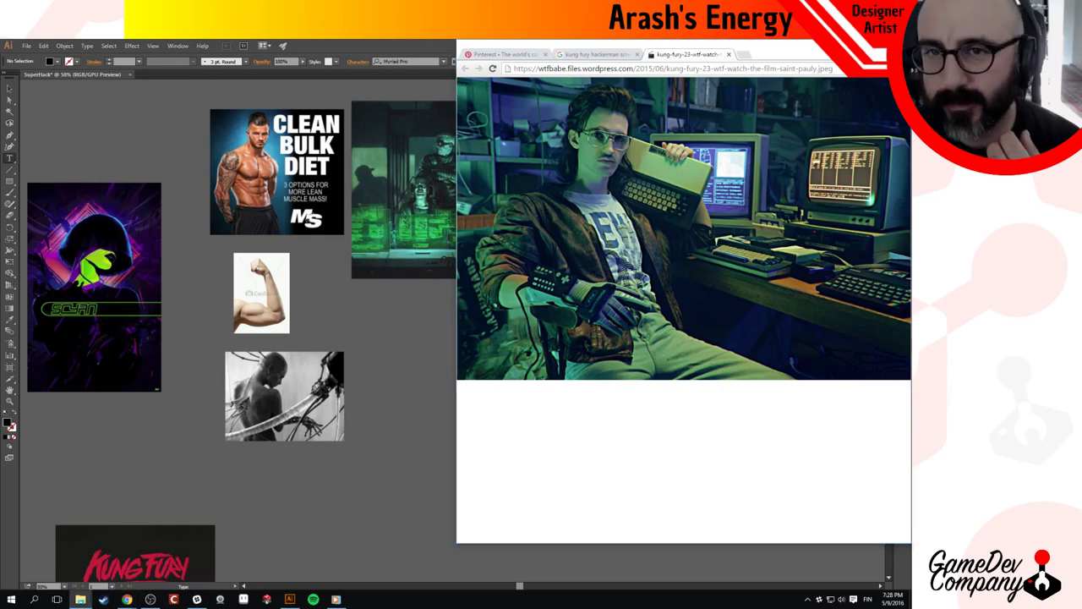
pyautogui.hotkey('alt', 'Tab')
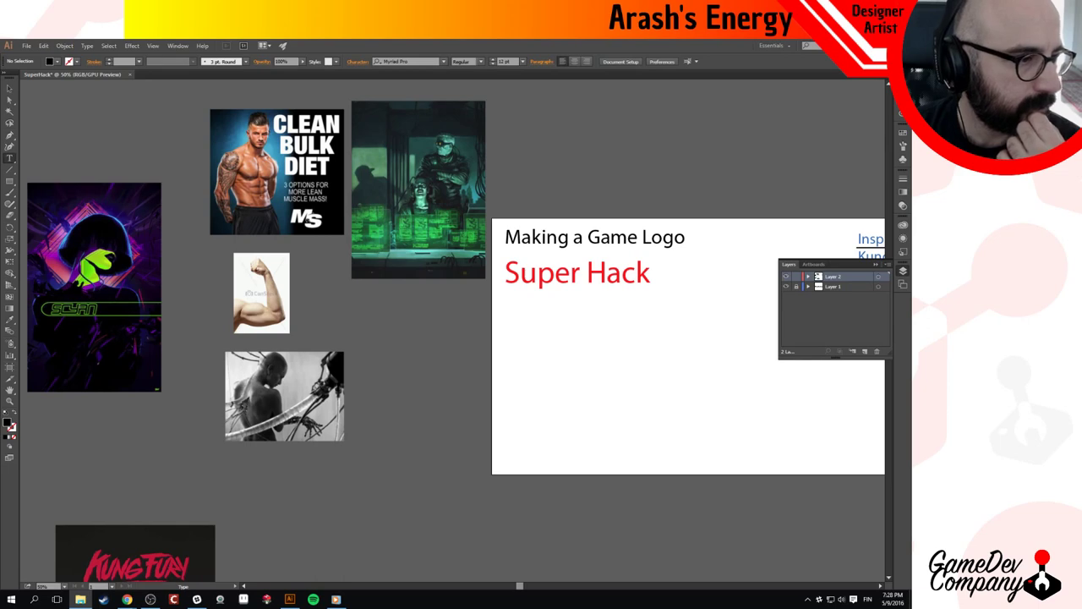
pyautogui.moveTo(318, 480); pyautogui.dragTo(432, 489)
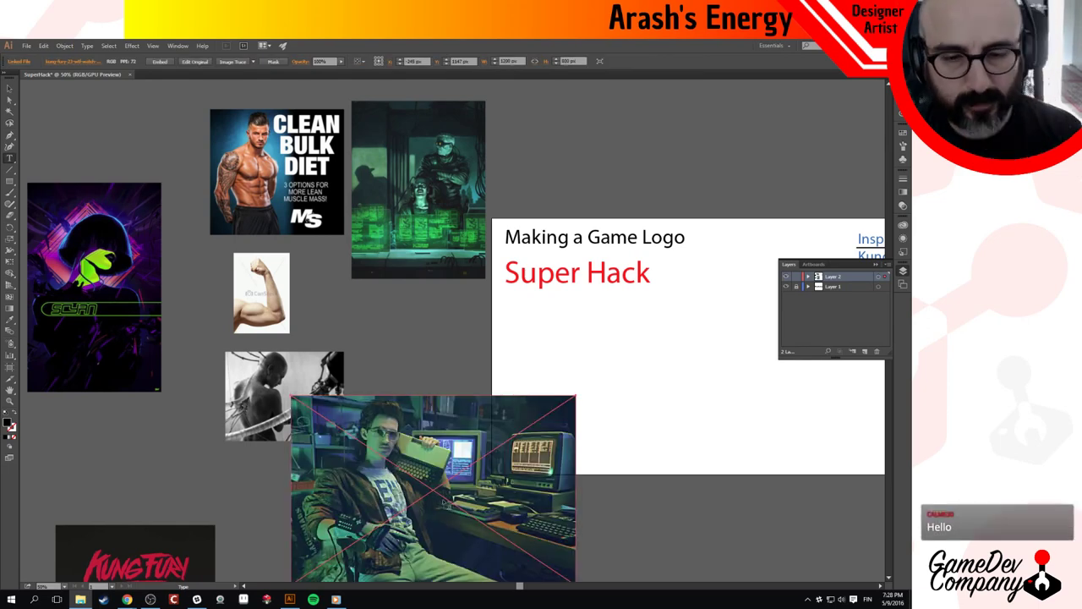
# Arrange the hacker photo and the WHM monitor image side by side below the artboard, beside the Kung Fury logo.
pyautogui.click(488, 324)
pyautogui.click(623, 471)
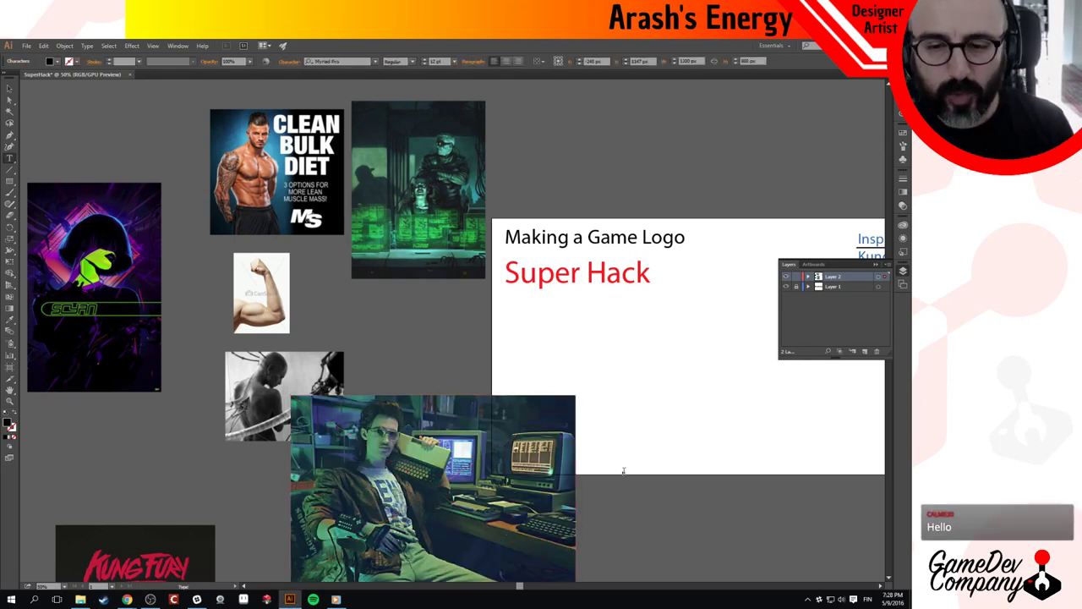
pyautogui.press('Escape')
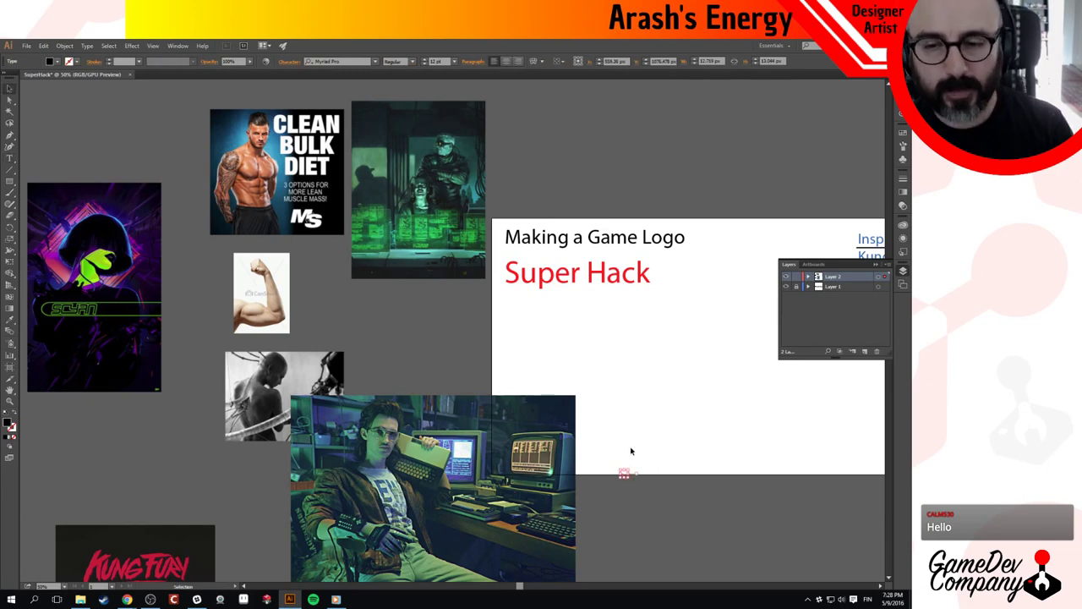
pyautogui.moveTo(647, 514); pyautogui.dragTo(660, 273)
pyautogui.moveTo(449, 255); pyautogui.dragTo(711, 438)
pyautogui.moveTo(440, 381); pyautogui.dragTo(254, 374)
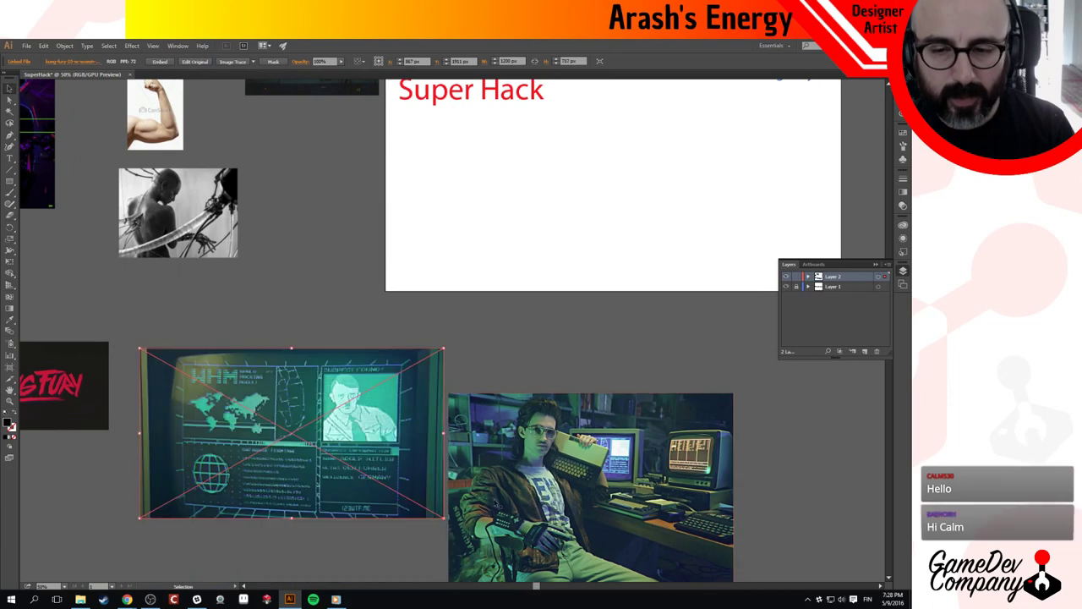
pyautogui.moveTo(519, 491); pyautogui.dragTo(532, 452)
pyautogui.moveTo(357, 336); pyautogui.dragTo(358, 400)
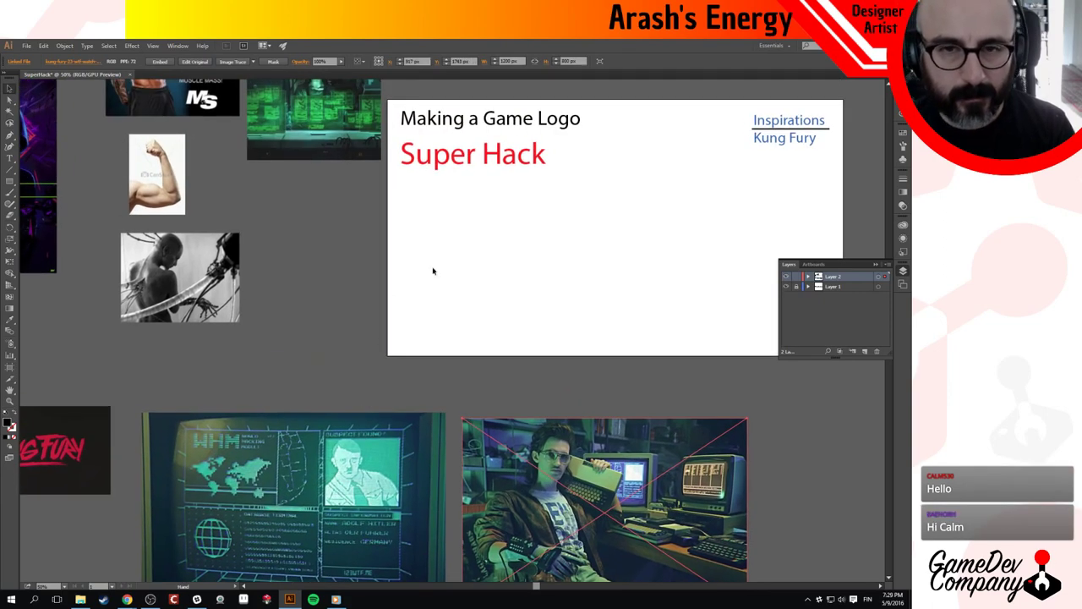
# Look over the whole board of reference images around the artboard.
pyautogui.click(306, 237)
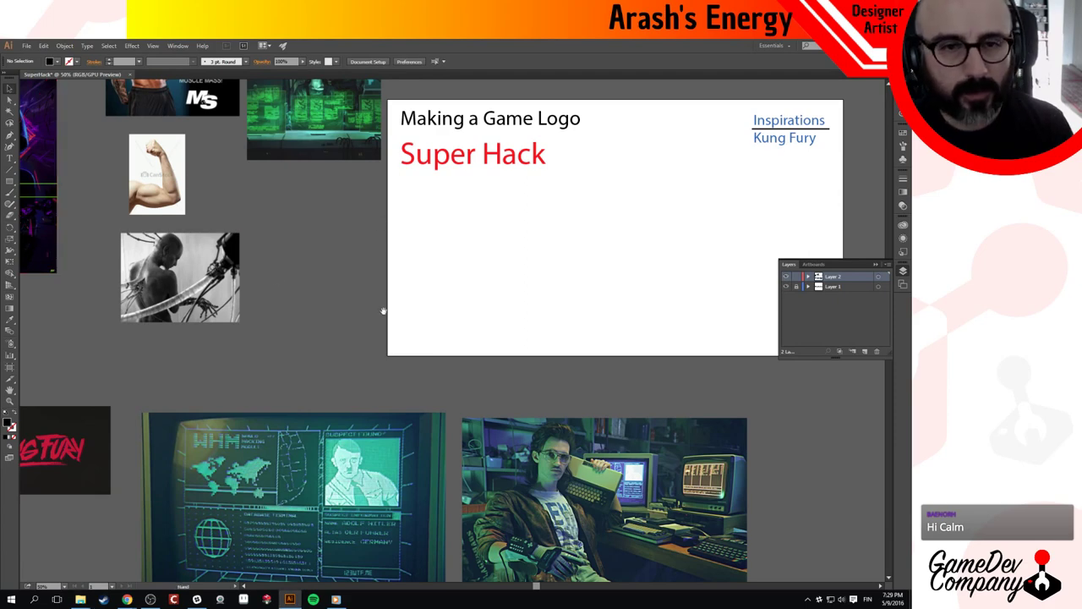
pyautogui.moveTo(357, 208); pyautogui.dragTo(358, 364)
pyautogui.moveTo(450, 362); pyautogui.dragTo(361, 341)
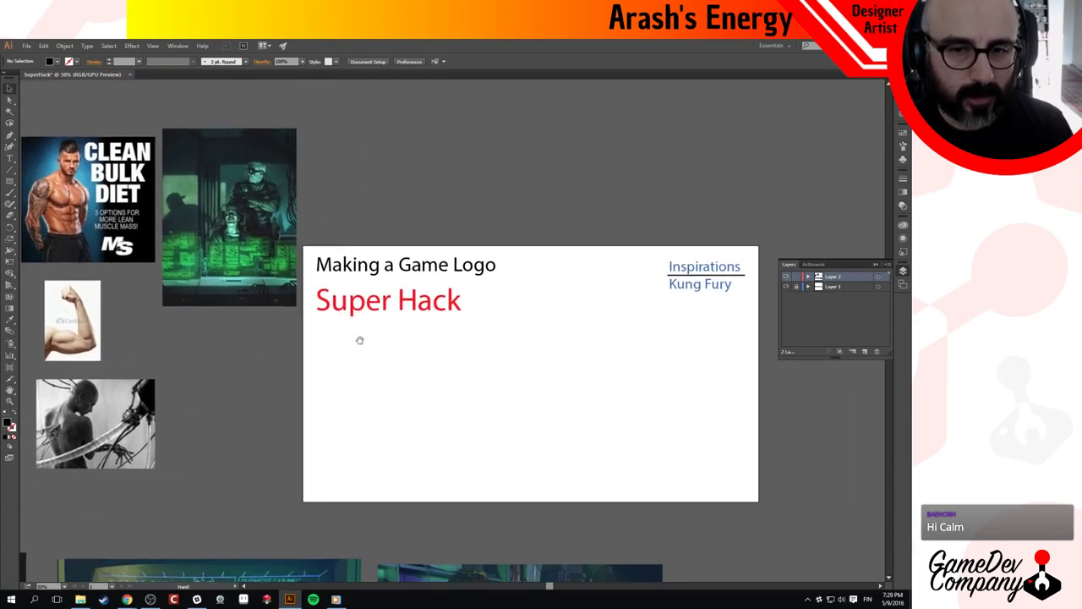
pyautogui.moveTo(496, 330); pyautogui.dragTo(366, 308)
pyautogui.moveTo(197, 314); pyautogui.dragTo(428, 285)
pyautogui.moveTo(312, 288); pyautogui.dragTo(481, 312)
pyautogui.moveTo(397, 318); pyautogui.dragTo(310, 316)
pyautogui.moveTo(358, 397); pyautogui.dragTo(355, 333)
pyautogui.keyDown('ctrl'); pyautogui.keyDown('alt'); pyautogui.click(378, 345); pyautogui.keyUp('alt'); pyautogui.keyUp('ctrl')
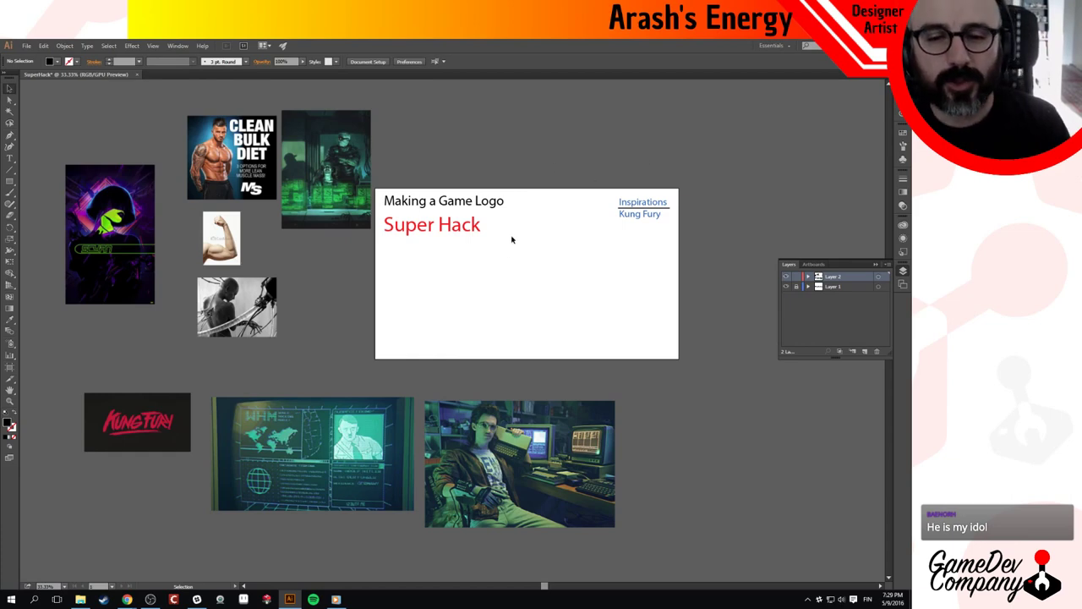
# Examine the body, cyborg and hacker reference images more closely against the Super Hack title.
pyautogui.press('z')
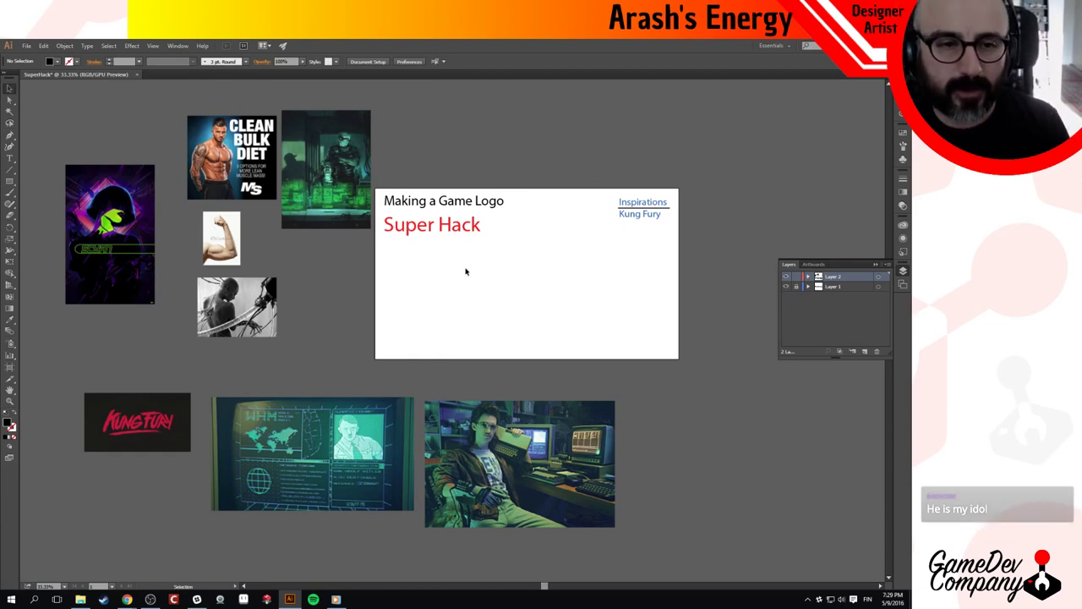
pyautogui.click(465, 269)
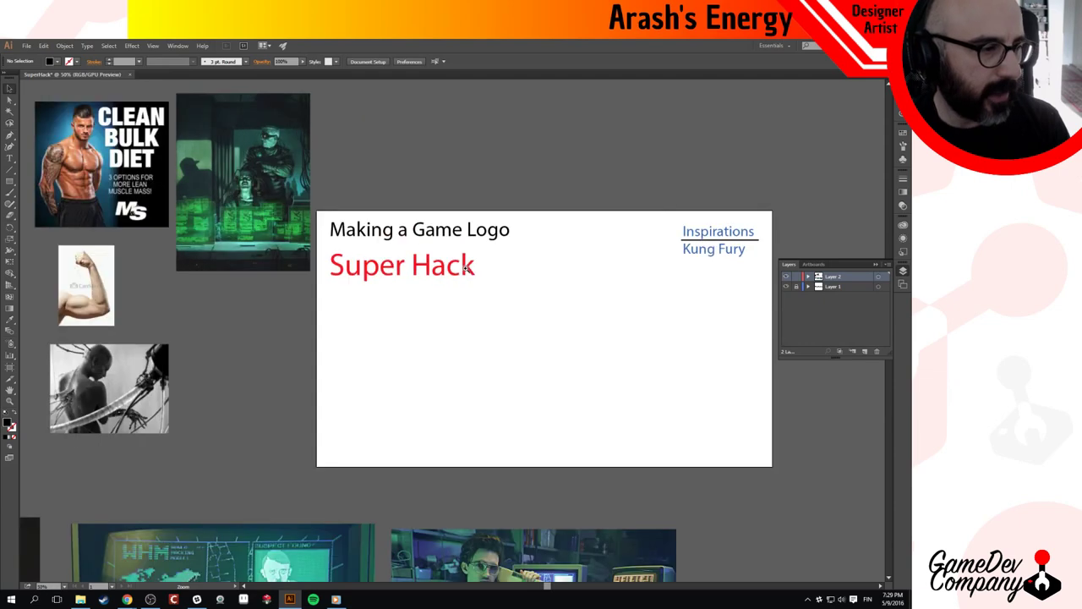
pyautogui.moveTo(575, 212); pyautogui.dragTo(681, 191)
pyautogui.moveTo(668, 321); pyautogui.dragTo(628, 304)
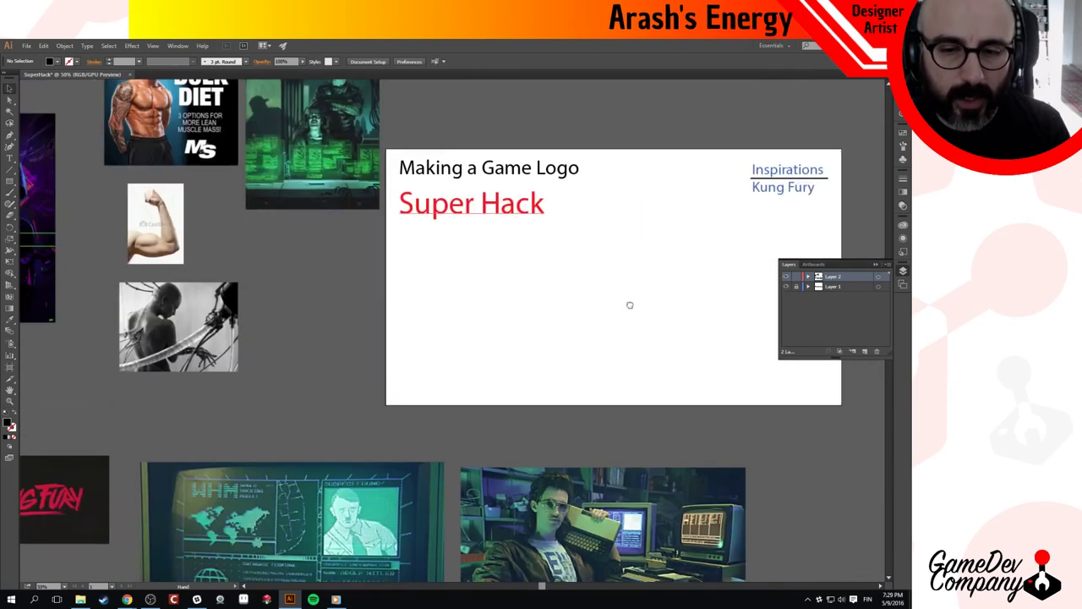
pyautogui.moveTo(483, 234); pyautogui.dragTo(518, 277)
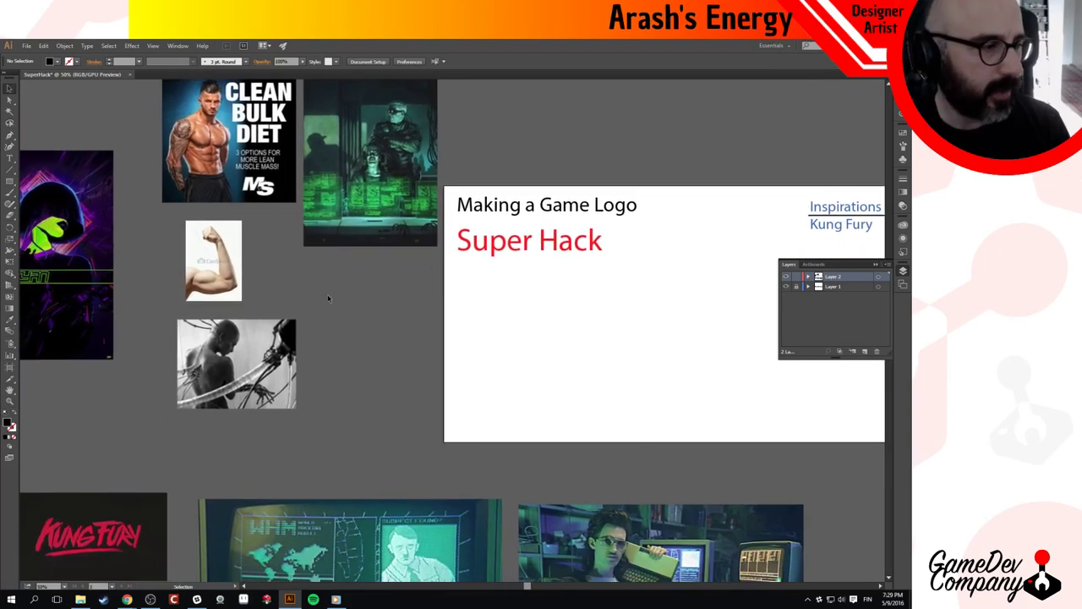
pyautogui.moveTo(558, 284); pyautogui.dragTo(487, 298)
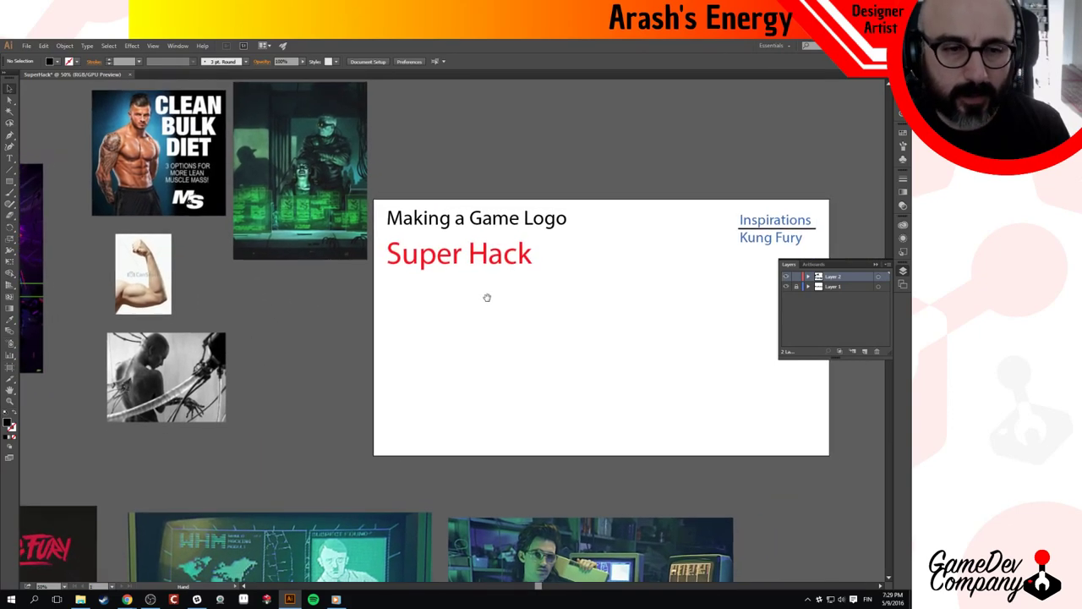
pyautogui.keyDown('ctrl'); pyautogui.click(352, 274); pyautogui.keyUp('ctrl')
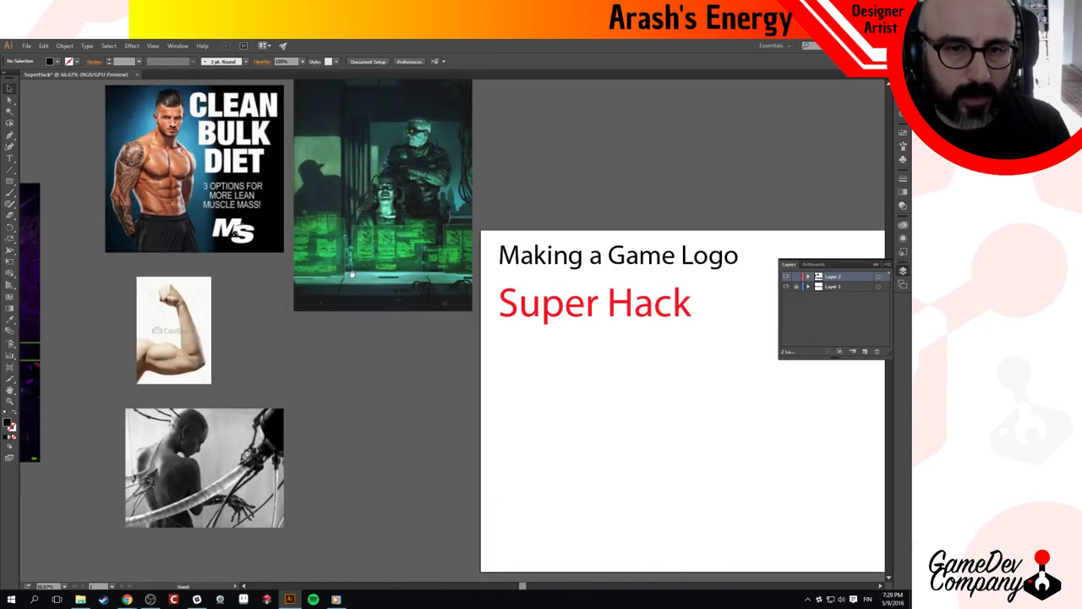
pyautogui.moveTo(573, 422); pyautogui.dragTo(420, 274)
pyautogui.moveTo(487, 396); pyautogui.dragTo(595, 372)
pyautogui.scroll(10, 361, 273)
pyautogui.hscroll(-8, 362, 273)
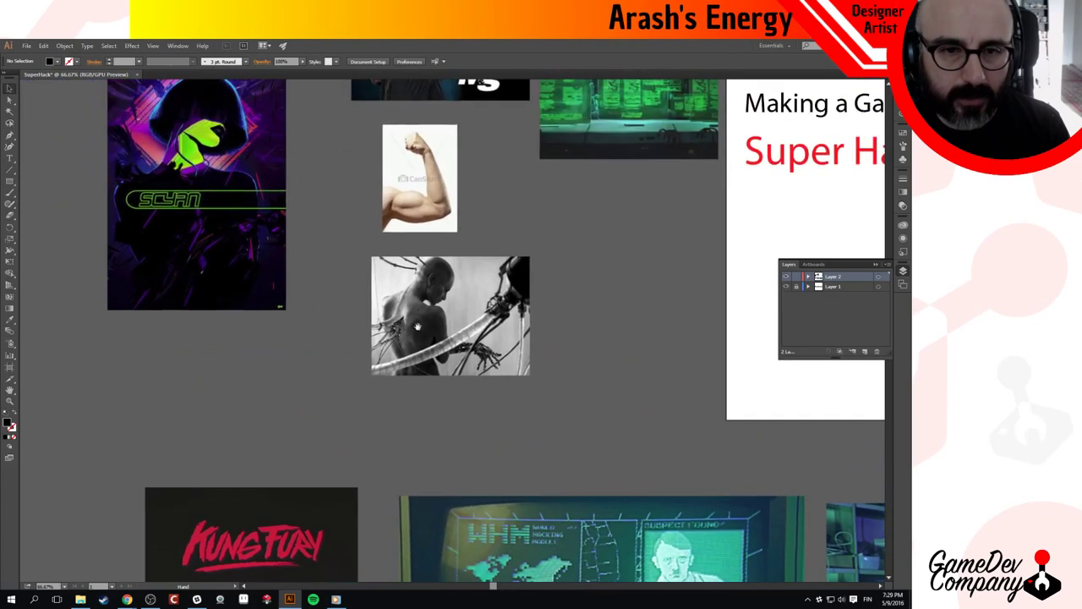
pyautogui.hscroll(2, 367, 330)
pyautogui.hscroll(2, 464, 304)
pyautogui.scroll(2, 464, 305)
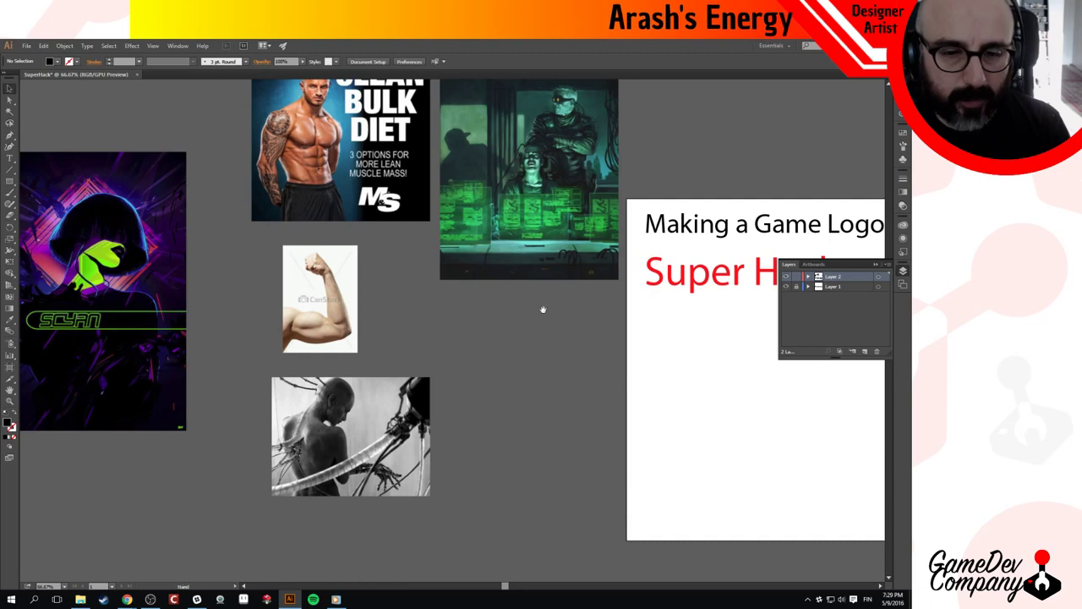
pyautogui.moveTo(543, 310); pyautogui.dragTo(417, 334)
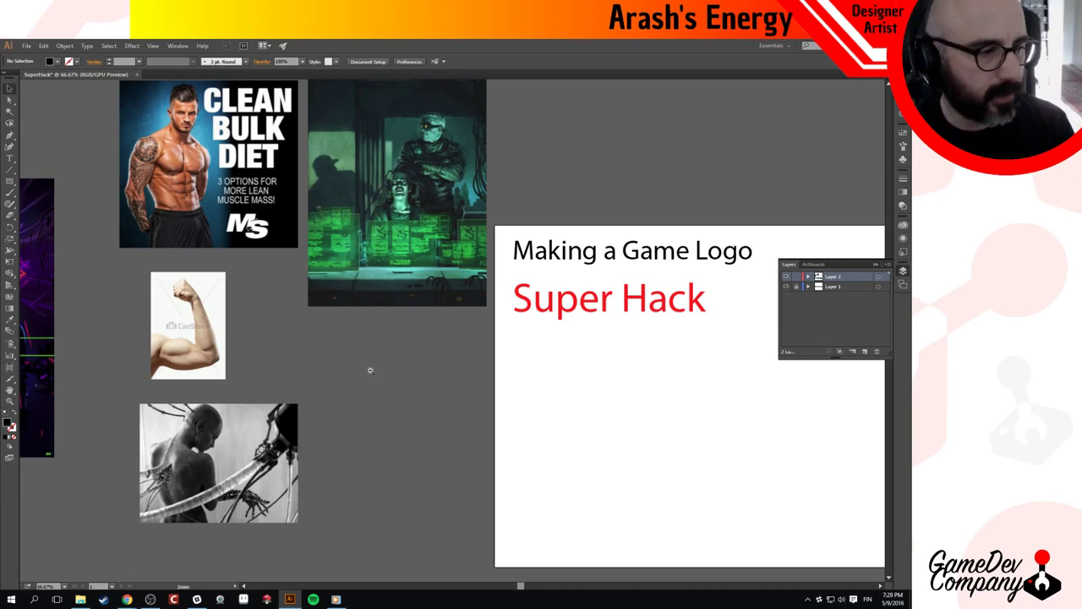
pyautogui.scroll(-1, 370, 369)
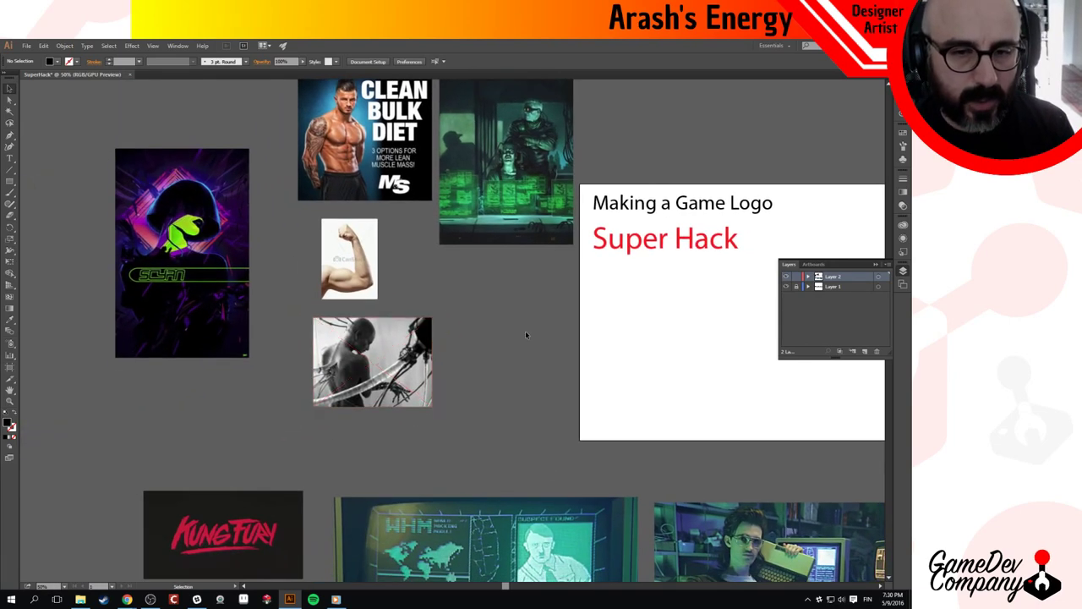
# Move the flexed arm image onto the artboard, into the empty area below the Super Hack title.
pyautogui.moveTo(525, 334); pyautogui.dragTo(408, 301)
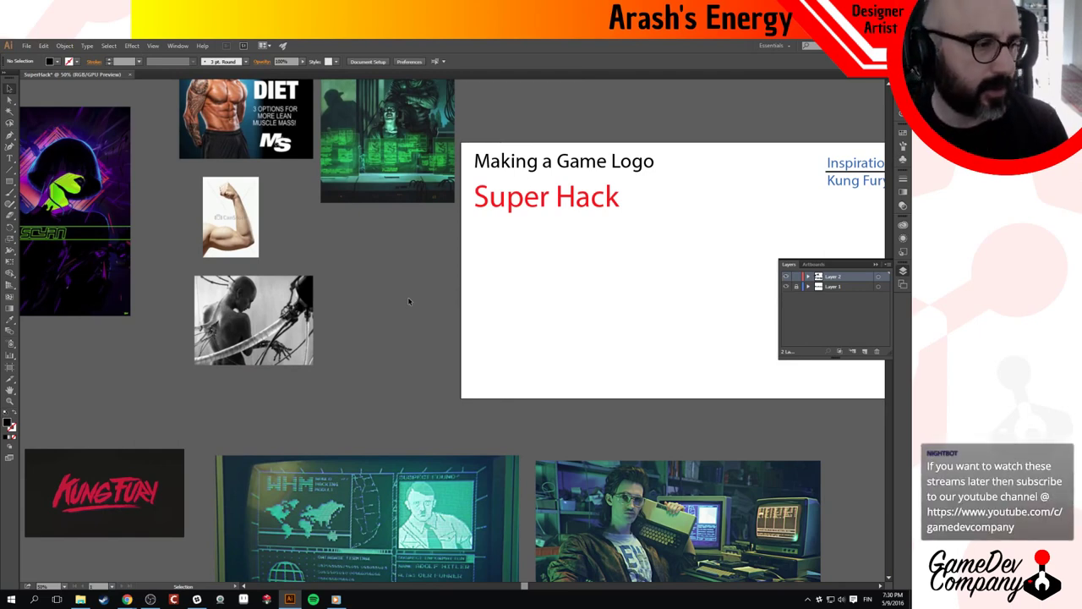
pyautogui.click(234, 197)
pyautogui.moveTo(234, 210); pyautogui.dragTo(398, 282)
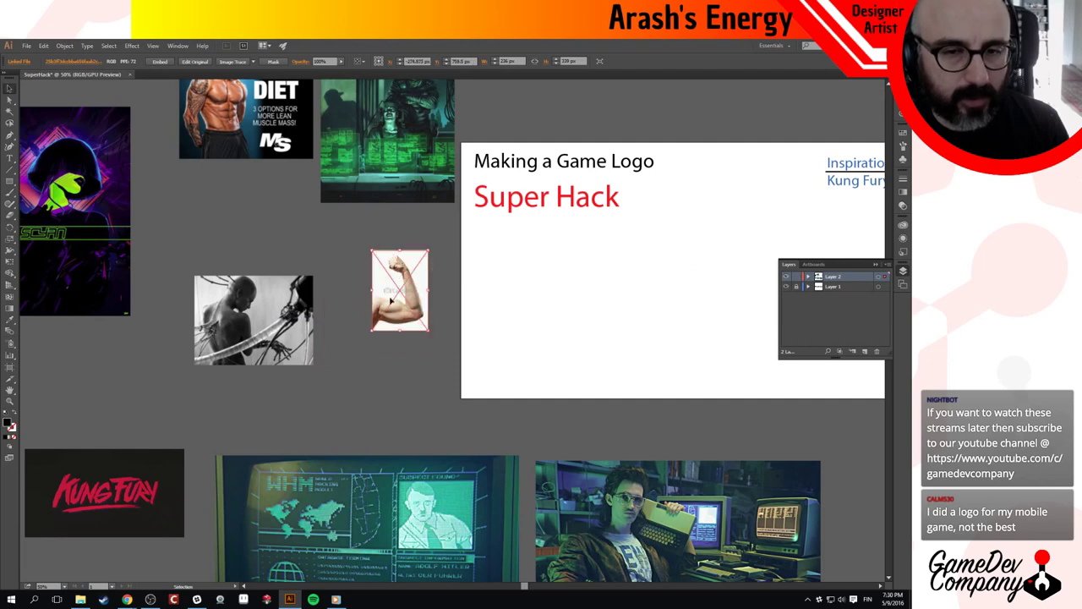
pyautogui.keyDown('ctrl'); pyautogui.click(391, 309); pyautogui.keyUp('ctrl')
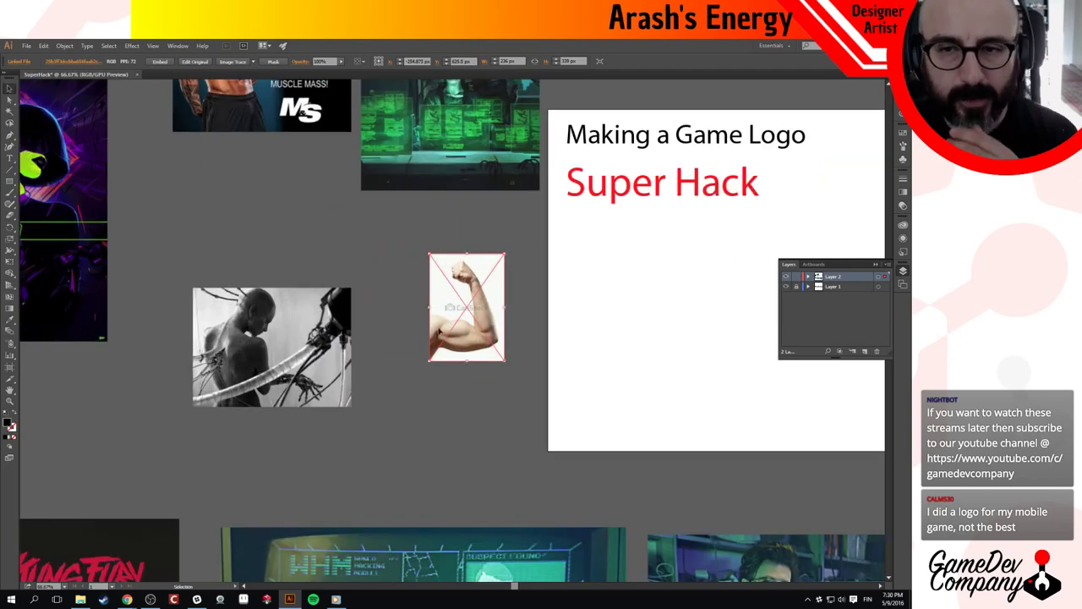
pyautogui.moveTo(471, 338); pyautogui.dragTo(526, 346)
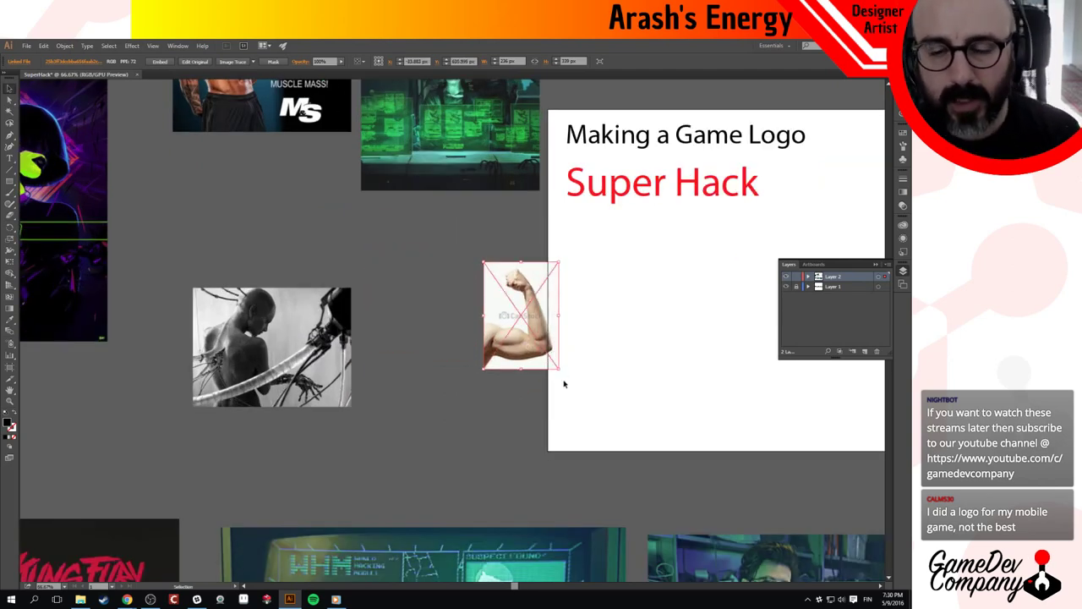
pyautogui.moveTo(520, 391); pyautogui.dragTo(367, 342)
pyautogui.moveTo(356, 277); pyautogui.dragTo(739, 443)
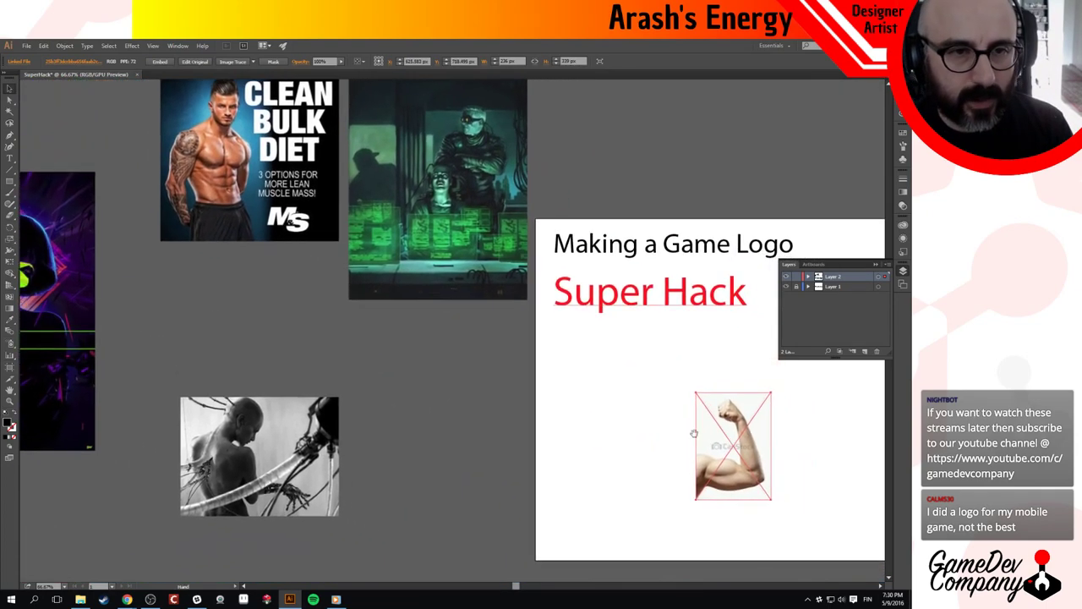
# Move the black-and-white cyborg photo closer to the artboard's left edge, above the WHM monitor image.
pyautogui.moveTo(428, 371); pyautogui.dragTo(530, 125)
pyautogui.moveTo(838, 206); pyautogui.dragTo(375, 247)
pyautogui.click(572, 229)
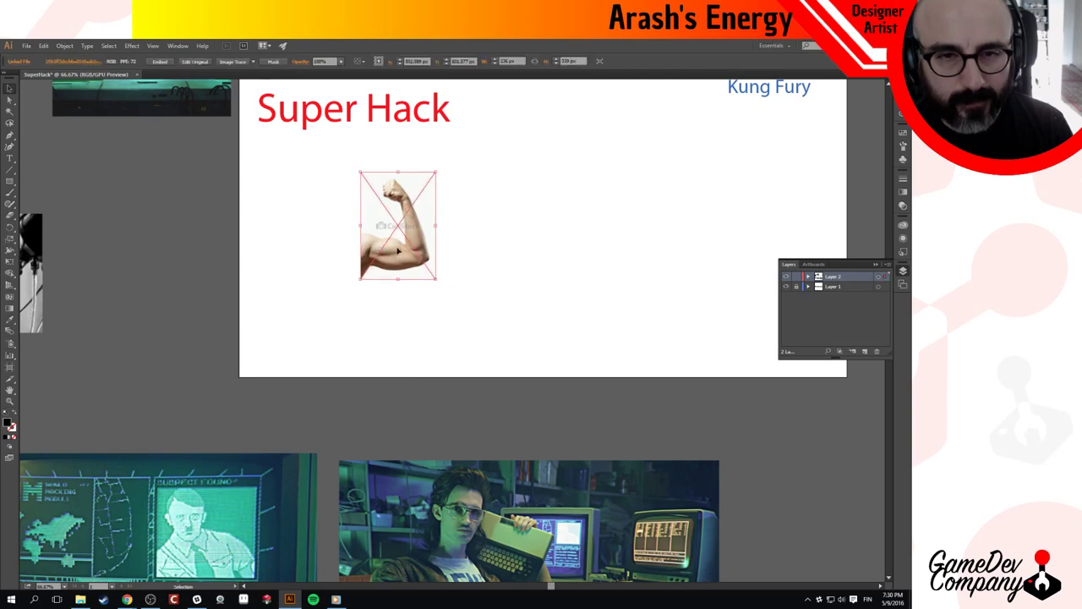
pyautogui.moveTo(125, 251); pyautogui.dragTo(247, 220)
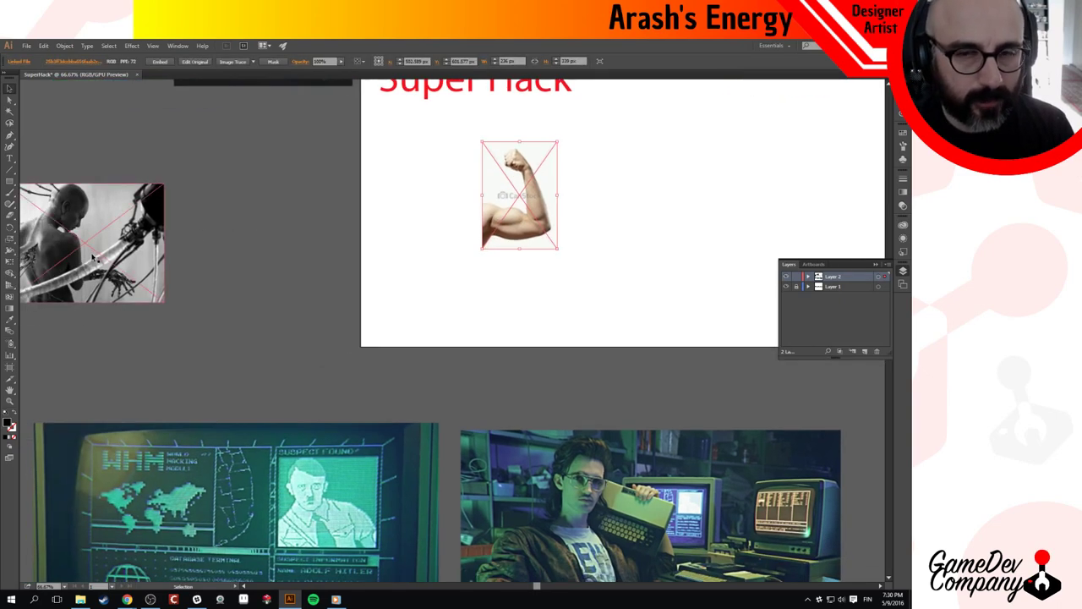
pyautogui.moveTo(101, 246); pyautogui.dragTo(249, 223)
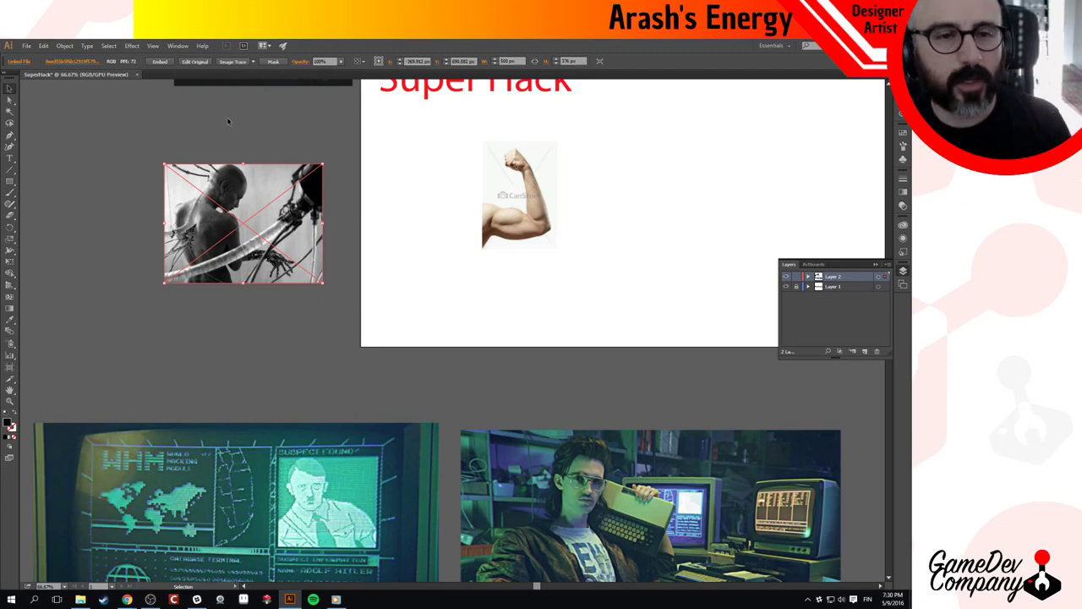
pyautogui.click(296, 133)
# Place the cyborg photo over the artboard's lower-left corner and move the flexed arm image above it, under the Super Hack title.
pyautogui.moveTo(385, 209); pyautogui.dragTo(315, 218)
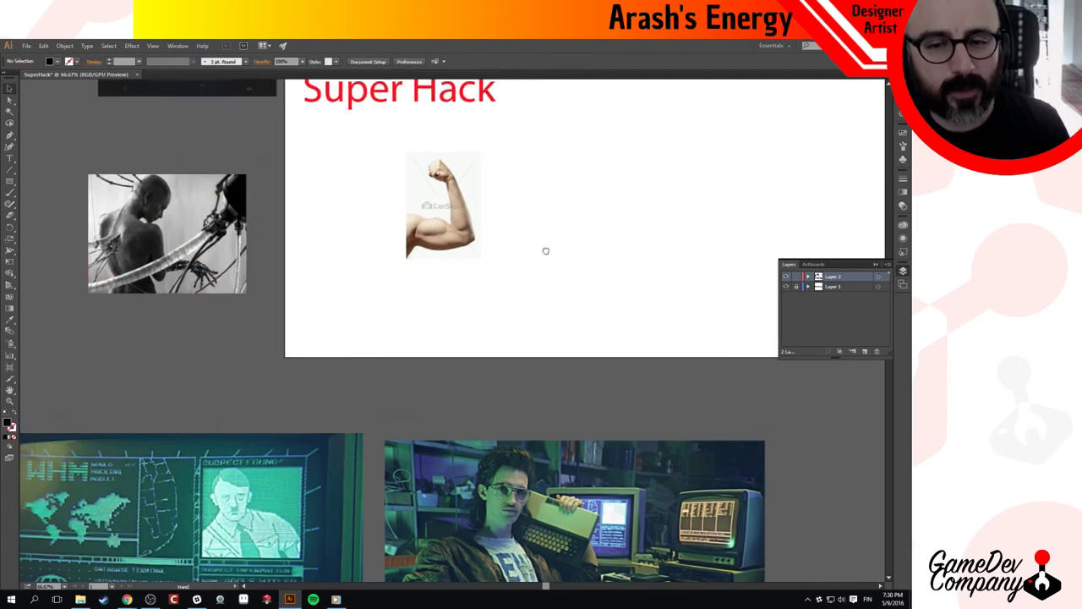
pyautogui.moveTo(547, 251); pyautogui.dragTo(416, 234)
pyautogui.keyDown('ctrl'); pyautogui.keyDown('alt'); pyautogui.click(365, 268); pyautogui.keyUp('alt'); pyautogui.keyUp('ctrl')
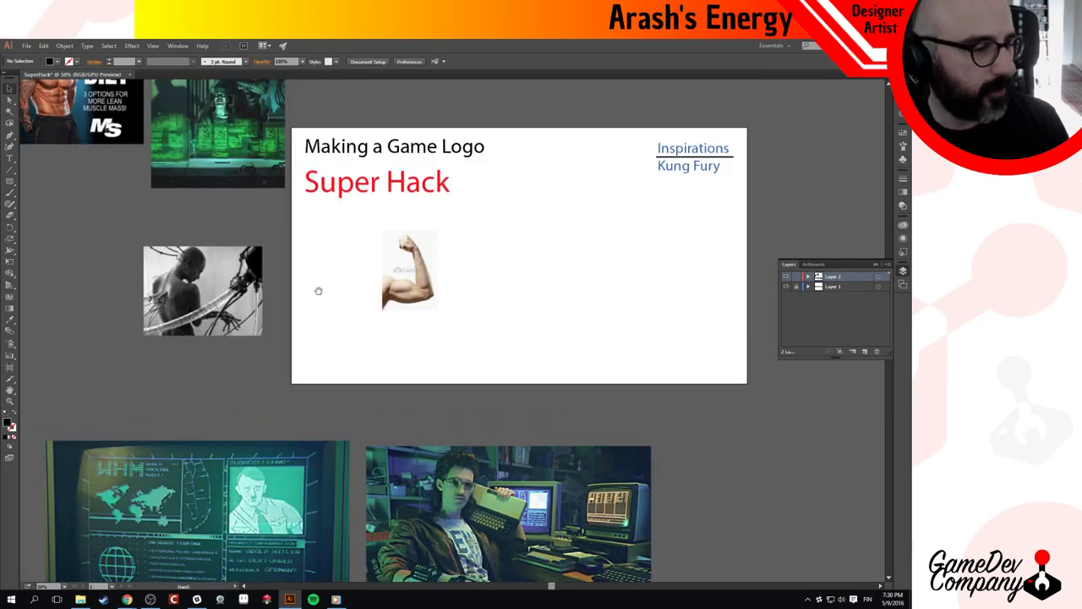
pyautogui.moveTo(319, 290); pyautogui.dragTo(285, 227)
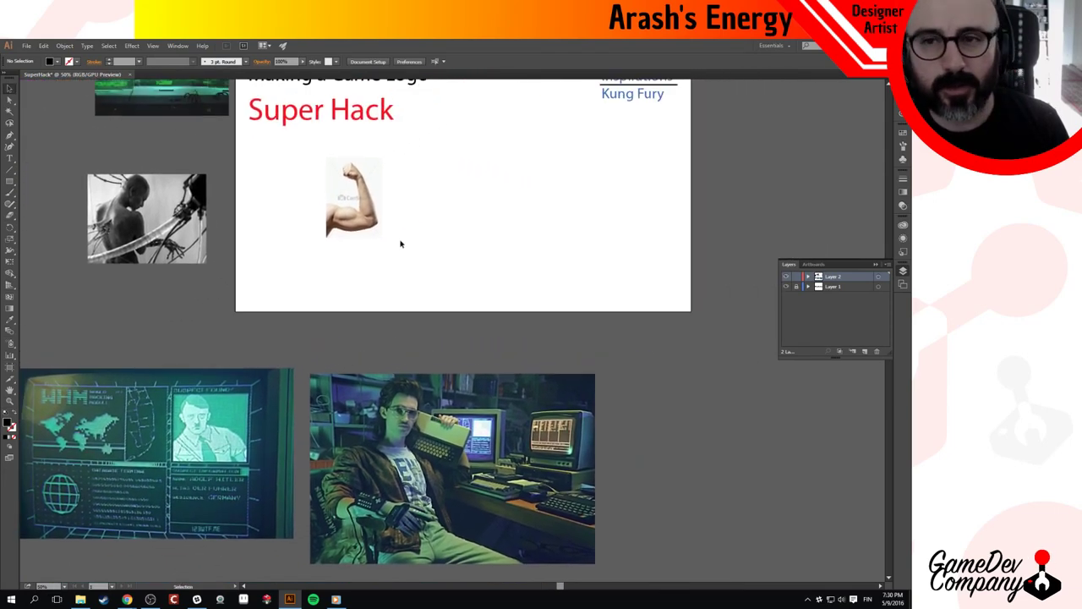
pyautogui.moveTo(397, 288); pyautogui.dragTo(466, 303)
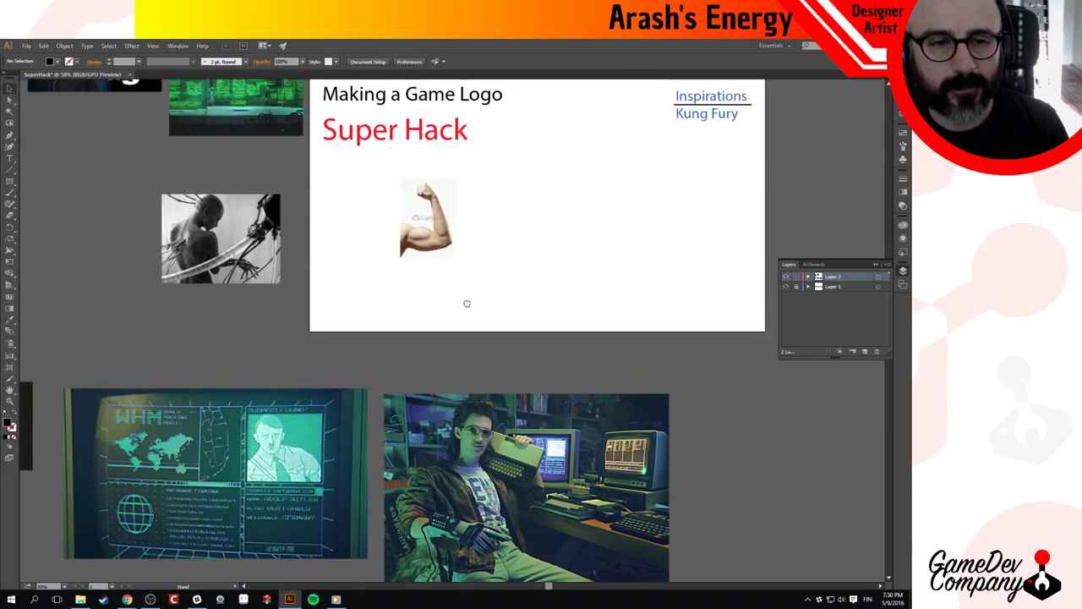
pyautogui.moveTo(270, 254); pyautogui.dragTo(409, 329)
pyautogui.keyDown('shift'); pyautogui.click(433, 244); pyautogui.keyUp('shift')
pyautogui.moveTo(434, 243); pyautogui.dragTo(363, 245)
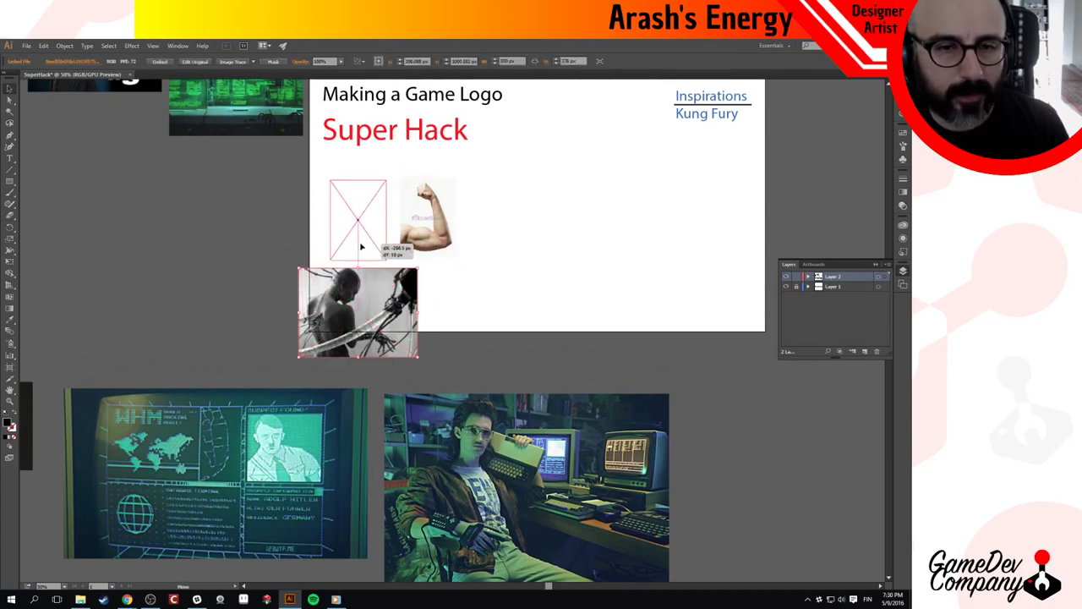
pyautogui.click(180, 288)
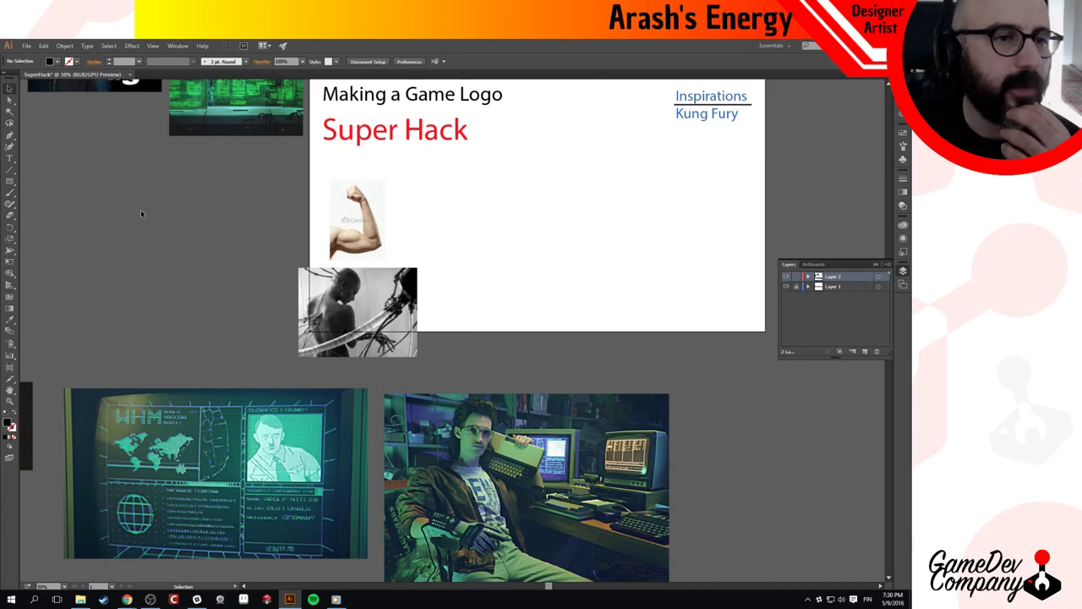
# Move the SCYAN poster next to the artboard's left edge, between the green hacker artwork and the WHM monitor image.
pyautogui.press('a')
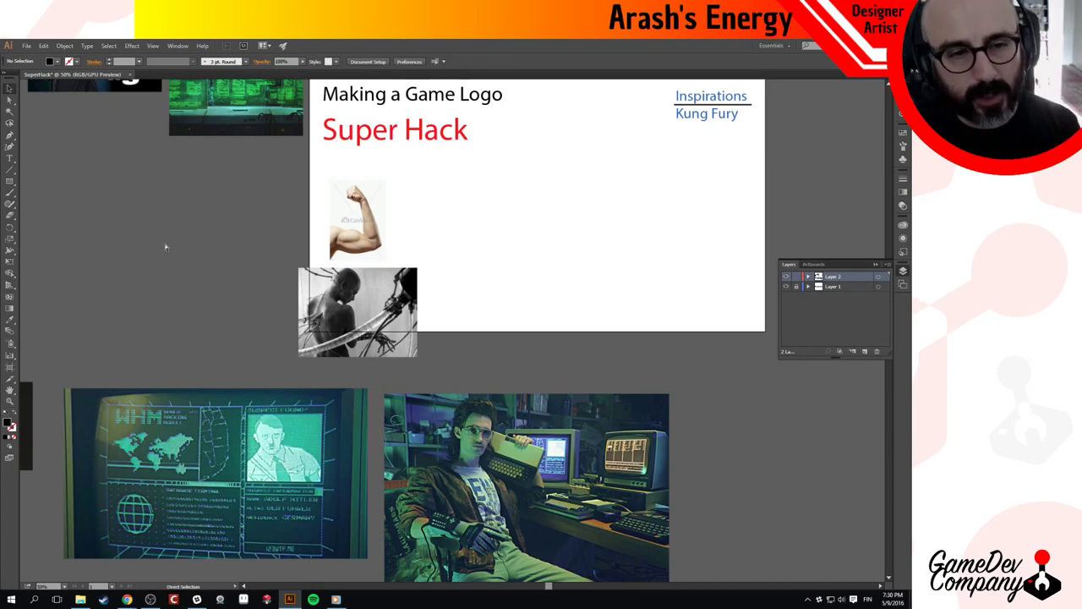
pyautogui.press('space')
pyautogui.moveTo(137, 241); pyautogui.dragTo(190, 263)
pyautogui.moveTo(160, 220); pyautogui.dragTo(425, 329)
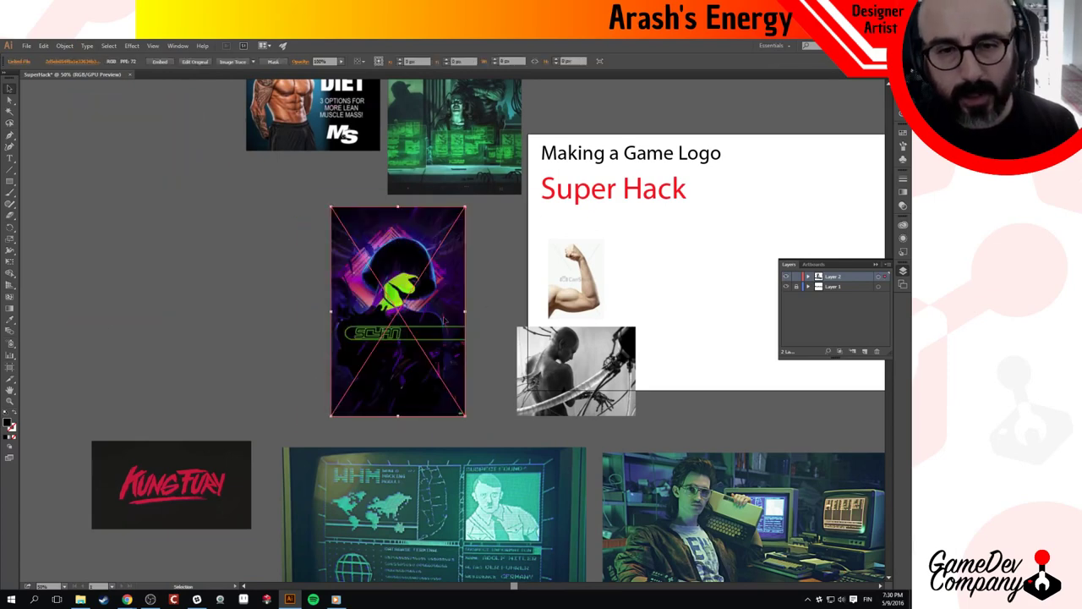
pyautogui.press('space')
pyautogui.moveTo(515, 307); pyautogui.dragTo(237, 283)
# Sample the light blue of the hair outline in the SCYAN poster and save it as a swatch.
pyautogui.click(903, 133)
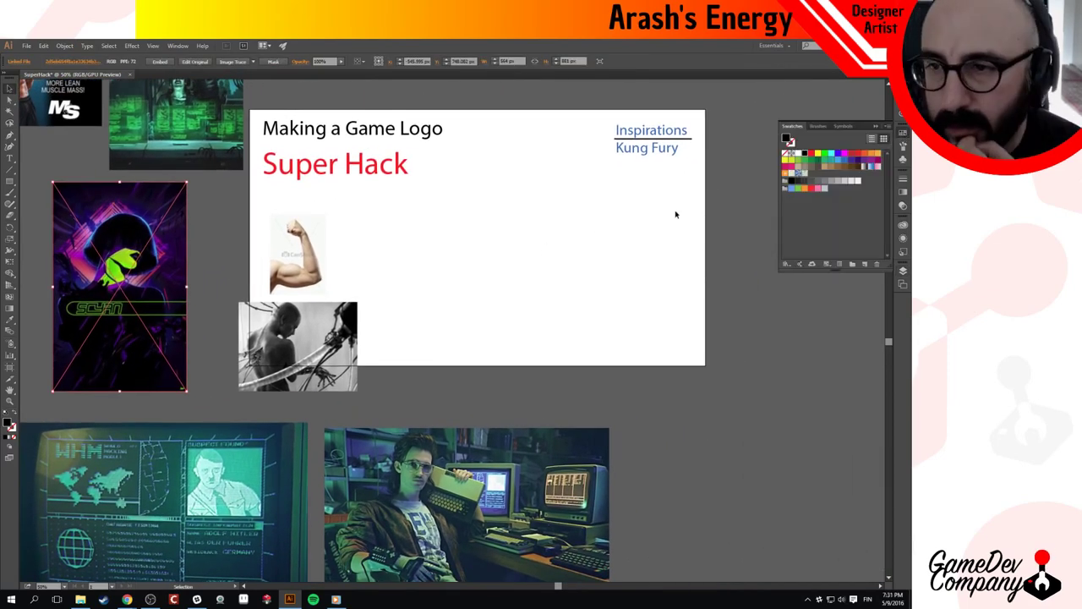
pyautogui.click(196, 263)
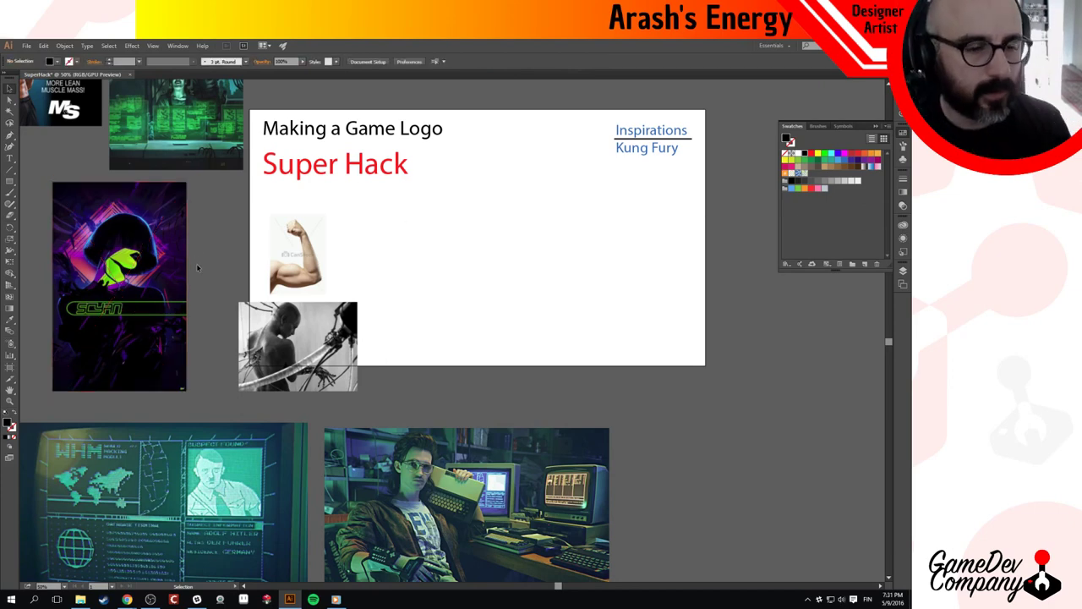
pyautogui.keyDown('ctrl'); pyautogui.click(157, 289); pyautogui.keyUp('ctrl')
pyautogui.keyDown('ctrl'); pyautogui.click(444, 326); pyautogui.keyUp('ctrl')
pyautogui.keyDown('ctrl'); pyautogui.click(490, 320); pyautogui.keyUp('ctrl')
pyautogui.press('v')
pyautogui.click(423, 309)
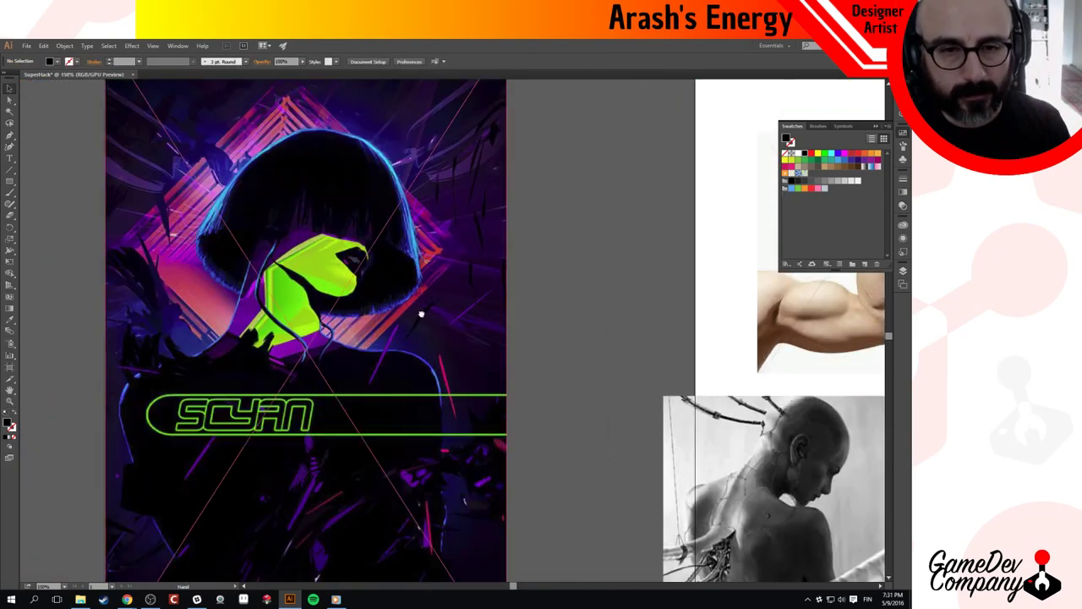
pyautogui.moveTo(422, 310); pyautogui.dragTo(491, 302)
pyautogui.press('i')
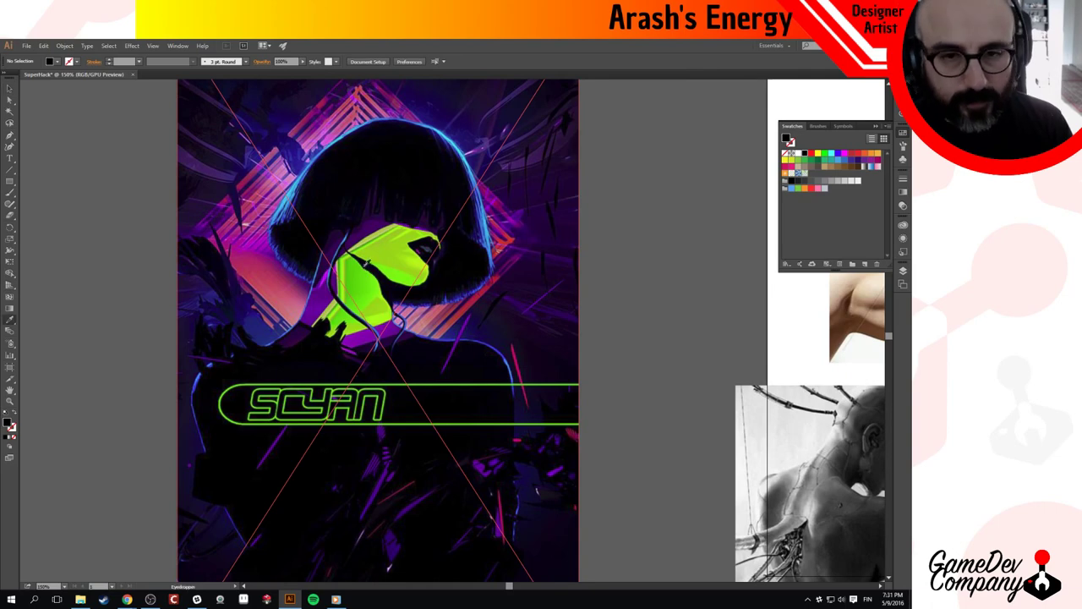
pyautogui.click(449, 131)
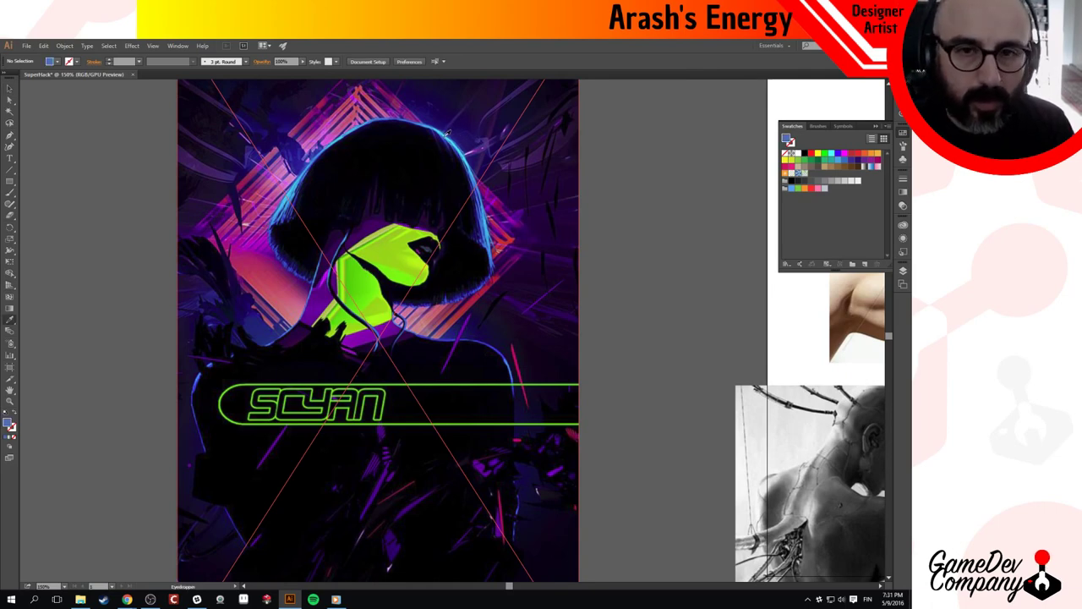
pyautogui.click(446, 138)
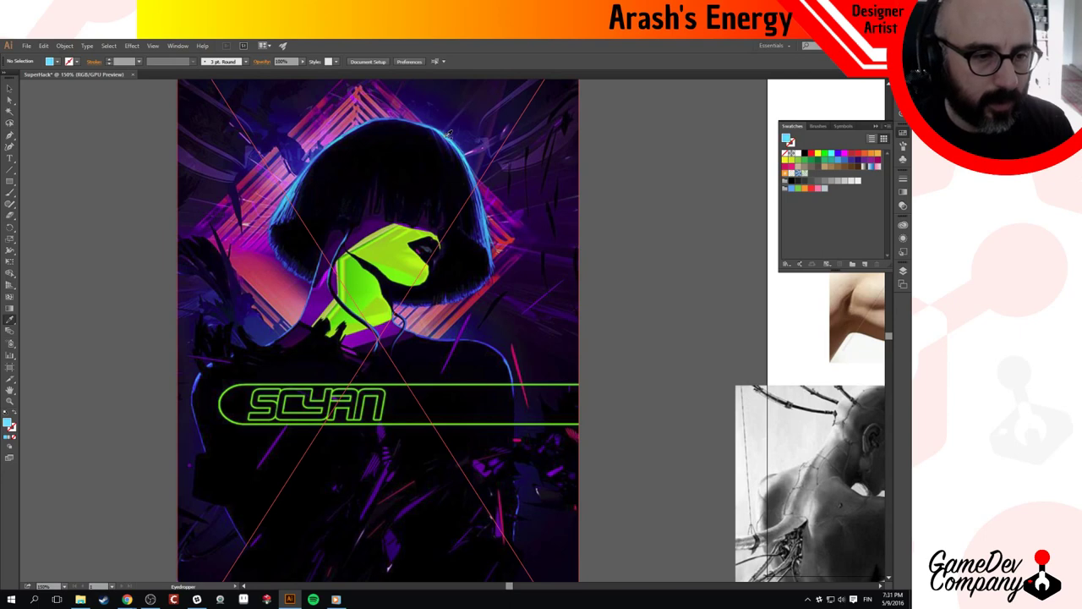
pyautogui.press('v')
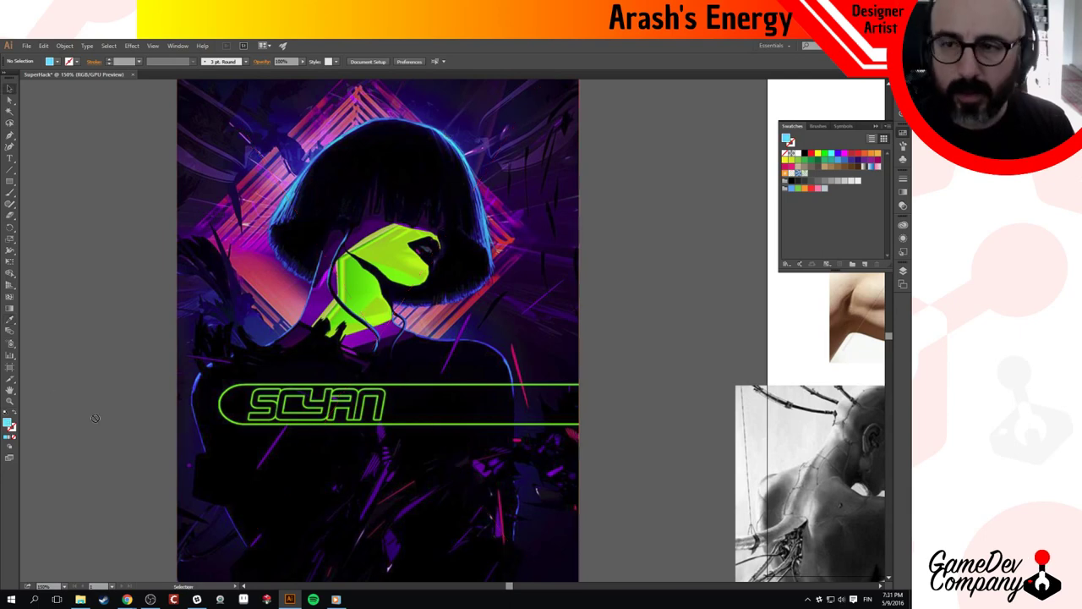
pyautogui.moveTo(94, 418); pyautogui.dragTo(815, 203)
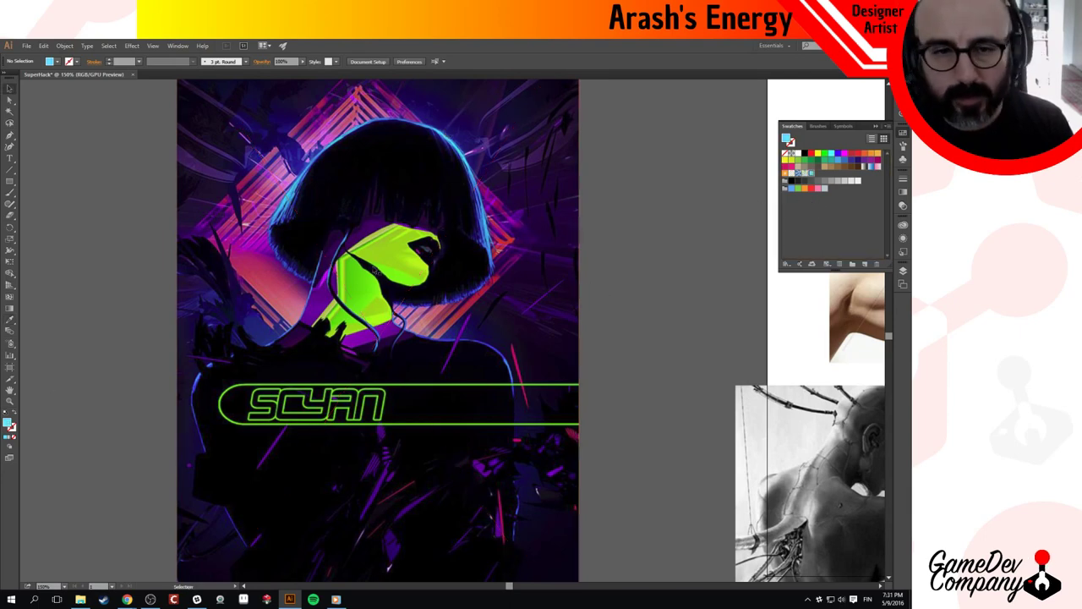
# Sample the purple beside the hair in the SCYAN poster's background and save it as a swatch.
pyautogui.click(346, 369)
pyautogui.press('i')
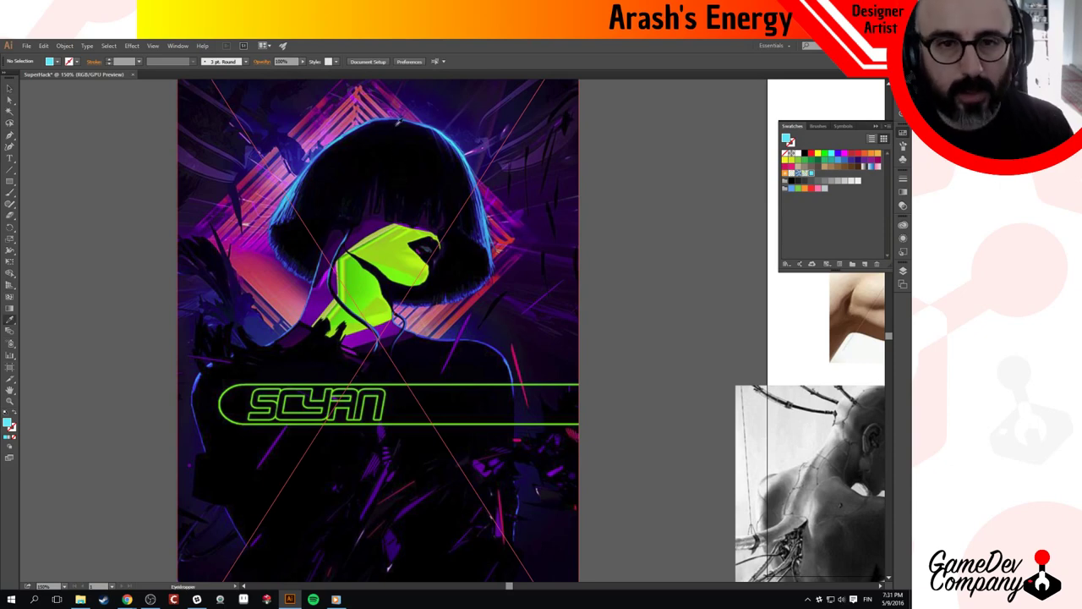
pyautogui.click(422, 104)
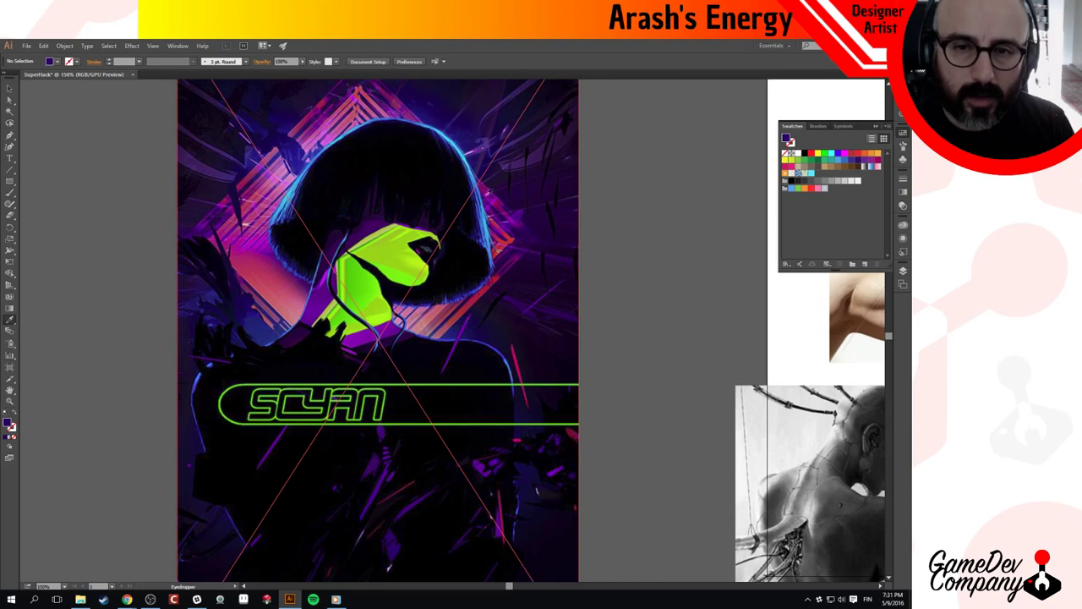
pyautogui.click(487, 190)
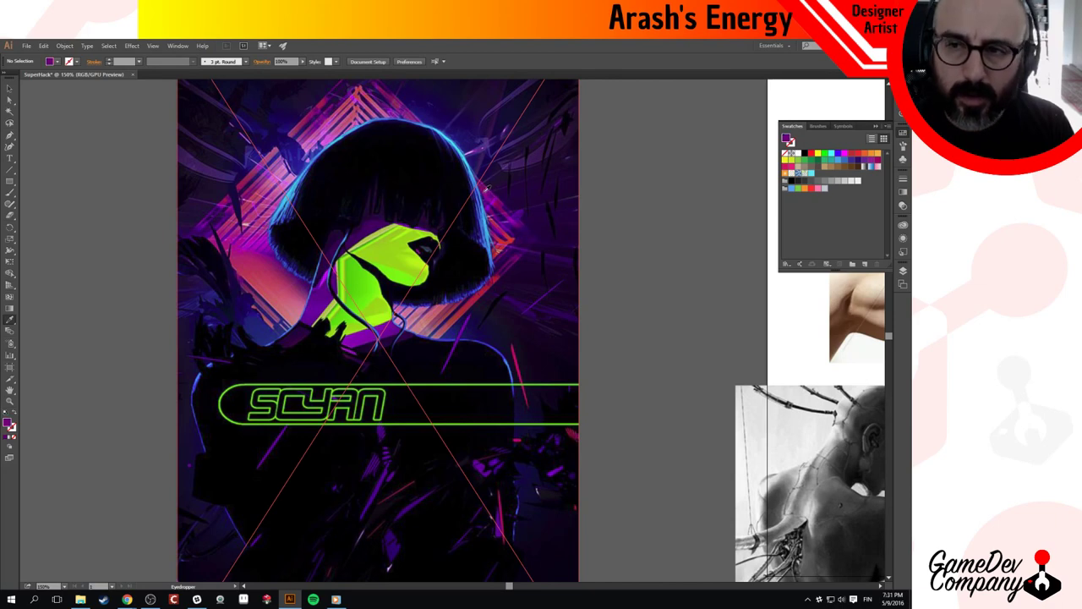
pyautogui.moveTo(484, 196); pyautogui.dragTo(489, 189)
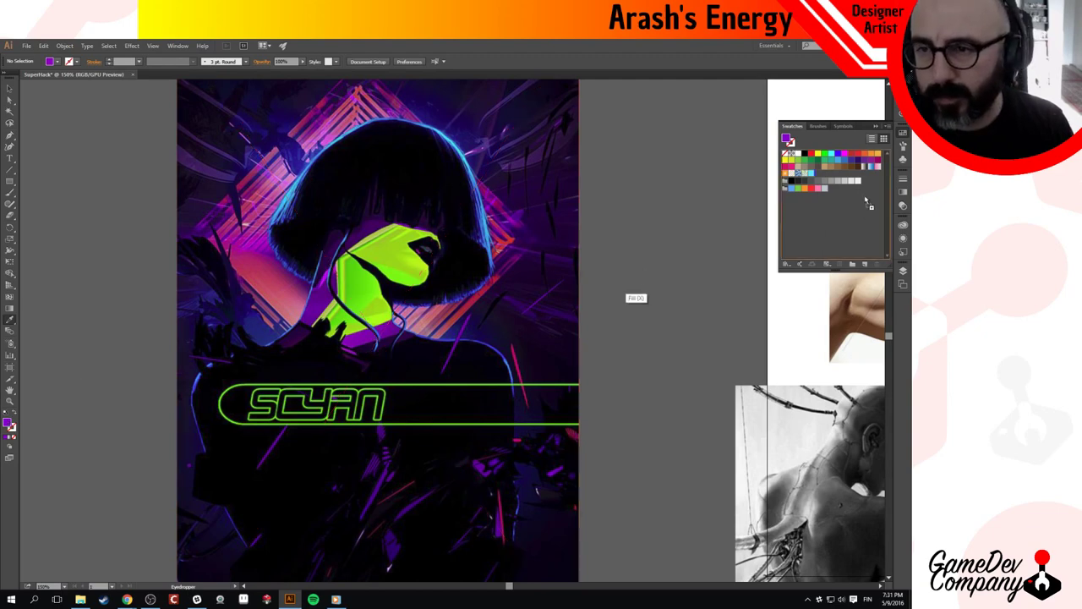
pyautogui.click(794, 208)
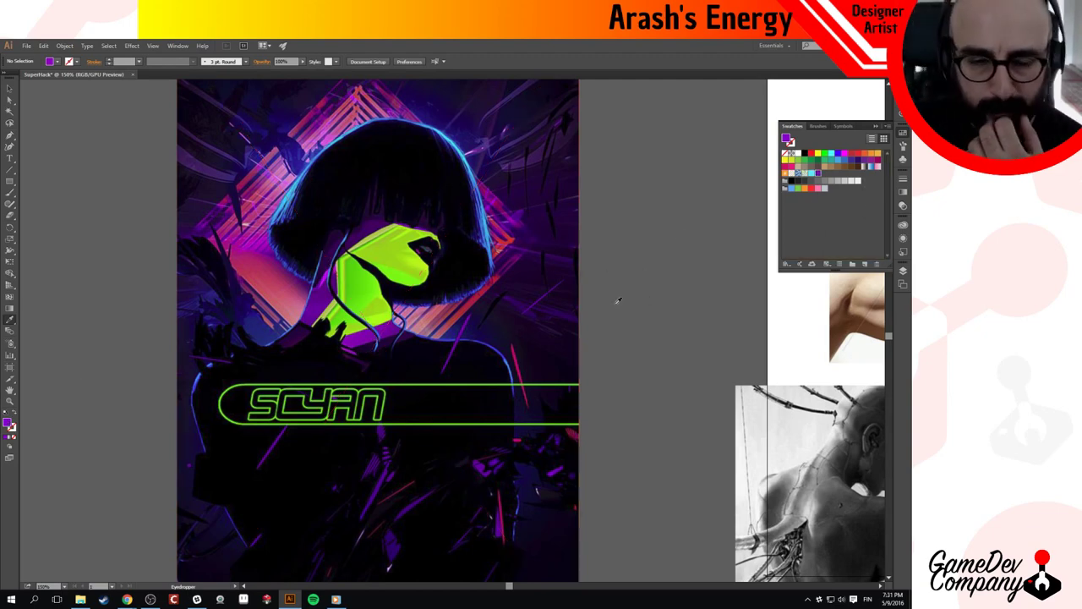
# Sample the bright green of the face in the SCYAN poster and save it as a swatch.
pyautogui.click(402, 273)
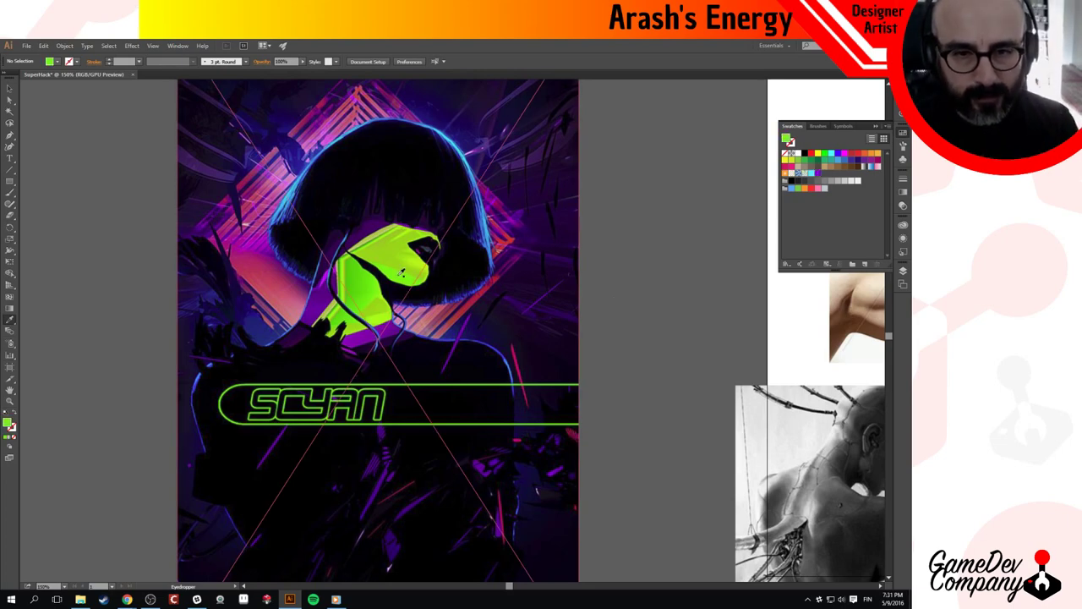
pyautogui.hotkey('ctrl', ';')
pyautogui.moveTo(624, 242); pyautogui.dragTo(826, 178)
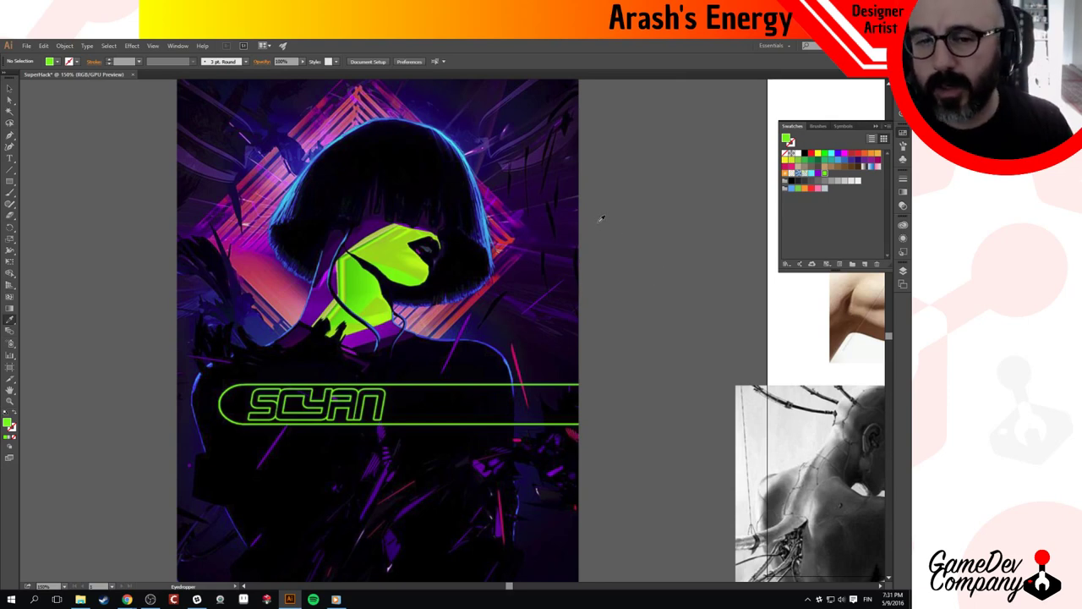
# Sample the bright purple on the neck of the SCYAN figure and save it as a swatch.
pyautogui.moveTo(635, 350); pyautogui.dragTo(592, 302)
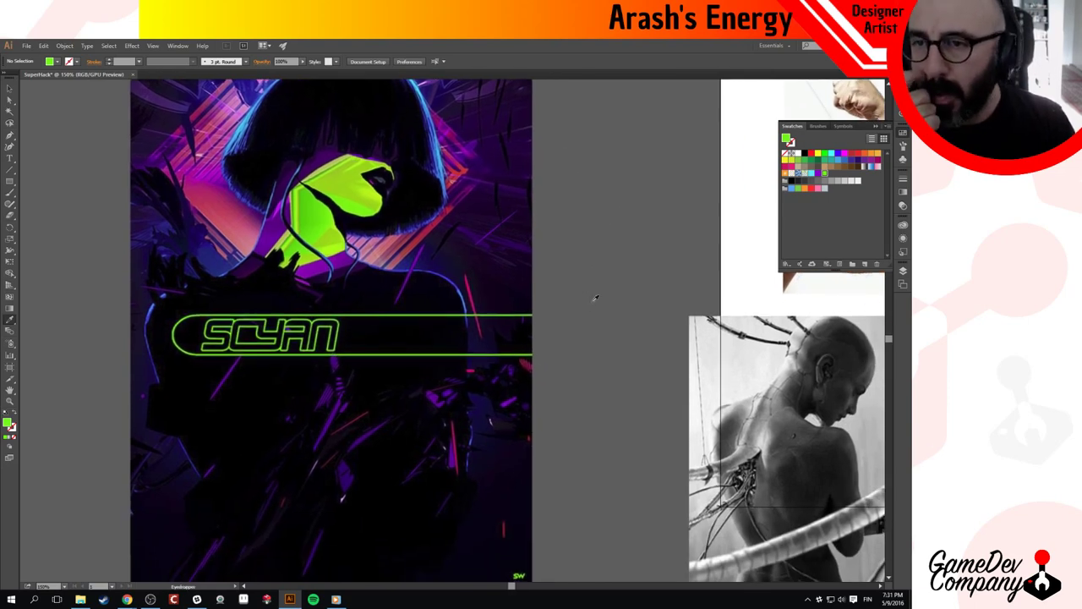
pyautogui.hotkey('ctrl', ';')
pyautogui.click(338, 410)
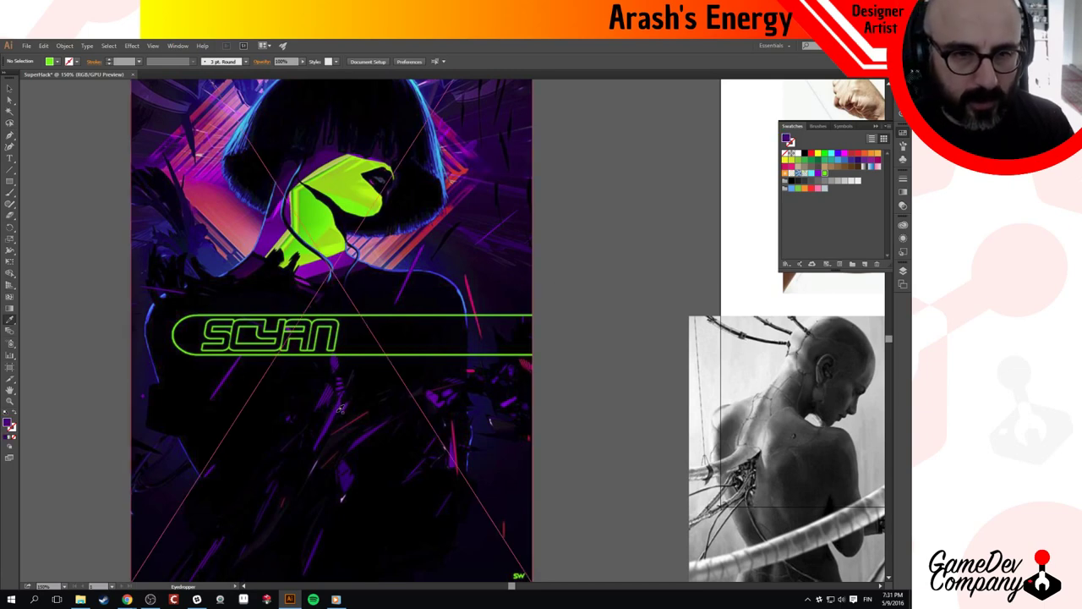
pyautogui.click(283, 208)
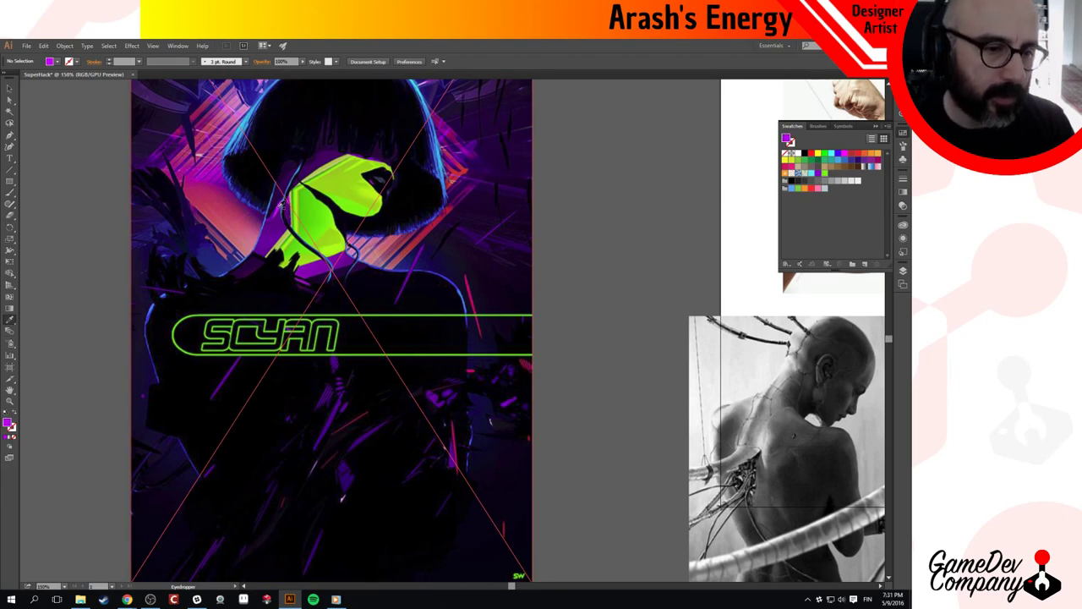
pyautogui.hotkey('ctrl', ';')
pyautogui.moveTo(121, 420); pyautogui.dragTo(824, 175)
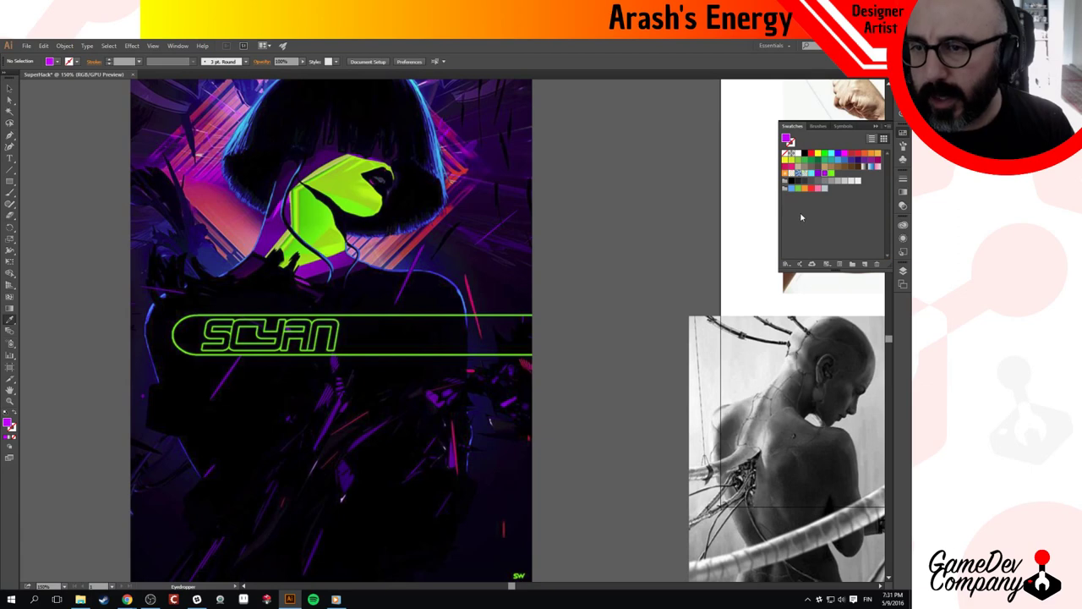
# Look at the SumoBall logo on the imgur page in the browser, and return to the Illustrator document.
pyautogui.hotkey('ctrl', ';')
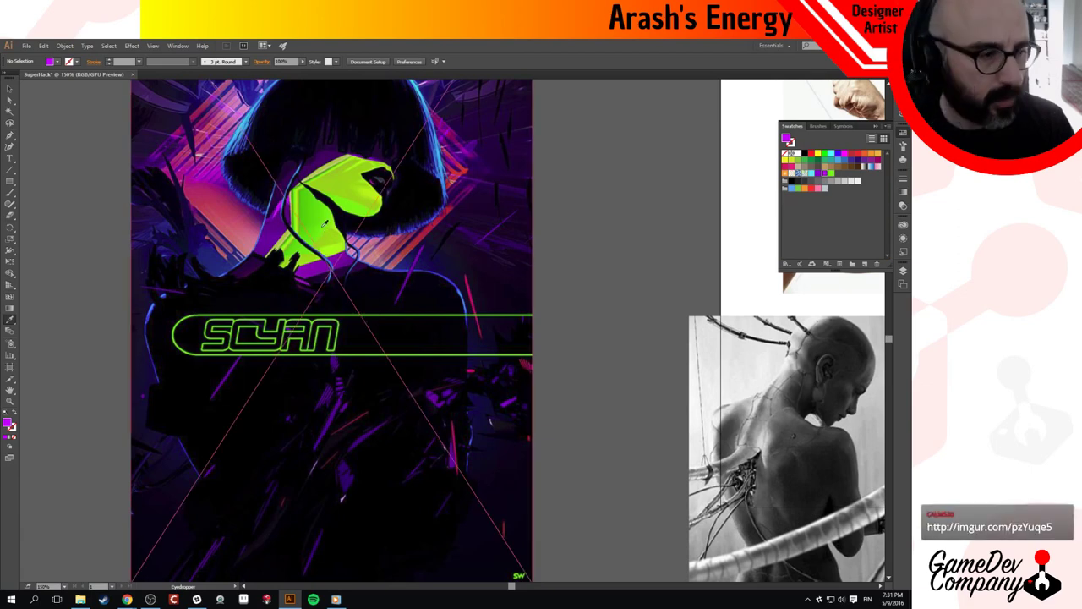
pyautogui.hotkey('ctrl', ';')
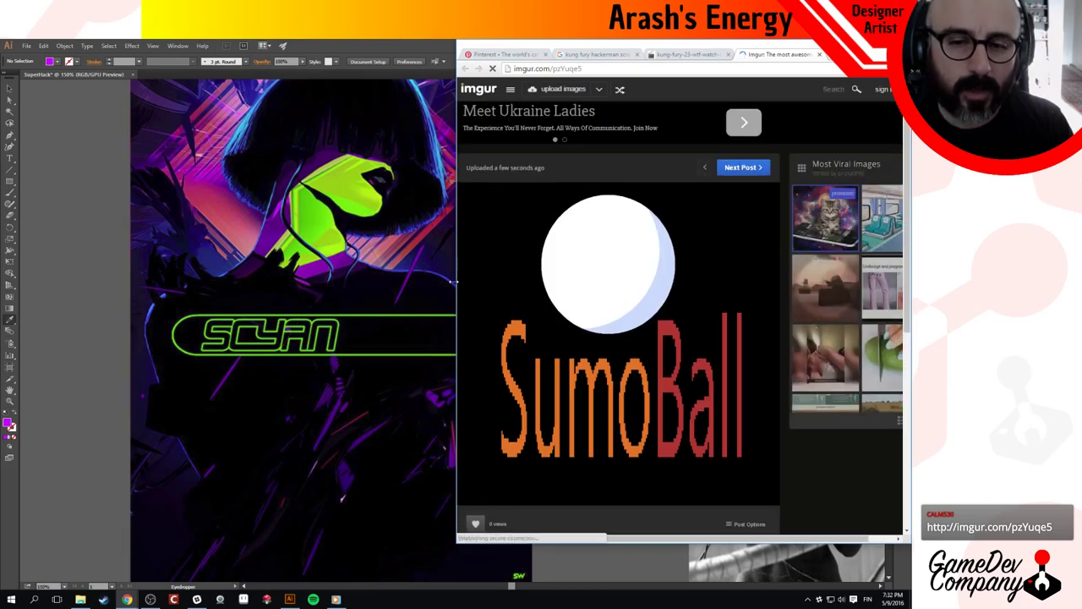
pyautogui.moveTo(454, 281); pyautogui.dragTo(486, 282)
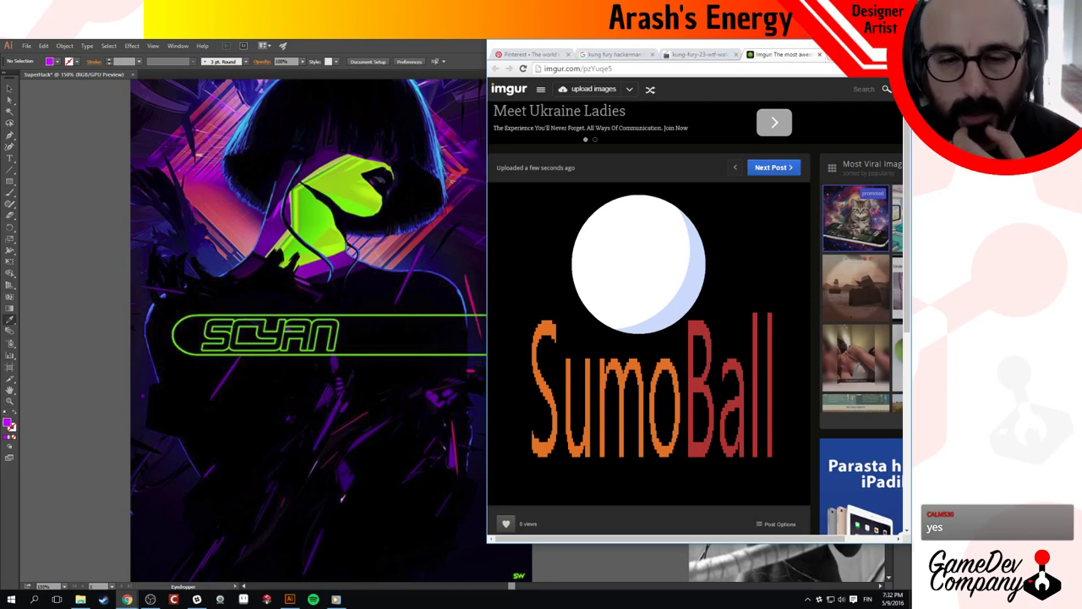
pyautogui.click(852, 44)
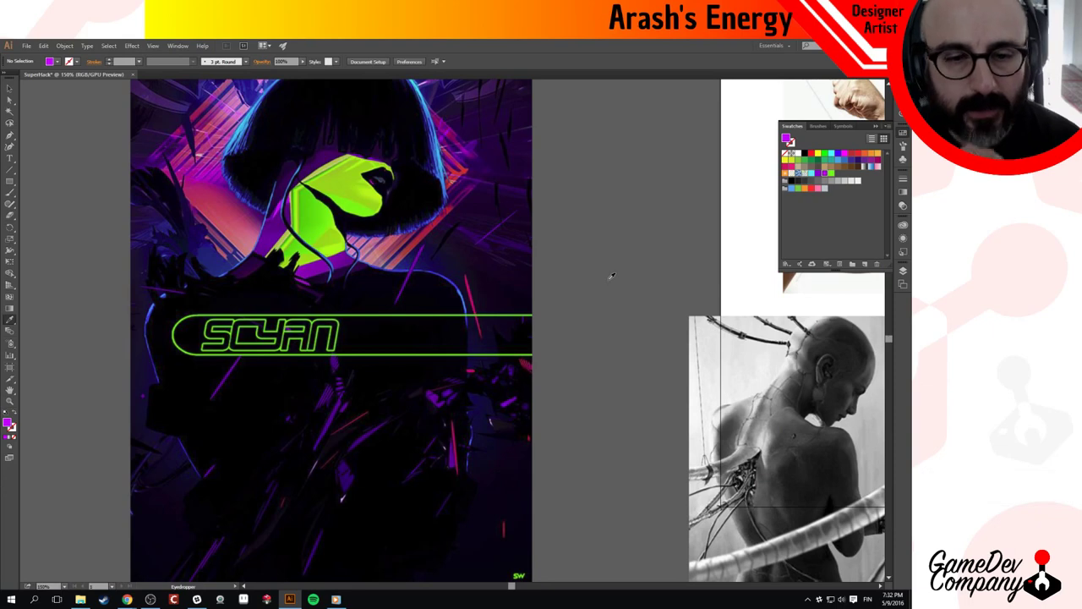
pyautogui.click(563, 275)
pyautogui.press('space')
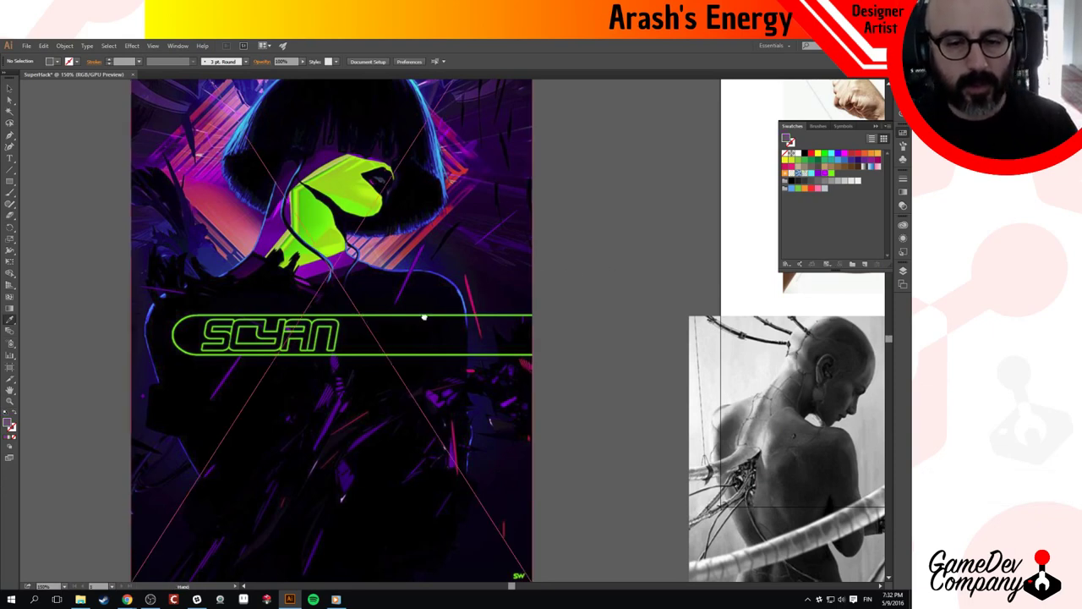
# Try out colours around the head in the SCYAN poster, sampling black, the pink diamond and the purple background.
pyautogui.moveTo(424, 317); pyautogui.dragTo(451, 522)
pyautogui.click(358, 266)
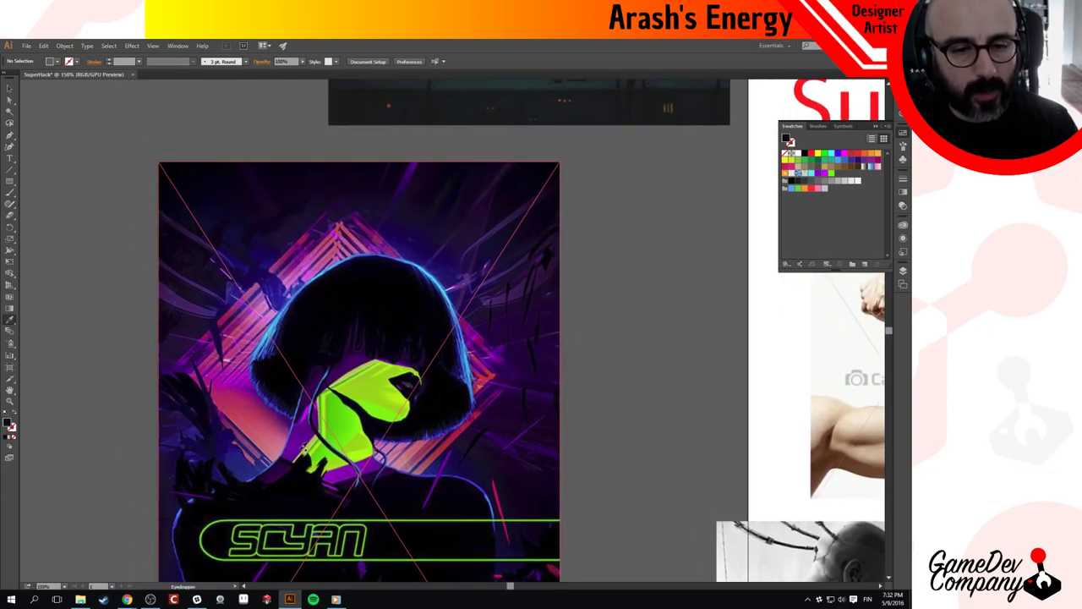
pyautogui.click(282, 425)
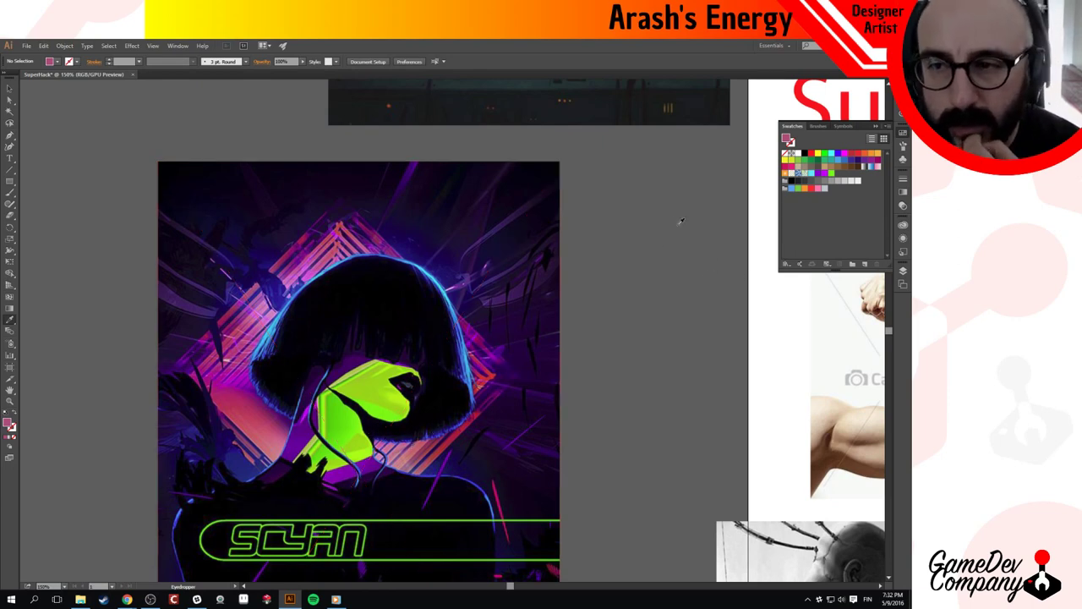
pyautogui.click(441, 267)
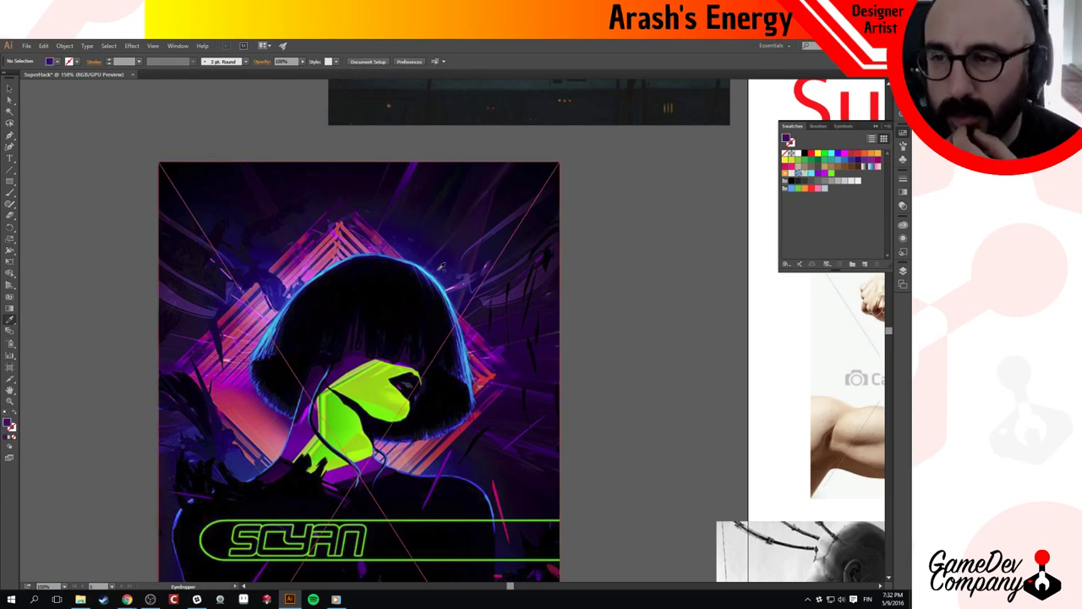
pyautogui.moveTo(437, 265); pyautogui.dragTo(418, 166)
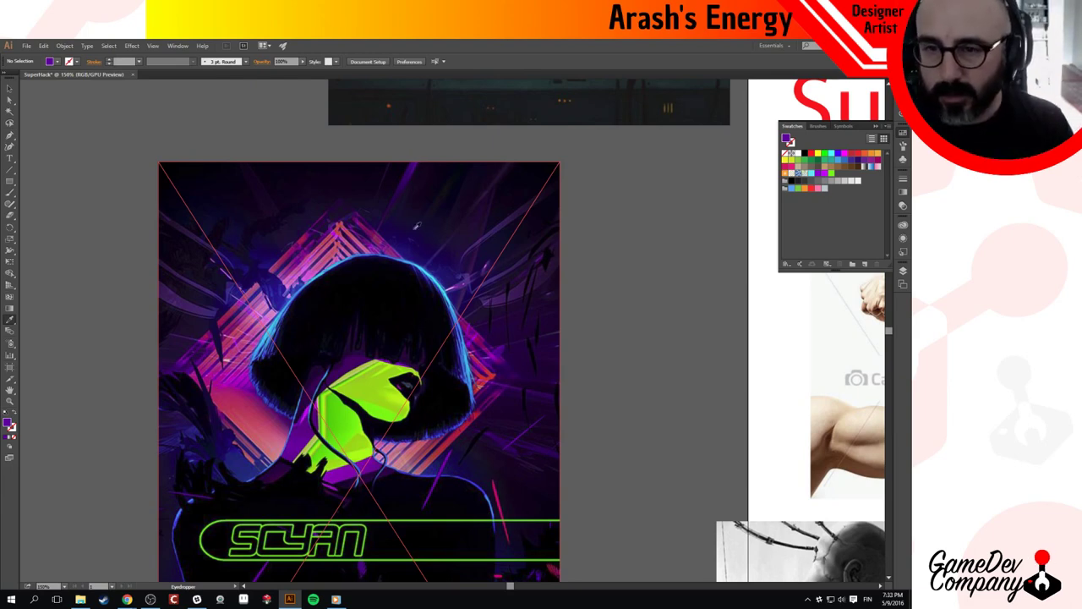
# Sample the blue from the glowing rim of the hair in the SCYAN poster and save it as a swatch.
pyautogui.click(426, 266)
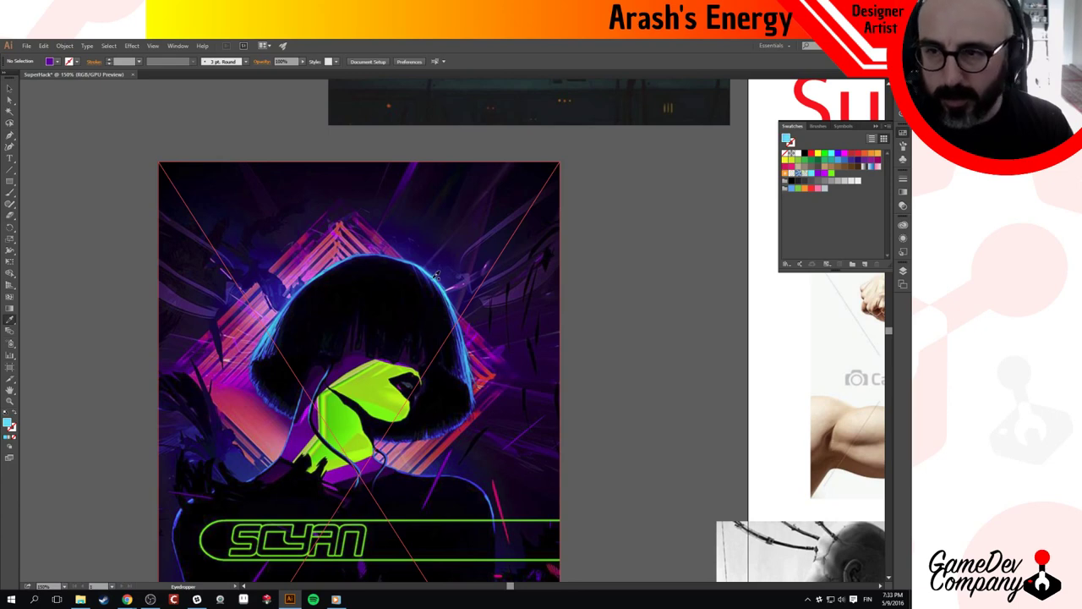
pyautogui.click(438, 275)
pyautogui.click(437, 275)
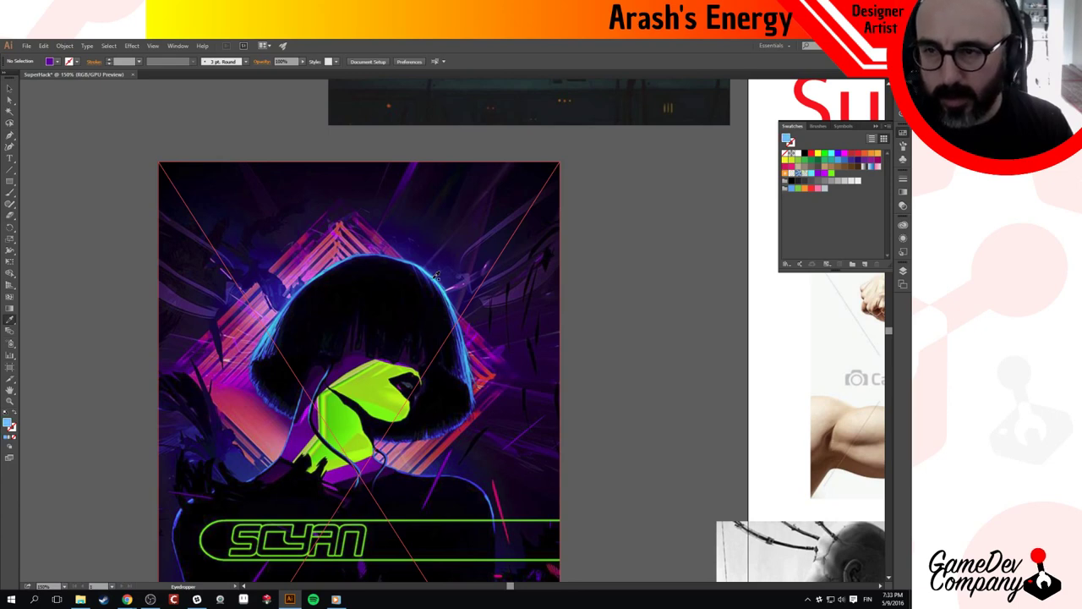
pyautogui.click(434, 275)
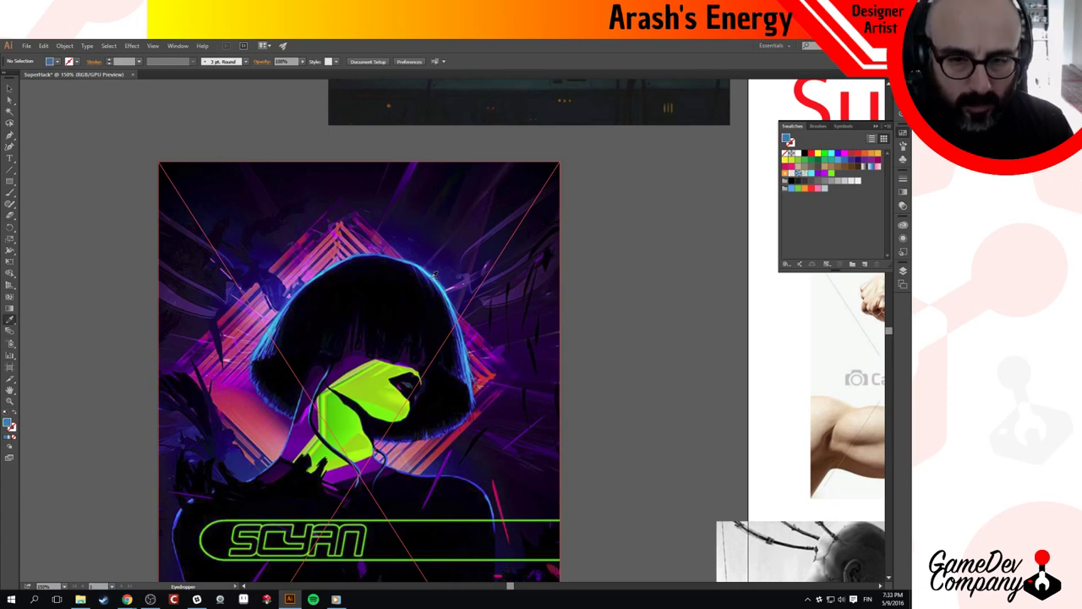
pyautogui.moveTo(444, 455); pyautogui.dragTo(457, 312)
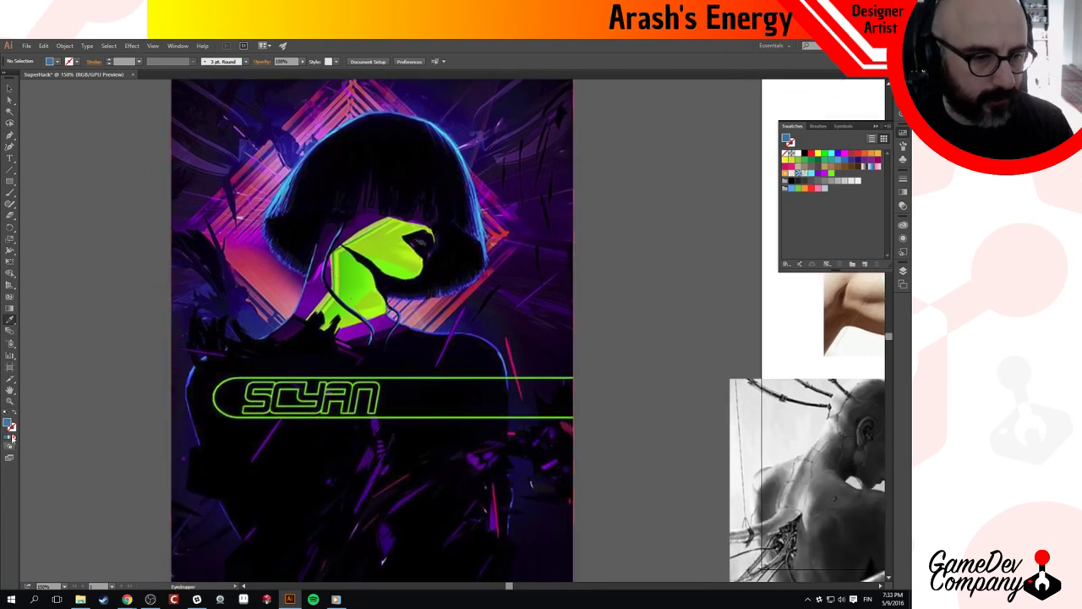
pyautogui.moveTo(7, 422); pyautogui.dragTo(749, 238)
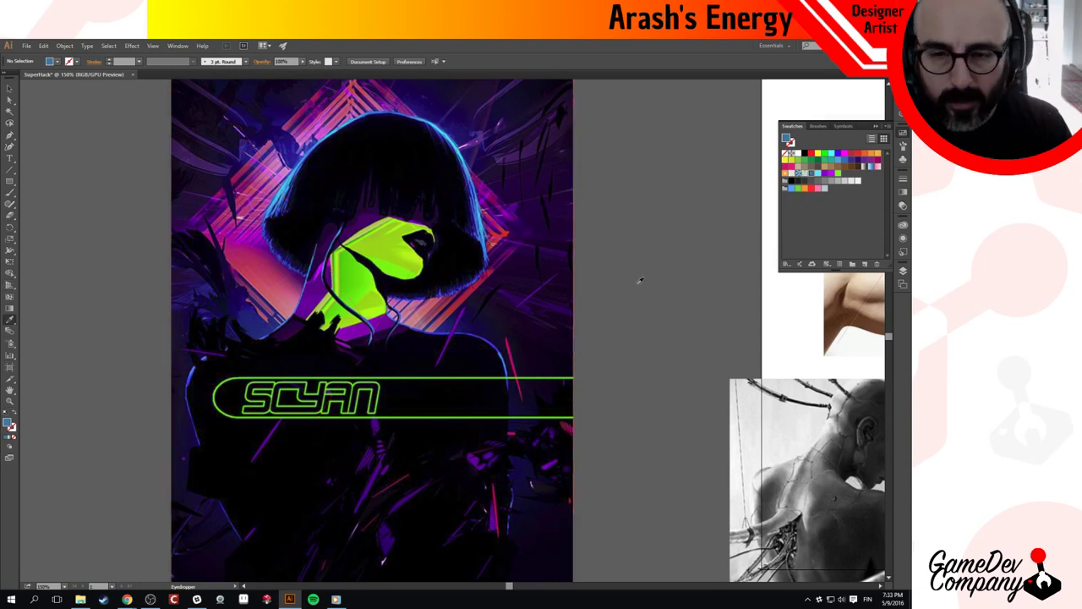
# Look over the cyborg picture, the WHM computer screen, the Kung Fury stills and the logo for more colours.
pyautogui.moveTo(549, 460); pyautogui.dragTo(321, 383)
pyautogui.moveTo(645, 268); pyautogui.dragTo(499, 200)
pyautogui.moveTo(560, 383); pyautogui.dragTo(459, 282)
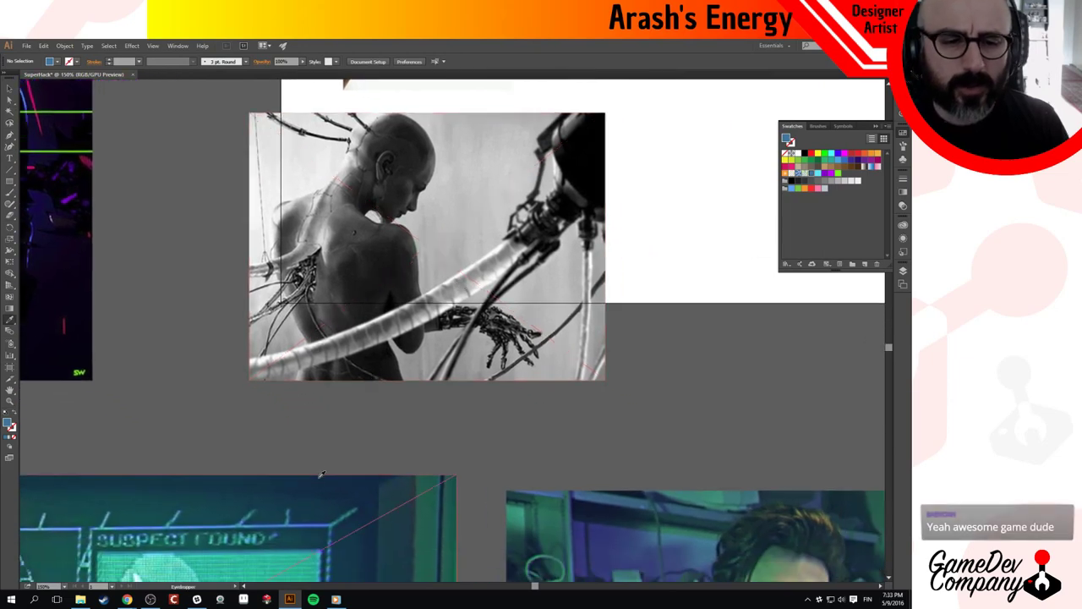
pyautogui.moveTo(310, 466); pyautogui.dragTo(333, 397)
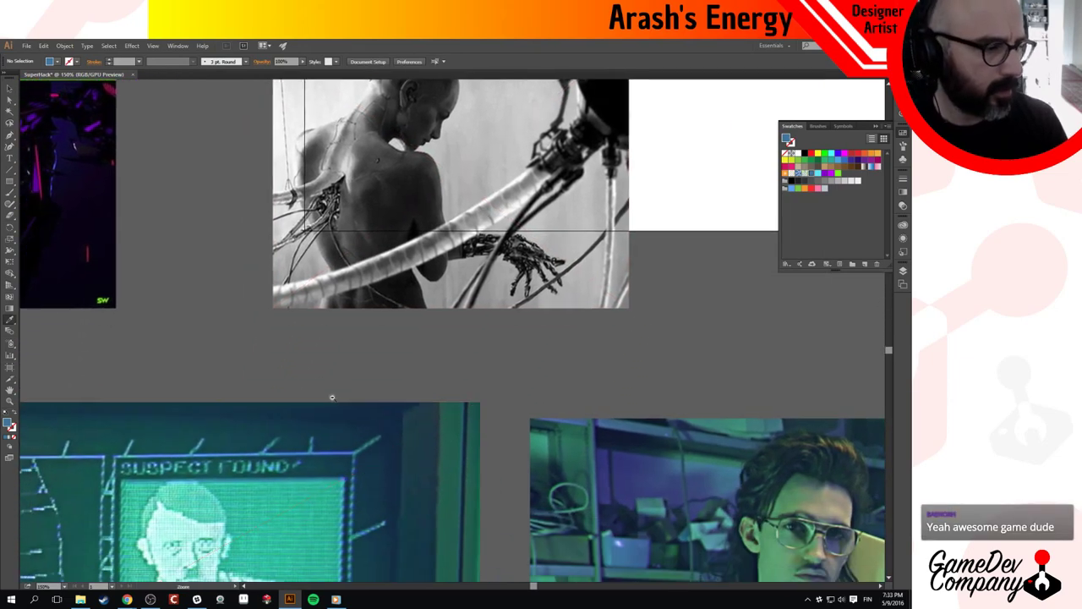
pyautogui.keyDown('ctrl'); pyautogui.keyDown('alt'); pyautogui.click(333, 396); pyautogui.keyUp('alt'); pyautogui.keyUp('ctrl')
pyautogui.keyDown('ctrl'); pyautogui.keyDown('alt'); pyautogui.click(438, 363); pyautogui.keyUp('alt'); pyautogui.keyUp('ctrl')
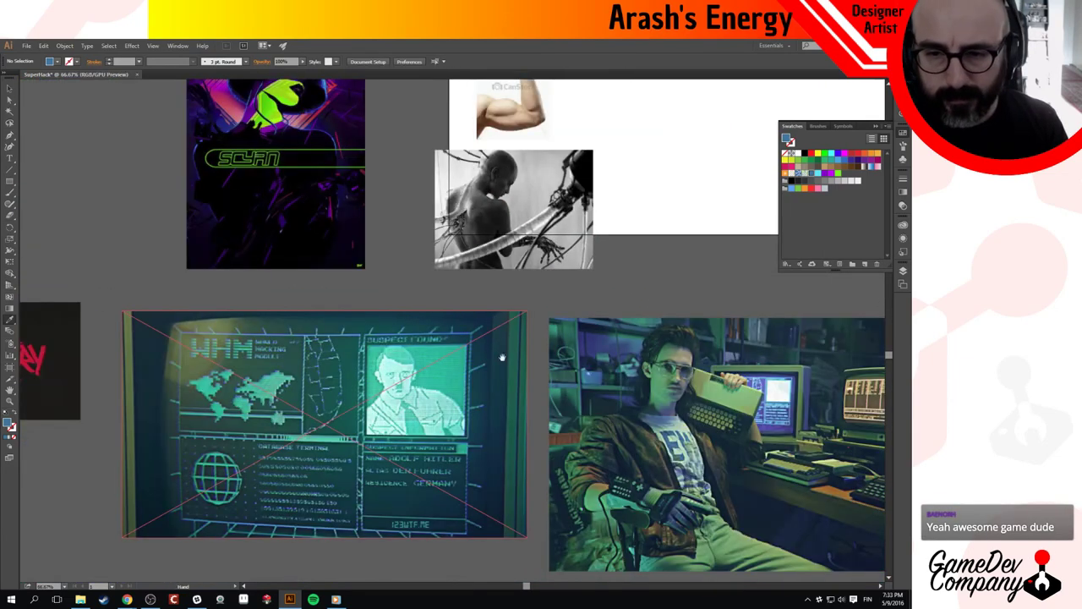
pyautogui.moveTo(584, 370); pyautogui.dragTo(798, 363)
pyautogui.moveTo(391, 366); pyautogui.dragTo(502, 383)
pyautogui.moveTo(813, 339); pyautogui.dragTo(535, 346)
pyautogui.moveTo(262, 307); pyautogui.dragTo(496, 344)
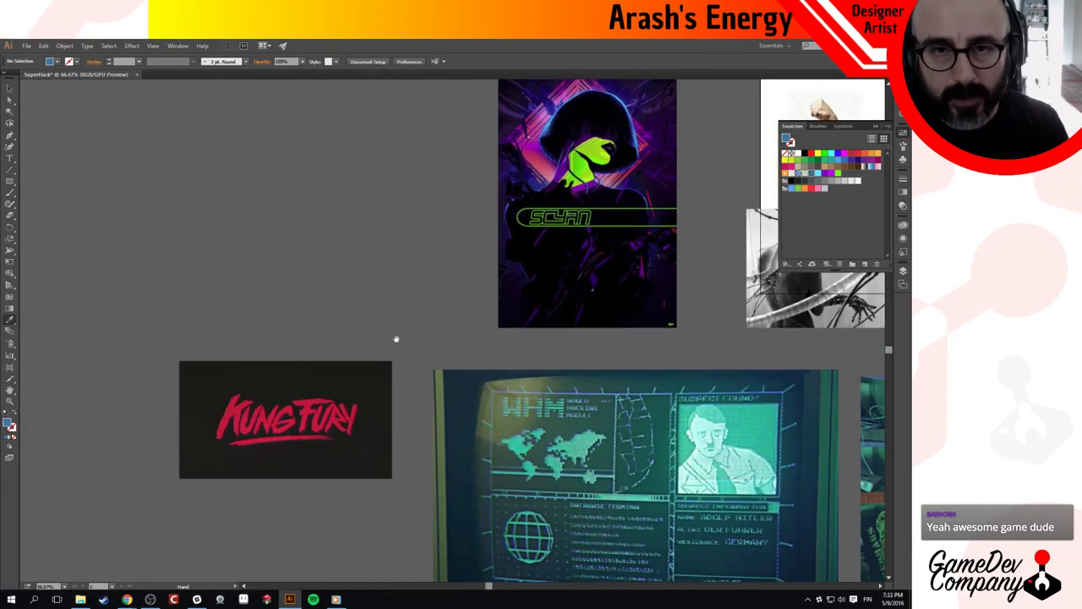
pyautogui.moveTo(407, 296); pyautogui.dragTo(359, 349)
pyautogui.moveTo(357, 256); pyautogui.dragTo(285, 439)
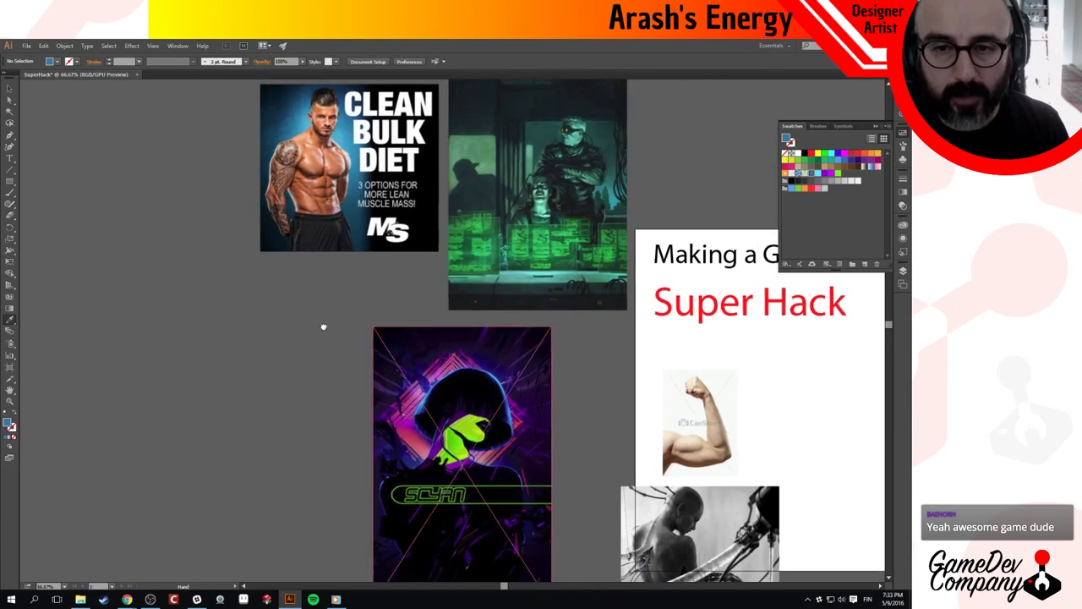
pyautogui.moveTo(321, 324); pyautogui.dragTo(251, 379)
# Sample the bright green of the holographic screens in the dark hacker painting and save it as a swatch.
pyautogui.keyDown('ctrl'); pyautogui.click(458, 328); pyautogui.keyUp('ctrl')
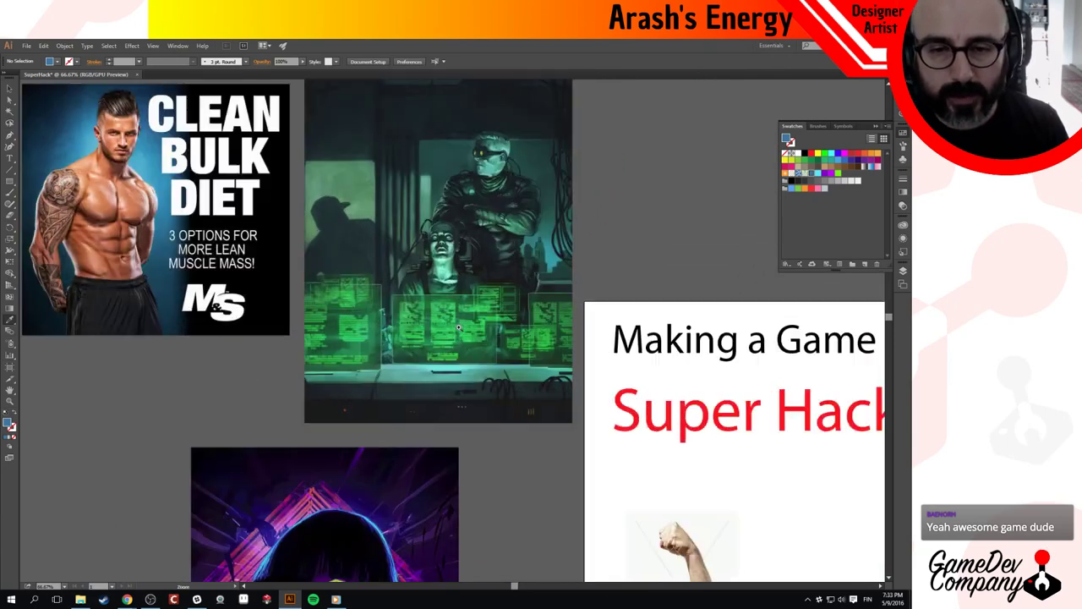
pyautogui.keyDown('ctrl'); pyautogui.click(459, 328); pyautogui.keyUp('ctrl')
pyautogui.keyDown('ctrl'); pyautogui.click(458, 328); pyautogui.keyUp('ctrl')
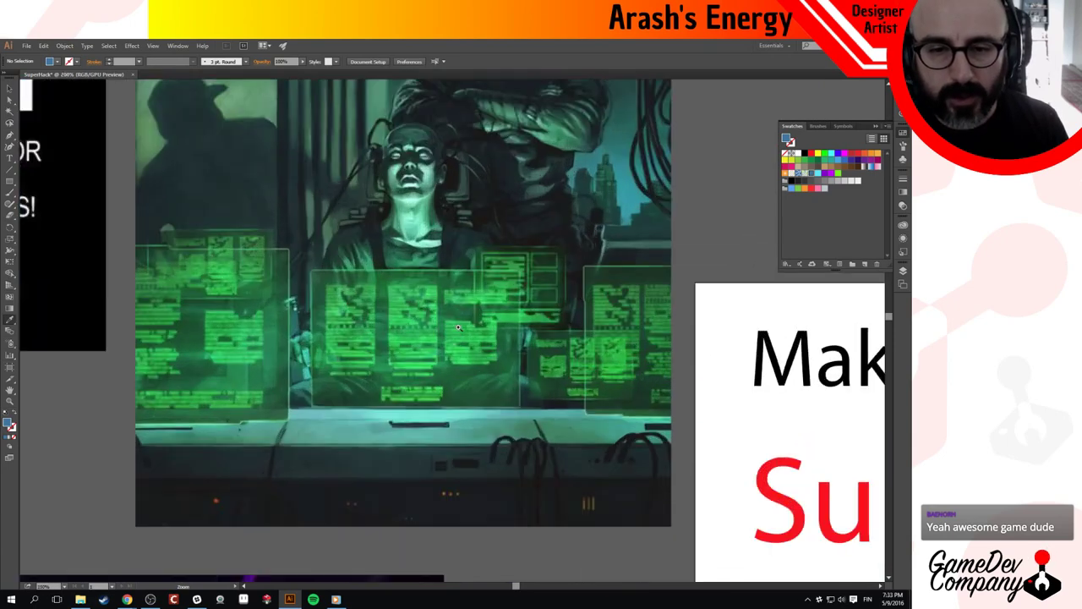
pyautogui.click(502, 315)
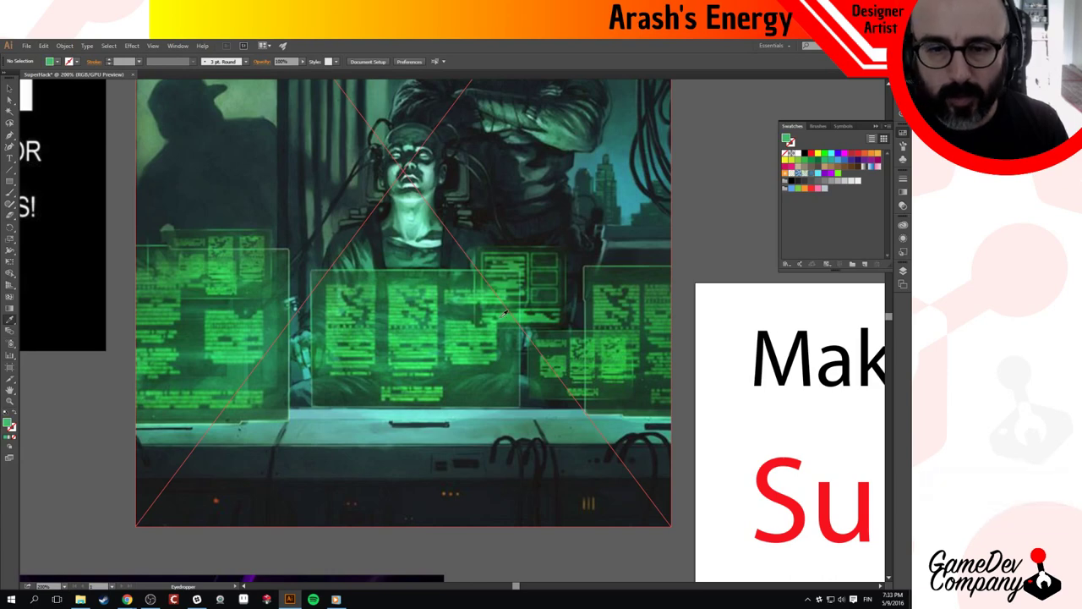
pyautogui.click(495, 319)
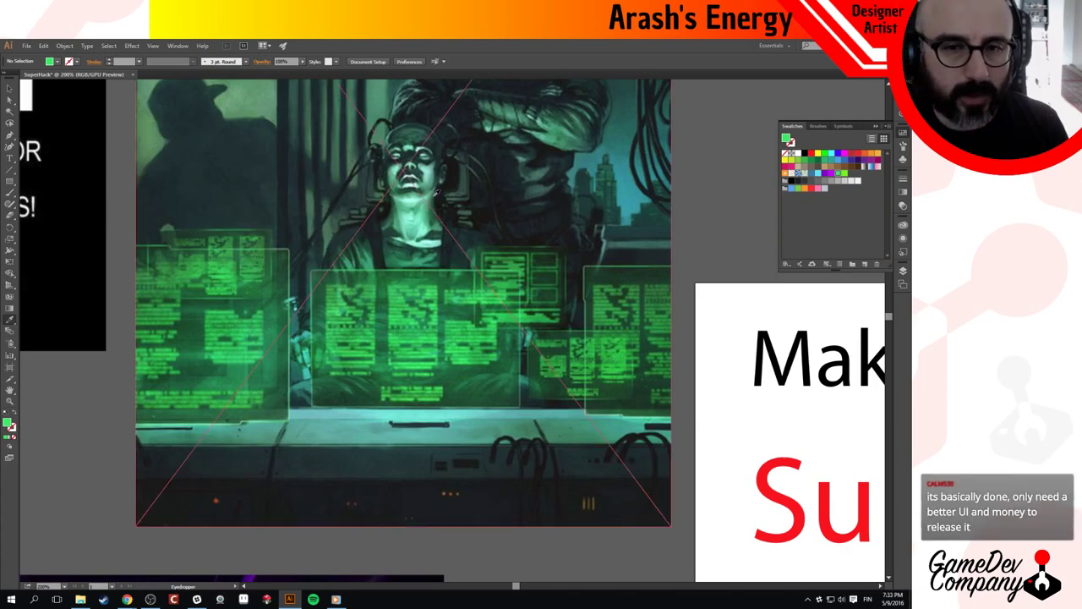
# Sample the muted teal green from the standing man's hair in the hacker painting and save it as a swatch.
pyautogui.scroll(5, 445, 168)
pyautogui.hscroll(2, 445, 169)
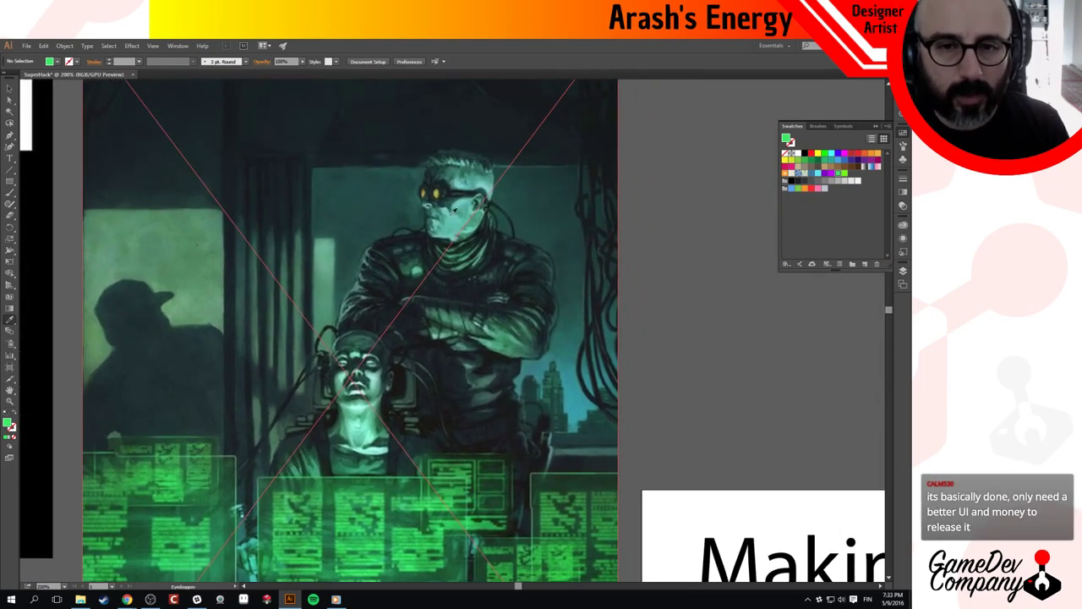
pyautogui.click(454, 168)
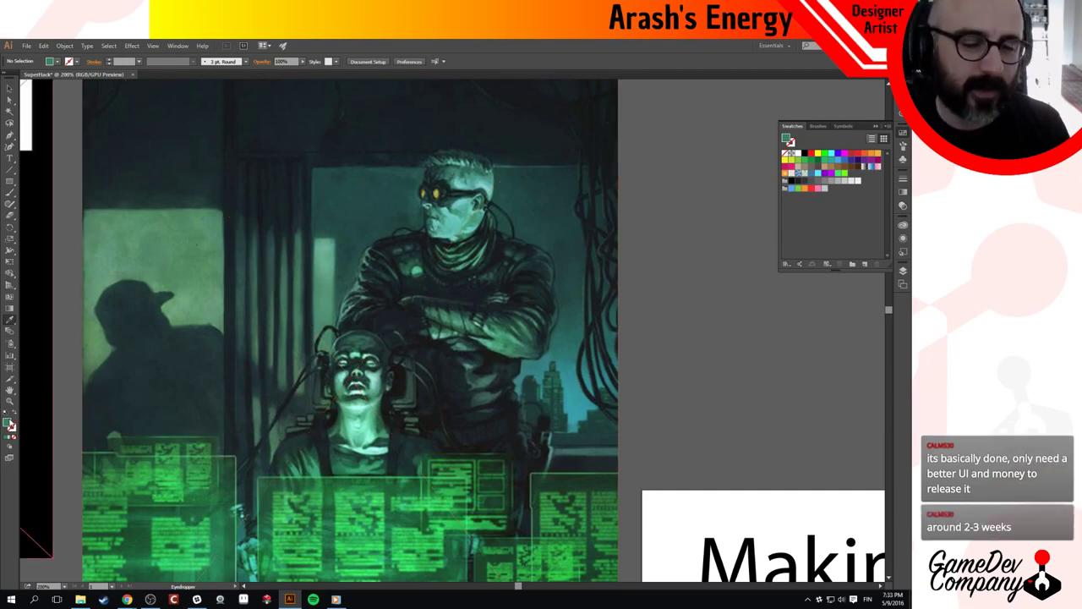
pyautogui.moveTo(11, 422); pyautogui.dragTo(844, 180)
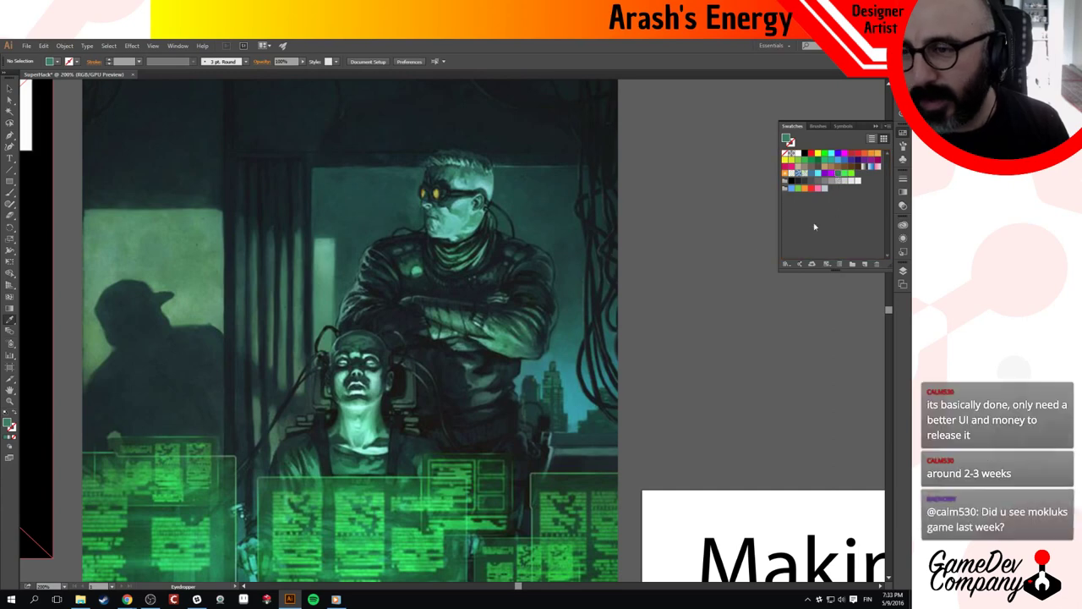
# Examine the rest of the hacker painting, the Clean Bulk Diet advert and the lower part of the SCYAN poster.
pyautogui.moveTo(247, 269); pyautogui.dragTo(356, 309)
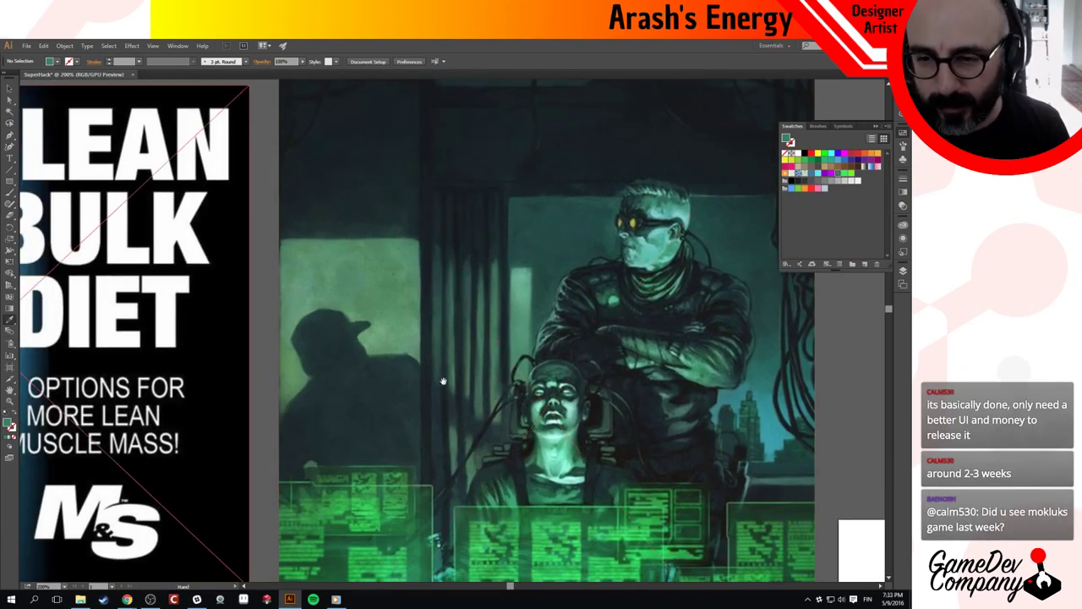
pyautogui.moveTo(688, 456); pyautogui.dragTo(644, 276)
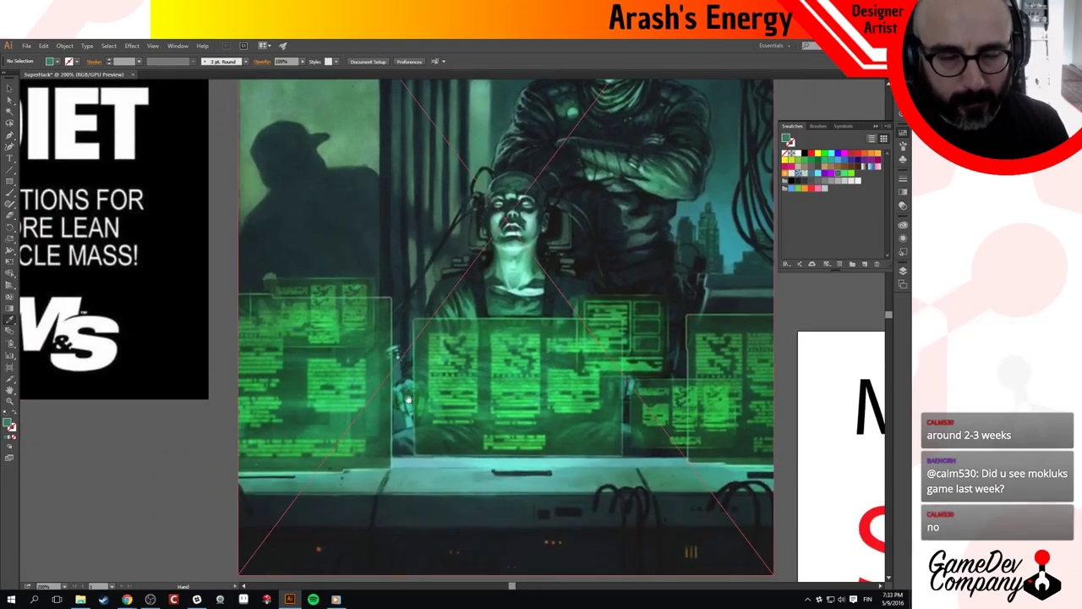
pyautogui.moveTo(229, 337); pyautogui.dragTo(490, 351)
pyautogui.keyDown('ctrl'); pyautogui.keyDown('alt'); pyautogui.click(436, 388); pyautogui.keyUp('alt'); pyautogui.keyUp('ctrl')
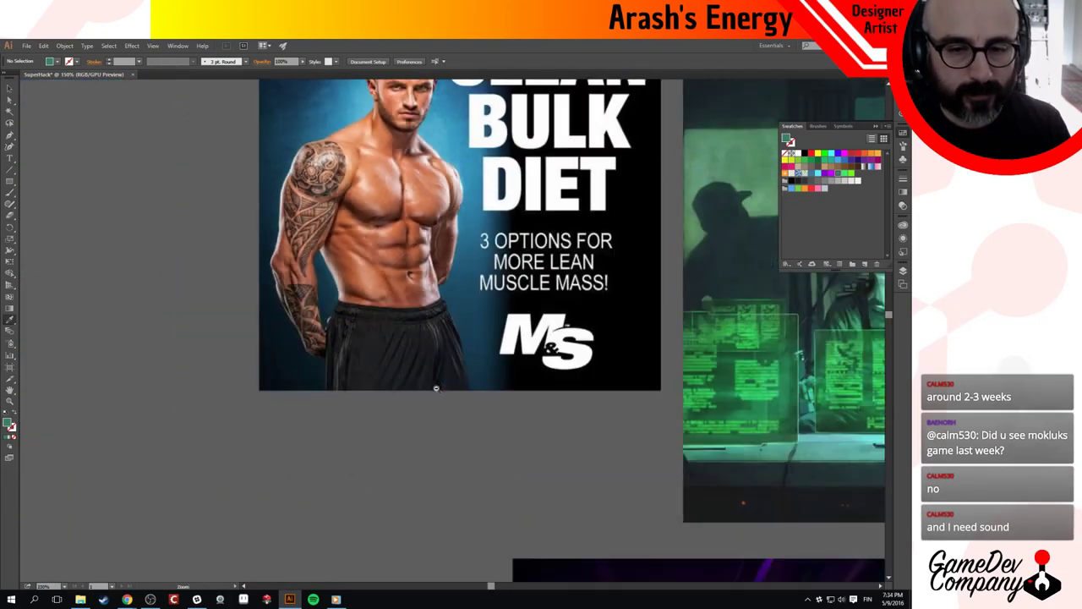
pyautogui.moveTo(530, 478); pyautogui.dragTo(475, 217)
pyautogui.moveTo(462, 462); pyautogui.dragTo(470, 269)
pyautogui.moveTo(438, 447); pyautogui.dragTo(438, 297)
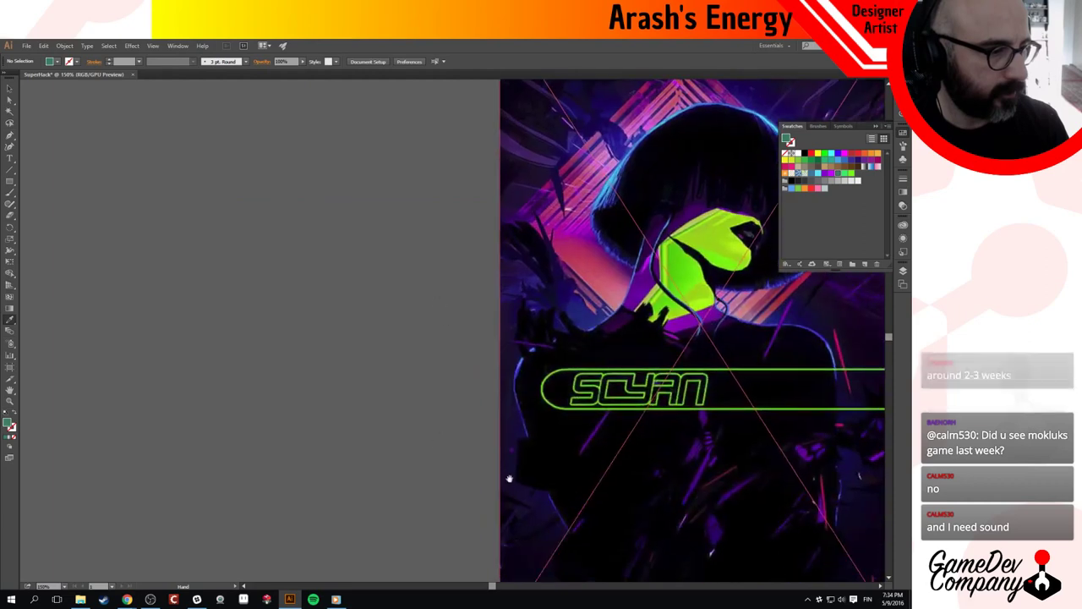
pyautogui.moveTo(507, 475); pyautogui.dragTo(458, 308)
pyautogui.click(488, 426)
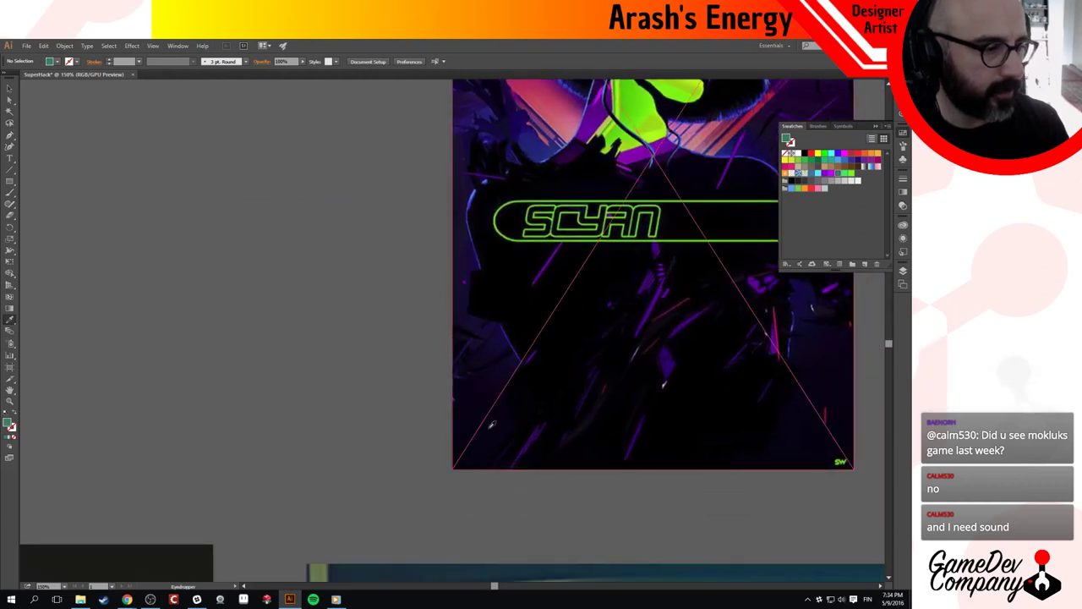
# Examine the Kung Fury logo, the WHM computer screen and the photo of the man with the power glove.
pyautogui.scroll(-10, 367, 358)
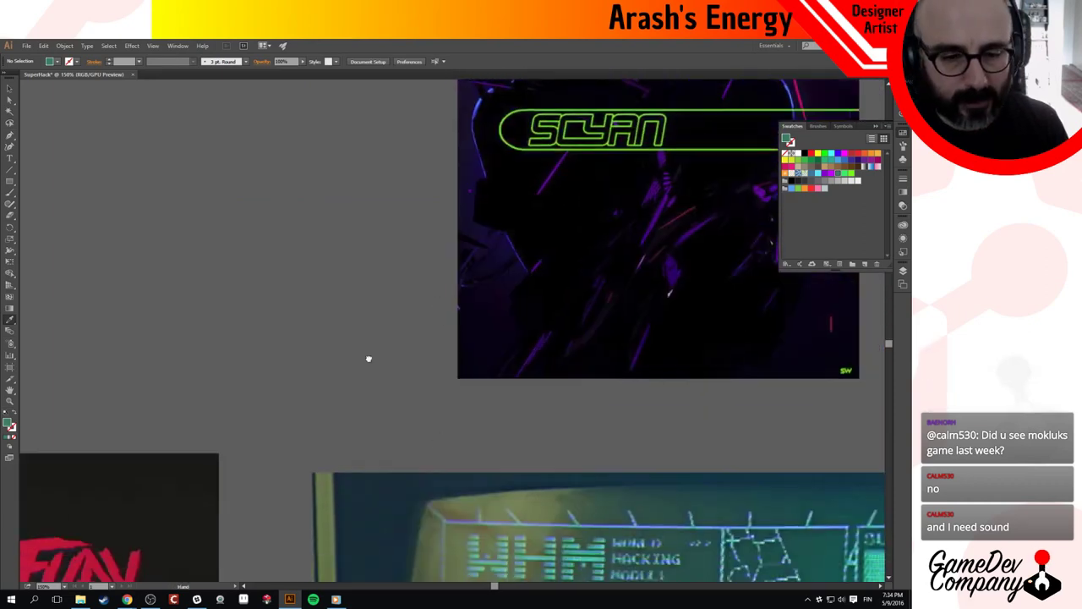
pyautogui.hscroll(-3, 375, 314)
pyautogui.keyDown('ctrl'); pyautogui.keyDown('alt'); pyautogui.click(410, 395); pyautogui.keyUp('alt'); pyautogui.keyUp('ctrl')
pyautogui.keyDown('ctrl'); pyautogui.keyDown('alt'); pyautogui.click(407, 395); pyautogui.keyUp('alt'); pyautogui.keyUp('ctrl')
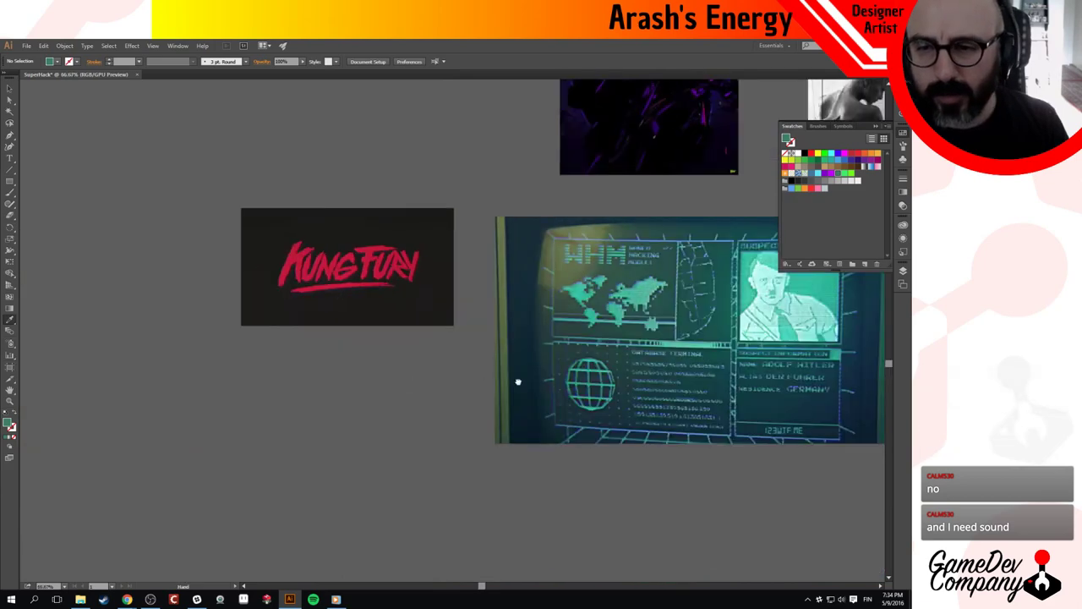
pyautogui.moveTo(483, 395); pyautogui.dragTo(281, 429)
pyautogui.hscroll(4, 598, 369)
pyautogui.scroll(-1, 597, 369)
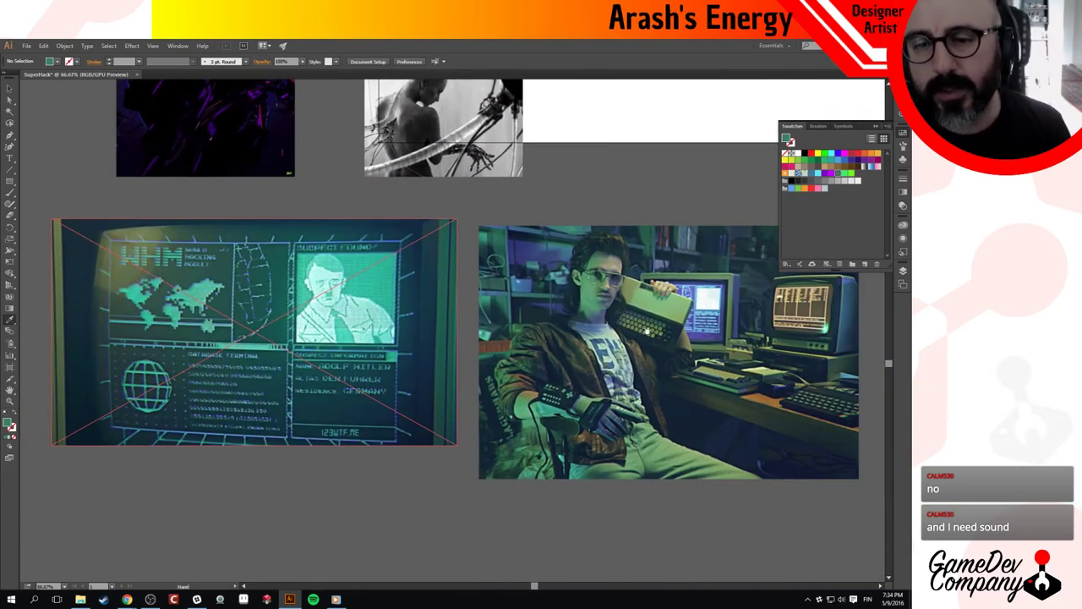
pyautogui.click(628, 304)
pyautogui.moveTo(629, 303); pyautogui.dragTo(632, 492)
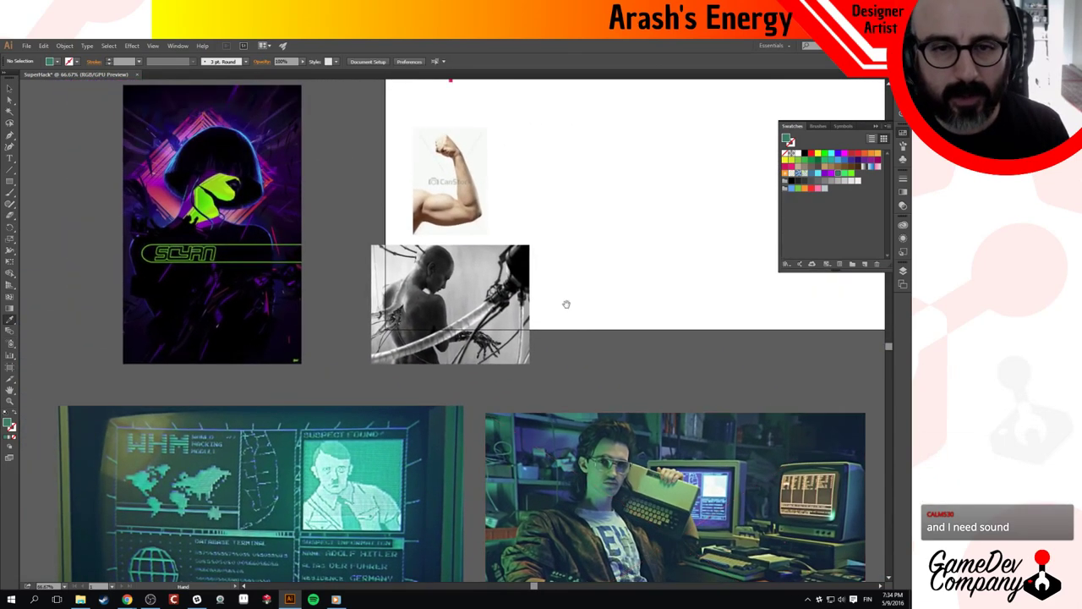
# Review the Super Hack artboard with its arm and cyborg pictures and the surrounding reference images.
pyautogui.moveTo(565, 304); pyautogui.dragTo(497, 405)
pyautogui.scroll(1, 498, 404)
pyautogui.hscroll(1, 498, 404)
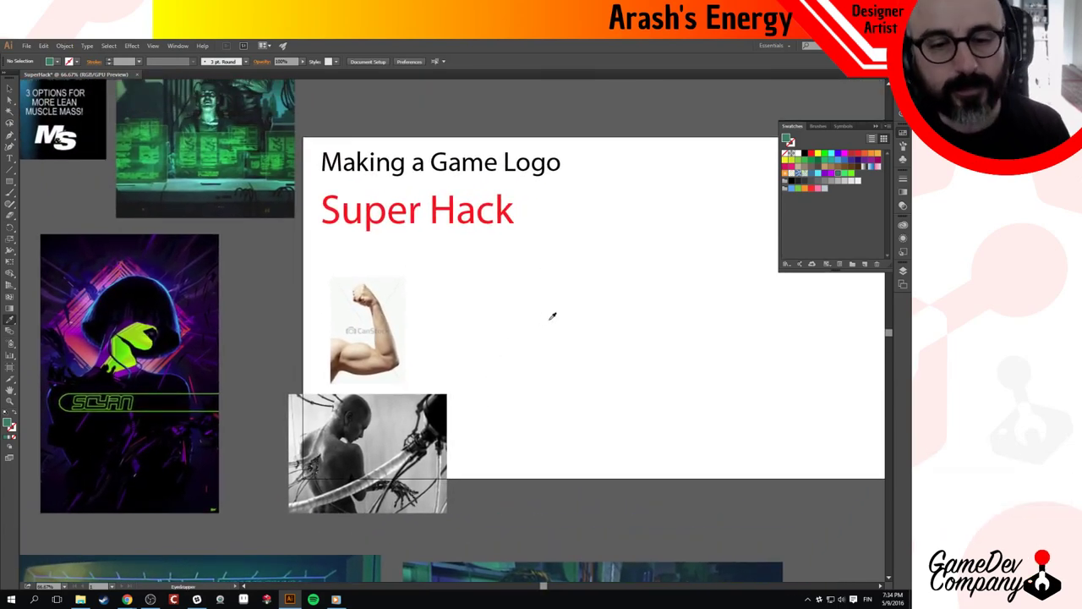
pyautogui.press('z')
pyautogui.click(452, 355)
pyautogui.moveTo(488, 369); pyautogui.dragTo(430, 305)
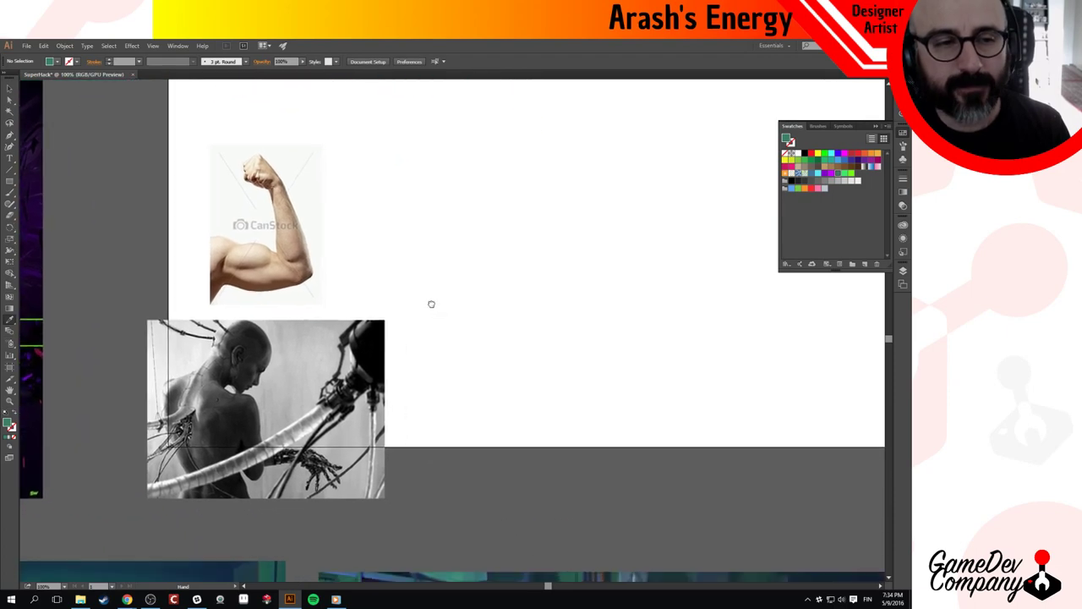
pyautogui.keyDown('ctrl'); pyautogui.keyDown('alt'); pyautogui.click(426, 317); pyautogui.keyUp('alt'); pyautogui.keyUp('ctrl')
pyautogui.keyDown('ctrl'); pyautogui.keyDown('alt'); pyautogui.click(427, 318); pyautogui.keyUp('alt'); pyautogui.keyUp('ctrl')
pyautogui.moveTo(491, 332); pyautogui.dragTo(511, 369)
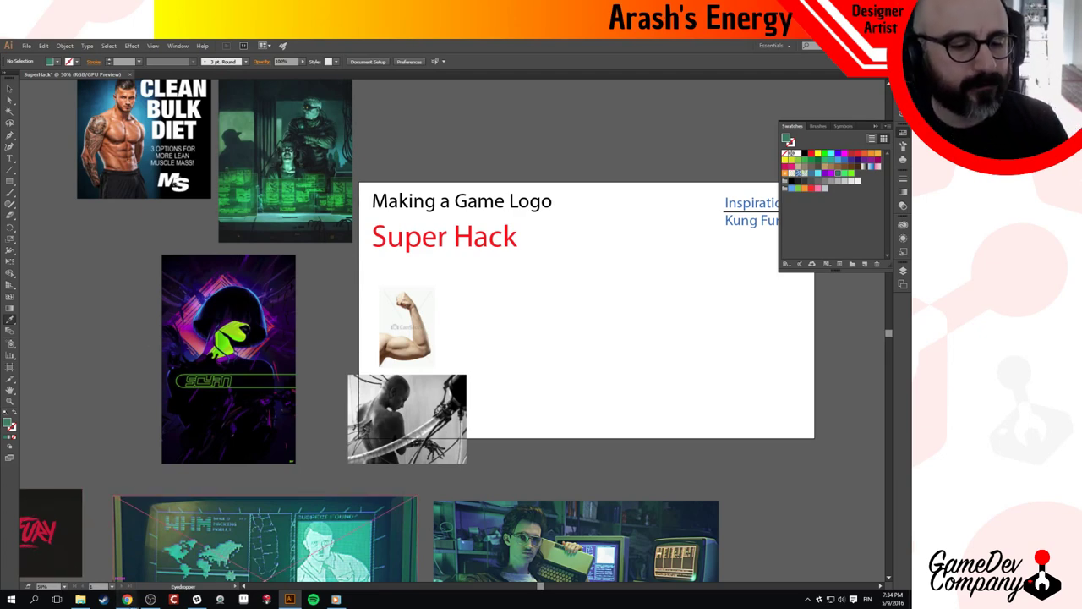
# Switch to Chrome and search Google Images for "crypt of the necrodancer".
pyautogui.click(127, 598)
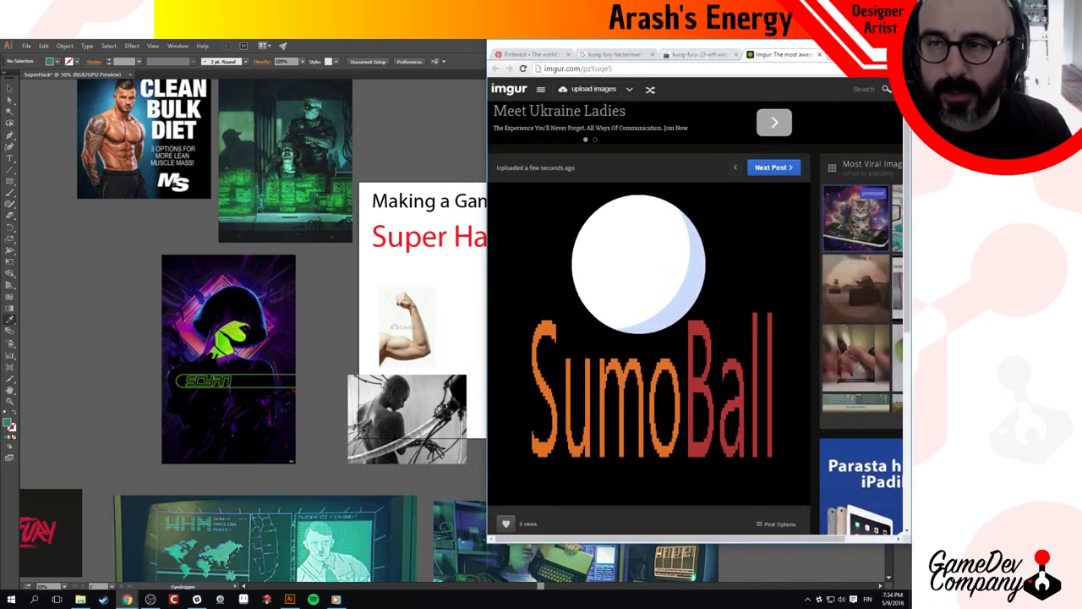
pyautogui.click(810, 67)
pyautogui.write('crypt of the')
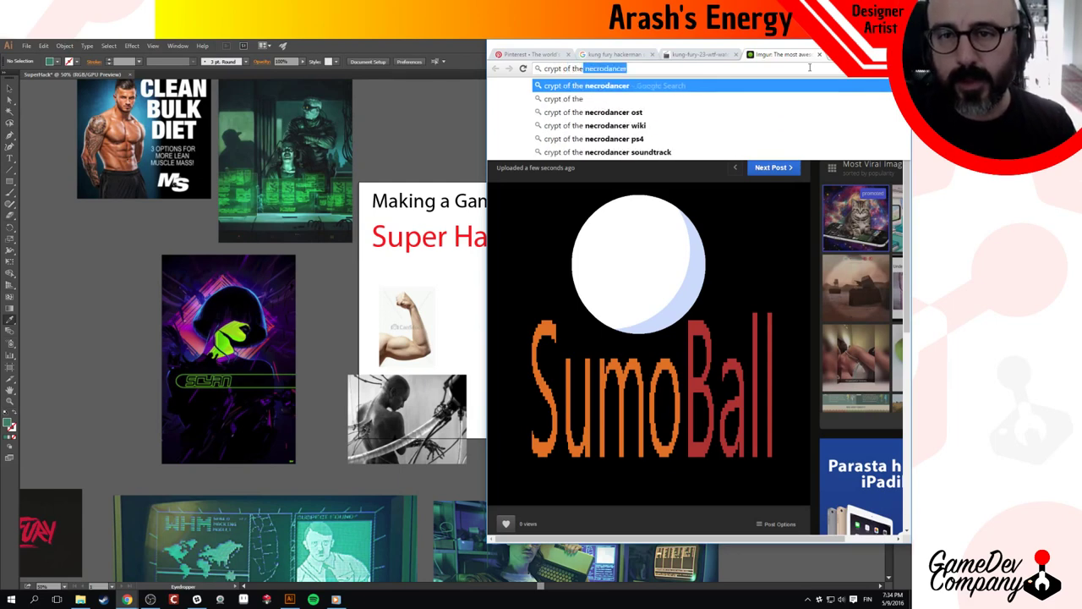
pyautogui.press('Return')
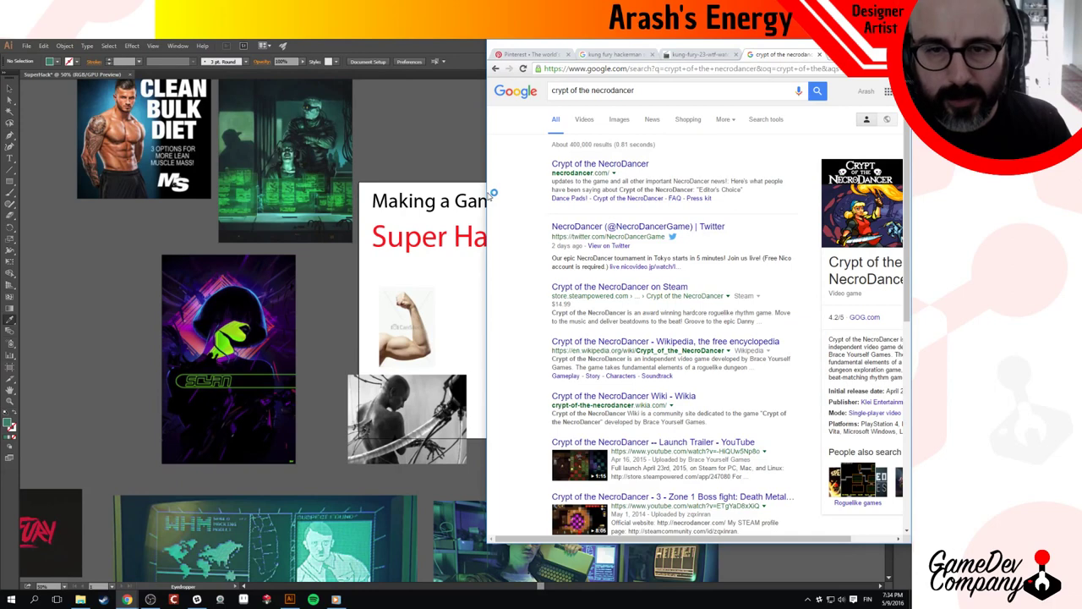
pyautogui.moveTo(493, 195); pyautogui.dragTo(499, 171)
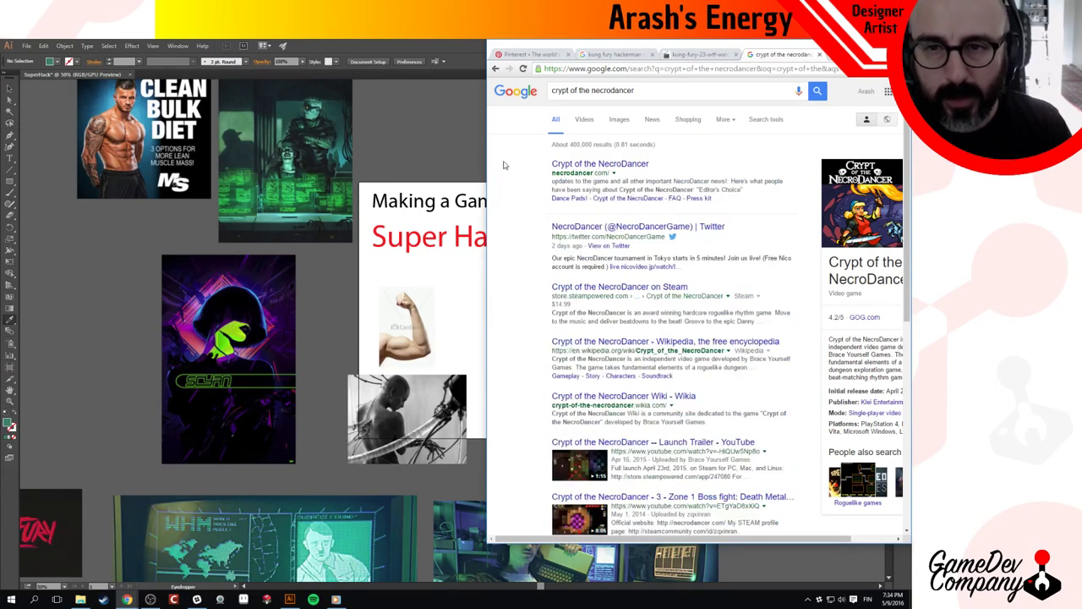
pyautogui.click(619, 120)
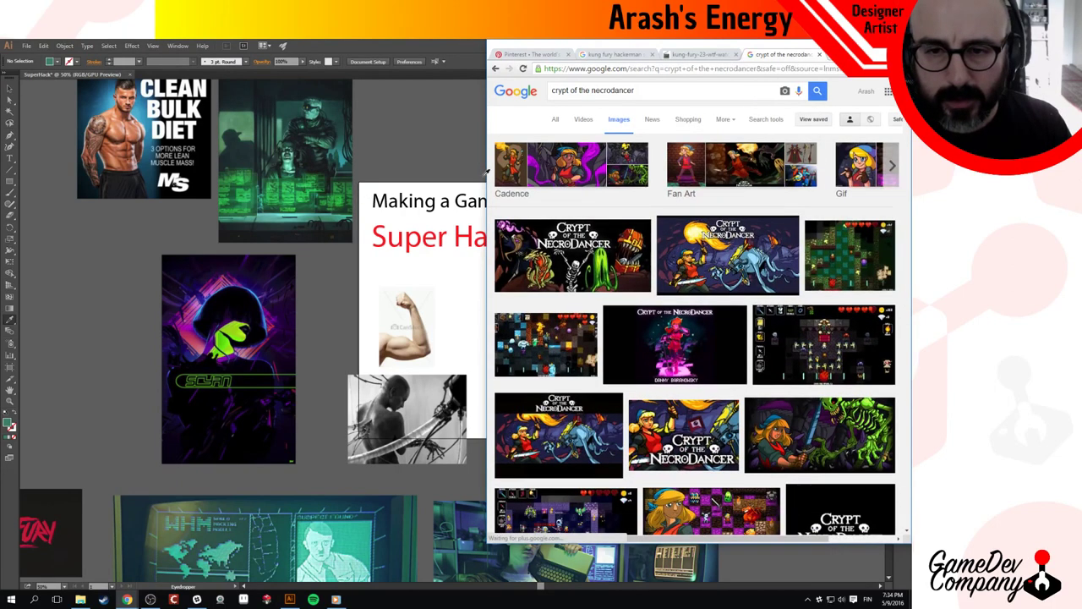
# Open the Kotaku gameplay screenshot of Crypt of the NecroDancer at full size and examine it in an enlarged window.
pyautogui.click(568, 349)
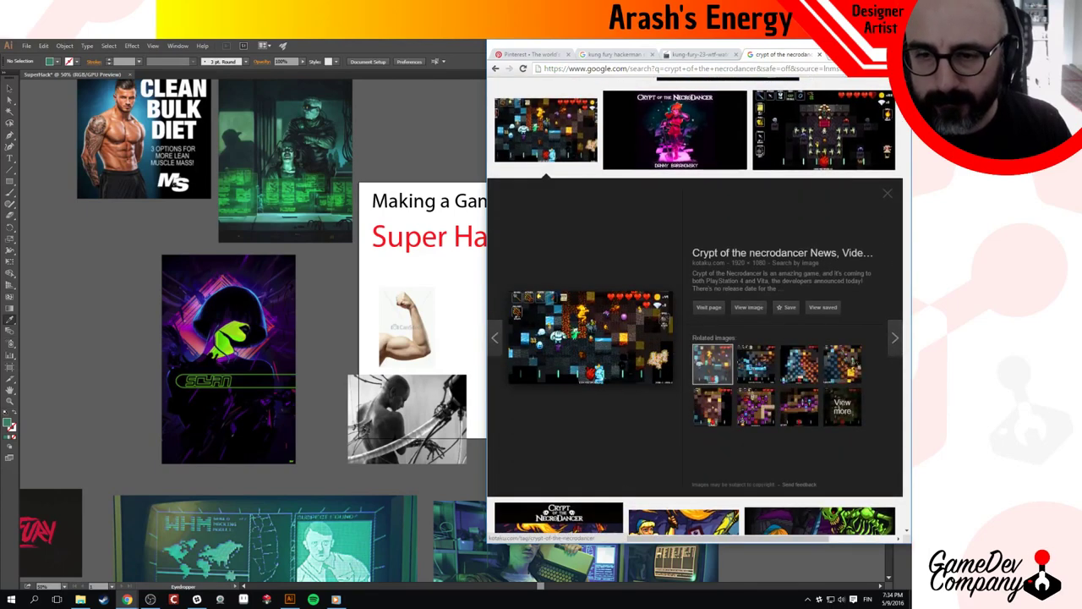
pyautogui.click(748, 308)
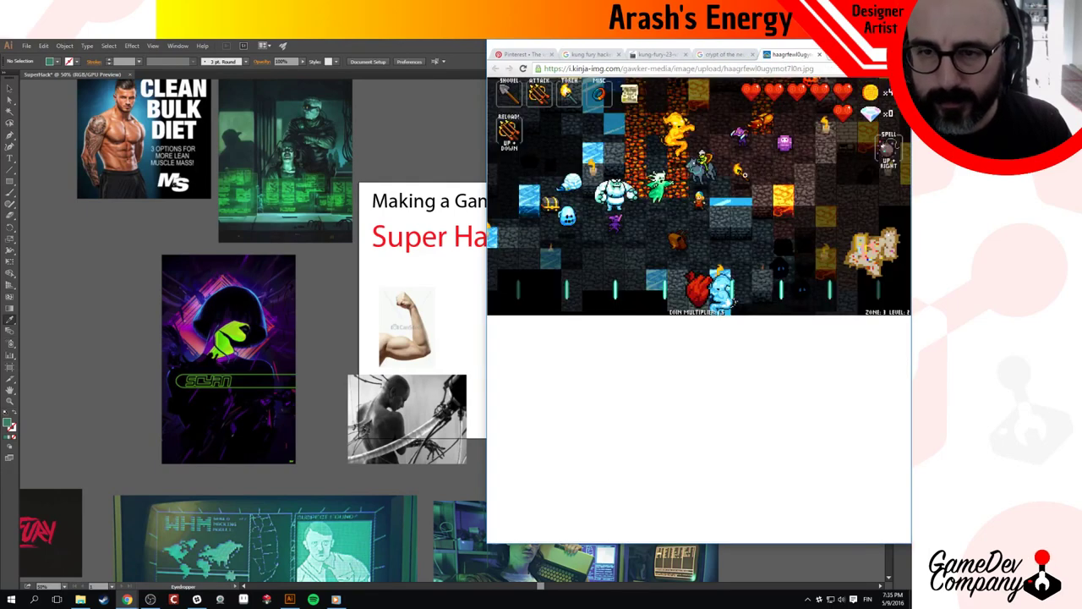
pyautogui.press('super+Up')
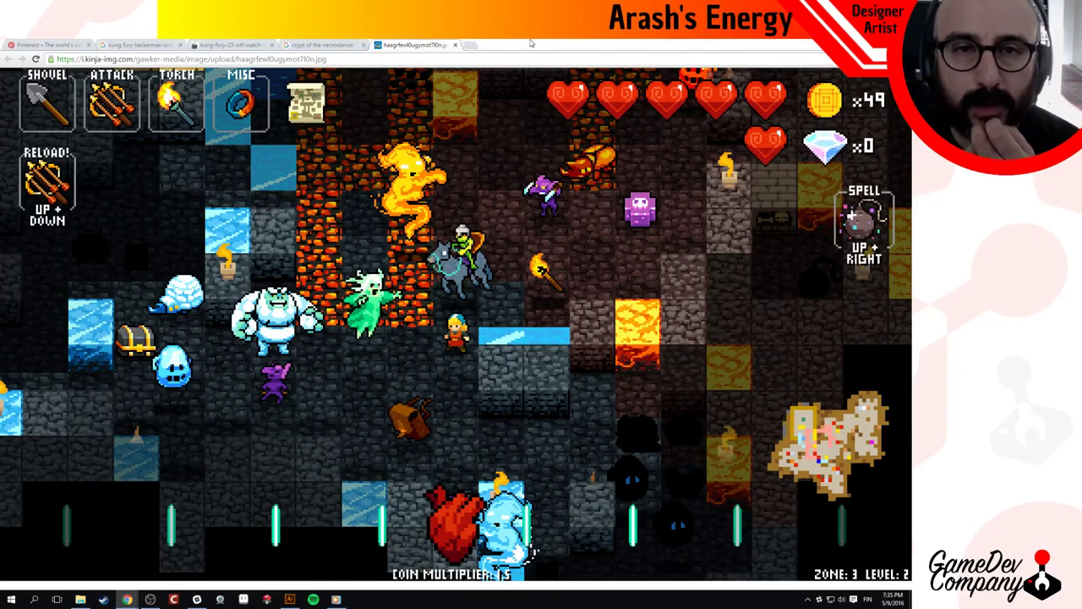
pyautogui.press('super+Down')
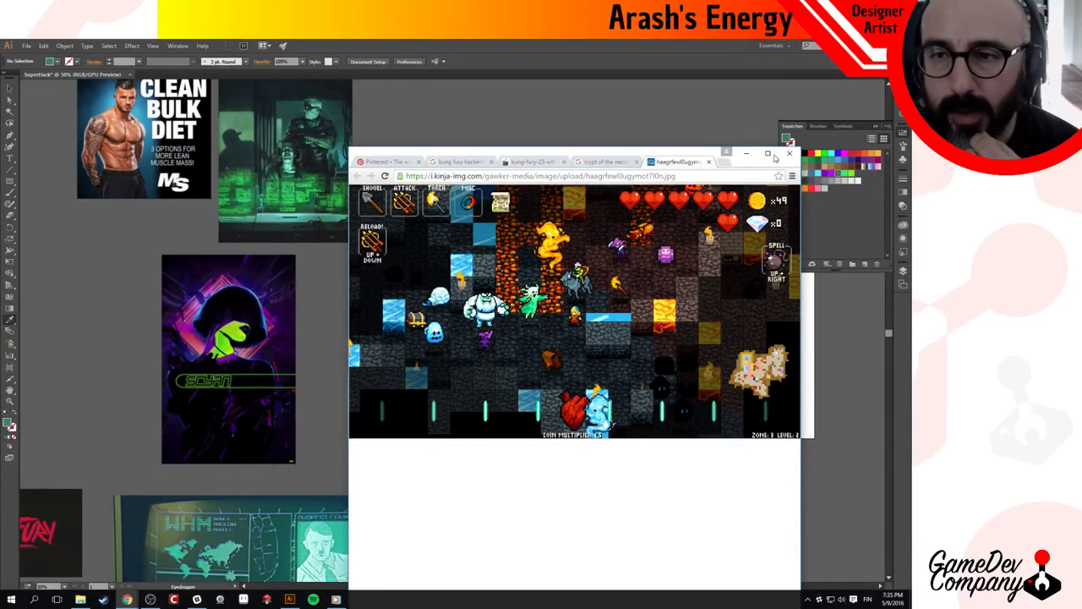
pyautogui.click(724, 164)
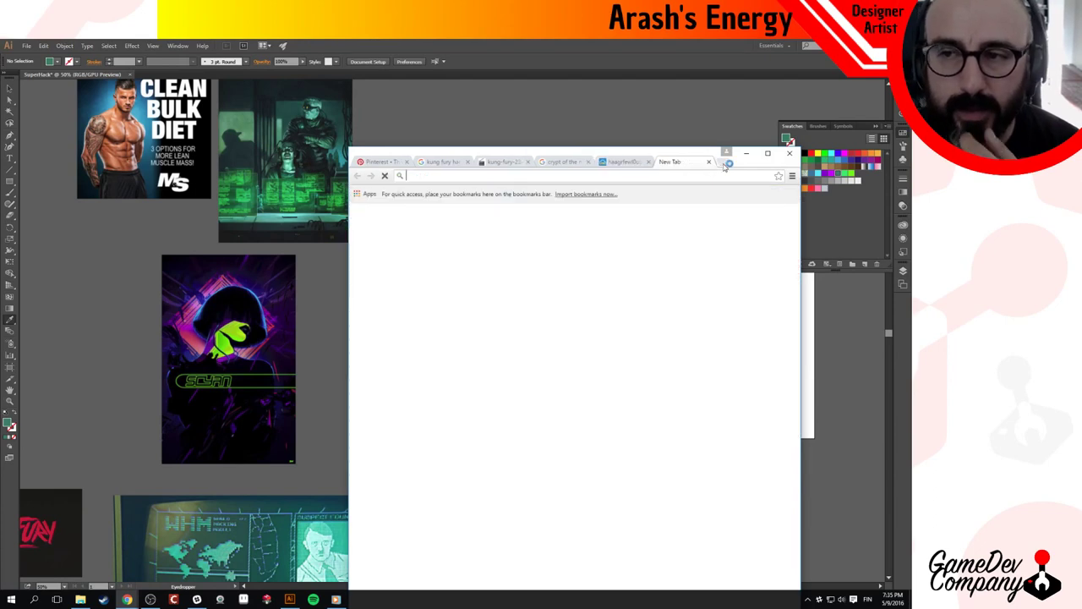
pyautogui.click(767, 153)
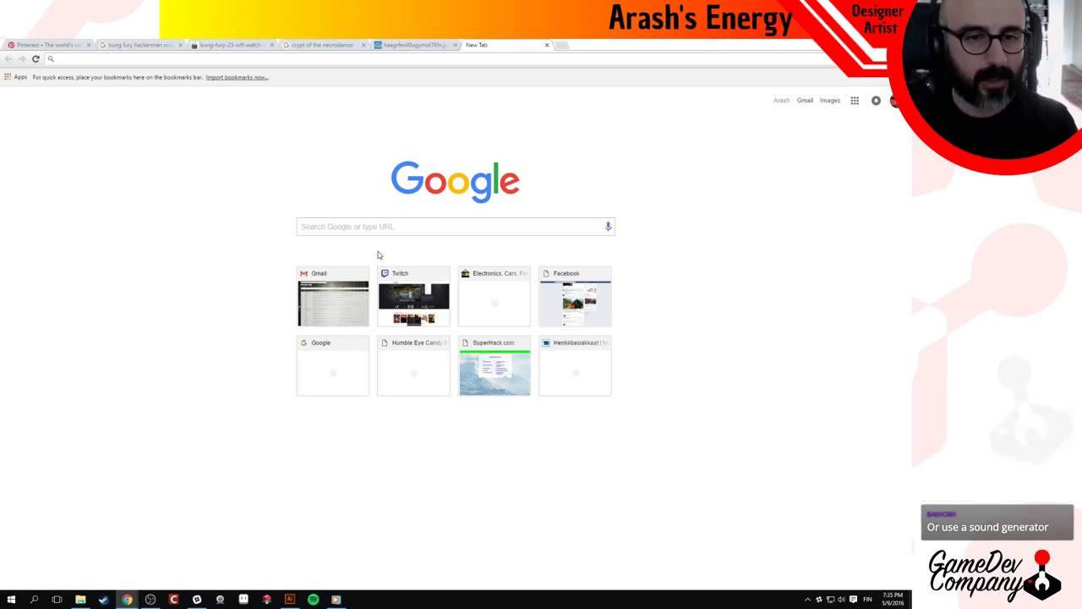
pyautogui.click(369, 224)
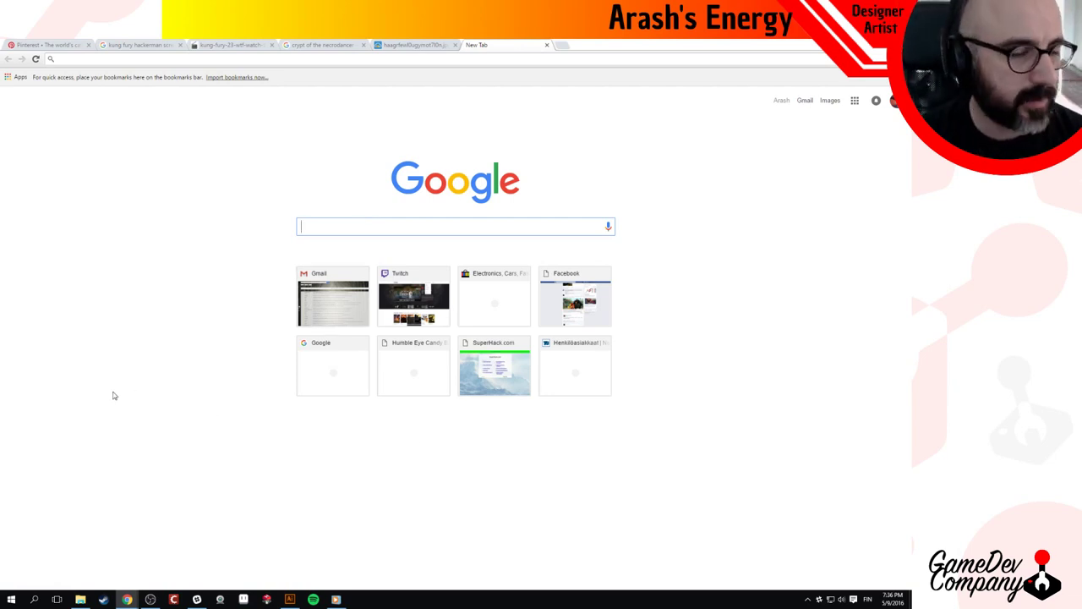
pyautogui.click(311, 225)
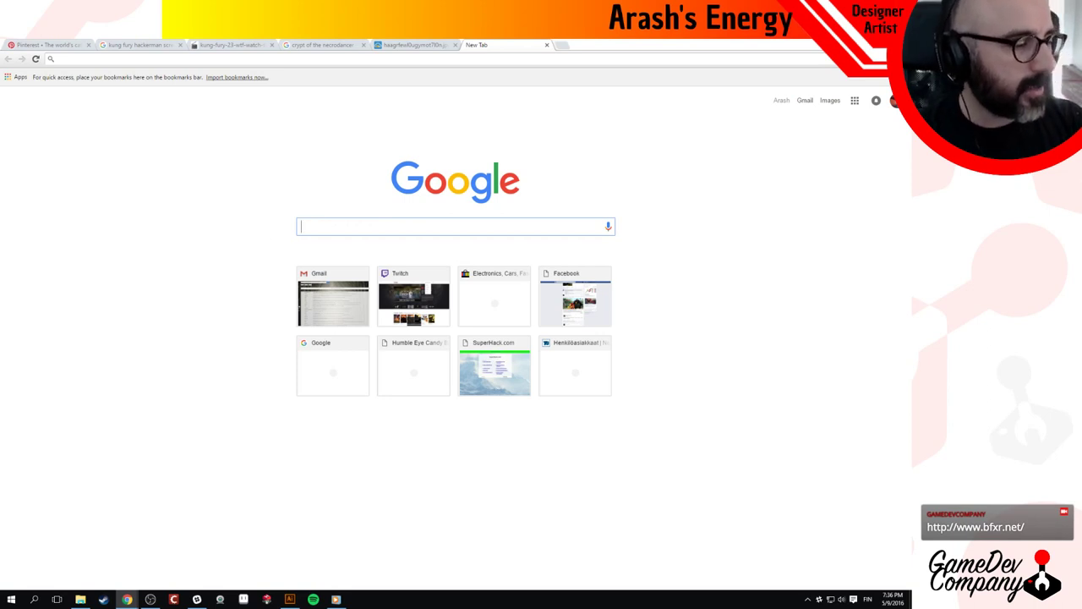
pyautogui.write('www.bfxr.net')
pyautogui.press('Return')
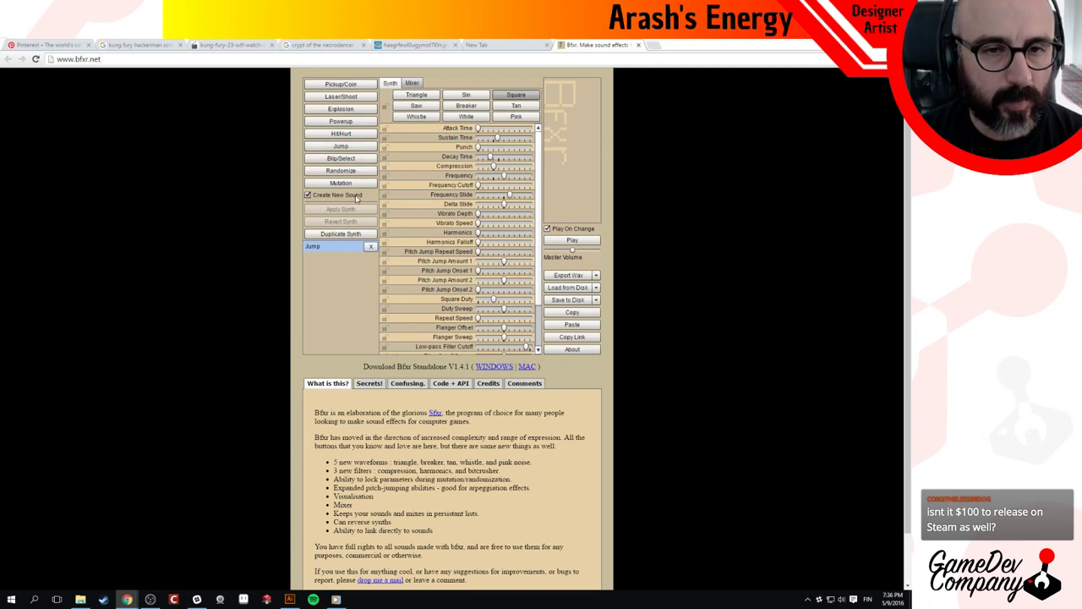
# Generate Pickup/Coin, Laser/Shoot and Explosion sounds in Bfxr and look over the synth parameters.
pyautogui.click(359, 85)
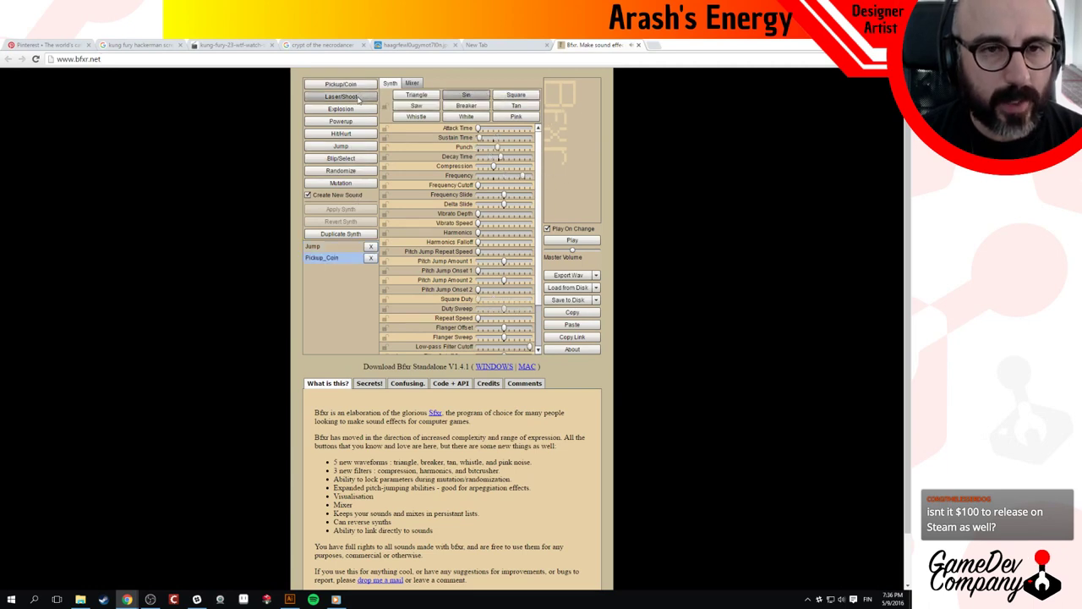
pyautogui.click(360, 98)
pyautogui.click(347, 109)
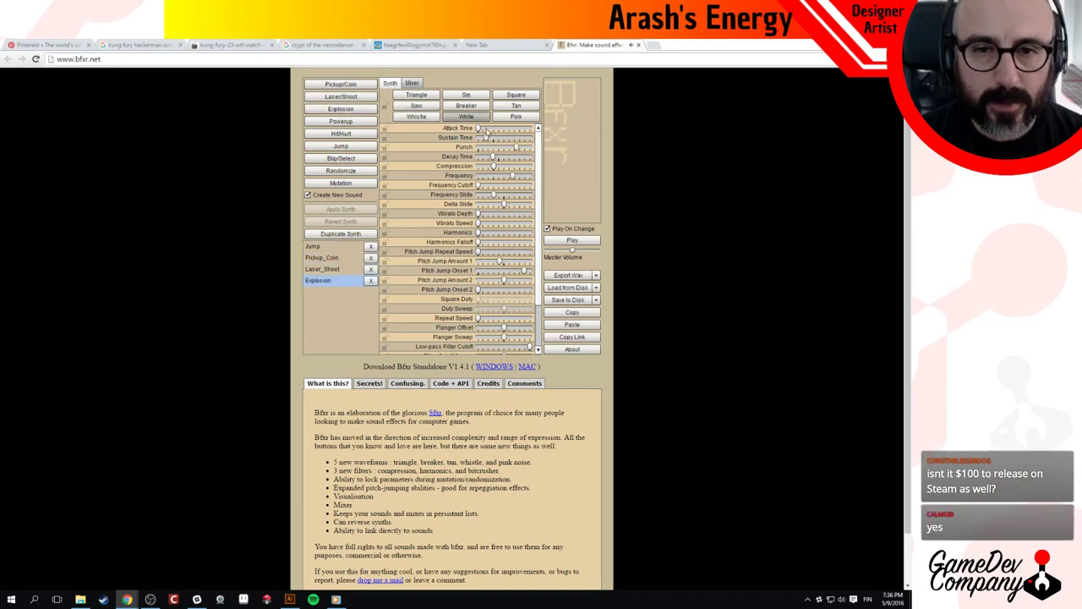
pyautogui.scroll(-1, 473, 266)
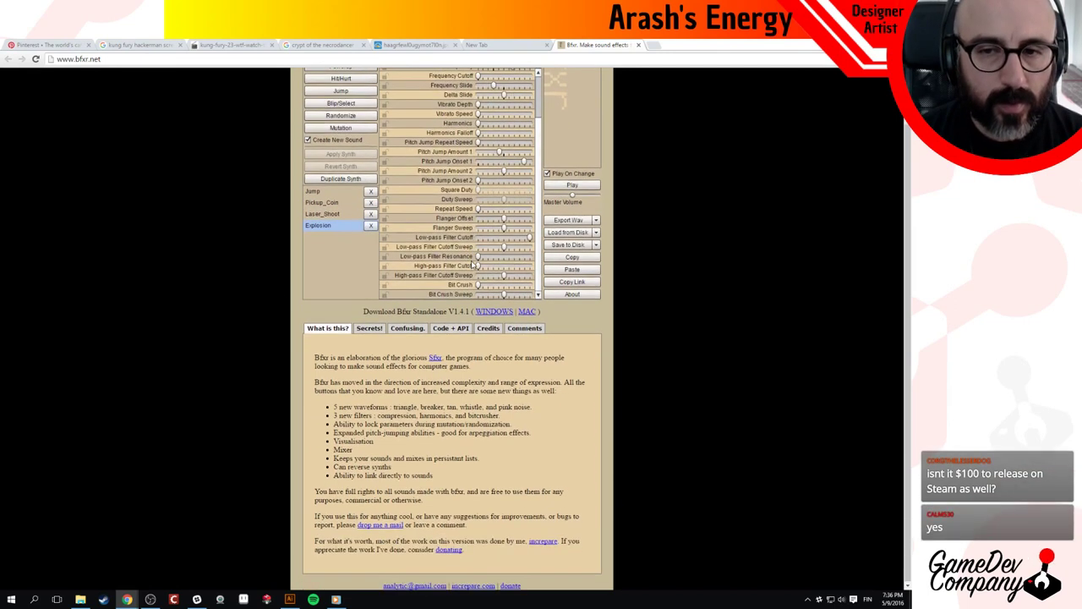
pyautogui.scroll(1, 472, 265)
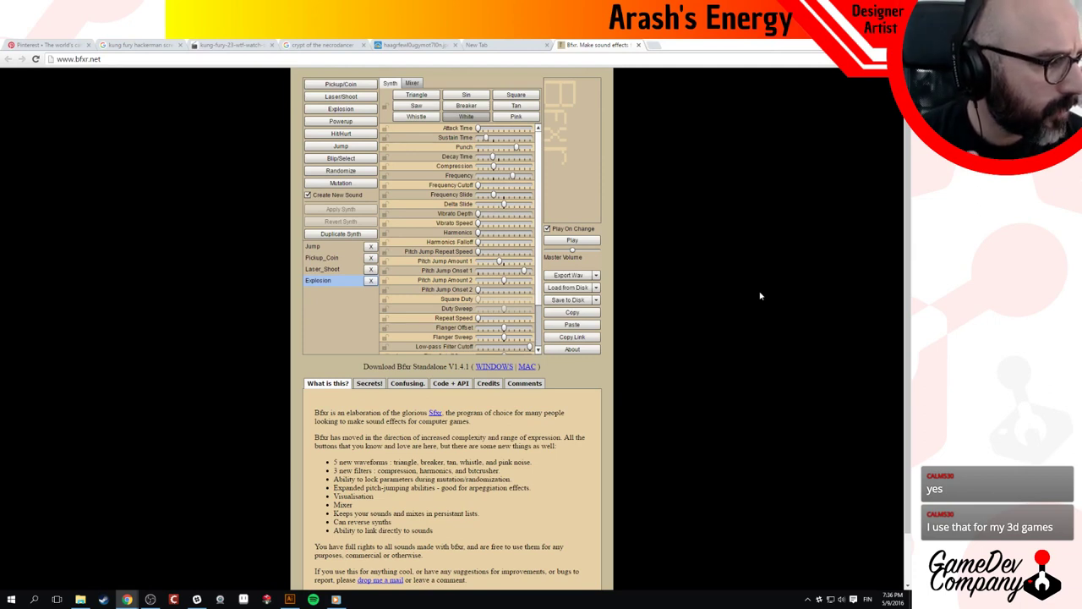
# Search the web for "steam publishing requirements" in a new tab.
pyautogui.click(652, 45)
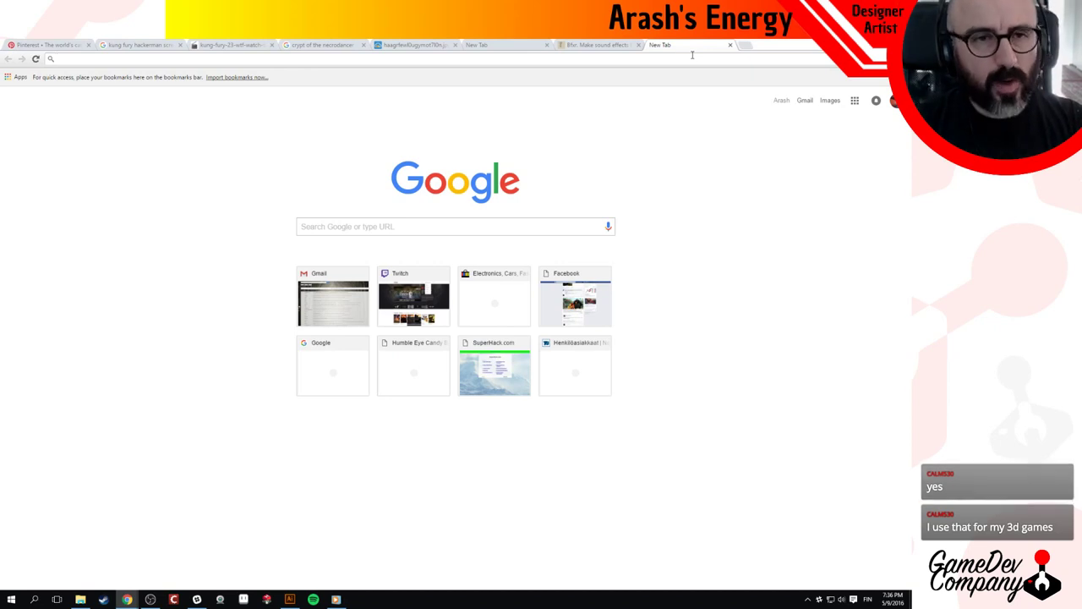
pyautogui.write('steam pu')
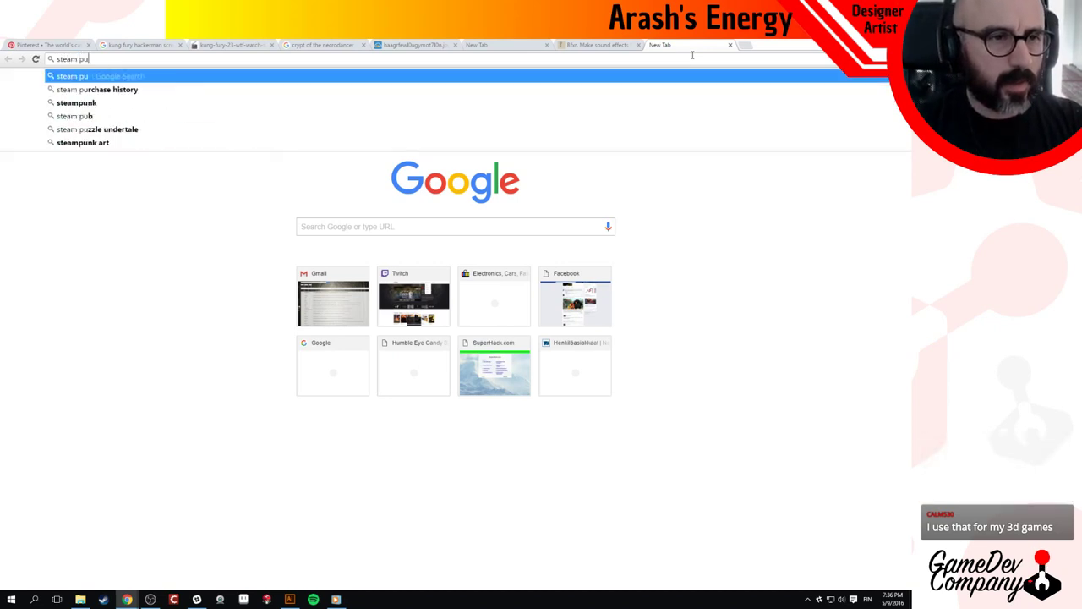
pyautogui.write('blishing requ')
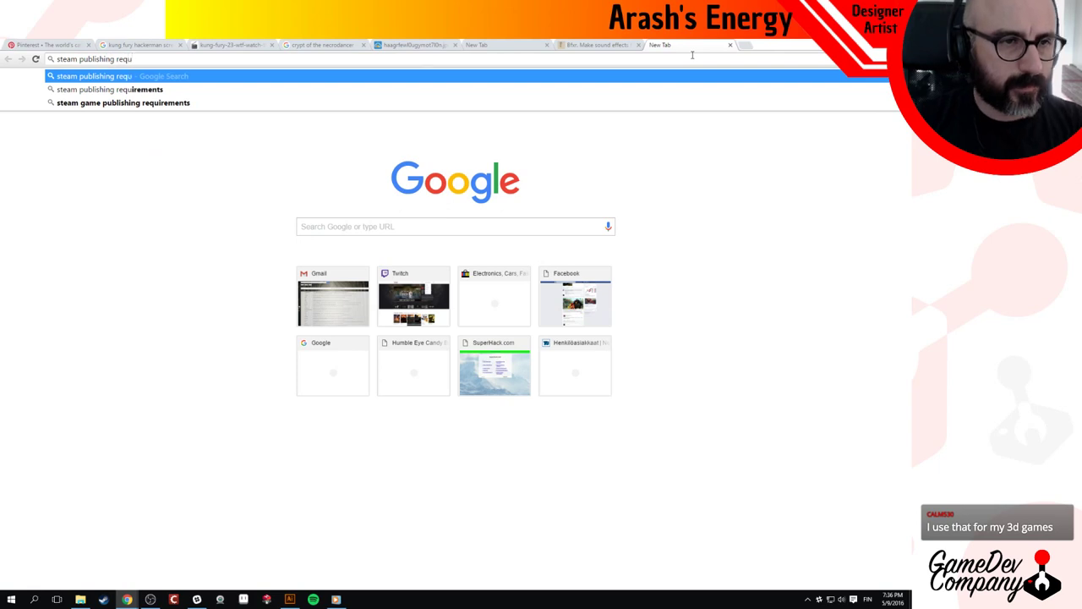
pyautogui.press('Down')
pyautogui.press('Return')
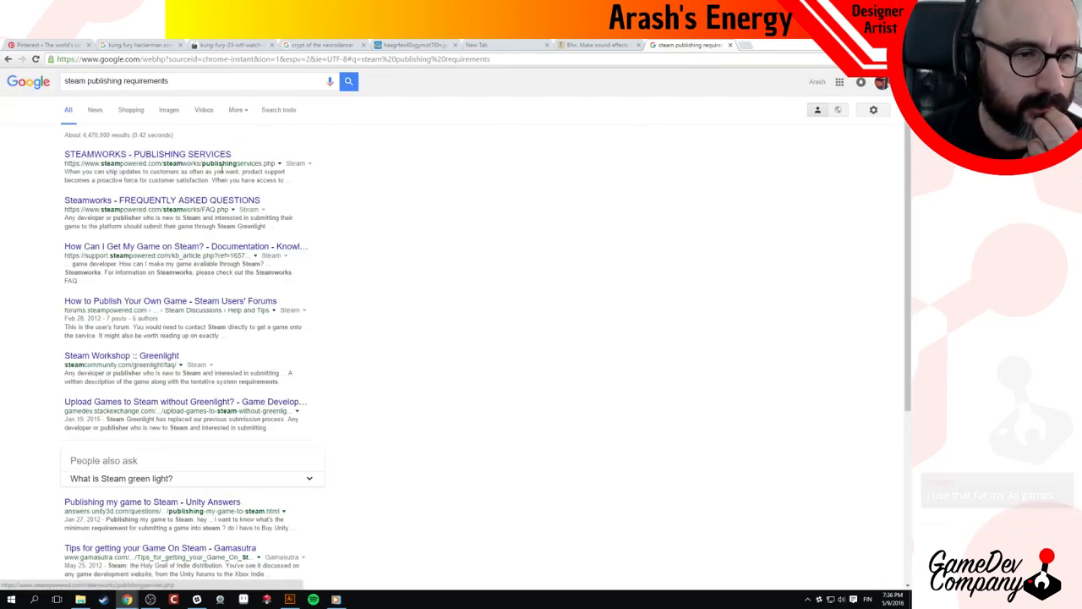
# Open the Steamworks Frequently Asked Questions page and read through its business, technical and submission details.
pyautogui.click(213, 205)
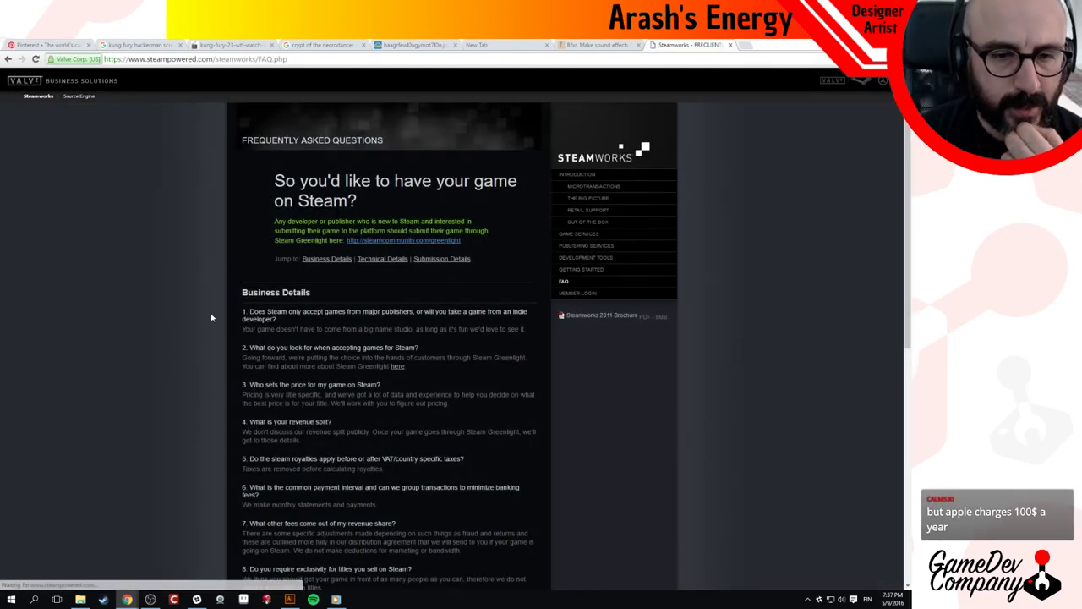
pyautogui.scroll(-2, 213, 300)
pyautogui.scroll(-4, 213, 295)
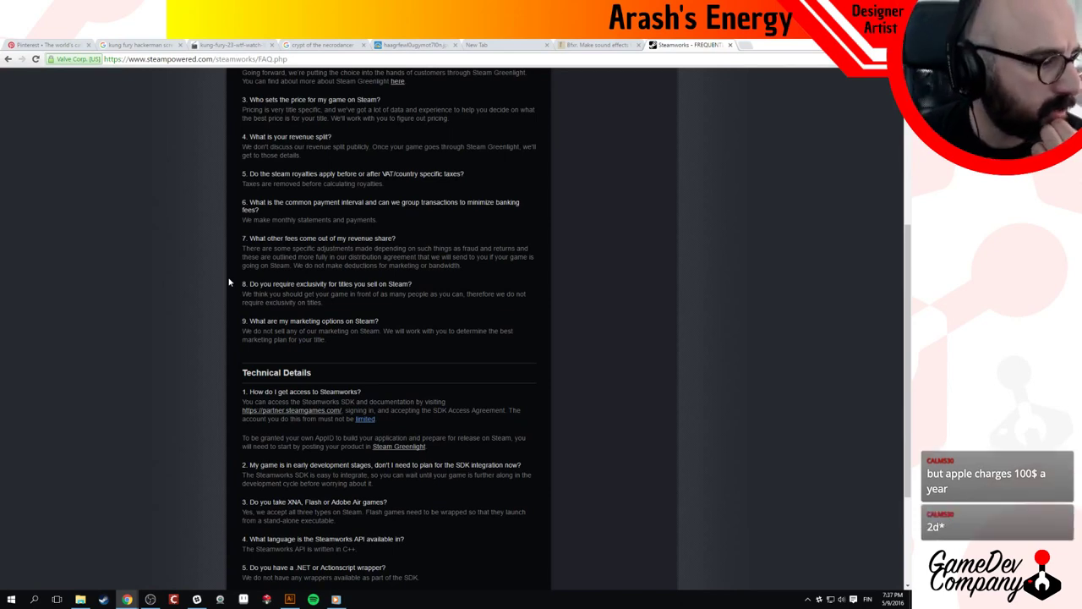
pyautogui.scroll(-4, 215, 253)
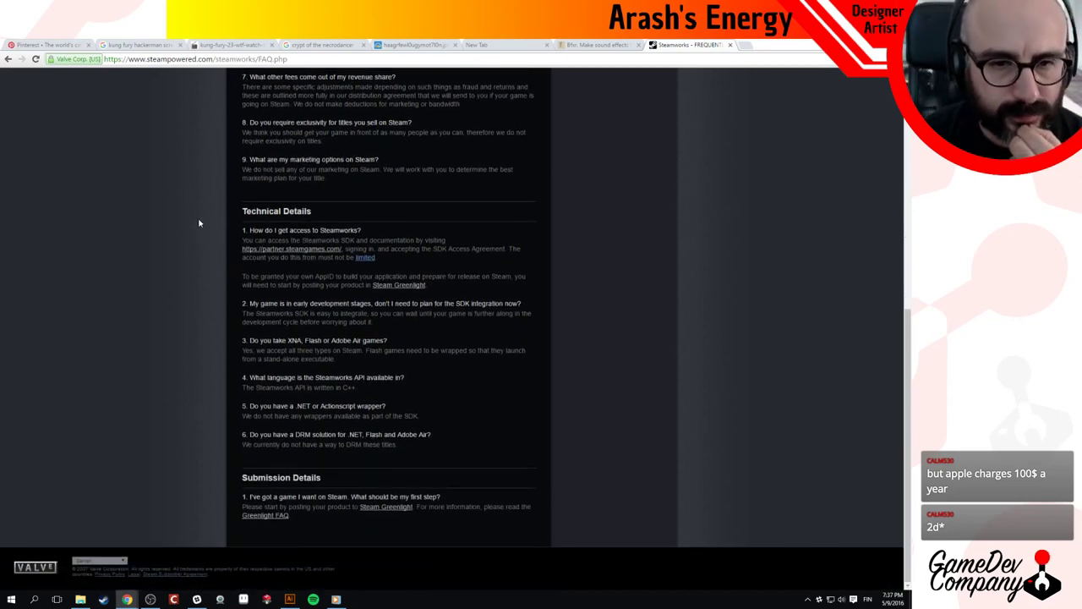
pyautogui.scroll(5, 187, 229)
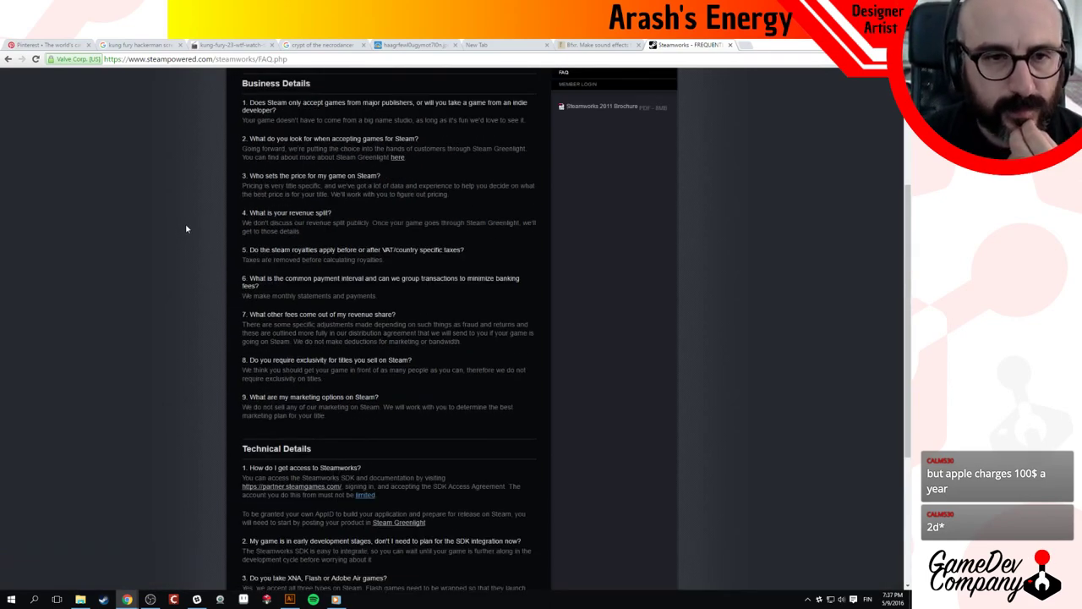
pyautogui.scroll(4, 187, 228)
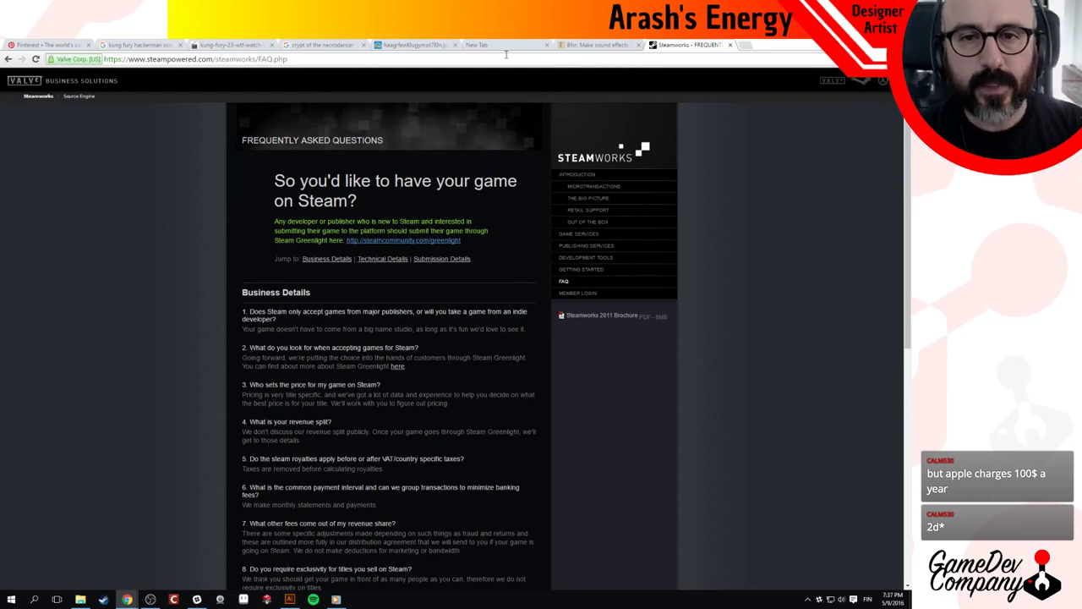
# Search the web for "steam publishing fees" in place of the Steamworks FAQ page.
pyautogui.click(472, 58)
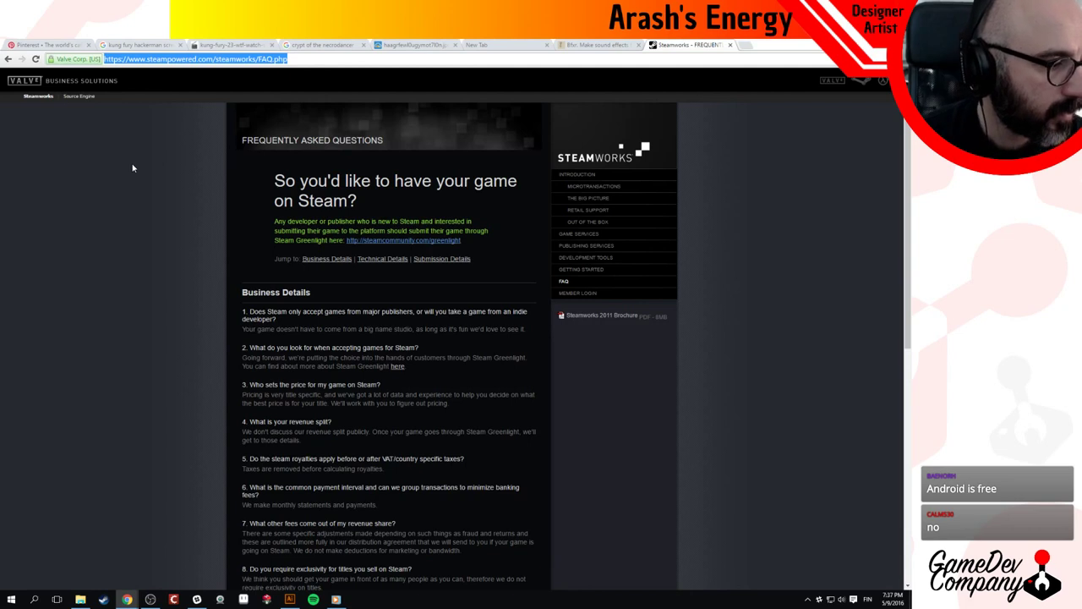
pyautogui.tripleClick(327, 58)
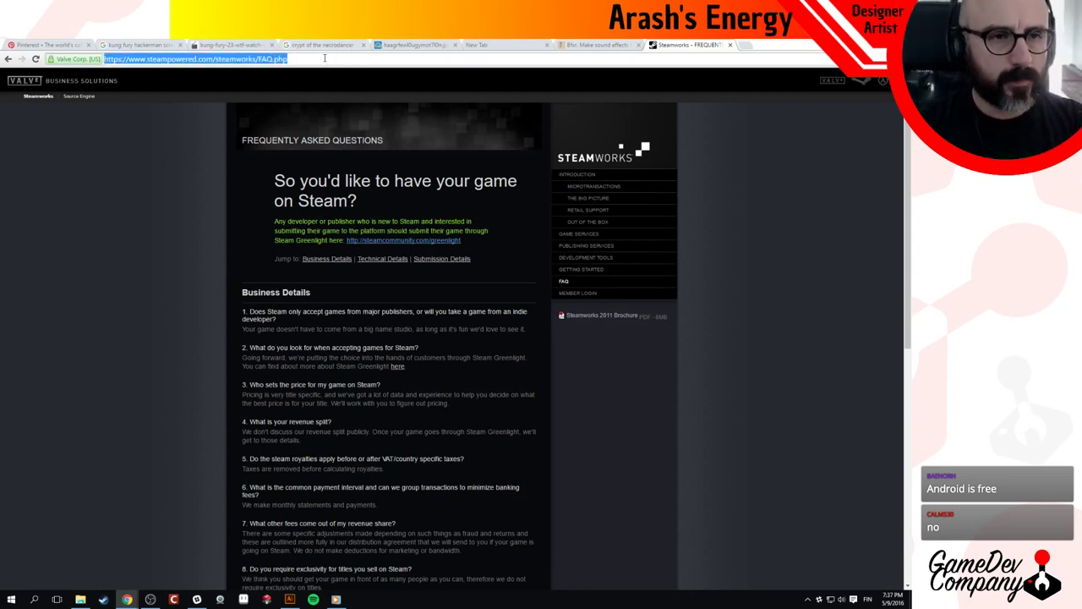
pyautogui.write('steam publish')
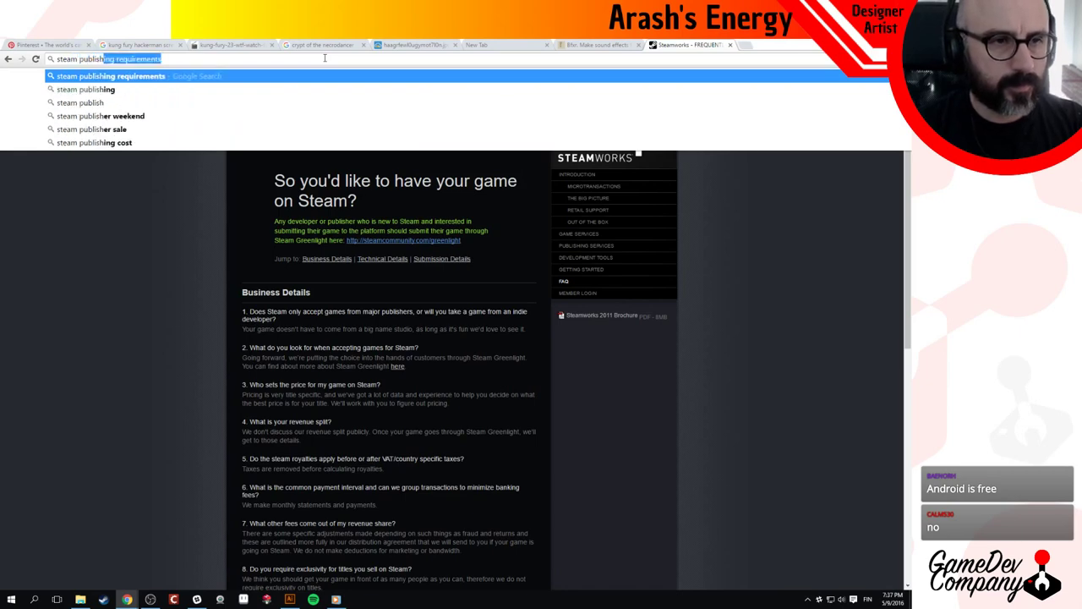
pyautogui.write('ing fees')
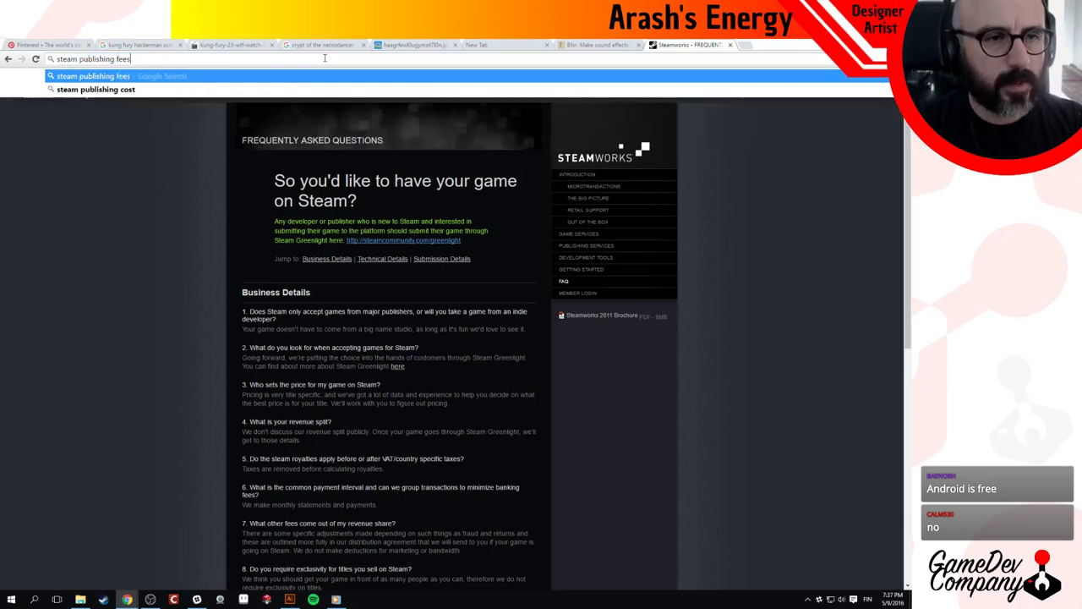
pyautogui.press('Return')
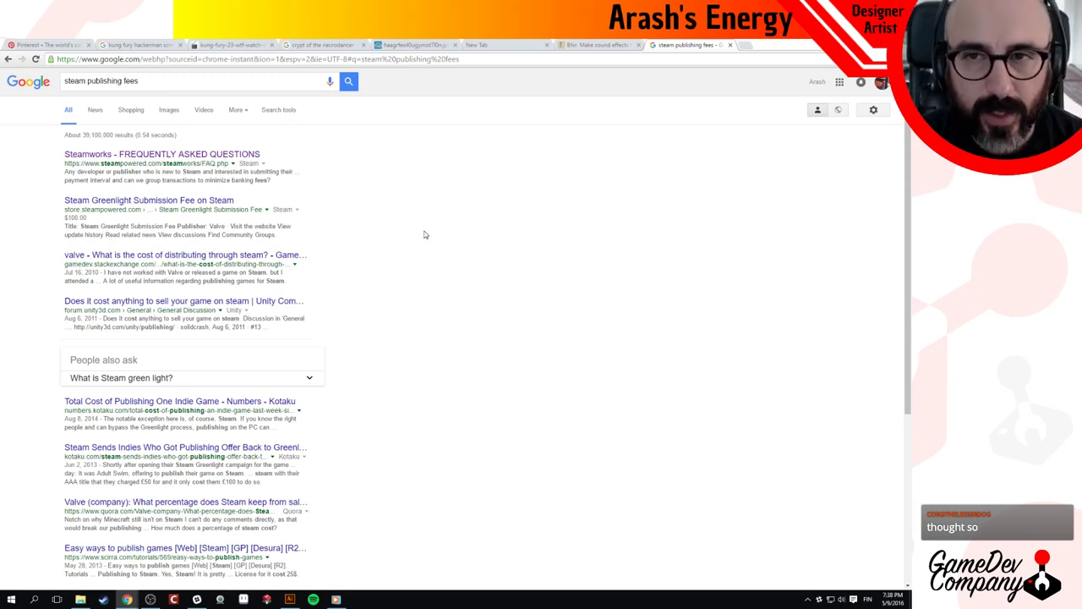
# Close the Steam fee search, the Bfxr page and the blank tab to return to the NecroDancer screenshot.
pyautogui.click(730, 44)
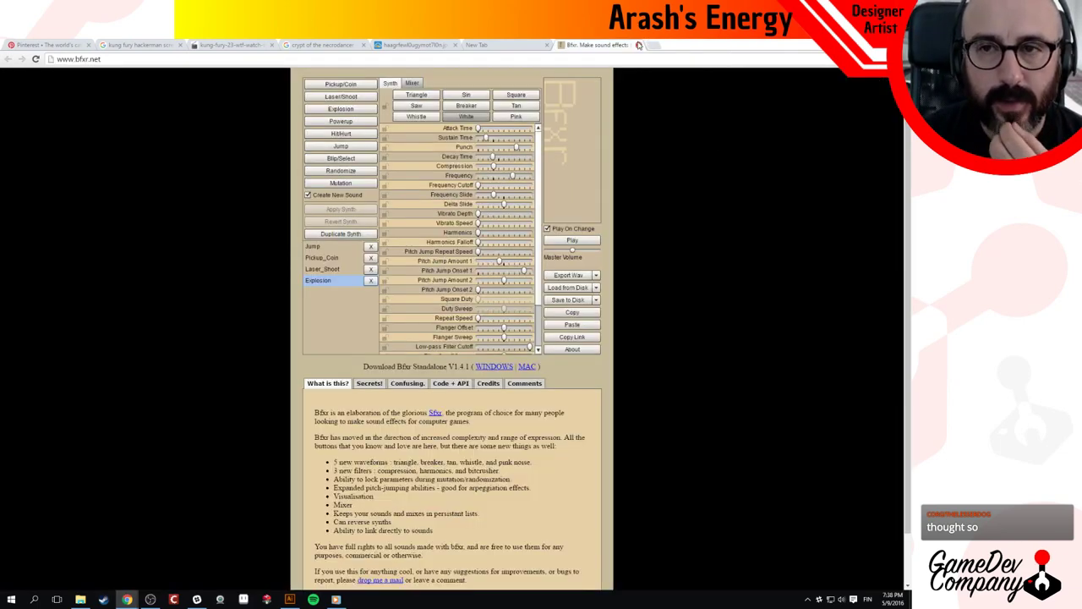
pyautogui.click(638, 45)
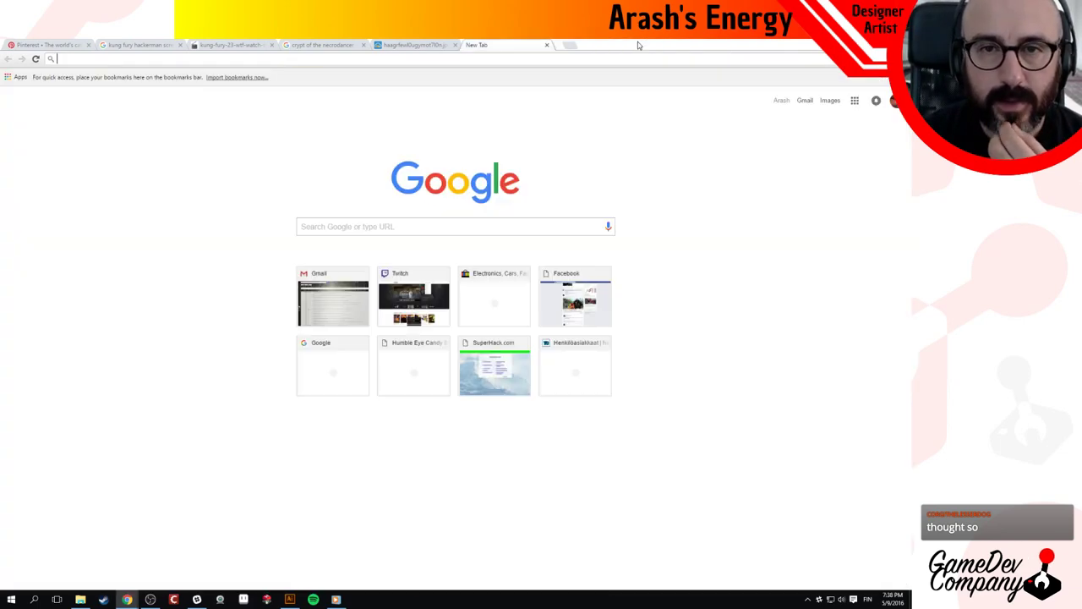
pyautogui.click(547, 46)
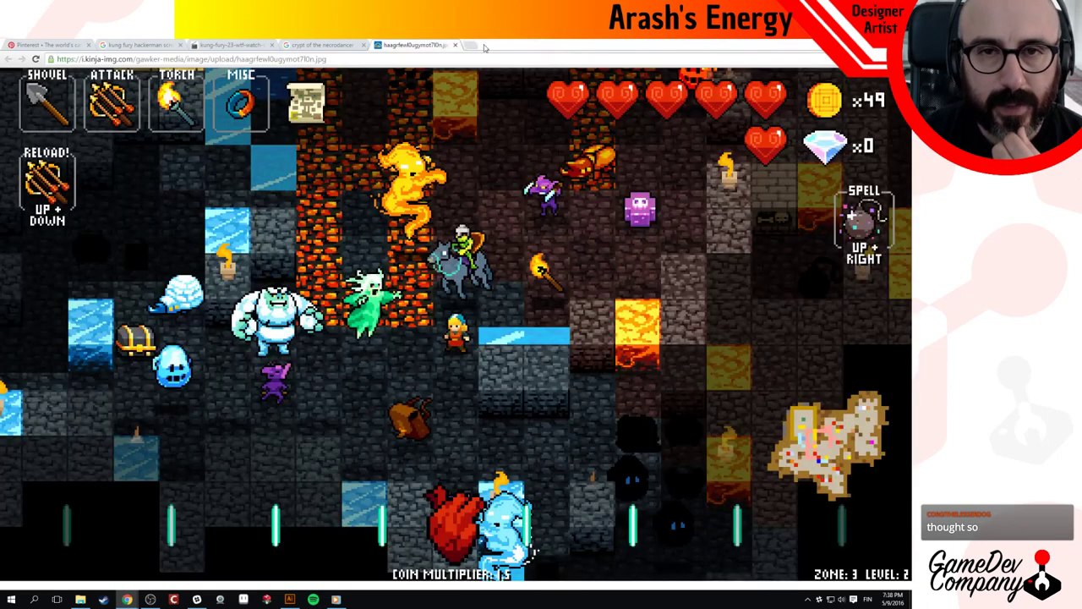
# Close the full-size NecroDancer screenshot and skim the Crypt of the NecroDancer image results.
pyautogui.click(454, 45)
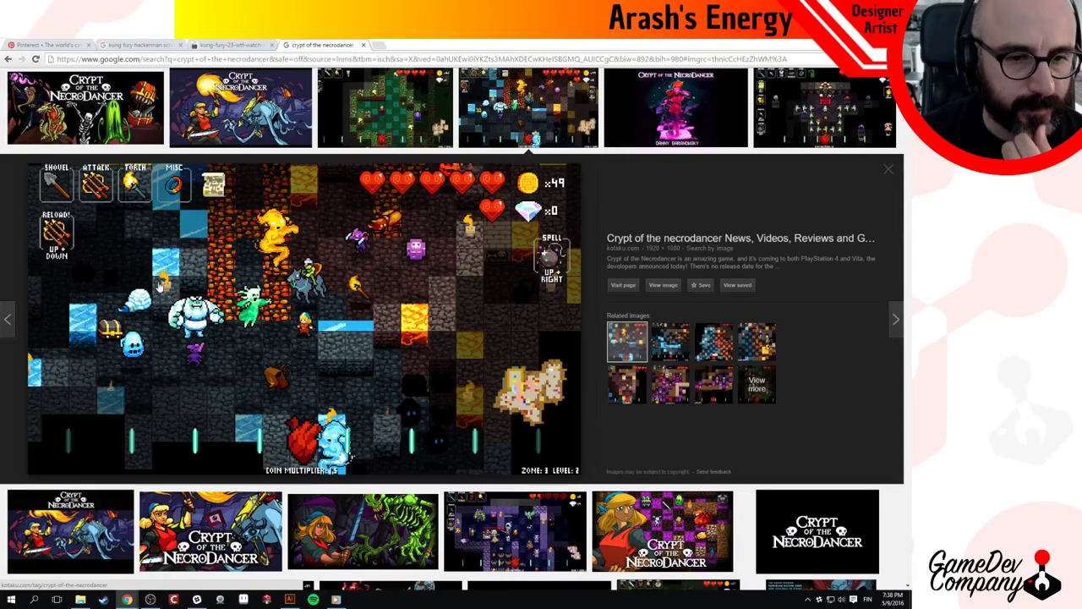
pyautogui.scroll(-5, 602, 478)
pyautogui.scroll(3, 602, 479)
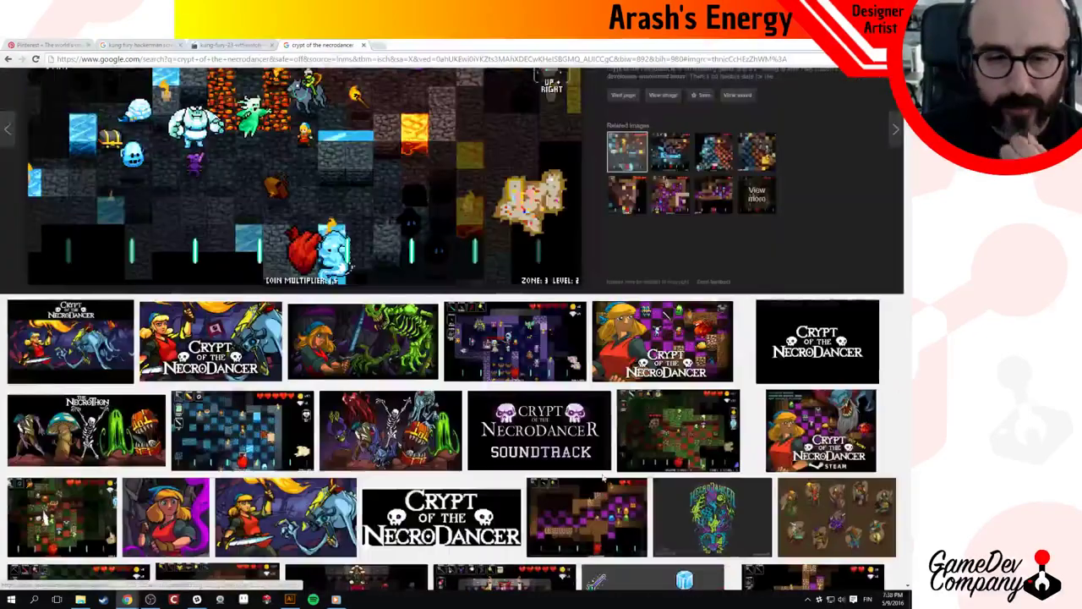
pyautogui.scroll(4, 603, 479)
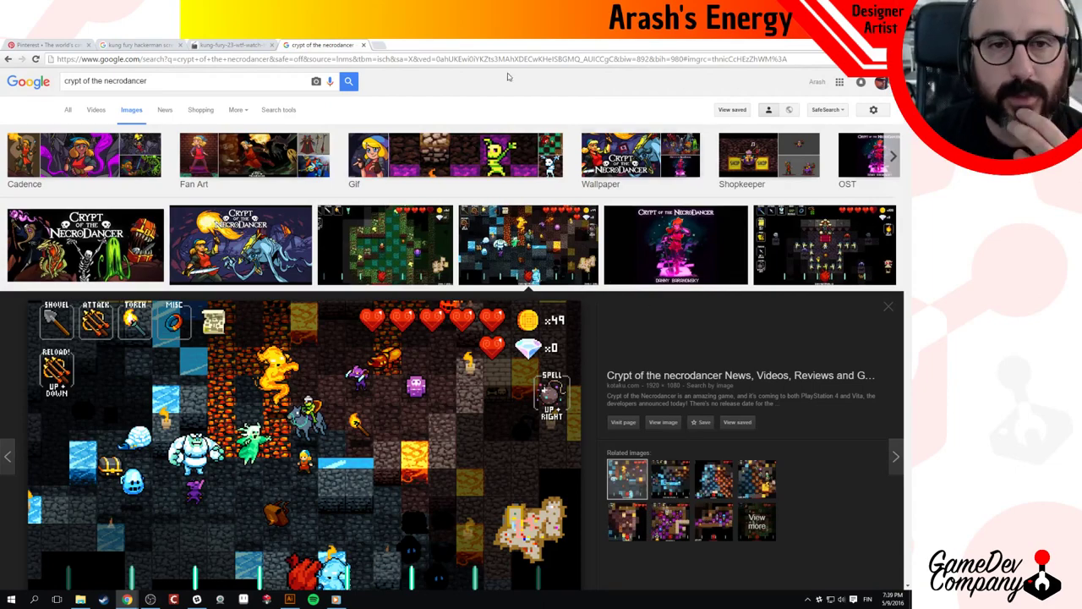
# Close the NecroDancer search, the Kung Fury picture and the hackerman image search, and switch to the SuperHack document in Illustrator.
pyautogui.click(363, 44)
pyautogui.click(272, 45)
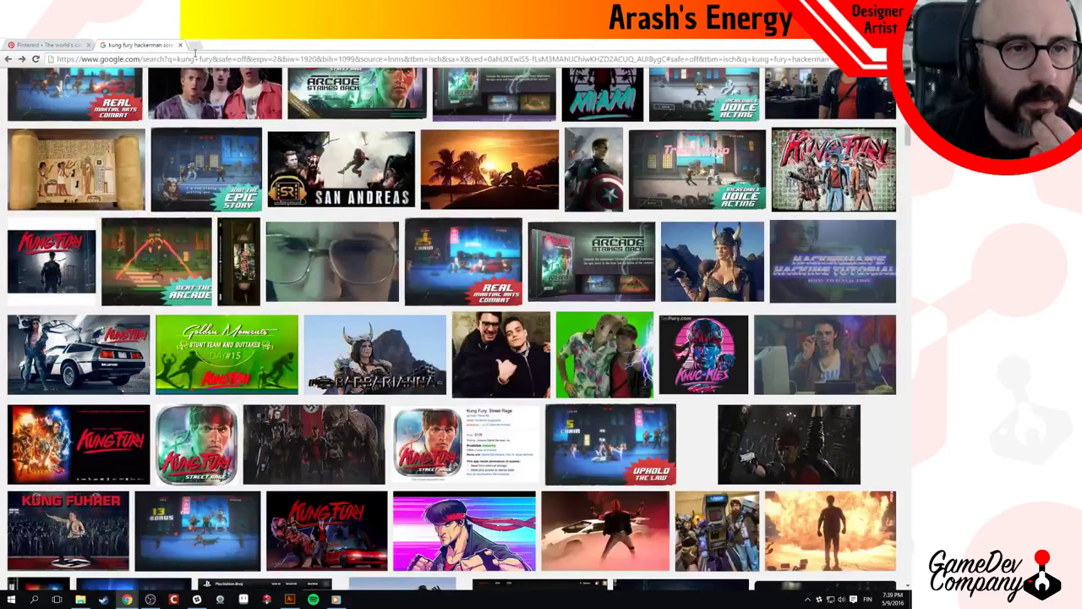
pyautogui.click(180, 45)
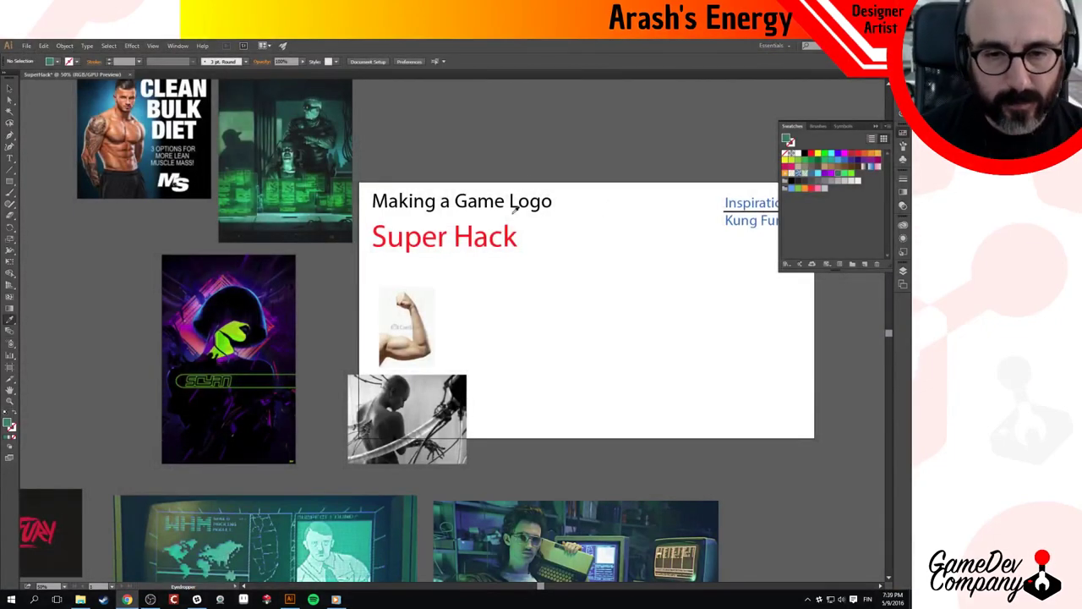
# Select the flexed-arm photo on the artboard with the Selection tool.
pyautogui.press('z')
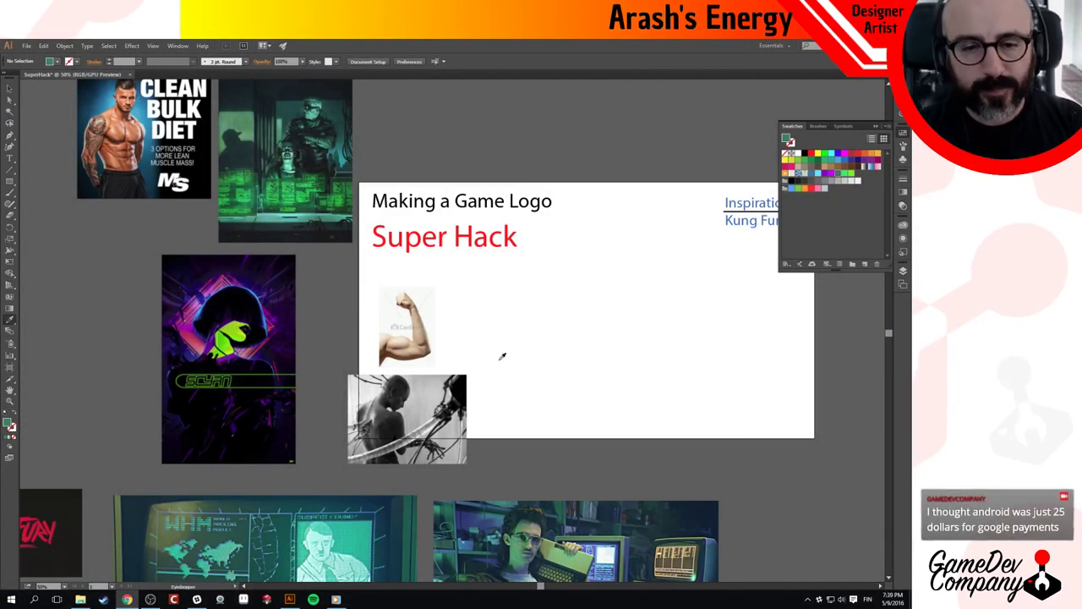
pyautogui.press('i')
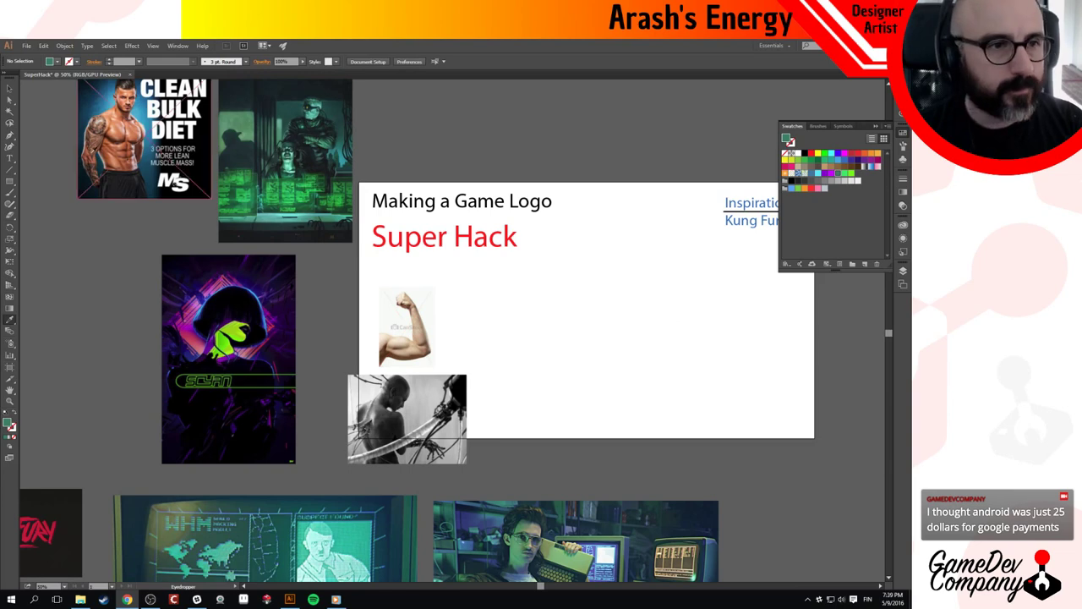
pyautogui.press('v')
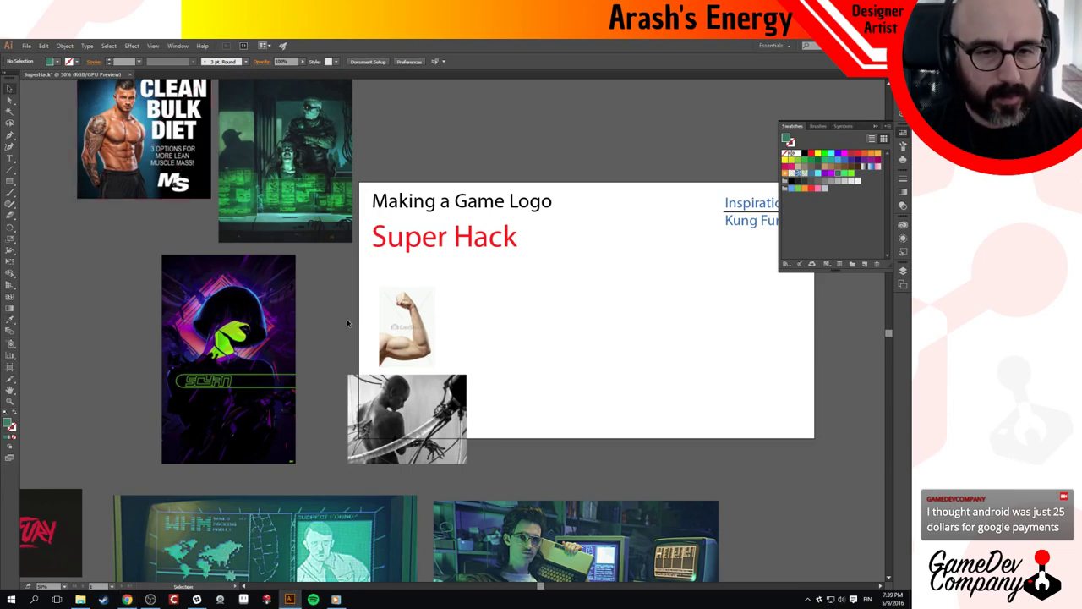
pyautogui.press('a')
pyautogui.press('v')
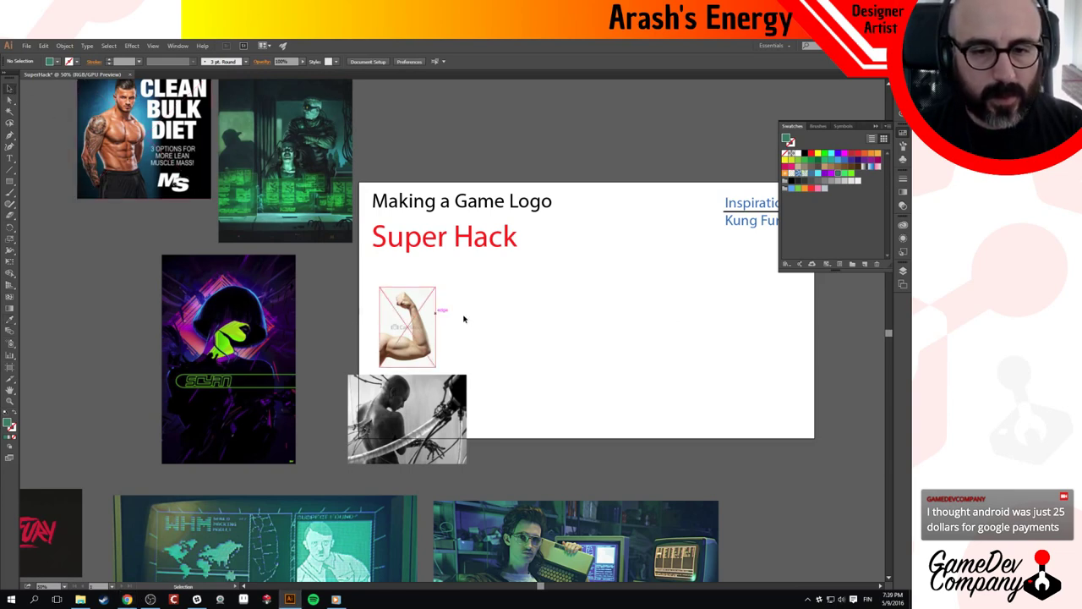
pyautogui.click(412, 337)
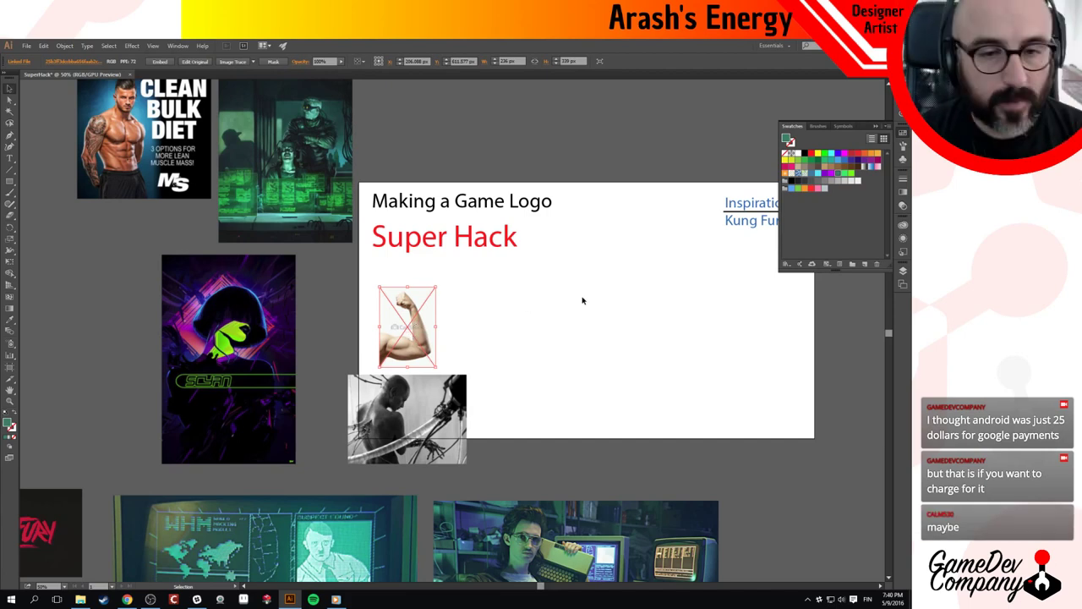
pyautogui.hotkey('ctrl', '=')
pyautogui.hotkey('ctrl', '=')
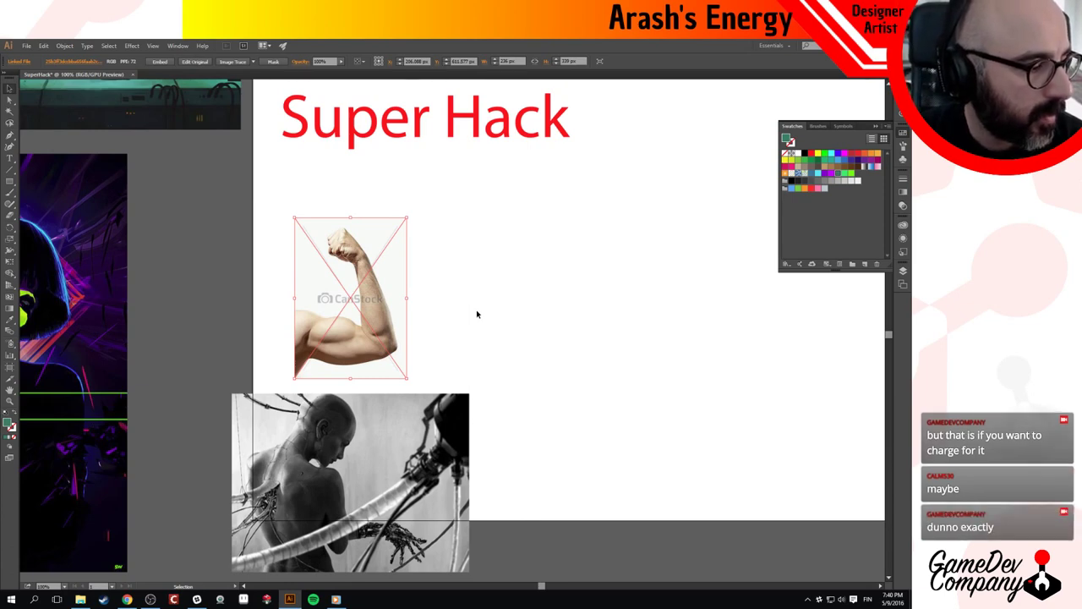
pyautogui.press('Return')
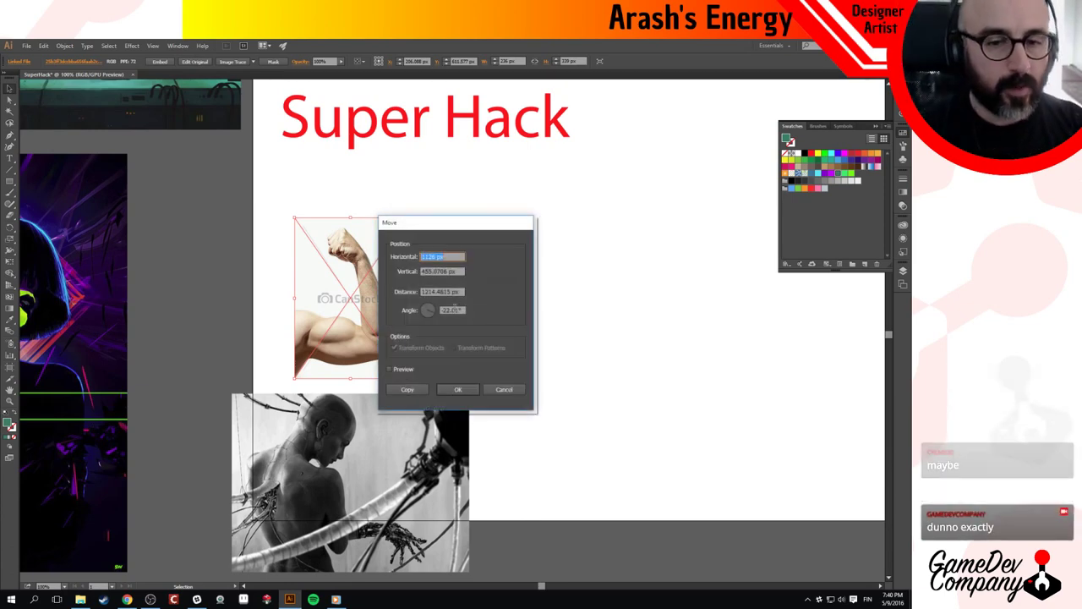
pyautogui.click(503, 389)
pyautogui.click(413, 305)
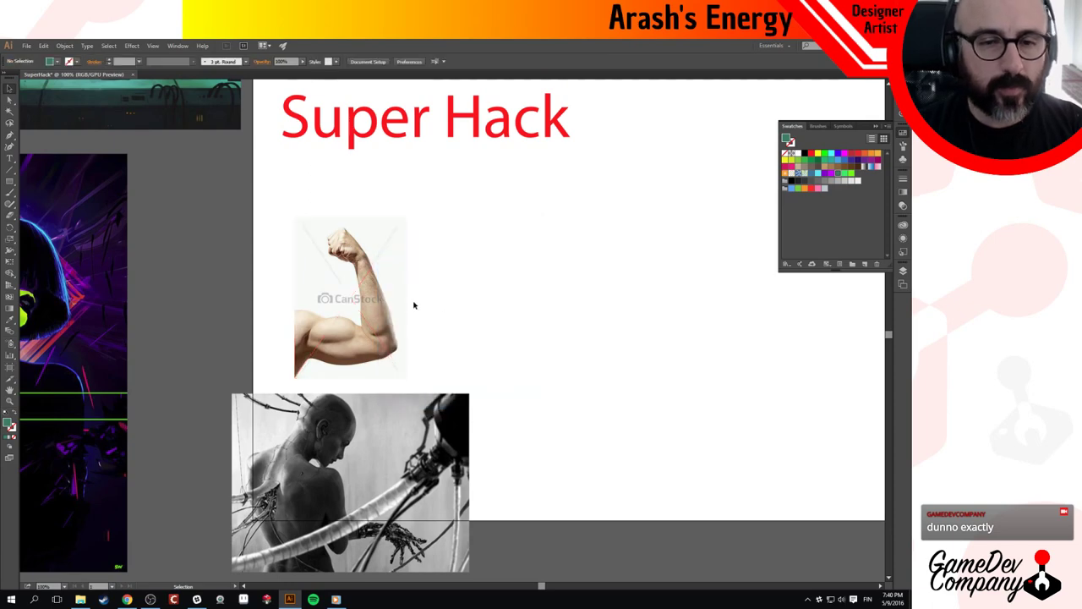
# Move the flexed-arm photo up beneath the Super Hack title and shift the cyborg photo onto the artboard below it.
pyautogui.moveTo(396, 307); pyautogui.dragTo(383, 254)
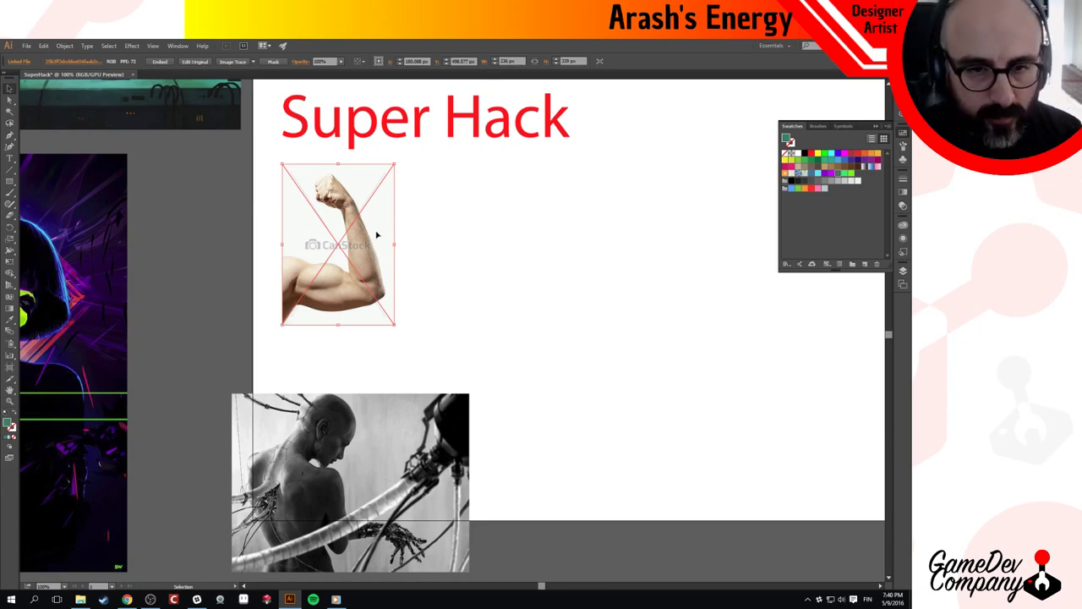
pyautogui.click(426, 334)
pyautogui.click(372, 271)
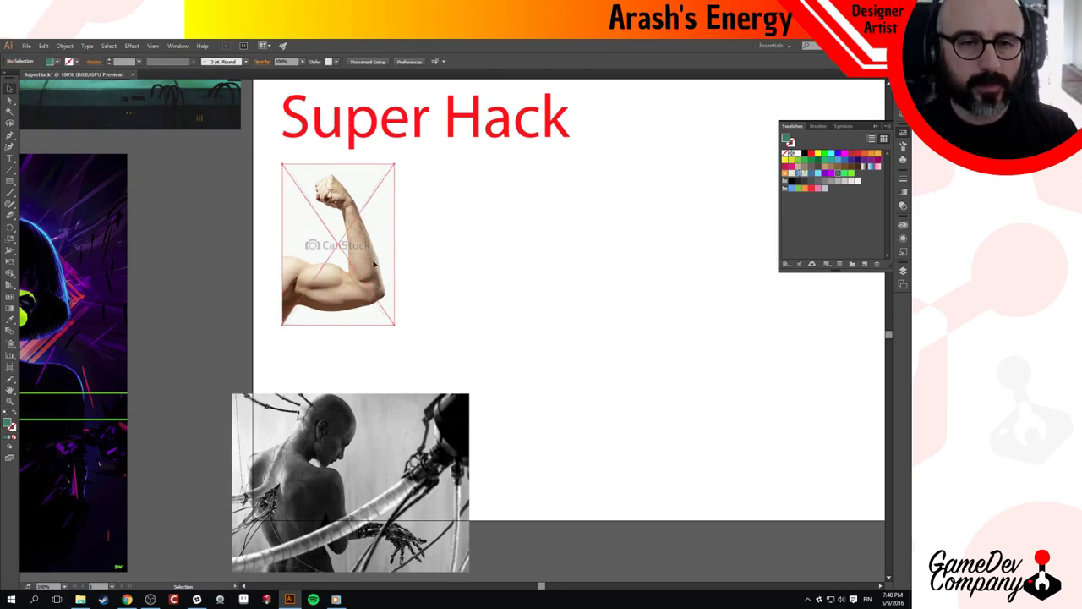
pyautogui.moveTo(372, 269); pyautogui.dragTo(369, 258)
pyautogui.click(435, 280)
pyautogui.moveTo(421, 430); pyautogui.dragTo(458, 397)
pyautogui.click(332, 281)
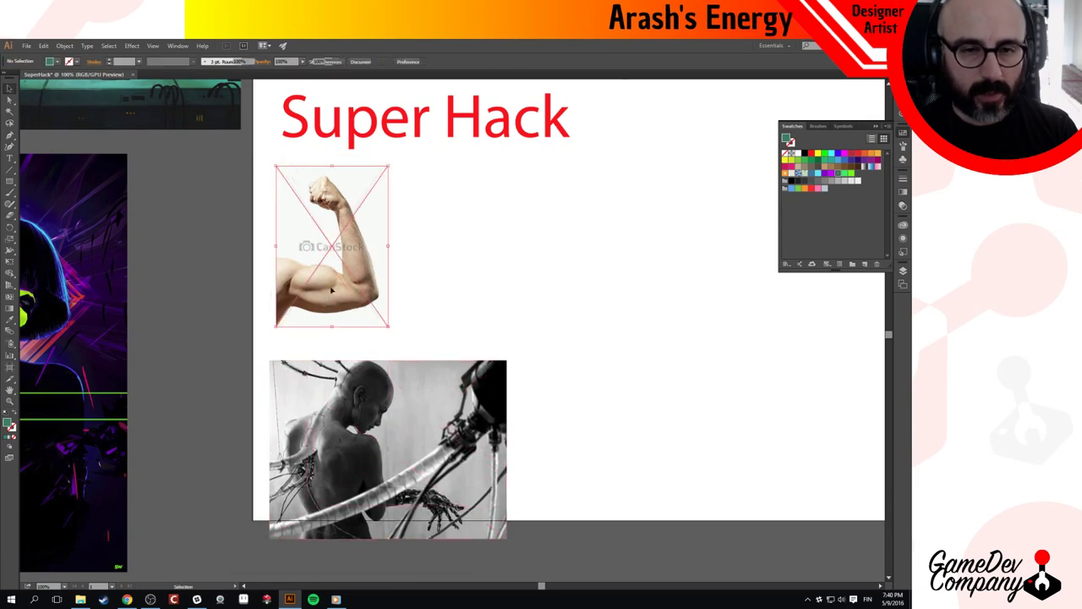
pyautogui.click(430, 282)
# Lock Layer 2 with the reference photos and add a new layer above it for tracing the arm.
pyautogui.moveTo(513, 282); pyautogui.dragTo(426, 275)
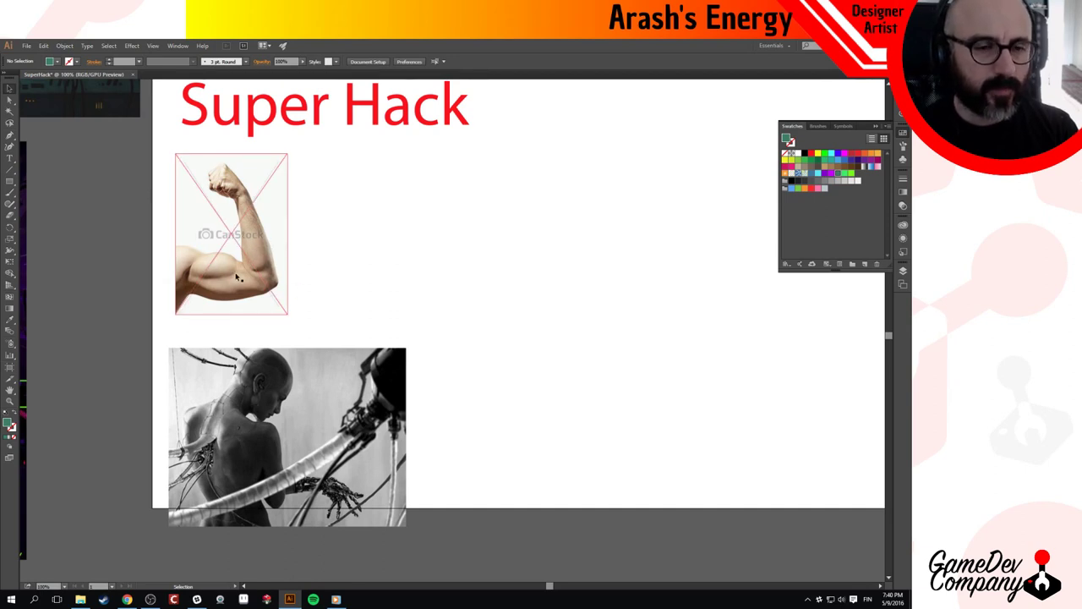
pyautogui.moveTo(183, 262); pyautogui.dragTo(246, 291)
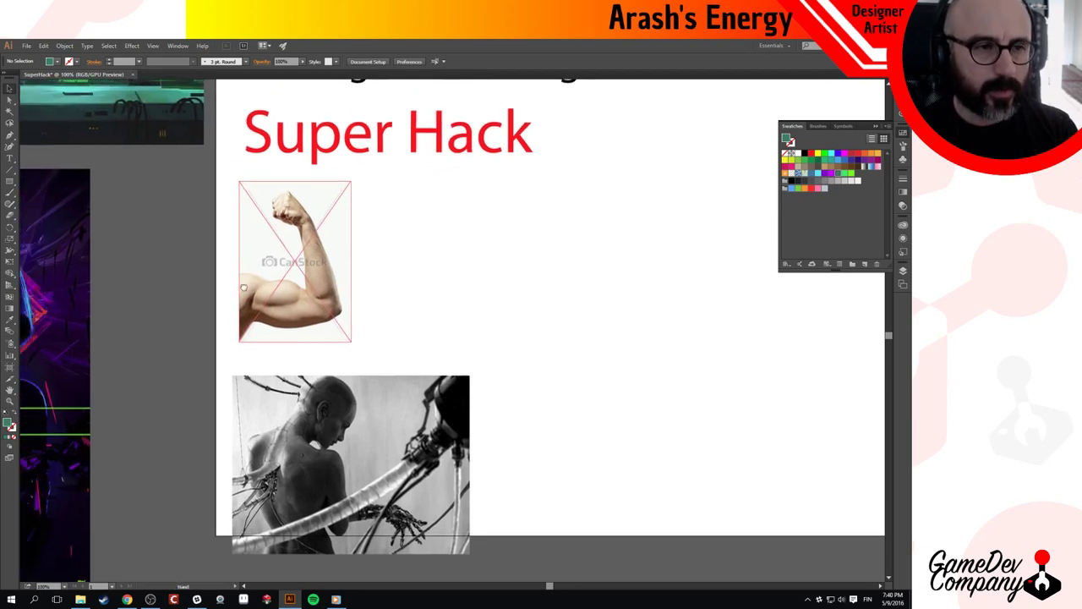
pyautogui.hotkey('ctrl', 'space')
pyautogui.keyDown('ctrl'); pyautogui.click(309, 292); pyautogui.keyUp('ctrl')
pyautogui.moveTo(425, 323); pyautogui.dragTo(237, 302)
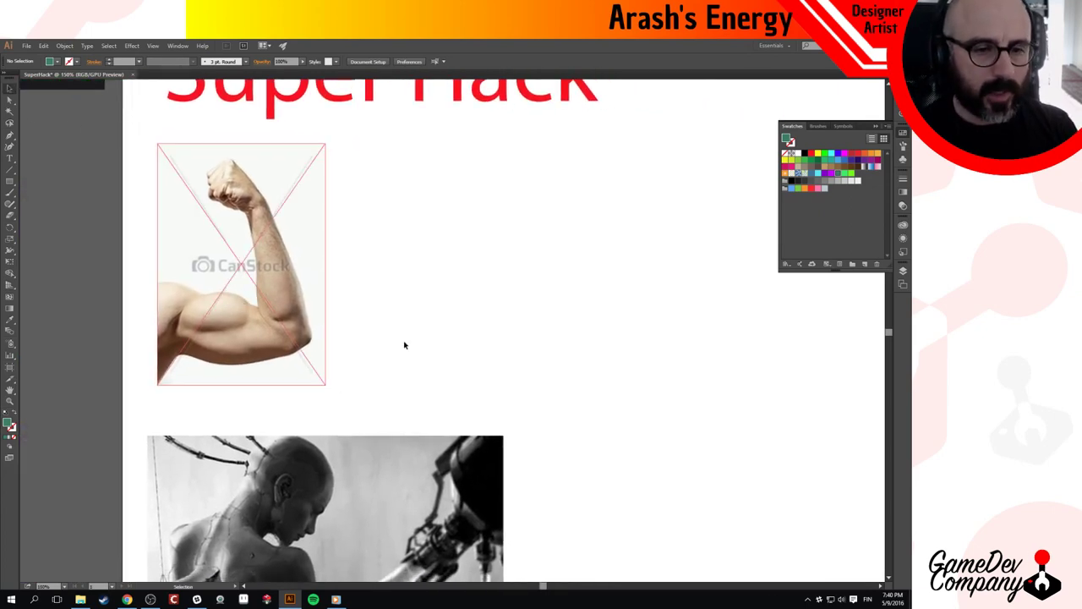
pyautogui.click(903, 270)
pyautogui.click(795, 276)
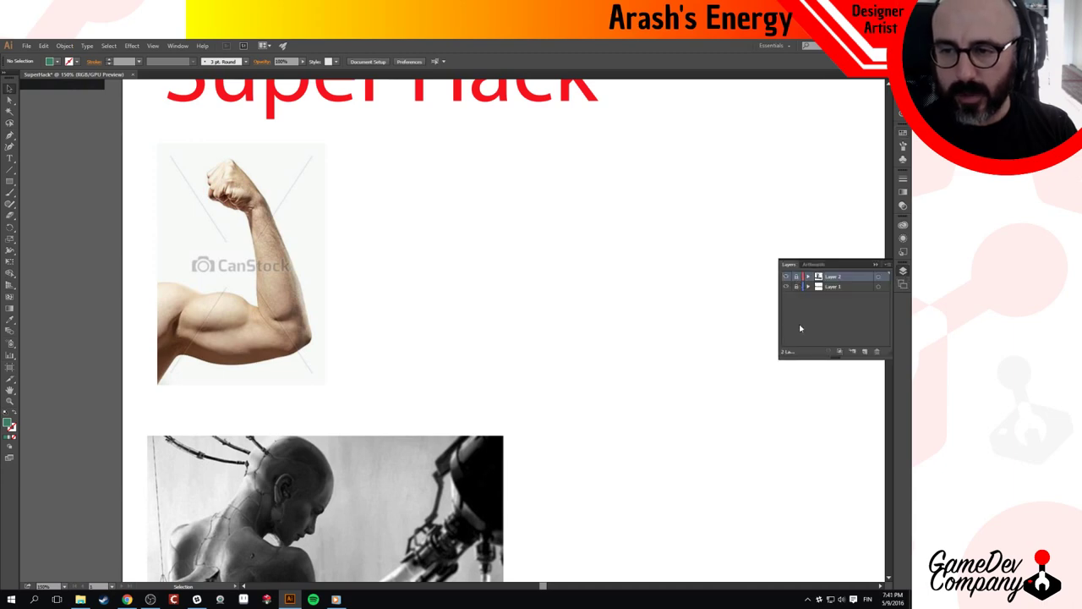
pyautogui.click(863, 350)
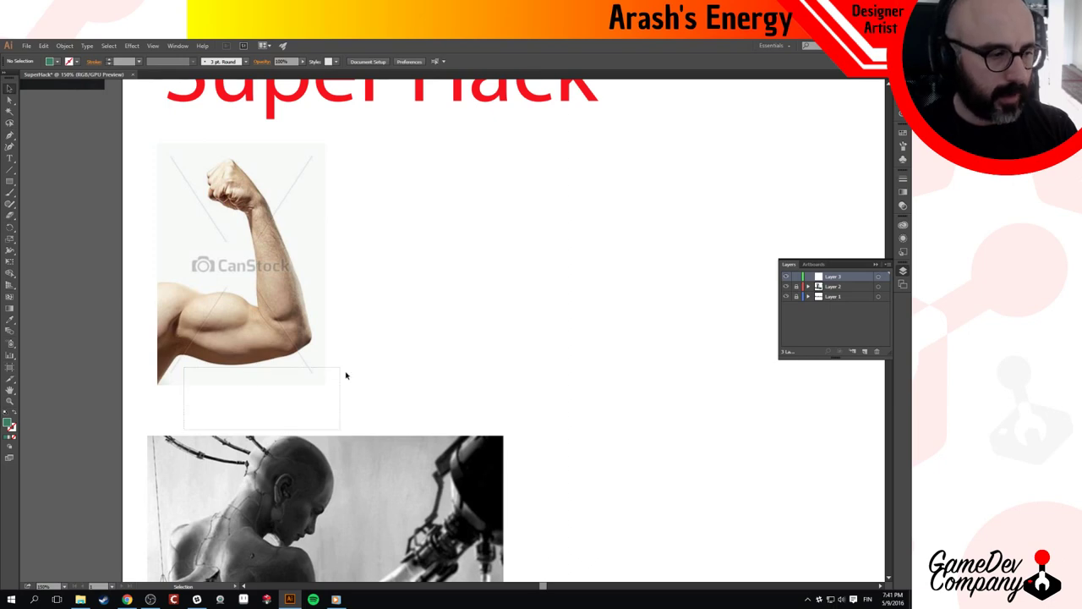
# Try tracing the arm's upper contour from the shoulder over the biceps to the elbow crease with the Pen tool.
pyautogui.press('p')
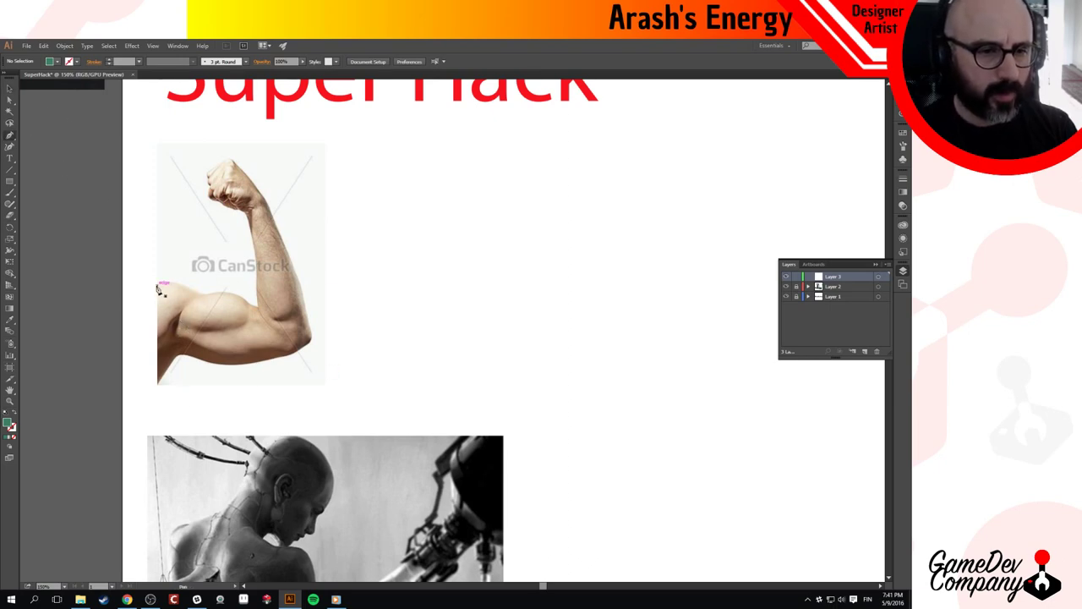
pyautogui.click(158, 284)
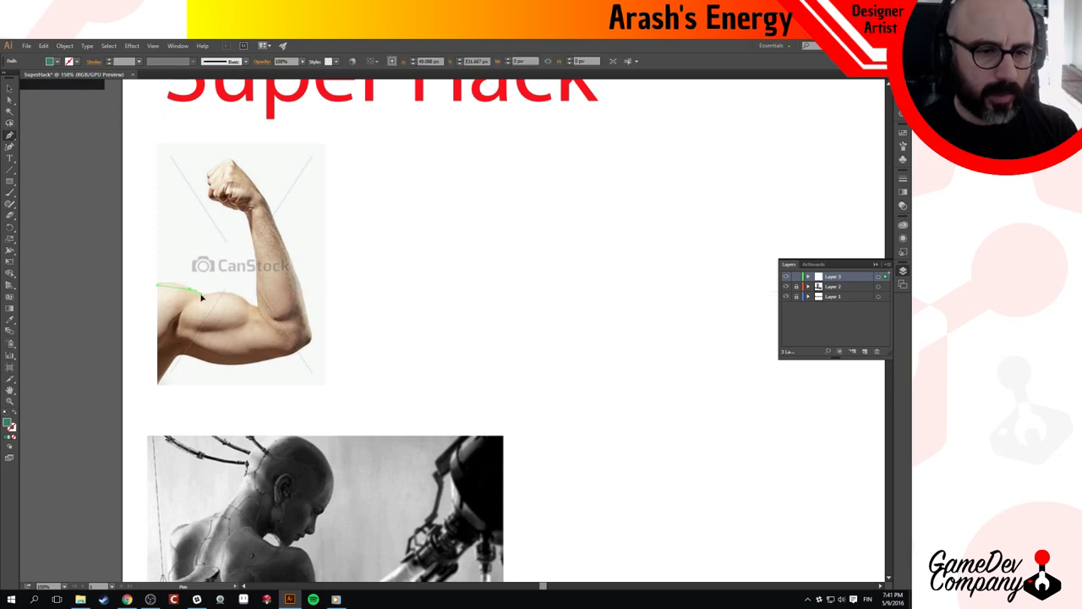
pyautogui.moveTo(196, 294); pyautogui.dragTo(213, 307)
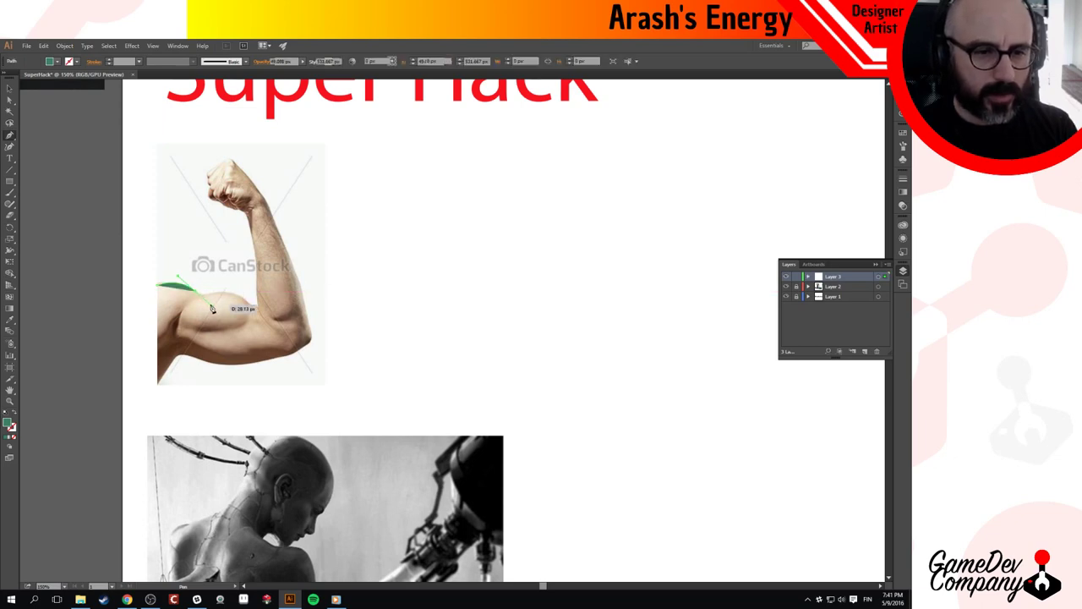
pyautogui.click(202, 295)
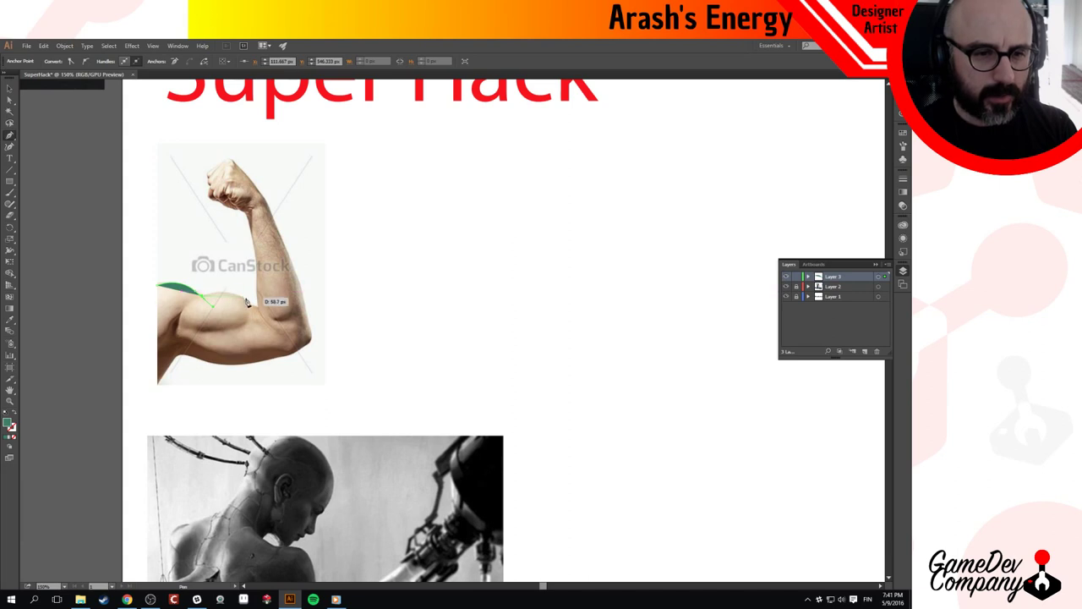
pyautogui.moveTo(249, 306)
pyautogui.mouseDown()
pyautogui.moveTo(267, 326)
pyautogui.moveTo(258, 311)
pyautogui.mouseUp()
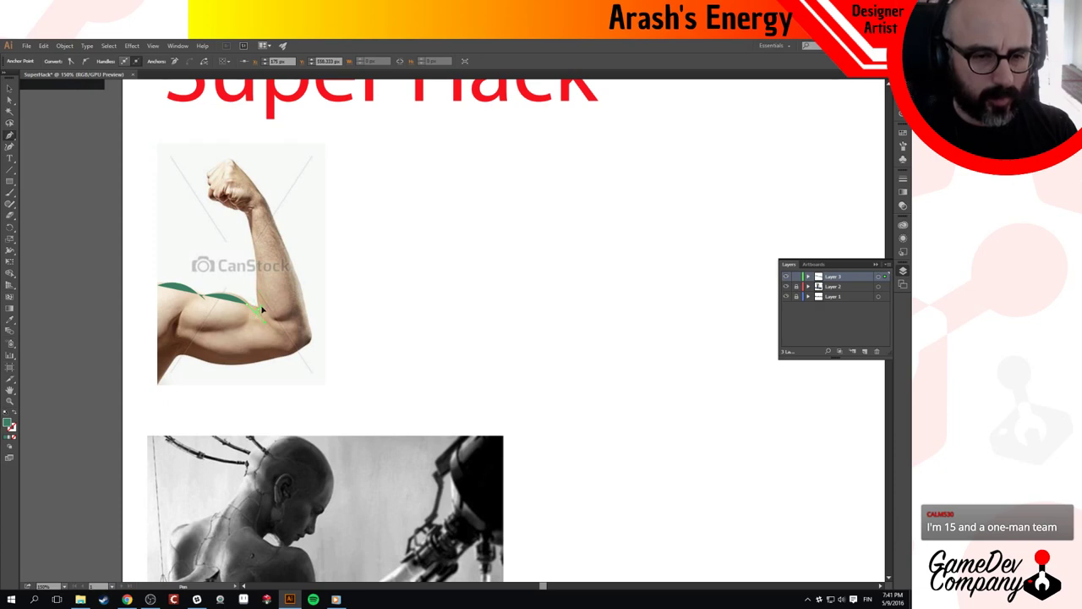
pyautogui.moveTo(259, 325); pyautogui.dragTo(258, 324)
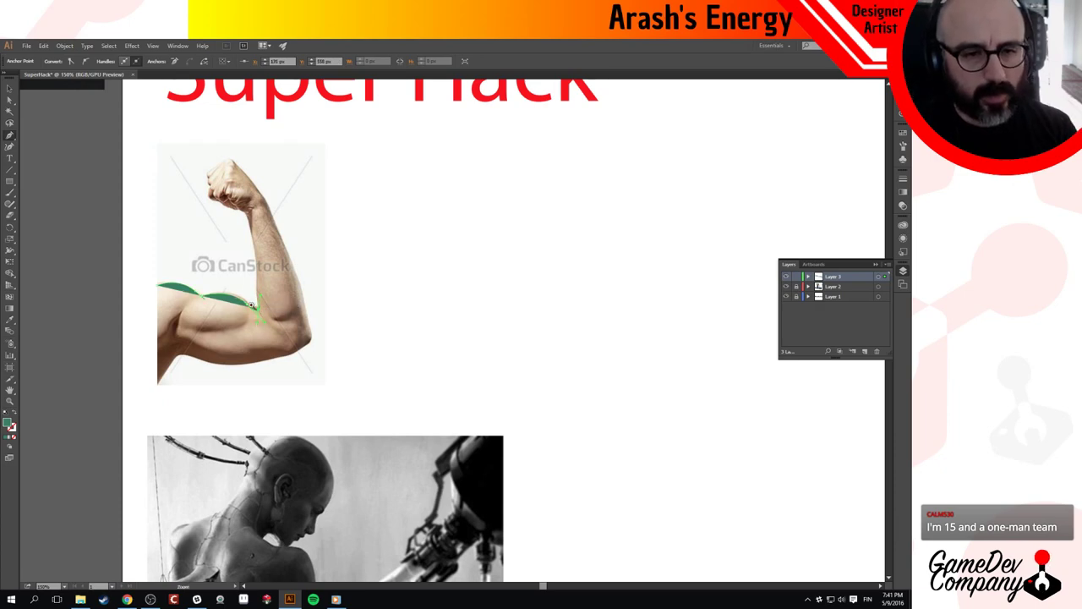
# Adjust the traced path's anchor and handles at the elbow crease, and delete the whole path.
pyautogui.keyDown('ctrl'); pyautogui.click(253, 304); pyautogui.keyUp('ctrl')
pyautogui.keyDown('ctrl'); pyautogui.click(487, 350); pyautogui.keyUp('ctrl')
pyautogui.keyDown('ctrl'); pyautogui.click(487, 350); pyautogui.keyUp('ctrl')
pyautogui.keyDown('ctrl'); pyautogui.click(379, 272); pyautogui.keyUp('ctrl')
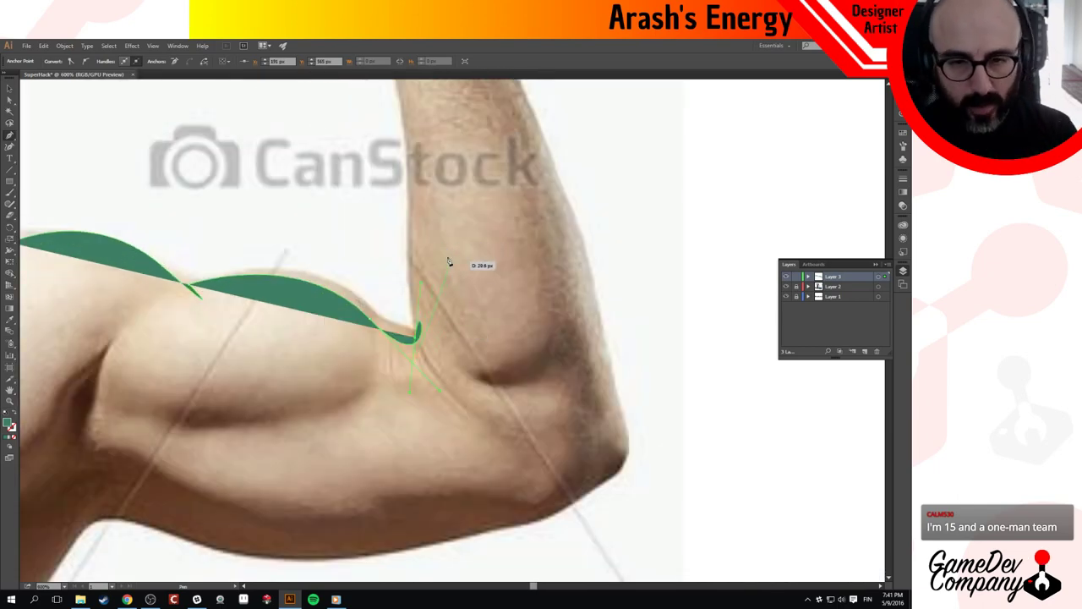
pyautogui.press('v')
pyautogui.click(471, 267)
pyautogui.press('a')
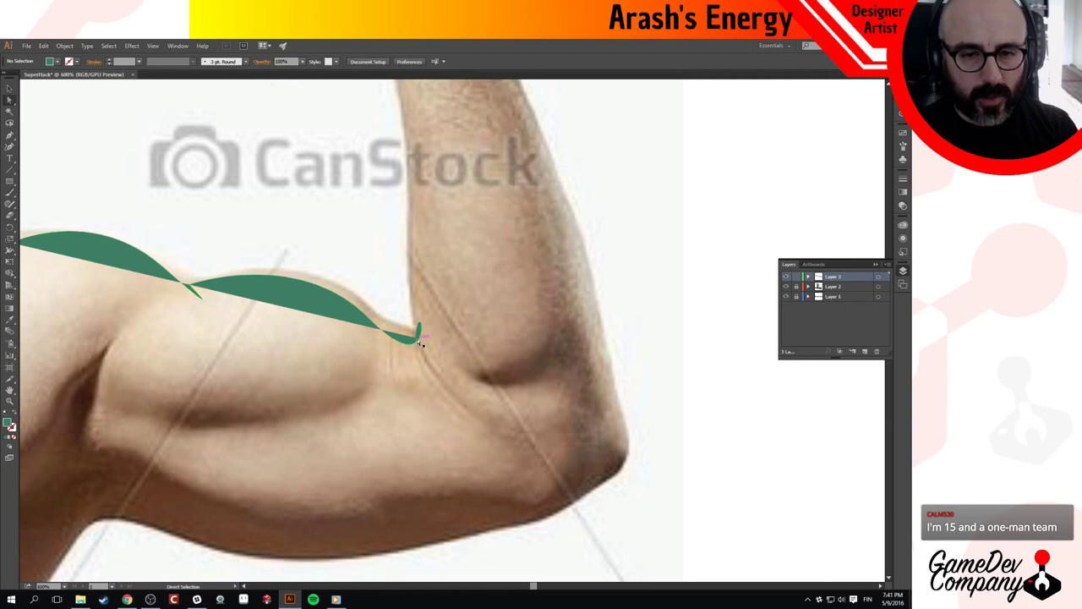
pyautogui.click(417, 338)
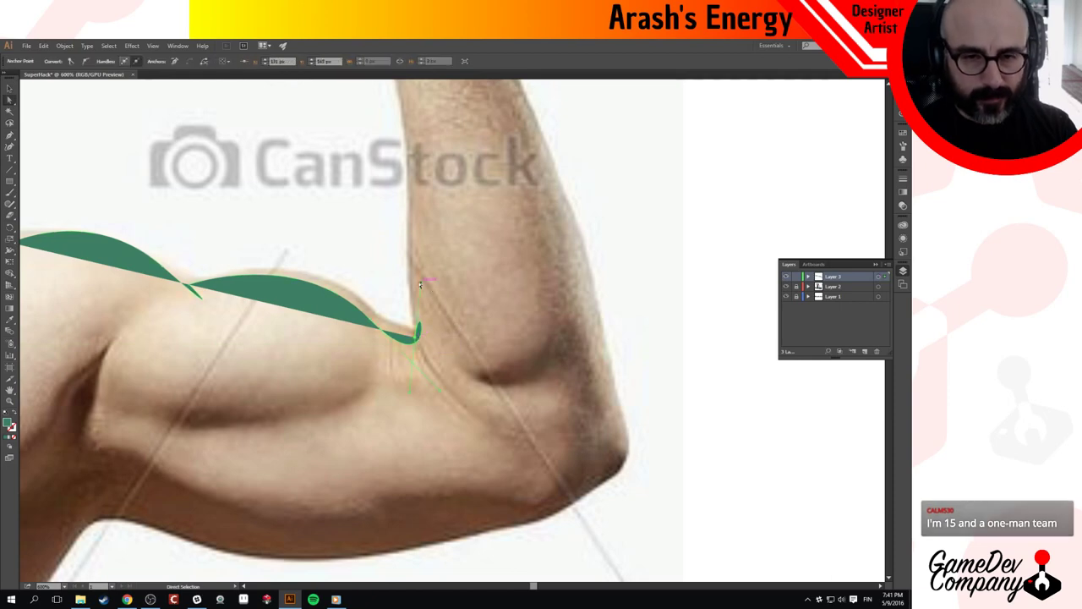
pyautogui.moveTo(424, 287); pyautogui.dragTo(415, 341)
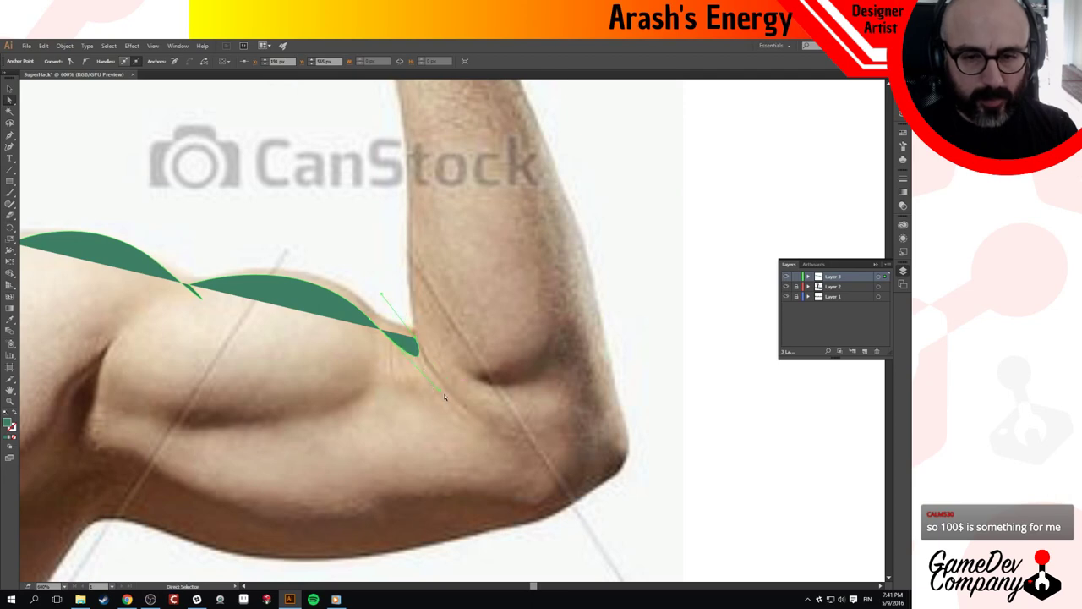
pyautogui.press('Delete')
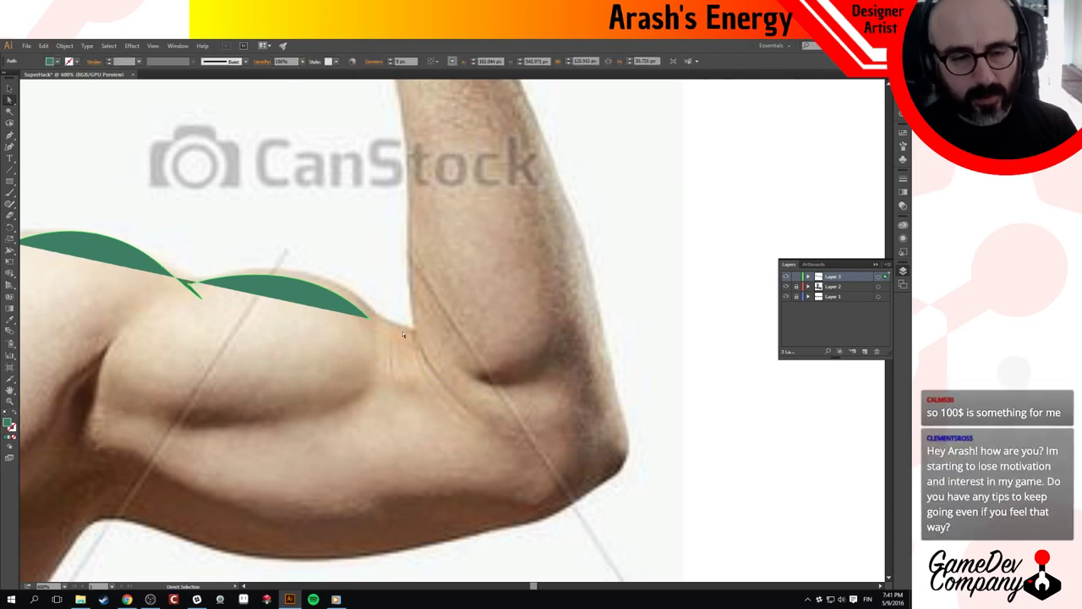
pyautogui.press('Delete')
# Trace the arm's contour with the Pen tool in straight segments from the shoulder over the biceps and up the inner forearm to the wrist.
pyautogui.keyDown('ctrl'); pyautogui.keyDown('alt'); pyautogui.click(307, 309); pyautogui.keyUp('alt'); pyautogui.keyUp('ctrl')
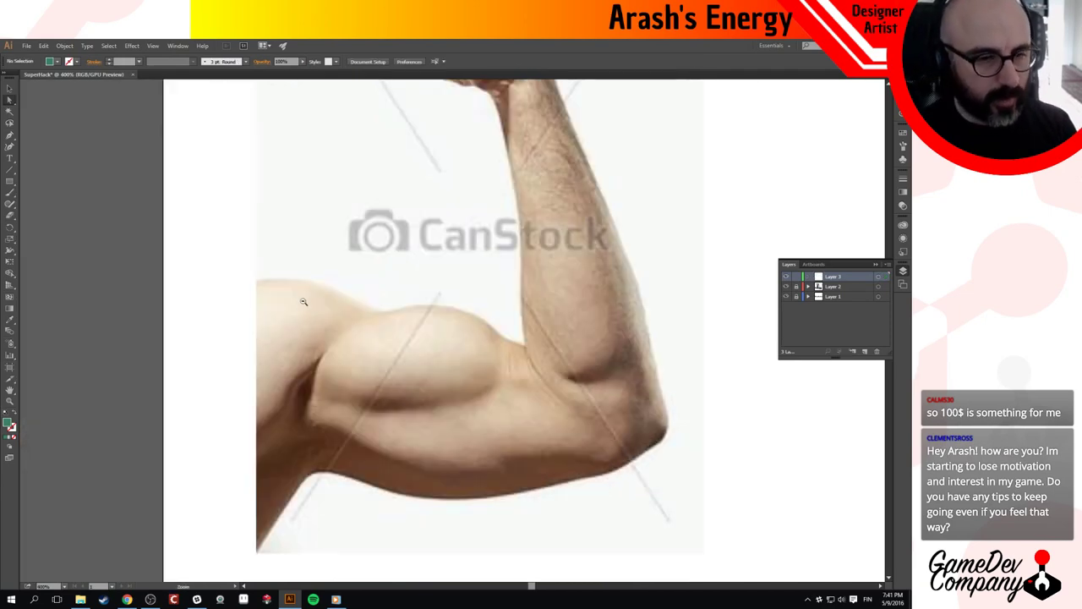
pyautogui.keyDown('ctrl'); pyautogui.keyDown('alt'); pyautogui.click(314, 288); pyautogui.keyUp('alt'); pyautogui.keyUp('ctrl')
pyautogui.moveTo(599, 326); pyautogui.dragTo(388, 323)
pyautogui.keyDown('ctrl'); pyautogui.keyDown('alt'); pyautogui.click(479, 360); pyautogui.keyUp('alt'); pyautogui.keyUp('ctrl')
pyautogui.press('p')
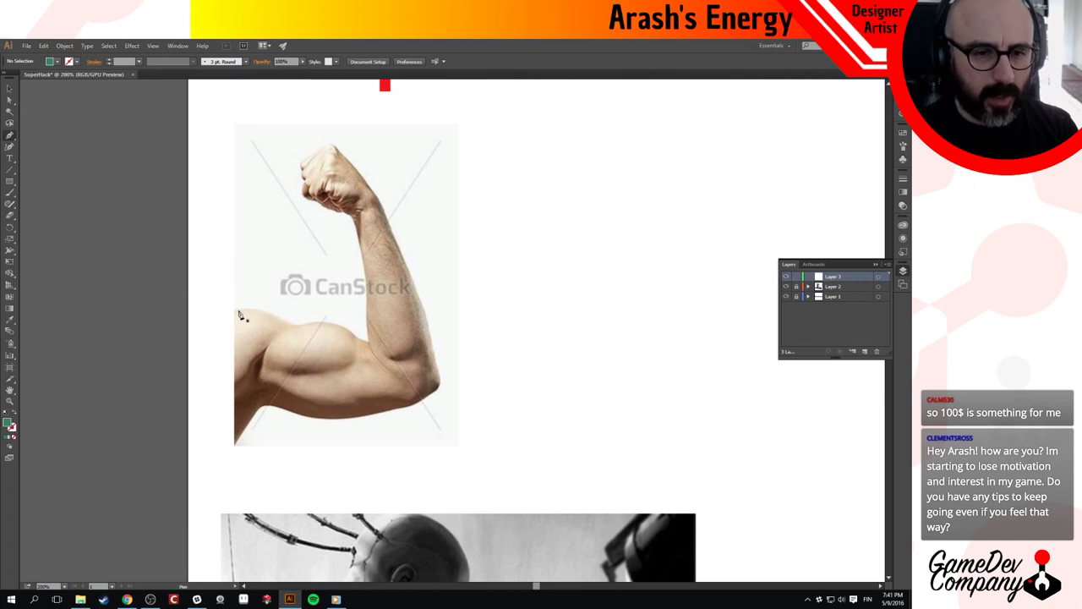
pyautogui.moveTo(242, 310); pyautogui.dragTo(376, 344)
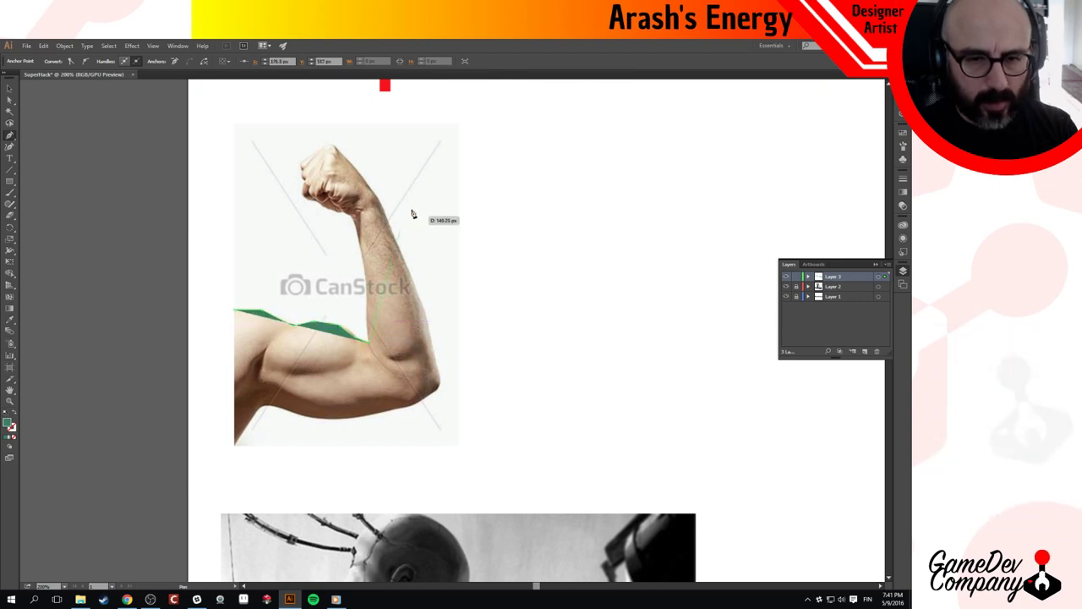
pyautogui.click(368, 282)
pyautogui.click(353, 218)
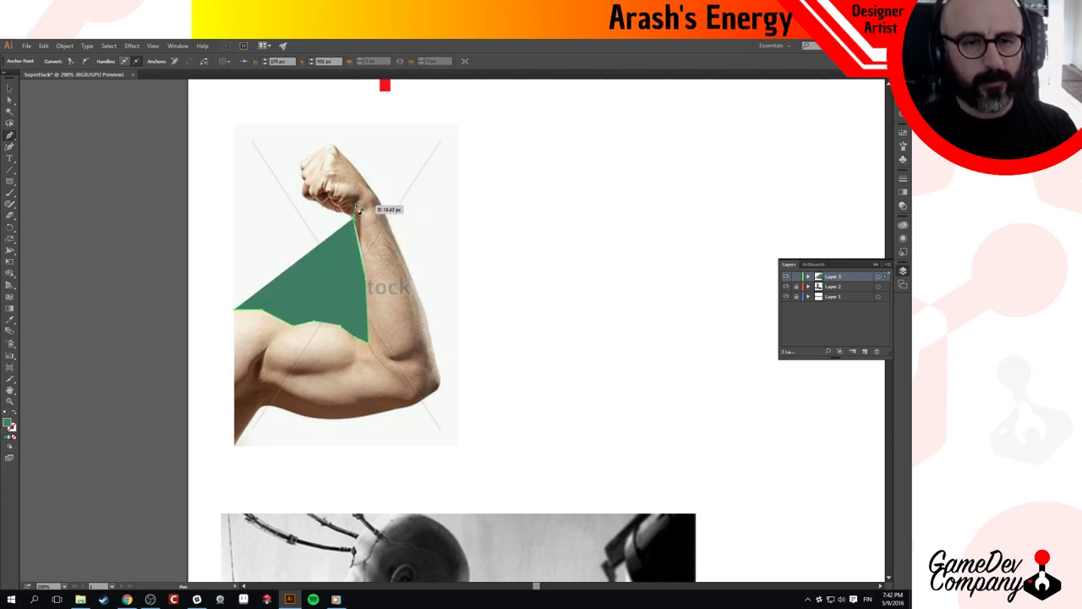
pyautogui.click(345, 212)
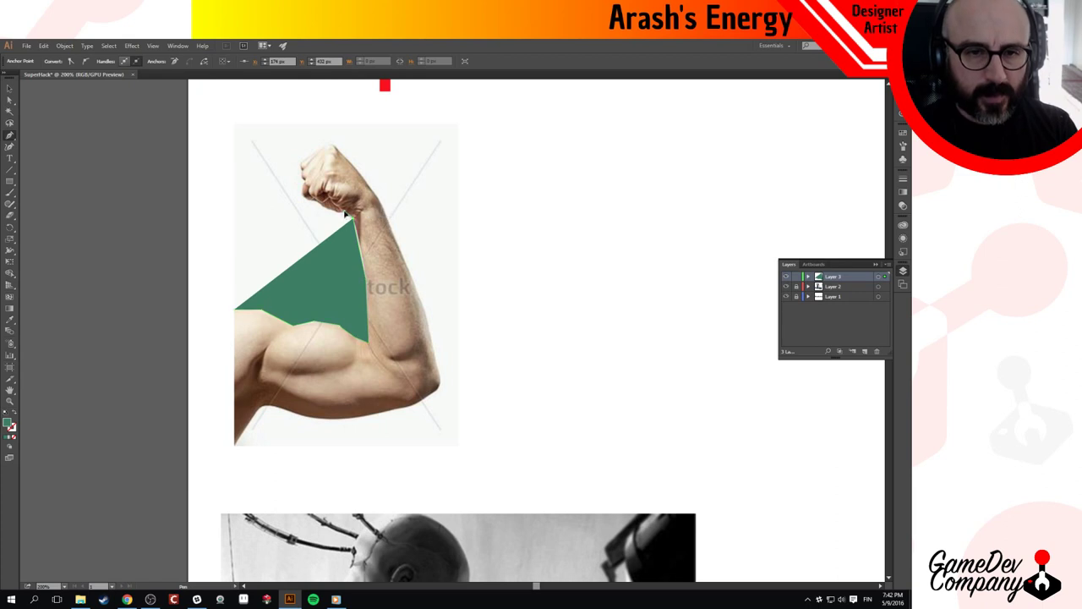
# Swap the path's fill and stroke, and continue the outline around the clenched fingers to the peak of the fist.
pyautogui.click(13, 413)
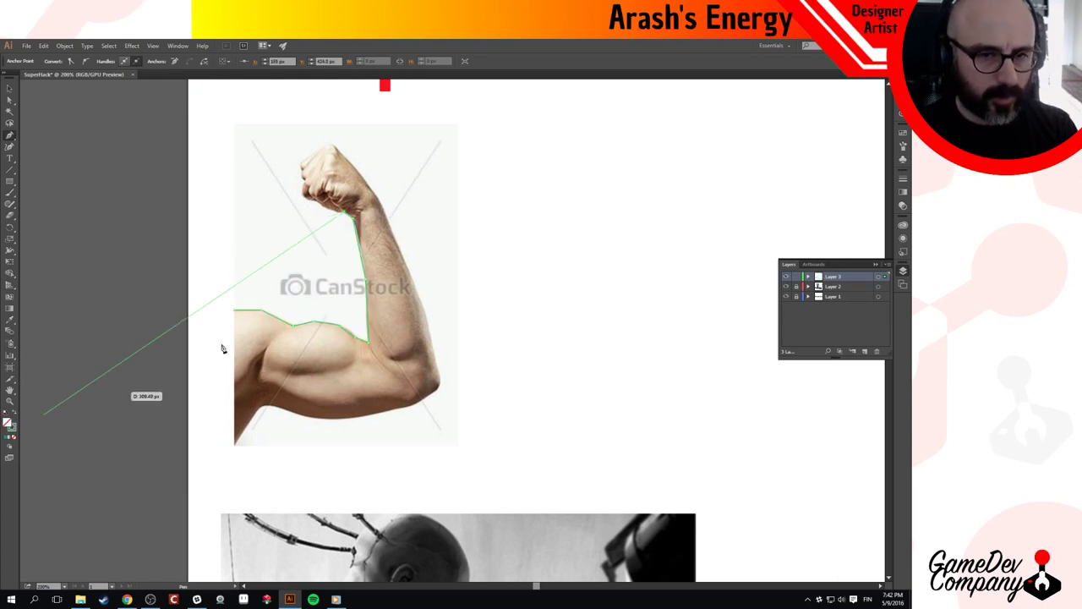
pyautogui.click(303, 194)
pyautogui.click(304, 182)
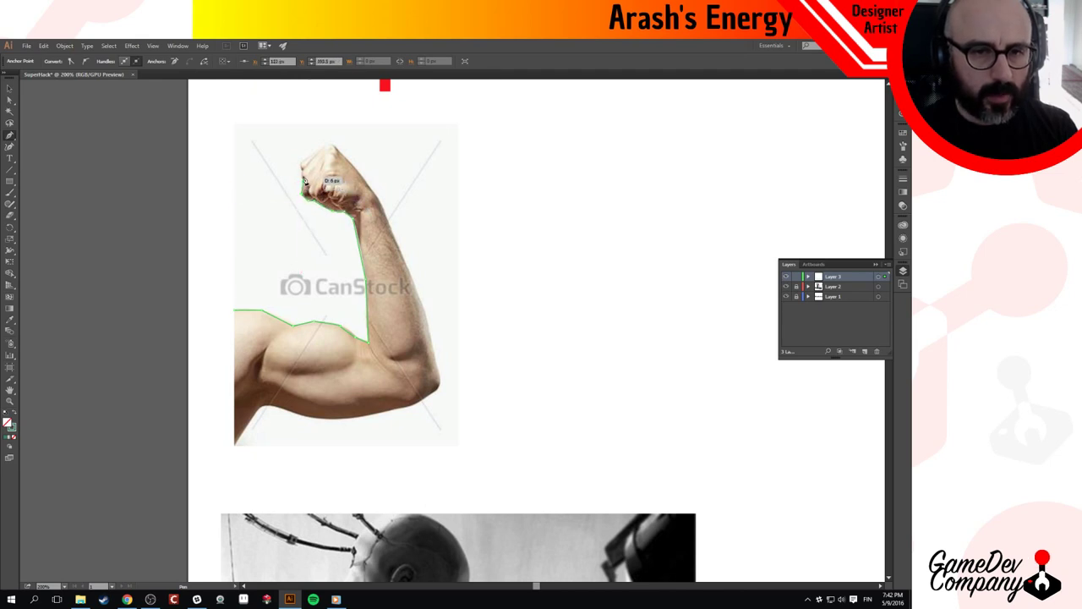
pyautogui.click(336, 148)
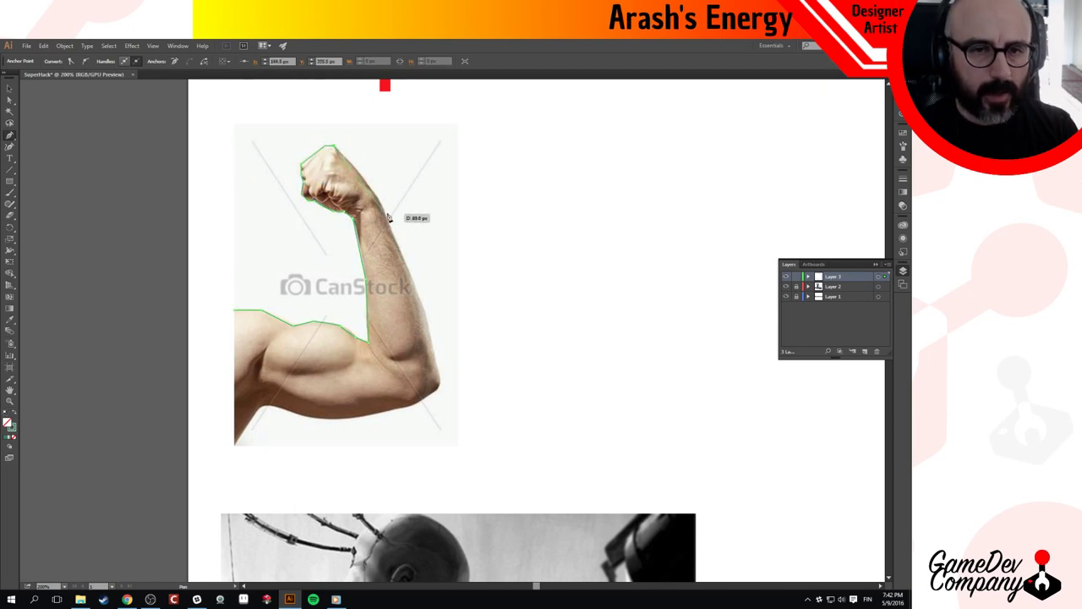
# Continue the outline from the back of the hand down the outer forearm to the tip of the elbow.
pyautogui.click(370, 187)
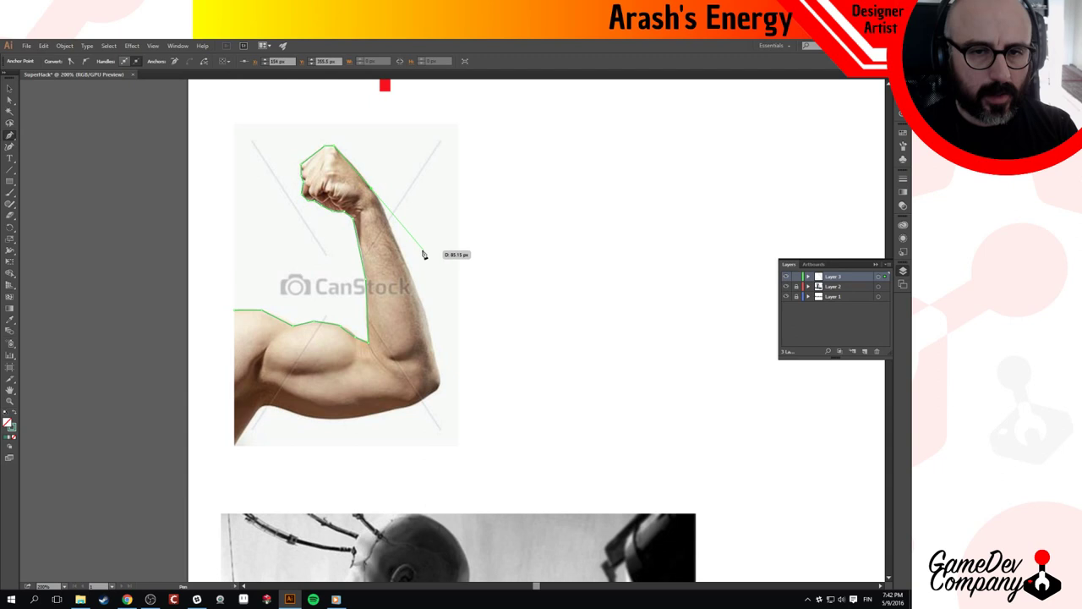
pyautogui.click(382, 209)
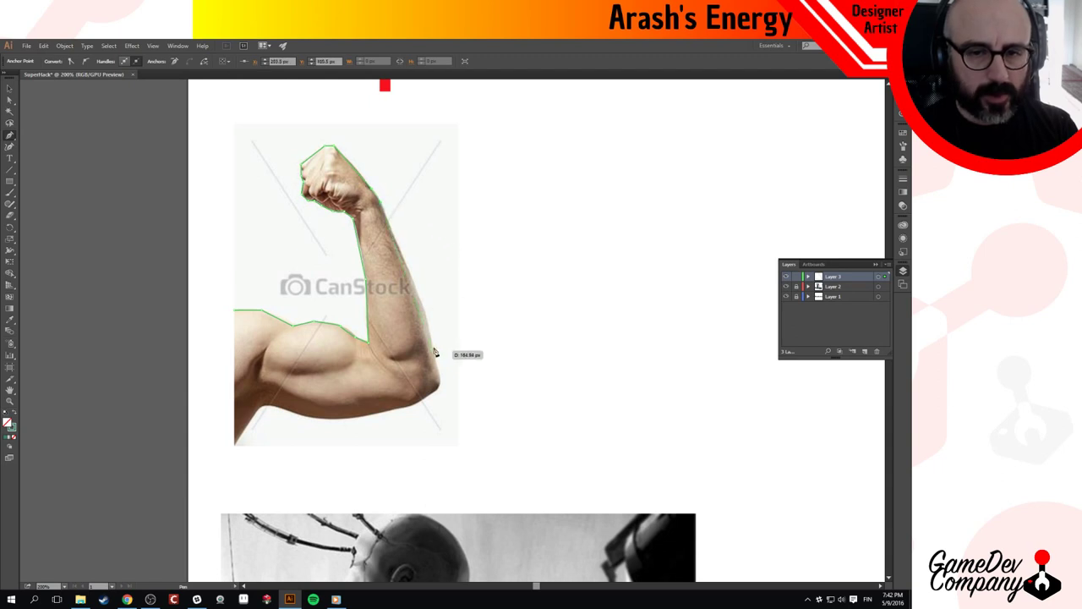
pyautogui.click(424, 306)
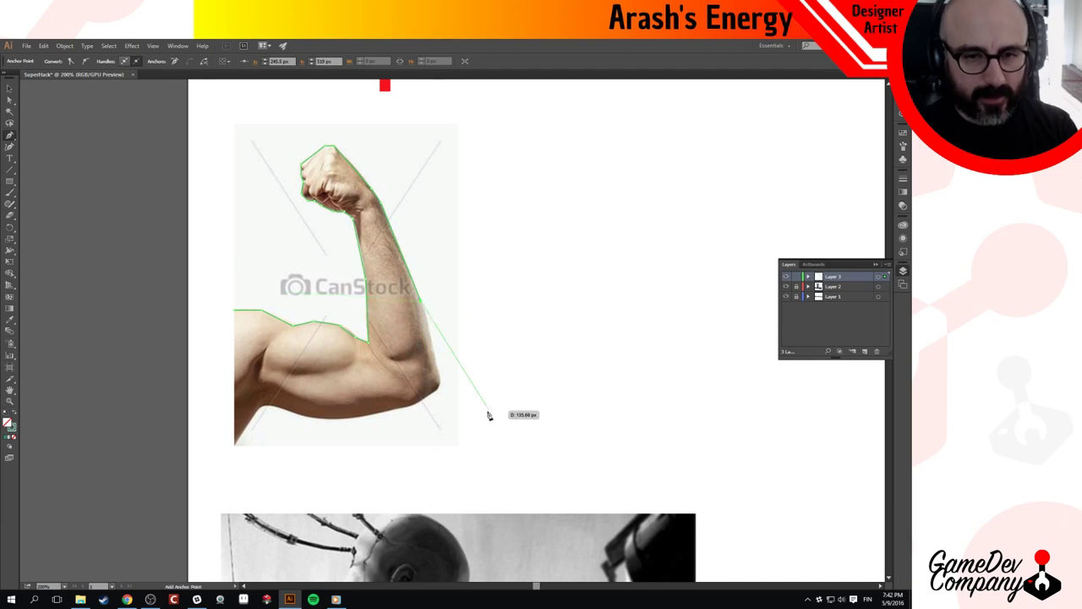
pyautogui.click(435, 358)
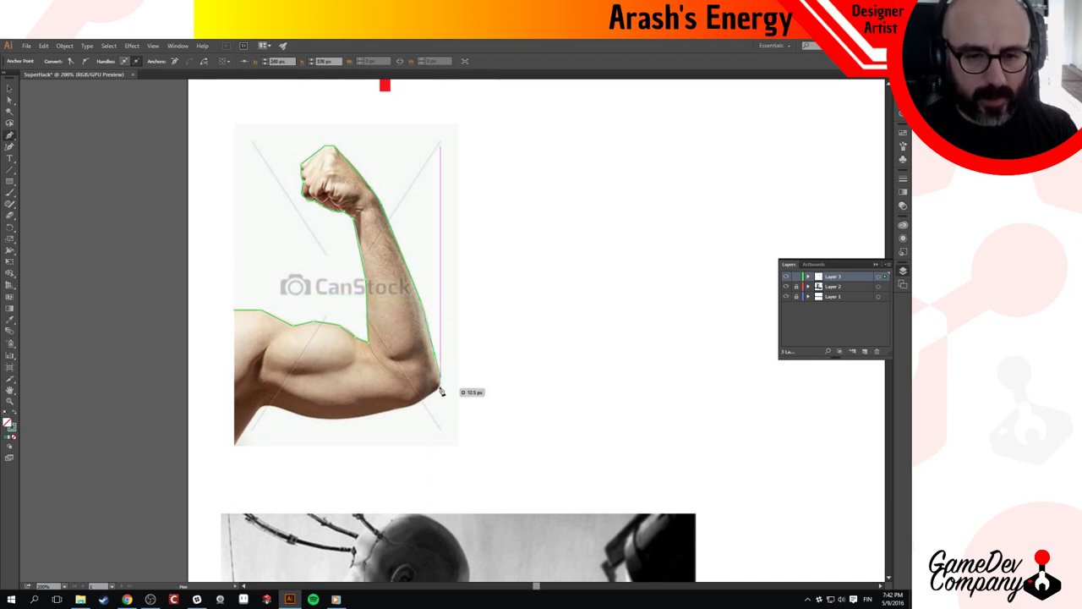
pyautogui.click(440, 391)
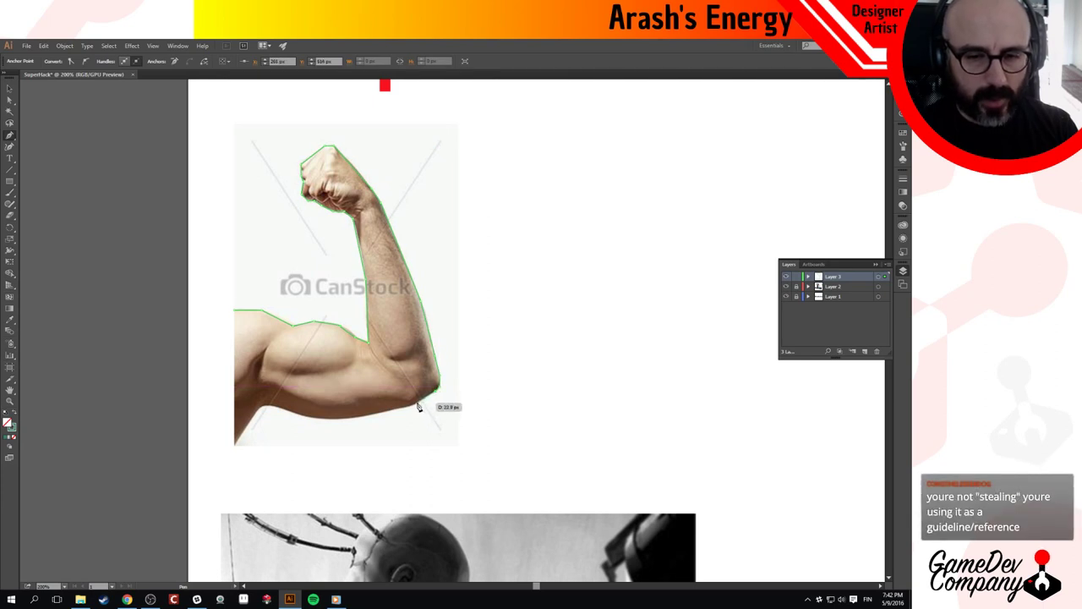
# Trace the underside of the upper arm to the armpit and the photo's lower corner, close the path at the shoulder, and deselect it.
pyautogui.click(404, 407)
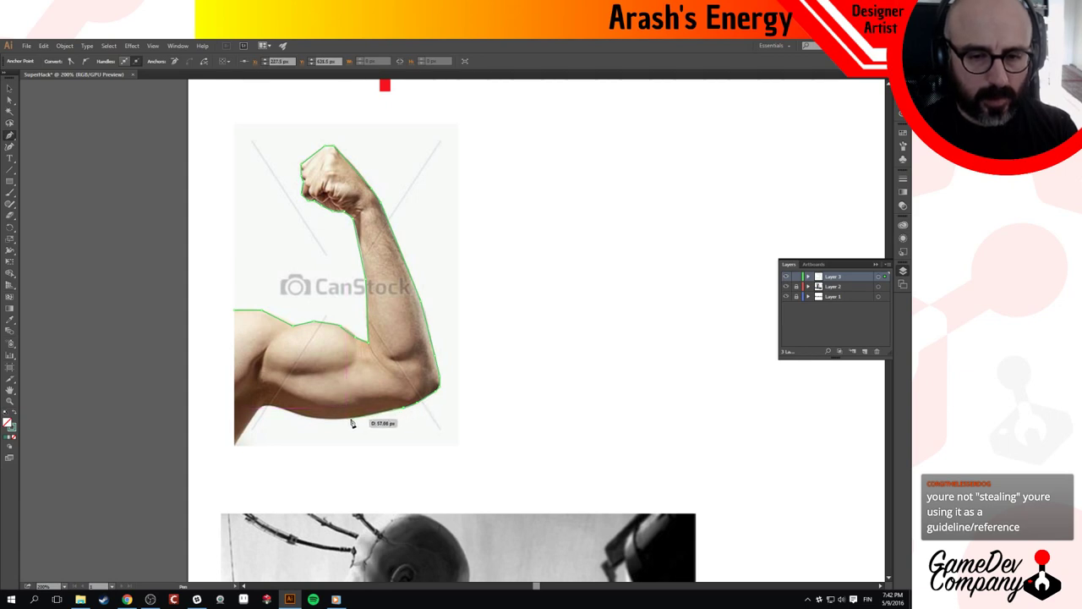
pyautogui.click(357, 418)
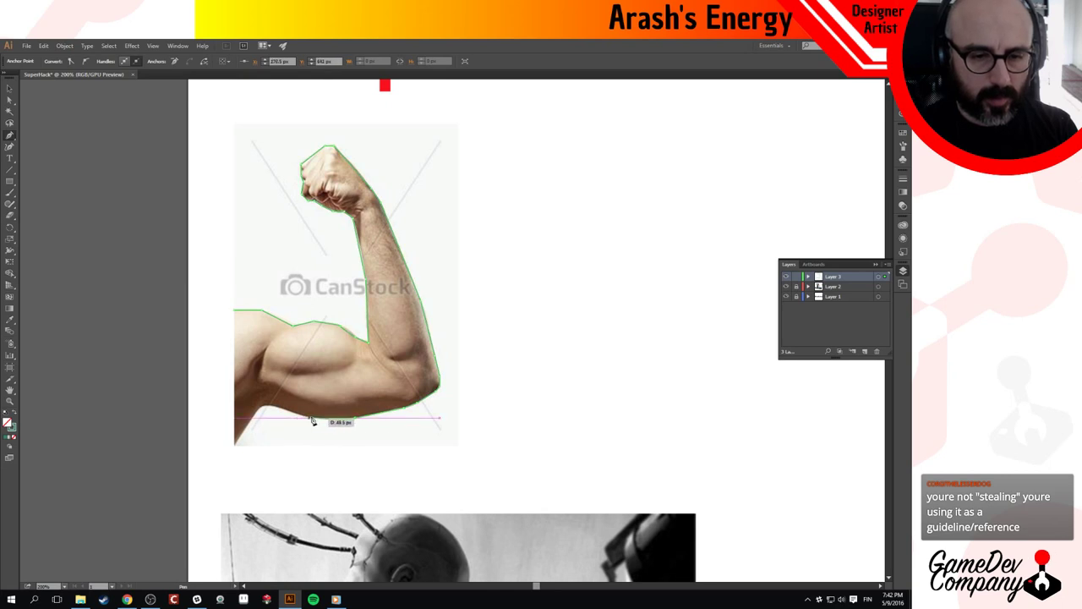
pyautogui.click(312, 419)
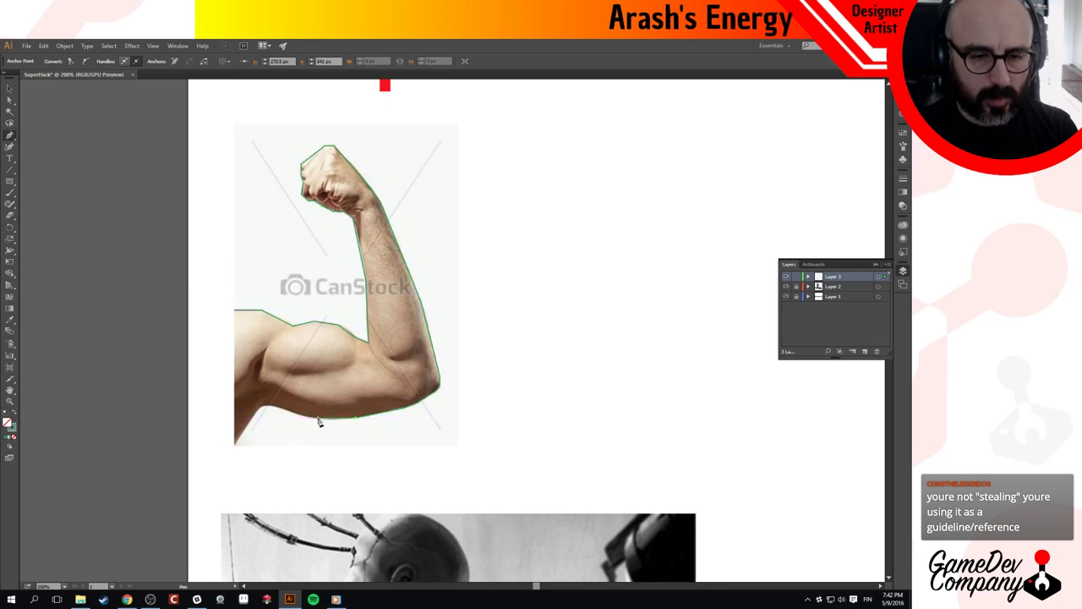
pyautogui.click(266, 404)
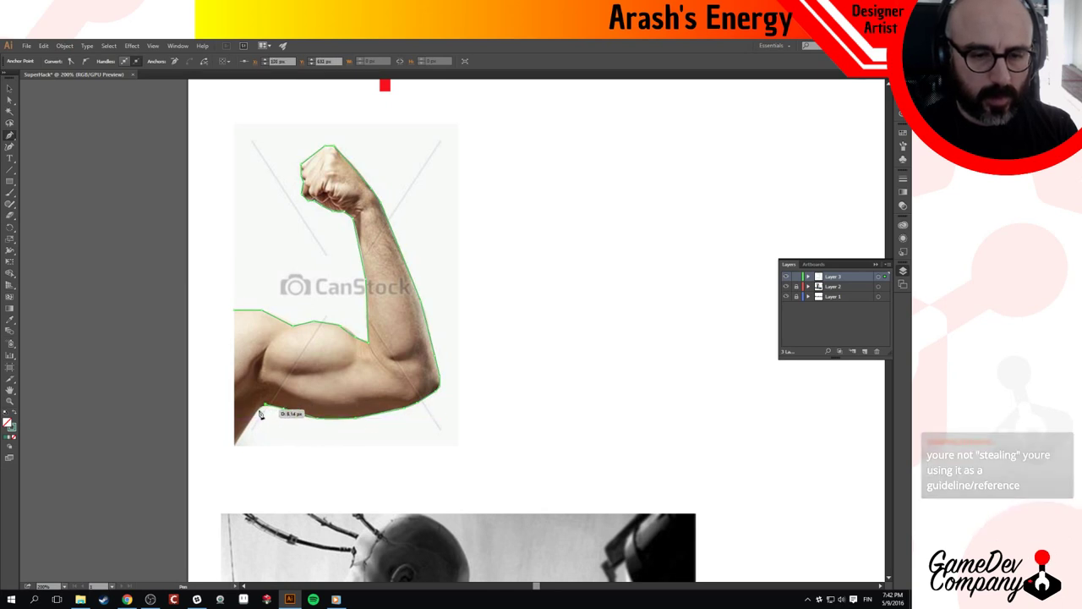
pyautogui.click(254, 414)
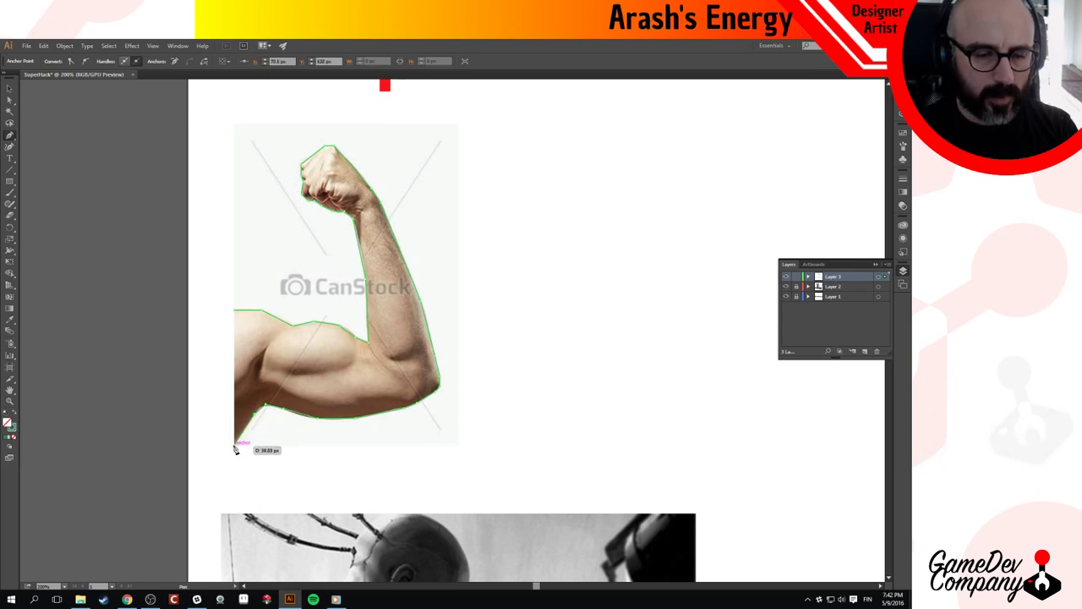
pyautogui.click(235, 446)
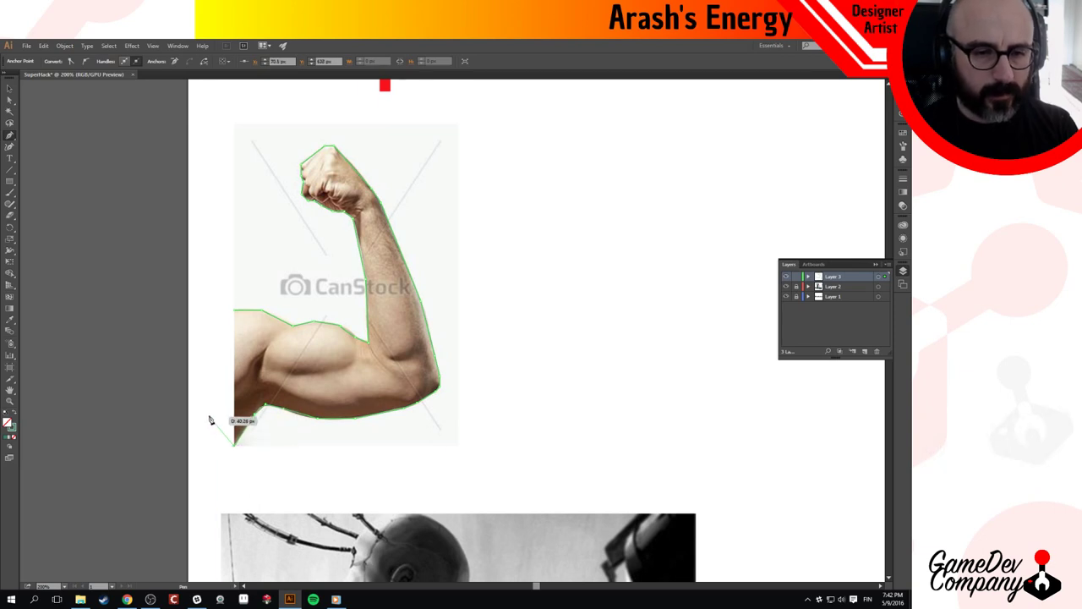
pyautogui.click(234, 311)
pyautogui.press('v')
pyautogui.click(194, 273)
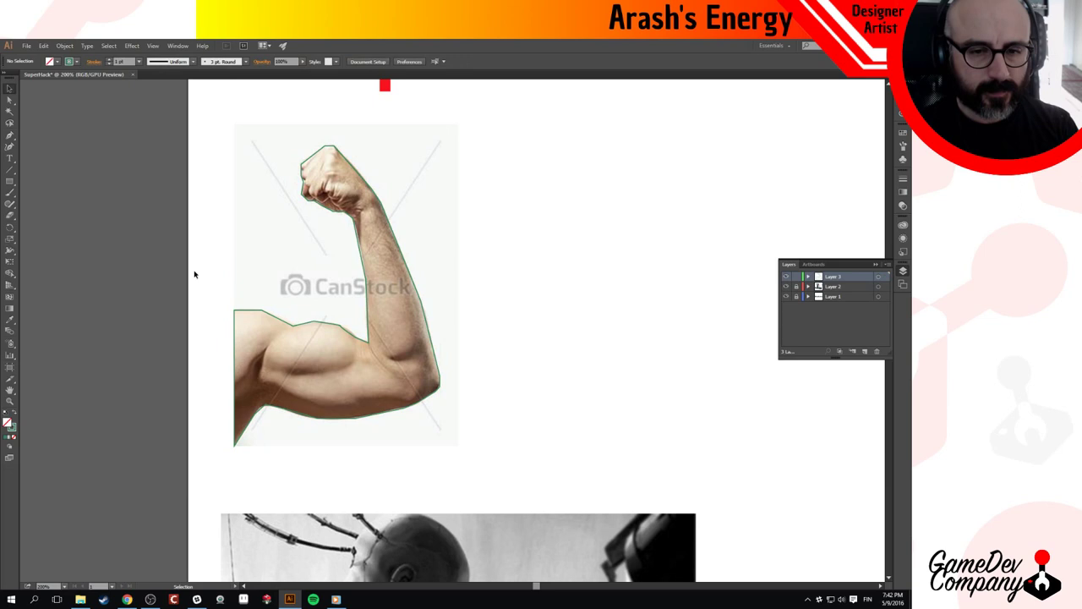
# Examine the arm outline's anchor points around the biceps and elbow, picking the one on the biceps' outer slope with the Anchor Point tool.
pyautogui.click(401, 322)
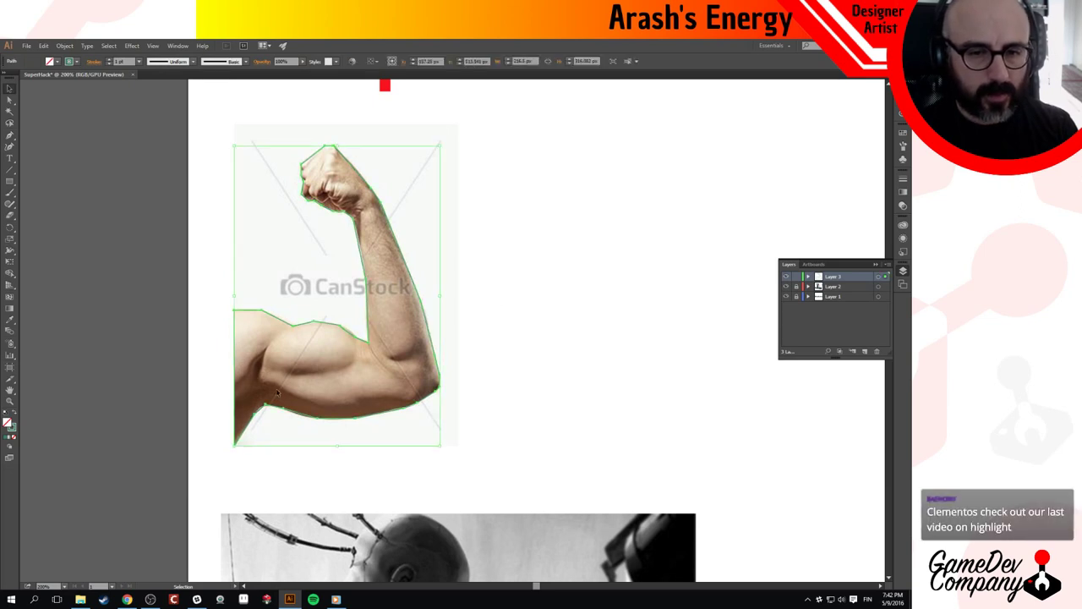
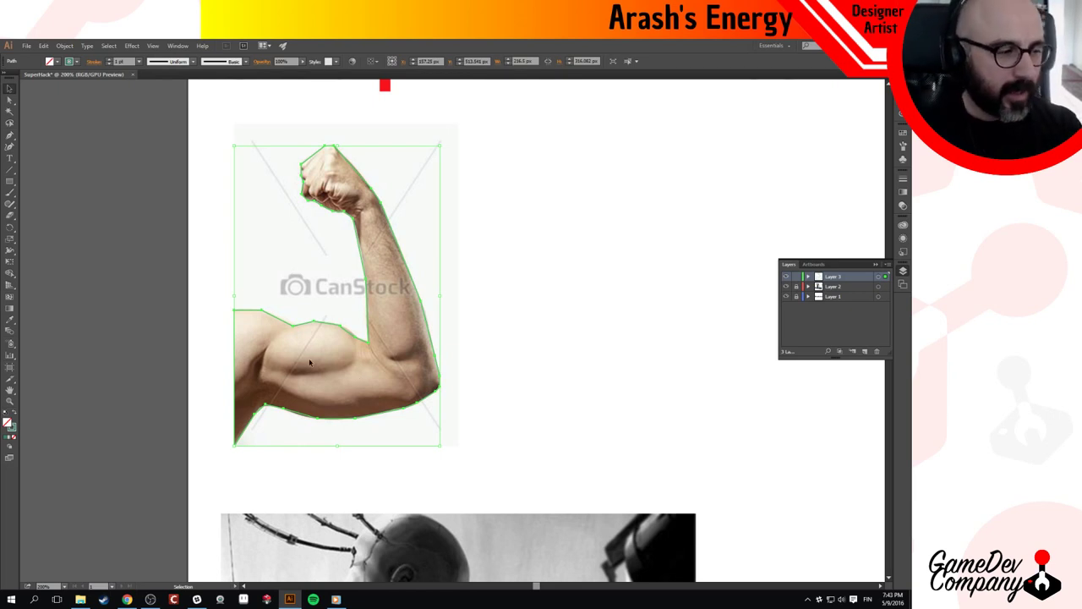
pyautogui.click(466, 282)
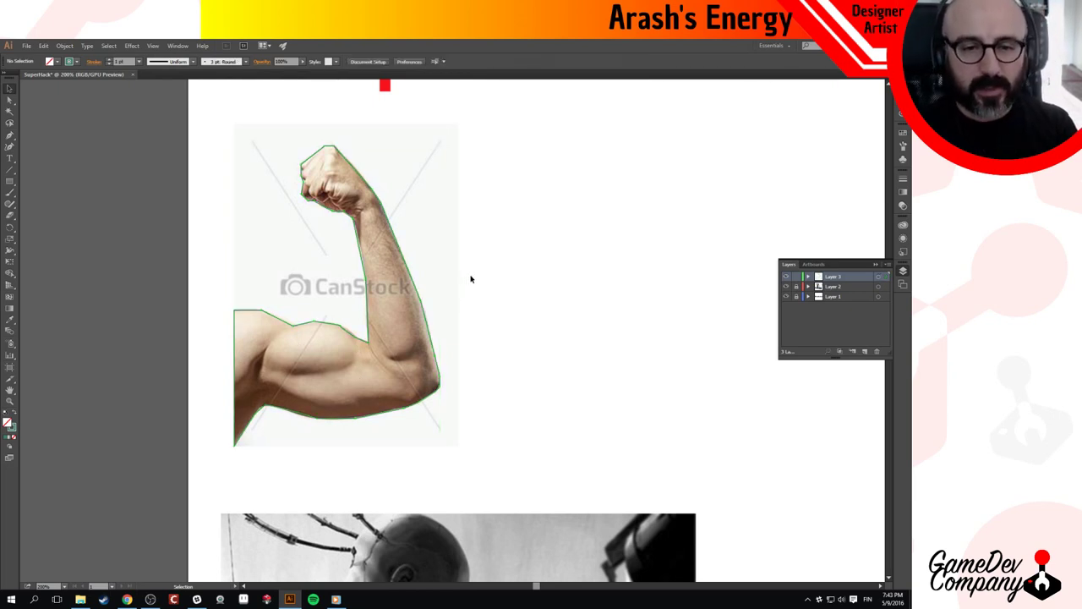
pyautogui.click(427, 314)
pyautogui.press('a')
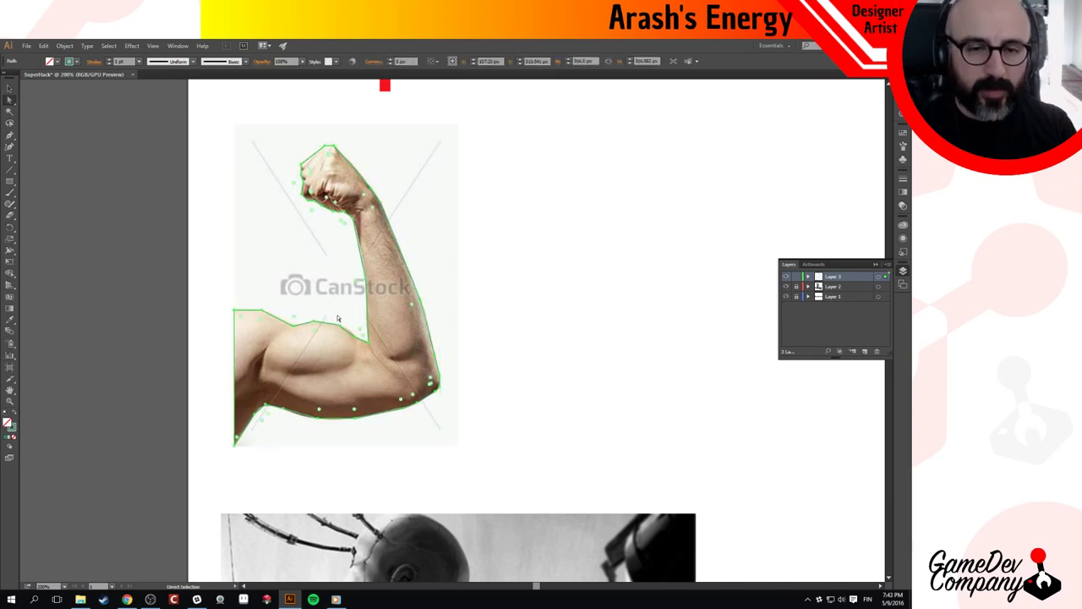
pyautogui.hotkey('ctrl', 'space')
pyautogui.keyDown('ctrl'); pyautogui.click(374, 342); pyautogui.keyUp('ctrl')
pyautogui.keyDown('ctrl'); pyautogui.click(436, 337); pyautogui.keyUp('ctrl')
pyautogui.keyDown('ctrl'); pyautogui.click(435, 336); pyautogui.keyUp('ctrl')
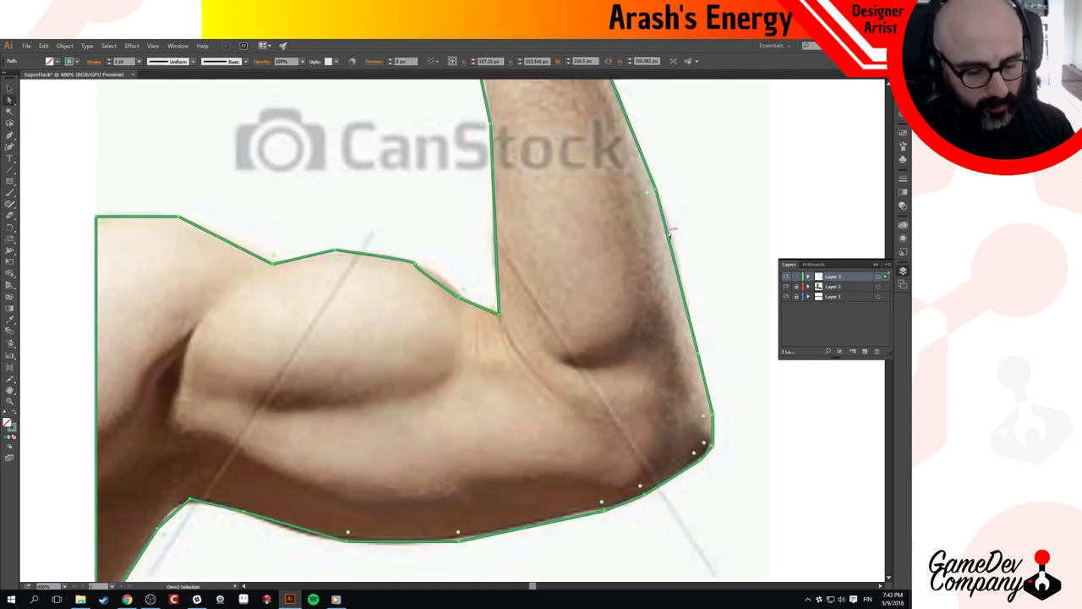
pyautogui.hotkey('shift', 'c')
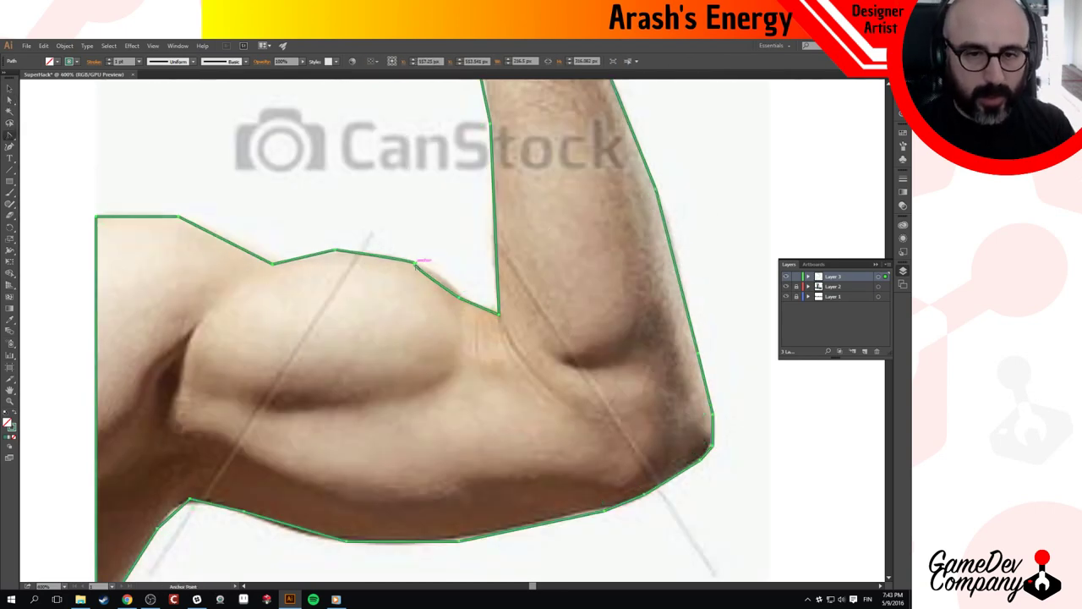
pyautogui.click(418, 264)
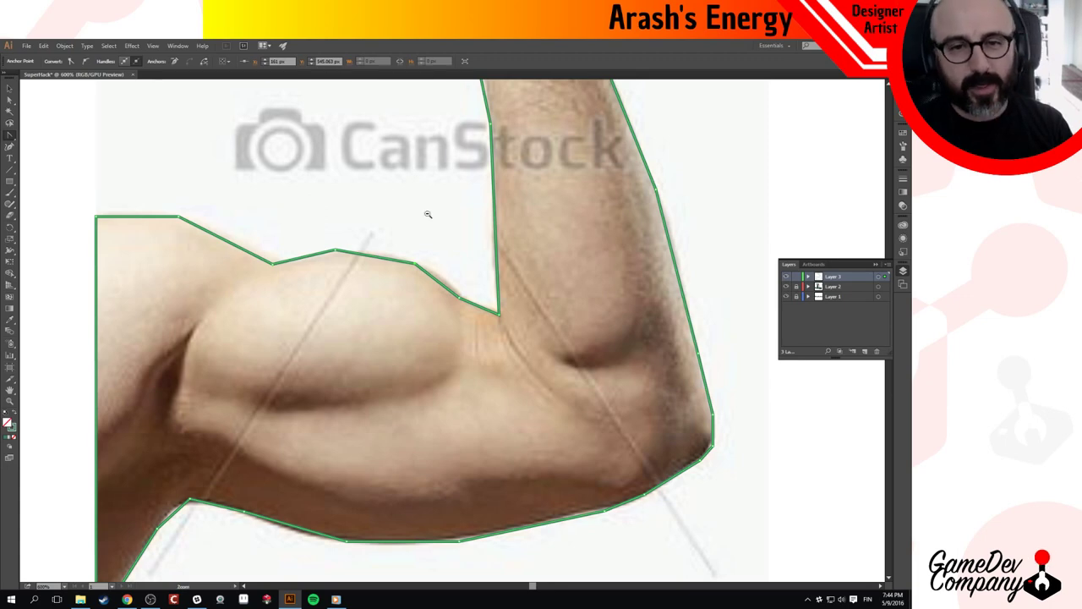
pyautogui.hotkey('ctrl', '-')
pyautogui.hotkey('ctrl', '-')
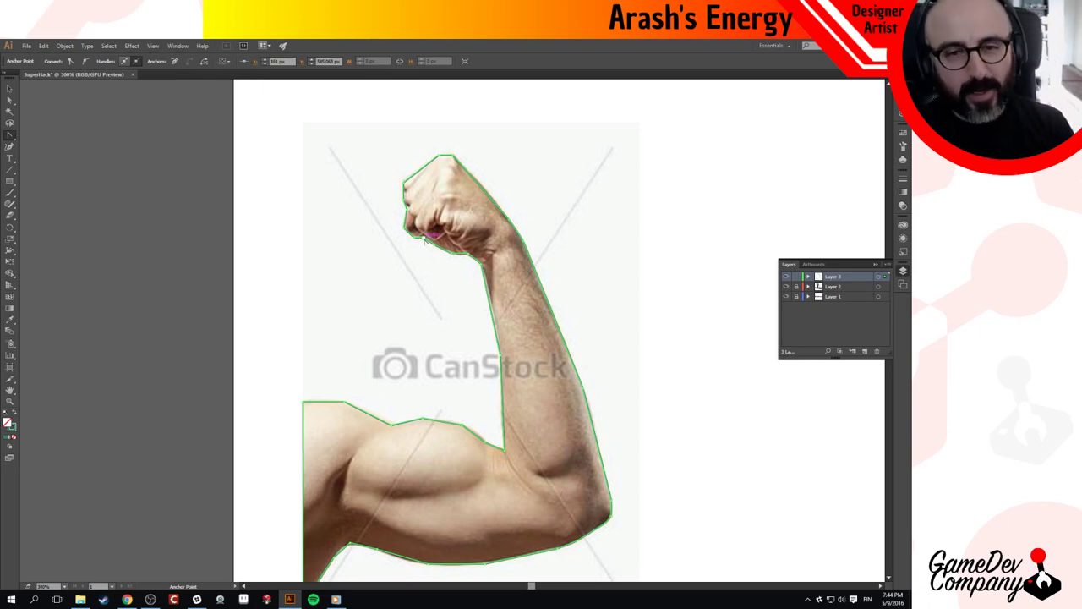
pyautogui.moveTo(575, 229); pyautogui.dragTo(450, 220)
pyautogui.keyDown('ctrl'); pyautogui.keyDown('alt'); pyautogui.click(496, 229); pyautogui.keyUp('alt'); pyautogui.keyUp('ctrl')
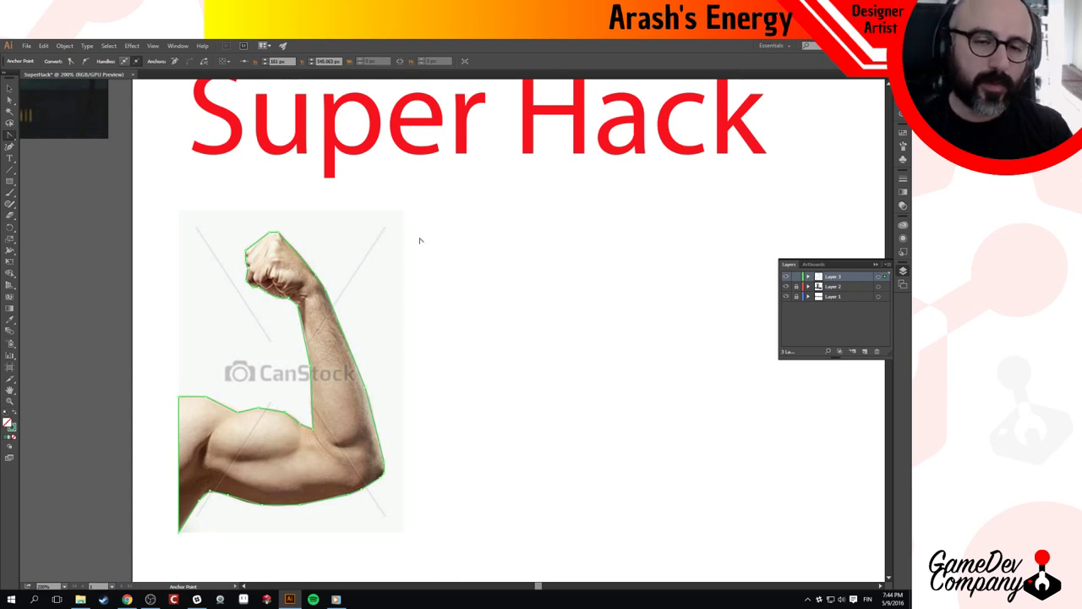
pyautogui.press('v')
pyautogui.click(413, 349)
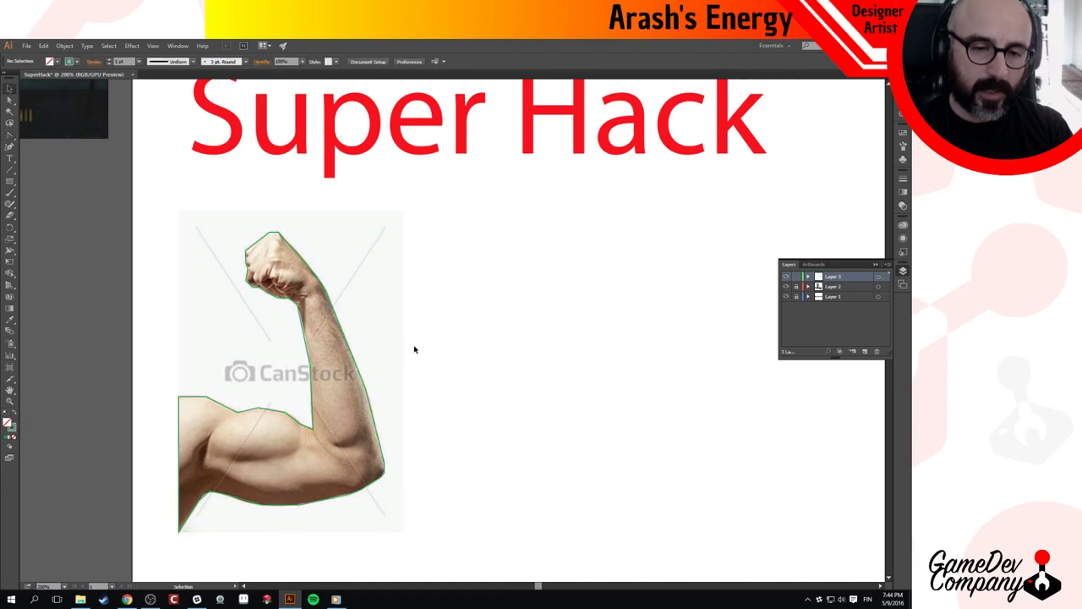
pyautogui.click(358, 365)
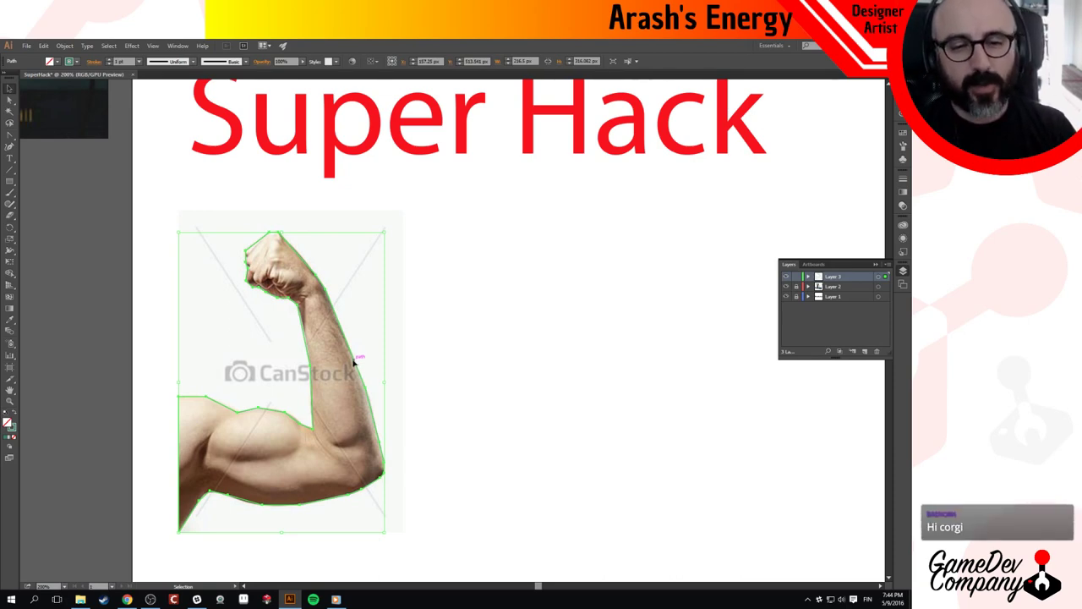
pyautogui.click(402, 319)
pyautogui.click(295, 457)
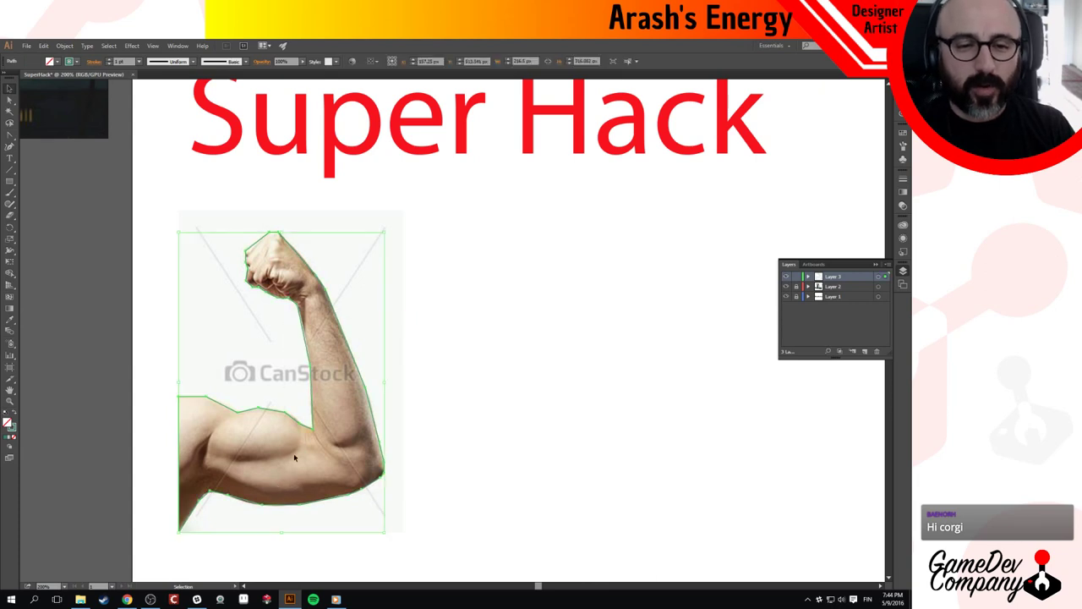
pyautogui.moveTo(447, 326); pyautogui.dragTo(290, 412)
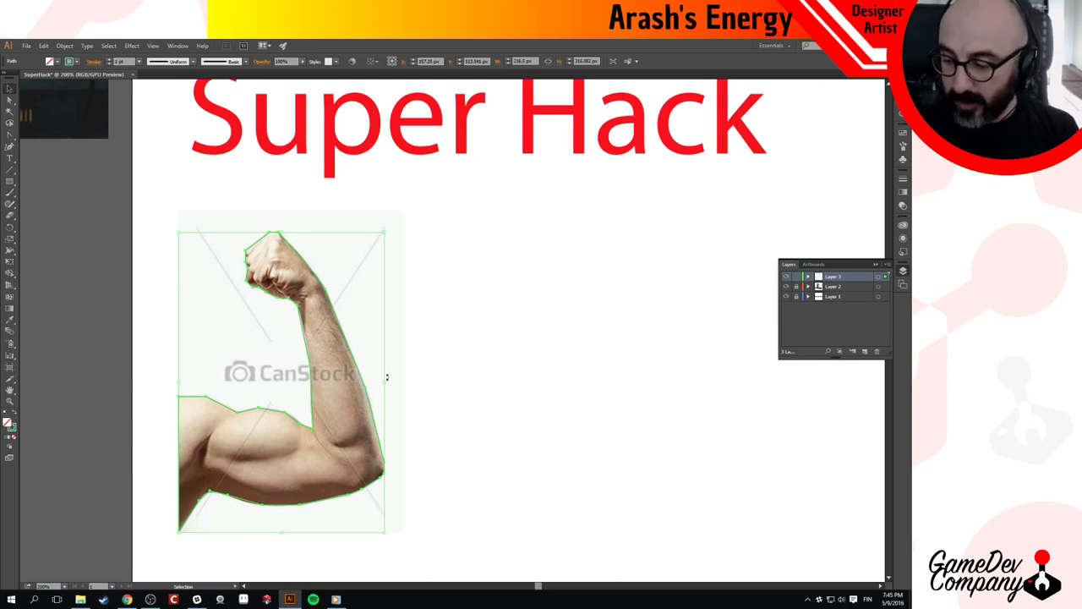
pyautogui.click(466, 347)
pyautogui.click(311, 398)
pyautogui.click(443, 374)
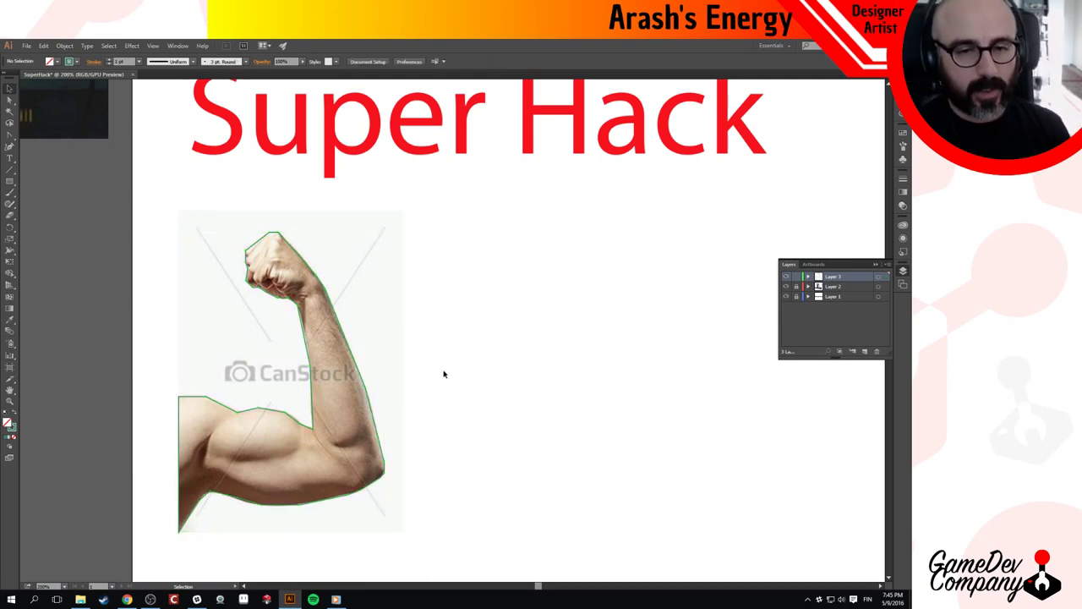
pyautogui.click(364, 379)
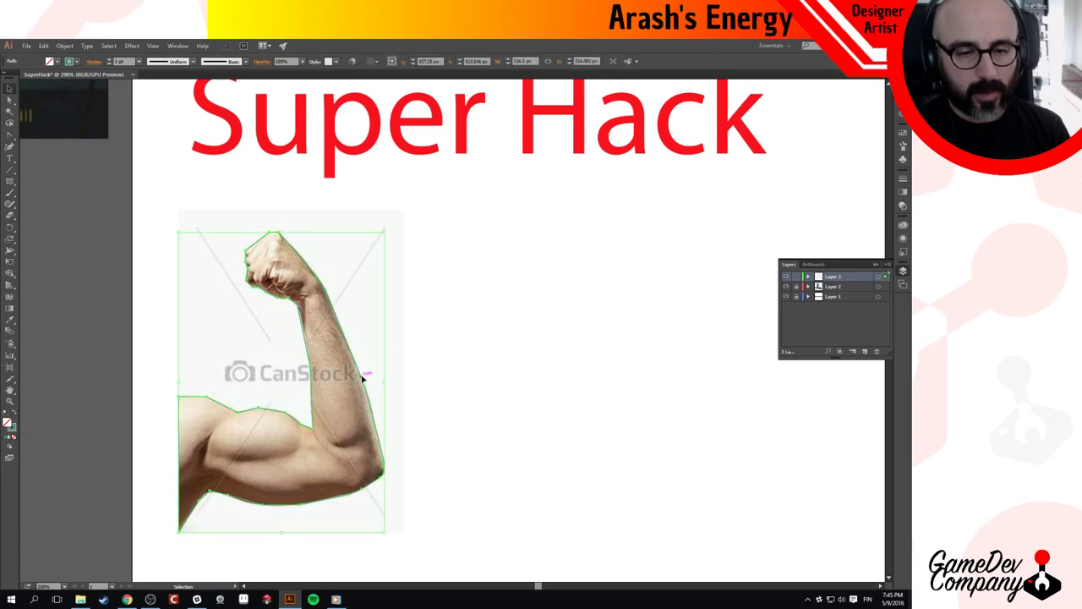
pyautogui.click(398, 375)
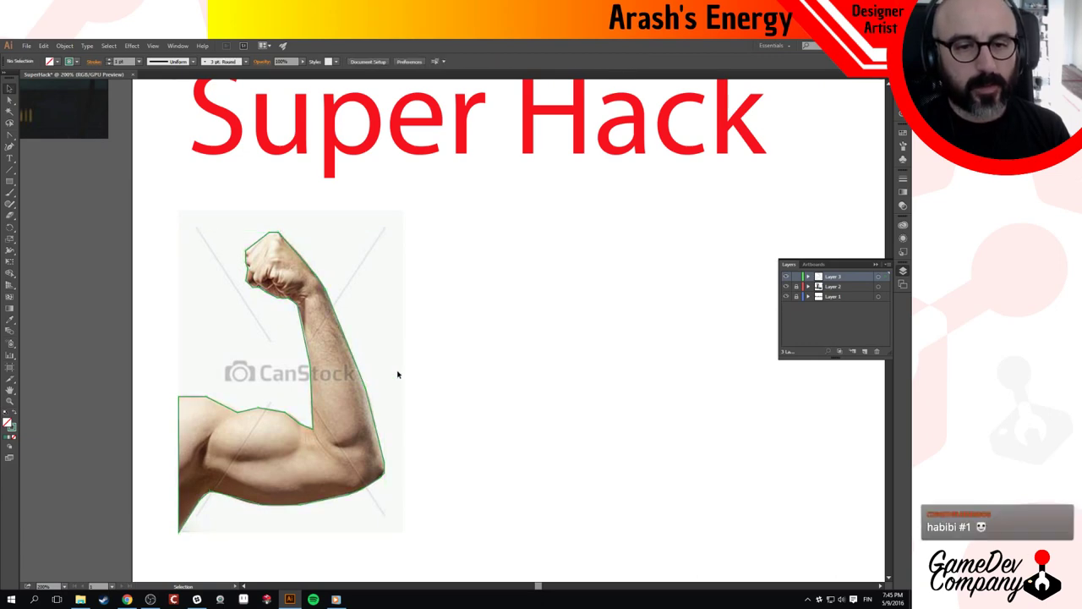
pyautogui.click(365, 382)
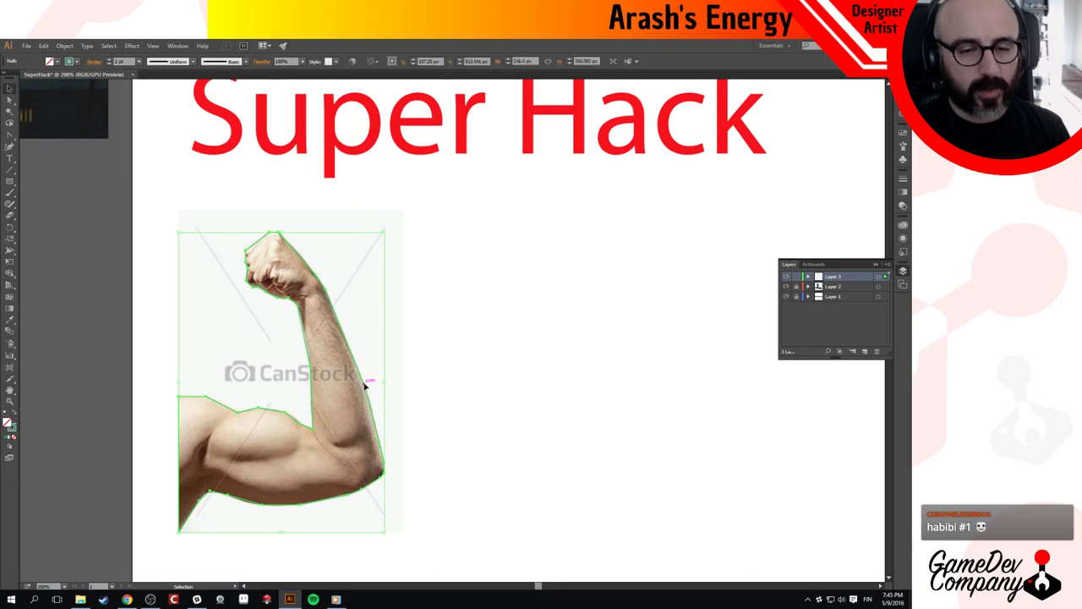
pyautogui.click(408, 389)
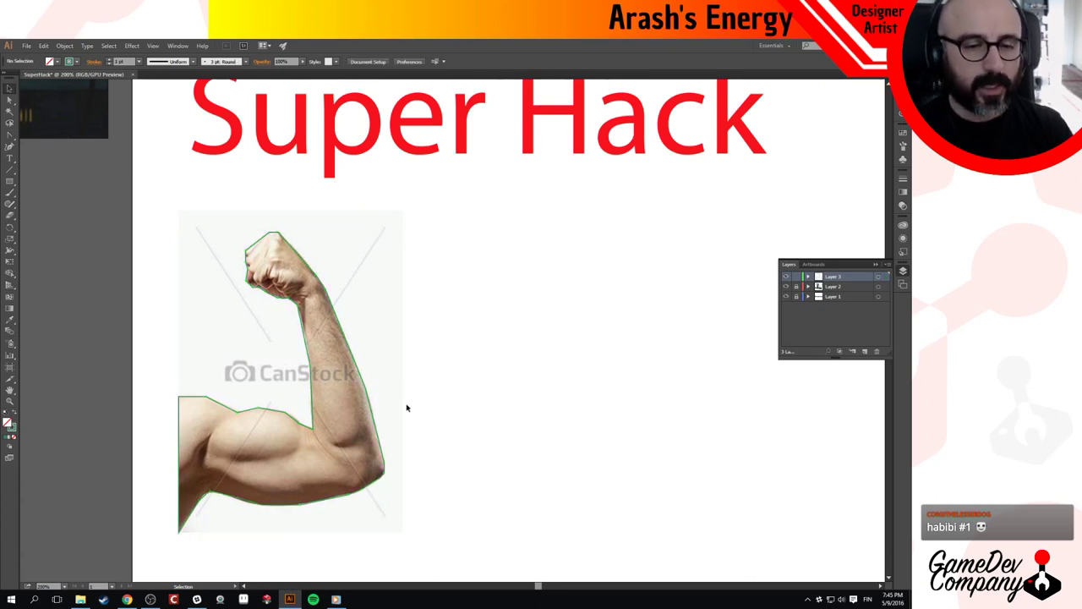
pyautogui.moveTo(387, 408); pyautogui.dragTo(466, 367)
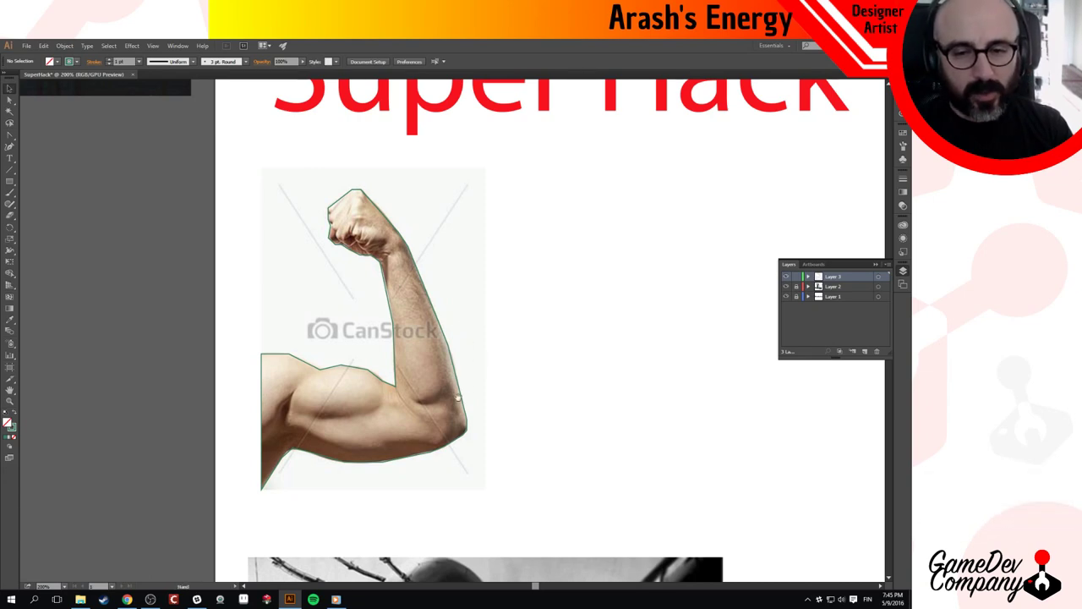
pyautogui.click(461, 387)
pyautogui.click(547, 376)
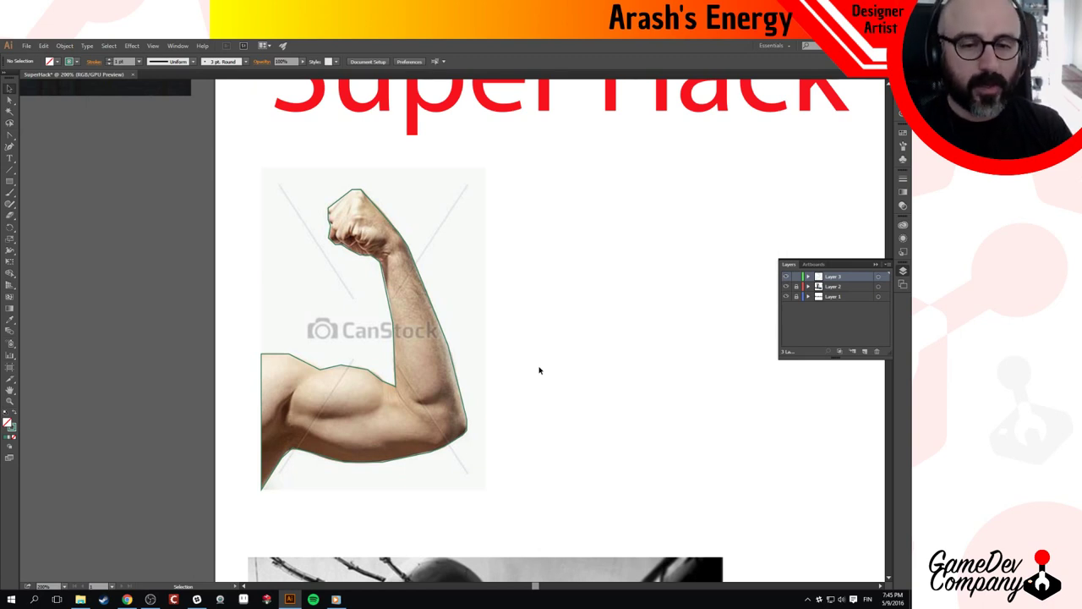
pyautogui.click(10, 149)
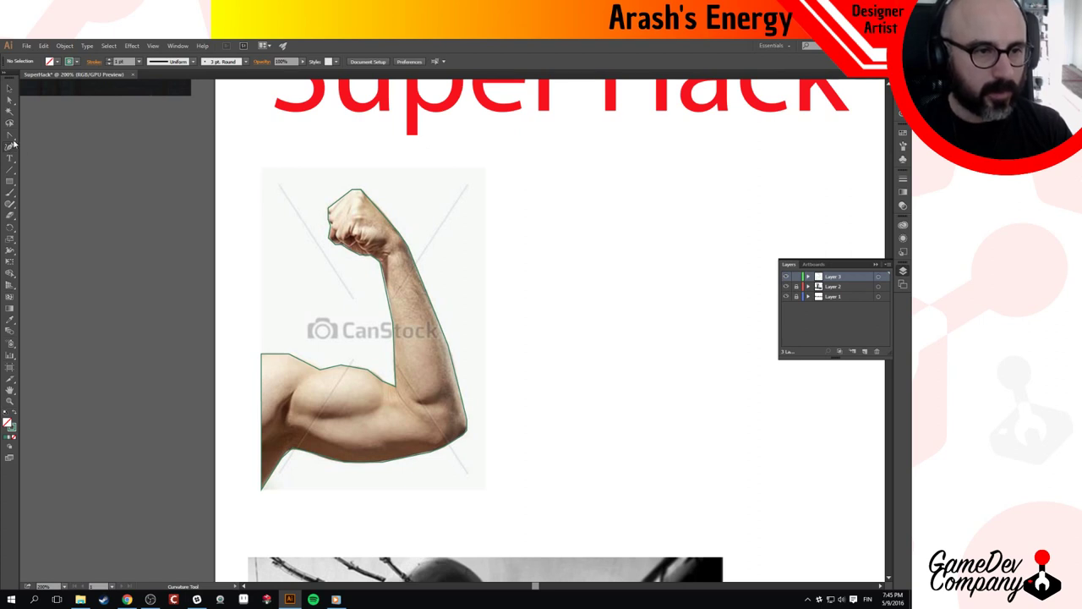
pyautogui.press('v')
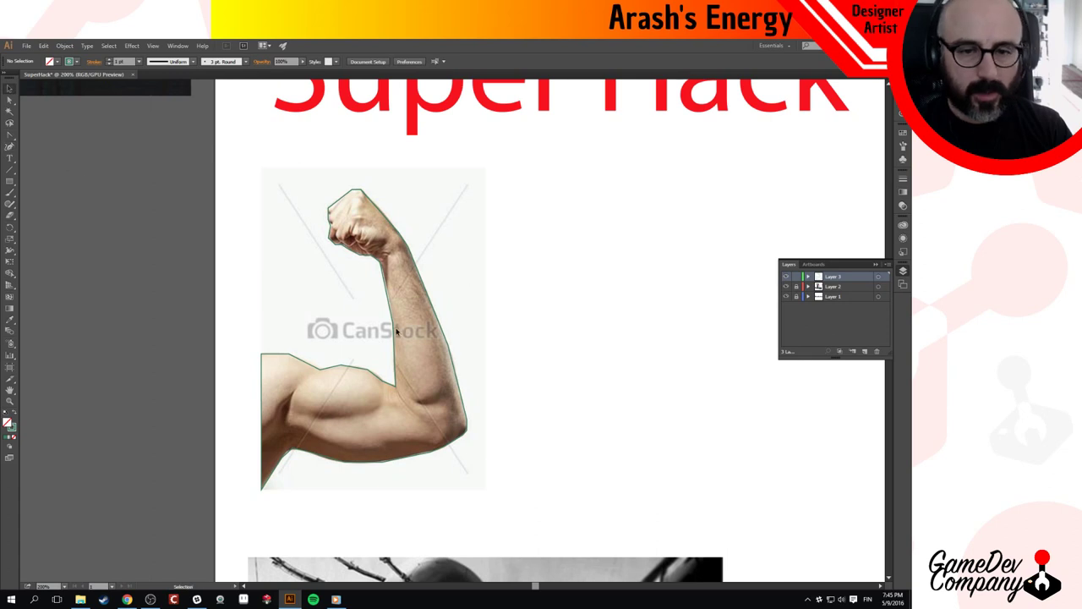
pyautogui.press('b')
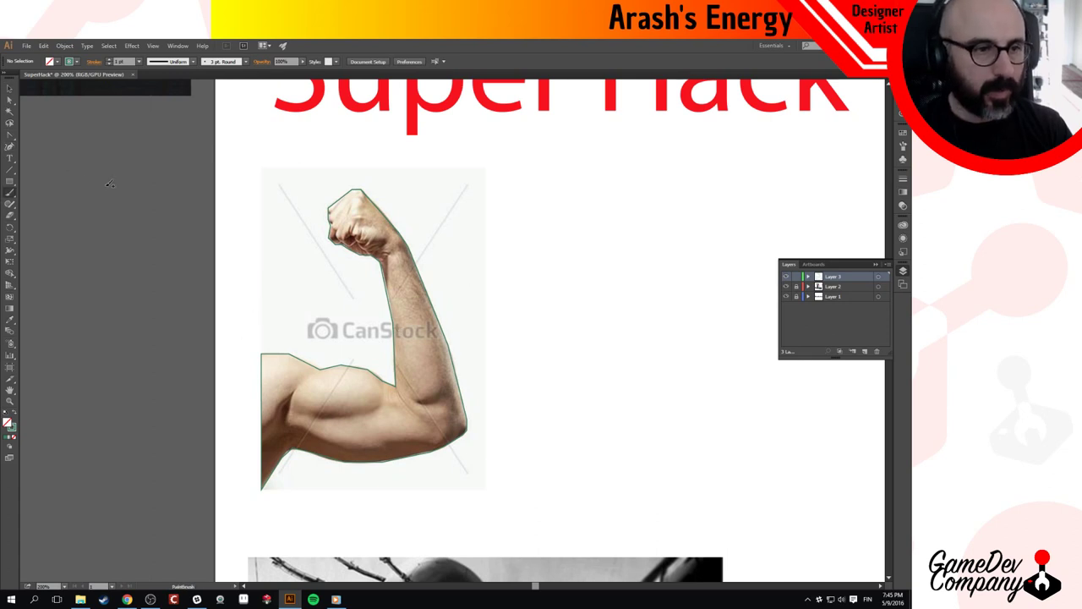
# With the Pen tool, start a shadow shape at the photo's edge near the armpit, tracing below the biceps and around the elbow crease.
pyautogui.press('p')
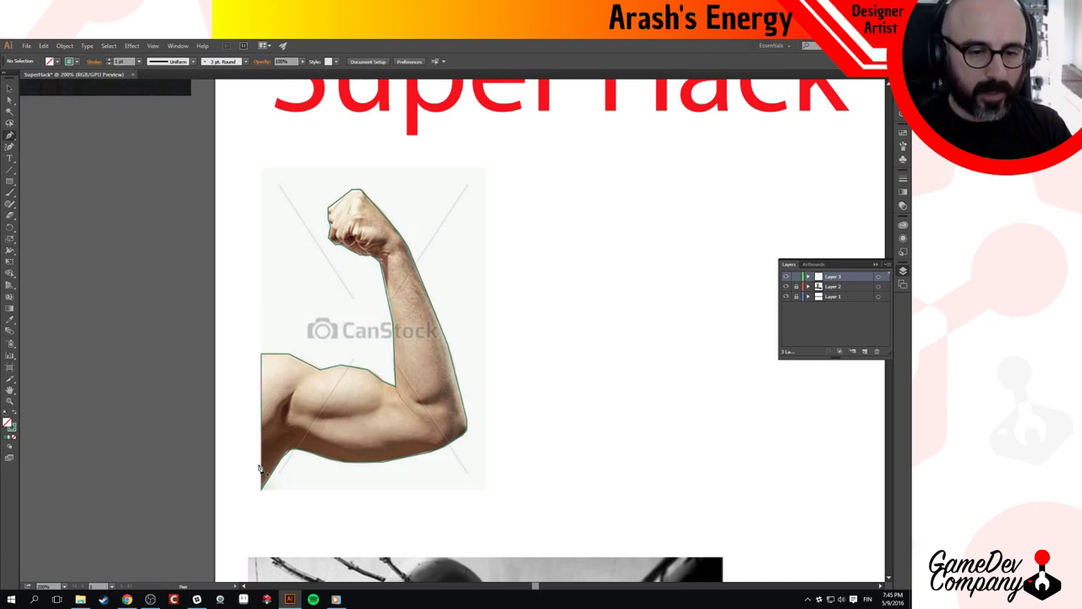
pyautogui.click(468, 431)
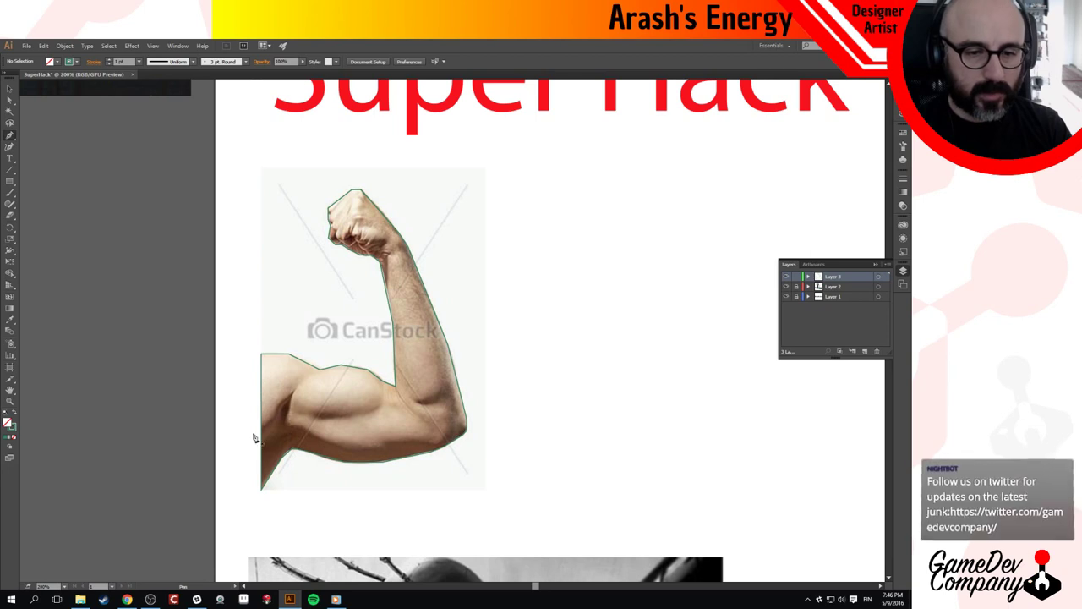
pyautogui.moveTo(266, 424); pyautogui.dragTo(433, 314)
pyautogui.click(377, 449)
pyautogui.click(384, 443)
pyautogui.click(415, 401)
pyautogui.click(436, 395)
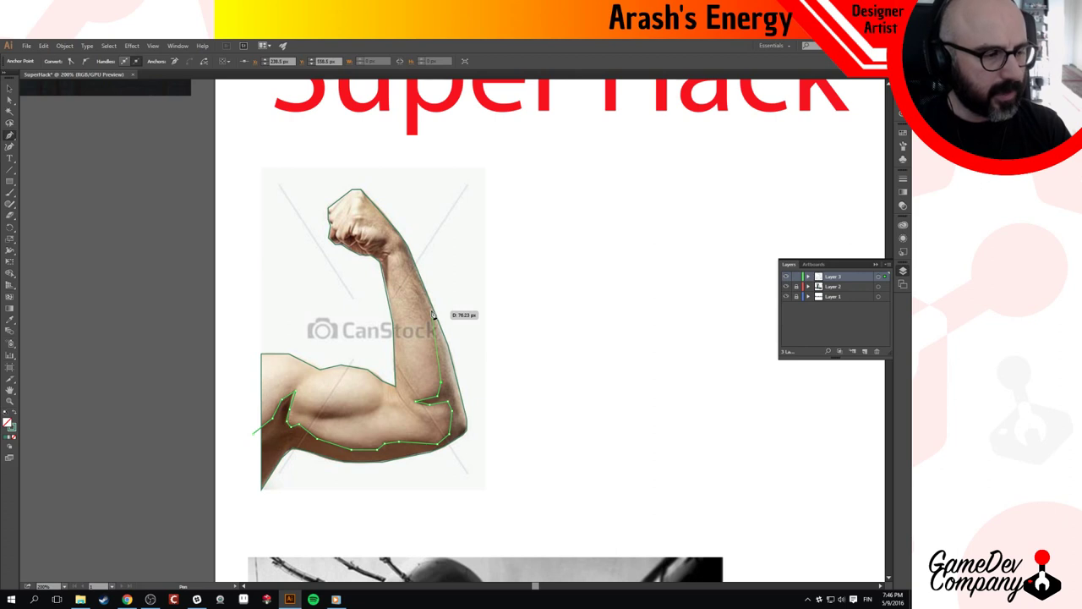
# Continue the shadow shape up the inner forearm to its outer edge, then back down to the tip of the elbow.
pyautogui.moveTo(431, 314); pyautogui.dragTo(444, 318)
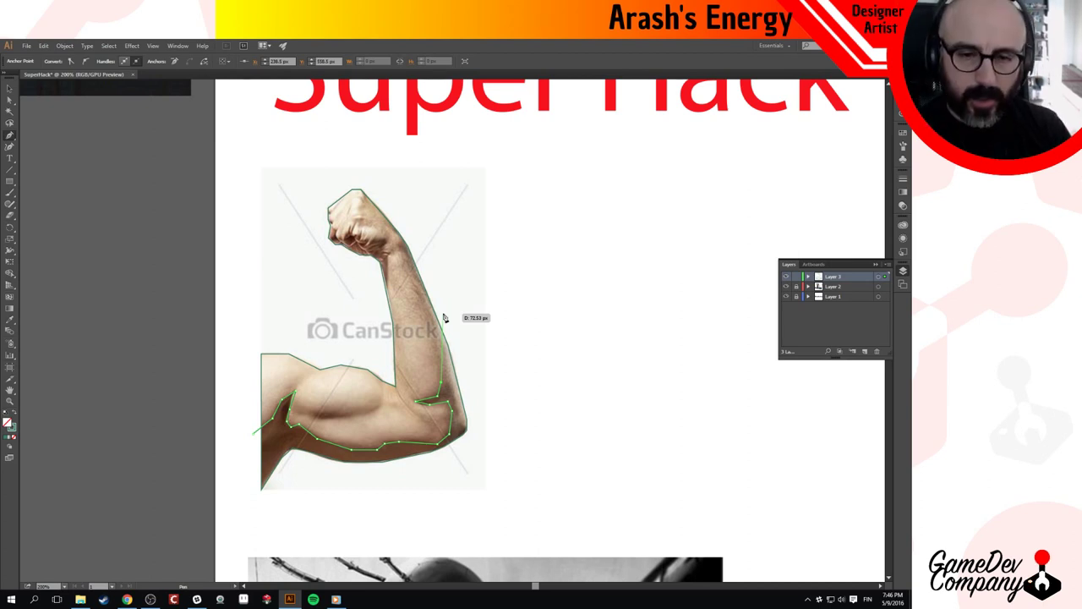
pyautogui.moveTo(444, 317); pyautogui.dragTo(439, 343)
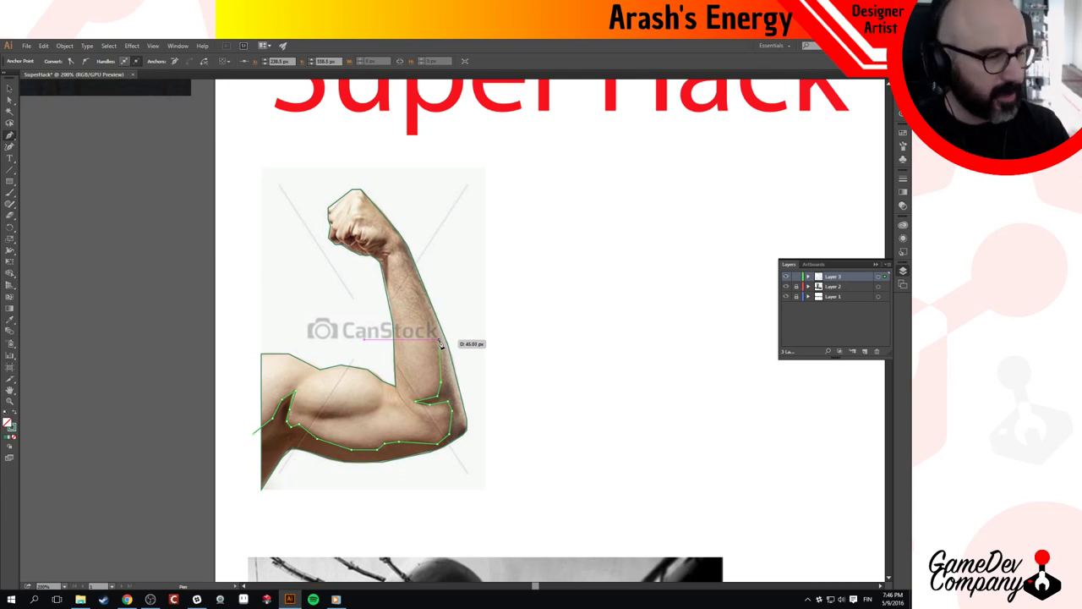
pyautogui.moveTo(440, 342)
pyautogui.mouseDown()
pyautogui.moveTo(397, 291)
pyautogui.moveTo(439, 320)
pyautogui.moveTo(448, 365)
pyautogui.moveTo(439, 323)
pyautogui.mouseUp()
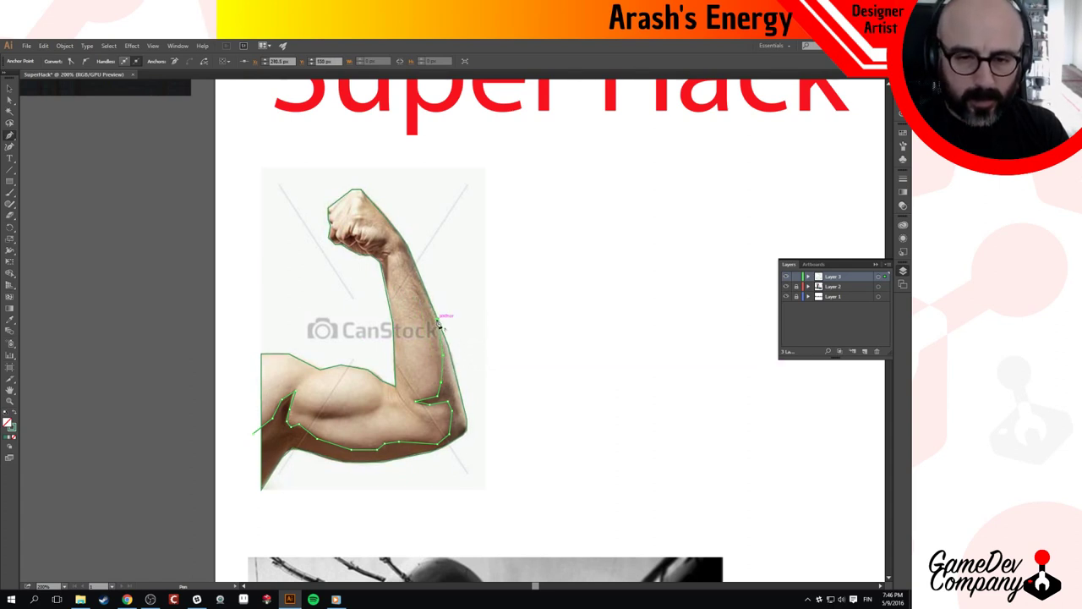
pyautogui.click(471, 423)
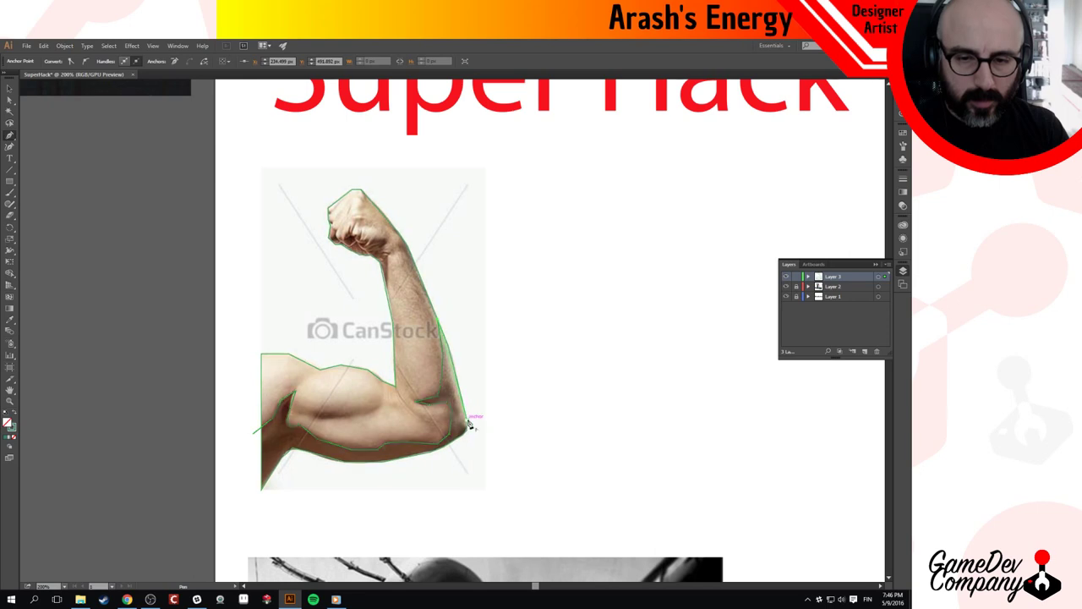
pyautogui.moveTo(470, 425); pyautogui.dragTo(433, 457)
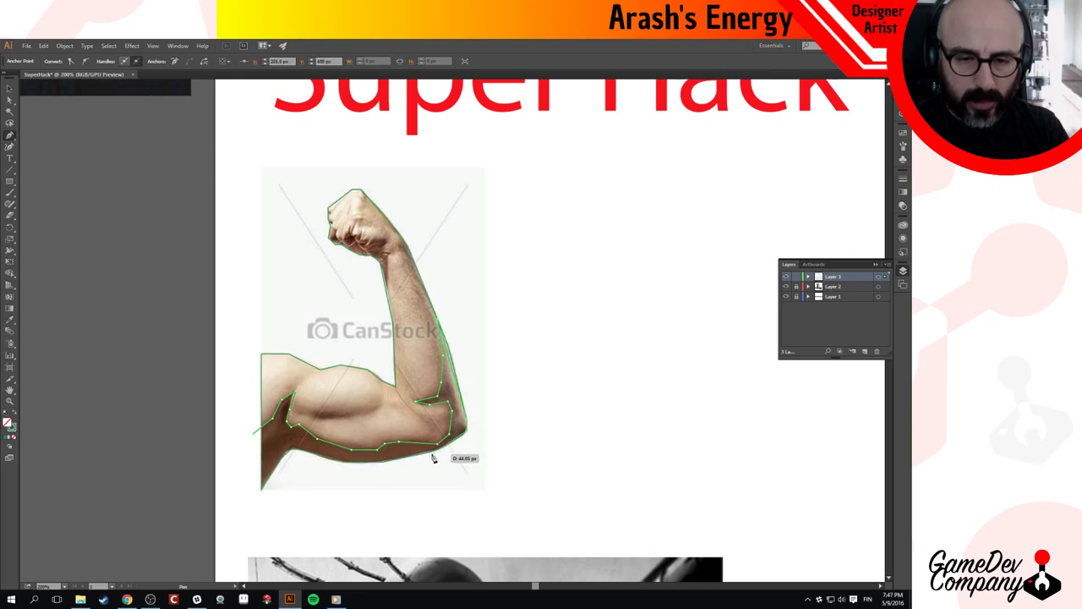
# Trace the shadow shape along the arm's underside to the photo's lower corner, close it at its starting point, and deselect it.
pyautogui.click(431, 451)
pyautogui.click(381, 461)
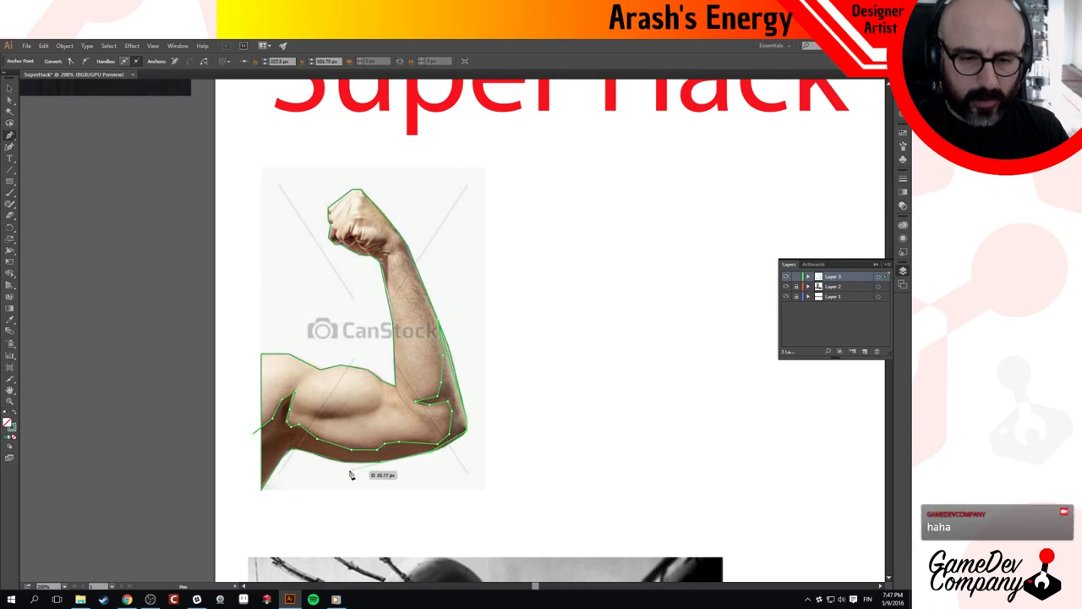
pyautogui.click(345, 462)
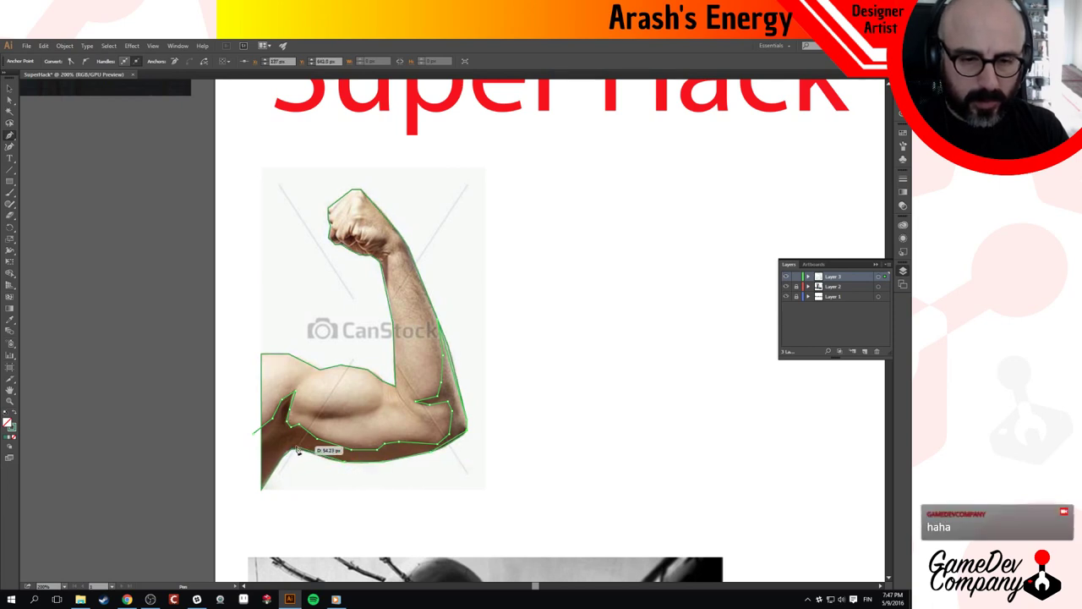
pyautogui.moveTo(297, 450); pyautogui.dragTo(291, 451)
pyautogui.moveTo(262, 485); pyautogui.dragTo(255, 438)
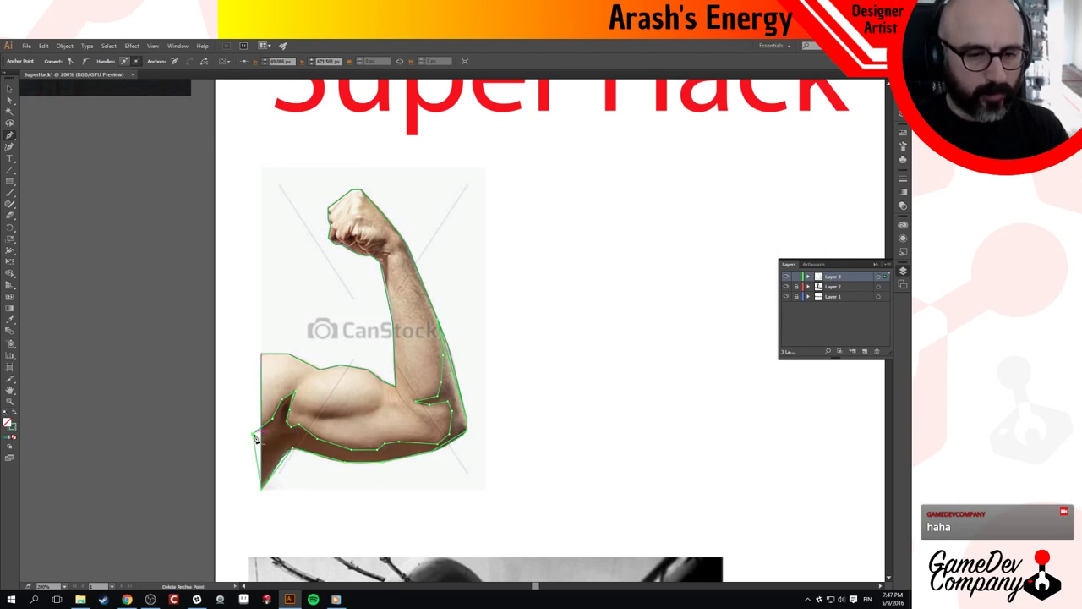
pyautogui.press('v')
pyautogui.click(239, 404)
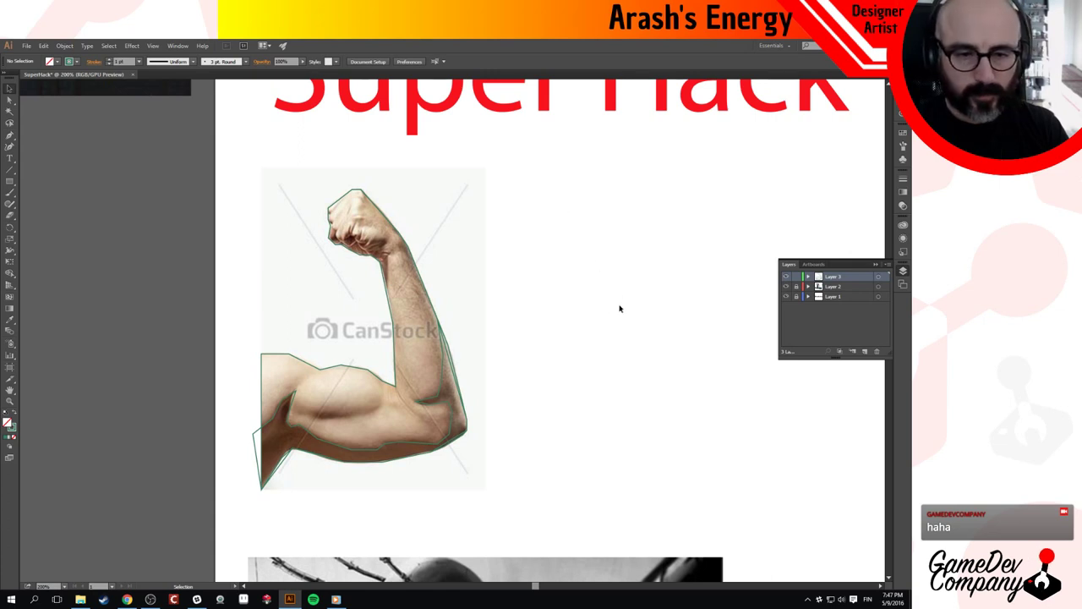
# Align the shoulder-side anchor points of both paths to one vertical line and nudge them right onto the photo's edge.
pyautogui.press('a')
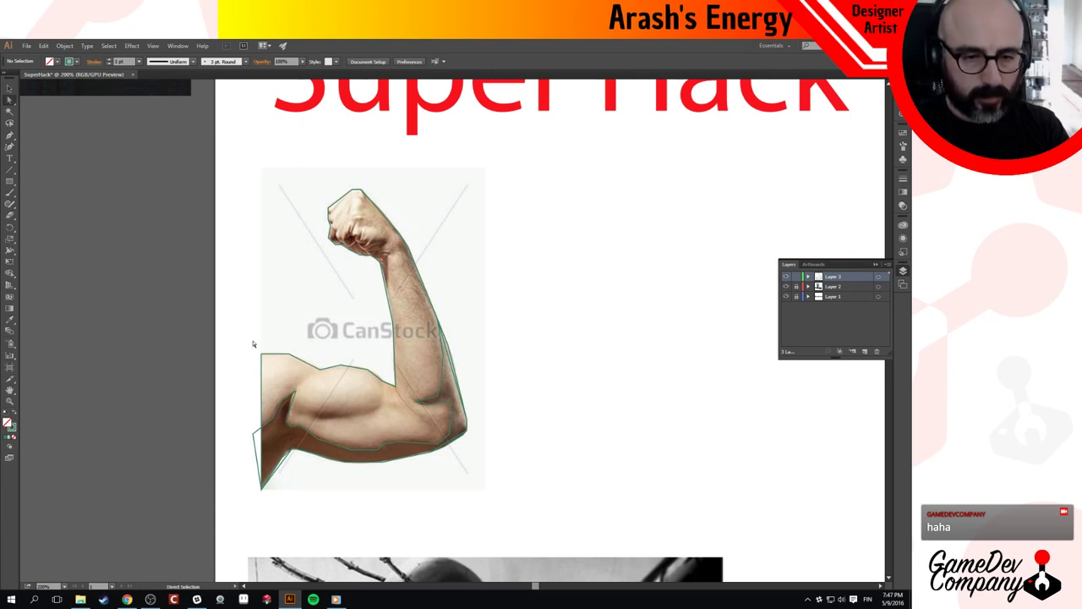
pyautogui.moveTo(250, 342); pyautogui.dragTo(267, 501)
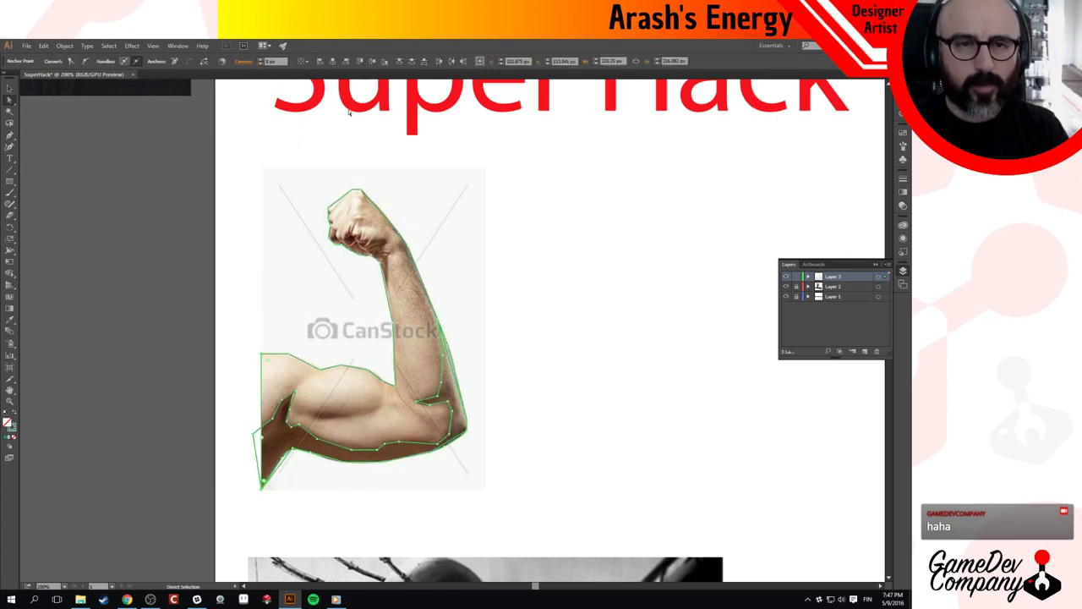
pyautogui.click(332, 62)
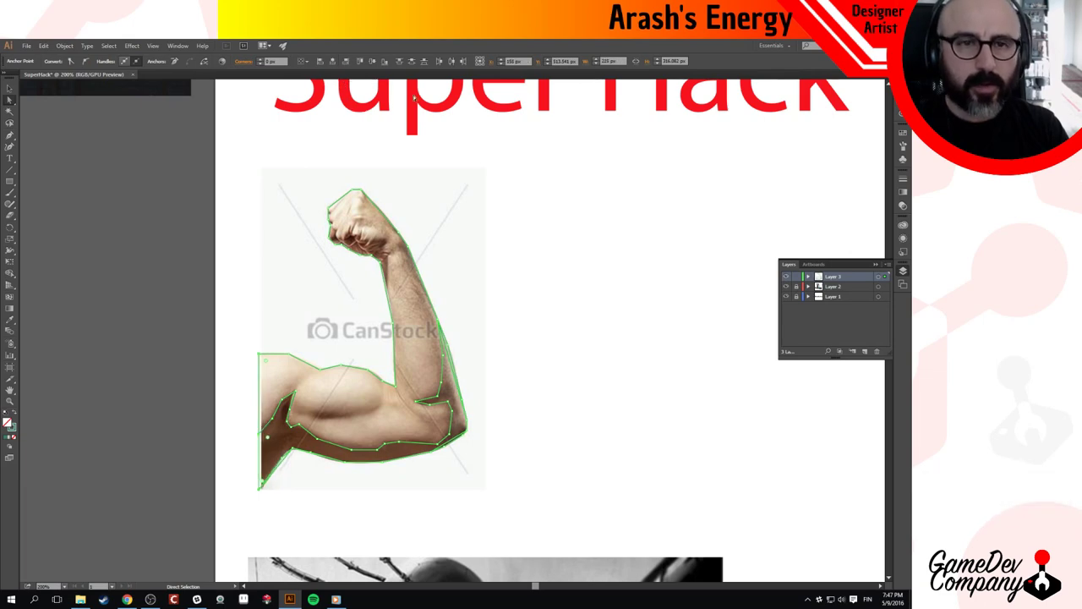
pyautogui.press('Right')
pyautogui.press('Right')
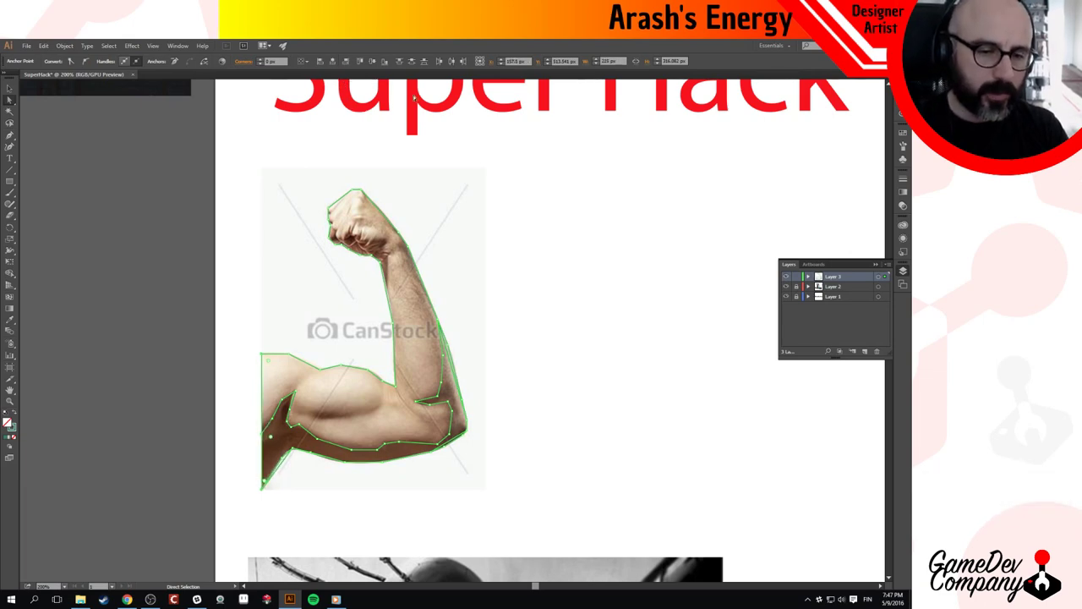
pyautogui.click(521, 456)
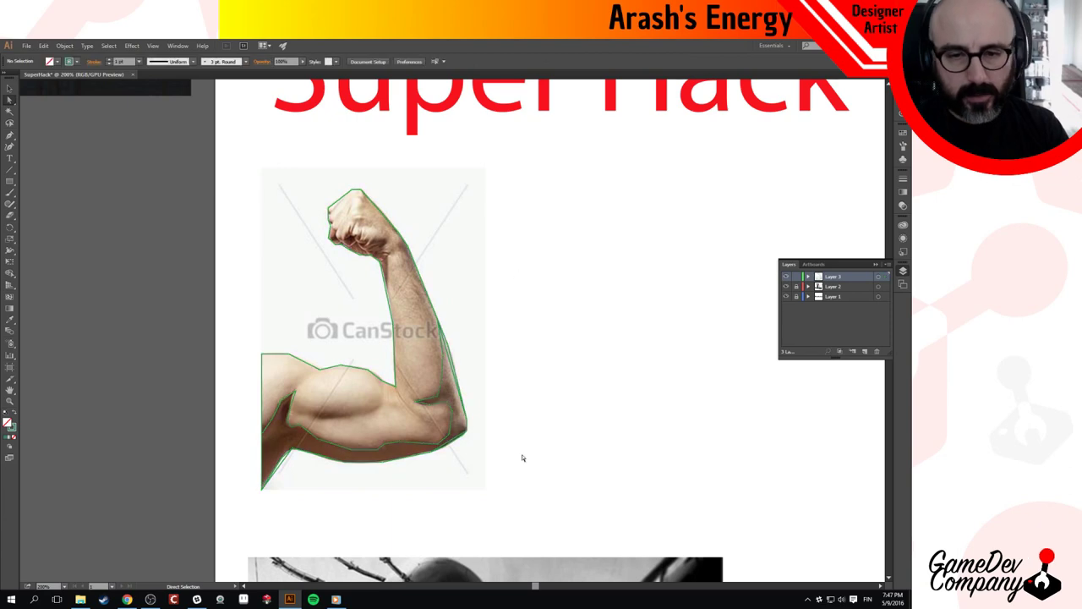
# Move the shadow path's armpit anchor point onto the matching corner of the arm outline, and deselect it.
pyautogui.keyDown('ctrl'); pyautogui.click(341, 482); pyautogui.keyUp('ctrl')
pyautogui.keyDown('ctrl'); pyautogui.click(492, 337); pyautogui.keyUp('ctrl')
pyautogui.keyDown('ctrl'); pyautogui.click(365, 290); pyautogui.keyUp('ctrl')
pyautogui.scroll(1, 365, 290)
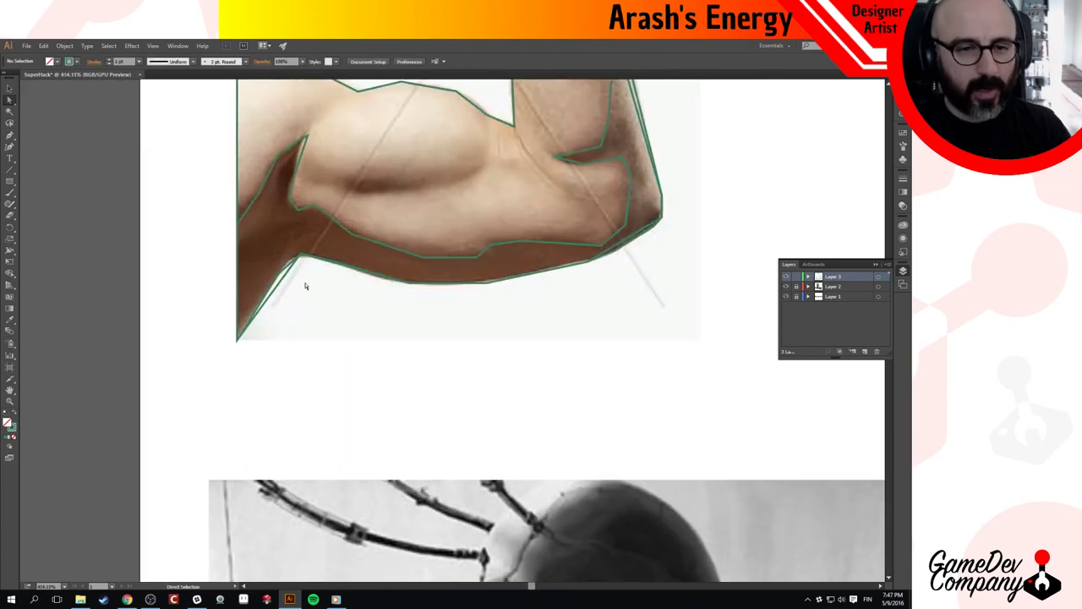
pyautogui.press('a')
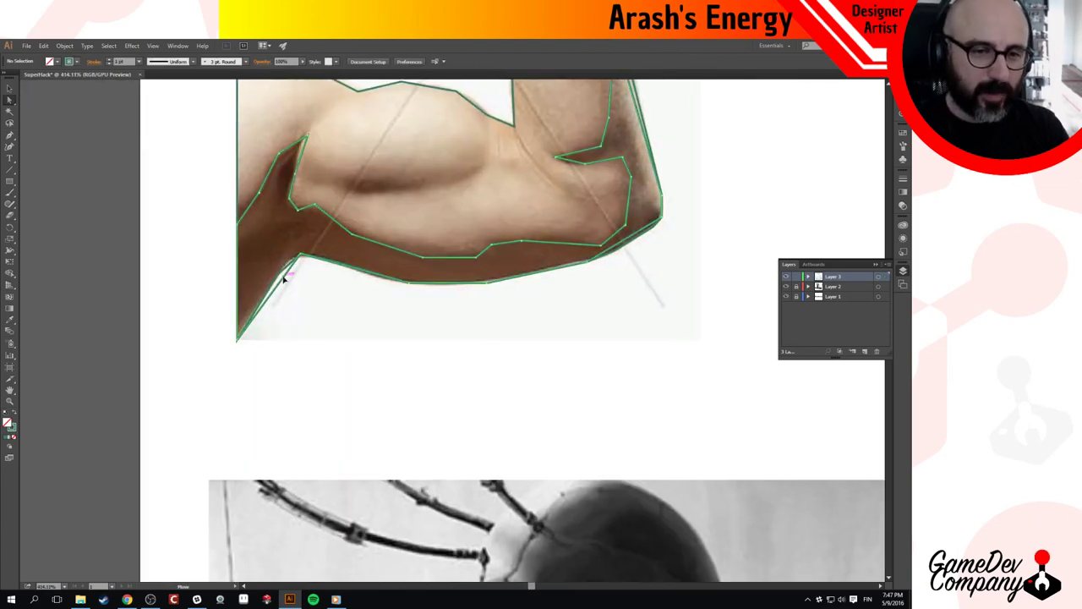
pyautogui.click(285, 281)
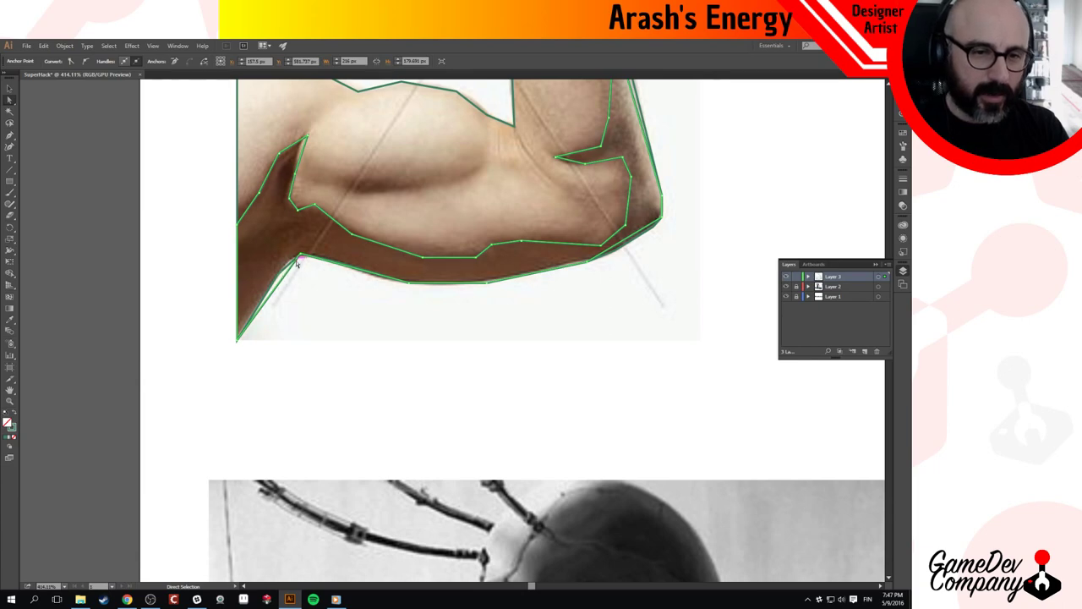
pyautogui.moveTo(297, 260)
pyautogui.mouseDown()
pyautogui.moveTo(287, 276)
pyautogui.moveTo(300, 254)
pyautogui.mouseUp()
pyautogui.click(388, 309)
pyautogui.keyDown('ctrl'); pyautogui.keyDown('alt'); pyautogui.click(348, 295); pyautogui.keyUp('alt'); pyautogui.keyUp('ctrl')
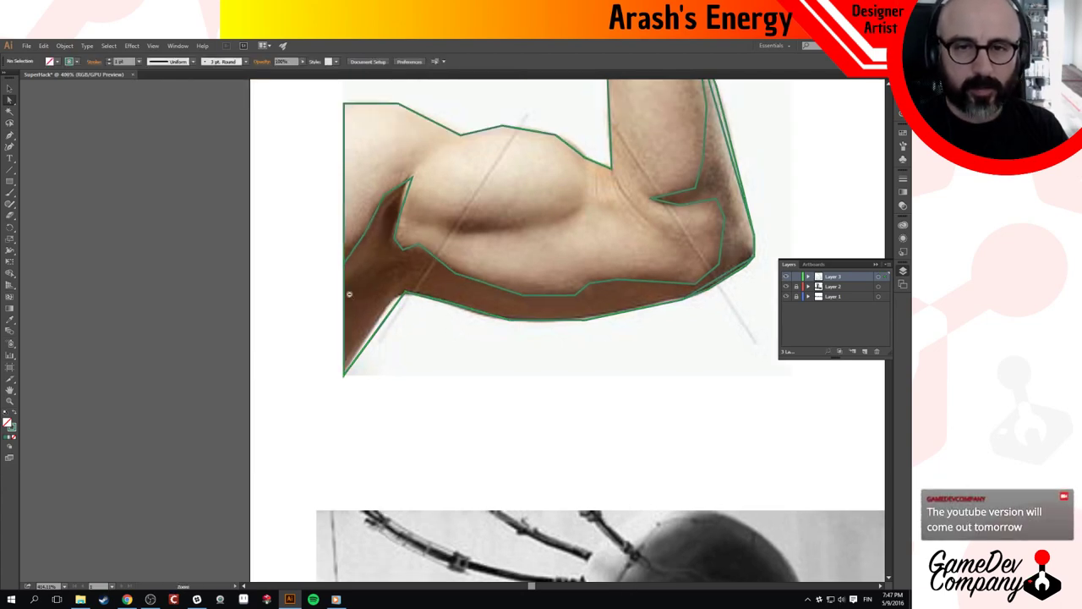
pyautogui.moveTo(591, 212); pyautogui.dragTo(468, 355)
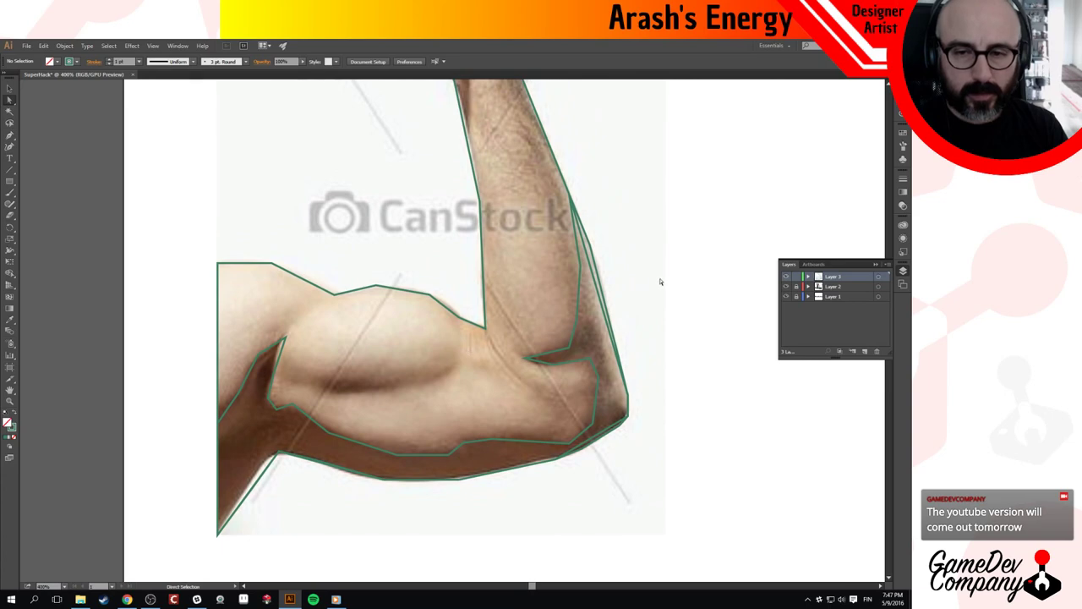
pyautogui.moveTo(627, 239); pyautogui.dragTo(616, 300)
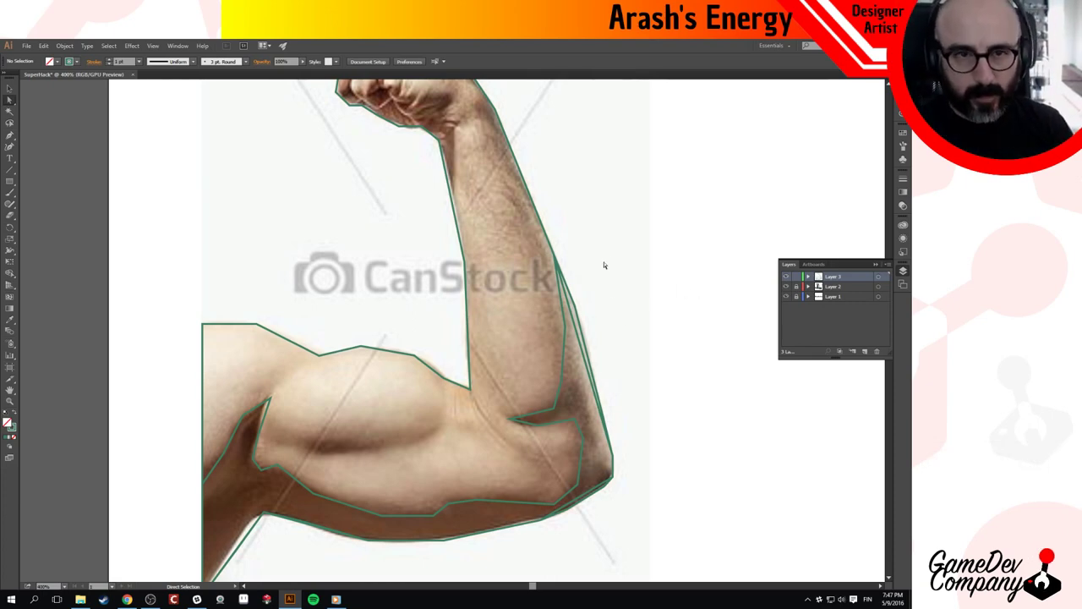
pyautogui.keyDown('ctrl'); pyautogui.keyDown('alt'); pyautogui.click(607, 260); pyautogui.keyUp('alt'); pyautogui.keyUp('ctrl')
pyautogui.keyDown('ctrl'); pyautogui.keyDown('alt'); pyautogui.click(473, 308); pyautogui.keyUp('alt'); pyautogui.keyUp('ctrl')
pyautogui.press('a')
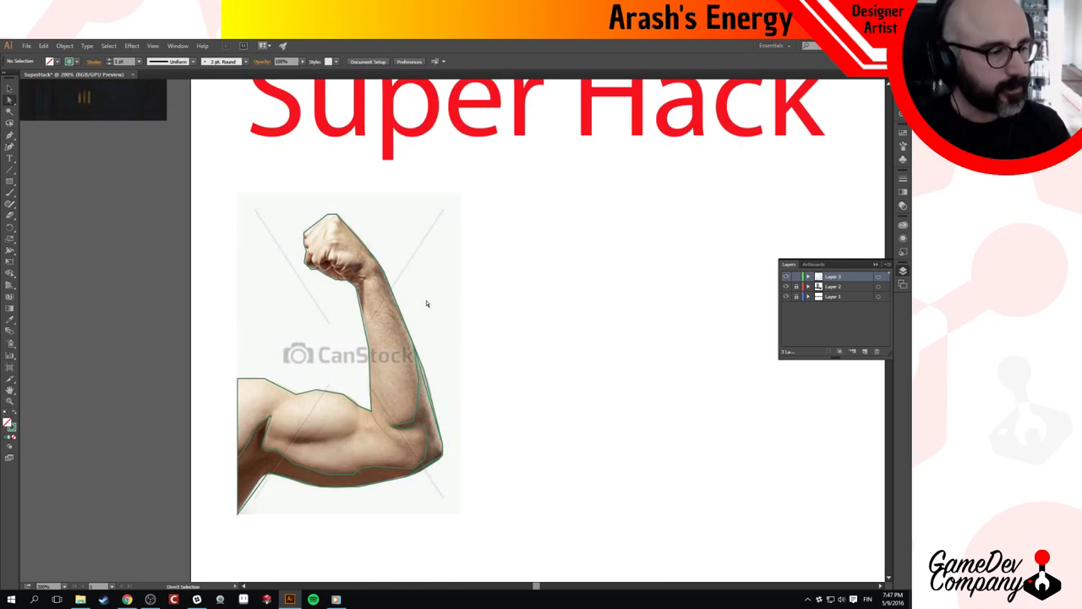
pyautogui.moveTo(427, 304); pyautogui.dragTo(443, 319)
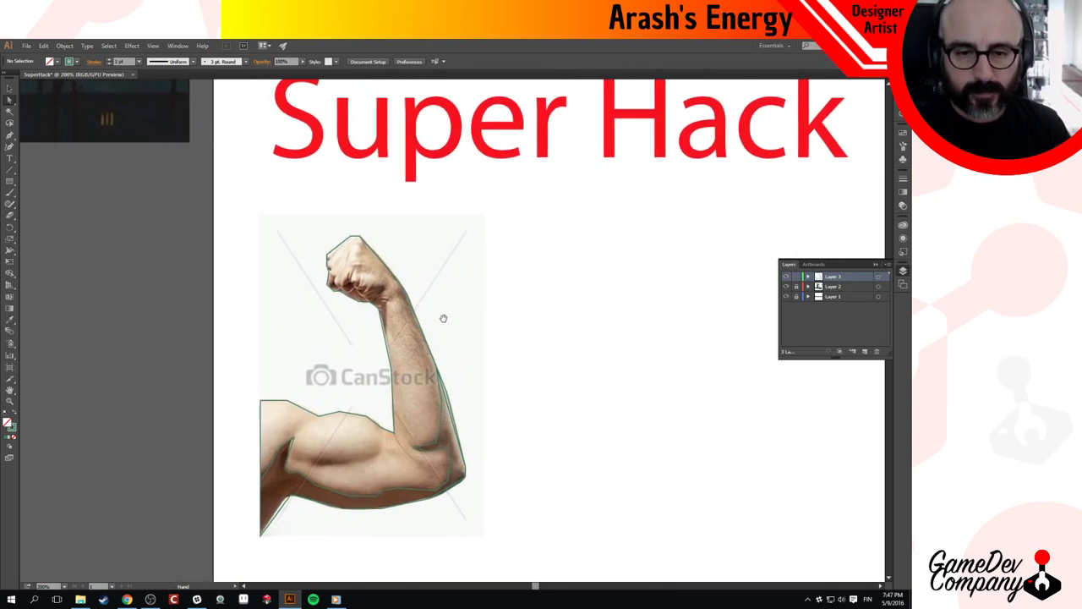
# Select the shadow path along the arm's underside and fill it with a medium grey swatch.
pyautogui.press('v')
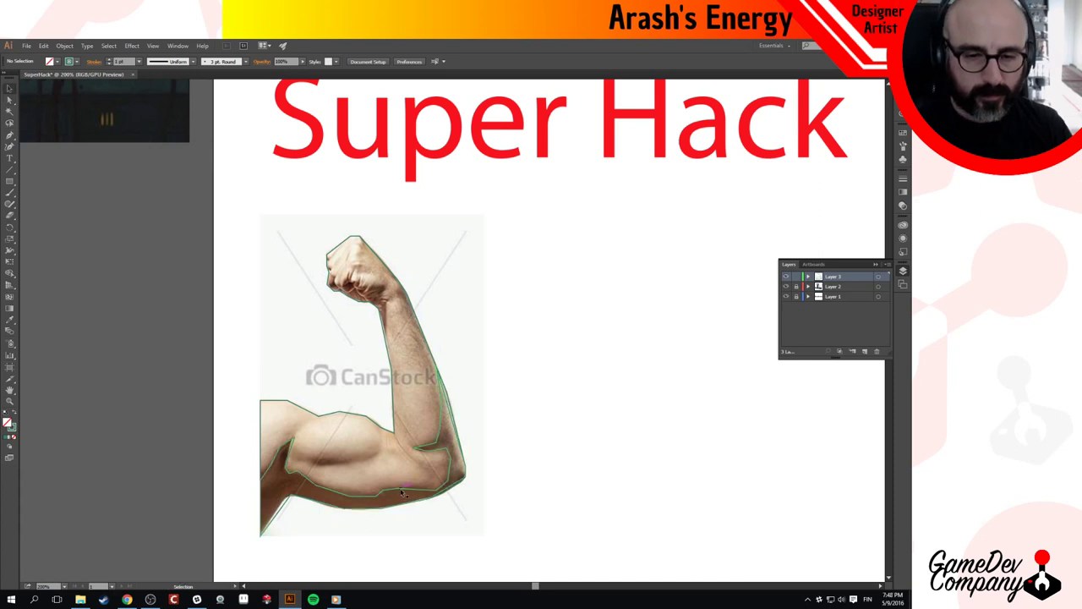
pyautogui.click(404, 494)
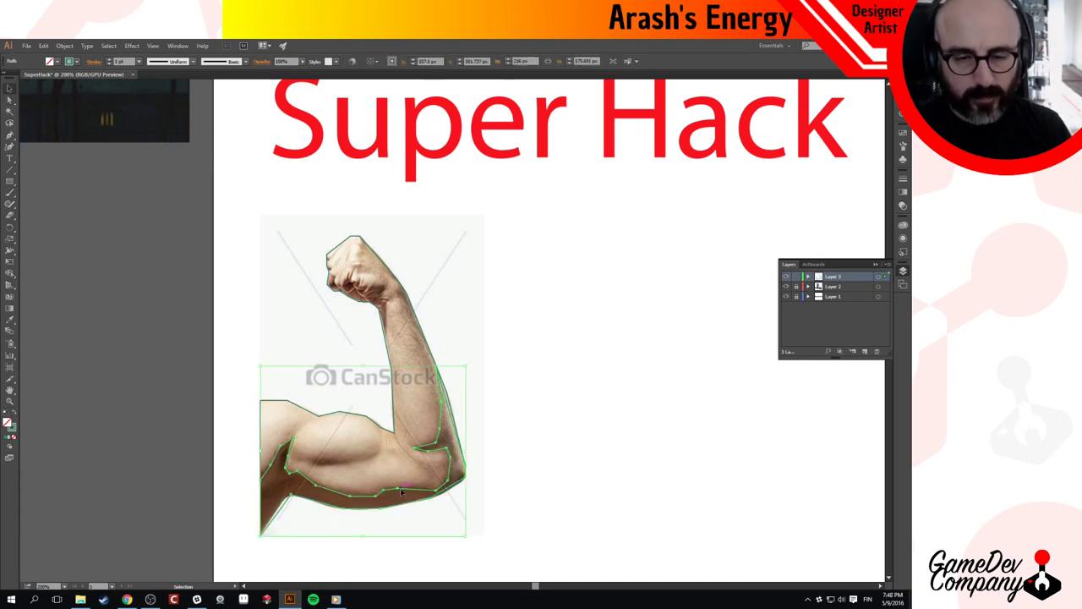
pyautogui.click(901, 144)
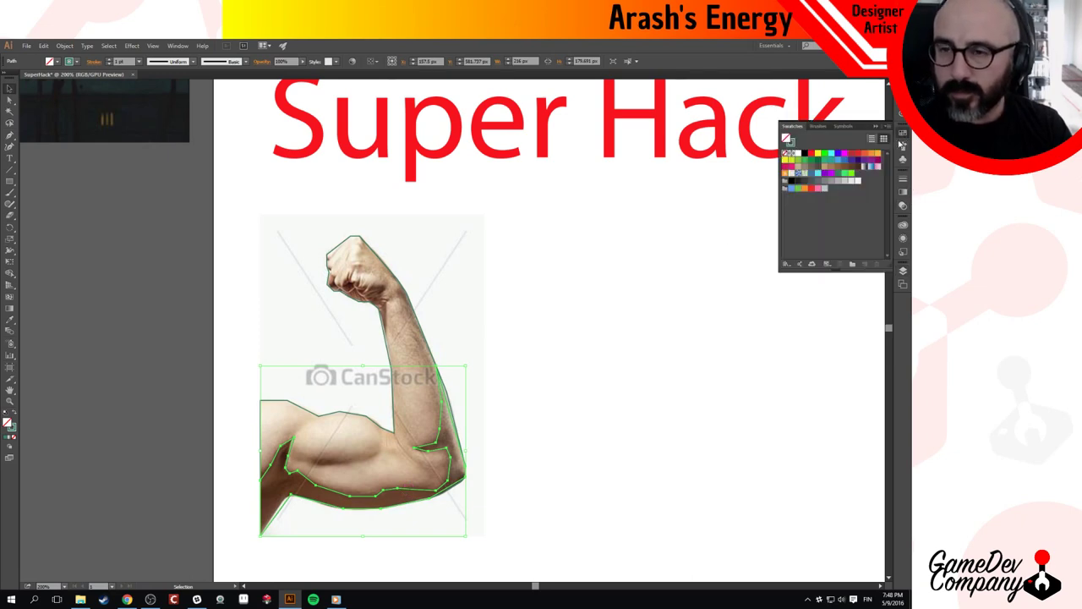
pyautogui.click(809, 180)
pyautogui.click(817, 181)
pyautogui.click(831, 181)
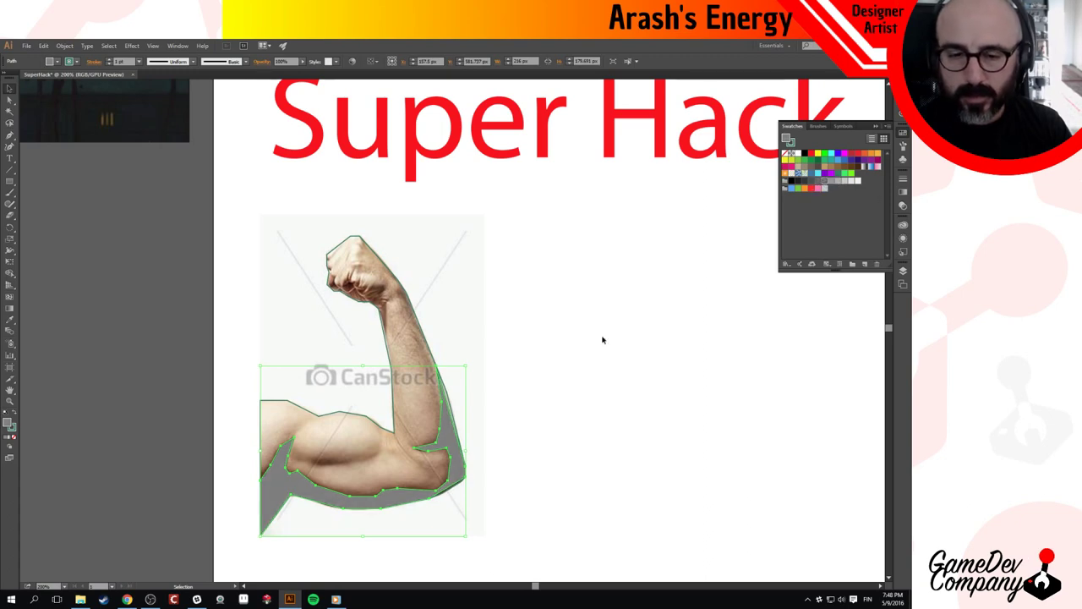
# Move the shadow path's anchor point beneath the elbow up along the arm outline, closer to the elbow tip.
pyautogui.click(458, 506)
pyautogui.click(429, 348)
pyautogui.click(456, 296)
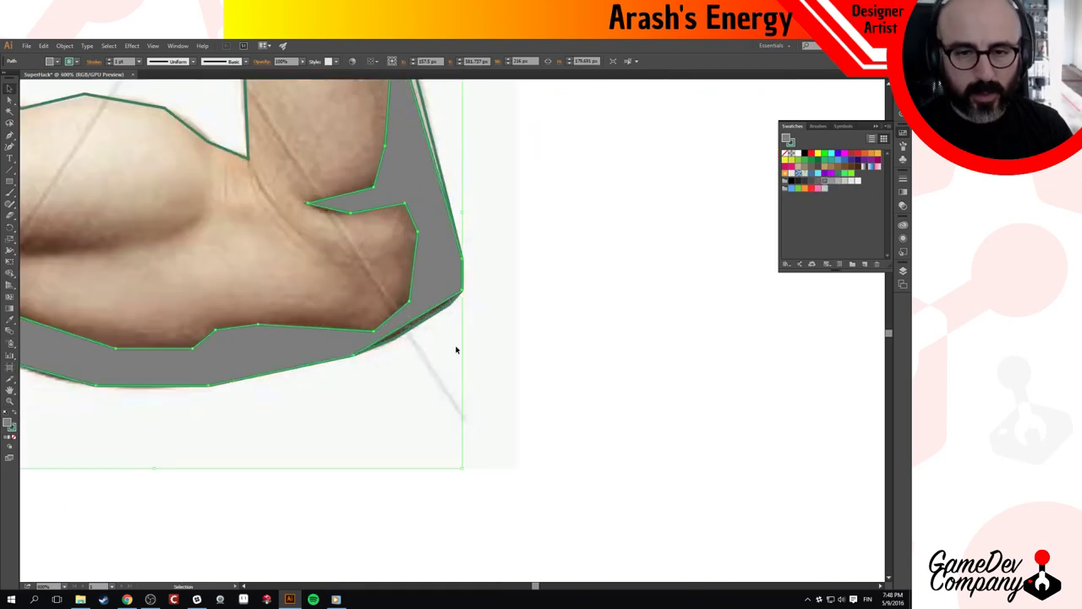
pyautogui.press('a')
pyautogui.moveTo(355, 356); pyautogui.dragTo(390, 330)
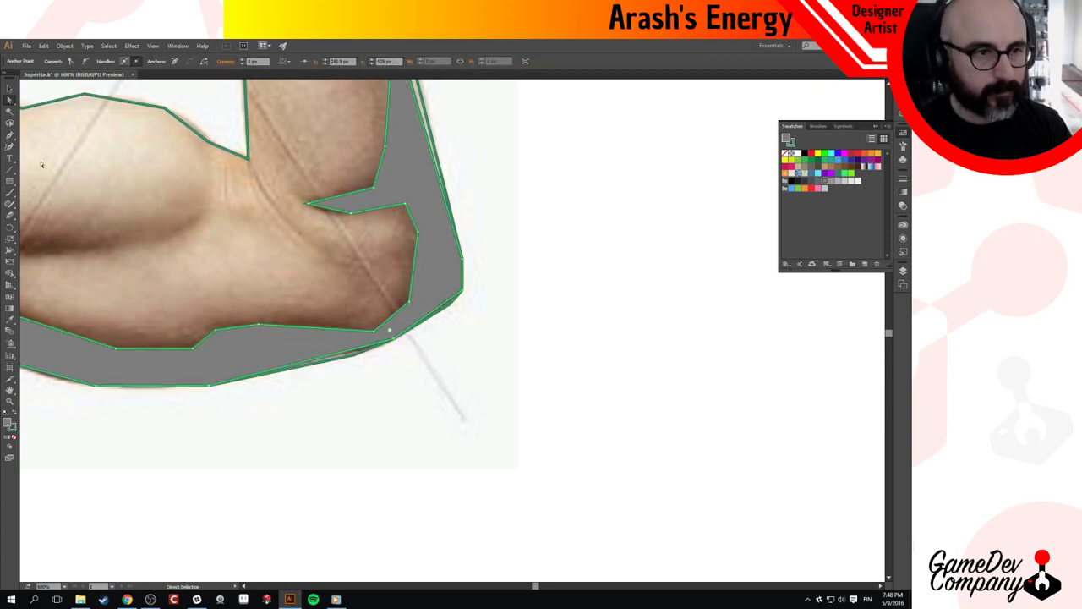
# Add an anchor point to the shadow's lower edge beside the elbow, move it onto the arm outline, and deselect the path.
pyautogui.moveTo(9, 135); pyautogui.dragTo(51, 148)
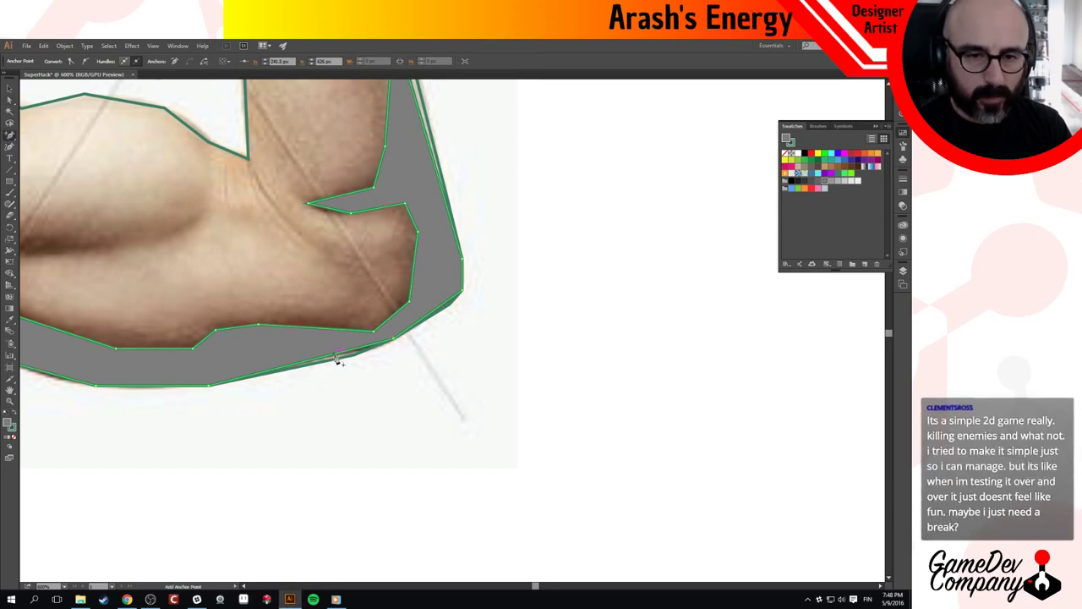
pyautogui.click(335, 356)
pyautogui.press('a')
pyautogui.click(361, 395)
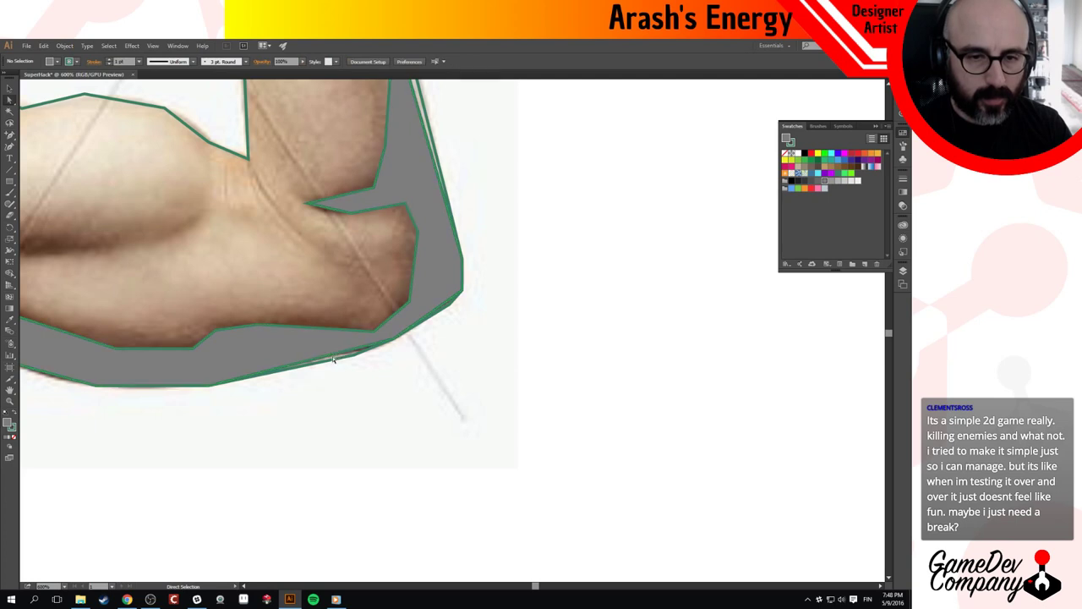
pyautogui.click(334, 359)
pyautogui.moveTo(335, 359); pyautogui.dragTo(364, 362)
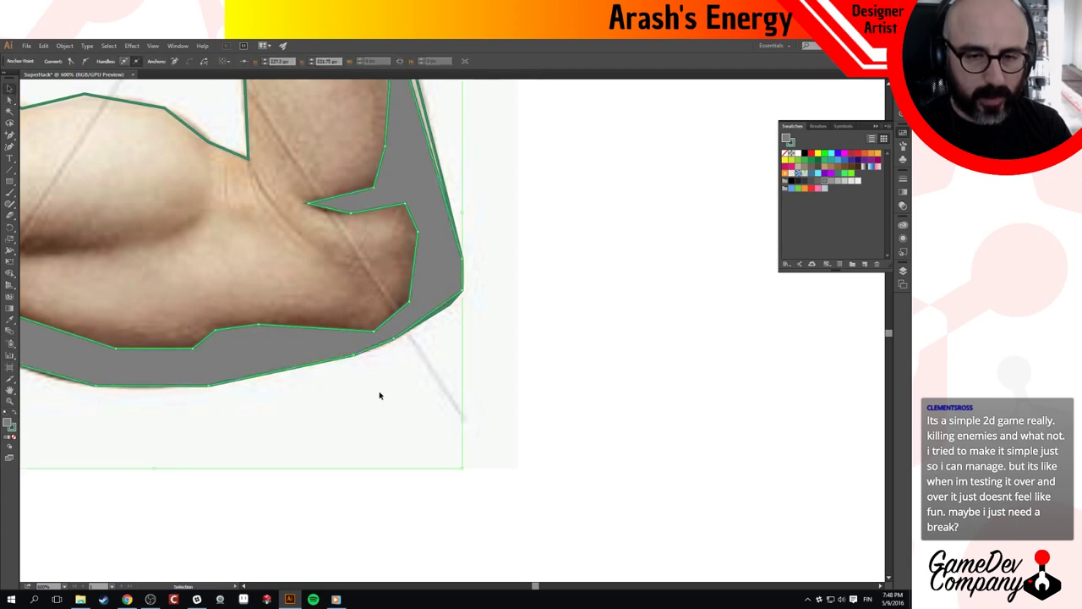
pyautogui.click(483, 408)
# Add an anchor point to the shadow's outer edge on the lower forearm and move it onto the arm outline's corner.
pyautogui.keyDown('ctrl'); pyautogui.keyDown('alt'); pyautogui.click(471, 382); pyautogui.keyUp('alt'); pyautogui.keyUp('ctrl')
pyautogui.keyDown('ctrl'); pyautogui.keyDown('alt'); pyautogui.click(413, 293); pyautogui.keyUp('alt'); pyautogui.keyUp('ctrl')
pyautogui.keyDown('ctrl'); pyautogui.keyDown('alt'); pyautogui.click(414, 294); pyautogui.keyUp('alt'); pyautogui.keyUp('ctrl')
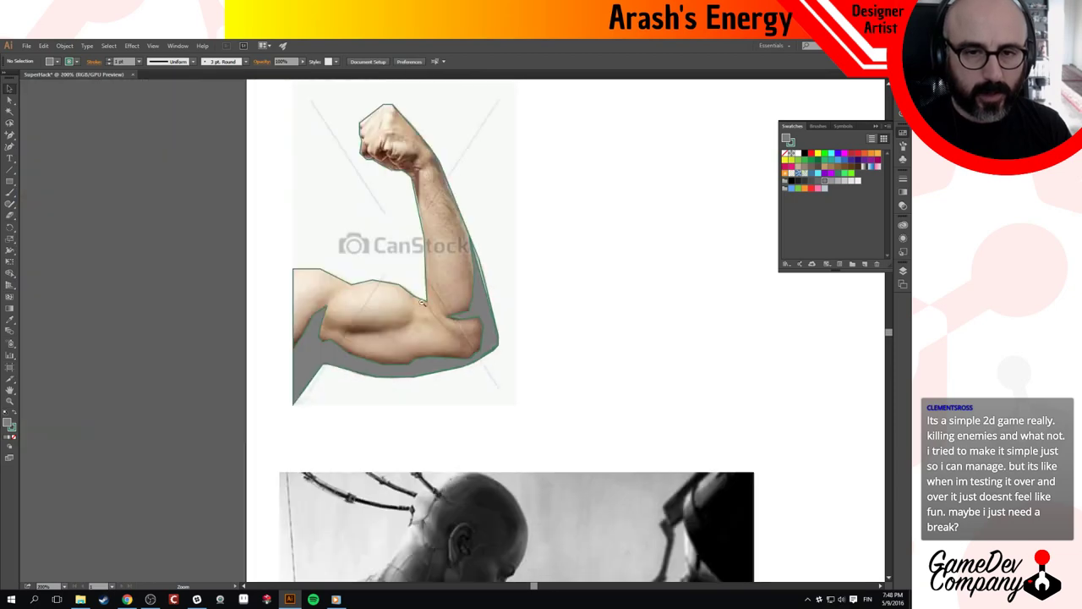
pyautogui.click(489, 269)
pyautogui.click(487, 269)
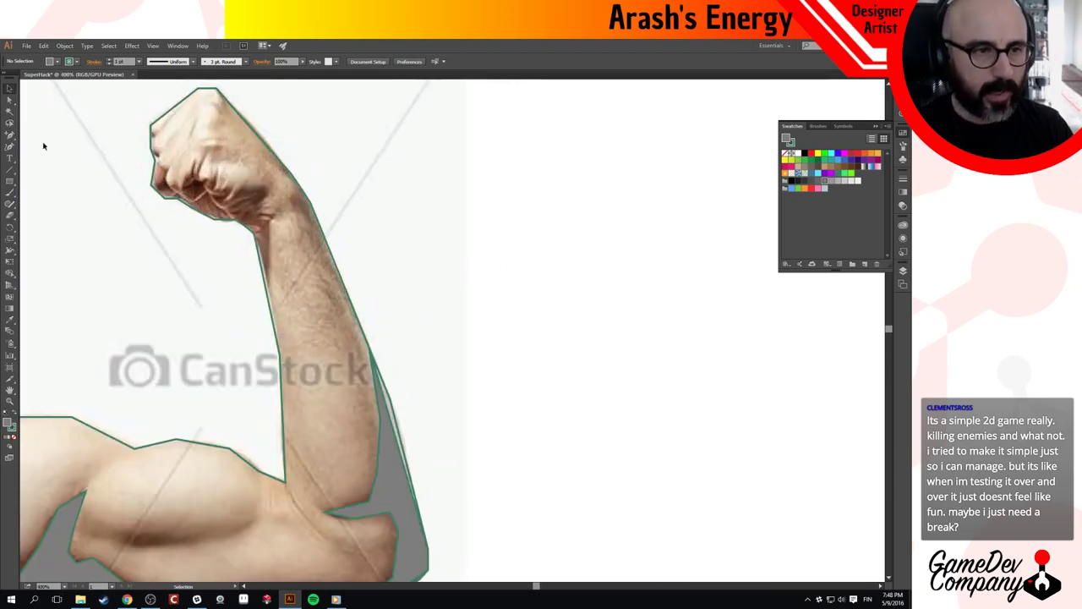
pyautogui.click(10, 133)
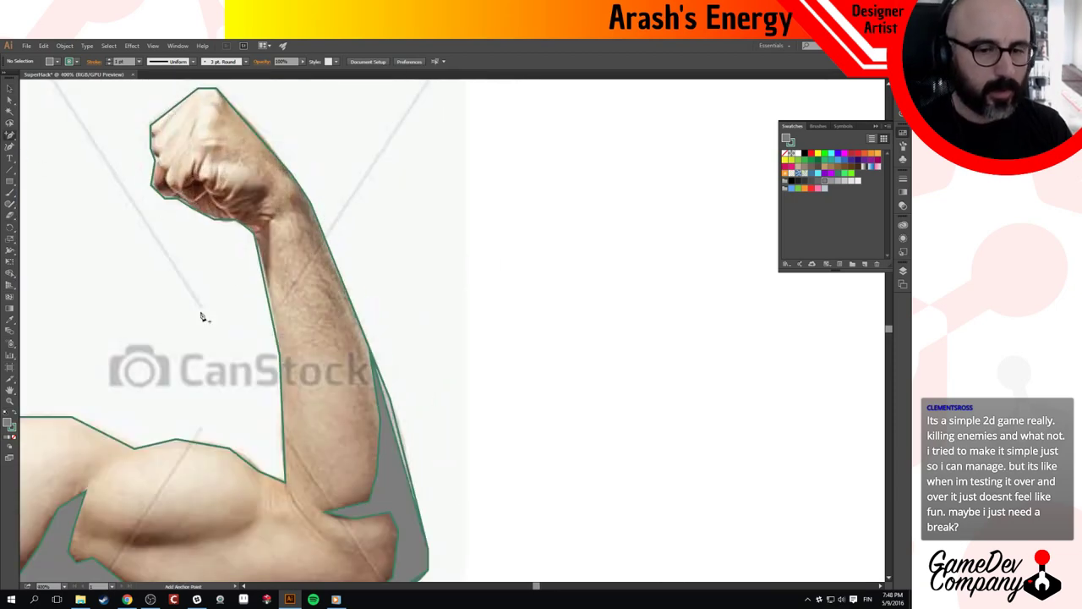
pyautogui.click(394, 430)
pyautogui.press('a')
pyautogui.press('v')
pyautogui.press('a')
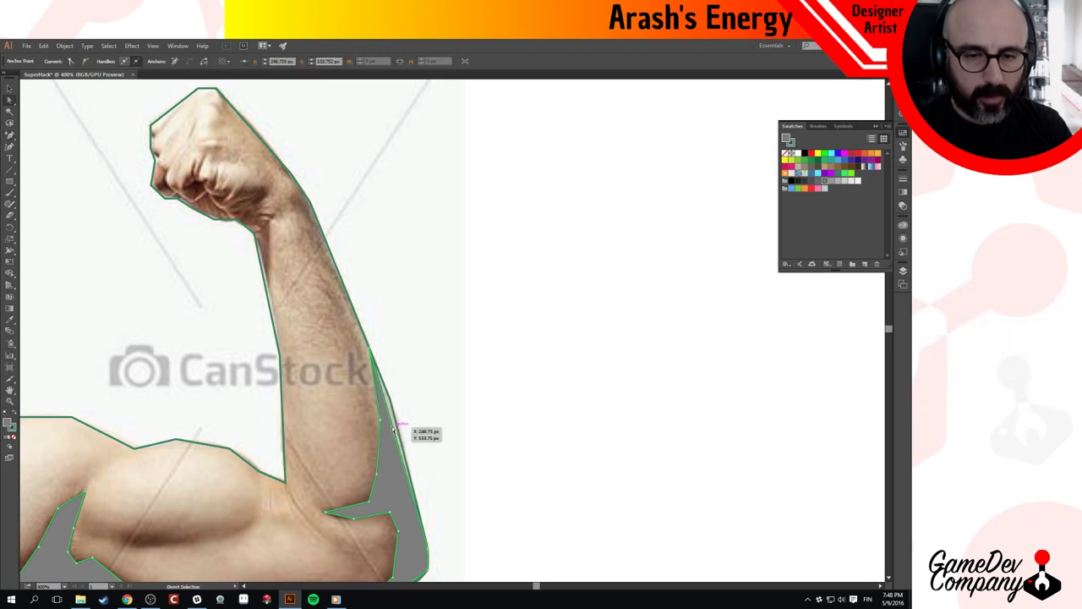
pyautogui.keyDown('ctrl'); pyautogui.click(439, 410); pyautogui.keyUp('ctrl')
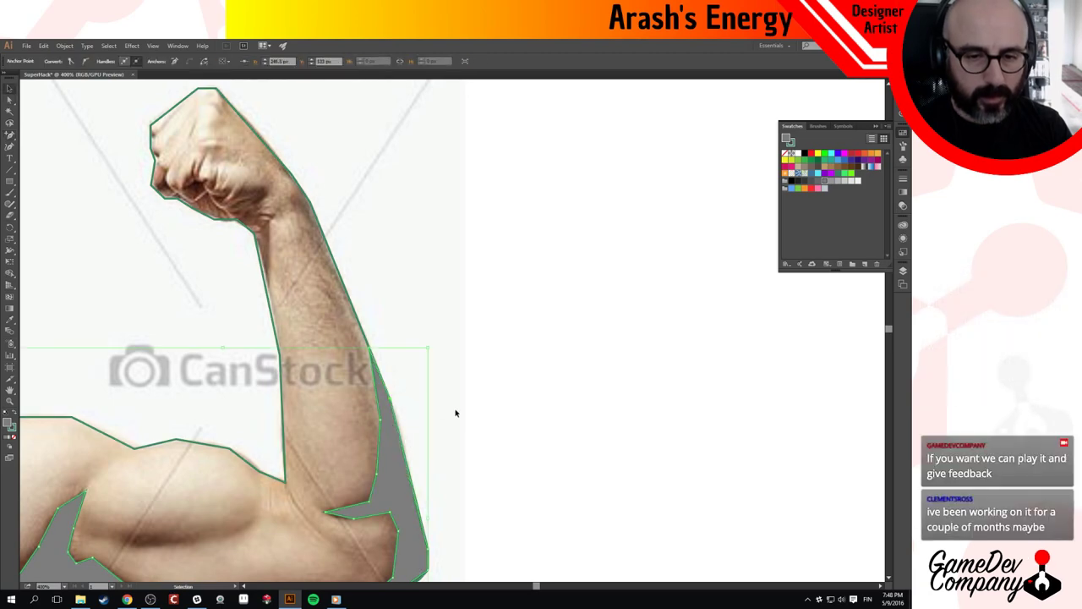
# Draw a thin closed grey shadow shape along the crease beneath the biceps with the Pen tool, and deselect it.
pyautogui.keyDown('ctrl'); pyautogui.keyDown('alt'); pyautogui.click(440, 411); pyautogui.keyUp('alt'); pyautogui.keyUp('ctrl')
pyautogui.keyDown('ctrl'); pyautogui.keyDown('alt'); pyautogui.click(437, 411); pyautogui.keyUp('alt'); pyautogui.keyUp('ctrl')
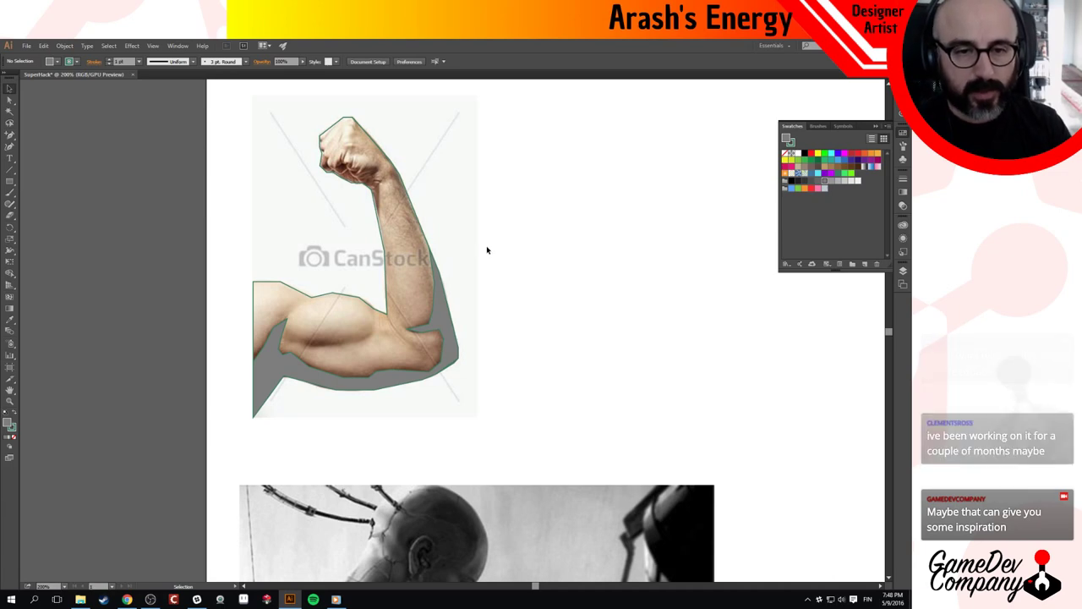
pyautogui.click(10, 136)
pyautogui.click(47, 135)
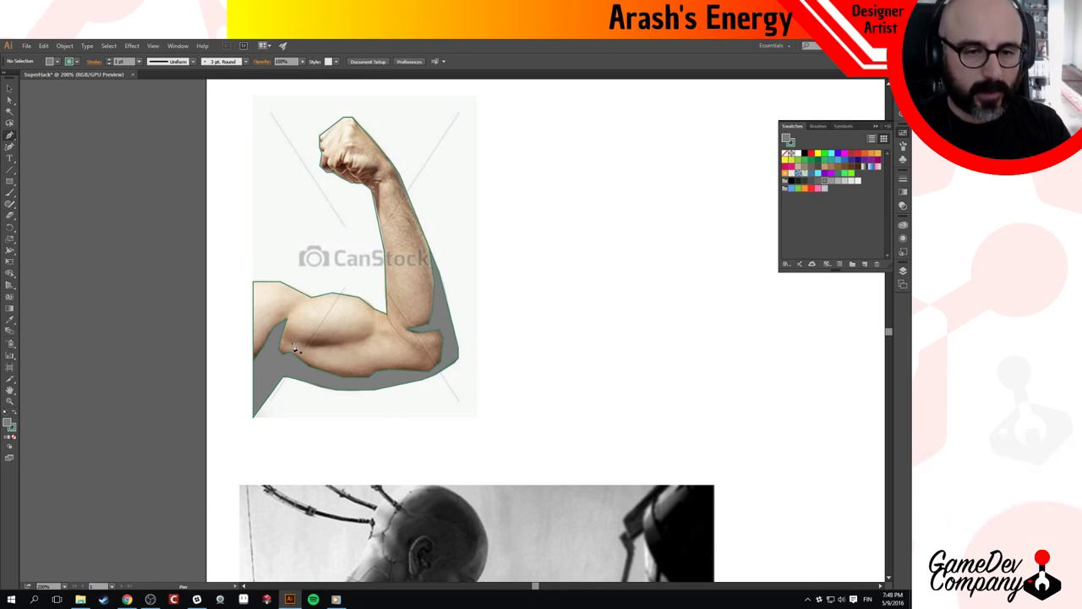
pyautogui.moveTo(295, 345)
pyautogui.mouseDown()
pyautogui.moveTo(363, 341)
pyautogui.moveTo(305, 351)
pyautogui.mouseUp()
pyautogui.click(329, 342)
pyautogui.click(347, 342)
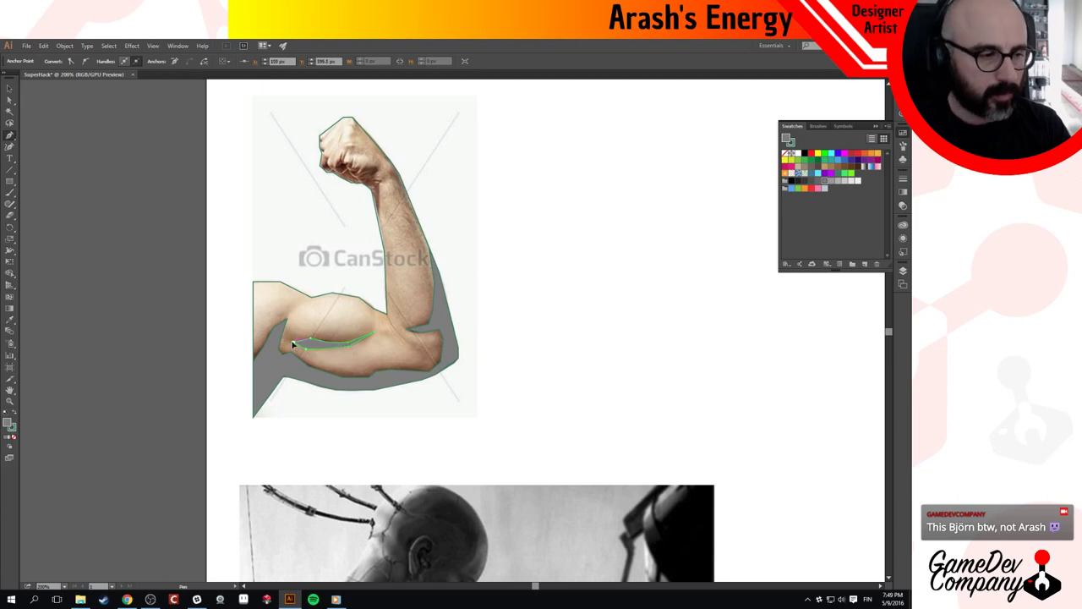
pyautogui.click(298, 346)
pyautogui.press('v')
pyautogui.click(491, 307)
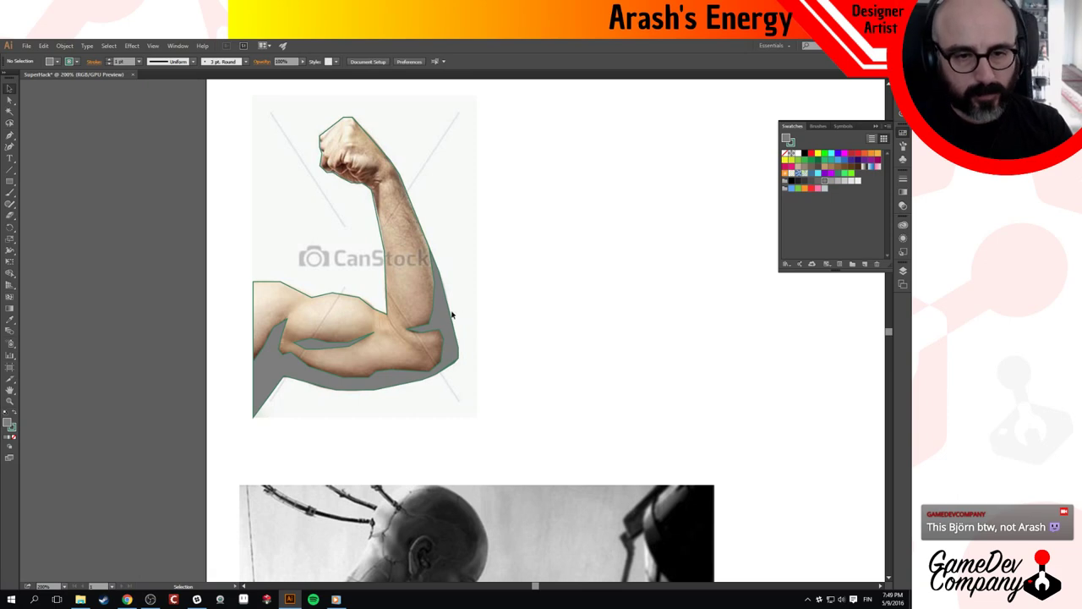
# Adjust the anchor point at the armpit-side end of the biceps shadow, and deselect it.
pyautogui.press('a')
pyautogui.moveTo(290, 341); pyautogui.dragTo(299, 343)
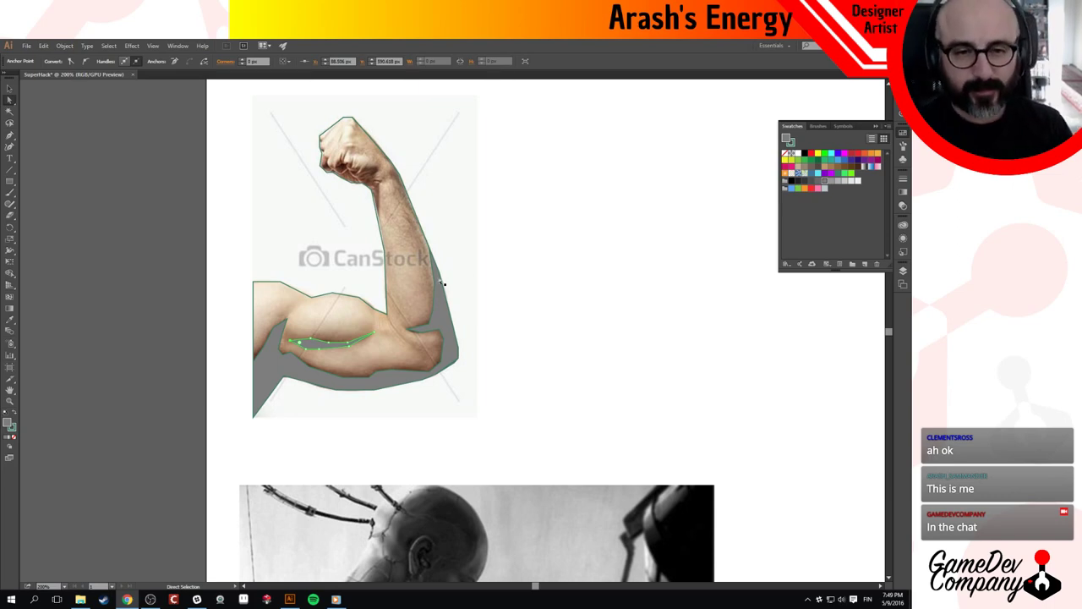
pyautogui.press('v')
pyautogui.click(500, 302)
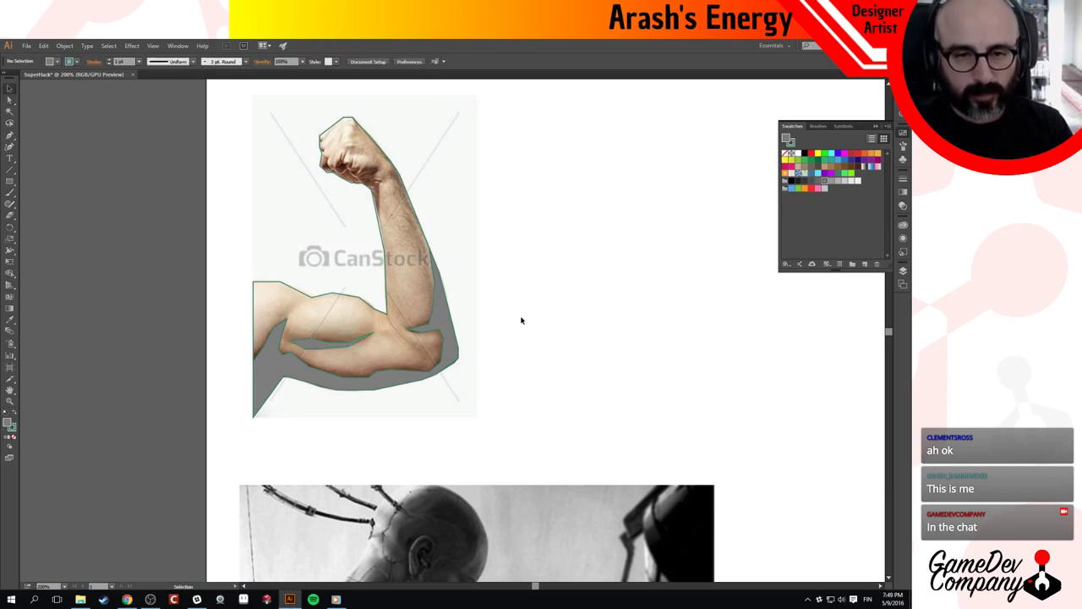
# Start a new shadow path with the Pen tool on the inner forearm and trace it up to the wrist crease.
pyautogui.moveTo(490, 263); pyautogui.dragTo(479, 348)
pyautogui.keyDown('ctrl'); pyautogui.click(403, 280); pyautogui.keyUp('ctrl')
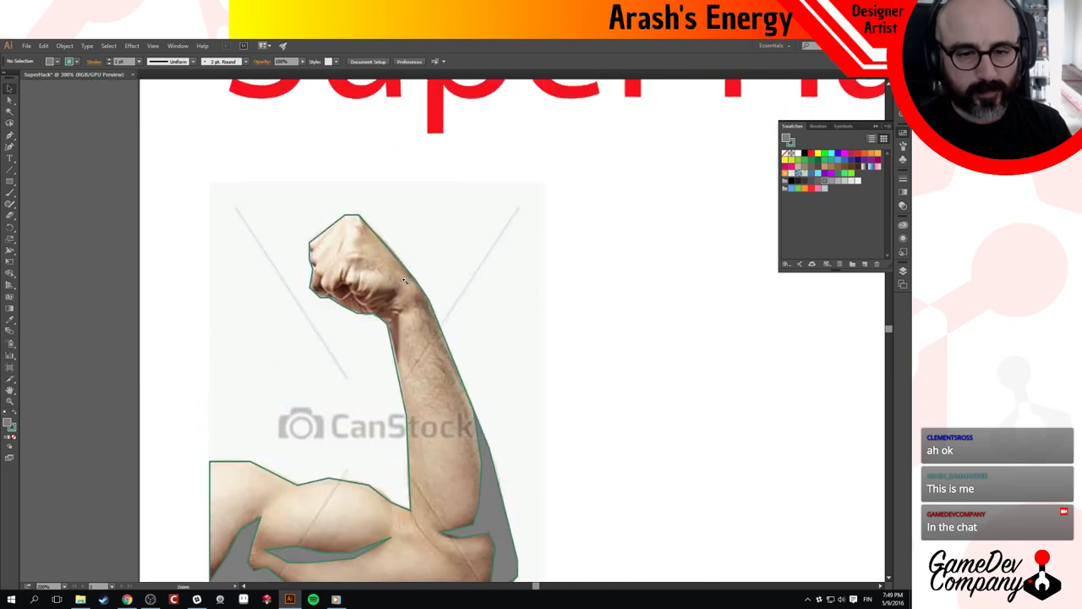
pyautogui.keyDown('ctrl'); pyautogui.click(446, 291); pyautogui.keyUp('ctrl')
pyautogui.click(464, 436)
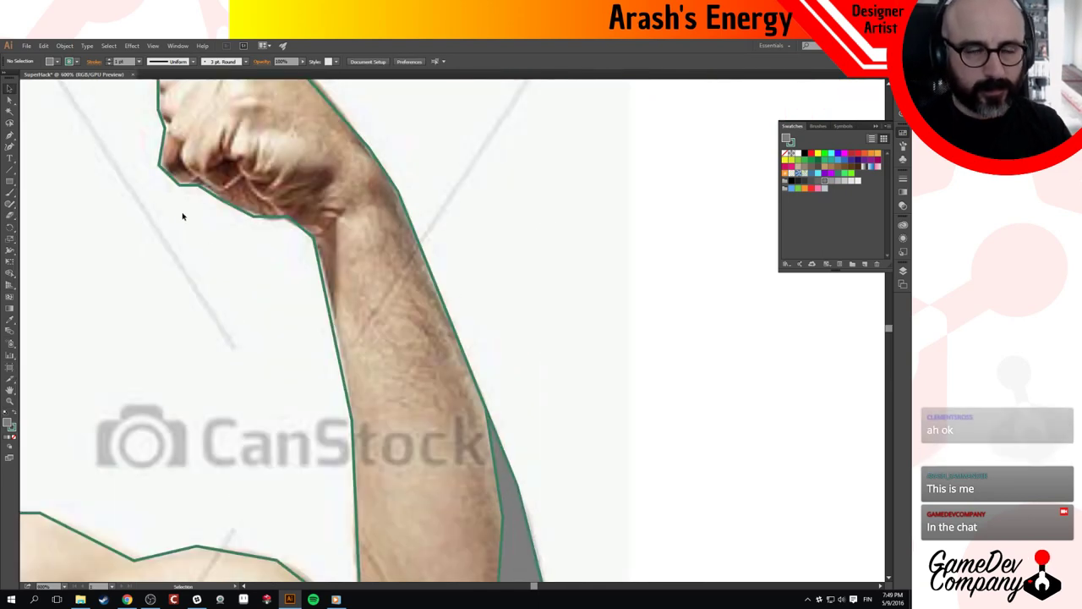
pyautogui.click(9, 136)
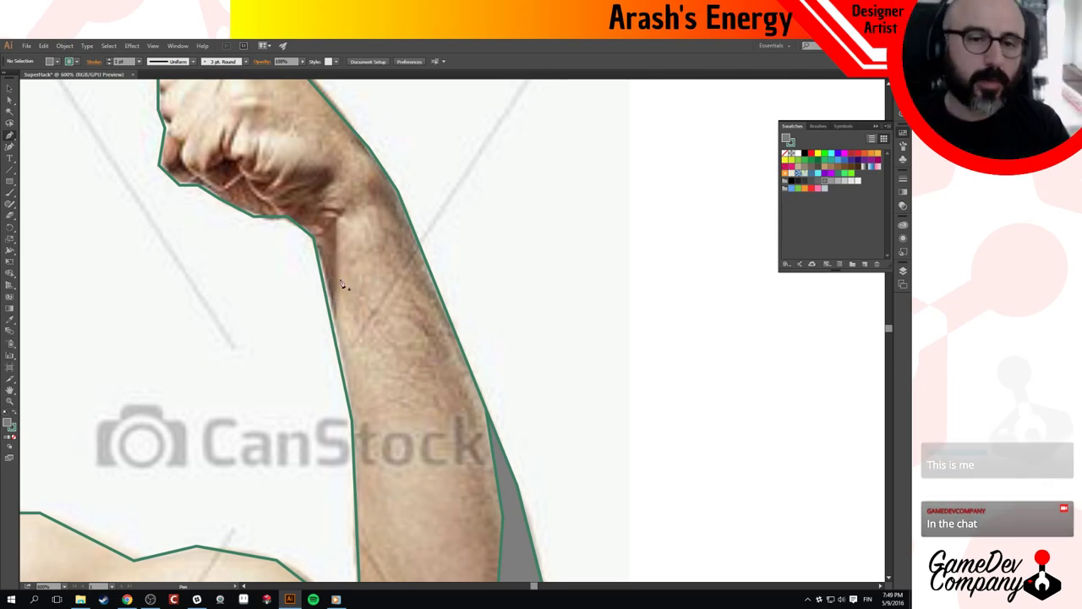
pyautogui.click(335, 305)
pyautogui.click(336, 220)
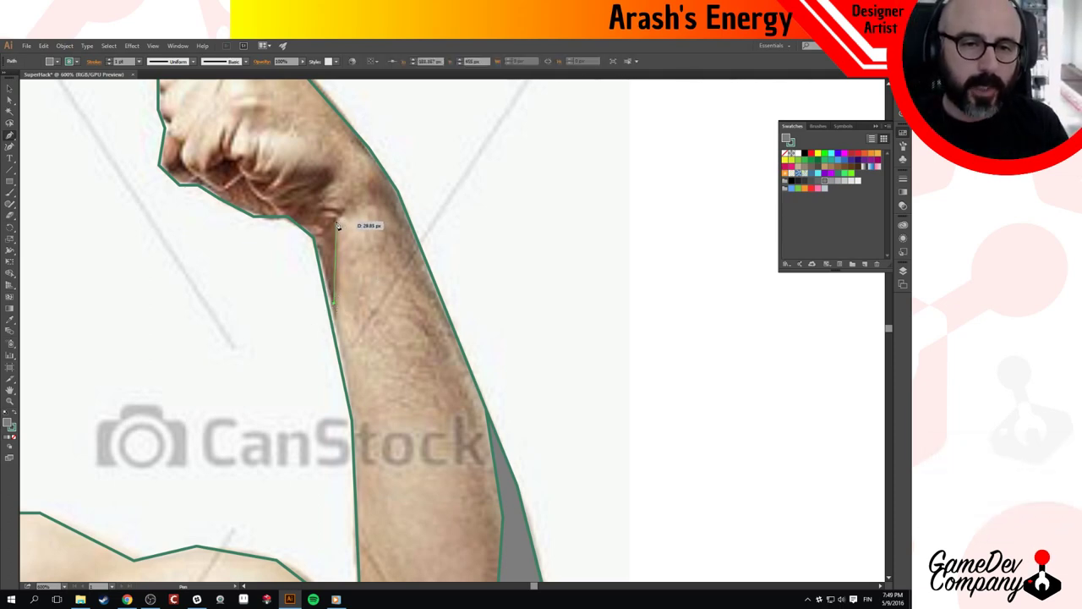
pyautogui.click(342, 210)
pyautogui.click(322, 205)
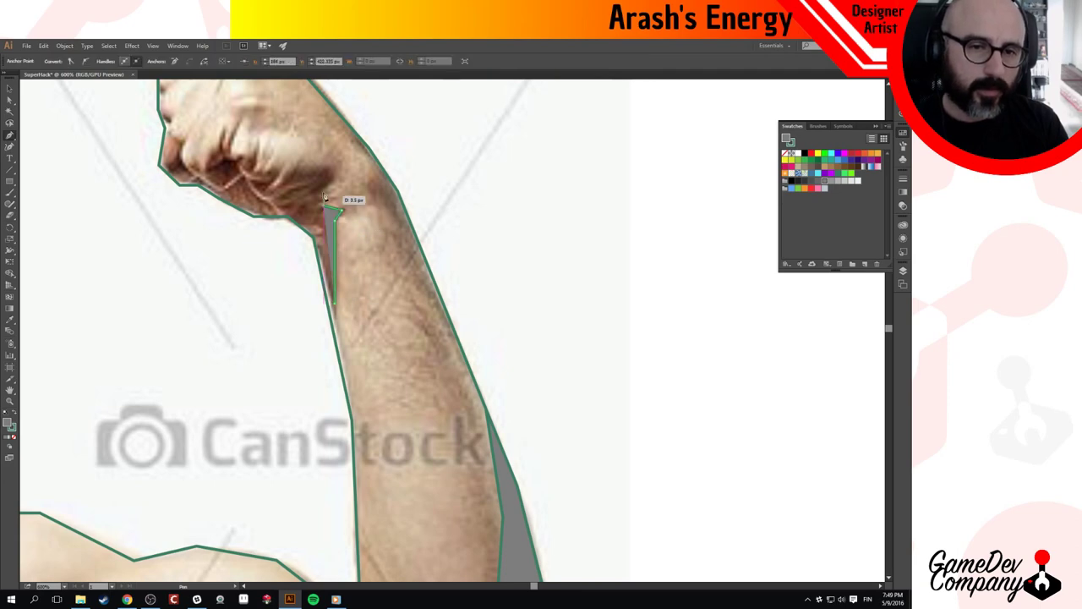
# Continue the wrist shadow path up to the heel of the hand and across the palm toward the curled fingers.
pyautogui.click(323, 188)
pyautogui.click(335, 171)
pyautogui.click(316, 164)
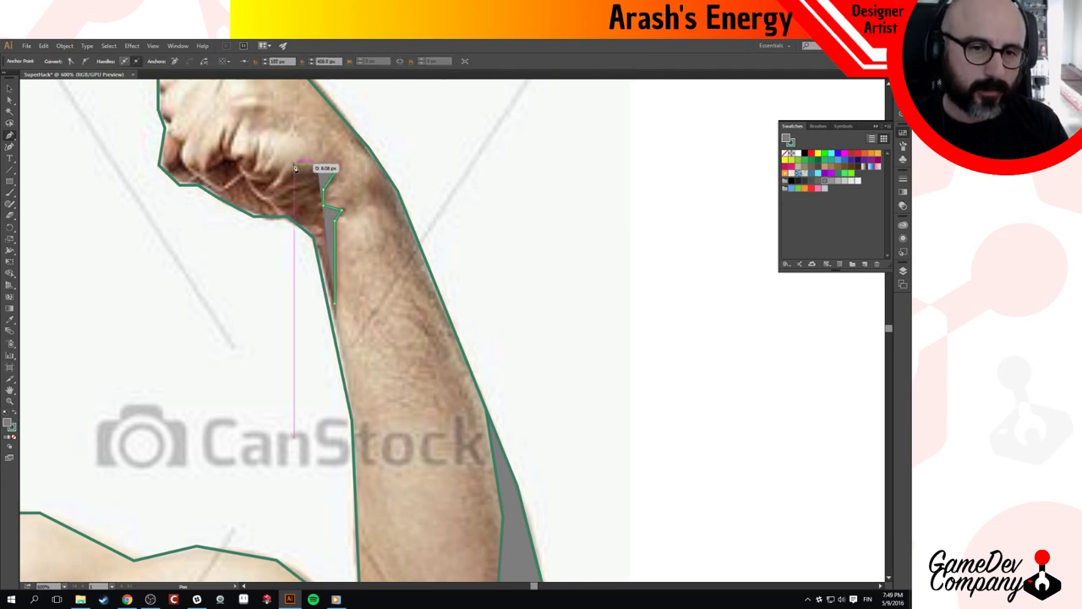
pyautogui.click(289, 167)
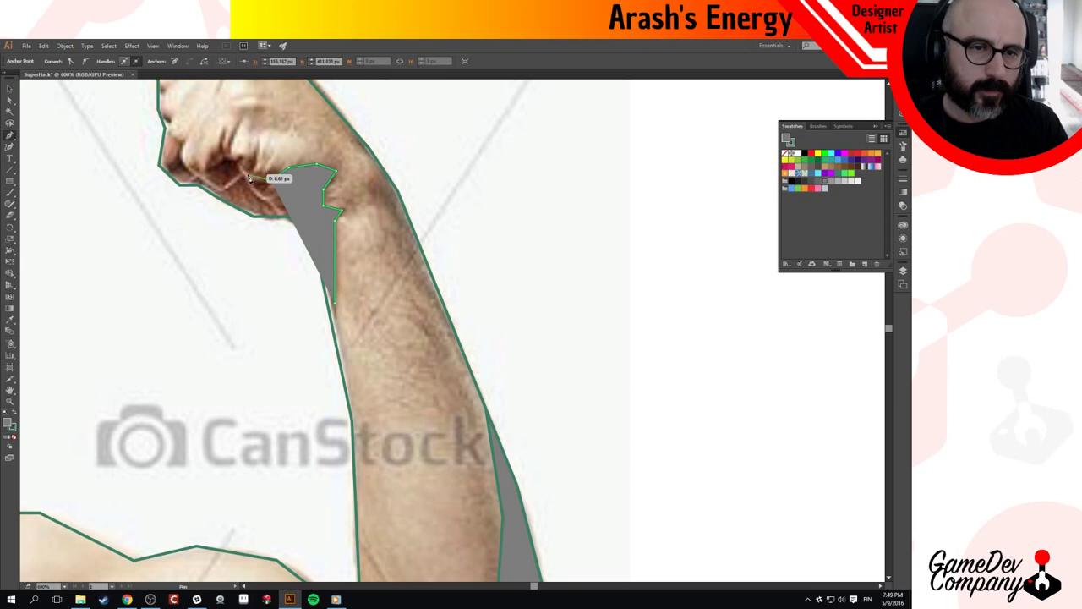
pyautogui.click(255, 174)
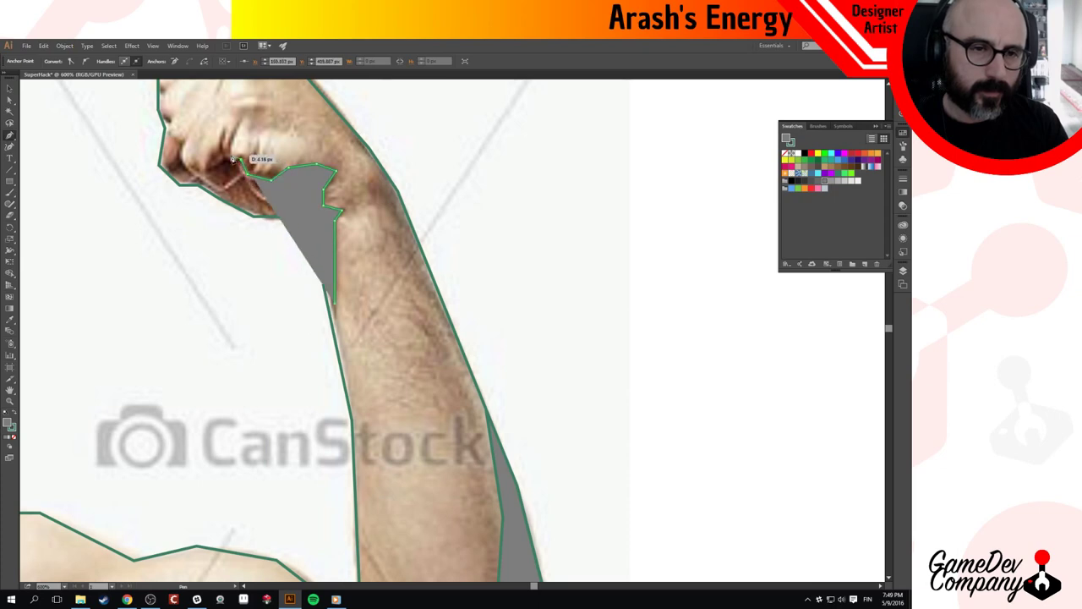
# Continue the wrist shadow path along the lower edge of the curled fingers and back beneath them.
pyautogui.click(244, 160)
pyautogui.click(229, 156)
pyautogui.click(209, 169)
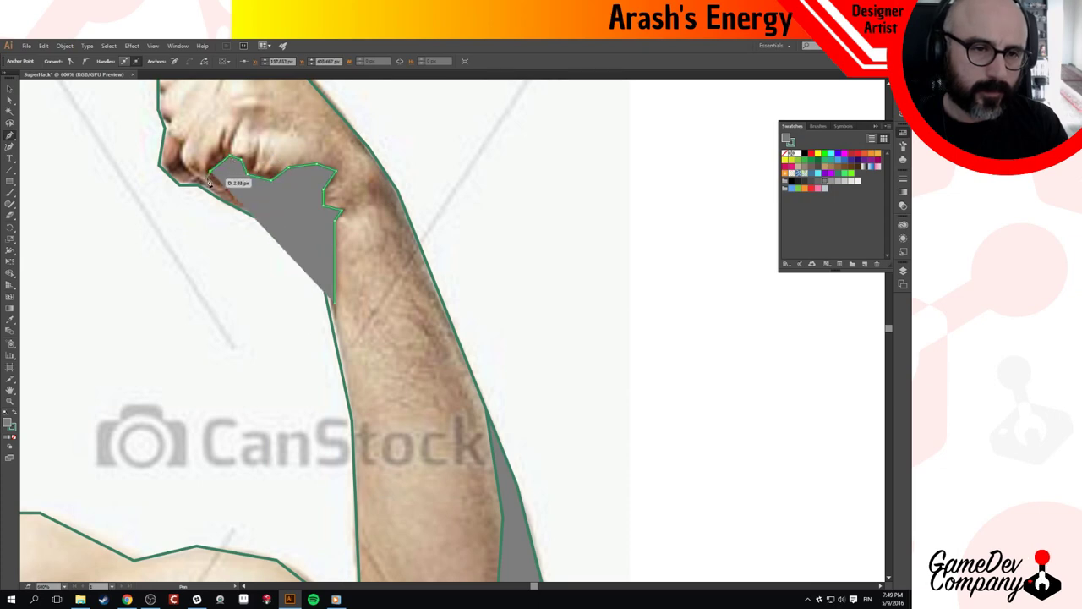
pyautogui.click(208, 183)
pyautogui.click(224, 191)
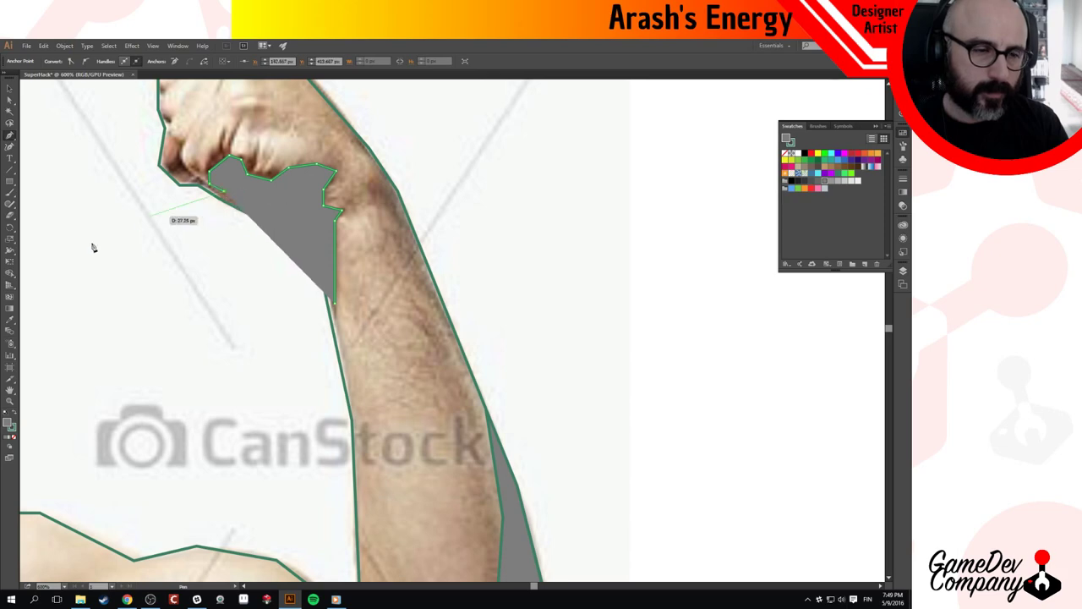
# Swap the fill and stroke of the unfinished hand shadow path and set its fill to none.
pyautogui.click(13, 428)
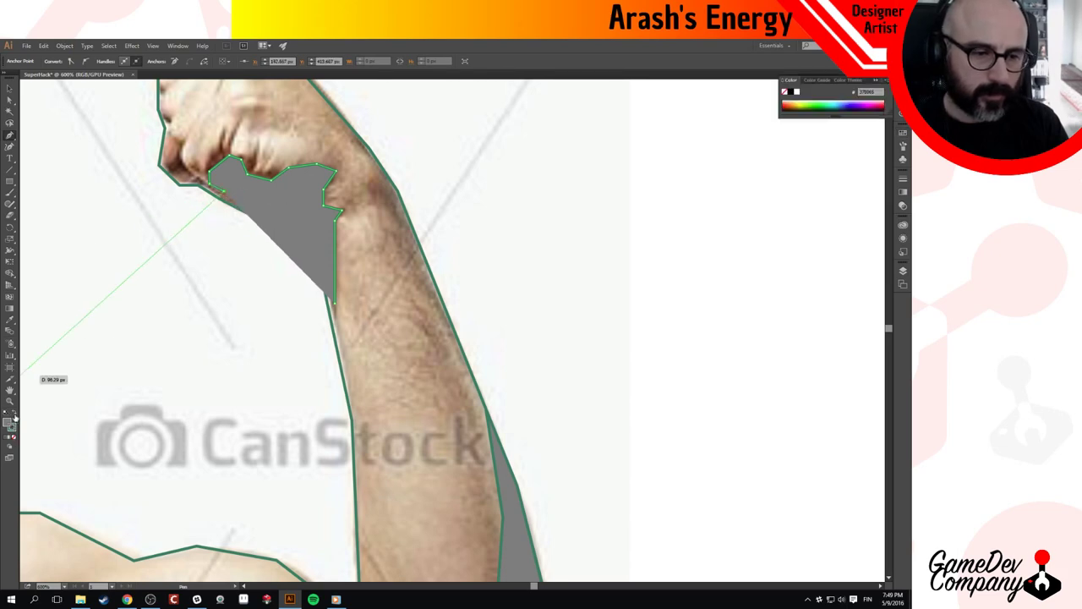
pyautogui.click(14, 412)
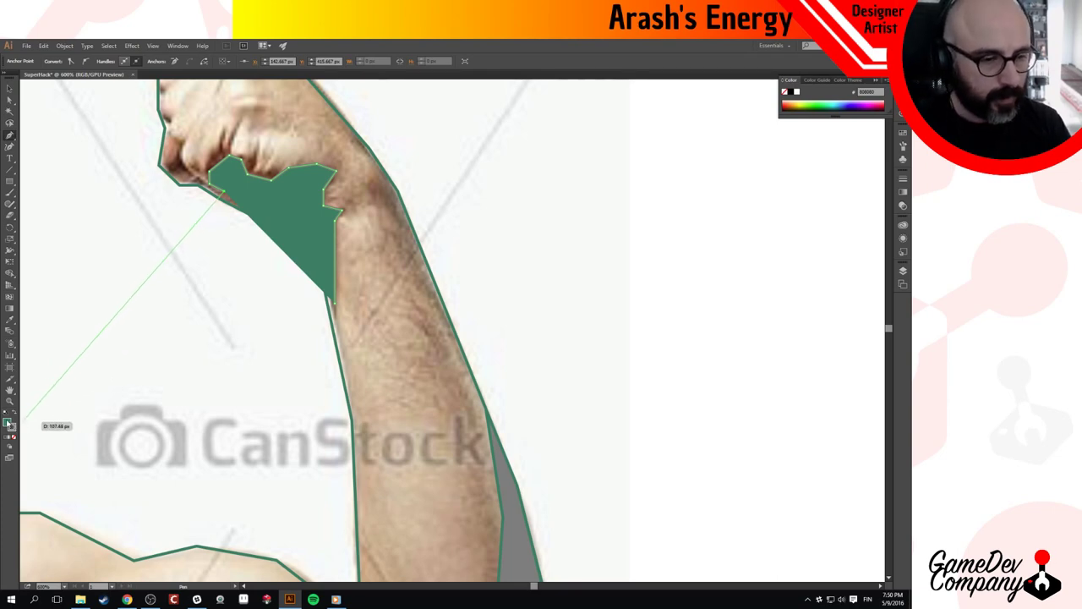
pyautogui.click(15, 436)
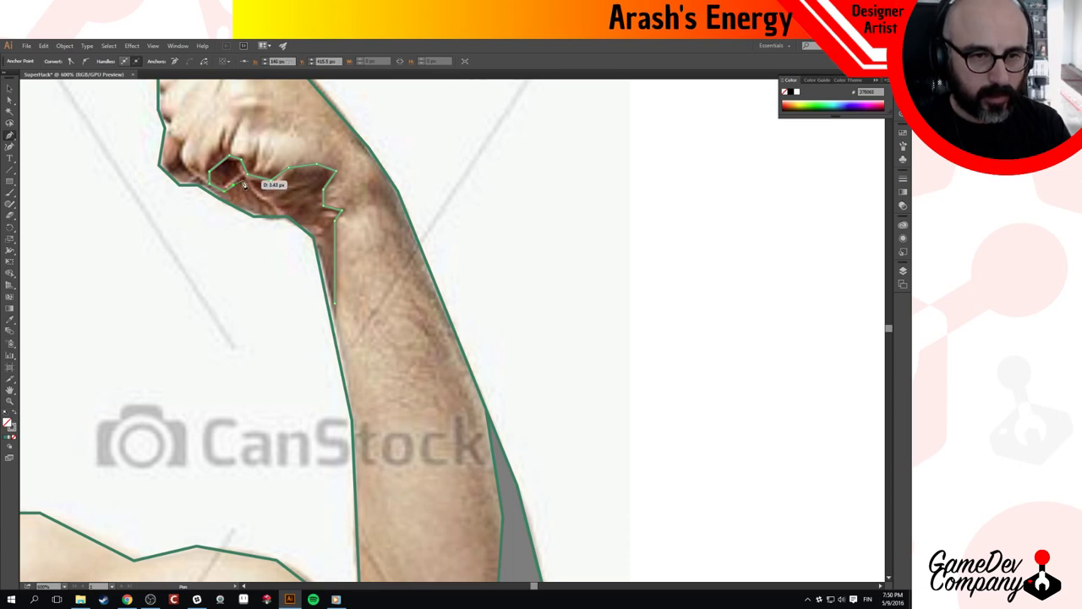
# Trace the hand shadow path along the underside of the fist, close it at the inner forearm, and deselect it.
pyautogui.click(277, 210)
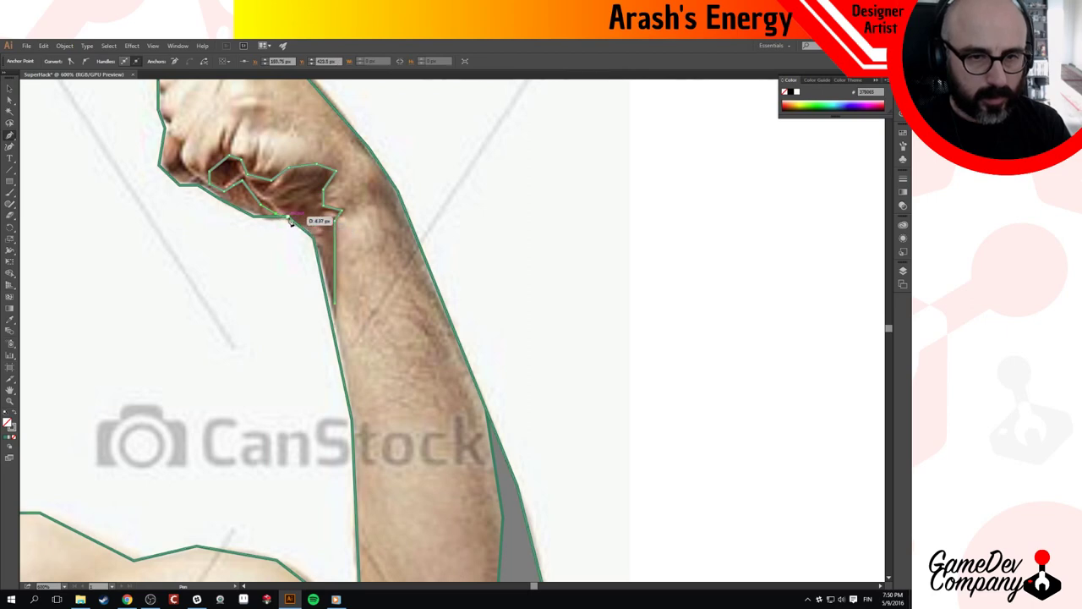
pyautogui.click(288, 216)
pyautogui.click(322, 244)
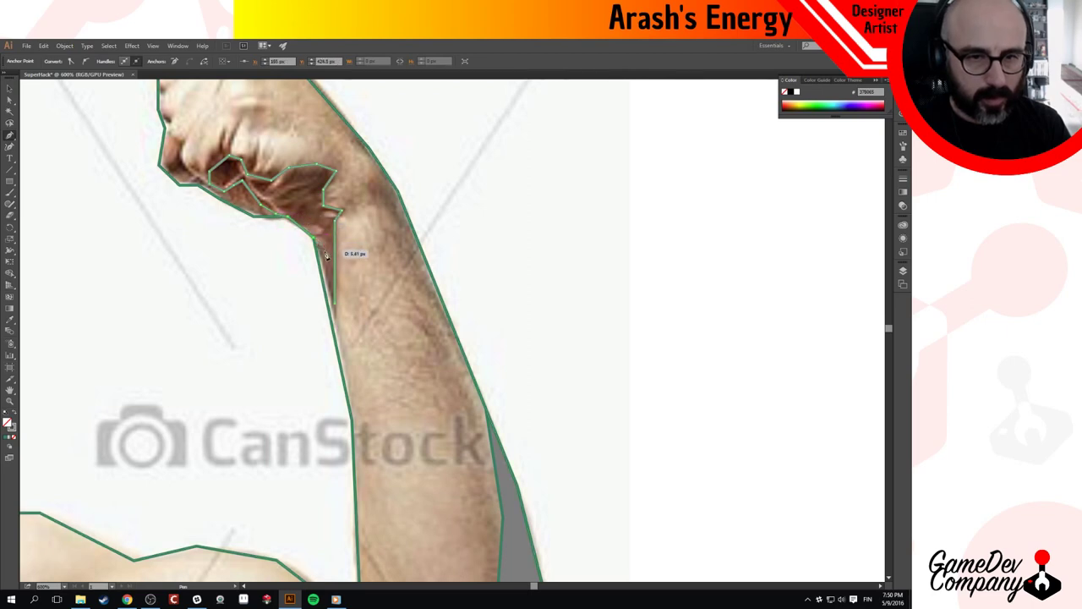
pyautogui.click(335, 303)
pyautogui.press('v')
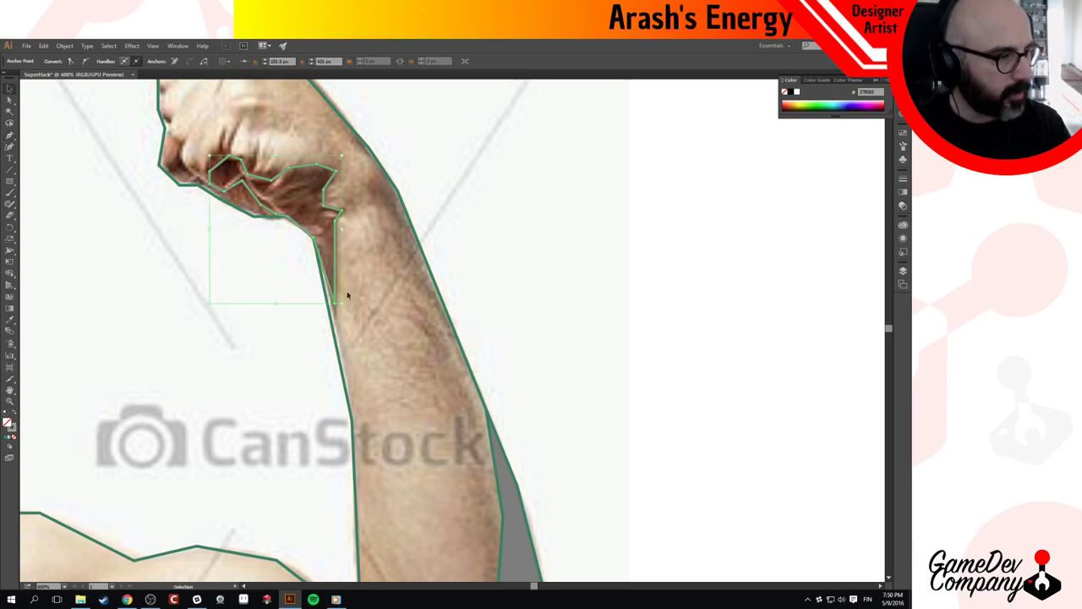
pyautogui.click(562, 271)
pyautogui.moveTo(271, 248); pyautogui.dragTo(350, 337)
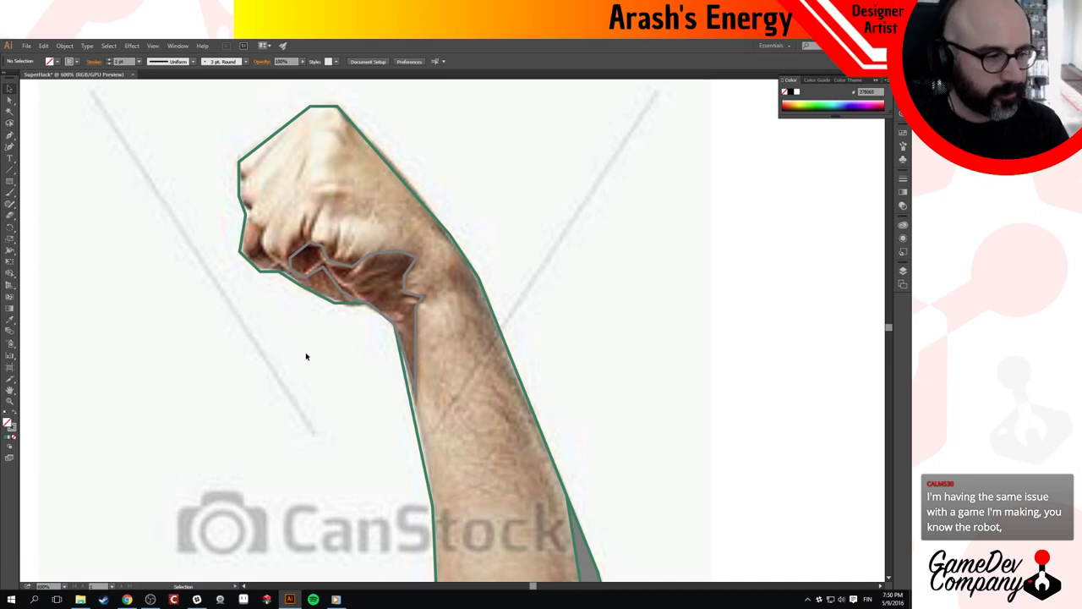
# Swap the hand shadow's fill and stroke to make it solid grey without an outline, and deselect it.
pyautogui.click(370, 258)
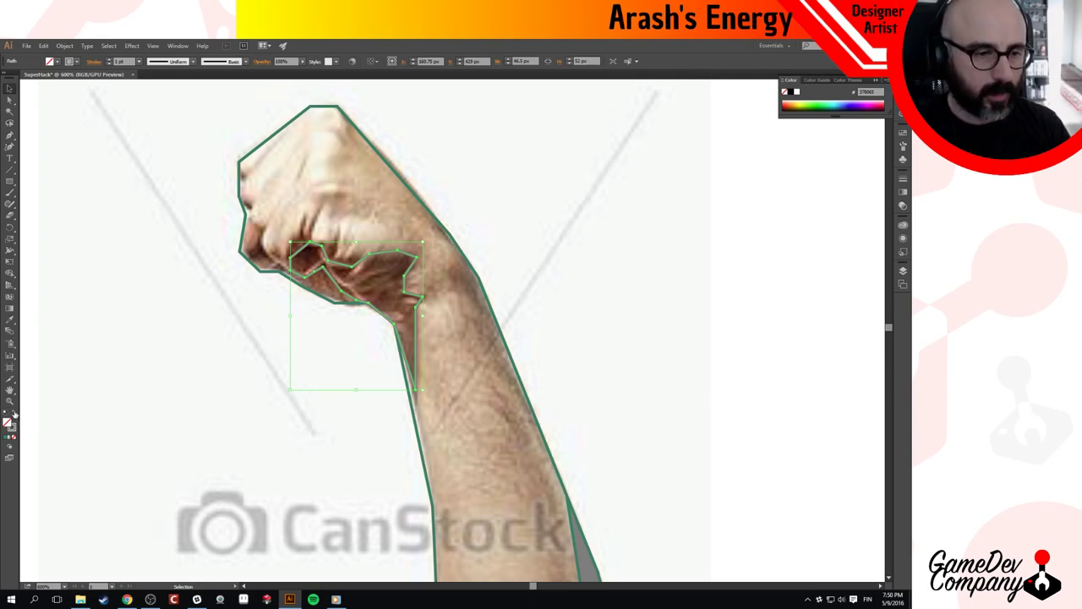
pyautogui.click(13, 413)
pyautogui.click(171, 341)
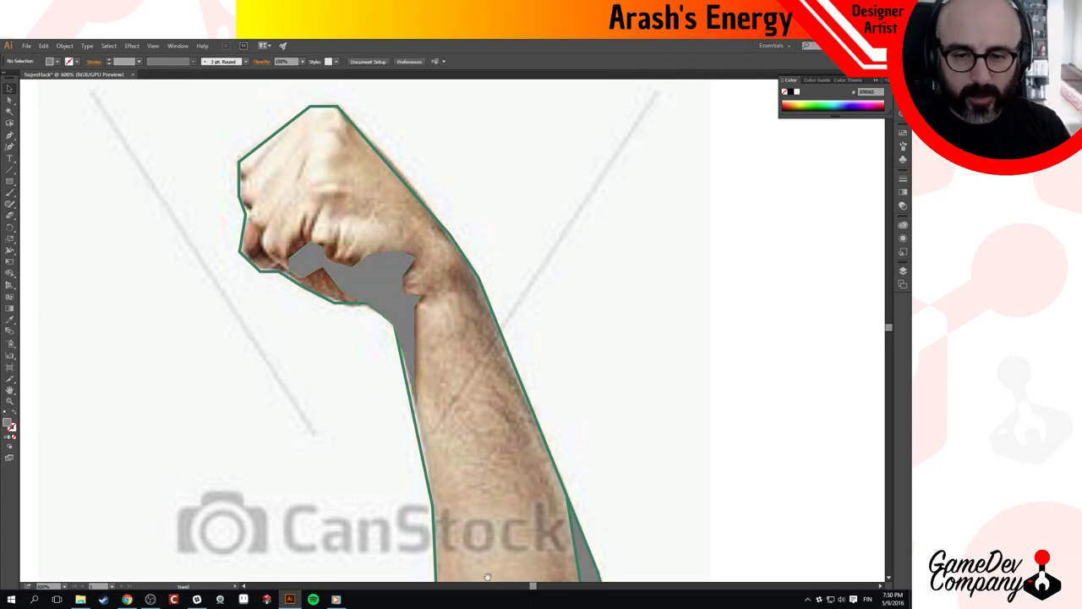
# Remove the stroke from both the large underarm shadow and the biceps shadow, and deselect them.
pyautogui.moveTo(487, 577); pyautogui.dragTo(507, 193)
pyautogui.click(604, 343)
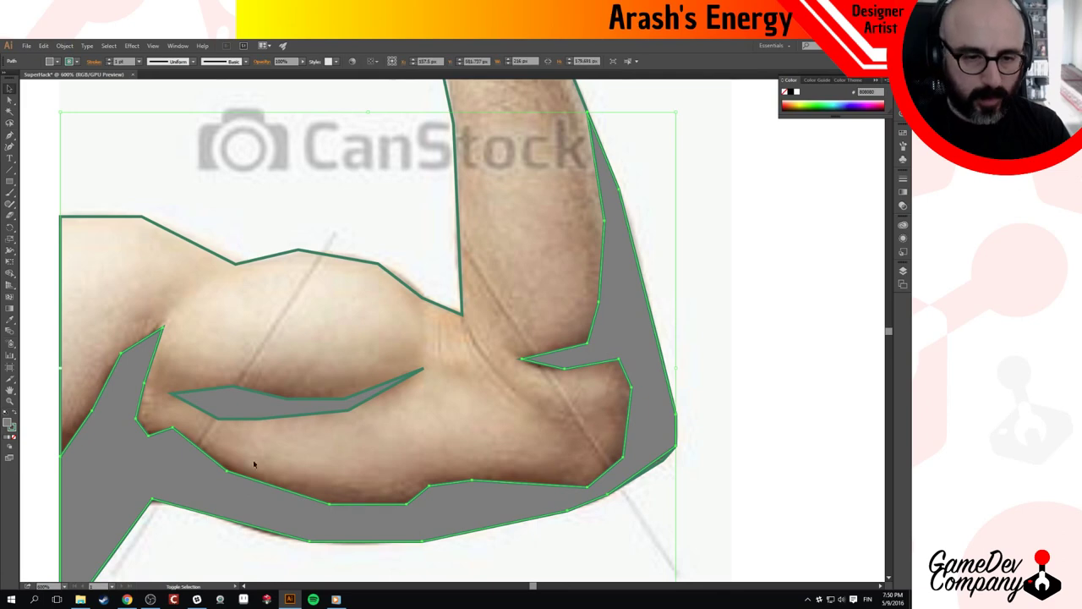
pyautogui.keyDown('shift'); pyautogui.click(237, 415); pyautogui.keyUp('shift')
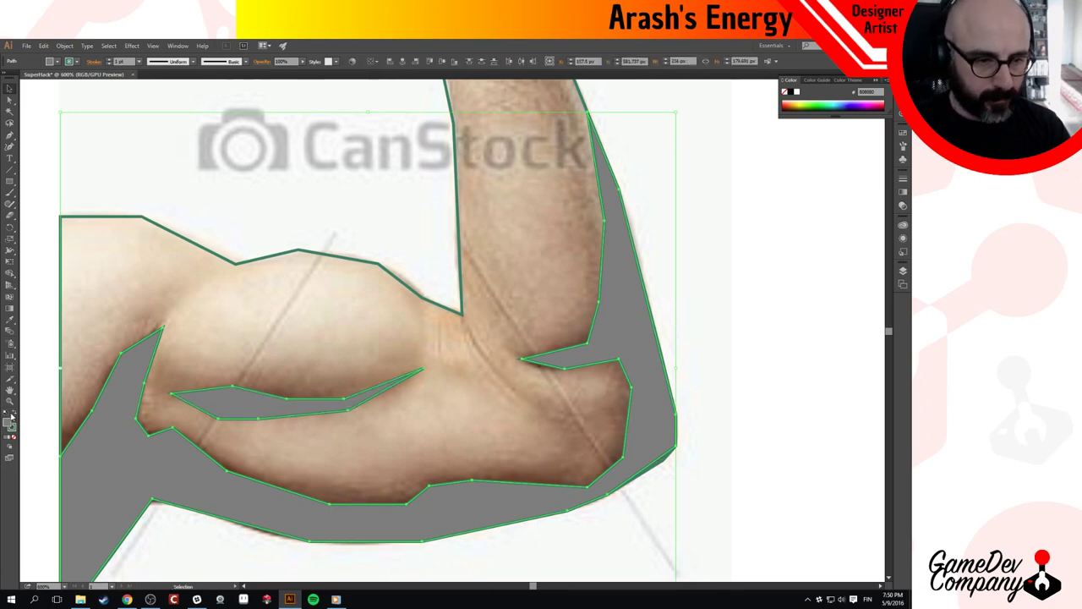
pyautogui.click(13, 436)
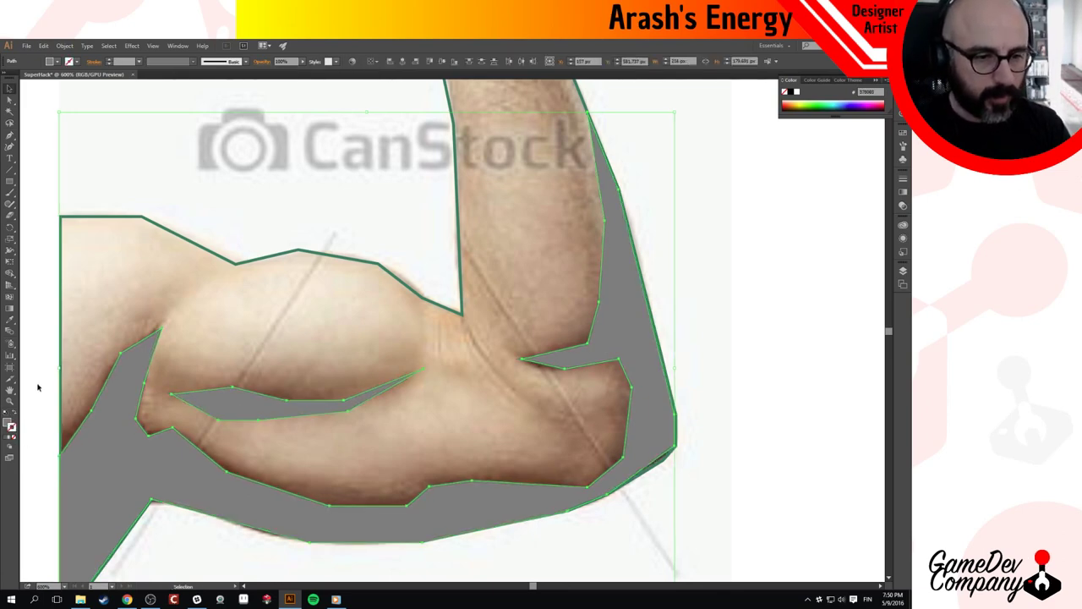
pyautogui.click(132, 266)
# Draw a small grey shadow wedge with the Pen tool at the crease between shoulder and biceps, and deselect it.
pyautogui.keyDown('ctrl'); pyautogui.keyDown('alt'); pyautogui.click(356, 196); pyautogui.keyUp('alt'); pyautogui.keyUp('ctrl')
pyautogui.keyDown('ctrl'); pyautogui.keyDown('alt'); pyautogui.click(370, 235); pyautogui.keyUp('alt'); pyautogui.keyUp('ctrl')
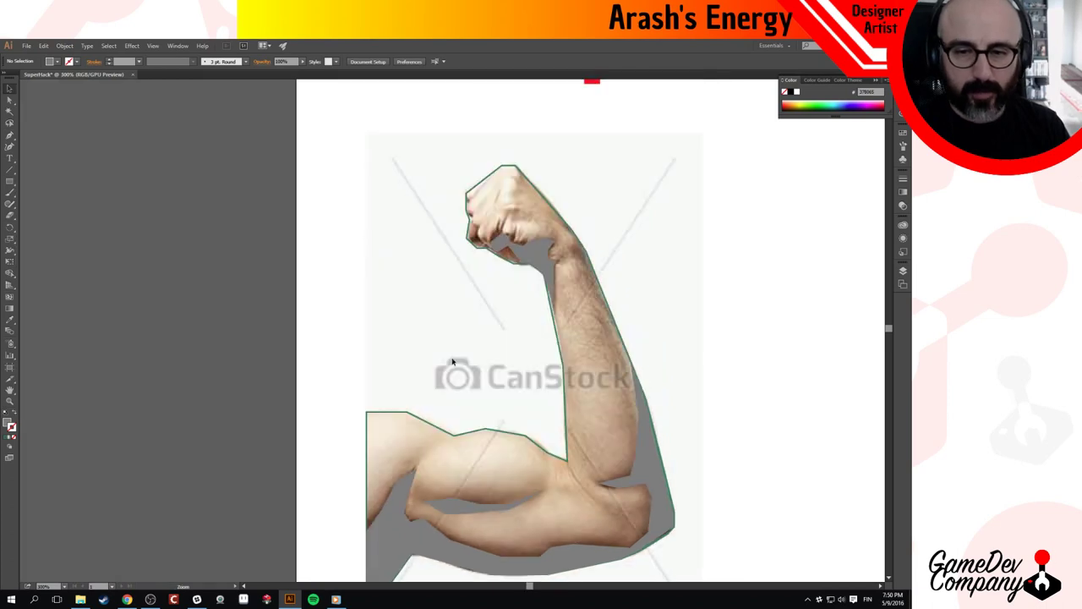
pyautogui.moveTo(486, 383); pyautogui.dragTo(341, 298)
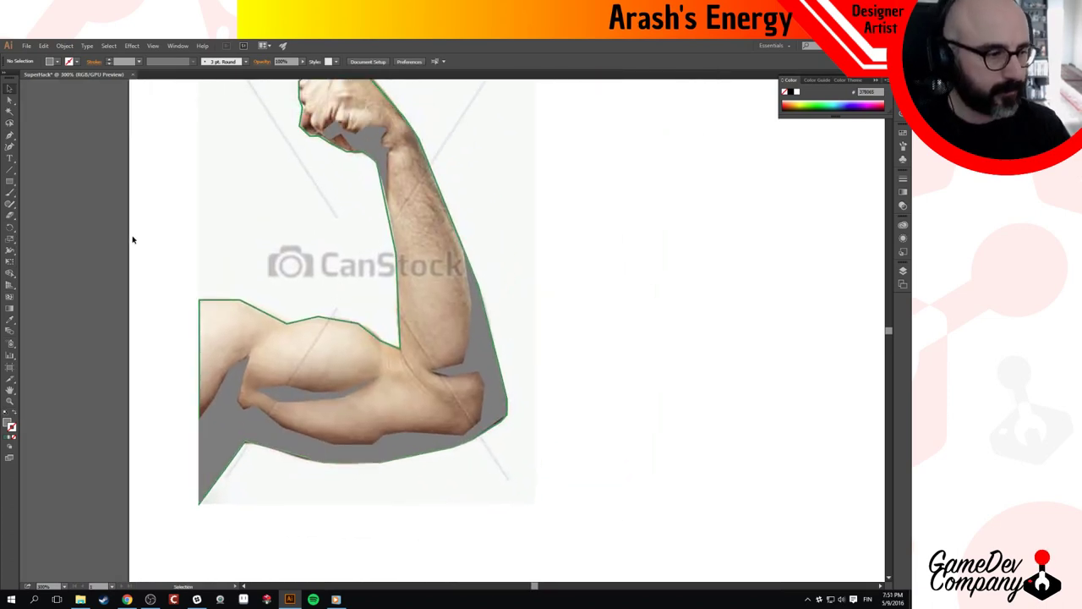
pyautogui.click(9, 135)
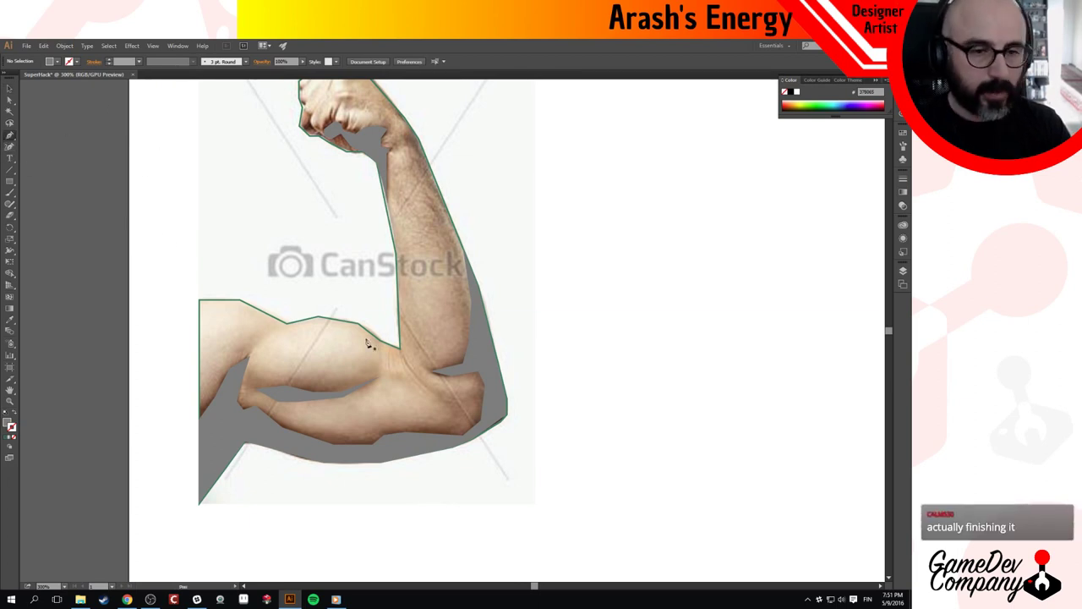
pyautogui.moveTo(265, 347)
pyautogui.mouseDown()
pyautogui.moveTo(290, 333)
pyautogui.moveTo(270, 343)
pyautogui.moveTo(286, 323)
pyautogui.moveTo(264, 345)
pyautogui.mouseUp()
pyautogui.click(264, 342)
pyautogui.press('v')
pyautogui.click(292, 289)
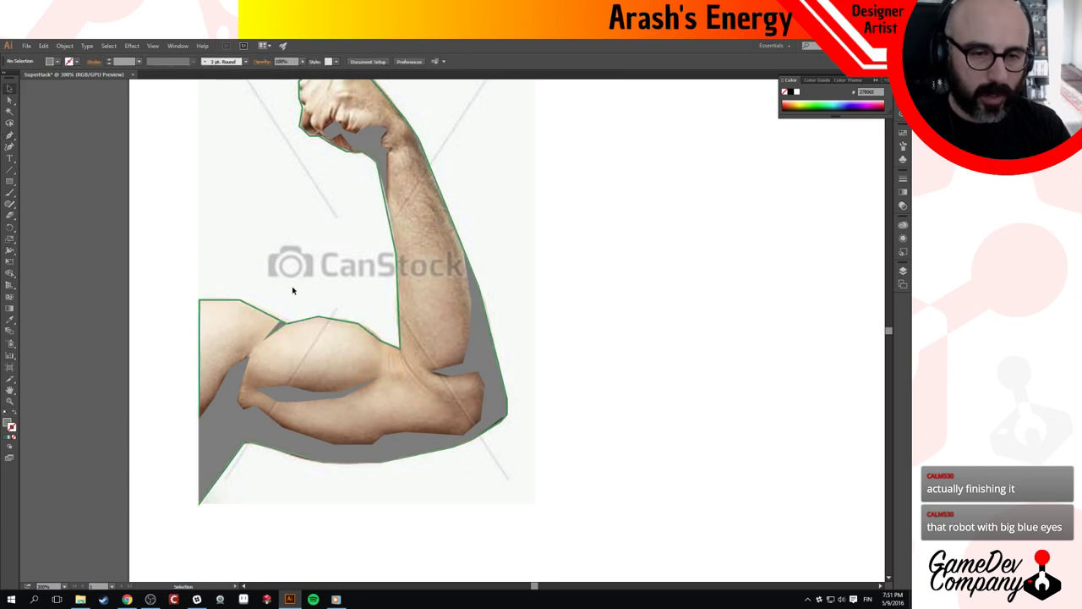
pyautogui.click(280, 332)
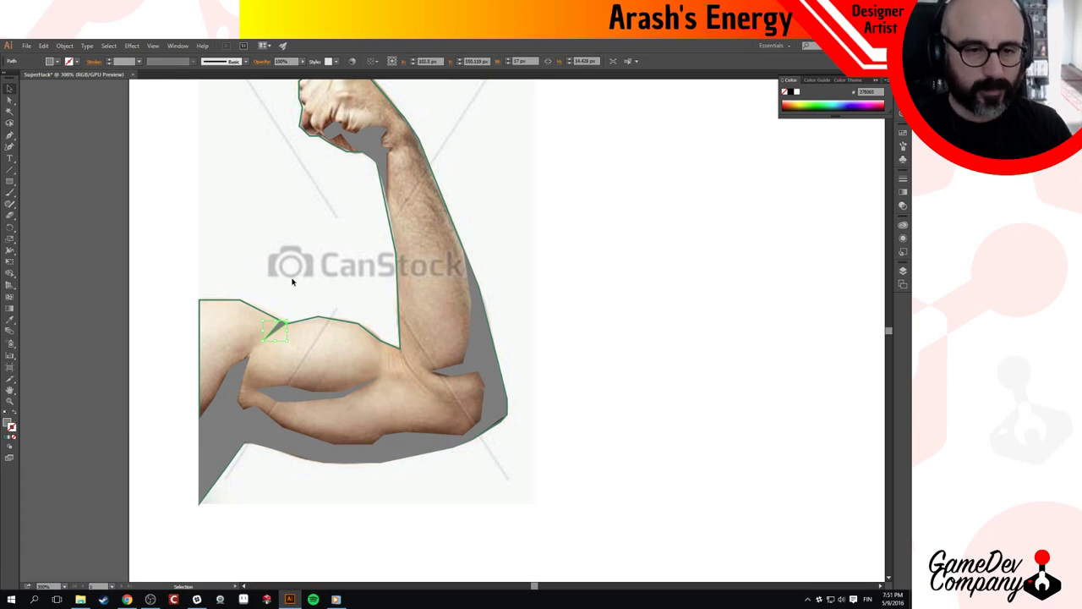
pyautogui.hotkey('ctrl', 'shift', 'a')
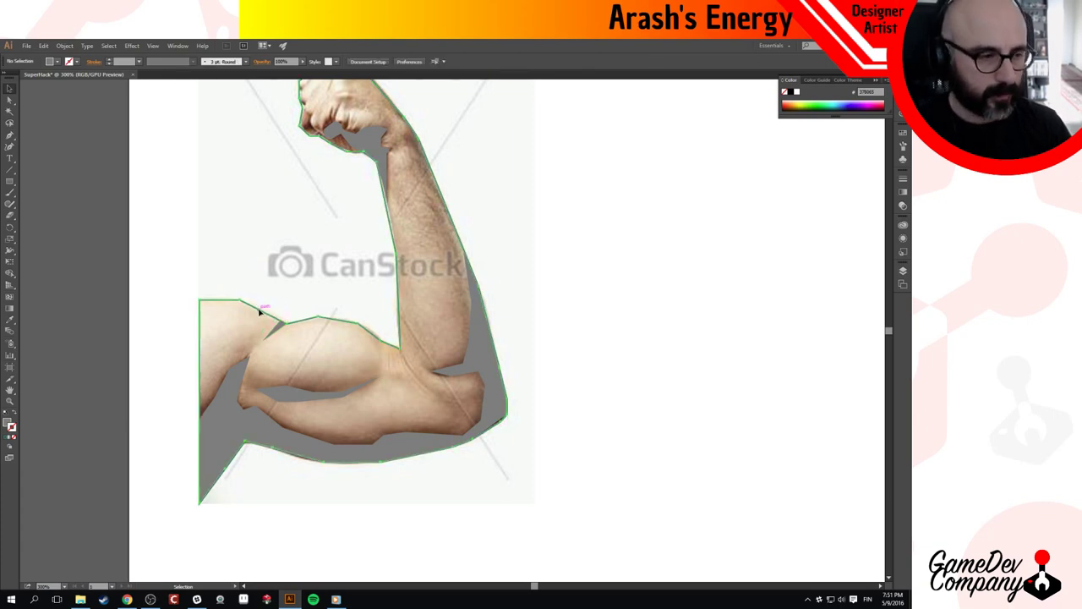
pyautogui.click(259, 306)
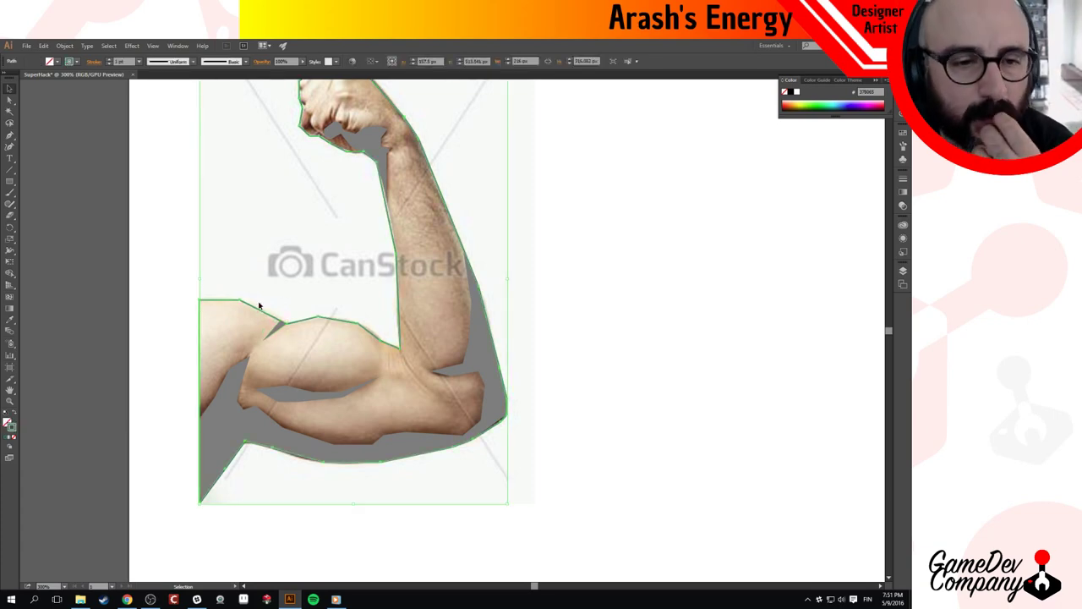
pyautogui.click(180, 242)
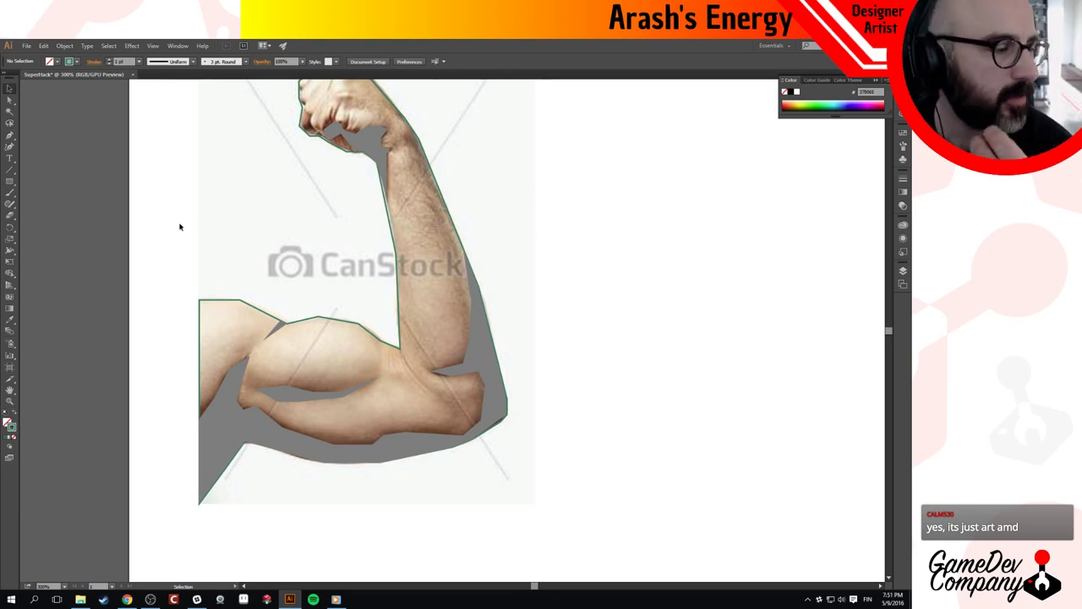
pyautogui.moveTo(533, 95); pyautogui.dragTo(544, 150)
# Move the grey hand shadow off the photo onto the blank artboard beside the arm, and deselect it.
pyautogui.click(348, 178)
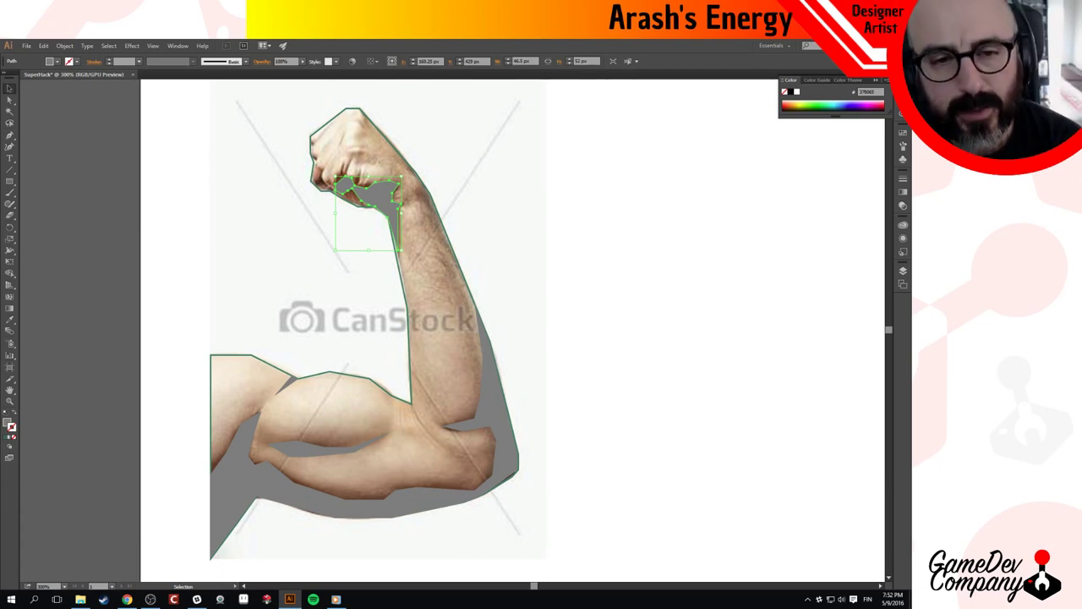
pyautogui.click(540, 253)
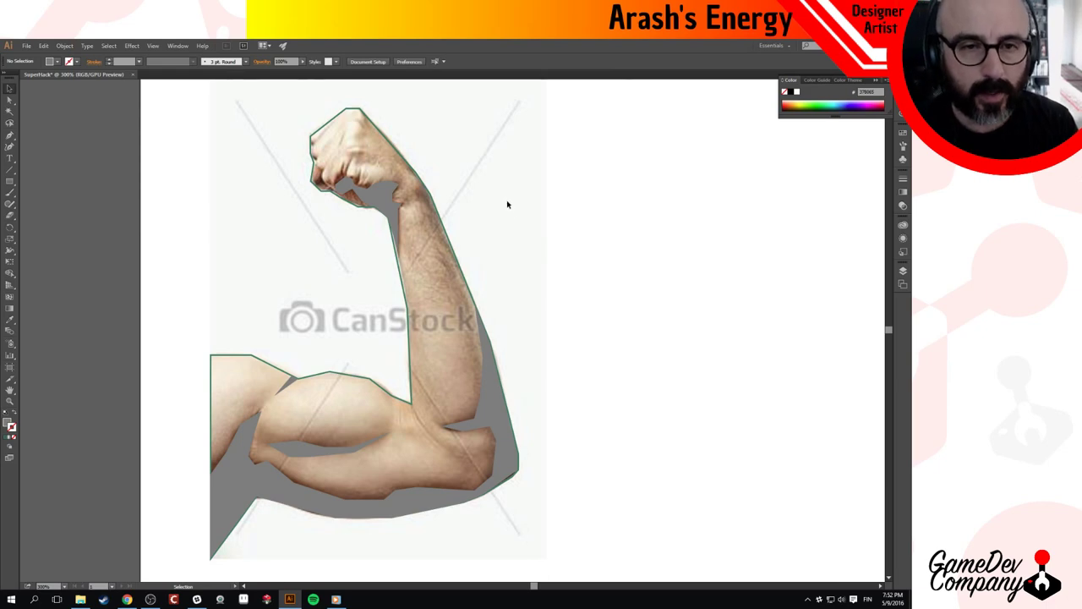
pyautogui.moveTo(376, 199); pyautogui.dragTo(596, 171)
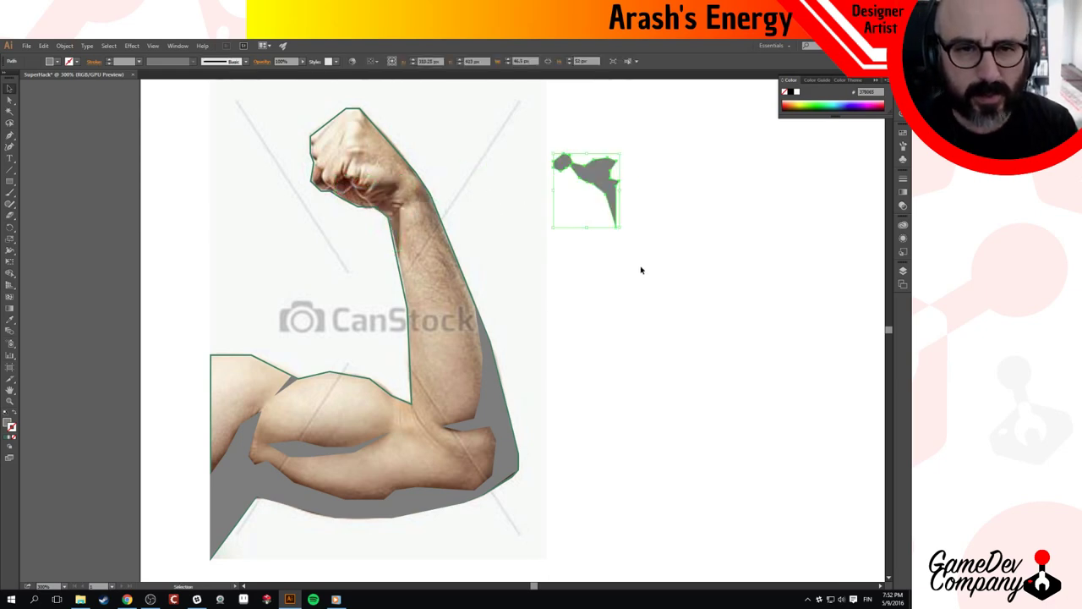
pyautogui.click(640, 268)
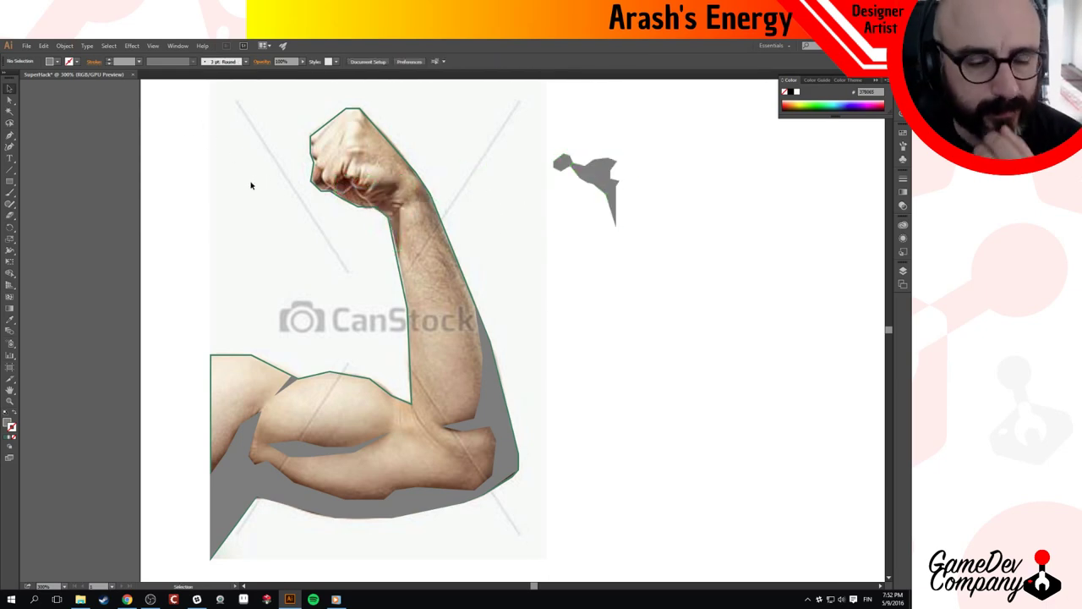
# Start a new hand shadow path with the Pen tool on the inner forearm and trace it past the wrist crease to the heel of the hand.
pyautogui.click(427, 212)
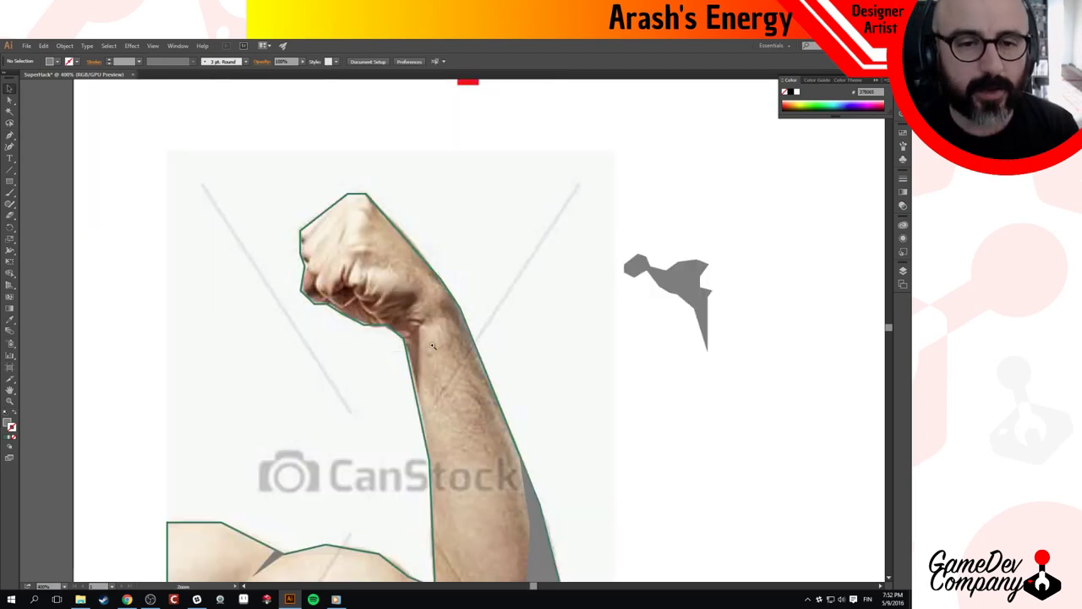
pyautogui.click(434, 346)
pyautogui.click(418, 309)
pyautogui.moveTo(411, 385); pyautogui.dragTo(395, 324)
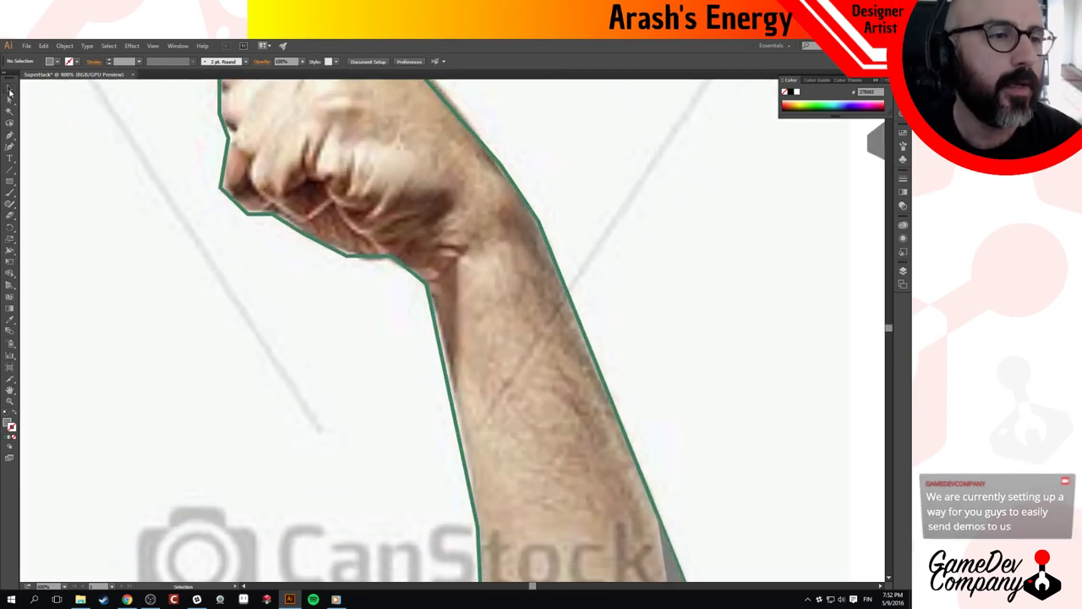
pyautogui.click(11, 136)
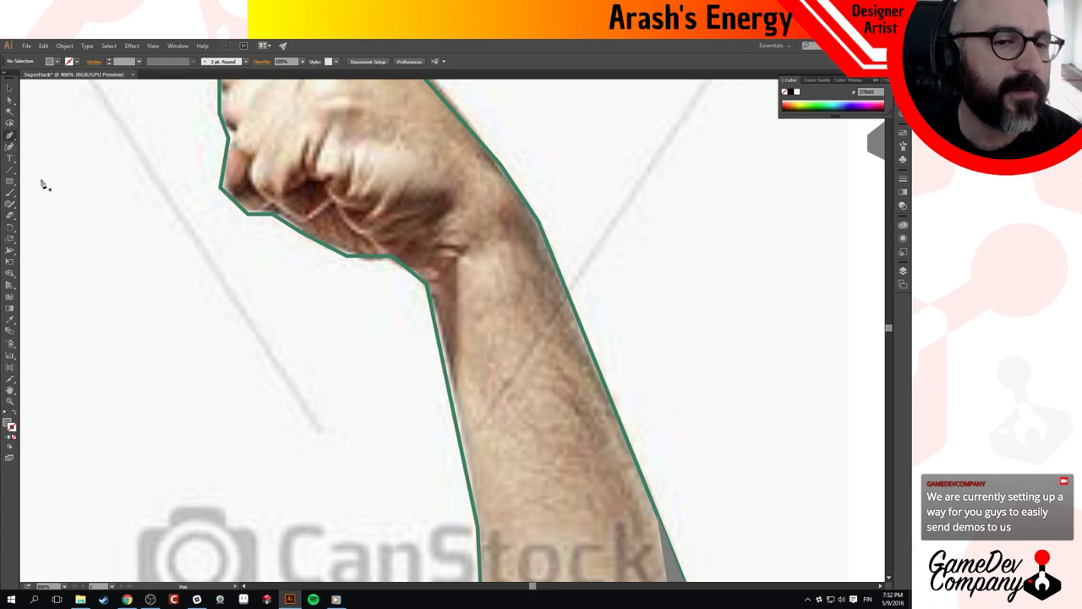
pyautogui.click(453, 387)
pyautogui.click(457, 254)
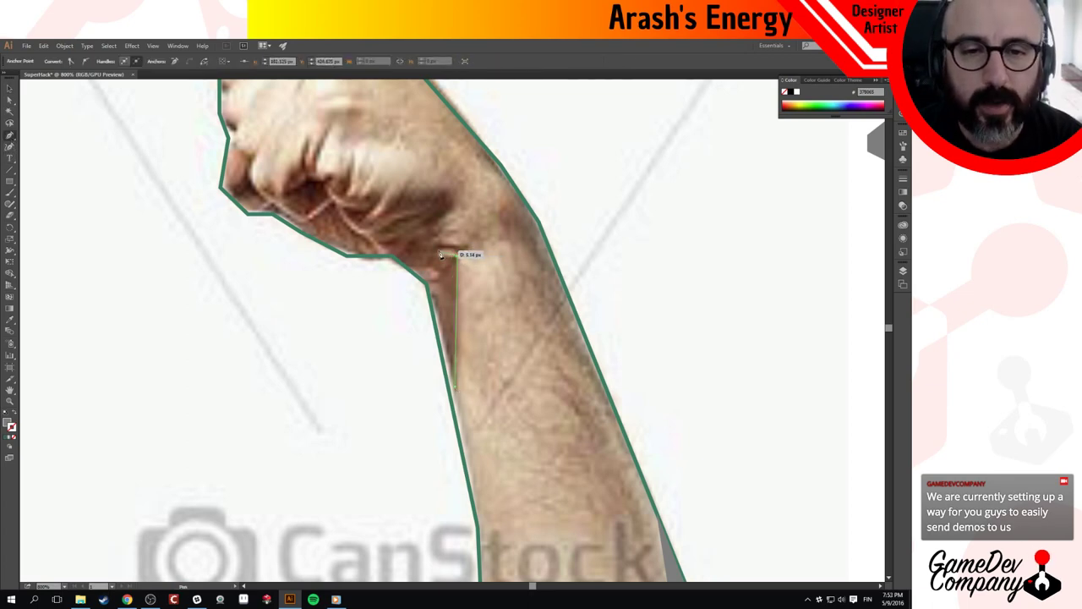
pyautogui.click(437, 249)
pyautogui.click(433, 221)
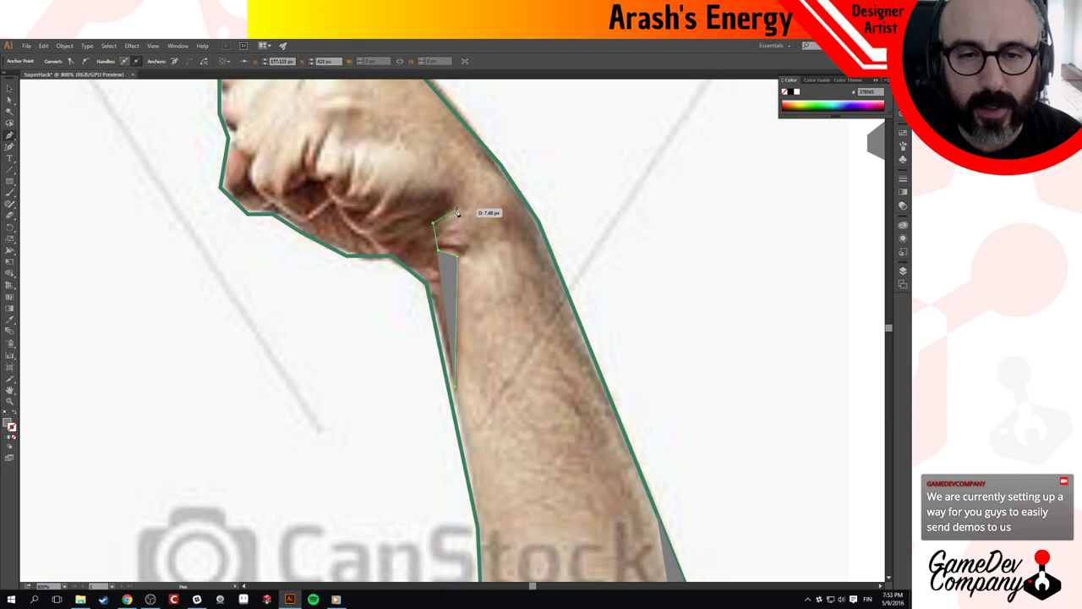
pyautogui.click(454, 199)
pyautogui.click(440, 189)
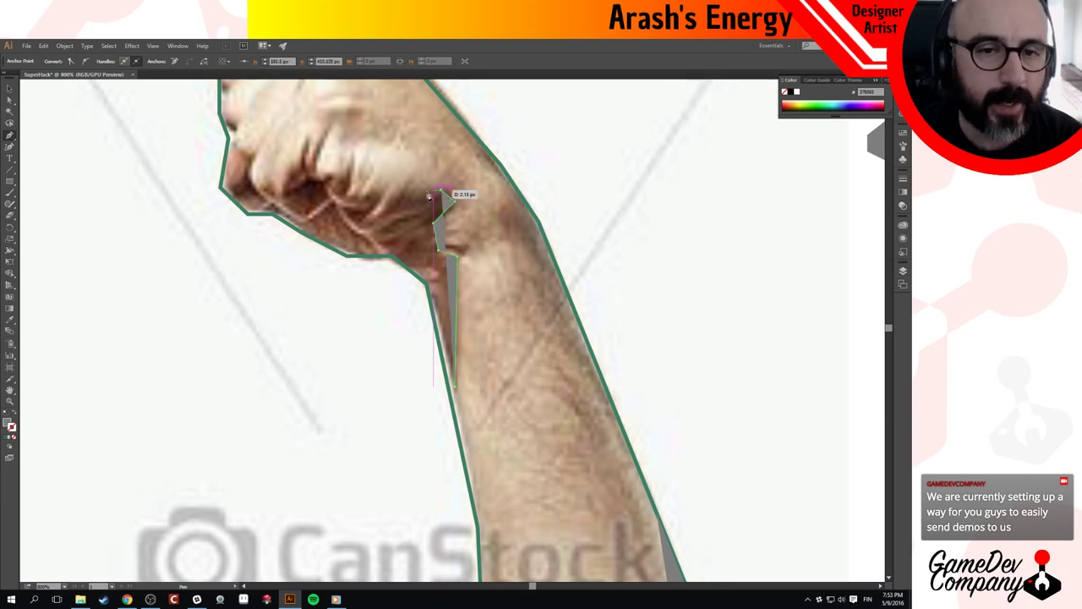
# Continue the hand shadow path along the heel of the hand and in jagged points around the curled finger creases.
pyautogui.click(400, 197)
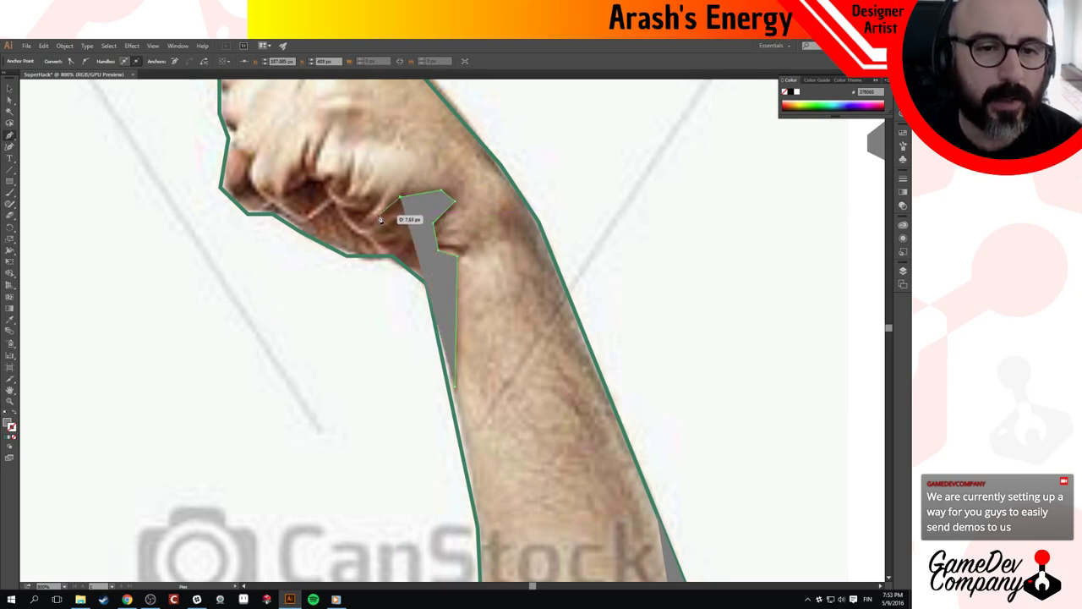
pyautogui.click(378, 215)
pyautogui.click(370, 212)
pyautogui.click(381, 194)
pyautogui.click(375, 187)
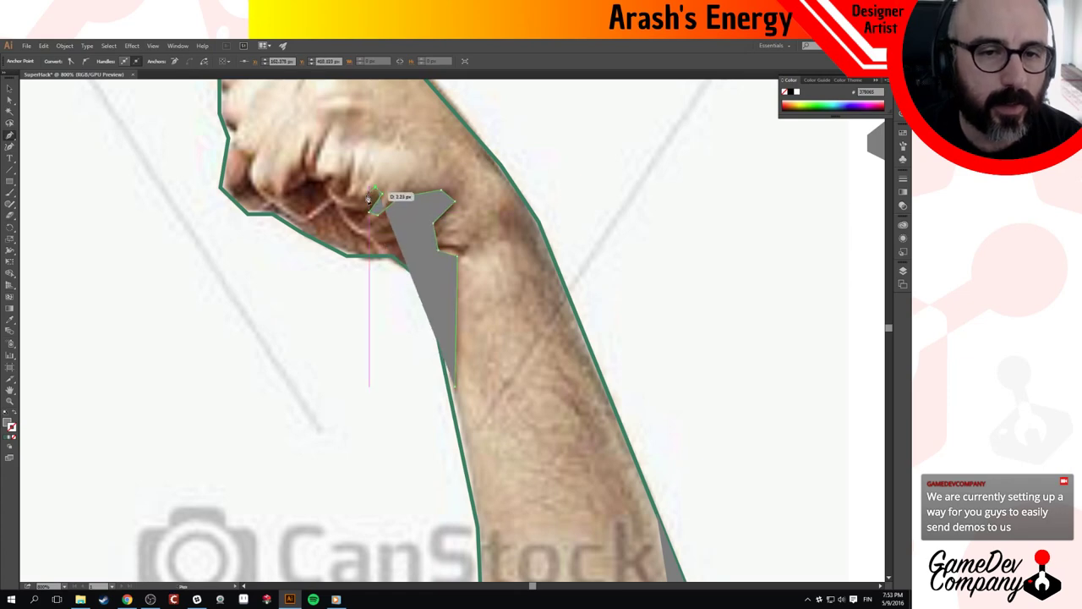
pyautogui.click(364, 197)
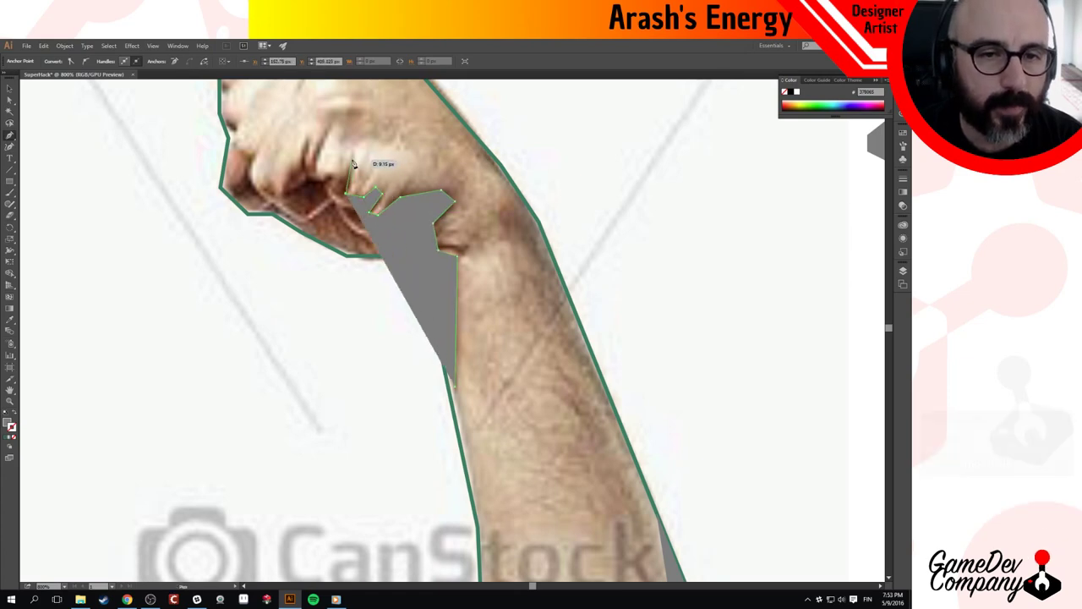
pyautogui.click(350, 159)
pyautogui.click(336, 181)
pyautogui.click(323, 177)
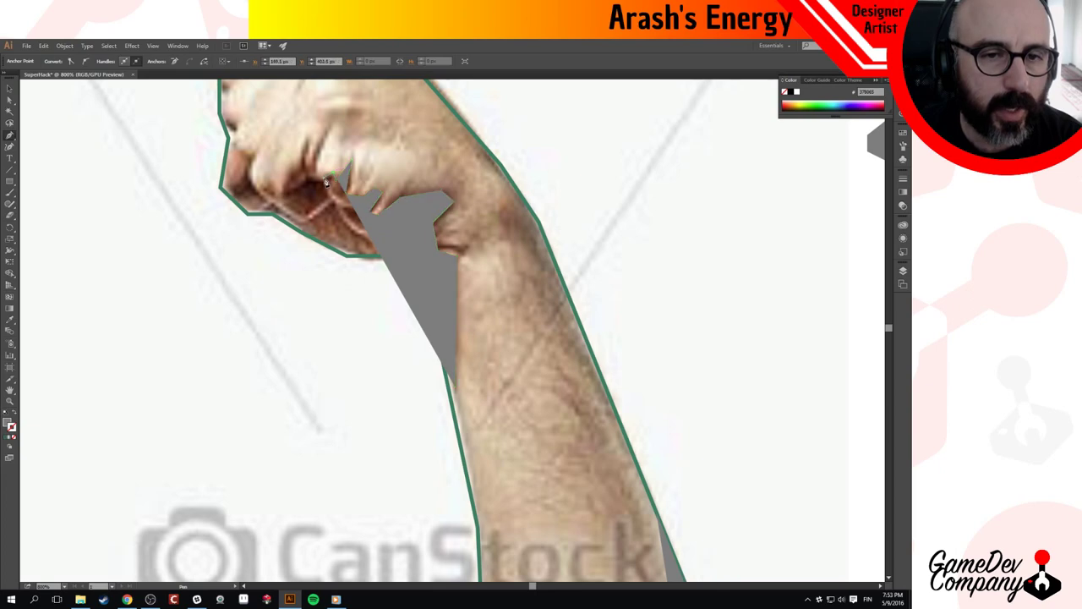
pyautogui.click(340, 196)
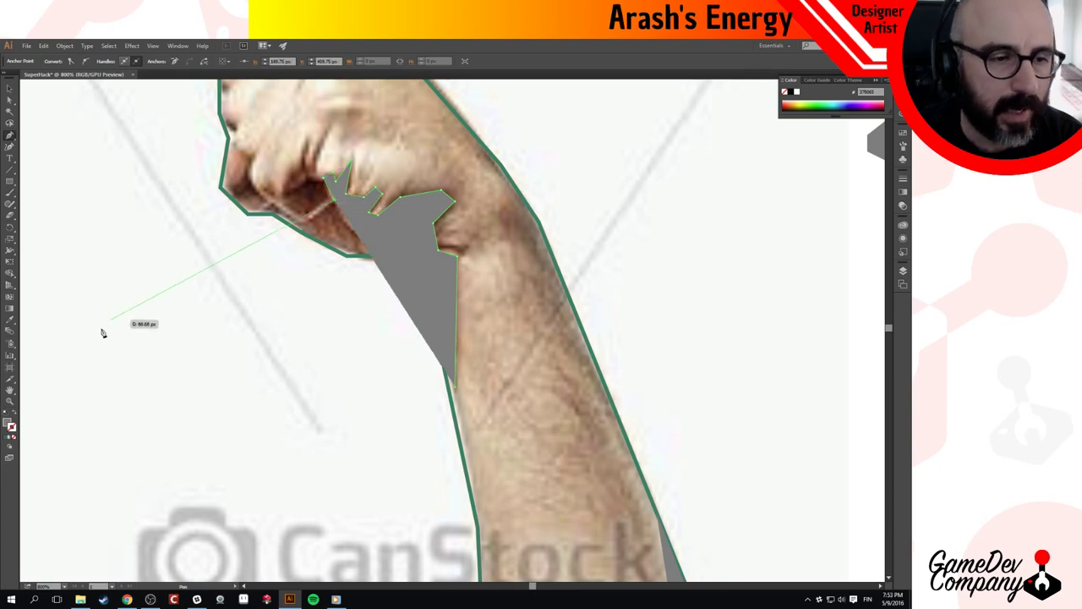
# Swap the path's fill and stroke, trace it back along the hand's lower edge to its forearm start, close it and deselect.
pyautogui.click(14, 412)
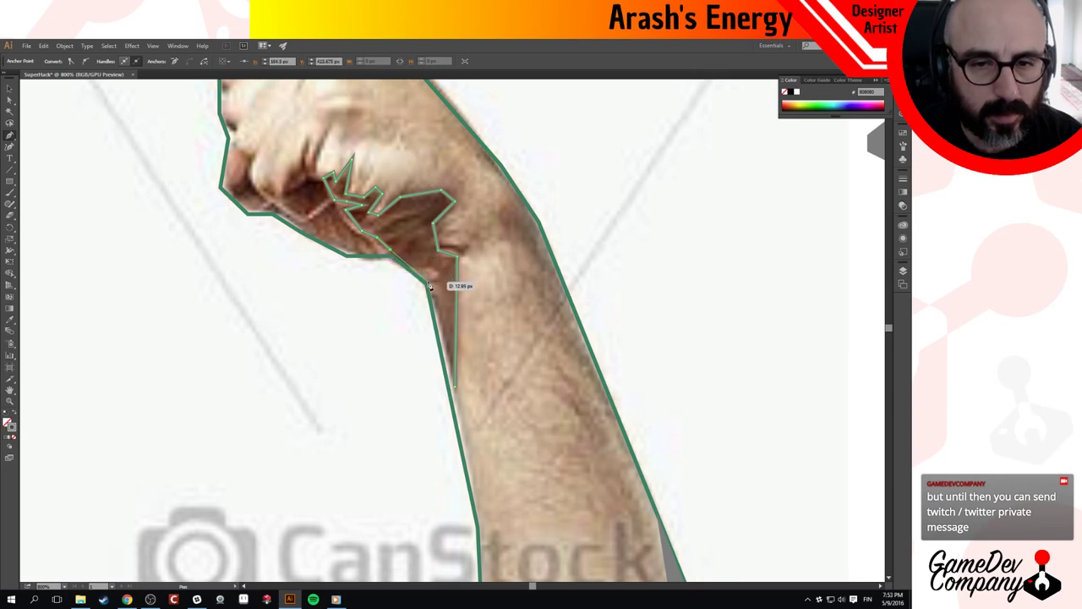
pyautogui.click(455, 386)
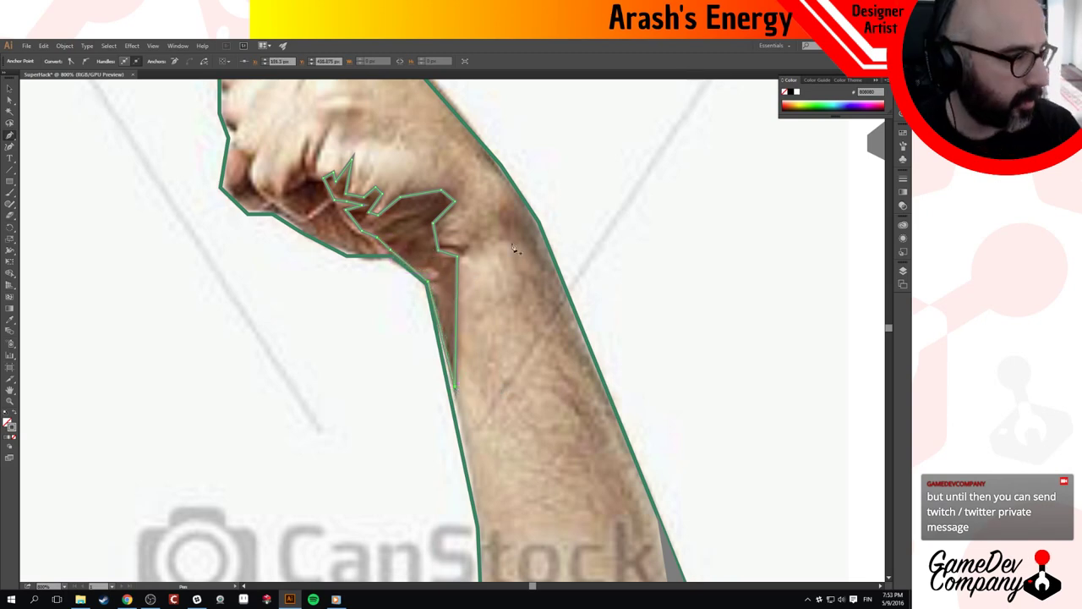
pyautogui.press('v')
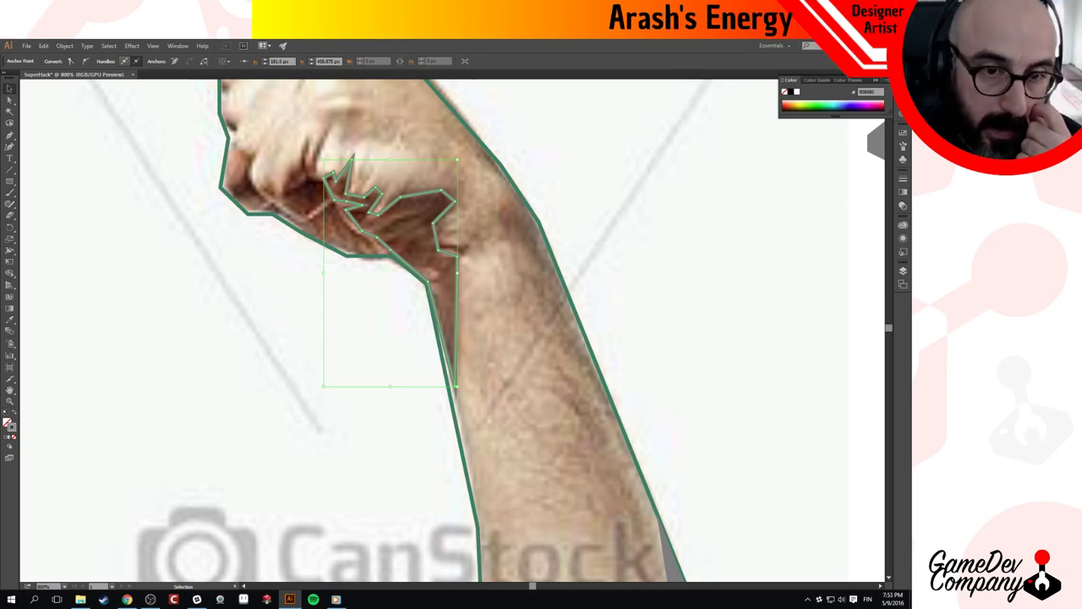
pyautogui.click(592, 228)
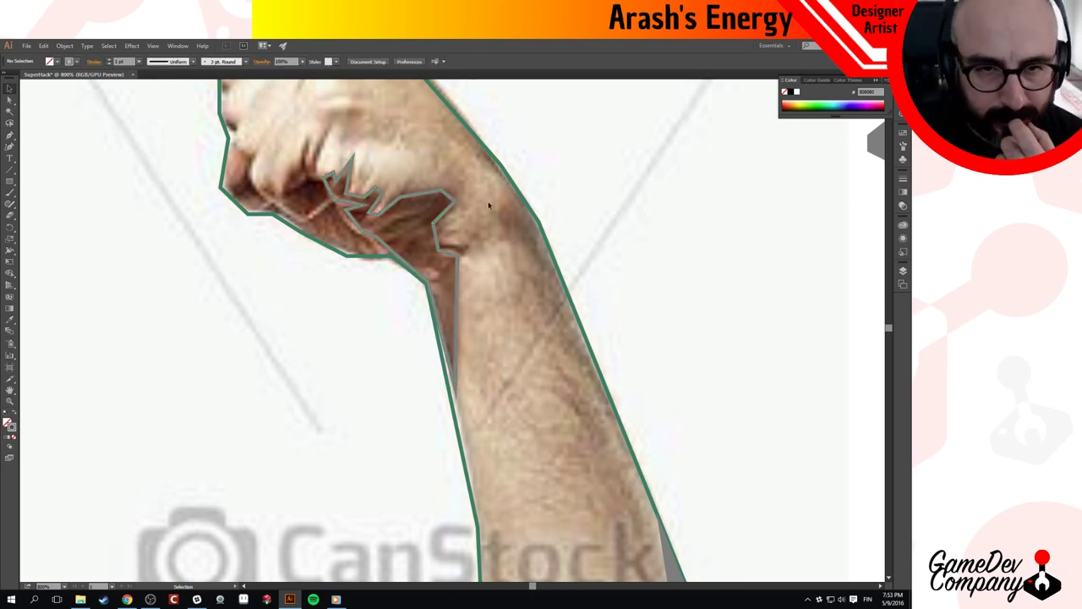
# Give the new hand shadow the strokeless grey fill of the elbow shadow using the Eyedropper.
pyautogui.click(441, 194)
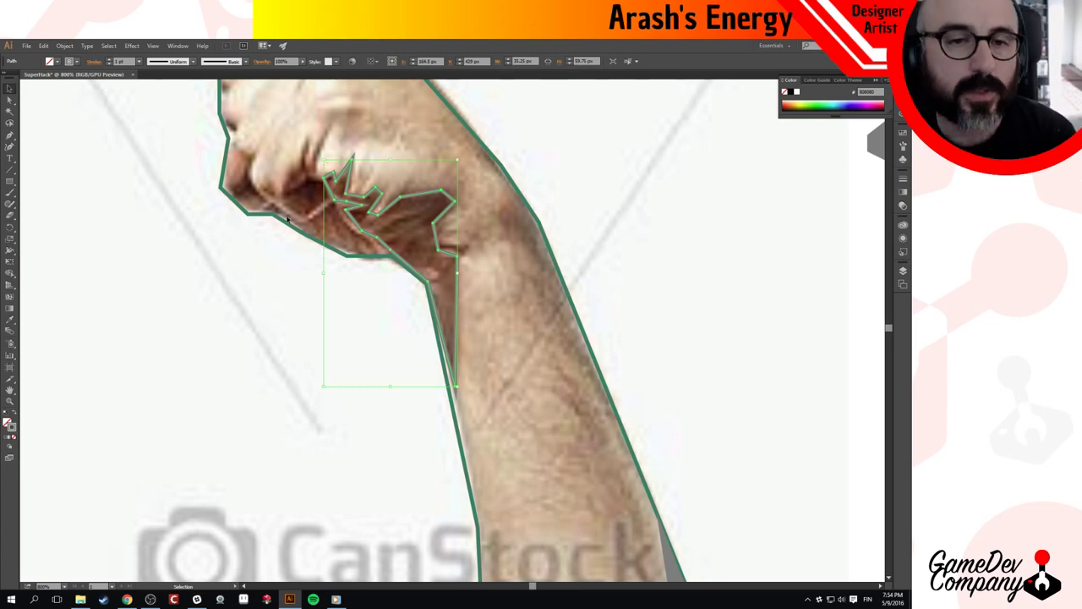
pyautogui.click(199, 334)
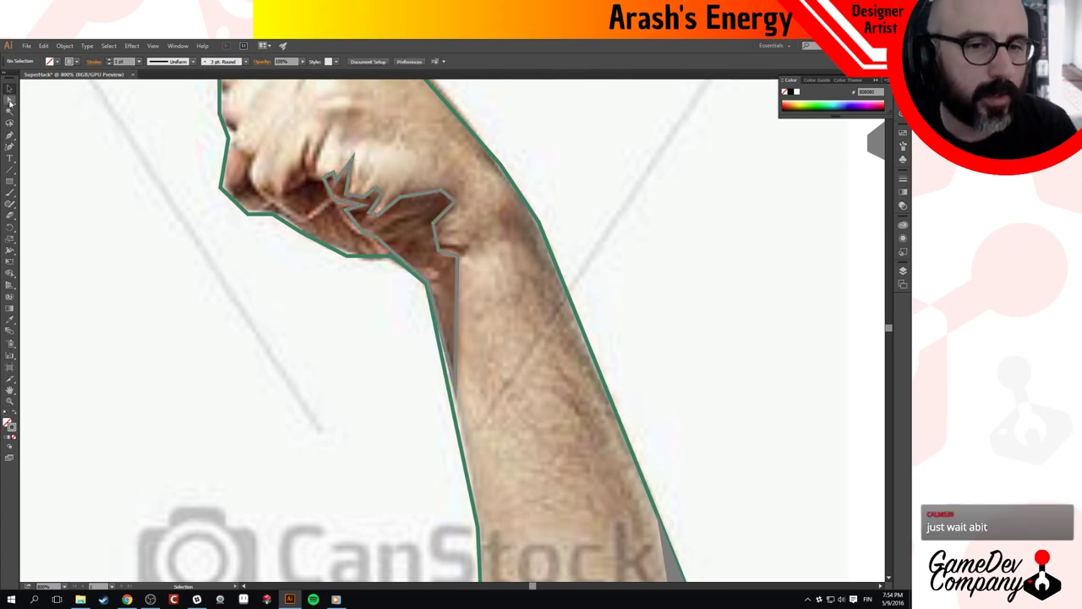
pyautogui.click(421, 193)
pyautogui.keyDown('ctrl'); pyautogui.keyDown('alt'); pyautogui.click(443, 381); pyautogui.keyUp('alt'); pyautogui.keyUp('ctrl')
pyautogui.keyDown('ctrl'); pyautogui.keyDown('alt'); pyautogui.click(442, 382); pyautogui.keyUp('alt'); pyautogui.keyUp('ctrl')
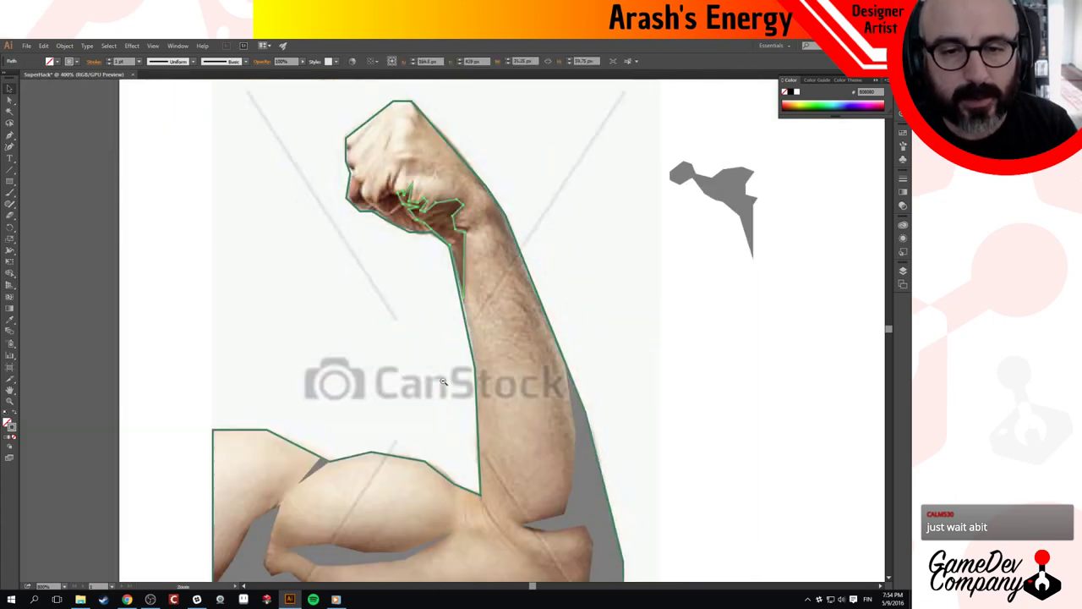
pyautogui.press('i')
pyautogui.click(590, 489)
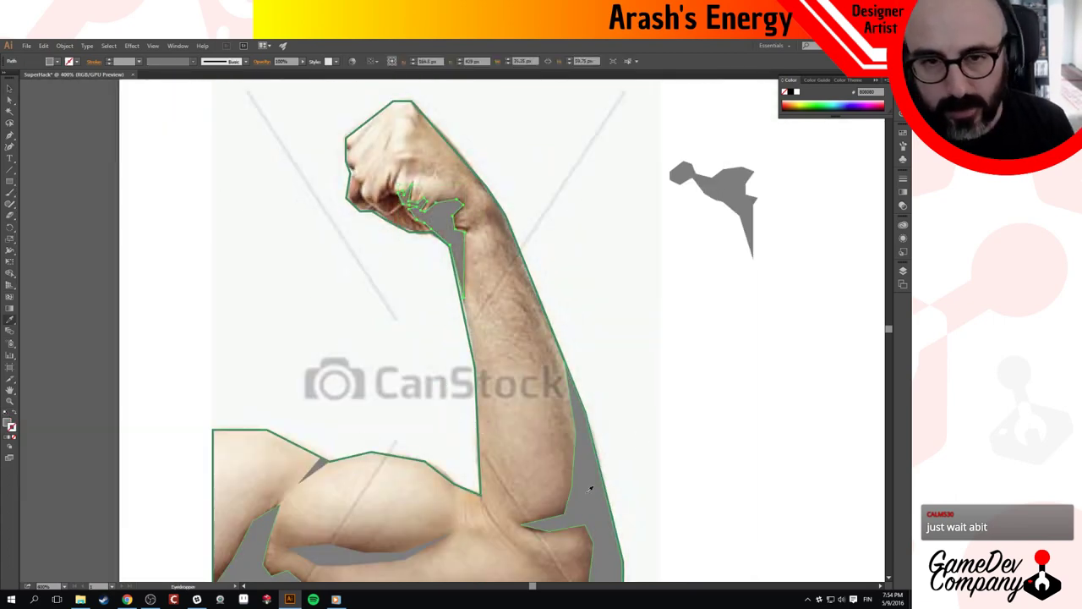
# Inspect the filled hand shadow up close and against the whole arm.
pyautogui.press('z')
pyautogui.click(432, 277)
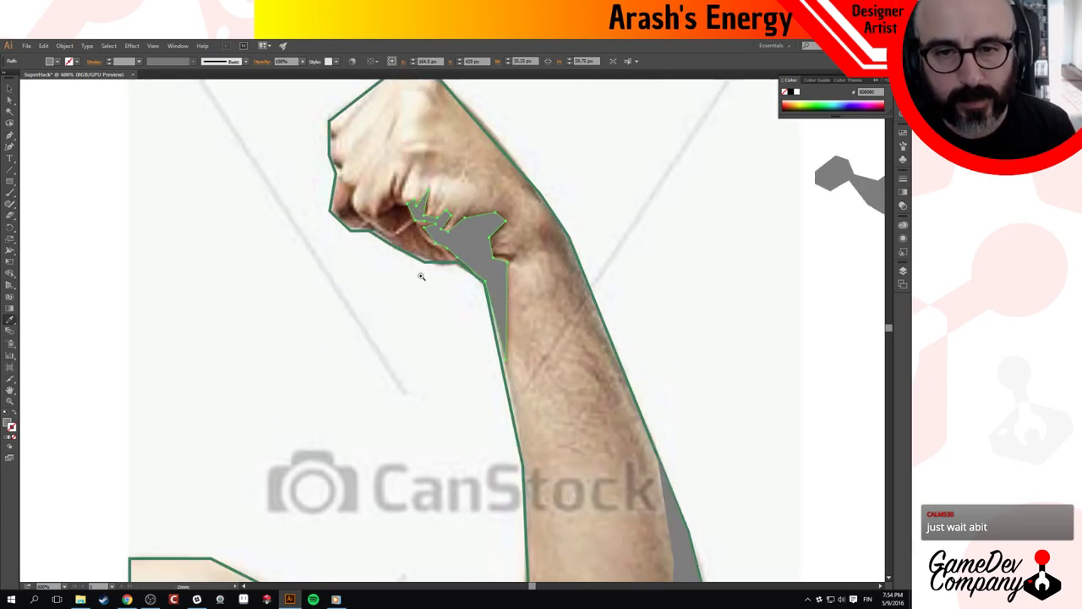
pyautogui.click(423, 275)
pyautogui.keyDown('alt'); pyautogui.click(480, 332); pyautogui.keyUp('alt')
pyautogui.keyDown('alt'); pyautogui.click(480, 332); pyautogui.keyUp('alt')
pyautogui.keyDown('alt'); pyautogui.click(464, 356); pyautogui.keyUp('alt')
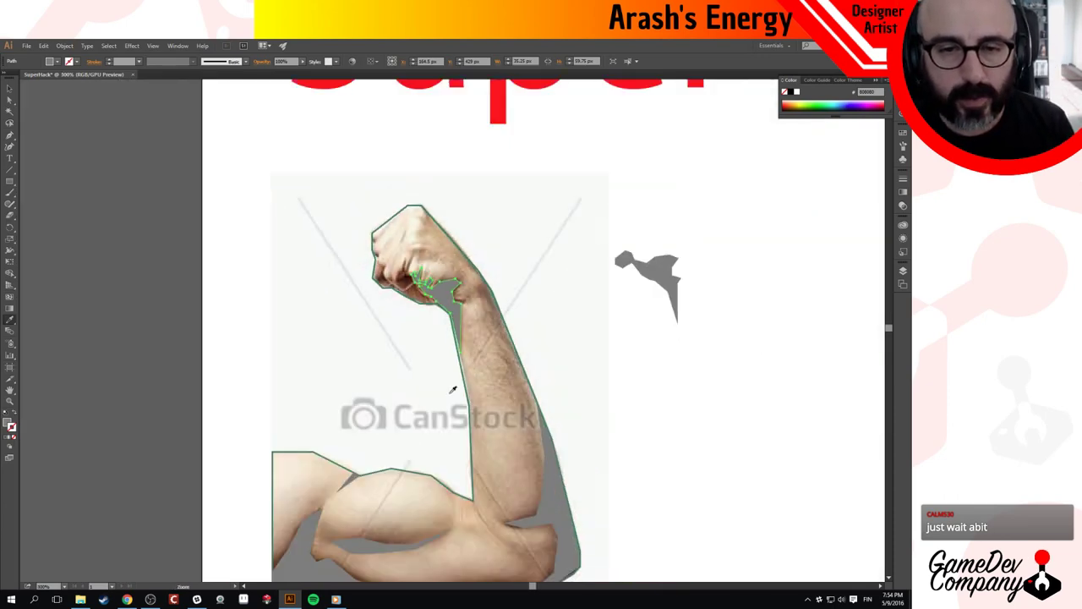
pyautogui.moveTo(446, 383); pyautogui.dragTo(440, 339)
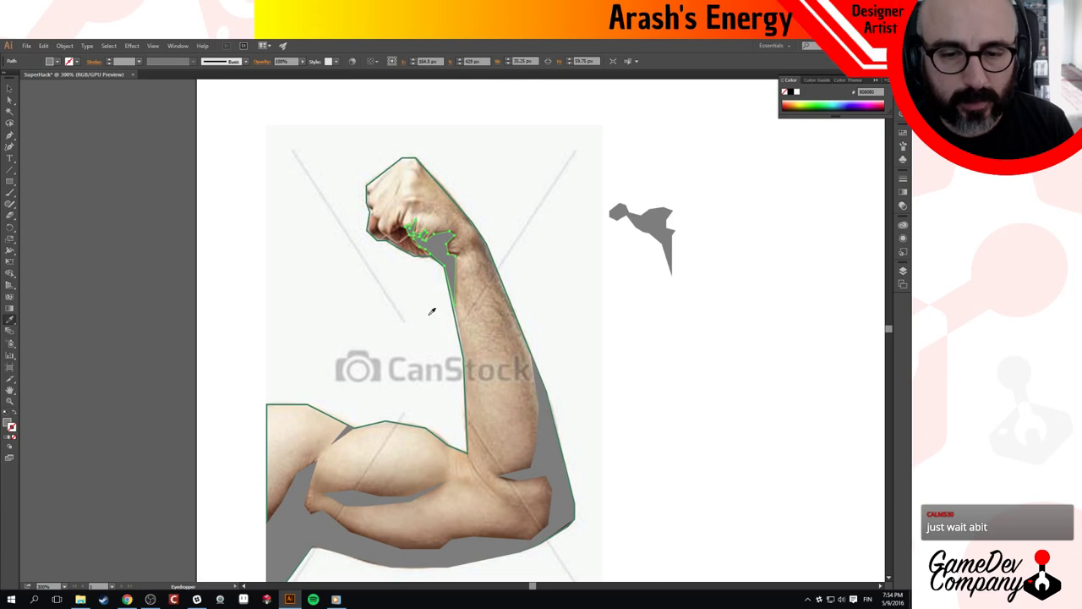
# Draw a small pointed grey shadow with the Pen tool in the gap between the curled fingers, beside the hand shadow, and deselect it.
pyautogui.keyDown('ctrl'); pyautogui.click(408, 271); pyautogui.keyUp('ctrl')
pyautogui.keyDown('ctrl'); pyautogui.click(465, 282); pyautogui.keyUp('ctrl')
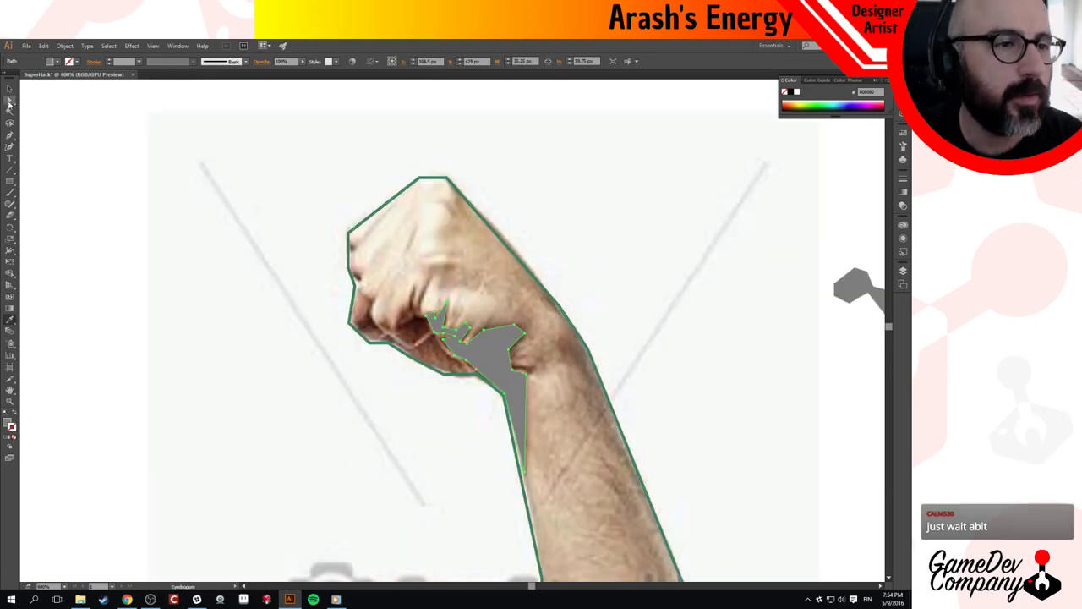
pyautogui.click(9, 136)
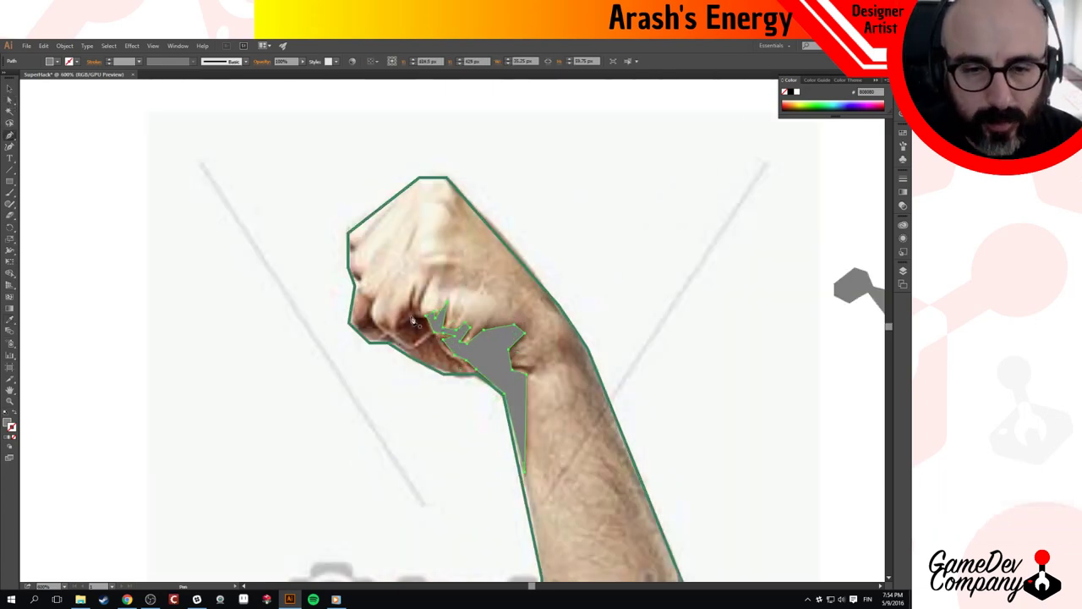
pyautogui.click(412, 299)
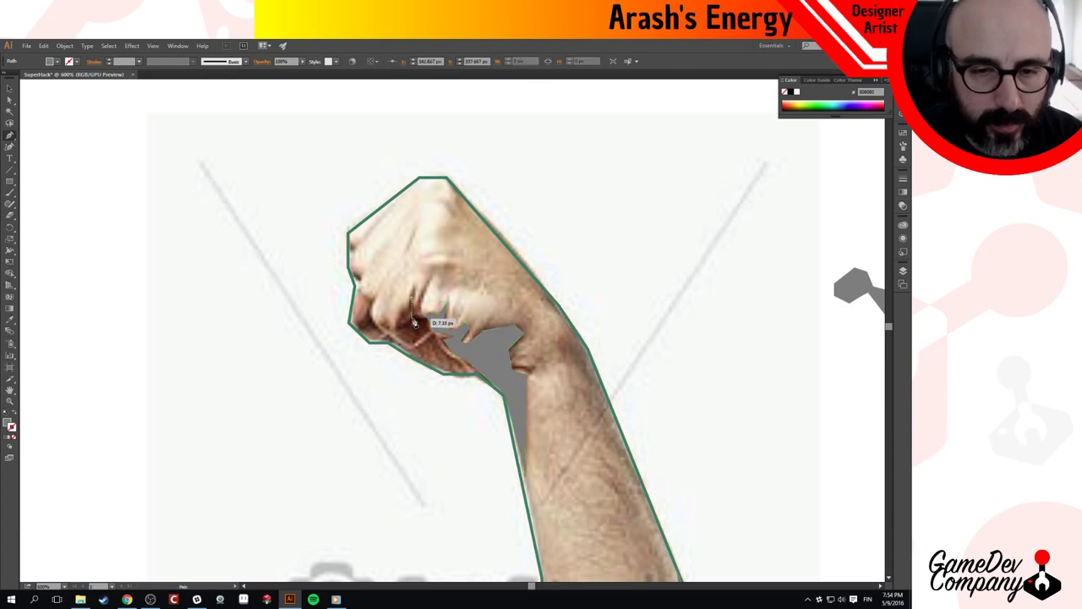
pyautogui.moveTo(408, 314); pyautogui.dragTo(402, 334)
pyautogui.click(400, 329)
pyautogui.click(413, 343)
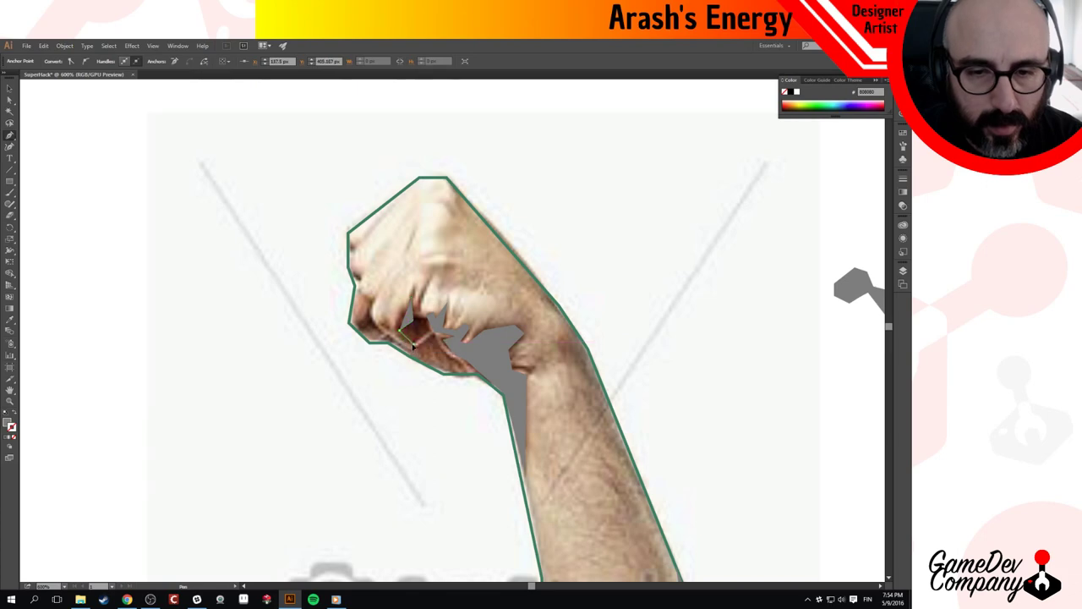
pyautogui.click(425, 330)
pyautogui.click(412, 298)
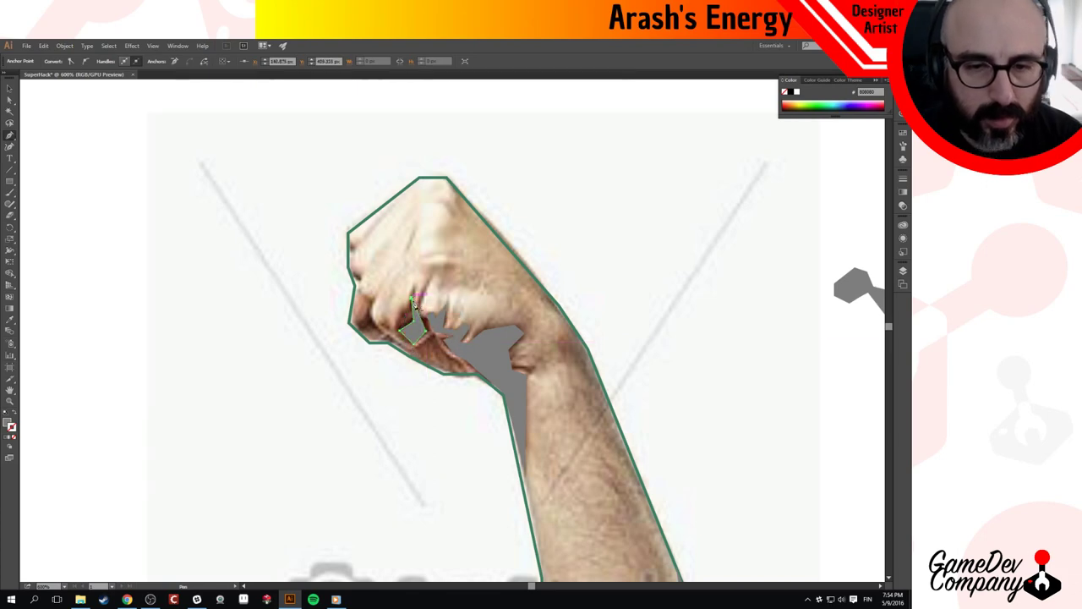
pyautogui.press('v')
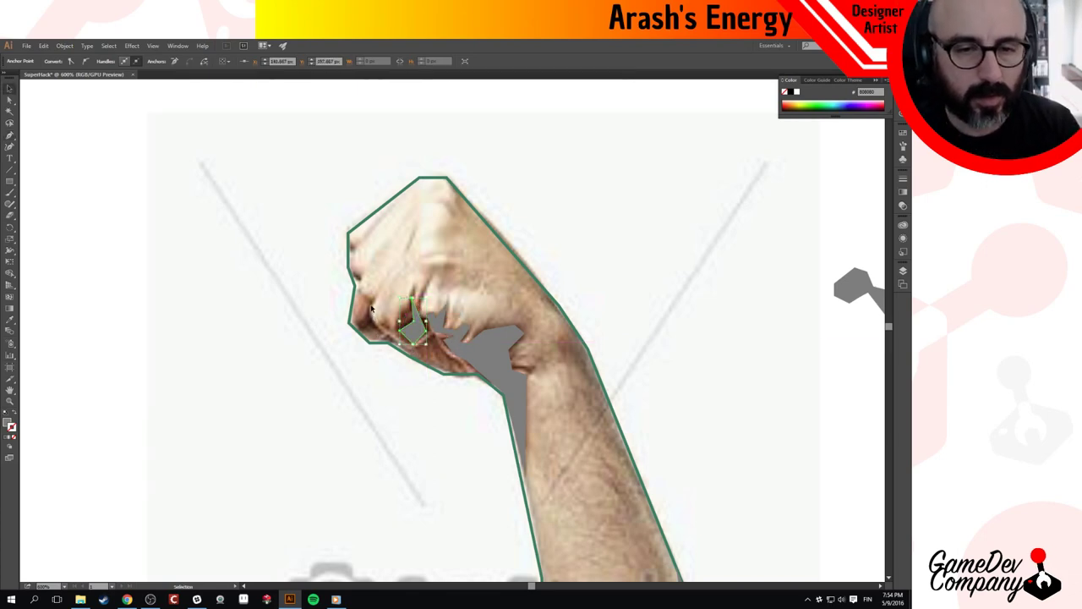
pyautogui.click(73, 172)
# Draw a small triangular grey shadow with the Pen tool on the outermost curled finger at the fist's lower edge, and deselect it.
pyautogui.click(9, 137)
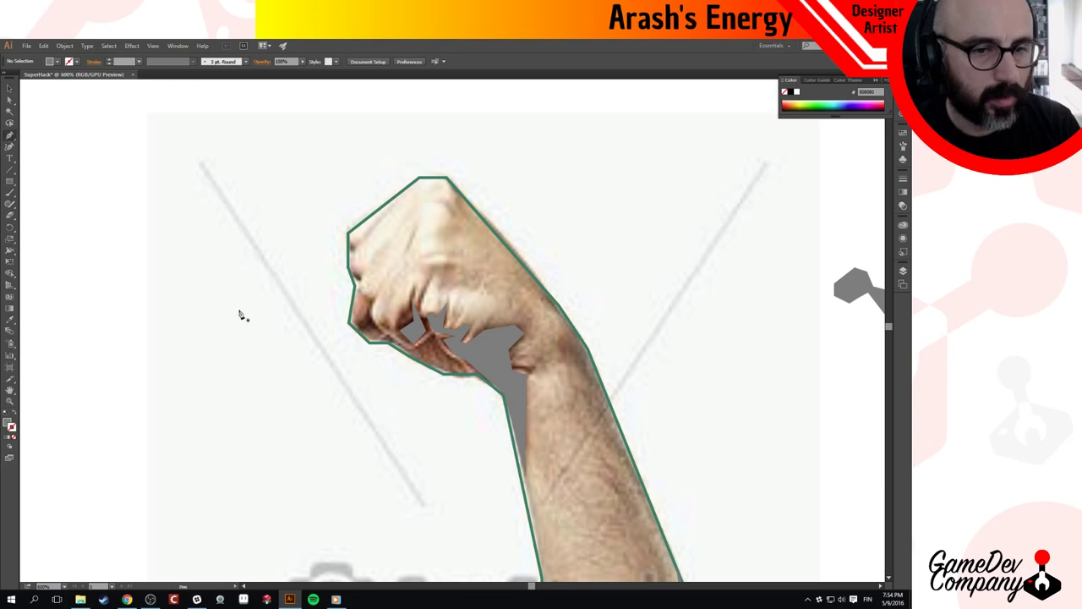
pyautogui.click(363, 301)
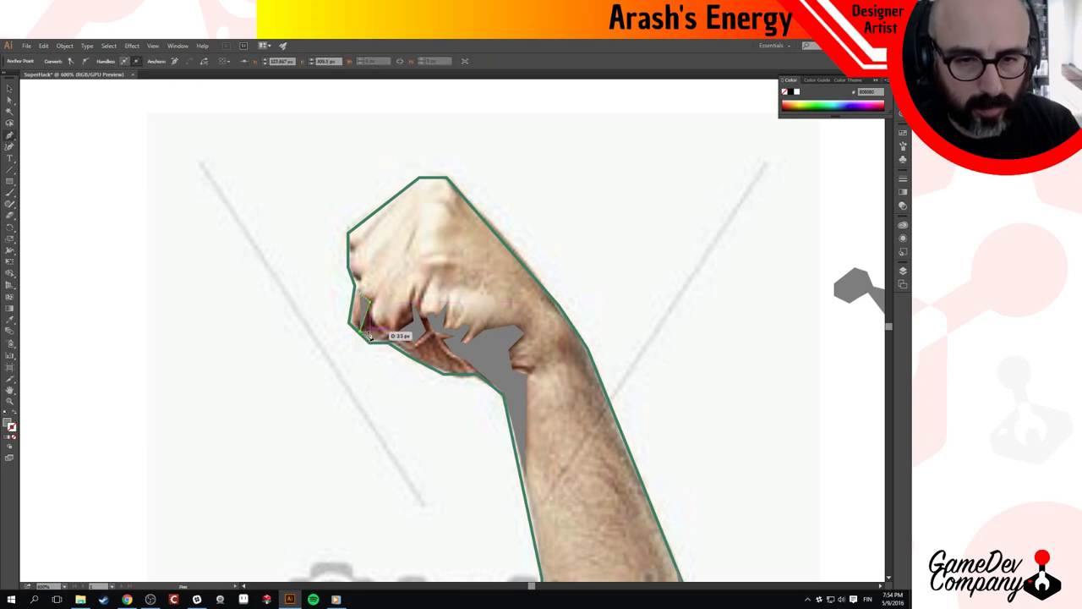
pyautogui.click(371, 327)
pyautogui.click(387, 333)
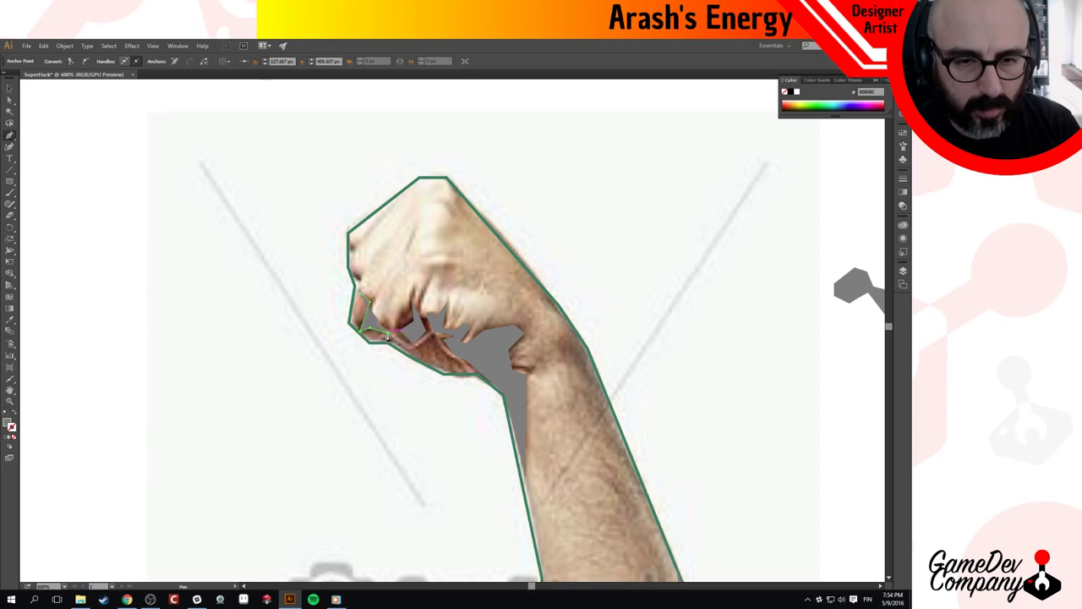
pyautogui.click(367, 298)
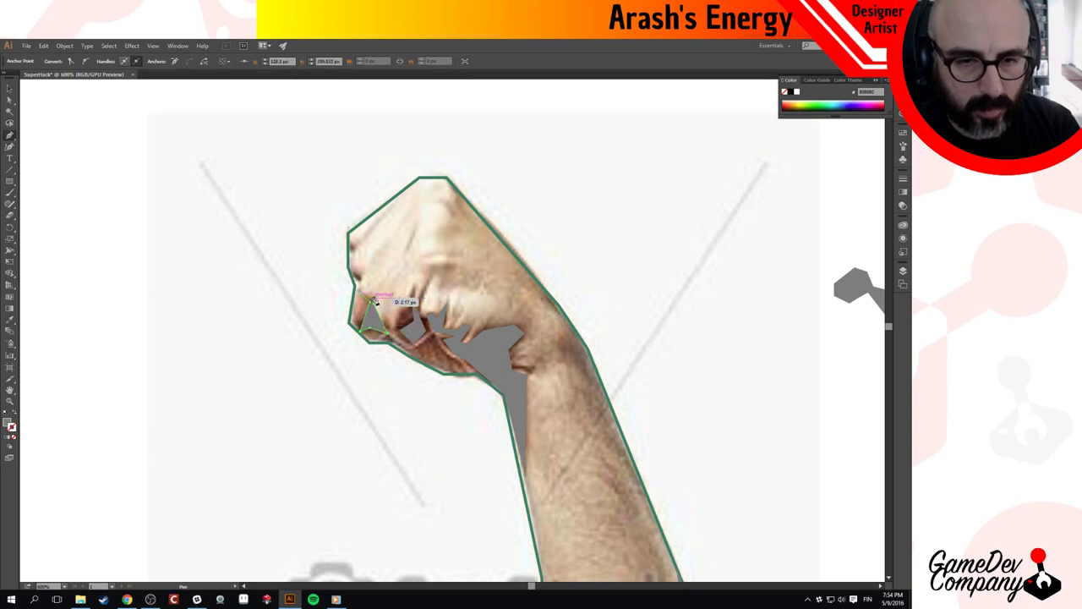
pyautogui.press('v')
pyautogui.click(290, 371)
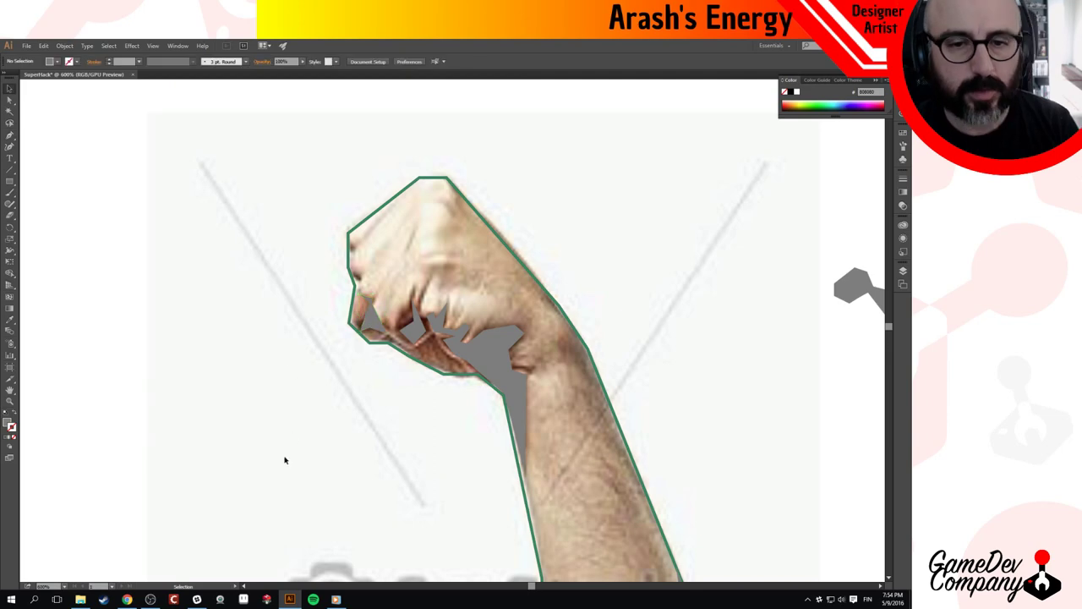
# Check the arm outline and shadows without the photo by toggling the visibility of Layer 2 and Layer 3, and show both again.
pyautogui.keyDown('ctrl'); pyautogui.keyDown('alt'); pyautogui.click(320, 418); pyautogui.keyUp('alt'); pyautogui.keyUp('ctrl')
pyautogui.keyDown('ctrl'); pyautogui.keyDown('alt'); pyautogui.click(319, 416); pyautogui.keyUp('alt'); pyautogui.keyUp('ctrl')
pyautogui.keyDown('ctrl'); pyautogui.keyDown('alt'); pyautogui.click(493, 362); pyautogui.keyUp('alt'); pyautogui.keyUp('ctrl')
pyautogui.moveTo(607, 397); pyautogui.dragTo(401, 295)
pyautogui.click(902, 268)
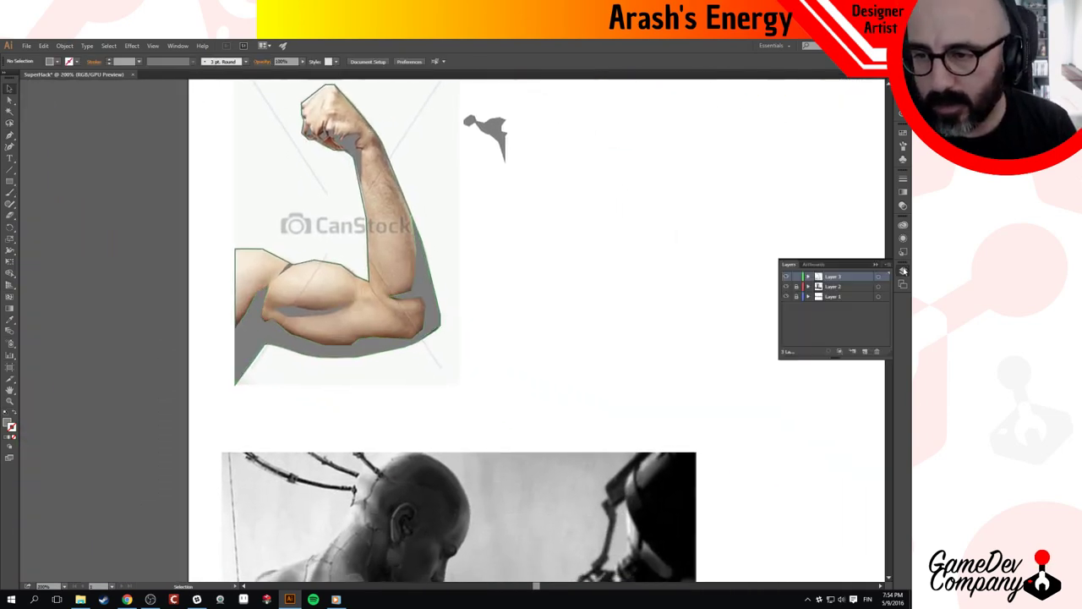
pyautogui.click(786, 288)
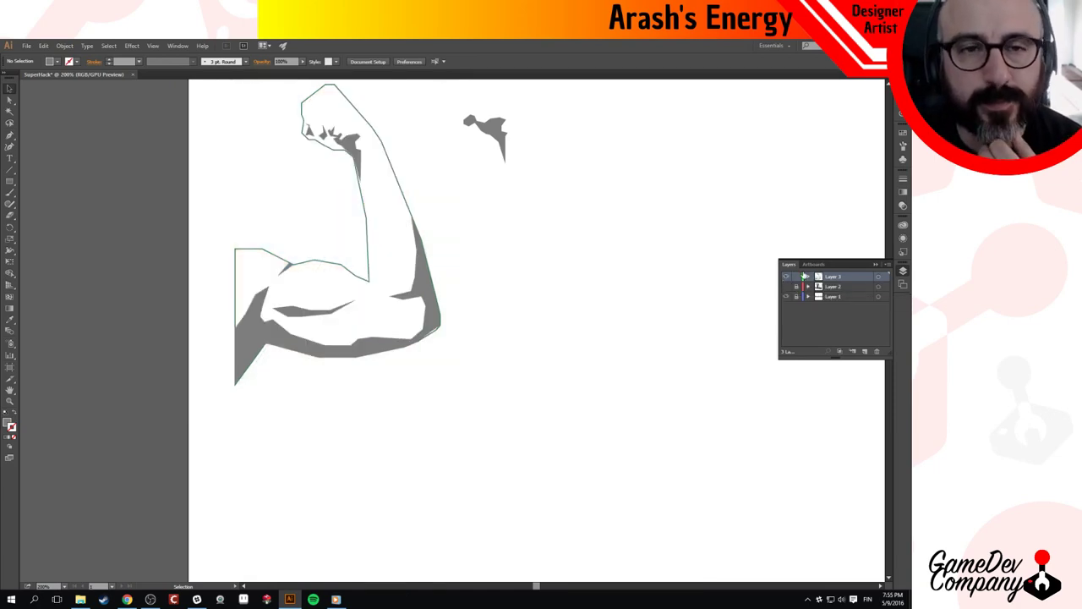
pyautogui.click(786, 277)
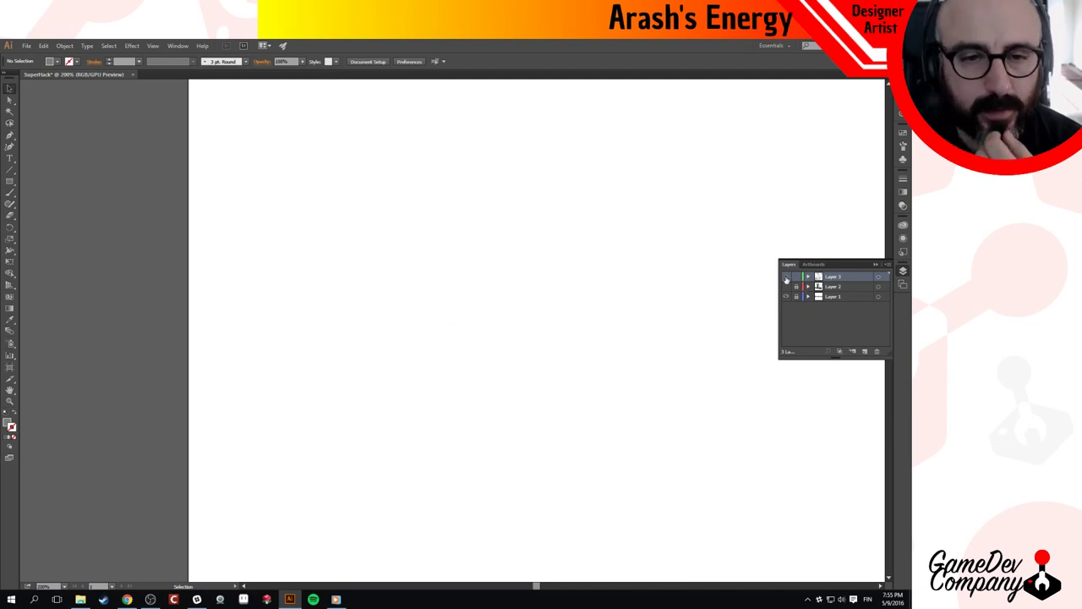
pyautogui.click(786, 277)
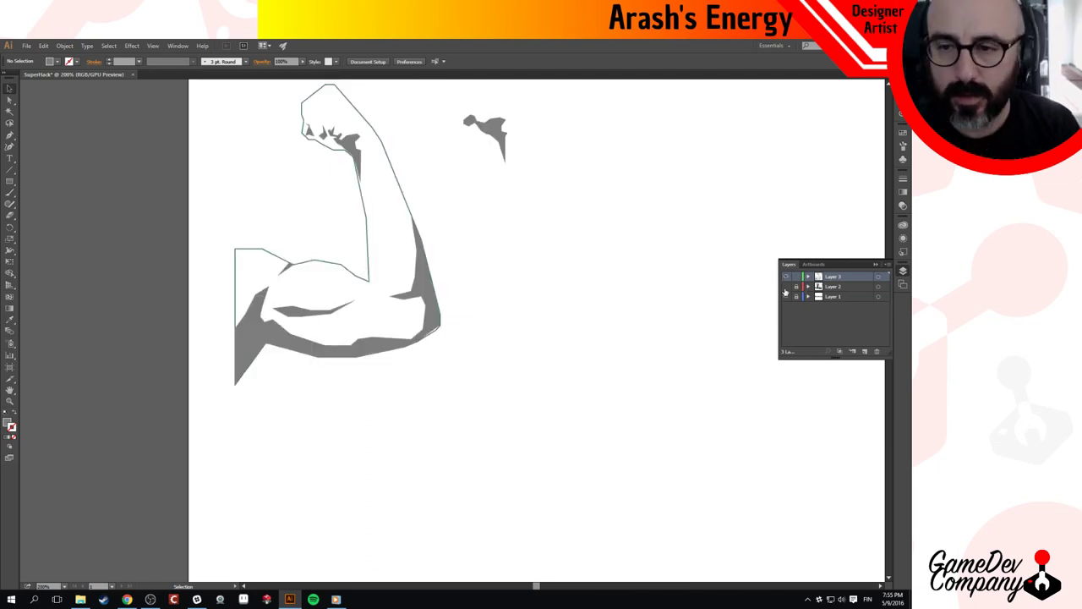
pyautogui.click(785, 287)
# Draw a thin pointed grey shadow with the Pen tool along the fist's uppermost finger crease, starting at the outline, and deselect it.
pyautogui.moveTo(534, 260); pyautogui.dragTo(637, 336)
pyautogui.keyDown('ctrl'); pyautogui.click(447, 243); pyautogui.keyUp('ctrl')
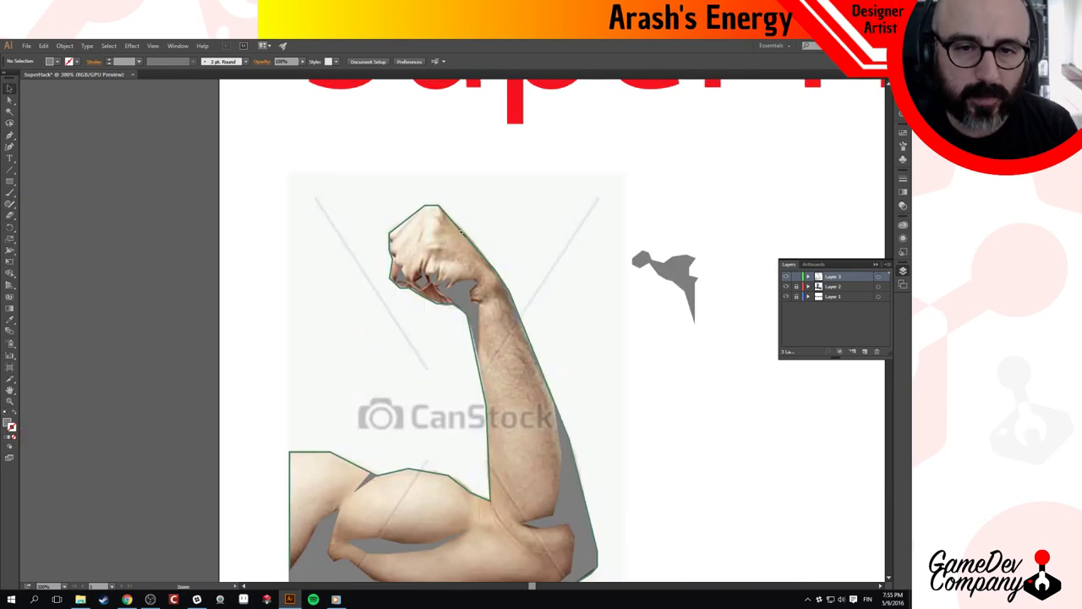
pyautogui.scroll(2, 461, 232)
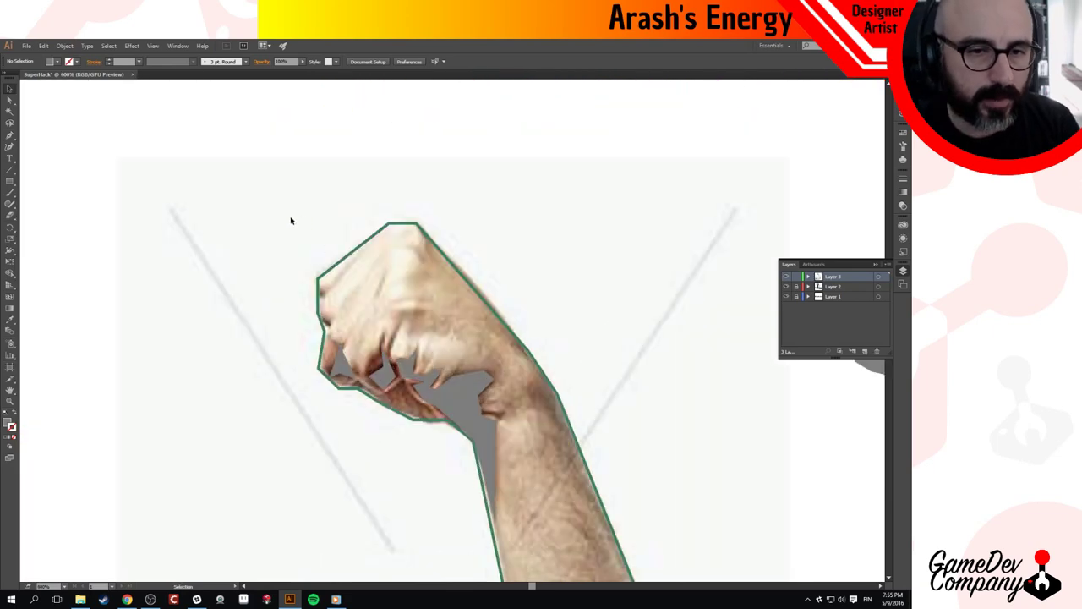
pyautogui.click(9, 135)
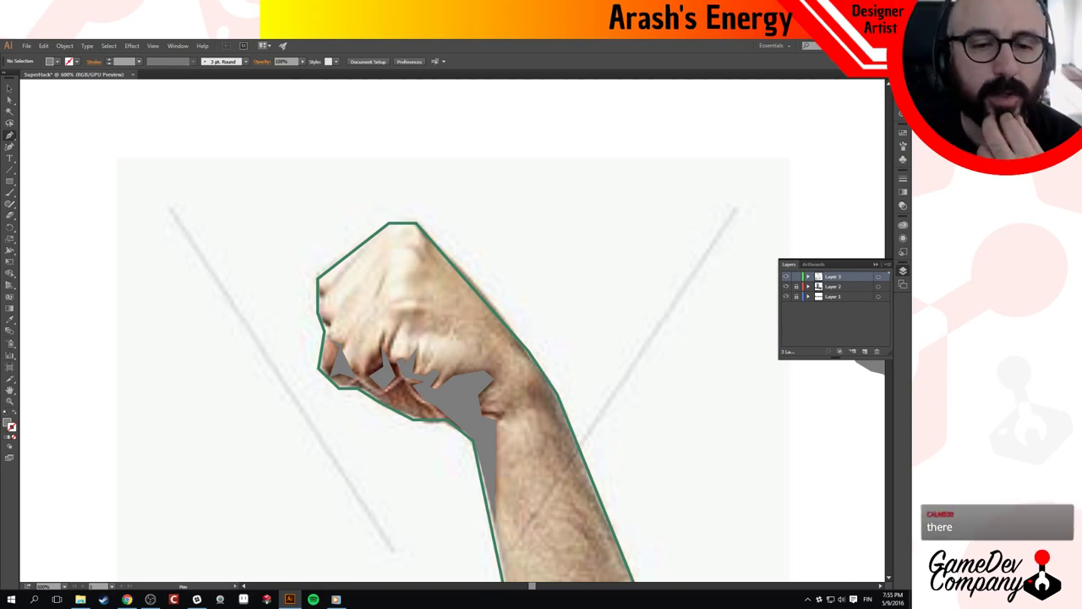
pyautogui.click(371, 241)
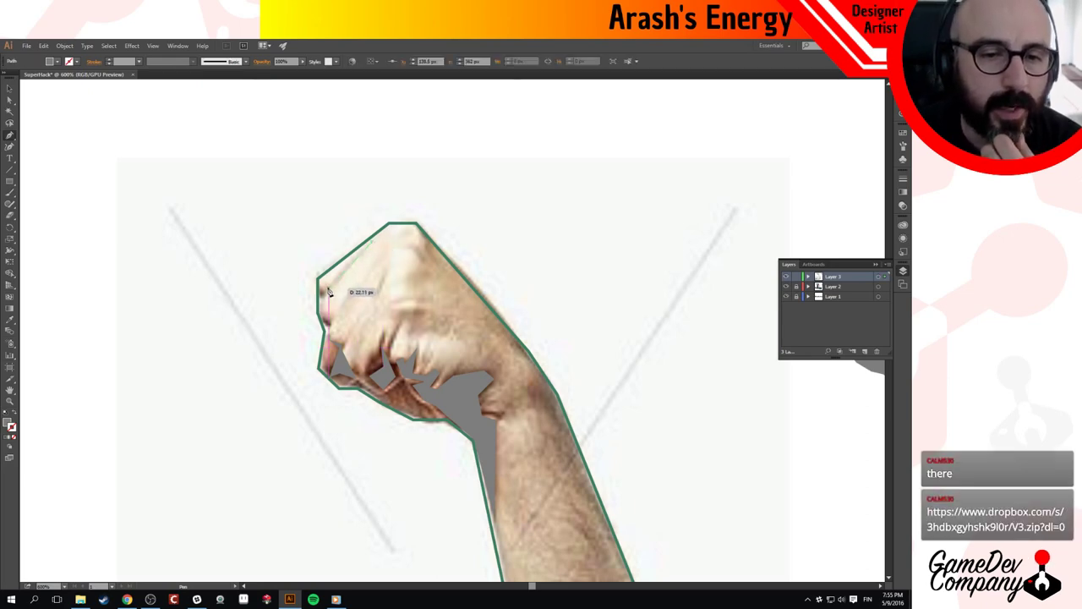
pyautogui.click(327, 290)
pyautogui.moveTo(326, 292); pyautogui.dragTo(374, 246)
pyautogui.press('v')
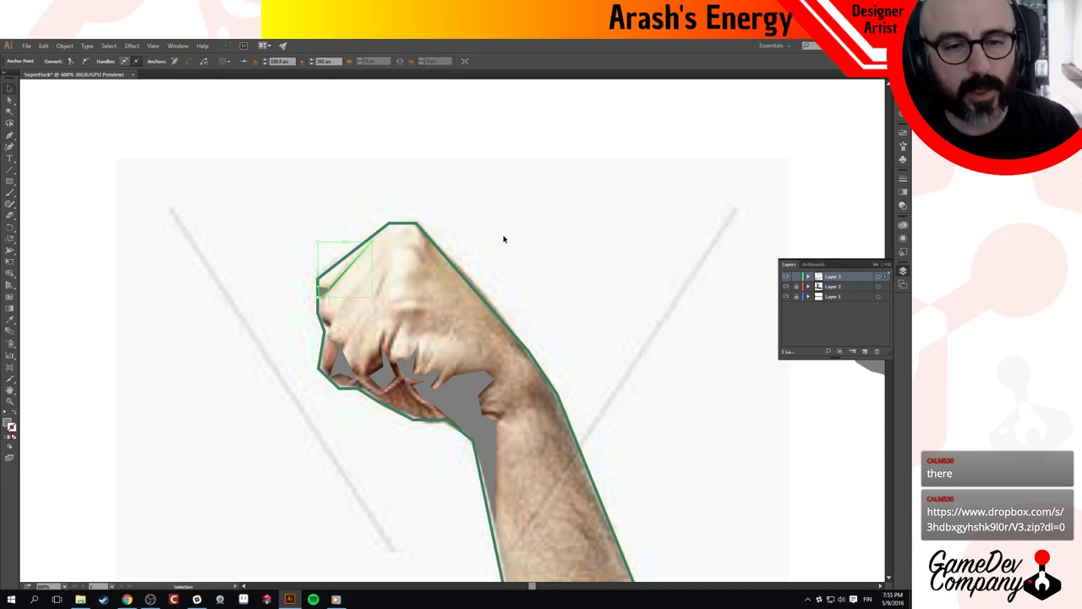
pyautogui.click(176, 223)
# Draw a second thin pointed grey shadow with the Pen tool along the next finger crease down the fist, and deselect it.
pyautogui.click(9, 133)
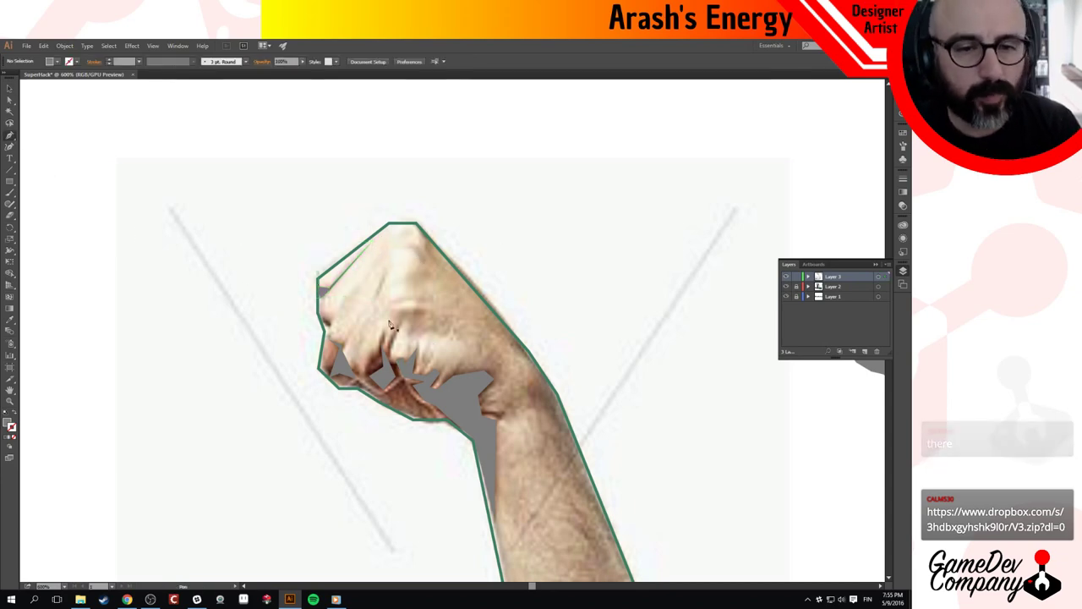
pyautogui.click(323, 317)
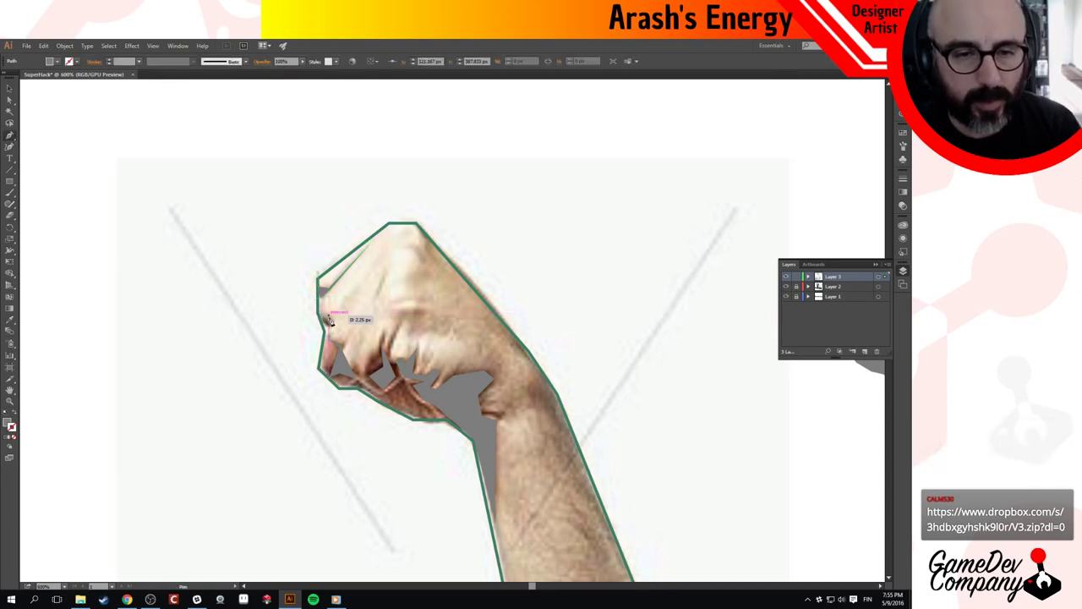
pyautogui.click(331, 321)
pyautogui.moveTo(370, 269); pyautogui.dragTo(325, 323)
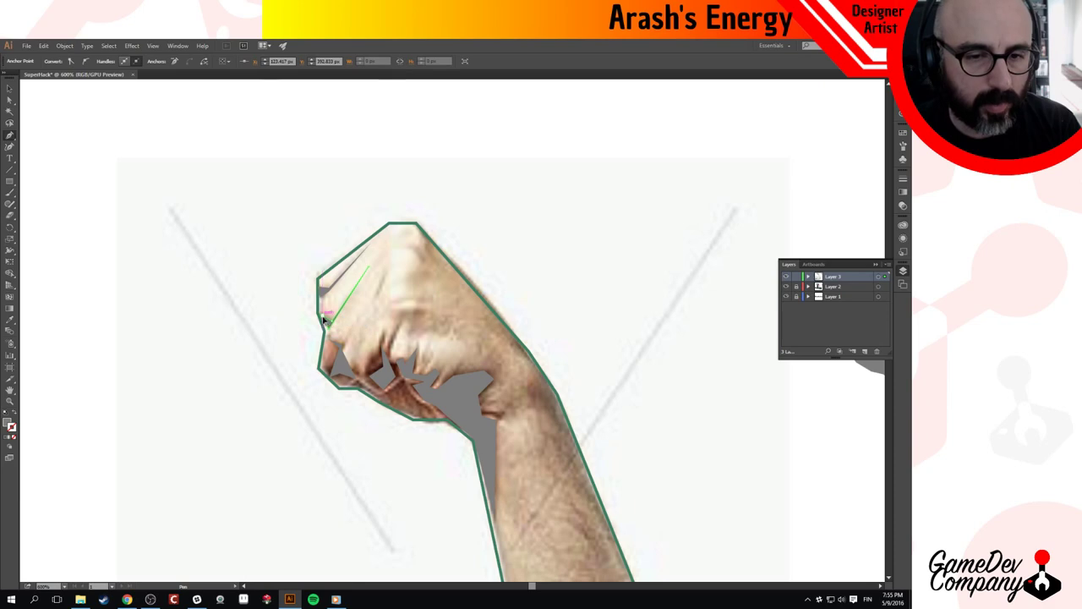
pyautogui.press('v')
pyautogui.click(514, 249)
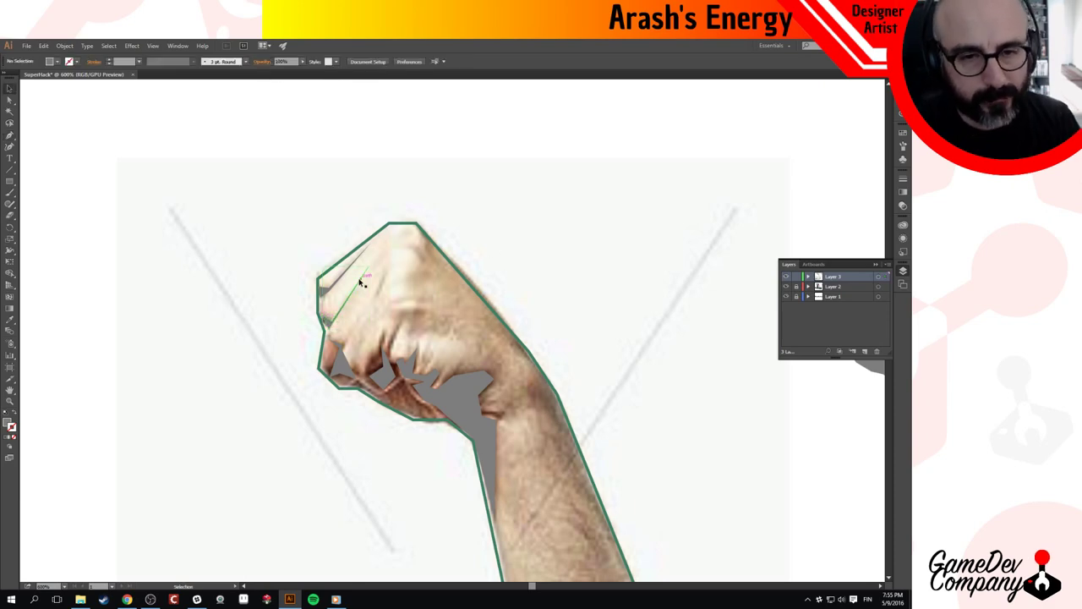
# Move the second crease shadow's two outer anchor points onto the fist outline with Direct Selection, and deselect it.
pyautogui.scroll(4, 340, 330)
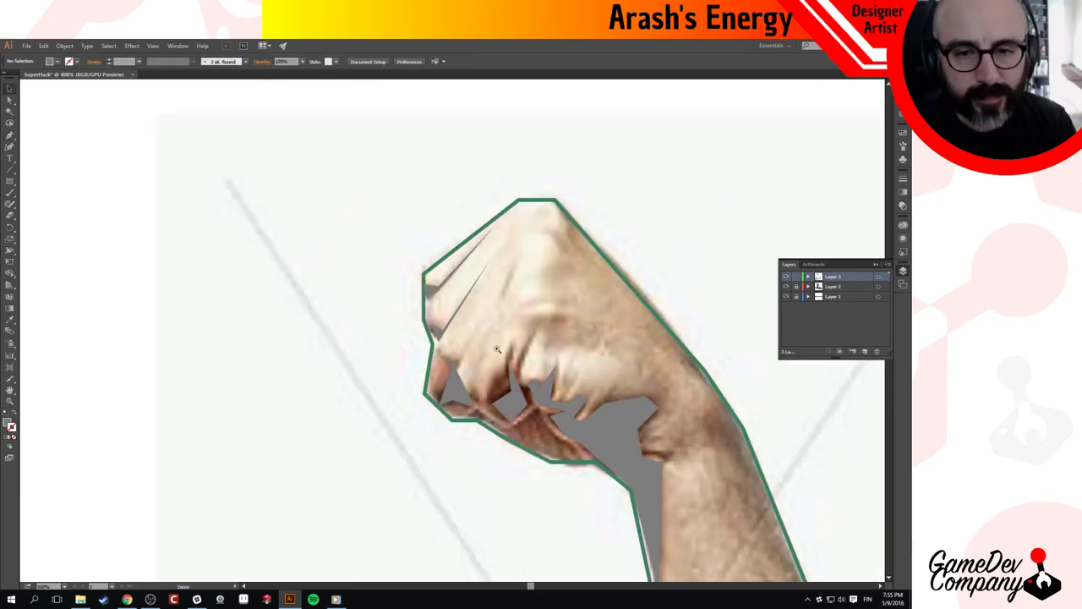
pyautogui.press('a')
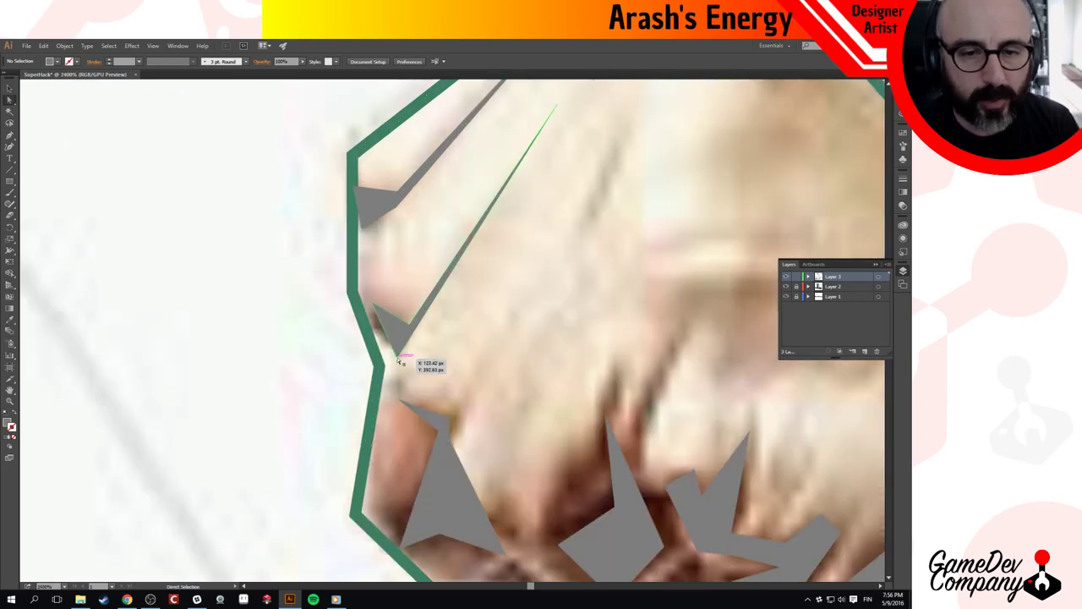
pyautogui.moveTo(398, 355); pyautogui.dragTo(386, 363)
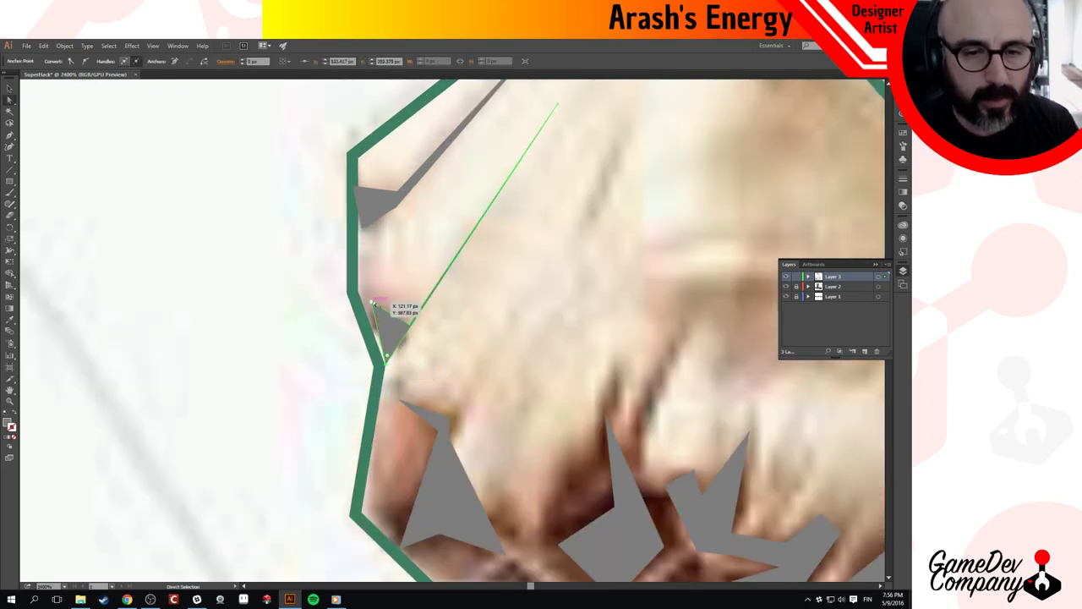
pyautogui.moveTo(371, 302); pyautogui.dragTo(365, 308)
pyautogui.click(298, 310)
pyautogui.click(297, 310)
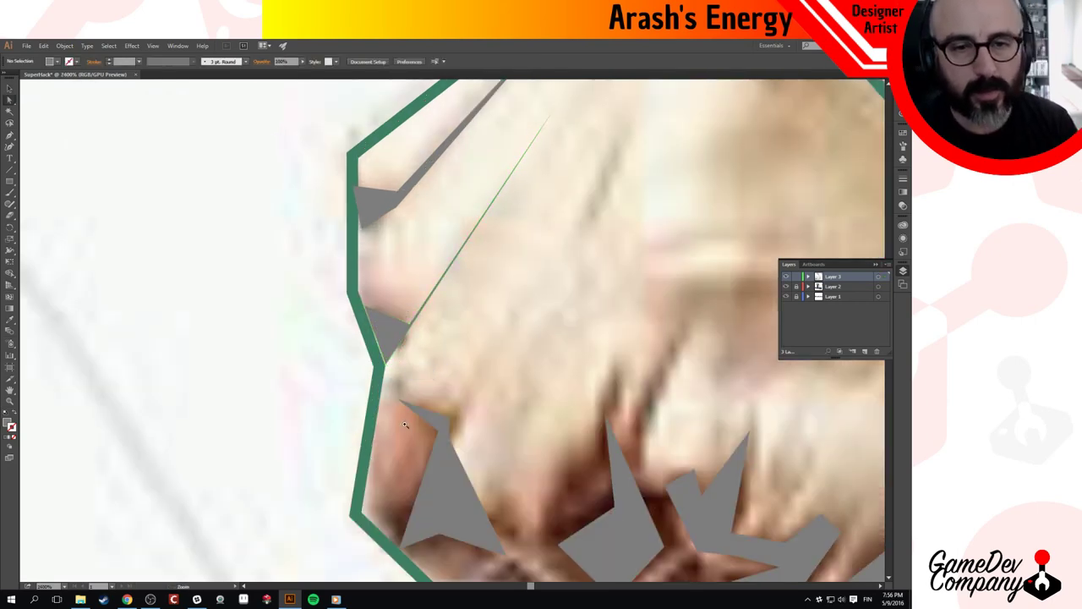
# Draw a large grey shadow with the Pen tool over the fist's underside along the lower outline, and deselect it.
pyautogui.scroll(-3, 403, 420)
pyautogui.moveTo(380, 370); pyautogui.dragTo(280, 362)
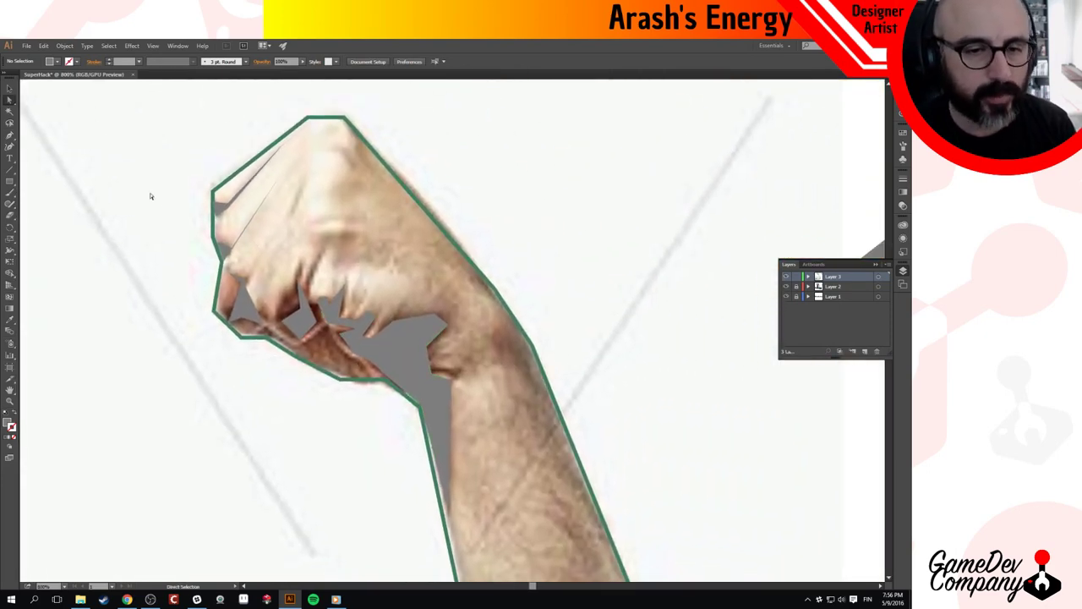
pyautogui.click(9, 134)
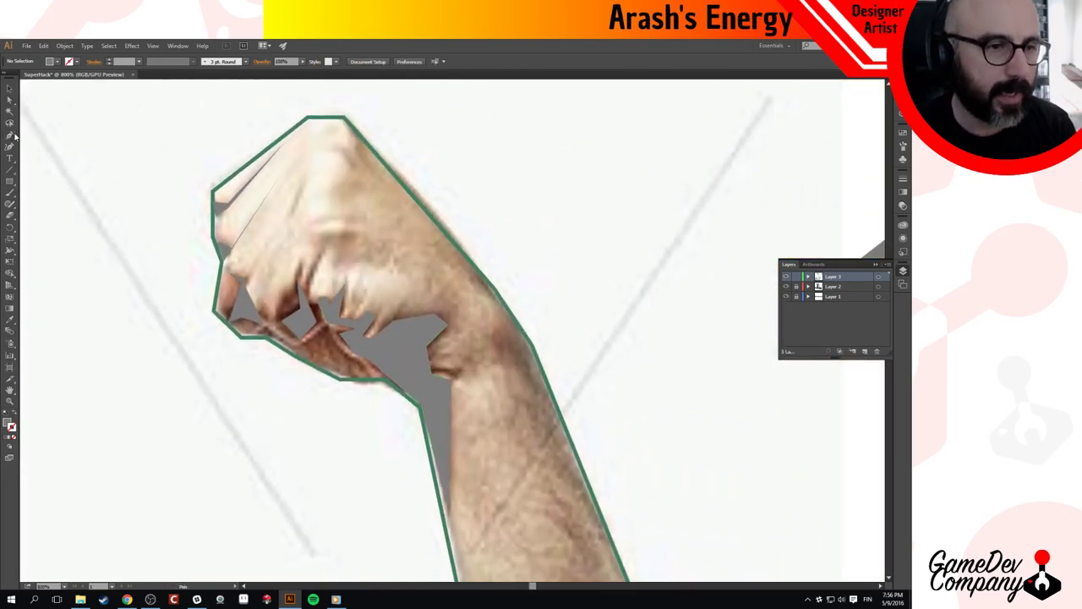
pyautogui.moveTo(374, 378)
pyautogui.mouseDown()
pyautogui.moveTo(328, 329)
pyautogui.moveTo(343, 359)
pyautogui.moveTo(338, 332)
pyautogui.moveTo(303, 352)
pyautogui.moveTo(271, 333)
pyautogui.moveTo(296, 359)
pyautogui.moveTo(308, 353)
pyautogui.moveTo(359, 386)
pyautogui.mouseUp()
pyautogui.click(377, 378)
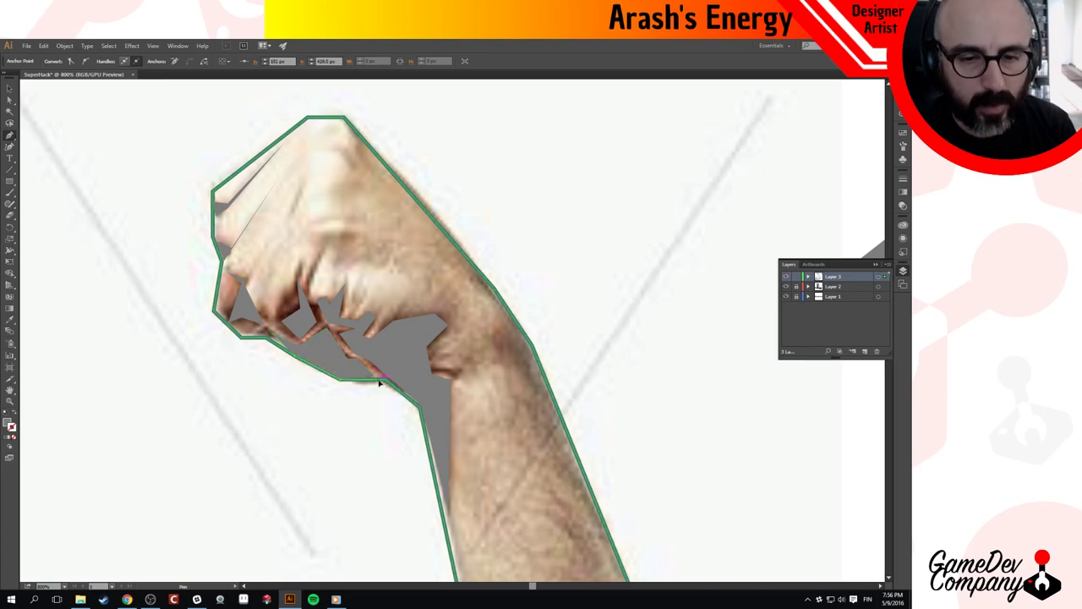
pyautogui.press('v')
pyautogui.click(227, 453)
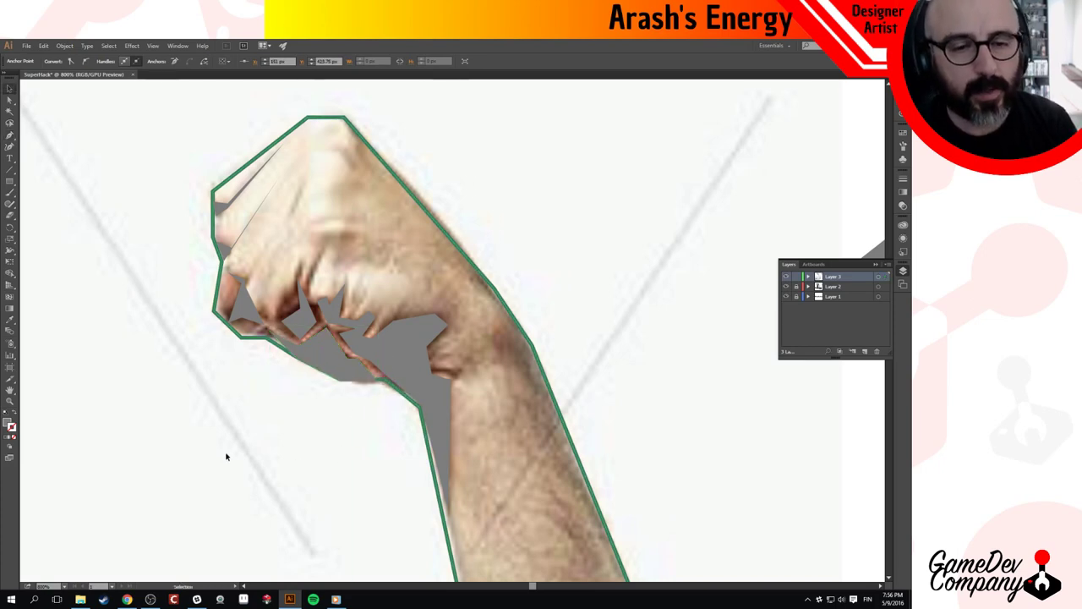
# Draw a very thin grey crease shadow with the Pen tool from the knuckles to the tip of the outermost finger's shadow, and deselect it.
pyautogui.click(11, 138)
pyautogui.moveTo(299, 198); pyautogui.dragTo(253, 285)
pyautogui.click(250, 286)
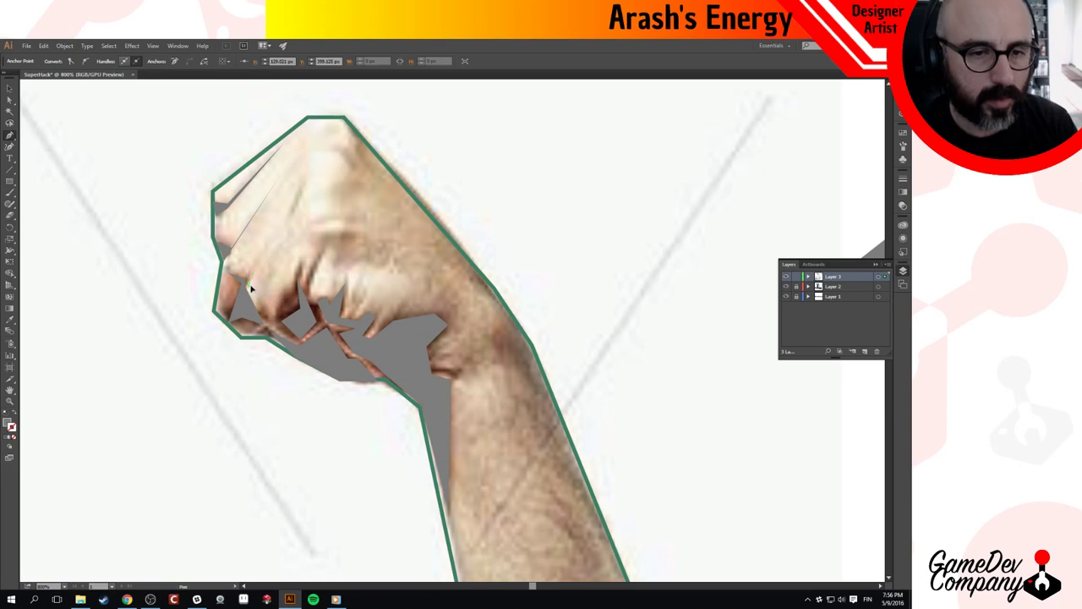
pyautogui.press('v')
pyautogui.click(451, 162)
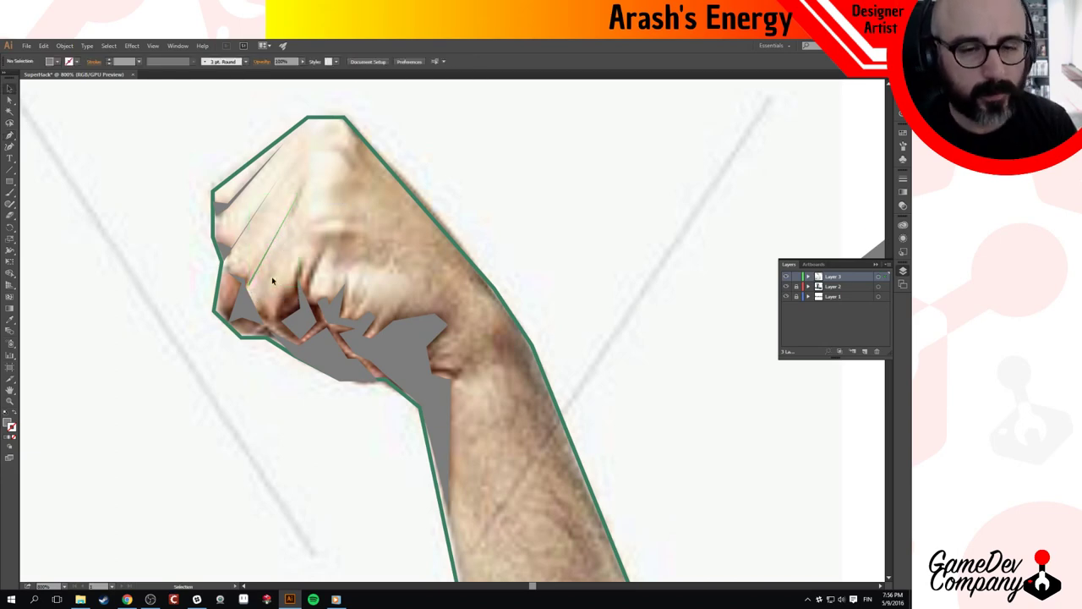
# Draw a narrow bent grey shadow with the Pen tool in the crease above the gap between the middle curled fingers, and deselect it.
pyautogui.click(9, 136)
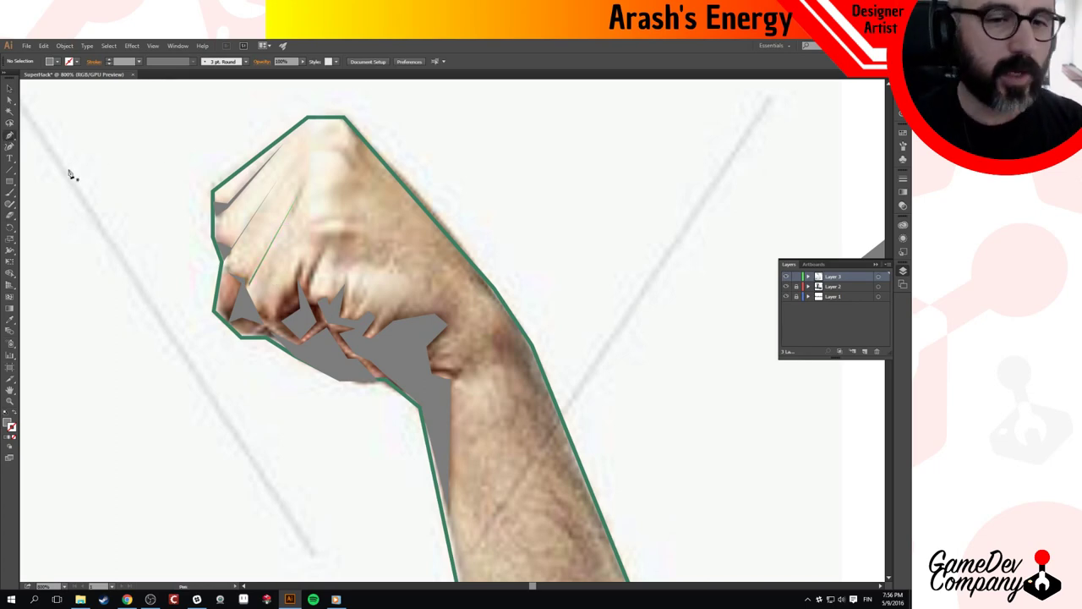
pyautogui.click(311, 296)
pyautogui.click(325, 253)
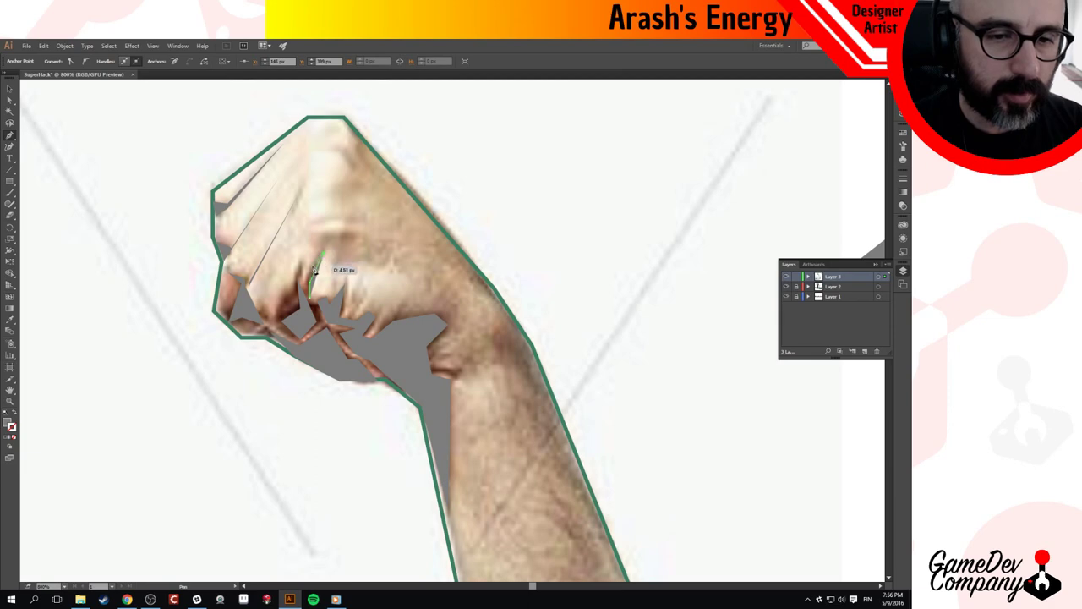
pyautogui.click(306, 278)
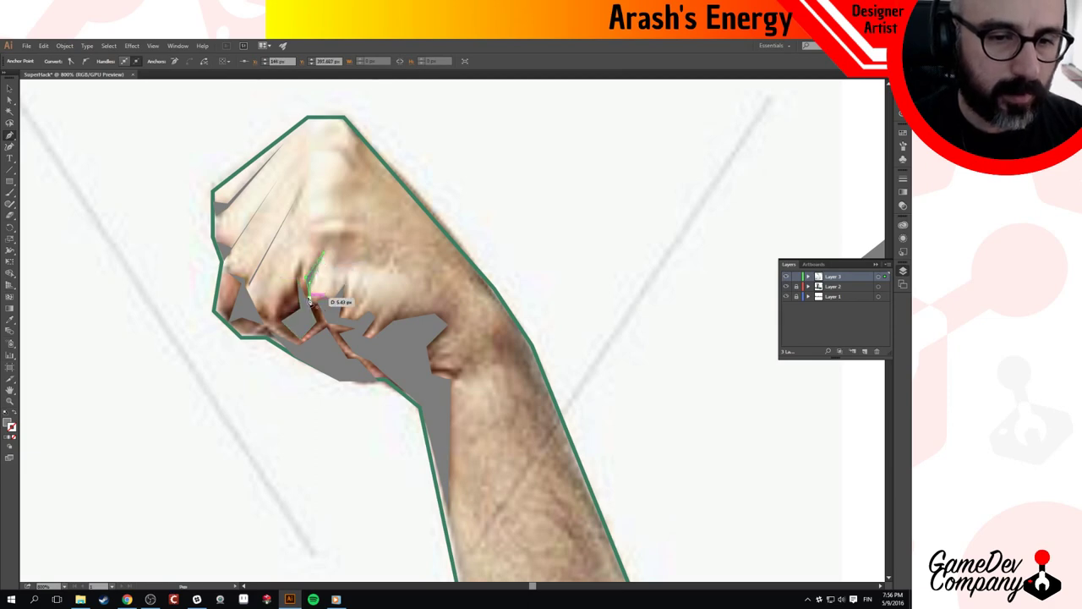
pyautogui.click(310, 296)
pyautogui.press('v')
pyautogui.click(308, 245)
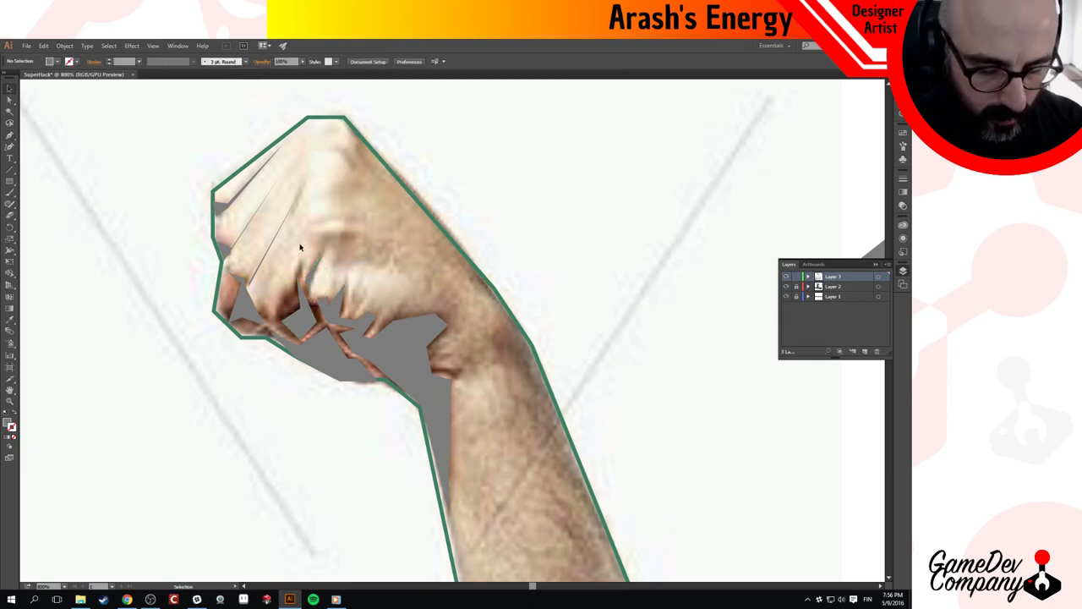
# Draw a pointed grey shadow with the Pen tool overlapping the small finger-gap shadow and extending it up the crease, and deselect it.
pyautogui.press('p')
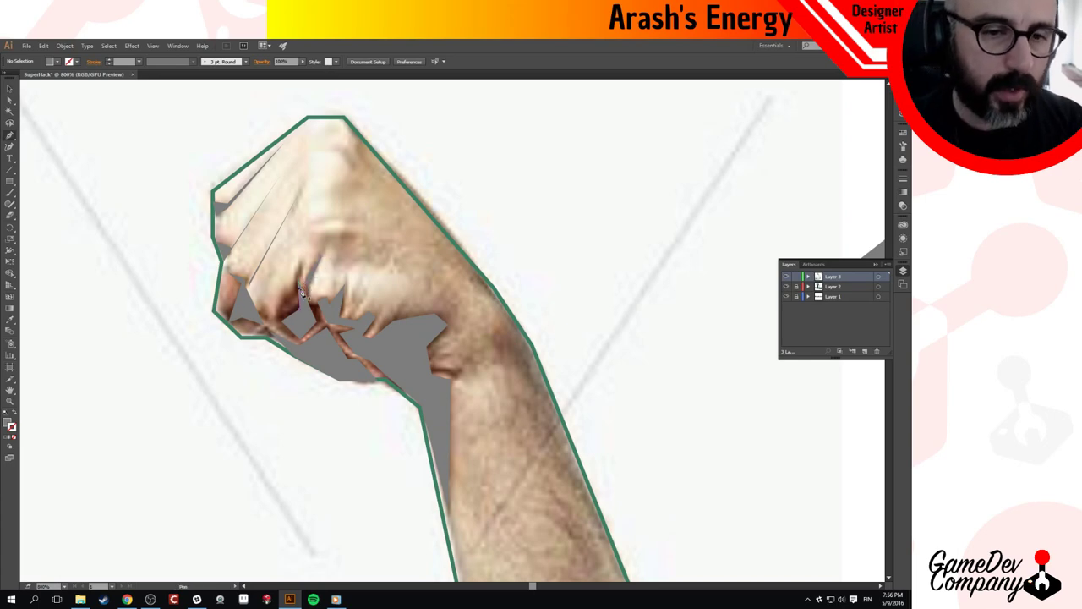
pyautogui.click(301, 286)
pyautogui.click(302, 275)
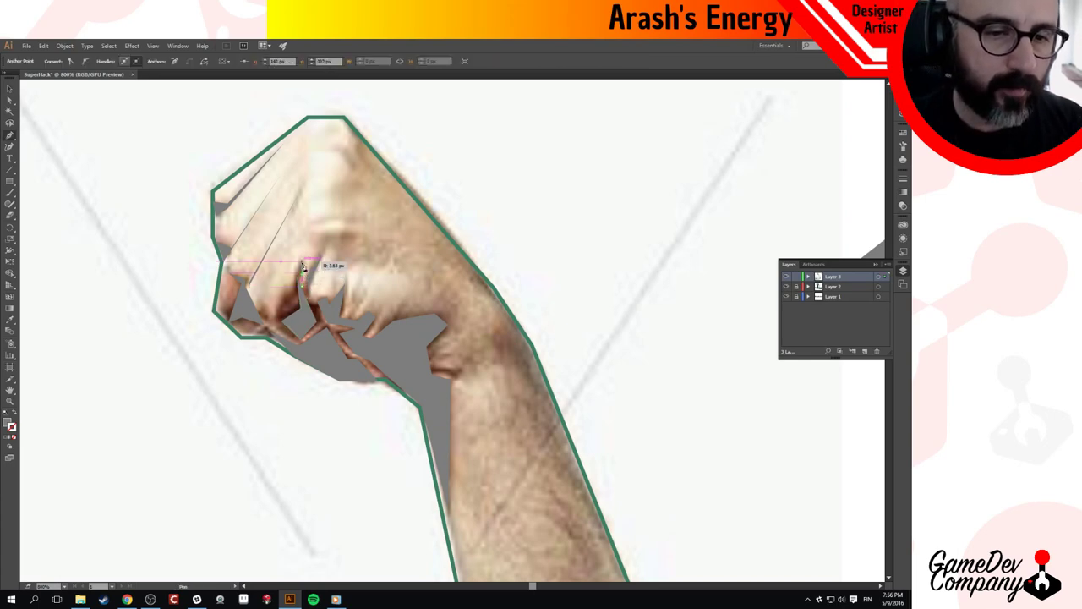
pyautogui.click(301, 260)
pyautogui.click(296, 285)
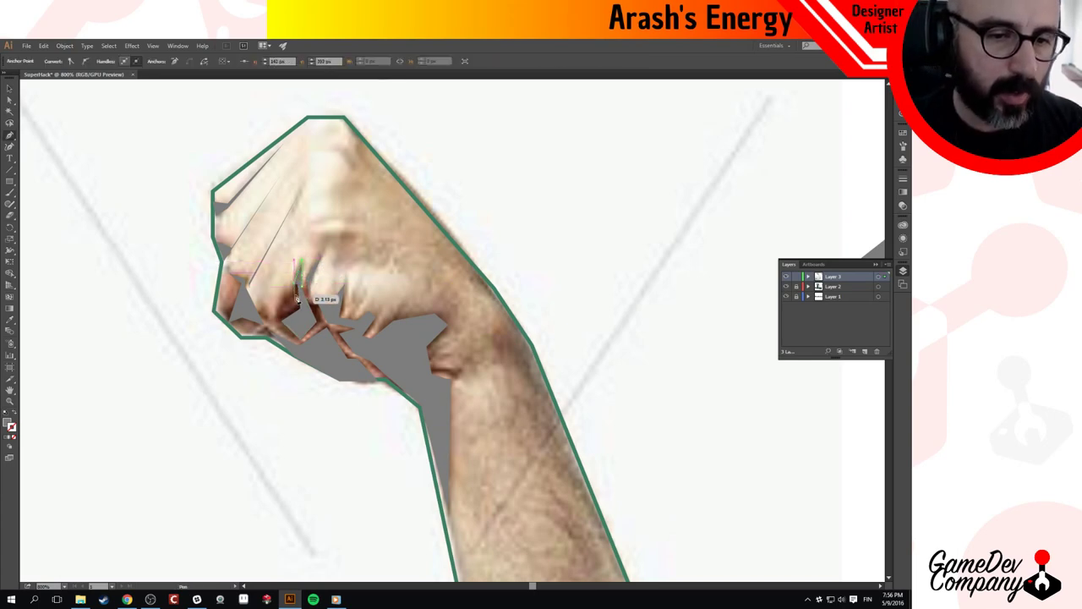
pyautogui.moveTo(295, 298)
pyautogui.mouseDown()
pyautogui.moveTo(279, 320)
pyautogui.moveTo(305, 319)
pyautogui.moveTo(302, 287)
pyautogui.mouseUp()
pyautogui.press('v')
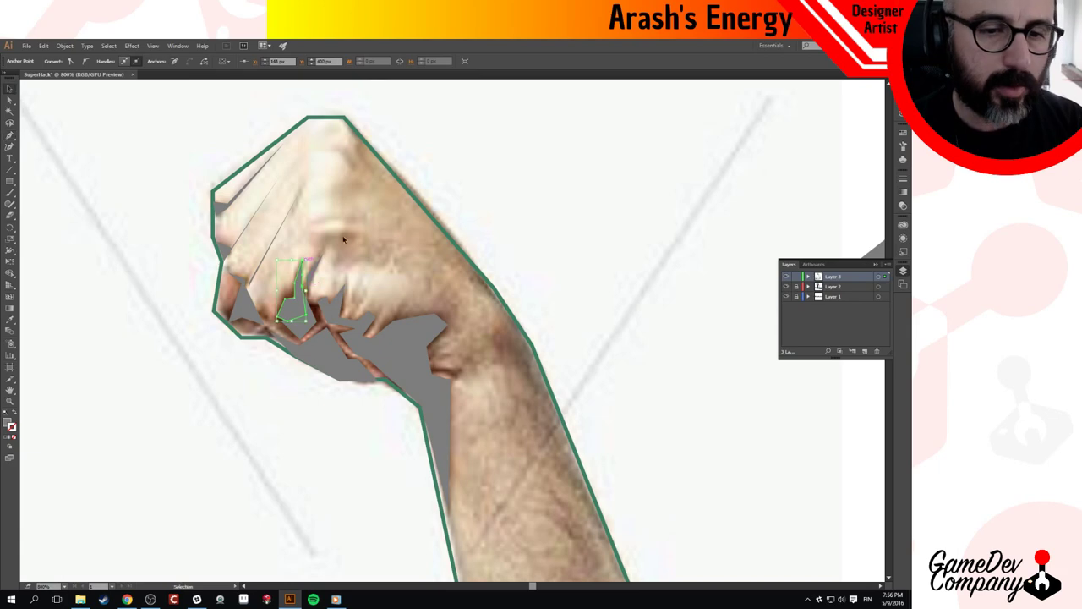
pyautogui.click(439, 198)
# Unite the two overlapping finger-gap shadows into one shape with Pathfinder.
pyautogui.click(298, 332)
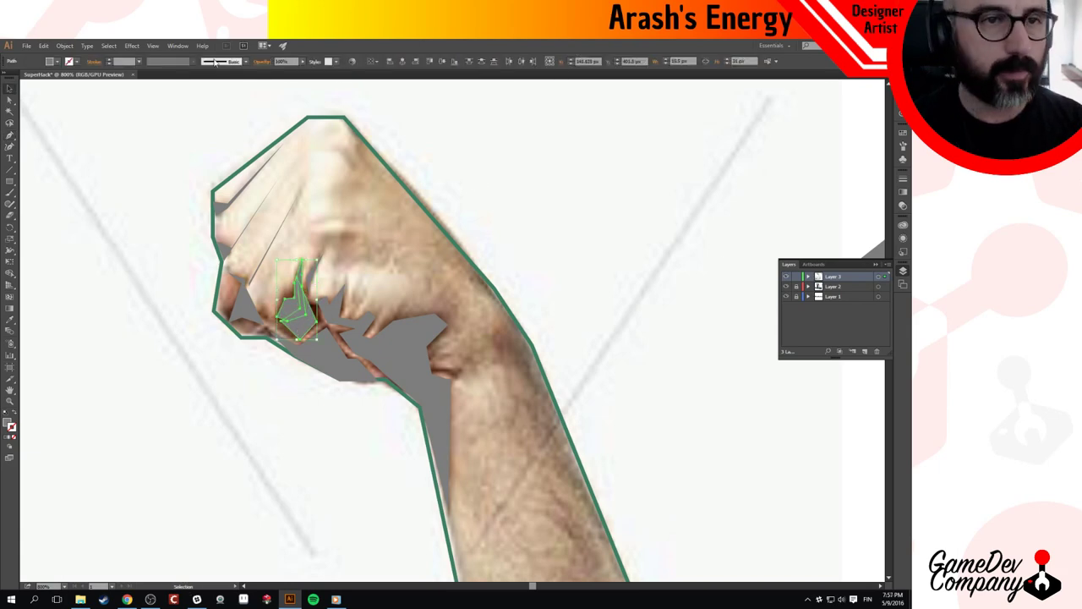
pyautogui.click(178, 46)
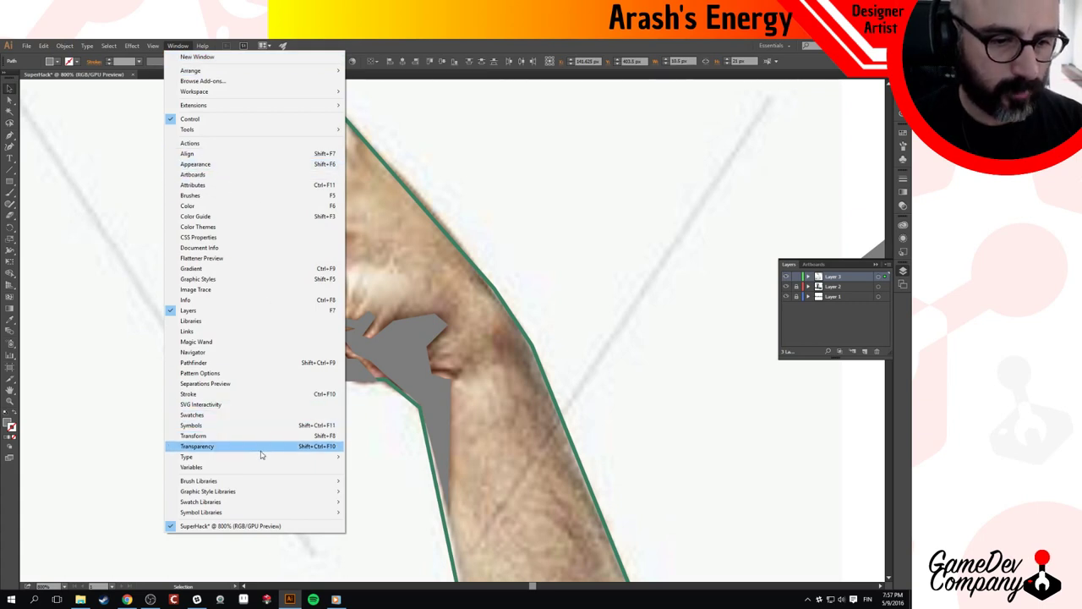
pyautogui.click(261, 363)
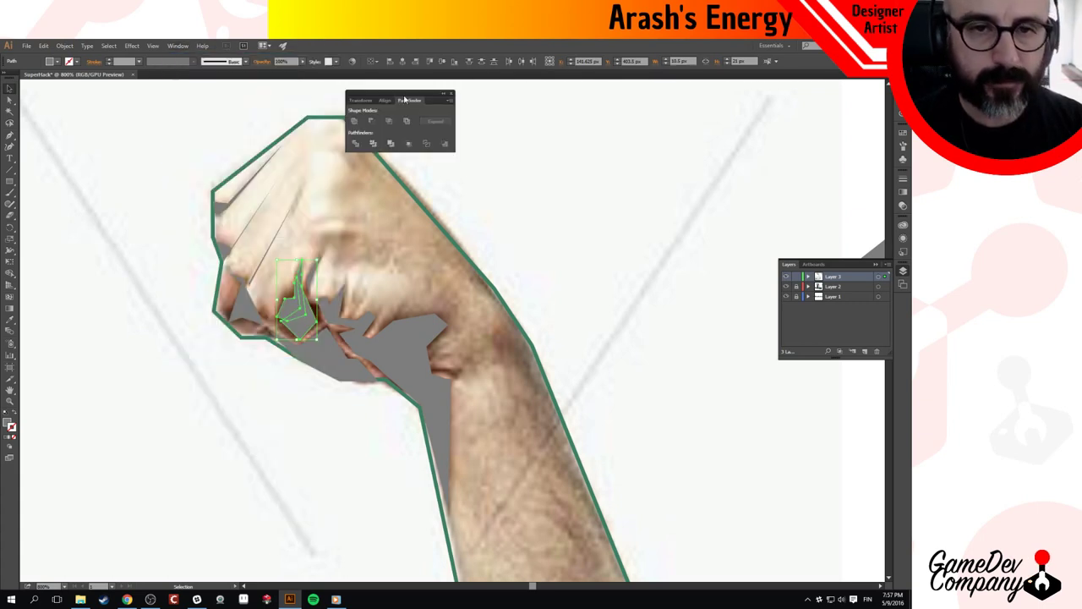
pyautogui.moveTo(404, 95); pyautogui.dragTo(661, 118)
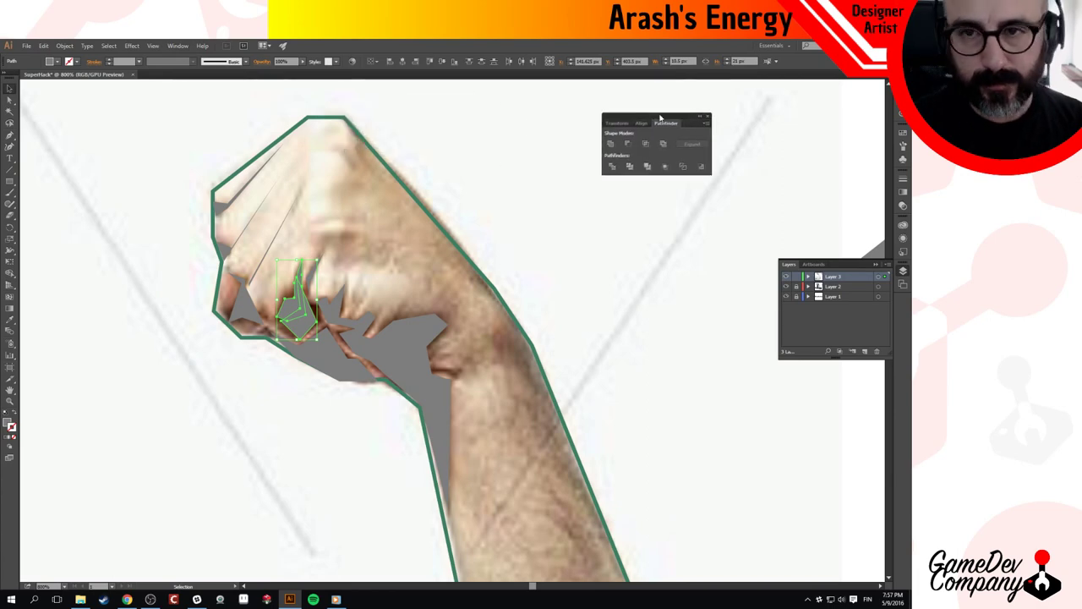
pyautogui.click(612, 145)
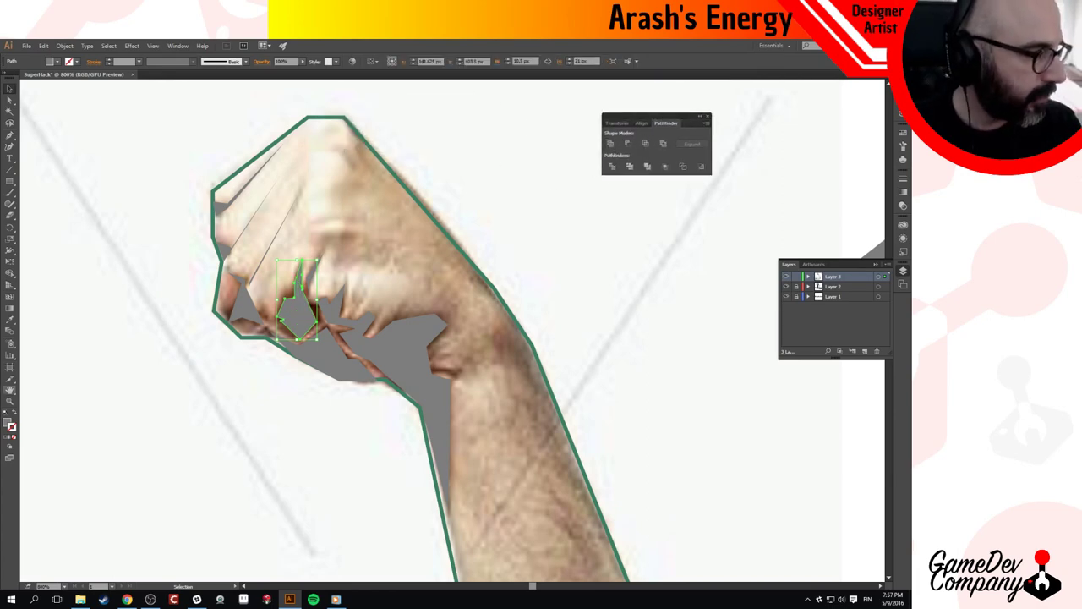
# Switch to Chrome, download V3.zip from the Dropbox page without signing up, and show the downloaded file in its folder.
pyautogui.hotkey('alt', 'Tab')
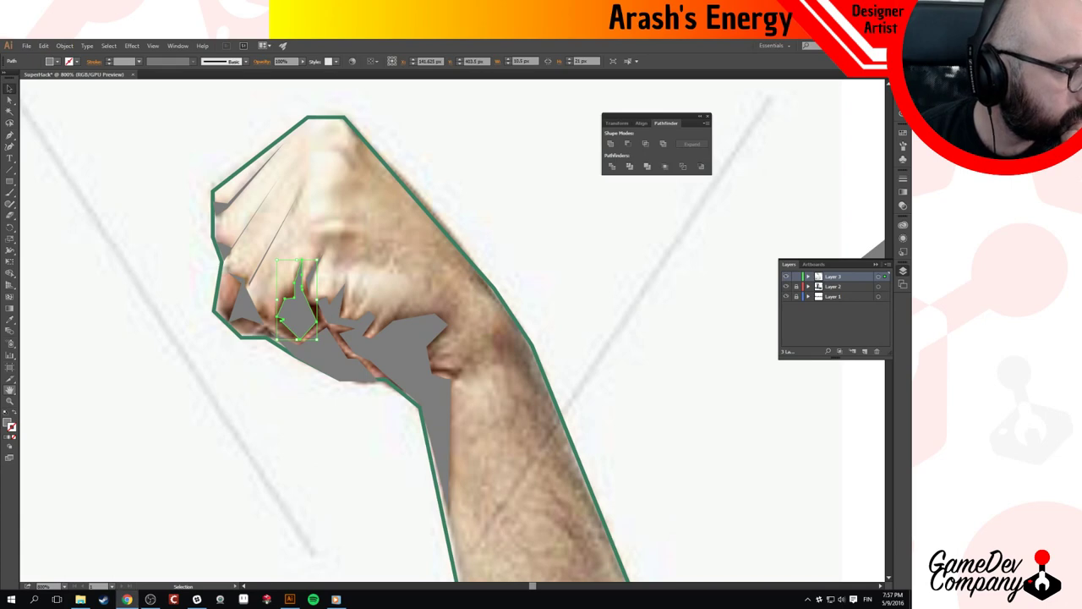
pyautogui.click(126, 598)
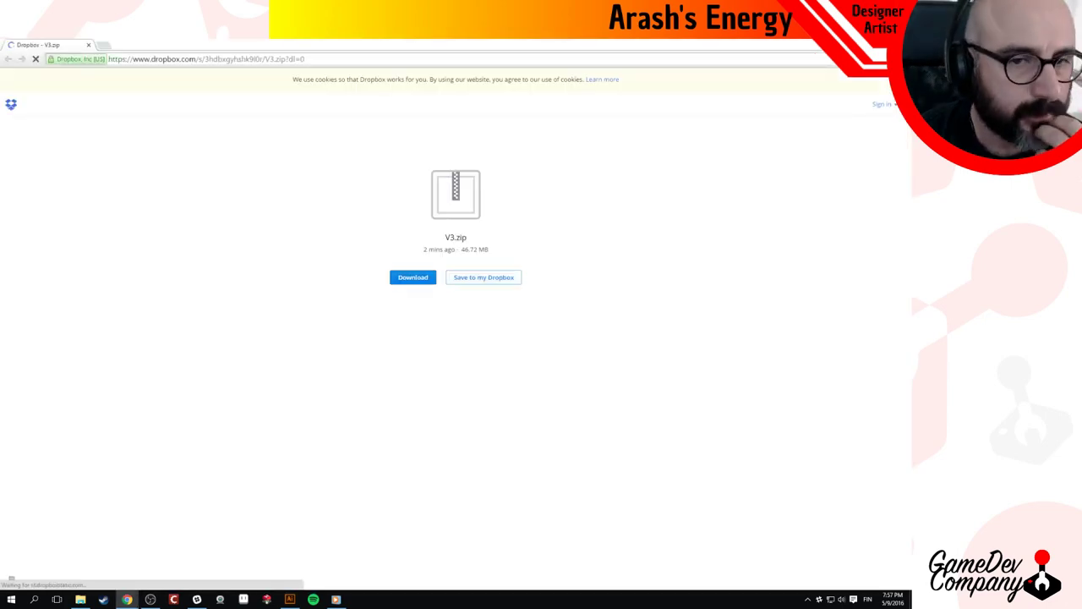
pyautogui.click(425, 280)
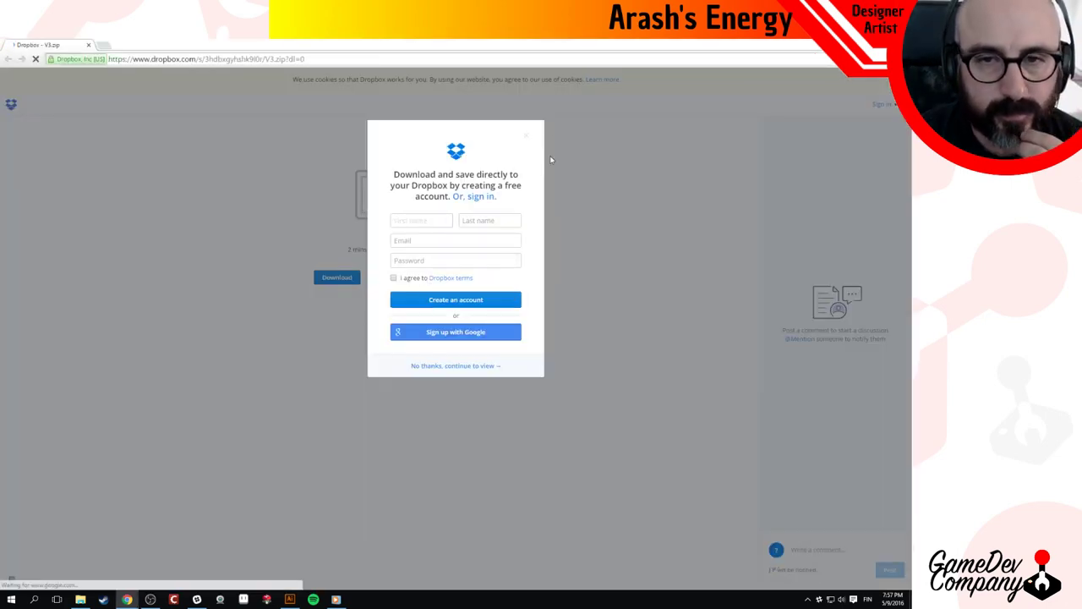
pyautogui.click(527, 135)
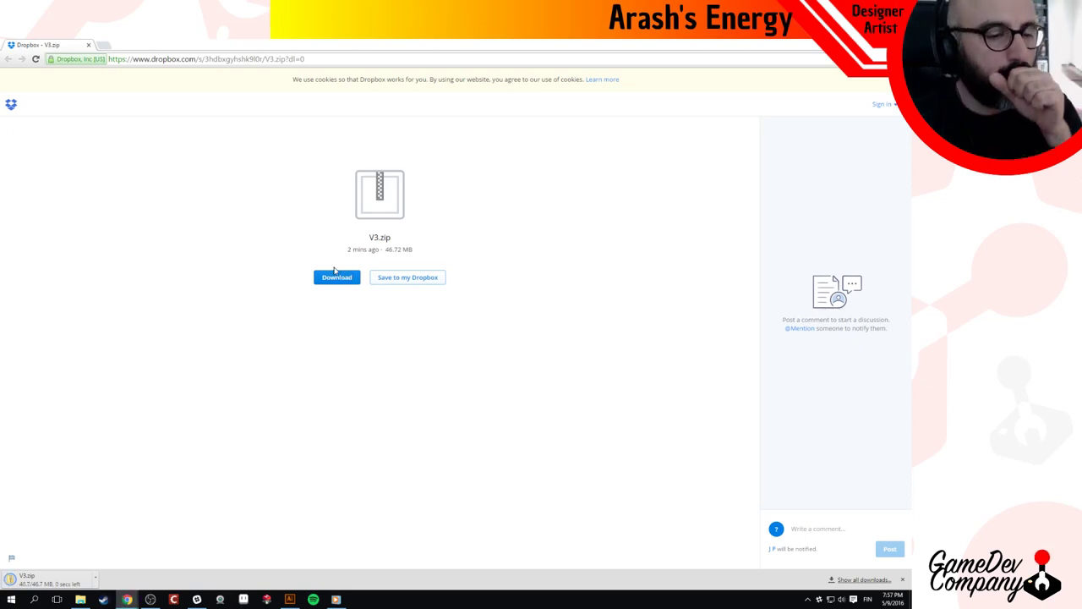
pyautogui.click(95, 580)
pyautogui.click(117, 554)
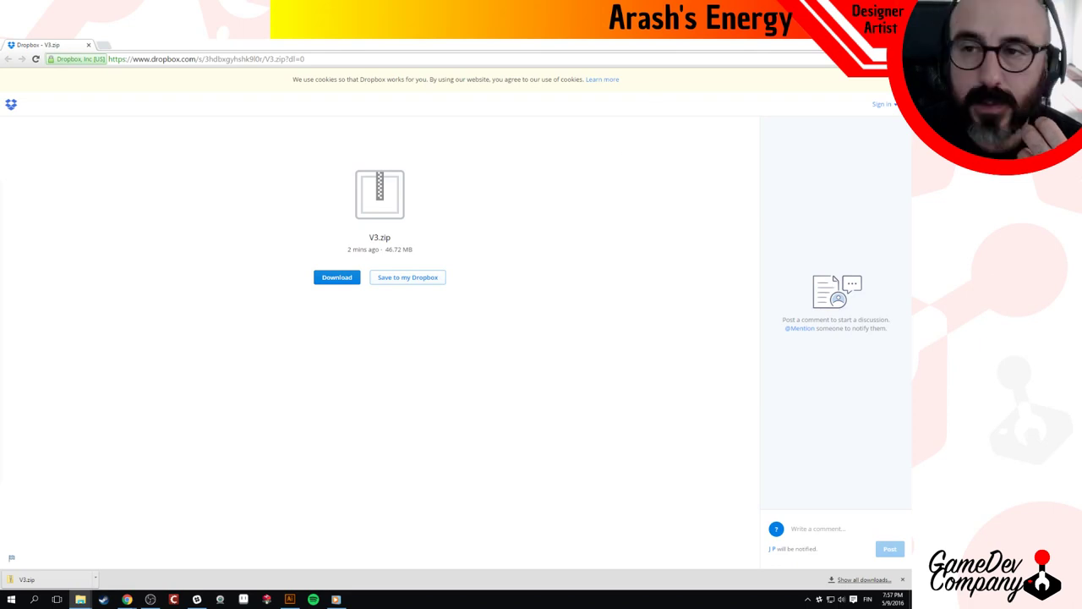
# Switch back to Illustrator and save the logo document to the Desktop as SuperHack in Adobe Illustrator format with the default options.
pyautogui.hotkey('alt', 'Tab')
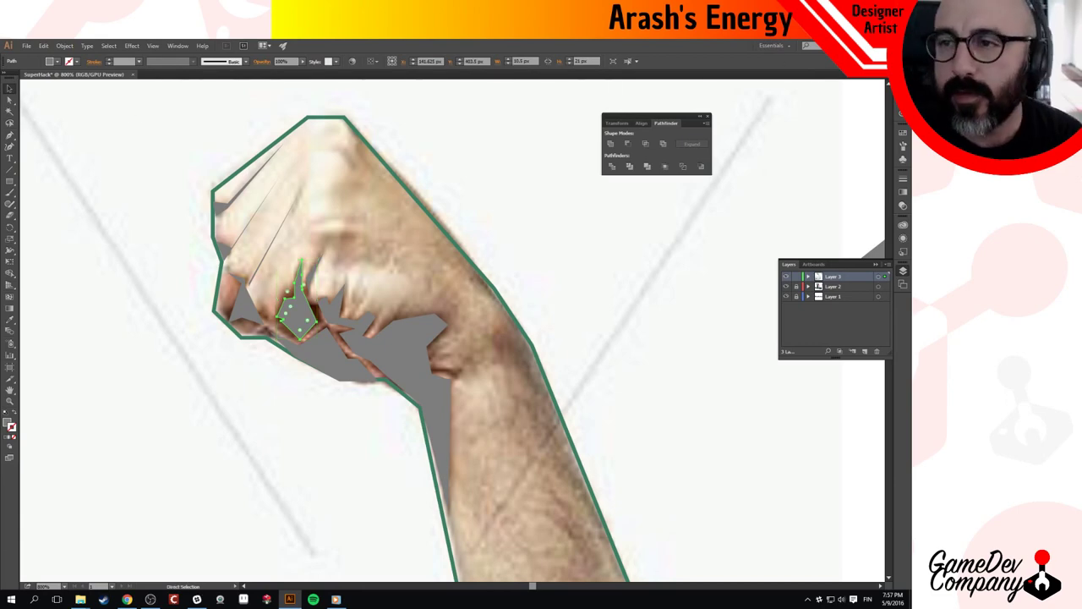
pyautogui.hotkey('ctrl', 'shift', 's')
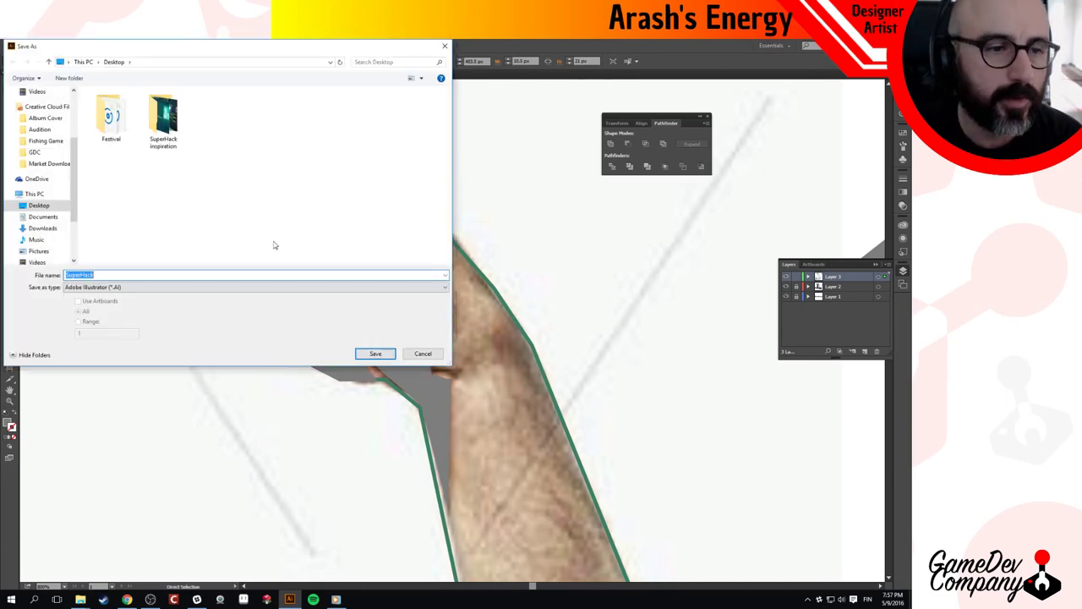
pyautogui.click(374, 353)
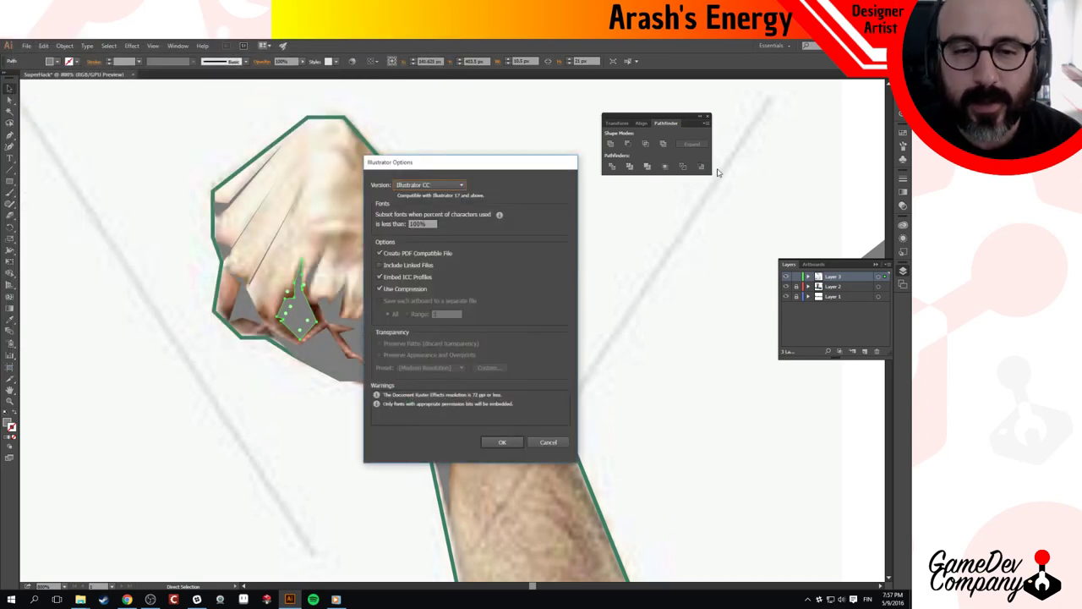
pyautogui.click(502, 441)
pyautogui.press('v')
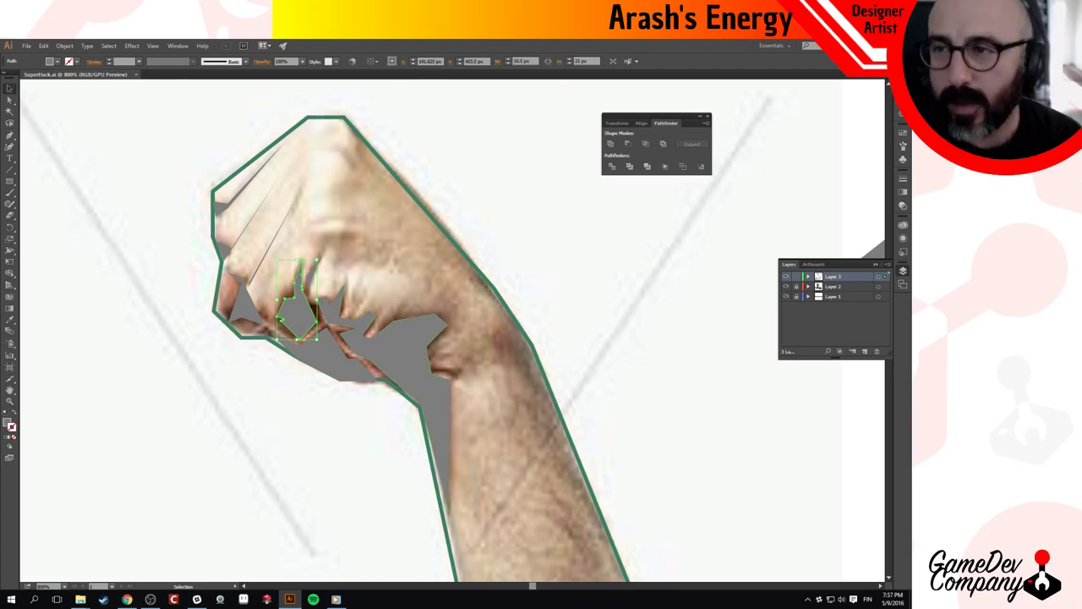
# Place the SuperHack inspiration folder beneath the SuperHack file on the desktop, and extract V3.zip to the V3 folder in Downloads.
pyautogui.press('super+d')
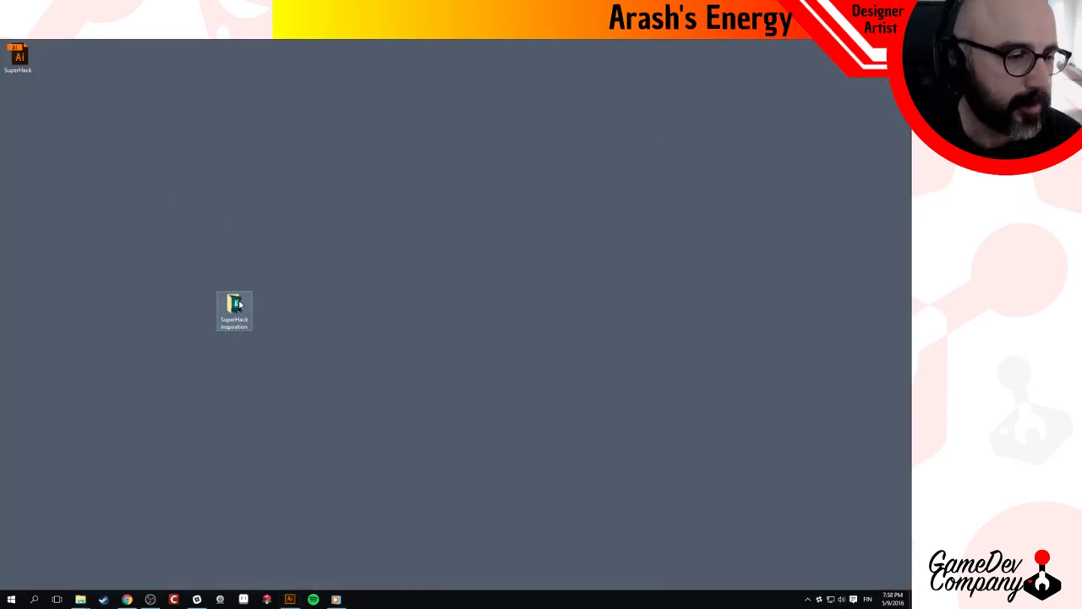
pyautogui.moveTo(239, 305); pyautogui.dragTo(27, 95)
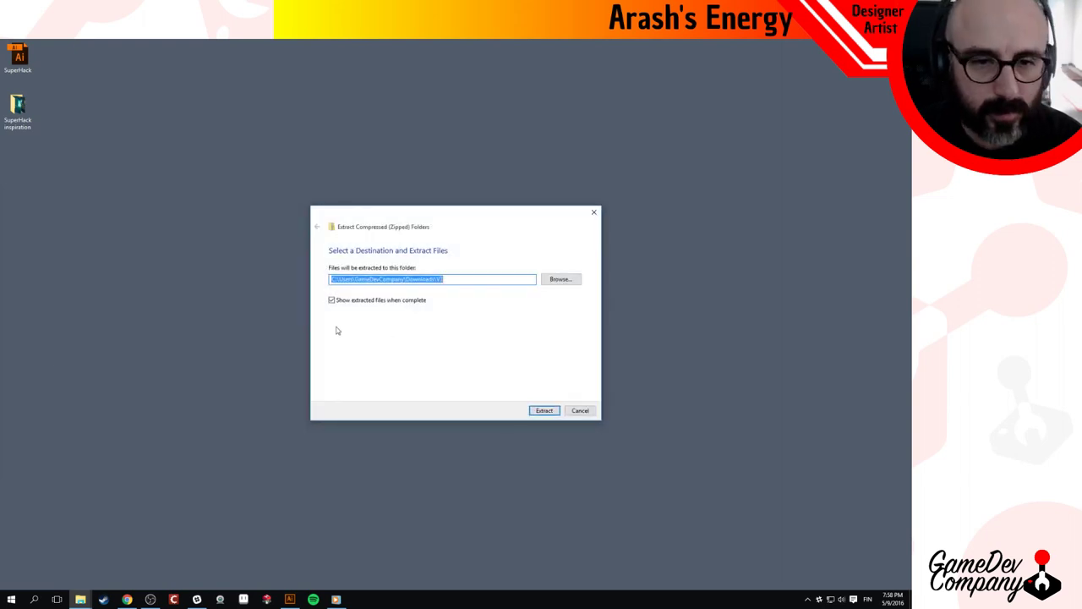
pyautogui.click(544, 410)
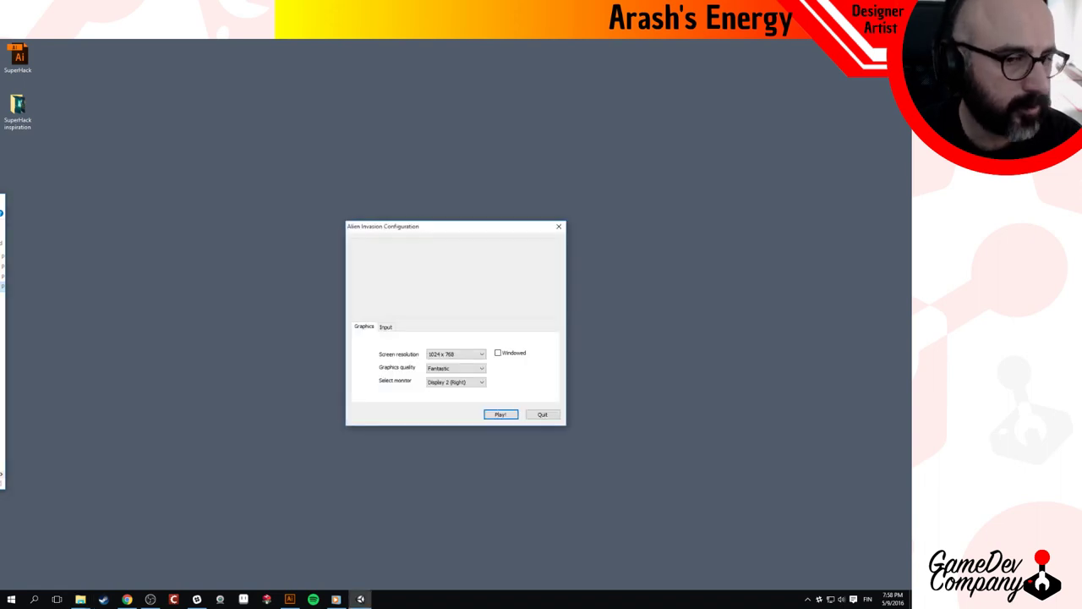
# Launch Alien Invasion with its configured graphics options, review the controls in the game's settings and return to the main menu.
pyautogui.click(501, 414)
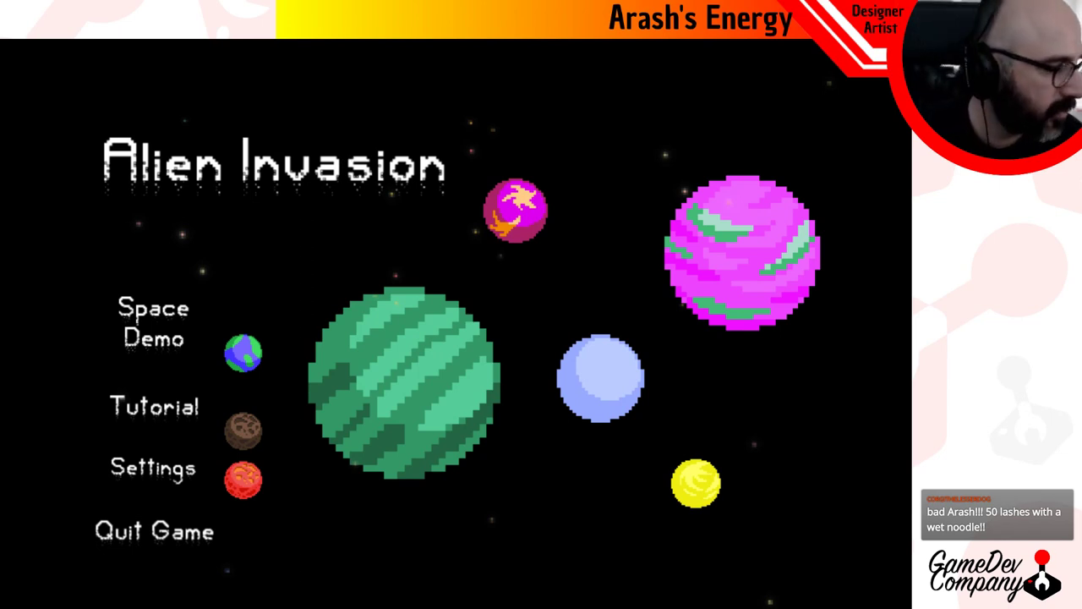
pyautogui.click(178, 479)
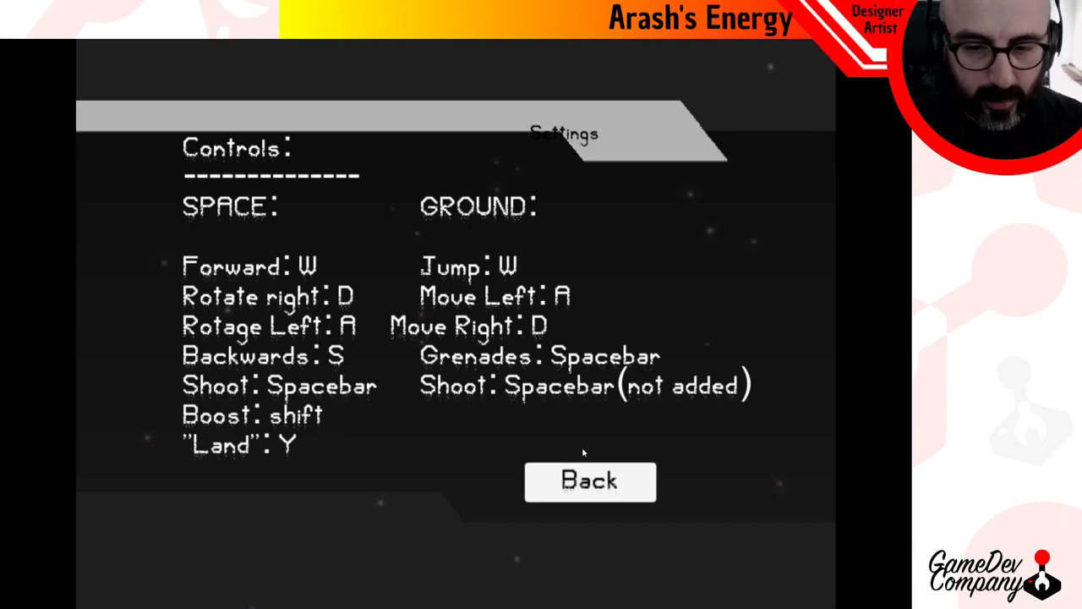
pyautogui.click(611, 481)
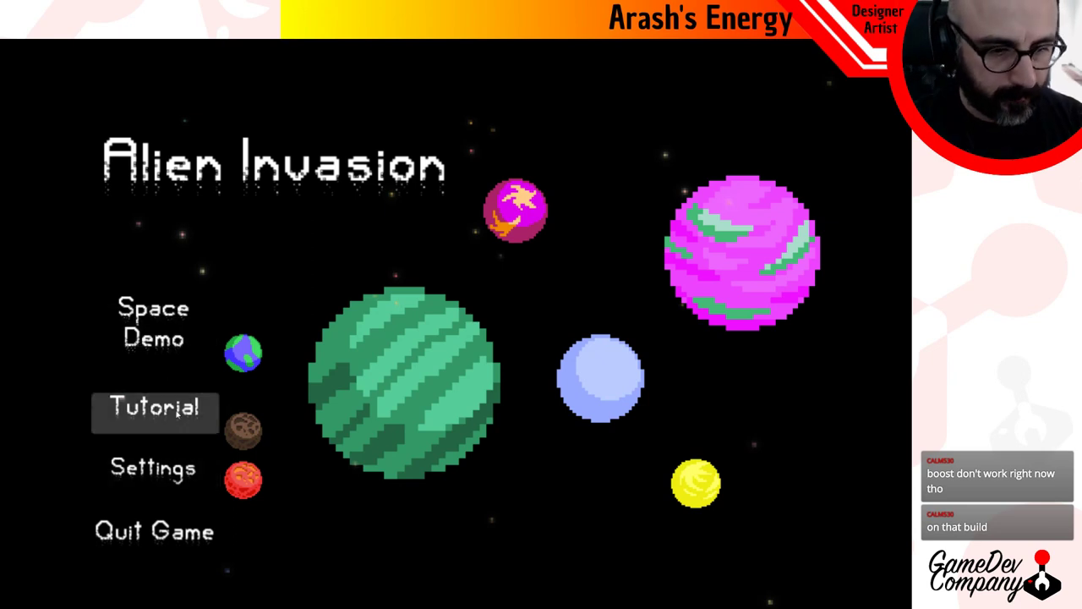
# Start the Space Demo, test pausing and resuming it, and quit to the main menu.
pyautogui.click(190, 325)
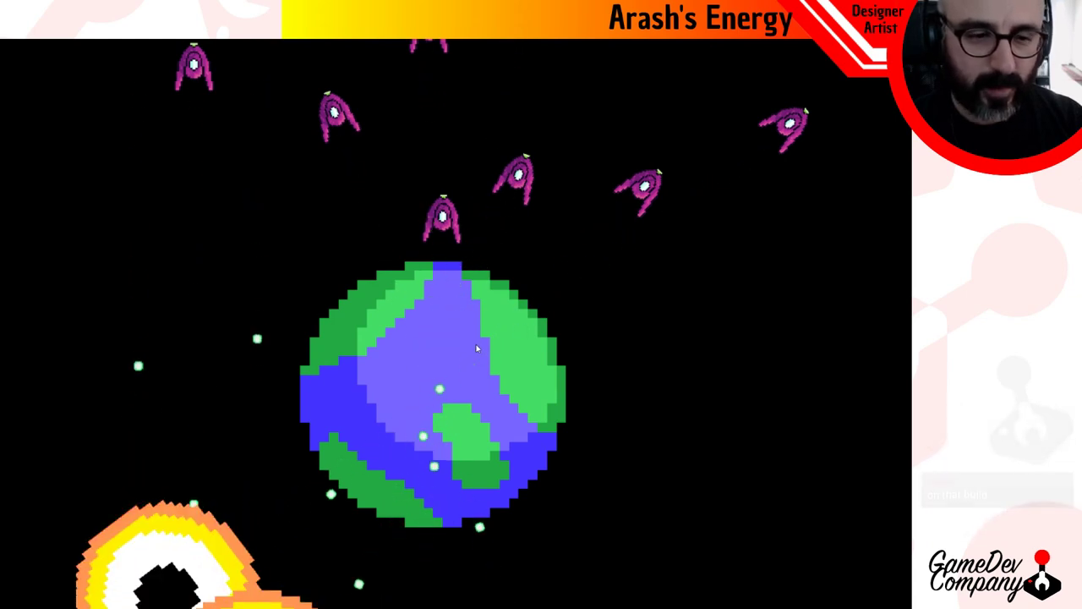
pyautogui.press('Escape')
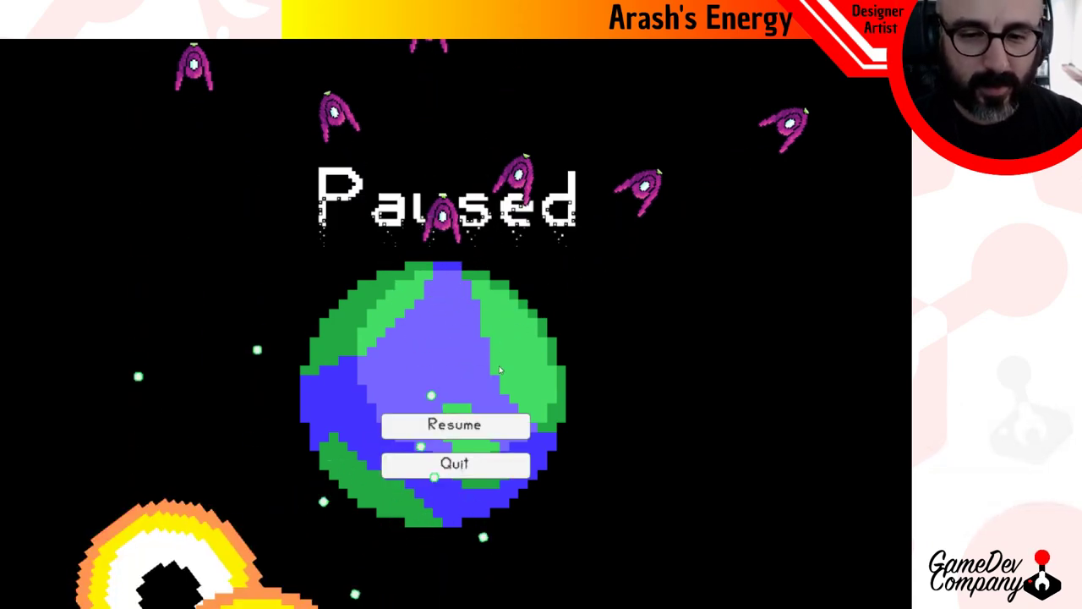
pyautogui.click(462, 425)
pyautogui.press('Escape')
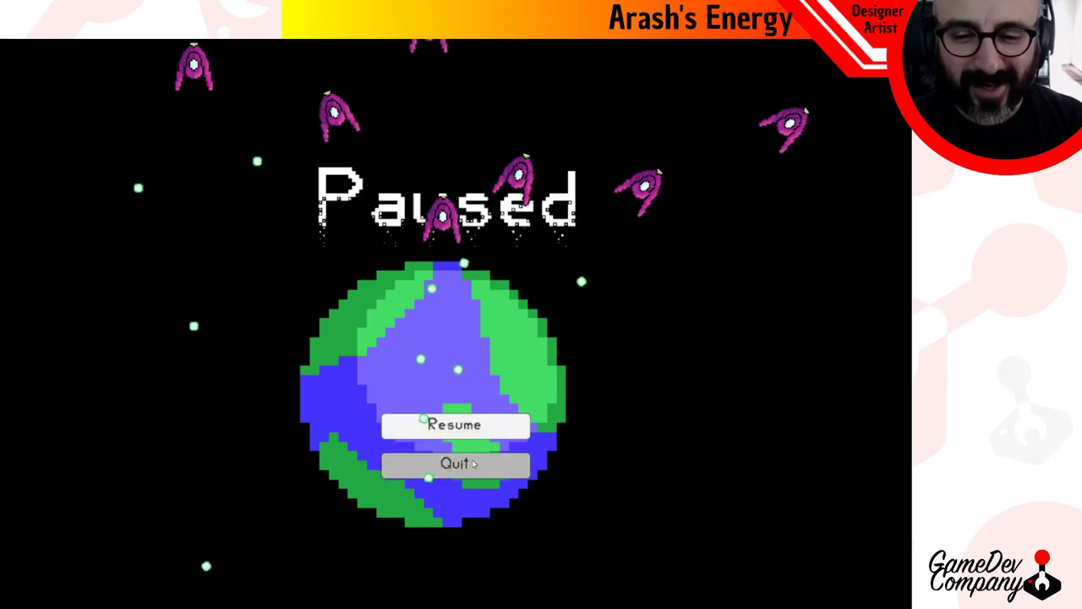
pyautogui.click(461, 462)
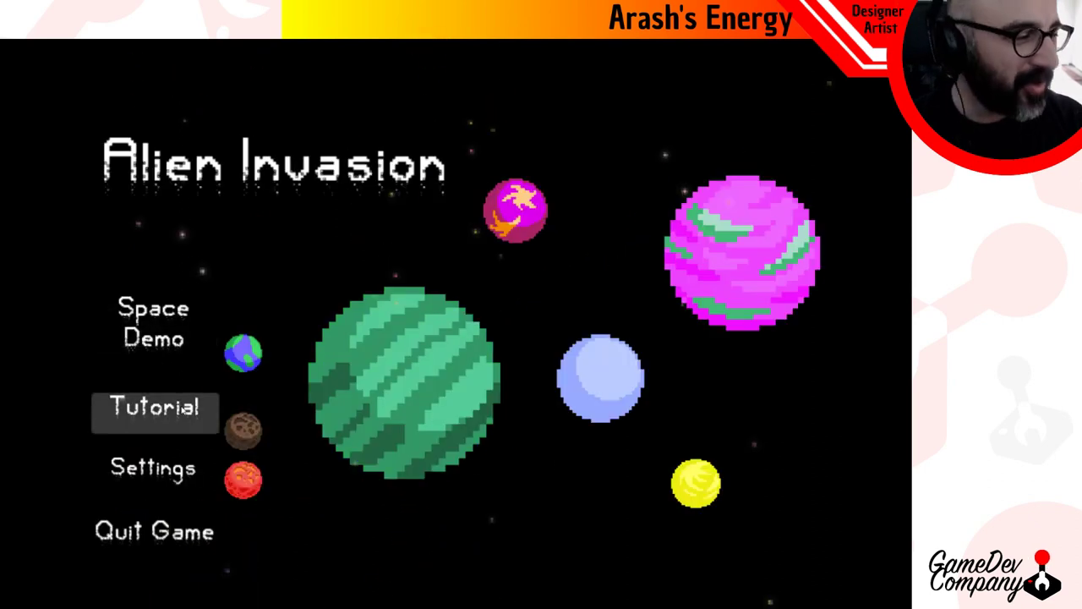
# Play the Space Demo a second time and quit that run back to the main menu.
pyautogui.click(179, 319)
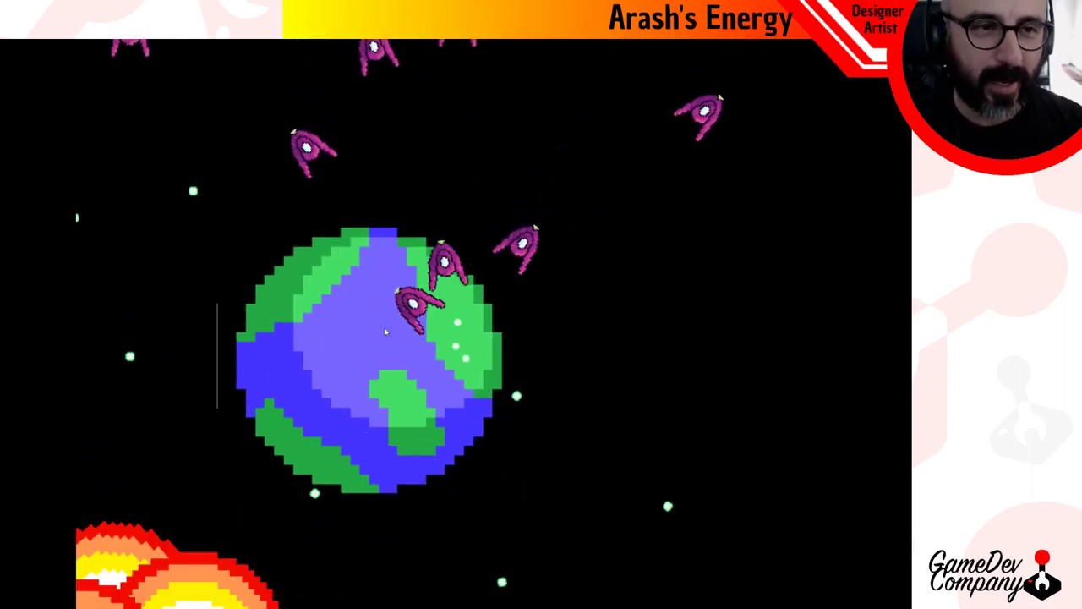
pyautogui.press('Escape')
pyautogui.click(466, 480)
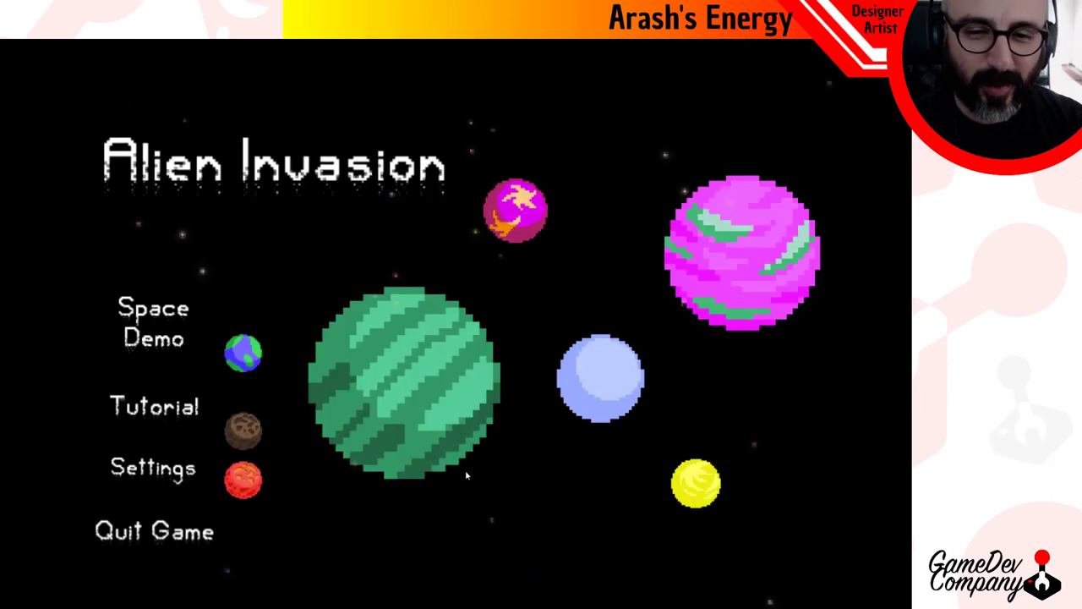
# Restart the Space Demo, steer the ship around the planet and fire at the alien ships.
pyautogui.click(182, 340)
pyautogui.press('a')
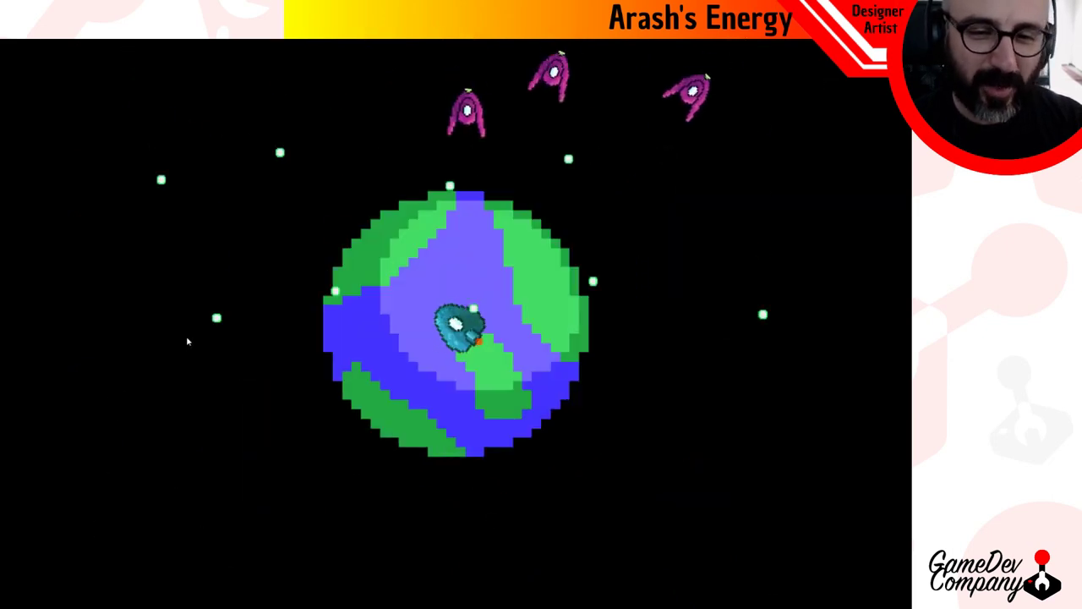
pyautogui.press('w')
pyautogui.press('d')
pyautogui.press('w')
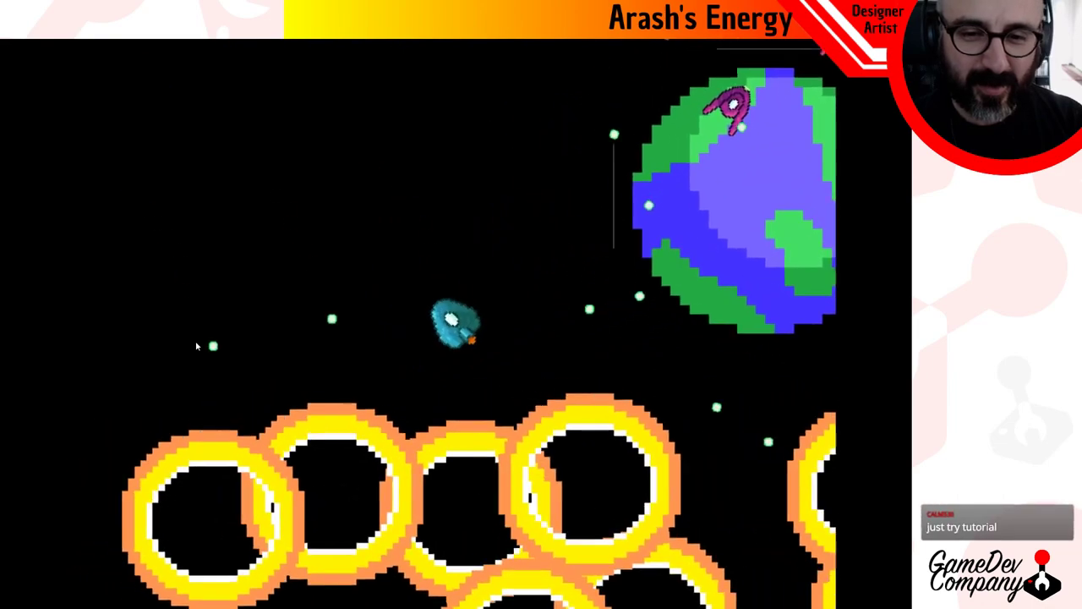
pyautogui.press('space')
pyautogui.press('space')
pyautogui.press('a')
pyautogui.press('w')
pyautogui.press('space')
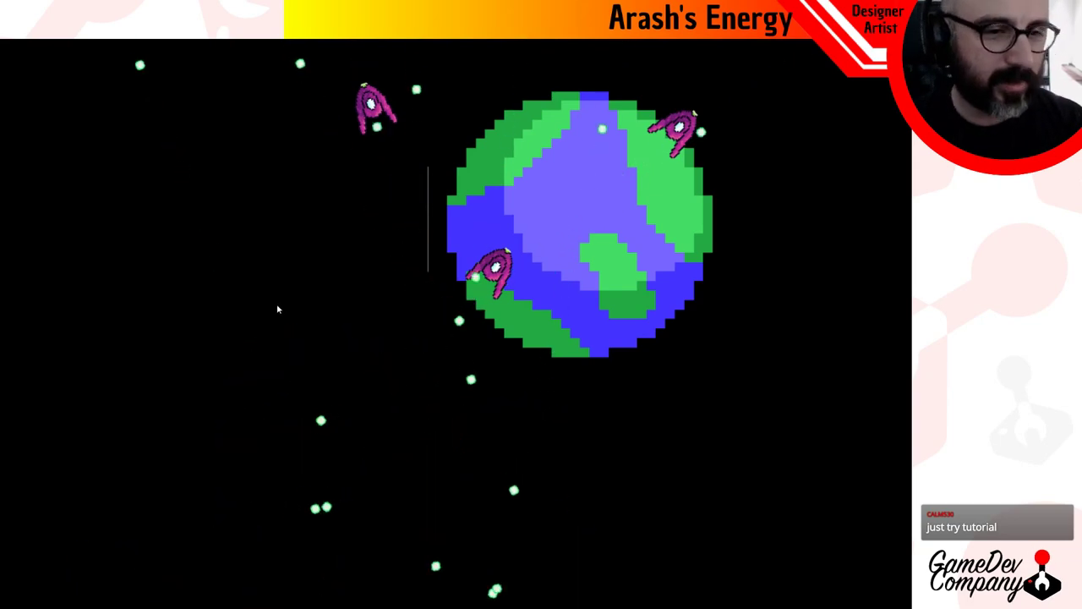
# Quit the Space Demo from its pause screen and start the Tutorial.
pyautogui.press('Escape')
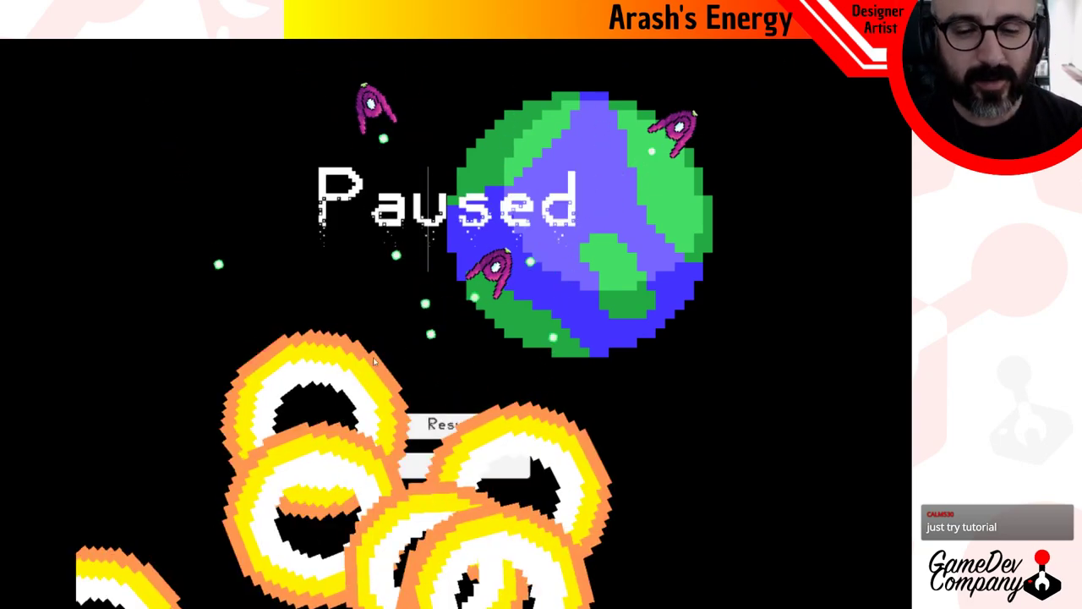
pyautogui.click(440, 463)
pyautogui.click(155, 418)
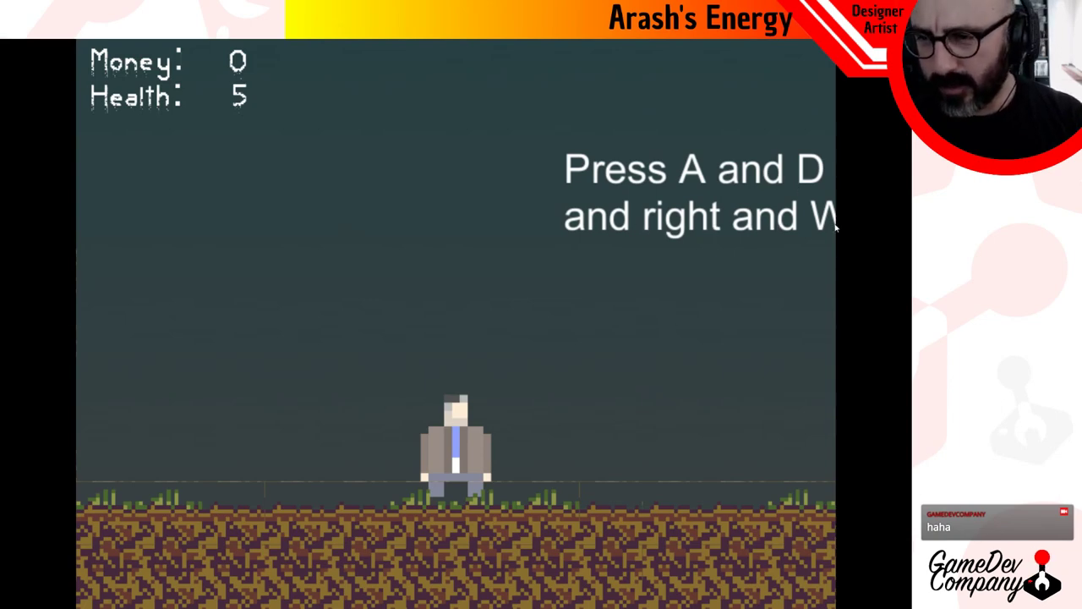
# Walk the character back and forth across the starting ground to test the left and right movement.
pyautogui.press('d')
pyautogui.press('a')
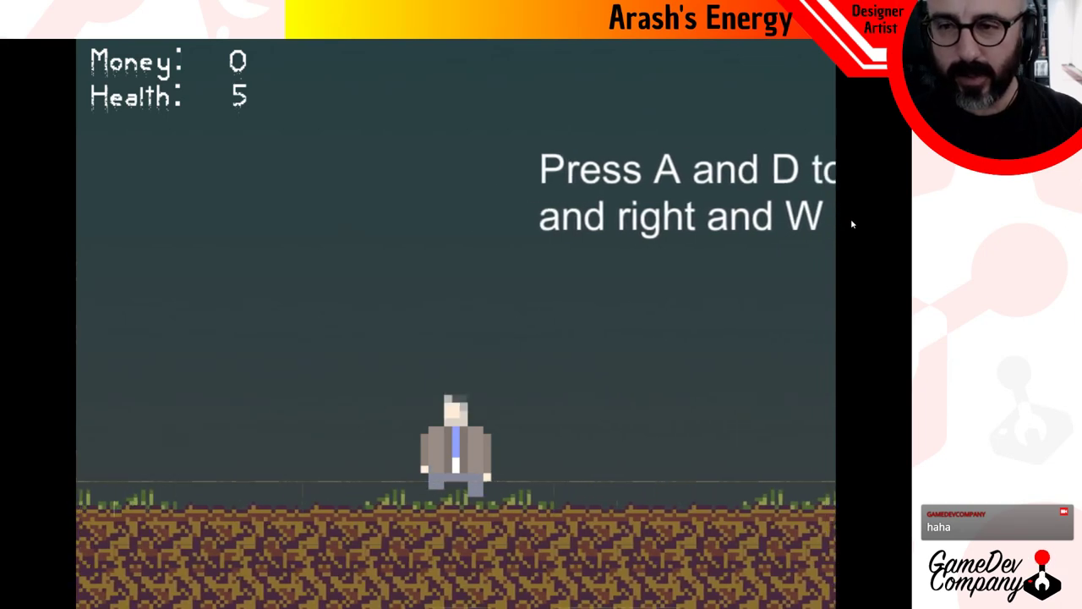
pyautogui.press('d')
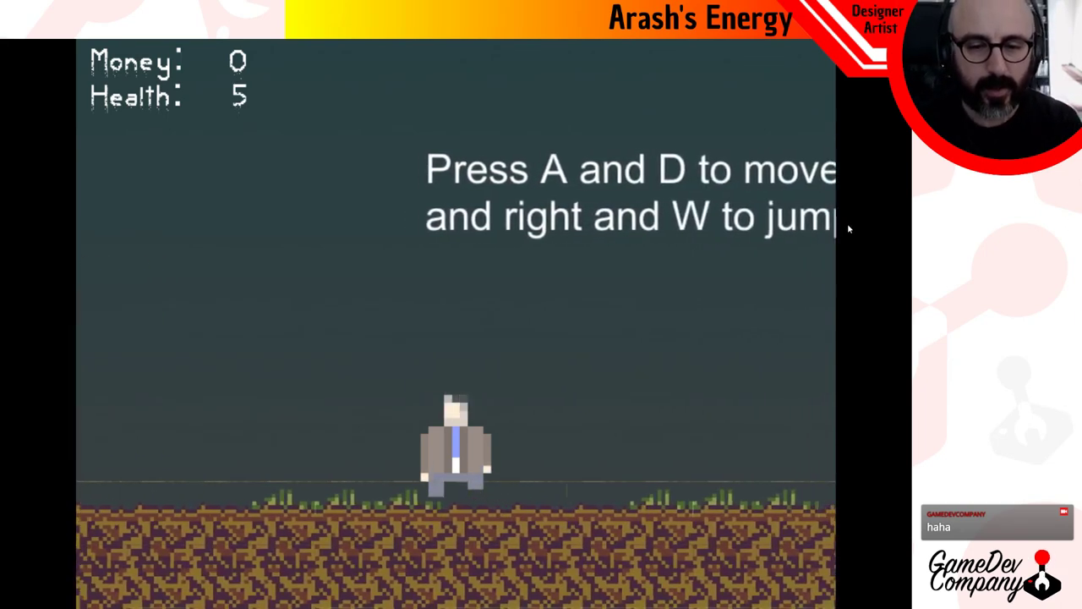
pyautogui.press('a')
pyautogui.press('d')
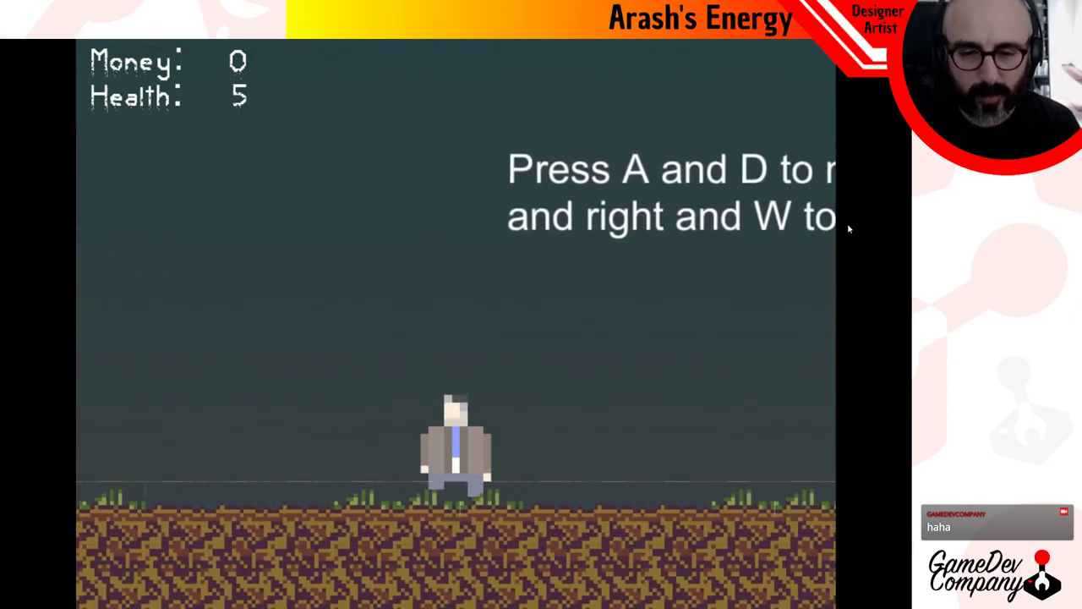
pyautogui.press('a')
pyautogui.press('d')
pyautogui.press('a')
pyautogui.press('d')
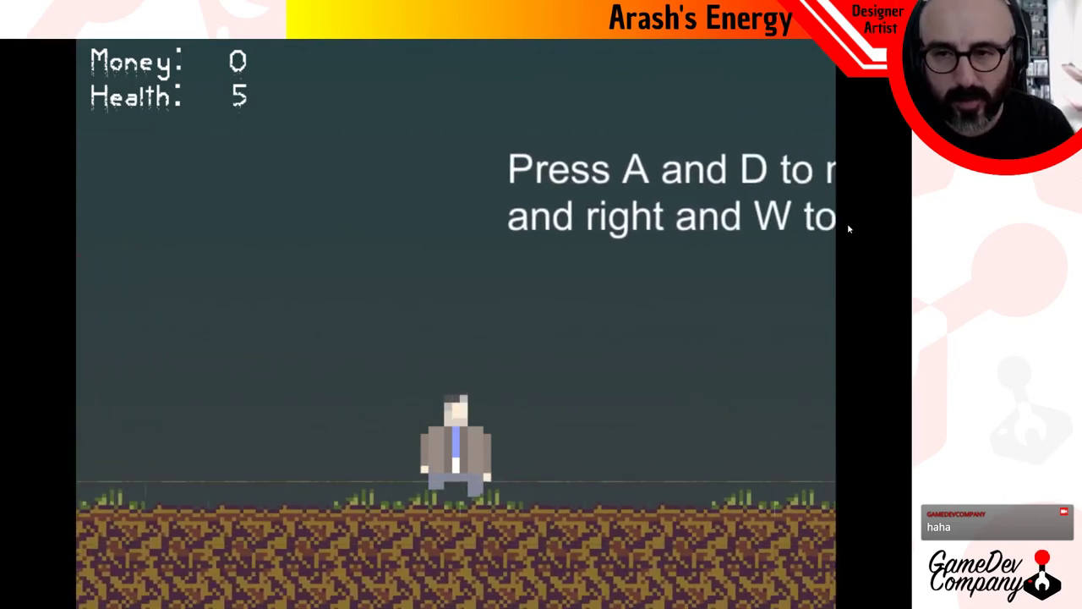
pyautogui.press('d')
pyautogui.press('a')
pyautogui.press('d')
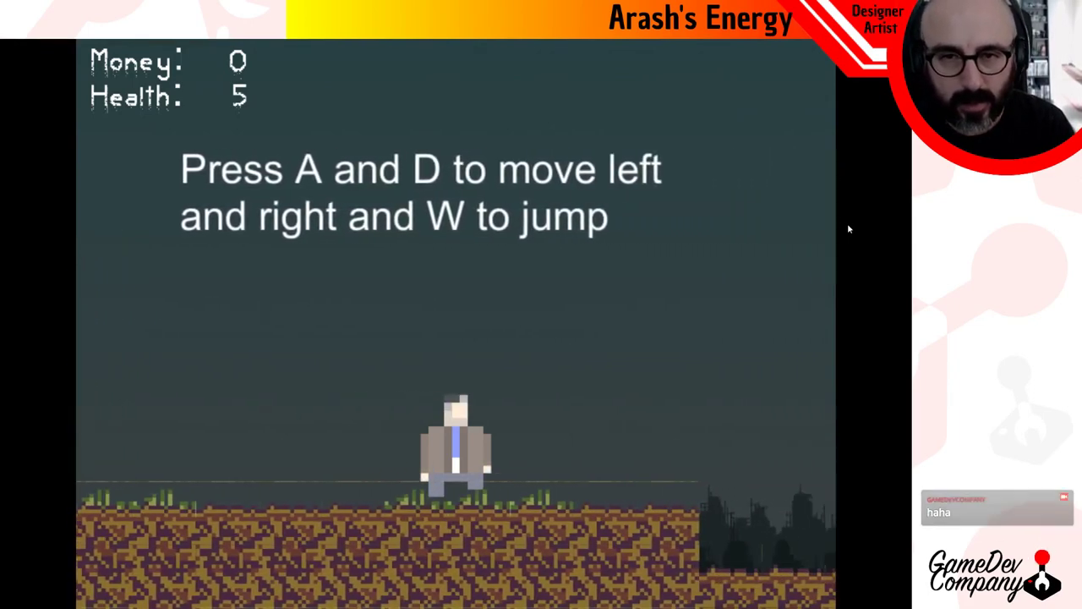
pyautogui.press('a')
pyautogui.press('a')
pyautogui.press('d')
pyautogui.press('a')
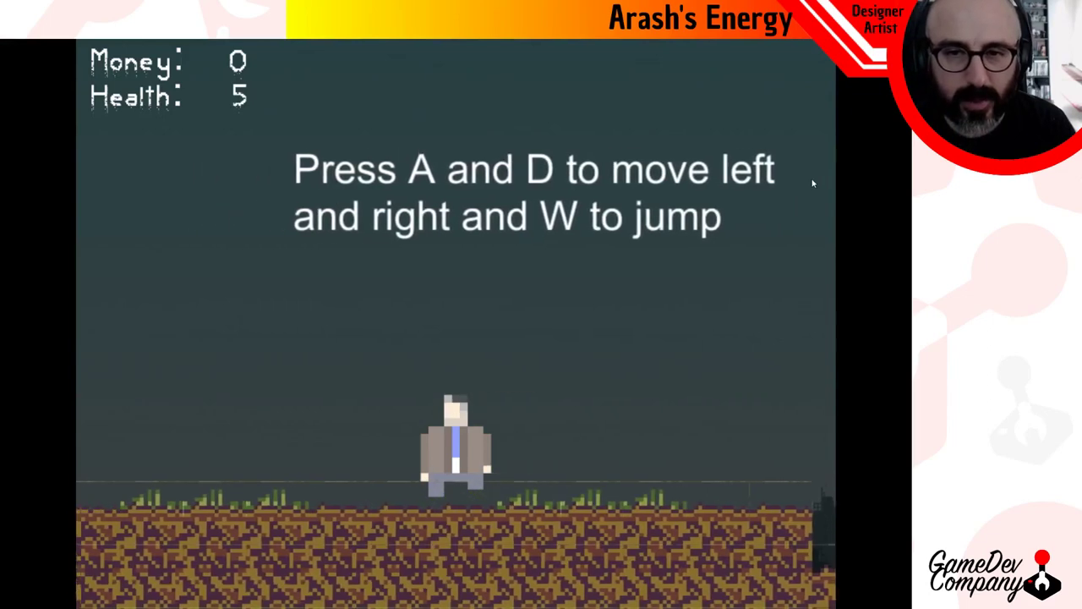
pyautogui.press('d')
pyautogui.press('a')
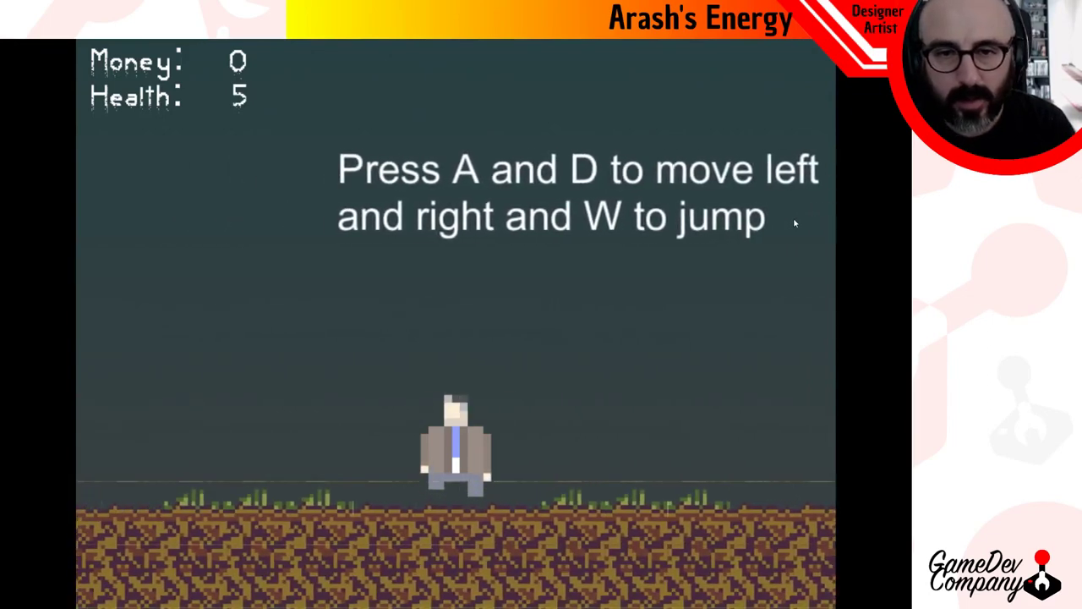
pyautogui.press('d')
pyautogui.press('d')
pyautogui.press('a')
pyautogui.press('d')
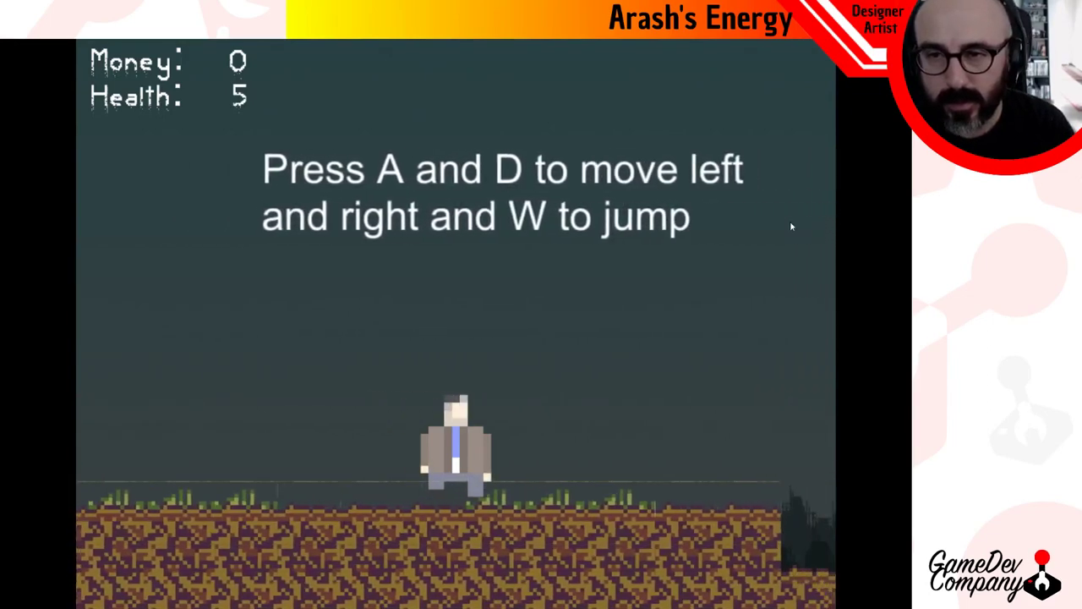
pyautogui.press('d')
pyautogui.press('a')
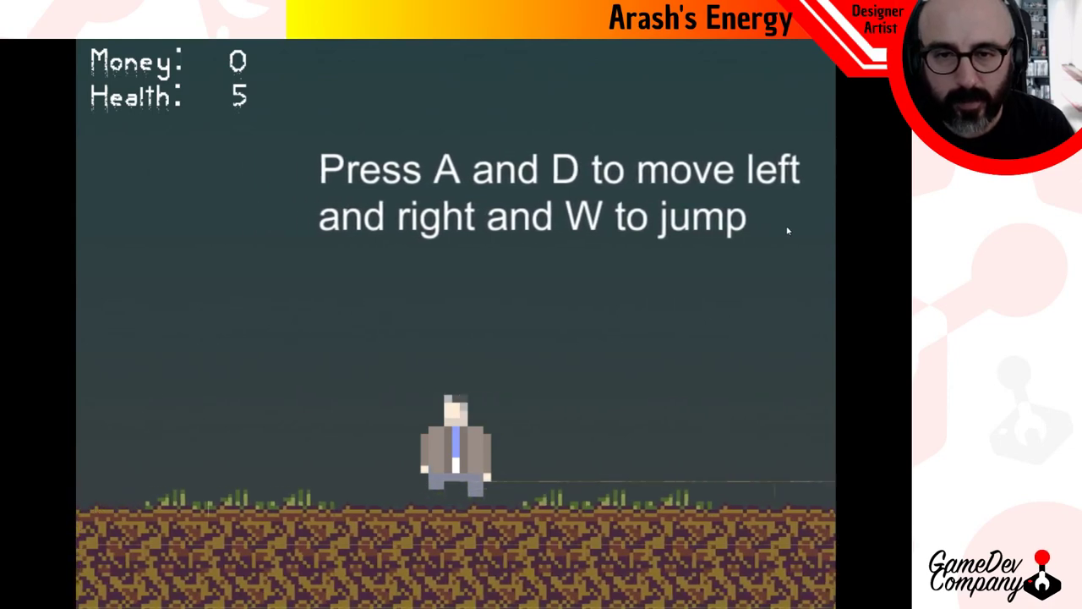
pyautogui.press('d')
pyautogui.press('a')
pyautogui.press('d')
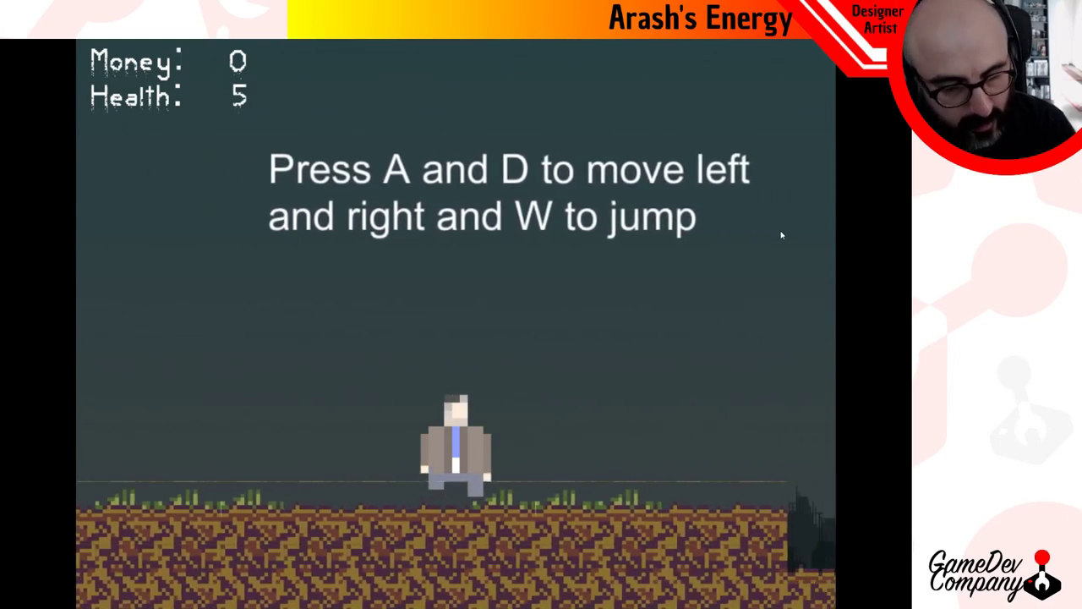
# Test jumping in both directions on the starting ground and move the character down off its edge.
pyautogui.press('w')
pyautogui.press('a')
pyautogui.press('w')
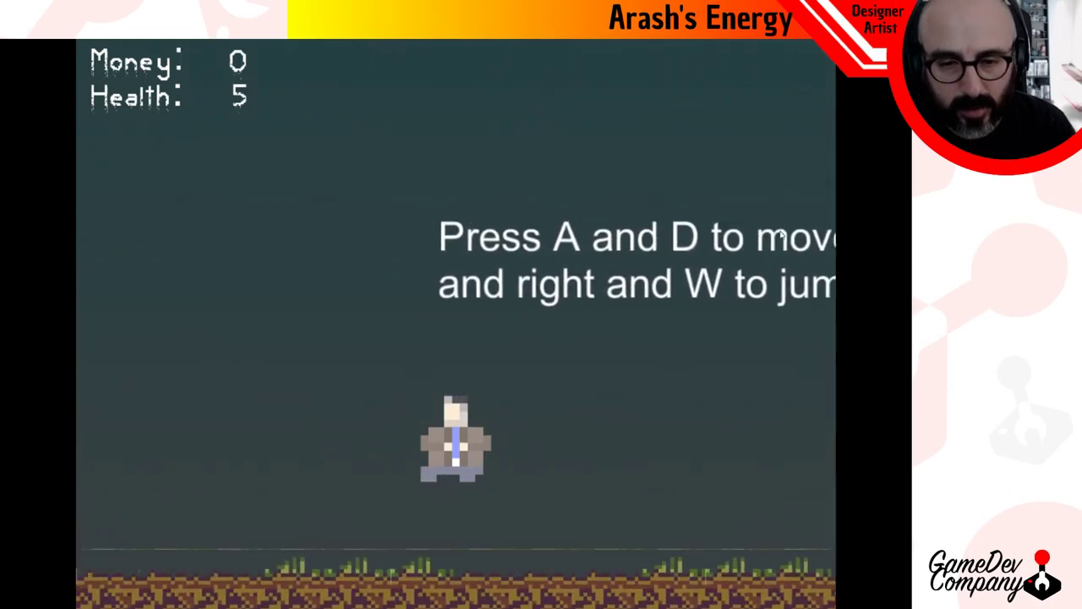
pyautogui.press('d')
pyautogui.press('w')
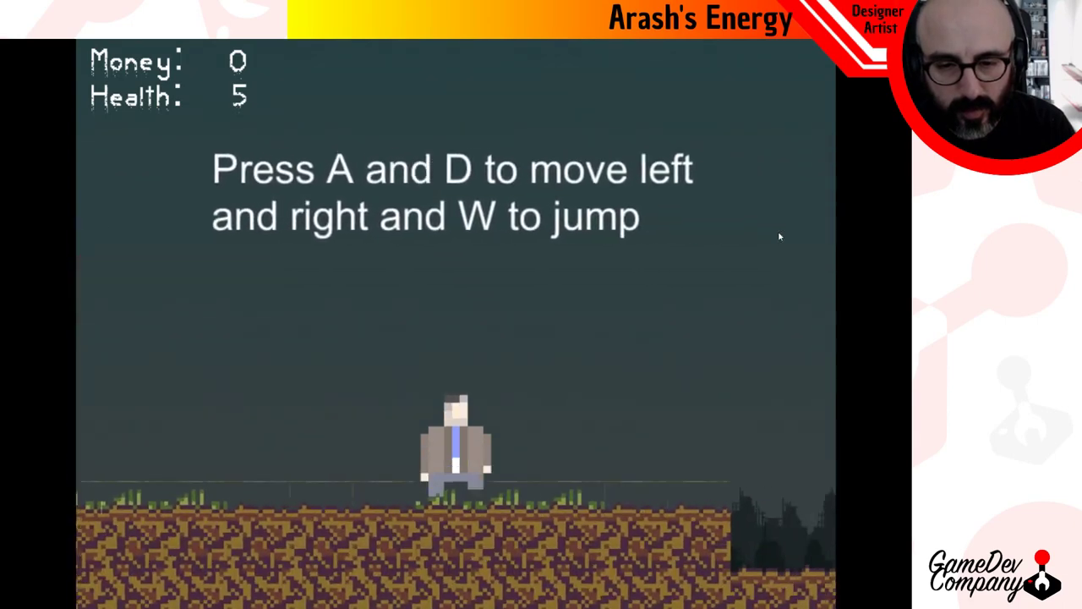
pyautogui.press('a')
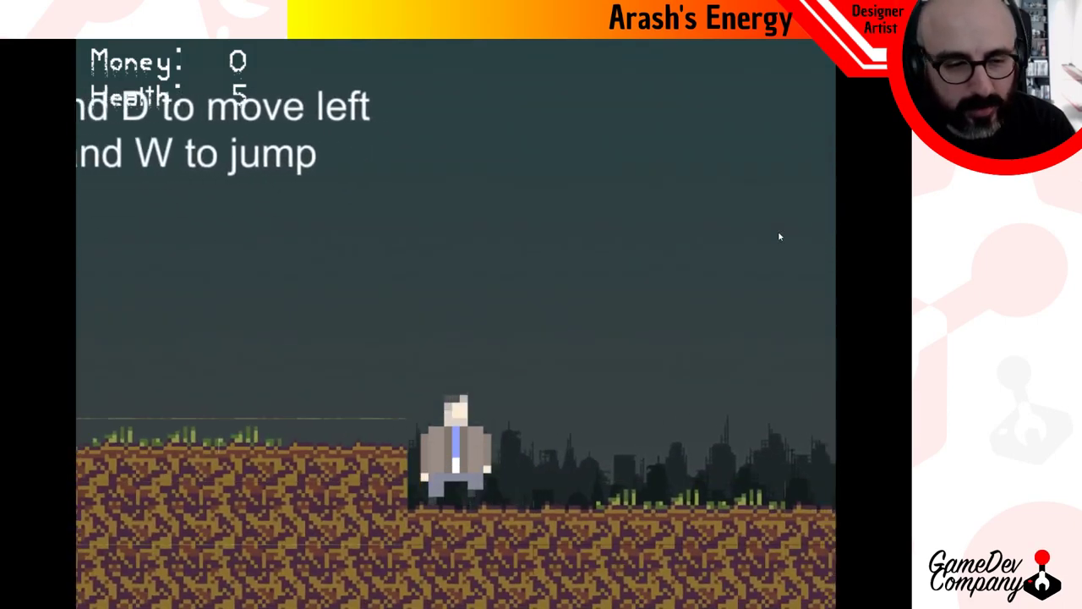
# Move and jump the character onward over the next ledge to the lower ground before the grenade.
pyautogui.press('d')
pyautogui.press('w')
pyautogui.press('d')
pyautogui.press('w')
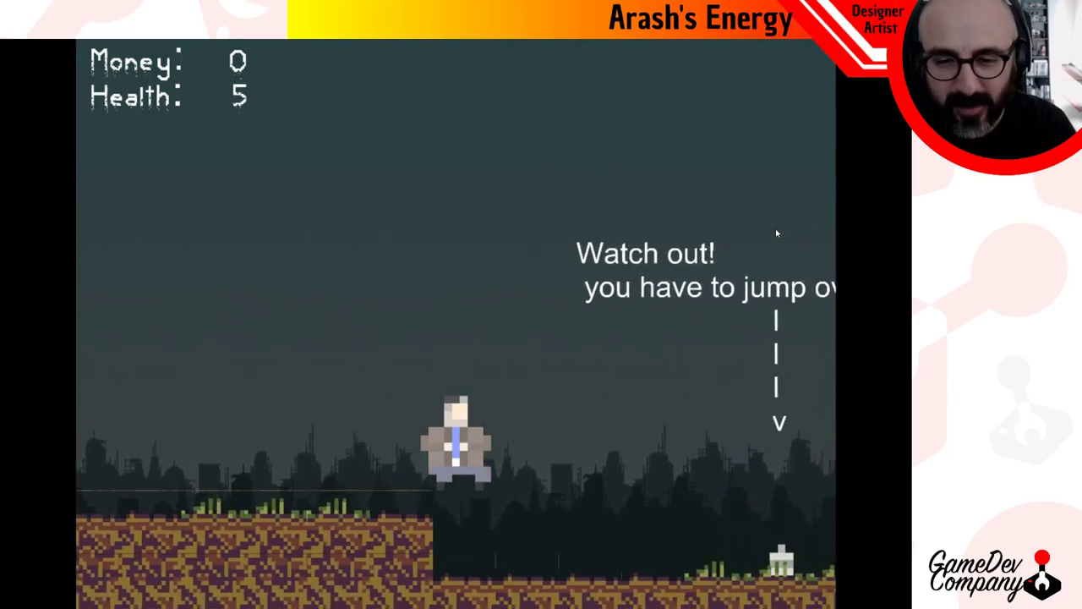
pyautogui.press('a')
pyautogui.press('d')
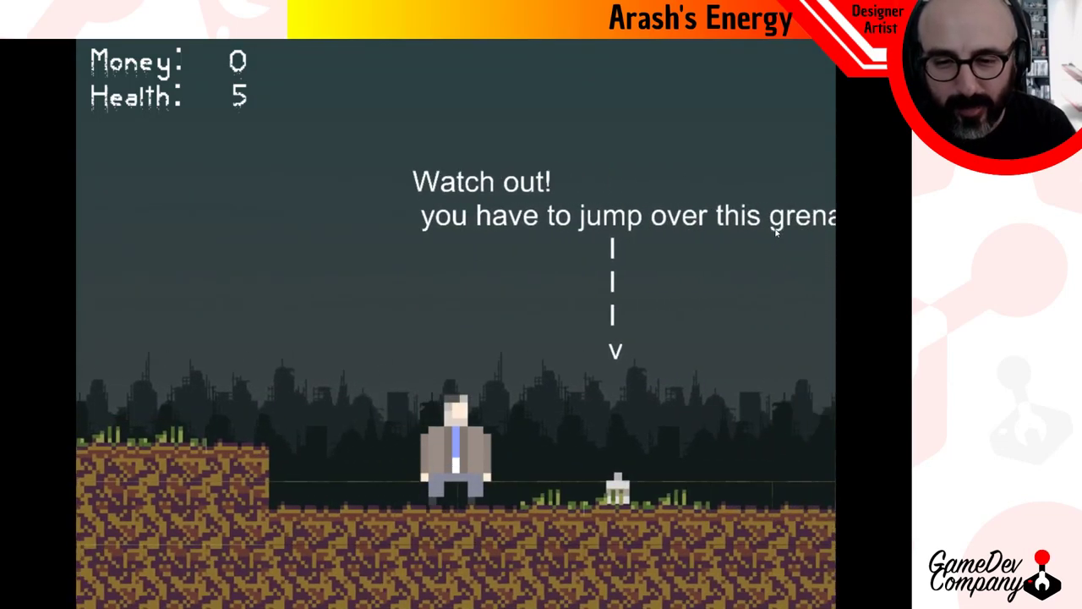
# Walk the character up to the grenade and on past it to the foot of the next ledge.
pyautogui.press('a')
pyautogui.press('d')
pyautogui.press('d')
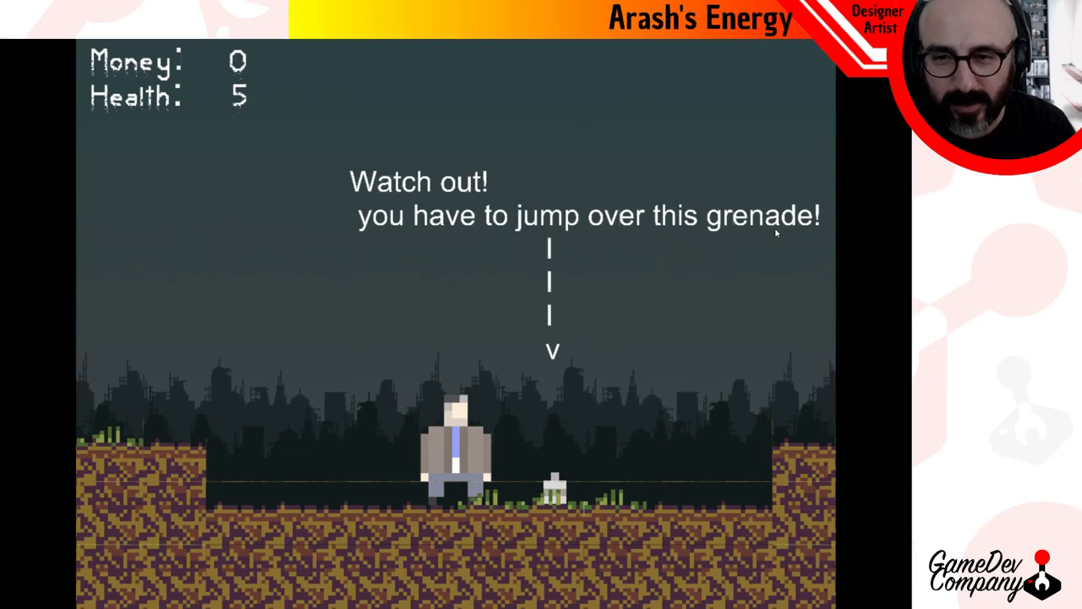
pyautogui.press('d')
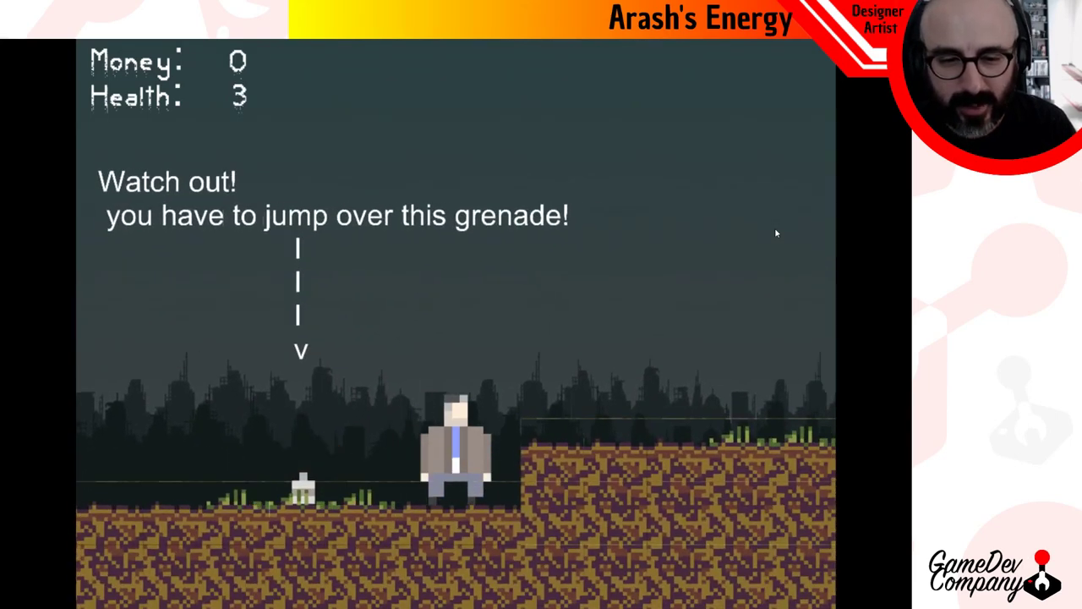
# Get the character up onto the ledge beyond the grenade and walk farther along it.
pyautogui.press('space')
pyautogui.press('d')
pyautogui.press('a')
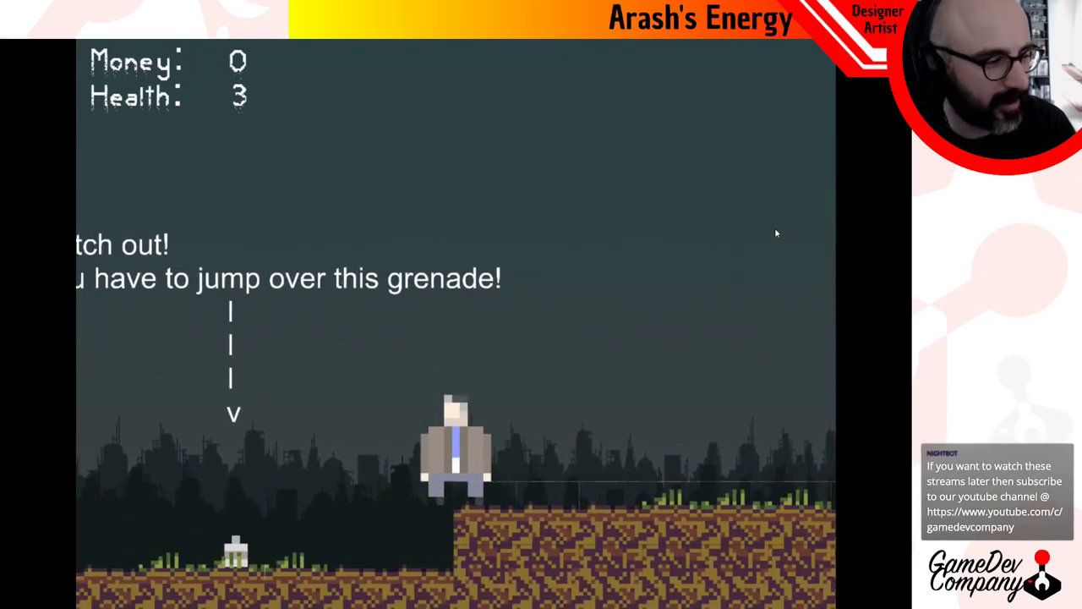
pyautogui.press('d')
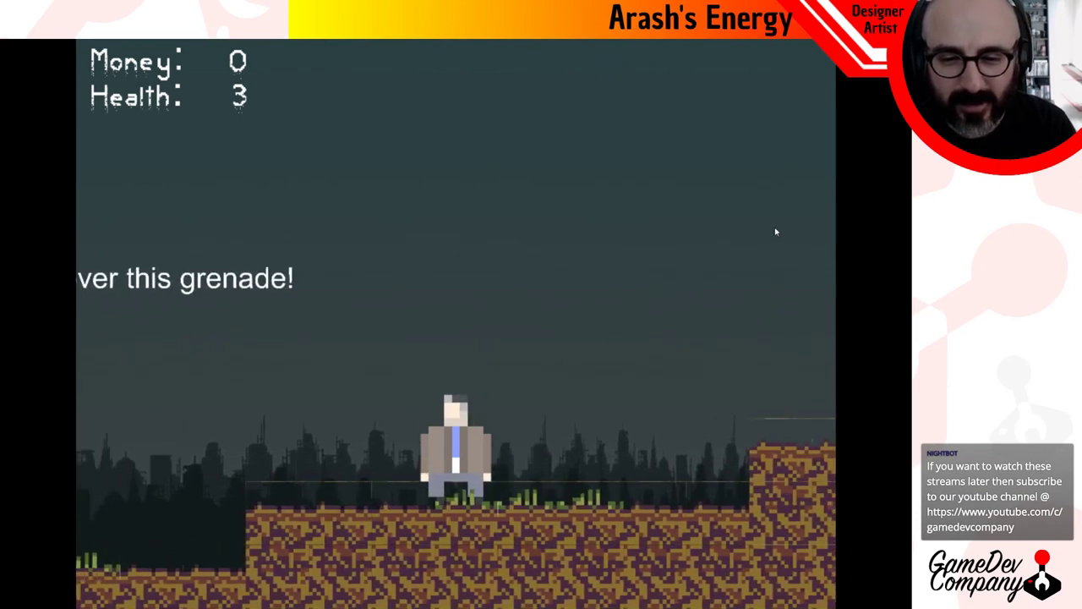
# Test short back-and-forth moves on the ledge and jump toward the higher ground with the enemy instructions.
pyautogui.press('d')
pyautogui.press('a')
pyautogui.press('d')
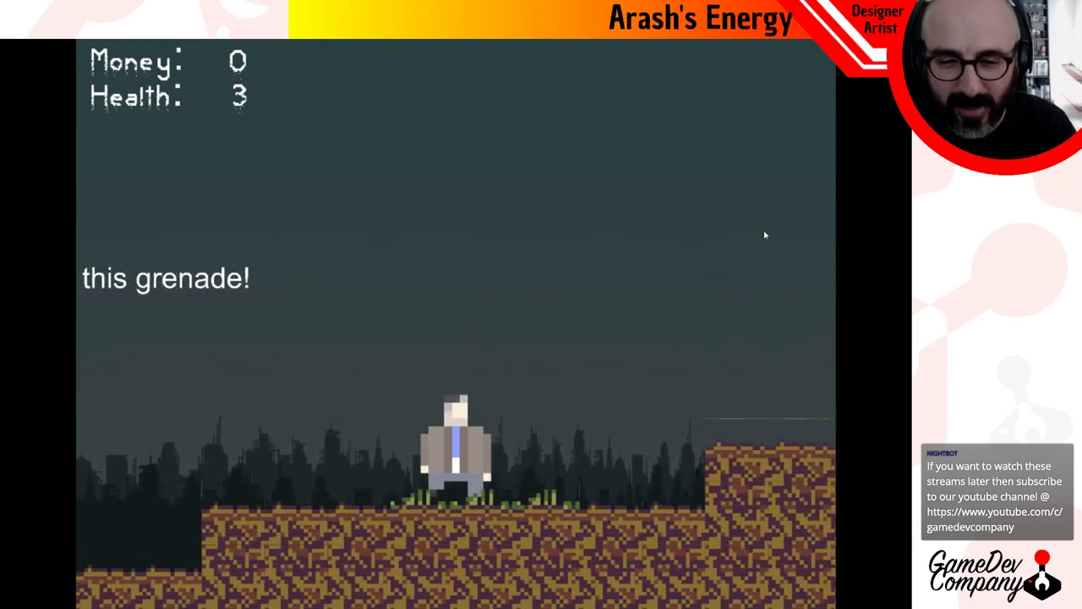
pyautogui.press('d')
pyautogui.press('w')
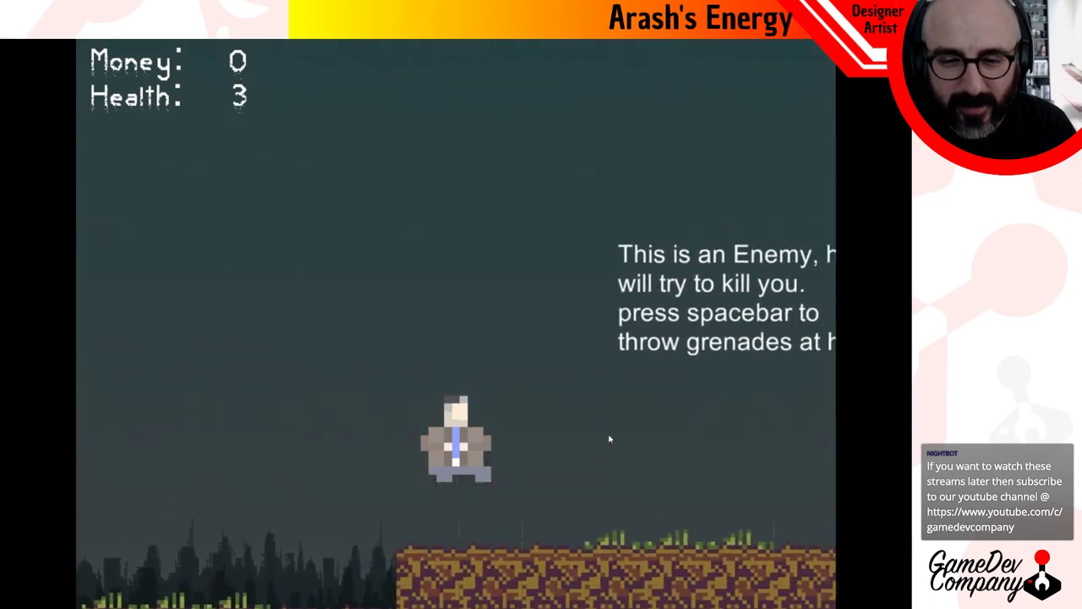
# Get the character onto the ledge with the enemy instructions and defeat the enemy there, moving toward him and backing off.
pyautogui.press('d')
pyautogui.press('a')
pyautogui.press('d')
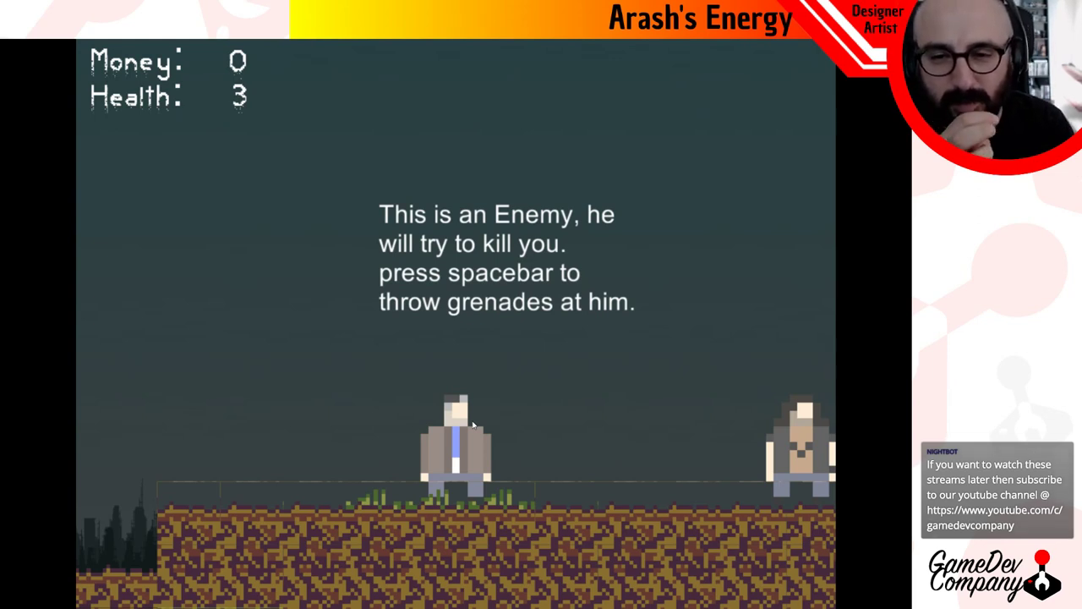
pyautogui.press('Right')
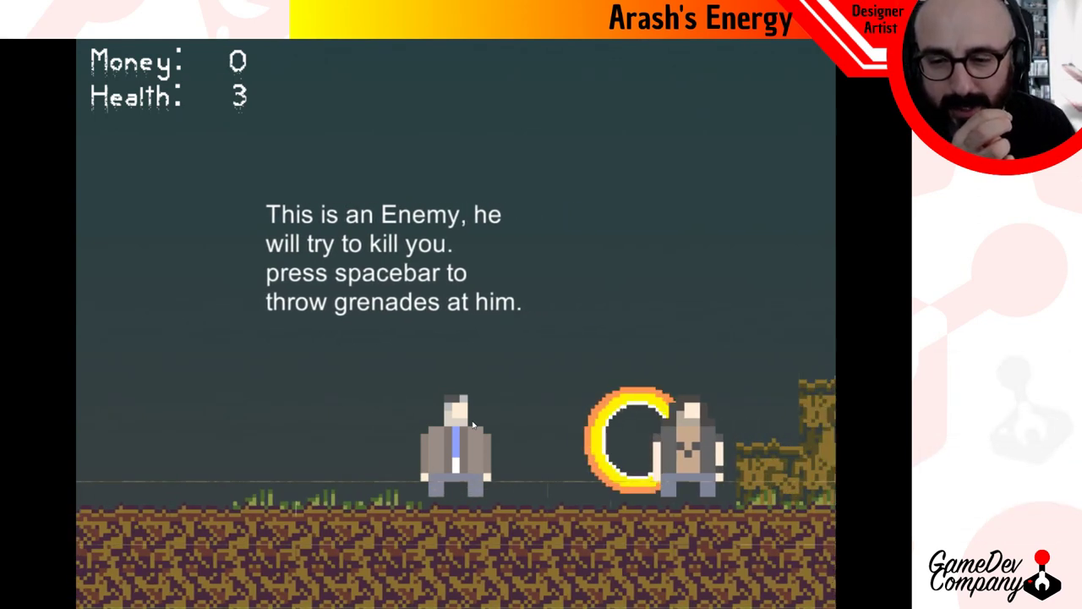
pyautogui.press('Left')
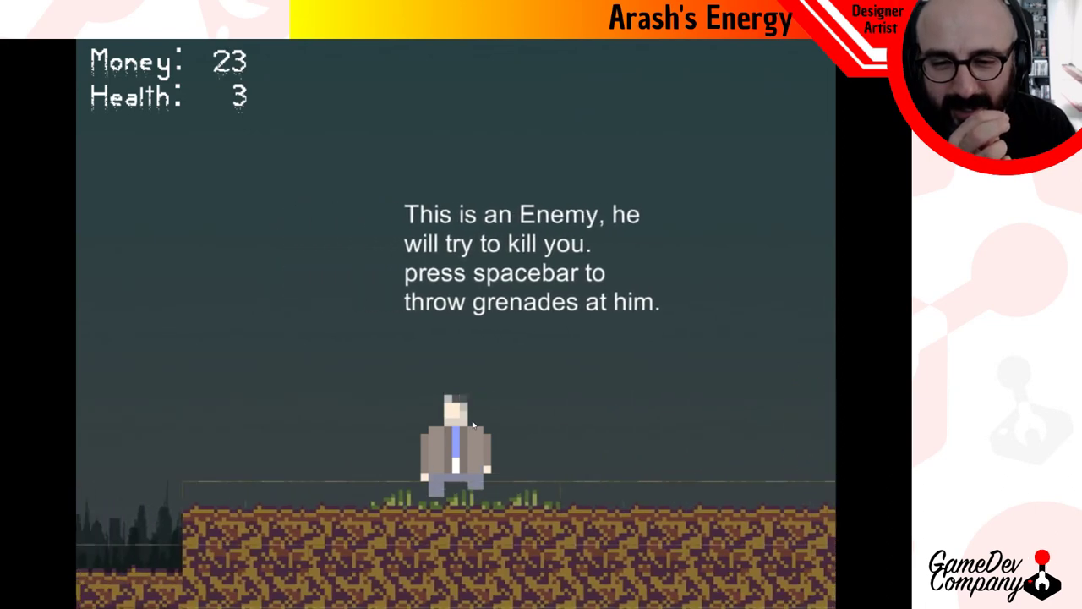
pyautogui.press('Right')
pyautogui.press('Left')
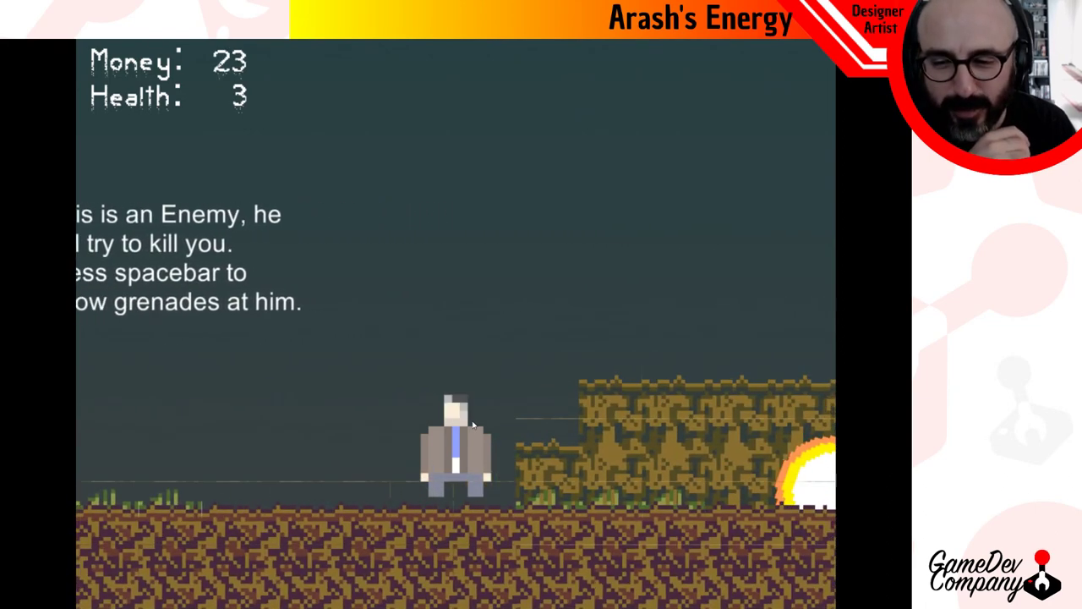
# Walk the character past the enemy instructions to the first mossy block and try jumping at its low step.
pyautogui.press('Right')
pyautogui.press('Up')
pyautogui.press('Right')
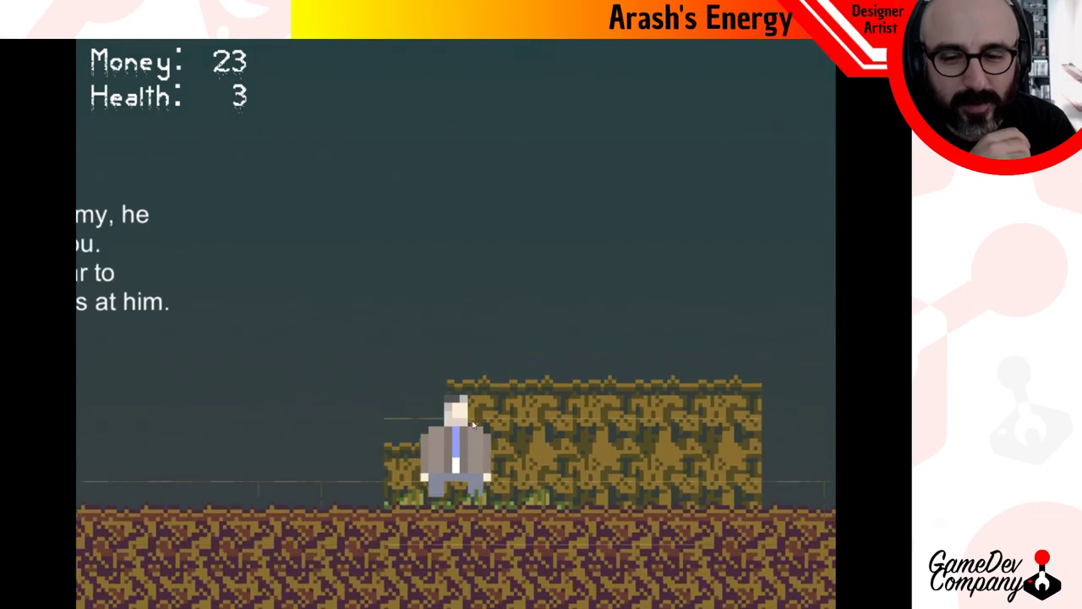
pyautogui.press('Up')
pyautogui.press('Left')
pyautogui.press('Up')
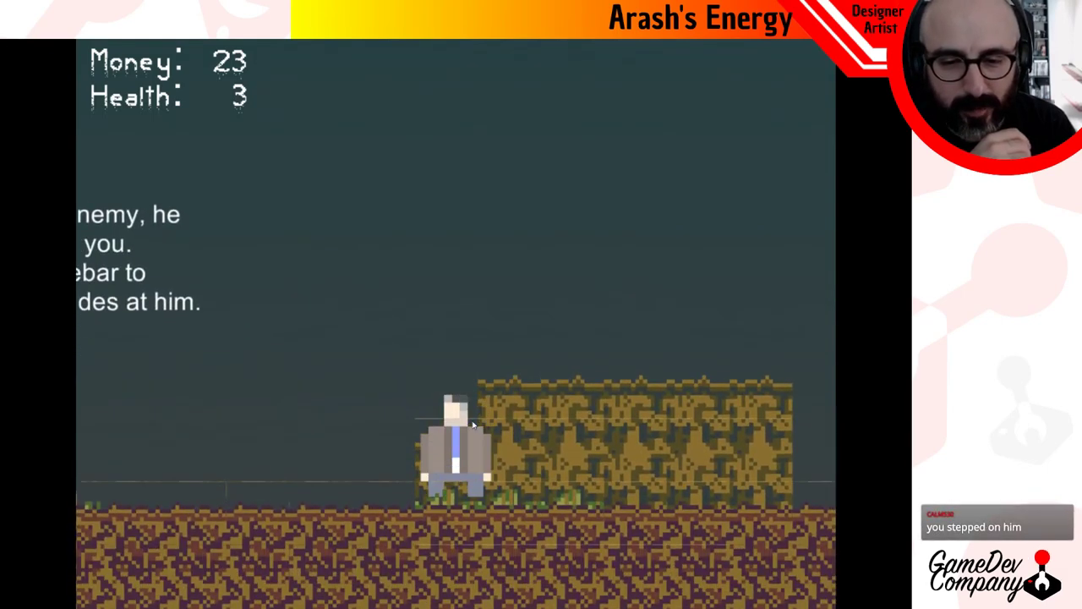
# Test further short moves and repeated jumps in front of the first mossy block.
pyautogui.press('Left')
pyautogui.press('Up')
pyautogui.press('Right')
pyautogui.press('Up')
pyautogui.press('Up')
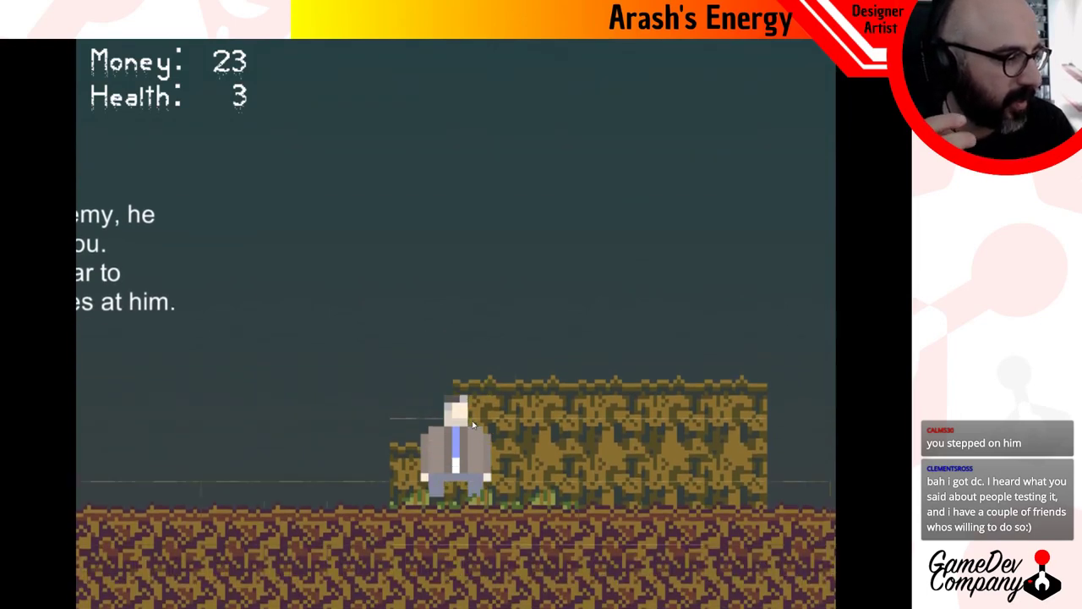
pyautogui.press('Left')
pyautogui.press('Right')
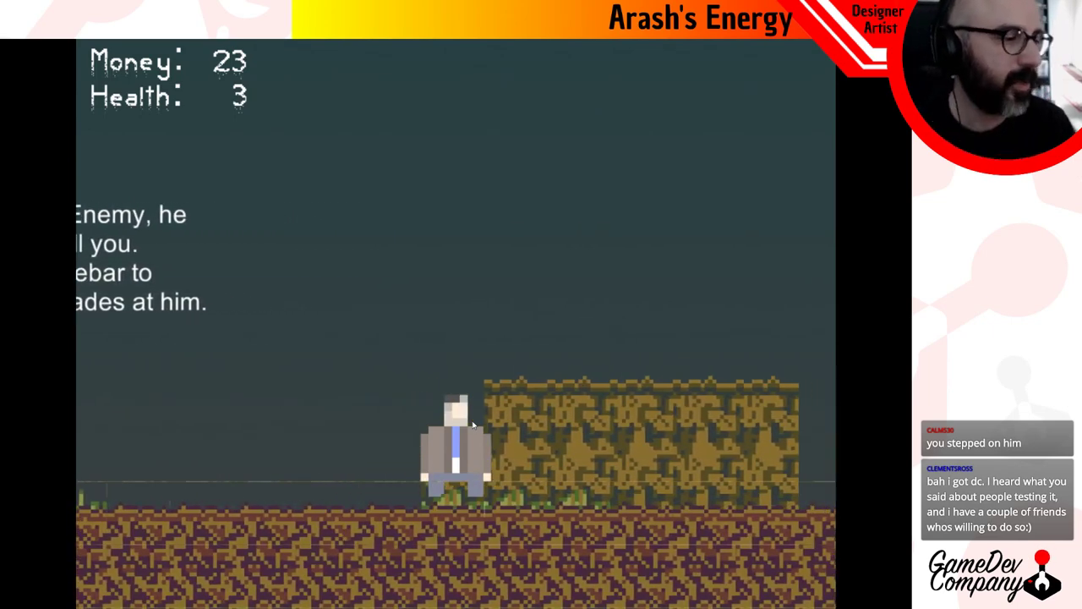
# Move the character onward past both mossy blocks and over the ledges to the high stepped wall.
pyautogui.press('Right')
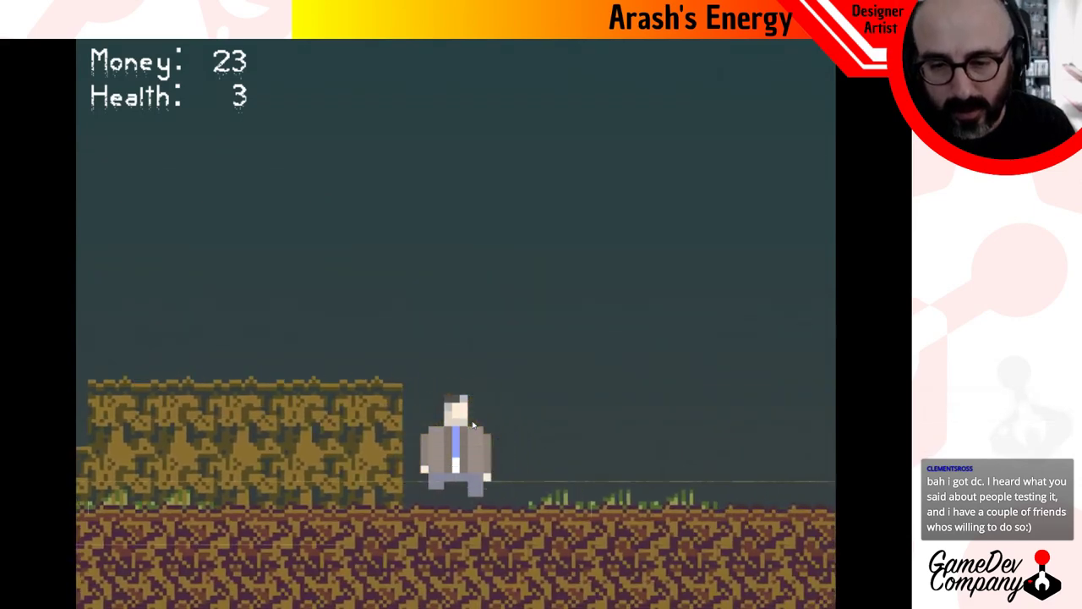
pyautogui.press('Right')
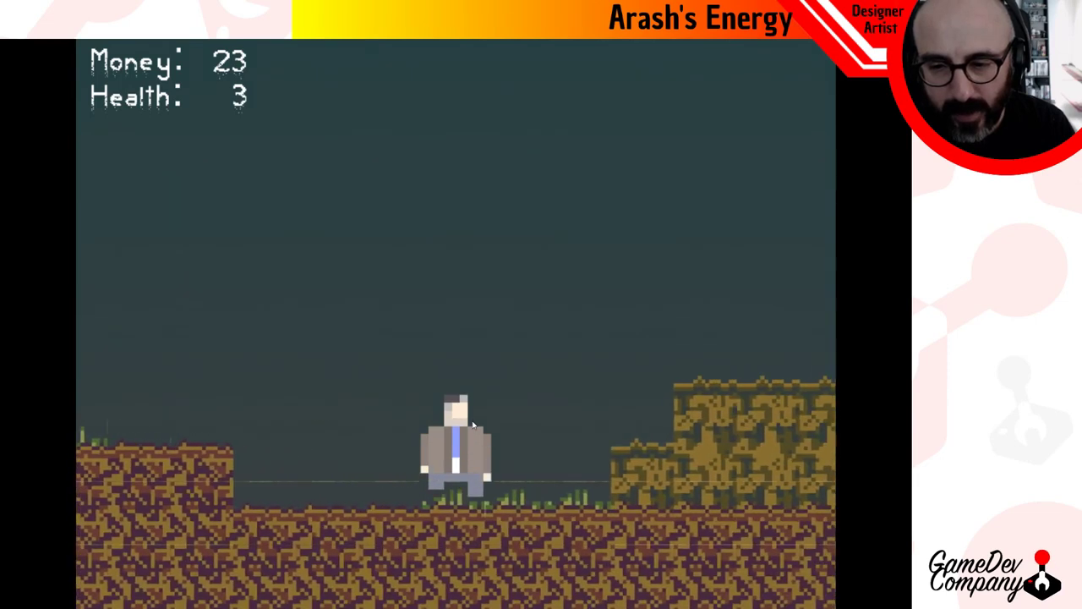
pyautogui.press('Right')
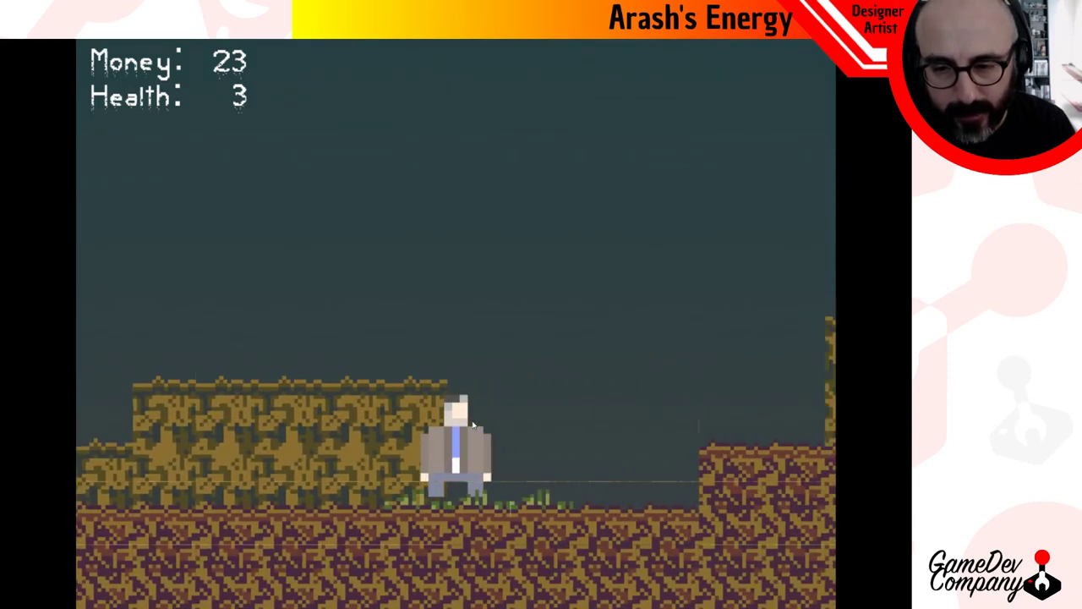
pyautogui.press('Right')
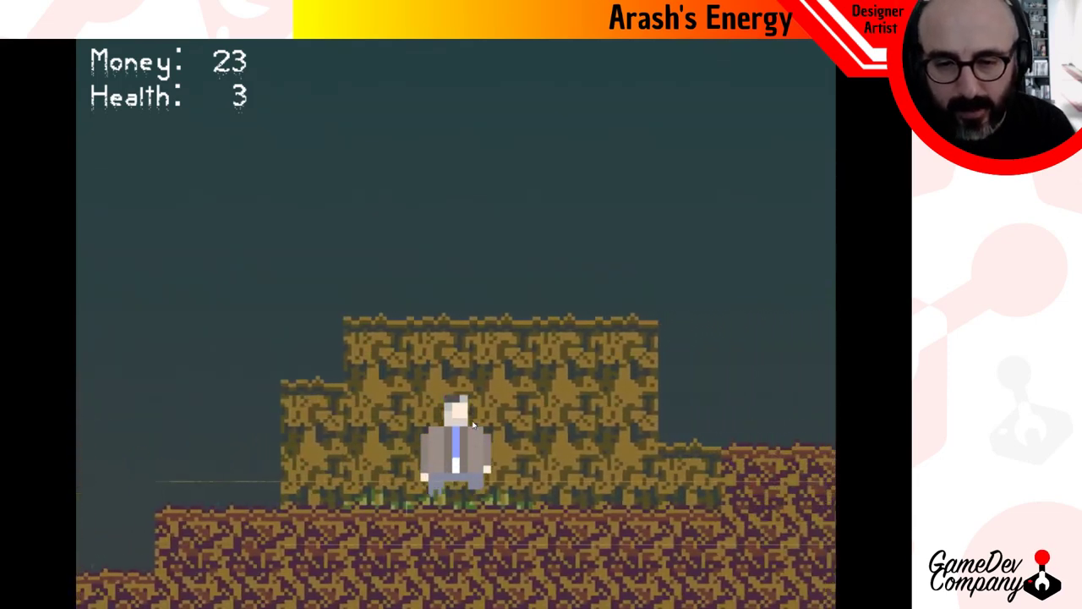
pyautogui.press('Right')
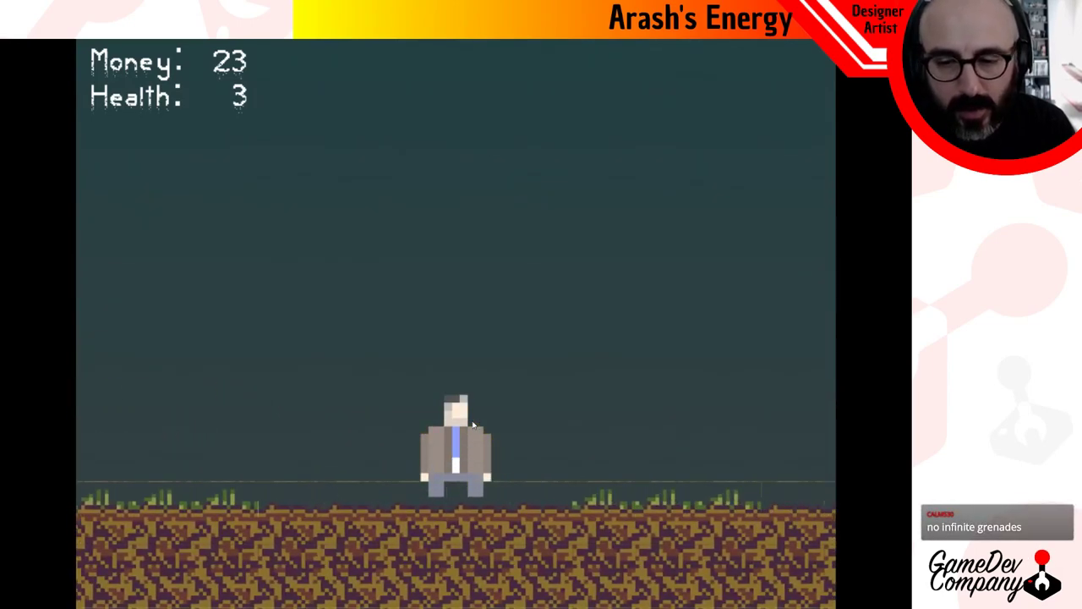
pyautogui.press('Right')
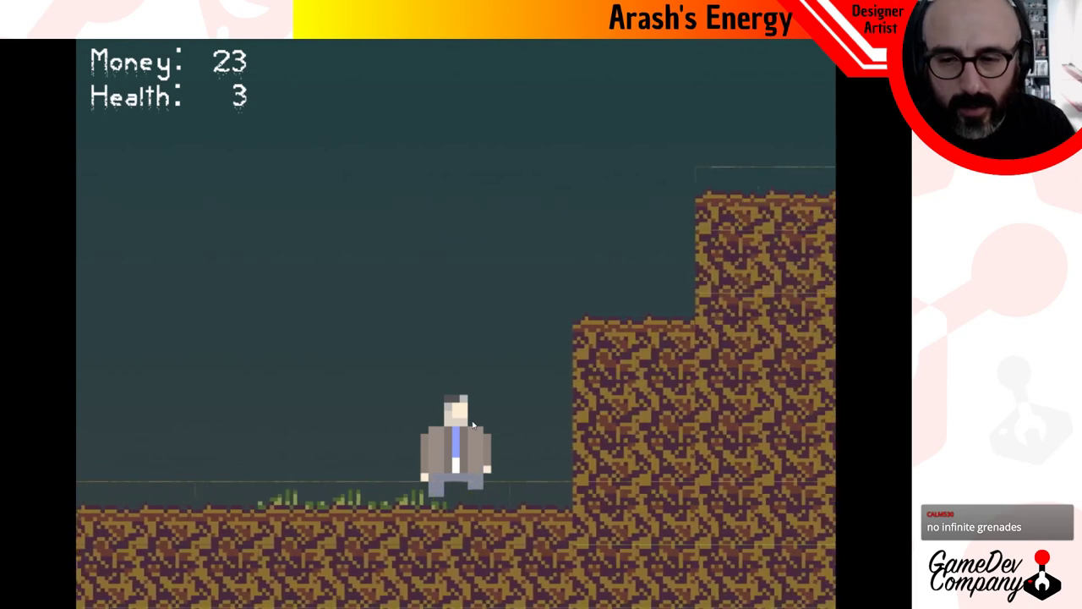
# Explore the ground between the taller mossy block and the high stepped wall for a way onward.
pyautogui.press('Left')
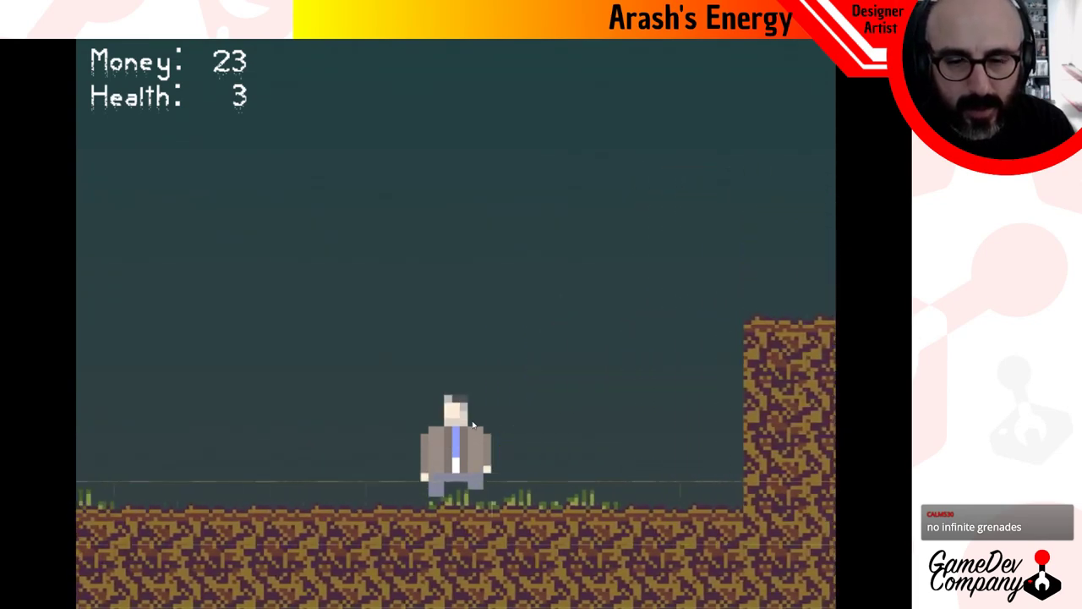
pyautogui.press('Left')
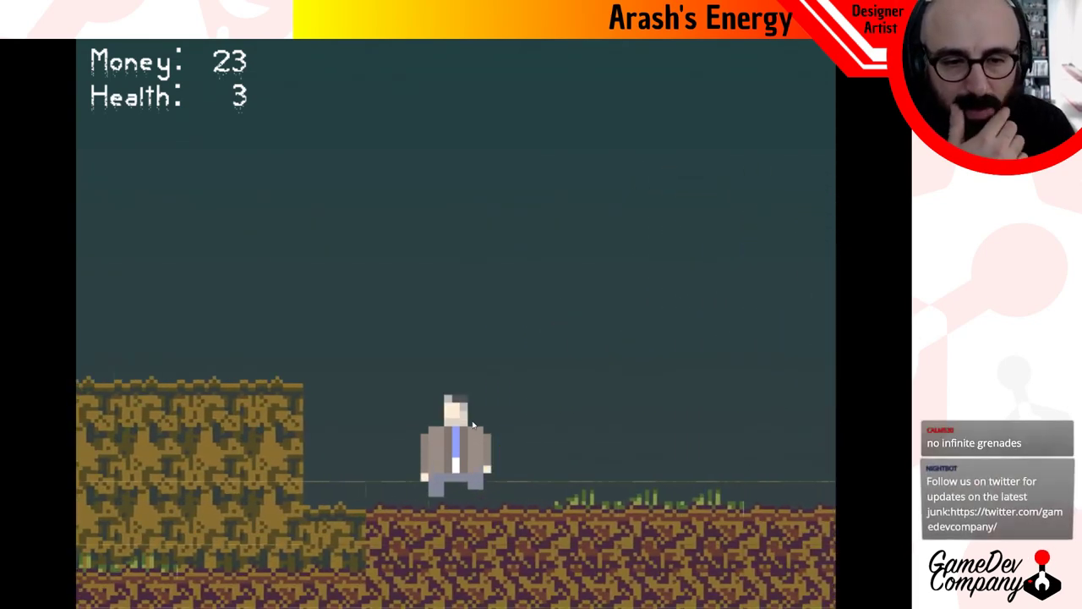
pyautogui.press('Right')
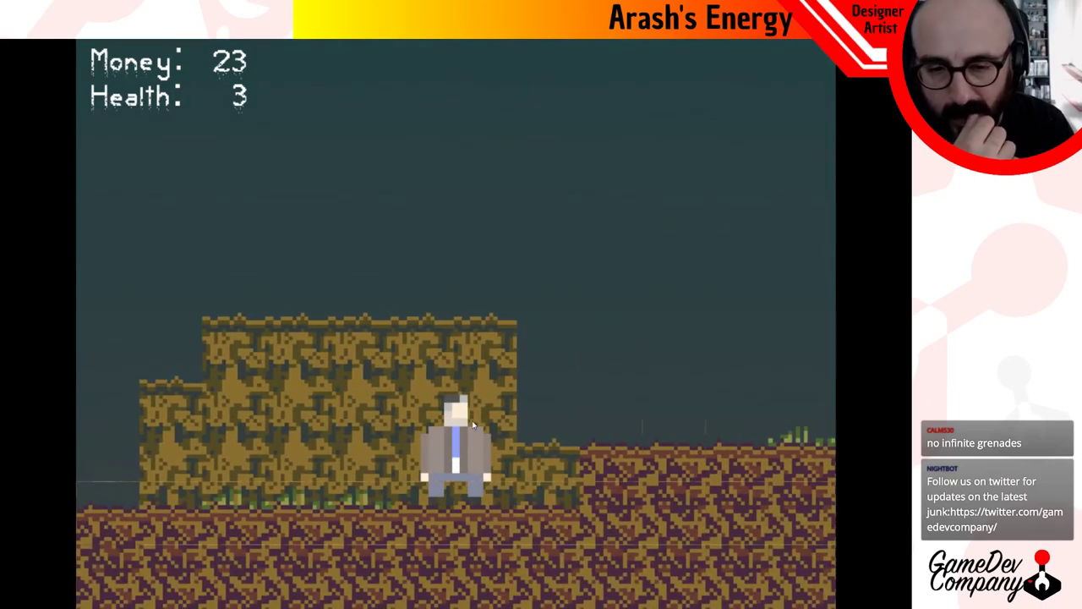
pyautogui.press('Left')
pyautogui.press('Right')
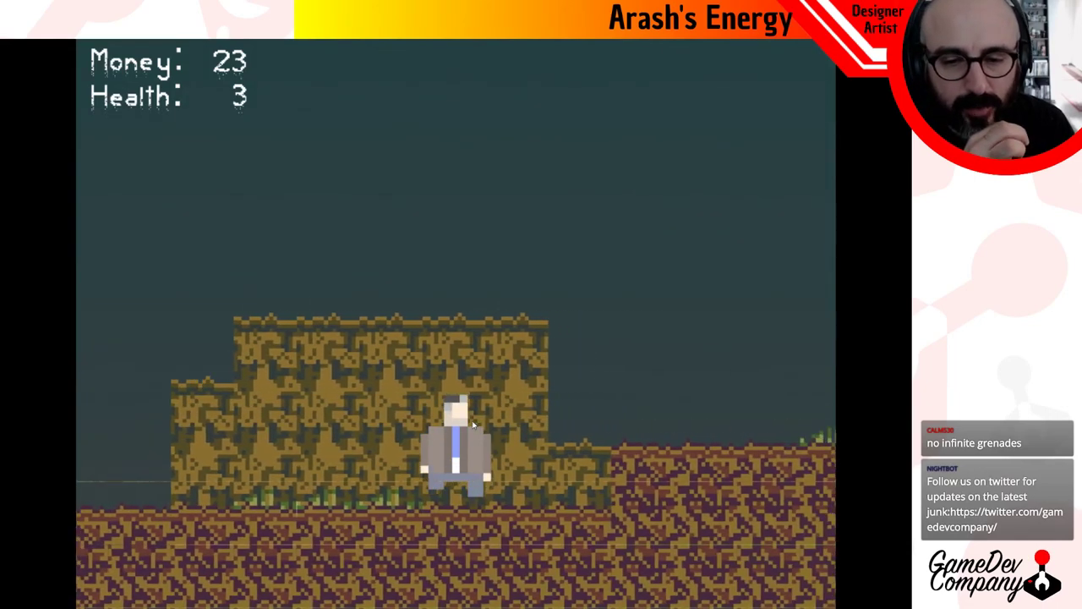
pyautogui.press('Left')
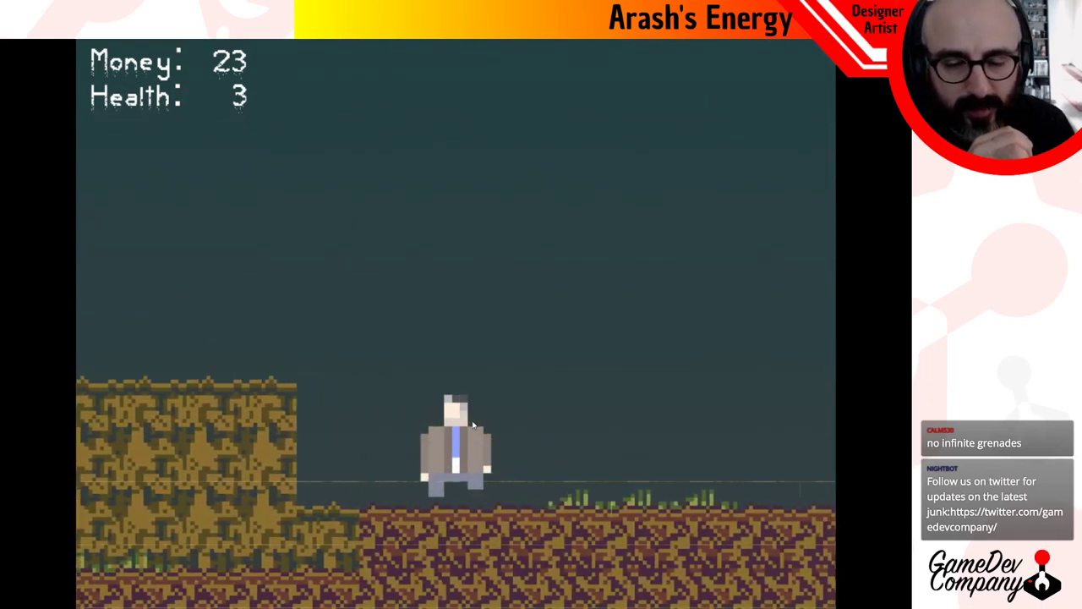
pyautogui.press('Right')
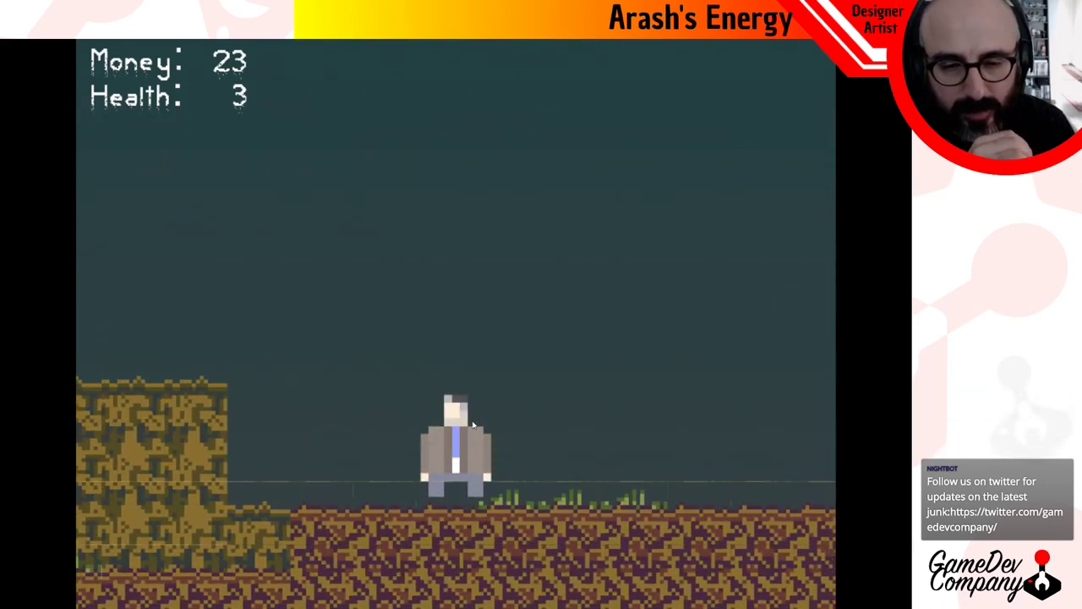
pyautogui.press('Right')
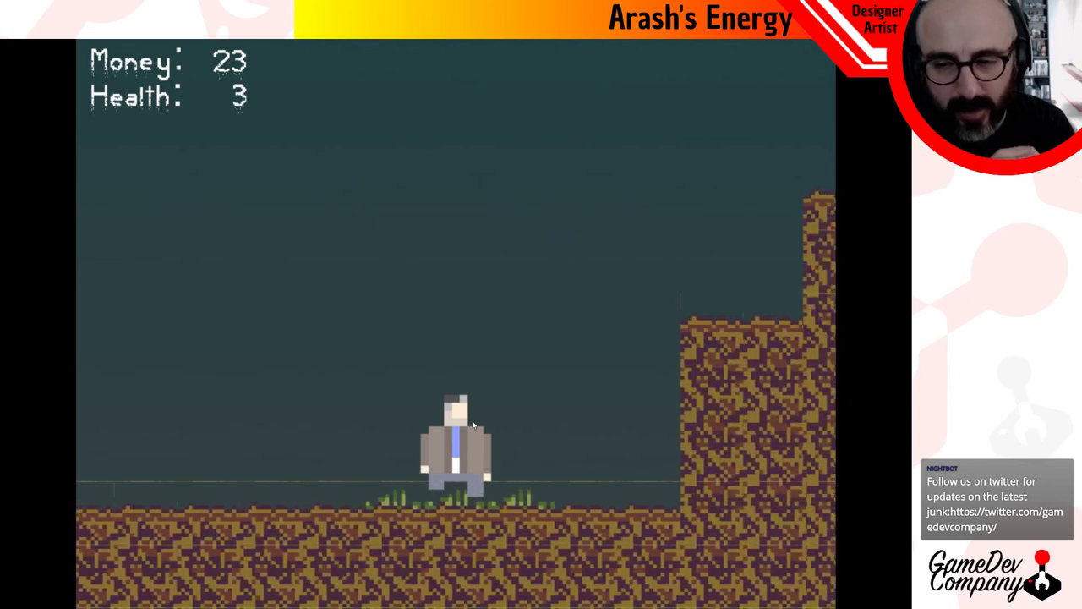
# Take the character back from the high wall past both mossy blocks to the ground before the first one.
pyautogui.press('Left')
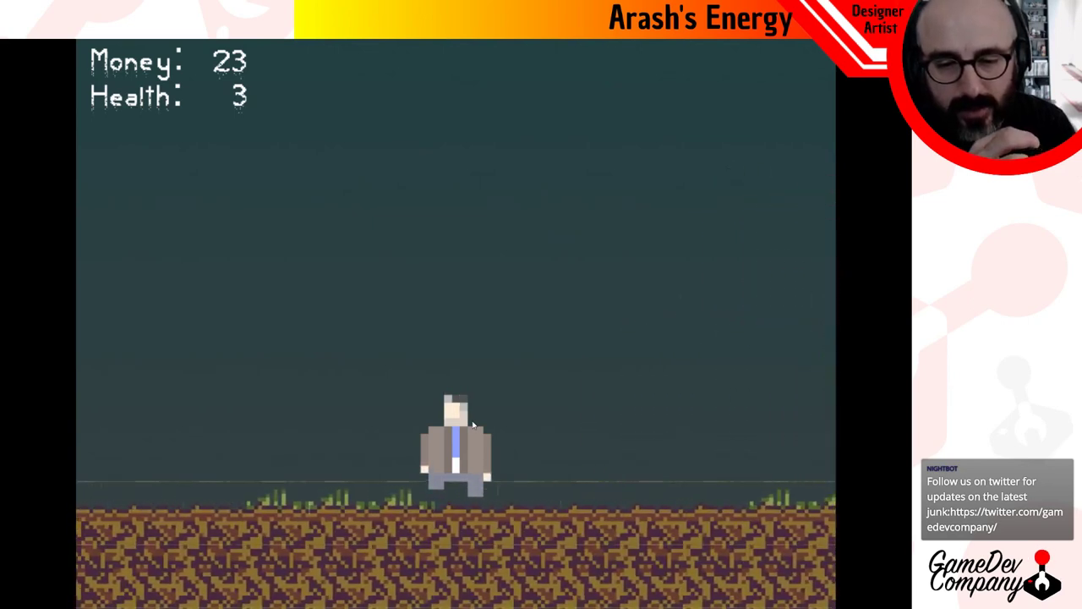
pyautogui.press('Left')
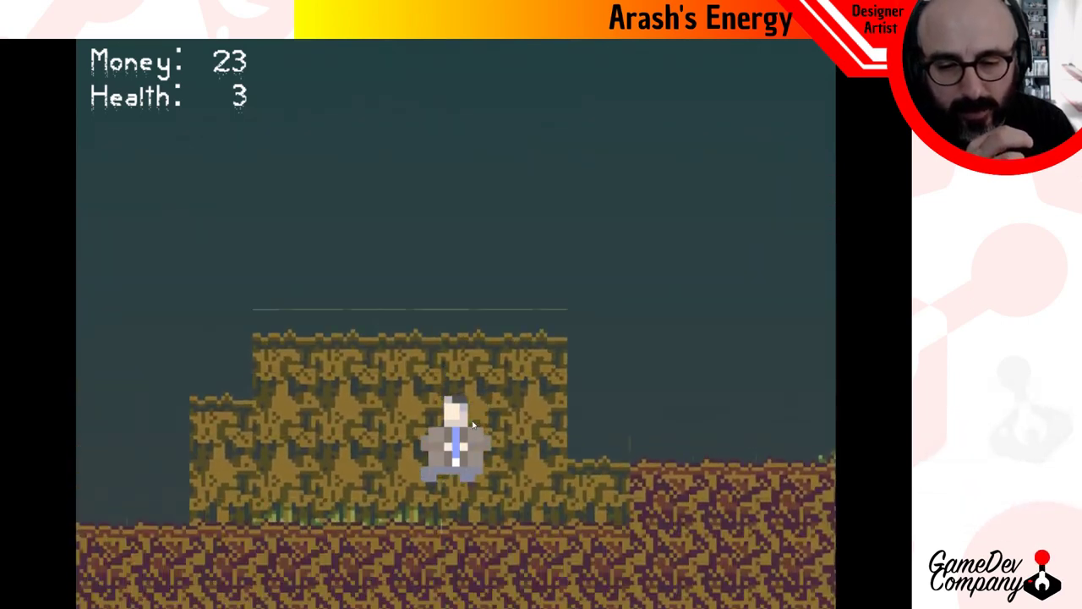
pyautogui.press('Left')
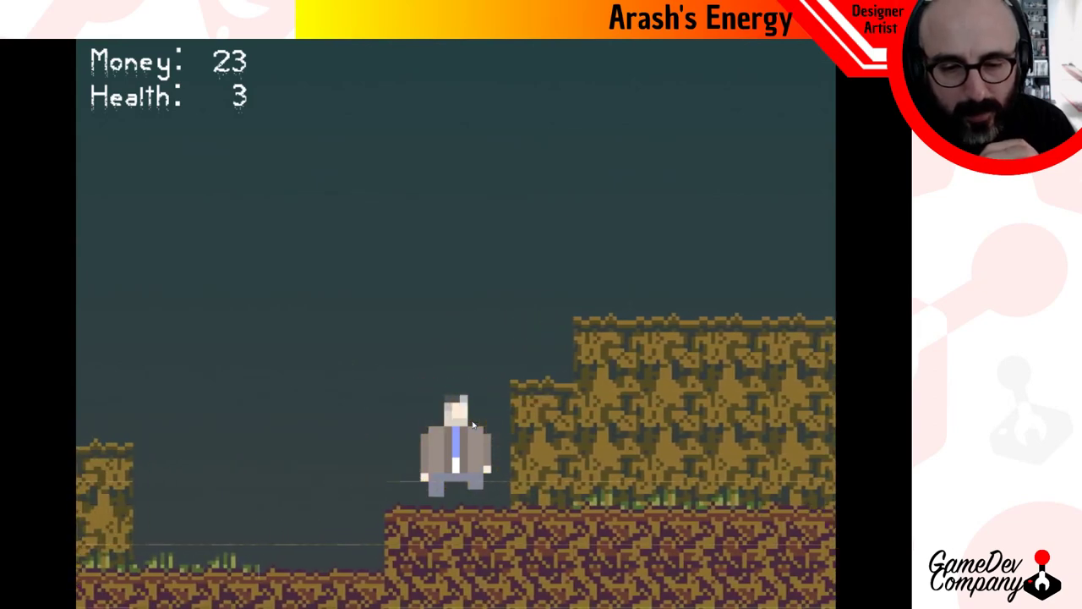
pyautogui.press('Left')
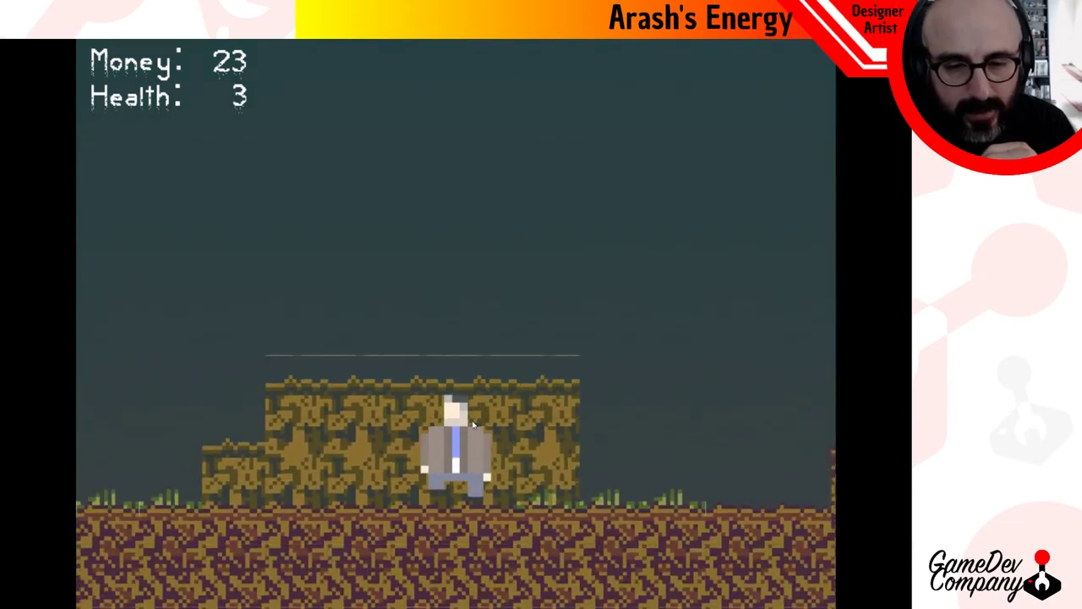
pyautogui.press('Left')
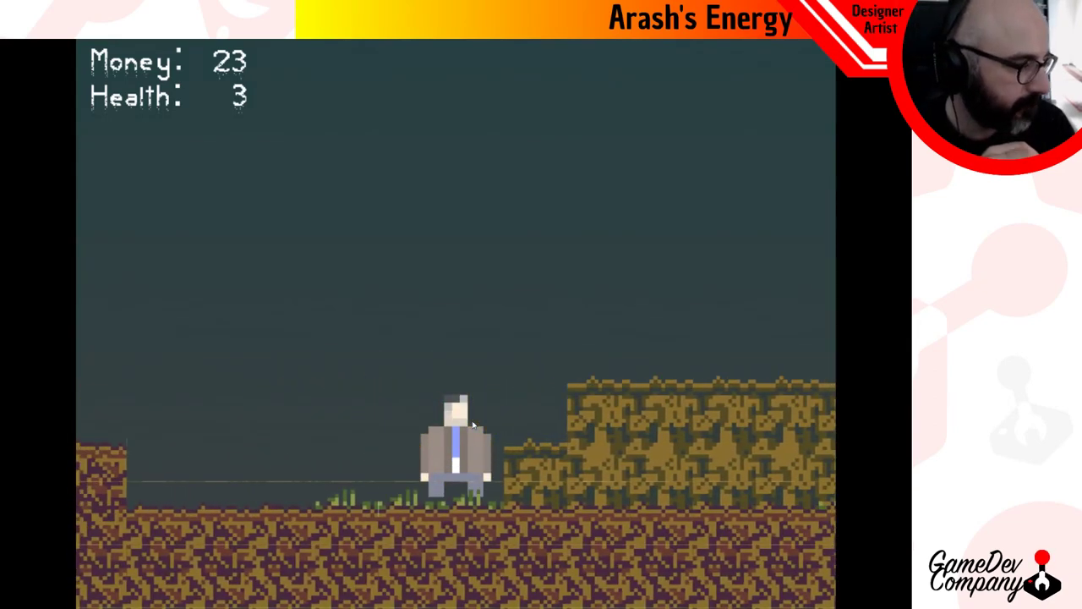
# Return the character to the foot of the high stepped wall and try grenade throws and a jump against it.
pyautogui.press('Right')
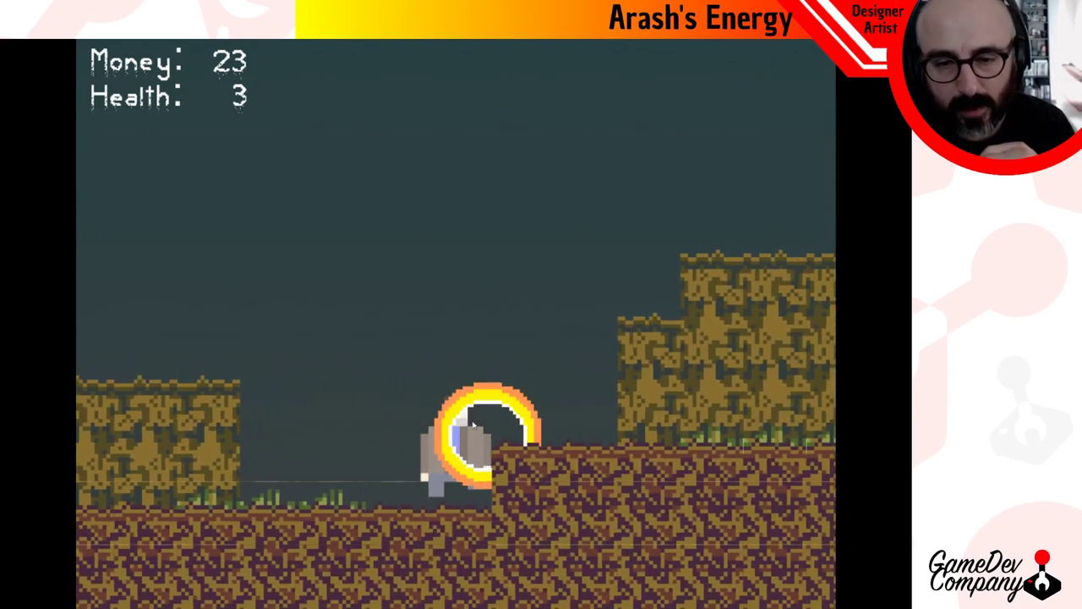
pyautogui.press('Left')
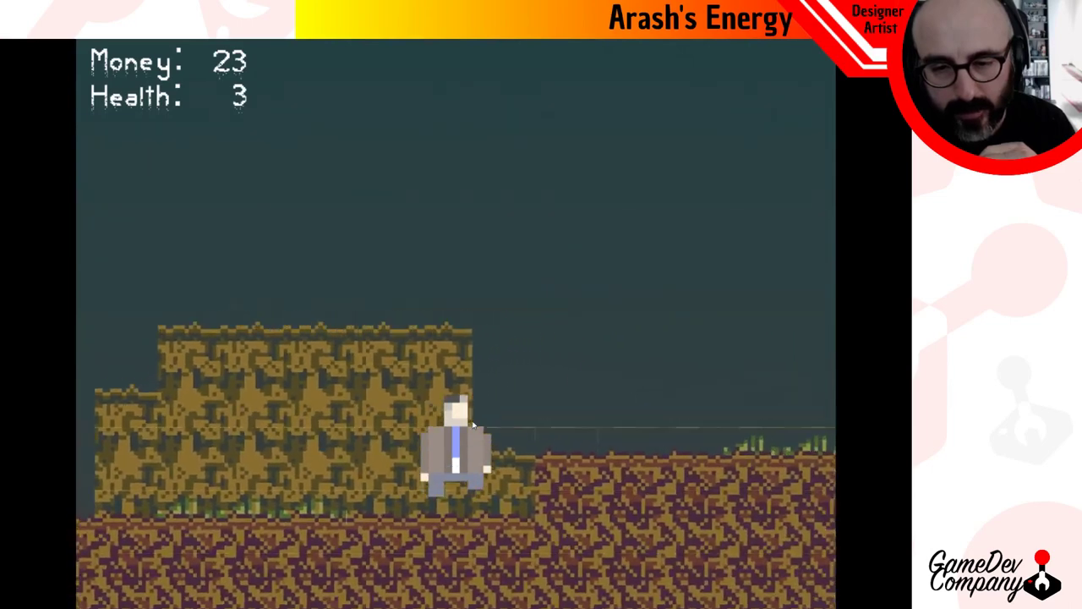
pyautogui.press('Right')
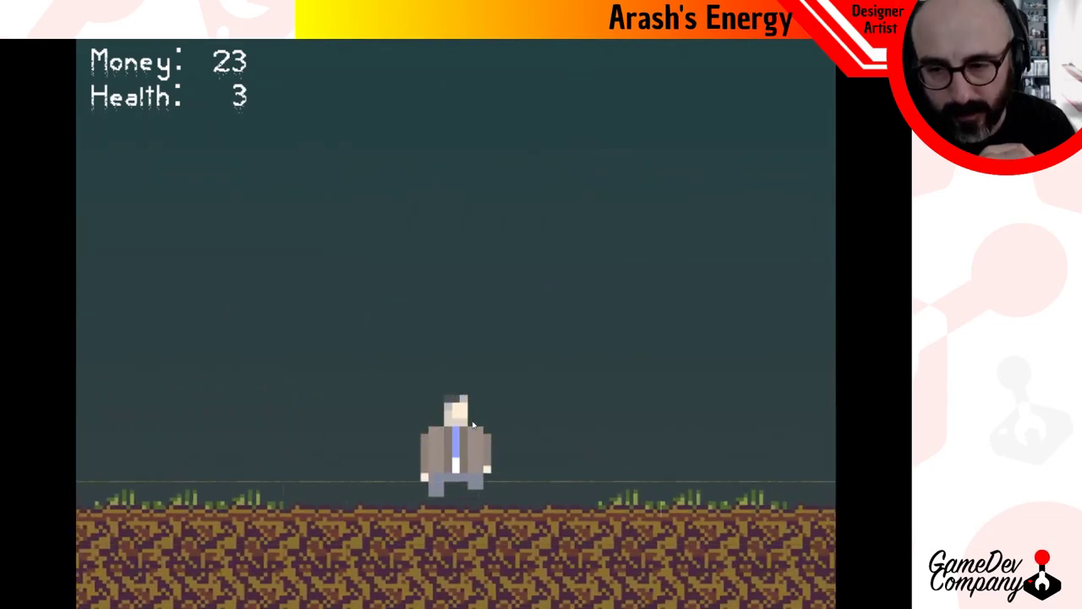
pyautogui.press('Right')
pyautogui.press('space')
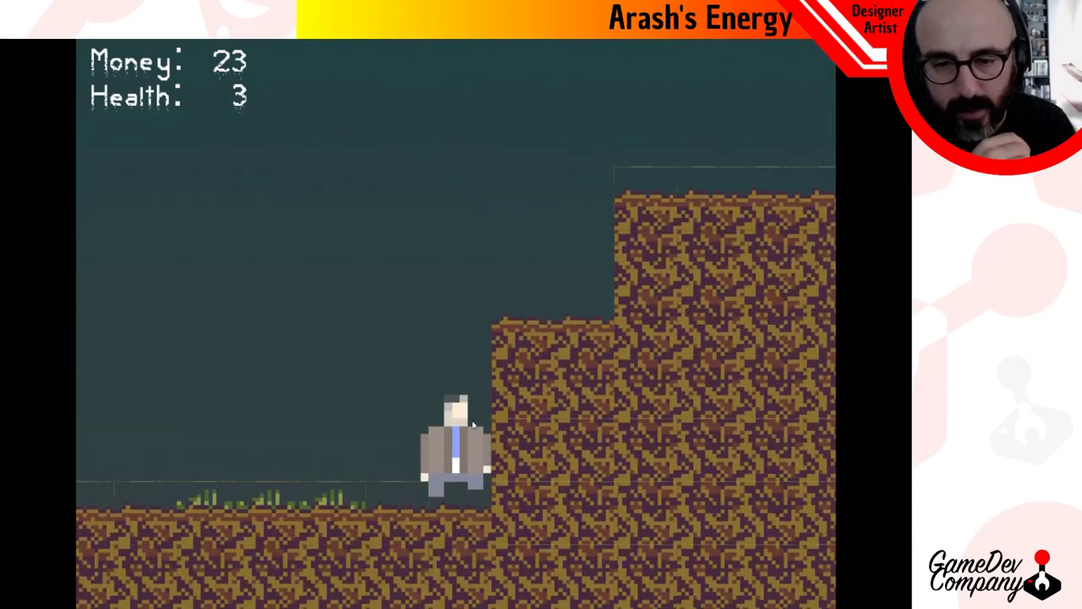
pyautogui.press('space')
pyautogui.press('space')
pyautogui.press('space')
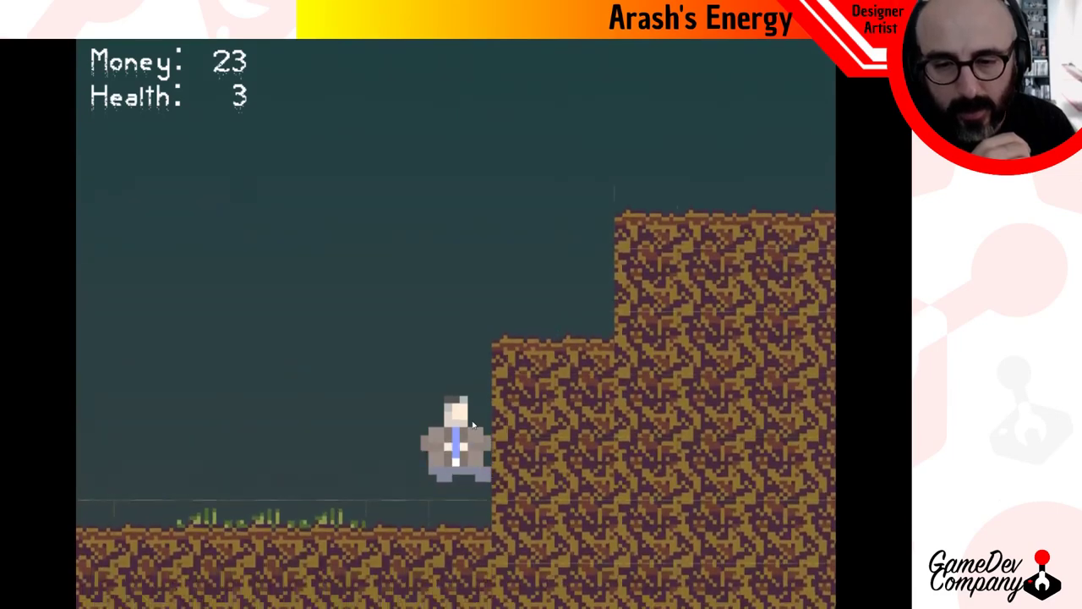
# Walk the character back from the high wall past the taller mossy block to the area around the first one.
pyautogui.press('Left')
pyautogui.press('Left')
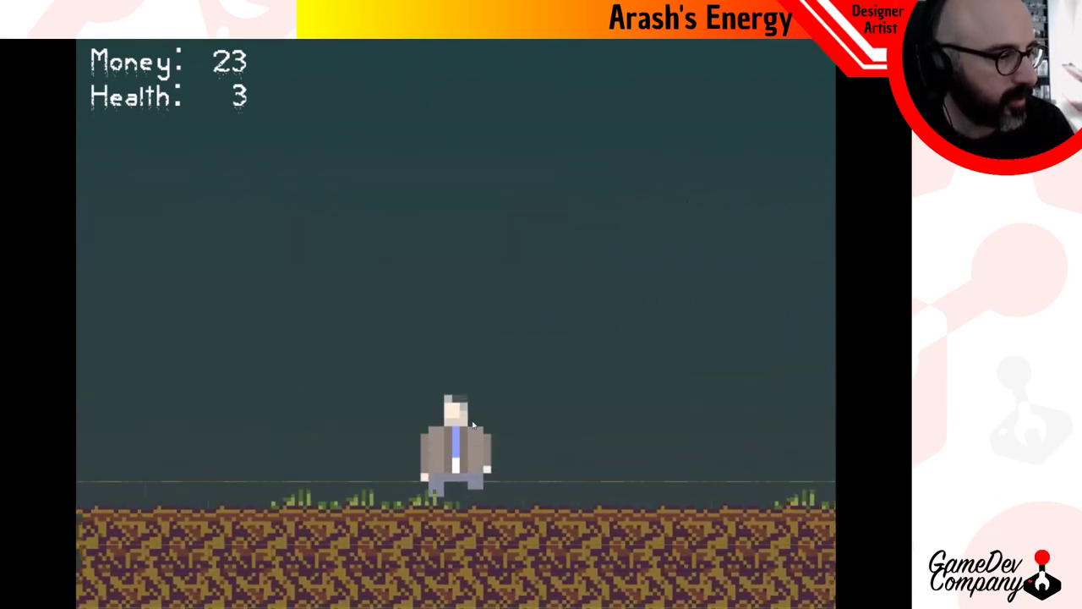
pyautogui.press('Left')
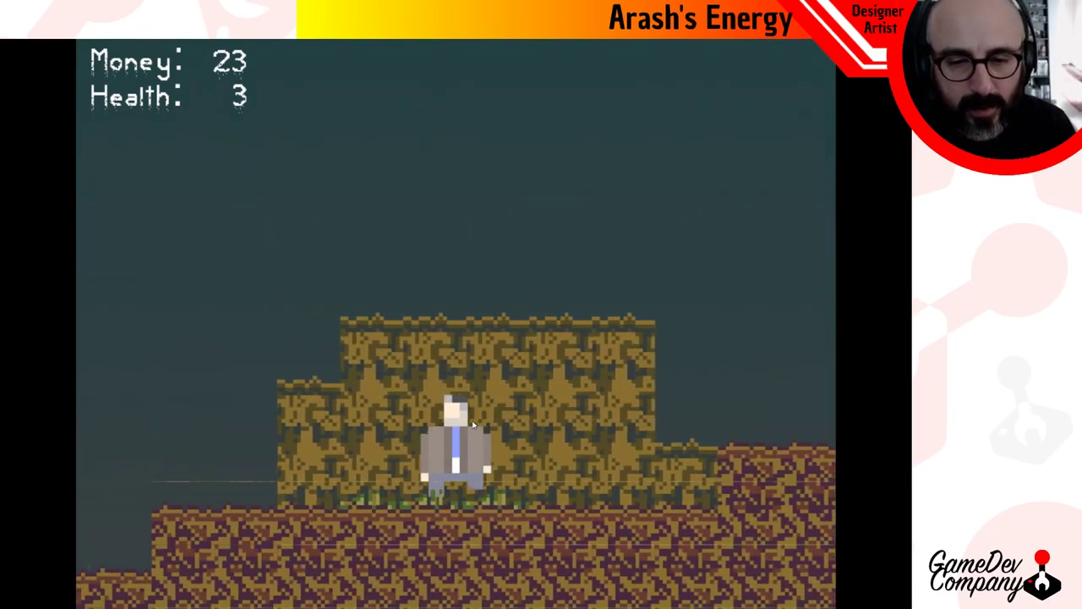
pyautogui.press('Left')
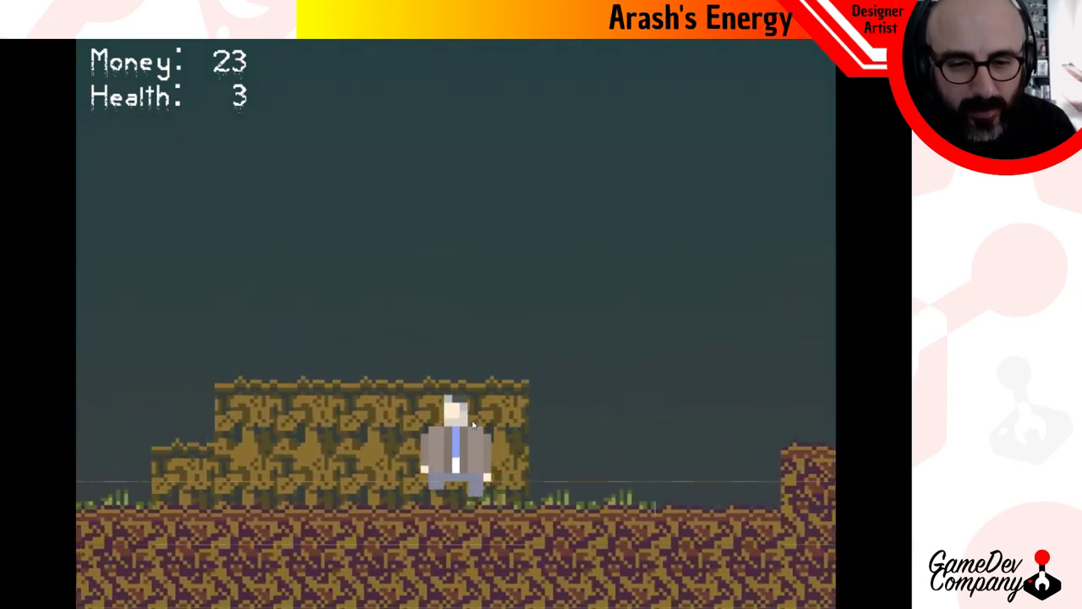
pyautogui.press('Left')
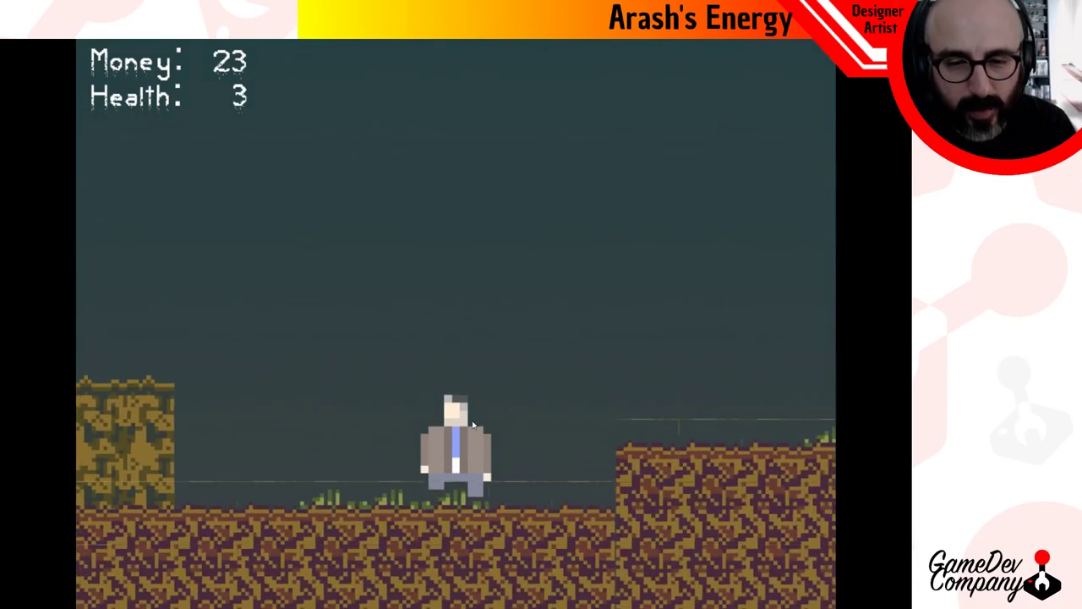
# Take the character back past the first mossy block, the enemy sign and the grenade to the wall at the level's start.
pyautogui.press('Left')
pyautogui.press('space')
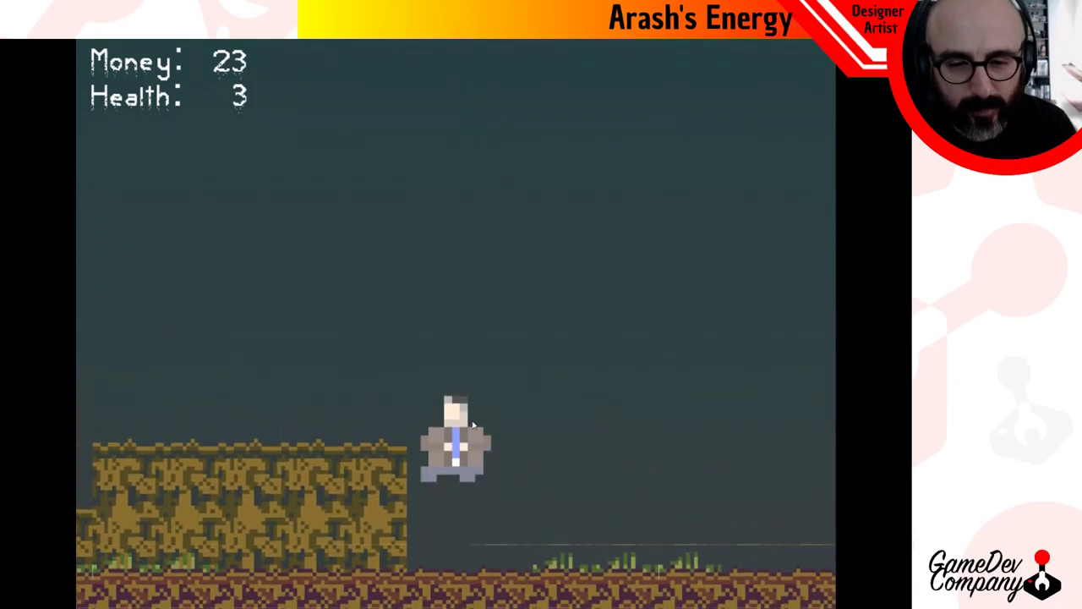
pyautogui.press('Left')
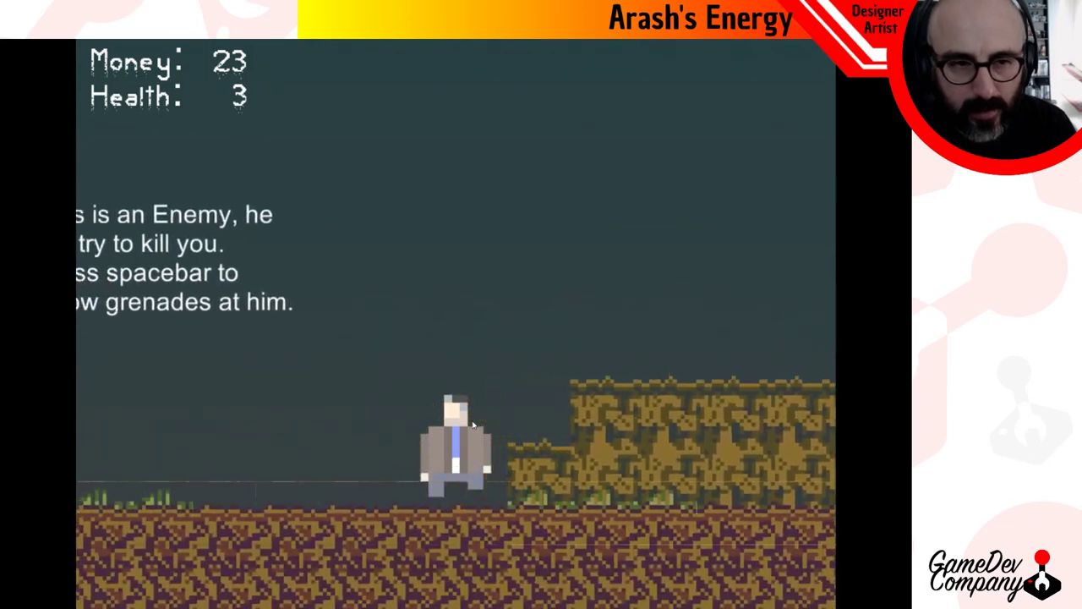
pyautogui.press('Left')
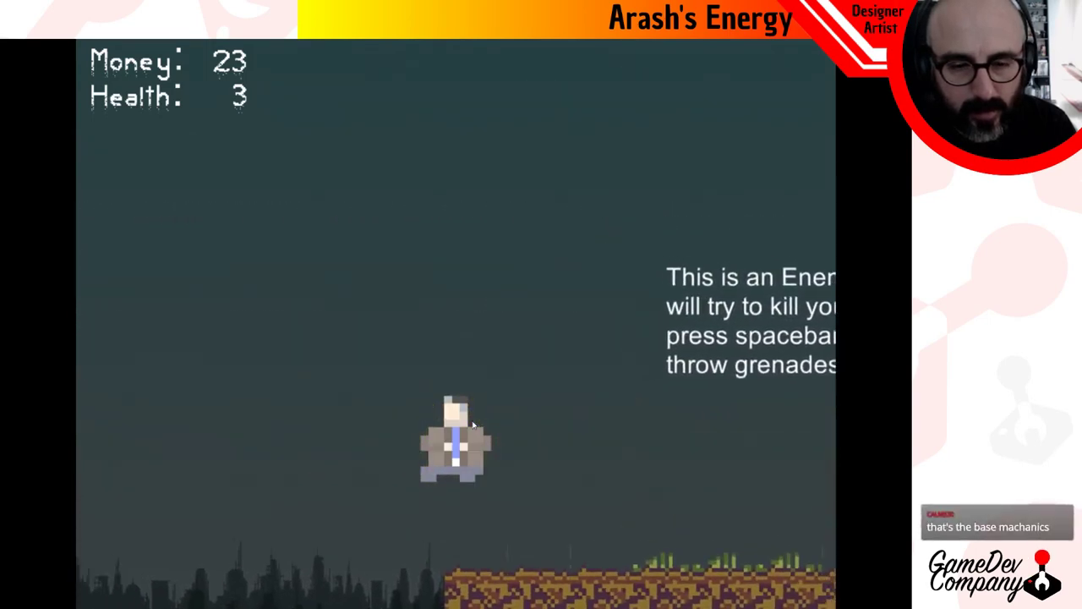
pyautogui.press('Left')
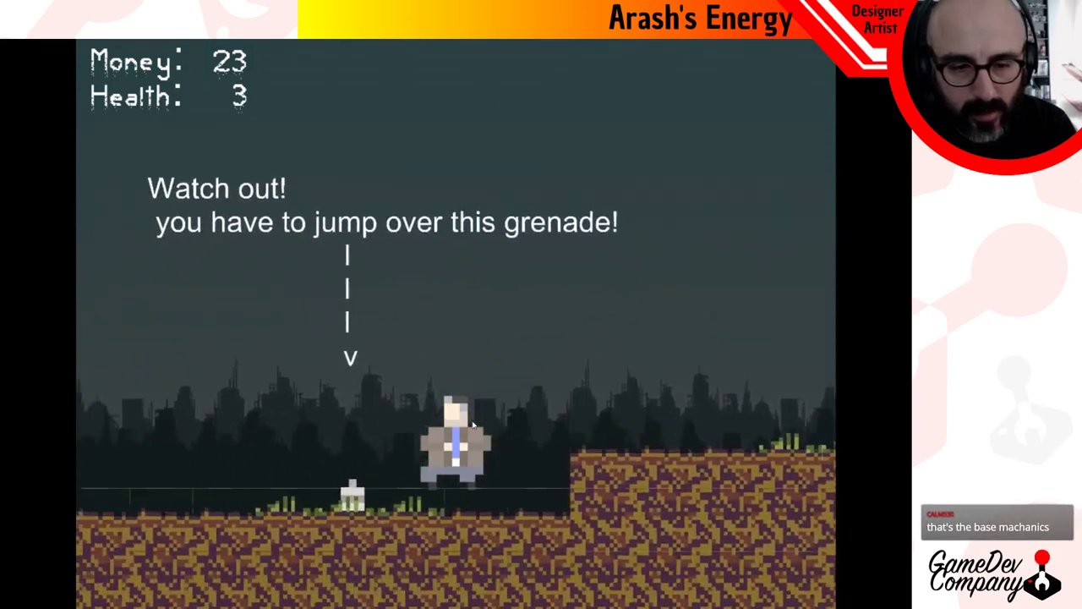
pyautogui.press('space')
pyautogui.press('space')
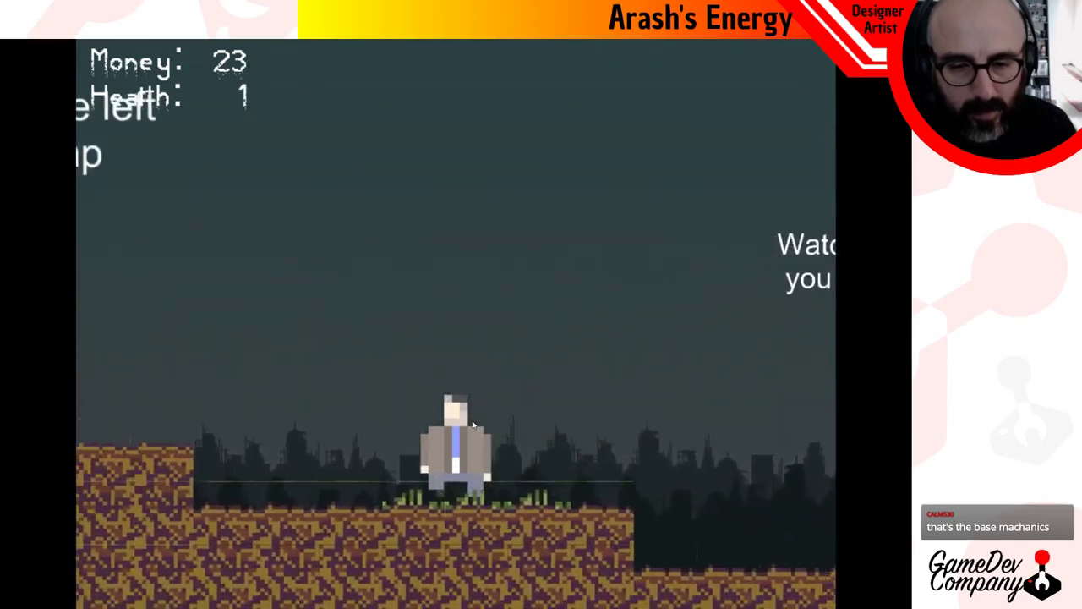
pyautogui.press('a')
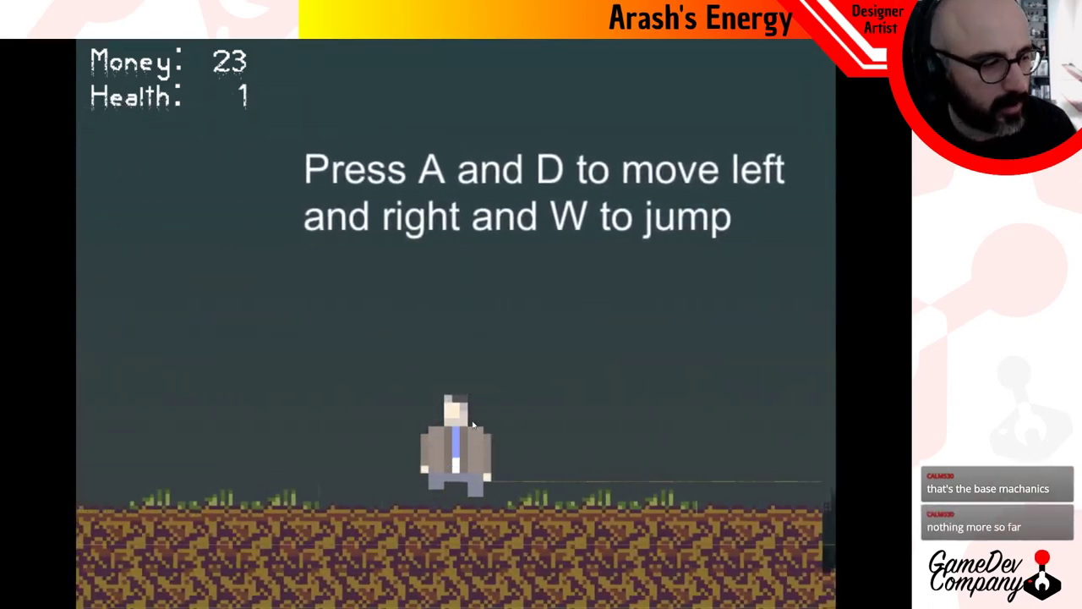
pyautogui.press('a')
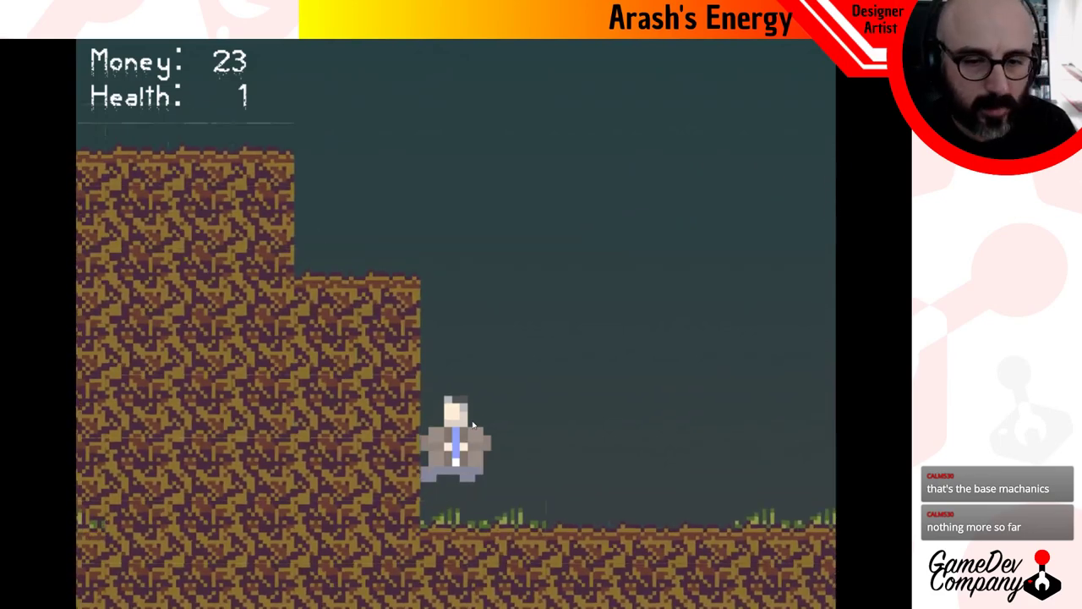
# Head forward from the starting wall, jump over the tutorial grenade and continue to the enemy sign.
pyautogui.press('d')
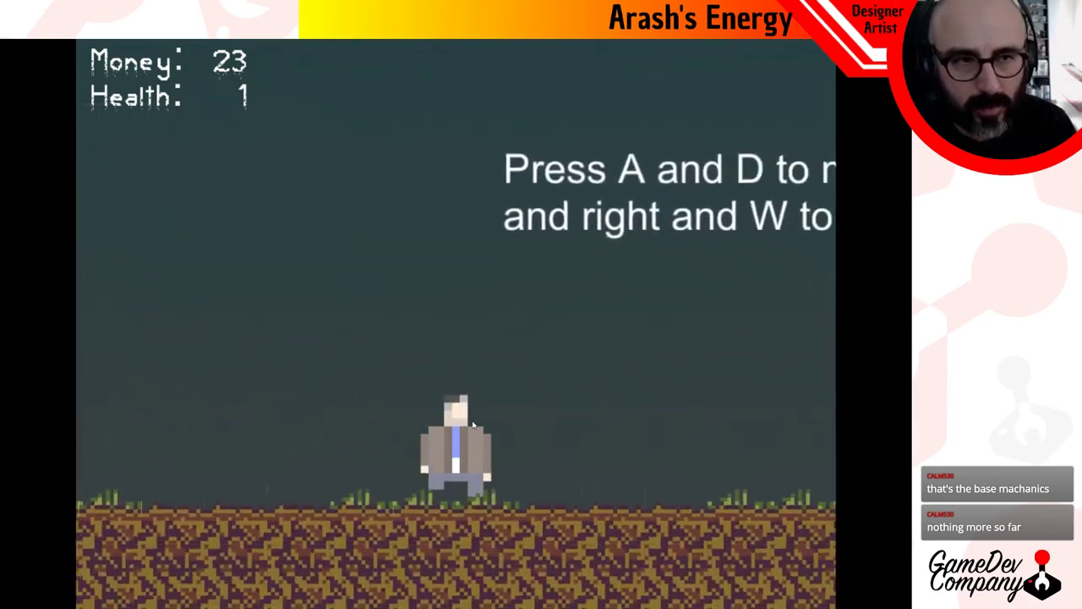
pyautogui.press('d')
pyautogui.press('w')
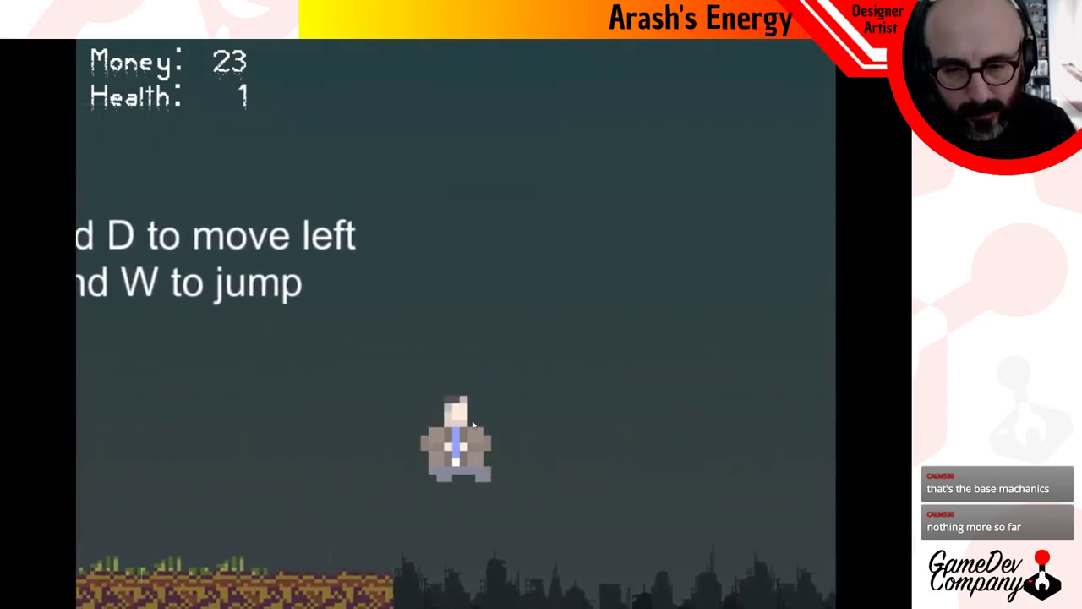
pyautogui.press('d')
pyautogui.press('d')
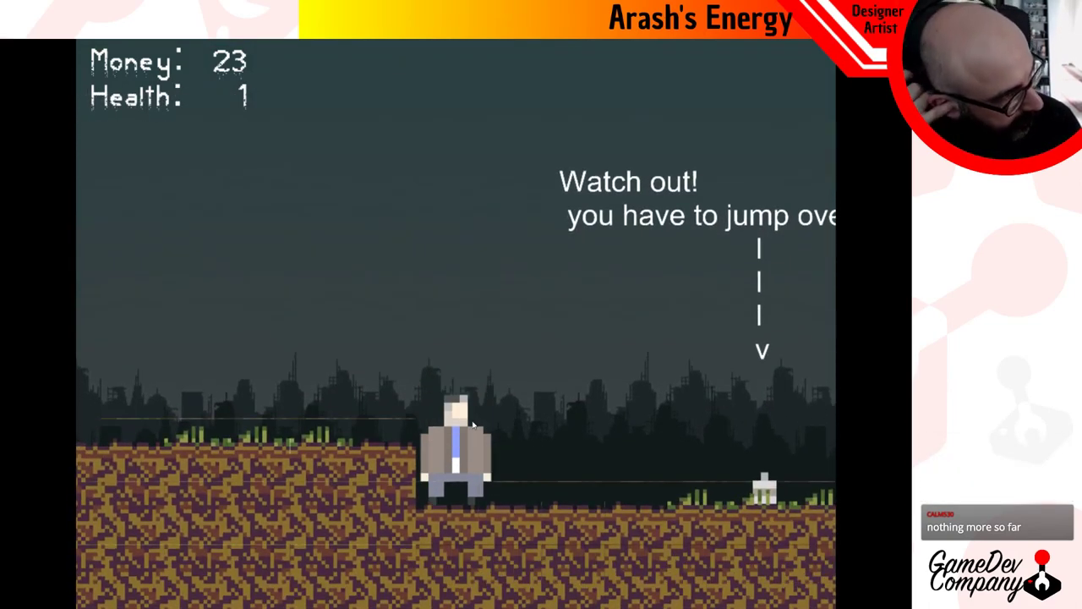
pyautogui.press('d')
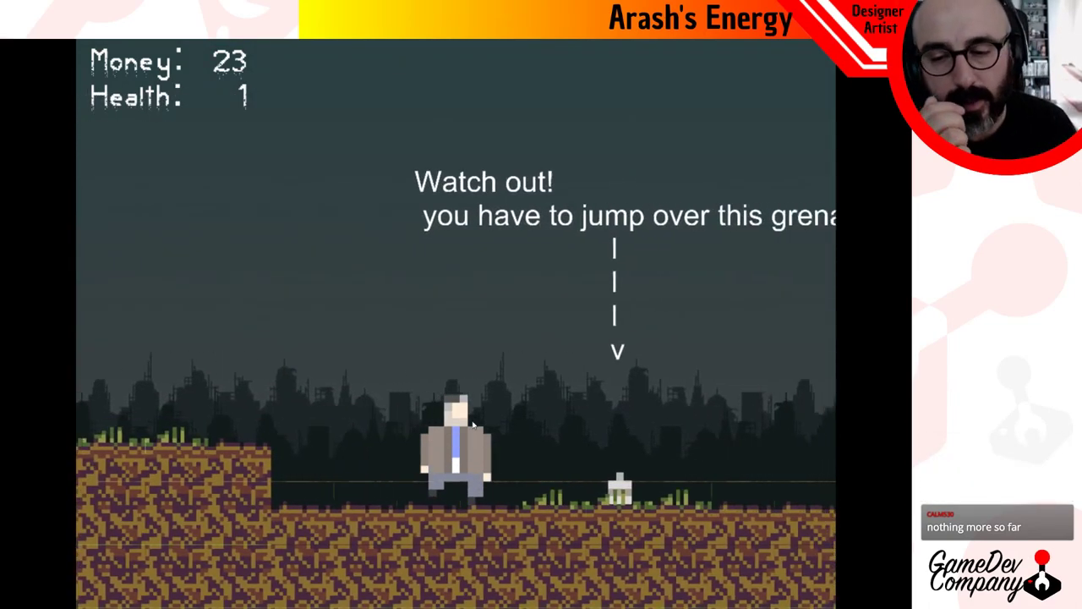
pyautogui.press('w')
pyautogui.press('w')
pyautogui.press('d')
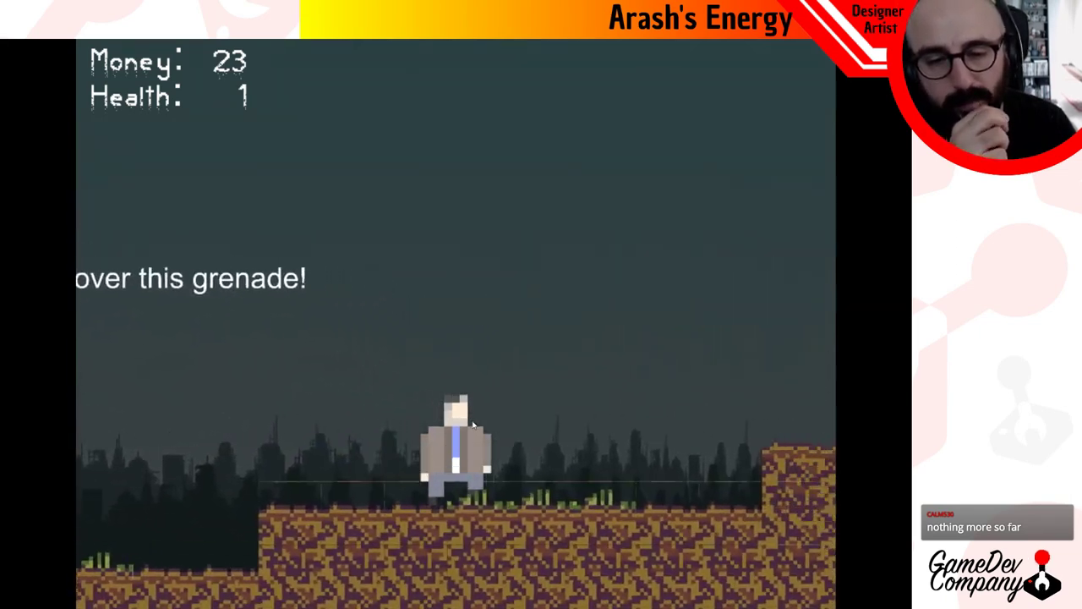
pyautogui.press('d')
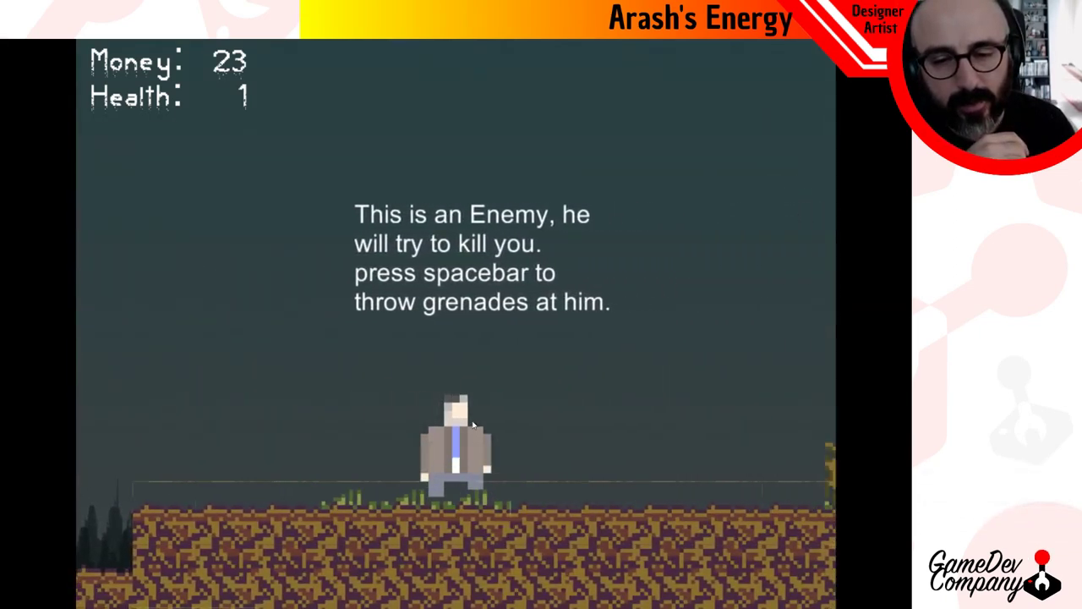
# Walk from the enemy sign past both mossy blocks and try jumping at the high stepped wall.
pyautogui.press('d')
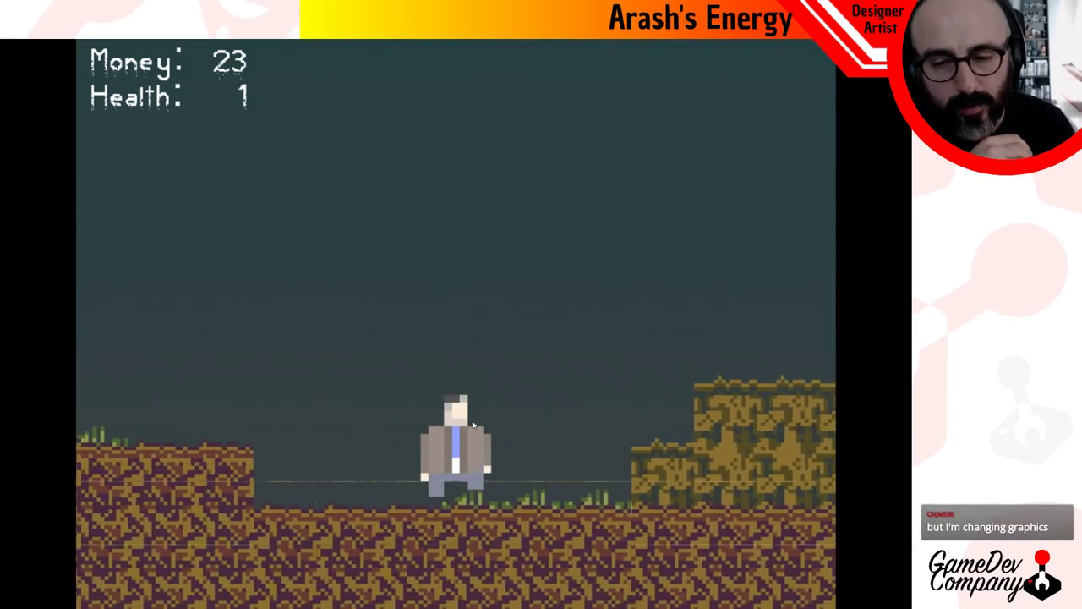
pyautogui.press('d')
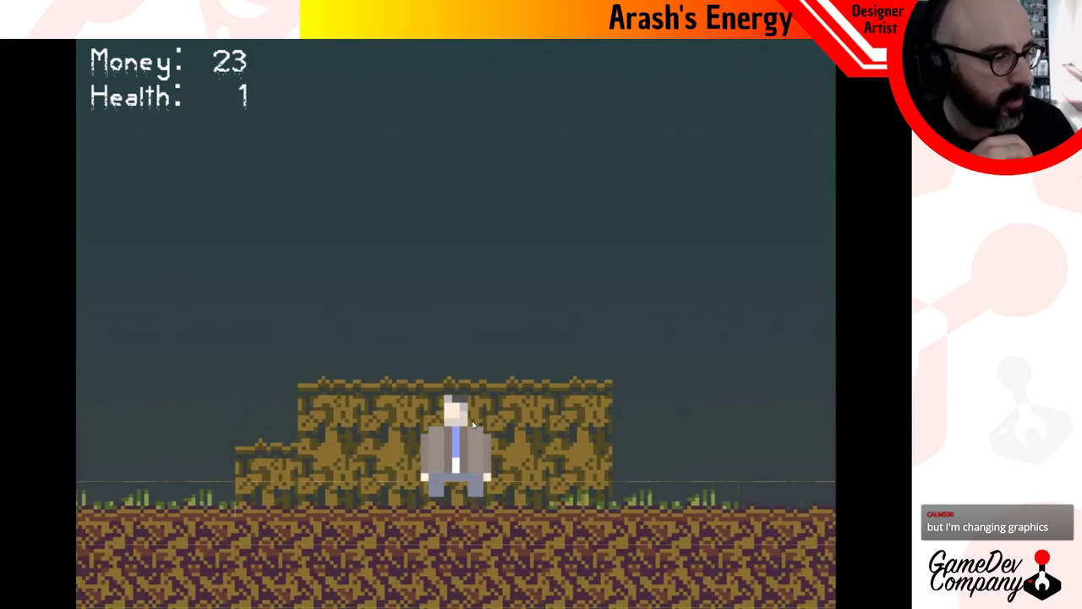
pyautogui.press('d')
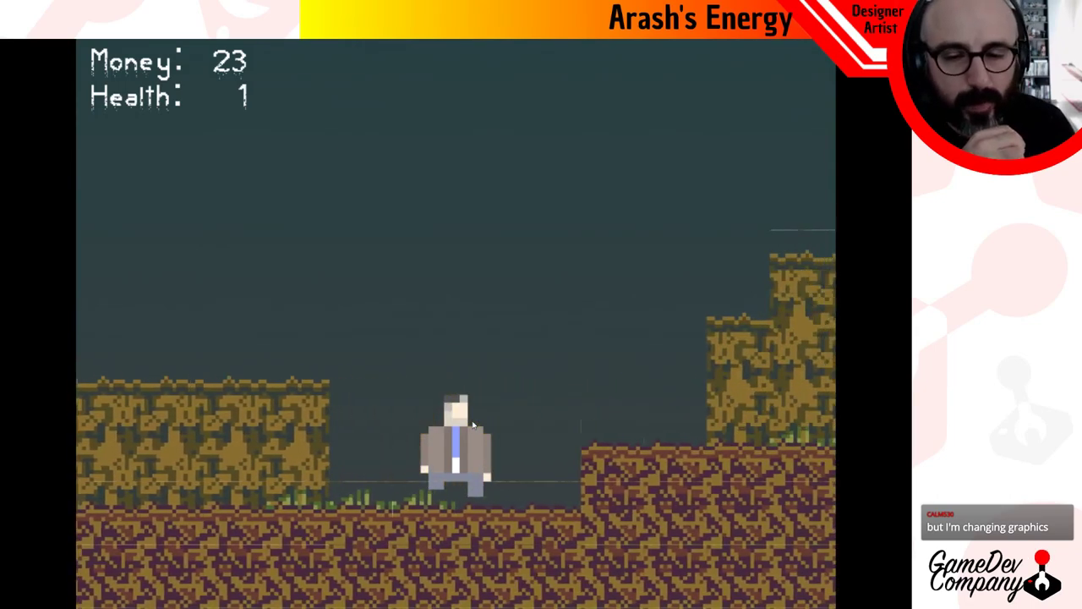
pyautogui.press('d')
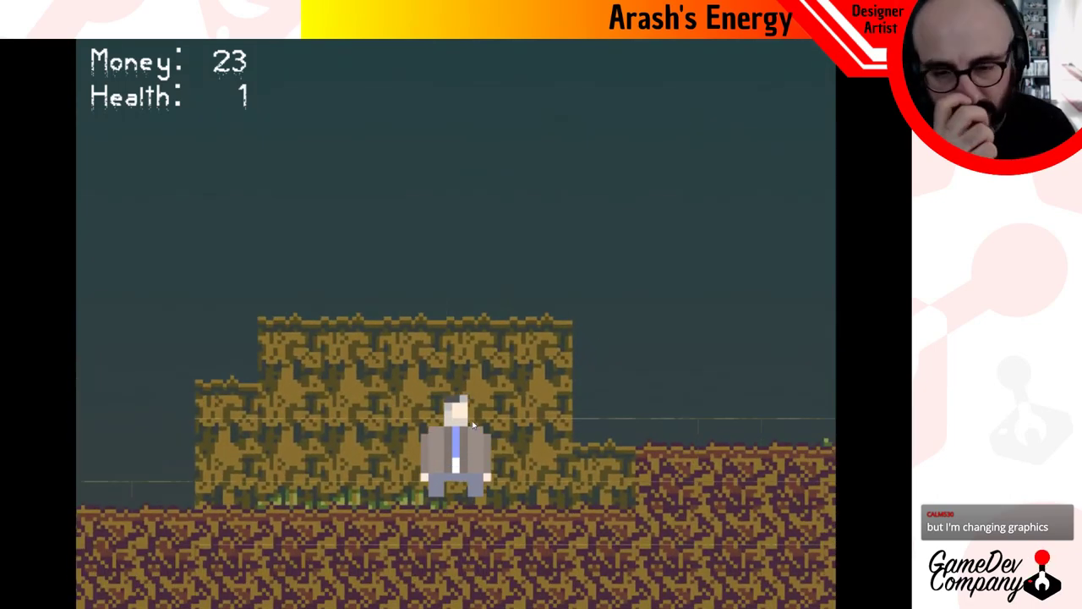
pyautogui.press('d')
pyautogui.press('space')
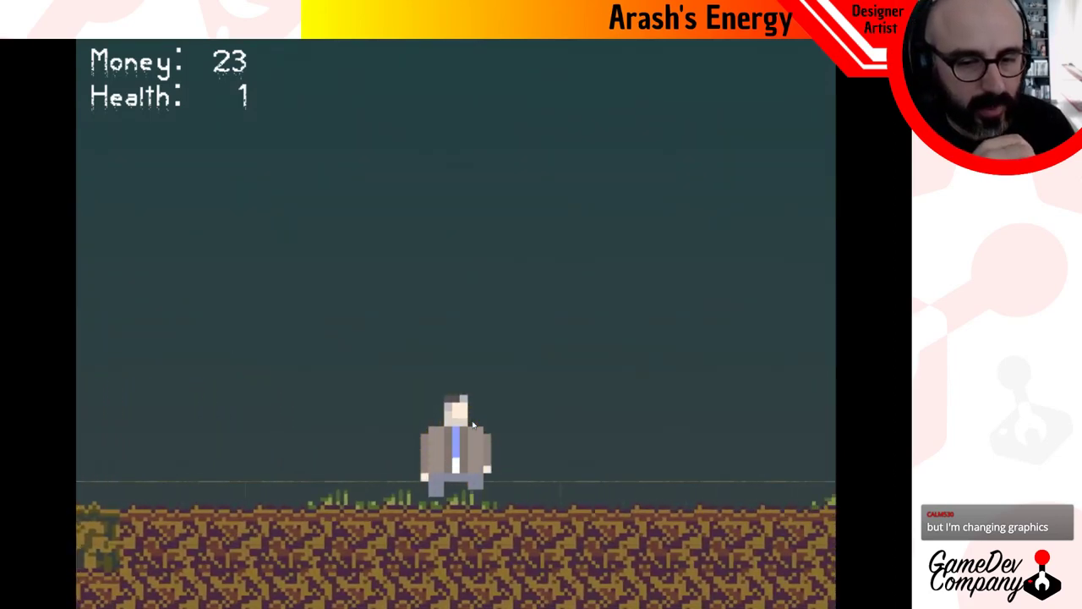
pyautogui.press('d')
pyautogui.press('space')
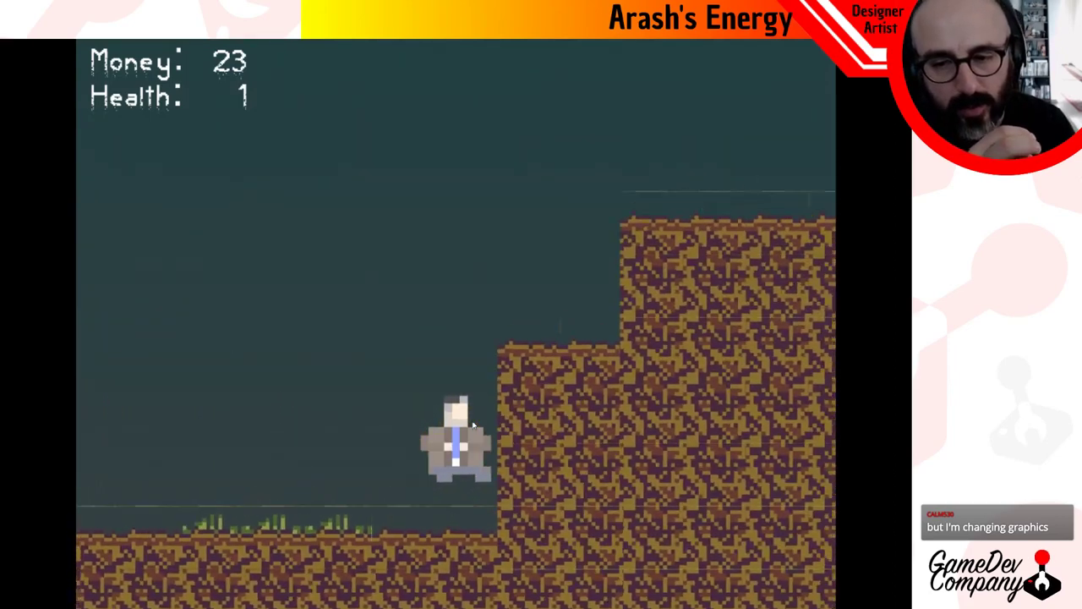
# Walk the character back from the high stepped wall to the ground before the first mossy block.
pyautogui.press('a')
pyautogui.press('a')
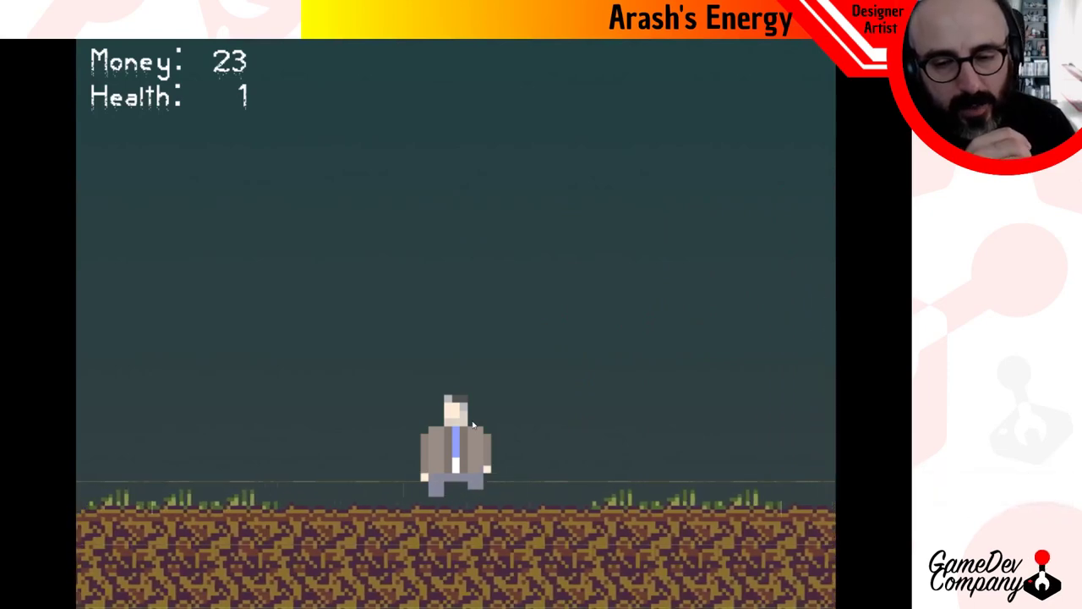
pyautogui.press('a')
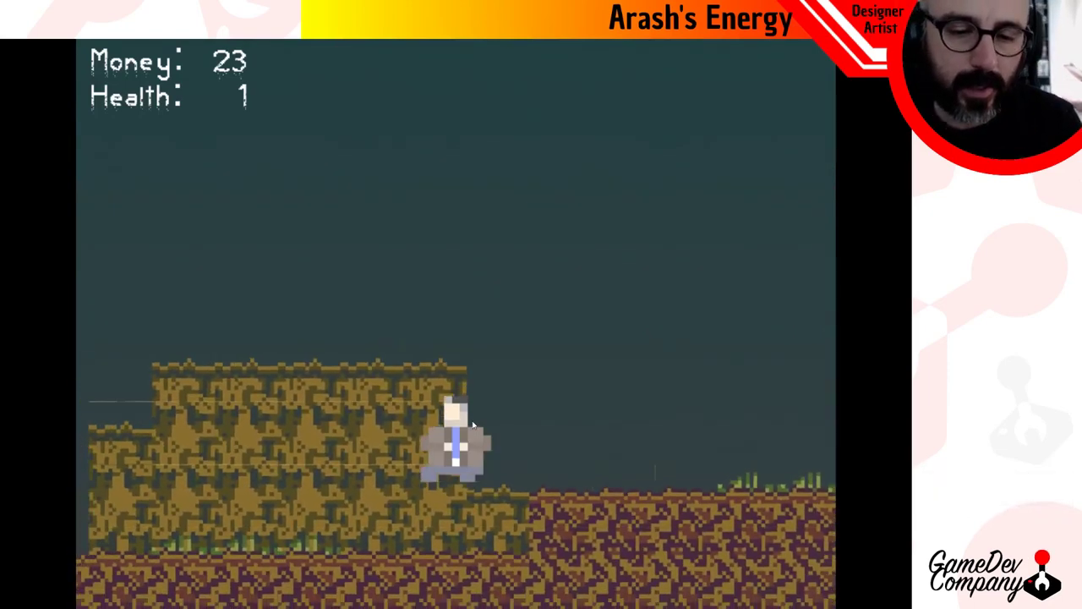
pyautogui.press('space')
pyautogui.press('a')
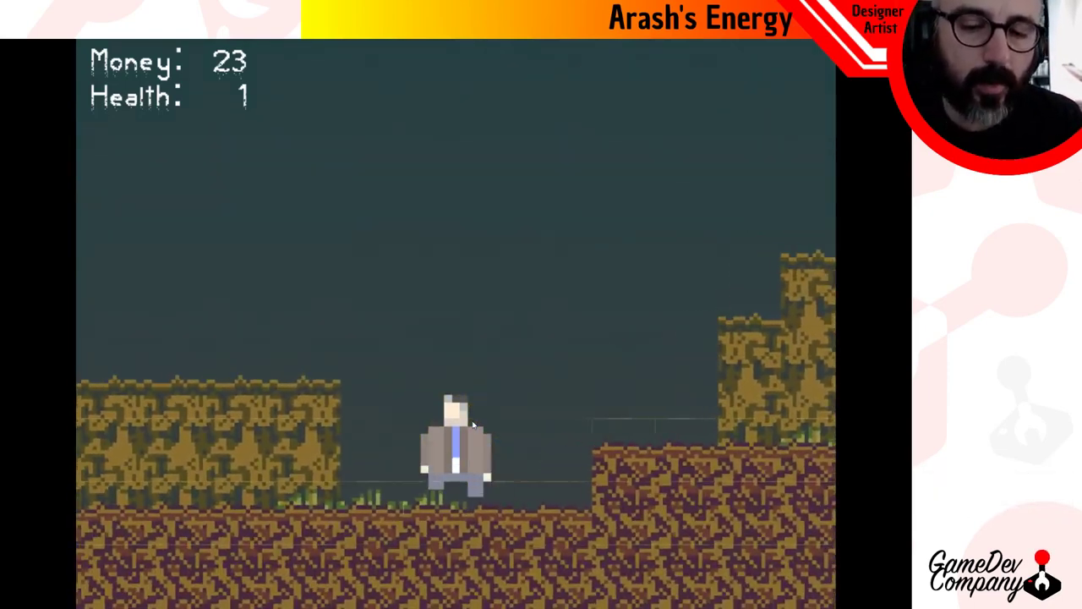
pyautogui.press('a')
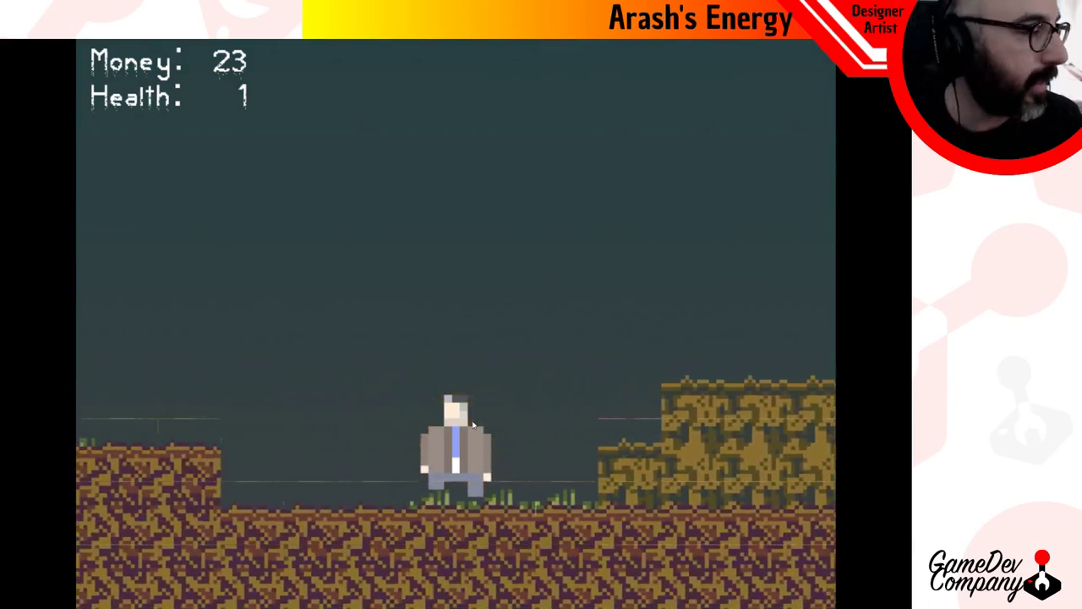
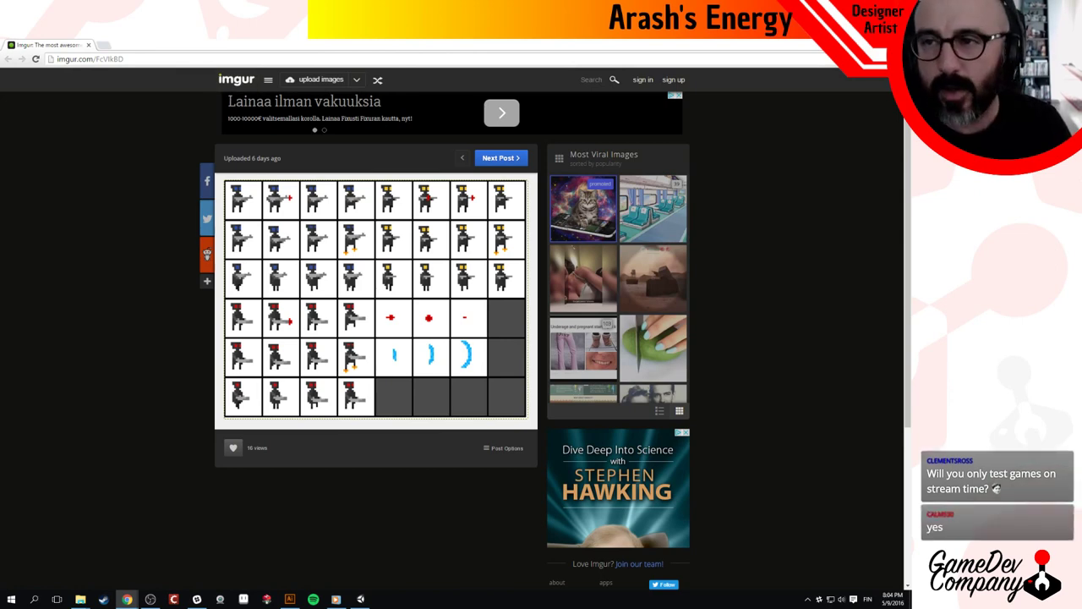
# Switch from the Imgur sprite sheet to the Alien Invasion game, pause the level and quit it.
pyautogui.press('super+d')
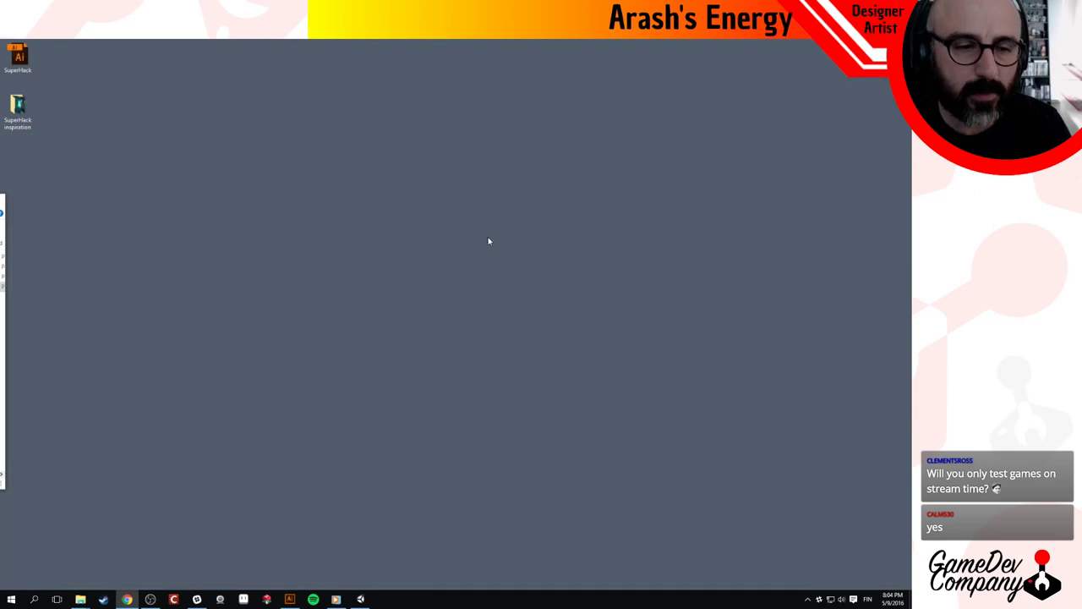
pyautogui.click(360, 599)
pyautogui.press('Escape')
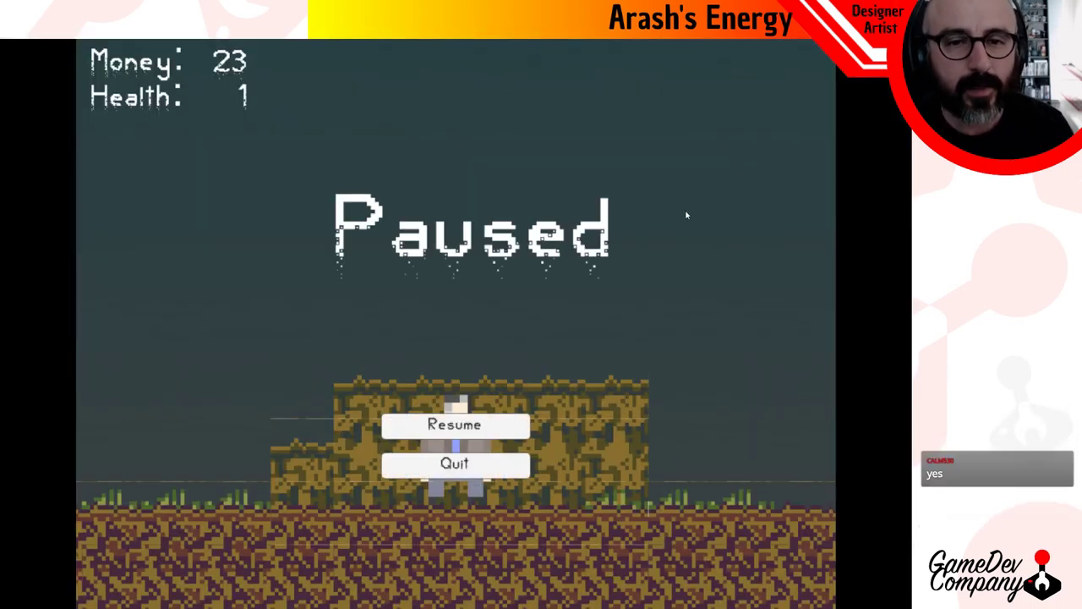
pyautogui.click(507, 467)
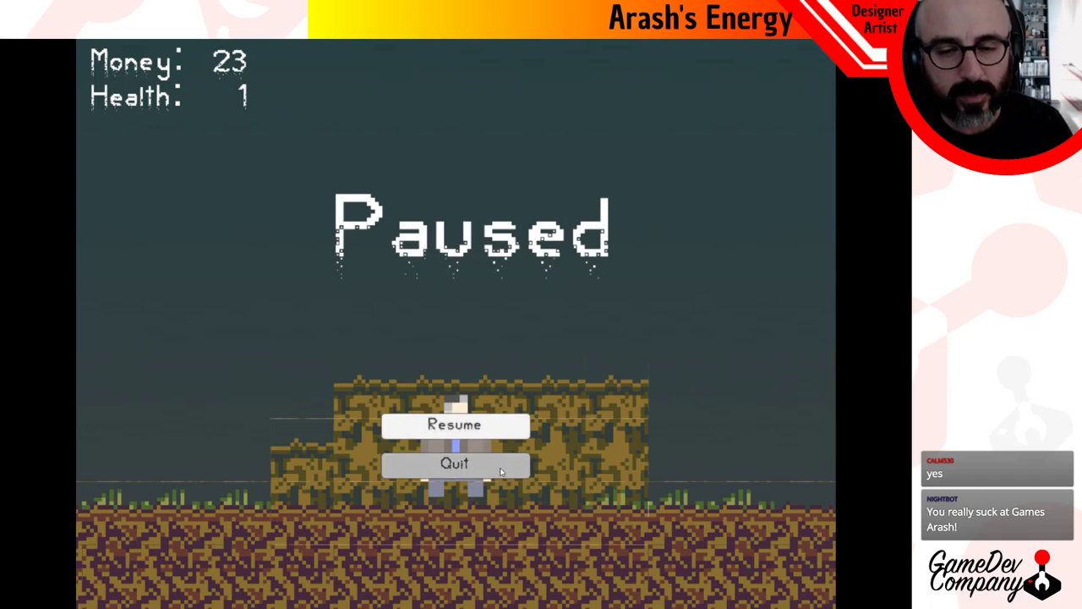
pyautogui.click(500, 472)
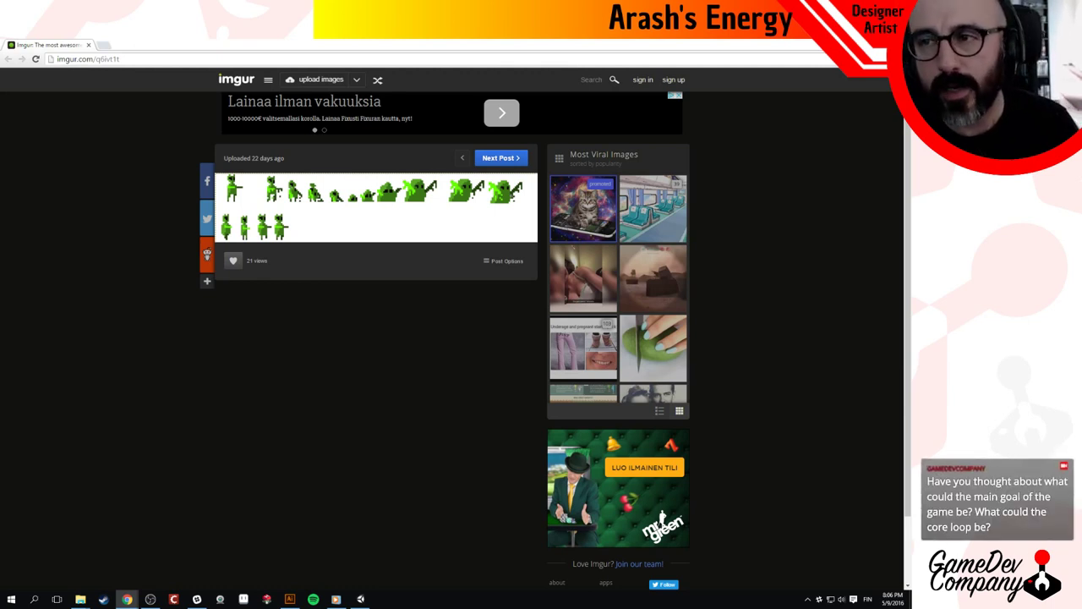
# Close the Imgur page with the green alien sprites, switch to Alien Invasion and exit the game.
pyautogui.hotkey('ctrl', 'w')
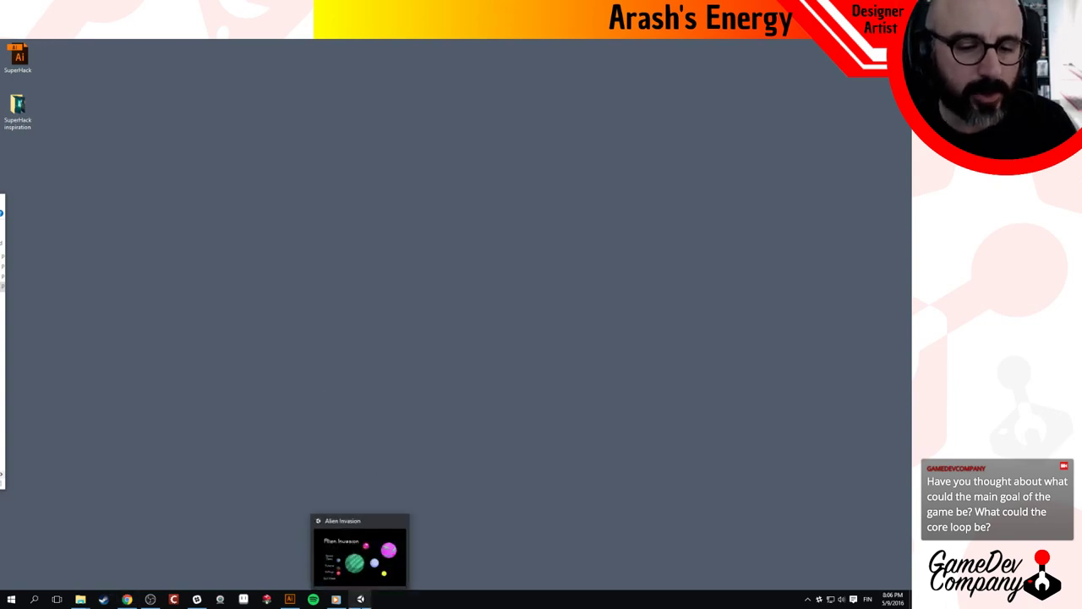
pyautogui.click(360, 598)
pyautogui.click(210, 533)
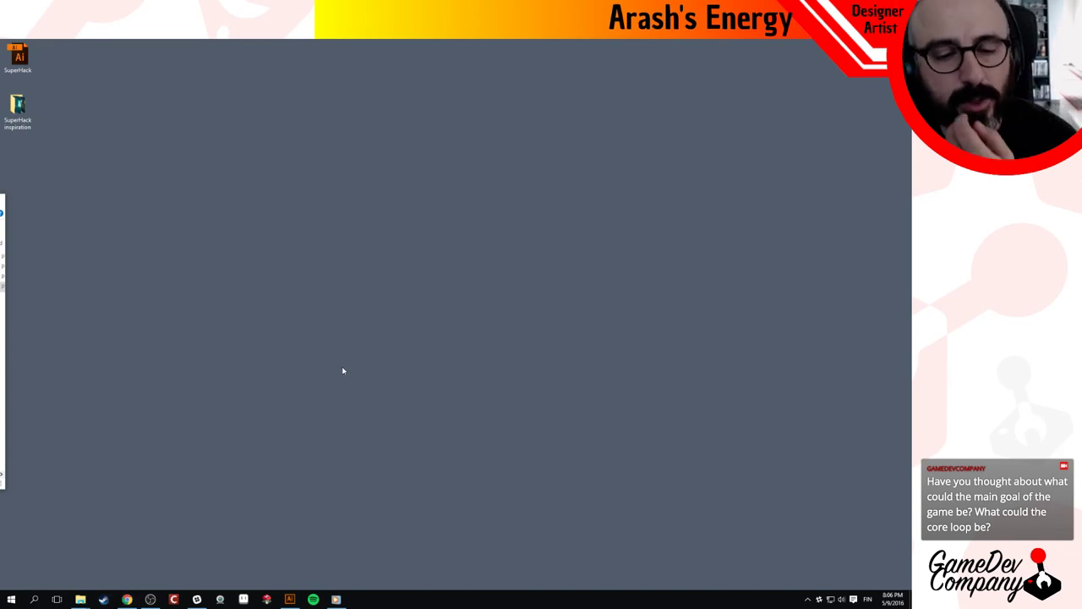
# Switch to Illustrator and view the raised-arm artwork in SuperHack.ai at 400% zoom.
pyautogui.click(289, 599)
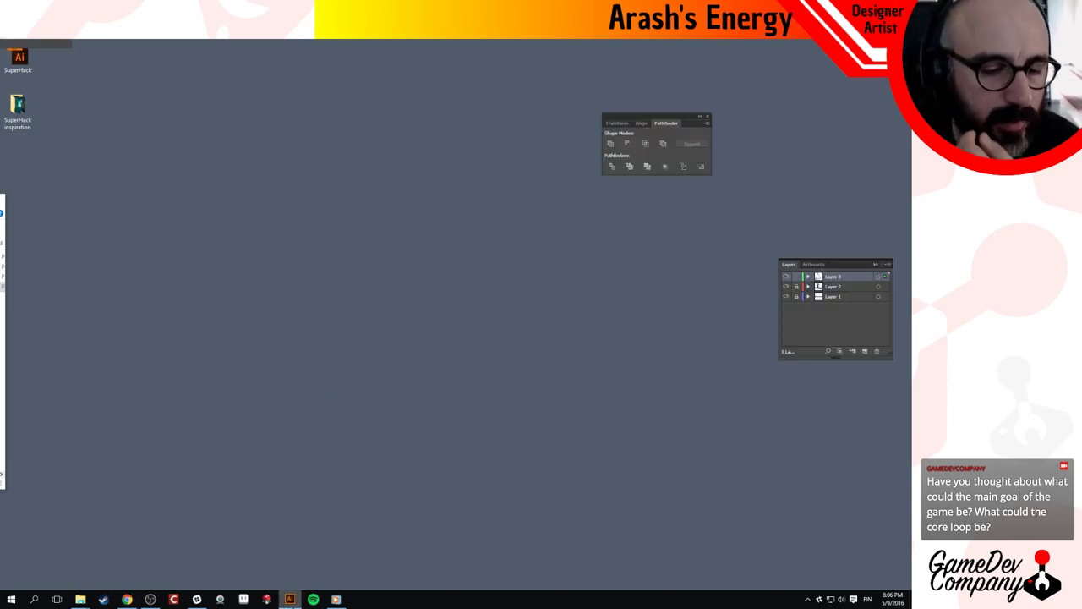
pyautogui.click(252, 451)
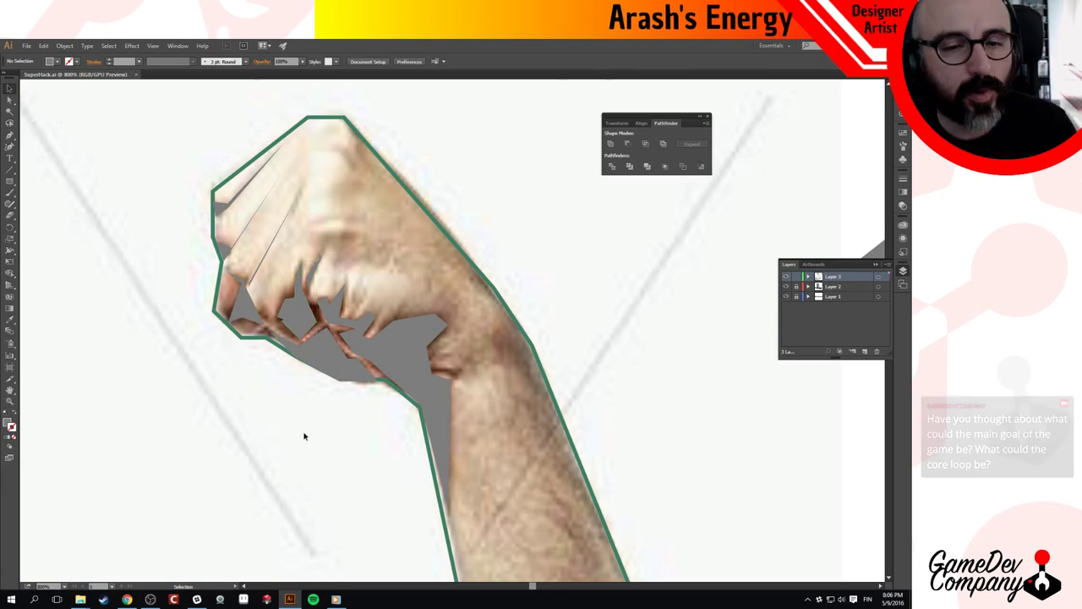
pyautogui.keyDown('ctrl'); pyautogui.keyDown('alt'); pyautogui.click(305, 433); pyautogui.keyUp('alt'); pyautogui.keyUp('ctrl')
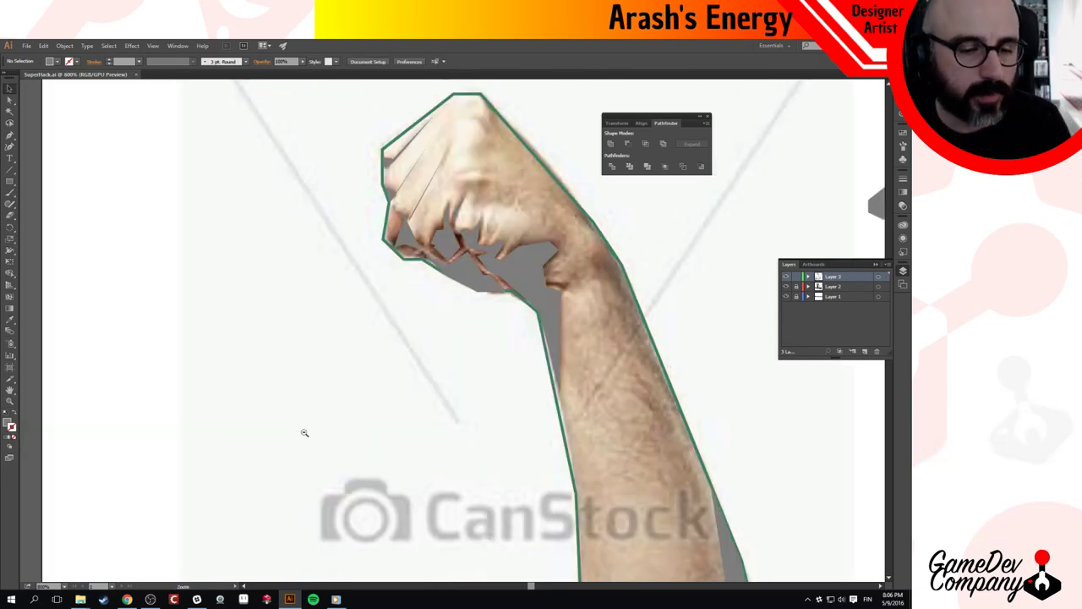
pyautogui.keyDown('ctrl'); pyautogui.keyDown('alt'); pyautogui.click(304, 432); pyautogui.keyUp('alt'); pyautogui.keyUp('ctrl')
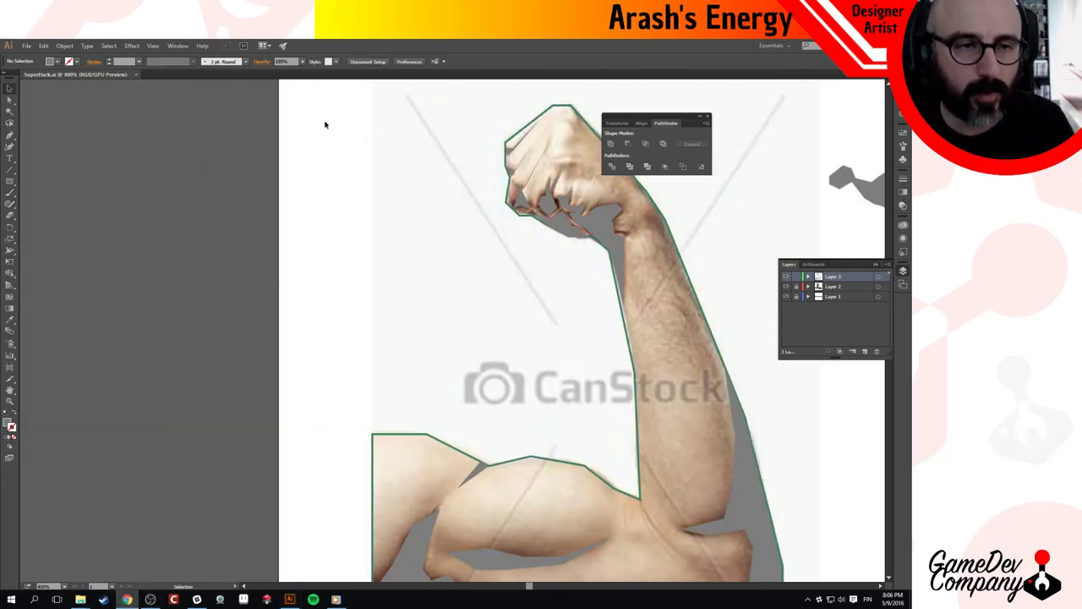
# Search Google for "worms grenade" in a new Chrome window, look at the image results and close the window.
pyautogui.rightClick(127, 600)
pyautogui.click(129, 514)
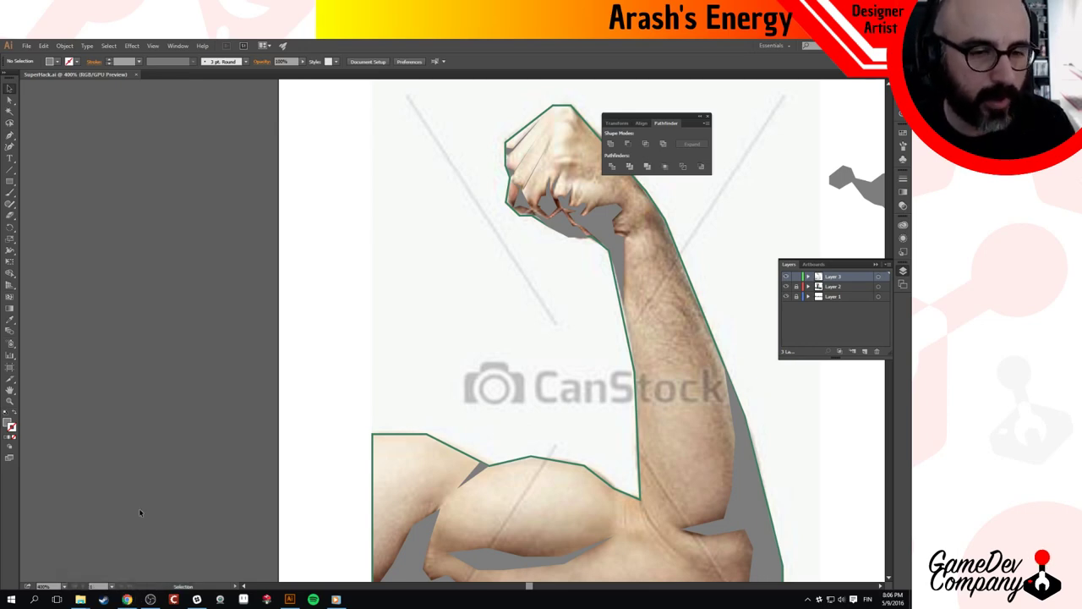
pyautogui.write('w')
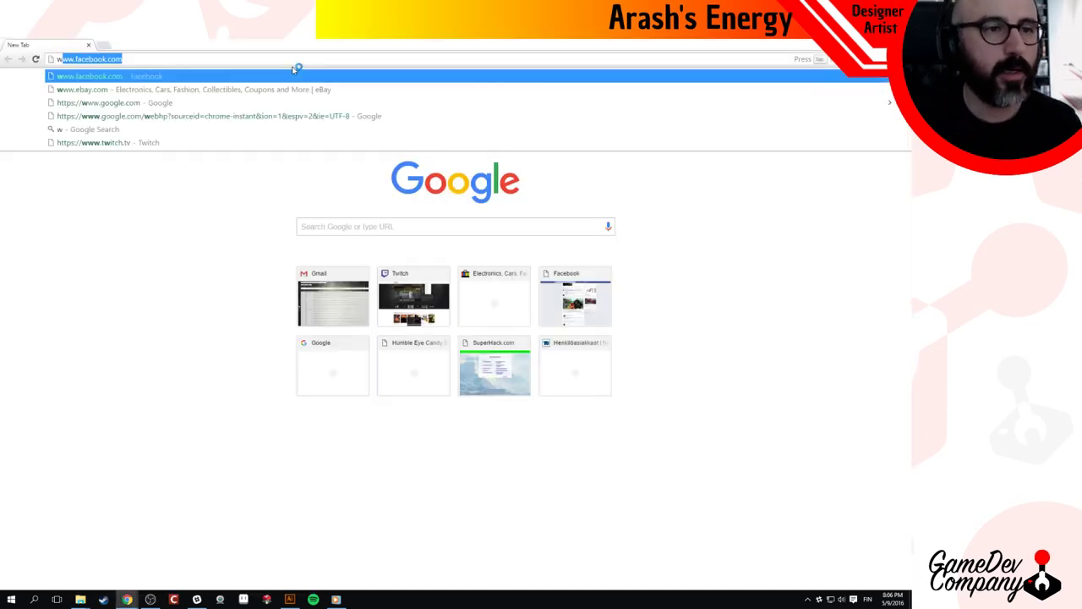
pyautogui.write('orms ga')
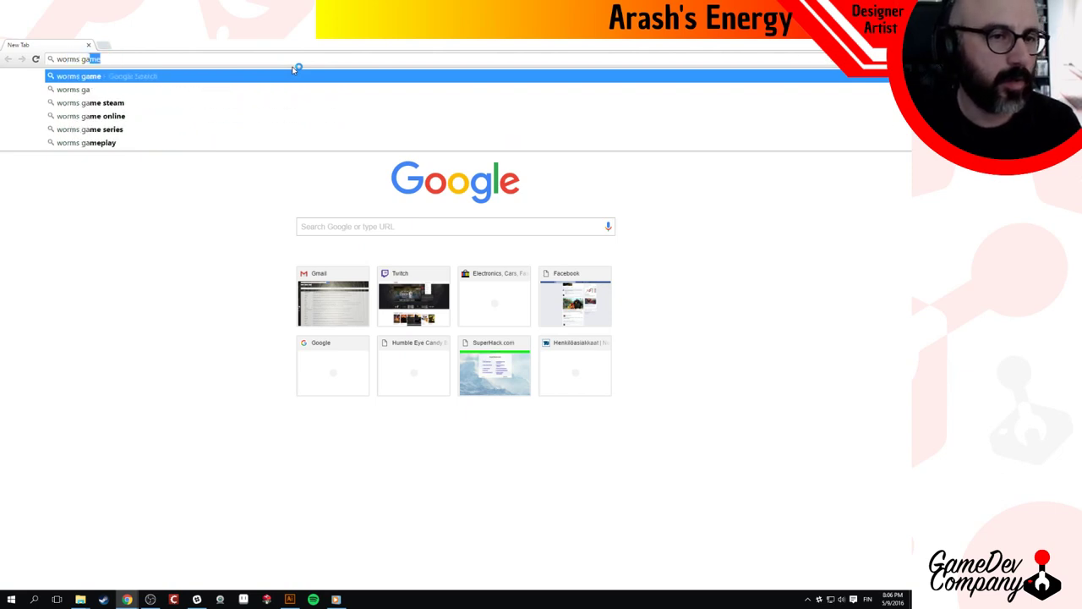
pyautogui.write('ra')
pyautogui.press('BackSpace')
pyautogui.press('BackSpace')
pyautogui.press('BackSpace')
pyautogui.write('ranade')
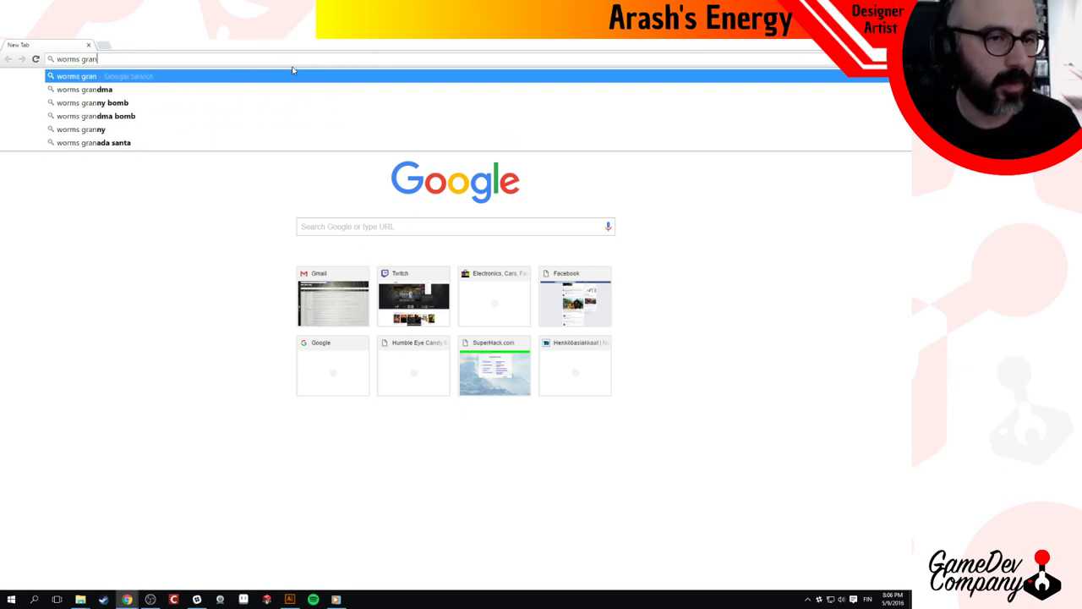
pyautogui.press('Return')
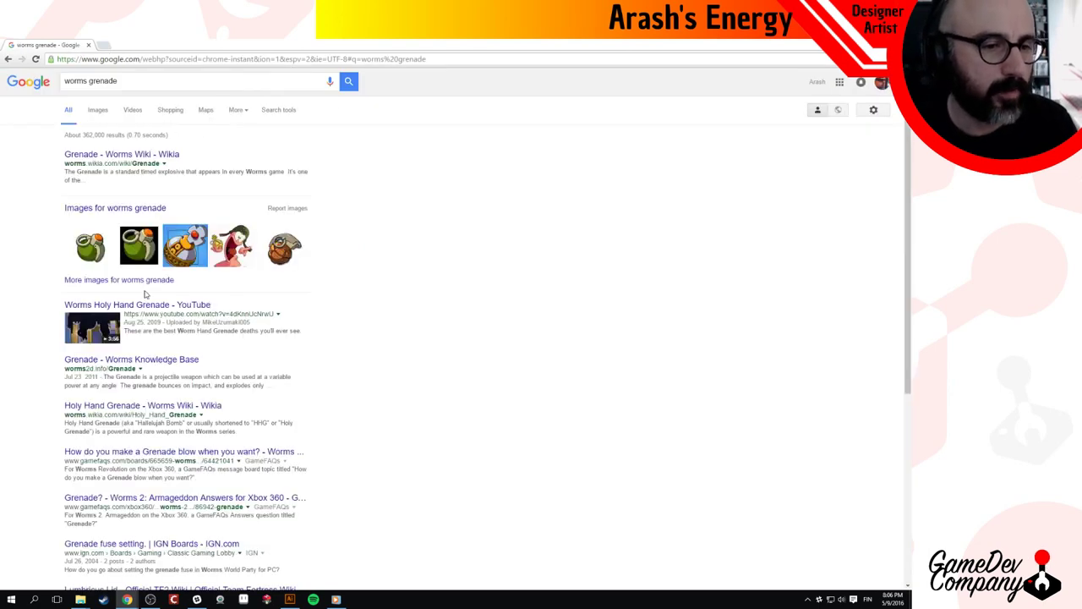
pyautogui.click(98, 118)
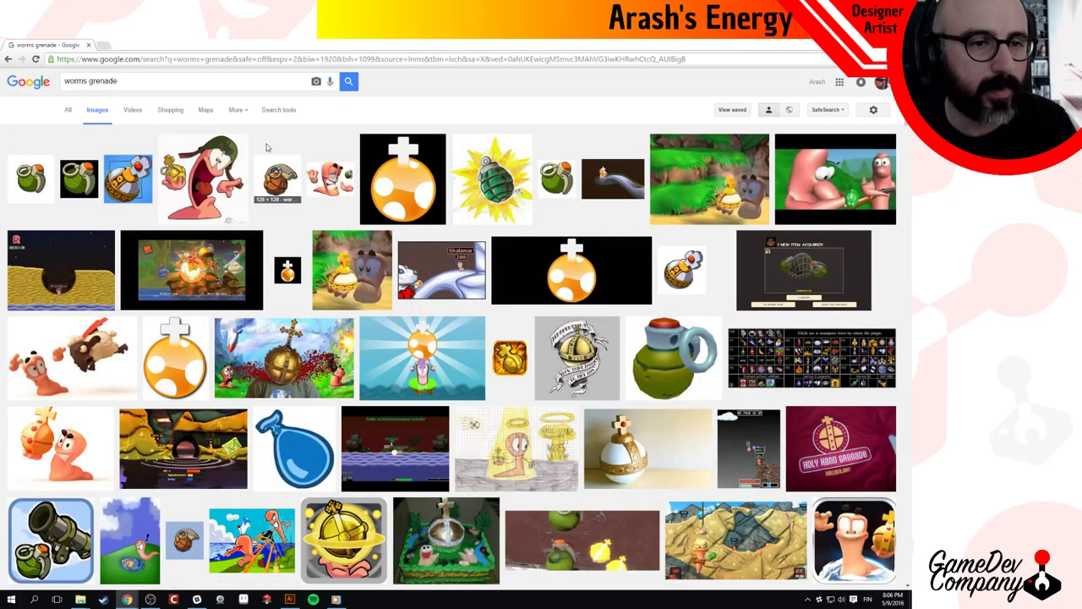
pyautogui.click(87, 46)
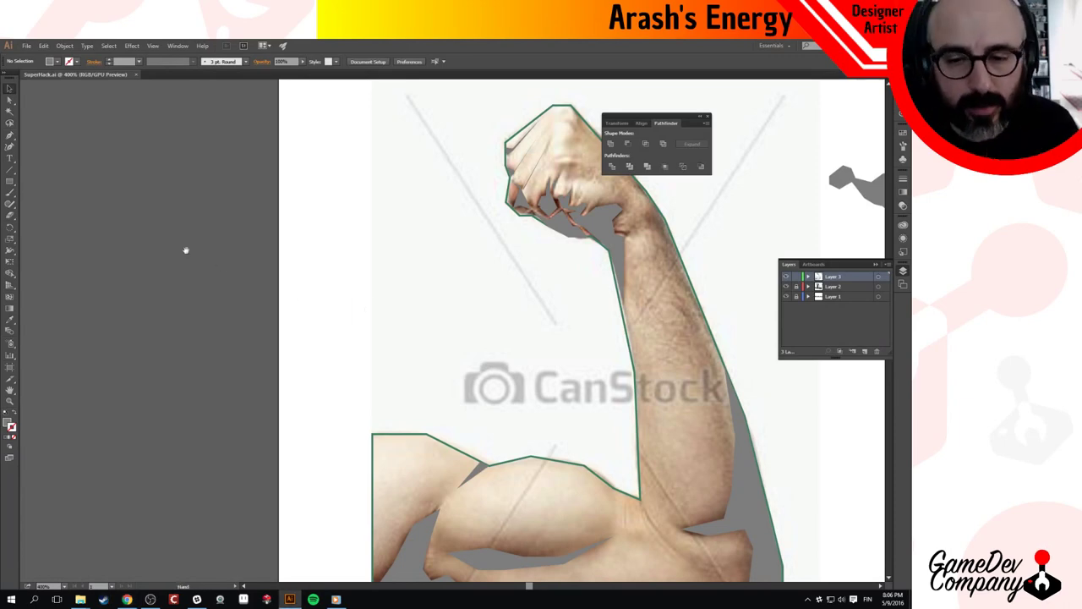
# Swap the fill and stroke of the arm's green outline path in Illustrator so that it becomes a solid green shape.
pyautogui.moveTo(386, 333); pyautogui.dragTo(142, 230)
pyautogui.hotkey('ctrl', '-')
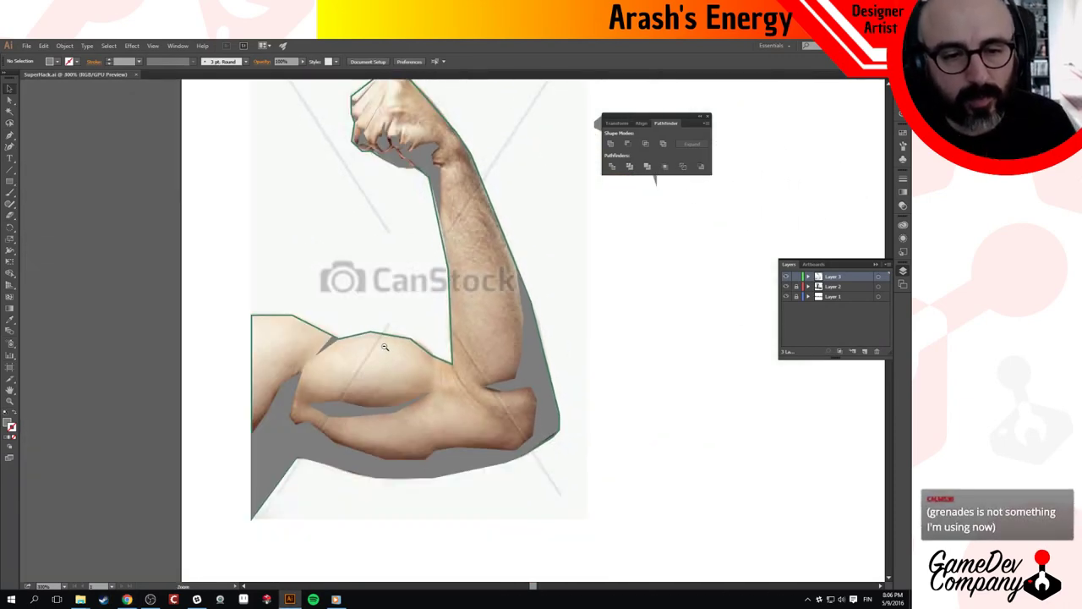
pyautogui.moveTo(415, 431); pyautogui.dragTo(369, 318)
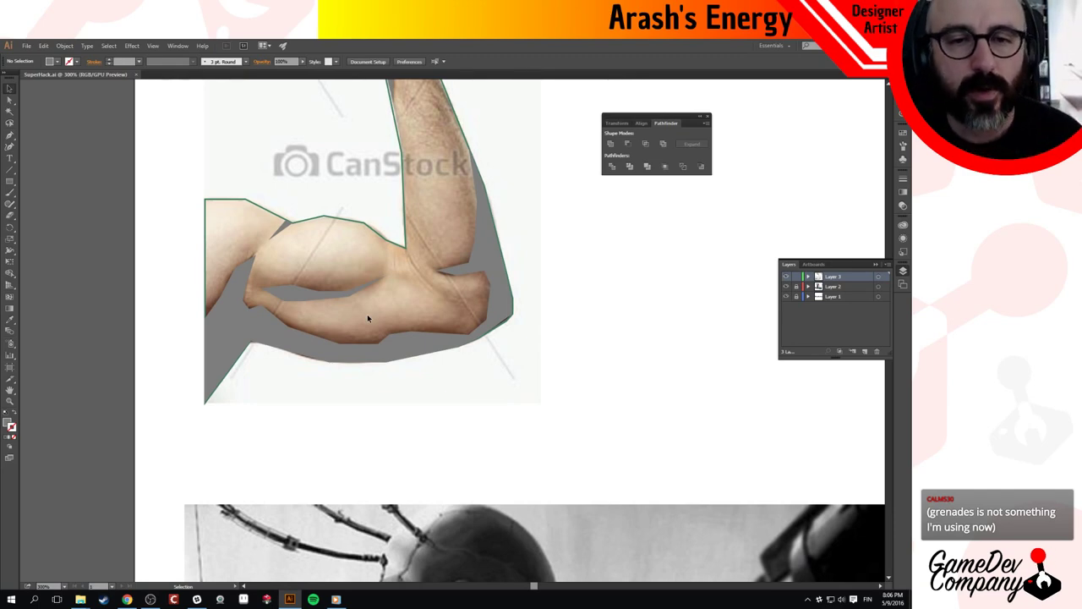
pyautogui.scroll(3, 367, 318)
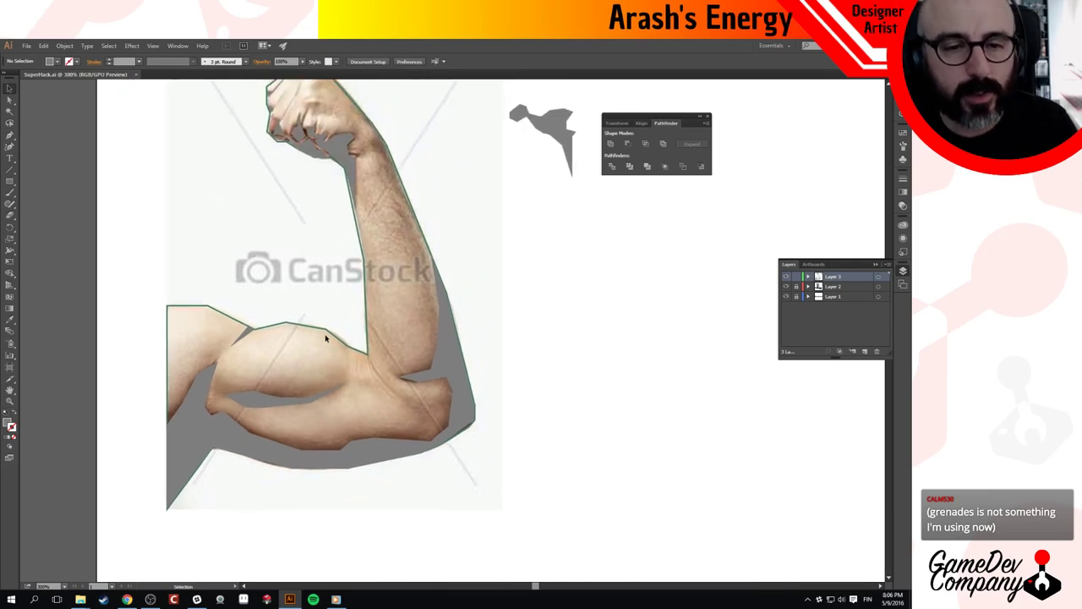
pyautogui.click(328, 339)
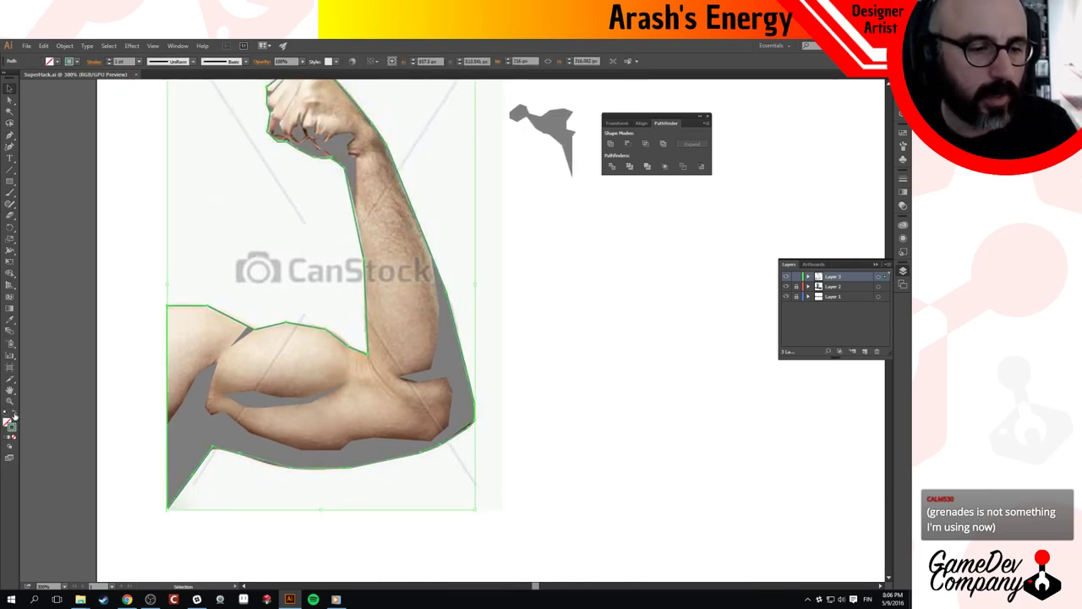
pyautogui.click(14, 415)
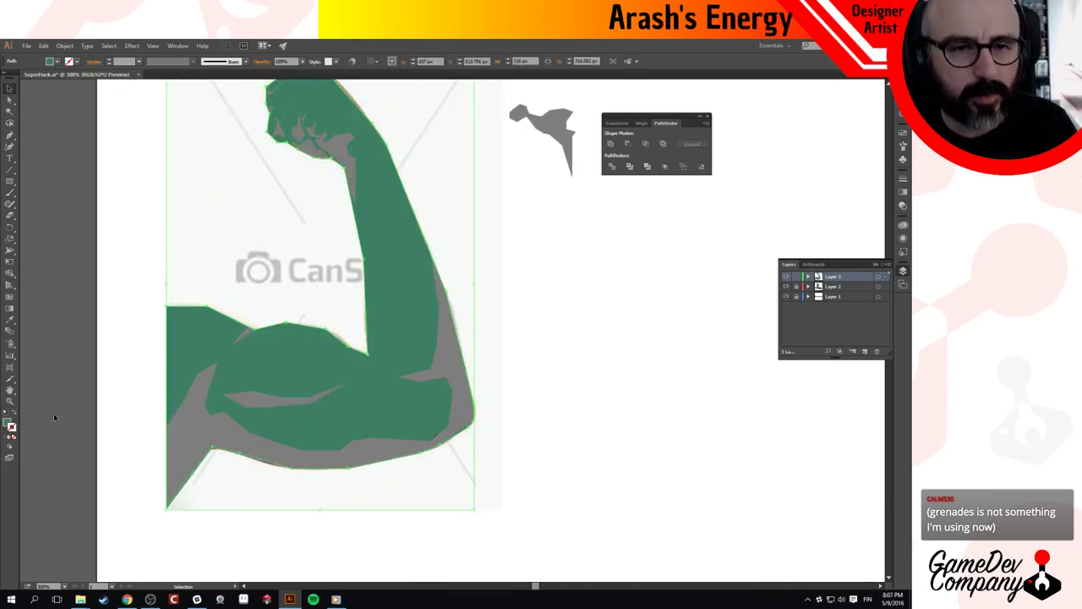
pyautogui.moveTo(319, 314); pyautogui.dragTo(321, 342)
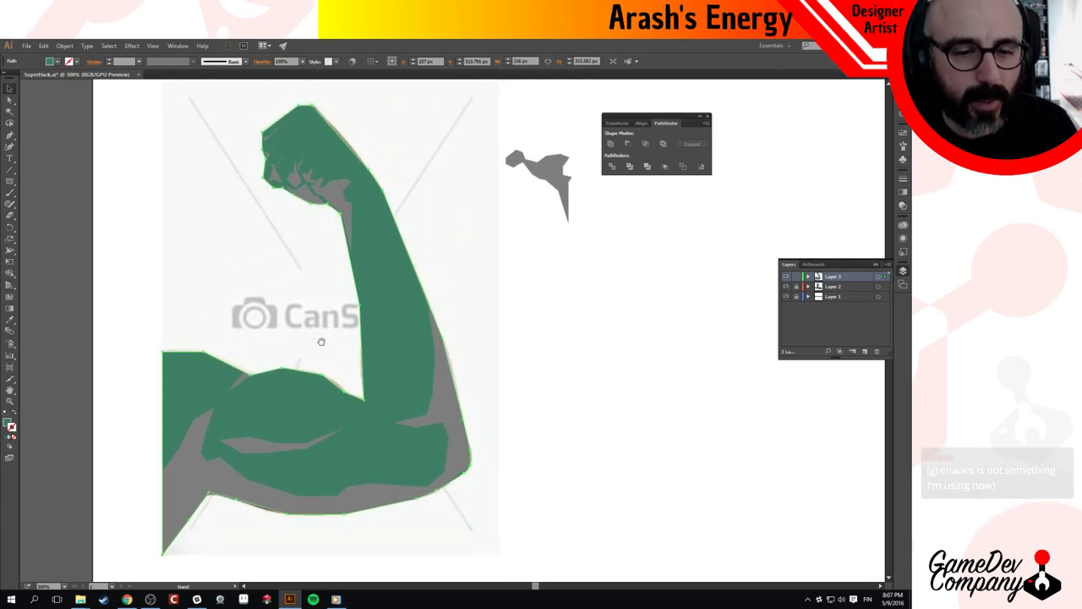
pyautogui.click(615, 316)
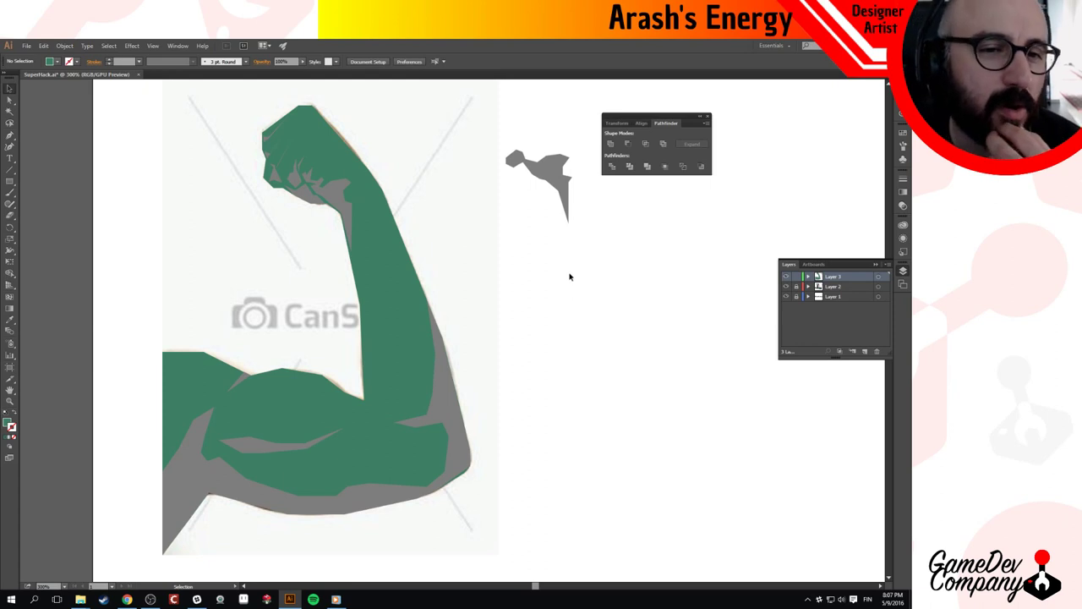
# Delete the small grey leftover shape beside the arm picture.
pyautogui.click(543, 172)
pyautogui.press('Delete')
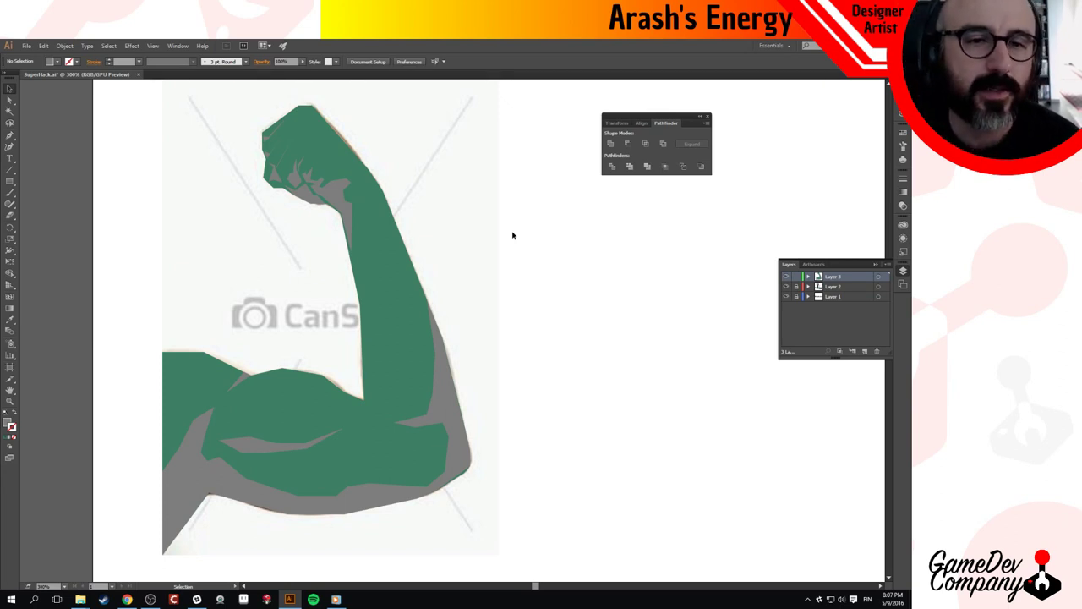
# Select all the traced arm shapes together and group them.
pyautogui.moveTo(505, 342); pyautogui.dragTo(496, 284)
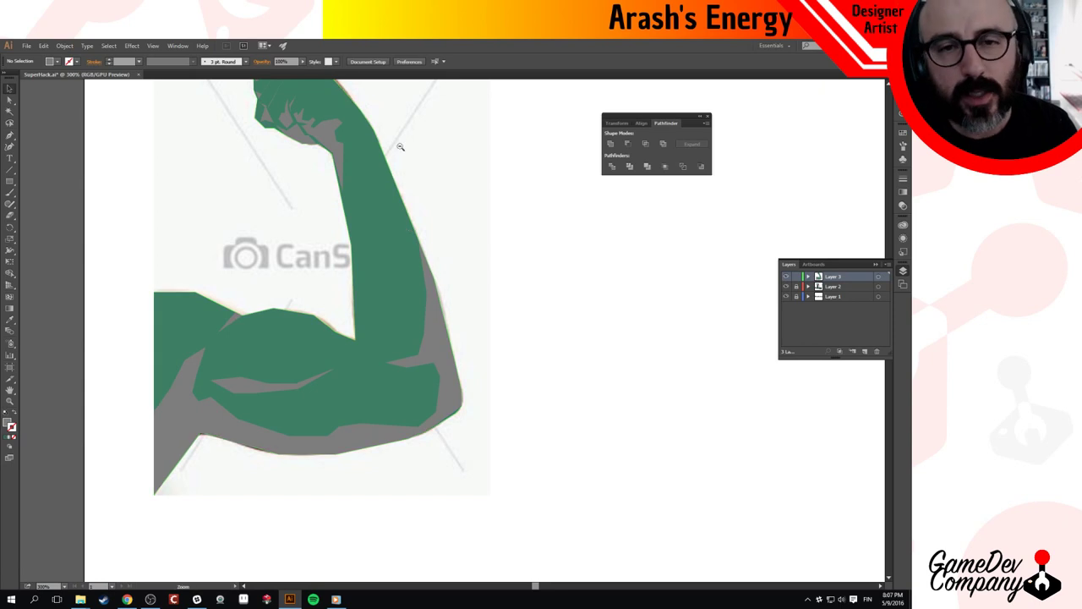
pyautogui.keyDown('ctrl'); pyautogui.keyDown('alt'); pyautogui.click(463, 205); pyautogui.keyUp('alt'); pyautogui.keyUp('ctrl')
pyautogui.moveTo(492, 415); pyautogui.dragTo(481, 358)
pyautogui.moveTo(479, 265); pyautogui.dragTo(446, 268)
pyautogui.click(311, 319)
pyautogui.click(403, 252)
pyautogui.moveTo(427, 123); pyautogui.dragTo(90, 474)
pyautogui.rightClick(172, 391)
pyautogui.click(227, 440)
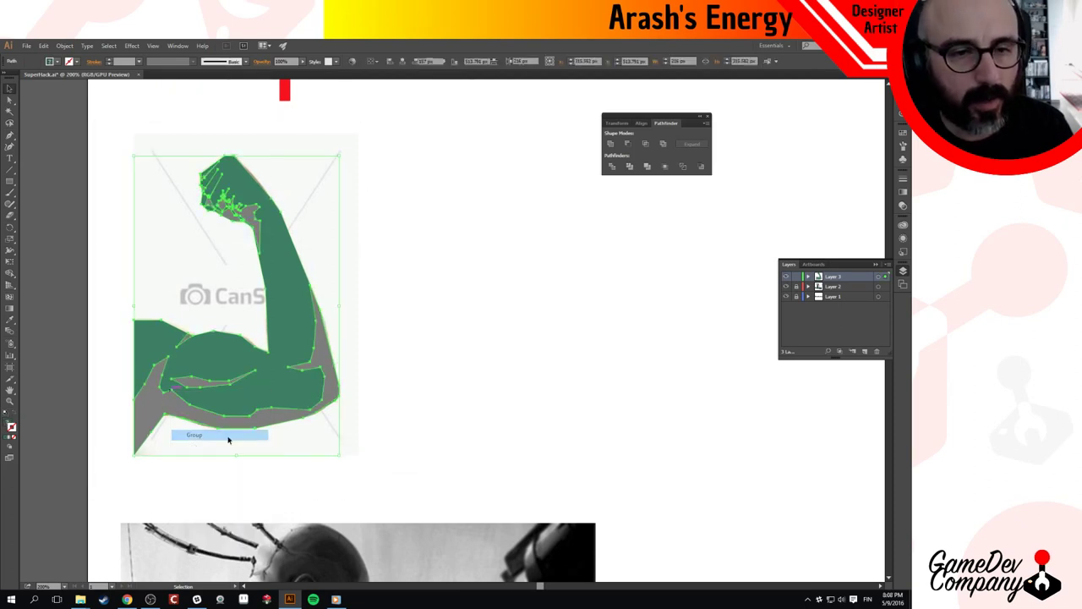
pyautogui.click(443, 332)
# Select only the green arm shape inside the group and swap its fill and stroke back to an unfilled outline.
pyautogui.moveTo(443, 332); pyautogui.dragTo(410, 357)
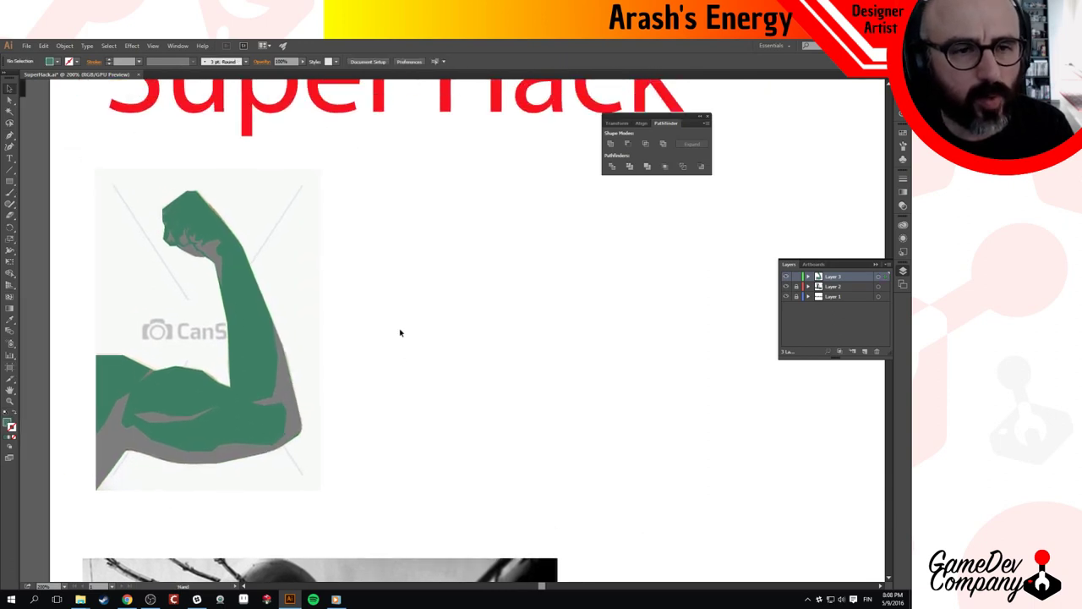
pyautogui.moveTo(348, 303); pyautogui.dragTo(558, 314)
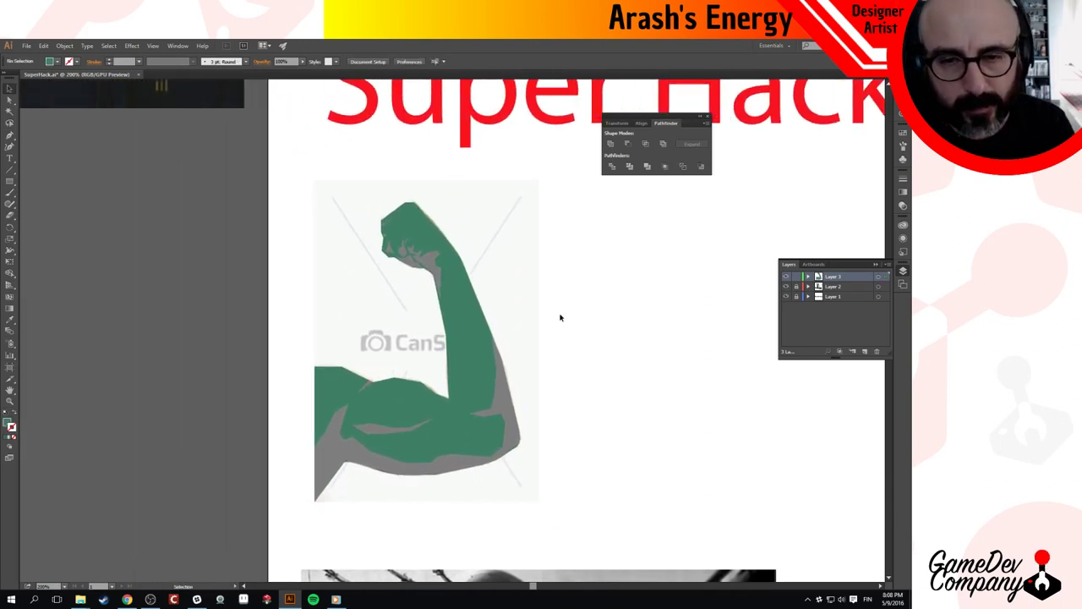
pyautogui.moveTo(521, 355); pyautogui.dragTo(432, 304)
pyautogui.click(397, 291)
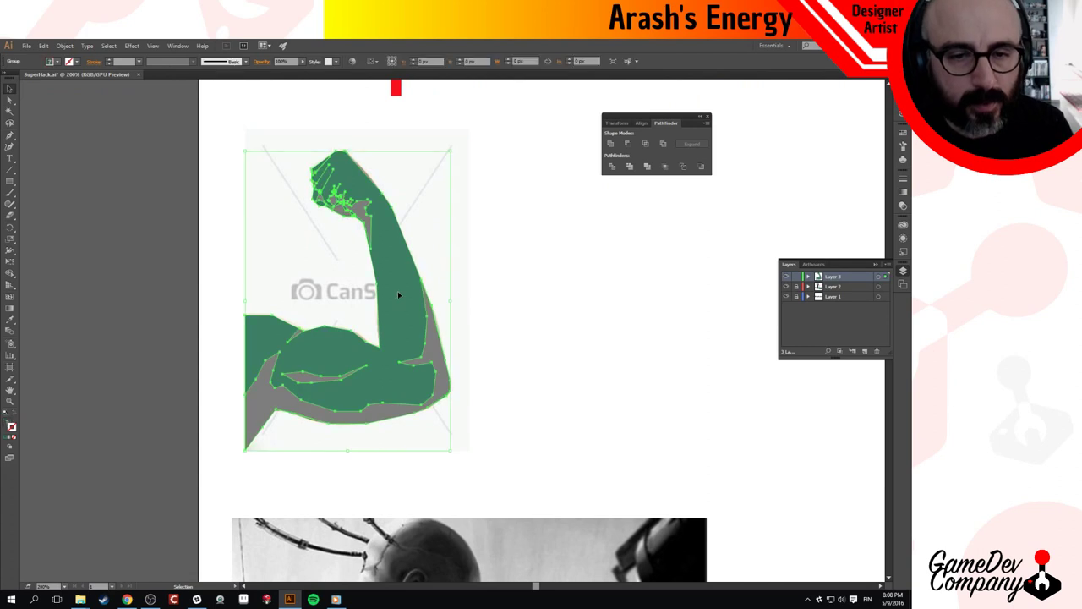
pyautogui.click(550, 309)
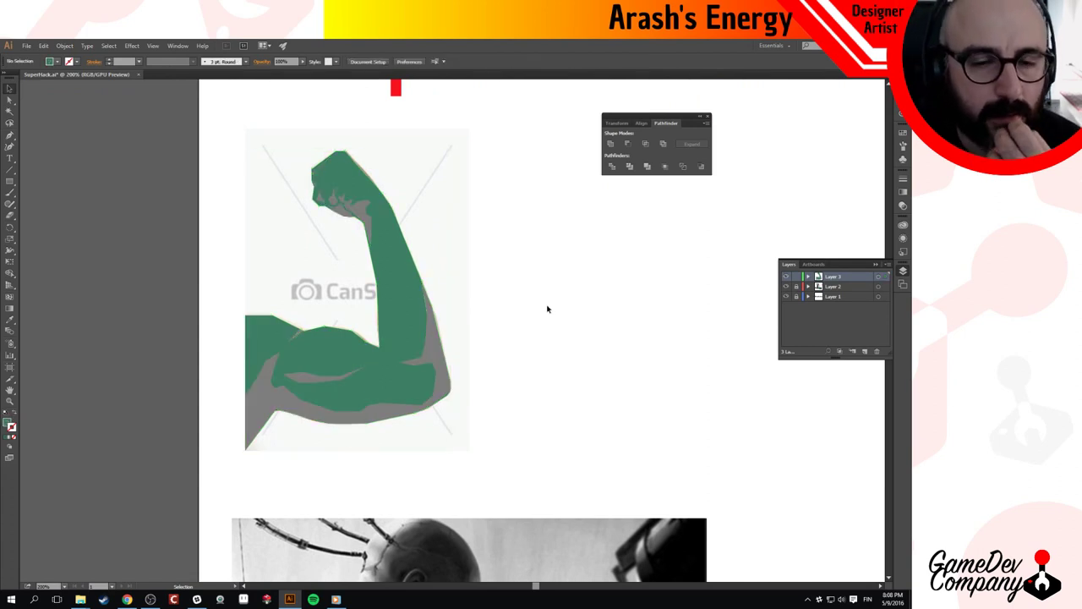
pyautogui.click(453, 325)
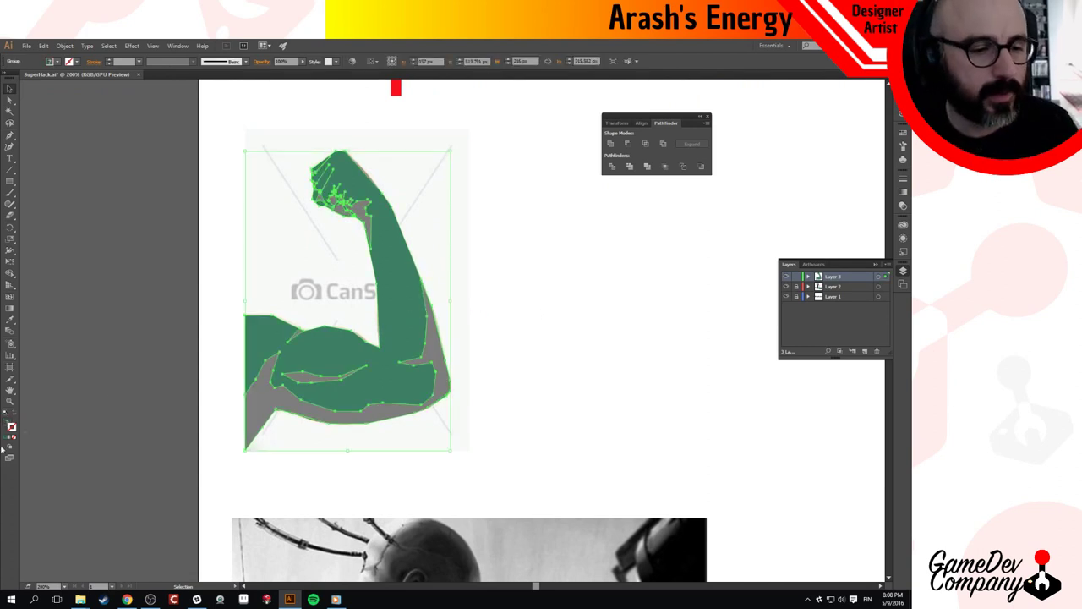
pyautogui.click(541, 296)
pyautogui.press('a')
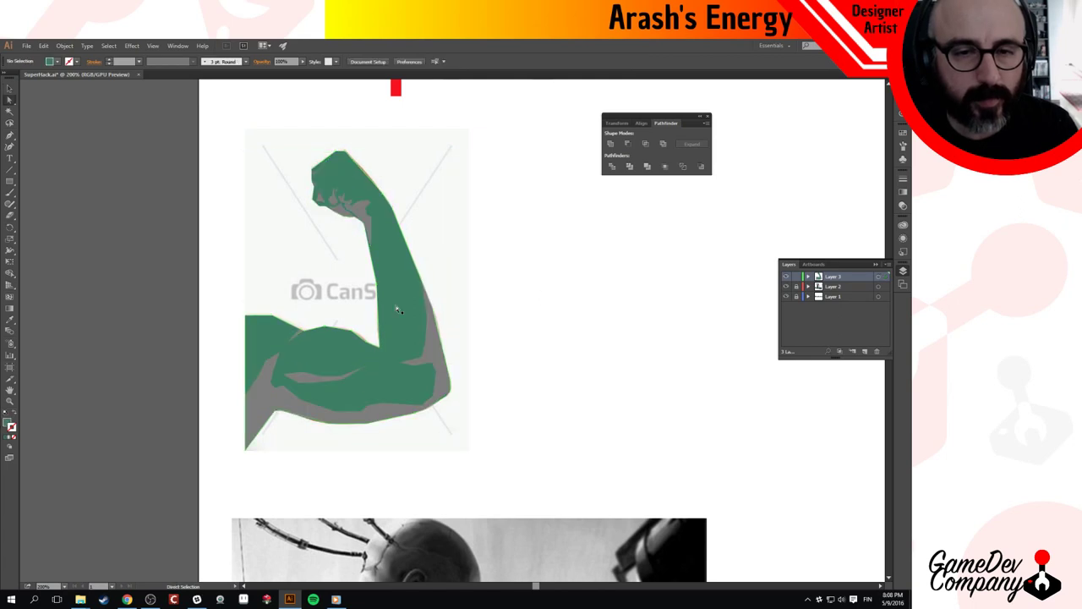
pyautogui.click(396, 309)
pyautogui.click(13, 436)
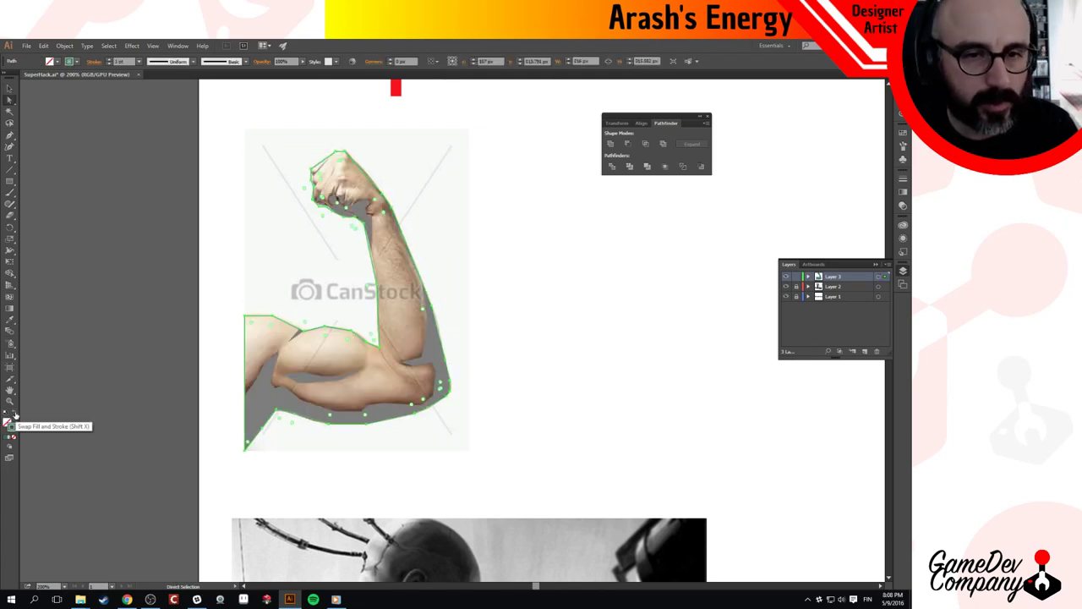
pyautogui.press('v')
pyautogui.click(567, 335)
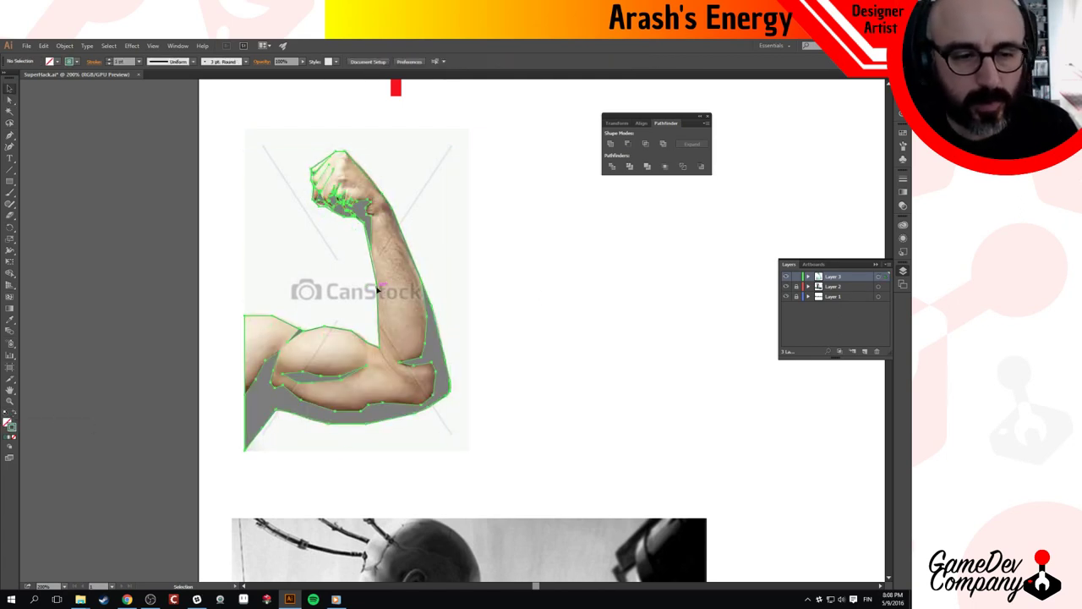
# Isolate the arm group, recolour the outline path's stroke with a grey swatch and leave isolation mode.
pyautogui.click(329, 339)
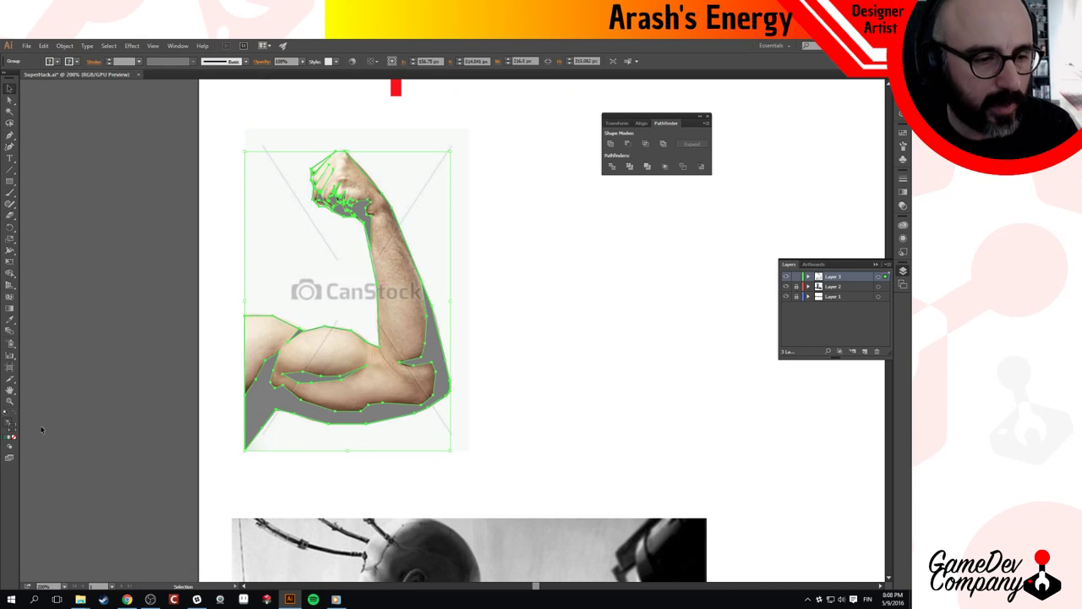
pyautogui.doubleClick(380, 291)
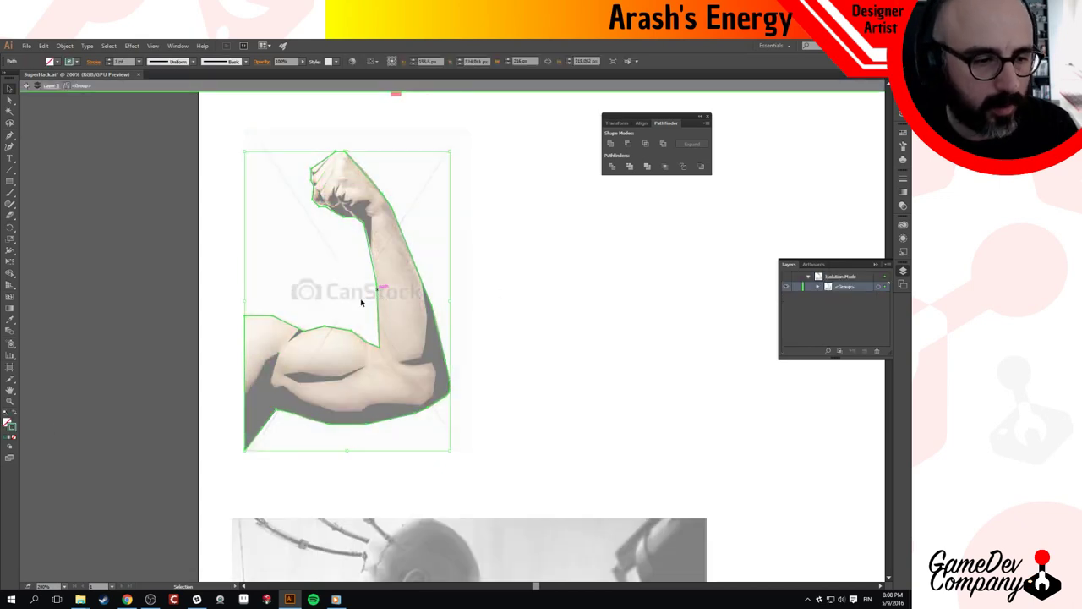
pyautogui.click(904, 133)
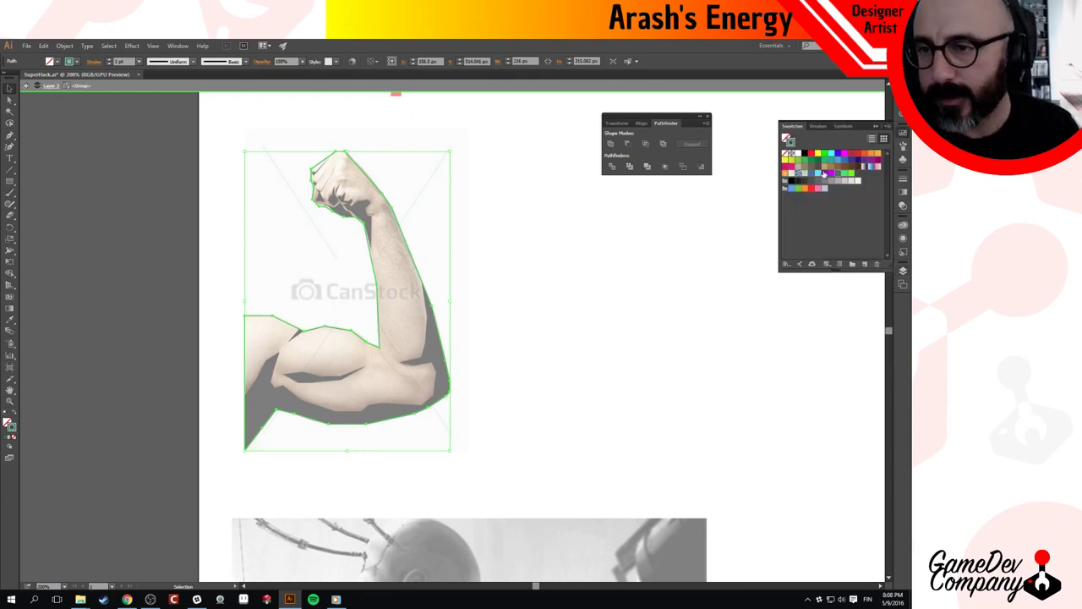
pyautogui.doubleClick(593, 321)
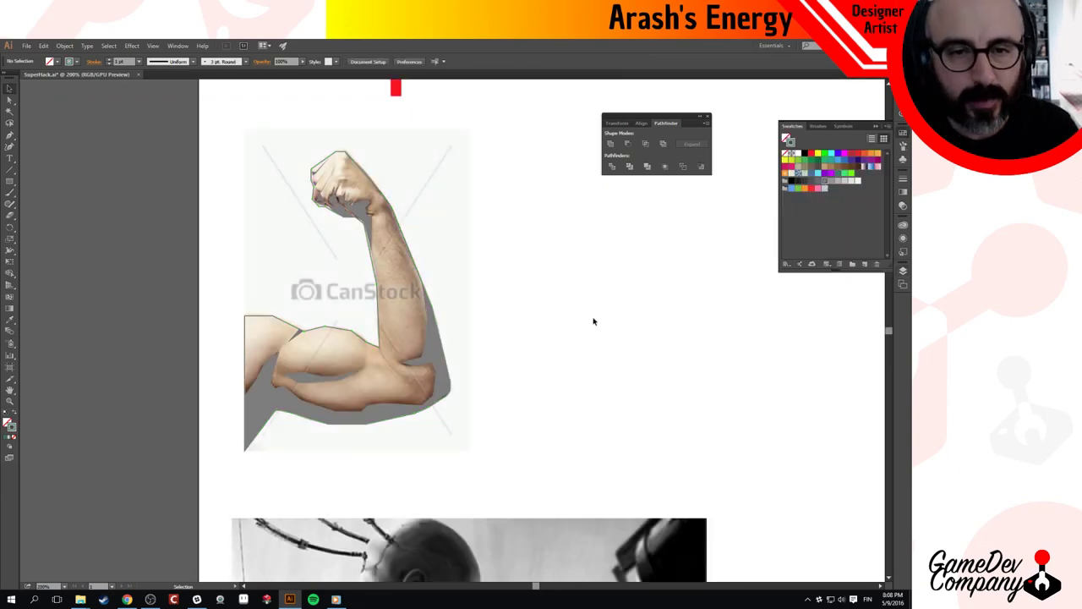
# Look over the reference images around the artboard: the cyborg photo, the green hacker illustration, the SCYAN poster and the retro computer pictures.
pyautogui.moveTo(554, 284); pyautogui.dragTo(542, 322)
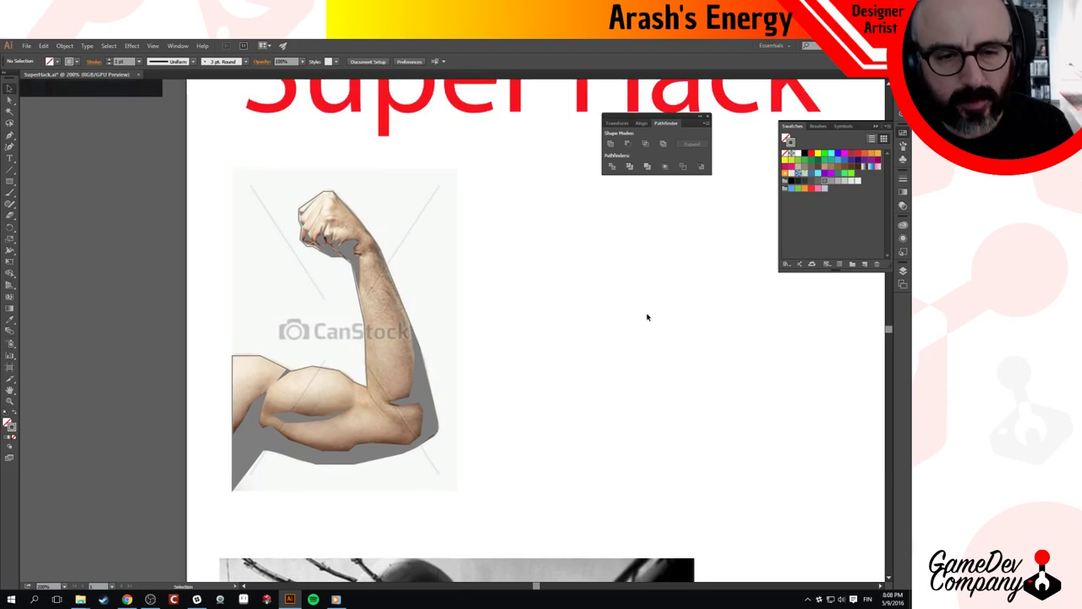
pyautogui.moveTo(594, 374); pyautogui.dragTo(584, 359)
pyautogui.keyDown('ctrl'); pyautogui.keyDown('alt'); pyautogui.click(584, 358); pyautogui.keyUp('alt'); pyautogui.keyUp('ctrl')
pyautogui.moveTo(510, 362); pyautogui.dragTo(707, 147)
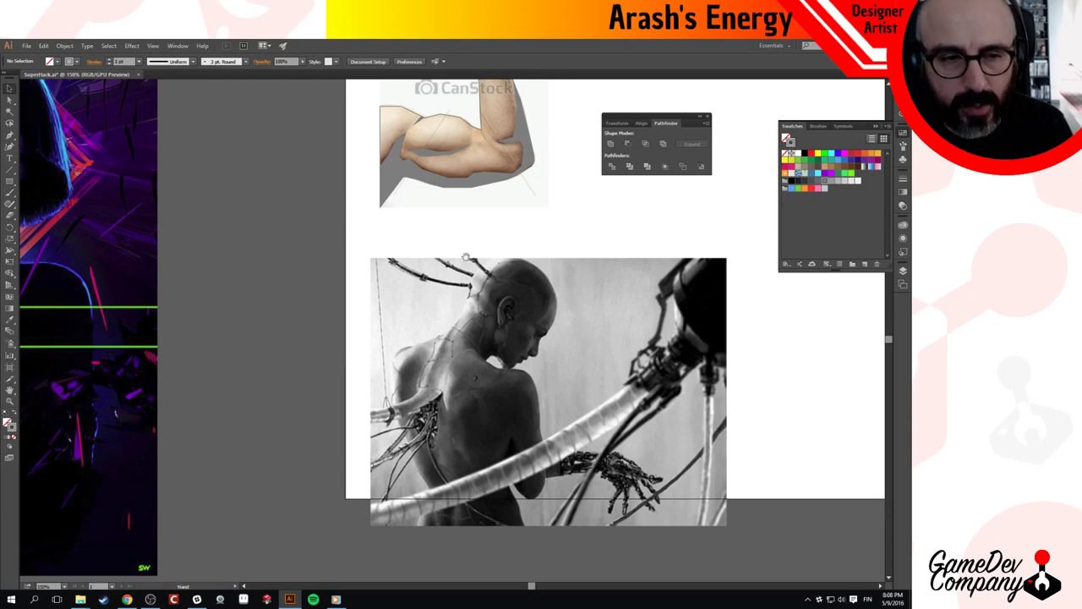
pyautogui.moveTo(173, 271); pyautogui.dragTo(529, 350)
pyautogui.moveTo(535, 276); pyautogui.dragTo(440, 330)
pyautogui.scroll(10, 435, 314)
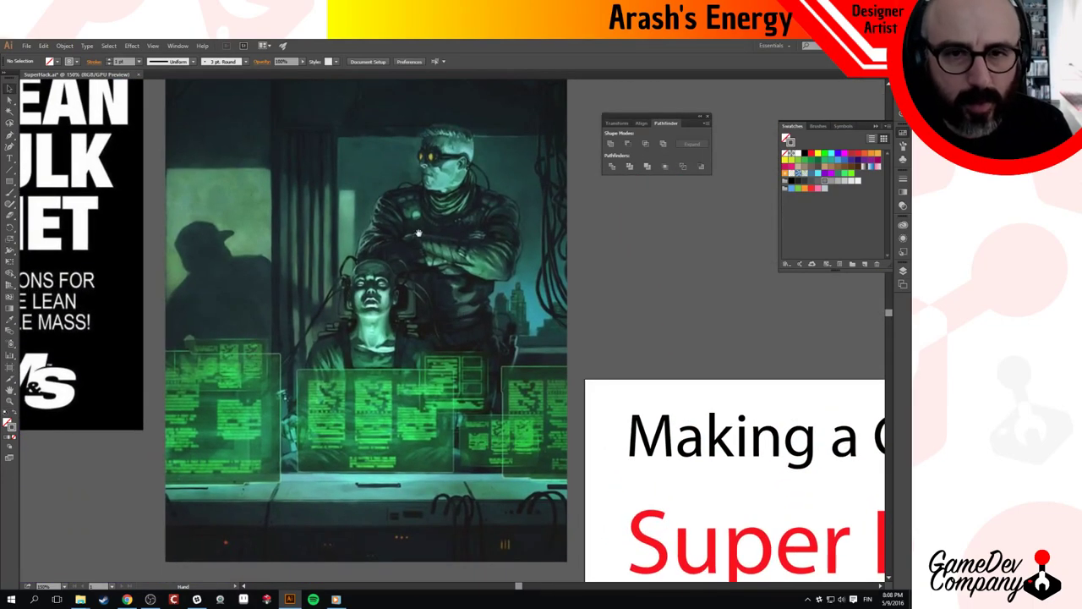
pyautogui.keyDown('ctrl'); pyautogui.click(466, 445); pyautogui.keyUp('ctrl')
pyautogui.keyDown('ctrl'); pyautogui.keyDown('alt'); pyautogui.click(466, 445); pyautogui.keyUp('alt'); pyautogui.keyUp('ctrl')
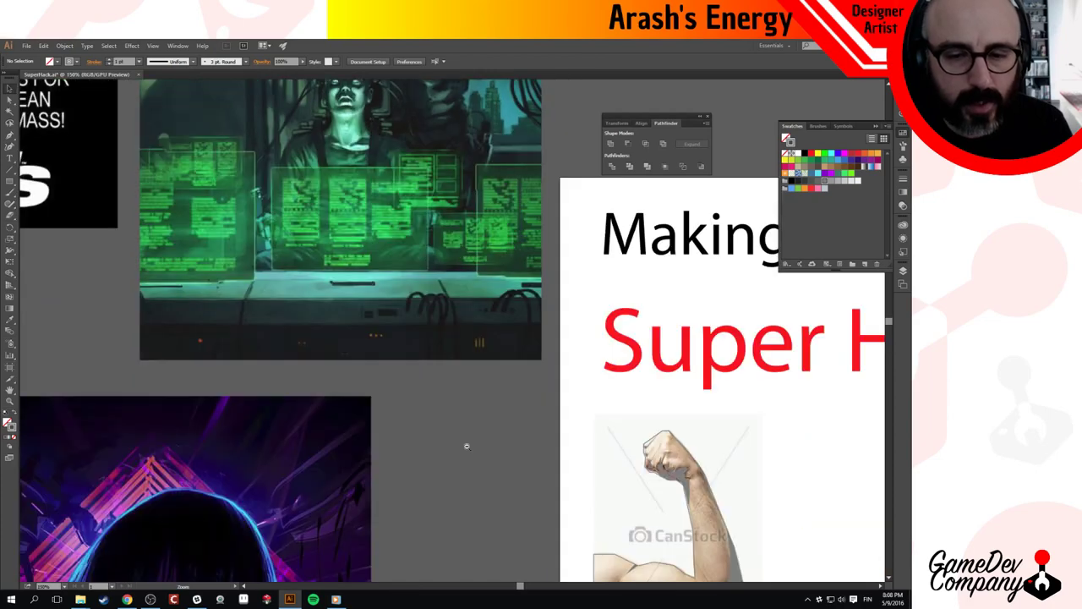
pyautogui.keyDown('ctrl'); pyautogui.keyDown('alt'); pyautogui.click(466, 446); pyautogui.keyUp('alt'); pyautogui.keyUp('ctrl')
pyautogui.keyDown('ctrl'); pyautogui.keyDown('alt'); pyautogui.click(465, 445); pyautogui.keyUp('alt'); pyautogui.keyUp('ctrl')
pyautogui.moveTo(387, 334); pyautogui.dragTo(435, 403)
pyautogui.moveTo(391, 305); pyautogui.dragTo(468, 229)
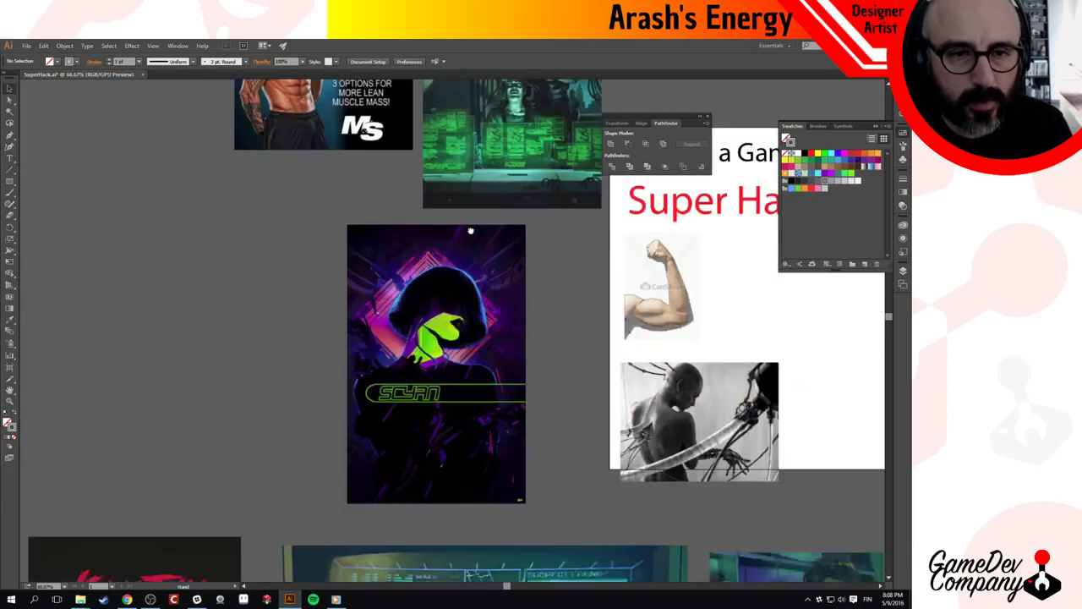
pyautogui.moveTo(425, 442); pyautogui.dragTo(414, 225)
pyautogui.hscroll(5, 503, 387)
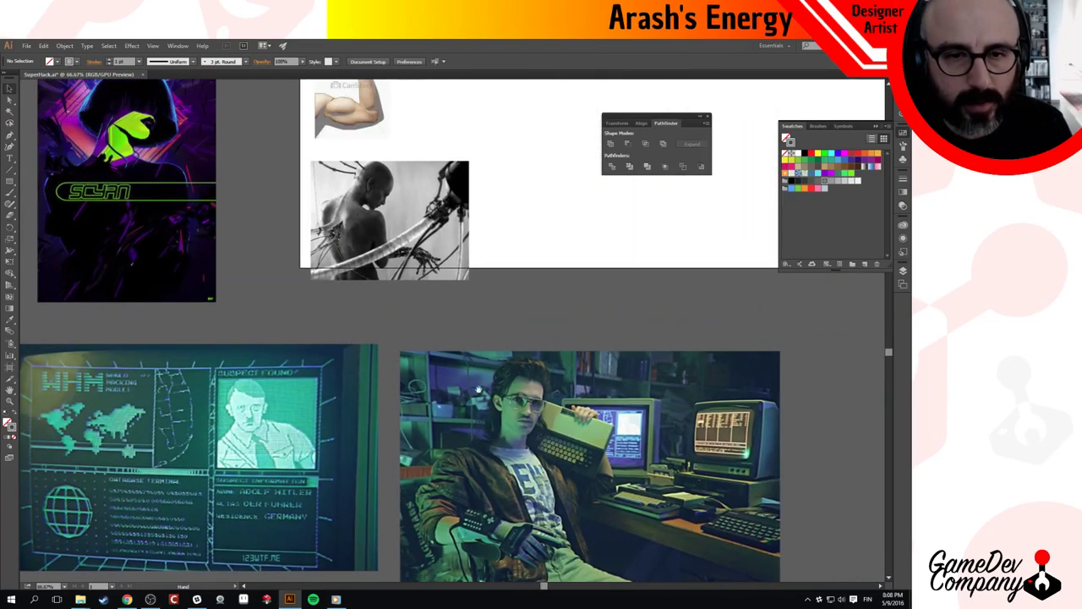
# Examine the cyborg photo below the traced arm close up, comparing its head and back cables with the arm.
pyautogui.scroll(2, 428, 216)
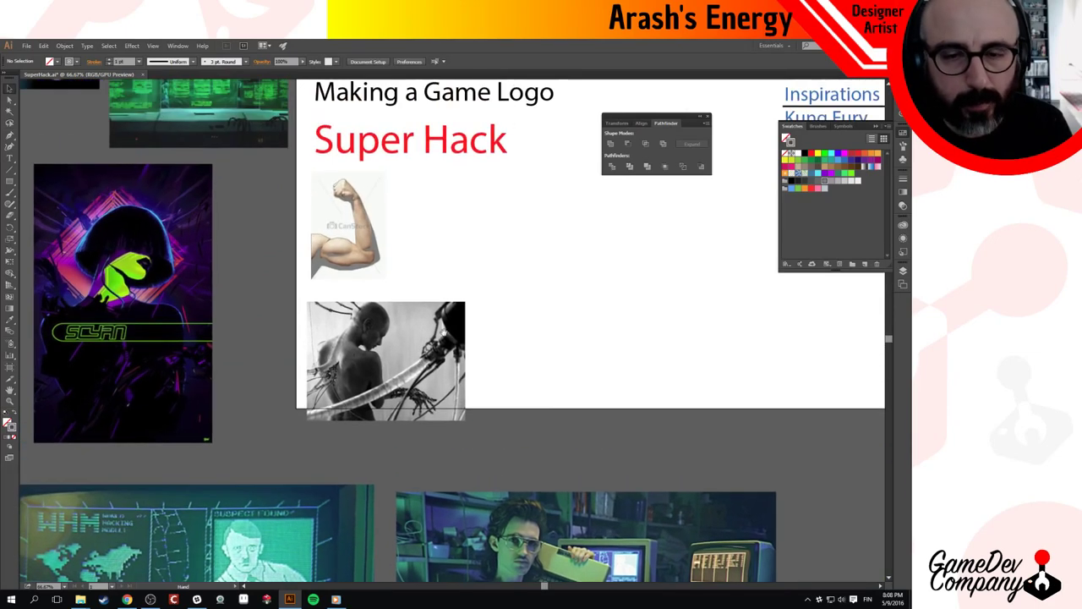
pyautogui.scroll(2, 394, 377)
pyautogui.hscroll(-1, 394, 377)
pyautogui.scroll(3, 394, 377)
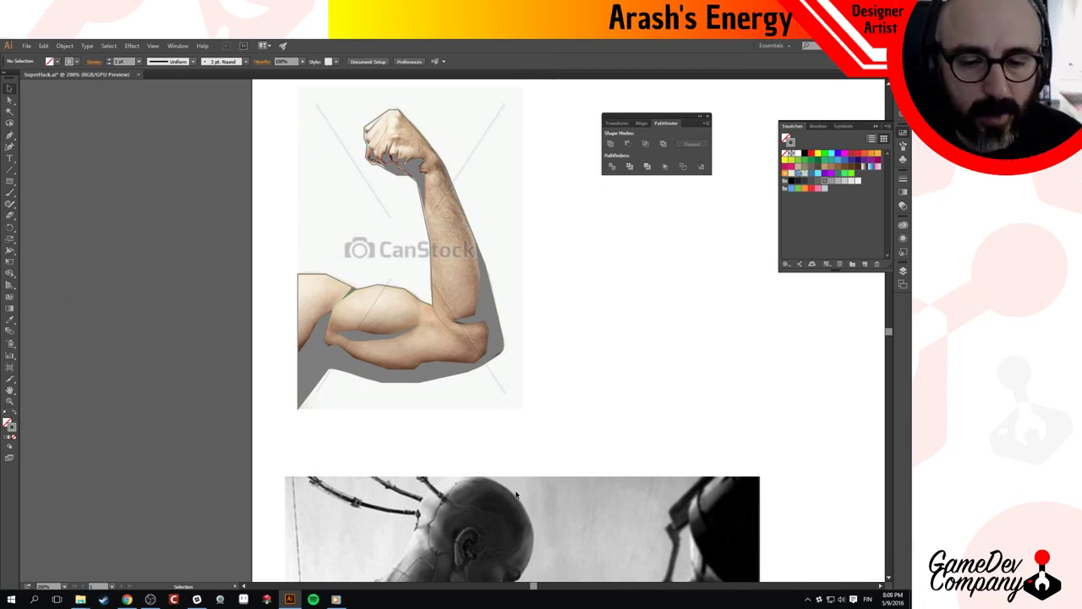
pyautogui.moveTo(427, 478); pyautogui.dragTo(402, 186)
pyautogui.moveTo(369, 317); pyautogui.dragTo(368, 412)
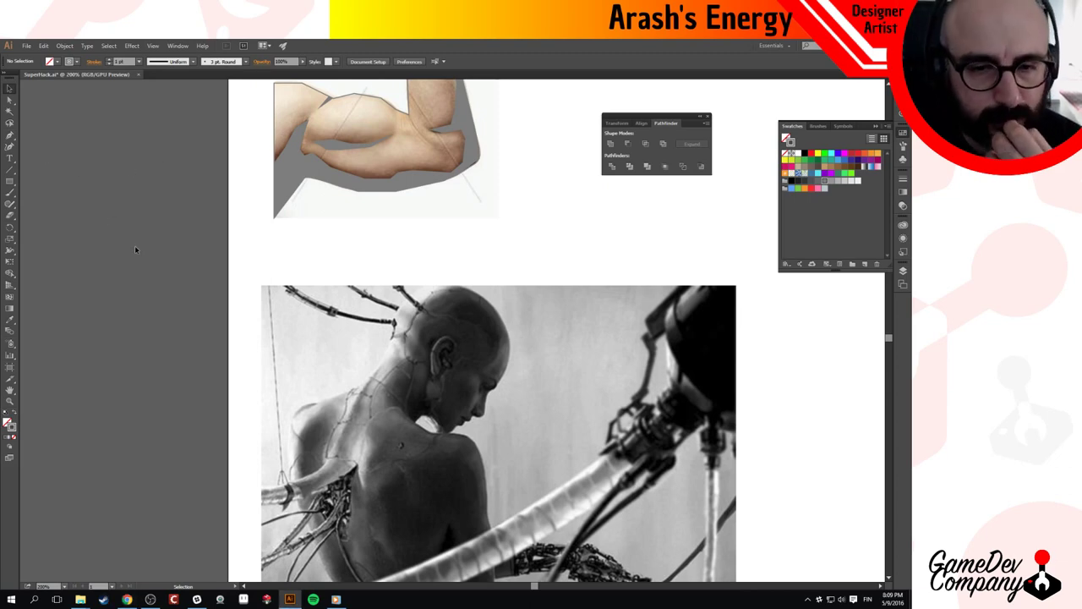
# Ready the Pen tool and add a new layer above the locked Layer 3 for the arm's cable details.
pyautogui.click(10, 135)
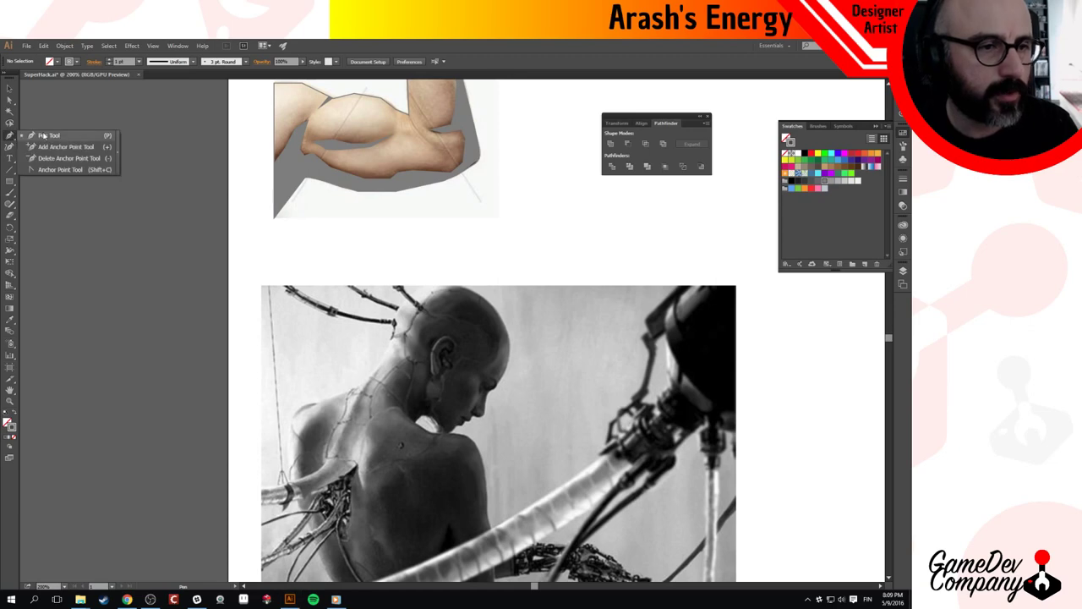
pyautogui.click(46, 135)
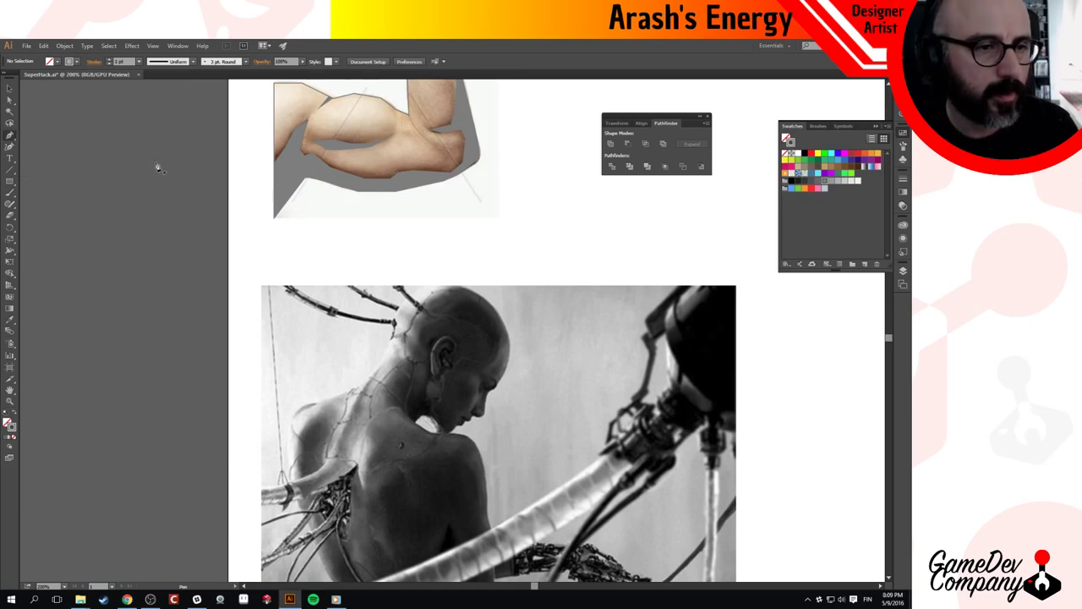
pyautogui.scroll(3, 313, 229)
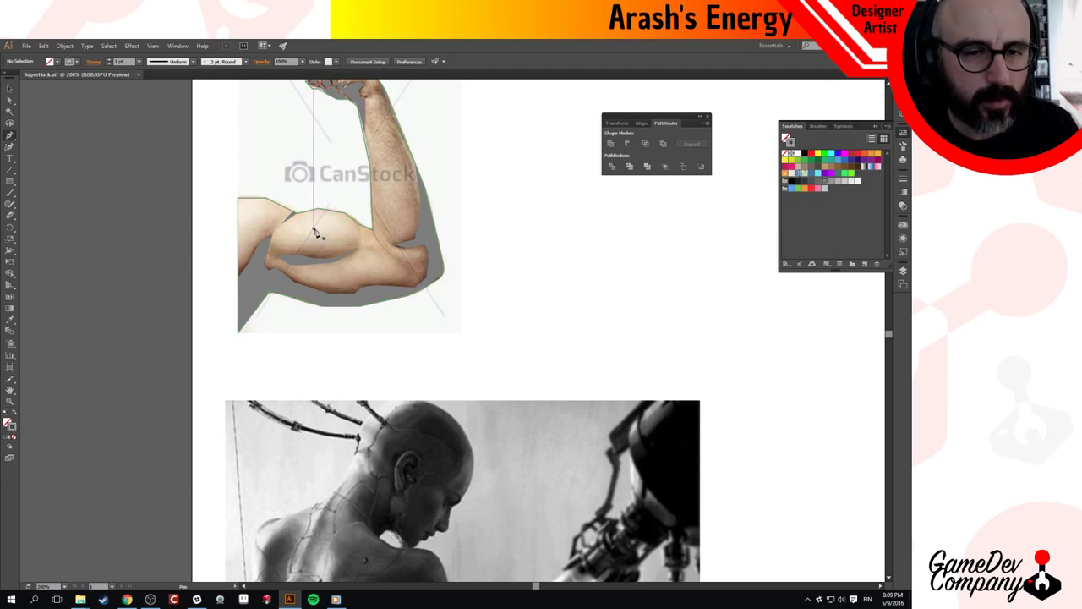
pyautogui.click(902, 271)
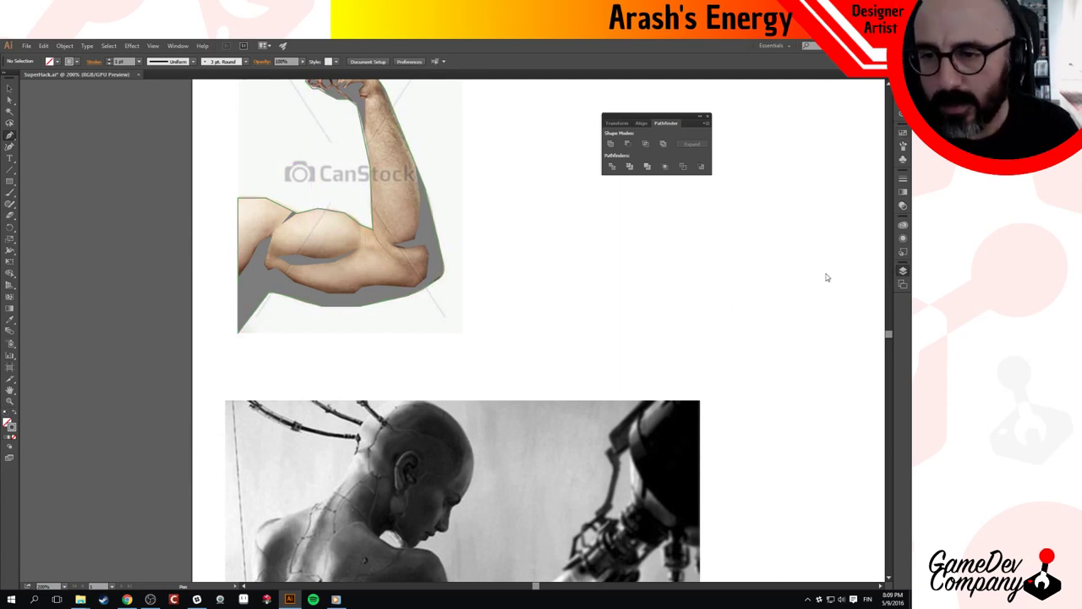
pyautogui.press('F7')
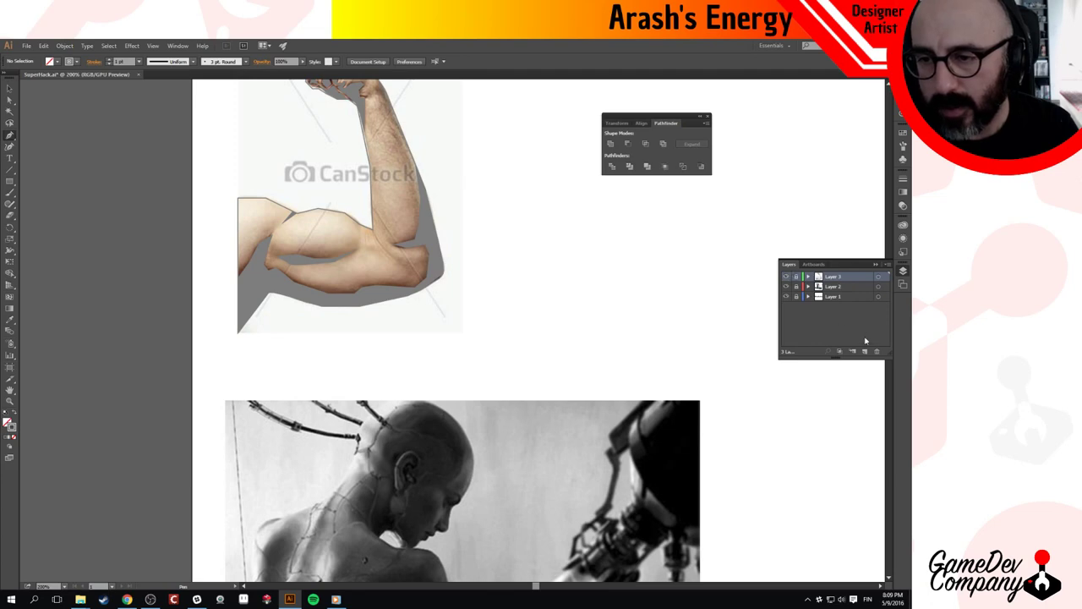
pyautogui.click(864, 351)
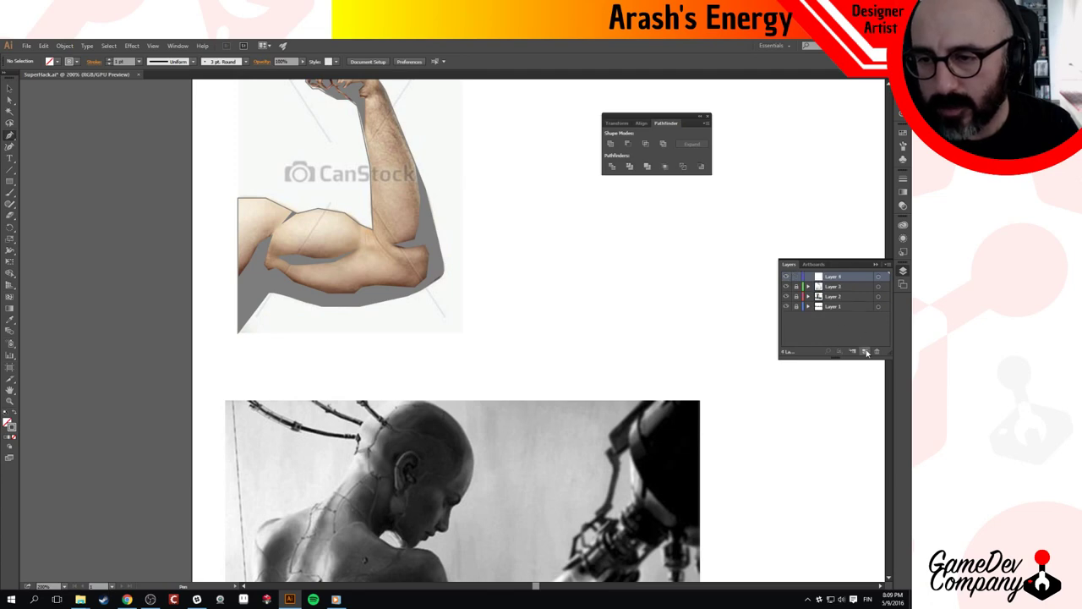
# Draw a small closed diamond outline with the Pen tool on the upper part of the biceps.
pyautogui.moveTo(314, 220); pyautogui.dragTo(319, 233)
pyautogui.click(318, 228)
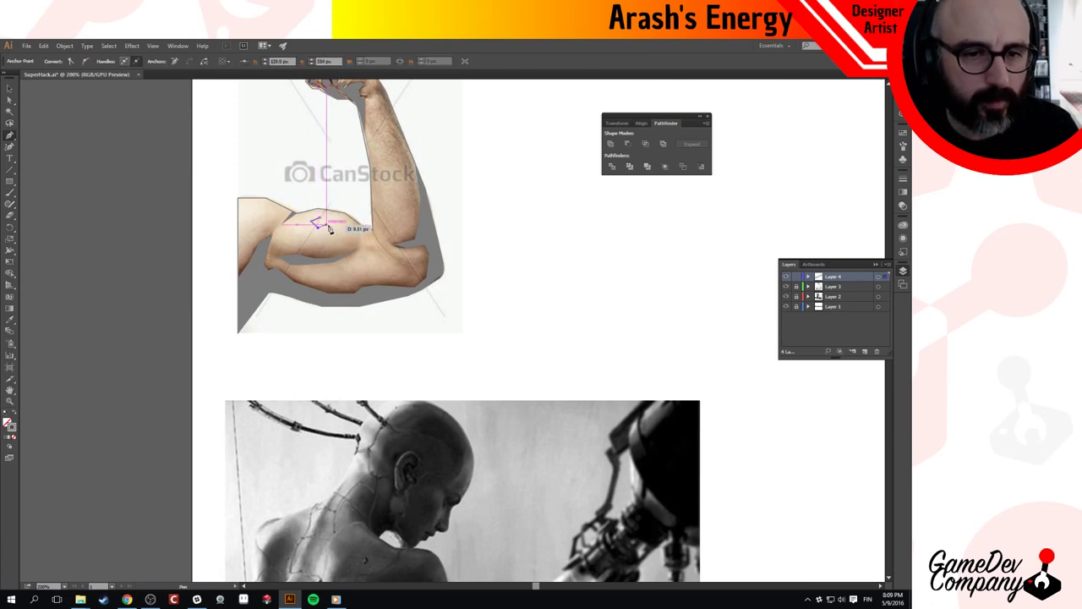
pyautogui.click(327, 222)
pyautogui.click(319, 217)
pyautogui.press('v')
pyautogui.click(322, 184)
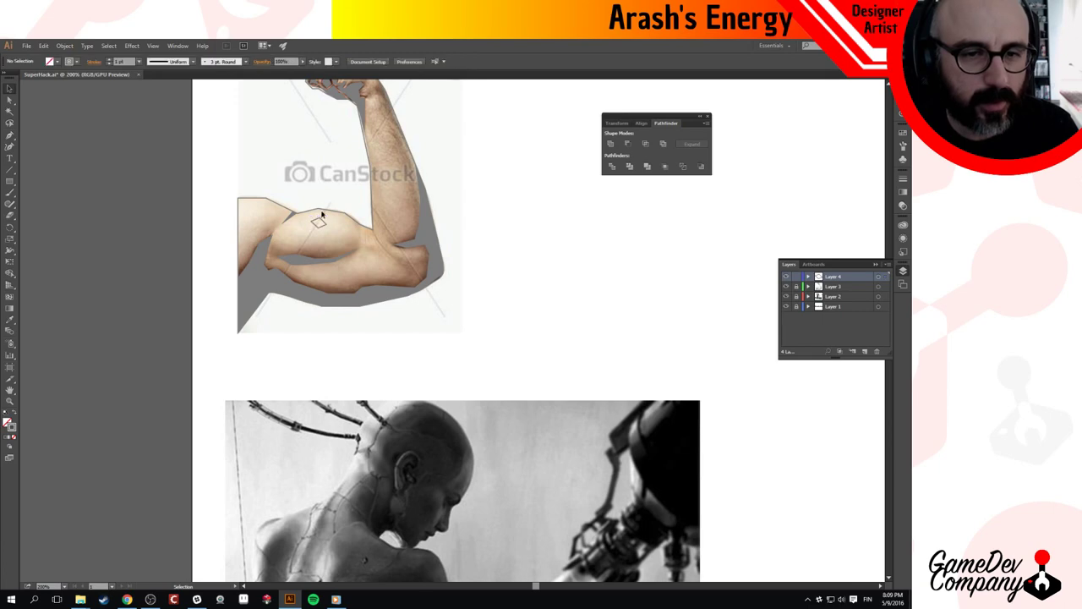
pyautogui.click(326, 223)
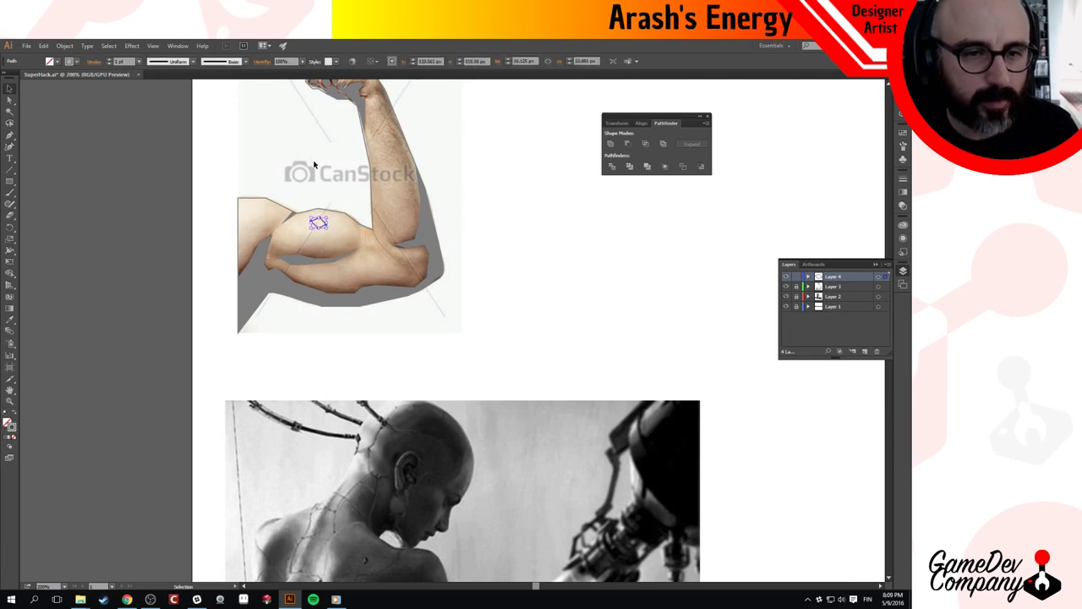
# Paint a curved cable with the Paintbrush from the biceps diamond over the shoulder and past the artboard's edge, redoing unsatisfactory strokes.
pyautogui.press('b')
pyautogui.moveTo(317, 221)
pyautogui.mouseDown()
pyautogui.moveTo(272, 169)
pyautogui.moveTo(164, 112)
pyautogui.mouseUp()
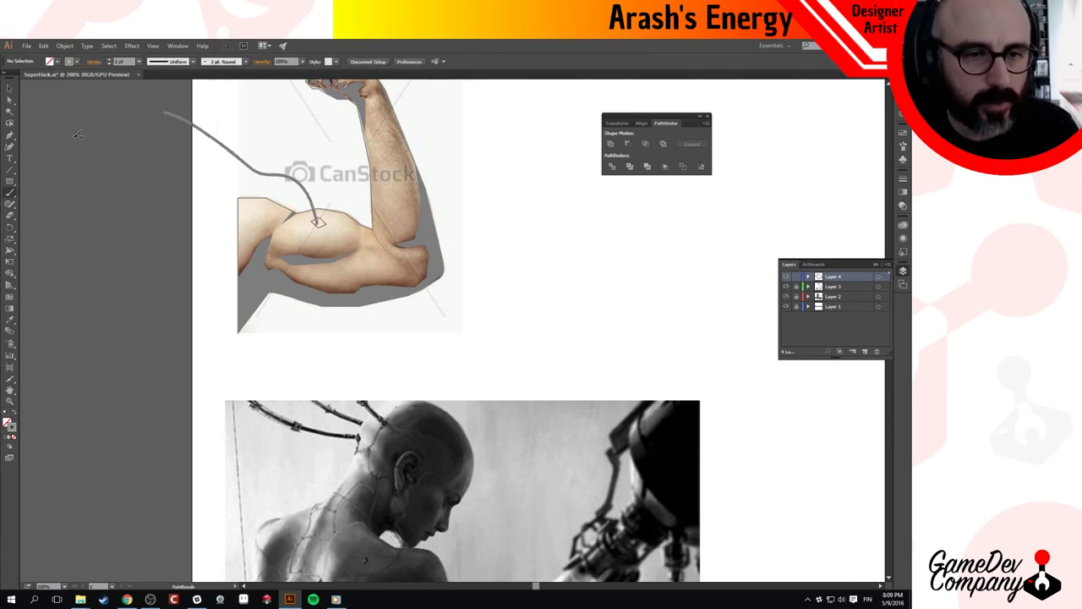
pyautogui.press('v')
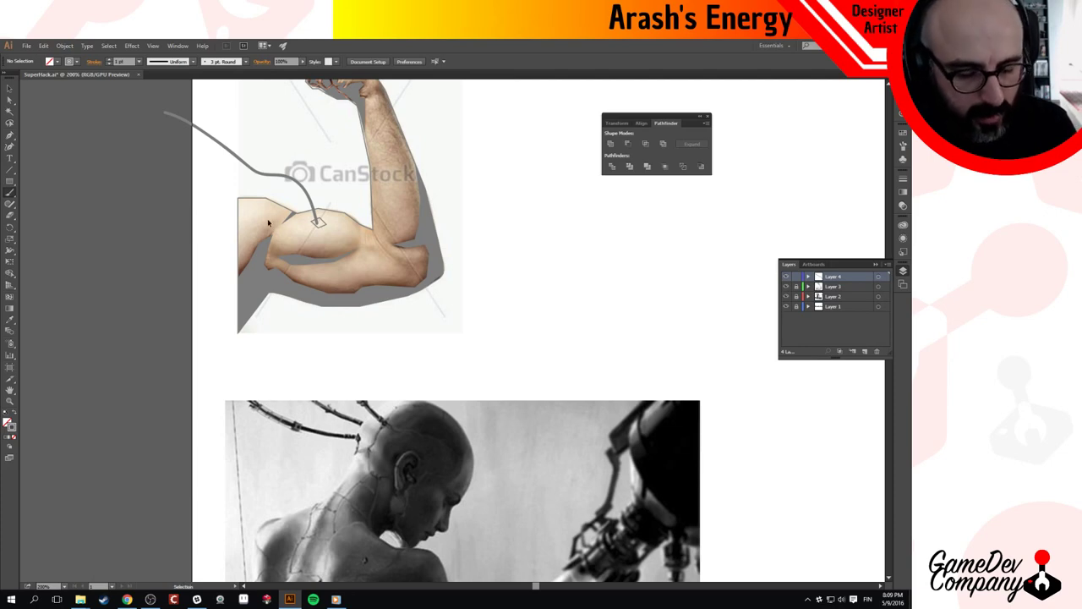
pyautogui.hotkey('ctrl', 'z')
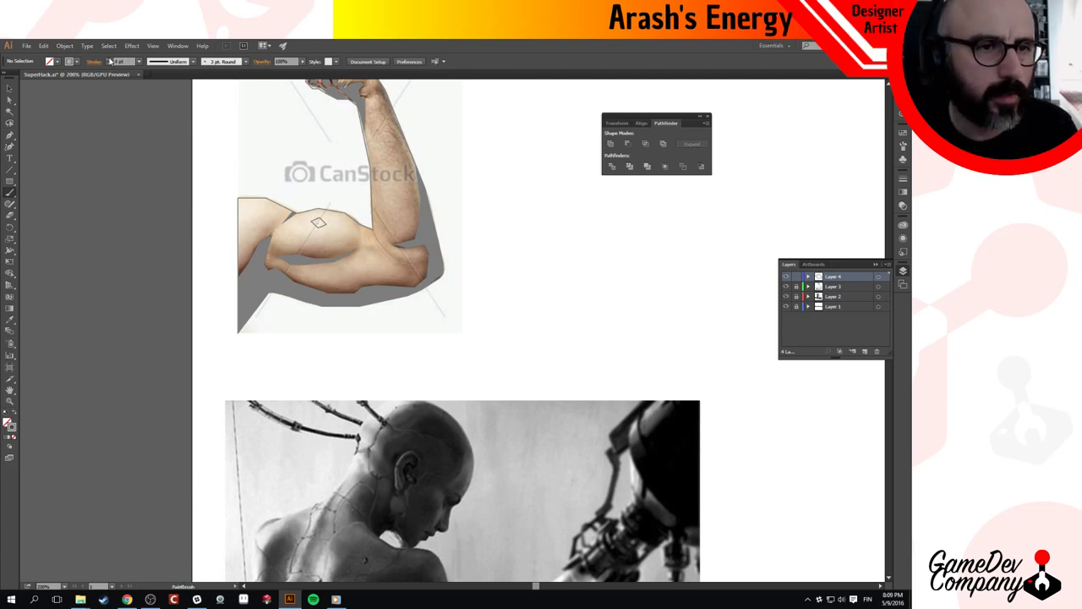
pyautogui.moveTo(320, 221)
pyautogui.mouseDown()
pyautogui.moveTo(309, 189)
pyautogui.moveTo(256, 167)
pyautogui.moveTo(215, 177)
pyautogui.moveTo(132, 167)
pyautogui.mouseUp()
pyautogui.hotkey('ctrl', 'z')
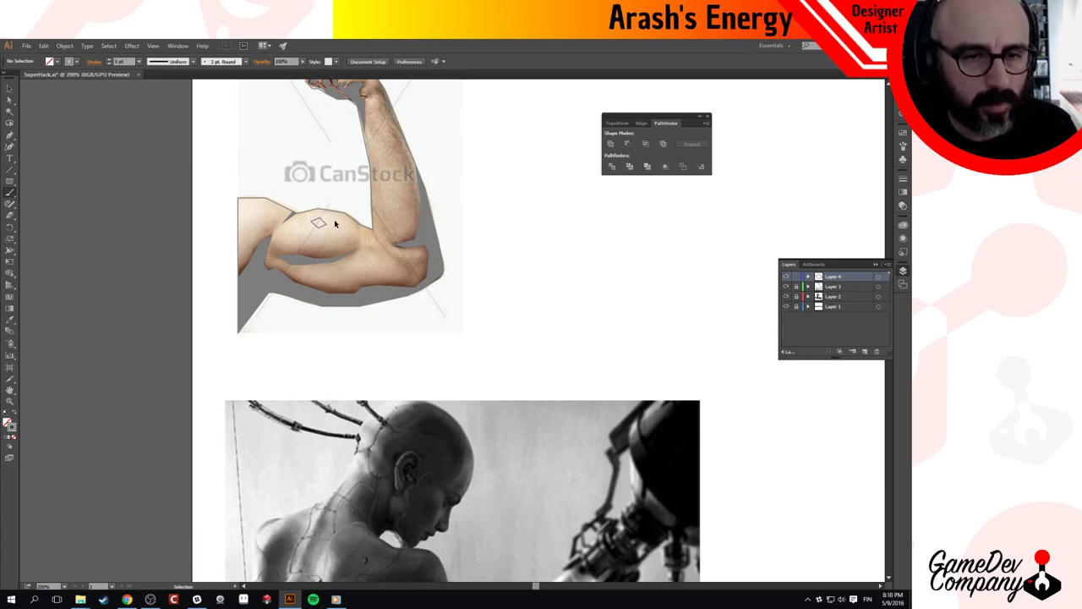
pyautogui.moveTo(317, 221)
pyautogui.mouseDown()
pyautogui.moveTo(243, 176)
pyautogui.moveTo(188, 184)
pyautogui.moveTo(244, 199)
pyautogui.mouseUp()
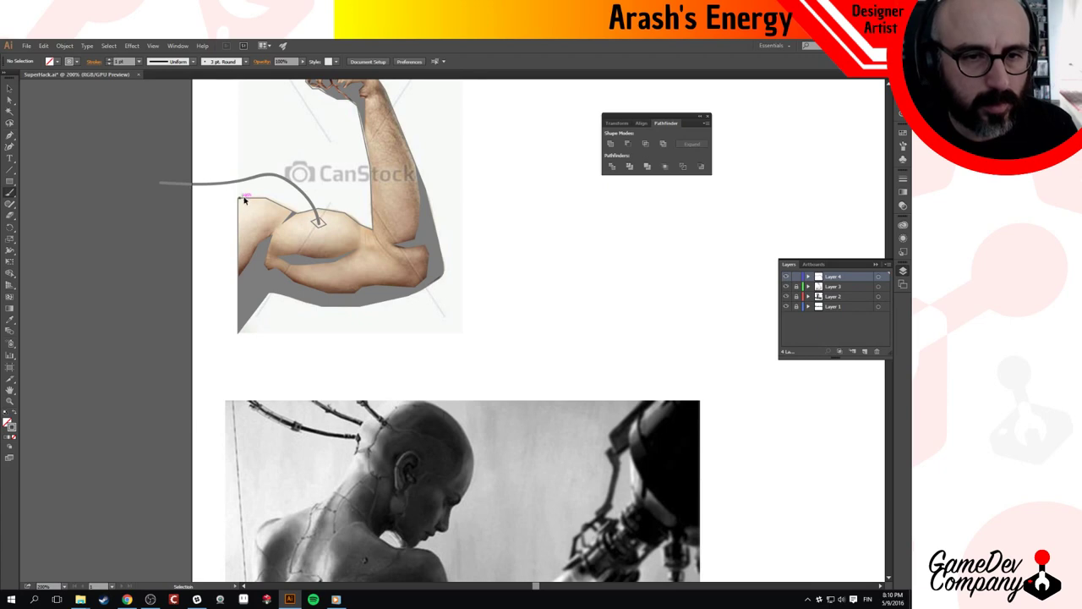
pyautogui.press('v')
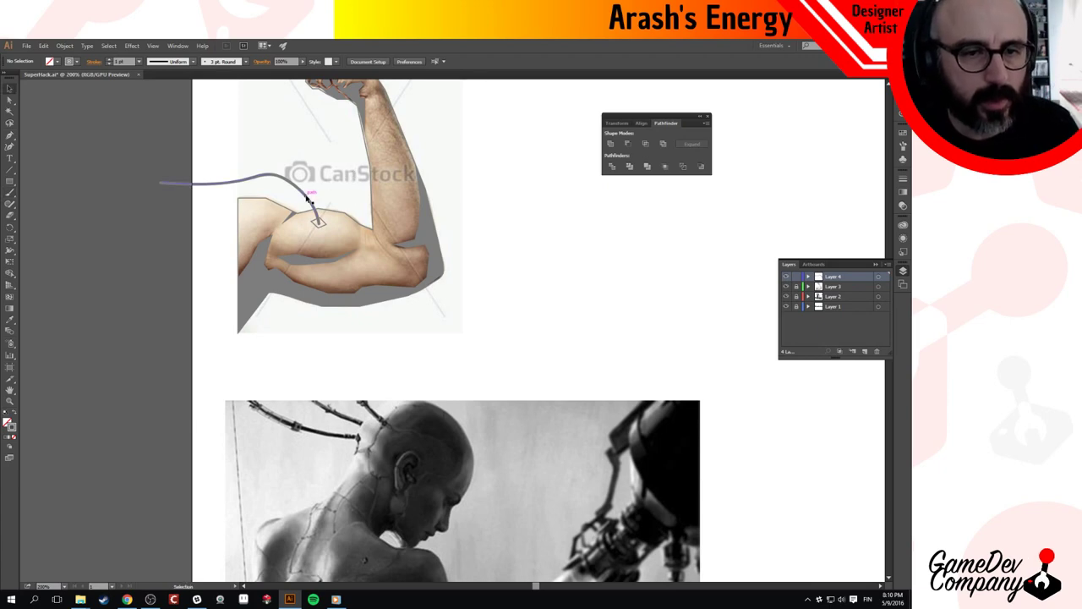
# Select the painted cable and increase its stroke weight so it is clearly thicker, leaving it deselected.
pyautogui.click(309, 200)
pyautogui.click(111, 62)
pyautogui.click(111, 62)
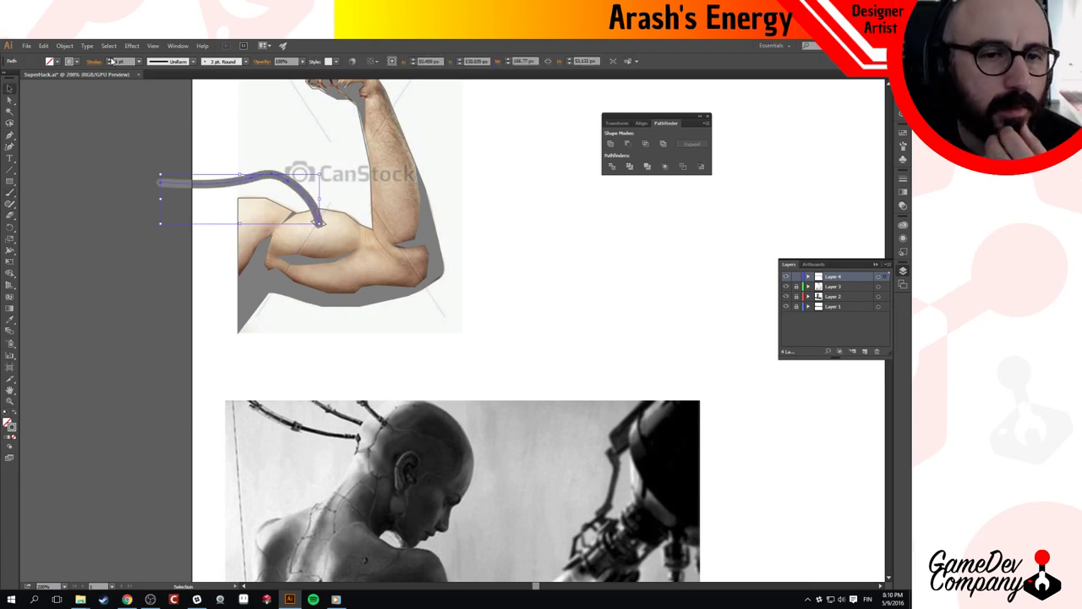
pyautogui.click(111, 61)
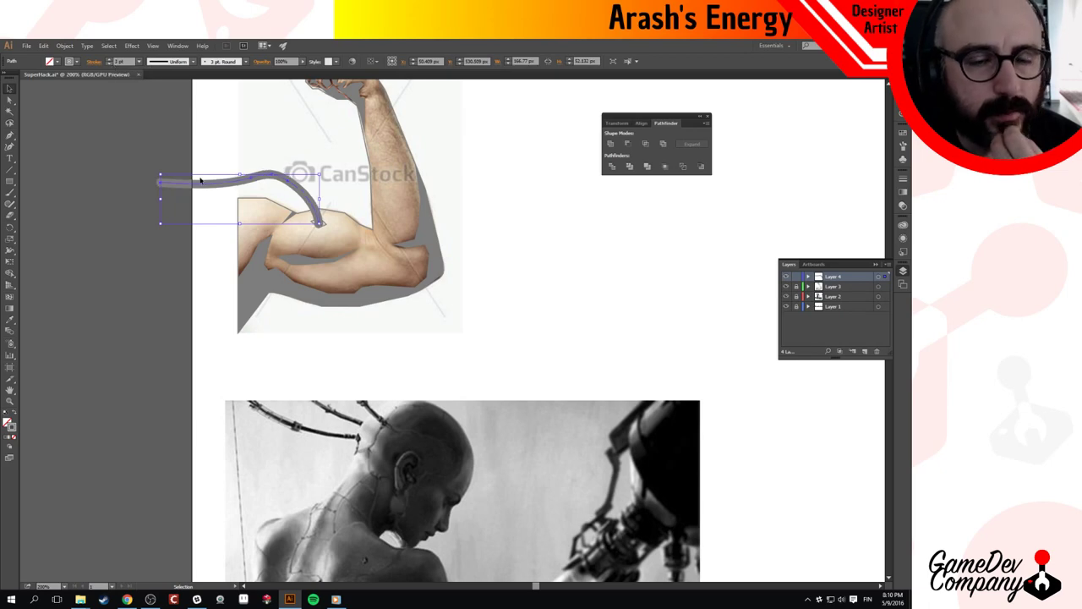
pyautogui.click(186, 296)
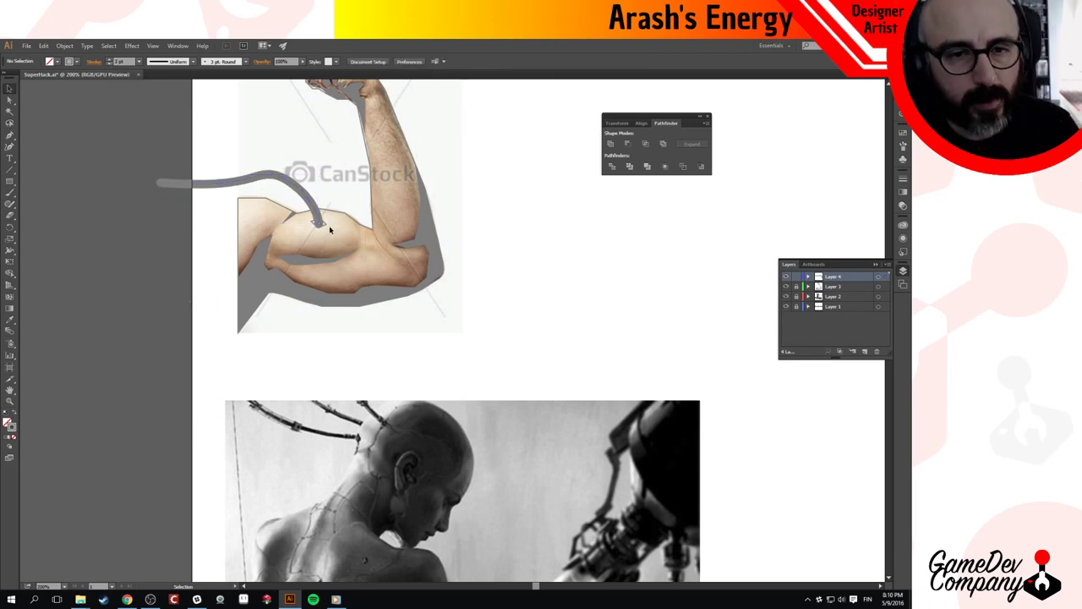
# Paint a small ring around the cable's end on the biceps and swap its fill and stroke to make it solid.
pyautogui.click(10, 191)
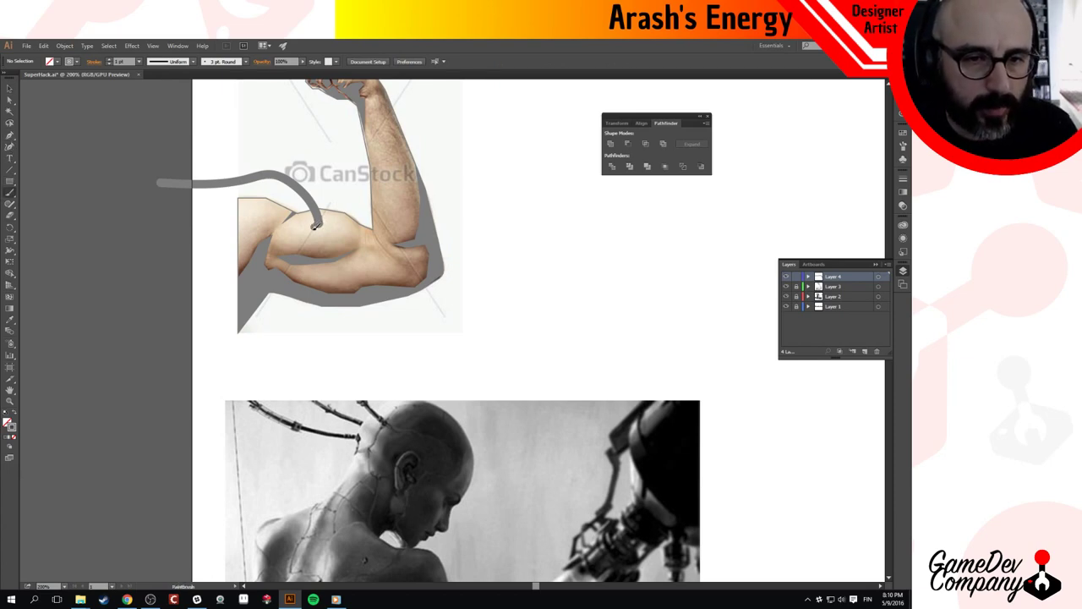
pyautogui.moveTo(312, 226); pyautogui.dragTo(327, 225)
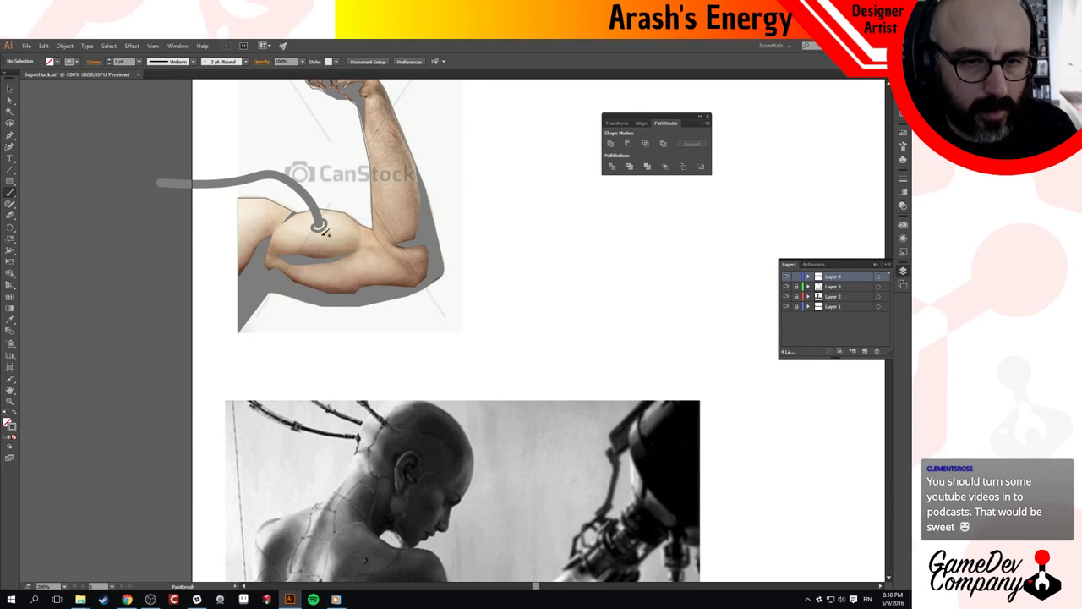
pyautogui.press('v')
pyautogui.click(319, 226)
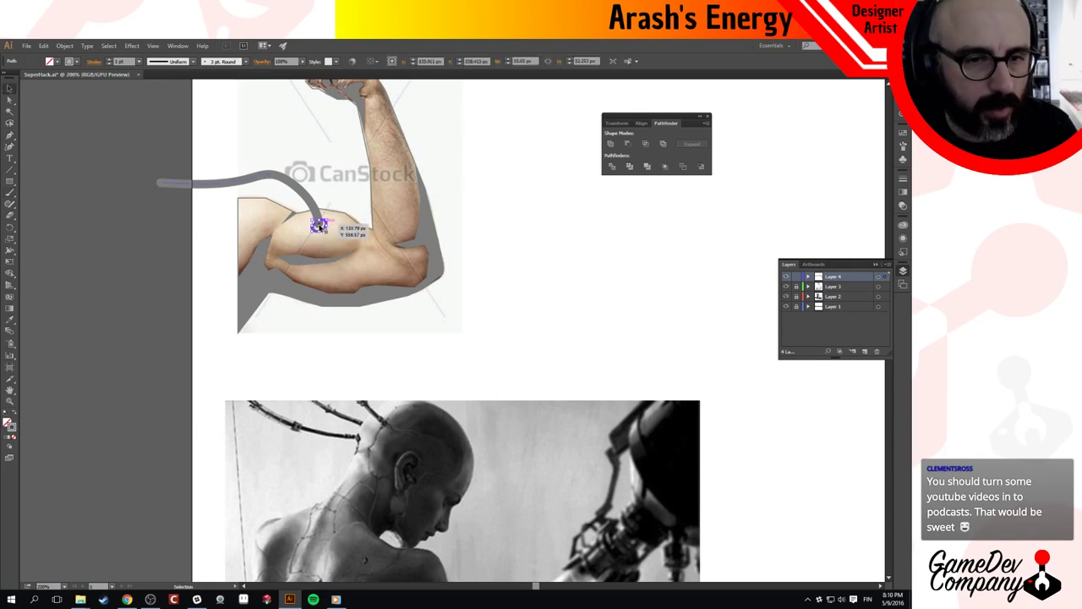
pyautogui.click(17, 412)
pyautogui.click(158, 291)
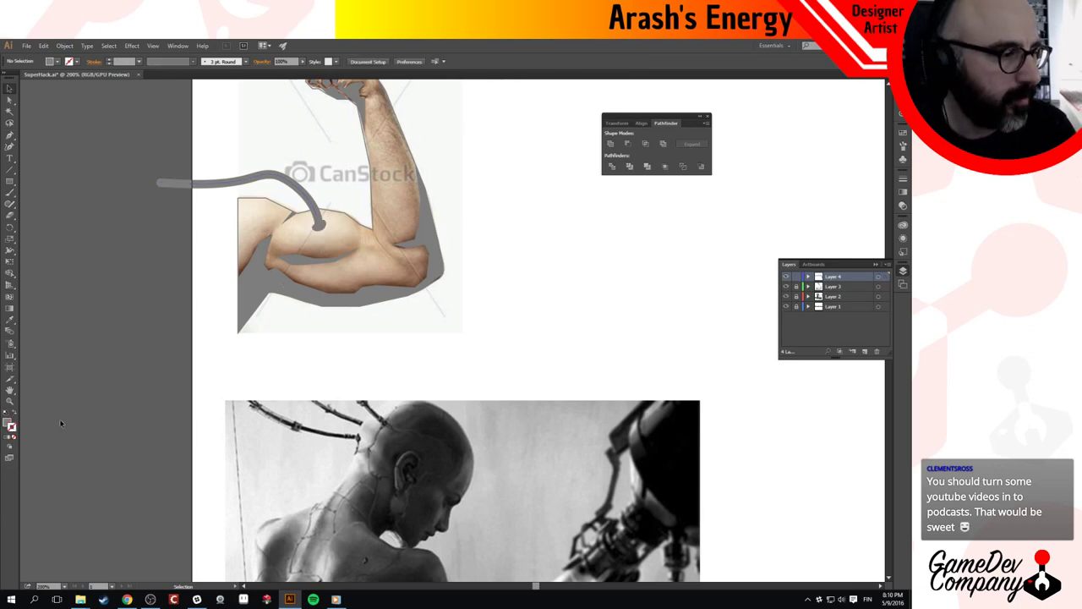
# Slightly adjust the solid grey socket shape at the cable's end on the biceps and deselect it.
pyautogui.hotkey('alt', 'Tab')
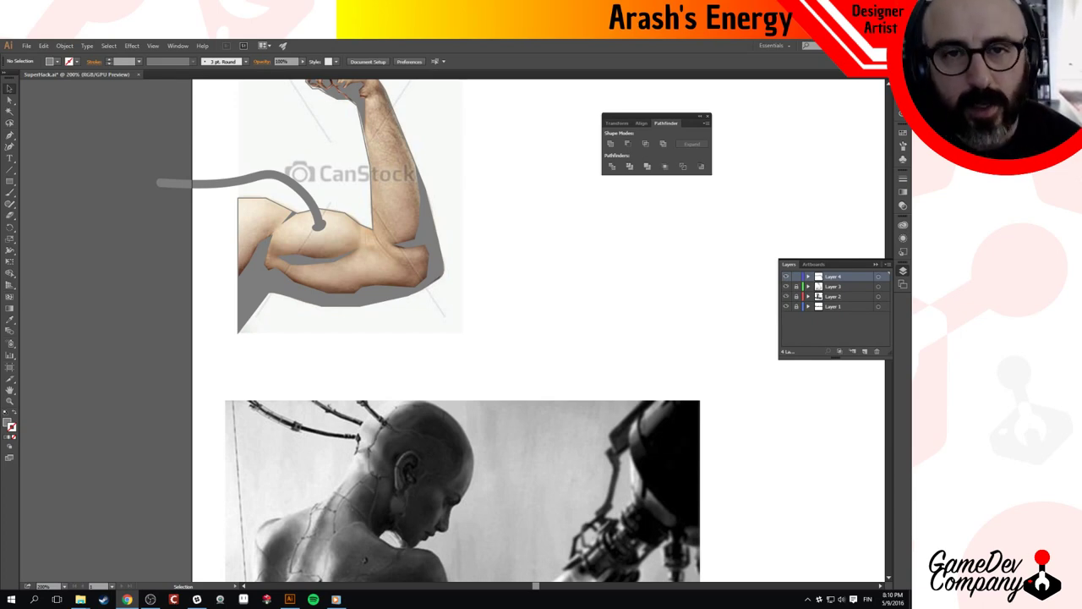
pyautogui.click(542, 246)
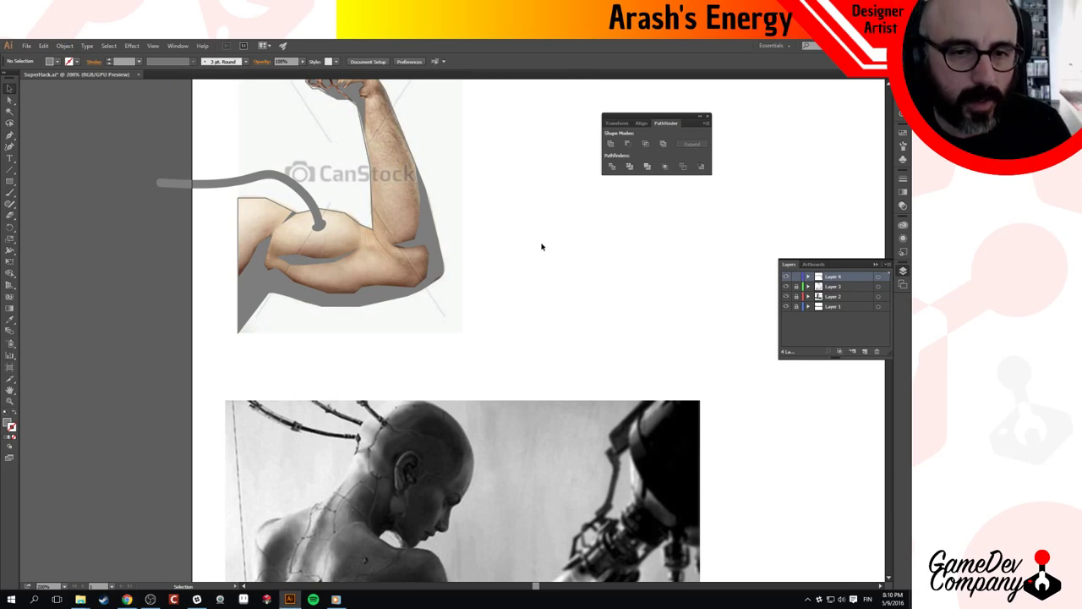
pyautogui.click(316, 224)
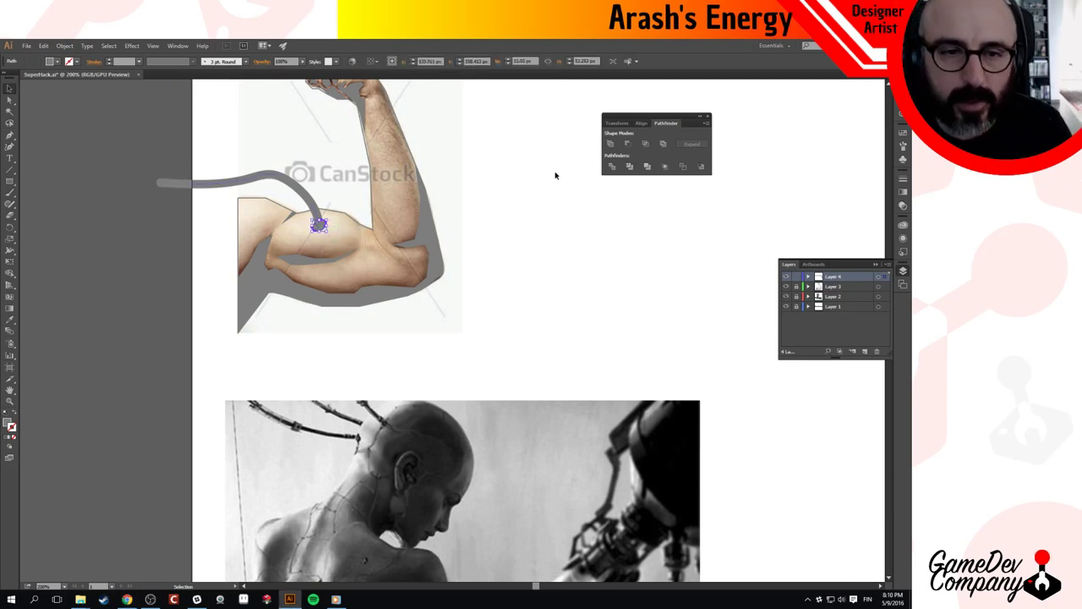
pyautogui.moveTo(320, 218); pyautogui.dragTo(320, 220)
pyautogui.click(466, 236)
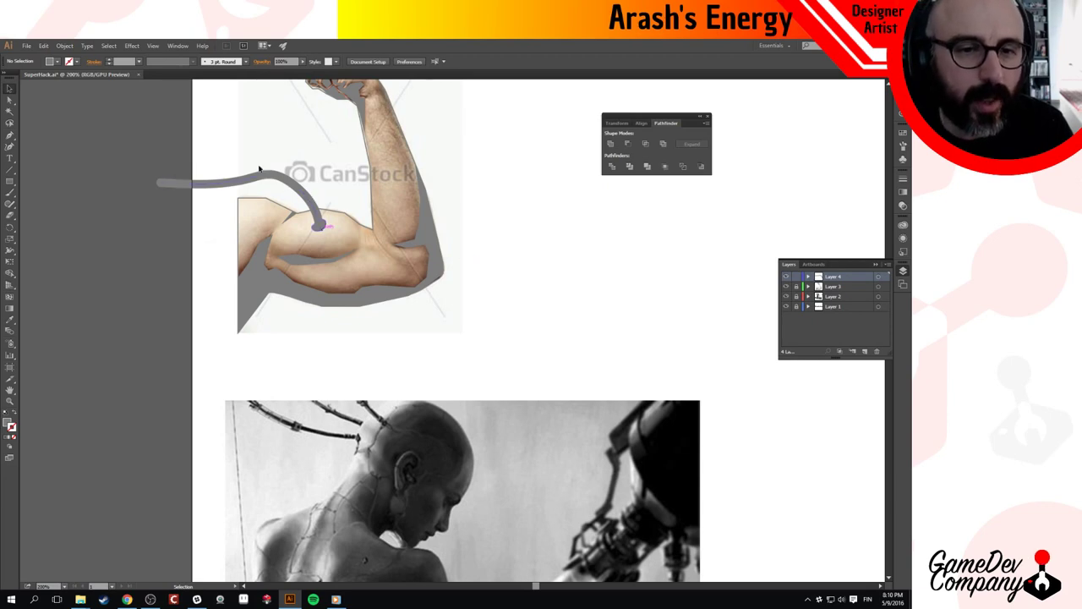
# Paint a small dot on the biceps right of the main socket and a thin cable from it into the main cable.
pyautogui.press('b')
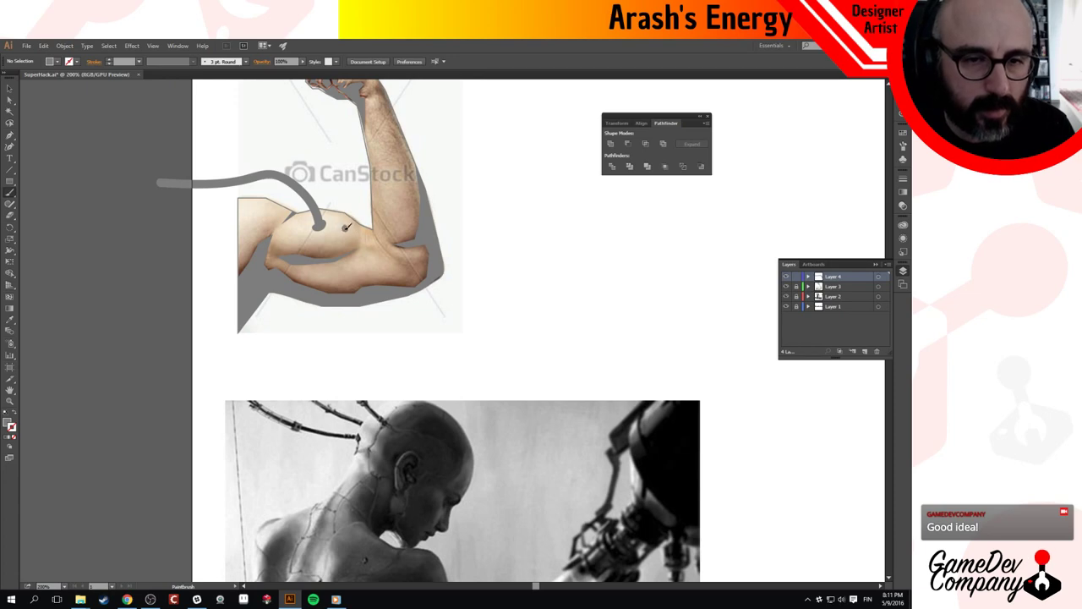
pyautogui.click(346, 227)
pyautogui.moveTo(347, 228)
pyautogui.mouseDown()
pyautogui.moveTo(322, 189)
pyautogui.moveTo(264, 158)
pyautogui.mouseUp()
pyautogui.hotkey('ctrl', 'z')
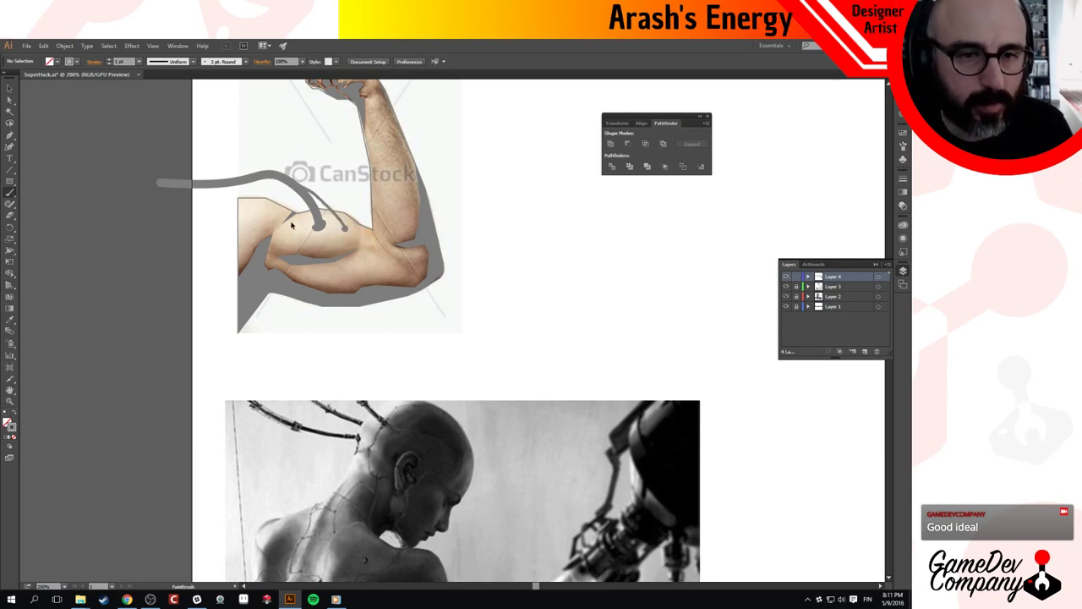
pyautogui.hotkey('ctrl', 'z')
pyautogui.moveTo(340, 216); pyautogui.dragTo(310, 191)
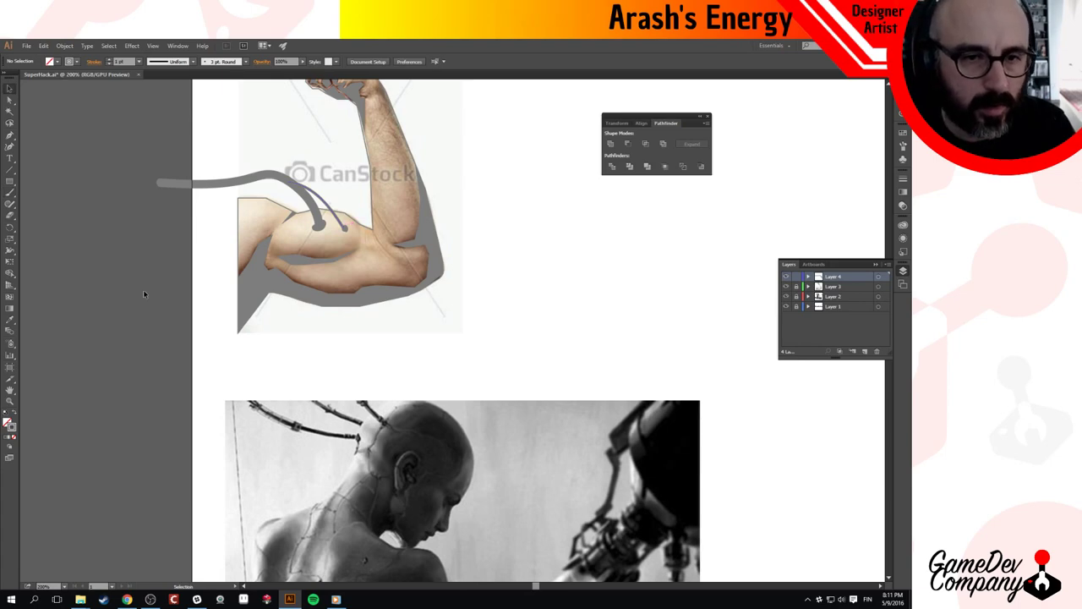
# Paint another thin cable from the biceps left of the main socket up into the main cable, replacing the first attempt.
pyautogui.press('b')
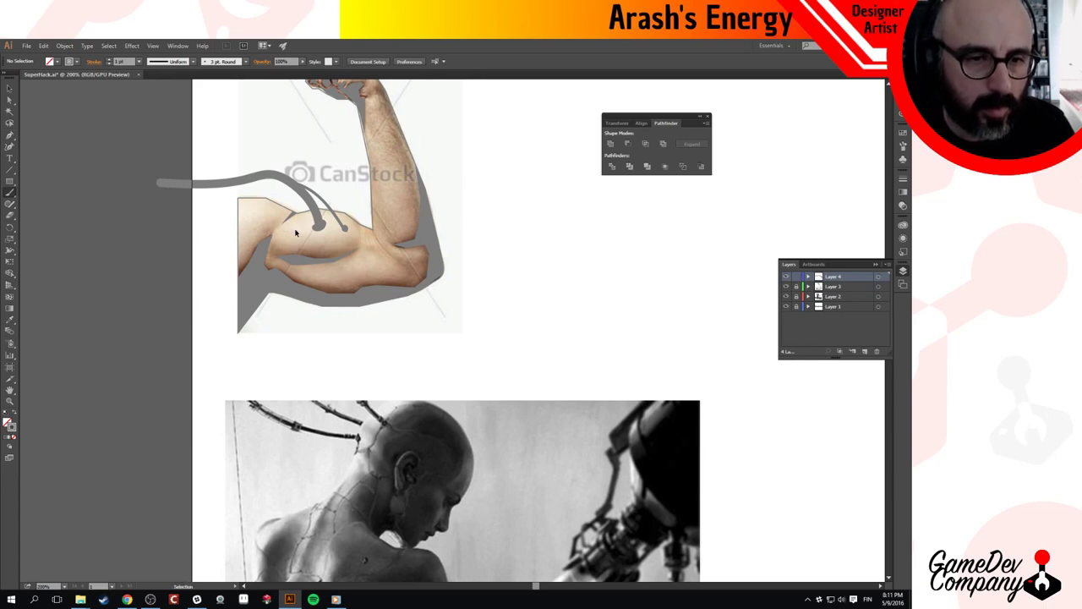
pyautogui.moveTo(295, 228); pyautogui.dragTo(299, 169)
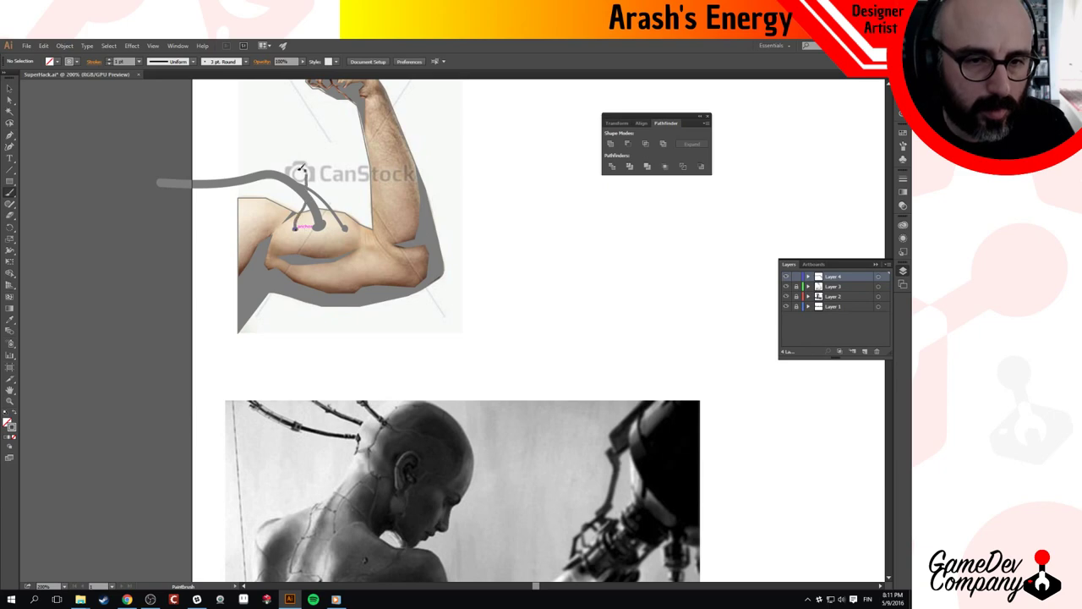
pyautogui.hotkey('ctrl', 'z')
pyautogui.moveTo(295, 229)
pyautogui.mouseDown()
pyautogui.moveTo(288, 175)
pyautogui.moveTo(271, 181)
pyautogui.mouseUp()
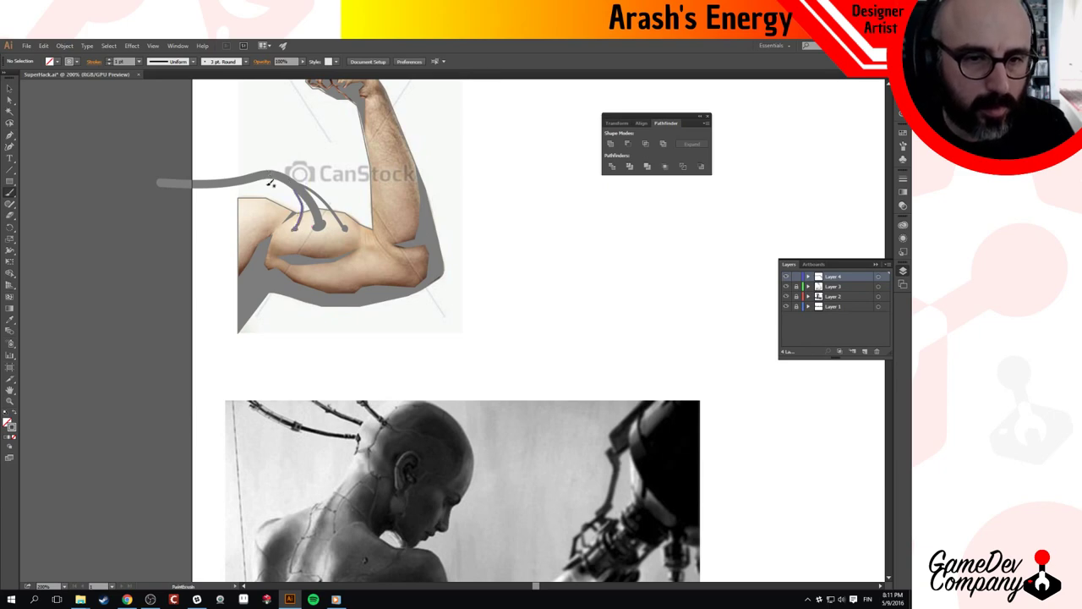
# Paint a rounder socket dot over the end of the left thin cable on the biceps.
pyautogui.press('v')
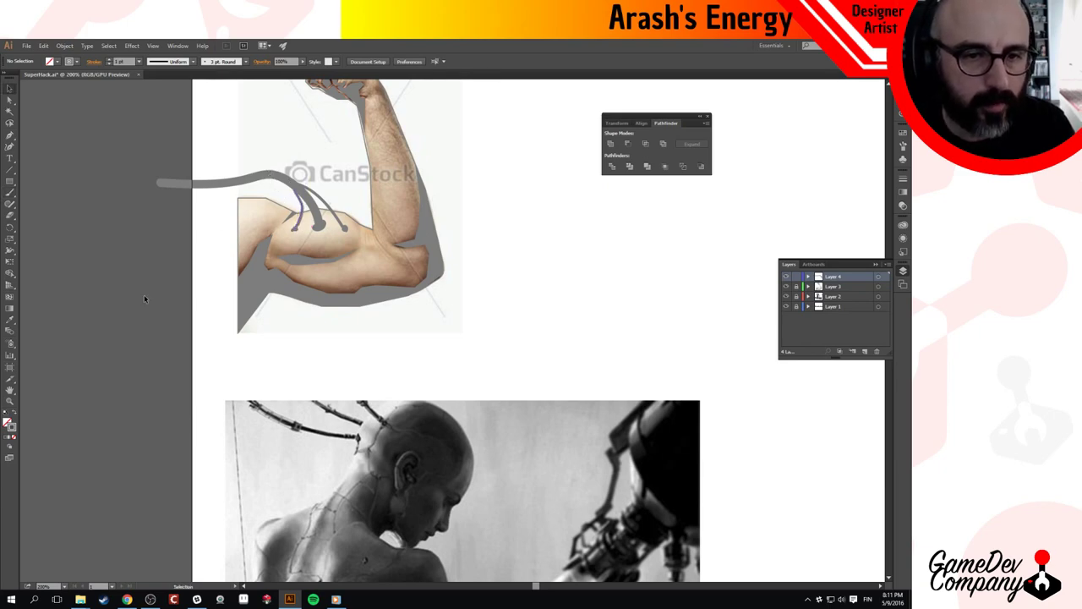
pyautogui.click(144, 297)
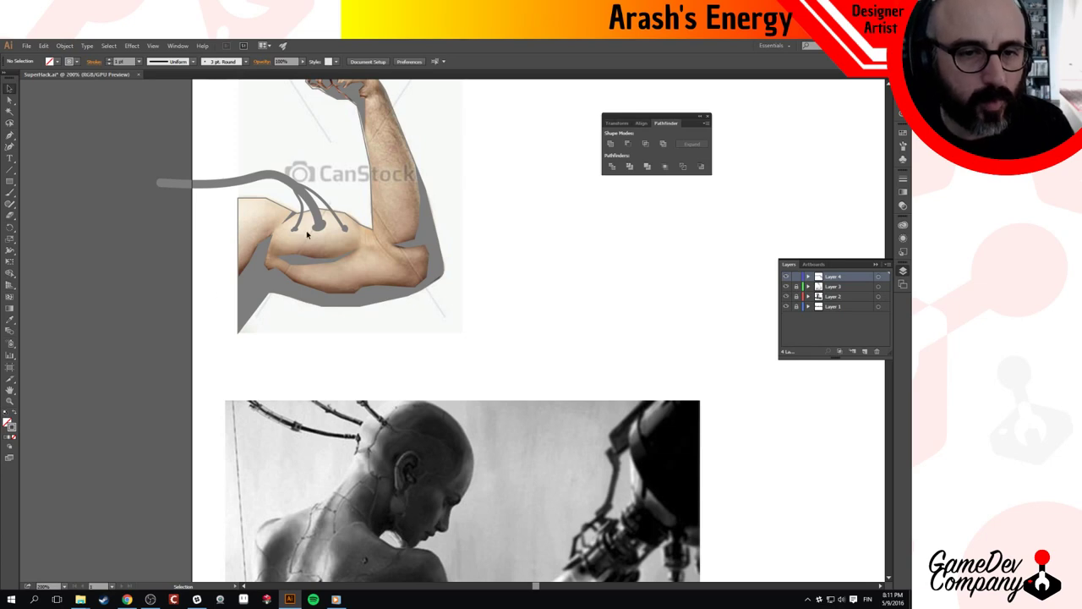
pyautogui.scroll(4, 308, 236)
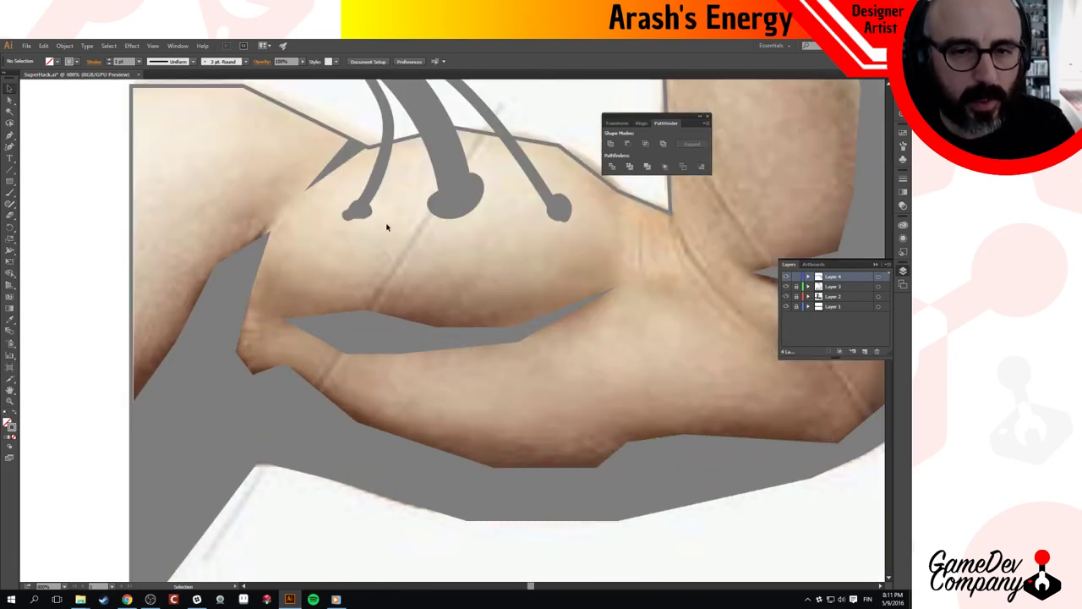
pyautogui.press('b')
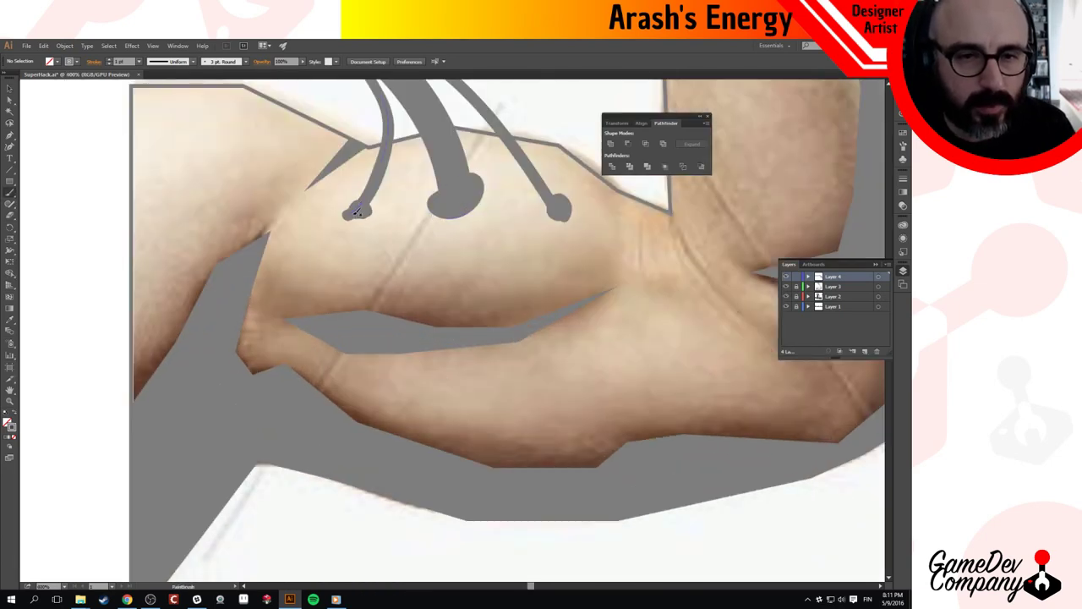
pyautogui.moveTo(355, 205)
pyautogui.mouseDown()
pyautogui.moveTo(359, 221)
pyautogui.moveTo(370, 209)
pyautogui.moveTo(306, 279)
pyautogui.mouseUp()
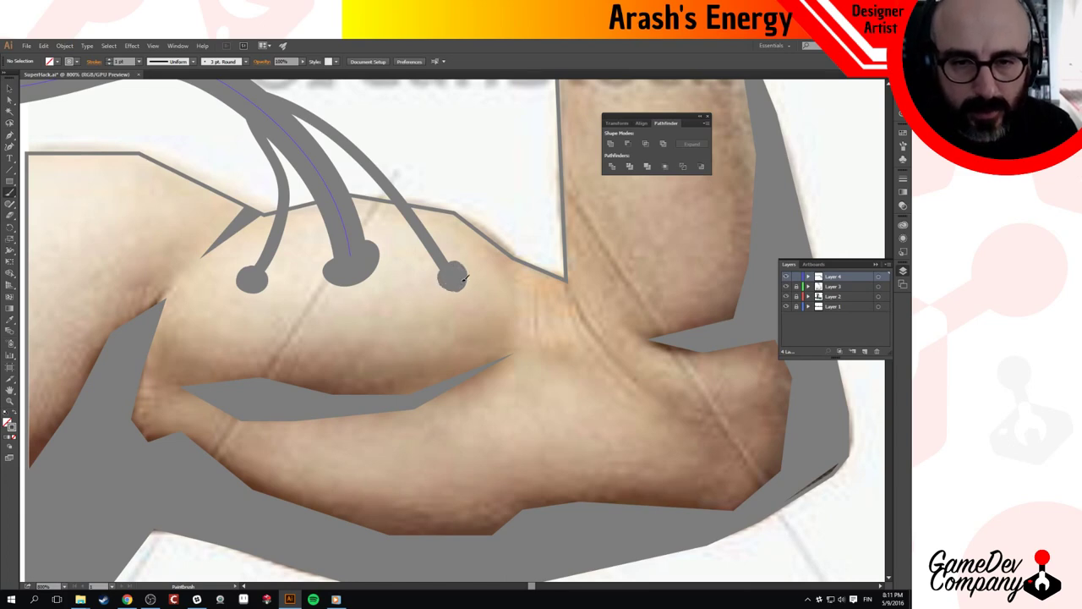
# Adjust the upper ends of the two thin cables so they merge more smoothly into the main cable.
pyautogui.keyDown('alt'); pyautogui.click(404, 304); pyautogui.keyUp('alt')
pyautogui.keyDown('alt'); pyautogui.click(465, 327); pyautogui.keyUp('alt')
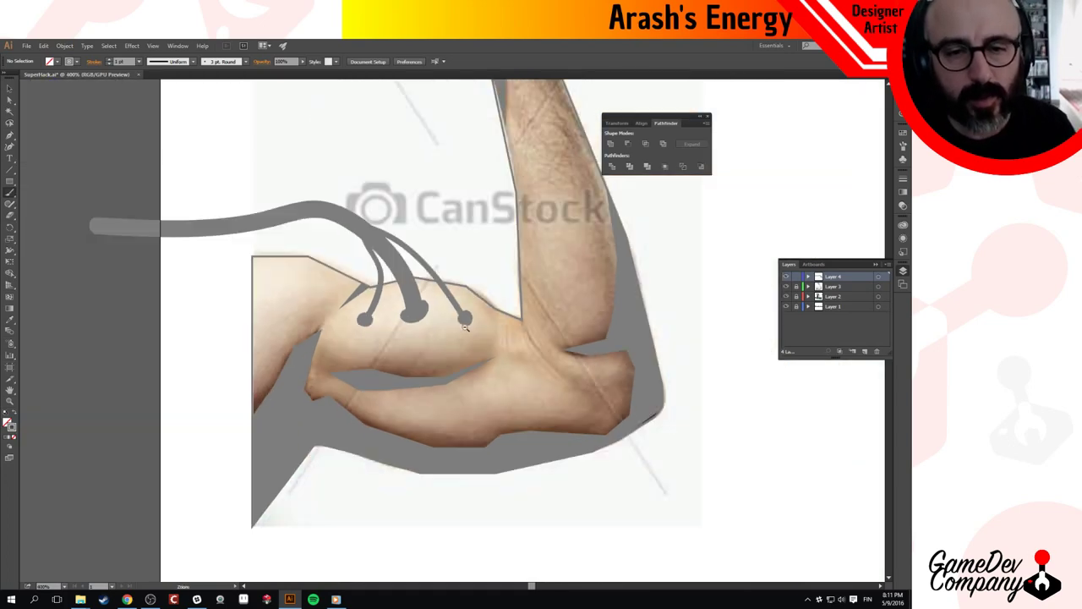
pyautogui.keyDown('alt'); pyautogui.click(496, 355); pyautogui.keyUp('alt')
pyautogui.moveTo(503, 258)
pyautogui.mouseDown()
pyautogui.moveTo(475, 355)
pyautogui.moveTo(495, 328)
pyautogui.mouseUp()
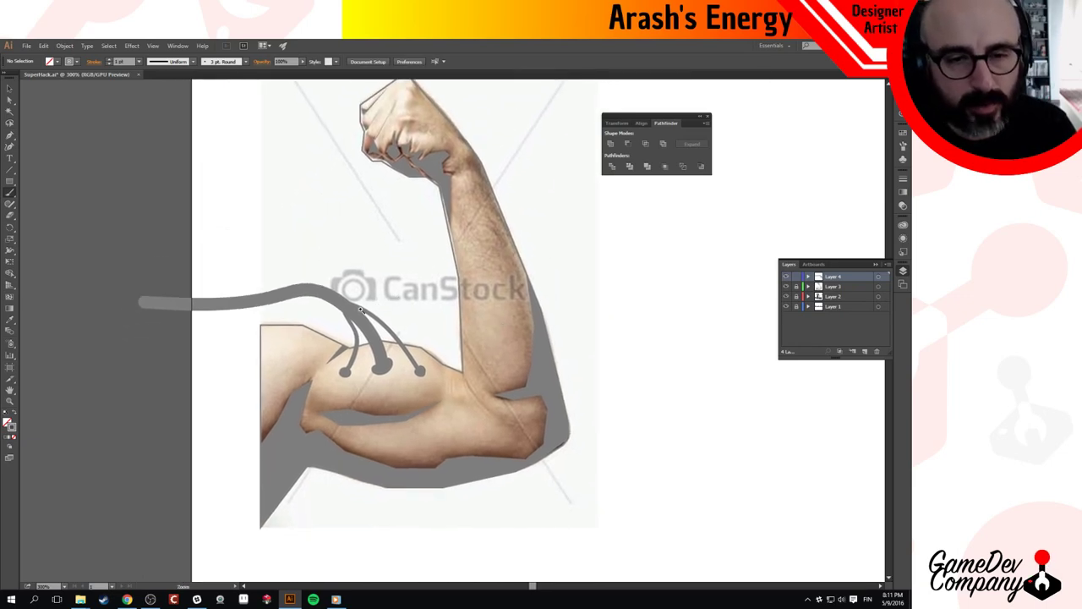
pyautogui.hotkey('ctrl', '=')
pyautogui.hotkey('ctrl', '=')
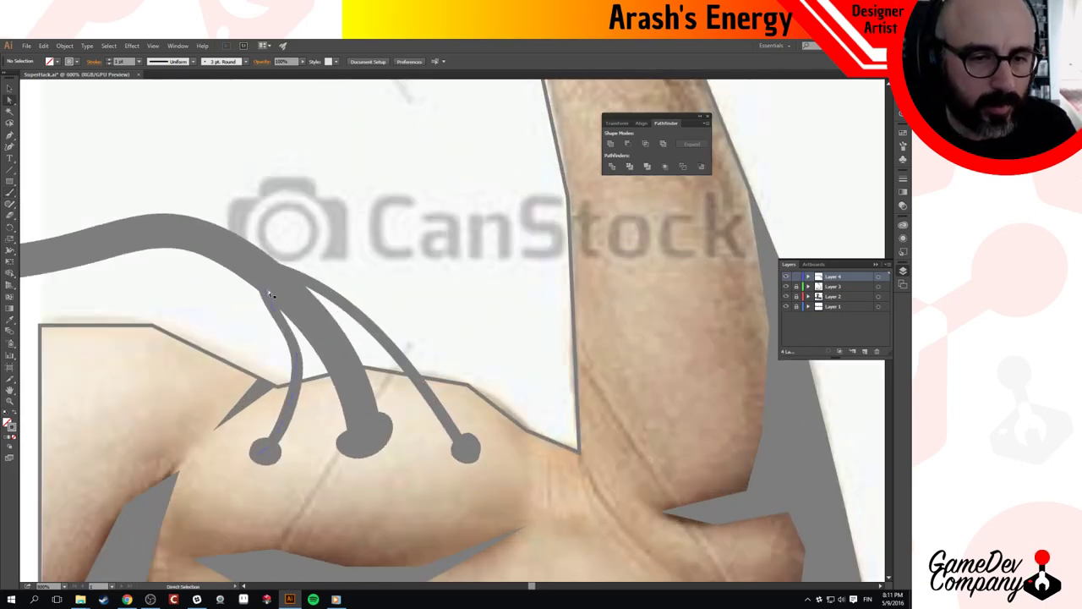
pyautogui.click(271, 294)
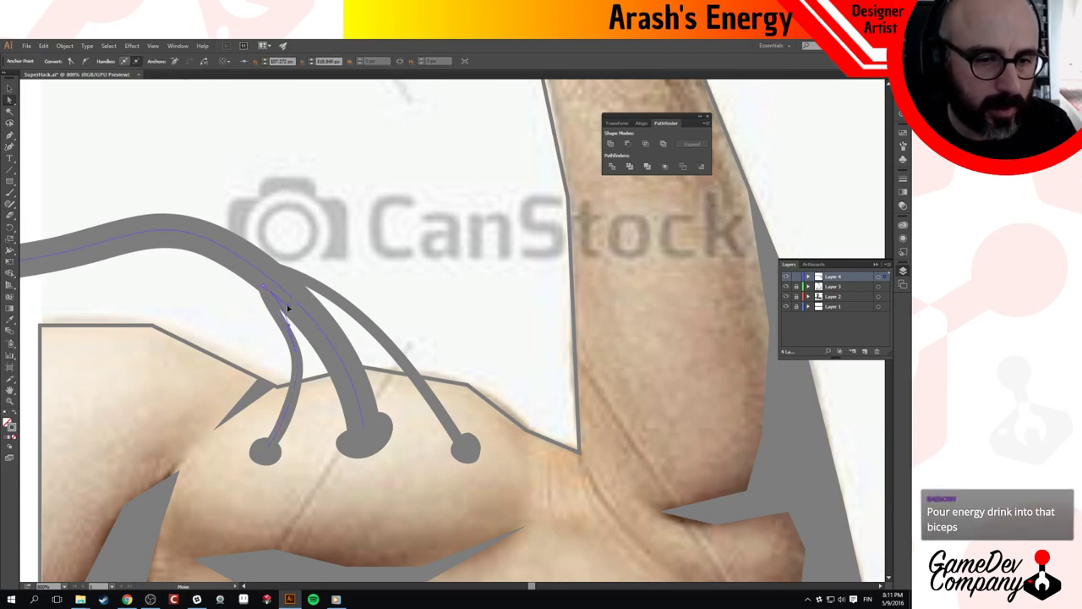
pyautogui.click(341, 301)
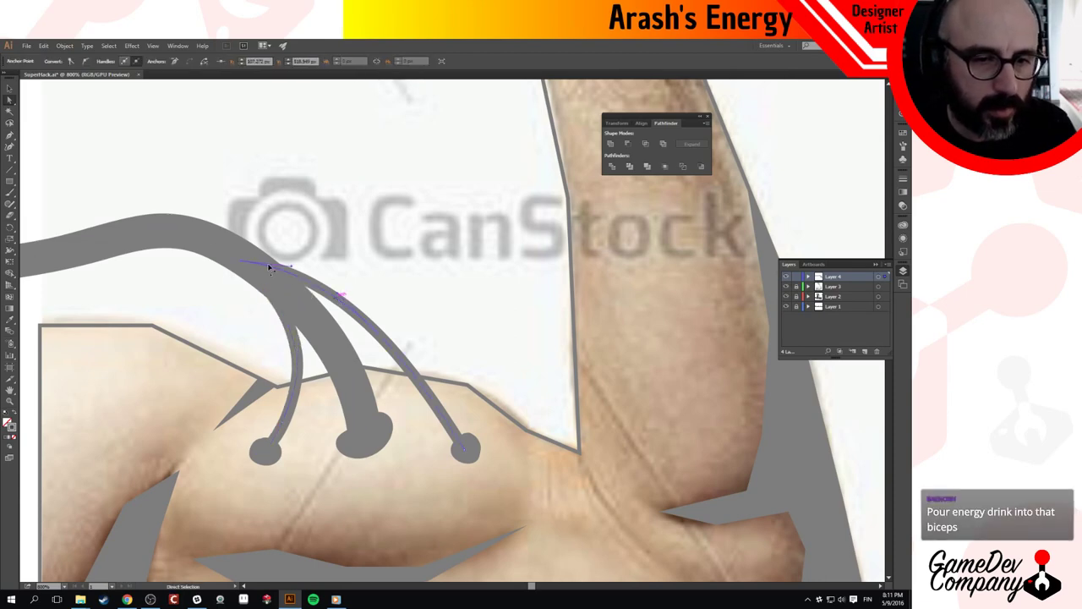
pyautogui.press('v')
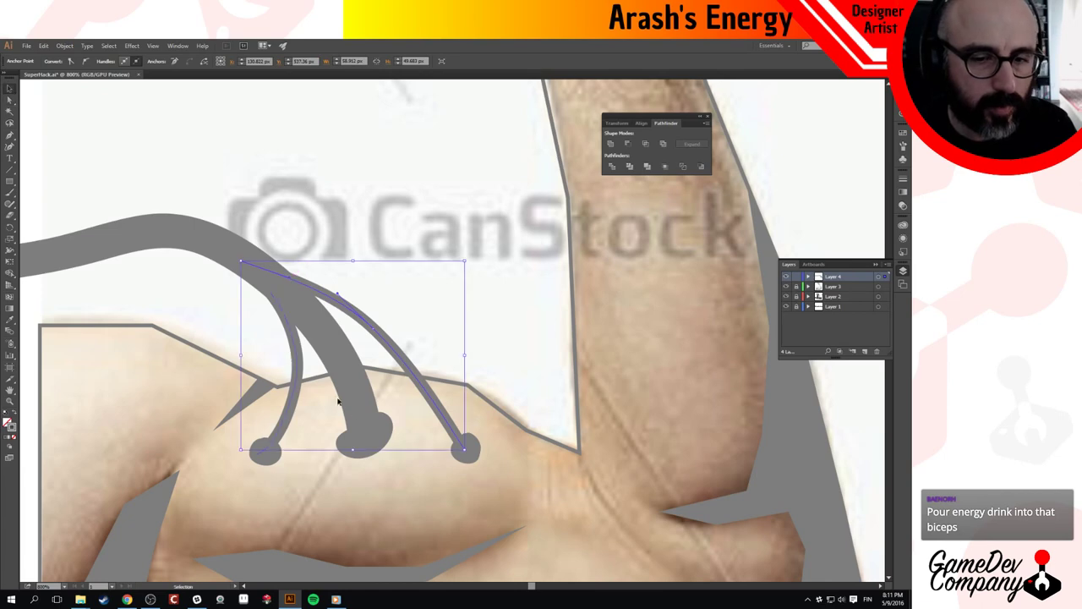
# Nudge the left thin cable's socket dot slightly on the biceps and deselect it.
pyautogui.click(265, 450)
pyautogui.moveTo(266, 452); pyautogui.dragTo(272, 454)
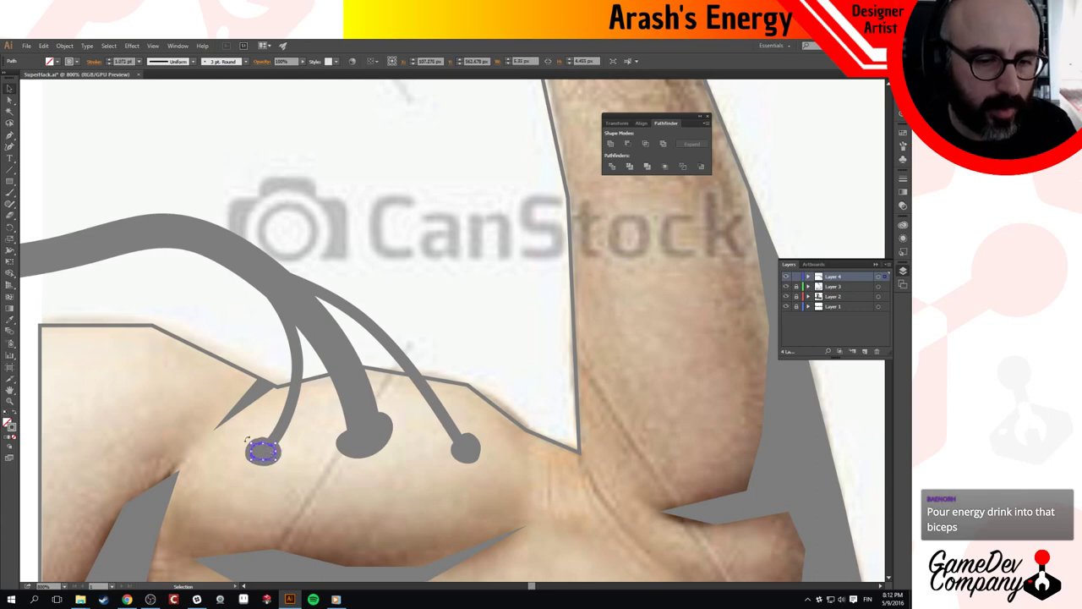
pyautogui.click(373, 267)
# Reshape the main socket by moving its upper anchor point slightly down beside the main cable's edge.
pyautogui.keyDown('ctrl'); pyautogui.keyDown('alt'); pyautogui.click(373, 276); pyautogui.keyUp('alt'); pyautogui.keyUp('ctrl')
pyautogui.keyDown('ctrl'); pyautogui.keyDown('alt'); pyautogui.click(459, 317); pyautogui.keyUp('alt'); pyautogui.keyUp('ctrl')
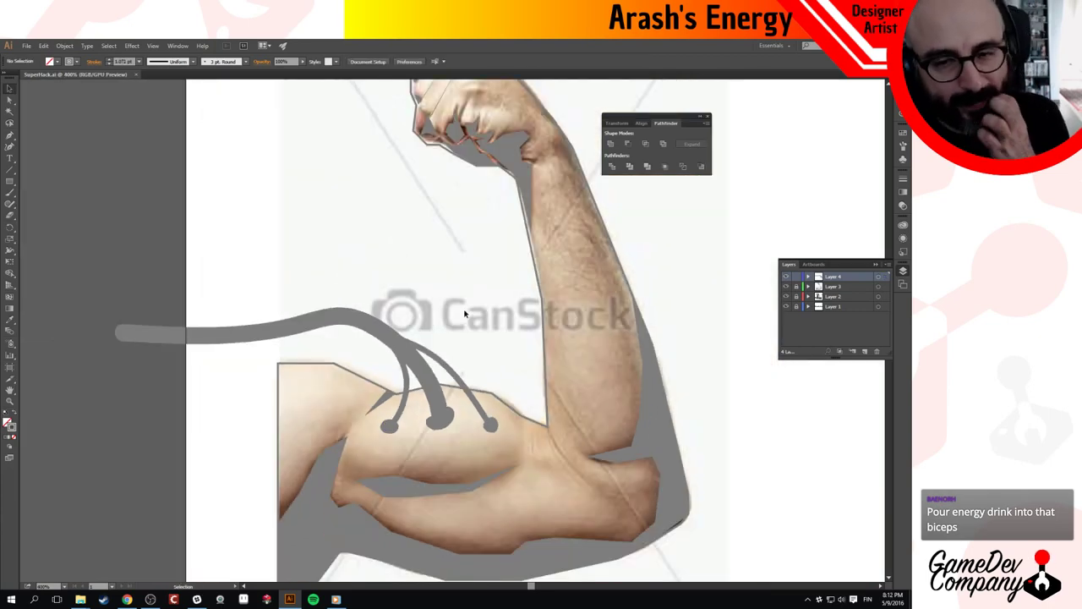
pyautogui.keyDown('ctrl'); pyautogui.click(427, 373); pyautogui.keyUp('ctrl')
pyautogui.keyDown('ctrl'); pyautogui.click(465, 341); pyautogui.keyUp('ctrl')
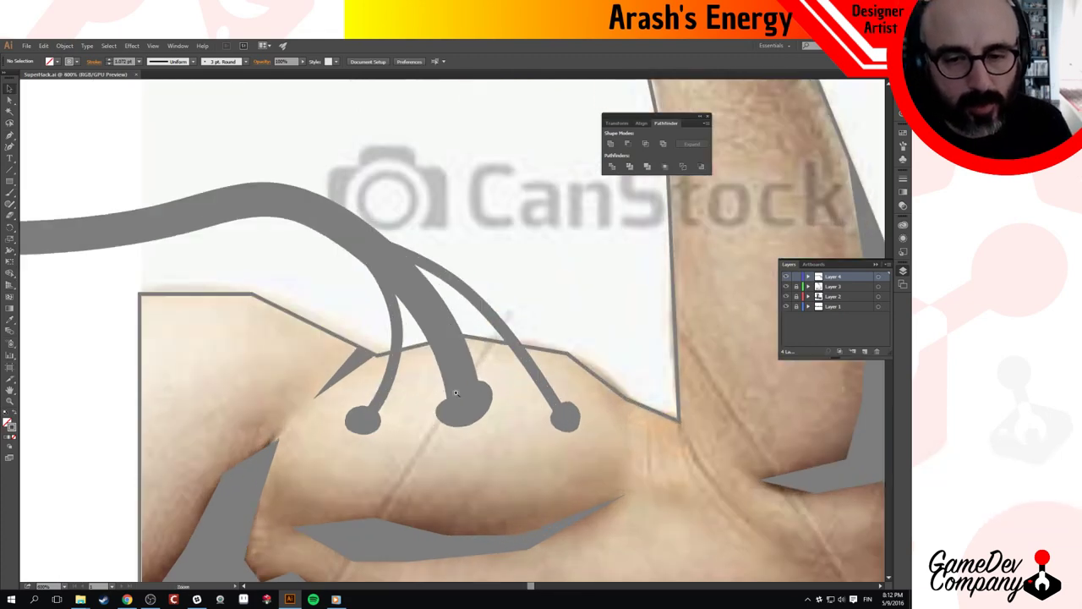
pyautogui.keyDown('ctrl'); pyautogui.click(456, 393); pyautogui.keyUp('ctrl')
pyautogui.keyDown('ctrl'); pyautogui.click(455, 391); pyautogui.keyUp('ctrl')
pyautogui.click(464, 288)
pyautogui.click(462, 286)
pyautogui.click(460, 291)
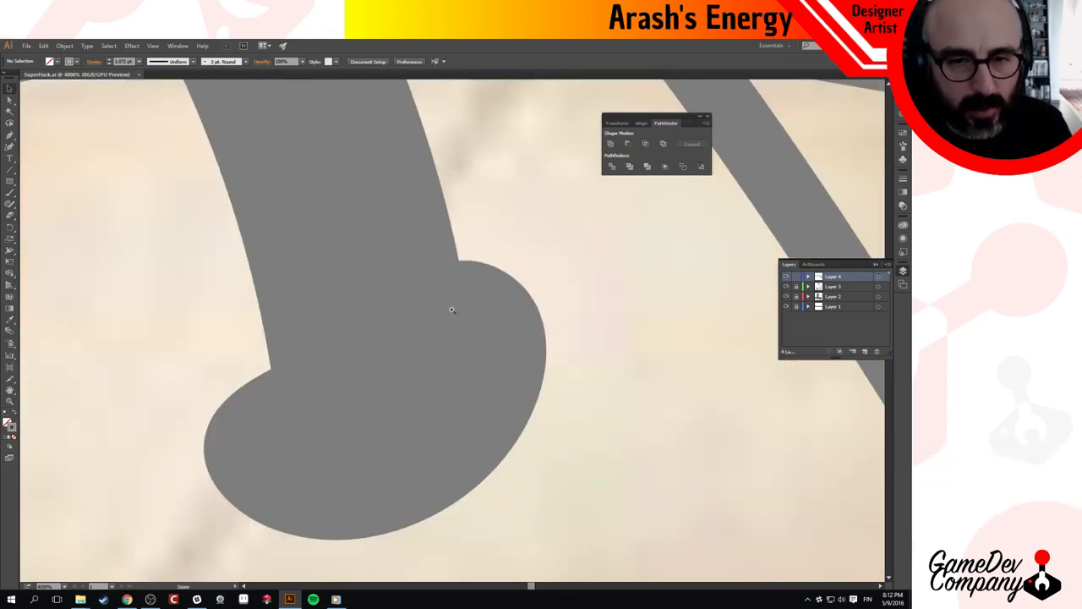
pyautogui.click(457, 305)
pyautogui.press('a')
pyautogui.click(439, 291)
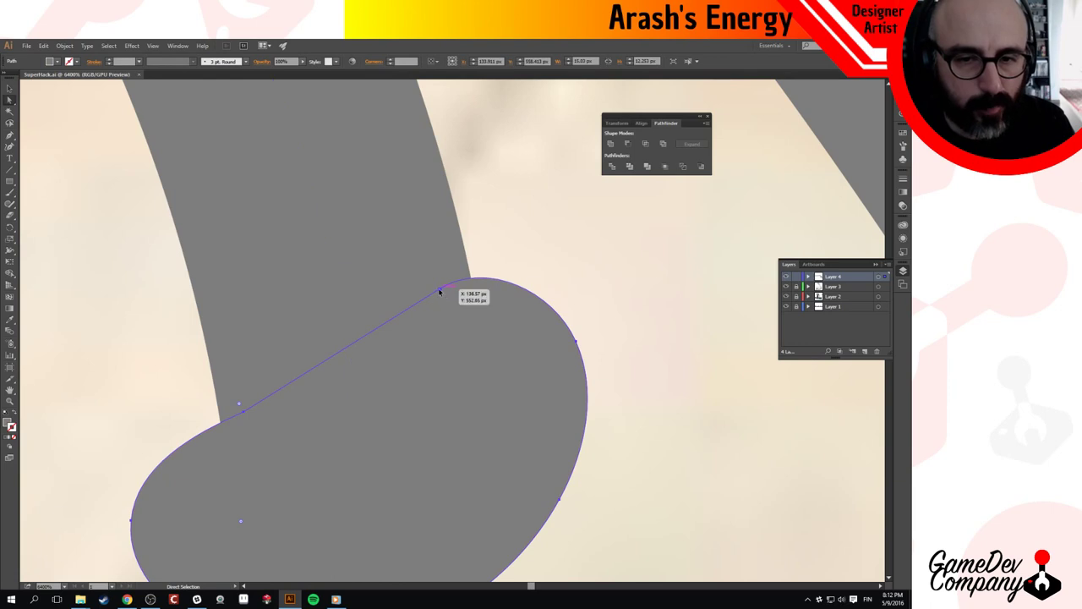
pyautogui.moveTo(442, 296); pyautogui.dragTo(522, 341)
pyautogui.hotkey('ctrl', 'z')
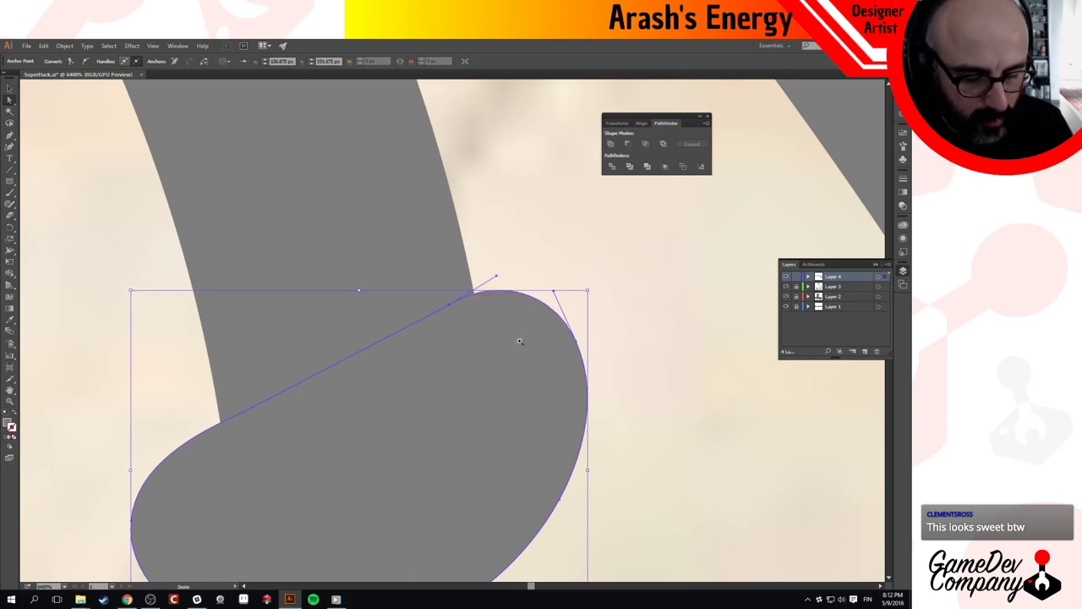
pyautogui.keyDown('ctrl'); pyautogui.keyDown('alt'); pyautogui.click(520, 339); pyautogui.keyUp('alt'); pyautogui.keyUp('ctrl')
pyautogui.keyDown('ctrl'); pyautogui.keyDown('alt'); pyautogui.click(513, 342); pyautogui.keyUp('alt'); pyautogui.keyUp('ctrl')
pyautogui.keyDown('ctrl'); pyautogui.keyDown('alt'); pyautogui.click(513, 342); pyautogui.keyUp('alt'); pyautogui.keyUp('ctrl')
pyautogui.keyDown('ctrl'); pyautogui.keyDown('alt'); pyautogui.click(513, 342); pyautogui.keyUp('alt'); pyautogui.keyUp('ctrl')
pyautogui.keyDown('ctrl'); pyautogui.keyDown('alt'); pyautogui.click(438, 343); pyautogui.keyUp('alt'); pyautogui.keyUp('ctrl')
pyautogui.keyDown('ctrl'); pyautogui.keyDown('alt'); pyautogui.click(438, 342); pyautogui.keyUp('alt'); pyautogui.keyUp('ctrl')
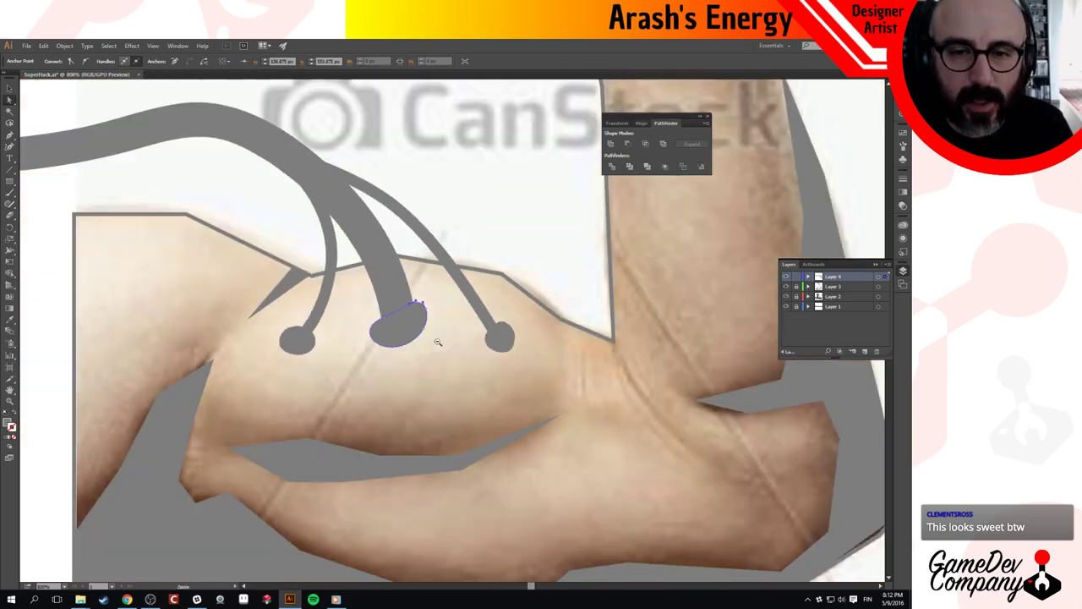
pyautogui.scroll(-3, 438, 342)
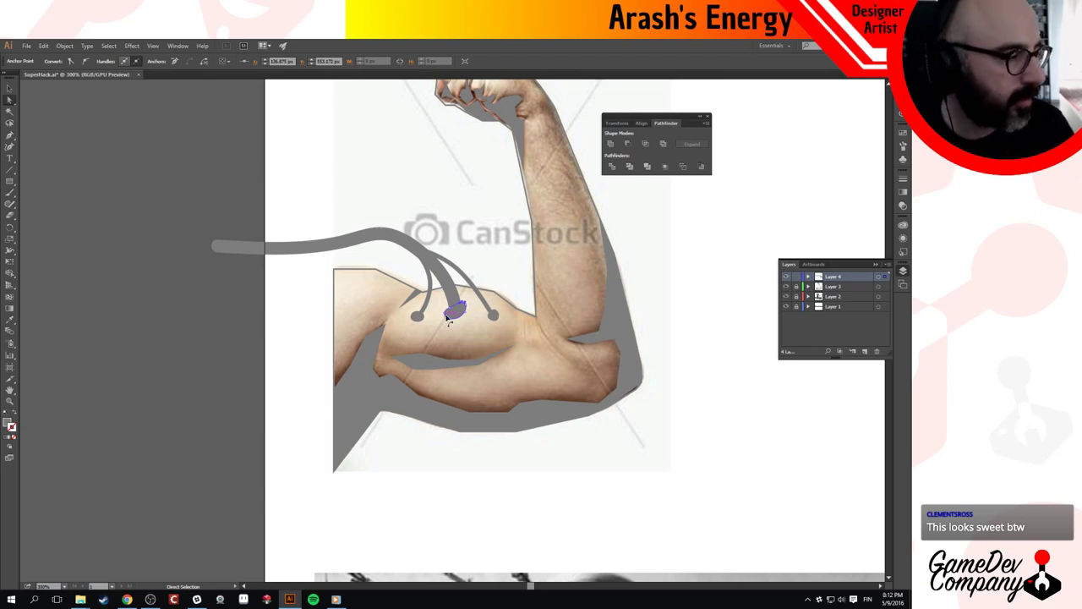
pyautogui.press('v')
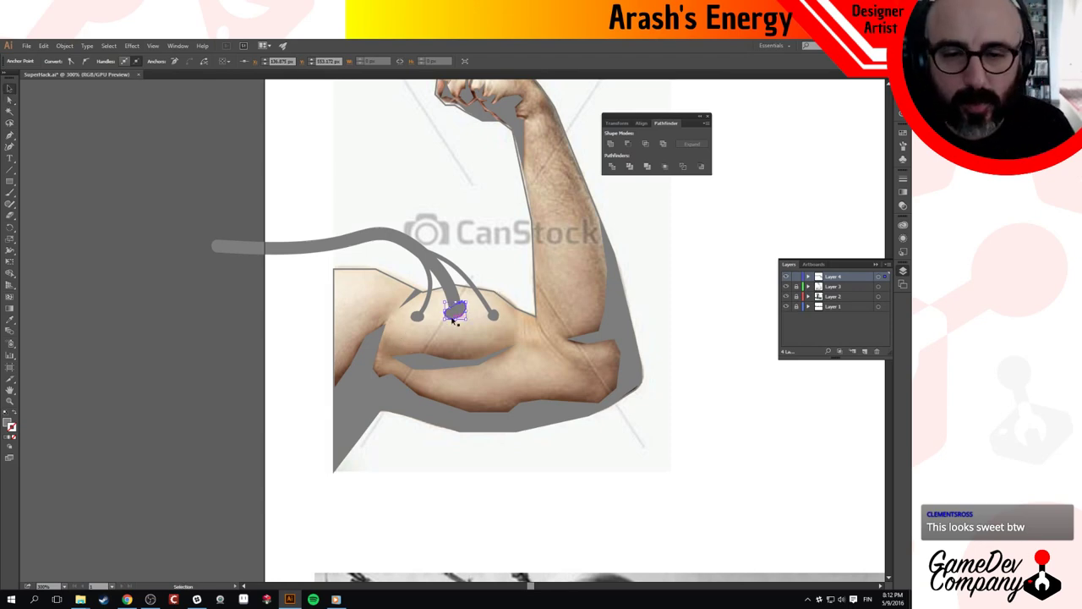
pyautogui.click(456, 315)
pyautogui.moveTo(474, 307); pyautogui.dragTo(448, 330)
pyautogui.click(479, 250)
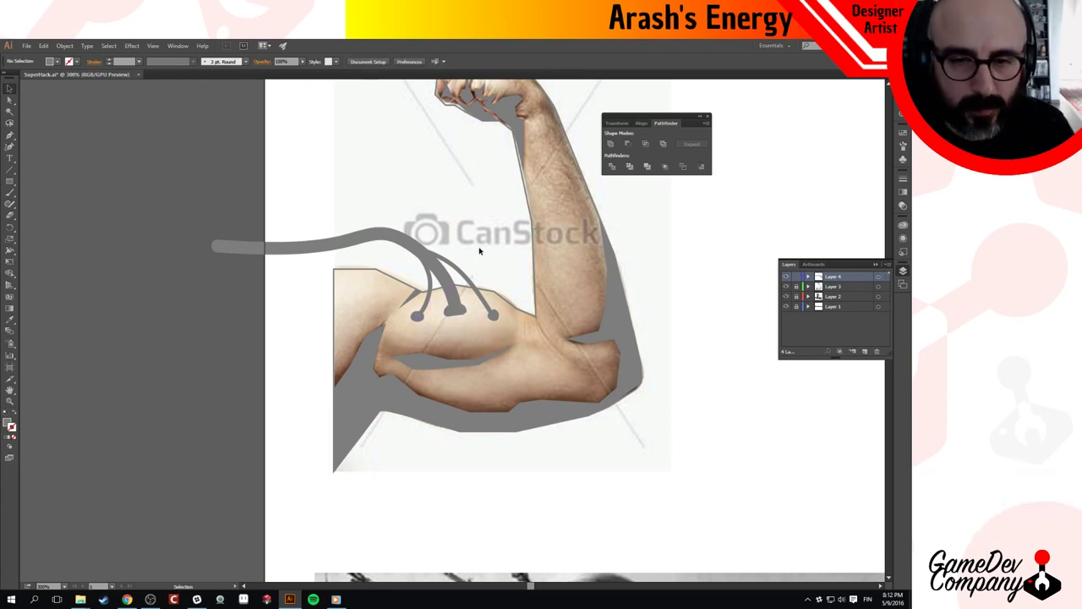
pyautogui.press('b')
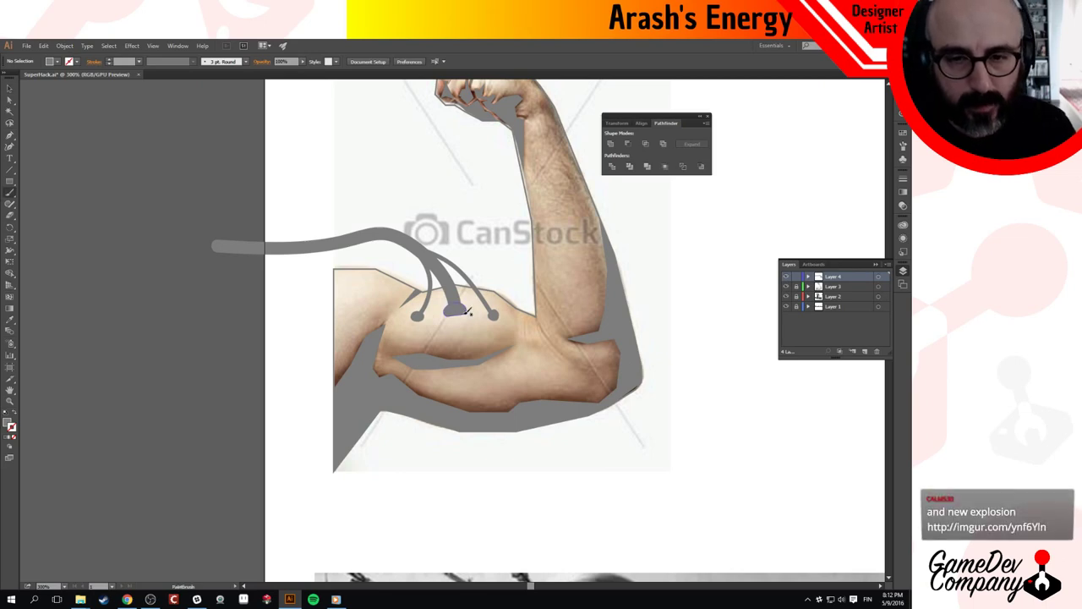
pyautogui.keyDown('ctrl'); pyautogui.click(459, 309); pyautogui.keyUp('ctrl')
pyautogui.press('v')
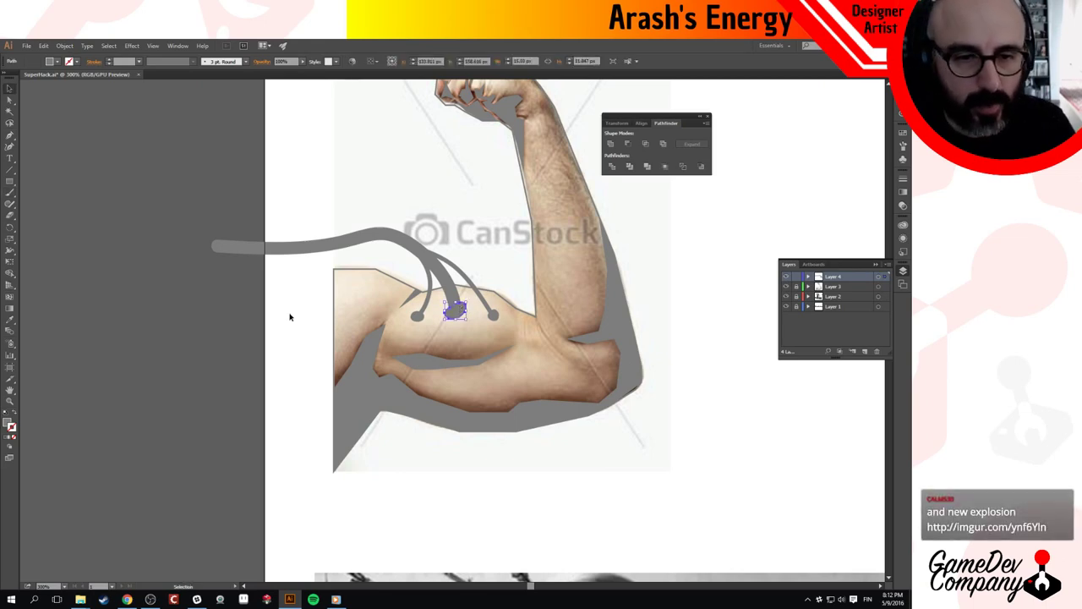
pyautogui.click(256, 331)
pyautogui.press('space')
pyautogui.moveTo(290, 275); pyautogui.dragTo(212, 357)
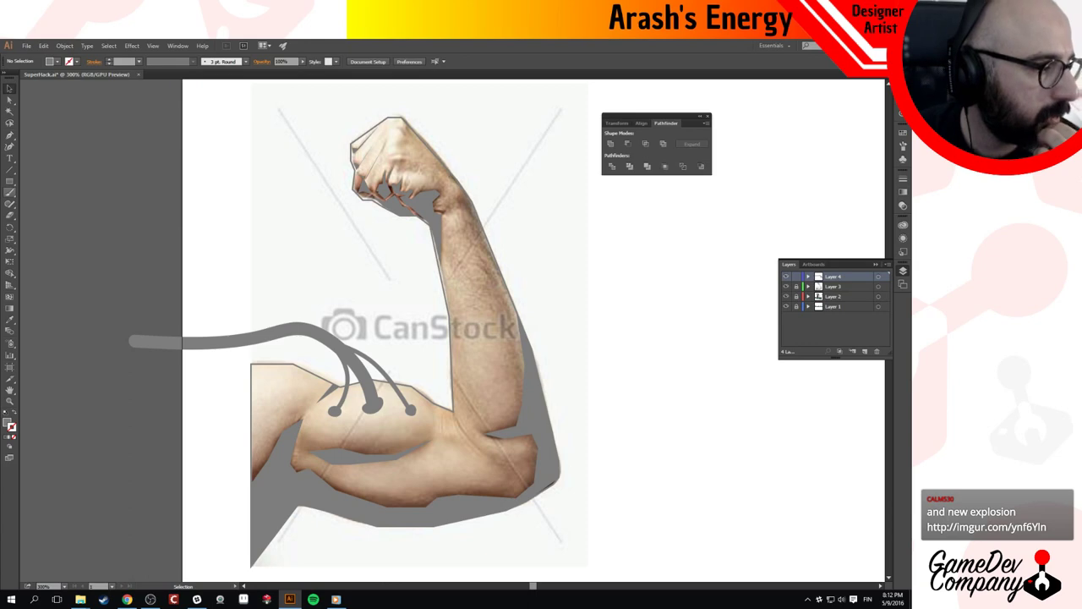
# Switch to Chrome, examine the explosion animation at imgur.com/ynf6Yln enlarged, and return to the Illustrator artwork.
pyautogui.click(127, 599)
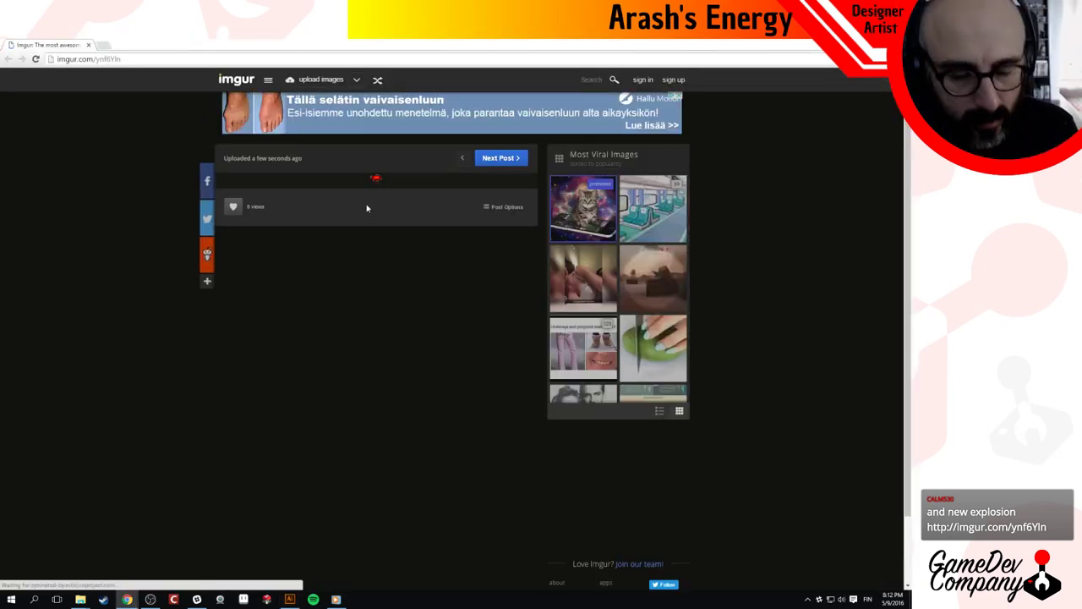
pyautogui.hotkey('ctrl', '+')
pyautogui.hotkey('ctrl', '+')
pyautogui.hotkey('ctrl', '+')
pyautogui.hotkey('ctrl', '+')
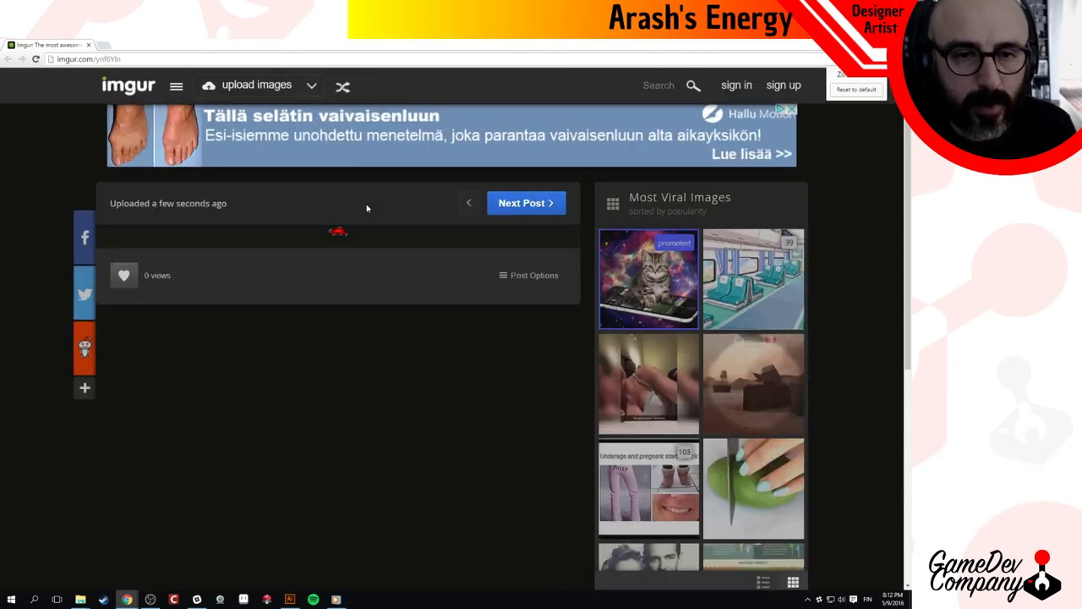
pyautogui.hotkey('ctrl', '+')
pyautogui.hotkey('ctrl', '+')
pyautogui.hotkey('ctrl', '+')
pyautogui.hotkey('ctrl', '+')
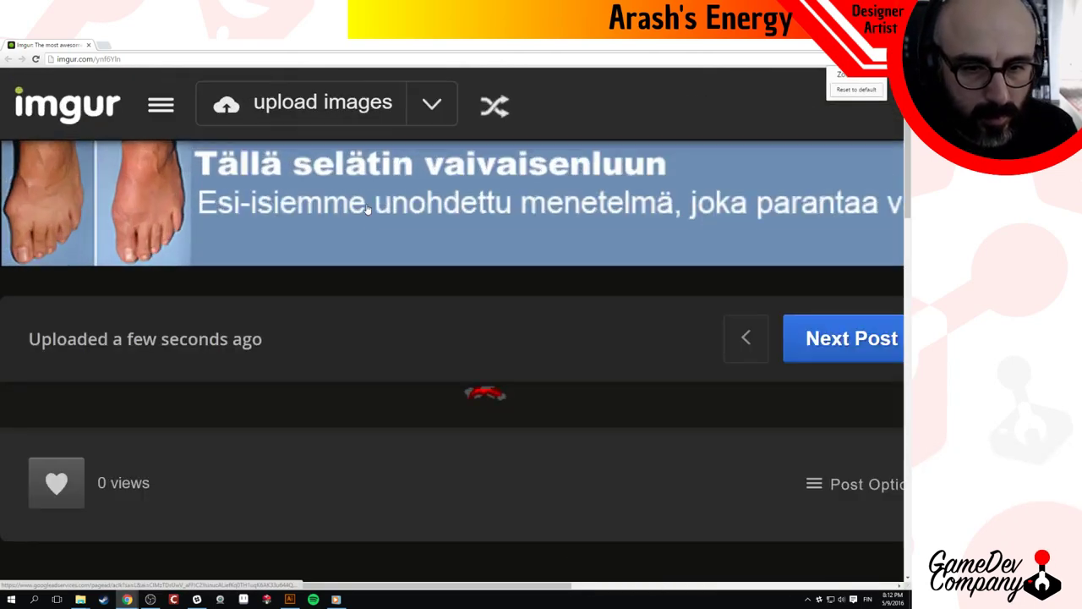
pyautogui.scroll(-2, 641, 445)
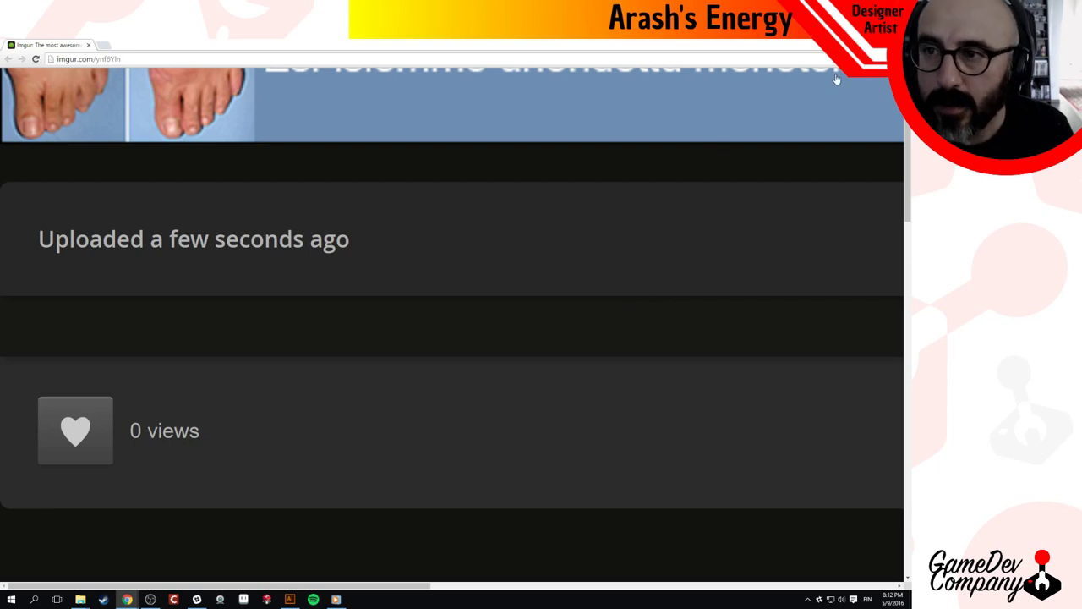
pyautogui.hotkey('ctrl', '0')
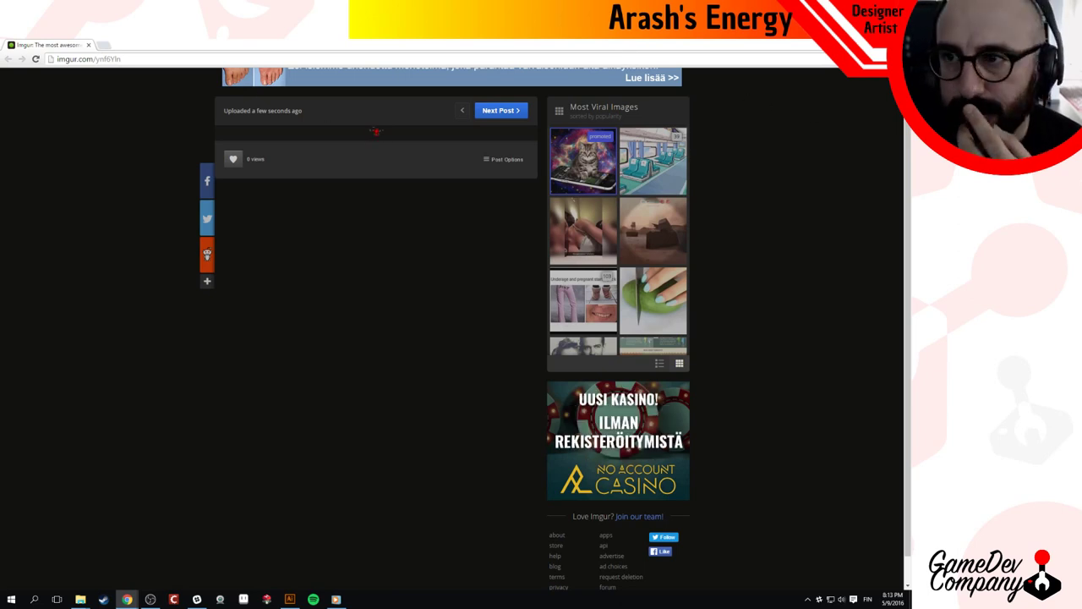
pyautogui.click(851, 43)
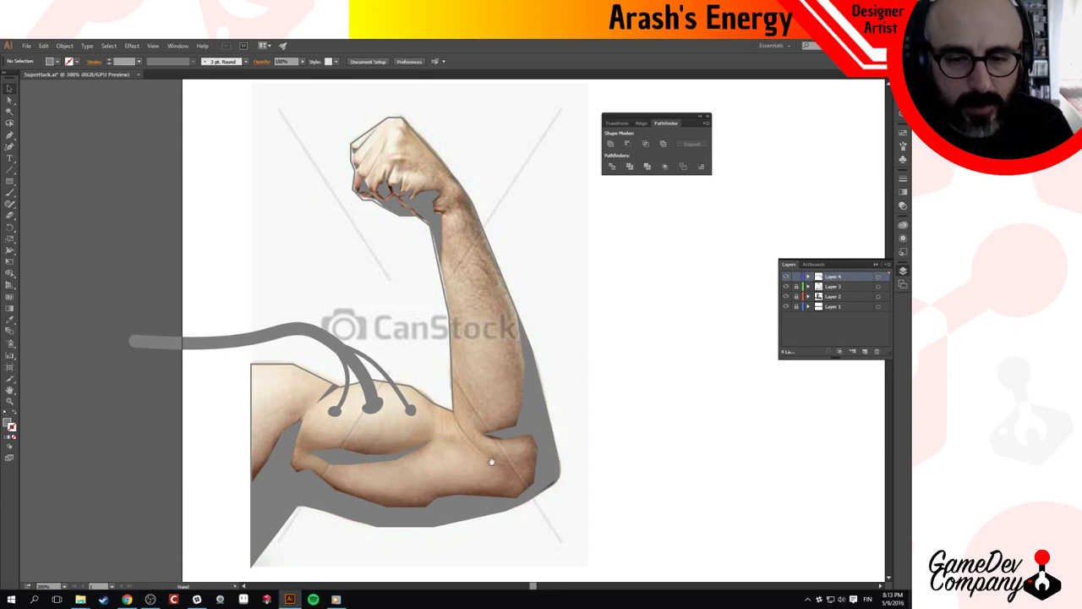
# Paint a small grey socket ring at the armpit below the upper arm and a thin curling cable hanging from it.
pyautogui.moveTo(491, 461); pyautogui.dragTo(514, 308)
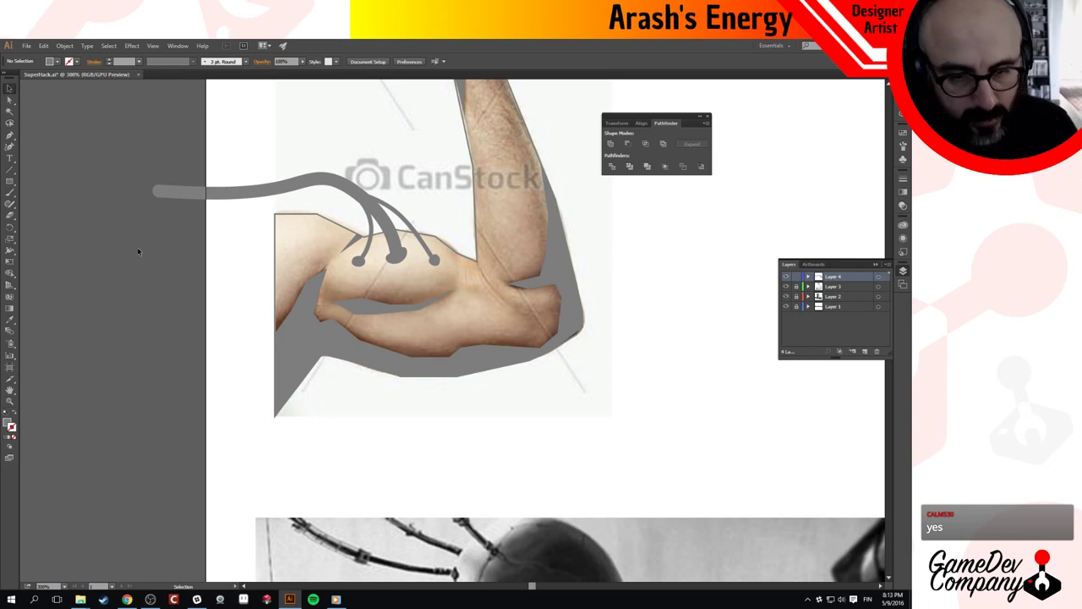
pyautogui.press('b')
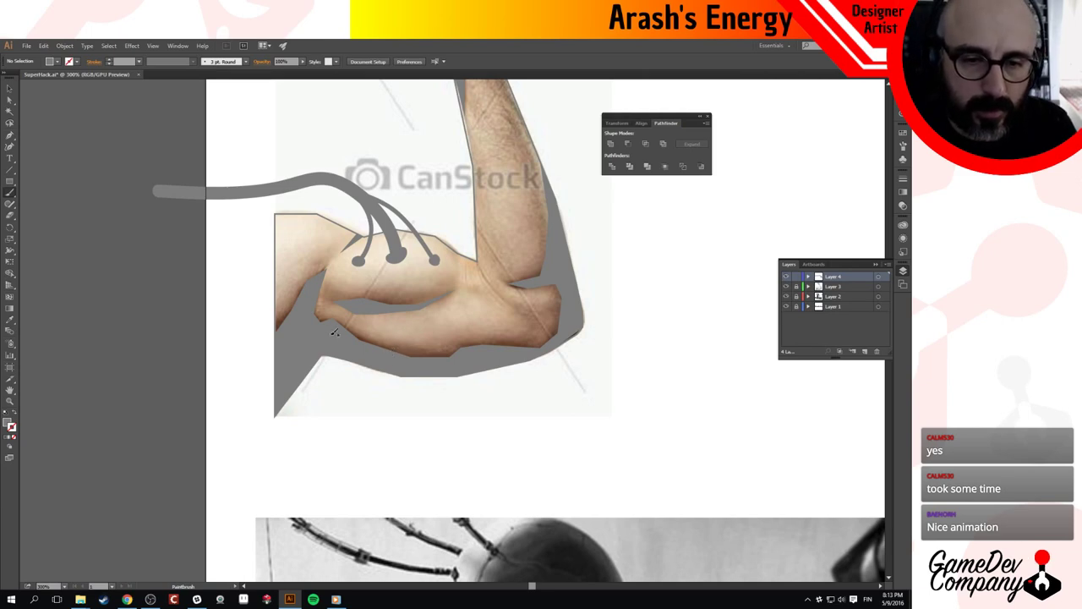
pyautogui.hotkey('shift', 'x')
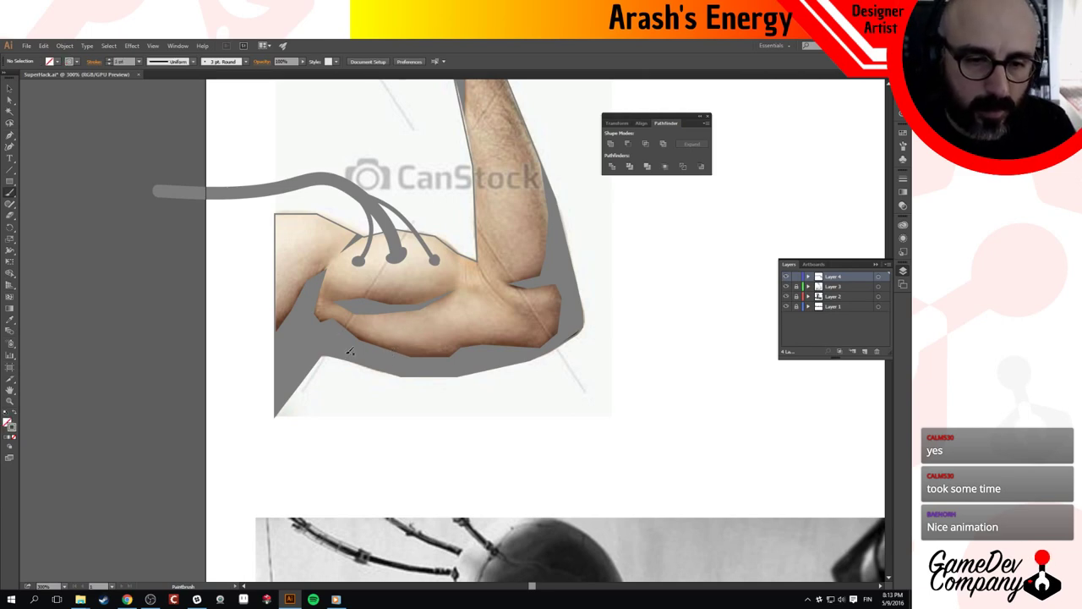
pyautogui.press('v')
pyautogui.hotkey('shift', 'x')
pyautogui.press('b')
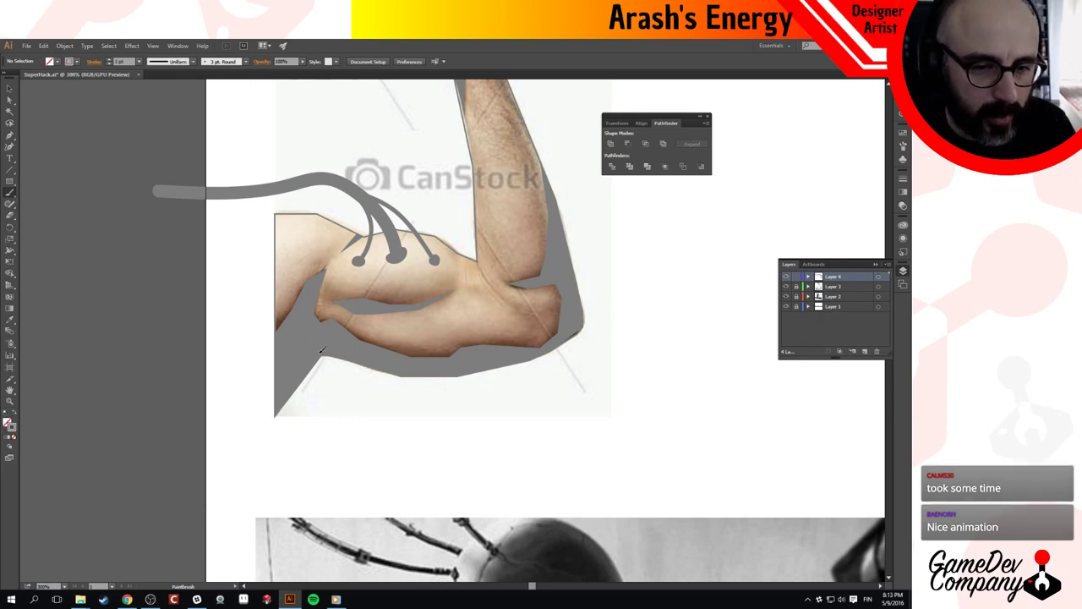
pyautogui.moveTo(321, 357)
pyautogui.mouseDown()
pyautogui.moveTo(346, 443)
pyautogui.moveTo(275, 477)
pyautogui.mouseUp()
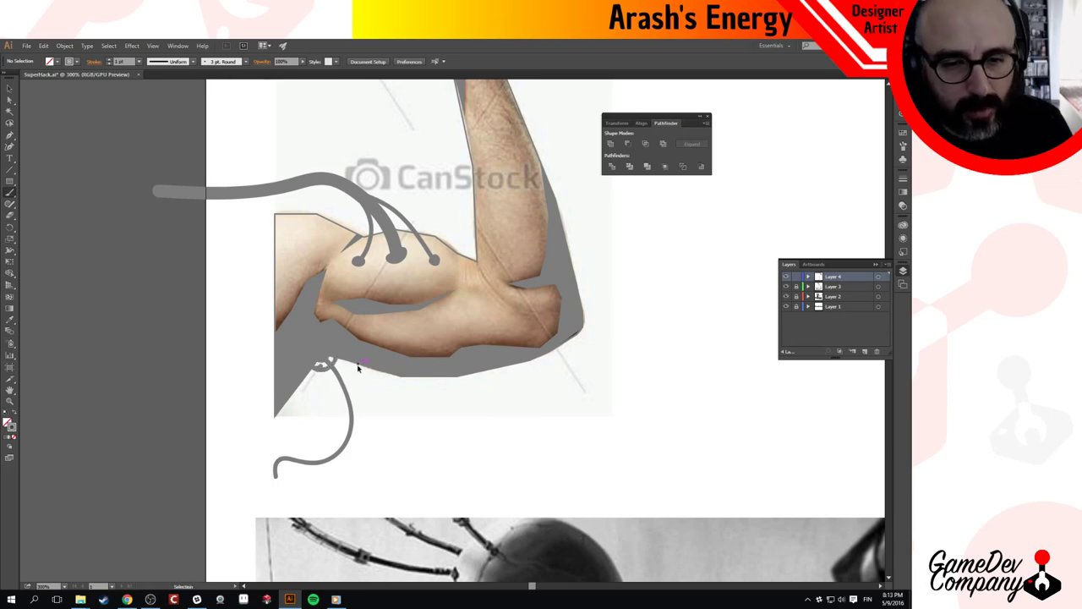
# Undo the socket ring at the armpit and recolour the thin hanging cable's stroke with a dark grey swatch.
pyautogui.hotkey('ctrl', 'z')
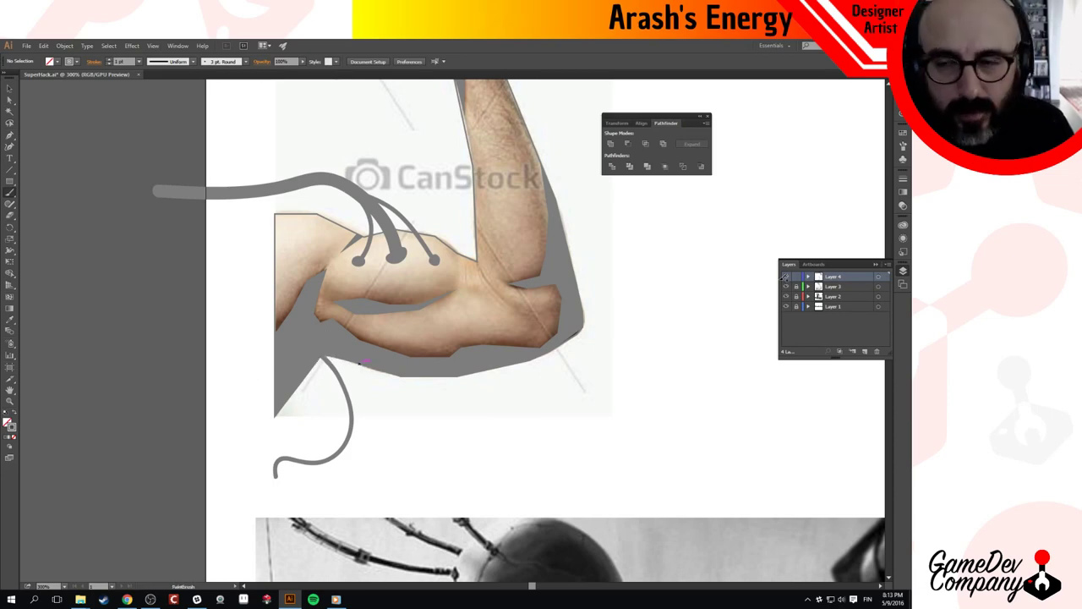
pyautogui.click(902, 132)
pyautogui.click(810, 182)
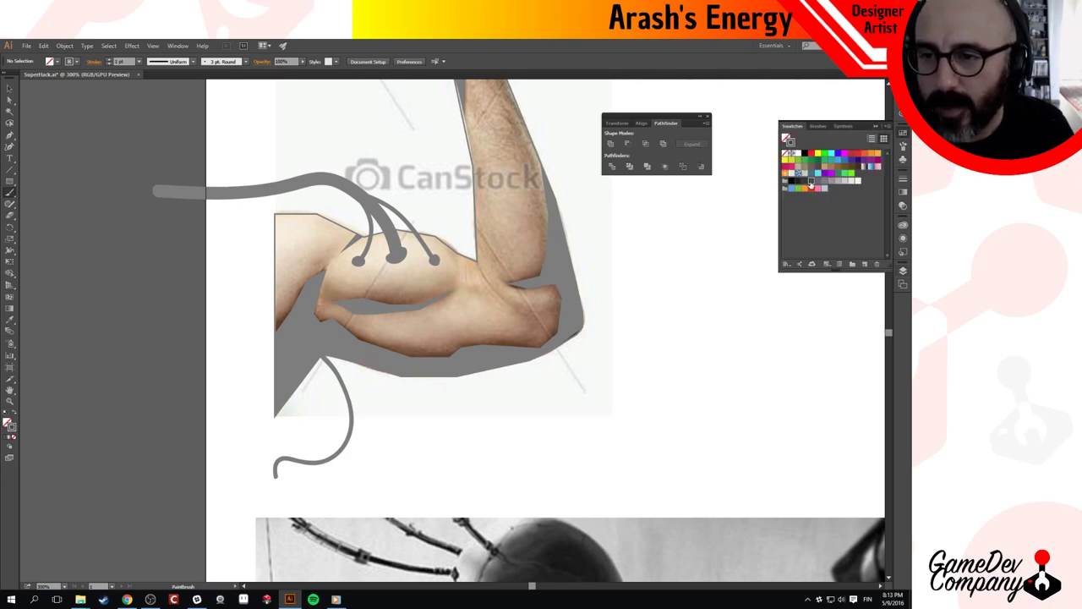
pyautogui.press('v')
pyautogui.click(333, 359)
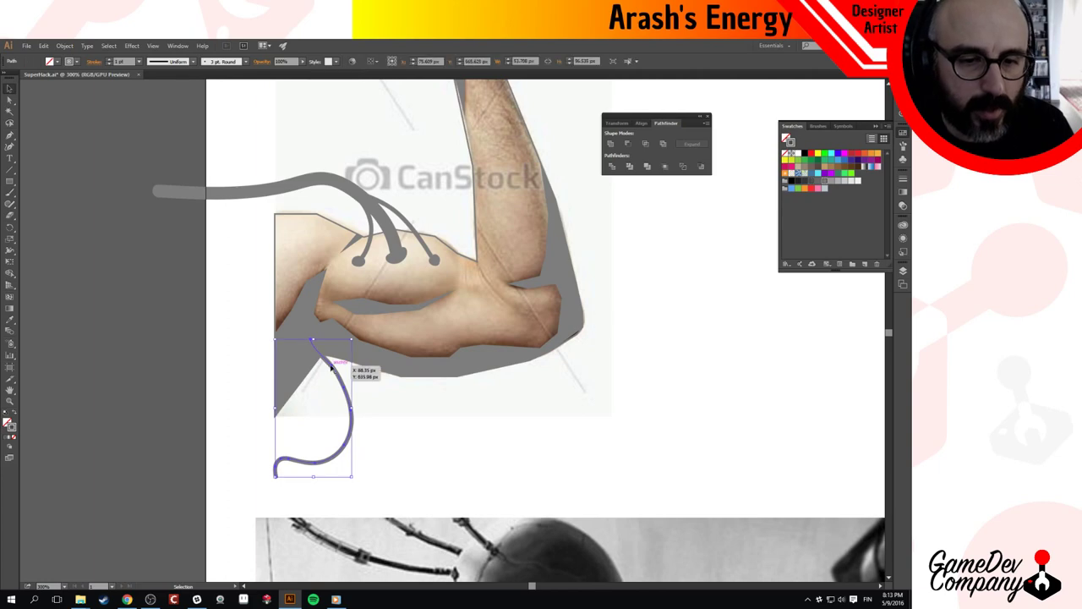
pyautogui.click(811, 181)
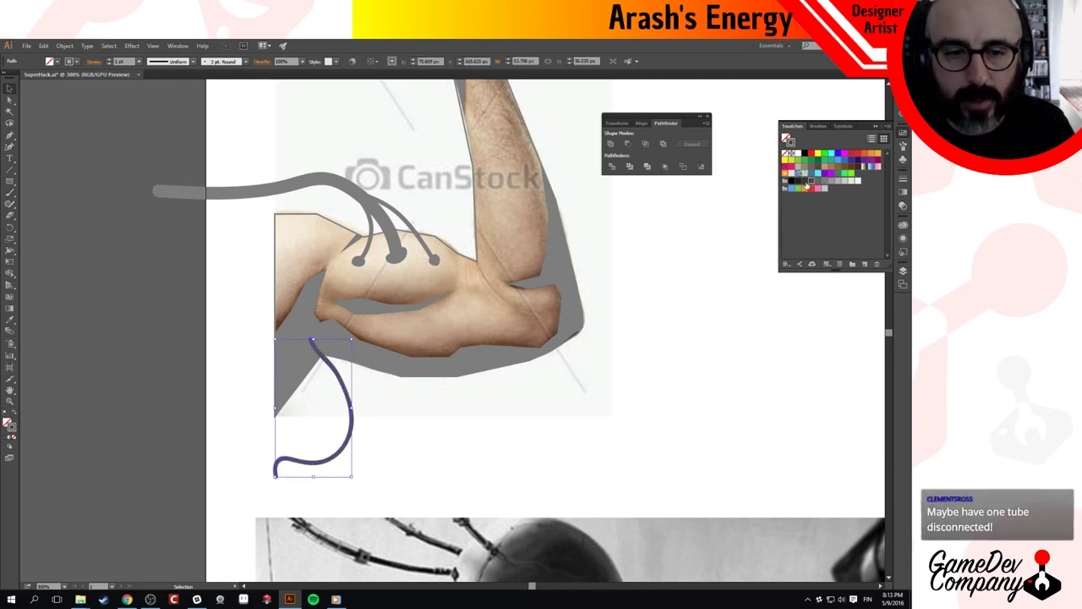
# Paint short, curved, claw-like dark grey brush strokes around the upper end of the hanging cable.
pyautogui.press('b')
pyautogui.keyDown('ctrl'); pyautogui.click(466, 412); pyautogui.keyUp('ctrl')
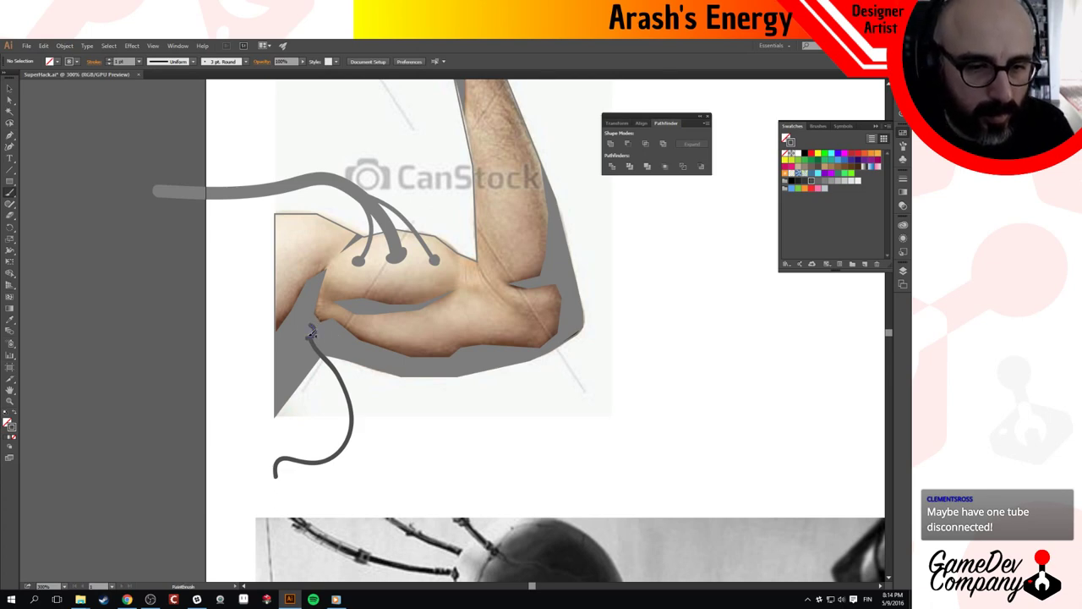
pyautogui.moveTo(303, 338); pyautogui.dragTo(292, 348)
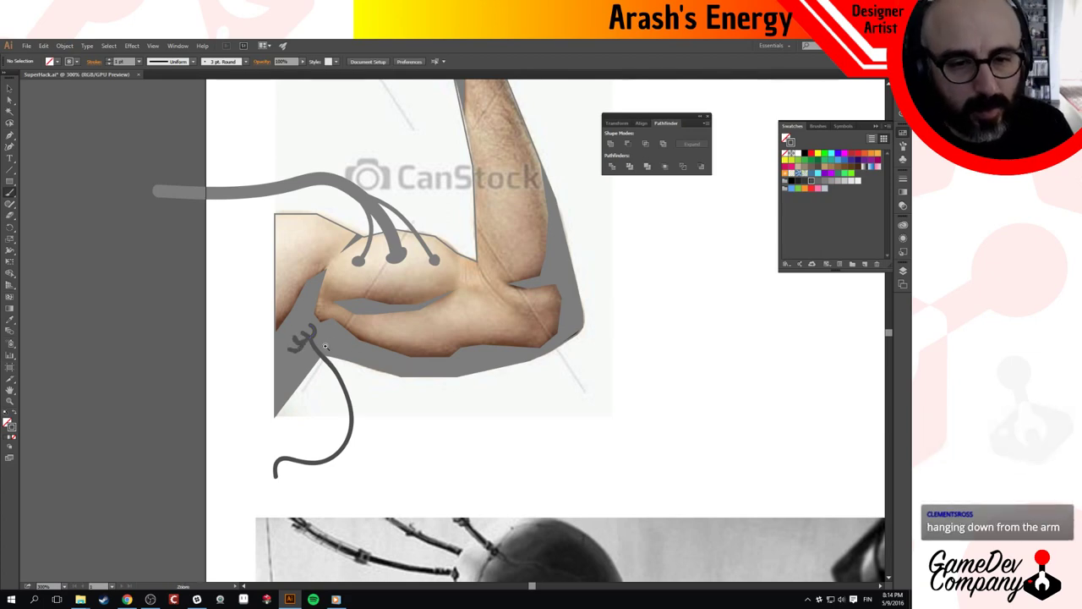
# Delete all the claw-like brush strokes at the hanging cable's upper end, leaving only the cable.
pyautogui.keyDown('ctrl'); pyautogui.click(325, 346); pyautogui.keyUp('ctrl')
pyautogui.keyDown('ctrl'); pyautogui.click(431, 325); pyautogui.keyUp('ctrl')
pyautogui.keyDown('ctrl'); pyautogui.click(497, 335); pyautogui.keyUp('ctrl')
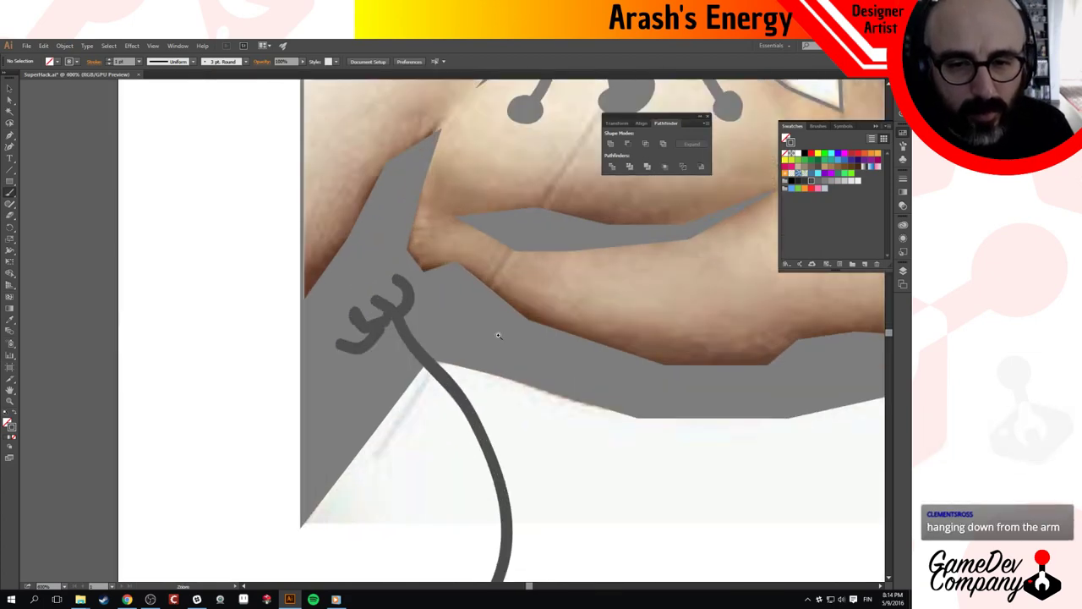
pyautogui.press('v')
pyautogui.click(384, 306)
pyautogui.press('Delete')
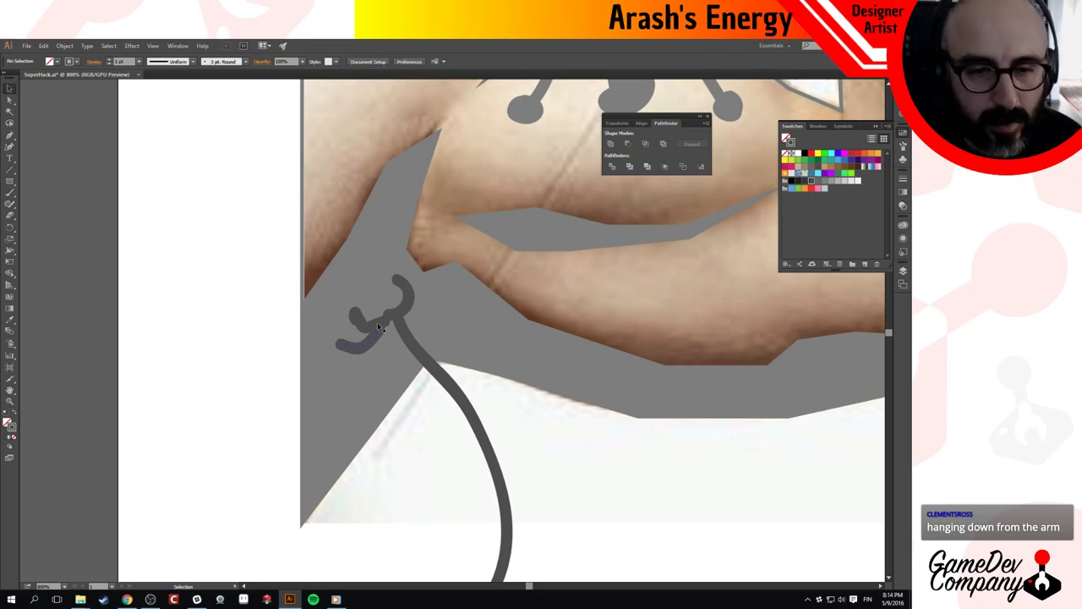
pyautogui.click(377, 327)
pyautogui.press('Delete')
pyautogui.click(377, 327)
pyautogui.press('Delete')
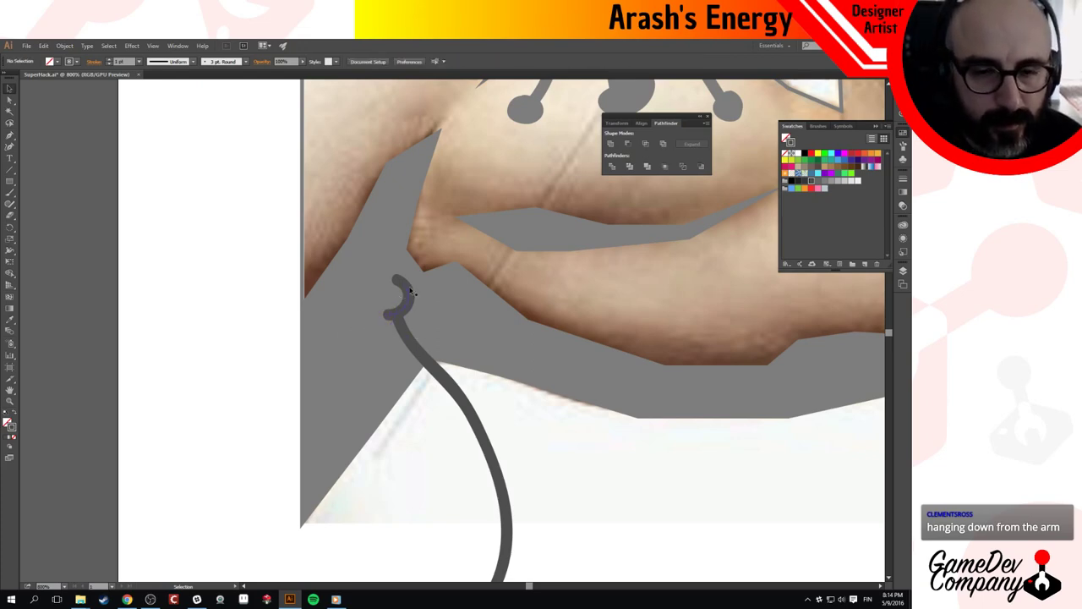
pyautogui.click(380, 314)
pyautogui.press('Delete')
pyautogui.click(403, 284)
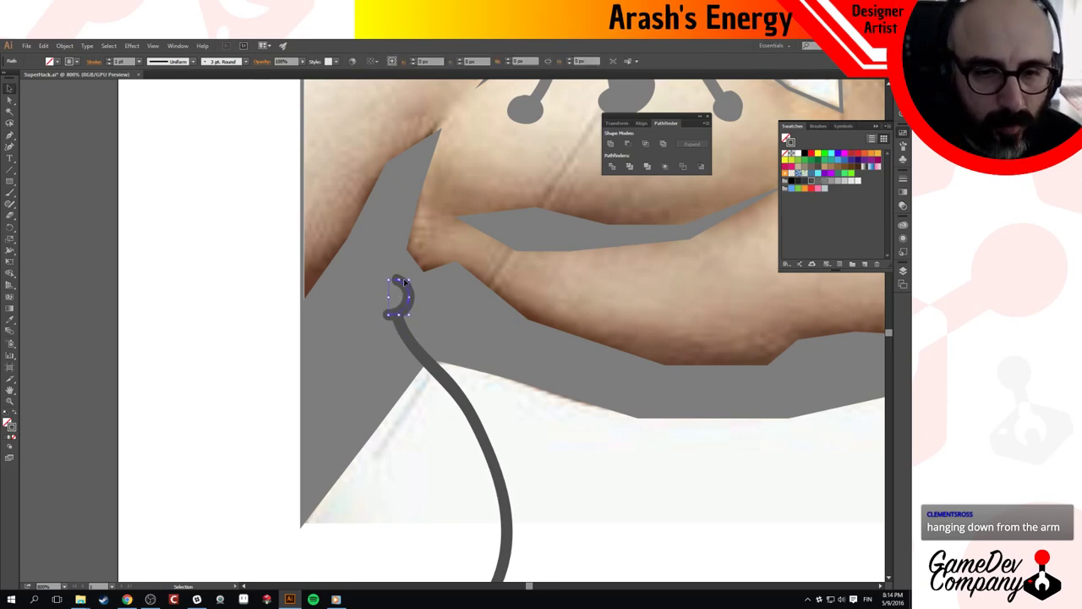
pyautogui.press('Delete')
# Draw a hexagon on the blank area beside the arm and cut it to its upper half as a closed trapezoid.
pyautogui.moveTo(9, 188); pyautogui.dragTo(53, 215)
pyautogui.moveTo(211, 346)
pyautogui.mouseDown()
pyautogui.moveTo(234, 376)
pyautogui.moveTo(269, 382)
pyautogui.moveTo(272, 399)
pyautogui.mouseUp()
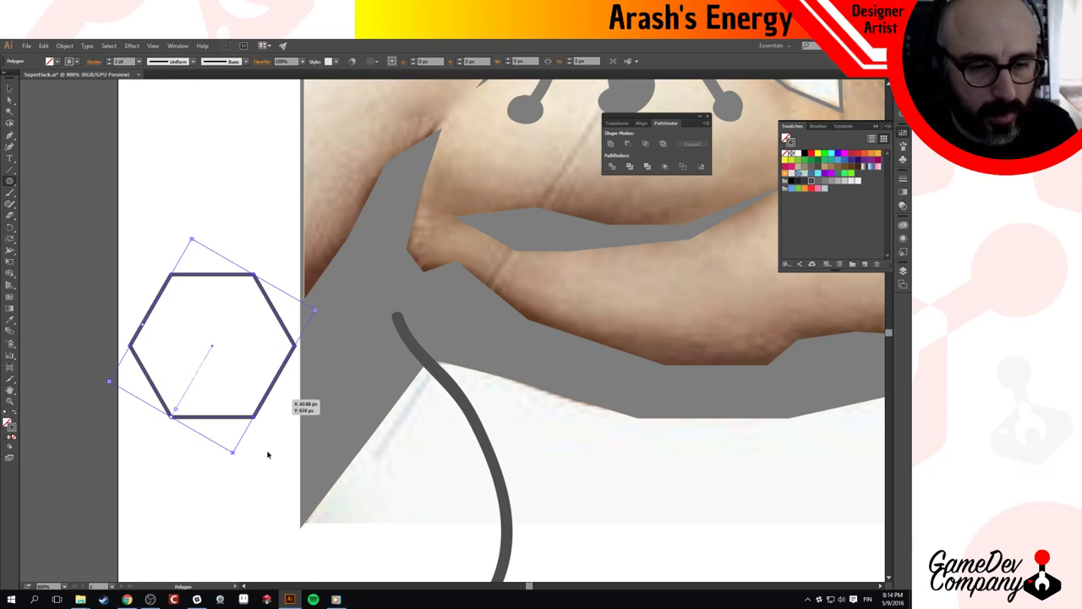
pyautogui.hotkey('ctrl', 'shift', 'a')
pyautogui.click(254, 416)
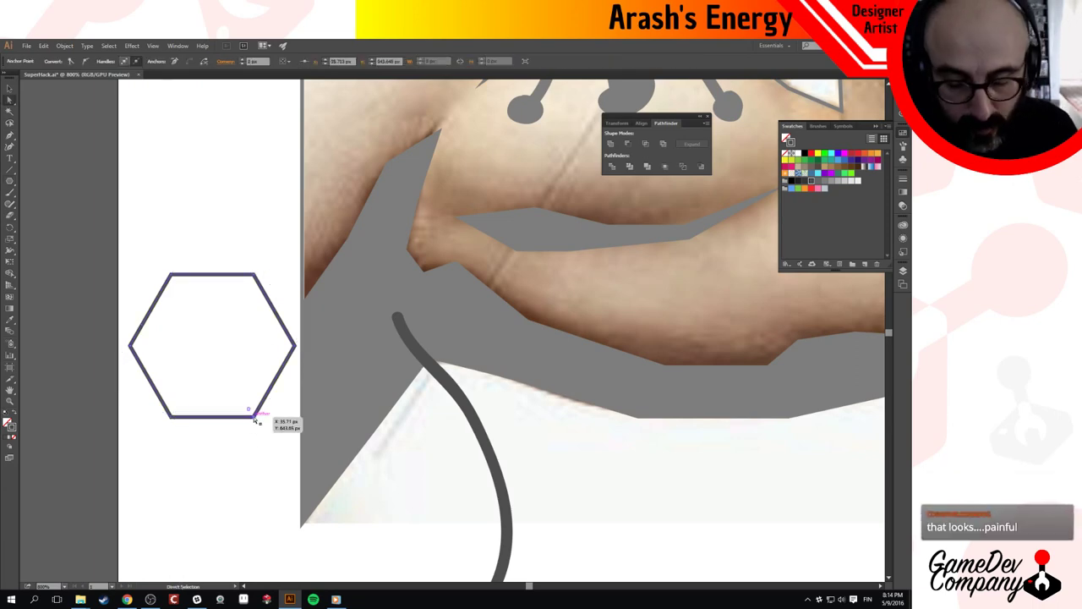
pyautogui.press('Delete')
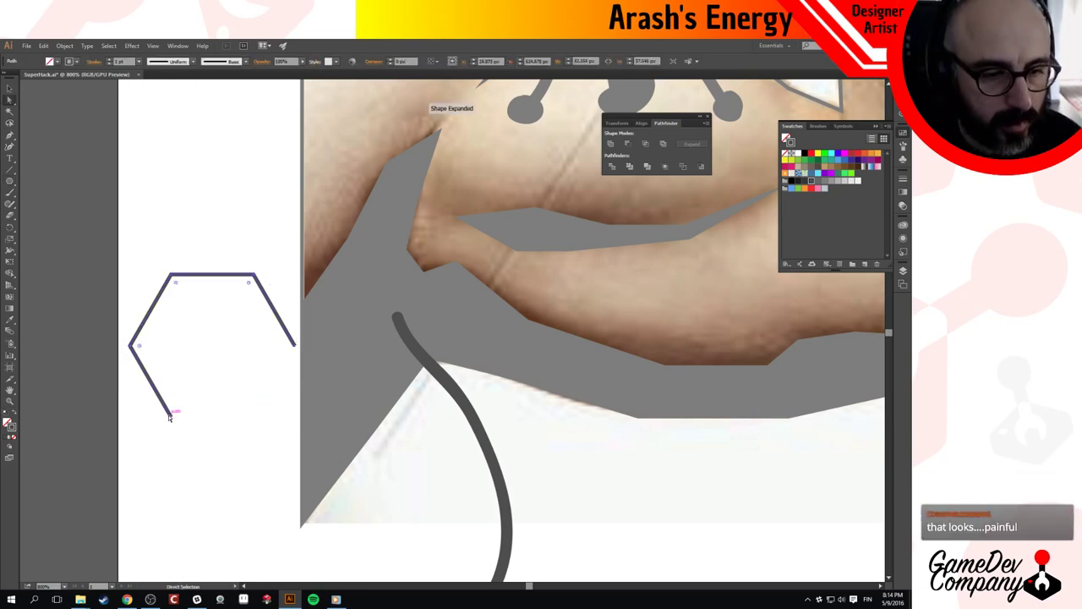
pyautogui.press('Delete')
pyautogui.hotkey('ctrl', 'z')
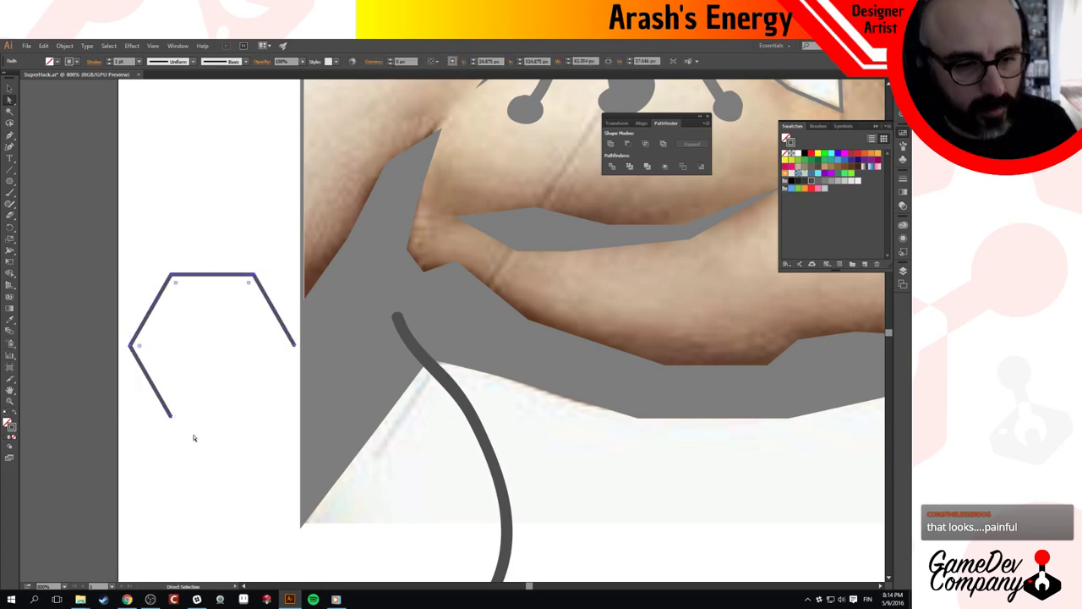
pyautogui.press('Delete')
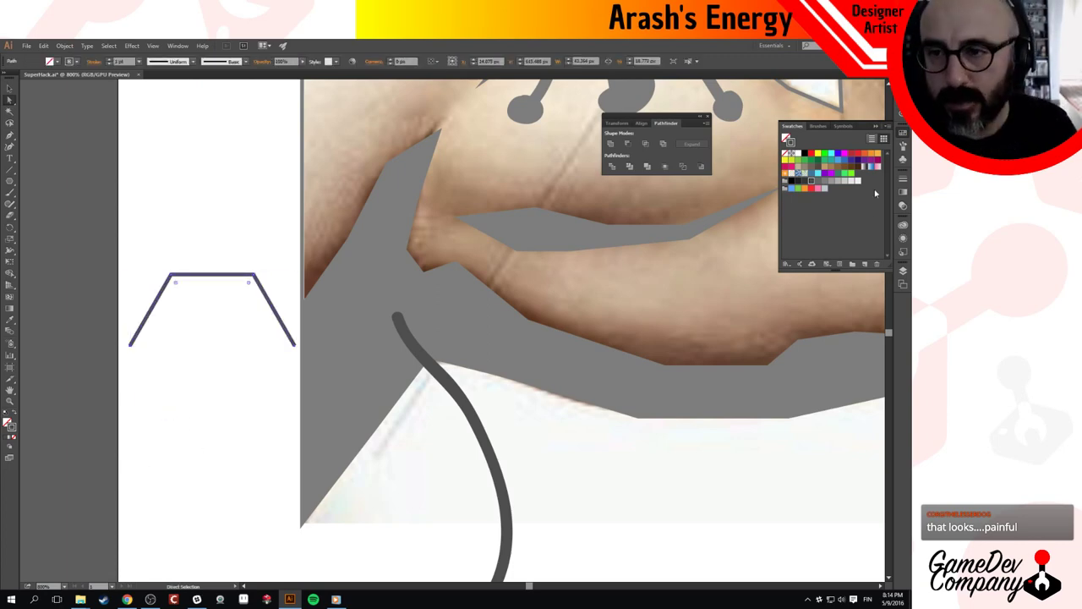
pyautogui.hotkey('ctrl', 'j')
pyautogui.click(611, 144)
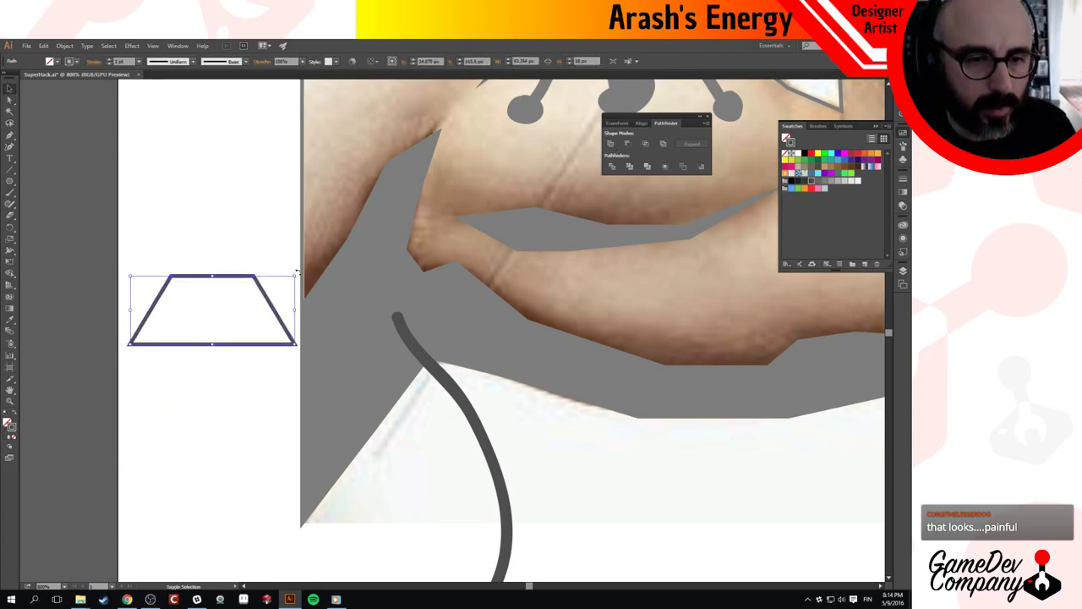
# Try to rotate the trapezoid to a diagonal angle.
pyautogui.moveTo(297, 271); pyautogui.dragTo(193, 379)
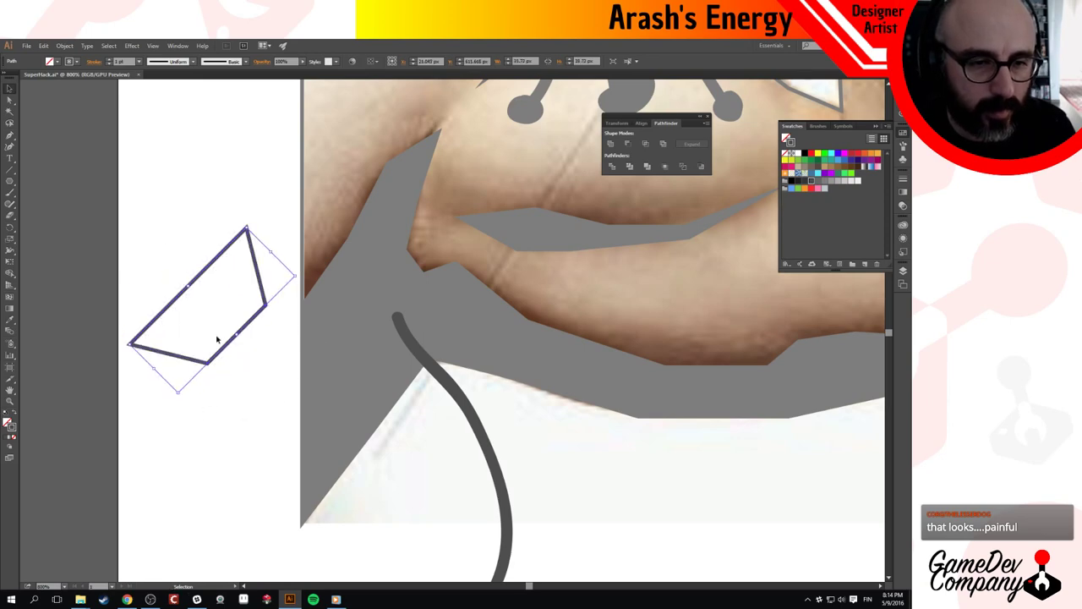
pyautogui.press('a')
pyautogui.hotkey('ctrl', 'z')
pyautogui.press('v')
pyautogui.click(223, 397)
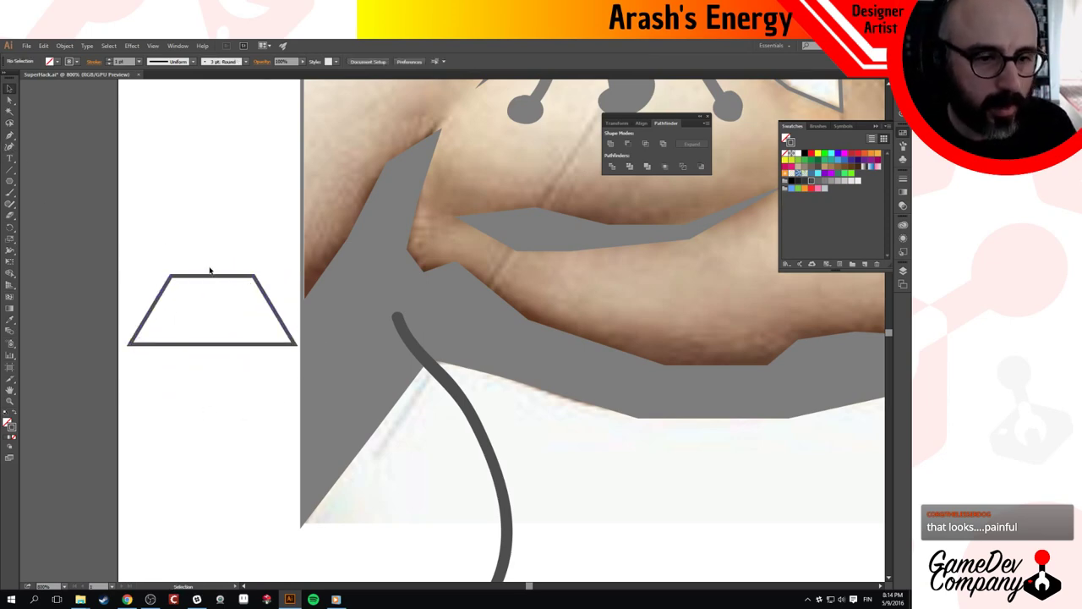
# Draw a small four-sided shape with the Pen tool inside the trapezoid's left half, standing on its base.
pyautogui.click(10, 136)
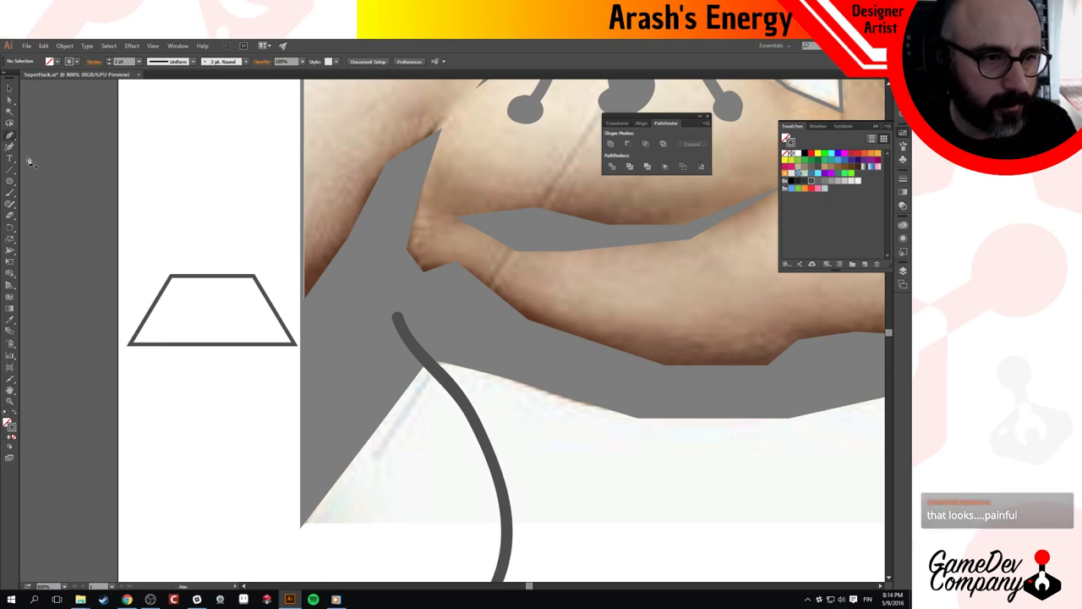
pyautogui.click(159, 344)
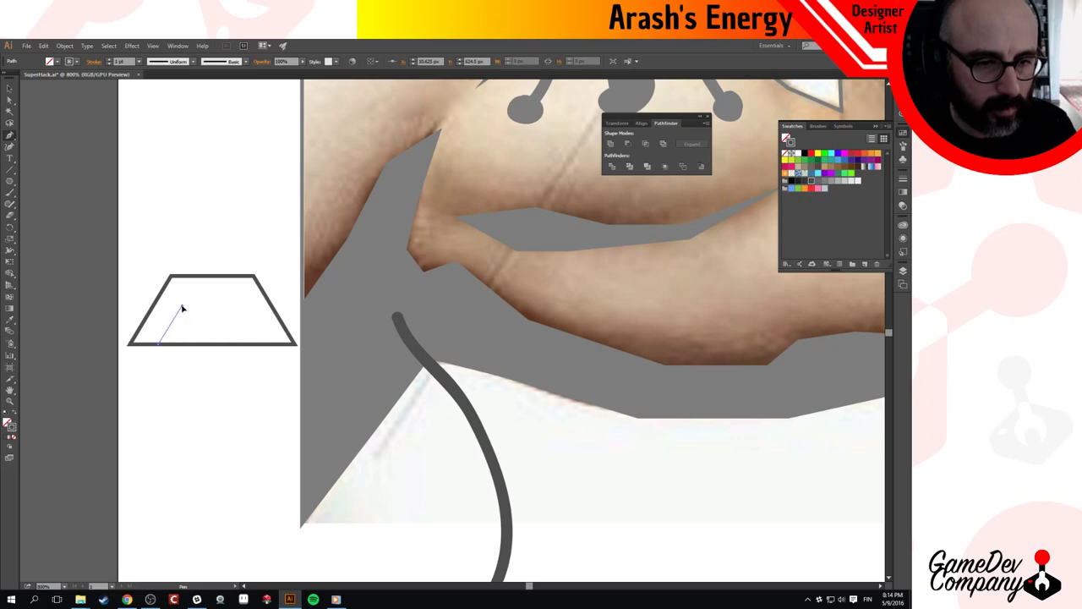
pyautogui.click(180, 306)
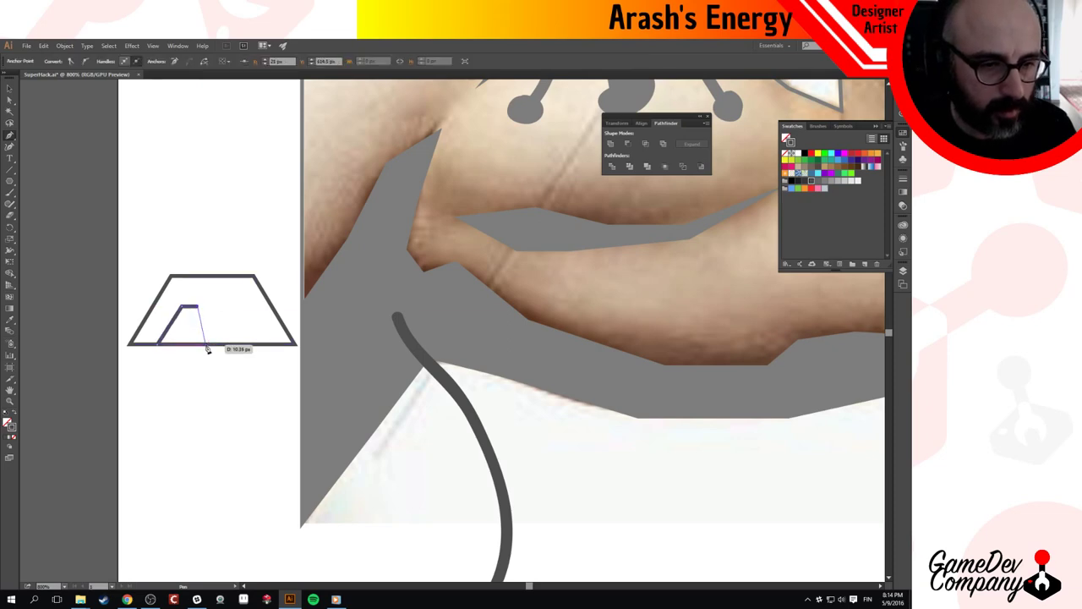
pyautogui.click(206, 345)
# Duplicate the small inner shape into the trapezoid's right half and reflect the copy across the vertical axis.
pyautogui.press('v')
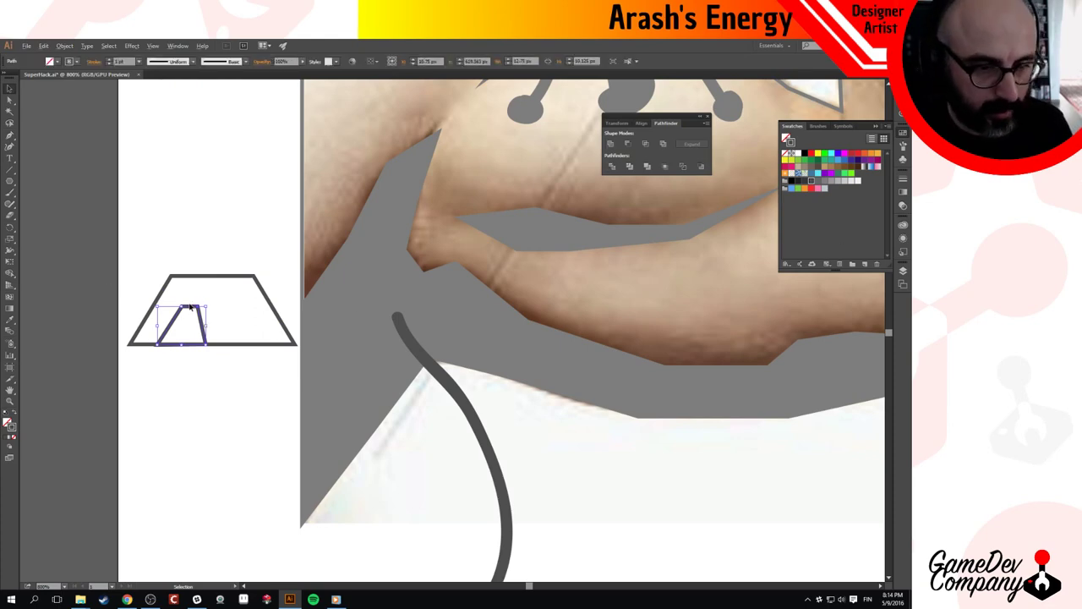
pyautogui.moveTo(189, 306); pyautogui.dragTo(247, 307)
pyautogui.rightClick(247, 307)
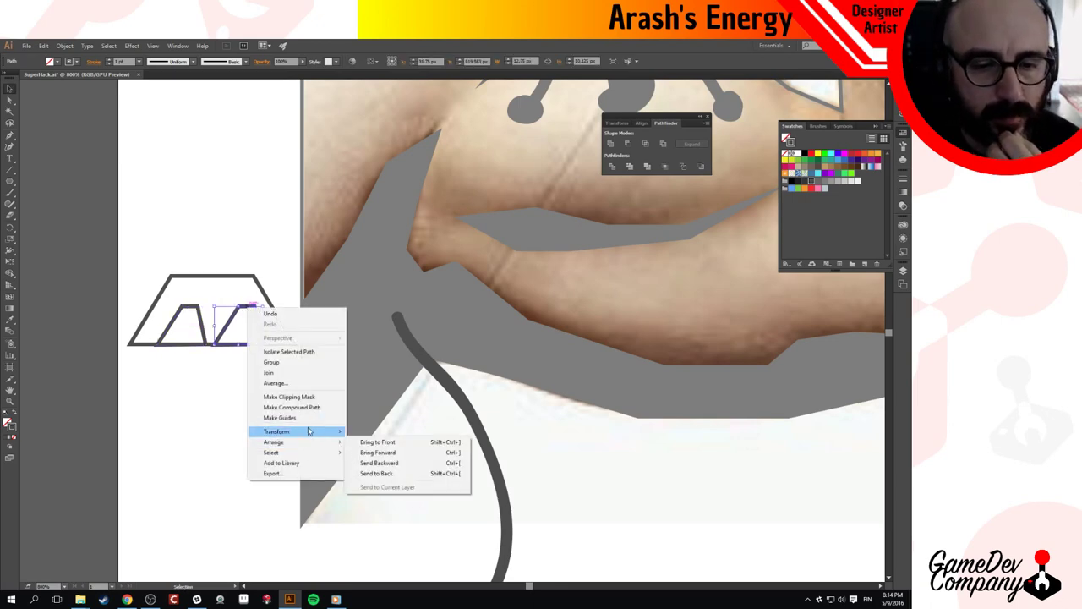
pyautogui.moveTo(314, 431)
pyautogui.click(370, 466)
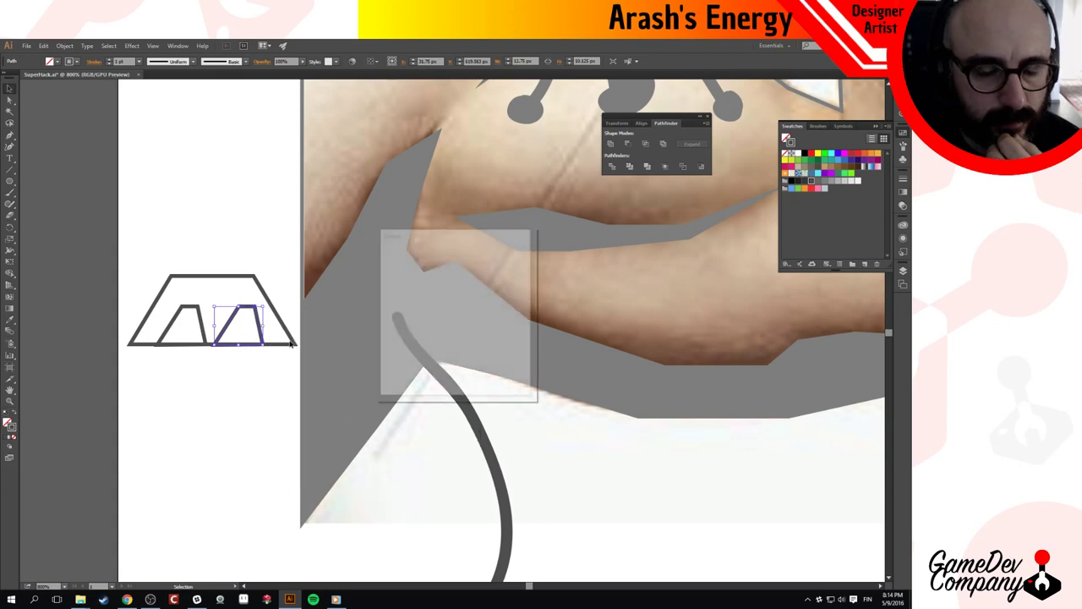
pyautogui.click(457, 377)
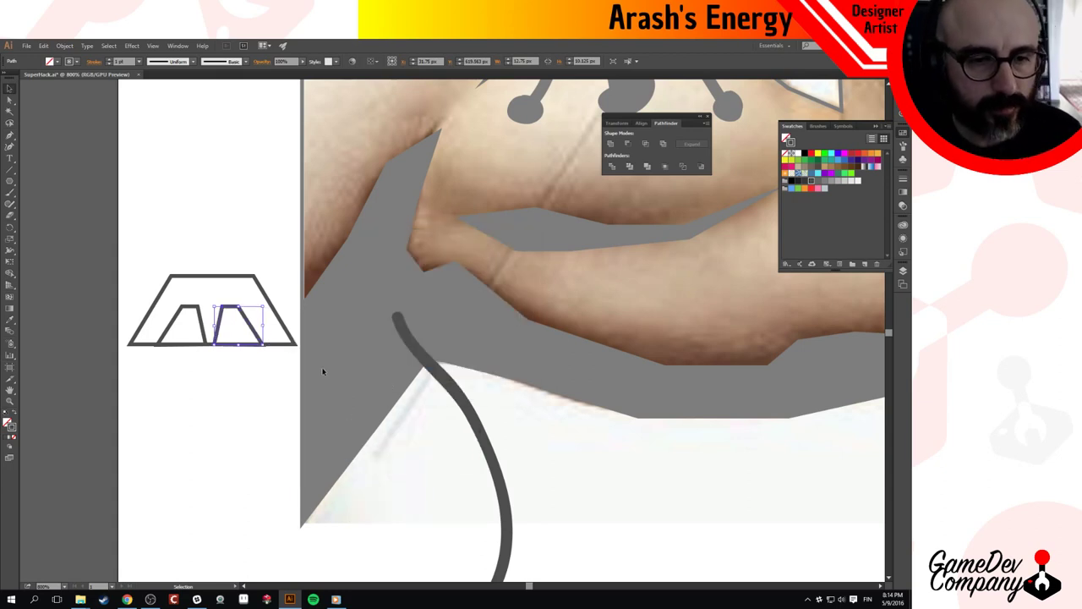
# Group the two small inner shapes together without the surrounding trapezoid.
pyautogui.click(226, 258)
pyautogui.moveTo(241, 250); pyautogui.dragTo(190, 372)
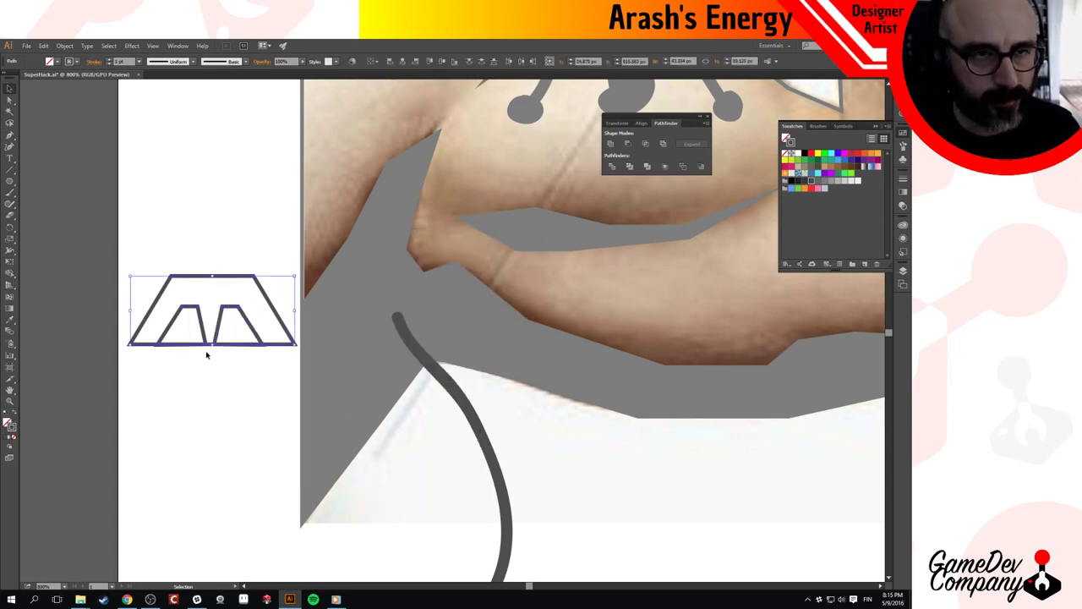
pyautogui.click(194, 301)
pyautogui.click(196, 309)
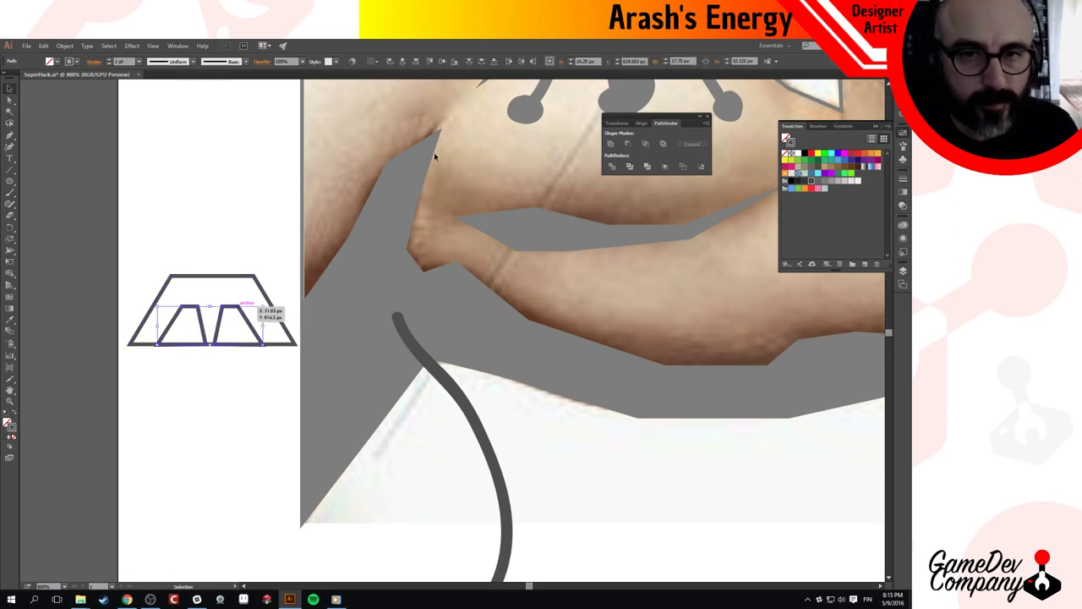
pyautogui.click(209, 256)
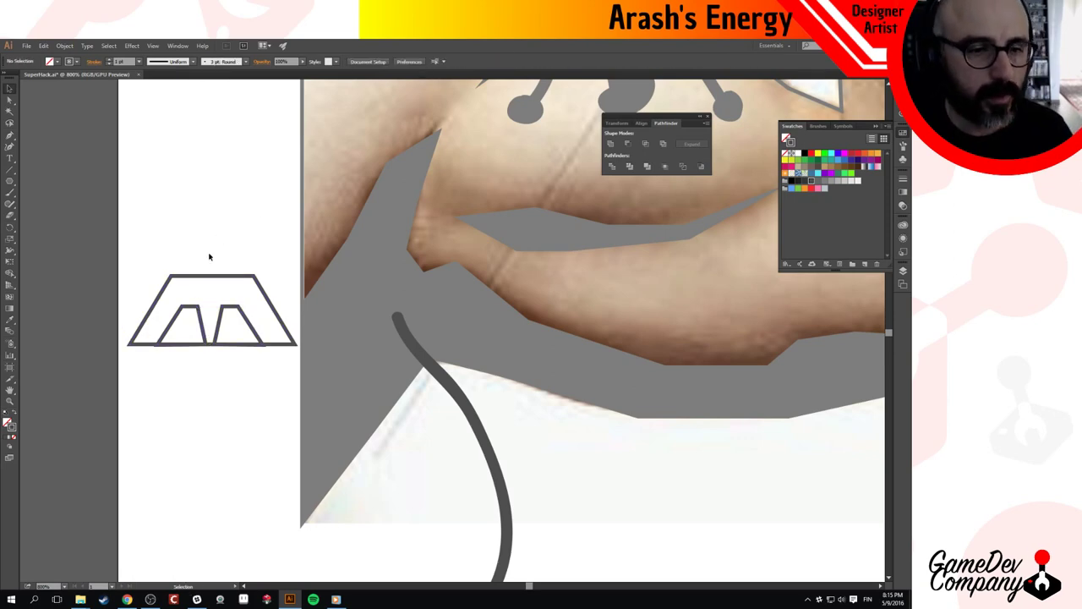
pyautogui.click(200, 310)
pyautogui.keyDown('shift'); pyautogui.click(222, 311); pyautogui.keyUp('shift')
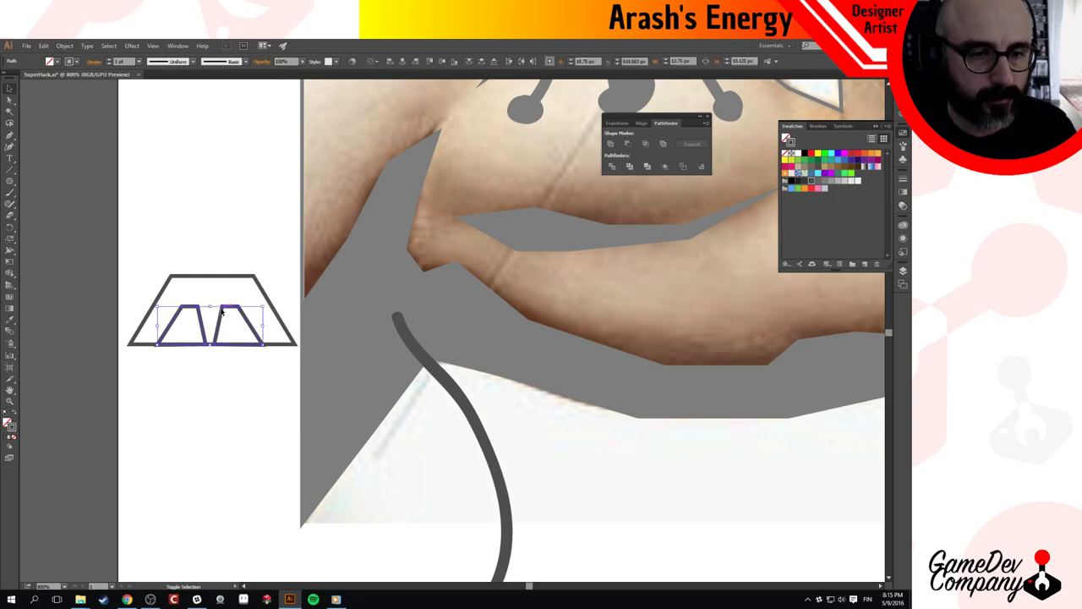
pyautogui.rightClick(222, 312)
pyautogui.click(244, 353)
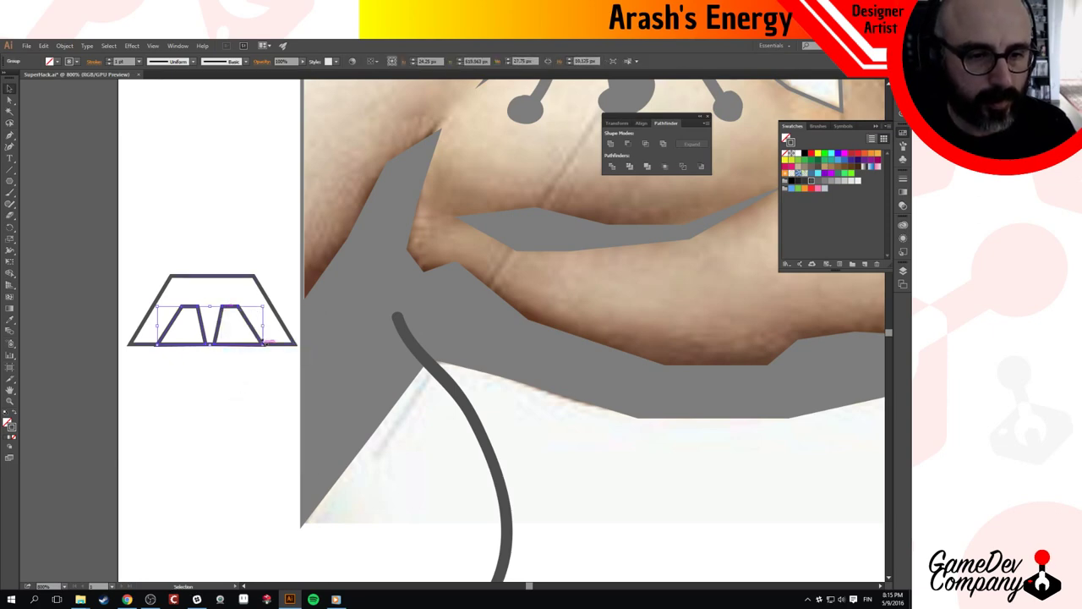
# Try to scale the grouped inner shapes down inside the trapezoid.
pyautogui.moveTo(265, 326); pyautogui.dragTo(208, 326)
pyautogui.click(189, 338)
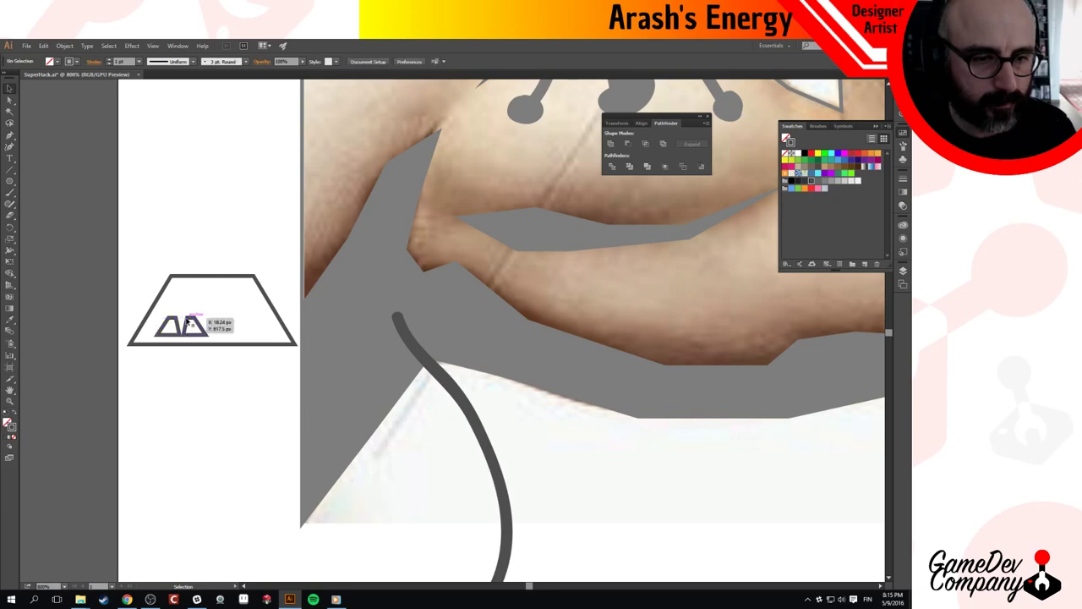
pyautogui.hotkey('ctrl', 'z')
# Stretch the grouped inner shapes upward to the trapezoid's top edge and deselect them.
pyautogui.press('v')
pyautogui.moveTo(212, 306); pyautogui.dragTo(213, 274)
pyautogui.click(226, 257)
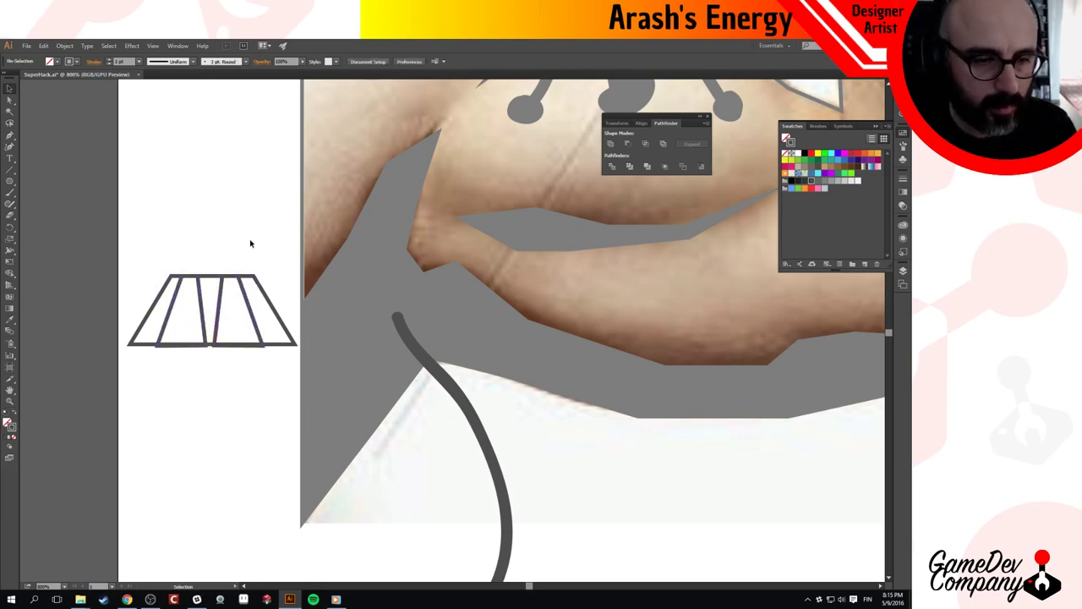
# Align the bottom anchor points of the trapezoid and the inner shapes vertically onto one common base line.
pyautogui.press('a')
pyautogui.moveTo(112, 341); pyautogui.dragTo(298, 353)
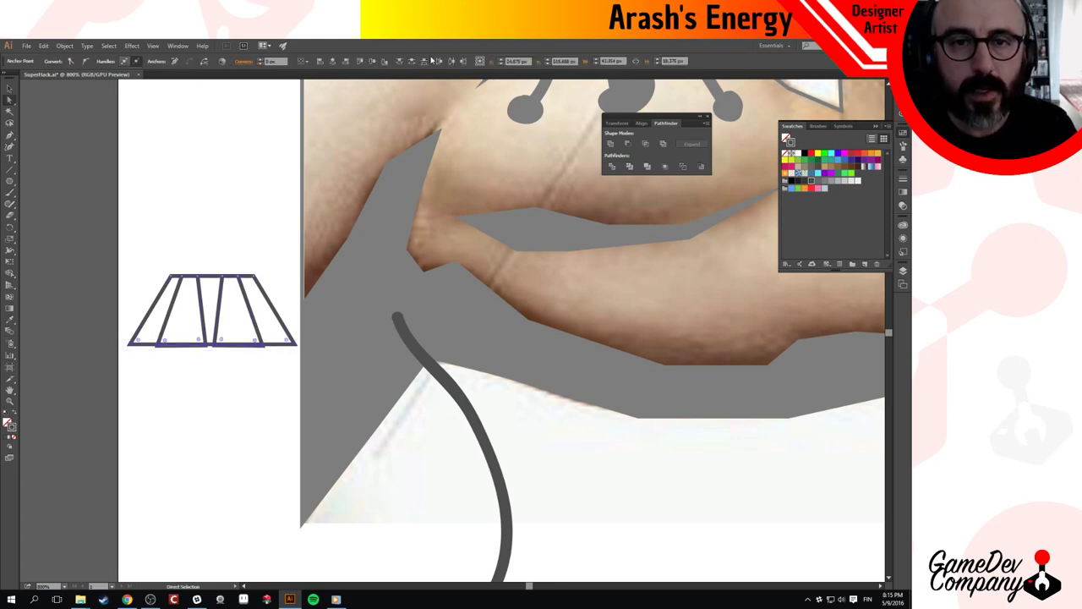
pyautogui.click(413, 62)
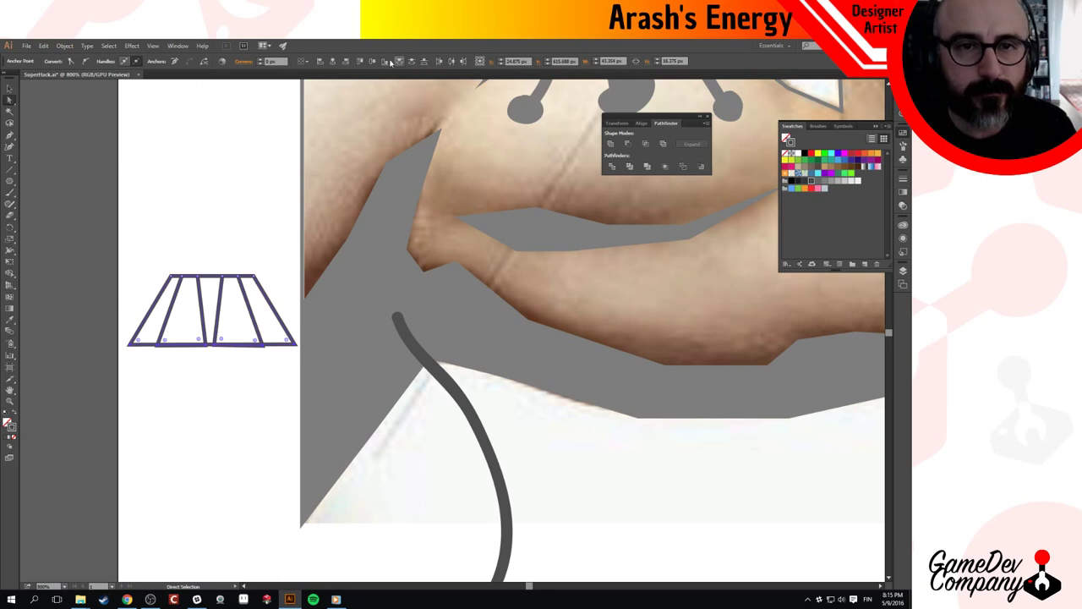
pyautogui.press('v')
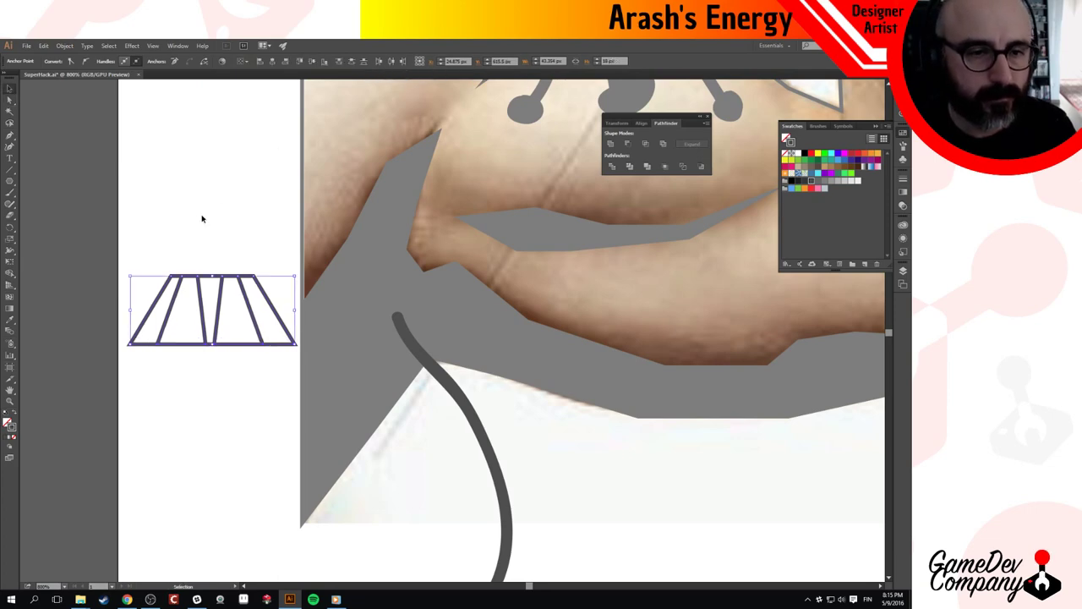
pyautogui.click(194, 232)
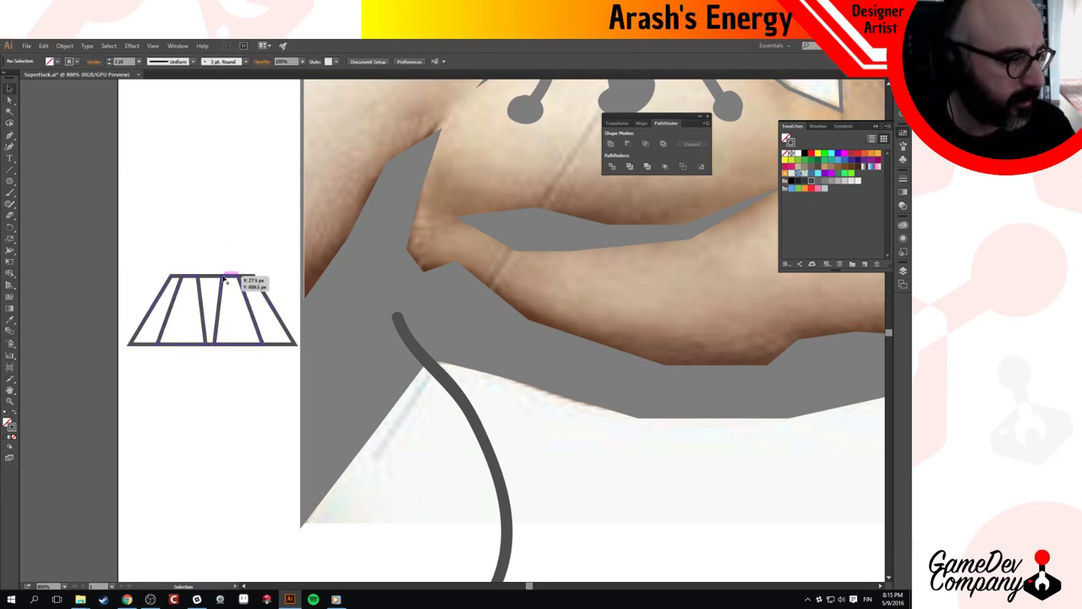
pyautogui.click(254, 284)
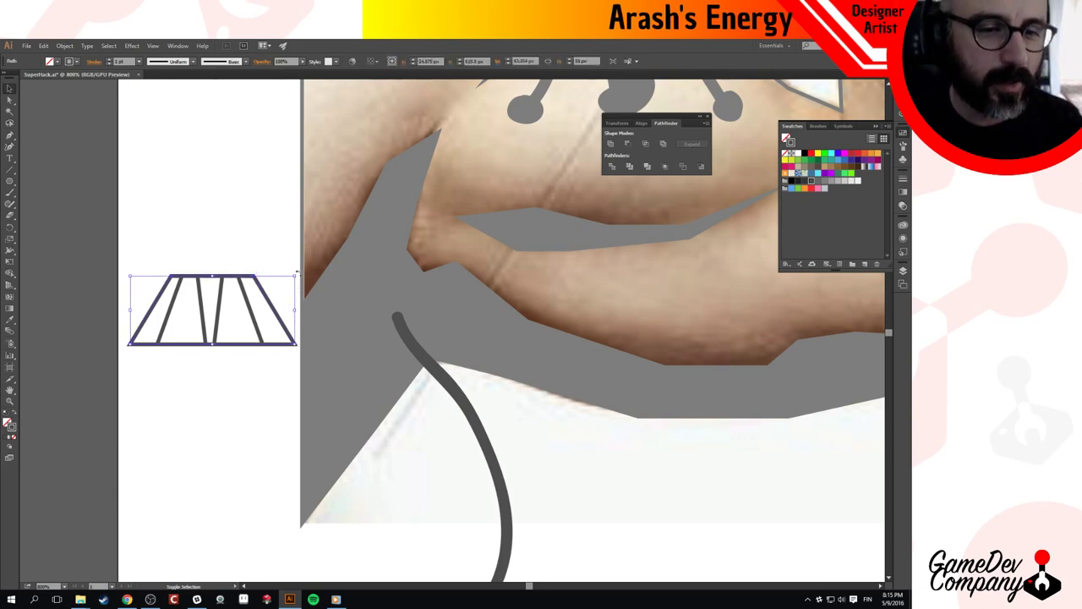
pyautogui.moveTo(296, 272); pyautogui.dragTo(157, 369)
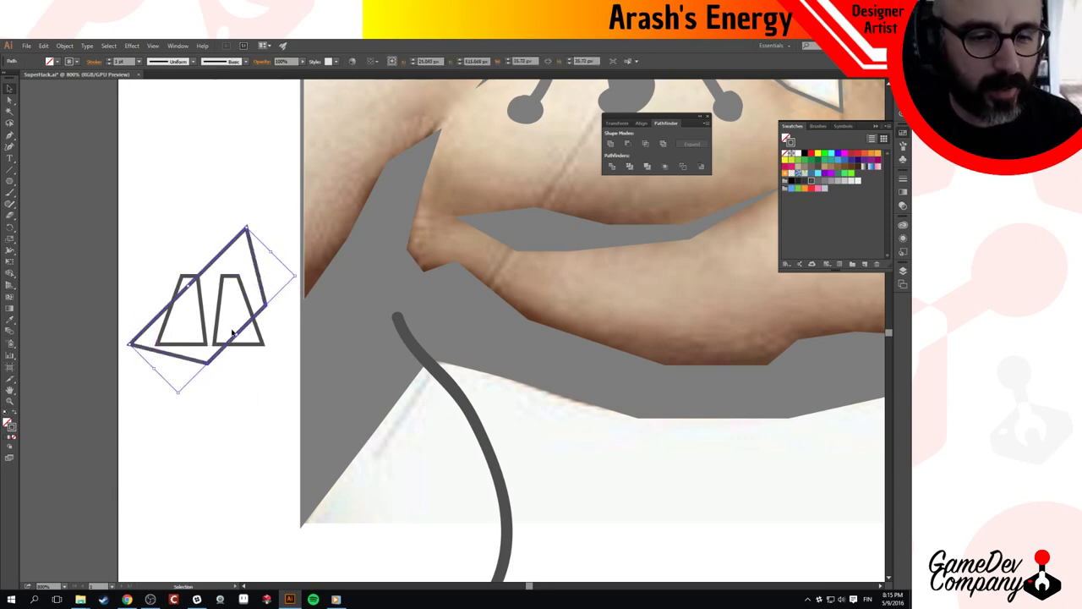
pyautogui.hotkey('ctrl', 'z')
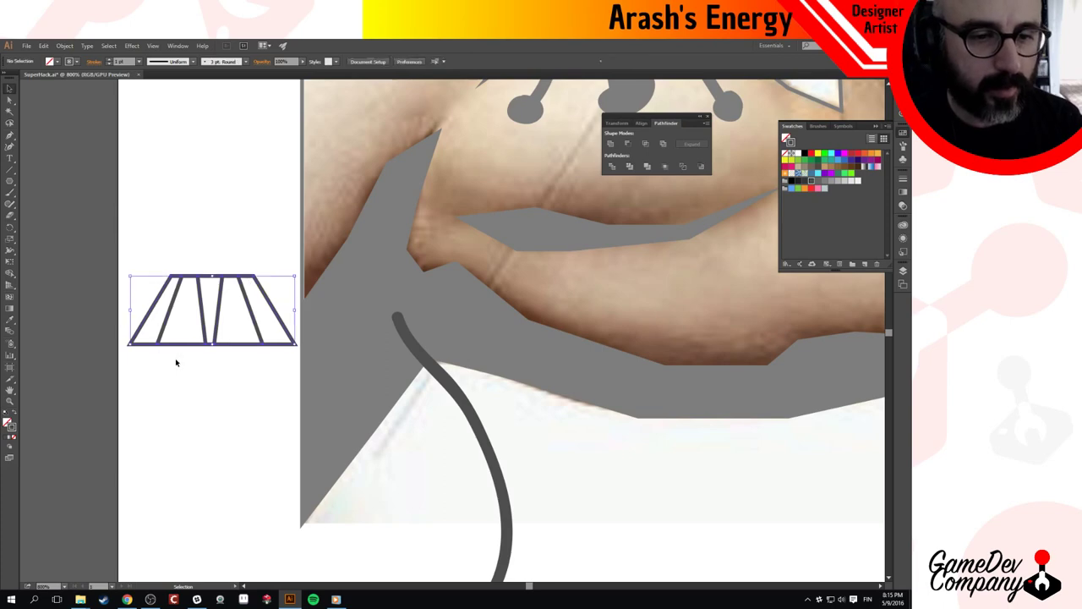
# Group the trapezoid with its inner shapes and rotate the whole group diagonally, about 45 degrees.
pyautogui.rightClick(205, 340)
pyautogui.click(230, 389)
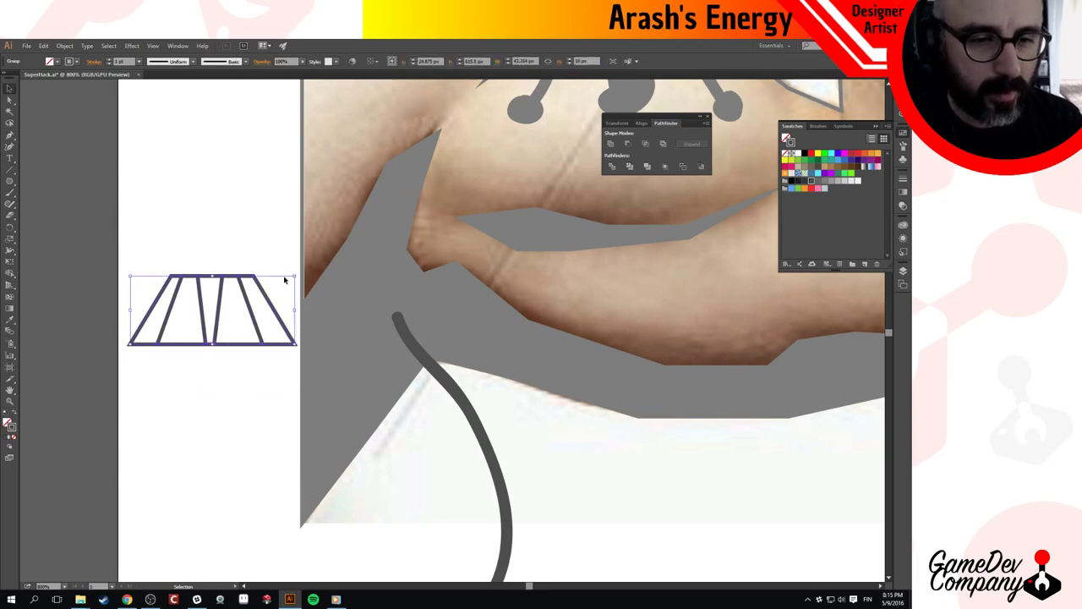
pyautogui.moveTo(296, 273); pyautogui.dragTo(181, 415)
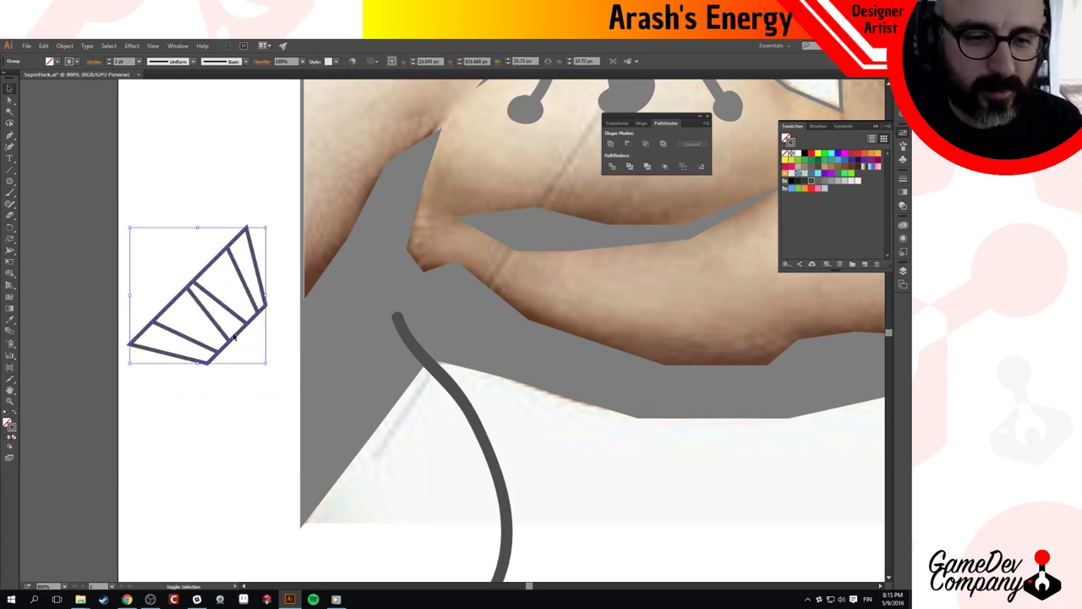
# Place the connector group on the hanging cable's upper end and scale it down to about 18 px wide.
pyautogui.moveTo(237, 335); pyautogui.dragTo(426, 337)
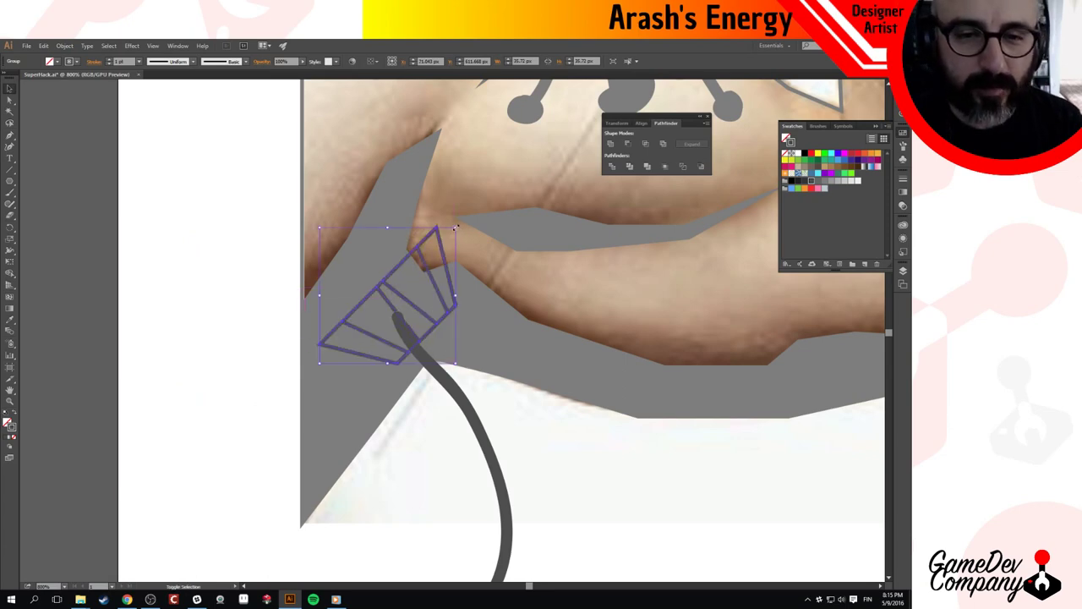
pyautogui.moveTo(455, 227); pyautogui.dragTo(401, 284)
pyautogui.moveTo(393, 339); pyautogui.dragTo(408, 321)
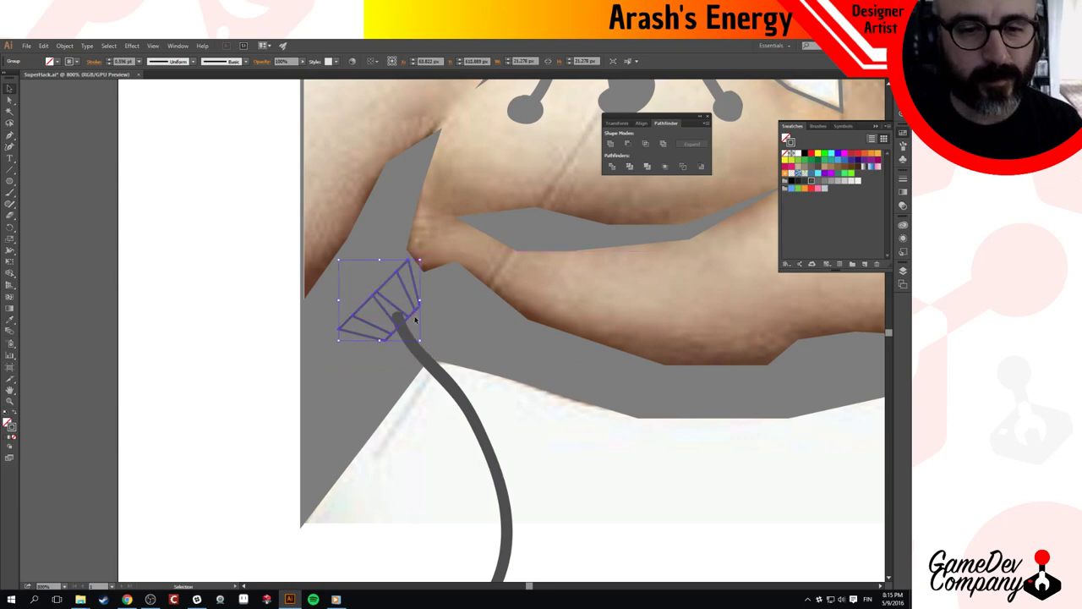
pyautogui.moveTo(419, 260); pyautogui.dragTo(408, 272)
pyautogui.moveTo(403, 316); pyautogui.dragTo(409, 311)
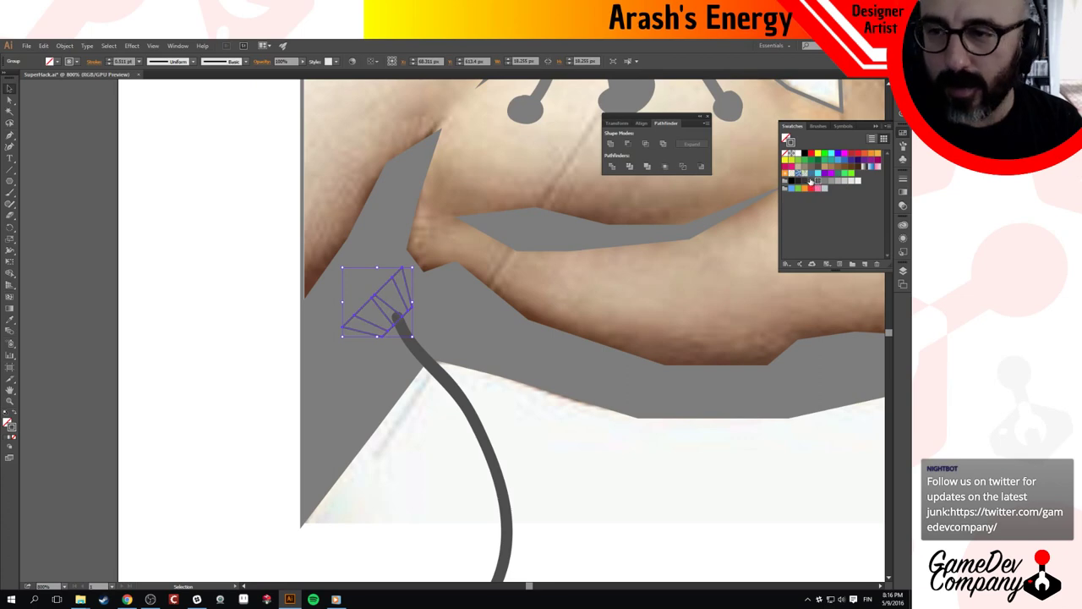
# Turn the connector's dark grey outline into a solid fill, and give its two inner shapes a lighter grey fill without stroke.
pyautogui.click(14, 412)
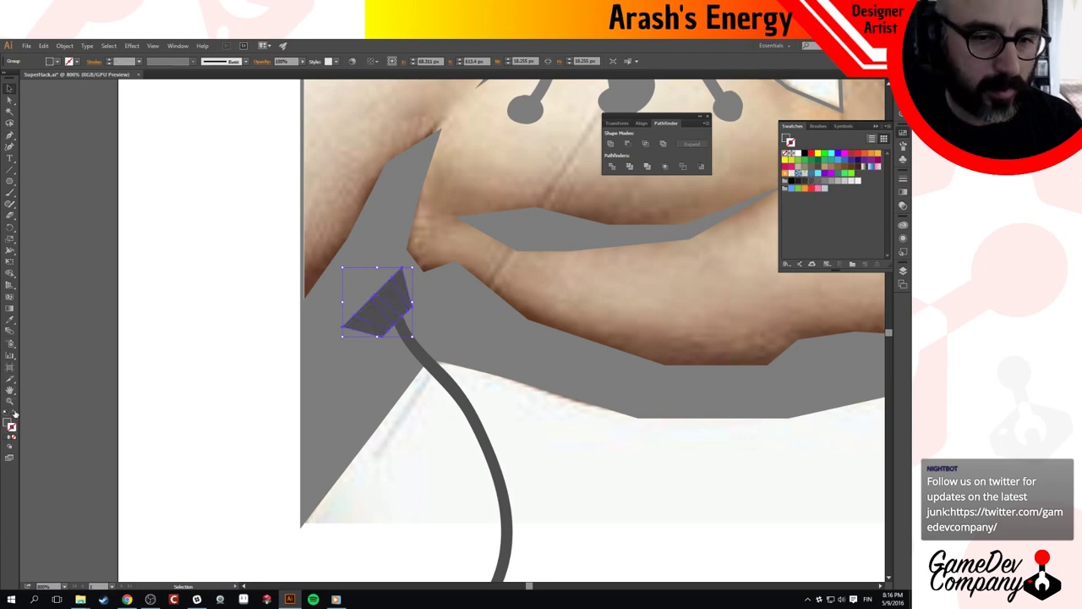
pyautogui.click(244, 389)
pyautogui.press('a')
pyautogui.click(383, 314)
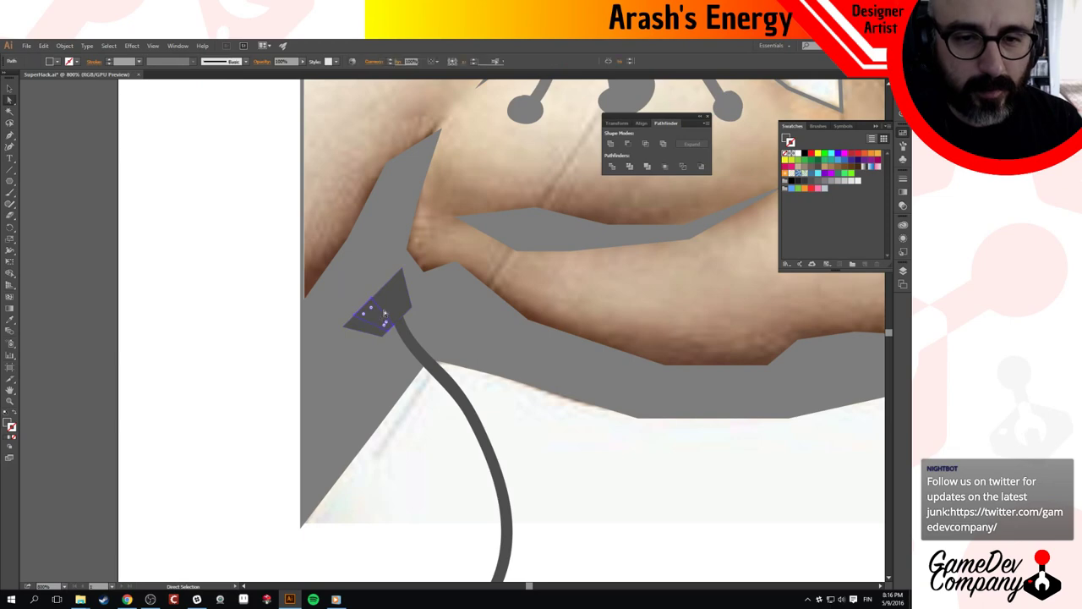
pyautogui.press('i')
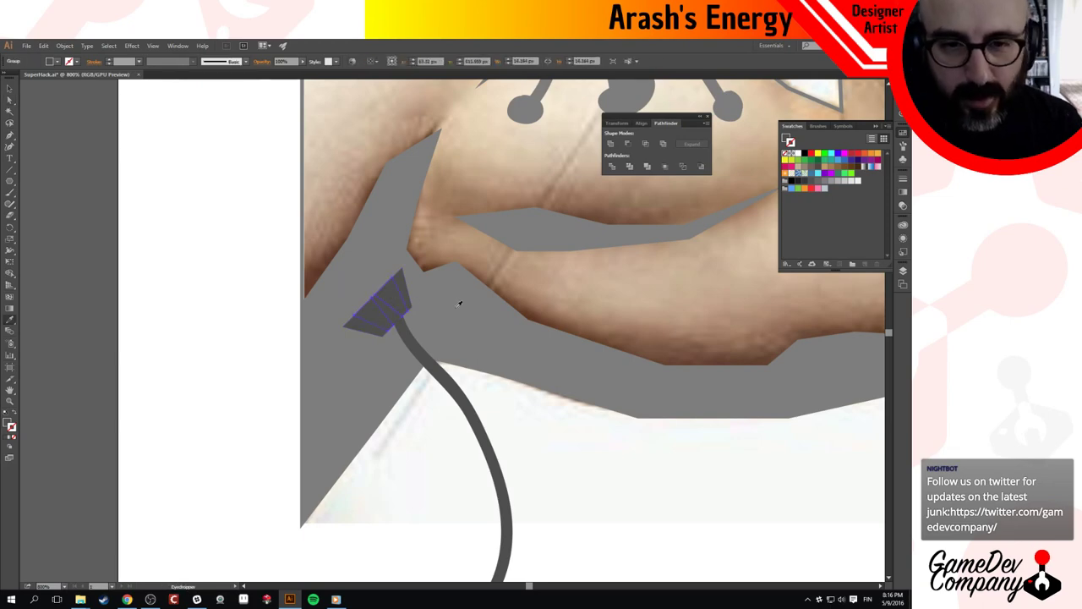
pyautogui.click(459, 303)
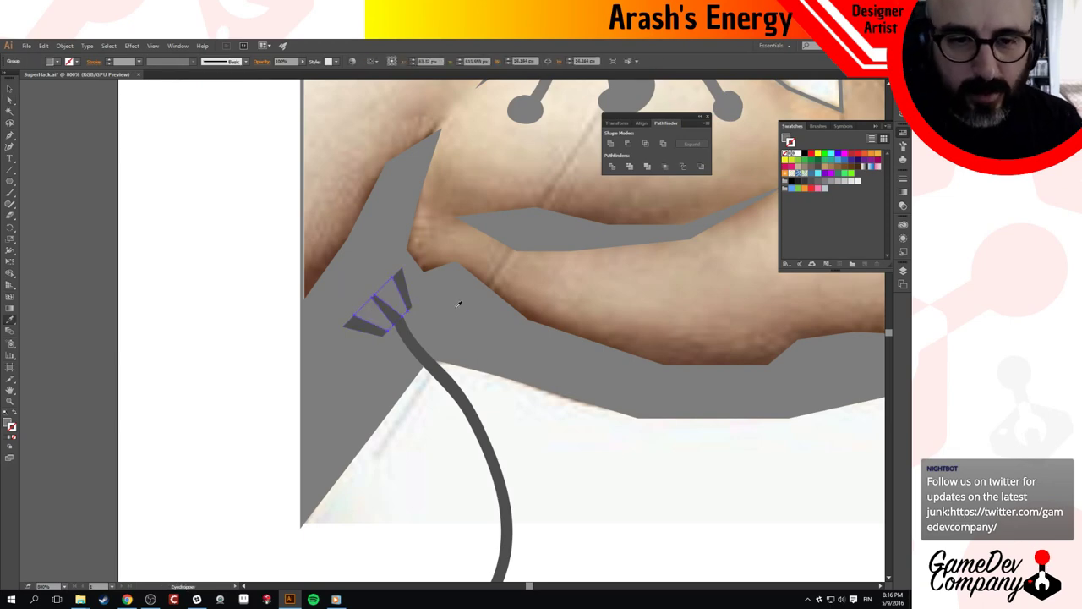
pyautogui.click(821, 184)
pyautogui.click(832, 183)
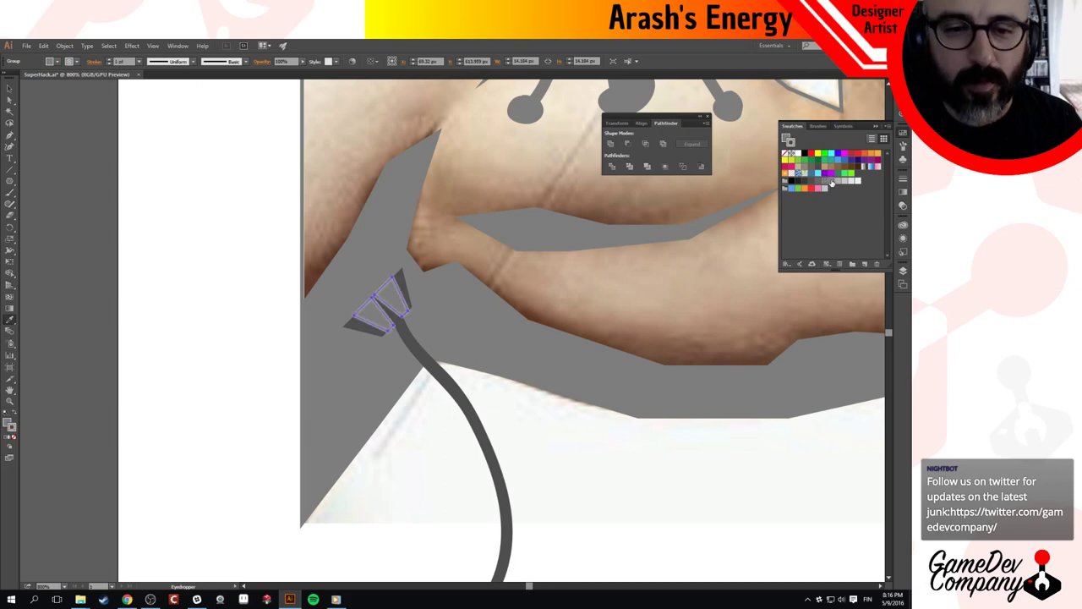
pyautogui.click(13, 413)
pyautogui.click(14, 438)
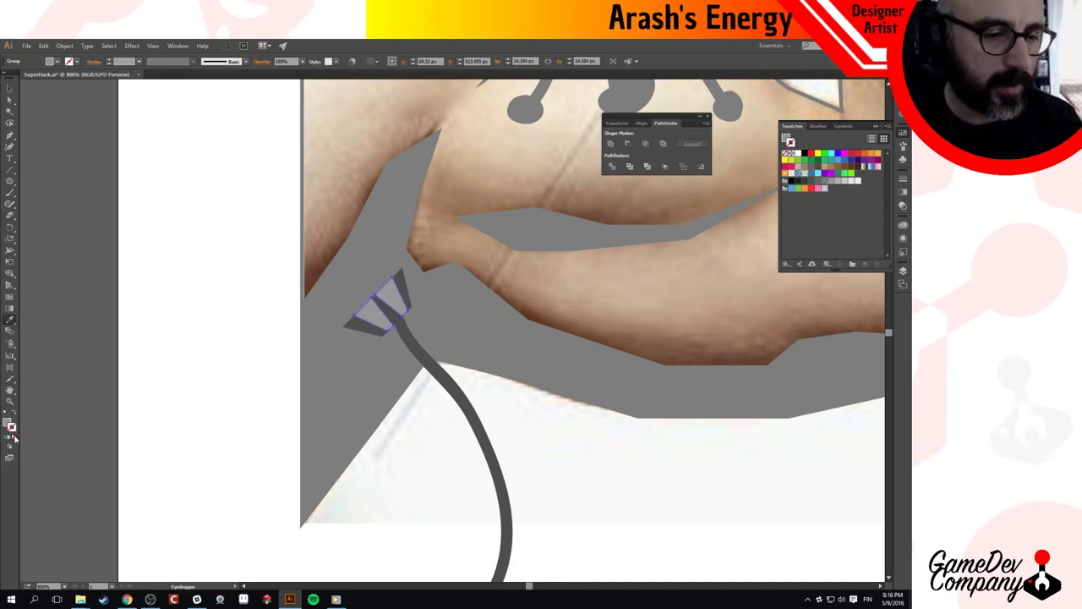
pyautogui.press('v')
pyautogui.click(328, 462)
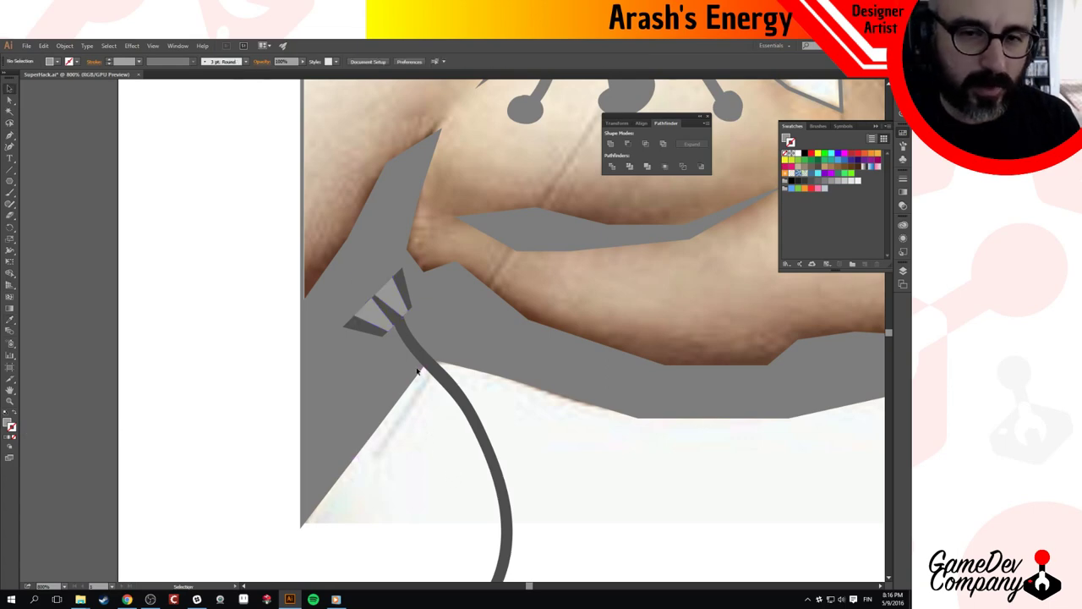
# Rotate the connector group slightly to align it with the direction of the cable's upper end.
pyautogui.click(404, 293)
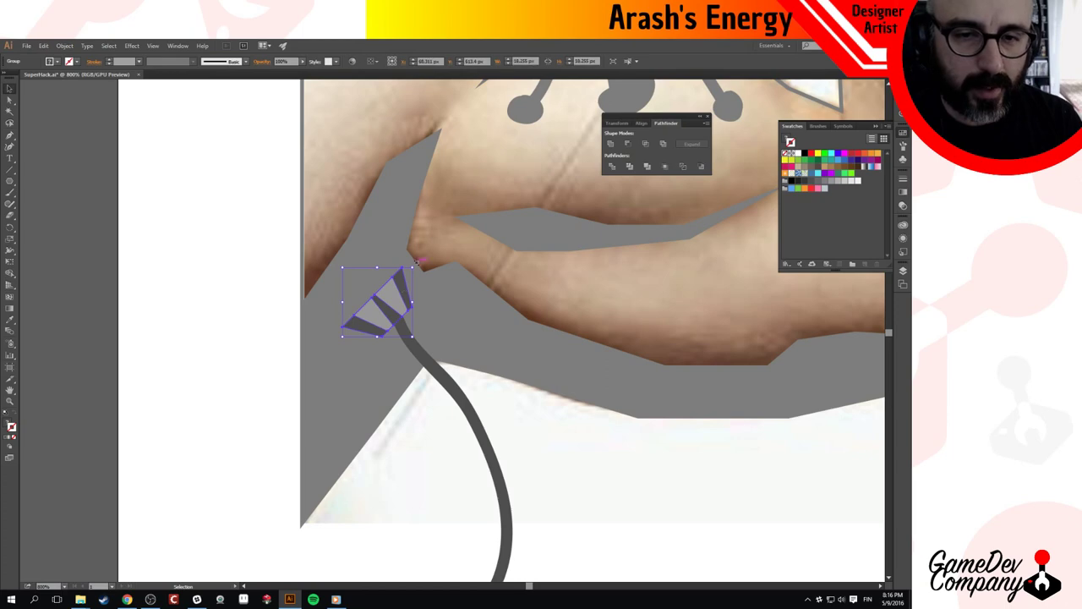
pyautogui.moveTo(417, 269); pyautogui.dragTo(416, 270)
pyautogui.scroll(2, 409, 331)
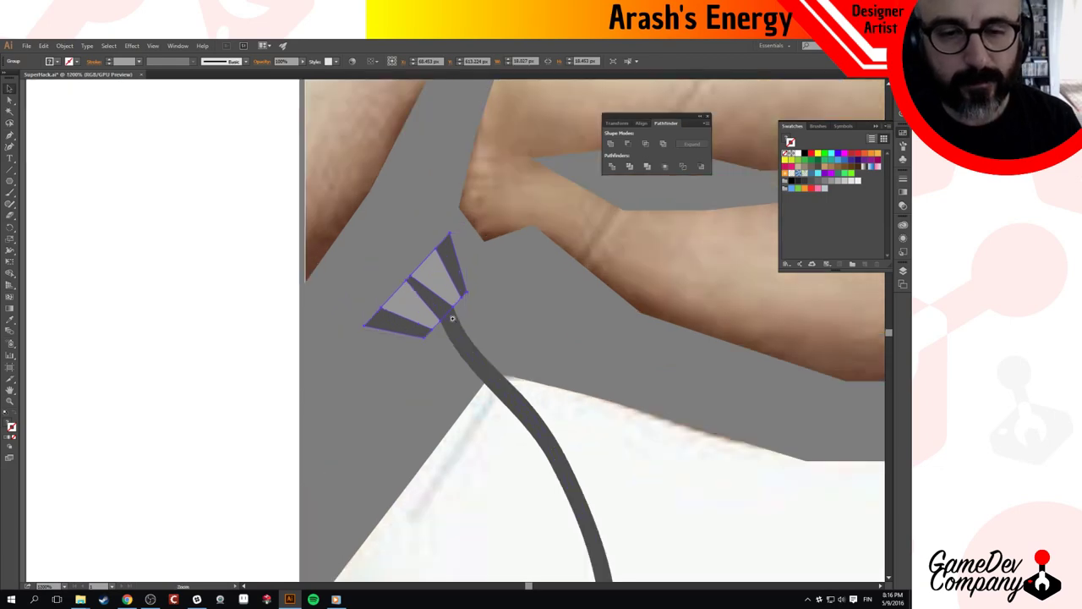
# Move the connector off the arm onto the blank canvas and rotate it until its wide base stands vertical.
pyautogui.click(12, 182)
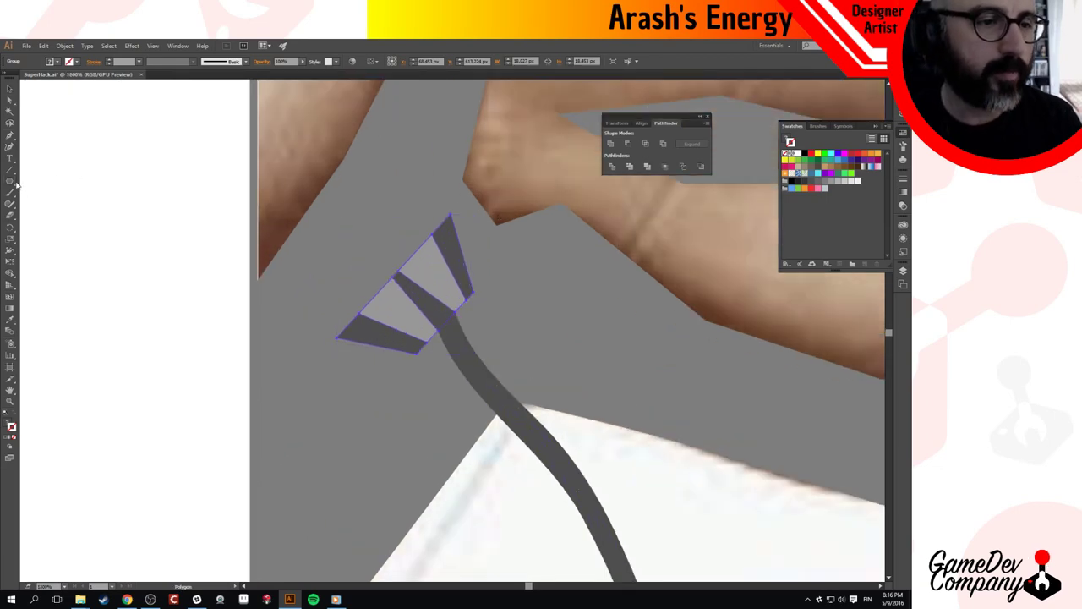
pyautogui.moveTo(14, 183); pyautogui.dragTo(50, 215)
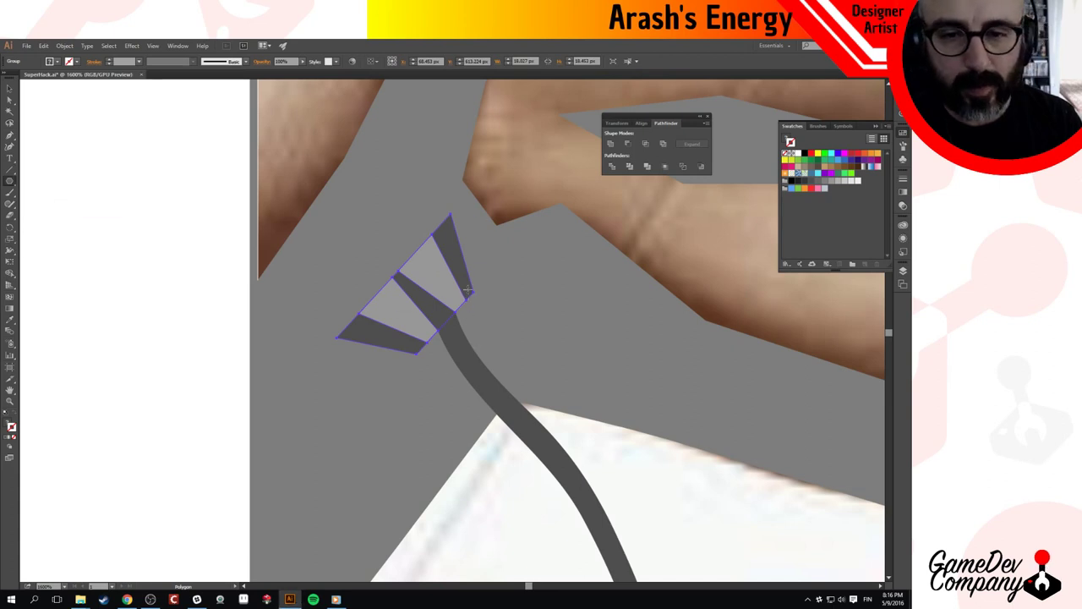
pyautogui.press('v')
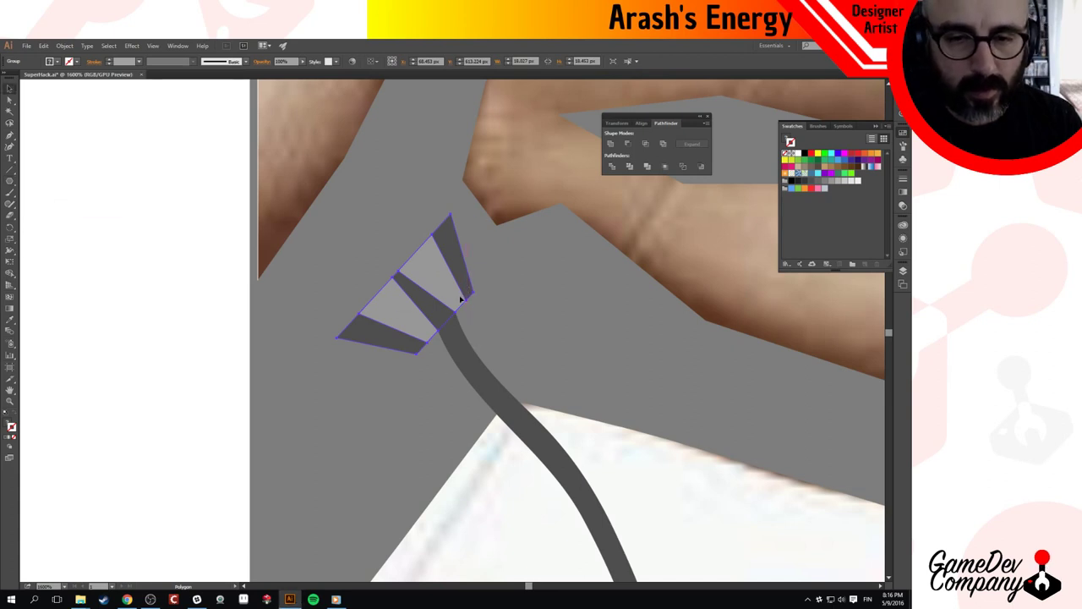
pyautogui.moveTo(454, 285); pyautogui.dragTo(189, 299)
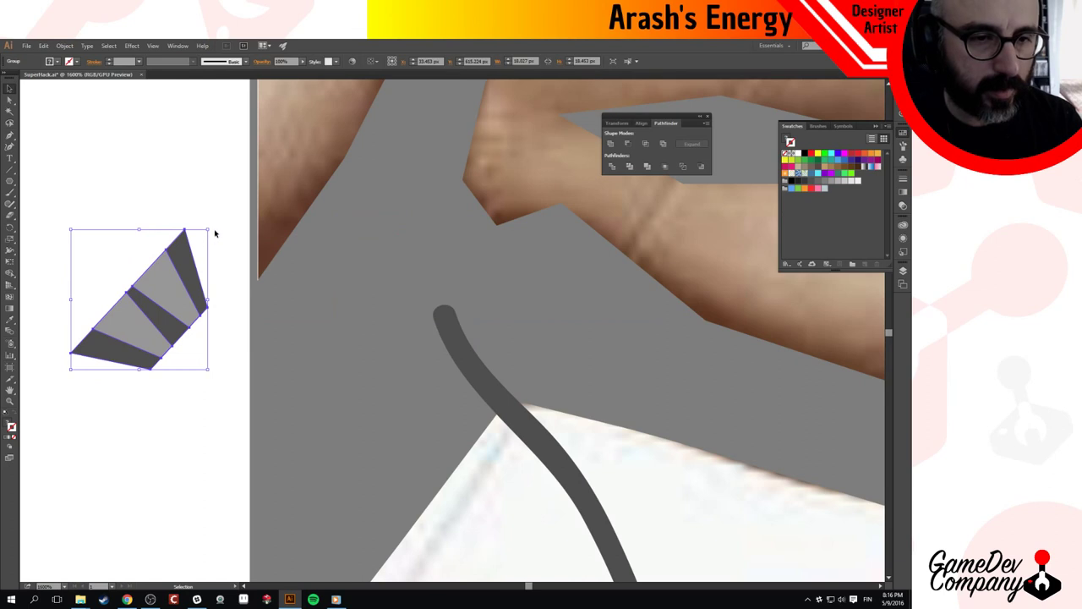
pyautogui.moveTo(213, 227); pyautogui.dragTo(145, 207)
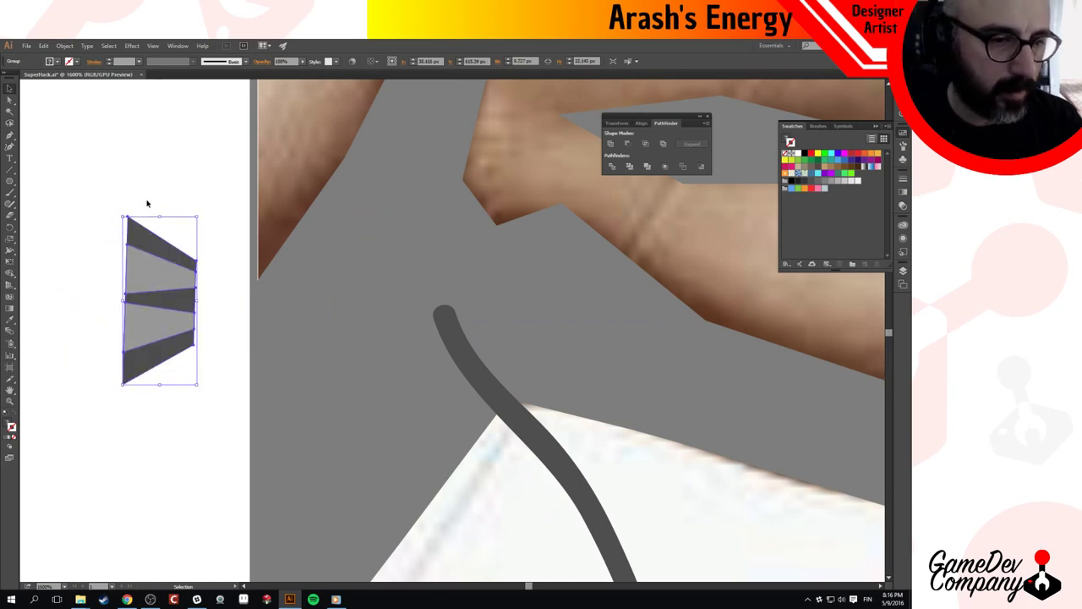
pyautogui.click(147, 183)
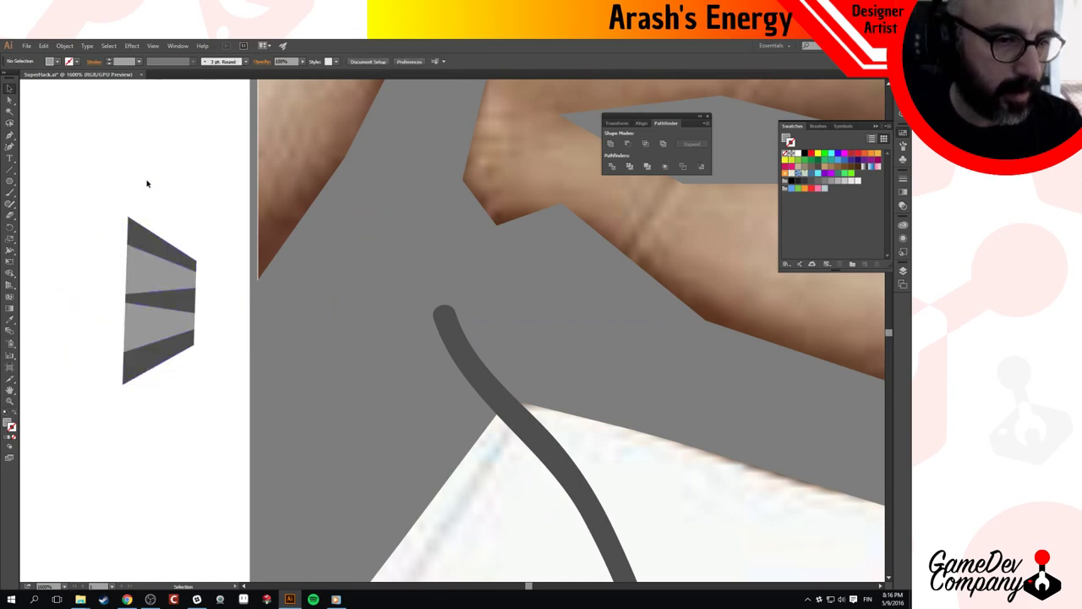
pyautogui.click(133, 221)
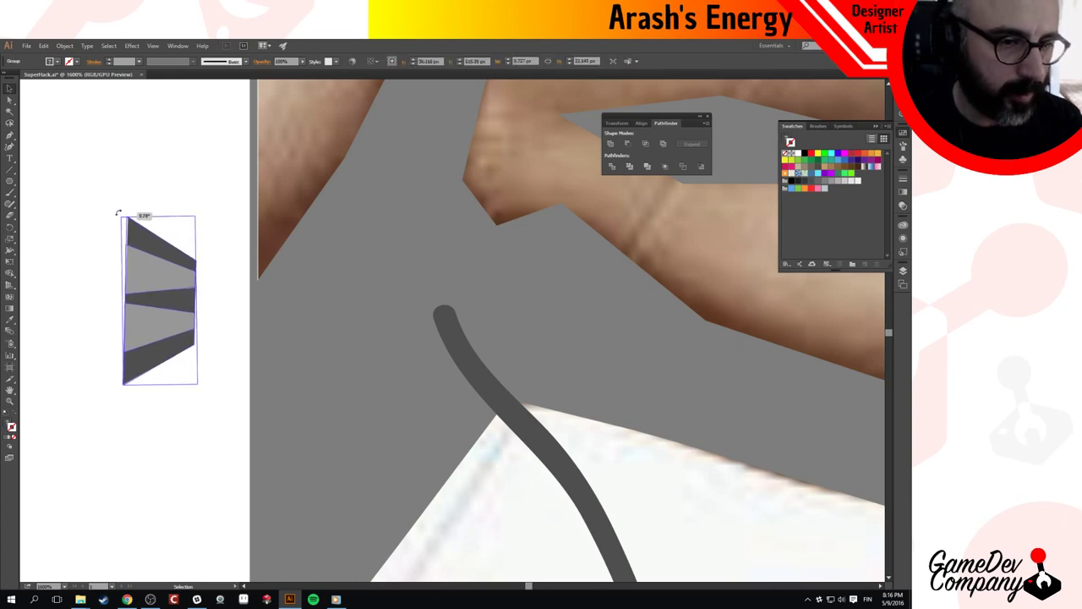
pyautogui.click(32, 206)
# Draw a hexagon about 11 px wide over the connector's narrow end, give it a light grey outline without fill, and rotate it upright.
pyautogui.click(10, 180)
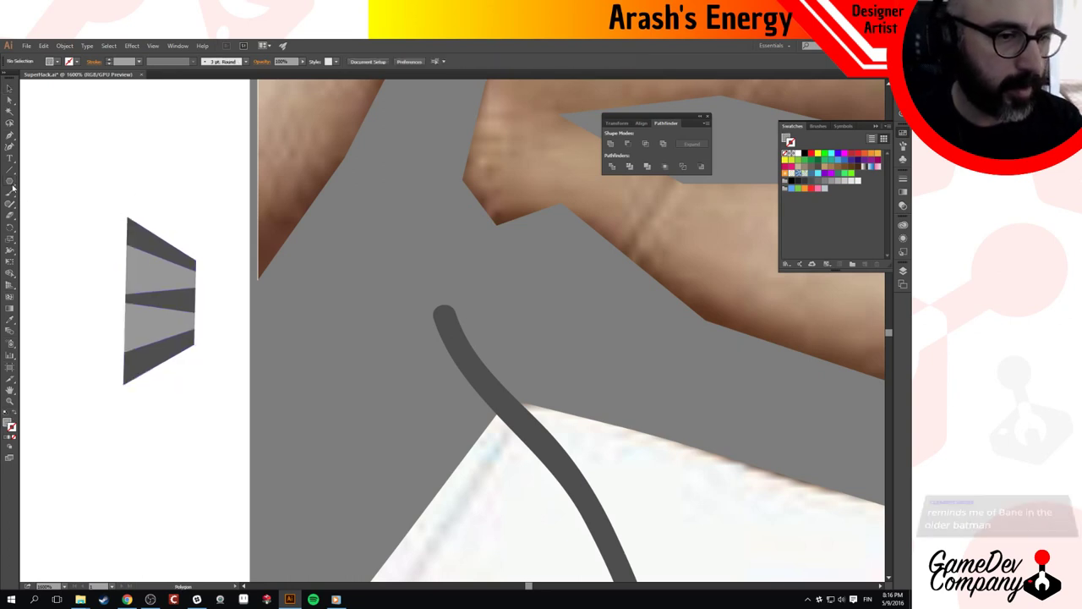
pyautogui.moveTo(196, 262); pyautogui.dragTo(192, 306)
pyautogui.press('v')
pyautogui.moveTo(254, 241); pyautogui.dragTo(223, 294)
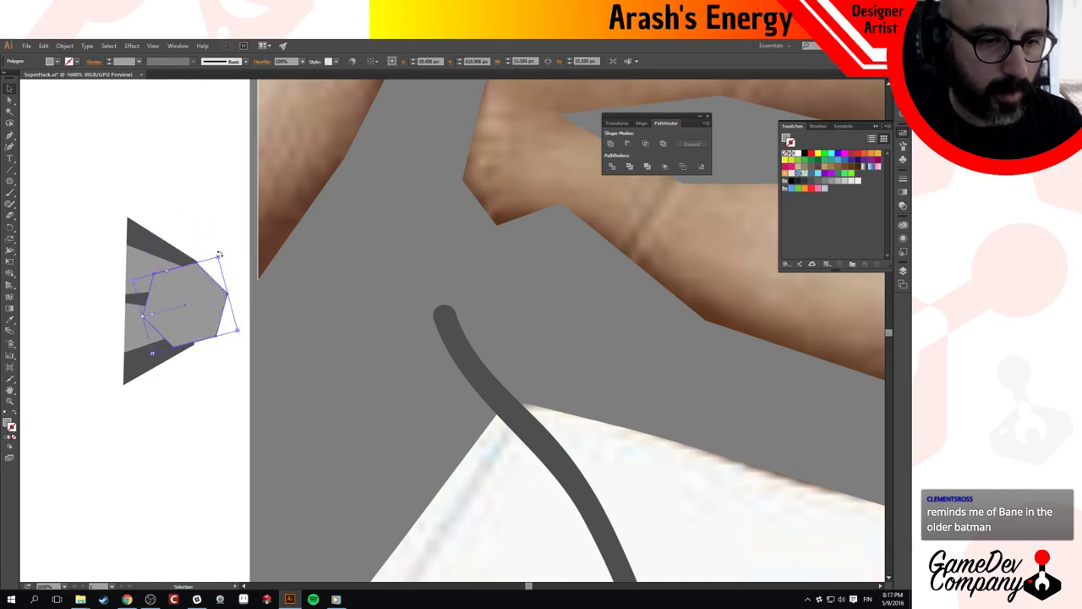
pyautogui.moveTo(218, 253); pyautogui.dragTo(209, 252)
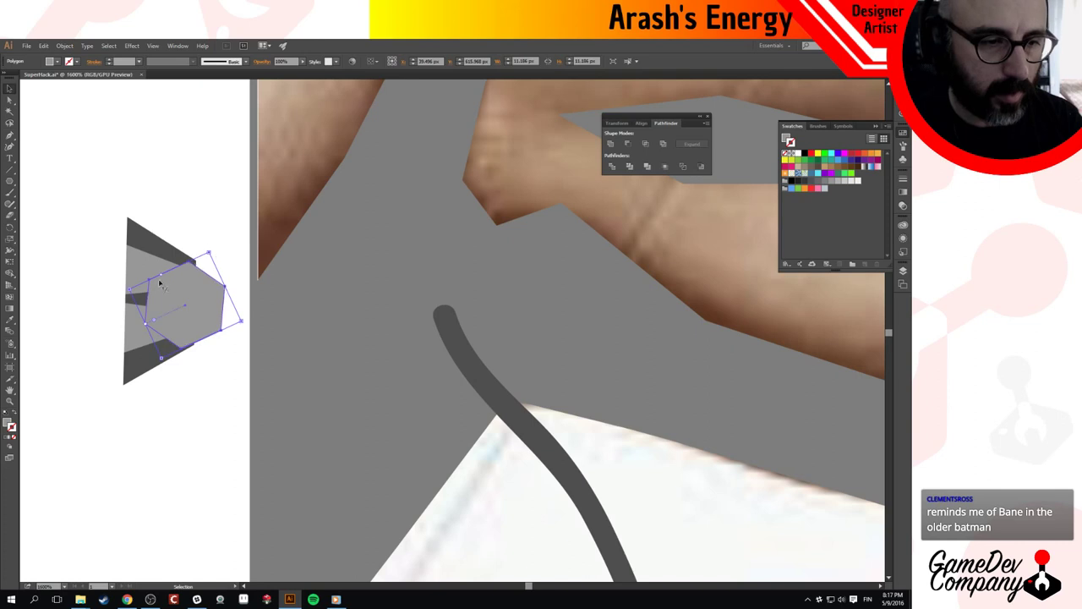
pyautogui.click(13, 412)
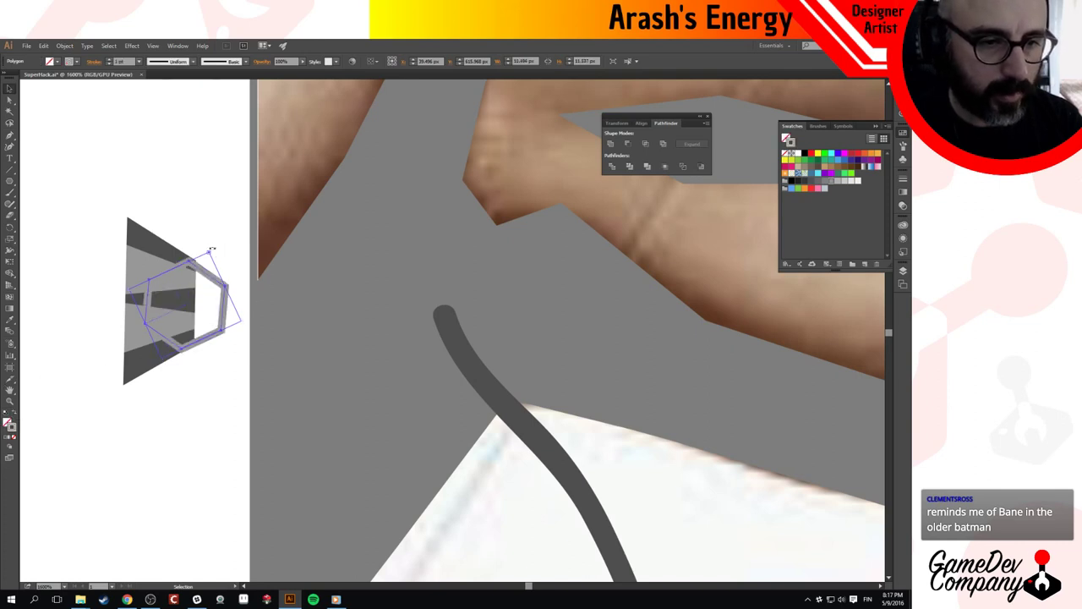
pyautogui.moveTo(211, 249); pyautogui.dragTo(207, 252)
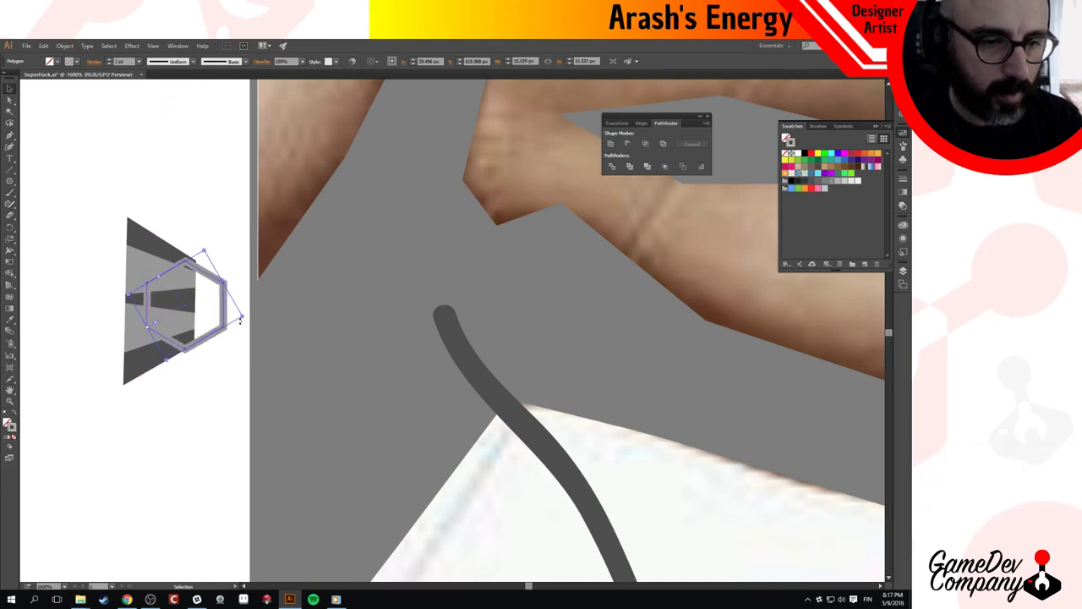
# Try to squash the hexagon outline into a thin ring at the connector's narrow end, then delete it.
pyautogui.moveTo(242, 317); pyautogui.dragTo(145, 338)
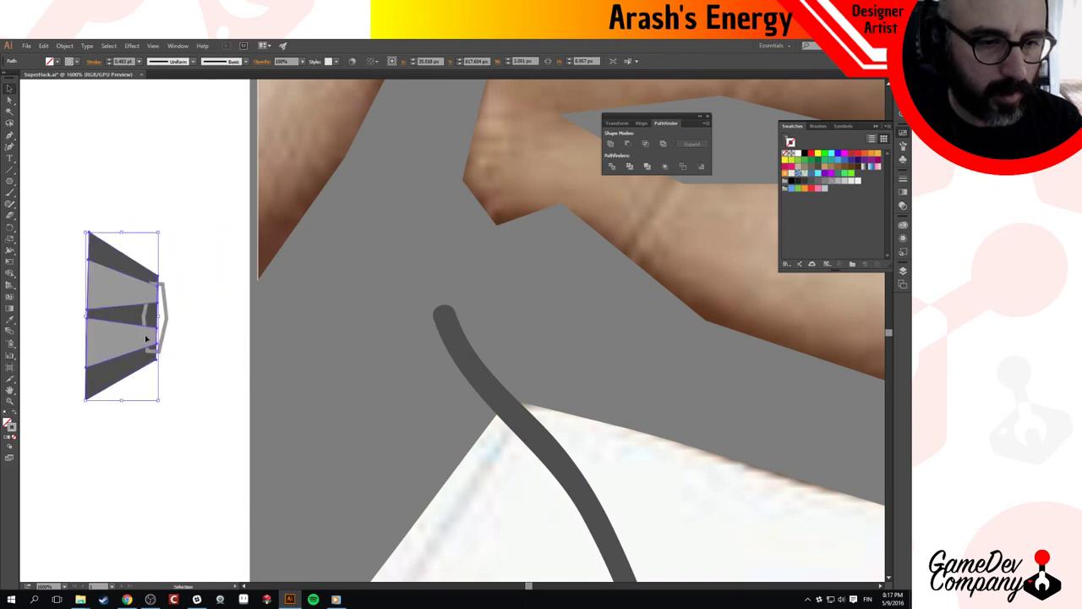
pyautogui.click(199, 313)
pyautogui.click(163, 284)
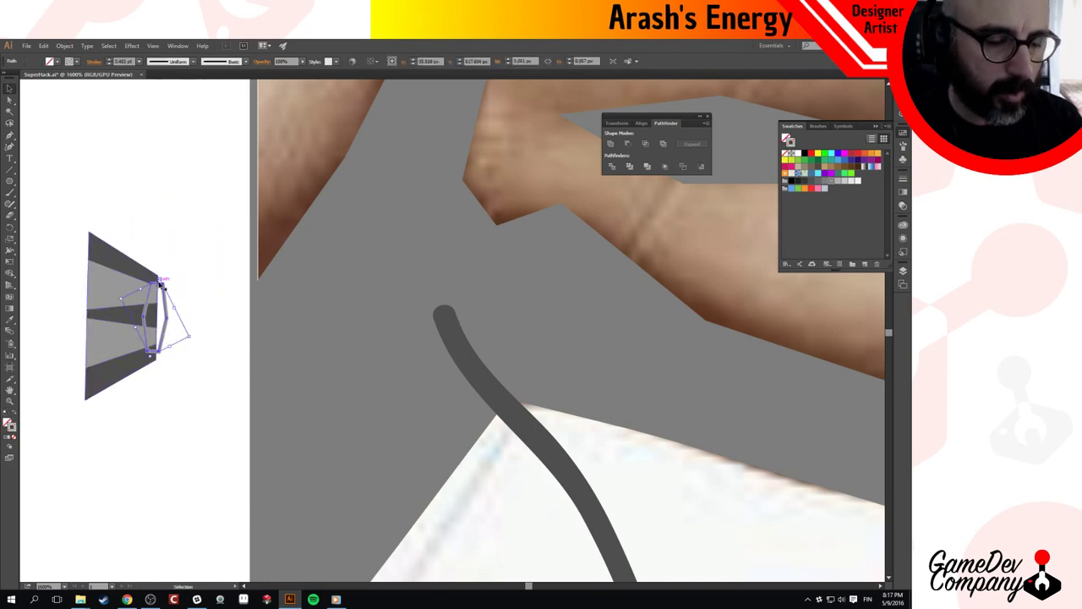
pyautogui.moveTo(160, 285); pyautogui.dragTo(152, 361)
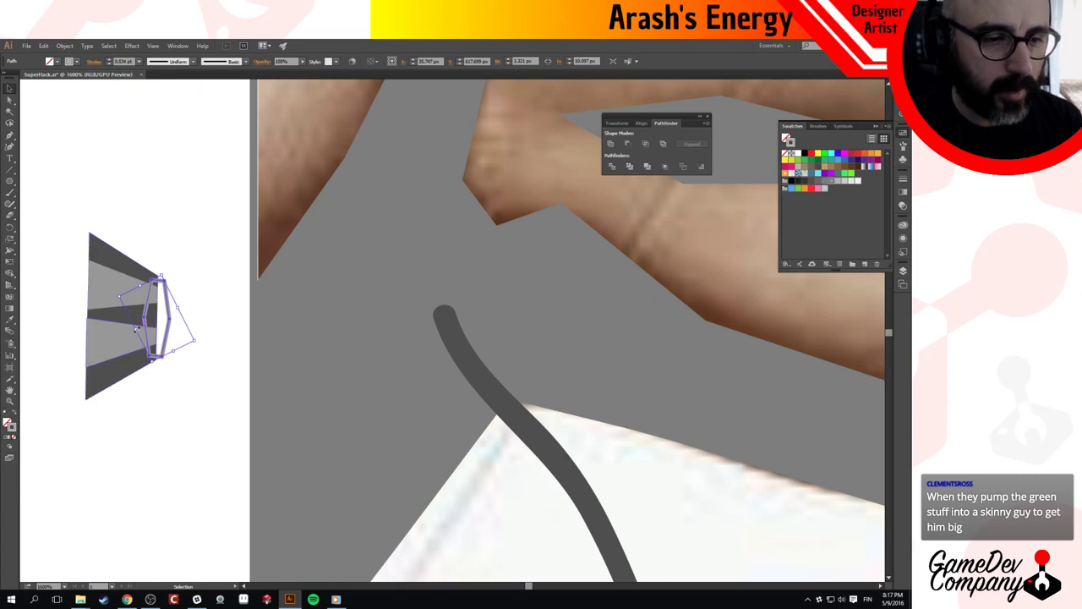
pyautogui.moveTo(118, 296); pyautogui.dragTo(132, 298)
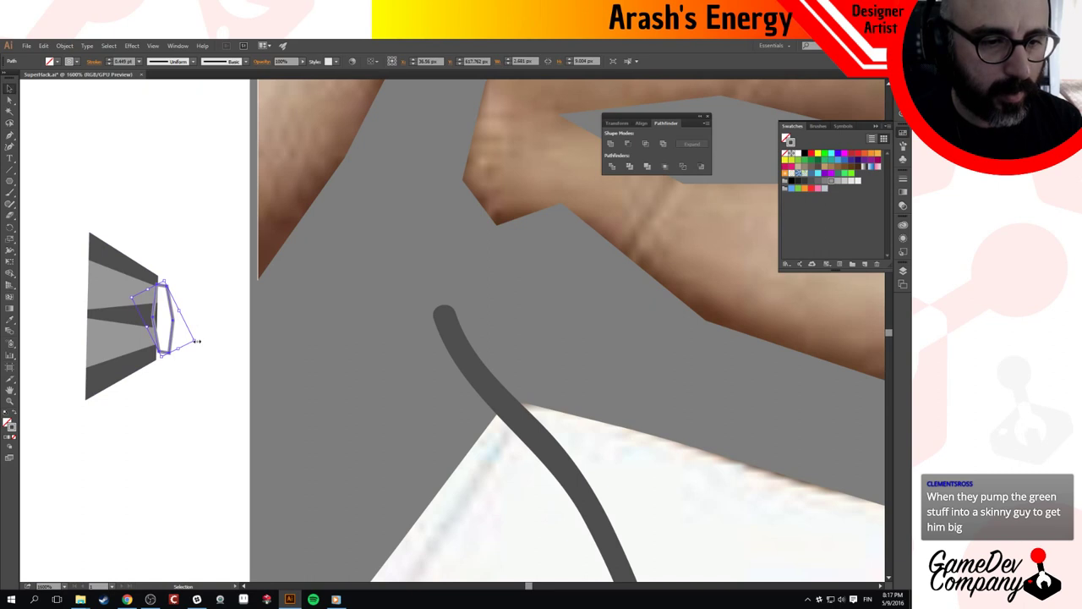
pyautogui.moveTo(194, 341); pyautogui.dragTo(175, 338)
pyautogui.press('Delete')
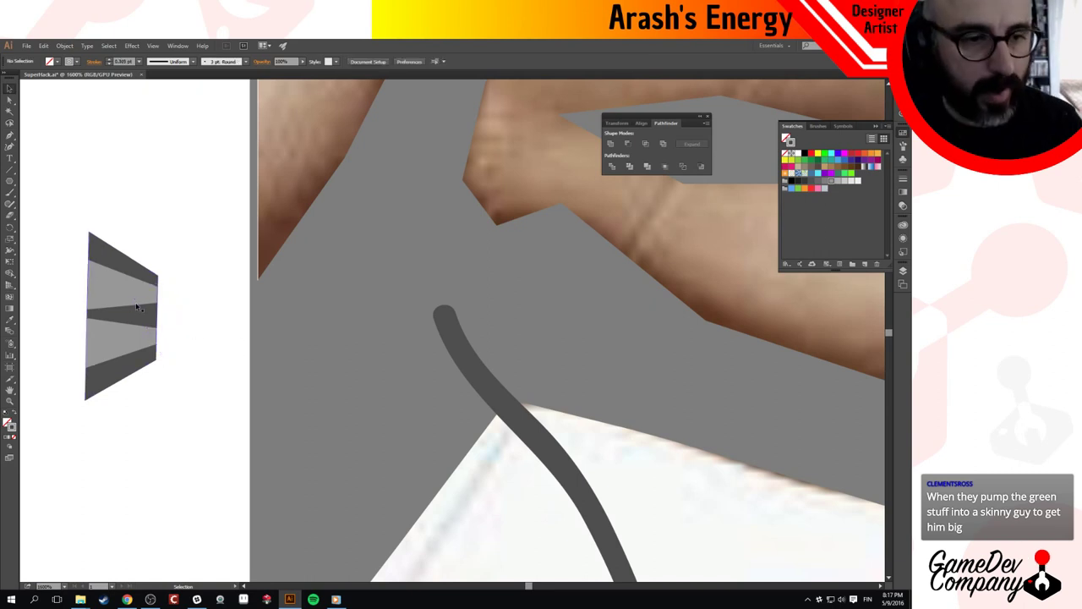
# Rotate the connector group about a quarter turn so its wide base lies horizontally below the narrow end.
pyautogui.click(153, 306)
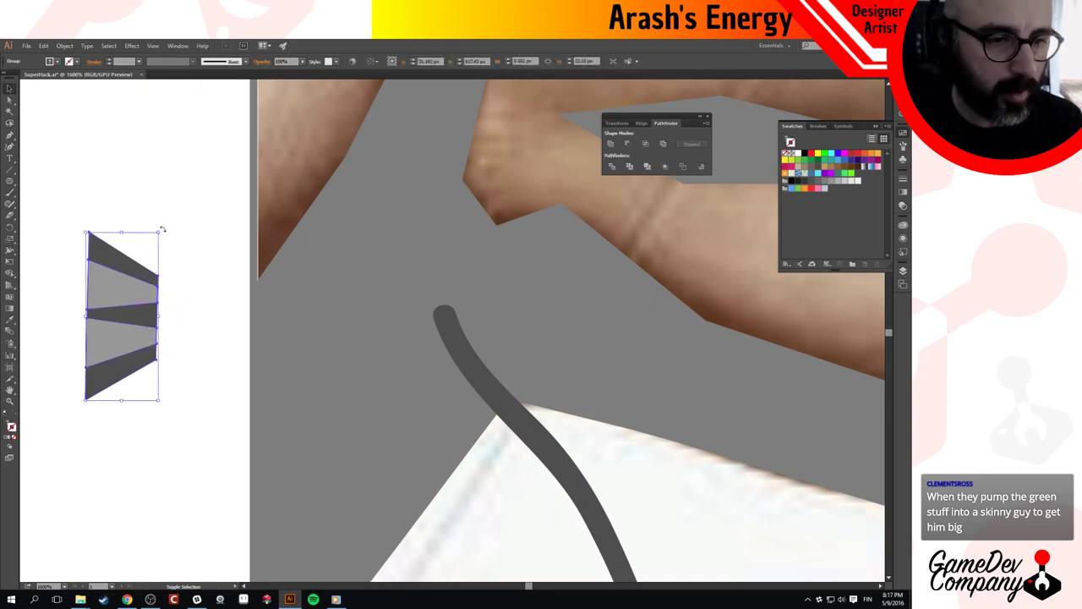
pyautogui.moveTo(163, 231); pyautogui.dragTo(49, 279)
pyautogui.click(163, 263)
# Draw a shallow closed cap shape with sloped corners along the connector's narrow upper edge using the Pen tool.
pyautogui.click(10, 139)
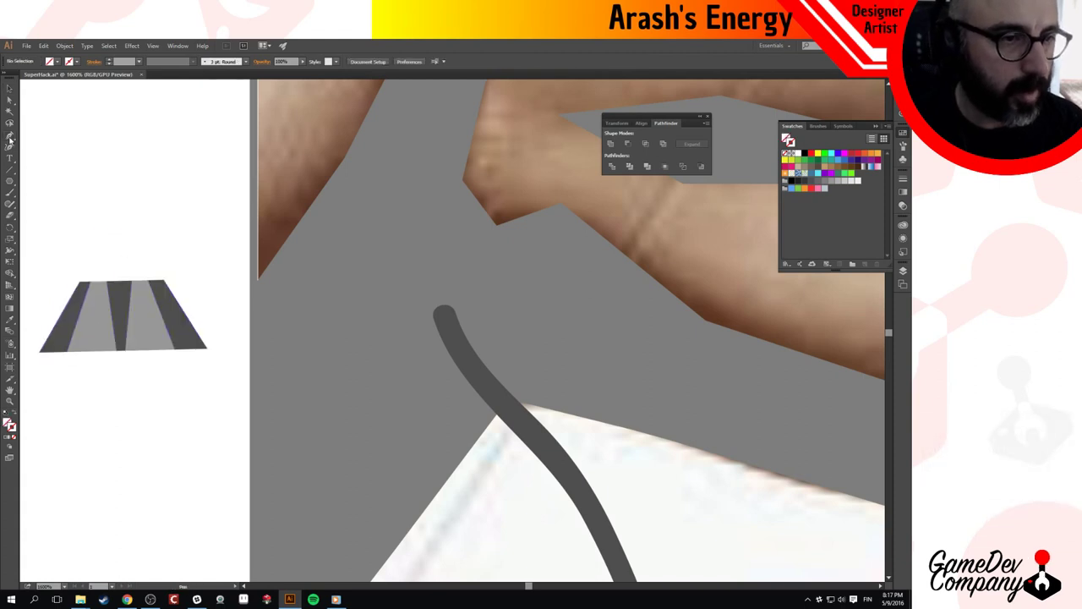
pyautogui.click(79, 281)
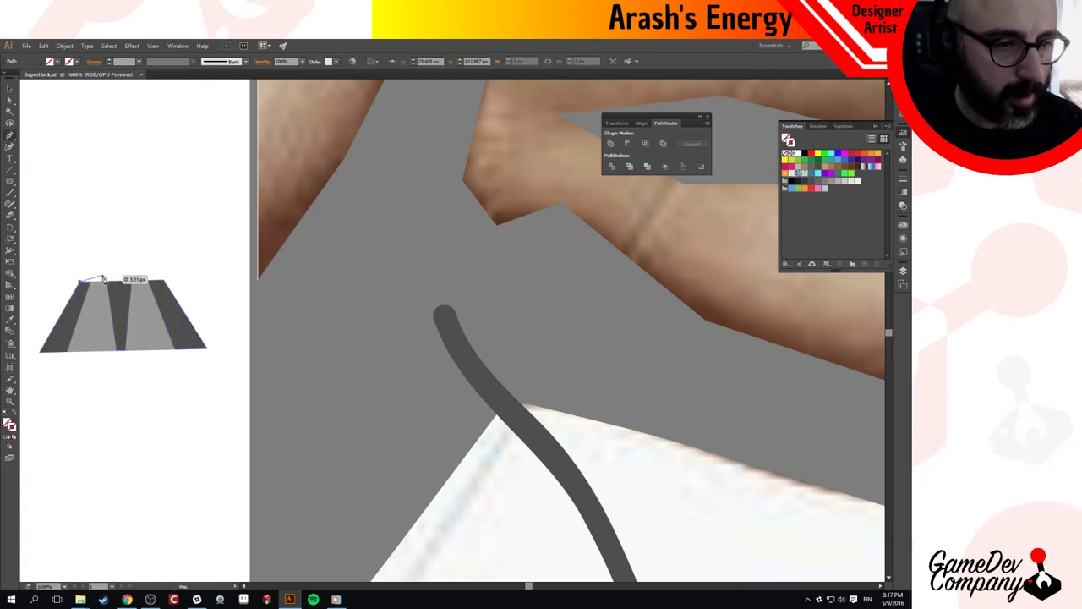
pyautogui.click(101, 275)
pyautogui.click(146, 271)
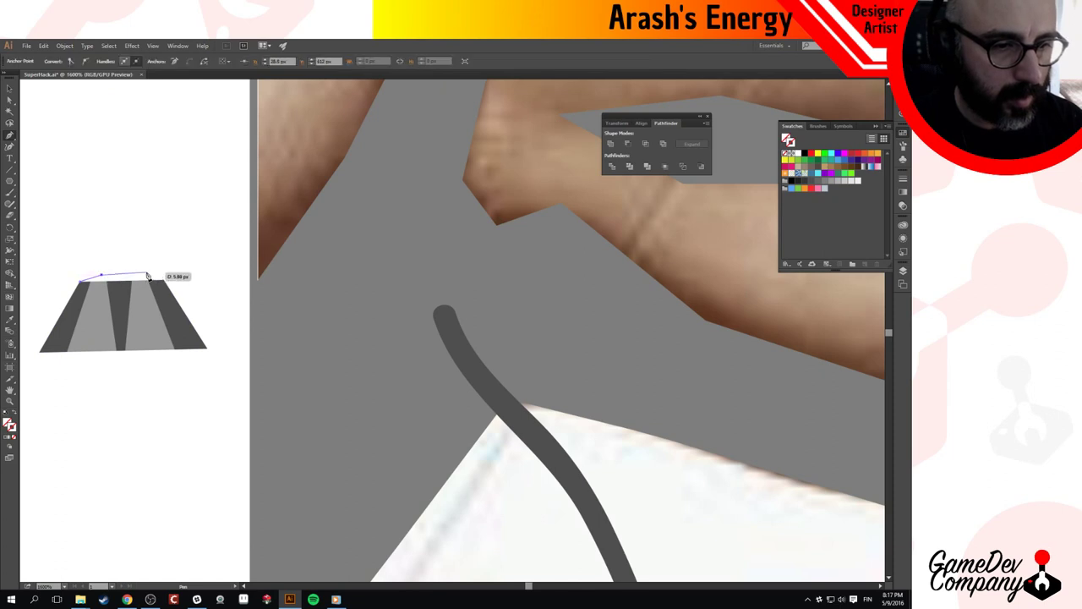
pyautogui.click(164, 280)
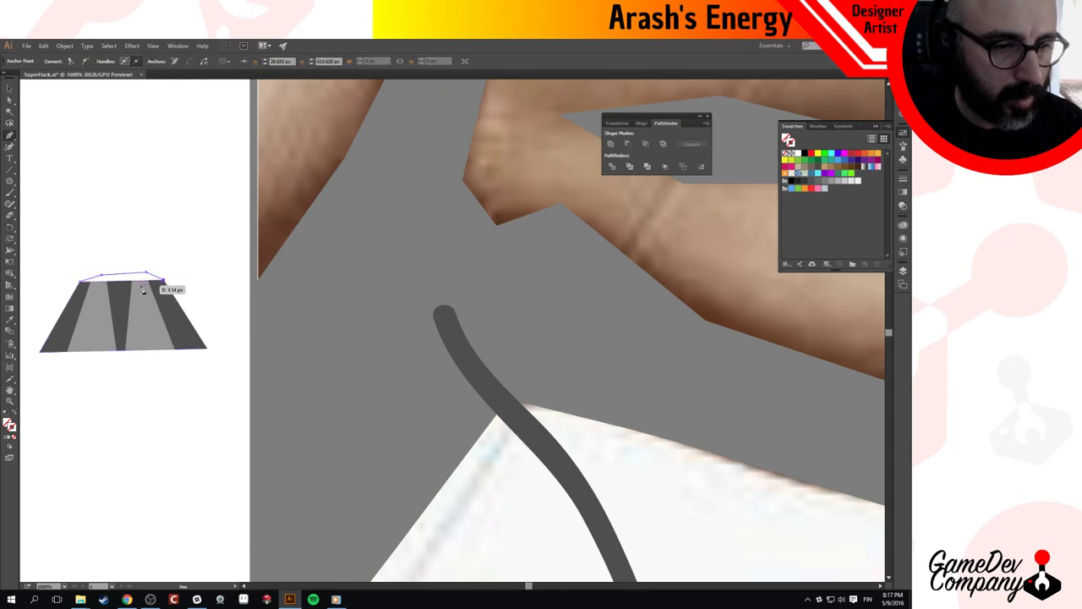
pyautogui.moveTo(142, 289); pyautogui.dragTo(100, 250)
# Fill the cap with the dark grey sampled from the connector, widen it slightly and shift it down over the stripes.
pyautogui.press('v')
pyautogui.press('i')
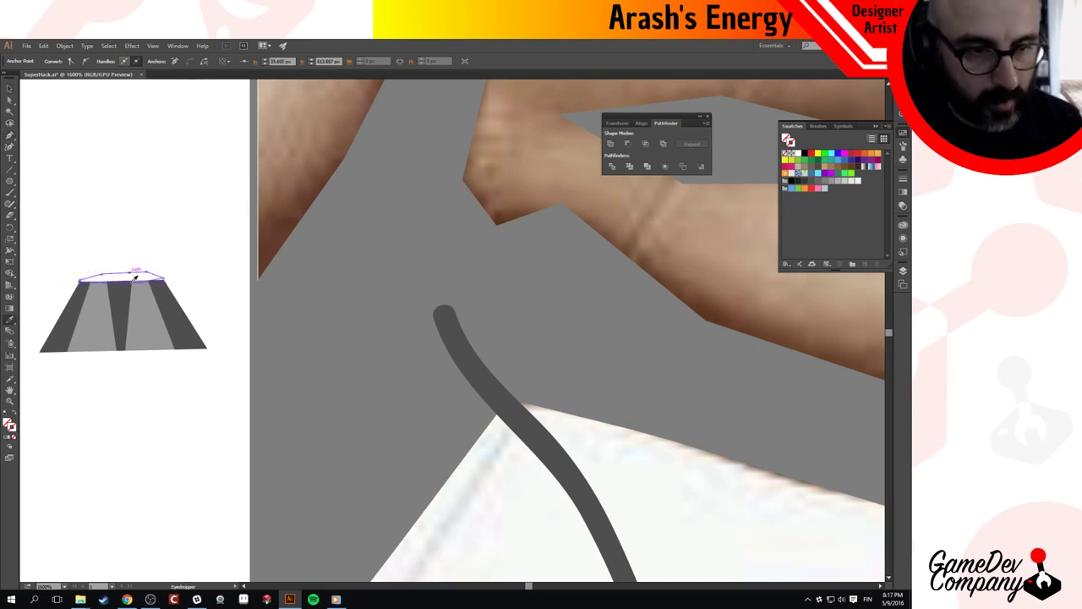
pyautogui.click(126, 295)
pyautogui.press('v')
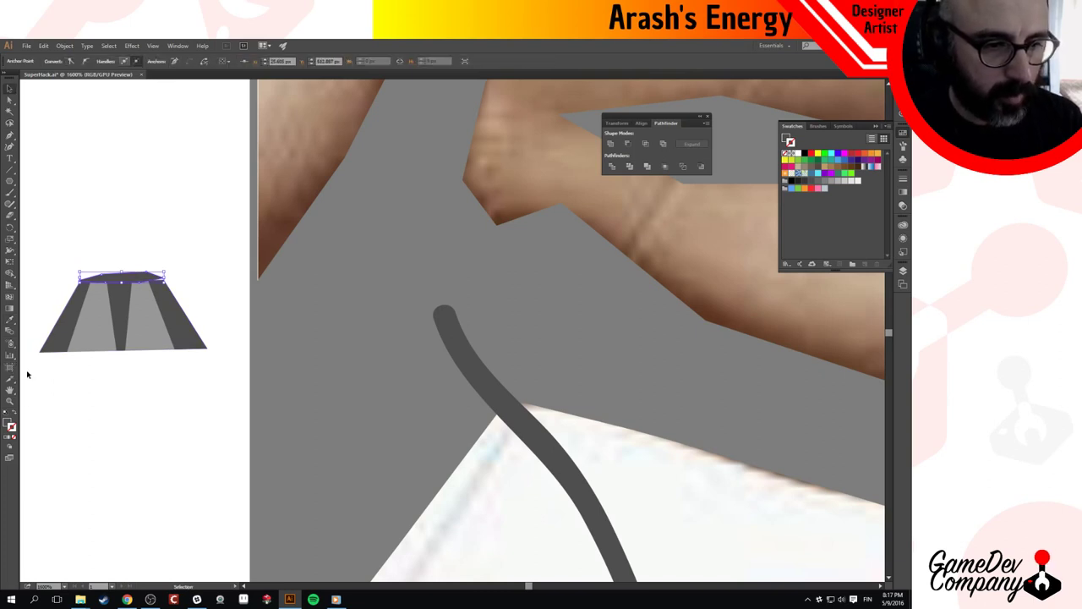
pyautogui.click(611, 144)
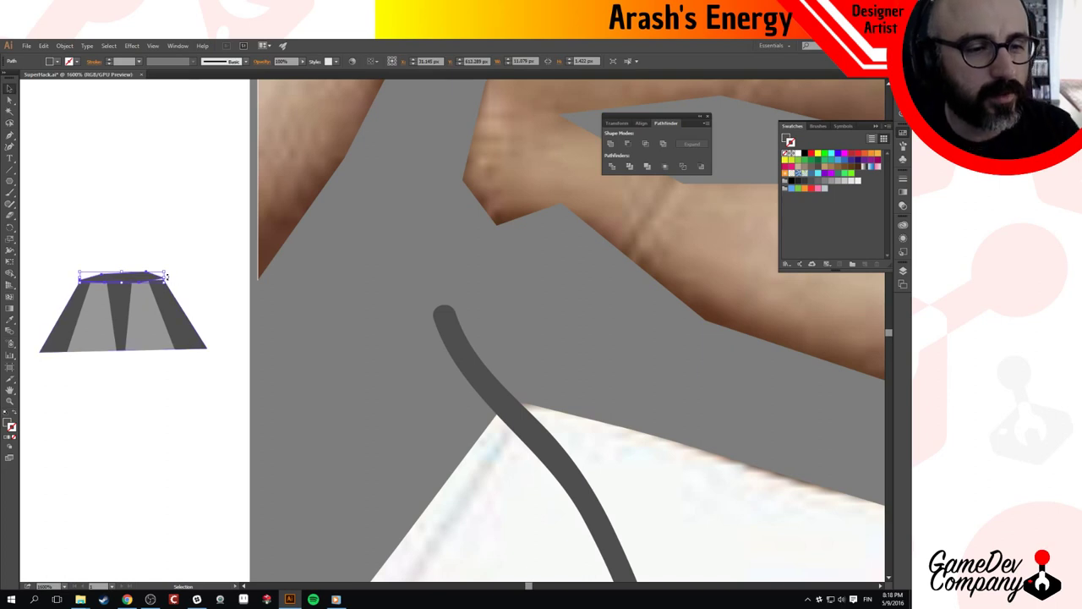
pyautogui.moveTo(165, 277); pyautogui.dragTo(144, 287)
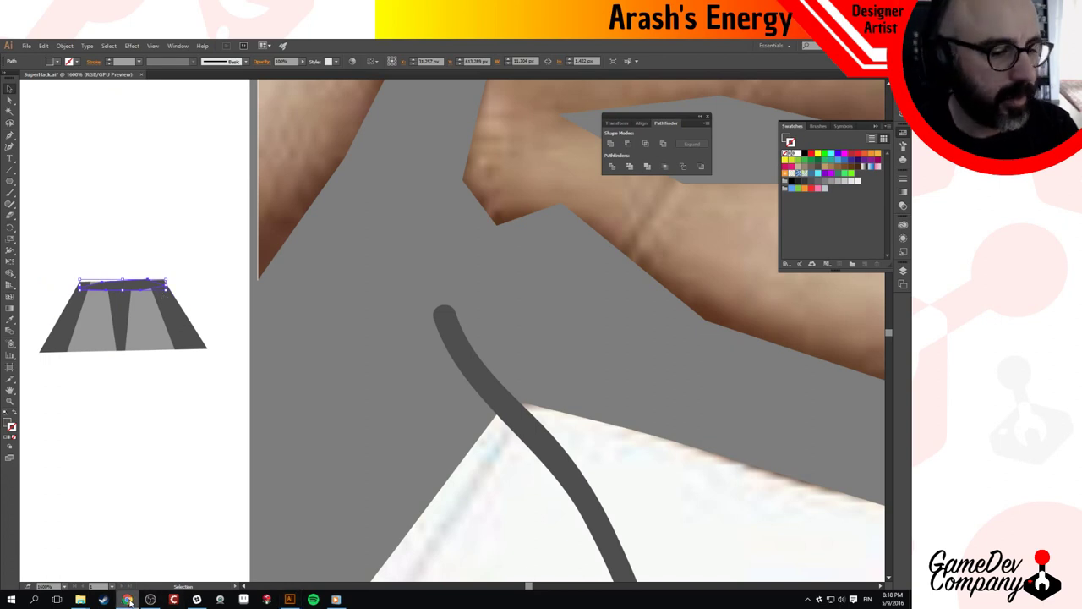
# Switch to a new Chrome window and search Google Images for "bane batman".
pyautogui.rightClick(128, 600)
pyautogui.click(148, 519)
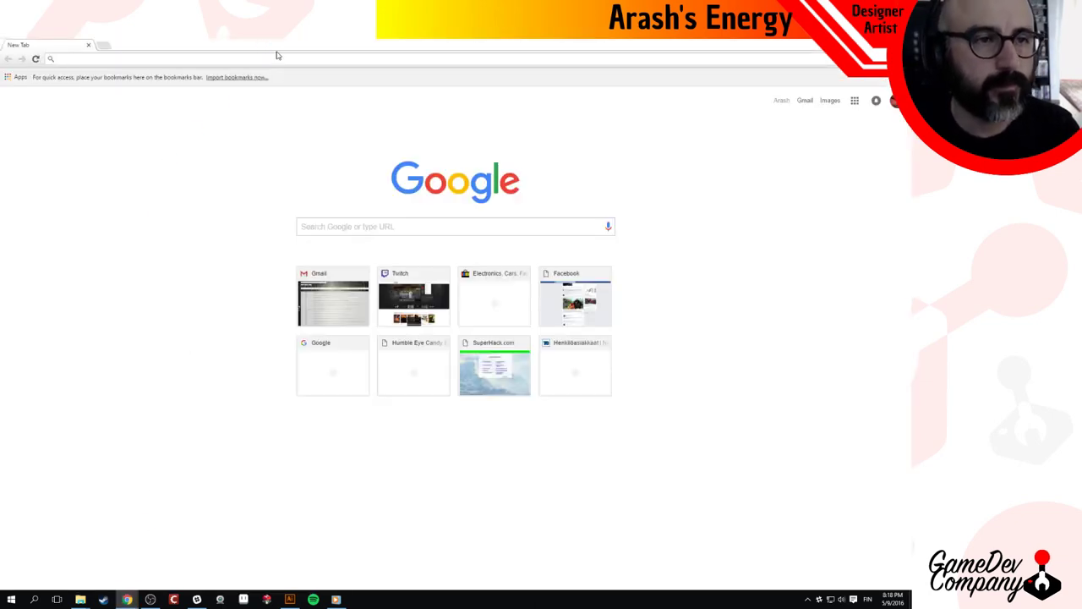
pyautogui.write('bane batman')
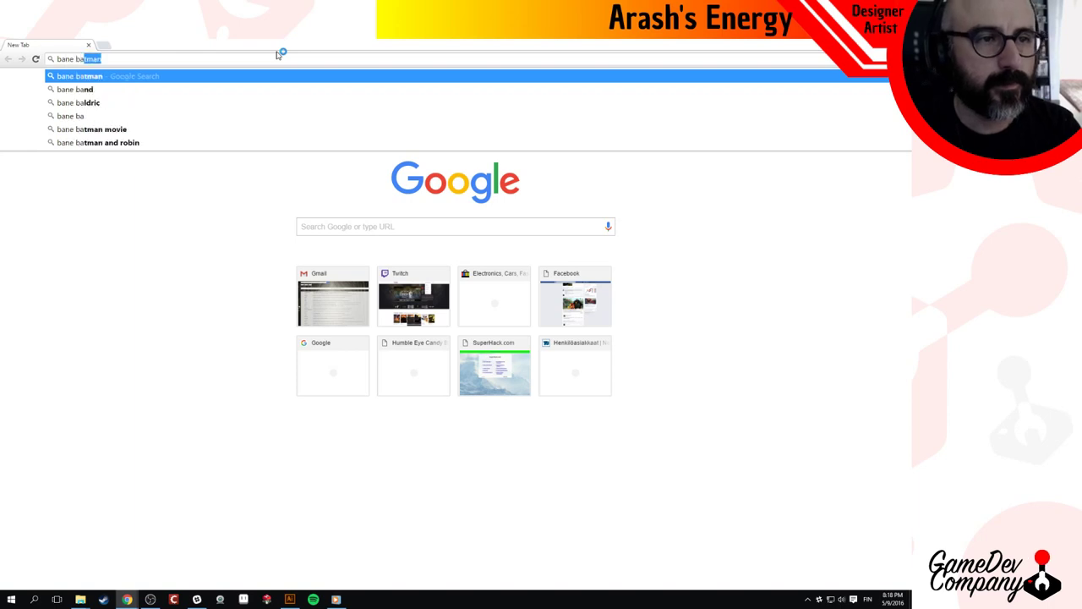
pyautogui.press('Return')
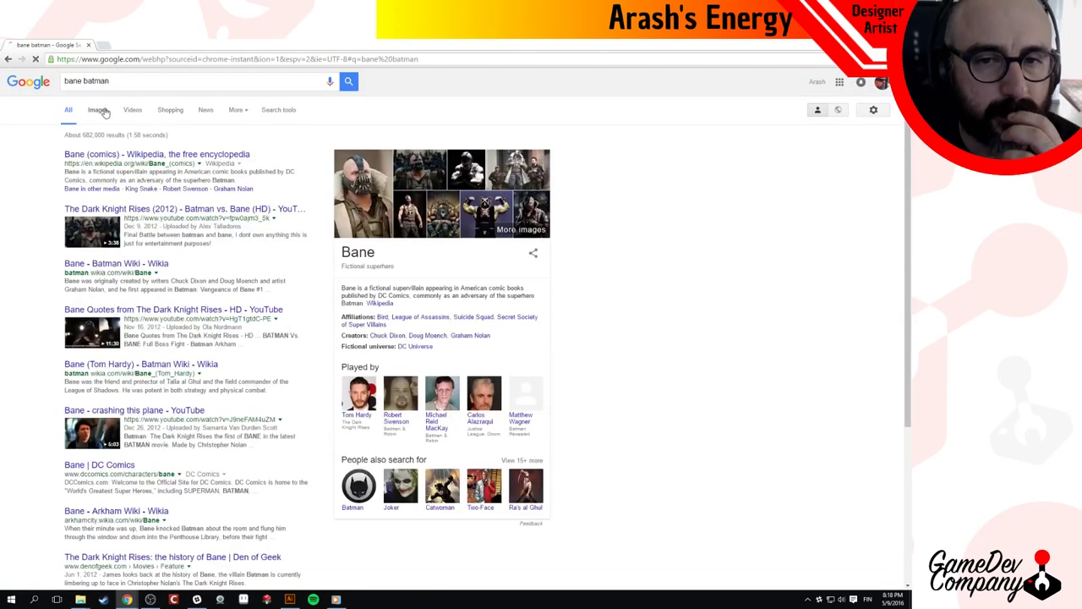
pyautogui.click(98, 111)
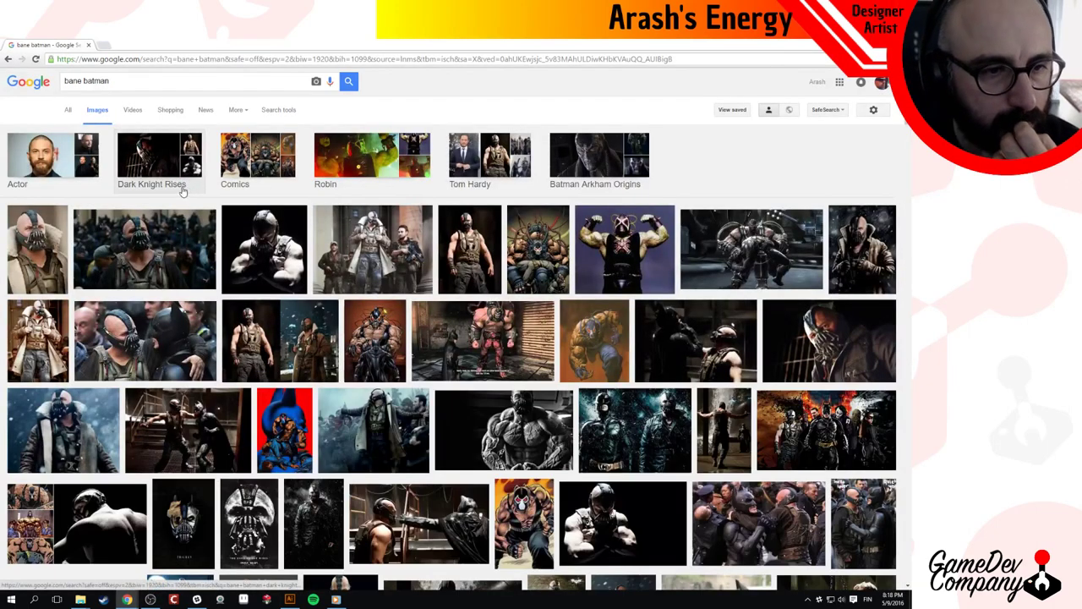
# Examine the Bane pictures, including the comic and Arkham Asylum versions, as references for body tubes and sockets.
pyautogui.click(528, 241)
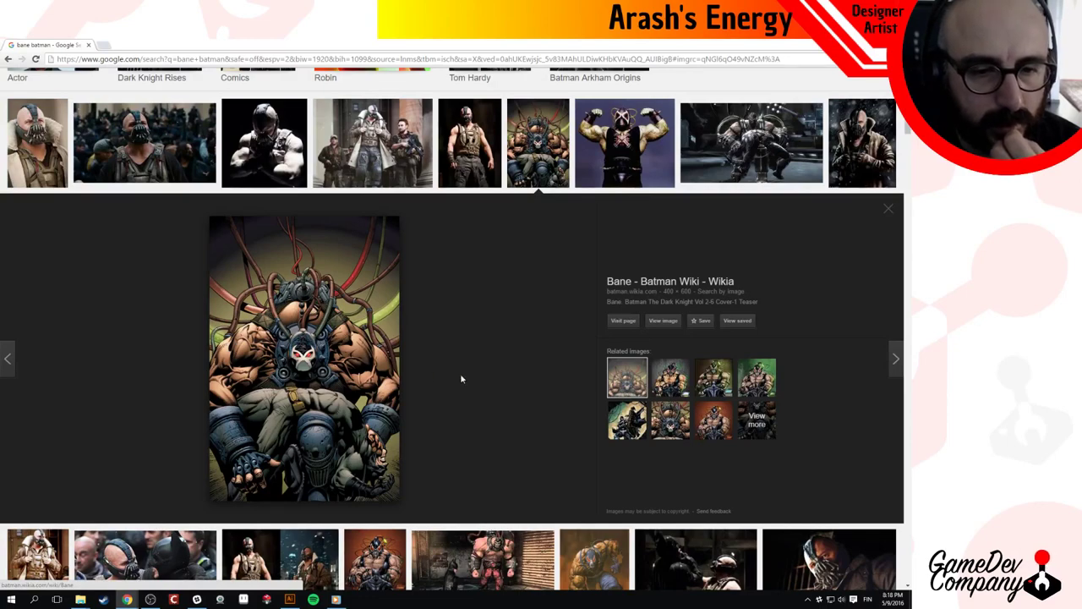
pyautogui.scroll(-5, 460, 379)
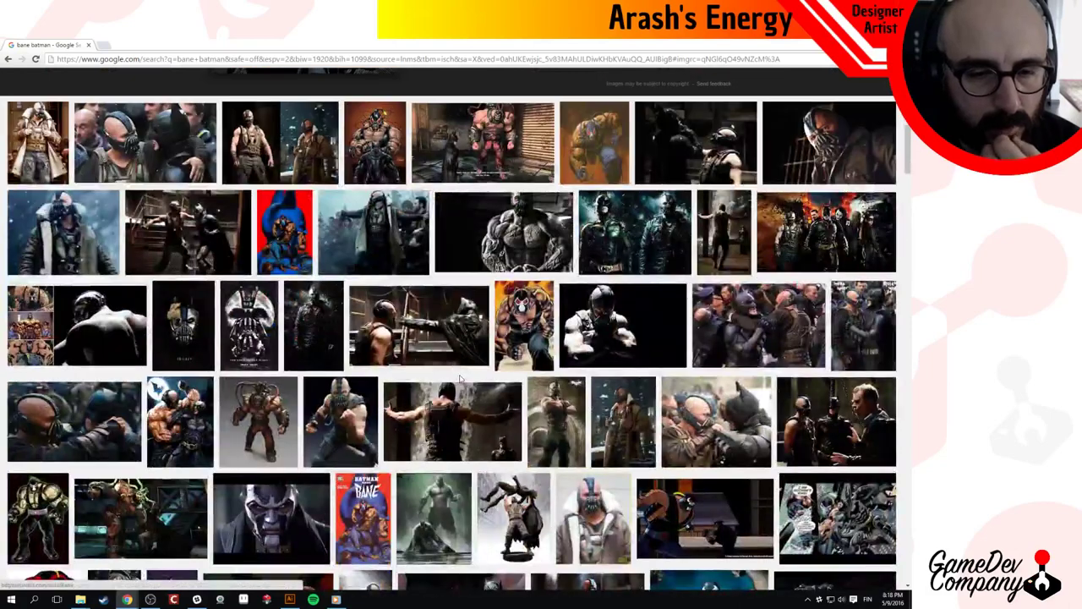
pyautogui.click(258, 420)
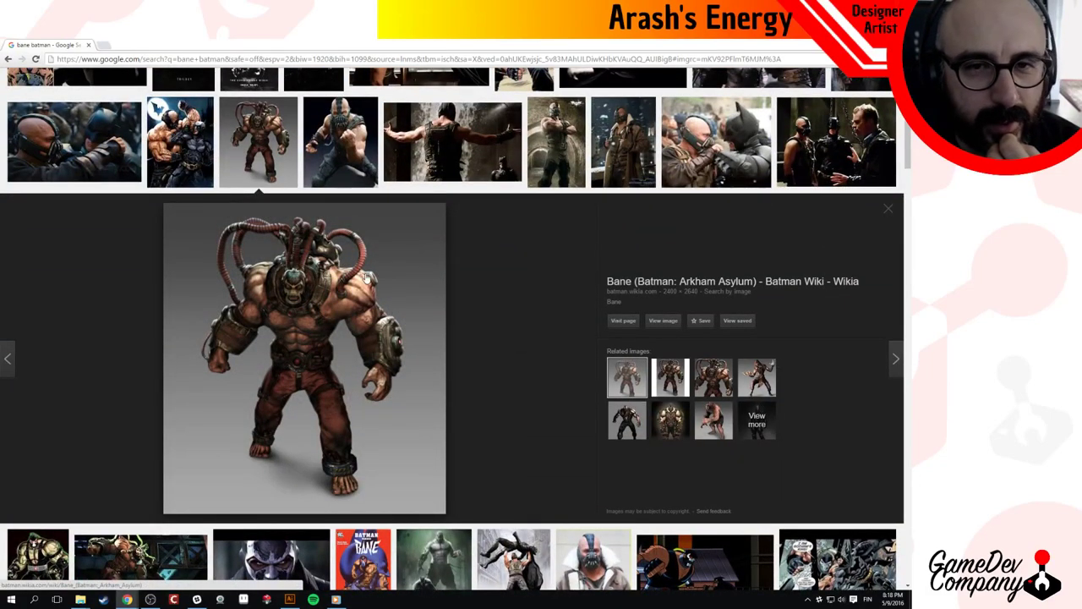
pyautogui.click(469, 131)
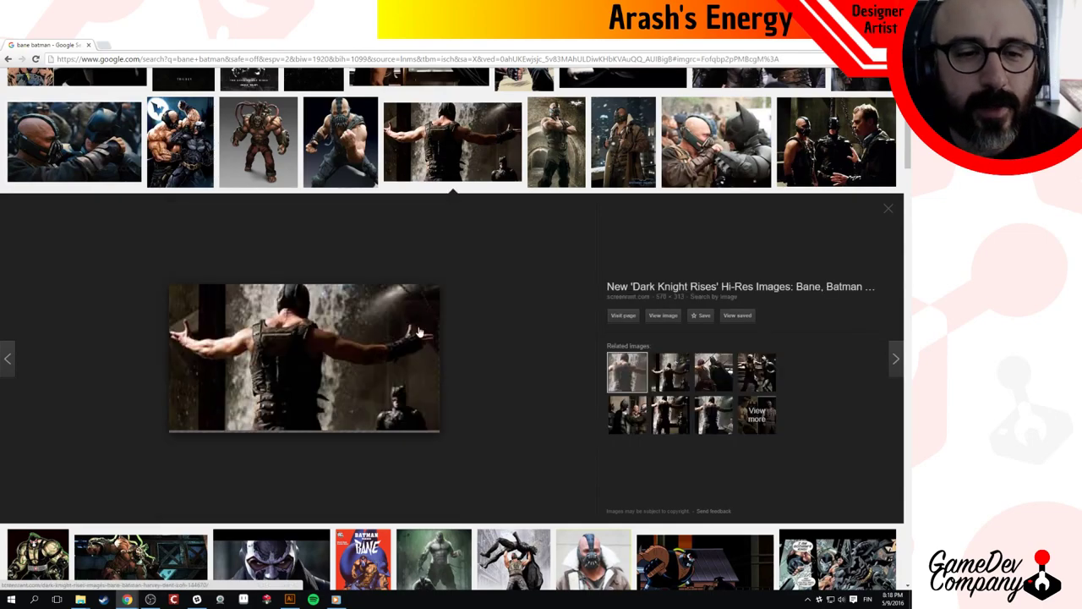
pyautogui.scroll(-5, 454, 370)
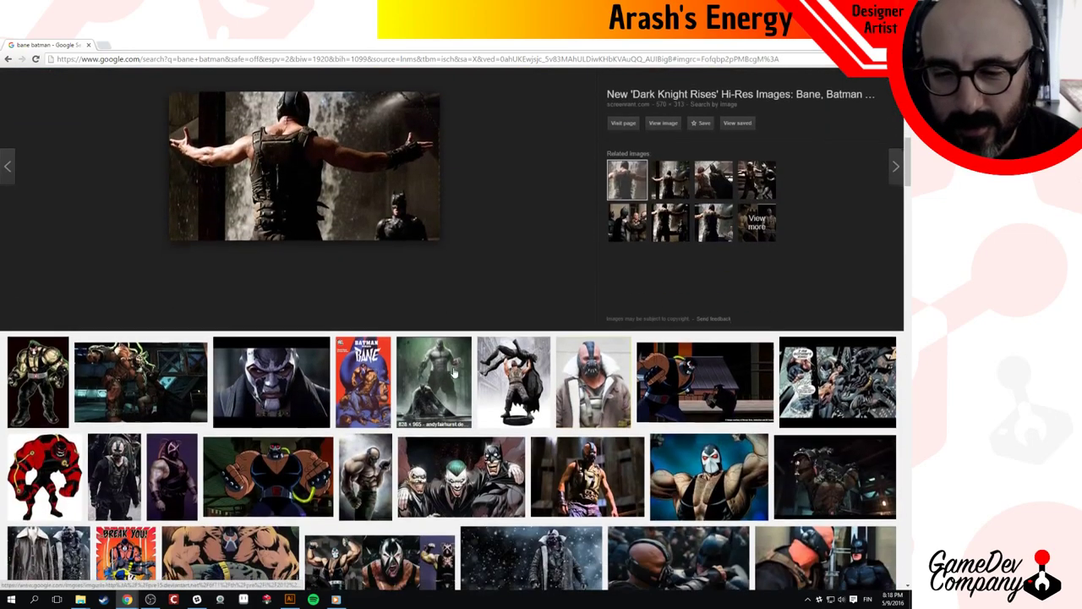
pyautogui.scroll(8, 451, 369)
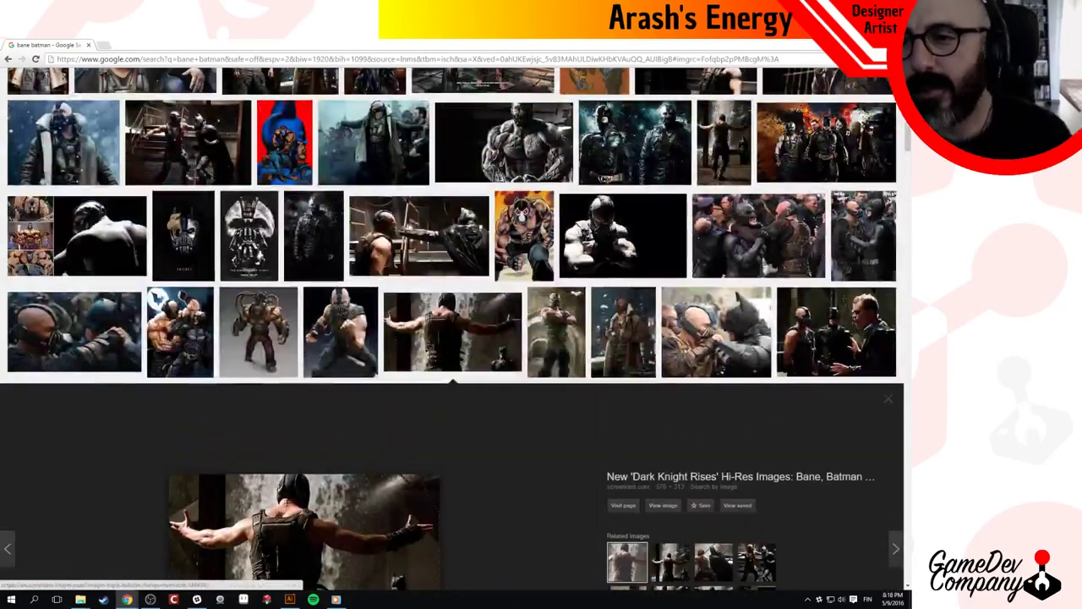
# Return to Illustrator and raise the cap back onto the connector's narrow upper edge.
pyautogui.hotkey('alt', 'Tab')
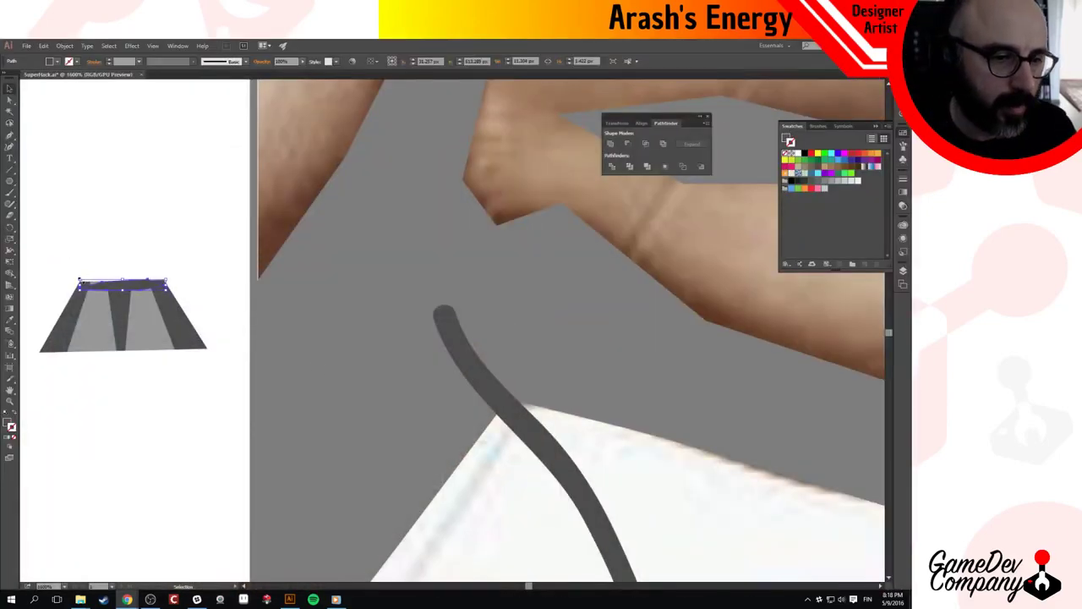
pyautogui.click(206, 263)
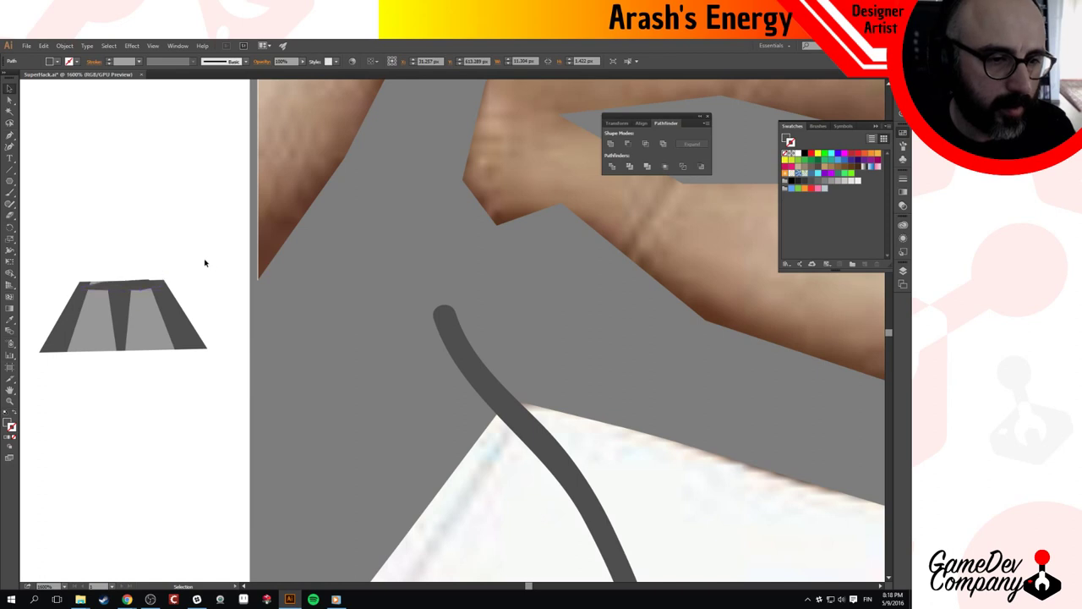
pyautogui.click(121, 284)
pyautogui.press('Up')
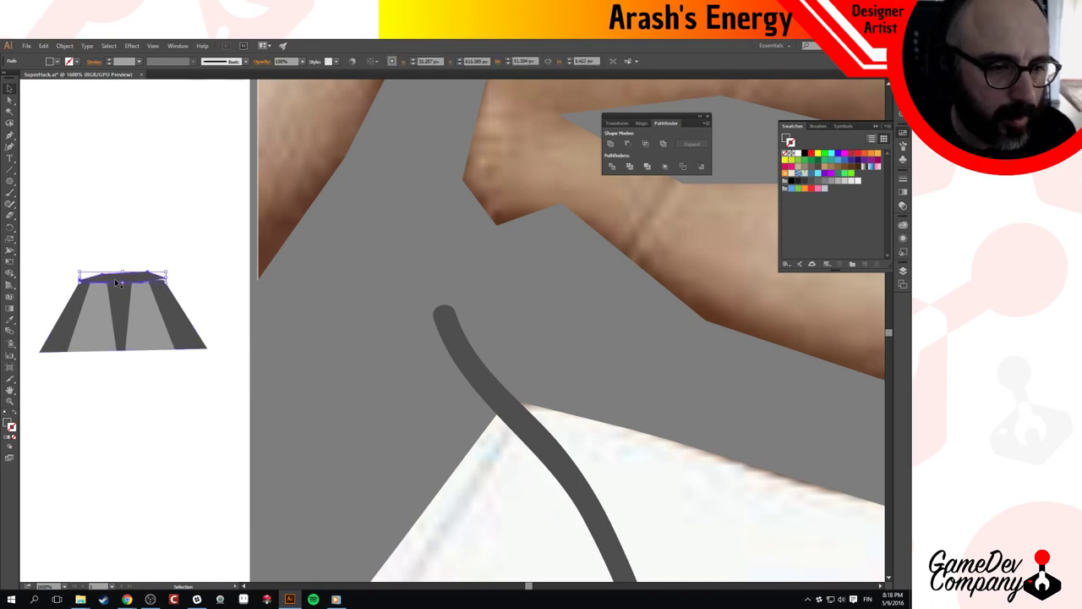
pyautogui.click(210, 278)
# Move the cap's right corner anchor onto the dark outer edge of the connector to close the gap.
pyautogui.keyDown('ctrl'); pyautogui.click(164, 295); pyautogui.keyUp('ctrl')
pyautogui.keyDown('ctrl'); pyautogui.click(458, 366); pyautogui.keyUp('ctrl')
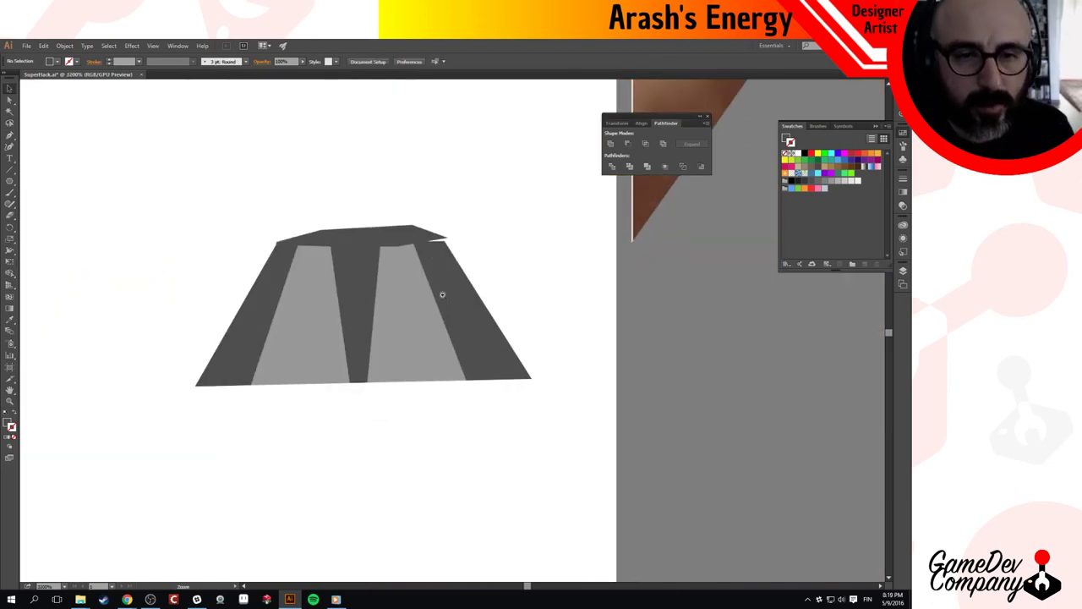
pyautogui.keyDown('ctrl'); pyautogui.click(444, 295); pyautogui.keyUp('ctrl')
pyautogui.press('a')
pyautogui.moveTo(441, 249); pyautogui.dragTo(438, 253)
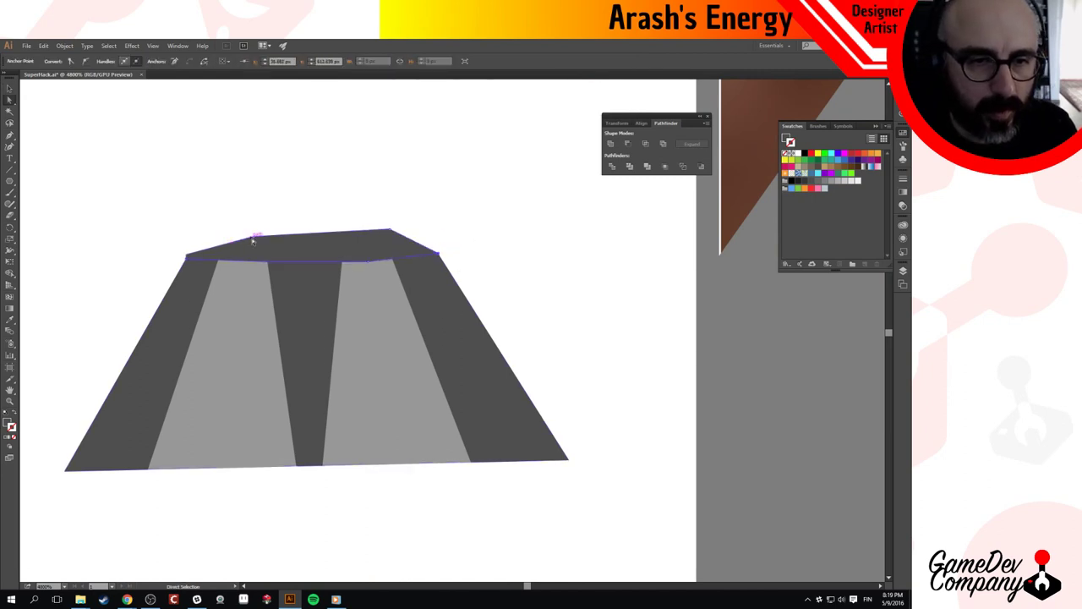
# Reposition the cap's upper anchors to level its top edge, and lower the bottom-edge anchor beside the left light stripe.
pyautogui.moveTo(251, 241); pyautogui.dragTo(246, 239)
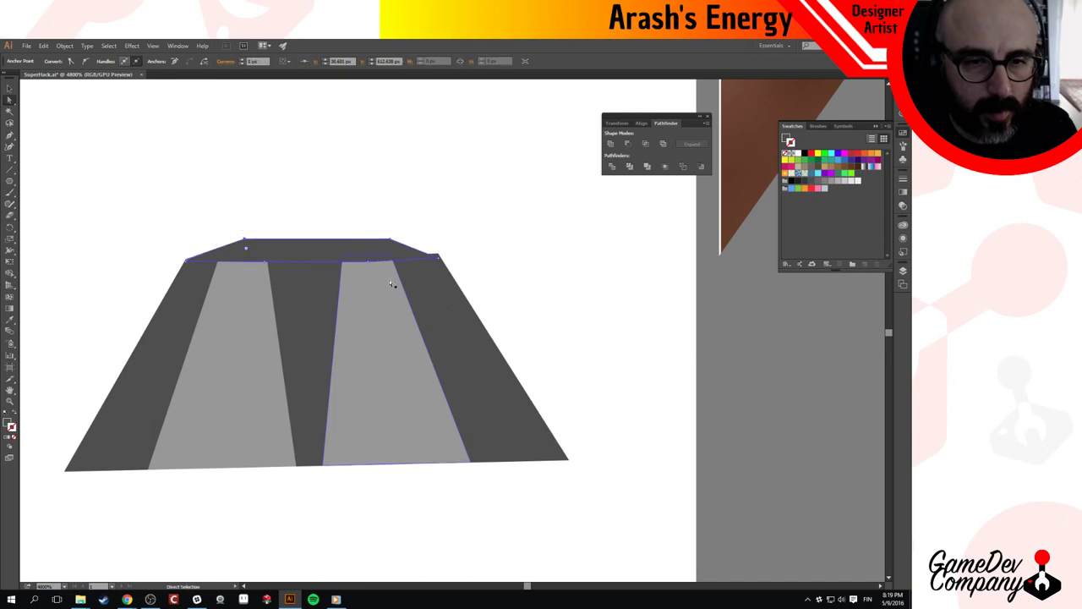
pyautogui.moveTo(390, 241); pyautogui.dragTo(438, 252)
pyautogui.click(266, 266)
pyautogui.moveTo(265, 266); pyautogui.dragTo(266, 269)
pyautogui.click(333, 201)
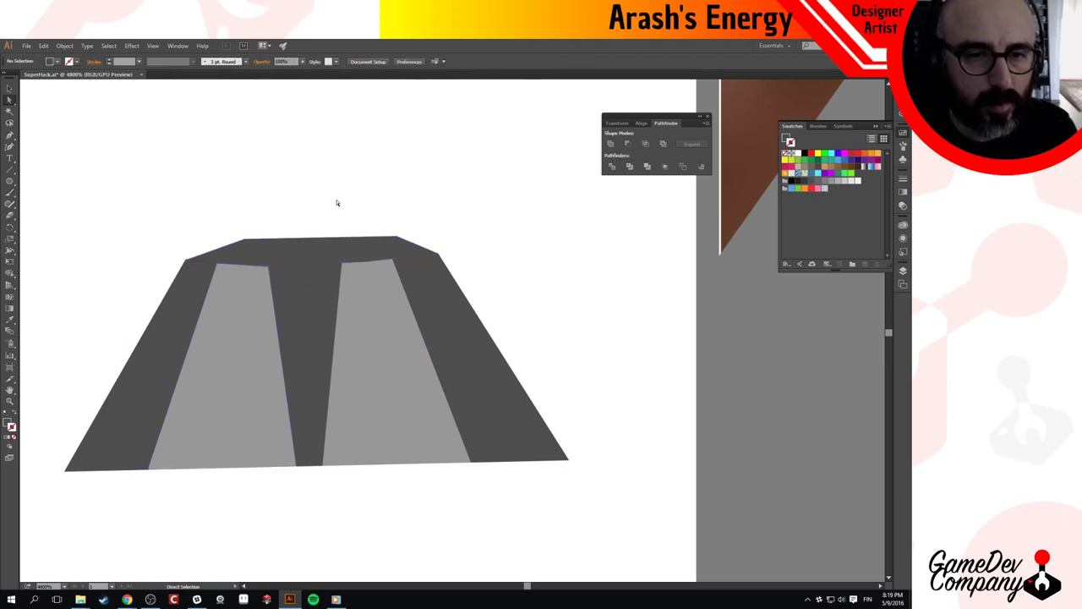
# Select all the connector pieces together with the cap and group them.
pyautogui.press('v')
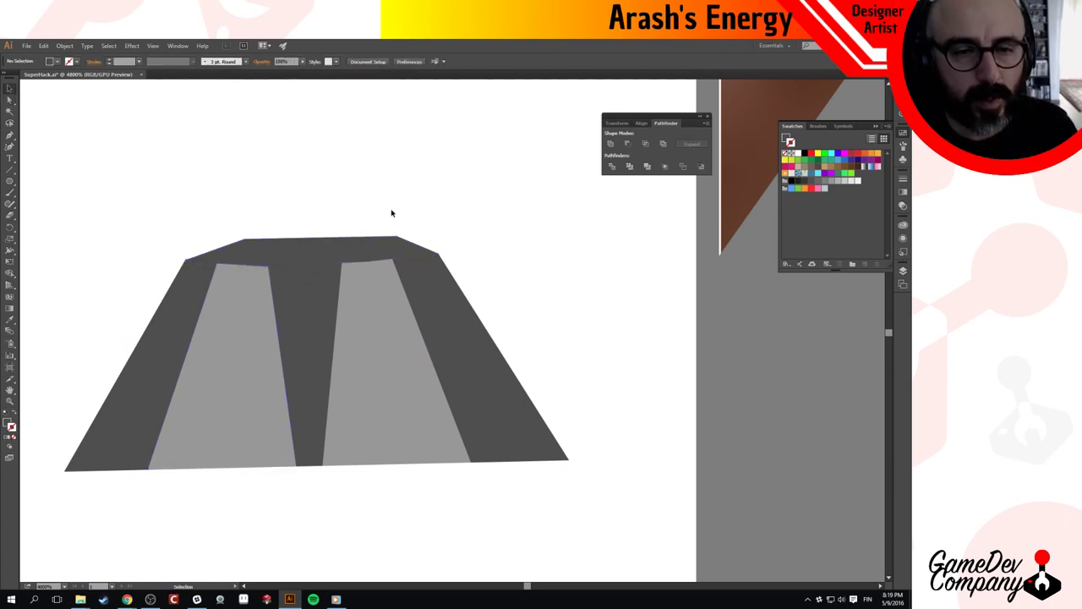
pyautogui.hotkey('ctrl', 'a')
pyautogui.rightClick(301, 327)
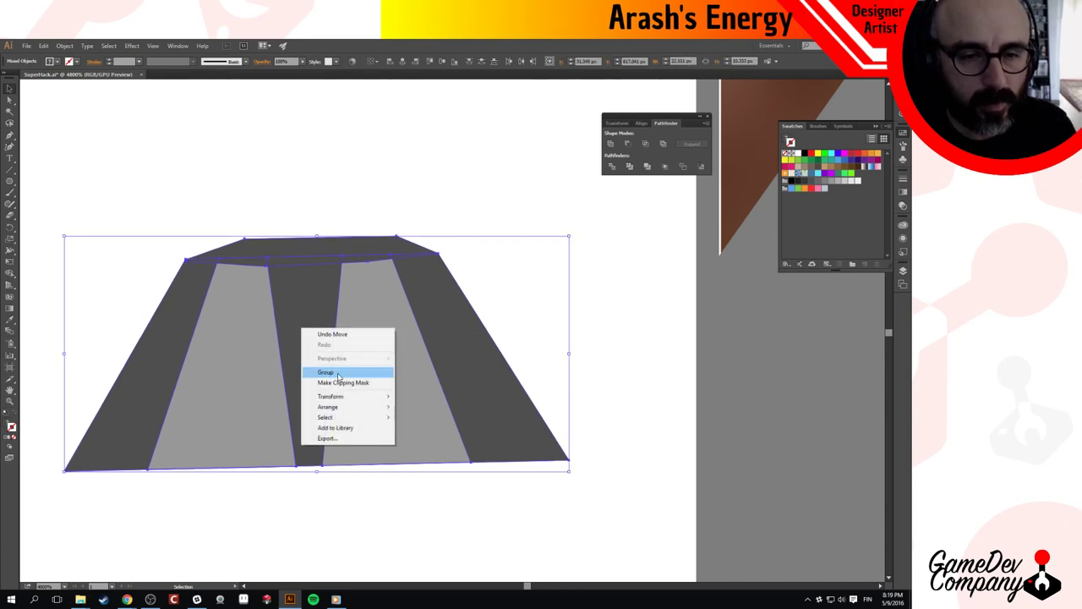
pyautogui.click(335, 373)
# Rotate the connector group so its capped end faces down and right, and place it on the hanging cable's upper end.
pyautogui.hotkey('ctrl', '-')
pyautogui.hotkey('ctrl', '-')
pyautogui.hotkey('ctrl', '-')
pyautogui.hotkey('ctrl', '-')
pyautogui.hotkey('ctrl', '-')
pyautogui.hotkey('ctrl', '-')
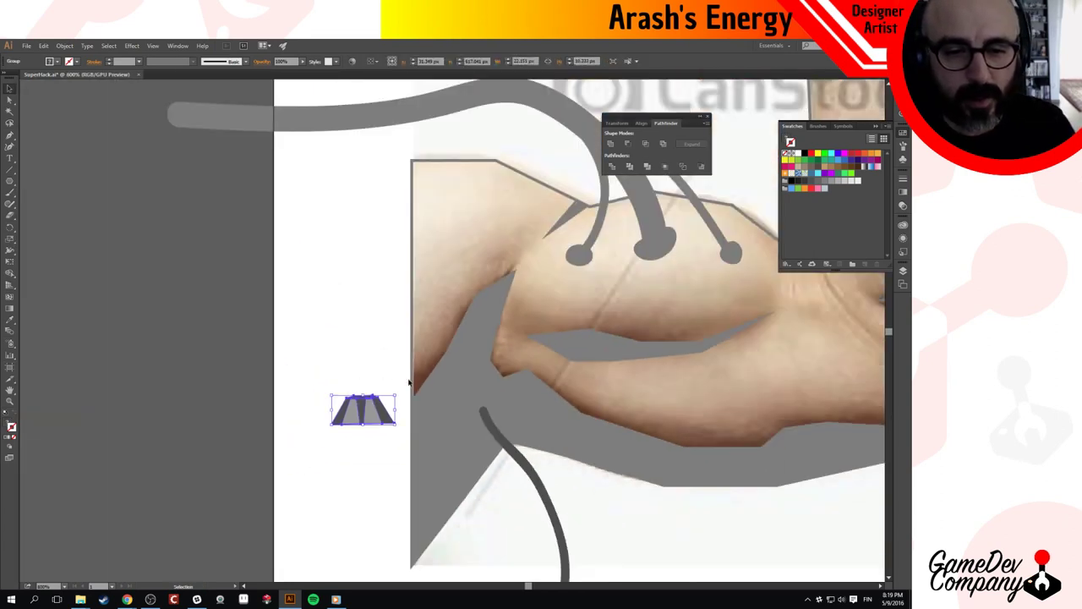
pyautogui.moveTo(397, 386); pyautogui.dragTo(346, 487)
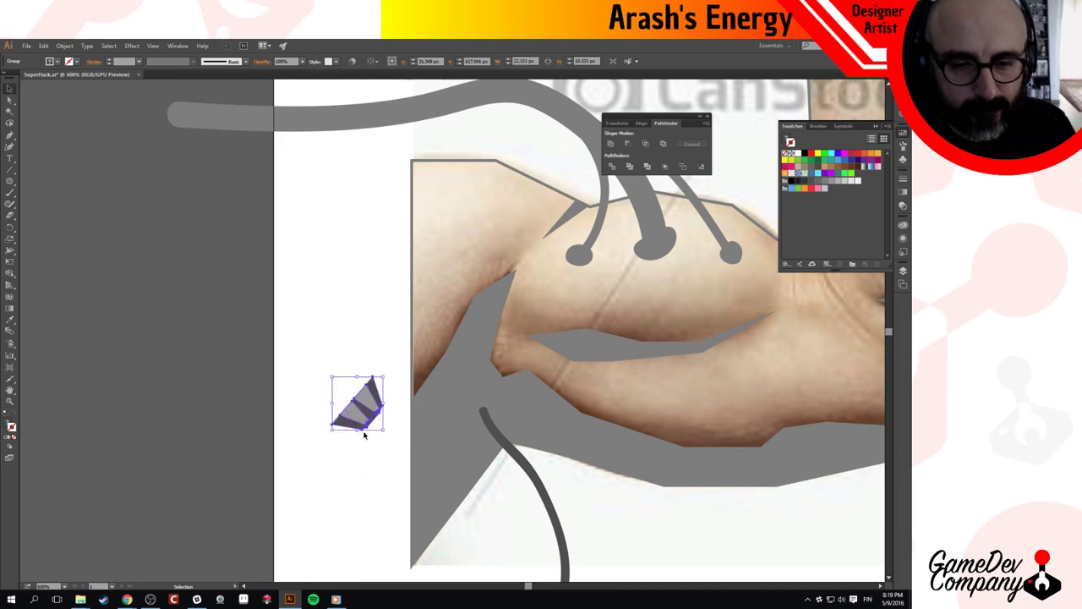
pyautogui.moveTo(369, 407); pyautogui.dragTo(502, 375)
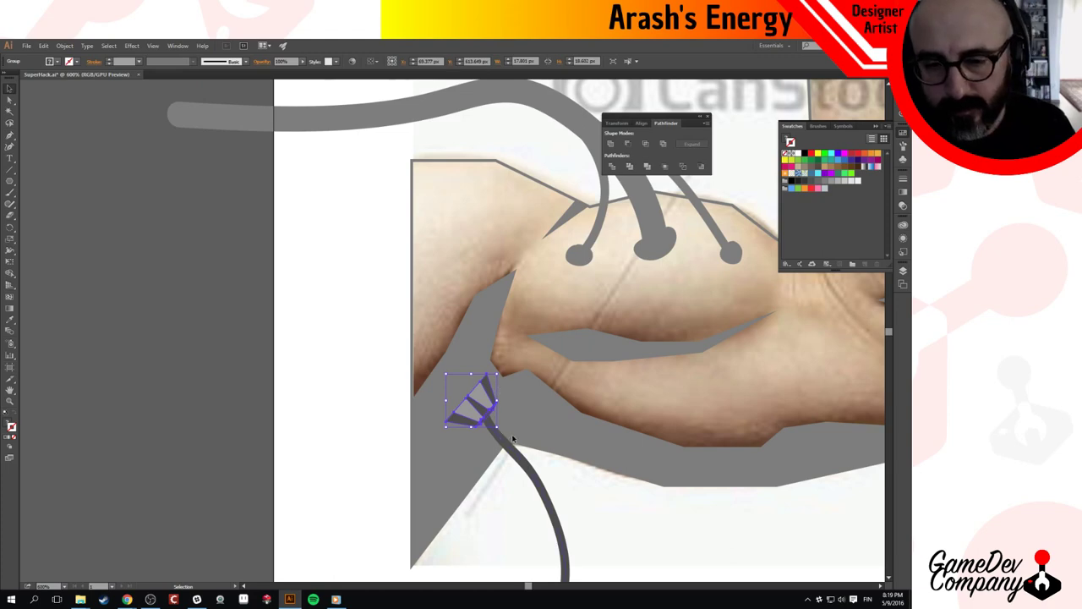
pyautogui.moveTo(502, 375); pyautogui.dragTo(506, 372)
# Move the hanging cable's top anchor into the connector's capped end and reshape the curve of the cable's upper section.
pyautogui.click(503, 449)
pyautogui.press('a')
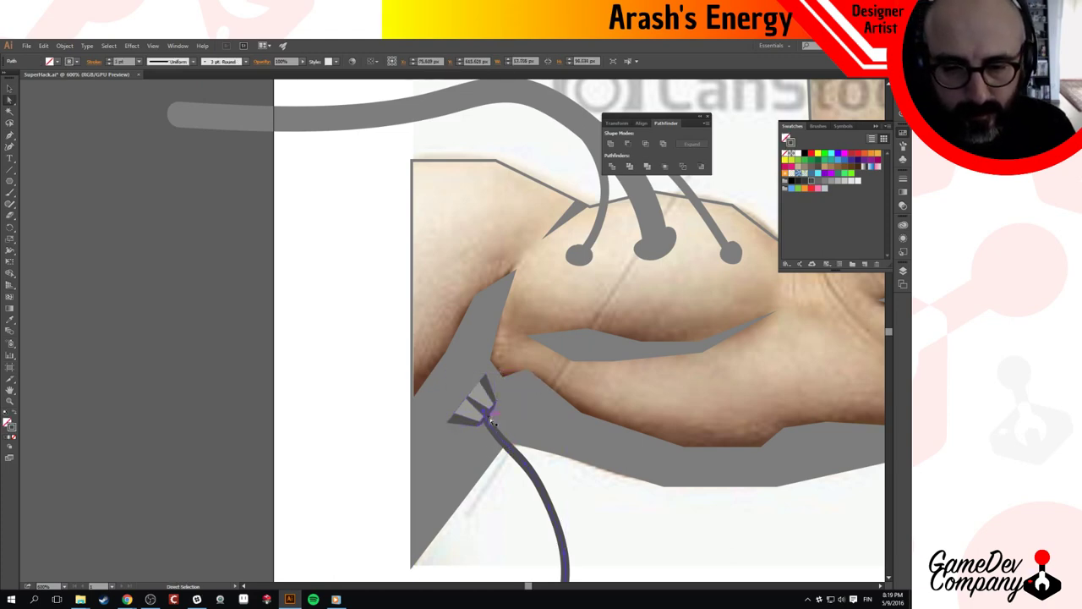
pyautogui.moveTo(484, 413); pyautogui.dragTo(487, 419)
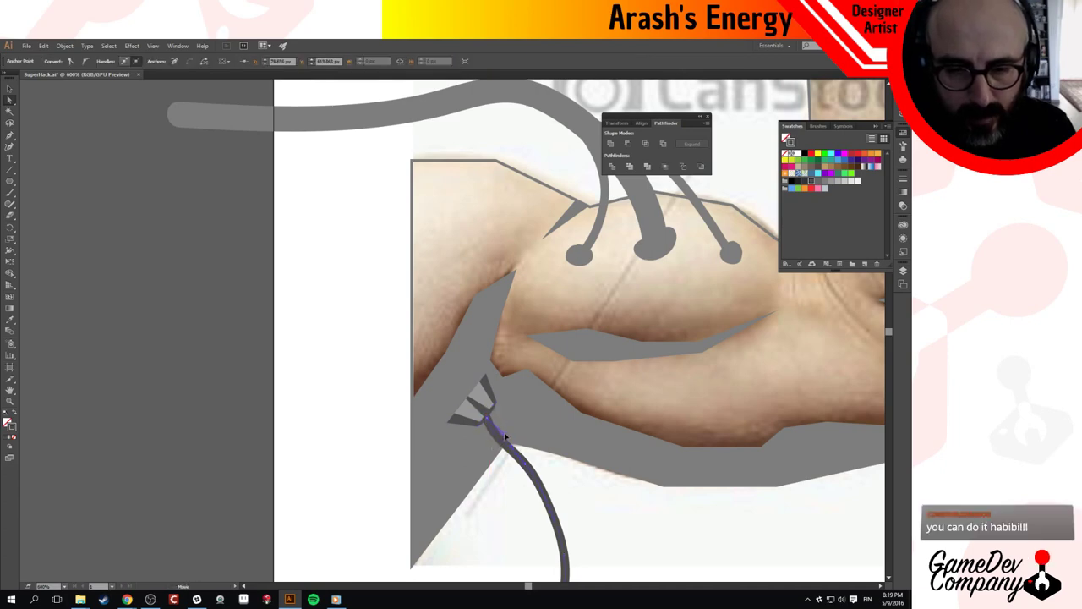
pyautogui.moveTo(496, 427); pyautogui.dragTo(489, 416)
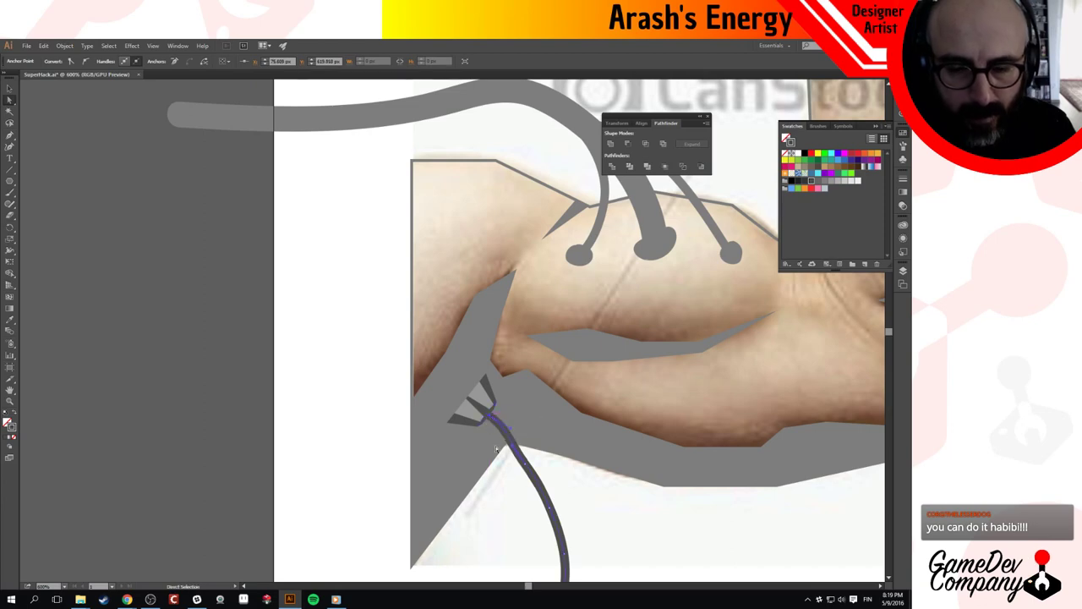
pyautogui.press('v')
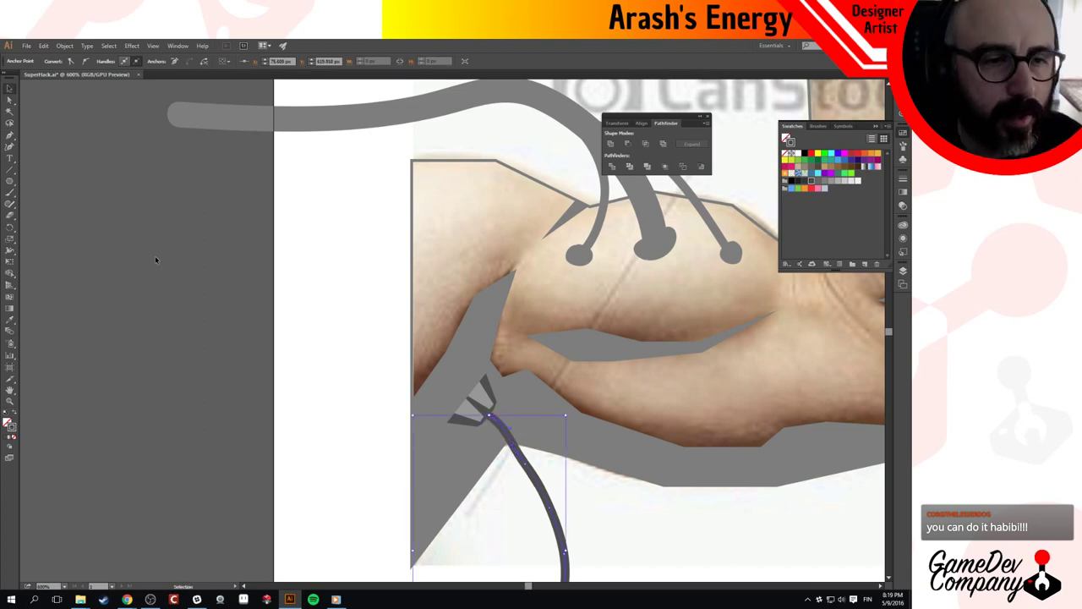
# Increase the hanging cable's stroke weight to 2 pt.
pyautogui.click(156, 260)
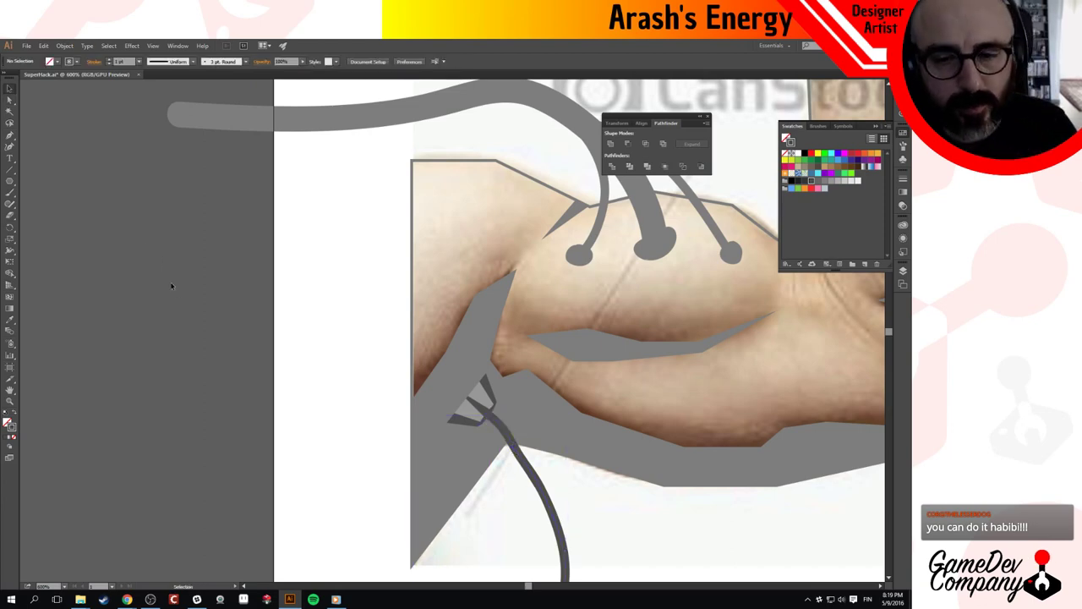
pyautogui.click(533, 475)
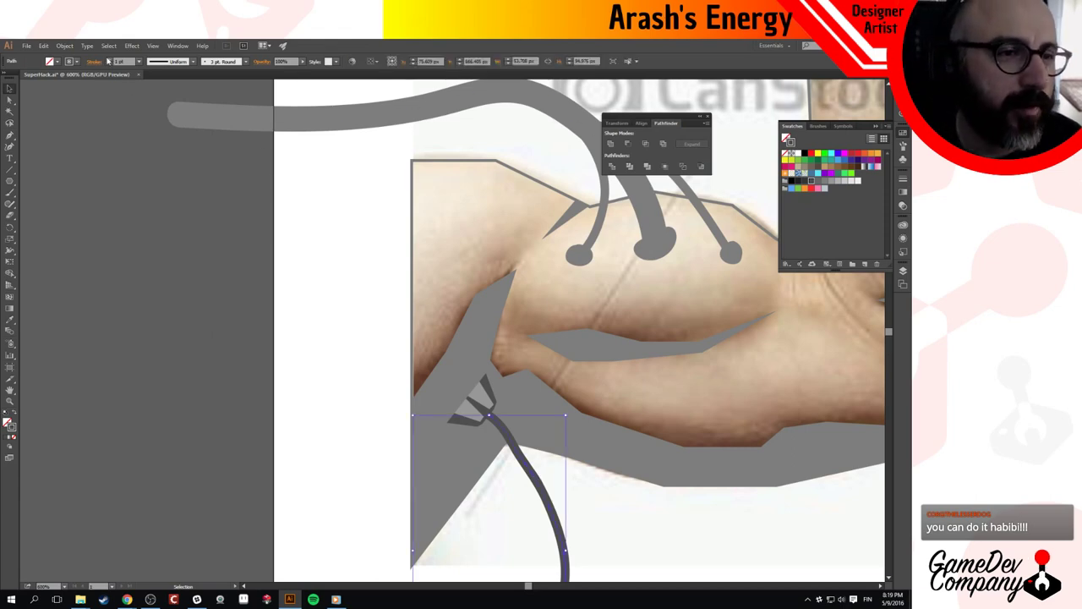
pyautogui.click(108, 61)
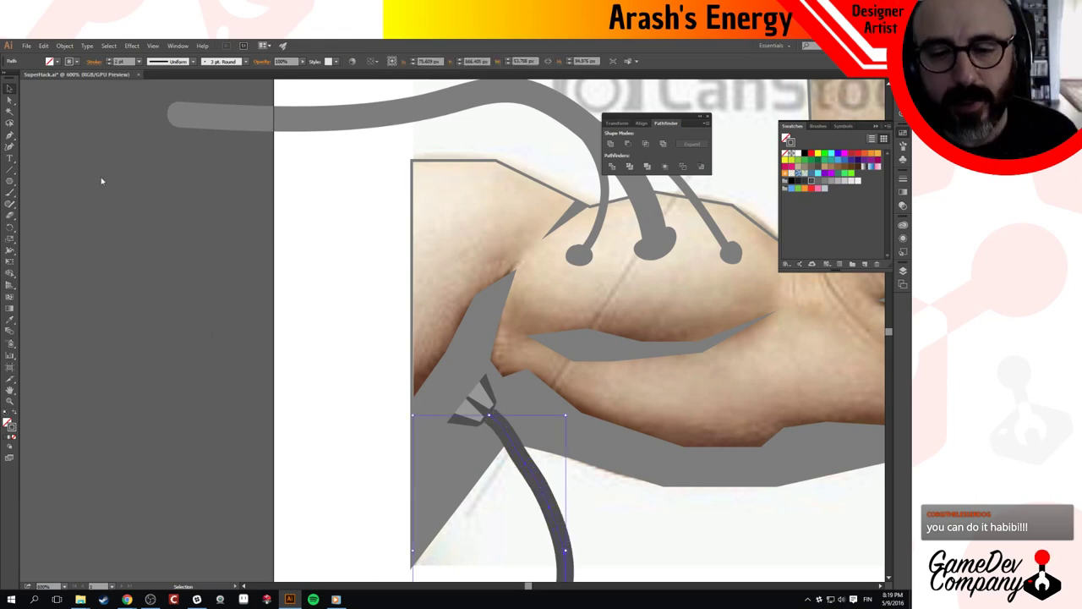
pyautogui.click(111, 237)
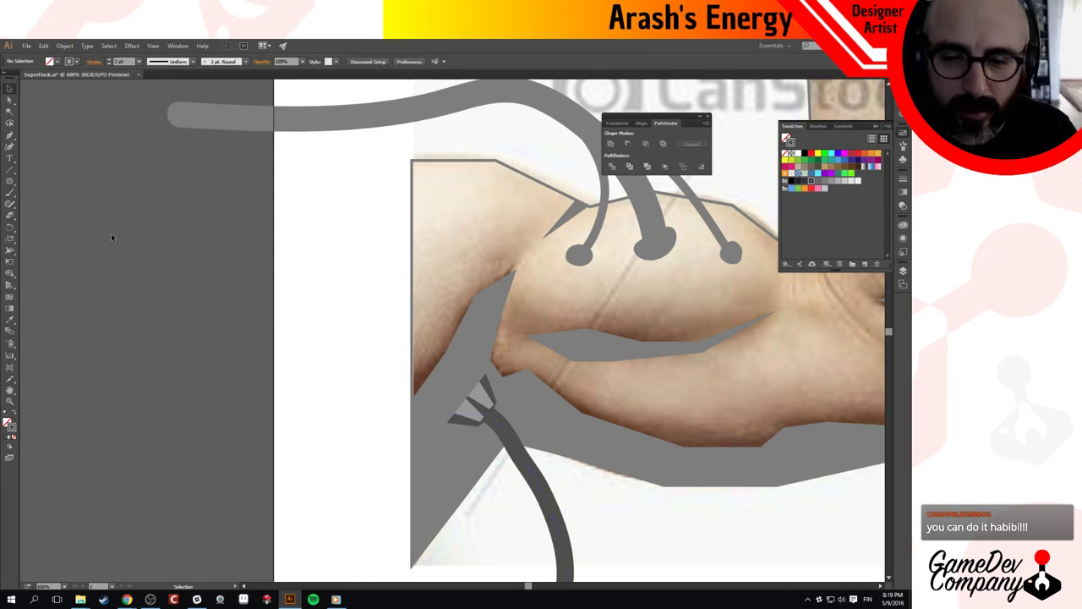
# Examine the thickened hanging cable and its connector, and compare them with the shoulder cables and their round sockets.
pyautogui.press('z')
pyautogui.click(517, 382)
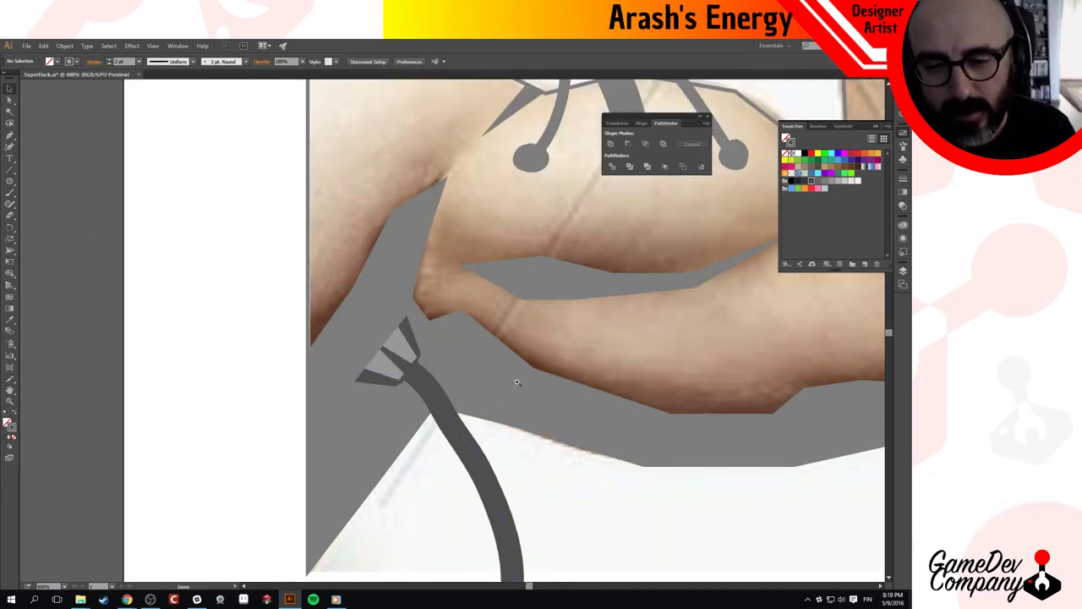
pyautogui.click(510, 435)
pyautogui.press('v')
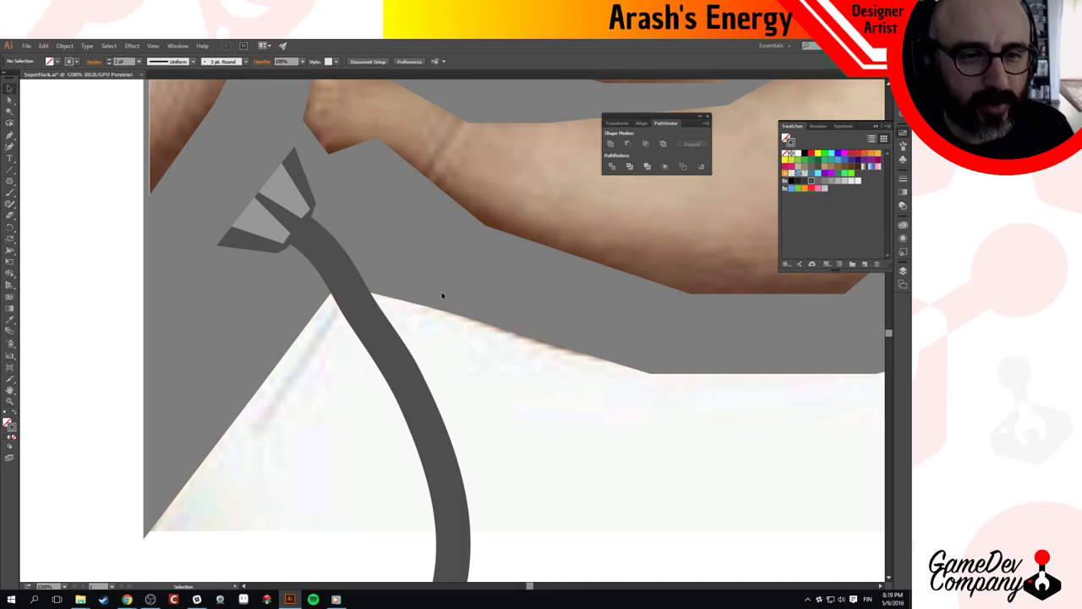
pyautogui.click(338, 272)
pyautogui.click(71, 201)
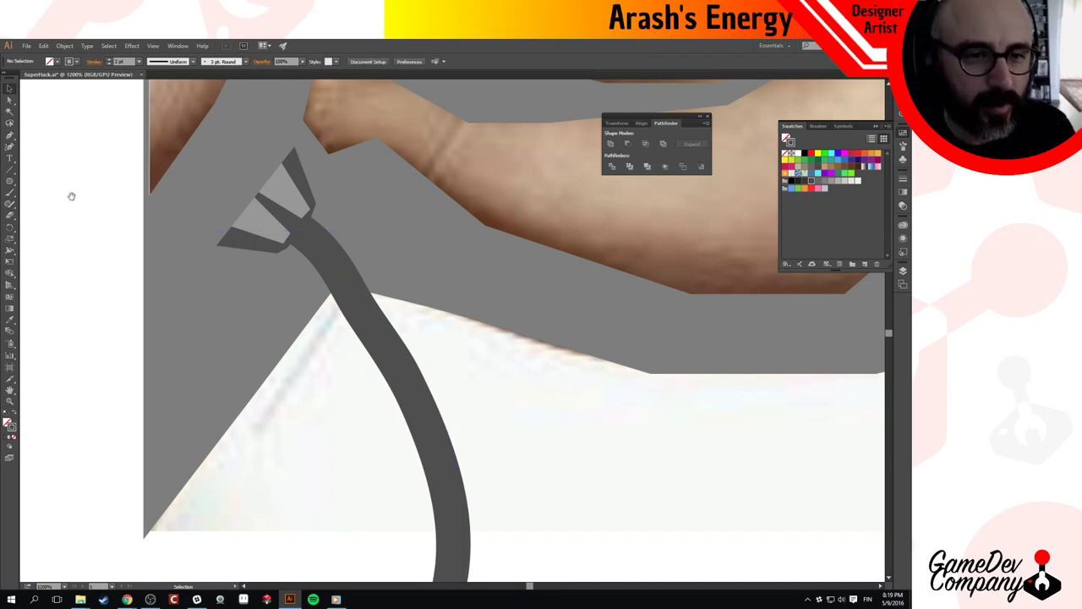
pyautogui.press('space')
pyautogui.moveTo(68, 193); pyautogui.dragTo(51, 273)
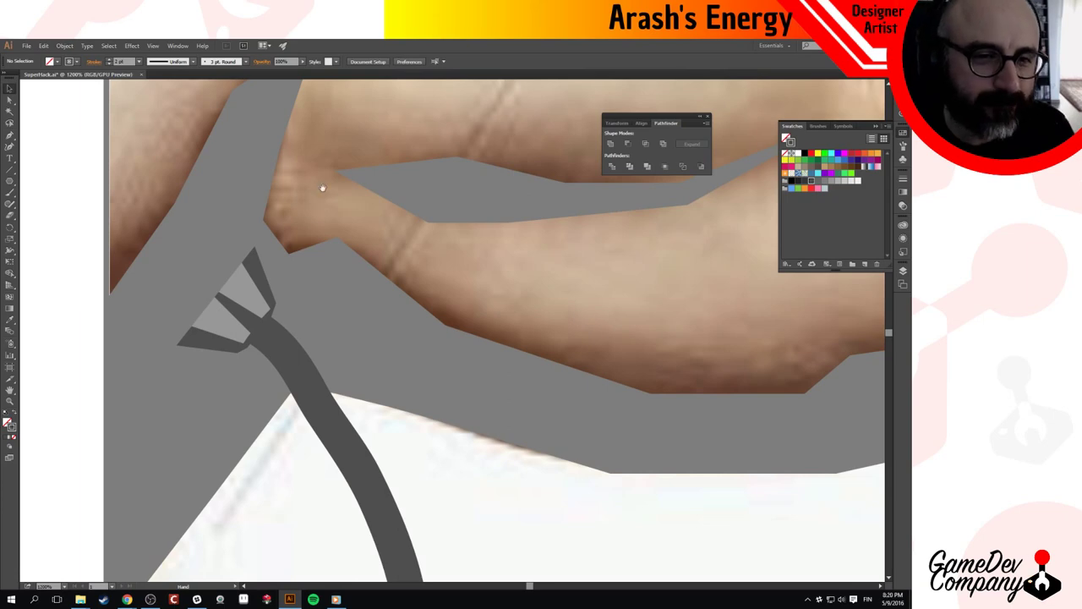
pyautogui.moveTo(387, 159); pyautogui.dragTo(363, 330)
pyautogui.moveTo(477, 188); pyautogui.dragTo(401, 329)
pyautogui.moveTo(414, 213); pyautogui.dragTo(416, 251)
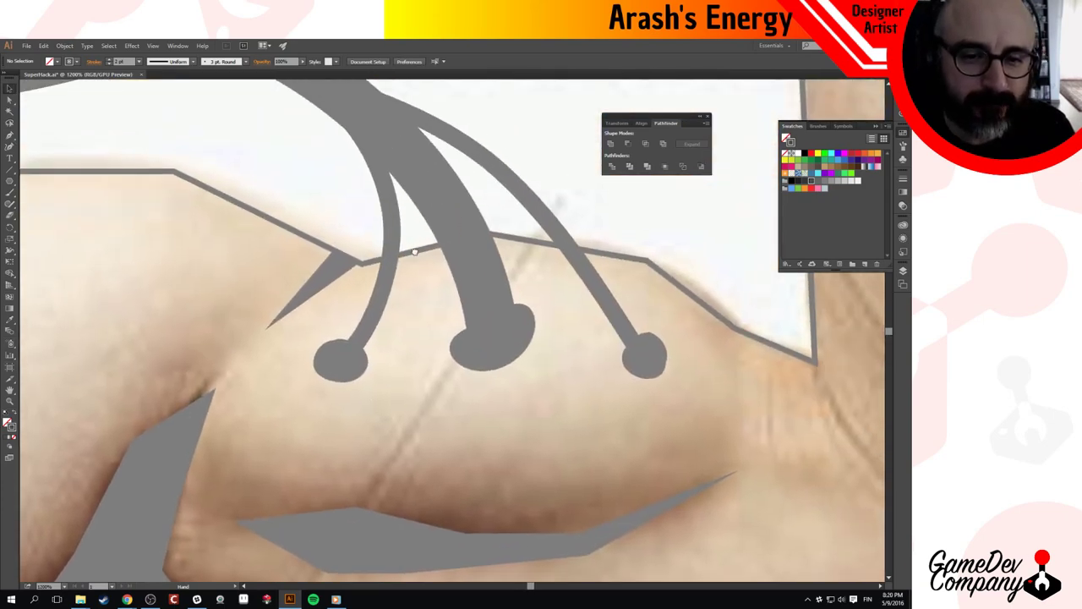
pyautogui.scroll(-10, 414, 251)
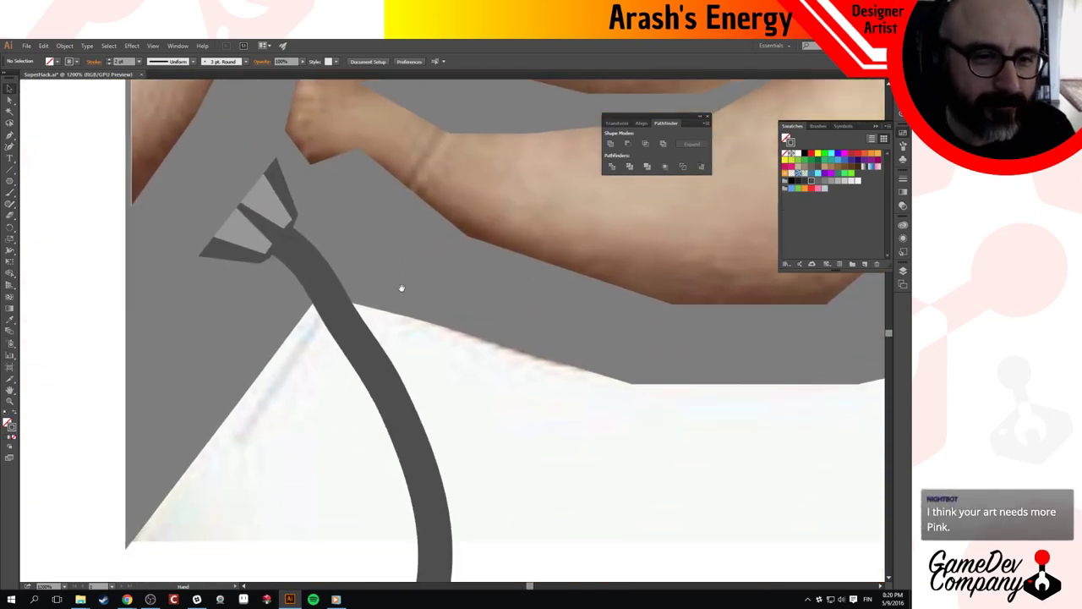
# Draw a tiny four-sided shape with the Pen tool where the connector's two light stripes meet on its wide edge.
pyautogui.keyDown('alt'); pyautogui.click(356, 347); pyautogui.keyUp('alt')
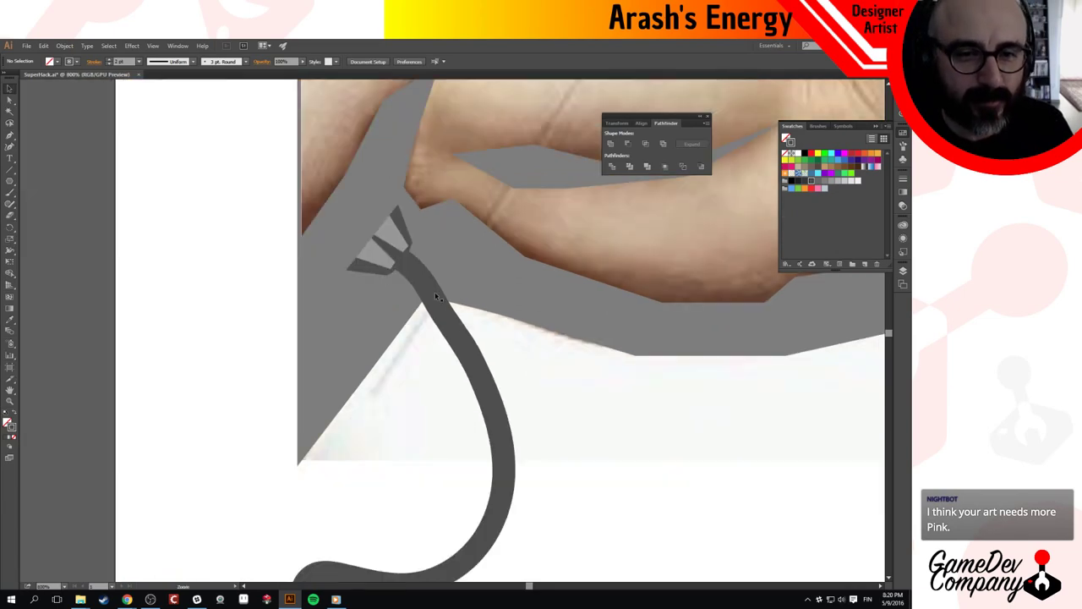
pyautogui.keyDown('ctrl'); pyautogui.click(404, 238); pyautogui.keyUp('ctrl')
pyautogui.keyDown('ctrl'); pyautogui.click(446, 319); pyautogui.keyUp('ctrl')
pyautogui.click(440, 339)
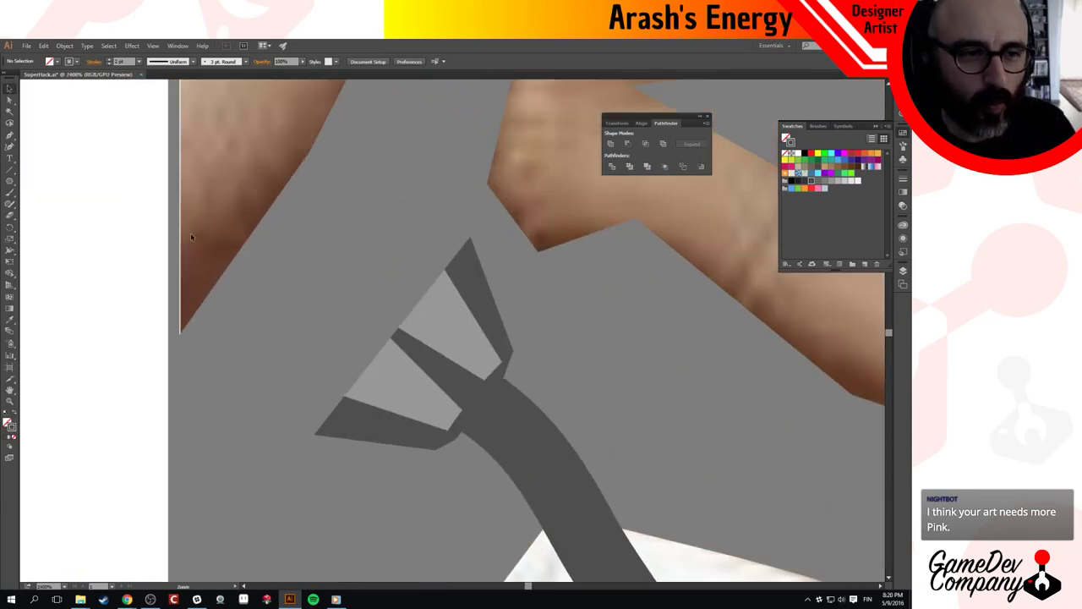
pyautogui.click(10, 135)
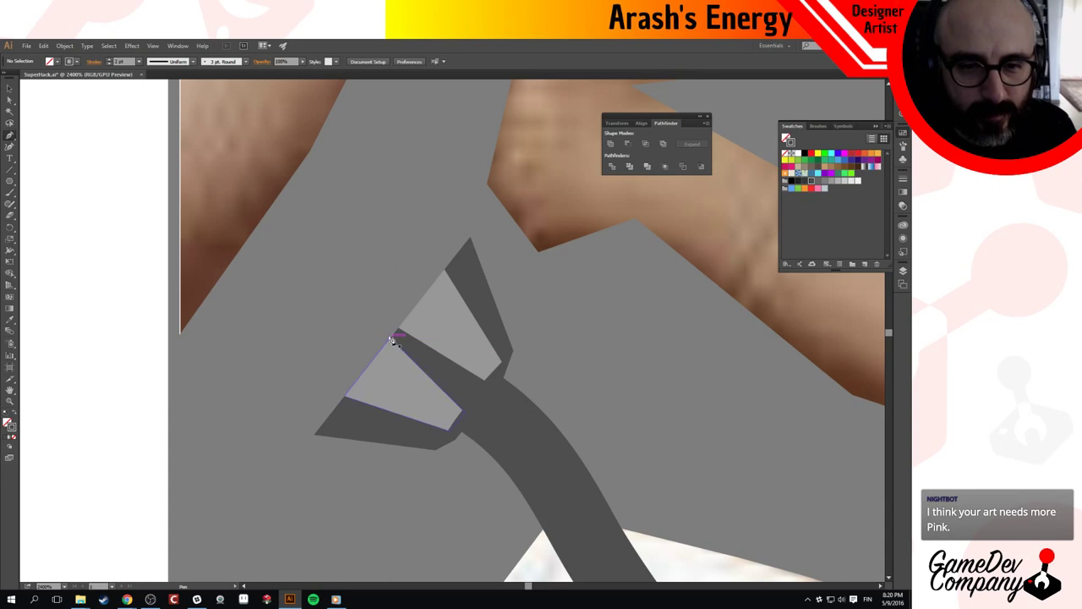
pyautogui.moveTo(391, 339)
pyautogui.mouseDown()
pyautogui.moveTo(390, 323)
pyautogui.moveTo(401, 332)
pyautogui.mouseUp()
pyautogui.press('v')
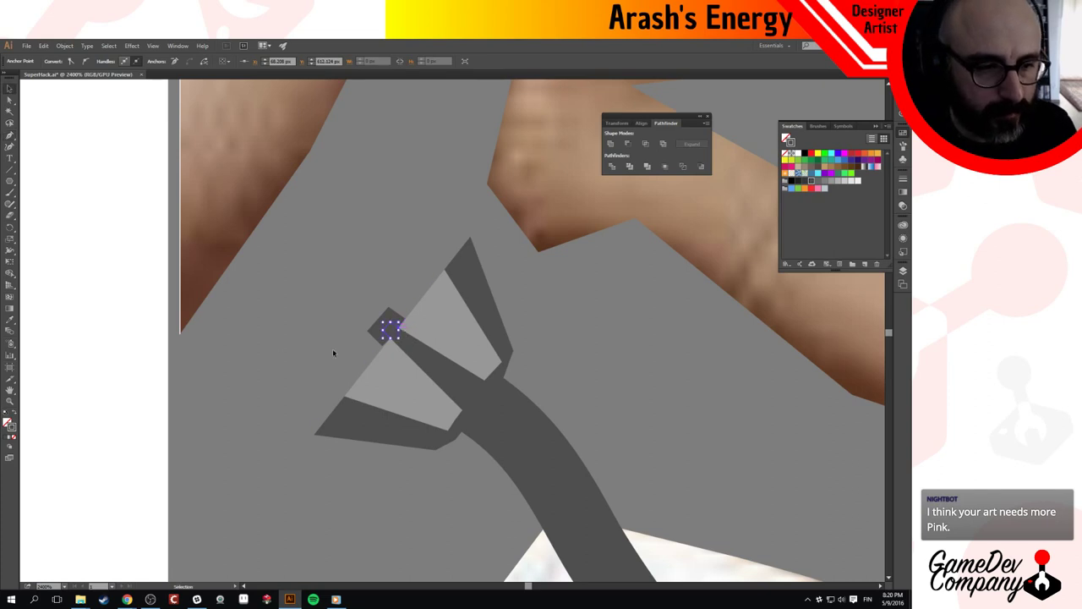
pyautogui.click(113, 235)
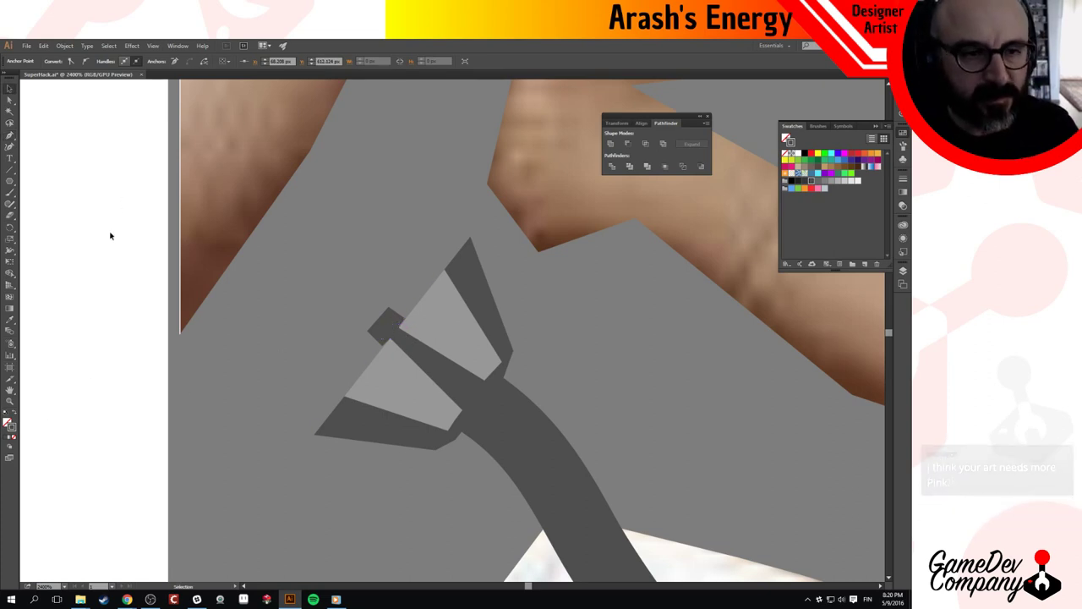
# Turn the tiny shape's dark stroke into its fill, enlarge it to about 2.2 px, and place it at the gap between the light stripes.
pyautogui.click(394, 330)
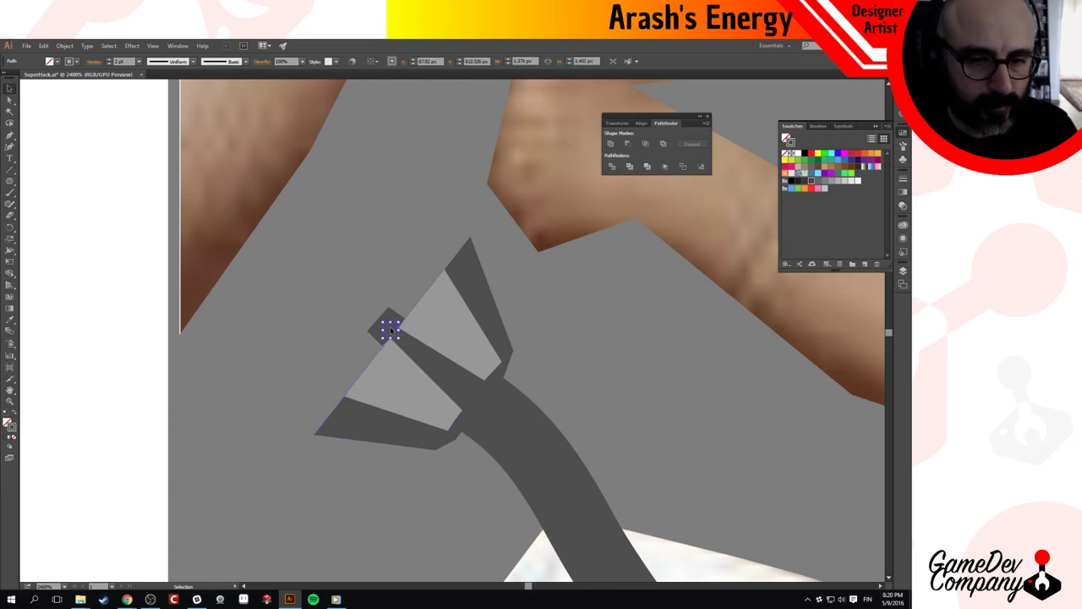
pyautogui.click(358, 382)
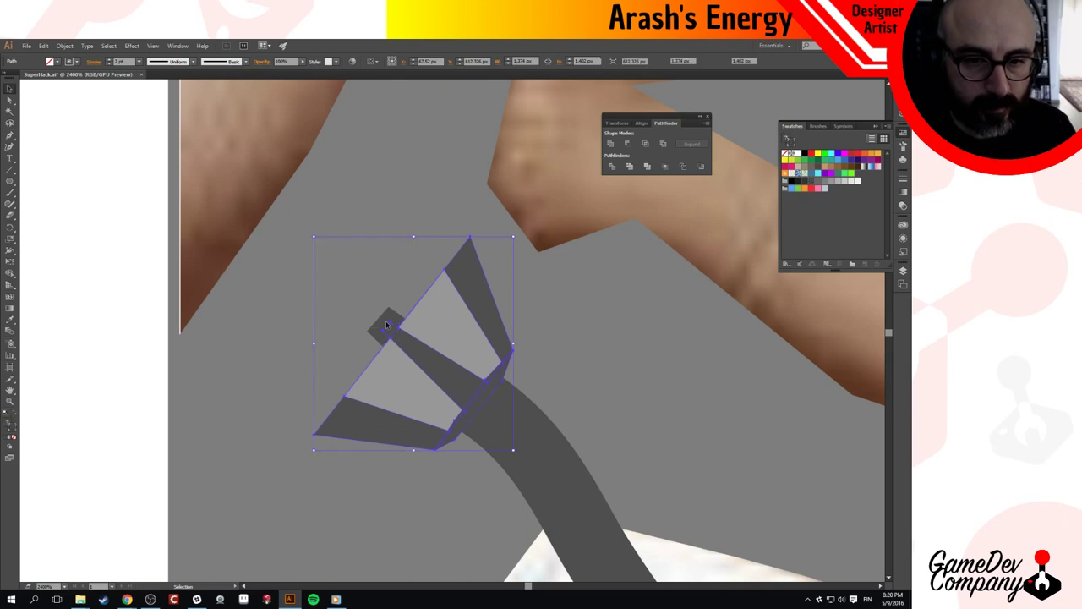
pyautogui.click(389, 315)
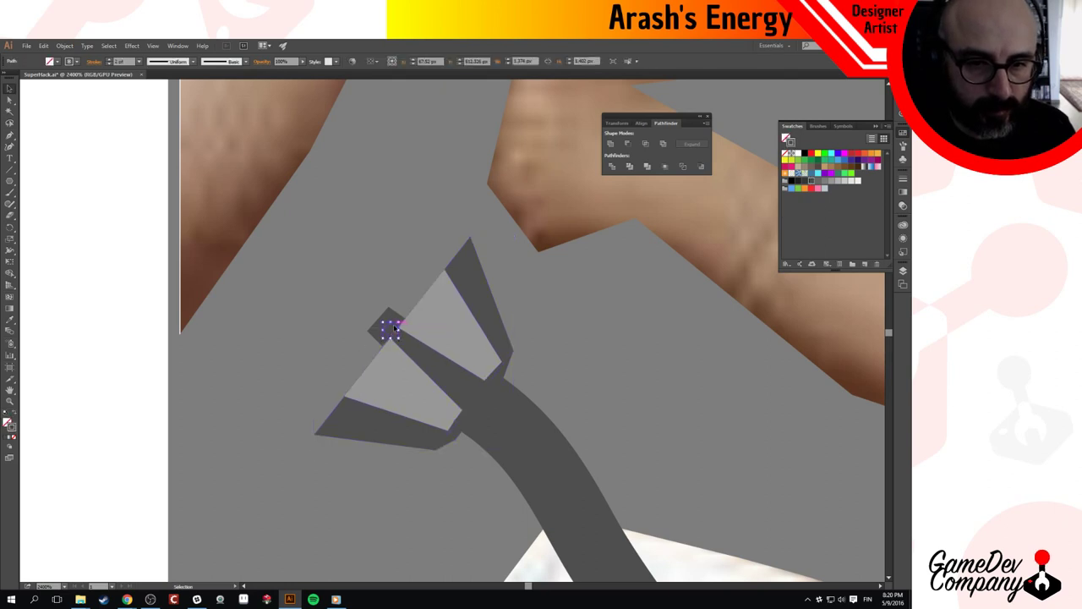
pyautogui.moveTo(397, 328); pyautogui.dragTo(341, 336)
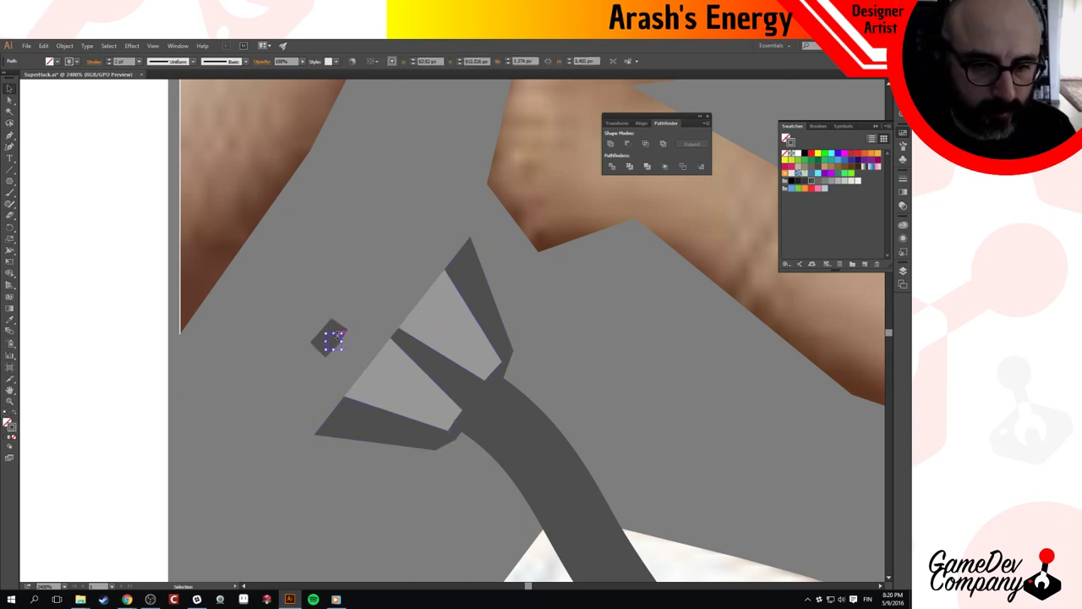
pyautogui.moveTo(337, 339); pyautogui.dragTo(394, 328)
pyautogui.hotkey('ctrl', 'z')
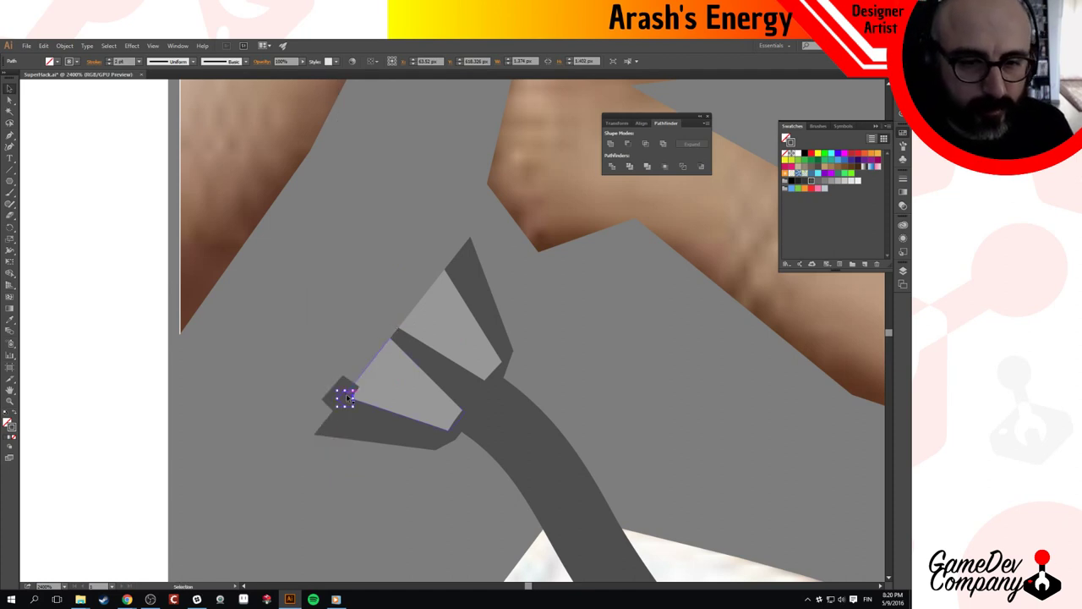
pyautogui.click(15, 415)
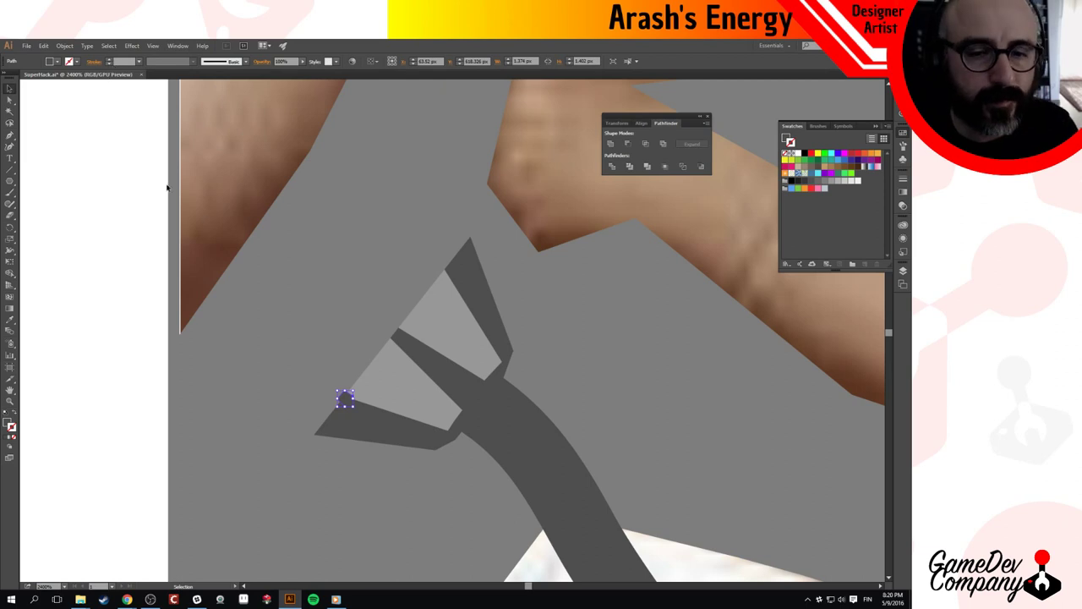
pyautogui.moveTo(336, 390); pyautogui.dragTo(393, 332)
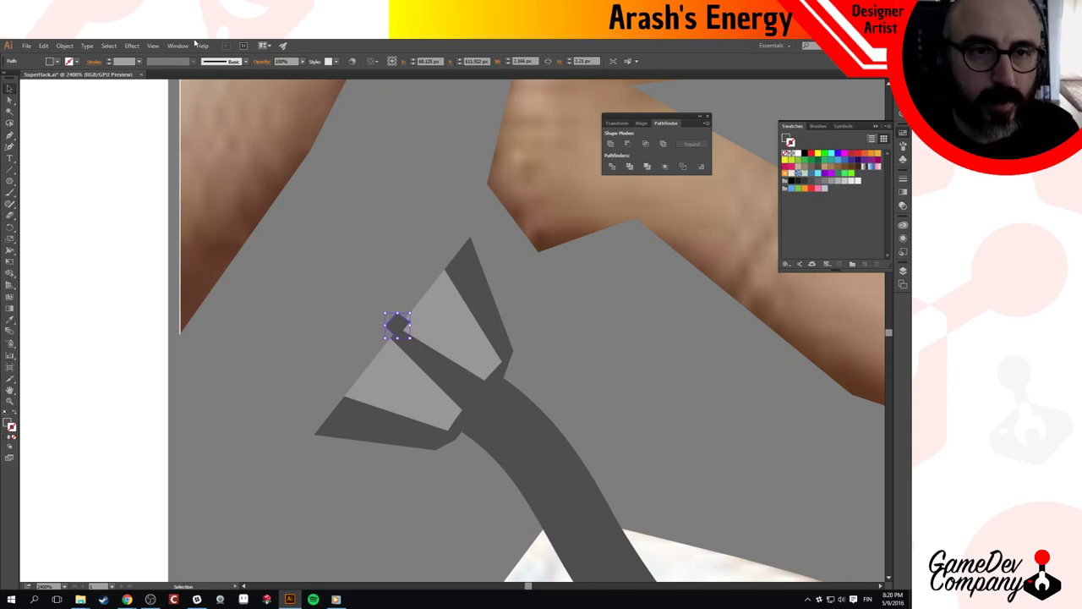
# Turn off Smart Guides and Snap to Point.
pyautogui.click(151, 45)
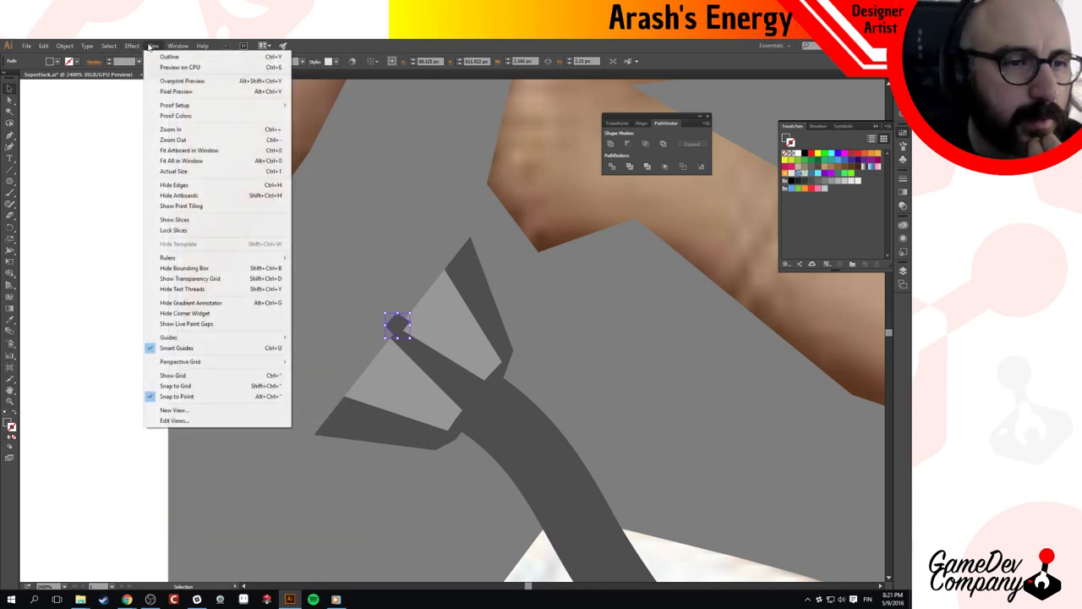
pyautogui.click(201, 348)
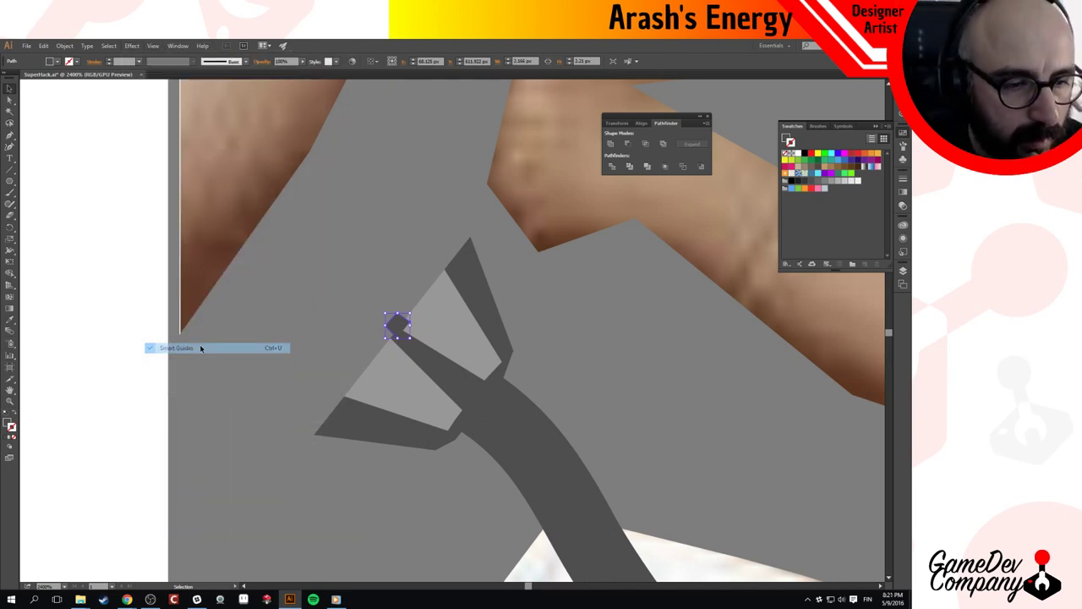
pyautogui.click(157, 45)
pyautogui.click(186, 395)
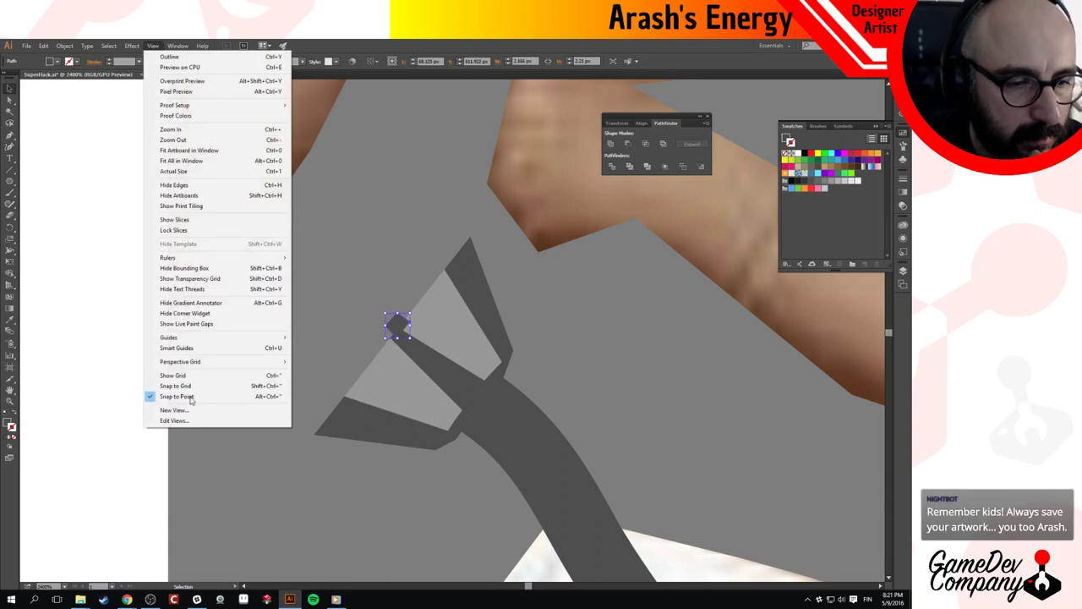
# Turn Smart Guides back on and try to shift the tiny diamond slightly toward the connector's gap.
pyautogui.click(152, 46)
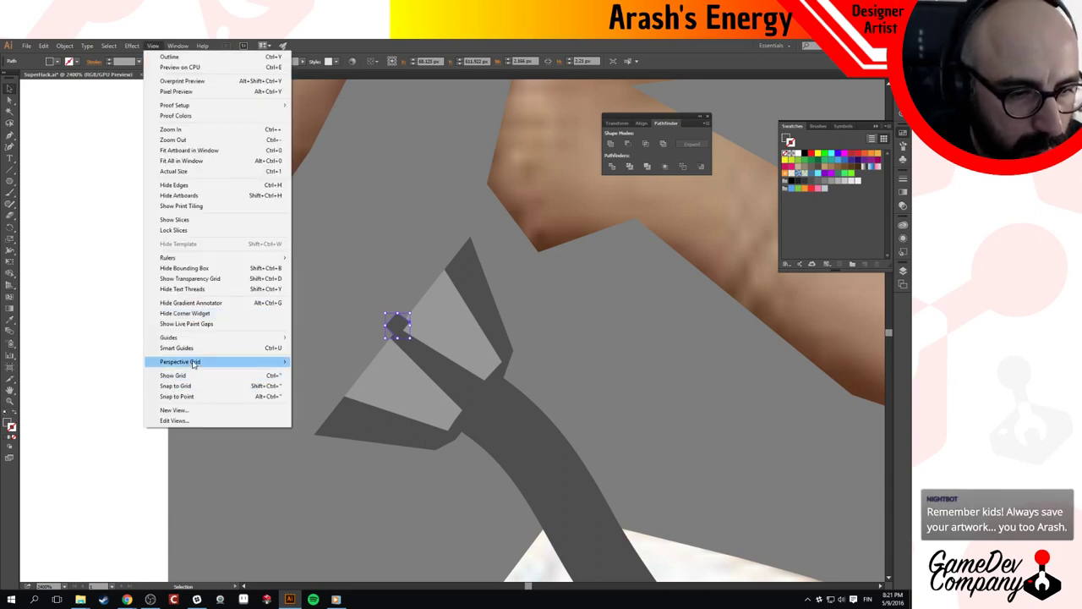
pyautogui.click(191, 348)
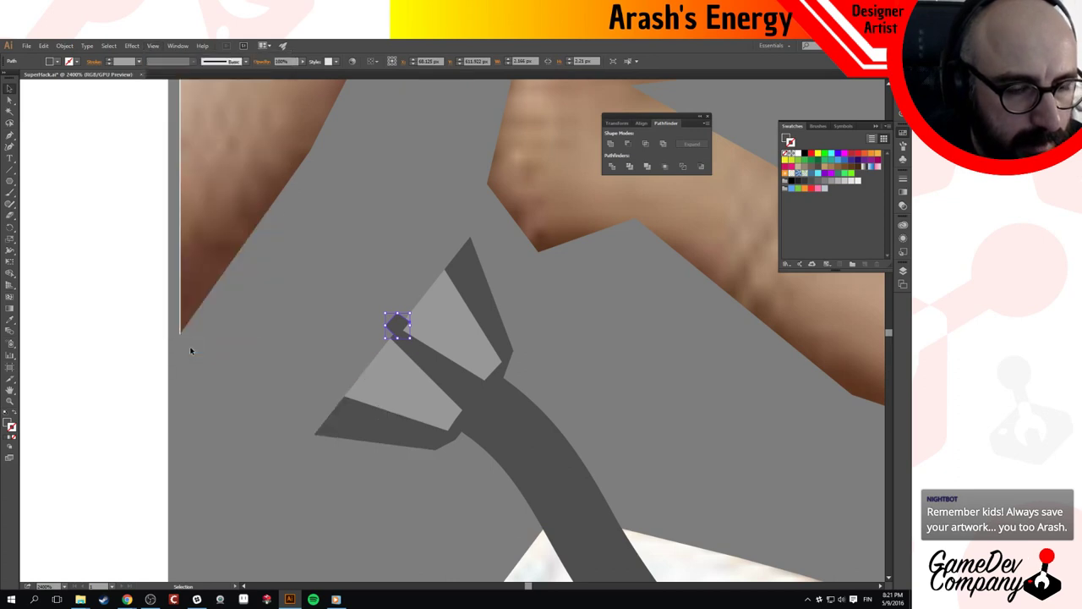
pyautogui.moveTo(396, 322)
pyautogui.mouseDown()
pyautogui.moveTo(394, 337)
pyautogui.moveTo(394, 322)
pyautogui.mouseUp()
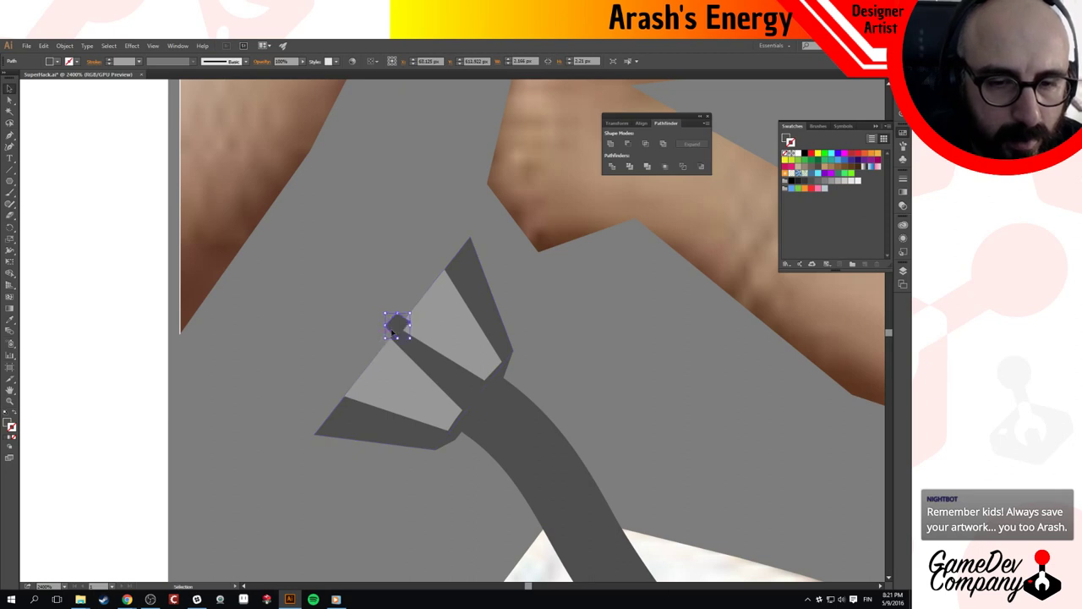
# Switch Snap to Grid on and back off.
pyautogui.click(153, 45)
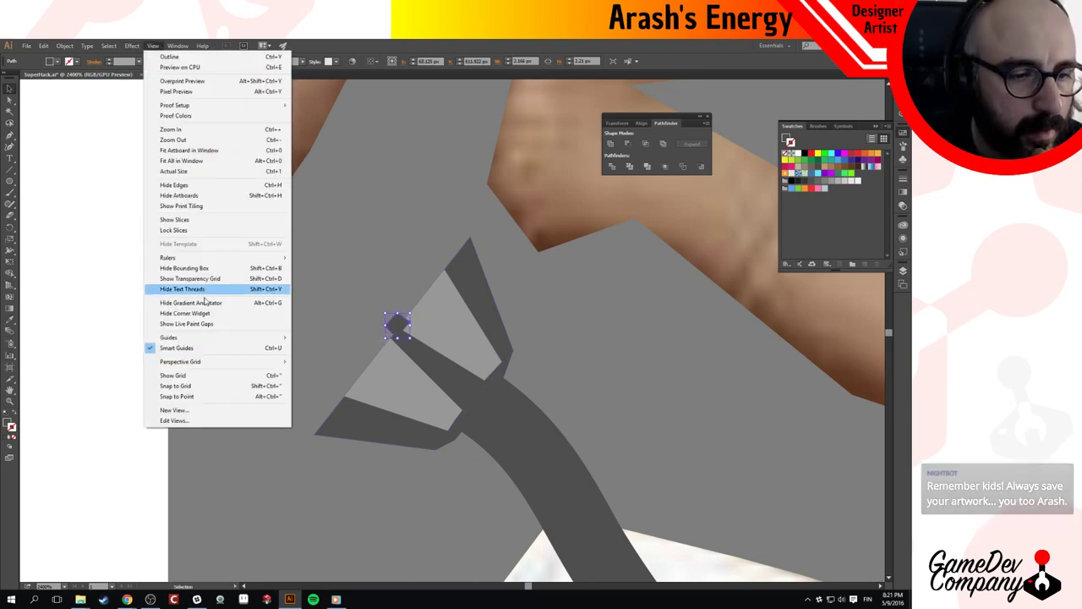
pyautogui.moveTo(215, 339)
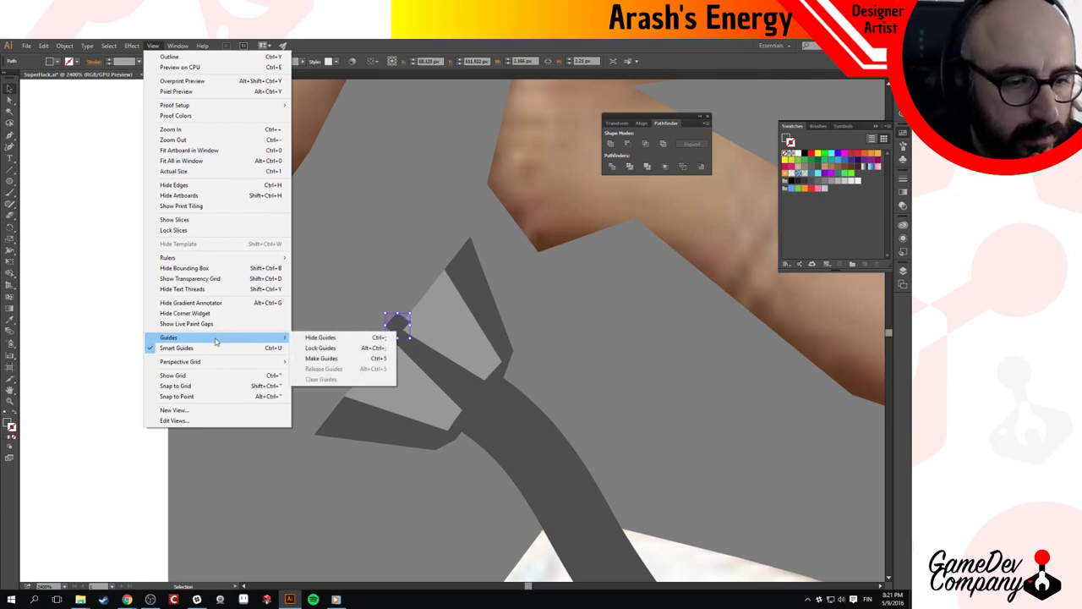
pyautogui.click(220, 386)
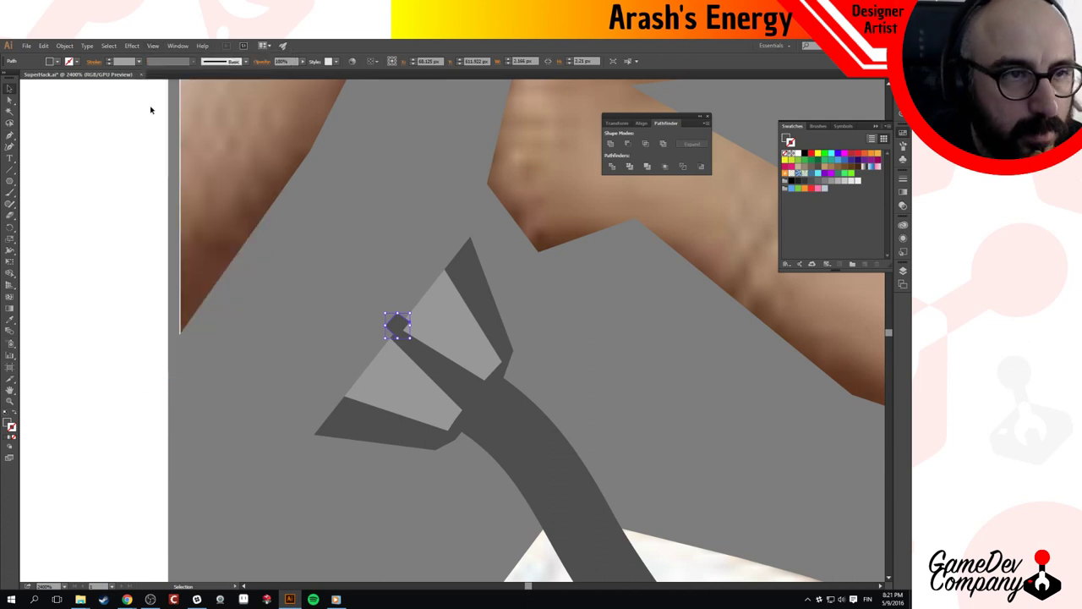
pyautogui.click(151, 45)
pyautogui.click(203, 386)
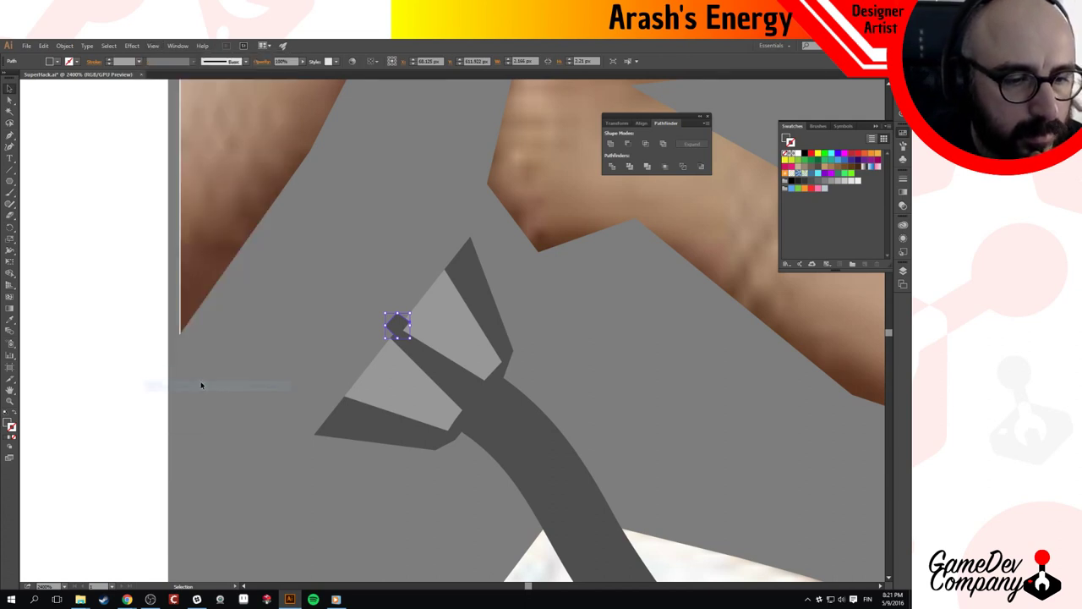
# Turn off Smart Guides and move the tiny diamond slightly down and left over the gap between the light stripes.
pyautogui.click(153, 45)
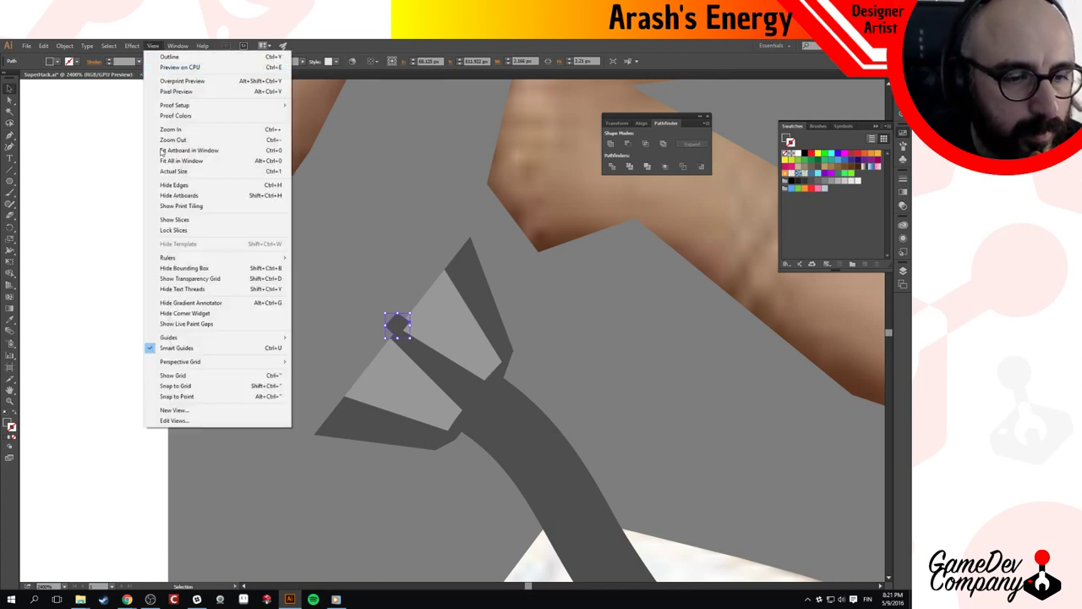
pyautogui.click(191, 349)
pyautogui.moveTo(395, 329); pyautogui.dragTo(395, 333)
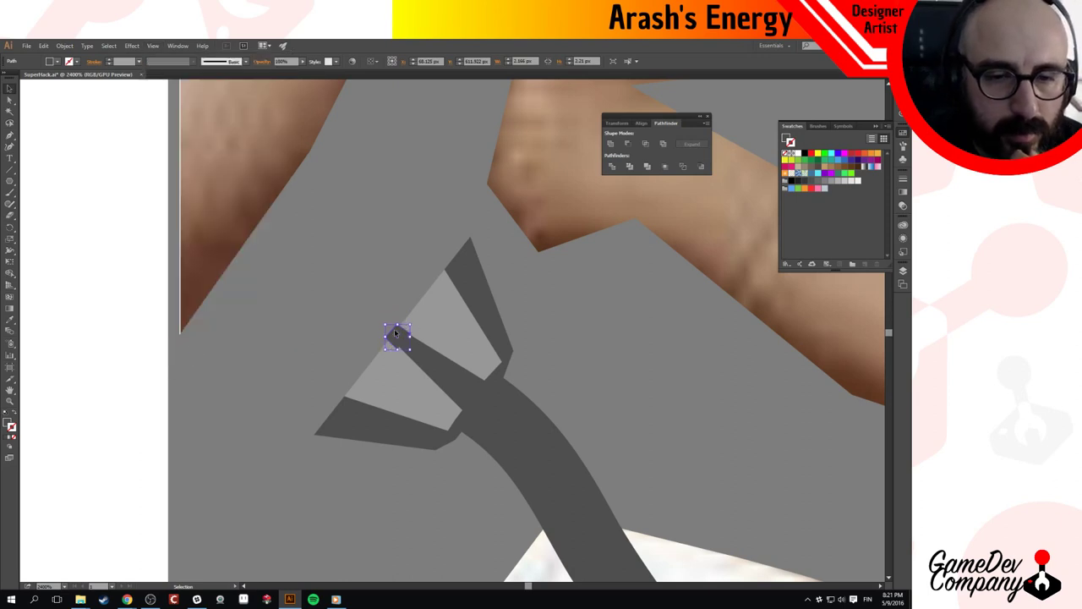
pyautogui.press('Up')
pyautogui.press('Left')
pyautogui.press('Down')
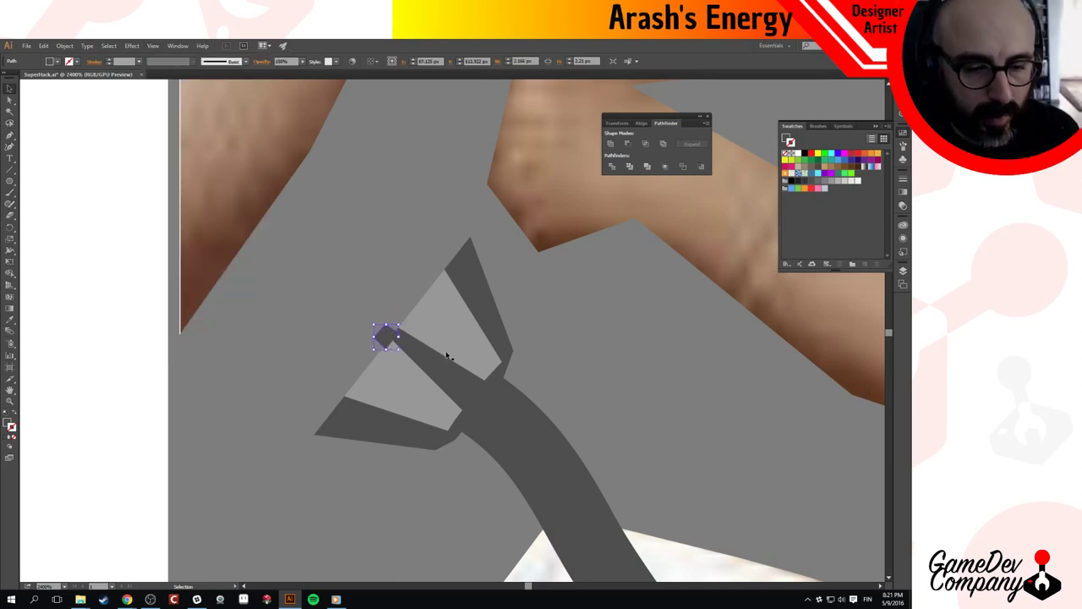
# Nudge the tiny diamond over the connector's gap and place enlarged copies of it on the tips of both outer prongs.
pyautogui.press('Right')
pyautogui.keyDown('ctrl'); pyautogui.keyDown('alt'); pyautogui.click(400, 337); pyautogui.keyUp('alt'); pyautogui.keyUp('ctrl')
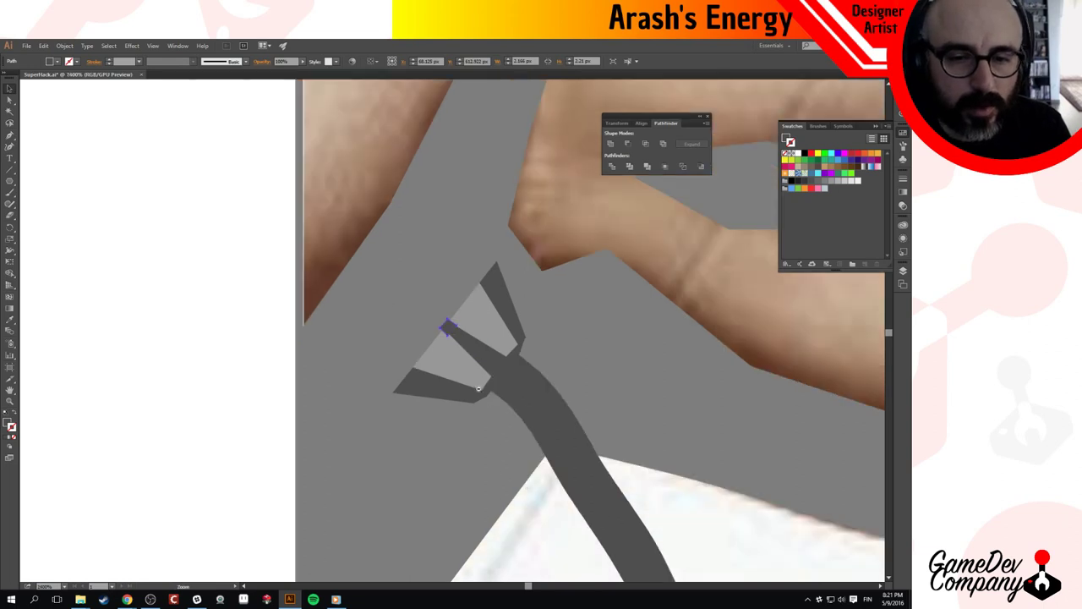
pyautogui.keyDown('ctrl'); pyautogui.keyDown('alt'); pyautogui.click(482, 390); pyautogui.keyUp('alt'); pyautogui.keyUp('ctrl')
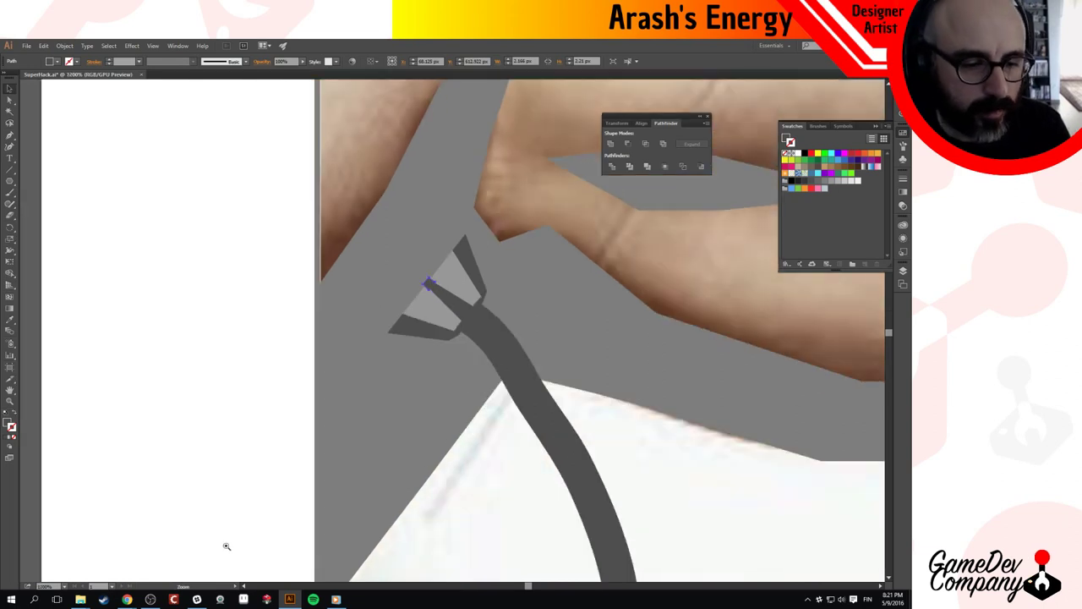
pyautogui.click(428, 284)
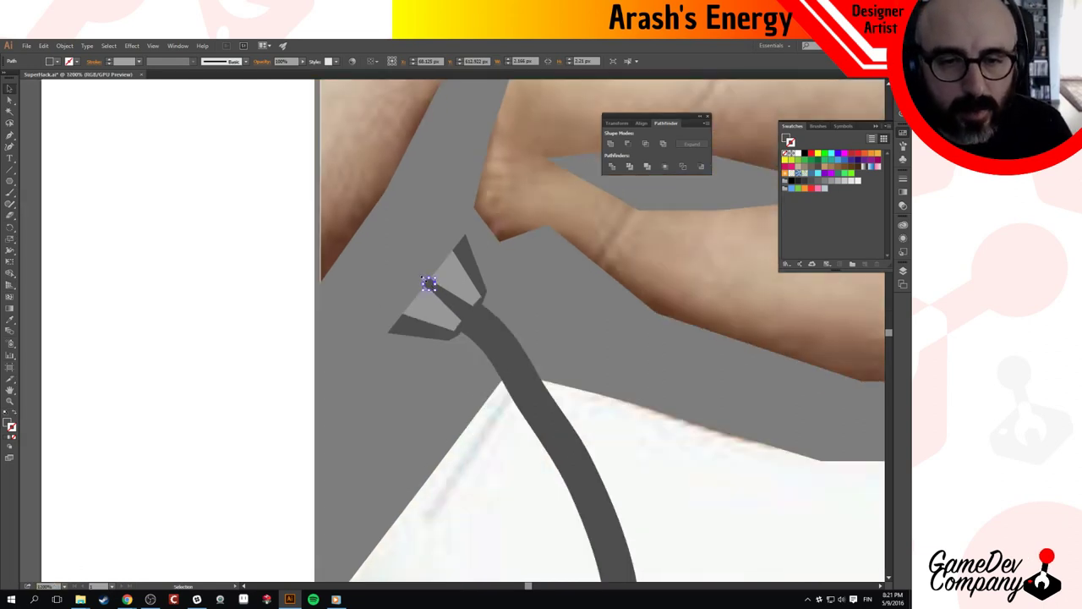
pyautogui.moveTo(423, 279); pyautogui.dragTo(405, 305)
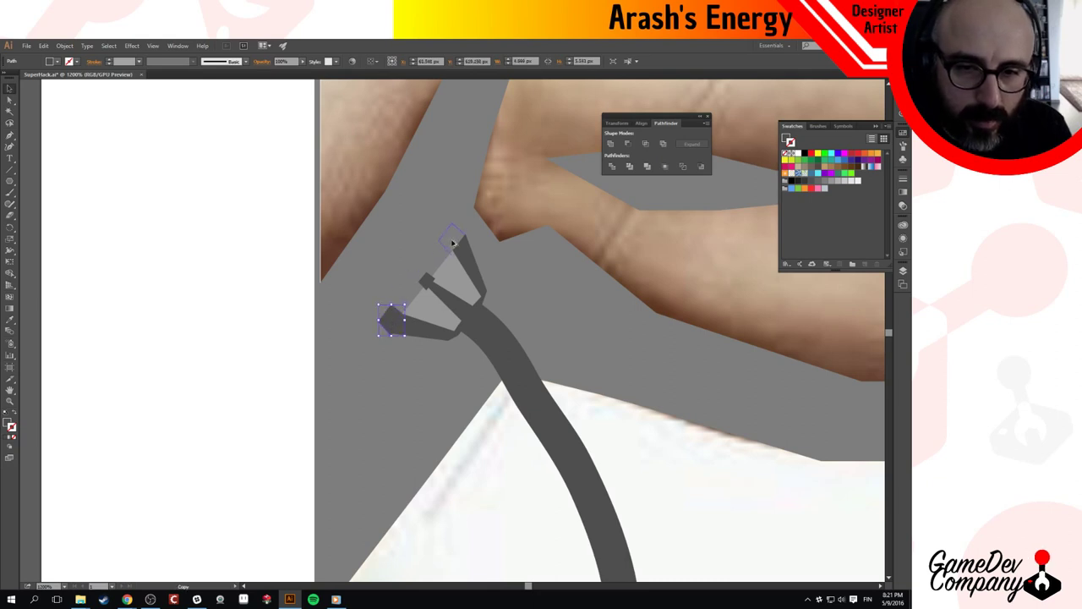
pyautogui.click(455, 240)
# Reflect the diamond on the connector's upper prong across the horizontal axis.
pyautogui.rightClick(449, 242)
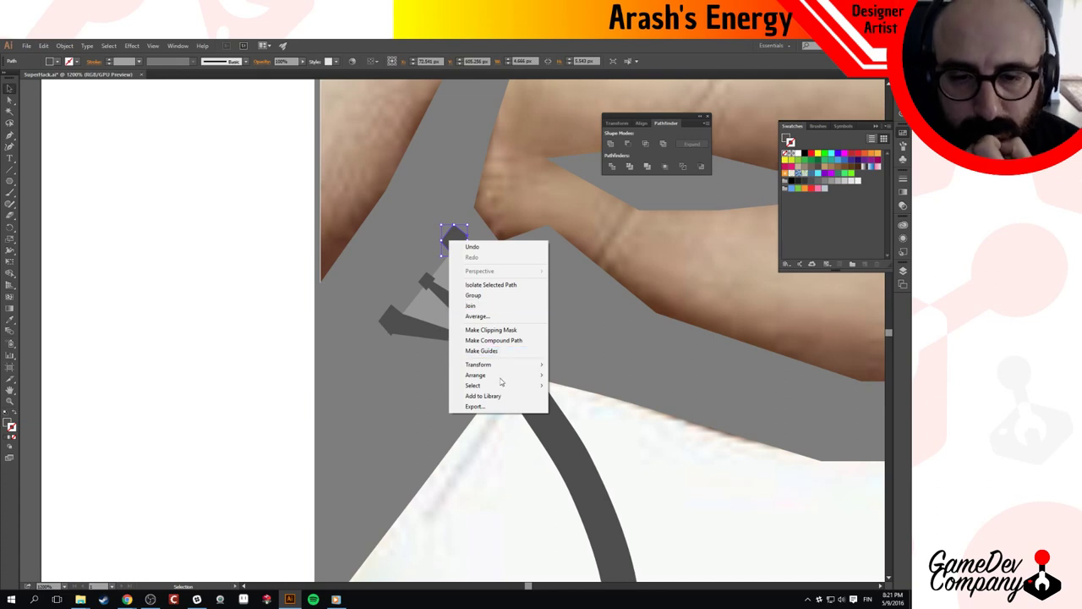
pyautogui.moveTo(502, 365)
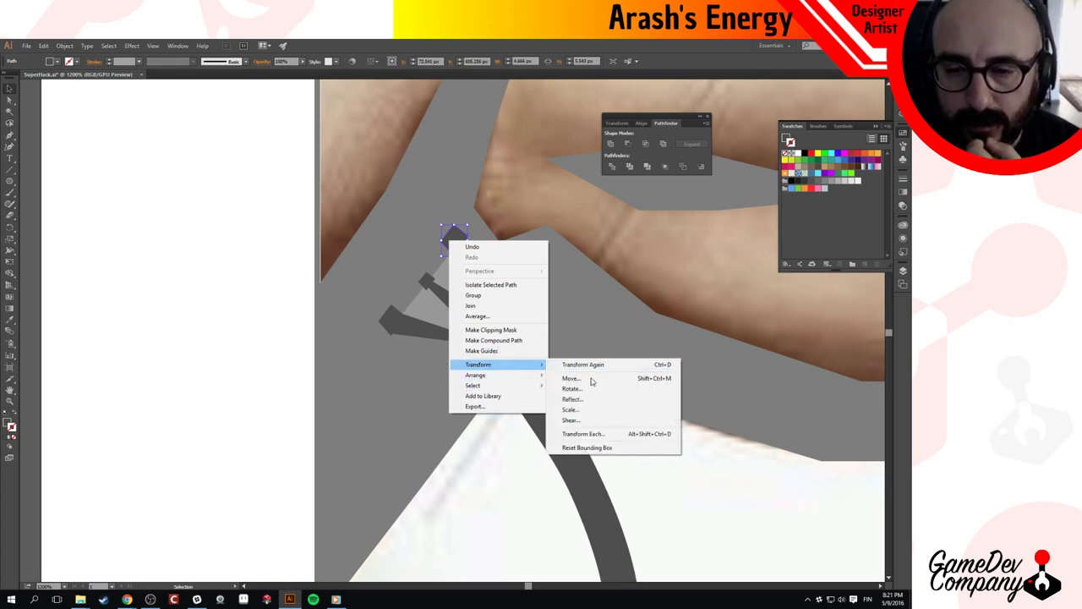
pyautogui.click(572, 399)
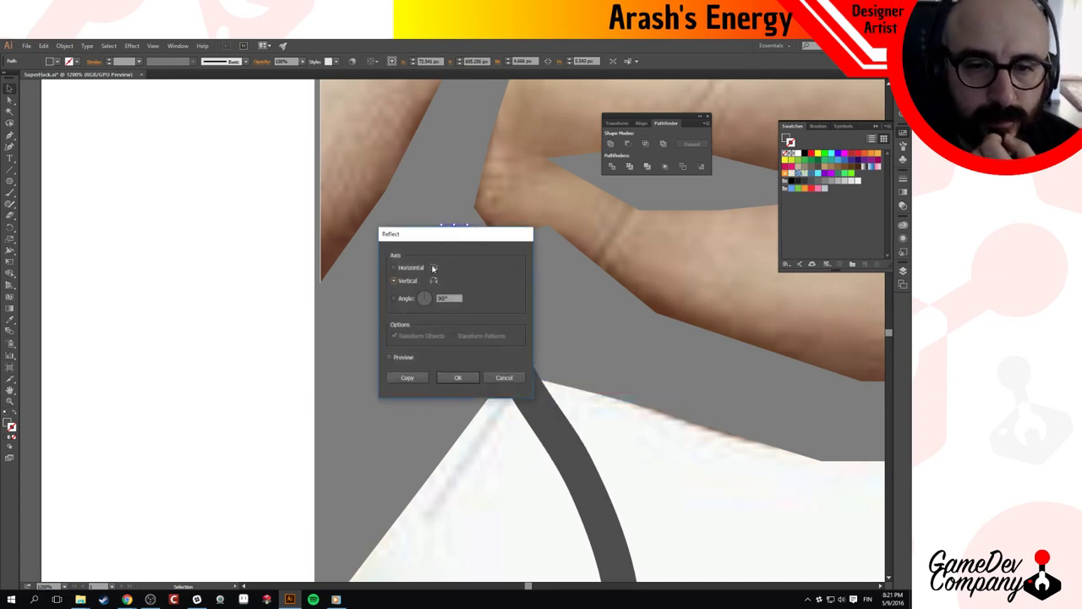
pyautogui.click(417, 268)
pyautogui.click(455, 376)
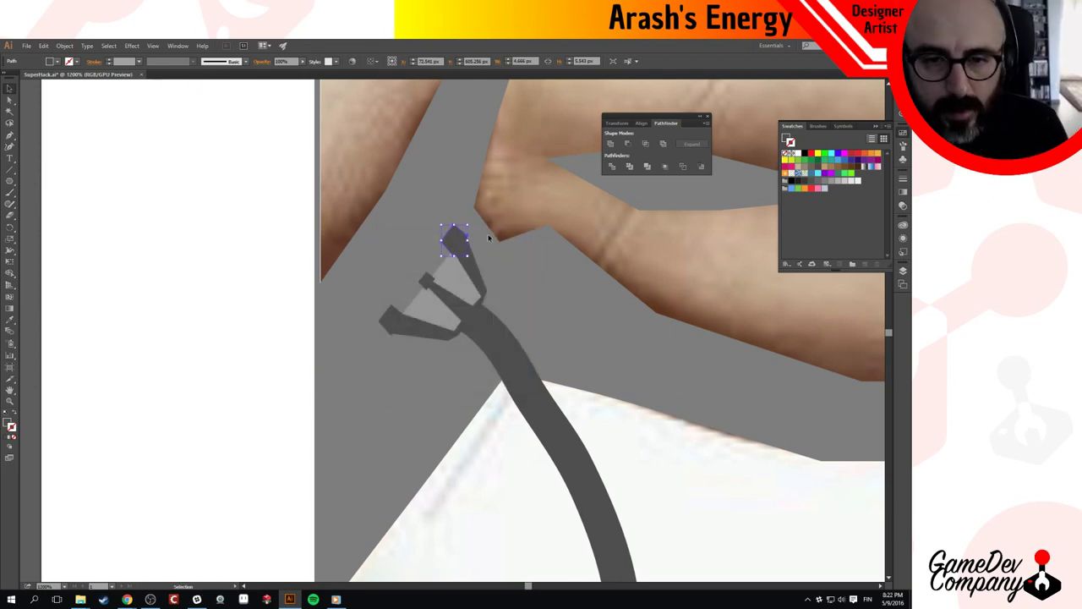
# Enlarge the connector's middle diamond slightly outward and save the document.
pyautogui.click(212, 389)
pyautogui.click(425, 283)
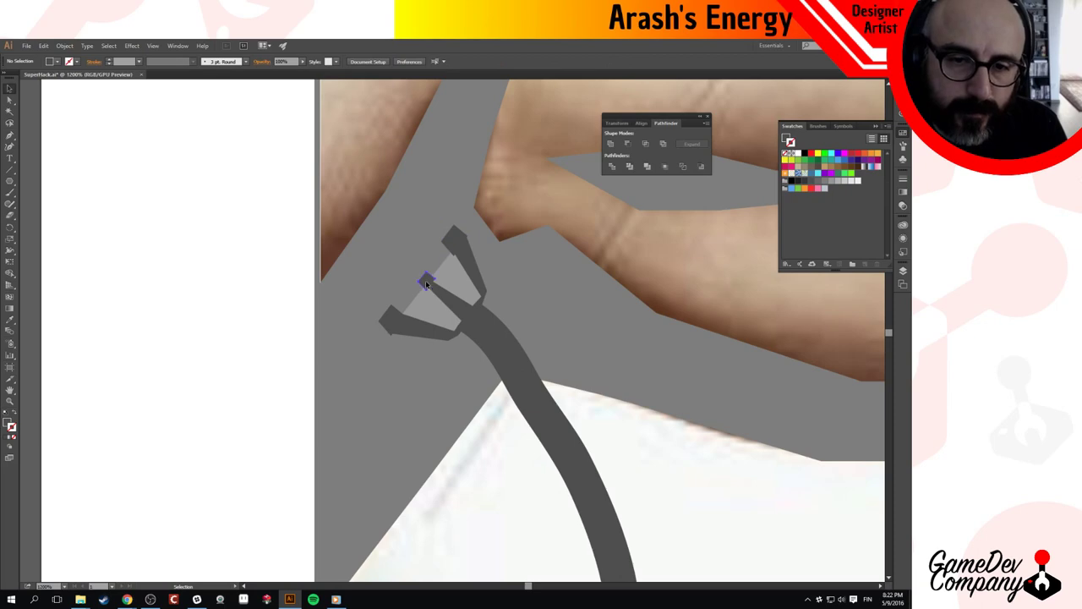
pyautogui.moveTo(415, 269); pyautogui.dragTo(411, 264)
pyautogui.click(214, 328)
pyautogui.keyDown('ctrl'); pyautogui.keyDown('alt'); pyautogui.click(368, 342); pyautogui.keyUp('alt'); pyautogui.keyUp('ctrl')
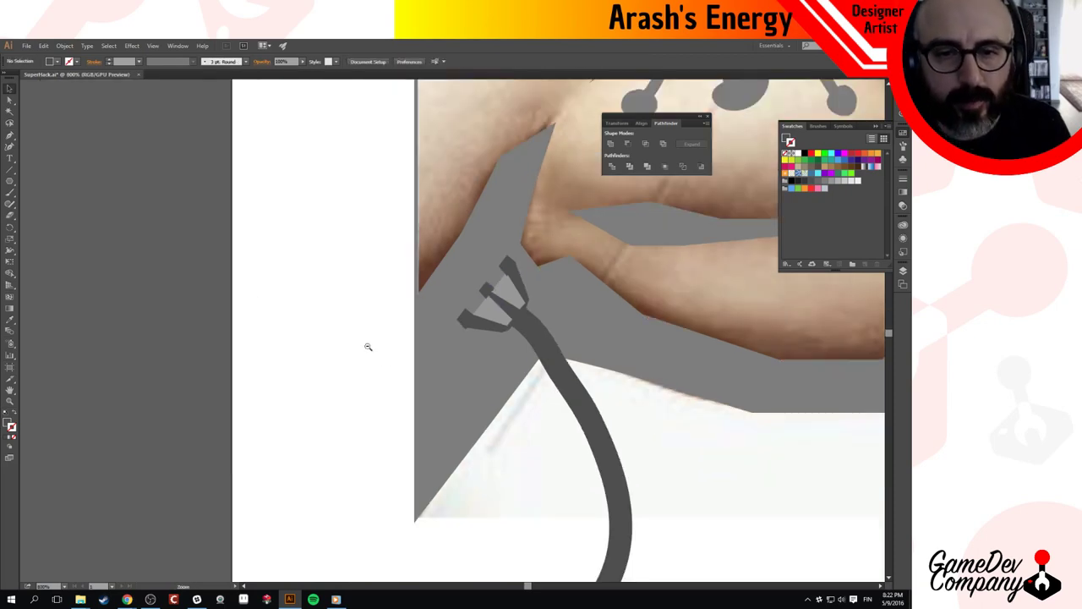
pyautogui.keyDown('ctrl'); pyautogui.keyDown('alt'); pyautogui.click(572, 389); pyautogui.keyUp('alt'); pyautogui.keyUp('ctrl')
pyautogui.keyDown('ctrl'); pyautogui.keyDown('alt'); pyautogui.click(570, 388); pyautogui.keyUp('alt'); pyautogui.keyUp('ctrl')
pyautogui.scroll(3, 466, 345)
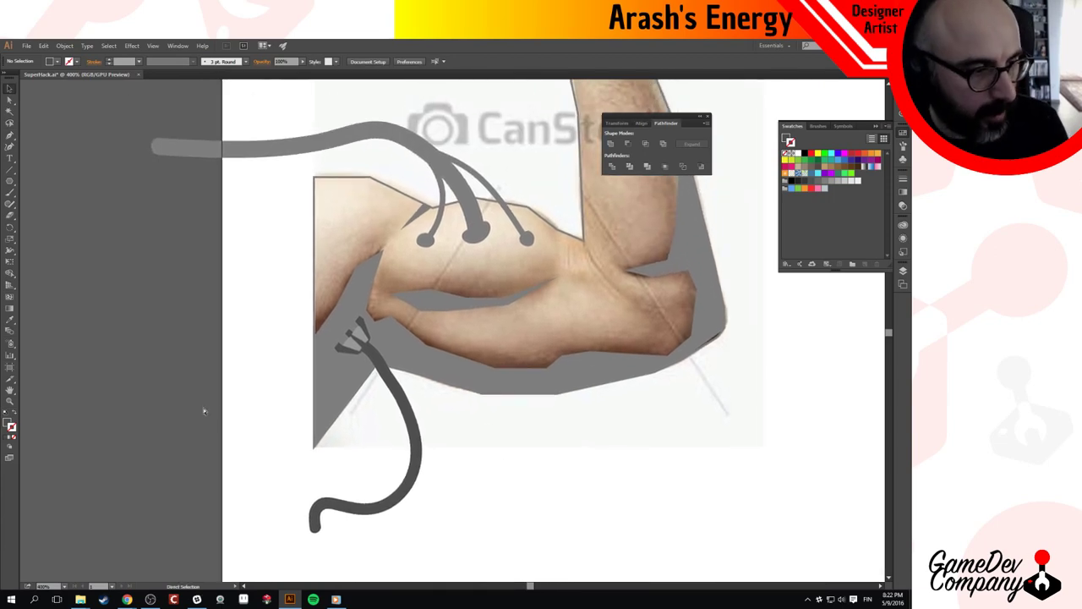
pyautogui.hotkey('ctrl', 's')
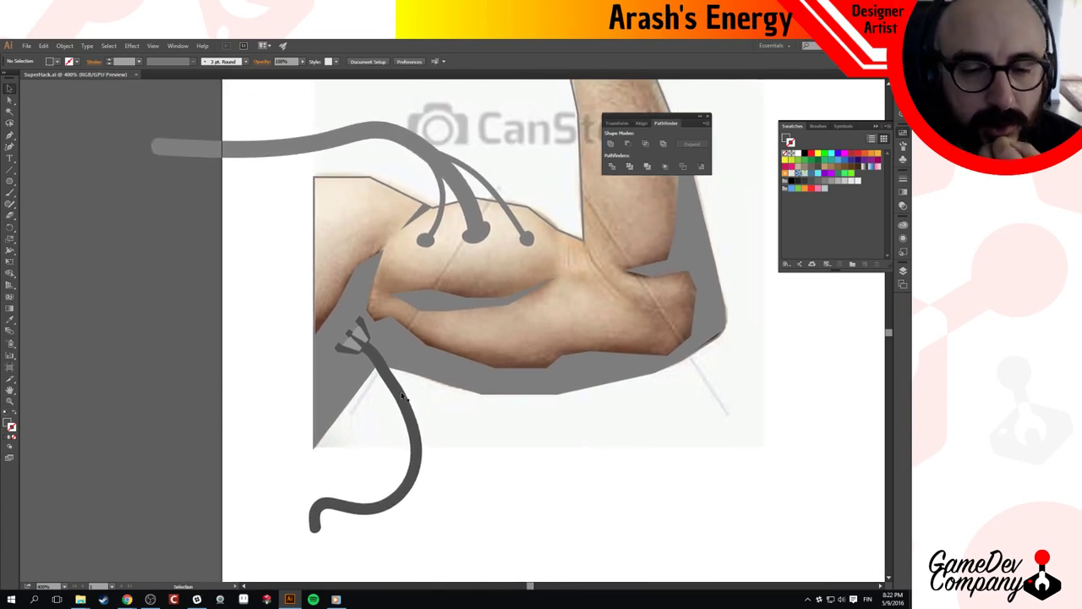
# Examine the whole arm with its upper cables and the hanging cable at a smaller zoom.
pyautogui.keyDown('ctrl'); pyautogui.keyDown('alt'); pyautogui.click(611, 396); pyautogui.keyUp('alt'); pyautogui.keyUp('ctrl')
pyautogui.moveTo(434, 375); pyautogui.dragTo(481, 411)
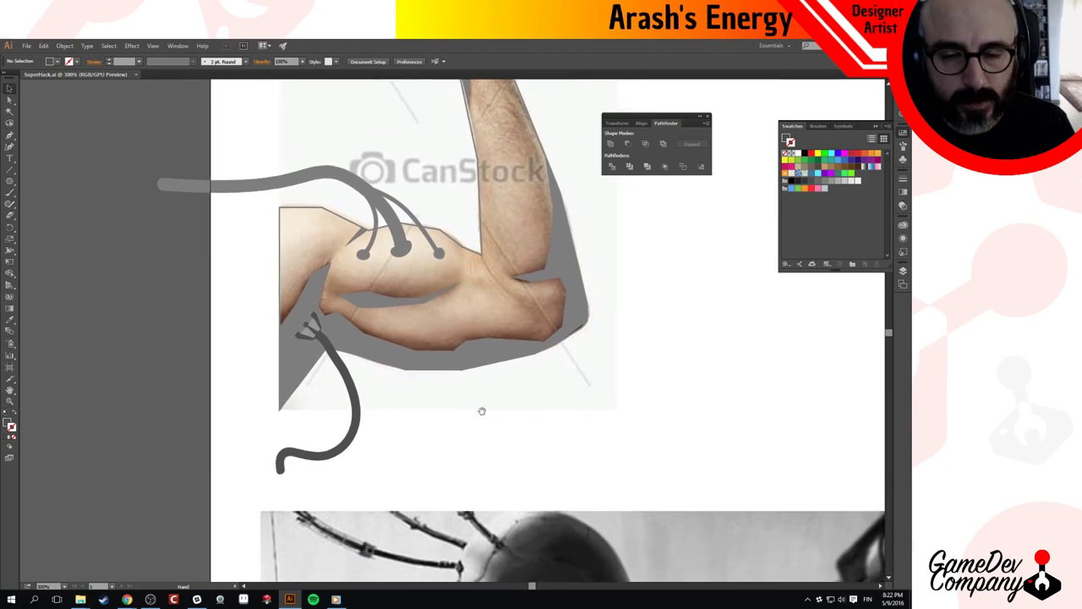
pyautogui.keyDown('ctrl'); pyautogui.keyDown('alt'); pyautogui.click(495, 418); pyautogui.keyUp('alt'); pyautogui.keyUp('ctrl')
pyautogui.keyDown('ctrl'); pyautogui.keyDown('alt'); pyautogui.click(495, 417); pyautogui.keyUp('alt'); pyautogui.keyUp('ctrl')
pyautogui.moveTo(474, 374); pyautogui.dragTo(483, 366)
pyautogui.keyDown('ctrl'); pyautogui.keyDown('alt'); pyautogui.click(411, 258); pyautogui.keyUp('alt'); pyautogui.keyUp('ctrl')
pyautogui.hotkey('ctrl', '+')
pyautogui.hotkey('ctrl', '+')
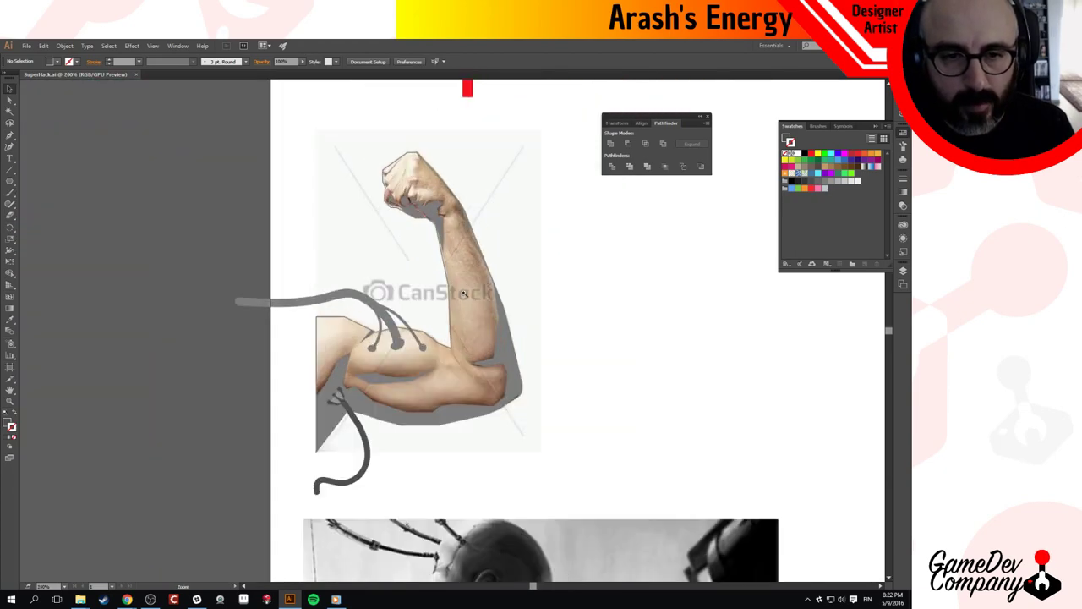
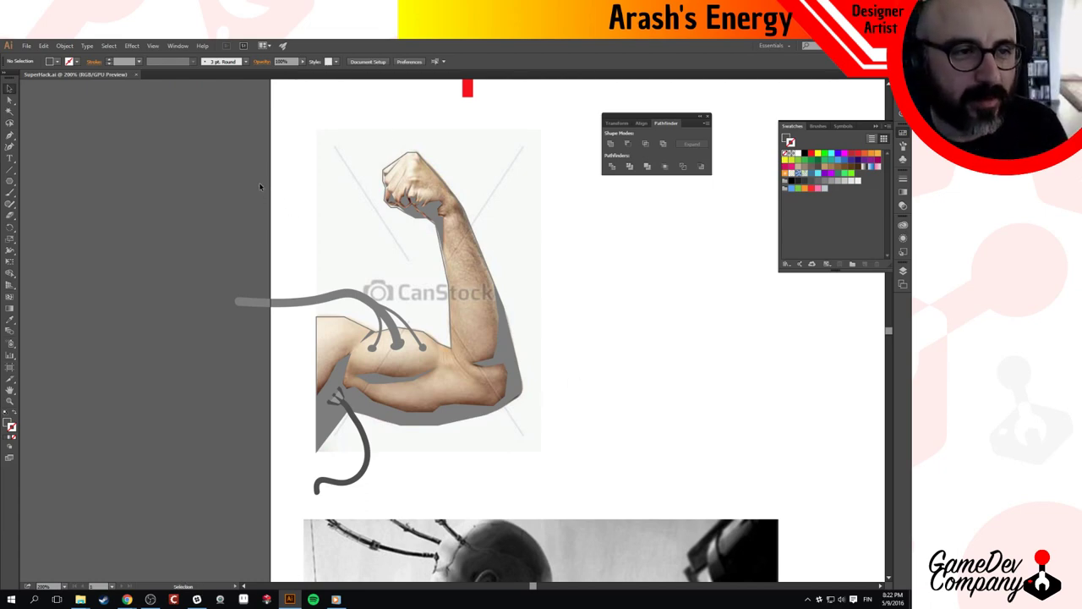
# Apply the hanging cable's dark grey stroke to the main upper cable with the Eyedropper.
pyautogui.click(451, 385)
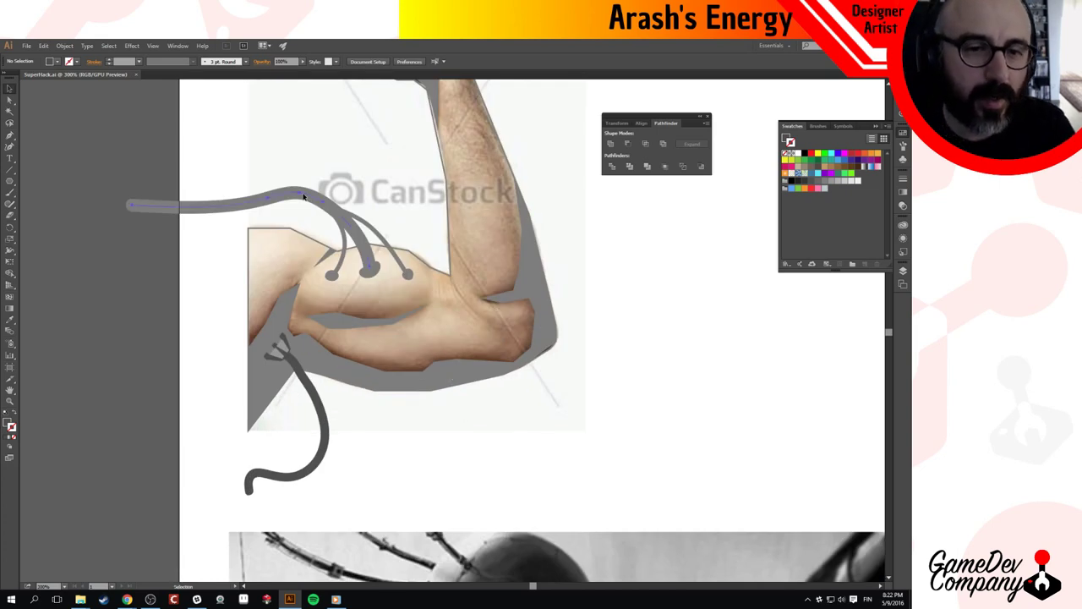
pyautogui.click(345, 227)
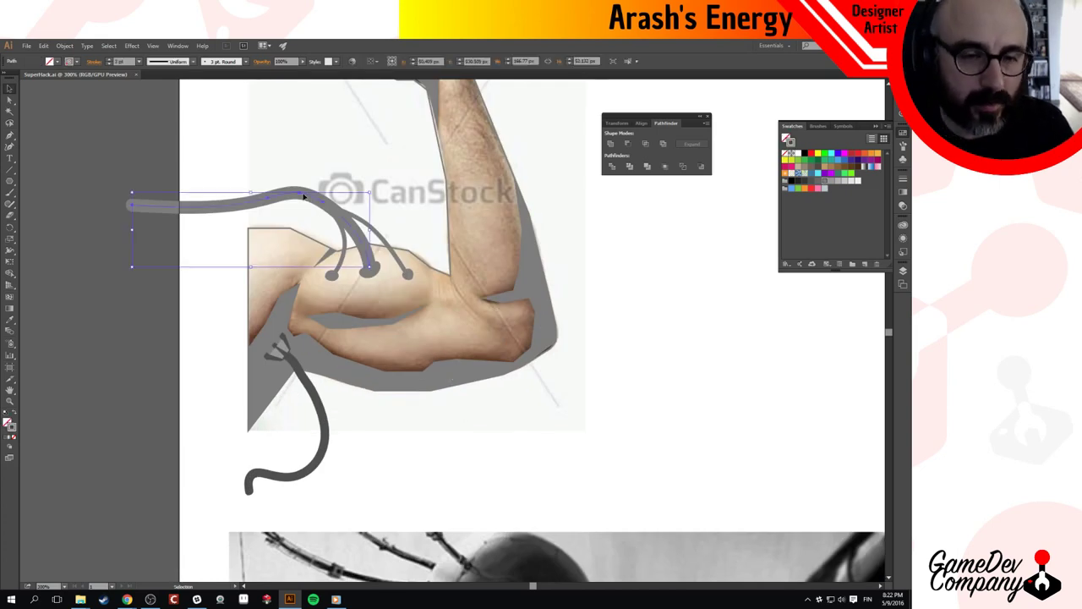
pyautogui.click(314, 387)
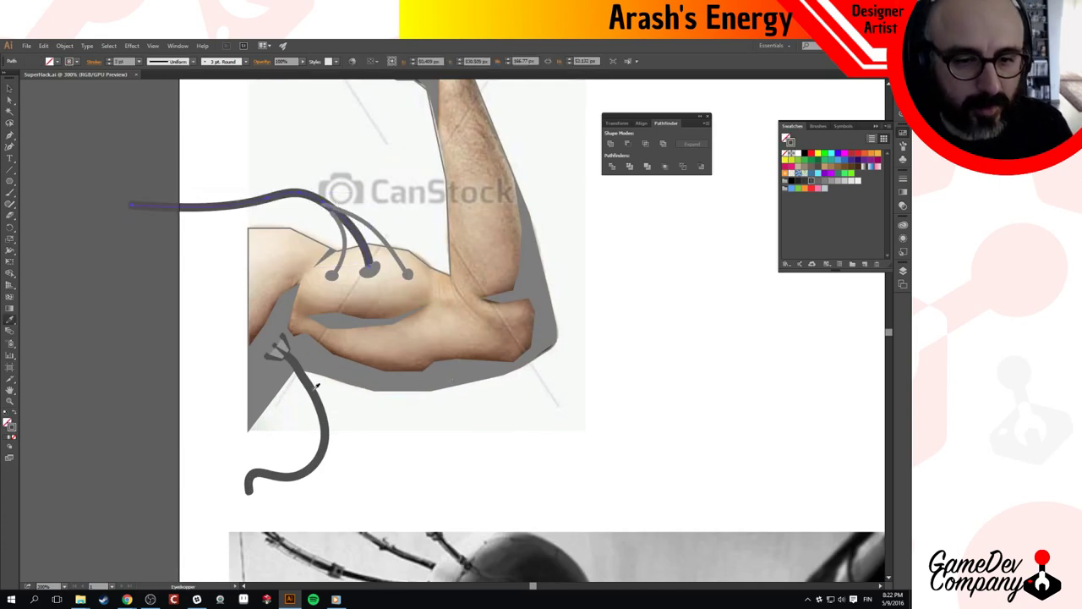
pyautogui.press('v')
# Select the two thin branch cables and the sockets on the upper arm, and apply the hanging cable's dark grey stroke with the Eyedropper.
pyautogui.click(345, 242)
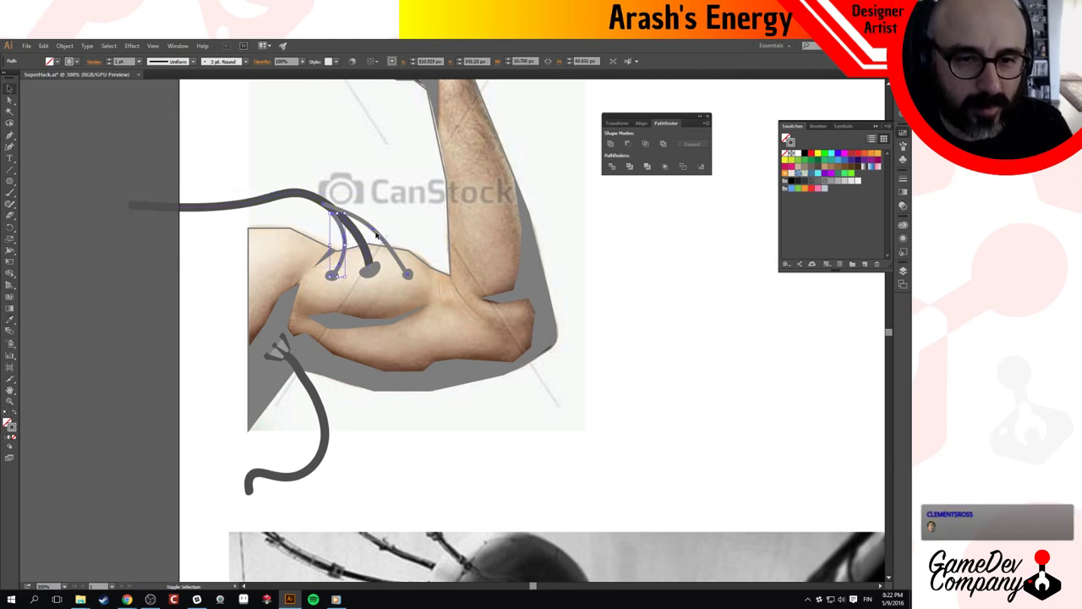
pyautogui.keyDown('shift'); pyautogui.click(378, 238); pyautogui.keyUp('shift')
pyautogui.keyDown('shift'); pyautogui.click(375, 272); pyautogui.keyUp('shift')
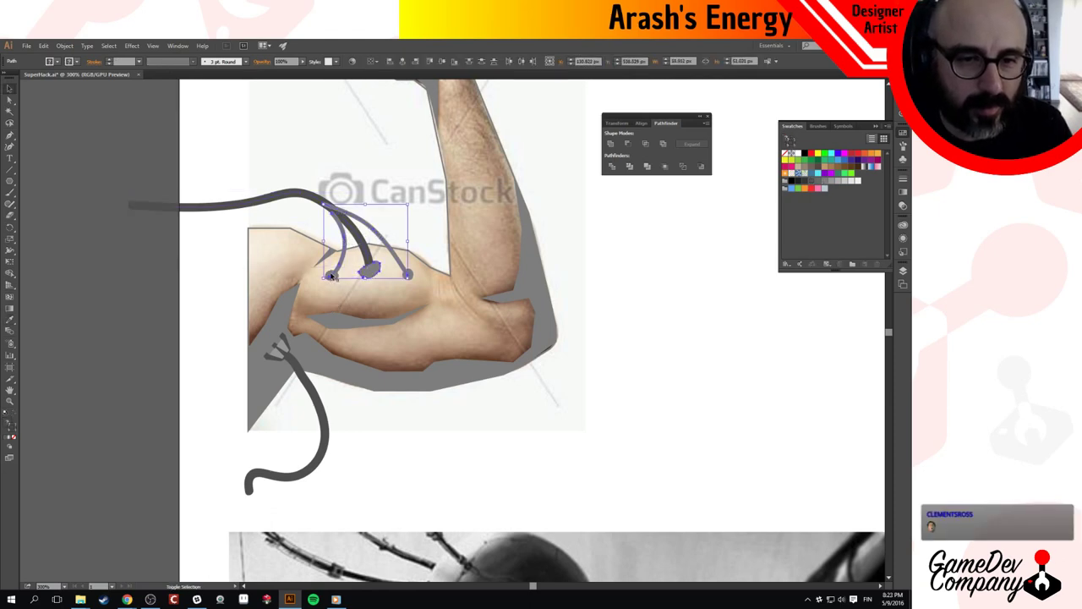
pyautogui.keyDown('shift'); pyautogui.click(331, 277); pyautogui.keyUp('shift')
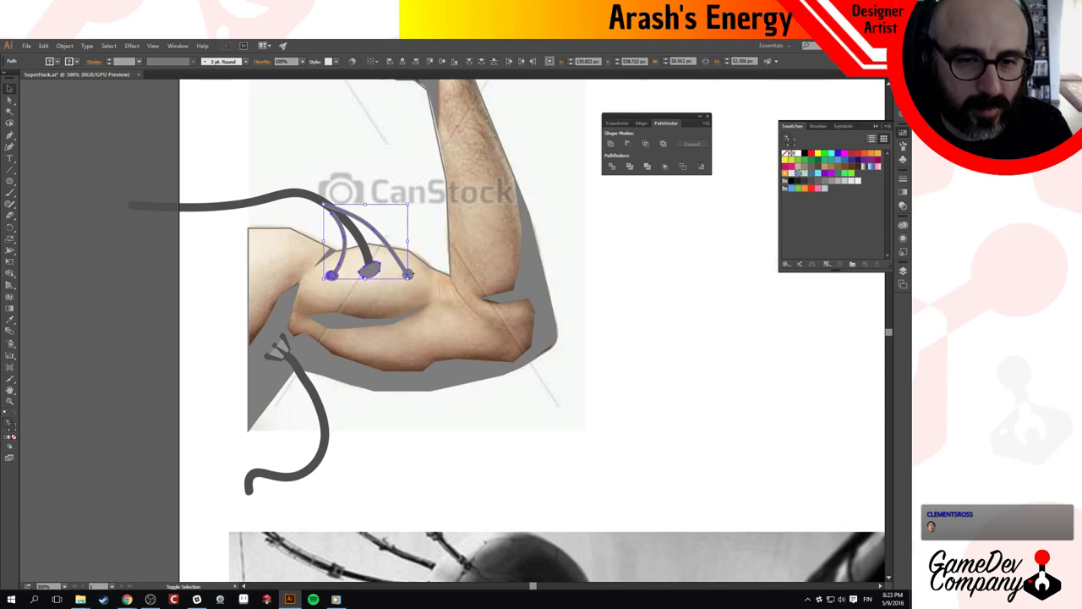
pyautogui.keyDown('shift'); pyautogui.click(408, 274); pyautogui.keyUp('shift')
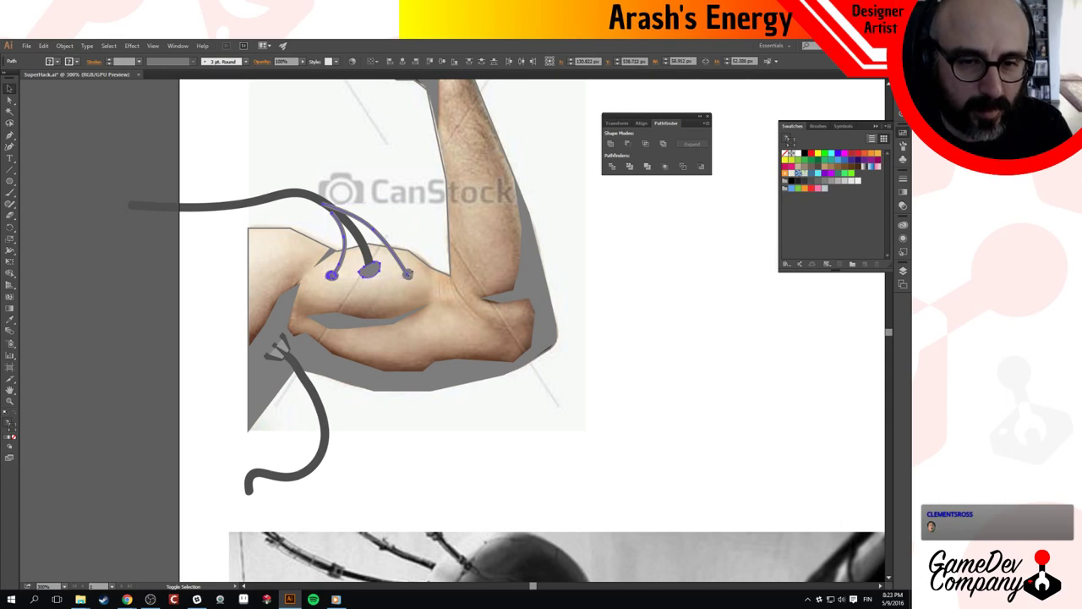
pyautogui.press('i')
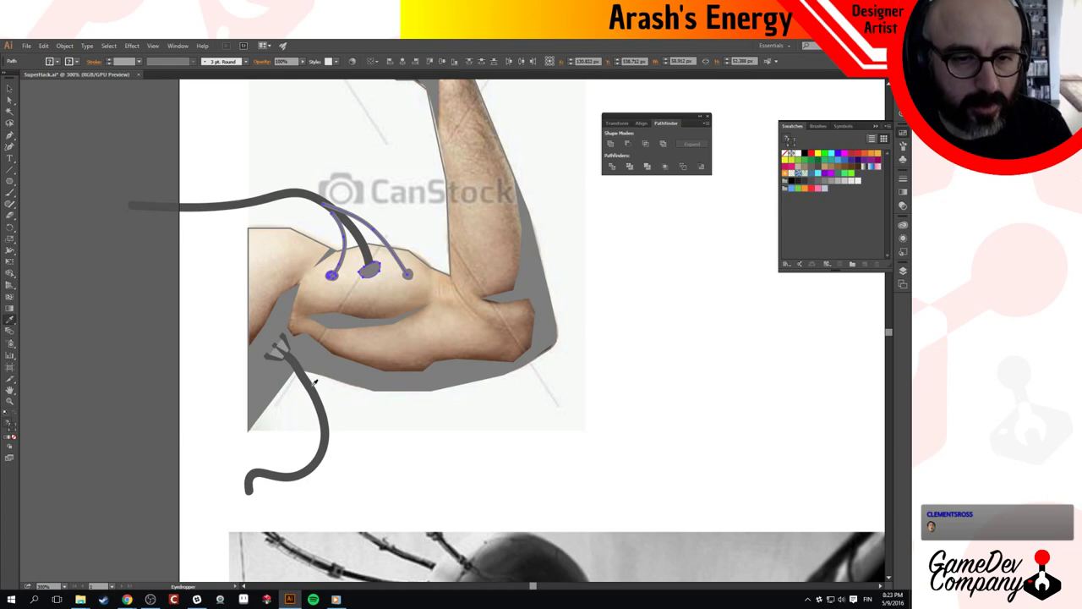
pyautogui.click(313, 384)
pyautogui.press('v')
pyautogui.click(408, 435)
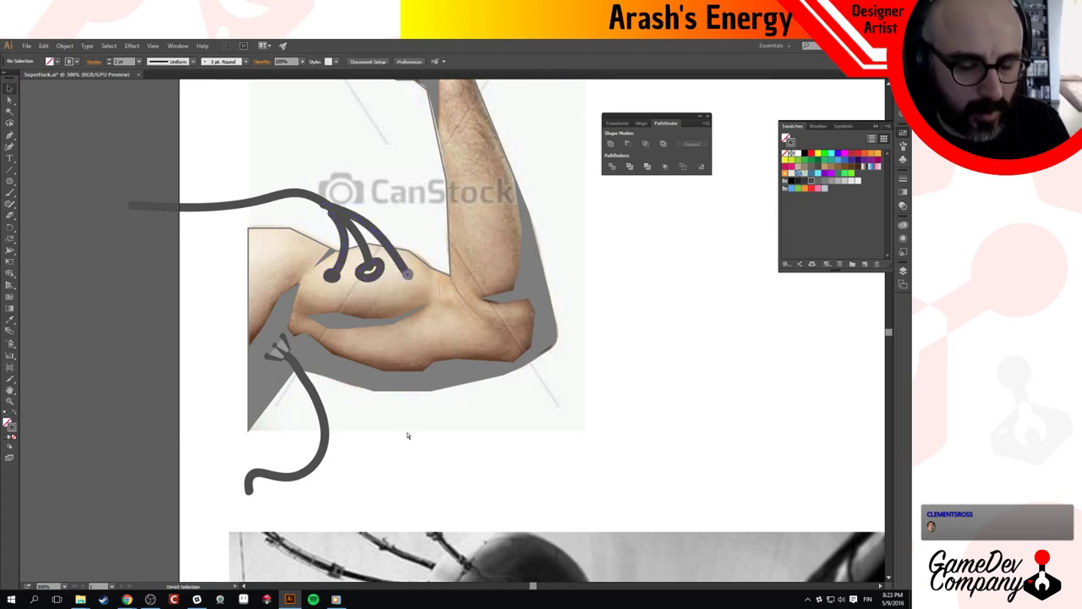
# Undo the last two appearance changes to the upper cable strands and deselect the cable.
pyautogui.hotkey('ctrl', 'z')
pyautogui.hotkey('ctrl', 'z')
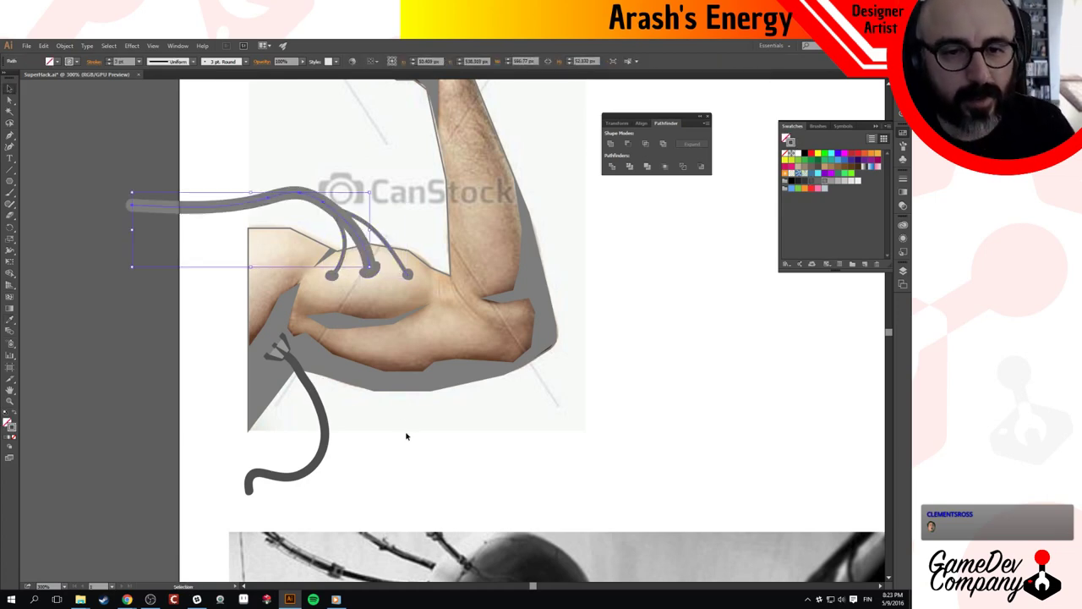
pyautogui.click(407, 435)
pyautogui.moveTo(521, 425); pyautogui.dragTo(510, 403)
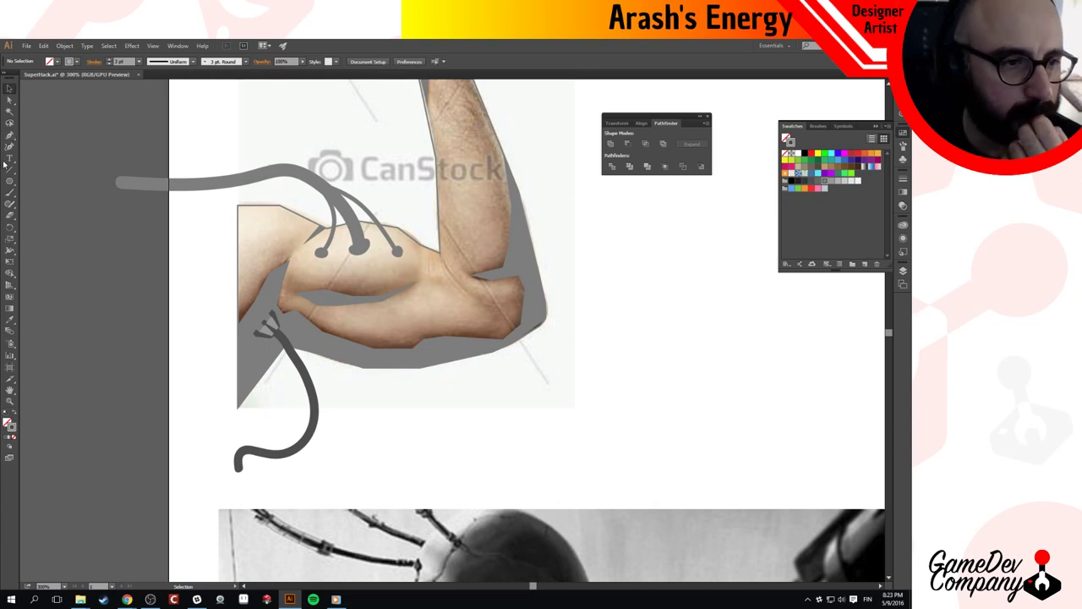
# Try painting a gray brush stroke outward from the elbow's outer corner.
pyautogui.press('b')
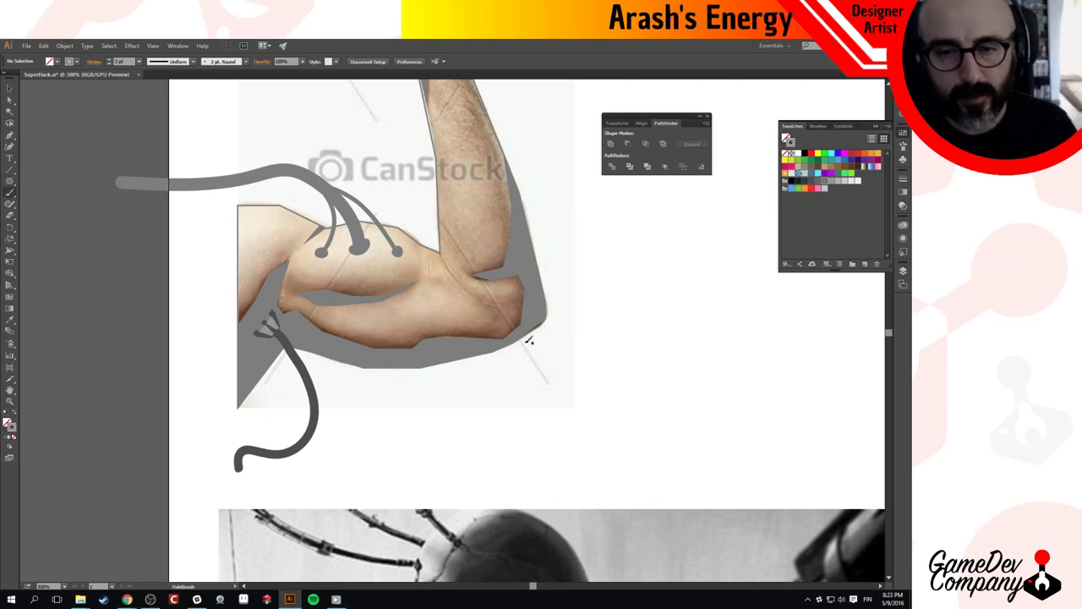
pyautogui.moveTo(521, 335)
pyautogui.mouseDown()
pyautogui.moveTo(538, 321)
pyautogui.moveTo(612, 350)
pyautogui.mouseUp()
pyautogui.hotkey('ctrl', 'z')
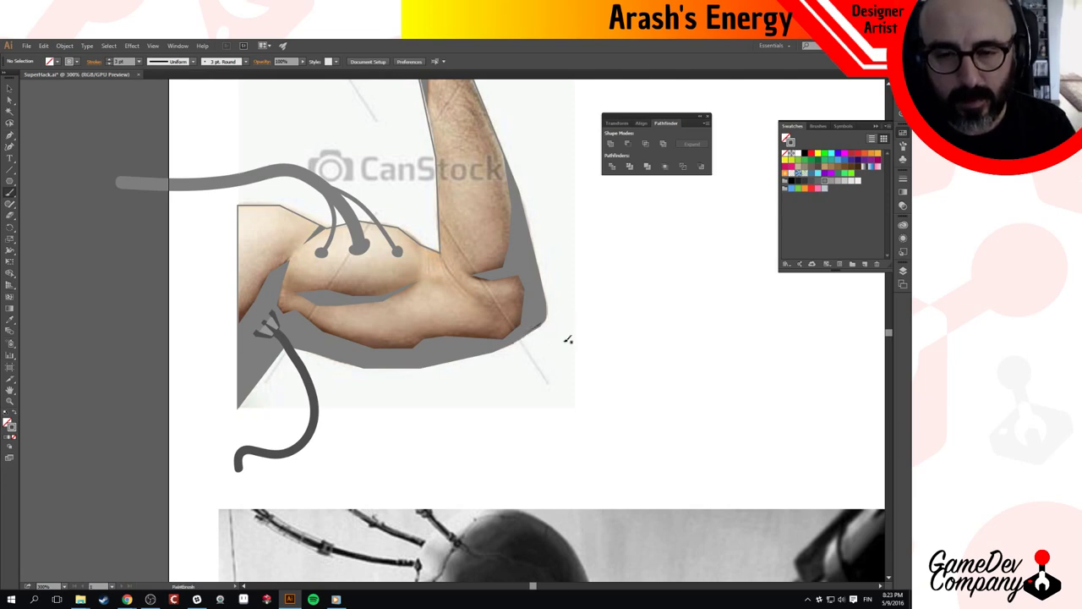
pyautogui.click(548, 312)
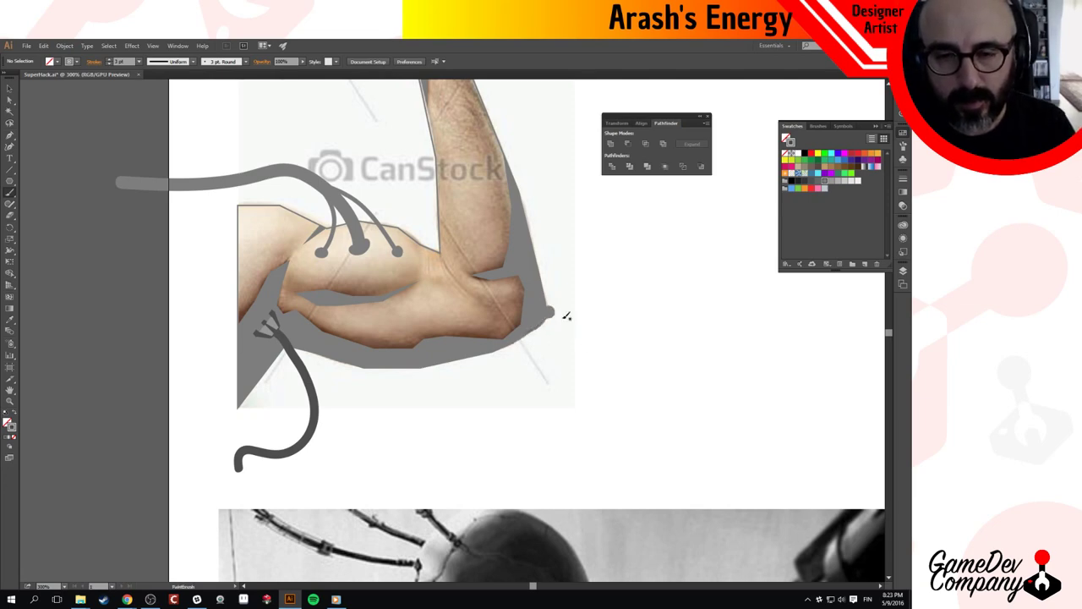
pyautogui.hotkey('ctrl', 'z')
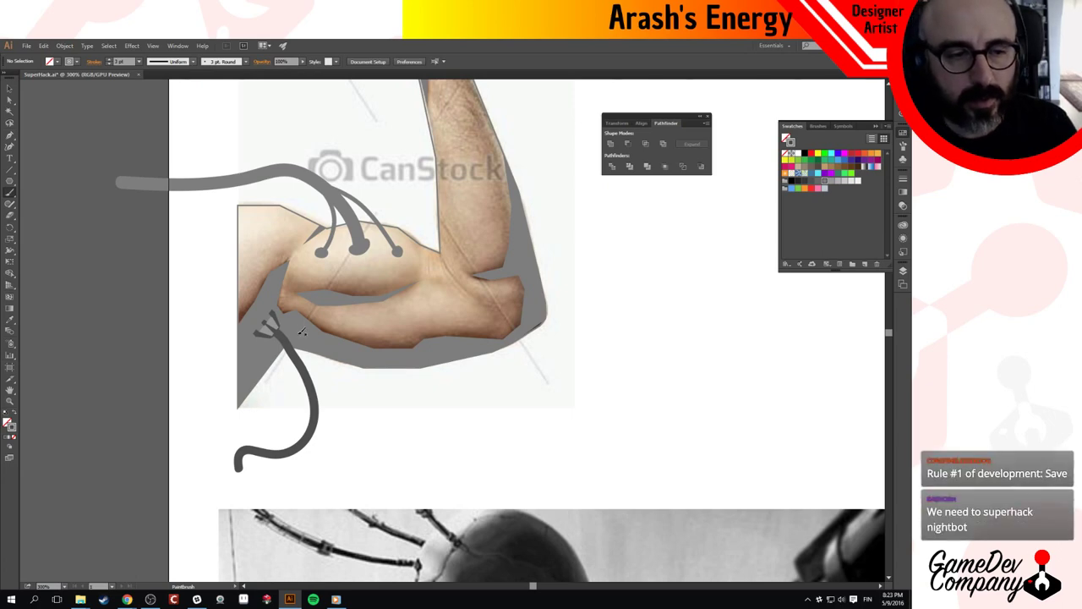
# Sample the lower cable's dark gray stroke and try painting a cable along the underside of the arm.
pyautogui.press('i')
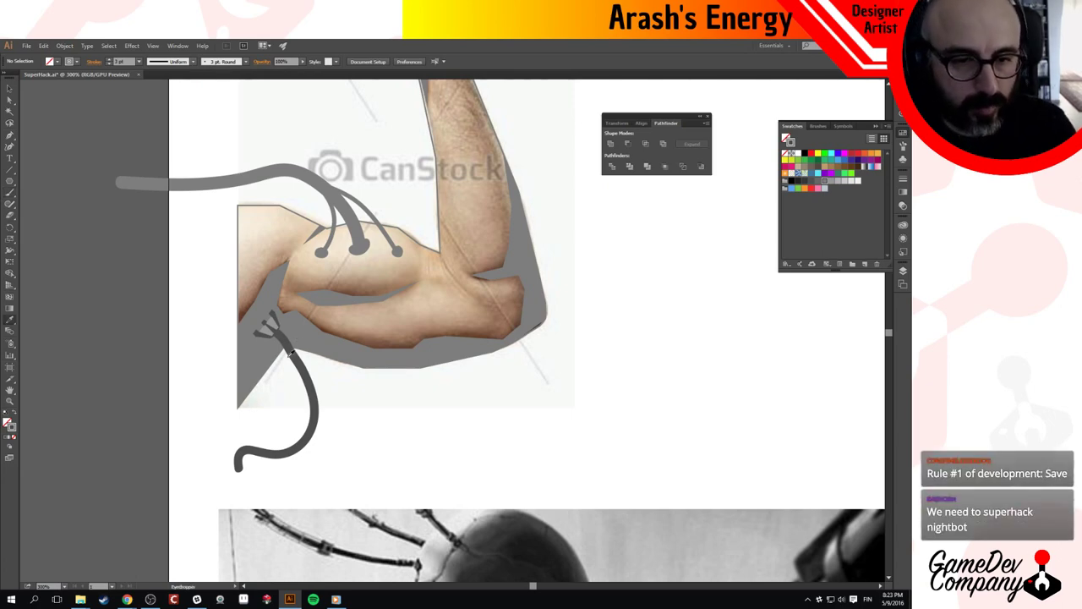
pyautogui.click(296, 352)
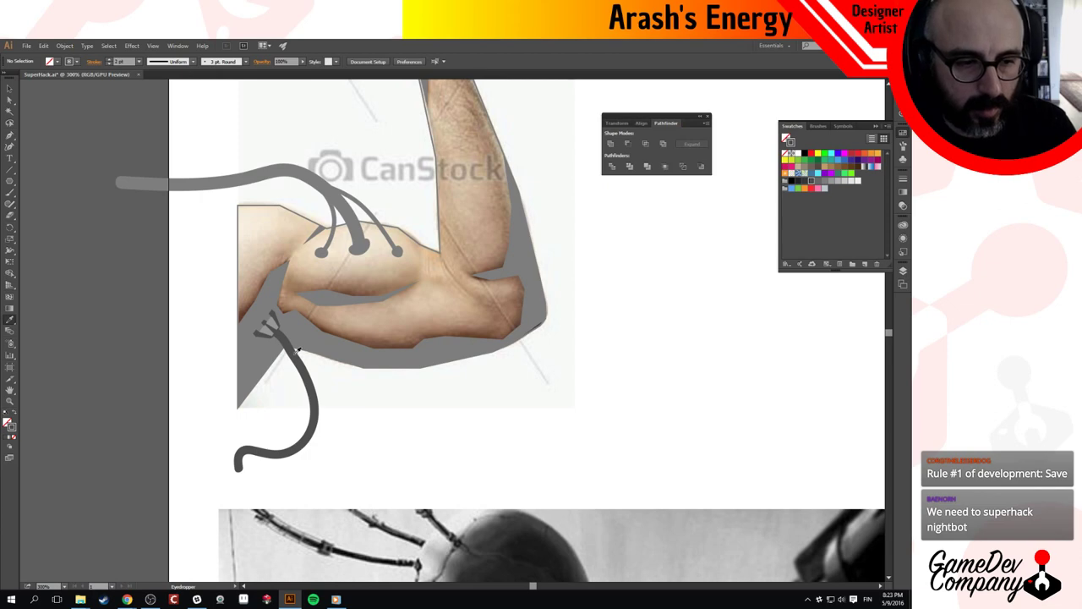
pyautogui.press('b')
pyautogui.moveTo(307, 332)
pyautogui.mouseDown()
pyautogui.moveTo(365, 359)
pyautogui.moveTo(420, 359)
pyautogui.moveTo(541, 319)
pyautogui.moveTo(560, 316)
pyautogui.moveTo(569, 330)
pyautogui.moveTo(432, 342)
pyautogui.mouseUp()
pyautogui.hotkey('ctrl', 'z')
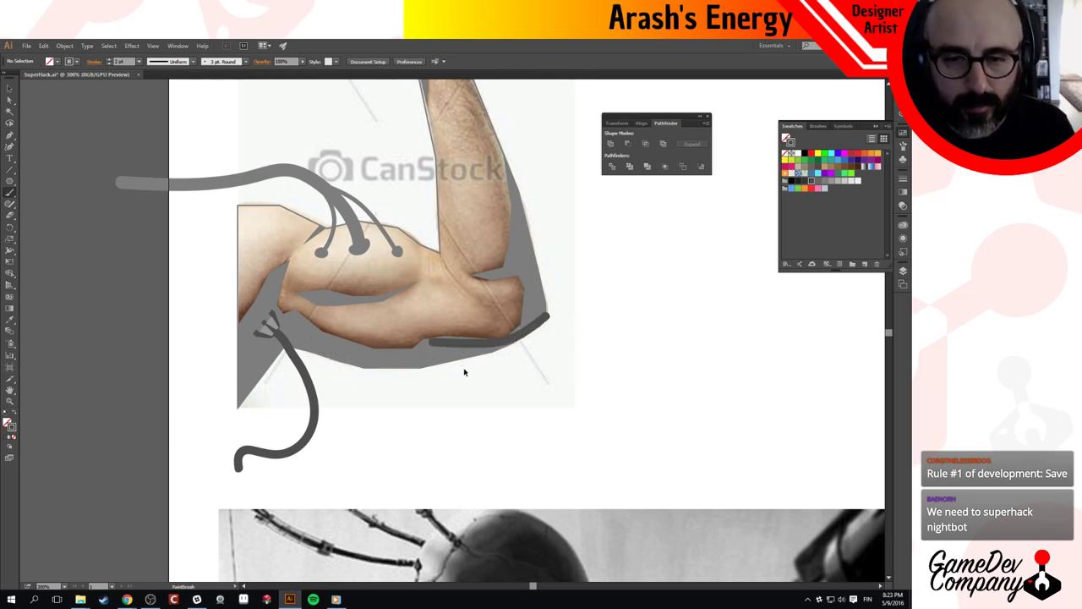
pyautogui.hotkey('ctrl', 'z')
pyautogui.moveTo(540, 321)
pyautogui.mouseDown()
pyautogui.moveTo(504, 353)
pyautogui.moveTo(462, 363)
pyautogui.moveTo(352, 361)
pyautogui.moveTo(284, 338)
pyautogui.mouseUp()
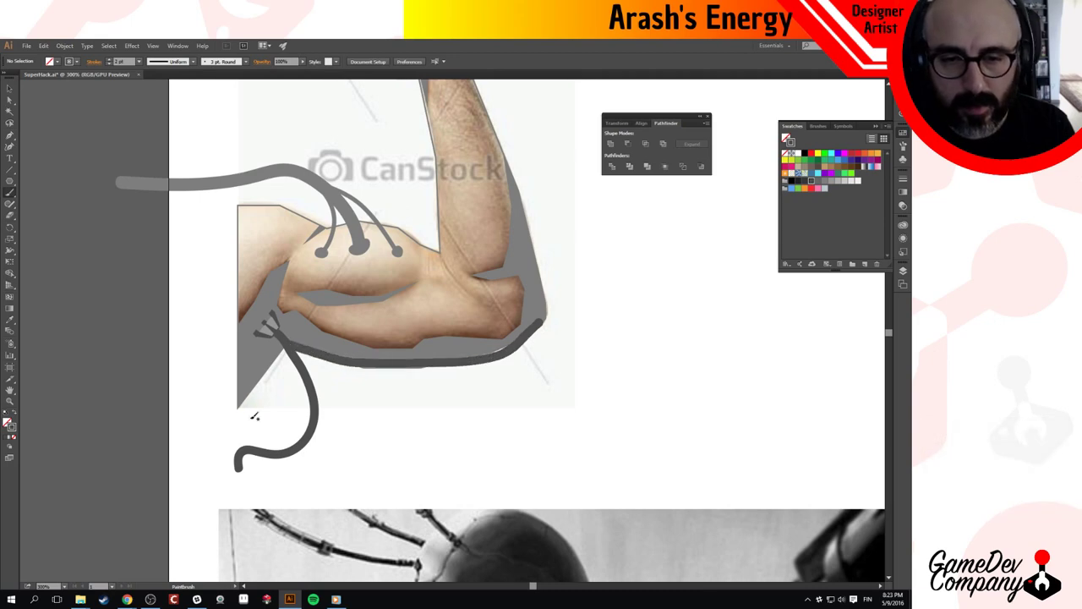
pyautogui.hotkey('ctrl', 'z')
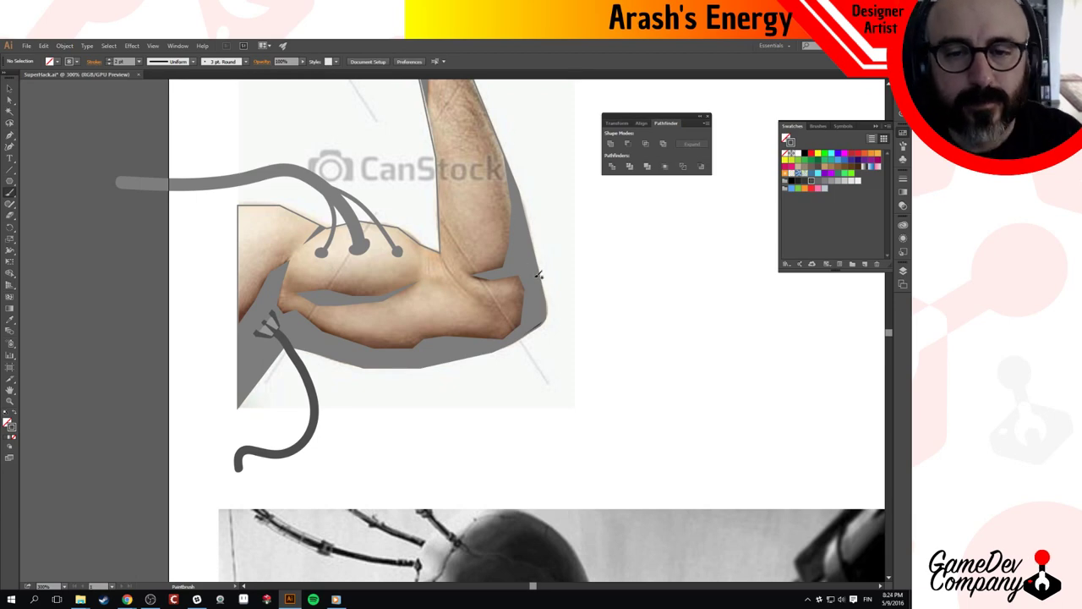
# Try painting a small dark gray connector block at the tip of the elbow.
pyautogui.moveTo(517, 242); pyautogui.dragTo(496, 328)
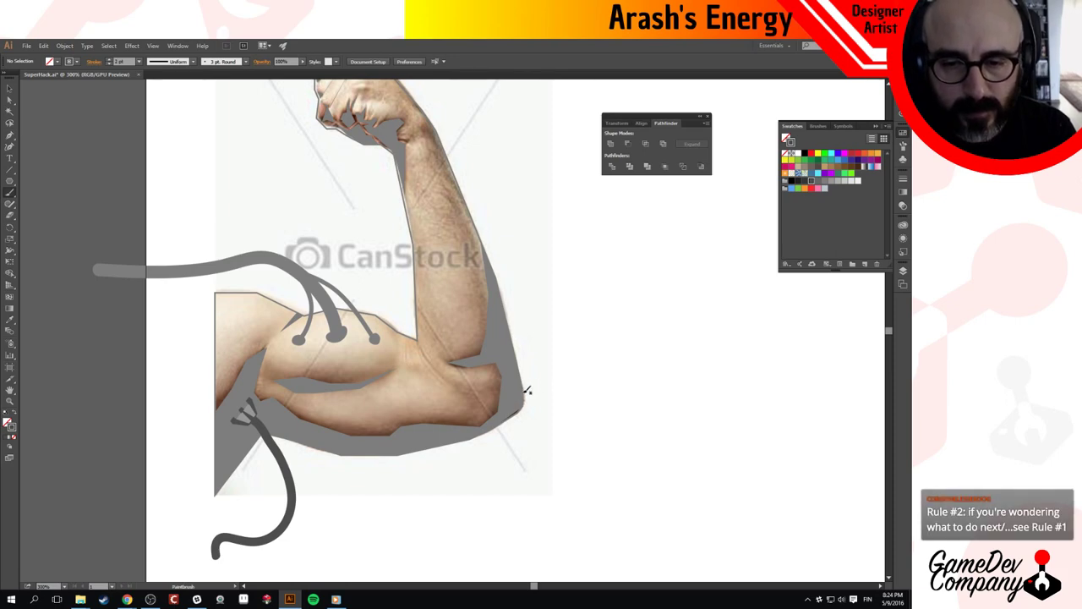
pyautogui.moveTo(514, 395)
pyautogui.mouseDown()
pyautogui.moveTo(527, 387)
pyautogui.moveTo(532, 405)
pyautogui.moveTo(526, 398)
pyautogui.mouseUp()
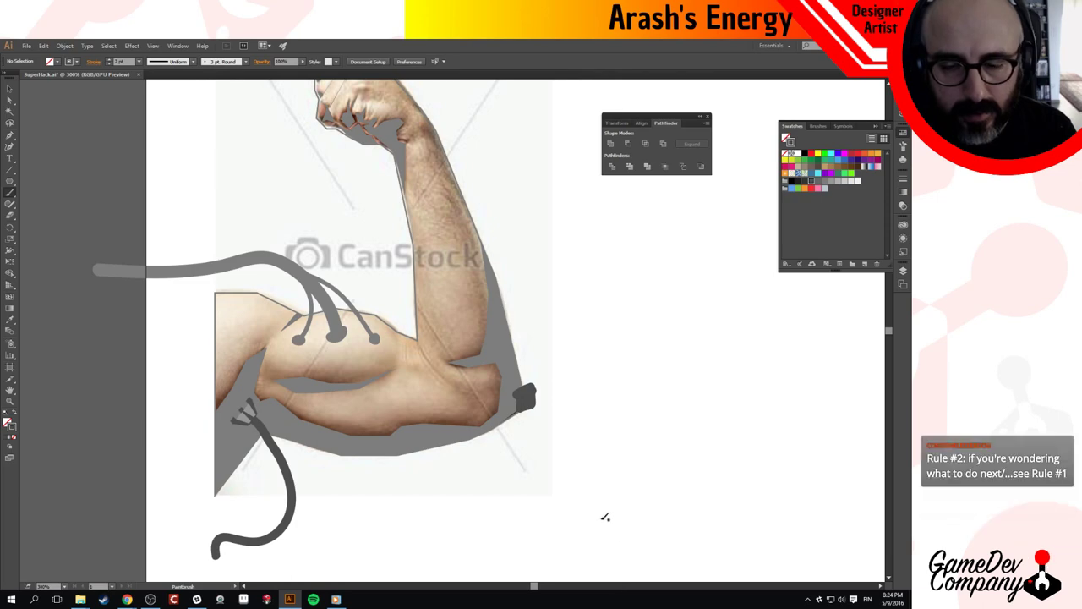
pyautogui.press('v')
pyautogui.press('Delete')
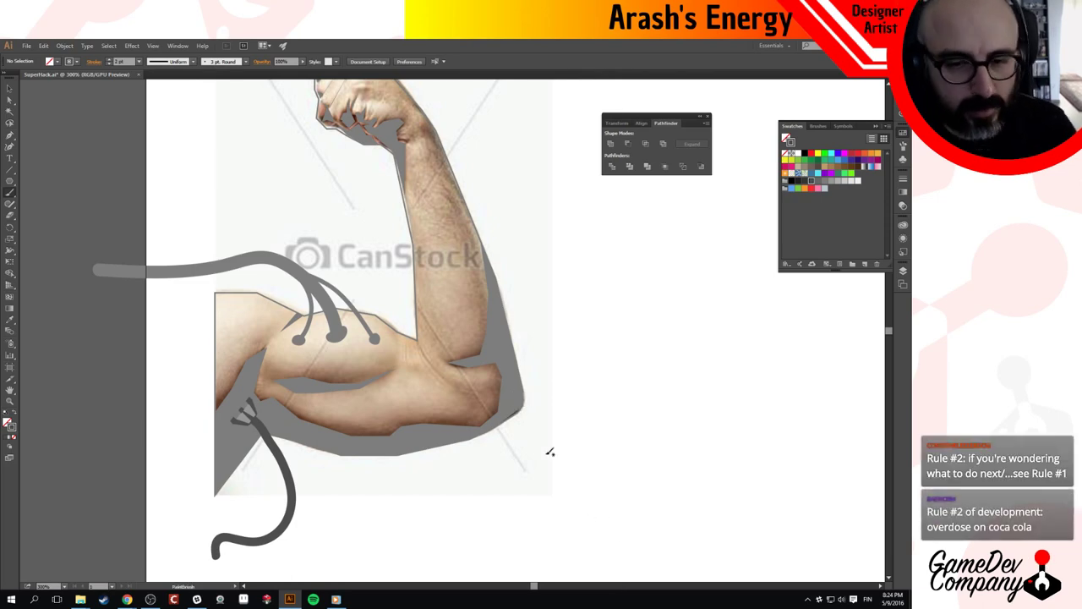
# Unlock Layer 3 and isolate the arm group with its outer silhouette path selected.
pyautogui.hscroll(-3, 356, 419)
pyautogui.scroll(-3, 436, 332)
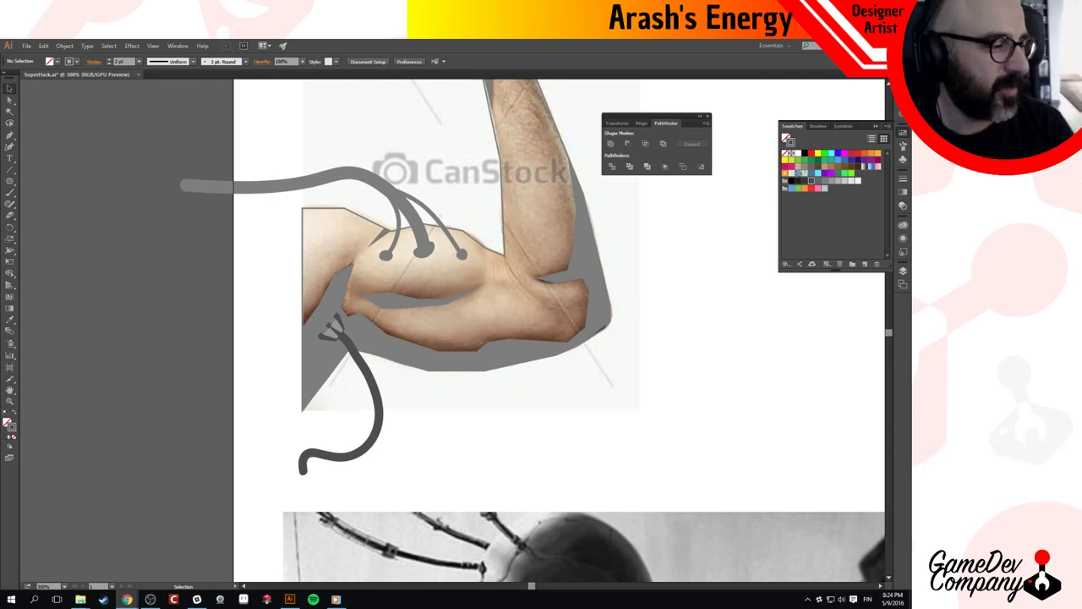
pyautogui.click(181, 302)
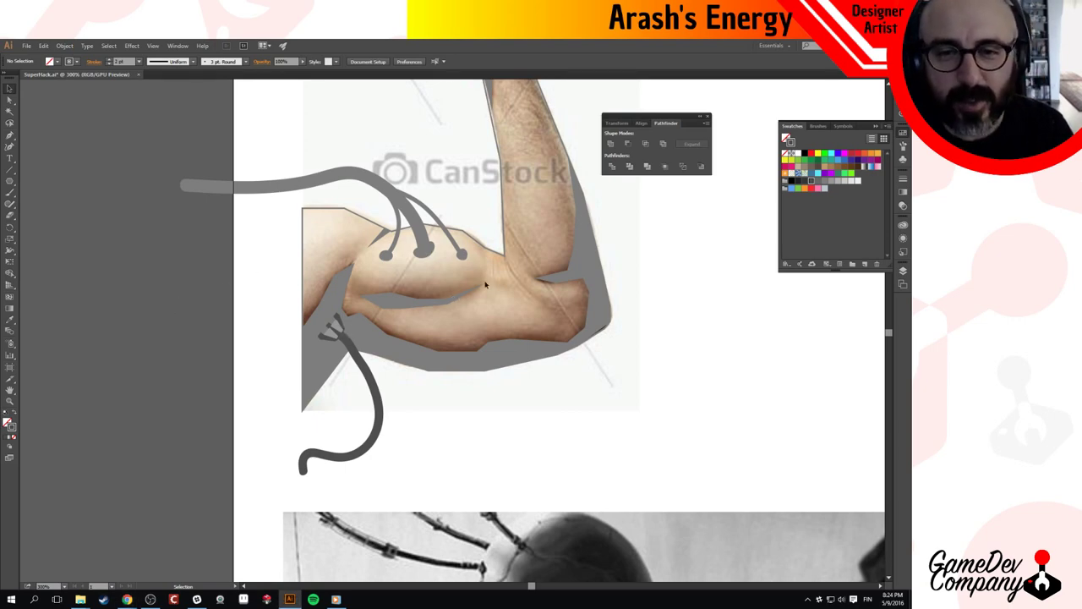
pyautogui.moveTo(642, 284); pyautogui.dragTo(599, 297)
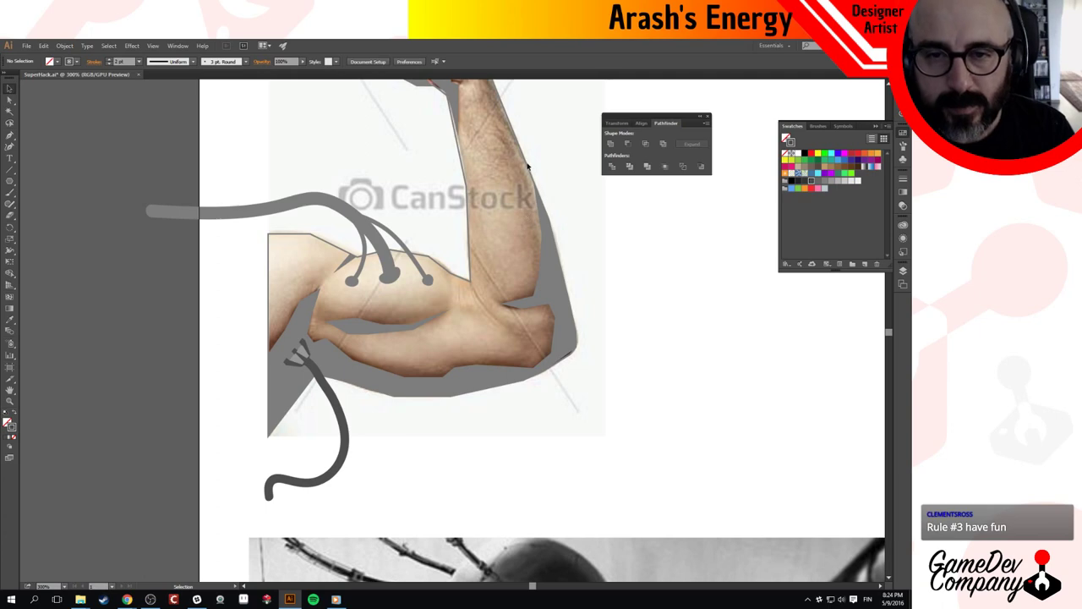
pyautogui.click(903, 271)
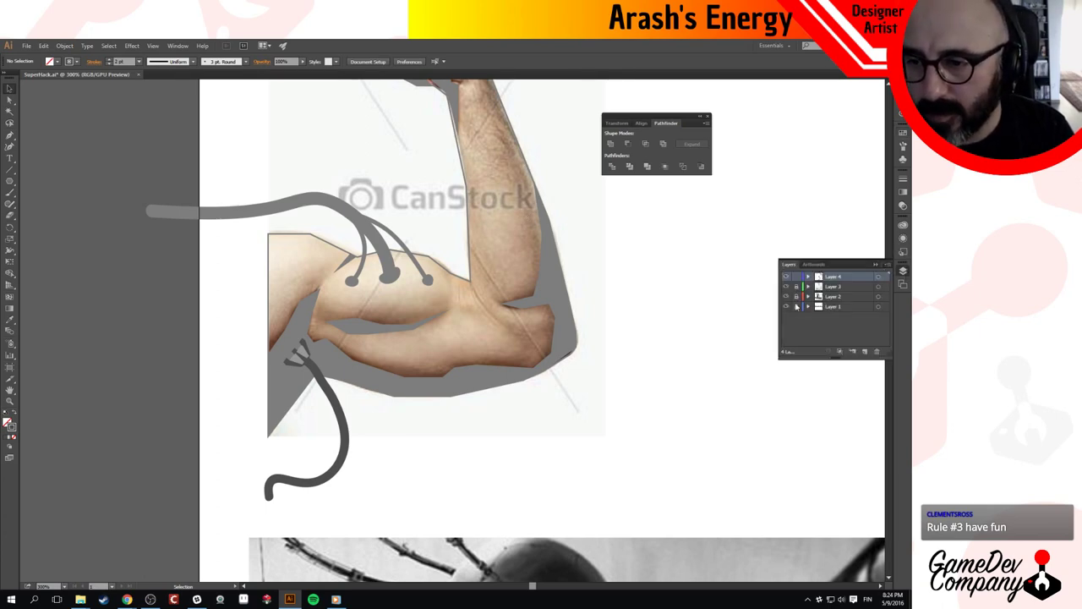
pyautogui.click(796, 287)
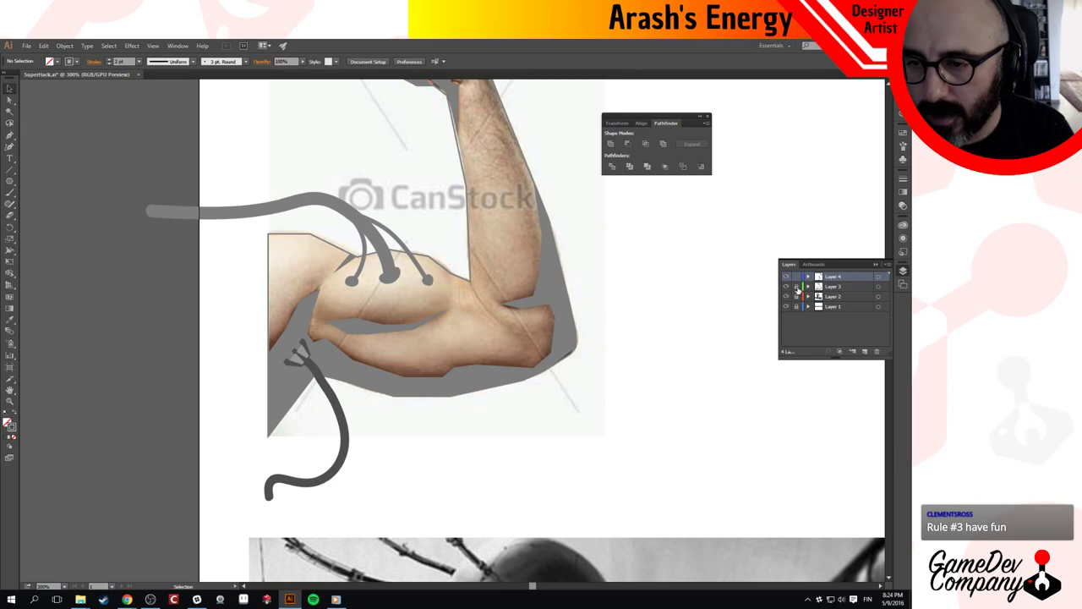
pyautogui.click(526, 161)
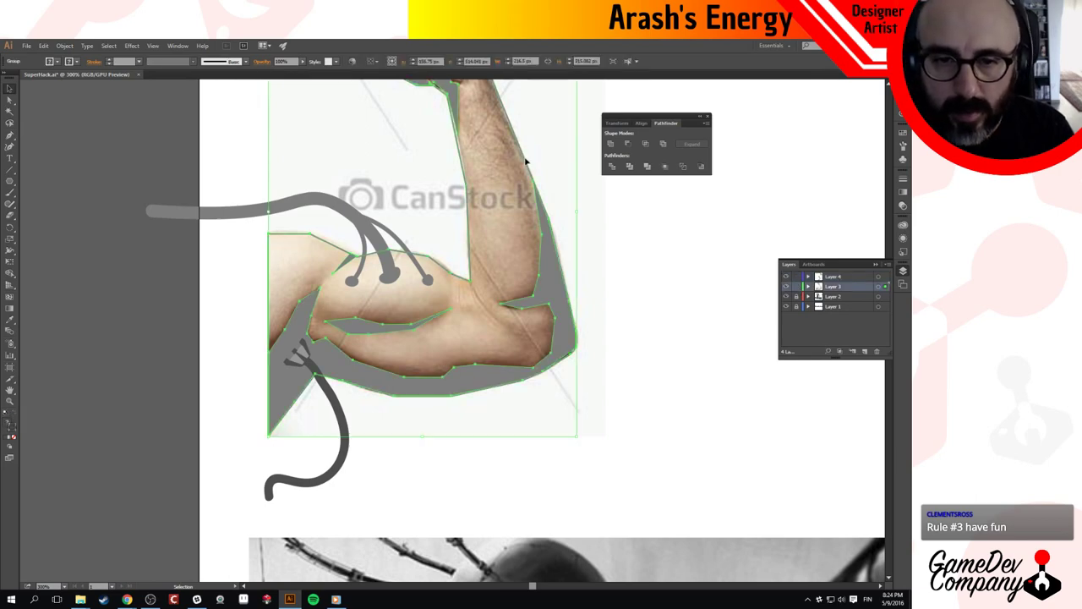
pyautogui.doubleClick(526, 161)
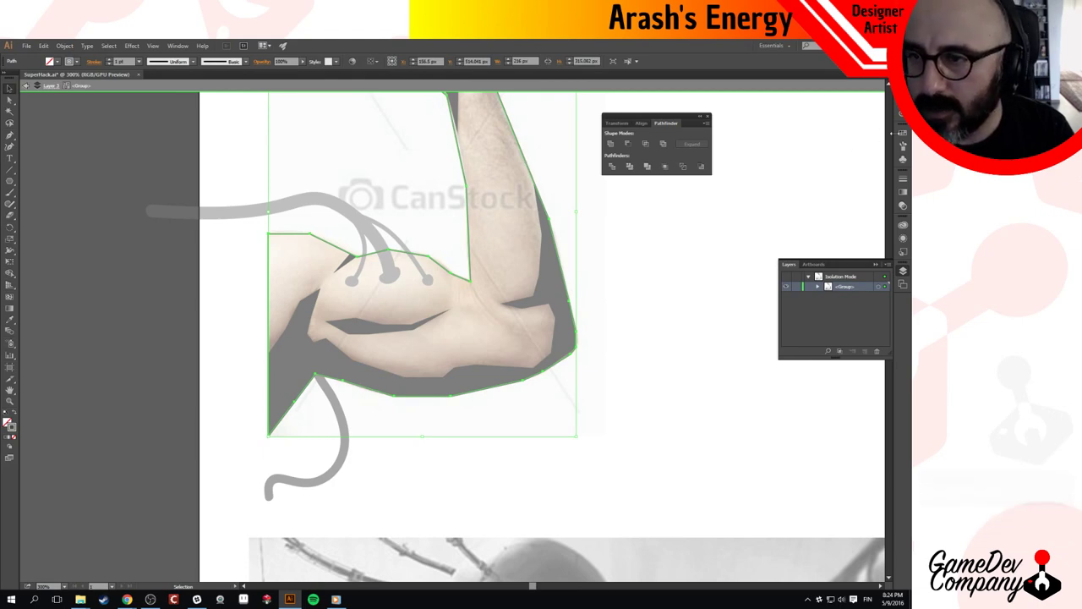
# Give the arm silhouette path a light gray fill and no stroke.
pyautogui.click(902, 132)
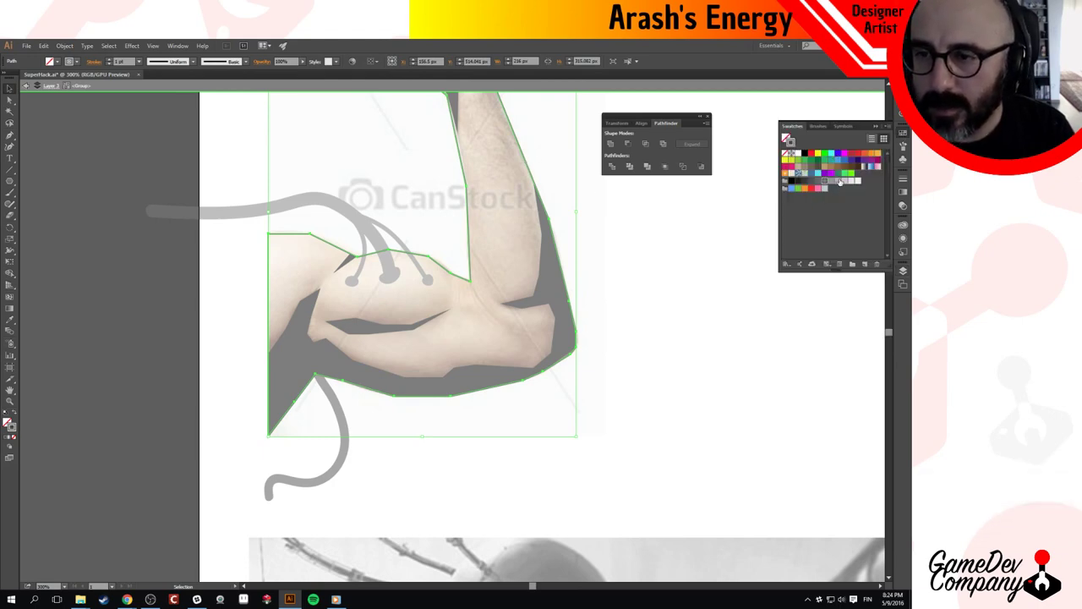
pyautogui.click(839, 181)
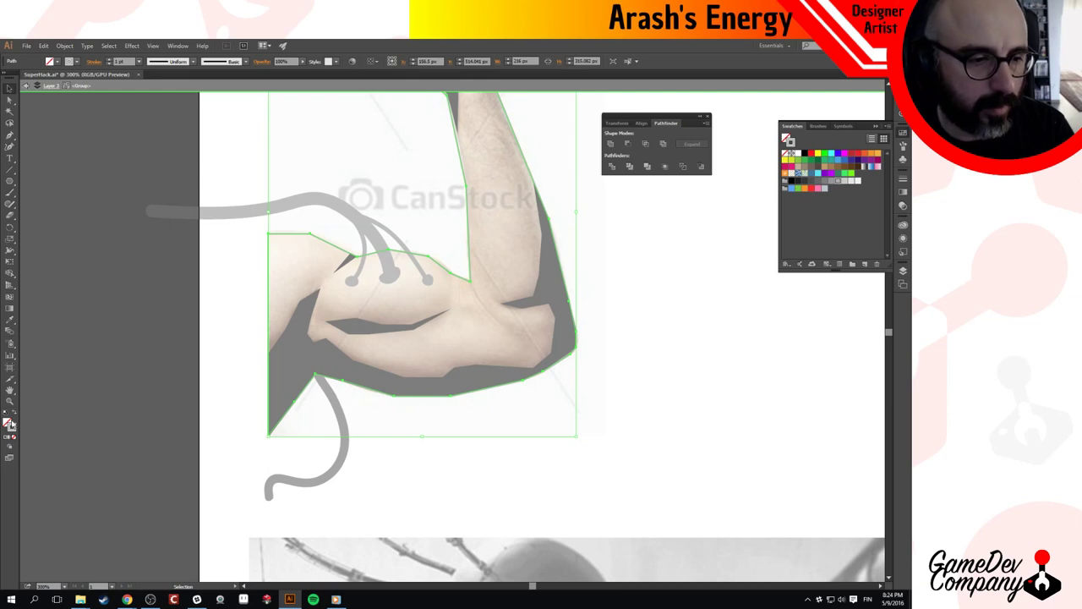
pyautogui.click(14, 413)
pyautogui.click(814, 282)
pyautogui.press('b')
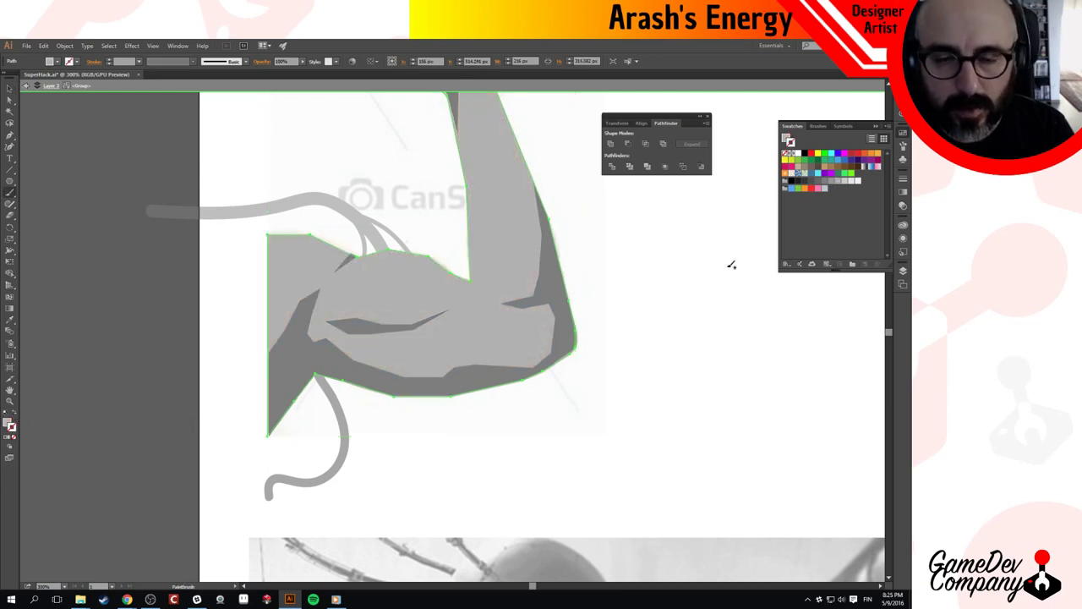
pyautogui.click(727, 267)
pyautogui.click(714, 290)
pyautogui.press('v')
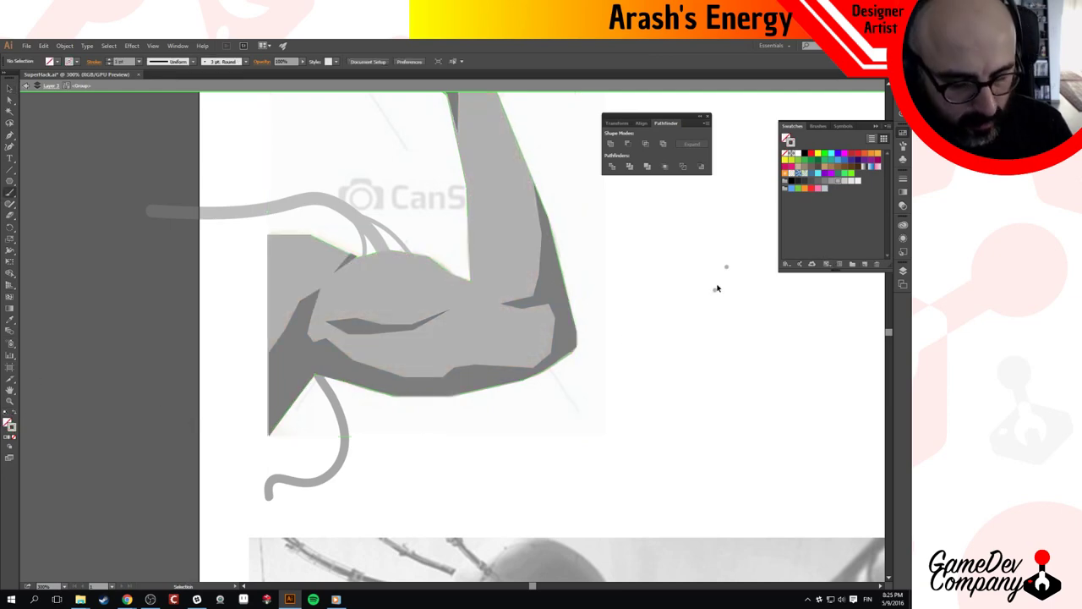
pyautogui.press('b')
pyautogui.hotkey('ctrl', 'z')
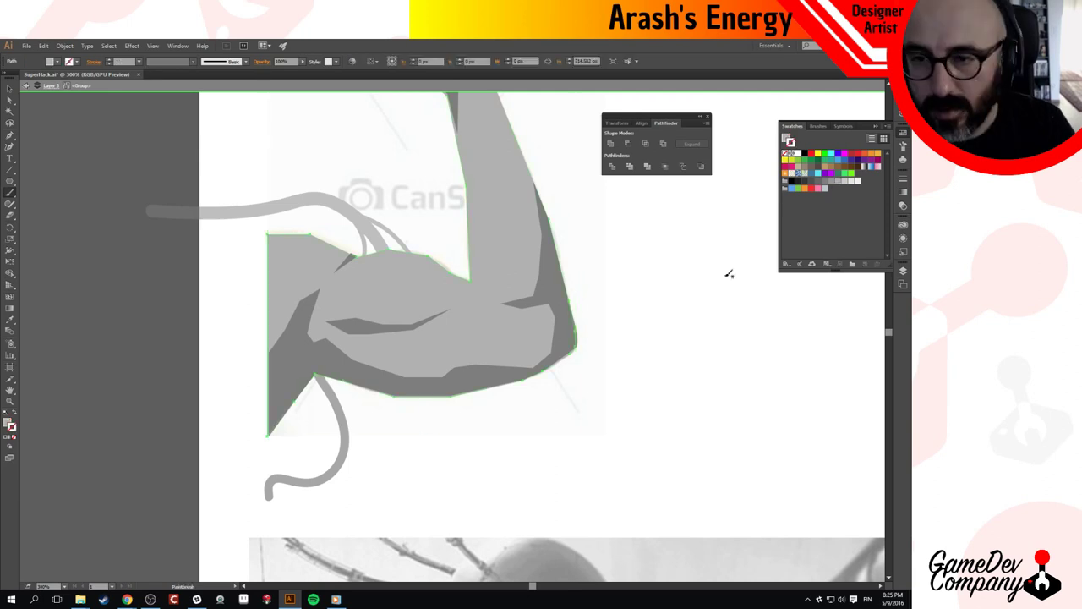
# Deselect the arm silhouette and leave the group's isolation mode.
pyautogui.press('v')
pyautogui.click(716, 293)
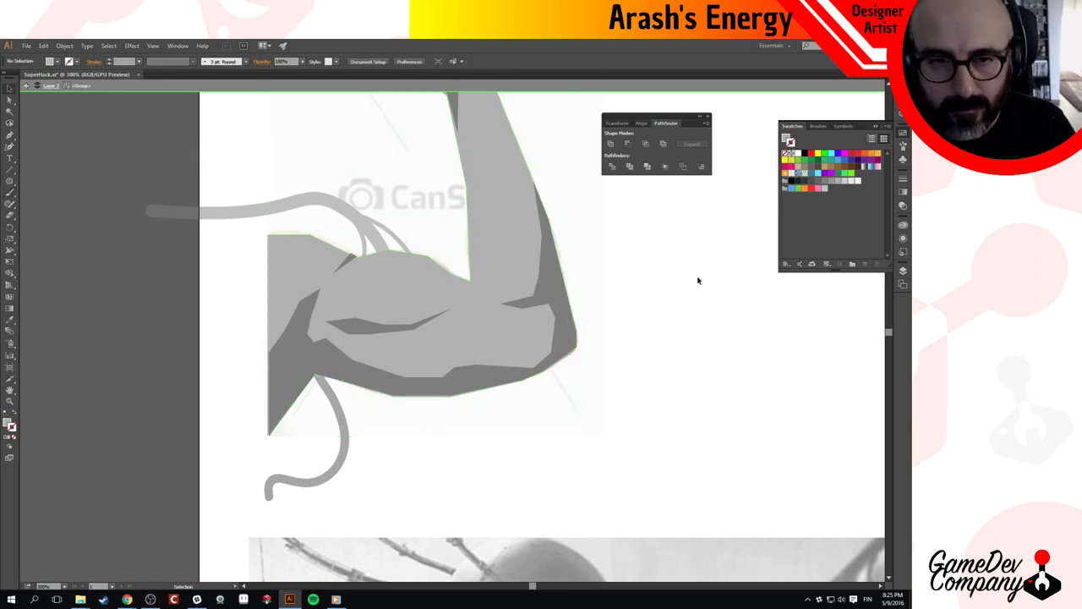
pyautogui.doubleClick(697, 279)
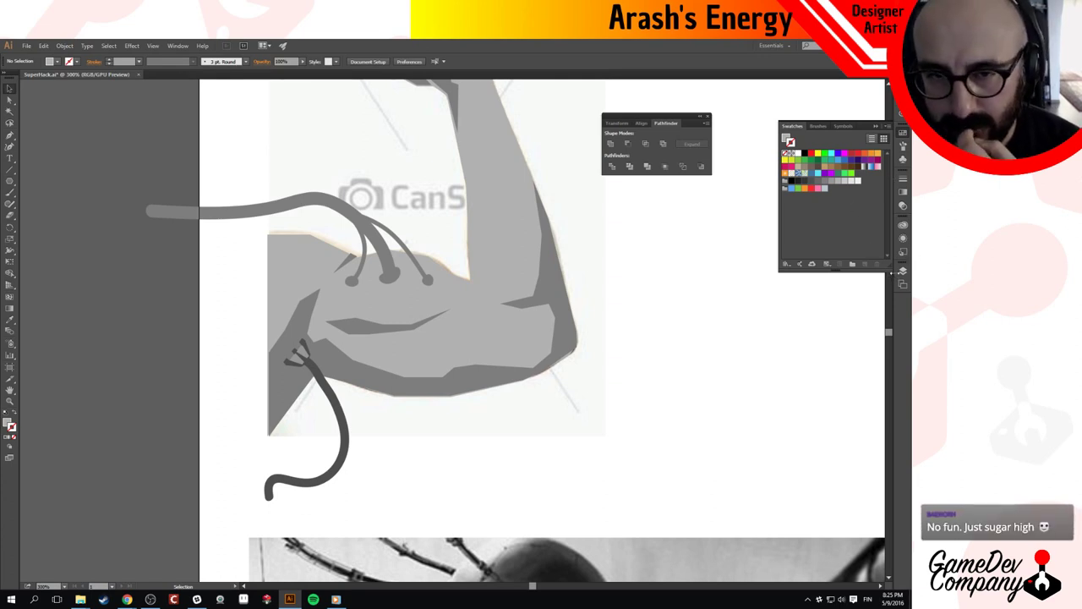
pyautogui.moveTo(650, 268); pyautogui.dragTo(640, 381)
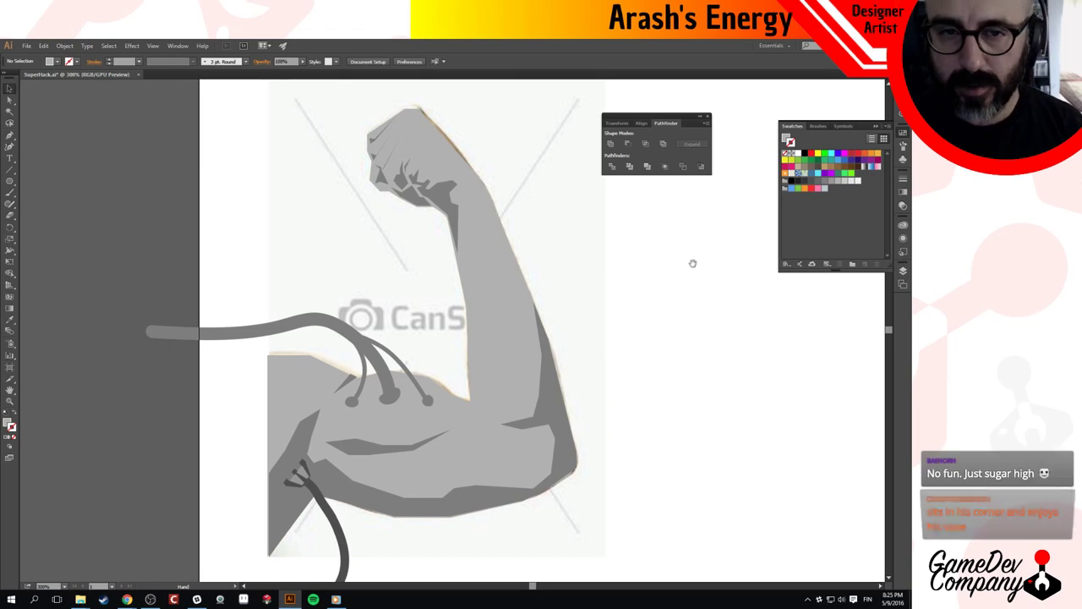
pyautogui.click(902, 270)
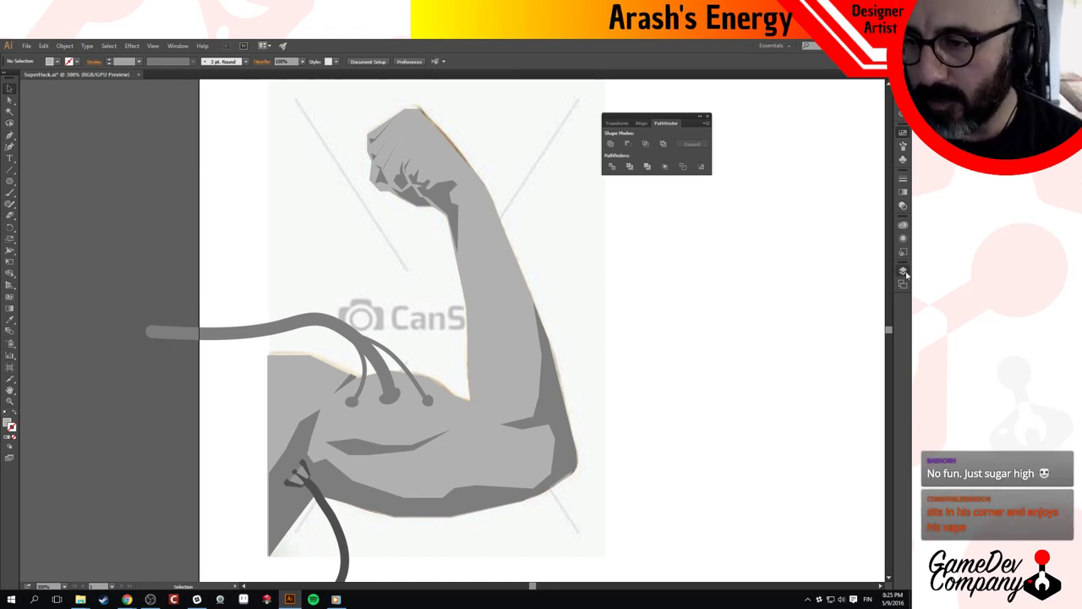
pyautogui.click(904, 272)
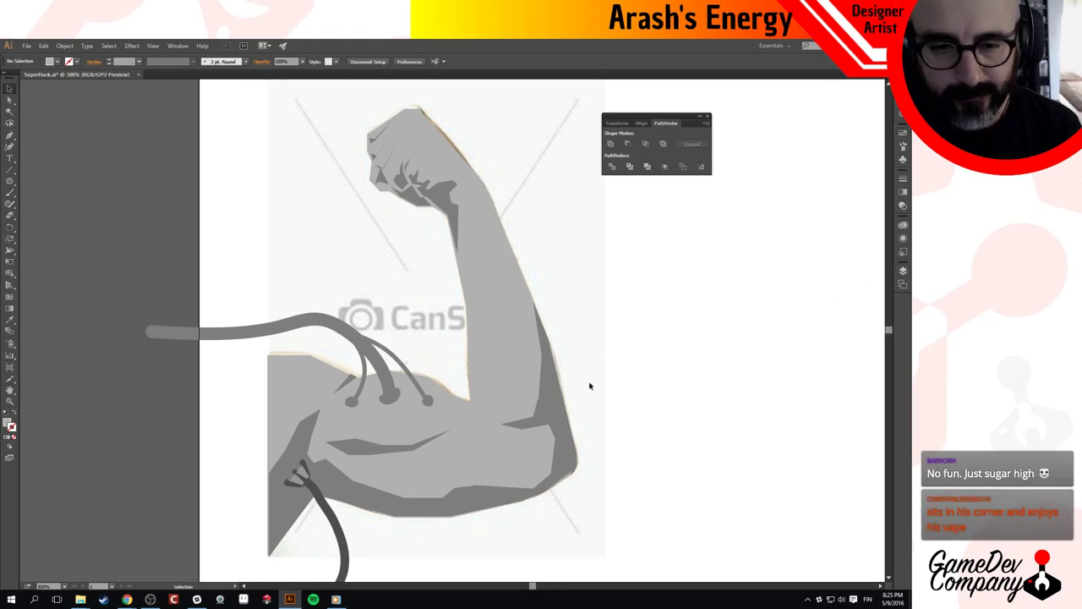
pyautogui.press('z')
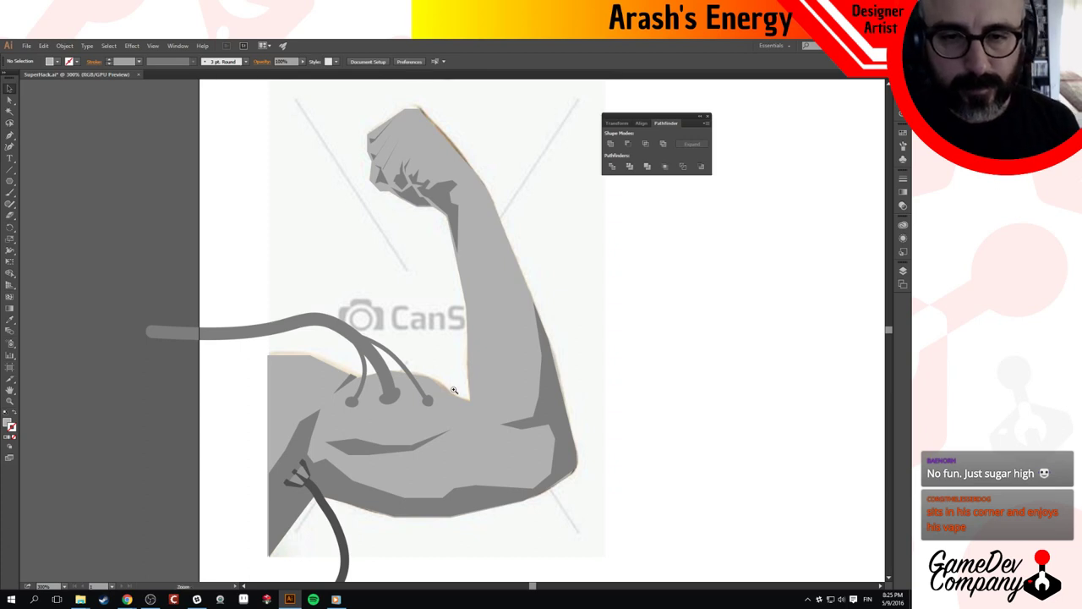
pyautogui.click(453, 389)
pyautogui.keyDown('alt'); pyautogui.click(453, 389); pyautogui.keyUp('alt')
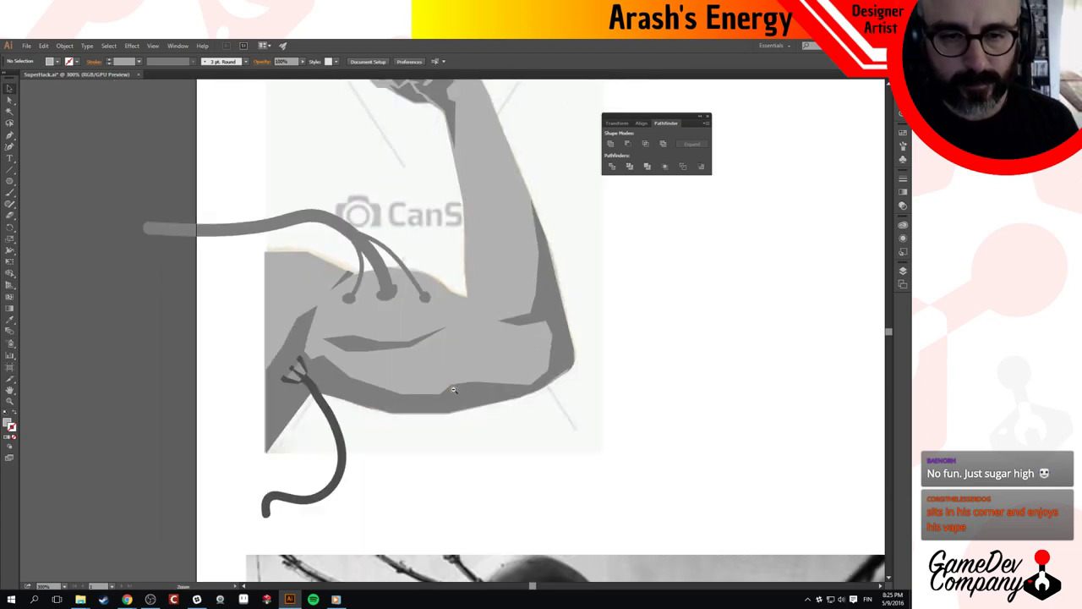
pyautogui.click(372, 262)
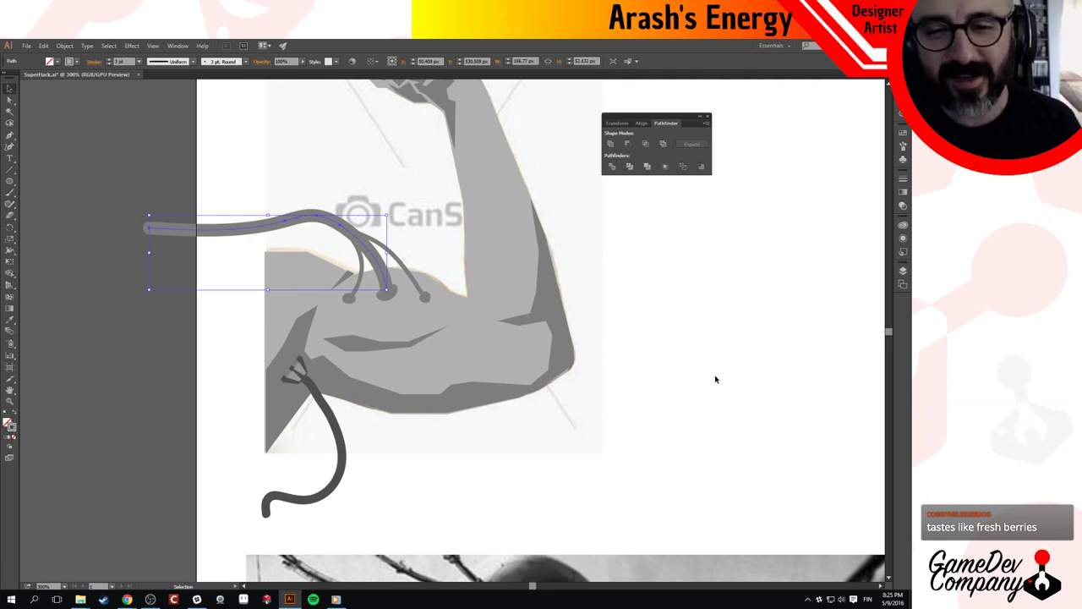
pyautogui.click(635, 337)
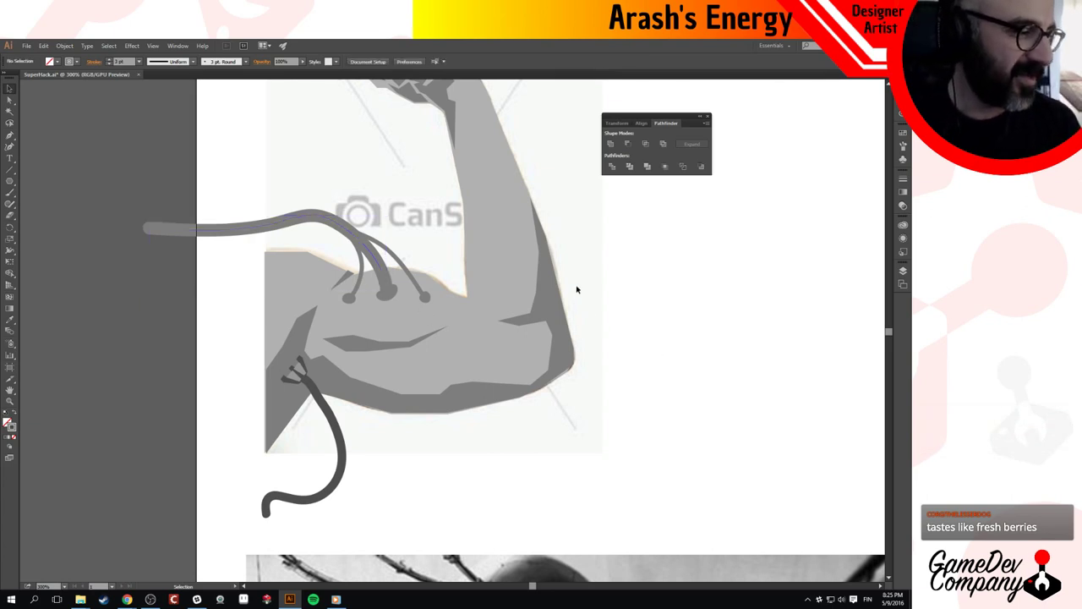
# Examine the gray-shaded arm and its inner elbow at different magnifications.
pyautogui.moveTo(524, 259); pyautogui.dragTo(637, 314)
pyautogui.keyDown('ctrl'); pyautogui.click(479, 318); pyautogui.keyUp('ctrl')
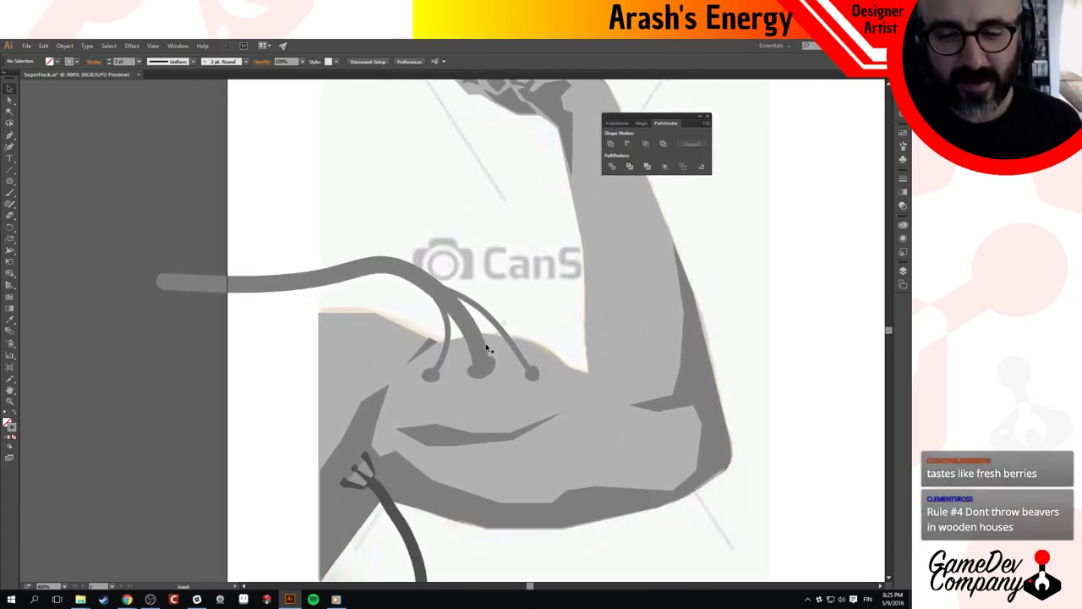
pyautogui.hotkey('ctrl', '-')
pyautogui.hotkey('ctrl', '-')
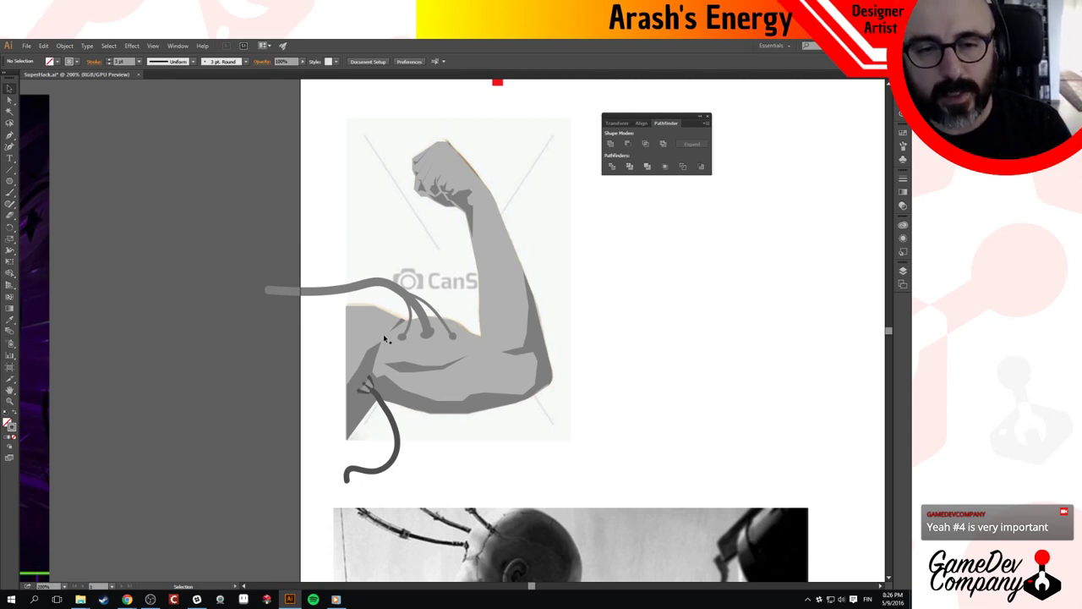
pyautogui.moveTo(465, 318); pyautogui.dragTo(360, 291)
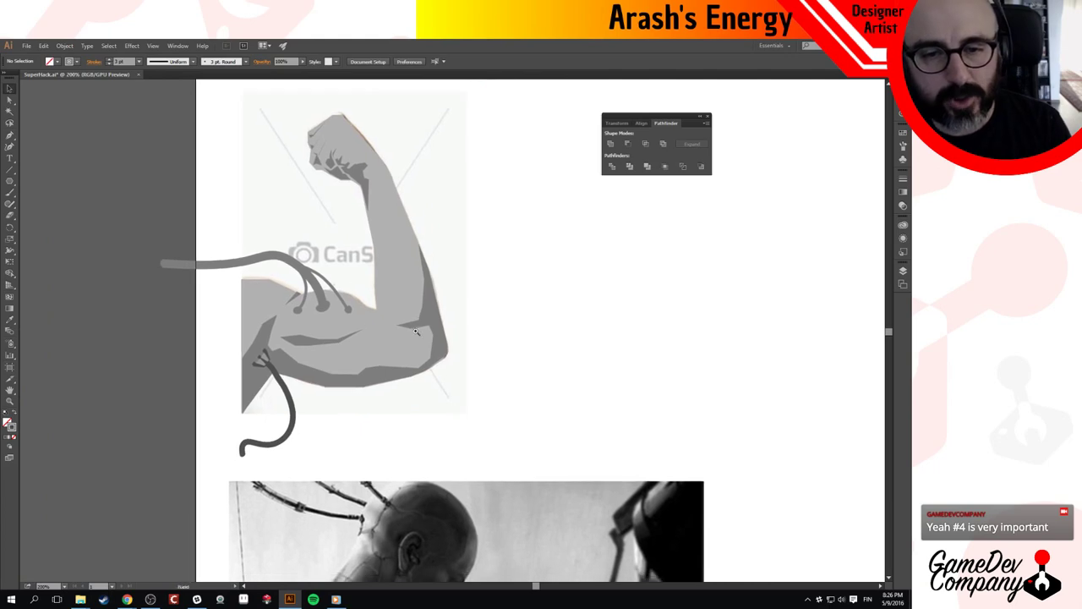
pyautogui.keyDown('ctrl'); pyautogui.click(414, 329); pyautogui.keyUp('ctrl')
pyautogui.moveTo(426, 314); pyautogui.dragTo(504, 315)
pyautogui.keyDown('ctrl'); pyautogui.click(499, 316); pyautogui.keyUp('ctrl')
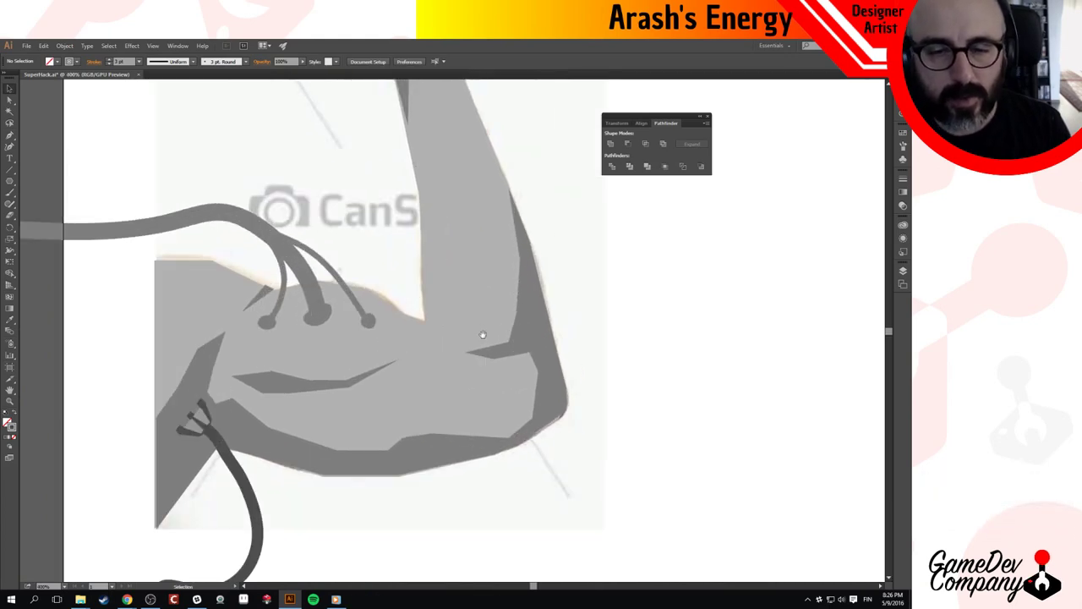
pyautogui.keyDown('ctrl'); pyautogui.keyDown('alt'); pyautogui.click(482, 332); pyautogui.keyUp('alt'); pyautogui.keyUp('ctrl')
pyautogui.keyDown('ctrl'); pyautogui.keyDown('alt'); pyautogui.click(481, 328); pyautogui.keyUp('alt'); pyautogui.keyUp('ctrl')
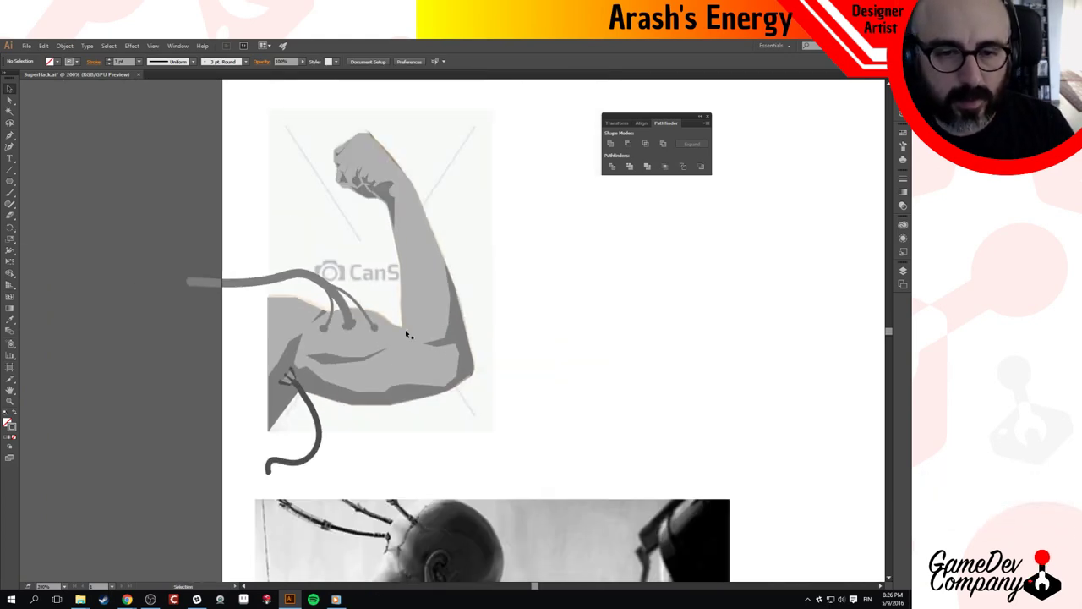
pyautogui.press('b')
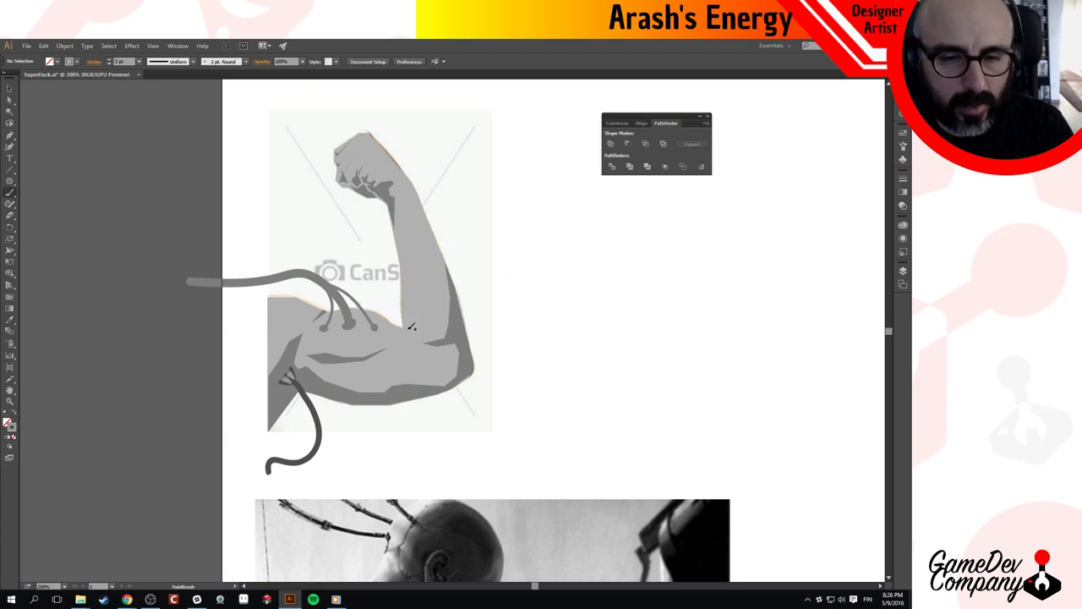
pyautogui.press('p')
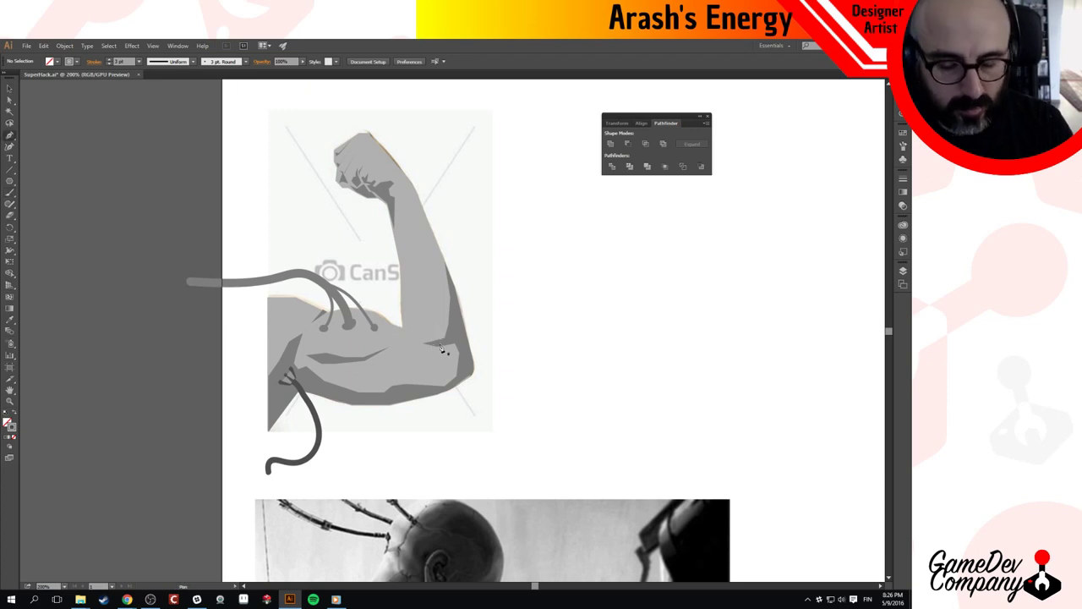
pyautogui.press('i')
pyautogui.click(461, 326)
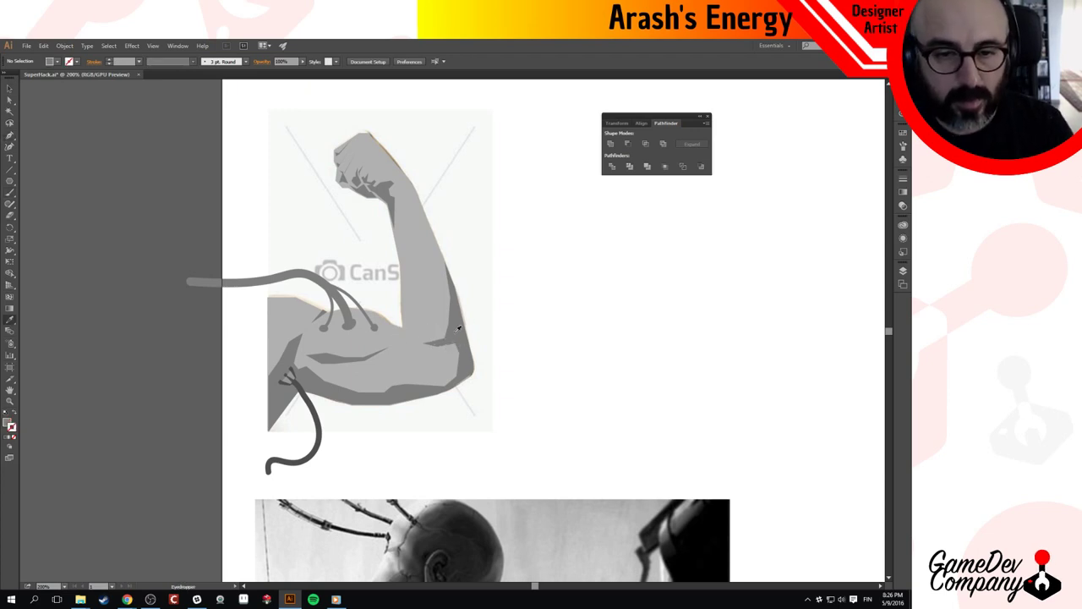
pyautogui.press('v')
pyautogui.press('a')
pyautogui.click(431, 258)
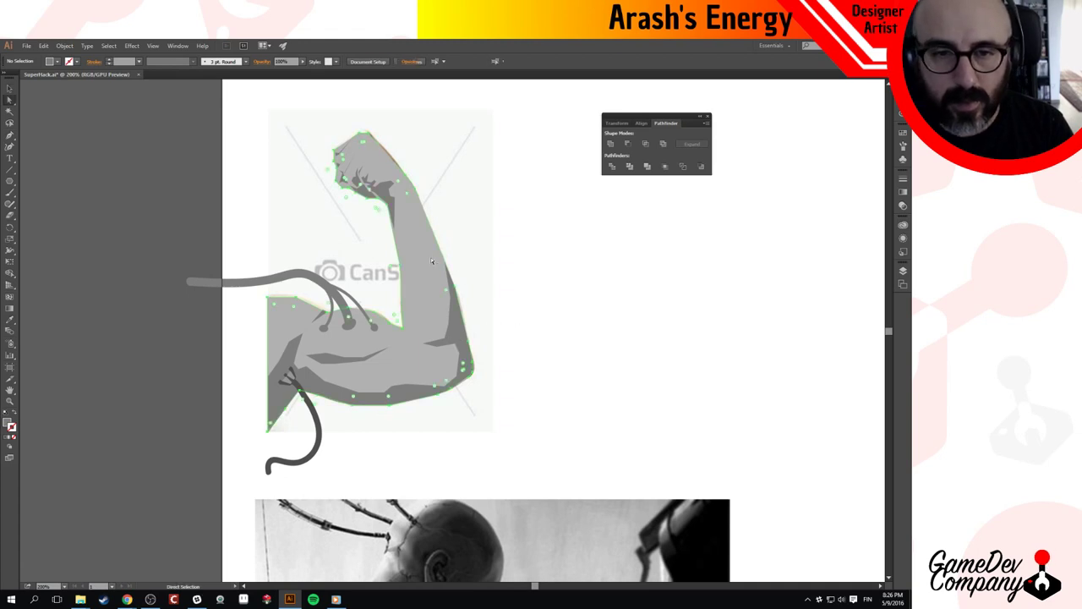
pyautogui.click(407, 336)
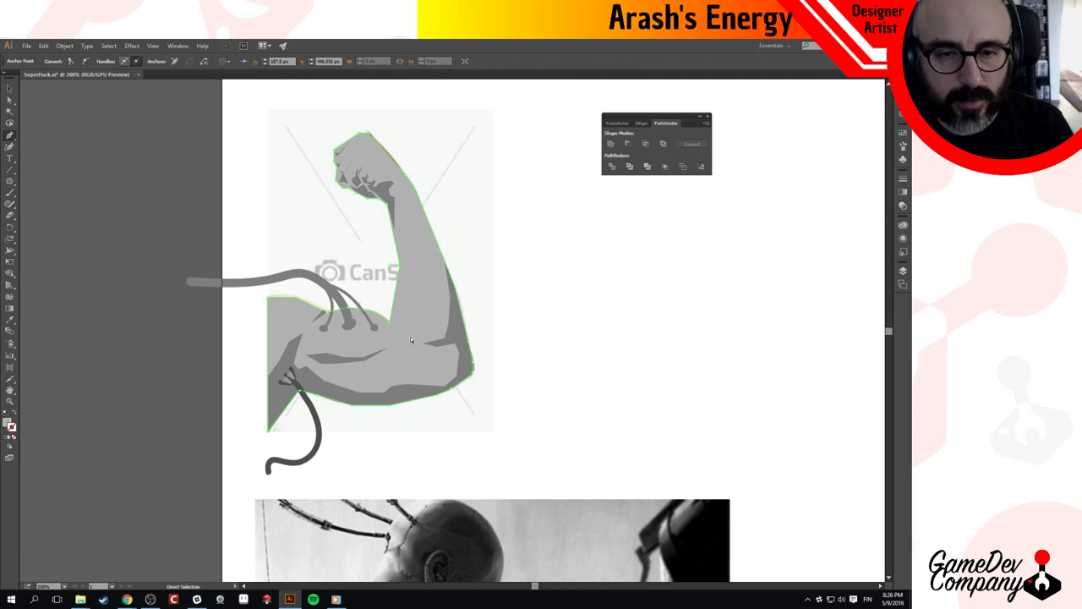
pyautogui.click(412, 338)
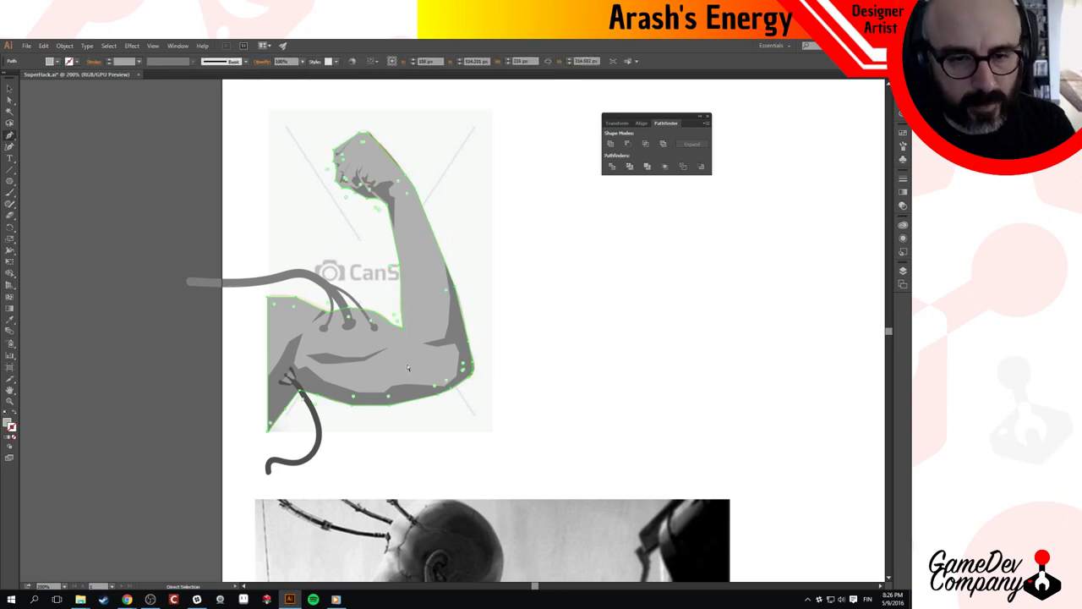
pyautogui.click(416, 354)
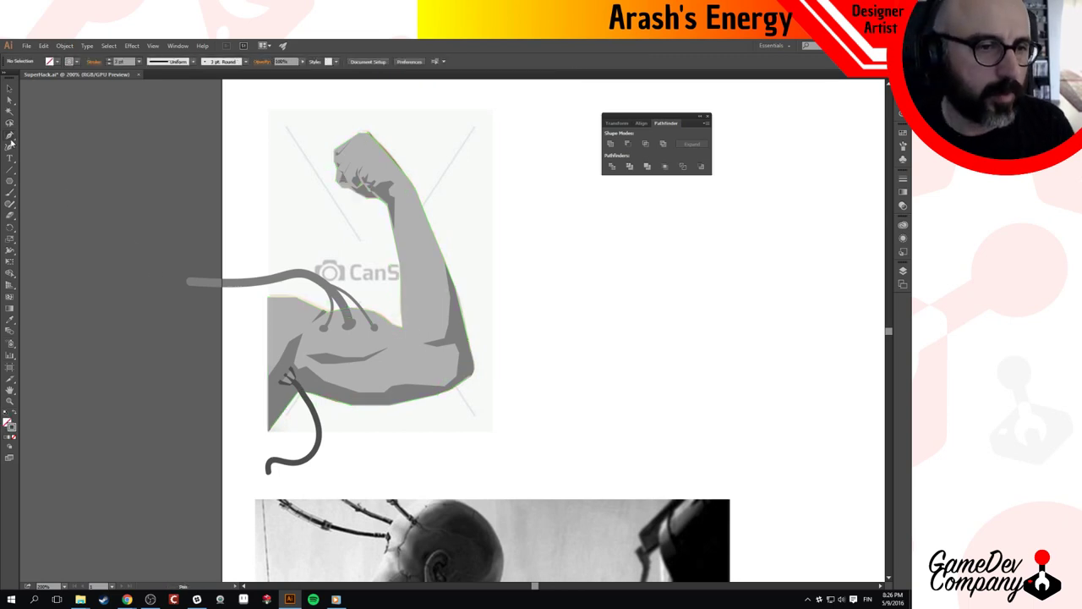
# Draw a short gray crease line with the Pen tool from the crook of the elbow down to the forearm shadow.
pyautogui.moveTo(10, 143); pyautogui.dragTo(34, 135)
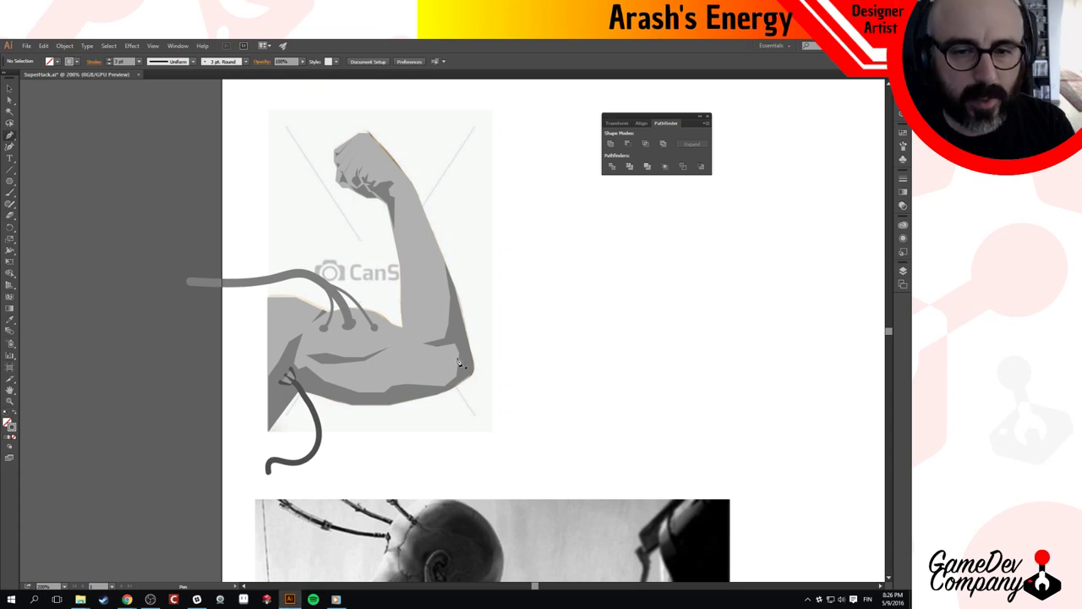
pyautogui.click(411, 338)
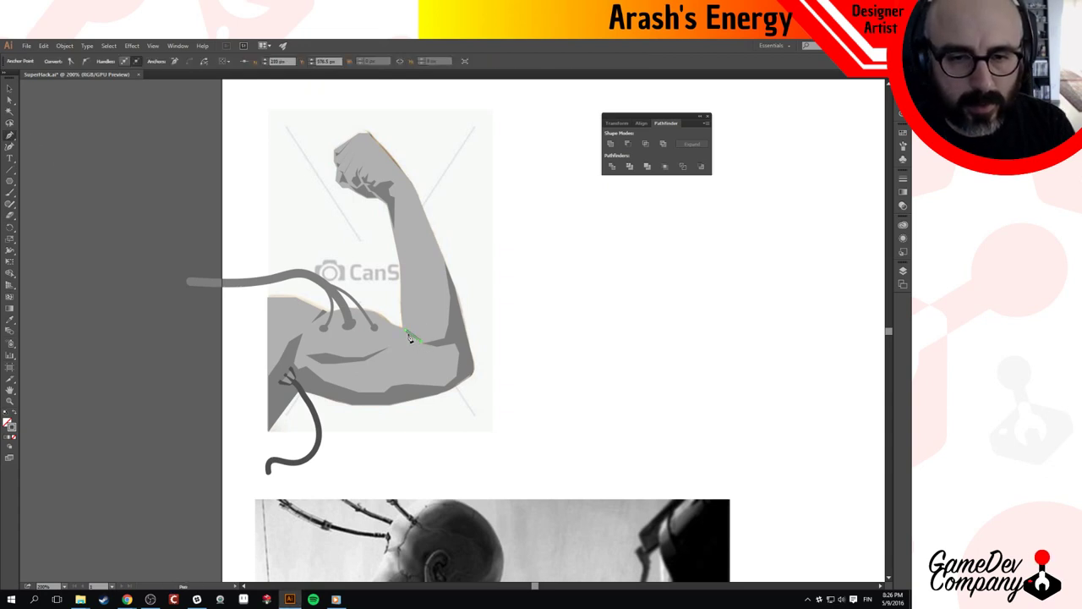
pyautogui.press('v')
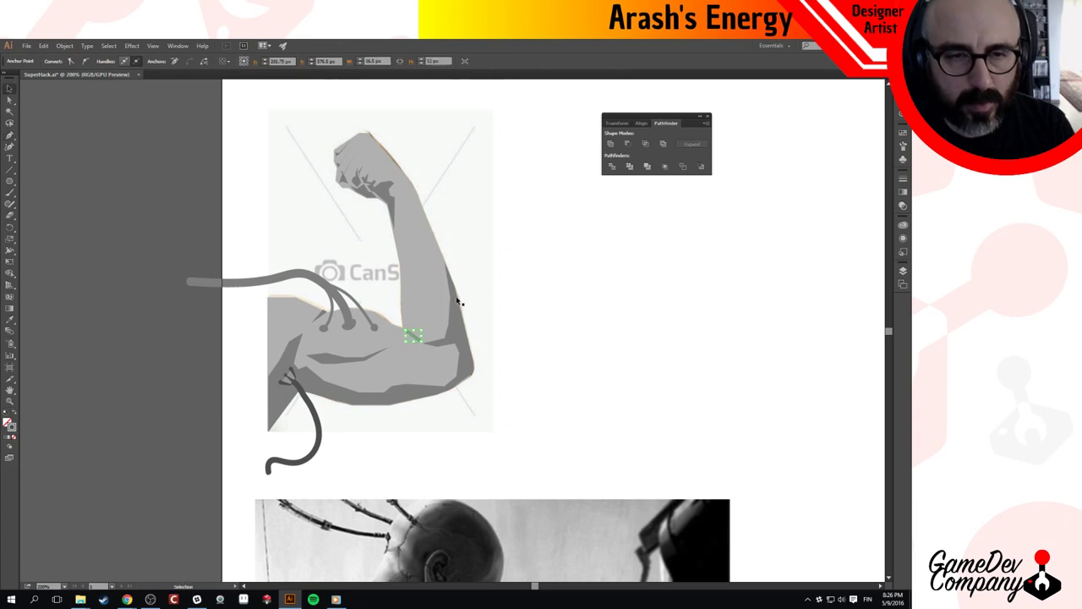
pyautogui.click(423, 376)
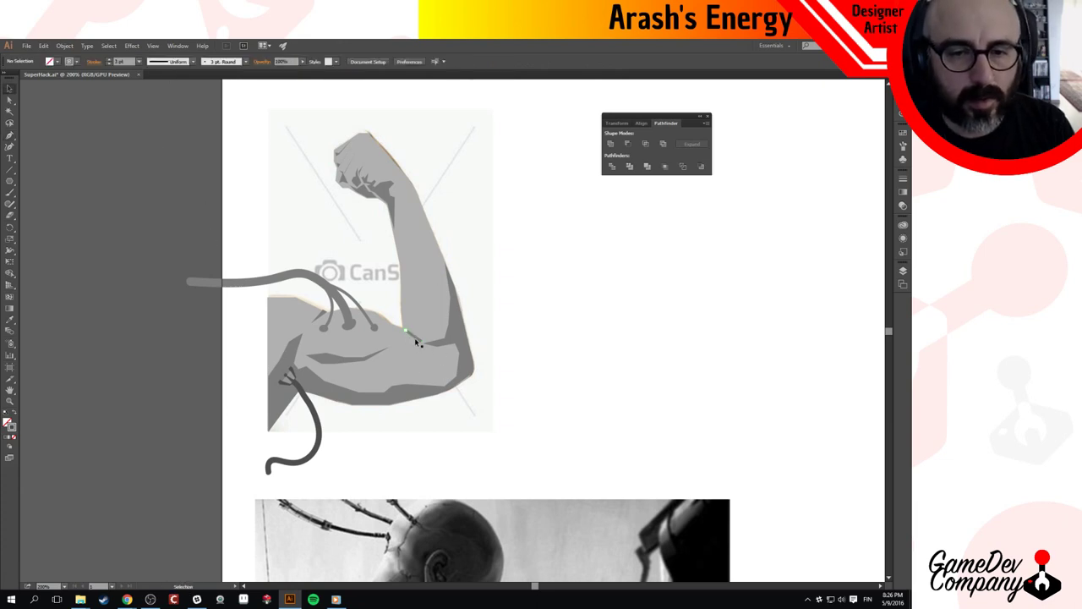
# Give the elbow crease line a variable width profile that tapers at both ends.
pyautogui.click(414, 338)
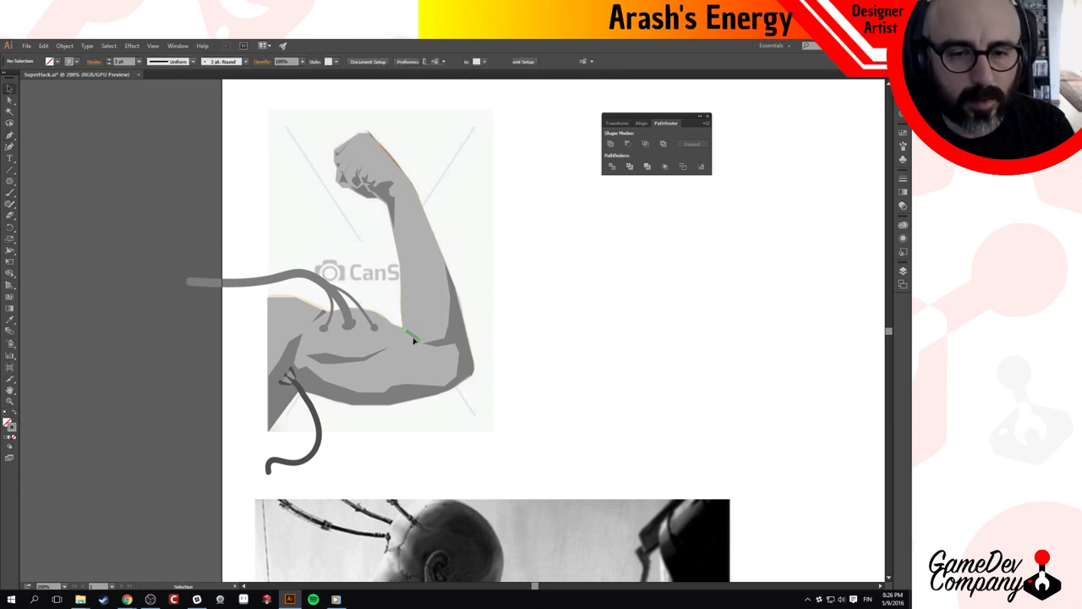
pyautogui.click(193, 63)
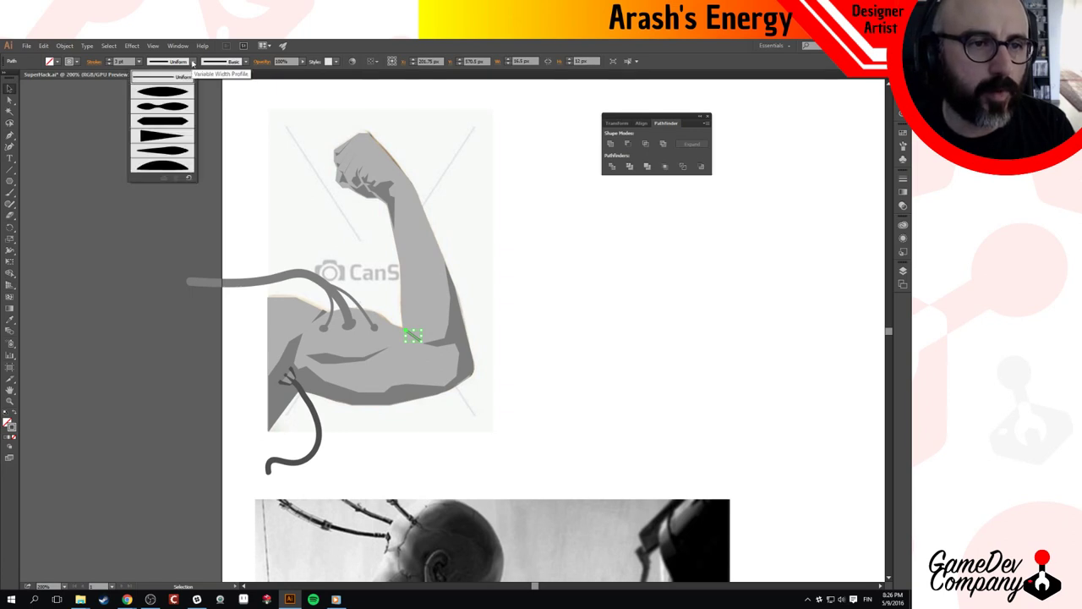
pyautogui.click(175, 154)
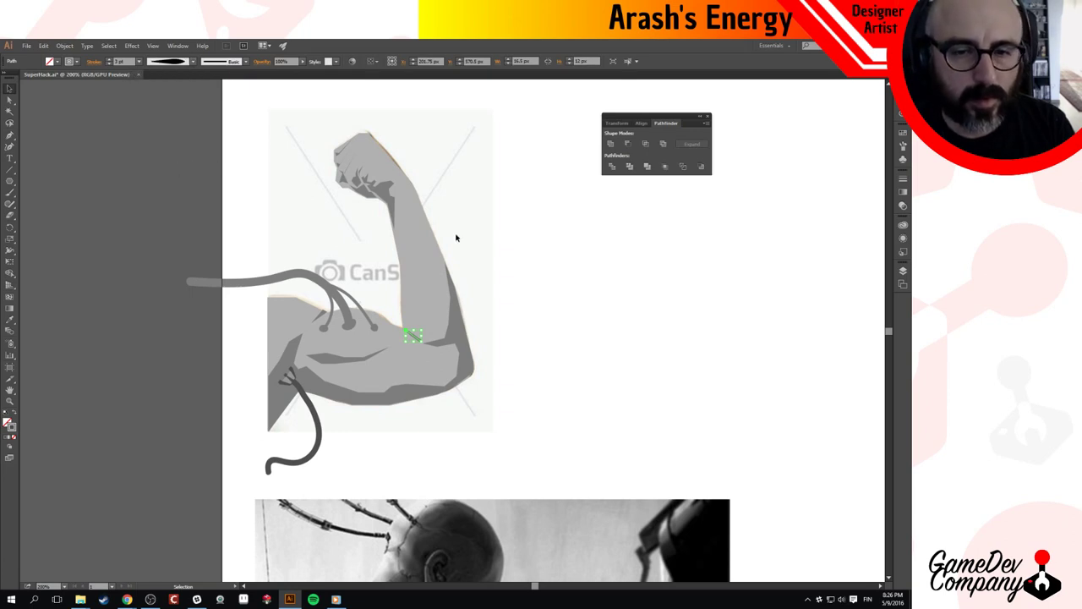
pyautogui.click(536, 279)
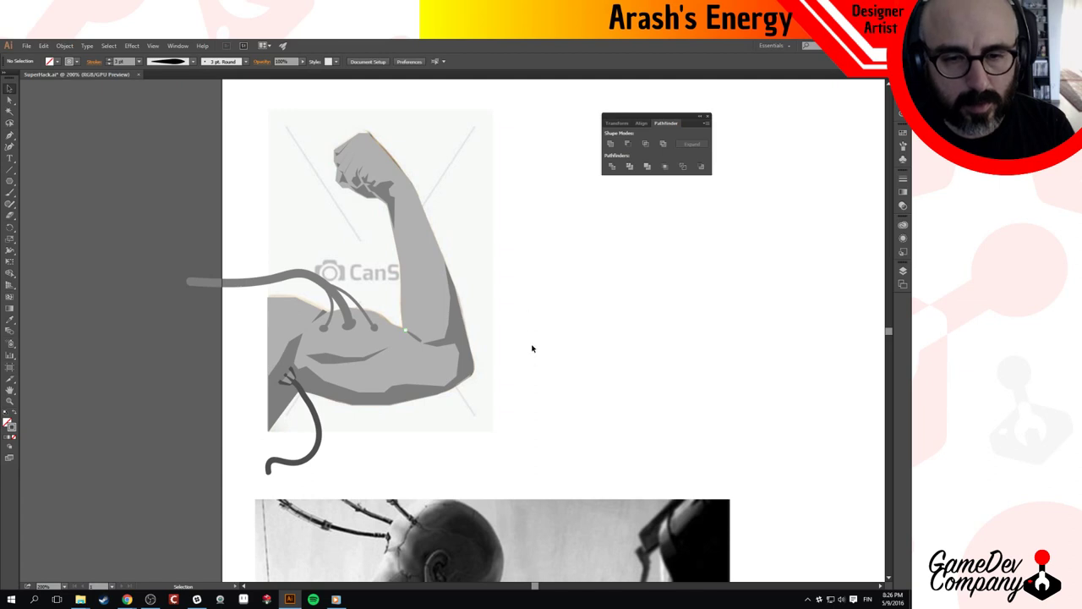
# Adjust the stroke weight of the tapered crease line at the inner elbow.
pyautogui.scroll(1, 418, 339)
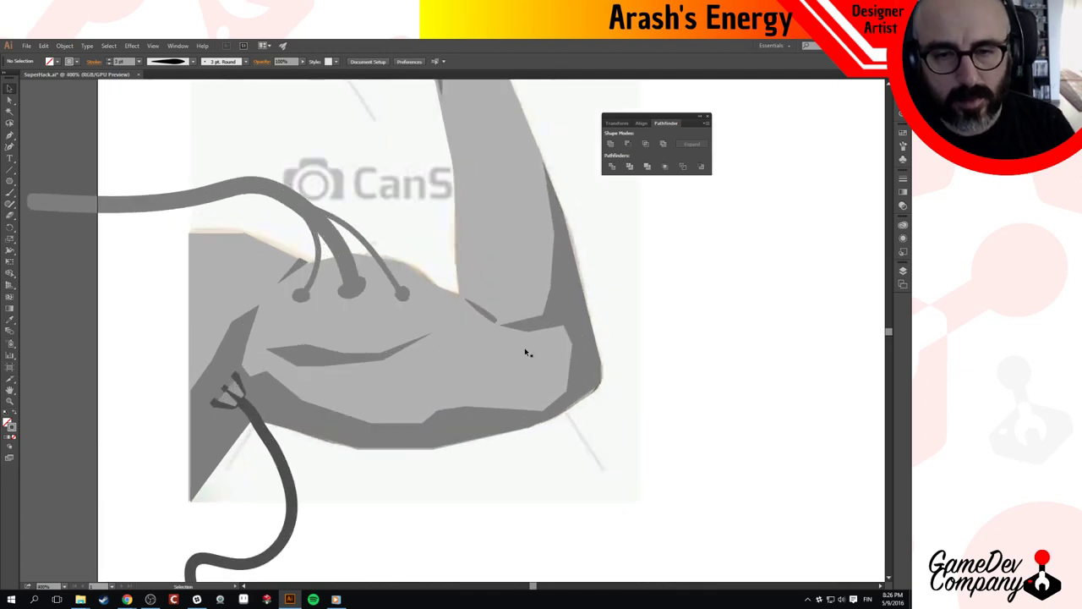
pyautogui.click(492, 317)
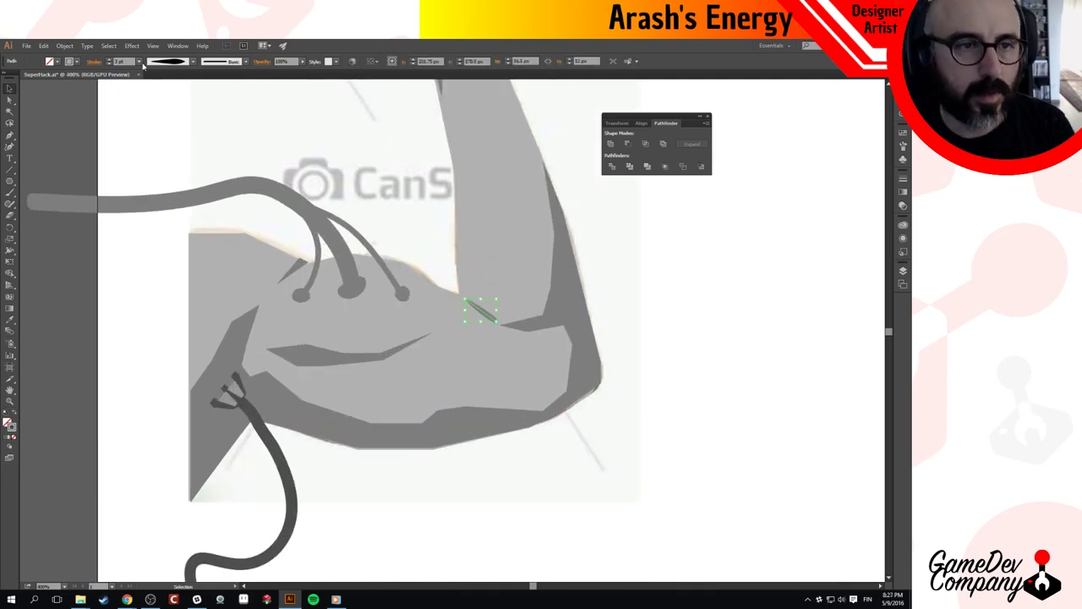
pyautogui.click(109, 64)
pyautogui.click(629, 292)
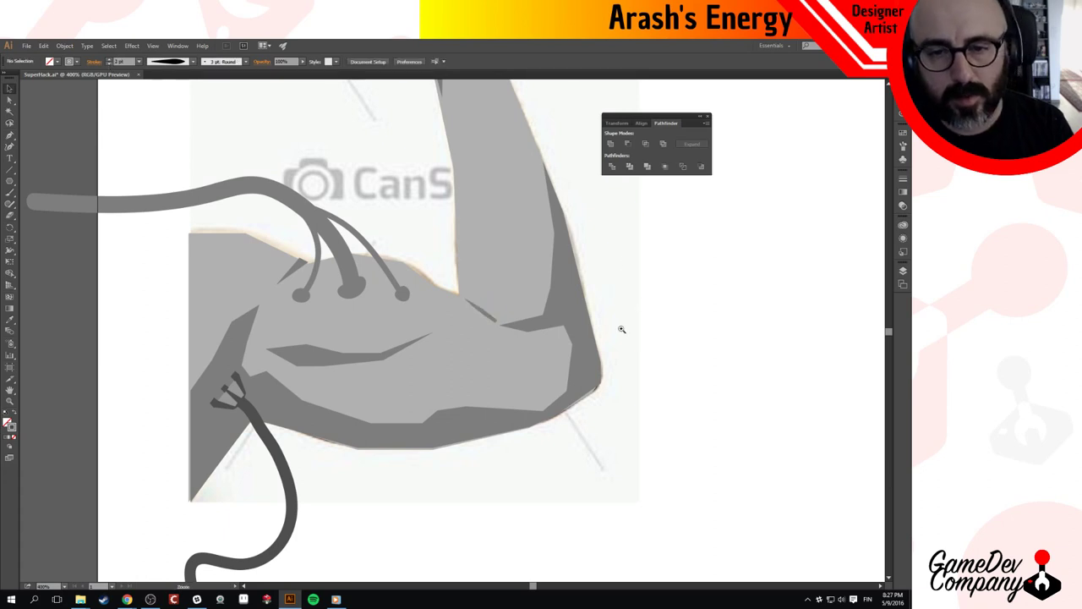
# Move the crease line's lower anchor point slightly outward so it meets the tip of the forearm shadow.
pyautogui.hotkey('ctrl', 'space')
pyautogui.press('a')
pyautogui.click(499, 324)
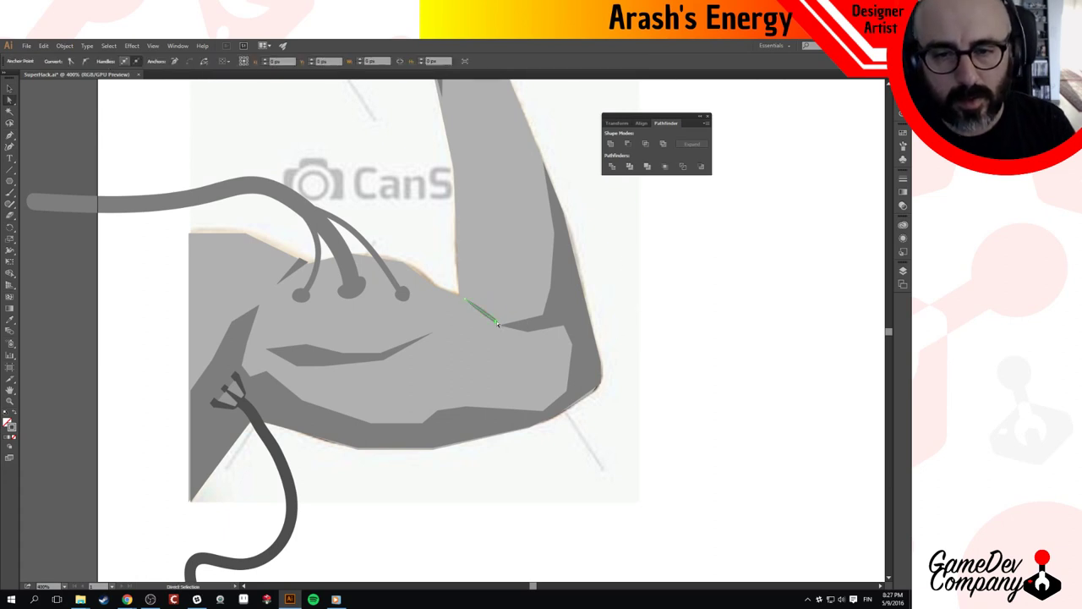
pyautogui.moveTo(502, 327); pyautogui.dragTo(502, 329)
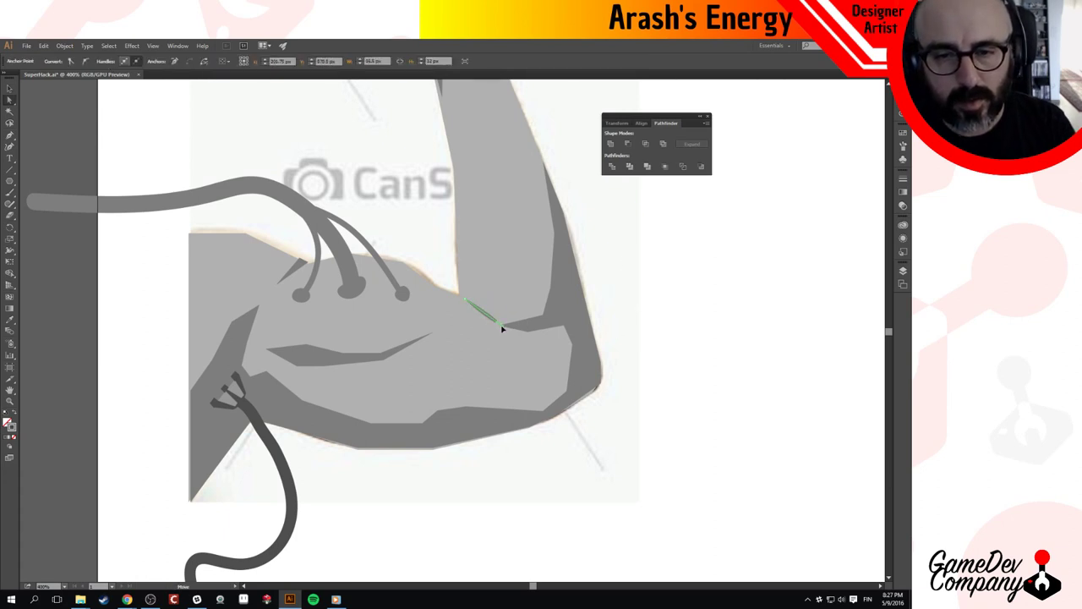
pyautogui.press('v')
pyautogui.click(640, 294)
# Examine the whole arm with its cables and compare it with the black-and-white reference picture of the wired figure below.
pyautogui.hotkey('ctrl', '-')
pyautogui.hotkey('ctrl', '-')
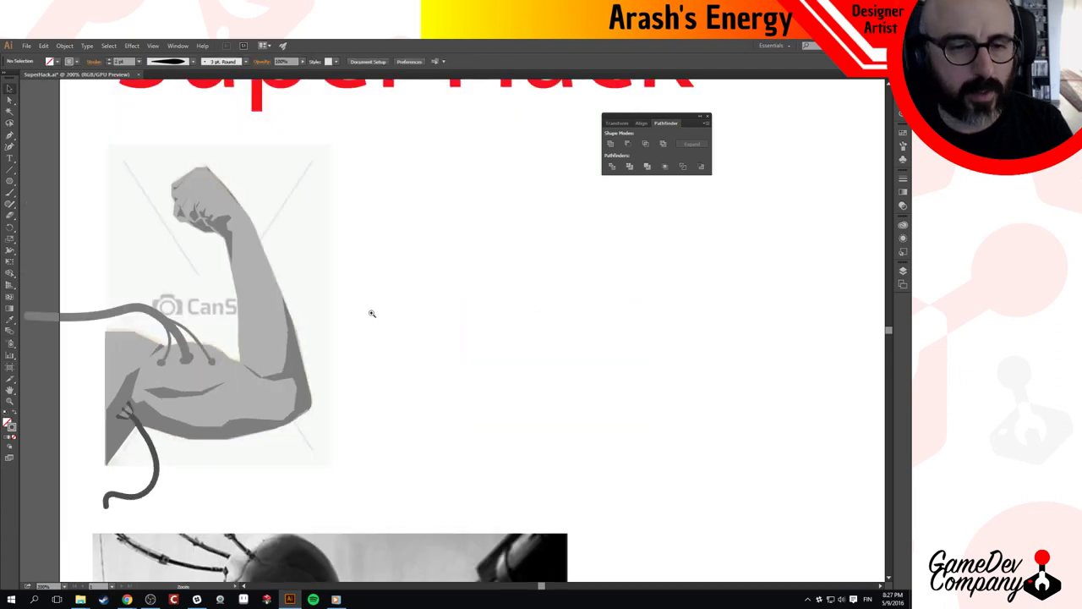
pyautogui.moveTo(320, 313); pyautogui.dragTo(492, 308)
pyautogui.hotkey('ctrl', '-')
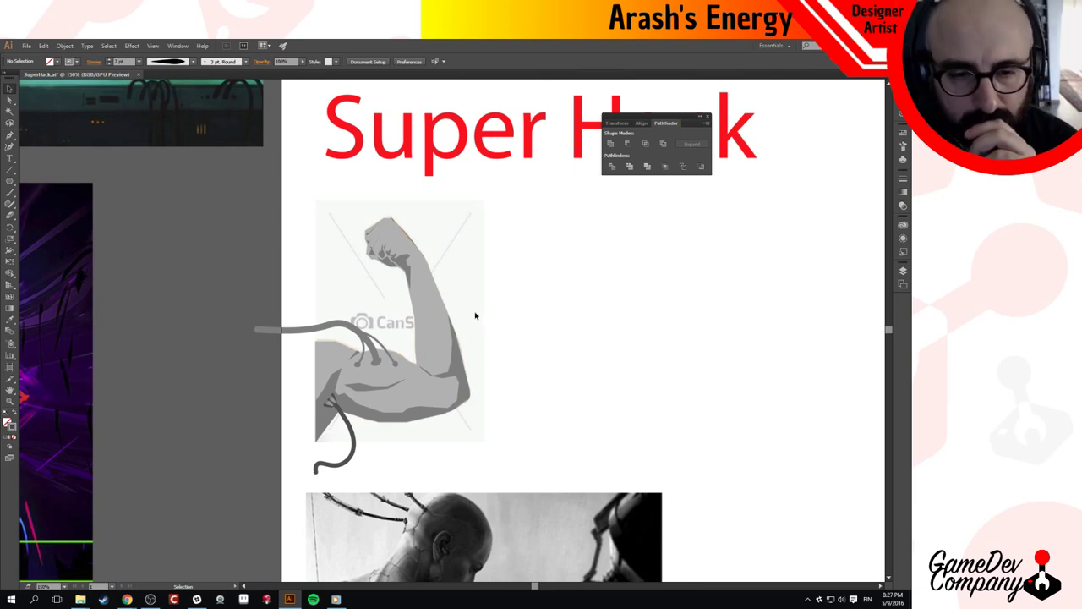
pyautogui.scroll(1, 470, 391)
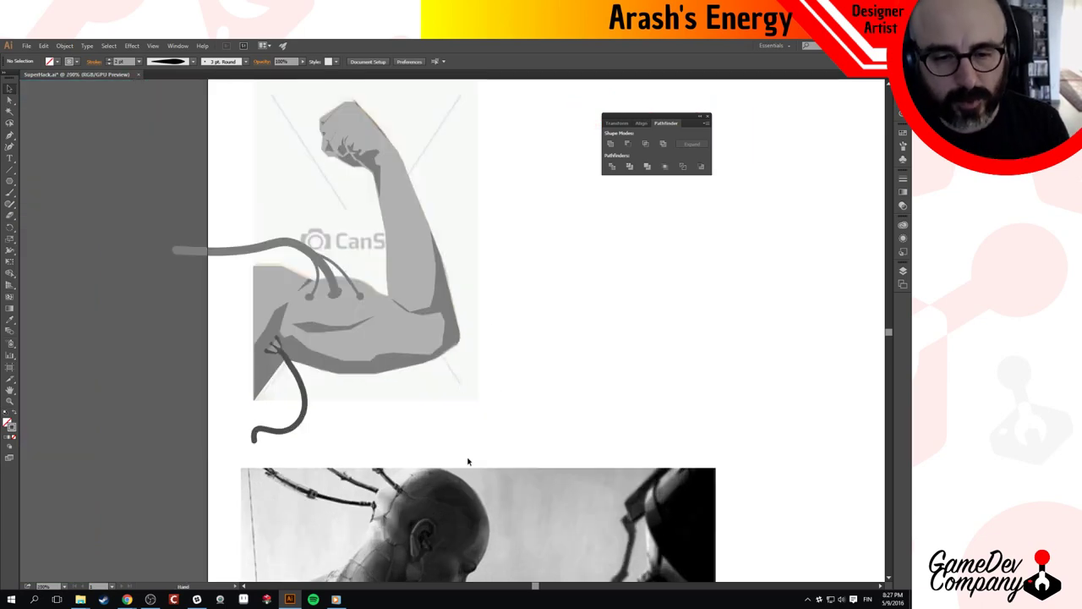
pyautogui.moveTo(466, 459); pyautogui.dragTo(438, 311)
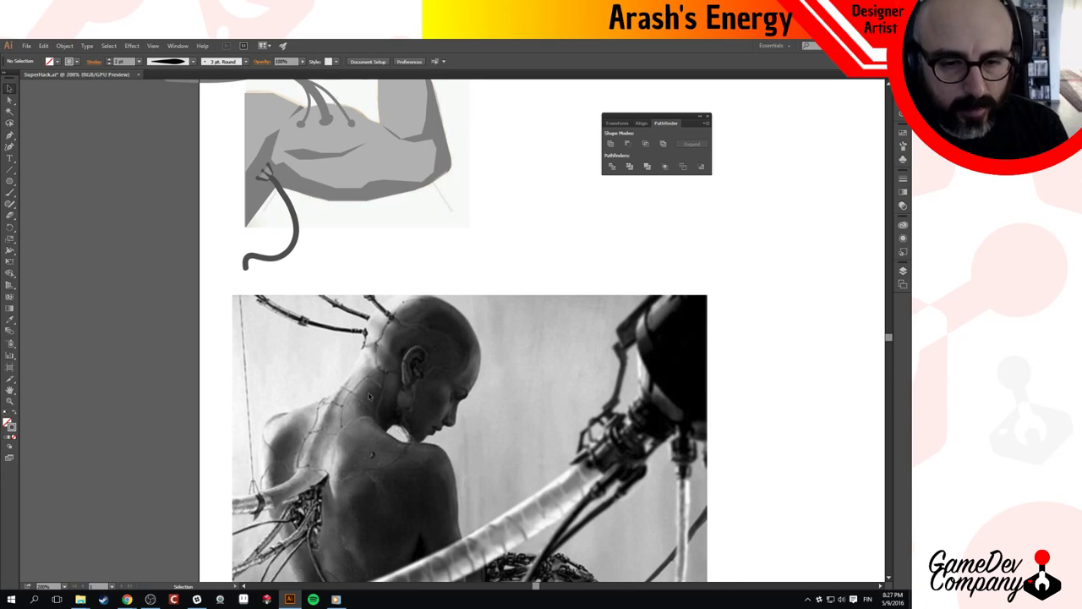
pyautogui.keyDown('ctrl'); pyautogui.click(379, 194); pyautogui.keyUp('ctrl')
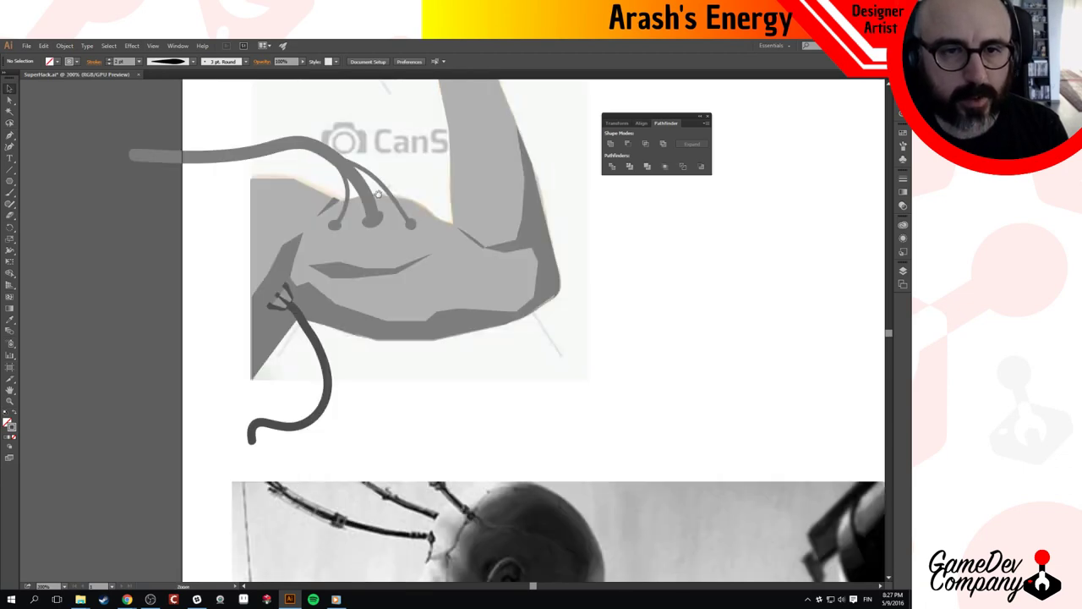
pyautogui.keyDown('ctrl'); pyautogui.keyDown('alt'); pyautogui.click(421, 208); pyautogui.keyUp('alt'); pyautogui.keyUp('ctrl')
pyautogui.keyDown('ctrl'); pyautogui.click(507, 306); pyautogui.keyUp('ctrl')
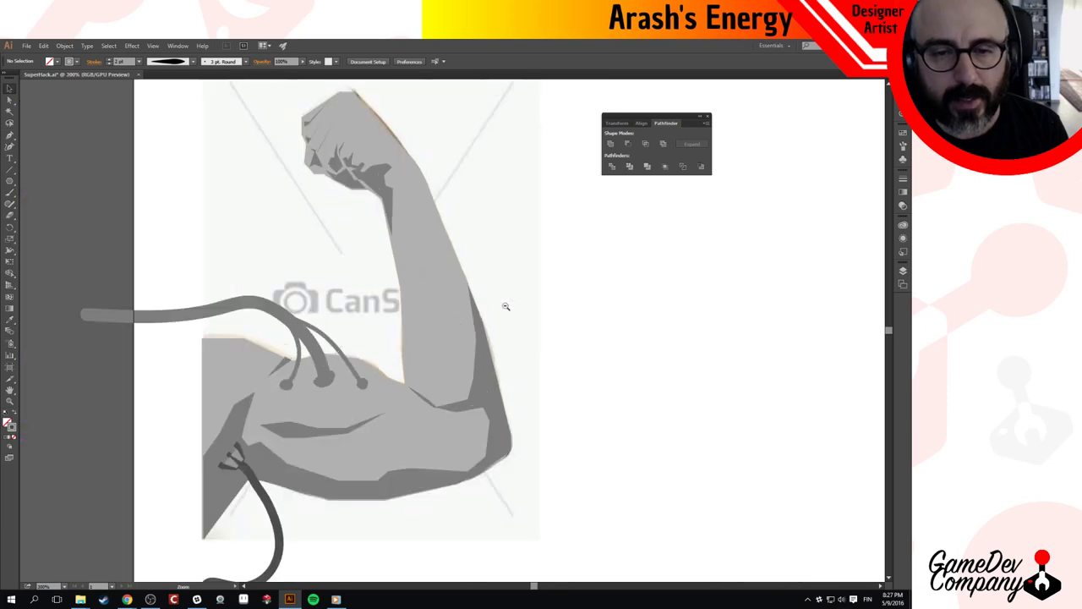
pyautogui.keyDown('ctrl'); pyautogui.keyDown('alt'); pyautogui.click(506, 306); pyautogui.keyUp('alt'); pyautogui.keyUp('ctrl')
pyautogui.keyDown('ctrl'); pyautogui.keyDown('alt'); pyautogui.click(506, 307); pyautogui.keyUp('alt'); pyautogui.keyUp('ctrl')
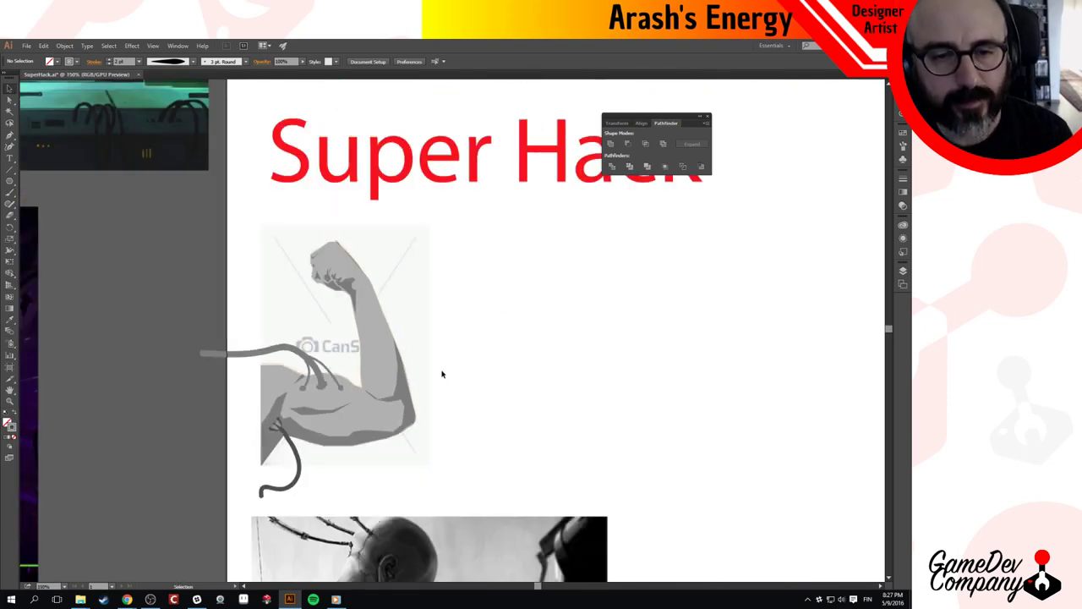
pyautogui.moveTo(441, 470); pyautogui.dragTo(449, 324)
pyautogui.moveTo(406, 429); pyautogui.dragTo(475, 442)
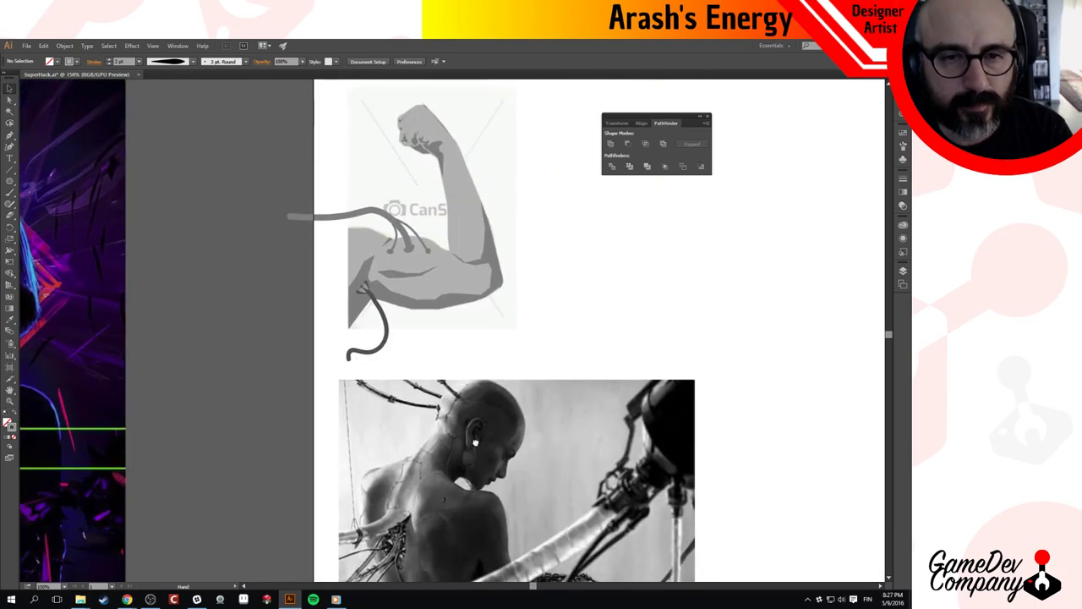
pyautogui.keyDown('ctrl'); pyautogui.click(496, 280); pyautogui.keyUp('ctrl')
pyautogui.moveTo(483, 381); pyautogui.dragTo(568, 211)
pyautogui.moveTo(531, 449); pyautogui.dragTo(515, 250)
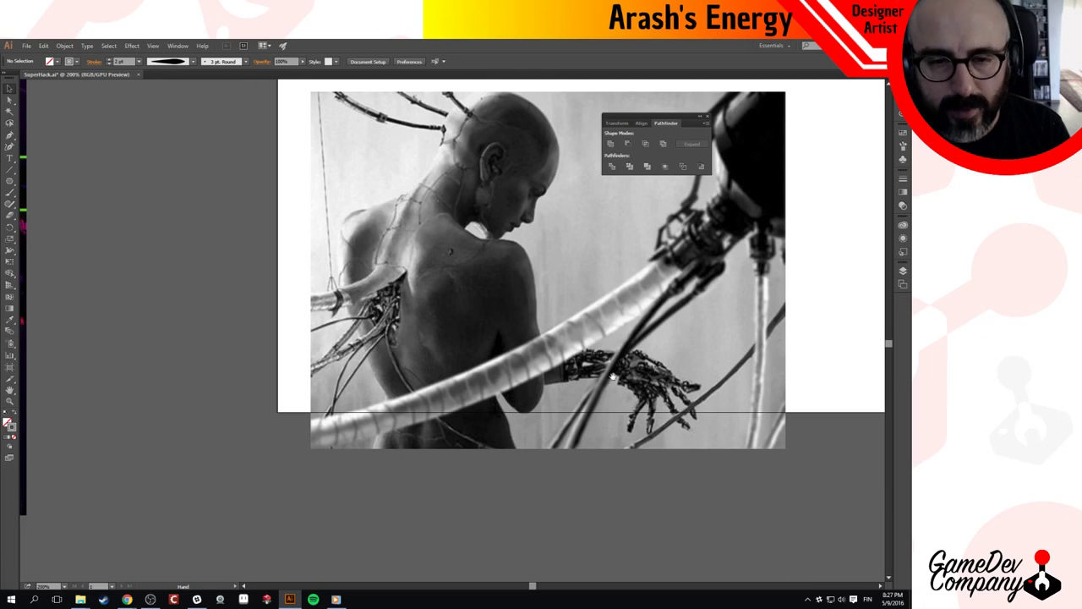
pyautogui.scroll(5, 384, 243)
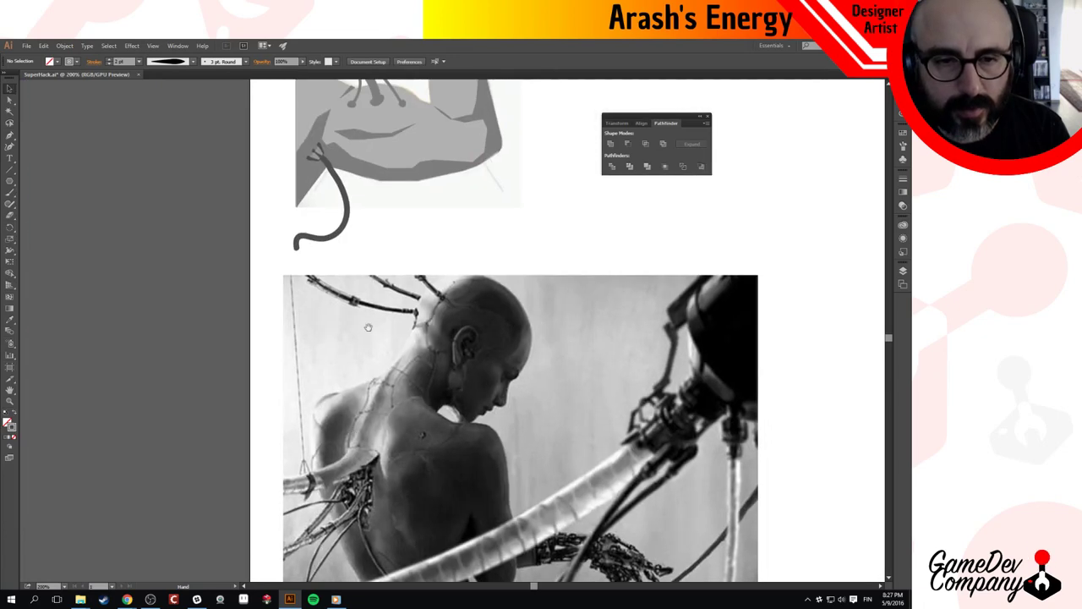
# Examine the cabled arm alongside the neon hooded-figure poster and the black-and-white wired figure reference.
pyautogui.scroll(3, 488, 369)
pyautogui.scroll(1, 488, 369)
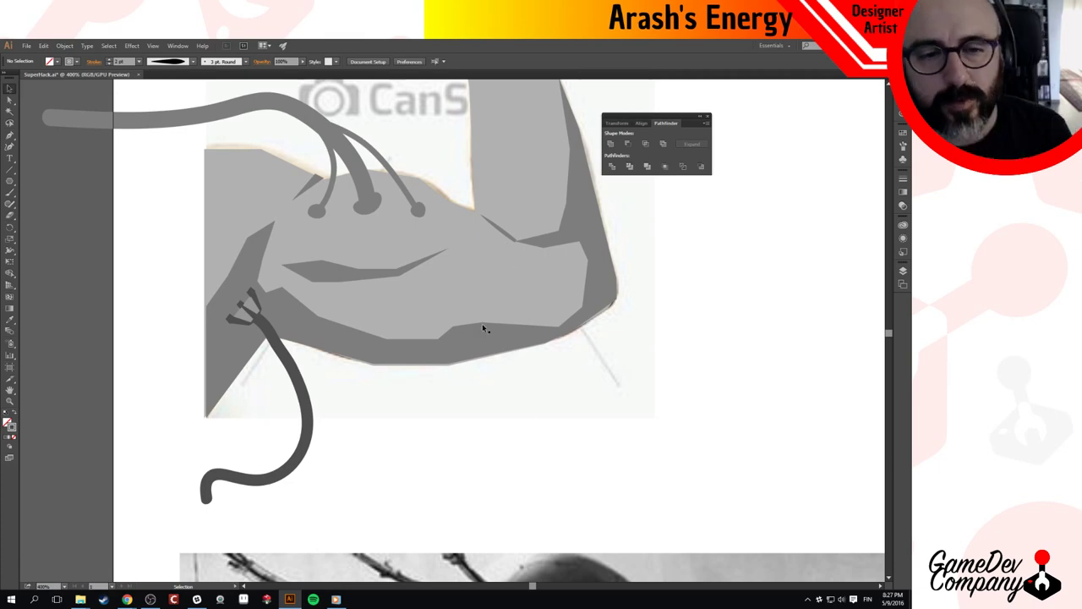
pyautogui.hotkey('ctrl', '-')
pyautogui.hotkey('ctrl', '-')
pyautogui.moveTo(456, 233); pyautogui.dragTo(488, 289)
pyautogui.hotkey('ctrl', '-')
pyautogui.hotkey('ctrl', '-')
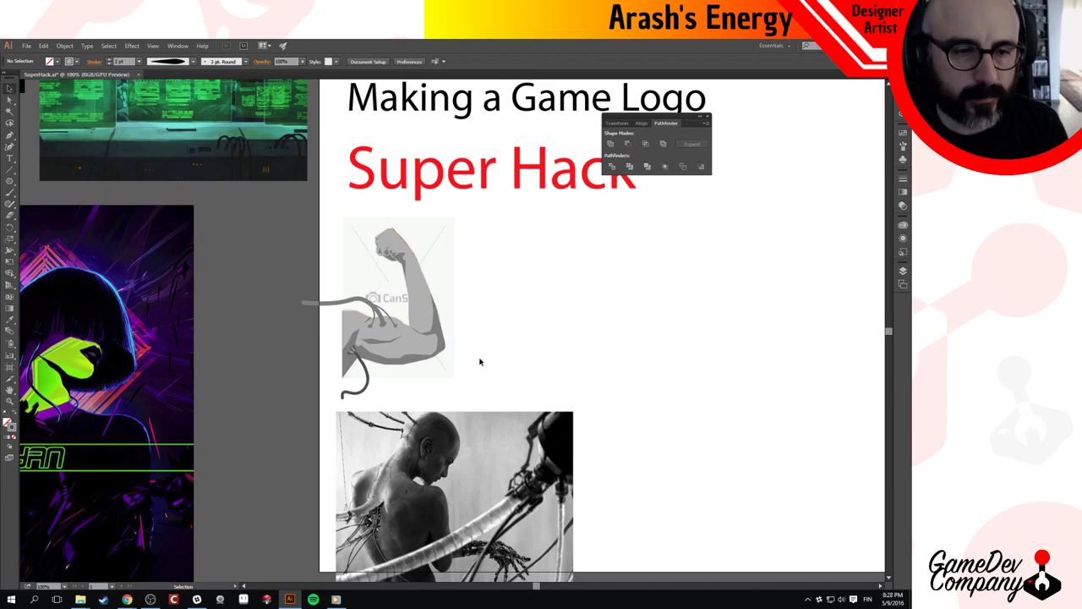
pyautogui.moveTo(298, 368); pyautogui.dragTo(300, 369)
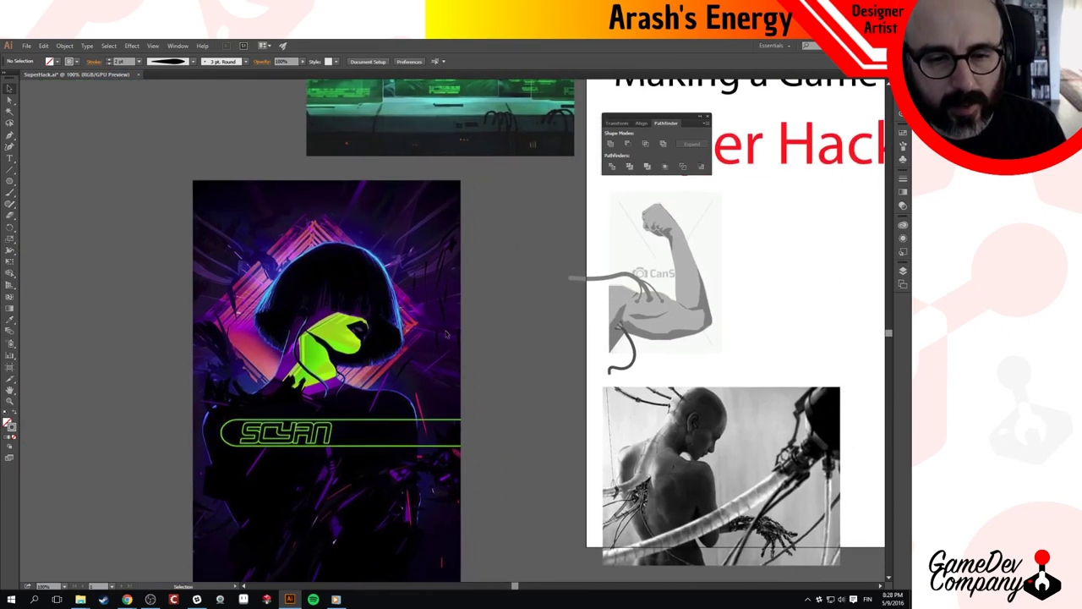
pyautogui.press('space')
pyautogui.moveTo(483, 338); pyautogui.dragTo(351, 274)
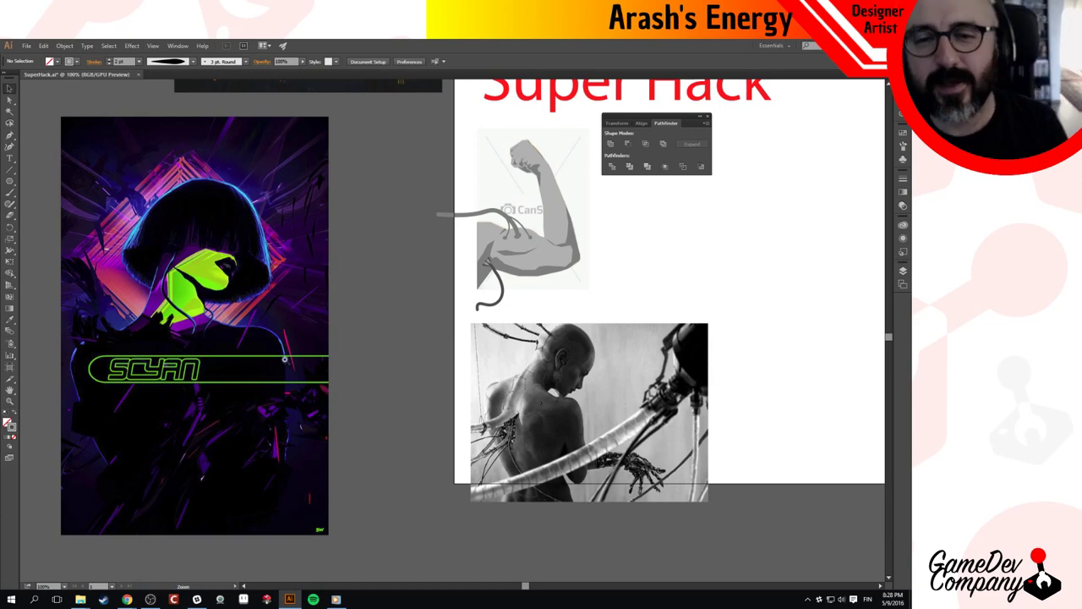
# Paint a thin cable from the back of the fist down the outer forearm to the elbow, with short wires branching from the knuckles into it.
pyautogui.hotkey('ctrl', 'space')
pyautogui.keyDown('ctrl'); pyautogui.click(544, 258); pyautogui.keyUp('ctrl')
pyautogui.keyDown('ctrl'); pyautogui.click(506, 328); pyautogui.keyUp('ctrl')
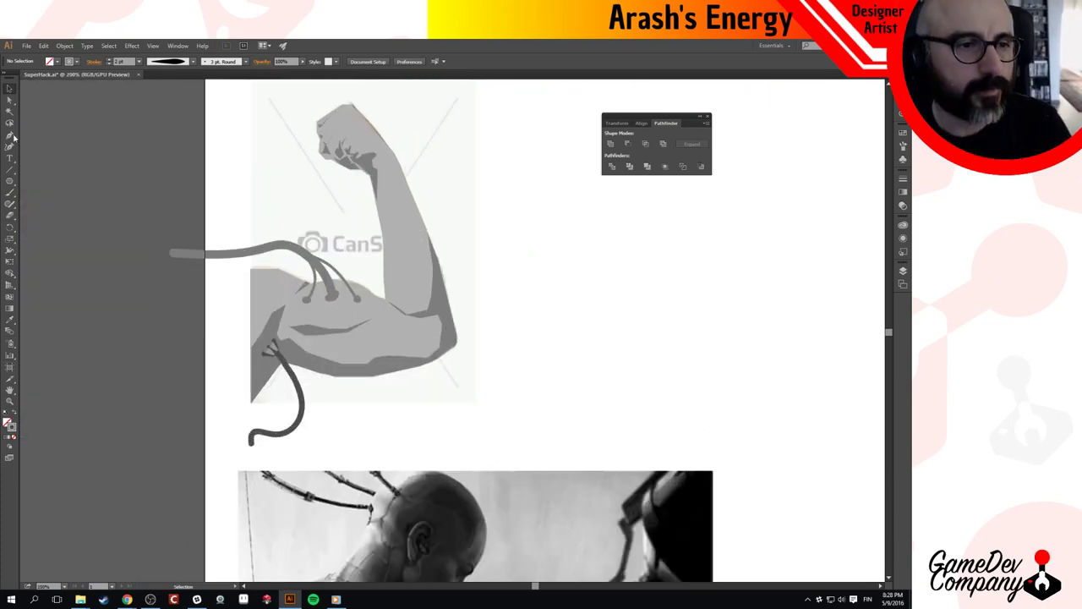
pyautogui.click(10, 192)
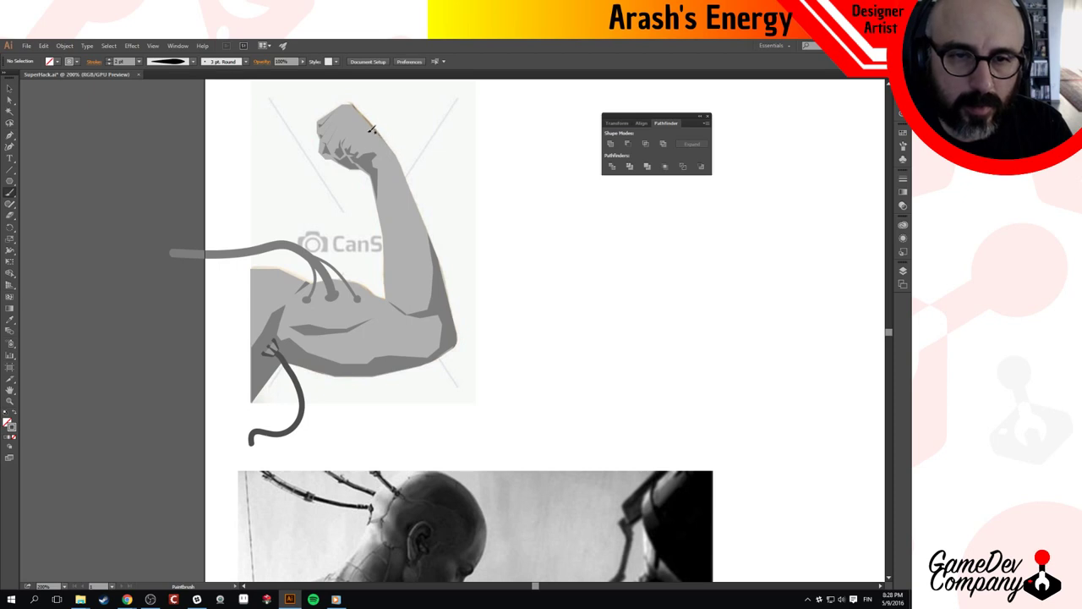
pyautogui.moveTo(369, 112)
pyautogui.mouseDown()
pyautogui.moveTo(395, 113)
pyautogui.moveTo(438, 196)
pyautogui.moveTo(445, 279)
pyautogui.mouseUp()
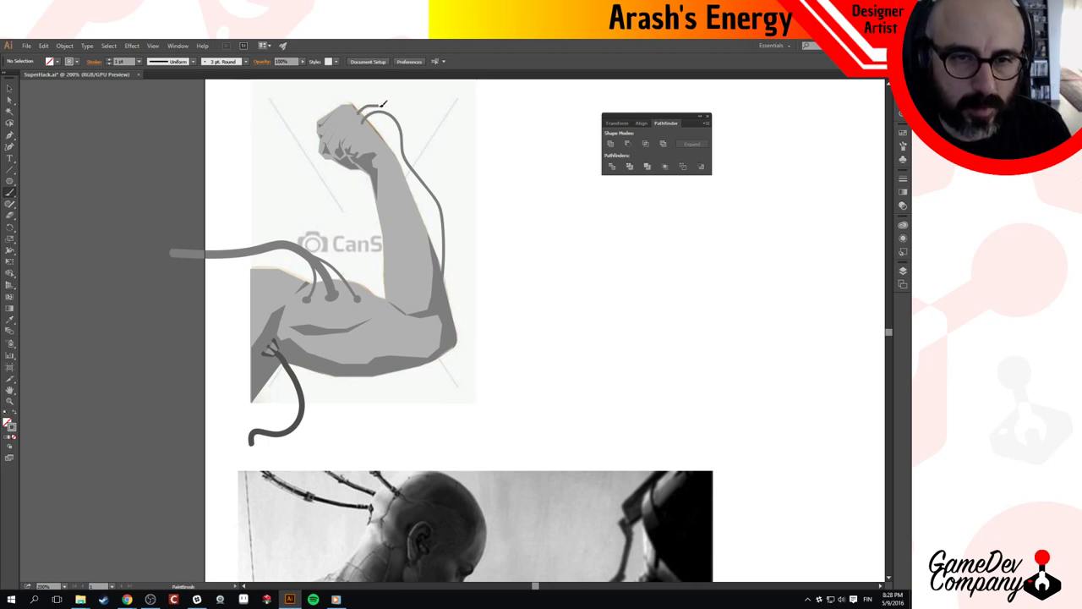
pyautogui.moveTo(351, 111)
pyautogui.mouseDown()
pyautogui.moveTo(367, 100)
pyautogui.moveTo(381, 107)
pyautogui.moveTo(358, 104)
pyautogui.moveTo(376, 108)
pyautogui.mouseUp()
pyautogui.hotkey('ctrl', 'z')
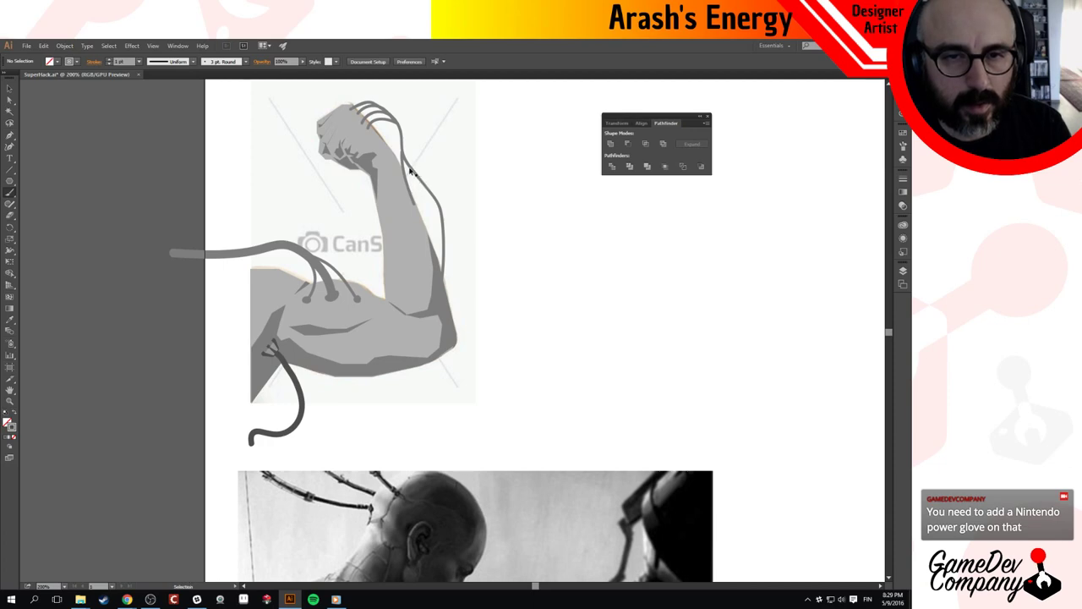
# Delete the surplus anchor points where the long cable bulges outward beside the middle of the forearm.
pyautogui.press('a')
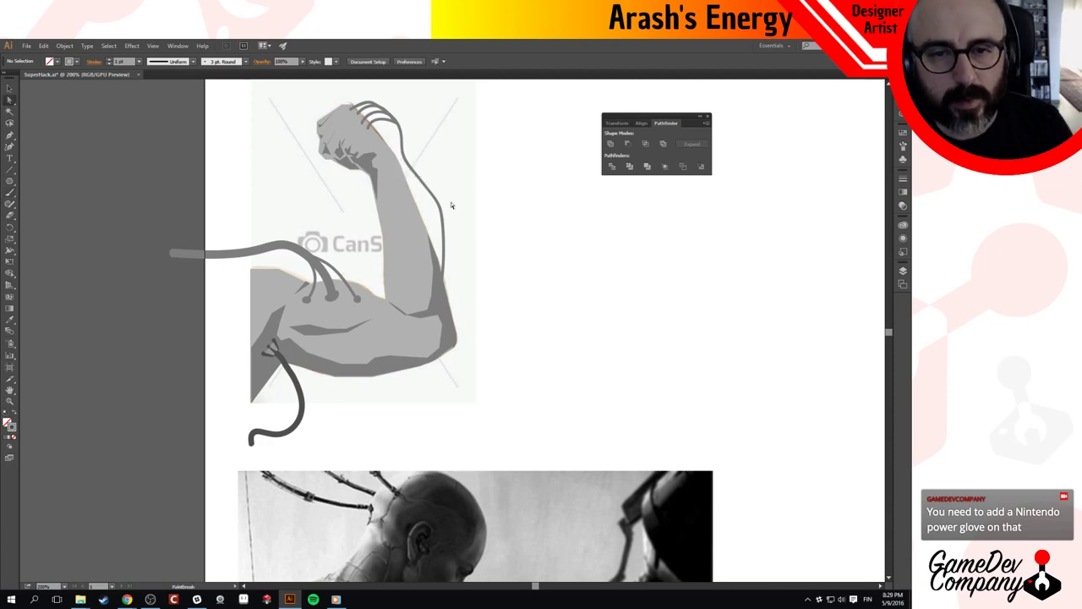
pyautogui.click(440, 207)
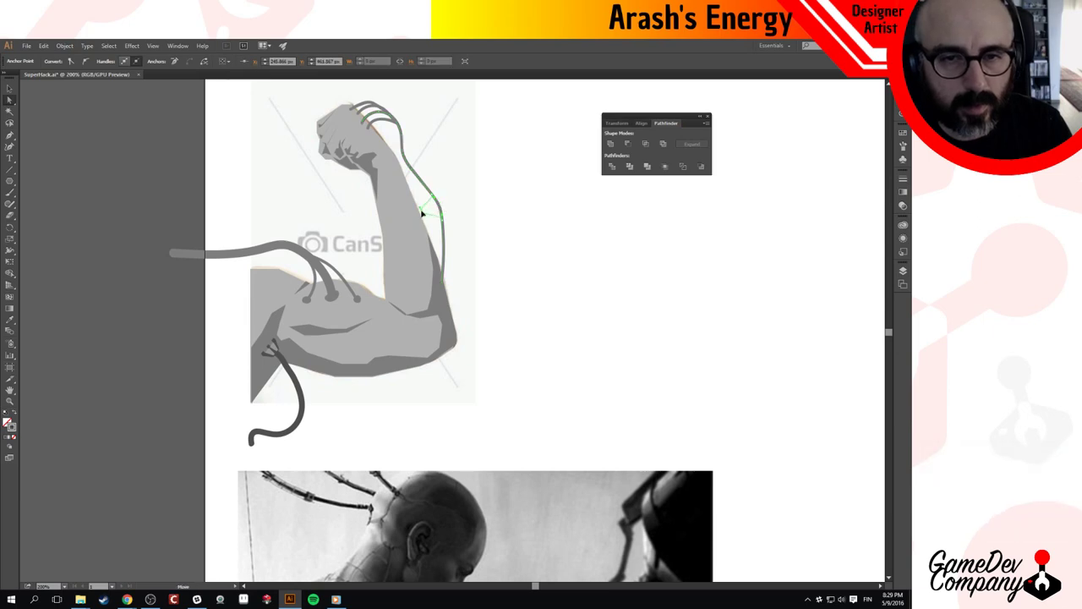
pyautogui.click(474, 202)
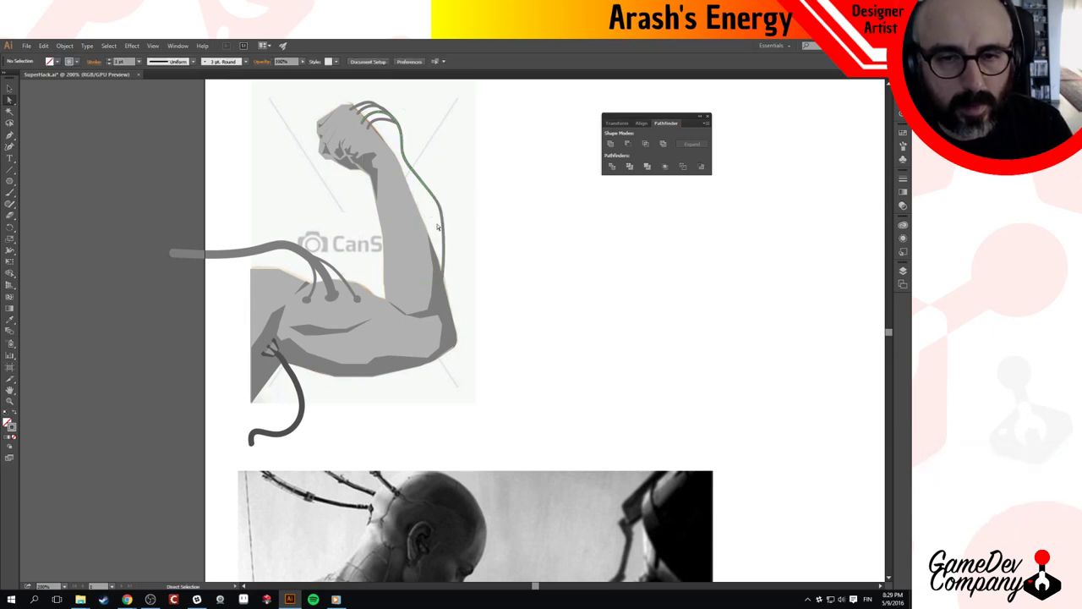
pyautogui.click(446, 226)
pyautogui.press('-')
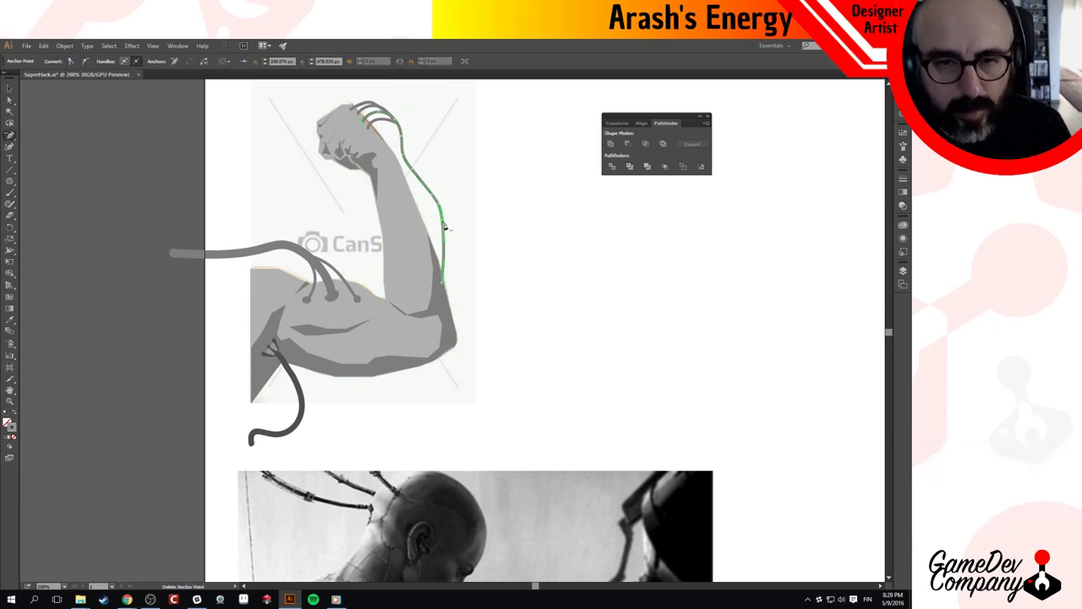
pyautogui.click(443, 224)
pyautogui.click(439, 206)
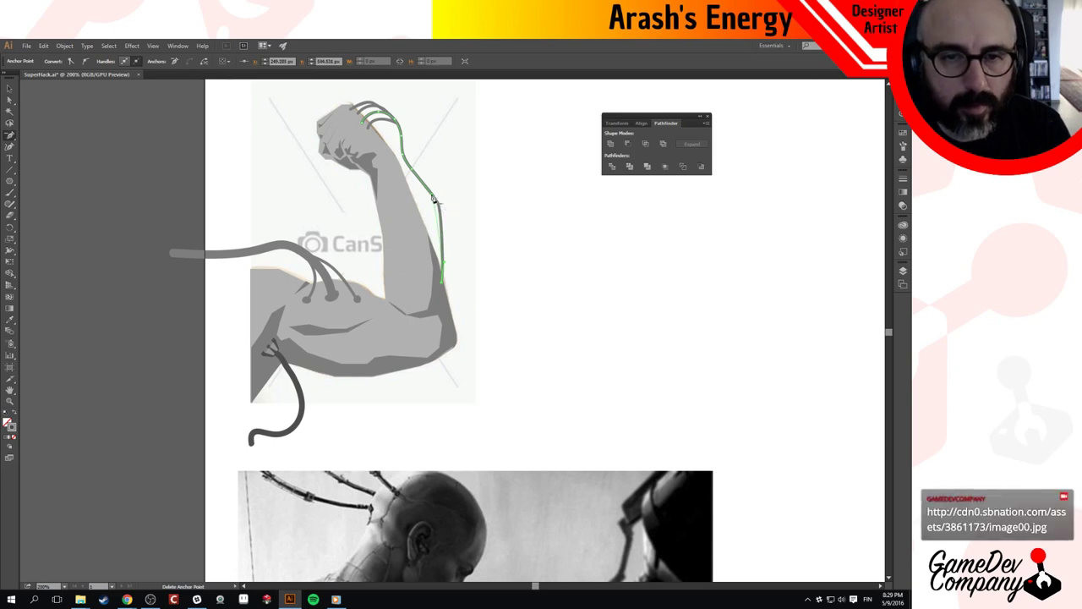
pyautogui.click(436, 199)
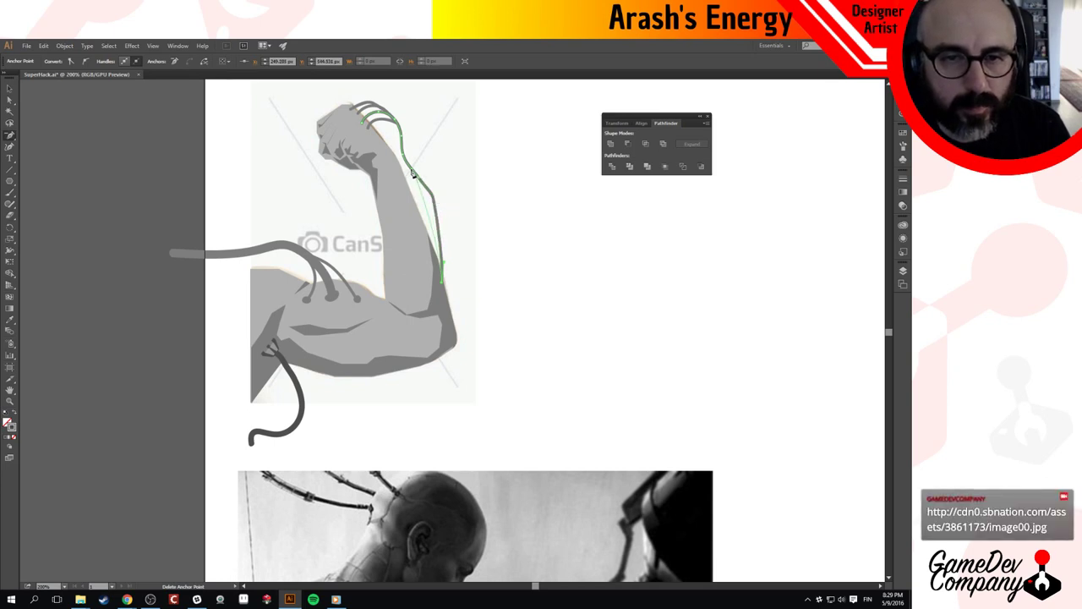
pyautogui.click(413, 173)
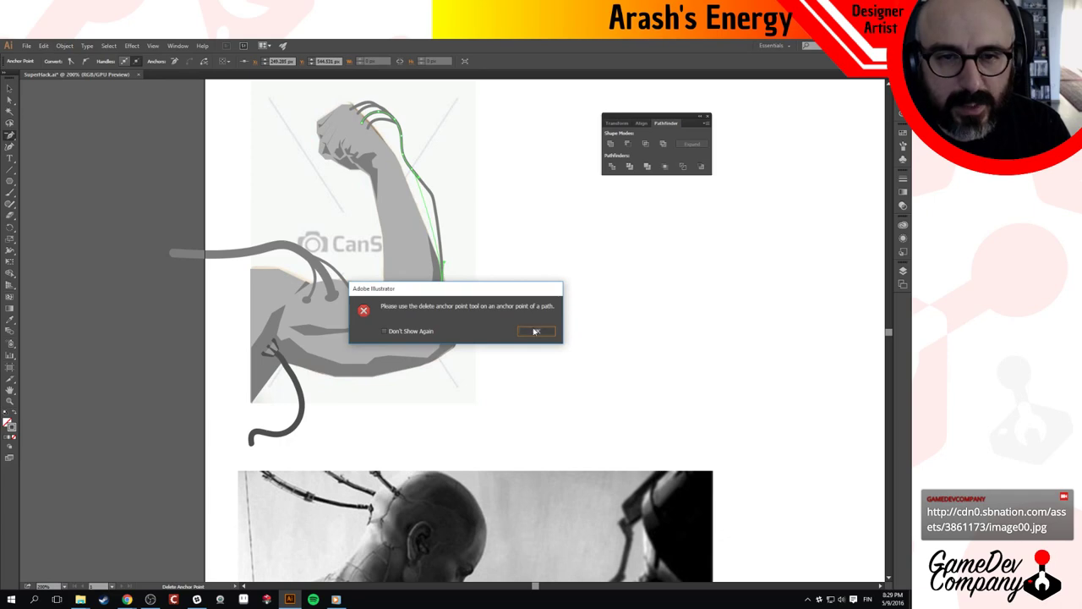
pyautogui.click(535, 331)
# Delete the remaining anchor points on the long cable just below the wrist to straighten its run towards the elbow.
pyautogui.press('z')
pyautogui.click(512, 289)
pyautogui.click(523, 294)
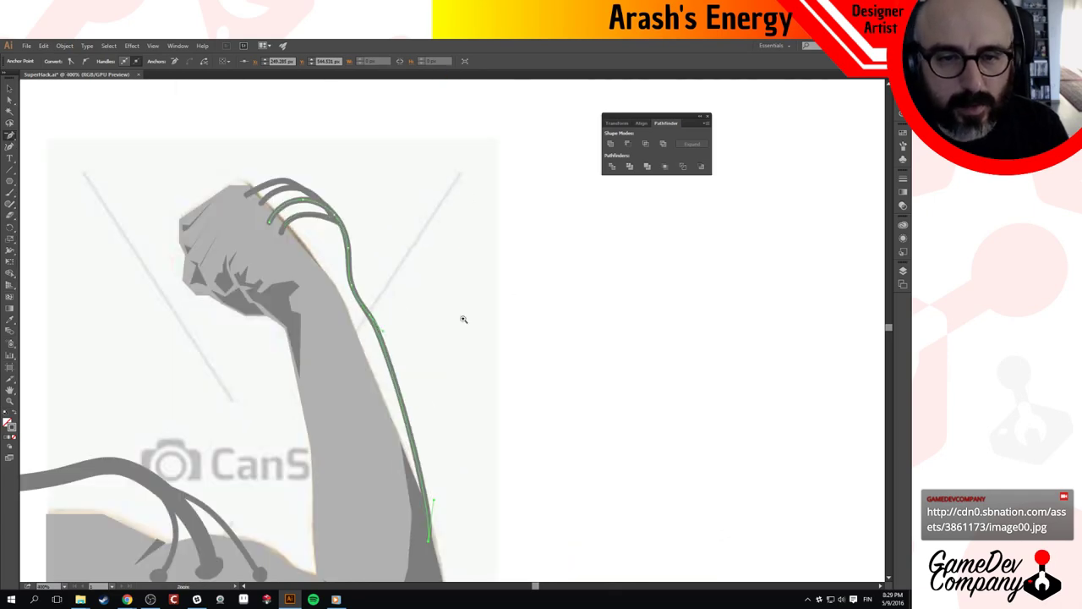
pyautogui.press('a')
pyautogui.press('-')
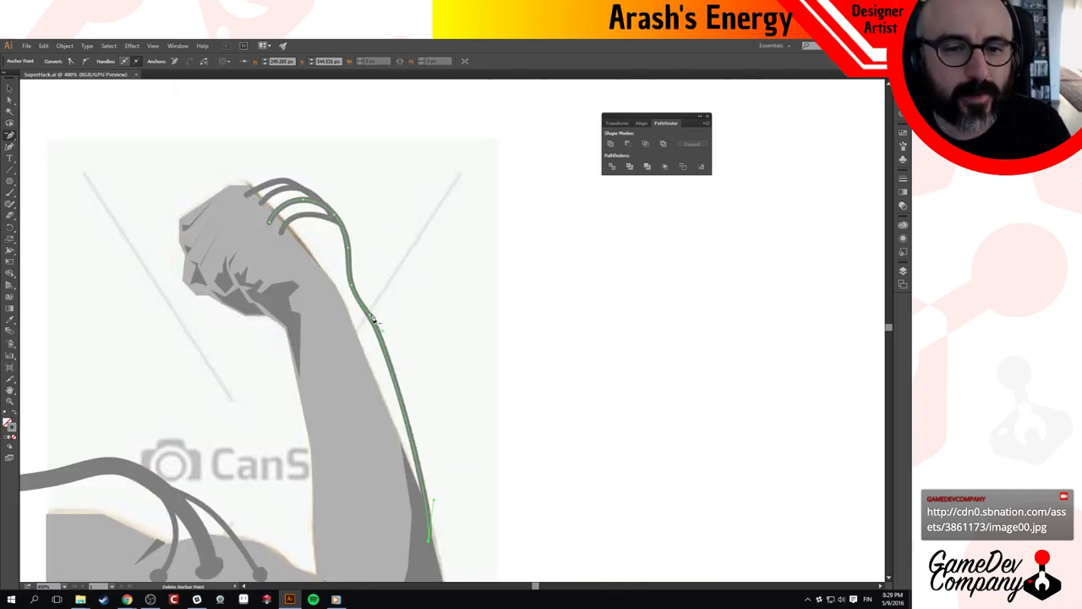
pyautogui.click(372, 319)
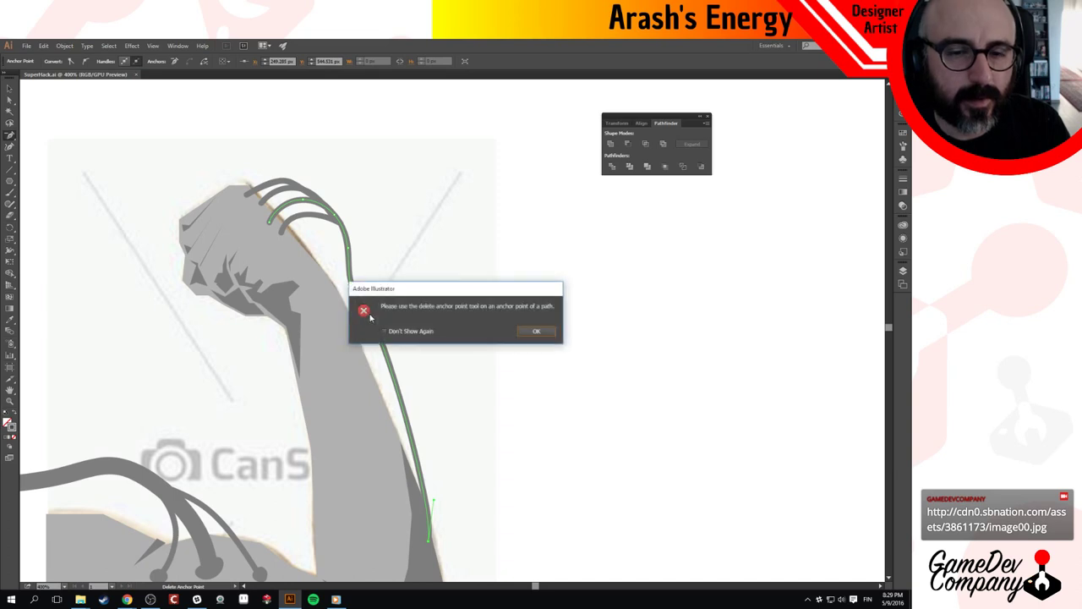
pyautogui.click(536, 330)
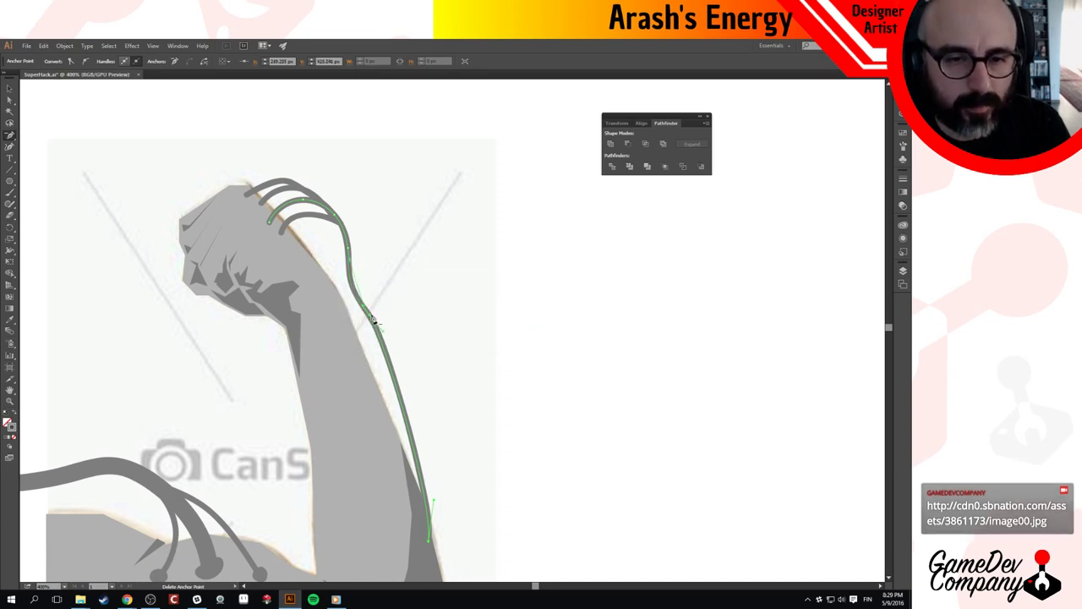
pyautogui.click(375, 322)
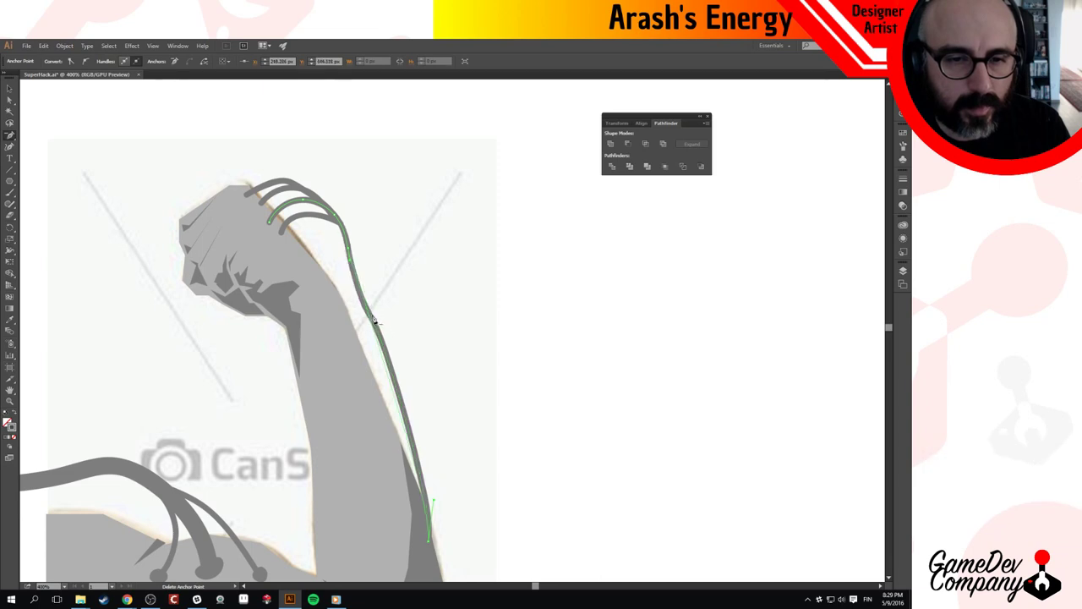
pyautogui.click(429, 545)
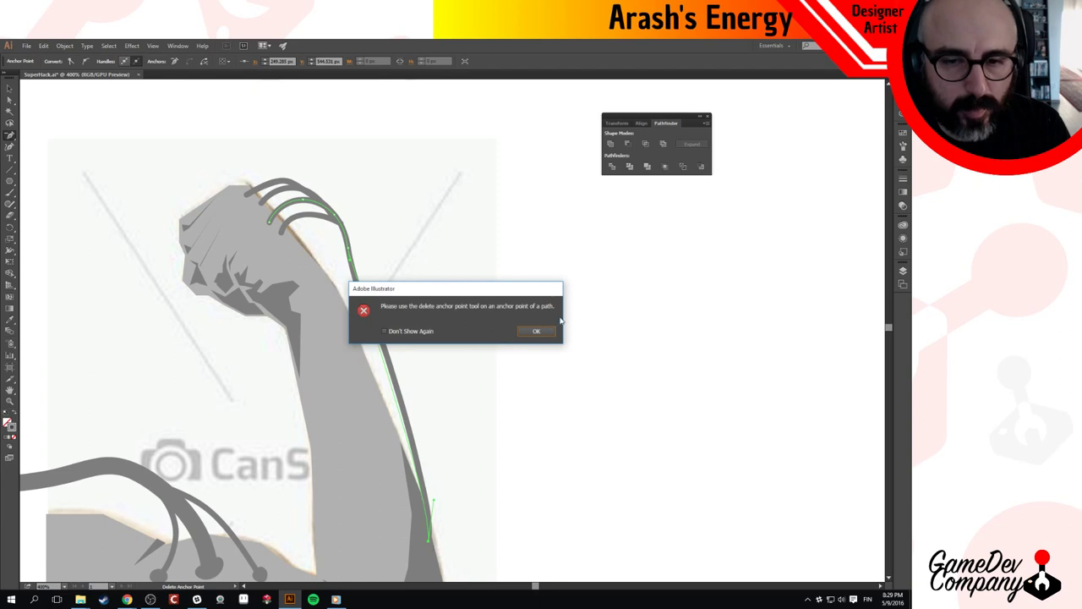
pyautogui.click(538, 331)
# Adjust the long cable's elbow-end handle and lower its anchor beside the wrist so the cable hugs the outer forearm.
pyautogui.press('a')
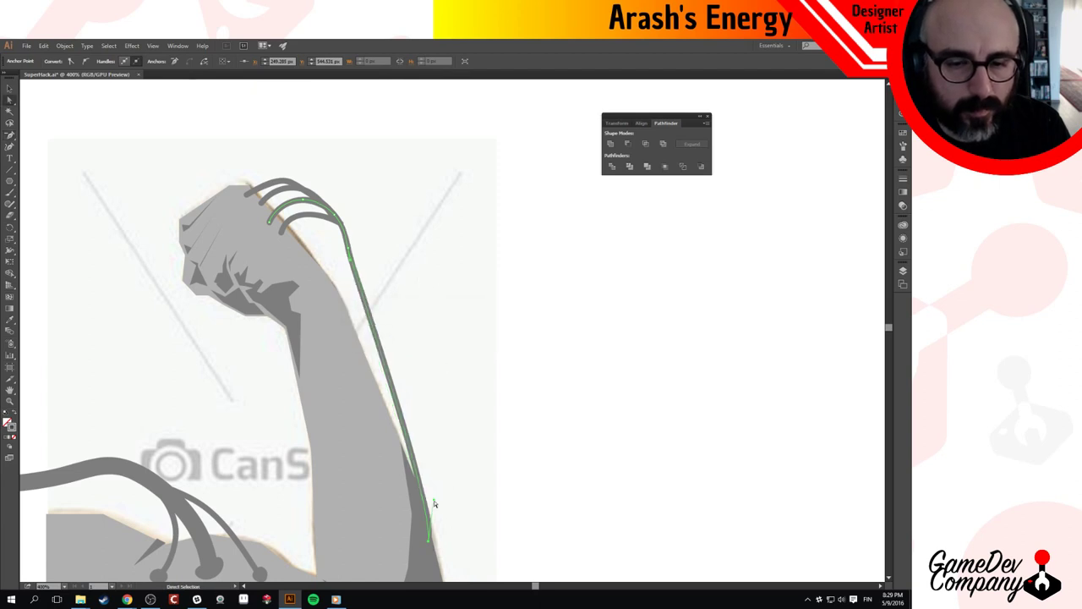
pyautogui.moveTo(434, 501); pyautogui.dragTo(412, 497)
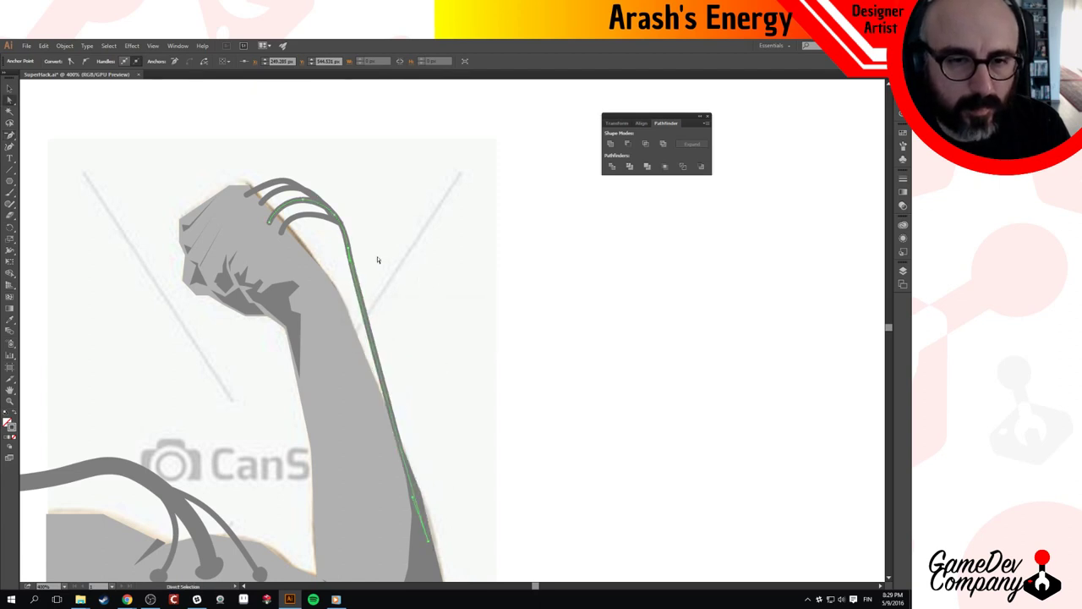
pyautogui.moveTo(350, 251); pyautogui.dragTo(349, 274)
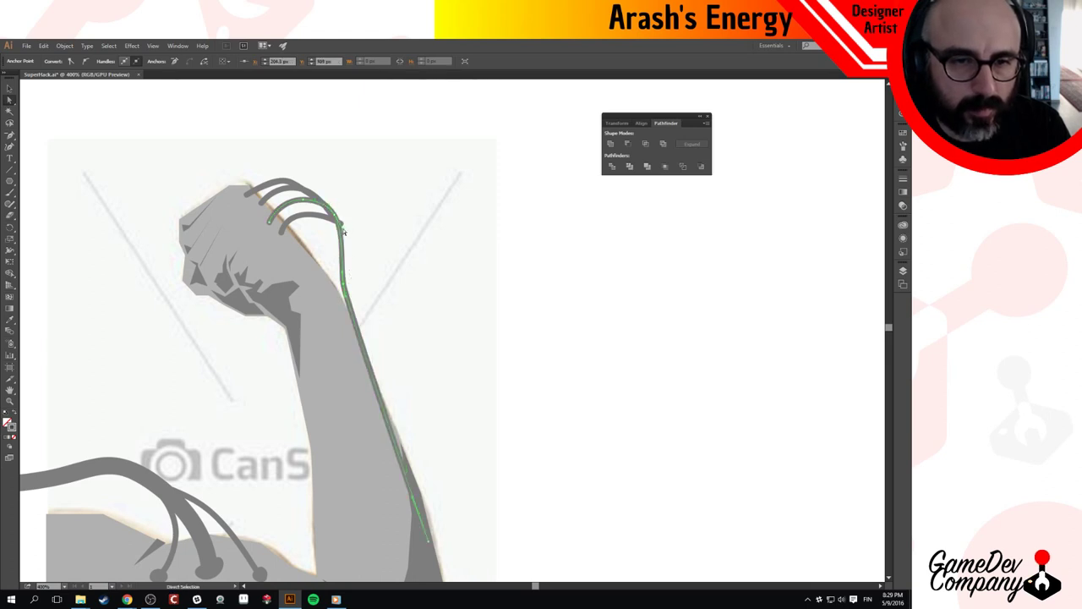
pyautogui.click(425, 244)
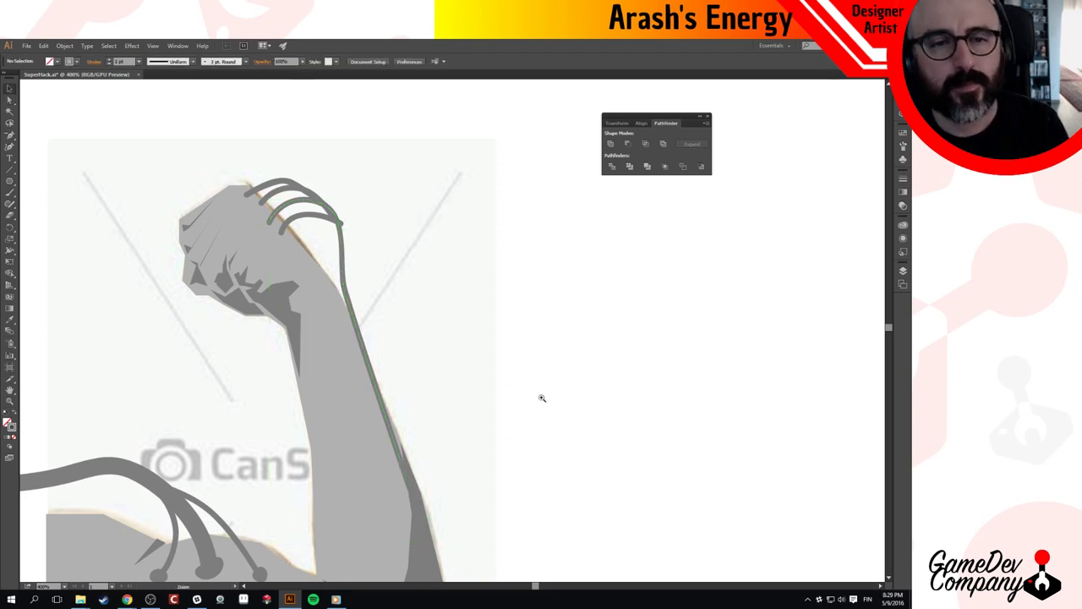
# Nudge the lowest short wire slightly left onto the main cable and move the second wire's end further onto the fist.
pyautogui.click(342, 223)
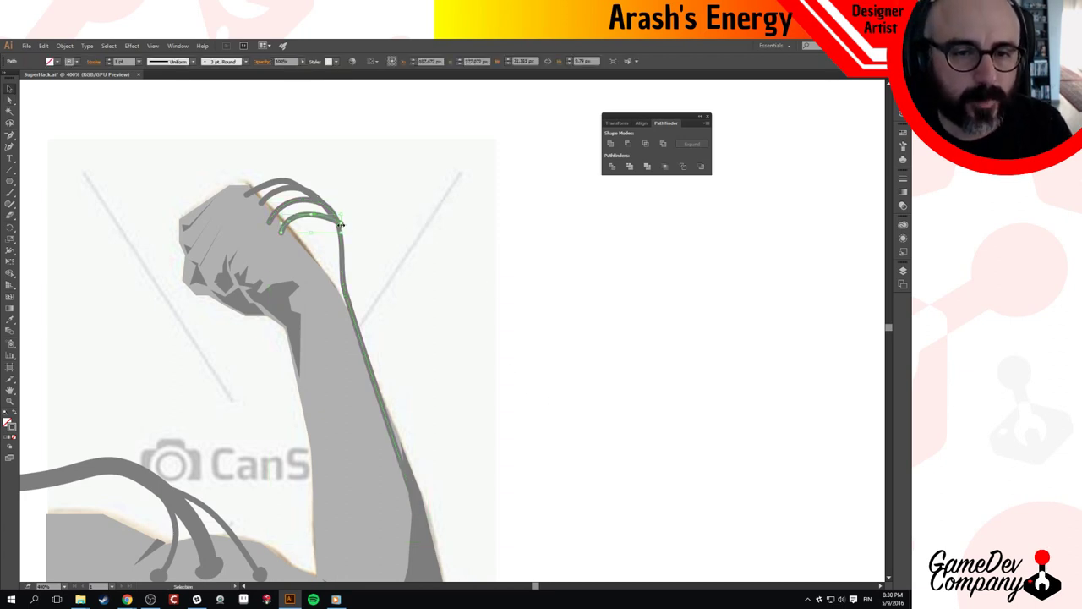
pyautogui.press('Left')
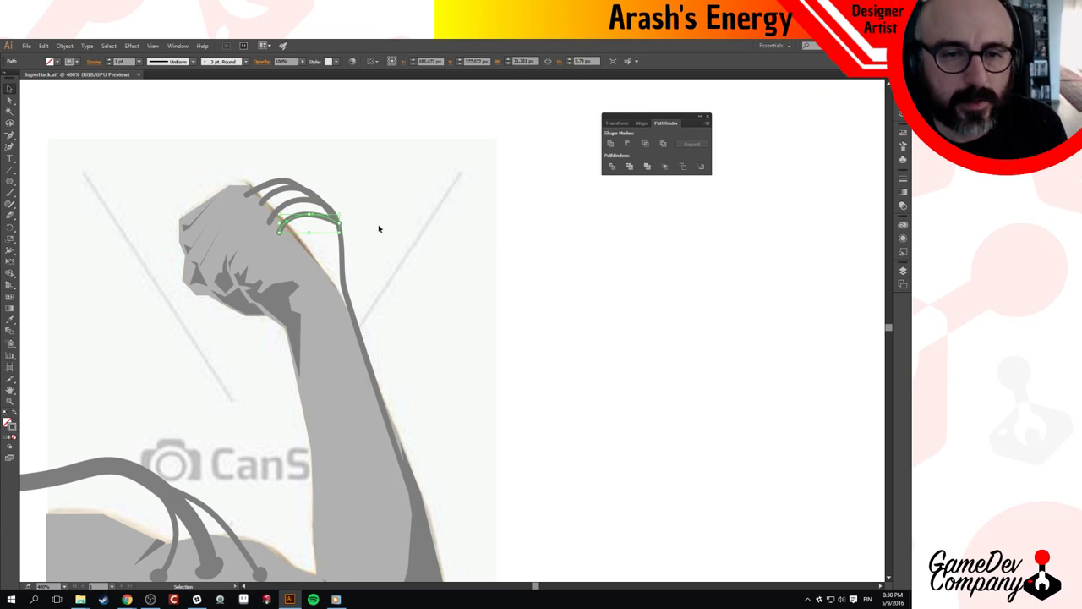
pyautogui.click(431, 229)
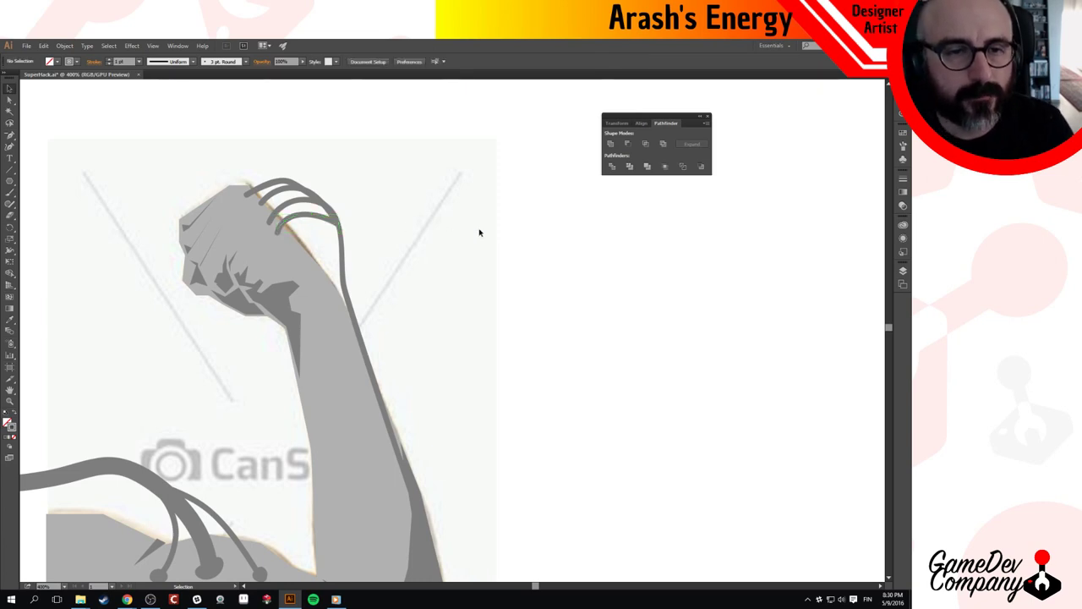
pyautogui.press('a')
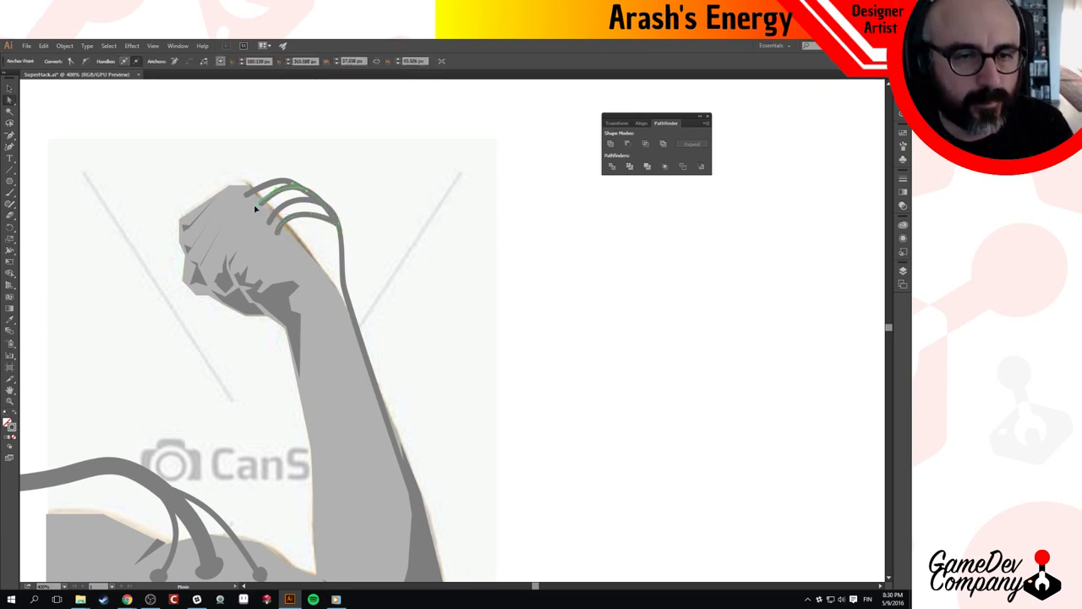
pyautogui.click(251, 205)
pyautogui.click(490, 201)
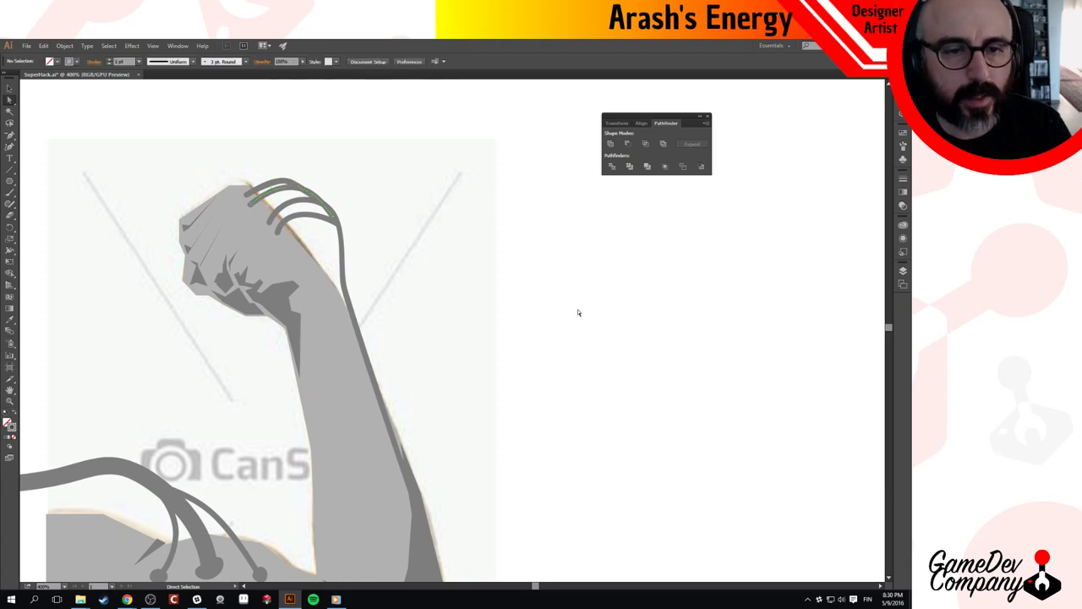
# Move the top wire's fist end to the first knuckle and raise its middle anchor into a smooth arch above the hand.
pyautogui.keyDown('ctrl'); pyautogui.keyDown('alt'); pyautogui.click(542, 344); pyautogui.keyUp('alt'); pyautogui.keyUp('ctrl')
pyautogui.keyDown('ctrl'); pyautogui.keyDown('alt'); pyautogui.click(541, 344); pyautogui.keyUp('alt'); pyautogui.keyUp('ctrl')
pyautogui.keyDown('ctrl'); pyautogui.keyDown('alt'); pyautogui.click(532, 343); pyautogui.keyUp('alt'); pyautogui.keyUp('ctrl')
pyautogui.moveTo(355, 360); pyautogui.dragTo(503, 324)
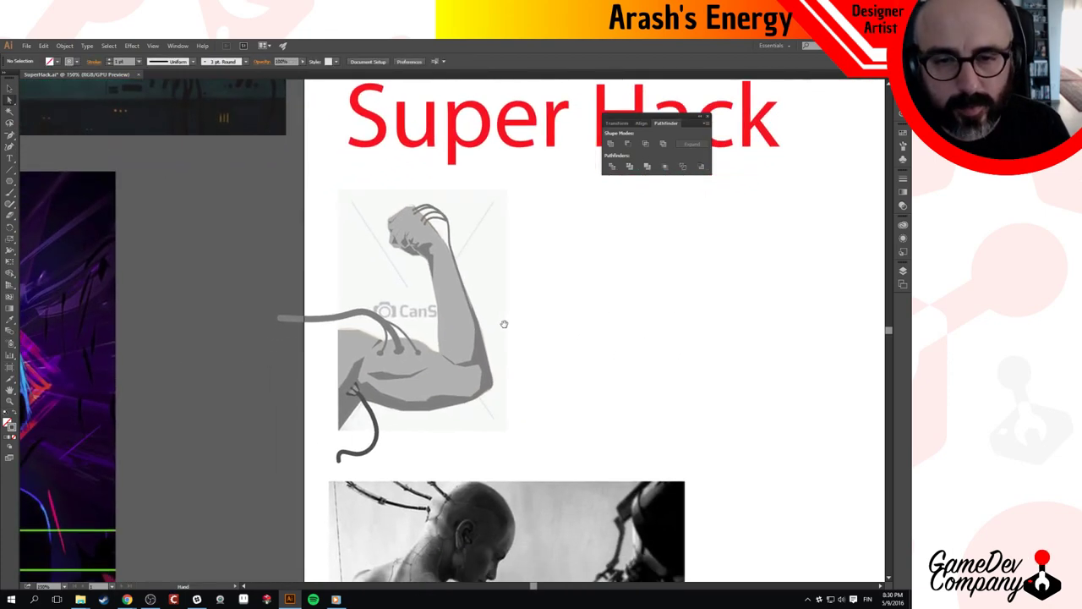
pyautogui.scroll(4, 466, 250)
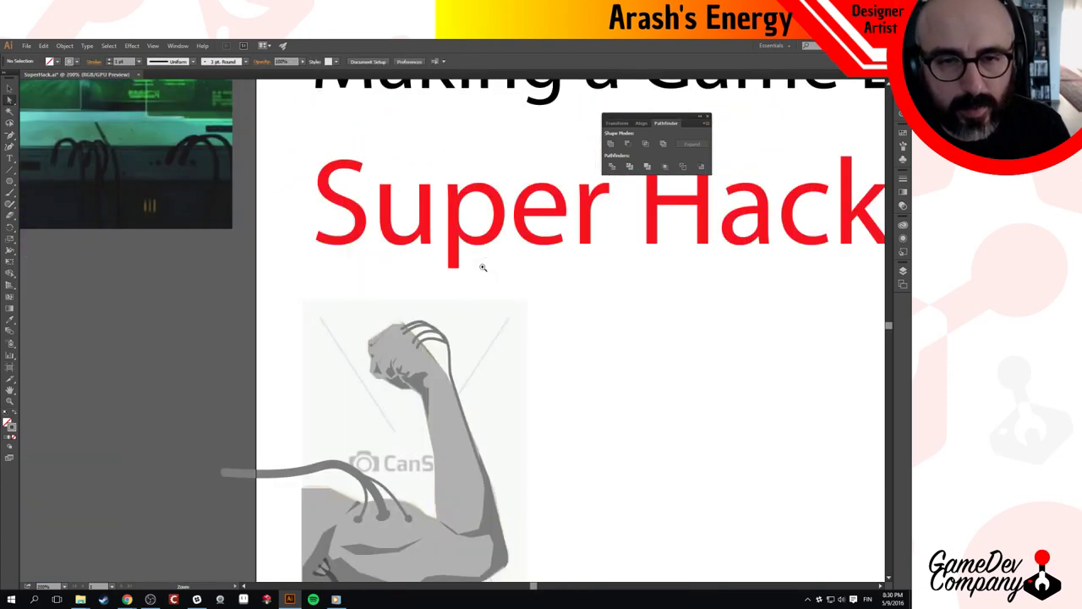
pyautogui.scroll(-1, 419, 360)
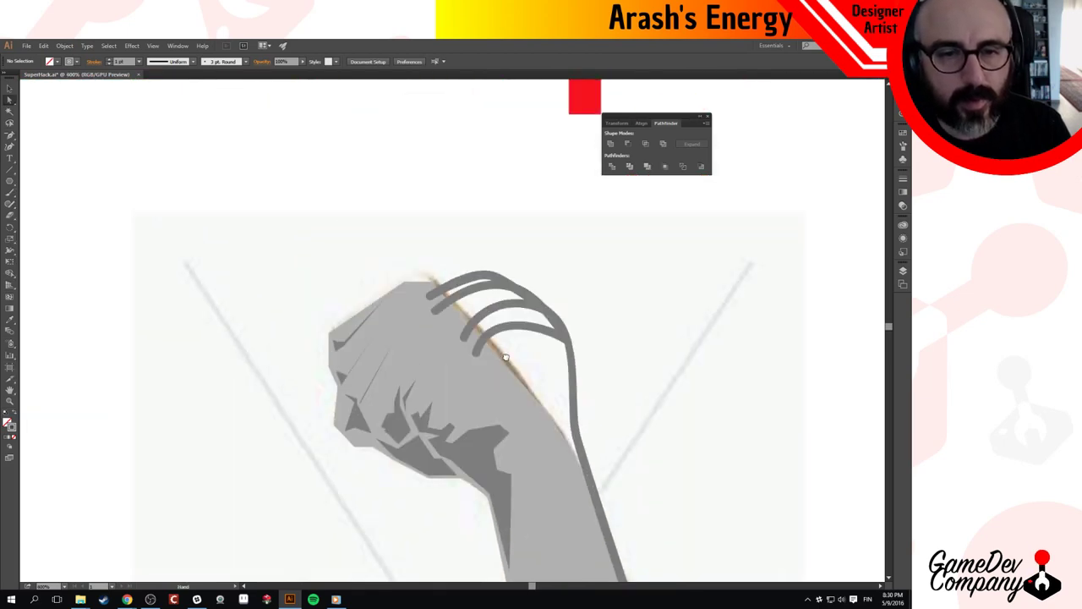
pyautogui.click(438, 306)
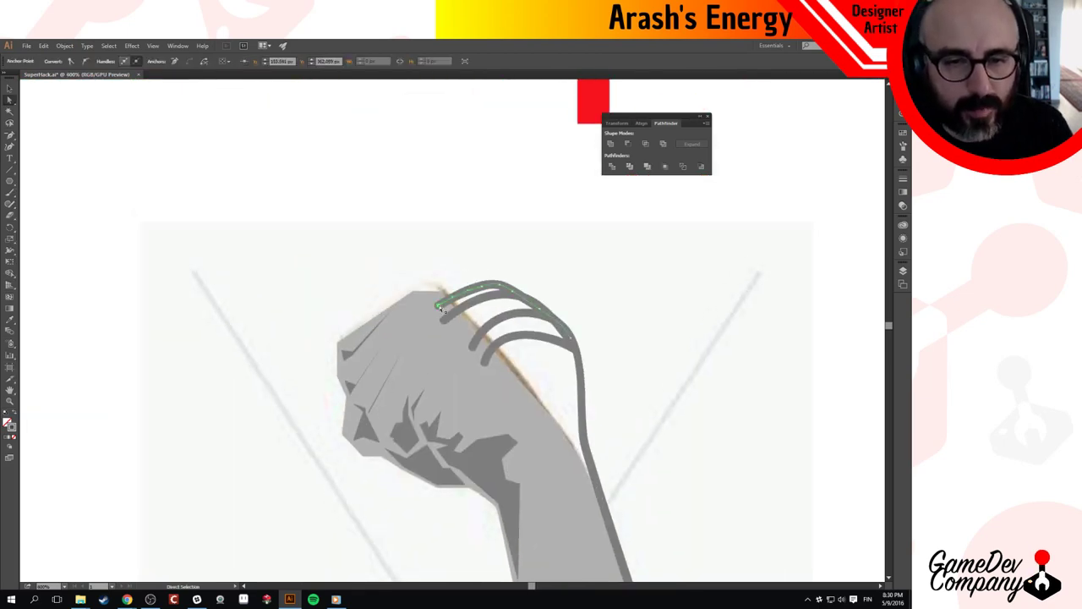
pyautogui.moveTo(438, 306); pyautogui.dragTo(353, 337)
pyautogui.moveTo(483, 289); pyautogui.dragTo(450, 235)
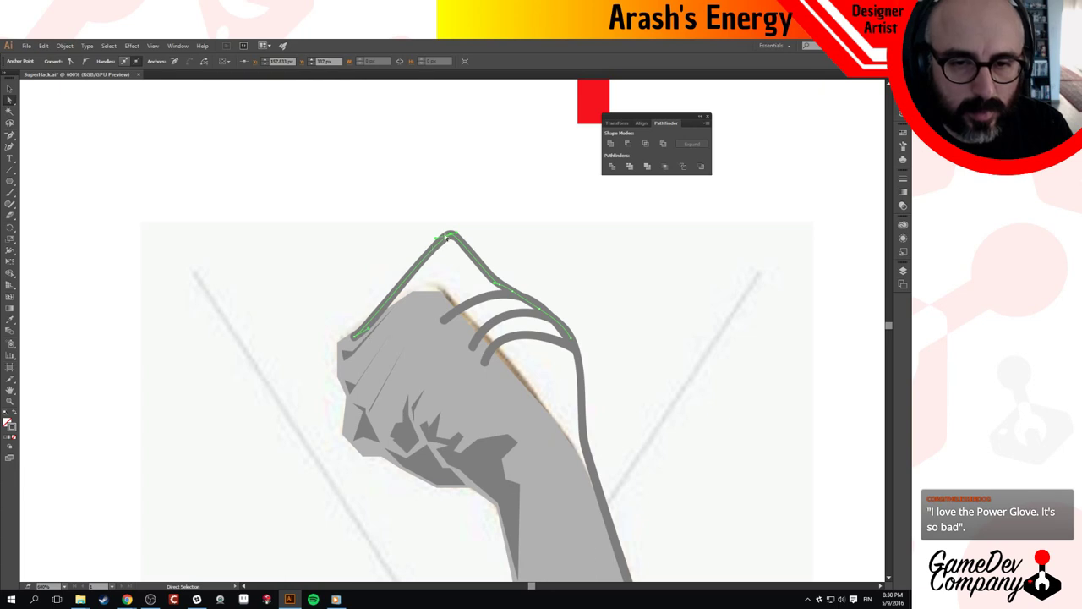
pyautogui.moveTo(435, 241); pyautogui.dragTo(361, 248)
pyautogui.moveTo(456, 237); pyautogui.dragTo(483, 227)
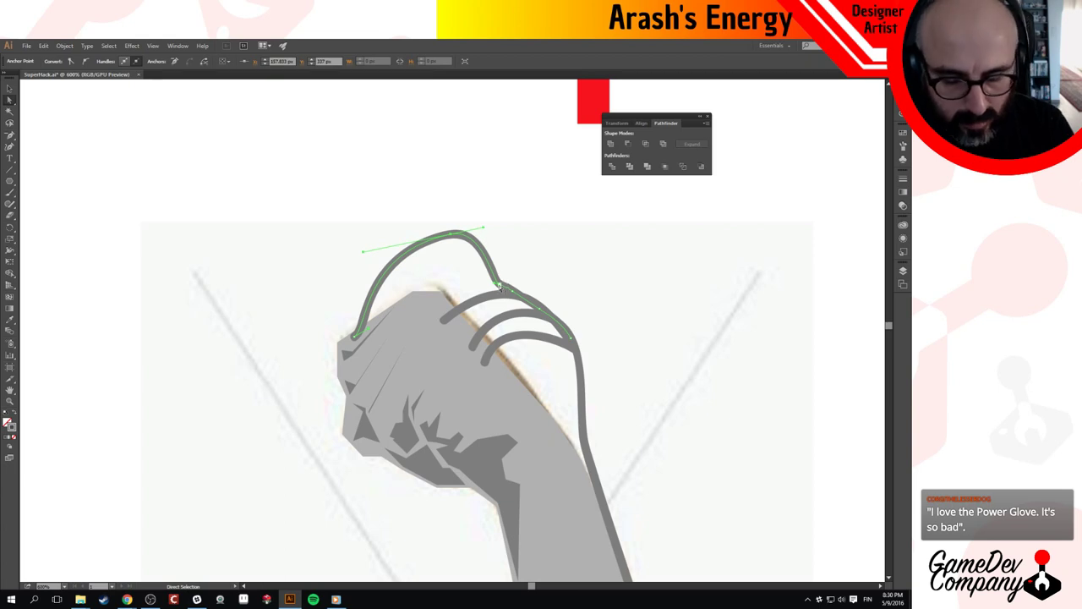
# Try to delete the top wire's anchor point where it meets the second wire.
pyautogui.press('p')
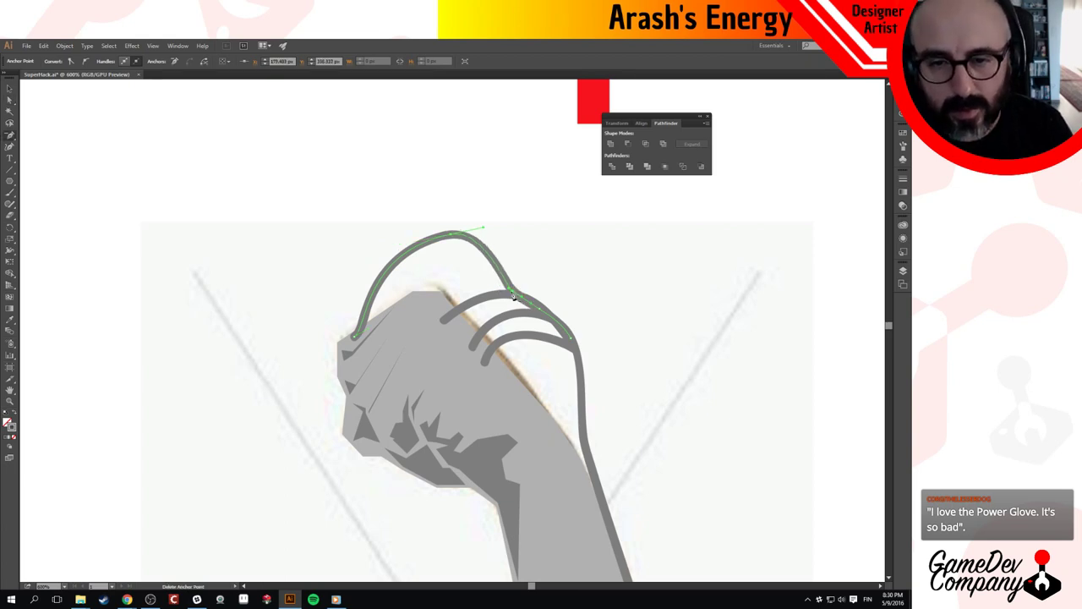
pyautogui.click(512, 293)
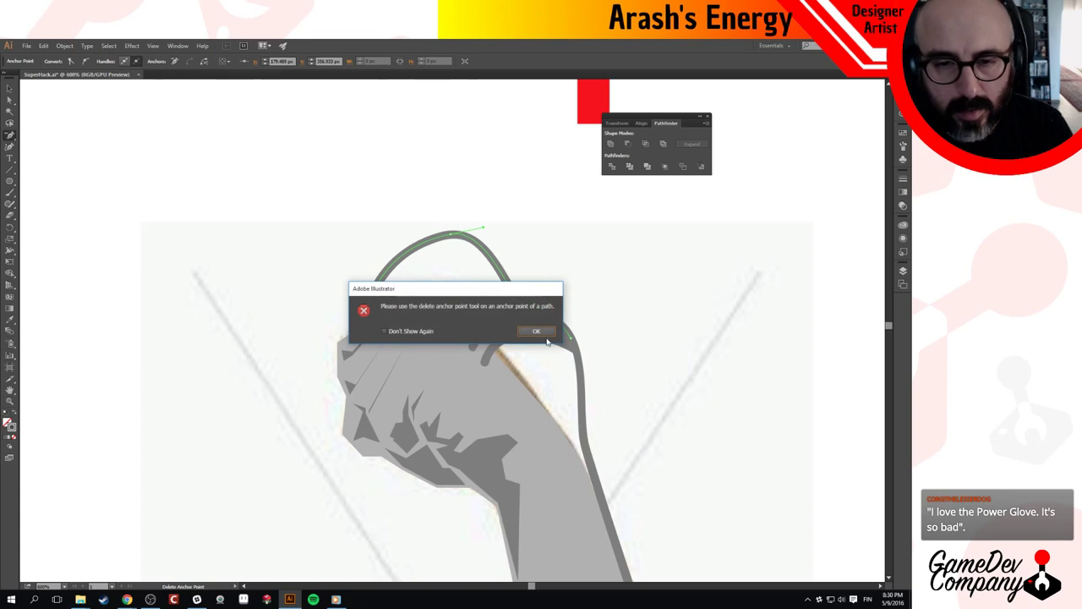
pyautogui.click(536, 332)
# Move the second wire's fist end beside the top wire's on the knuckles and extend its handle to arch it over the hand.
pyautogui.press('a')
pyautogui.click(488, 302)
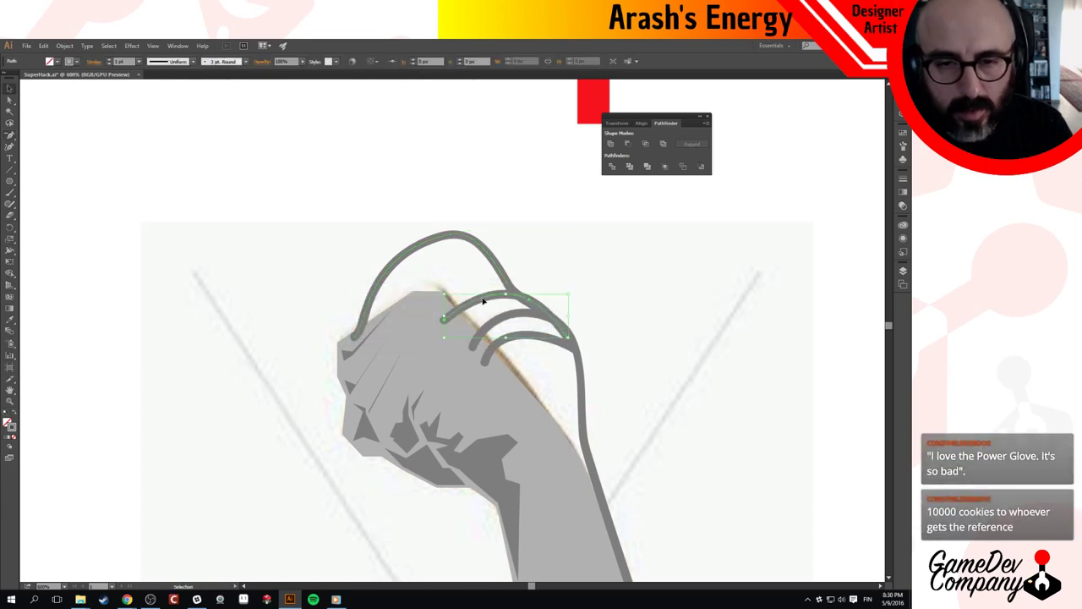
pyautogui.click(444, 320)
pyautogui.moveTo(444, 322); pyautogui.dragTo(361, 356)
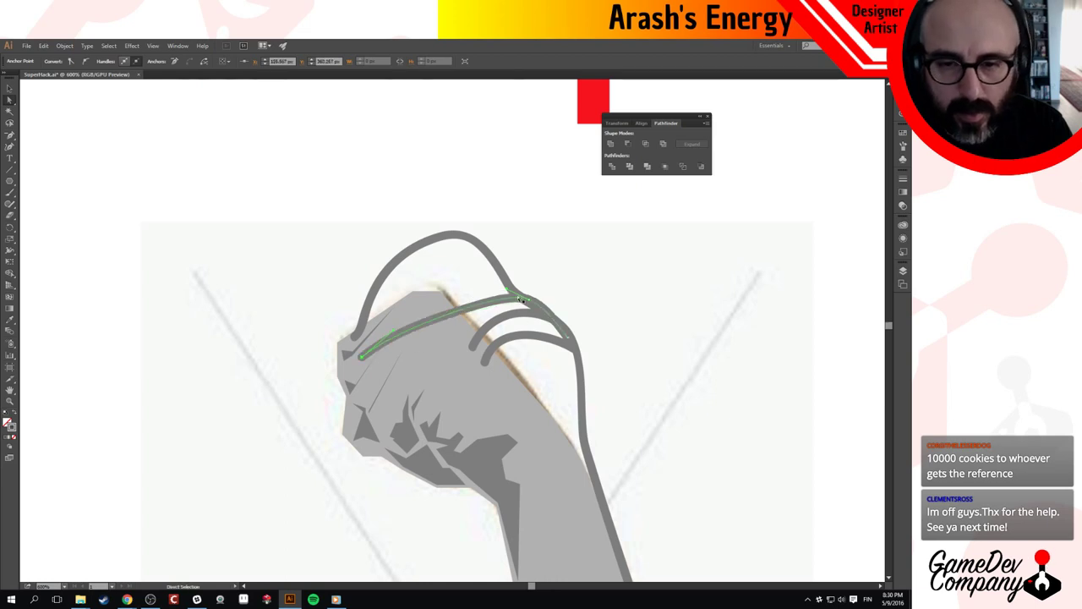
pyautogui.moveTo(507, 288); pyautogui.dragTo(431, 197)
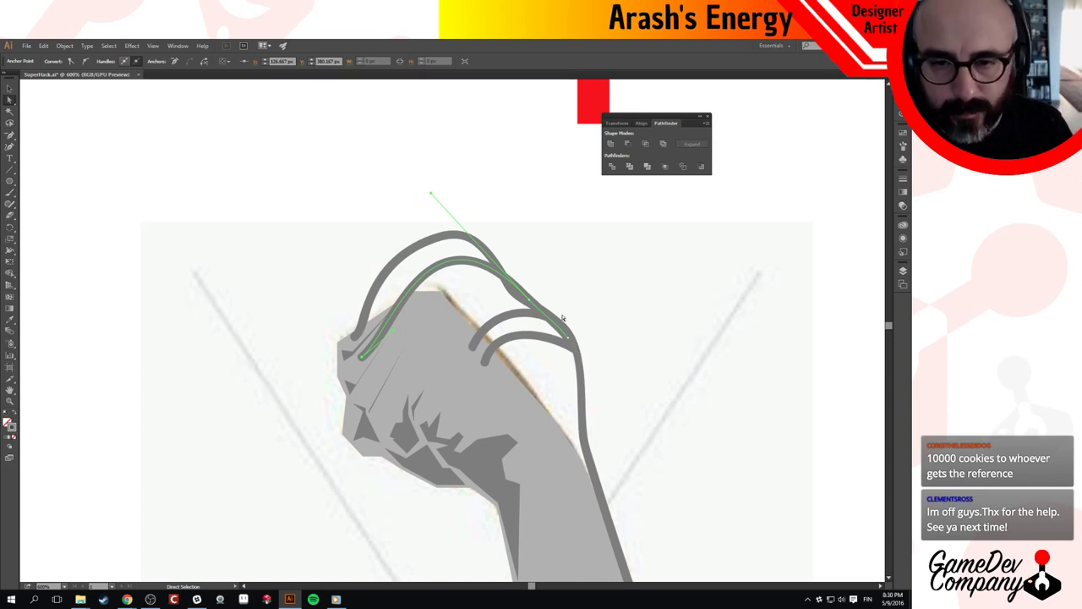
pyautogui.click(477, 354)
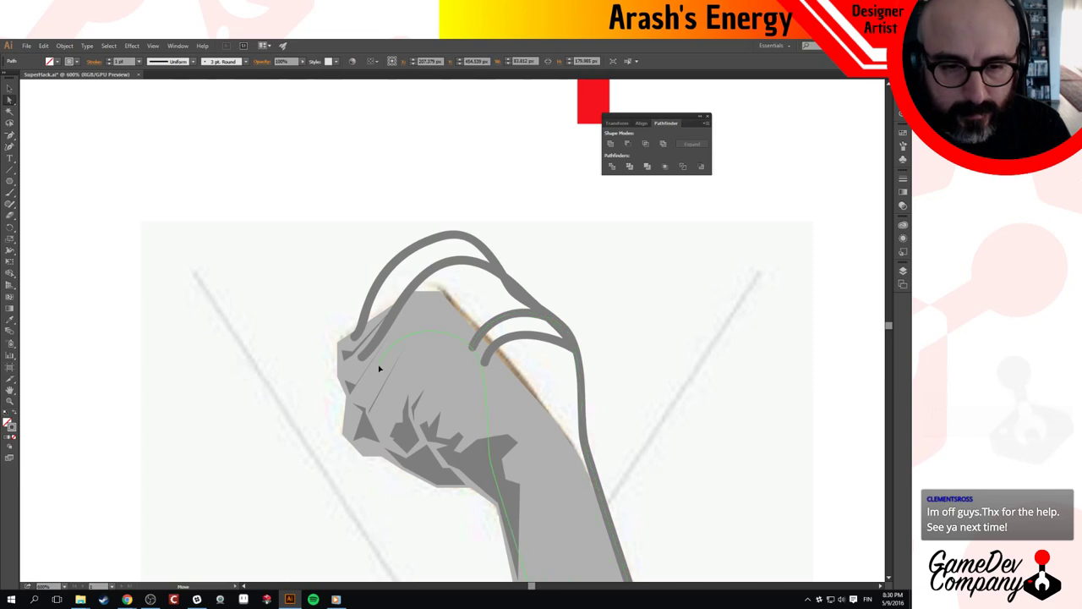
pyautogui.moveTo(378, 367); pyautogui.dragTo(378, 366)
pyautogui.hotkey('ctrl', 'z')
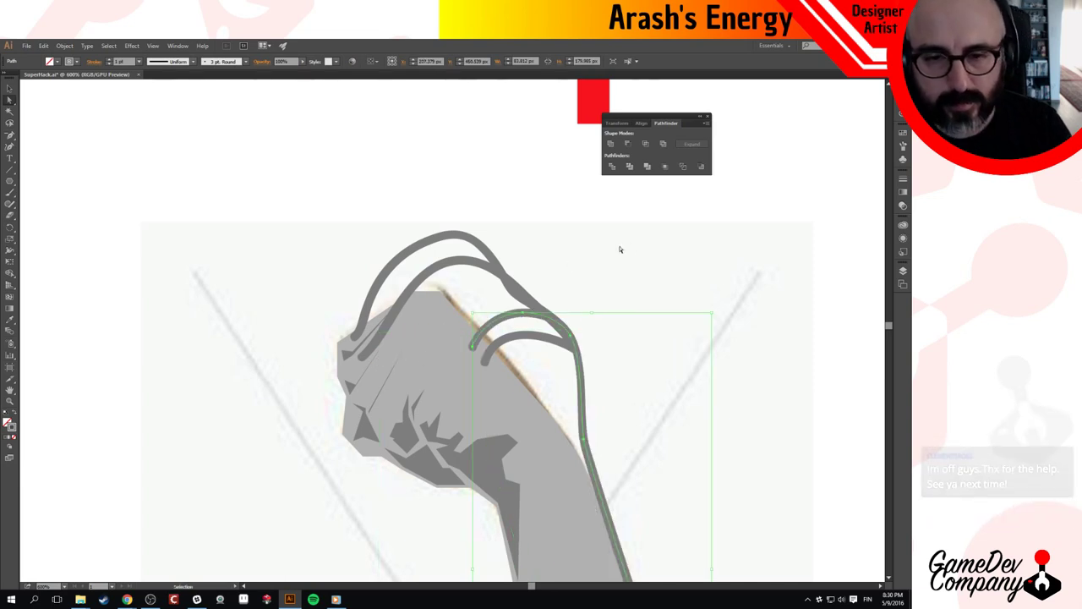
# Move the long cable's fist end to the next knuckle and pull its handle to arch it over the back of the hand.
pyautogui.click(621, 248)
pyautogui.click(370, 373)
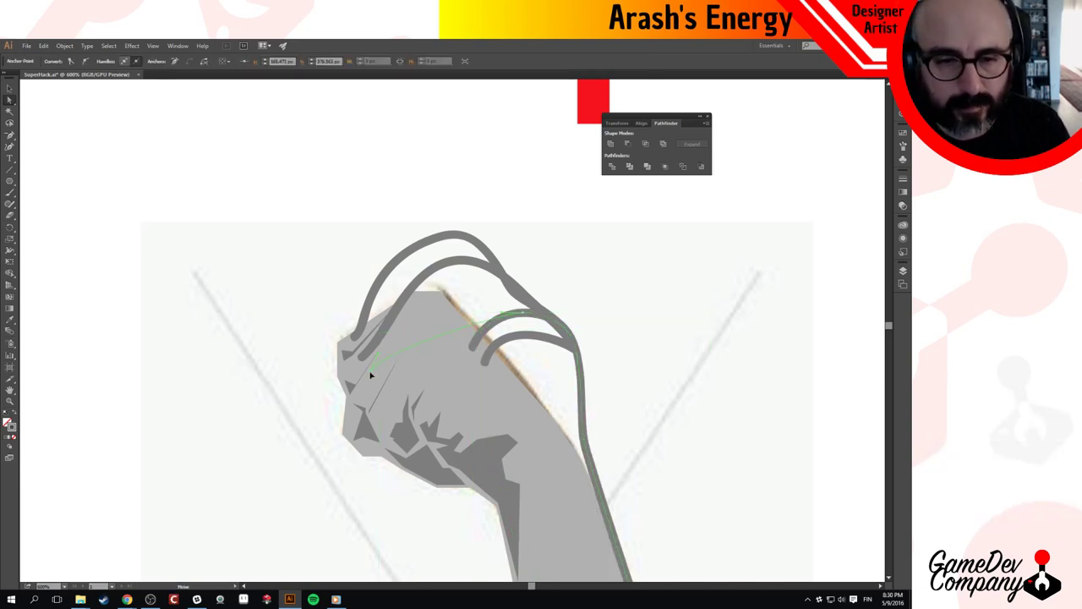
pyautogui.moveTo(375, 374); pyautogui.dragTo(374, 372)
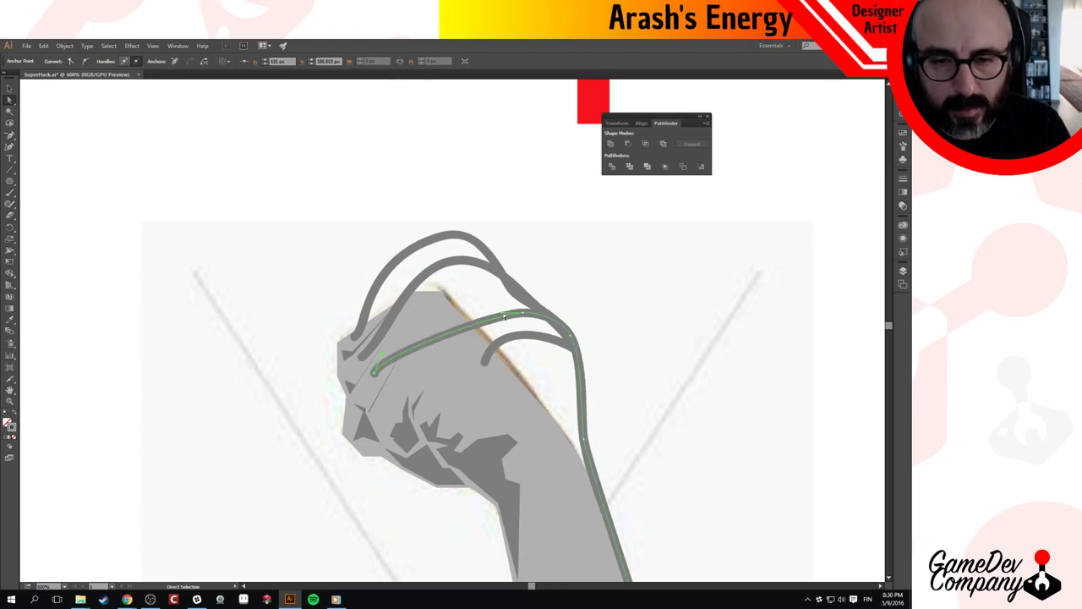
pyautogui.moveTo(504, 317); pyautogui.dragTo(449, 244)
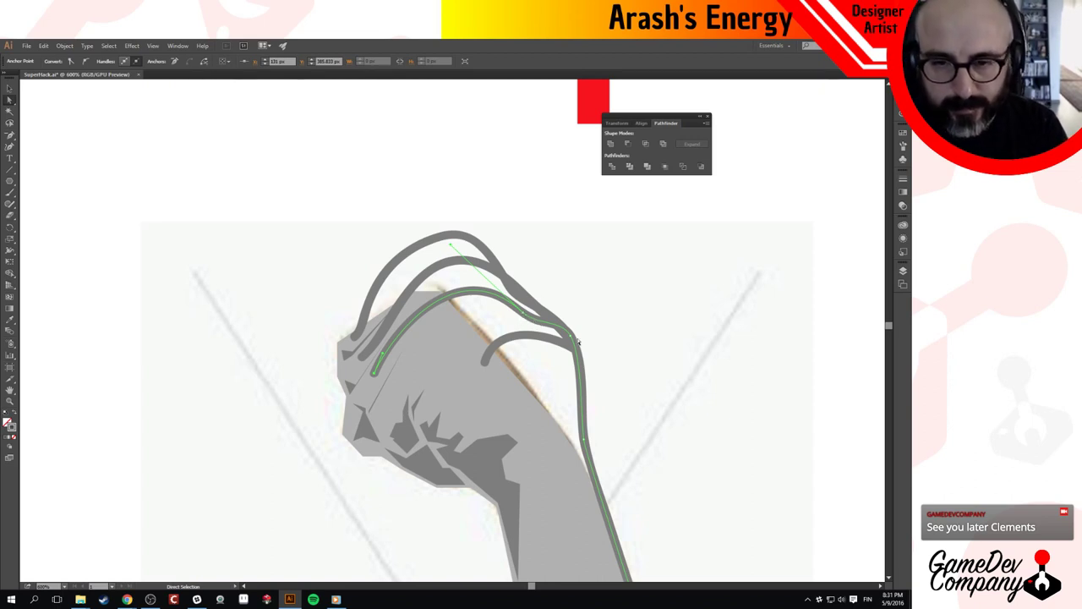
# Delete the long cable's anchor at the wire junction and shift its remaining anchors inward so it follows the wrist and the back of the hand.
pyautogui.press('-')
pyautogui.click(571, 338)
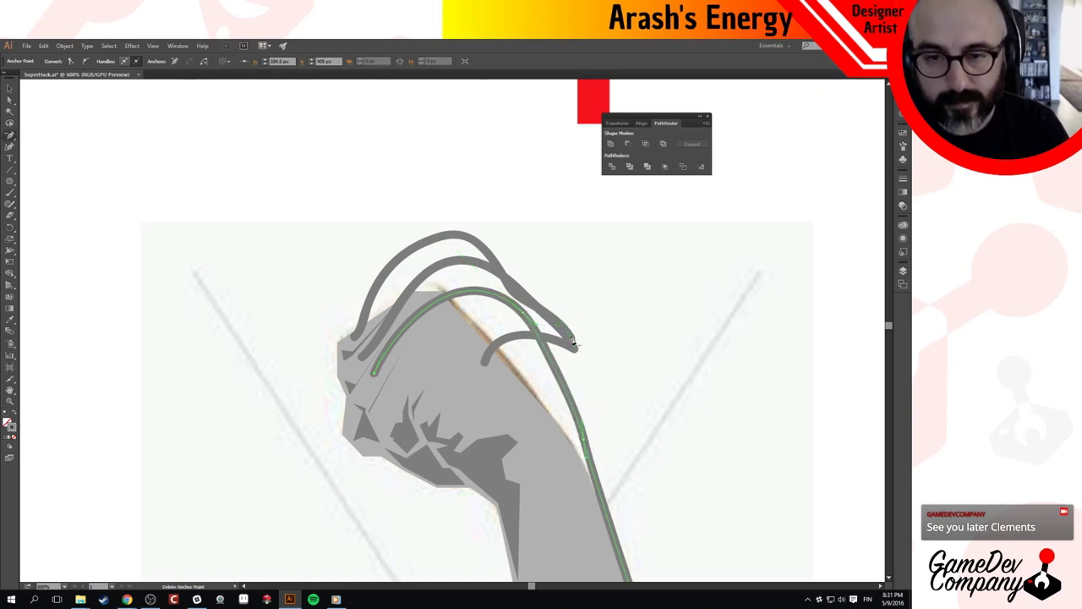
pyautogui.press('a')
pyautogui.moveTo(524, 312)
pyautogui.mouseDown()
pyautogui.moveTo(483, 325)
pyautogui.moveTo(578, 346)
pyautogui.moveTo(571, 337)
pyautogui.moveTo(538, 368)
pyautogui.moveTo(503, 375)
pyautogui.mouseUp()
pyautogui.moveTo(584, 433); pyautogui.dragTo(562, 454)
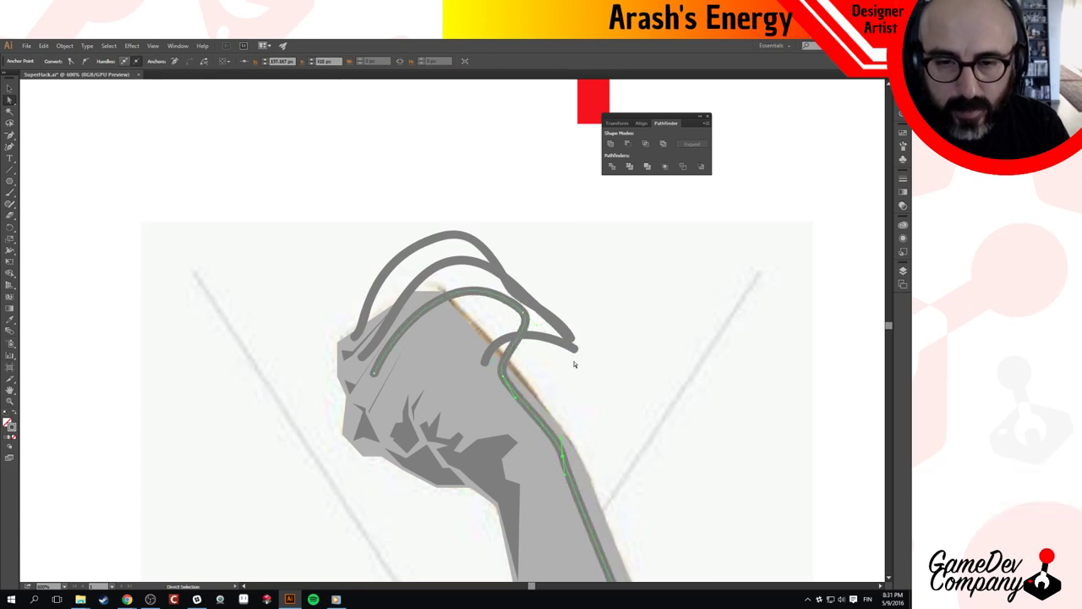
pyautogui.moveTo(522, 314); pyautogui.dragTo(483, 321)
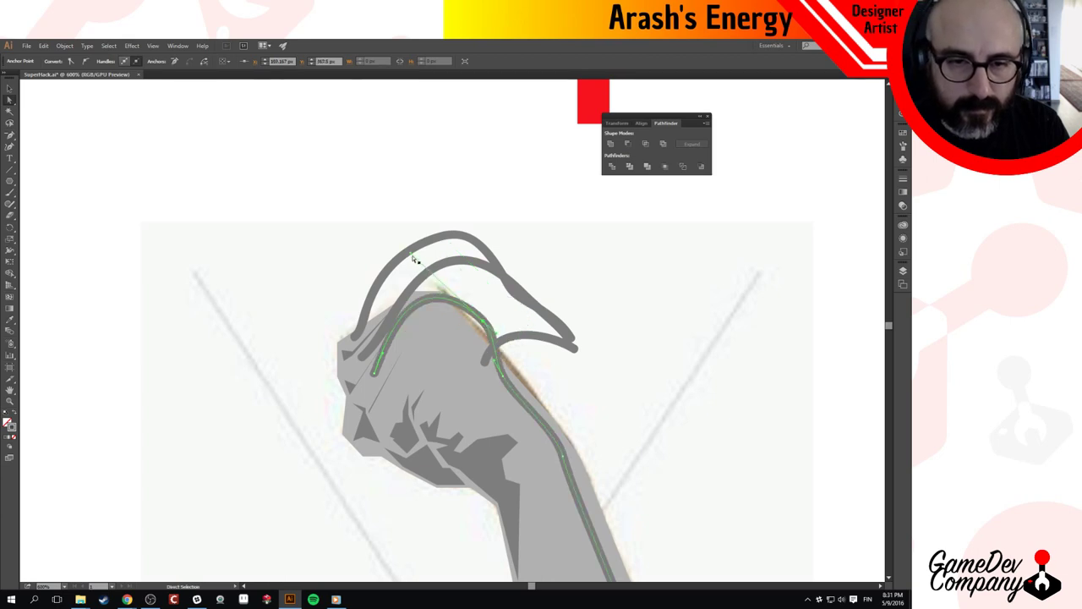
pyautogui.moveTo(412, 255); pyautogui.dragTo(433, 284)
# Attach the top wire's loose end to the long cable at the wrist and pull its anchors in to lower the arch.
pyautogui.click(567, 336)
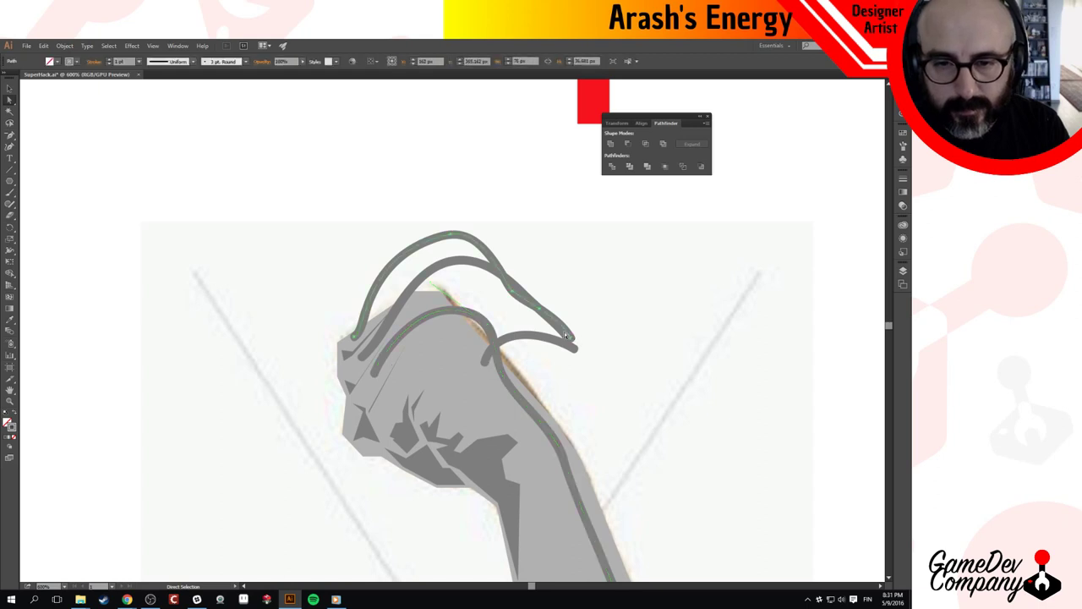
pyautogui.click(574, 343)
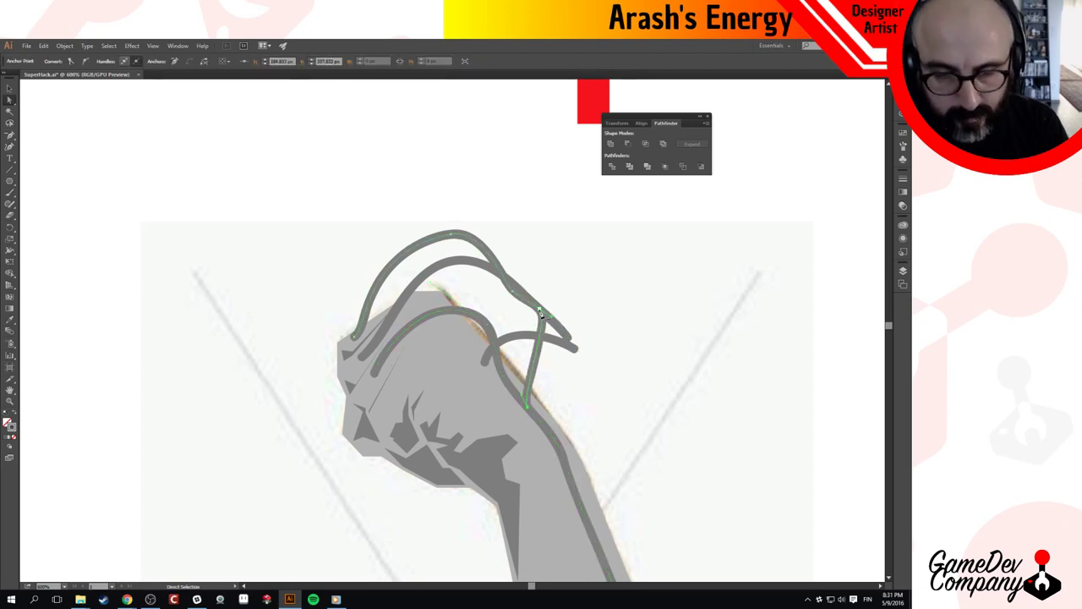
pyautogui.moveTo(541, 313)
pyautogui.mouseDown()
pyautogui.moveTo(518, 296)
pyautogui.moveTo(484, 332)
pyautogui.mouseUp()
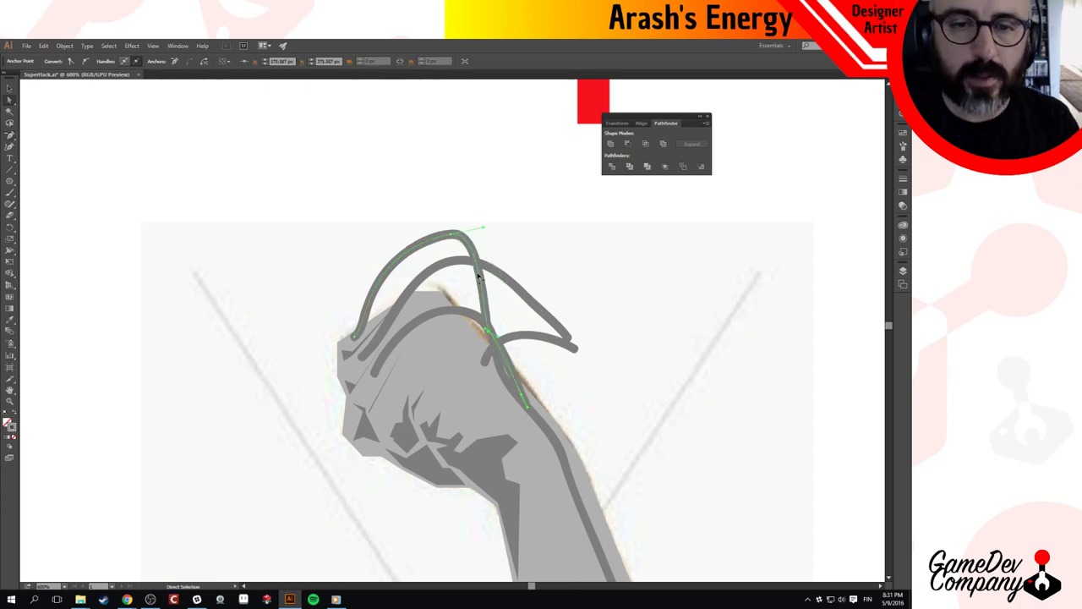
pyautogui.moveTo(453, 234)
pyautogui.mouseDown()
pyautogui.moveTo(450, 295)
pyautogui.moveTo(448, 272)
pyautogui.mouseUp()
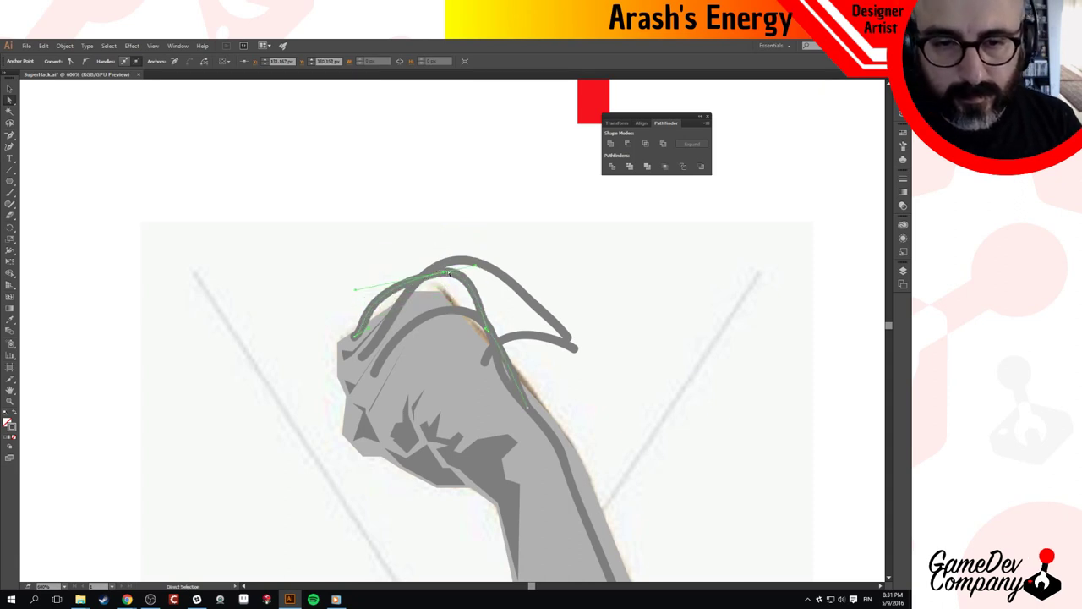
# Attach the second wire's loose end to the long cable at the wrist, move its bend inward and shorten its handle to flatten the arch.
pyautogui.click(572, 343)
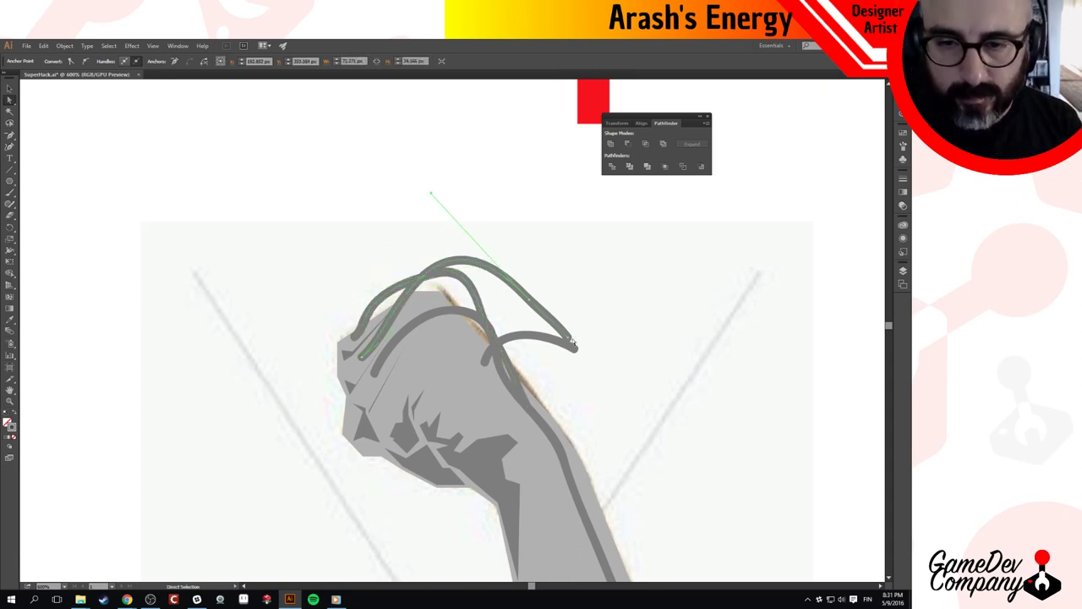
pyautogui.moveTo(573, 343); pyautogui.dragTo(514, 391)
pyautogui.click(496, 327)
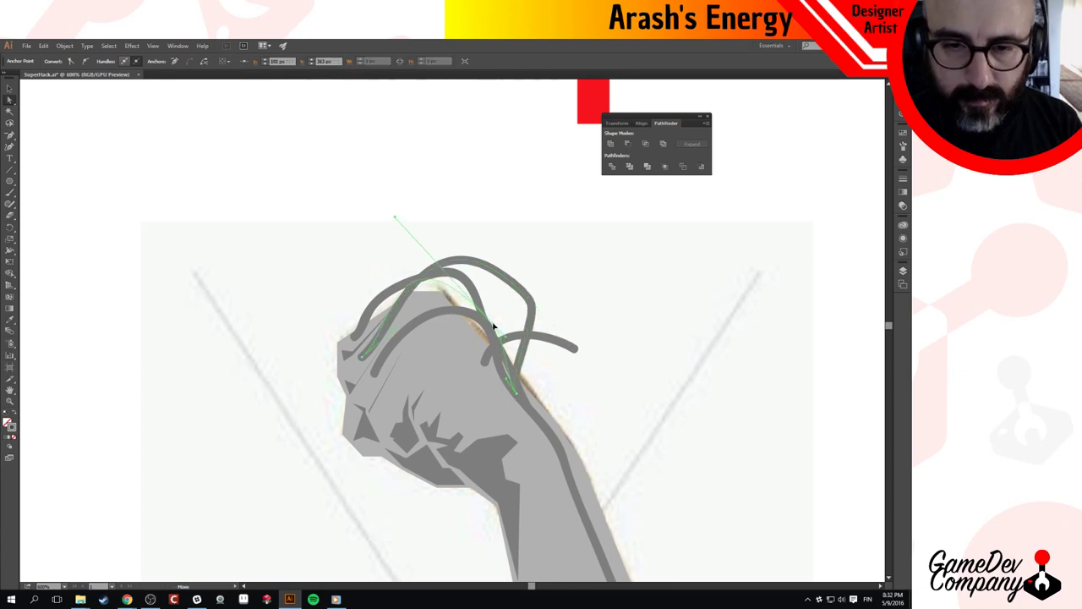
pyautogui.moveTo(497, 324); pyautogui.dragTo(501, 319)
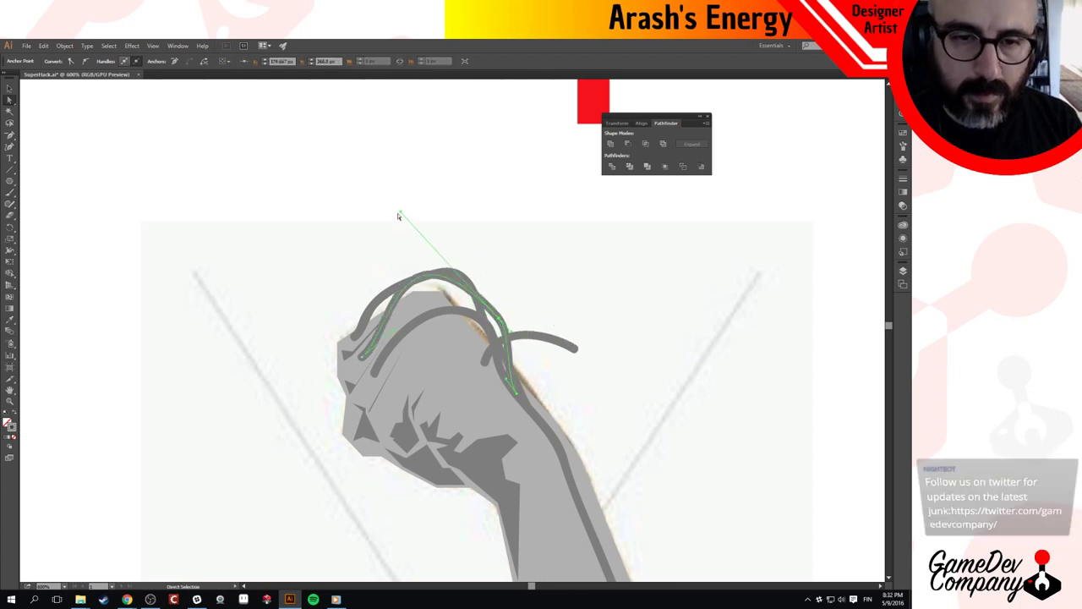
pyautogui.moveTo(422, 242); pyautogui.dragTo(403, 217)
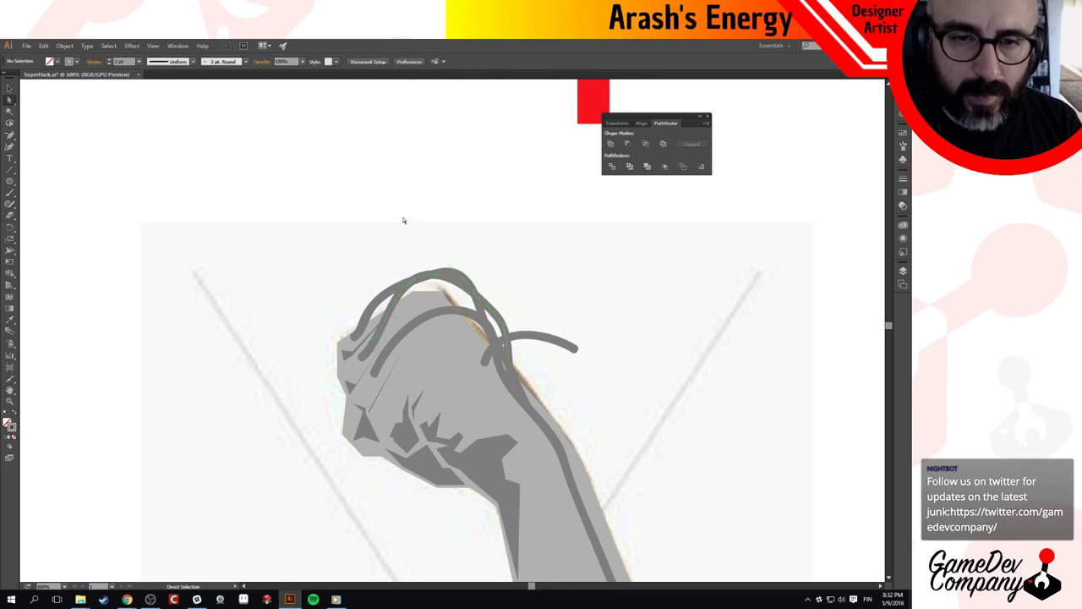
pyautogui.click(456, 284)
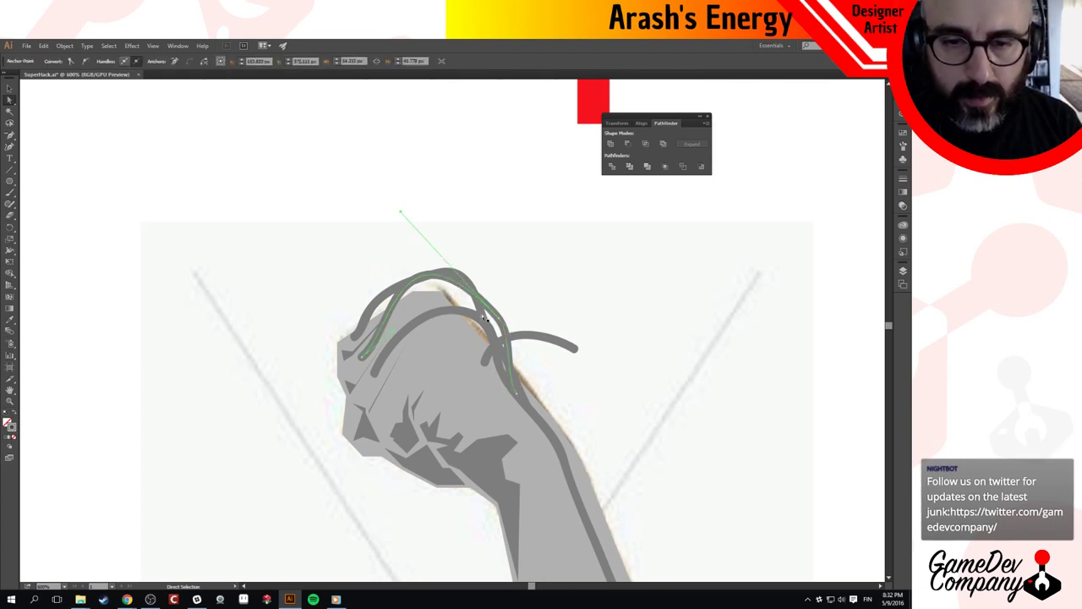
pyautogui.click(498, 319)
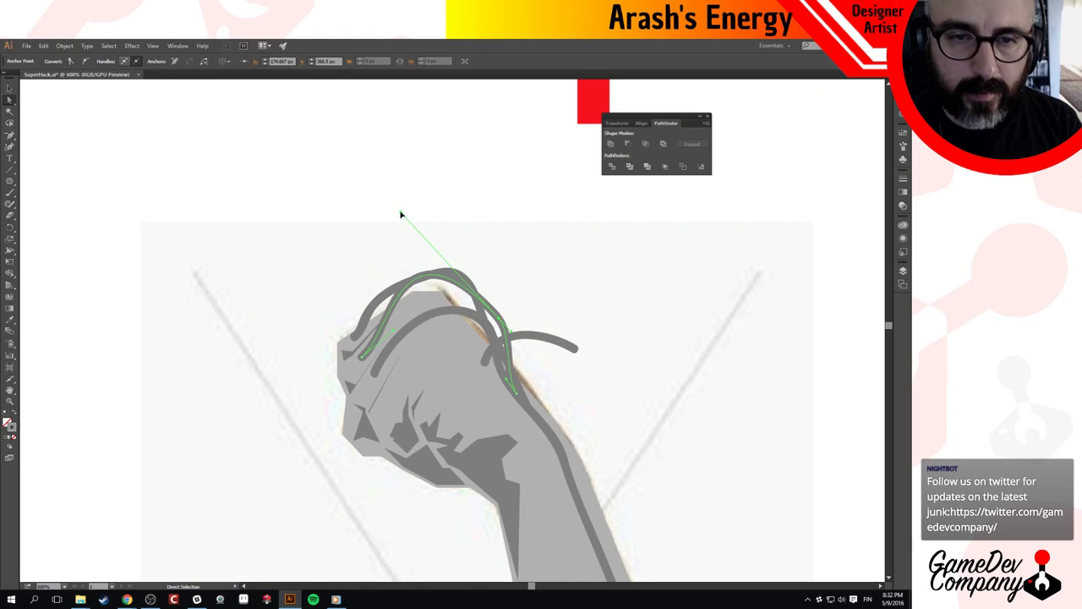
pyautogui.moveTo(401, 214)
pyautogui.mouseDown()
pyautogui.moveTo(437, 265)
pyautogui.moveTo(433, 255)
pyautogui.mouseUp()
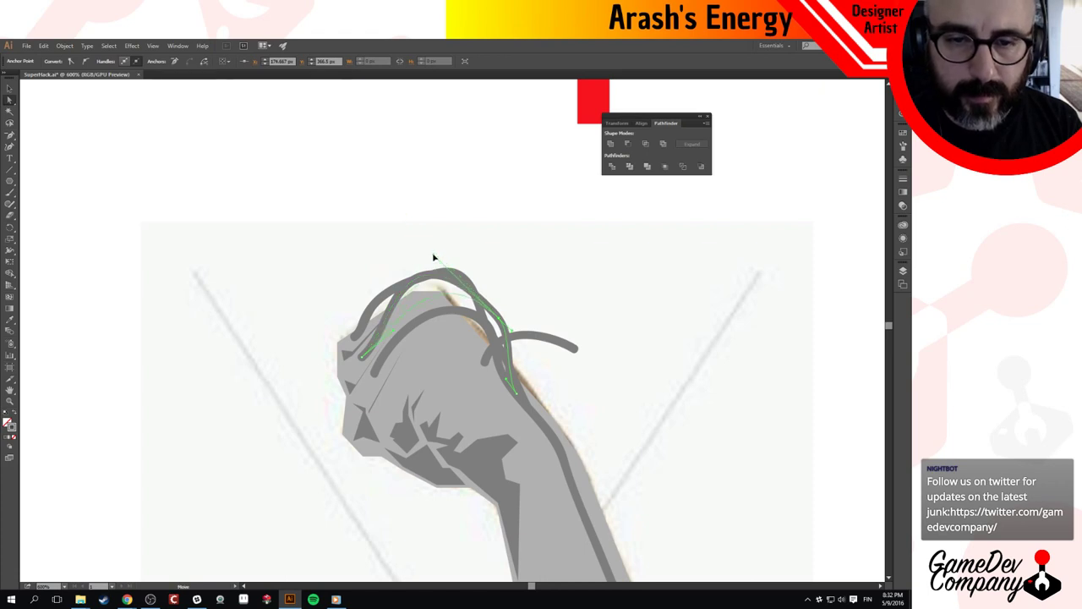
pyautogui.press('v')
pyautogui.click(581, 306)
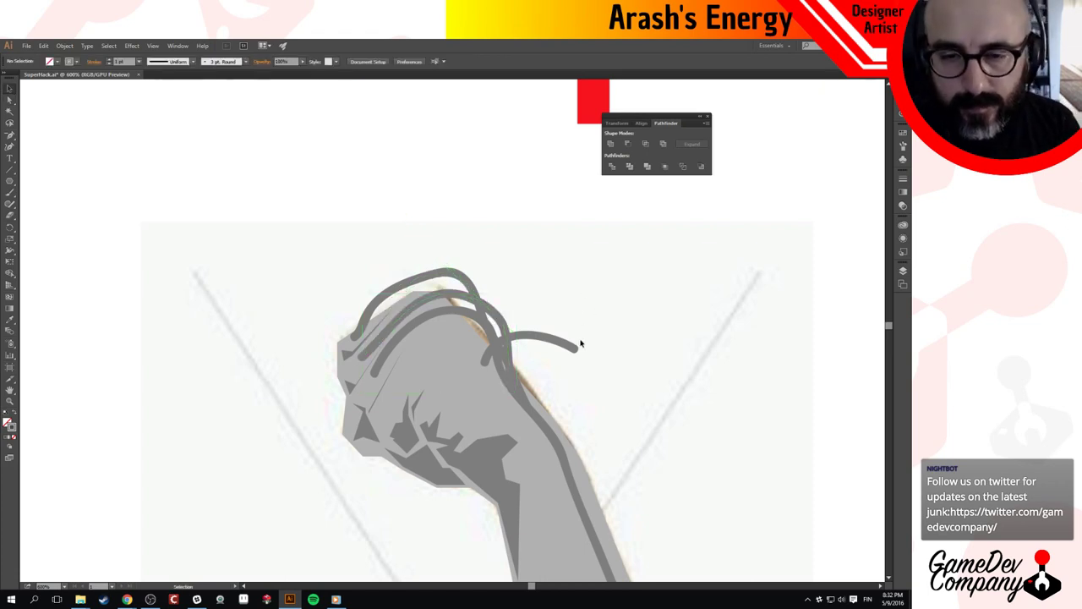
# Stretch the remaining short wire from the next free knuckle to the wrist, pulling its bends inward to arch it over the back of the hand.
pyautogui.click(487, 365)
pyautogui.press('a')
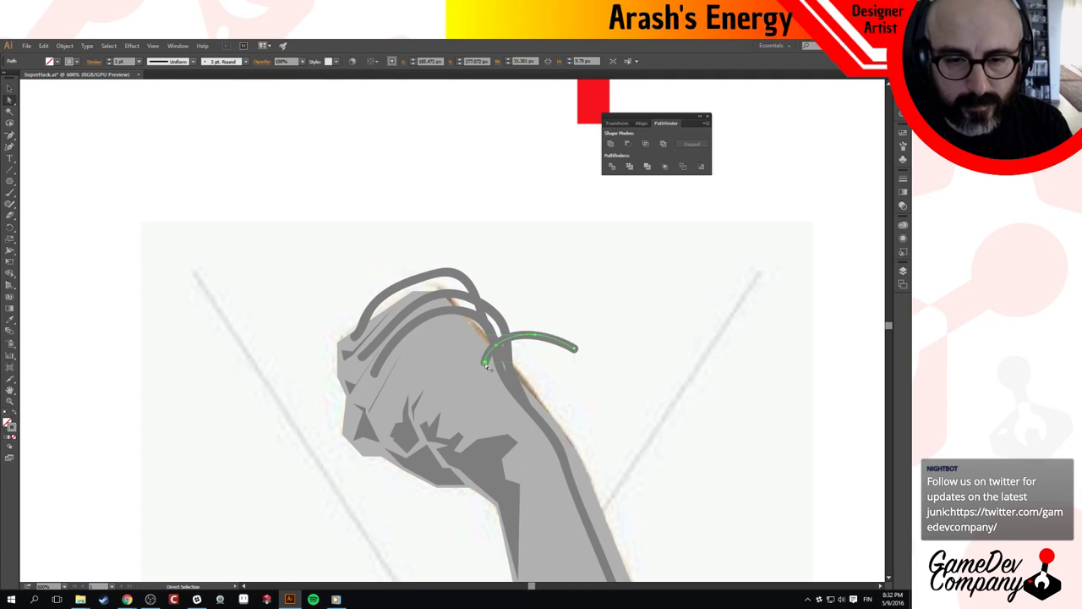
pyautogui.moveTo(486, 366); pyautogui.dragTo(389, 391)
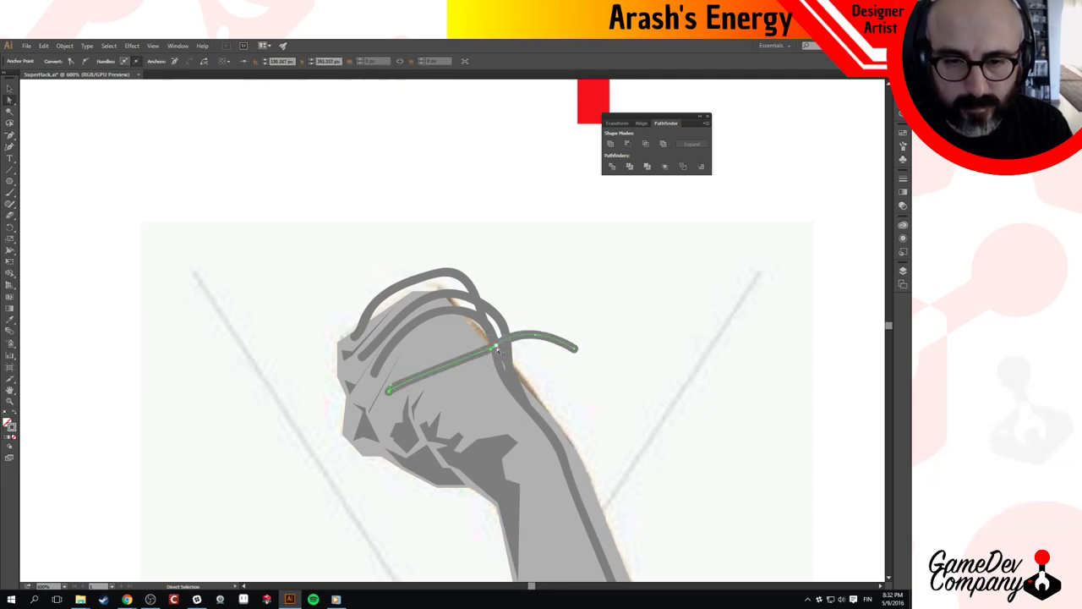
pyautogui.moveTo(497, 349); pyautogui.dragTo(445, 335)
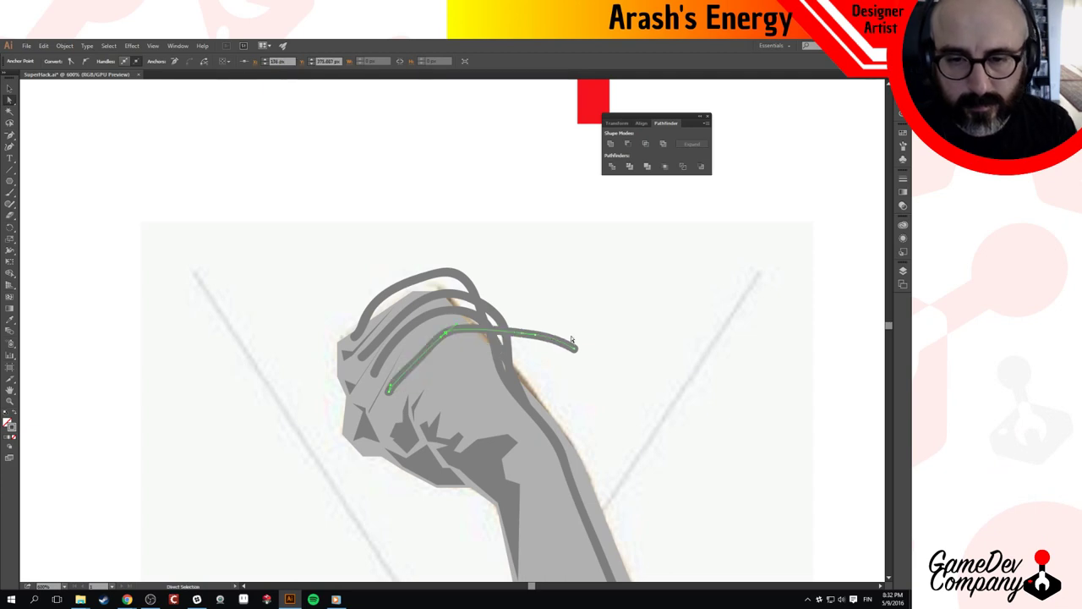
pyautogui.moveTo(577, 351)
pyautogui.mouseDown()
pyautogui.moveTo(559, 353)
pyautogui.moveTo(524, 397)
pyautogui.mouseUp()
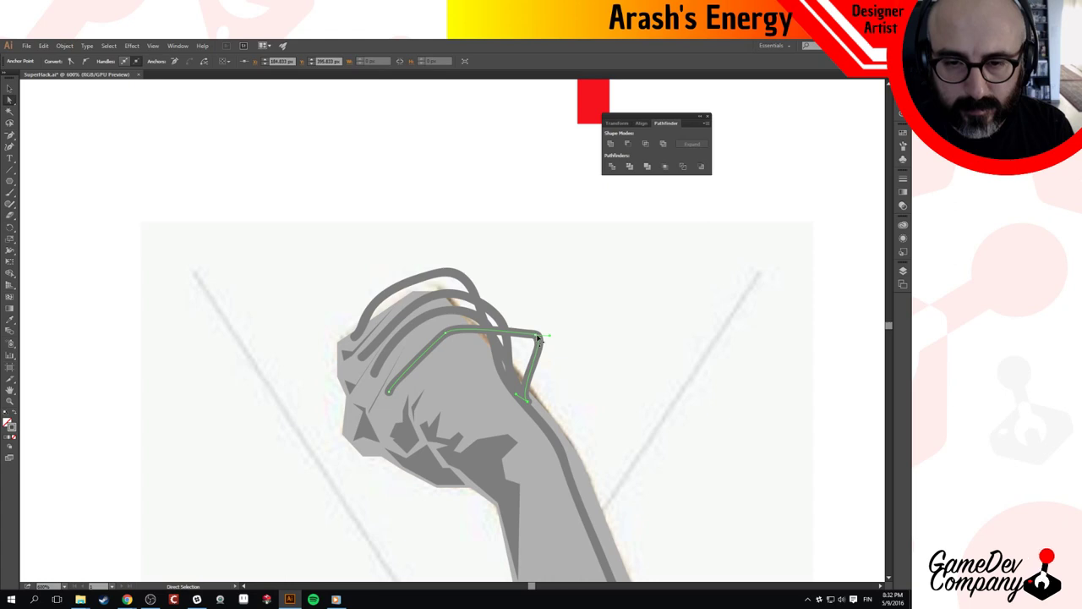
pyautogui.moveTo(535, 339); pyautogui.dragTo(508, 350)
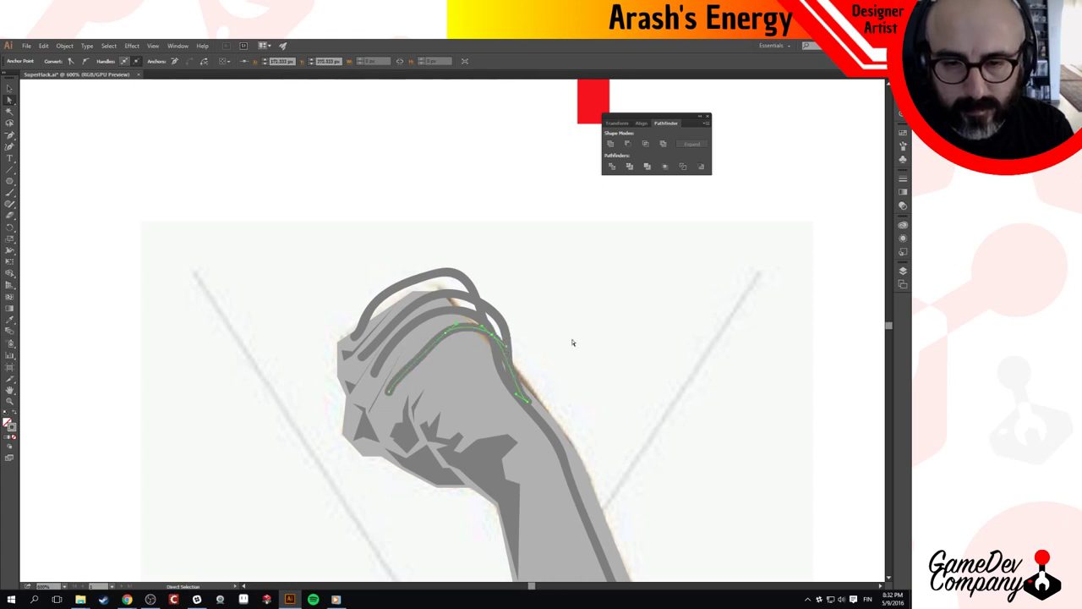
pyautogui.keyDown('ctrl'); pyautogui.click(572, 342); pyautogui.keyUp('ctrl')
# Examine the four knuckle wires and the forearm cable in relation to the whole arm and the lettering.
pyautogui.keyDown('alt'); pyautogui.click(564, 340); pyautogui.keyUp('alt')
pyautogui.keyDown('alt'); pyautogui.click(560, 340); pyautogui.keyUp('alt')
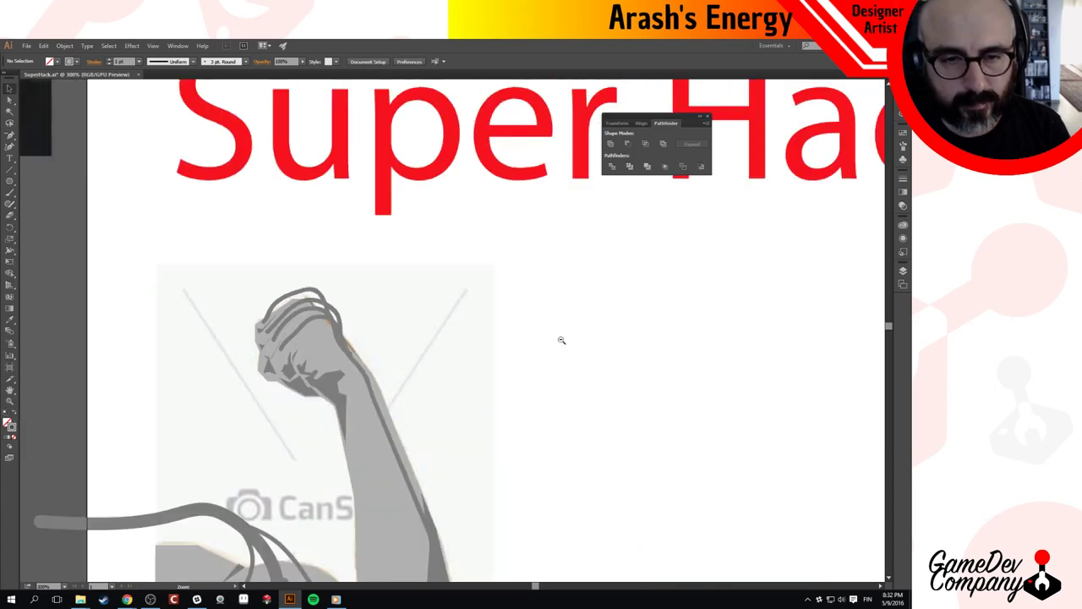
pyautogui.keyDown('alt'); pyautogui.click(560, 340); pyautogui.keyUp('alt')
pyautogui.keyDown('alt'); pyautogui.click(436, 366); pyautogui.keyUp('alt')
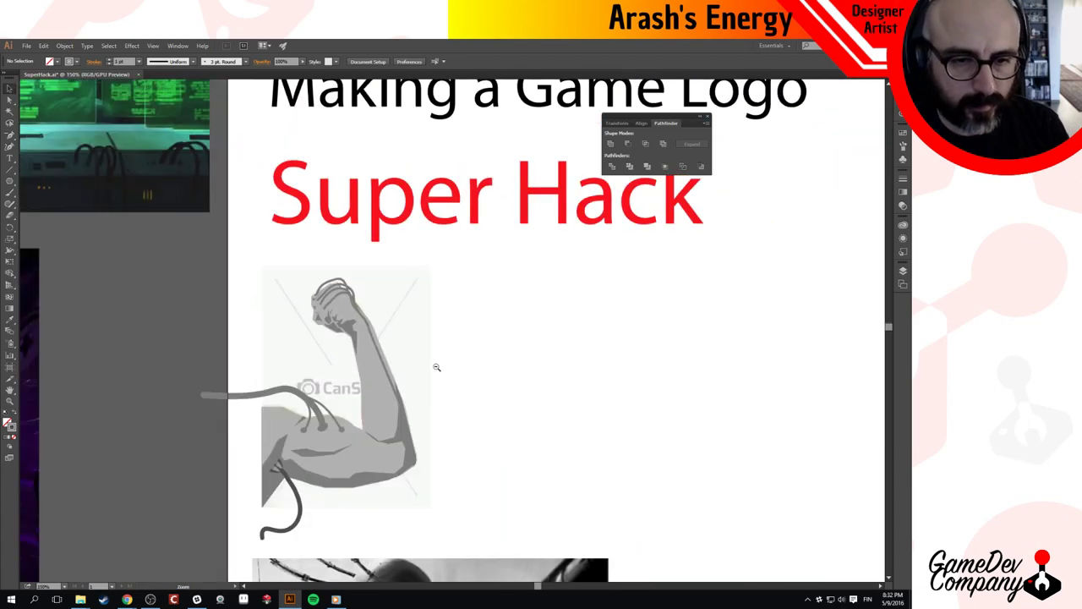
pyautogui.click(394, 350)
pyautogui.click(441, 333)
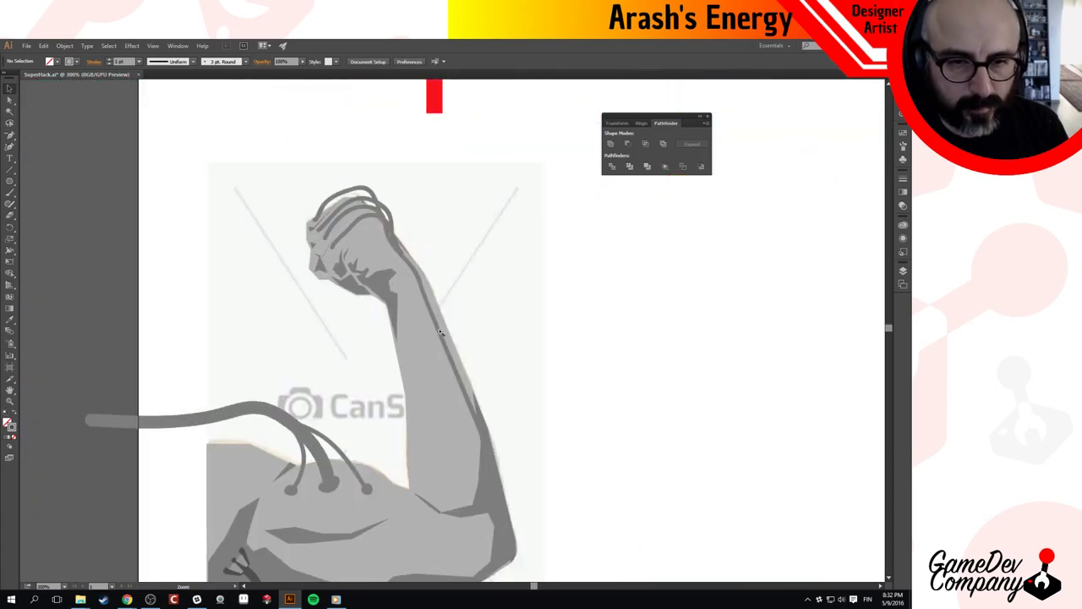
pyautogui.click(398, 258)
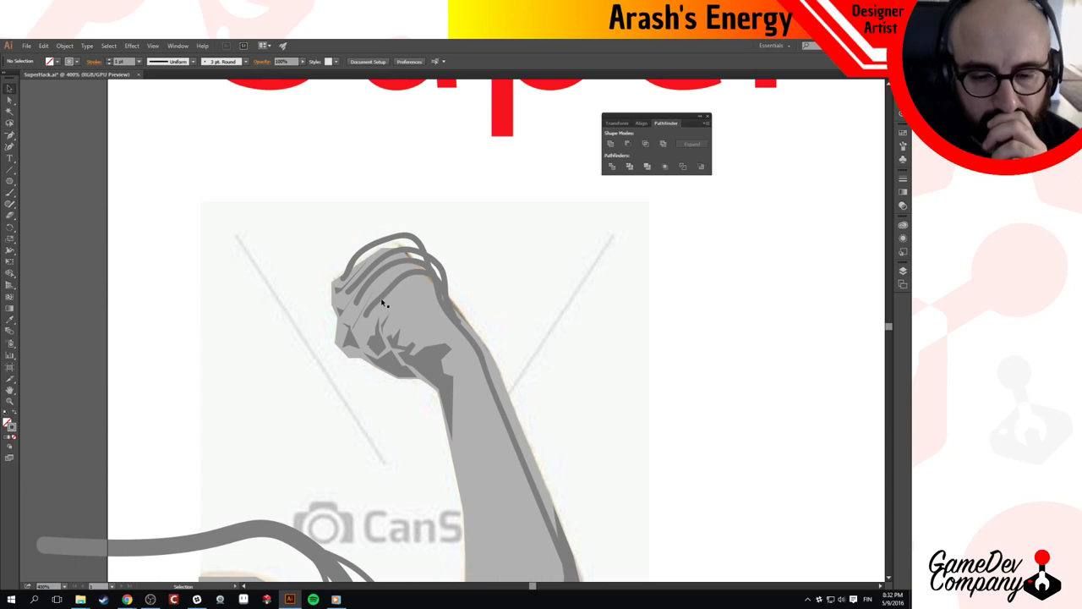
pyautogui.keyDown('ctrl'); pyautogui.keyDown('alt'); pyautogui.click(486, 323); pyautogui.keyUp('alt'); pyautogui.keyUp('ctrl')
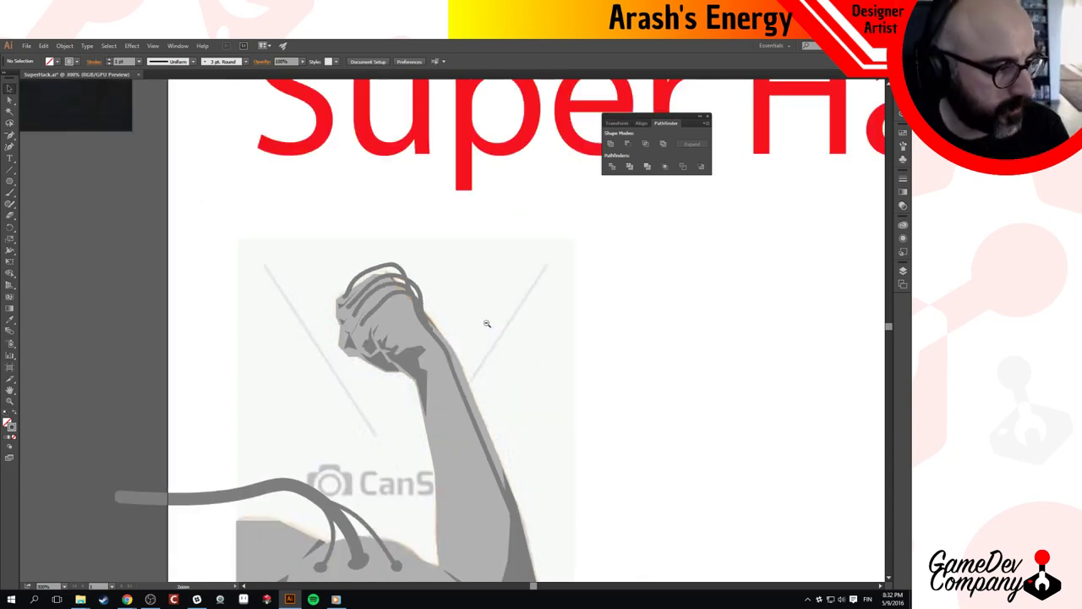
pyautogui.moveTo(464, 373); pyautogui.dragTo(502, 306)
pyautogui.keyDown('ctrl'); pyautogui.keyDown('alt'); pyautogui.click(505, 308); pyautogui.keyUp('alt'); pyautogui.keyUp('ctrl')
pyautogui.moveTo(521, 347); pyautogui.dragTo(540, 335)
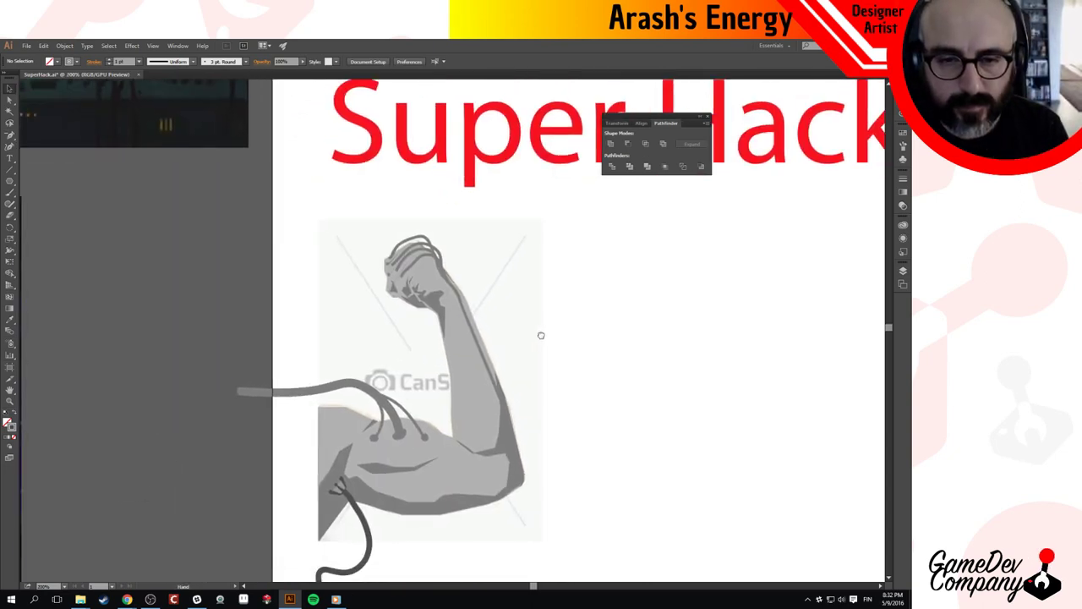
# Move the long cable's anchors at the wrist outward so it follows the outer edge of the arm.
pyautogui.click(480, 299)
pyautogui.click(451, 307)
pyautogui.click(415, 333)
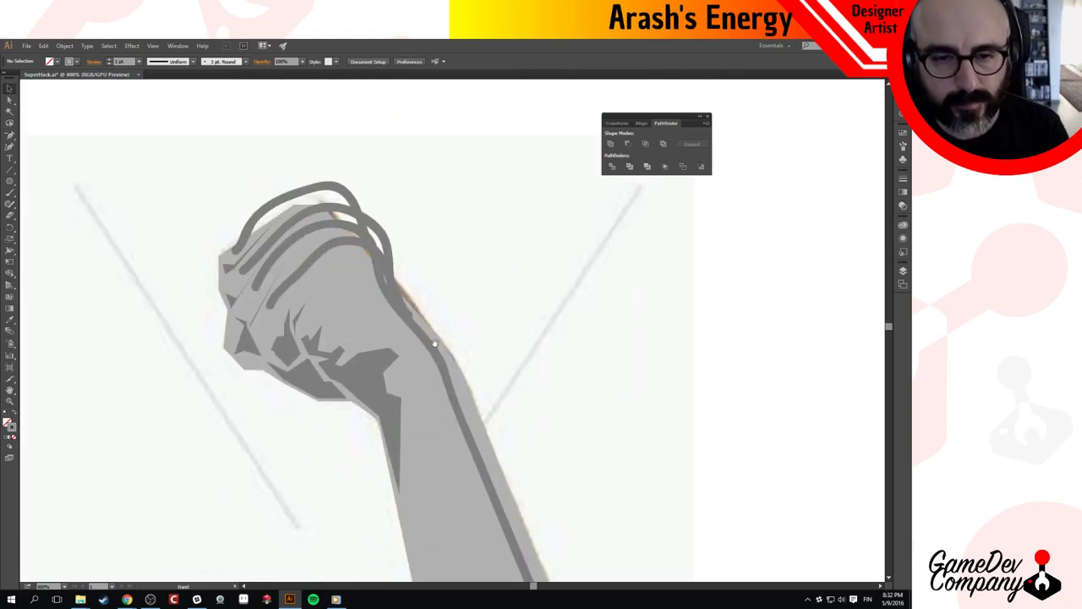
pyautogui.click(443, 369)
pyautogui.press('a')
pyautogui.click(444, 369)
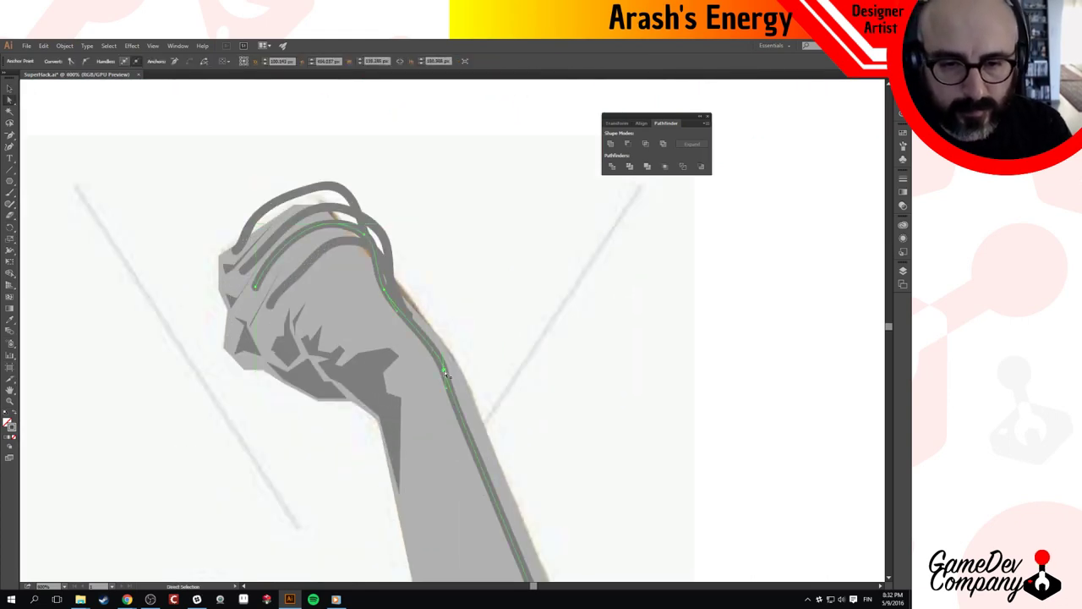
pyautogui.moveTo(444, 370)
pyautogui.mouseDown()
pyautogui.moveTo(455, 364)
pyautogui.moveTo(449, 347)
pyautogui.mouseUp()
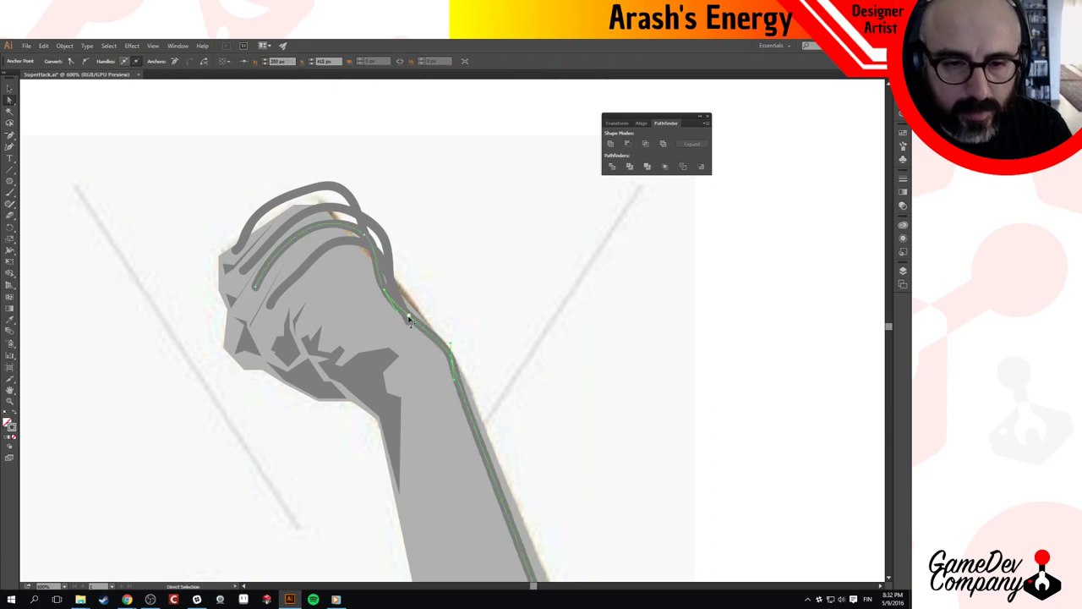
pyautogui.moveTo(408, 317)
pyautogui.mouseDown()
pyautogui.moveTo(392, 286)
pyautogui.moveTo(413, 315)
pyautogui.mouseUp()
# Reattach the loose wrist ends of the knuckle wires to the shifted long cable.
pyautogui.click(410, 323)
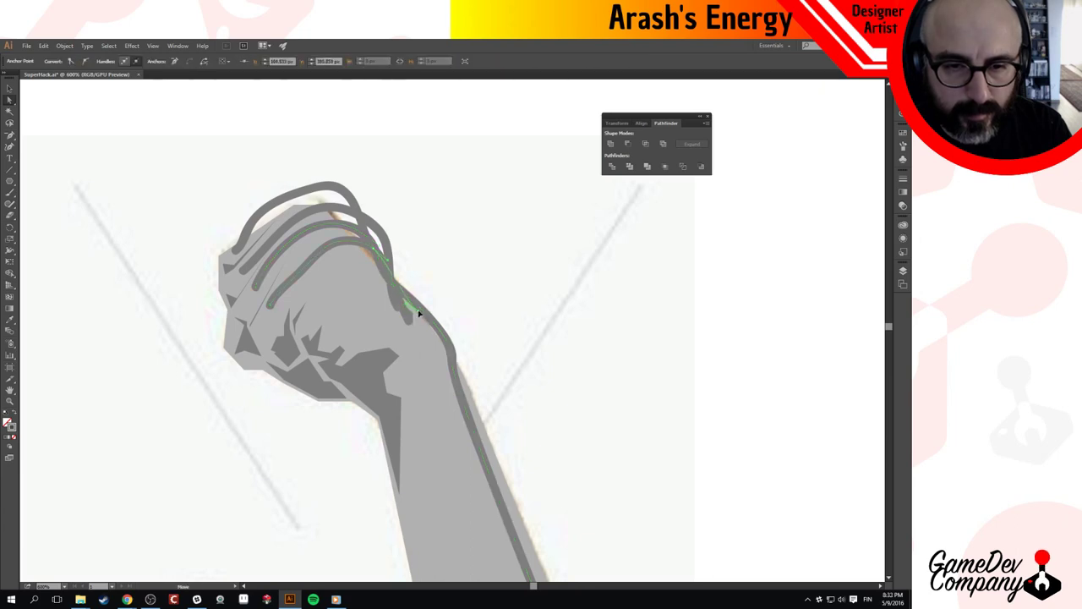
pyautogui.click(414, 321)
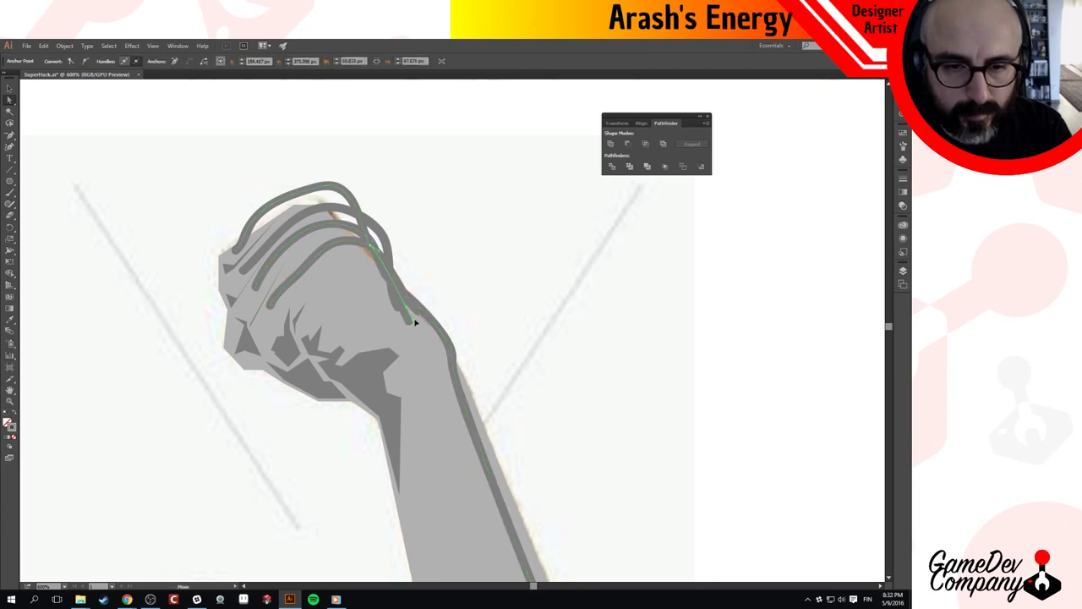
pyautogui.click(394, 307)
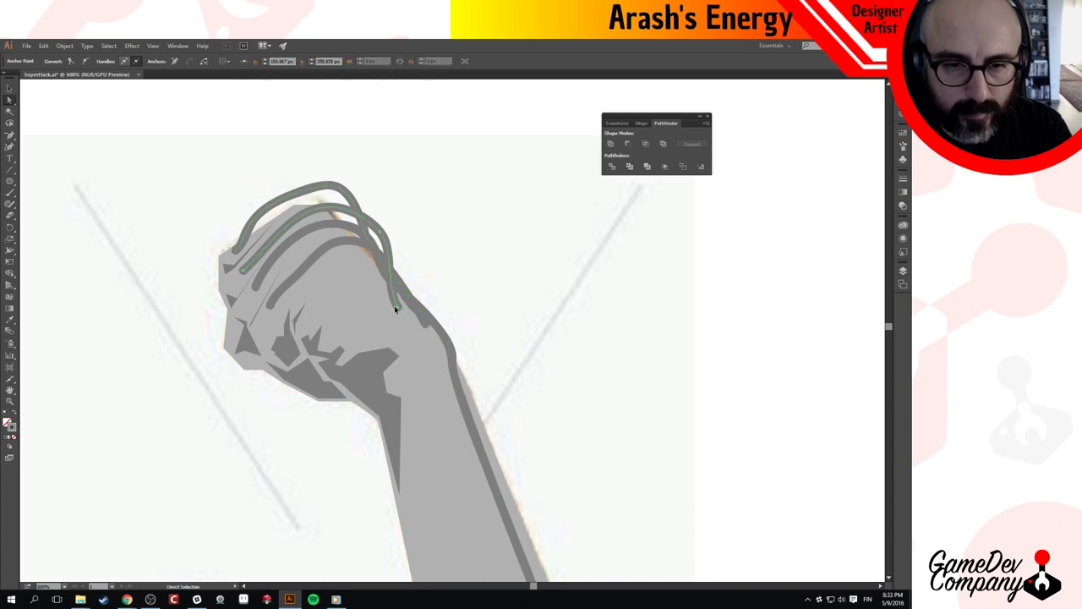
pyautogui.press('v')
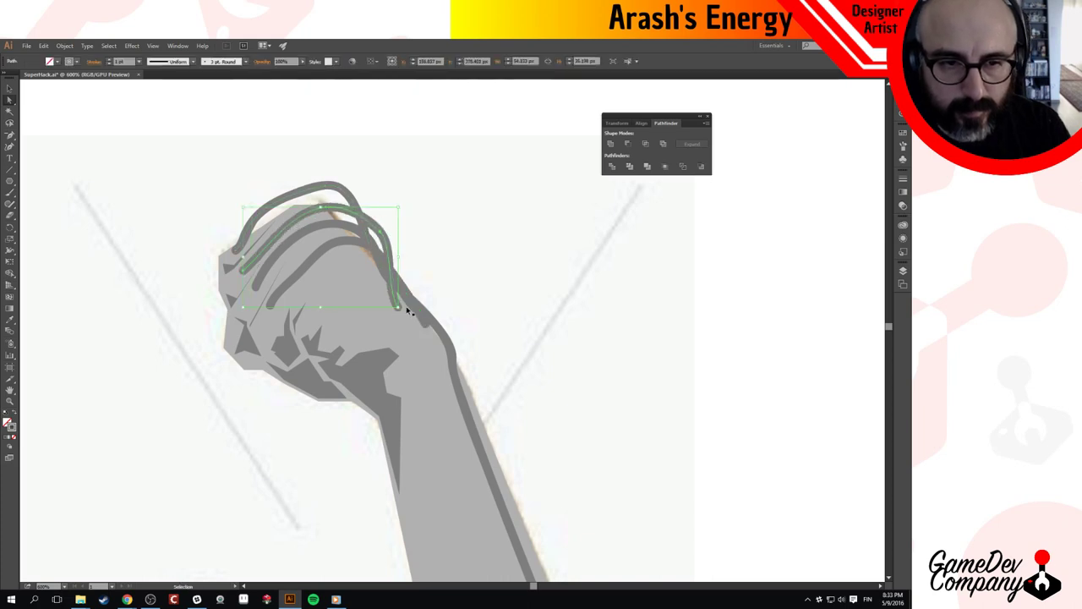
pyautogui.click(436, 286)
pyautogui.moveTo(398, 309)
pyautogui.mouseDown()
pyautogui.moveTo(426, 324)
pyautogui.moveTo(425, 311)
pyautogui.mouseUp()
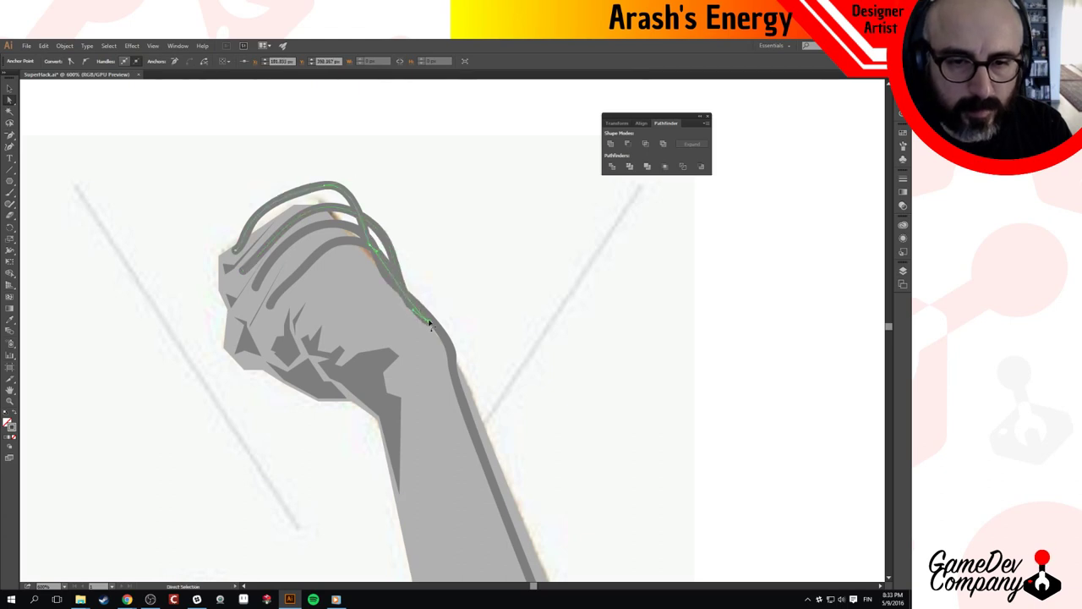
pyautogui.click(484, 312)
# Smooth the long cable's bend below the wrist by moving its anchor slightly inward.
pyautogui.click(441, 332)
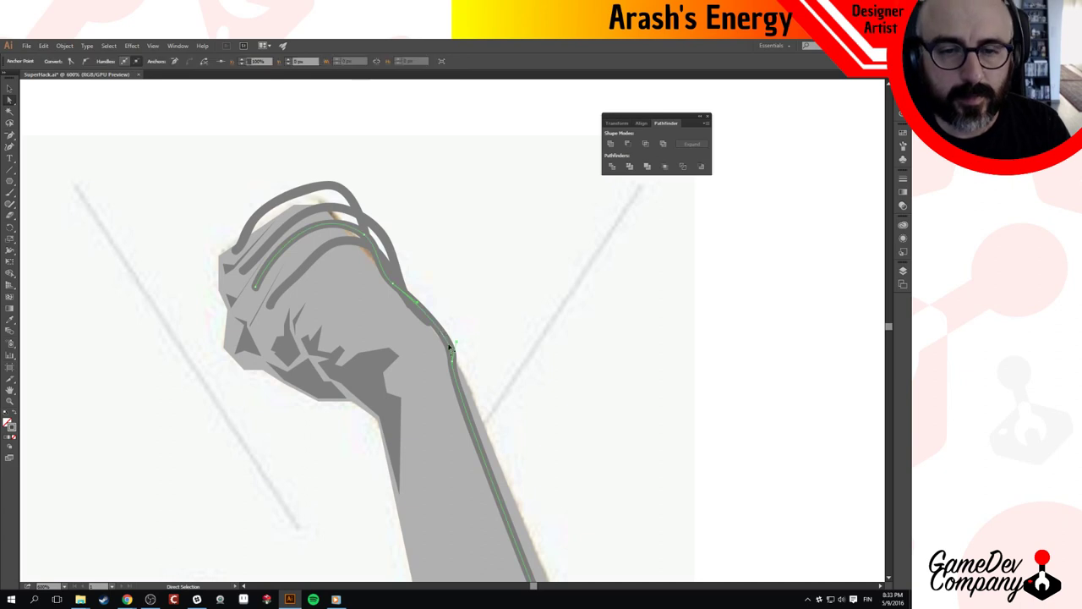
pyautogui.click(444, 343)
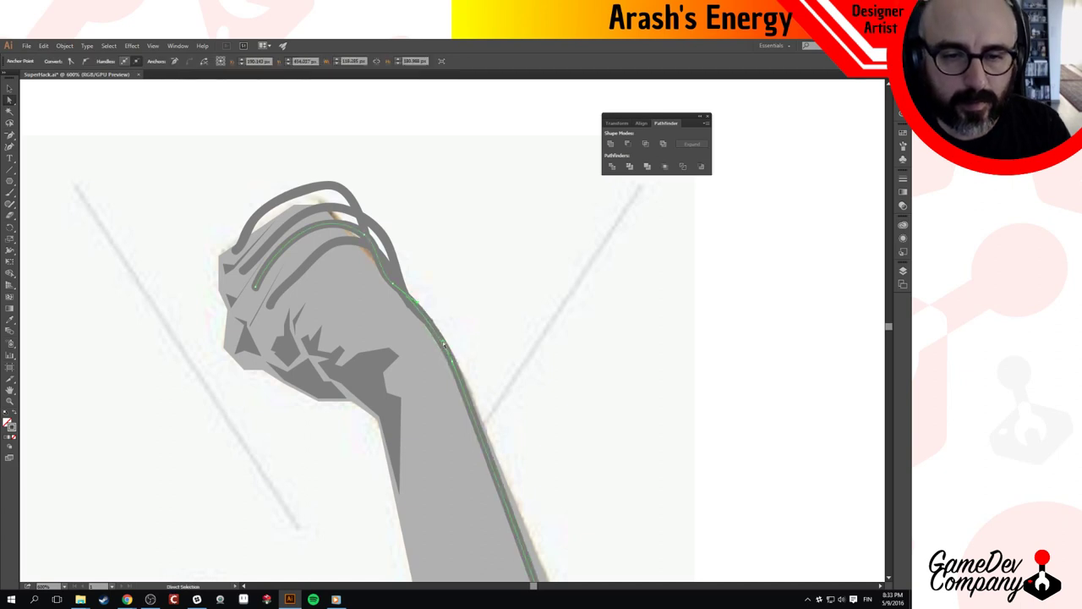
pyautogui.click(501, 333)
# Move the long cable's lower forearm anchor outward and upward so the cable runs along the arm's outer edge.
pyautogui.hotkey('ctrl', '-')
pyautogui.hotkey('ctrl', '-')
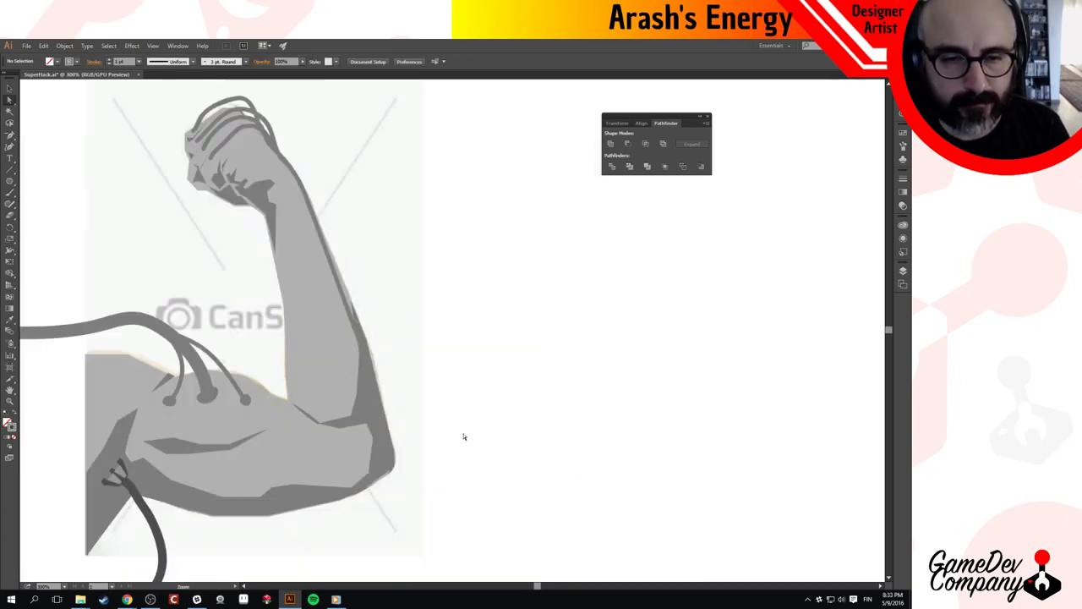
pyautogui.moveTo(448, 396); pyautogui.dragTo(532, 415)
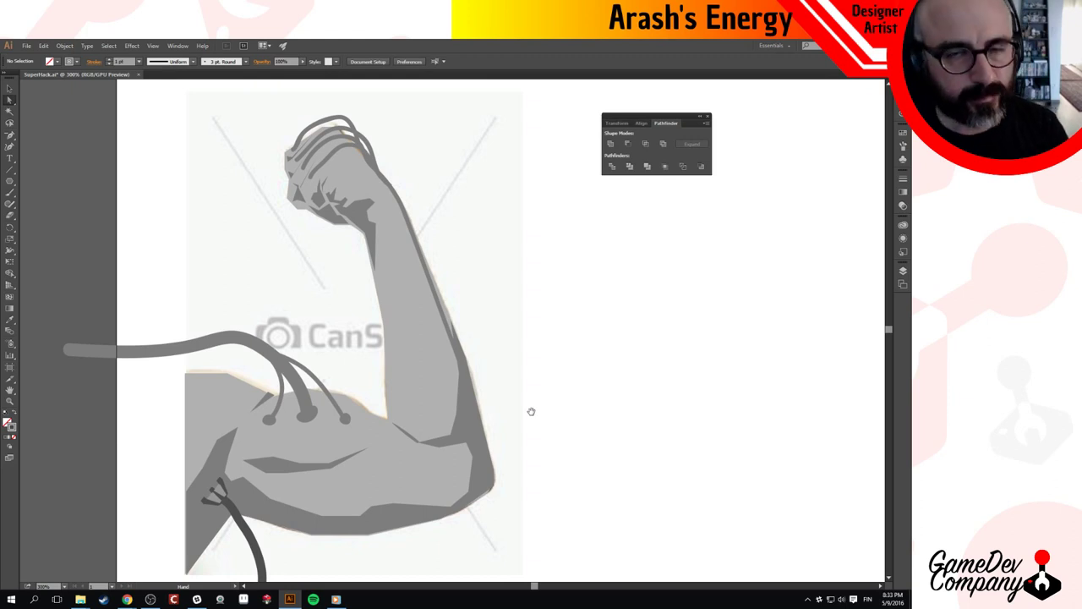
pyautogui.scroll(1, 473, 330)
pyautogui.click(430, 366)
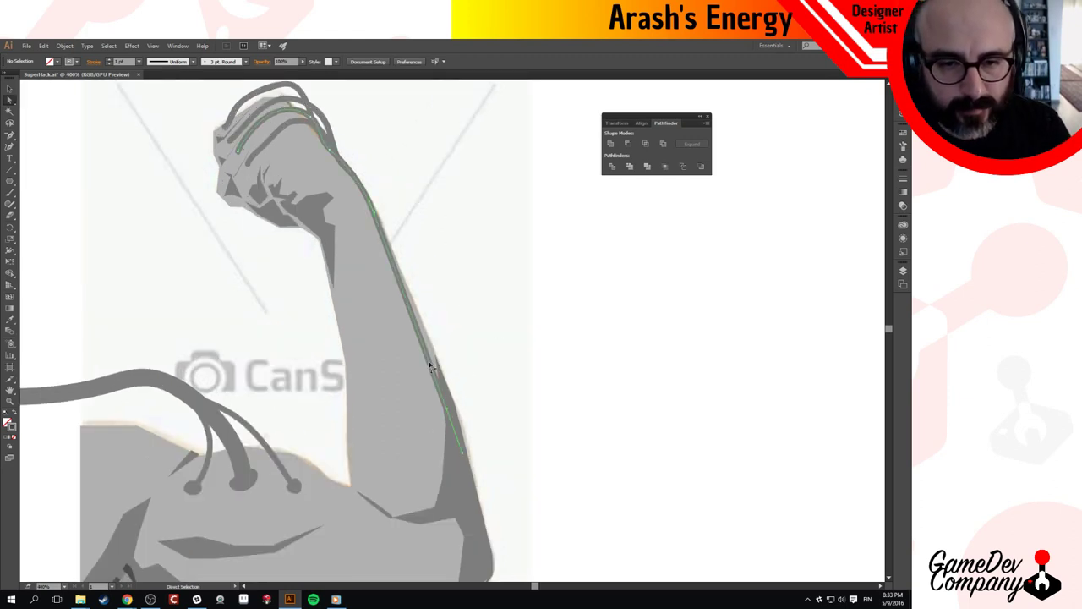
pyautogui.click(445, 410)
pyautogui.moveTo(446, 410); pyautogui.dragTo(445, 394)
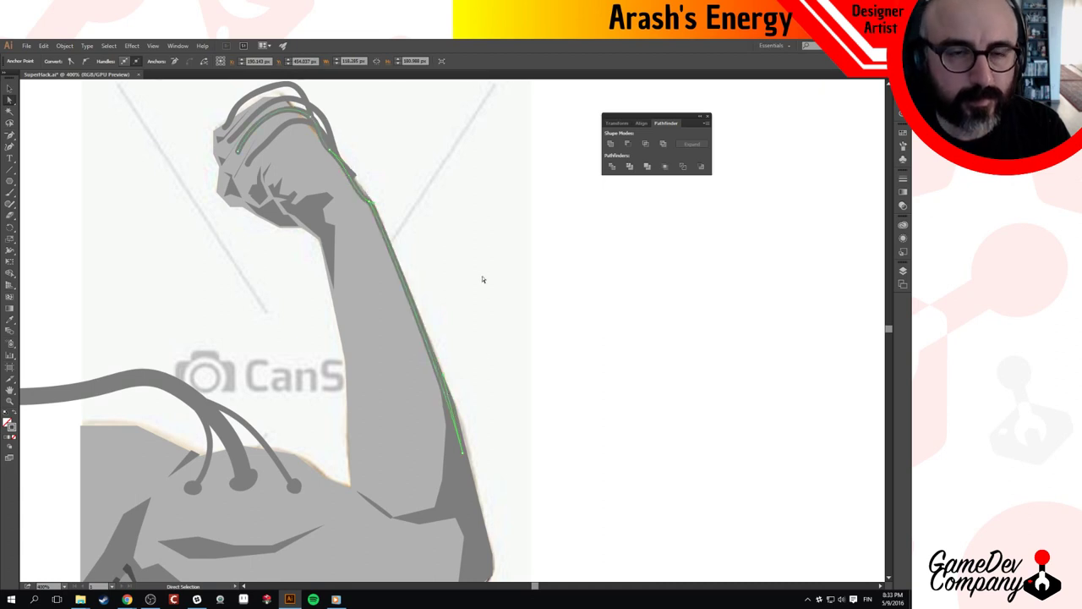
pyautogui.moveTo(412, 208); pyautogui.dragTo(448, 352)
pyautogui.click(420, 301)
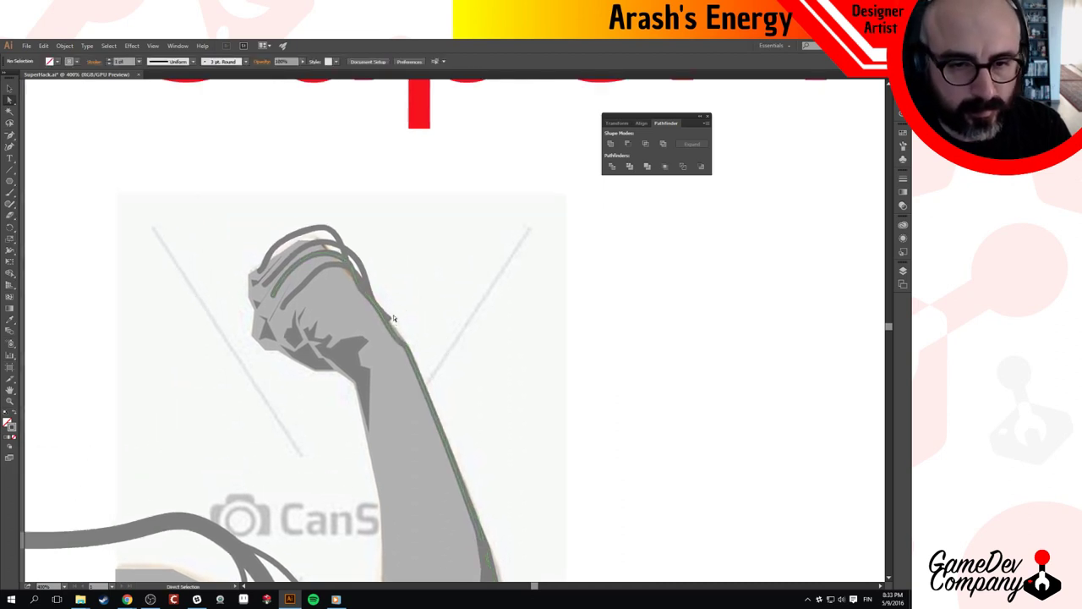
# Paint two extra wires with the Paintbrush, branching off below the wrist and bowing outward before rejoining the outer forearm.
pyautogui.press('b')
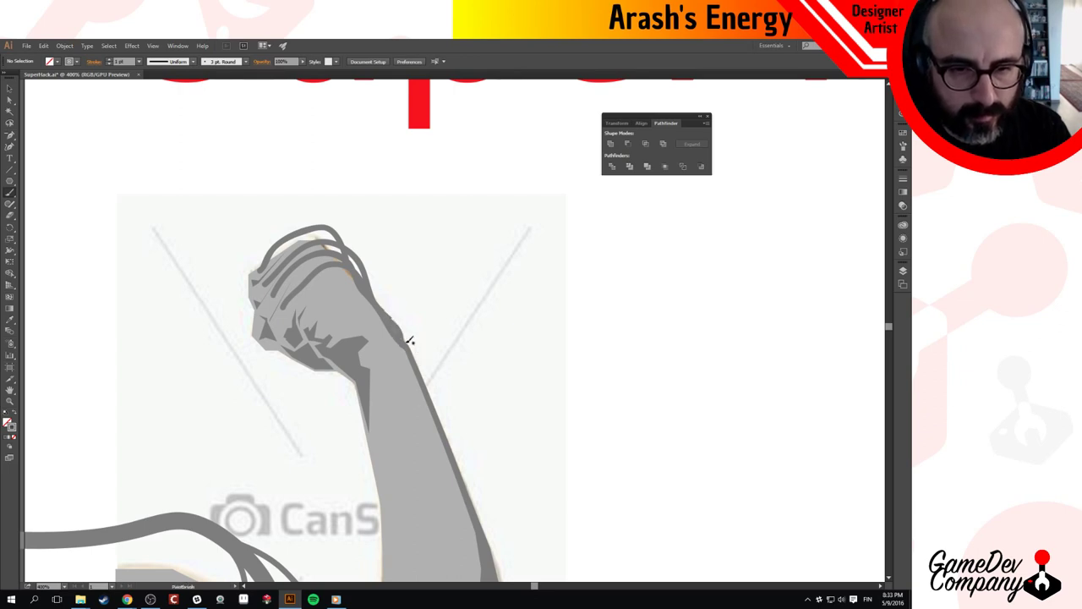
pyautogui.moveTo(411, 343)
pyautogui.mouseDown()
pyautogui.moveTo(452, 422)
pyautogui.moveTo(463, 478)
pyautogui.mouseUp()
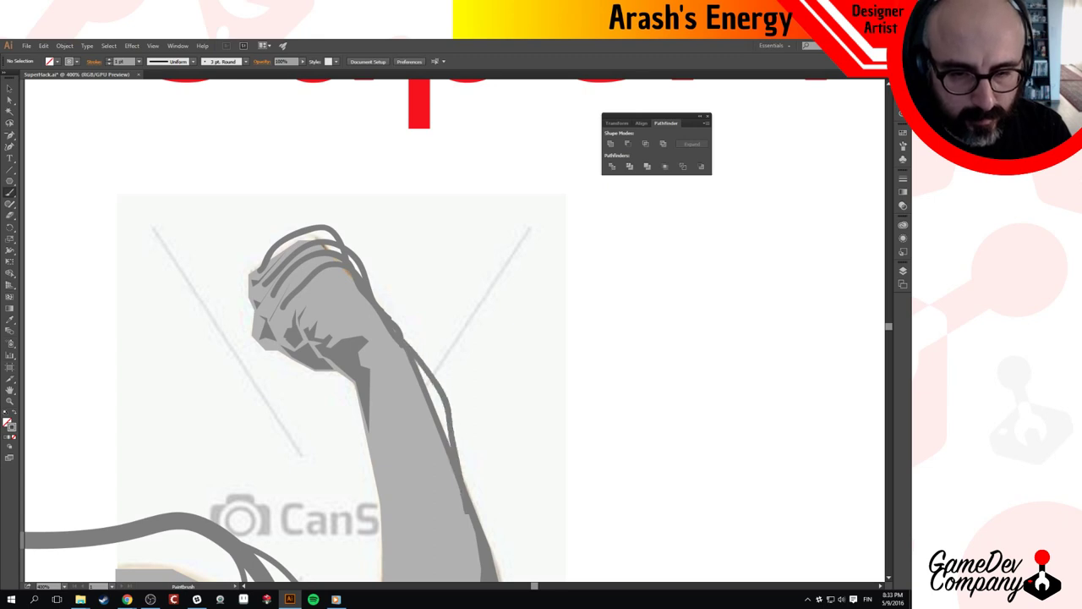
pyautogui.scroll(-3, 473, 372)
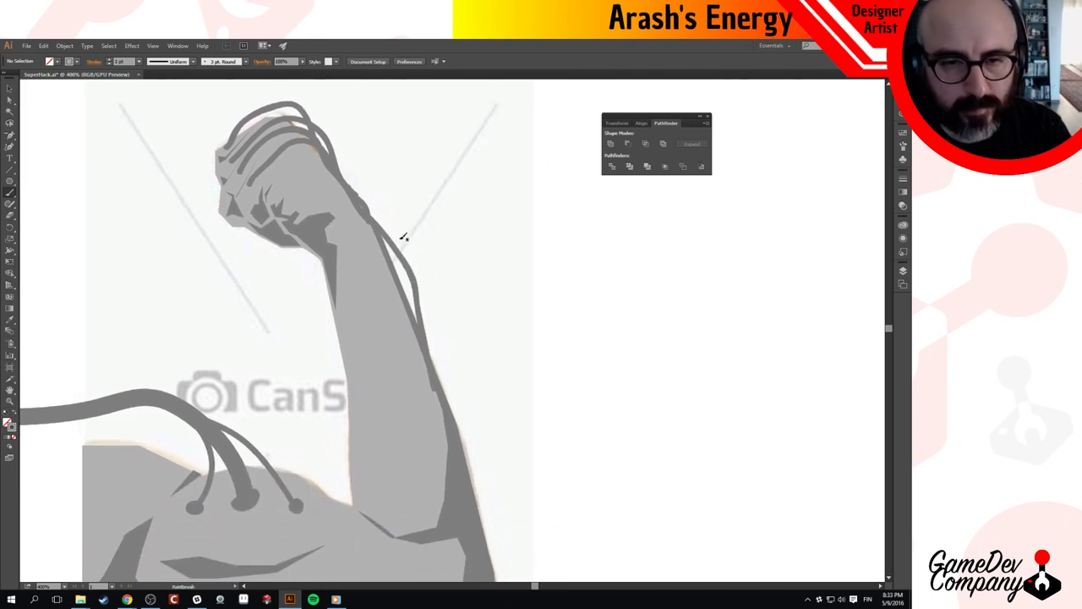
pyautogui.moveTo(389, 245)
pyautogui.mouseDown()
pyautogui.moveTo(435, 308)
pyautogui.moveTo(476, 481)
pyautogui.moveTo(485, 576)
pyautogui.moveTo(501, 346)
pyautogui.mouseUp()
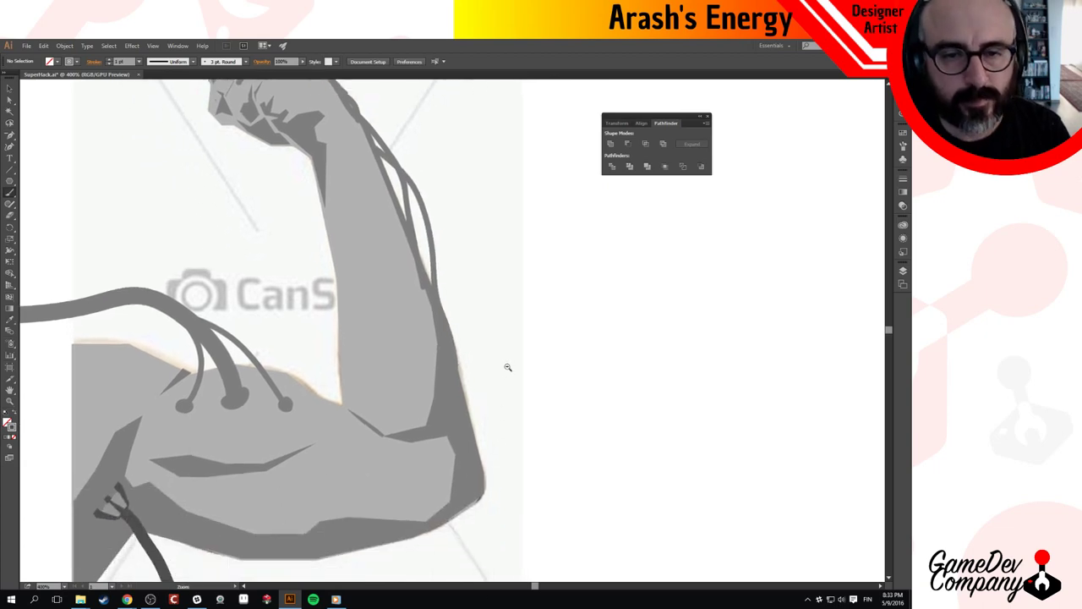
# Try painting a round plug at the knuckle end of the lowest wire.
pyautogui.keyDown('ctrl'); pyautogui.keyDown('alt'); pyautogui.click(507, 366); pyautogui.keyUp('alt'); pyautogui.keyUp('ctrl')
pyautogui.keyDown('ctrl'); pyautogui.keyDown('alt'); pyautogui.click(471, 312); pyautogui.keyUp('alt'); pyautogui.keyUp('ctrl')
pyautogui.scroll(-1, 456, 284)
pyautogui.scroll(1, 485, 310)
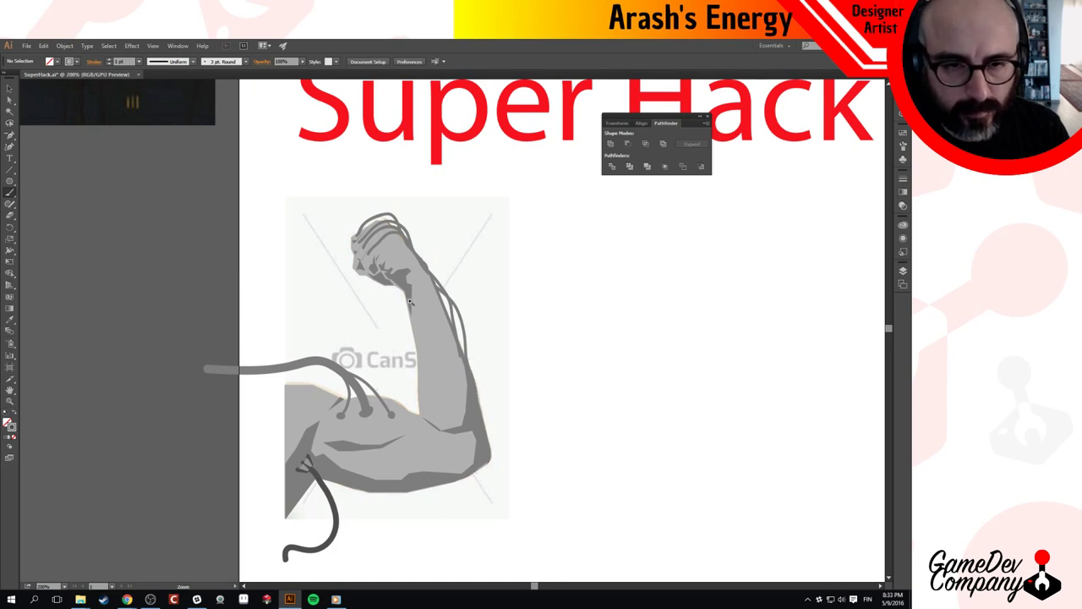
pyautogui.scroll(5, 409, 301)
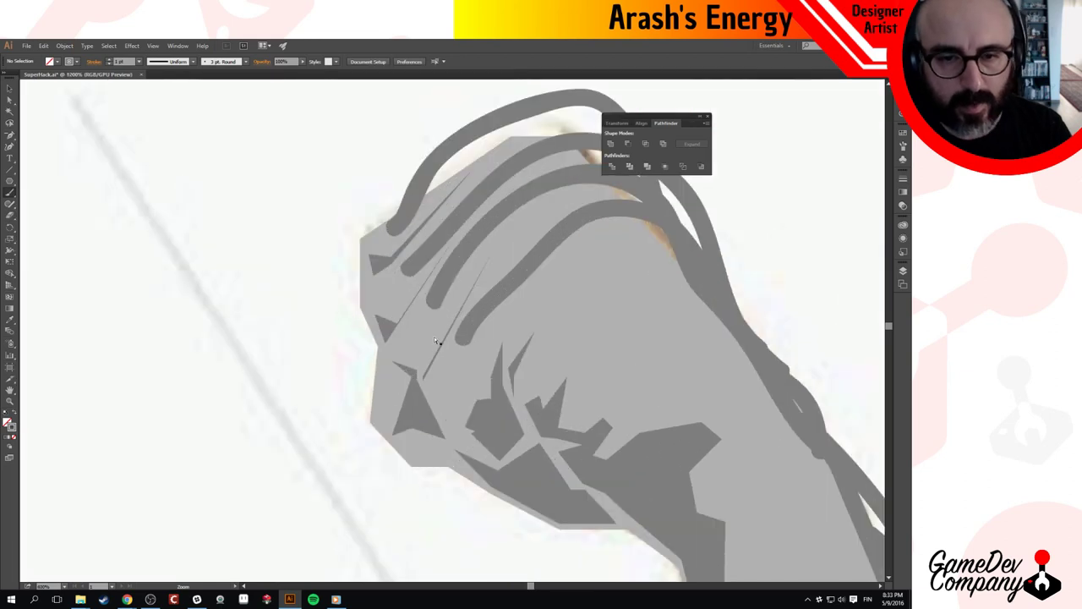
pyautogui.moveTo(461, 338)
pyautogui.mouseDown()
pyautogui.moveTo(447, 350)
pyautogui.moveTo(474, 337)
pyautogui.mouseUp()
pyautogui.hotkey('ctrl', 'z')
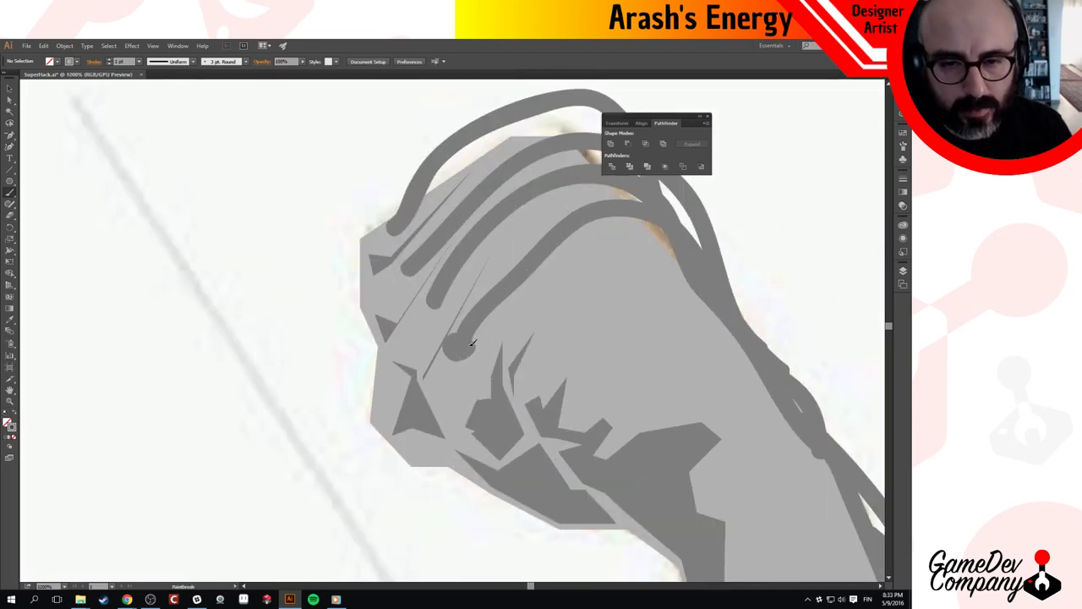
pyautogui.hotkey('ctrl', 'z')
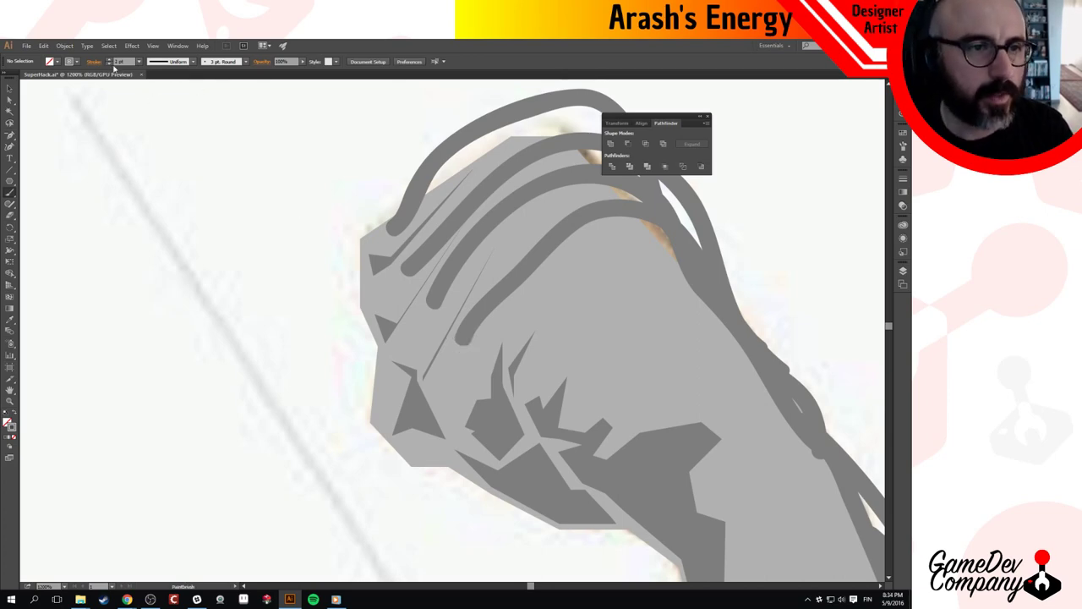
# Adjust the stroke weight and paint small round plugs with the Paintbrush at the knuckle ends of all four cables.
pyautogui.click(109, 65)
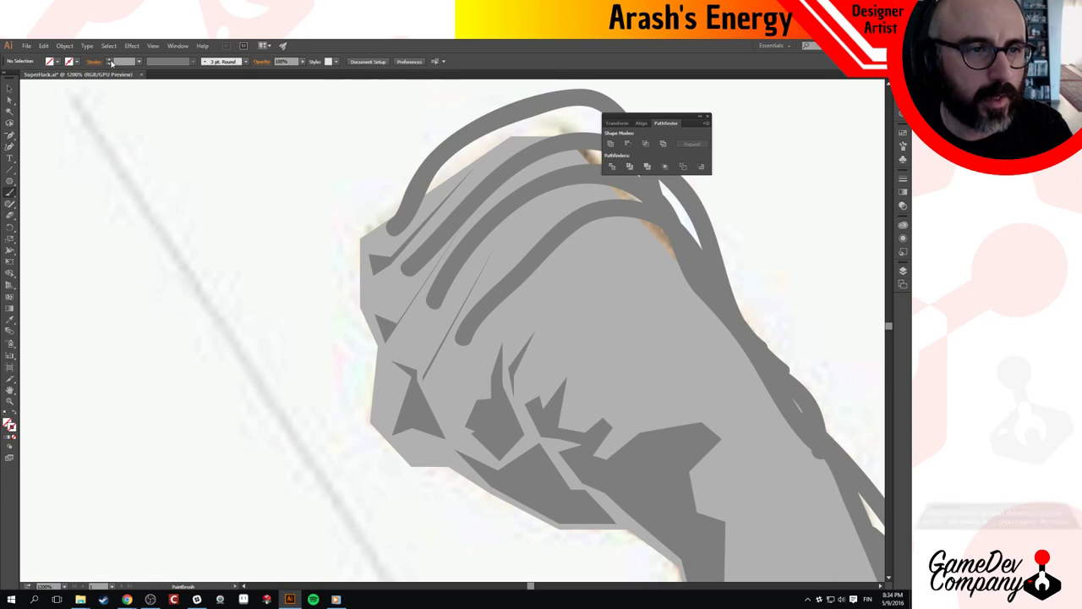
pyautogui.click(109, 59)
pyautogui.click(122, 61)
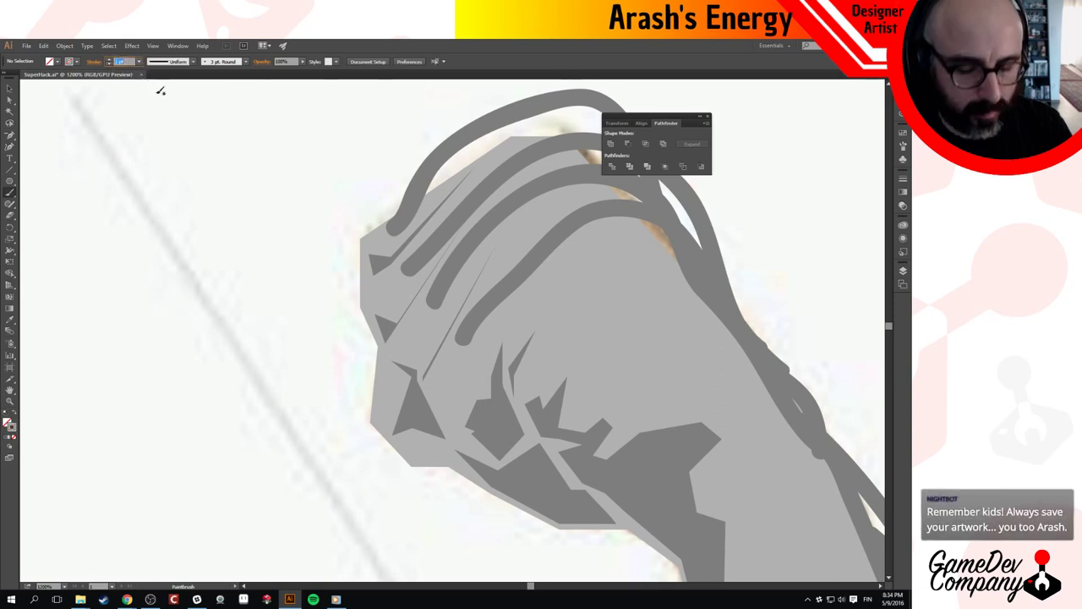
pyautogui.write('2')
pyautogui.press('Return')
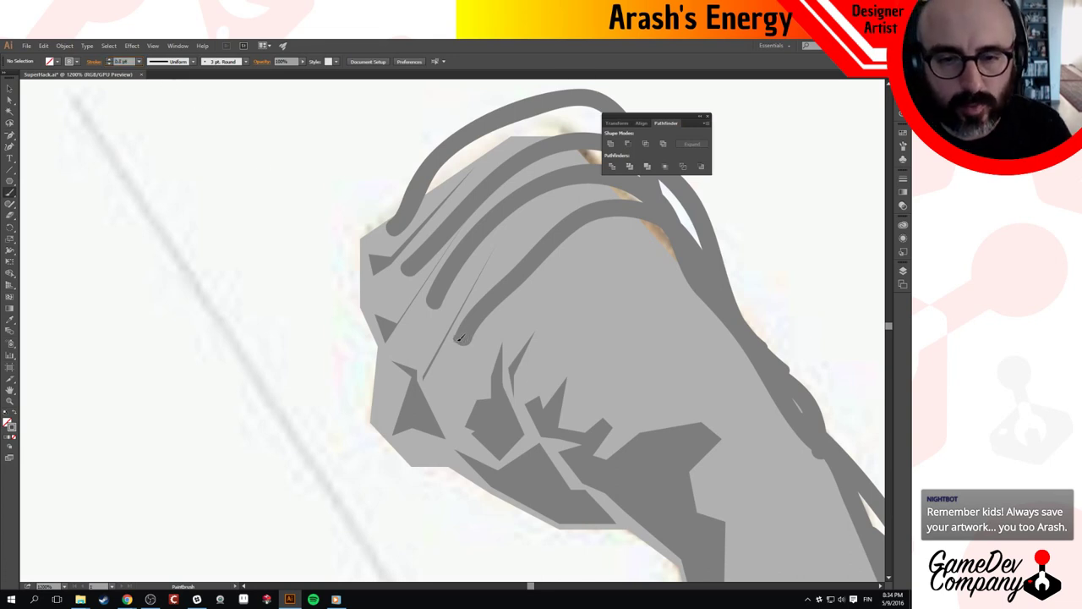
pyautogui.moveTo(459, 341)
pyautogui.mouseDown()
pyautogui.moveTo(465, 348)
pyautogui.moveTo(455, 343)
pyautogui.mouseUp()
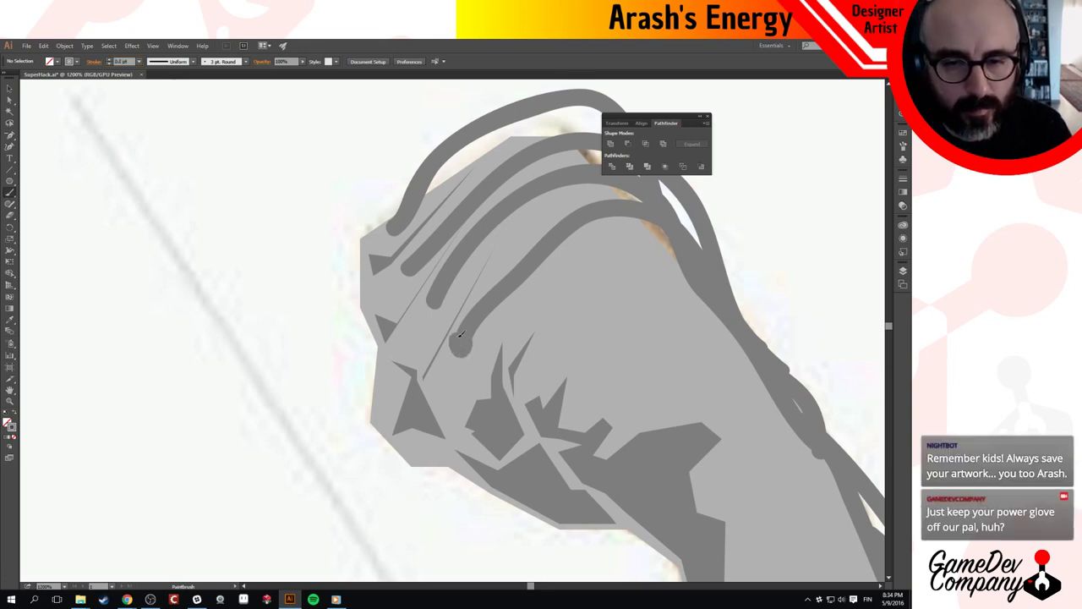
pyautogui.moveTo(434, 300); pyautogui.dragTo(435, 311)
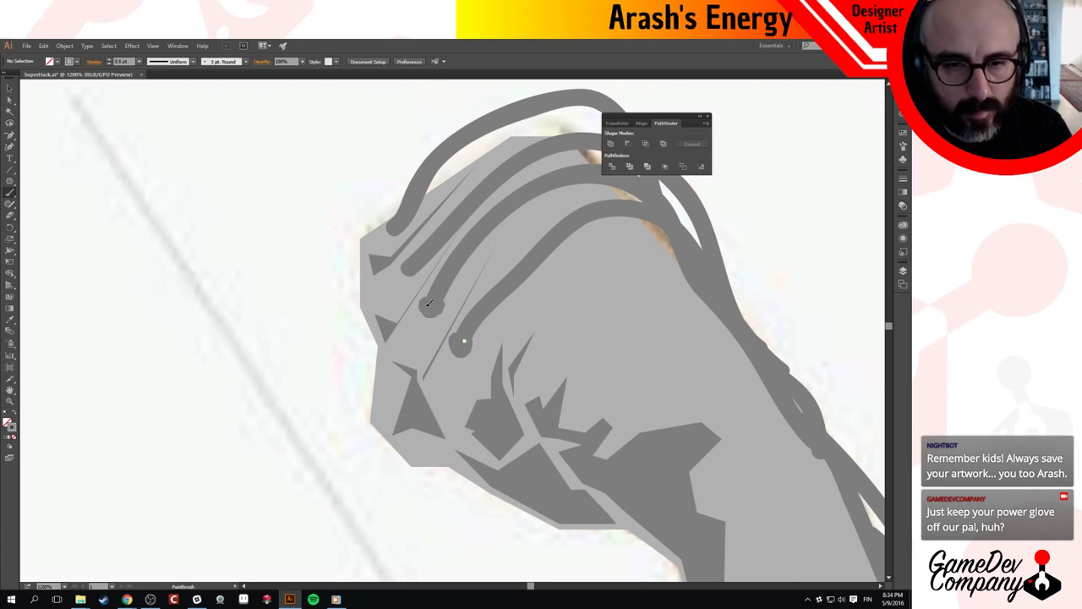
pyautogui.moveTo(409, 258)
pyautogui.mouseDown()
pyautogui.moveTo(401, 276)
pyautogui.moveTo(413, 267)
pyautogui.mouseUp()
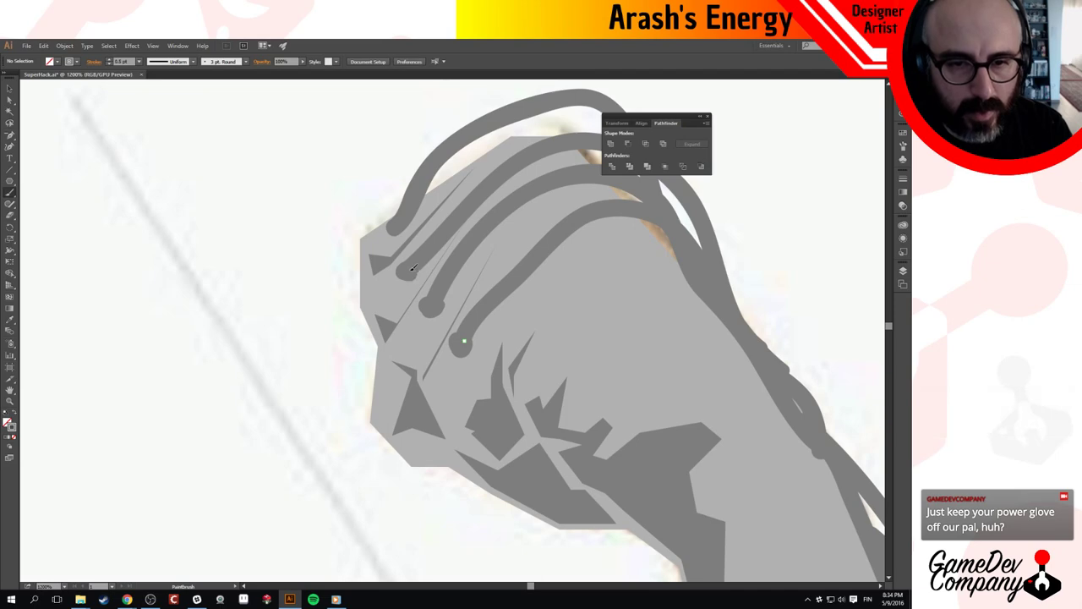
pyautogui.moveTo(392, 227)
pyautogui.mouseDown()
pyautogui.moveTo(385, 234)
pyautogui.moveTo(396, 235)
pyautogui.mouseUp()
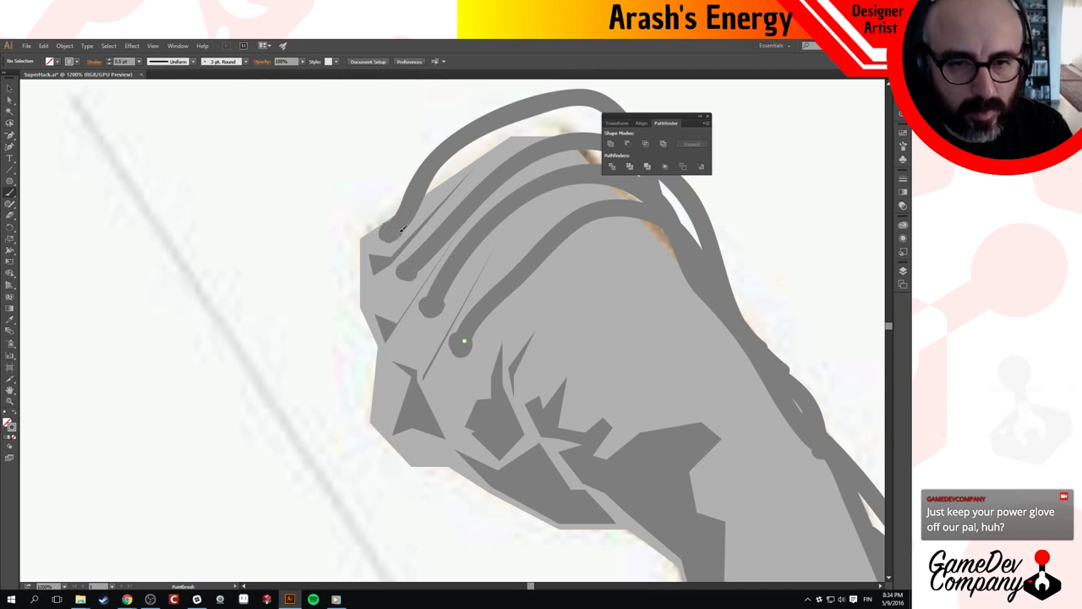
# Bow the topmost cable outward where it leaves the knuckle by reshaping the direction handle of its end anchor.
pyautogui.press('a')
pyautogui.click(397, 229)
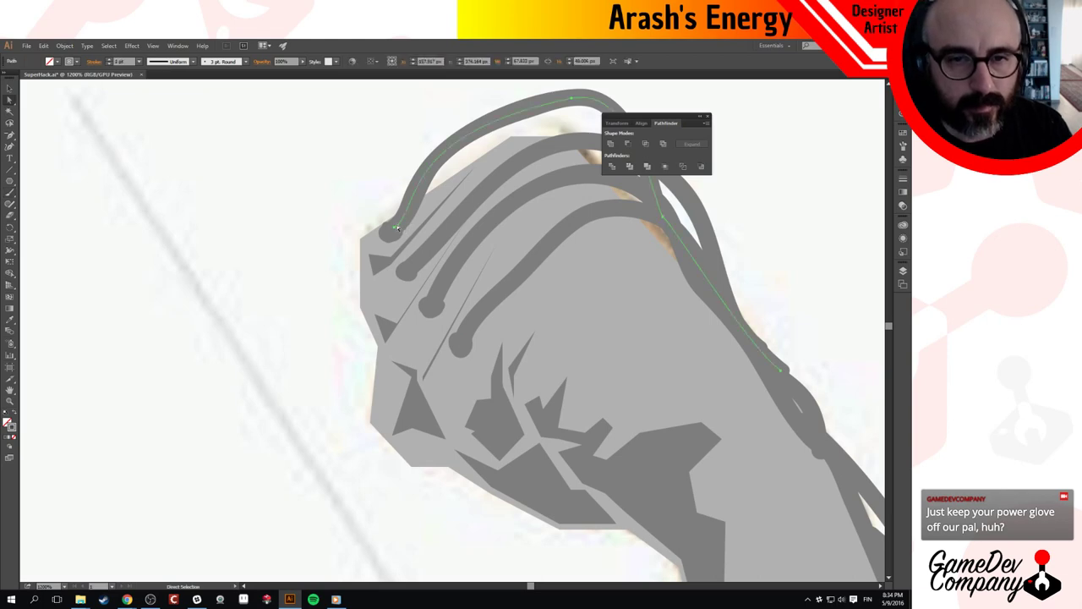
pyautogui.click(395, 227)
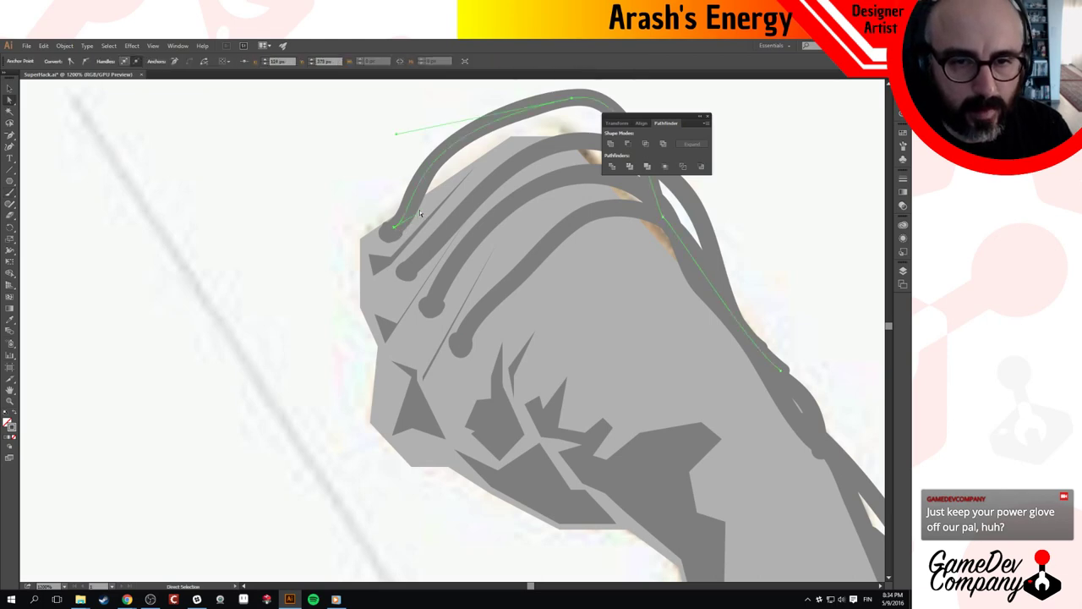
pyautogui.moveTo(420, 213)
pyautogui.mouseDown()
pyautogui.moveTo(395, 210)
pyautogui.moveTo(406, 209)
pyautogui.mouseUp()
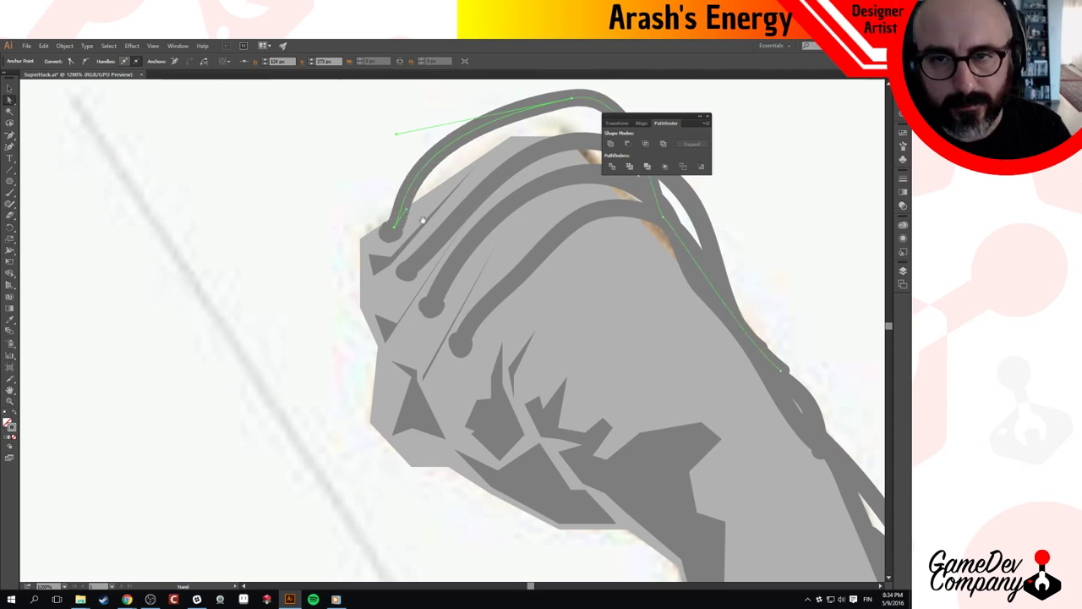
# Lower the topmost cable's crest anchor toward the hand and level its direction handle to smooth the curve.
pyautogui.moveTo(517, 268); pyautogui.dragTo(516, 269)
pyautogui.keyDown('ctrl'); pyautogui.keyDown('alt'); pyautogui.click(515, 268); pyautogui.keyUp('alt'); pyautogui.keyUp('ctrl')
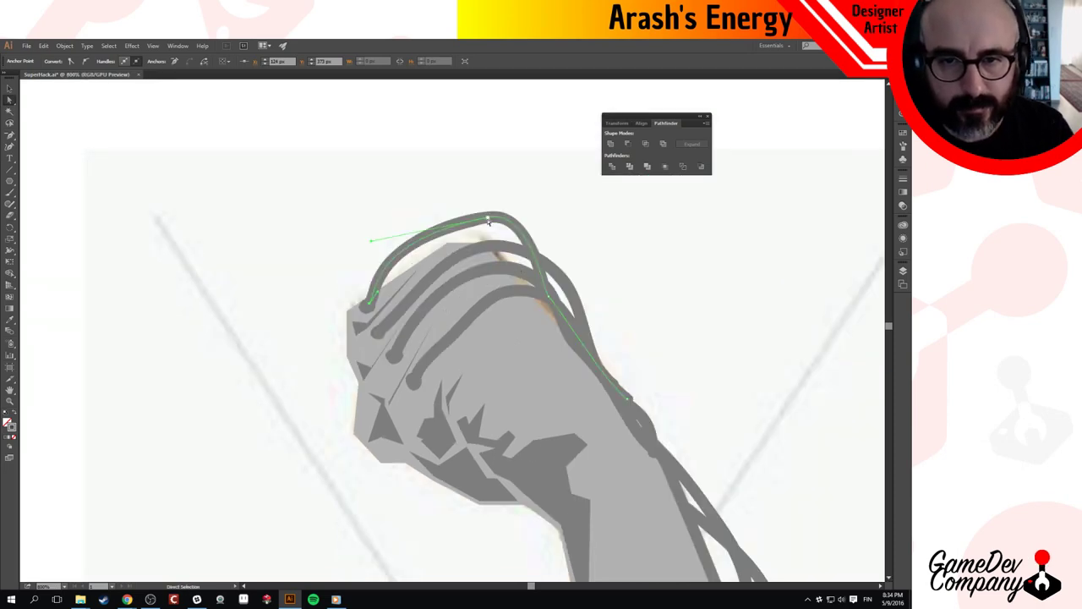
pyautogui.moveTo(489, 219); pyautogui.dragTo(491, 233)
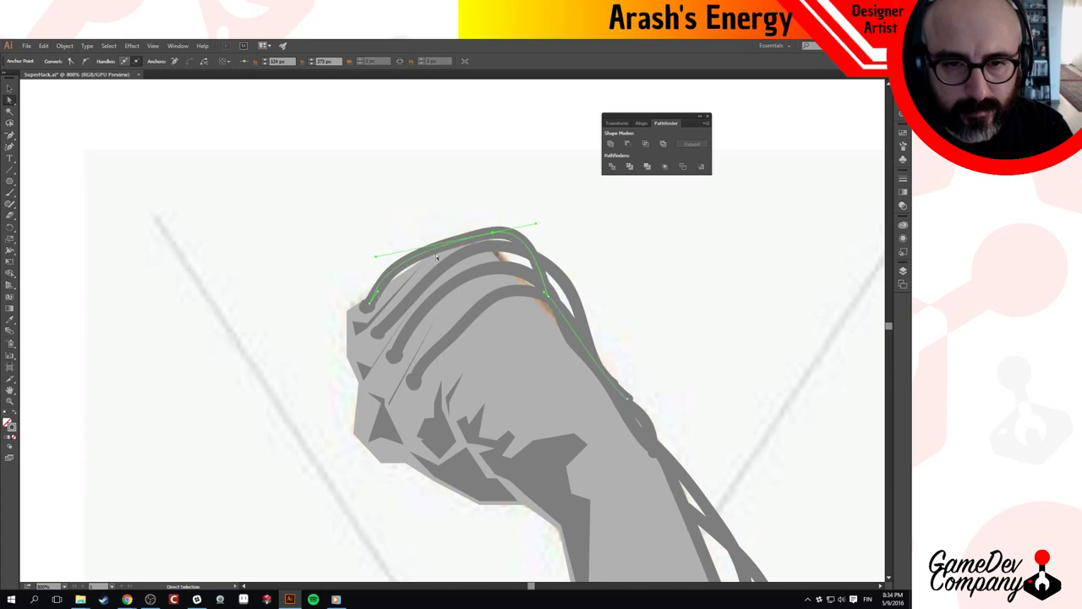
pyautogui.click(406, 243)
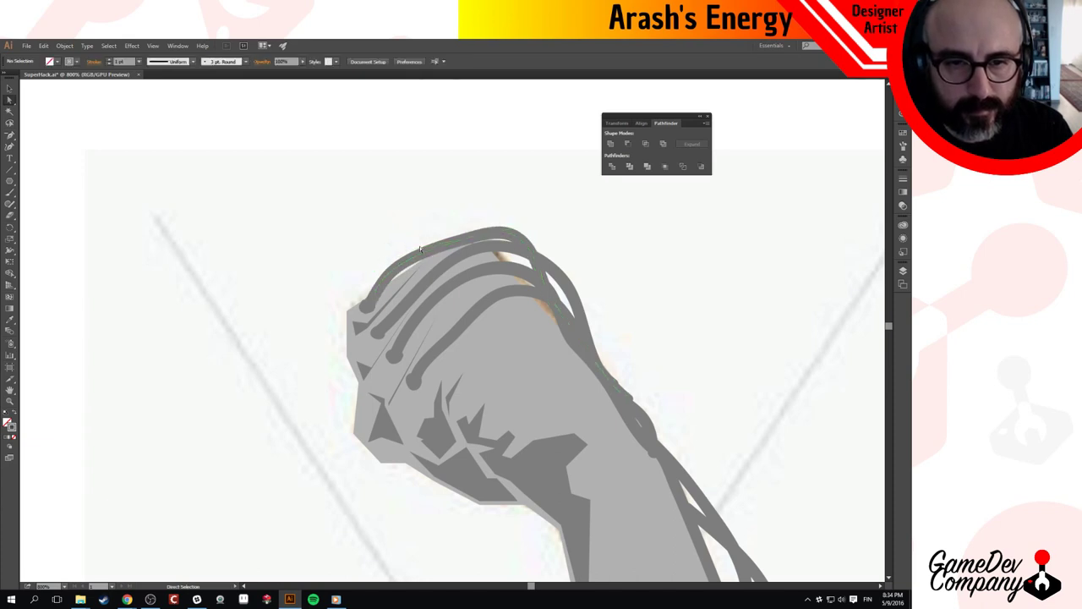
pyautogui.click(449, 246)
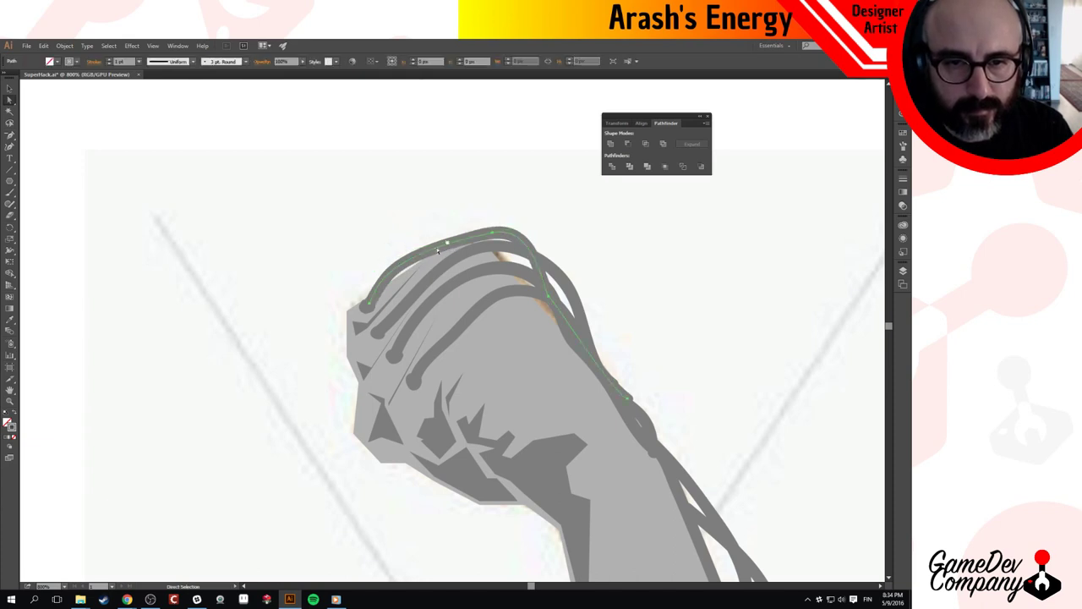
pyautogui.click(494, 234)
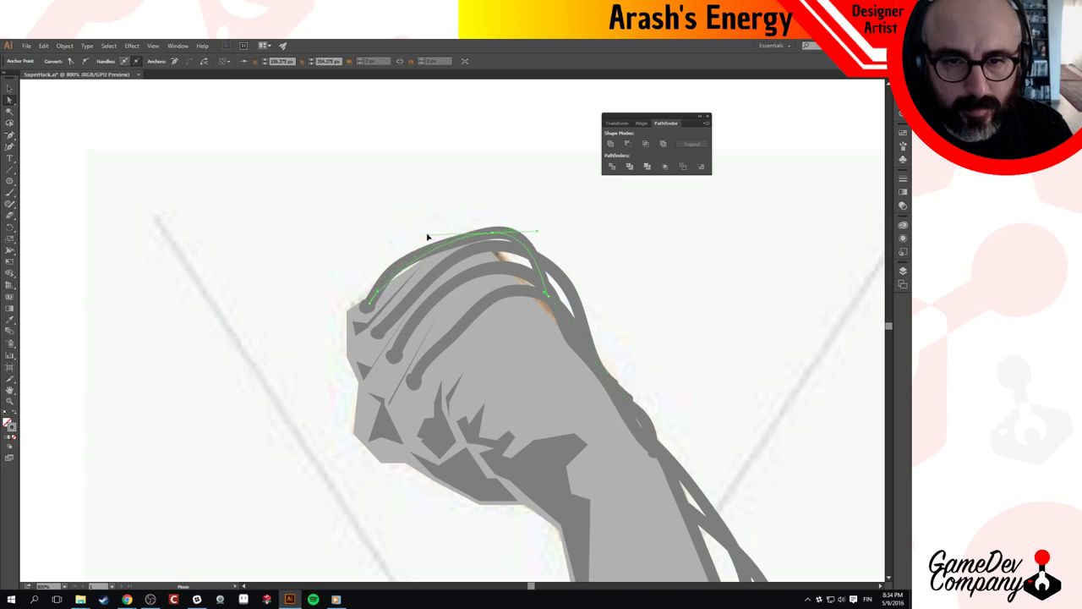
pyautogui.moveTo(428, 237); pyautogui.dragTo(424, 235)
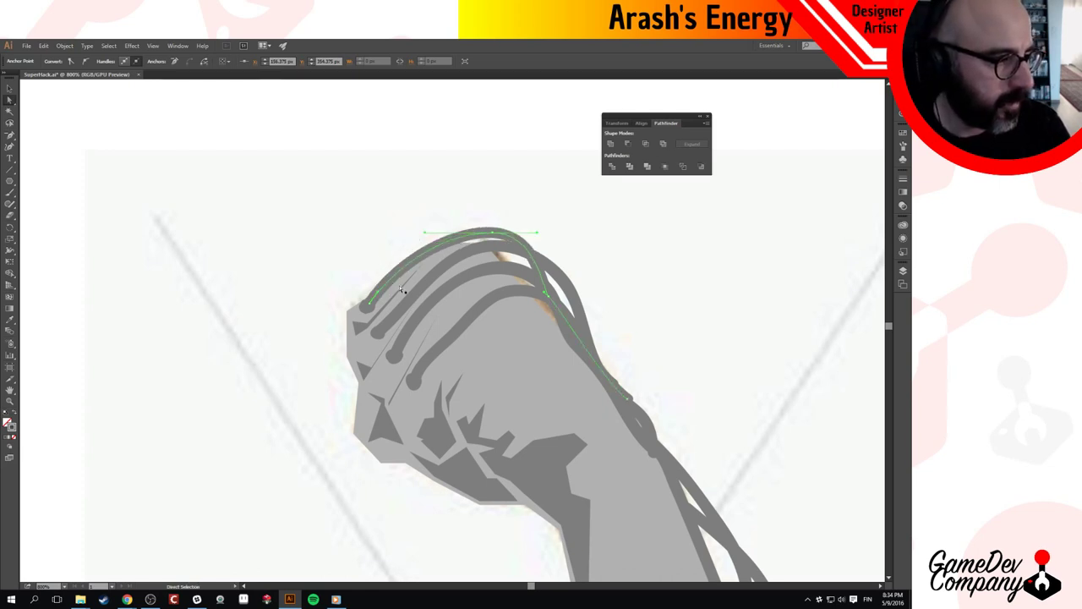
# Review the whole arm, from the forearm wires and elbow crease to the shoulder cables, and compare it with the wired figure's reference photo.
pyautogui.scroll(-5, 418, 244)
pyautogui.hscroll(3, 418, 244)
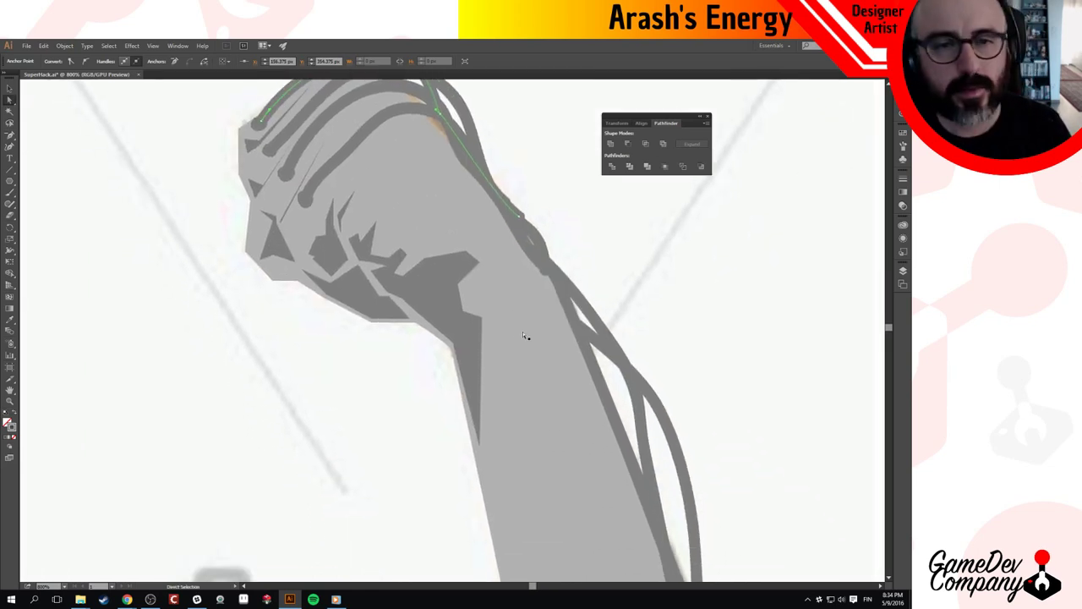
pyautogui.scroll(-4, 524, 335)
pyautogui.moveTo(524, 352); pyautogui.dragTo(541, 317)
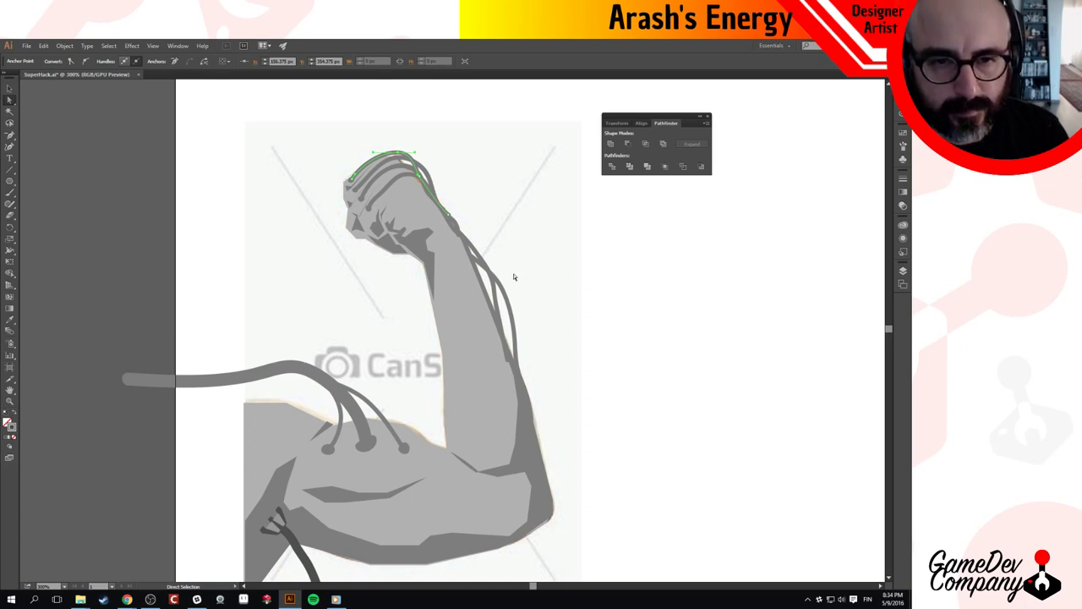
pyautogui.moveTo(508, 404); pyautogui.dragTo(484, 323)
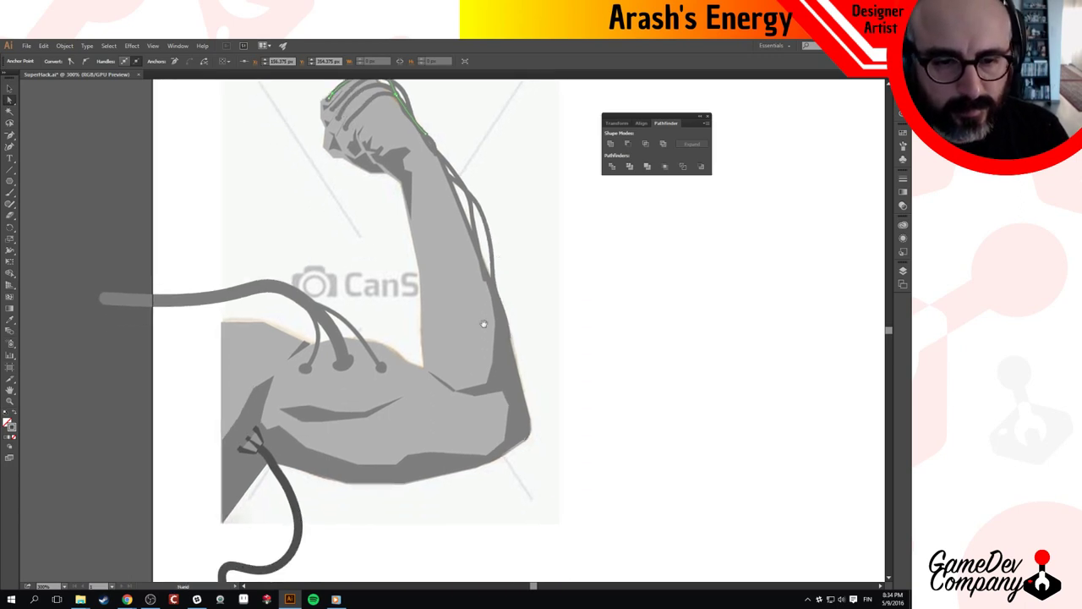
pyautogui.moveTo(473, 379); pyautogui.dragTo(487, 338)
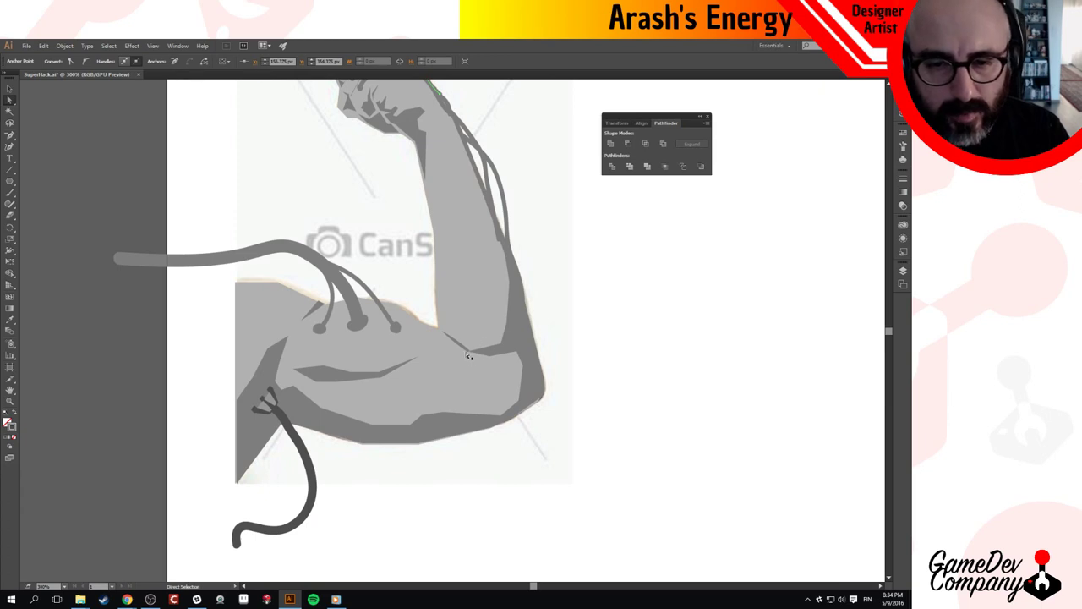
pyautogui.moveTo(470, 353); pyautogui.dragTo(471, 355)
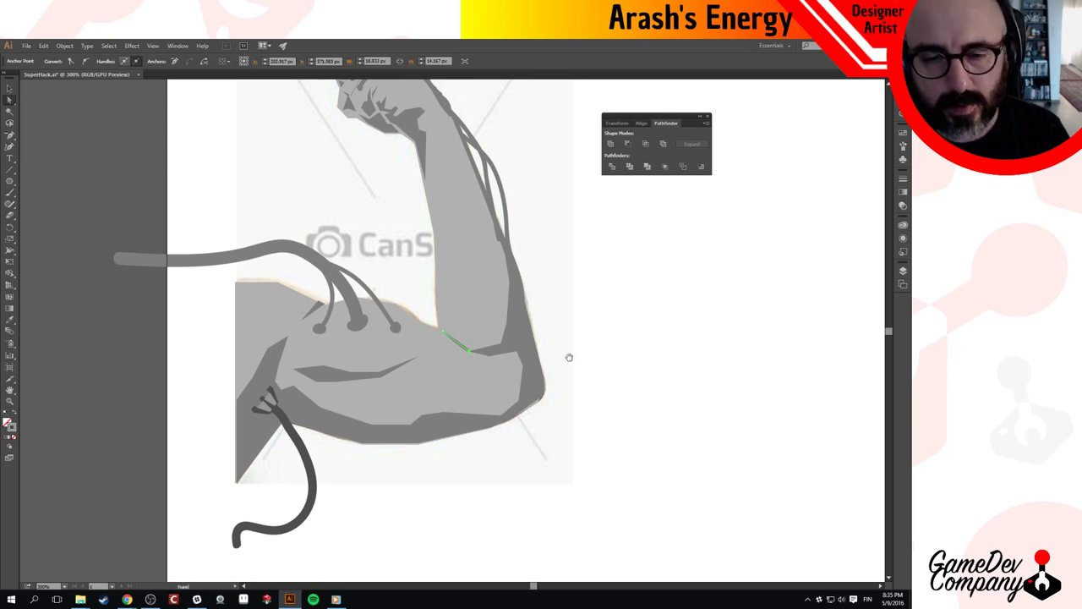
pyautogui.keyDown('ctrl'); pyautogui.keyDown('alt'); pyautogui.click(570, 358); pyautogui.keyUp('alt'); pyautogui.keyUp('ctrl')
pyautogui.keyDown('ctrl'); pyautogui.keyDown('alt'); pyautogui.click(569, 358); pyautogui.keyUp('alt'); pyautogui.keyUp('ctrl')
pyautogui.moveTo(379, 338); pyautogui.dragTo(565, 386)
pyautogui.keyDown('ctrl'); pyautogui.click(481, 334); pyautogui.keyUp('ctrl')
pyautogui.click(503, 343)
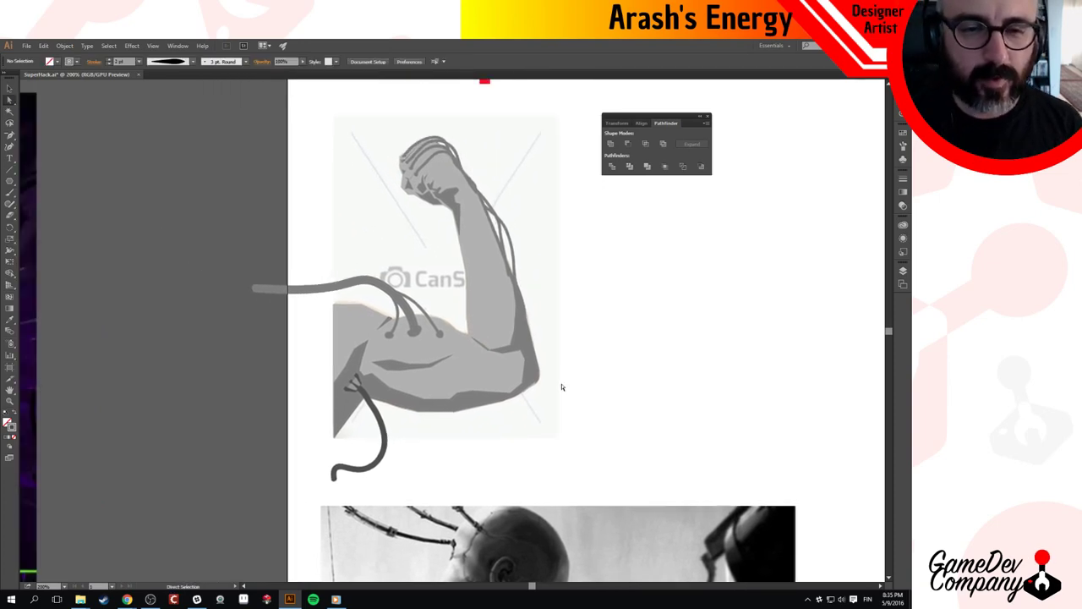
pyautogui.click(384, 289)
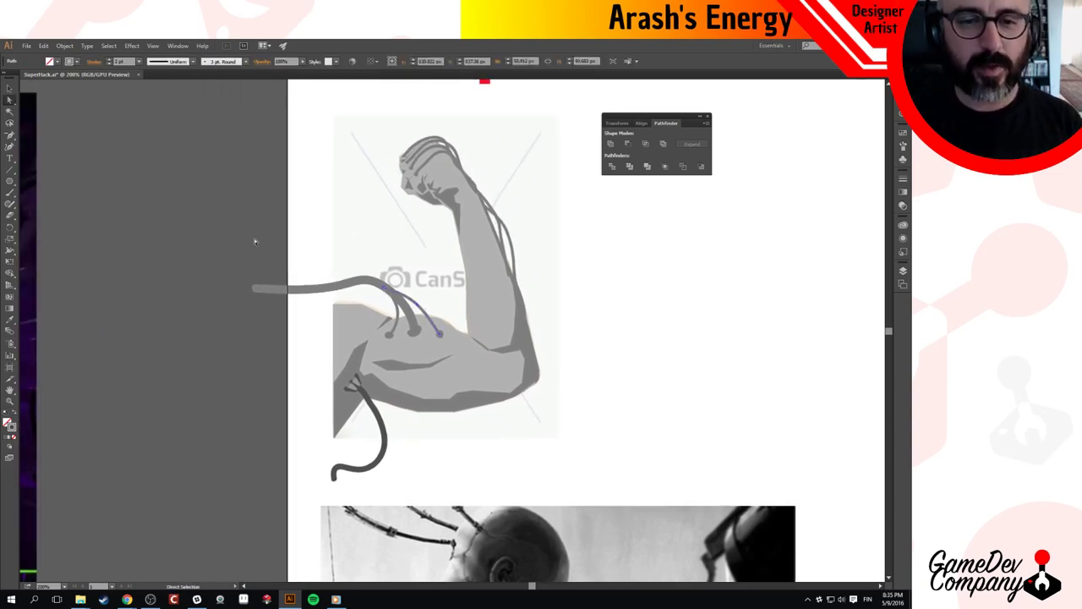
pyautogui.click(313, 291)
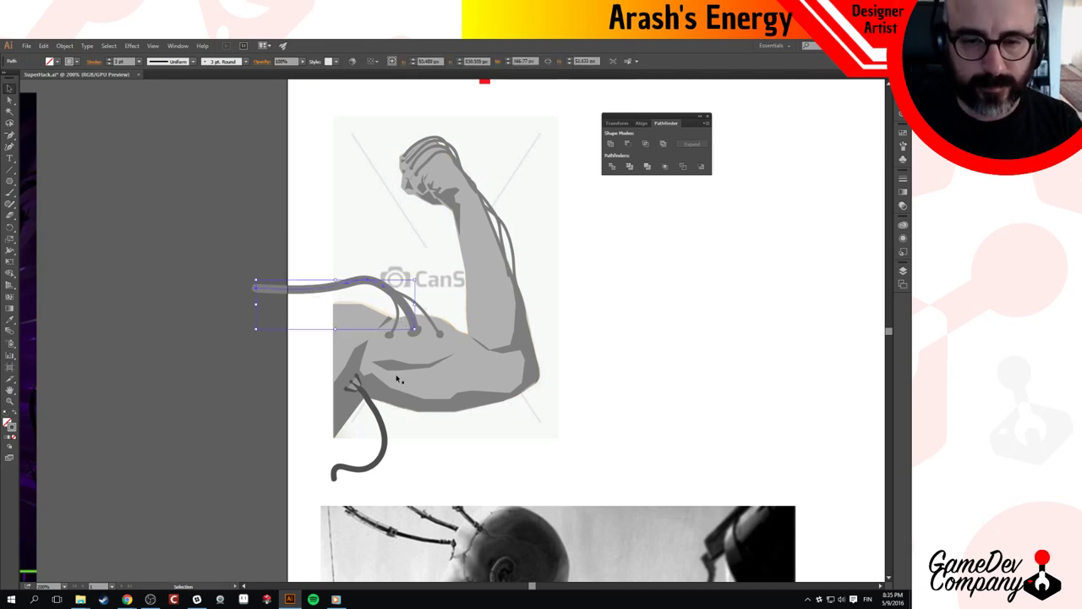
pyautogui.click(263, 372)
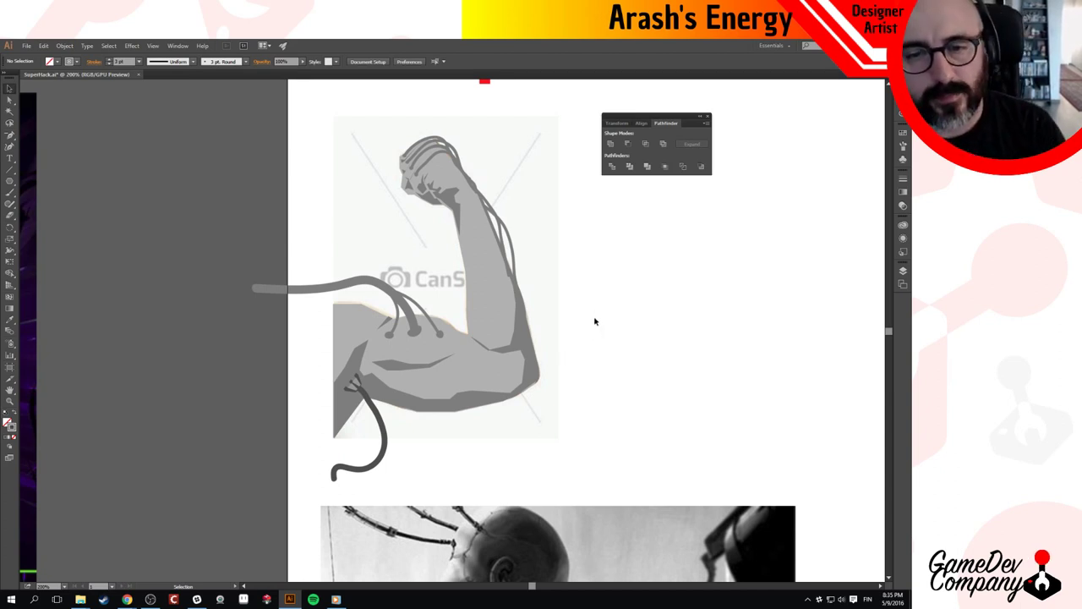
pyautogui.press('a')
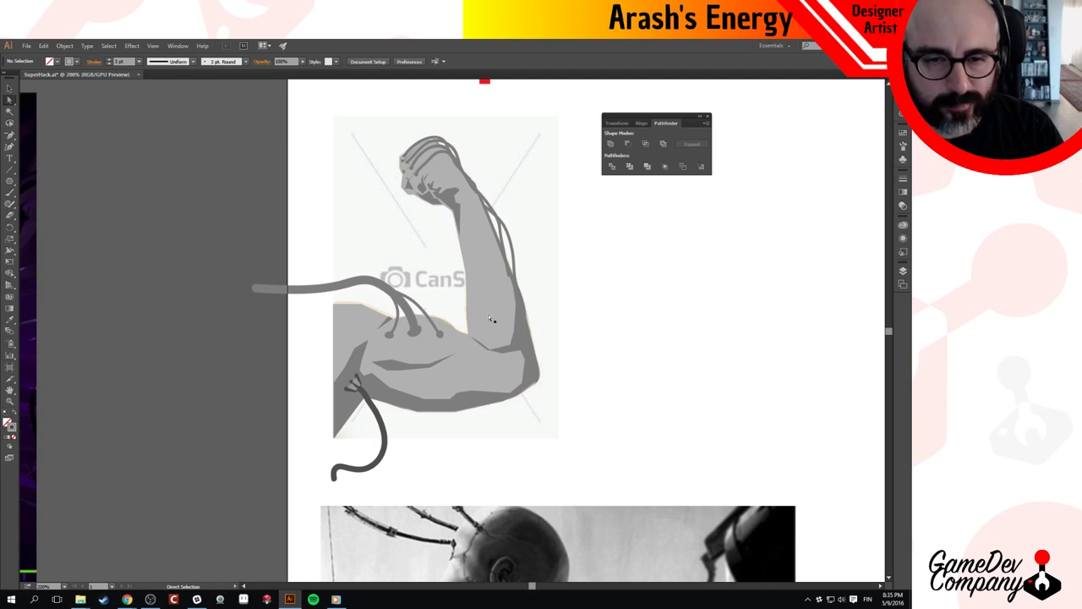
pyautogui.moveTo(586, 434); pyautogui.dragTo(573, 240)
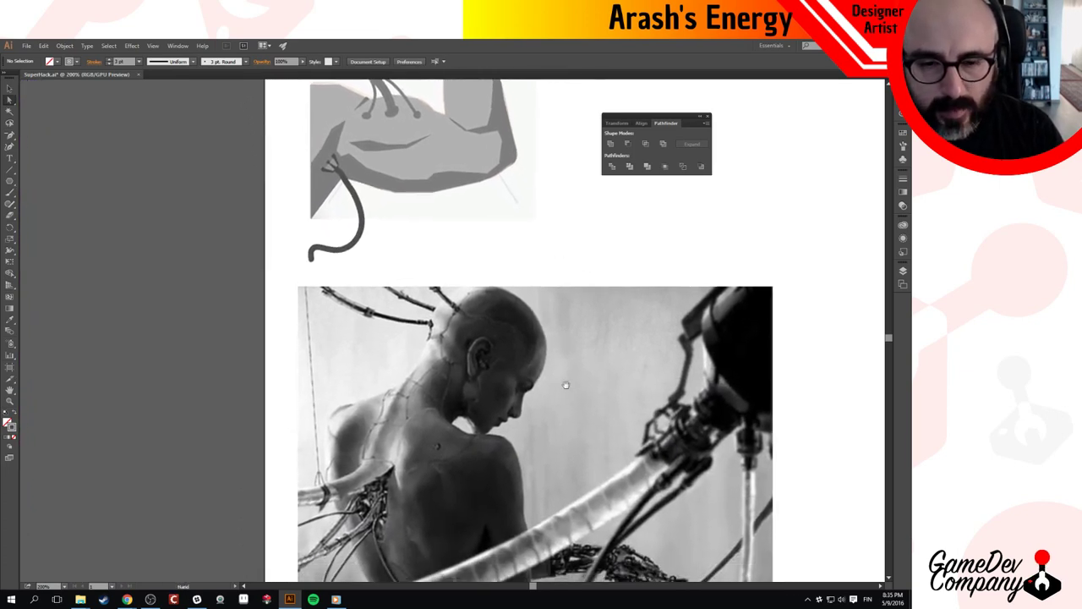
pyautogui.moveTo(430, 282); pyautogui.dragTo(391, 435)
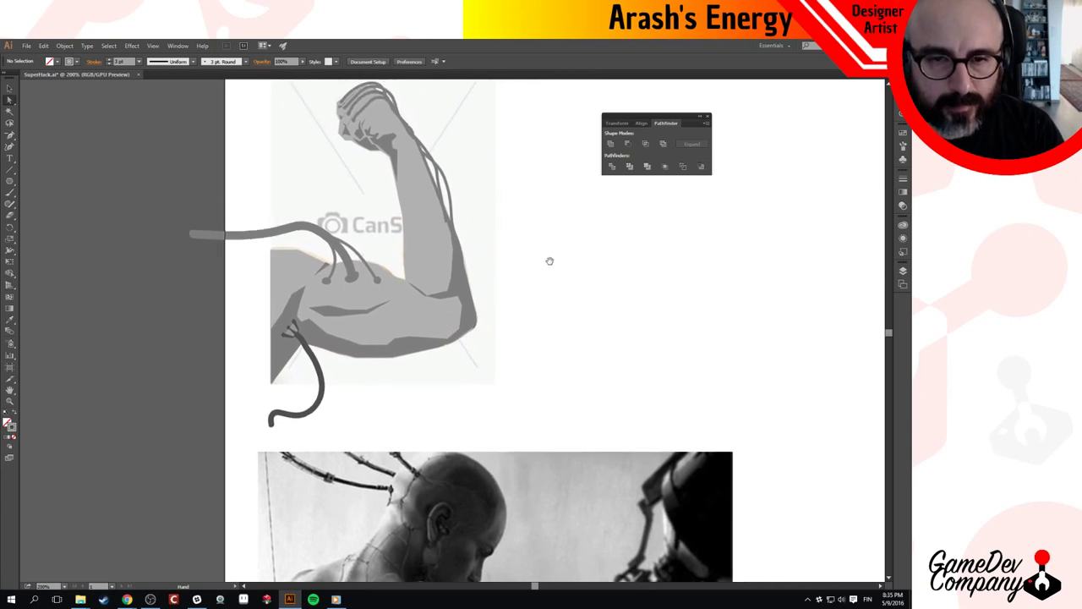
# Lock Layer 3 and Layer 4 and create a new empty layer above them.
pyautogui.click(902, 270)
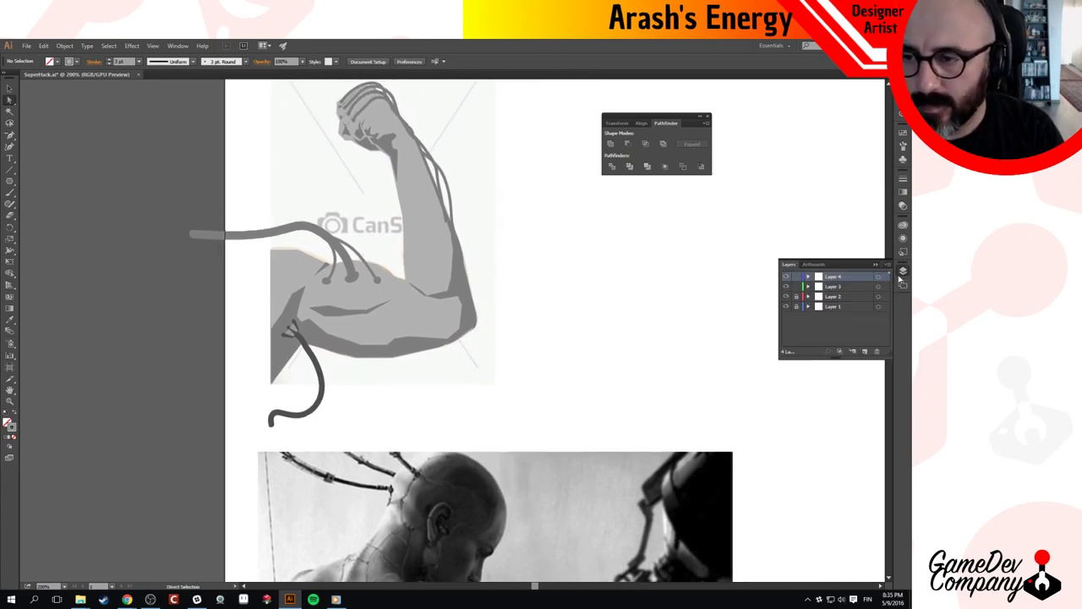
pyautogui.click(797, 287)
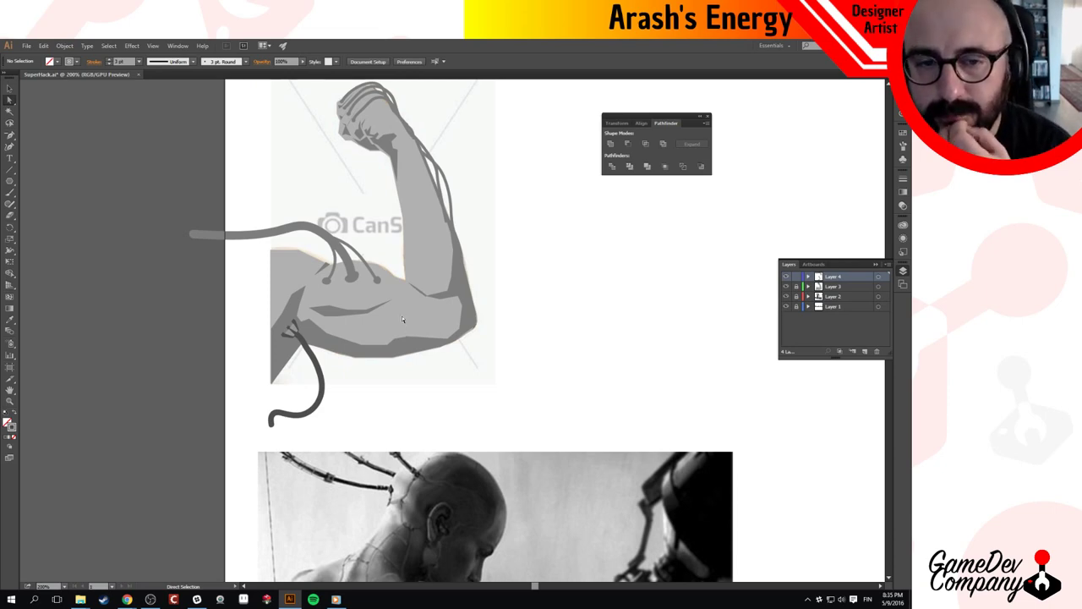
pyautogui.click(796, 278)
pyautogui.click(864, 351)
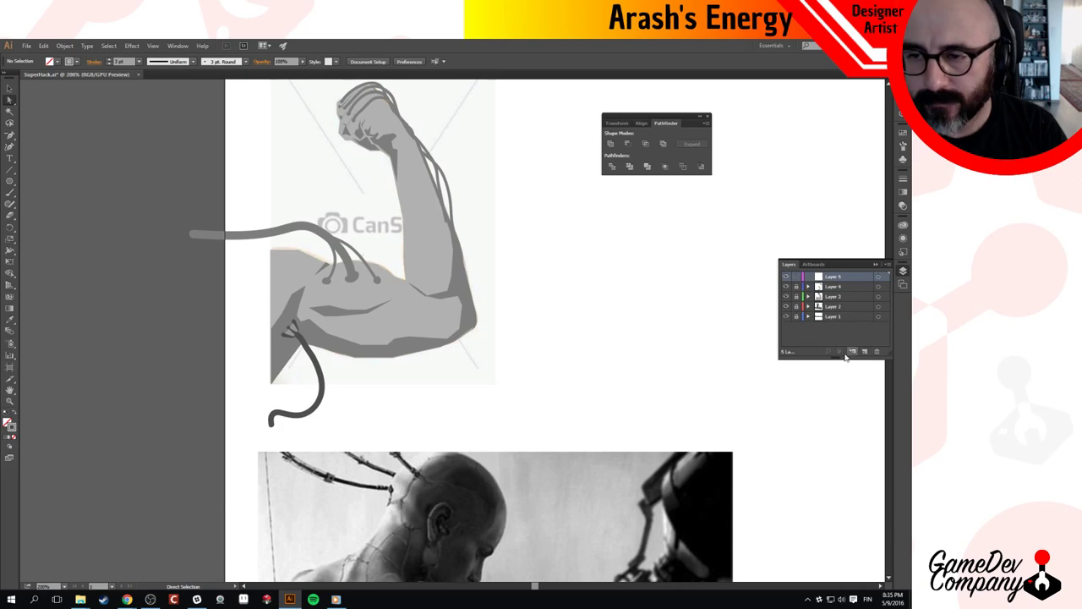
# Compare the arm's shoulder, biceps and elbow areas with the seams and wires on the wired figure's reference photo.
pyautogui.scroll(2, 378, 277)
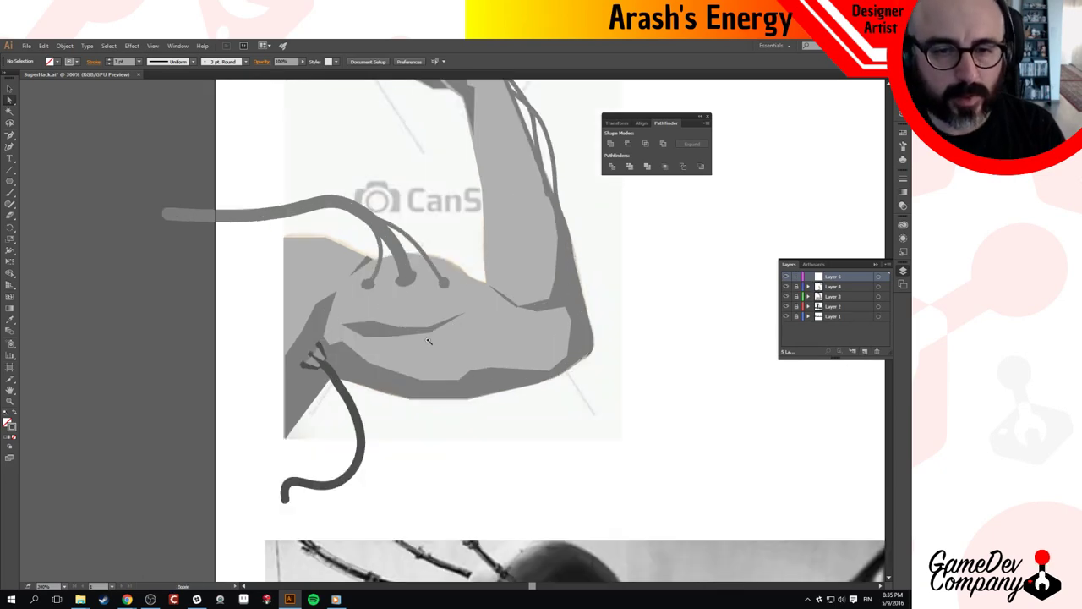
pyautogui.press('b')
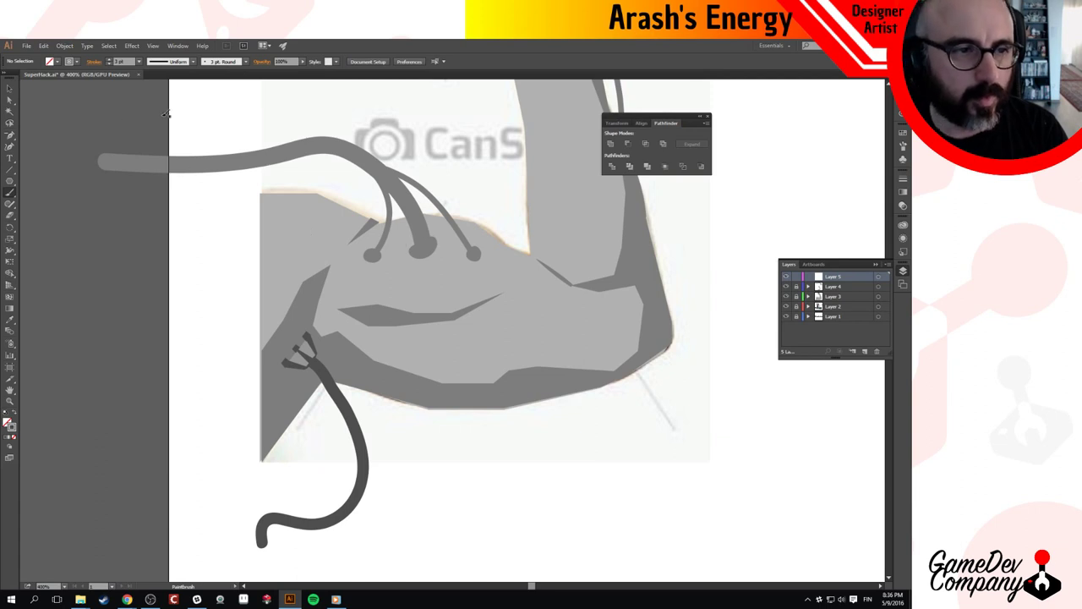
pyautogui.click(12, 194)
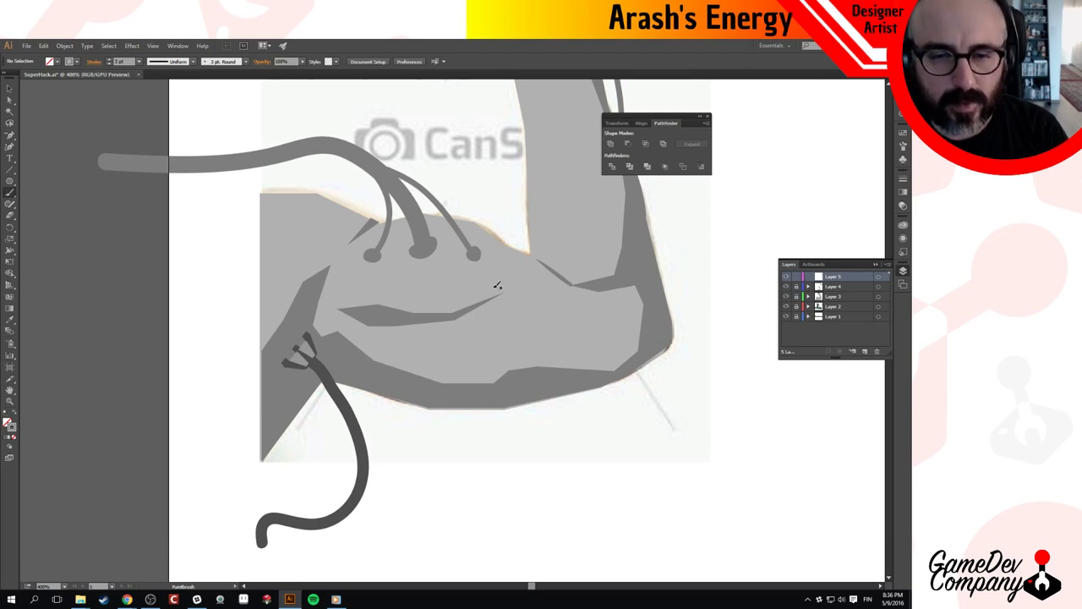
pyautogui.moveTo(505, 459); pyautogui.dragTo(498, 336)
pyautogui.keyDown('ctrl'); pyautogui.keyDown('alt'); pyautogui.click(577, 436); pyautogui.keyUp('alt'); pyautogui.keyUp('ctrl')
pyautogui.keyDown('ctrl'); pyautogui.keyDown('alt'); pyautogui.click(577, 436); pyautogui.keyUp('alt'); pyautogui.keyUp('ctrl')
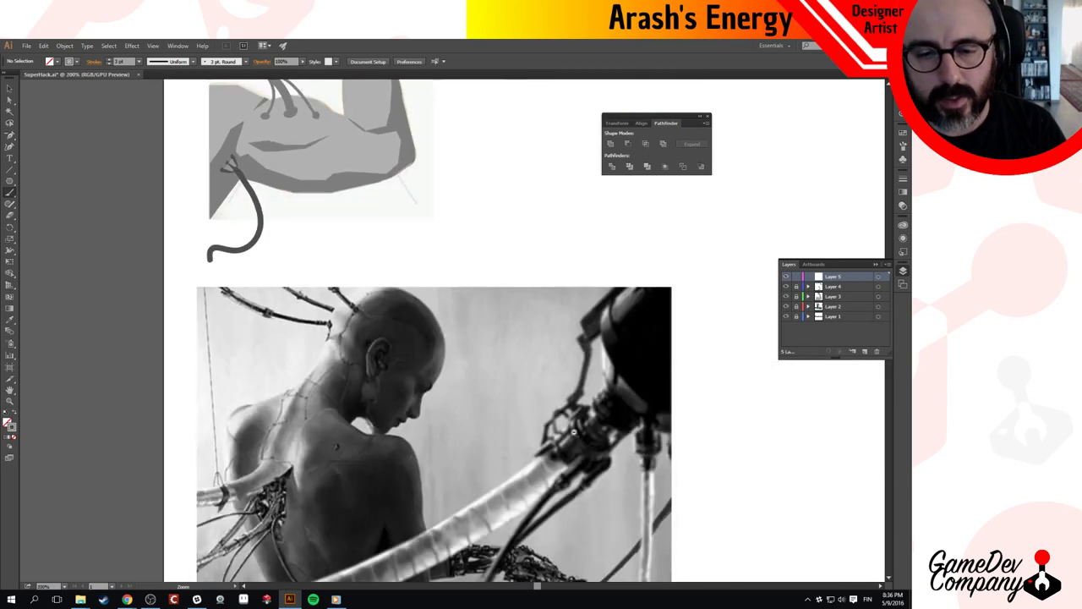
pyautogui.keyDown('ctrl'); pyautogui.keyDown('alt'); pyautogui.click(429, 321); pyautogui.keyUp('alt'); pyautogui.keyUp('ctrl')
pyautogui.scroll(2, 456, 338)
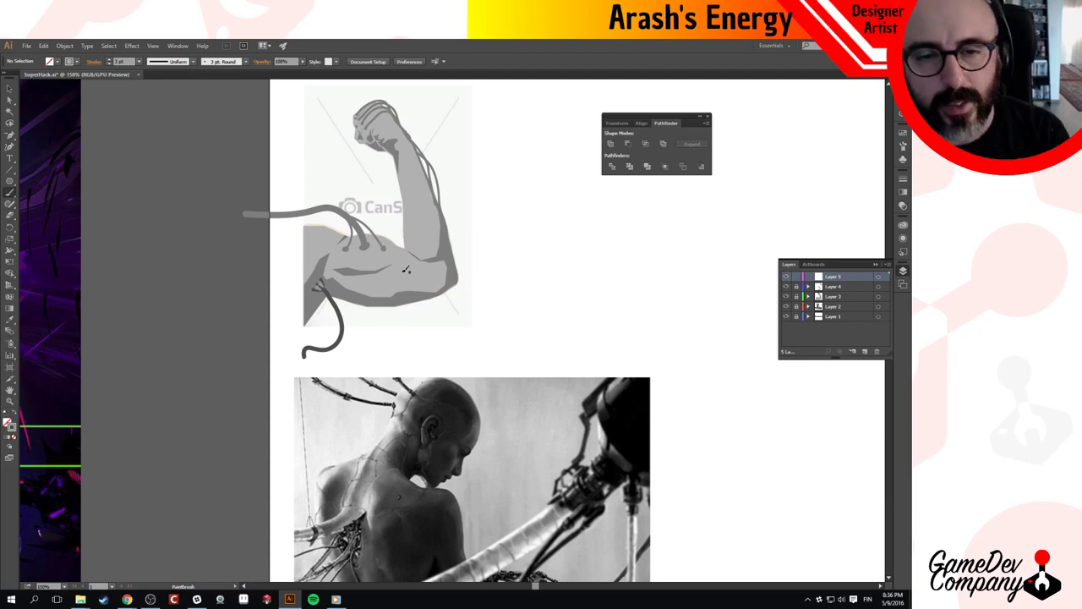
pyautogui.scroll(2, 370, 273)
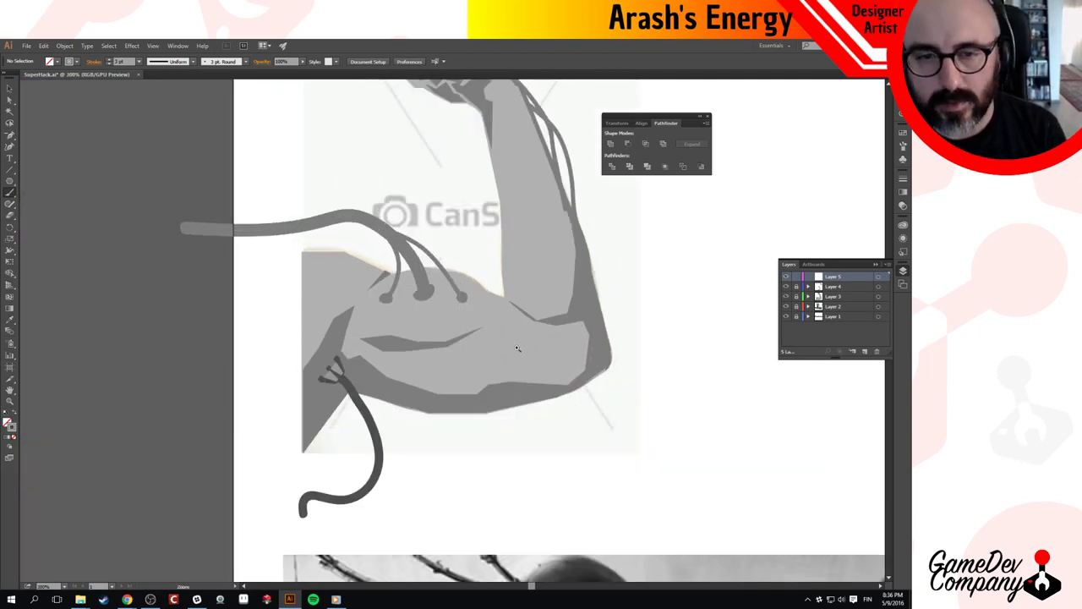
pyautogui.scroll(1, 518, 348)
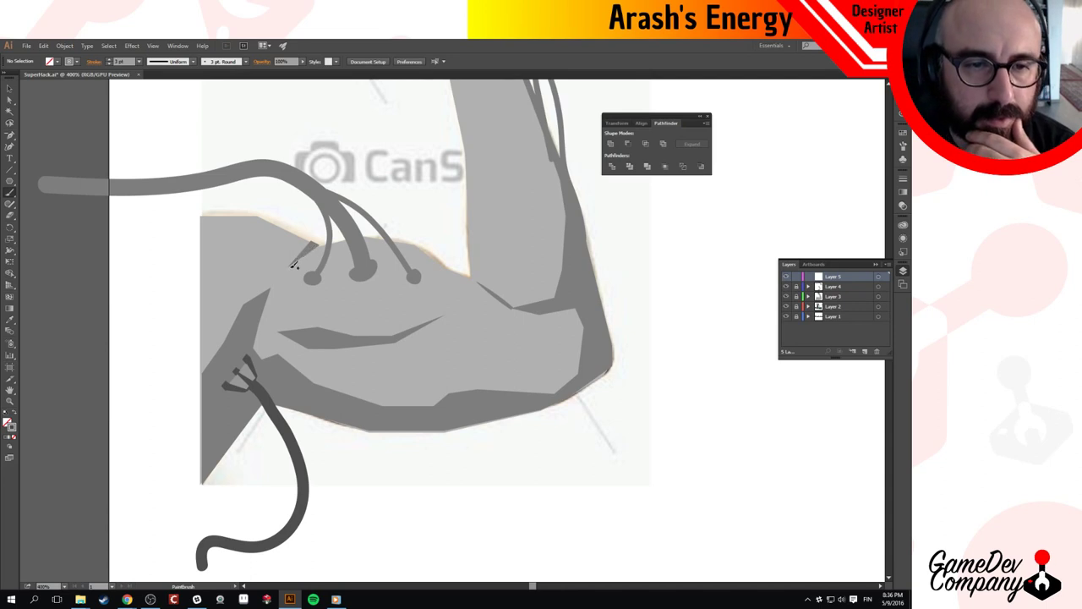
# Paint thin 0.5 pt seam lines around the biceps with the Paintbrush, linking the shoulder crease, the muscle shadow and the elbow crease.
pyautogui.moveTo(290, 267); pyautogui.dragTo(256, 297)
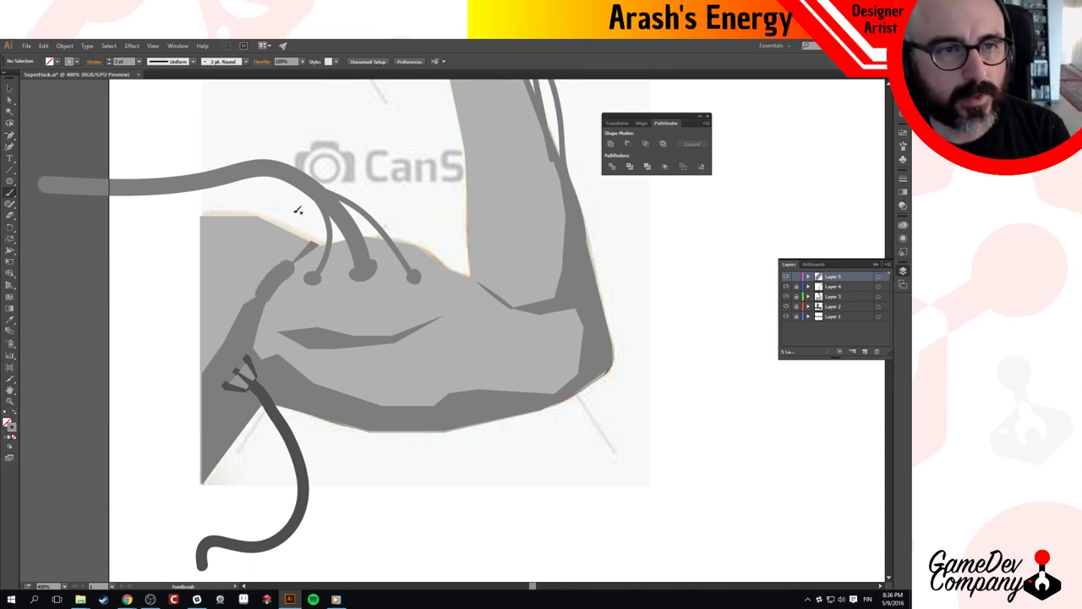
pyautogui.hotkey('ctrl', 'z')
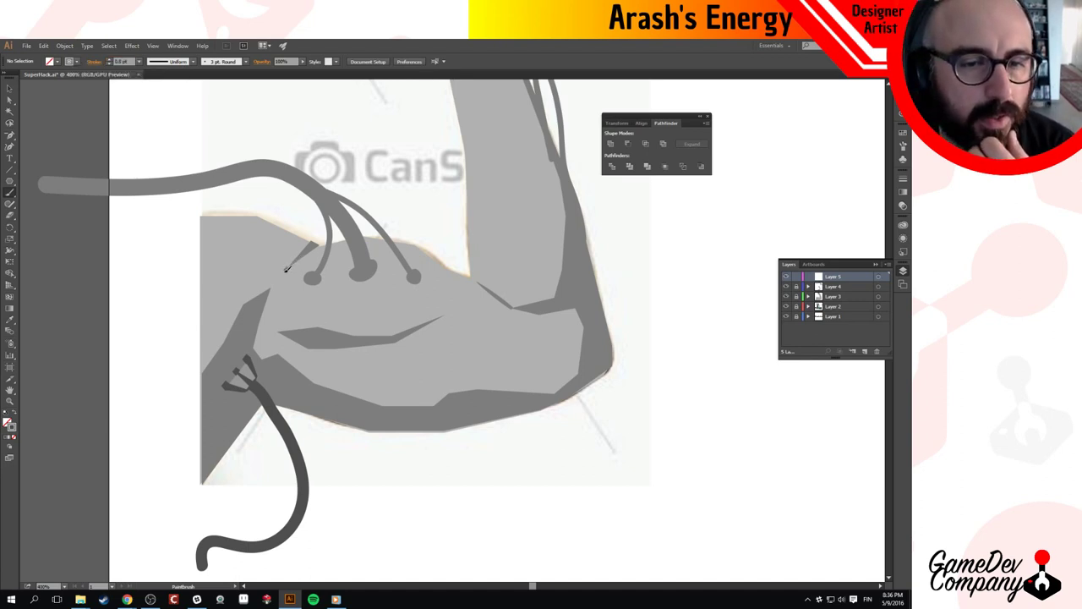
pyautogui.moveTo(286, 269); pyautogui.dragTo(268, 293)
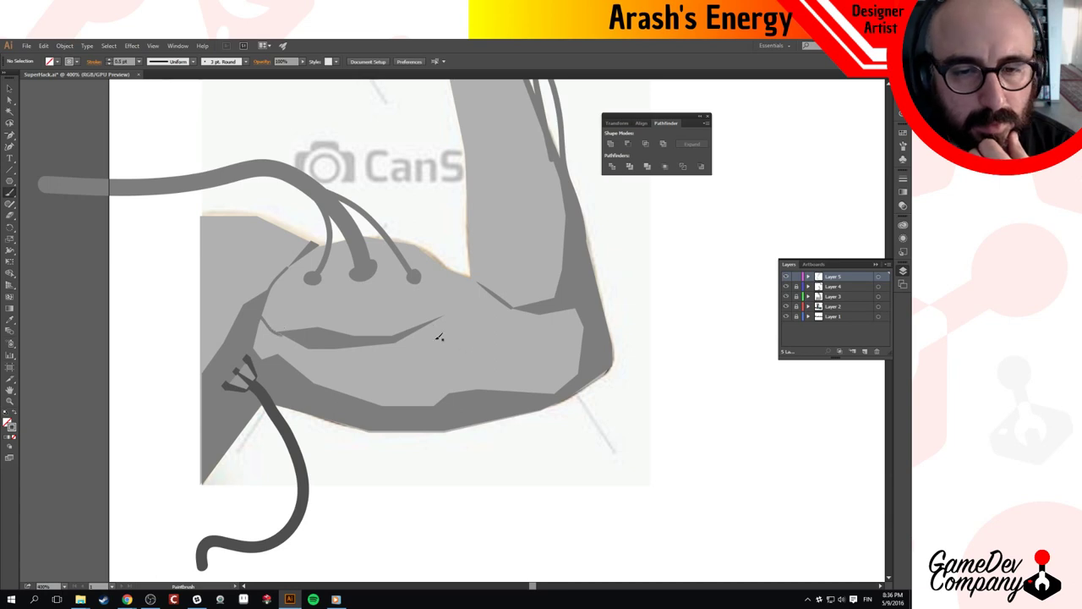
pyautogui.moveTo(432, 323); pyautogui.dragTo(478, 285)
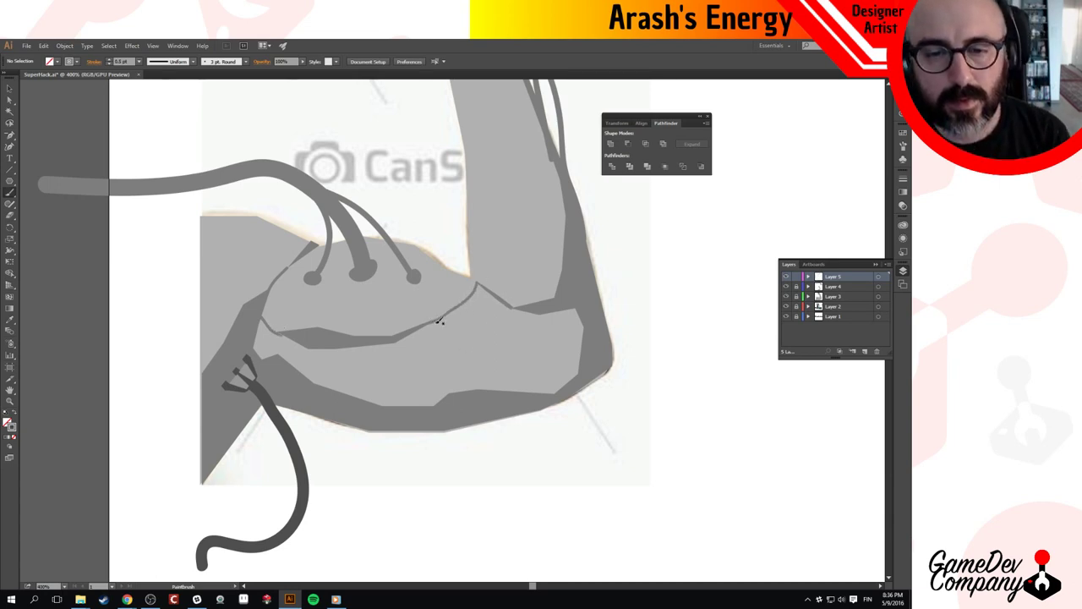
pyautogui.moveTo(439, 321); pyautogui.dragTo(514, 309)
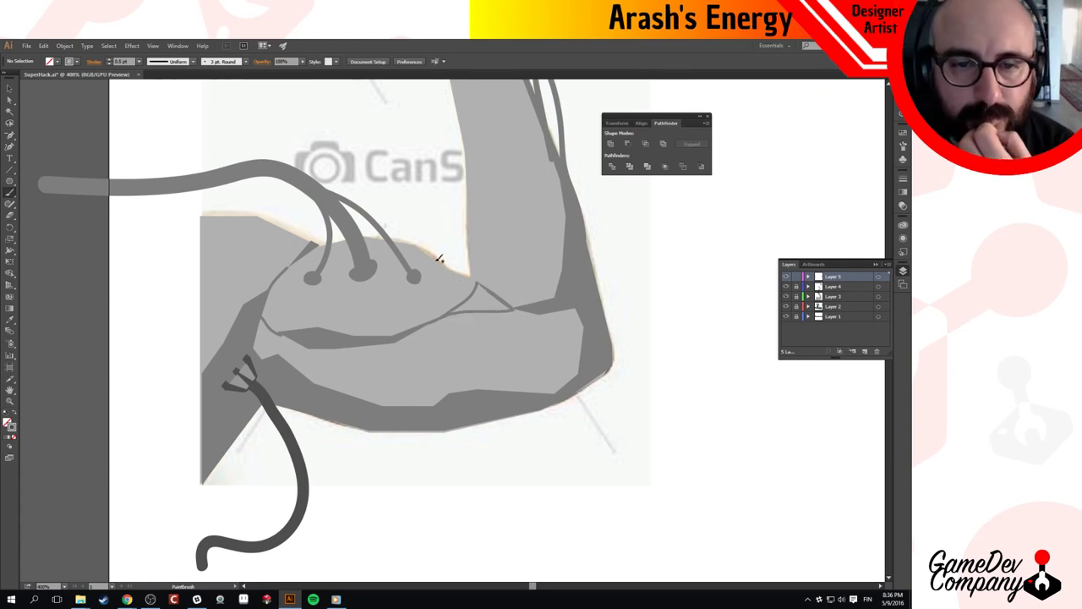
pyautogui.moveTo(441, 267); pyautogui.dragTo(424, 320)
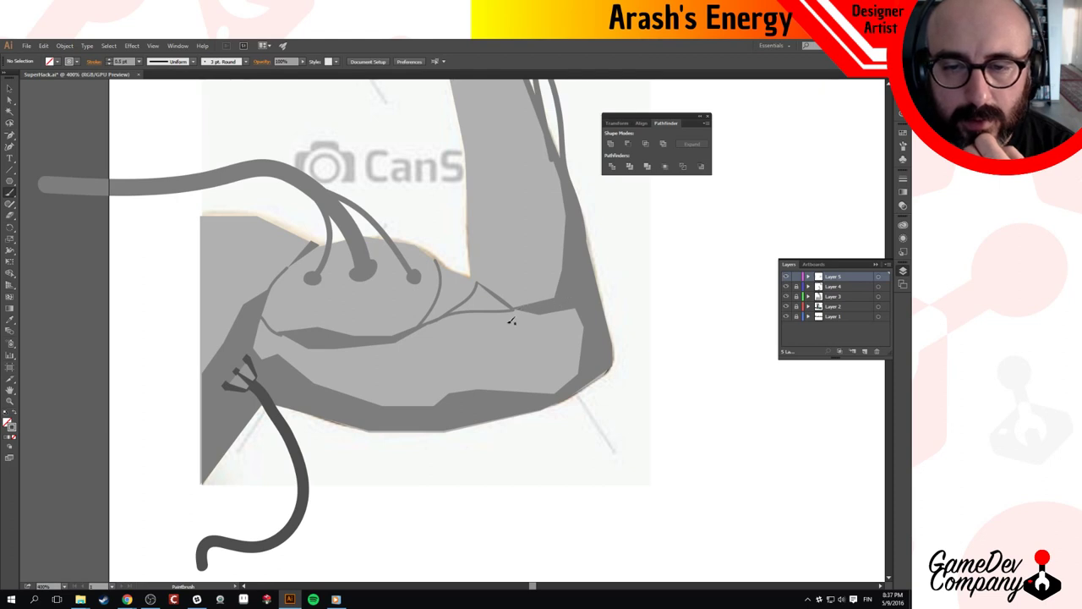
# Paint seam lines fanning from the inner elbow crease across the elbow, and one curving from the biceps shadow down to the elbow.
pyautogui.moveTo(512, 307); pyautogui.dragTo(586, 334)
pyautogui.moveTo(513, 310); pyautogui.dragTo(554, 387)
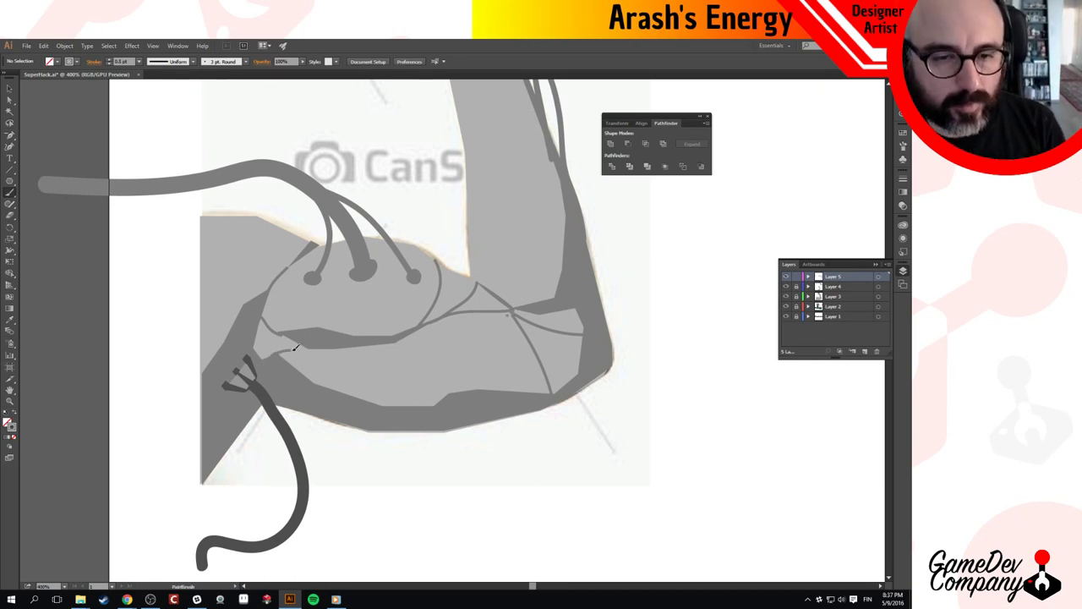
pyautogui.moveTo(393, 342)
pyautogui.mouseDown()
pyautogui.moveTo(504, 391)
pyautogui.moveTo(557, 397)
pyautogui.mouseUp()
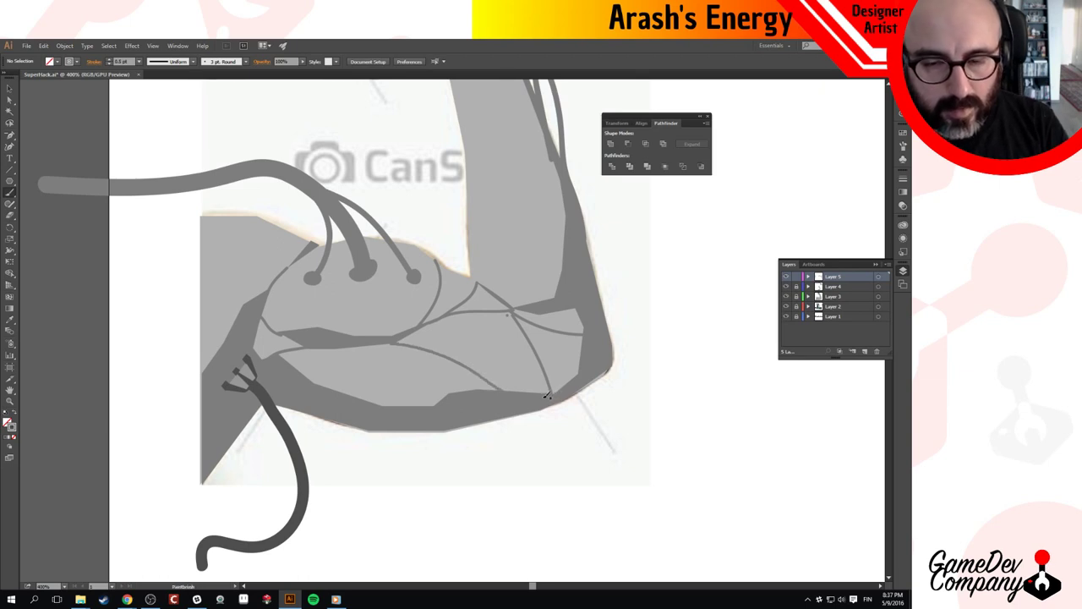
# Smooth the long seam between the biceps shadow and the elbow by adjusting the anchors near its lower end.
pyautogui.press('a')
pyautogui.click(504, 393)
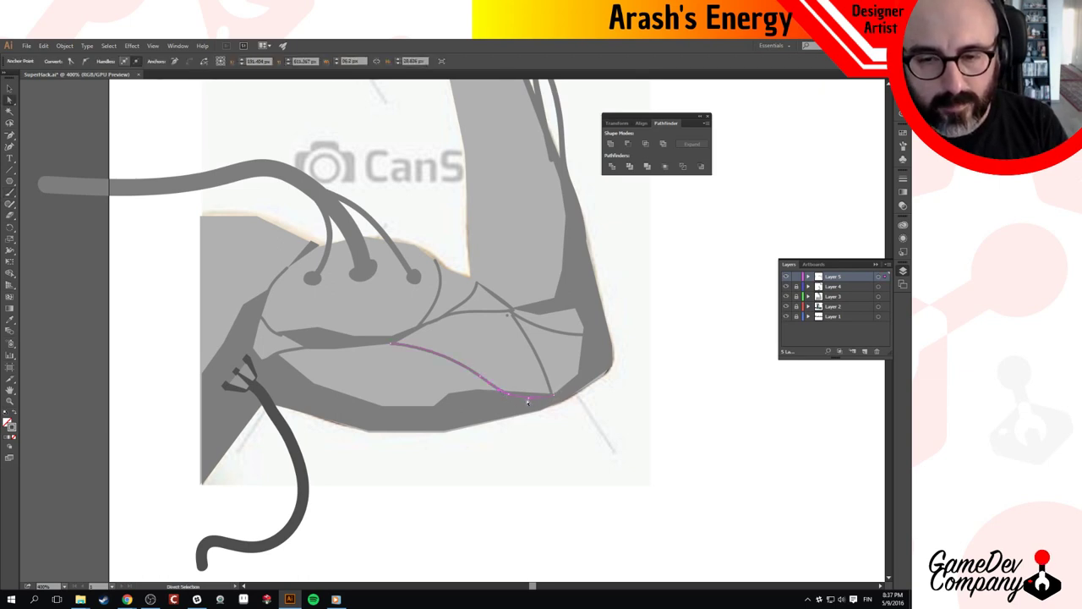
pyautogui.click(510, 396)
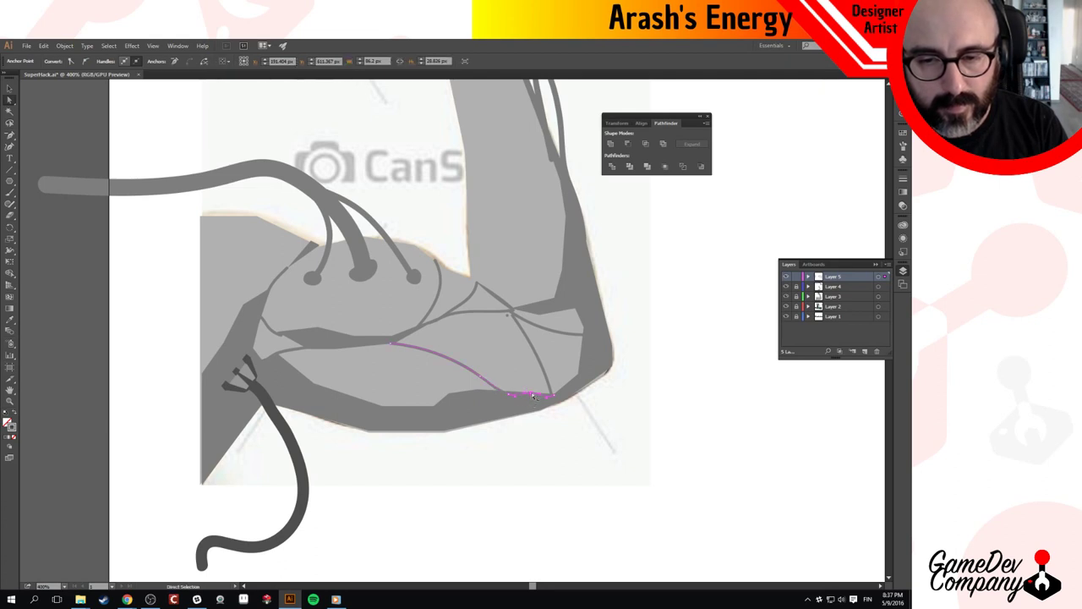
pyautogui.click(530, 415)
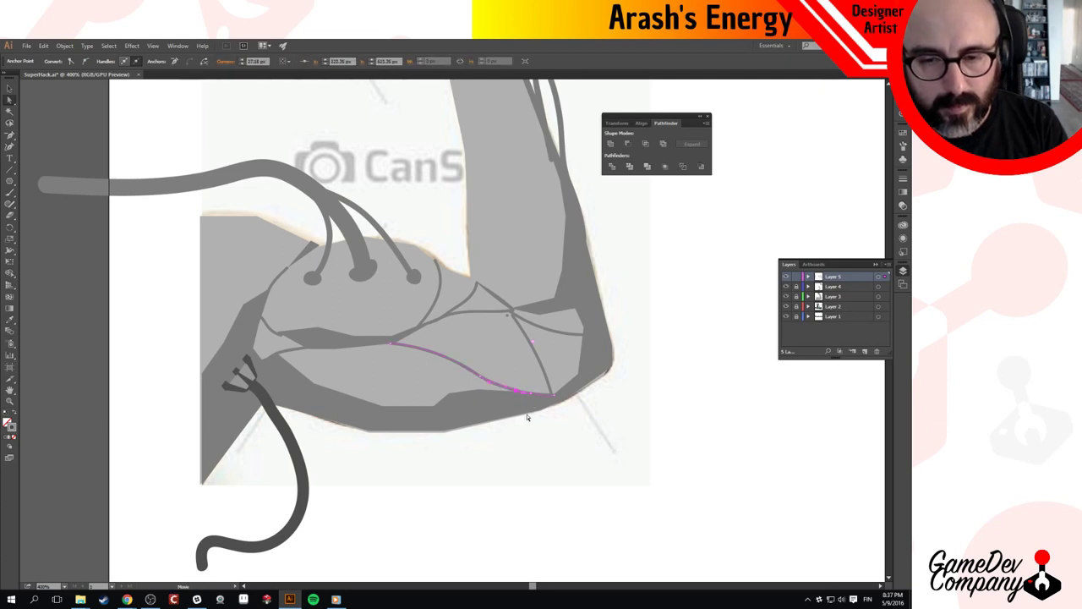
pyautogui.press('v')
pyautogui.click(451, 476)
# Paint a curved seam line across the shoulder from the biceps past the arm's cut edge, with a branch toward the armpit shadow.
pyautogui.press('z')
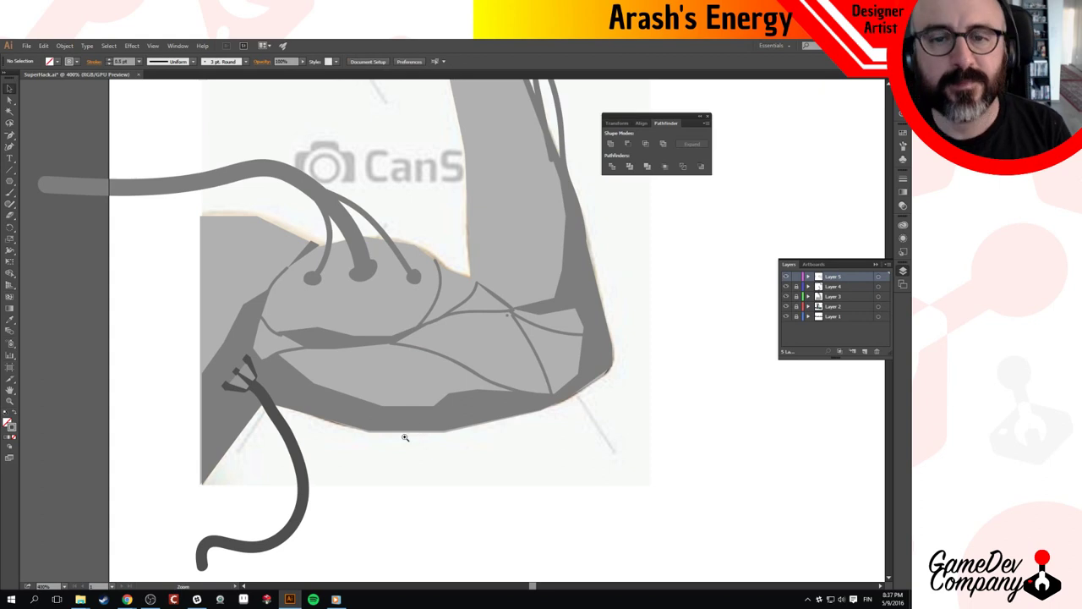
pyautogui.keyDown('ctrl'); pyautogui.keyDown('alt'); pyautogui.click(429, 358); pyautogui.keyUp('alt'); pyautogui.keyUp('ctrl')
pyautogui.moveTo(507, 307); pyautogui.dragTo(482, 413)
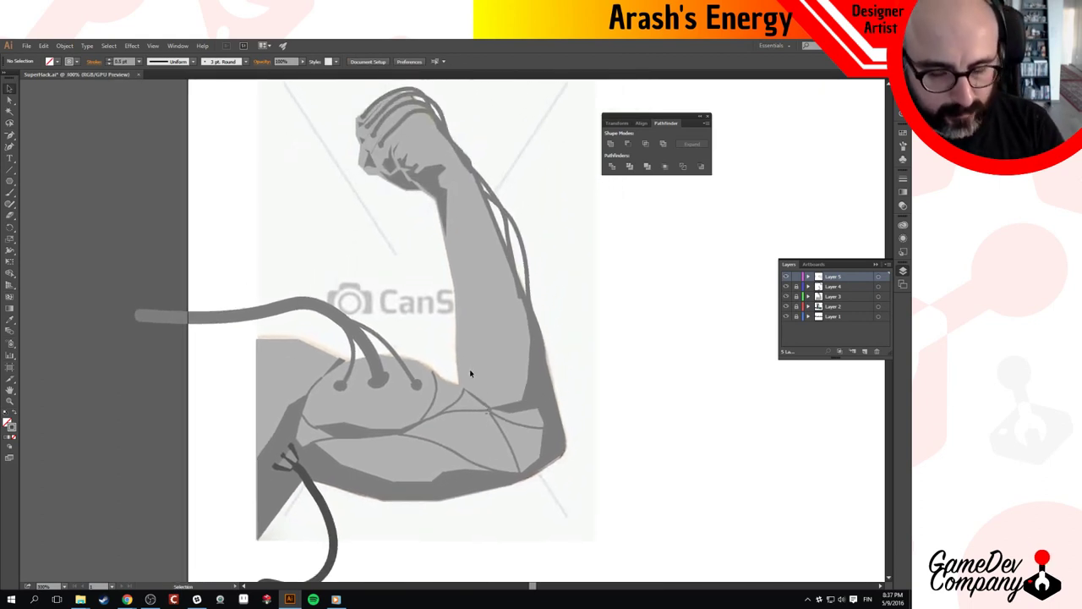
pyautogui.press('b')
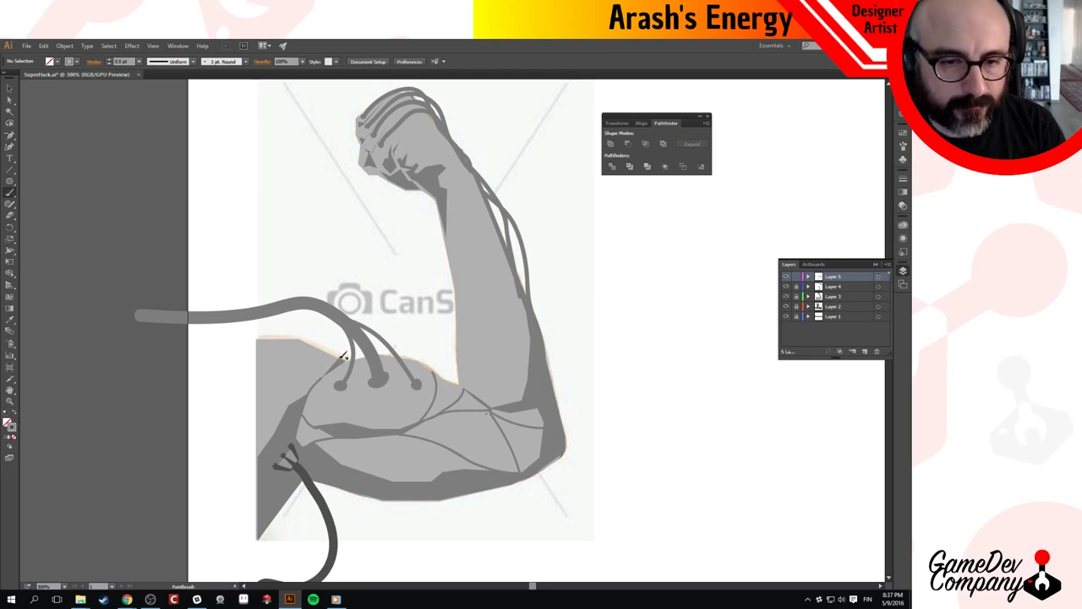
pyautogui.moveTo(326, 376)
pyautogui.mouseDown()
pyautogui.moveTo(249, 386)
pyautogui.moveTo(222, 374)
pyautogui.mouseUp()
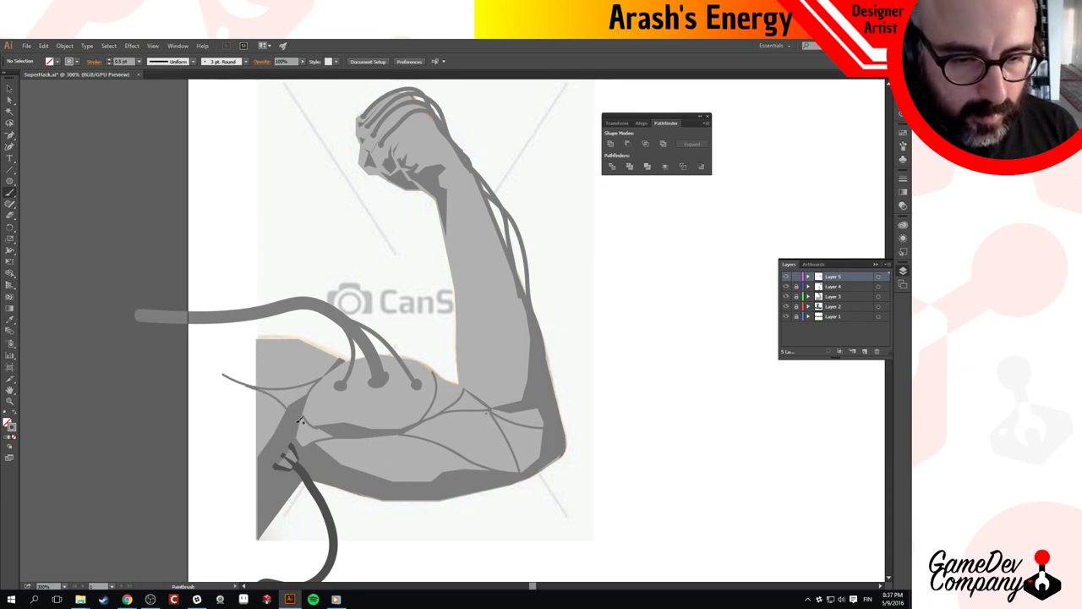
pyautogui.hotkey('ctrl', 'z')
pyautogui.moveTo(292, 407); pyautogui.dragTo(233, 375)
pyautogui.hotkey('ctrl', 'z')
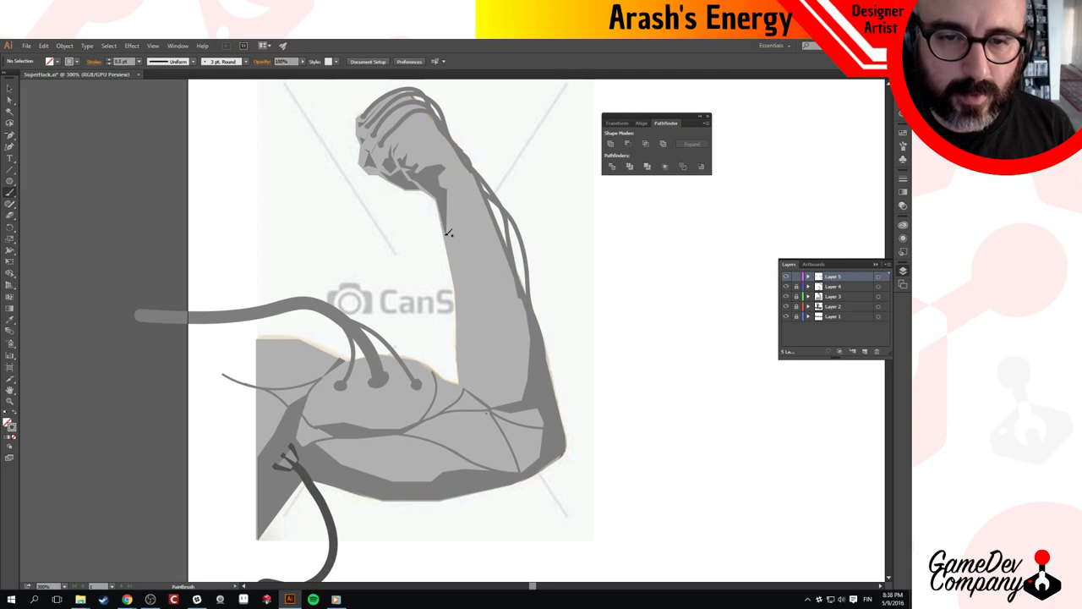
pyautogui.moveTo(451, 256); pyautogui.dragTo(458, 389)
pyautogui.hotkey('ctrl', 'z')
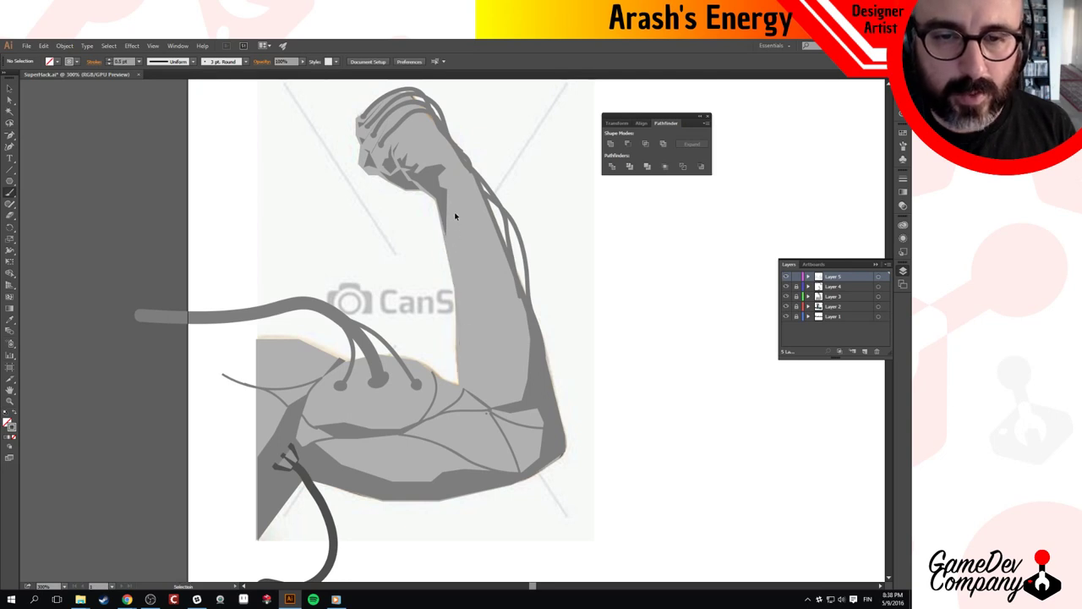
pyautogui.moveTo(449, 213); pyautogui.dragTo(465, 360)
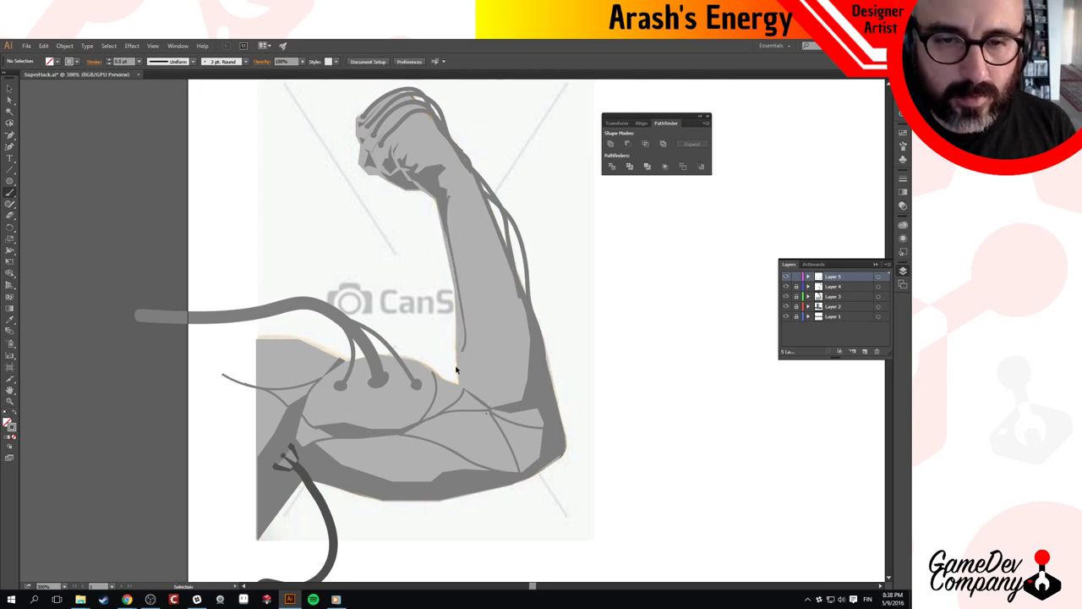
pyautogui.hotkey('ctrl', 'z')
# Paint two thin lines down the inner forearm from the wrist, and fit the longer one's lower end into the elbow crease.
pyautogui.moveTo(467, 193)
pyautogui.mouseDown()
pyautogui.moveTo(458, 373)
pyautogui.moveTo(467, 385)
pyautogui.mouseUp()
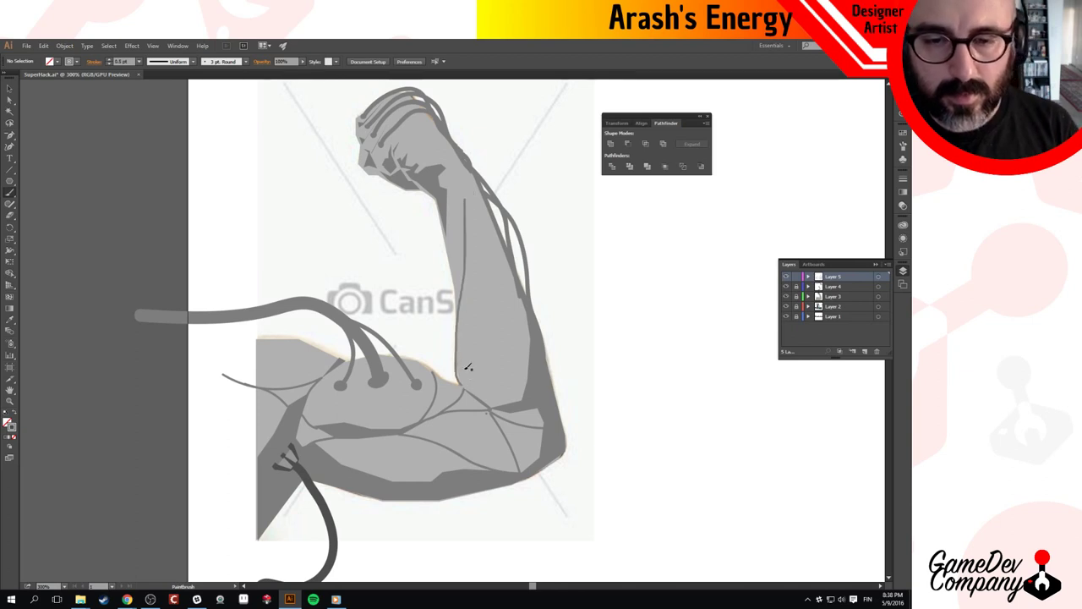
pyautogui.press('a')
pyautogui.click(457, 380)
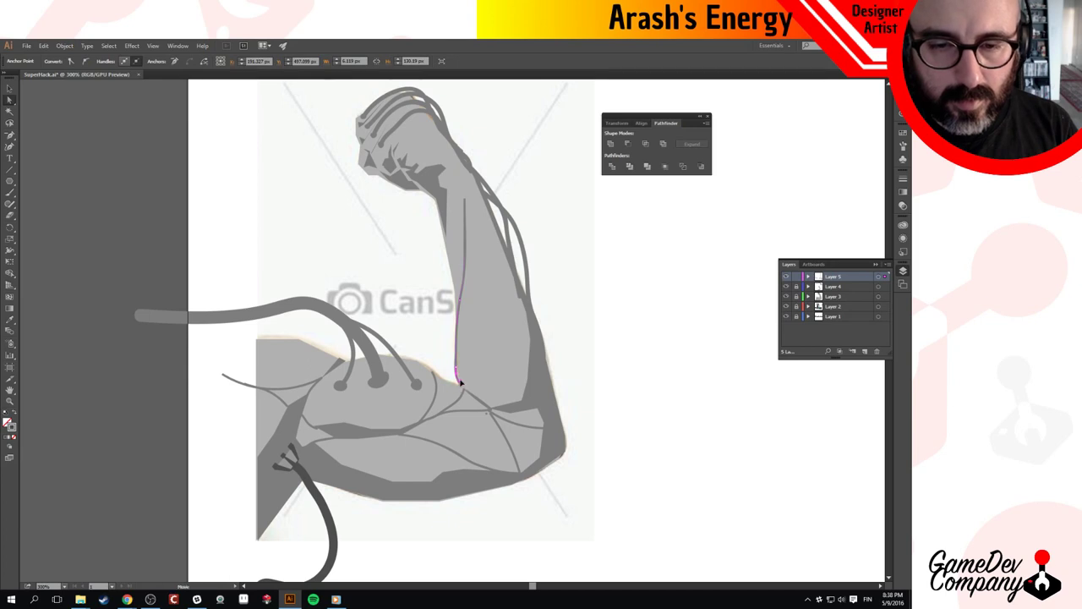
pyautogui.click(534, 181)
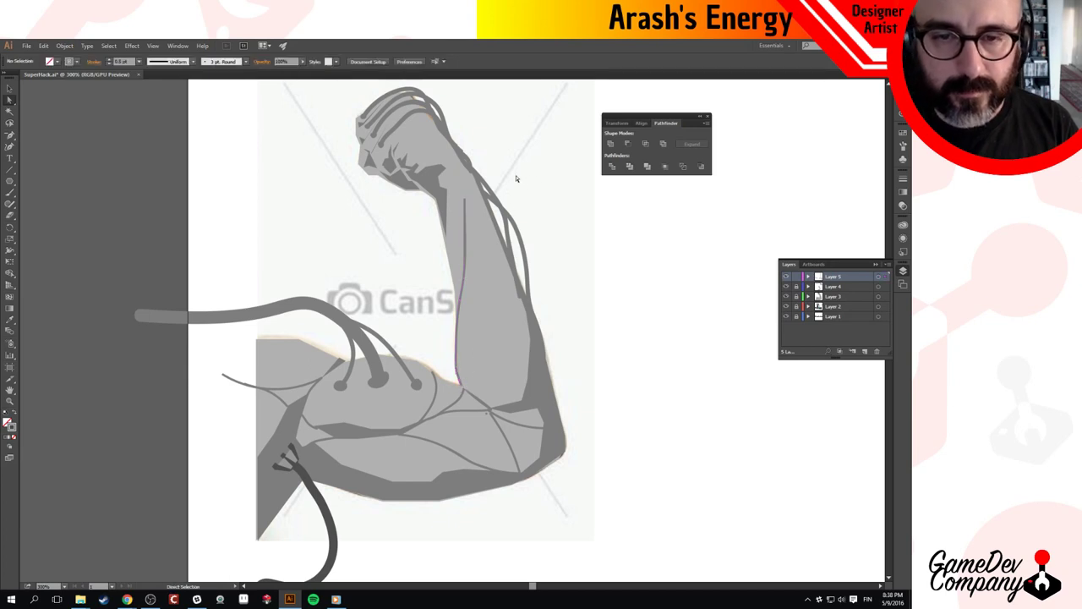
pyautogui.press('p')
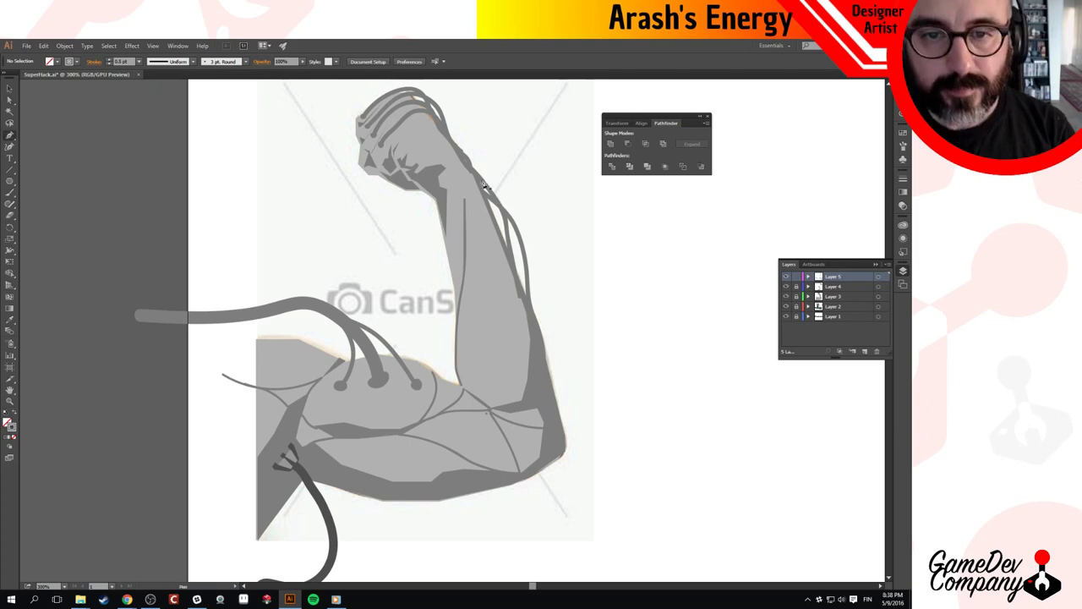
pyautogui.press('b')
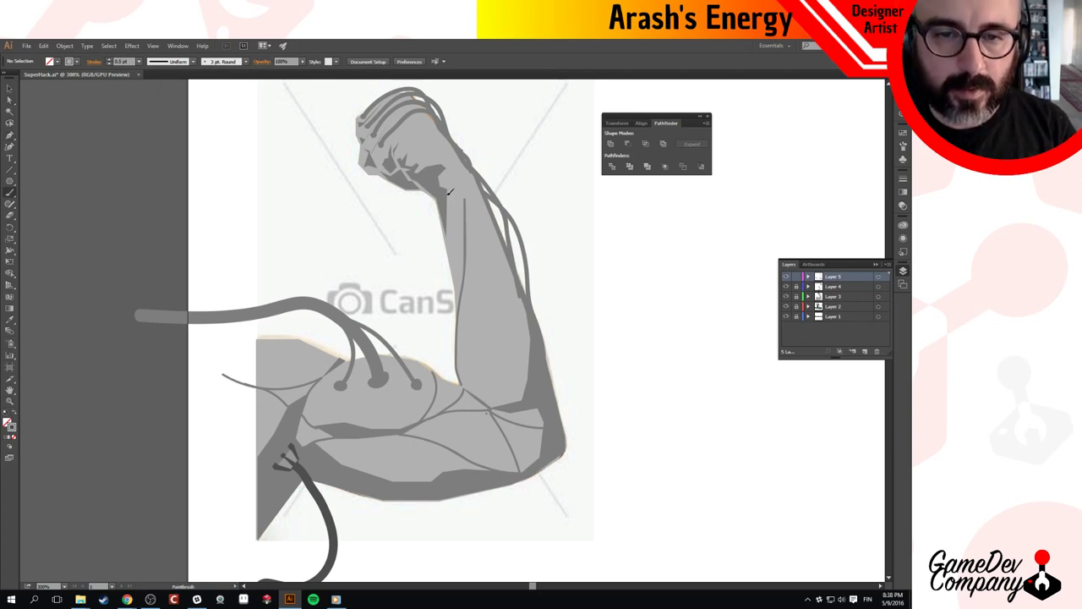
pyautogui.moveTo(449, 230); pyautogui.dragTo(461, 293)
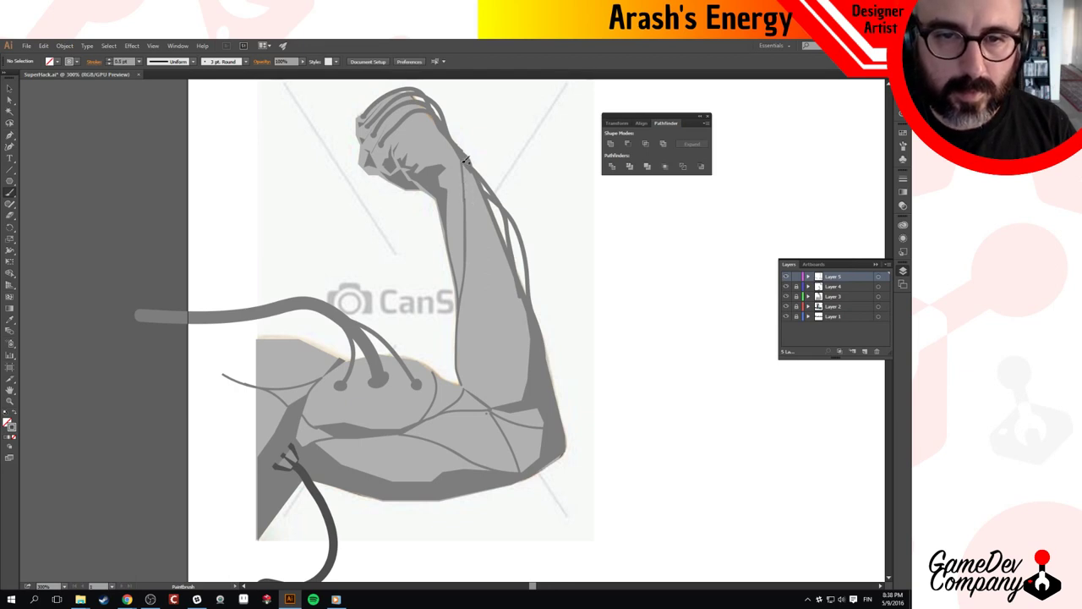
pyautogui.moveTo(478, 182)
pyautogui.mouseDown()
pyautogui.moveTo(487, 294)
pyautogui.moveTo(486, 387)
pyautogui.mouseUp()
pyautogui.press('a')
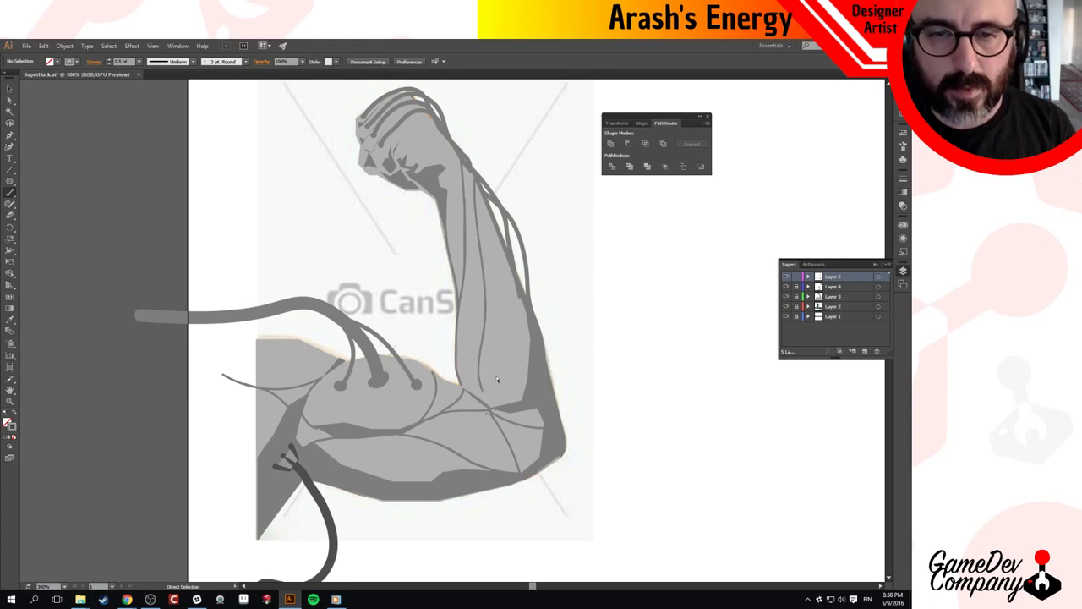
pyautogui.hotkey('ctrl', 'z')
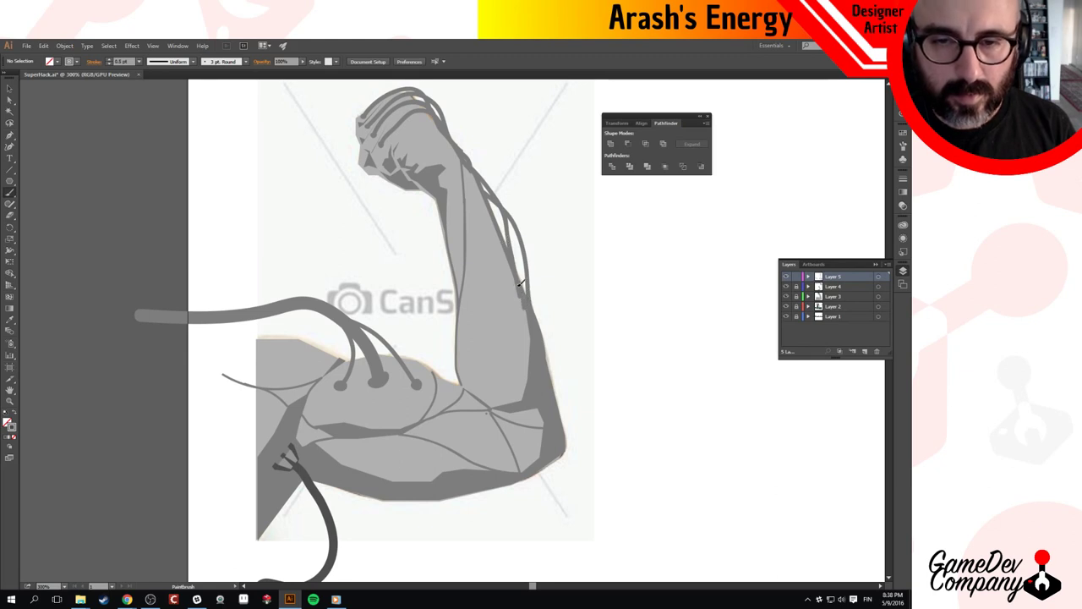
# Paint two curved seams on the forearm, from the outer cables to the elbow crease and to the inner edge.
pyautogui.moveTo(513, 254)
pyautogui.mouseDown()
pyautogui.moveTo(491, 328)
pyautogui.moveTo(496, 410)
pyautogui.mouseUp()
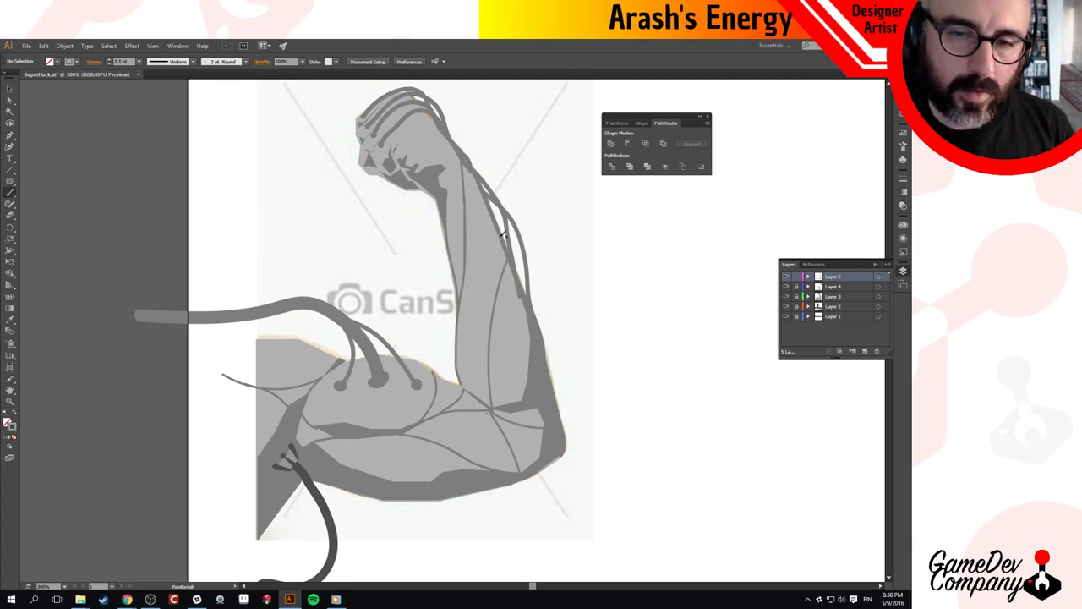
pyautogui.moveTo(504, 237); pyautogui.dragTo(464, 296)
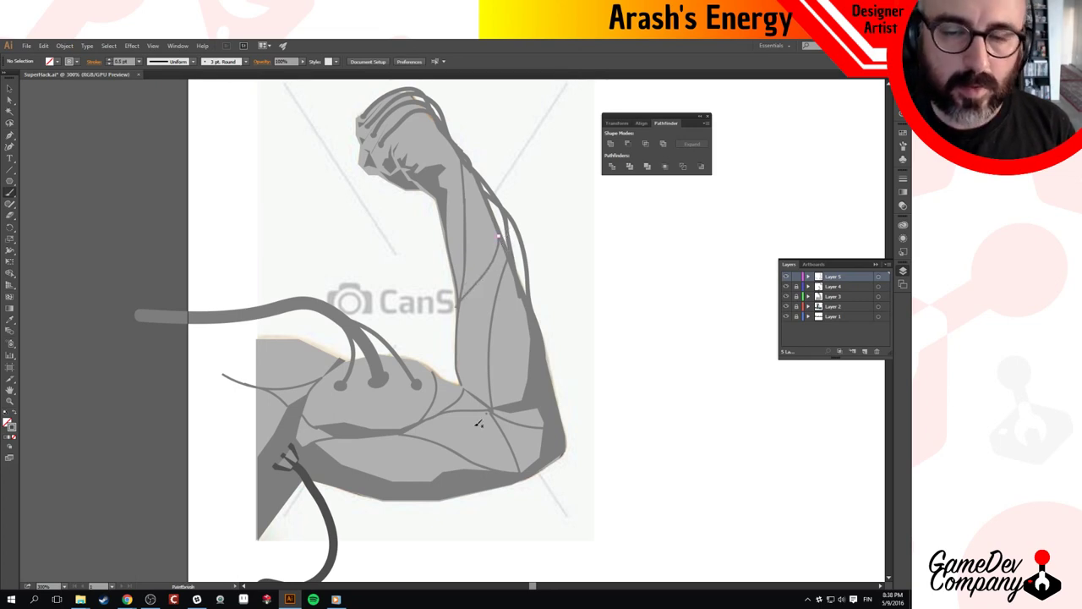
# Paint a short curved seam across the wrist, from the outer cables to the shadow below the thumb.
pyautogui.moveTo(501, 237); pyautogui.dragTo(461, 318)
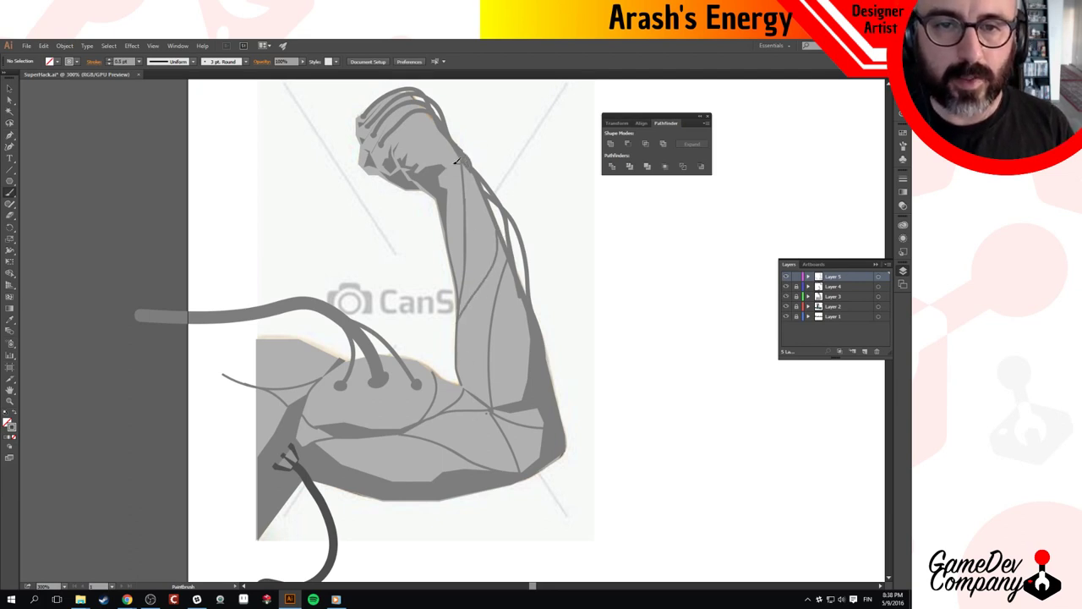
pyautogui.hotkey('ctrl', 'z')
pyautogui.moveTo(461, 162); pyautogui.dragTo(446, 165)
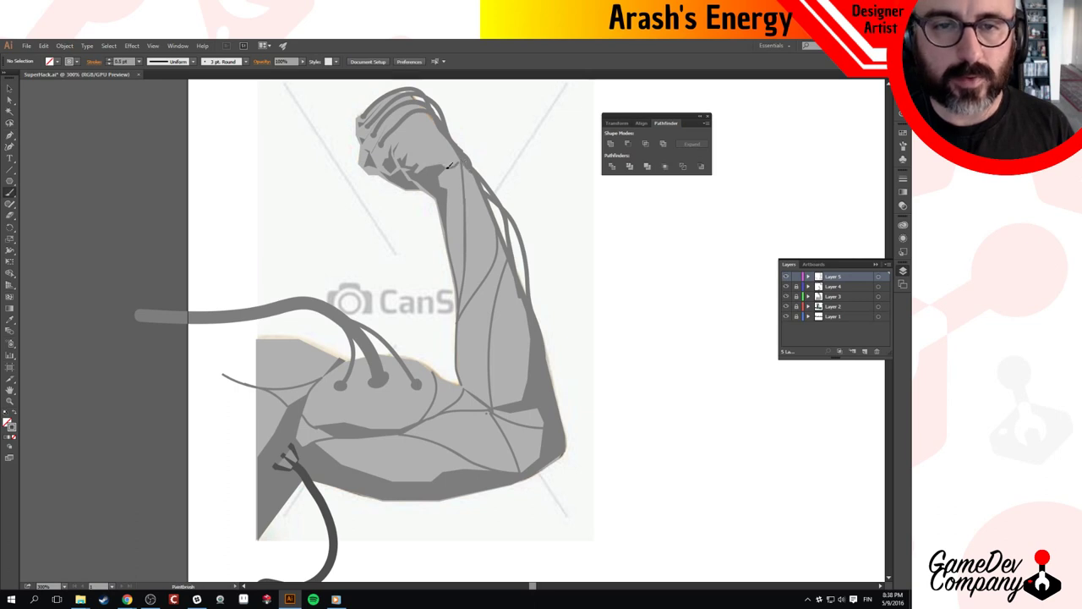
pyautogui.hotkey('ctrl', 'z')
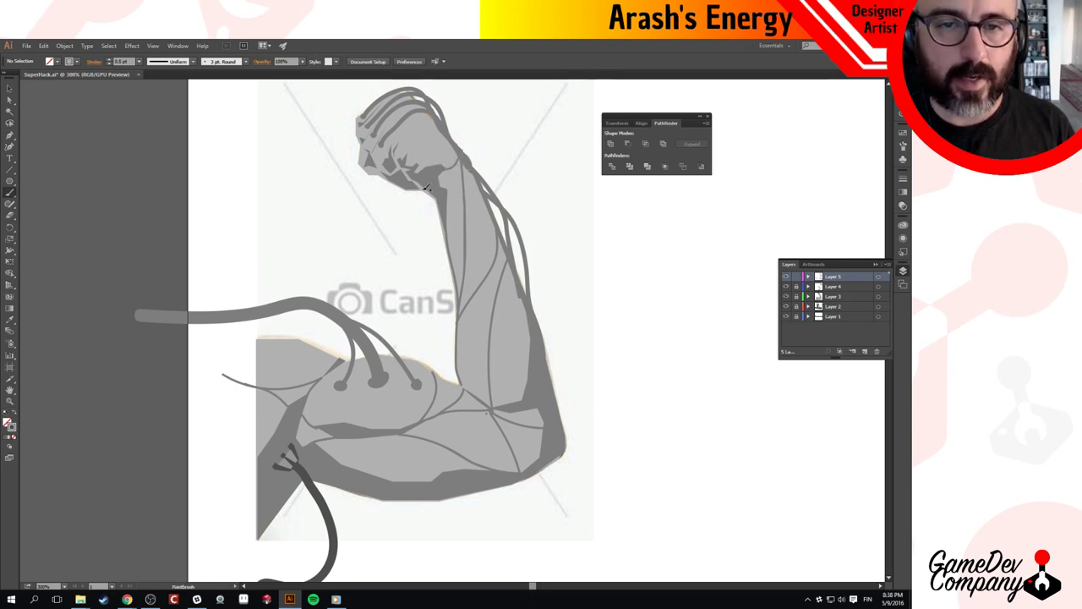
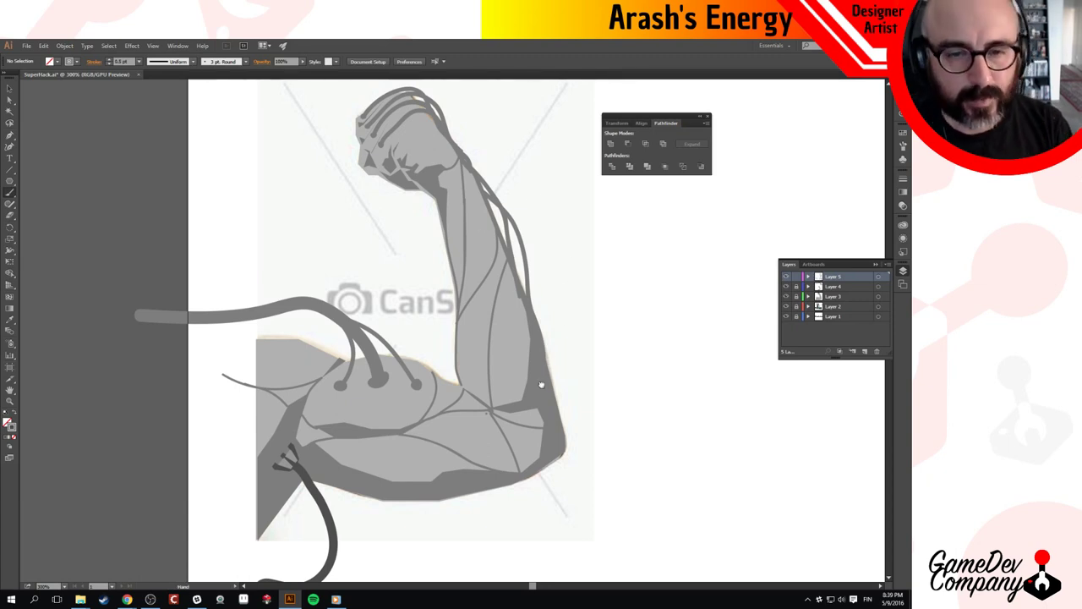
# Paint a curved seam across the underside of the upper arm, running from near the armpit cables into the lower shadow.
pyautogui.moveTo(547, 363); pyautogui.dragTo(579, 265)
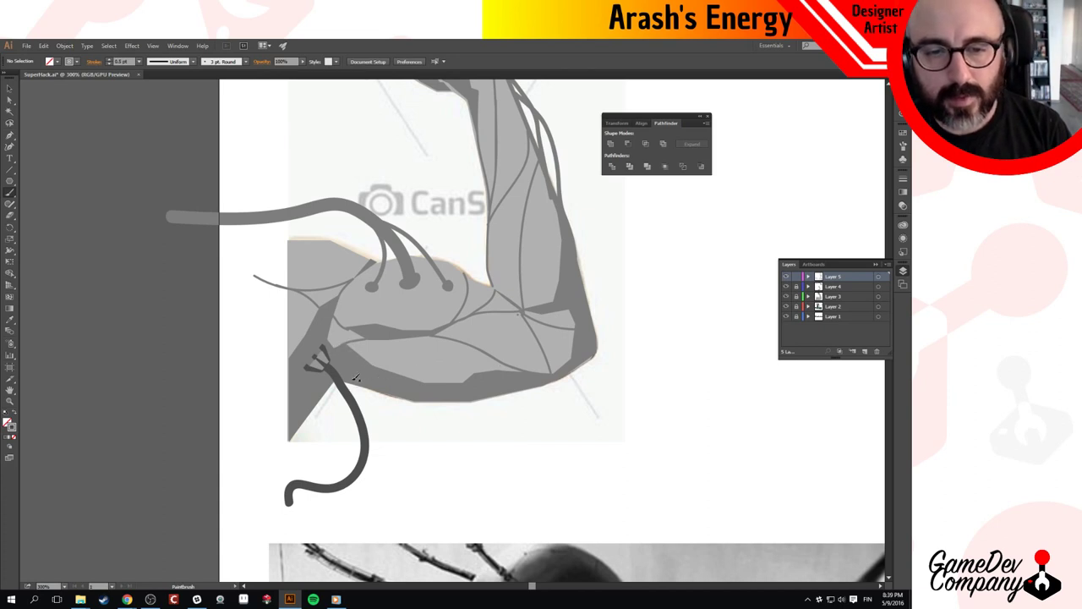
pyautogui.moveTo(367, 371)
pyautogui.mouseDown()
pyautogui.moveTo(458, 381)
pyautogui.moveTo(493, 404)
pyautogui.mouseUp()
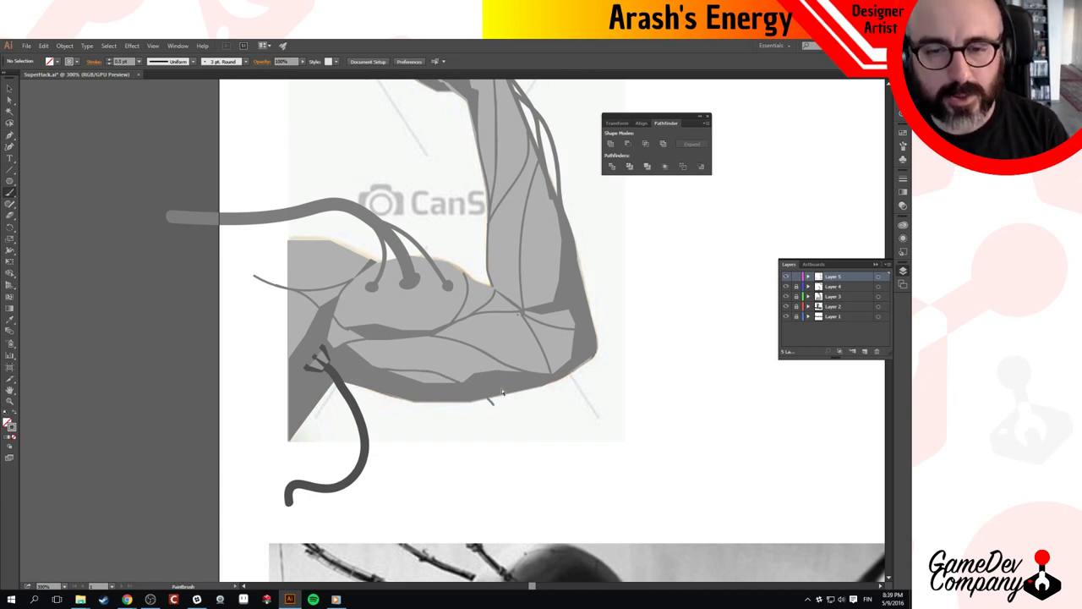
pyautogui.hotkey('ctrl', 'z')
pyautogui.moveTo(367, 362); pyautogui.dragTo(496, 385)
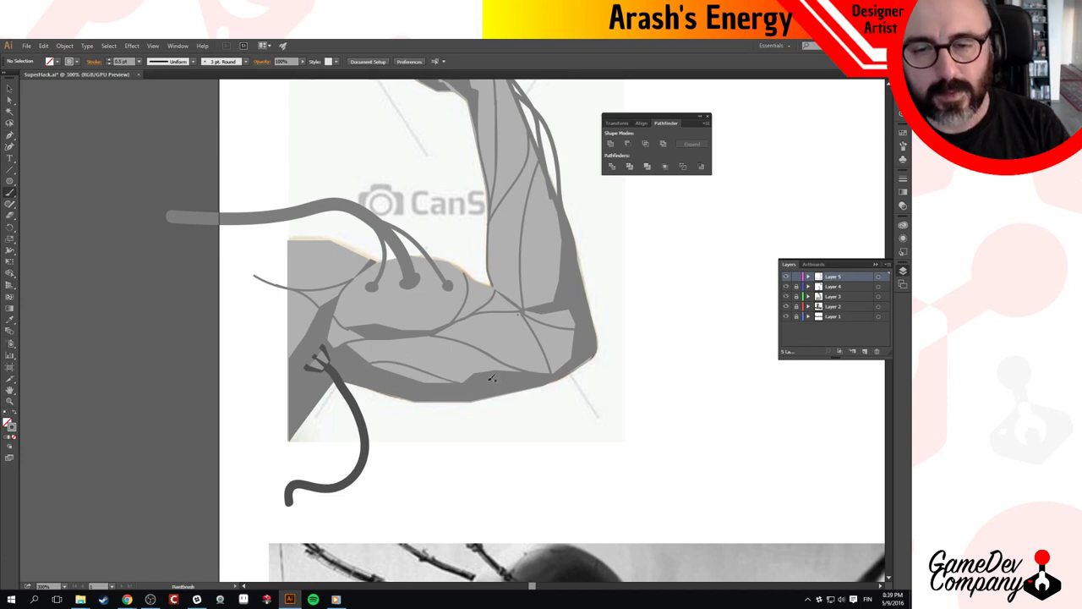
# Fit the end anchor of the short seam near the armpit onto the tip of the biceps shadow.
pyautogui.press('v')
pyautogui.click(507, 428)
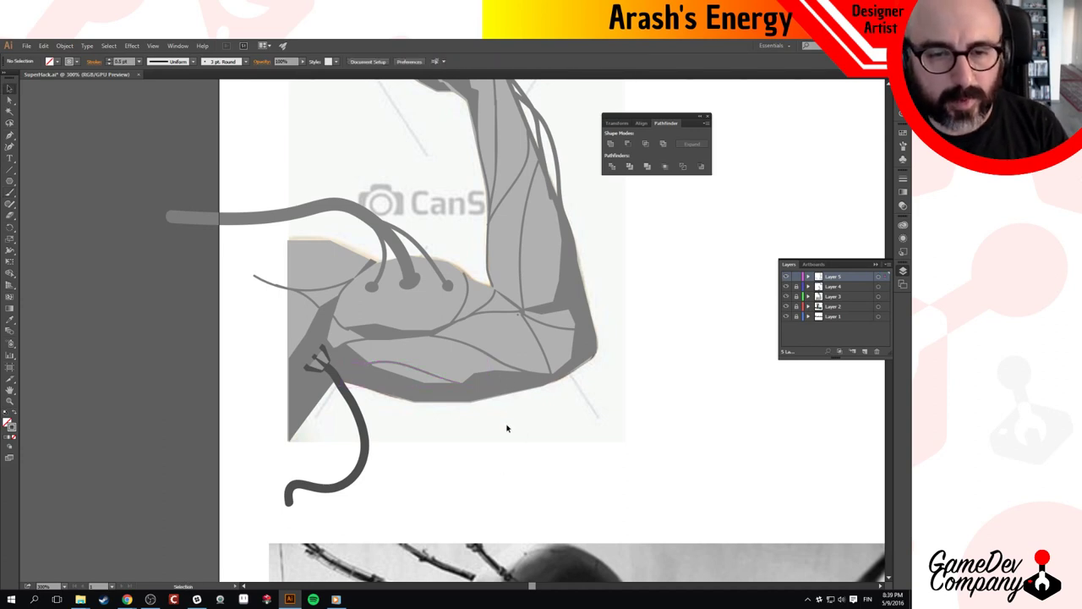
pyautogui.press('a')
pyautogui.click(351, 332)
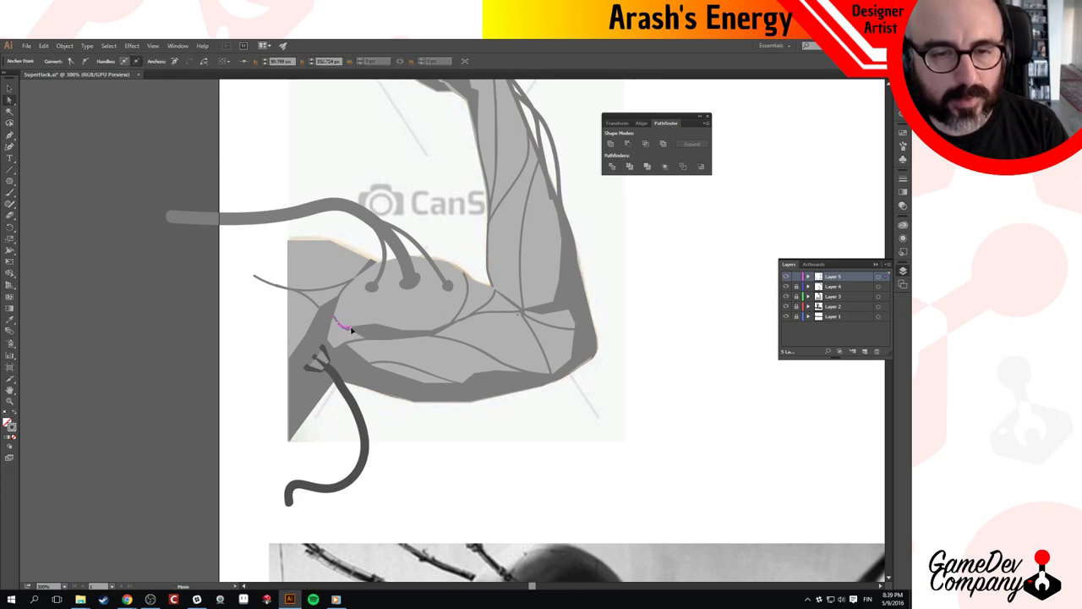
pyautogui.press('v')
pyautogui.click(440, 432)
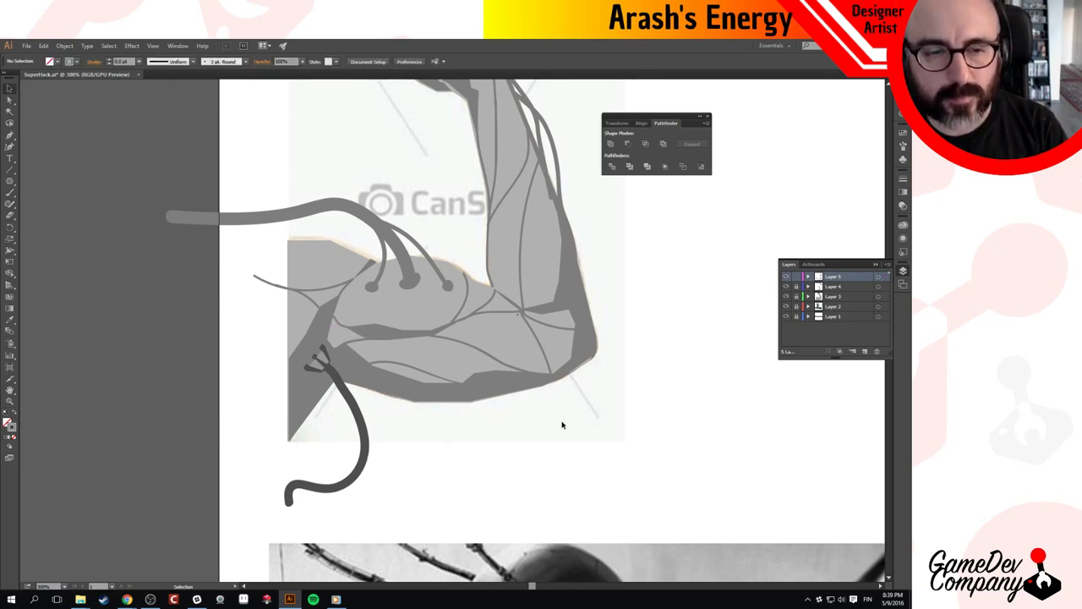
# Bring the end anchors of the seams around the inner elbow together at the tip of the elbow shadow.
pyautogui.moveTo(668, 358); pyautogui.dragTo(664, 388)
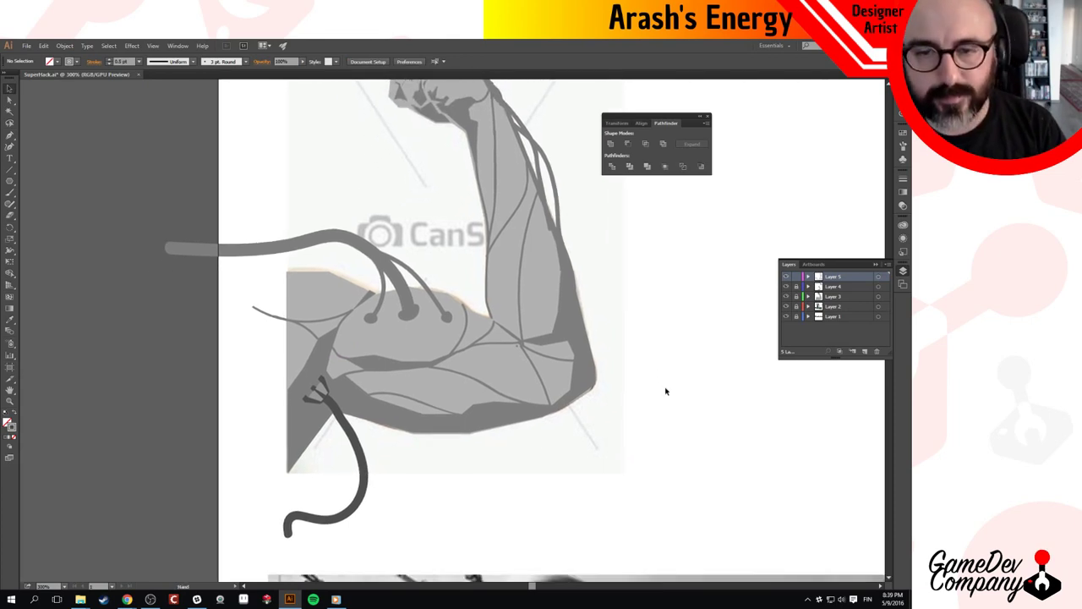
pyautogui.keyDown('ctrl'); pyautogui.keyDown('alt'); pyautogui.click(607, 383); pyautogui.keyUp('alt'); pyautogui.keyUp('ctrl')
pyautogui.keyDown('ctrl'); pyautogui.click(431, 294); pyautogui.keyUp('ctrl')
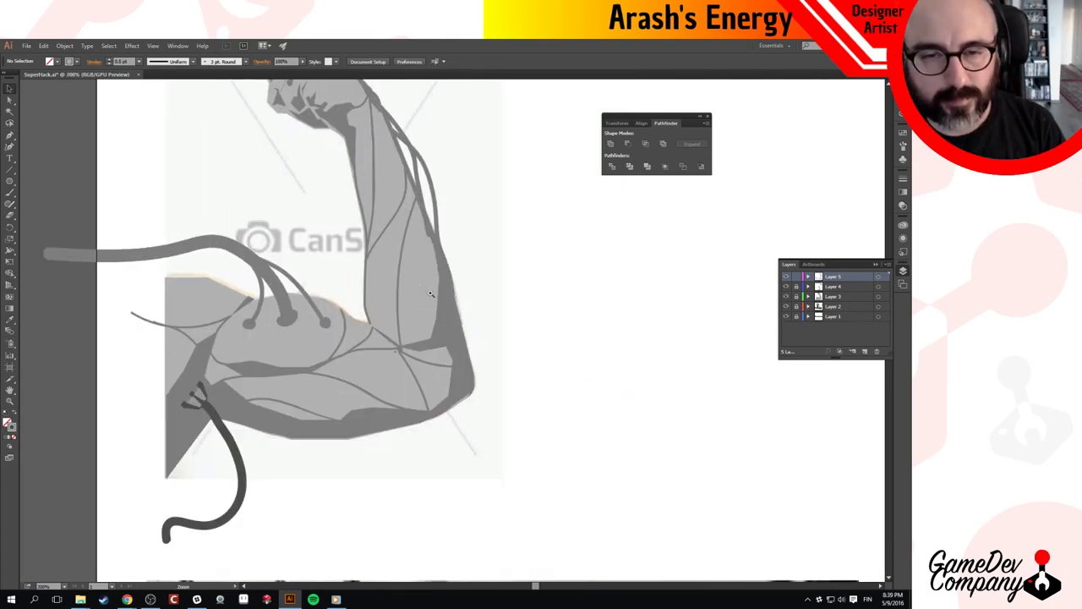
pyautogui.keyDown('ctrl'); pyautogui.click(431, 294); pyautogui.keyUp('ctrl')
pyautogui.keyDown('ctrl'); pyautogui.click(438, 386); pyautogui.keyUp('ctrl')
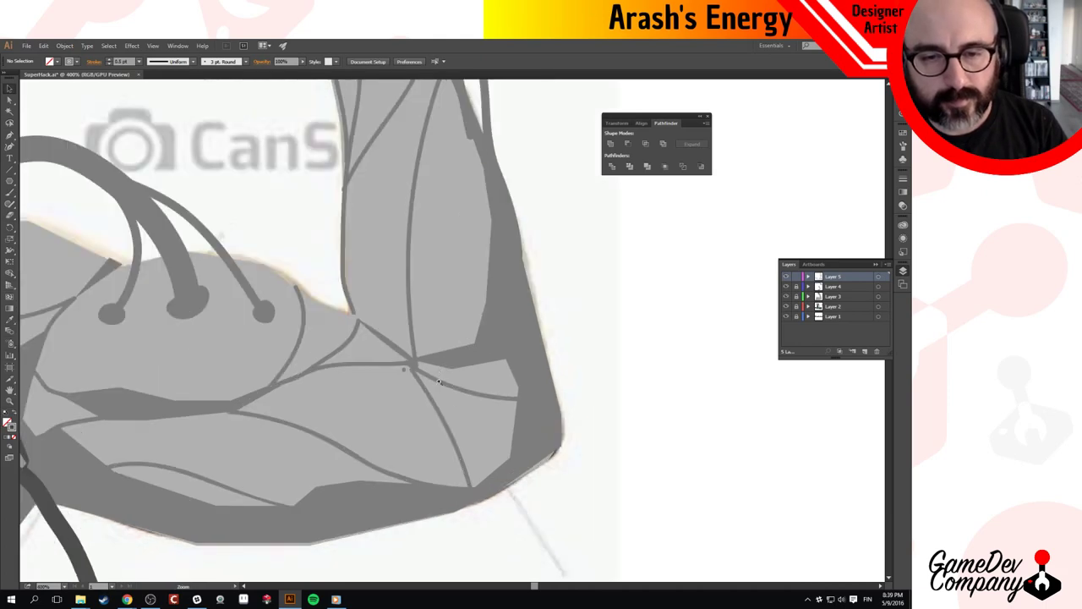
pyautogui.keyDown('ctrl'); pyautogui.click(372, 332); pyautogui.keyUp('ctrl')
pyautogui.press('a')
pyautogui.click(364, 328)
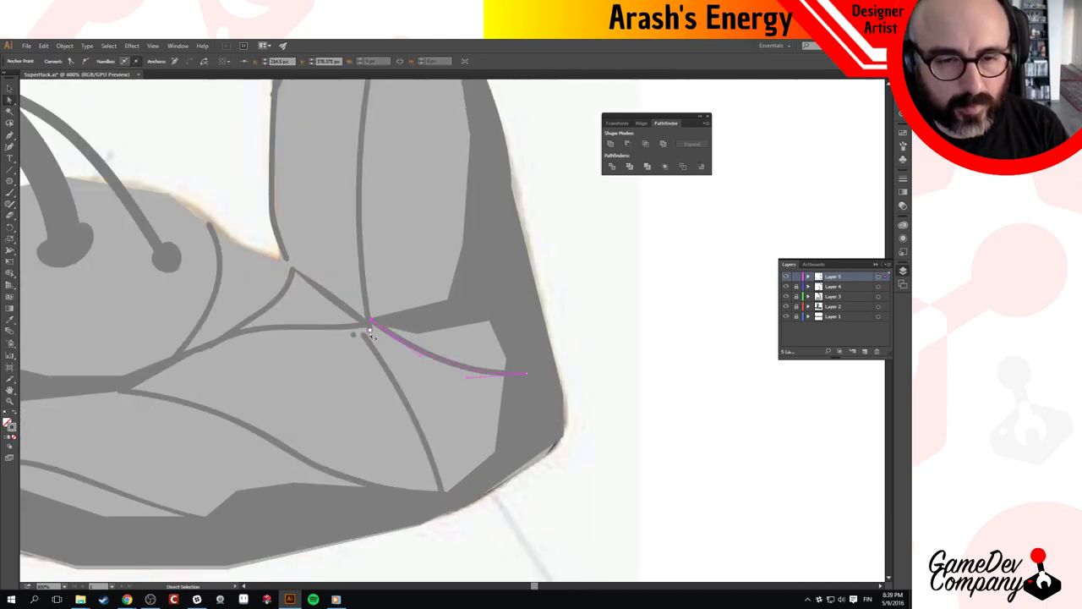
pyautogui.click(370, 323)
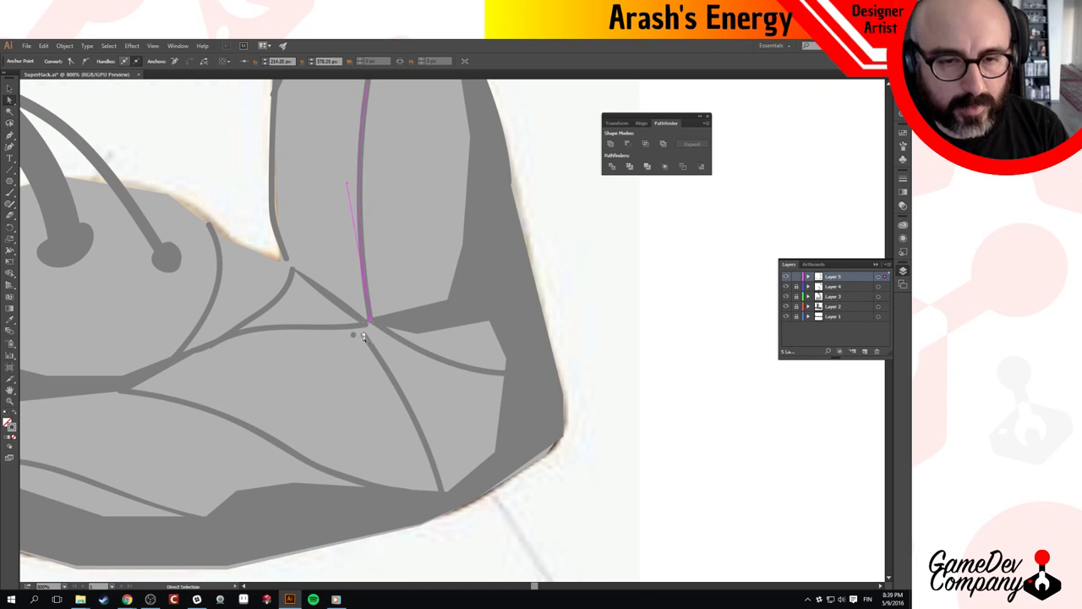
pyautogui.click(365, 337)
pyautogui.moveTo(371, 321); pyautogui.dragTo(370, 320)
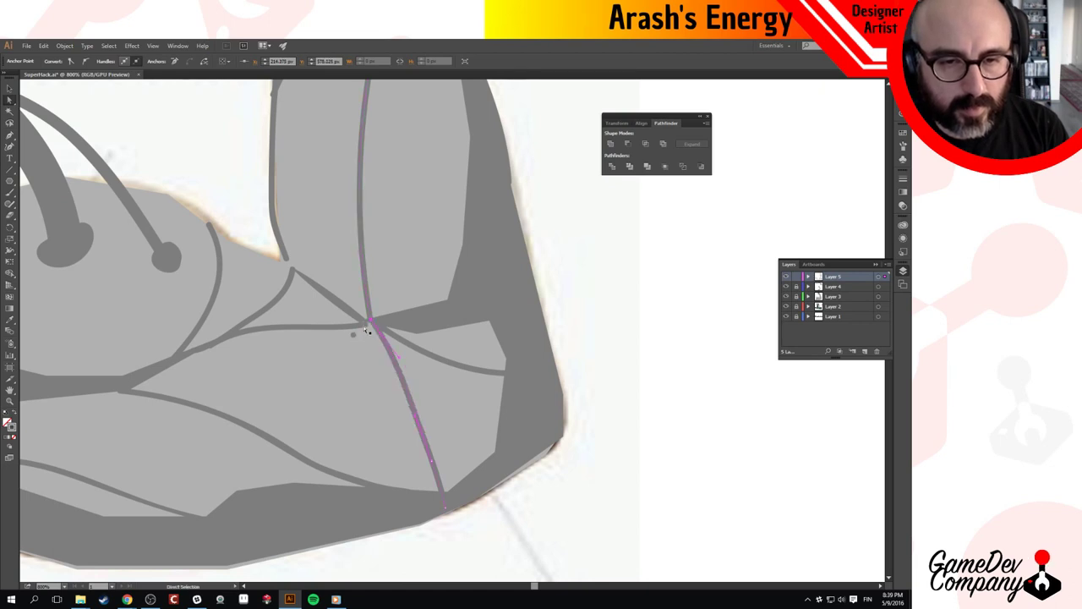
pyautogui.click(366, 326)
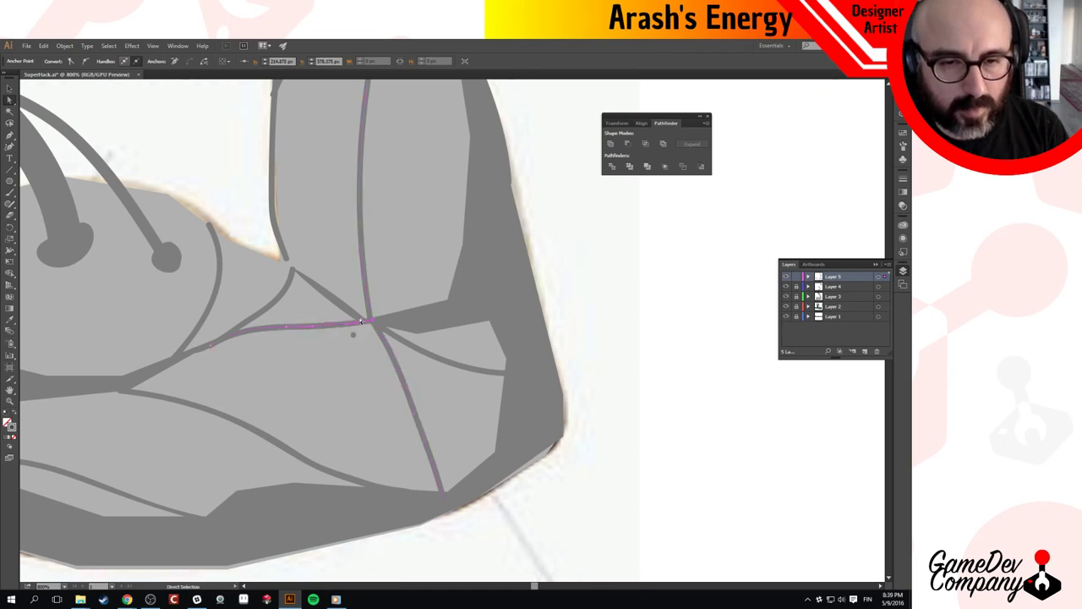
pyautogui.hotkey('ctrl', 'shift', 'a')
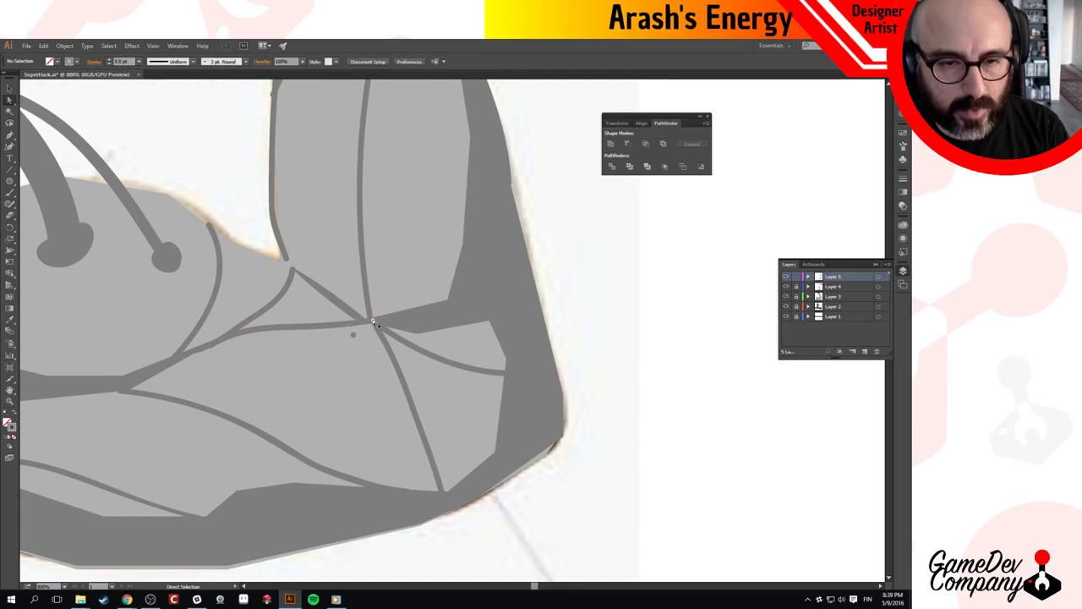
# Shift the seam ends slightly toward the biceps so they meet on the elbow crease, and delete the stray dot beside them.
pyautogui.click(374, 324)
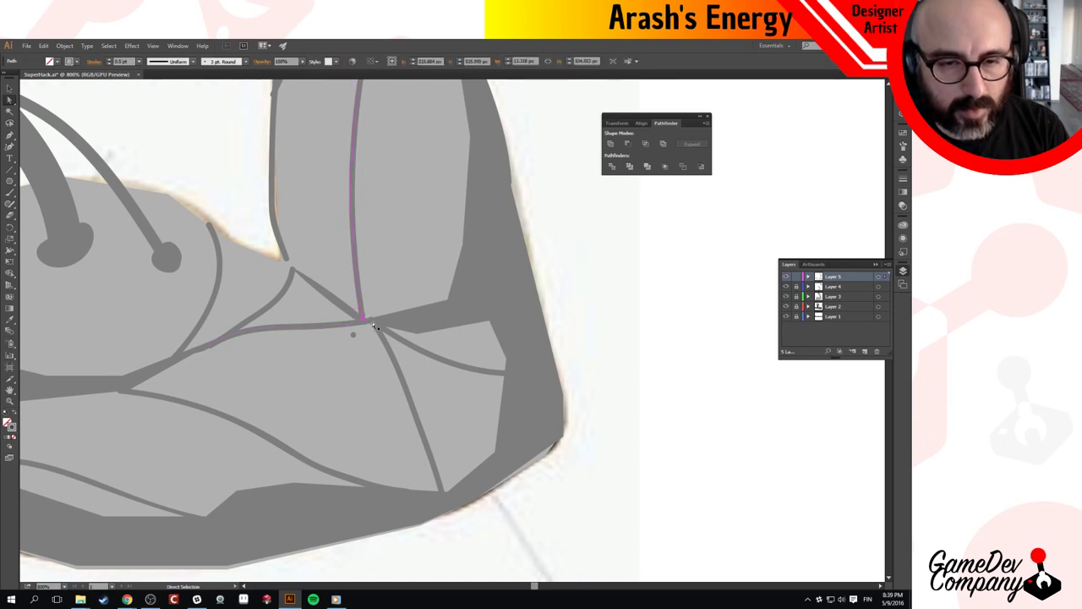
pyautogui.click(376, 328)
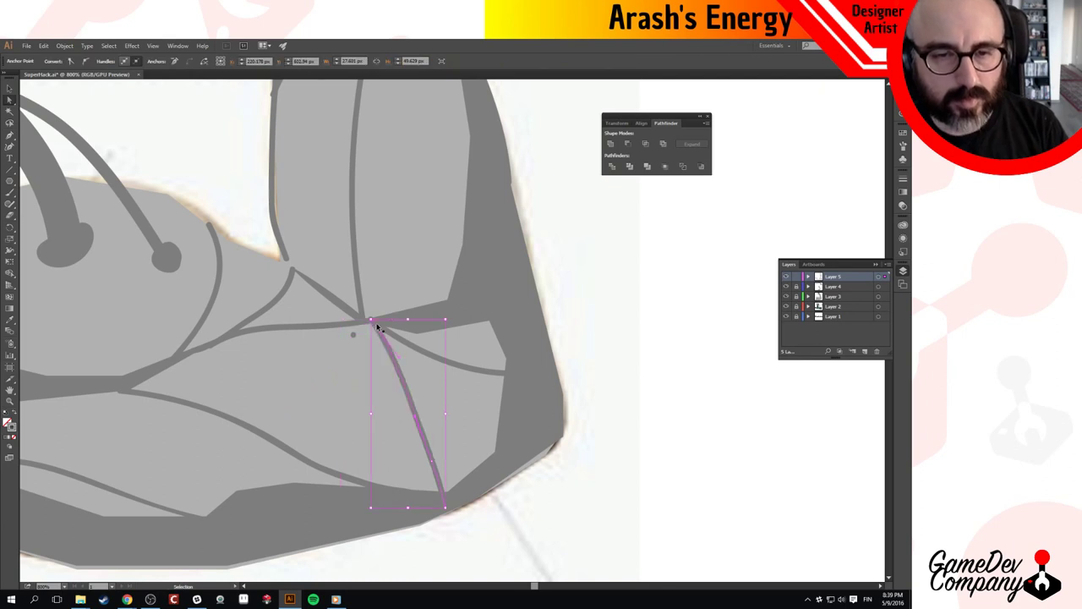
pyautogui.press('a')
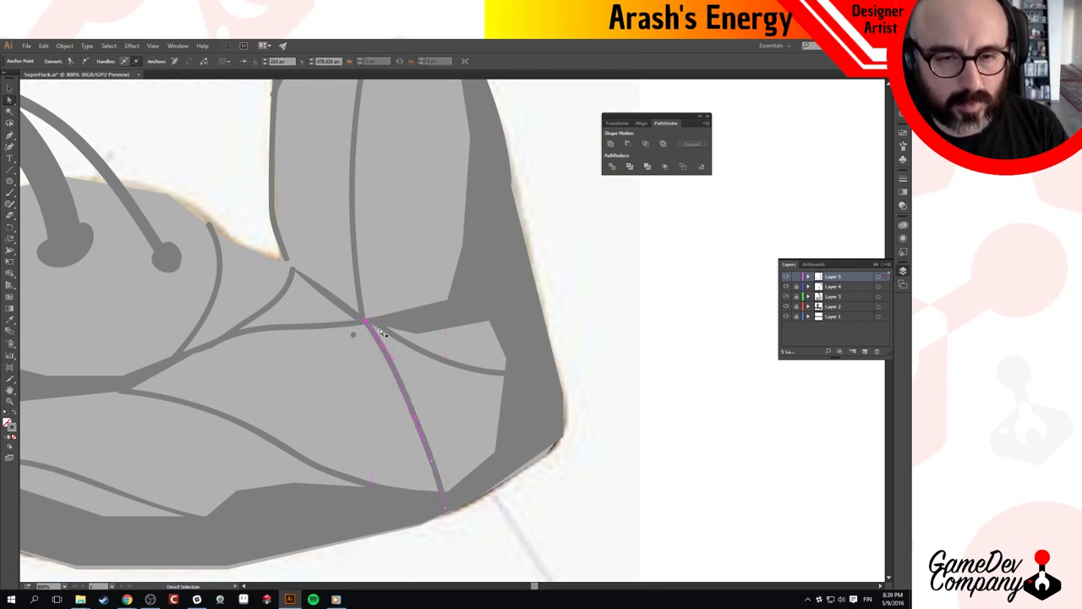
pyautogui.click(374, 327)
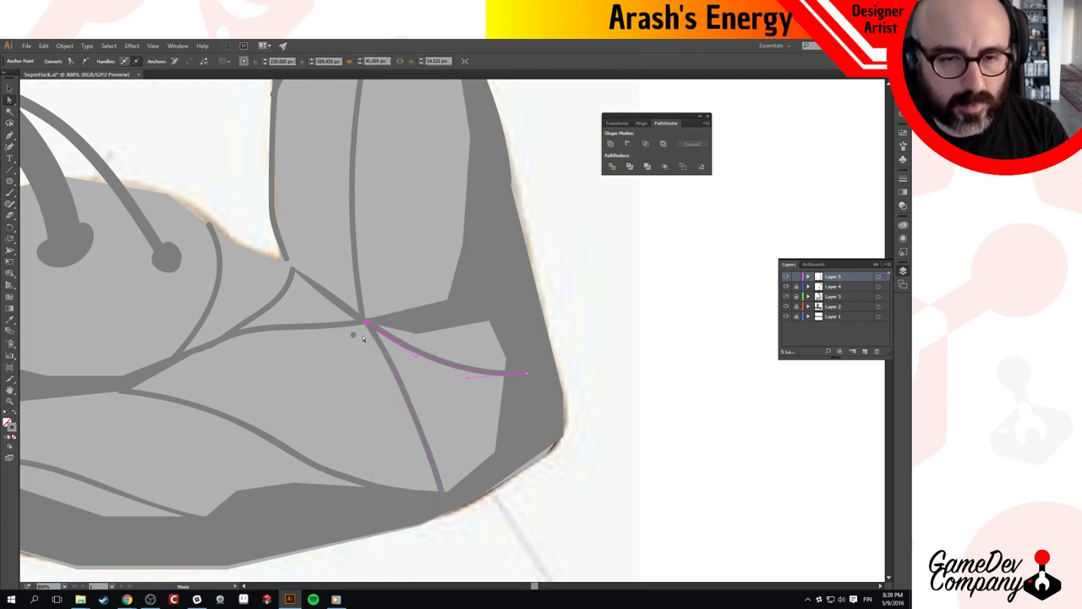
pyautogui.click(356, 335)
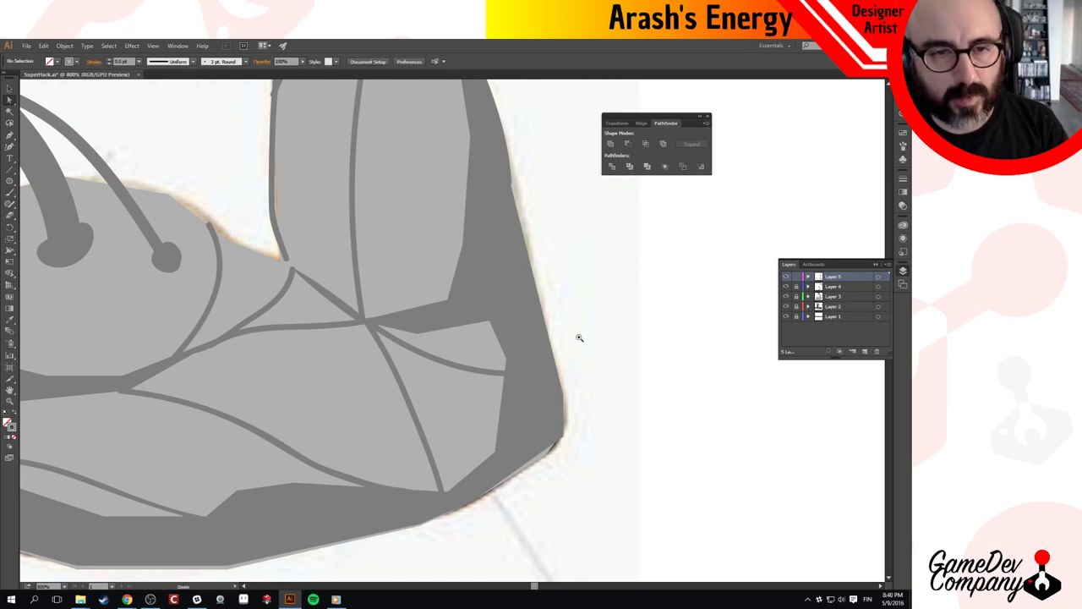
# Adjust the lower anchors of the inner forearm seam so it follows the arm's edge into the elbow crease.
pyautogui.click(288, 263)
pyautogui.press('a')
pyautogui.moveTo(272, 212); pyautogui.dragTo(273, 153)
pyautogui.keyDown('ctrl'); pyautogui.keyDown('alt'); pyautogui.click(518, 239); pyautogui.keyUp('alt'); pyautogui.keyUp('ctrl')
pyautogui.keyDown('alt'); pyautogui.click(519, 239); pyautogui.keyUp('alt')
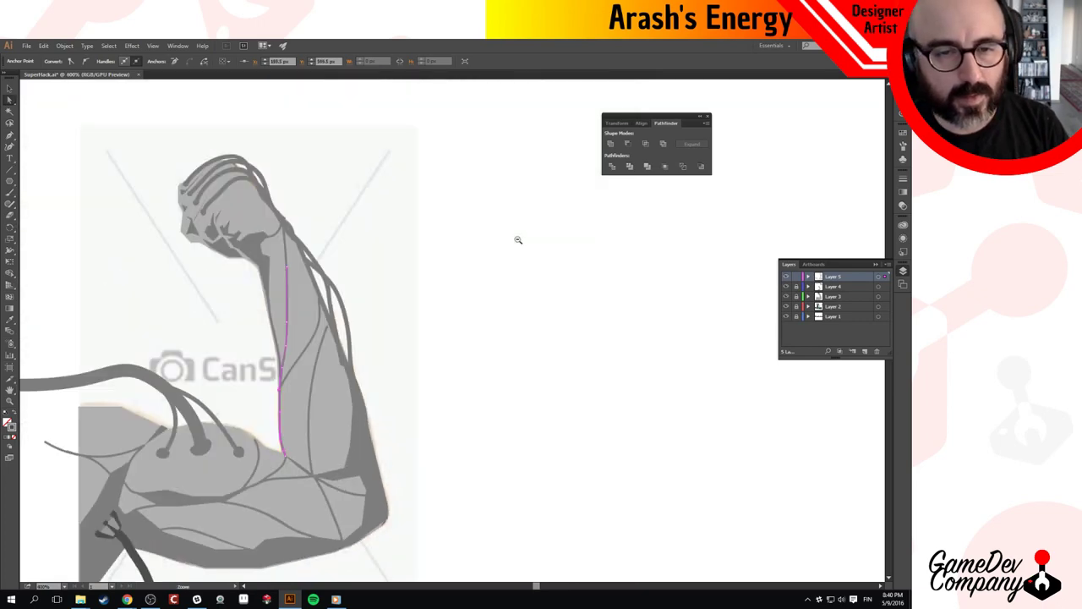
pyautogui.keyDown('alt'); pyautogui.click(474, 295); pyautogui.keyUp('alt')
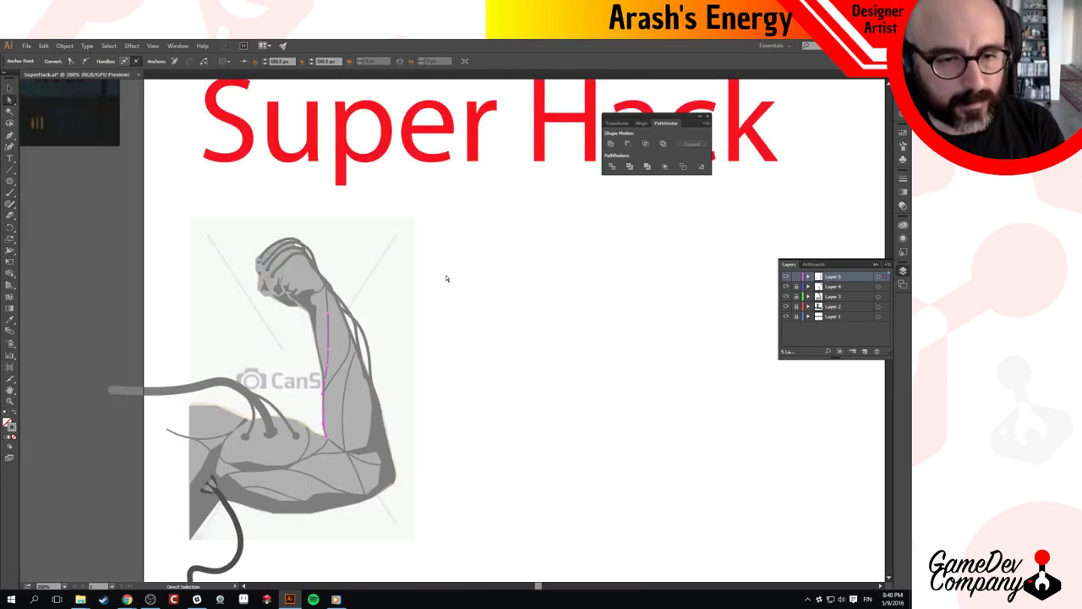
pyautogui.moveTo(415, 323); pyautogui.dragTo(577, 263)
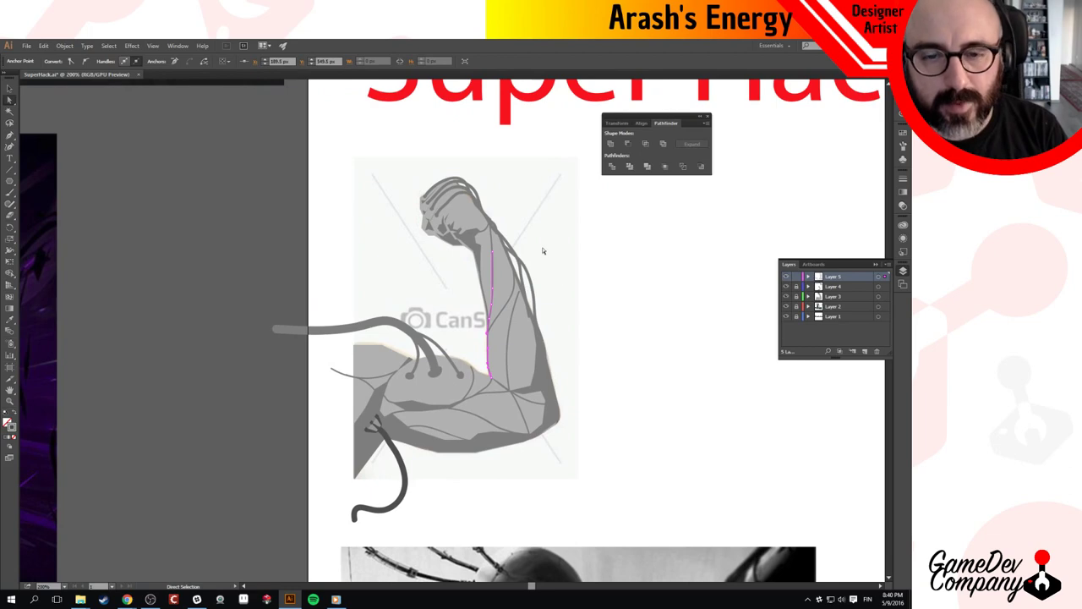
pyautogui.click(578, 251)
pyautogui.press('v')
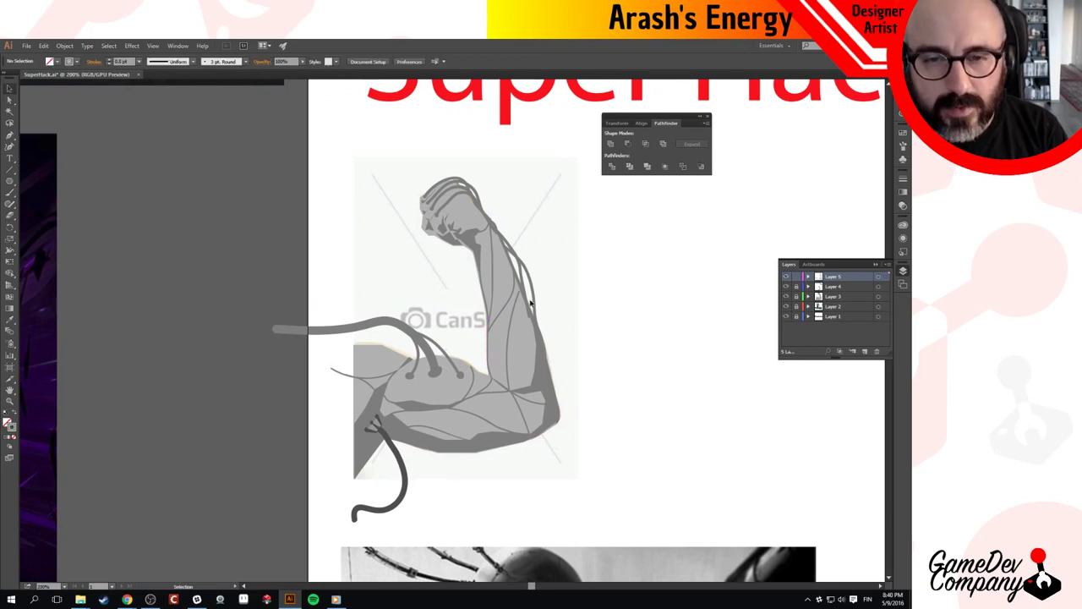
# Delete the short seam segment at the wrist above the long inner forearm line.
pyautogui.click(492, 253)
pyautogui.click(522, 252)
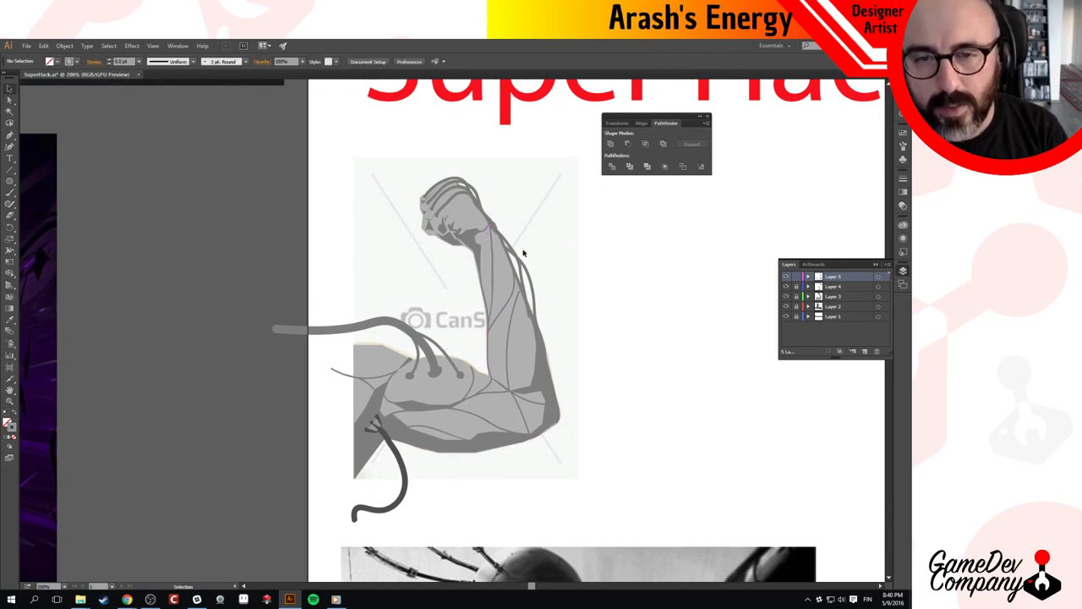
pyautogui.click(492, 253)
pyautogui.hotkey('ctrl', 'space')
pyautogui.keyDown('ctrl'); pyautogui.click(509, 260); pyautogui.keyUp('ctrl')
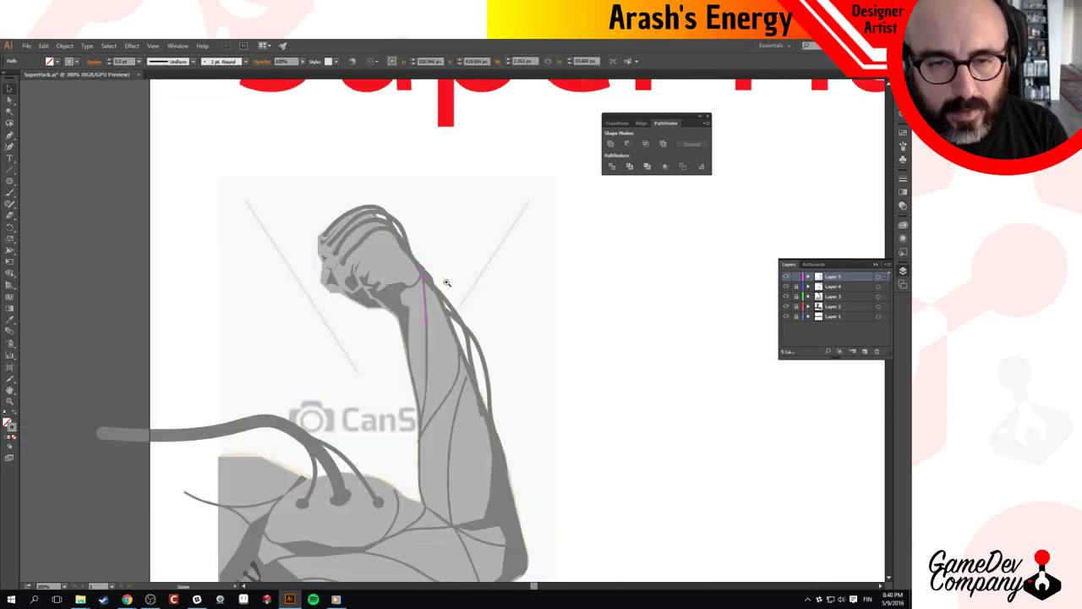
pyautogui.keyDown('ctrl'); pyautogui.click(446, 282); pyautogui.keyUp('ctrl')
pyautogui.press('Delete')
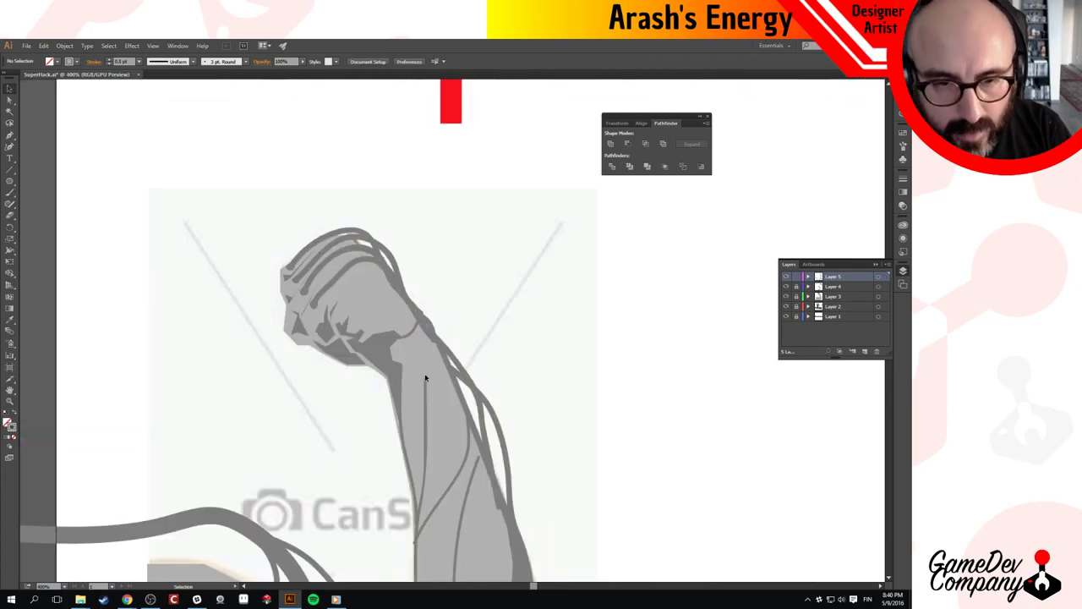
# Extend the upper end of the long inner forearm seam to the cables at the wrist.
pyautogui.press('a')
pyautogui.click(425, 377)
pyautogui.moveTo(425, 377)
pyautogui.mouseDown()
pyautogui.moveTo(427, 325)
pyautogui.moveTo(437, 359)
pyautogui.mouseUp()
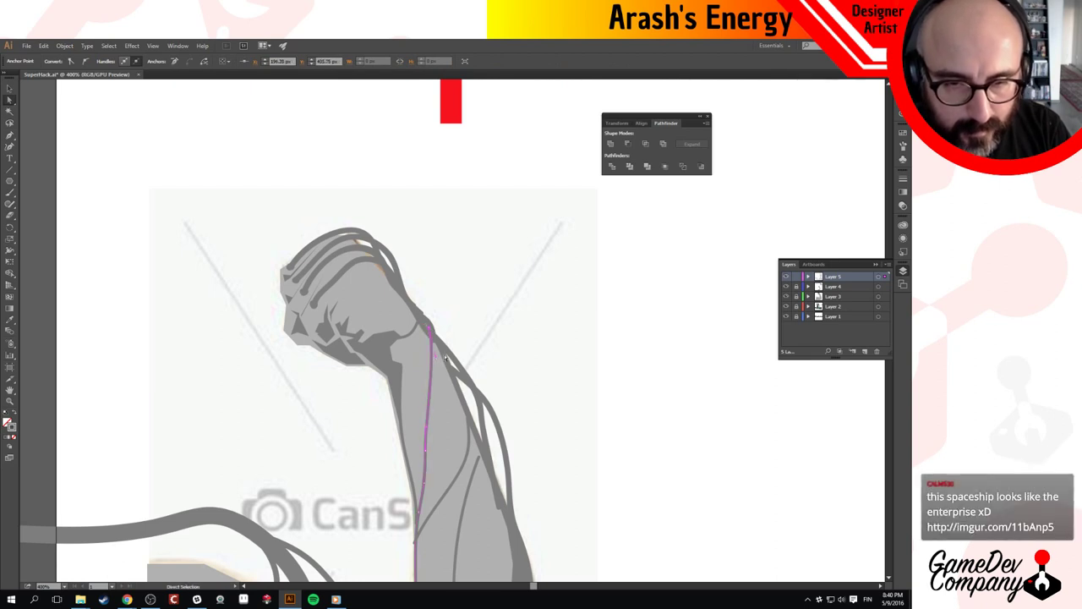
# Adjust the upper anchor of the curved outer forearm seam so it sits near the forearm's cable-side edge.
pyautogui.scroll(-3, 513, 358)
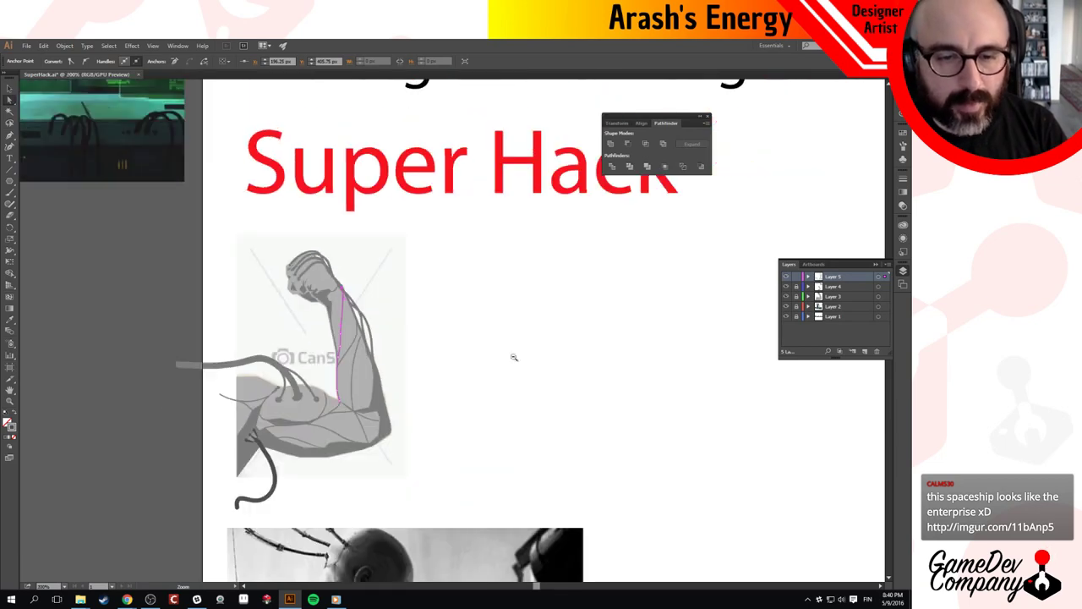
pyautogui.scroll(2, 499, 355)
pyautogui.scroll(3, 477, 290)
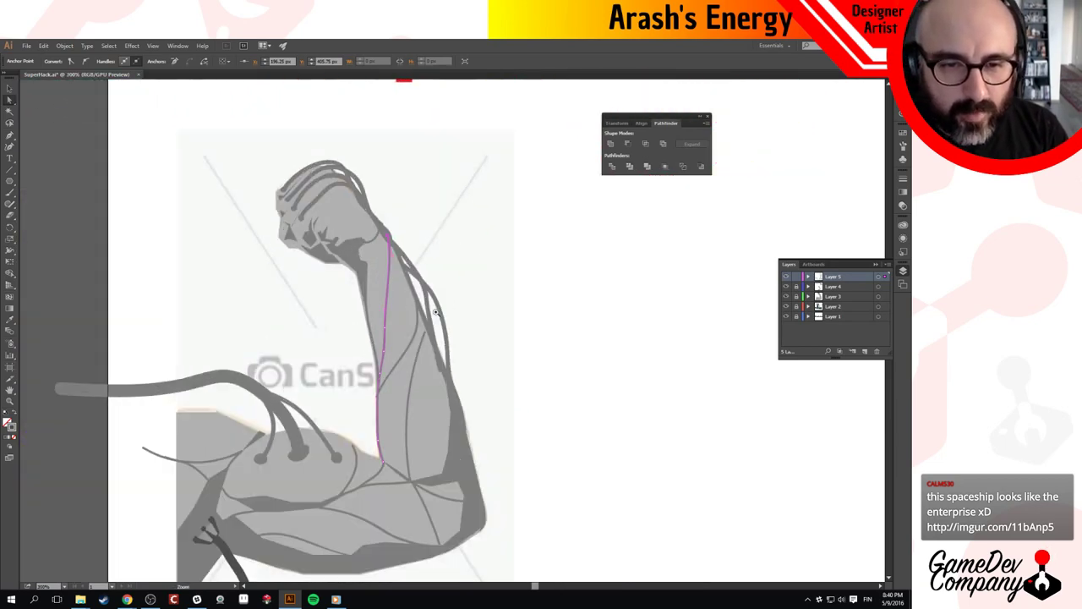
pyautogui.click(438, 360)
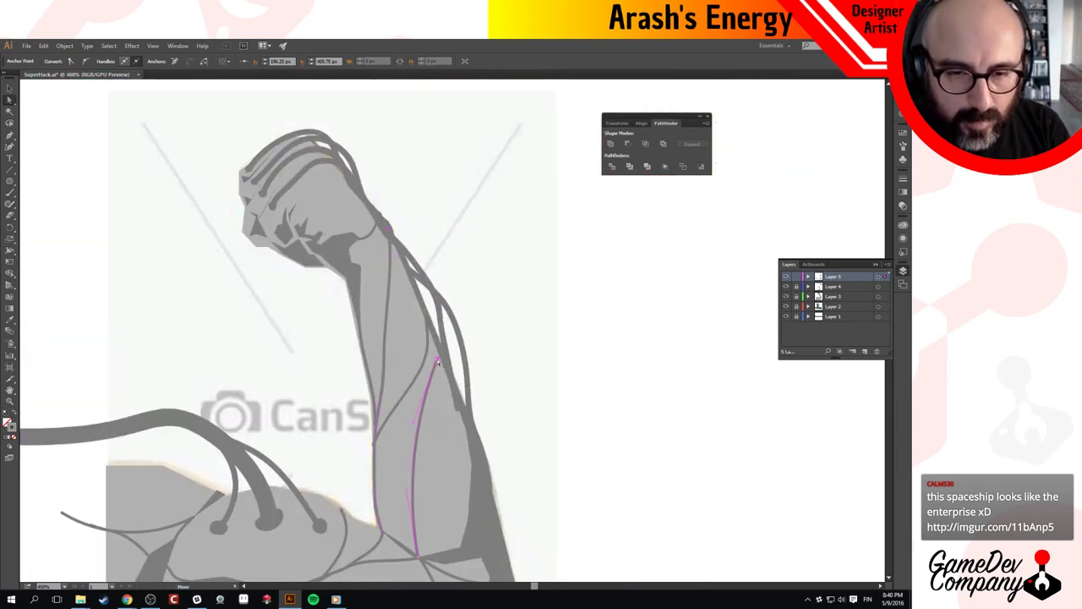
pyautogui.hotkey('ctrl', 'shift', 'a')
pyautogui.click(438, 365)
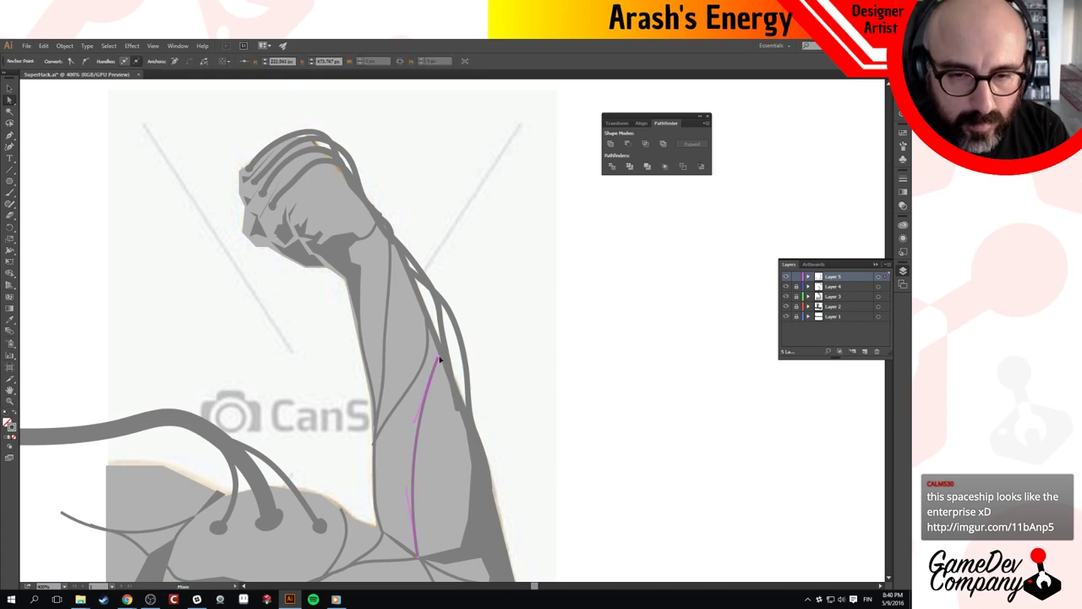
pyautogui.click(494, 346)
# Show the document in full-screen mode with the menu bar, and group all the seam lines across the arm.
pyautogui.scroll(-3, 483, 343)
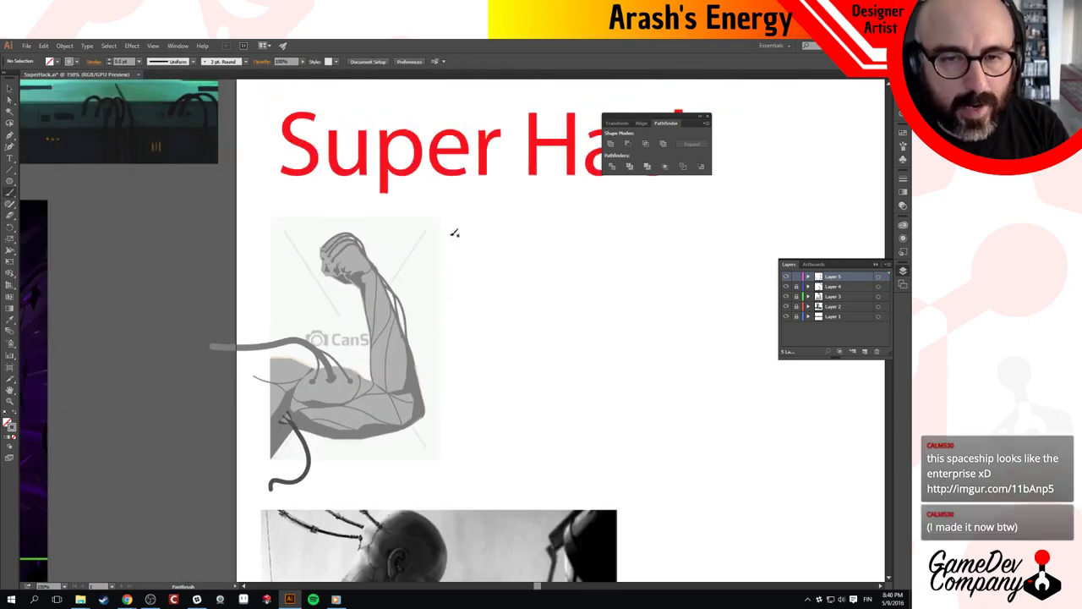
pyautogui.press('b')
pyautogui.press('F7')
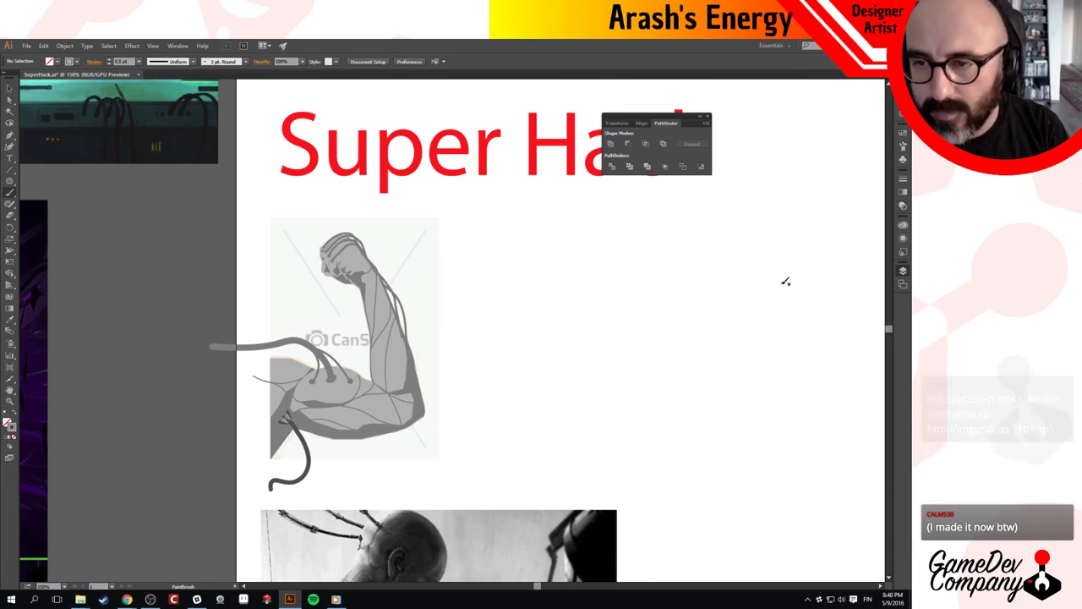
pyautogui.press('f')
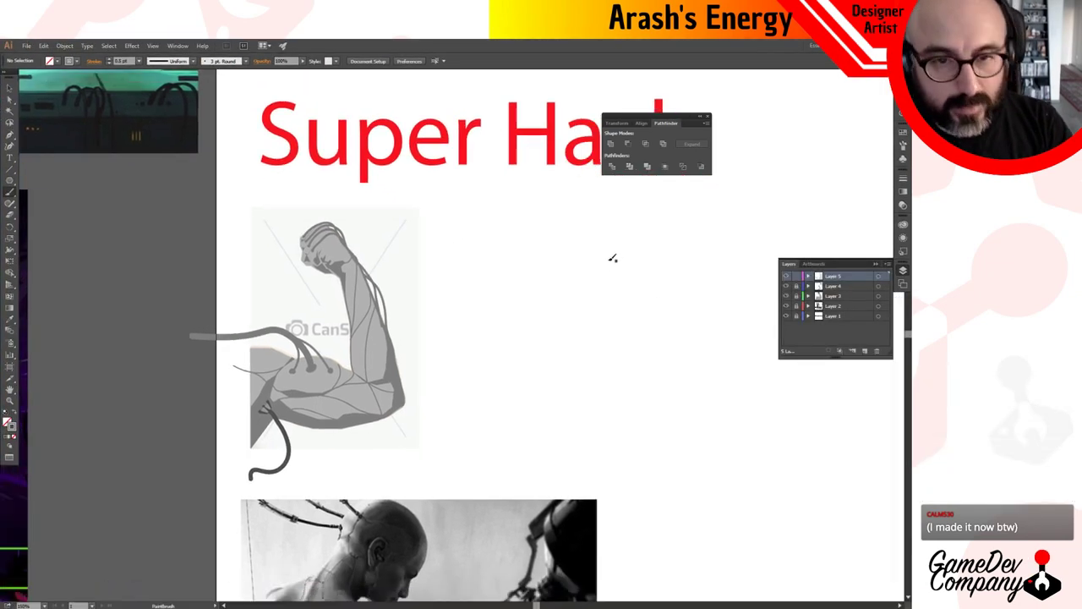
pyautogui.press('v')
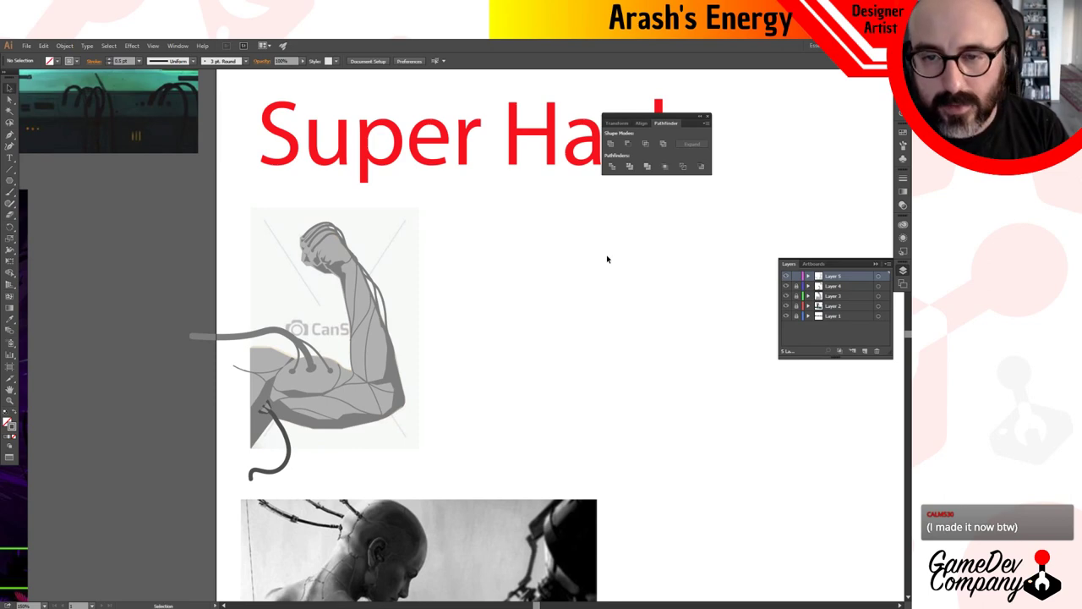
pyautogui.moveTo(512, 269); pyautogui.dragTo(304, 345)
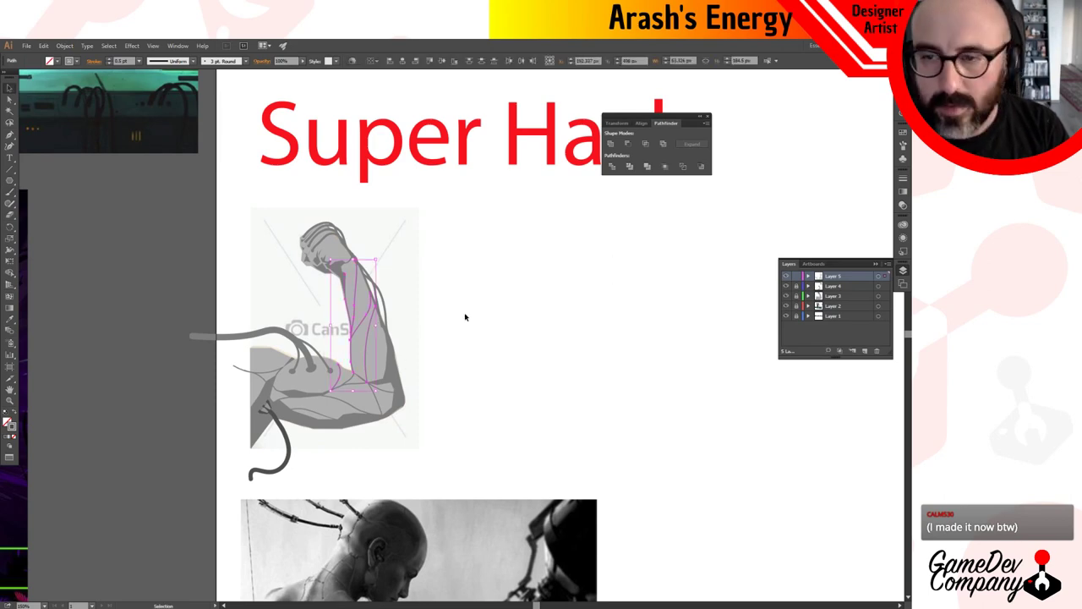
pyautogui.moveTo(527, 195); pyautogui.dragTo(160, 476)
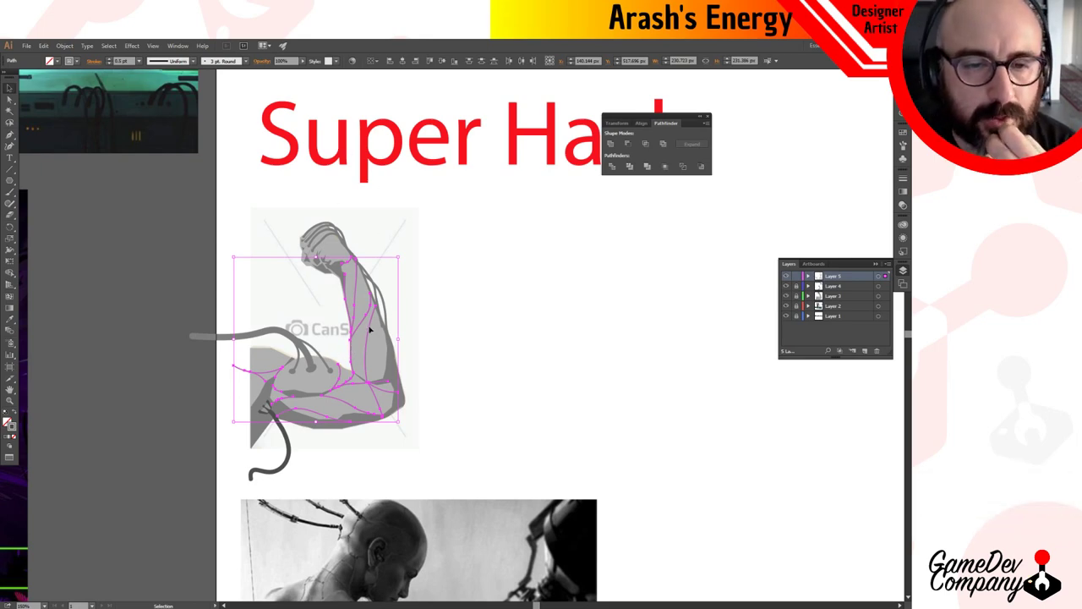
pyautogui.rightClick(370, 329)
pyautogui.click(396, 373)
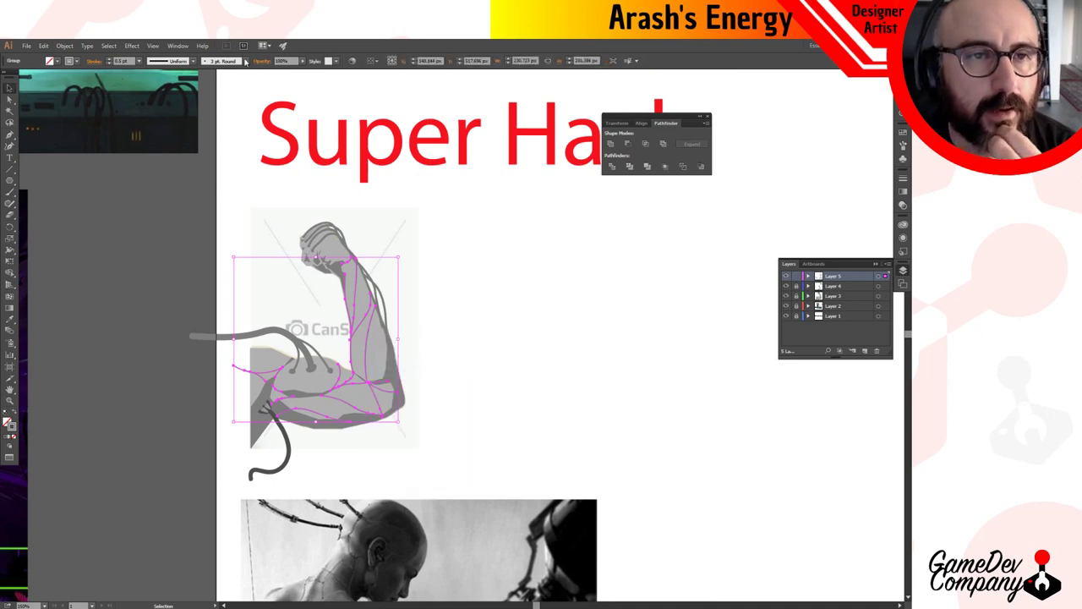
# Apply the double-bulge variable width profile to the grouped seam lines and set their stroke weight to 2 pt.
pyautogui.click(193, 64)
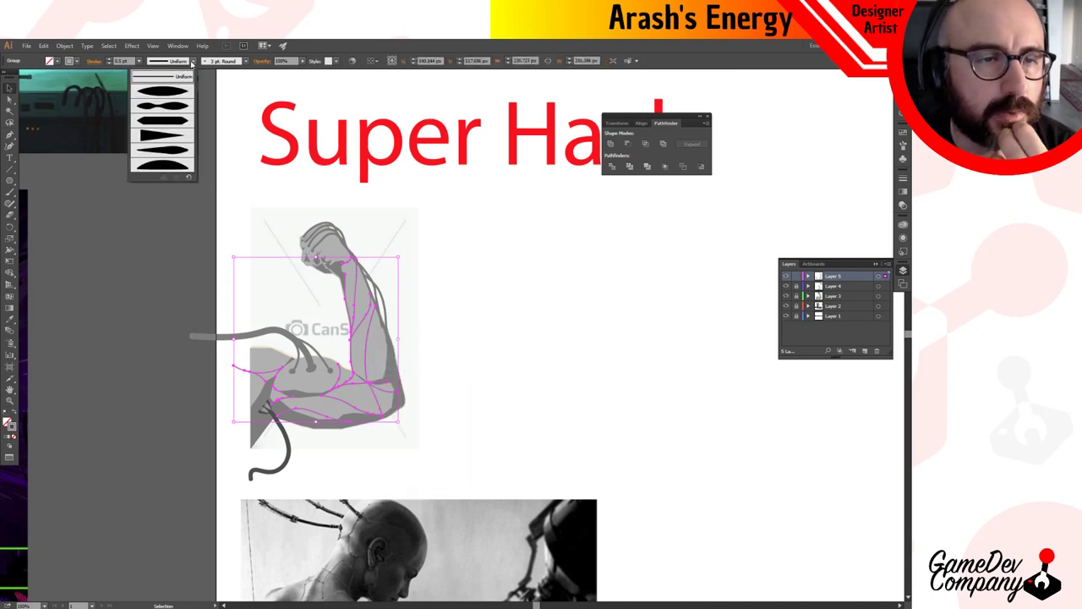
pyautogui.click(182, 105)
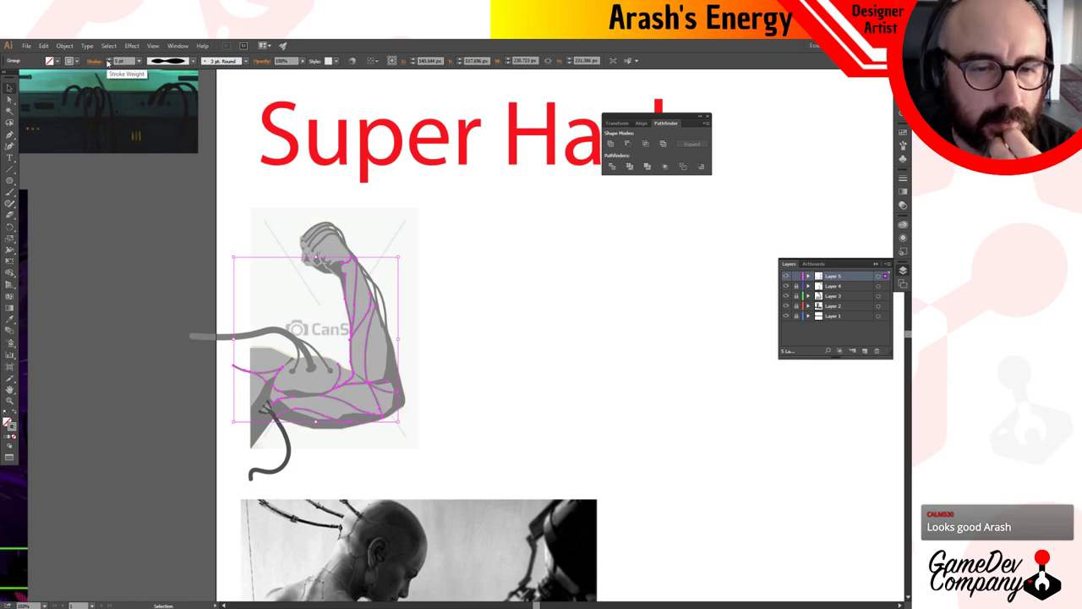
pyautogui.click(107, 61)
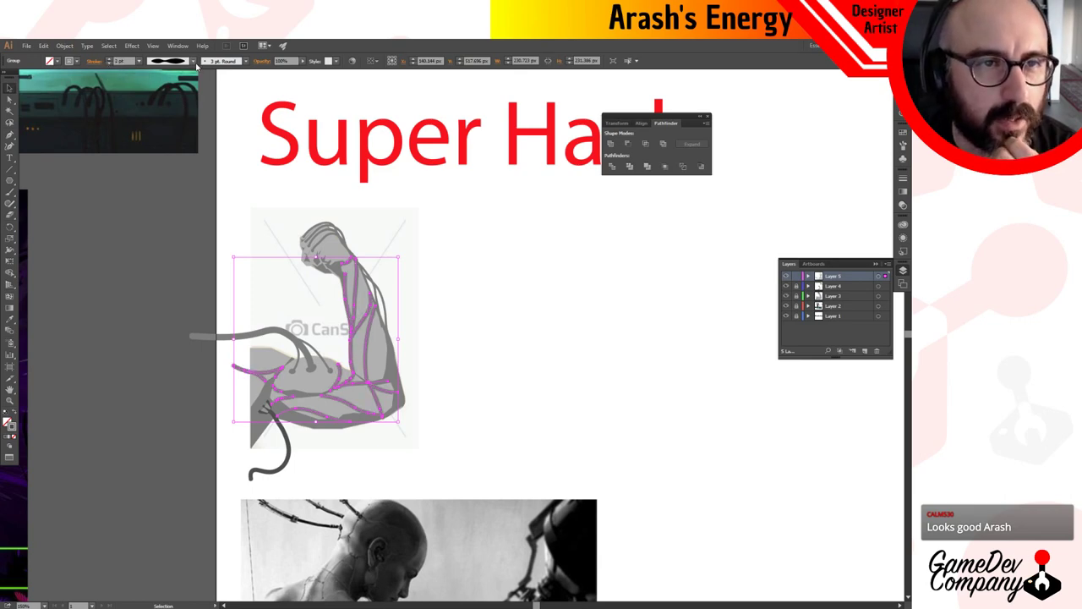
pyautogui.keyDown('ctrl'); pyautogui.click(396, 359); pyautogui.keyUp('ctrl')
pyautogui.keyDown('ctrl'); pyautogui.click(411, 355); pyautogui.keyUp('ctrl')
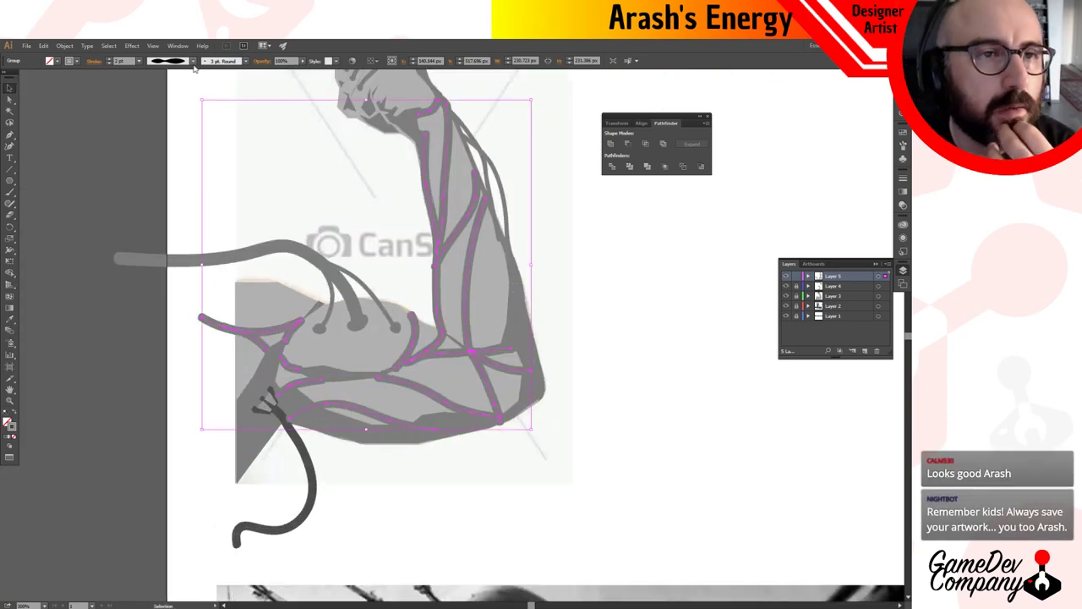
# Give the grouped seam lines the Basic brush and the lens-shaped width profile that tapers at both ends.
pyautogui.click(246, 62)
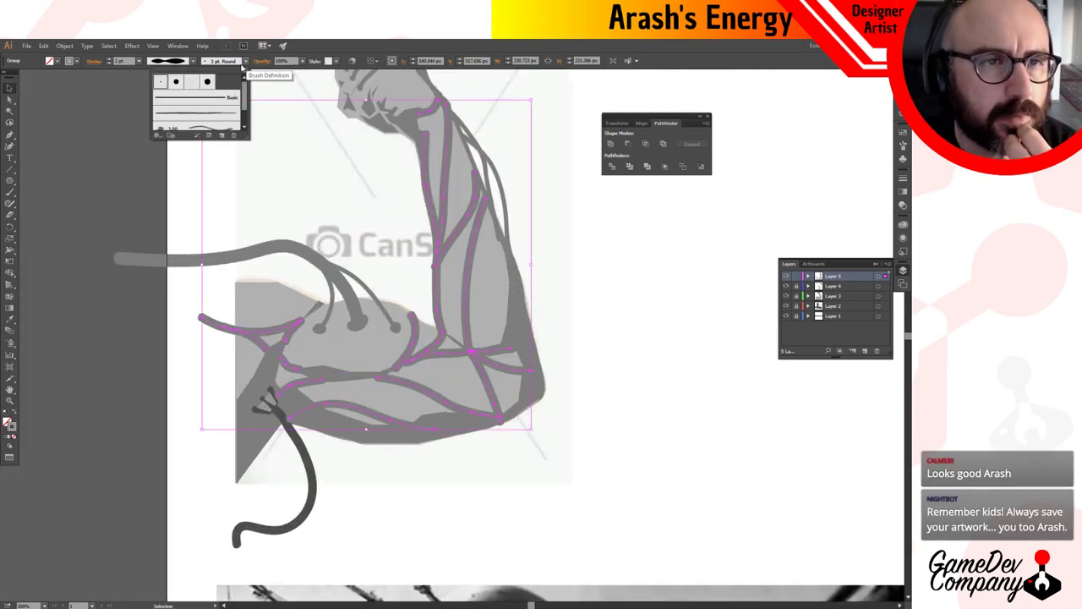
pyautogui.click(212, 101)
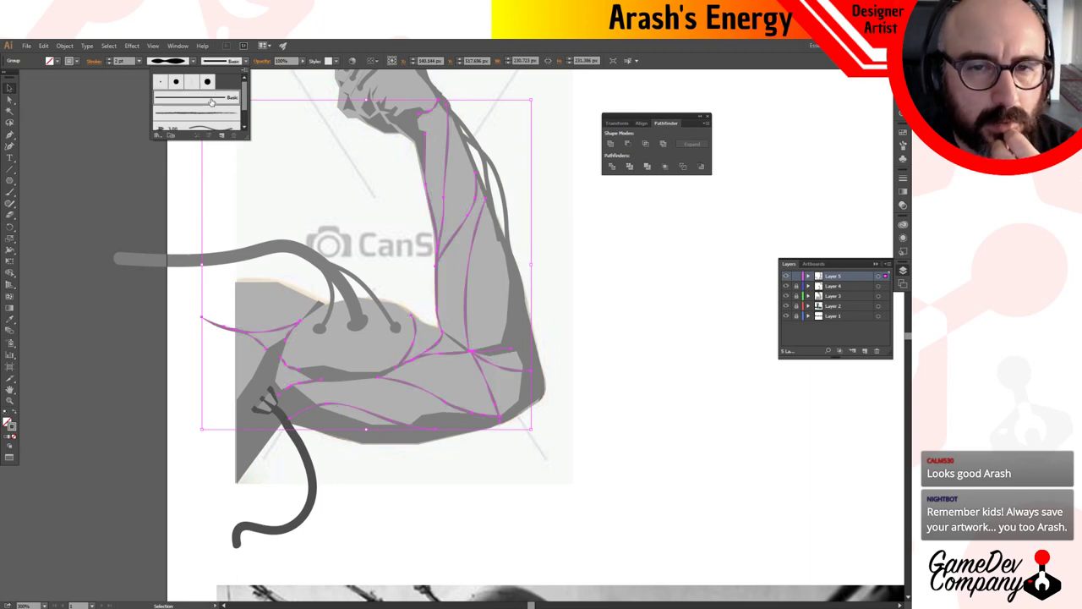
pyautogui.click(562, 181)
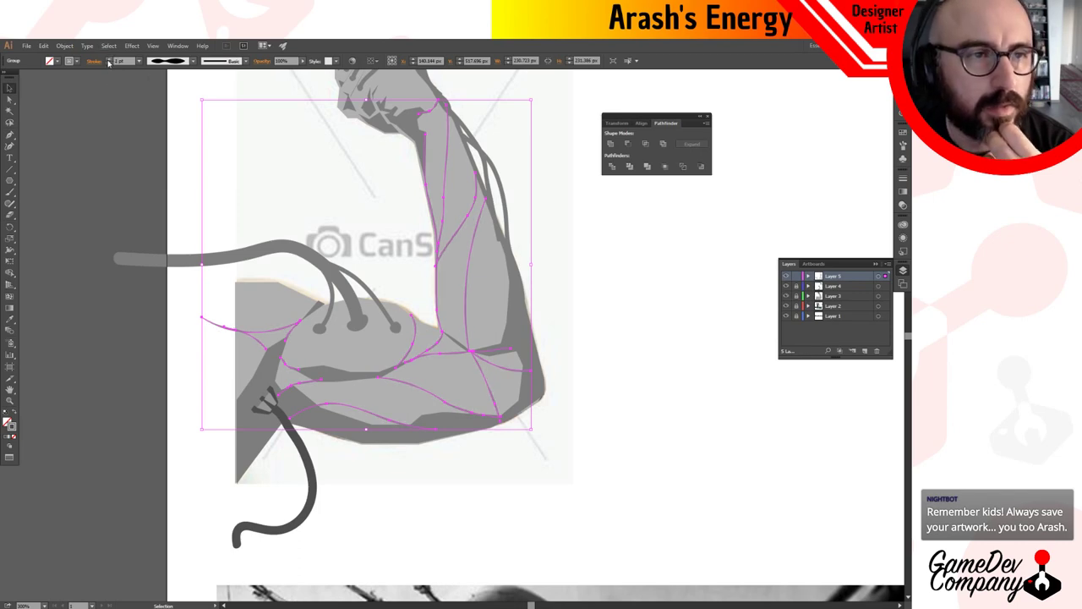
pyautogui.click(194, 61)
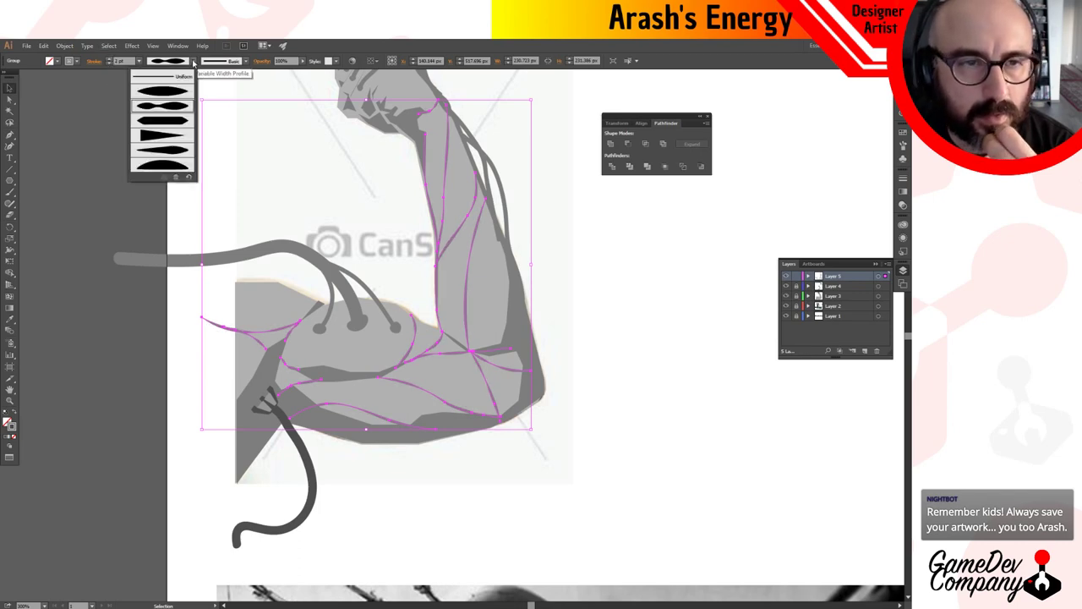
pyautogui.click(166, 99)
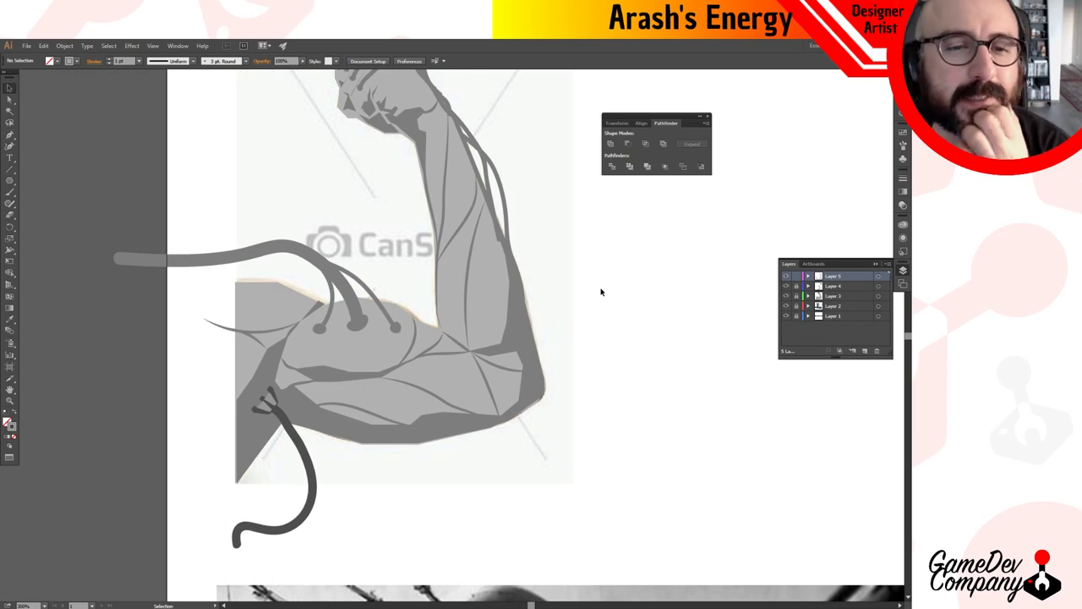
# Unlock Layer 3 and Layer 4, and shift the inner loose cable along the forearm slightly outward so its lower end meets the arm's dark edge.
pyautogui.moveTo(502, 103); pyautogui.dragTo(476, 42)
pyautogui.moveTo(548, 155); pyautogui.dragTo(515, 251)
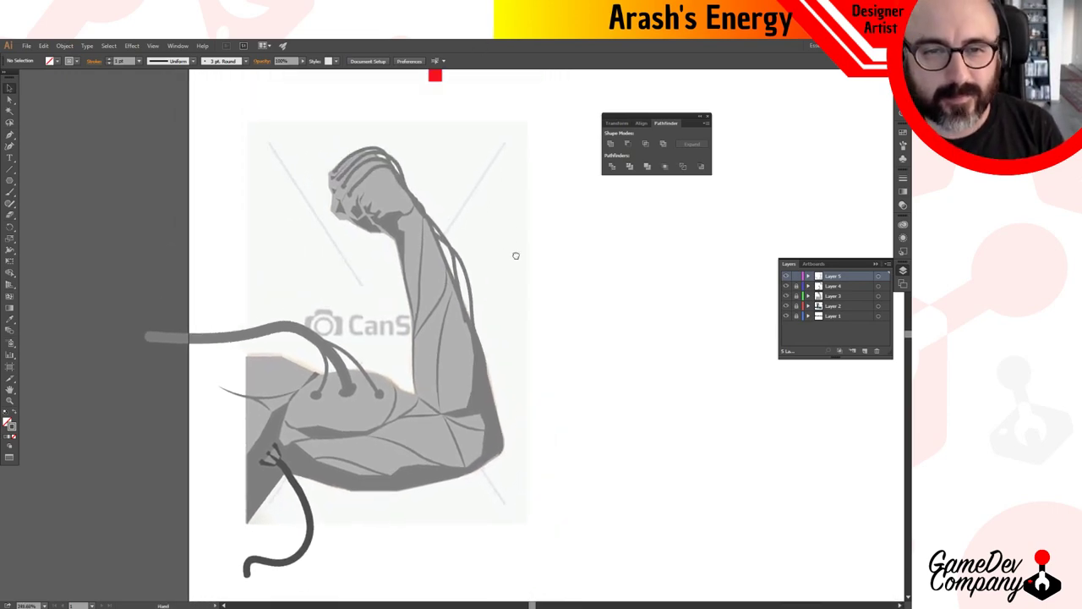
pyautogui.keyDown('ctrl'); pyautogui.click(461, 293); pyautogui.keyUp('ctrl')
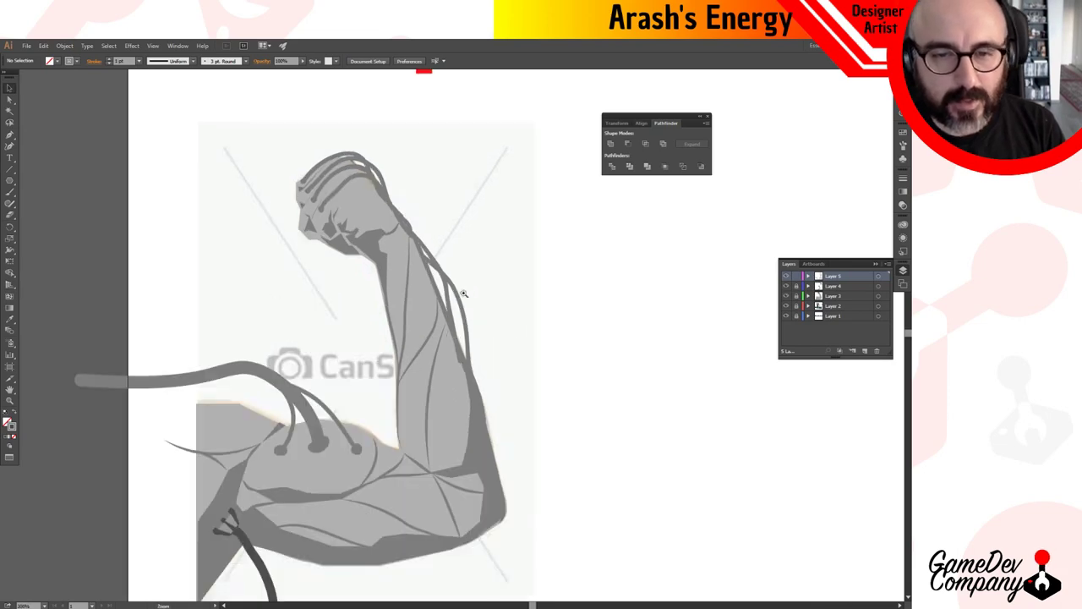
pyautogui.keyDown('ctrl'); pyautogui.click(480, 378); pyautogui.keyUp('ctrl')
pyautogui.keyDown('ctrl'); pyautogui.click(443, 279); pyautogui.keyUp('ctrl')
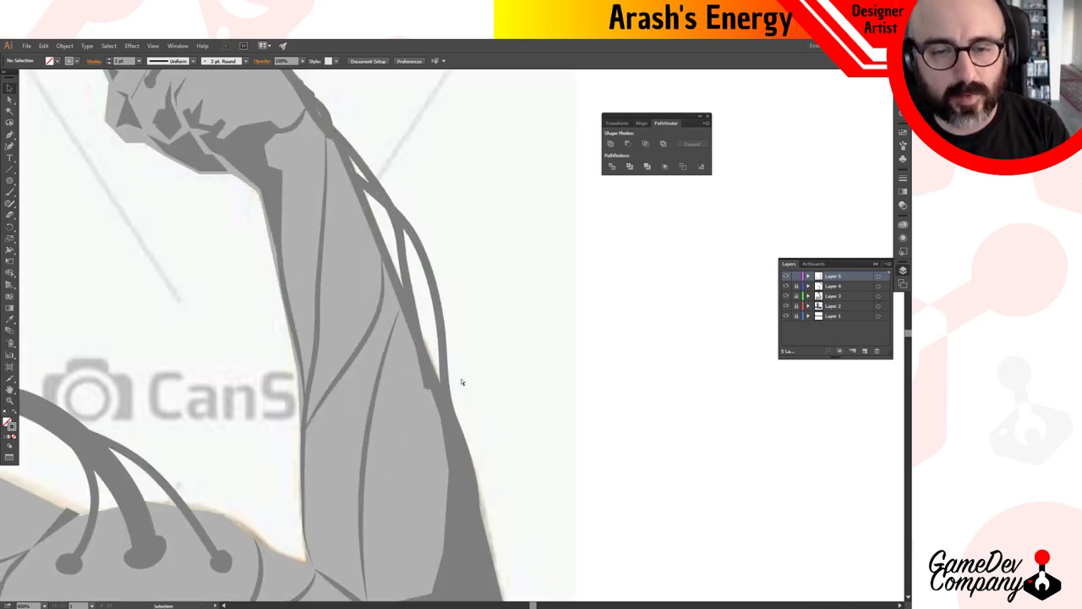
pyautogui.press('a')
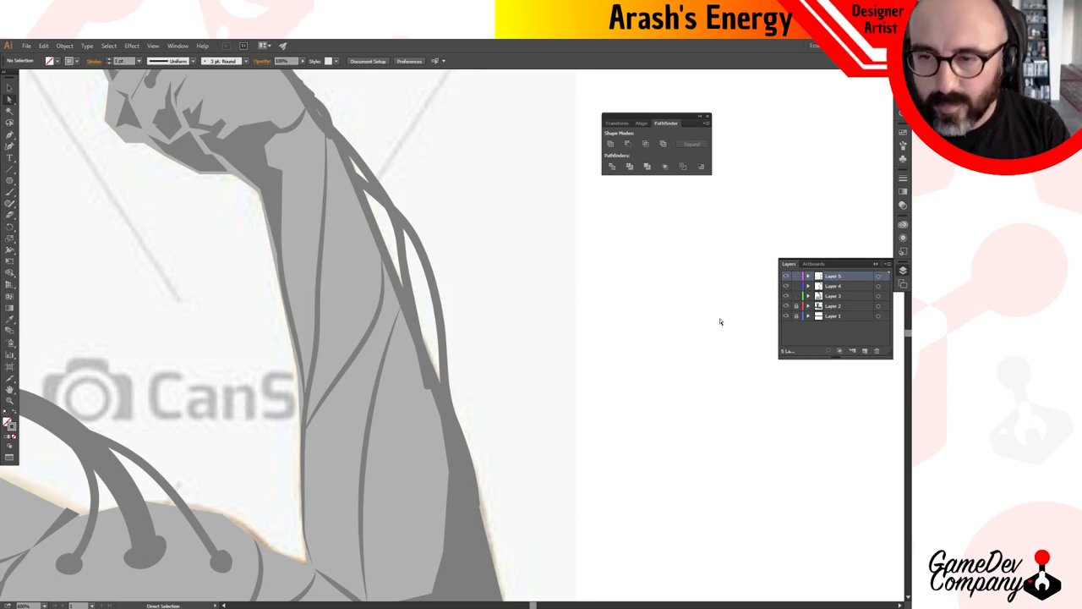
pyautogui.click(428, 385)
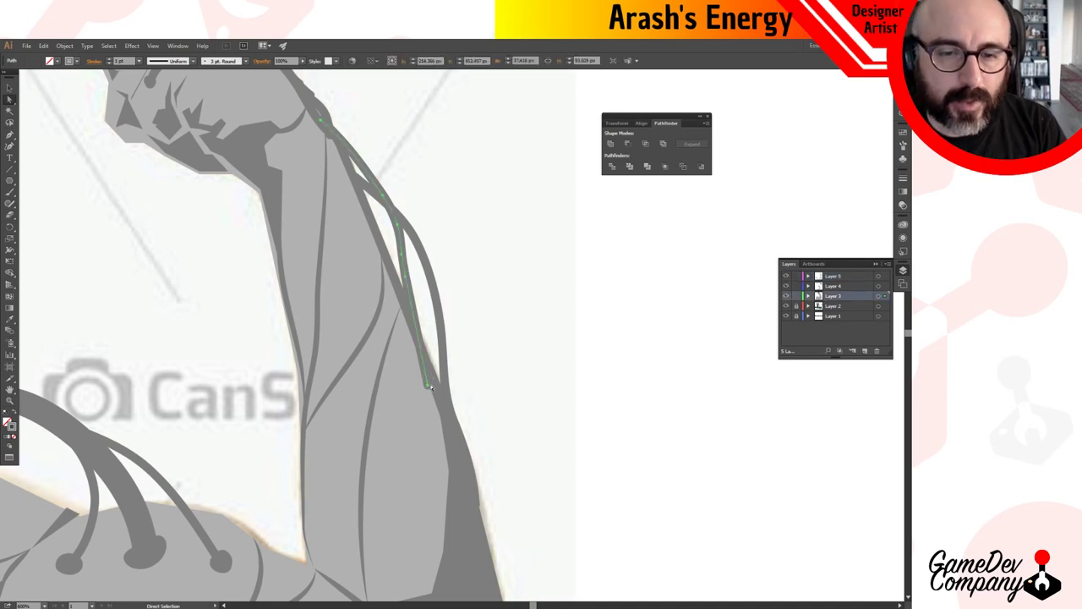
pyautogui.moveTo(427, 387); pyautogui.dragTo(433, 386)
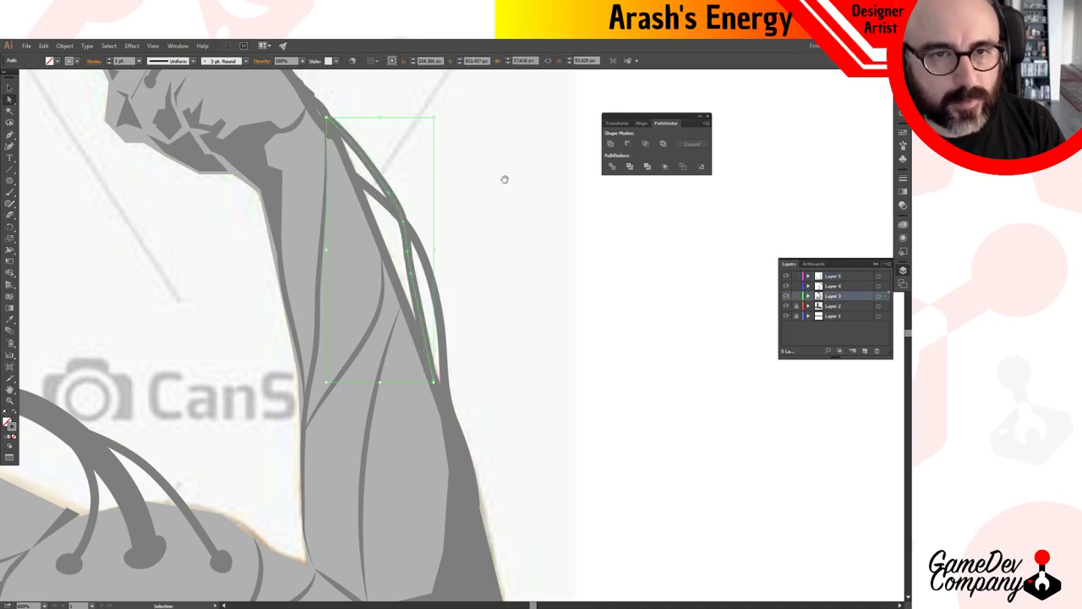
# Shift the short curved cable piece at the wrist slightly outward, away from the forearm.
pyautogui.press('space')
pyautogui.moveTo(505, 178); pyautogui.dragTo(568, 353)
pyautogui.hotkey('ctrl', 'space')
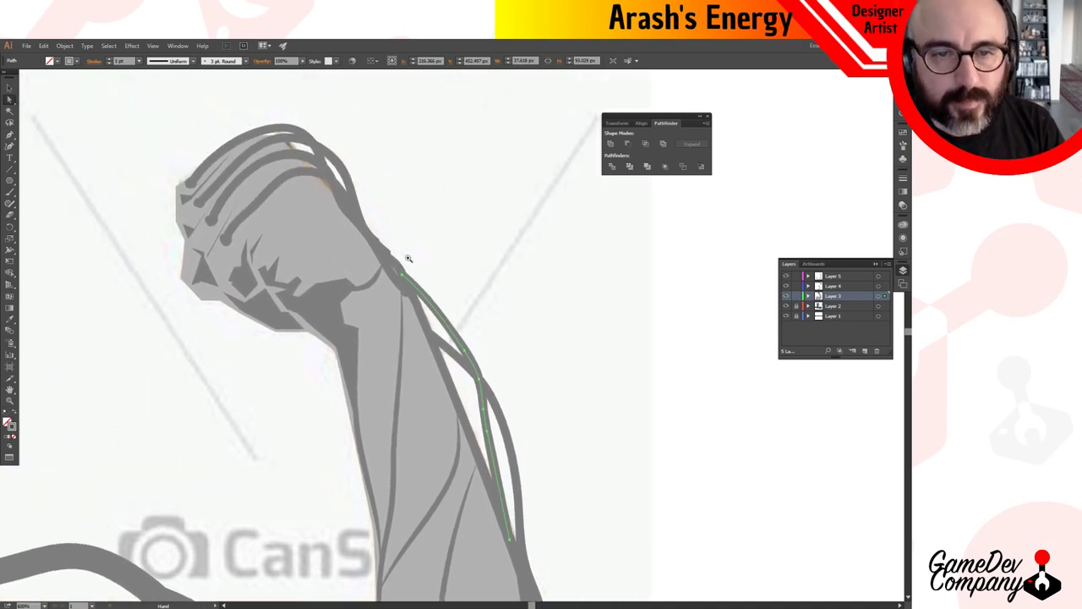
pyautogui.click(423, 275)
pyautogui.keyDown('ctrl'); pyautogui.click(412, 305); pyautogui.keyUp('ctrl')
pyautogui.click(480, 410)
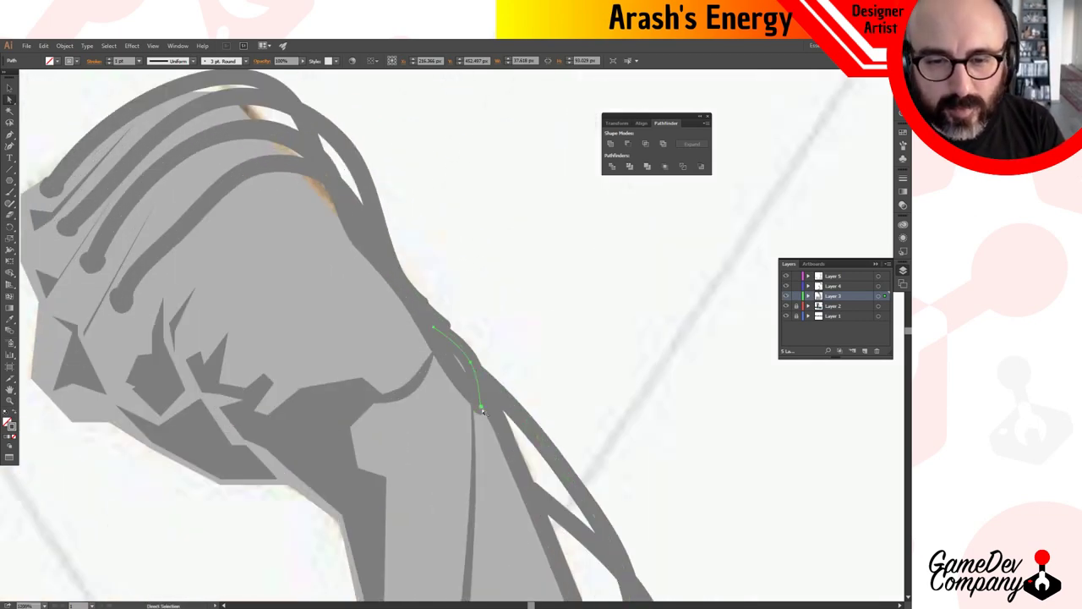
pyautogui.moveTo(480, 410); pyautogui.dragTo(488, 407)
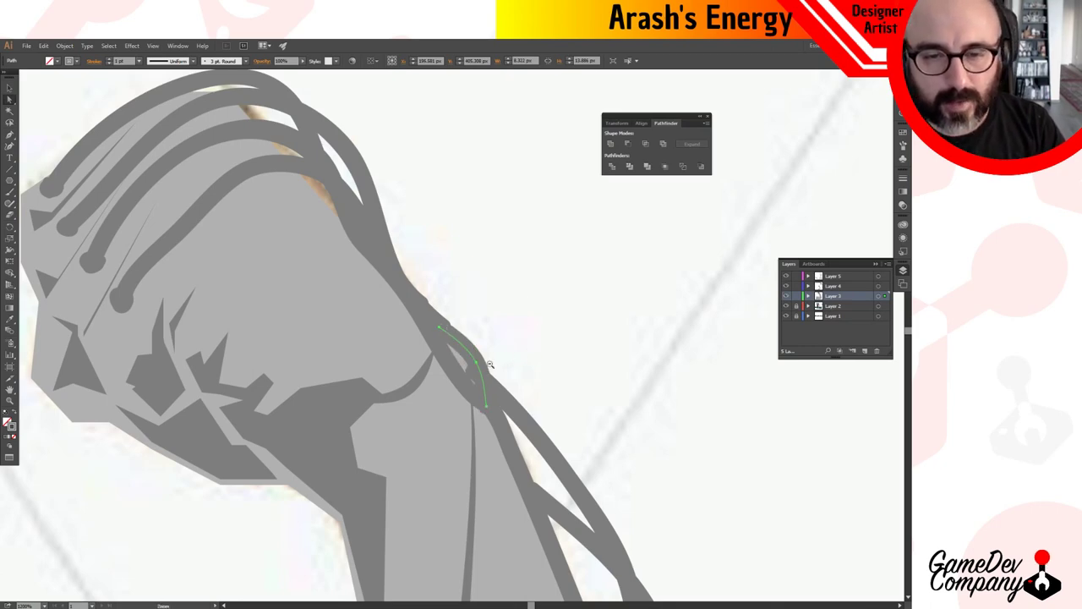
# Move the wrist anchor of the third knuckle's cable outward so the cable runs smoothly through the bundle.
pyautogui.click(467, 384)
pyautogui.click(489, 408)
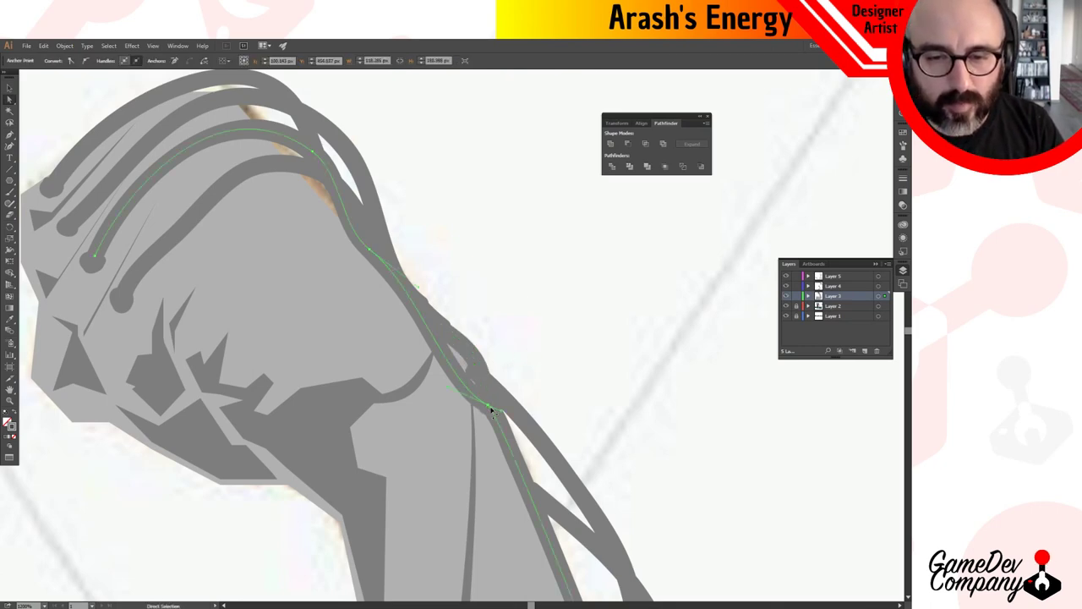
pyautogui.moveTo(447, 389); pyautogui.dragTo(466, 367)
pyautogui.hotkey('ctrl', 'space')
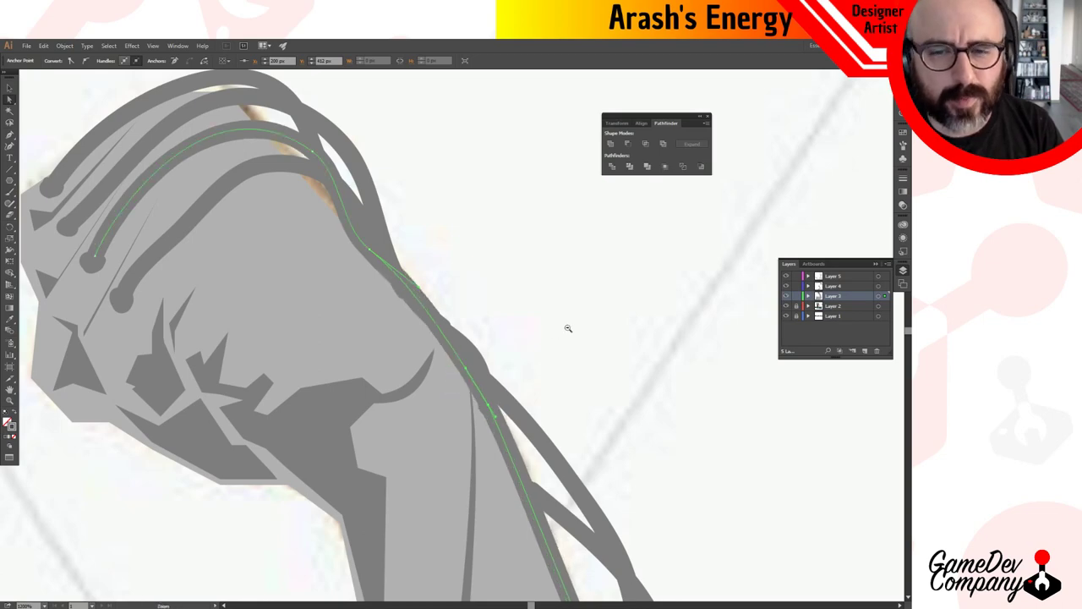
pyautogui.keyDown('ctrl'); pyautogui.keyDown('alt'); pyautogui.click(504, 411); pyautogui.keyUp('alt'); pyautogui.keyUp('ctrl')
pyautogui.keyDown('ctrl'); pyautogui.keyDown('alt'); pyautogui.click(503, 406); pyautogui.keyUp('alt'); pyautogui.keyUp('ctrl')
pyautogui.keyDown('ctrl'); pyautogui.keyDown('alt'); pyautogui.click(503, 408); pyautogui.keyUp('alt'); pyautogui.keyUp('ctrl')
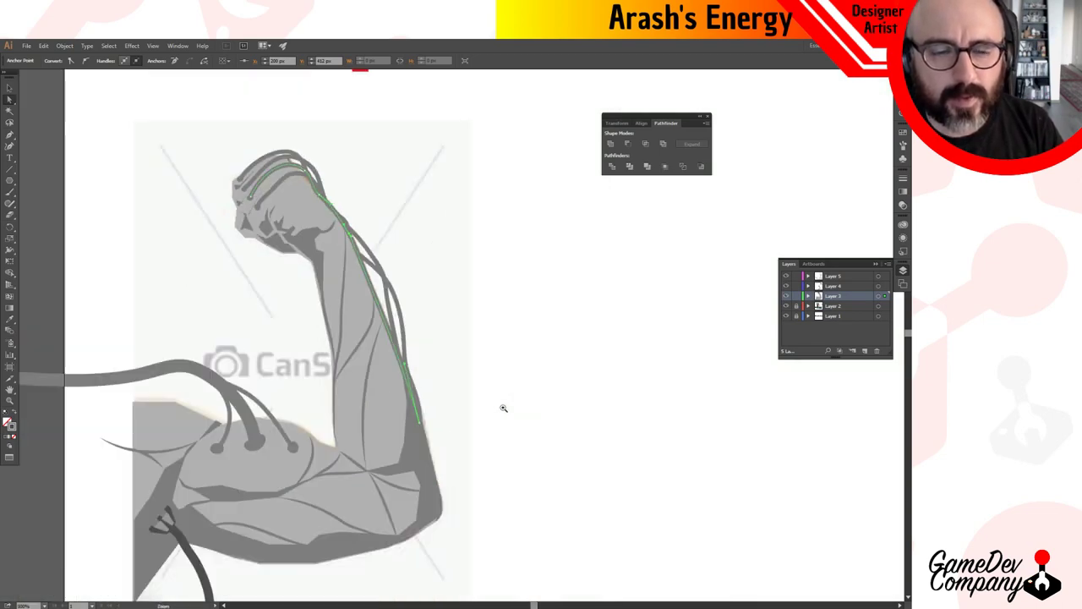
pyautogui.moveTo(478, 408); pyautogui.dragTo(546, 364)
pyautogui.click(538, 378)
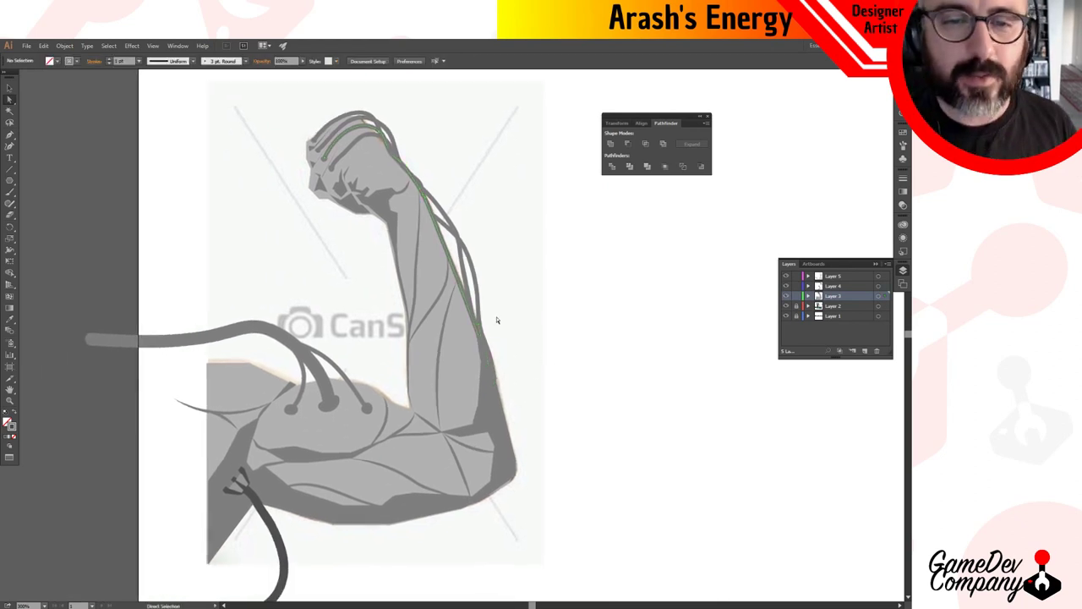
# Delete the lower end anchor of the third knuckle's cable, removing its long section along the forearm below the wrist.
pyautogui.click(493, 374)
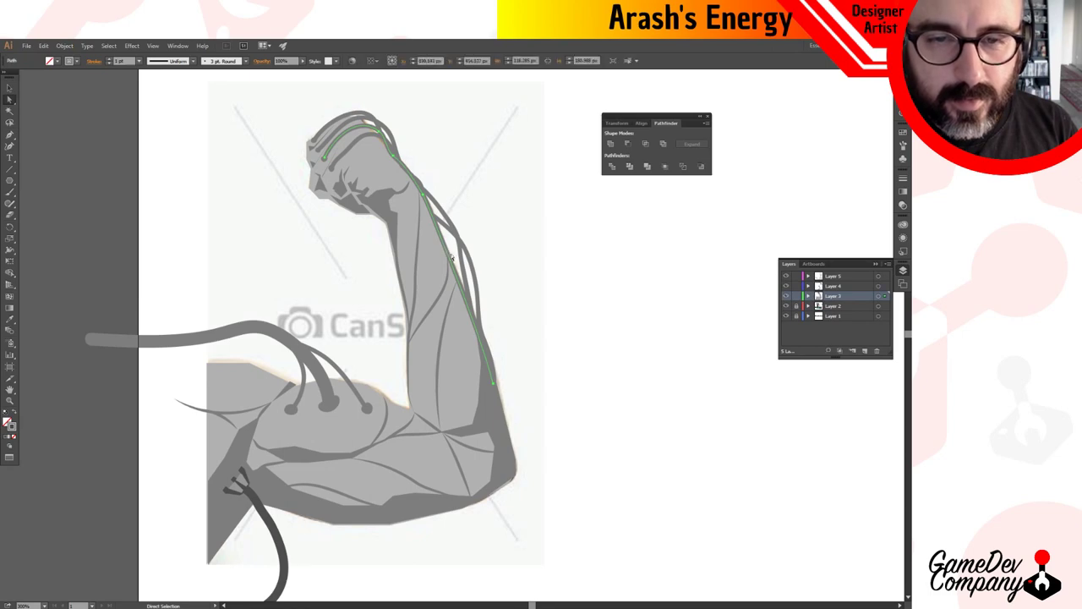
pyautogui.click(494, 385)
pyautogui.press('Delete')
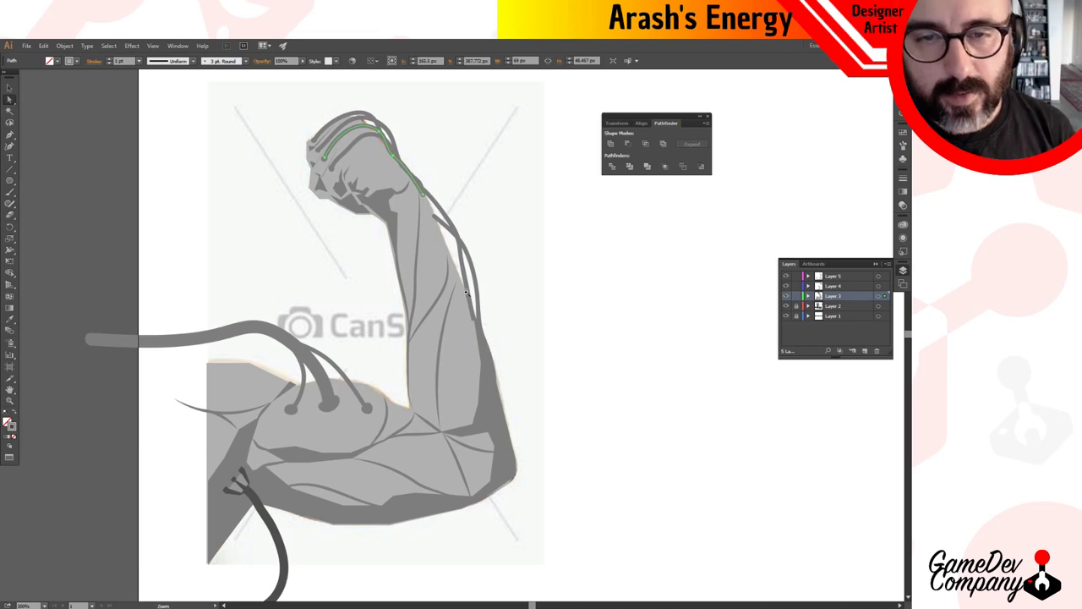
# Try to connect the outer loose cable's upper end to the third knuckle's cable at the wrist.
pyautogui.hotkey('ctrl', '=')
pyautogui.hotkey('ctrl', '=')
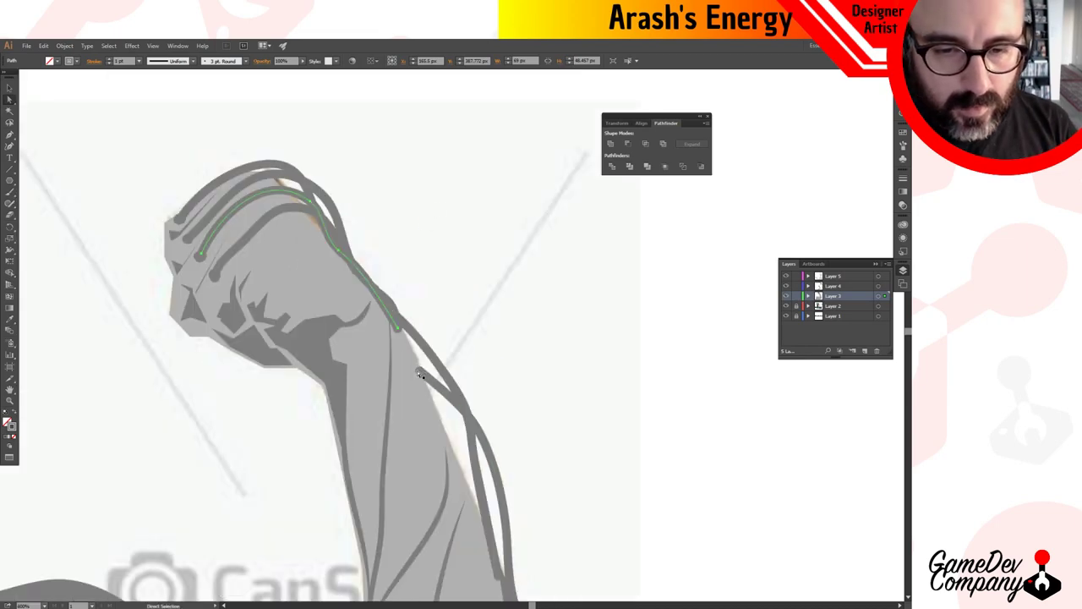
pyautogui.click(420, 373)
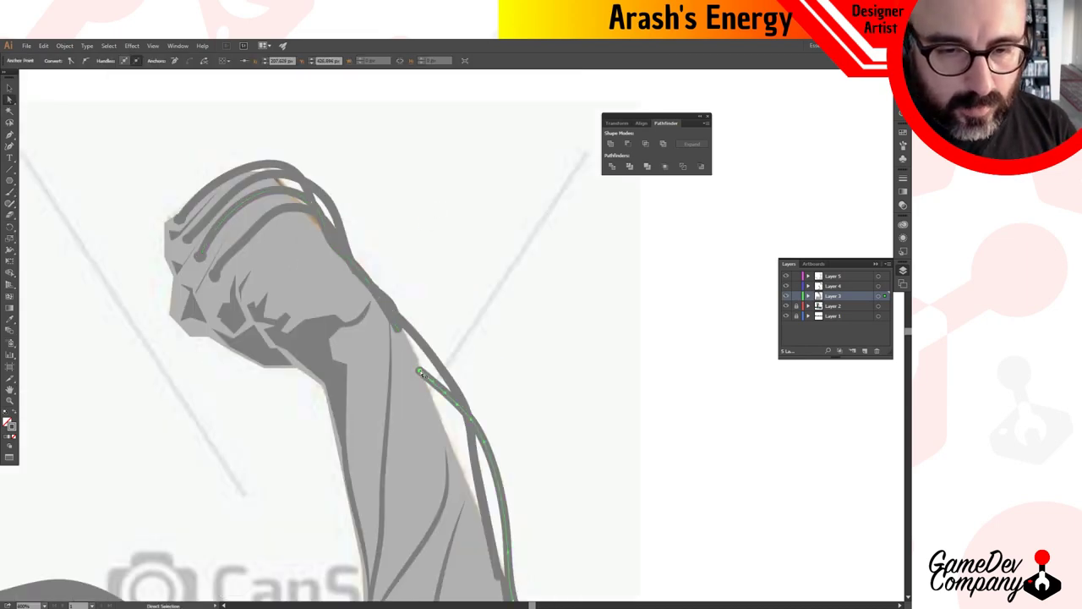
pyautogui.click(398, 326)
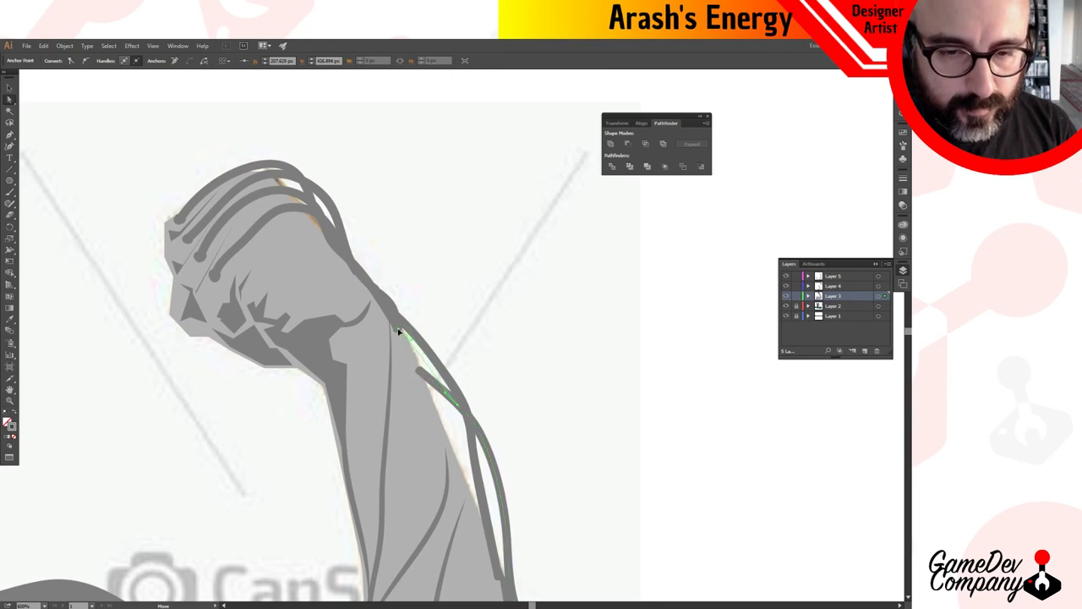
pyautogui.click(478, 366)
pyautogui.moveTo(520, 437); pyautogui.dragTo(473, 268)
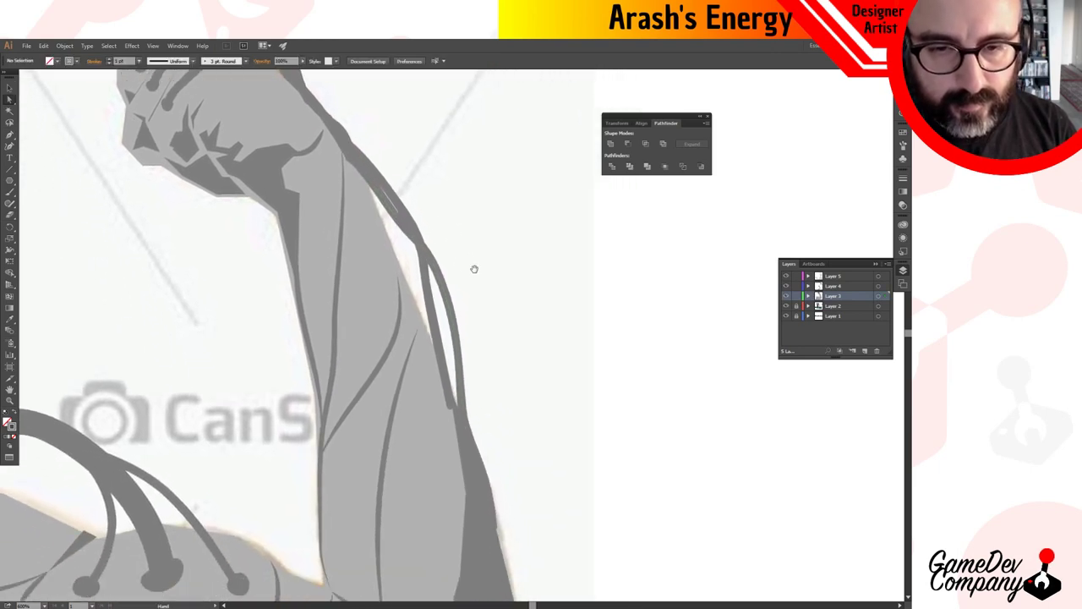
pyautogui.click(439, 275)
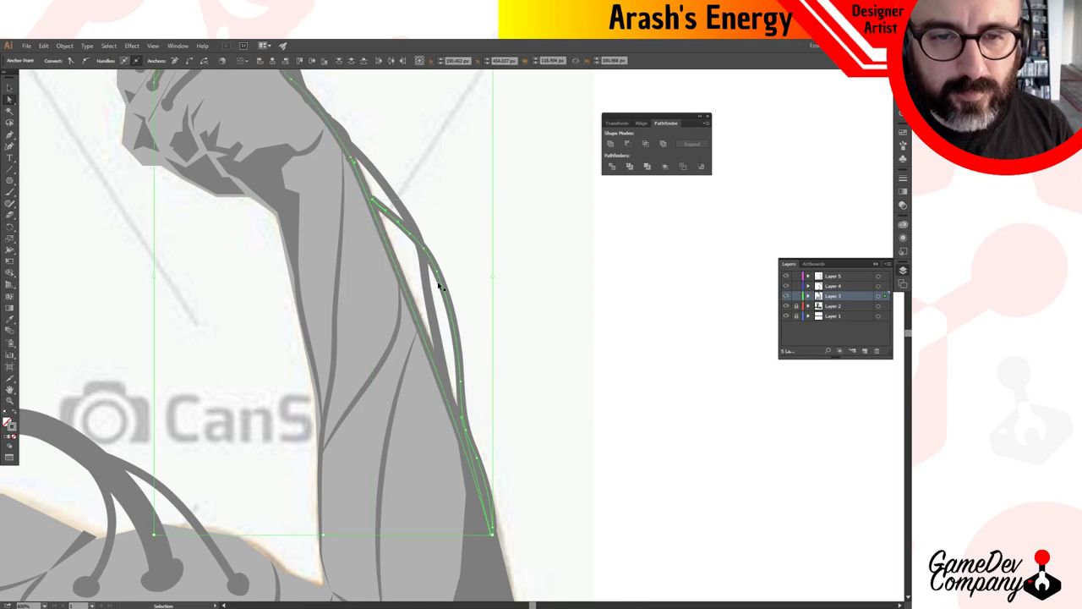
pyautogui.press('a')
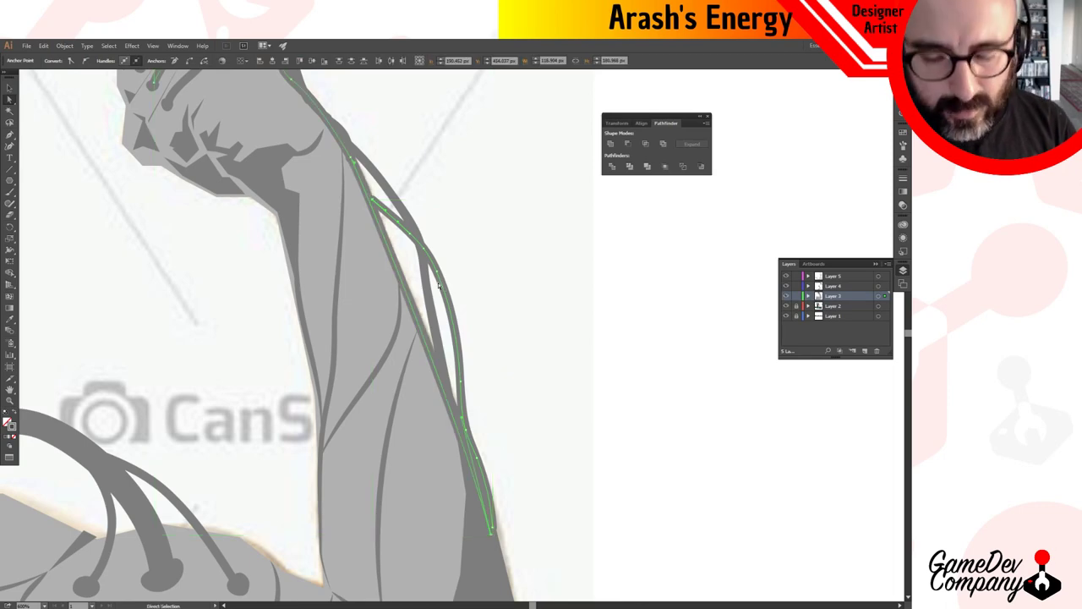
pyautogui.click(450, 378)
pyautogui.moveTo(432, 181)
pyautogui.mouseDown()
pyautogui.moveTo(452, 265)
pyautogui.moveTo(451, 347)
pyautogui.mouseUp()
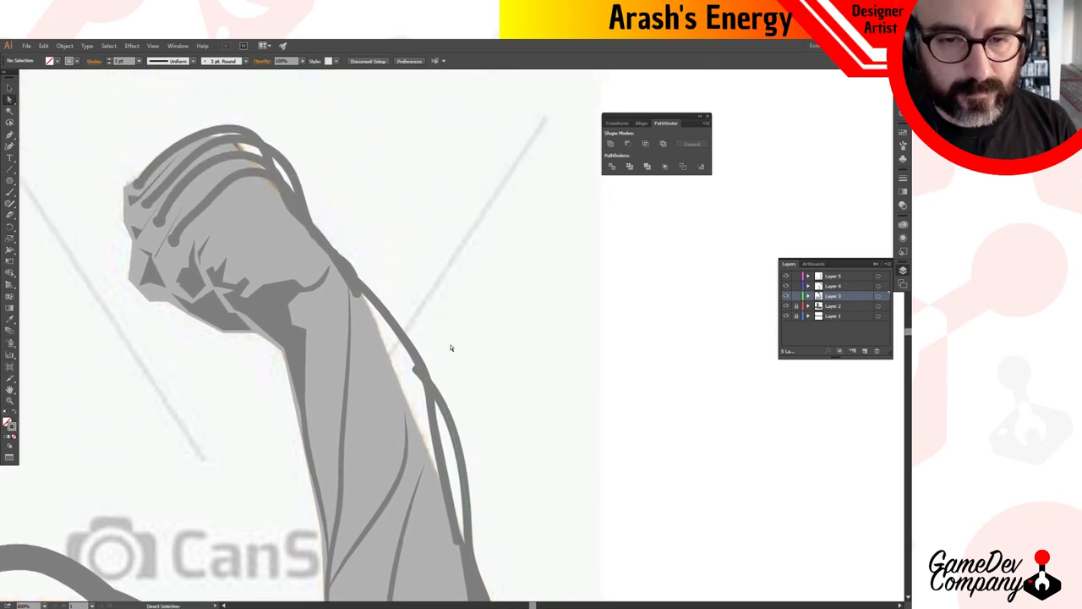
# Move the outer loose cable's upper end anchor along the bundle to meet the wrist end of the third knuckle's cable.
pyautogui.click(416, 372)
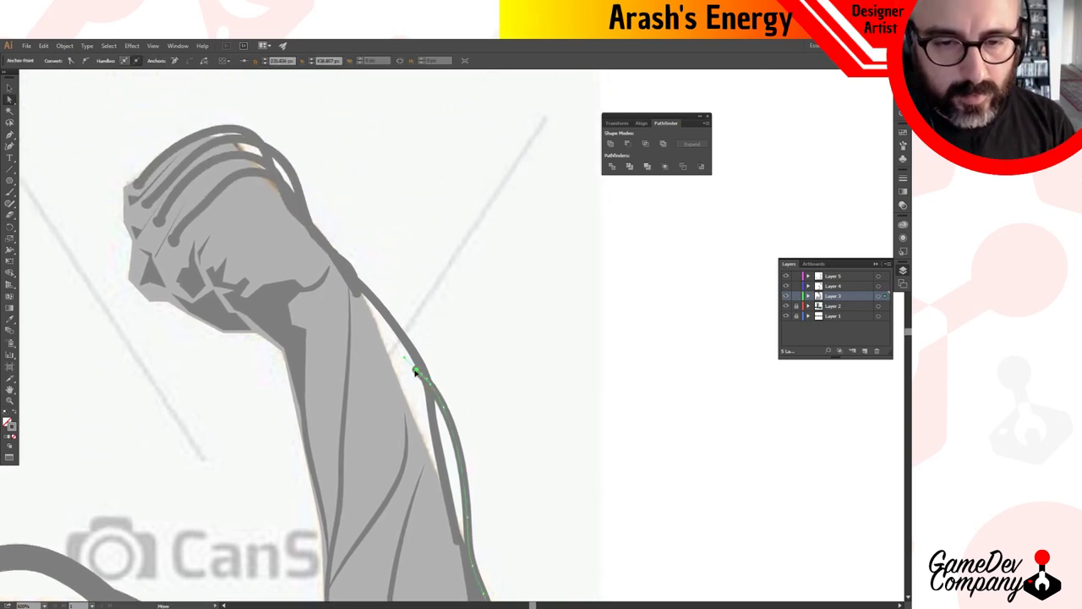
pyautogui.click(355, 294)
pyautogui.moveTo(409, 356); pyautogui.dragTo(421, 391)
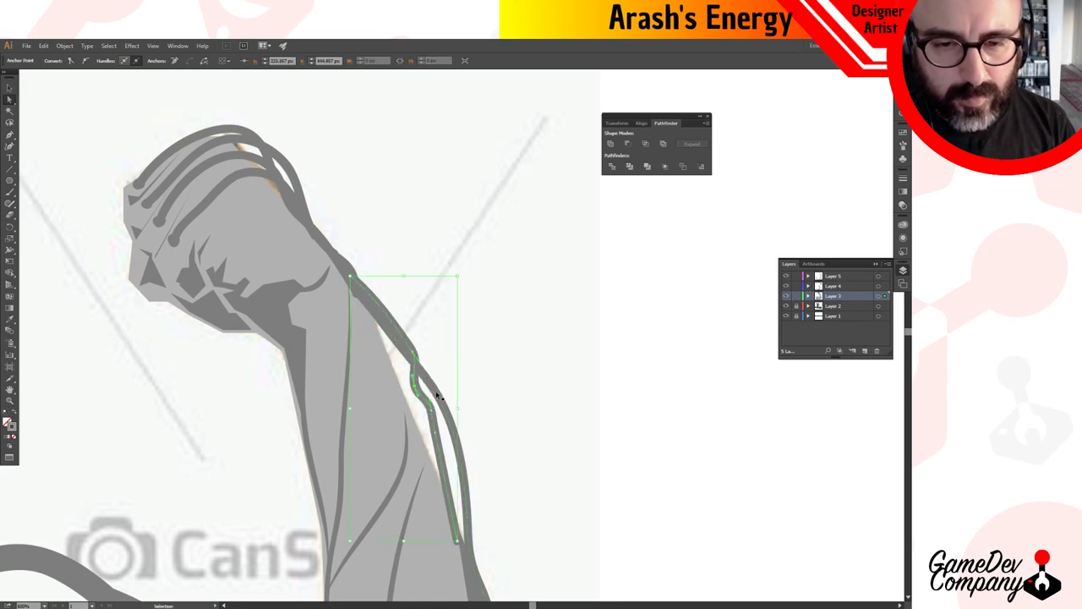
pyautogui.hotkey('ctrl', 'z')
pyautogui.click(528, 414)
pyautogui.keyDown('ctrl'); pyautogui.keyDown('alt'); pyautogui.click(527, 445); pyautogui.keyUp('alt'); pyautogui.keyUp('ctrl')
pyautogui.keyDown('ctrl'); pyautogui.keyDown('alt'); pyautogui.click(527, 445); pyautogui.keyUp('alt'); pyautogui.keyUp('ctrl')
pyautogui.keyDown('ctrl'); pyautogui.keyDown('alt'); pyautogui.click(527, 445); pyautogui.keyUp('alt'); pyautogui.keyUp('ctrl')
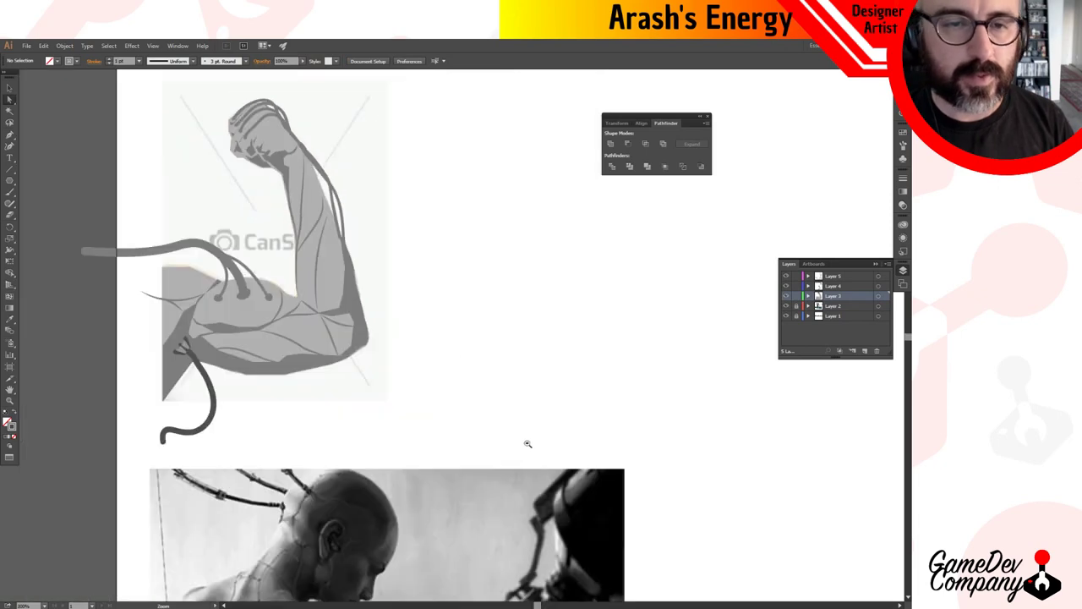
# Select the anchors around the two cables' crossing below the wrist and nudge them inward toward the forearm.
pyautogui.moveTo(411, 293); pyautogui.dragTo(505, 378)
pyautogui.keyDown('ctrl'); pyautogui.click(472, 309); pyautogui.keyUp('ctrl')
pyautogui.keyDown('ctrl'); pyautogui.click(439, 333); pyautogui.keyUp('ctrl')
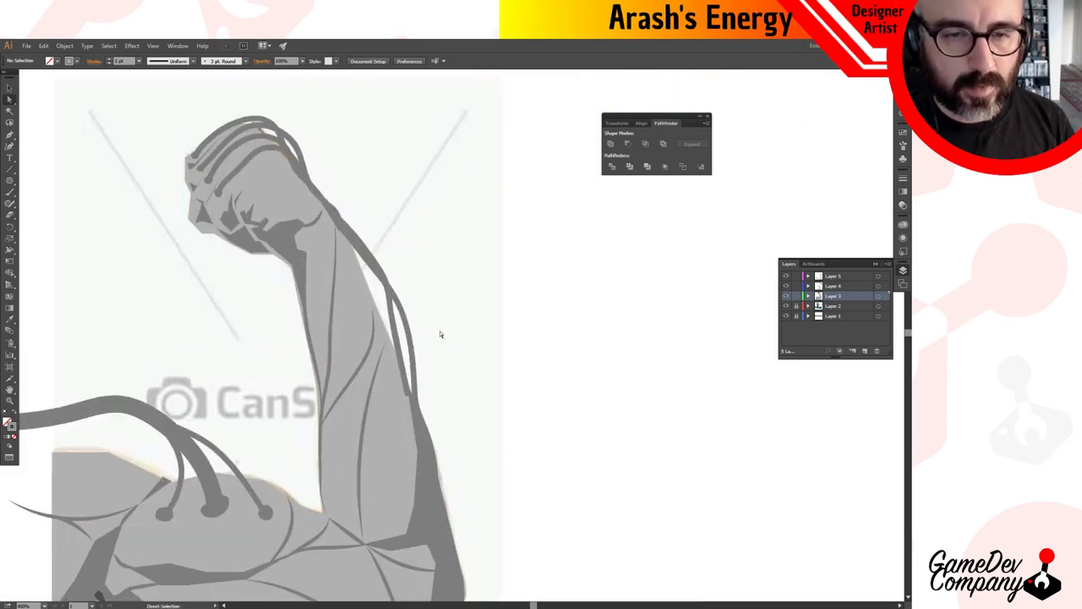
pyautogui.moveTo(427, 318); pyautogui.dragTo(482, 346)
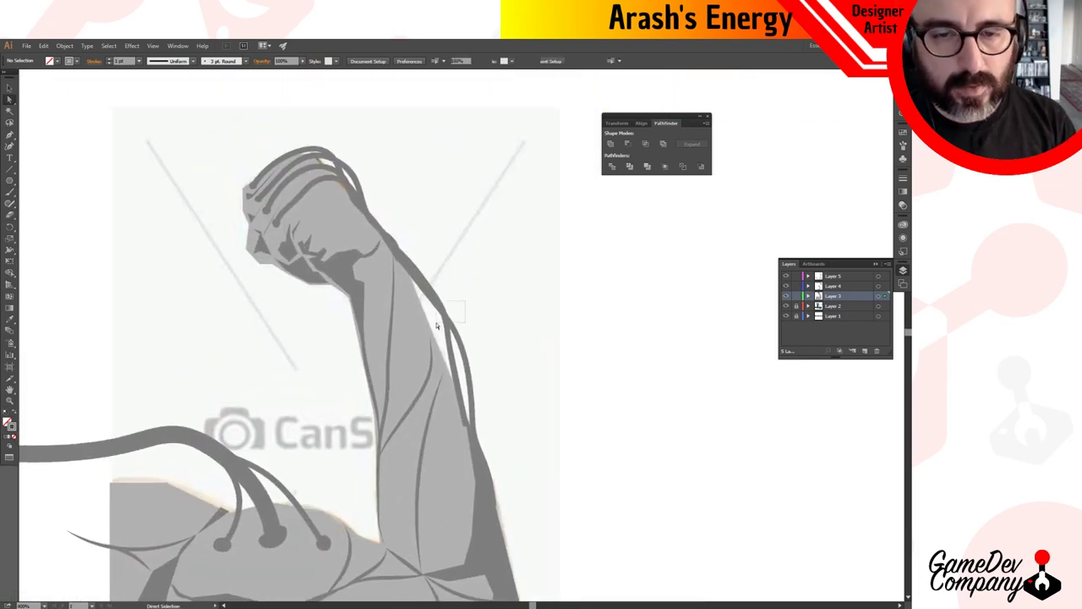
pyautogui.click(438, 307)
pyautogui.hotkey('ctrl', 'z')
pyautogui.hotkey('ctrl', 'z')
pyautogui.hotkey('ctrl', 'z')
pyautogui.hotkey('ctrl', 'z')
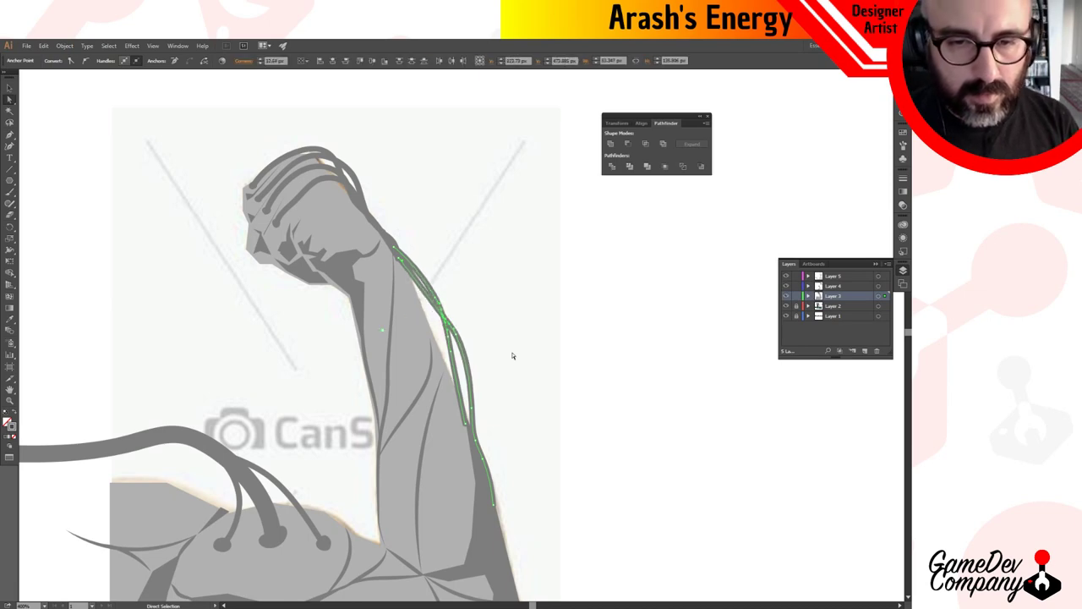
pyautogui.keyDown('ctrl'); pyautogui.click(468, 355); pyautogui.keyUp('ctrl')
pyautogui.keyDown('ctrl'); pyautogui.click(452, 347); pyautogui.keyUp('ctrl')
pyautogui.click(438, 327)
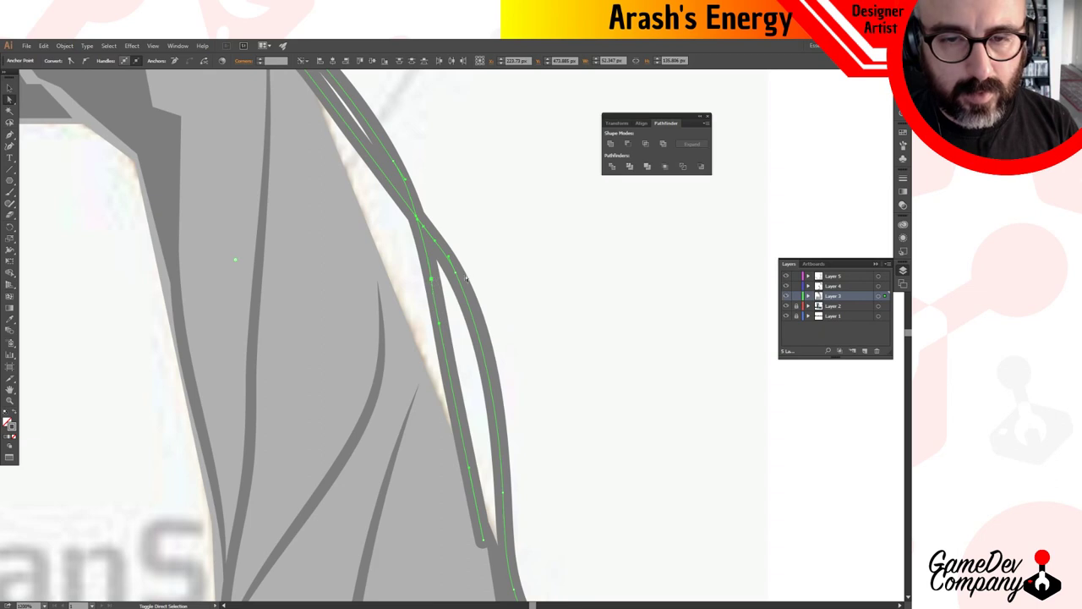
pyautogui.click(455, 273)
pyautogui.moveTo(404, 173); pyautogui.dragTo(422, 232)
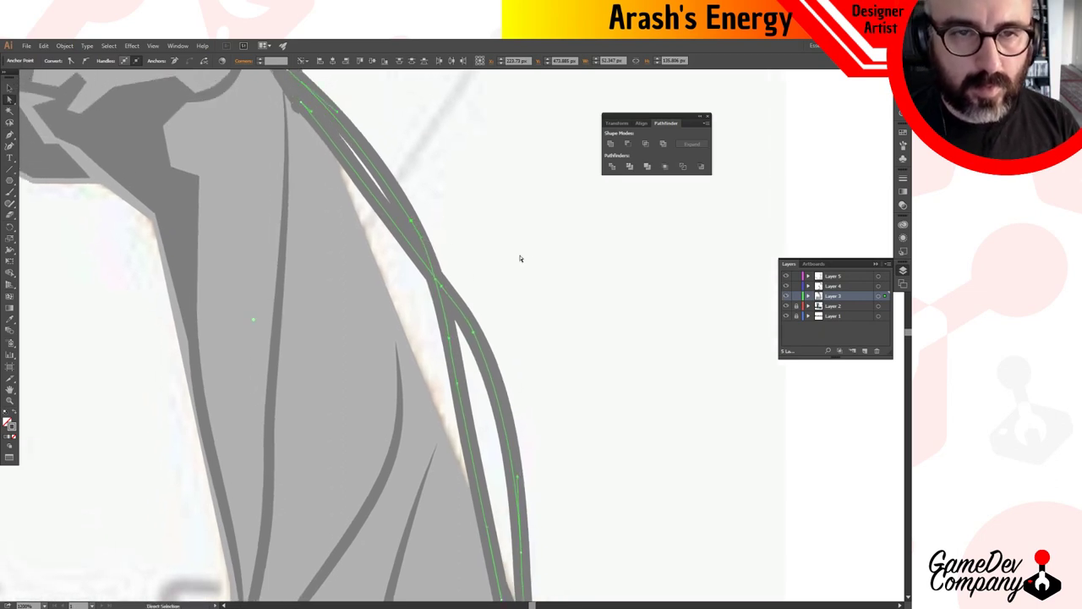
pyautogui.press('Left')
pyautogui.press('Left')
pyautogui.press('Left')
pyautogui.press('Left')
pyautogui.press('Left')
pyautogui.press('Left')
pyautogui.press('Left')
pyautogui.press('Left')
pyautogui.press('Left')
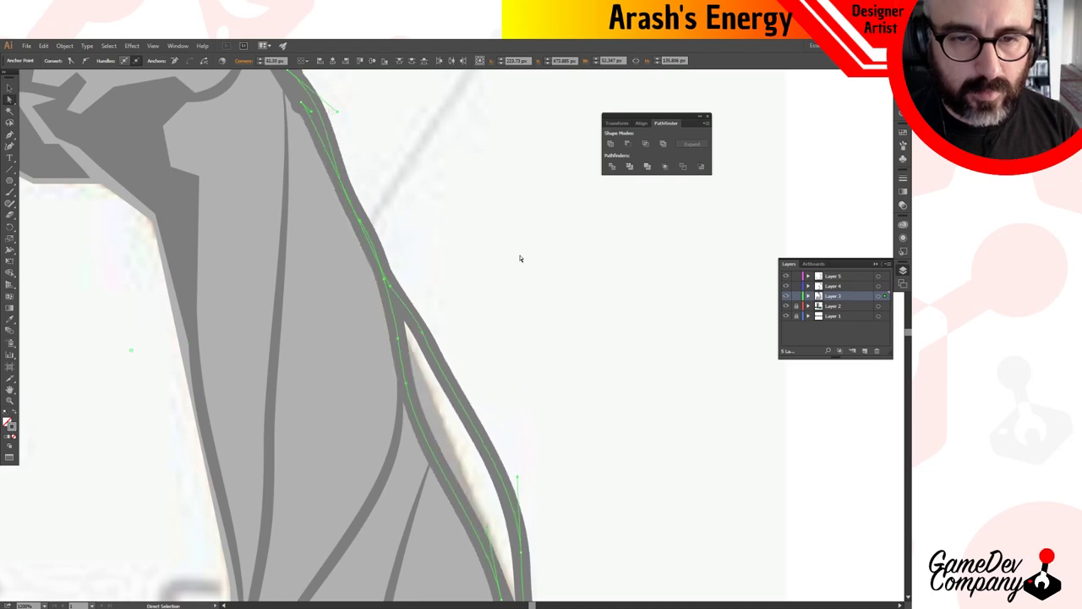
# Undo the last few inward nudges of the cable-crossing anchors and check the cables against the whole forearm.
pyautogui.hotkey('ctrl', 'z')
pyautogui.hotkey('ctrl', 'z')
pyautogui.hotkey('ctrl', 'z')
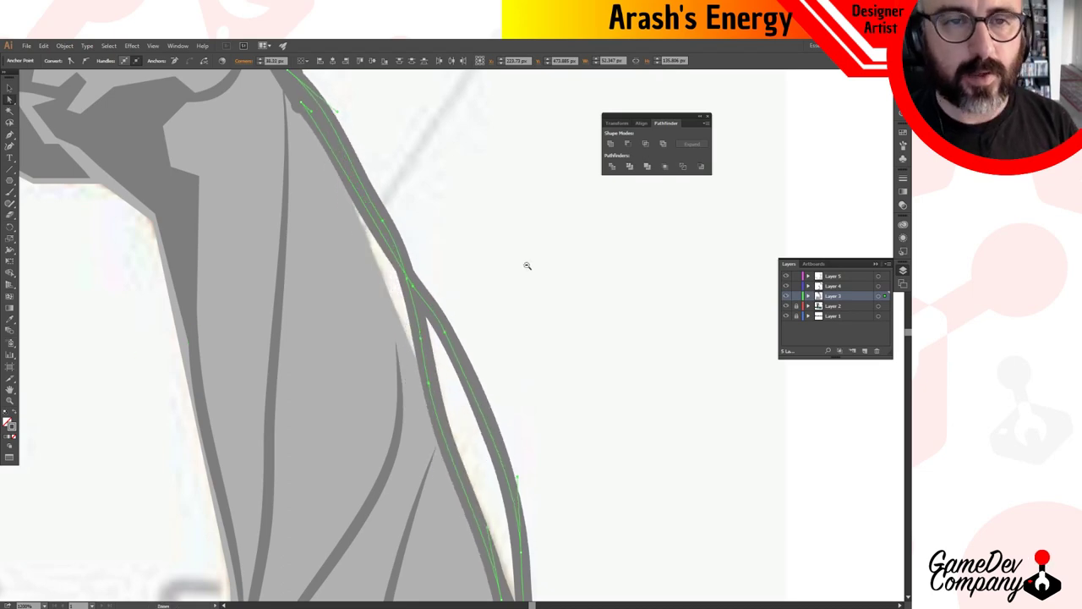
pyautogui.keyDown('ctrl'); pyautogui.keyDown('alt'); pyautogui.click(517, 236); pyautogui.keyUp('alt'); pyautogui.keyUp('ctrl')
pyautogui.keyDown('ctrl'); pyautogui.keyDown('alt'); pyautogui.click(448, 347); pyautogui.keyUp('alt'); pyautogui.keyUp('ctrl')
pyautogui.keyDown('ctrl'); pyautogui.keyDown('alt'); pyautogui.click(446, 352); pyautogui.keyUp('alt'); pyautogui.keyUp('ctrl')
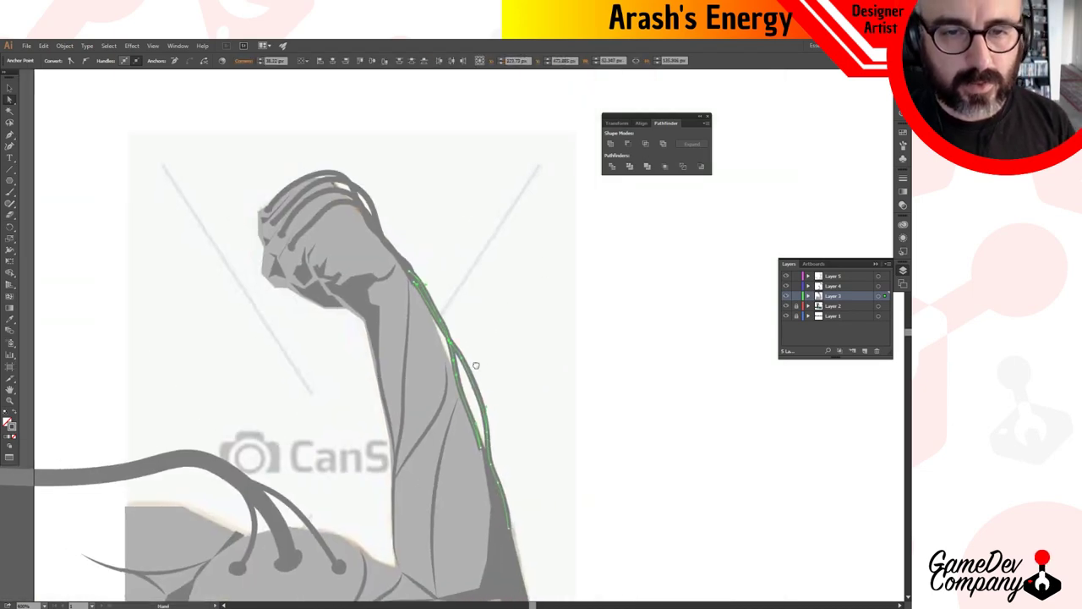
pyautogui.scroll(2, 394, 236)
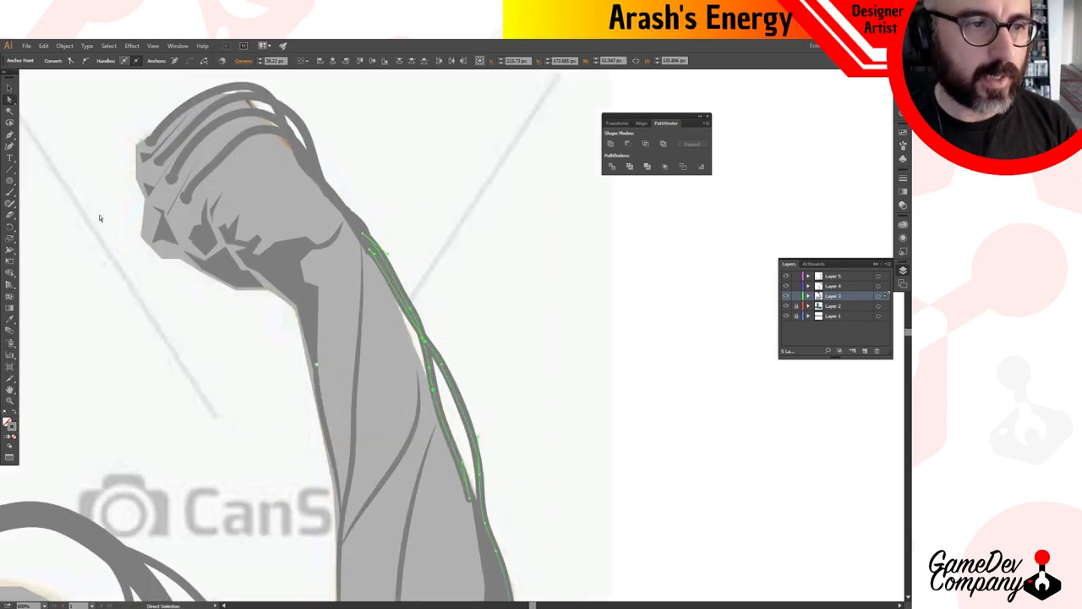
# Paint a wristband below the fist with the Paintbrush, using two curved lines across the forearm connected by side strokes.
pyautogui.press('b')
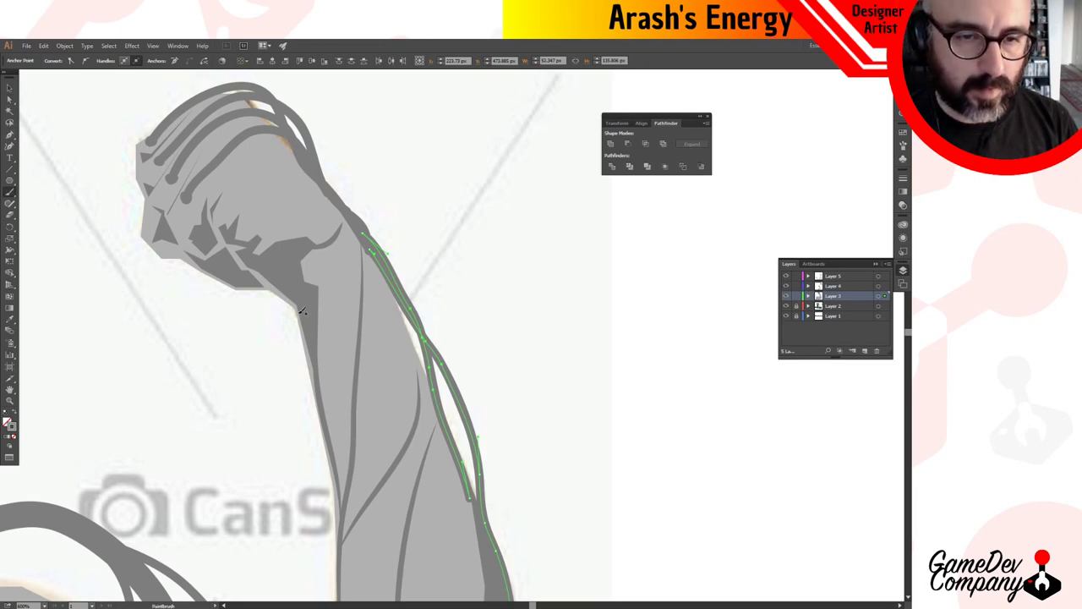
pyautogui.hotkey('ctrl', 'shift', 'a')
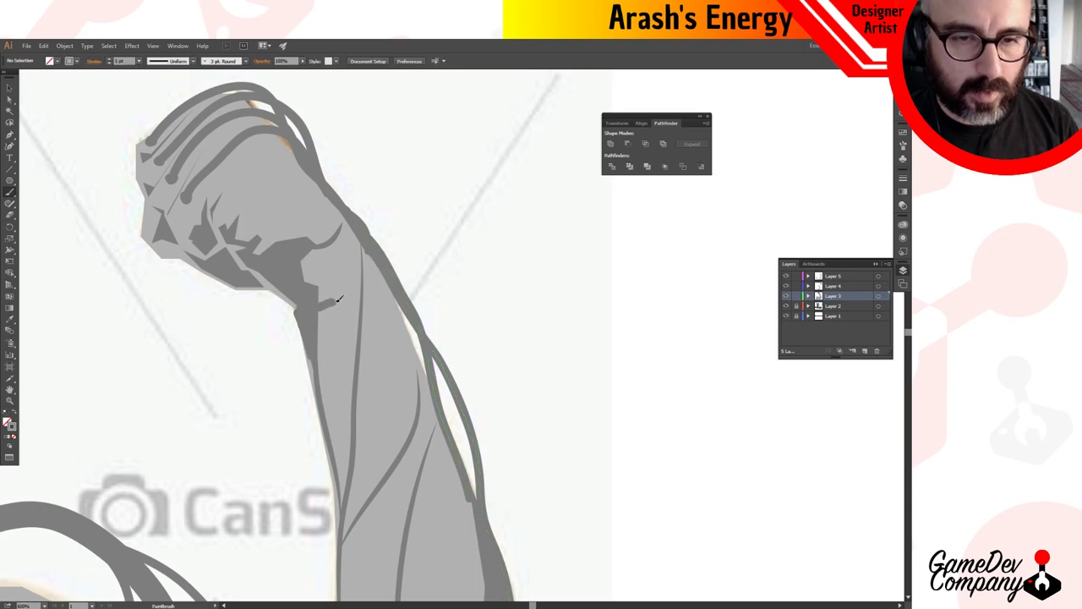
pyautogui.moveTo(337, 298)
pyautogui.mouseDown()
pyautogui.moveTo(387, 261)
pyautogui.moveTo(403, 301)
pyautogui.moveTo(377, 329)
pyautogui.moveTo(311, 356)
pyautogui.mouseUp()
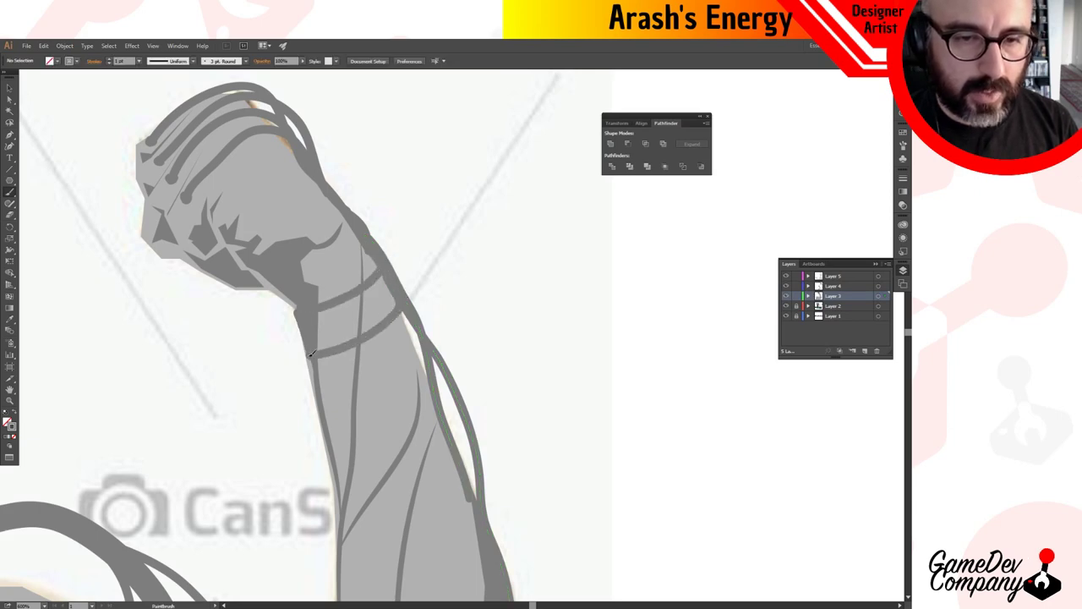
# Select all the wristband strokes and join them into one path.
pyautogui.press('v')
pyautogui.click(315, 304)
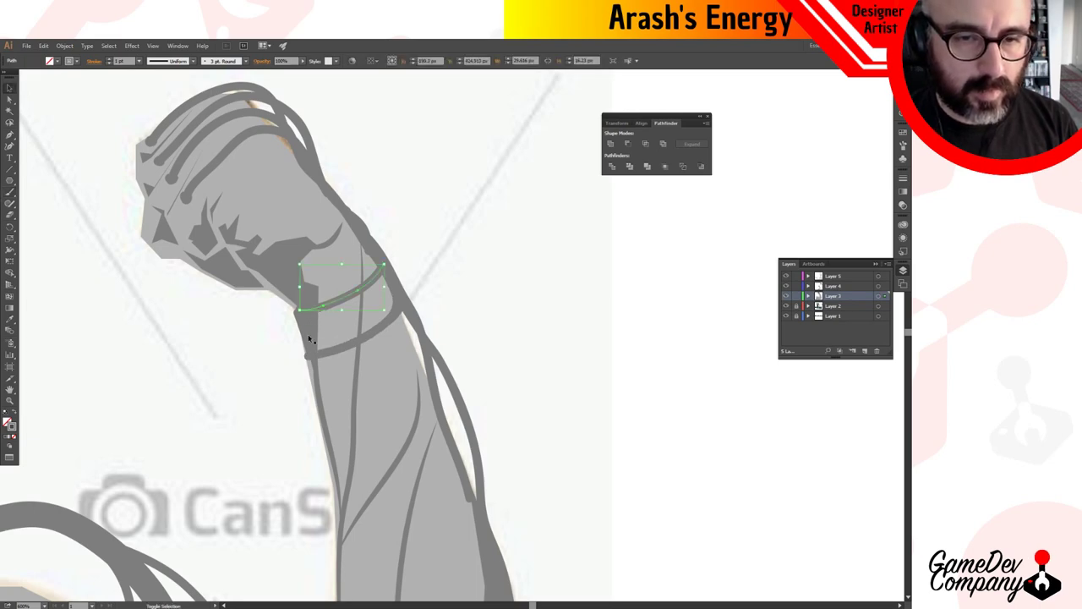
pyautogui.keyDown('shift'); pyautogui.click(369, 338); pyautogui.keyUp('shift')
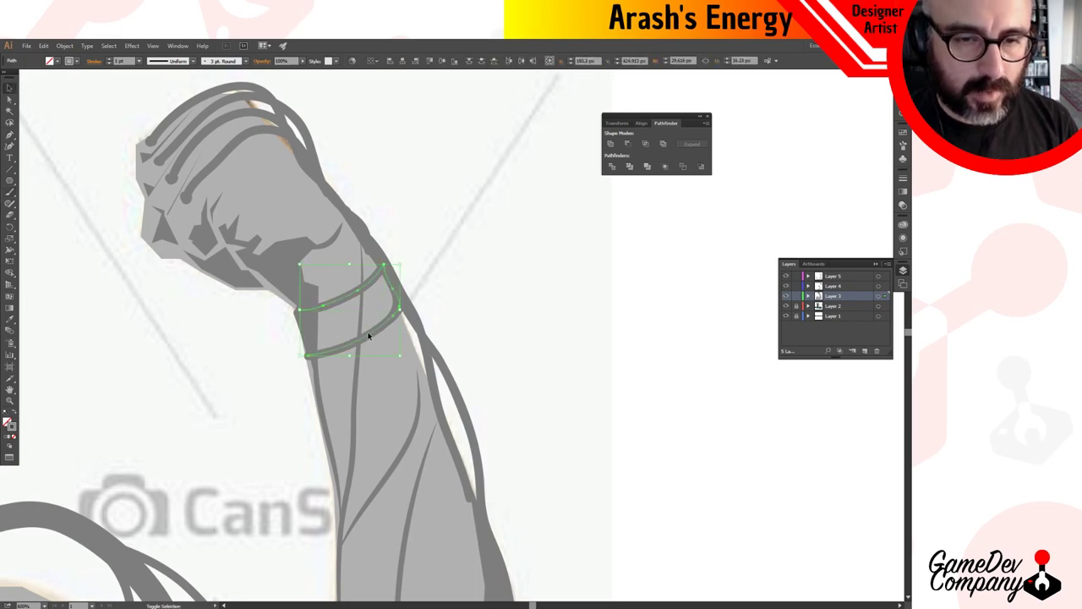
pyautogui.keyDown('shift'); pyautogui.click(302, 333); pyautogui.keyUp('shift')
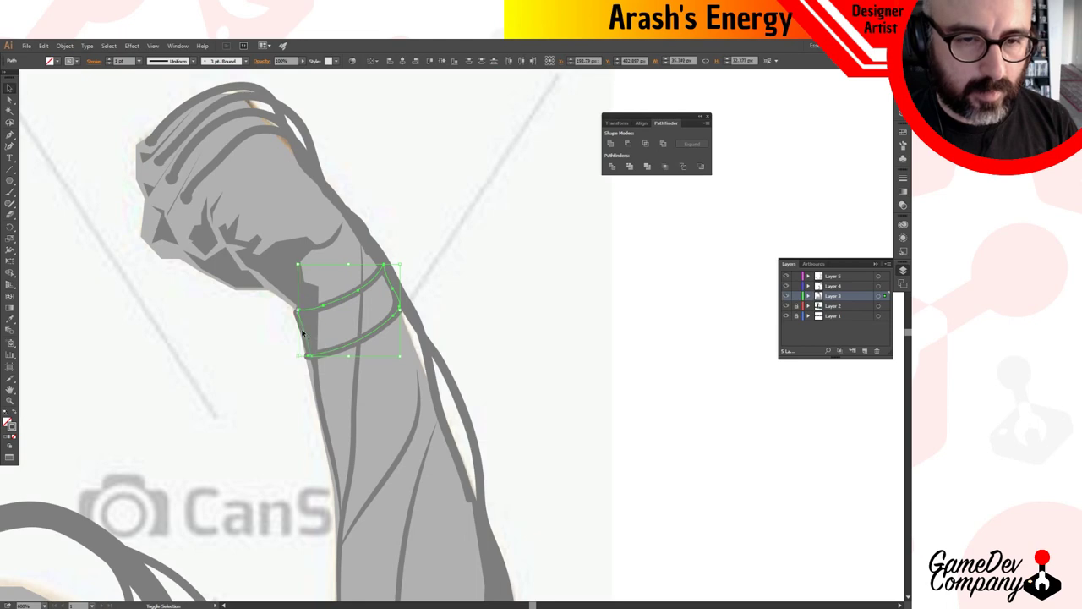
pyautogui.click(608, 165)
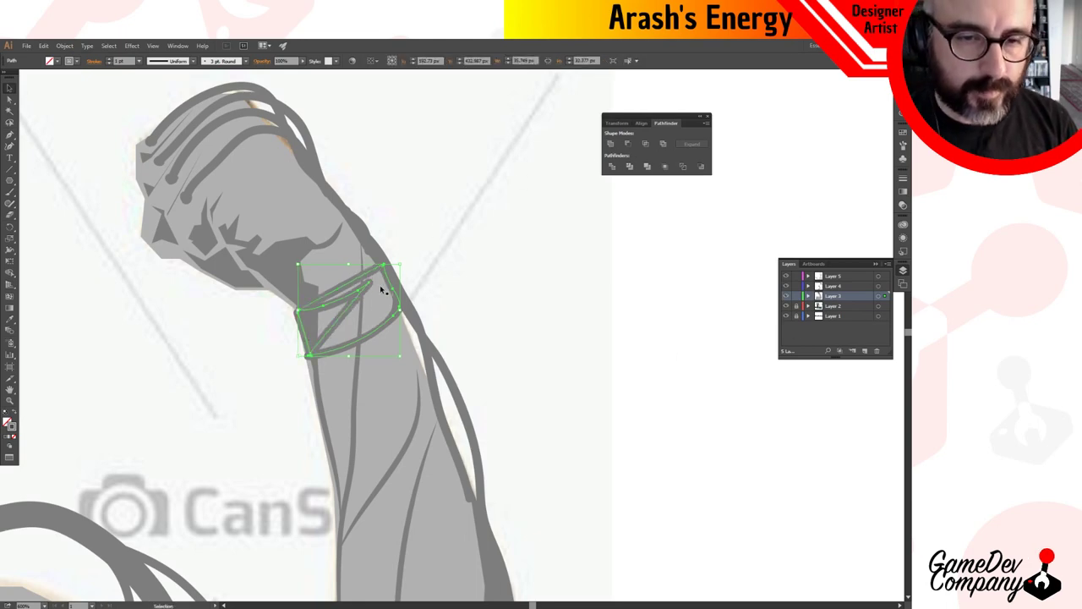
# Try to remove the stray corner points inside the wristband outline with the Delete Anchor Point tool.
pyautogui.press('-')
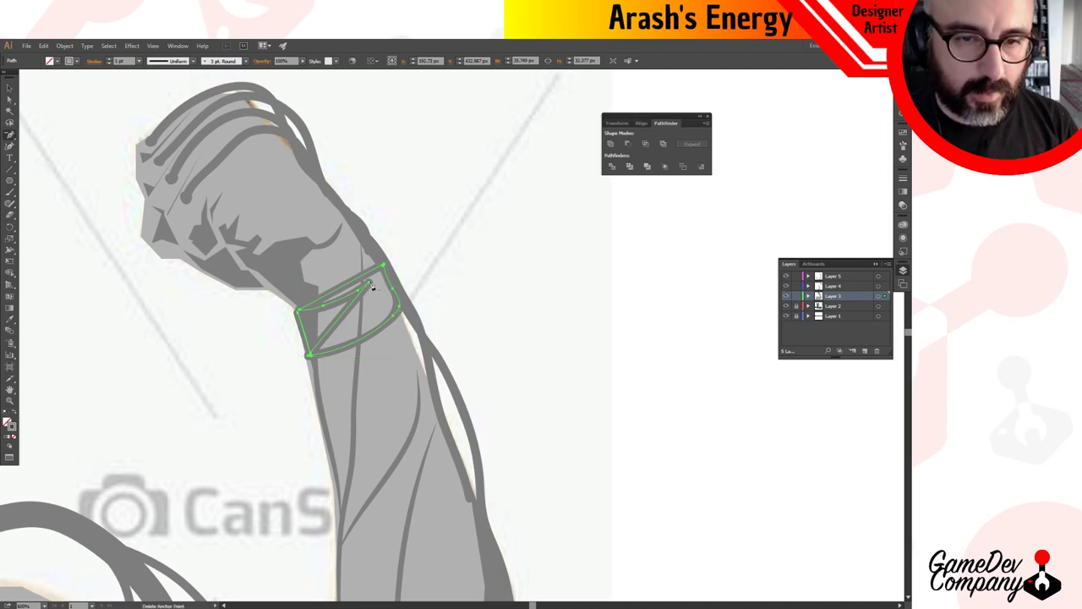
pyautogui.click(370, 287)
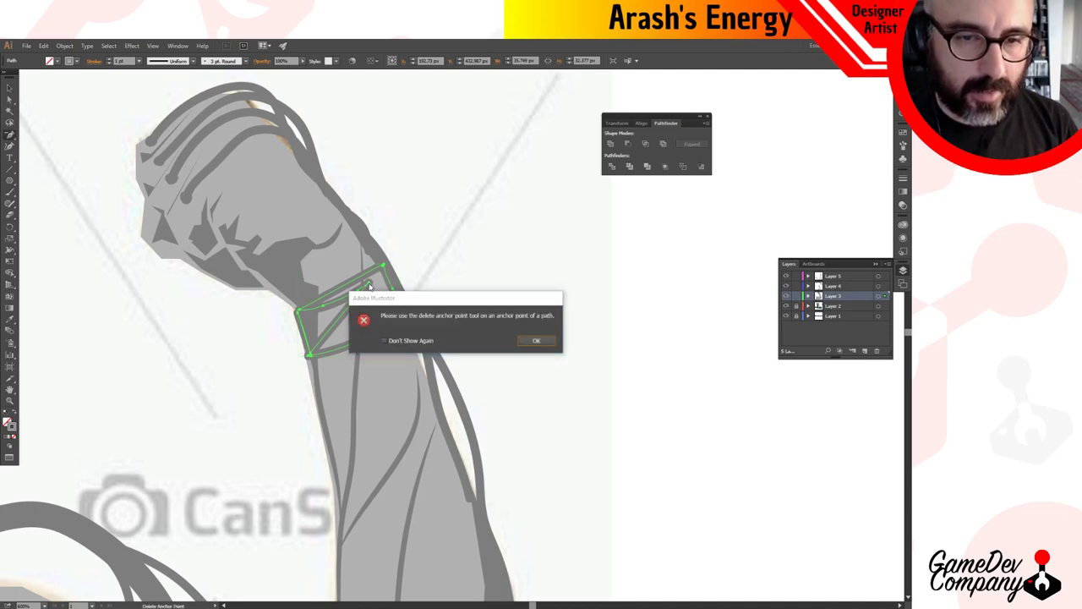
pyautogui.click(536, 342)
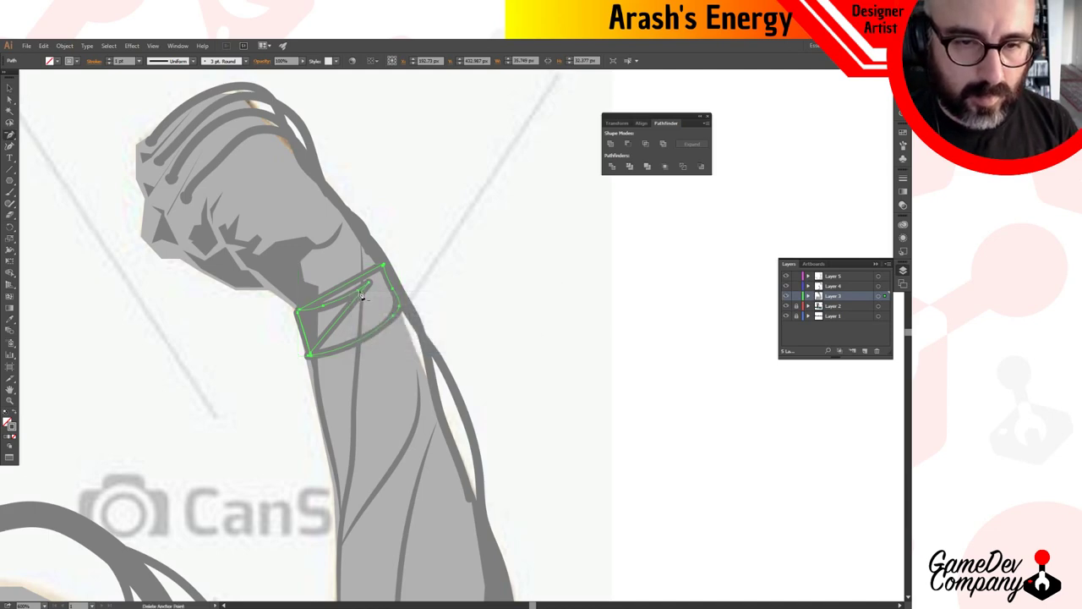
pyautogui.click(361, 294)
pyautogui.click(542, 341)
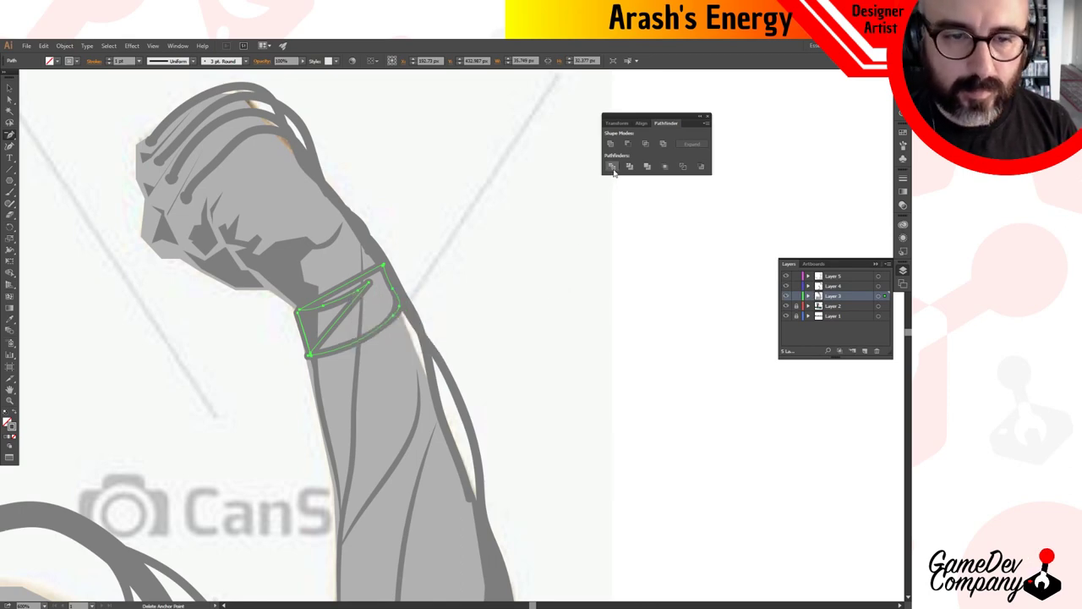
# Delete the stray corner points and the leftover segments running inside the wristband outline.
pyautogui.press('a')
pyautogui.click(370, 285)
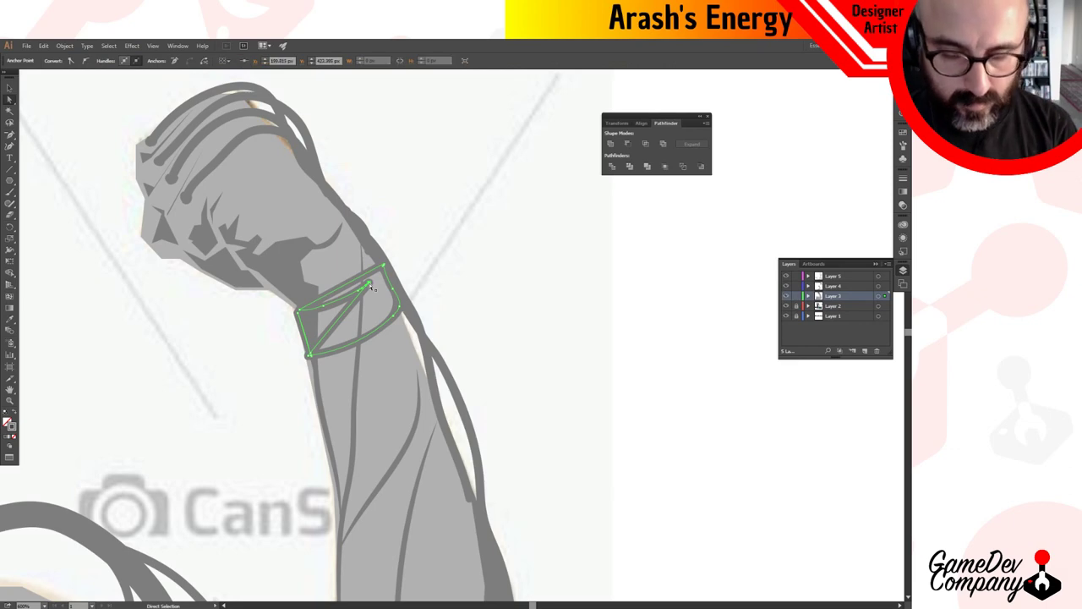
pyautogui.press('Delete')
pyautogui.click(359, 291)
pyautogui.press('Delete')
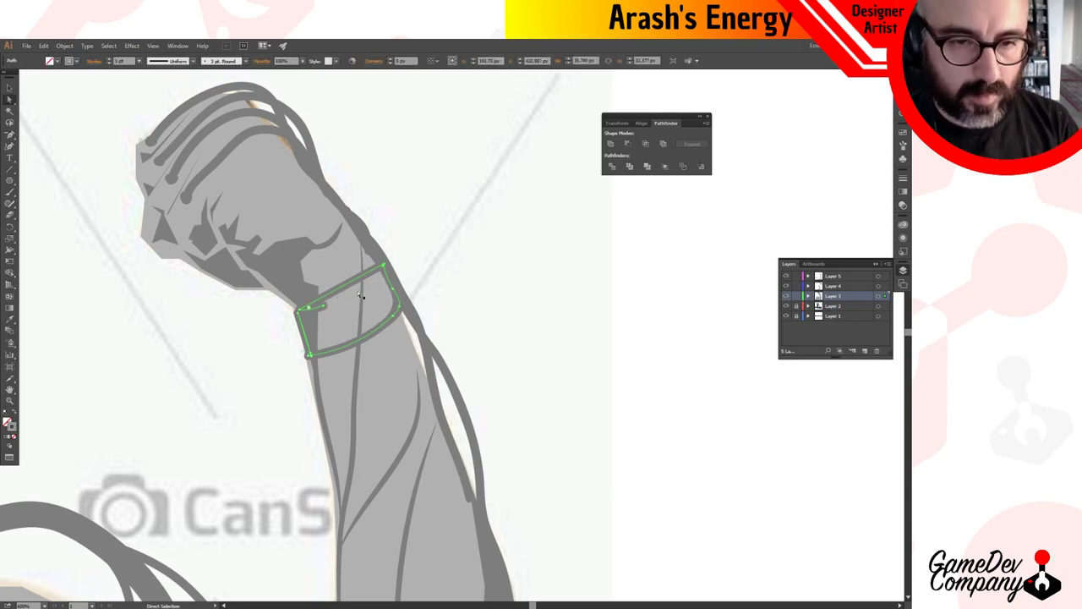
pyautogui.press('Delete')
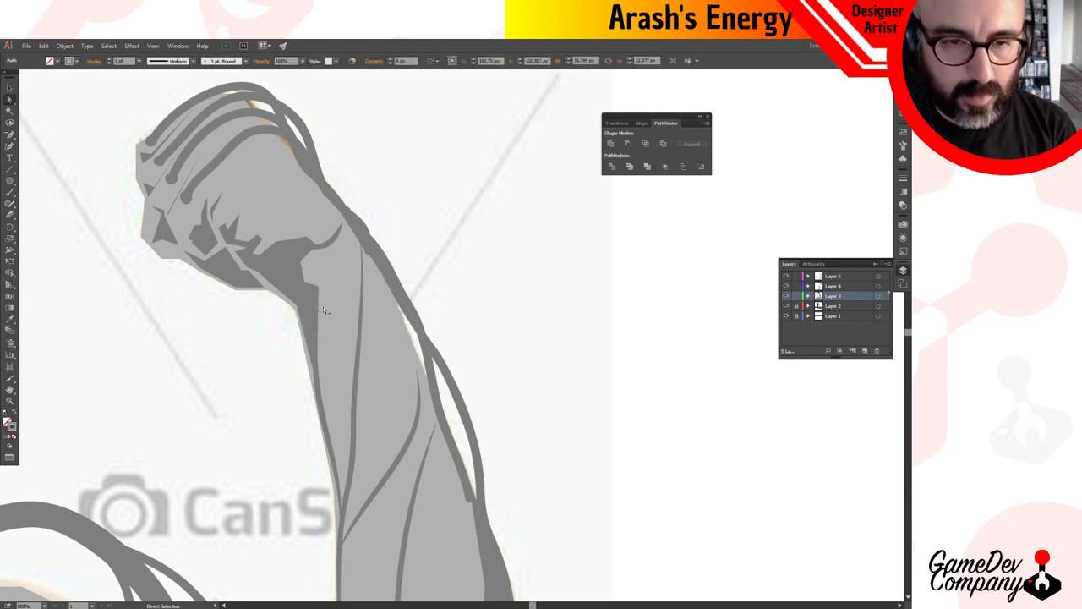
pyautogui.hotkey('ctrl', 'z')
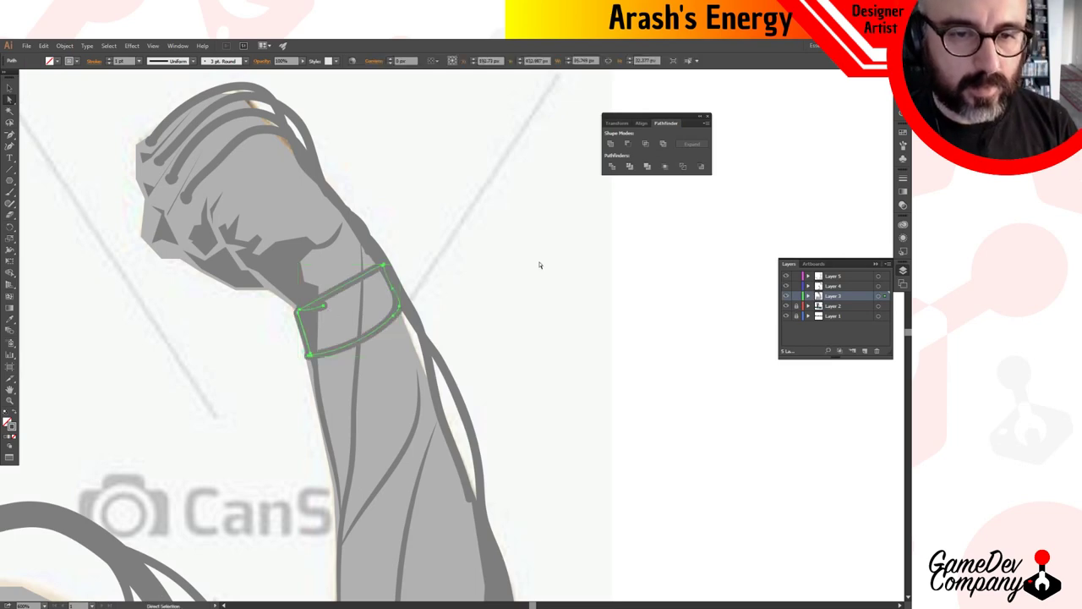
pyautogui.click(338, 304)
pyautogui.click(328, 309)
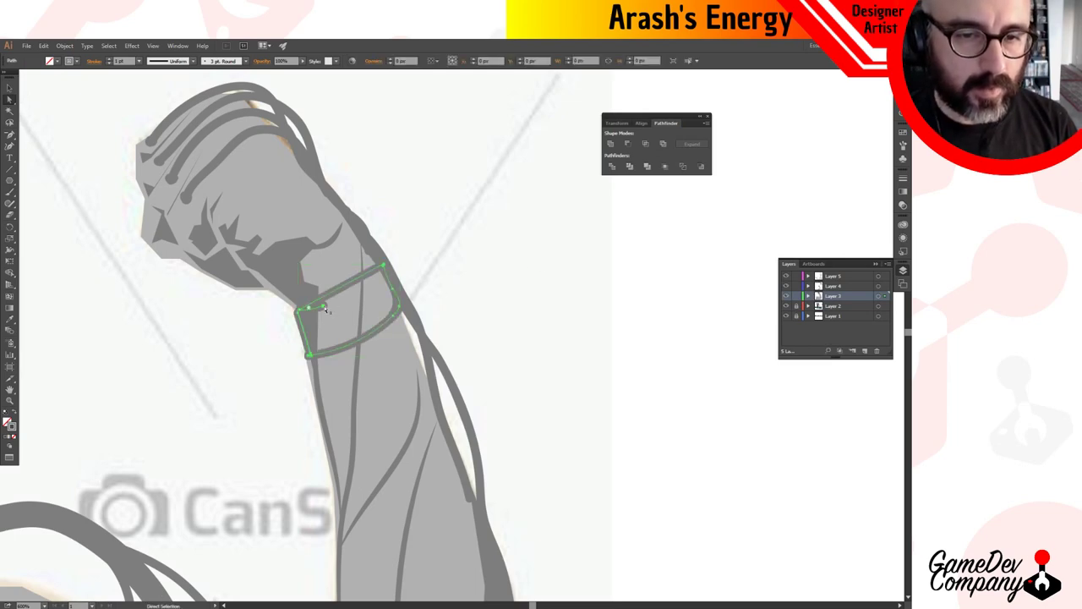
pyautogui.press('a')
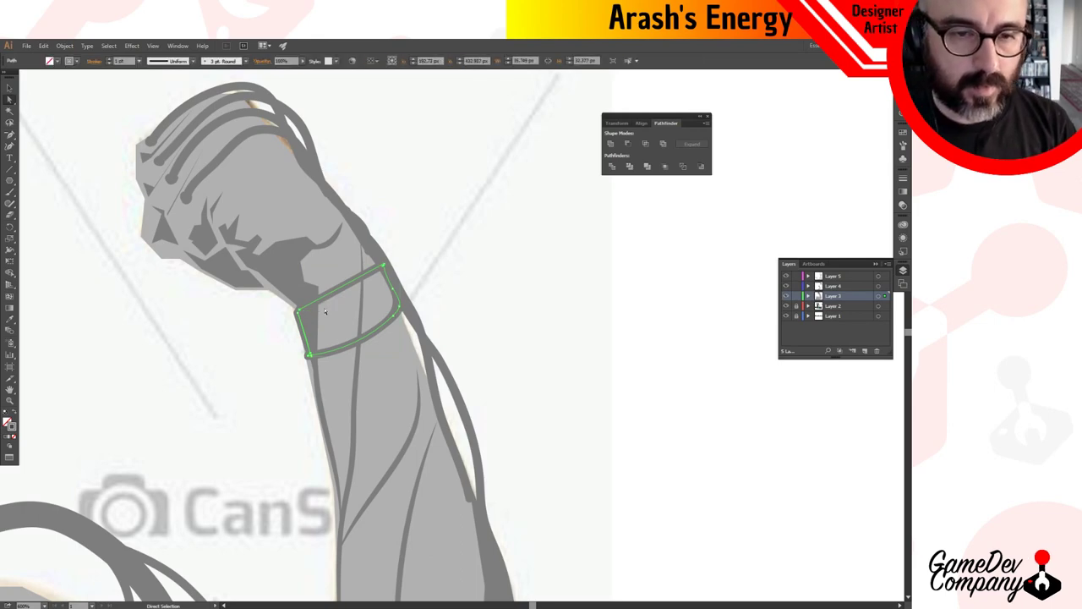
# Pull the overlapping anchor point away from the wristband's lower-left corner and up into the band.
pyautogui.press('v')
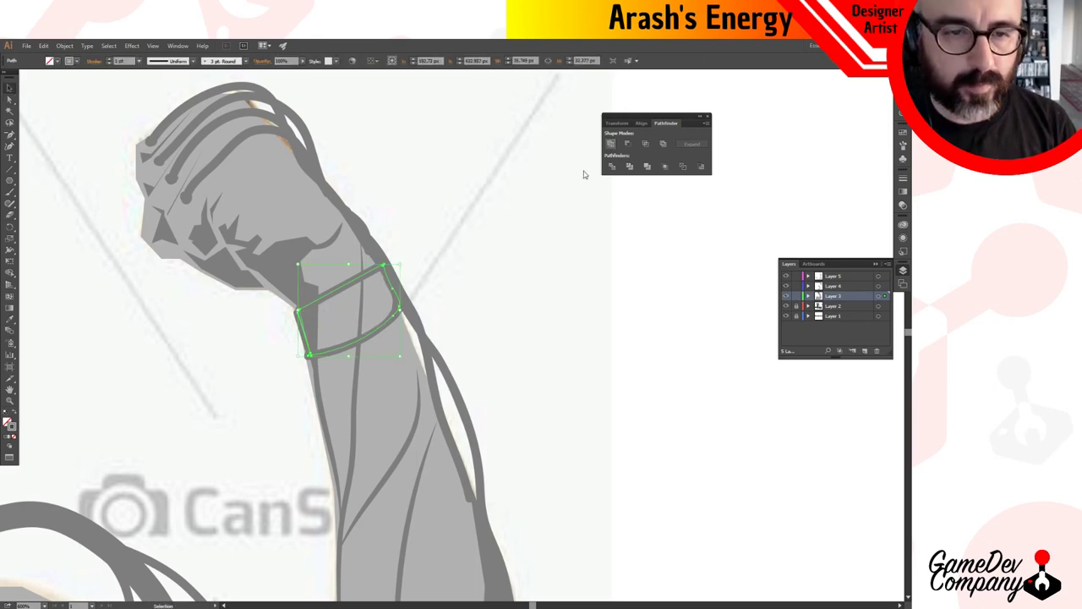
pyautogui.click(475, 273)
pyautogui.click(353, 282)
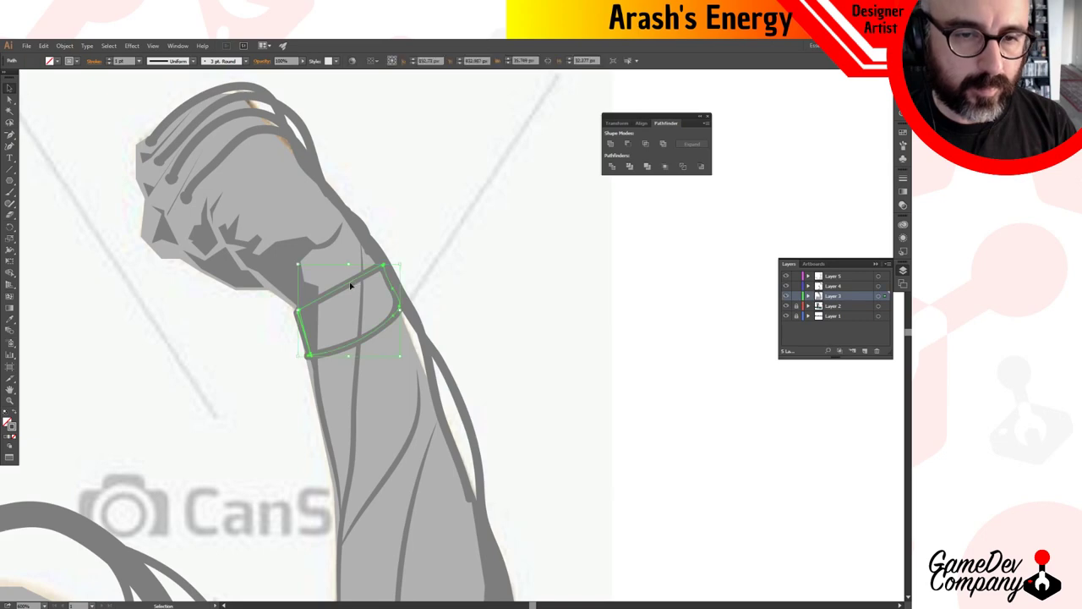
pyautogui.keyDown('ctrl'); pyautogui.click(313, 311); pyautogui.keyUp('ctrl')
pyautogui.keyDown('ctrl'); pyautogui.click(480, 321); pyautogui.keyUp('ctrl')
pyautogui.keyDown('ctrl'); pyautogui.click(426, 393); pyautogui.keyUp('ctrl')
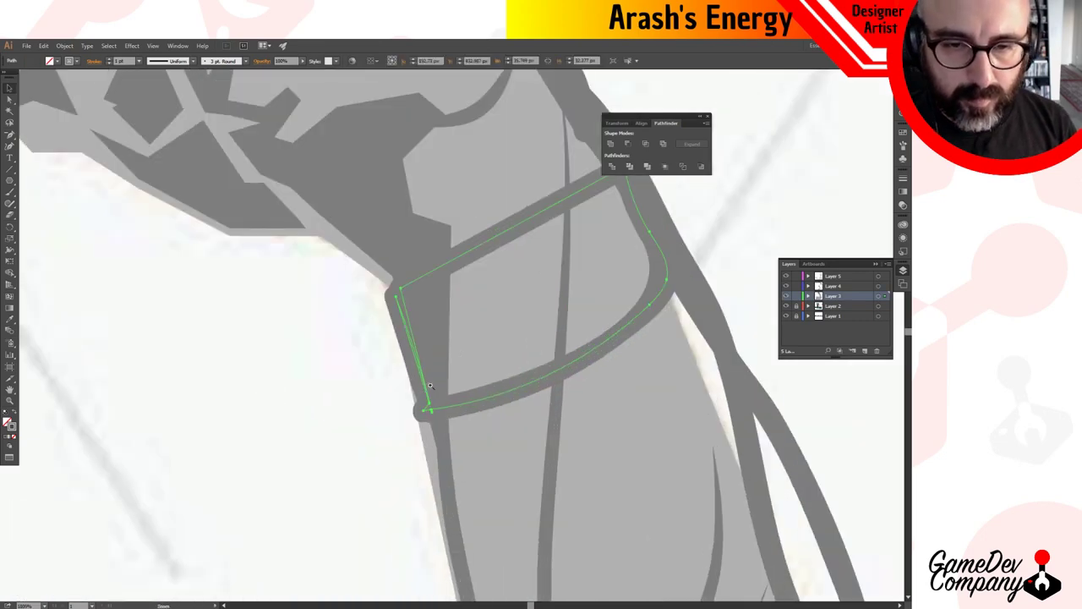
pyautogui.keyDown('ctrl'); pyautogui.click(437, 384); pyautogui.keyUp('ctrl')
pyautogui.click(446, 369)
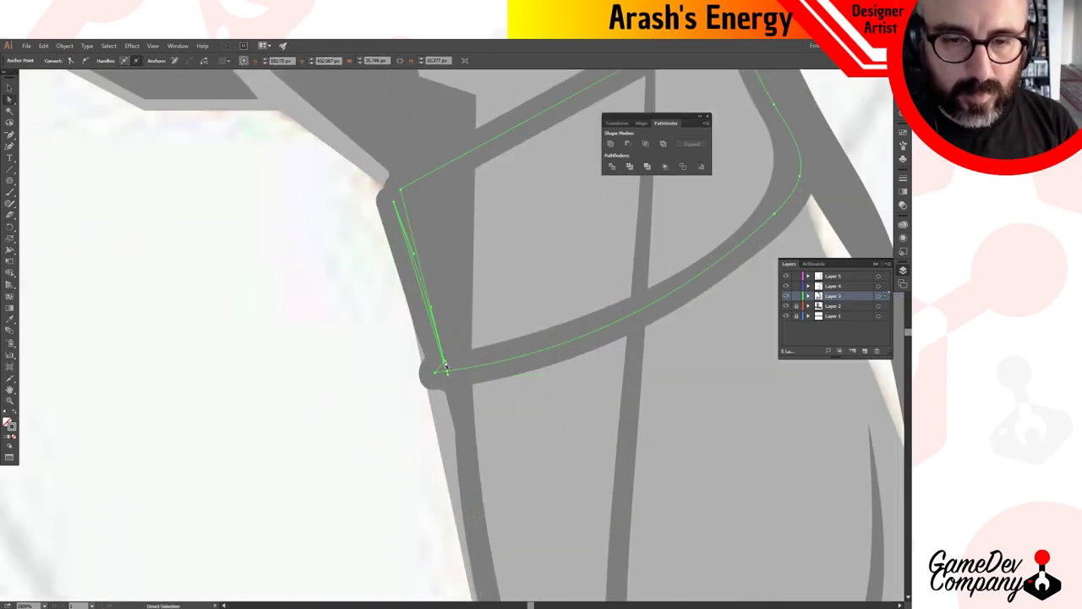
pyautogui.moveTo(446, 369); pyautogui.dragTo(449, 254)
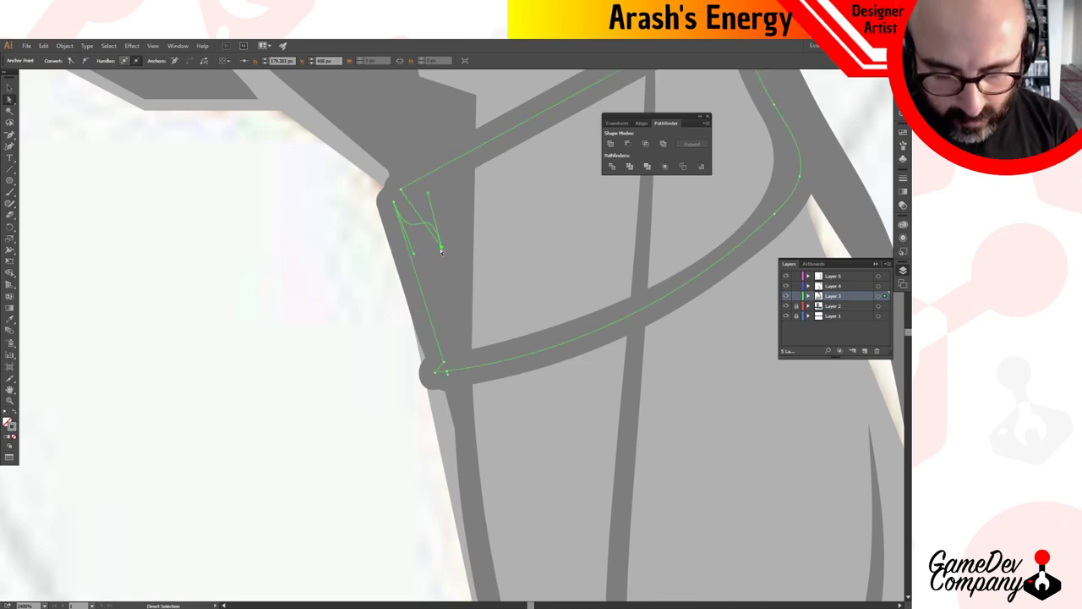
# Try to remove the pulled-out anchor with the Delete Anchor Point tool.
pyautogui.press('-')
pyautogui.click(441, 252)
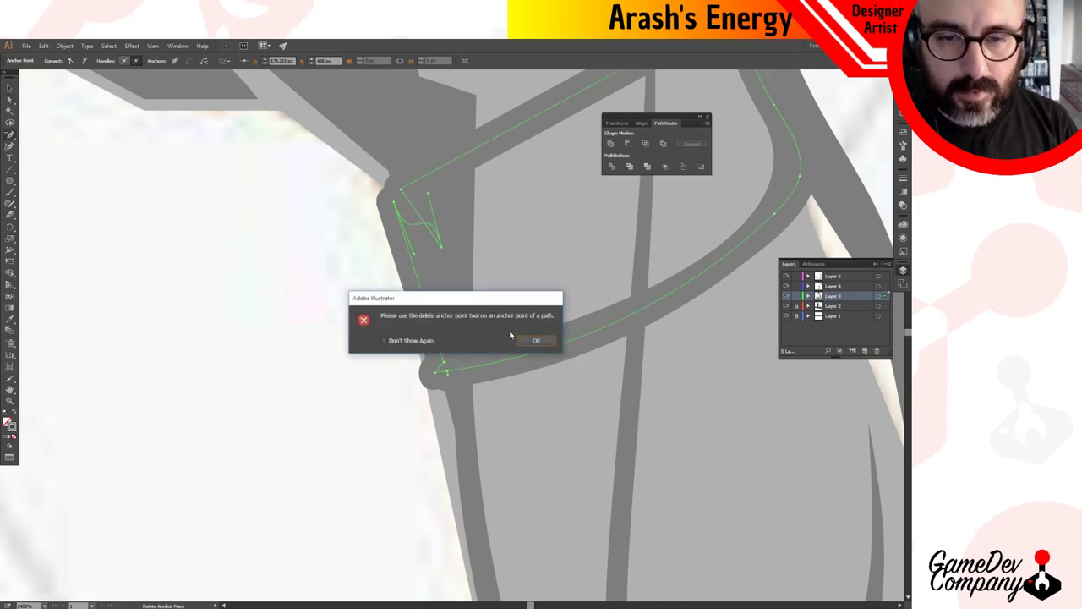
pyautogui.click(423, 341)
pyautogui.click(536, 340)
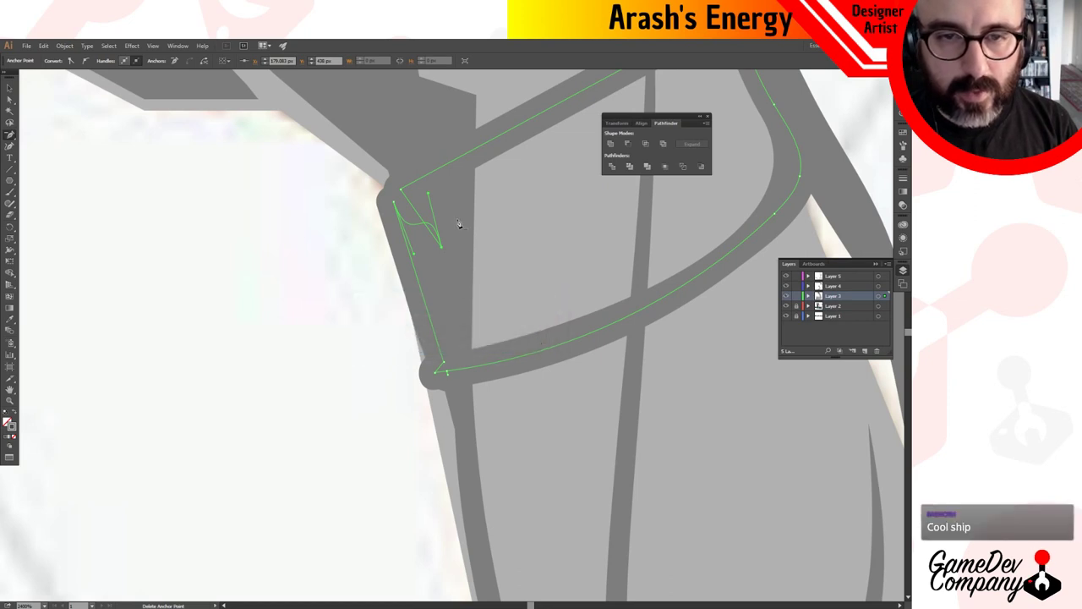
# Clean up the wristband's upper-left corner by removing the displaced anchor and shortening the curve handles around it.
pyautogui.press('a')
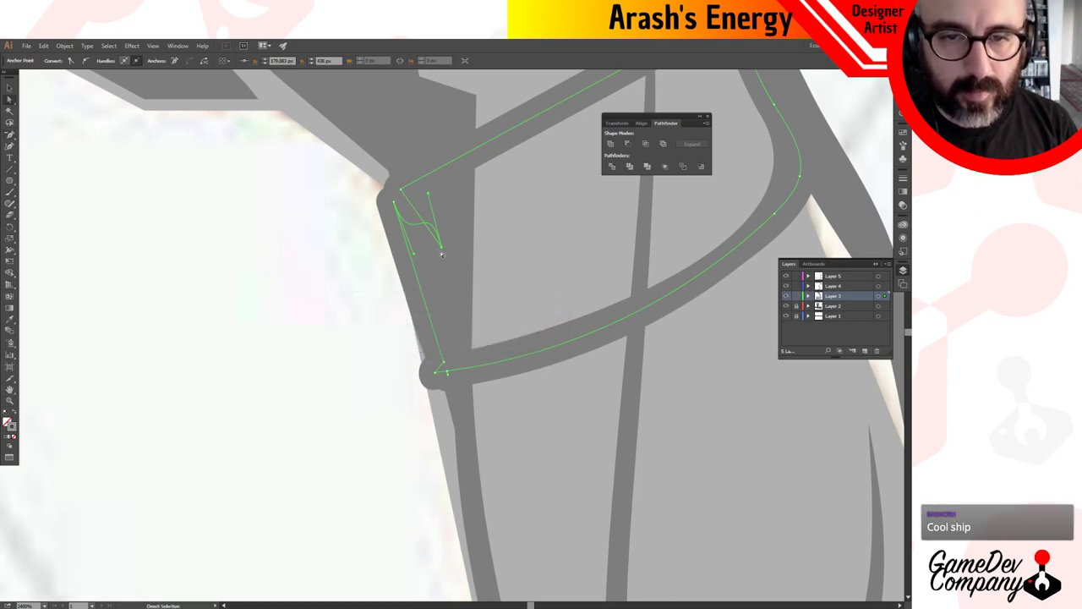
pyautogui.moveTo(441, 251); pyautogui.dragTo(403, 223)
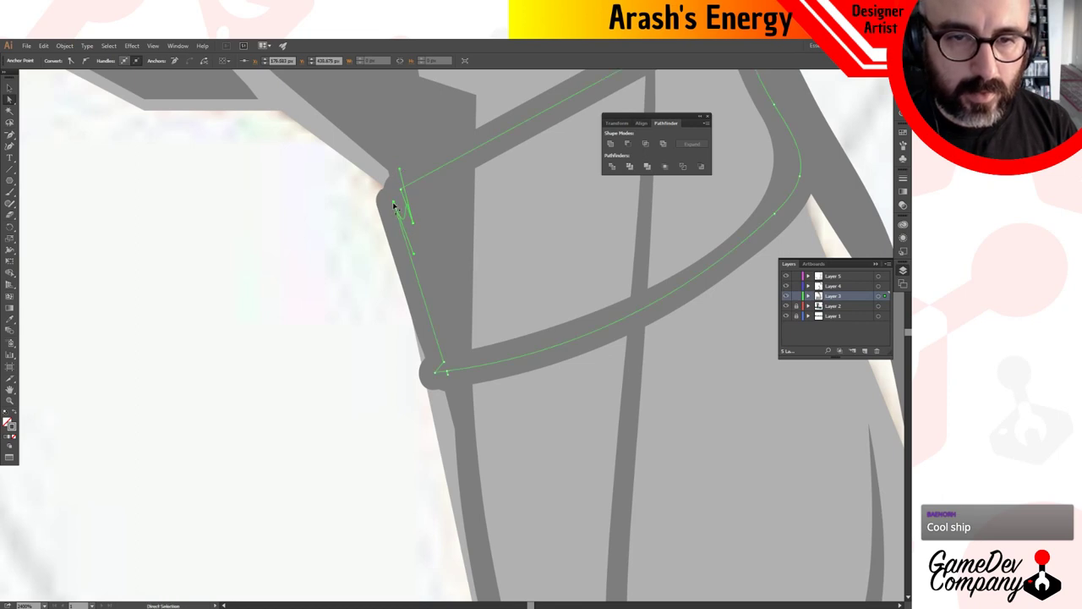
pyautogui.press('-')
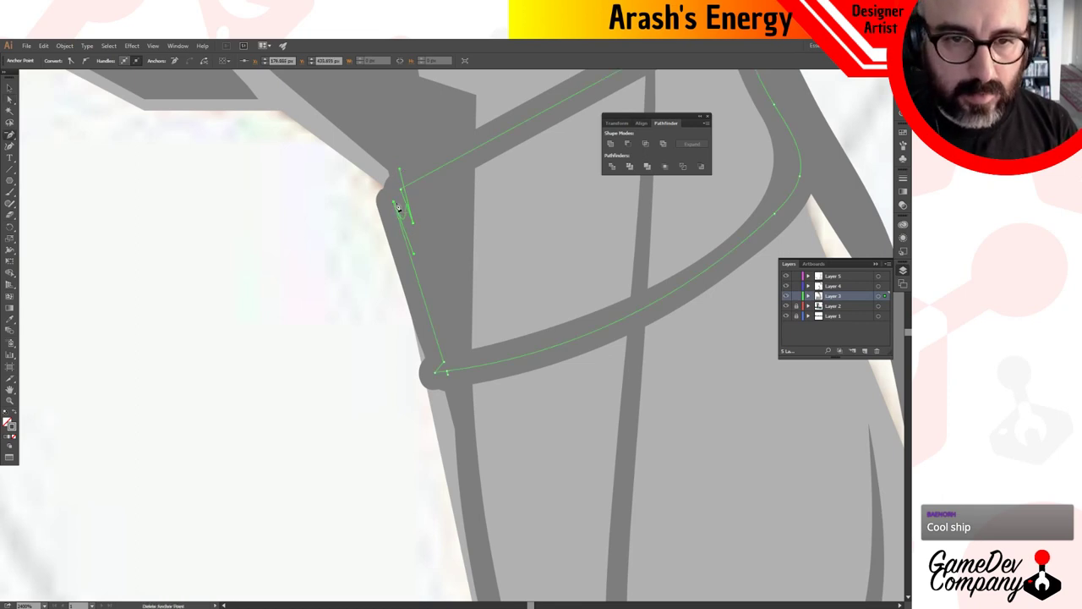
pyautogui.press('v')
pyautogui.press('a')
pyautogui.moveTo(413, 223); pyautogui.dragTo(450, 208)
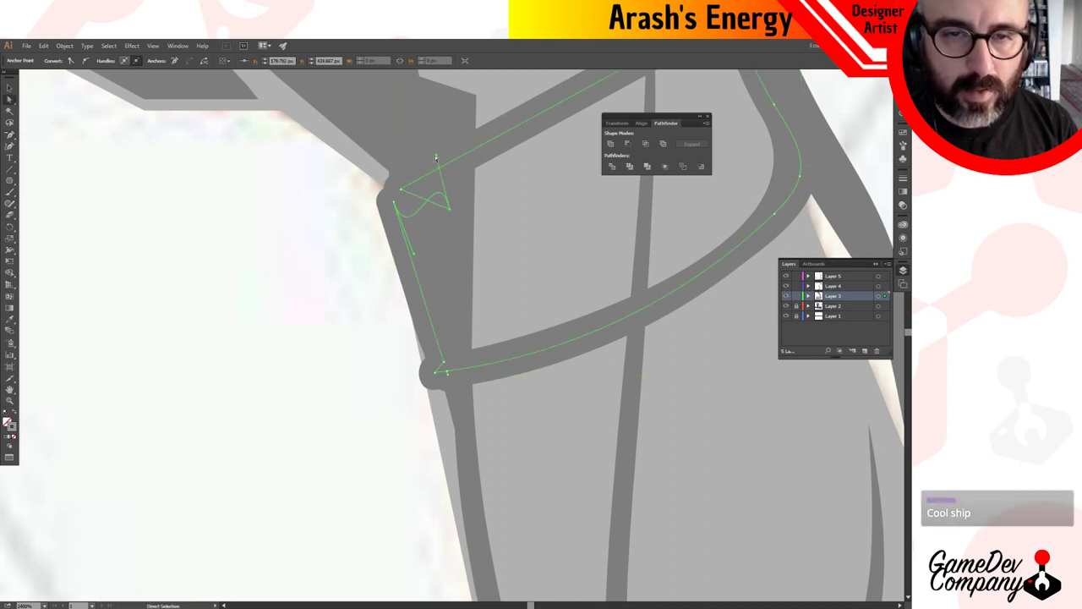
pyautogui.moveTo(436, 154); pyautogui.dragTo(400, 191)
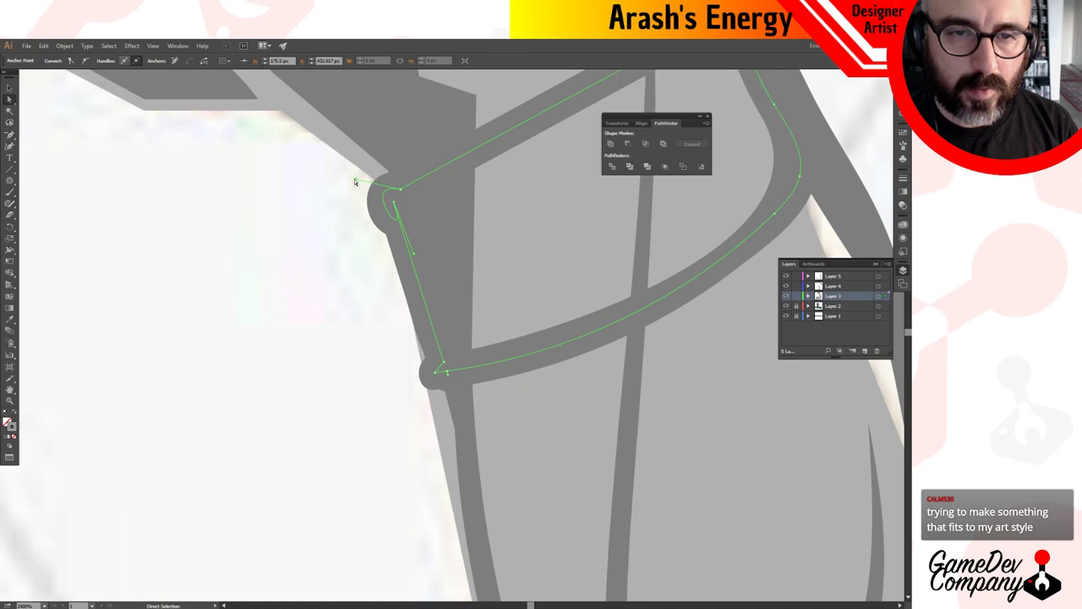
pyautogui.moveTo(356, 180); pyautogui.dragTo(383, 187)
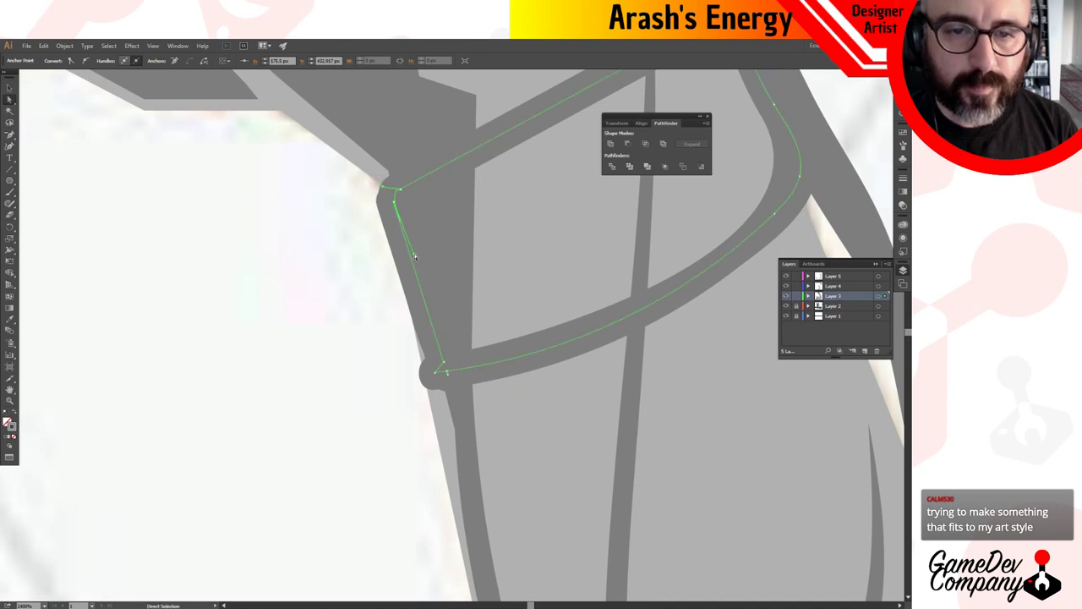
pyautogui.moveTo(415, 255); pyautogui.dragTo(395, 203)
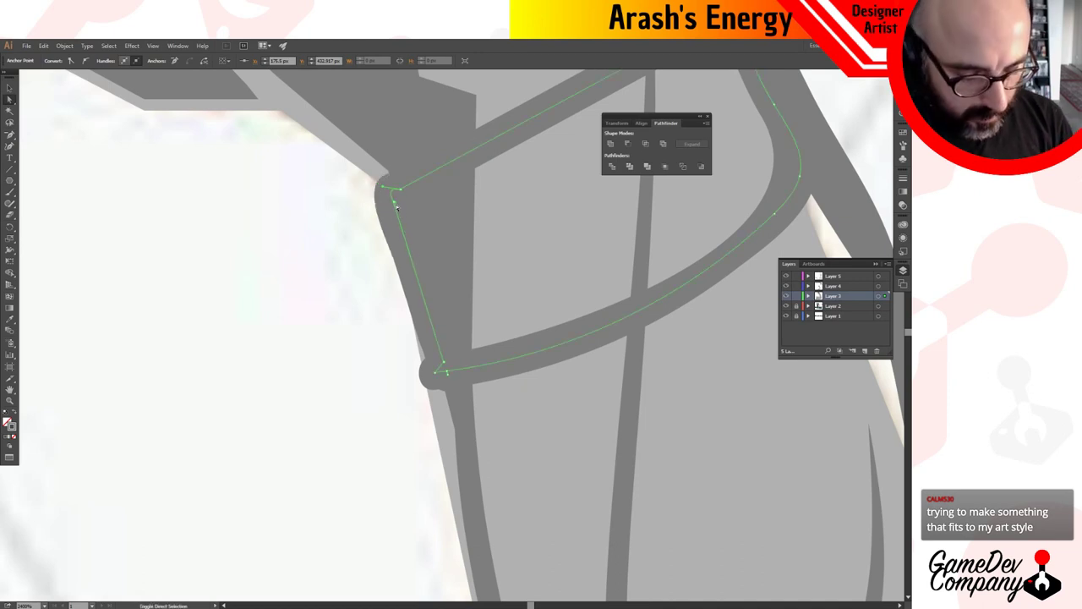
# Try to convert the anchors at the wristband's upper-left corner to sharp points with the Anchor Point tool.
pyautogui.hotkey('shift', 'c')
pyautogui.click(394, 203)
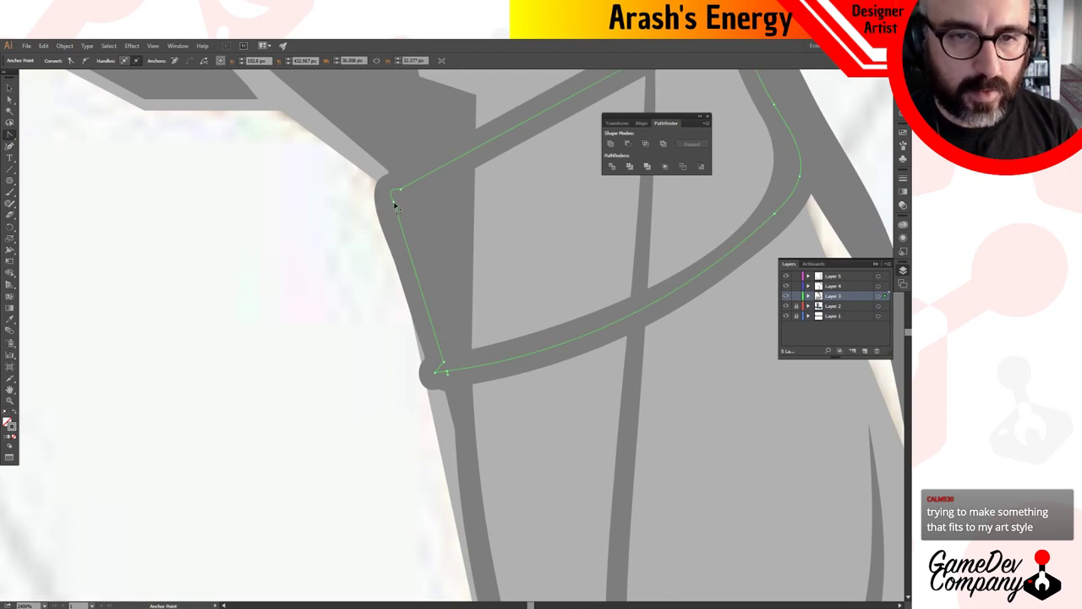
pyautogui.click(400, 190)
pyautogui.hotkey('ctrl', 'z')
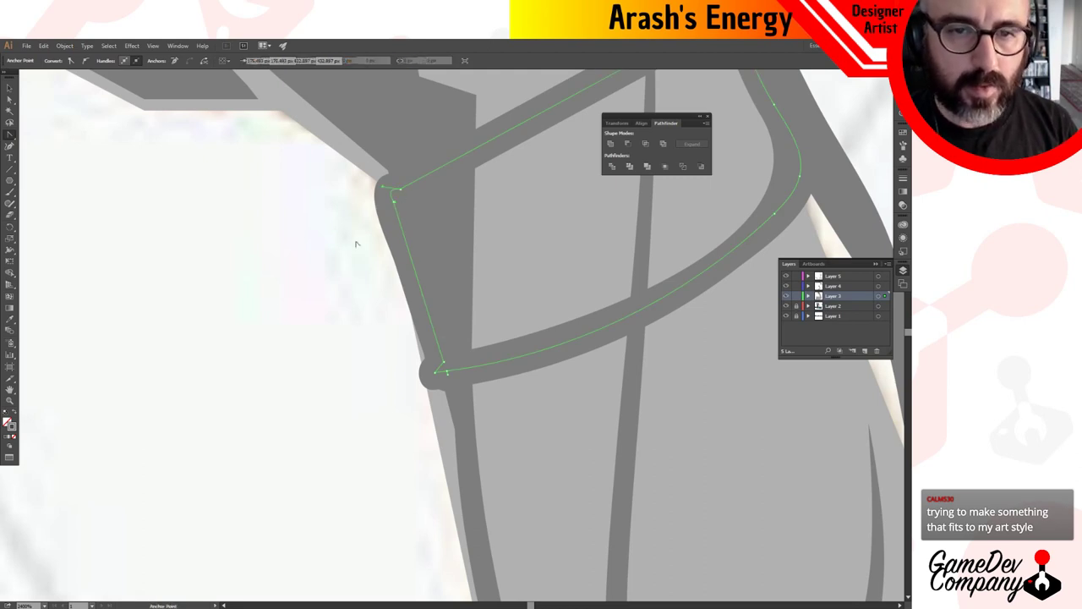
# Turn the wristband outline into a solid gray shape by swapping its fill and stroke, leaving it deselected.
pyautogui.keyDown('ctrl'); pyautogui.keyDown('alt'); pyautogui.click(335, 254); pyautogui.keyUp('alt'); pyautogui.keyUp('ctrl')
pyautogui.keyDown('ctrl'); pyautogui.keyDown('alt'); pyautogui.click(421, 314); pyautogui.keyUp('alt'); pyautogui.keyUp('ctrl')
pyautogui.keyDown('ctrl'); pyautogui.keyDown('alt'); pyautogui.click(425, 313); pyautogui.keyUp('alt'); pyautogui.keyUp('ctrl')
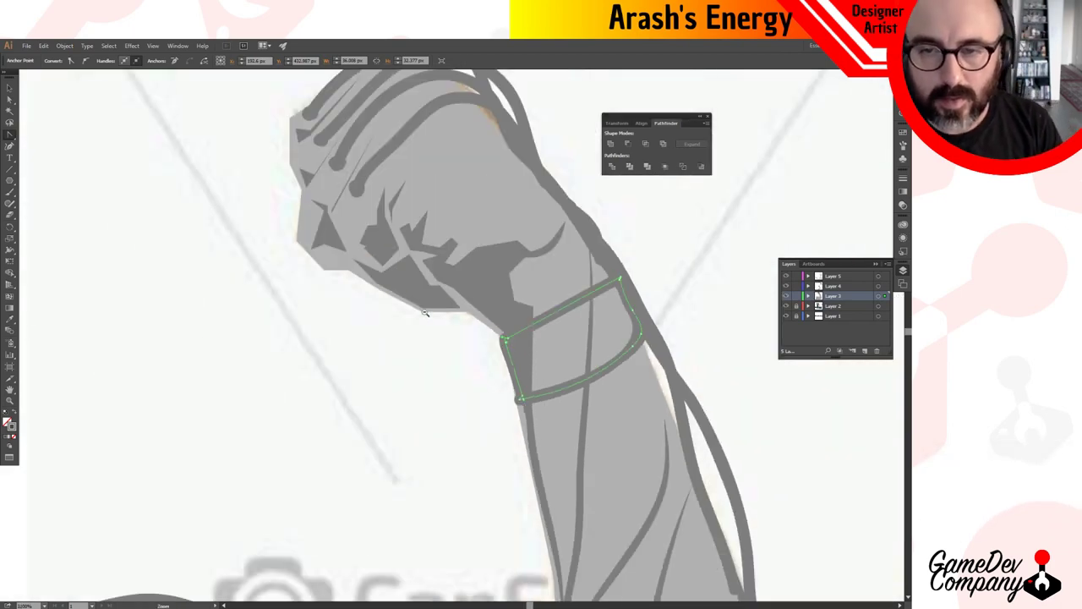
pyautogui.keyDown('alt'); pyautogui.click(425, 313); pyautogui.keyUp('alt')
pyautogui.press('v')
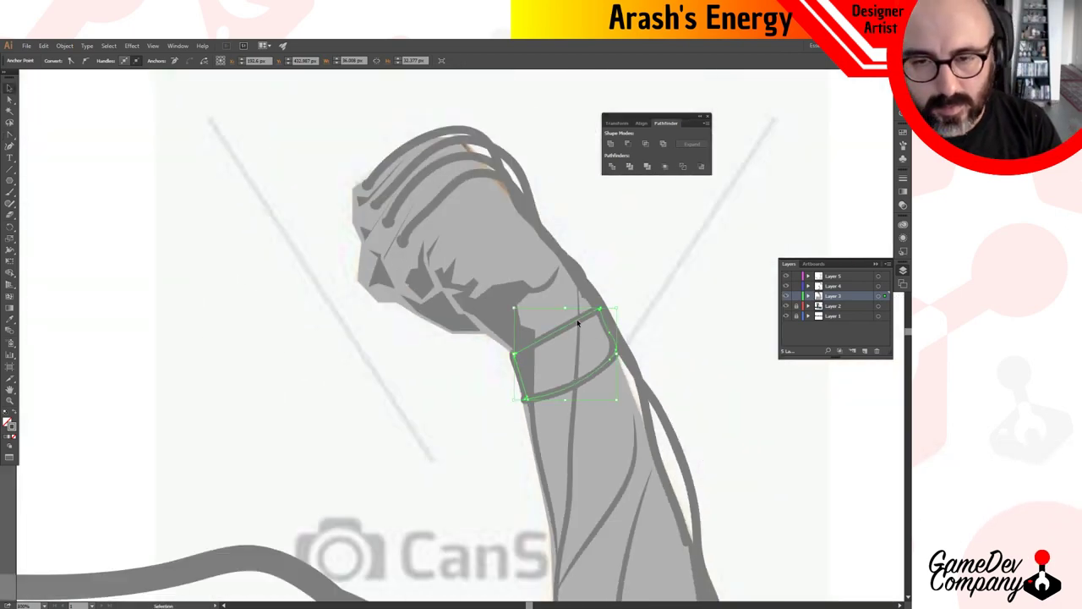
pyautogui.click(14, 413)
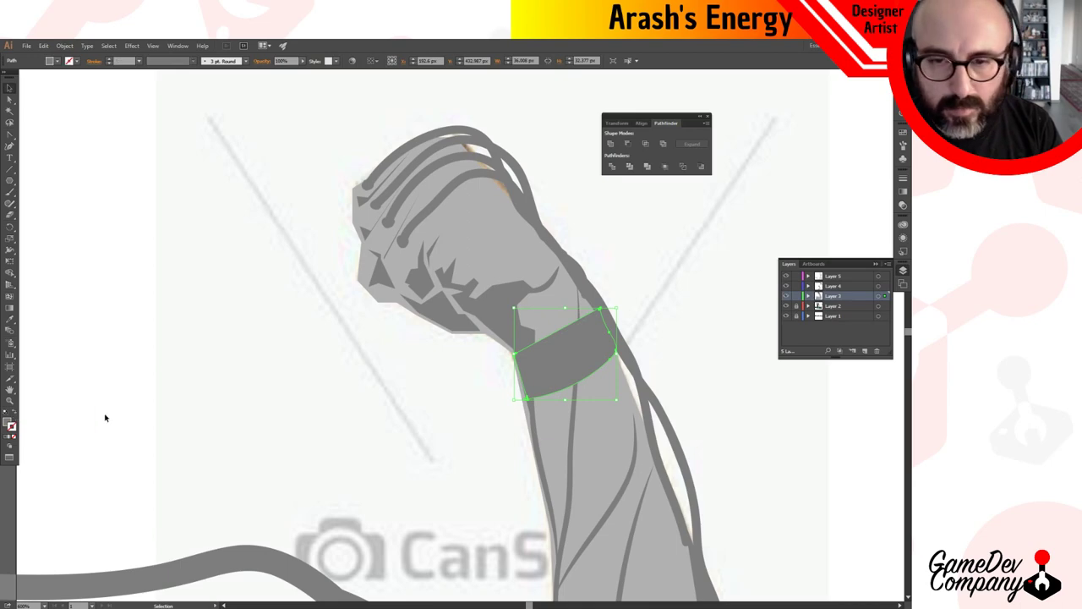
pyautogui.click(228, 438)
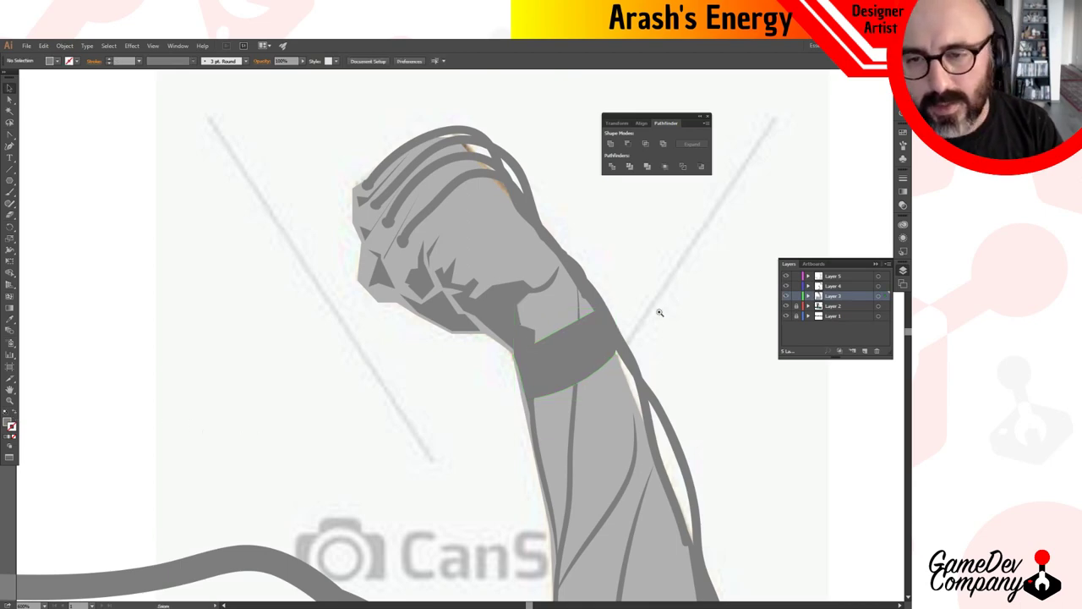
# Check the filled wristband up close where the cables cross it and activate the Paintbrush tool.
pyautogui.keyDown('ctrl'); pyautogui.keyDown('alt'); pyautogui.click(659, 313); pyautogui.keyUp('alt'); pyautogui.keyUp('ctrl')
pyautogui.keyDown('ctrl'); pyautogui.click(433, 343); pyautogui.keyUp('ctrl')
pyautogui.keyDown('ctrl'); pyautogui.click(430, 339); pyautogui.keyUp('ctrl')
pyautogui.click(452, 313)
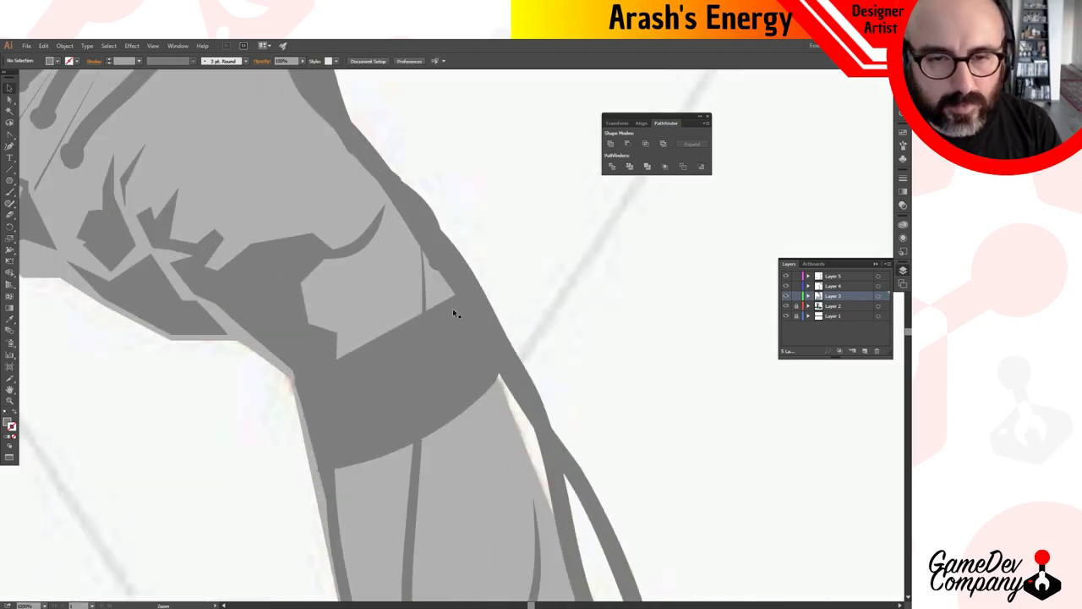
pyautogui.press('v')
pyautogui.press('b')
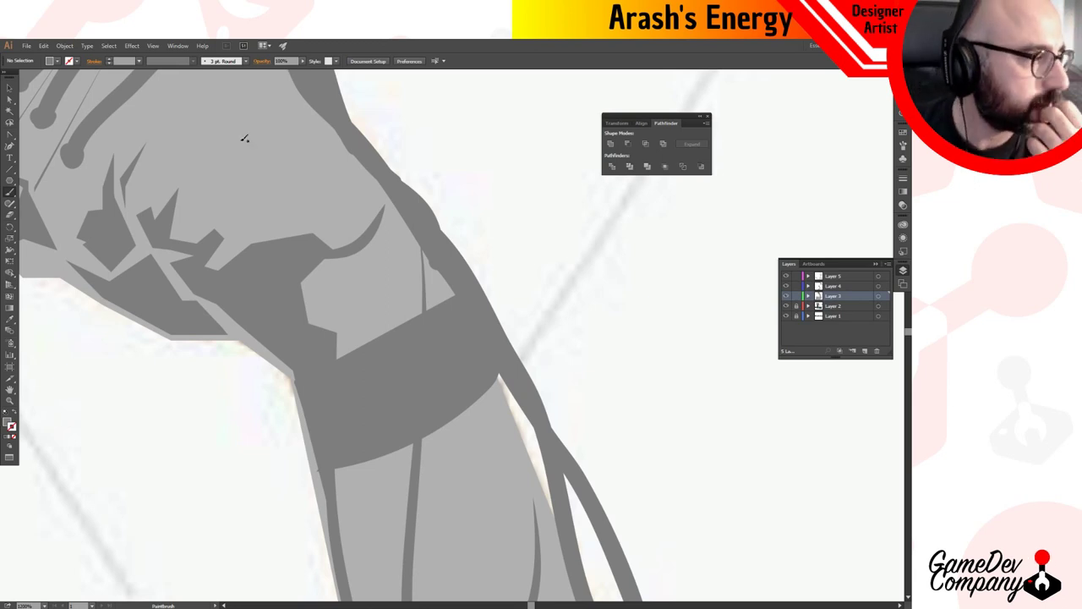
# Switch to the web browser and close the imgur and Google image search tabs.
pyautogui.hotkey('alt', 'Tab')
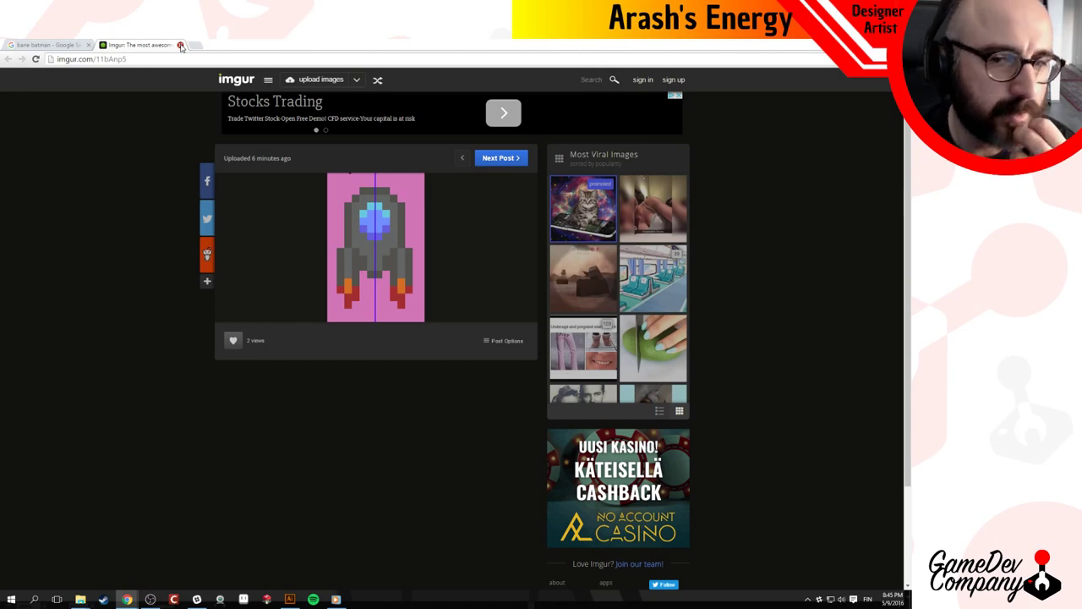
pyautogui.click(180, 46)
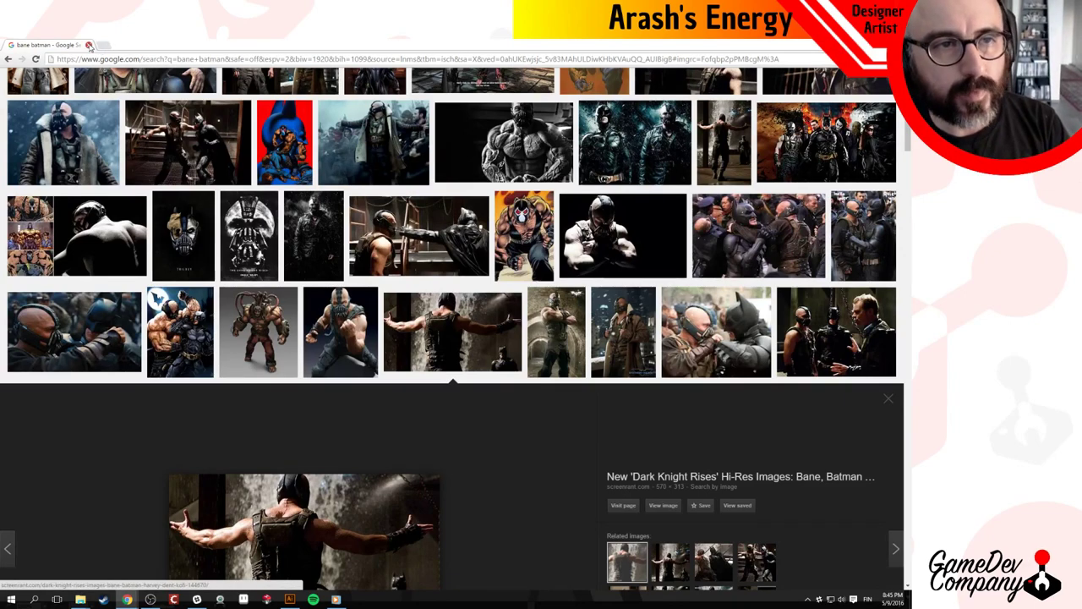
pyautogui.click(87, 44)
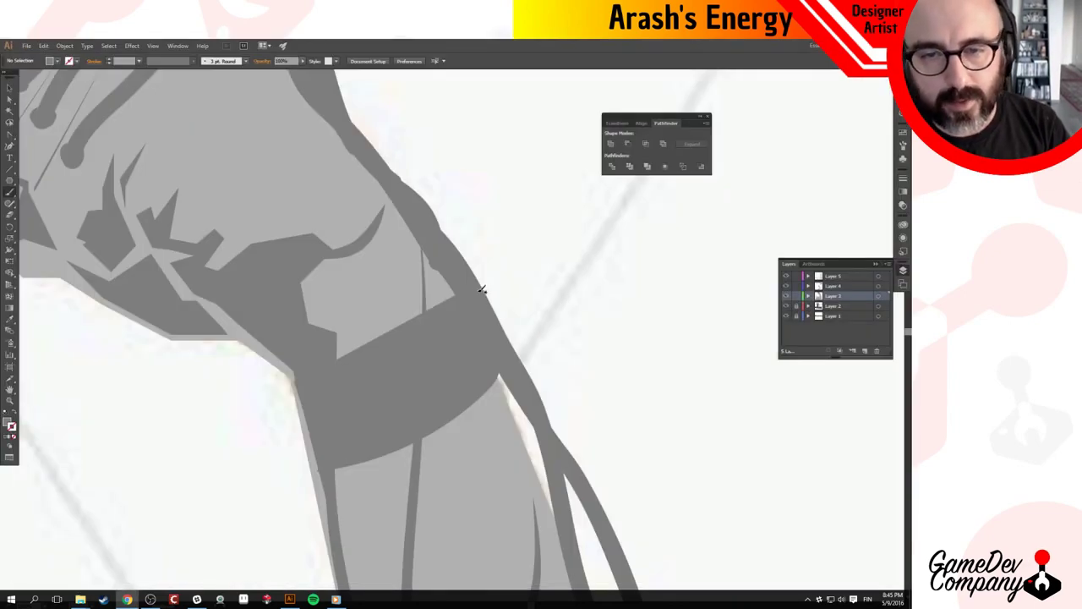
# Paint a raised bump with three short rounded pegs on the wristband's outer edge over the cables.
pyautogui.moveTo(483, 287); pyautogui.dragTo(520, 348)
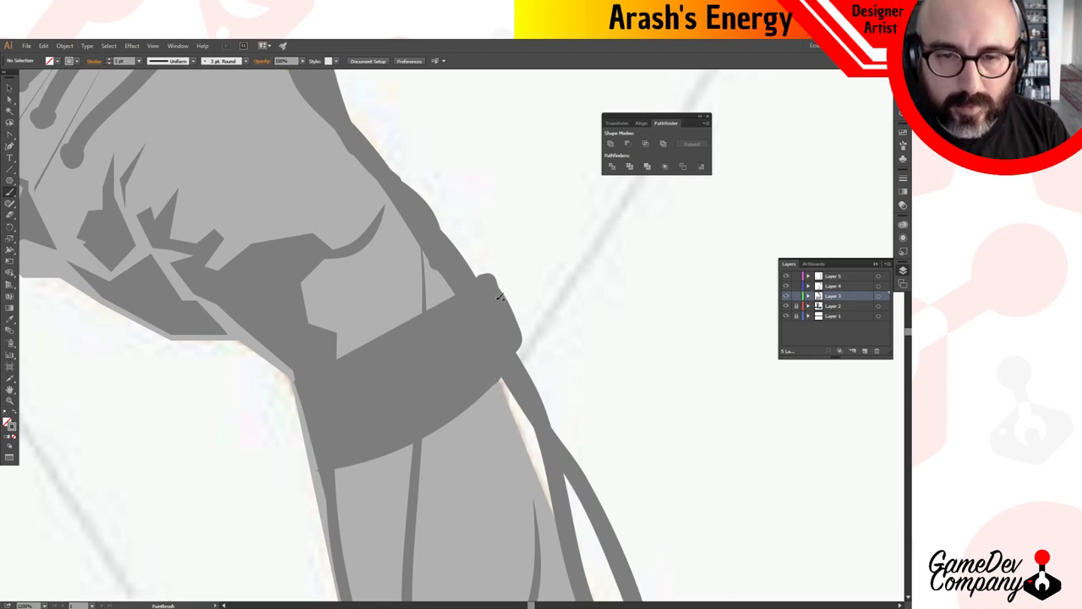
pyautogui.moveTo(495, 298); pyautogui.dragTo(511, 282)
pyautogui.moveTo(507, 322)
pyautogui.mouseDown()
pyautogui.moveTo(524, 306)
pyautogui.moveTo(528, 340)
pyautogui.moveTo(536, 336)
pyautogui.mouseUp()
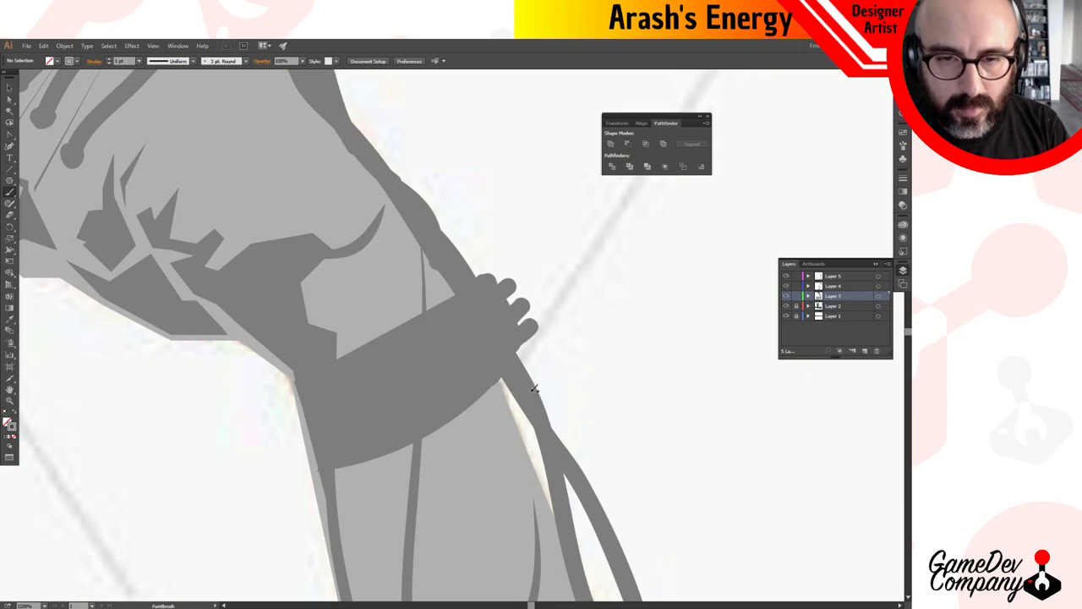
# Try a short rounded peg on the cable clasp's inner corner at the current brush weight, and undo it.
pyautogui.scroll(-4, 440, 380)
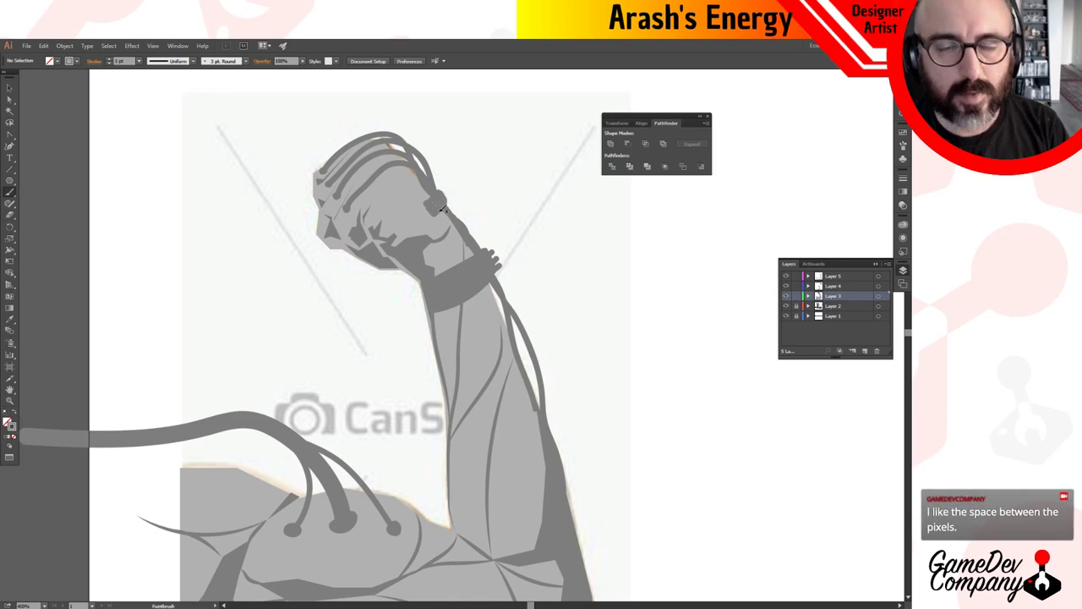
pyautogui.keyDown('ctrl'); pyautogui.click(443, 211); pyautogui.keyUp('ctrl')
pyautogui.keyDown('ctrl'); pyautogui.click(453, 329); pyautogui.keyUp('ctrl')
pyautogui.keyDown('ctrl'); pyautogui.click(454, 329); pyautogui.keyUp('ctrl')
pyautogui.keyDown('ctrl'); pyautogui.click(452, 329); pyautogui.keyUp('ctrl')
pyautogui.keyDown('ctrl'); pyautogui.click(451, 329); pyautogui.keyUp('ctrl')
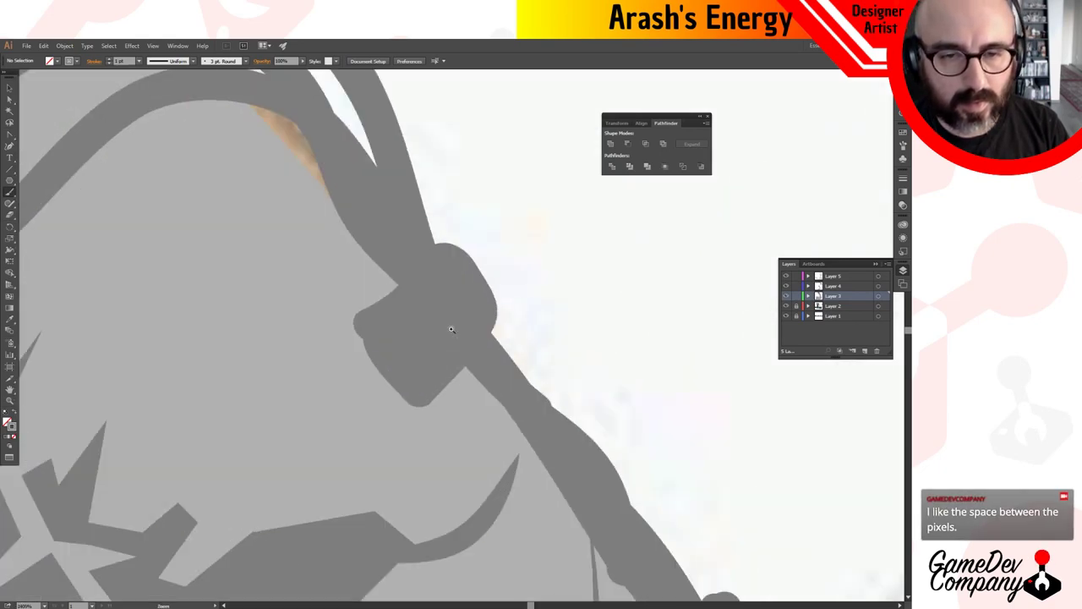
pyautogui.keyDown('ctrl'); pyautogui.click(452, 329); pyautogui.keyUp('ctrl')
pyautogui.moveTo(330, 324); pyautogui.dragTo(313, 336)
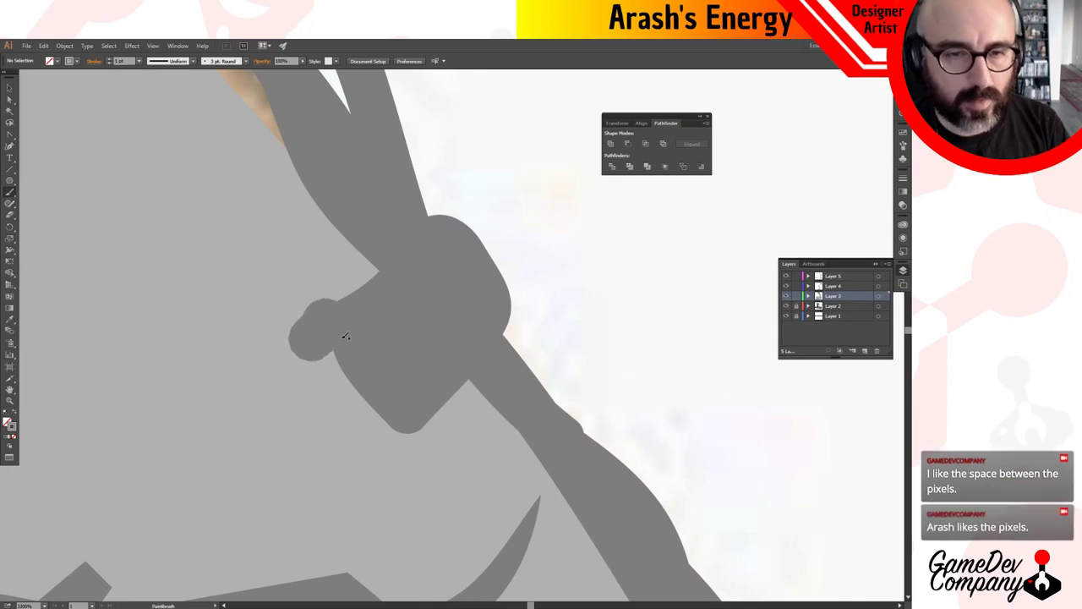
pyautogui.hotkey('ctrl', 'z')
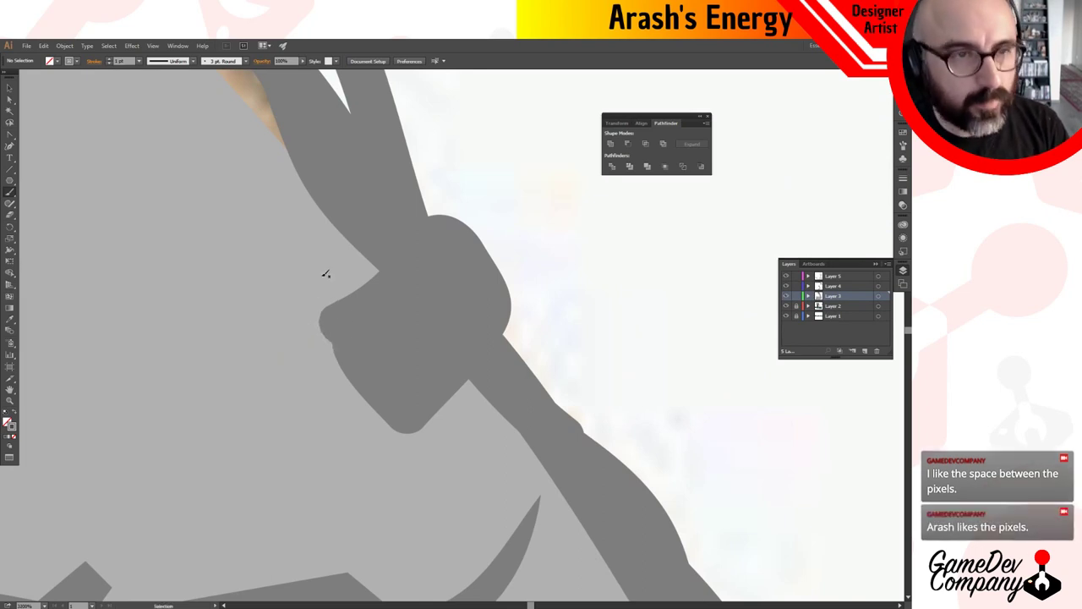
# Set the brush stroke weight to 0.5 pt and paint four short rounded pegs along the cable clasp's inner edge.
pyautogui.click(127, 60)
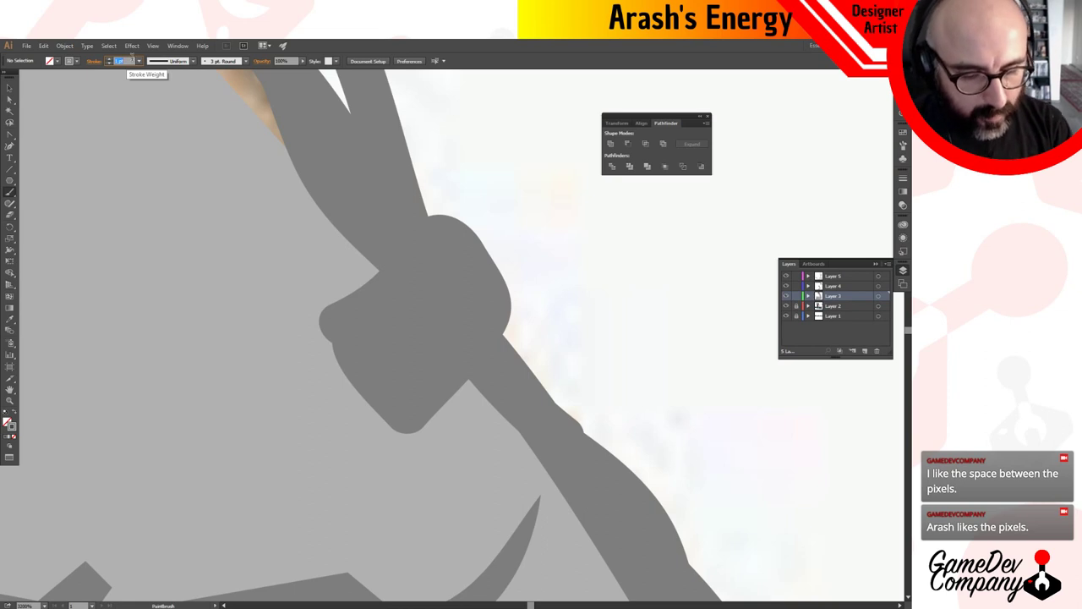
pyautogui.write('0.5')
pyautogui.press('Return')
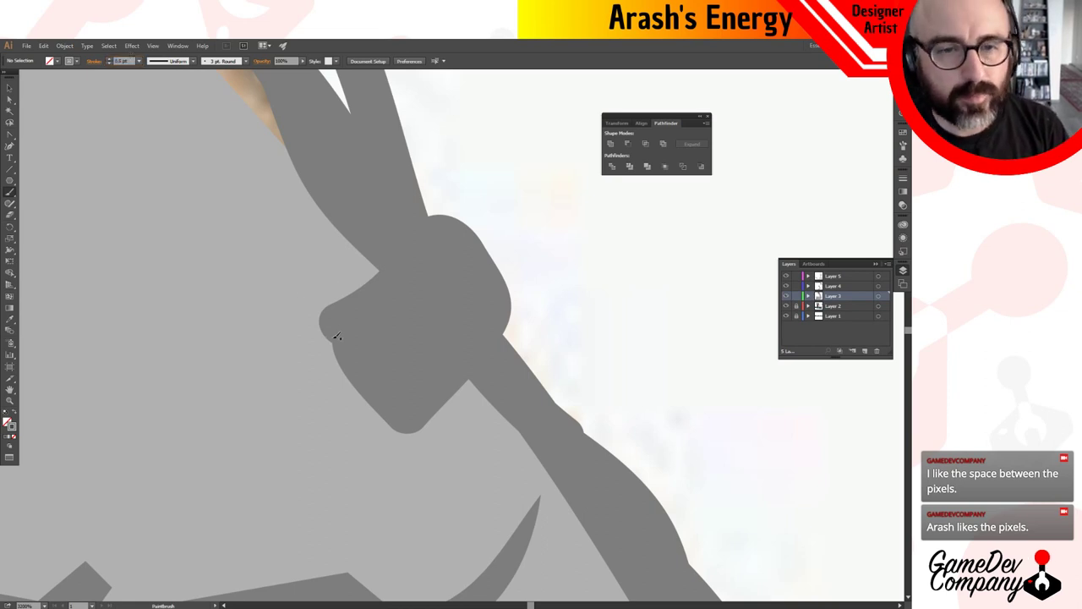
pyautogui.moveTo(332, 320)
pyautogui.mouseDown()
pyautogui.moveTo(308, 345)
pyautogui.moveTo(333, 382)
pyautogui.moveTo(392, 409)
pyautogui.moveTo(371, 395)
pyautogui.moveTo(347, 420)
pyautogui.mouseUp()
pyautogui.moveTo(411, 420); pyautogui.dragTo(393, 437)
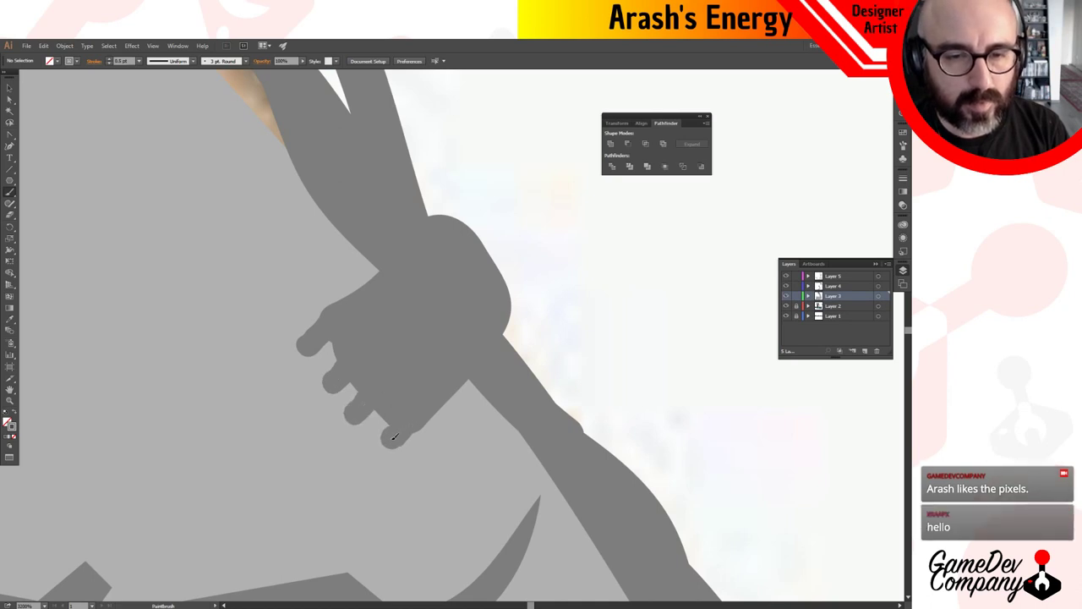
# Examine the pegged clasp and wristband within the whole arm, along with the cables at the biceps and armpit.
pyautogui.scroll(-3, 459, 404)
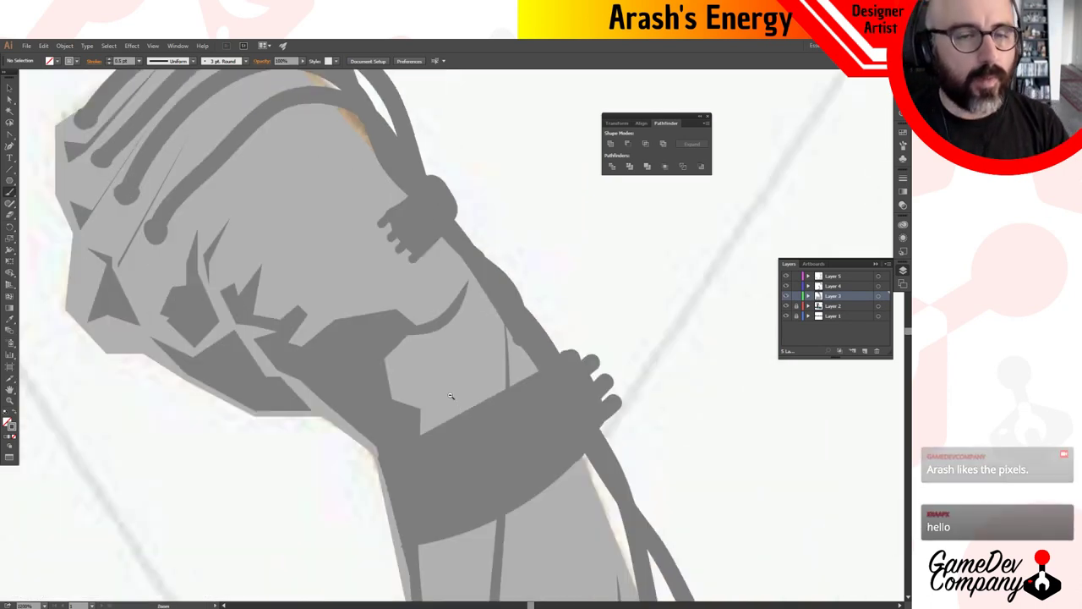
pyautogui.scroll(-3, 446, 389)
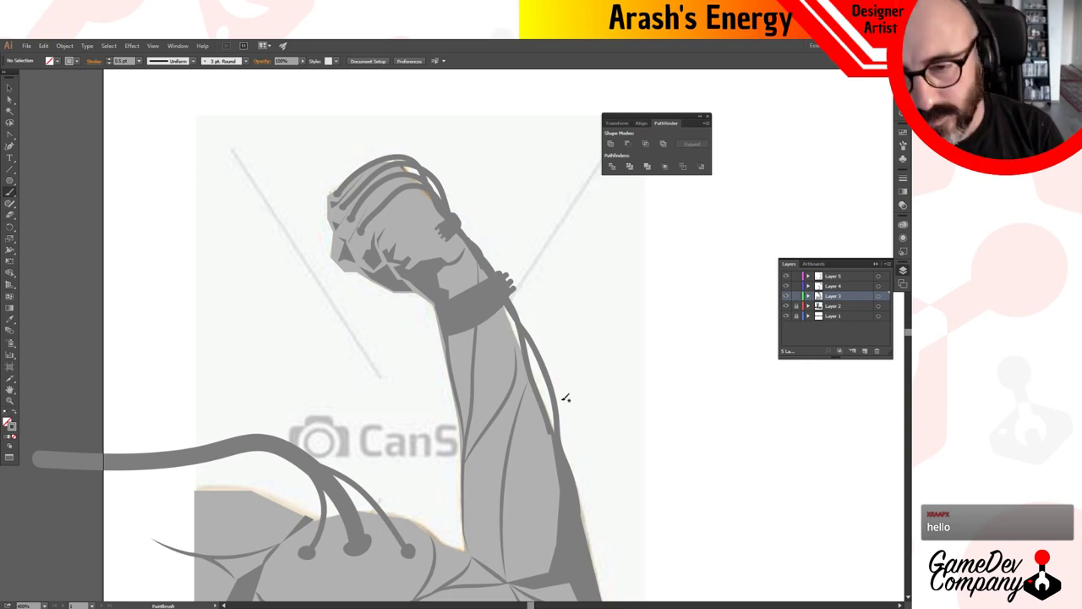
pyautogui.scroll(-2, 482, 381)
pyautogui.scroll(-2, 481, 380)
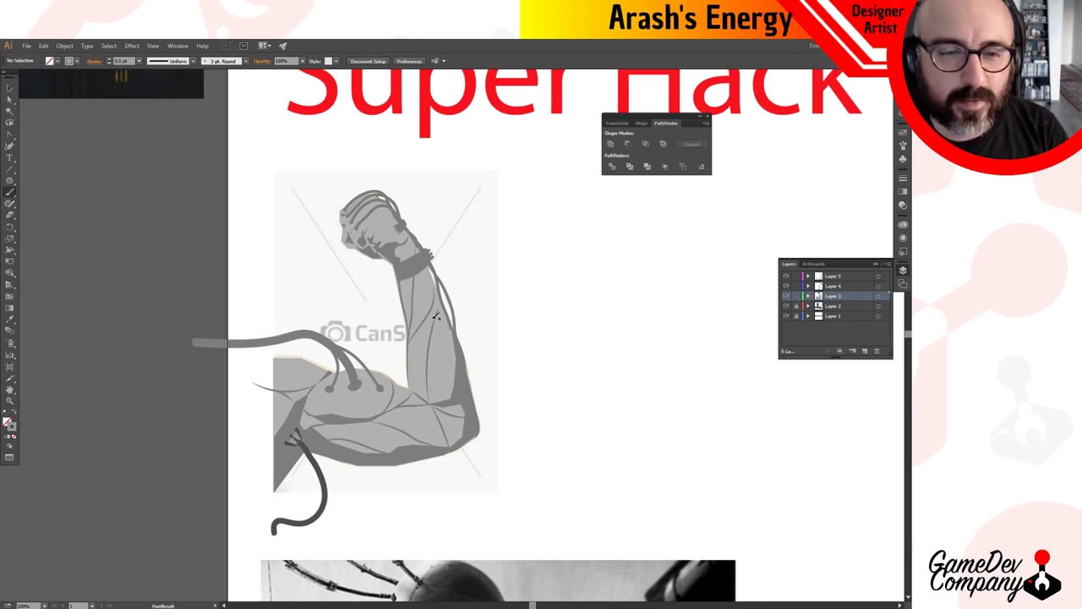
pyautogui.keyDown('ctrl'); pyautogui.click(410, 393); pyautogui.keyUp('ctrl')
pyautogui.keyDown('ctrl'); pyautogui.click(437, 355); pyautogui.keyUp('ctrl')
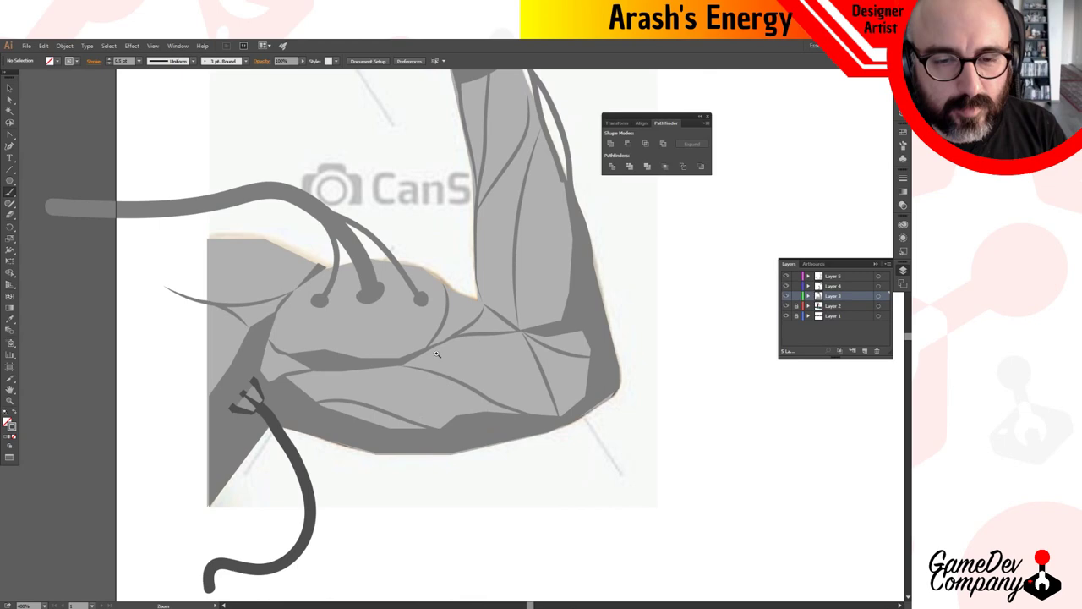
pyautogui.keyDown('ctrl'); pyautogui.keyDown('alt'); pyautogui.click(456, 257); pyautogui.keyUp('alt'); pyautogui.keyUp('ctrl')
pyautogui.moveTo(396, 270)
pyautogui.mouseDown()
pyautogui.moveTo(459, 403)
pyautogui.moveTo(477, 360)
pyautogui.moveTo(406, 276)
pyautogui.mouseUp()
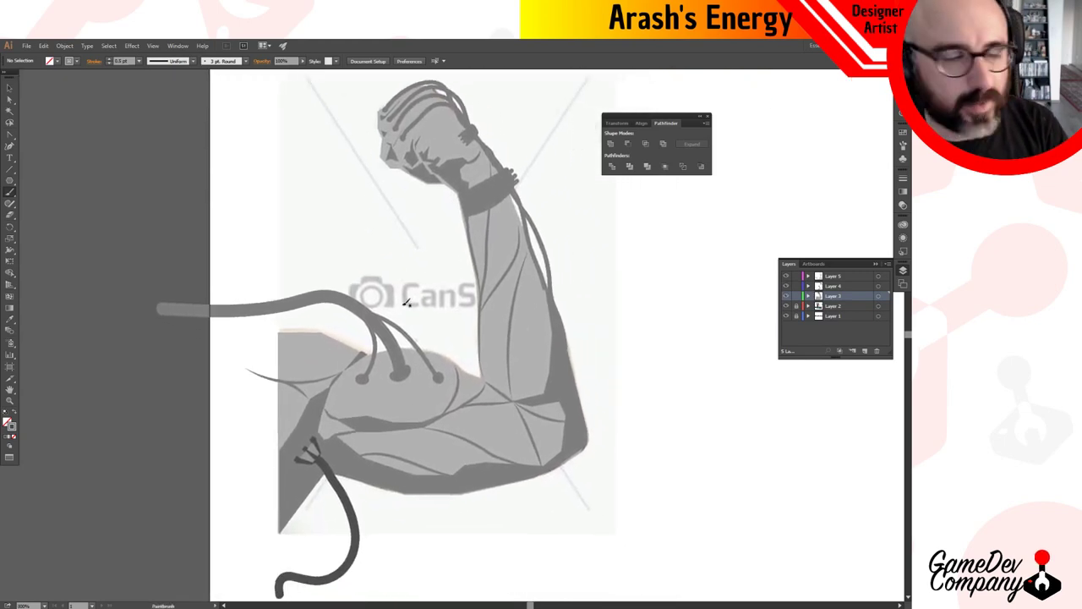
# Select the thick cable path plugged into the biceps with the Direct Selection tool.
pyautogui.press('a')
pyautogui.click(333, 297)
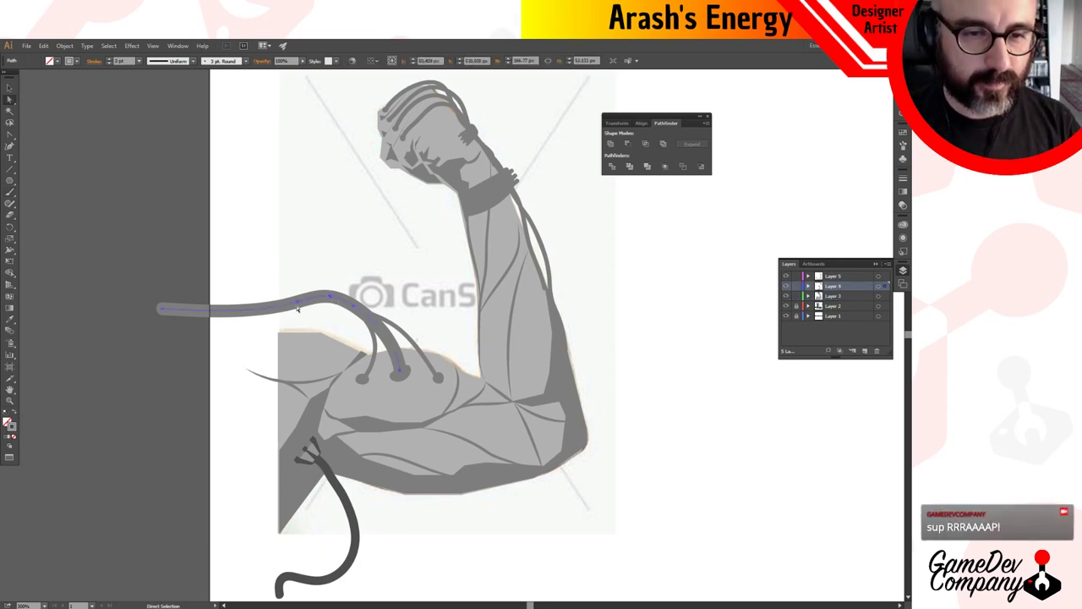
pyautogui.hotkey('ctrl', 'space')
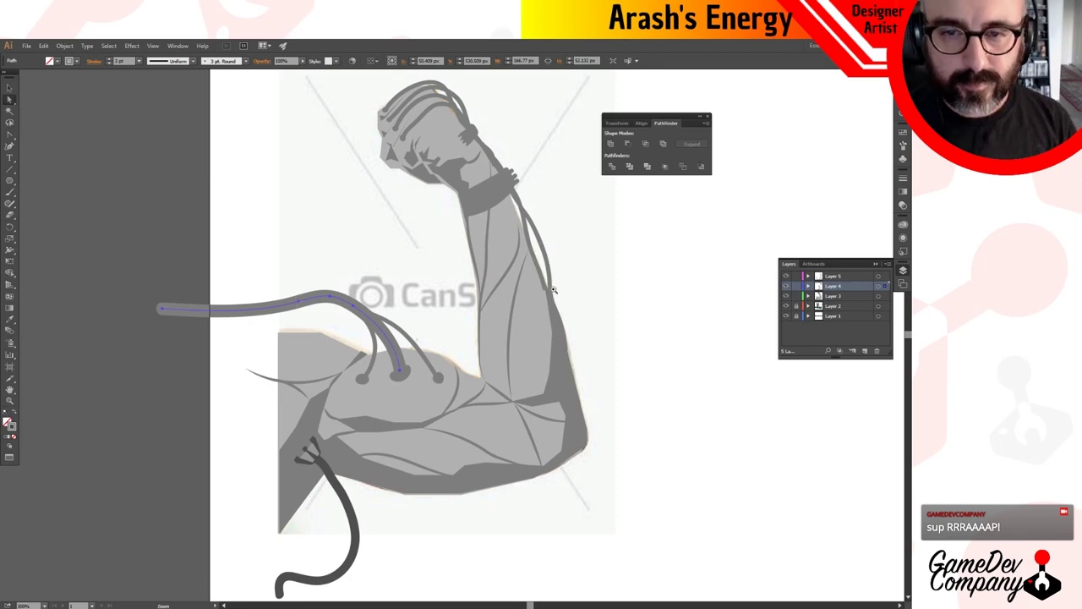
# Move the lower end point of the inner cable beside the forearm down onto the arm's dark shadow edge.
pyautogui.keyDown('ctrl'); pyautogui.click(555, 288); pyautogui.keyUp('ctrl')
pyautogui.keyDown('ctrl'); pyautogui.click(382, 303); pyautogui.keyUp('ctrl')
pyautogui.click(549, 364)
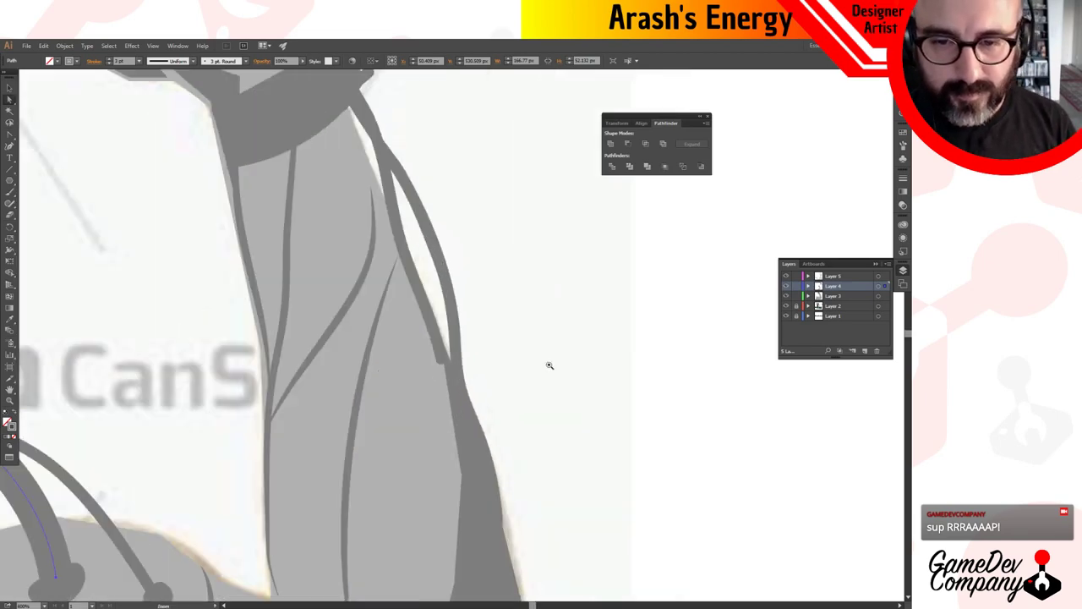
pyautogui.click(442, 360)
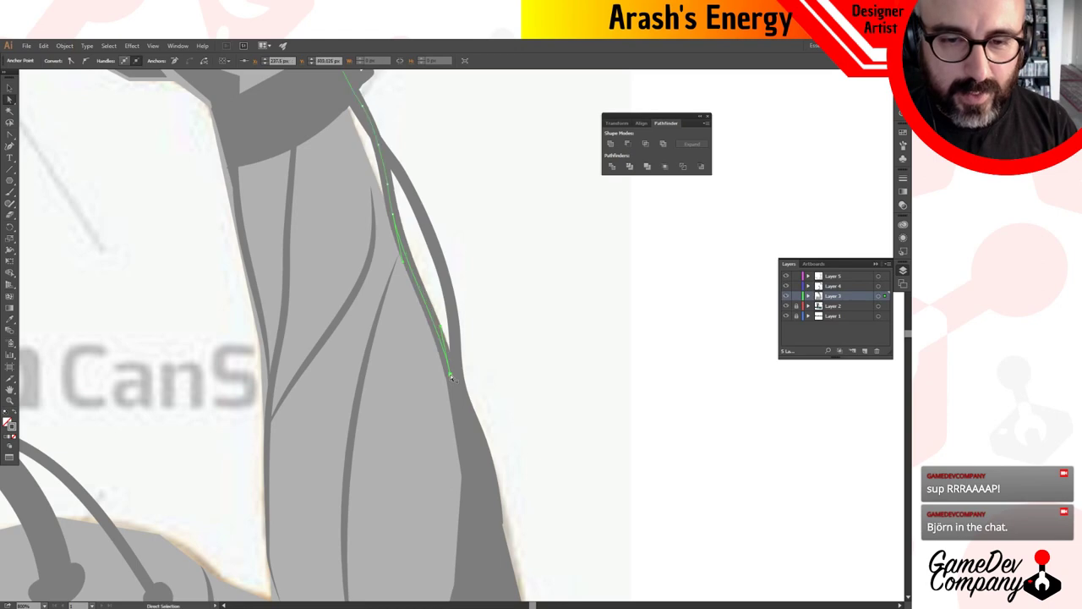
pyautogui.click(507, 372)
pyautogui.keyDown('alt'); pyautogui.click(502, 378); pyautogui.keyUp('alt')
pyautogui.keyDown('alt'); pyautogui.click(500, 375); pyautogui.keyUp('alt')
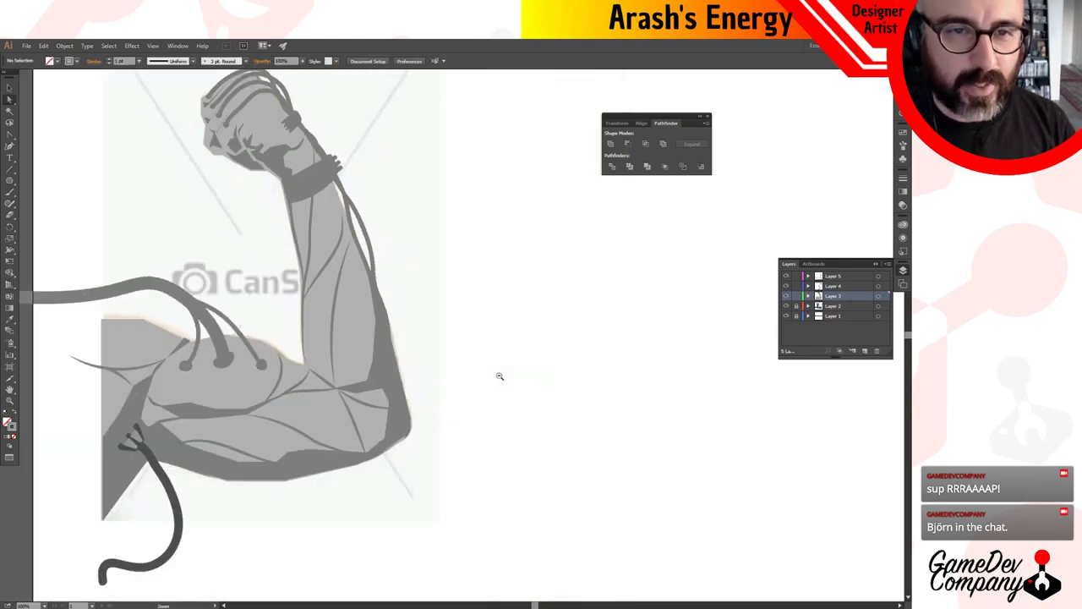
pyautogui.keyDown('alt'); pyautogui.click(501, 375); pyautogui.keyUp('alt')
pyautogui.moveTo(470, 369); pyautogui.dragTo(553, 327)
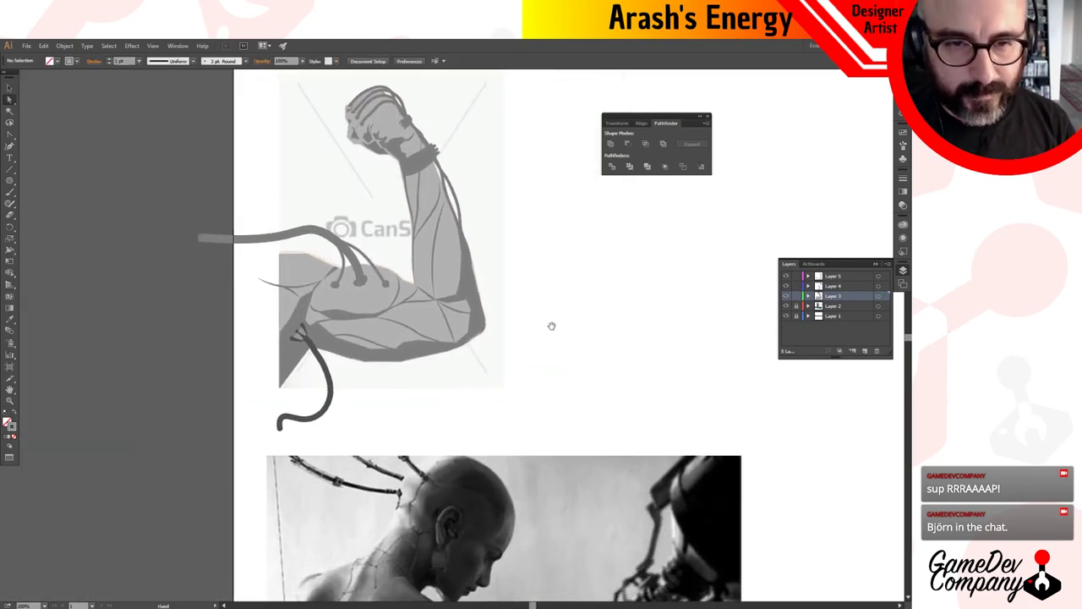
pyautogui.press('a')
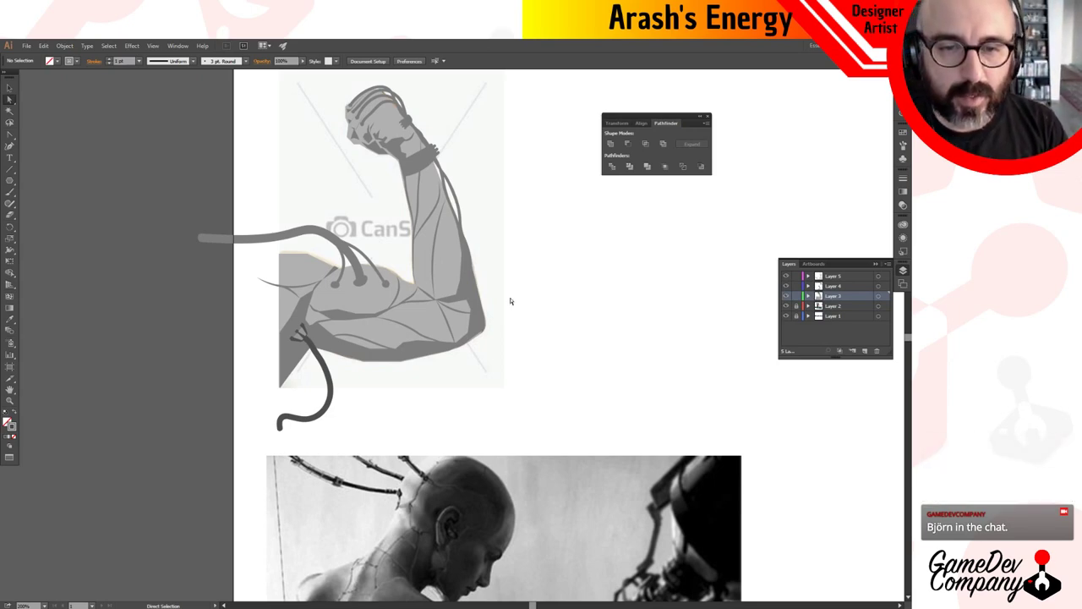
pyautogui.keyDown('ctrl'); pyautogui.click(506, 350); pyautogui.keyUp('ctrl')
pyautogui.keyDown('ctrl'); pyautogui.click(425, 286); pyautogui.keyUp('ctrl')
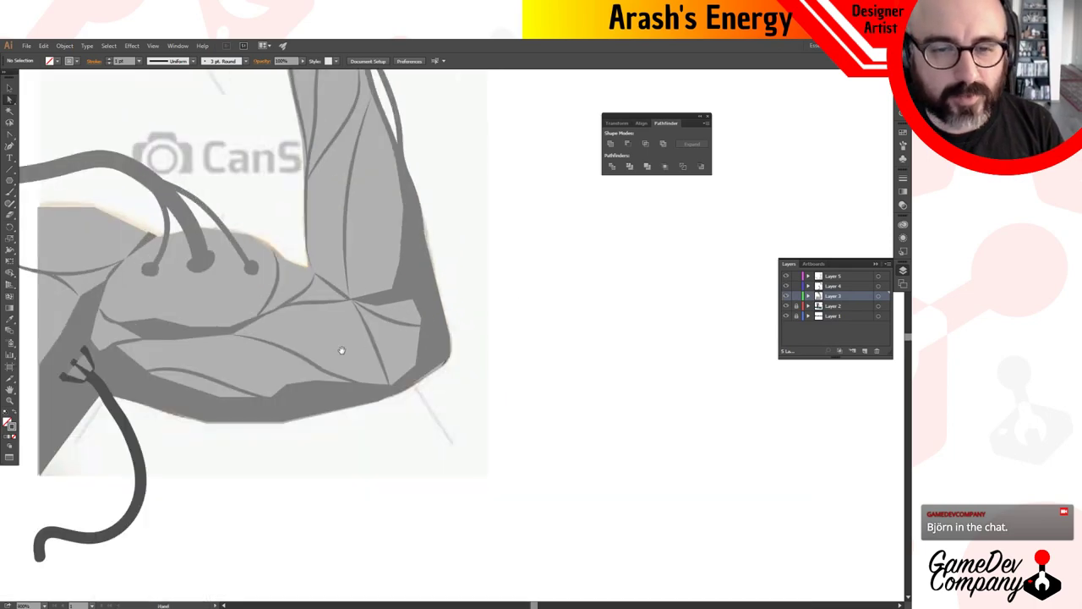
pyautogui.moveTo(341, 350); pyautogui.dragTo(507, 342)
pyautogui.scroll(-4, 505, 341)
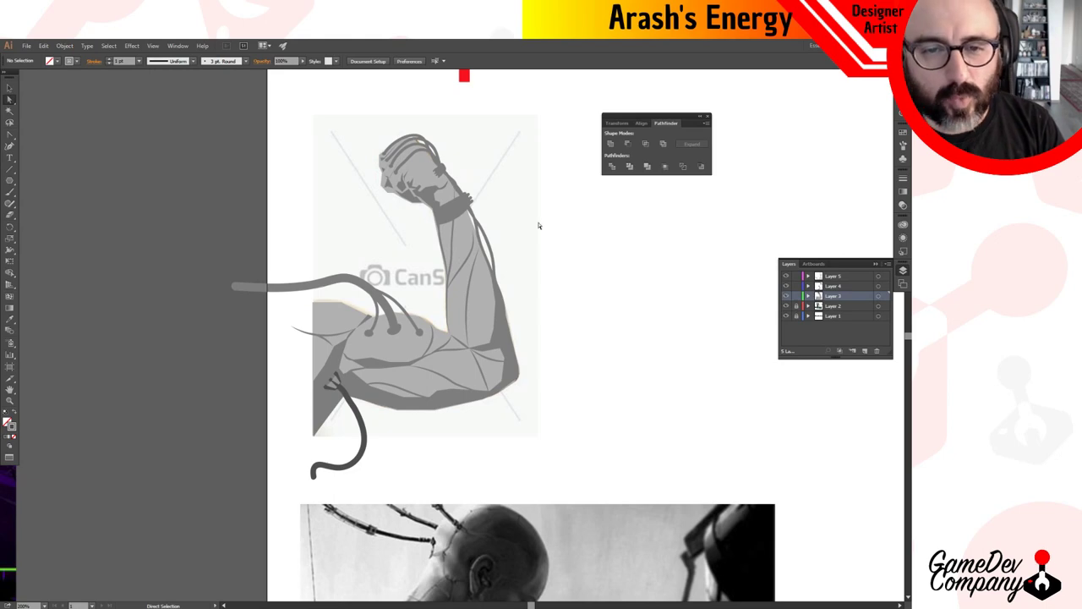
pyautogui.press('b')
pyautogui.press('v')
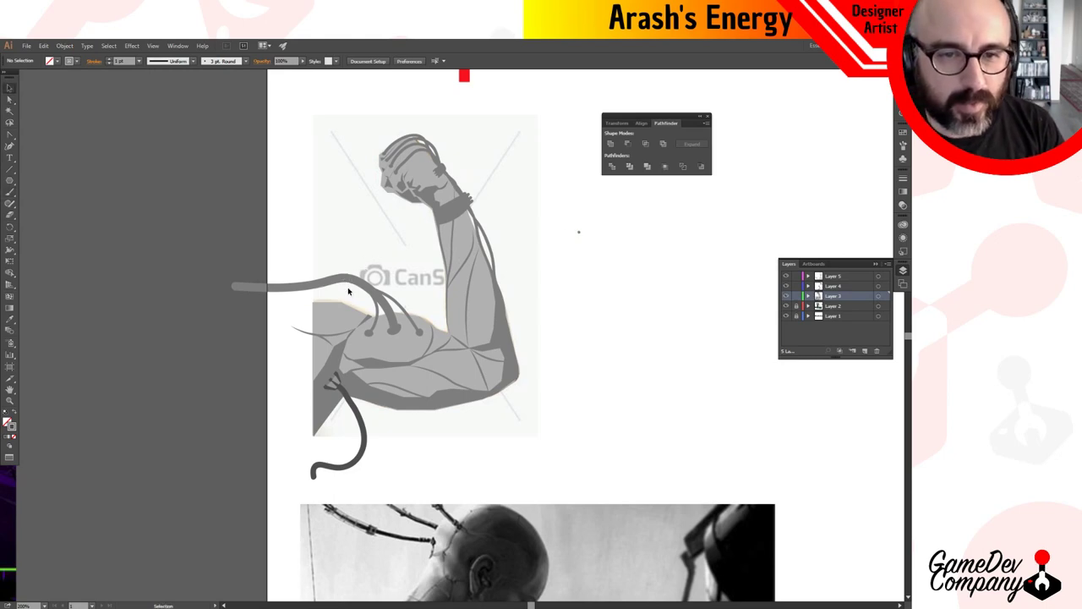
pyautogui.click(340, 282)
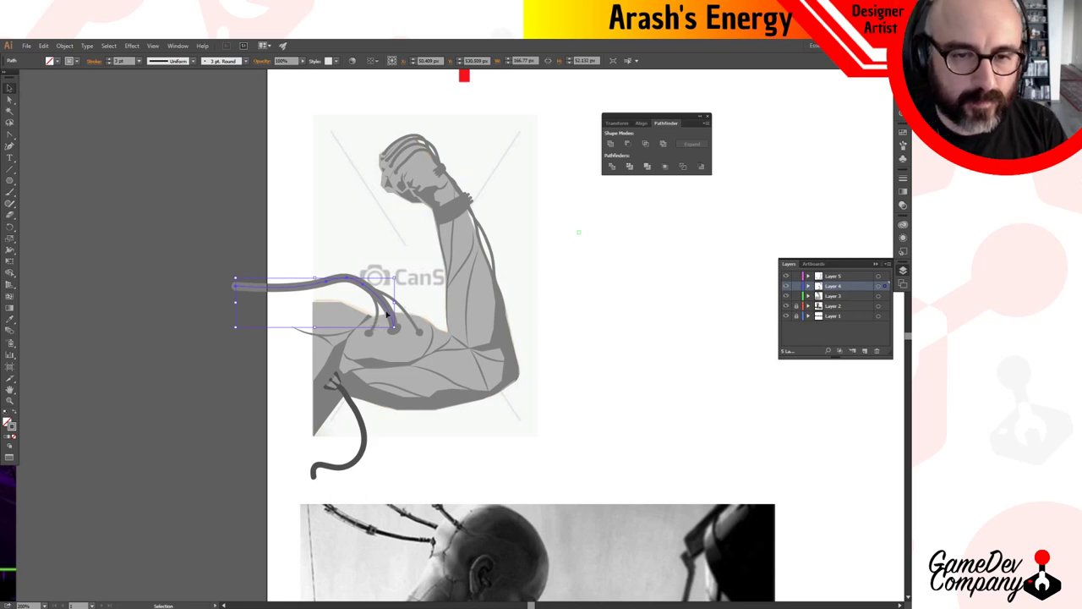
pyautogui.click(586, 278)
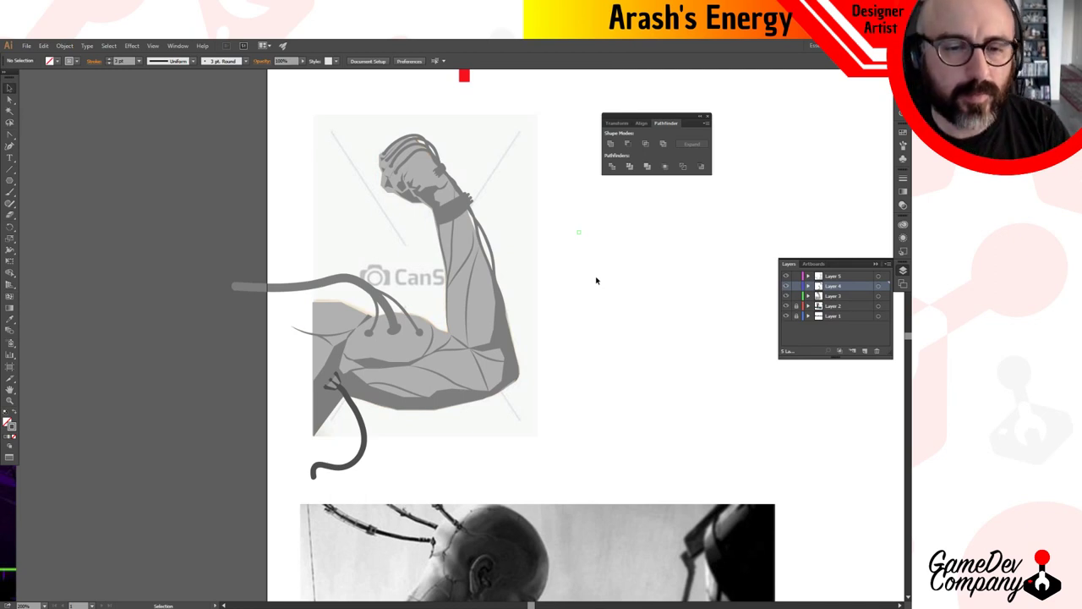
# Try to match the cable hanging below the armpit to the upper cable's appearance with the Eyedropper, and undo it.
pyautogui.click(353, 410)
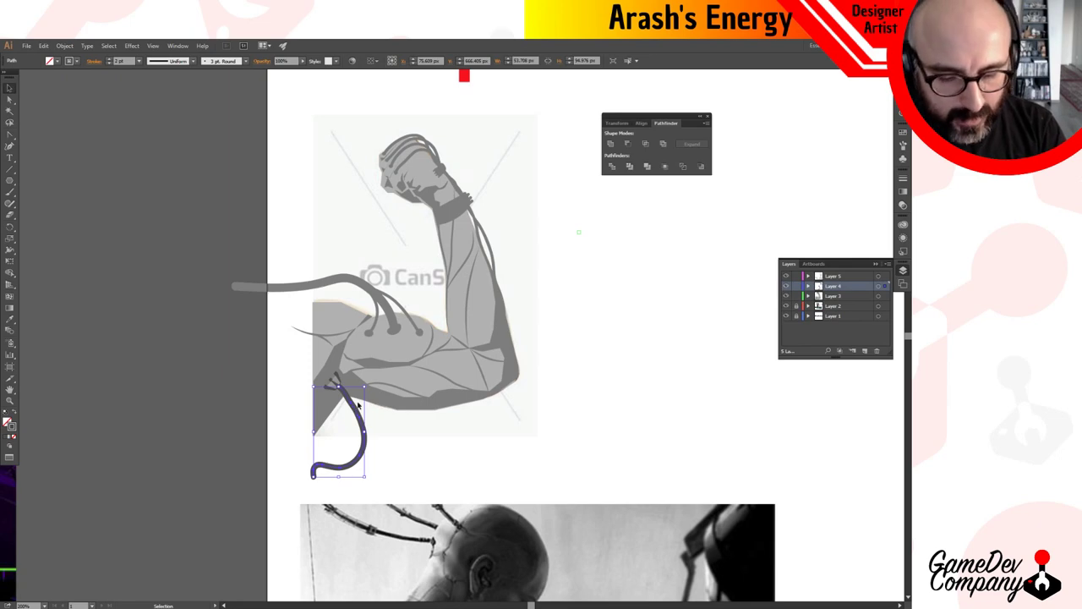
pyautogui.press('i')
pyautogui.click(317, 281)
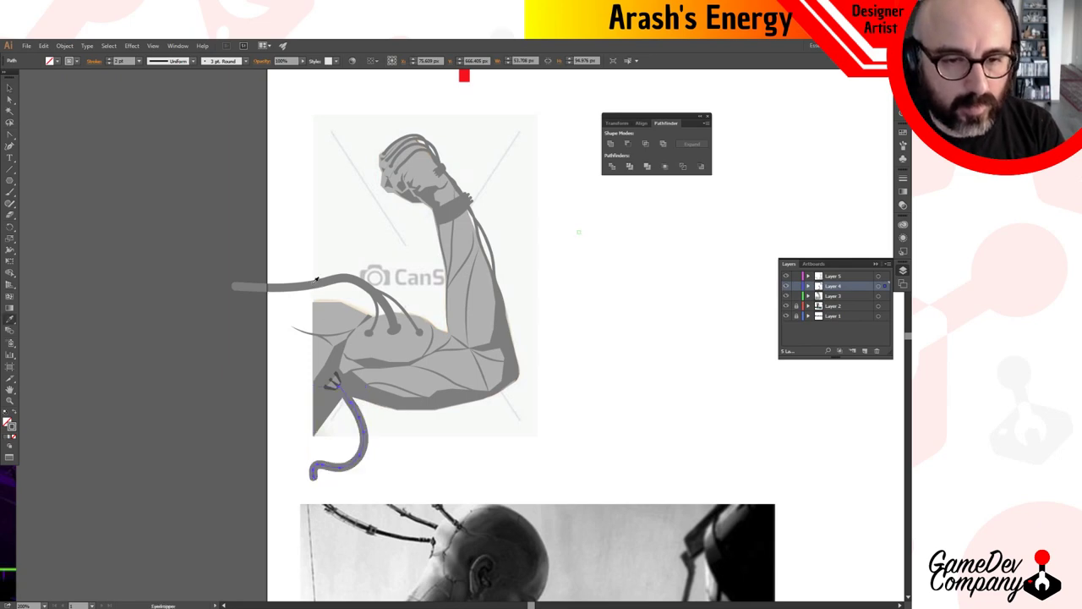
pyautogui.hotkey('ctrl', 'z')
pyautogui.press('v')
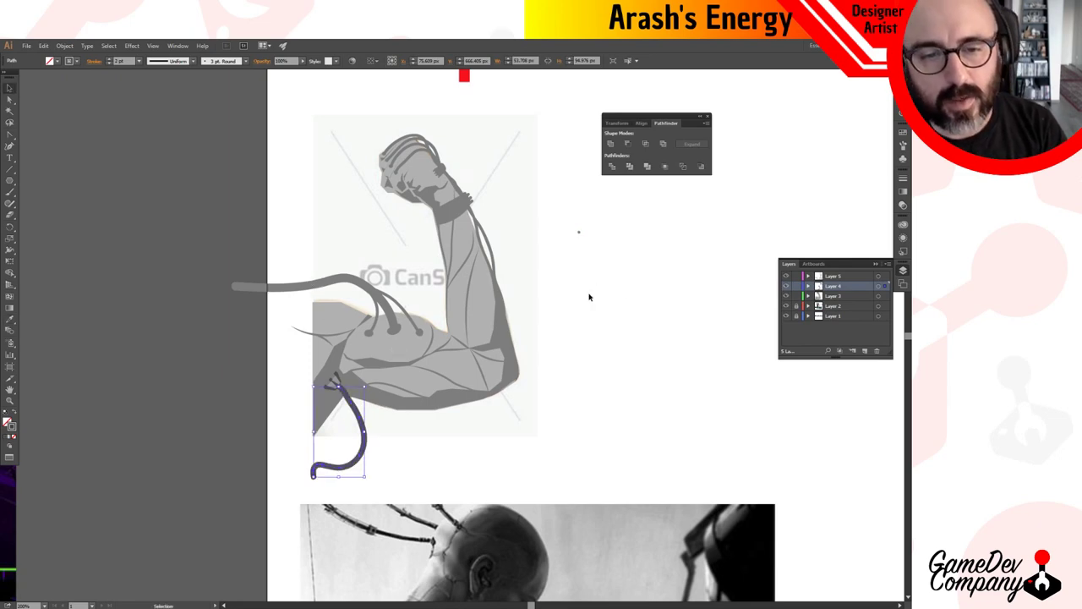
pyautogui.click(595, 312)
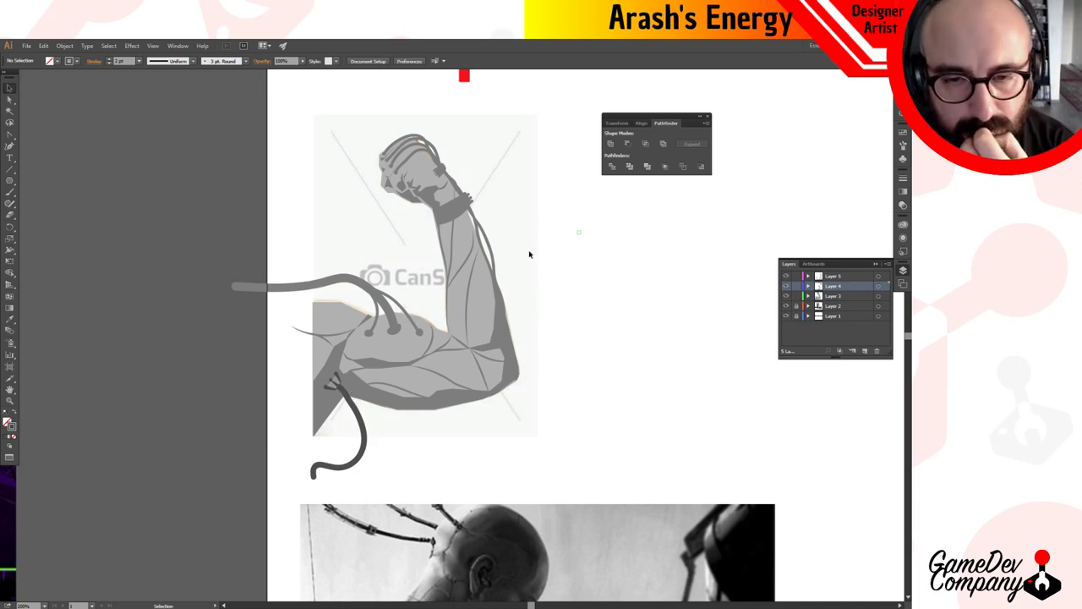
# Try to fill the arm's shadow shape with the dark colour sampled from the lower cable, and undo it.
pyautogui.press('a')
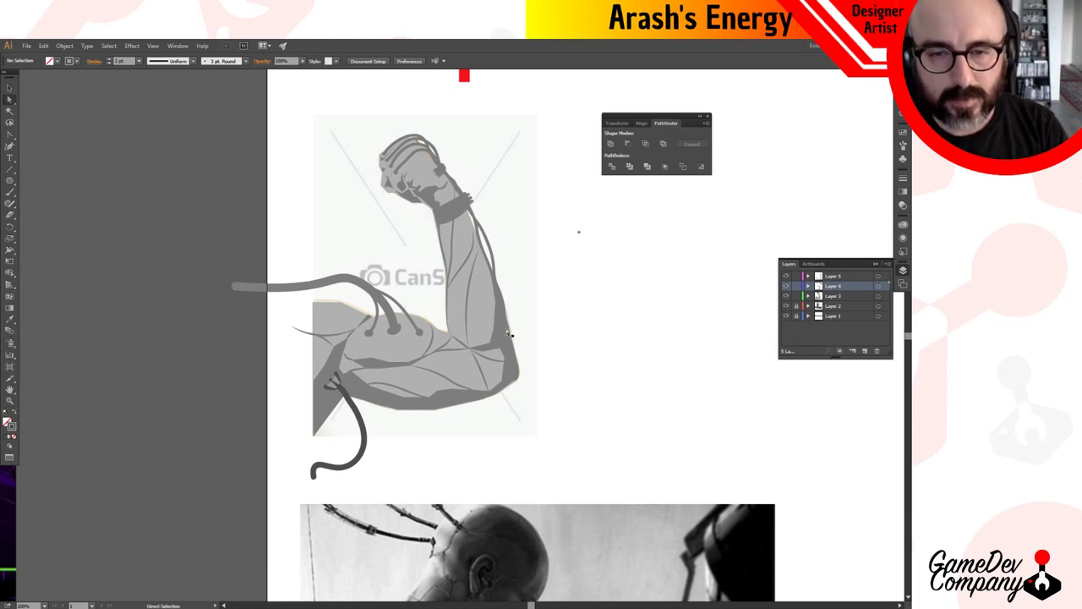
pyautogui.click(507, 333)
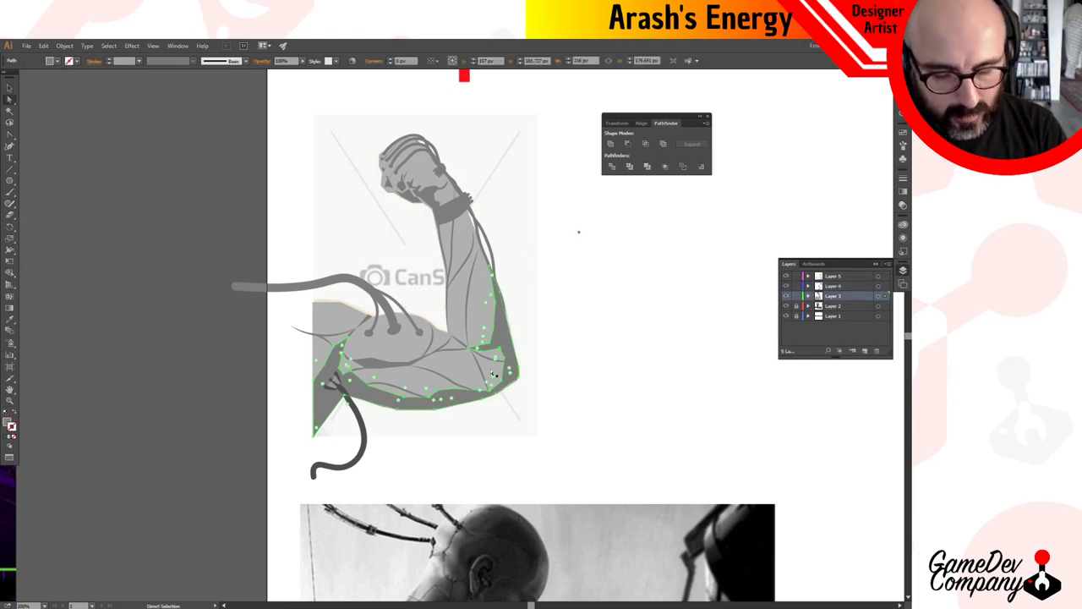
pyautogui.press('i')
pyautogui.click(361, 412)
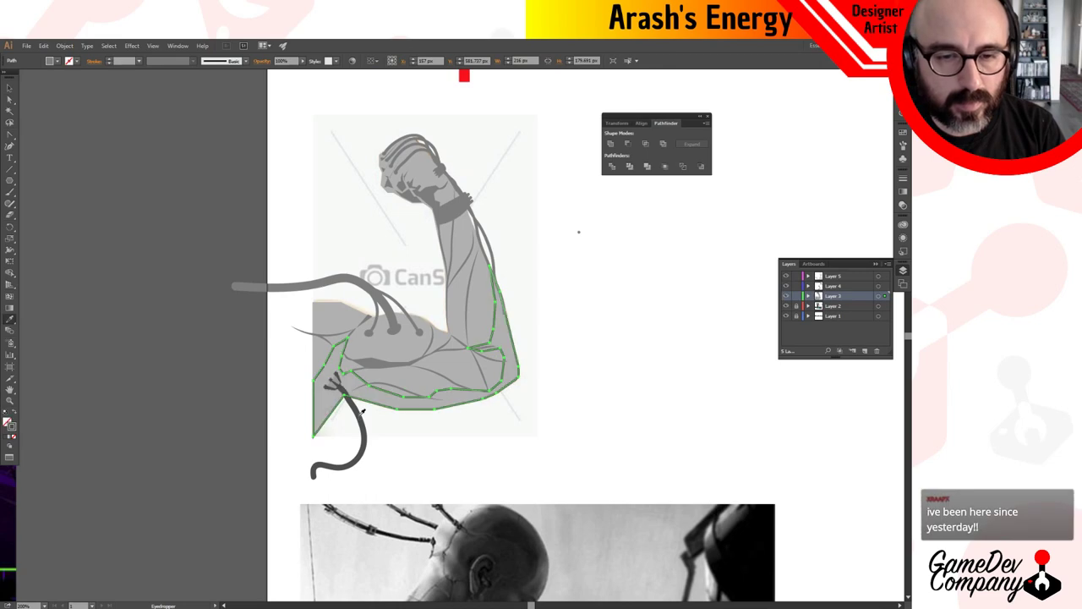
pyautogui.click(16, 415)
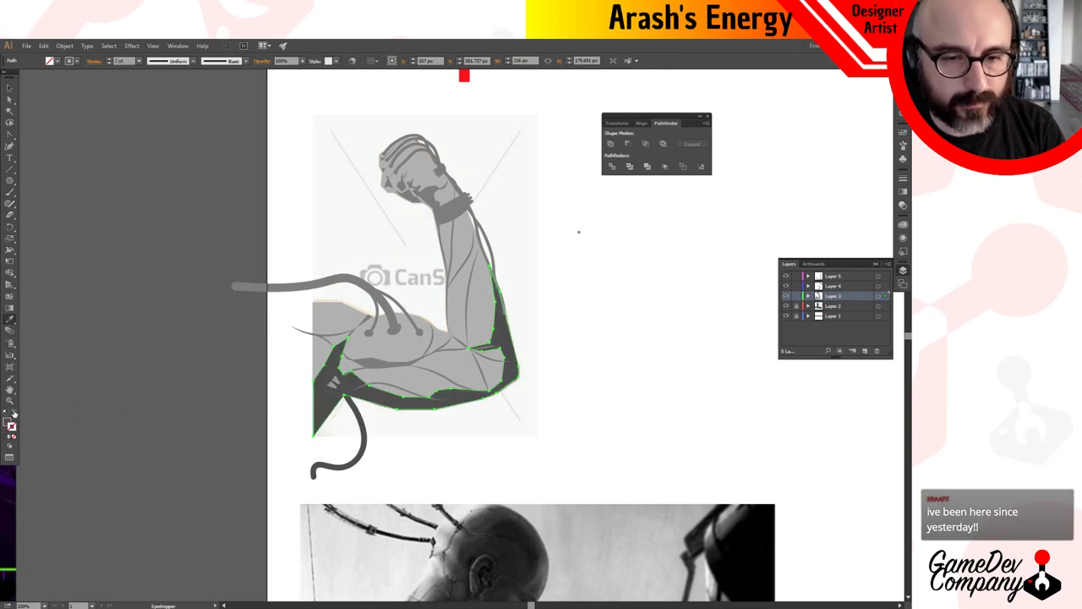
pyautogui.press('v')
pyautogui.click(154, 405)
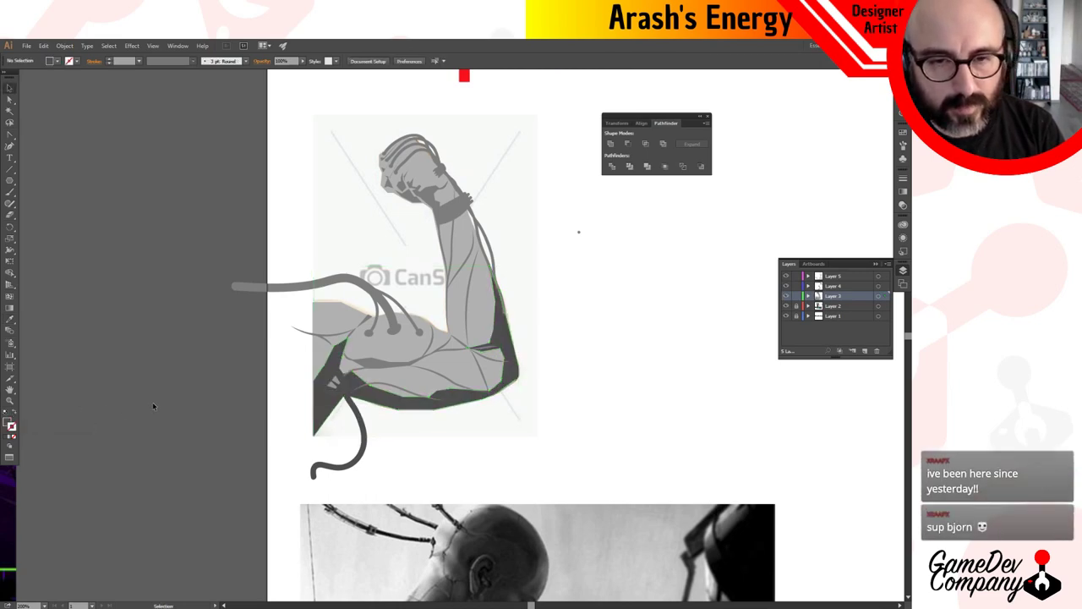
pyautogui.click(365, 428)
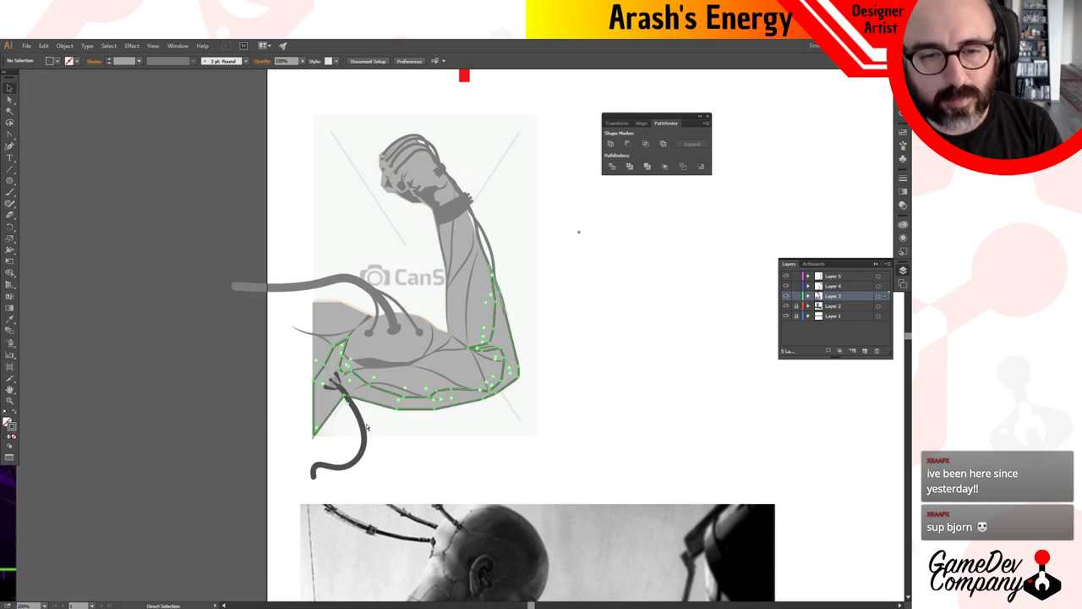
pyautogui.click(658, 340)
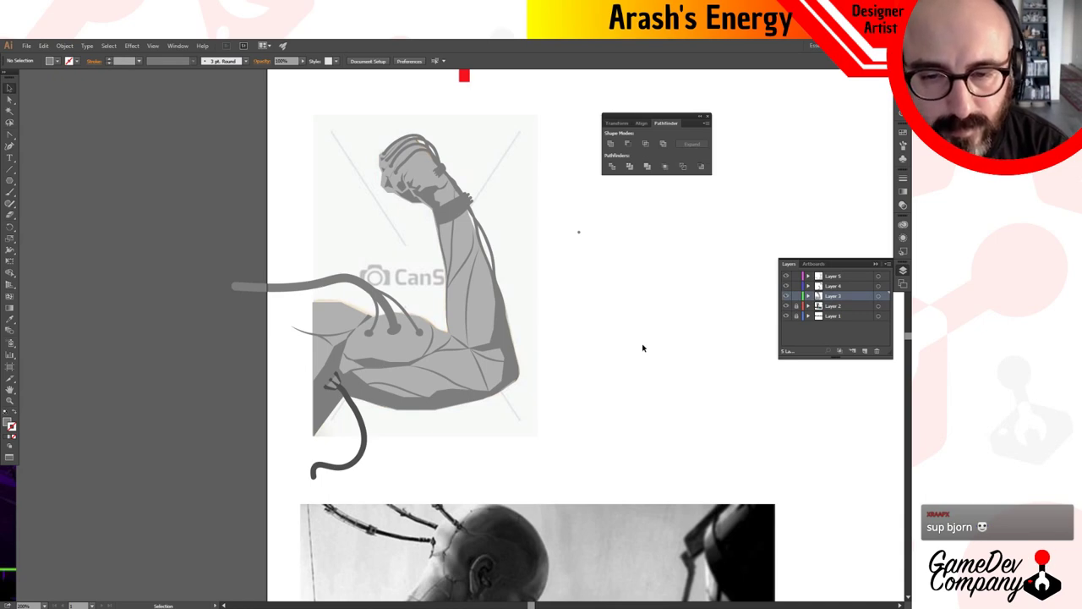
# Start a Pen tool path on Layer 3 with a short vertical edge inside the elbow's shadow area.
pyautogui.press('b')
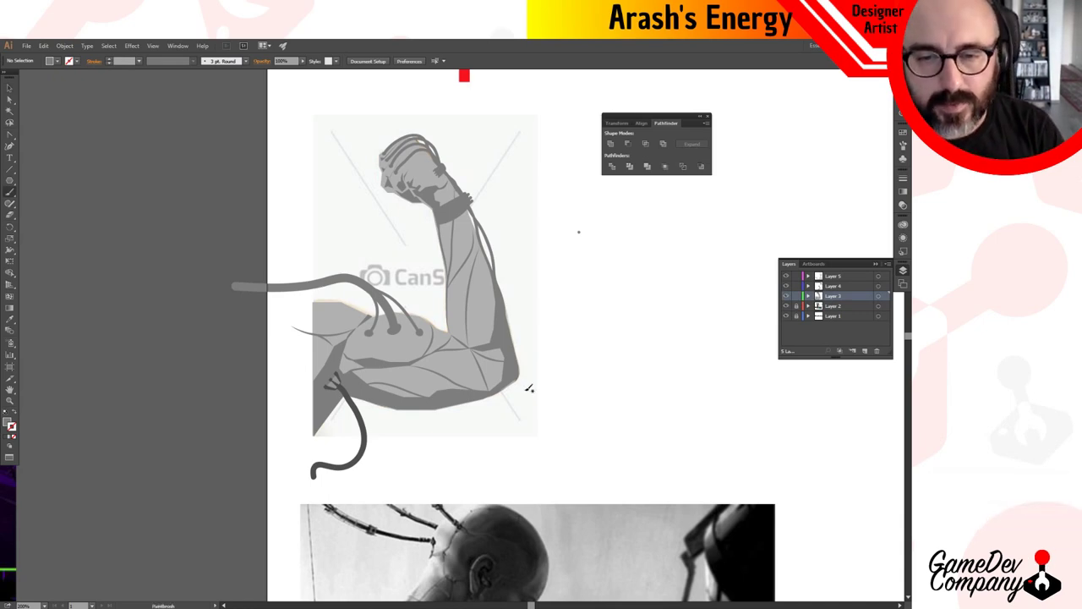
pyautogui.hotkey('ctrl', 'space')
pyautogui.keyDown('ctrl'); pyautogui.click(524, 380); pyautogui.keyUp('ctrl')
pyautogui.click(457, 325)
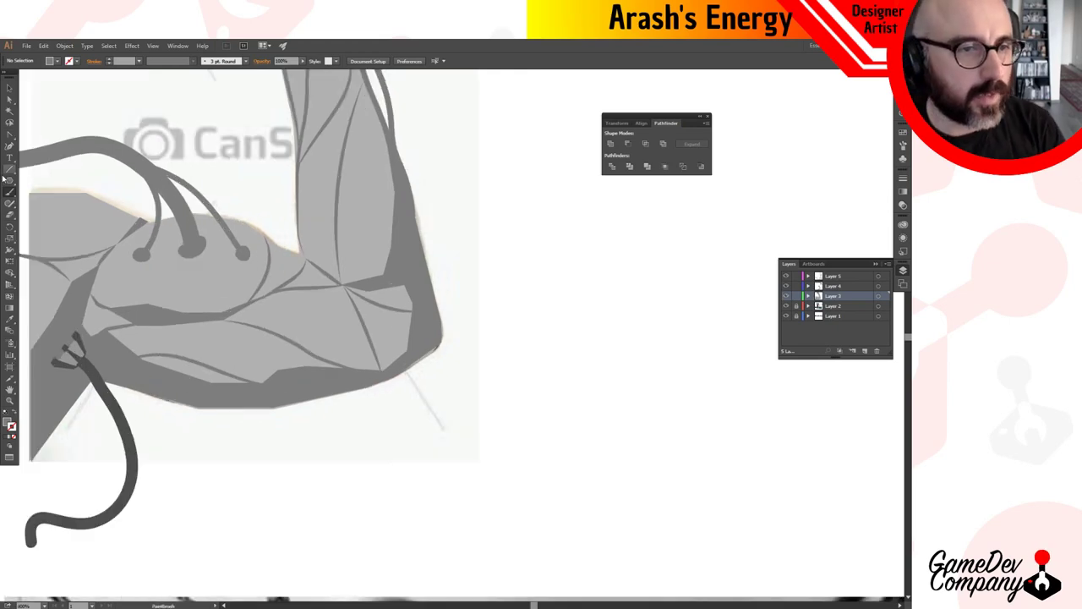
pyautogui.click(8, 148)
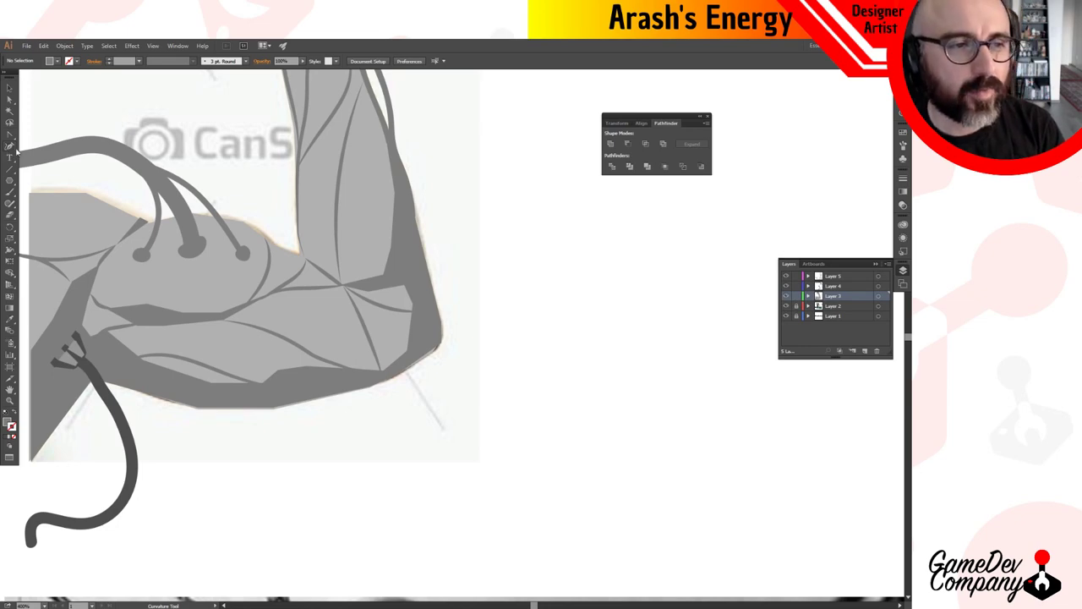
pyautogui.moveTo(110, 160); pyautogui.dragTo(322, 217)
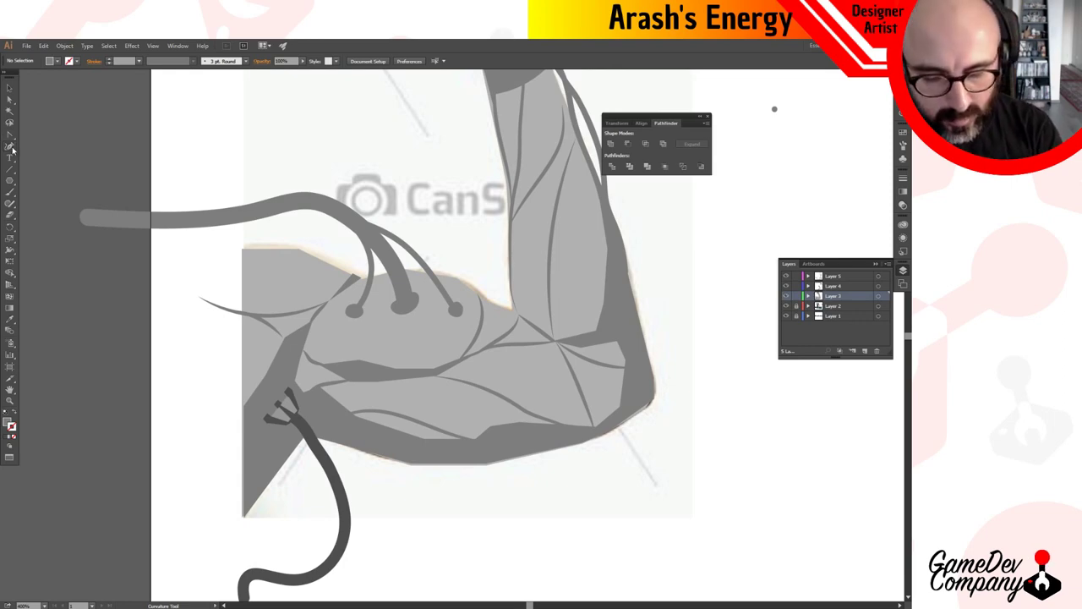
pyautogui.press('p')
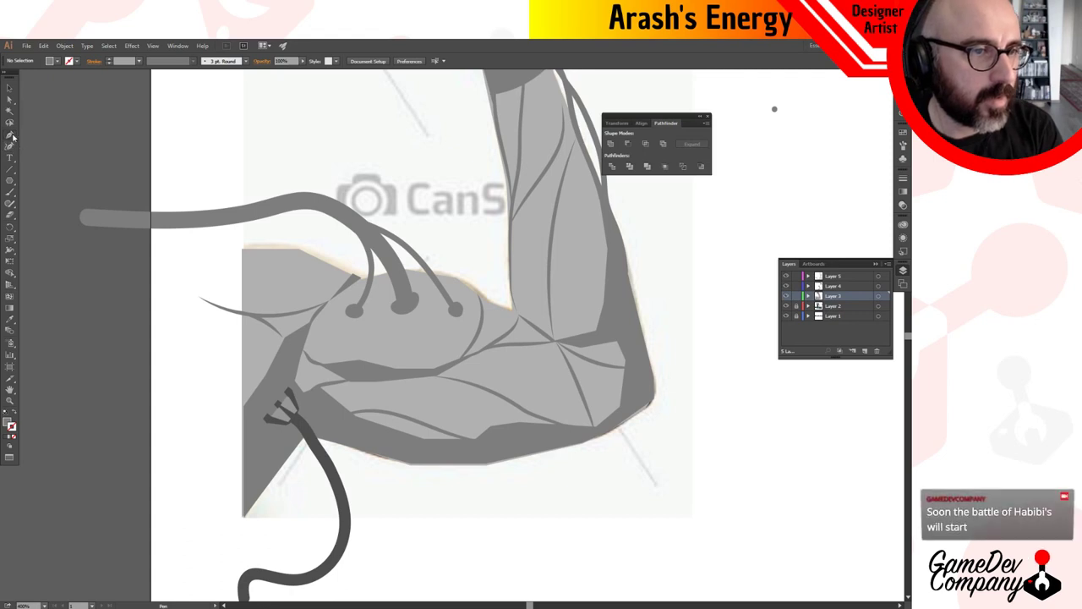
pyautogui.click(11, 136)
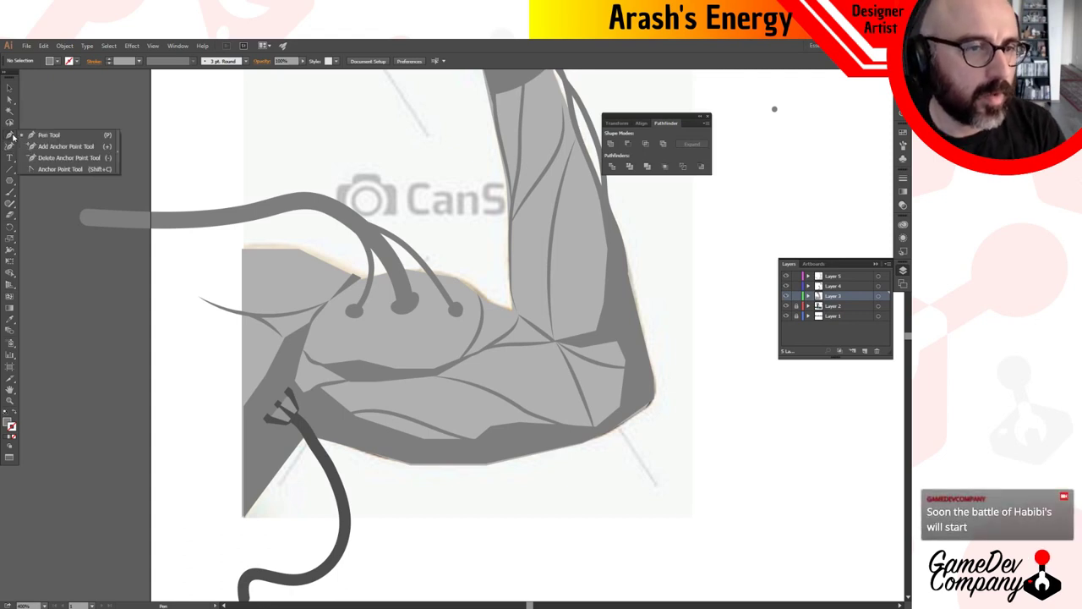
pyautogui.click(77, 136)
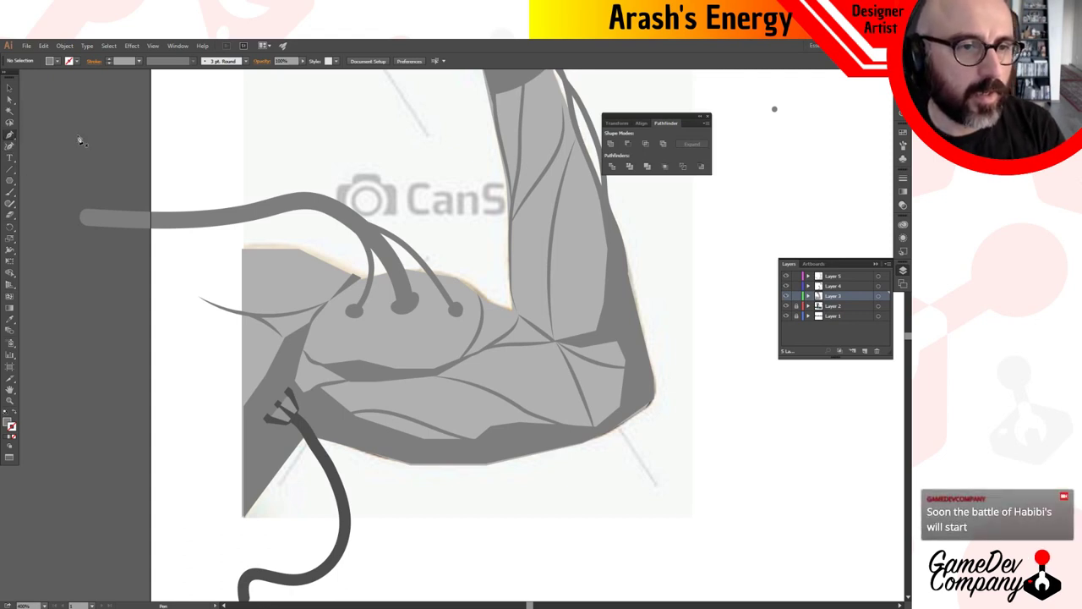
pyautogui.click(639, 357)
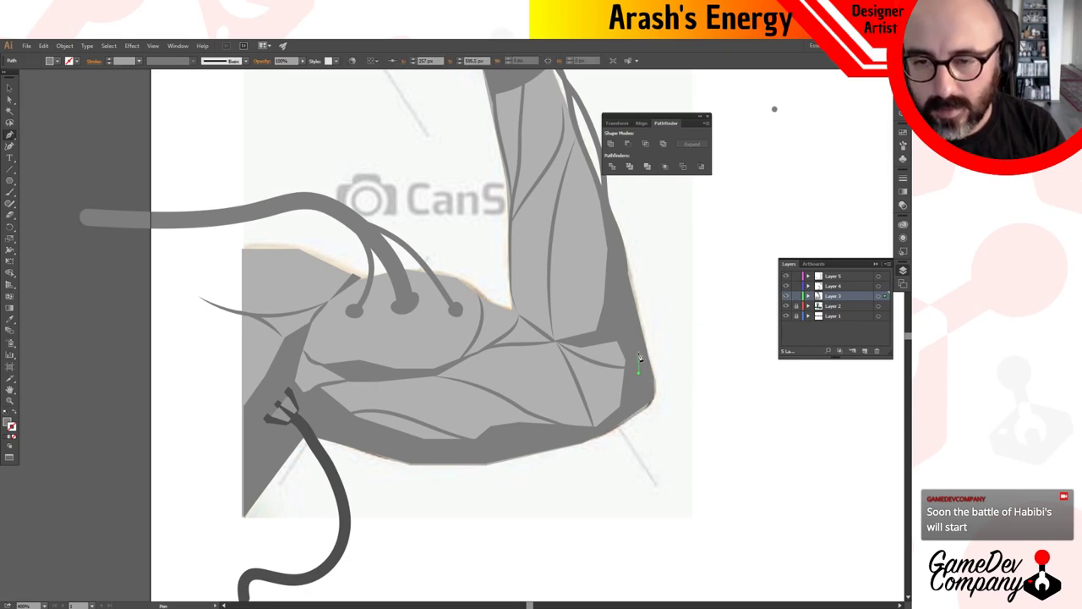
pyautogui.click(650, 348)
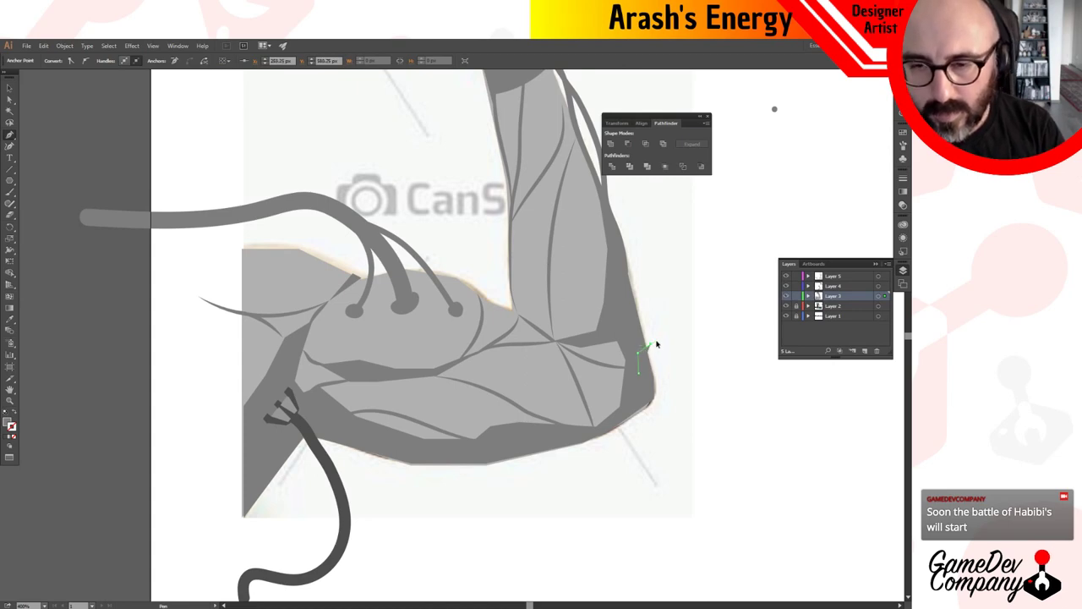
pyautogui.hotkey('ctrl', 'z')
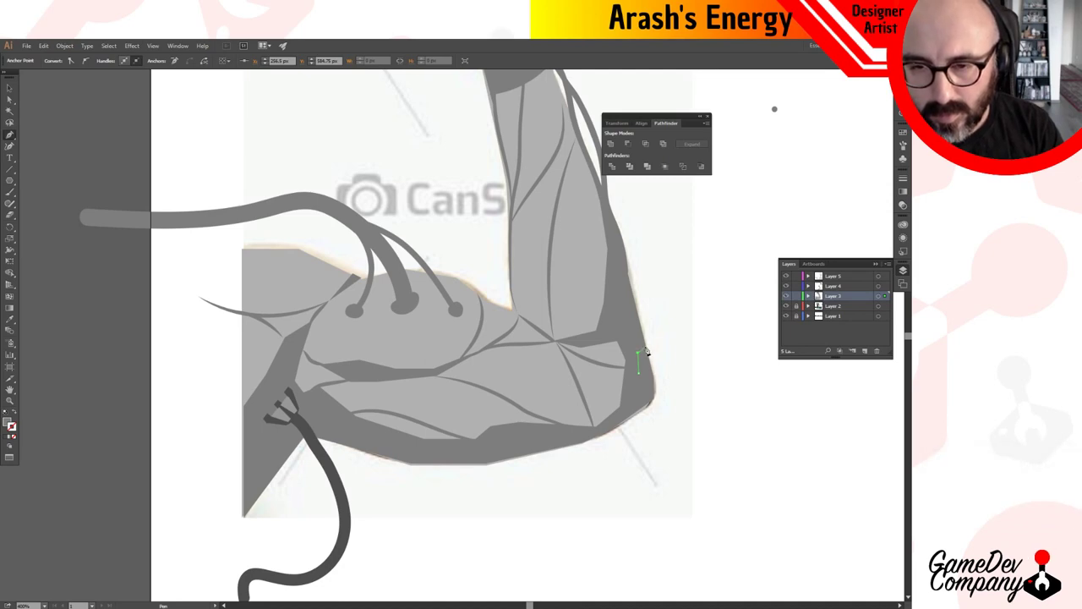
# Continue the path with angular corners around the outside of the elbow, close it as an elbow-pad shape and deselect it.
pyautogui.click(651, 344)
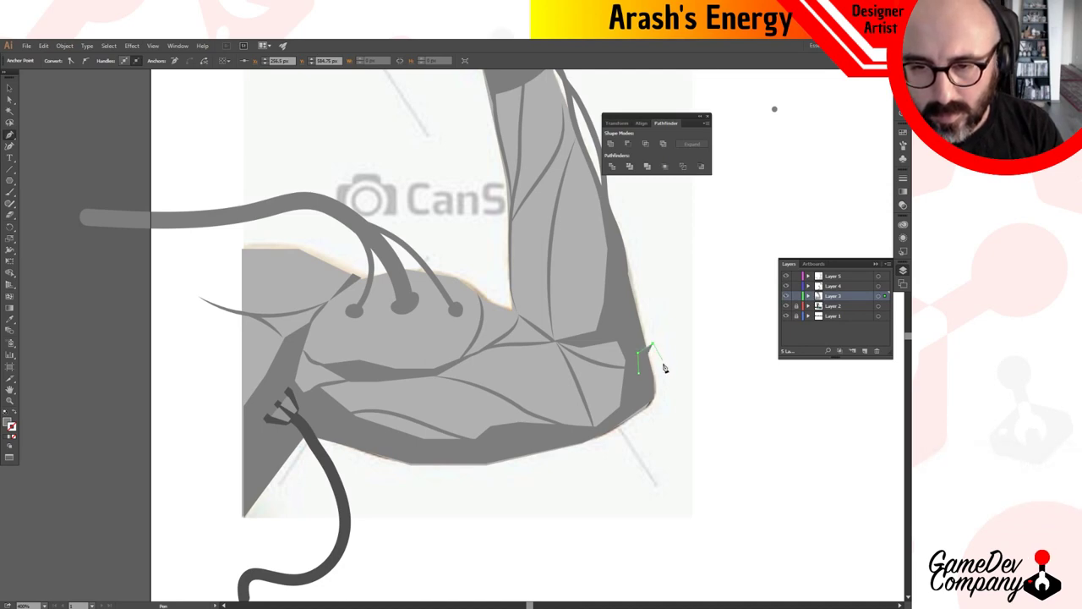
pyautogui.click(663, 367)
pyautogui.click(663, 406)
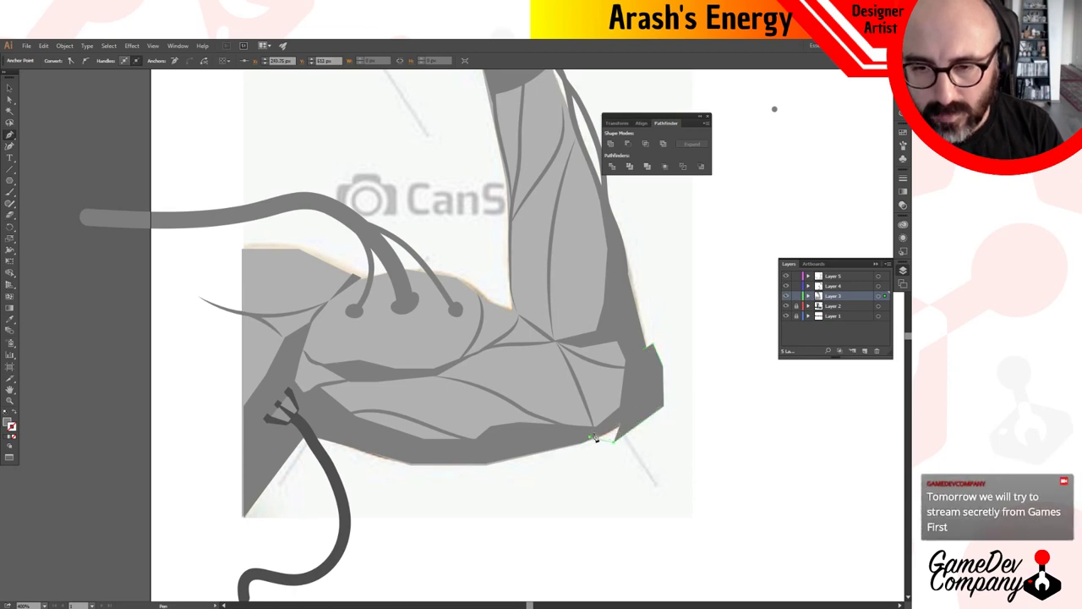
pyautogui.click(592, 437)
pyautogui.click(630, 395)
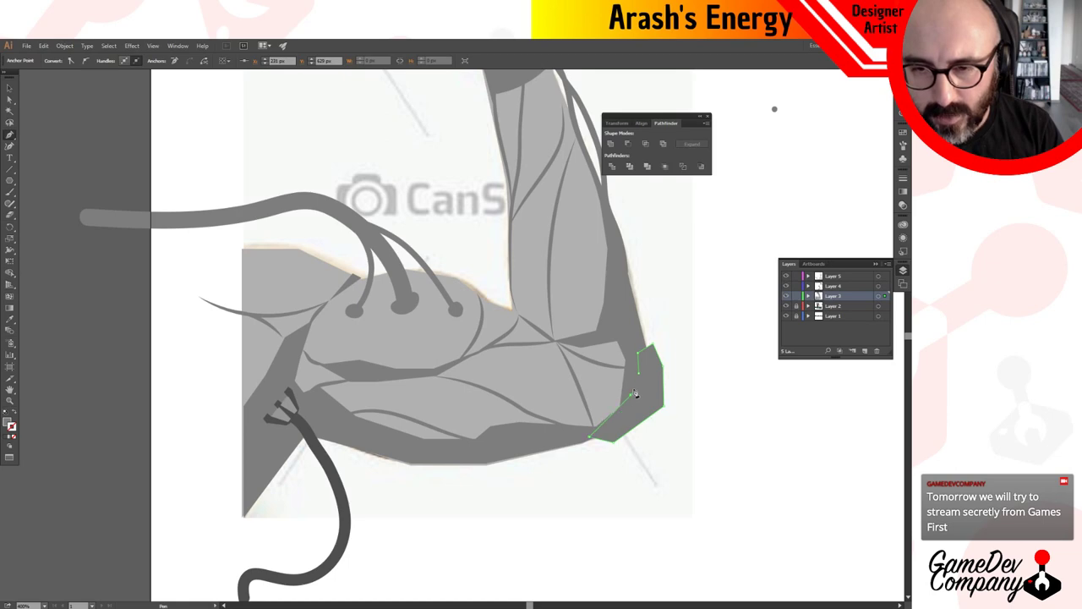
pyautogui.click(639, 372)
pyautogui.press('v')
pyautogui.click(710, 372)
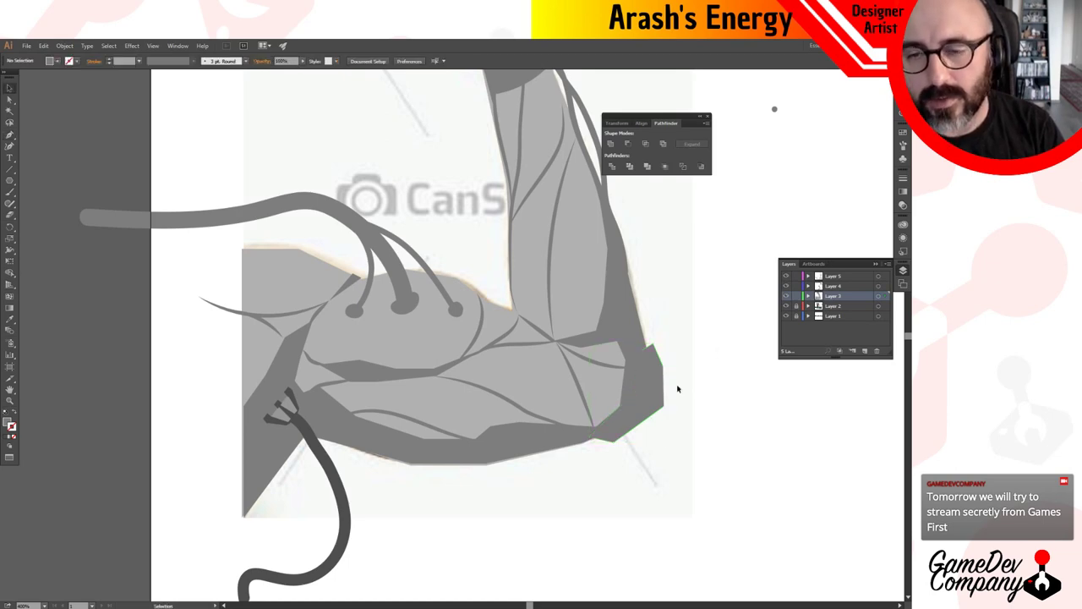
# Draw a small closed angular facet with the Pen tool over the upper part of the elbow pad on Layer 3.
pyautogui.click(651, 389)
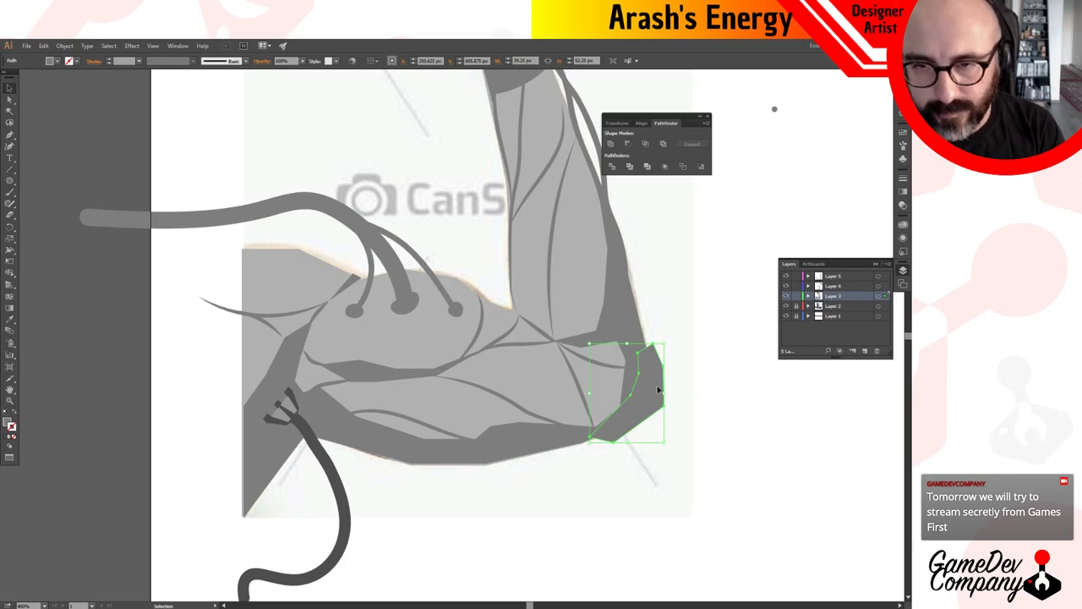
pyautogui.click(716, 324)
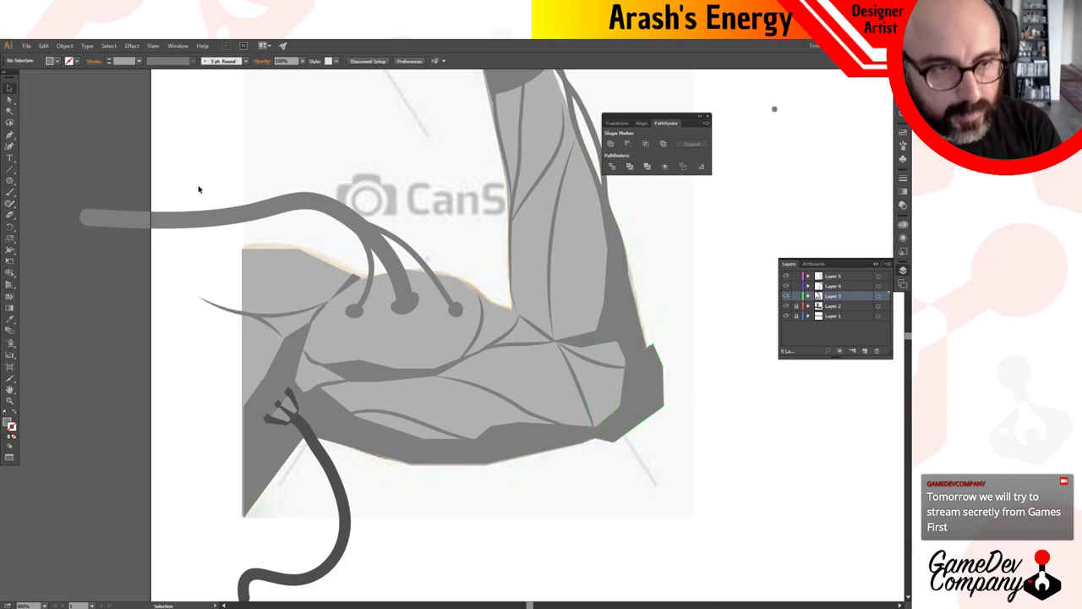
pyautogui.press('p')
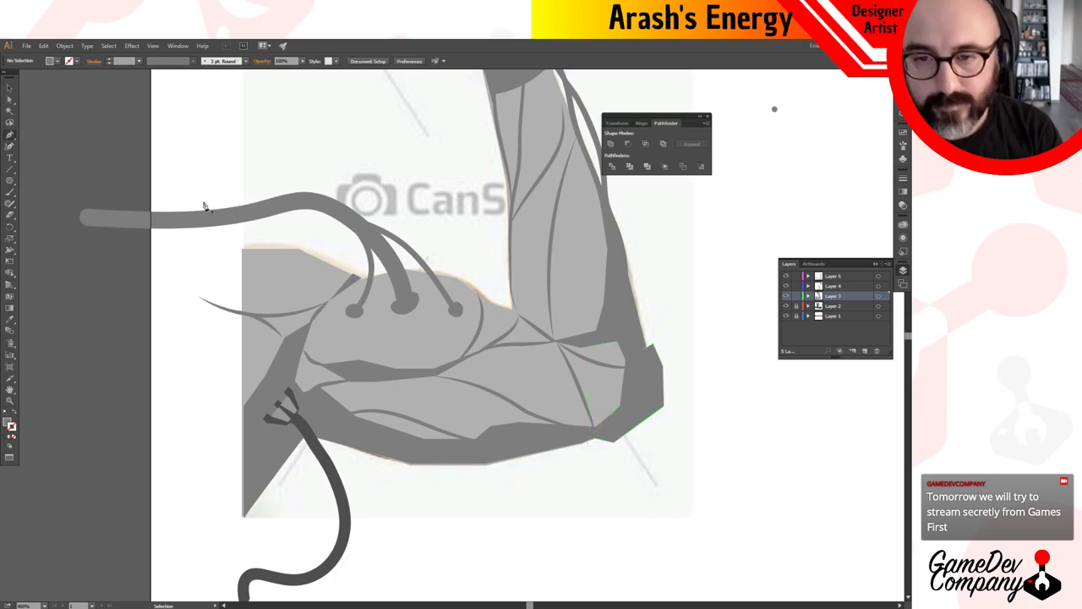
pyautogui.press('p')
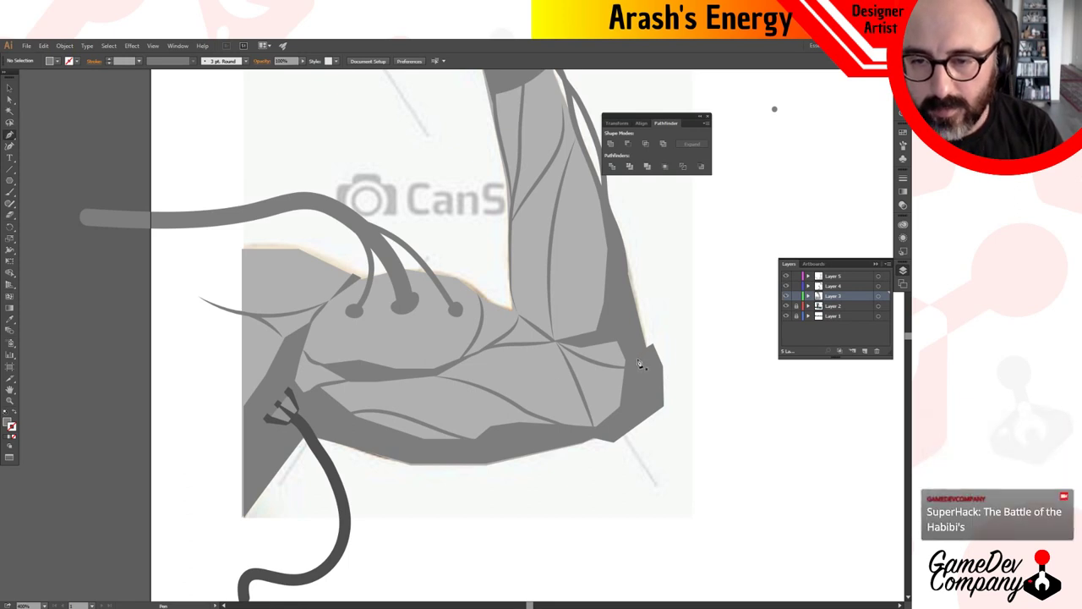
pyautogui.click(652, 349)
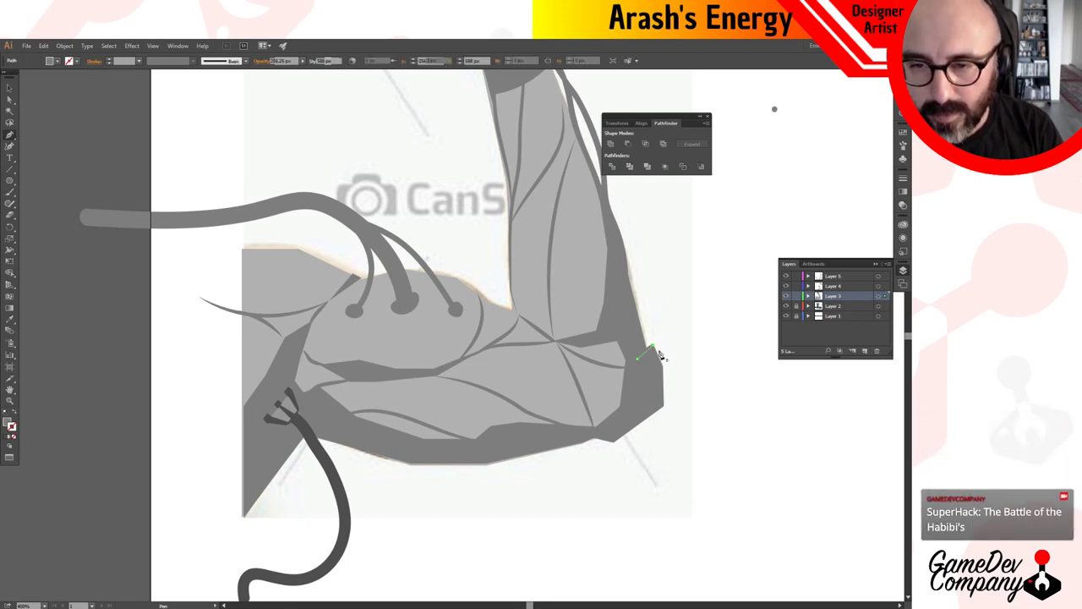
pyautogui.moveTo(662, 372); pyautogui.dragTo(661, 395)
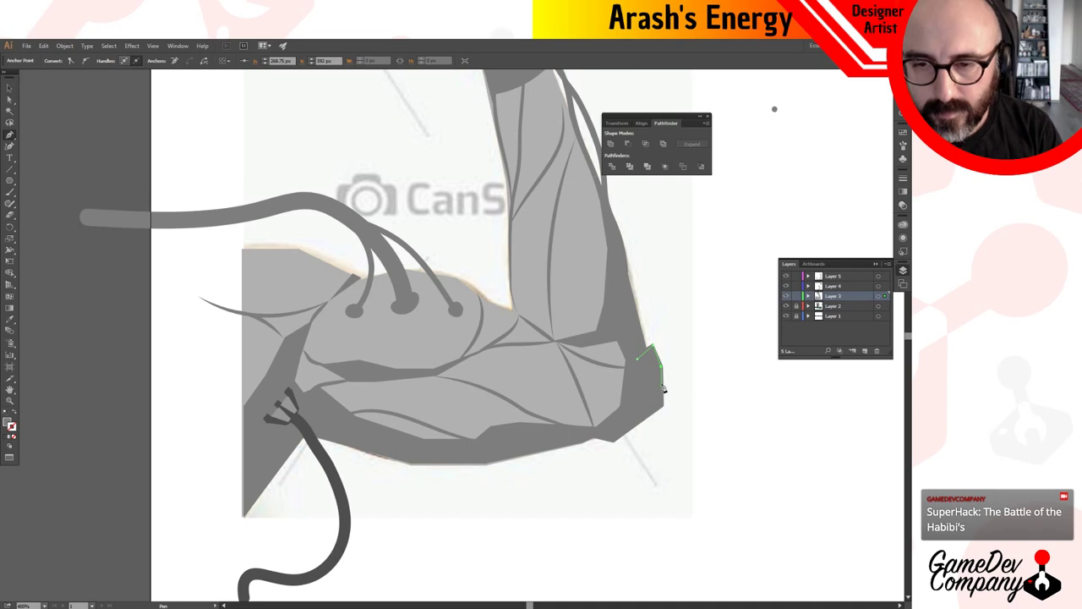
pyautogui.click(642, 385)
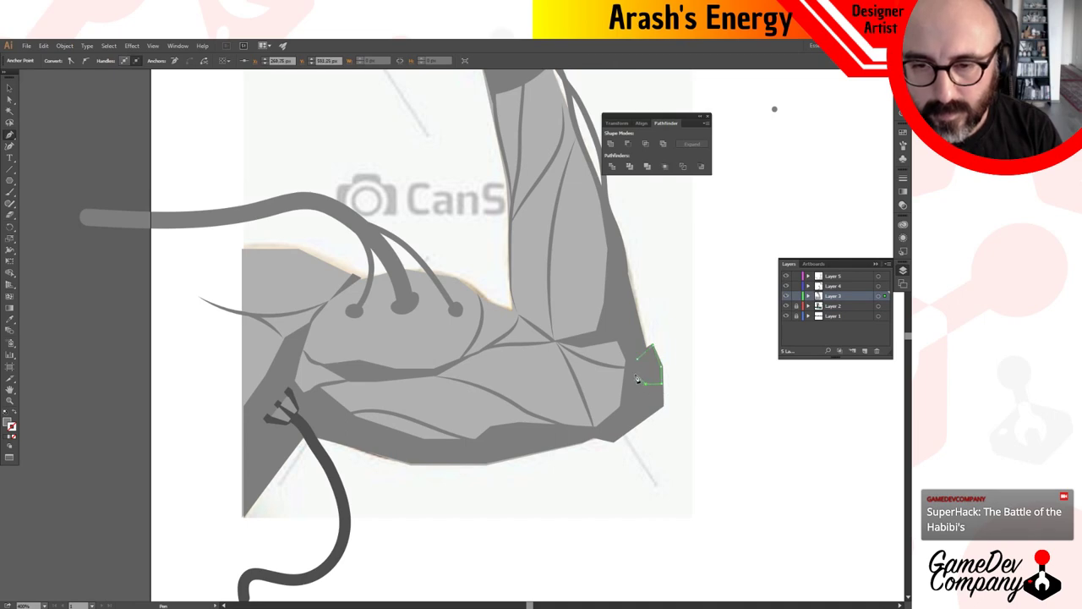
pyautogui.click(632, 360)
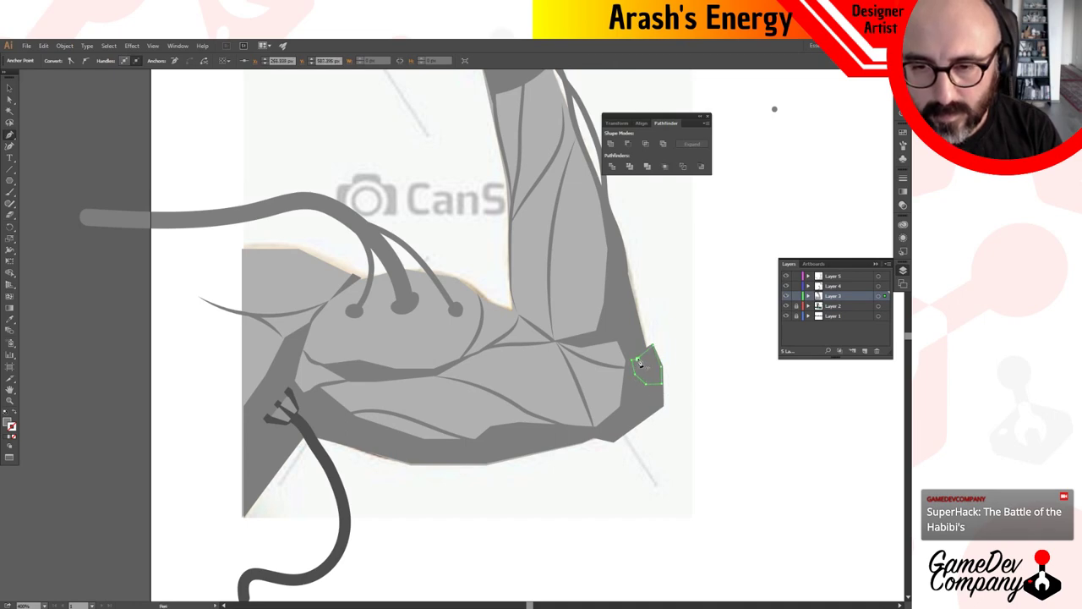
pyautogui.press('v')
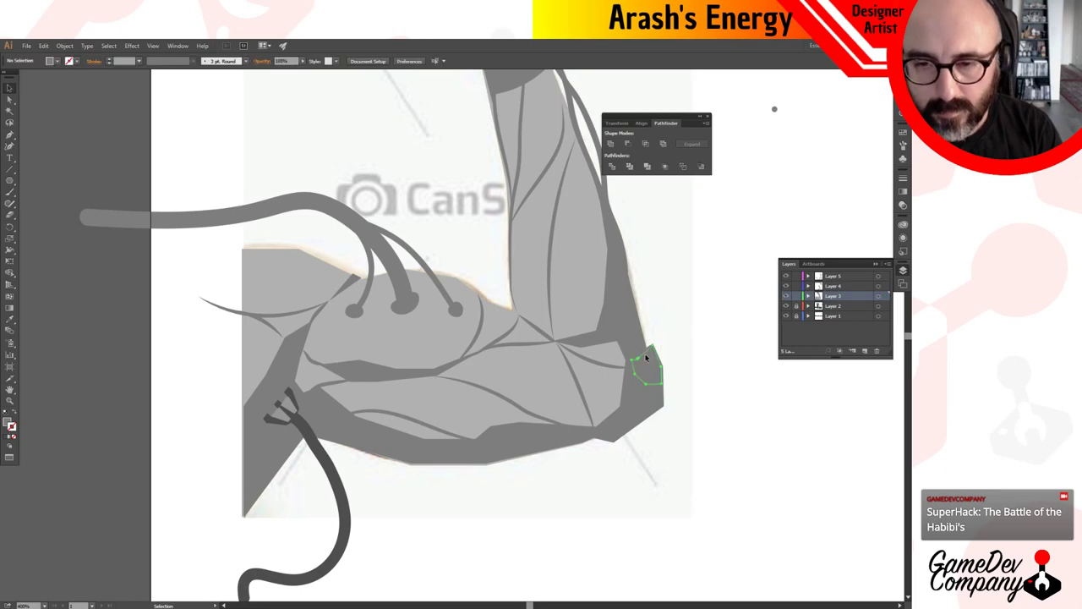
# Fill the new elbow facet with the light grey sampled from the forearm and deselect it.
pyautogui.press('i')
pyautogui.click(579, 288)
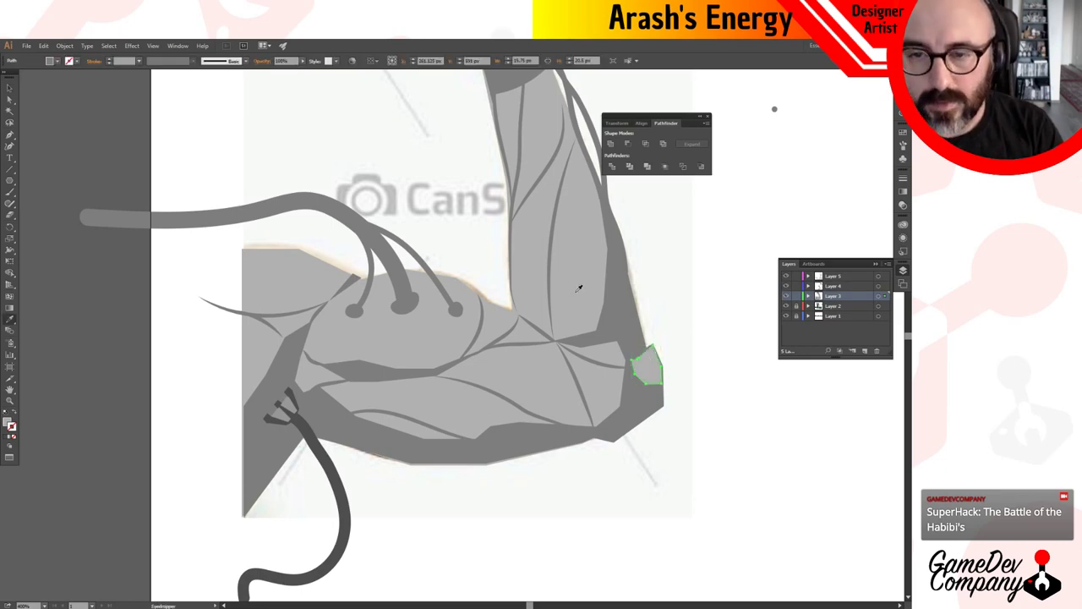
pyautogui.press('v')
pyautogui.click(684, 295)
# Examine how the light elbow facet reads against the whole arm.
pyautogui.keyDown('ctrl'); pyautogui.keyDown('alt'); pyautogui.click(662, 371); pyautogui.keyUp('alt'); pyautogui.keyUp('ctrl')
pyautogui.keyDown('ctrl'); pyautogui.keyDown('alt'); pyautogui.click(662, 372); pyautogui.keyUp('alt'); pyautogui.keyUp('ctrl')
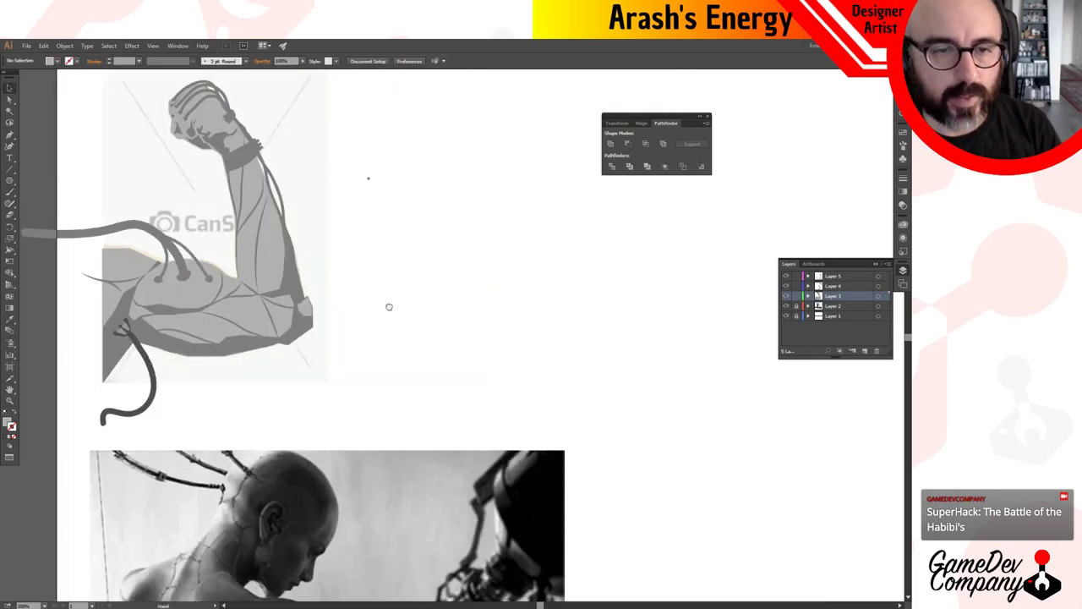
pyautogui.moveTo(389, 307); pyautogui.dragTo(652, 356)
pyautogui.keyDown('ctrl'); pyautogui.keyDown('alt'); pyautogui.click(606, 332); pyautogui.keyUp('alt'); pyautogui.keyUp('ctrl')
pyautogui.keyDown('ctrl'); pyautogui.click(457, 327); pyautogui.keyUp('ctrl')
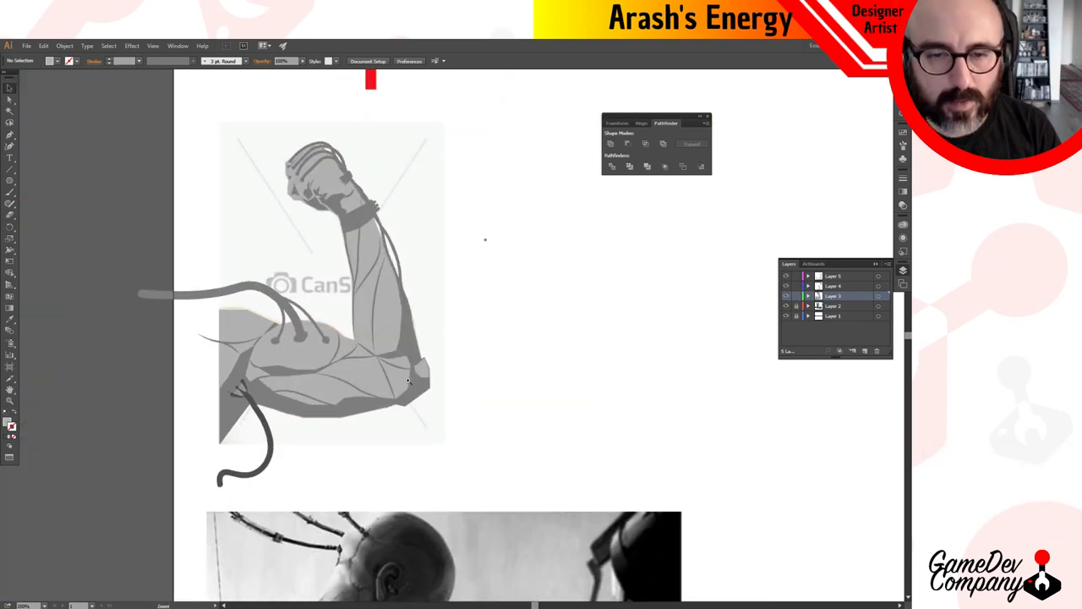
pyautogui.keyDown('ctrl'); pyautogui.click(412, 378); pyautogui.keyUp('ctrl')
pyautogui.moveTo(399, 343); pyautogui.dragTo(596, 363)
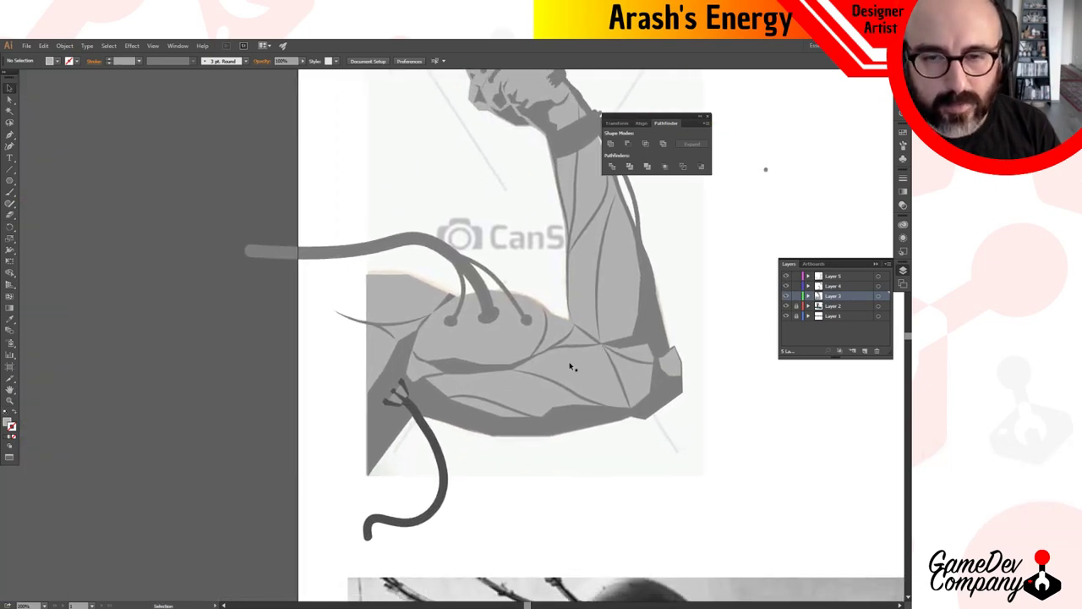
pyautogui.moveTo(533, 371); pyautogui.dragTo(587, 428)
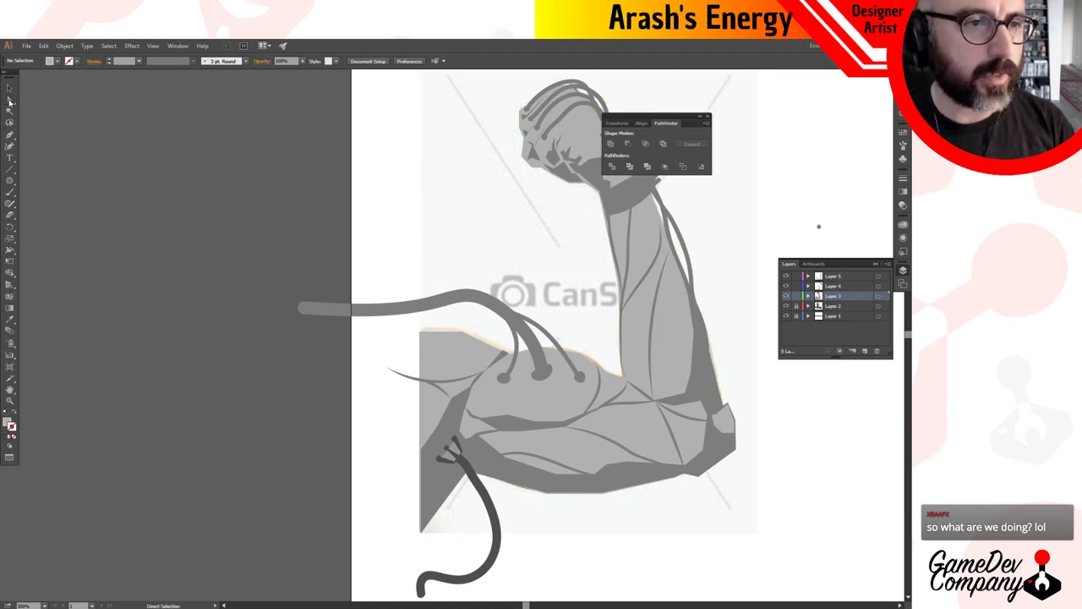
# Draw a closed light-grey angular plate with the Pen tool over the top of the shoulder, extending beyond the arm's cut edge.
pyautogui.press('b')
pyautogui.click(13, 136)
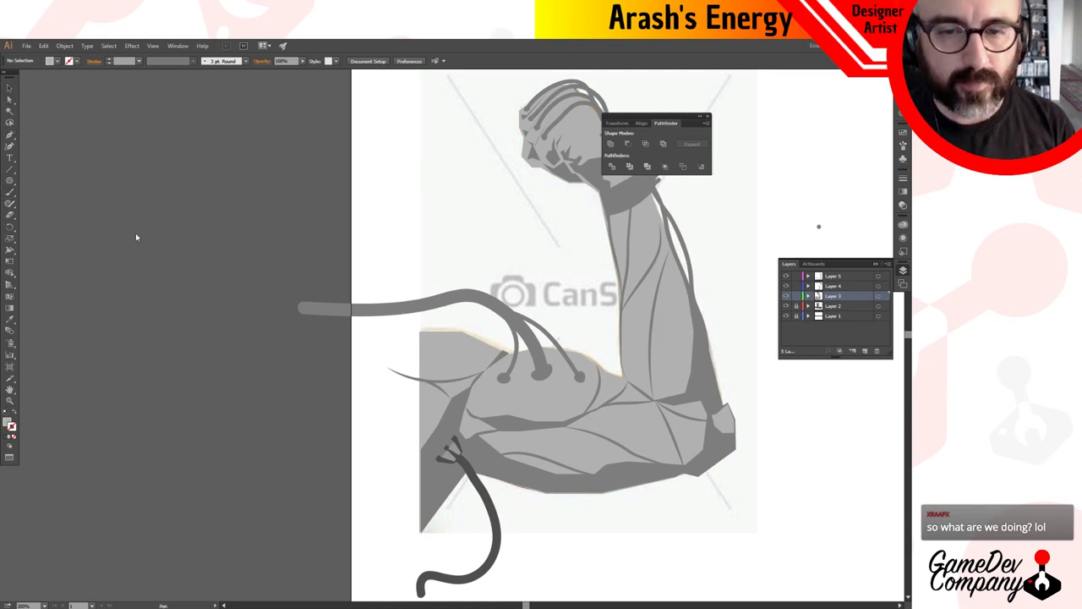
pyautogui.click(398, 353)
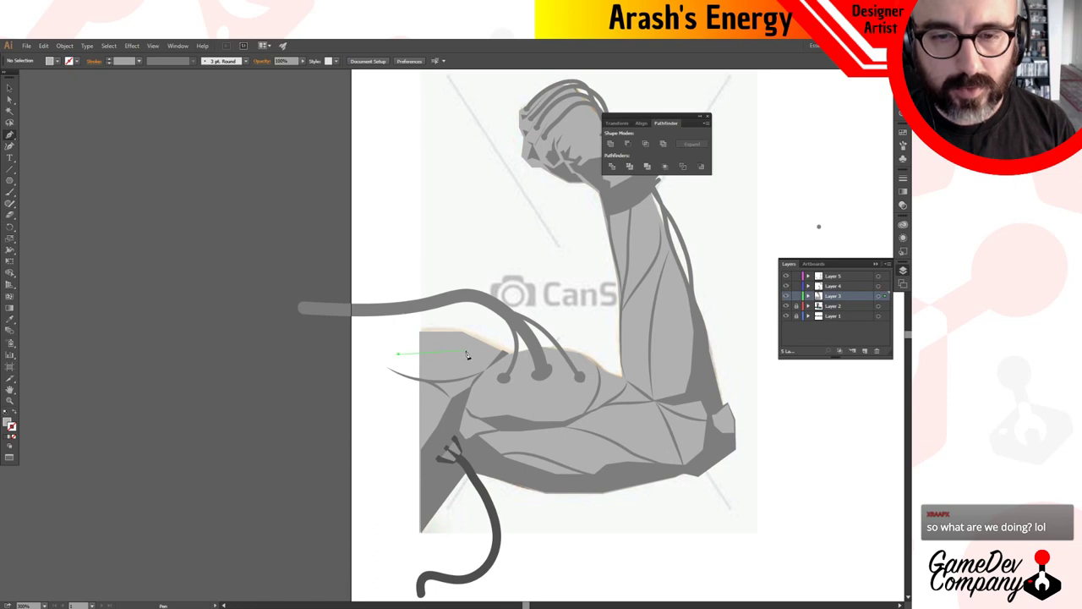
pyautogui.moveTo(463, 346); pyautogui.dragTo(470, 319)
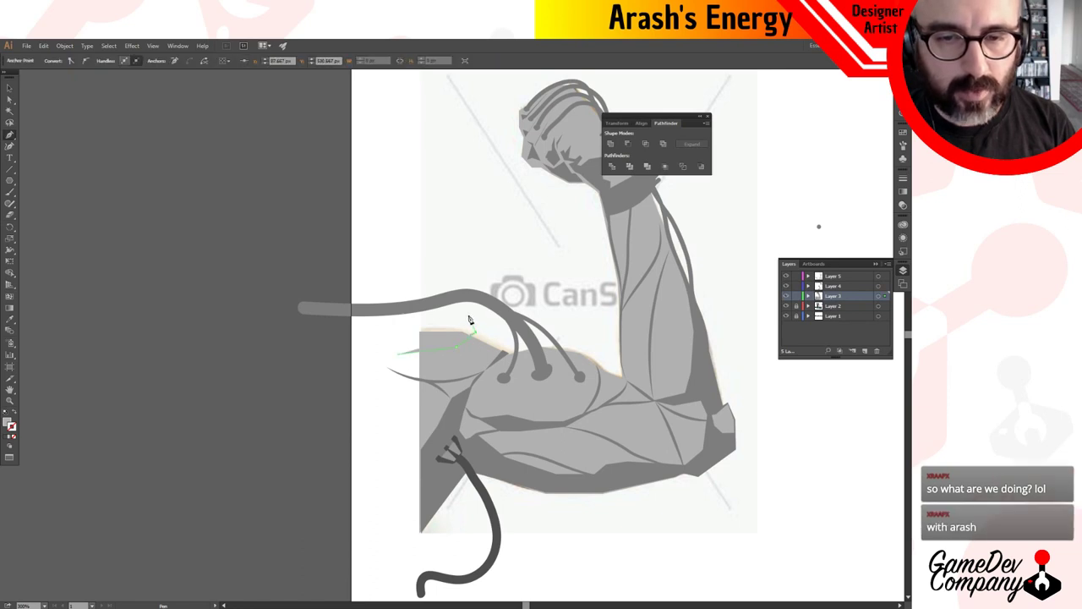
pyautogui.click(404, 297)
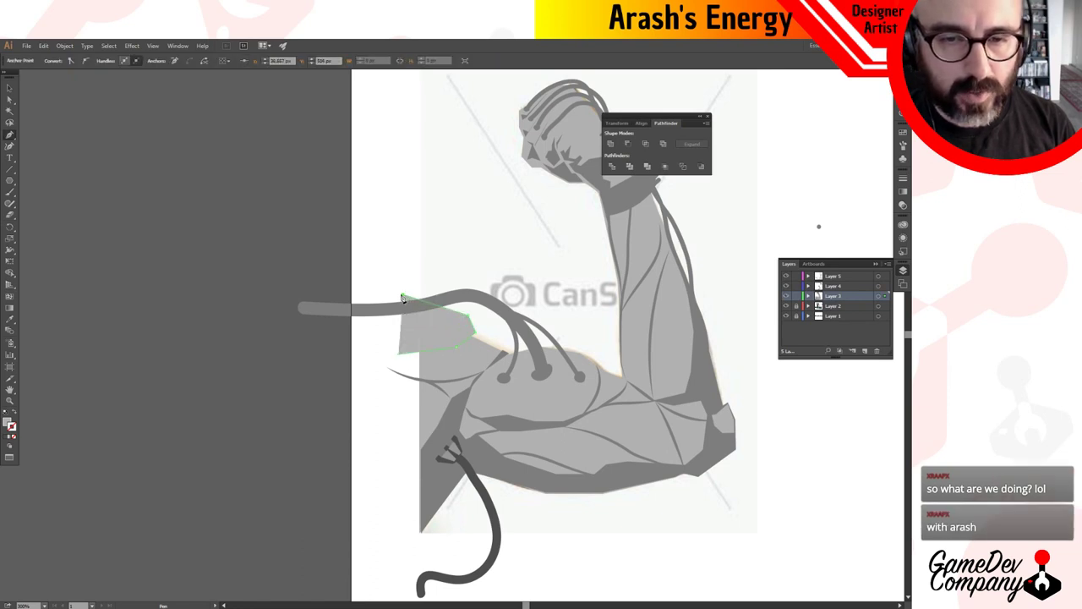
pyautogui.click(401, 356)
pyautogui.press('v')
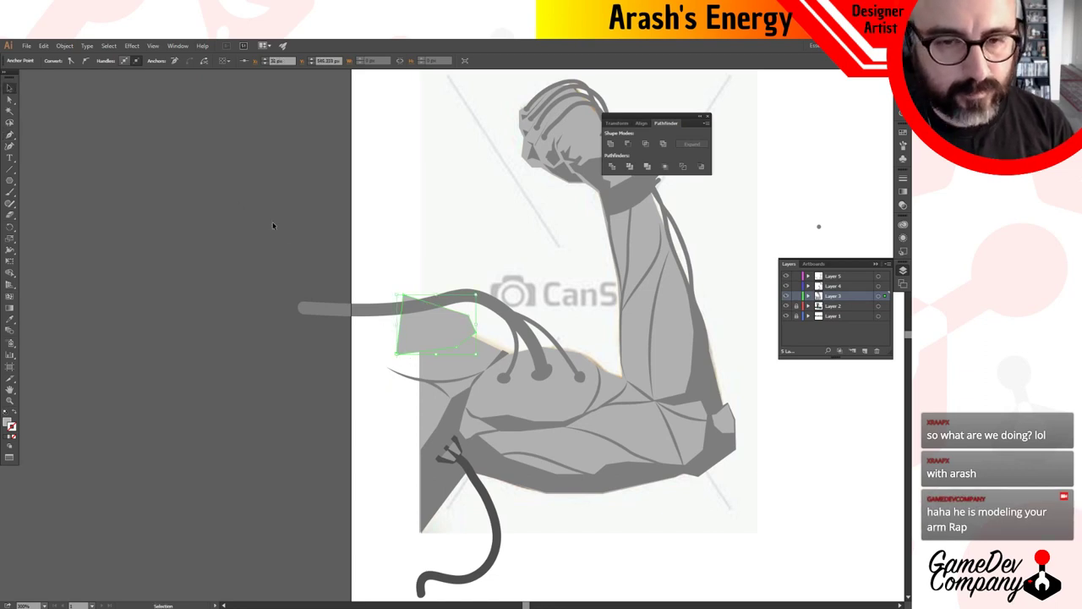
# Draw a thin closed shadow strip with the Pen tool along the lower edge of the shoulder plate.
pyautogui.click(9, 134)
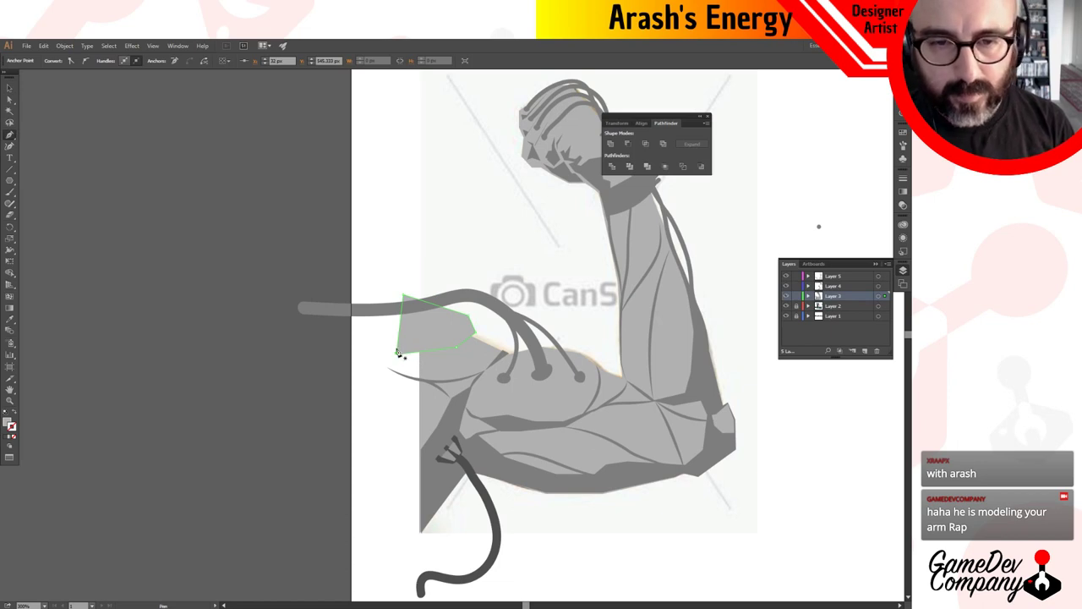
pyautogui.click(470, 337)
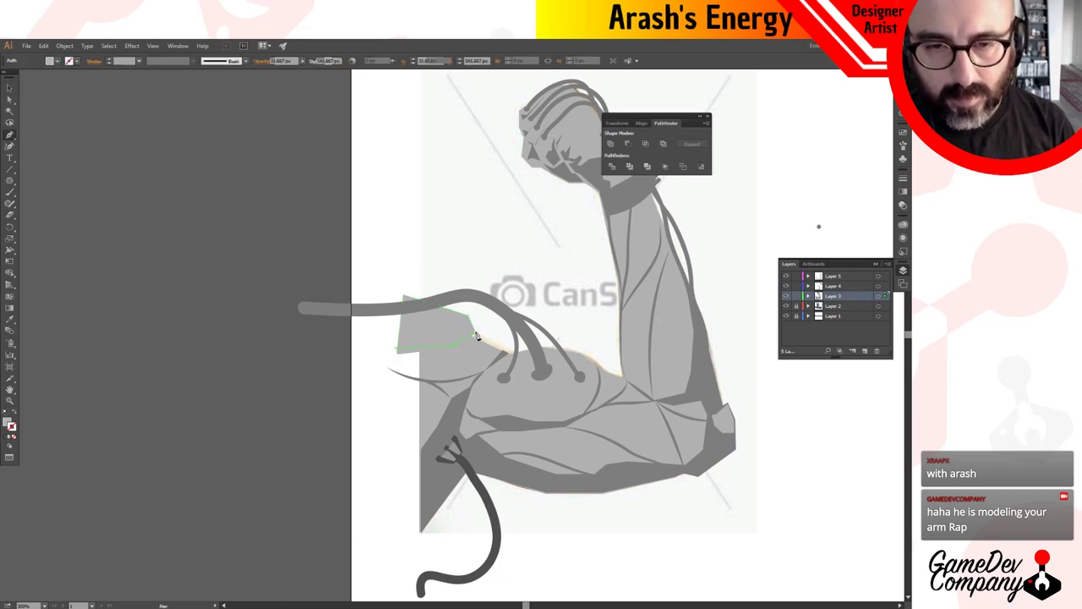
pyautogui.click(476, 332)
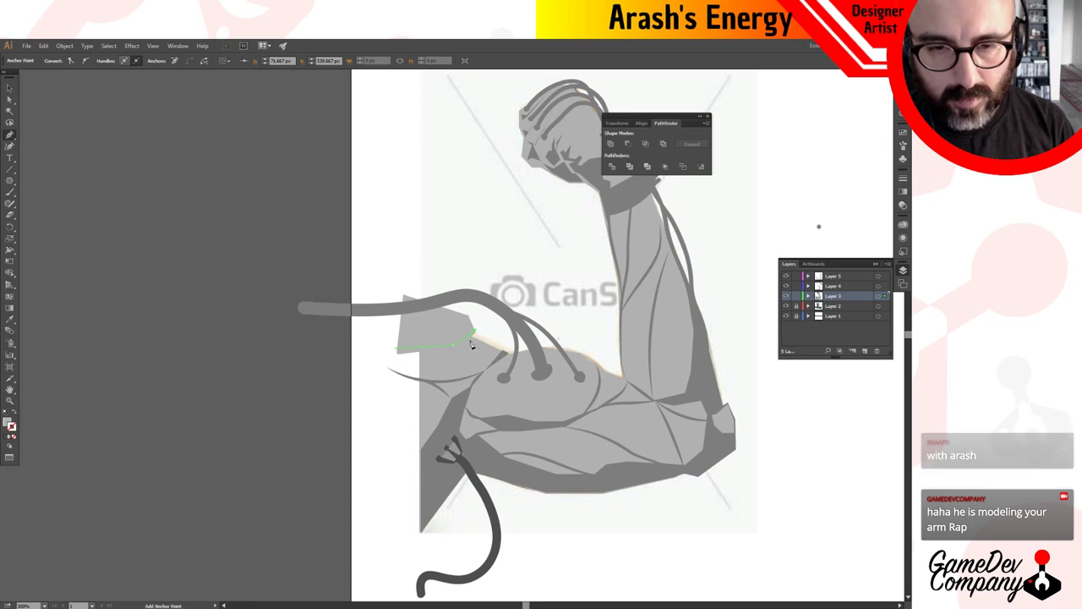
pyautogui.click(394, 359)
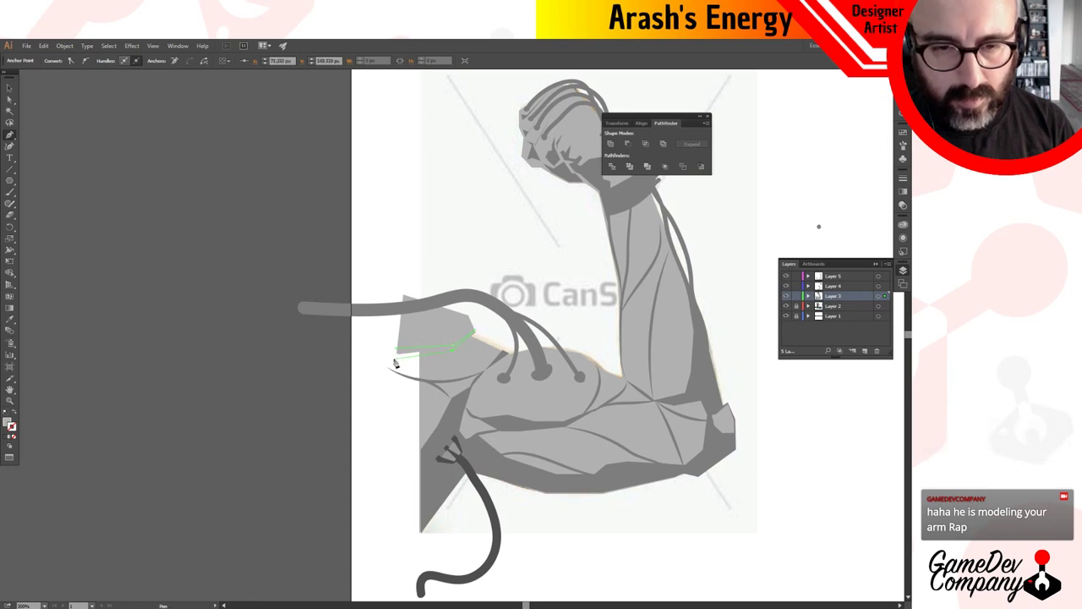
pyautogui.click(396, 348)
# Fill the shadow strip with the darker grey sampled from the armpit shadow and deselect it.
pyautogui.press('b')
pyautogui.press('i')
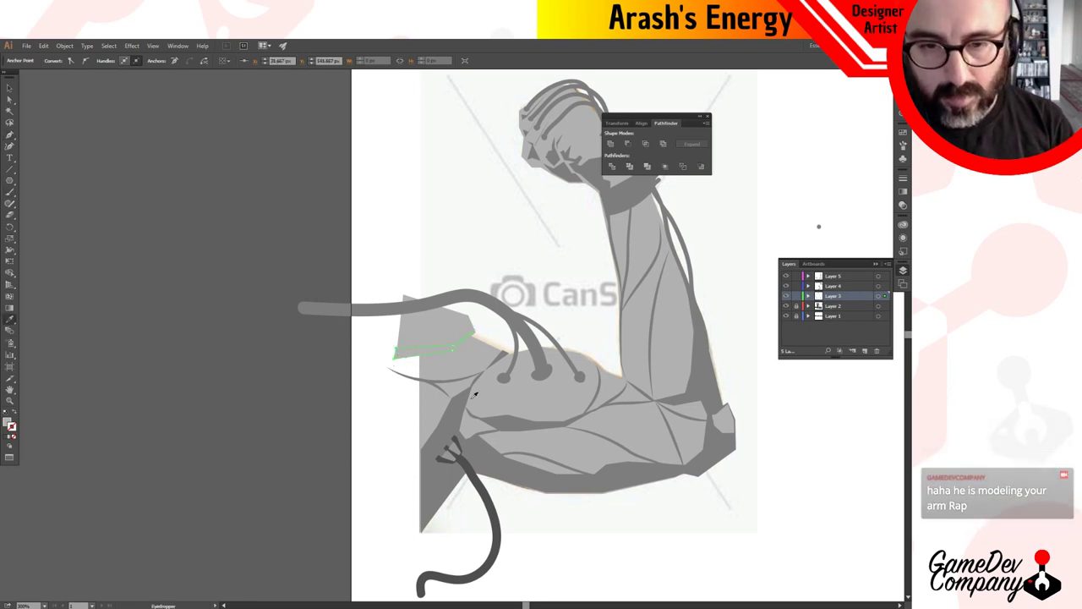
pyautogui.click(450, 416)
pyautogui.press('v')
pyautogui.click(335, 401)
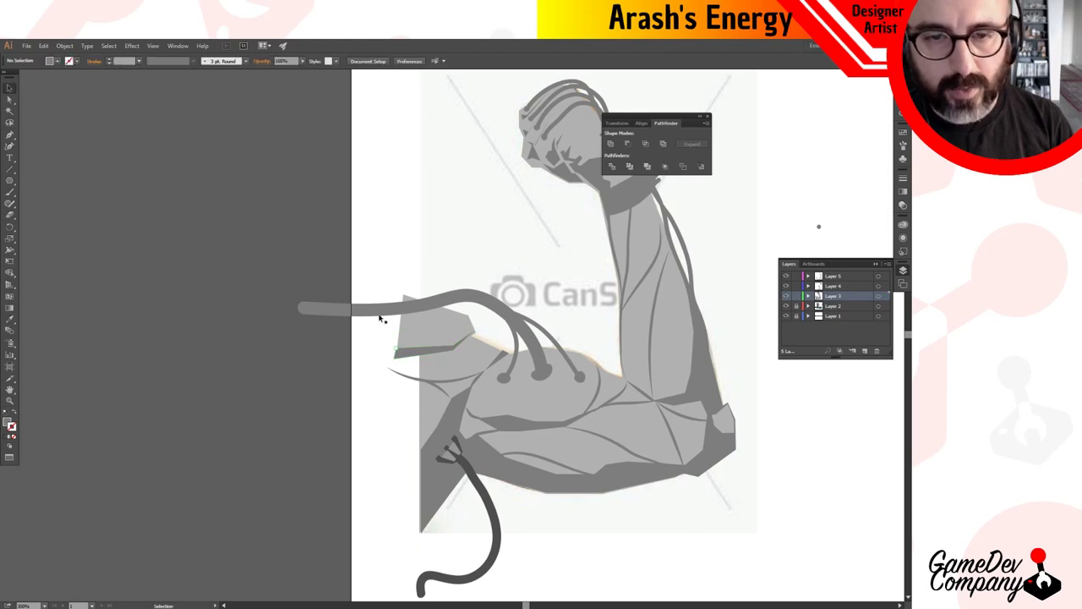
# Nudge the anchor at the shadow strip's tip, where it meets the shoulder plate's corner nearest the biceps.
pyautogui.moveTo(315, 457); pyautogui.dragTo(183, 379)
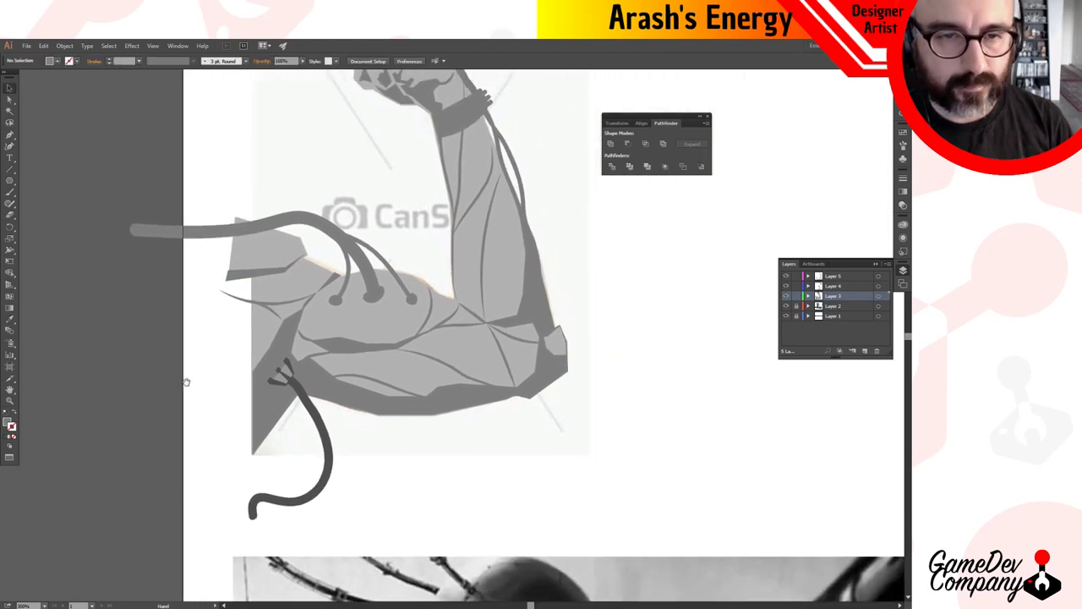
pyautogui.press('a')
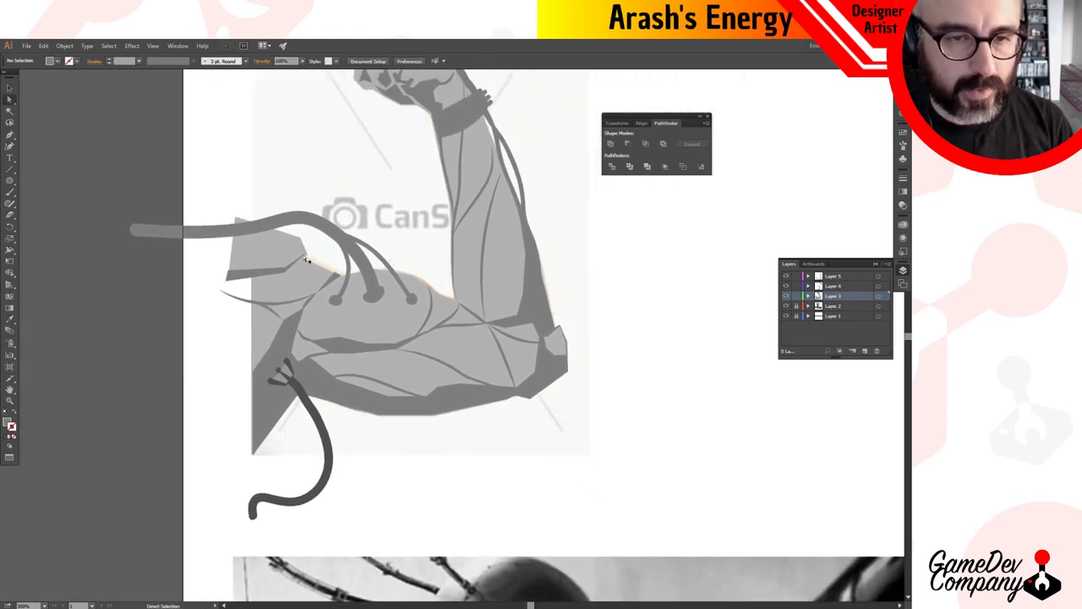
pyautogui.click(306, 260)
pyautogui.moveTo(306, 252); pyautogui.dragTo(306, 256)
pyautogui.click(369, 223)
pyautogui.press('v')
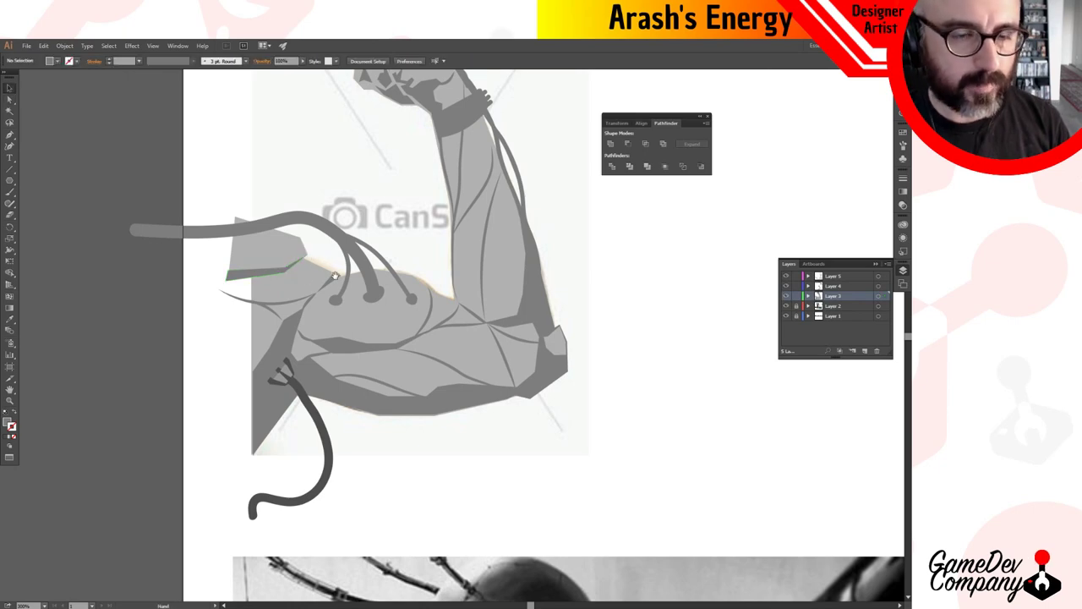
# Extend the light arm base shape past the photo's edge by moving its upper and lower shoulder-side corner anchors outward, and deselect it.
pyautogui.hotkey('ctrl', '-')
pyautogui.moveTo(511, 324); pyautogui.dragTo(371, 364)
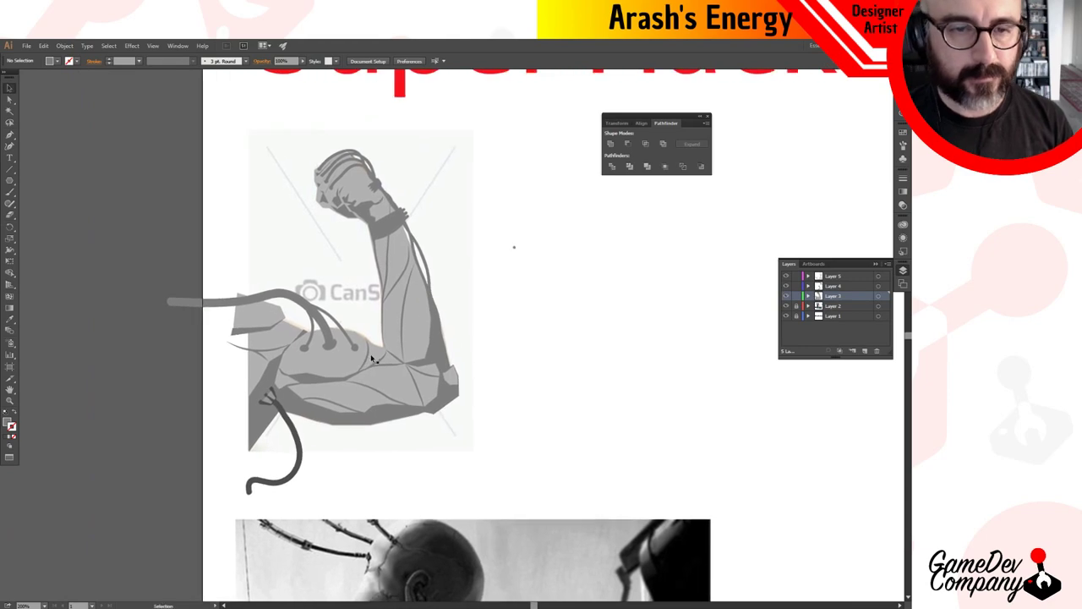
pyautogui.click(250, 337)
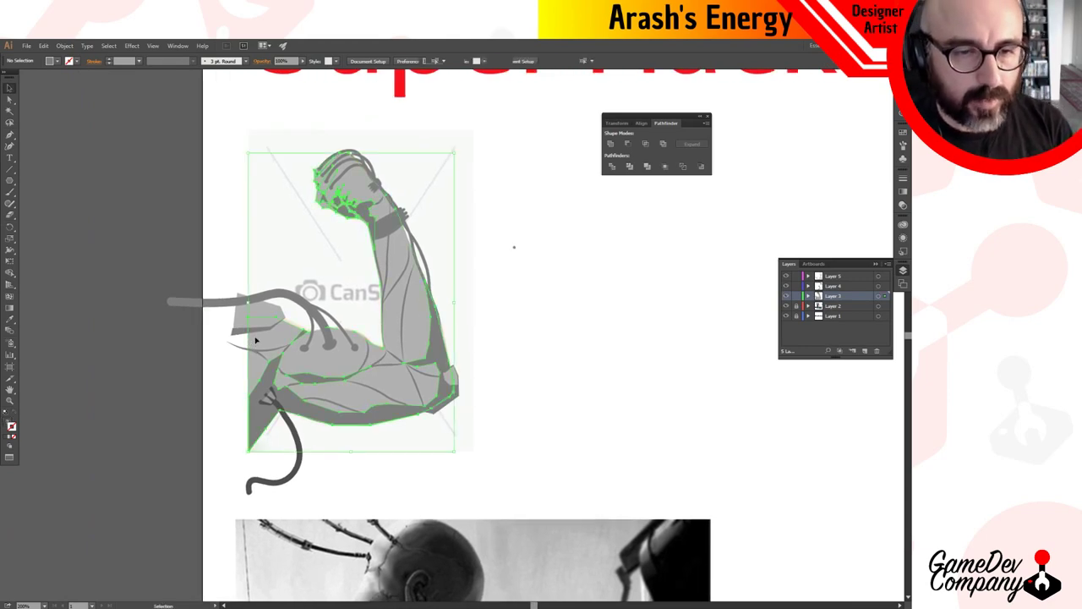
pyautogui.press('a')
pyautogui.click(250, 320)
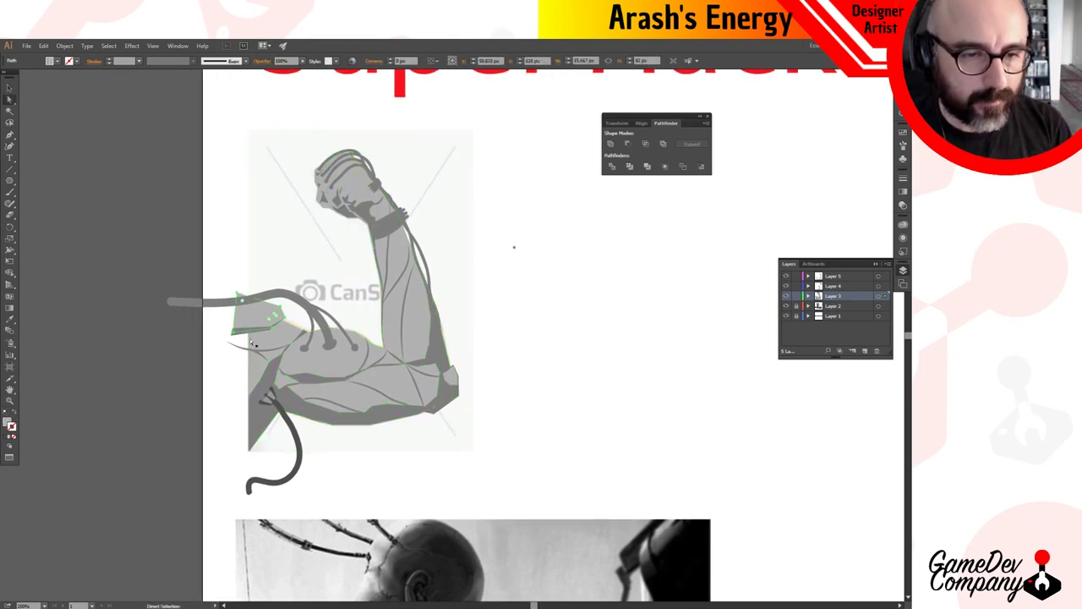
pyautogui.click(251, 341)
pyautogui.moveTo(249, 318); pyautogui.dragTo(229, 316)
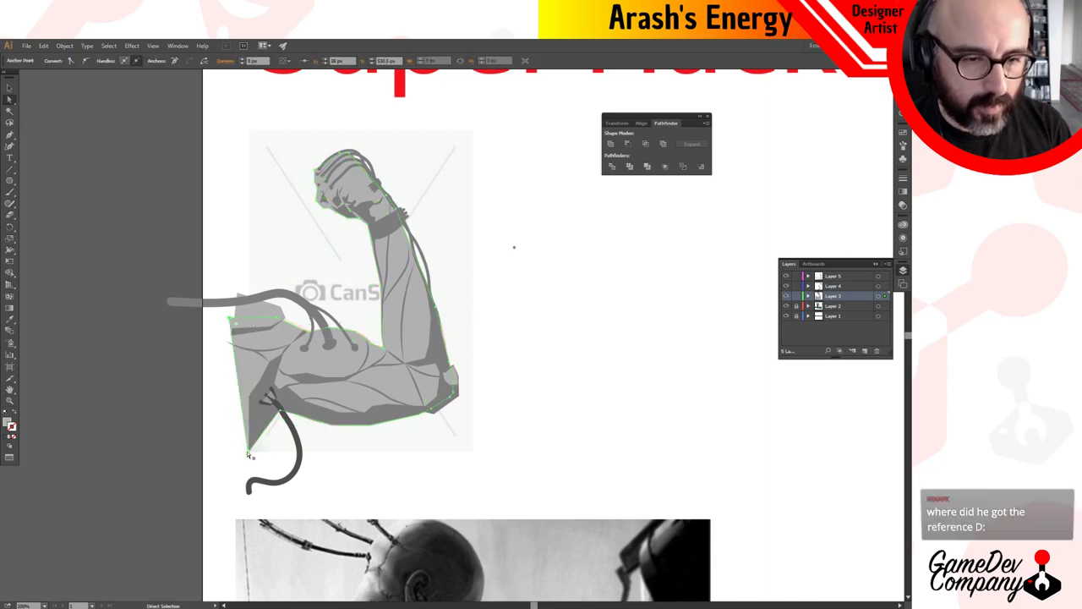
pyautogui.moveTo(248, 453); pyautogui.dragTo(235, 473)
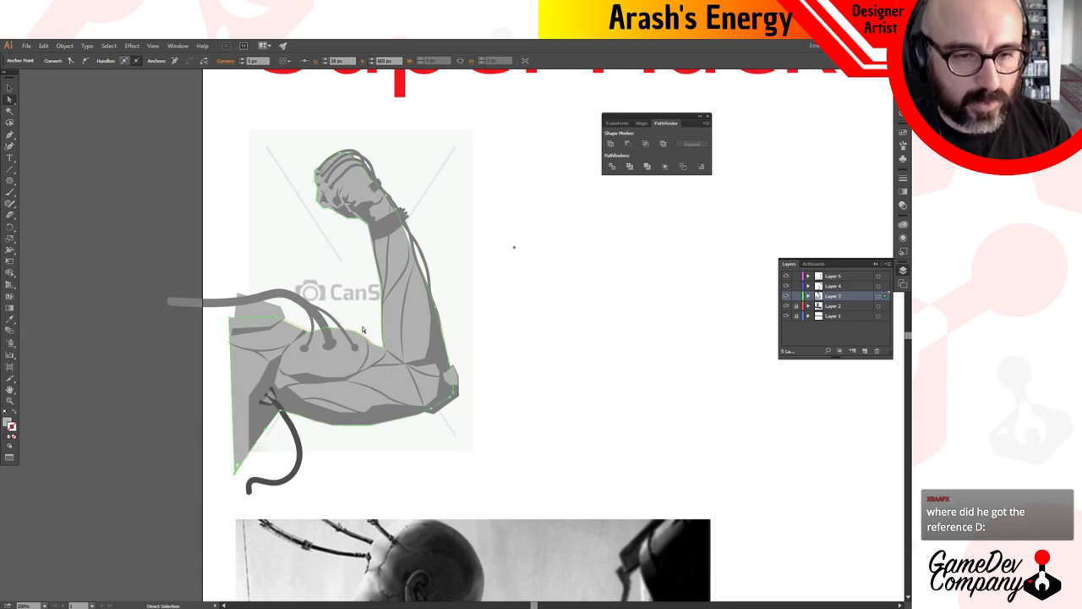
pyautogui.click(453, 289)
pyautogui.press('v')
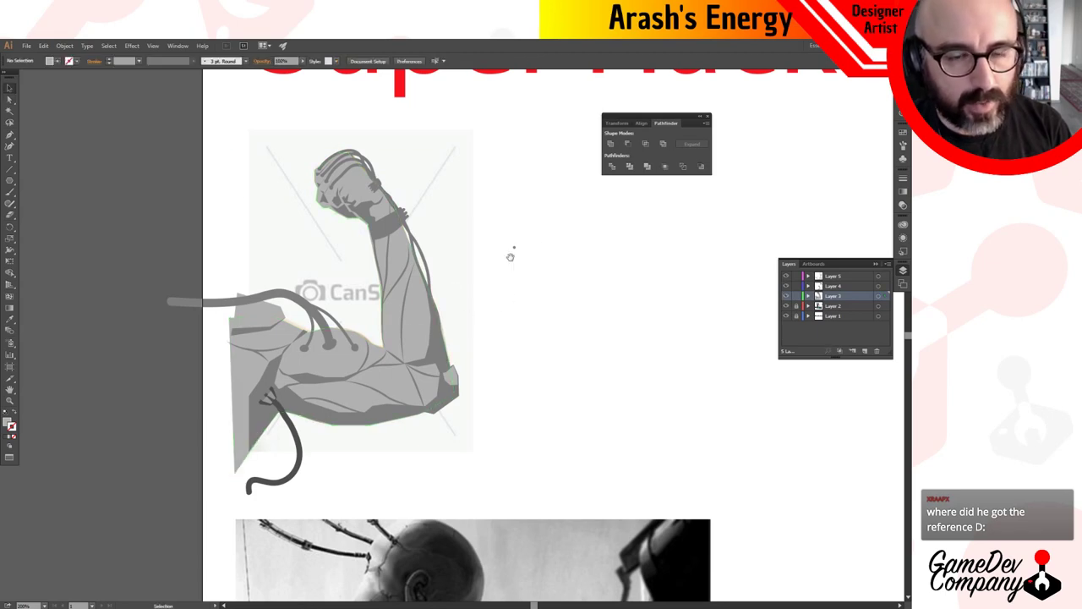
pyautogui.moveTo(509, 252); pyautogui.dragTo(622, 243)
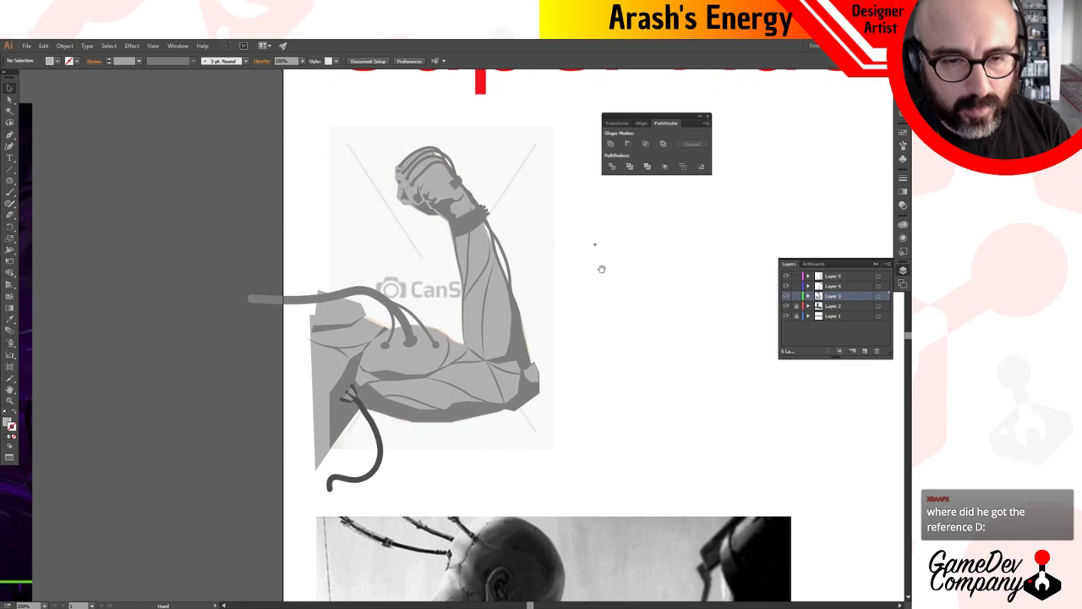
pyautogui.scroll(-2, 558, 278)
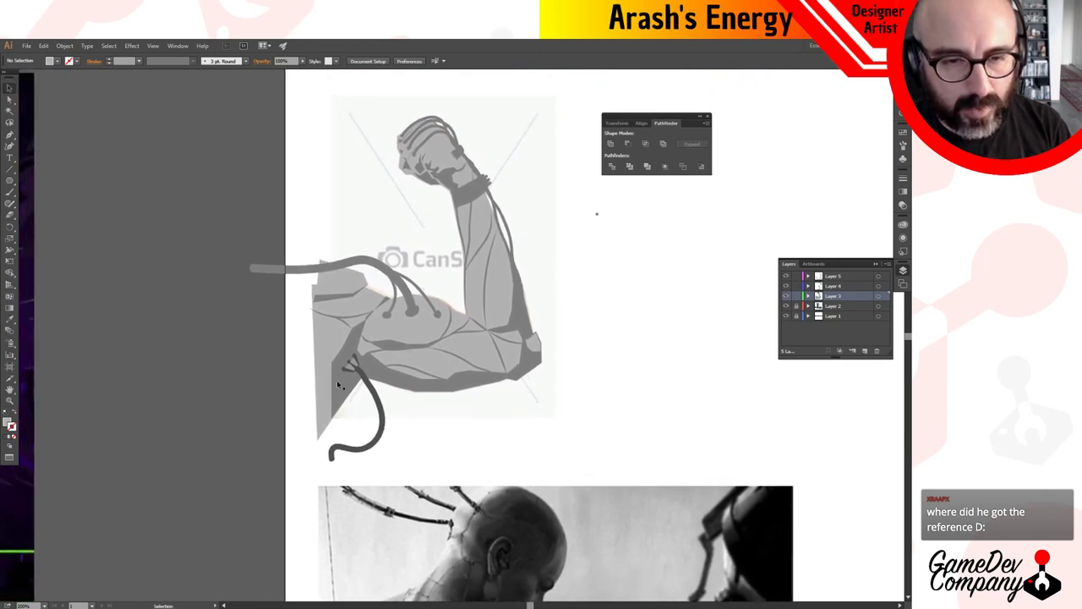
pyautogui.press('a')
pyautogui.hscroll(2, 563, 316)
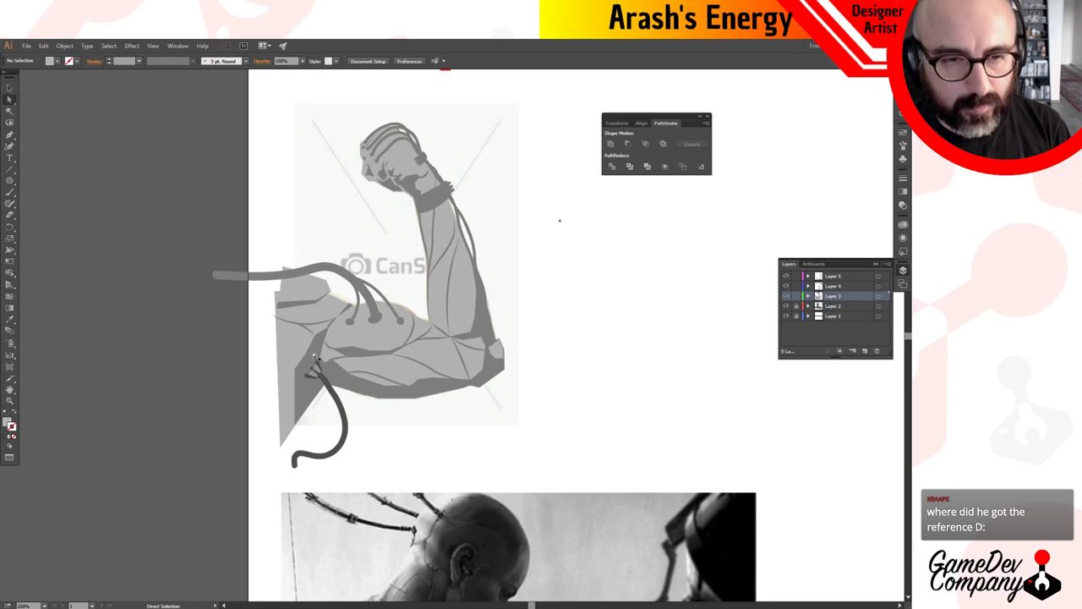
pyautogui.scroll(2, 488, 310)
pyautogui.hscroll(-1, 489, 310)
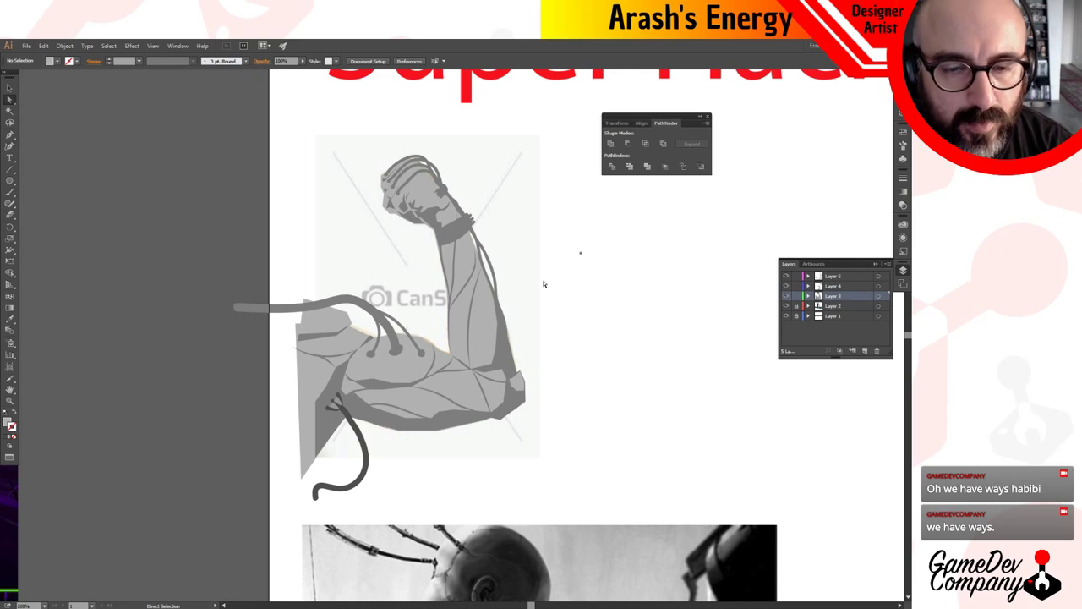
pyautogui.press('v')
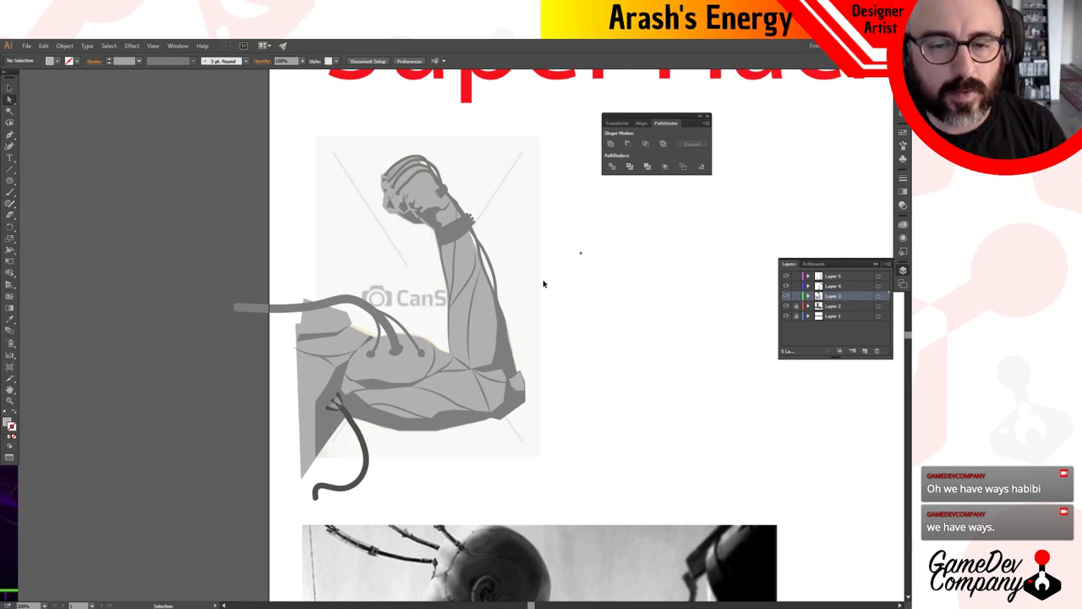
pyautogui.keyDown('ctrl'); pyautogui.keyDown('alt'); pyautogui.click(486, 355); pyautogui.keyUp('alt'); pyautogui.keyUp('ctrl')
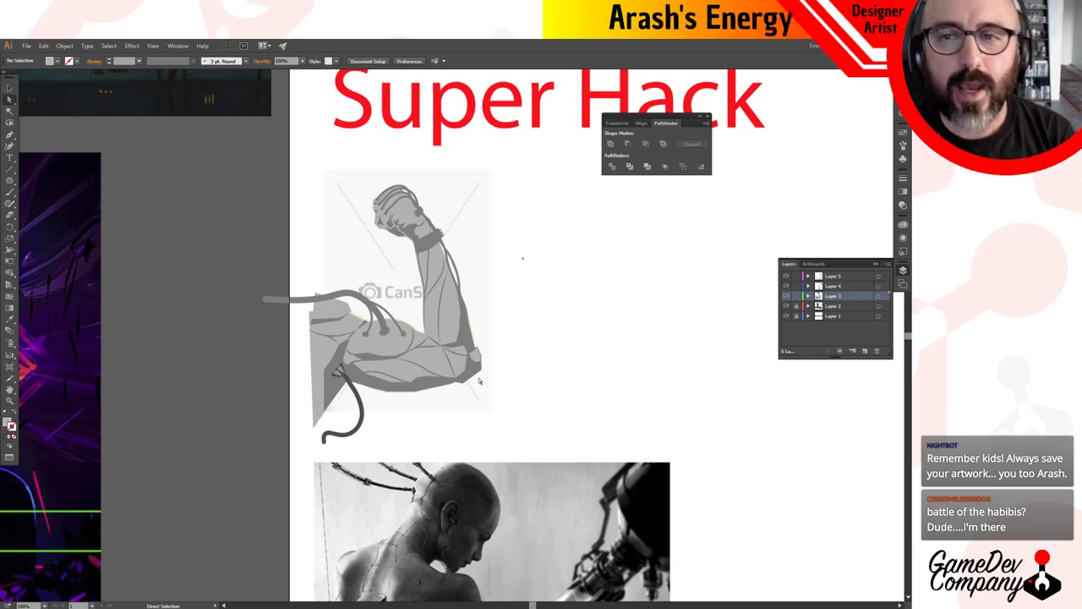
# Look over the inspiration images around the artboard, including the neon poster and the Kung Fury computer stills.
pyautogui.scroll(-5, 626, 245)
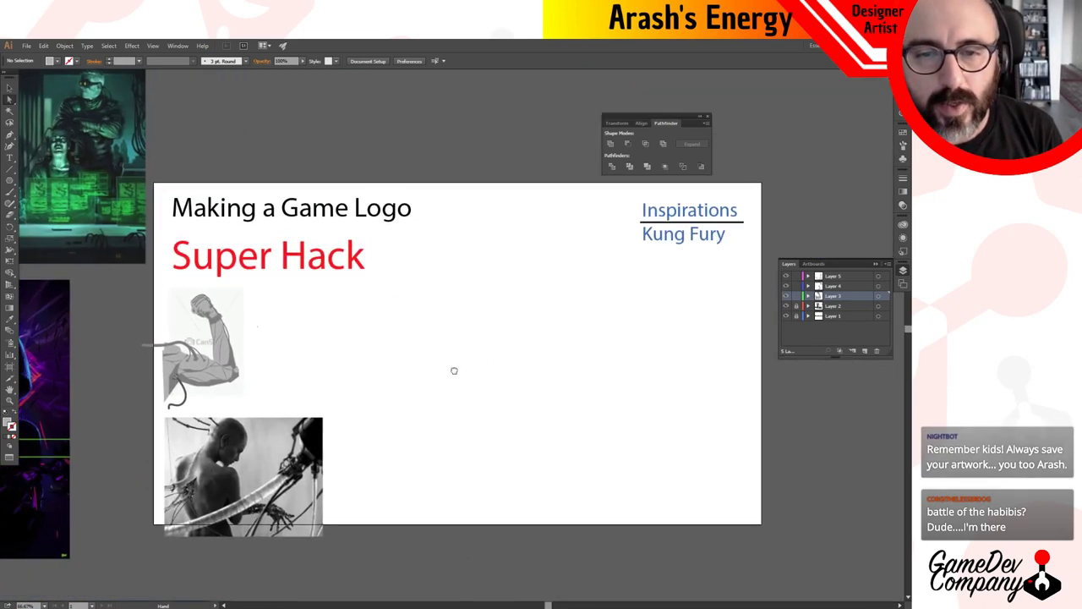
pyautogui.moveTo(454, 371); pyautogui.dragTo(420, 367)
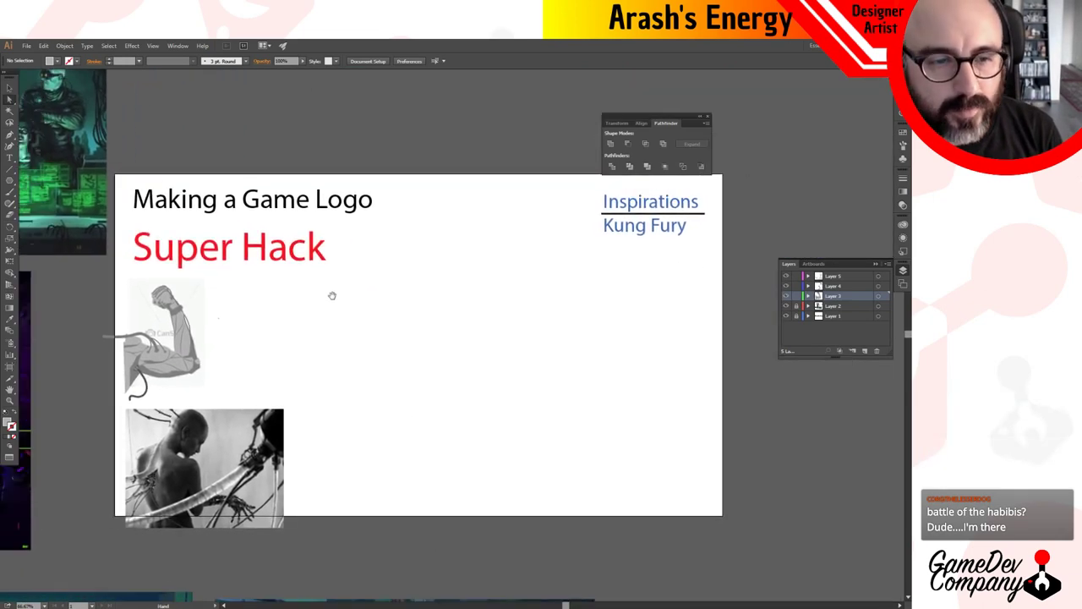
pyautogui.click(198, 283)
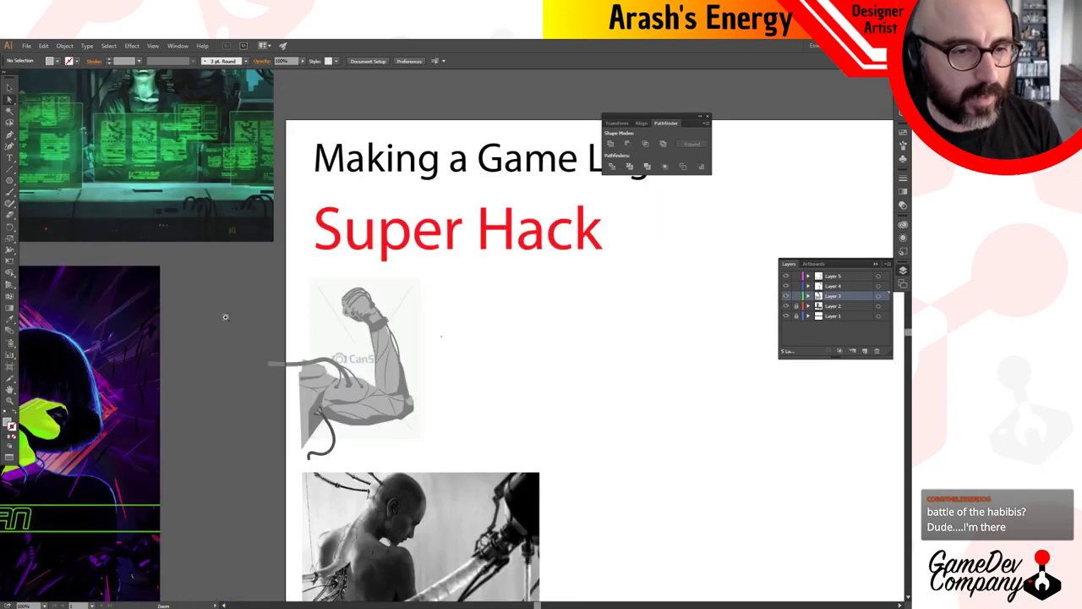
pyautogui.keyDown('alt'); pyautogui.click(383, 317); pyautogui.keyUp('alt')
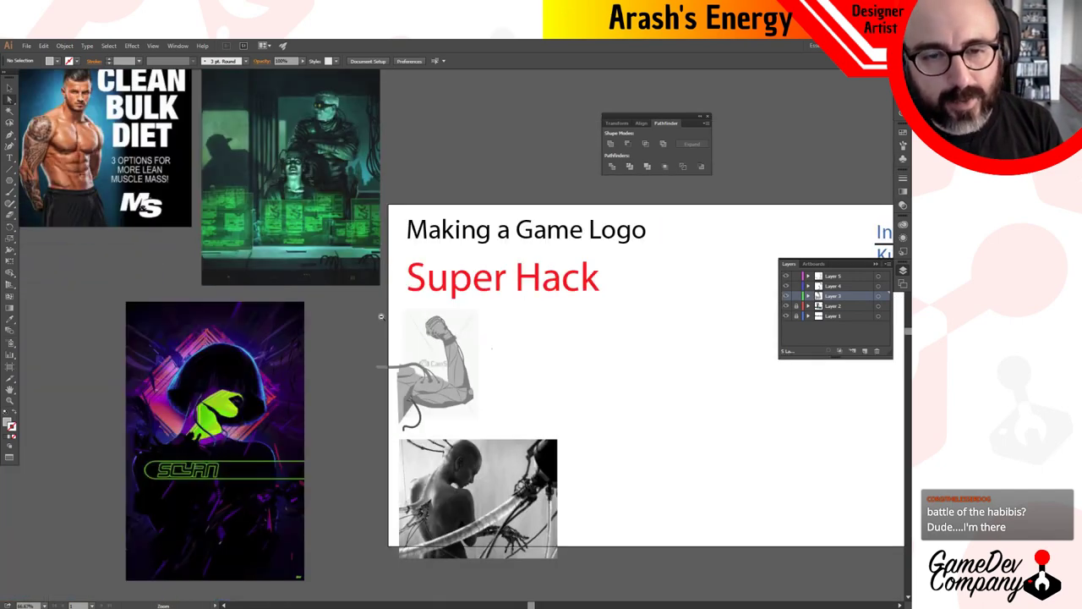
pyautogui.keyDown('alt'); pyautogui.click(374, 347); pyautogui.keyUp('alt')
pyautogui.keyDown('alt'); pyautogui.click(461, 398); pyautogui.keyUp('alt')
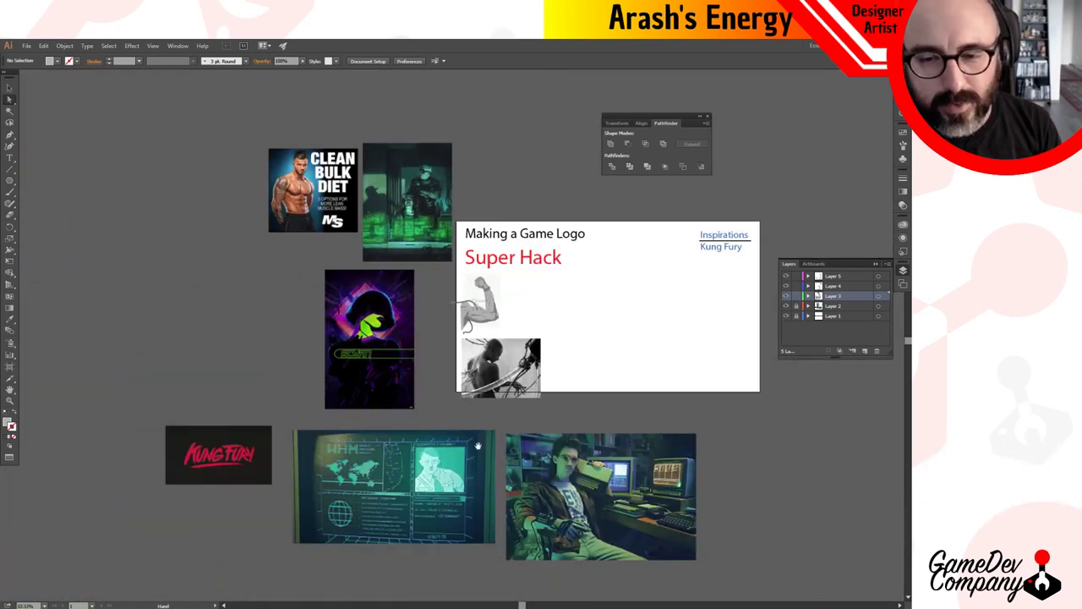
pyautogui.moveTo(475, 449); pyautogui.dragTo(429, 407)
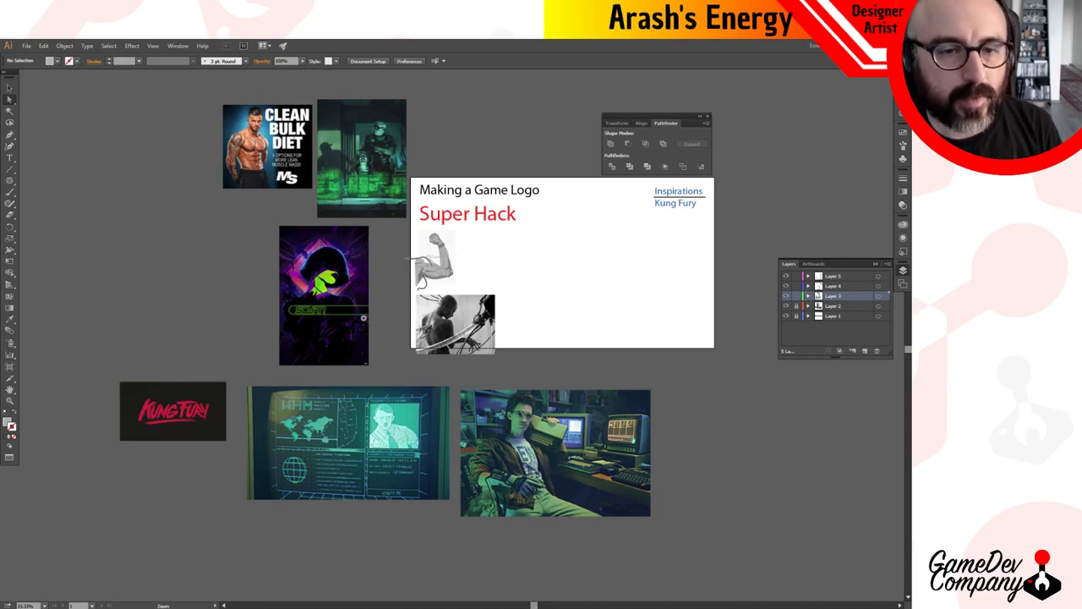
pyautogui.keyDown('ctrl'); pyautogui.click(367, 318); pyautogui.keyUp('ctrl')
pyautogui.moveTo(491, 467); pyautogui.dragTo(348, 366)
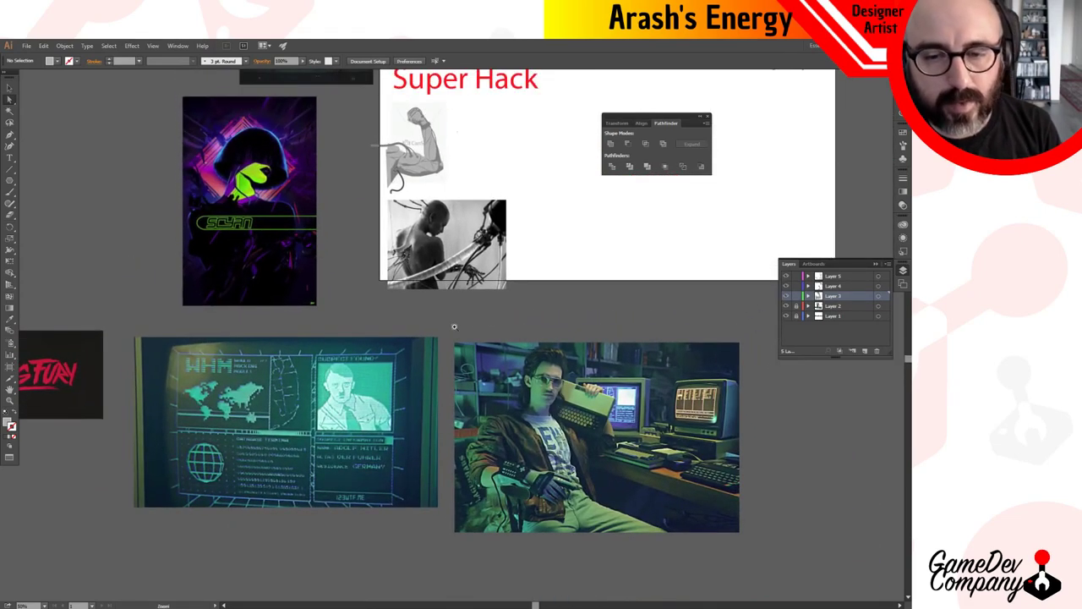
# Compare the arm illustration with the black-and-white cyborg photo and the Kung Fury hacker still below the artboard.
pyautogui.keyDown('ctrl'); pyautogui.click(449, 167); pyautogui.keyUp('ctrl')
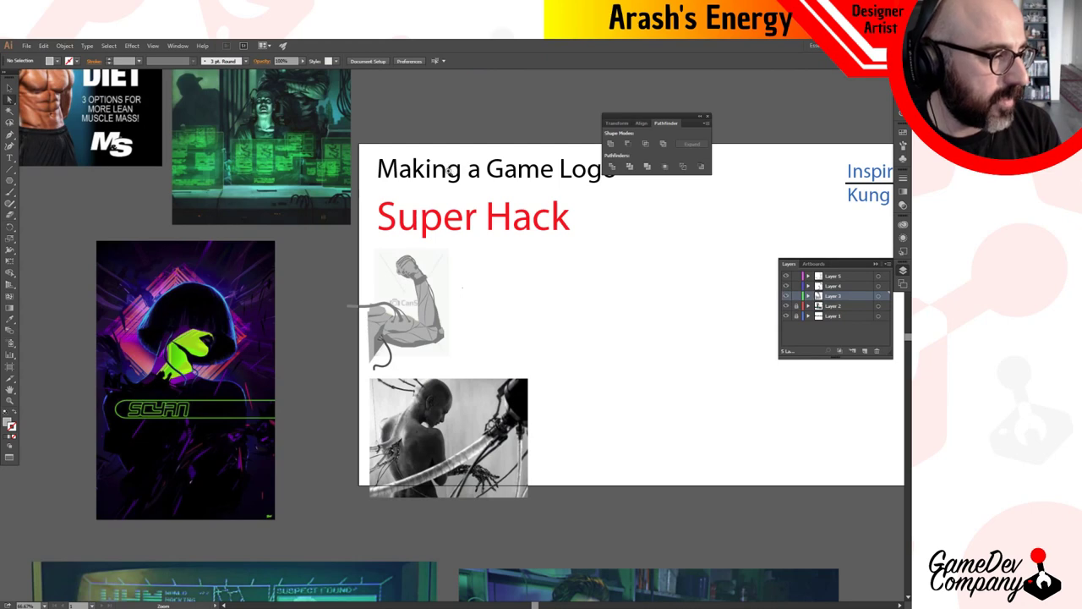
pyautogui.keyDown('ctrl'); pyautogui.click(448, 293); pyautogui.keyUp('ctrl')
pyautogui.keyDown('ctrl'); pyautogui.click(448, 364); pyautogui.keyUp('ctrl')
pyautogui.keyDown('ctrl'); pyautogui.click(429, 306); pyautogui.keyUp('ctrl')
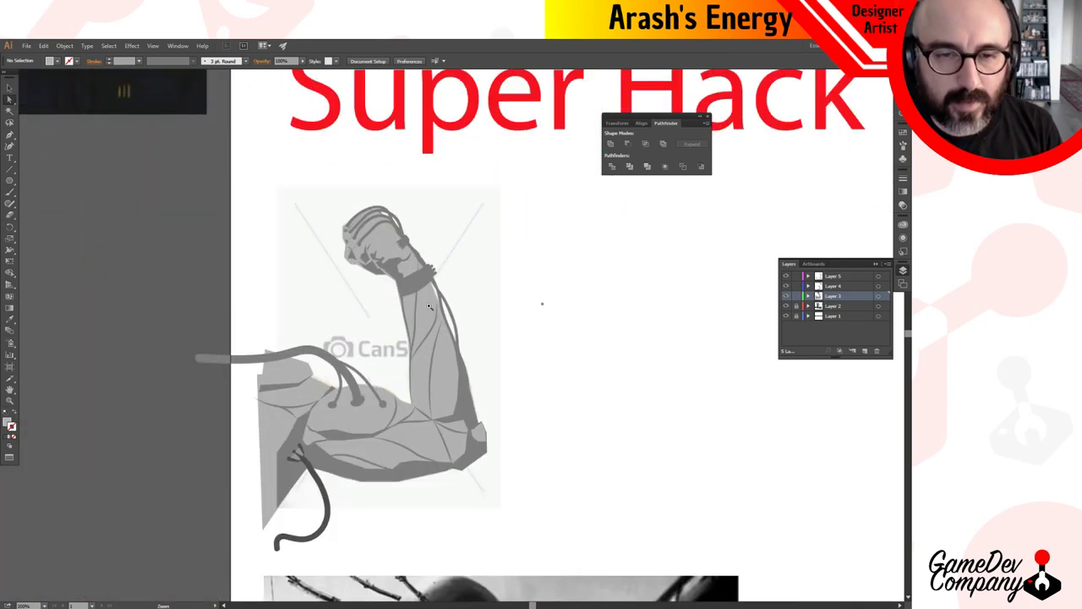
pyautogui.keyDown('ctrl'); pyautogui.click(452, 353); pyautogui.keyUp('ctrl')
pyautogui.keyDown('alt'); pyautogui.click(474, 400); pyautogui.keyUp('alt')
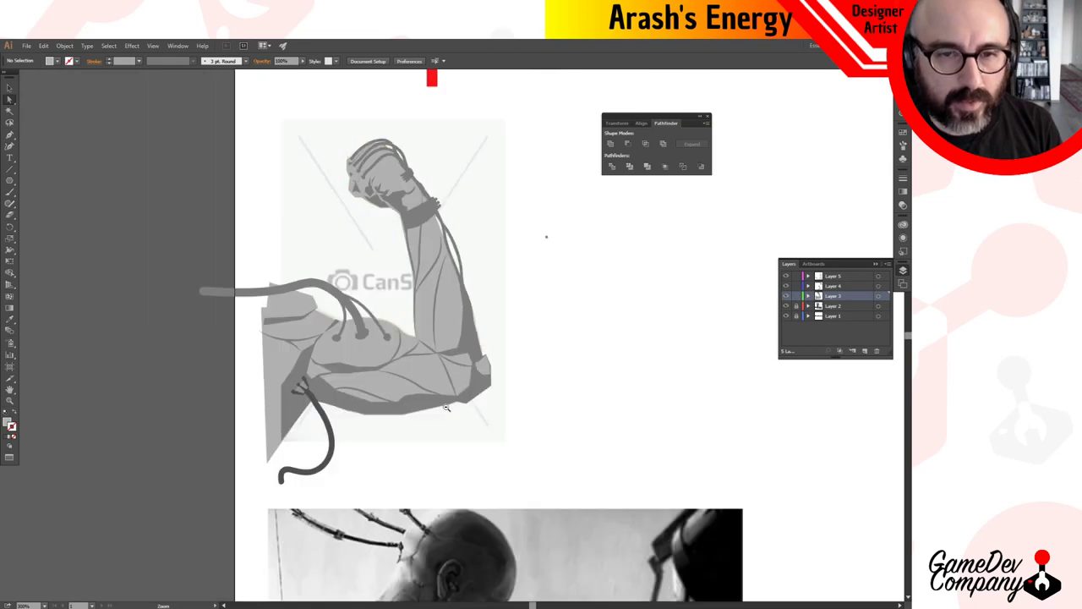
pyautogui.keyDown('alt'); pyautogui.click(447, 408); pyautogui.keyUp('alt')
pyautogui.keyDown('alt'); pyautogui.click(486, 373); pyautogui.keyUp('alt')
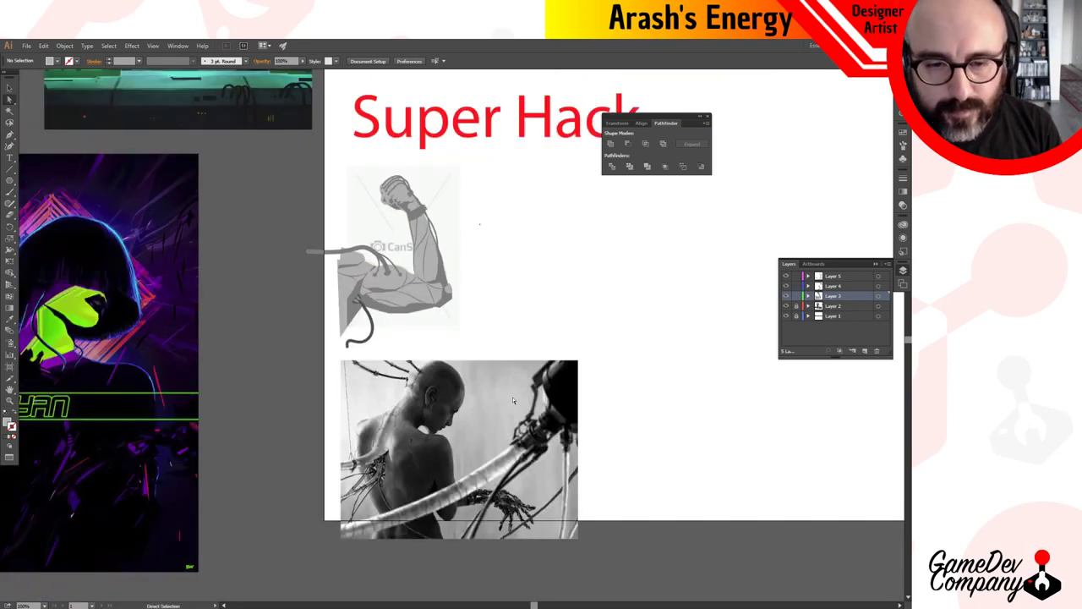
pyautogui.press('space')
pyautogui.moveTo(457, 476); pyautogui.dragTo(455, 257)
pyautogui.moveTo(465, 360); pyautogui.dragTo(434, 284)
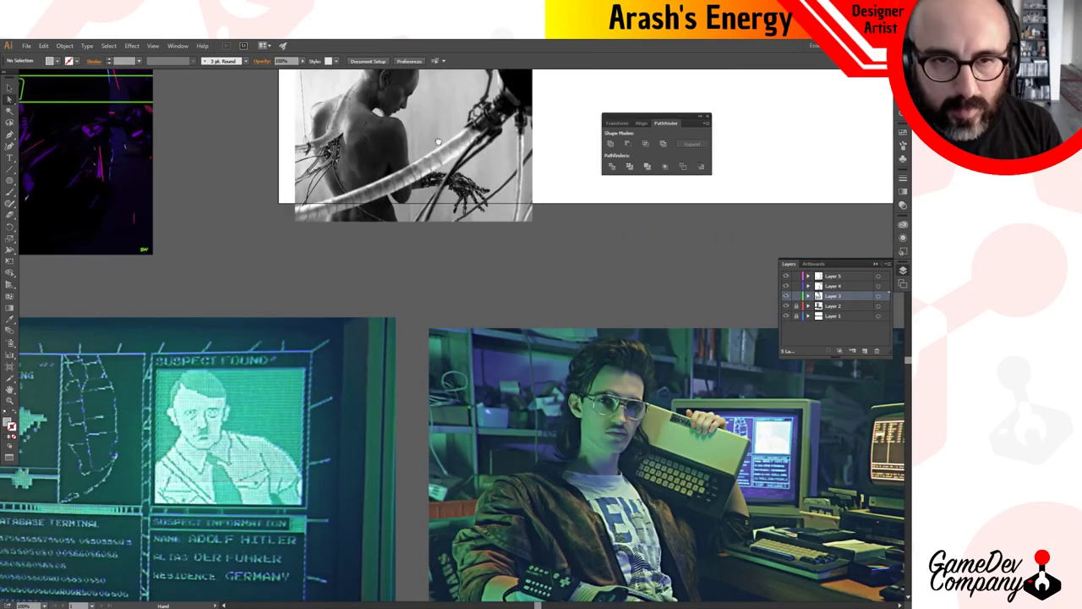
pyautogui.moveTo(455, 83); pyautogui.dragTo(437, 421)
# Draw a closed panel shape with the Pen tool on the upper forearm, running from the wrist cuff about halfway to the elbow.
pyautogui.hotkey('ctrl', 'space')
pyautogui.moveTo(409, 251); pyautogui.dragTo(458, 330)
pyautogui.keyDown('ctrl'); pyautogui.click(333, 238); pyautogui.keyUp('ctrl')
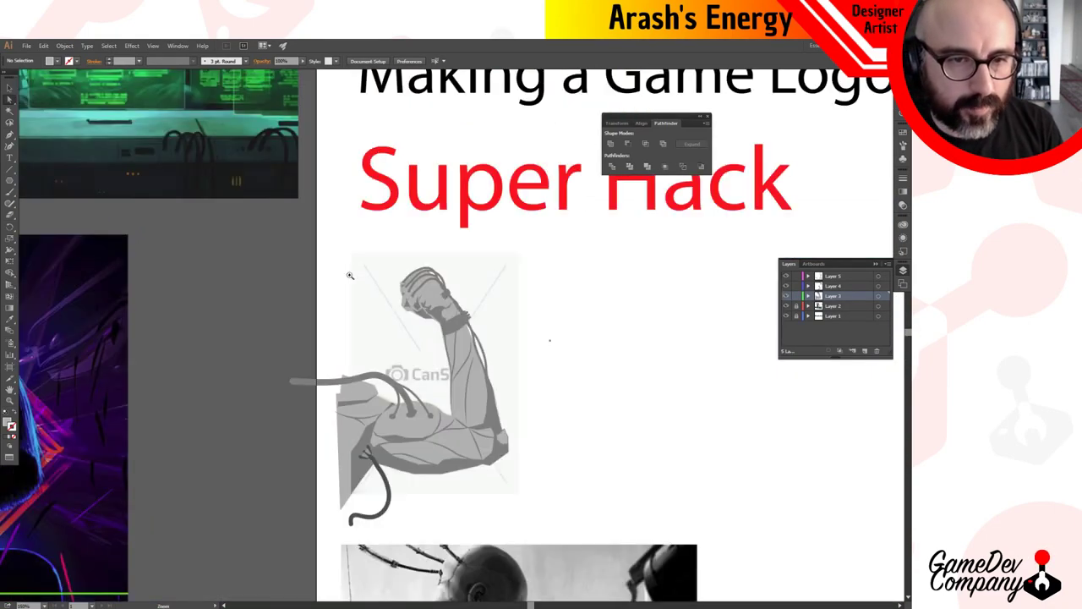
pyautogui.keyDown('ctrl'); pyautogui.click(409, 356); pyautogui.keyUp('ctrl')
pyautogui.keyDown('ctrl'); pyautogui.click(518, 350); pyautogui.keyUp('ctrl')
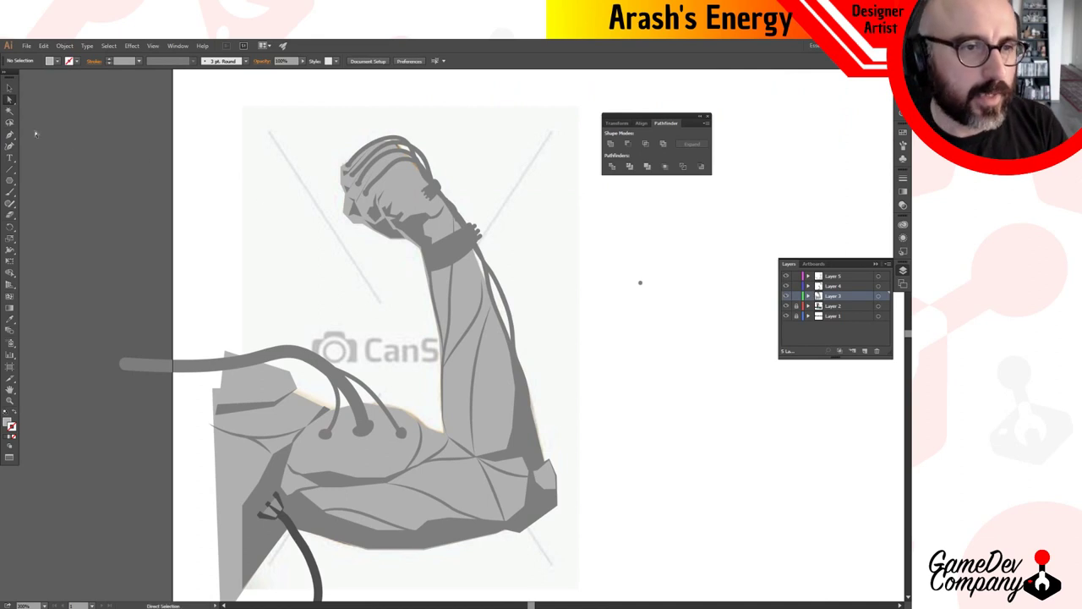
pyautogui.press('p')
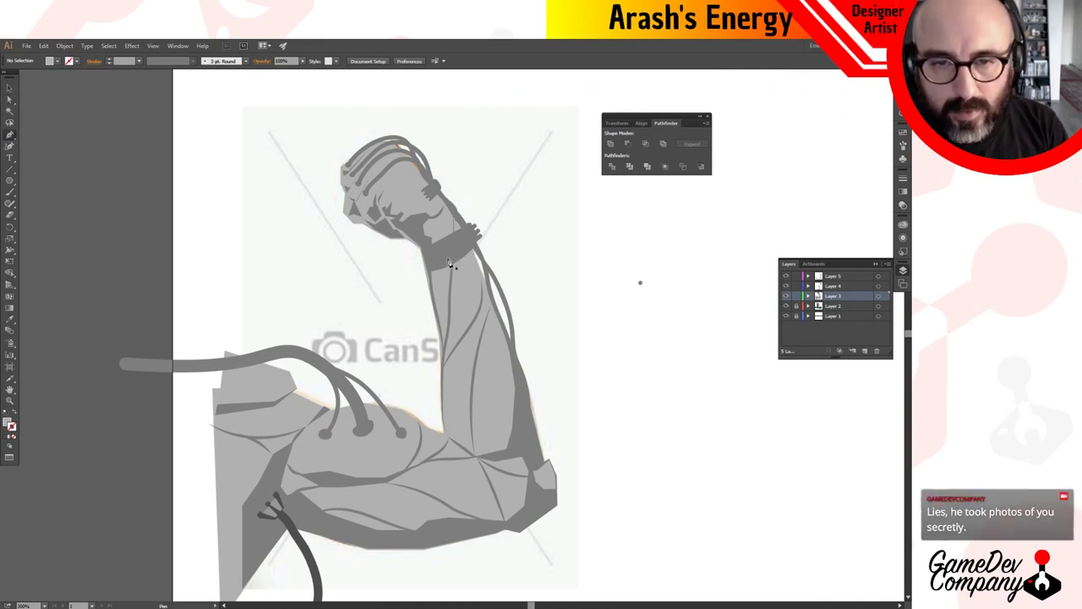
pyautogui.click(449, 266)
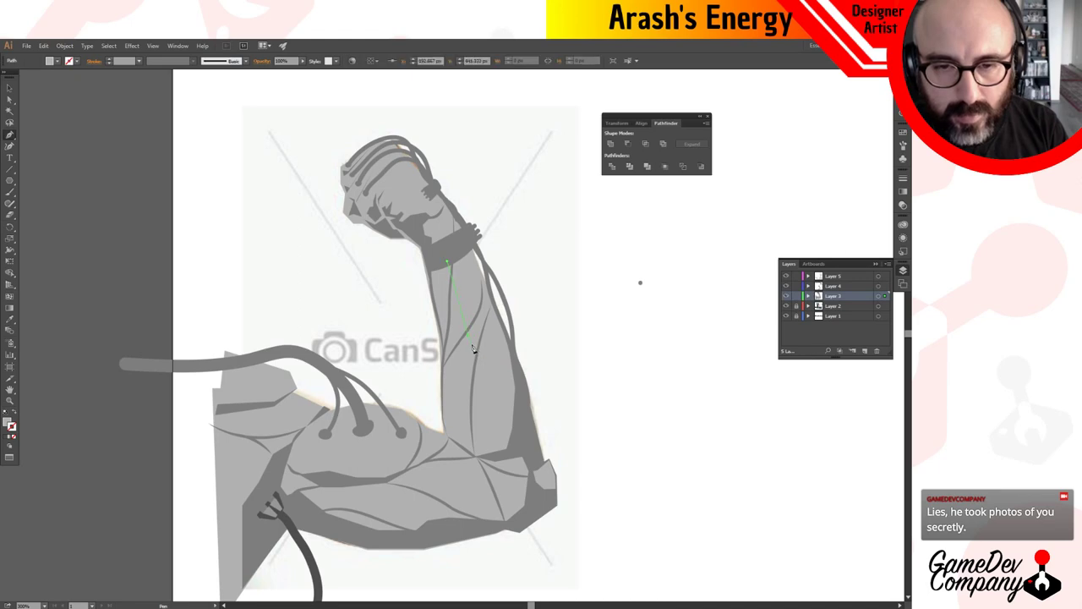
pyautogui.click(470, 347)
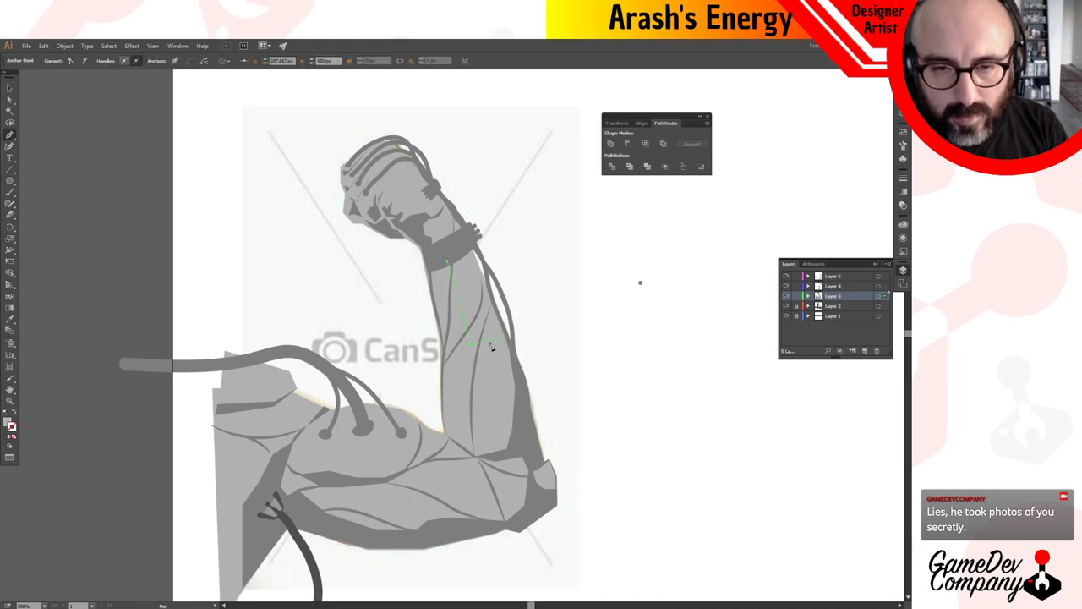
pyautogui.click(502, 342)
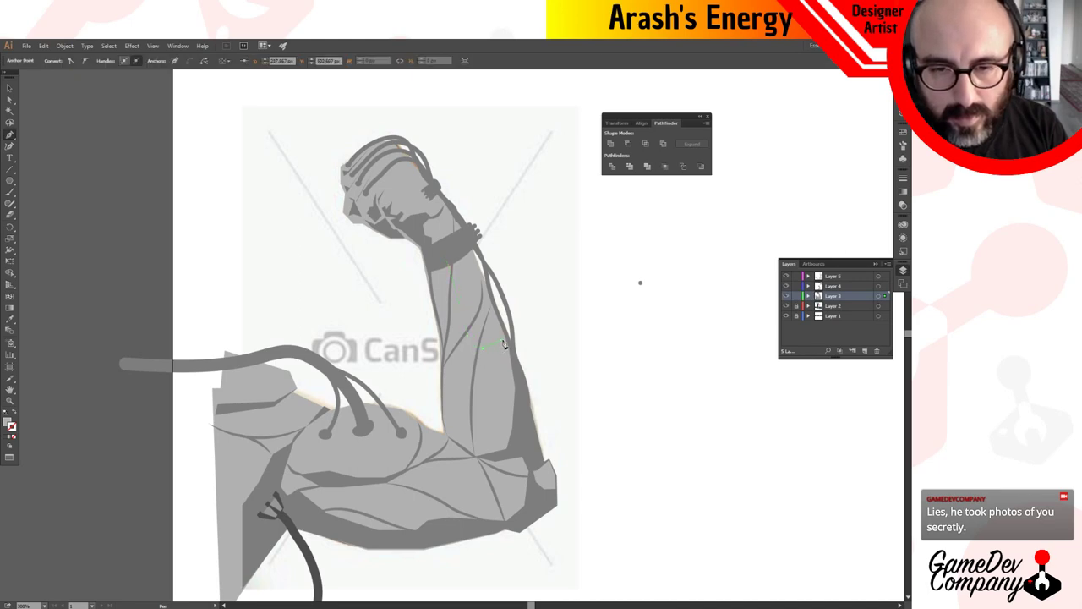
pyautogui.click(473, 246)
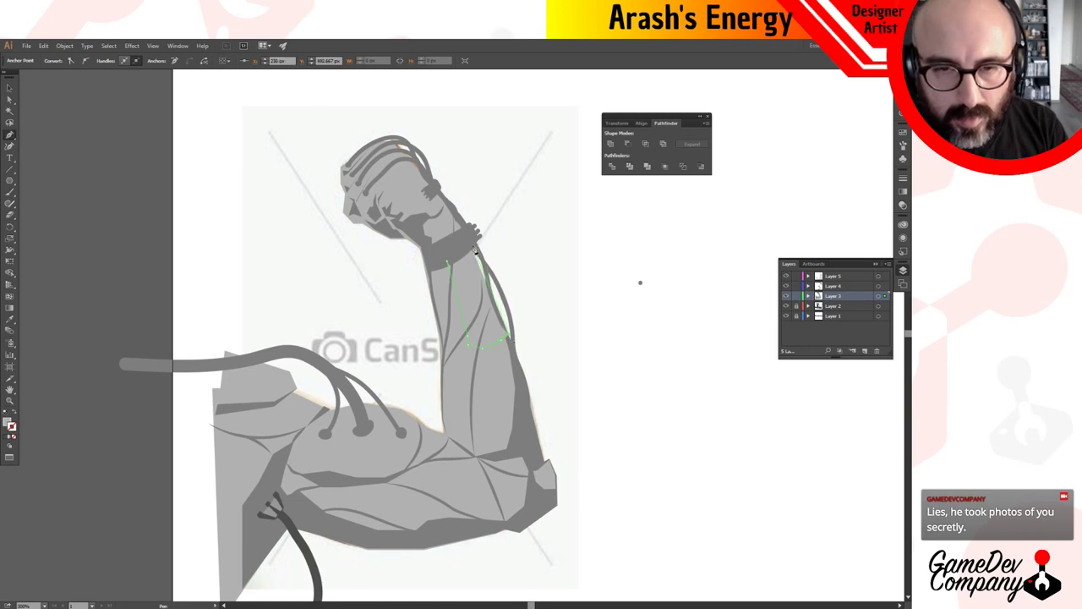
pyautogui.click(451, 266)
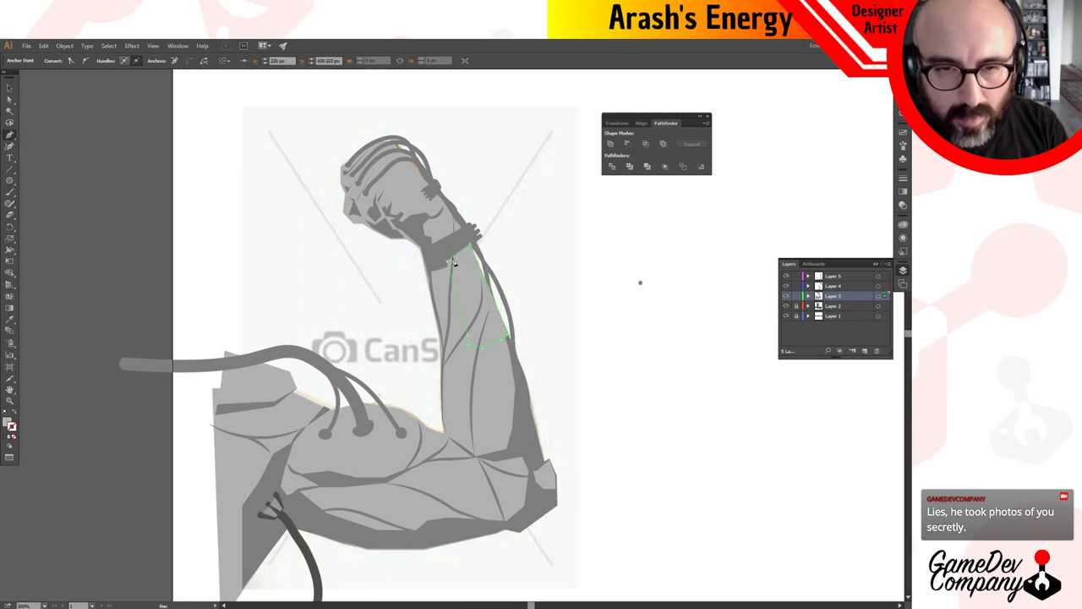
pyautogui.press('v')
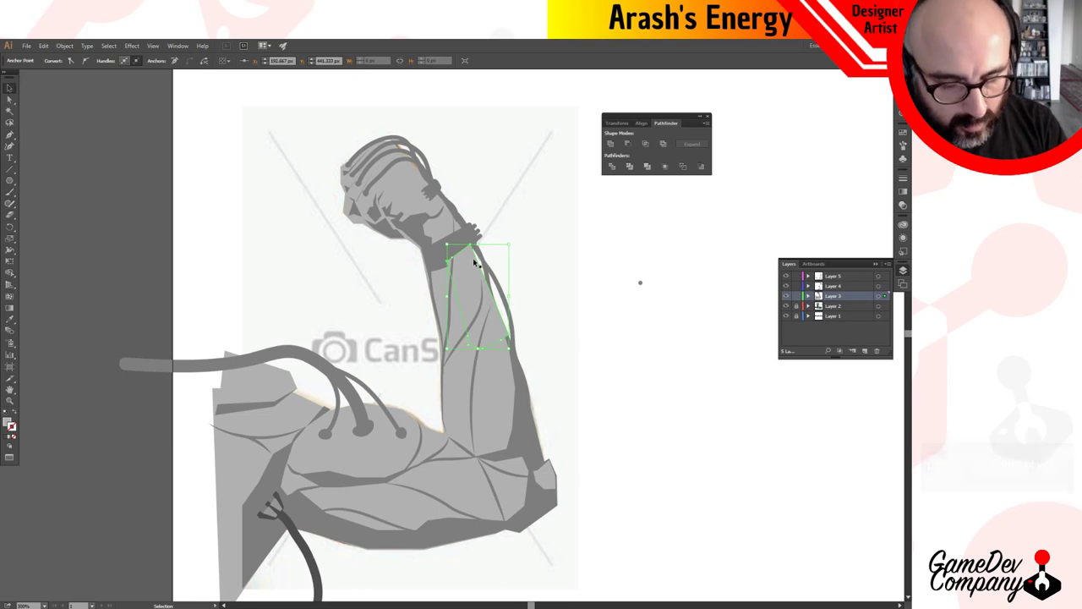
# Fill the forearm panel with the darker grey sampled at the wrist cuff and deselect it.
pyautogui.press('i')
pyautogui.click(479, 250)
pyautogui.press('v')
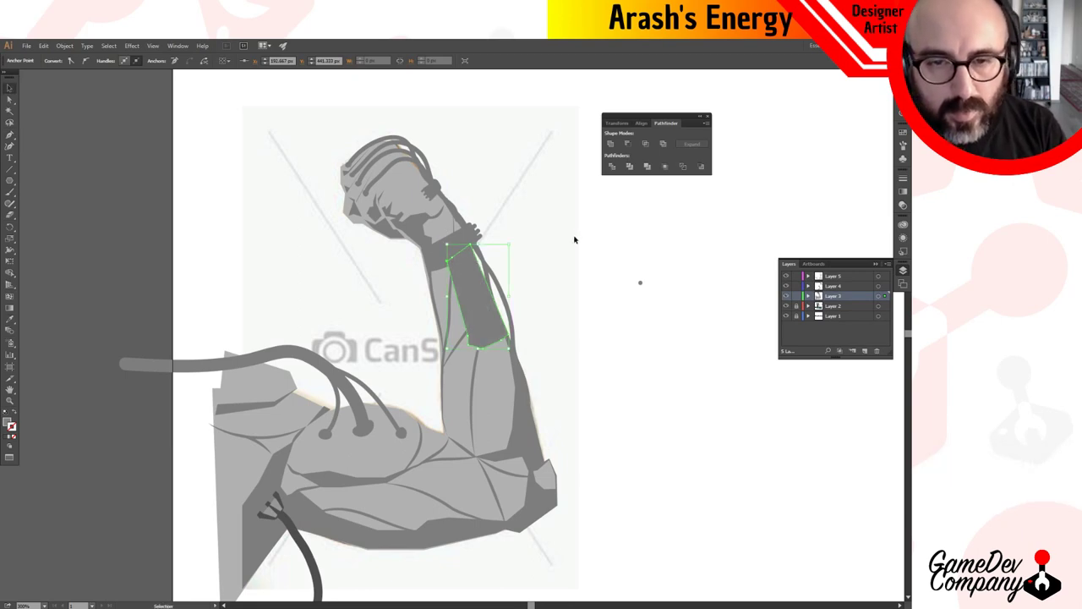
pyautogui.click(567, 259)
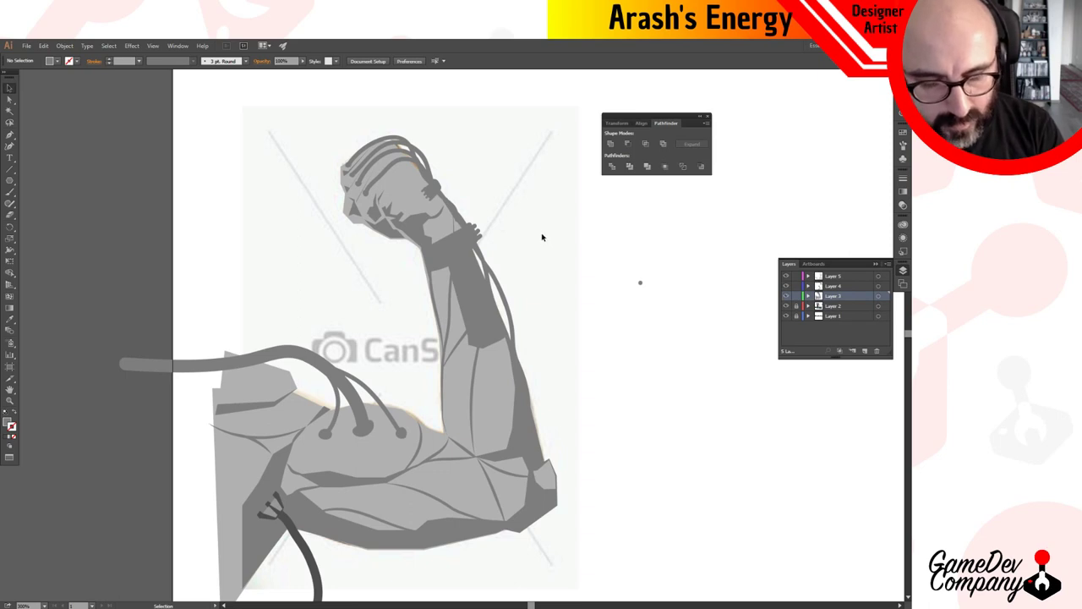
# Draw a narrow dark grey shape with the Pen tool along the forearm panel's outer edge, from the wrist cuff to its lower end, and deselect it.
pyautogui.press('p')
pyautogui.click(463, 243)
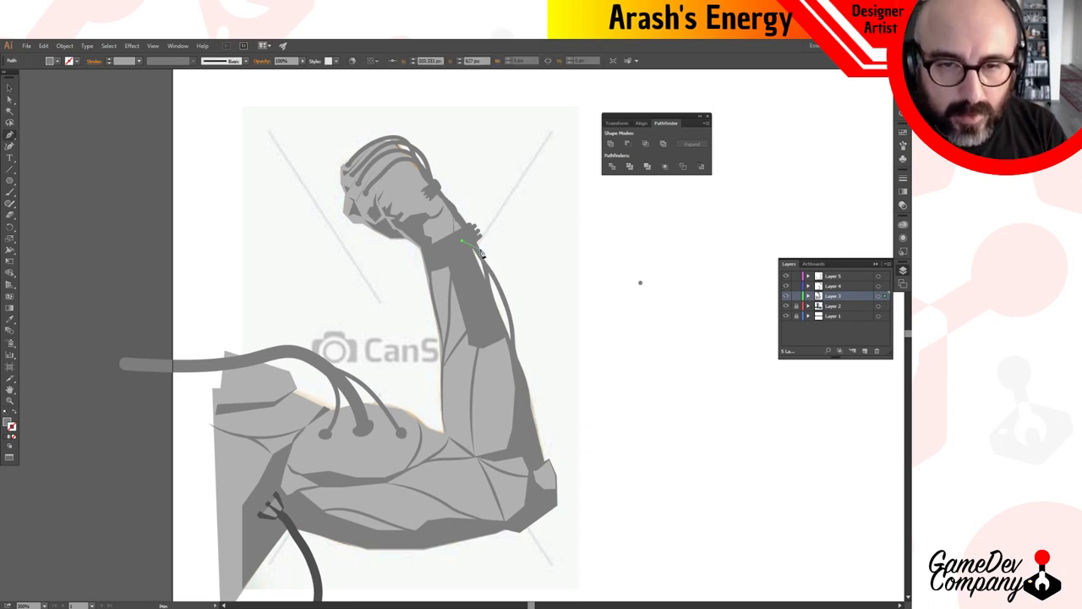
pyautogui.click(505, 315)
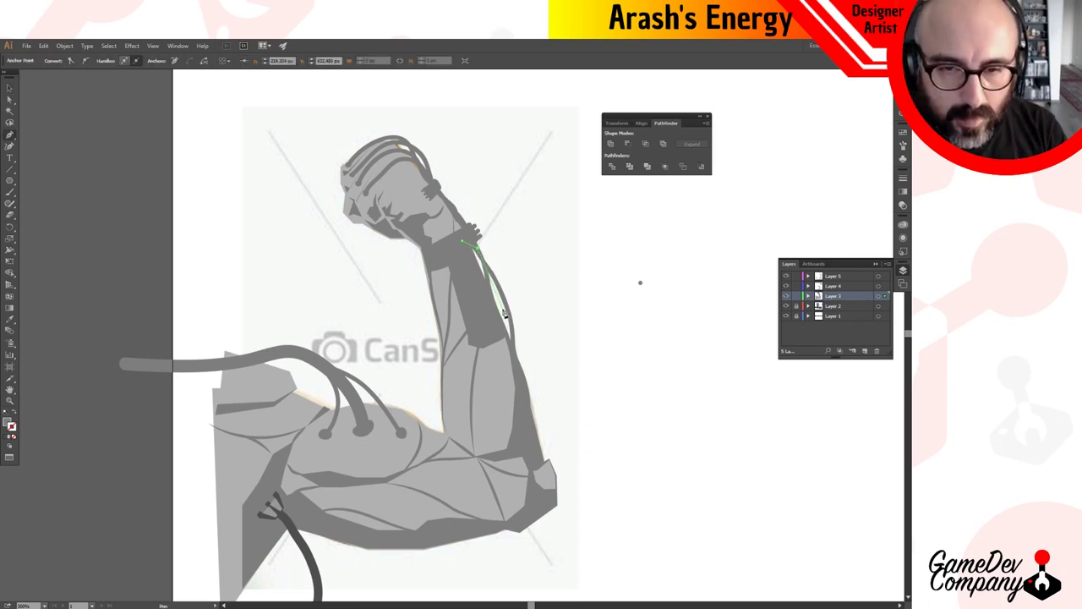
pyautogui.click(505, 338)
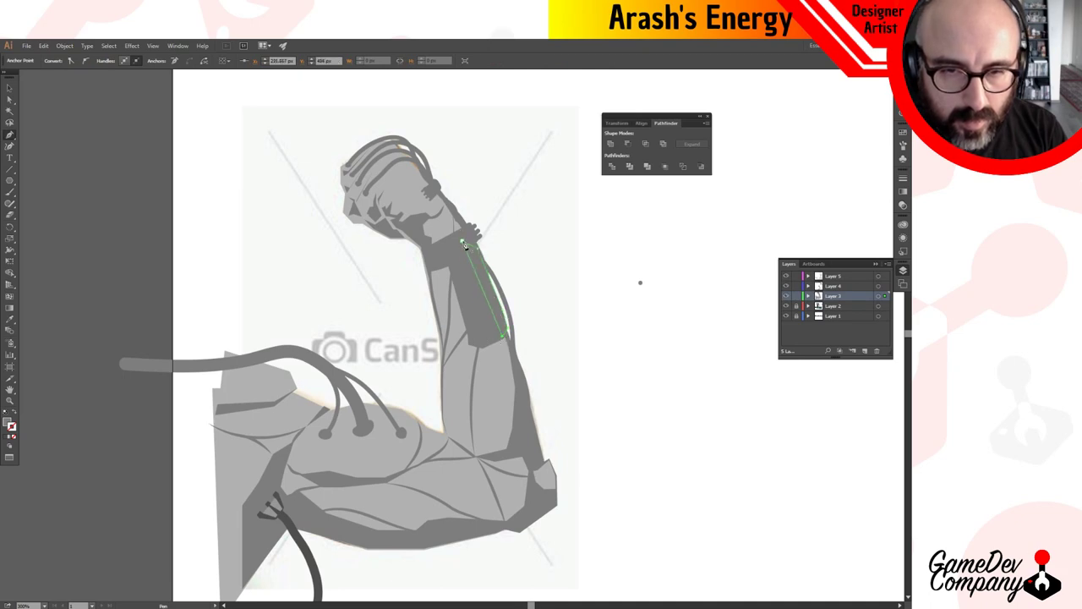
pyautogui.press('v')
pyautogui.click(610, 321)
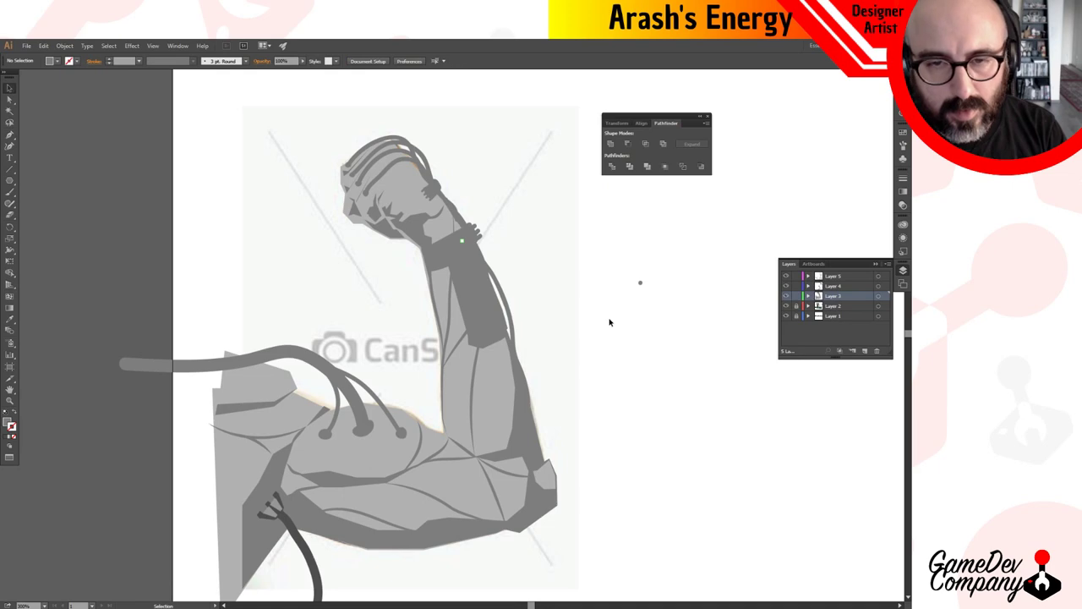
pyautogui.click(488, 315)
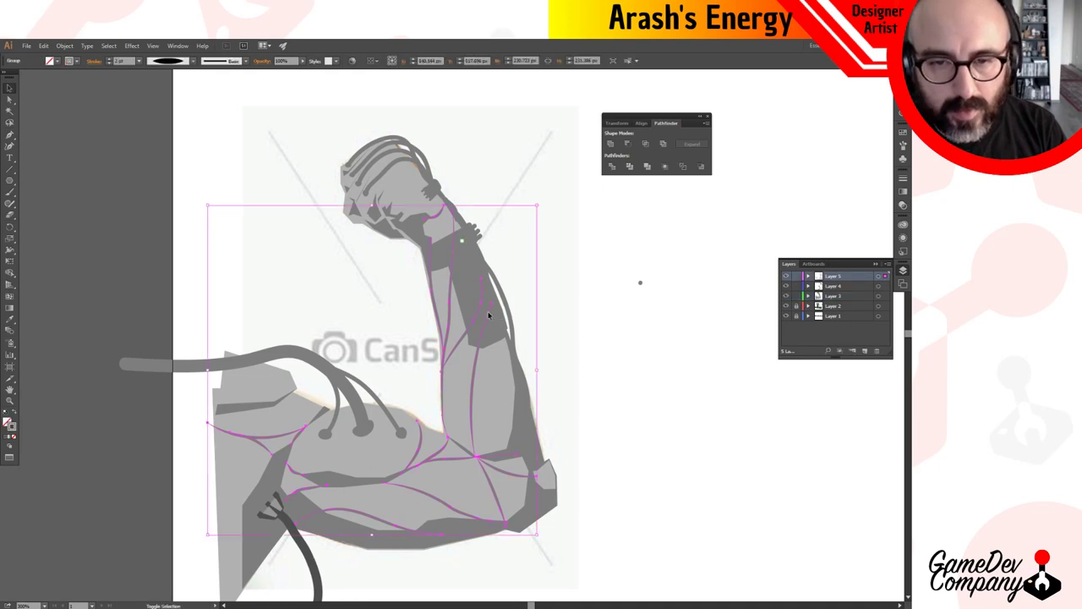
pyautogui.click(664, 310)
pyautogui.keyDown('ctrl'); pyautogui.keyDown('alt'); pyautogui.click(586, 357); pyautogui.keyUp('alt'); pyautogui.keyUp('ctrl')
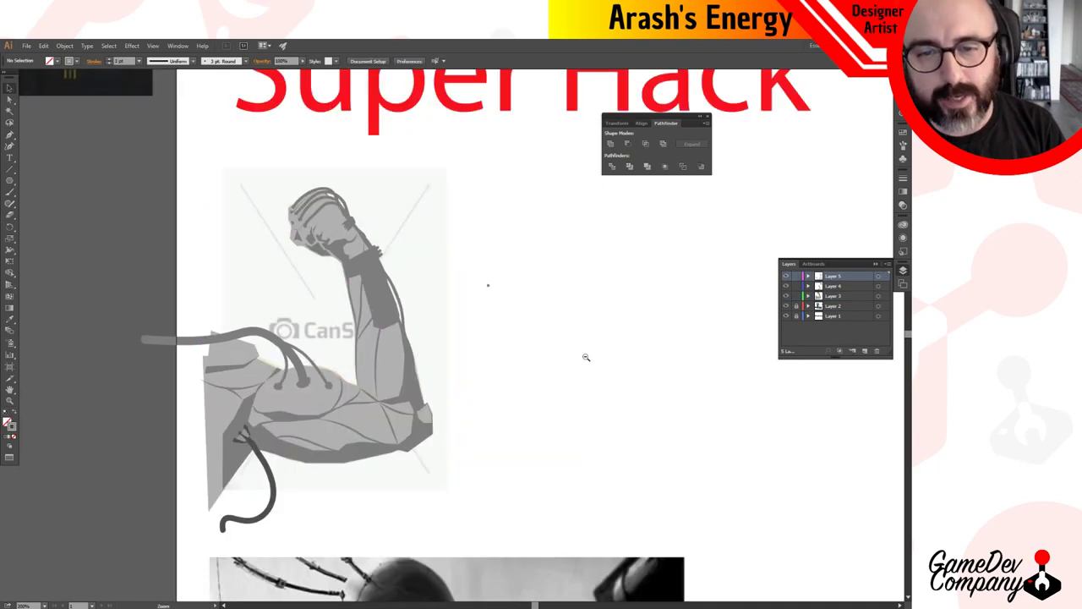
pyautogui.keyDown('alt'); pyautogui.click(457, 297); pyautogui.keyUp('alt')
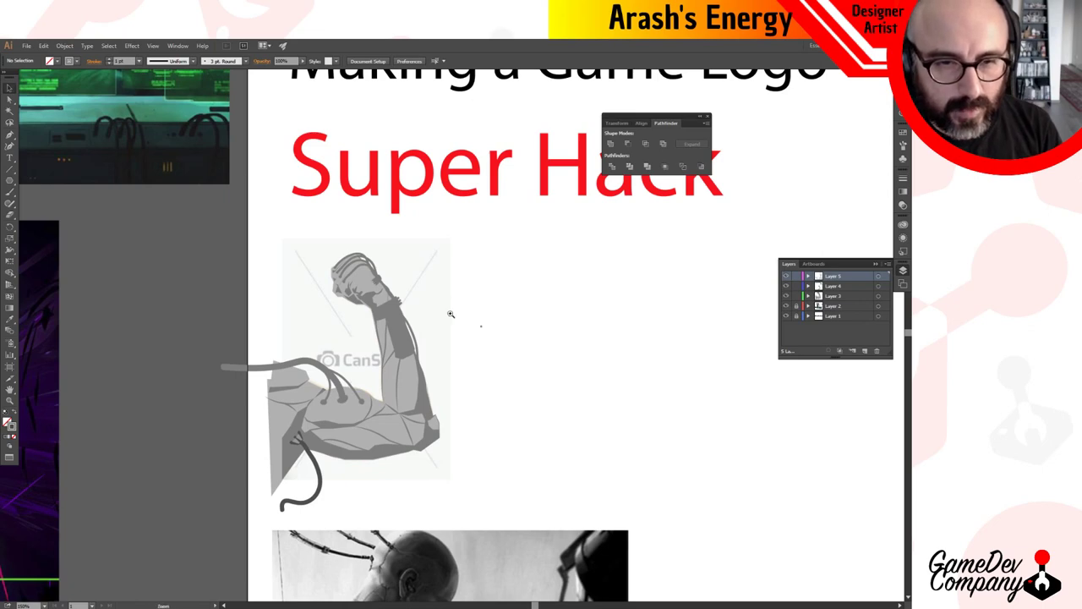
# Shorten the thin cable beside the forearm panel so it ends along the panel's lower outer edge, and deselect it.
pyautogui.click(450, 314)
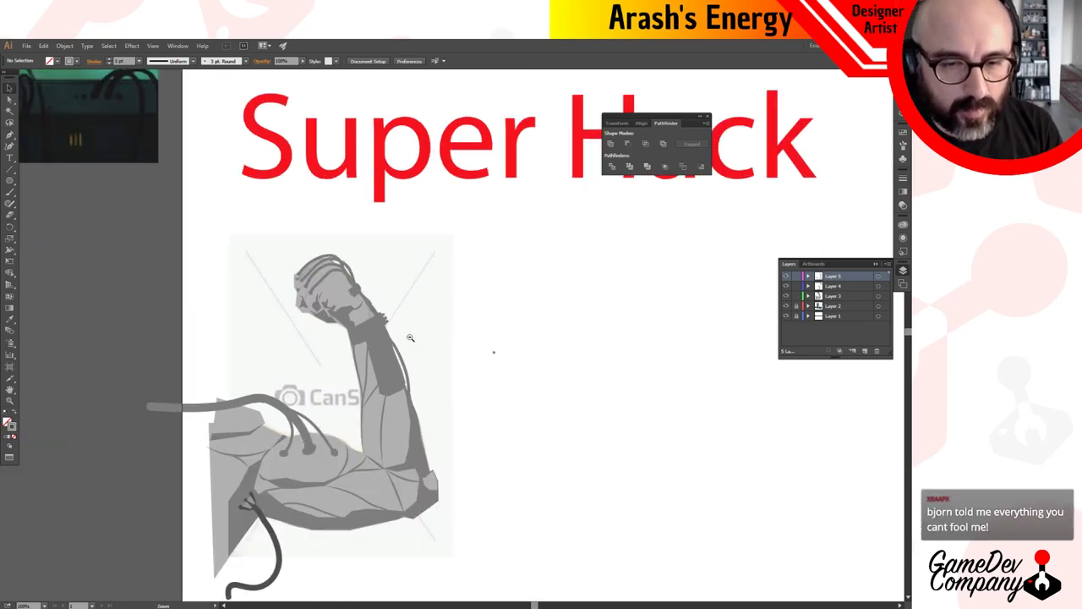
pyautogui.keyDown('alt'); pyautogui.click(410, 338); pyautogui.keyUp('alt')
pyautogui.keyDown('alt'); pyautogui.click(411, 338); pyautogui.keyUp('alt')
pyautogui.click(450, 330)
pyautogui.click(500, 378)
pyautogui.click(500, 378)
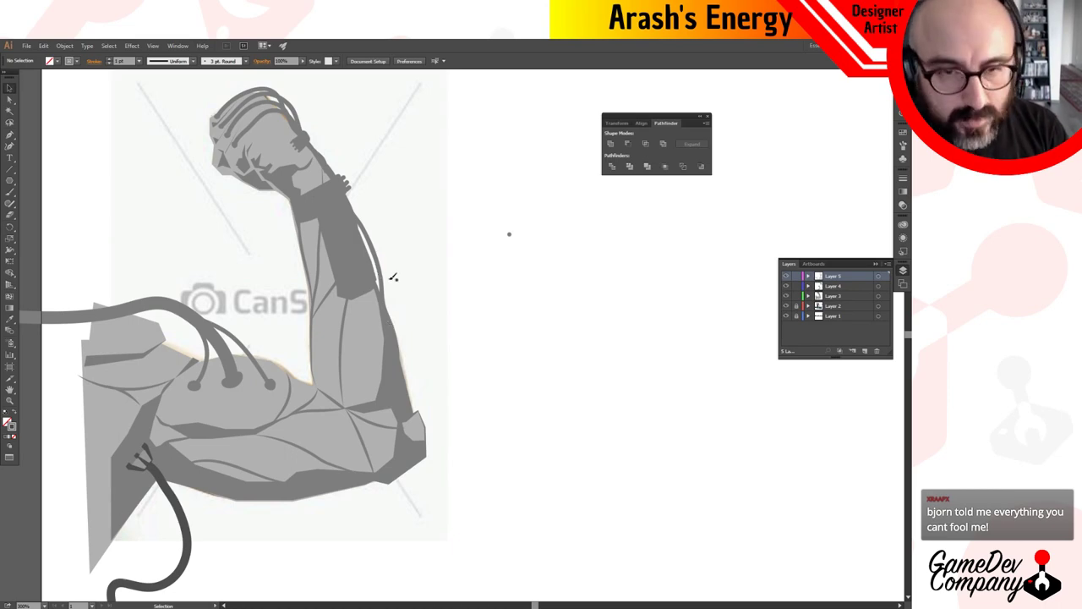
pyautogui.press('b')
pyautogui.press('a')
pyautogui.click(383, 276)
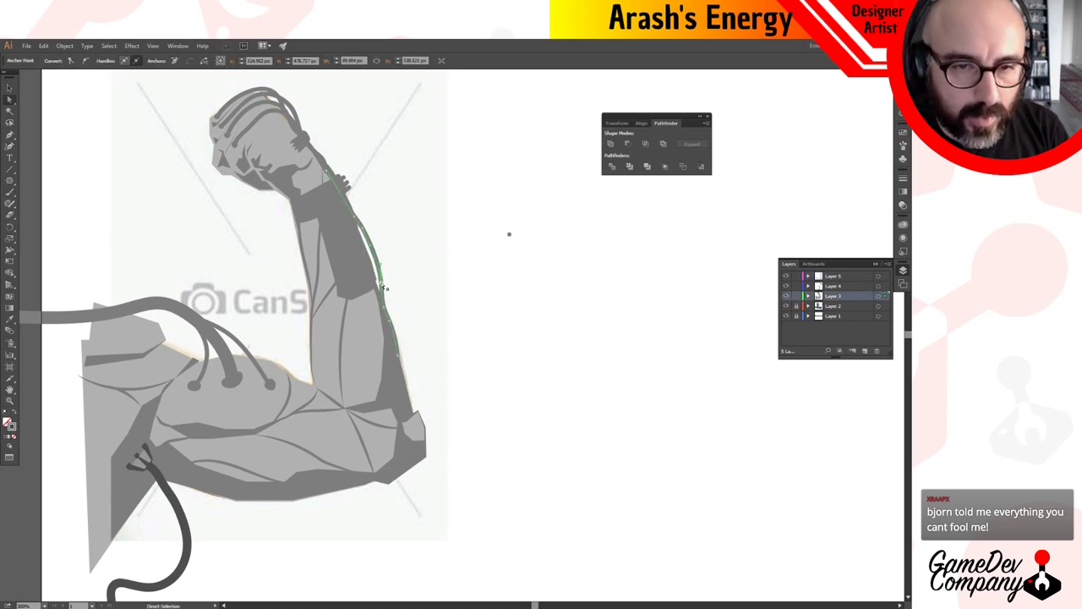
pyautogui.click(395, 254)
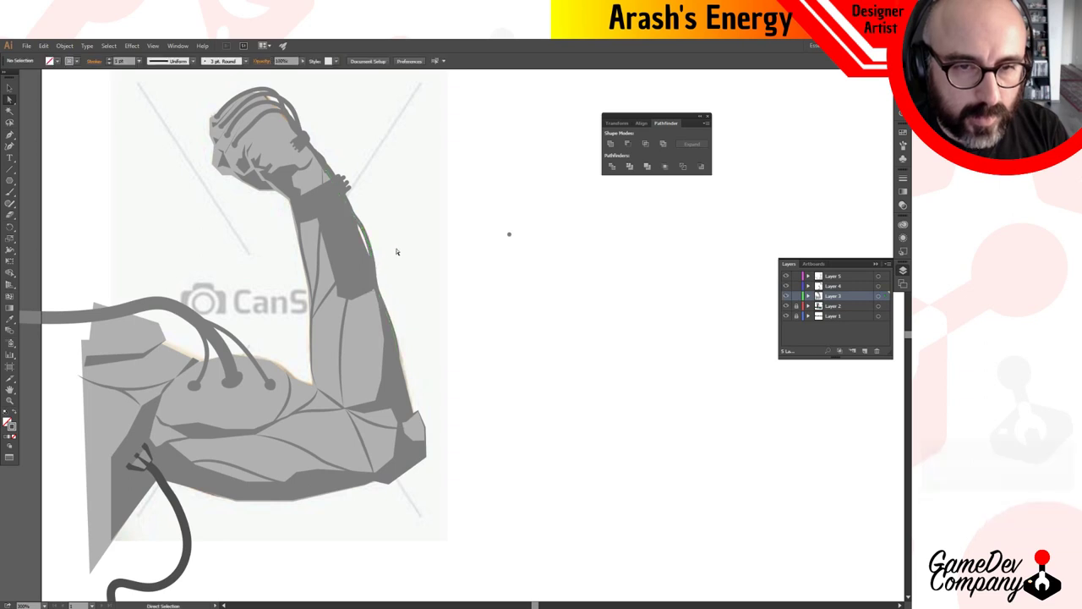
# Paint two round cable plugs with the Paintbrush at the lower outer edge of the forearm panel.
pyautogui.press('b')
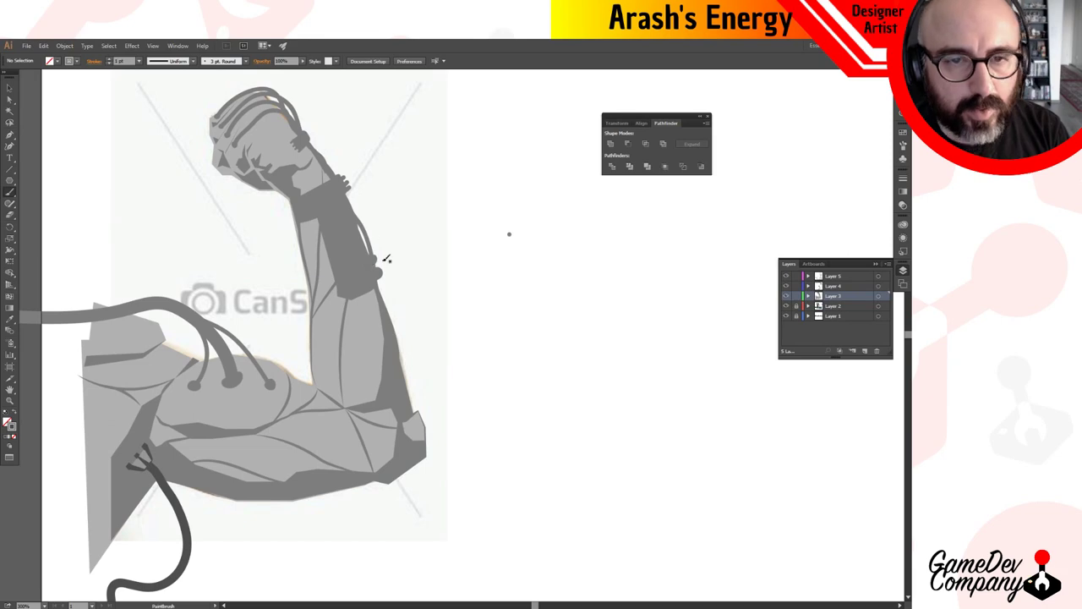
pyautogui.press('v')
pyautogui.keyDown('ctrl'); pyautogui.keyDown('alt'); pyautogui.click(373, 318); pyautogui.keyUp('alt'); pyautogui.keyUp('ctrl')
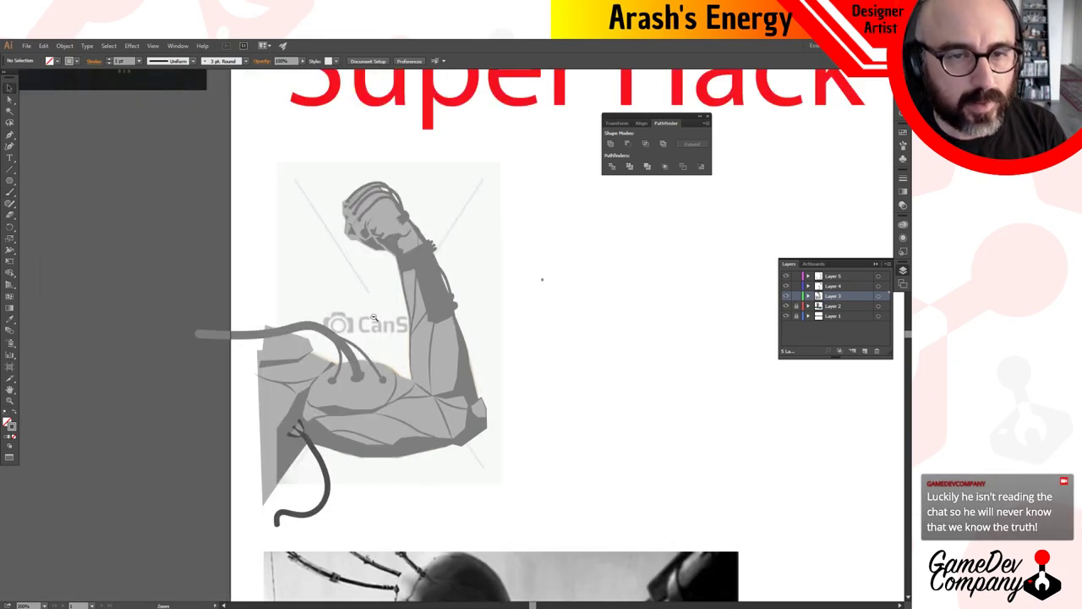
pyautogui.click(445, 314)
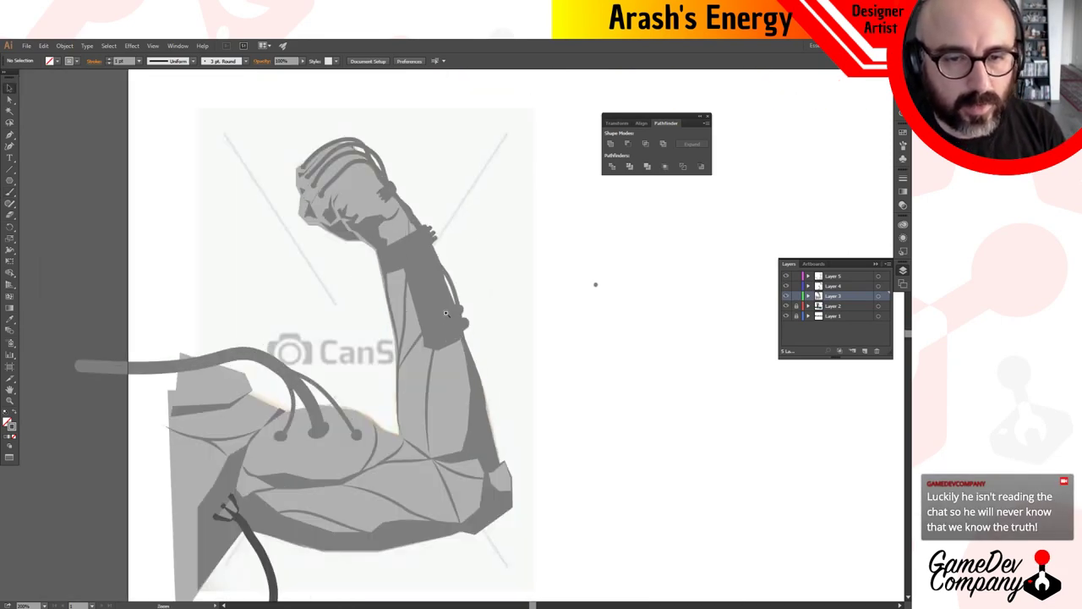
pyautogui.keyDown('alt'); pyautogui.click(446, 314); pyautogui.keyUp('alt')
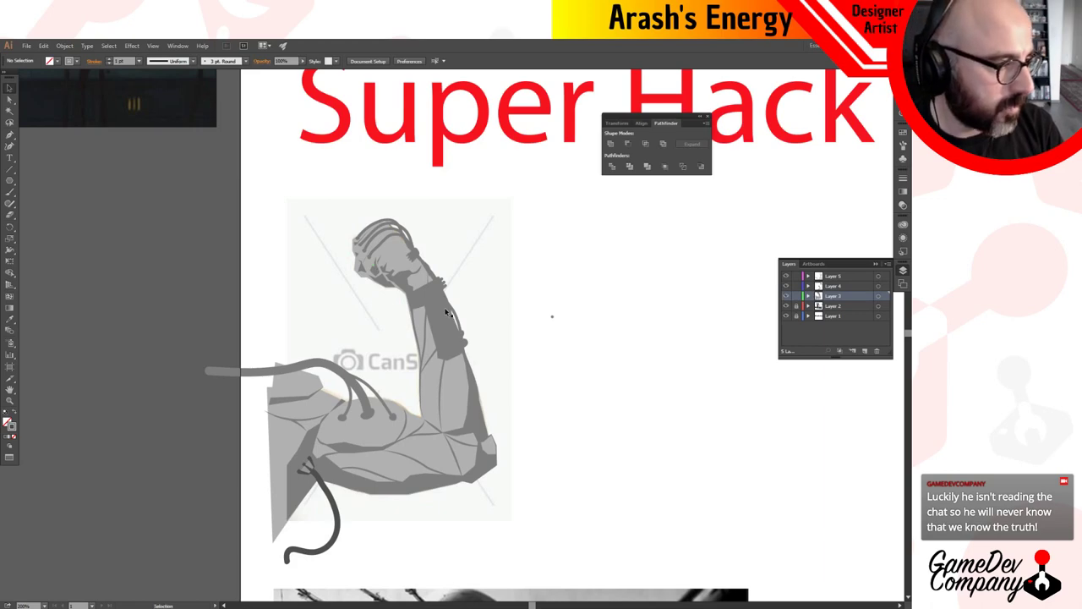
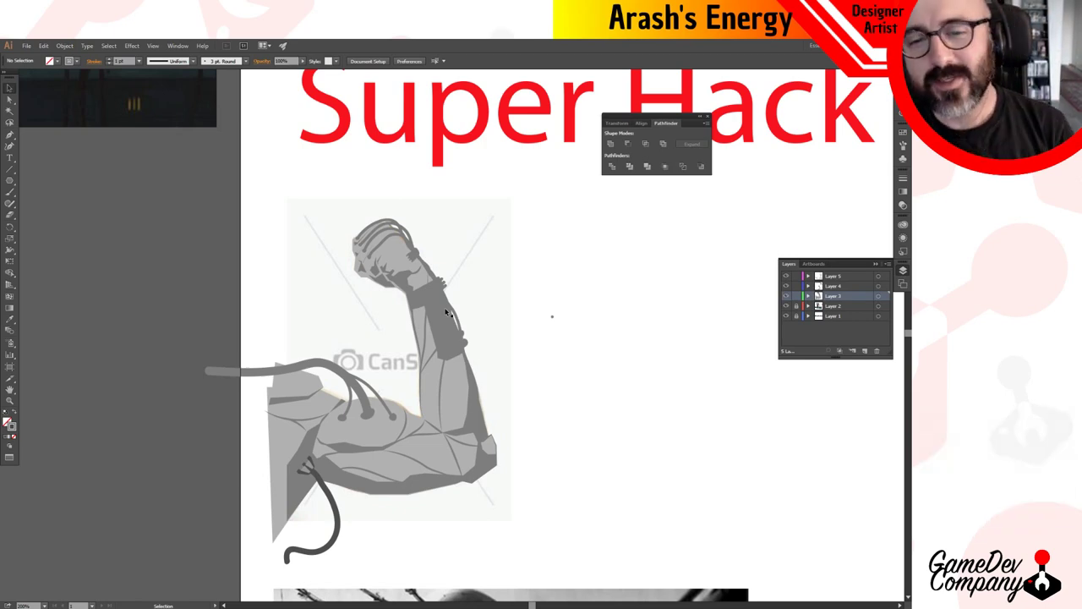
# Draw a small closed four-sided shape with the Pen tool at the forearm panel's lower outer corner, just below the cable plugs.
pyautogui.click(482, 361)
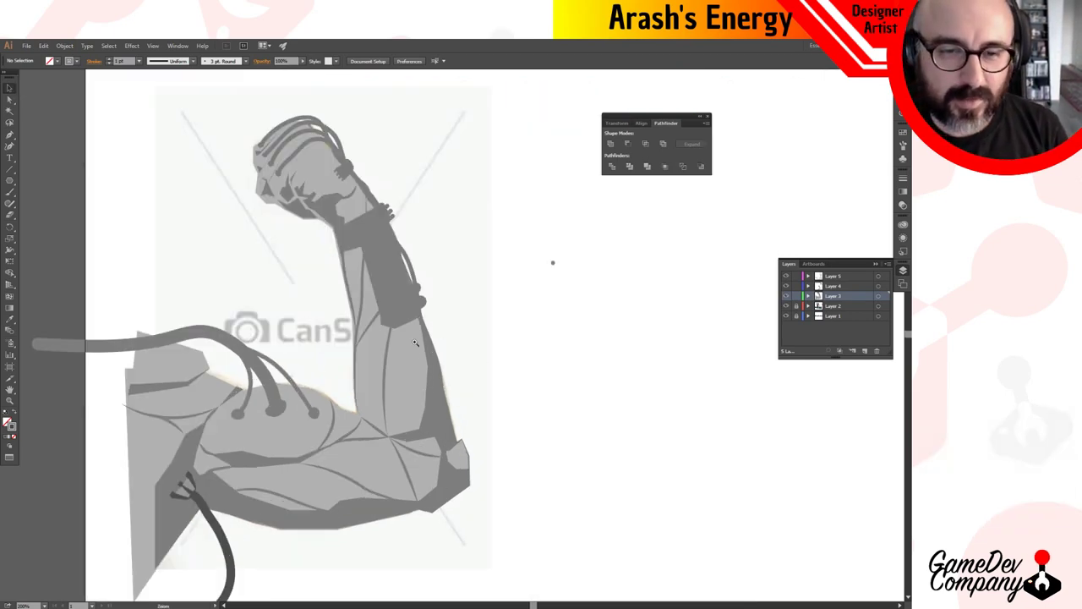
pyautogui.click(415, 342)
pyautogui.press('b')
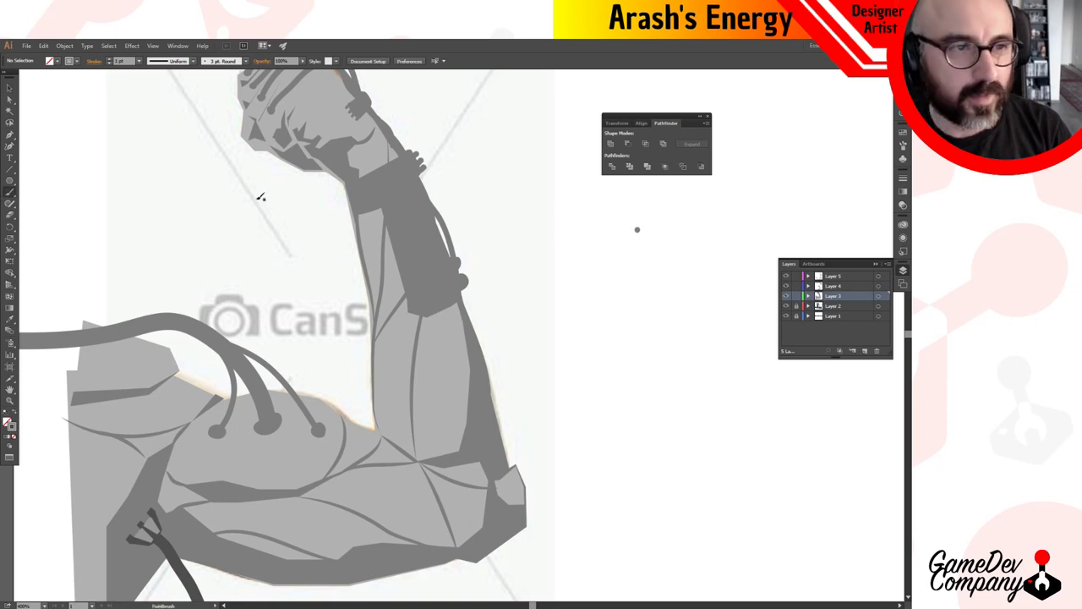
pyautogui.press('p')
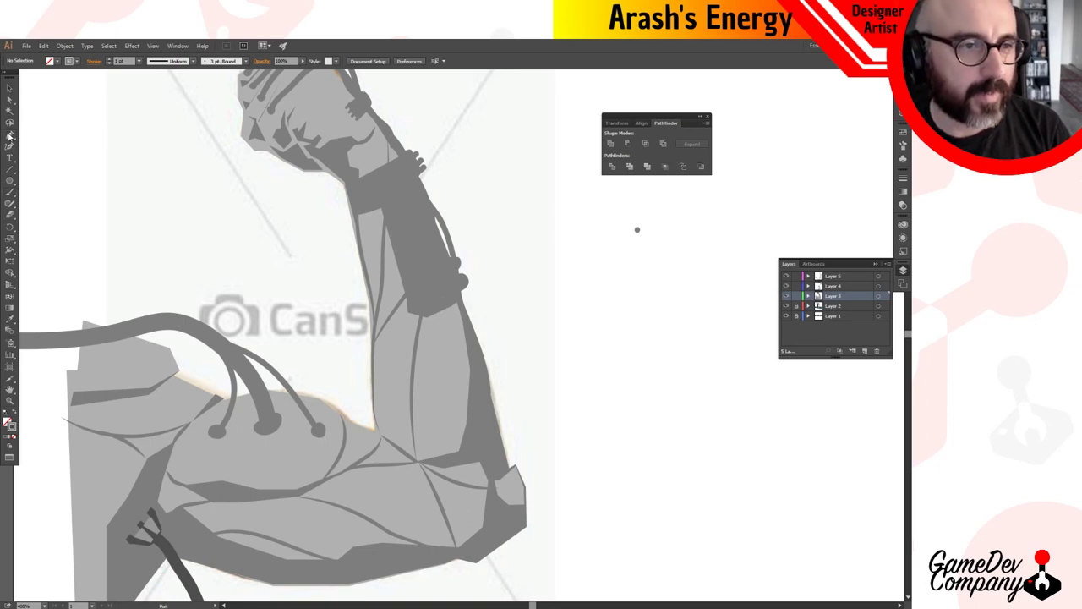
pyautogui.click(428, 312)
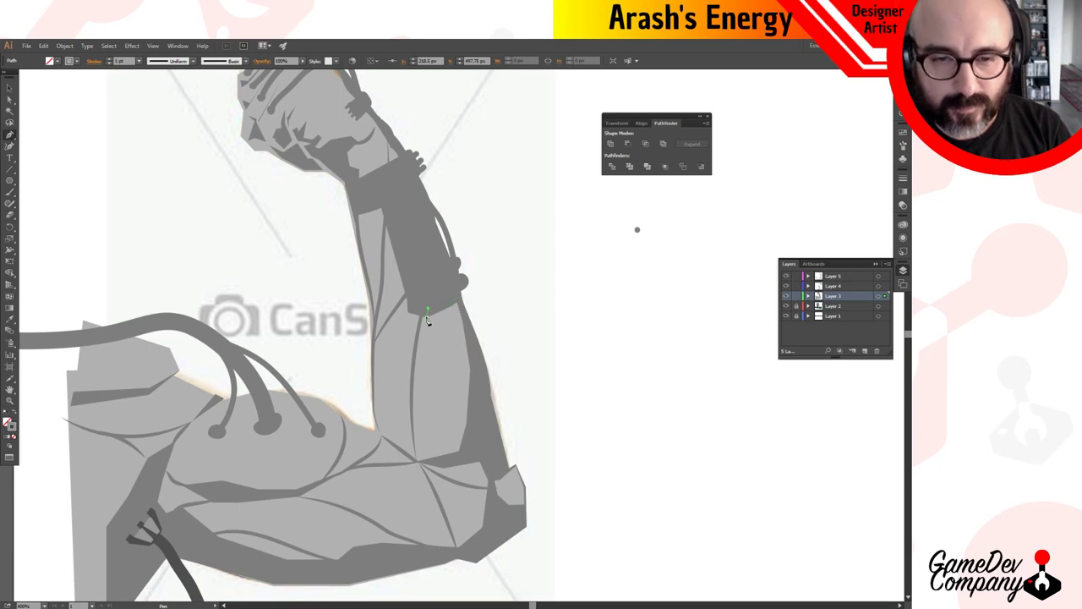
pyautogui.click(429, 313)
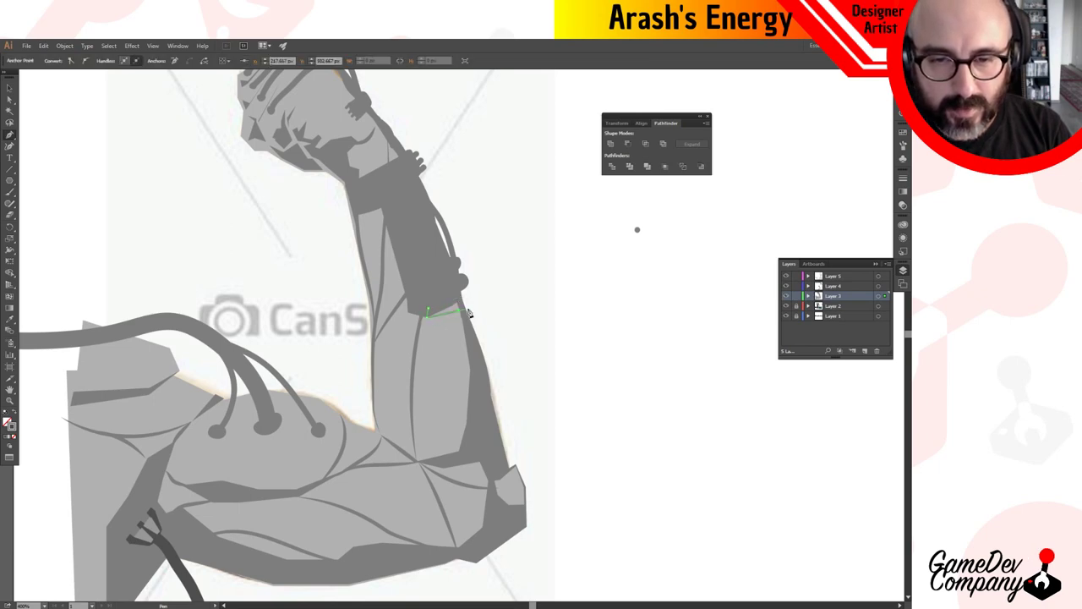
pyautogui.click(463, 294)
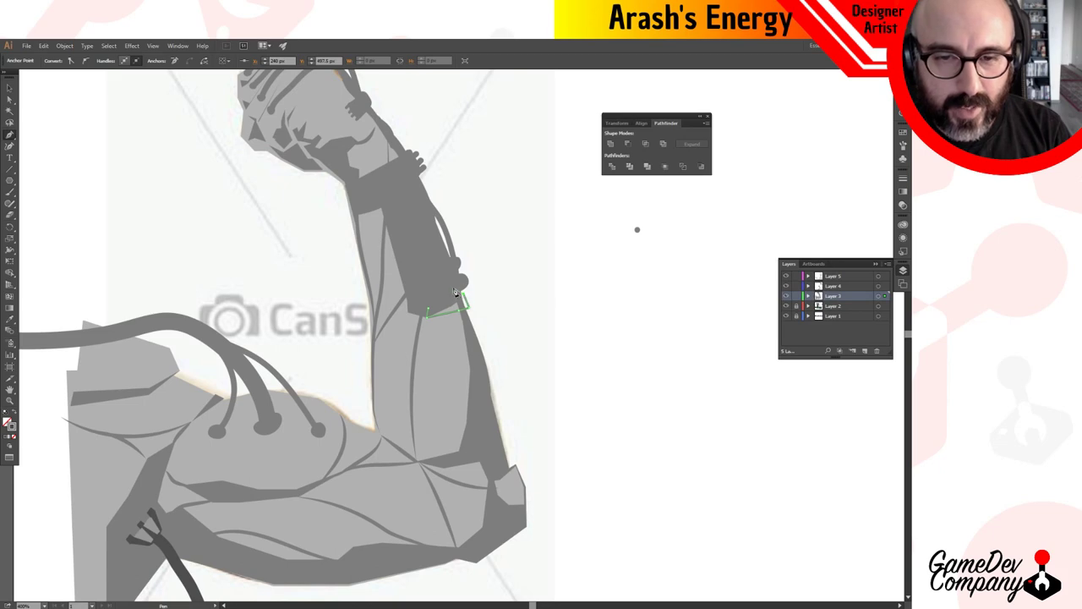
pyautogui.click(453, 287)
pyautogui.click(429, 309)
pyautogui.press('v')
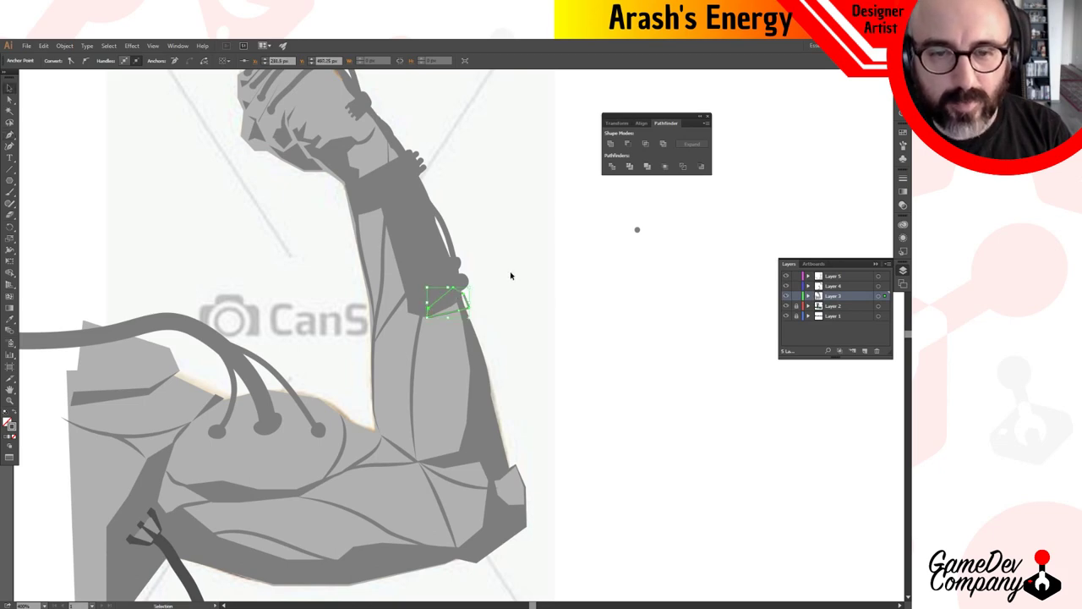
pyautogui.click(509, 274)
# Fill the small corner shape with the forearm panel's dark grey and nudge it slightly inward to line up with the panel.
pyautogui.click(465, 299)
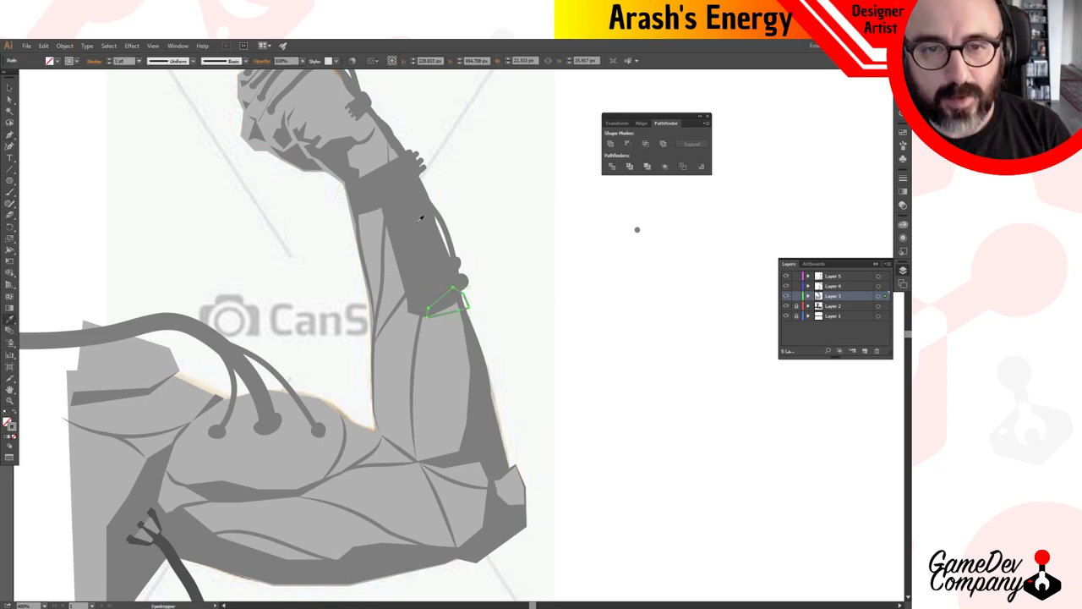
pyautogui.click(520, 268)
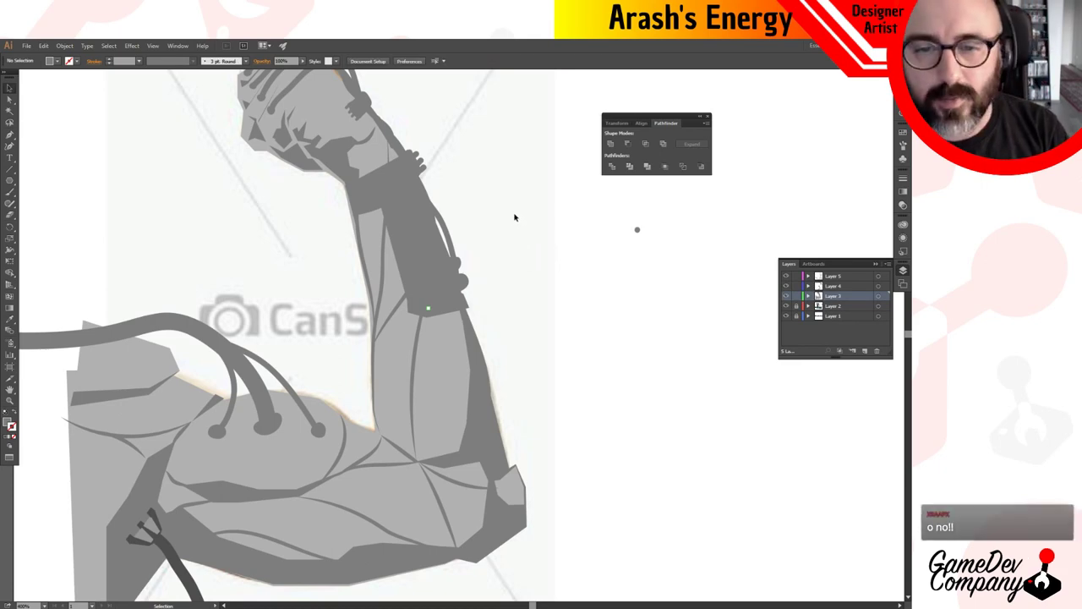
pyautogui.click(432, 309)
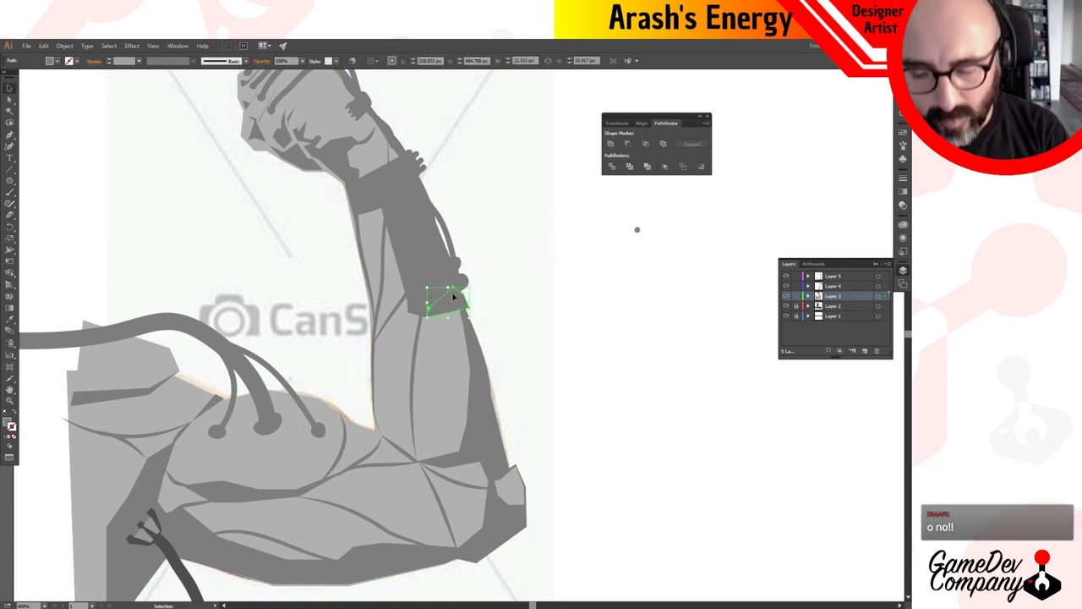
pyautogui.press('Up')
pyautogui.press('Left')
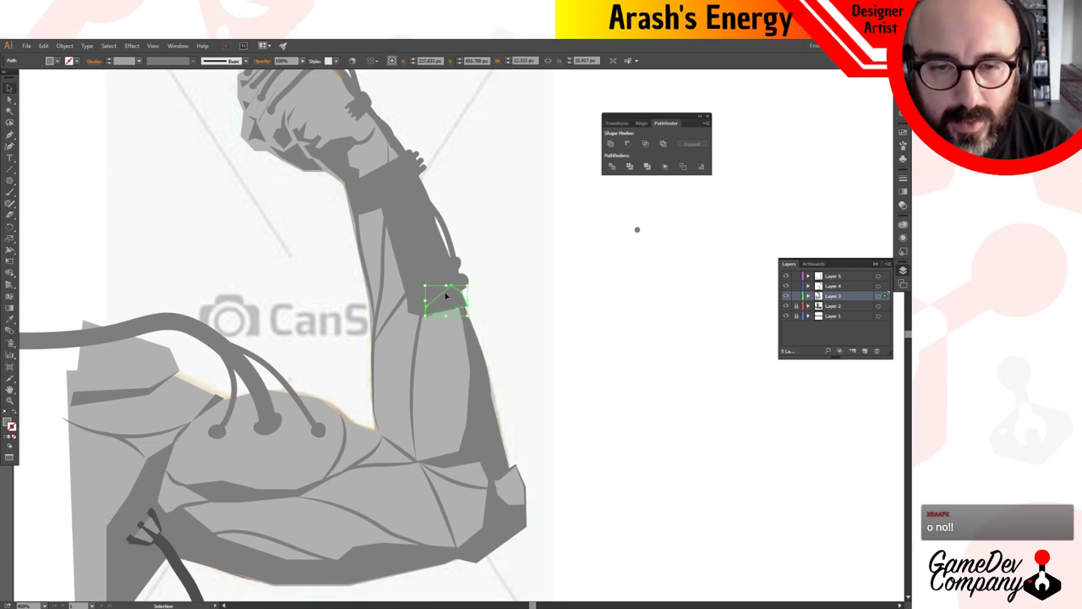
pyautogui.moveTo(447, 295); pyautogui.dragTo(445, 295)
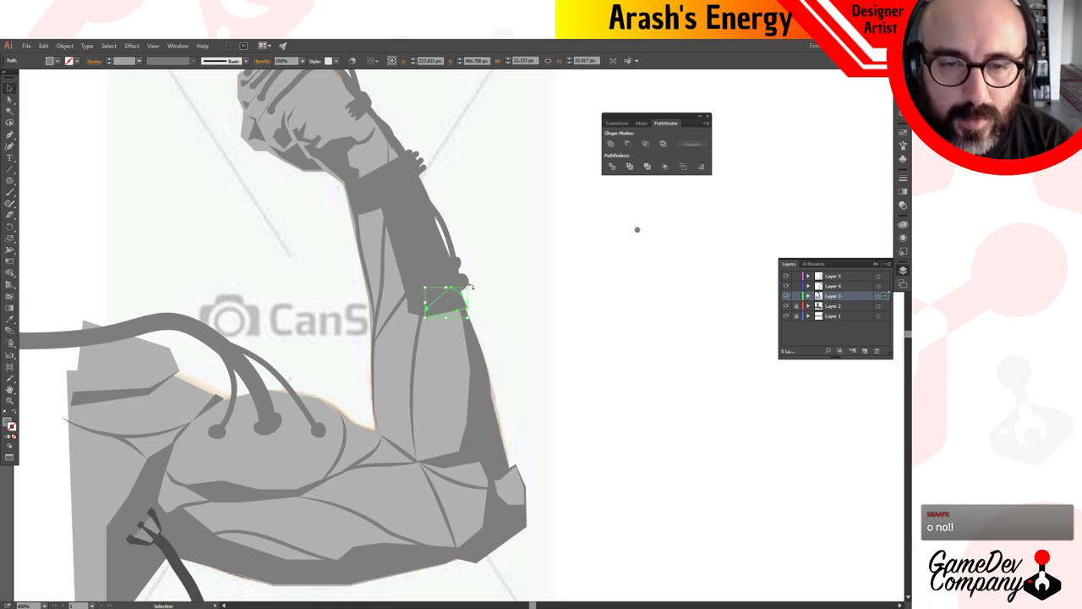
pyautogui.click(508, 295)
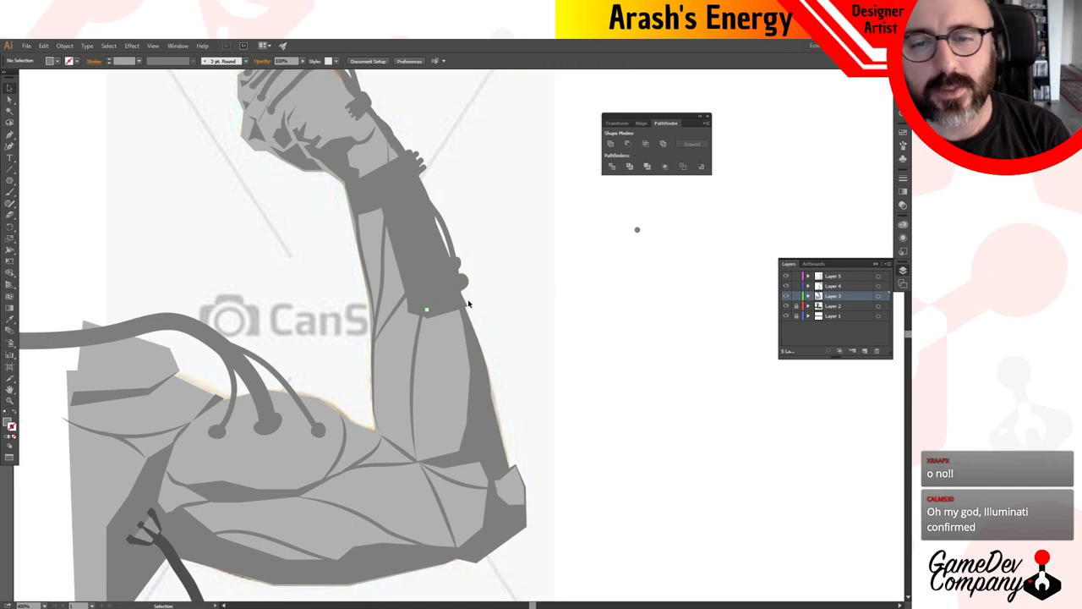
pyautogui.click(453, 303)
pyautogui.click(502, 296)
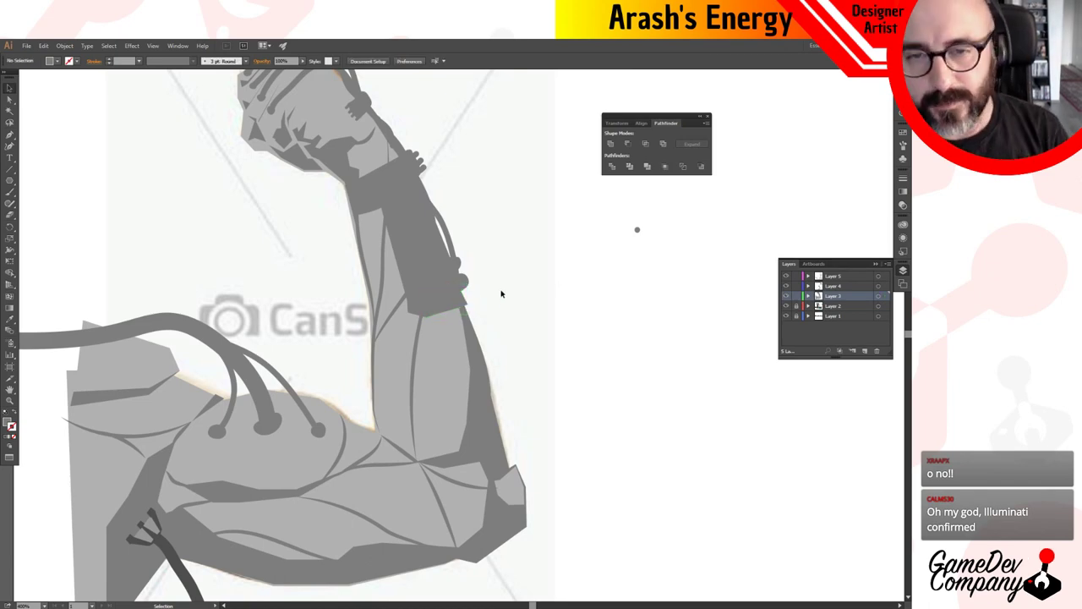
pyautogui.scroll(-6, 493, 312)
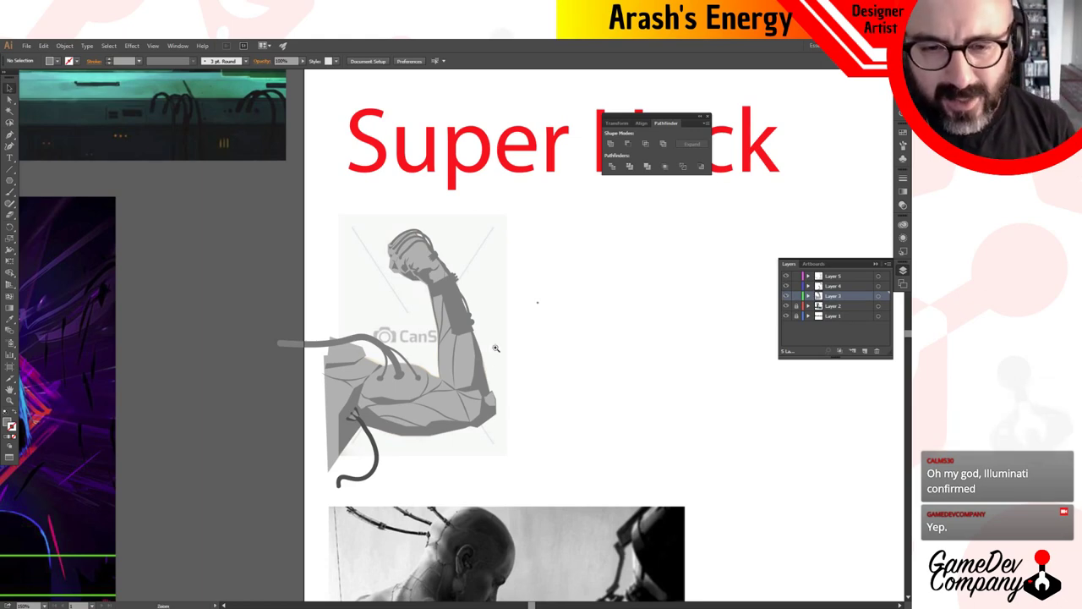
pyautogui.keyDown('ctrl'); pyautogui.click(483, 372); pyautogui.keyUp('ctrl')
pyautogui.keyDown('ctrl'); pyautogui.click(408, 377); pyautogui.keyUp('ctrl')
pyautogui.moveTo(384, 334); pyautogui.dragTo(441, 387)
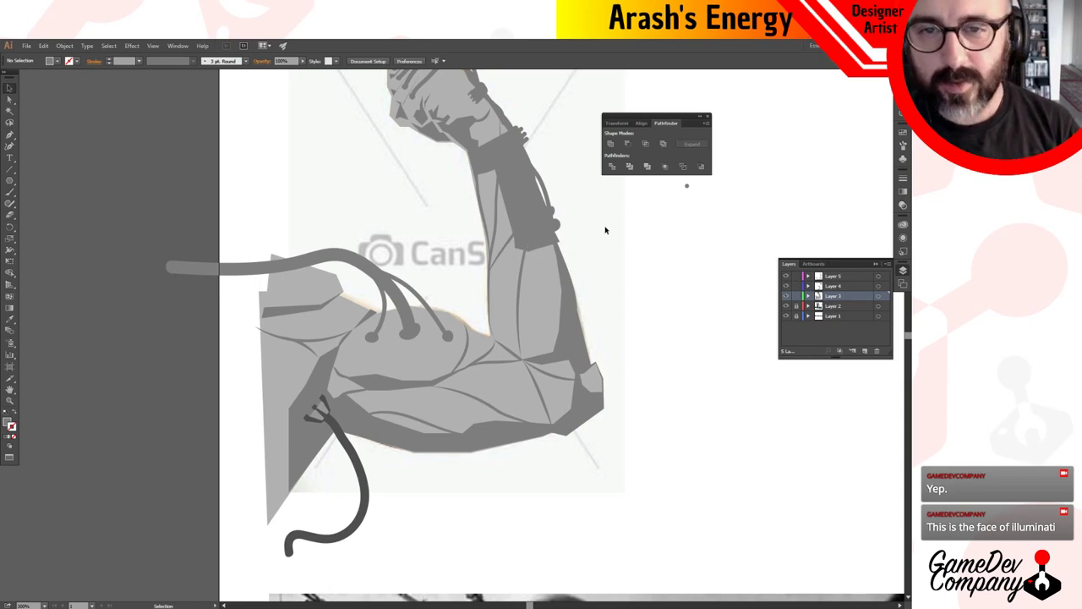
pyautogui.moveTo(526, 398); pyautogui.dragTo(550, 310)
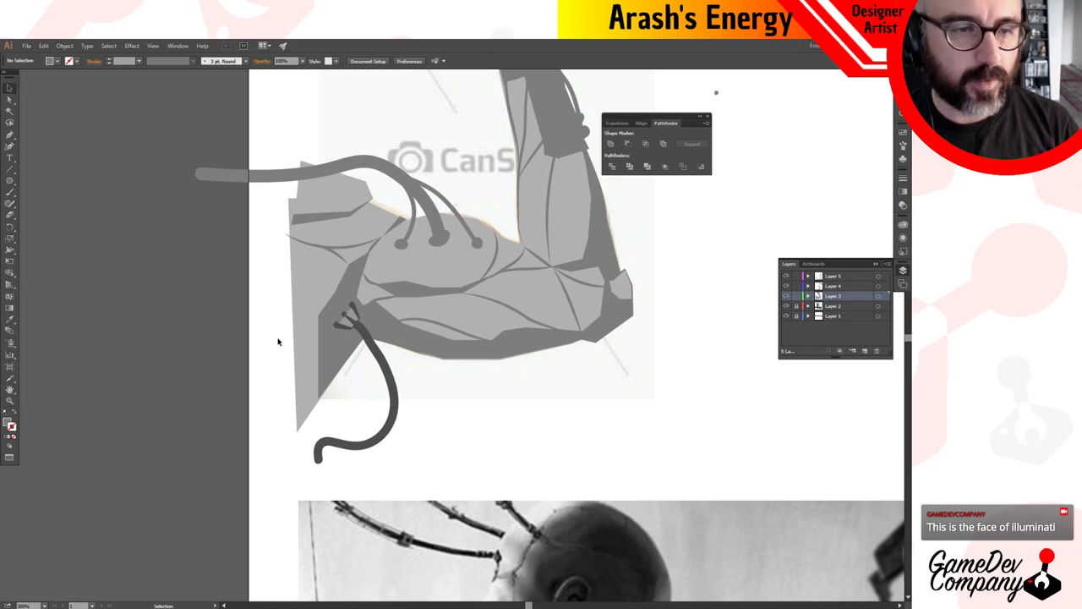
# Select all the pieces of the three-pronged cable connector under the armpit and group them.
pyautogui.press('b')
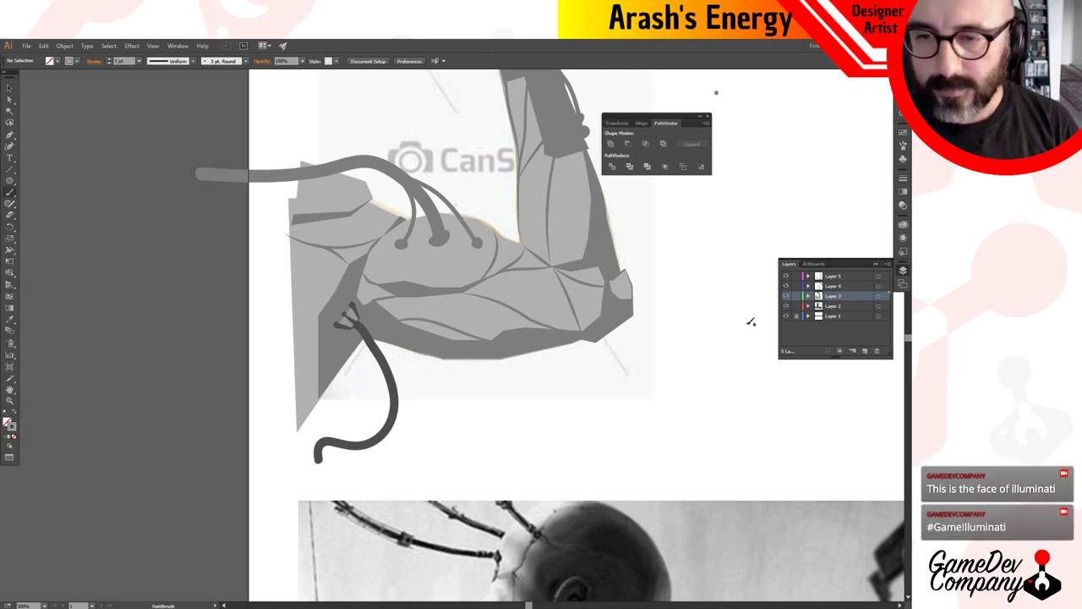
pyautogui.press('v')
pyautogui.click(351, 321)
pyautogui.click(349, 320)
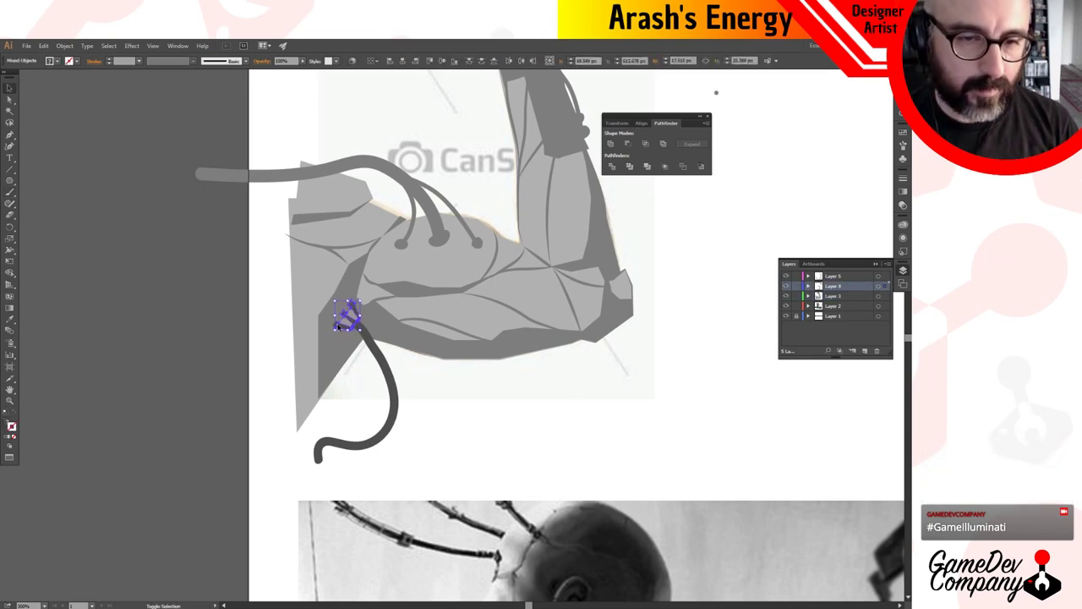
pyautogui.keyDown('shift'); pyautogui.click(338, 326); pyautogui.keyUp('shift')
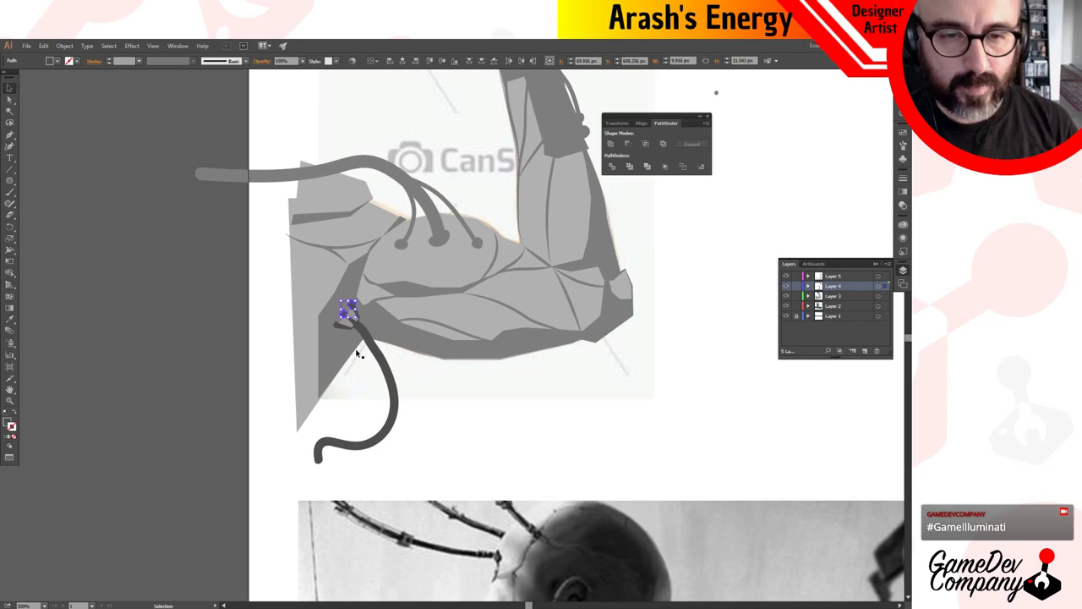
pyautogui.keyDown('ctrl'); pyautogui.click(363, 337); pyautogui.keyUp('ctrl')
pyautogui.keyDown('ctrl'); pyautogui.click(454, 315); pyautogui.keyUp('ctrl')
pyautogui.keyDown('ctrl'); pyautogui.click(454, 314); pyautogui.keyUp('ctrl')
pyautogui.keyDown('ctrl'); pyautogui.click(455, 314); pyautogui.keyUp('ctrl')
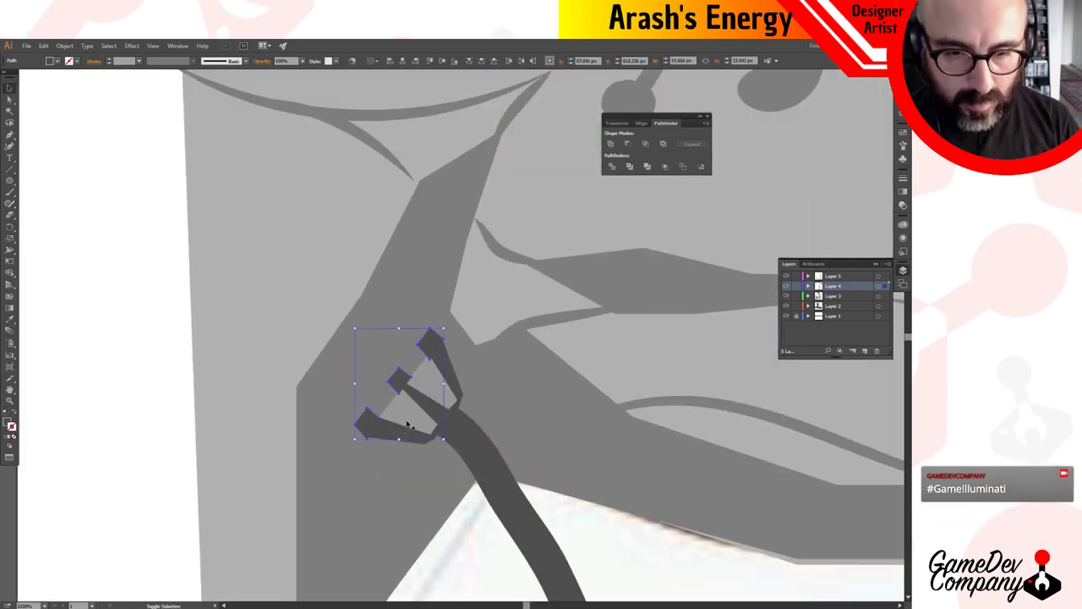
pyautogui.keyDown('shift'); pyautogui.click(406, 419); pyautogui.keyUp('shift')
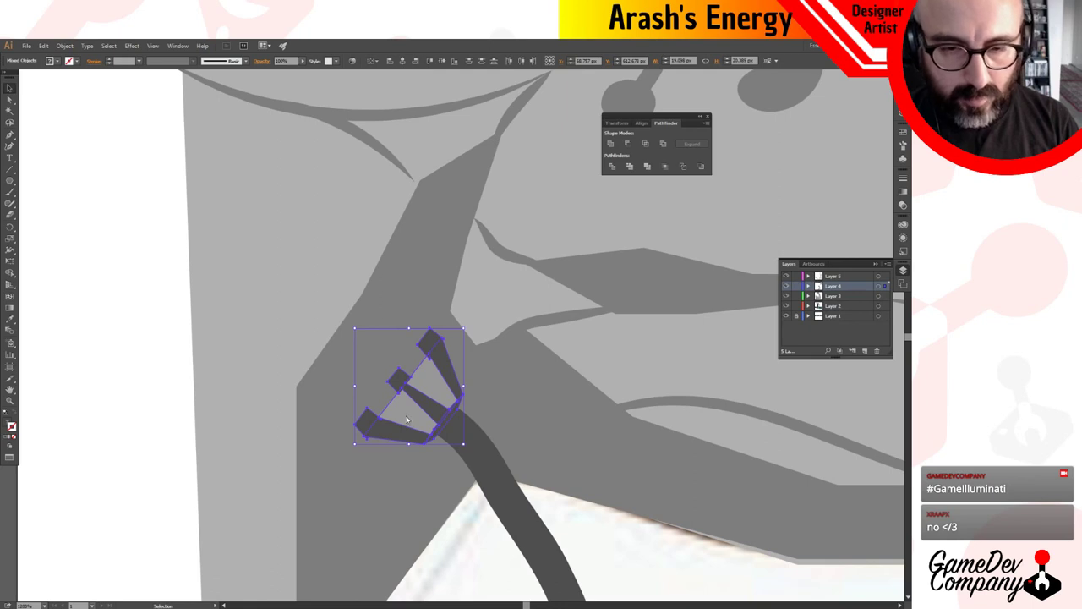
pyautogui.rightClick(406, 418)
pyautogui.click(435, 461)
# Place a smaller, slightly rotated copy of the three-pronged connector below the original on the dark part of the shoulder plate.
pyautogui.keyDown('ctrl'); pyautogui.keyDown('alt'); pyautogui.click(470, 456); pyautogui.keyUp('alt'); pyautogui.keyUp('ctrl')
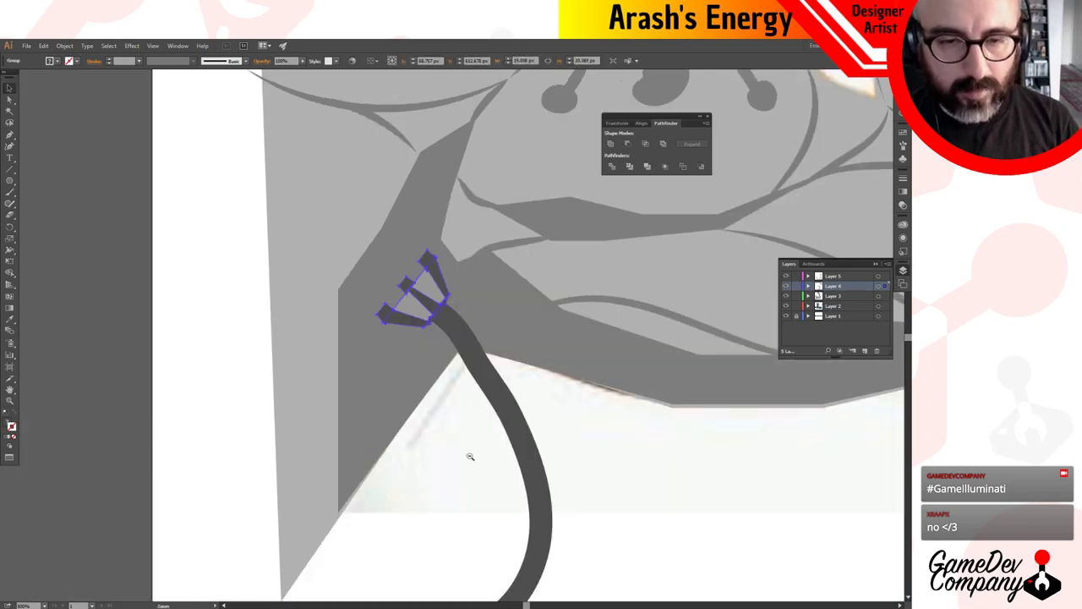
pyautogui.keyDown('ctrl'); pyautogui.keyDown('alt'); pyautogui.click(470, 457); pyautogui.keyUp('alt'); pyautogui.keyUp('ctrl')
pyautogui.moveTo(420, 221); pyautogui.dragTo(392, 315)
pyautogui.moveTo(413, 271); pyautogui.dragTo(398, 261)
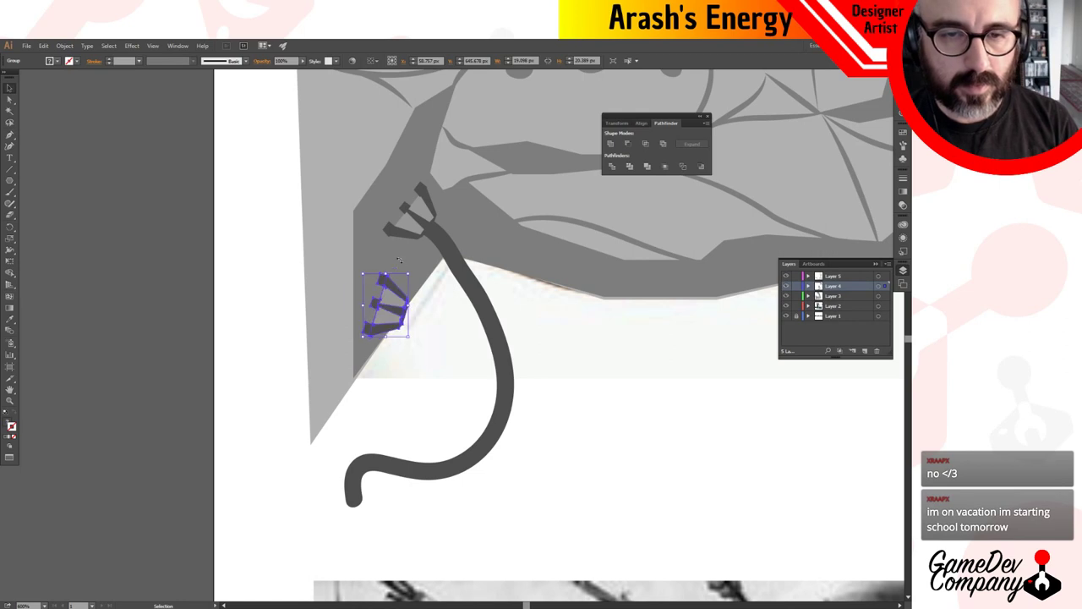
pyautogui.moveTo(409, 335); pyautogui.dragTo(393, 321)
pyautogui.click(541, 320)
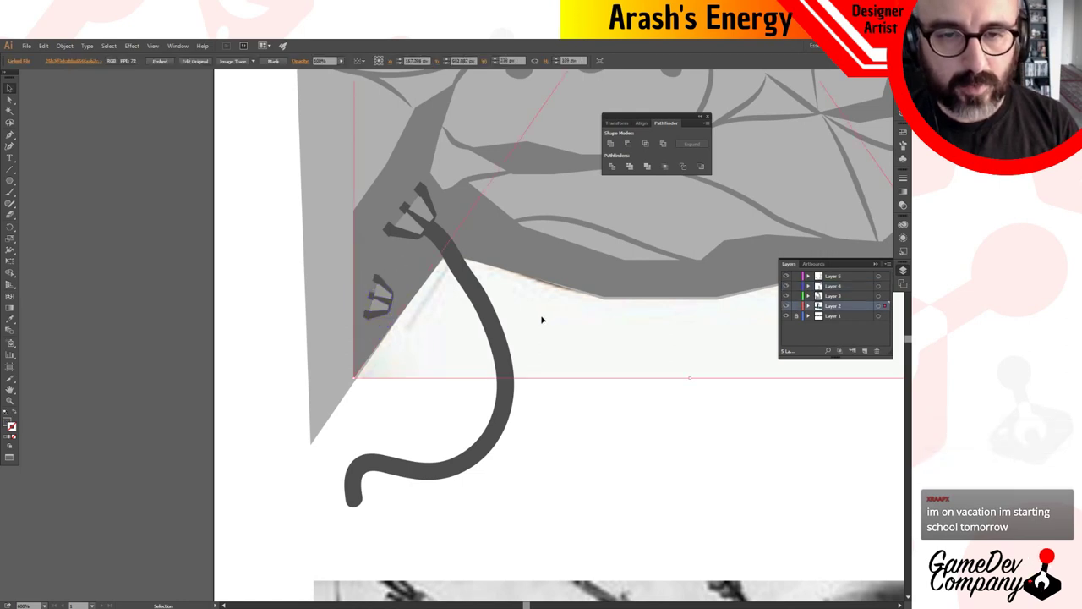
pyautogui.click(543, 418)
pyautogui.press('b')
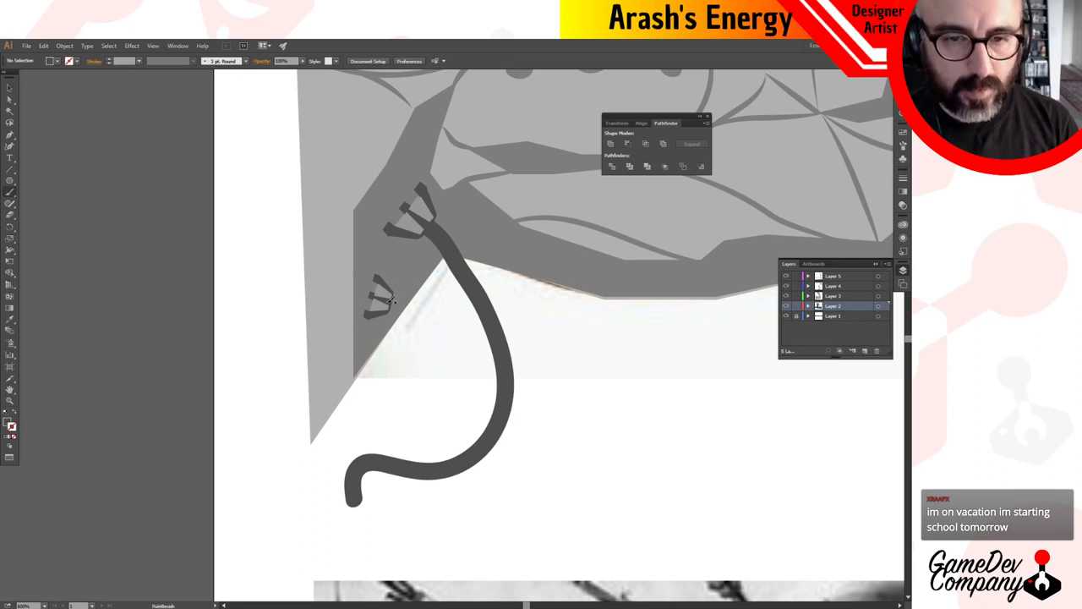
pyautogui.press('v')
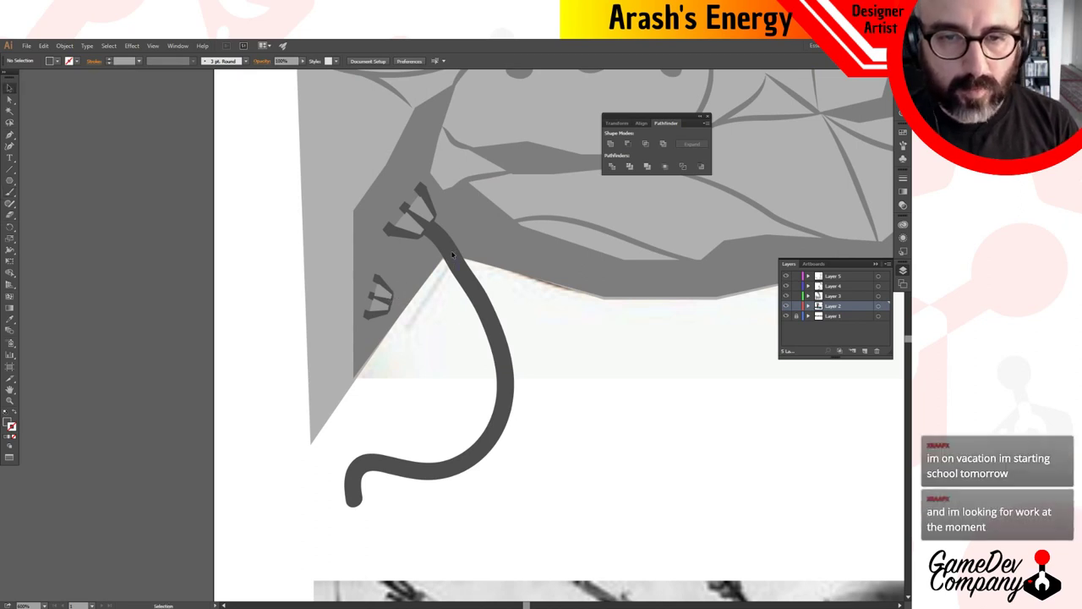
pyautogui.click(452, 253)
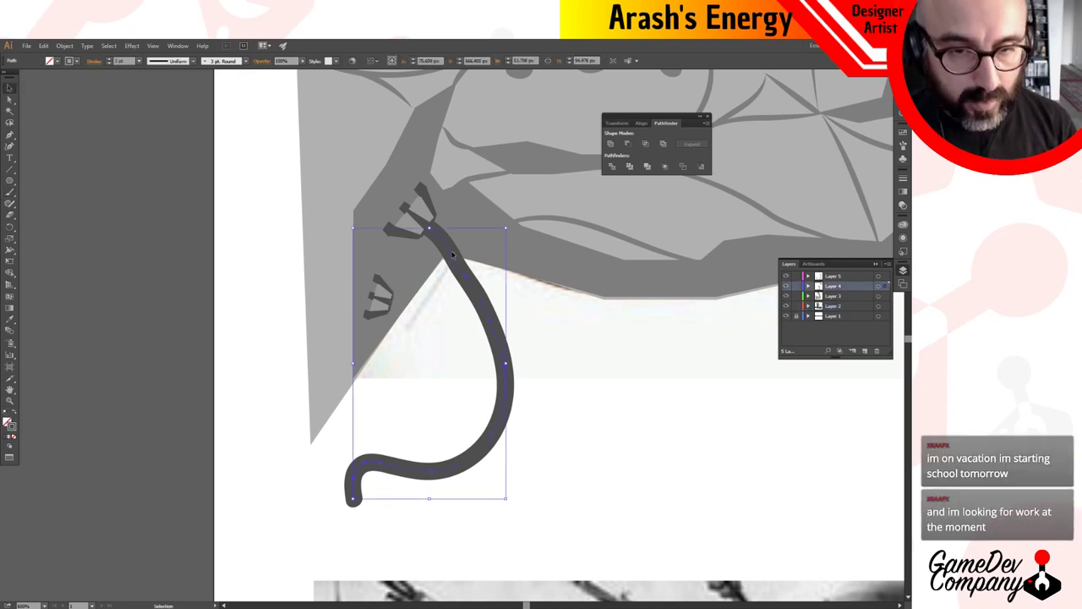
pyautogui.moveTo(452, 253)
pyautogui.mouseDown()
pyautogui.moveTo(437, 319)
pyautogui.moveTo(420, 327)
pyautogui.mouseUp()
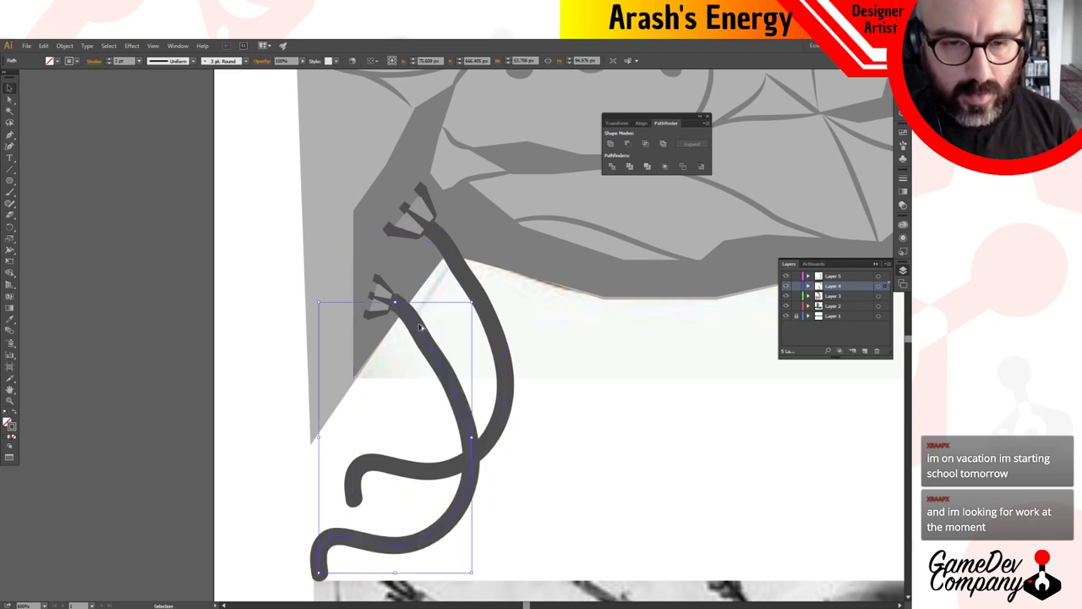
pyautogui.press('a')
pyautogui.hotkey('ctrl', 'z')
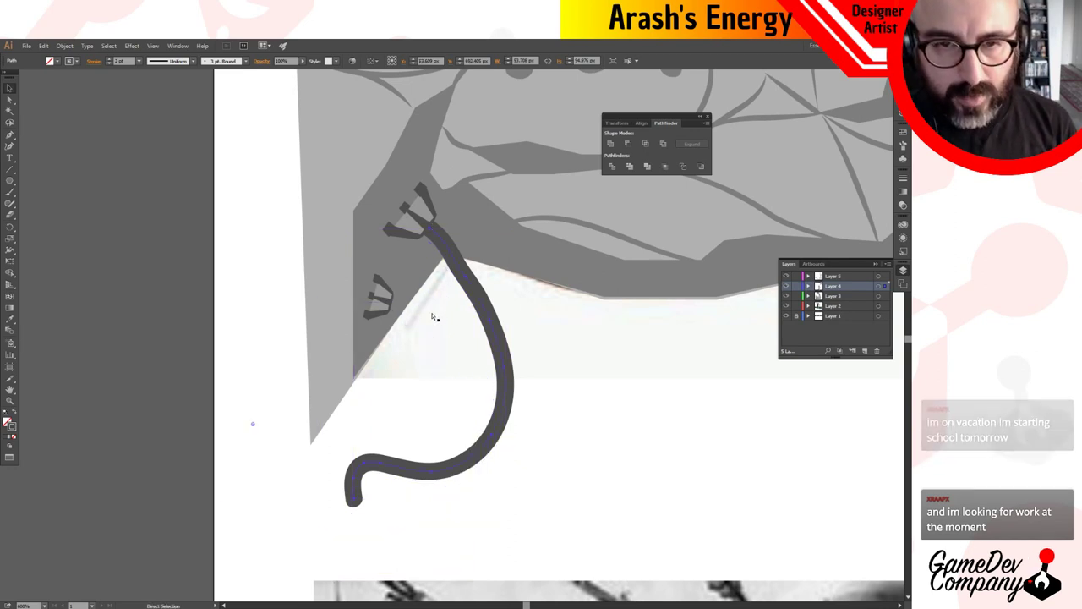
pyautogui.press('v')
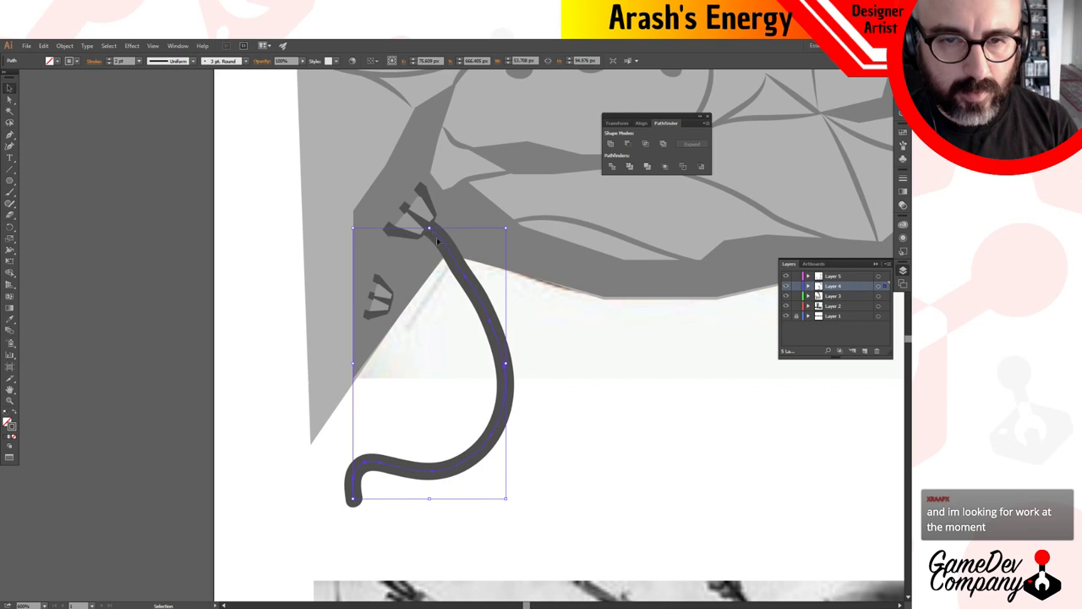
pyautogui.click(563, 338)
# Duplicate the armpit cable so that the copy starts at the lower three-pronged connector.
pyautogui.press('a')
pyautogui.click(429, 229)
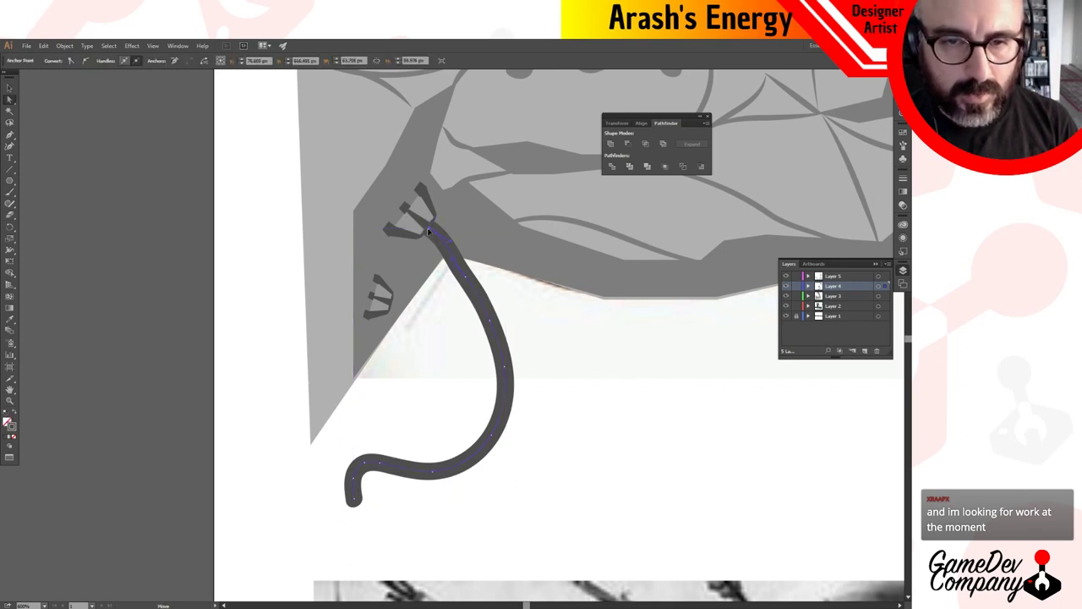
pyautogui.click(429, 231)
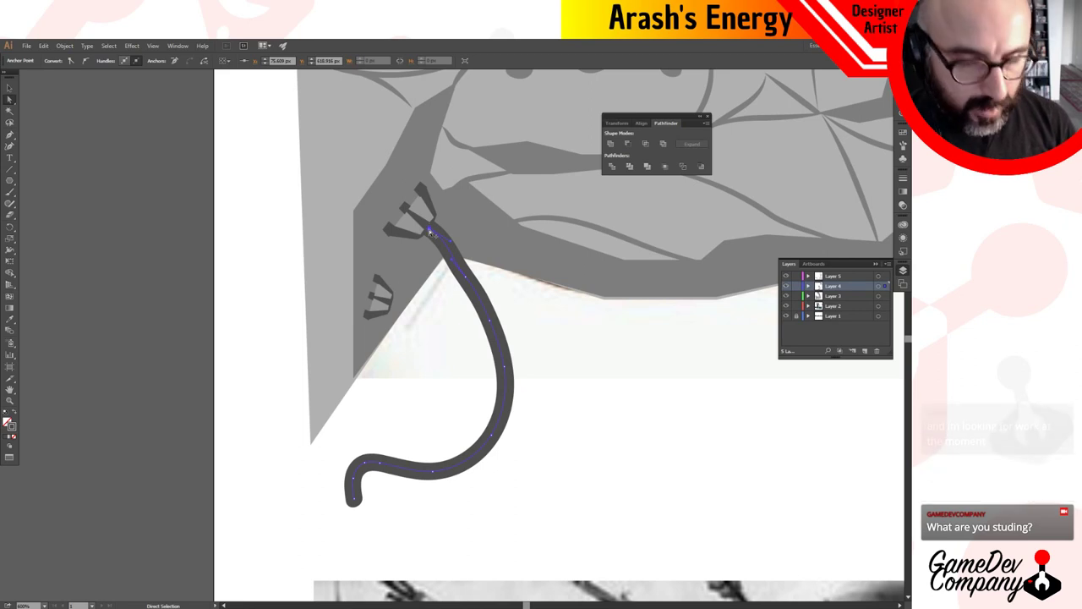
pyautogui.moveTo(429, 230); pyautogui.dragTo(394, 304)
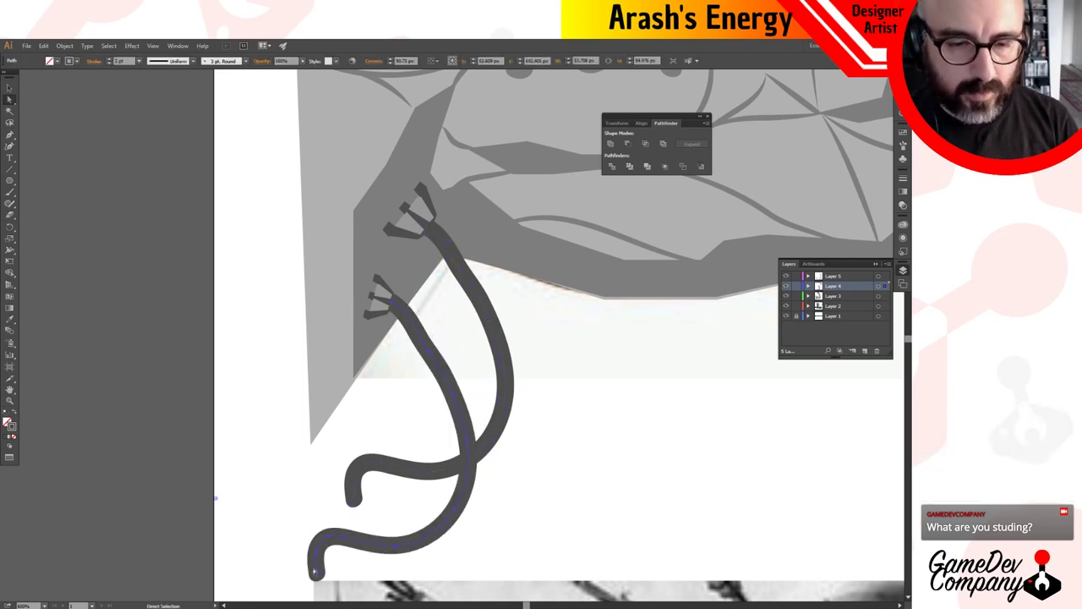
# Reshape the copied cable by bulging its middle section outward toward the original cable.
pyautogui.click(428, 353)
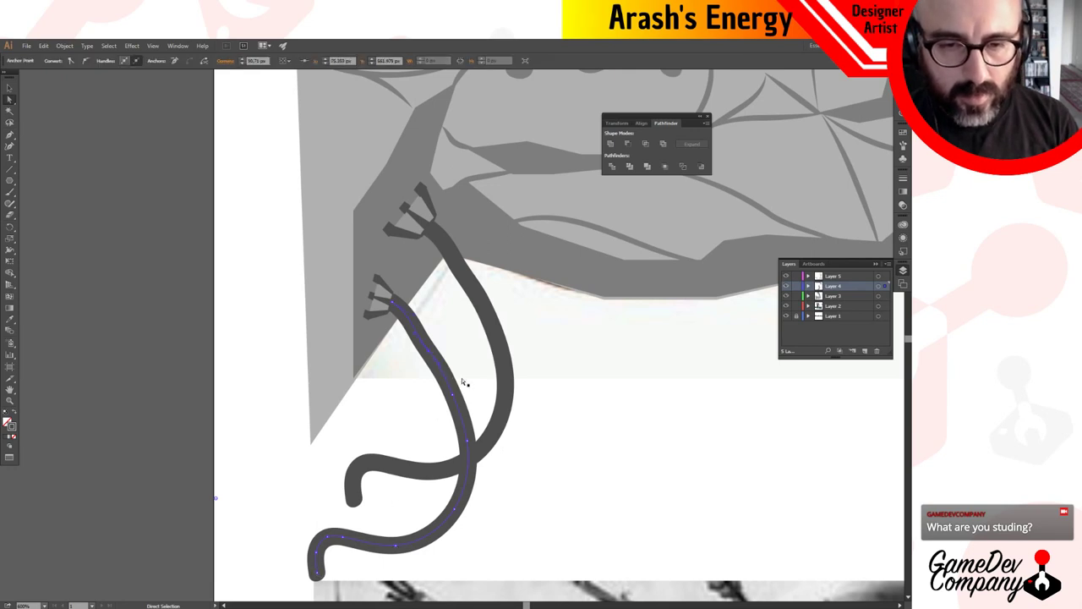
pyautogui.moveTo(427, 354)
pyautogui.mouseDown()
pyautogui.moveTo(447, 311)
pyautogui.moveTo(459, 370)
pyautogui.moveTo(496, 398)
pyautogui.mouseUp()
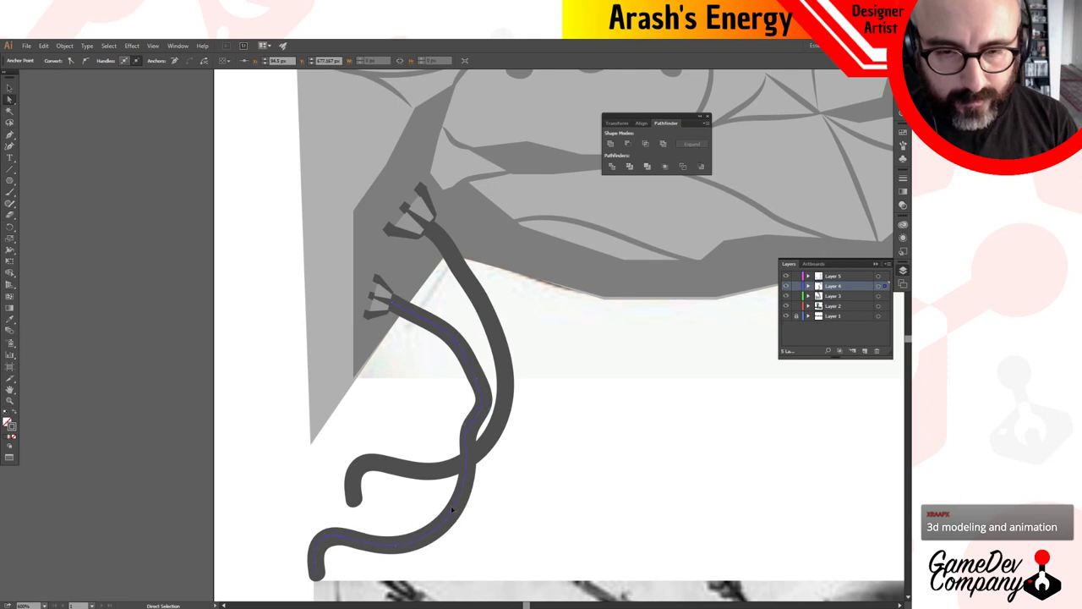
pyautogui.moveTo(450, 506); pyautogui.dragTo(458, 477)
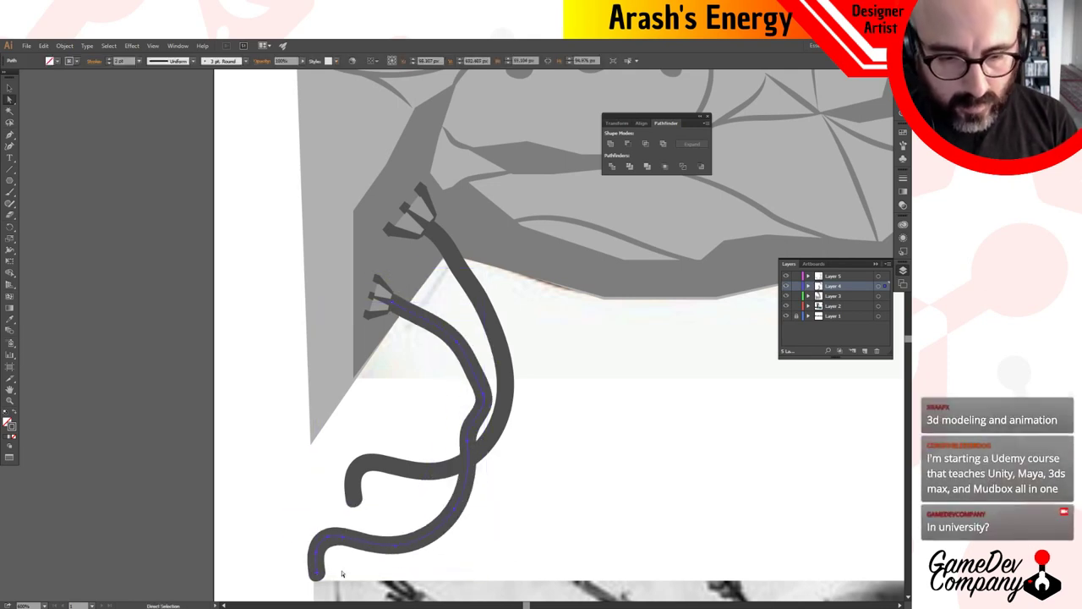
# Trim the copied cable by removing its lower anchor points, and merge its new end into the original cable's lower bend.
pyautogui.moveTo(318, 577); pyautogui.dragTo(316, 555)
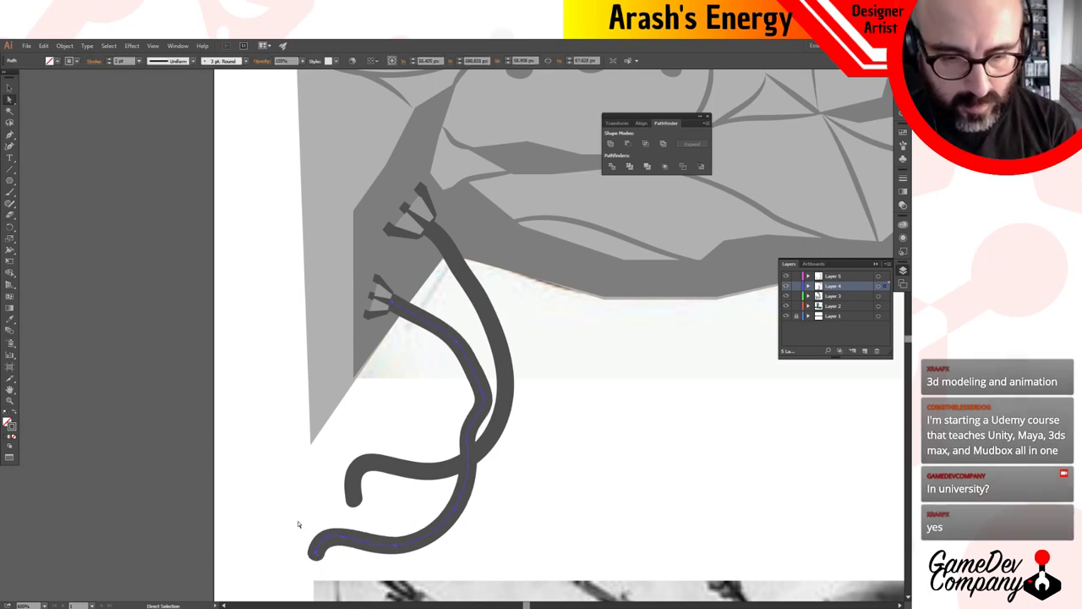
pyautogui.press('Delete')
pyautogui.moveTo(379, 524); pyautogui.dragTo(441, 563)
pyautogui.press('Delete')
pyautogui.moveTo(474, 501); pyautogui.dragTo(418, 523)
pyautogui.press('Delete')
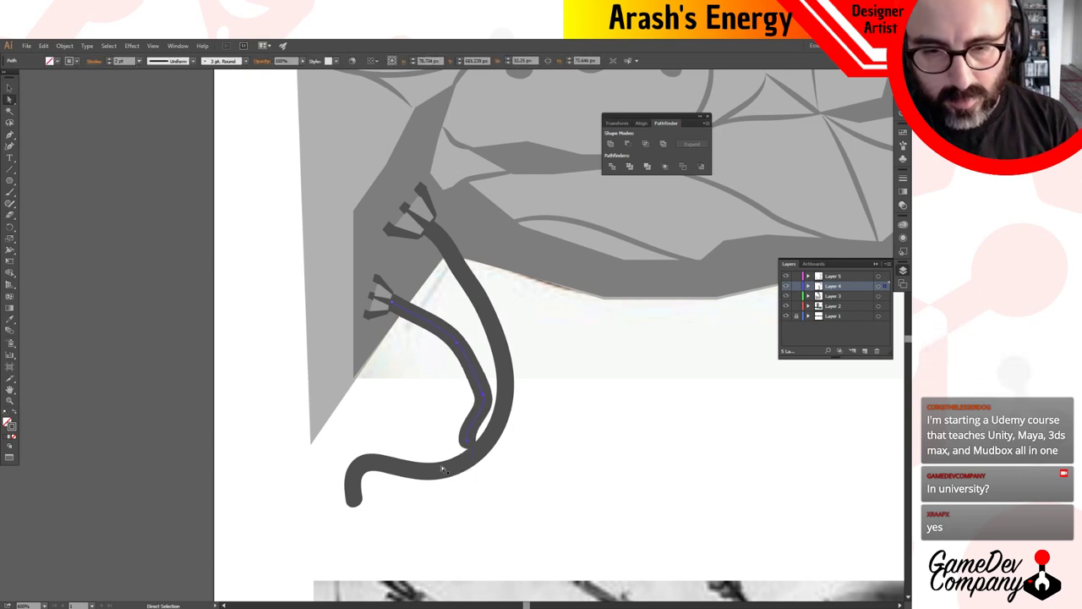
pyautogui.moveTo(467, 439)
pyautogui.mouseDown()
pyautogui.moveTo(495, 438)
pyautogui.moveTo(476, 461)
pyautogui.mouseUp()
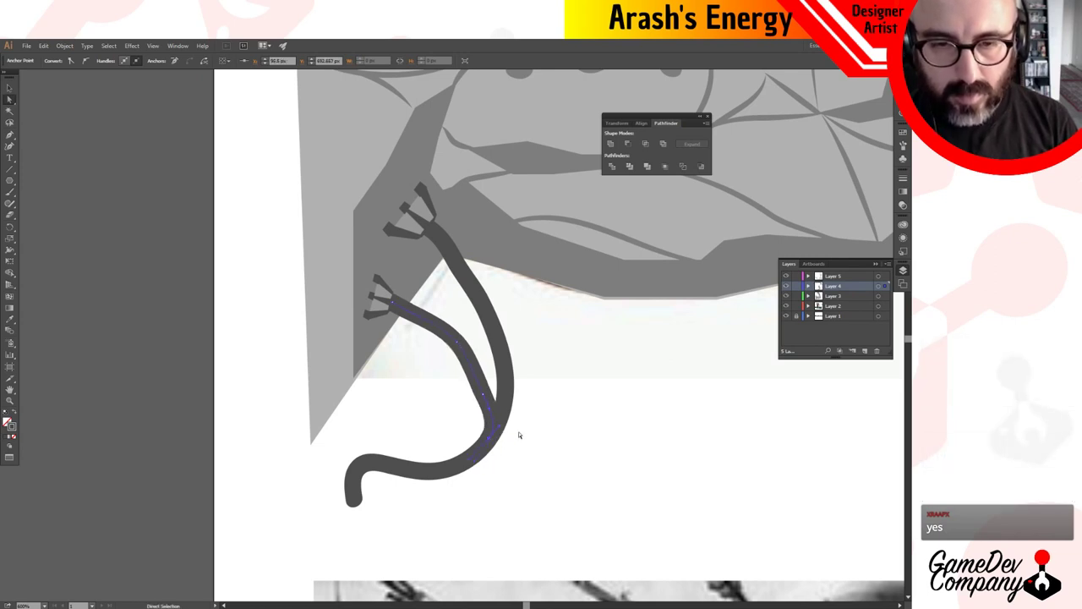
pyautogui.click(524, 436)
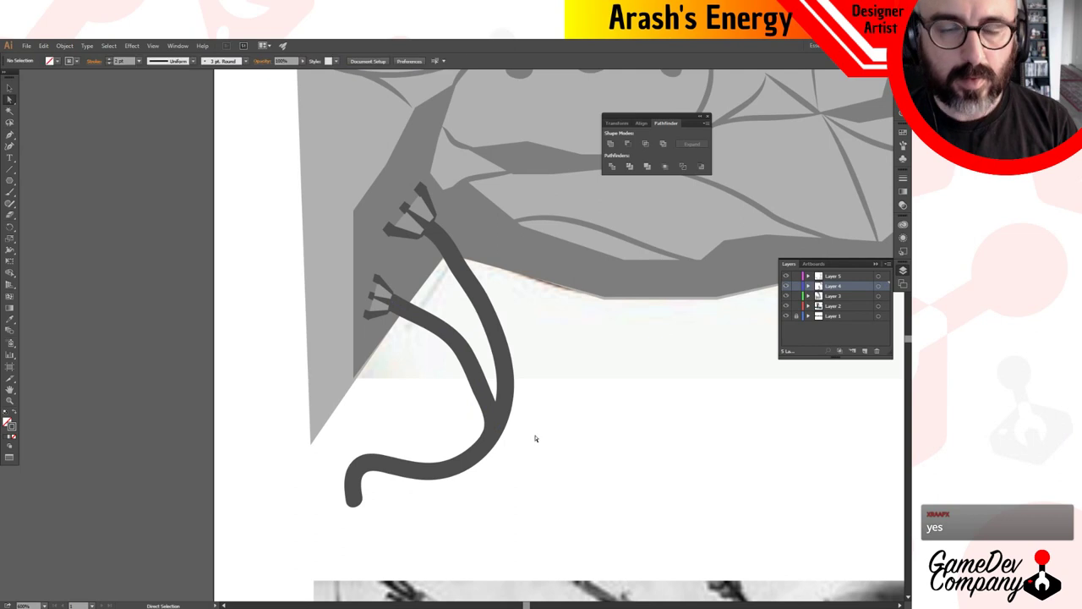
# Shift the anchor points of the main armpit cable's lower section and free end left, past the tip of the shoulder plate.
pyautogui.keyDown('alt'); pyautogui.click(548, 374); pyautogui.keyUp('alt')
pyautogui.keyDown('alt'); pyautogui.click(550, 376); pyautogui.keyUp('alt')
pyautogui.moveTo(387, 313); pyautogui.dragTo(250, 380)
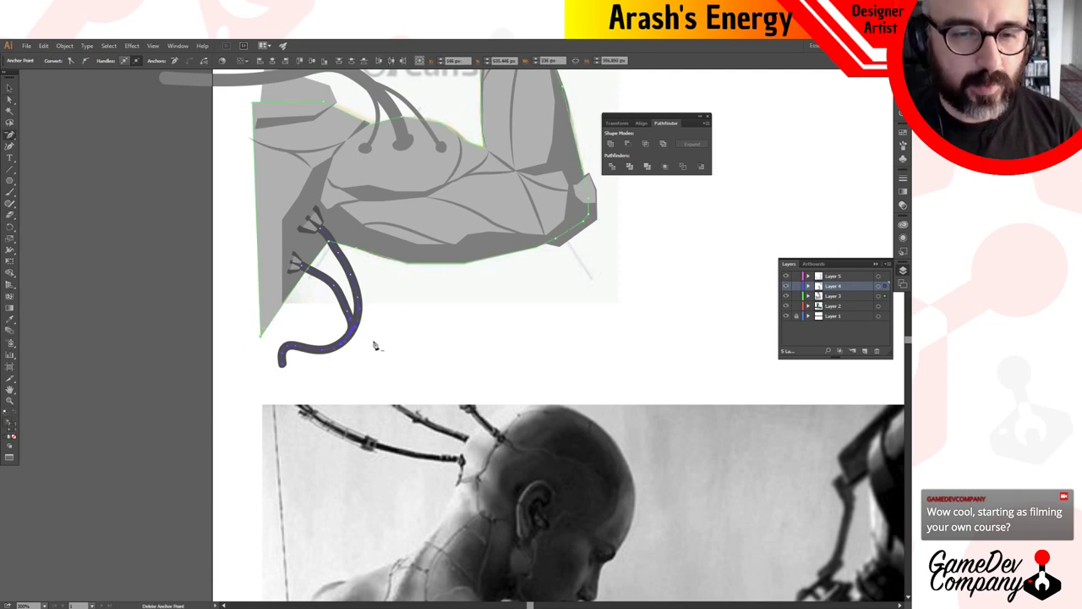
pyautogui.press('v')
pyautogui.click(369, 374)
pyautogui.press('a')
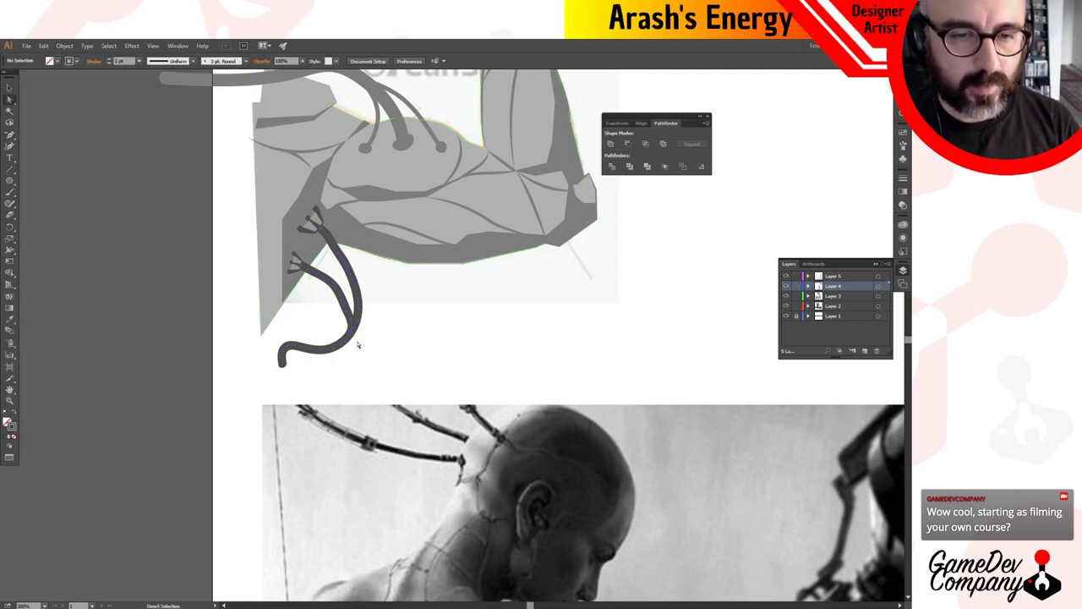
pyautogui.moveTo(359, 342); pyautogui.dragTo(253, 374)
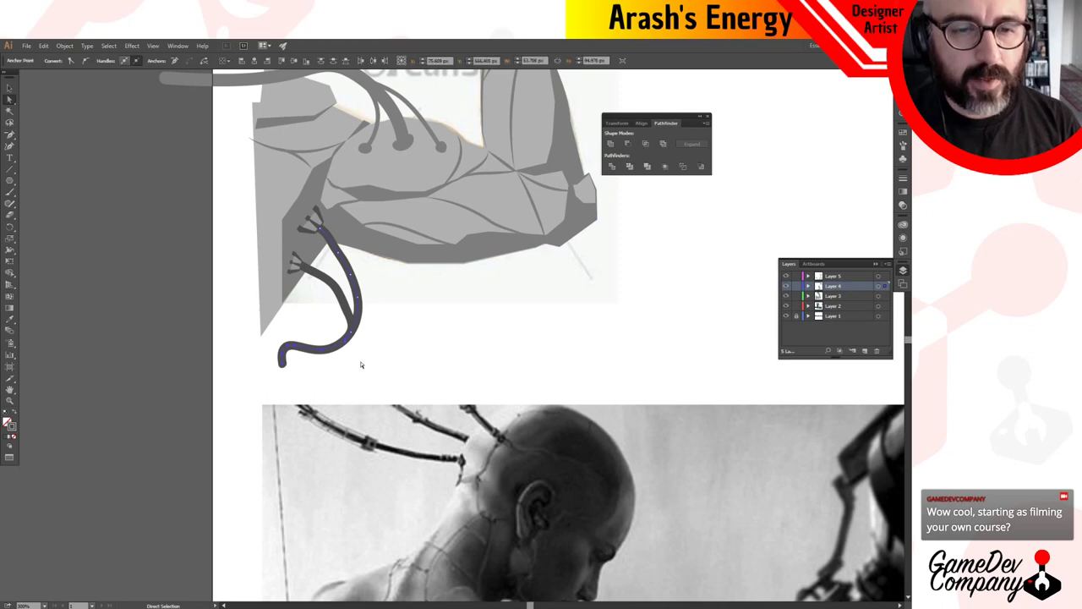
pyautogui.hotkey('shift', 'Left')
pyautogui.hotkey('shift', 'Left')
pyautogui.hotkey('shift', 'Left')
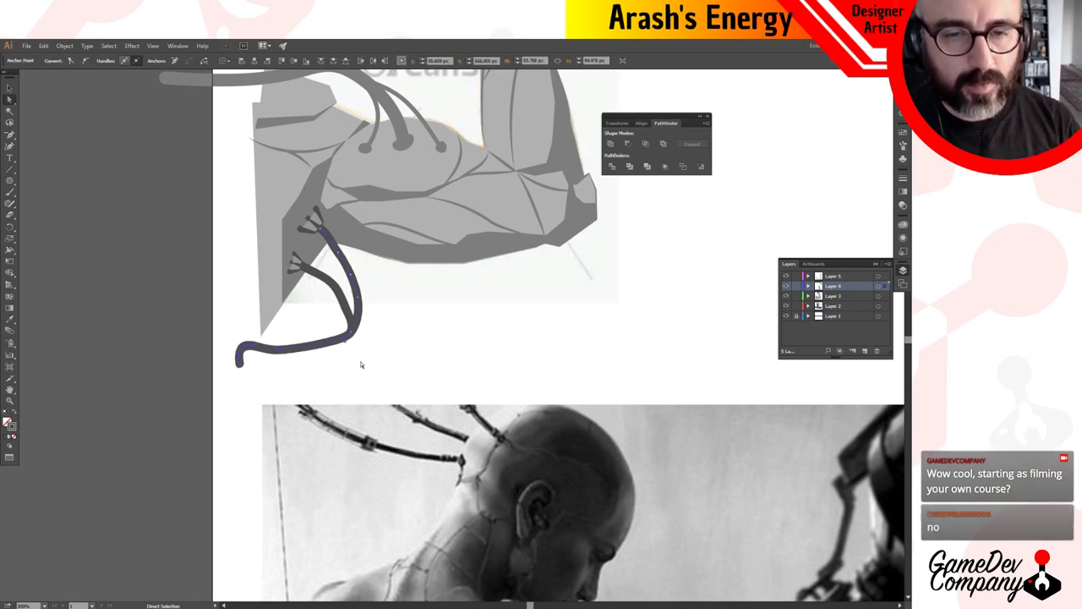
# Move the arm reference photo off the artboard, clear of the illustration.
pyautogui.click(362, 341)
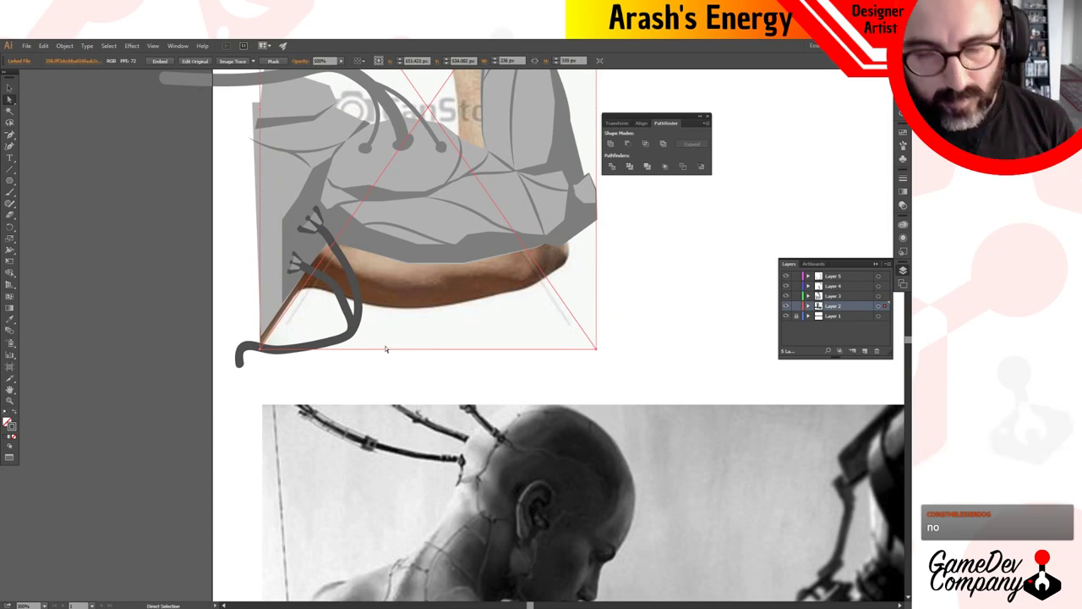
pyautogui.moveTo(508, 275); pyautogui.dragTo(135, 427)
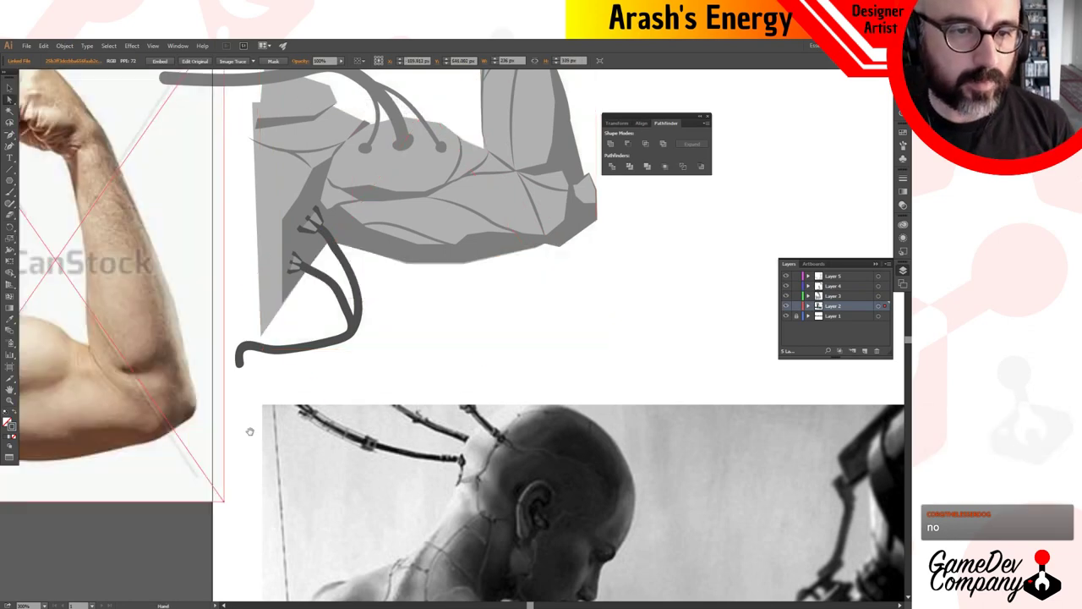
pyautogui.moveTo(248, 430); pyautogui.dragTo(757, 358)
pyautogui.moveTo(624, 246); pyautogui.dragTo(393, 427)
pyautogui.moveTo(672, 286); pyautogui.dragTo(138, 397)
pyautogui.moveTo(382, 316); pyautogui.dragTo(369, 445)
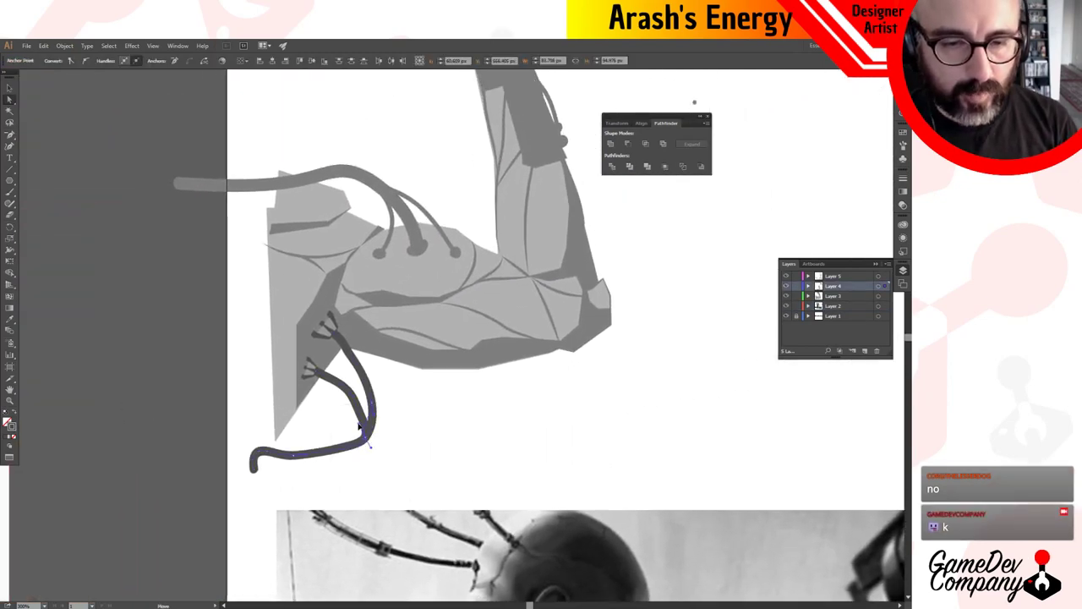
# Adjust the anchor points where the shorter cable meets the main armpit cable's bend to refine the junction.
pyautogui.click(377, 429)
pyautogui.click(366, 438)
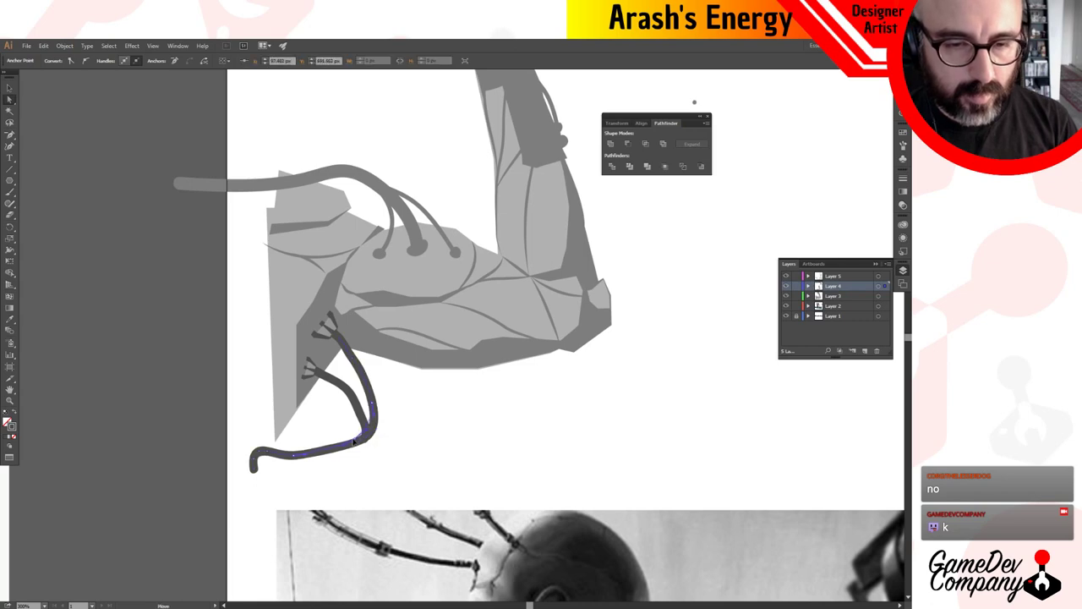
pyautogui.press('v')
pyautogui.hotkey('ctrl', 'z')
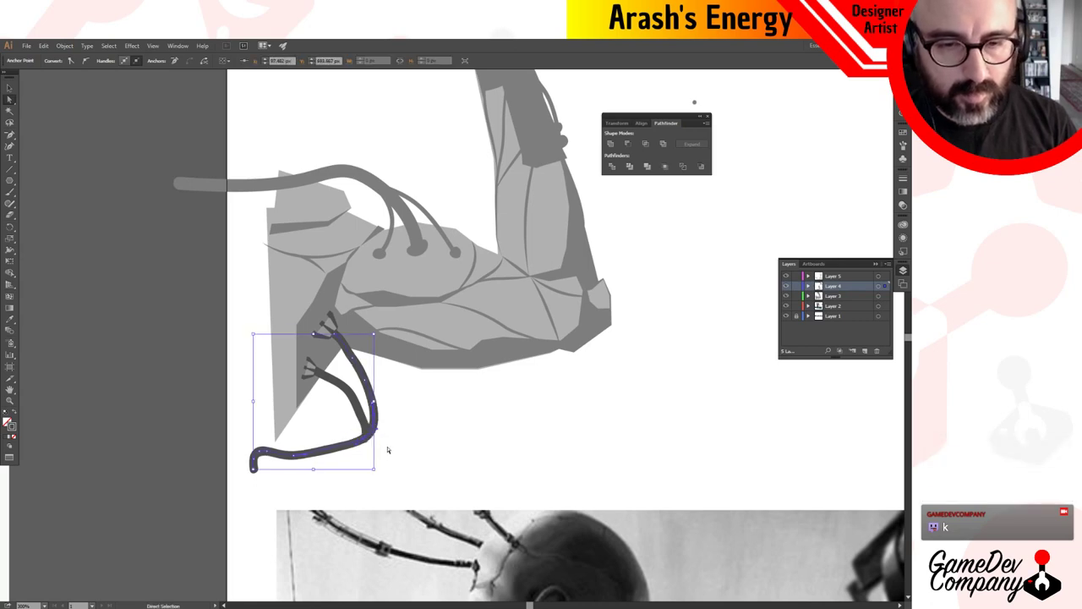
pyautogui.click(398, 433)
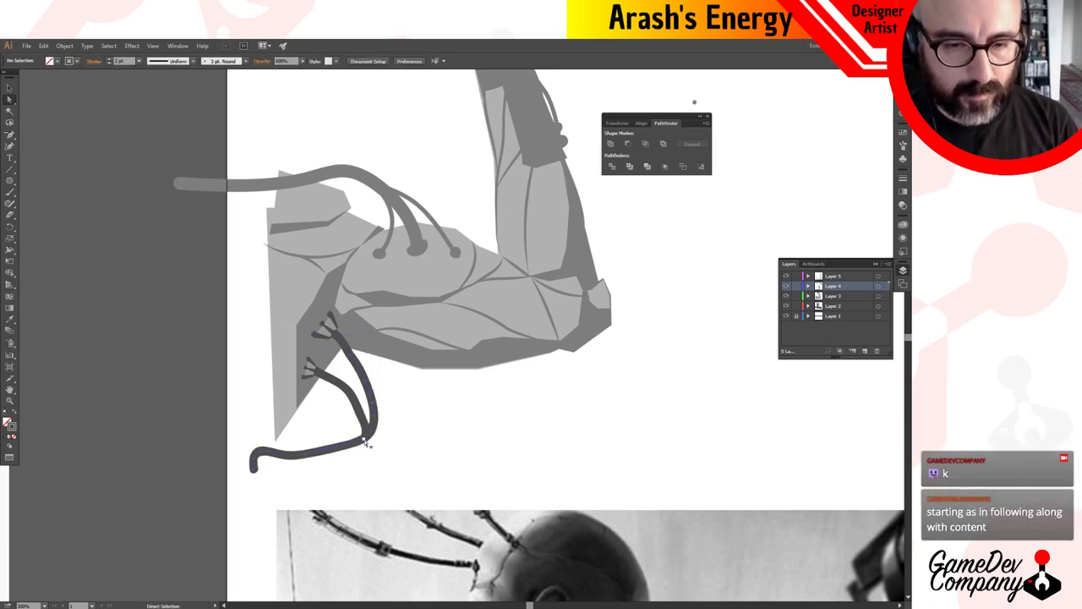
pyautogui.click(367, 442)
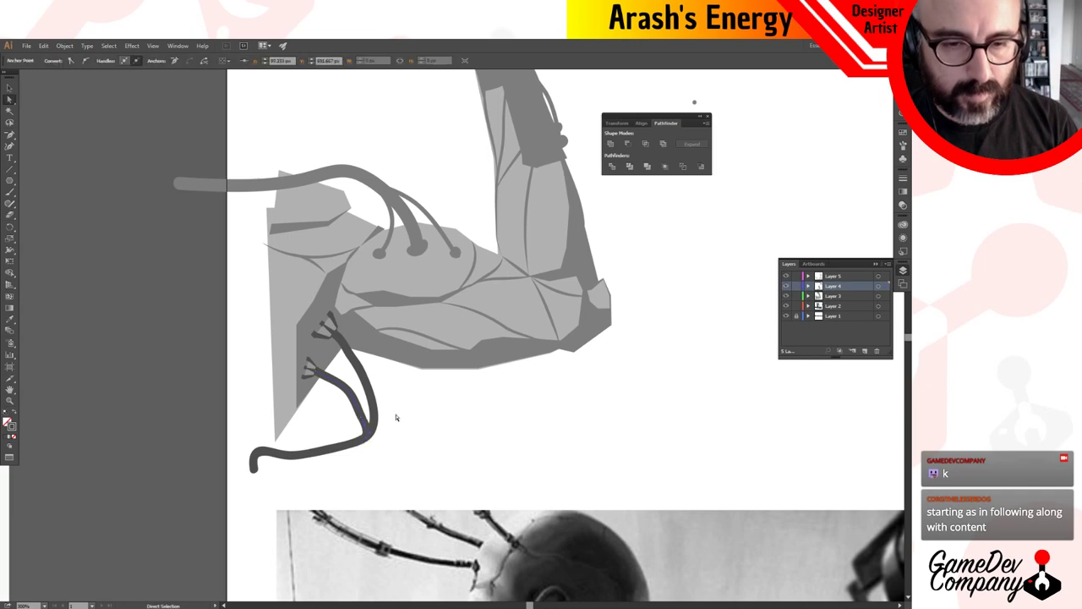
pyautogui.moveTo(400, 388); pyautogui.dragTo(341, 459)
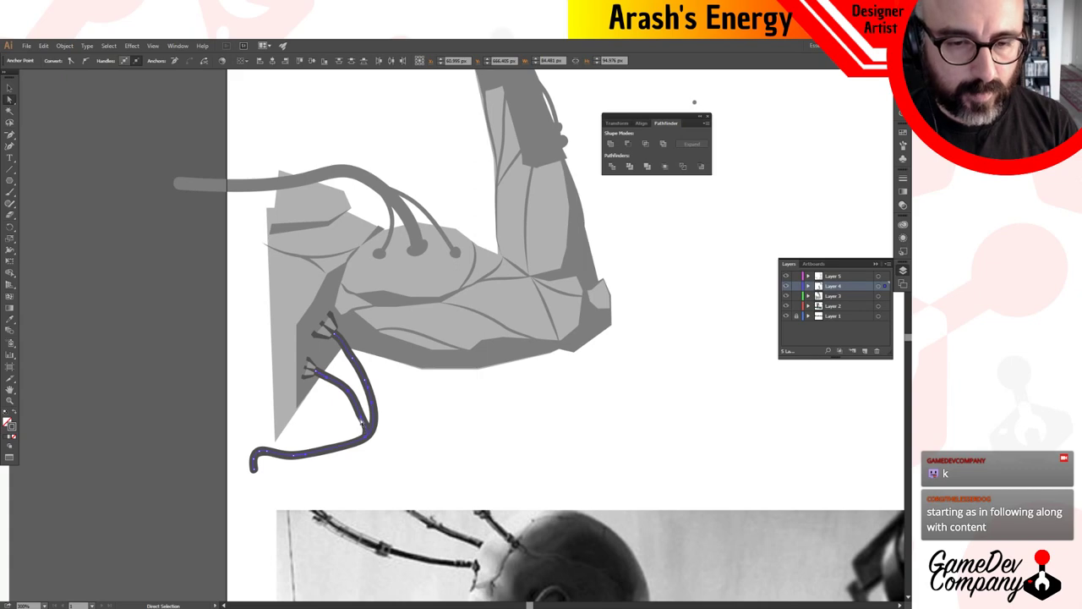
pyautogui.moveTo(363, 424); pyautogui.dragTo(319, 419)
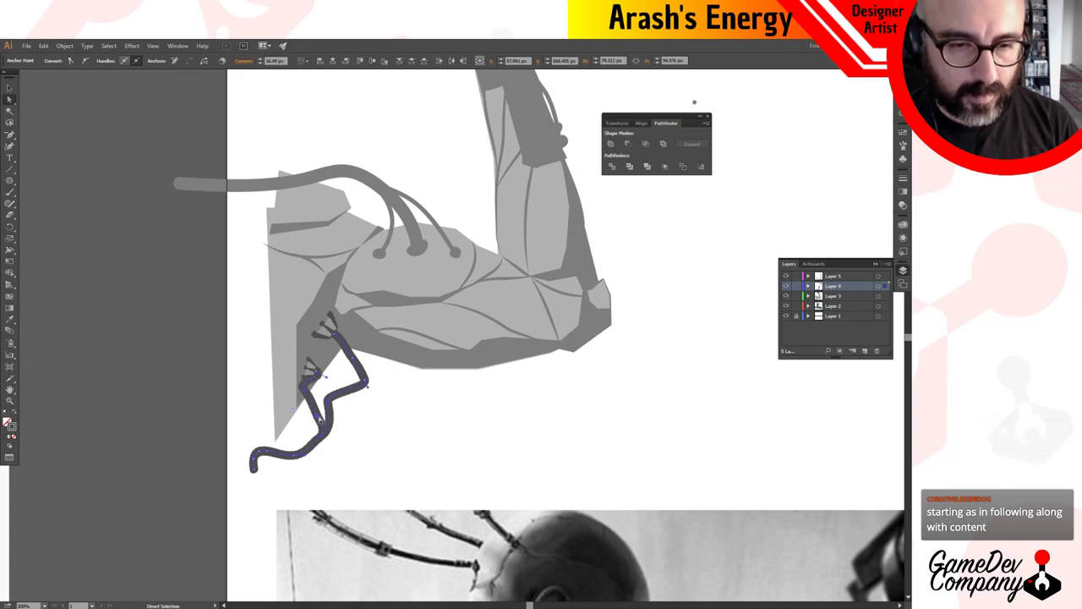
pyautogui.press('v')
pyautogui.press('Delete')
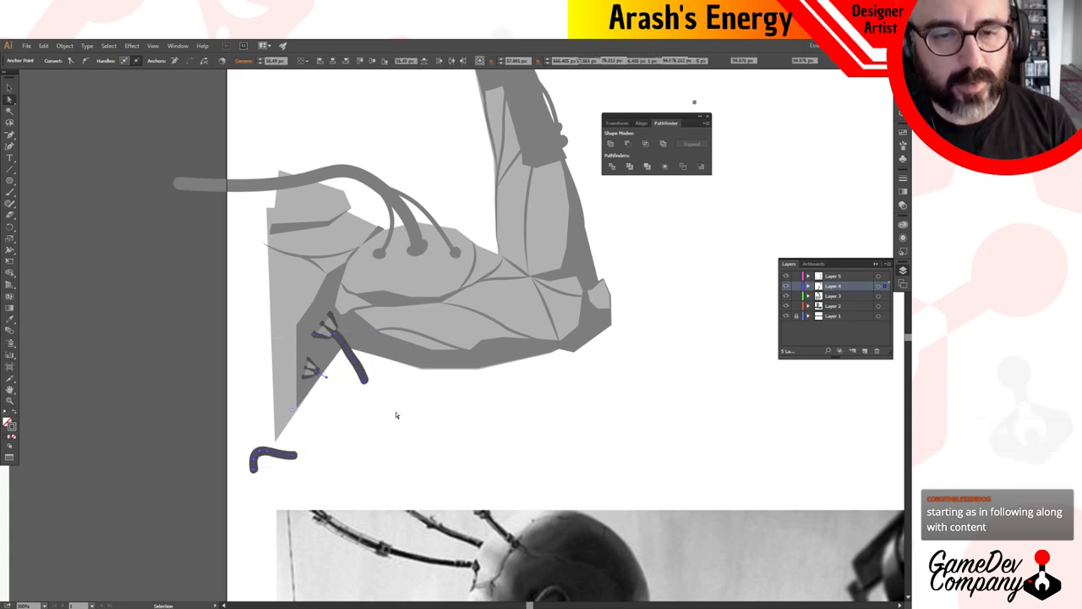
pyautogui.hotkey('ctrl', 'z')
pyautogui.click(430, 414)
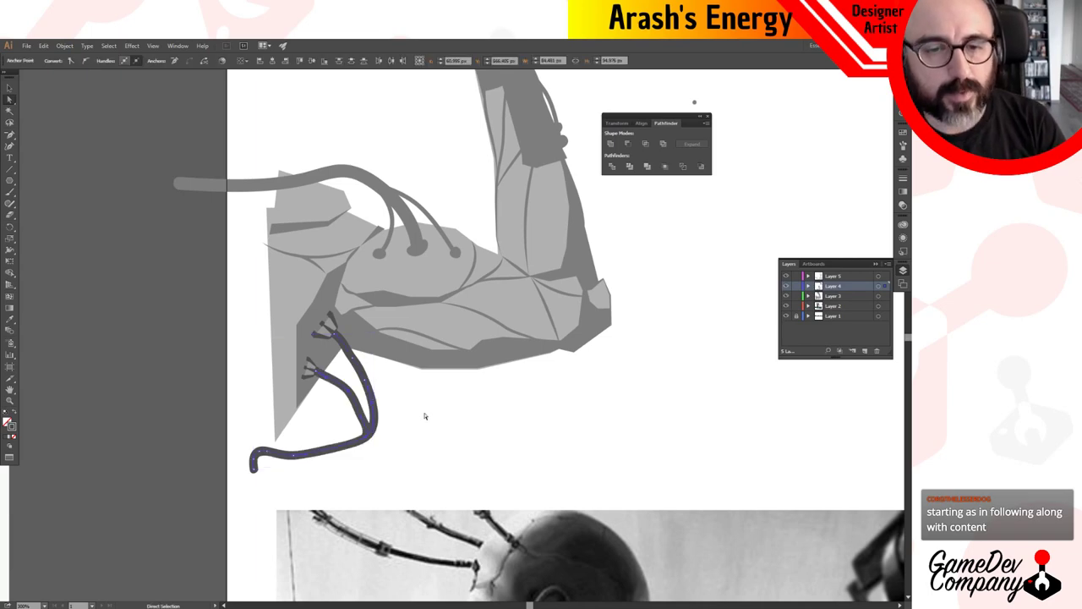
# Delete the main armpit cable's free end and lower section so it stops at the junction with the shorter cable, and select its remaining end point.
pyautogui.press('a')
pyautogui.click(255, 468)
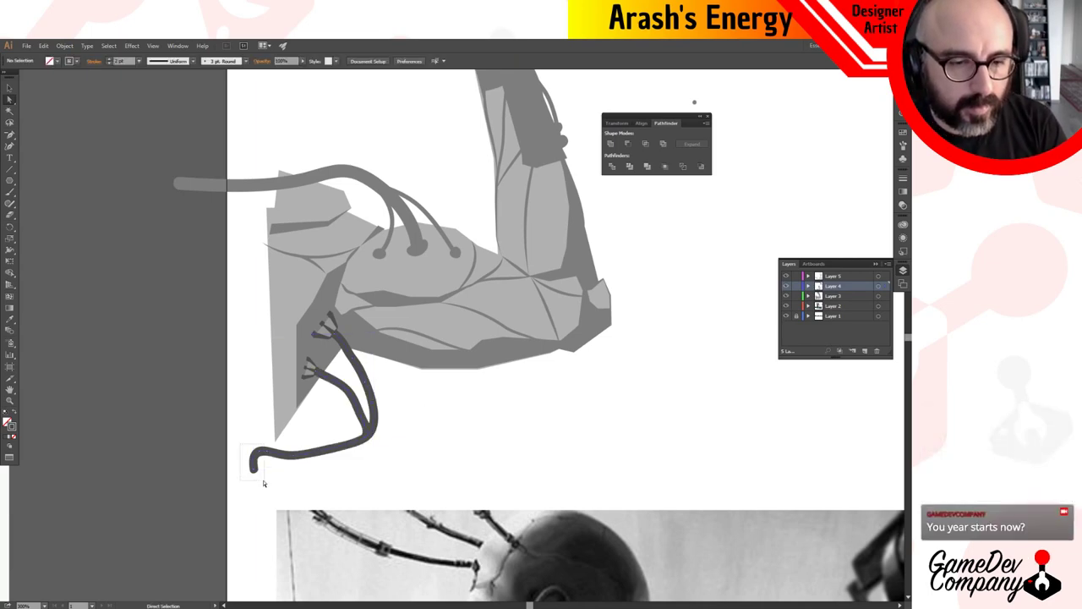
pyautogui.press('Delete')
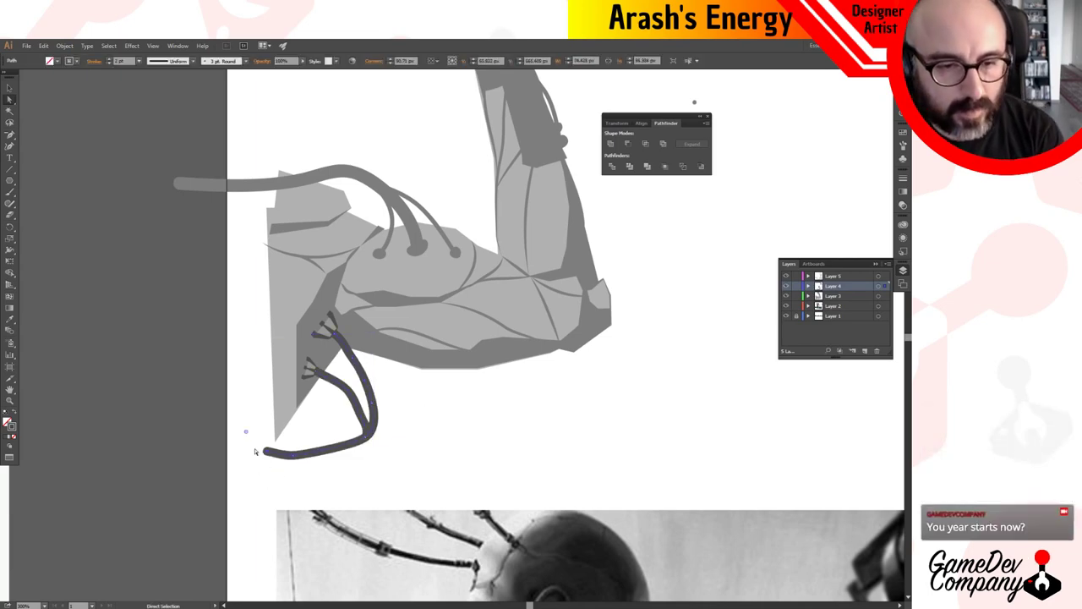
pyautogui.moveTo(255, 448); pyautogui.dragTo(319, 476)
pyautogui.press('Delete')
pyautogui.press('Delete')
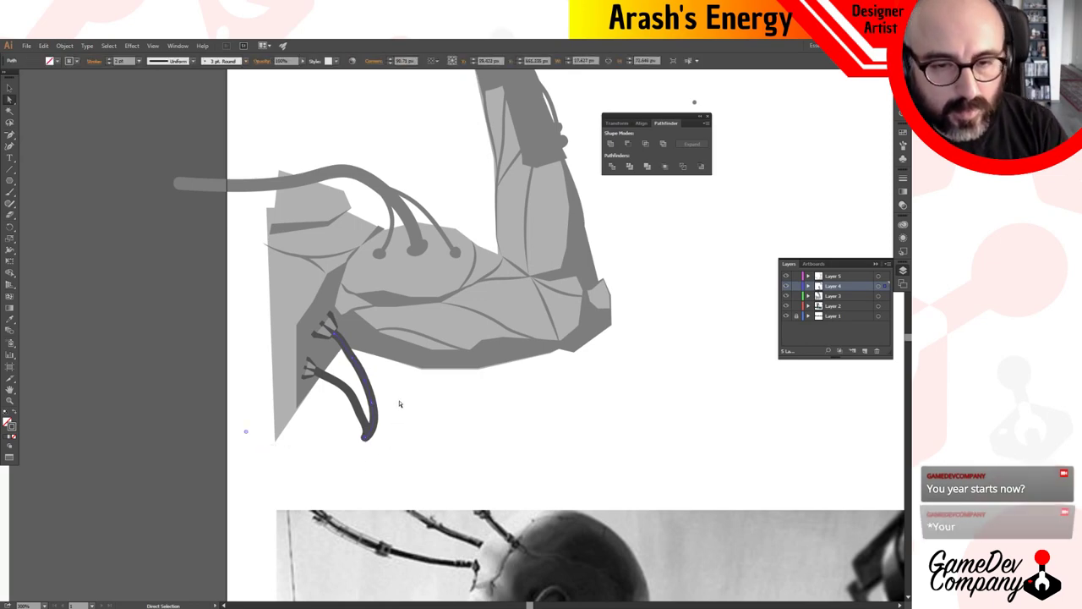
pyautogui.click(366, 439)
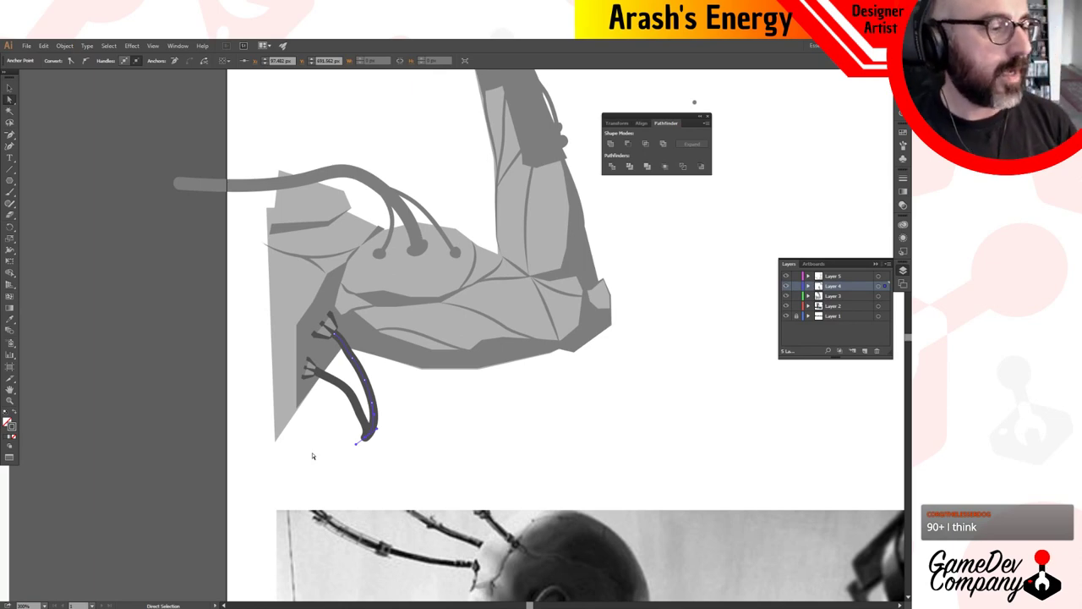
pyautogui.press('v')
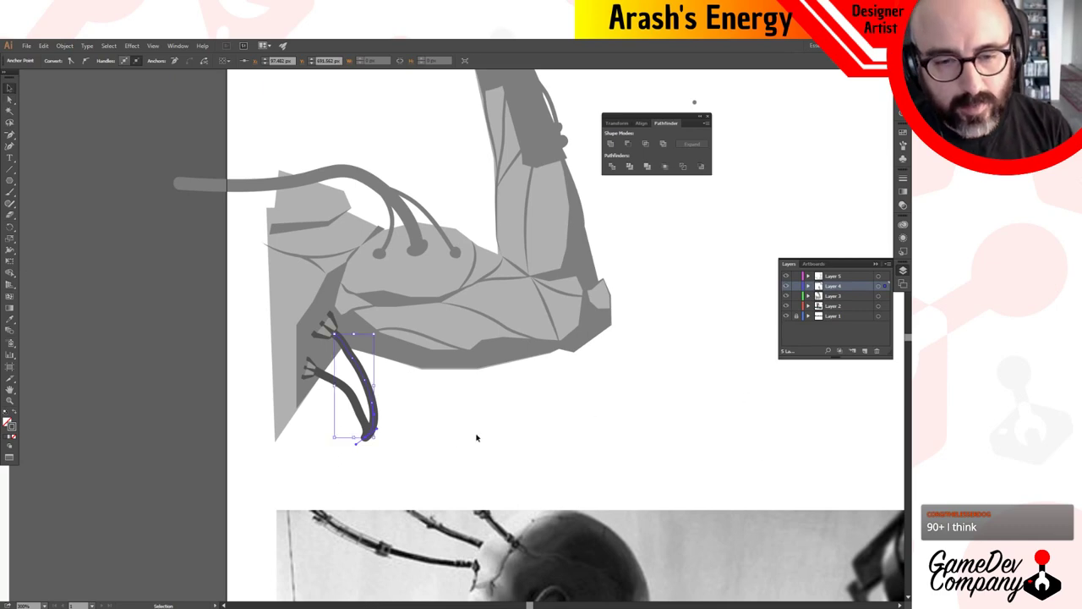
# Extend the joined ends of both armpit cables down past the shoulder plate's tip and reshape the shorter cable's bend.
pyautogui.click(401, 420)
pyautogui.moveTo(402, 419); pyautogui.dragTo(269, 471)
pyautogui.click(353, 394)
pyautogui.moveTo(349, 395)
pyautogui.mouseDown()
pyautogui.moveTo(329, 392)
pyautogui.moveTo(317, 412)
pyautogui.moveTo(327, 406)
pyautogui.mouseUp()
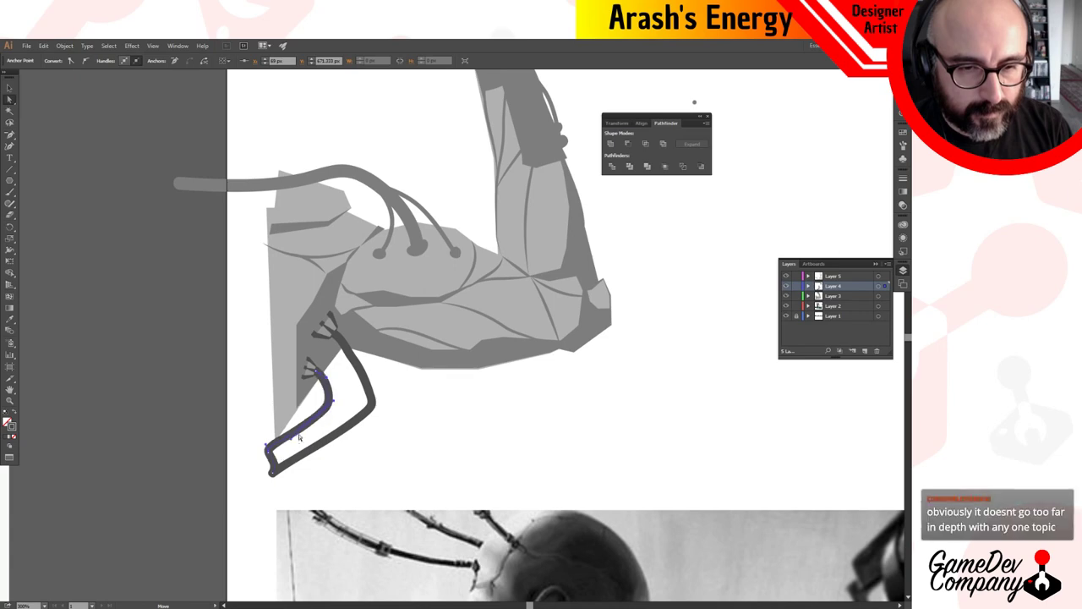
# Pull the longer armpit cable's bend in closer to the shorter cable, removing surplus anchor points and smoothing its curve.
pyautogui.moveTo(372, 401); pyautogui.dragTo(338, 422)
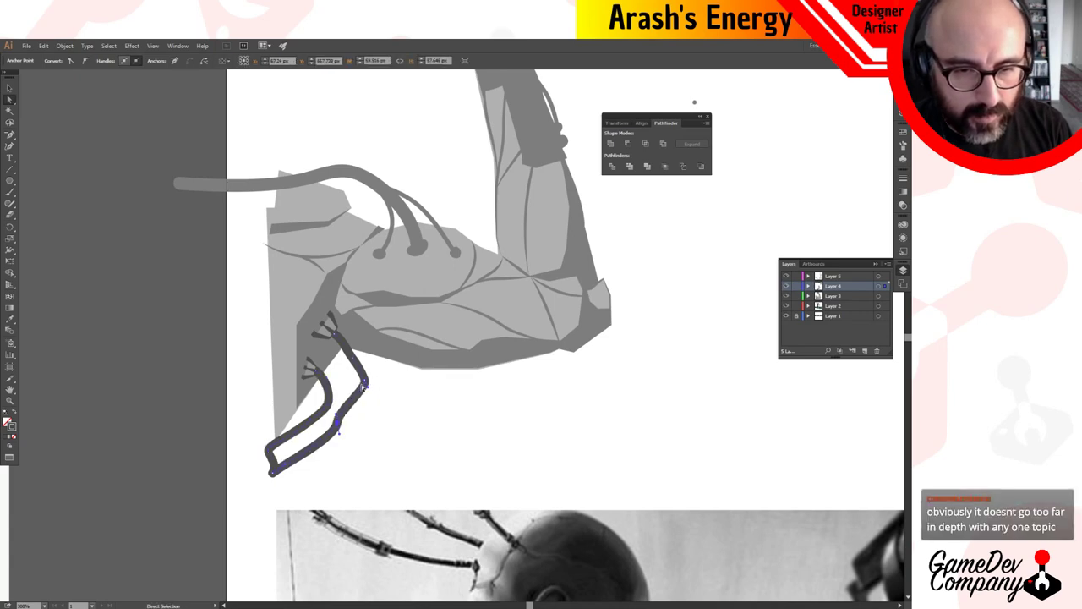
pyautogui.moveTo(365, 383)
pyautogui.mouseDown()
pyautogui.moveTo(353, 364)
pyautogui.moveTo(343, 369)
pyautogui.mouseUp()
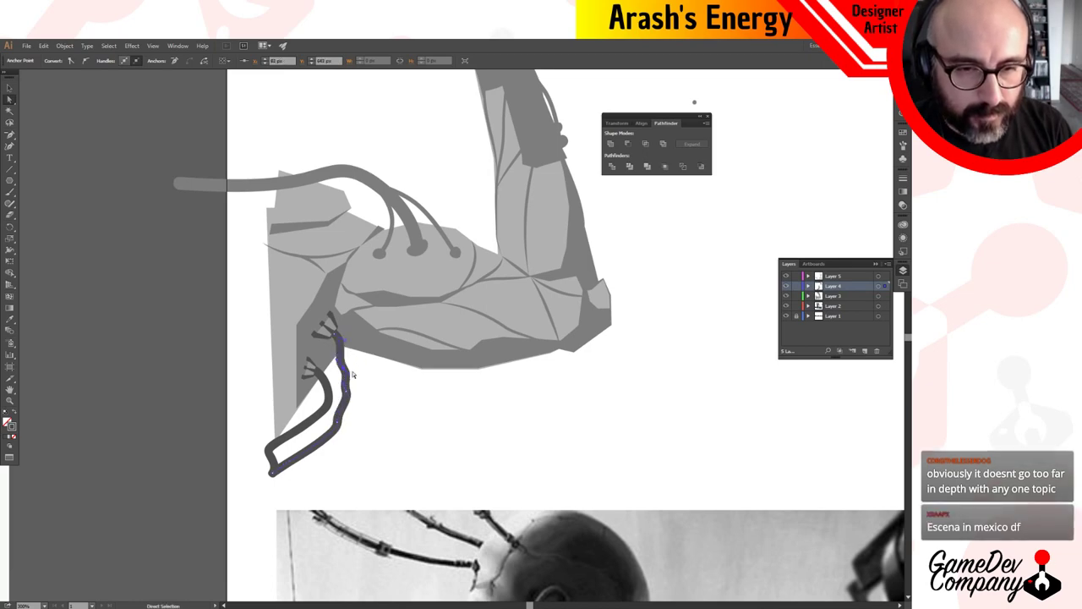
pyautogui.press('-')
pyautogui.click(350, 402)
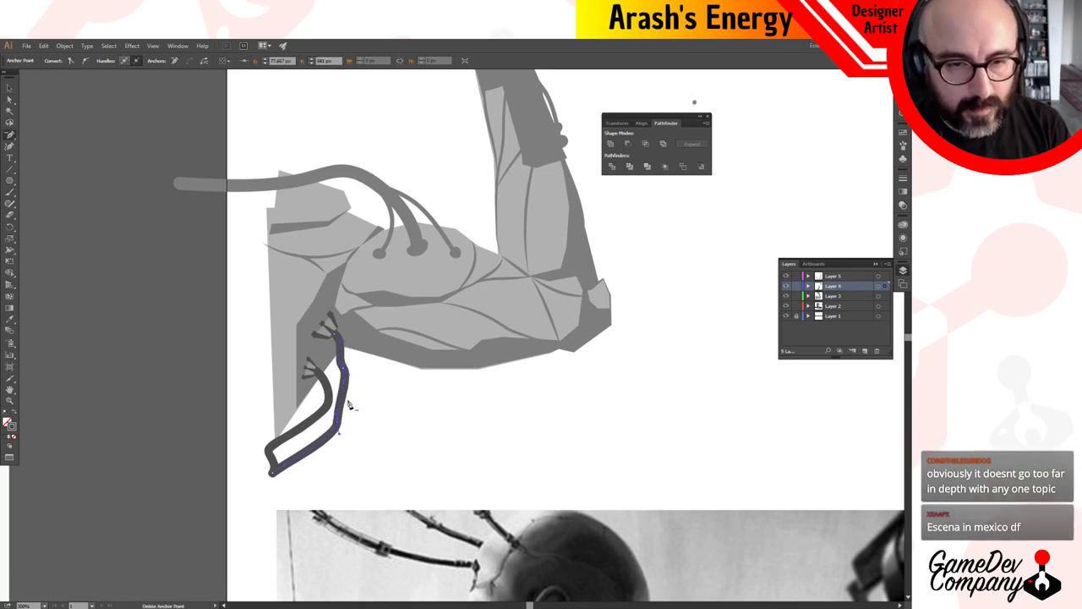
pyautogui.click(347, 372)
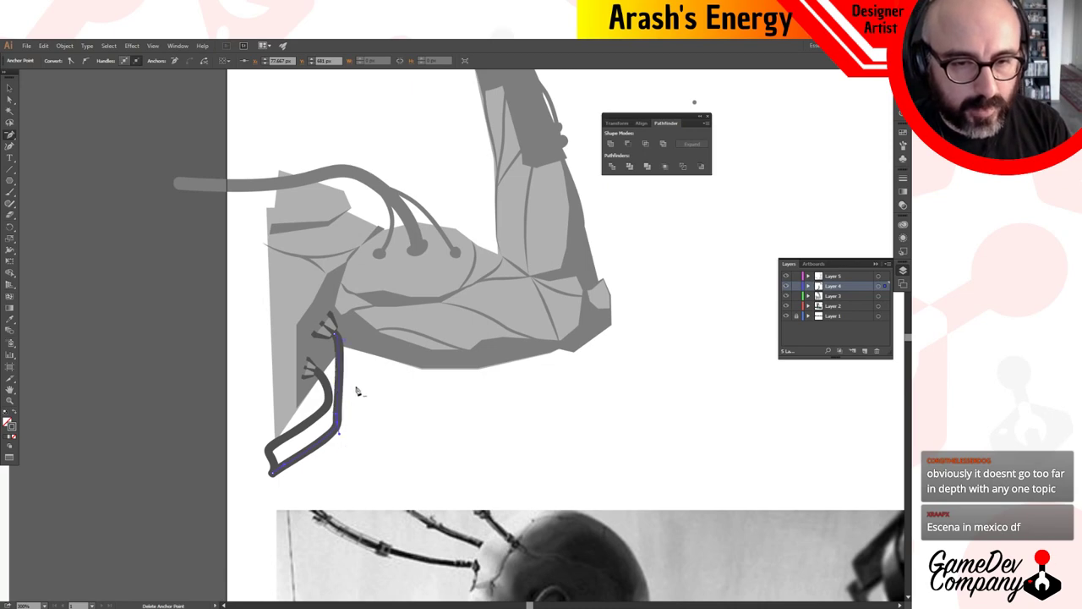
pyautogui.press('a')
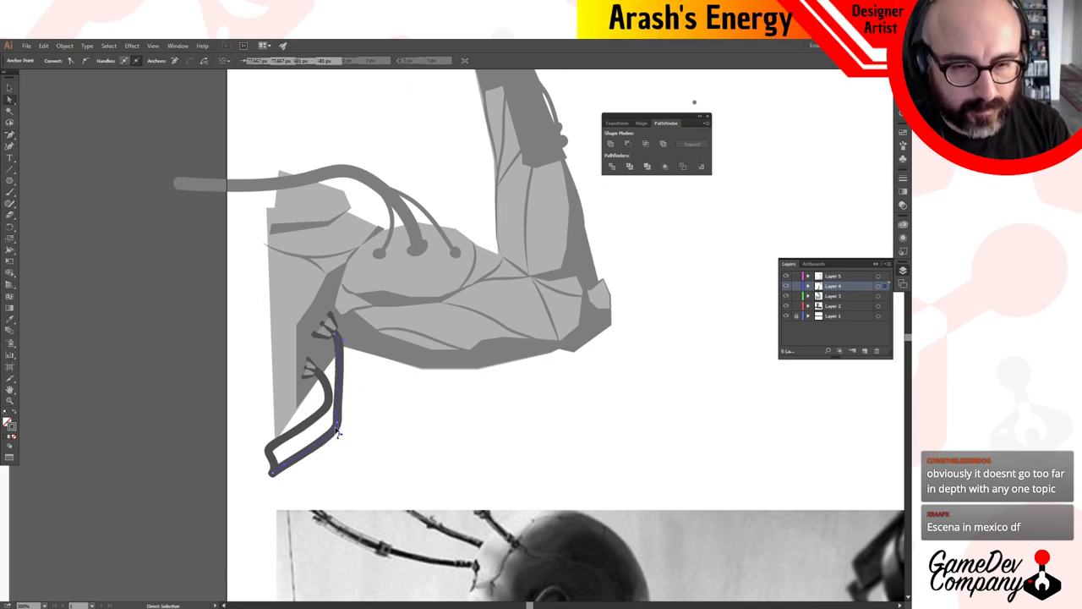
pyautogui.moveTo(336, 416); pyautogui.dragTo(354, 413)
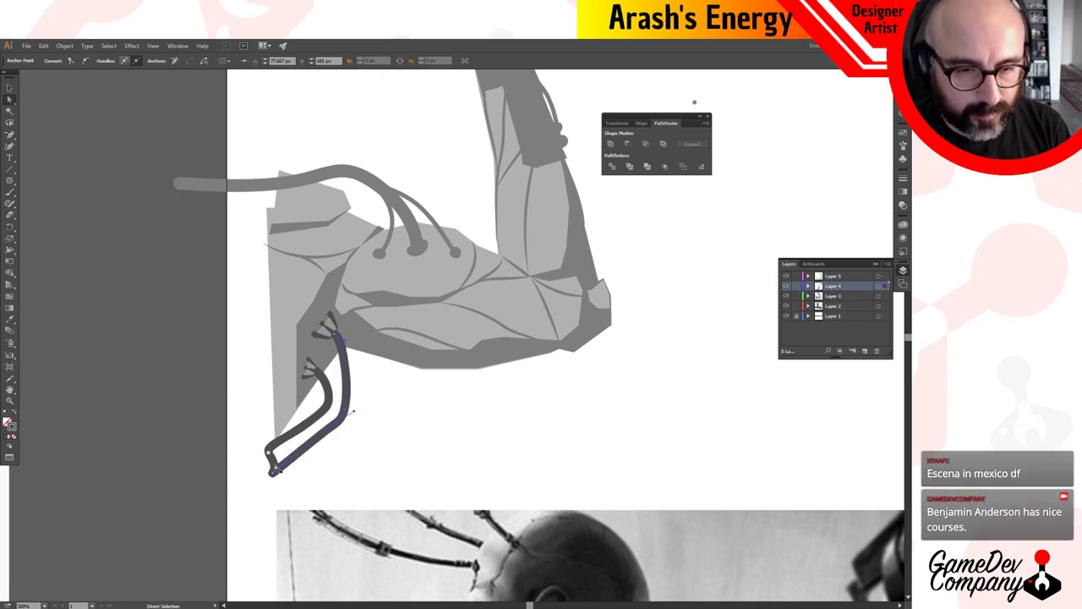
# Raise the shorter armpit cable's free end onto the shoulder plate's tip, remove its surplus anchor point and smooth its bend.
pyautogui.click(272, 477)
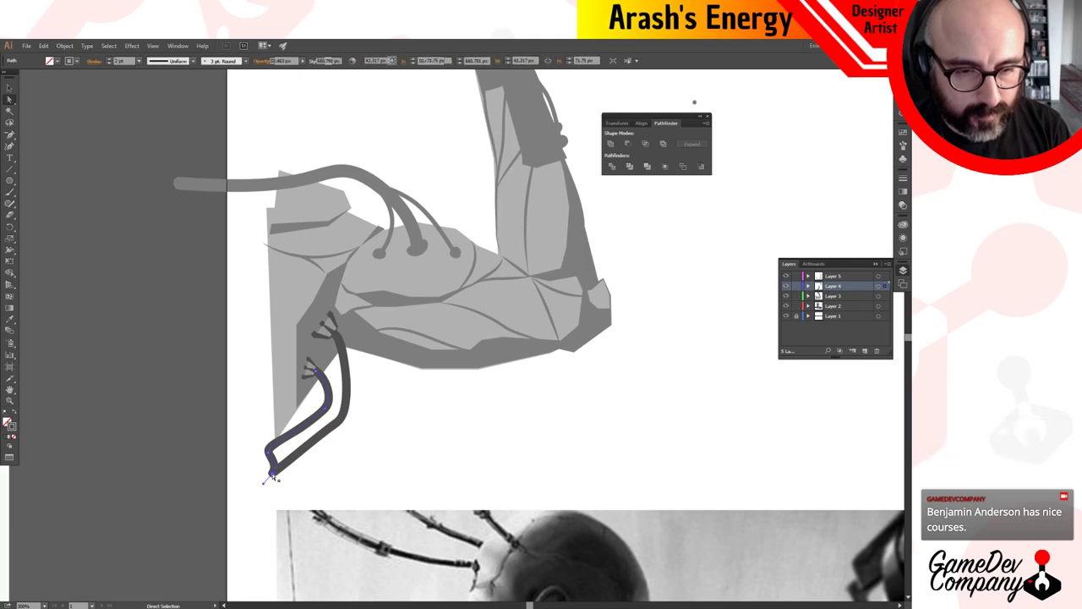
pyautogui.moveTo(272, 475); pyautogui.dragTo(293, 422)
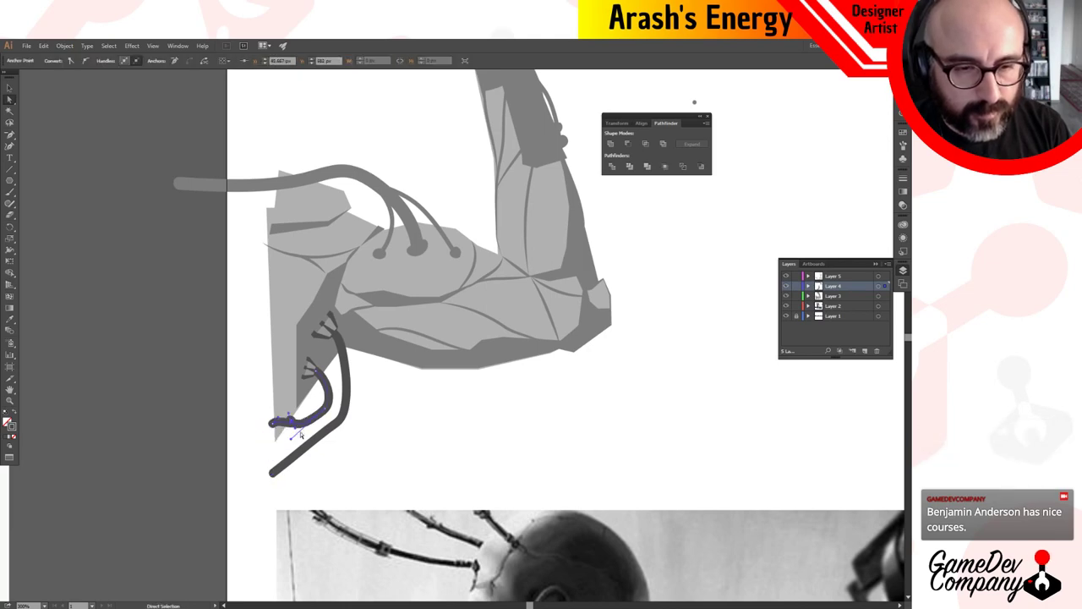
pyautogui.press('p')
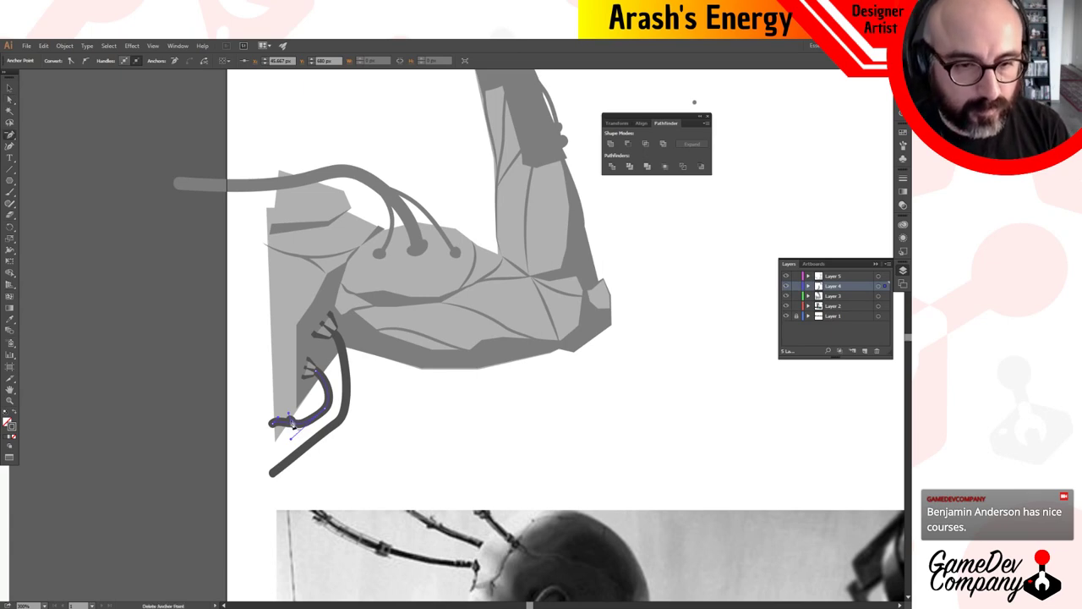
pyautogui.click(290, 423)
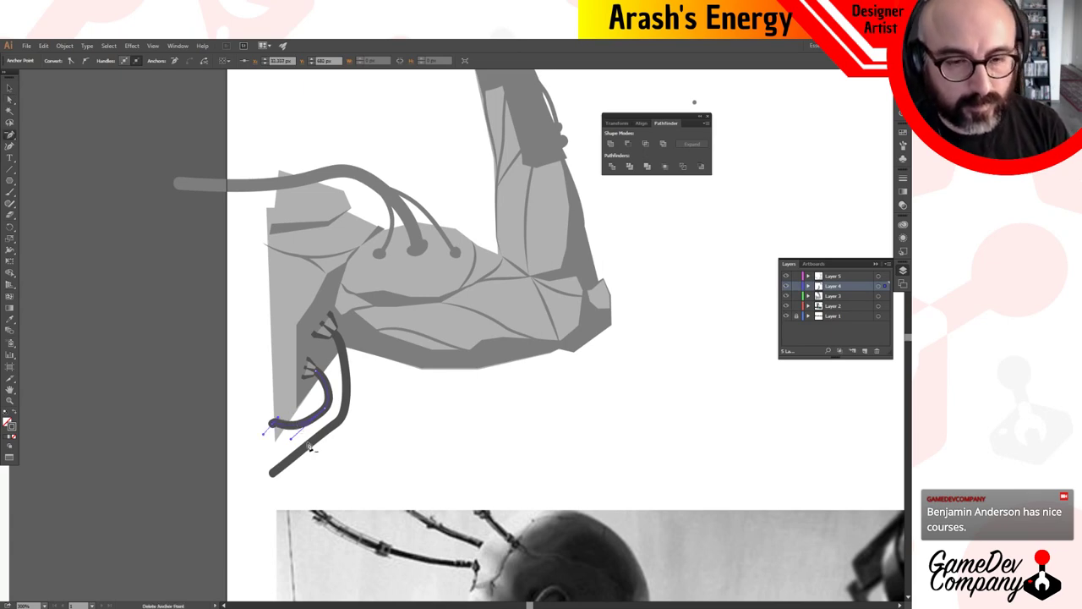
pyautogui.press('a')
pyautogui.moveTo(291, 439); pyautogui.dragTo(324, 404)
# Reshape the longer armpit cable so it merges with the shorter one and ends with it at the shoulder plate's tip.
pyautogui.click(339, 426)
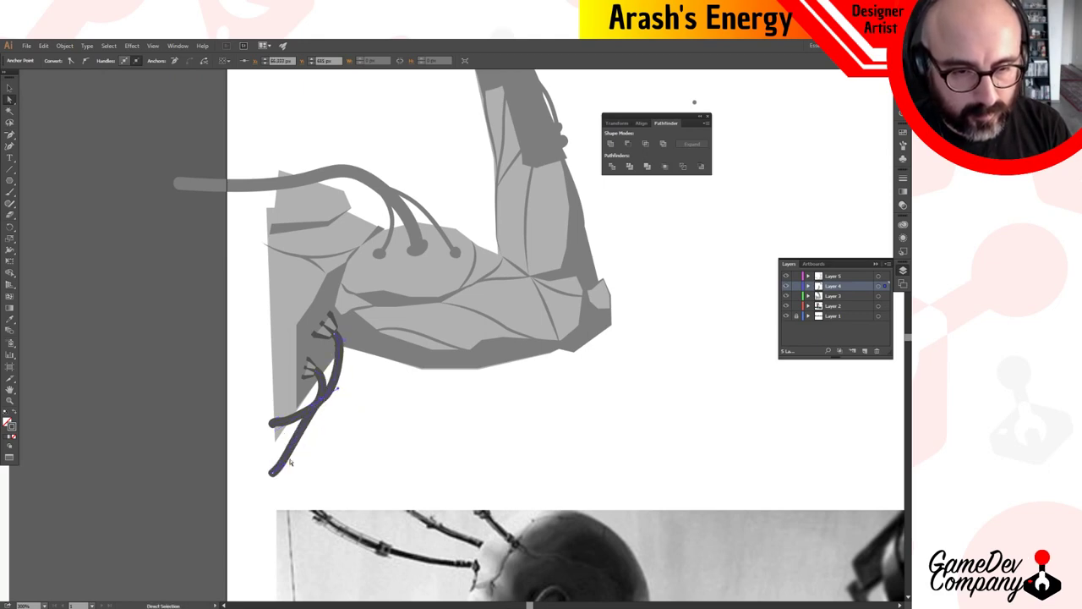
pyautogui.click(272, 473)
pyautogui.moveTo(272, 476); pyautogui.dragTo(276, 431)
pyautogui.moveTo(320, 401); pyautogui.dragTo(327, 407)
pyautogui.click(358, 461)
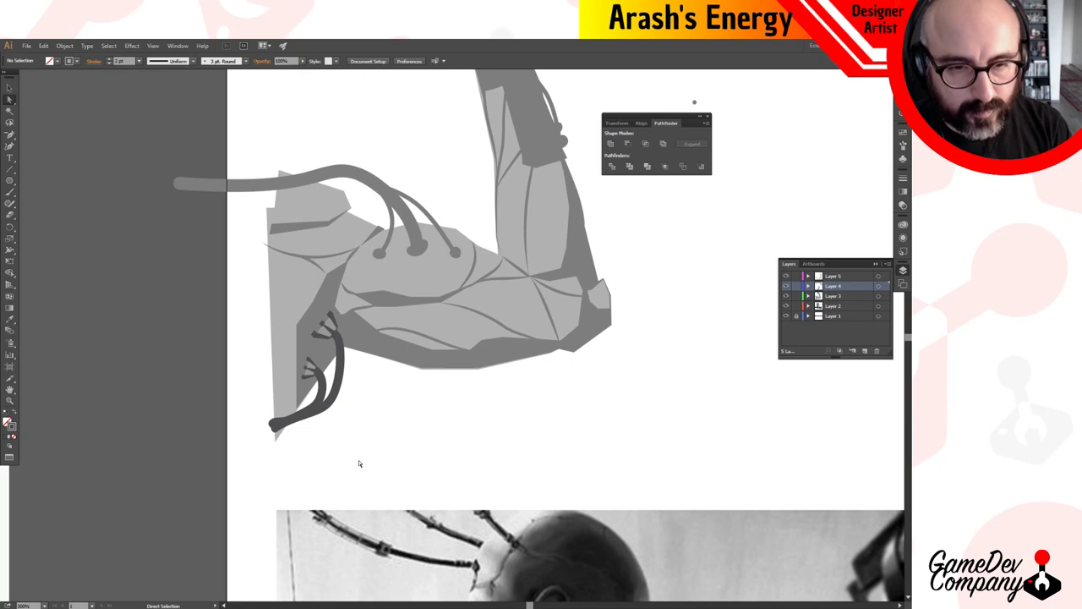
# Try to shift the thick upper shoulder cable slightly down and to the right.
pyautogui.moveTo(386, 386); pyautogui.dragTo(357, 474)
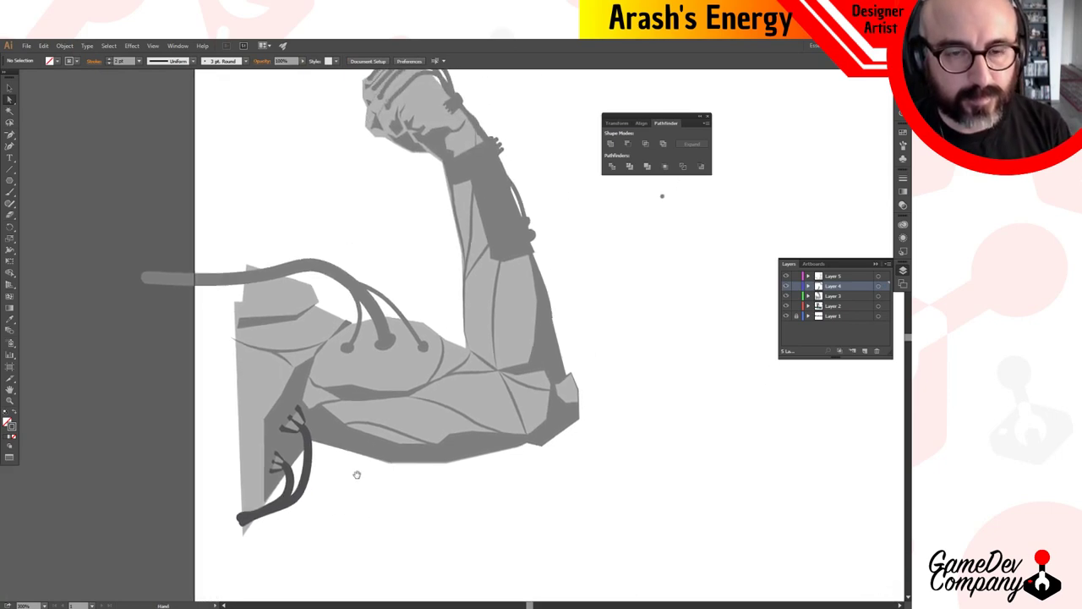
pyautogui.click(296, 281)
pyautogui.moveTo(294, 279); pyautogui.dragTo(298, 282)
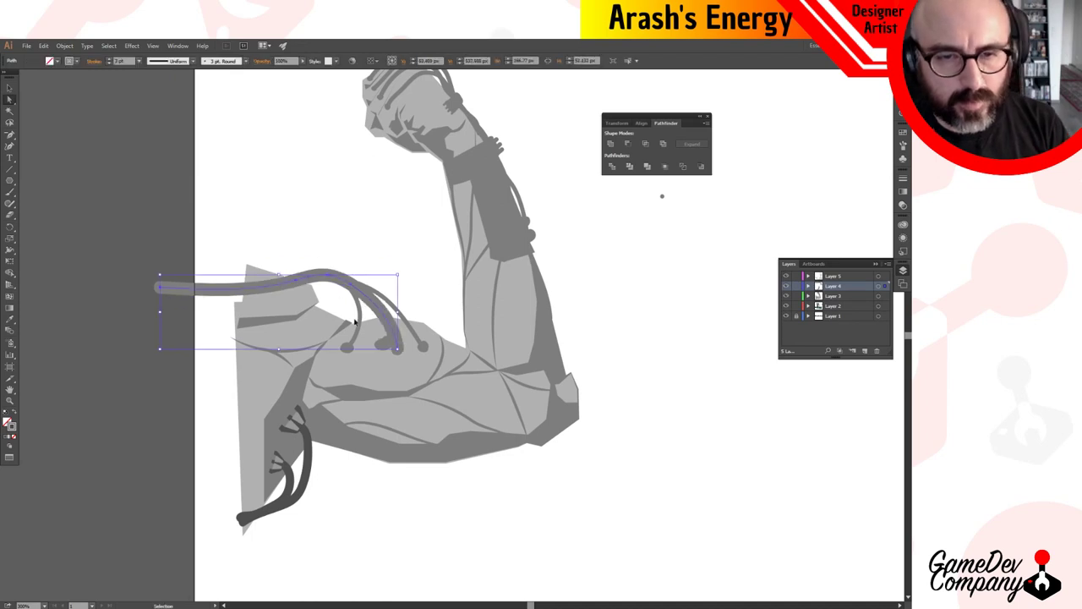
pyautogui.hotkey('ctrl', 'z')
pyautogui.click(512, 529)
# Delete the stray grey dot on the empty artboard area beside the forearm.
pyautogui.hotkey('ctrl', 'space')
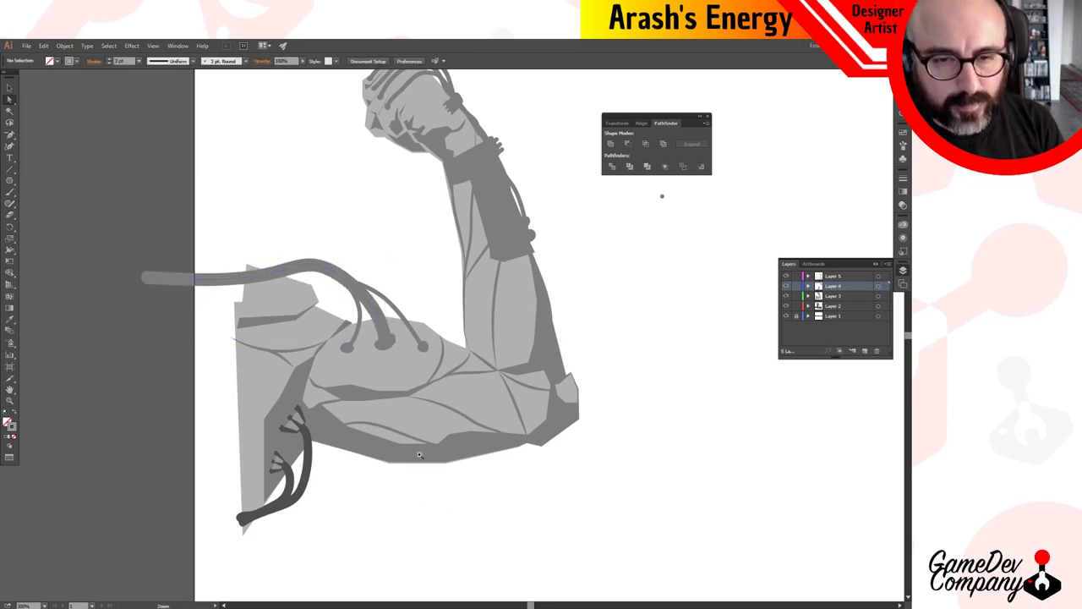
pyautogui.keyDown('ctrl'); pyautogui.click(420, 454); pyautogui.keyUp('ctrl')
pyautogui.press('space')
pyautogui.moveTo(386, 339); pyautogui.dragTo(381, 436)
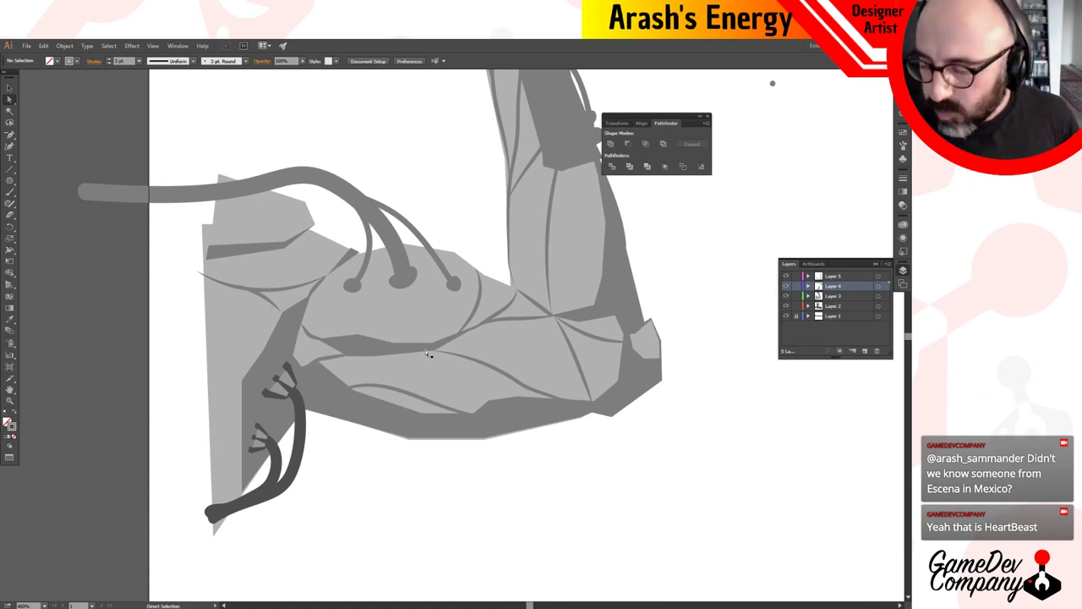
pyautogui.press('v')
pyautogui.click(771, 84)
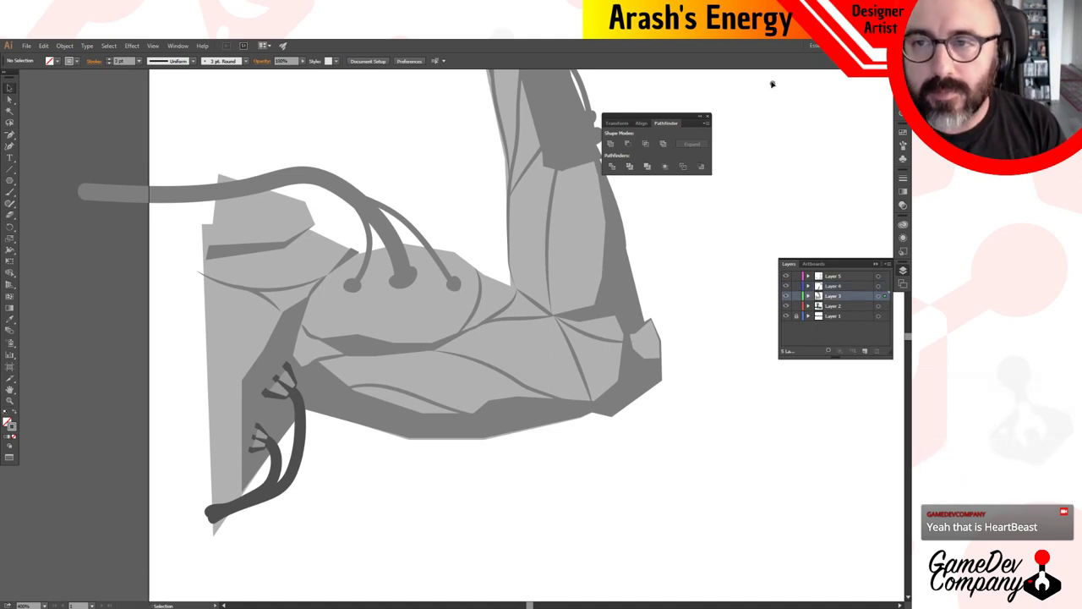
pyautogui.click(772, 83)
pyautogui.press('Delete')
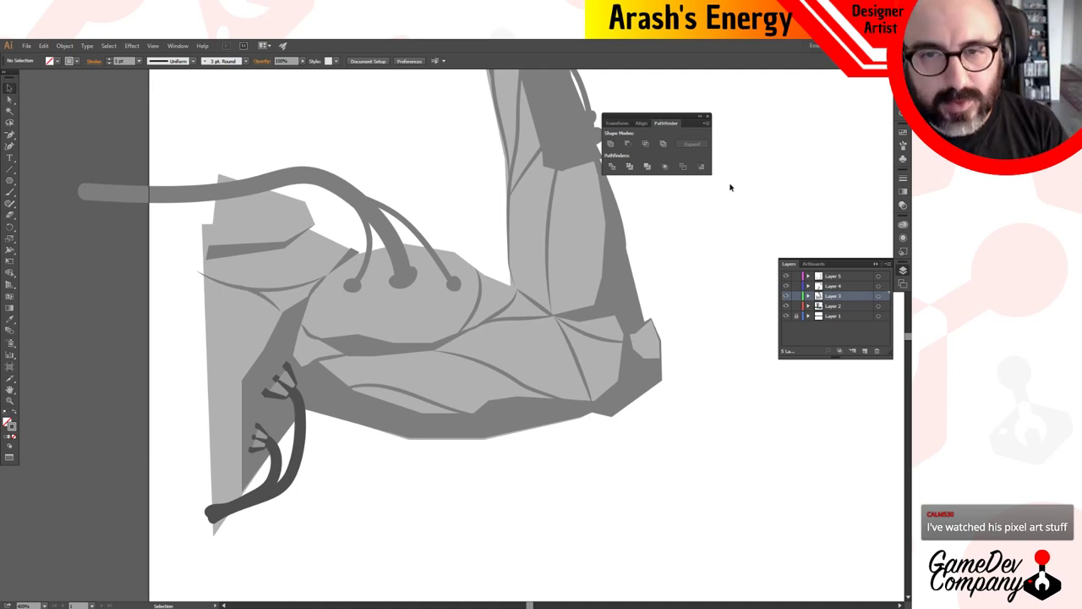
# Examine the whole arm illustration from the fist to the shoulder and armpit cables.
pyautogui.moveTo(700, 248); pyautogui.dragTo(687, 314)
pyautogui.keyDown('ctrl'); pyautogui.keyDown('alt'); pyautogui.click(683, 307); pyautogui.keyUp('alt'); pyautogui.keyUp('ctrl')
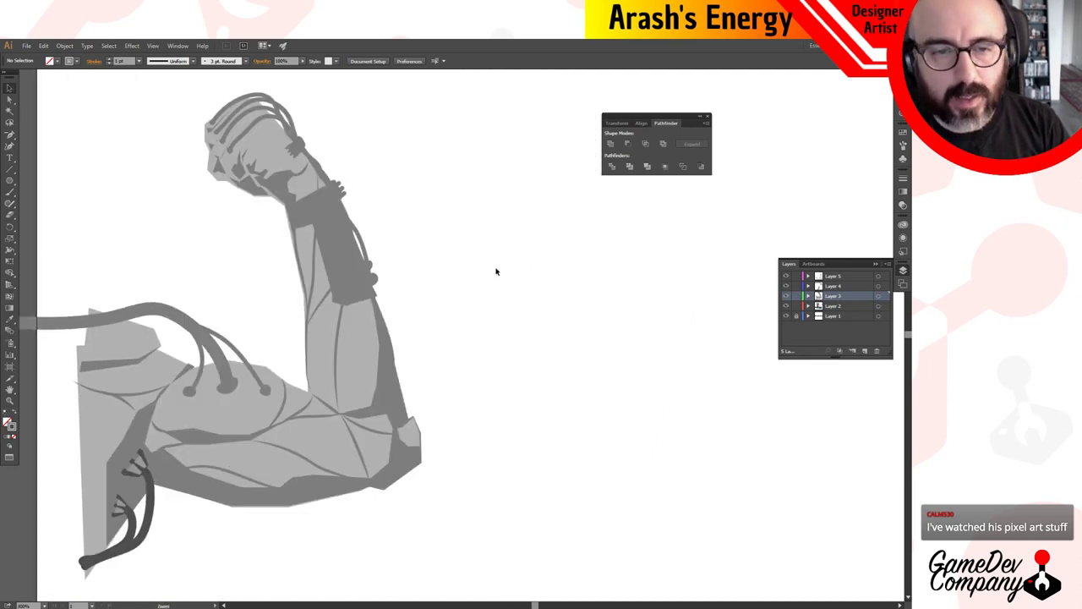
pyautogui.moveTo(496, 265); pyautogui.dragTo(597, 270)
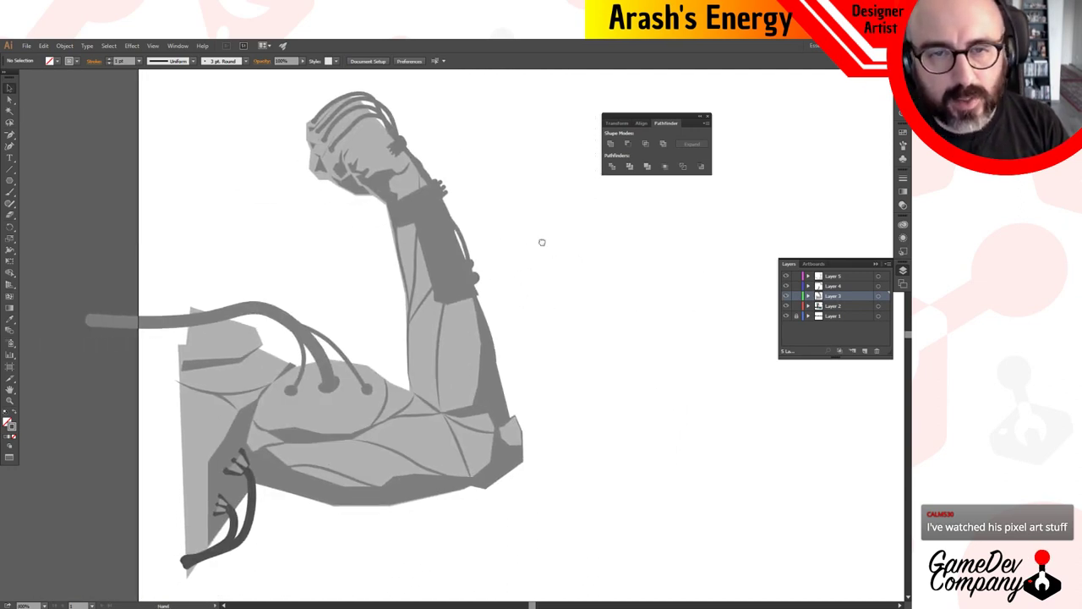
pyautogui.moveTo(541, 239); pyautogui.dragTo(567, 232)
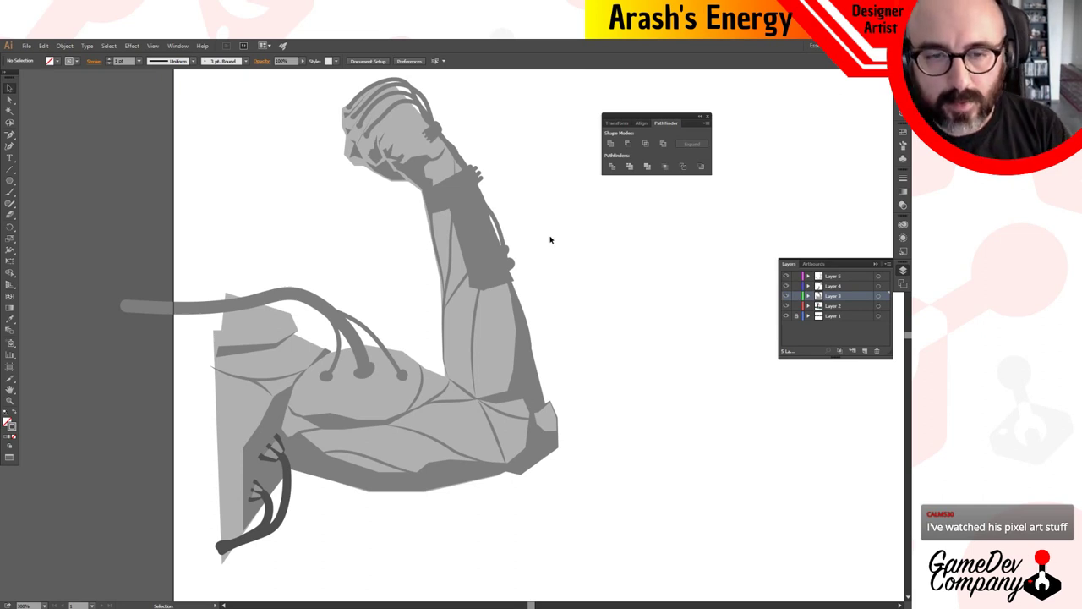
pyautogui.moveTo(519, 225); pyautogui.dragTo(577, 229)
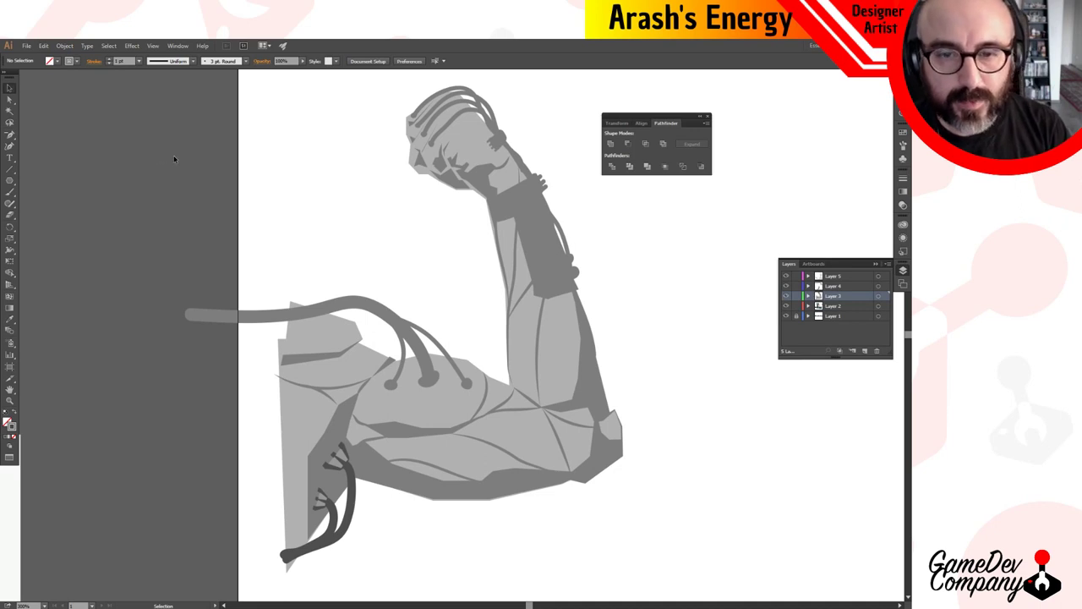
pyautogui.moveTo(288, 243); pyautogui.dragTo(211, 156)
pyautogui.press('a')
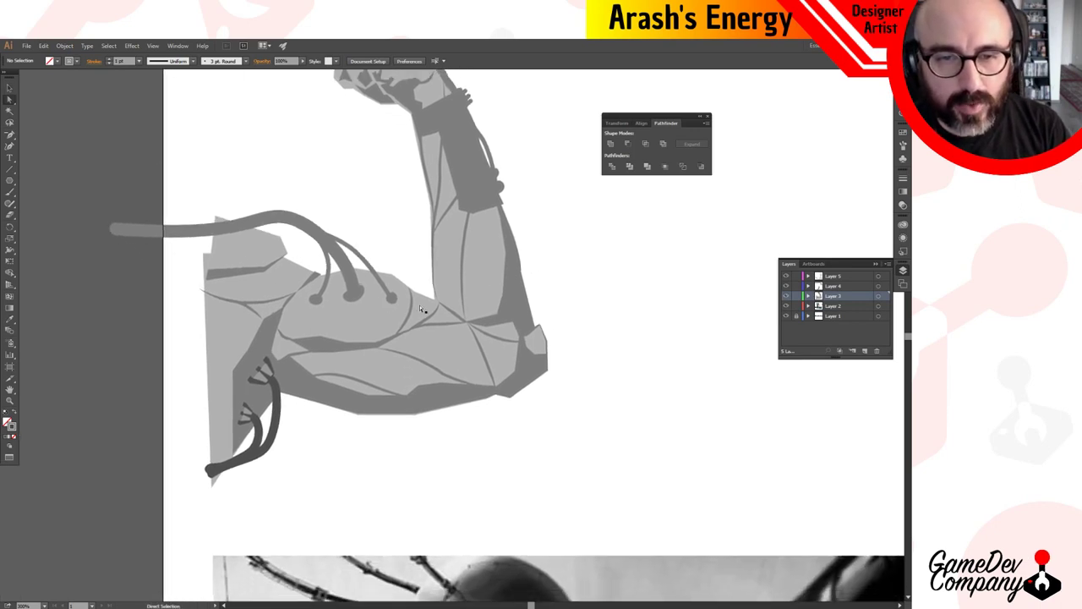
pyautogui.click(419, 306)
pyautogui.click(563, 301)
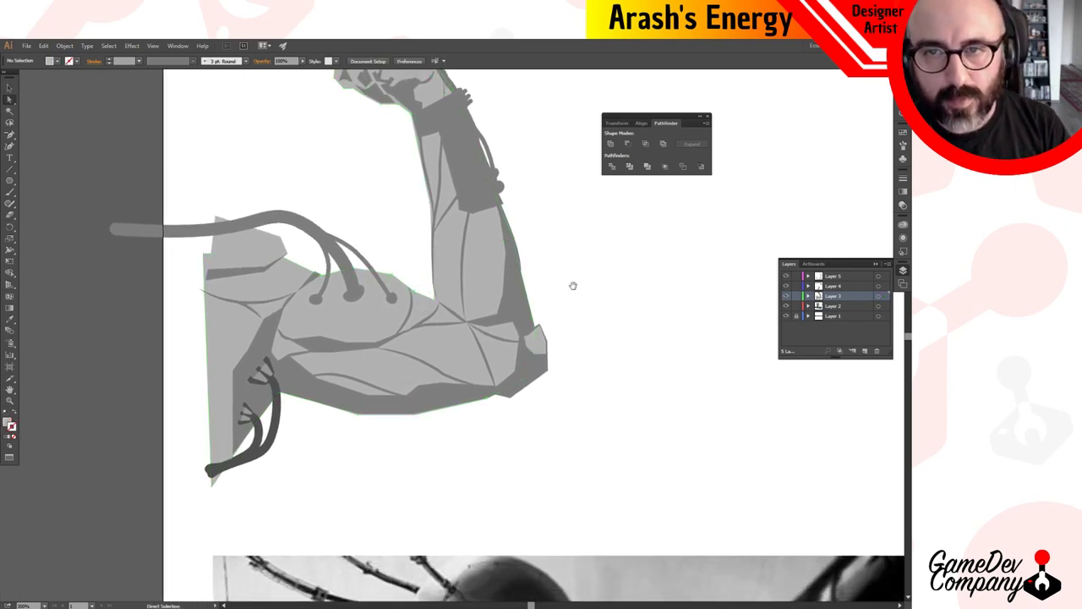
# Review the arm at a smaller scale alongside the Super Hack title and the reference photos.
pyautogui.keyDown('ctrl'); pyautogui.keyDown('alt'); pyautogui.click(574, 289); pyautogui.keyUp('alt'); pyautogui.keyUp('ctrl')
pyautogui.moveTo(485, 264); pyautogui.dragTo(523, 266)
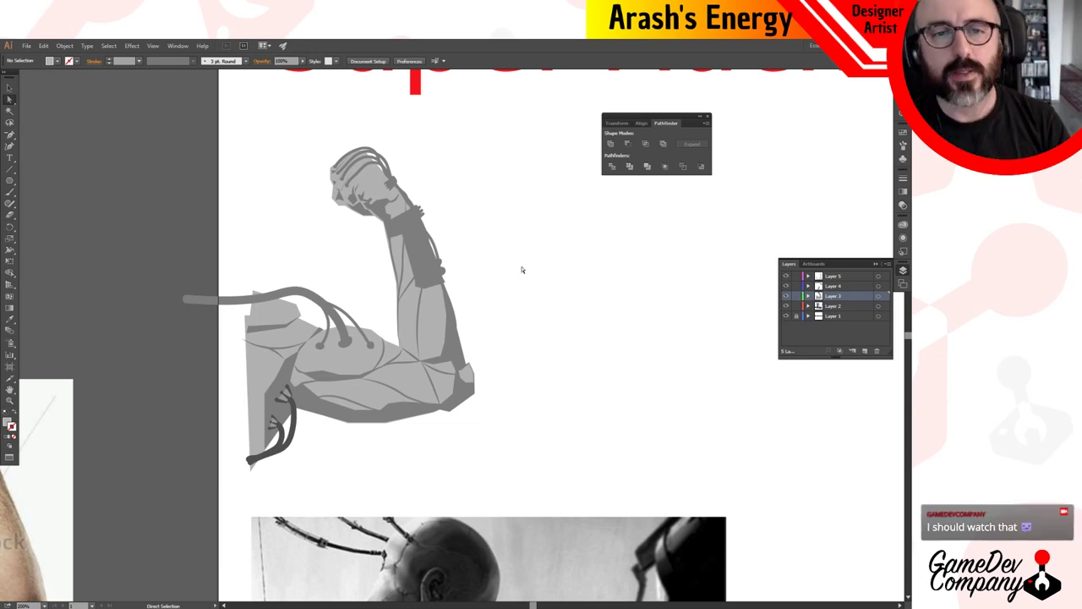
pyautogui.keyDown('ctrl'); pyautogui.keyDown('alt'); pyautogui.click(523, 297); pyautogui.keyUp('alt'); pyautogui.keyUp('ctrl')
pyautogui.moveTo(424, 345); pyautogui.dragTo(517, 319)
pyautogui.keyDown('ctrl'); pyautogui.keyDown('alt'); pyautogui.click(489, 345); pyautogui.keyUp('alt'); pyautogui.keyUp('ctrl')
pyautogui.press('a')
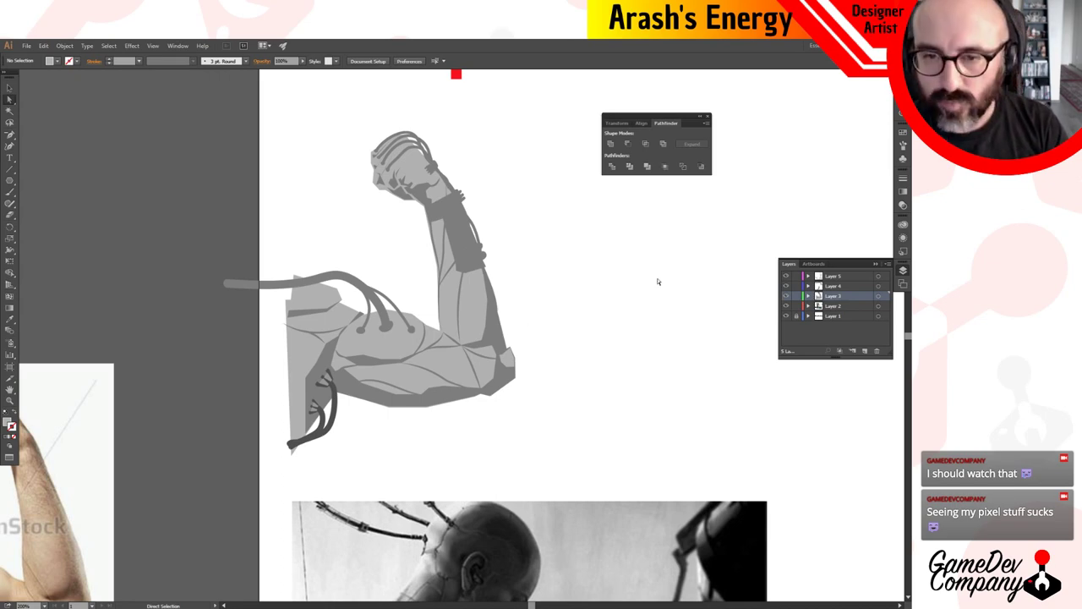
pyautogui.moveTo(563, 299); pyautogui.dragTo(600, 283)
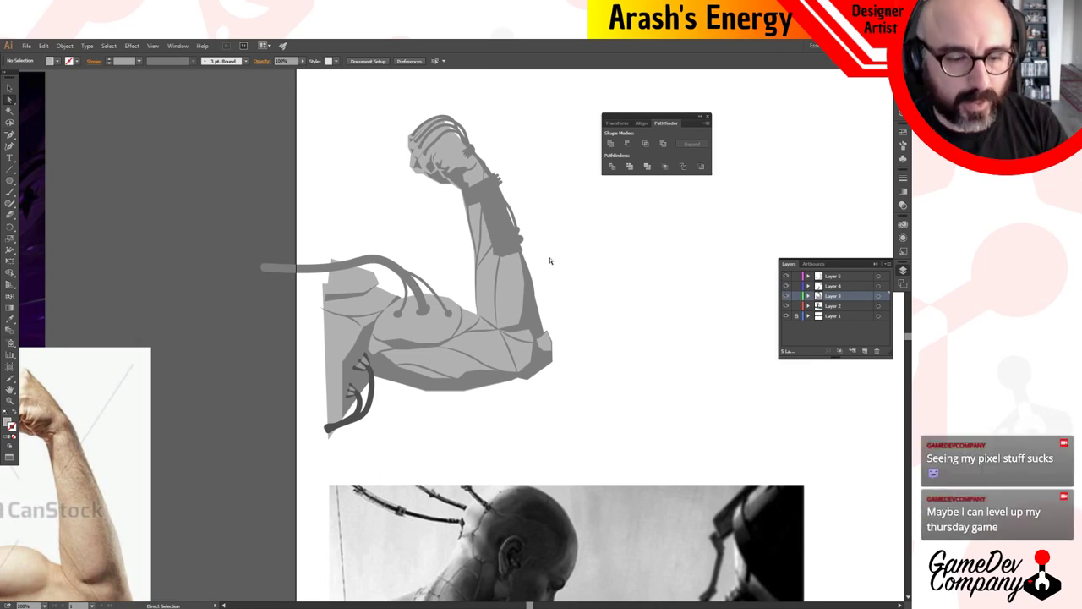
pyautogui.press('v')
pyautogui.press('a')
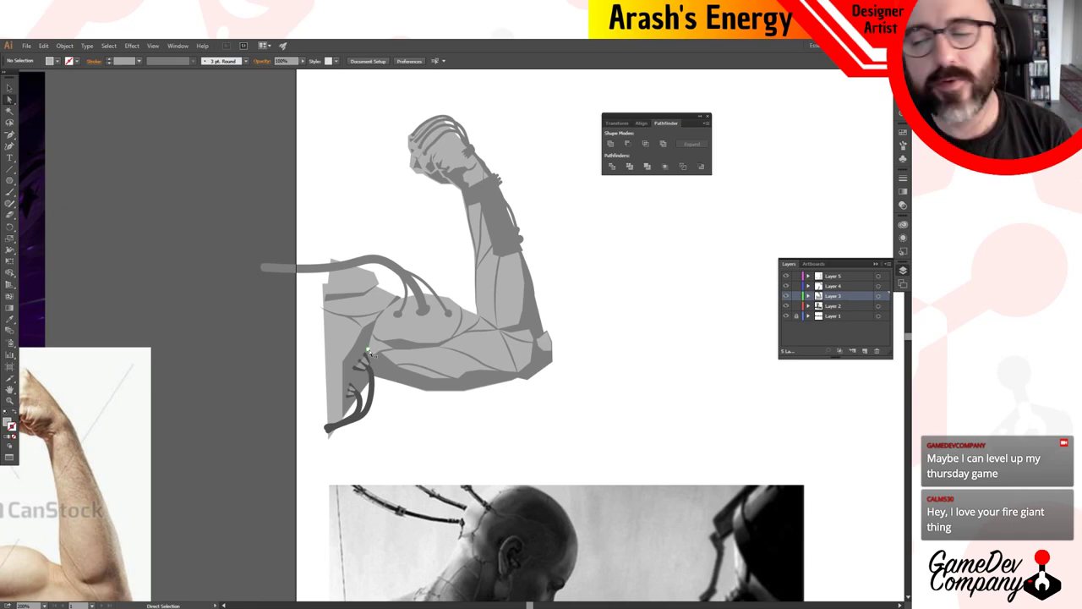
pyautogui.keyDown('ctrl'); pyautogui.keyDown('alt'); pyautogui.click(597, 308); pyautogui.keyUp('alt'); pyautogui.keyUp('ctrl')
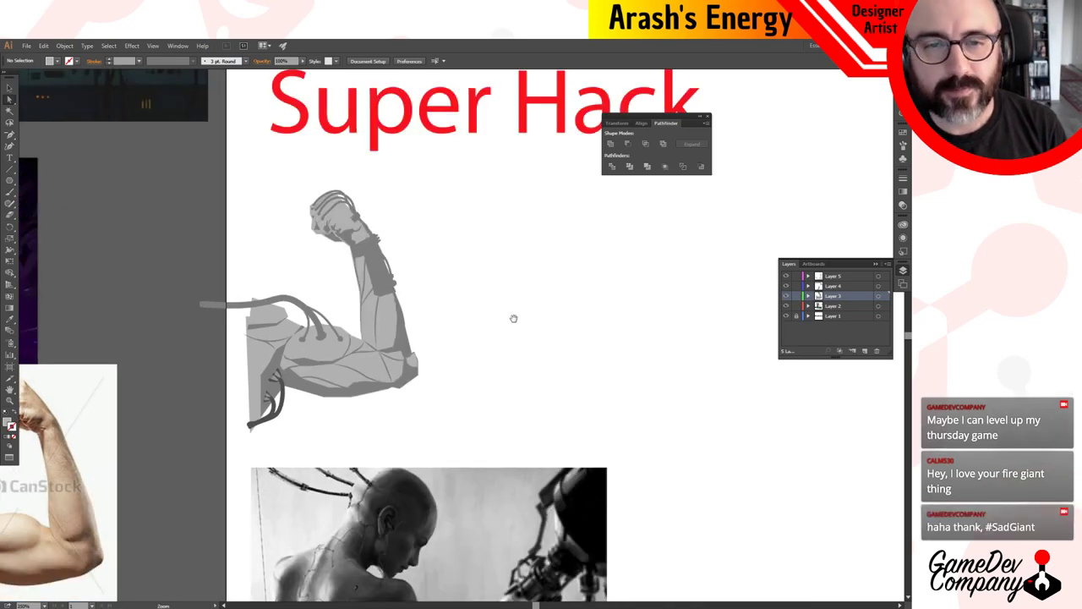
pyautogui.moveTo(513, 318); pyautogui.dragTo(597, 350)
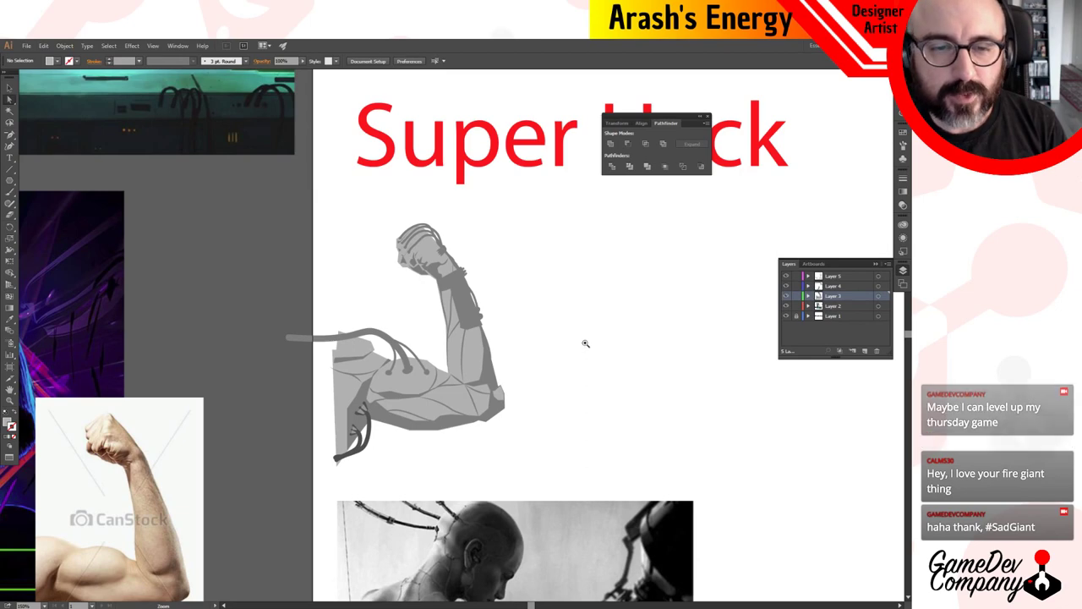
pyautogui.scroll(1, 511, 340)
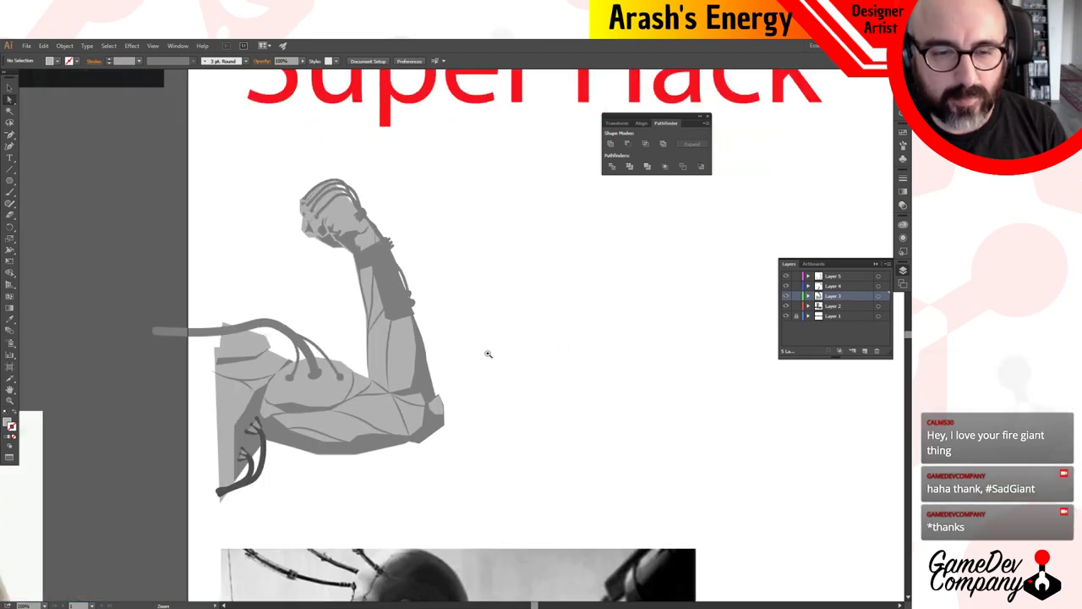
pyautogui.press('a')
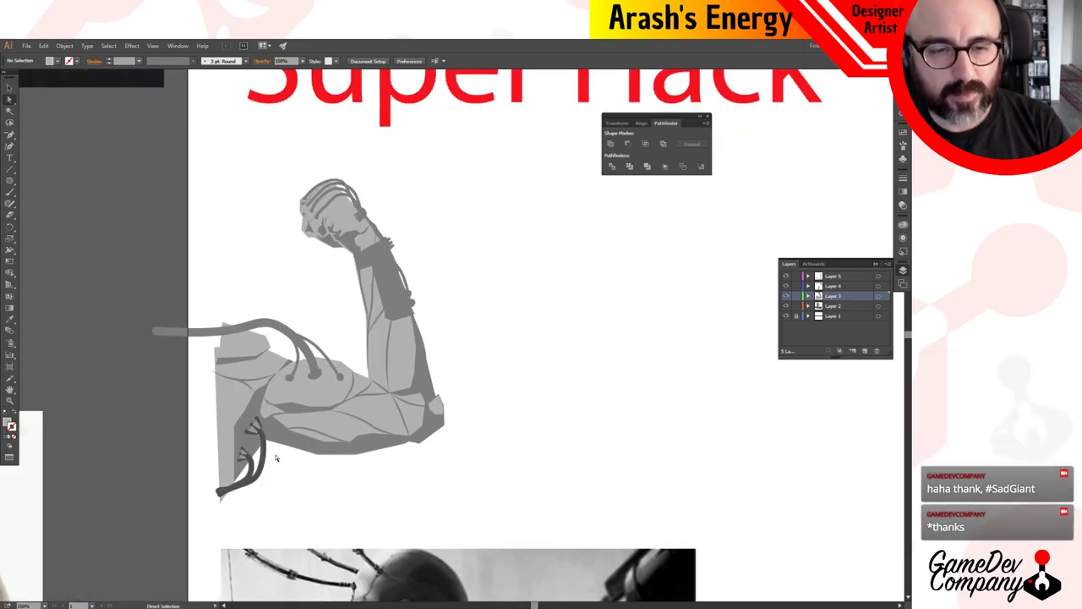
pyautogui.press('v')
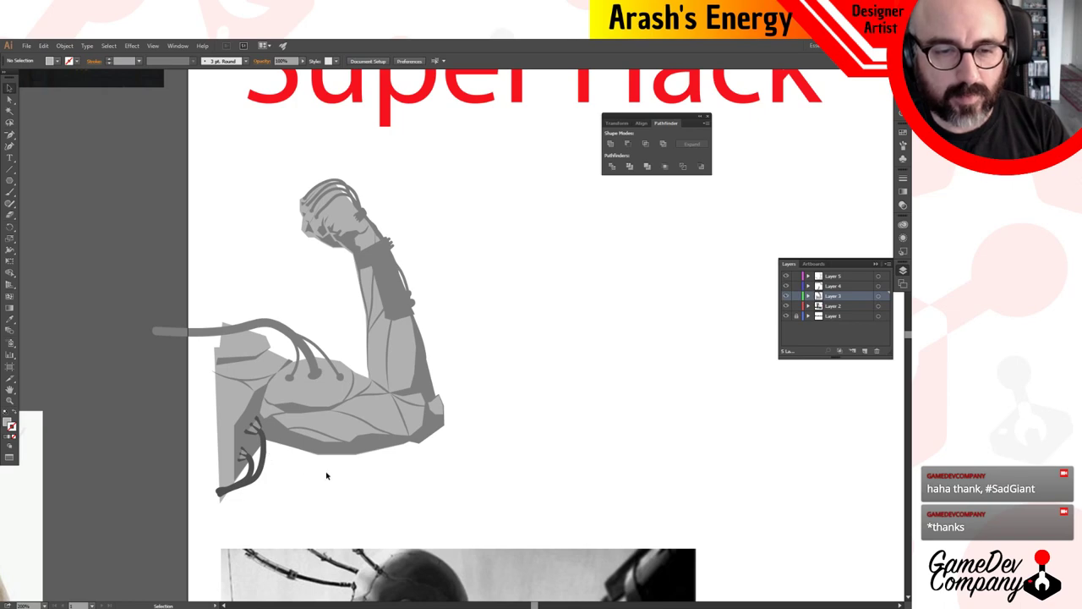
pyautogui.scroll(-2, 355, 460)
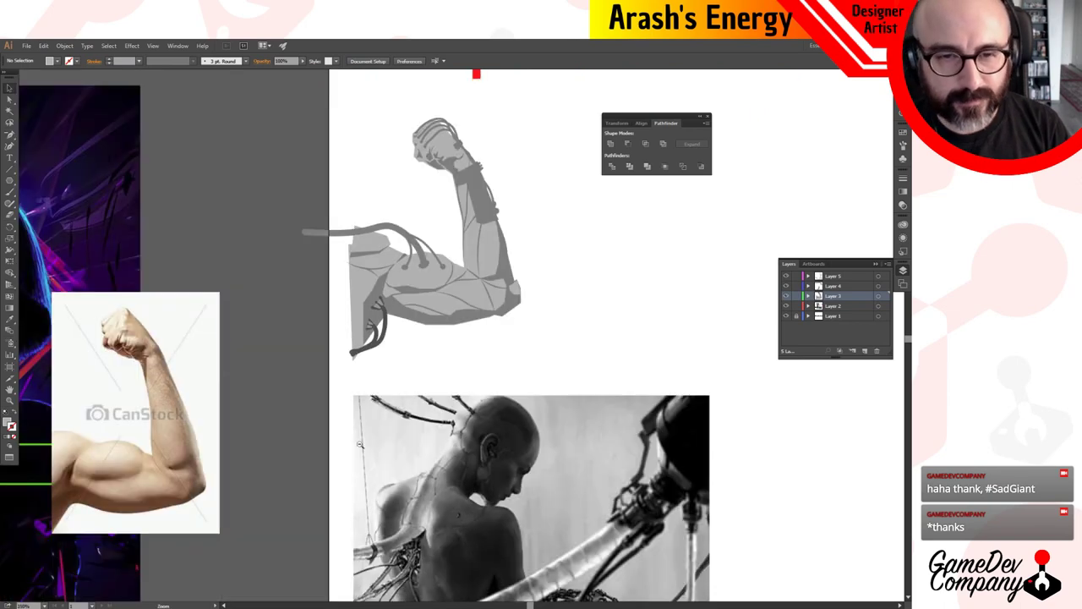
# Move the flexed-arm reference photo down beside the black-and-white cyborg photo.
pyautogui.moveTo(470, 393); pyautogui.dragTo(486, 440)
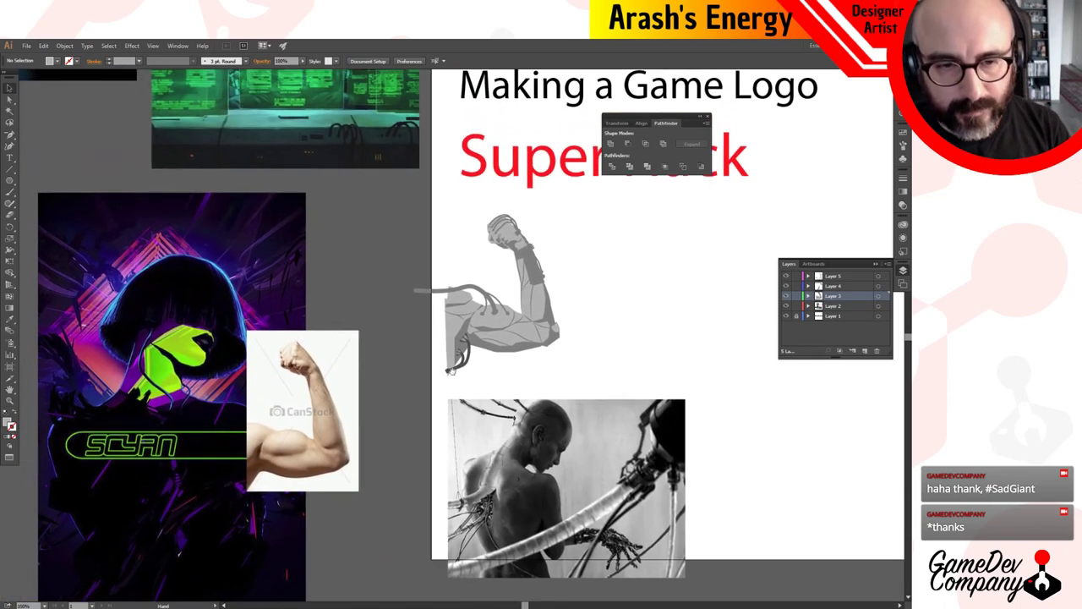
pyautogui.click(321, 398)
pyautogui.moveTo(320, 398); pyautogui.dragTo(417, 375)
pyautogui.scroll(5, 389, 440)
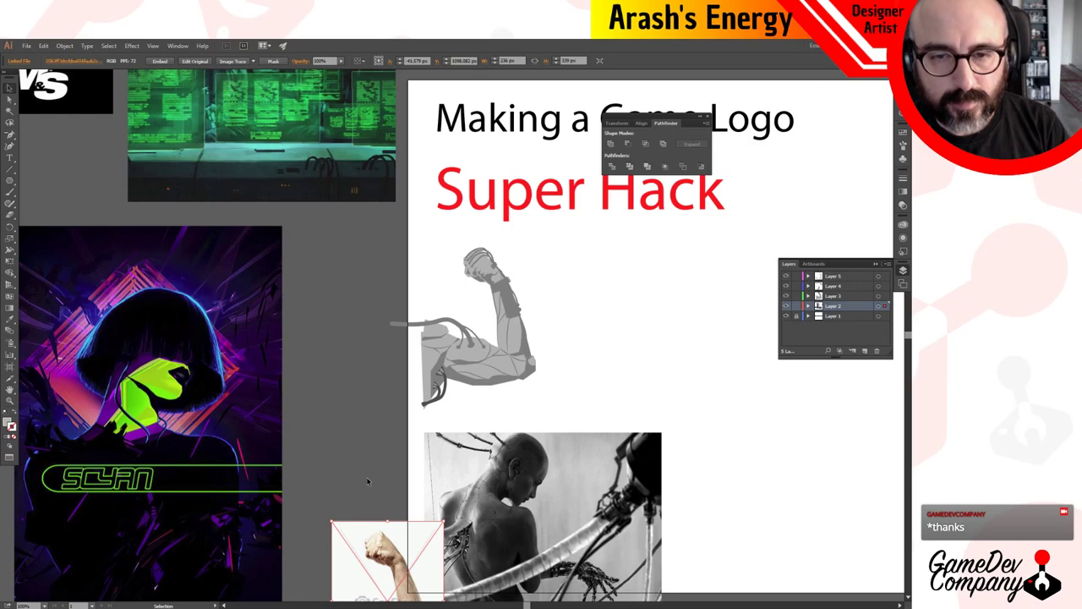
# Draw a tiny four-sided Pen shape on the dark forearm plate just below the wrist connector.
pyautogui.press('z')
pyautogui.click(507, 334)
pyautogui.click(474, 290)
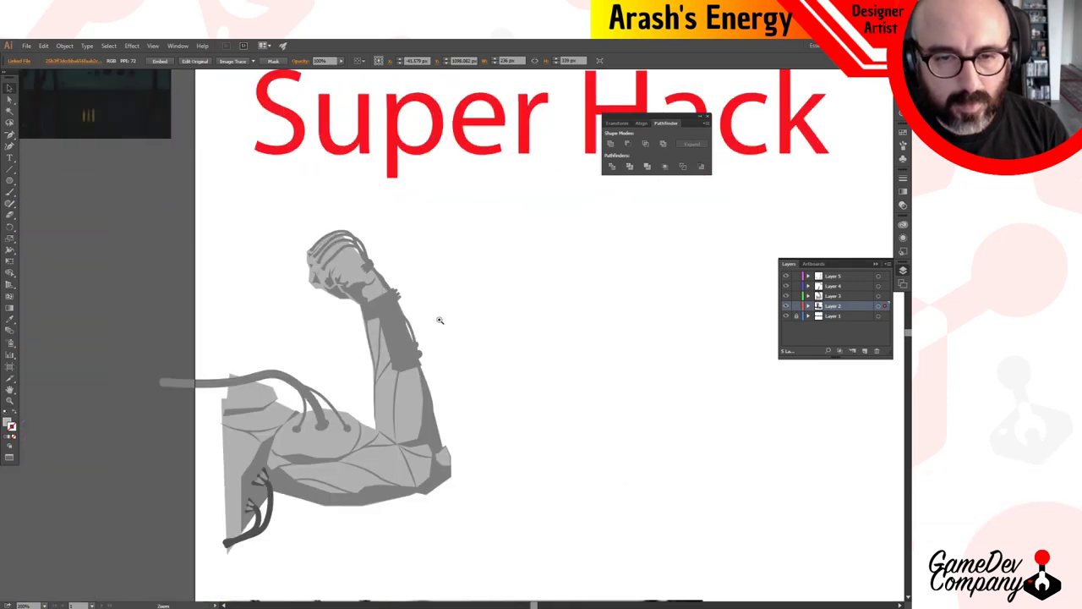
pyautogui.click(439, 319)
pyautogui.click(441, 345)
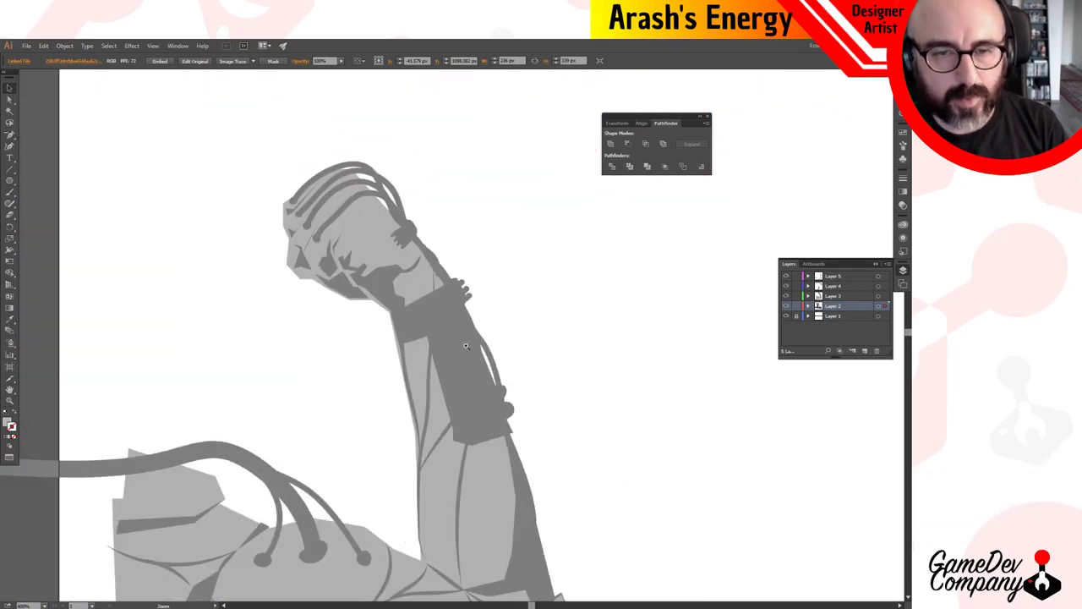
pyautogui.press('v')
pyautogui.click(11, 136)
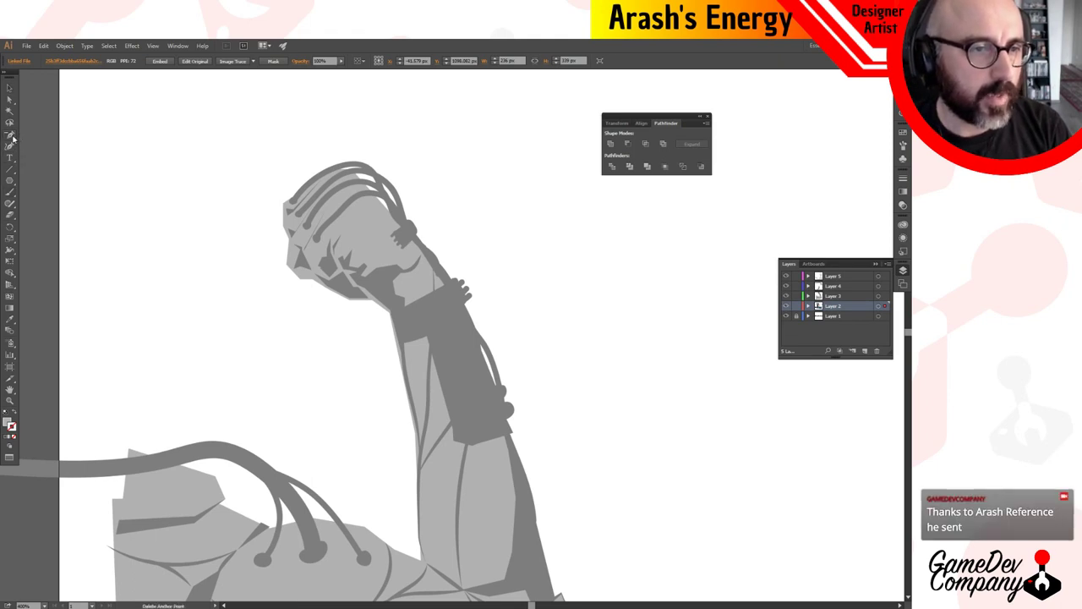
pyautogui.click(38, 135)
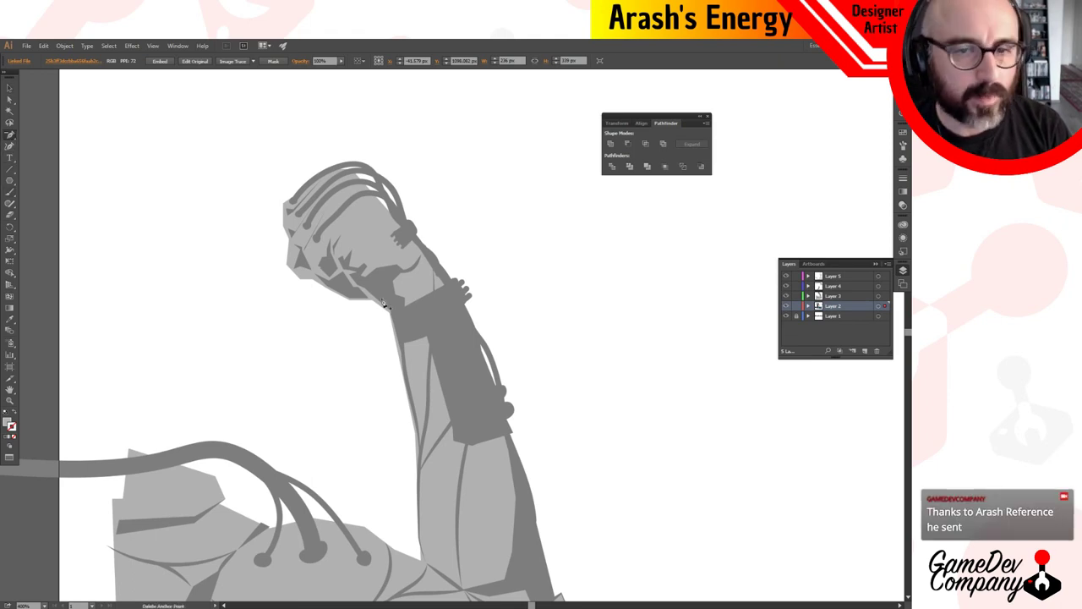
pyautogui.click(454, 323)
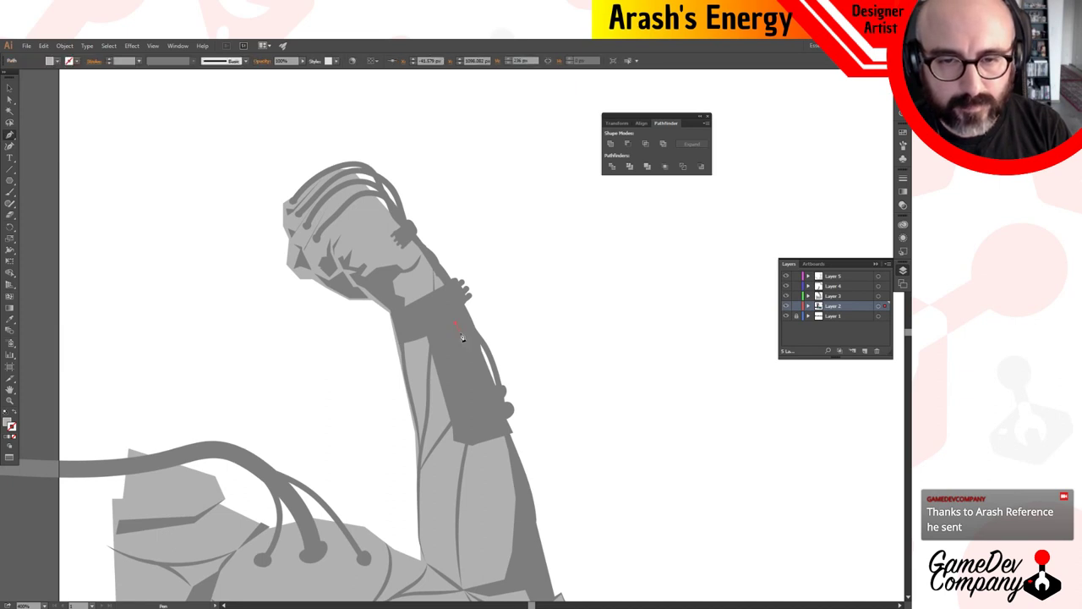
pyautogui.click(464, 337)
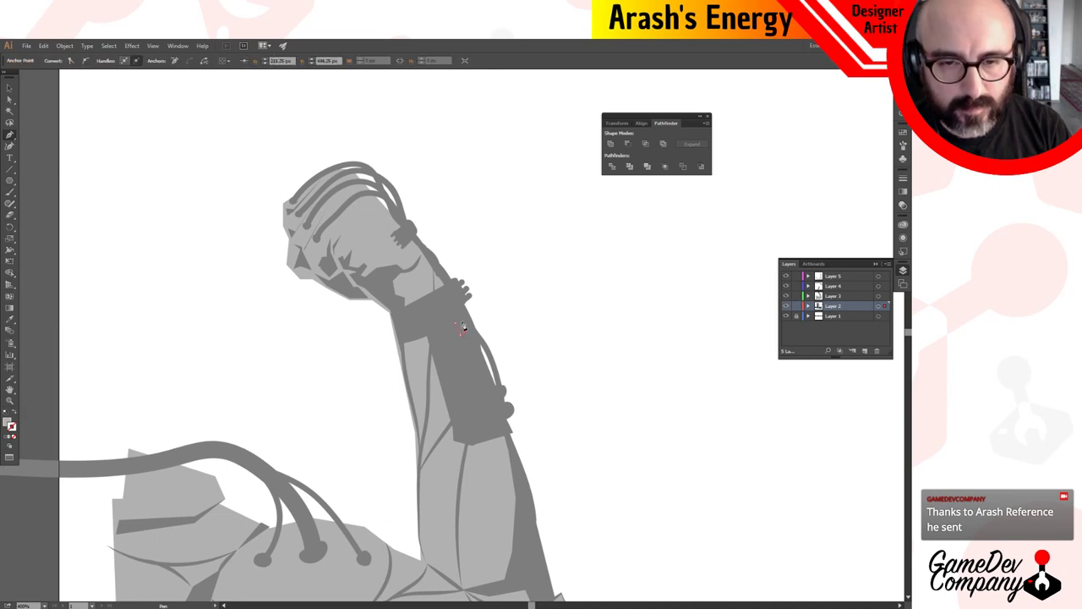
pyautogui.click(461, 322)
pyautogui.click(456, 324)
pyautogui.press('v')
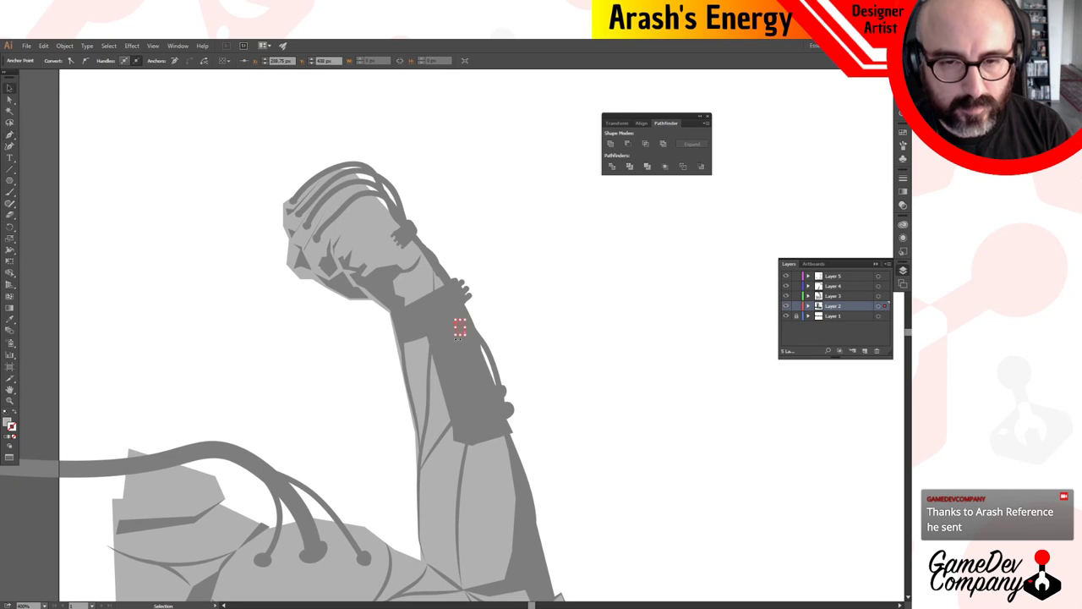
pyautogui.press('i')
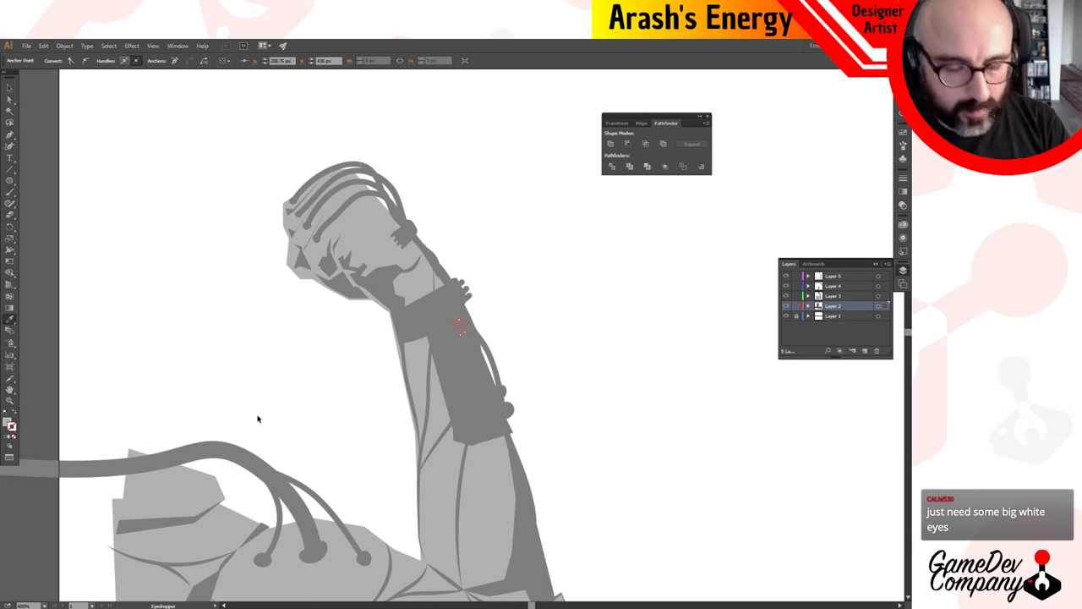
pyautogui.press('v')
# Create a new layer above Layer 5 and try to paste the tiny forearm shape onto it.
pyautogui.click(853, 278)
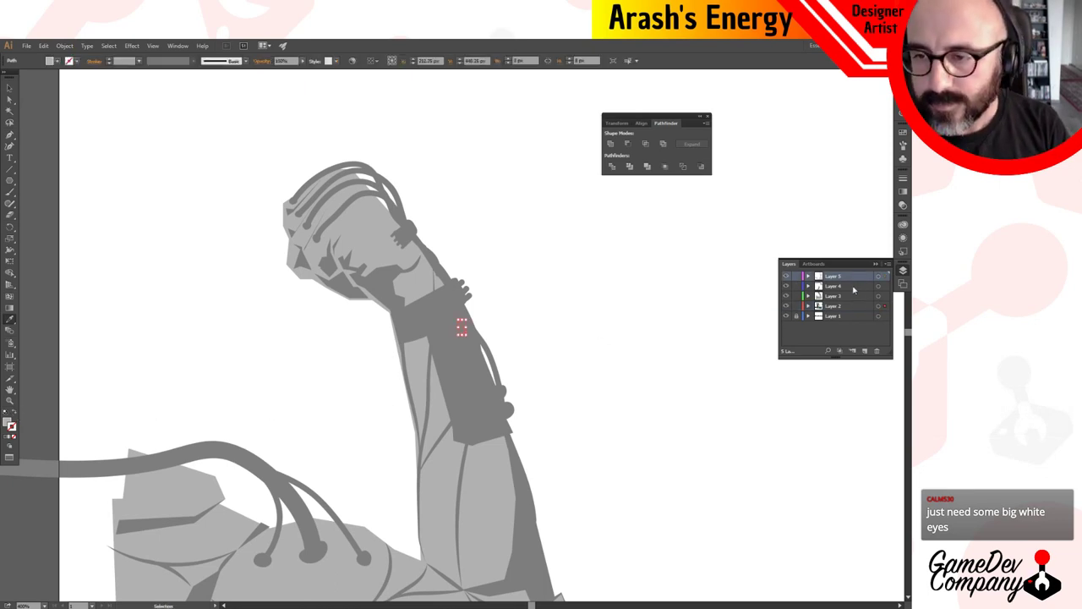
pyautogui.click(864, 354)
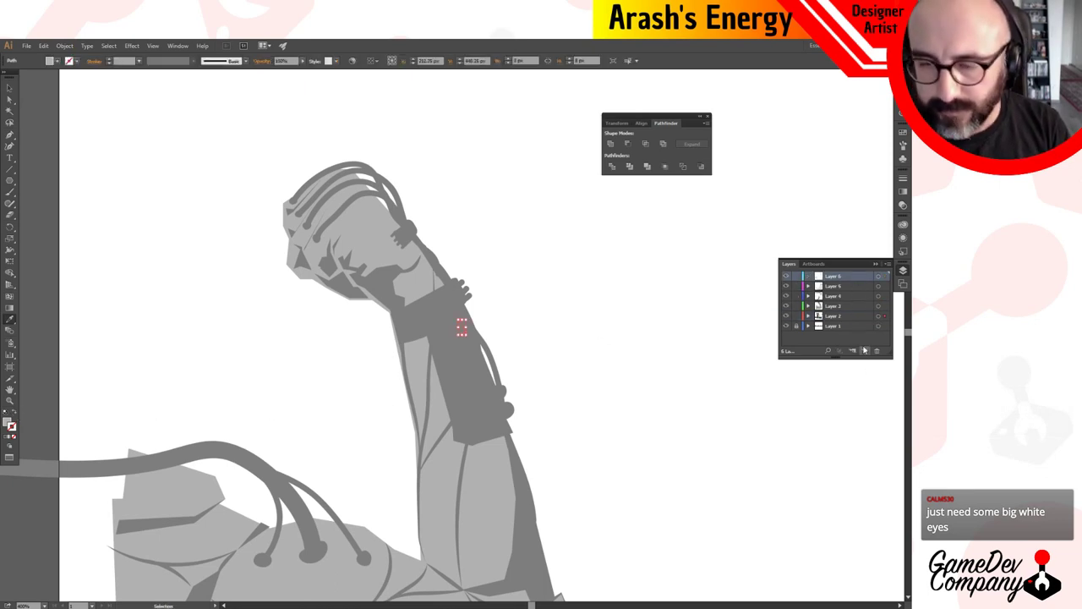
pyautogui.hotkey('ctrl', 'x')
pyautogui.hotkey('ctrl', 'v')
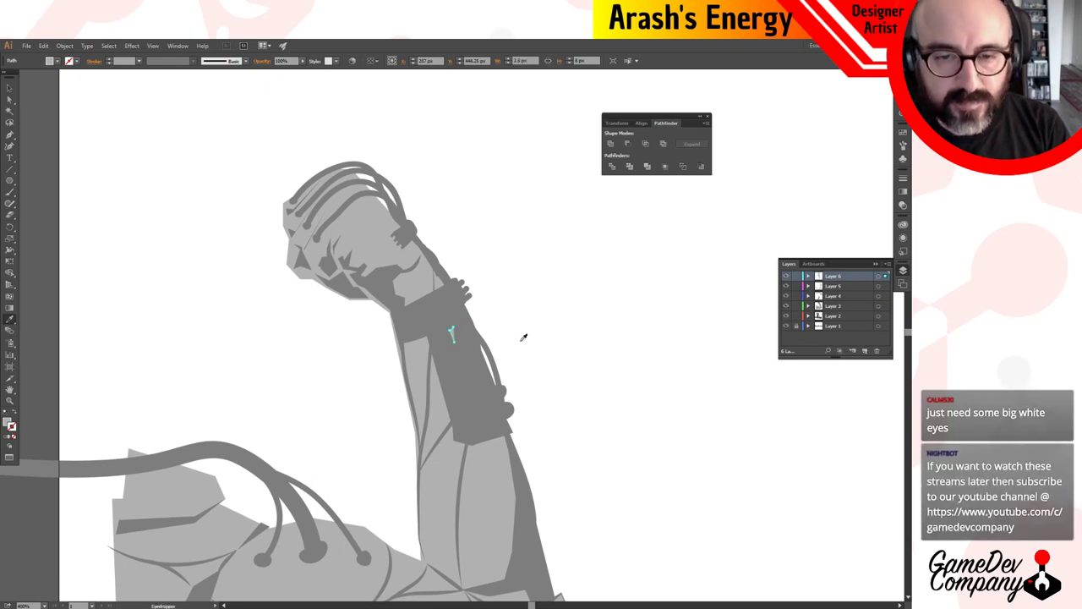
pyautogui.hotkey('ctrl', 'z')
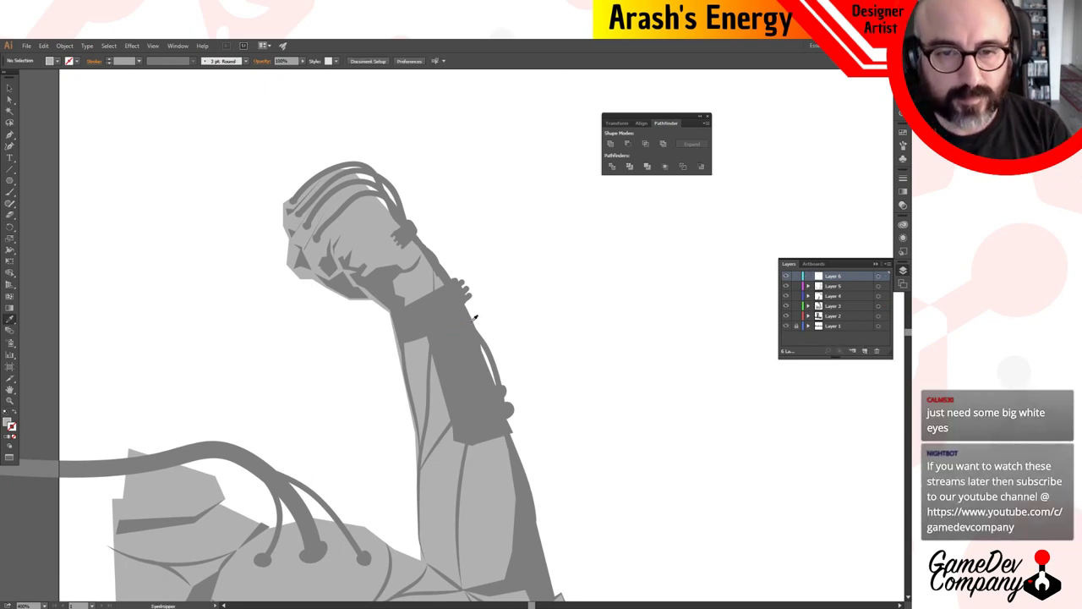
# Draw a small light-grey four-sided Pen shape near the upper end of the dark forearm plate on the new layer.
pyautogui.press('v')
pyautogui.press('z')
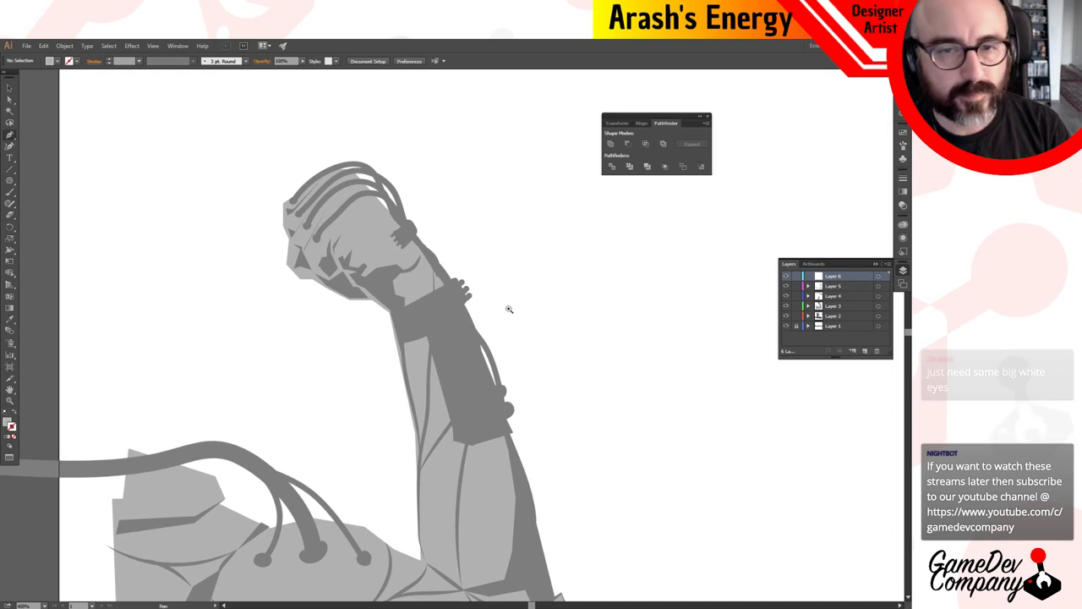
pyautogui.click(575, 307)
pyautogui.click(469, 334)
pyautogui.press('v')
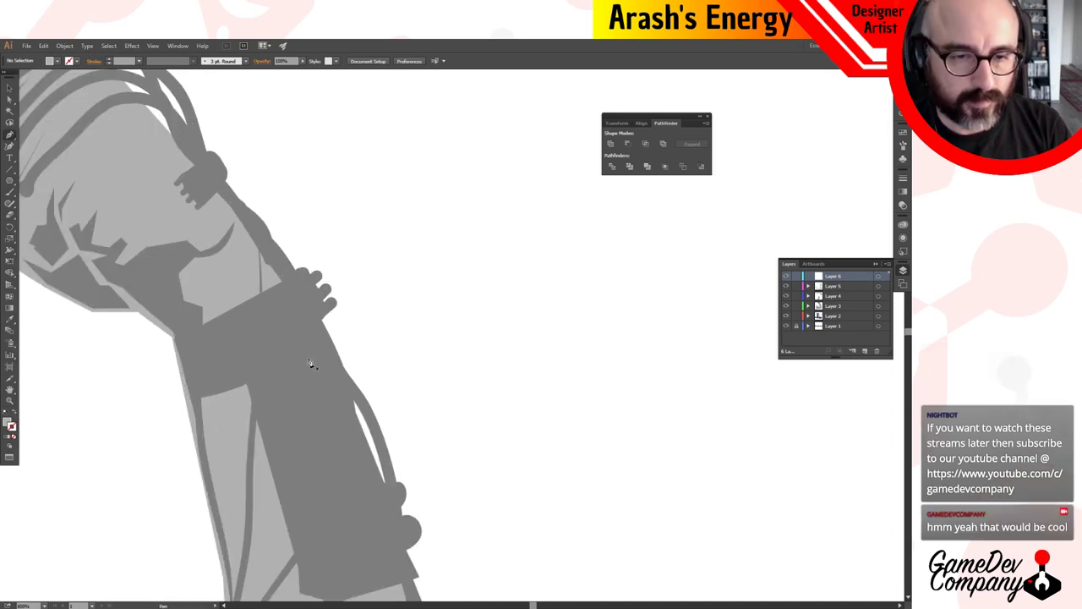
pyautogui.click(305, 365)
pyautogui.press('a')
pyautogui.click(305, 364)
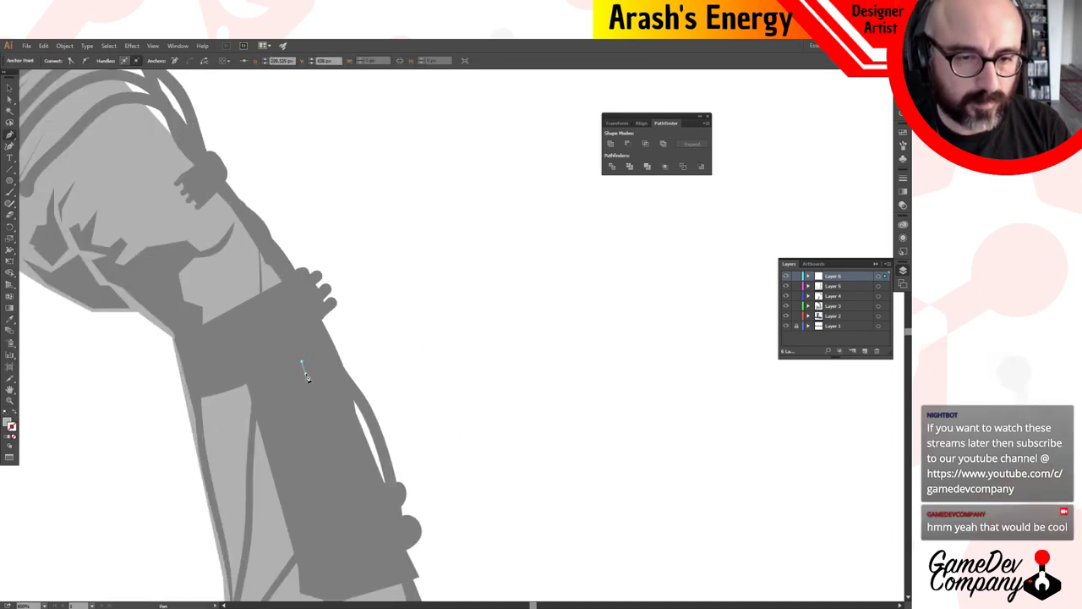
pyautogui.click(307, 358)
pyautogui.press('v')
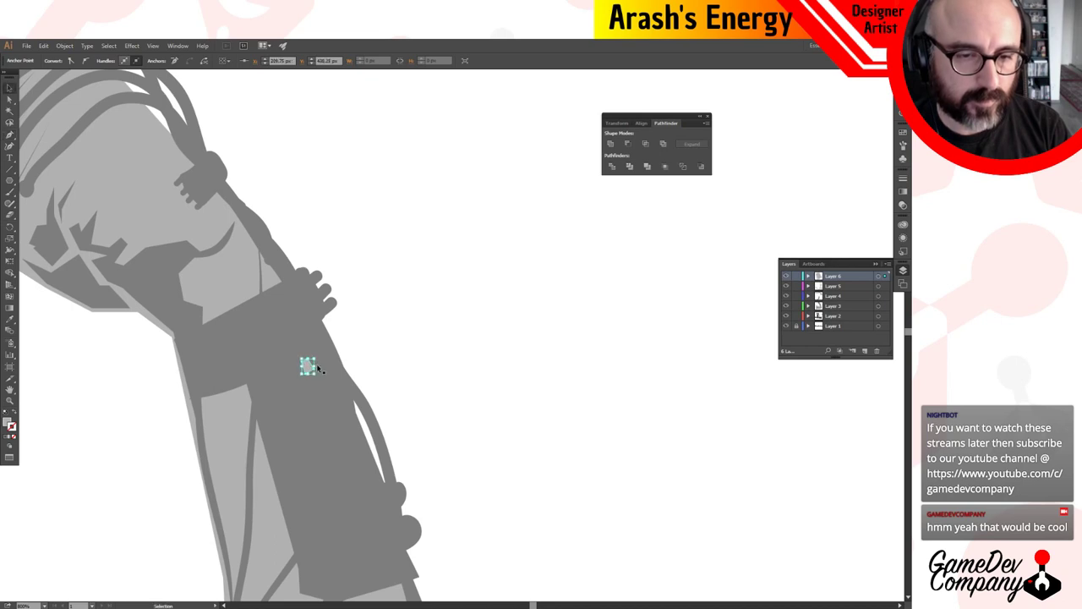
# Reshape the small light-grey shape's anchor points into a taller slanted segment that follows the forearm's angle.
pyautogui.click(300, 347)
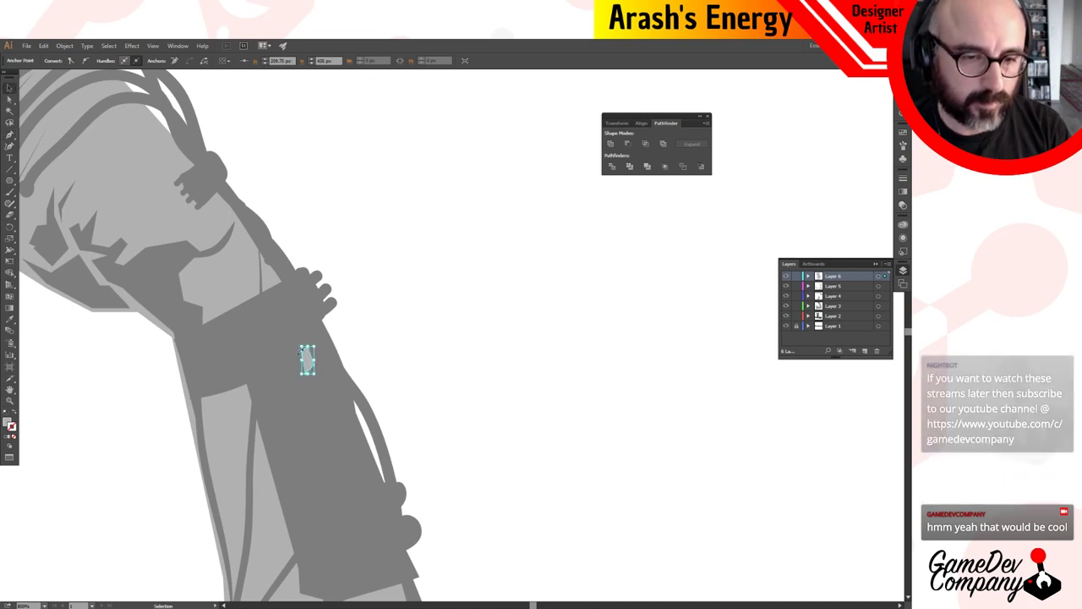
pyautogui.moveTo(318, 348); pyautogui.dragTo(312, 348)
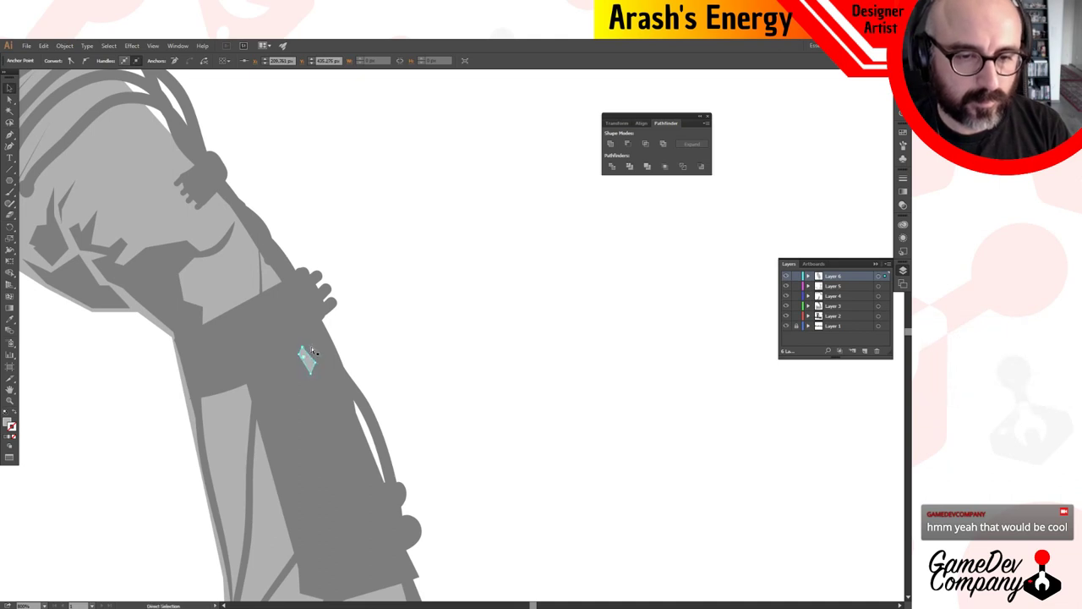
pyautogui.click(395, 336)
pyautogui.press('a')
pyautogui.click(306, 358)
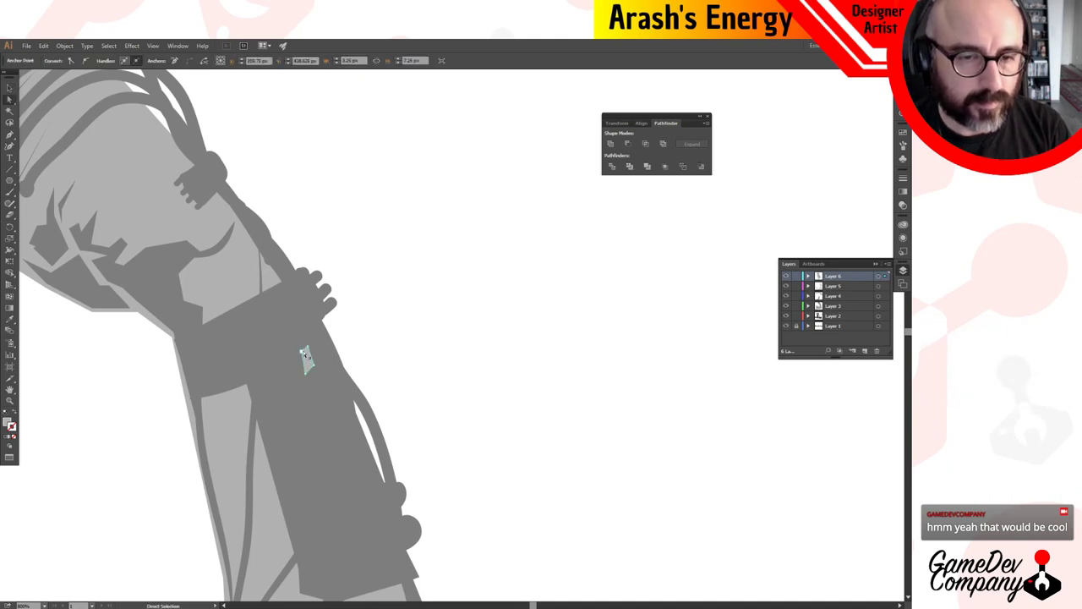
pyautogui.click(362, 338)
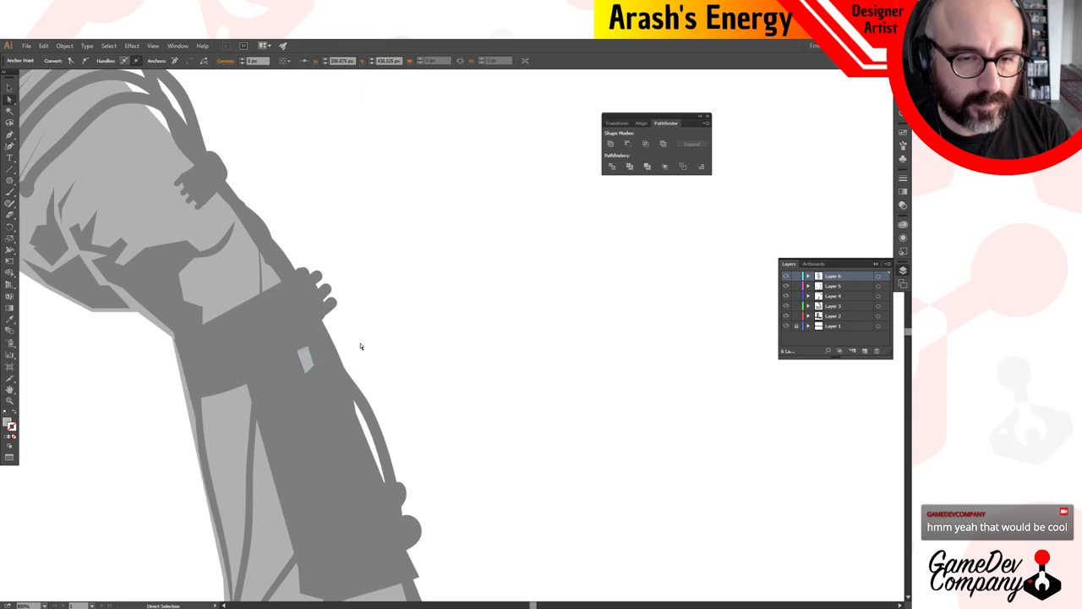
pyautogui.click(305, 361)
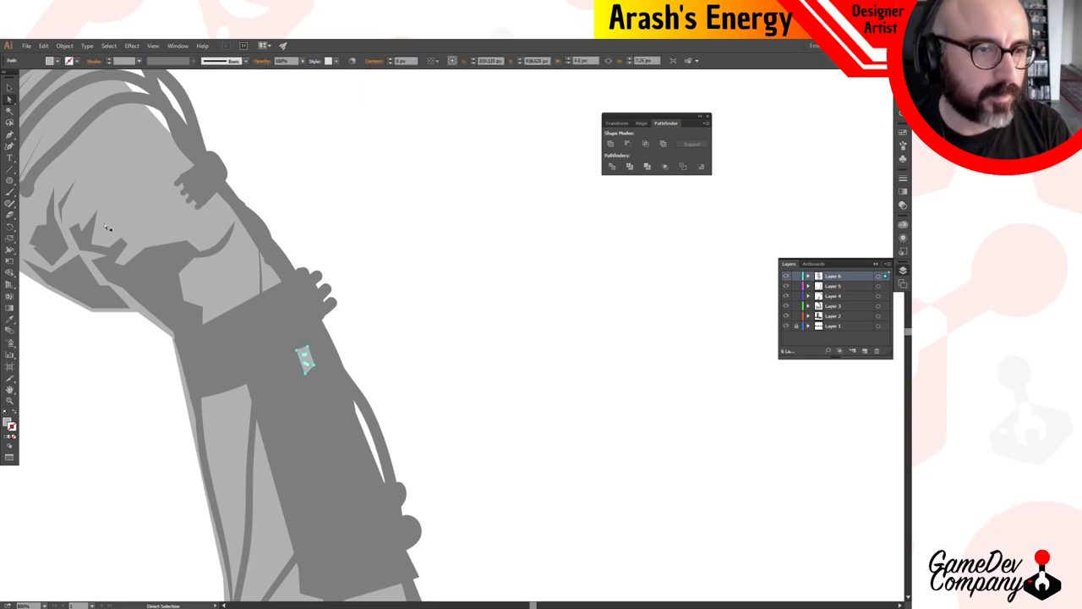
# Shift the light-grey segment slightly down the forearm plate and duplicate it into a slanted row toward the lower connectors.
pyautogui.keyDown('ctrl'); pyautogui.click(329, 368); pyautogui.keyUp('ctrl')
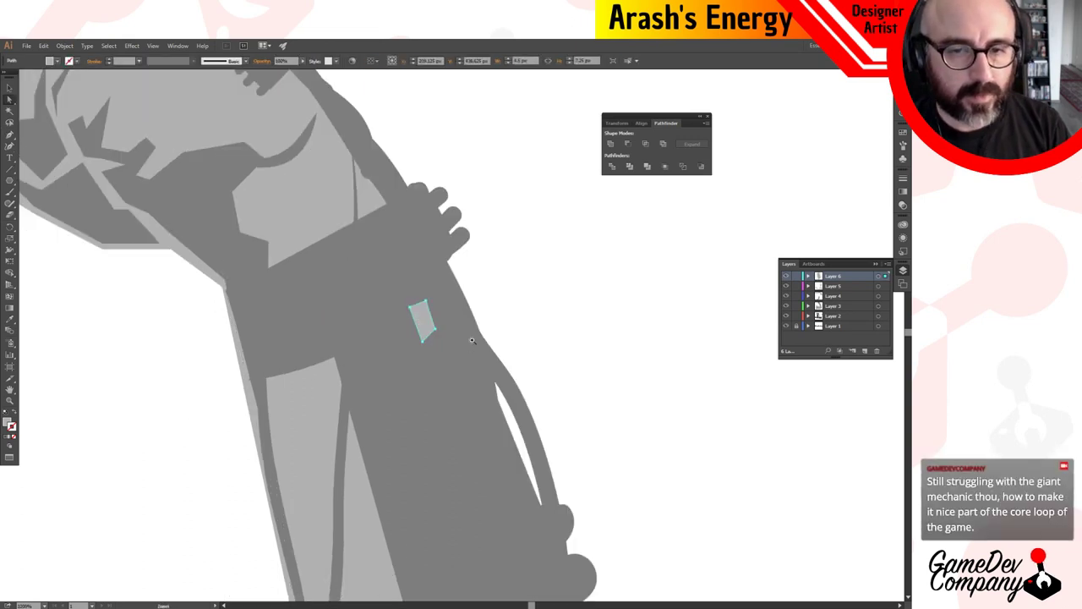
pyautogui.keyDown('ctrl'); pyautogui.keyDown('alt'); pyautogui.click(430, 327); pyautogui.keyUp('alt'); pyautogui.keyUp('ctrl')
pyautogui.keyDown('ctrl'); pyautogui.keyDown('alt'); pyautogui.click(435, 333); pyautogui.keyUp('alt'); pyautogui.keyUp('ctrl')
pyautogui.keyDown('ctrl'); pyautogui.keyDown('alt'); pyautogui.click(499, 393); pyautogui.keyUp('alt'); pyautogui.keyUp('ctrl')
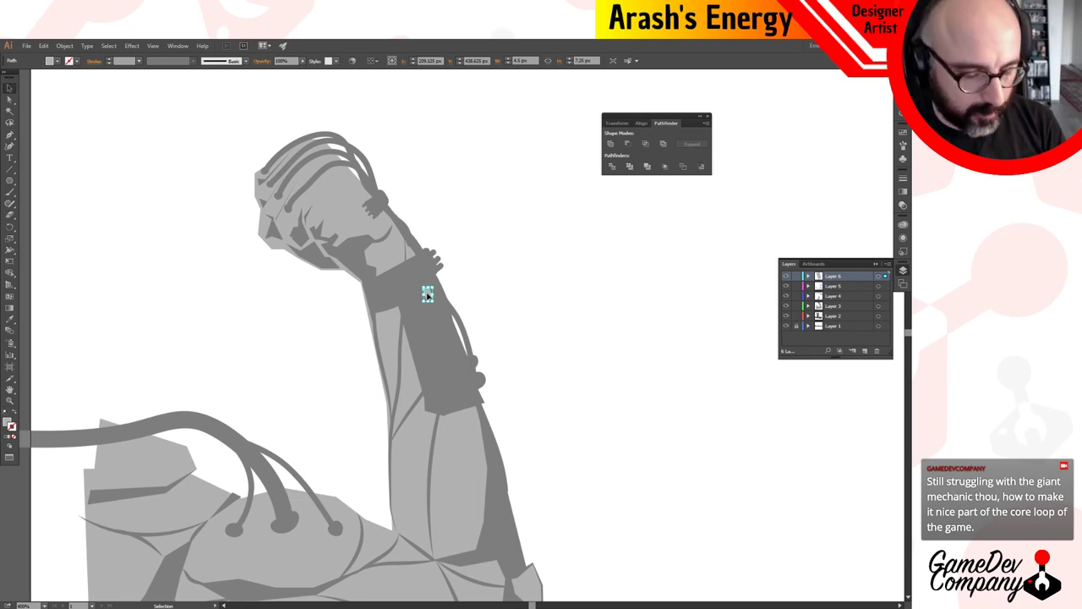
pyautogui.moveTo(427, 294); pyautogui.dragTo(435, 311)
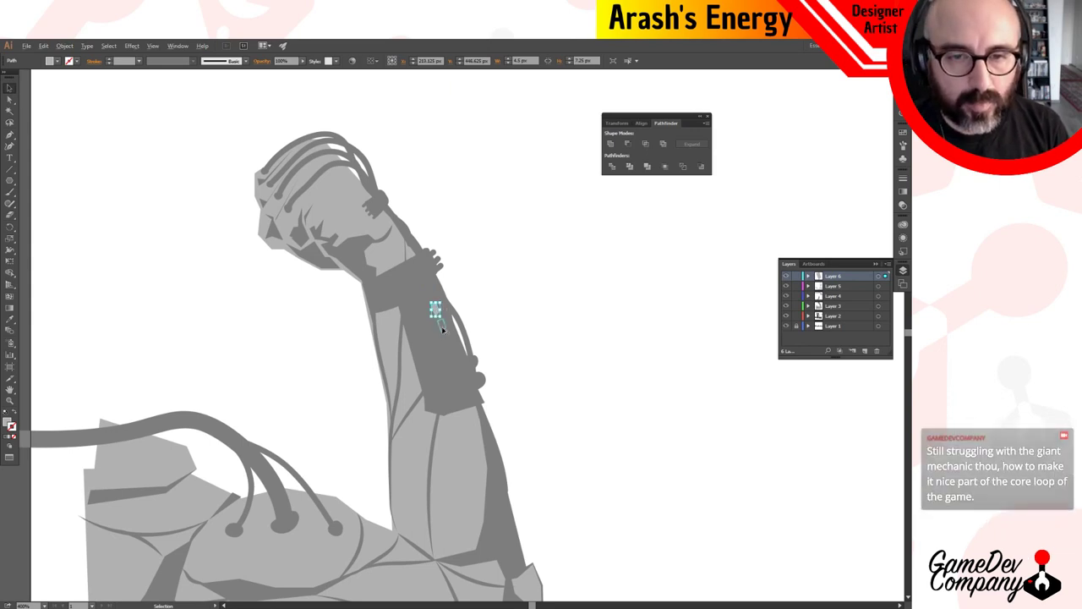
pyautogui.moveTo(442, 329); pyautogui.dragTo(456, 360)
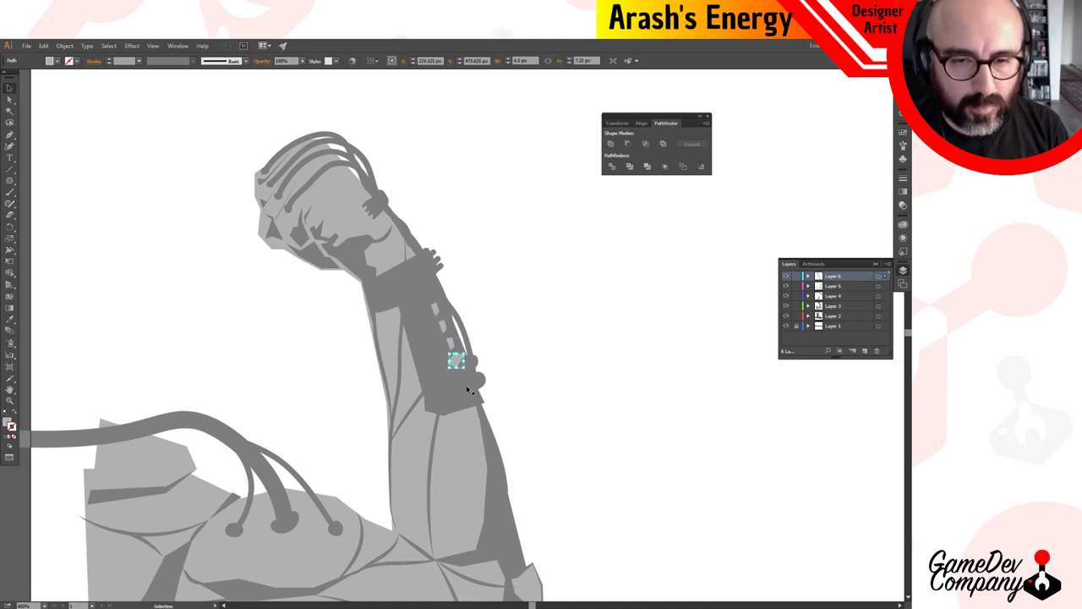
pyautogui.press('a')
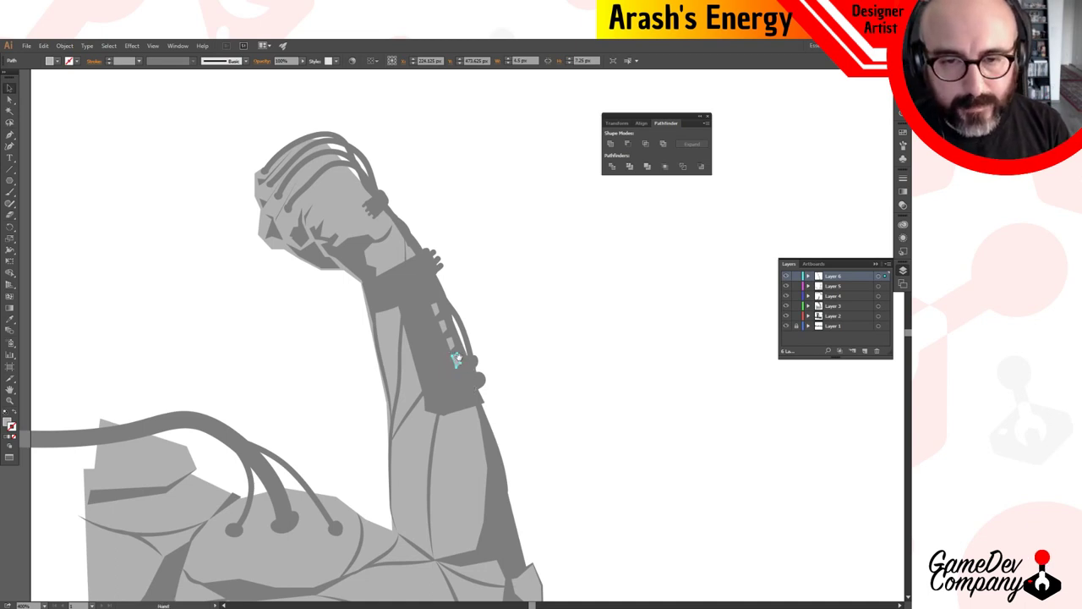
pyautogui.press('v')
pyautogui.moveTo(456, 363); pyautogui.dragTo(463, 381)
# Save the artwork and add a copy of the first segment at the row's upper end near the wrist.
pyautogui.click(435, 310)
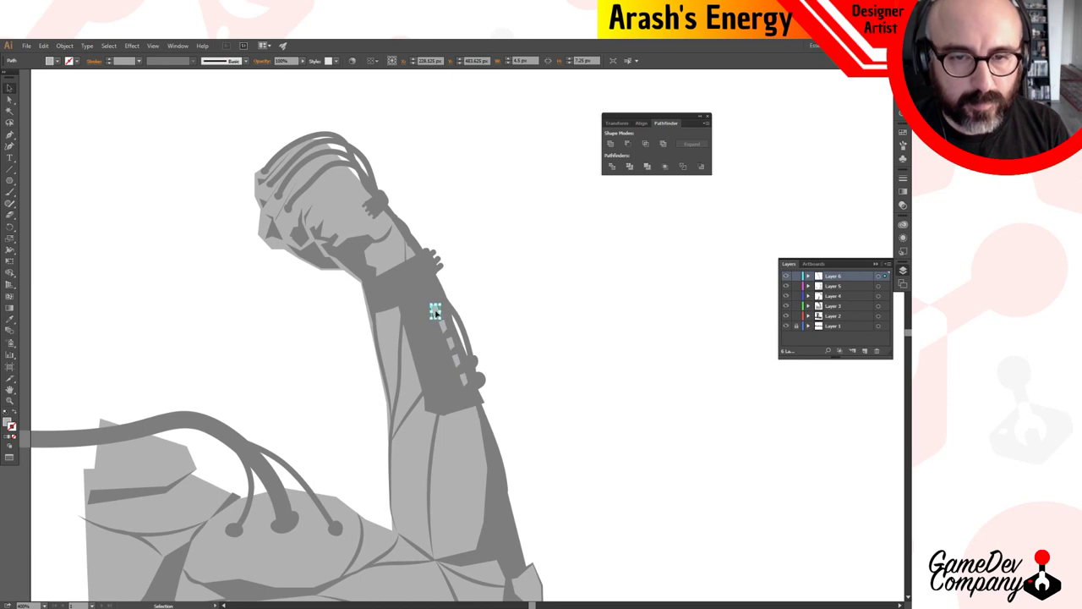
pyautogui.hotkey('ctrl', 's')
pyautogui.moveTo(435, 313); pyautogui.dragTo(429, 294)
pyautogui.click(481, 302)
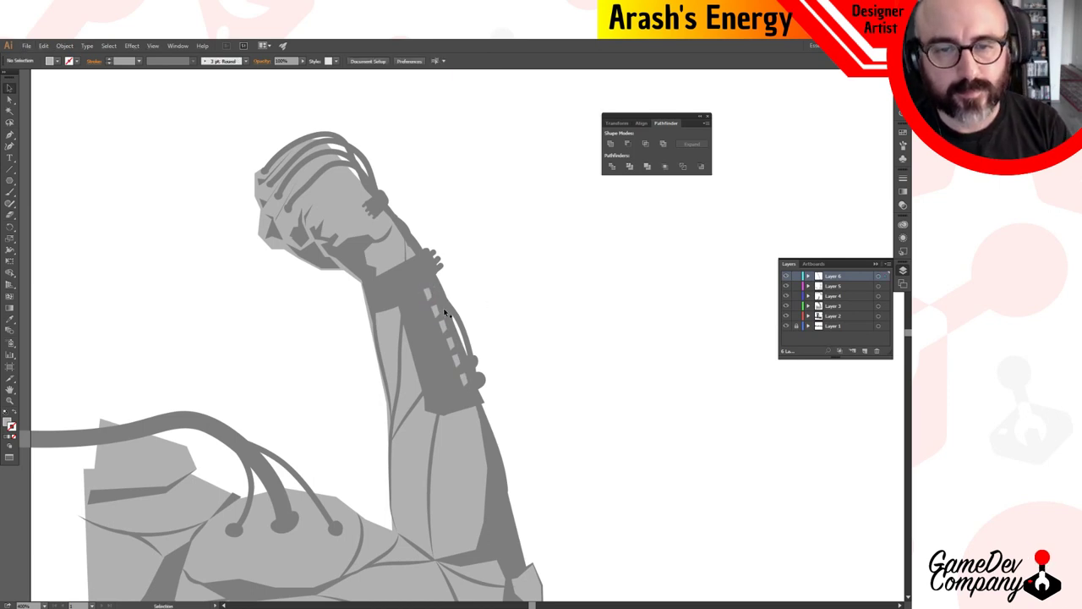
# Nudge the two uppermost segments right and shift the fifth segment slightly to even out the forearm row.
pyautogui.click(436, 312)
pyautogui.keyDown('shift'); pyautogui.click(429, 295); pyautogui.keyUp('shift')
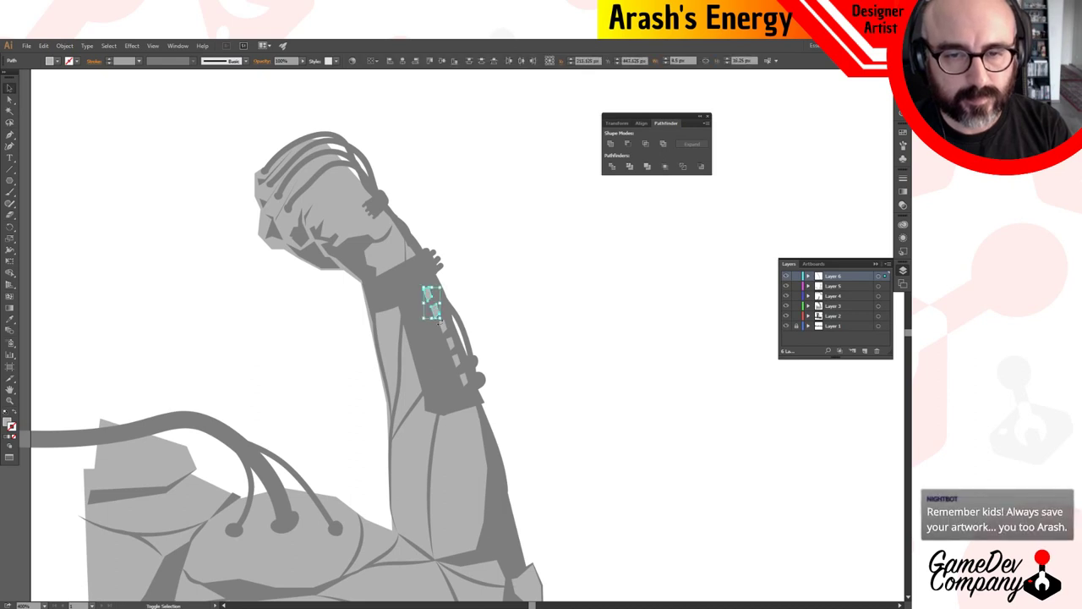
pyautogui.press('Right')
pyautogui.press('Right')
pyautogui.press('Left')
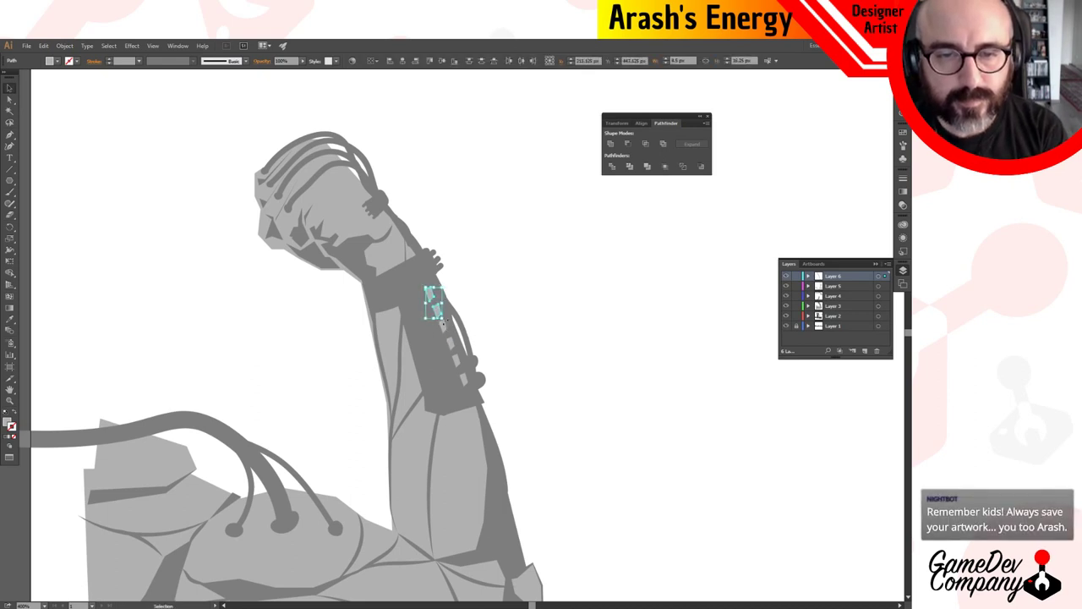
pyautogui.moveTo(442, 330); pyautogui.dragTo(458, 364)
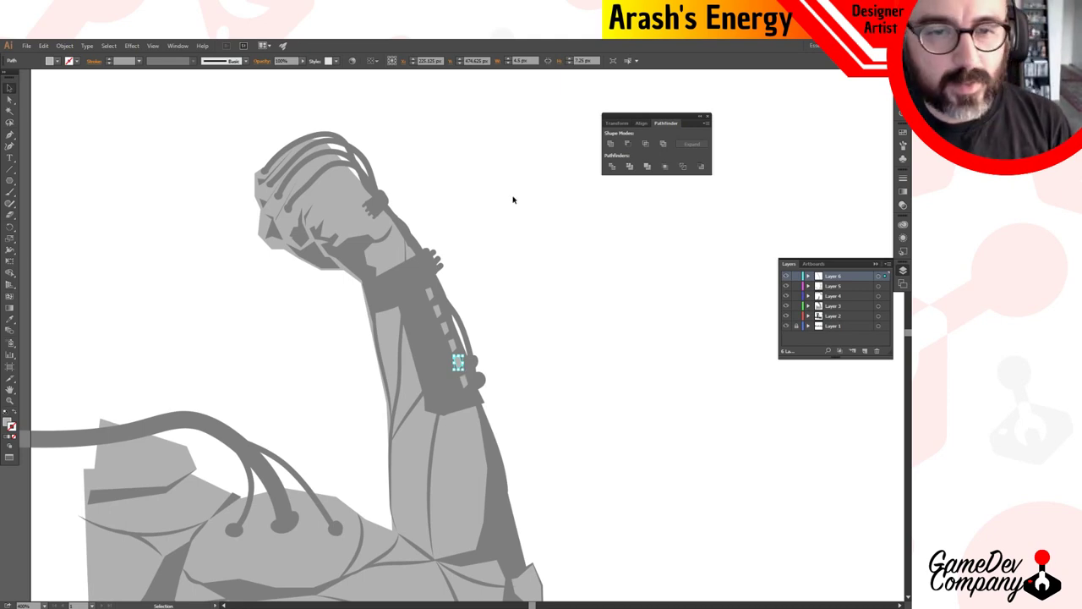
pyautogui.click(566, 387)
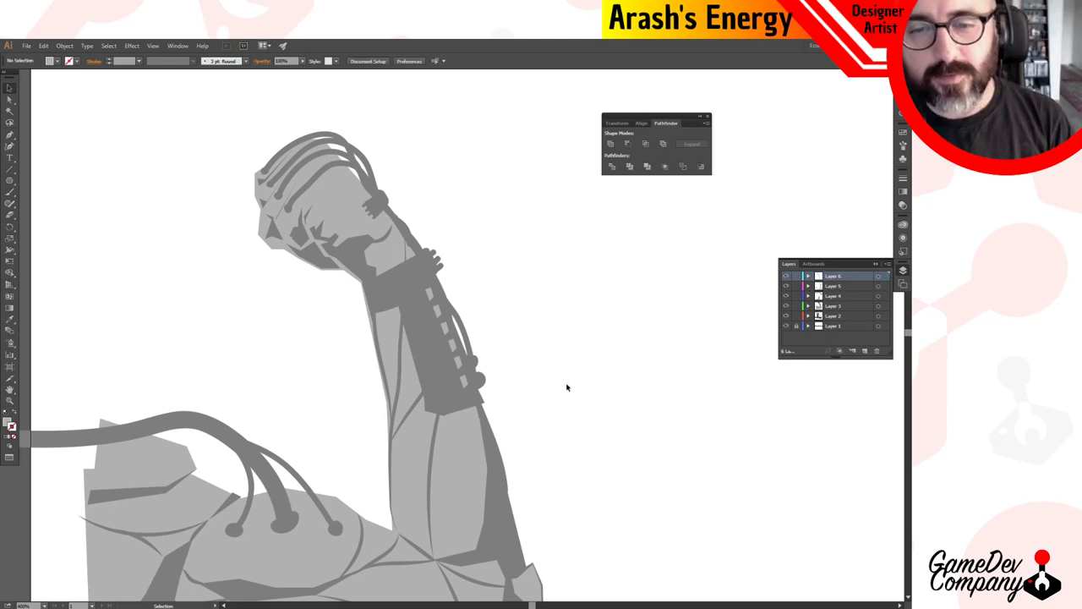
# Duplicate the row of six light-grey forearm segments to form a parallel row on its inner side.
pyautogui.click(431, 298)
pyautogui.keyDown('shift'); pyautogui.click(438, 312); pyautogui.keyUp('shift')
pyautogui.keyDown('shift'); pyautogui.click(444, 329); pyautogui.keyUp('shift')
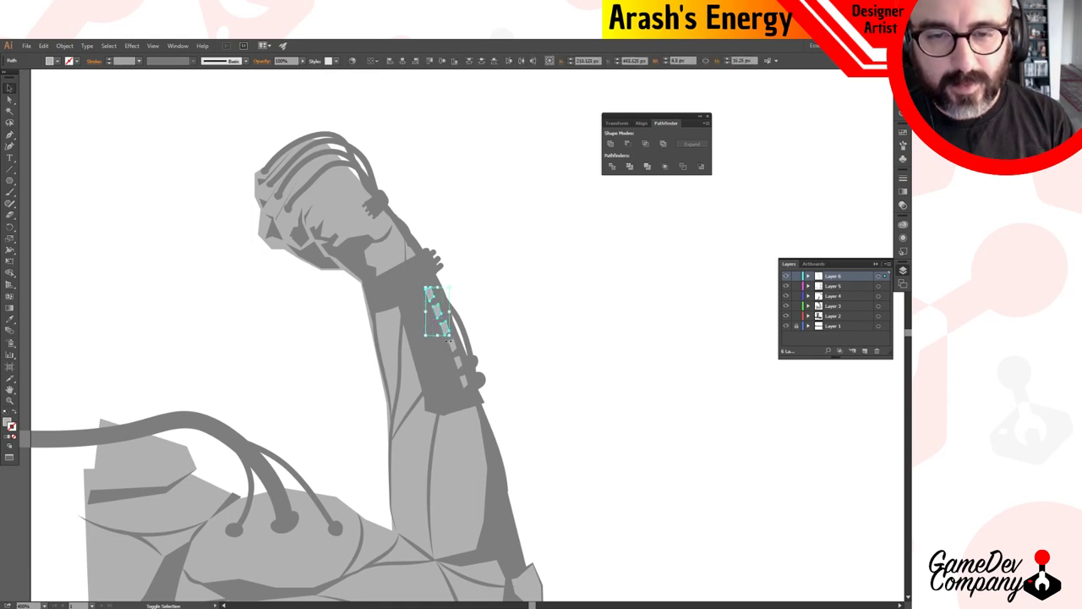
pyautogui.keyDown('shift'); pyautogui.click(453, 346); pyautogui.keyUp('shift')
pyautogui.keyDown('shift'); pyautogui.click(461, 369); pyautogui.keyUp('shift')
pyautogui.keyDown('shift'); pyautogui.click(460, 372); pyautogui.keyUp('shift')
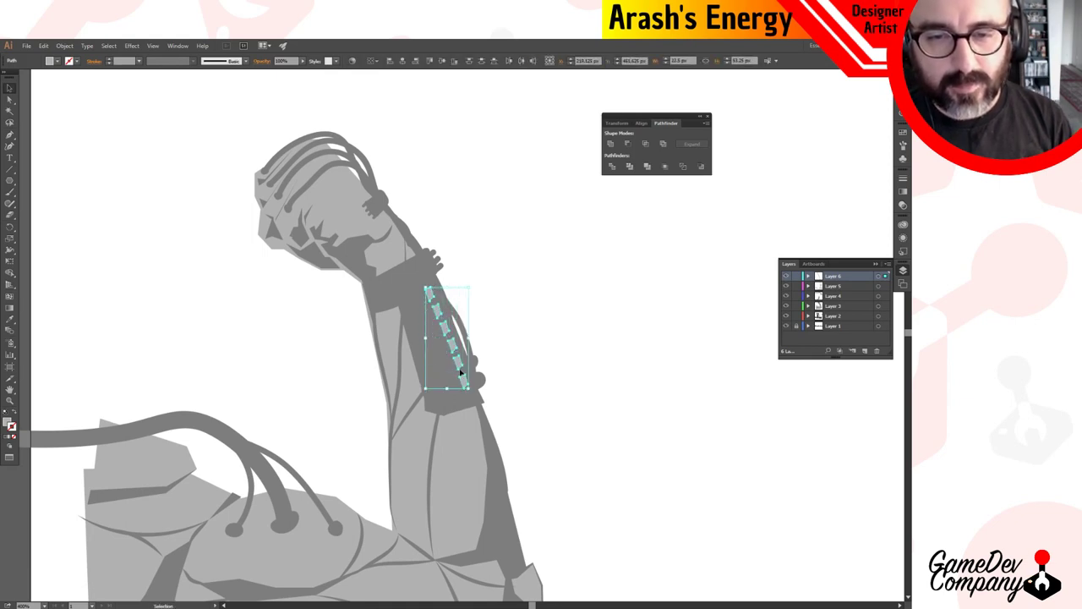
pyautogui.moveTo(459, 366); pyautogui.dragTo(449, 369)
pyautogui.click(469, 313)
# Delete the two uppermost segments and the second-lowest one from the inner forearm row.
pyautogui.click(426, 313)
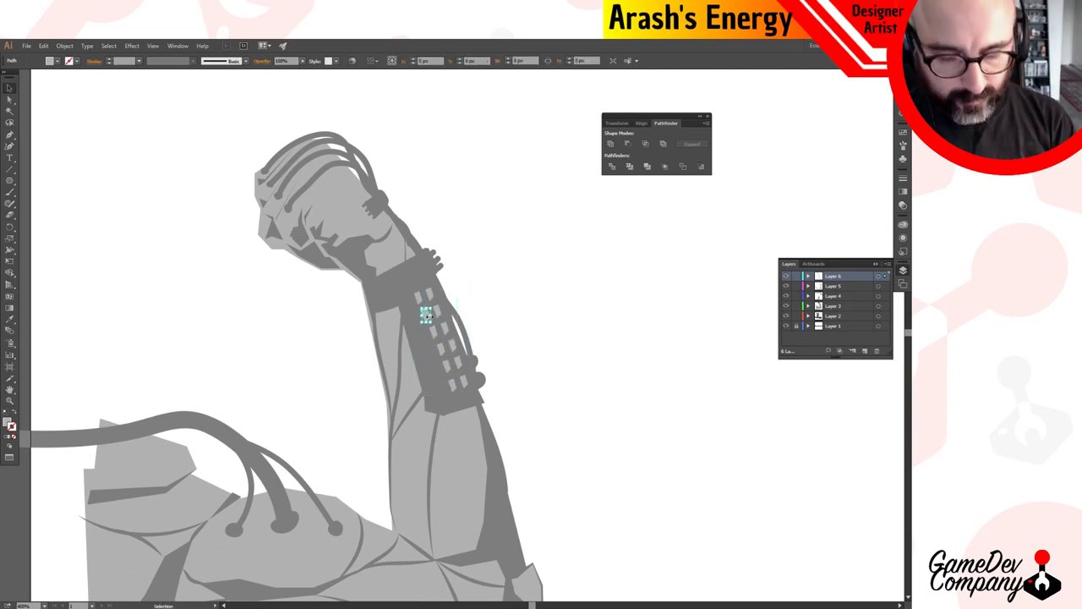
pyautogui.press('Delete')
pyautogui.click(449, 370)
pyautogui.click(545, 355)
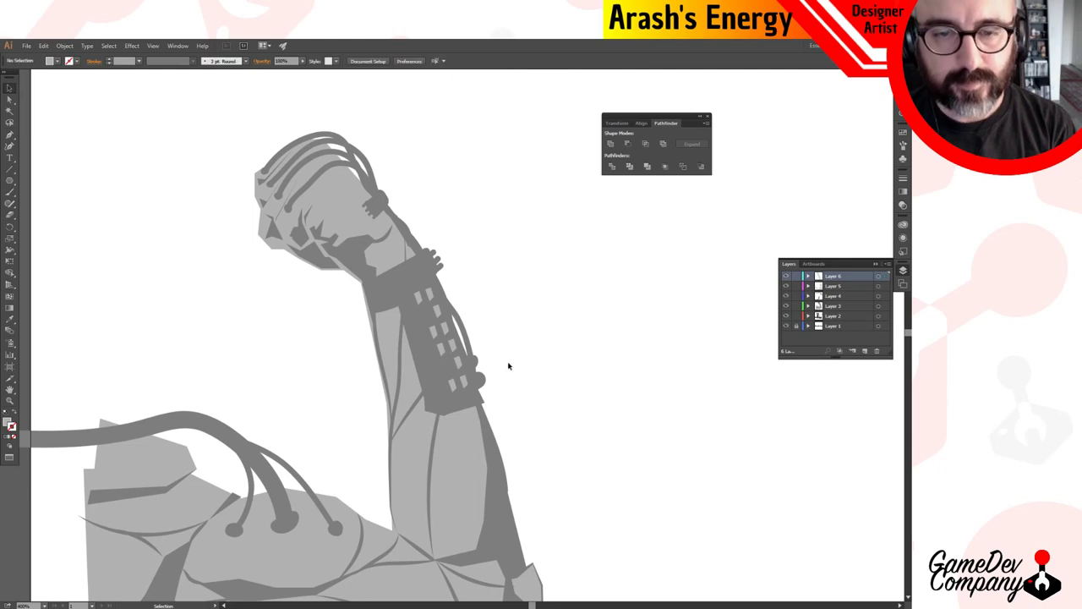
pyautogui.click(417, 300)
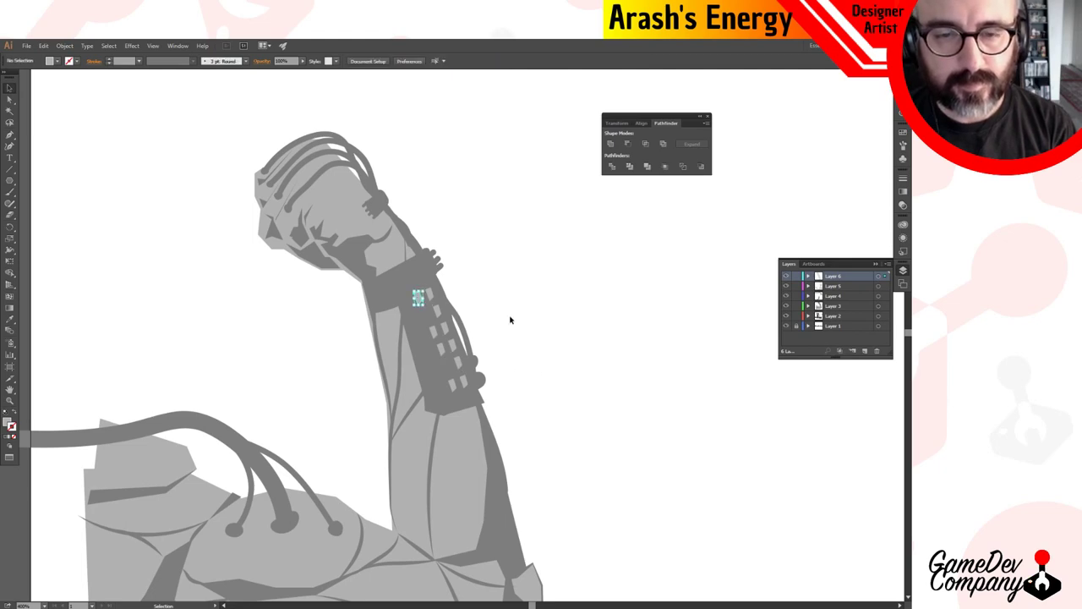
pyautogui.click(511, 325)
# Examine the whole arm illustration at several magnifications and compare it with the surrounding reference images.
pyautogui.keyDown('ctrl'); pyautogui.keyDown('alt'); pyautogui.click(502, 387); pyautogui.keyUp('alt'); pyautogui.keyUp('ctrl')
pyautogui.keyDown('ctrl'); pyautogui.keyDown('alt'); pyautogui.click(502, 387); pyautogui.keyUp('alt'); pyautogui.keyUp('ctrl')
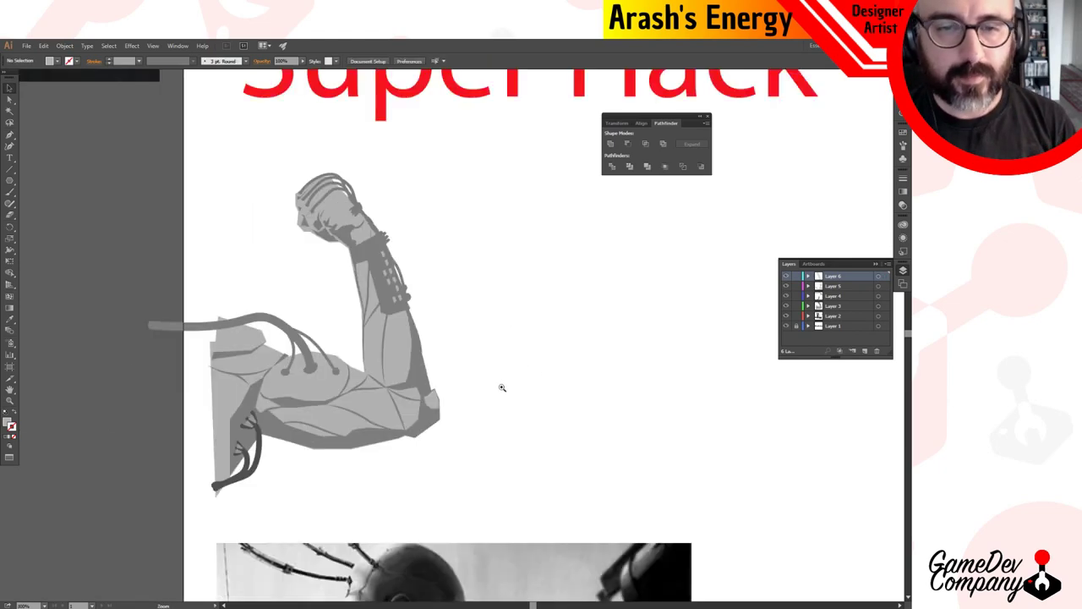
pyautogui.moveTo(448, 297); pyautogui.dragTo(514, 321)
pyautogui.keyDown('ctrl'); pyautogui.click(503, 320); pyautogui.keyUp('ctrl')
pyautogui.moveTo(444, 344); pyautogui.dragTo(519, 302)
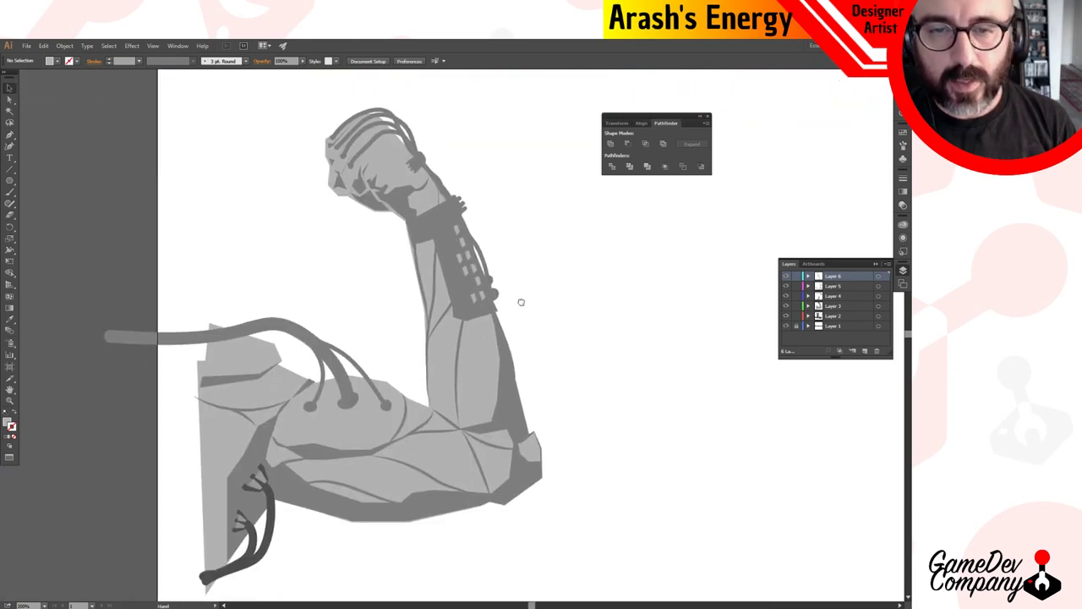
pyautogui.keyDown('ctrl'); pyautogui.keyDown('alt'); pyautogui.click(508, 337); pyautogui.keyUp('alt'); pyautogui.keyUp('ctrl')
pyautogui.keyDown('ctrl'); pyautogui.keyDown('alt'); pyautogui.click(508, 337); pyautogui.keyUp('alt'); pyautogui.keyUp('ctrl')
pyautogui.keyDown('alt'); pyautogui.click(508, 338); pyautogui.keyUp('alt')
pyautogui.moveTo(446, 388); pyautogui.dragTo(520, 237)
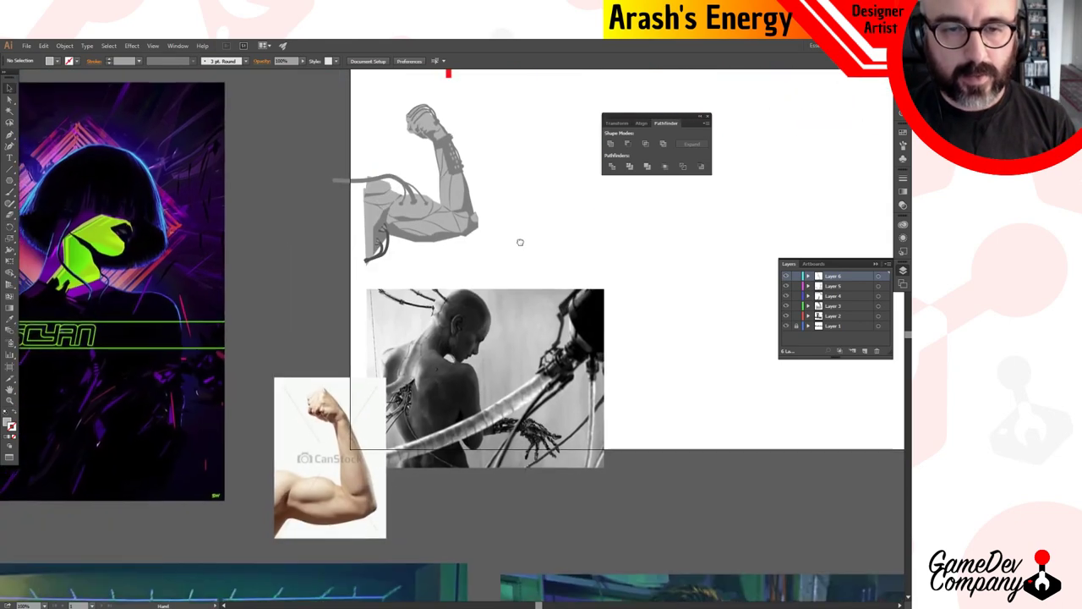
pyautogui.moveTo(422, 480); pyautogui.dragTo(401, 262)
pyautogui.moveTo(668, 565); pyautogui.dragTo(564, 382)
pyautogui.moveTo(477, 270); pyautogui.dragTo(574, 548)
pyautogui.moveTo(438, 102); pyautogui.dragTo(520, 346)
pyautogui.keyDown('ctrl'); pyautogui.click(522, 338); pyautogui.keyUp('ctrl')
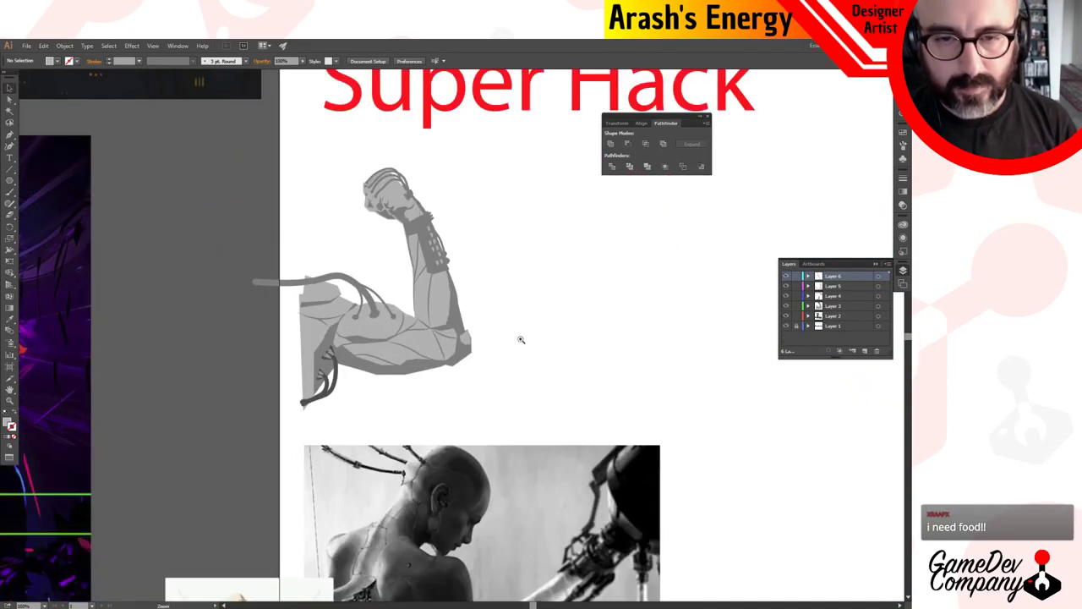
pyautogui.keyDown('ctrl'); pyautogui.click(457, 310); pyautogui.keyUp('ctrl')
pyautogui.moveTo(405, 320); pyautogui.dragTo(487, 343)
pyautogui.scroll(1, 486, 342)
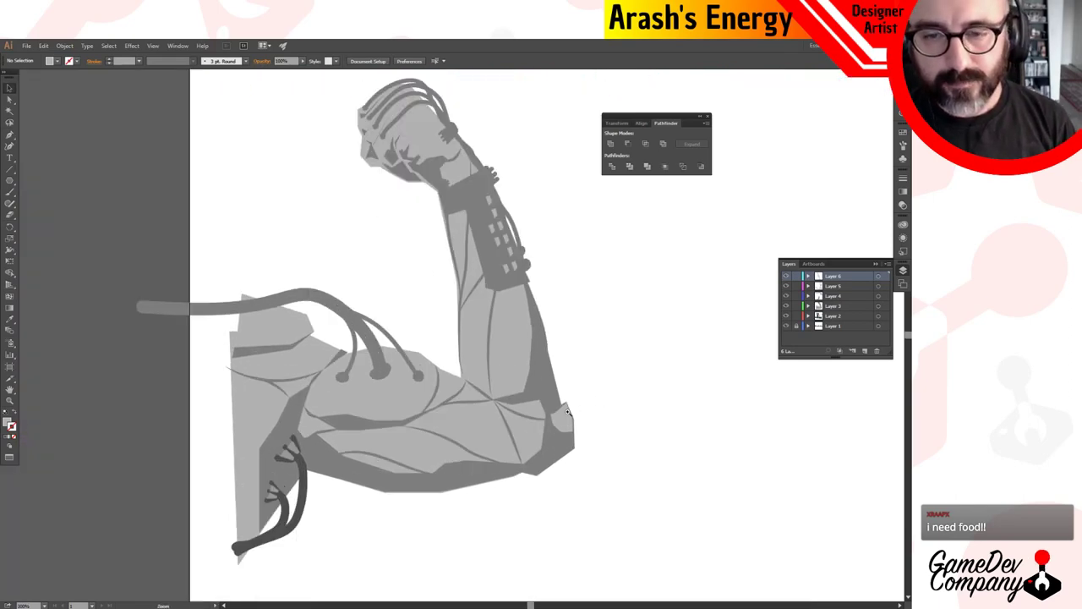
pyautogui.scroll(1, 454, 392)
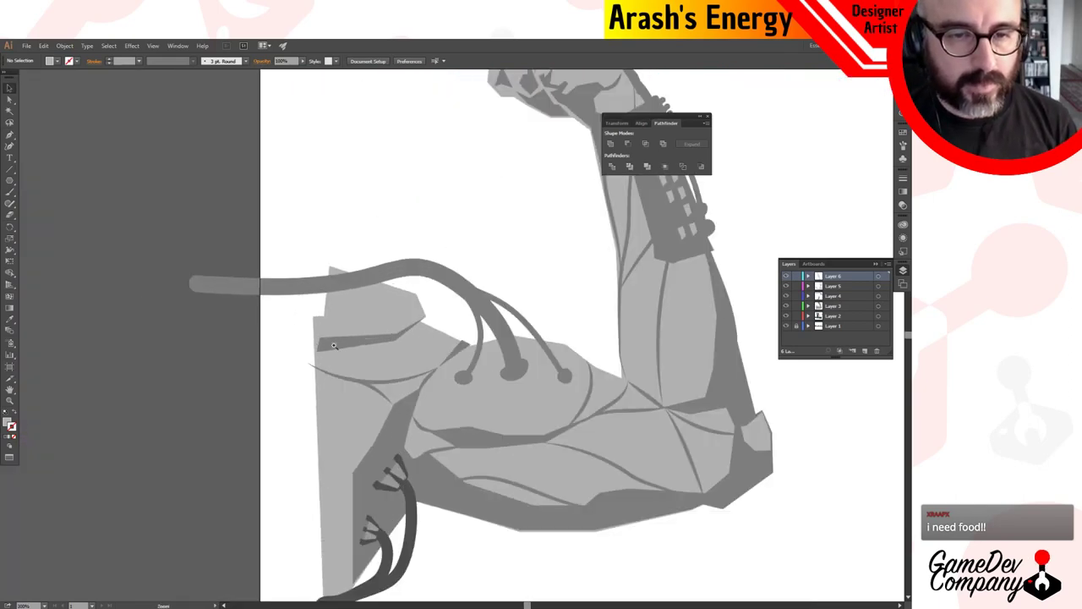
pyautogui.click(425, 273)
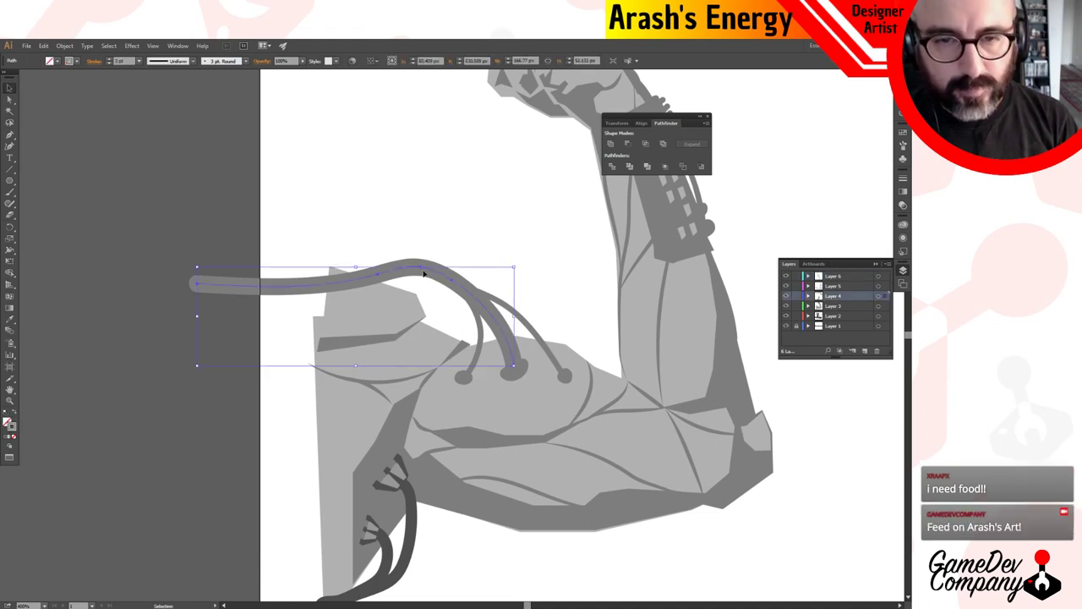
pyautogui.keyDown('ctrl'); pyautogui.keyDown('alt'); pyautogui.click(470, 327); pyautogui.keyUp('alt'); pyautogui.keyUp('ctrl')
pyautogui.hotkey('ctrl', '-')
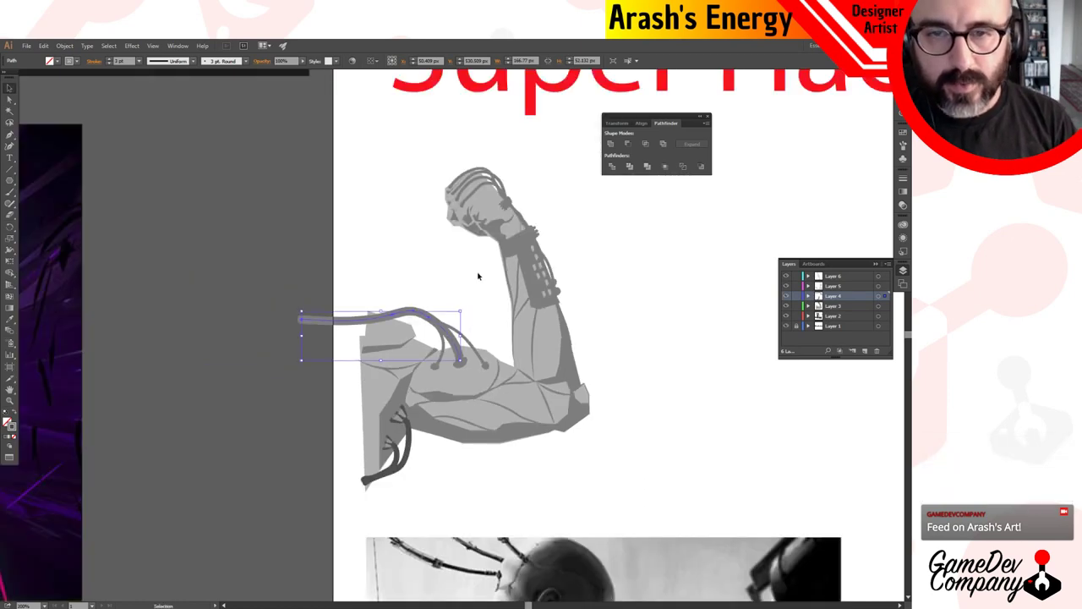
pyautogui.hotkey('ctrl', '+')
pyautogui.hotkey('ctrl', '+')
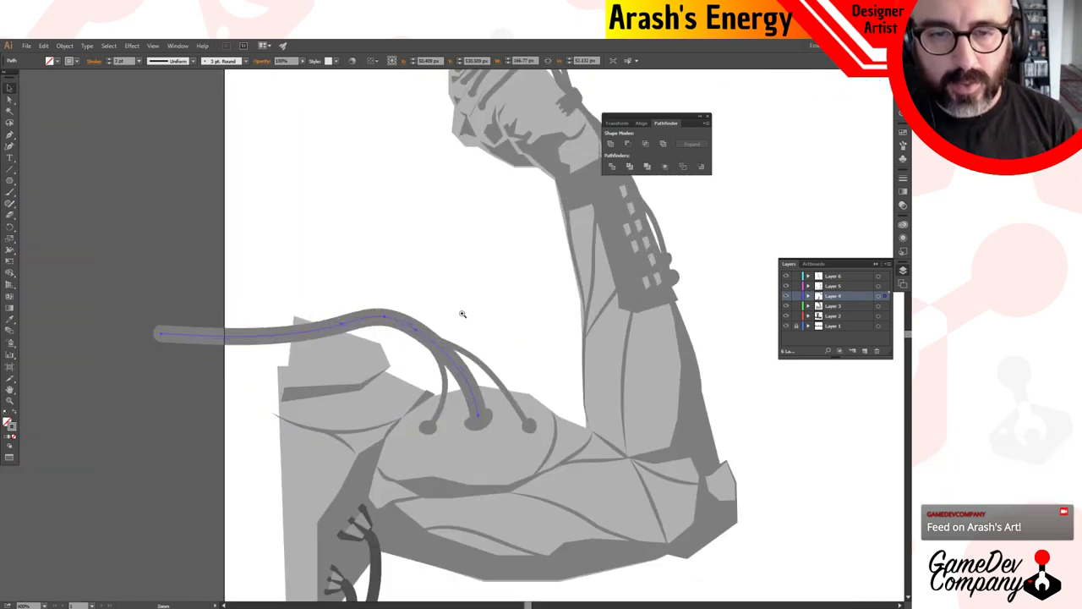
pyautogui.keyDown('shift'); pyautogui.click(497, 379); pyautogui.keyUp('shift')
pyautogui.keyDown('shift'); pyautogui.click(445, 380); pyautogui.keyUp('shift')
pyautogui.rightClick(445, 380)
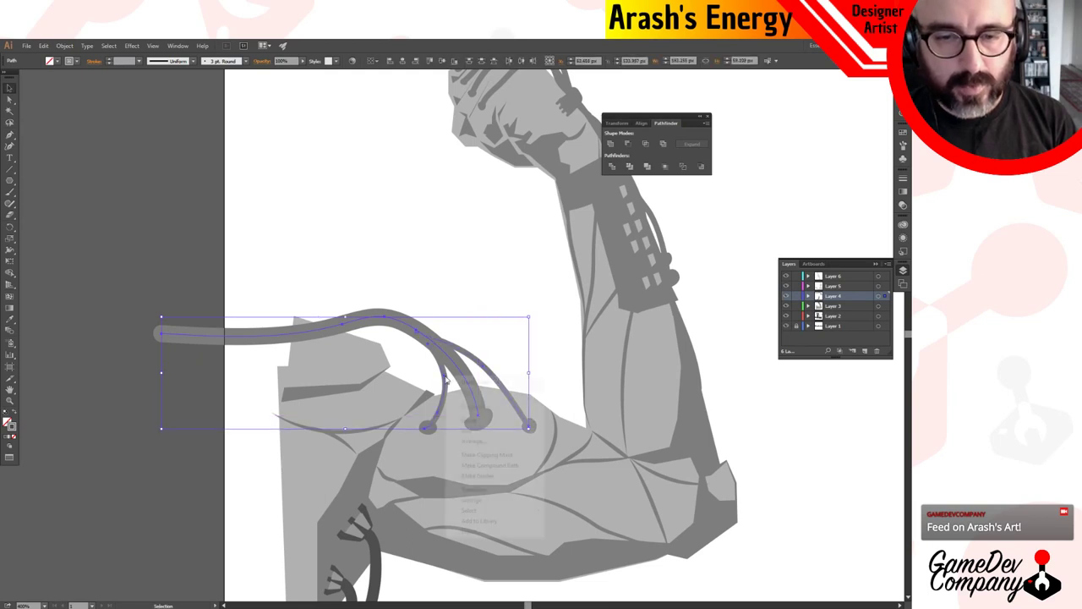
pyautogui.click(759, 399)
# Convert the strokes of the thick shoulder cable and its two thin branches to outlines with Outline Stroke.
pyautogui.click(436, 347)
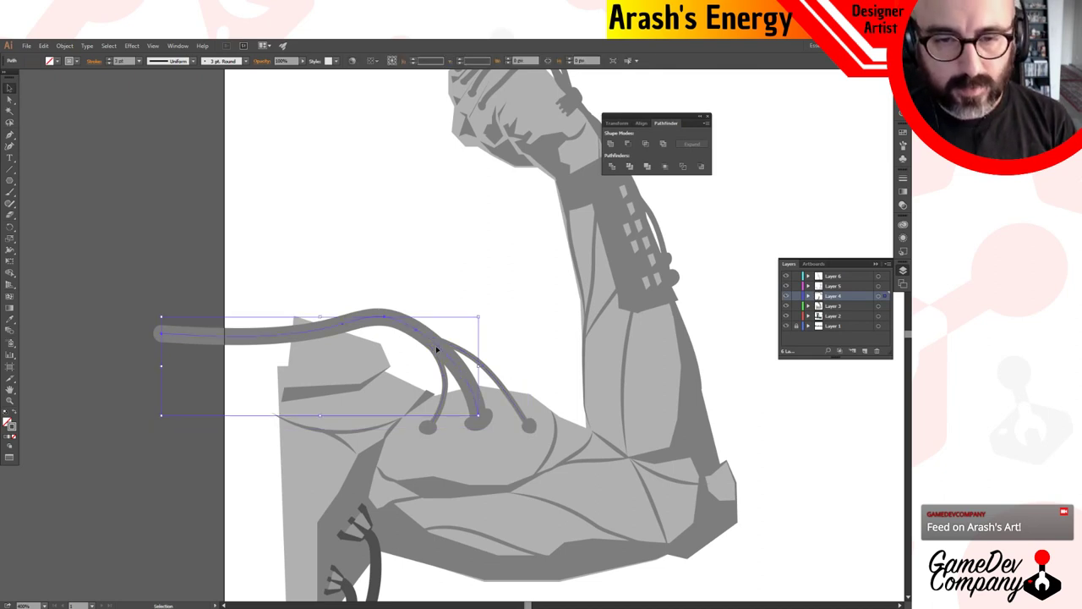
pyautogui.keyDown('shift'); pyautogui.click(461, 386); pyautogui.keyUp('shift')
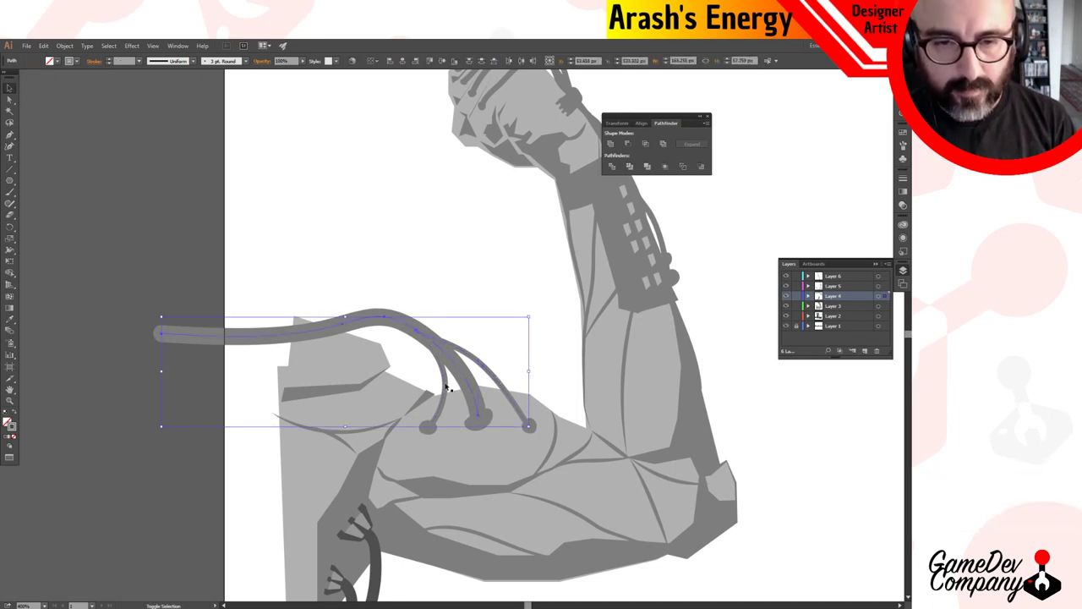
pyautogui.rightClick(448, 386)
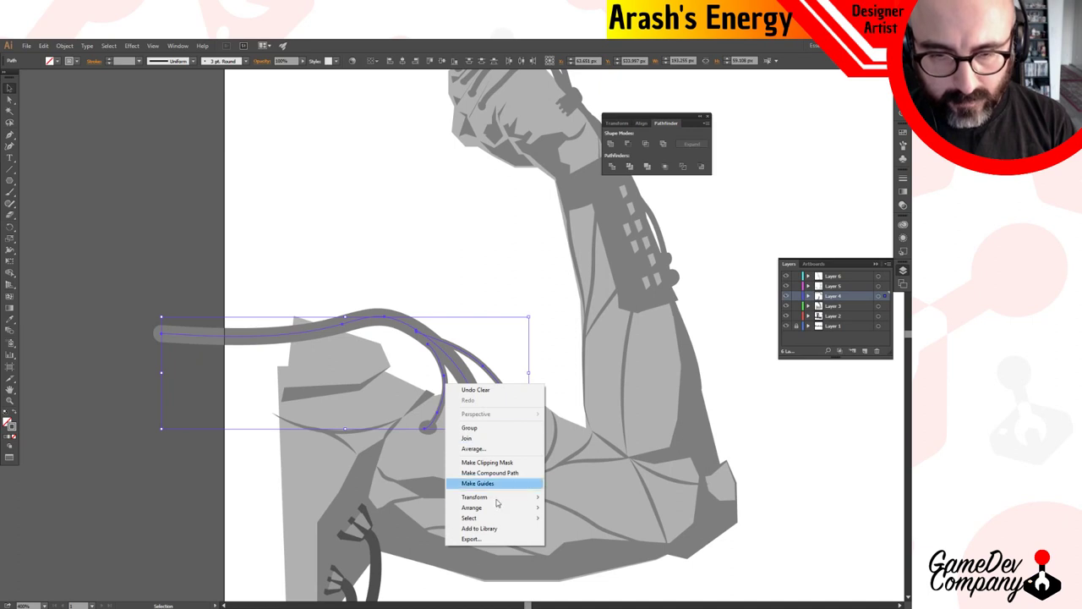
pyautogui.moveTo(497, 497)
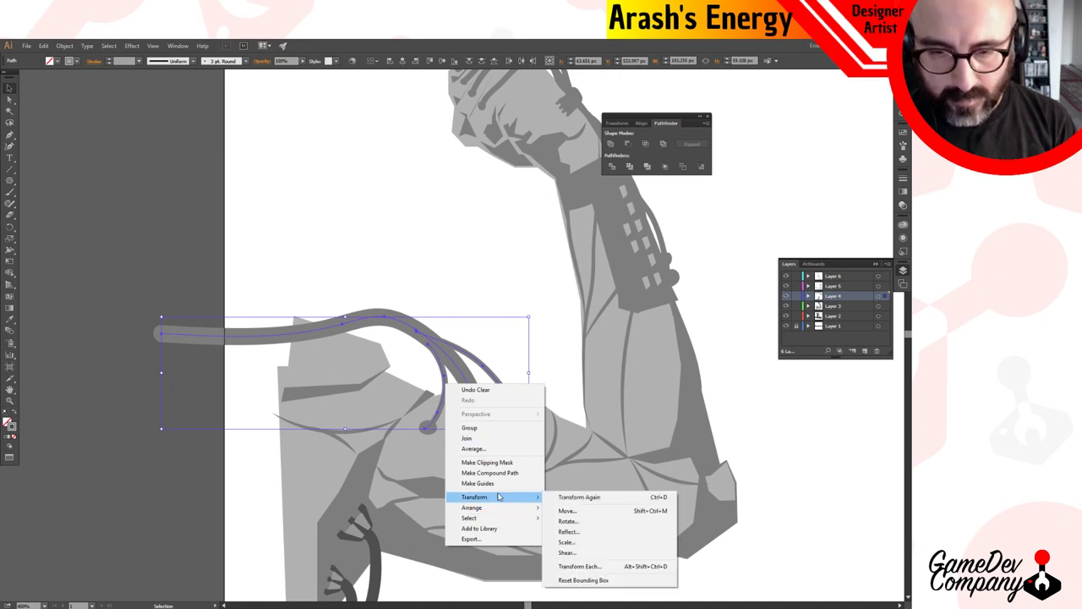
pyautogui.moveTo(493, 517)
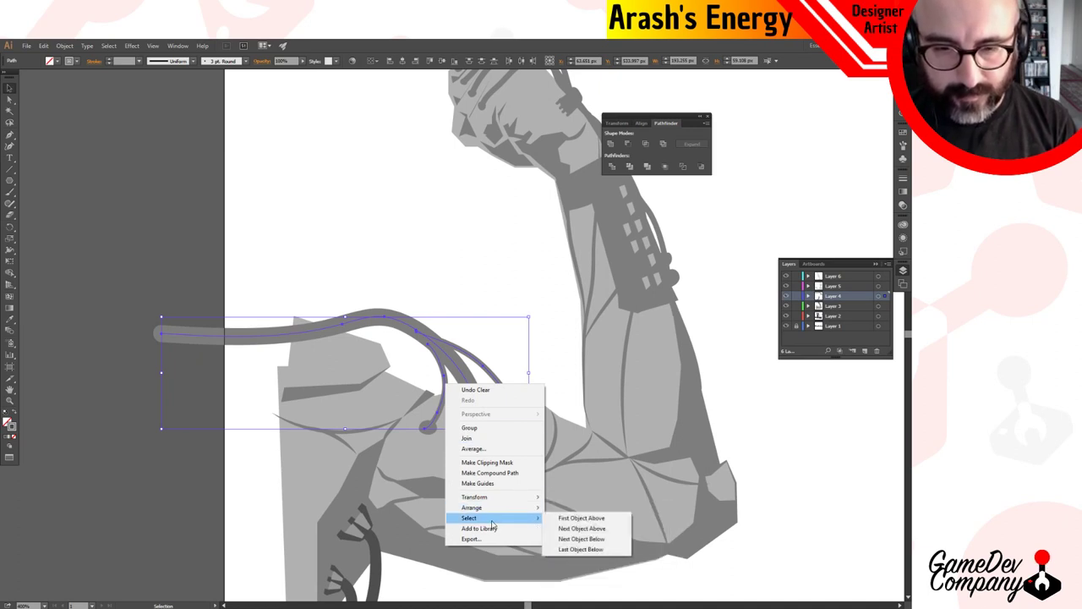
pyautogui.click(485, 428)
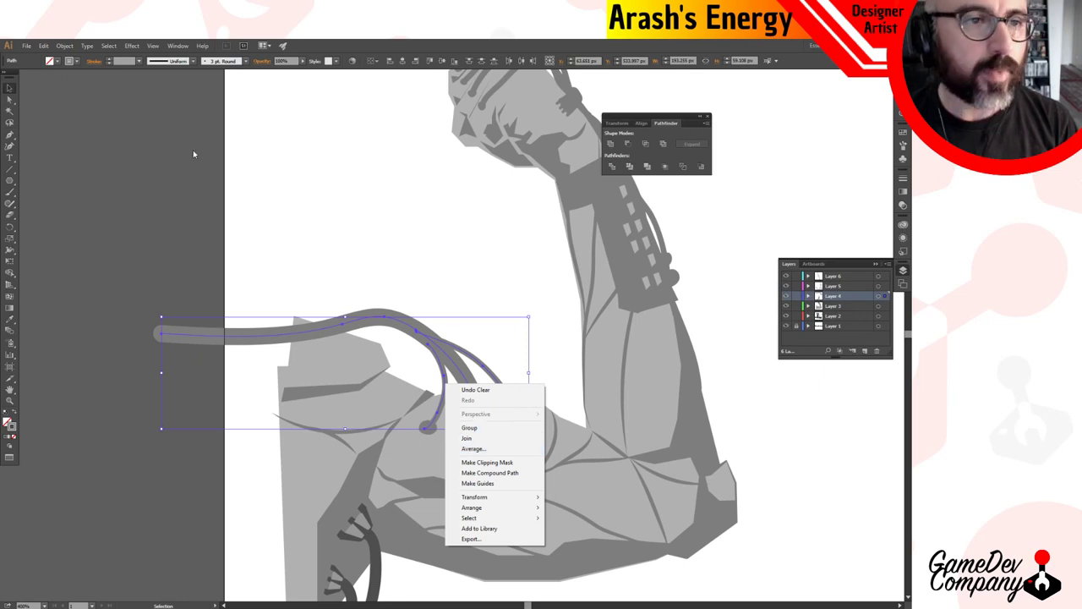
pyautogui.click(133, 47)
pyautogui.click(132, 46)
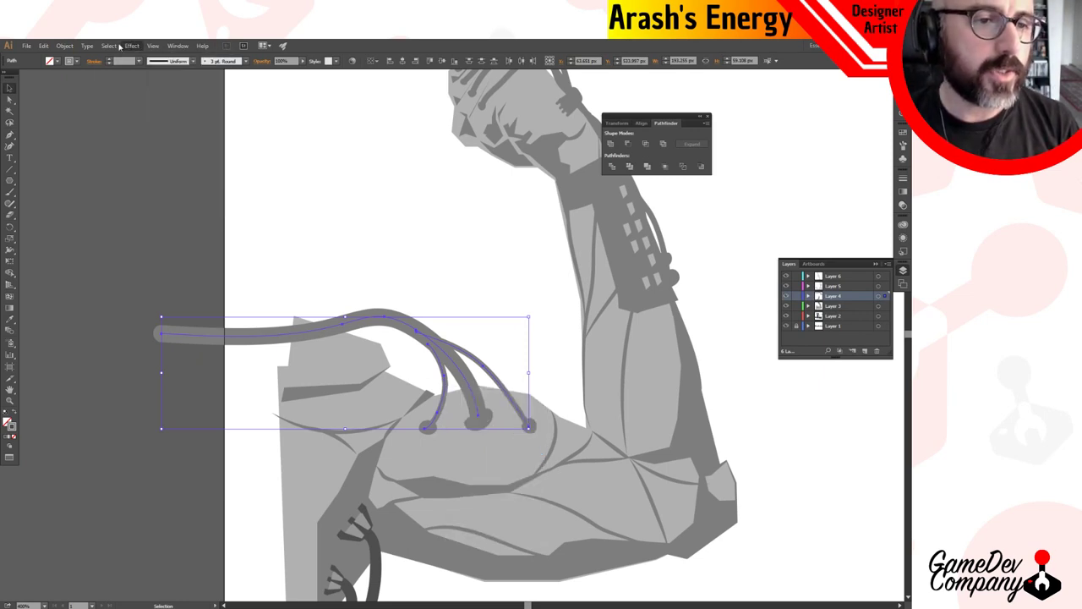
pyautogui.click(66, 46)
pyautogui.click(71, 46)
pyautogui.click(64, 46)
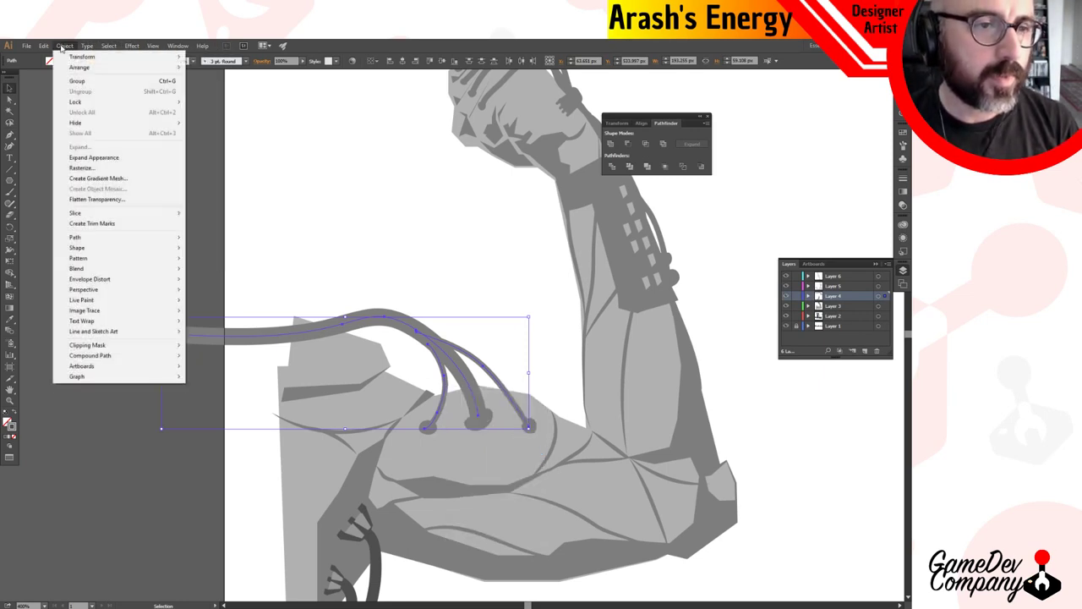
pyautogui.moveTo(125, 240)
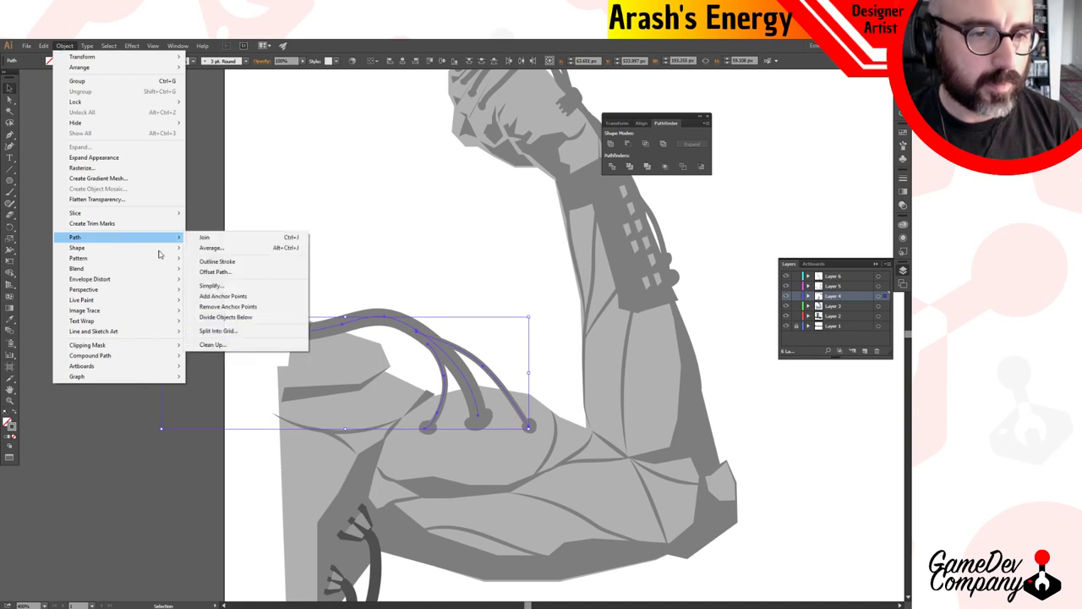
pyautogui.click(216, 261)
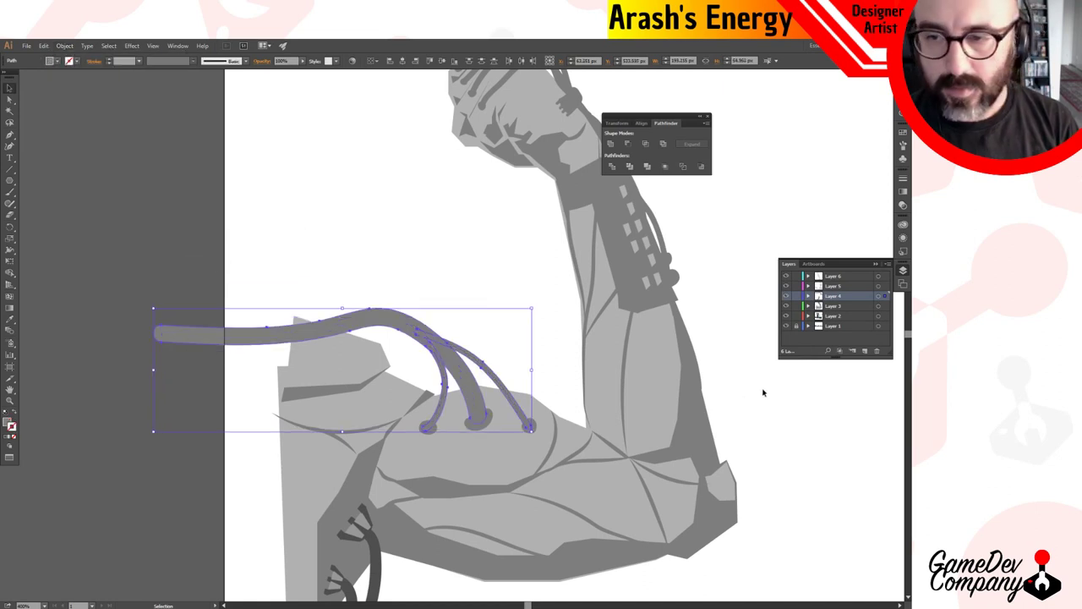
pyautogui.click(701, 279)
# Outline the strokes of the hand cables and the connected forearm cables, and unite them into one shape.
pyautogui.scroll(5, 701, 273)
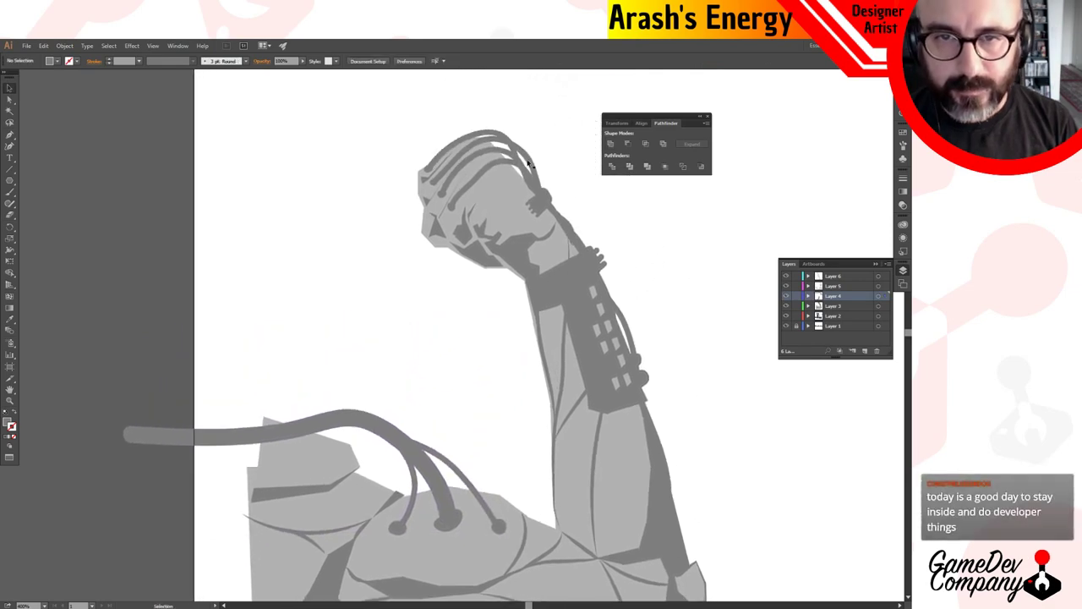
pyautogui.click(518, 158)
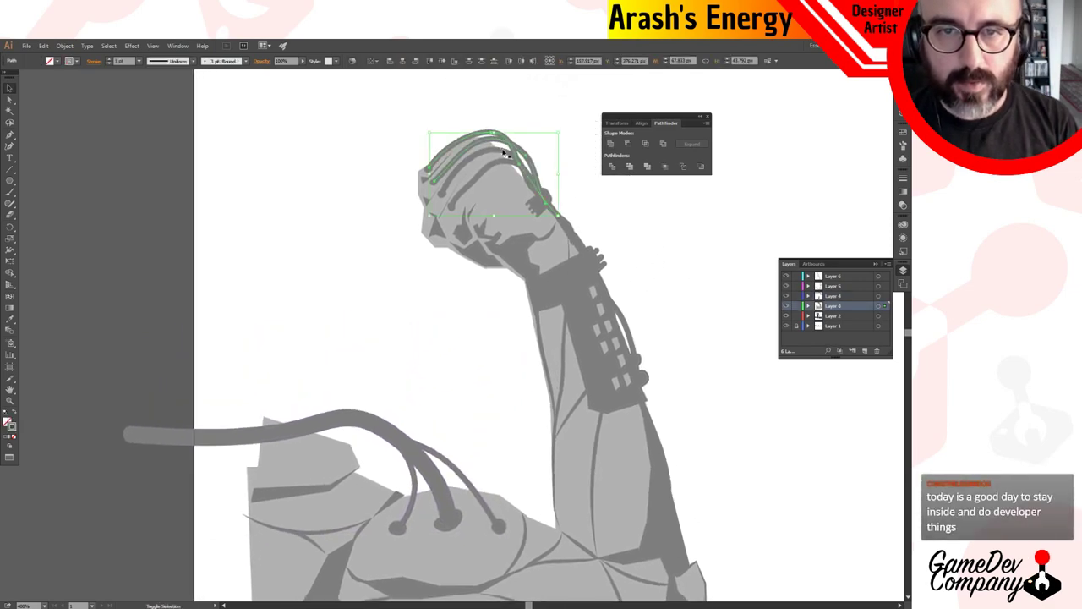
pyautogui.keyDown('shift'); pyautogui.click(511, 169); pyautogui.keyUp('shift')
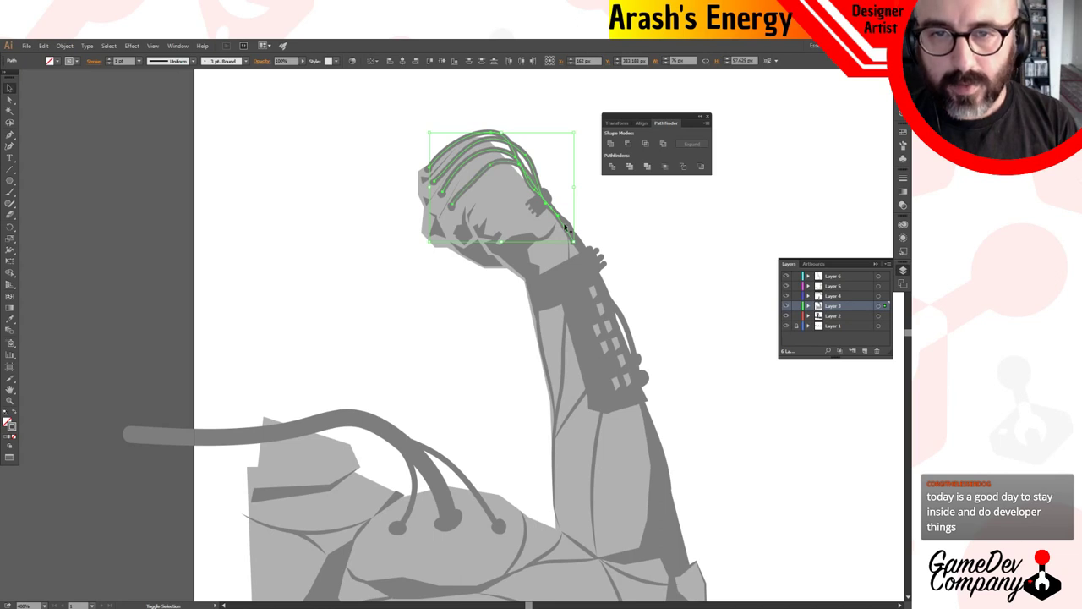
pyautogui.keyDown('shift'); pyautogui.click(581, 245); pyautogui.keyUp('shift')
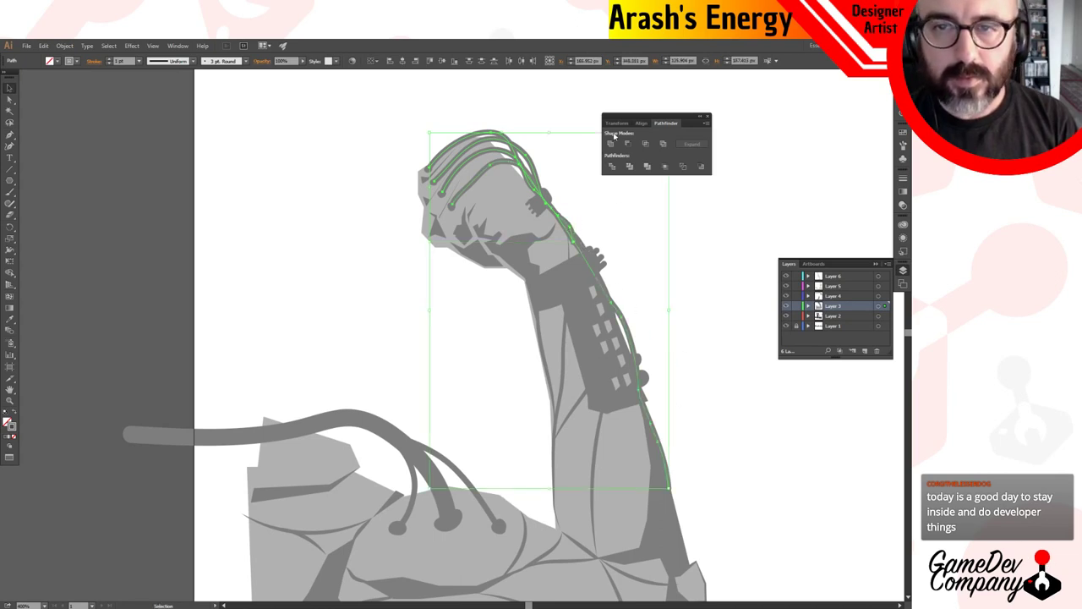
pyautogui.click(64, 45)
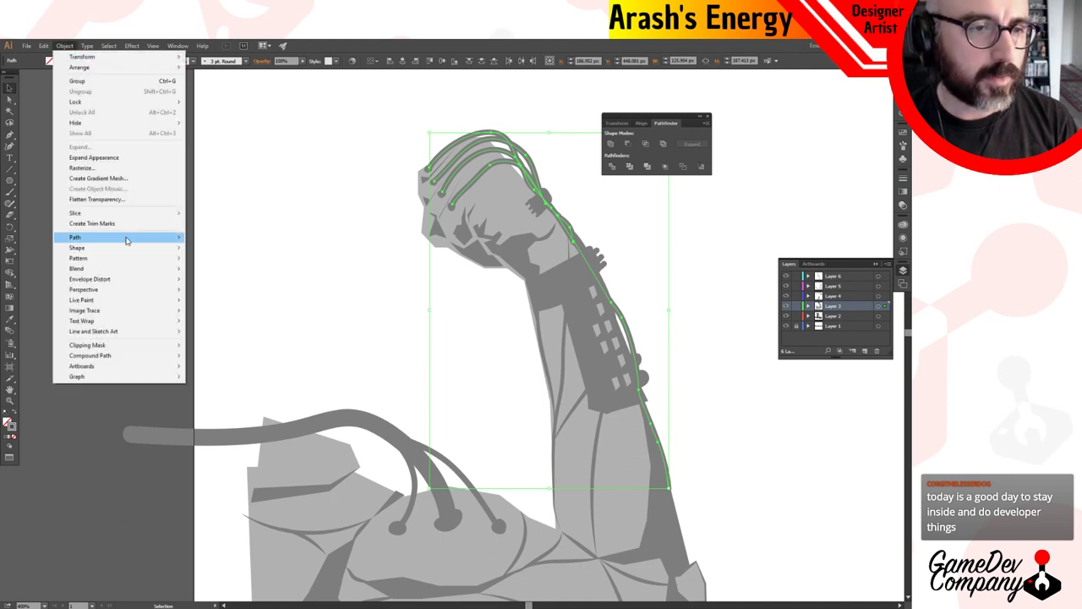
pyautogui.moveTo(126, 239)
pyautogui.click(254, 261)
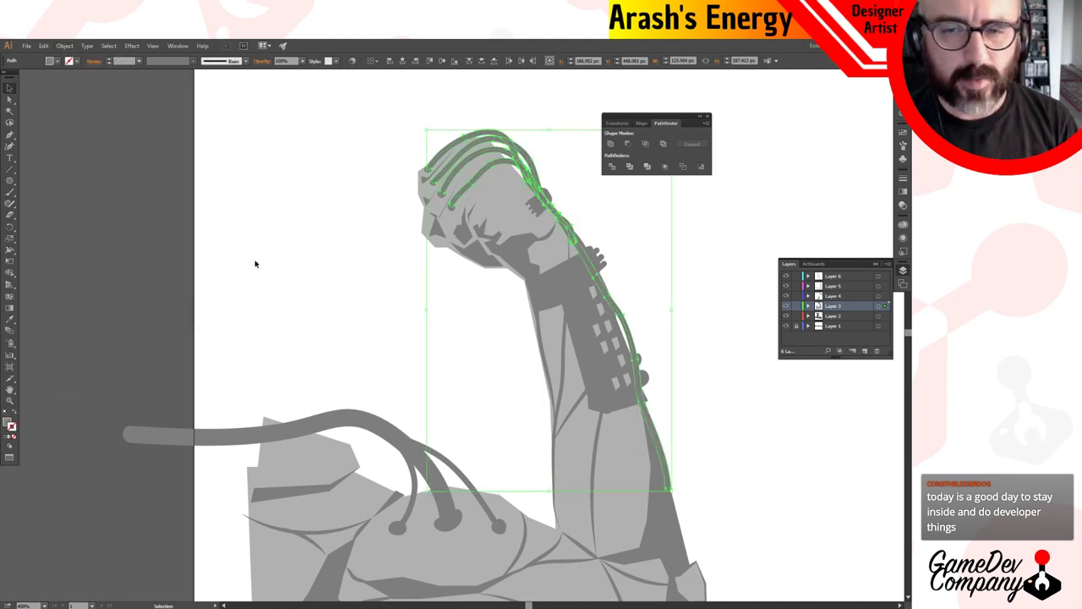
pyautogui.click(610, 143)
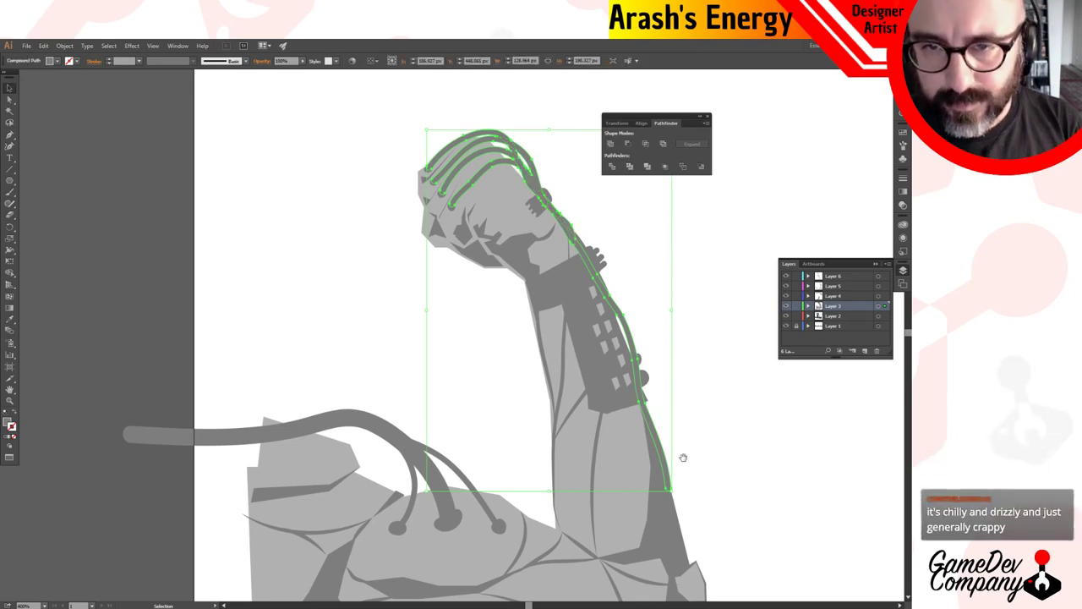
# Convert the strokes of the two dark cables below the armpit to outlines with Outline Stroke.
pyautogui.moveTo(684, 454); pyautogui.dragTo(622, 346)
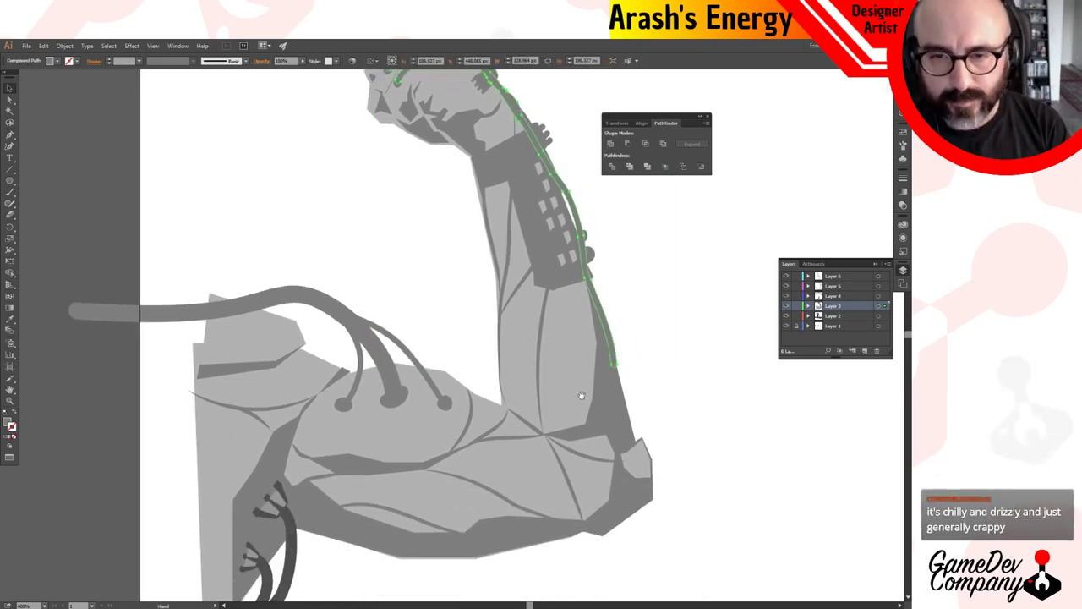
pyautogui.moveTo(569, 413); pyautogui.dragTo(571, 321)
pyautogui.moveTo(372, 426); pyautogui.dragTo(415, 340)
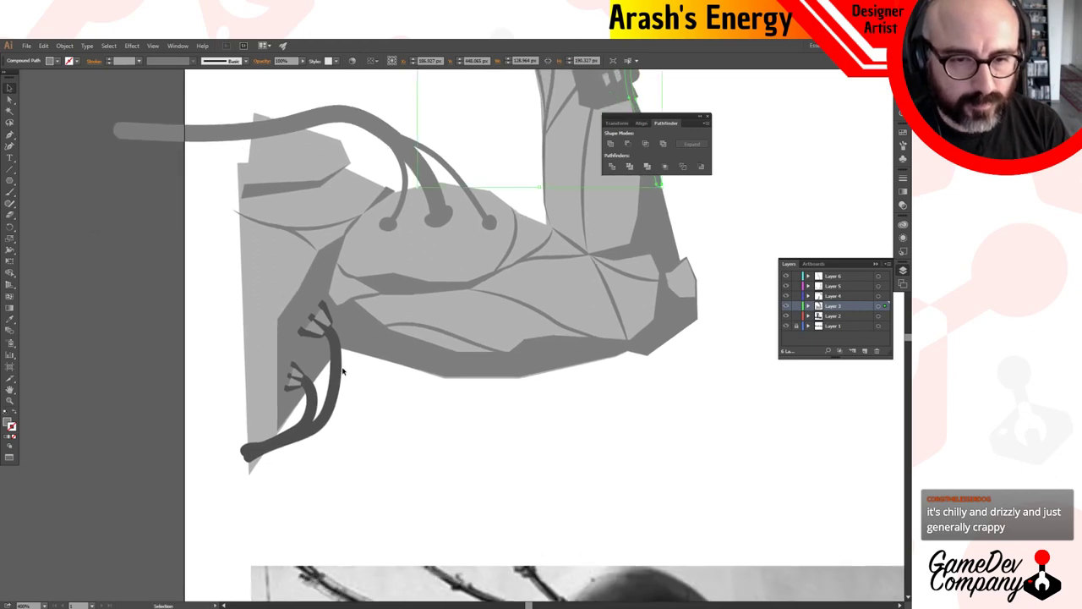
pyautogui.click(302, 429)
pyautogui.keyDown('shift'); pyautogui.click(300, 425); pyautogui.keyUp('shift')
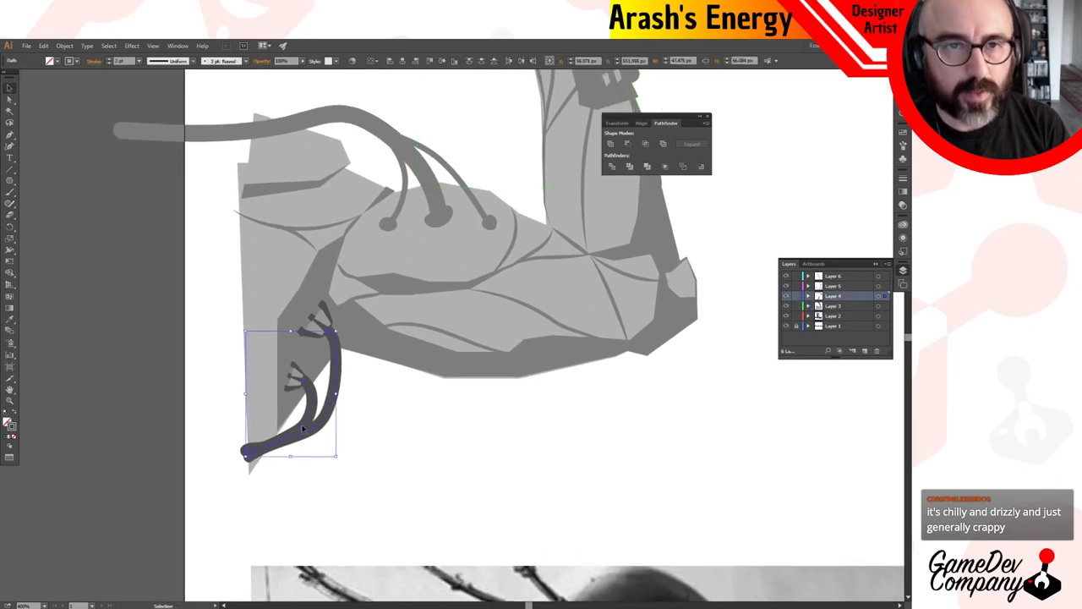
pyautogui.click(65, 45)
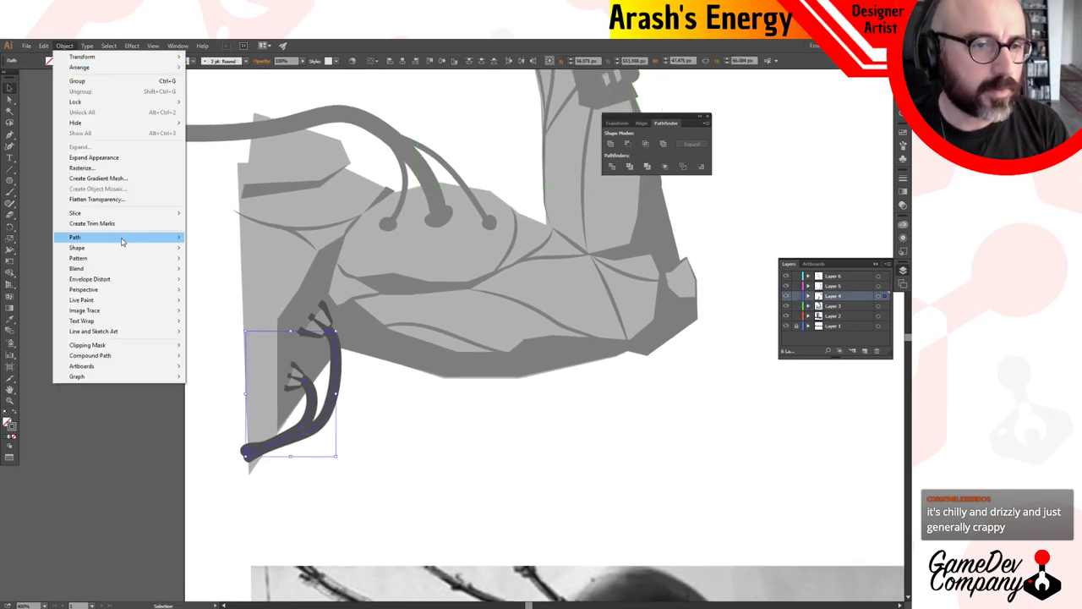
pyautogui.moveTo(123, 239)
pyautogui.click(222, 261)
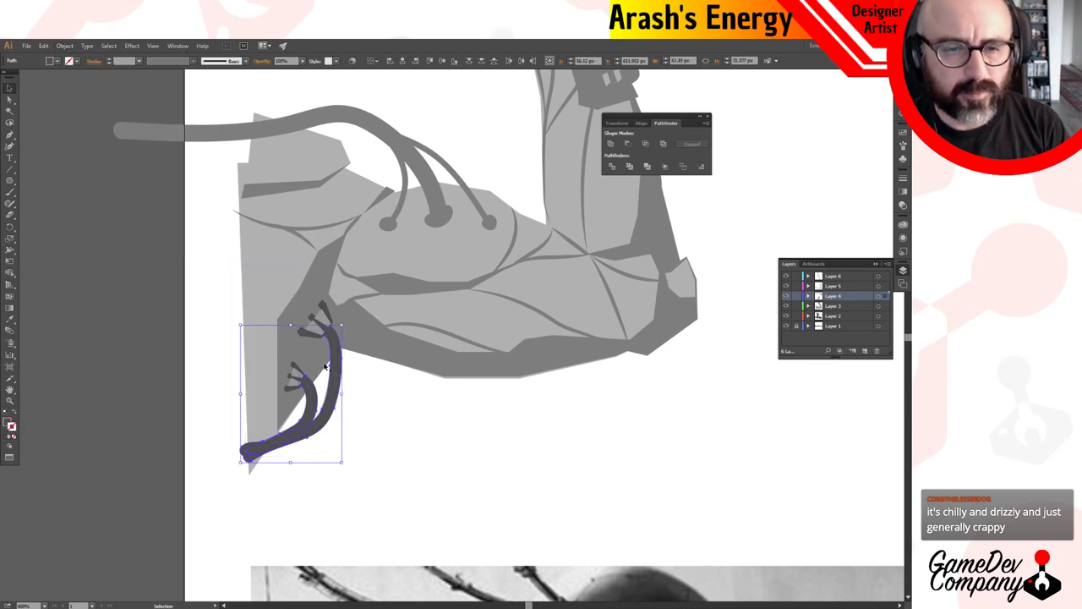
pyautogui.click(417, 418)
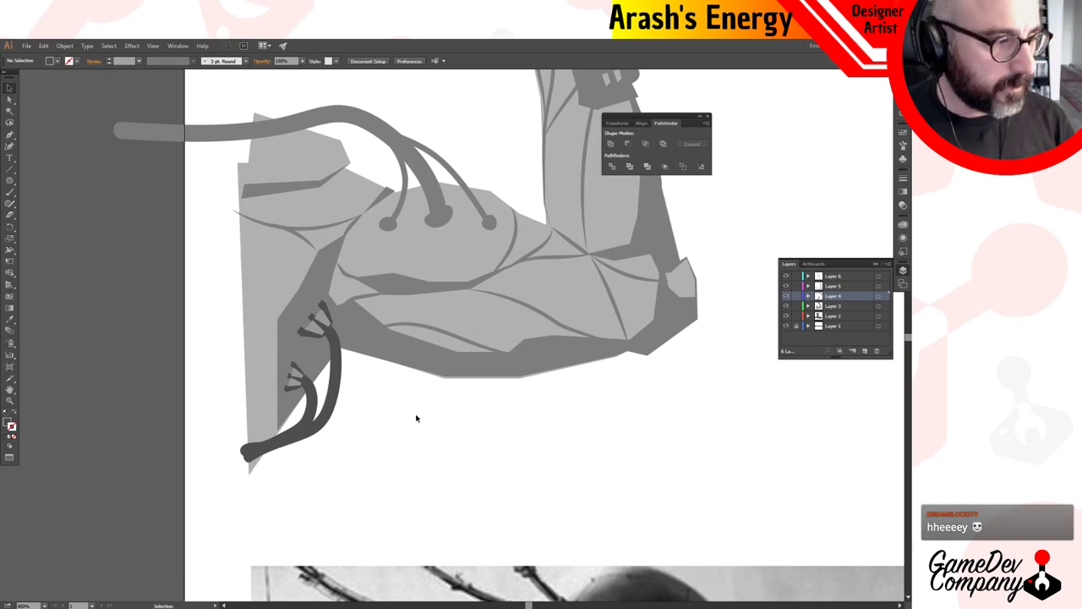
# Examine the whole arm beside the Super Hack title and the reference photos at several magnifications.
pyautogui.keyDown('ctrl'); pyautogui.keyDown('alt'); pyautogui.click(502, 409); pyautogui.keyUp('alt'); pyautogui.keyUp('ctrl')
pyautogui.keyDown('ctrl'); pyautogui.keyDown('alt'); pyautogui.click(502, 408); pyautogui.keyUp('alt'); pyautogui.keyUp('ctrl')
pyautogui.keyDown('ctrl'); pyautogui.keyDown('alt'); pyautogui.click(502, 409); pyautogui.keyUp('alt'); pyautogui.keyUp('ctrl')
pyautogui.moveTo(421, 226); pyautogui.dragTo(296, 530)
pyautogui.keyDown('ctrl'); pyautogui.keyDown('alt'); pyautogui.click(382, 351); pyautogui.keyUp('alt'); pyautogui.keyUp('ctrl')
pyautogui.moveTo(495, 395); pyautogui.dragTo(361, 347)
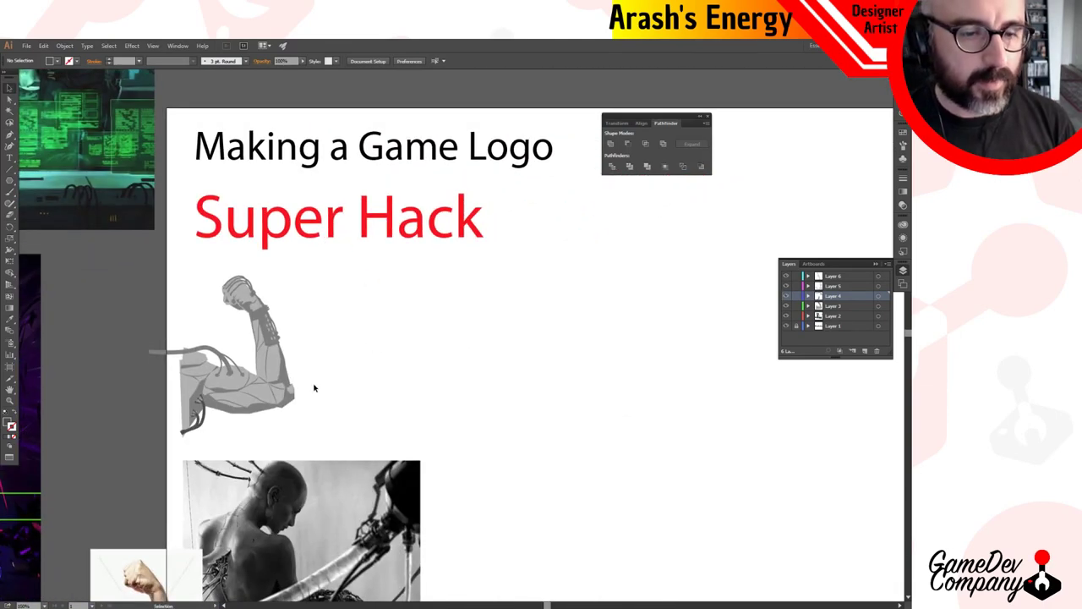
pyautogui.keyDown('ctrl'); pyautogui.keyDown('alt'); pyautogui.click(241, 375); pyautogui.keyUp('alt'); pyautogui.keyUp('ctrl')
pyautogui.keyDown('ctrl'); pyautogui.keyDown('alt'); pyautogui.click(241, 376); pyautogui.keyUp('alt'); pyautogui.keyUp('ctrl')
pyautogui.moveTo(294, 359); pyautogui.dragTo(96, 273)
pyautogui.scroll(4, 428, 224)
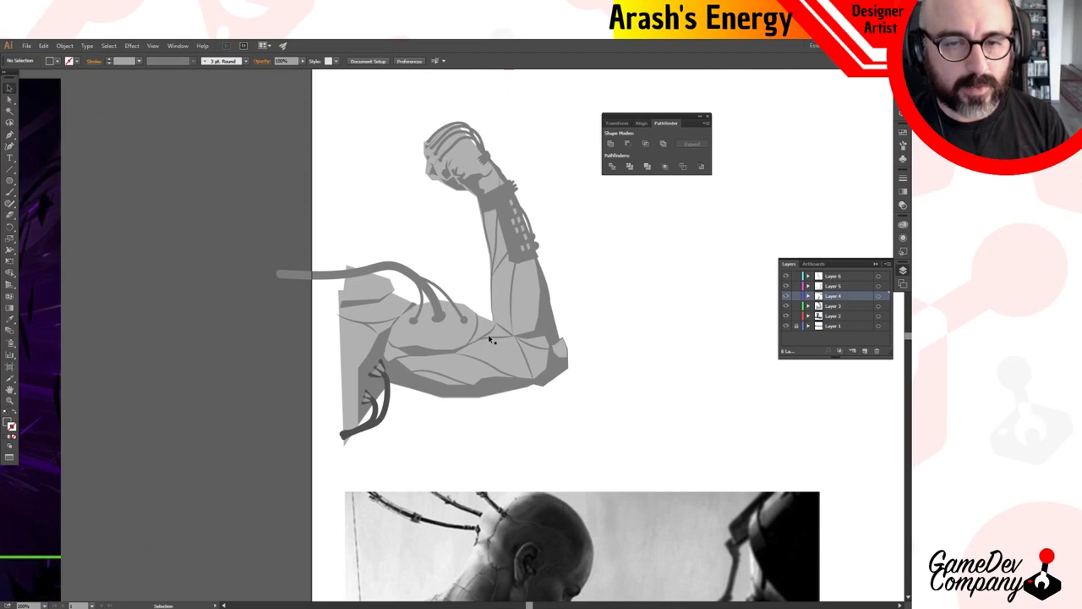
pyautogui.scroll(3, 487, 334)
pyautogui.moveTo(454, 380); pyautogui.dragTo(460, 386)
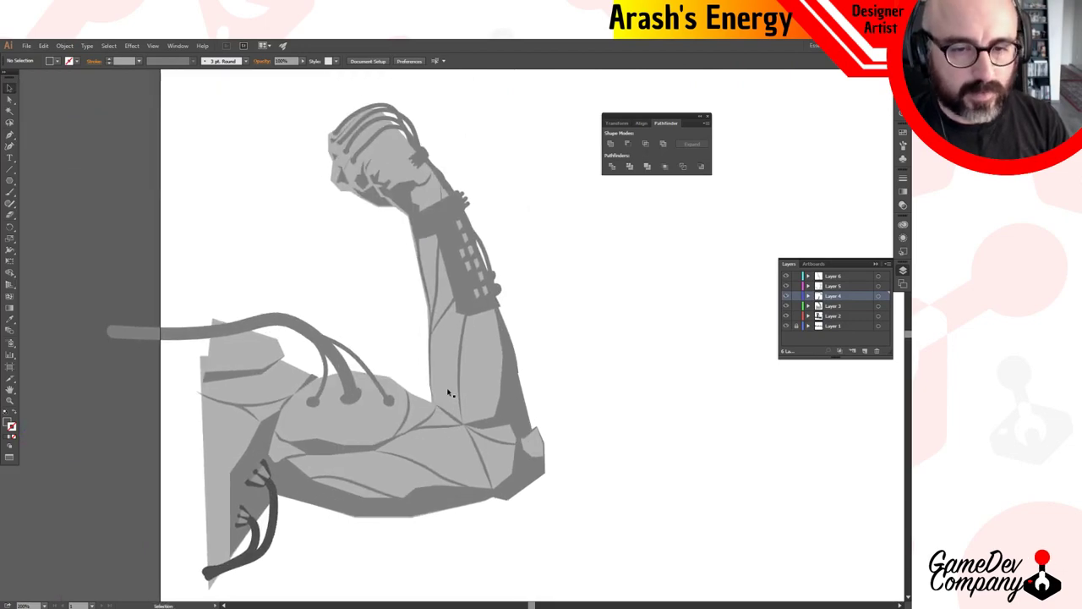
pyautogui.moveTo(313, 415); pyautogui.dragTo(361, 356)
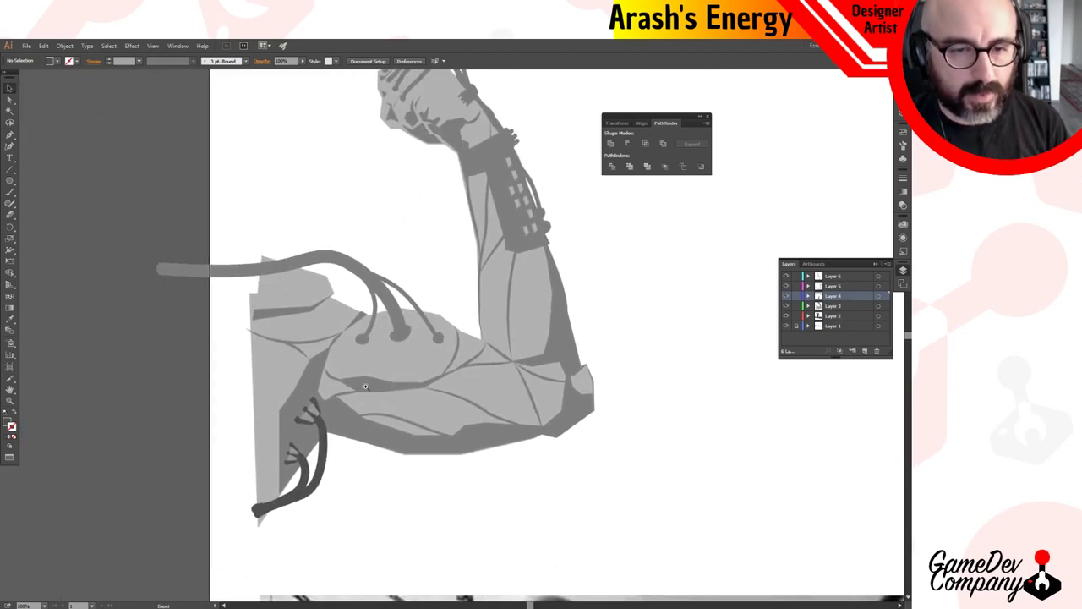
pyautogui.keyDown('ctrl'); pyautogui.click(366, 386); pyautogui.keyUp('ctrl')
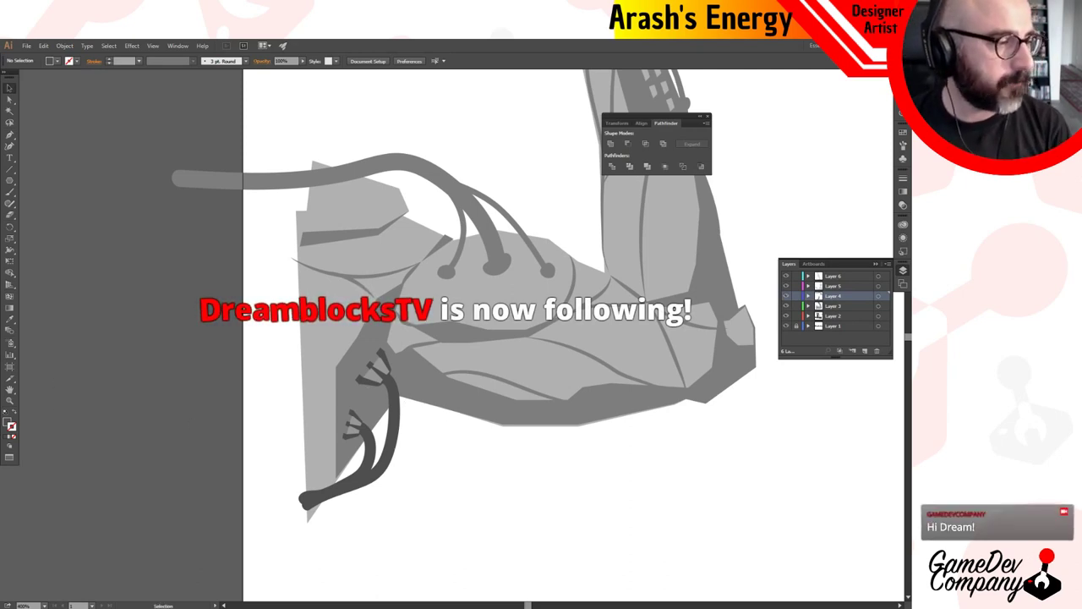
pyautogui.keyDown('ctrl'); pyautogui.keyDown('alt'); pyautogui.click(238, 452); pyautogui.keyUp('alt'); pyautogui.keyUp('ctrl')
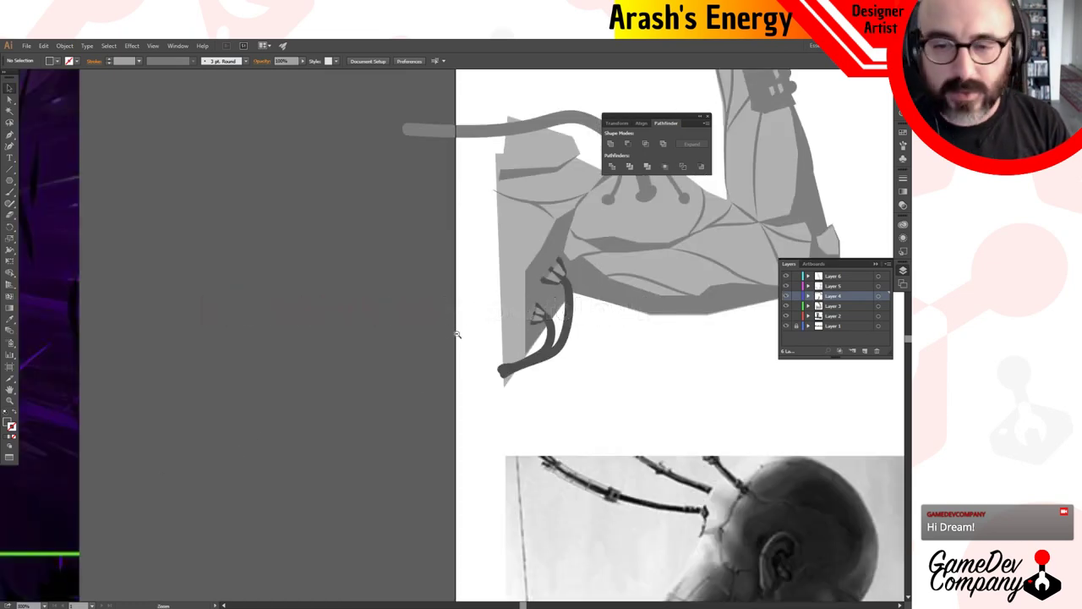
pyautogui.keyDown('ctrl'); pyautogui.keyDown('alt'); pyautogui.click(611, 360); pyautogui.keyUp('alt'); pyautogui.keyUp('ctrl')
pyautogui.moveTo(543, 286); pyautogui.dragTo(499, 372)
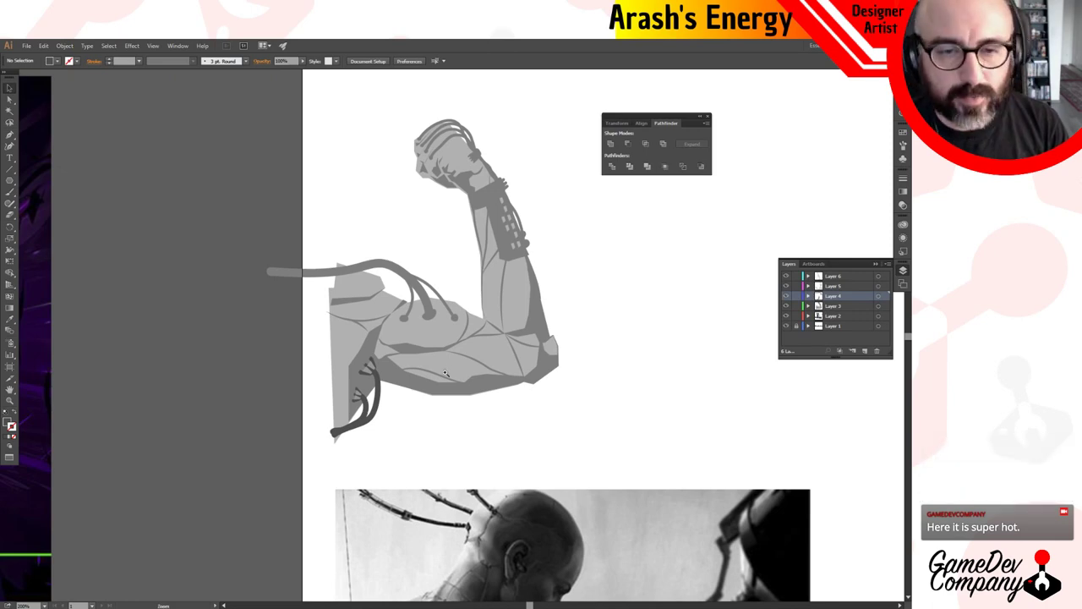
pyautogui.click(422, 397)
pyautogui.click(422, 334)
pyautogui.moveTo(519, 302); pyautogui.dragTo(380, 448)
pyautogui.keyDown('ctrl'); pyautogui.keyDown('alt'); pyautogui.click(414, 415); pyautogui.keyUp('alt'); pyautogui.keyUp('ctrl')
pyautogui.moveTo(440, 350); pyautogui.dragTo(406, 470)
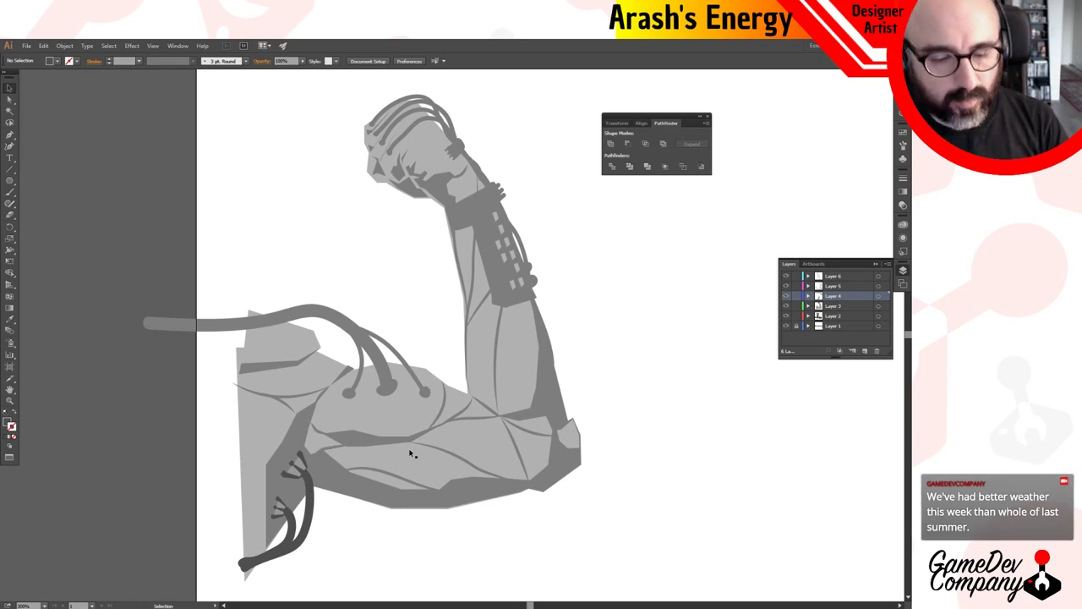
# Unite the two outlined dark cables below the armpit into a single shape.
pyautogui.keyDown('ctrl'); pyautogui.click(332, 473); pyautogui.keyUp('ctrl')
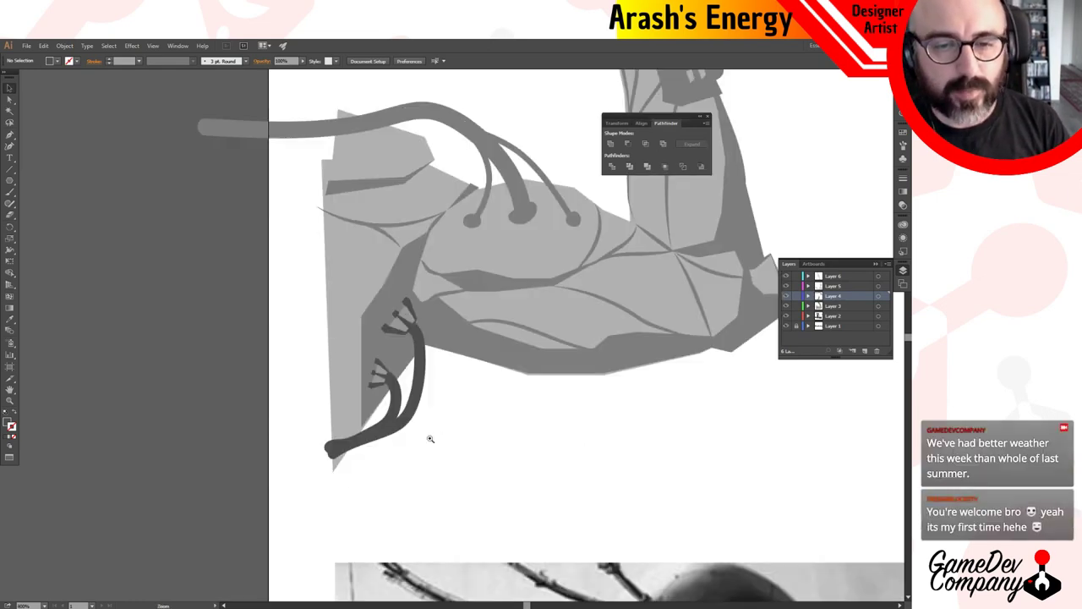
pyautogui.keyDown('ctrl'); pyautogui.click(435, 434); pyautogui.keyUp('ctrl')
pyautogui.moveTo(478, 256); pyautogui.dragTo(441, 350)
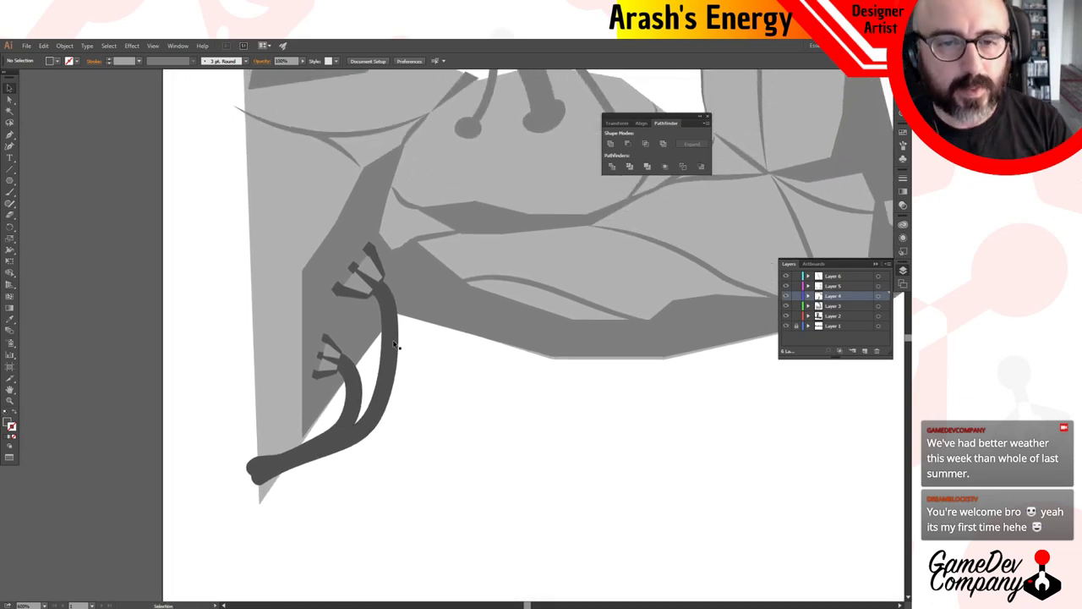
pyautogui.click(371, 410)
pyautogui.keyDown('shift'); pyautogui.click(356, 405); pyautogui.keyUp('shift')
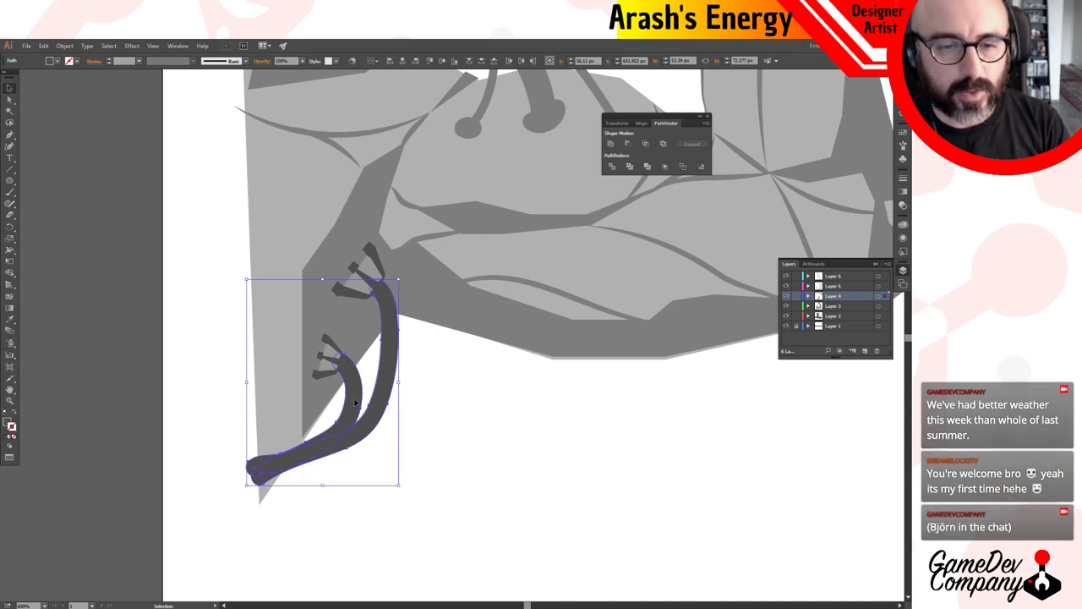
pyautogui.moveTo(513, 261); pyautogui.dragTo(481, 336)
pyautogui.scroll(-2, 465, 321)
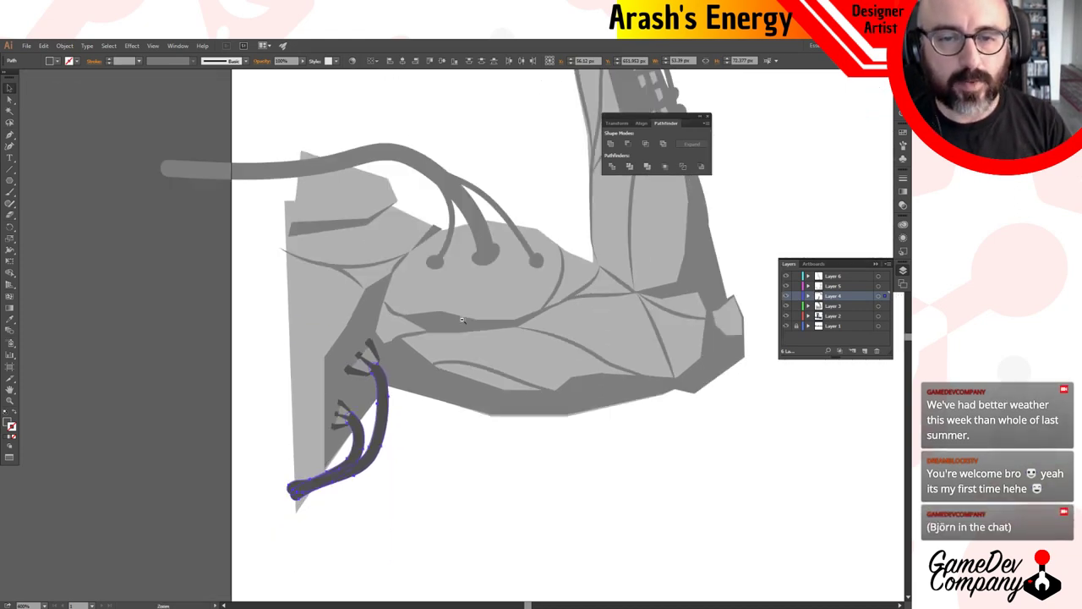
pyautogui.scroll(1, 463, 322)
pyautogui.scroll(-2, 460, 337)
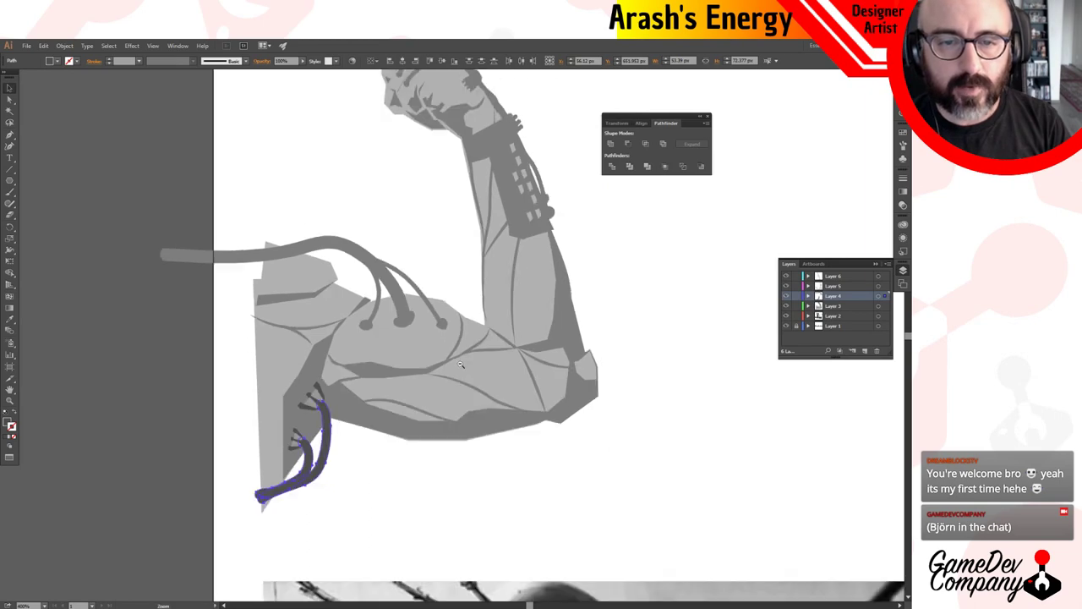
pyautogui.scroll(1, 470, 364)
pyautogui.moveTo(472, 367); pyautogui.dragTo(478, 375)
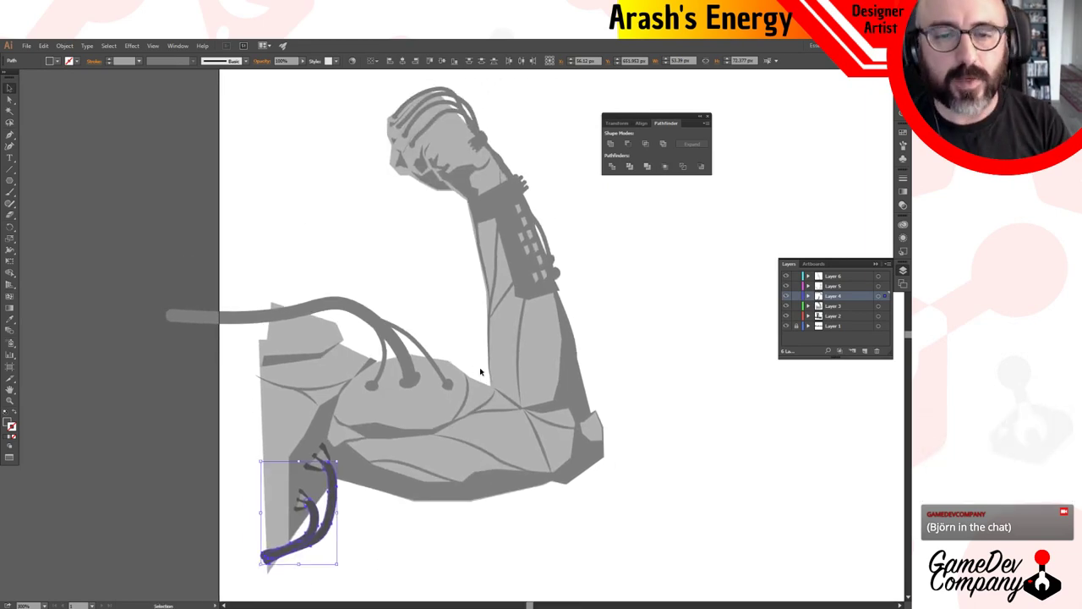
pyautogui.keyDown('ctrl'); pyautogui.click(325, 467); pyautogui.keyUp('ctrl')
pyautogui.keyDown('ctrl'); pyautogui.click(480, 365); pyautogui.keyUp('ctrl')
pyautogui.keyDown('ctrl'); pyautogui.click(440, 313); pyautogui.keyUp('ctrl')
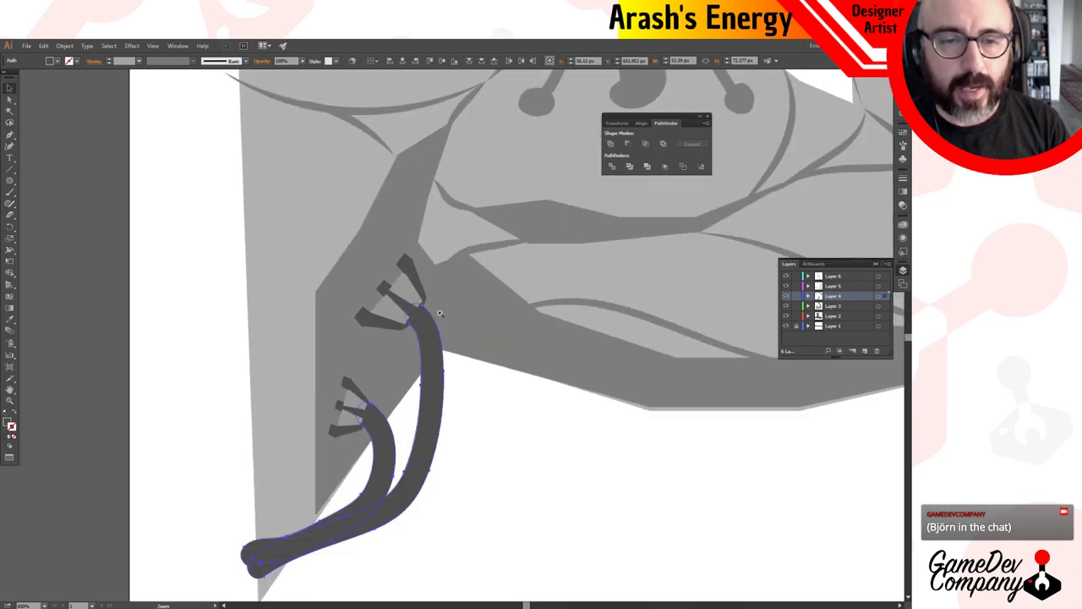
pyautogui.click(408, 265)
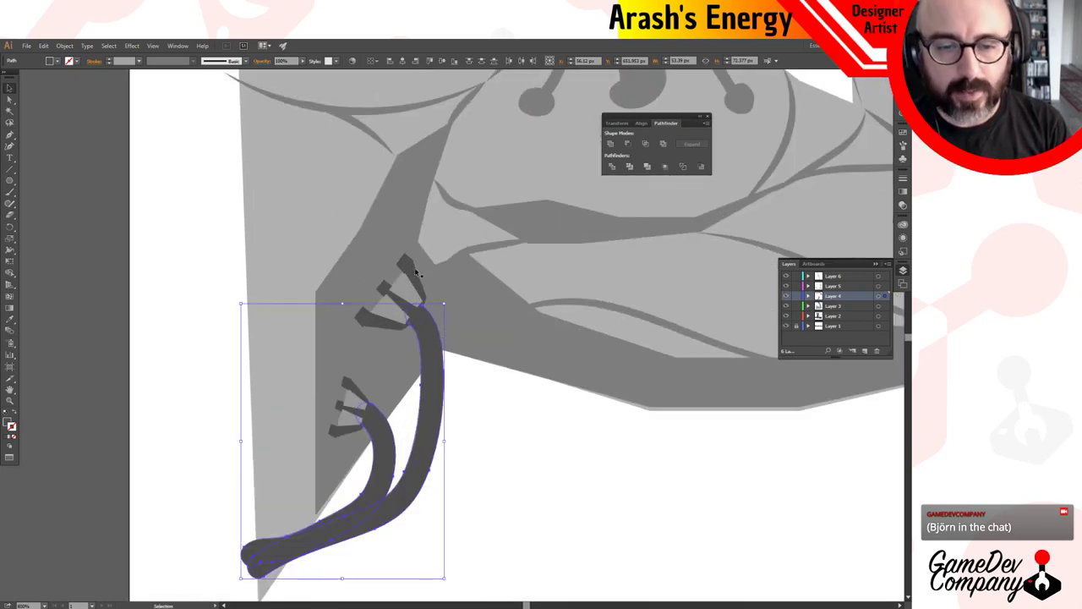
pyautogui.click(610, 144)
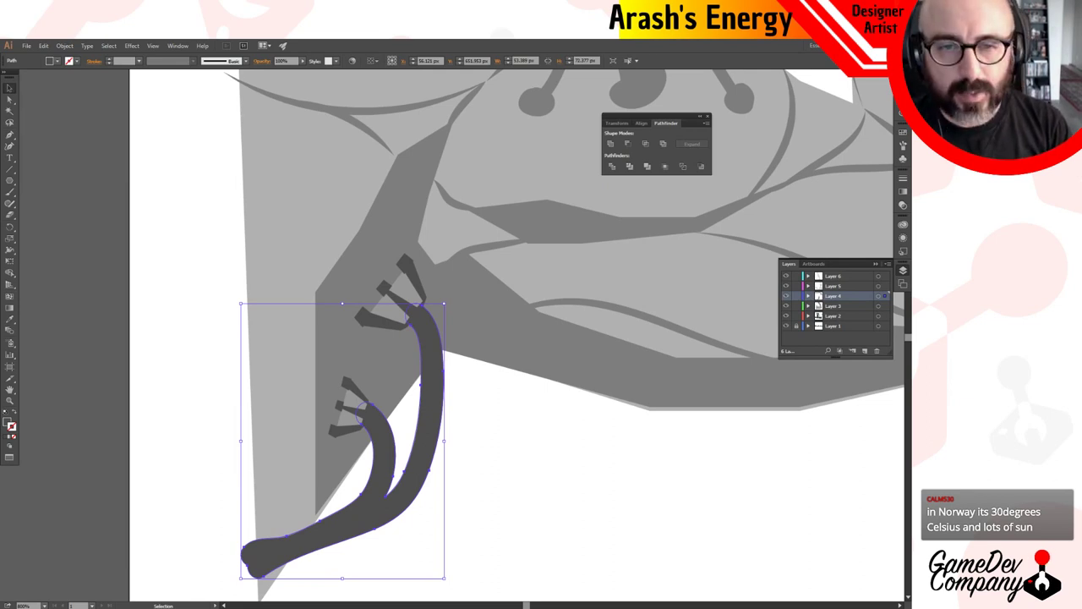
# Examine the united dark cables against the torso and upper arm at different magnifications.
pyautogui.press('z')
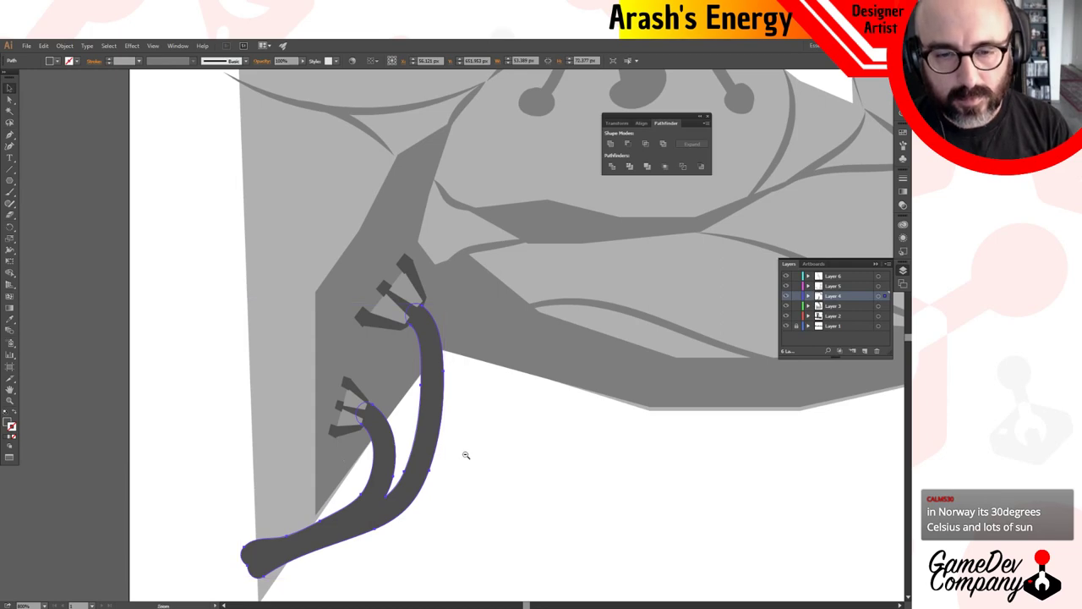
pyautogui.keyDown('alt'); pyautogui.click(466, 455); pyautogui.keyUp('alt')
pyautogui.keyDown('alt'); pyautogui.click(450, 401); pyautogui.keyUp('alt')
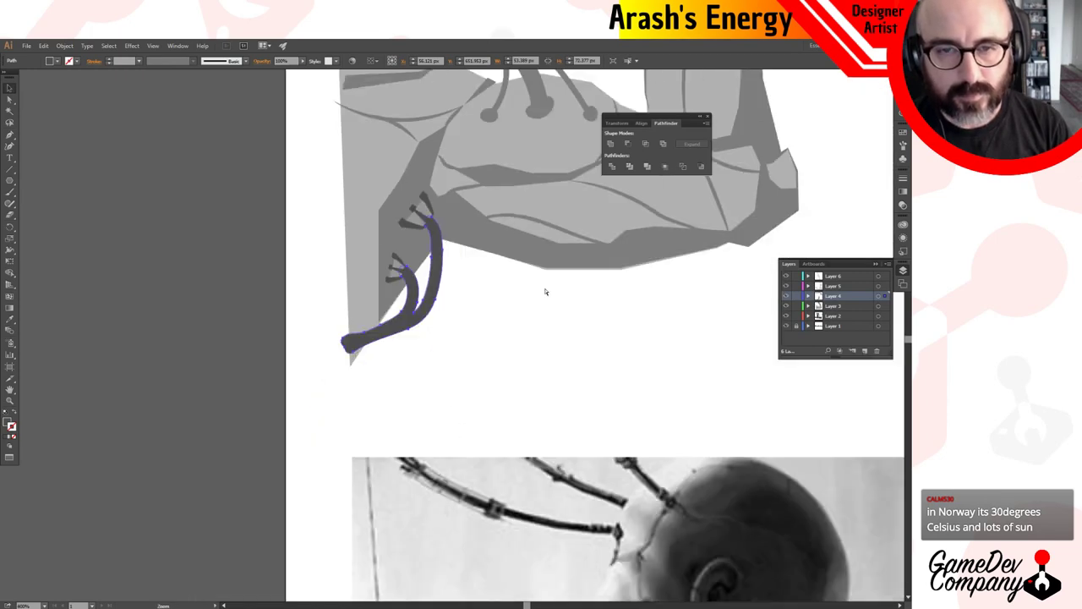
pyautogui.moveTo(546, 290); pyautogui.dragTo(499, 377)
pyautogui.press('v')
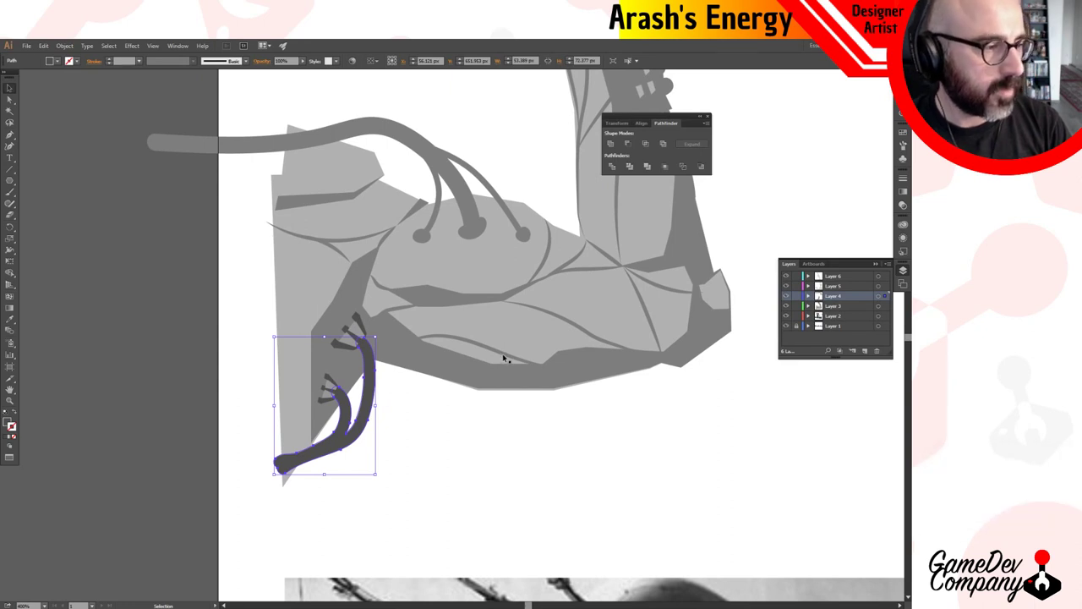
pyautogui.press('z')
pyautogui.press('v')
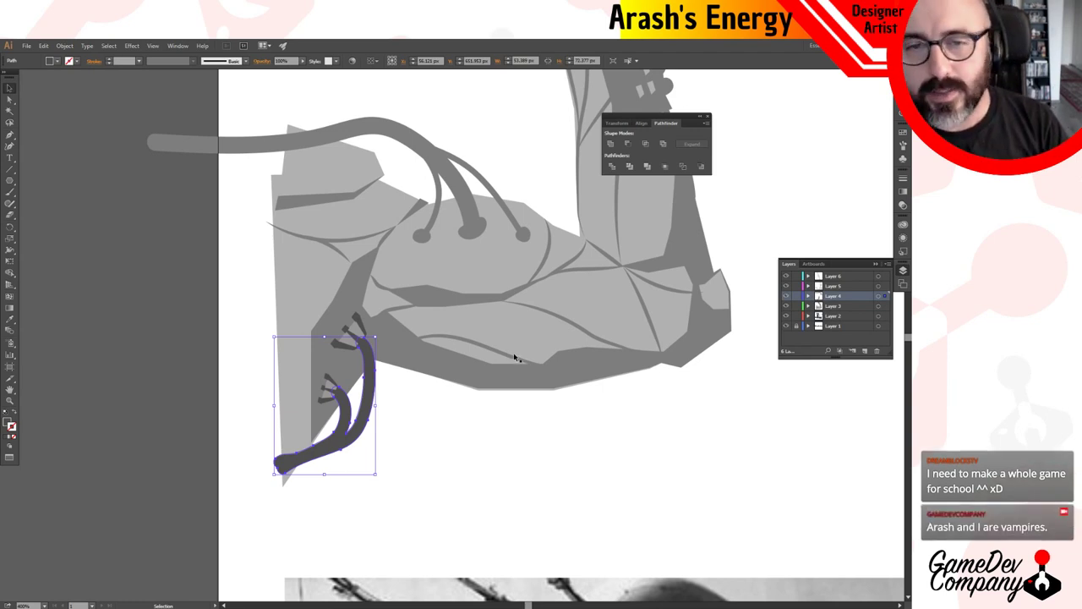
pyautogui.press('z')
pyautogui.press('v')
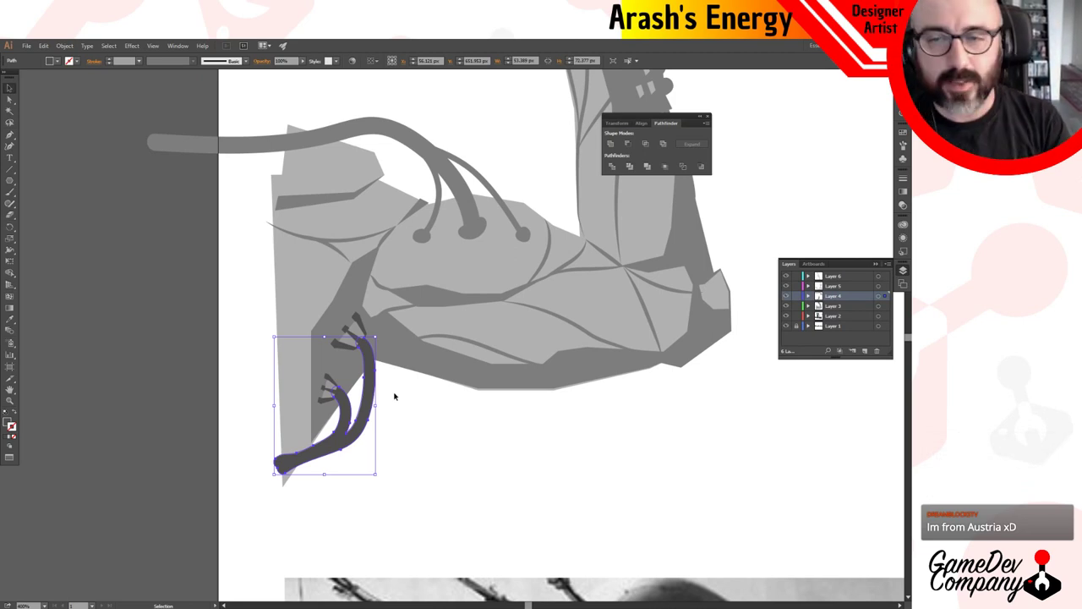
pyautogui.hotkey('ctrl', '=')
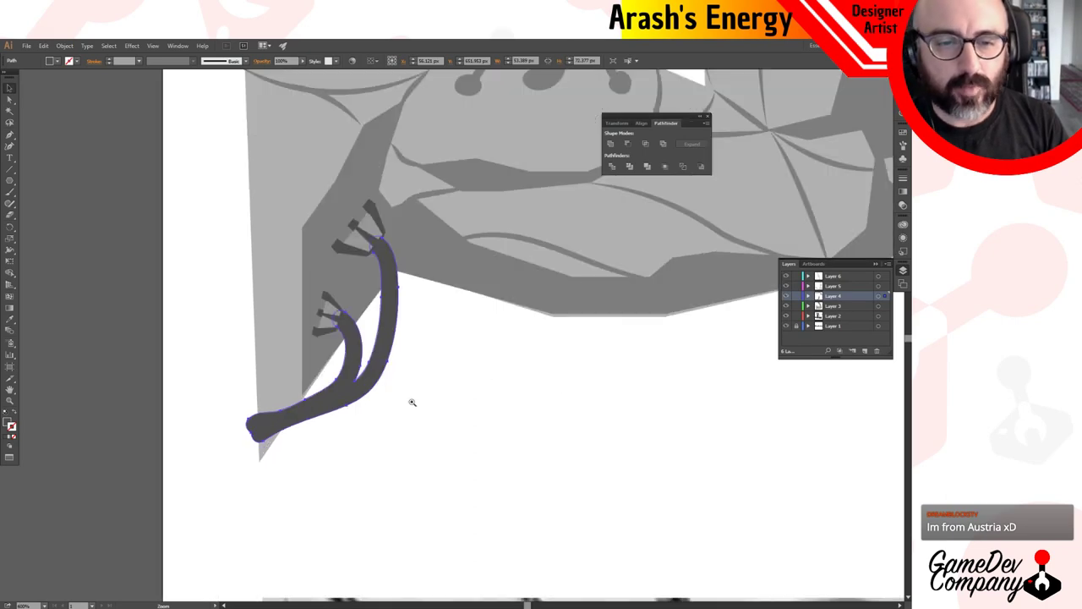
pyautogui.press('space')
pyautogui.moveTo(467, 302); pyautogui.dragTo(429, 434)
pyautogui.hotkey('ctrl', '-')
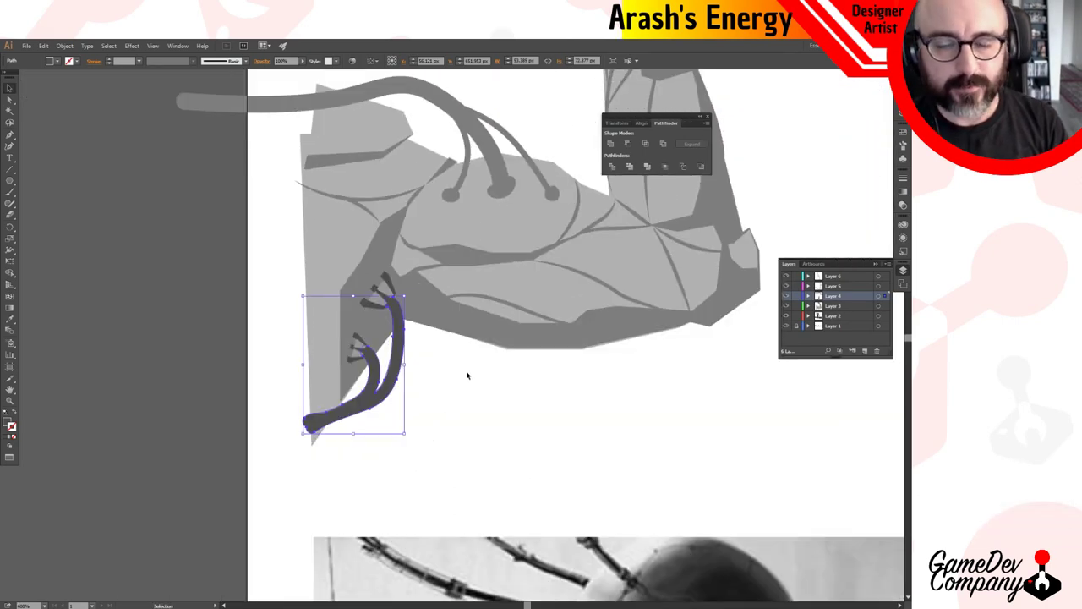
# Try the arm's medium grey shadow colour on the united cable shape, and undo the recolouring.
pyautogui.press('space')
pyautogui.moveTo(426, 367); pyautogui.dragTo(394, 431)
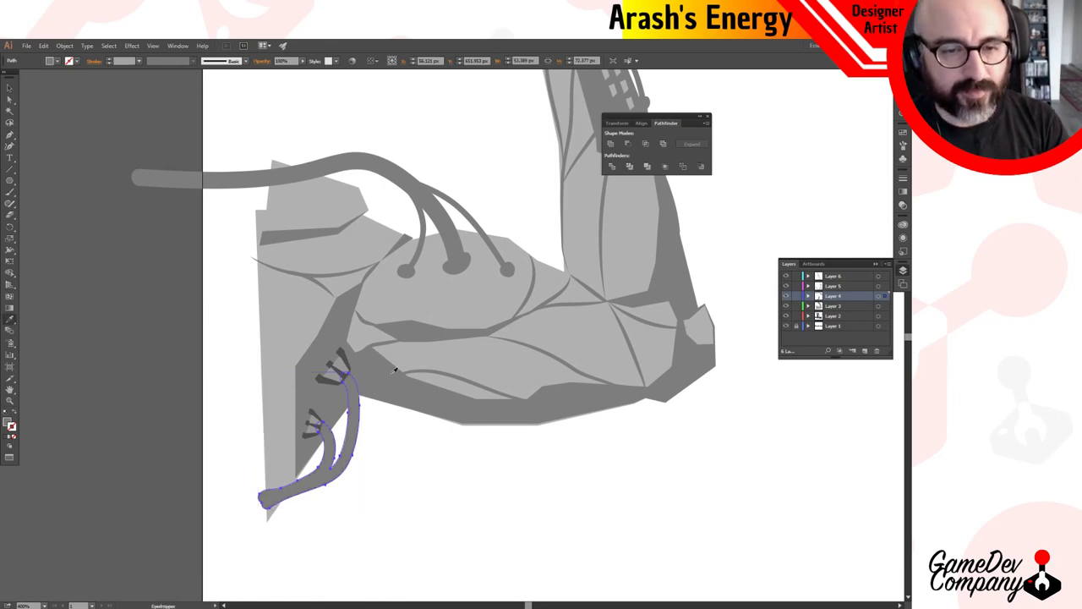
pyautogui.click(431, 475)
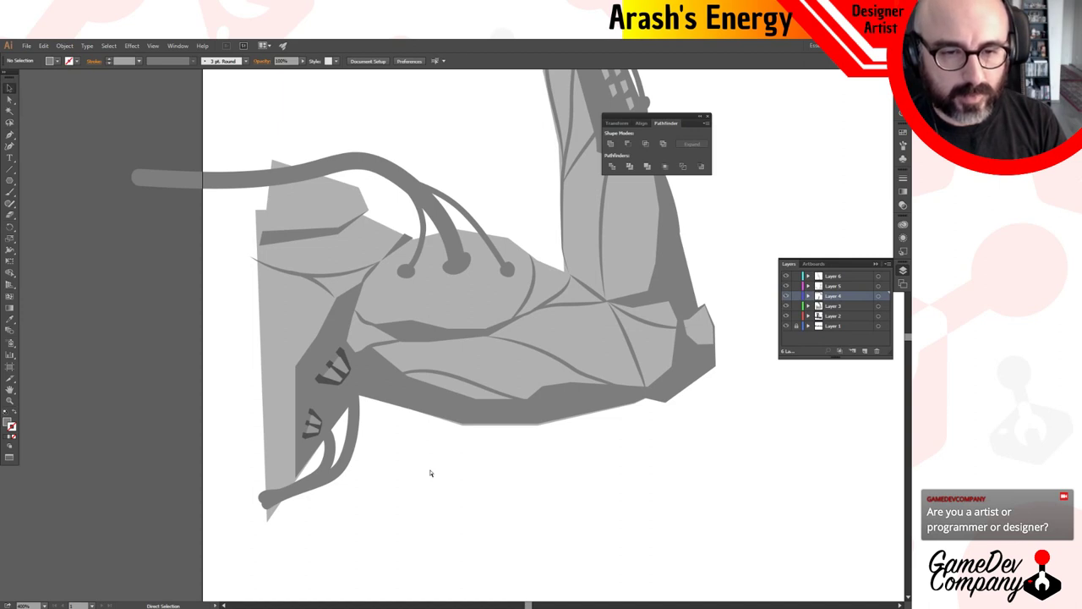
pyautogui.hotkey('ctrl', 'z')
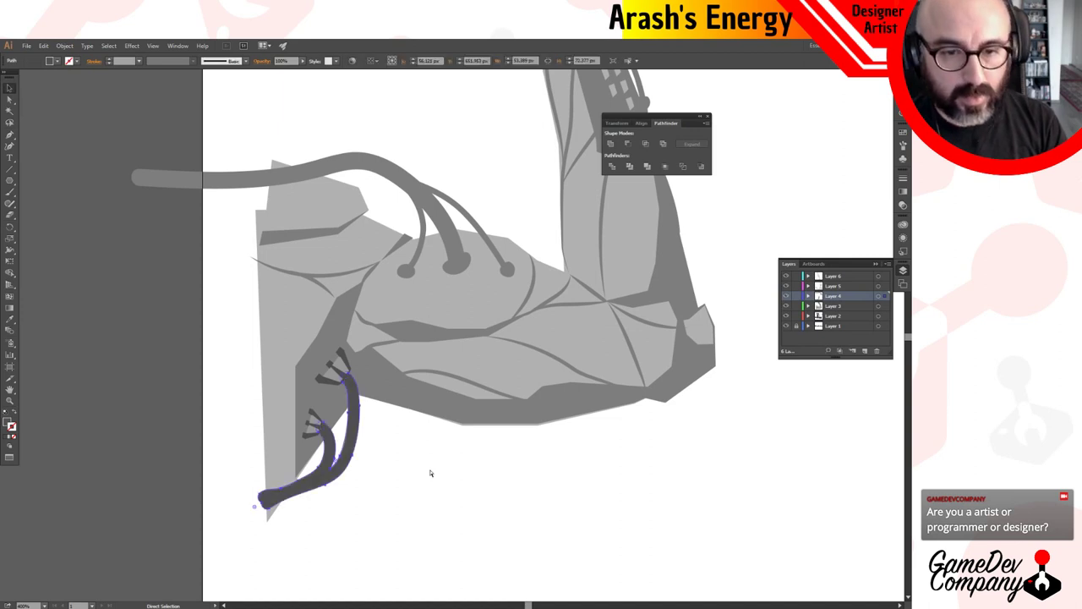
pyautogui.click(438, 471)
pyautogui.keyDown('ctrl'); pyautogui.keyDown('alt'); pyautogui.click(434, 468); pyautogui.keyUp('alt'); pyautogui.keyUp('ctrl')
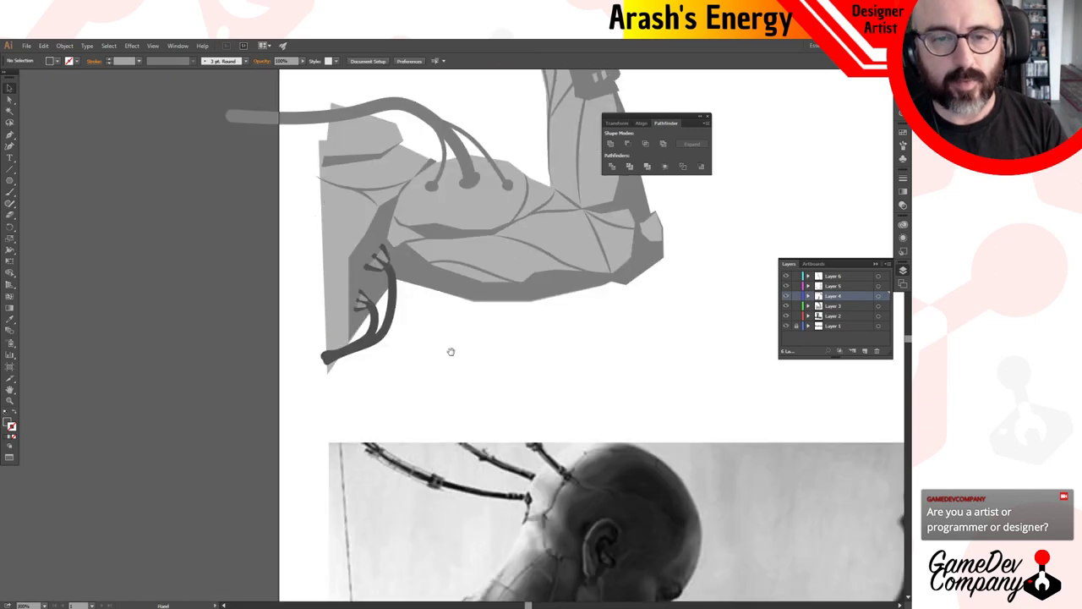
pyautogui.moveTo(449, 350); pyautogui.dragTo(374, 495)
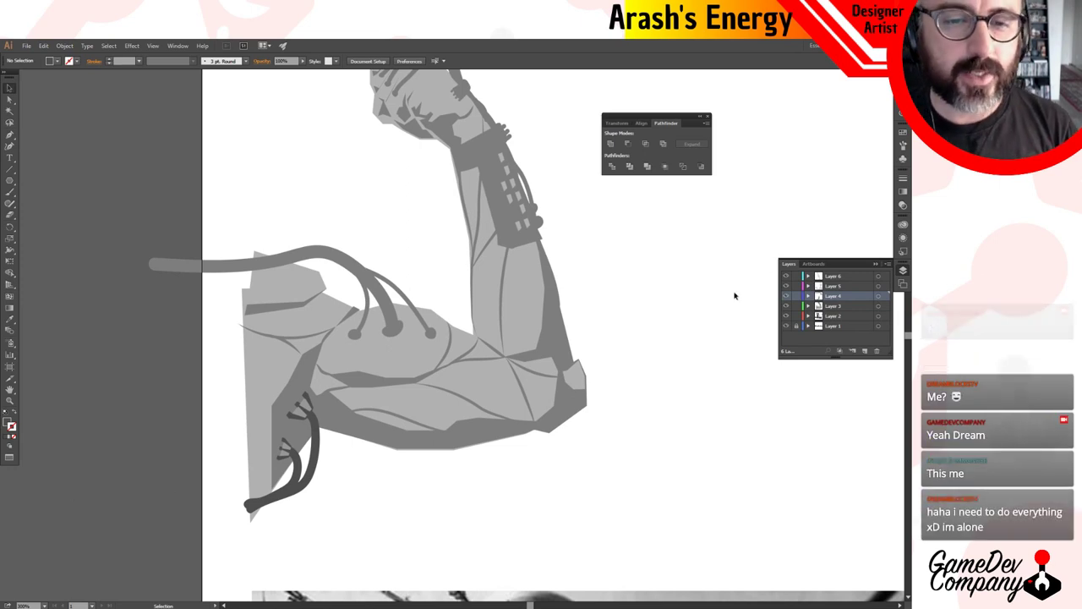
# Examine the cyborg arm and its cables at several magnifications, including beside the Super Hack title and the reference photo.
pyautogui.moveTo(584, 300); pyautogui.dragTo(574, 372)
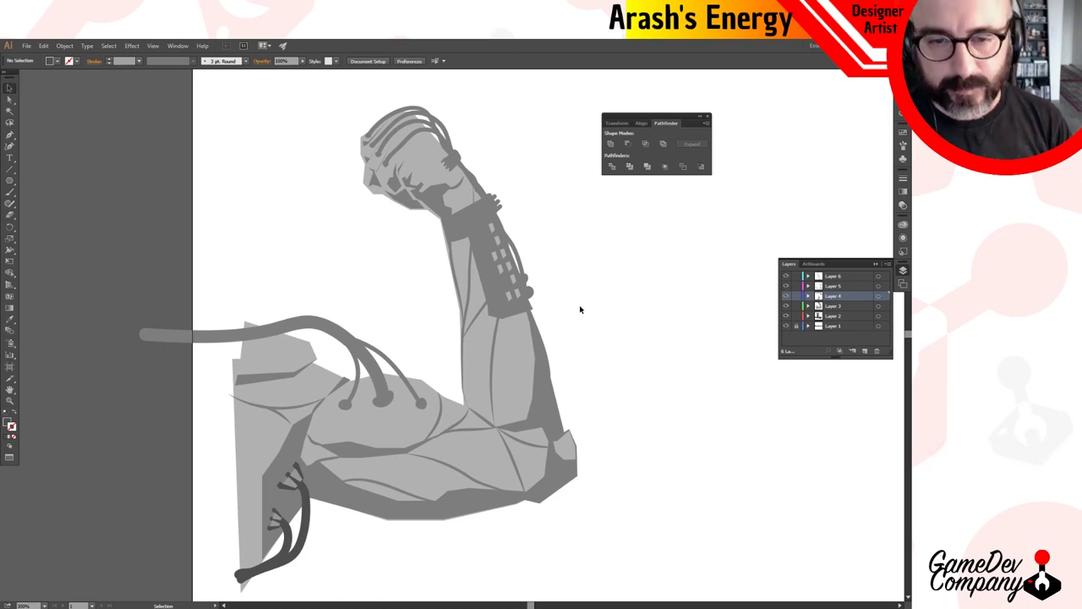
pyautogui.moveTo(580, 309); pyautogui.dragTo(599, 286)
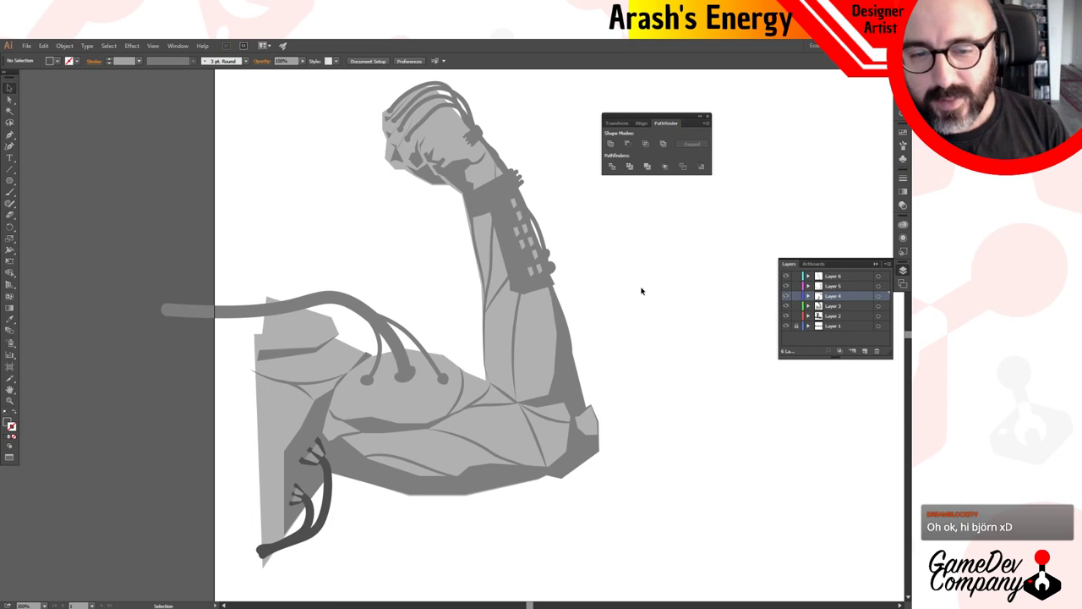
pyautogui.press('space')
pyautogui.moveTo(589, 338); pyautogui.dragTo(606, 281)
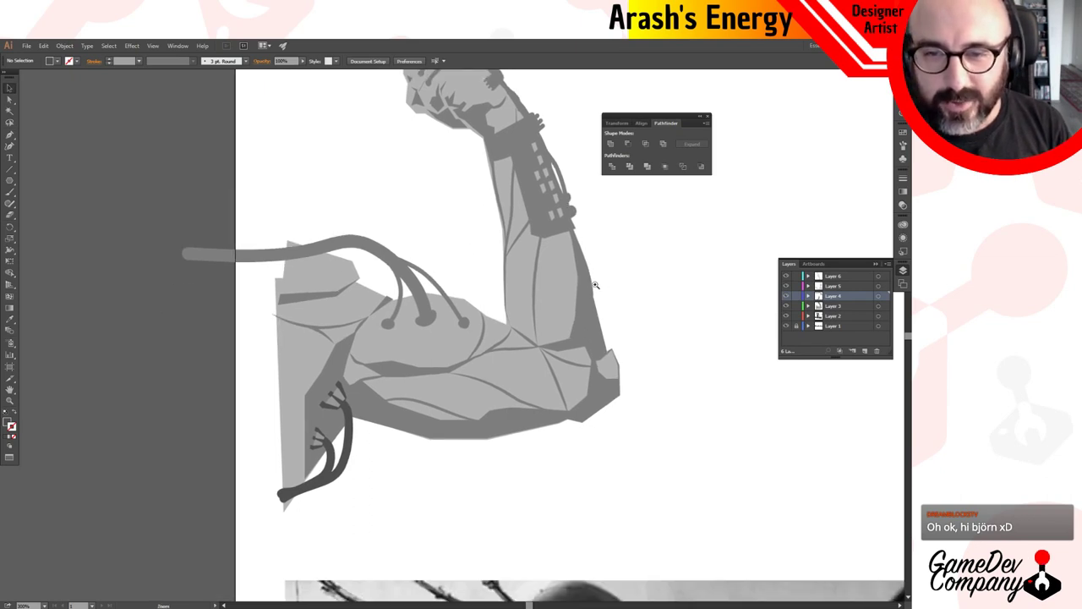
pyautogui.keyDown('ctrl'); pyautogui.keyDown('alt'); pyautogui.click(595, 284); pyautogui.keyUp('alt'); pyautogui.keyUp('ctrl')
pyautogui.moveTo(473, 282); pyautogui.dragTo(497, 276)
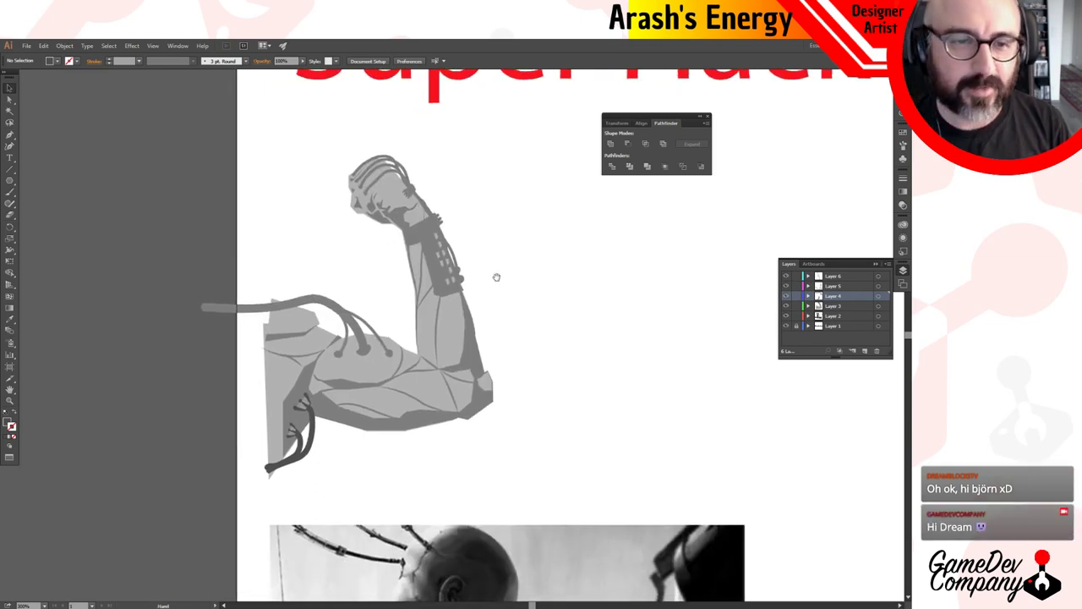
pyautogui.keyDown('ctrl'); pyautogui.click(385, 341); pyautogui.keyUp('ctrl')
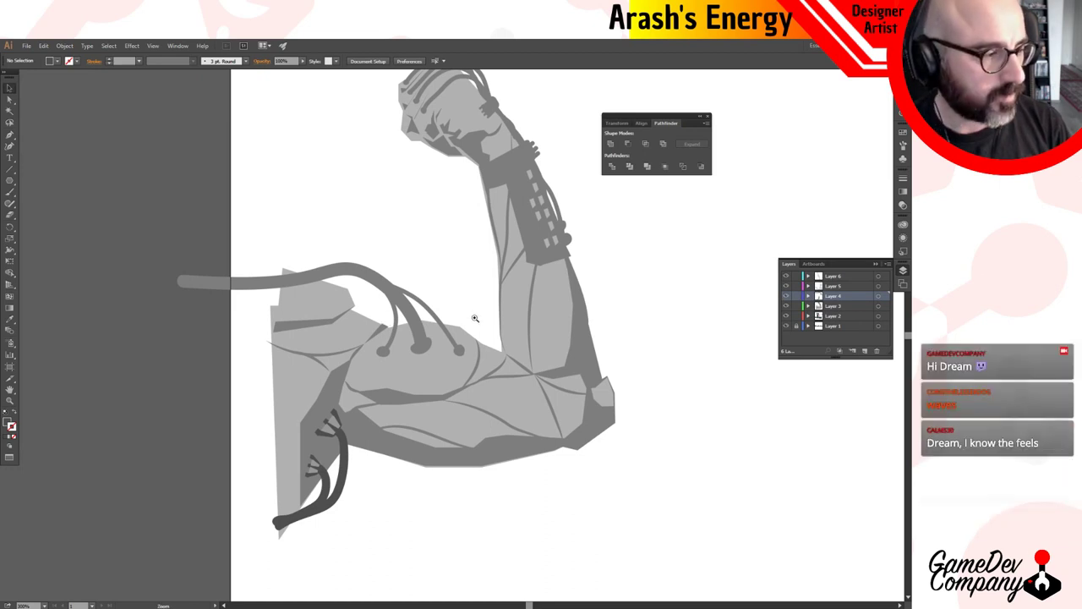
pyautogui.moveTo(480, 317); pyautogui.dragTo(434, 346)
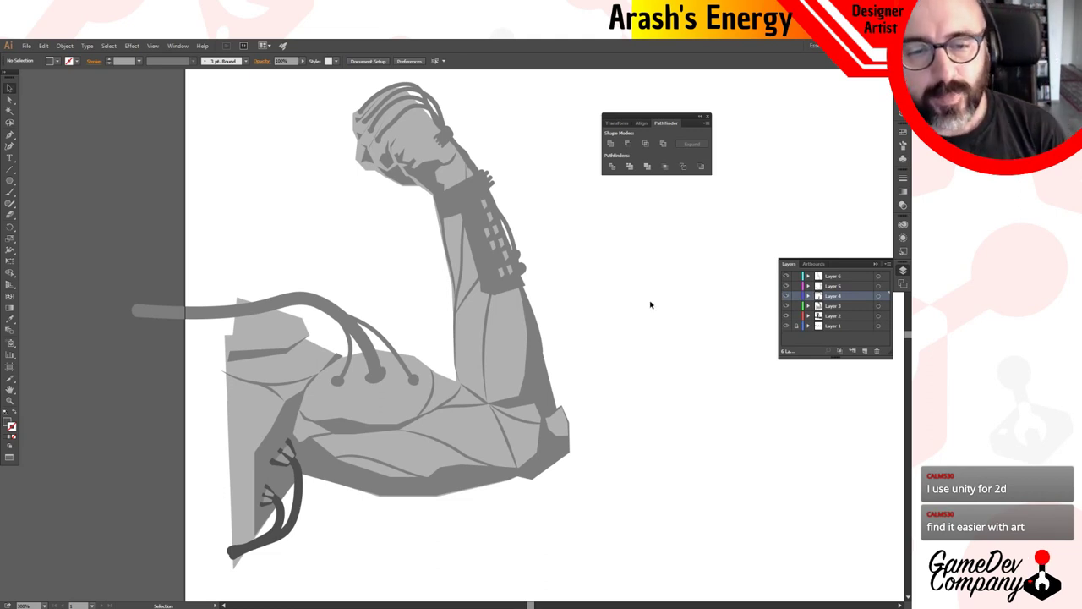
pyautogui.press('z')
pyautogui.keyDown('ctrl'); pyautogui.keyDown('alt'); pyautogui.click(624, 303); pyautogui.keyUp('alt'); pyautogui.keyUp('ctrl')
pyautogui.moveTo(423, 333); pyautogui.dragTo(561, 333)
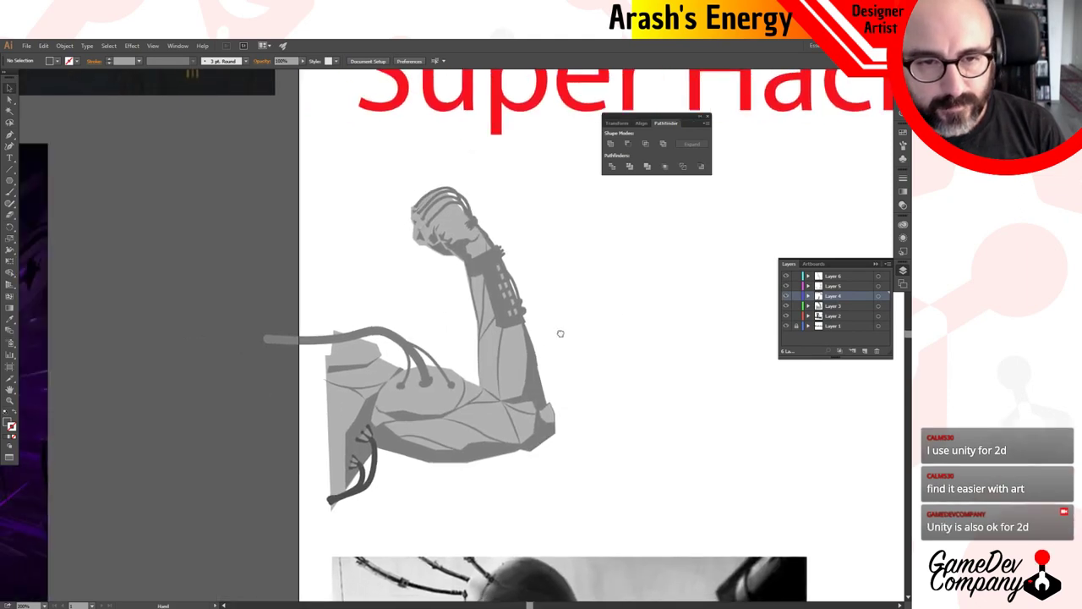
pyautogui.hscroll(3, 561, 330)
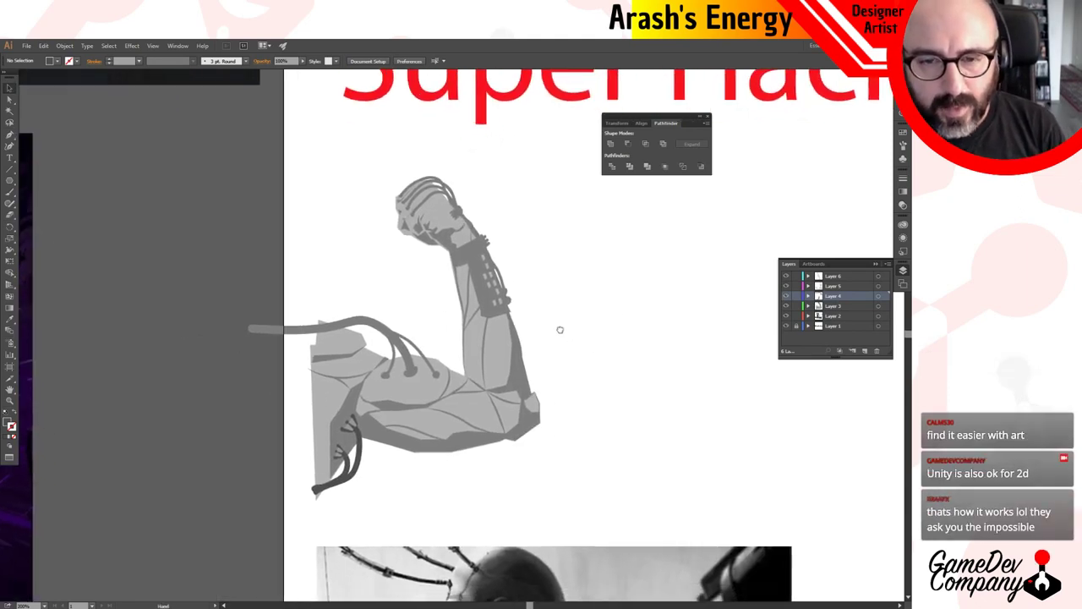
pyautogui.scroll(-2, 536, 316)
pyautogui.scroll(2, 401, 343)
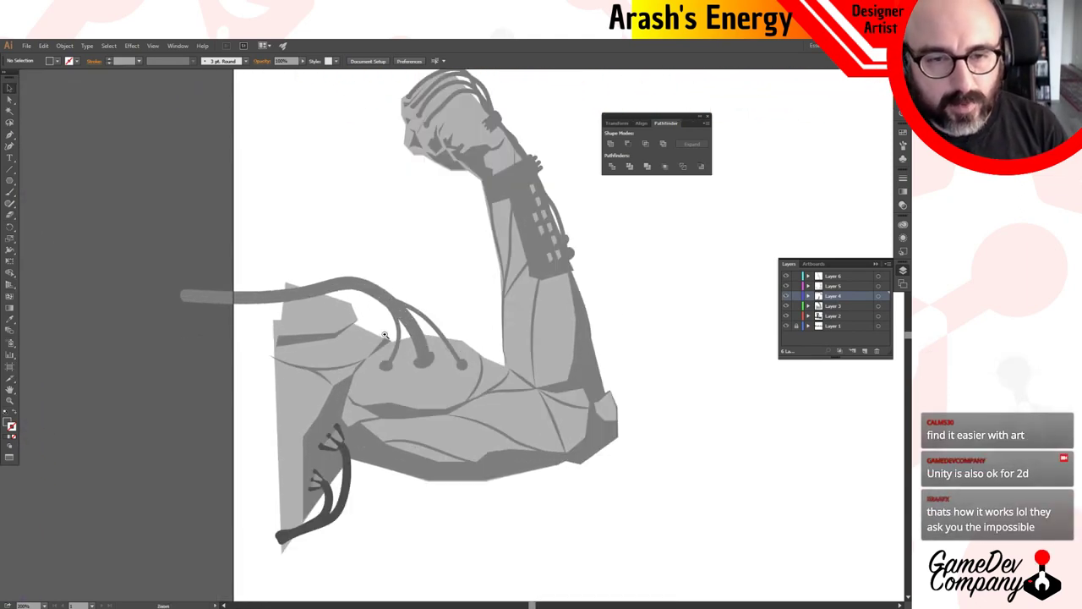
# Select the branching cable above the shoulder and switch the drawing mode to Draw Inside.
pyautogui.click(404, 283)
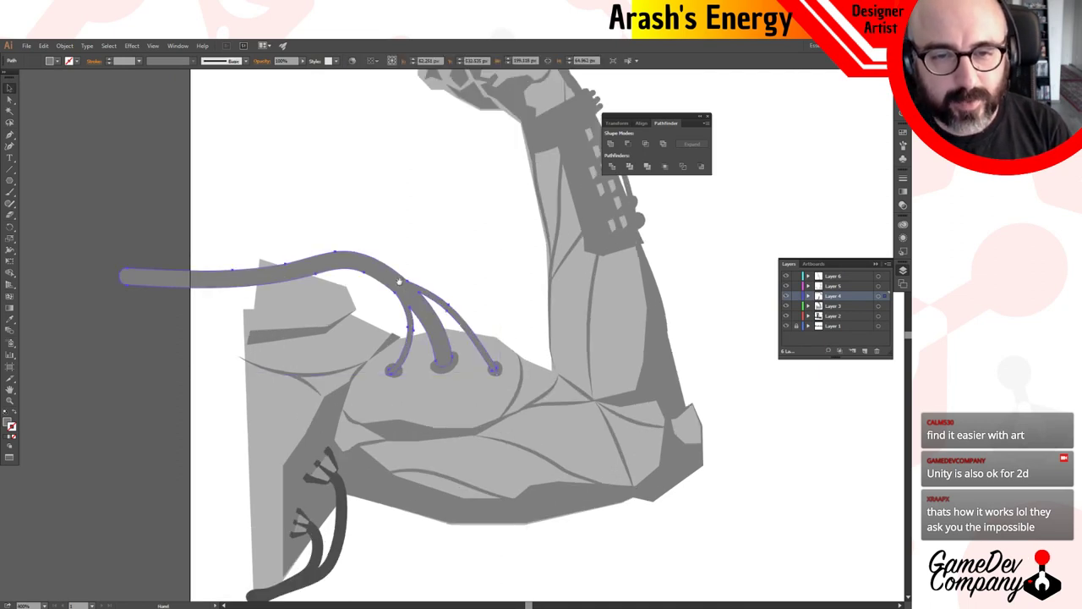
pyautogui.moveTo(388, 305); pyautogui.dragTo(455, 232)
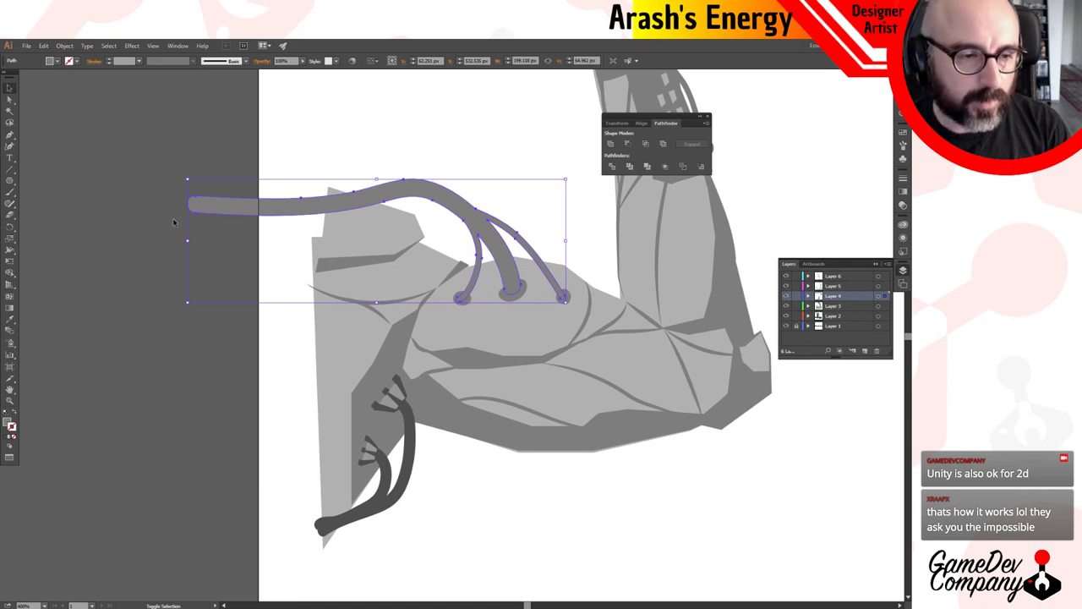
pyautogui.press('a')
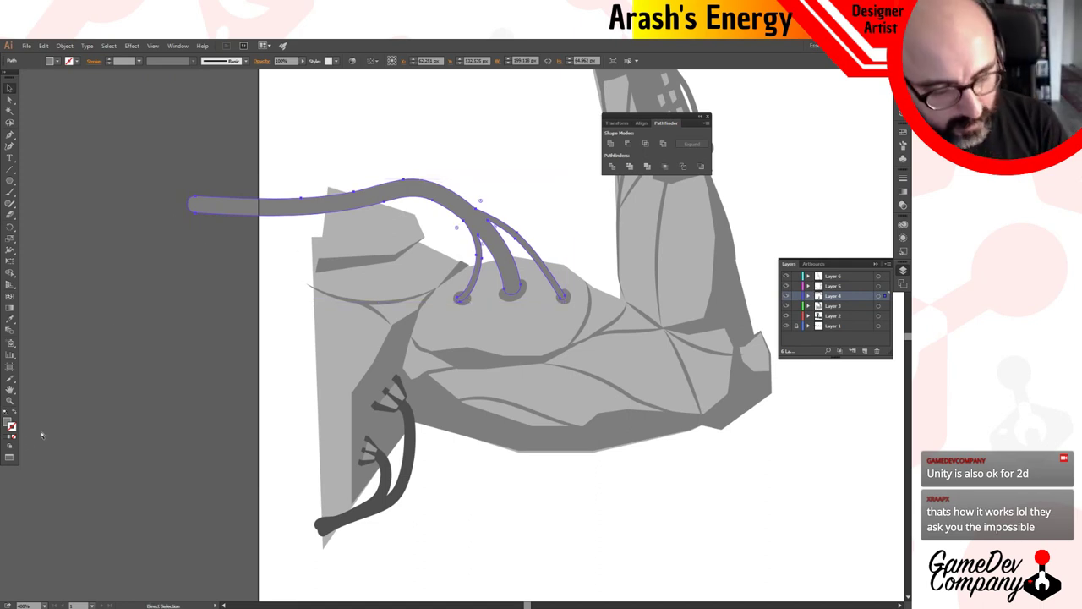
pyautogui.press('v')
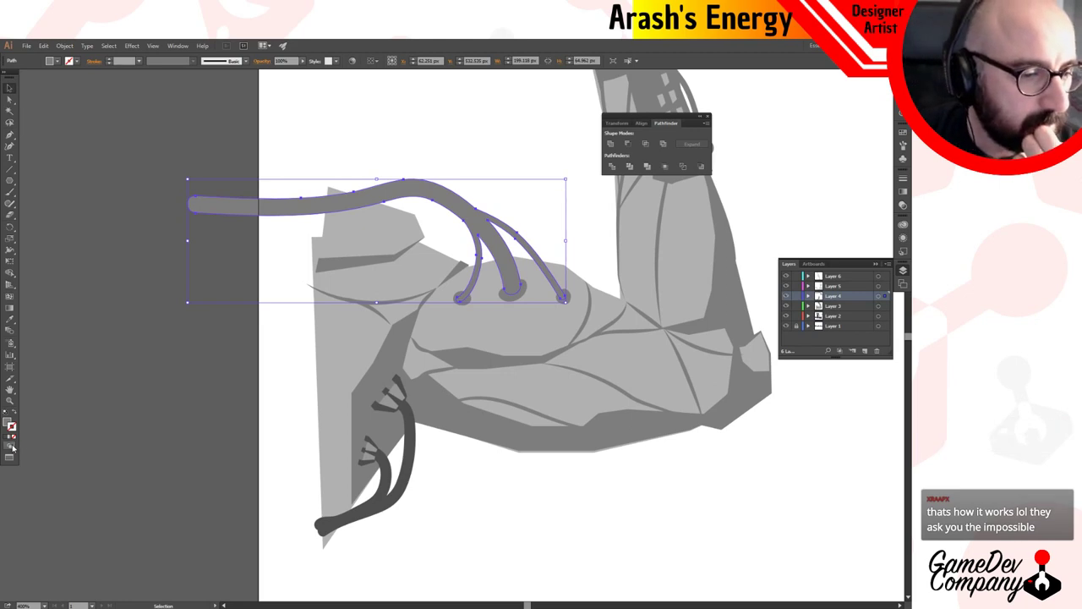
pyautogui.click(11, 447)
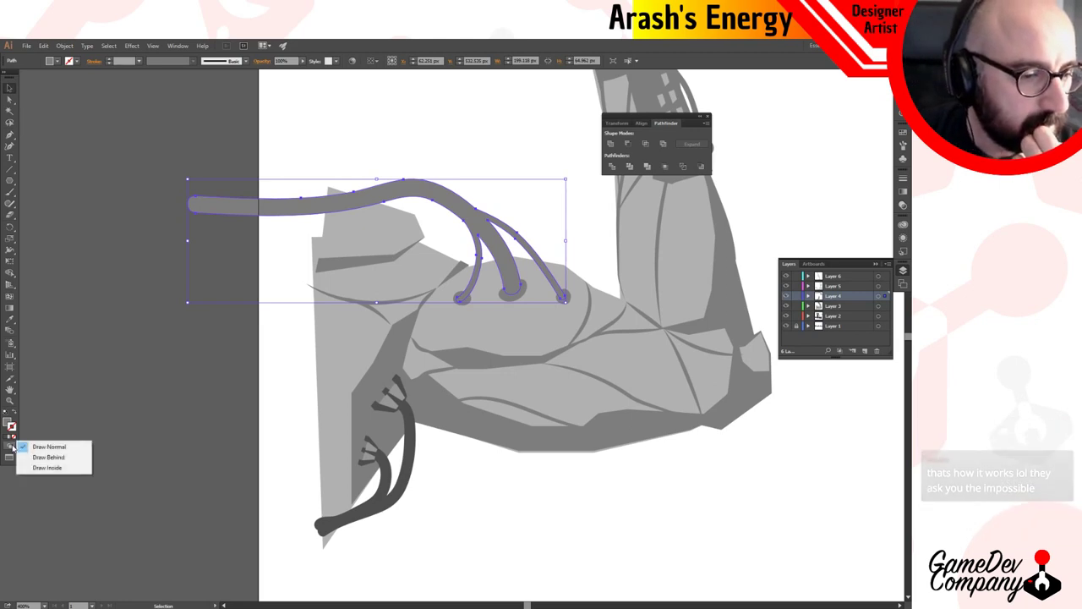
pyautogui.click(66, 468)
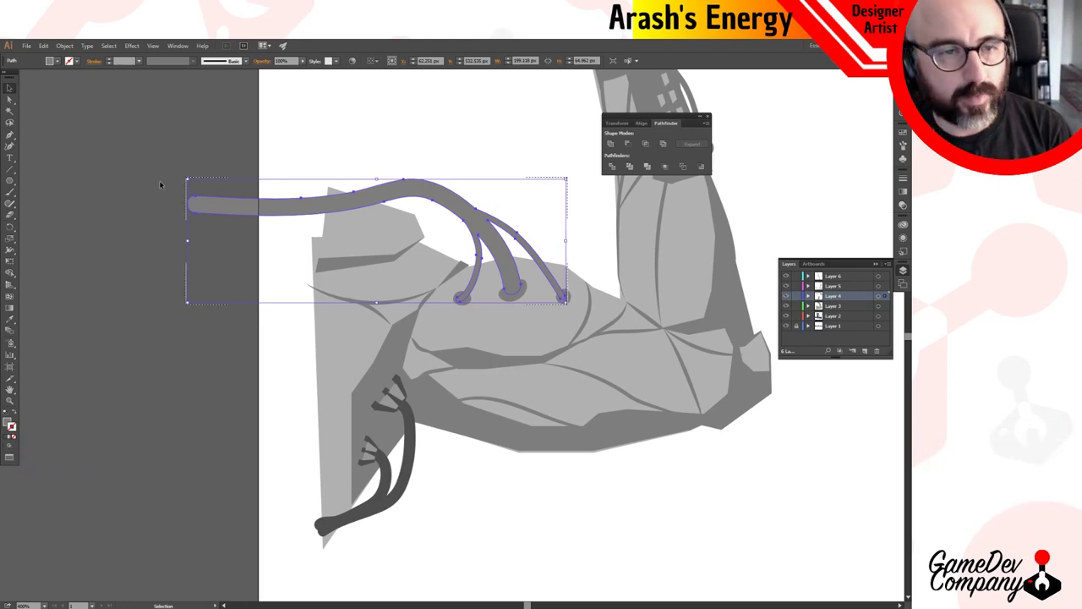
# Try the upper arm's light grey on the branching shoulder cable, and undo the recolouring.
pyautogui.press('i')
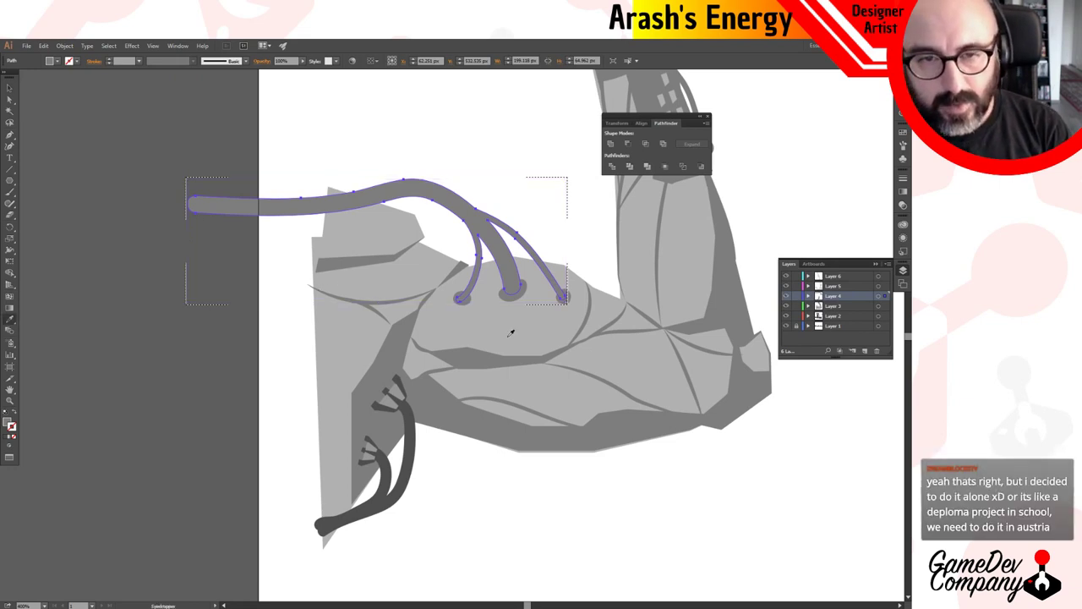
pyautogui.click(507, 330)
pyautogui.press('v')
pyautogui.hotkey('ctrl', 'z')
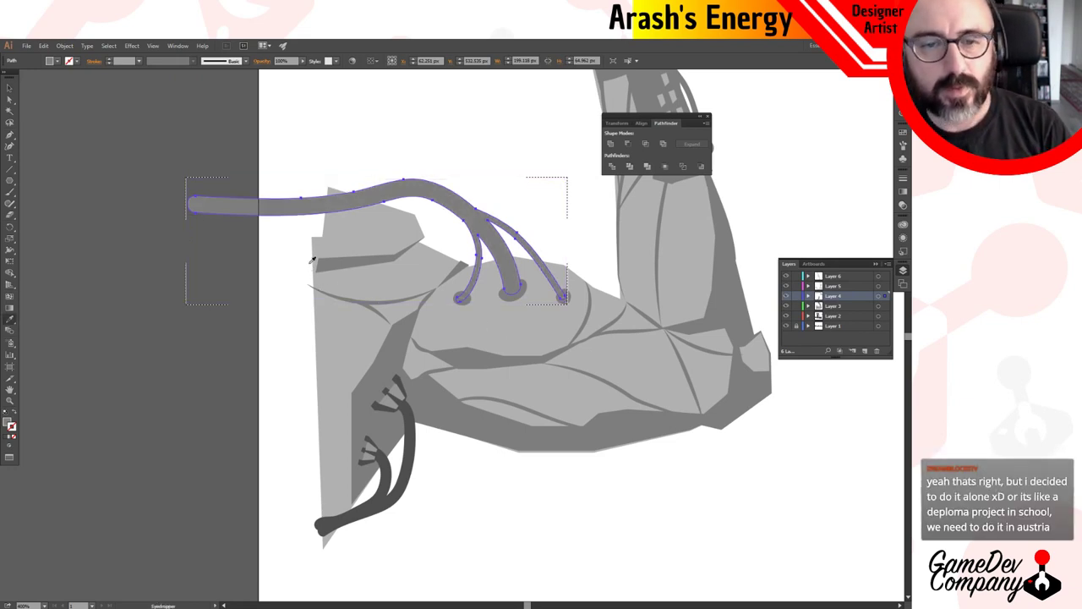
# Deselect the cable, return to Draw Normal, and try a Paintbrush dab in the empty area beside the torso.
pyautogui.click(228, 374)
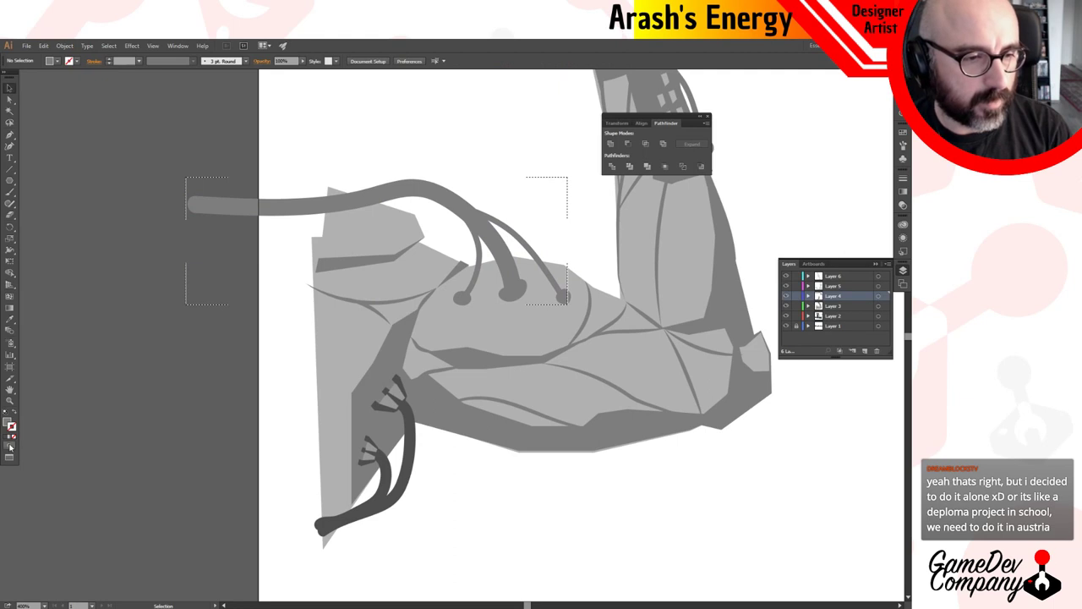
pyautogui.click(9, 446)
pyautogui.click(46, 447)
pyautogui.press('b')
pyautogui.click(193, 351)
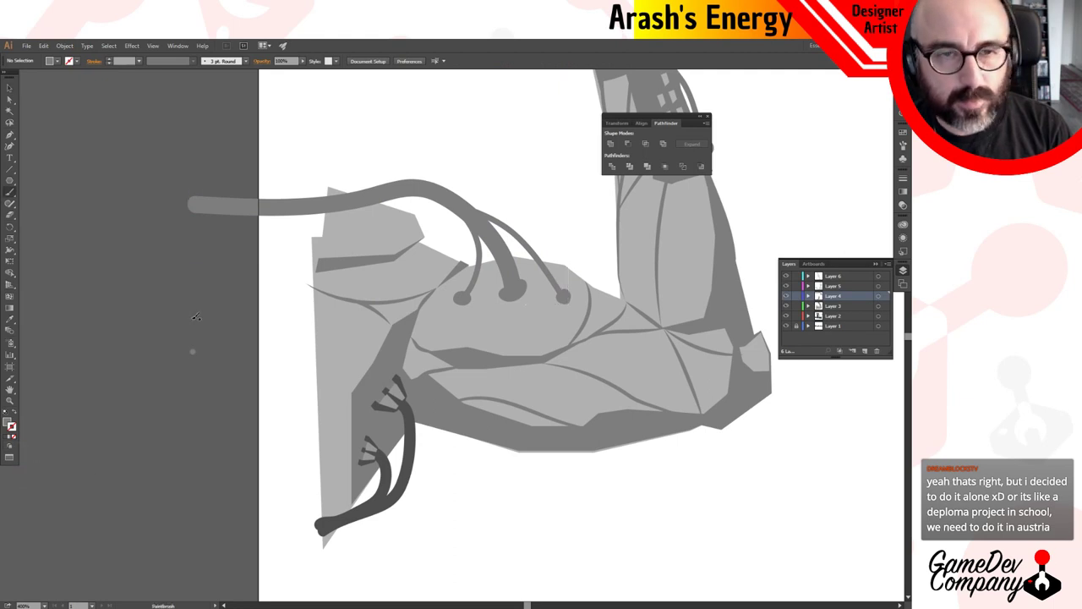
pyautogui.press('v')
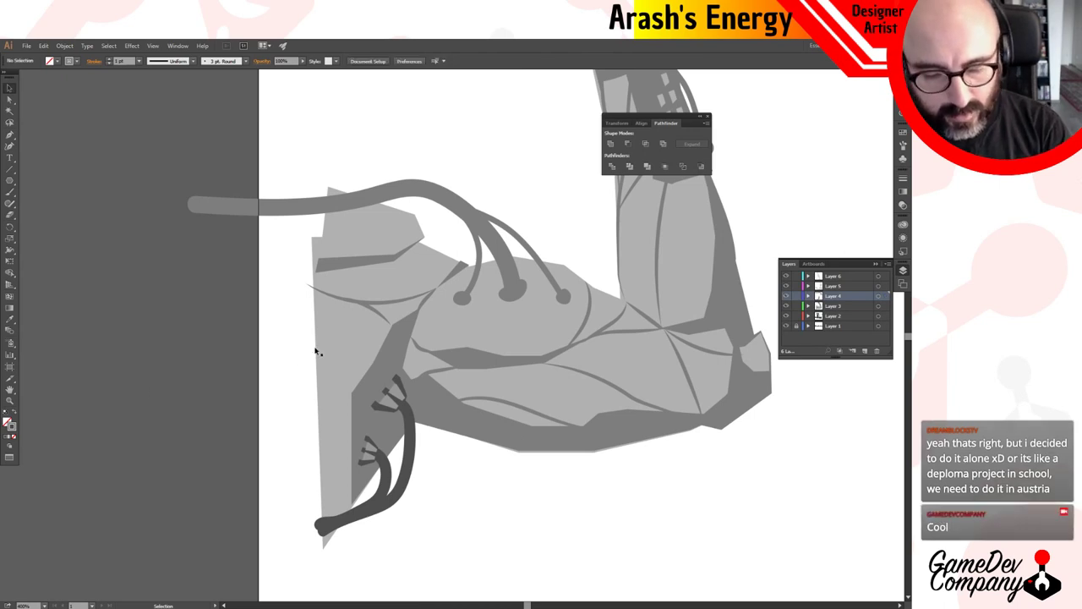
# Sample the upper arm's light grey as the fill colour, then select and deselect the branching shoulder cable.
pyautogui.press('i')
pyautogui.click(440, 302)
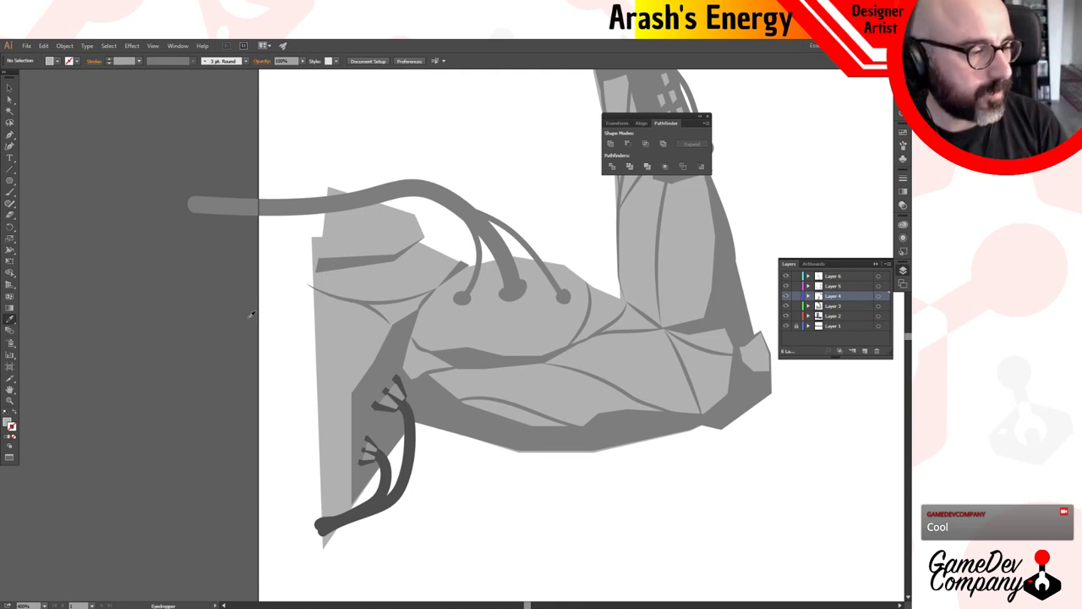
pyautogui.press('v')
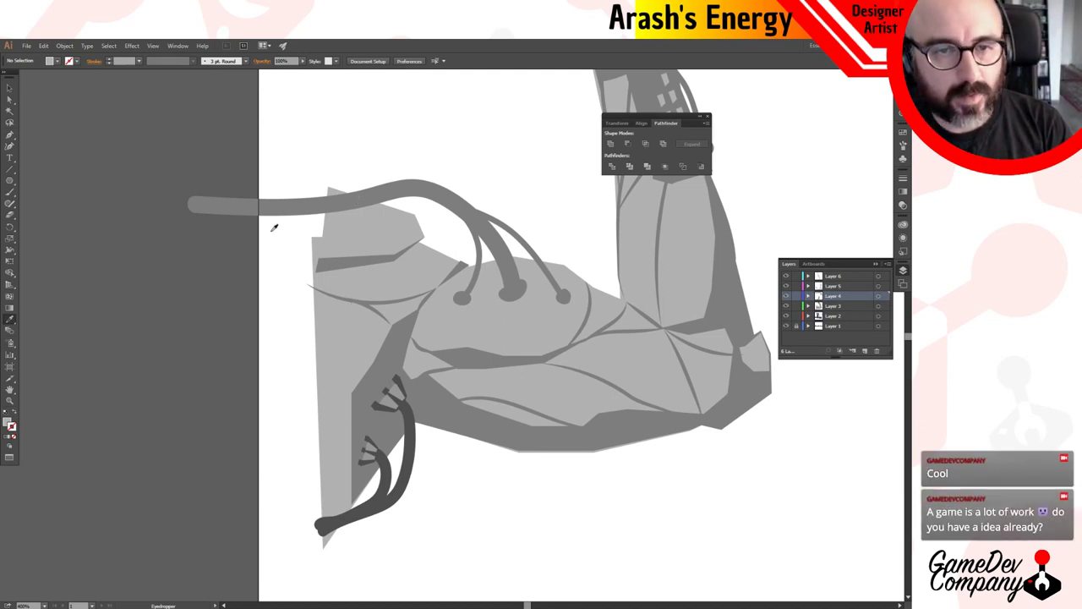
pyautogui.click(282, 207)
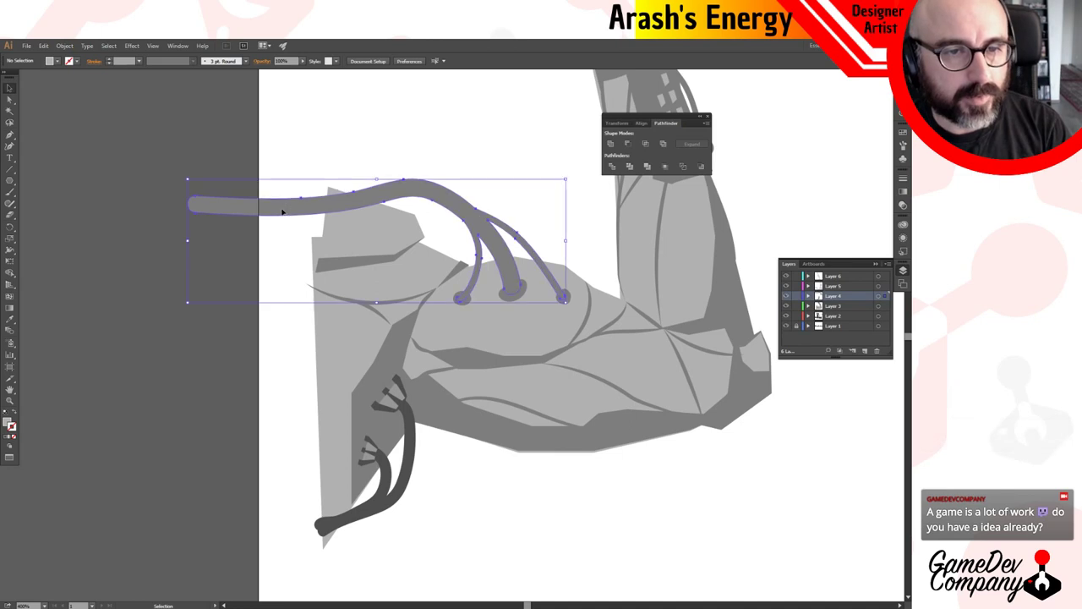
pyautogui.click(158, 290)
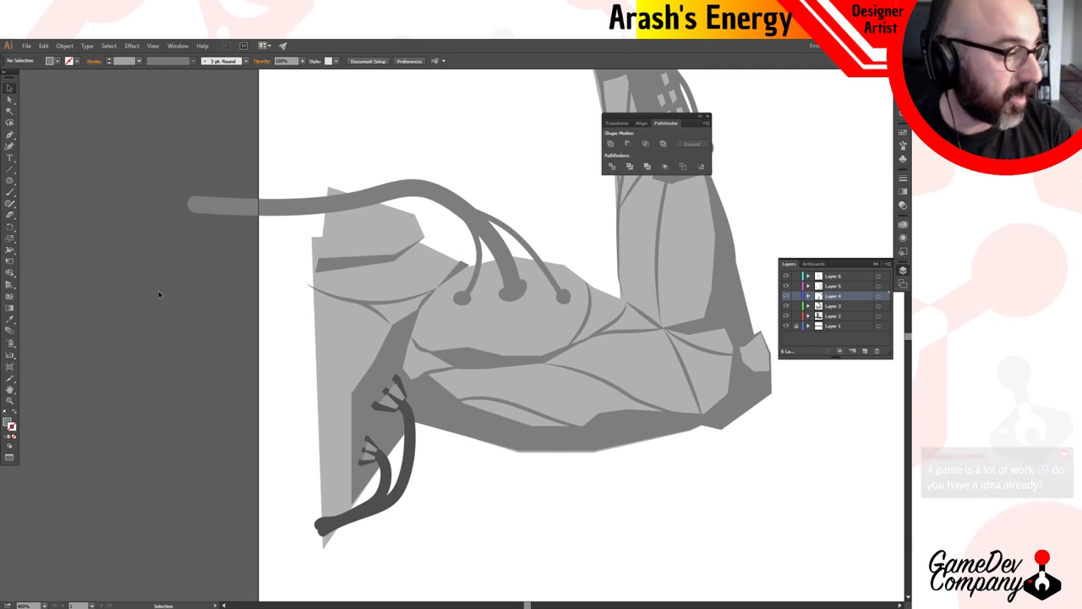
# Shift the branching shoulder cable about 1 px to the right and 1 px up, and deselect it.
pyautogui.click(265, 205)
pyautogui.click(246, 142)
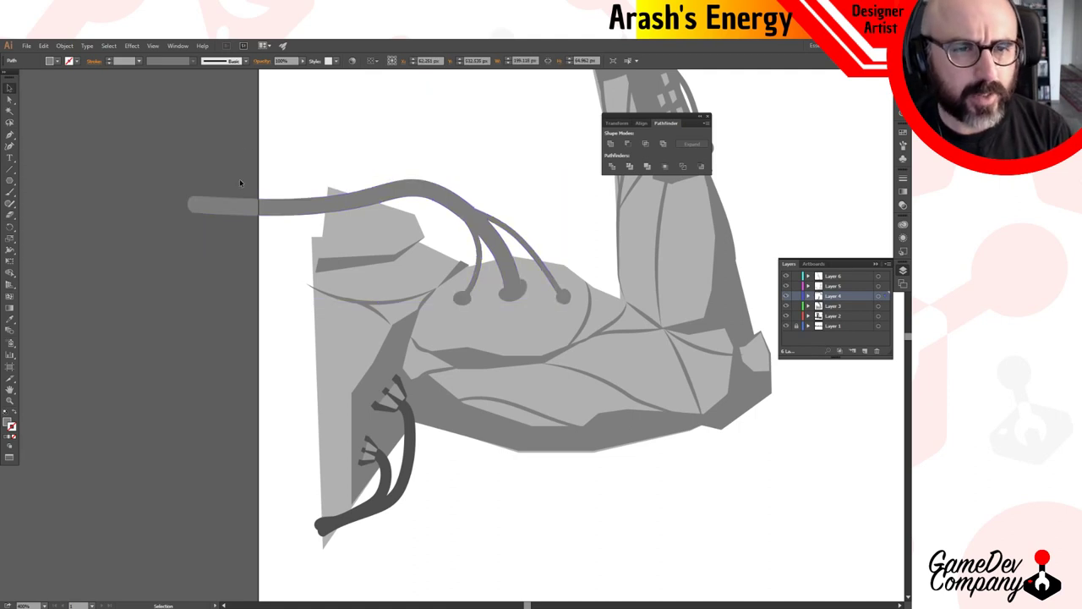
pyautogui.moveTo(222, 208); pyautogui.dragTo(224, 209)
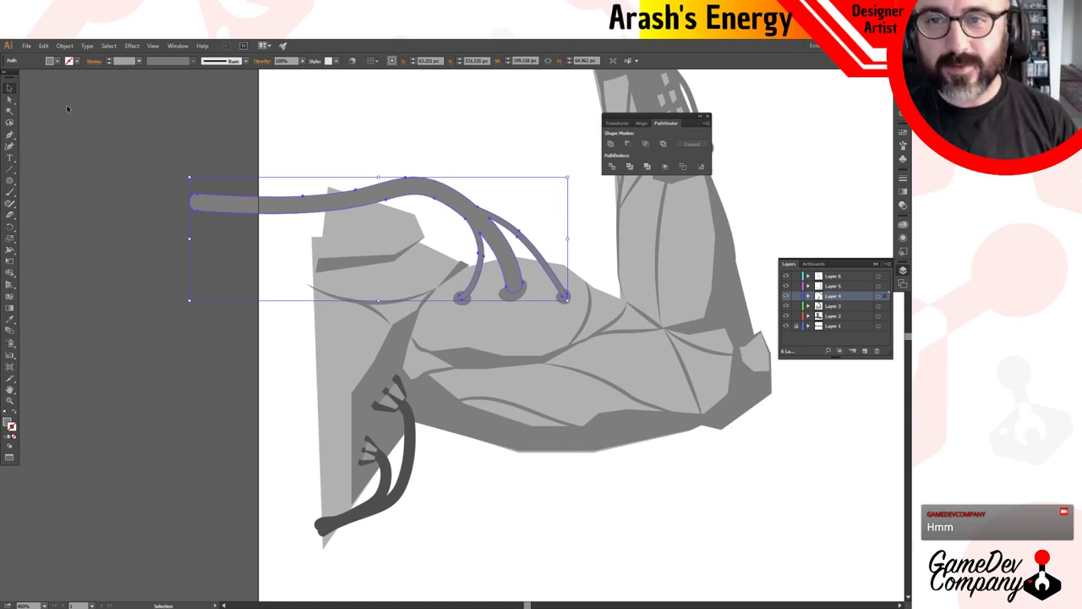
pyautogui.press('space')
pyautogui.moveTo(368, 152); pyautogui.dragTo(292, 176)
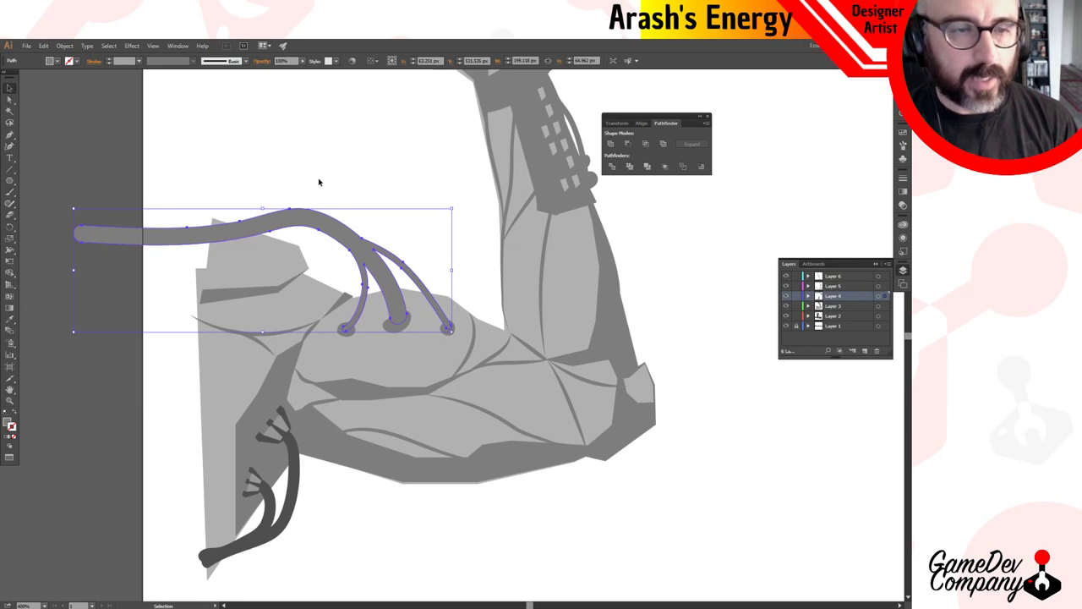
pyautogui.click(319, 182)
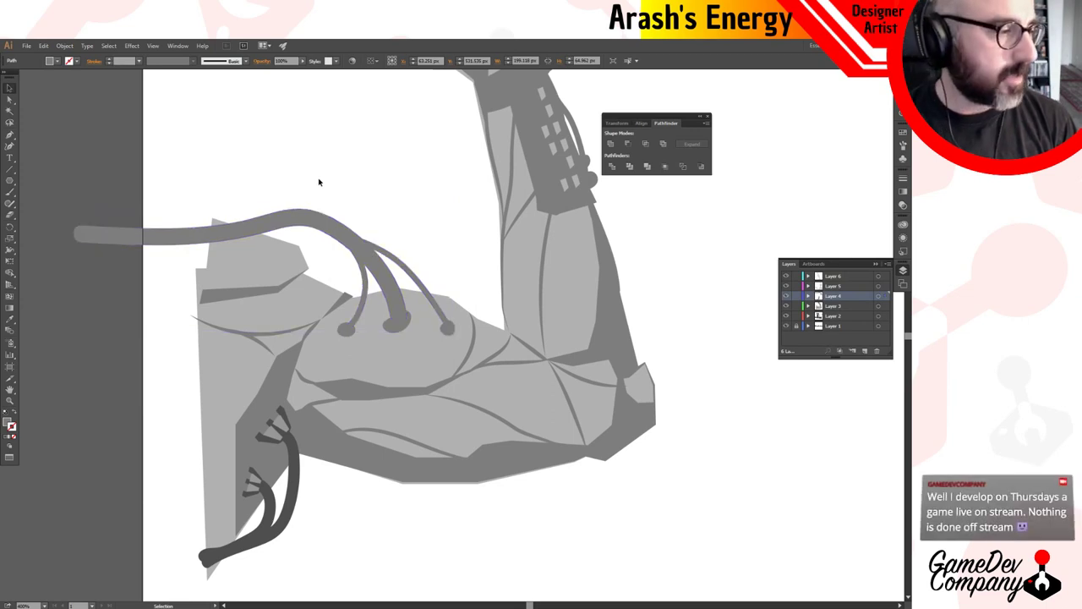
# Try the Eyedropper with the arm's light grey on the shifted shoulder cable, and undo the change.
pyautogui.click(293, 220)
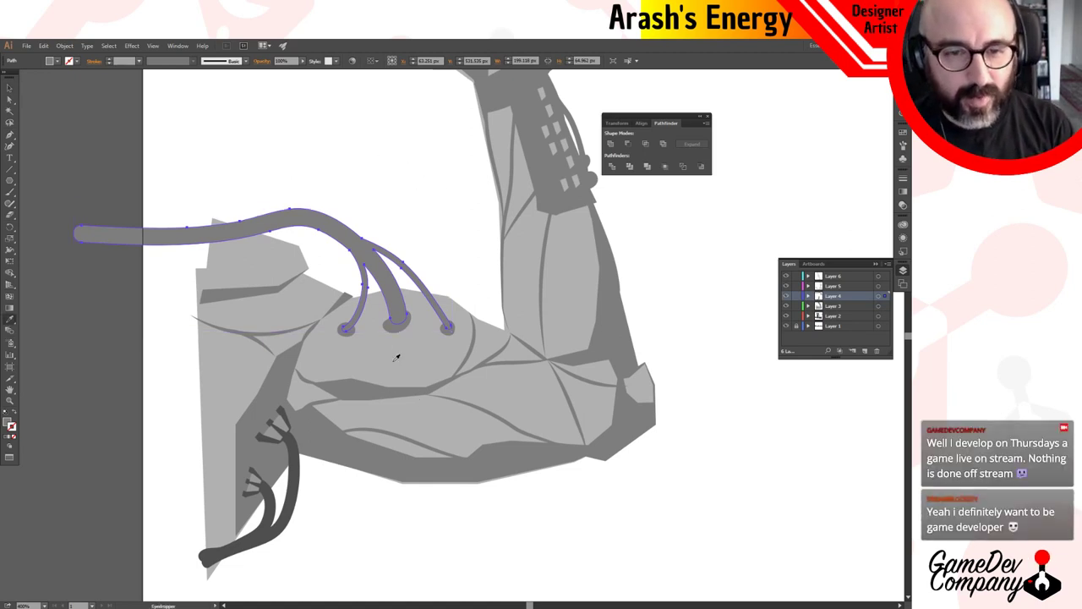
pyautogui.press('i')
pyautogui.click(304, 332)
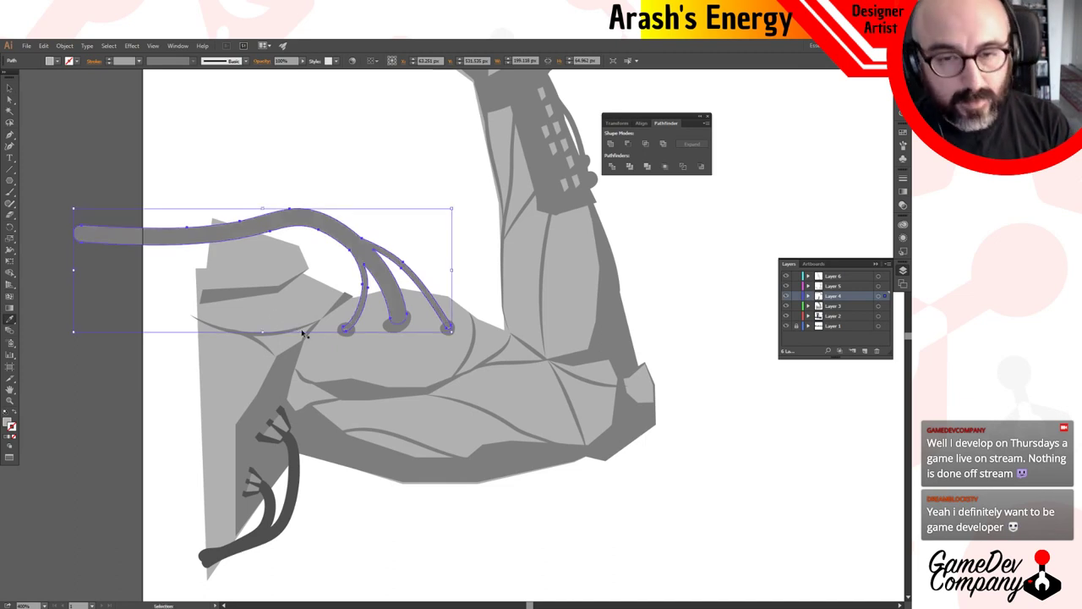
pyautogui.hotkey('ctrl', 'z')
pyautogui.press('v')
pyautogui.click(465, 526)
pyautogui.click(439, 418)
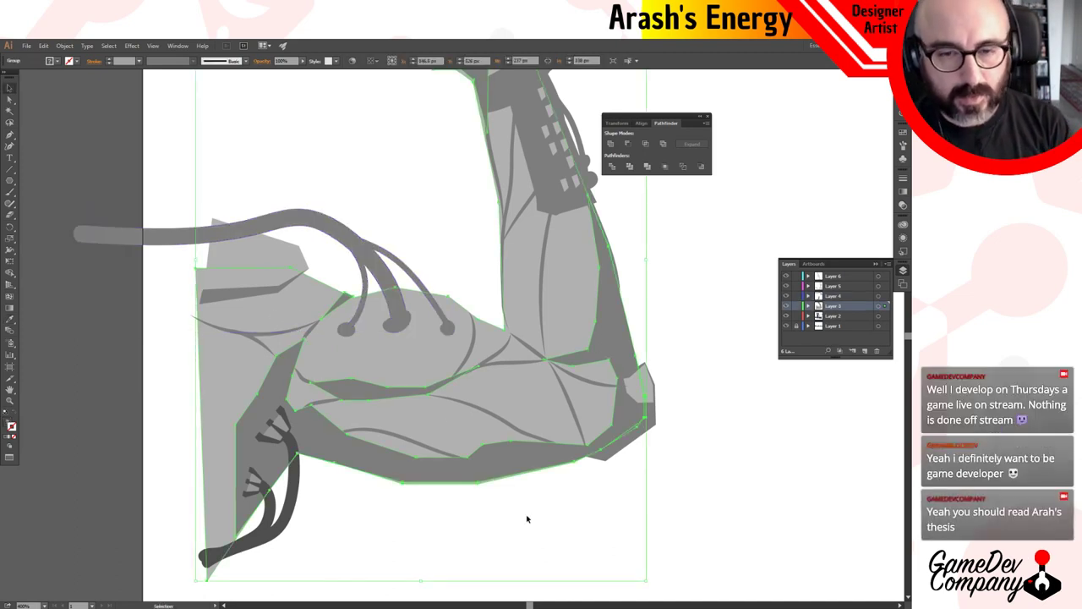
pyautogui.click(710, 443)
pyautogui.click(711, 443)
pyautogui.press('i')
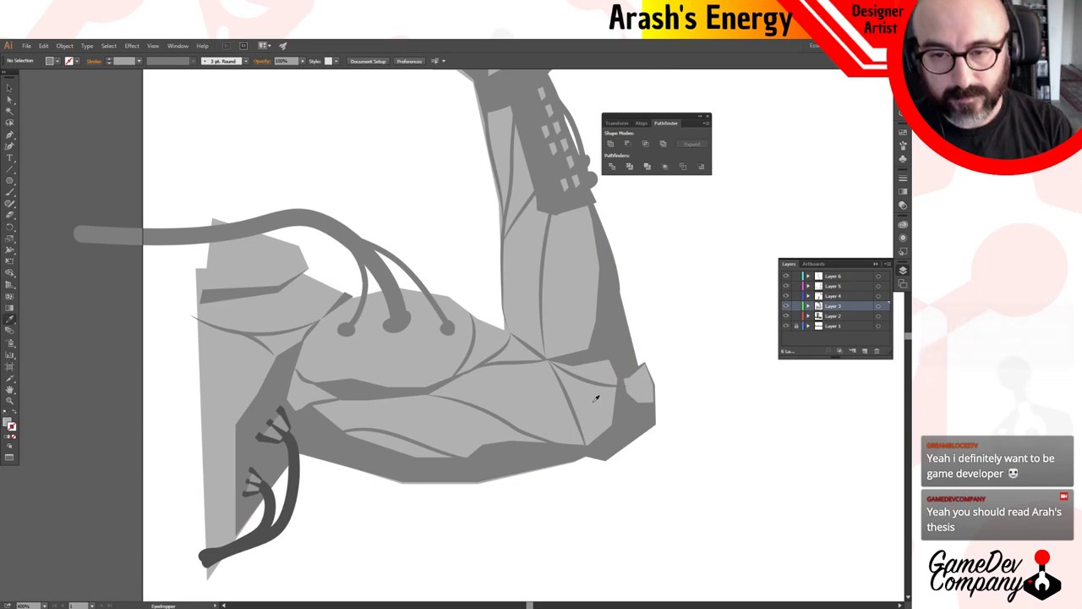
pyautogui.press('v')
# Select the branching shoulder cable and switch the drawing mode to Draw Inside.
pyautogui.click(292, 226)
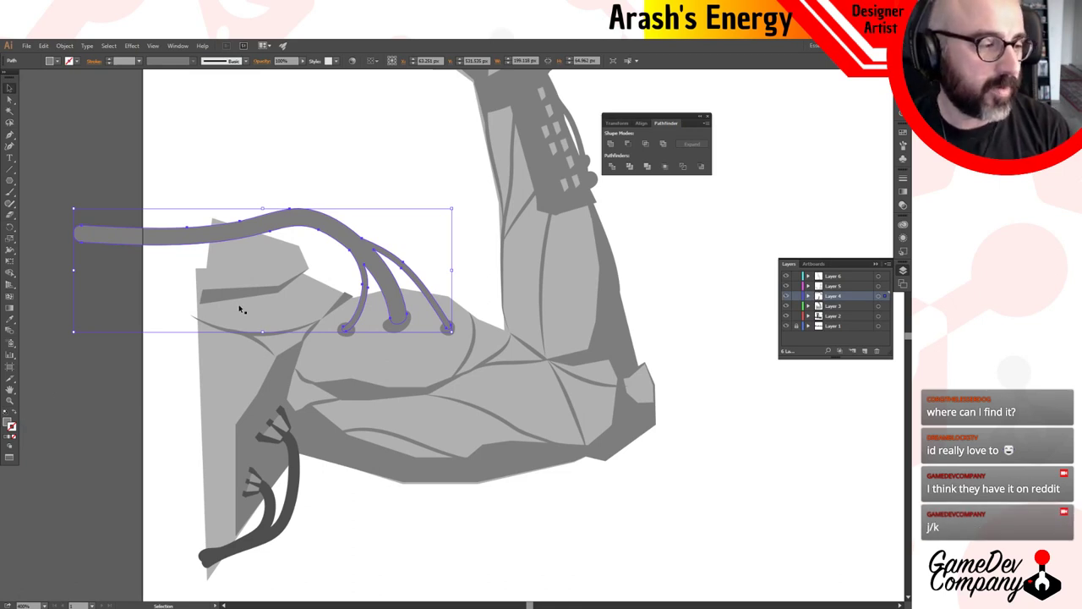
pyautogui.click(10, 423)
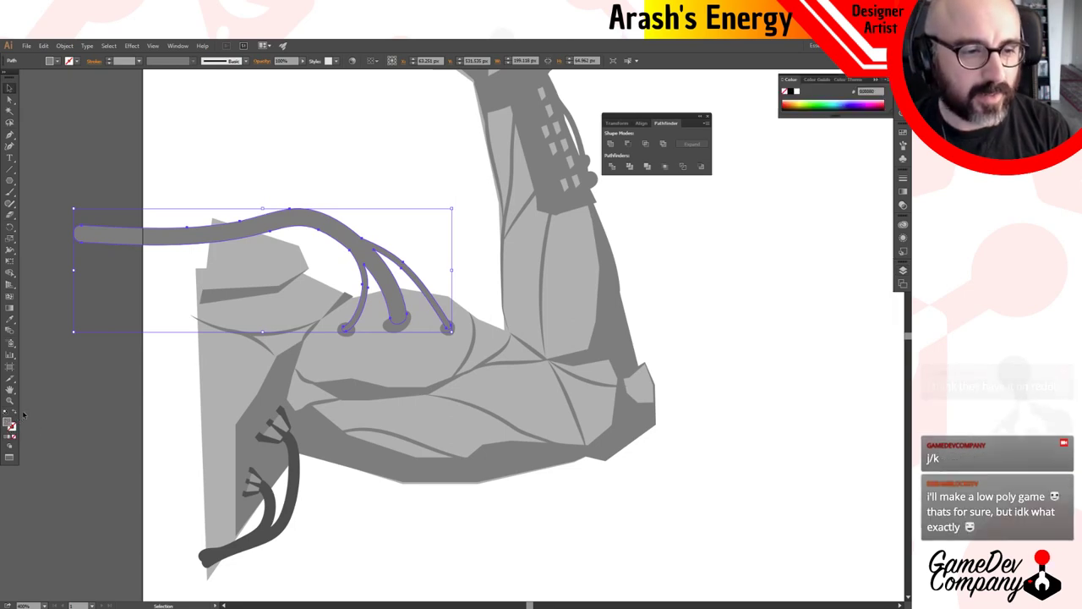
pyautogui.click(12, 448)
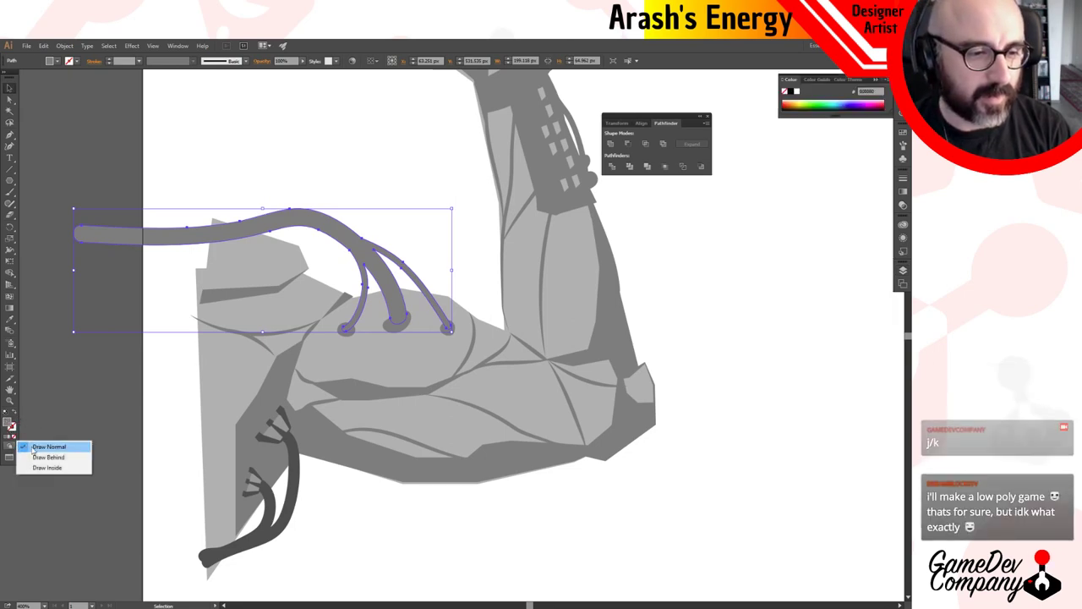
pyautogui.click(57, 469)
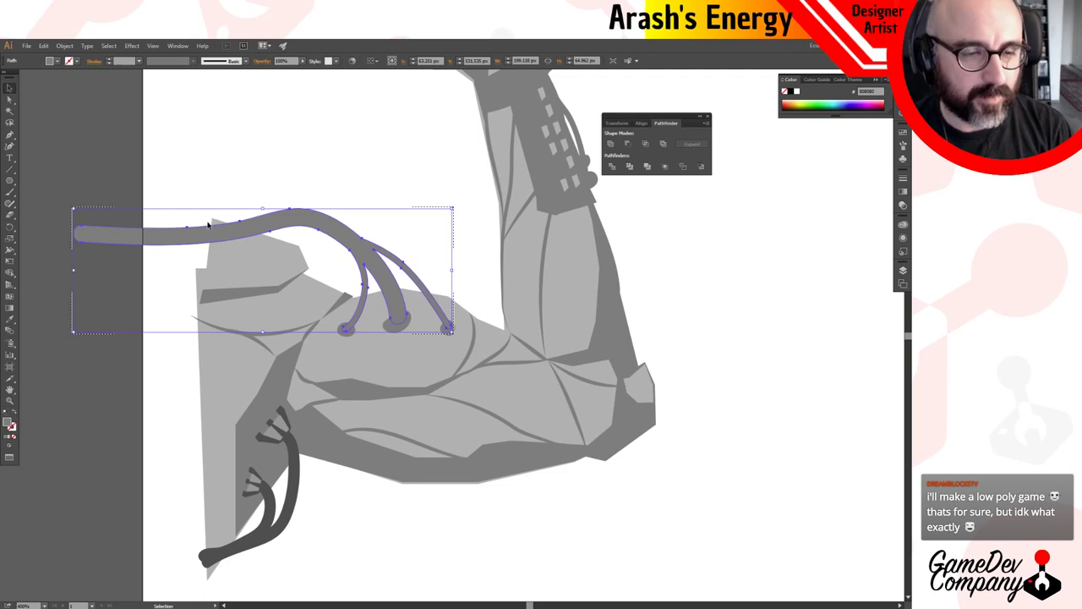
# Try a Paintbrush stroke along the upper edge of the shoulder cable's outer end, and undo it.
pyautogui.press('b')
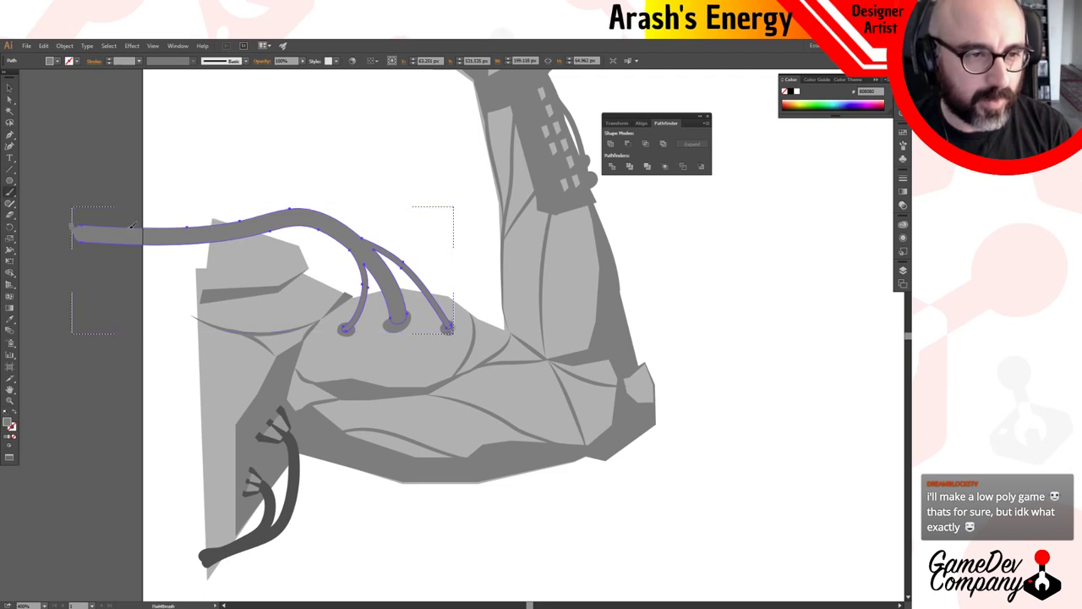
pyautogui.moveTo(131, 226); pyautogui.dragTo(176, 216)
pyautogui.hotkey('ctrl', 'z')
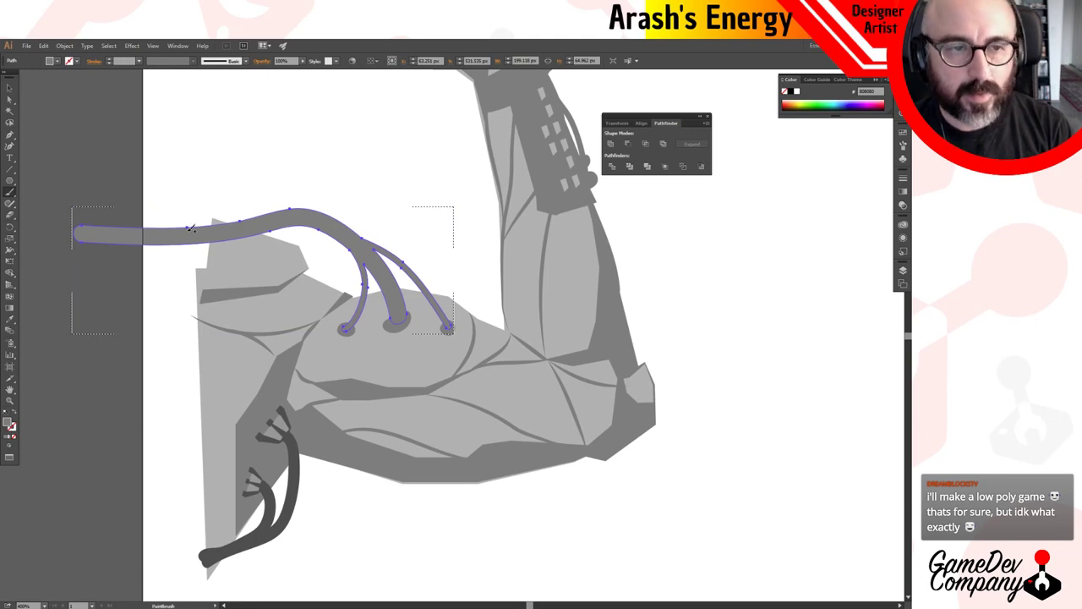
# Draw a closed Pen shape overlapping the upper edge of the shoulder cable's outer end as a trial highlight.
pyautogui.hotkey('ctrl', '=')
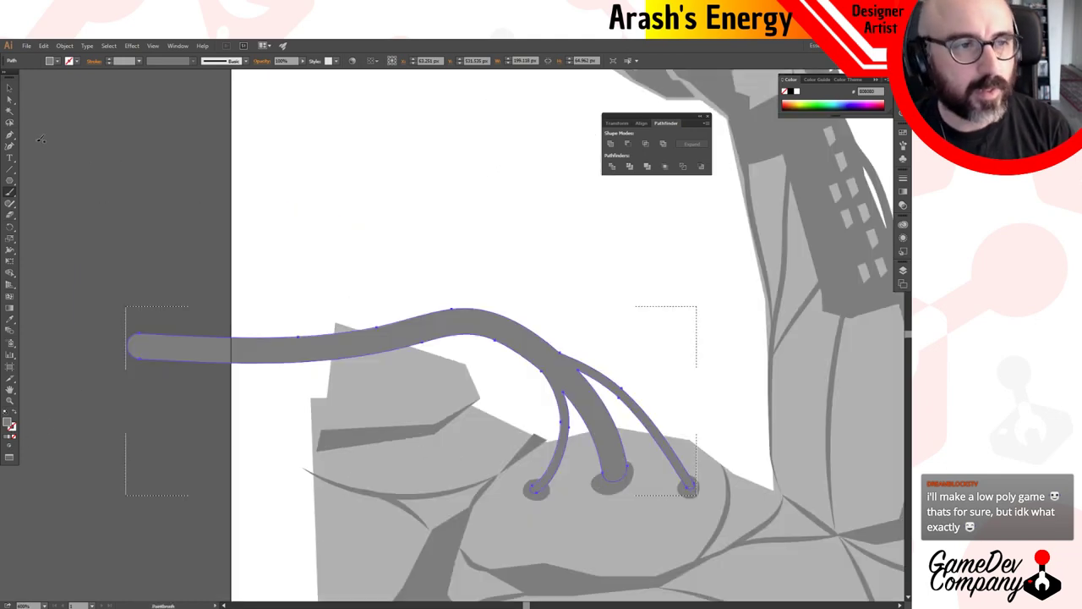
pyautogui.click(9, 133)
pyautogui.moveTo(113, 308); pyautogui.dragTo(178, 355)
pyautogui.click(193, 353)
pyautogui.click(240, 319)
pyautogui.click(235, 252)
pyautogui.click(114, 309)
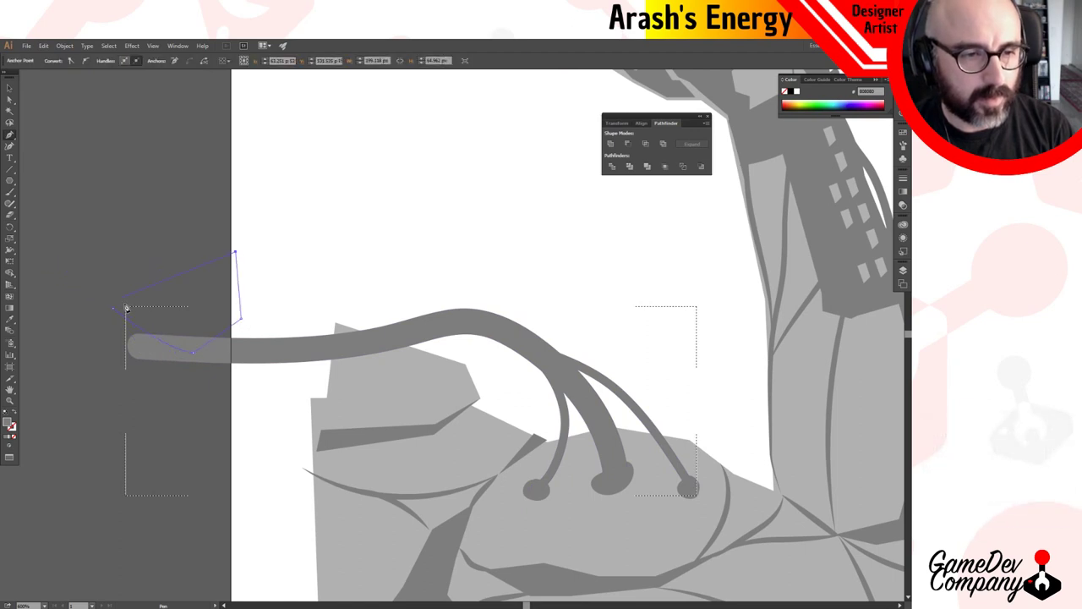
pyautogui.click(113, 311)
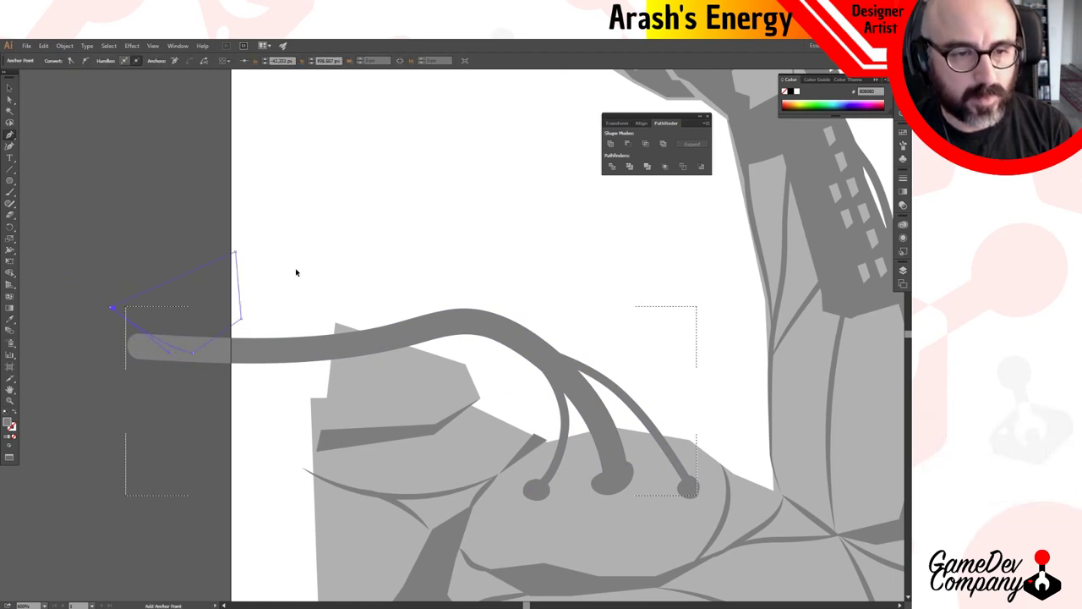
# Fill the trial highlight shape with a very light grey swatch and deselect it.
pyautogui.press('v')
pyautogui.click(901, 129)
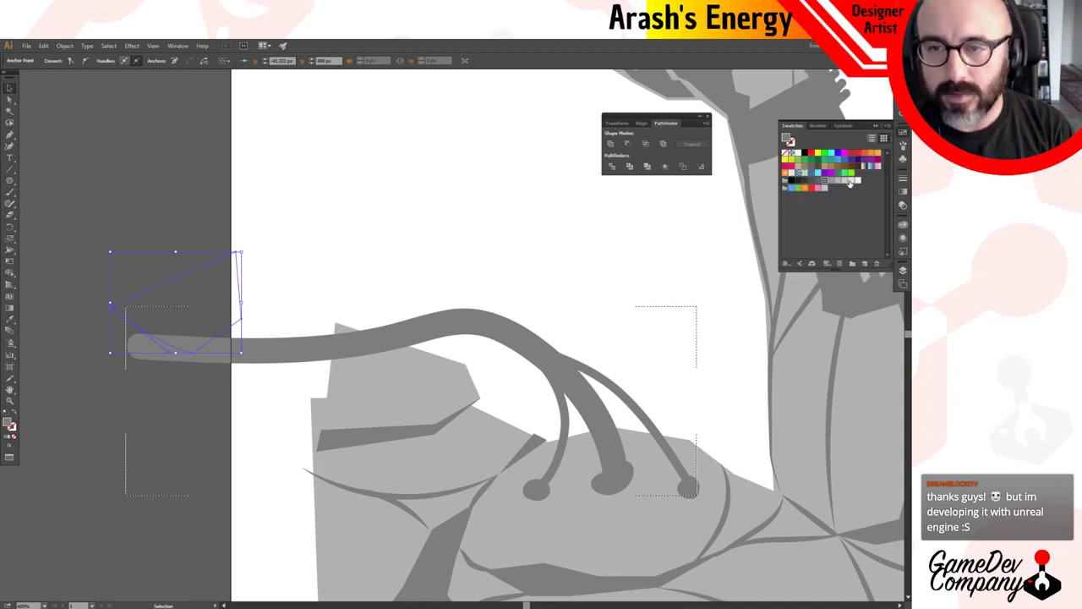
pyautogui.click(849, 180)
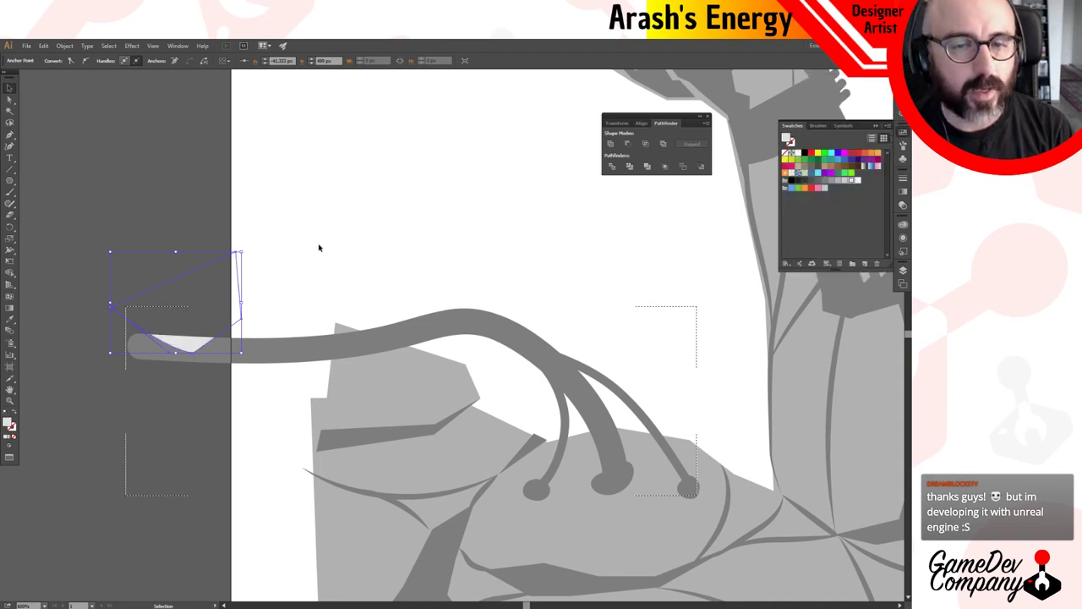
pyautogui.click(274, 276)
# Select the trial highlight shape inside the shoulder cable and delete it.
pyautogui.click(194, 350)
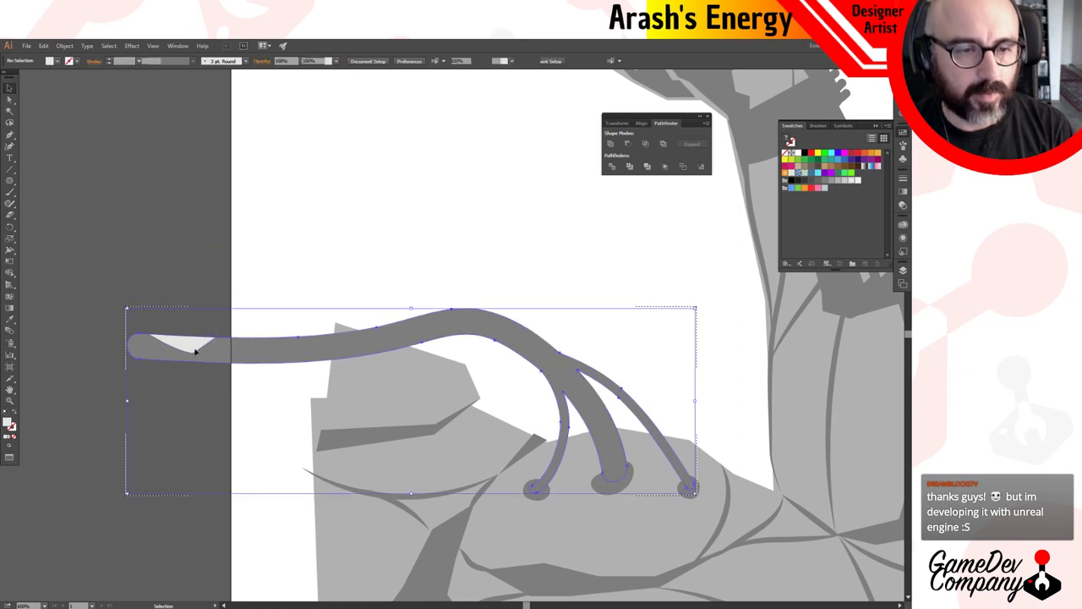
pyautogui.click(153, 329)
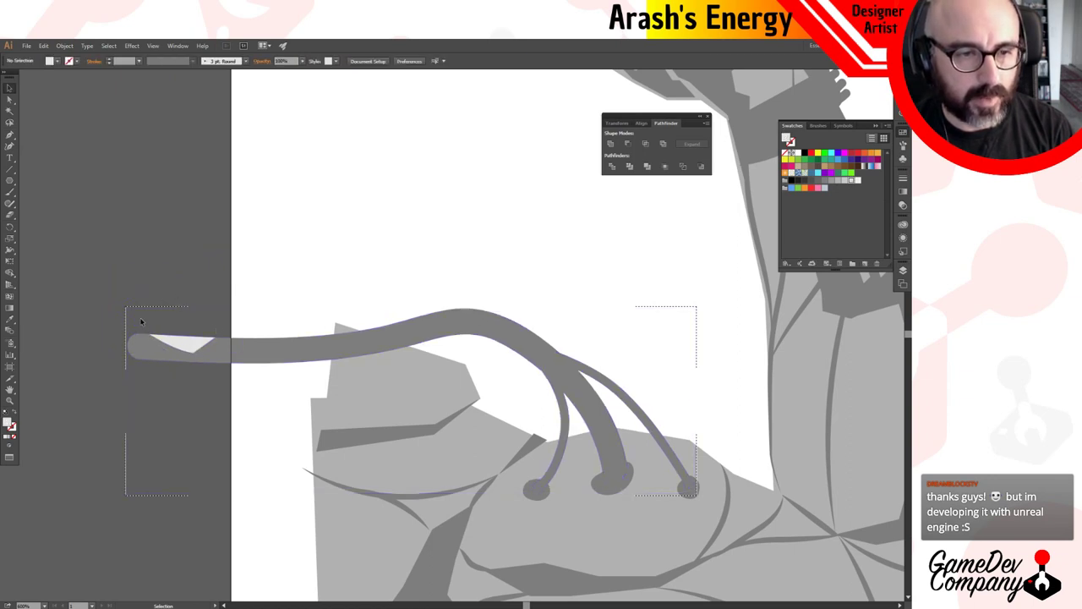
pyautogui.press('a')
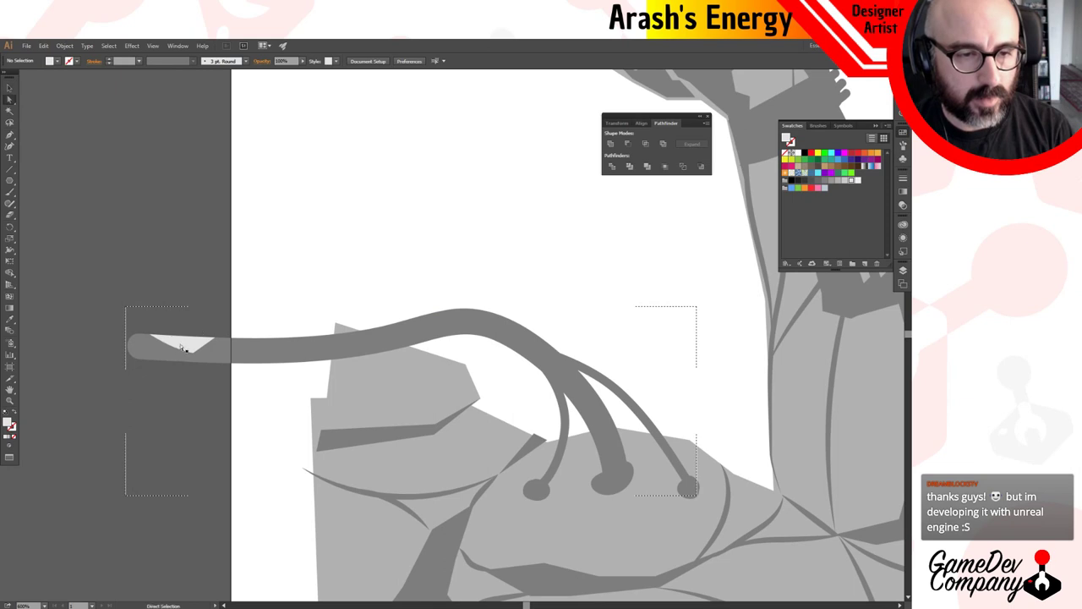
pyautogui.click(180, 347)
pyautogui.press('Delete')
# Test very light grey Paintbrush strokes at different stroke weights along the shoulder cable's upper edge, and undo them.
pyautogui.press('b')
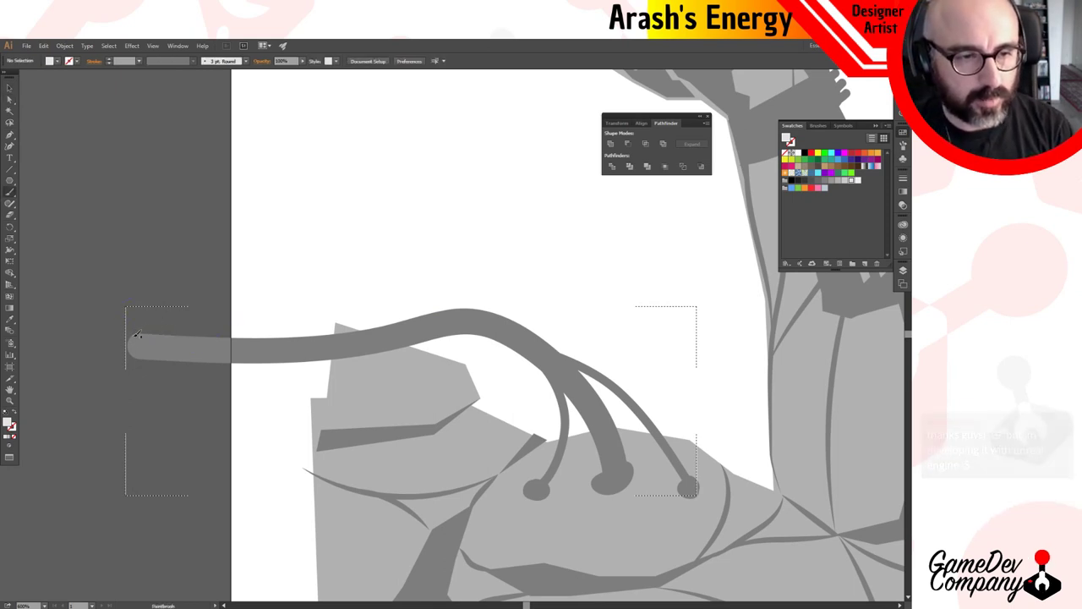
pyautogui.moveTo(131, 335); pyautogui.dragTo(249, 339)
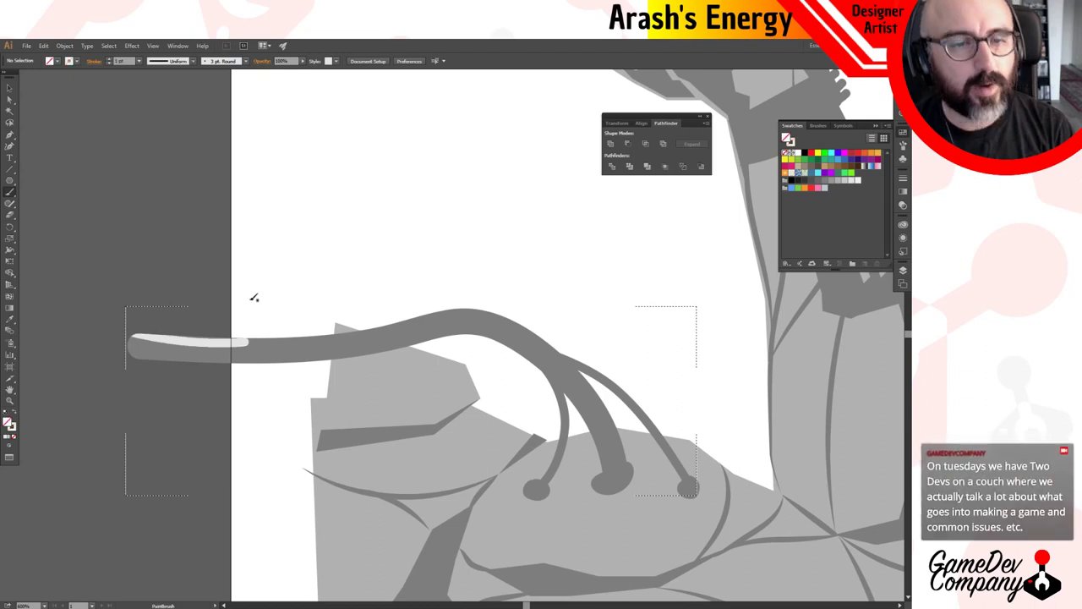
pyautogui.hotkey('ctrl', 'z')
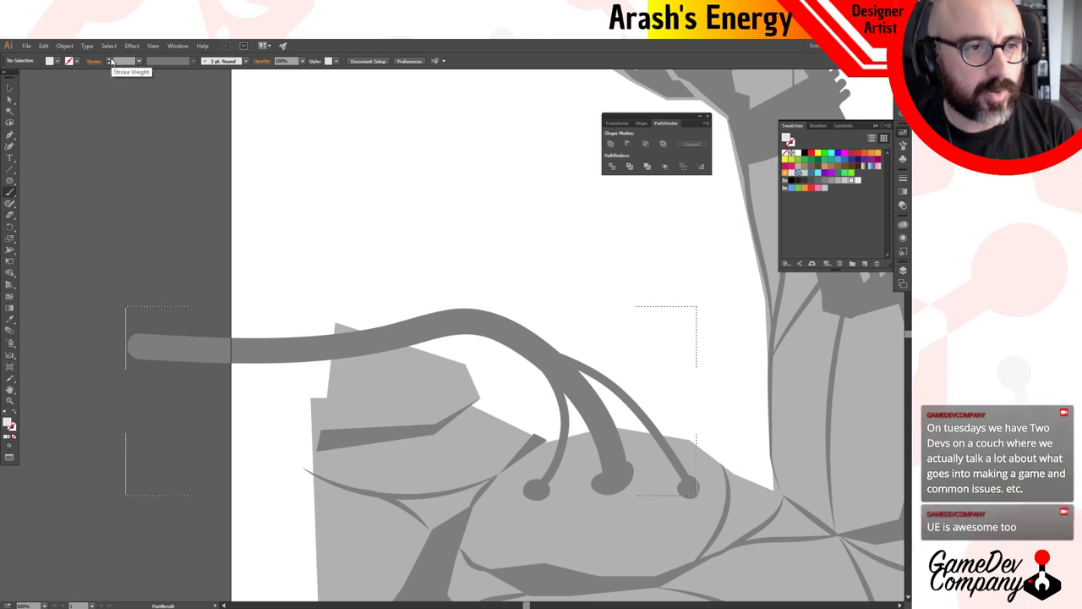
pyautogui.click(109, 61)
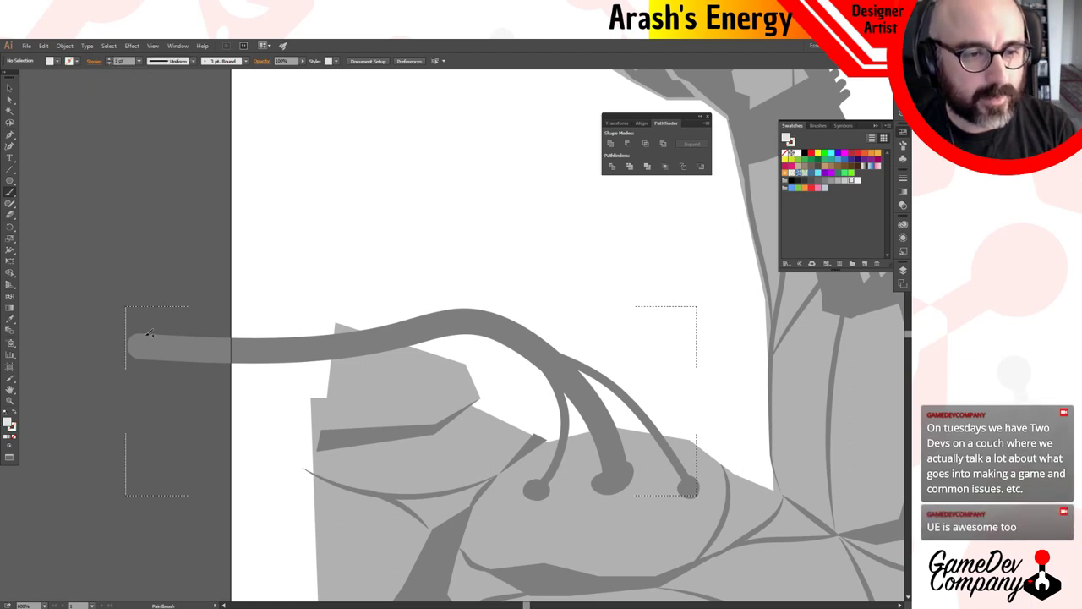
pyautogui.moveTo(127, 329); pyautogui.dragTo(198, 339)
pyautogui.hotkey('ctrl', 'z')
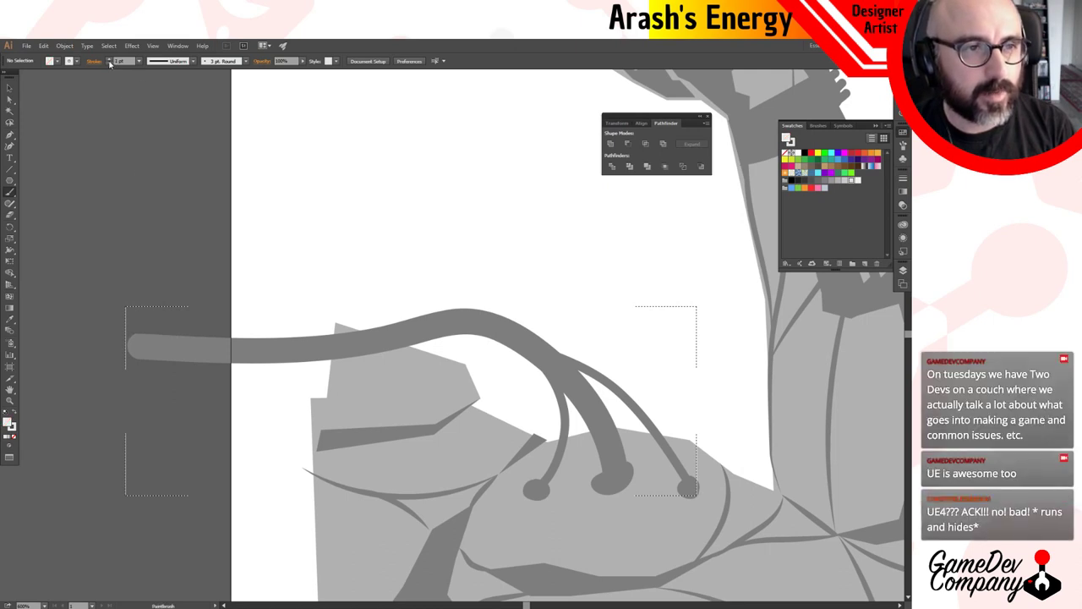
pyautogui.moveTo(134, 332); pyautogui.dragTo(235, 342)
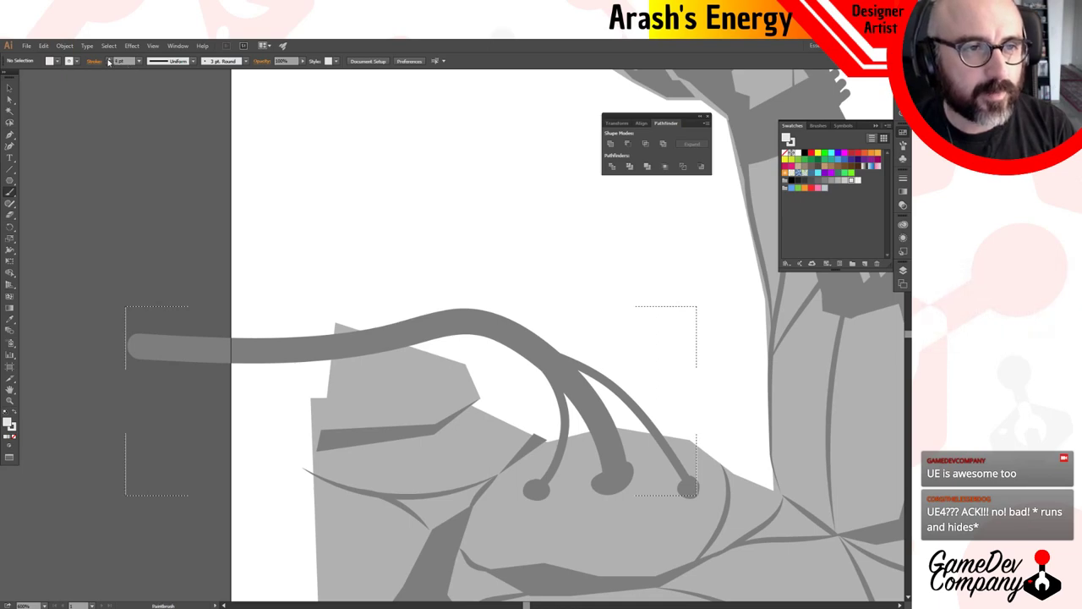
pyautogui.moveTo(142, 337)
pyautogui.mouseDown()
pyautogui.moveTo(370, 331)
pyautogui.moveTo(427, 315)
pyautogui.mouseUp()
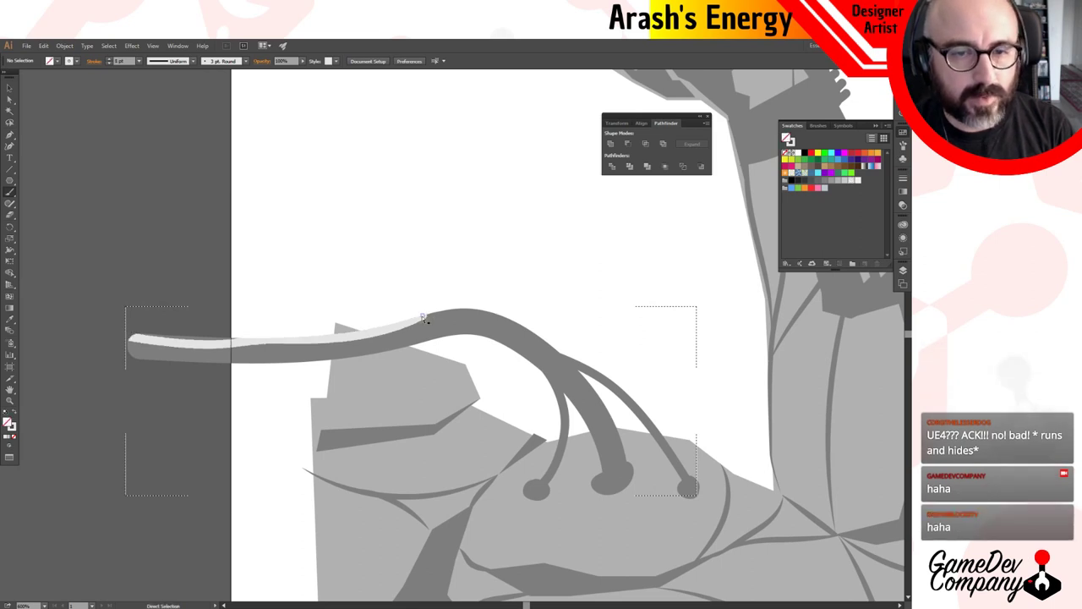
pyautogui.hotkey('ctrl', 'z')
# Paint a thin, very light grey highlight along the shoulder cable's upper edge from its outer end past the bend.
pyautogui.moveTo(121, 333)
pyautogui.mouseDown()
pyautogui.moveTo(310, 339)
pyautogui.moveTo(489, 303)
pyautogui.moveTo(540, 323)
pyautogui.mouseUp()
pyautogui.press('/')
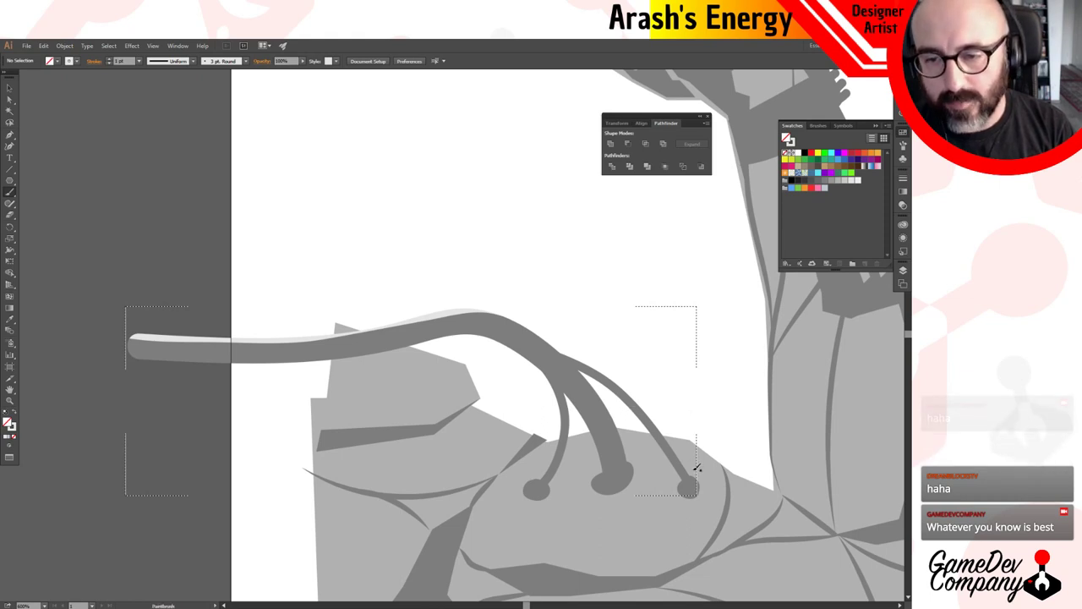
# Try highlight strokes along the cable's rightmost branch and around the fork, and undo them.
pyautogui.moveTo(689, 473)
pyautogui.mouseDown()
pyautogui.moveTo(608, 373)
pyautogui.moveTo(498, 312)
pyautogui.moveTo(469, 306)
pyautogui.mouseUp()
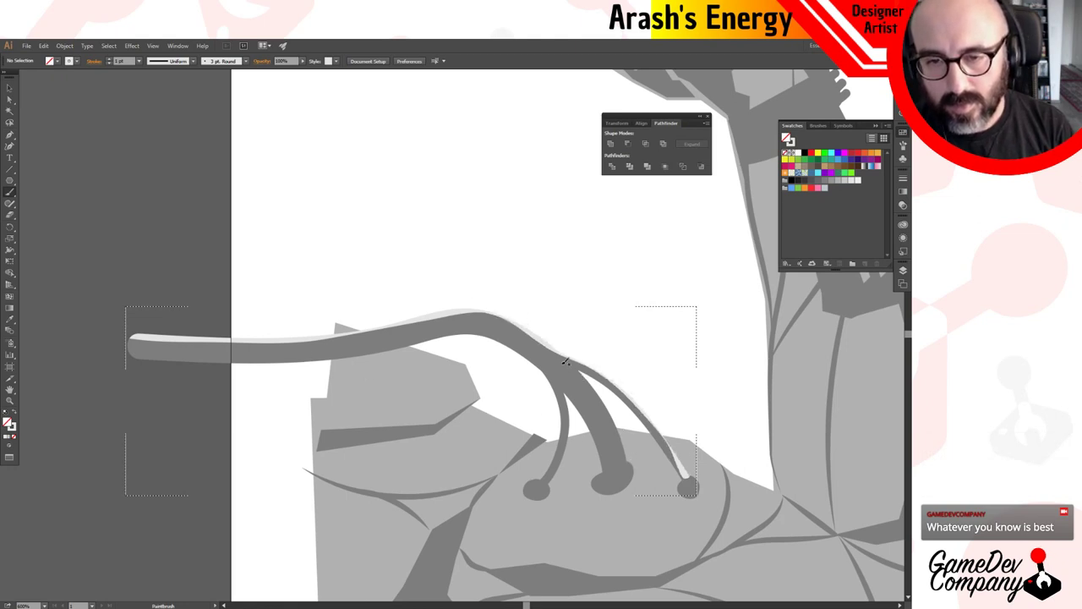
pyautogui.moveTo(567, 374)
pyautogui.mouseDown()
pyautogui.moveTo(545, 342)
pyautogui.moveTo(490, 306)
pyautogui.mouseUp()
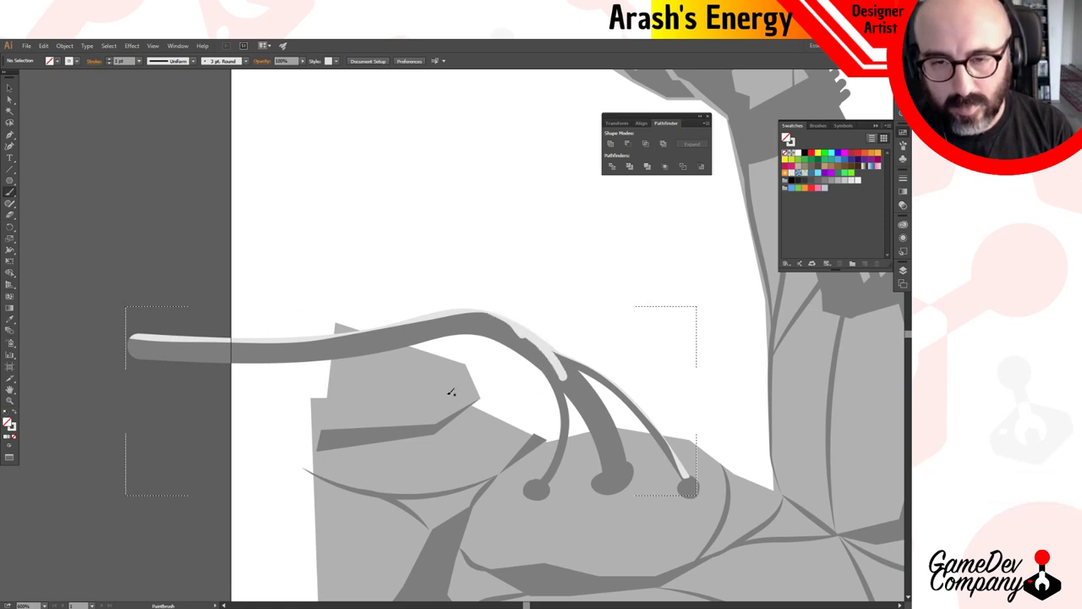
pyautogui.moveTo(563, 380); pyautogui.dragTo(555, 355)
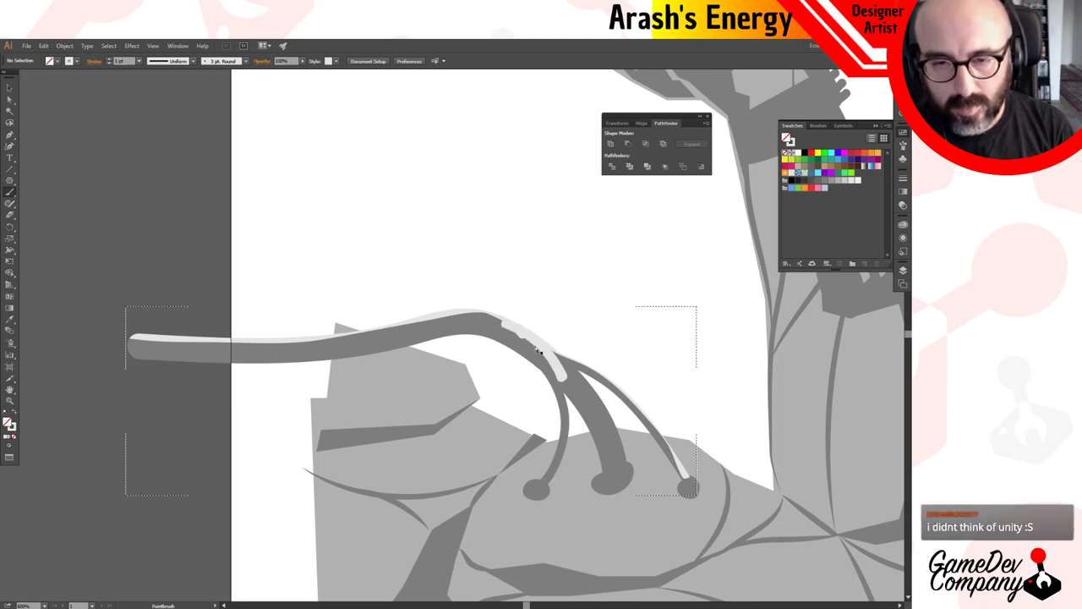
pyautogui.press('ctrl')
pyautogui.hotkey('ctrl', 'z')
pyautogui.hotkey('ctrl', 'z')
pyautogui.hotkey('ctrl', 'z')
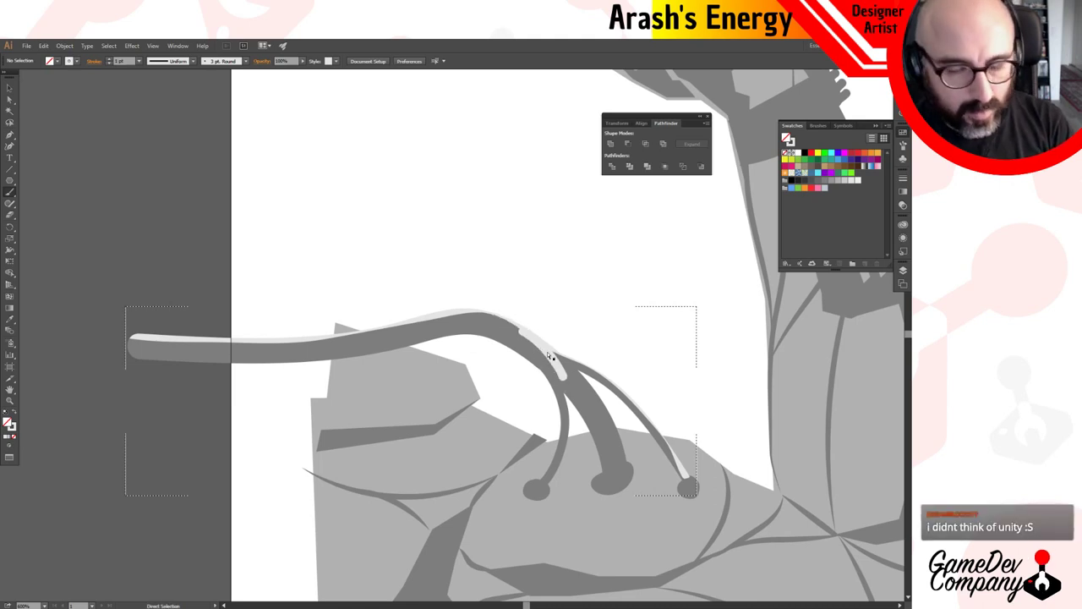
pyautogui.hotkey('ctrl', 'z')
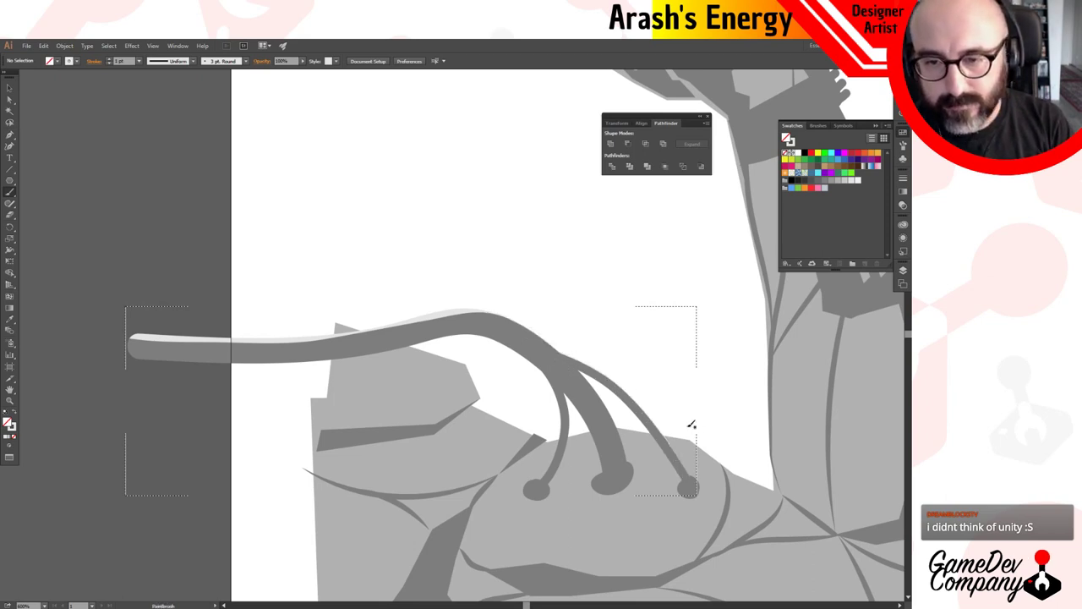
# Paint very light grey highlights along the shoulder cable's rightmost and middle branches, from their sockets up towards the bend.
pyautogui.moveTo(691, 473)
pyautogui.mouseDown()
pyautogui.moveTo(604, 370)
pyautogui.moveTo(548, 349)
pyautogui.moveTo(497, 308)
pyautogui.mouseUp()
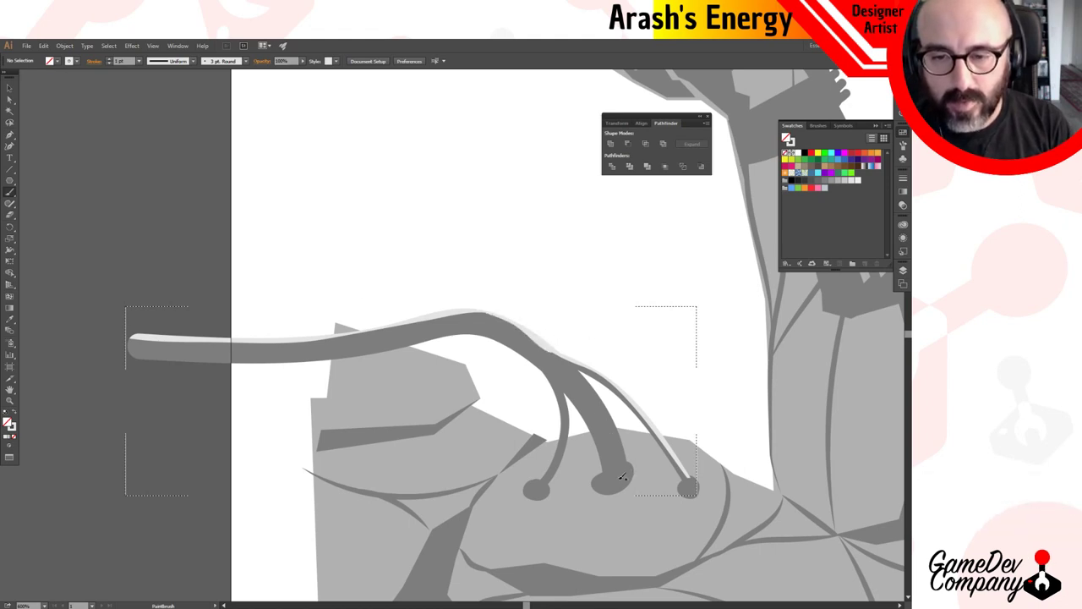
pyautogui.moveTo(611, 483)
pyautogui.mouseDown()
pyautogui.moveTo(621, 479)
pyautogui.moveTo(593, 398)
pyautogui.moveTo(527, 324)
pyautogui.mouseUp()
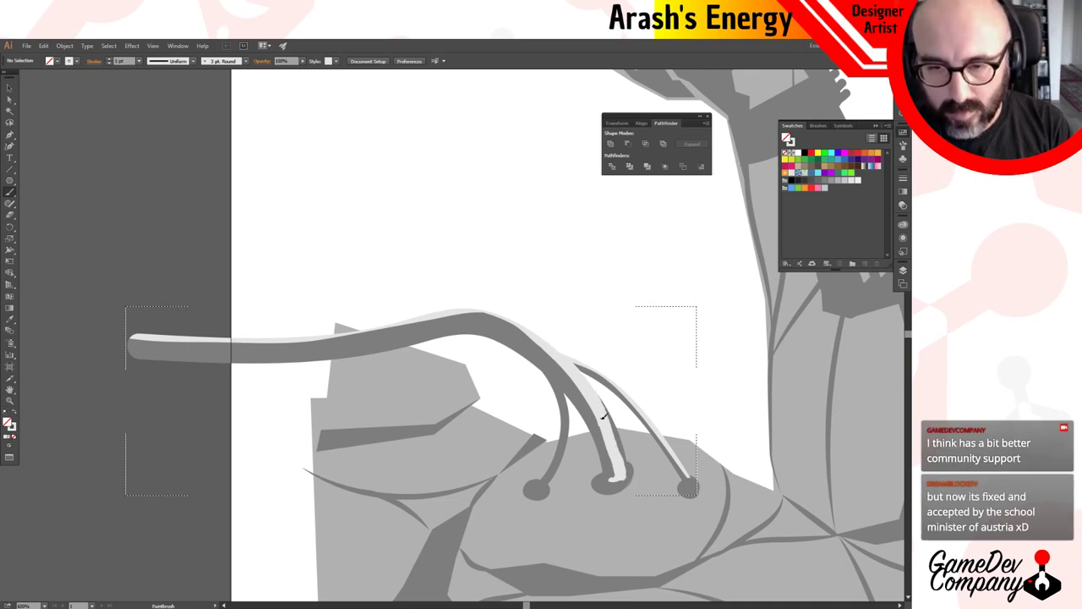
pyautogui.moveTo(615, 476)
pyautogui.mouseDown()
pyautogui.moveTo(596, 419)
pyautogui.moveTo(604, 431)
pyautogui.mouseUp()
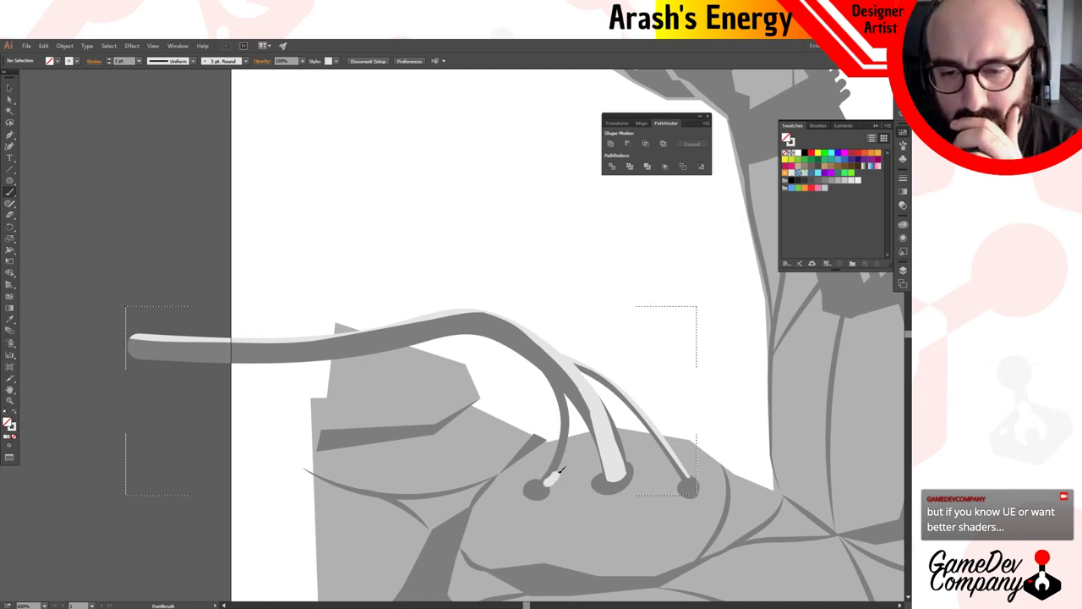
# Paint a light highlight along the lower end of the leftmost thin shoulder cable, undoing and redrawing the stroke until it fits.
pyautogui.moveTo(572, 454); pyautogui.dragTo(577, 426)
pyautogui.hotkey('ctrl', 'z')
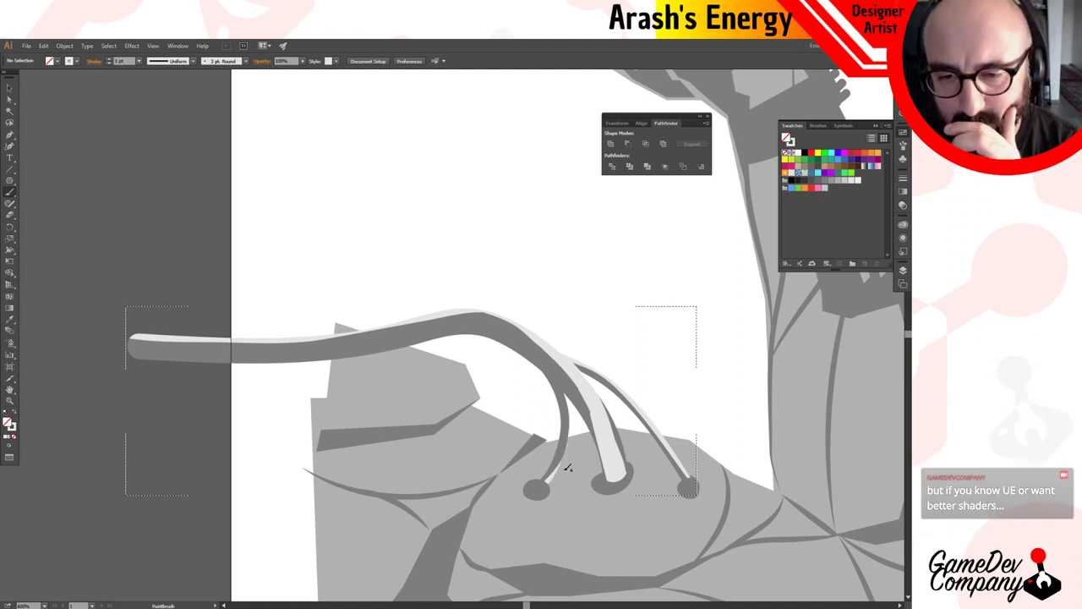
pyautogui.moveTo(548, 483)
pyautogui.mouseDown()
pyautogui.moveTo(573, 420)
pyautogui.moveTo(562, 470)
pyautogui.mouseUp()
pyautogui.hotkey('ctrl', 'z')
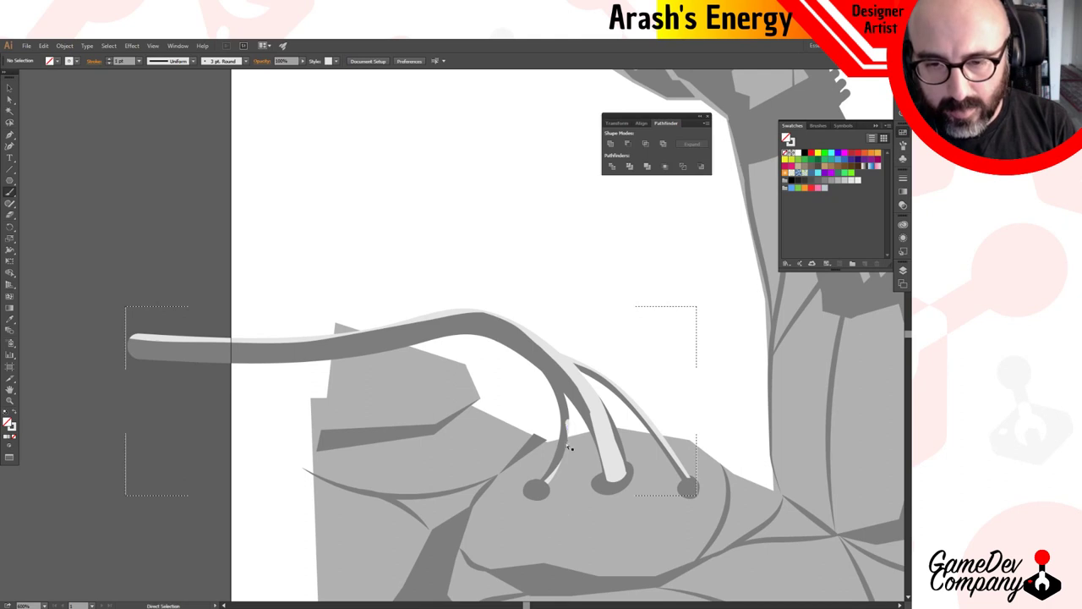
pyautogui.hotkey('ctrl', 'z')
pyautogui.moveTo(568, 426); pyautogui.dragTo(555, 480)
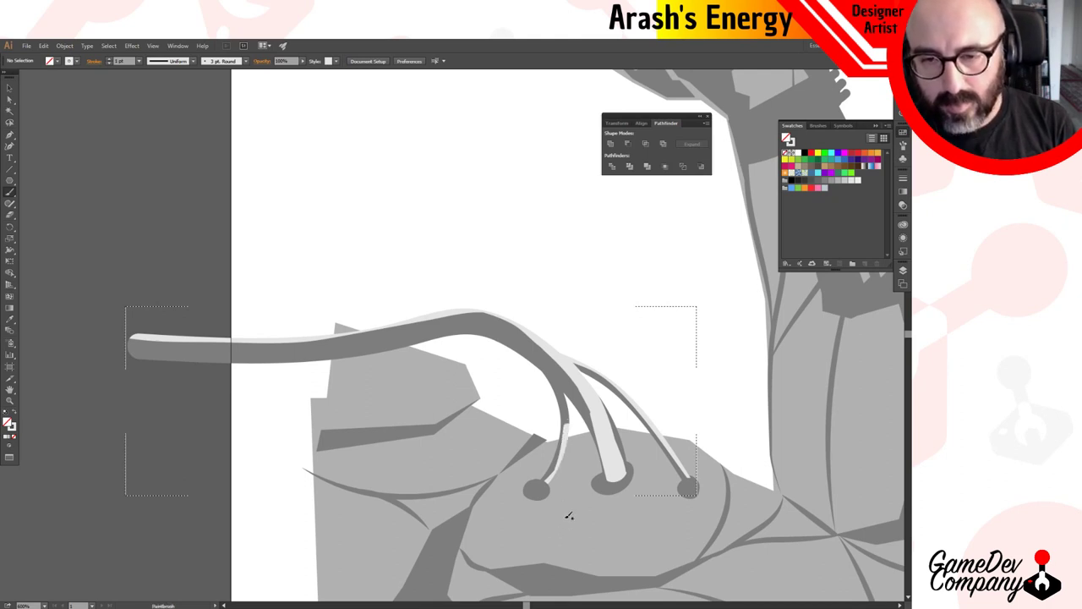
pyautogui.hotkey('ctrl', 'z')
pyautogui.moveTo(571, 425); pyautogui.dragTo(553, 475)
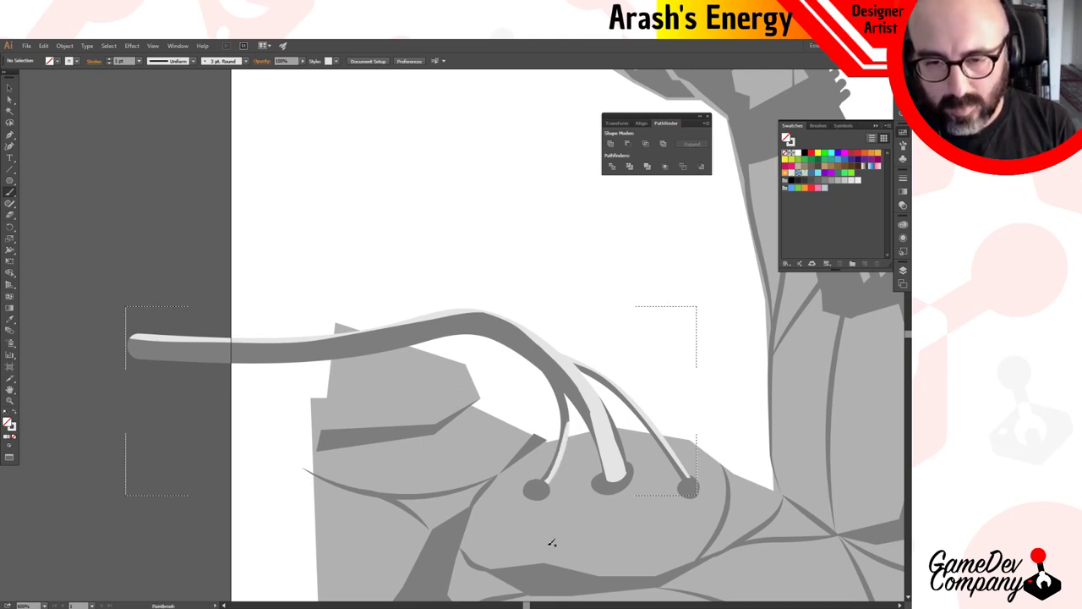
pyautogui.hotkey('ctrl', 'z')
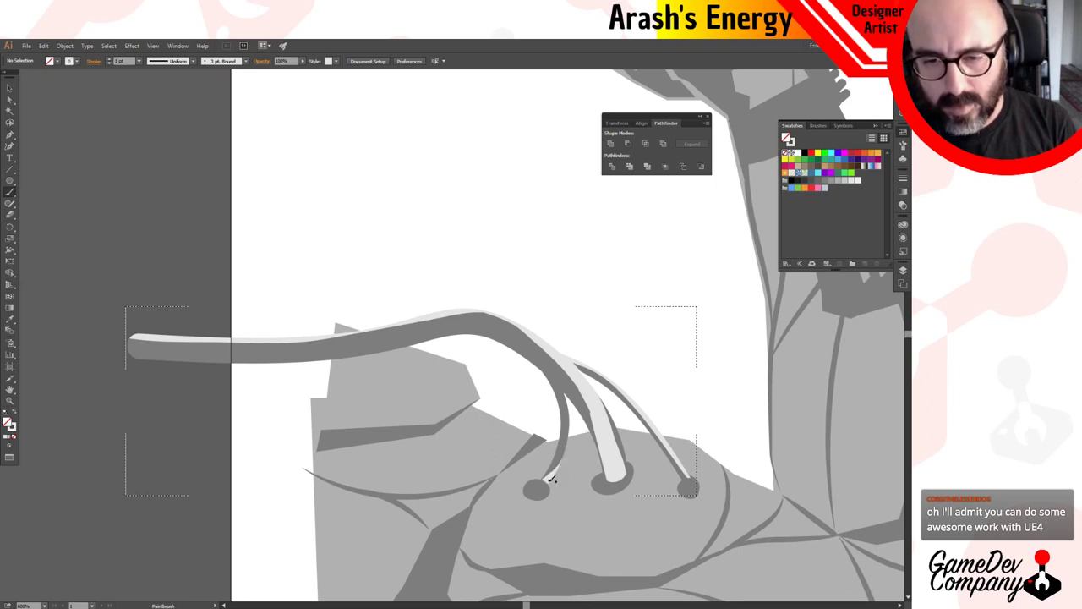
pyautogui.moveTo(558, 464); pyautogui.dragTo(580, 436)
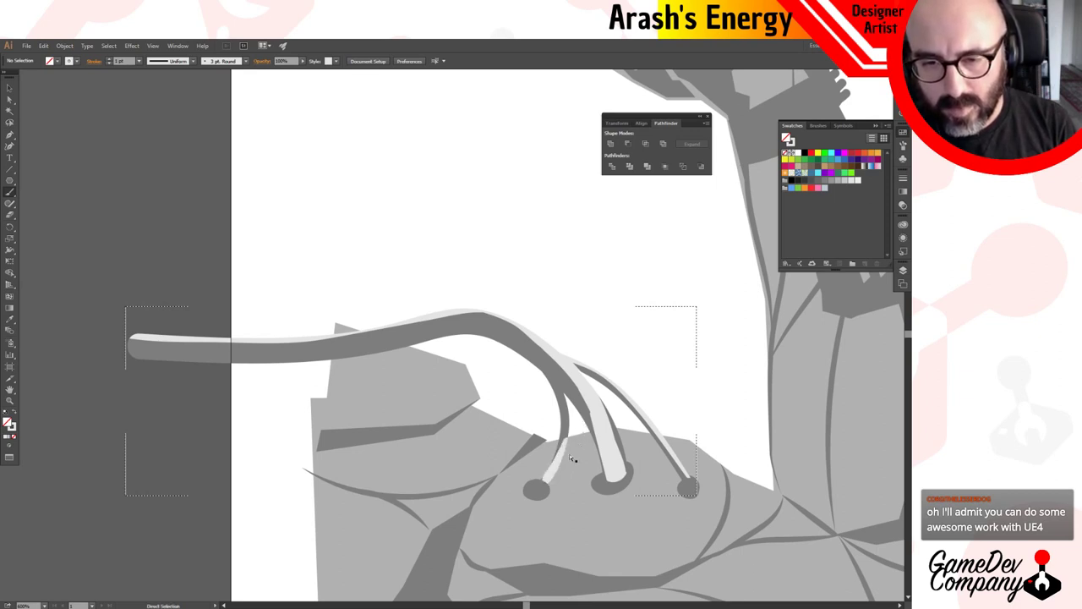
pyautogui.hotkey('ctrl', 'z')
pyautogui.moveTo(546, 482); pyautogui.dragTo(566, 444)
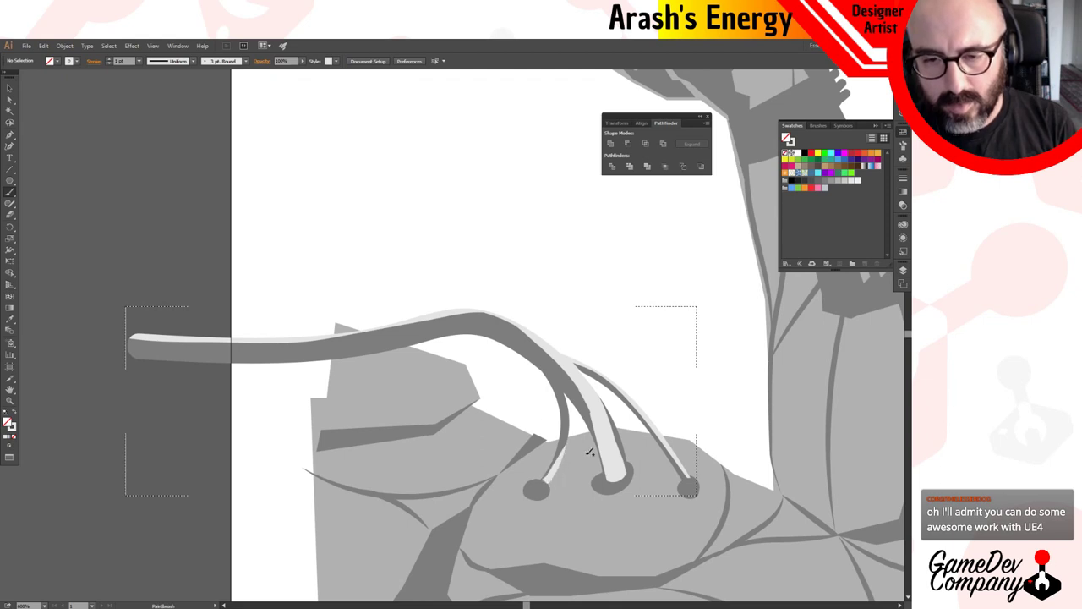
pyautogui.hotkey('ctrl', '-')
pyautogui.hotkey('ctrl', '-')
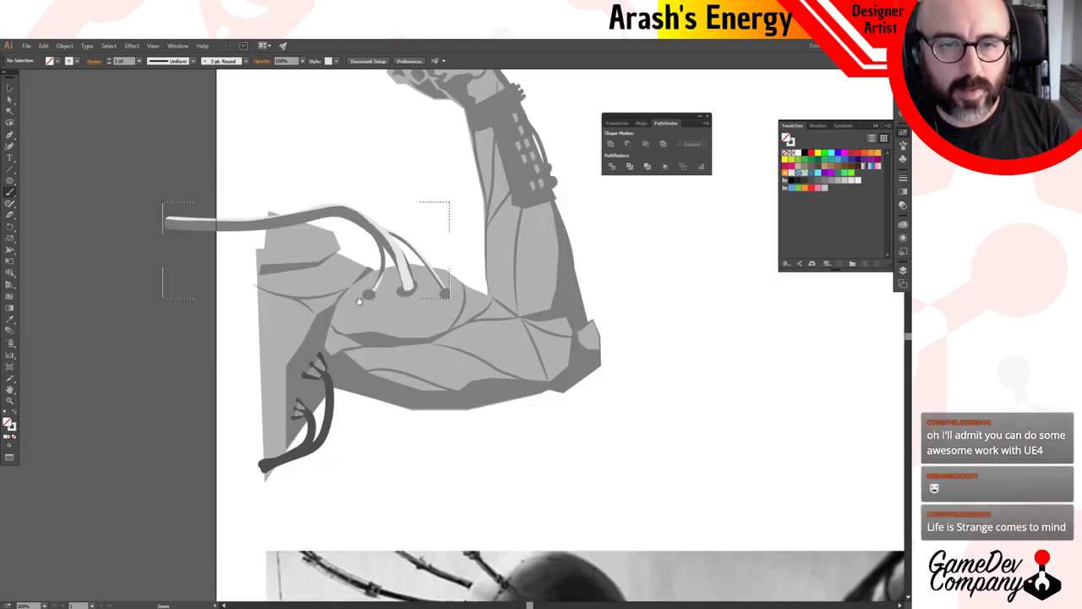
pyautogui.moveTo(359, 302); pyautogui.dragTo(437, 366)
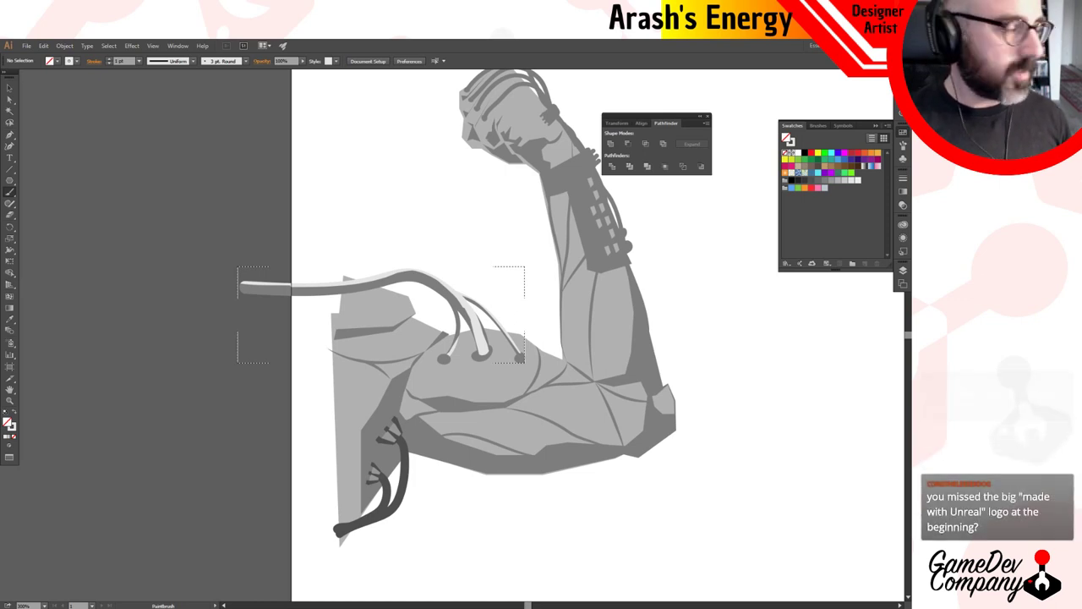
# Switch to the web browser, open the artist's portfolio website and show its Master's Thesis page.
pyautogui.hotkey('alt', 'Tab')
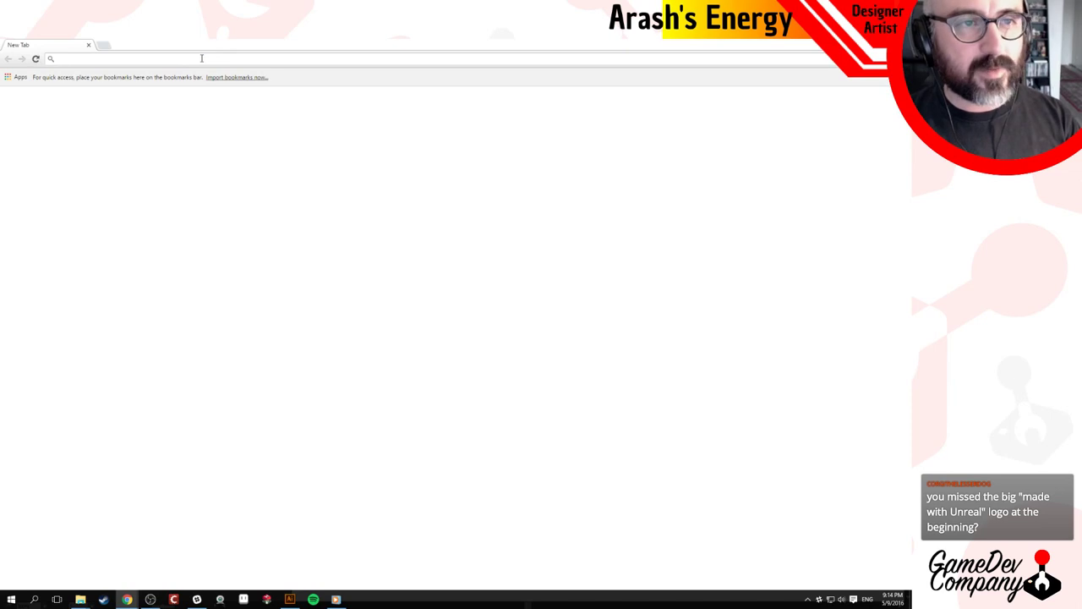
pyautogui.write('www.sammander')
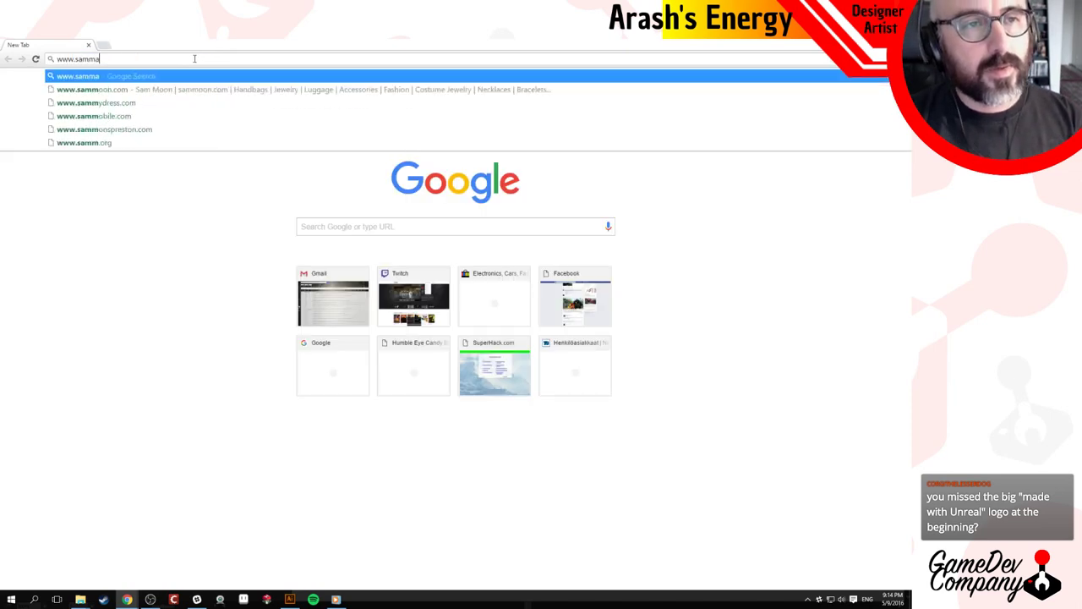
pyautogui.write('.com')
pyautogui.press('Return')
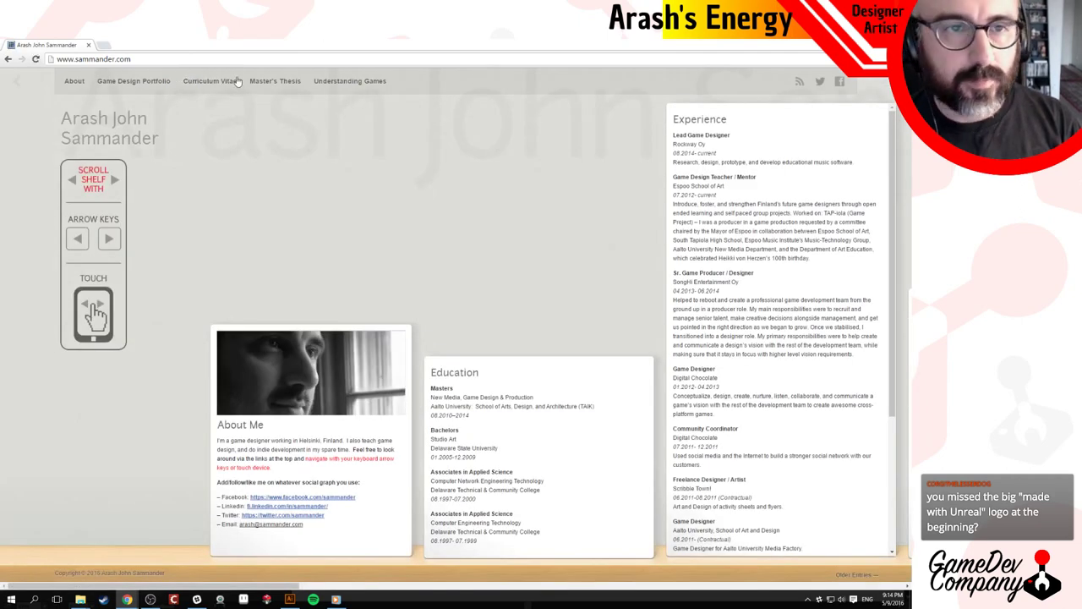
pyautogui.click(281, 84)
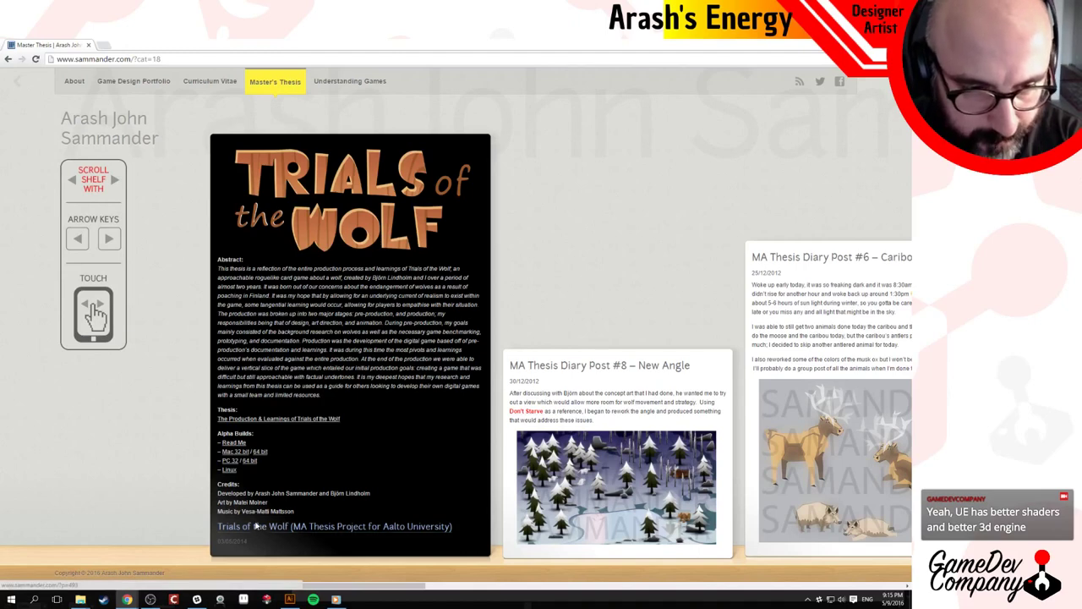
# Copy the thesis page's web address, close the page and return to Illustrator.
pyautogui.click(126, 59)
pyautogui.rightClick(127, 59)
pyautogui.click(137, 93)
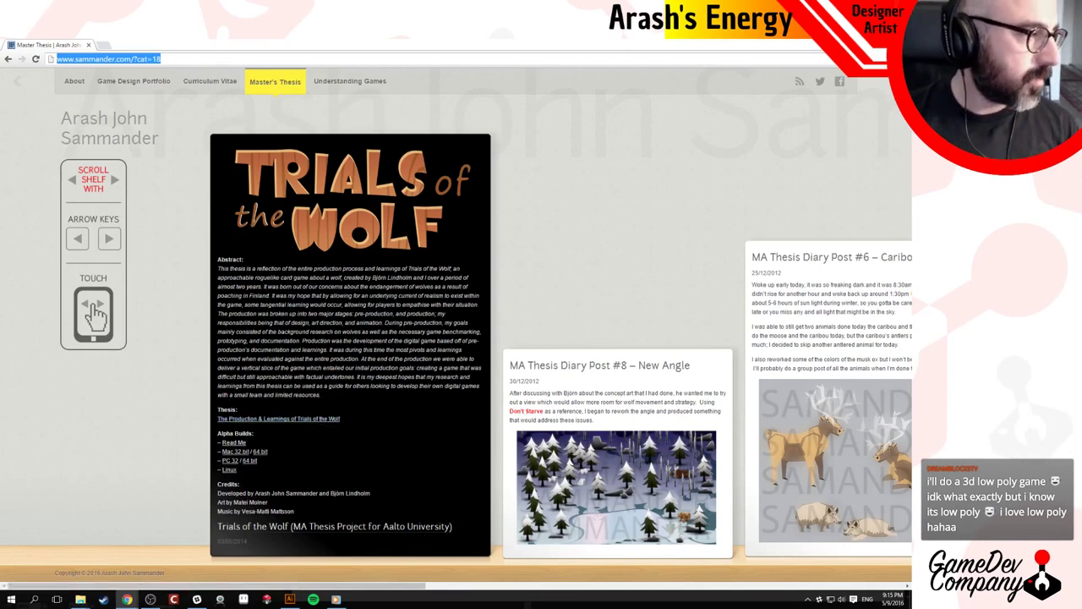
pyautogui.hotkey('alt', 'Tab')
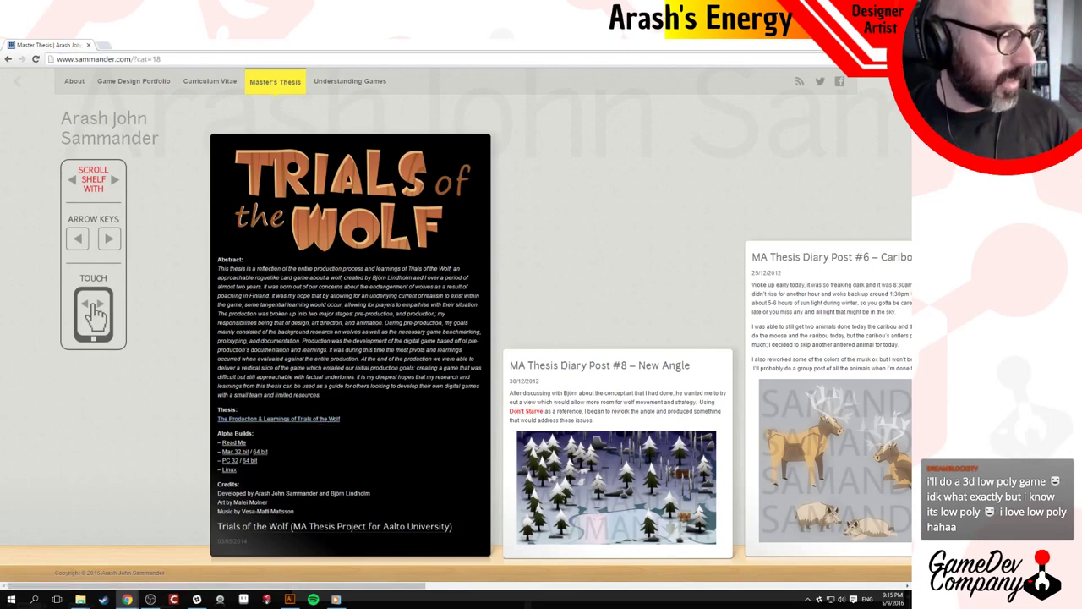
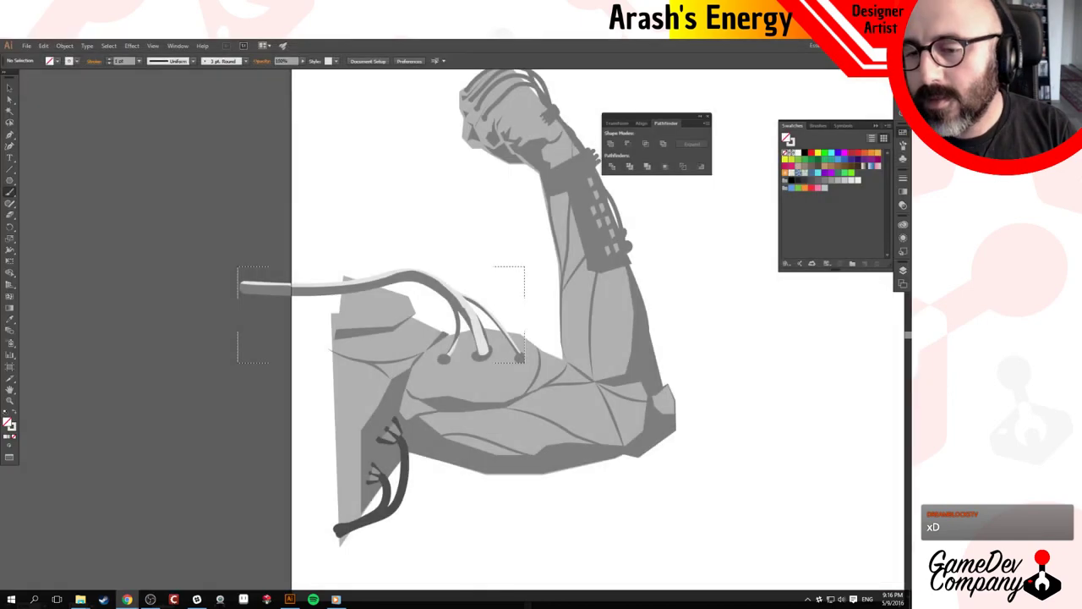
pyautogui.click(88, 44)
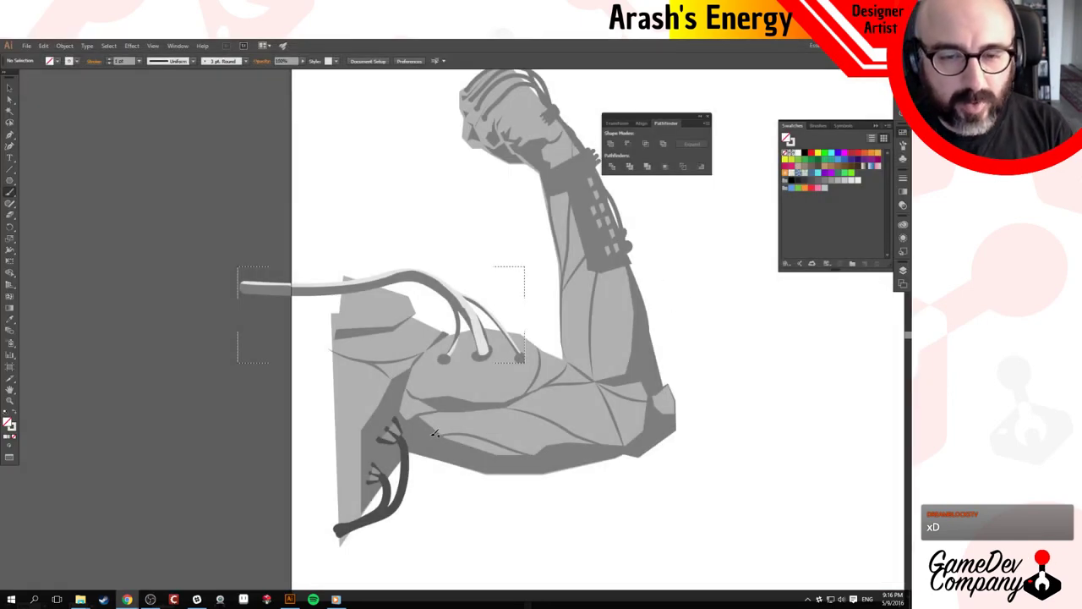
# Switch the drawing mode back to Draw Normal.
pyautogui.click(7, 460)
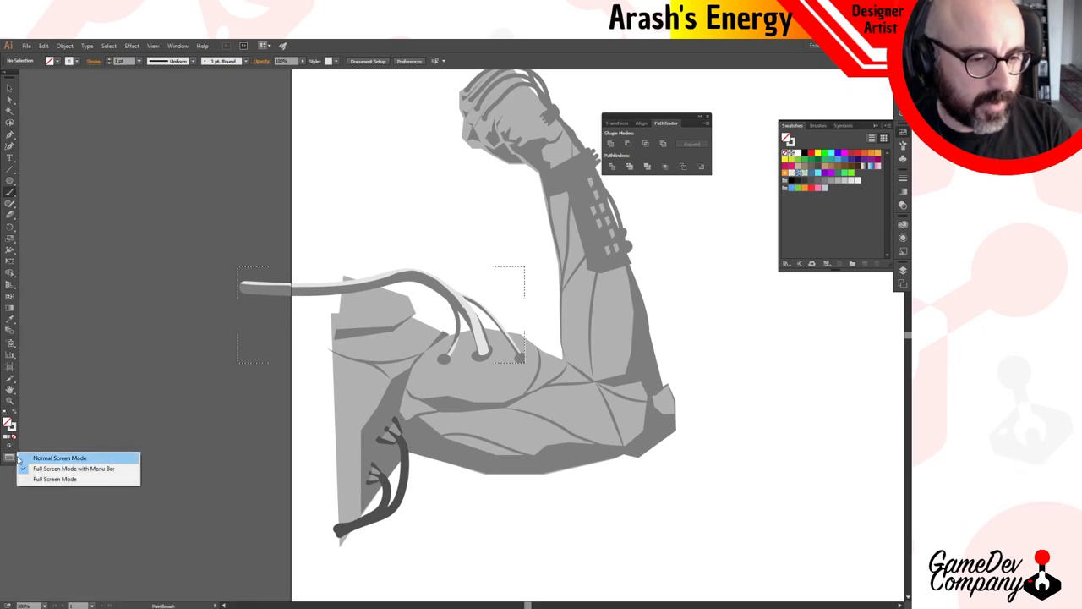
pyautogui.click(9, 447)
pyautogui.click(46, 448)
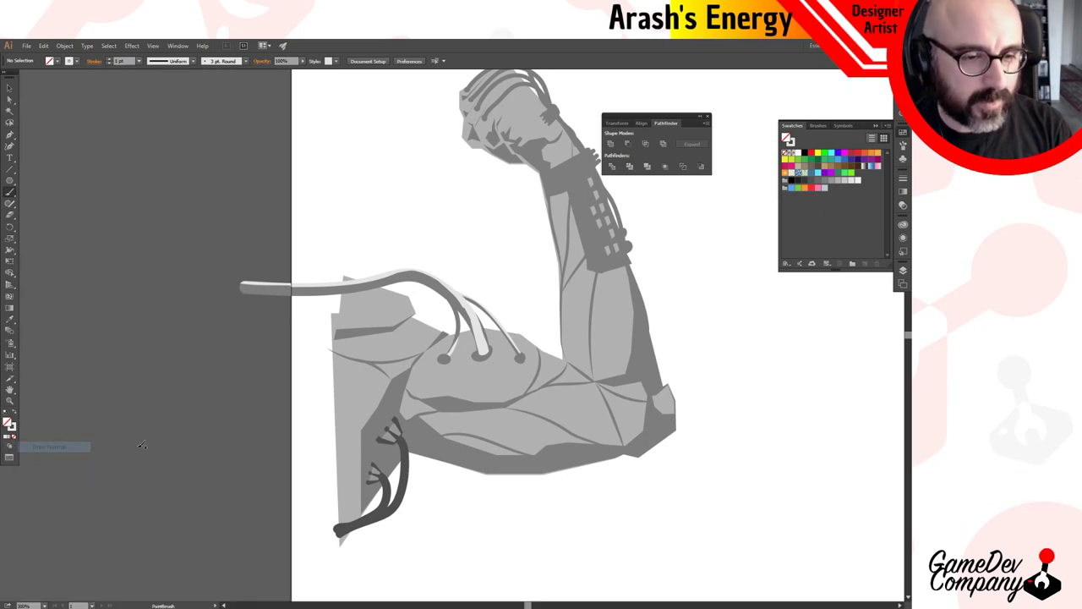
# Select the dark branching cable below the armpit and set the drawing mode to Draw Inside.
pyautogui.keyDown('ctrl'); pyautogui.click(411, 465); pyautogui.keyUp('ctrl')
pyautogui.keyDown('ctrl'); pyautogui.click(497, 344); pyautogui.keyUp('ctrl')
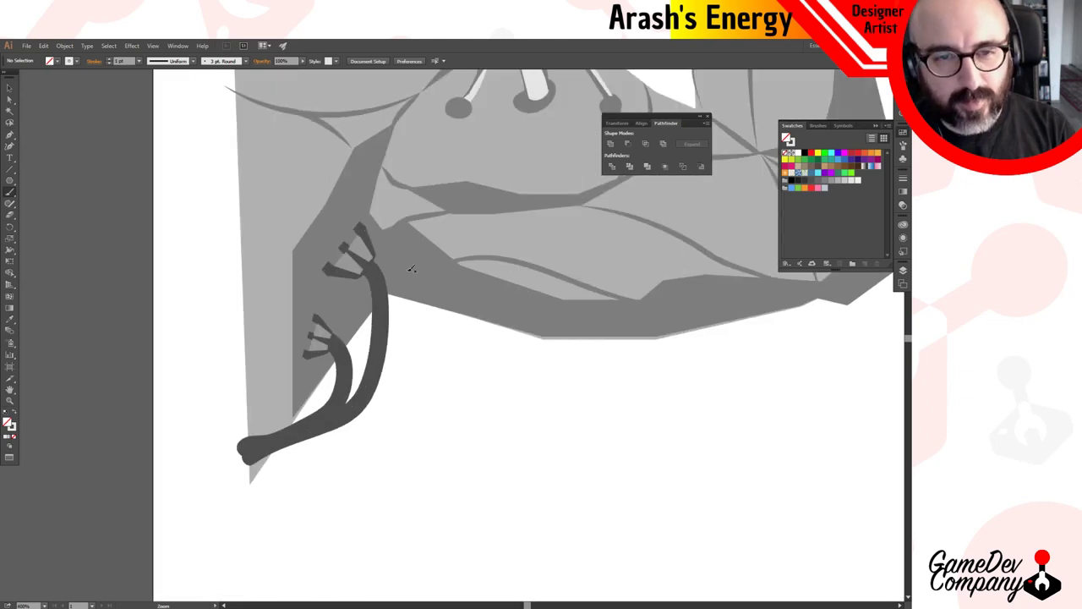
pyautogui.press('v')
pyautogui.click(382, 304)
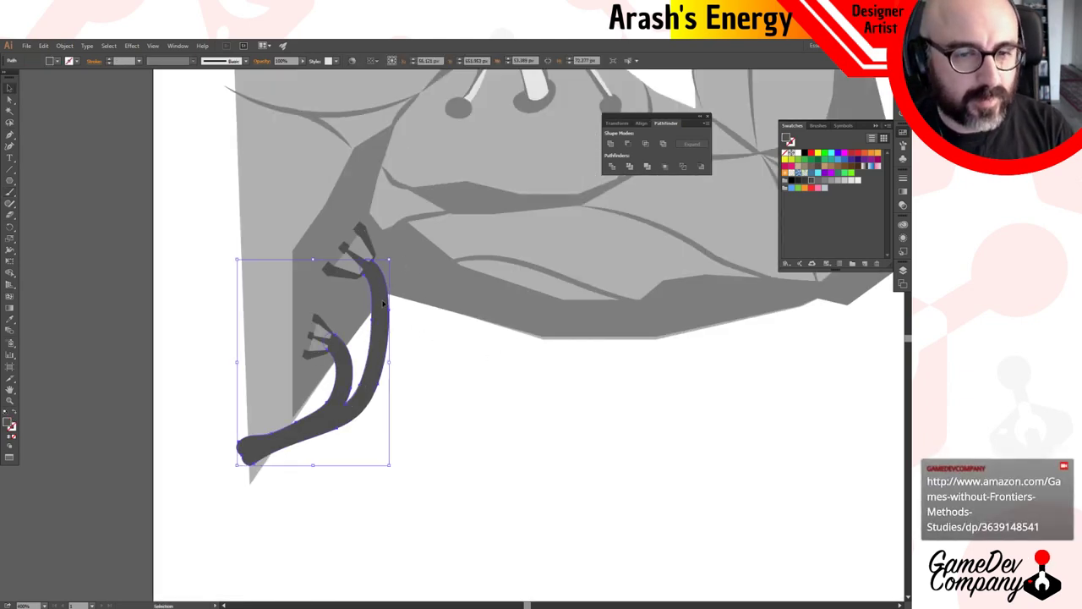
pyautogui.click(9, 446)
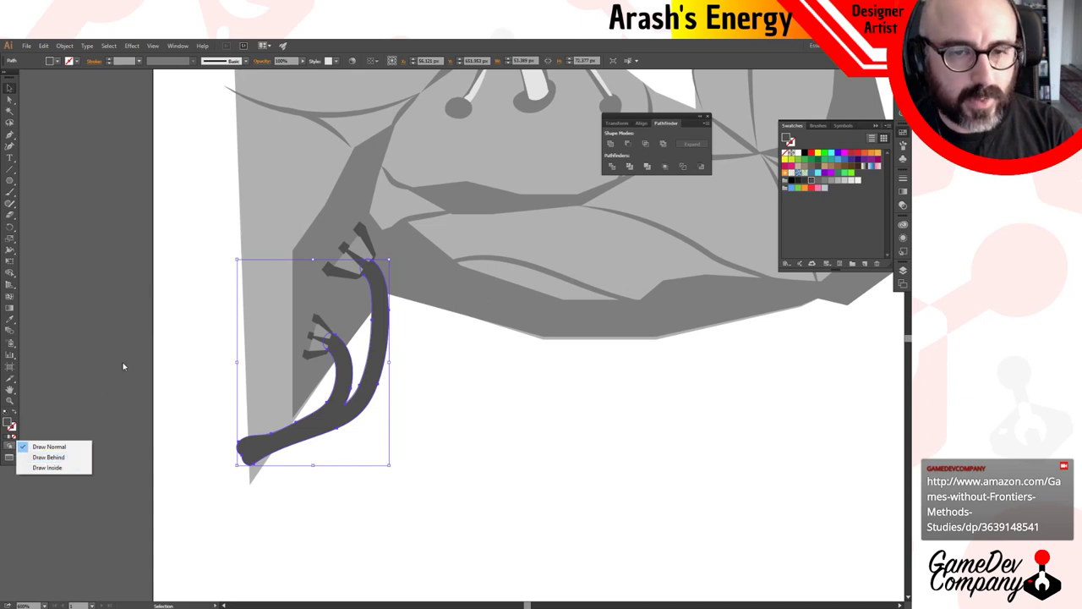
pyautogui.click(47, 467)
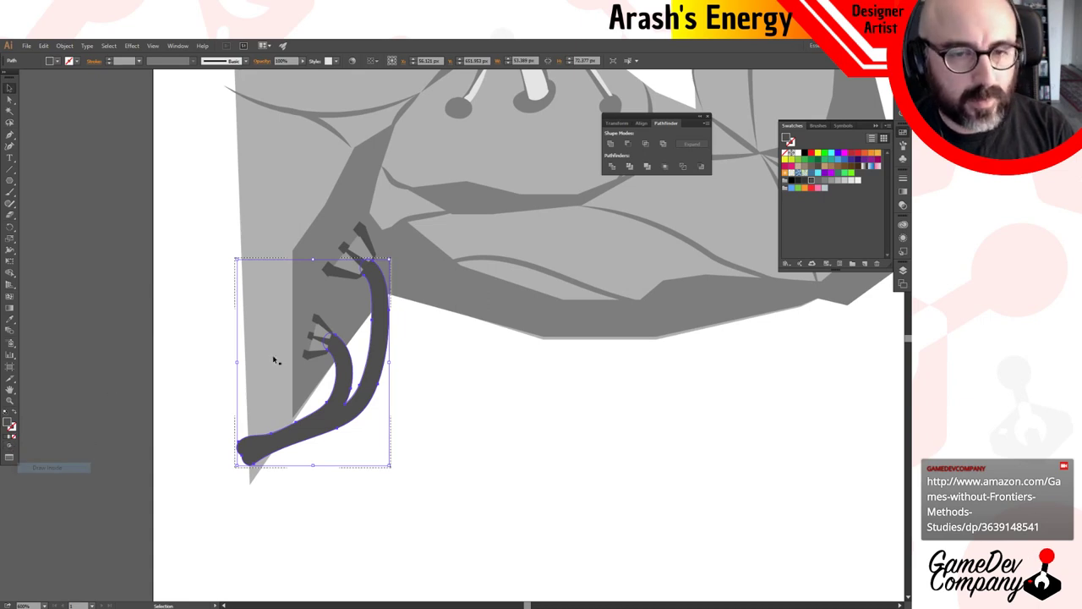
# Try to paint a brush stroke down the outer edge of the dark cable's large branch.
pyautogui.press('b')
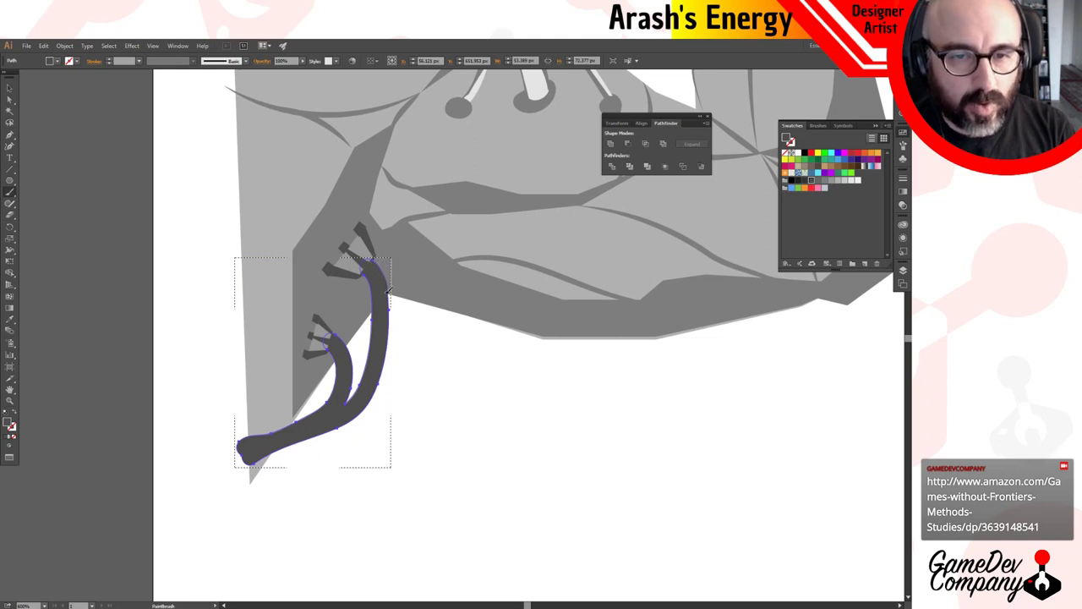
pyautogui.moveTo(387, 289)
pyautogui.mouseDown()
pyautogui.moveTo(391, 341)
pyautogui.moveTo(377, 376)
pyautogui.mouseUp()
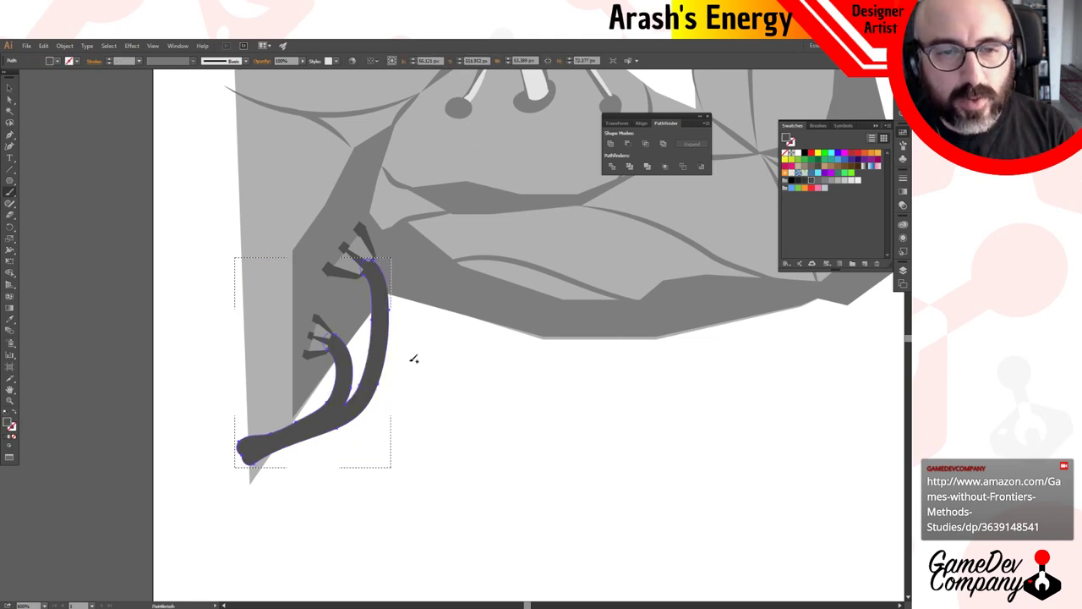
pyautogui.hotkey('ctrl', '-')
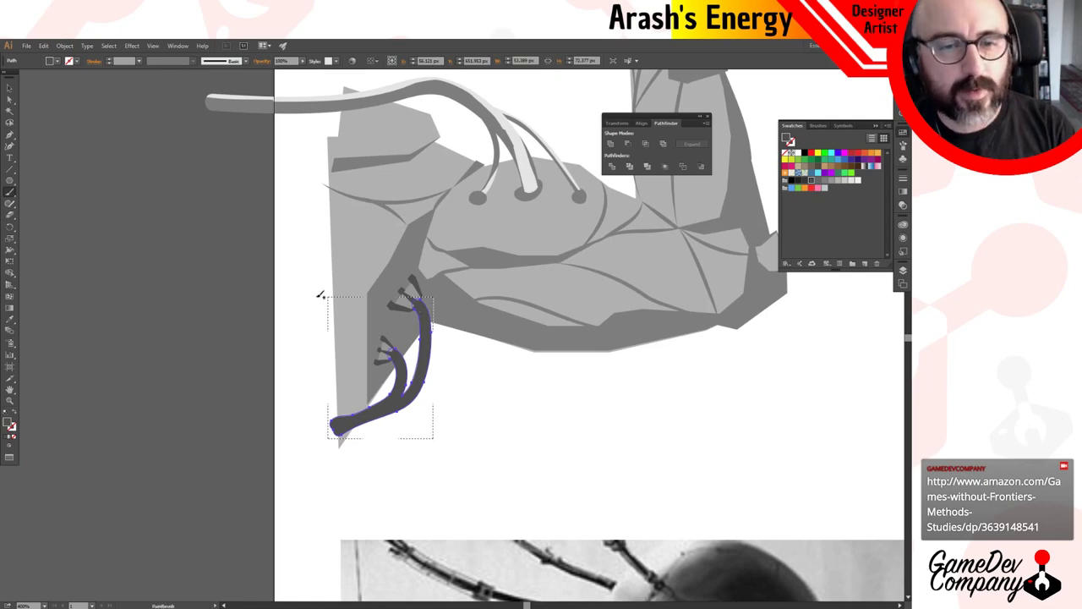
# Deselect the dark cable and sample the light highlight from the upper shoulder cable as the Paintbrush stroke style.
pyautogui.press('v')
pyautogui.click(276, 289)
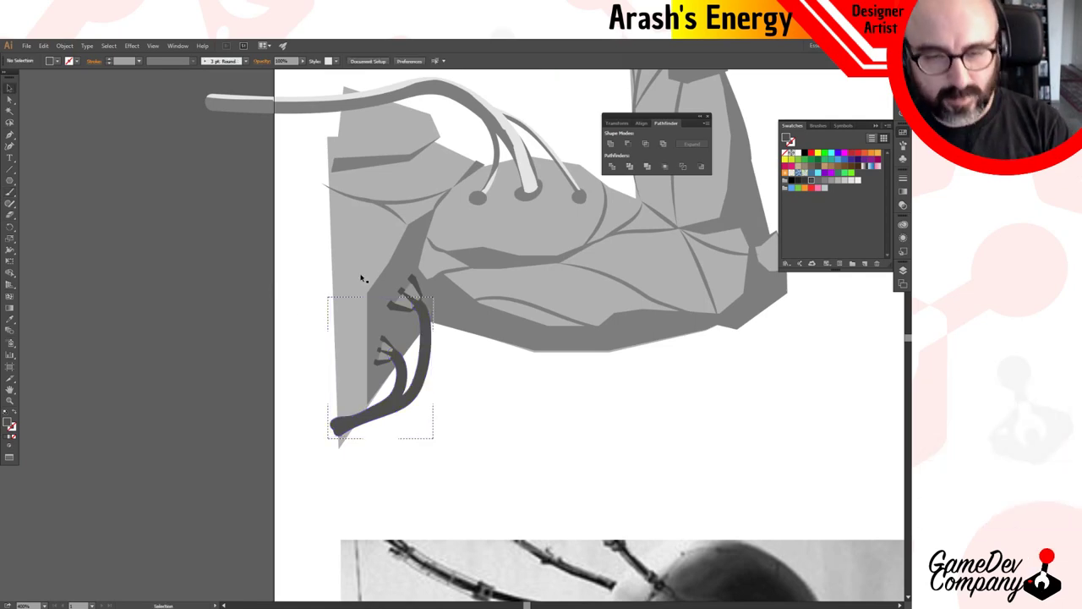
pyautogui.press('i')
pyautogui.click(394, 83)
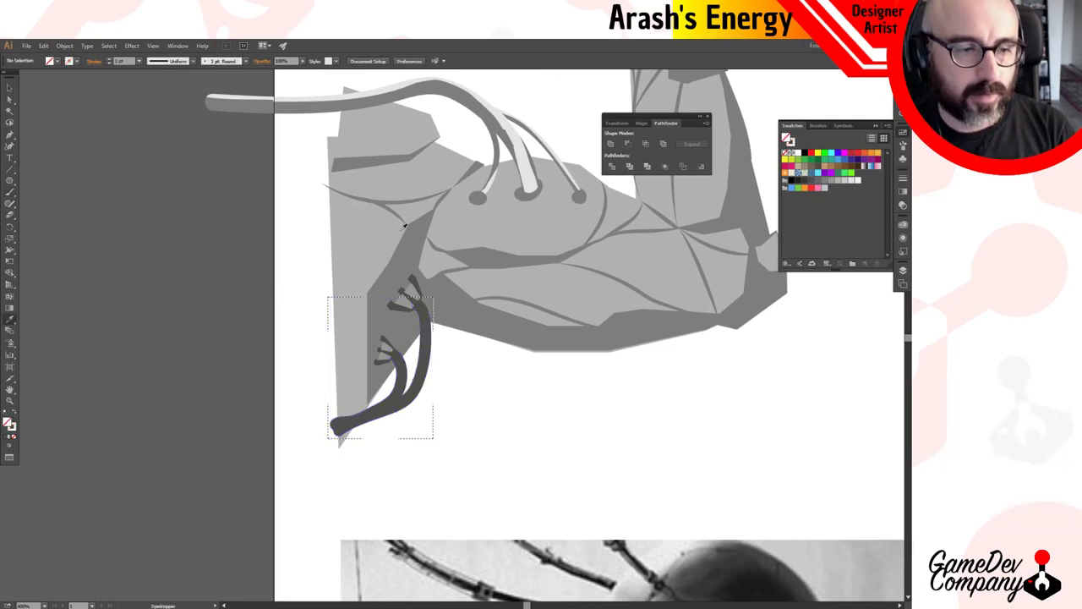
pyautogui.press('b')
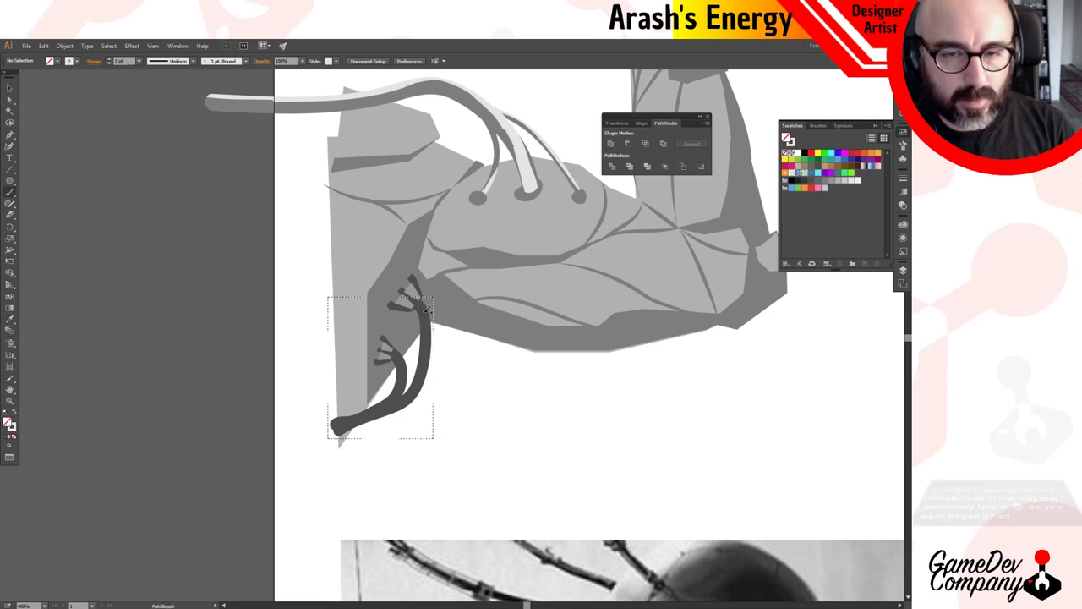
# Paint a light highlight stroke down the outer edge of the dark cable's large branch, starting at its upper connectors.
pyautogui.scroll(2, 437, 367)
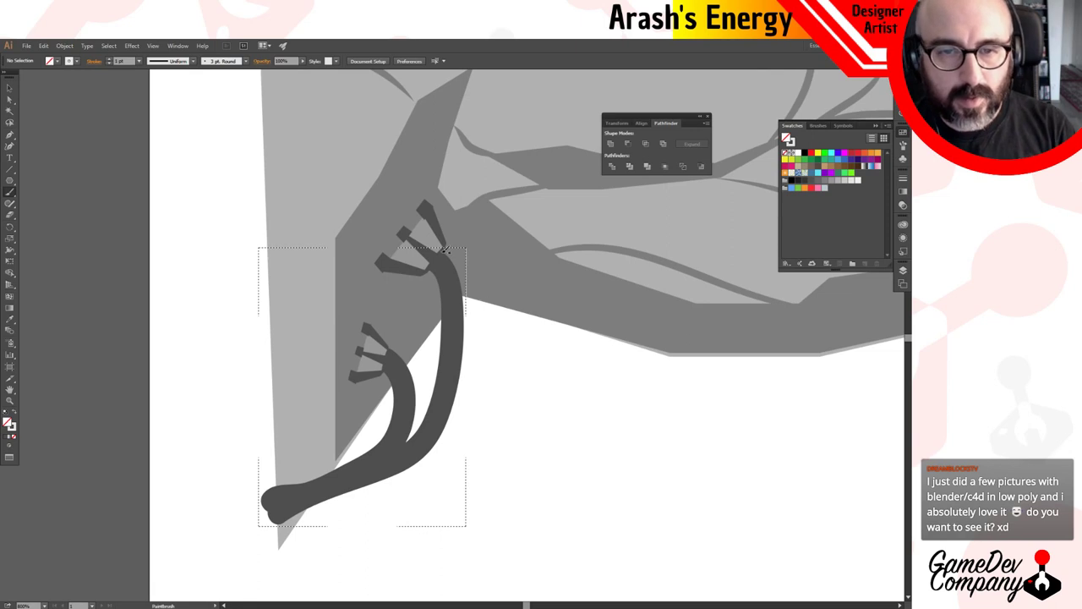
pyautogui.moveTo(445, 250); pyautogui.dragTo(468, 313)
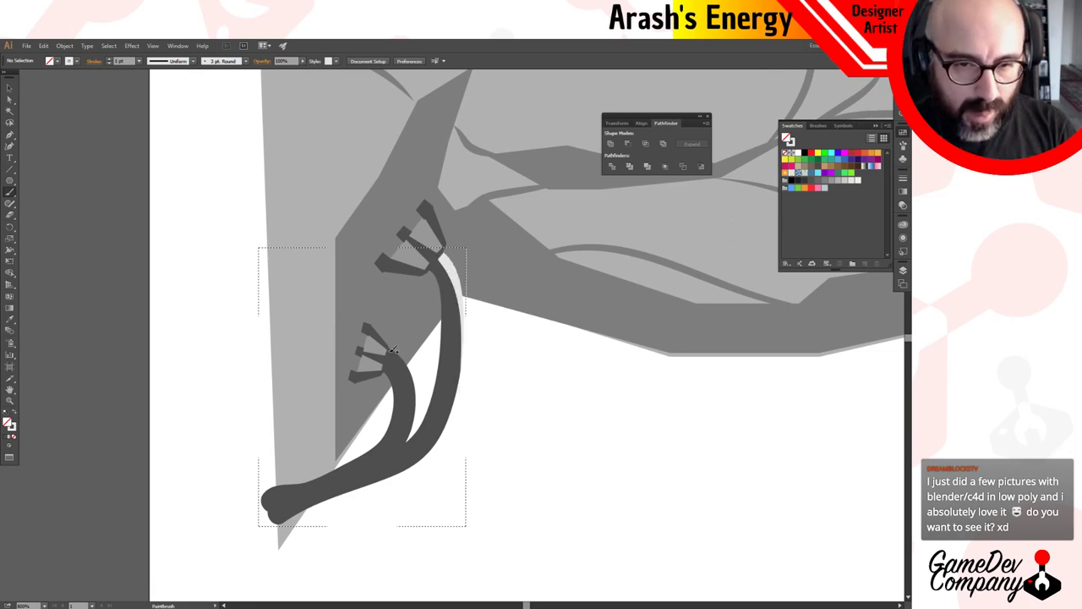
# Try to paint a light highlight stroke along the outer edge of the dark cable's small branch.
pyautogui.moveTo(392, 353)
pyautogui.mouseDown()
pyautogui.moveTo(416, 414)
pyautogui.moveTo(408, 436)
pyautogui.moveTo(420, 416)
pyautogui.moveTo(400, 355)
pyautogui.mouseUp()
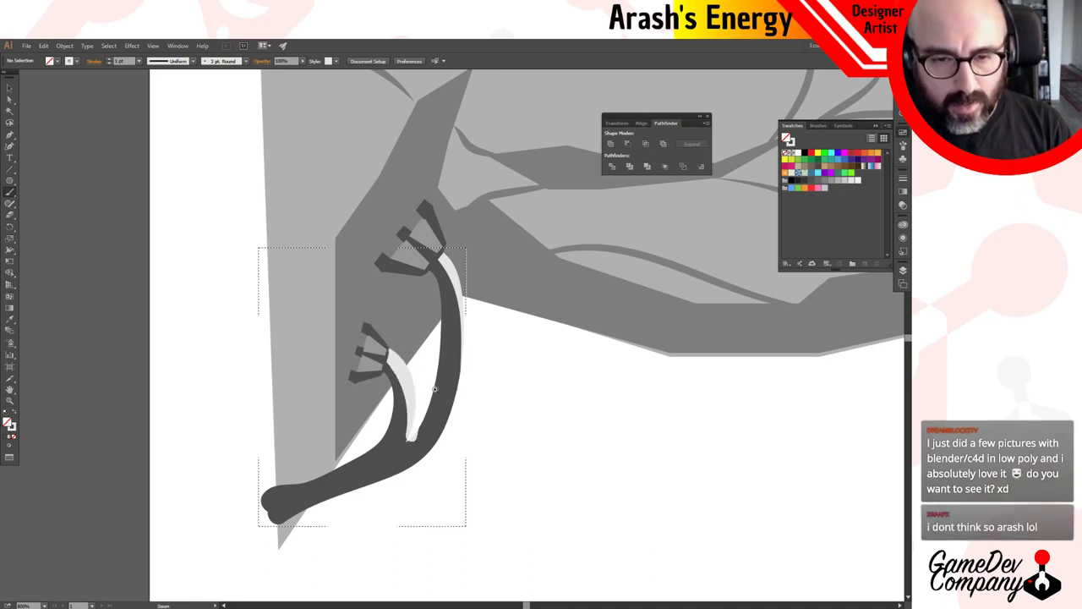
pyautogui.press('z')
pyautogui.hotkey('ctrl', 'z')
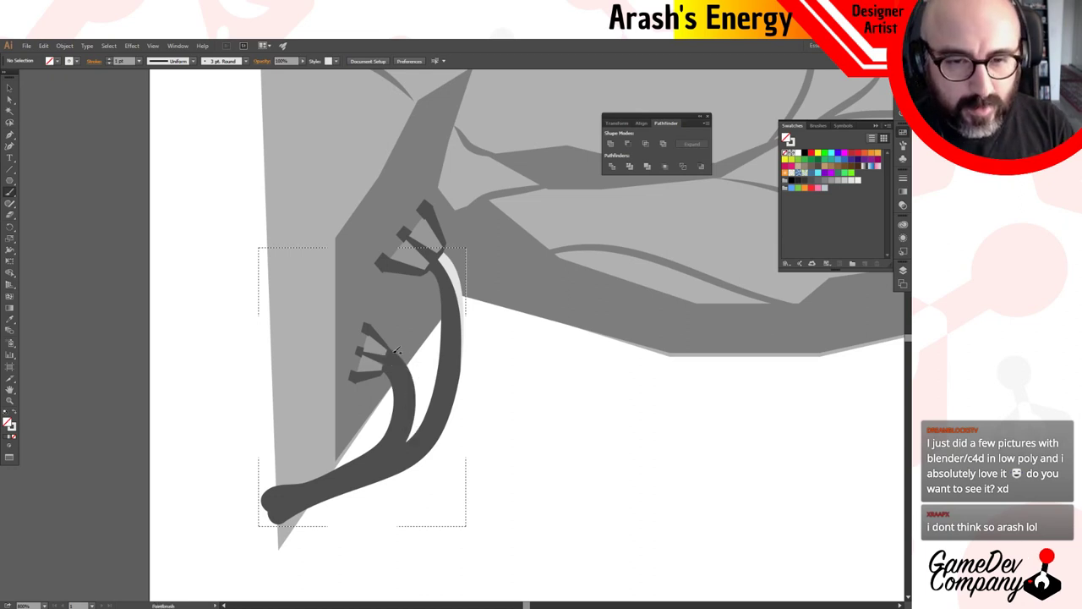
pyautogui.moveTo(393, 348)
pyautogui.mouseDown()
pyautogui.moveTo(416, 390)
pyautogui.moveTo(411, 429)
pyautogui.moveTo(414, 356)
pyautogui.mouseUp()
pyautogui.hotkey('ctrl', 'z')
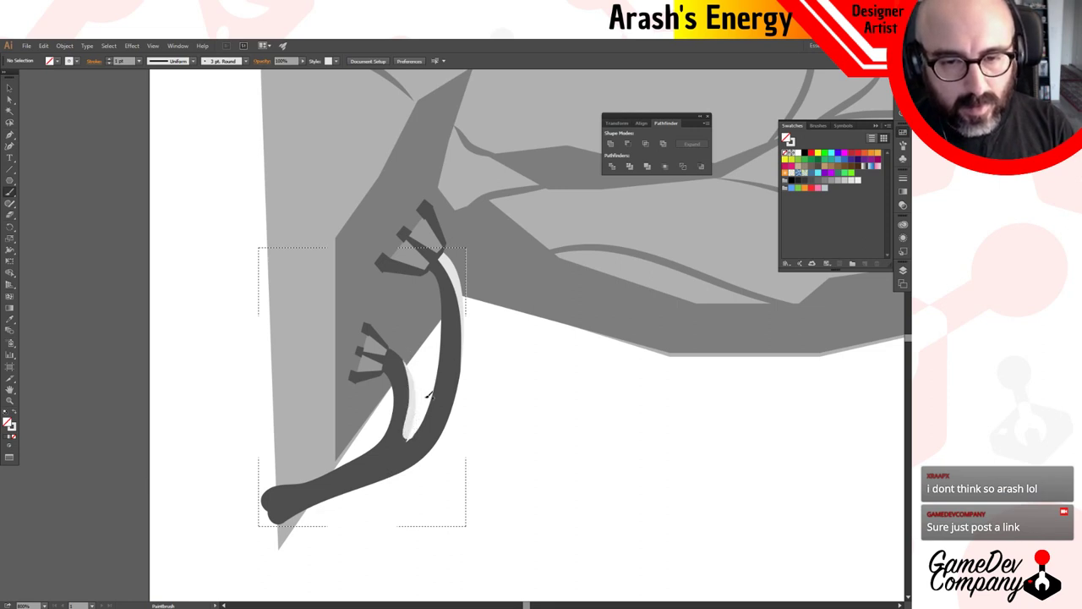
# Remove the highlight stroke from the small branch of the dark cable, keeping the large branch's highlight.
pyautogui.keyDown('ctrl'); pyautogui.click(411, 442); pyautogui.keyUp('ctrl')
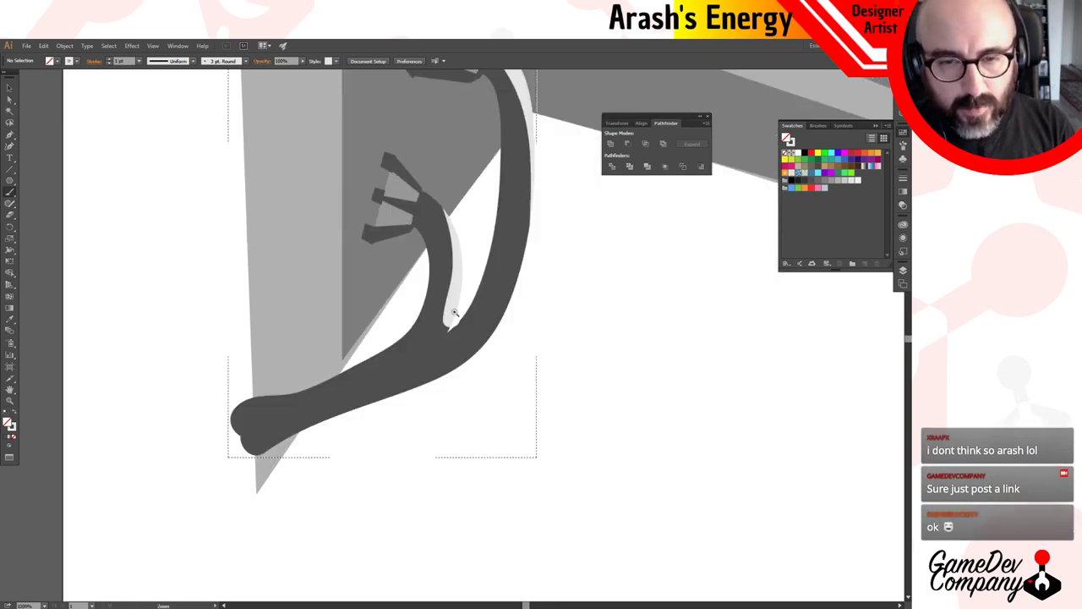
pyautogui.keyDown('ctrl'); pyautogui.click(459, 306); pyautogui.keyUp('ctrl')
pyautogui.keyDown('ctrl'); pyautogui.click(452, 373); pyautogui.keyUp('ctrl')
pyautogui.scroll(1, 446, 330)
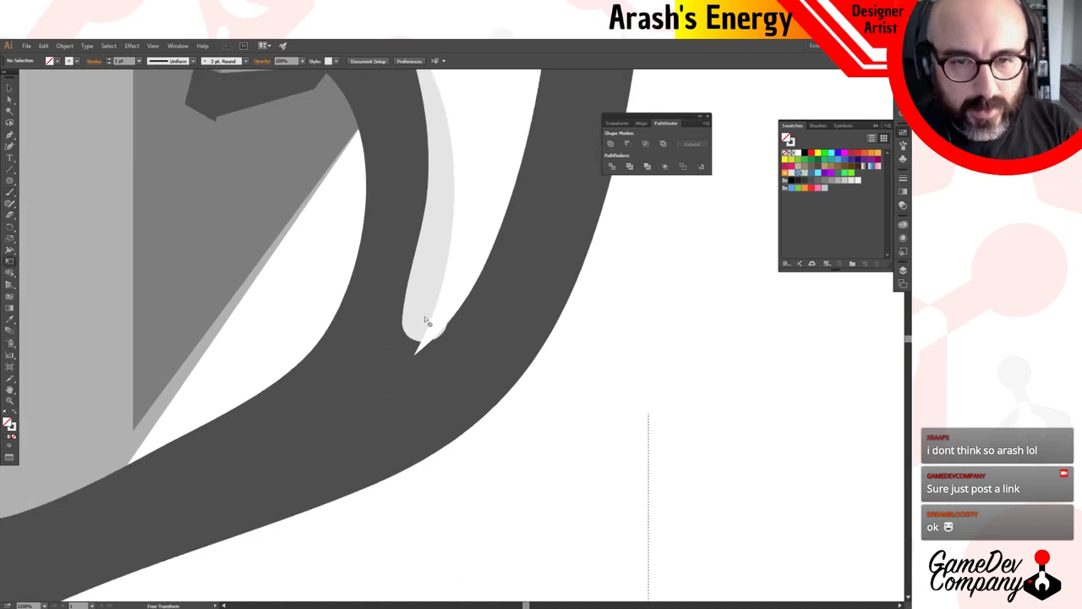
pyautogui.press('v')
pyautogui.click(423, 332)
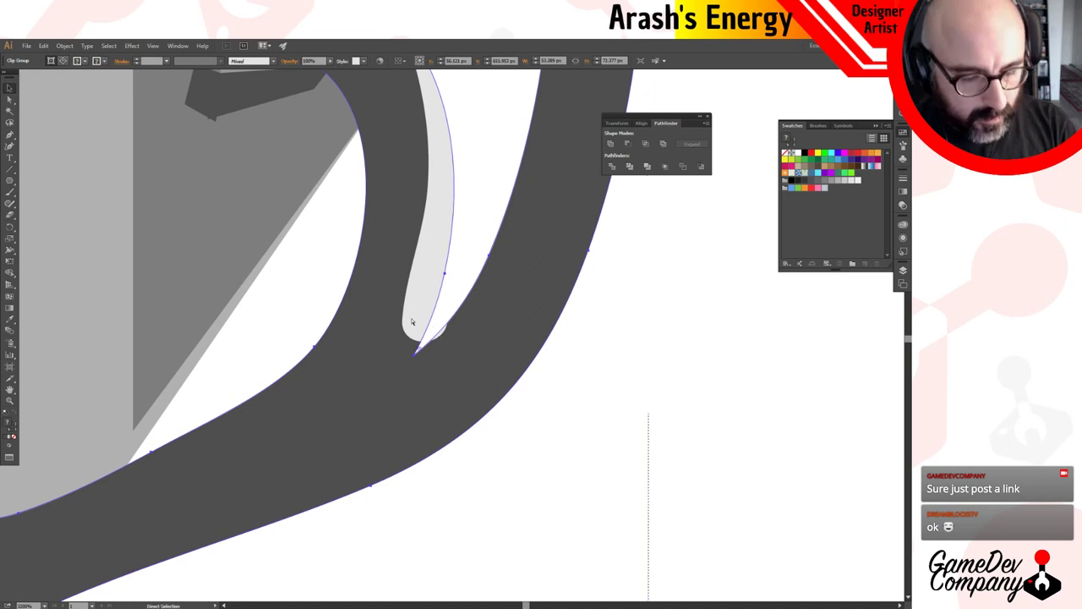
pyautogui.press('Delete')
pyautogui.moveTo(461, 217); pyautogui.dragTo(336, 324)
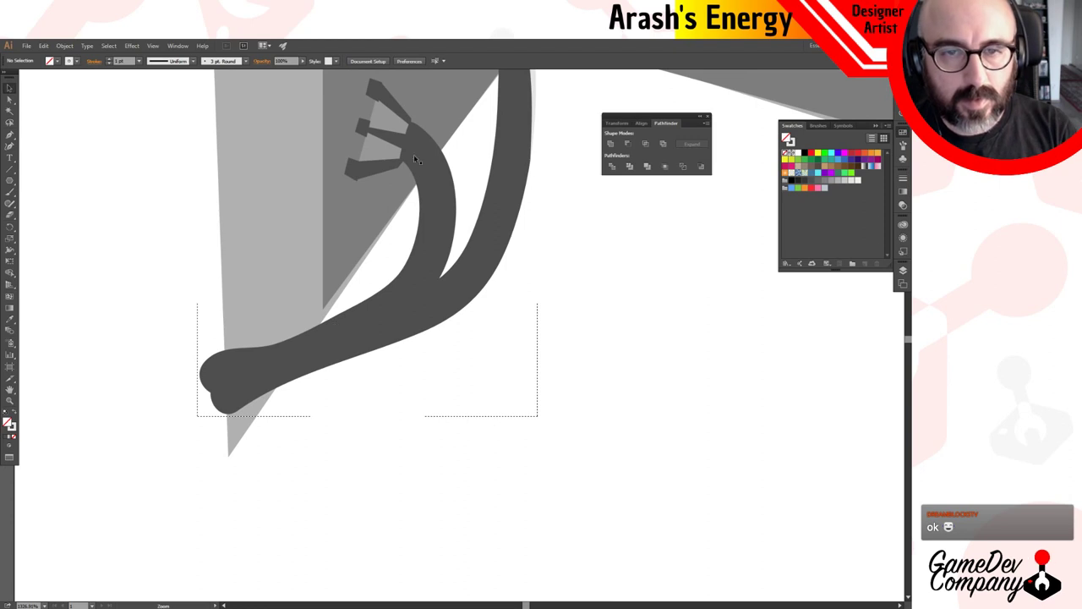
# Paint a light highlight stroke along the small branch's outer edge, from its connectors down to the fork.
pyautogui.press('b')
pyautogui.moveTo(416, 124)
pyautogui.mouseDown()
pyautogui.moveTo(454, 169)
pyautogui.moveTo(451, 254)
pyautogui.moveTo(462, 223)
pyautogui.moveTo(445, 264)
pyautogui.moveTo(462, 181)
pyautogui.mouseUp()
pyautogui.keyDown('ctrl'); pyautogui.keyDown('alt'); pyautogui.click(486, 146); pyautogui.keyUp('alt'); pyautogui.keyUp('ctrl')
pyautogui.keyDown('ctrl'); pyautogui.keyDown('alt'); pyautogui.click(486, 148); pyautogui.keyUp('alt'); pyautogui.keyUp('ctrl')
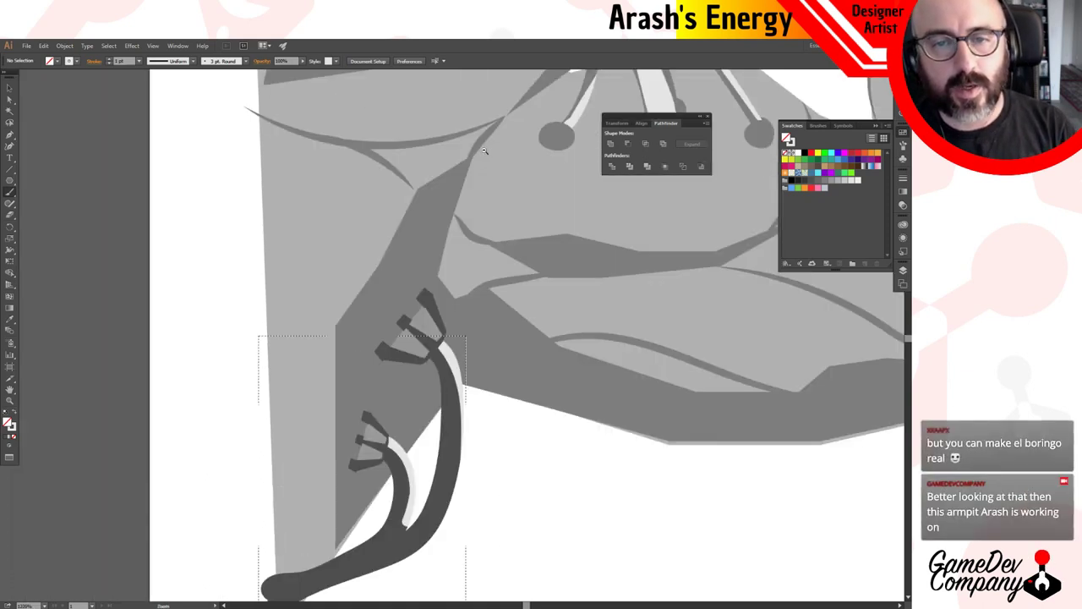
pyautogui.keyDown('ctrl'); pyautogui.keyDown('alt'); pyautogui.click(485, 150); pyautogui.keyUp('alt'); pyautogui.keyUp('ctrl')
pyautogui.keyDown('ctrl'); pyautogui.keyDown('alt'); pyautogui.click(532, 406); pyautogui.keyUp('alt'); pyautogui.keyUp('ctrl')
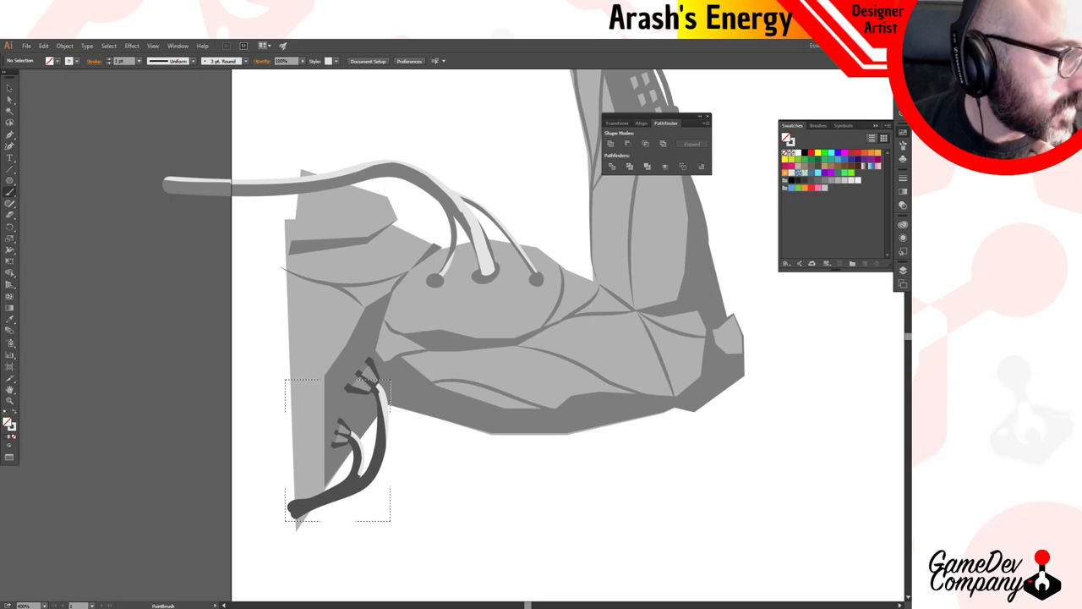
# Switch to the web browser and look over the Amazon page for the book Games without Frontiers.
pyautogui.hotkey('alt', 'Tab')
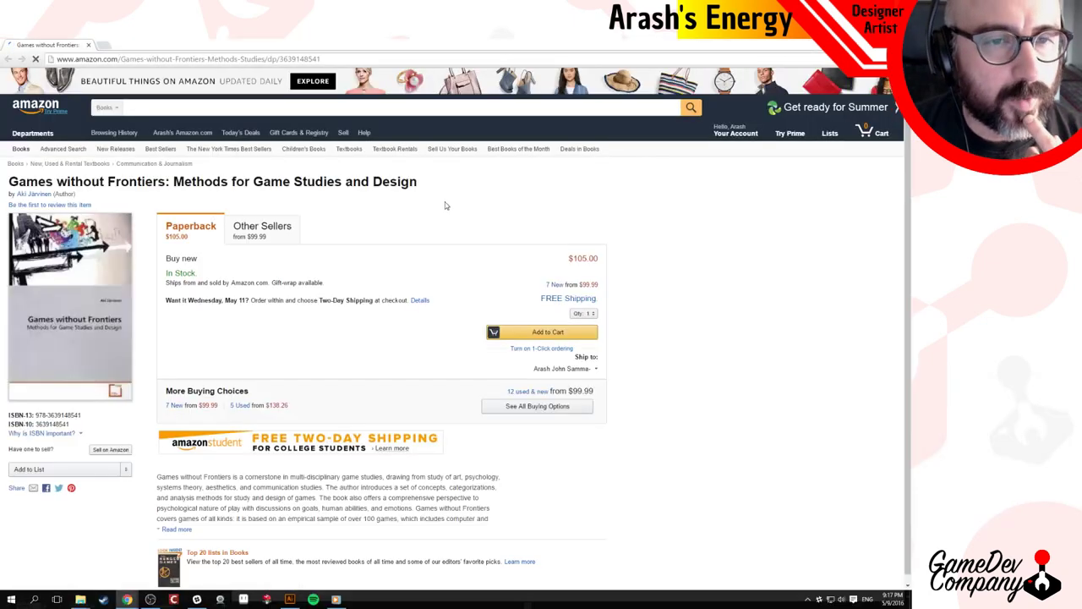
pyautogui.scroll(-4, 409, 196)
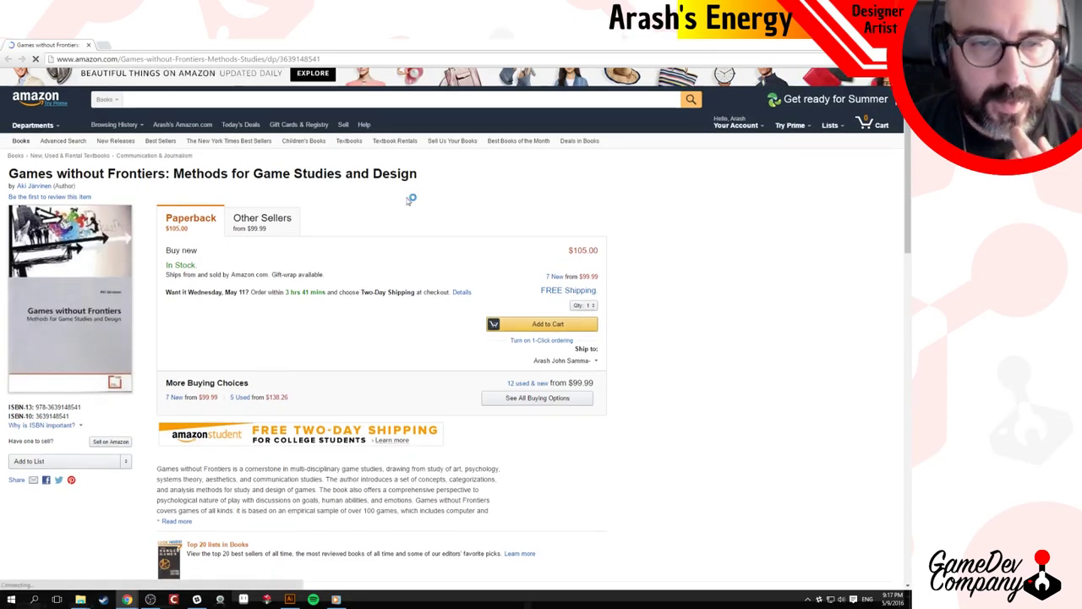
pyautogui.scroll(4, 401, 201)
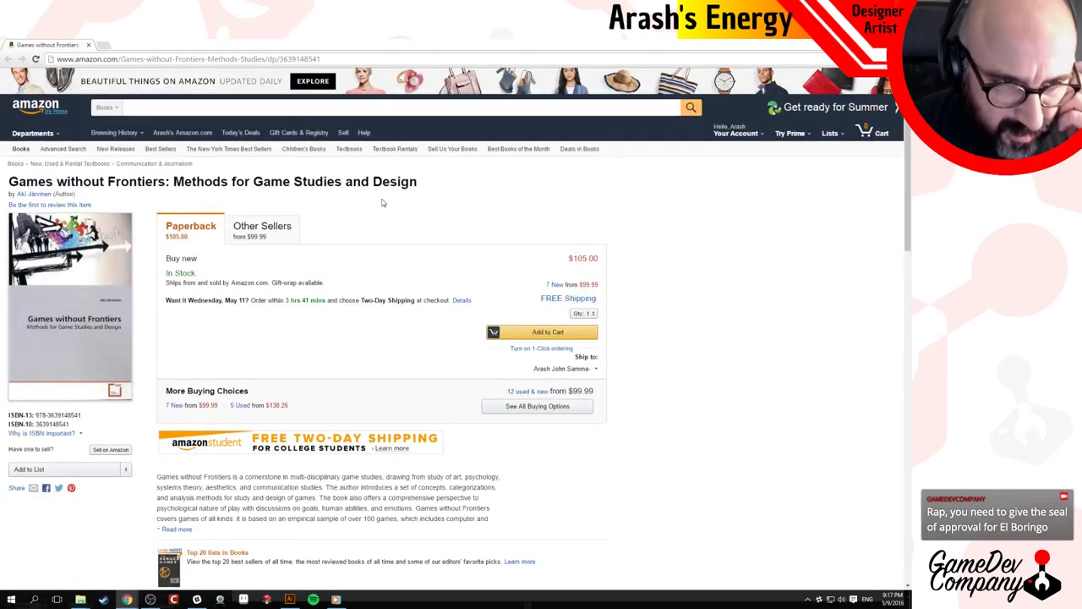
# Search Google in a new tab for the author's name together with "games without frontiers".
pyautogui.click(103, 44)
pyautogui.write('aki jar')
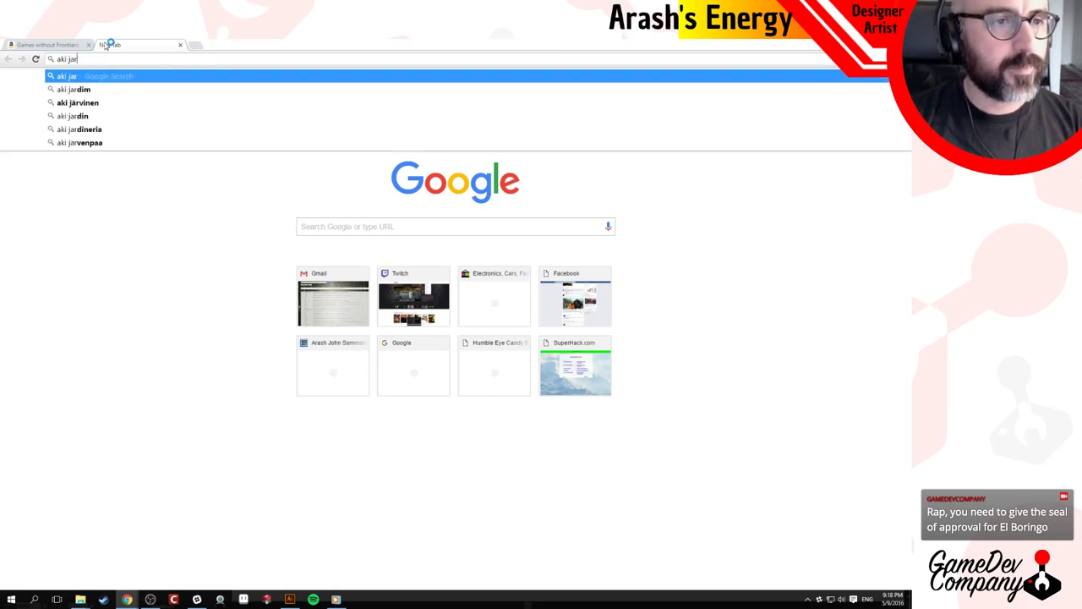
pyautogui.press('Down')
pyautogui.press('Down')
pyautogui.write('game')
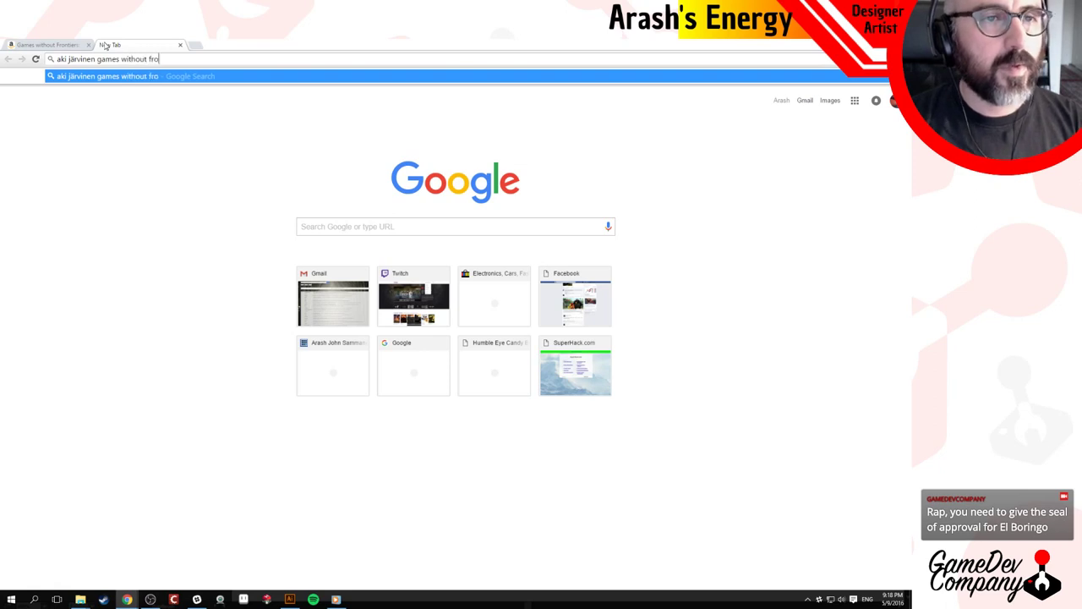
pyautogui.write('s without frontiers')
pyautogui.press('Return')
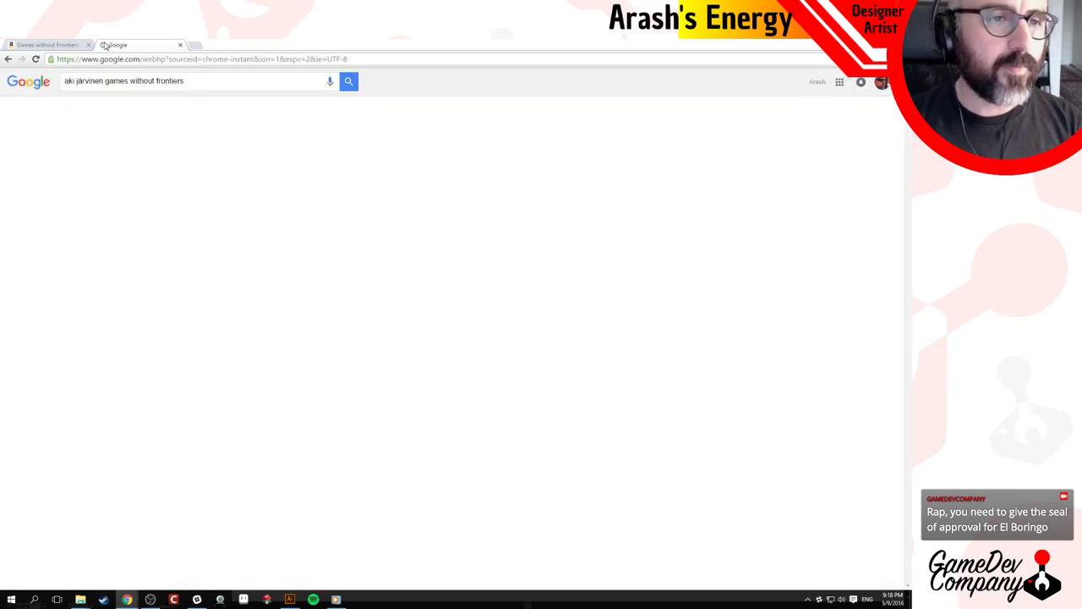
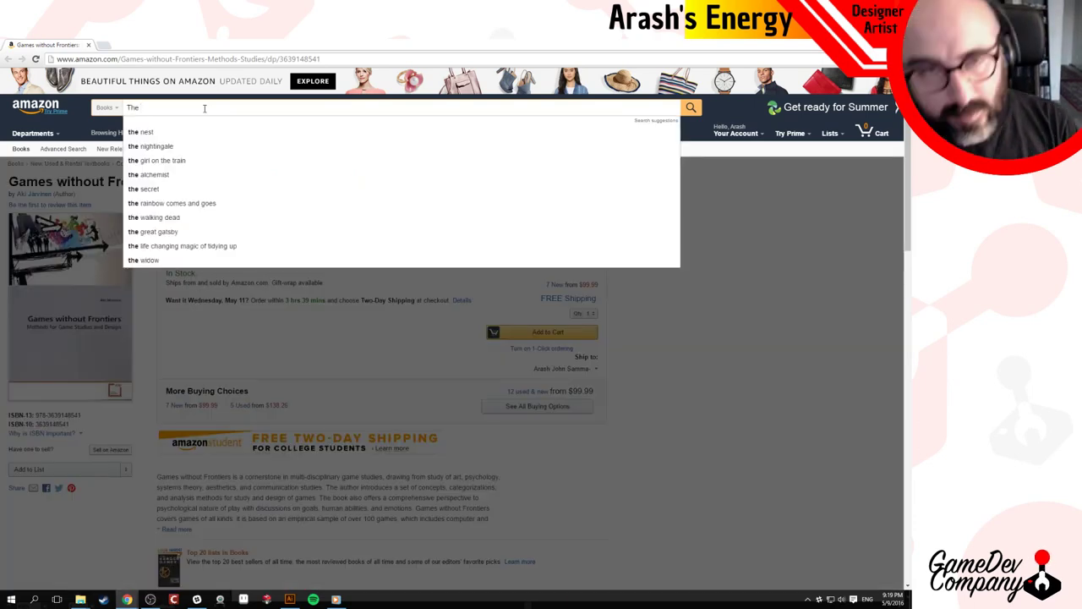
# Search Amazon's books for "the art of game design a book of lenses" and open the Second Edition's page.
pyautogui.write('t of game')
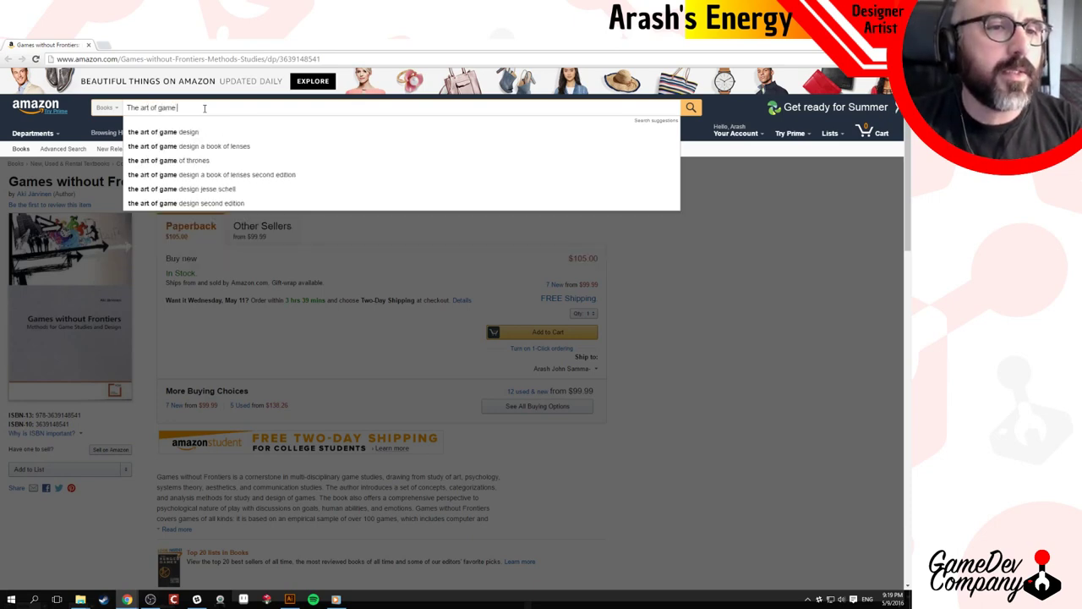
pyautogui.press('Down')
pyautogui.press('Down')
pyautogui.press('Return')
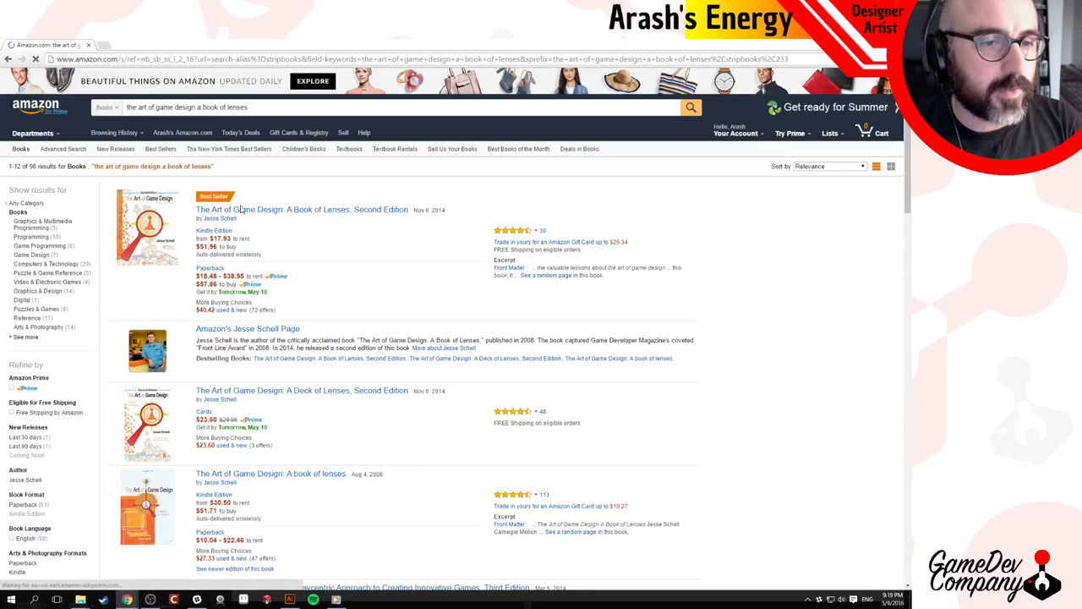
pyautogui.click(166, 230)
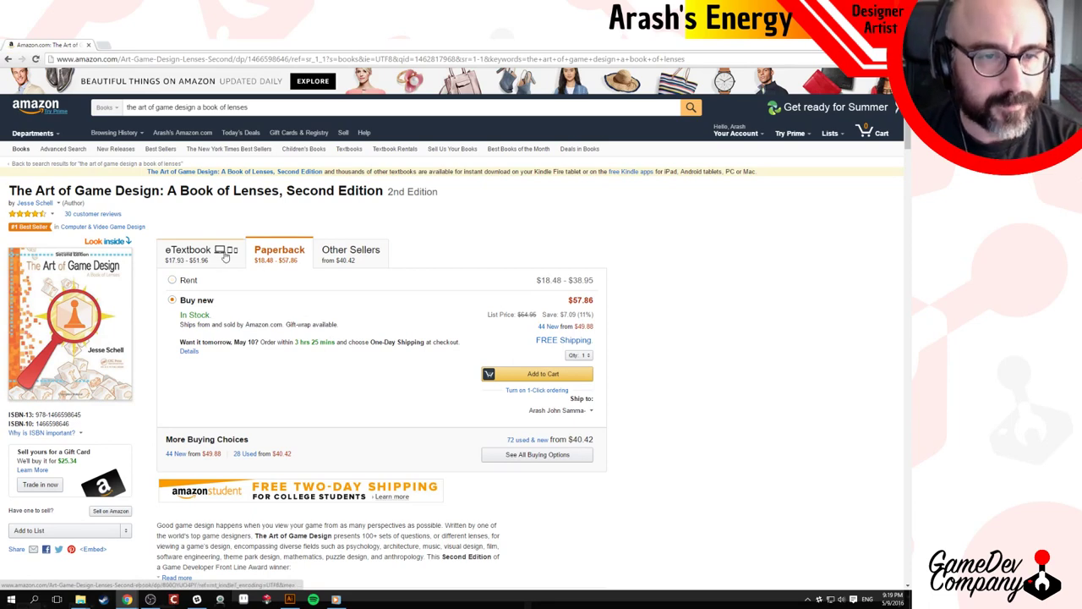
# Look over the book's eTextbook rental and purchase details, as well as the overview of all its versions.
pyautogui.click(225, 257)
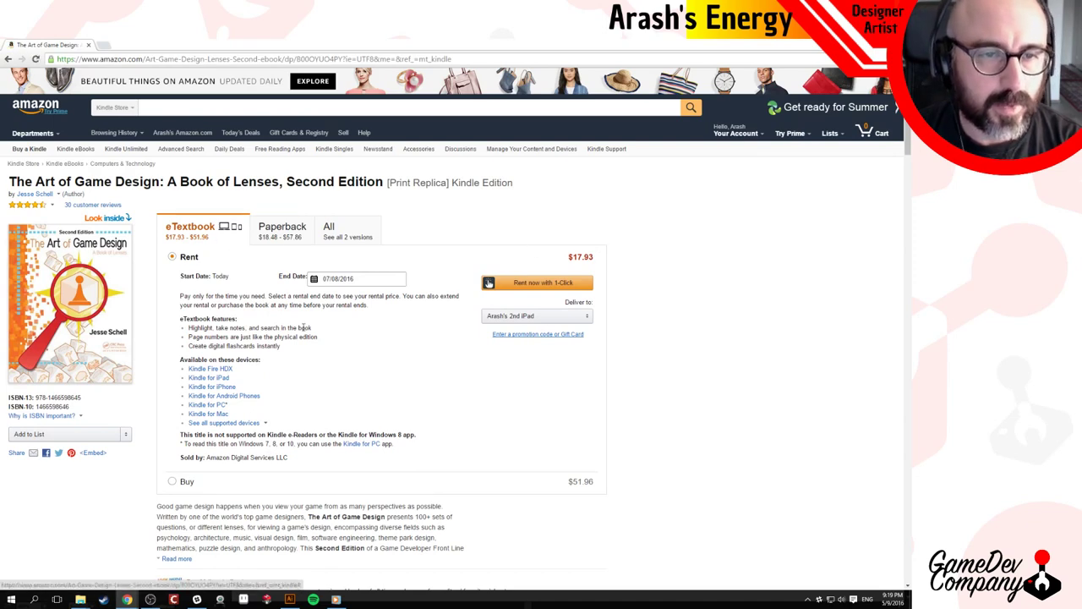
pyautogui.scroll(-3, 361, 273)
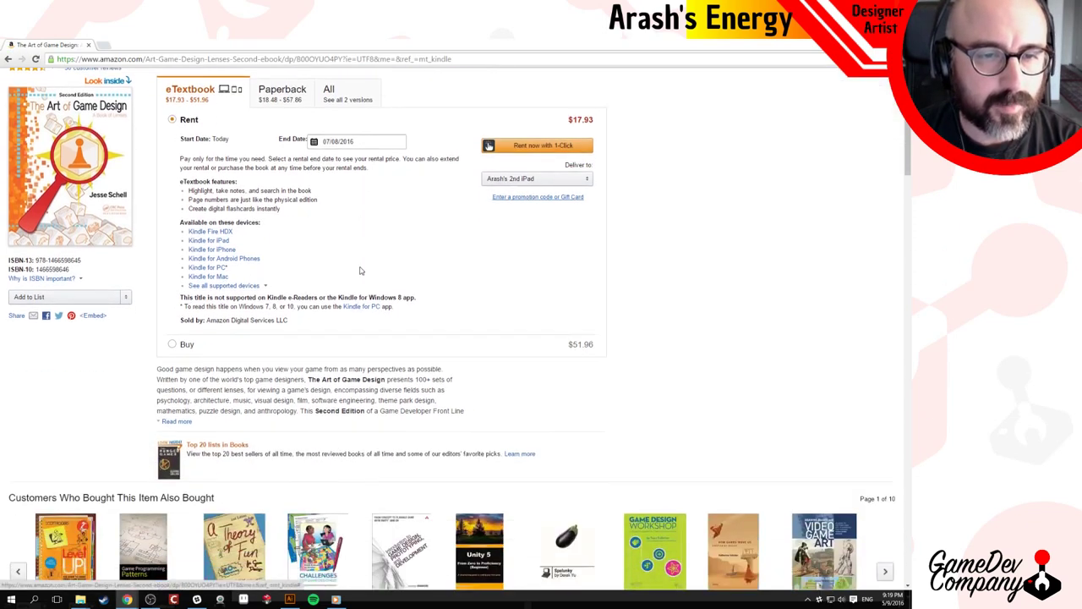
pyautogui.scroll(3, 516, 246)
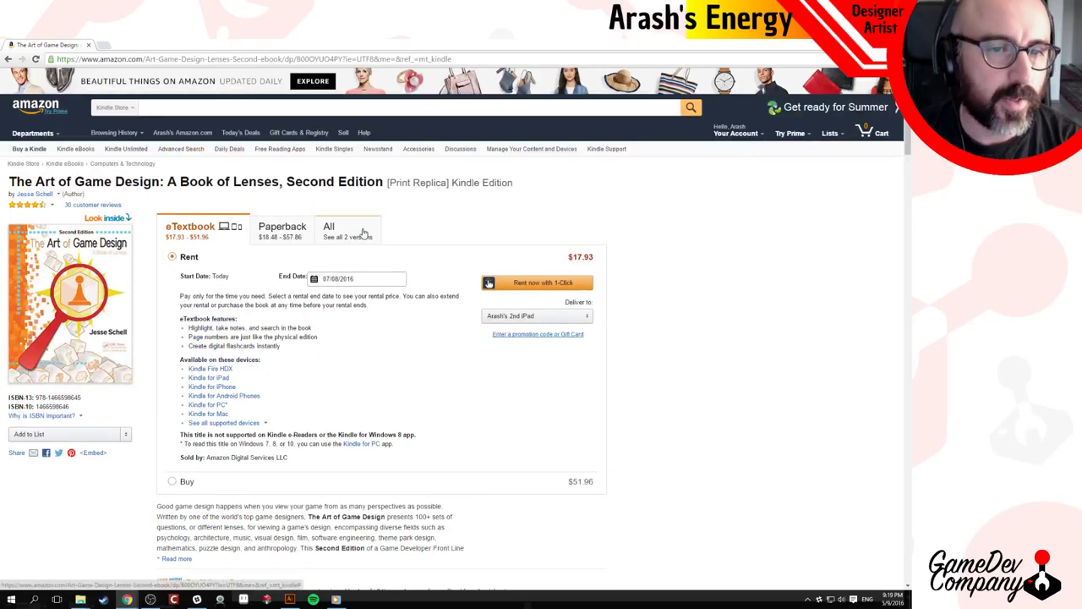
pyautogui.click(362, 232)
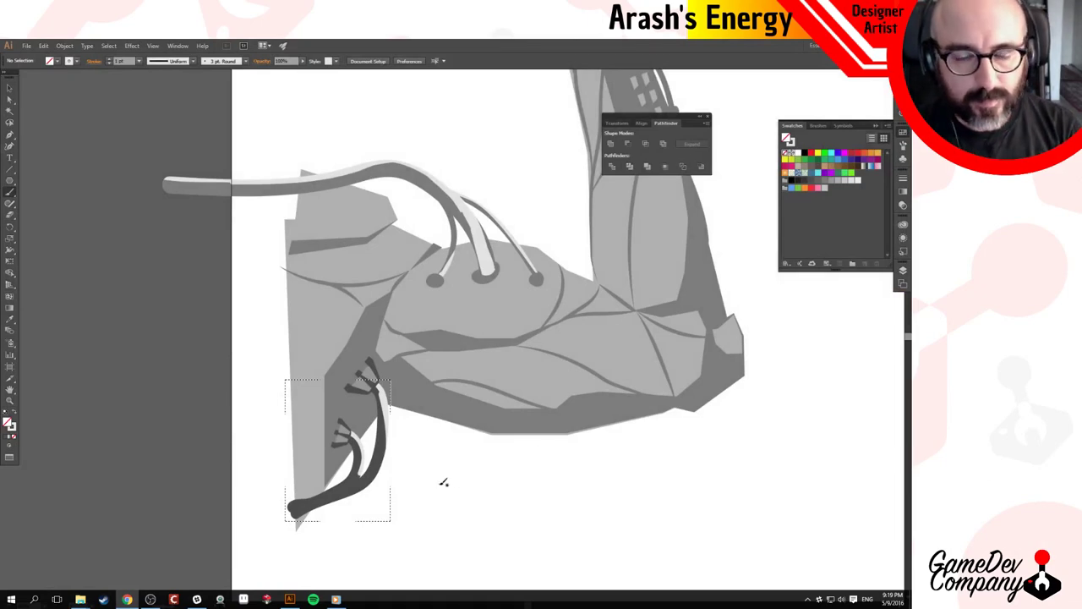
# Switch back to Illustrator and set the stroke weight to 0.5 pt for detailing the fork of the dark cable.
pyautogui.press('v')
pyautogui.keyDown('ctrl'); pyautogui.click(366, 476); pyautogui.keyUp('ctrl')
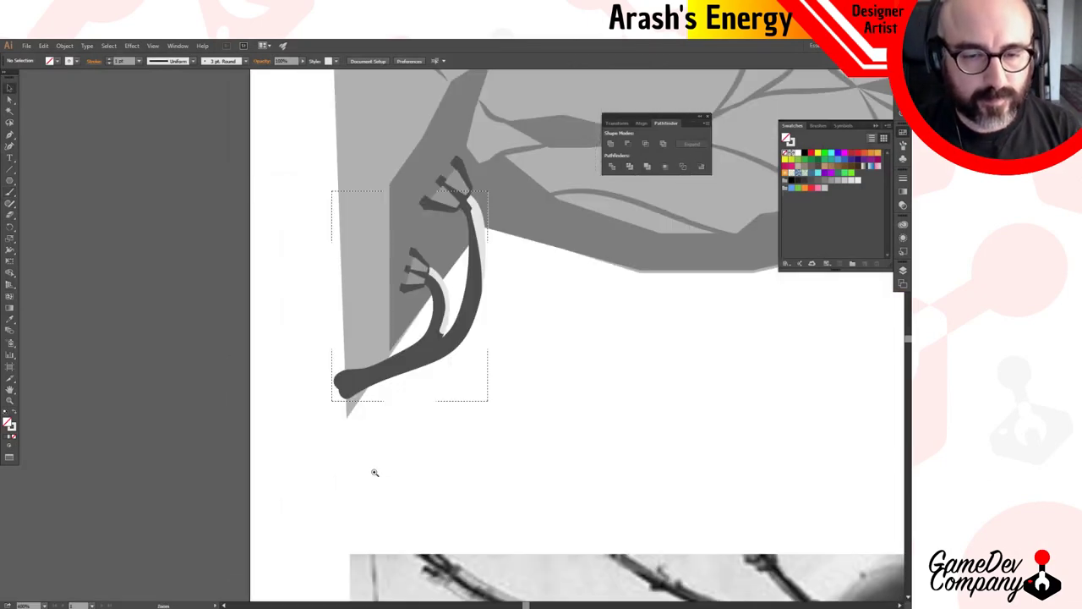
pyautogui.keyDown('ctrl'); pyautogui.click(475, 351); pyautogui.keyUp('ctrl')
pyautogui.keyDown('ctrl'); pyautogui.click(477, 342); pyautogui.keyUp('ctrl')
pyautogui.keyDown('ctrl'); pyautogui.click(378, 295); pyautogui.keyUp('ctrl')
pyautogui.click(406, 337)
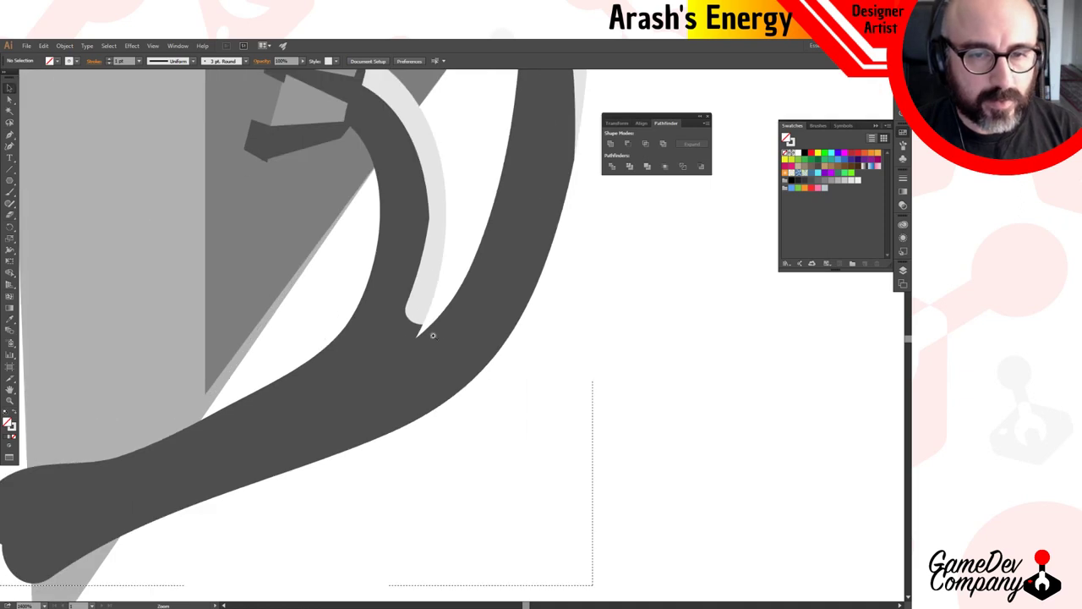
pyautogui.click(434, 335)
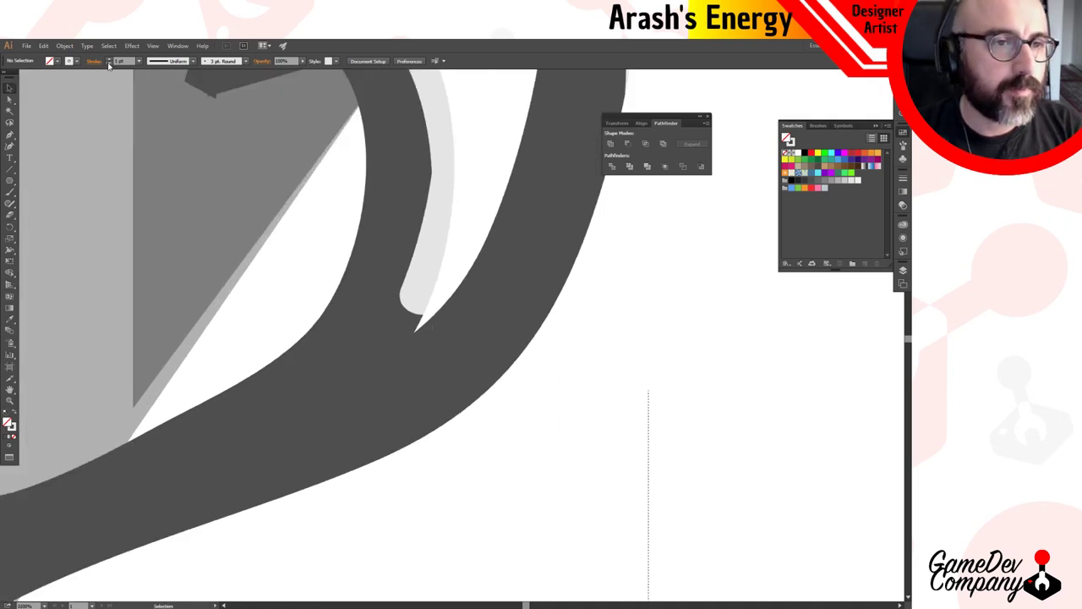
pyautogui.click(108, 65)
pyautogui.click(108, 58)
pyautogui.doubleClick(117, 60)
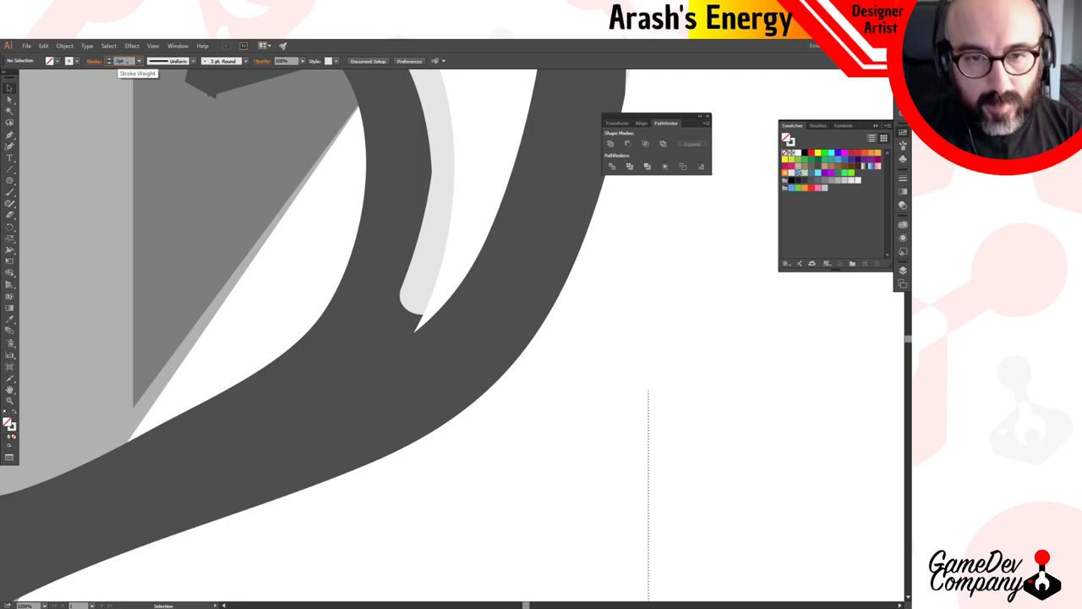
pyautogui.write('0.5')
pyautogui.press('Return')
# Extend the small branch's highlight down into the narrow tip of the fork with a fine Paintbrush stroke.
pyautogui.press('b')
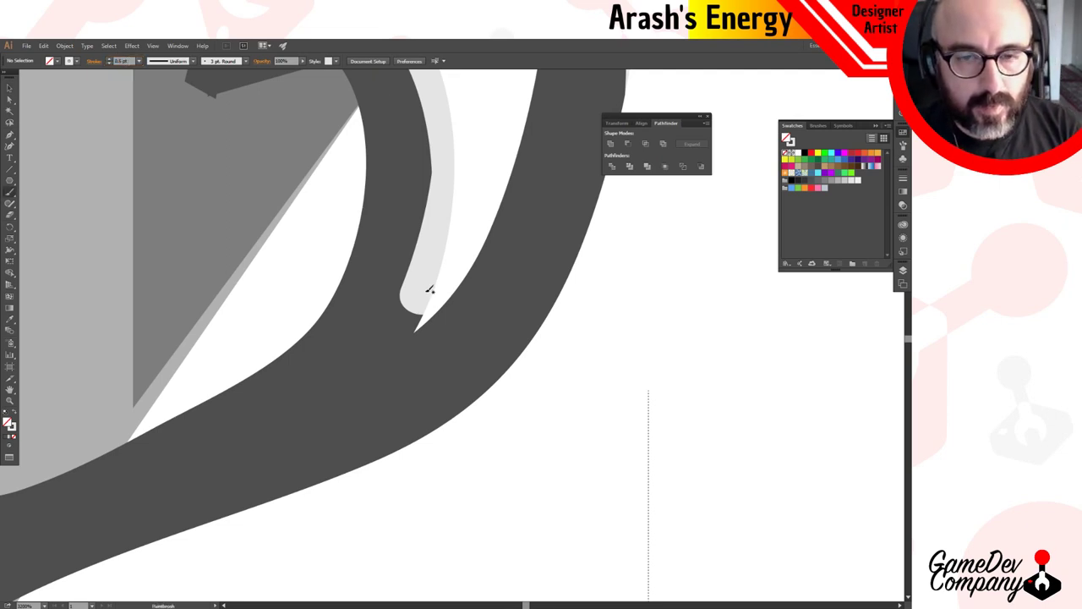
pyautogui.moveTo(425, 288)
pyautogui.mouseDown()
pyautogui.moveTo(411, 310)
pyautogui.moveTo(417, 322)
pyautogui.mouseUp()
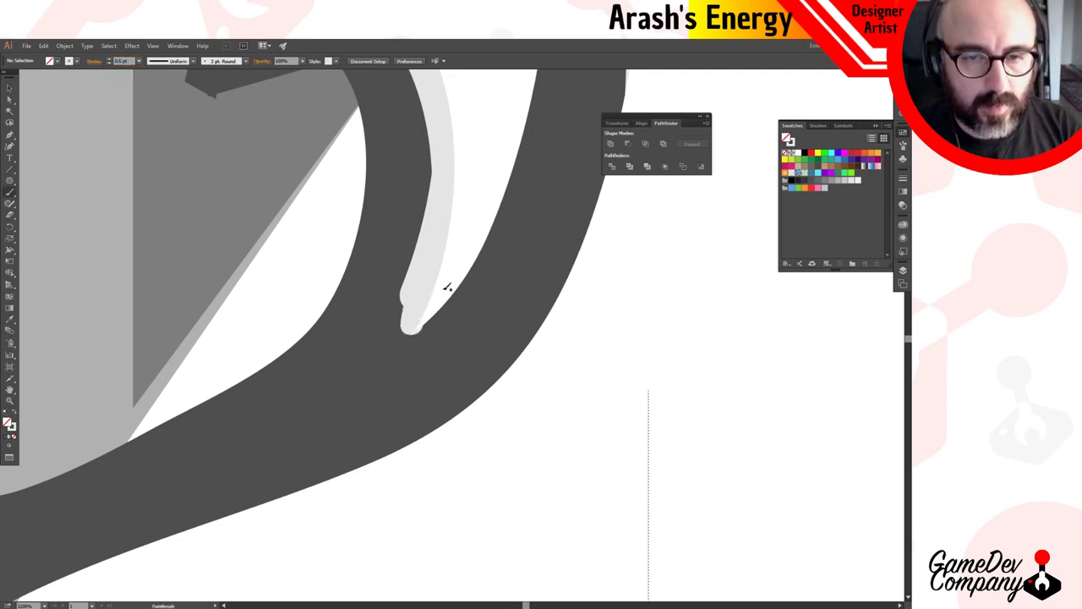
pyautogui.moveTo(448, 287)
pyautogui.mouseDown()
pyautogui.moveTo(414, 316)
pyautogui.moveTo(431, 268)
pyautogui.mouseUp()
pyautogui.hotkey('ctrl', 'z')
pyautogui.moveTo(417, 318); pyautogui.dragTo(429, 267)
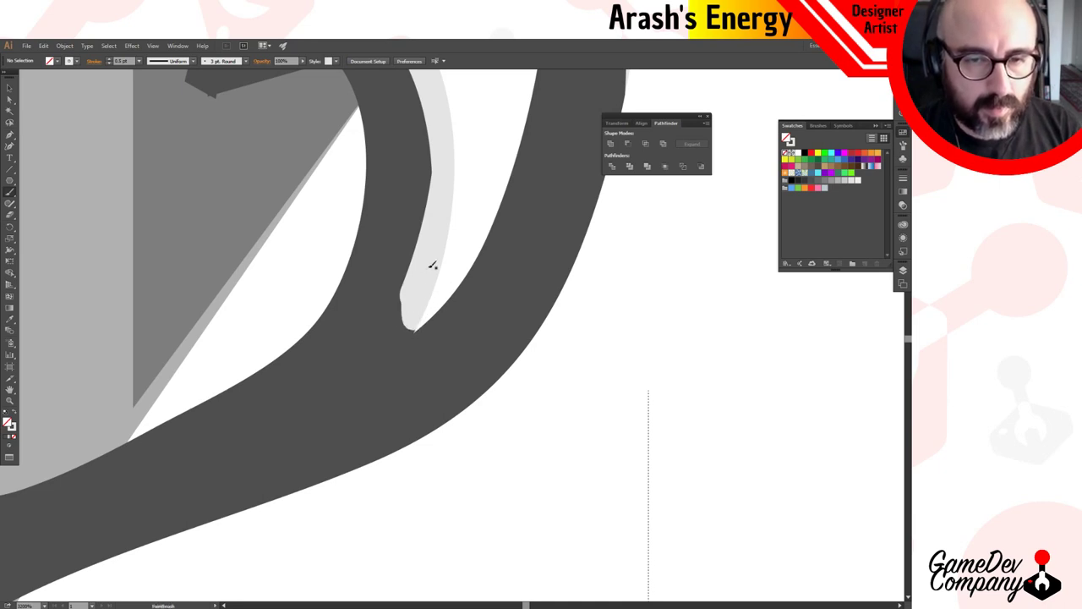
# Examine the shading of the whole arm illustration, including the highlights on the upper shoulder cables.
pyautogui.keyDown('ctrl'); pyautogui.keyDown('alt'); pyautogui.click(435, 264); pyautogui.keyUp('alt'); pyautogui.keyUp('ctrl')
pyautogui.keyDown('ctrl'); pyautogui.keyDown('alt'); pyautogui.click(434, 264); pyautogui.keyUp('alt'); pyautogui.keyUp('ctrl')
pyautogui.keyDown('ctrl'); pyautogui.keyDown('alt'); pyautogui.click(434, 264); pyautogui.keyUp('alt'); pyautogui.keyUp('ctrl')
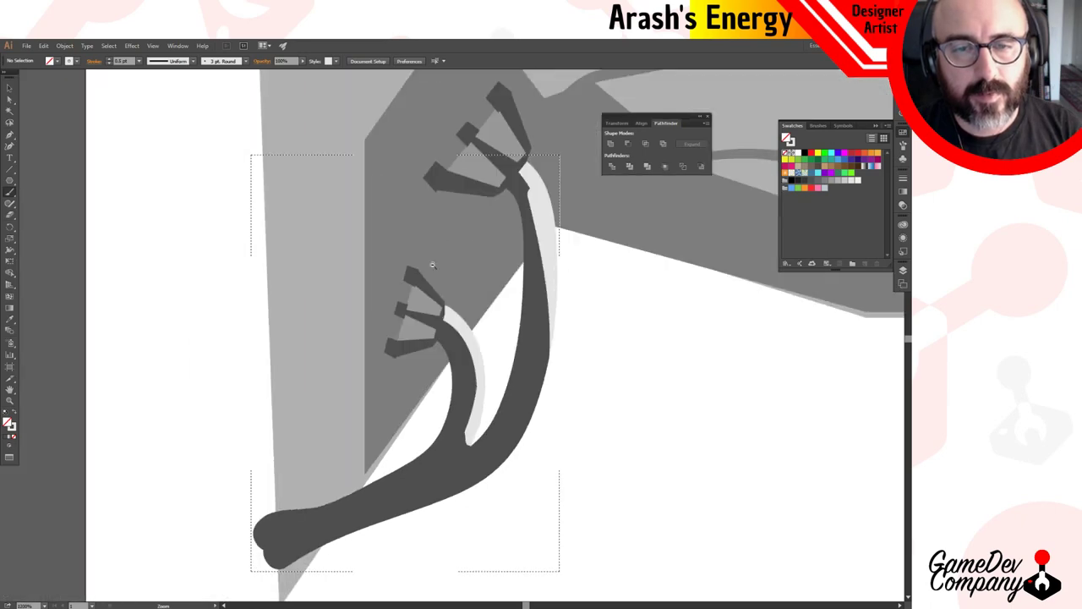
pyautogui.keyDown('ctrl'); pyautogui.keyDown('alt'); pyautogui.click(484, 289); pyautogui.keyUp('alt'); pyautogui.keyUp('ctrl')
pyautogui.keyDown('ctrl'); pyautogui.keyDown('alt'); pyautogui.click(484, 291); pyautogui.keyUp('alt'); pyautogui.keyUp('ctrl')
pyautogui.keyDown('ctrl'); pyautogui.keyDown('alt'); pyautogui.click(484, 292); pyautogui.keyUp('alt'); pyautogui.keyUp('ctrl')
pyautogui.hotkey('ctrl', '-')
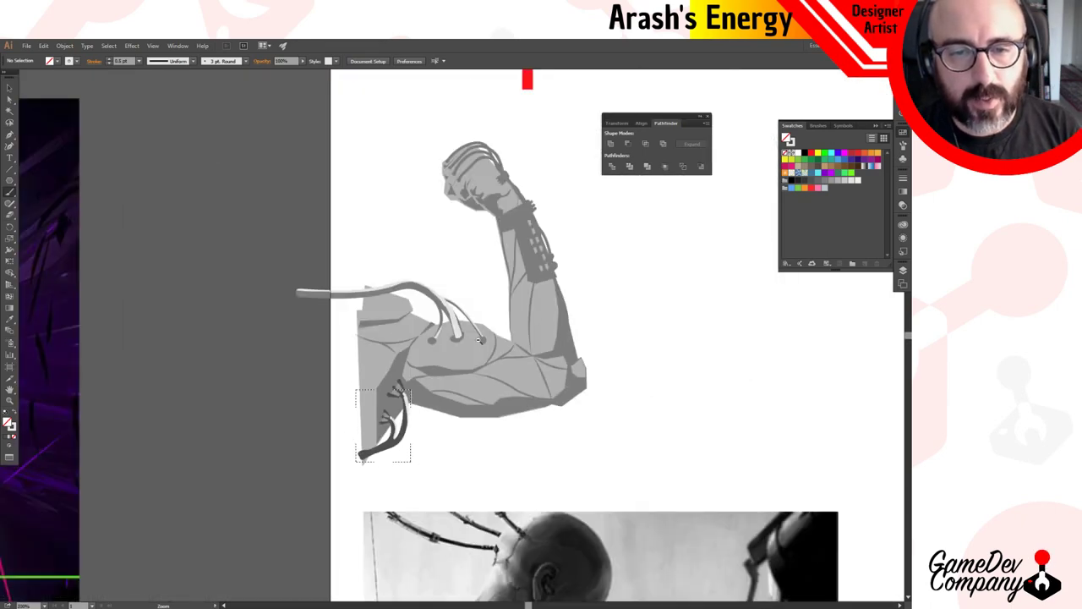
pyautogui.click(447, 307)
pyautogui.click(452, 316)
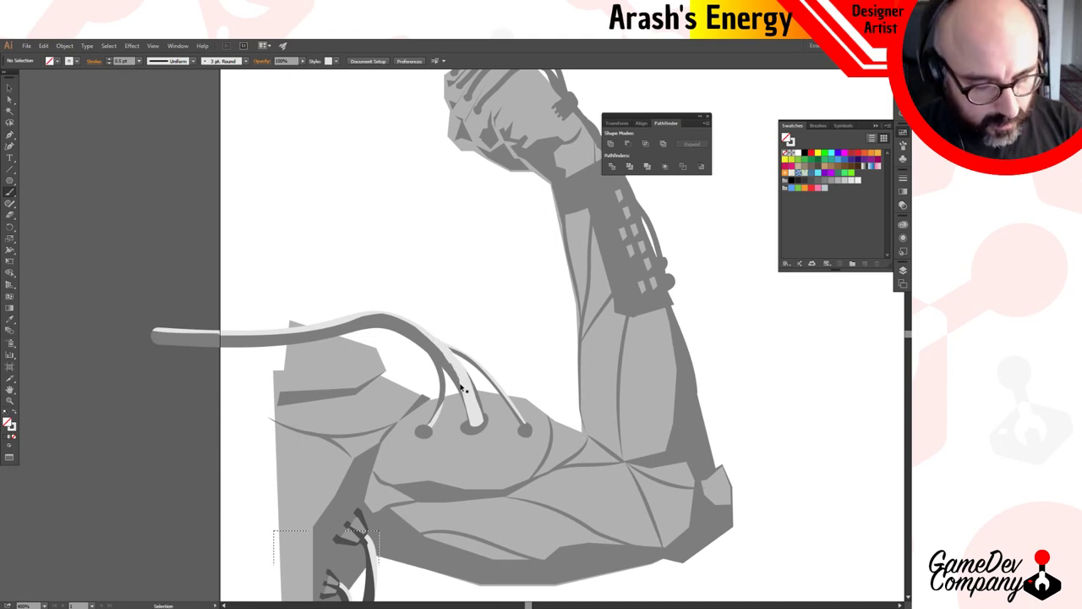
# Switch from Draw Inside back to Draw Normal to finish working on the armpit cable.
pyautogui.click(10, 446)
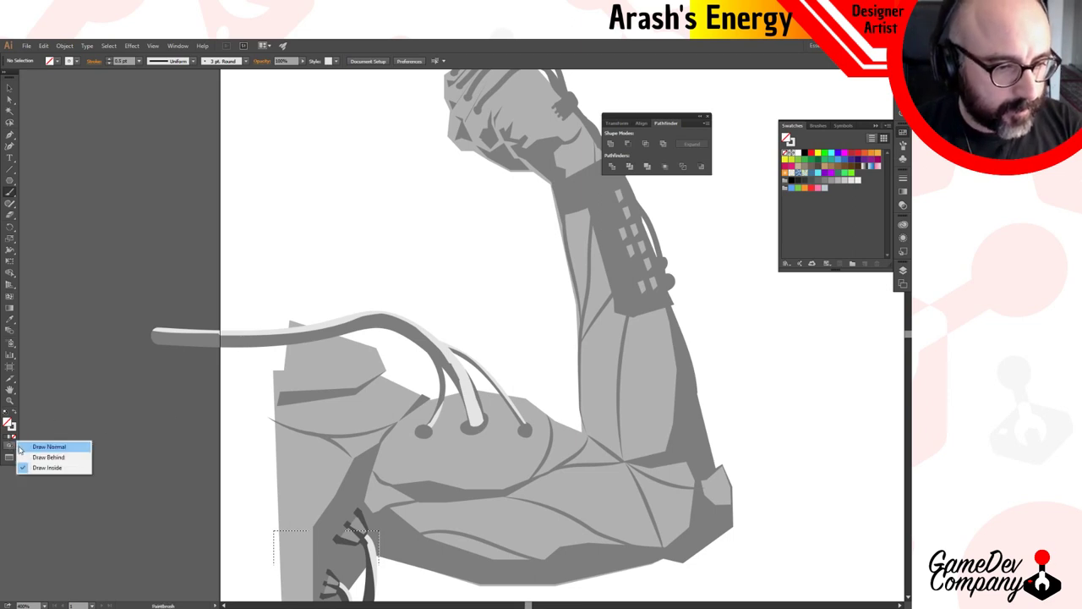
pyautogui.click(46, 455)
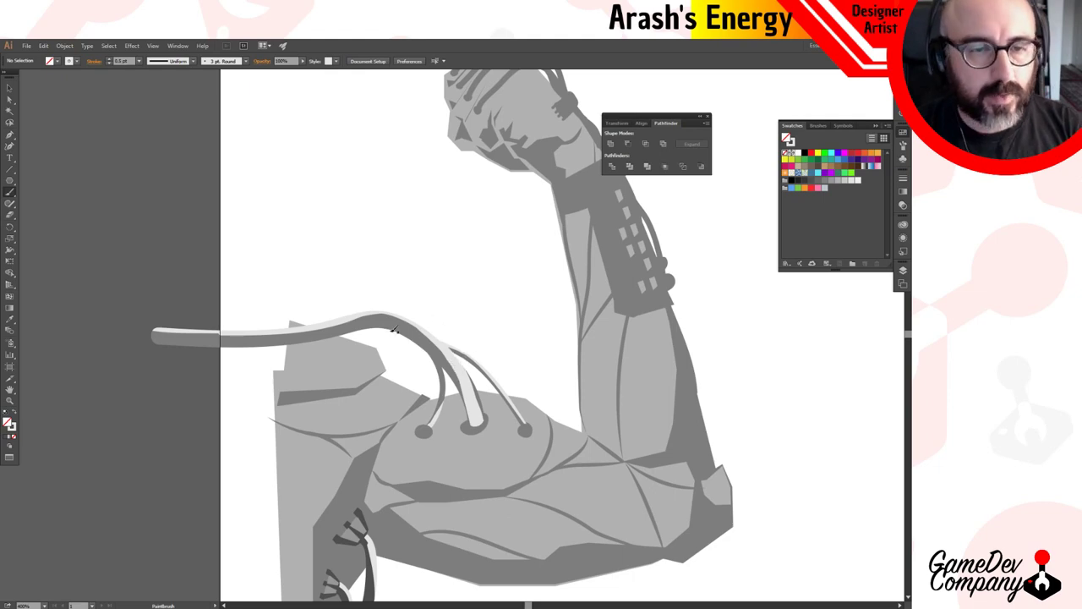
pyautogui.hotkey('ctrl', '-')
pyautogui.keyDown('ctrl'); pyautogui.click(535, 370); pyautogui.keyUp('ctrl')
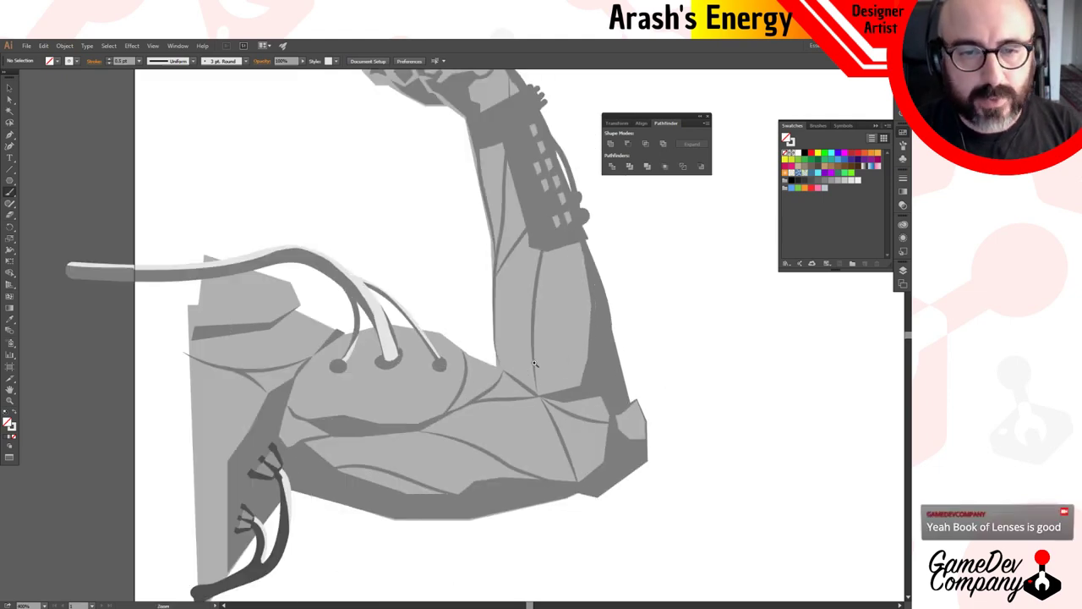
# Select the compound path of the cables over the fist and set the drawing mode to Draw Inside.
pyautogui.keyDown('ctrl'); pyautogui.keyDown('alt'); pyautogui.click(375, 347); pyautogui.keyUp('alt'); pyautogui.keyUp('ctrl')
pyautogui.keyDown('ctrl'); pyautogui.keyDown('alt'); pyautogui.click(379, 371); pyautogui.keyUp('alt'); pyautogui.keyUp('ctrl')
pyautogui.keyDown('ctrl'); pyautogui.keyDown('alt'); pyautogui.click(379, 371); pyautogui.keyUp('alt'); pyautogui.keyUp('ctrl')
pyautogui.moveTo(603, 322); pyautogui.dragTo(369, 351)
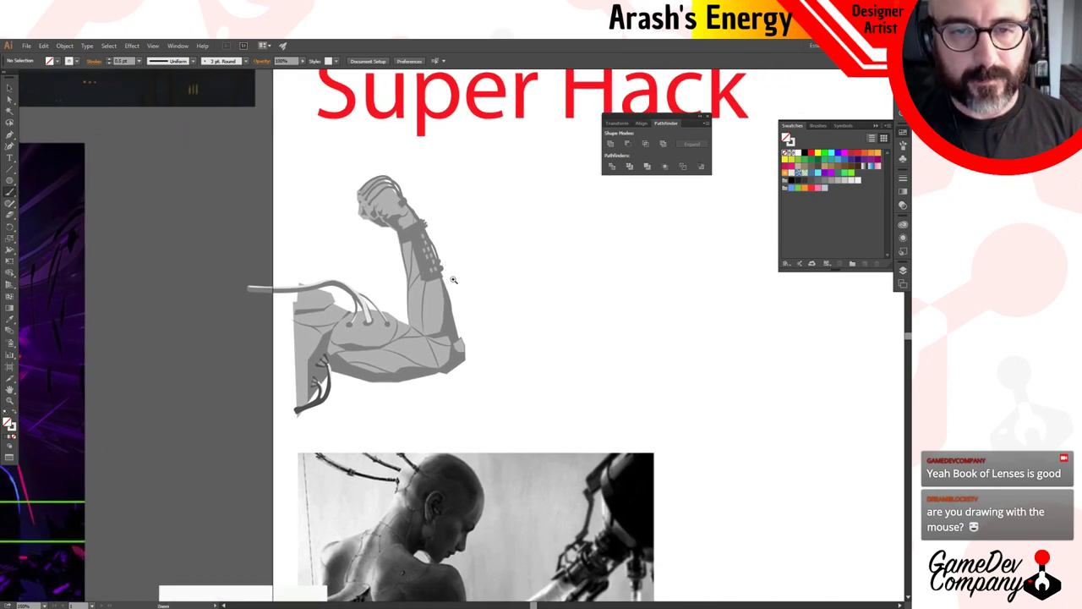
pyautogui.click(427, 217)
pyautogui.click(418, 286)
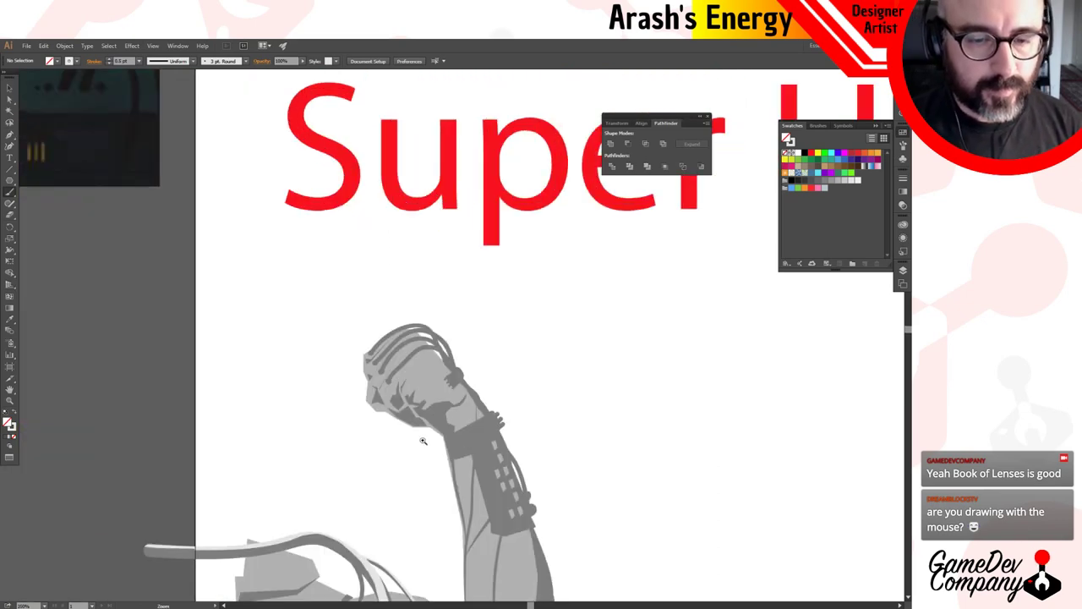
pyautogui.click(424, 437)
pyautogui.click(519, 241)
pyautogui.click(393, 269)
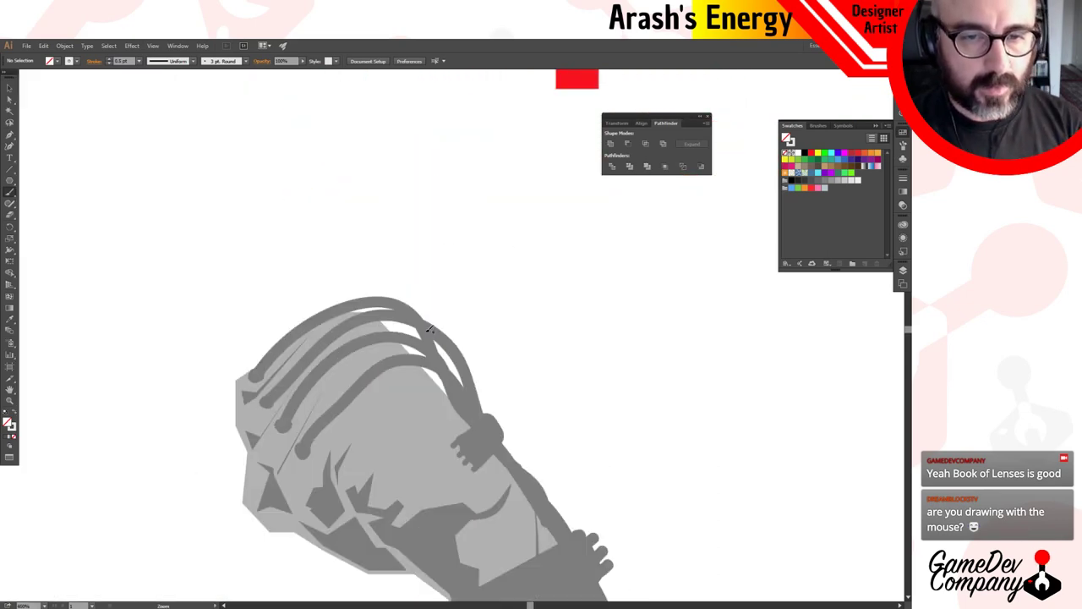
pyautogui.press('v')
pyautogui.click(407, 323)
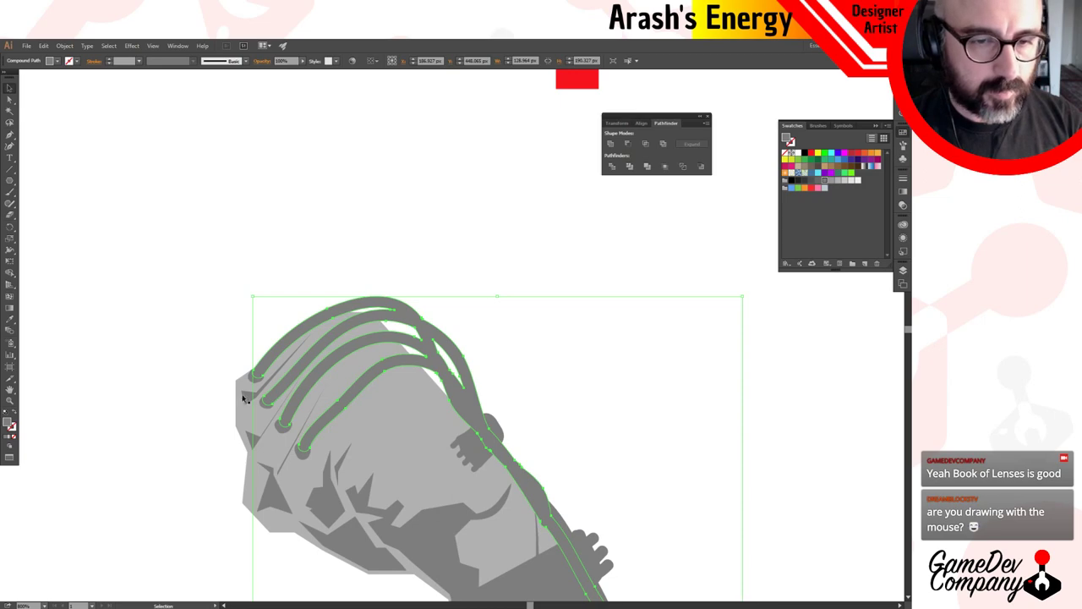
pyautogui.click(10, 446)
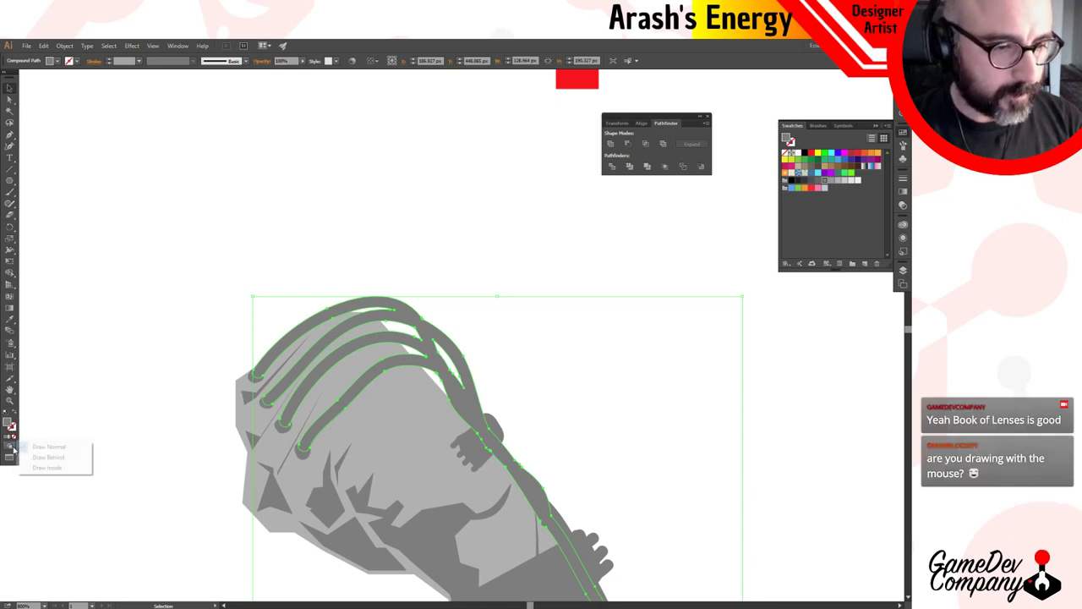
pyautogui.click(79, 466)
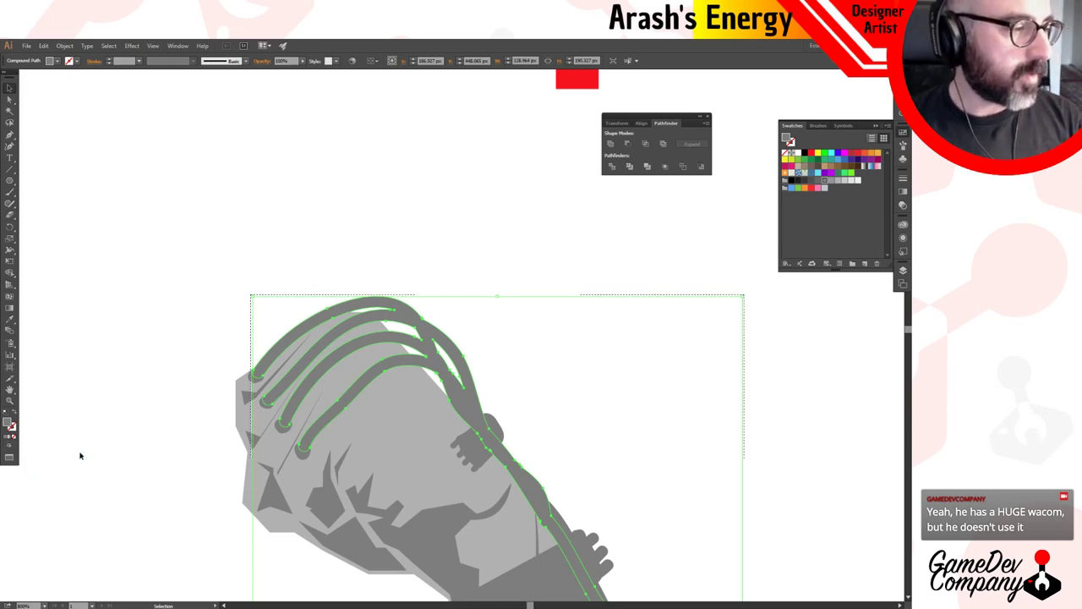
# Try a Paintbrush stroke inside the uppermost cable over the fist, then reselect the cables.
pyautogui.press('b')
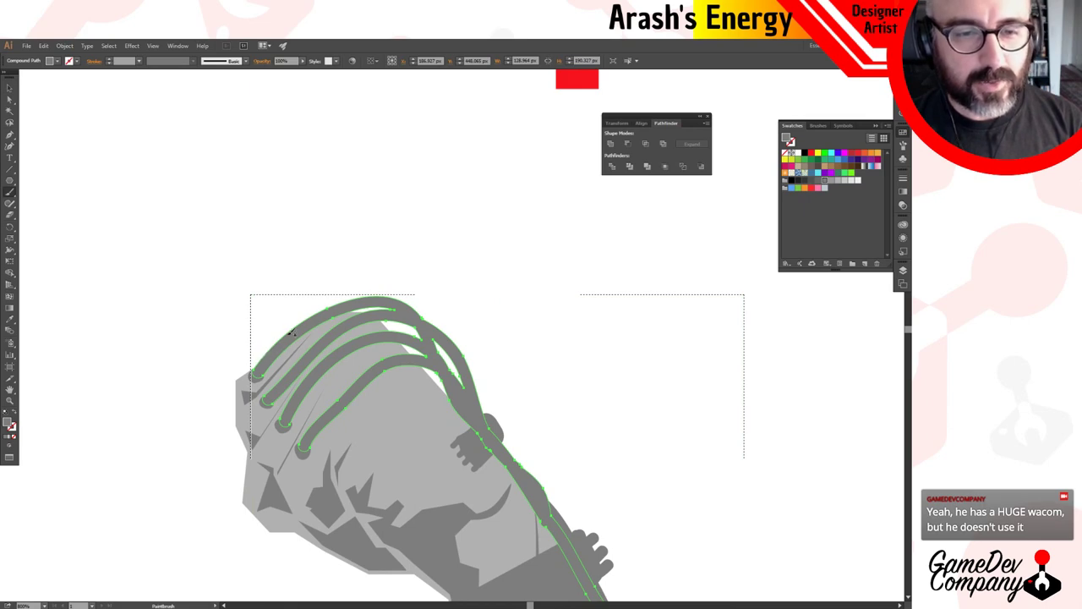
pyautogui.moveTo(257, 361); pyautogui.dragTo(305, 317)
pyautogui.press('v')
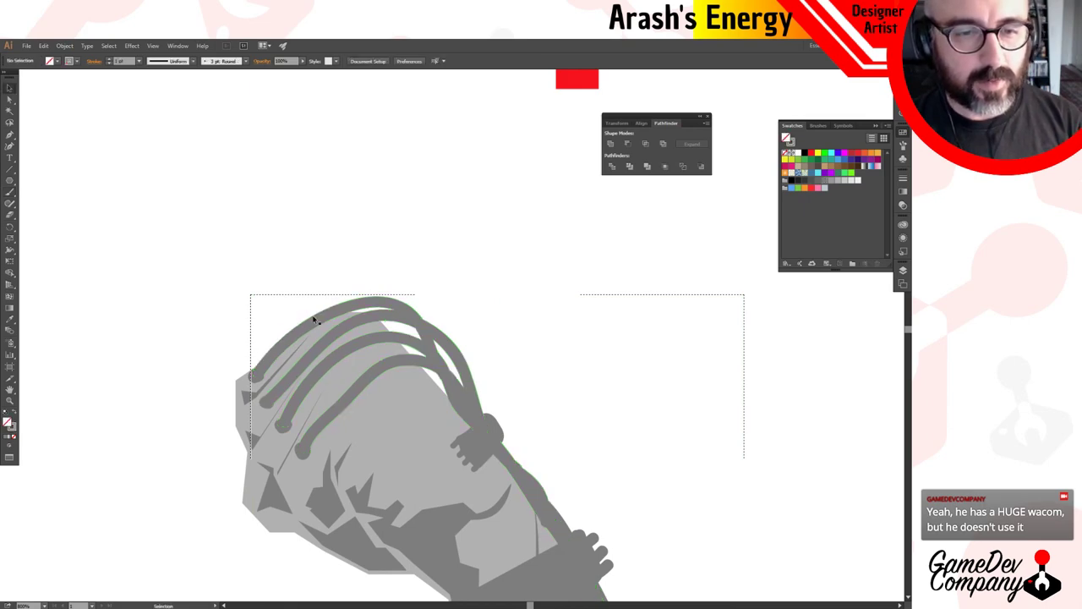
pyautogui.click(314, 319)
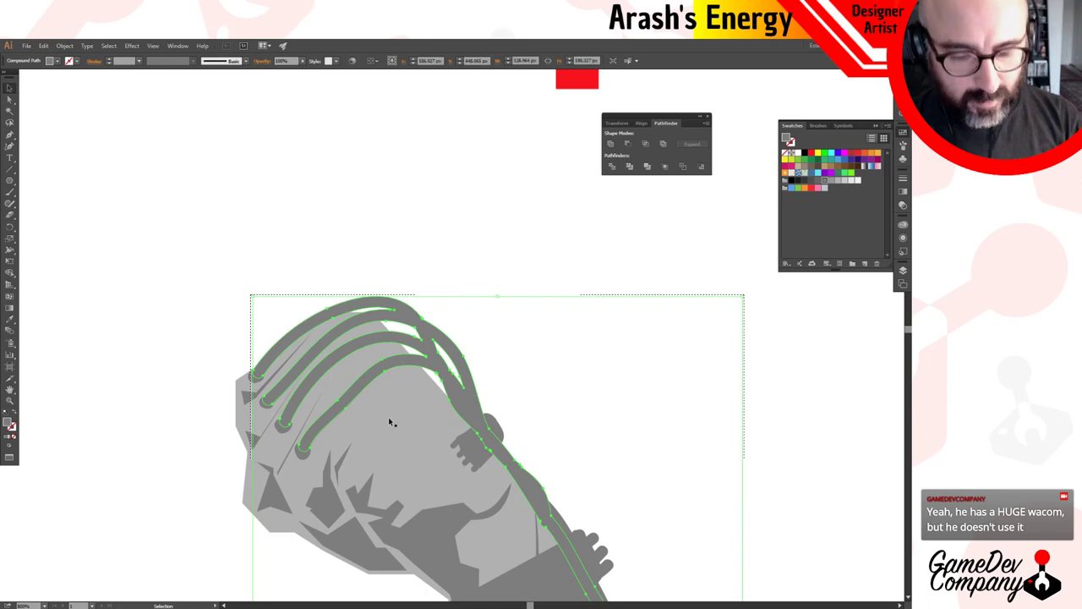
# Try the hand's light gray on the fist cables for a highlight stroke, and undo the recoloring.
pyautogui.press('i')
pyautogui.click(390, 417)
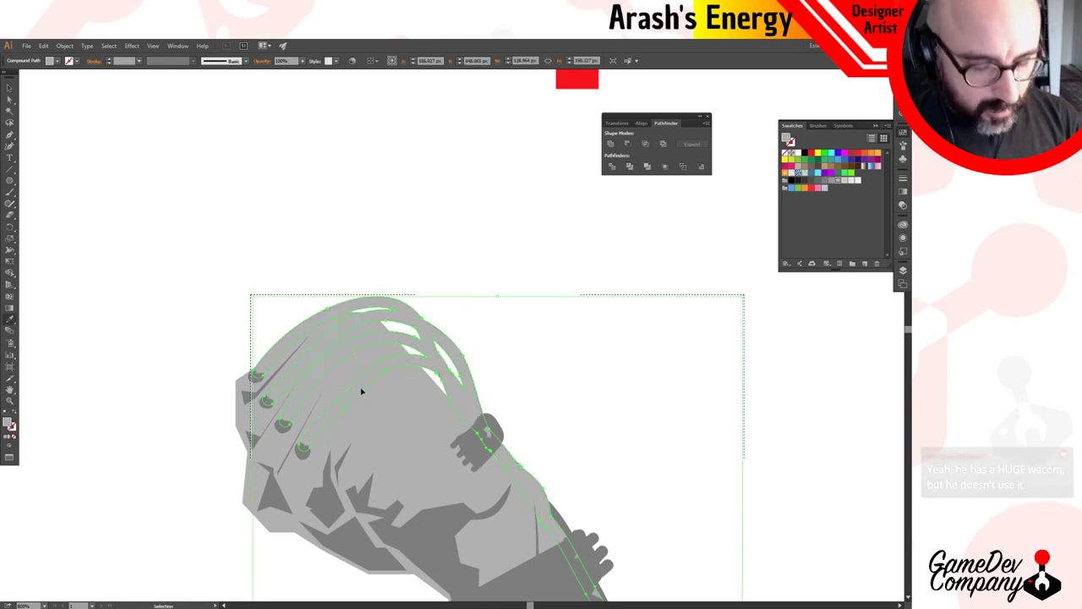
pyautogui.press('b')
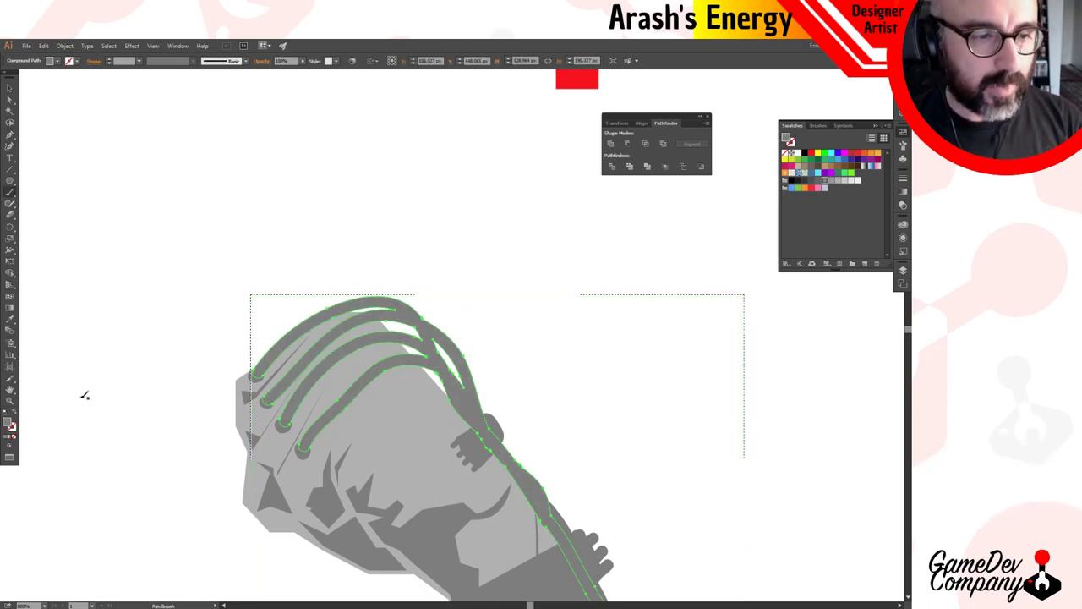
pyautogui.moveTo(271, 355); pyautogui.dragTo(316, 327)
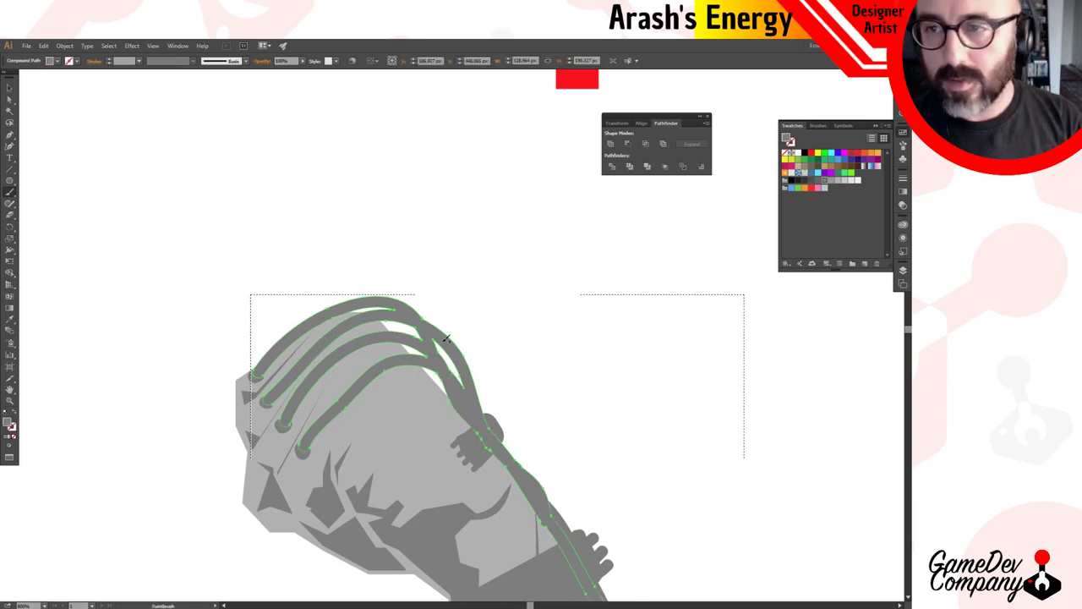
pyautogui.click(838, 180)
pyautogui.hotkey('ctrl', 'z')
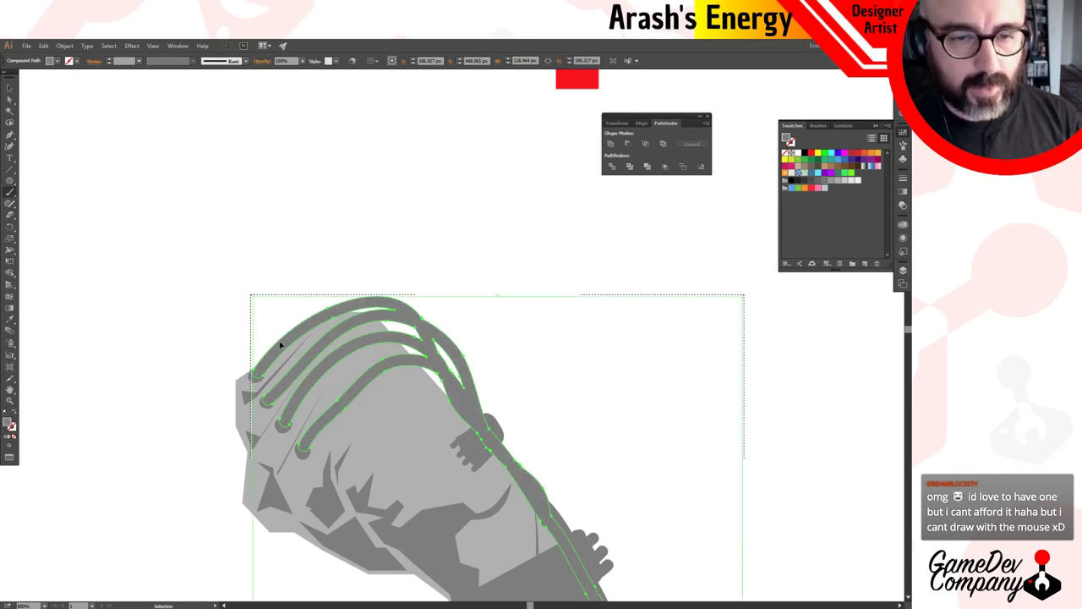
# Return to Draw Normal, dab a Paintbrush test dot beside the fist, and undo it.
pyautogui.press('v')
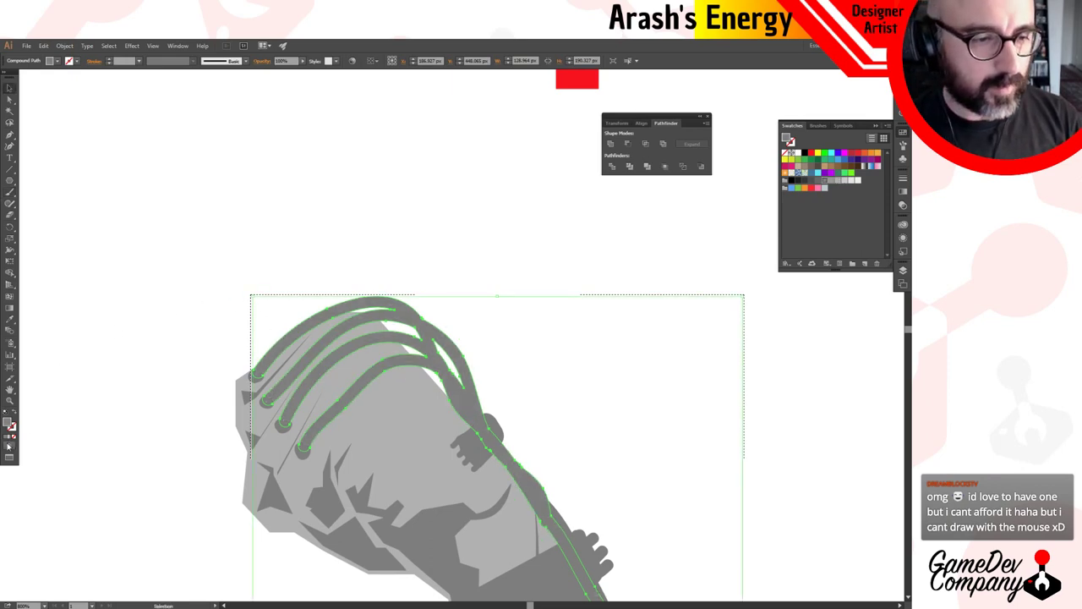
pyautogui.click(8, 445)
pyautogui.click(32, 447)
pyautogui.click(108, 386)
pyautogui.press('b')
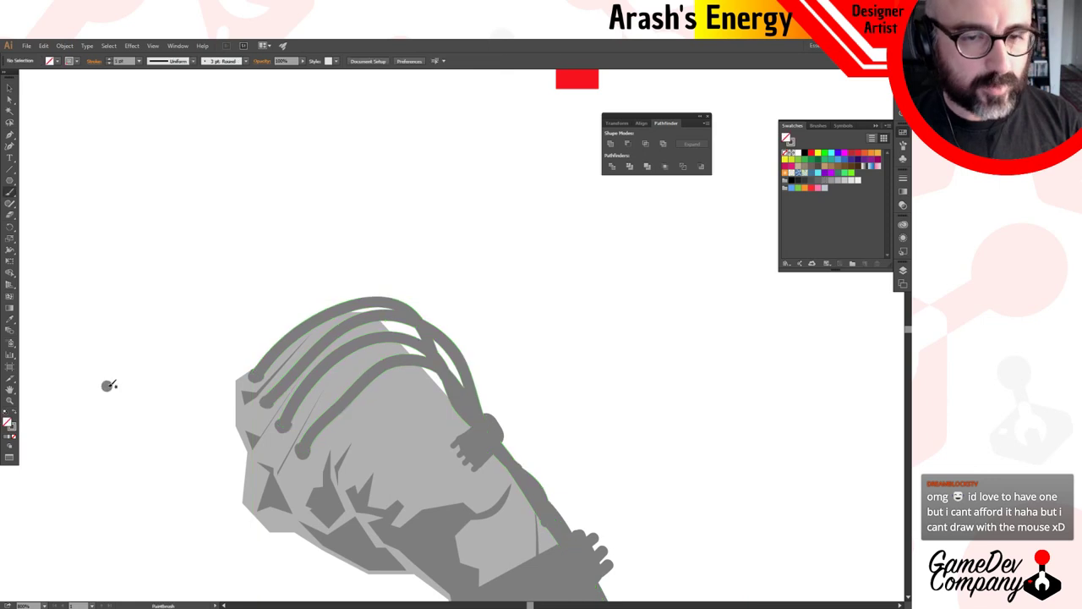
pyautogui.press('v')
pyautogui.hotkey('ctrl', 'z')
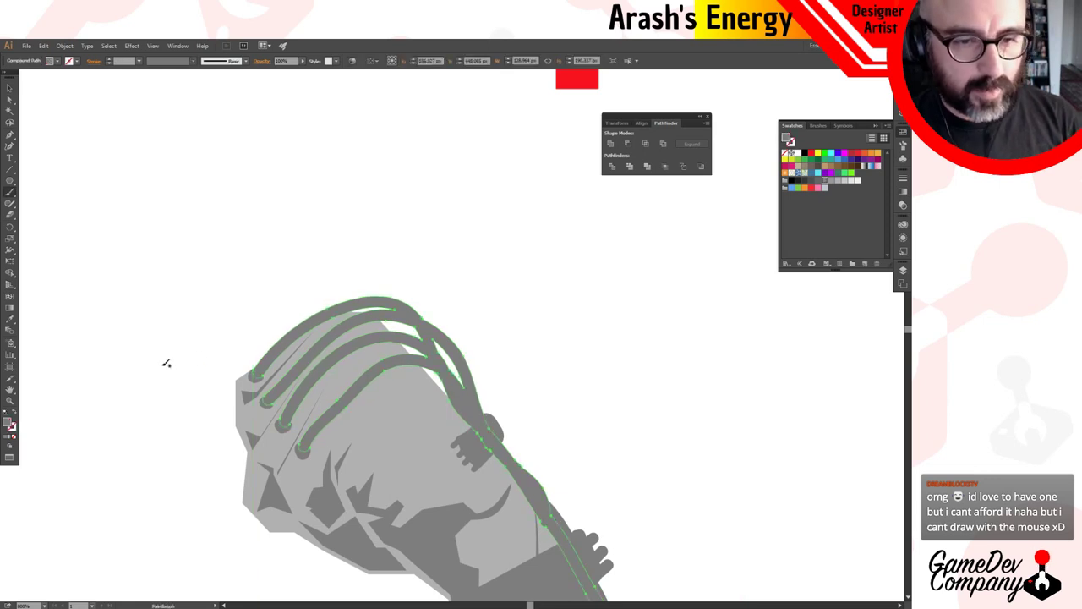
# Deselect the fist cables and sample the light gray of the back of the hand with the Eyedropper.
pyautogui.click(144, 394)
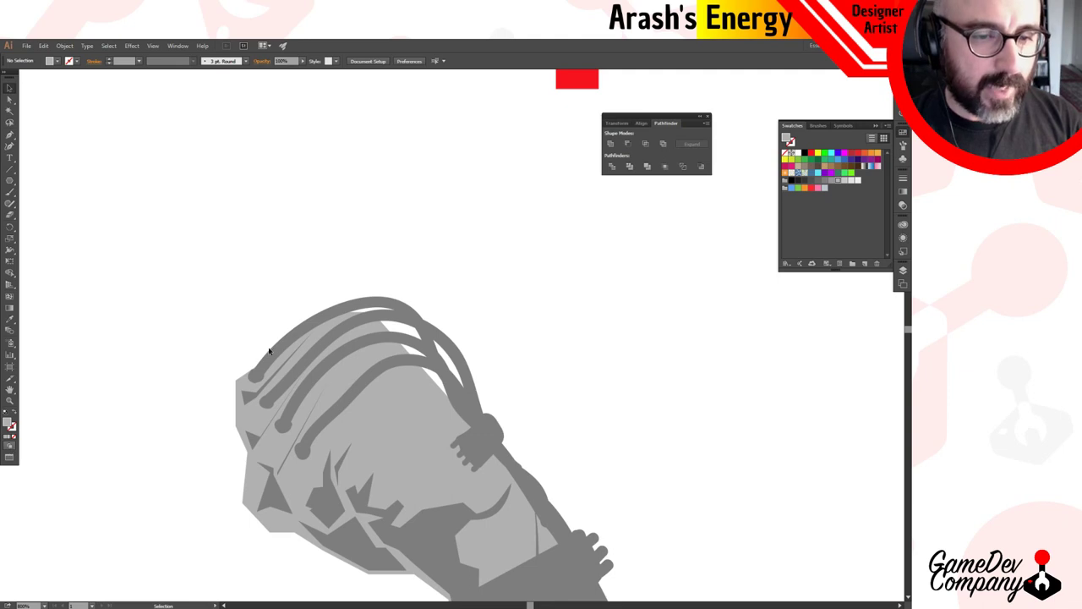
pyautogui.click(319, 326)
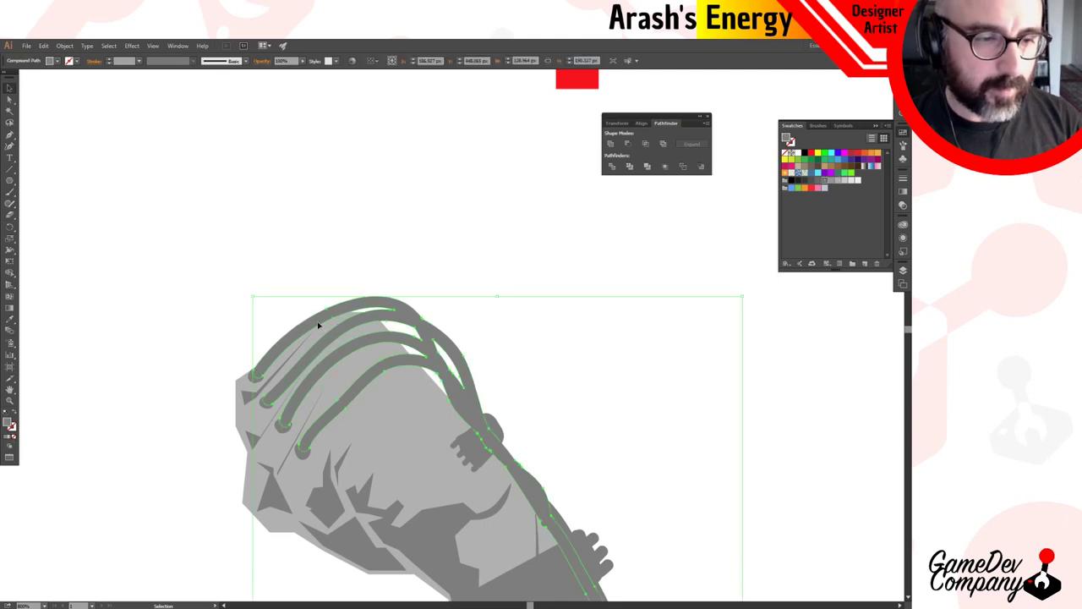
pyautogui.click(289, 246)
pyautogui.press('i')
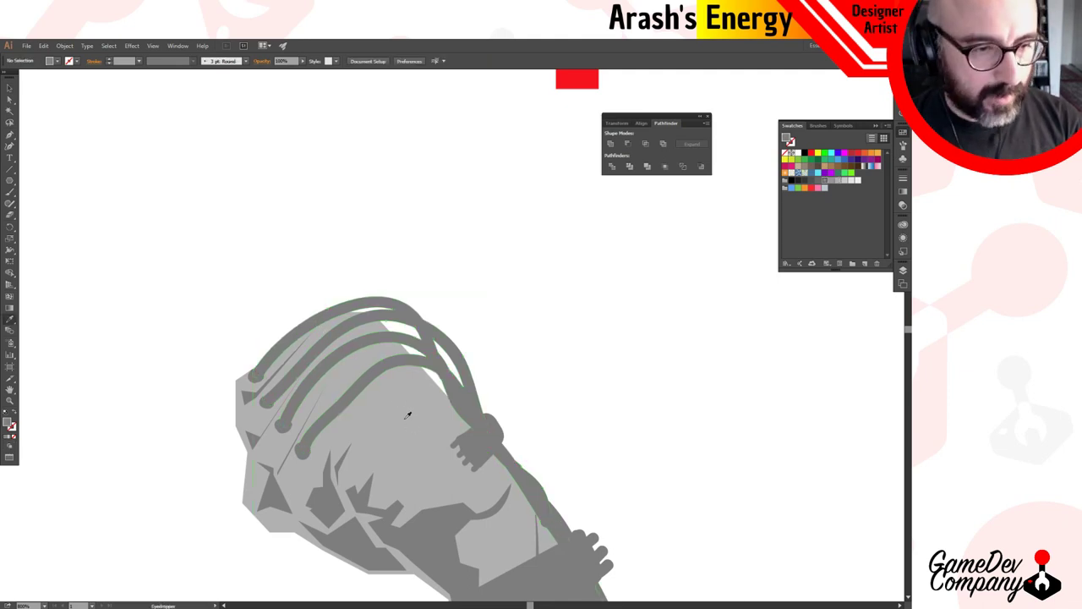
pyautogui.click(407, 419)
pyautogui.press('v')
# Isolate the fist cables' compound path, try the hand's sampled light gray on it, and undo the recoloring.
pyautogui.click(361, 386)
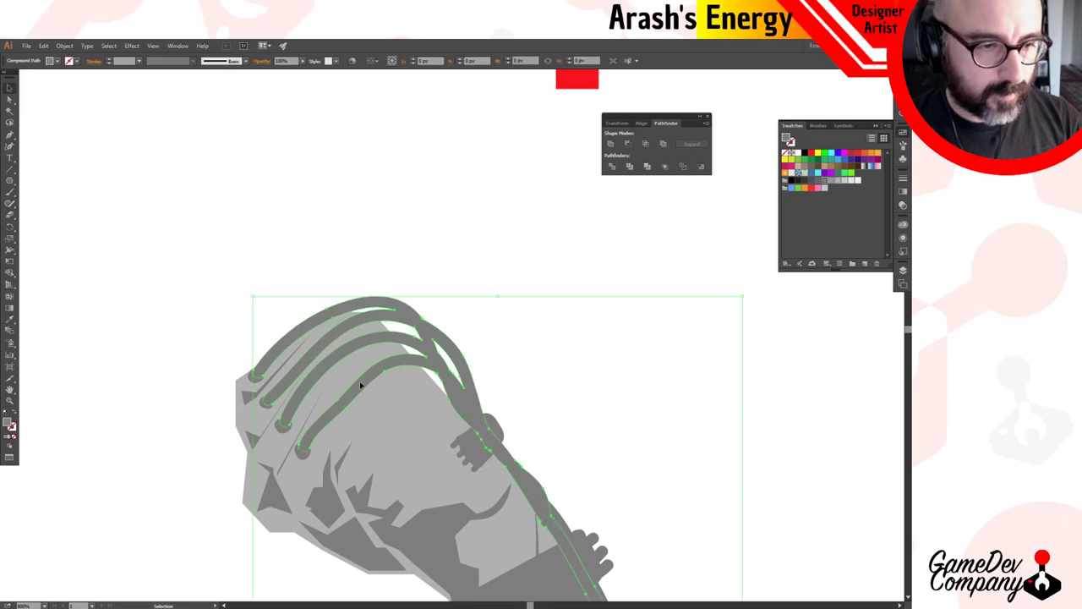
pyautogui.doubleClick(361, 386)
pyautogui.click(361, 386)
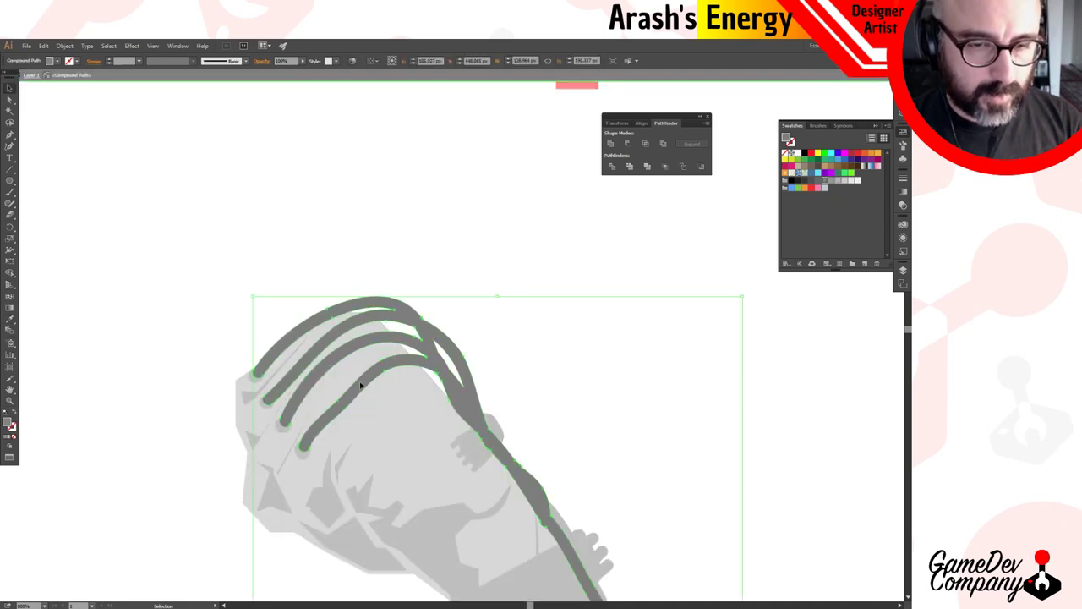
pyautogui.press('i')
pyautogui.click(394, 411)
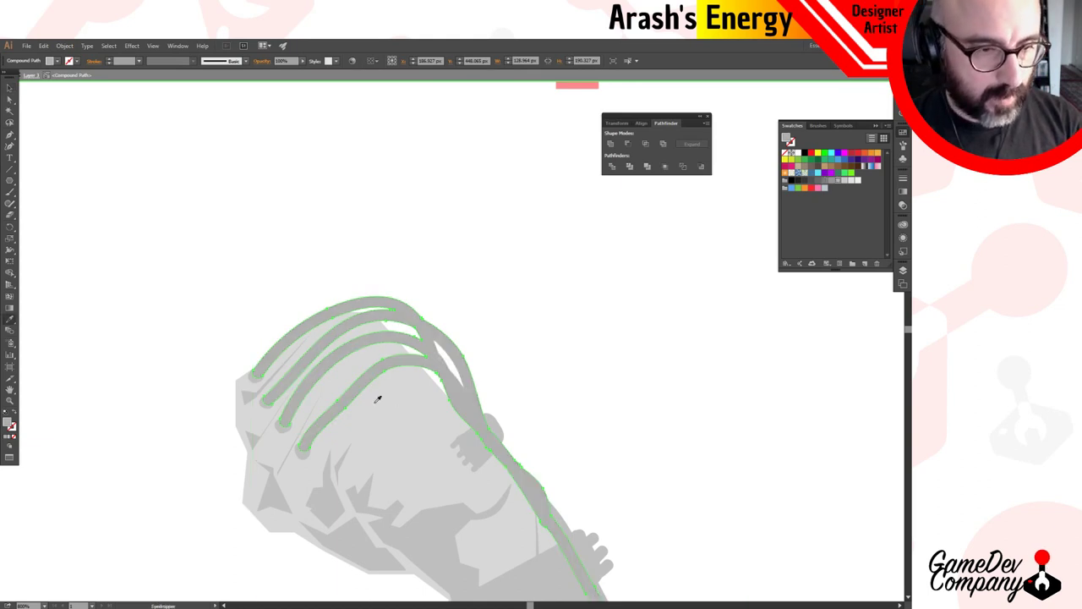
pyautogui.hotkey('ctrl', 'z')
pyautogui.press('b')
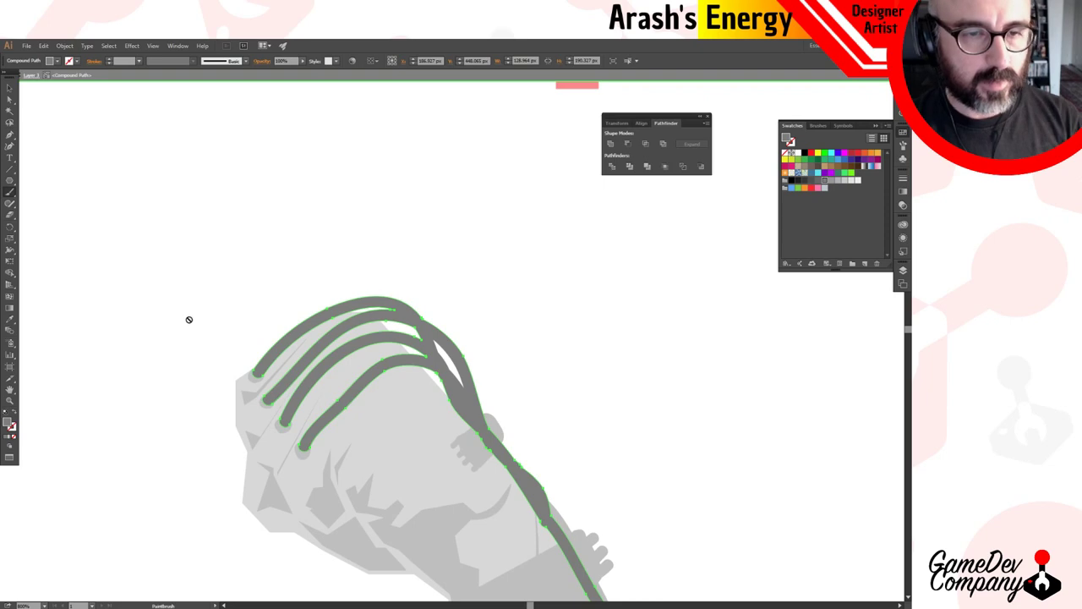
# Exit isolation mode and dab a gray Paintbrush test dot on the empty canvas beside the fist.
pyautogui.press('Escape')
pyautogui.click(221, 332)
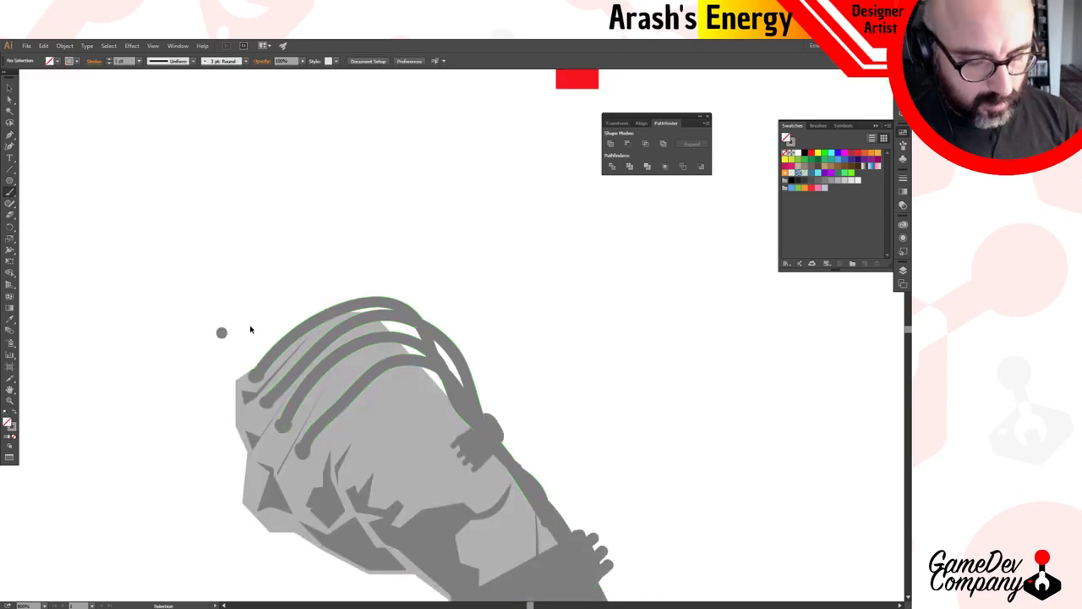
pyautogui.hotkey('ctrl', 'z')
pyautogui.hotkey('ctrl', '-')
pyautogui.hotkey('ctrl', '-')
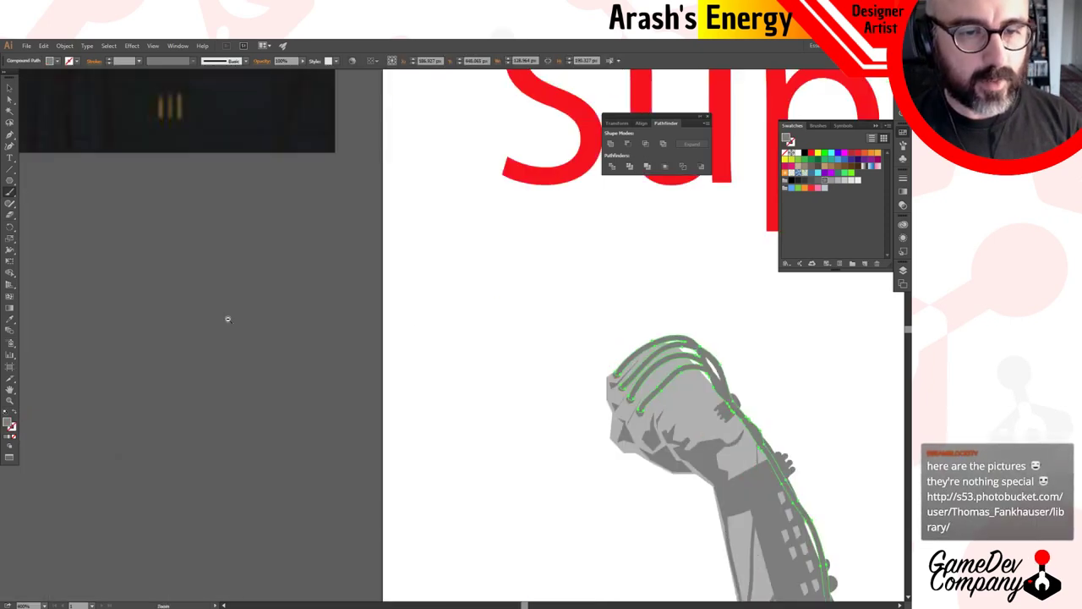
pyautogui.moveTo(524, 321); pyautogui.dragTo(232, 253)
pyautogui.click(285, 240)
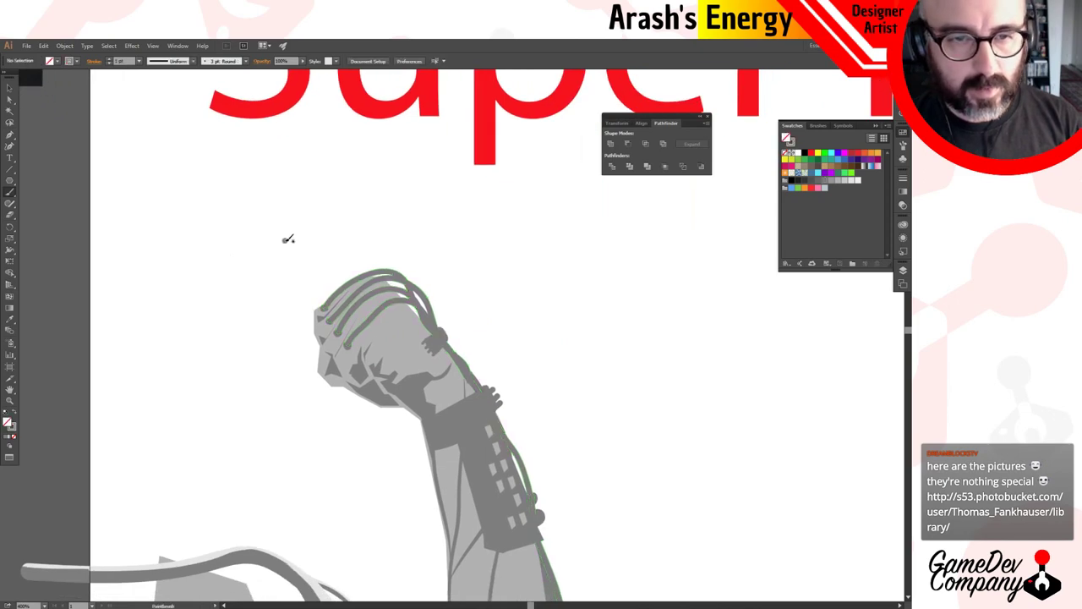
pyautogui.keyDown('ctrl'); pyautogui.click(377, 278); pyautogui.keyUp('ctrl')
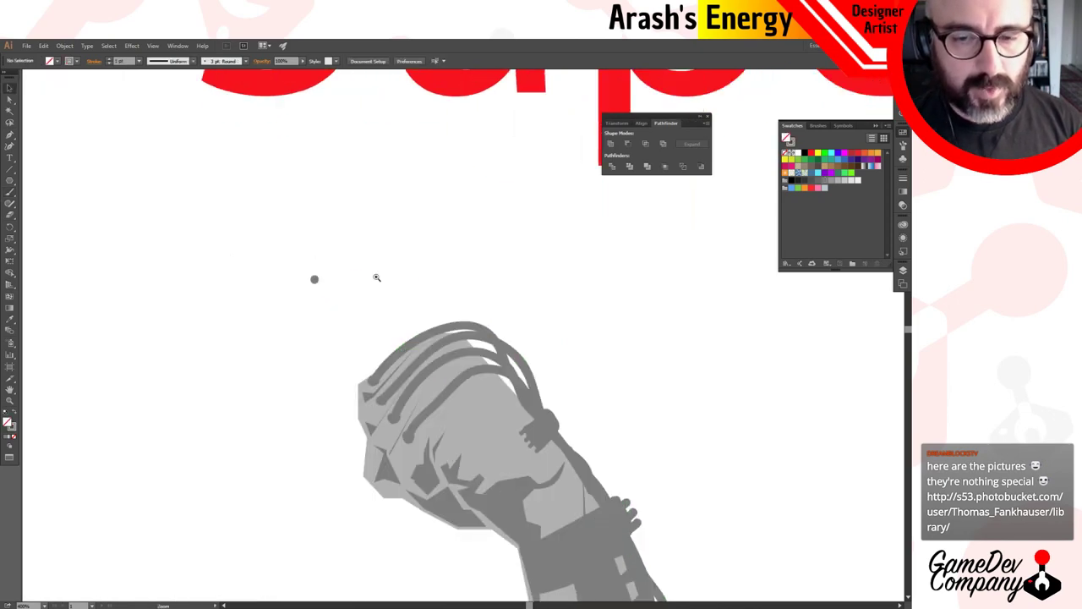
pyautogui.keyDown('ctrl'); pyautogui.click(483, 355); pyautogui.keyUp('ctrl')
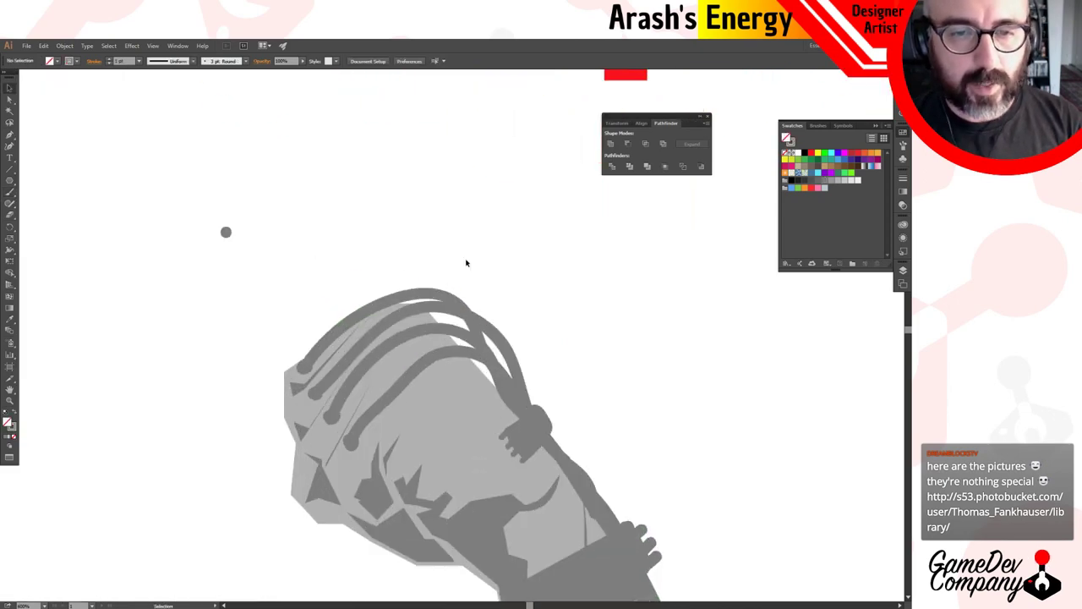
# Select the compound path of the fist cables and enable Draw Inside for painting with the Paintbrush.
pyautogui.click(451, 303)
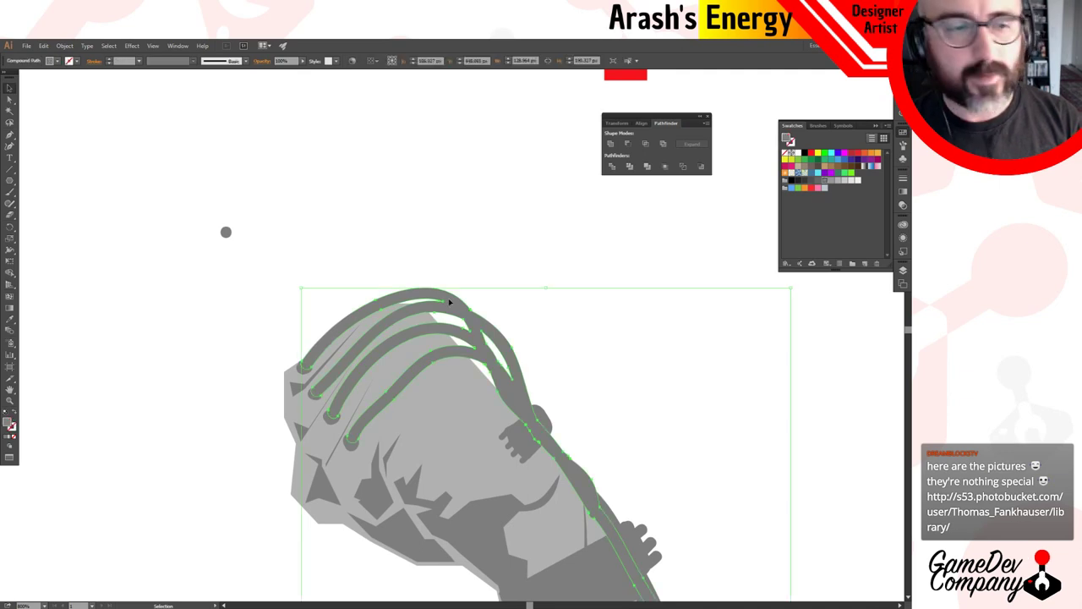
pyautogui.click(10, 448)
pyautogui.click(47, 467)
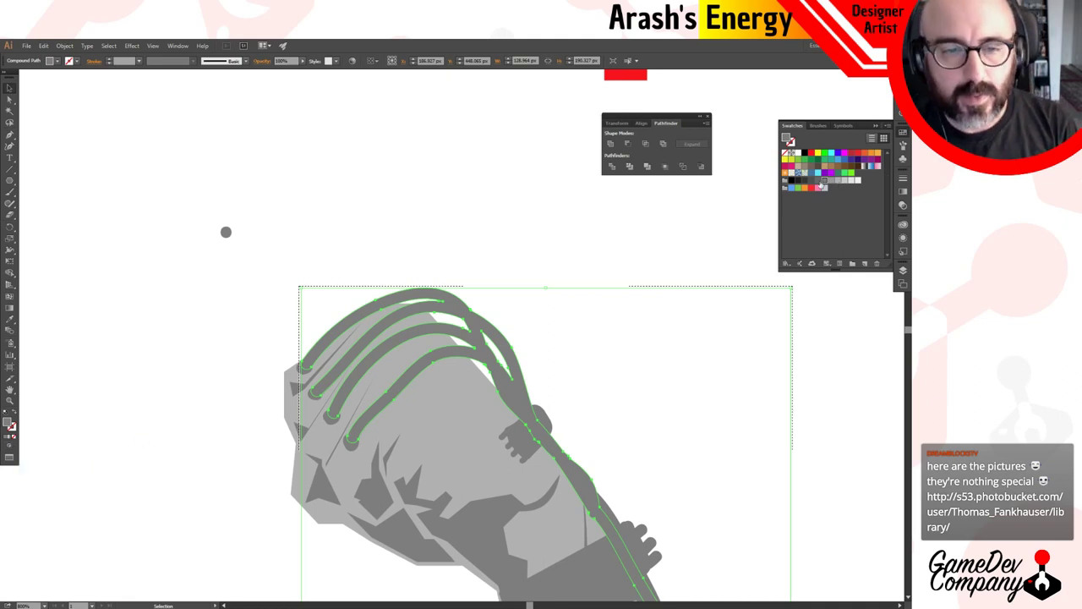
pyautogui.press('b')
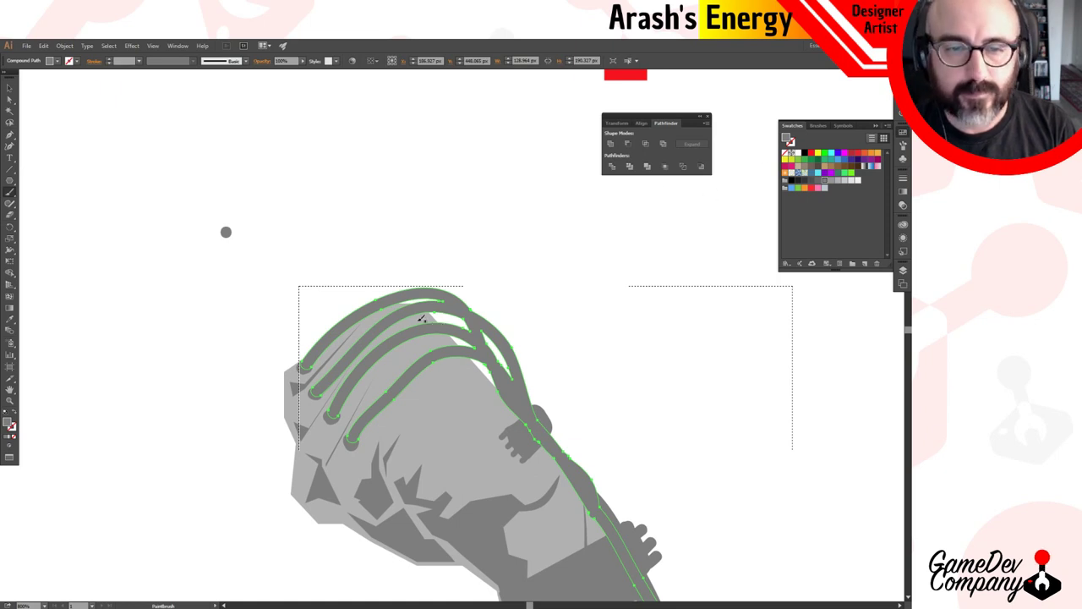
# Try lighter gray swatches, a brush stroke and a fill/stroke swap inside the fist cables, reverting each attempt.
pyautogui.click(838, 181)
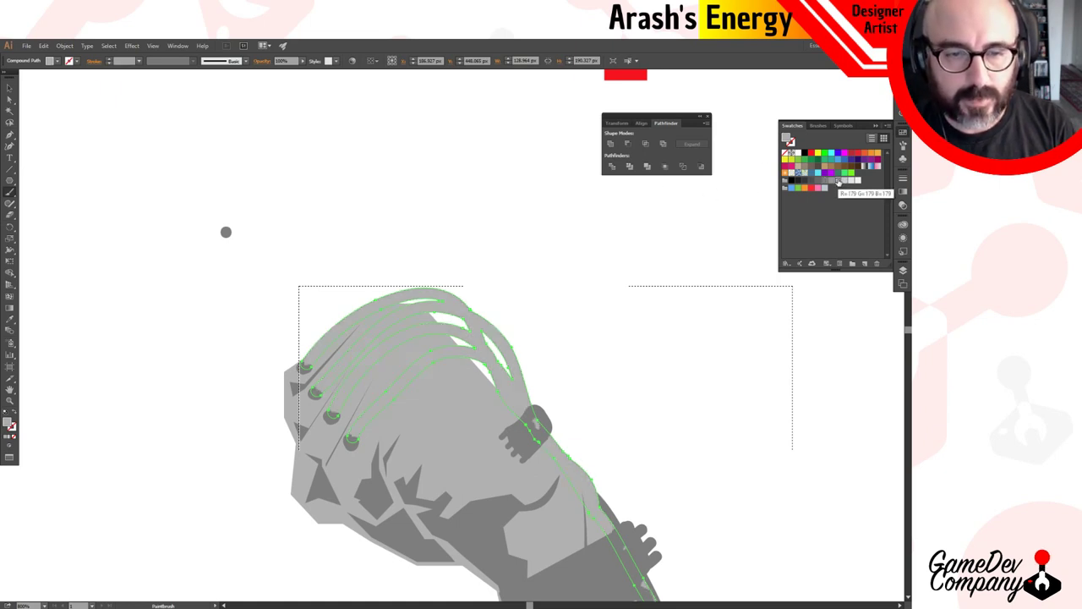
pyautogui.hotkey('ctrl', 'z')
pyautogui.moveTo(324, 341); pyautogui.dragTo(459, 283)
pyautogui.hotkey('ctrl', 'z')
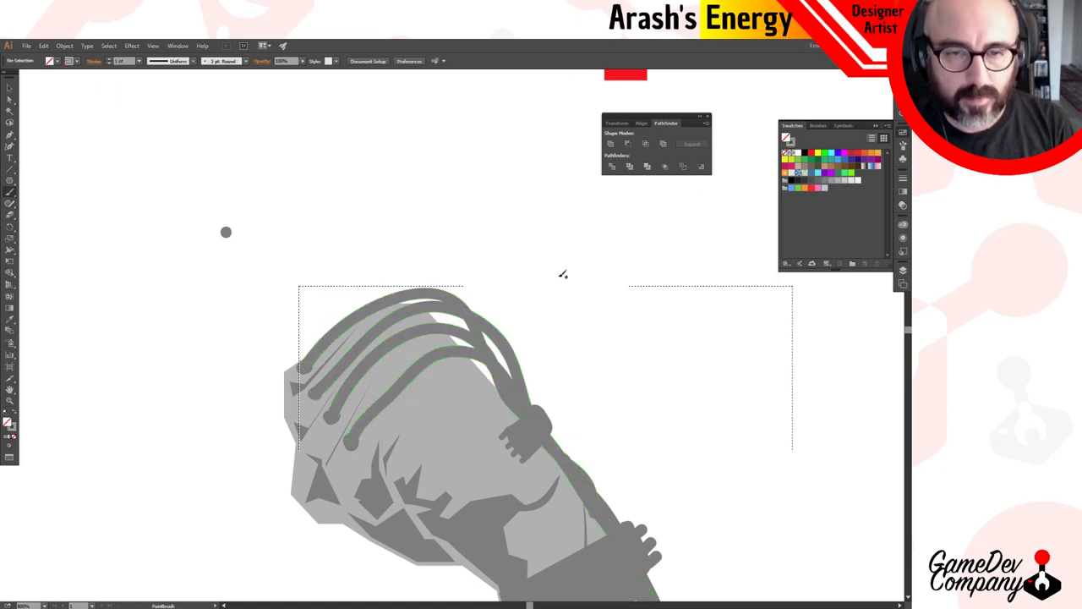
pyautogui.click(833, 181)
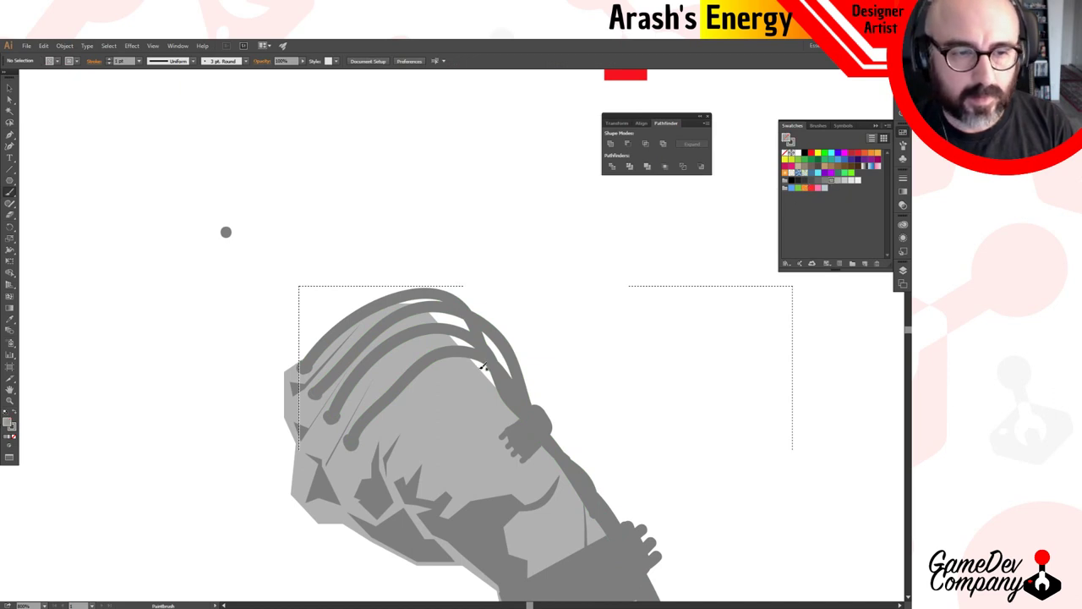
pyautogui.hotkey('ctrl', 'z')
pyautogui.press('b')
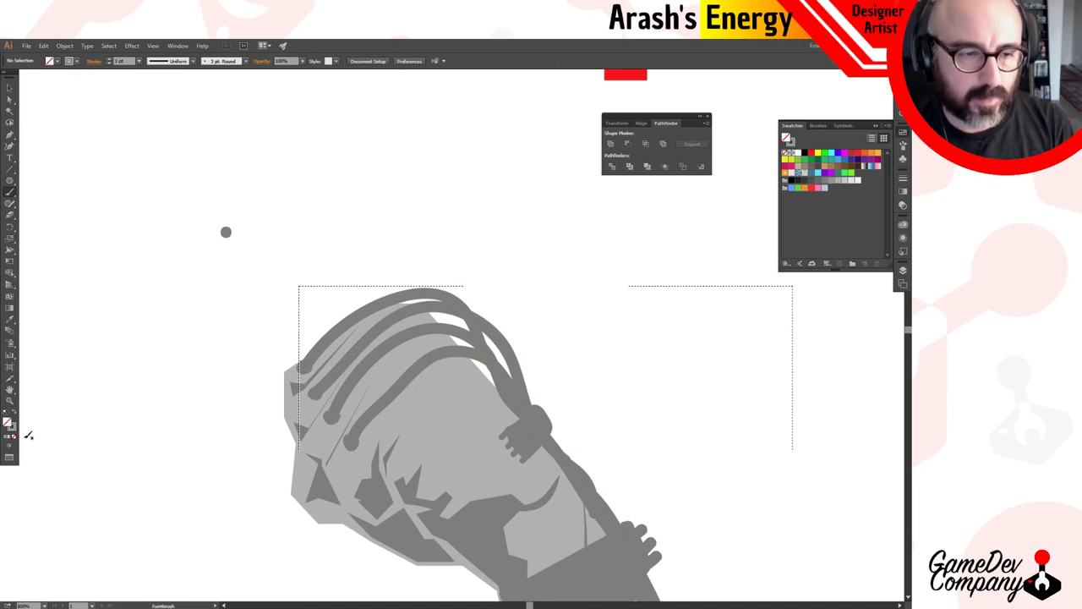
pyautogui.click(14, 412)
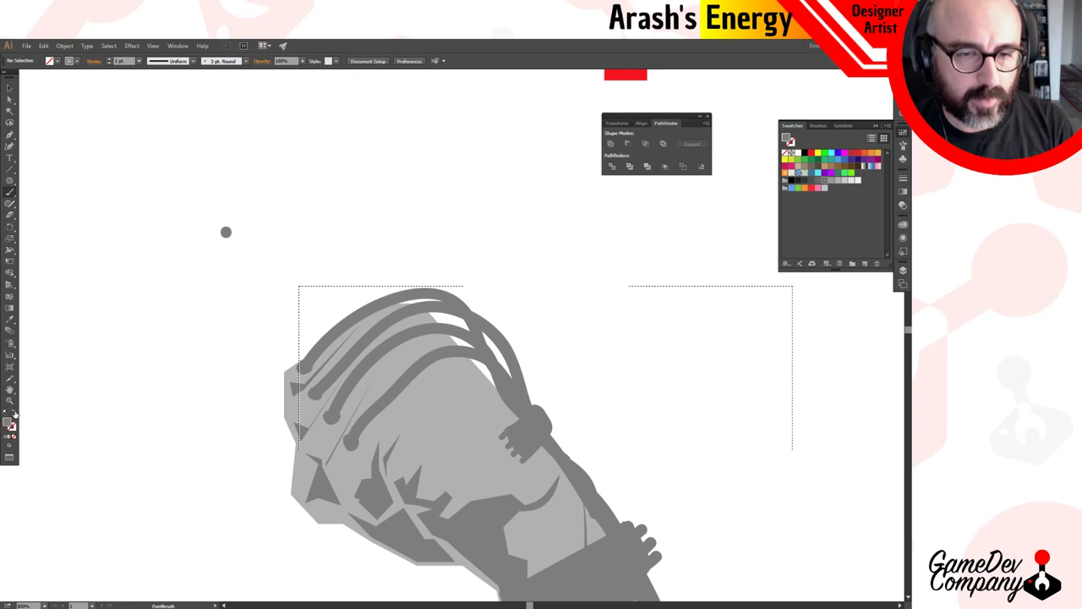
pyautogui.click(15, 412)
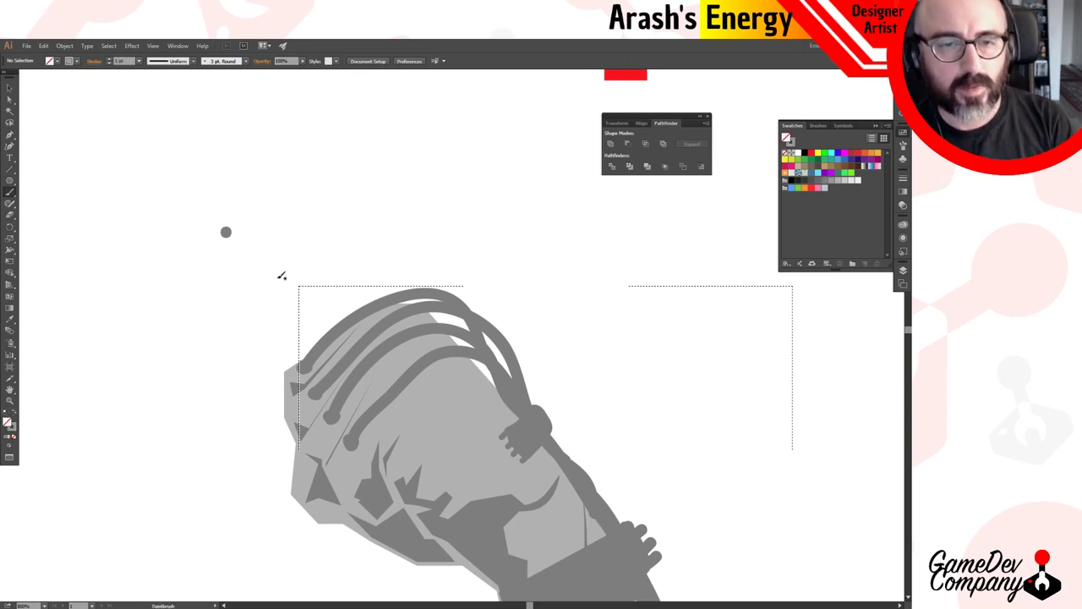
# Return to Draw Normal and paint two curved dark gray Paintbrush test strokes on the empty canvas beside the fist.
pyautogui.click(13, 452)
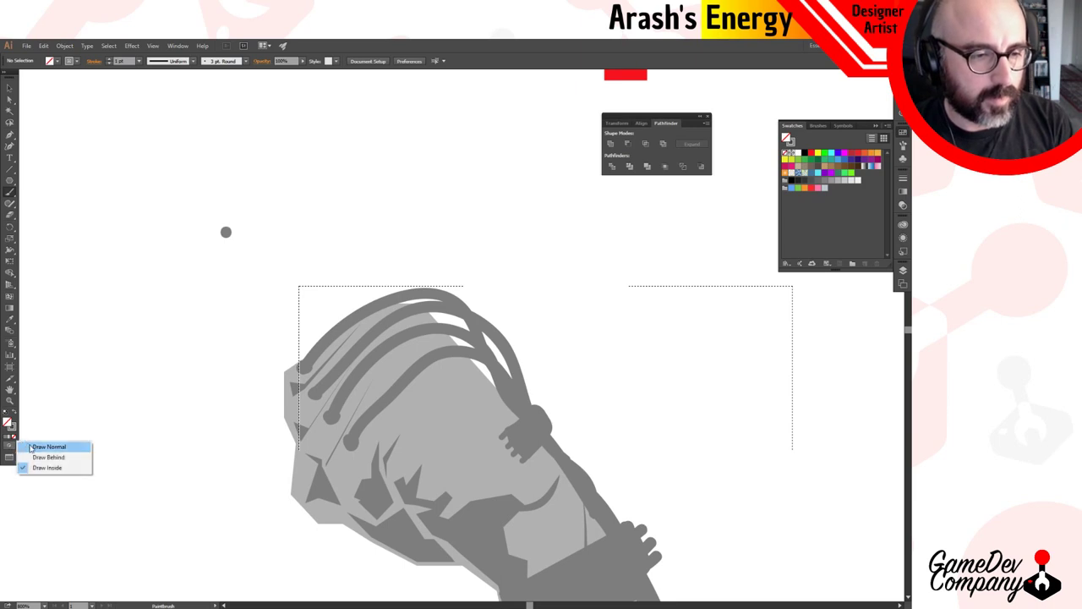
pyautogui.click(48, 447)
pyautogui.press('v')
pyautogui.press('b')
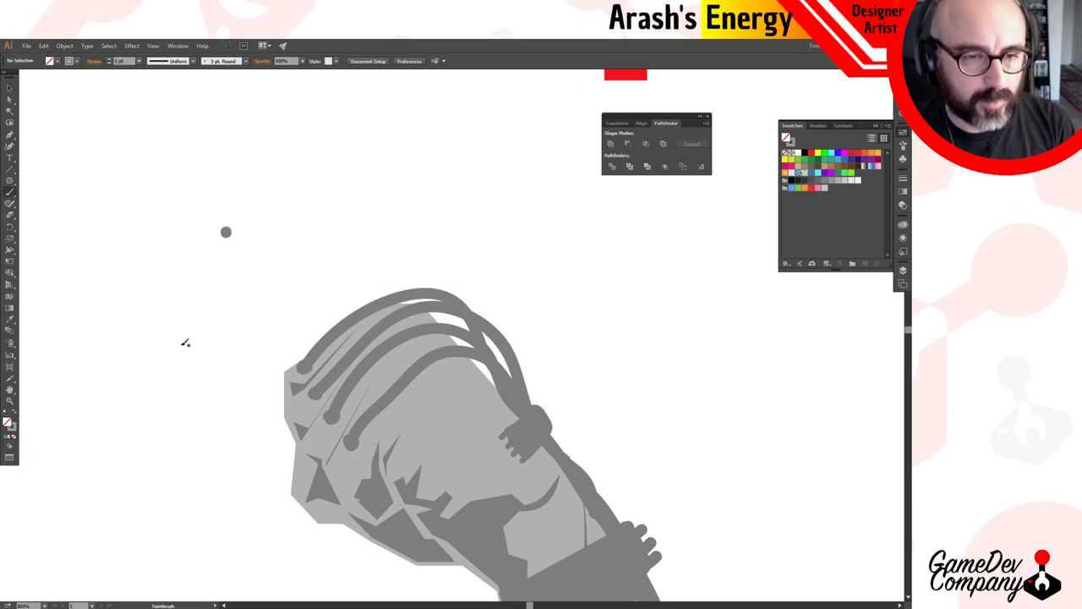
pyautogui.moveTo(178, 345); pyautogui.dragTo(338, 251)
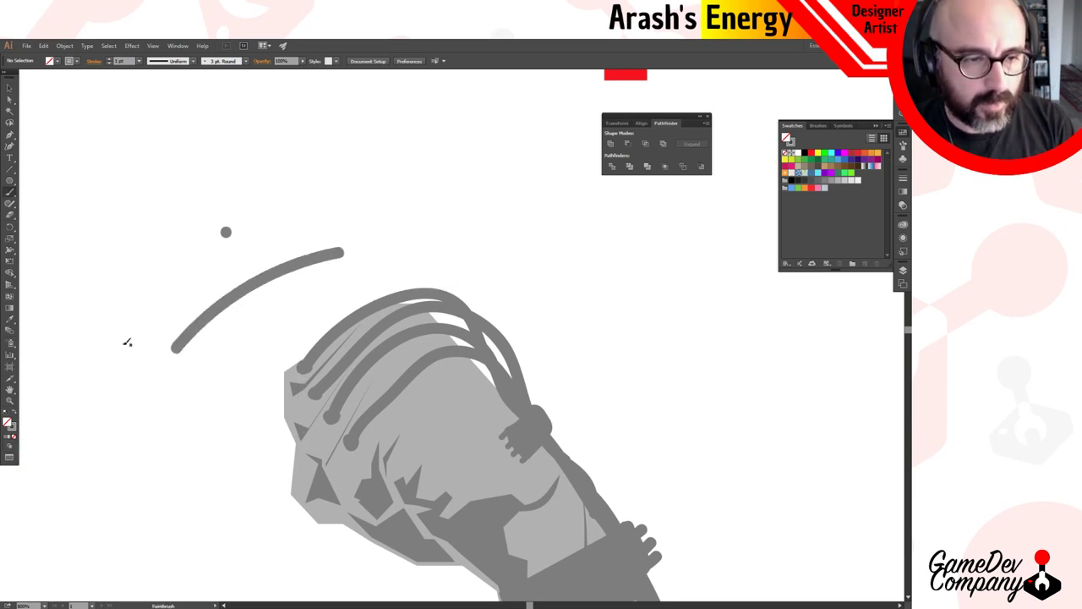
pyautogui.moveTo(101, 326); pyautogui.dragTo(179, 221)
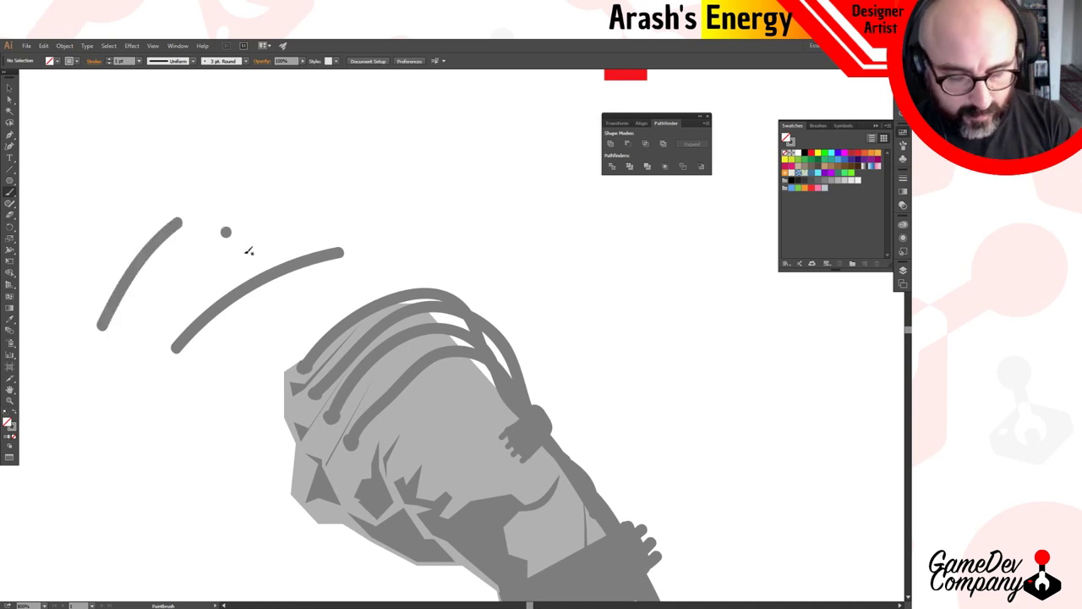
# Sample the hand's light gray with the Eyedropper and paint a curved test stroke beside the fist.
pyautogui.press('i')
pyautogui.click(435, 410)
pyautogui.press('b')
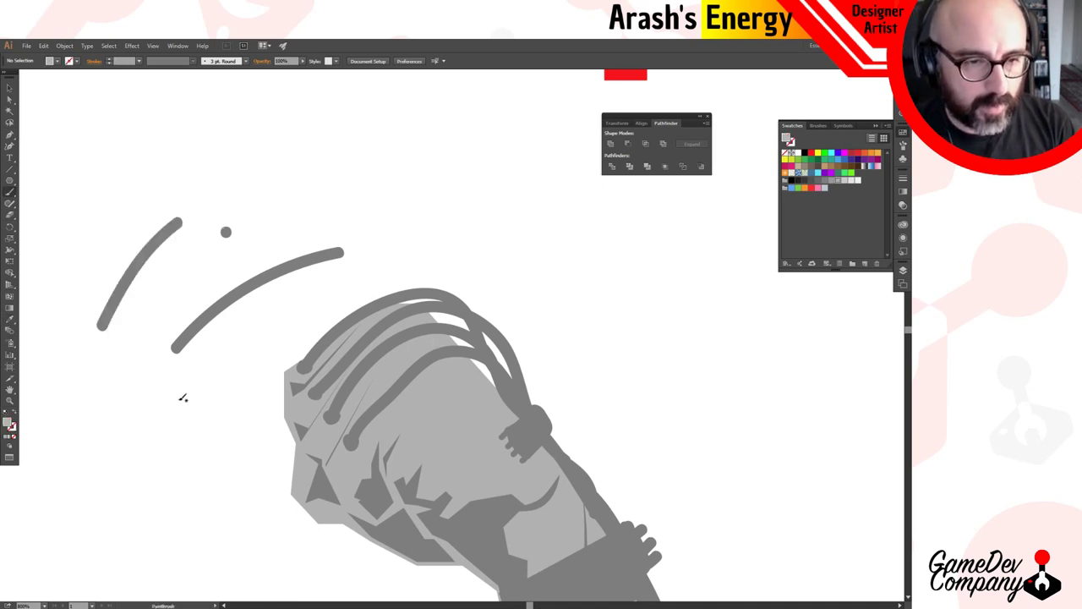
pyautogui.moveTo(174, 397); pyautogui.dragTo(278, 310)
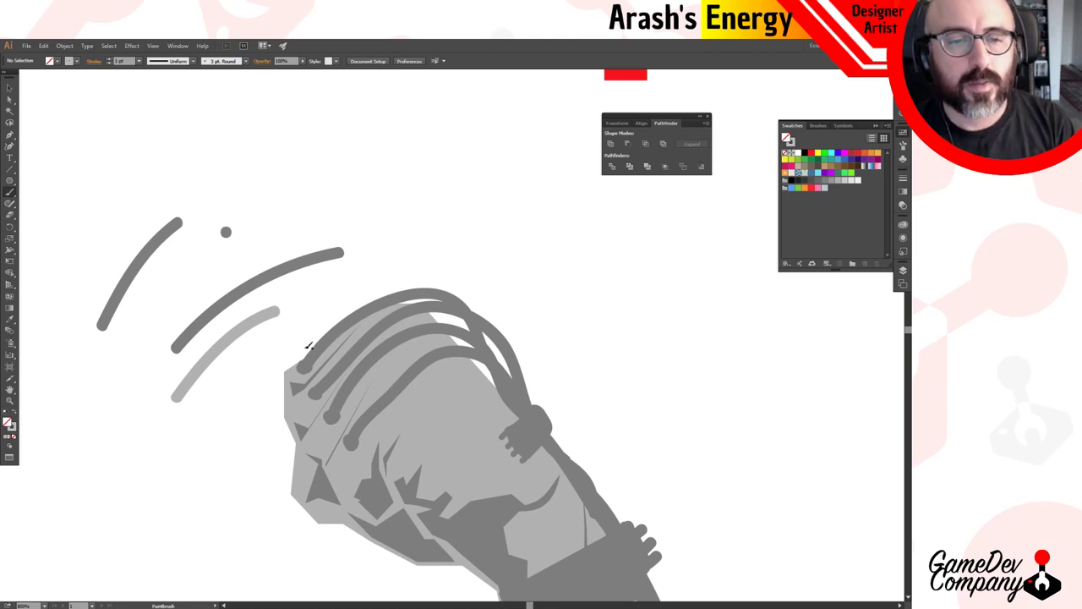
# Try light gray Paintbrush dots on the fist's uppermost cable, checking the available drawing modes, and undo them.
pyautogui.press('ctrl')
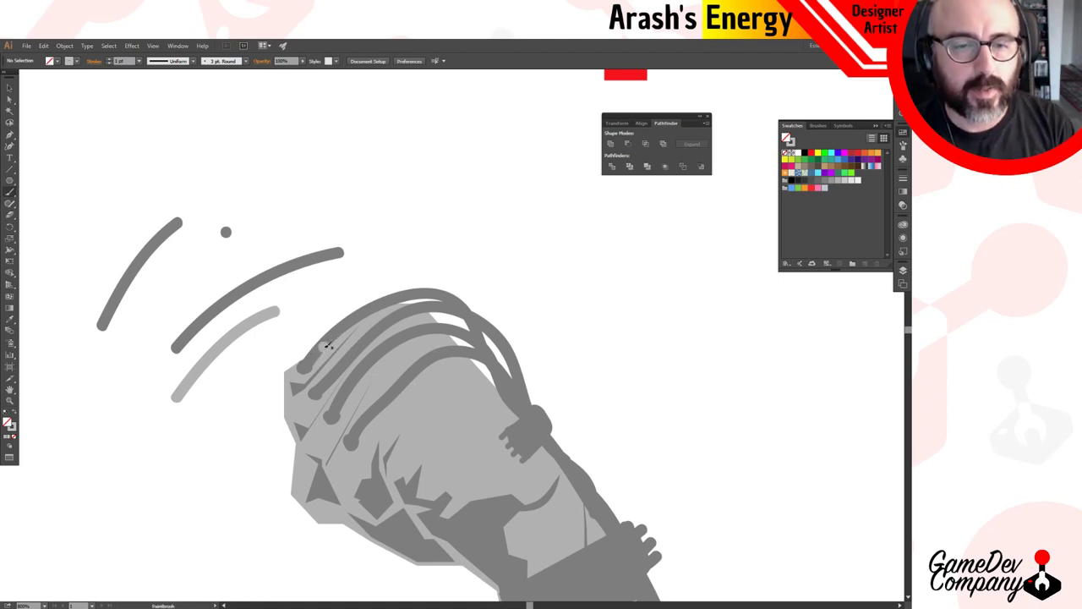
pyautogui.press('ctrl')
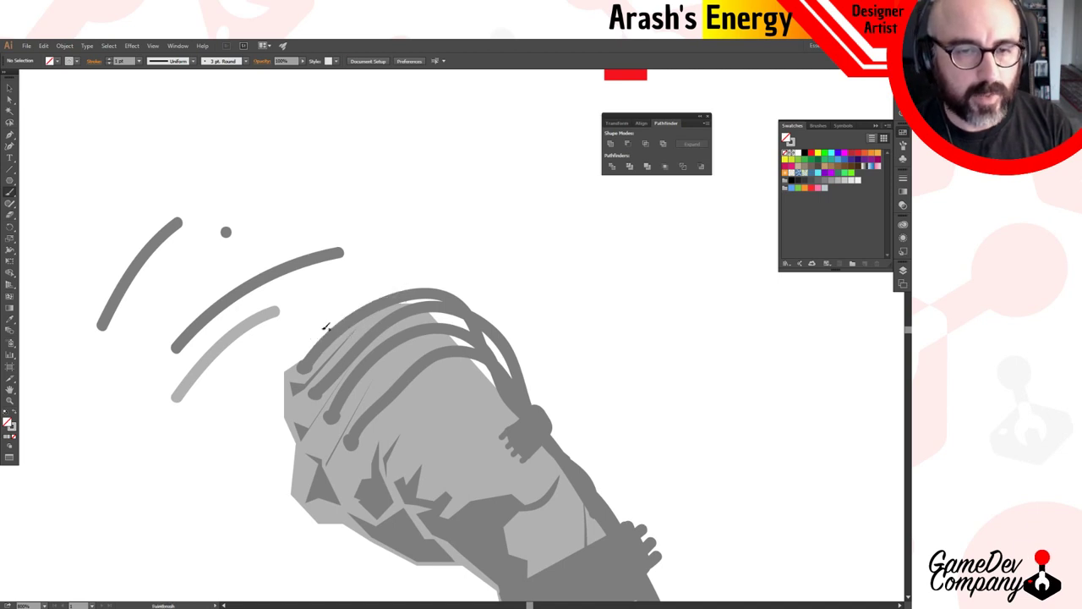
pyautogui.click(11, 447)
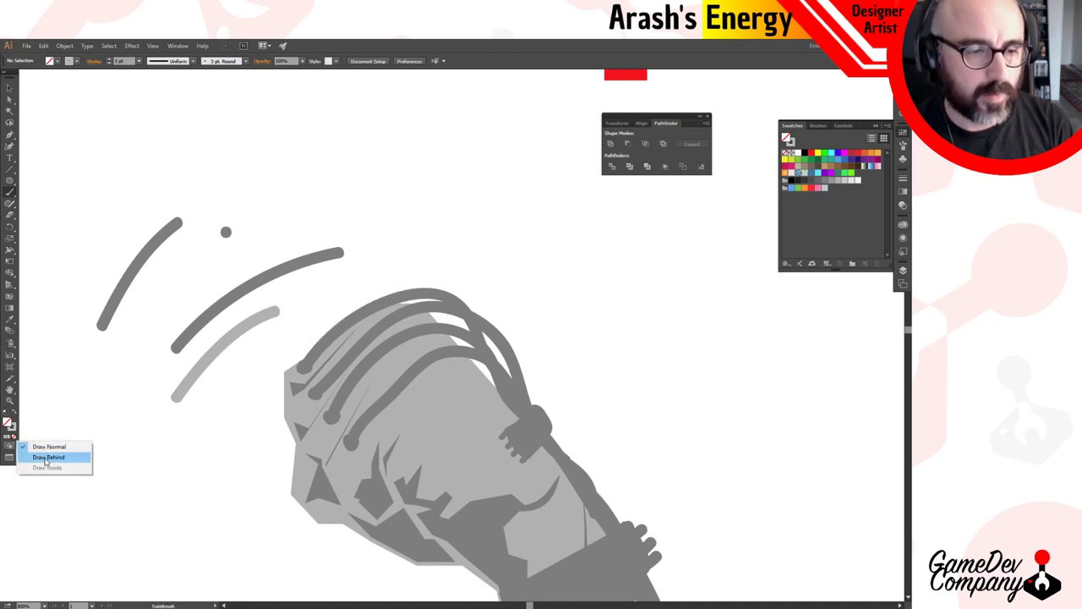
pyautogui.click(334, 339)
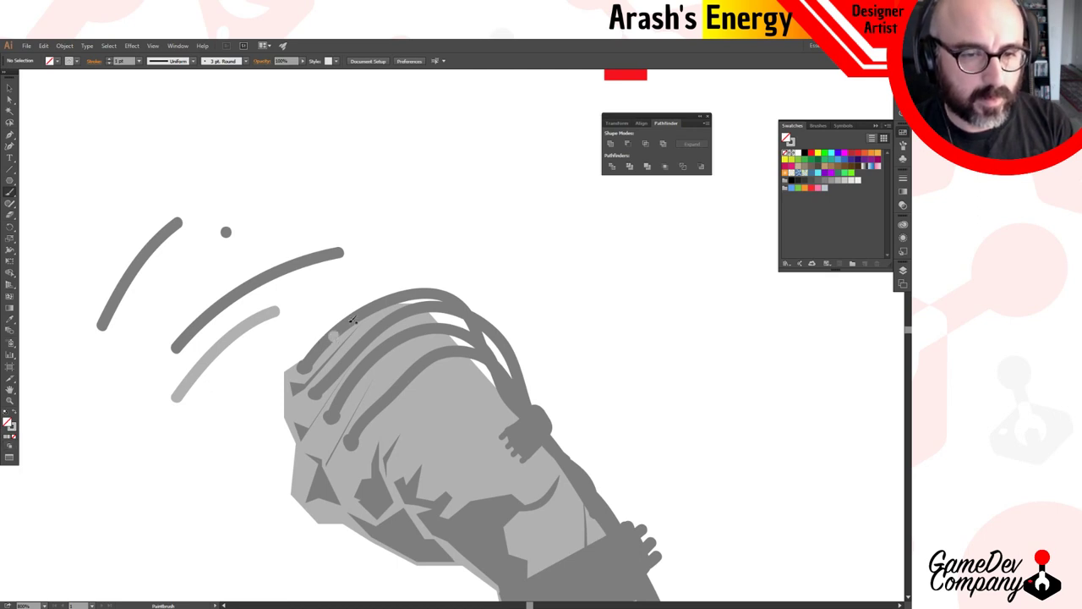
# Select the fist cables' clip group, check which drawing modes it allows, and deselect it.
pyautogui.press('v')
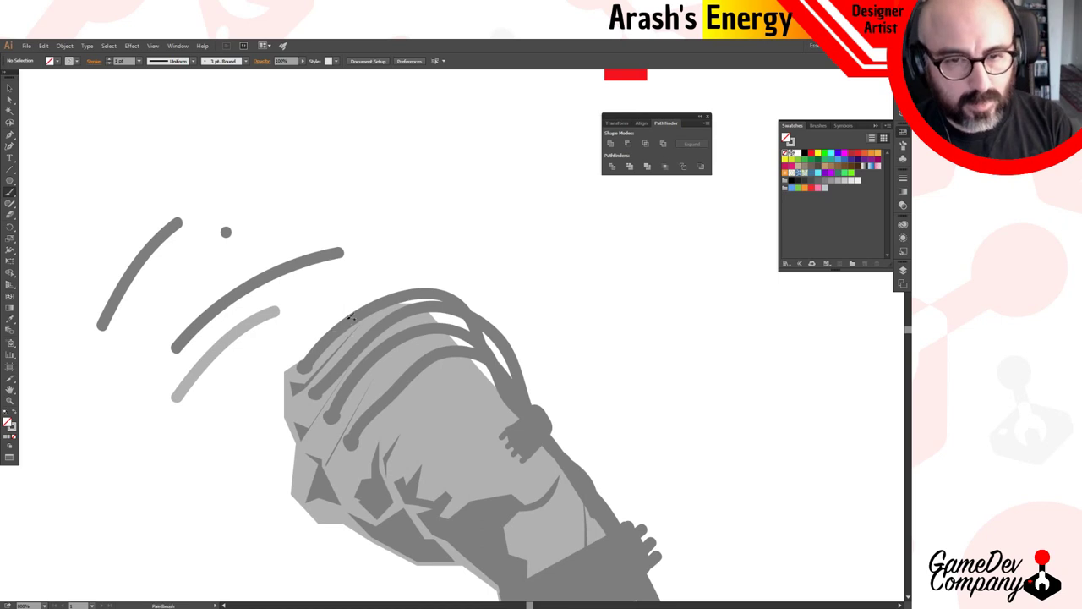
pyautogui.click(350, 316)
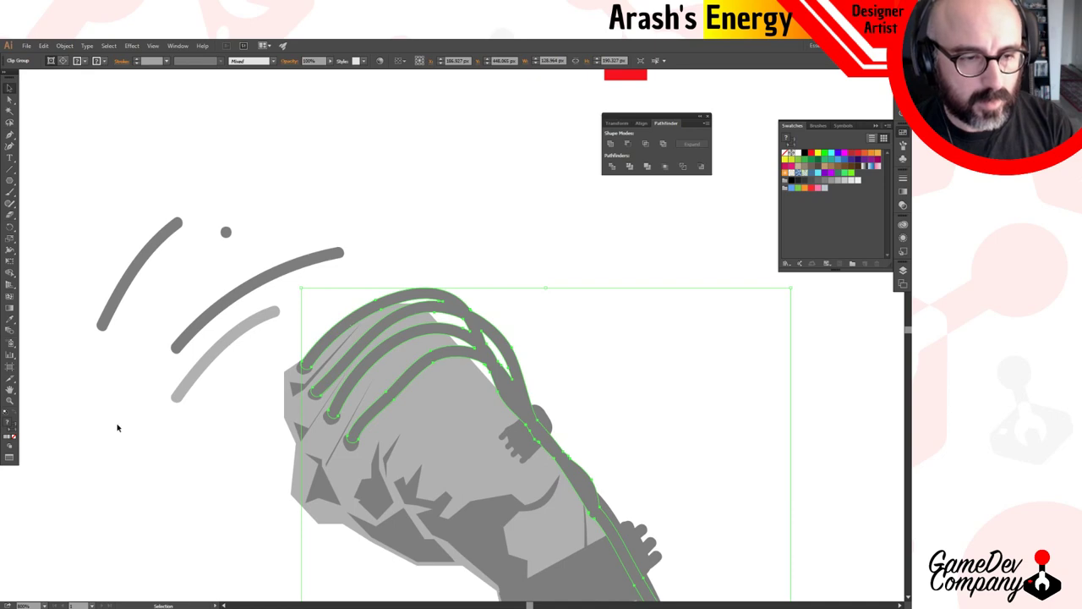
pyautogui.click(12, 446)
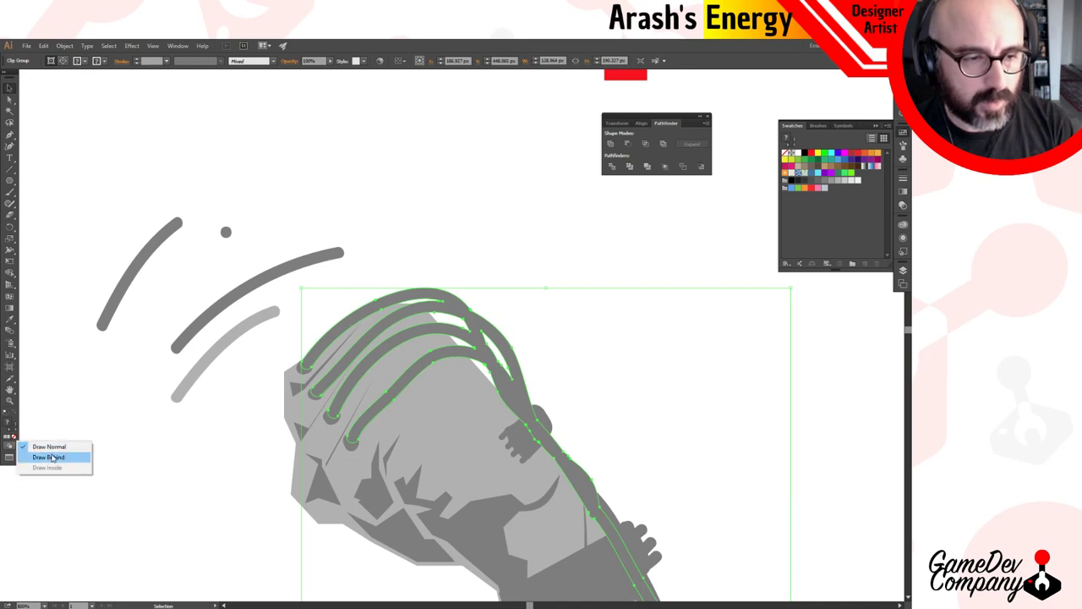
pyautogui.click(81, 402)
# Select the fist cables' clip group, try the Pathfinder Unite operation on it, and undo the merge.
pyautogui.keyDown('ctrl'); pyautogui.keyDown('alt'); pyautogui.click(620, 398); pyautogui.keyUp('alt'); pyautogui.keyUp('ctrl')
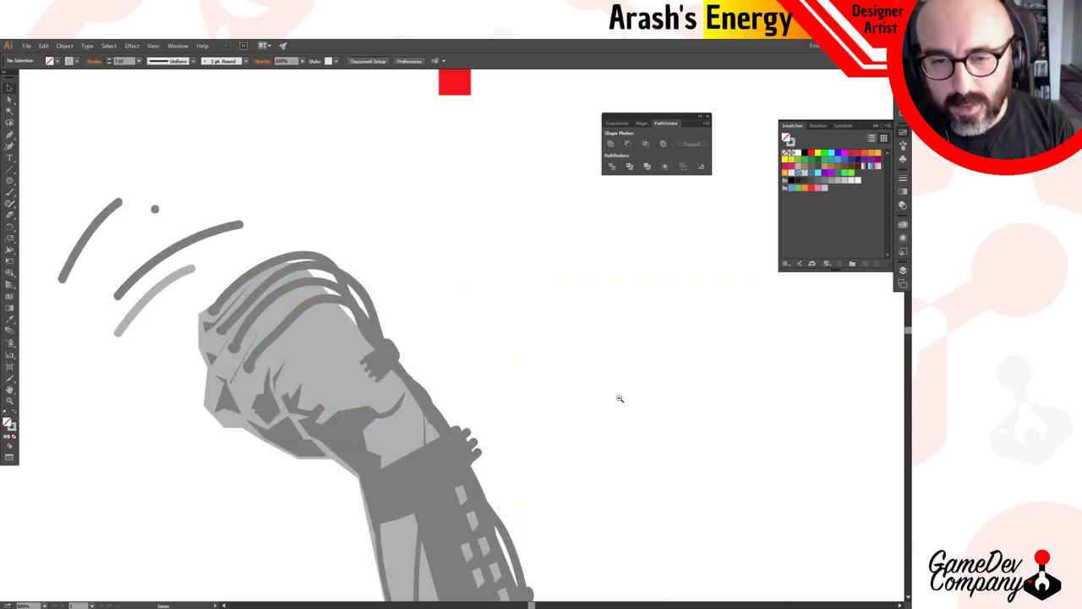
pyautogui.keyDown('ctrl'); pyautogui.keyDown('alt'); pyautogui.click(620, 398); pyautogui.keyUp('alt'); pyautogui.keyUp('ctrl')
pyautogui.keyDown('ctrl'); pyautogui.keyDown('alt'); pyautogui.click(619, 398); pyautogui.keyUp('alt'); pyautogui.keyUp('ctrl')
pyautogui.press('b')
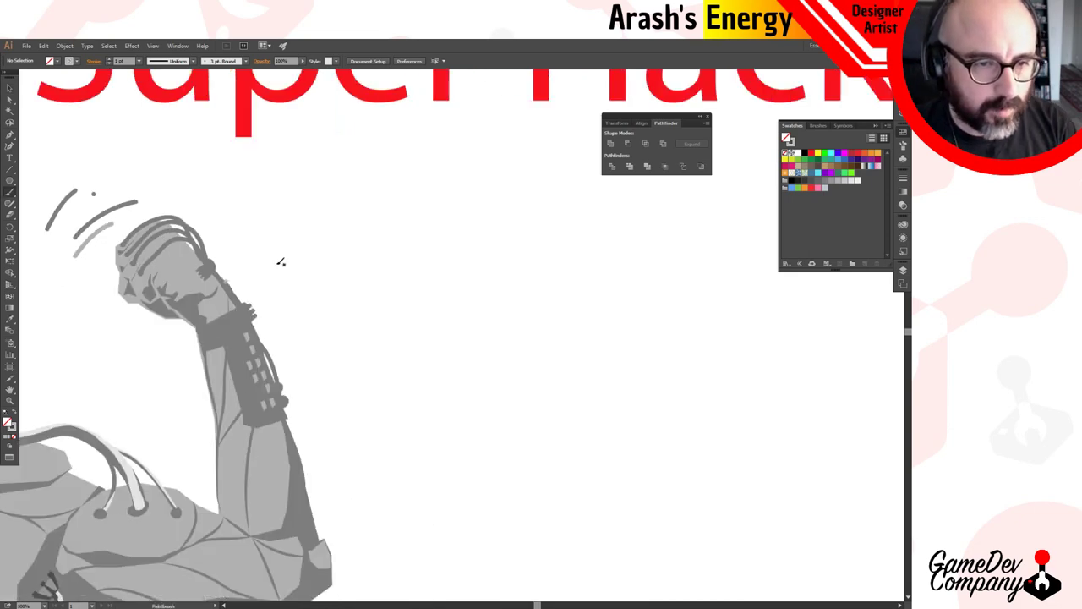
pyautogui.keyDown('ctrl'); pyautogui.click(267, 276); pyautogui.keyUp('ctrl')
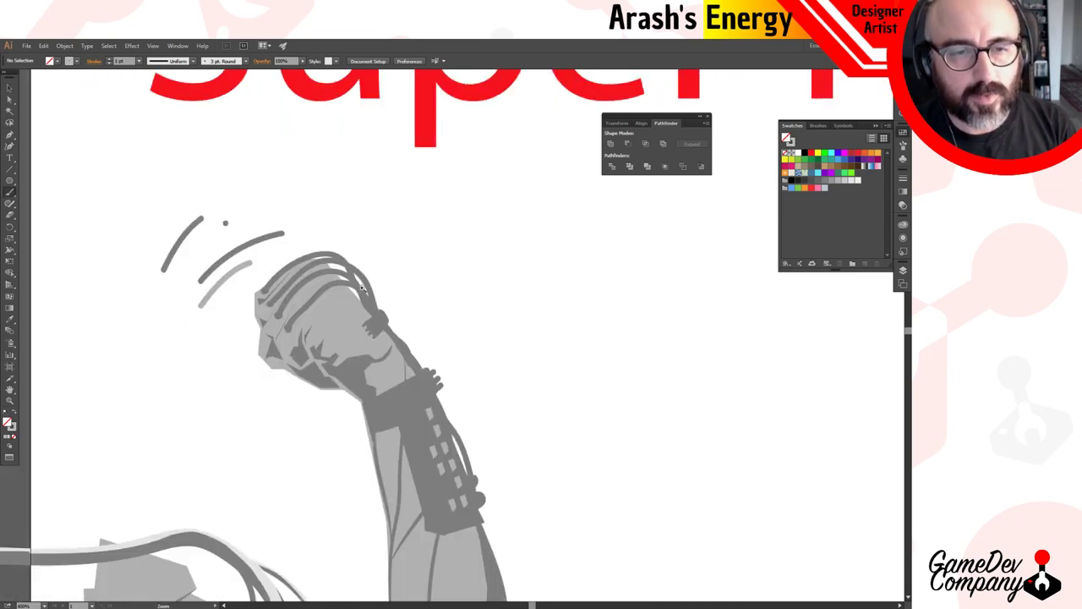
pyautogui.keyDown('ctrl'); pyautogui.click(362, 290); pyautogui.keyUp('ctrl')
pyautogui.keyDown('ctrl'); pyautogui.click(469, 362); pyautogui.keyUp('ctrl')
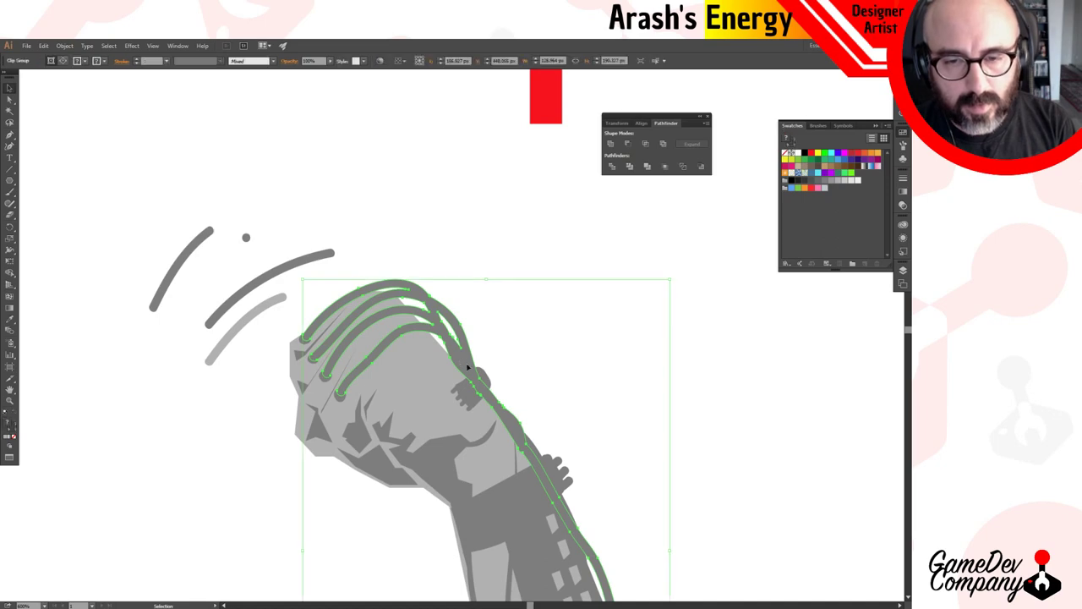
pyautogui.keyDown('ctrl'); pyautogui.keyDown('alt'); pyautogui.click(617, 369); pyautogui.keyUp('alt'); pyautogui.keyUp('ctrl')
pyautogui.moveTo(466, 405); pyautogui.dragTo(474, 323)
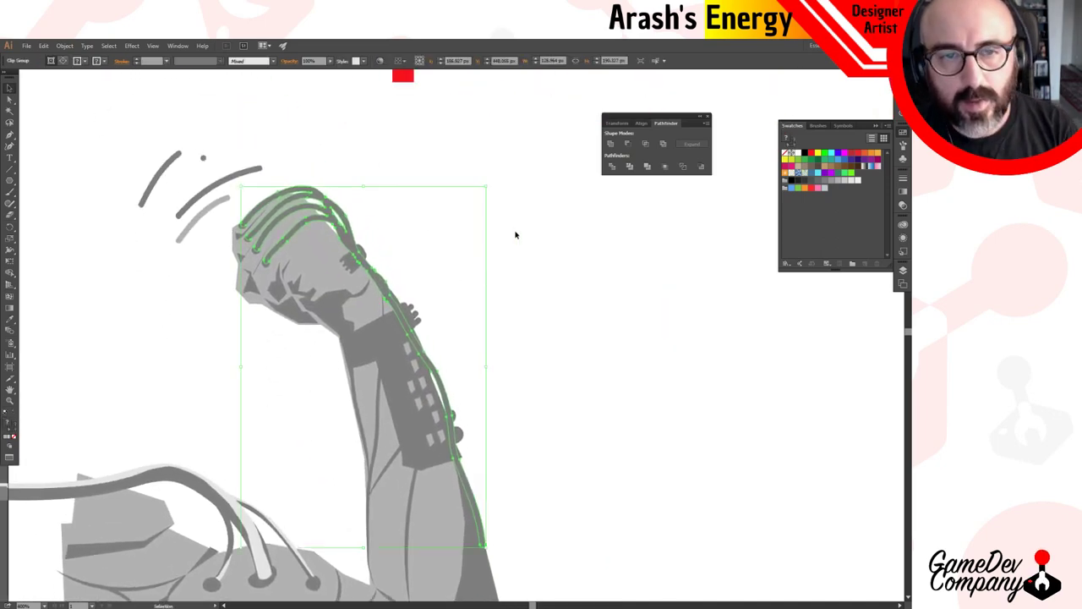
pyautogui.click(611, 144)
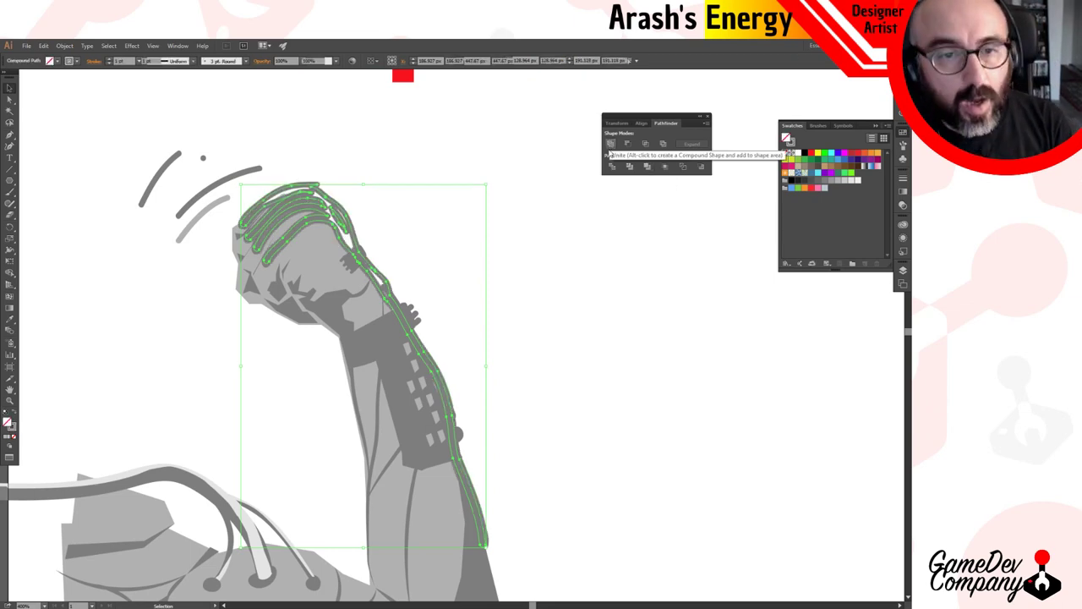
pyautogui.hotkey('ctrl', 'z')
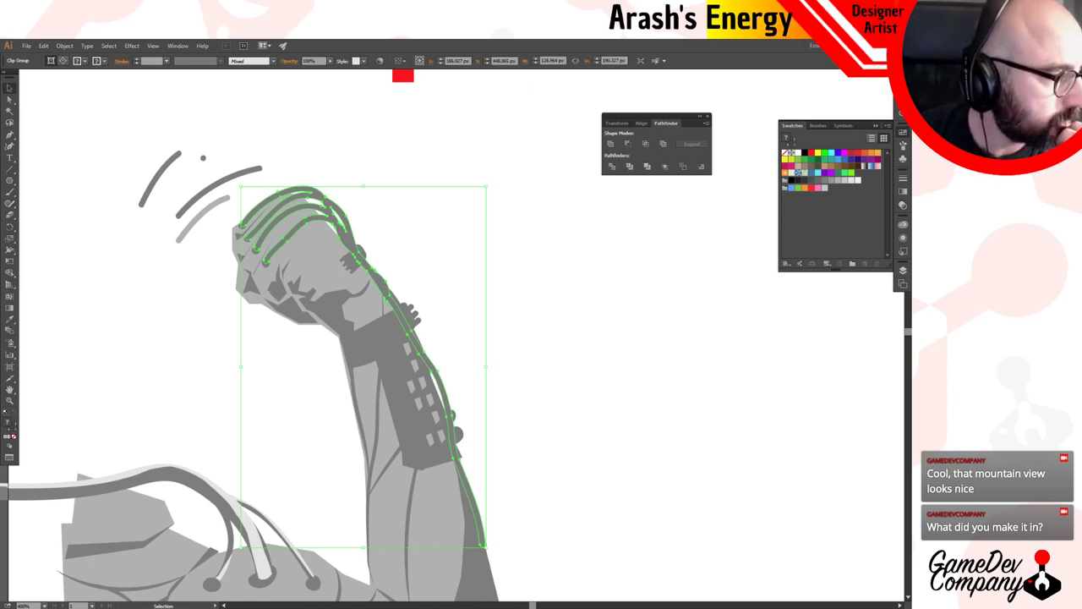
# Switch to the Chrome browser and view the four low-poly pictures in the open Photobucket album one after another.
pyautogui.hotkey('alt', 'Tab')
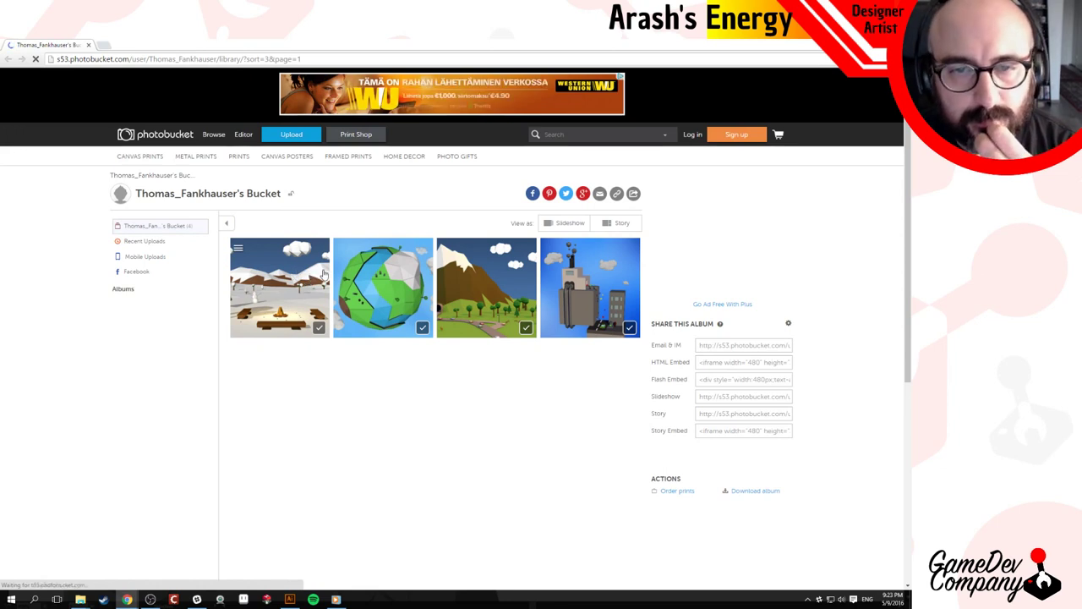
pyautogui.click(304, 280)
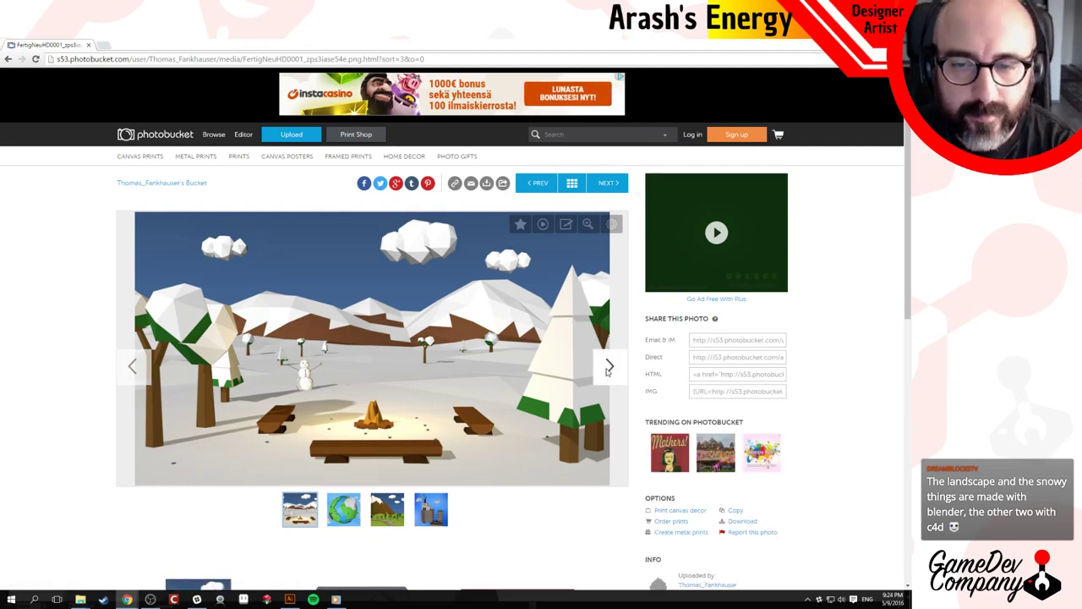
pyautogui.hotkey('alt', 'Tab')
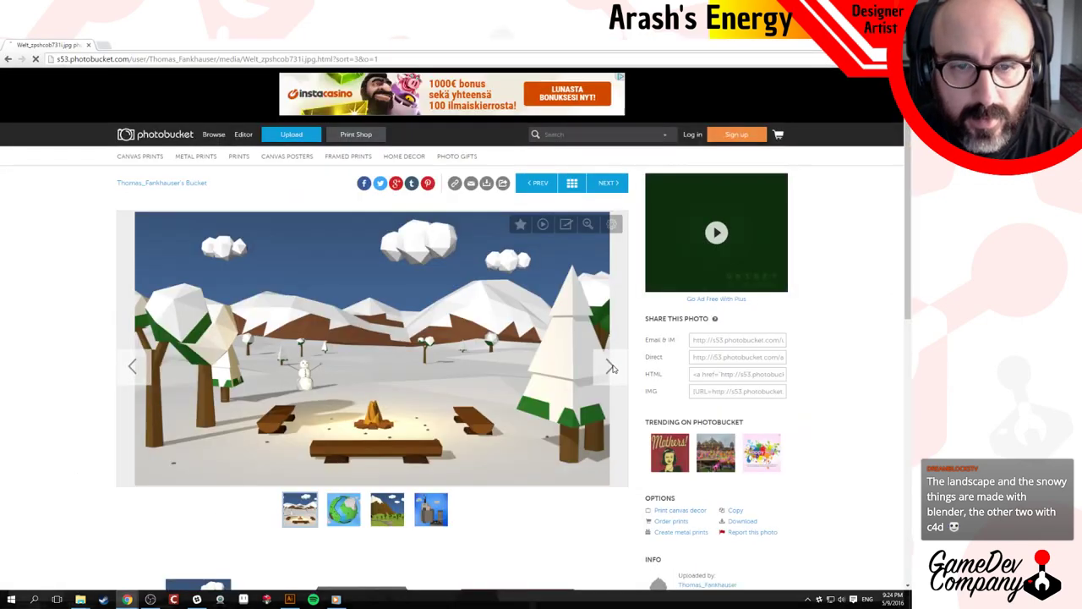
pyautogui.click(607, 370)
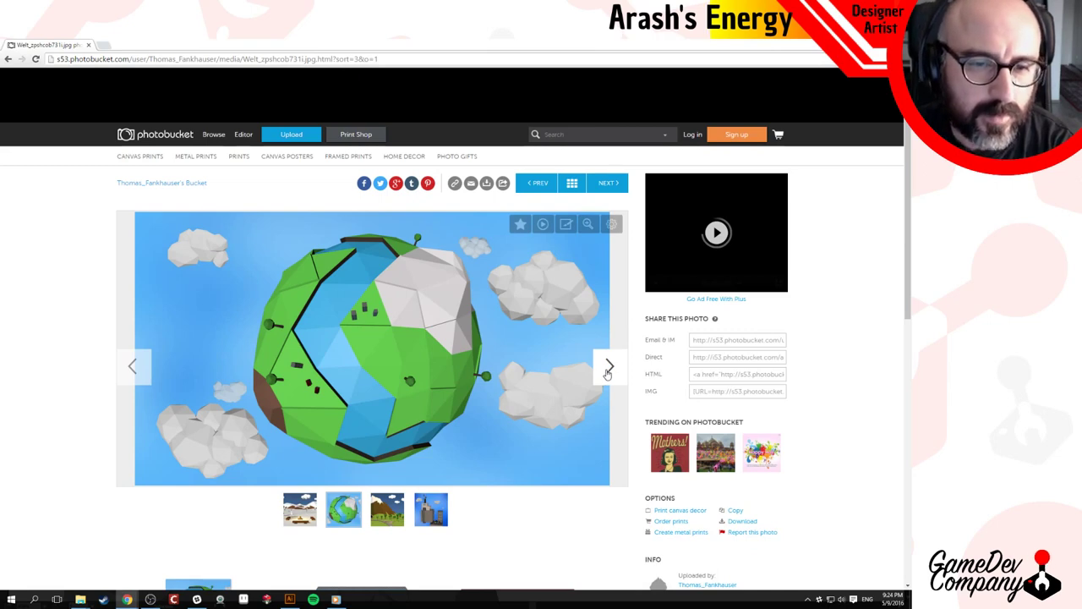
pyautogui.click(608, 369)
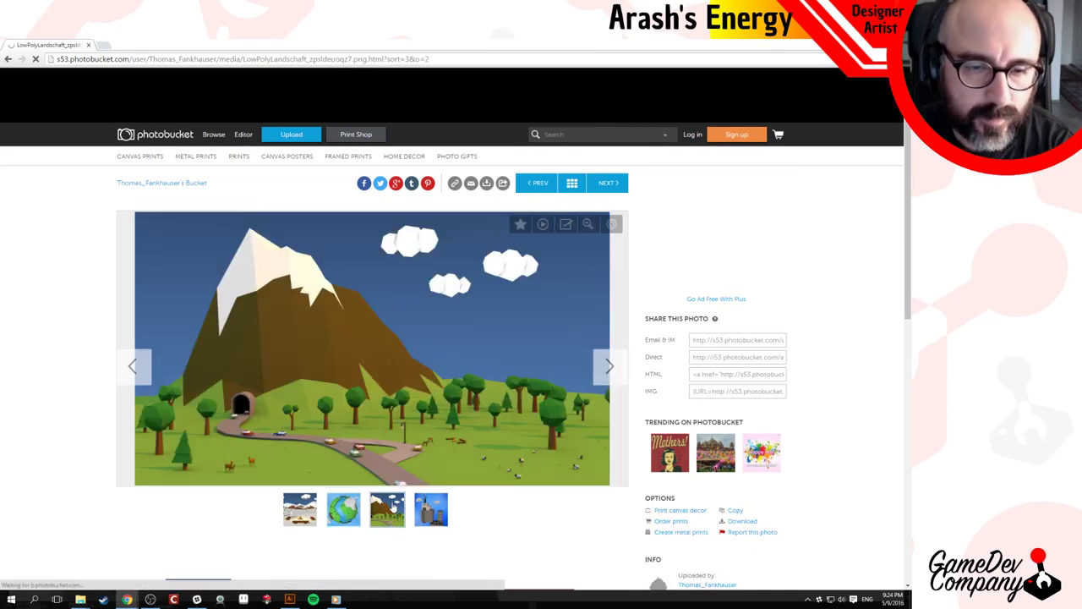
pyautogui.click(609, 368)
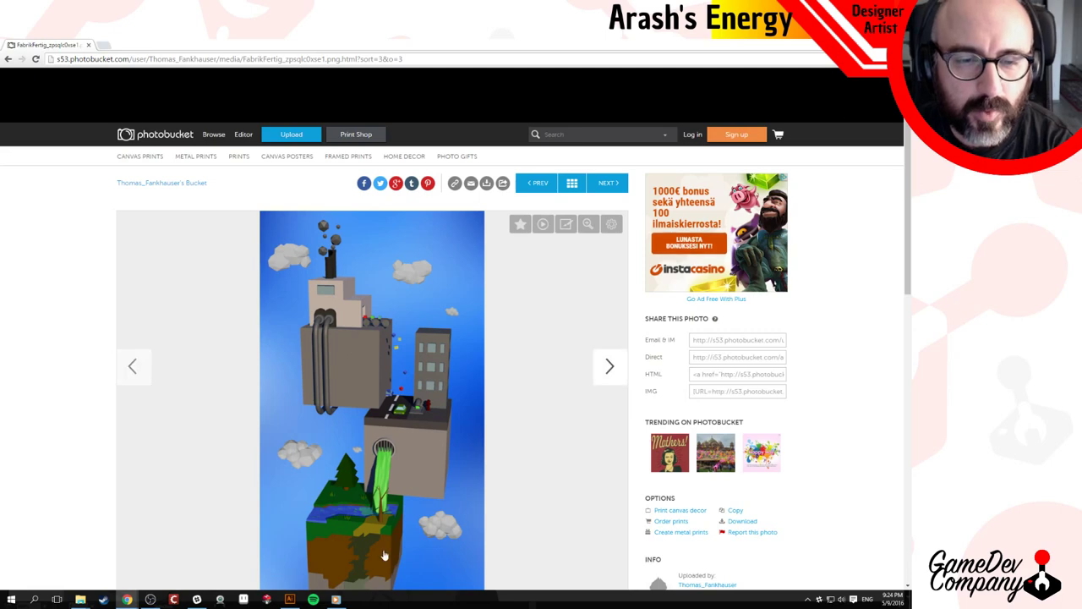
# Examine the floating factory picture on the Photobucket page, then switch to Illustrator and close the Shutterstock pop-up window.
pyautogui.scroll(-2, 406, 516)
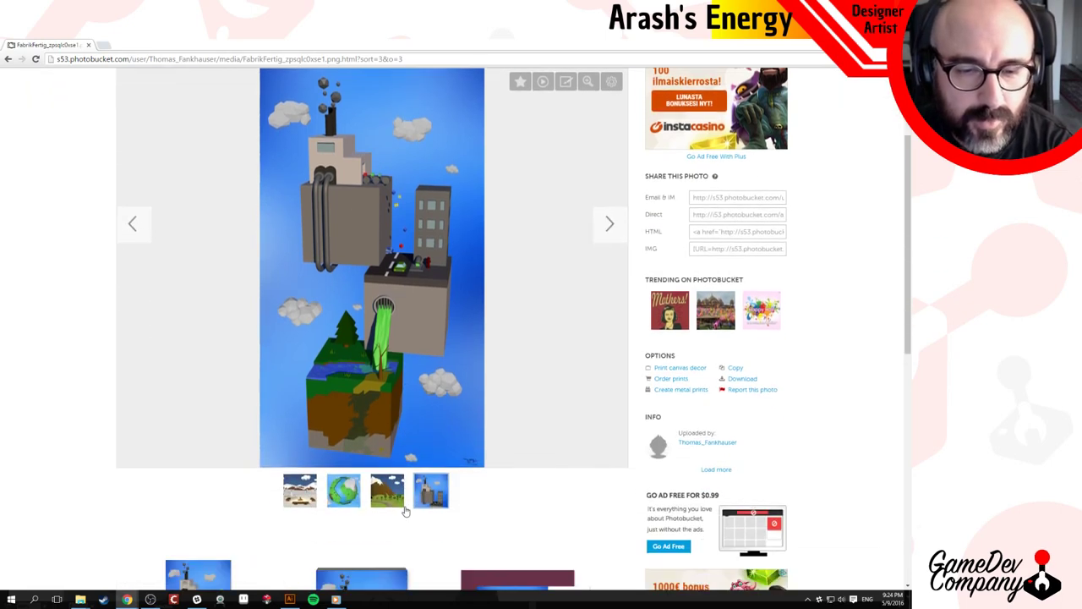
pyautogui.scroll(-3, 406, 511)
pyautogui.scroll(4, 391, 484)
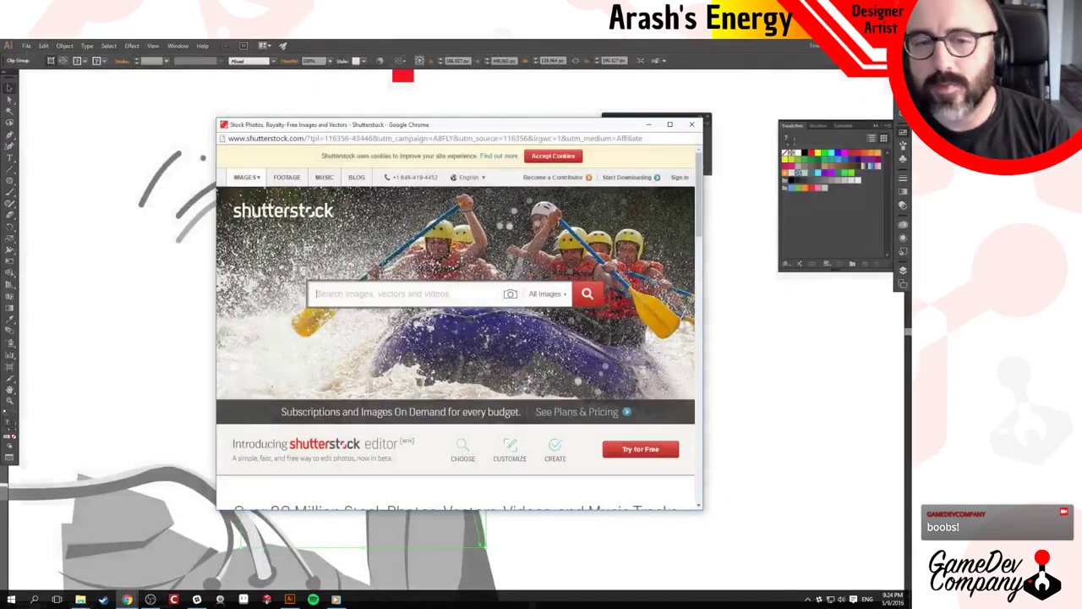
pyautogui.click(691, 124)
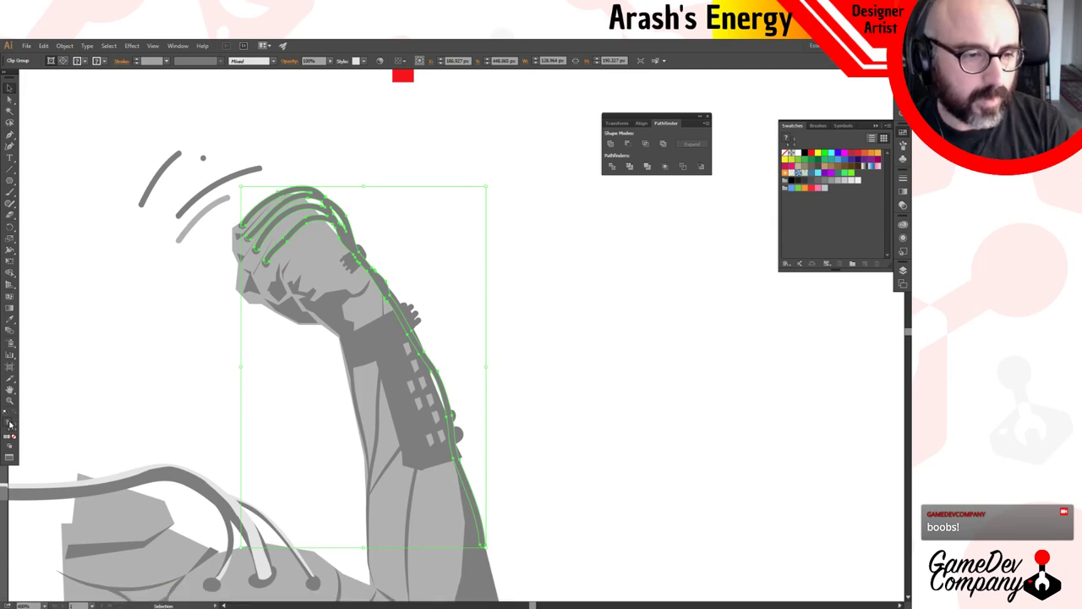
# Try deselecting the fist cables' clip group with Direct Selection, and undo the change to the cables.
pyautogui.press('a')
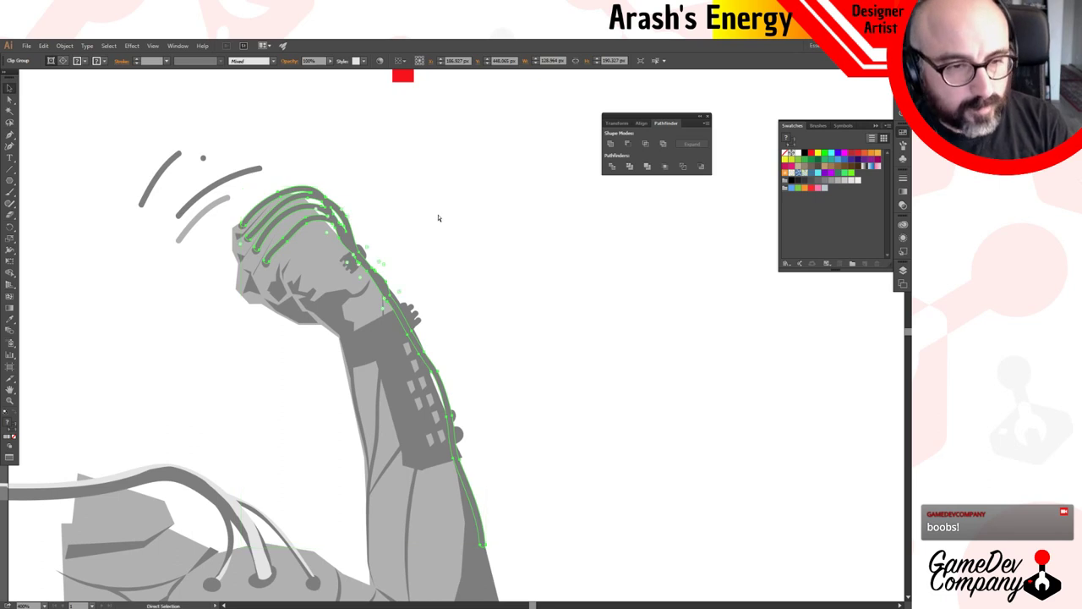
pyautogui.click(437, 218)
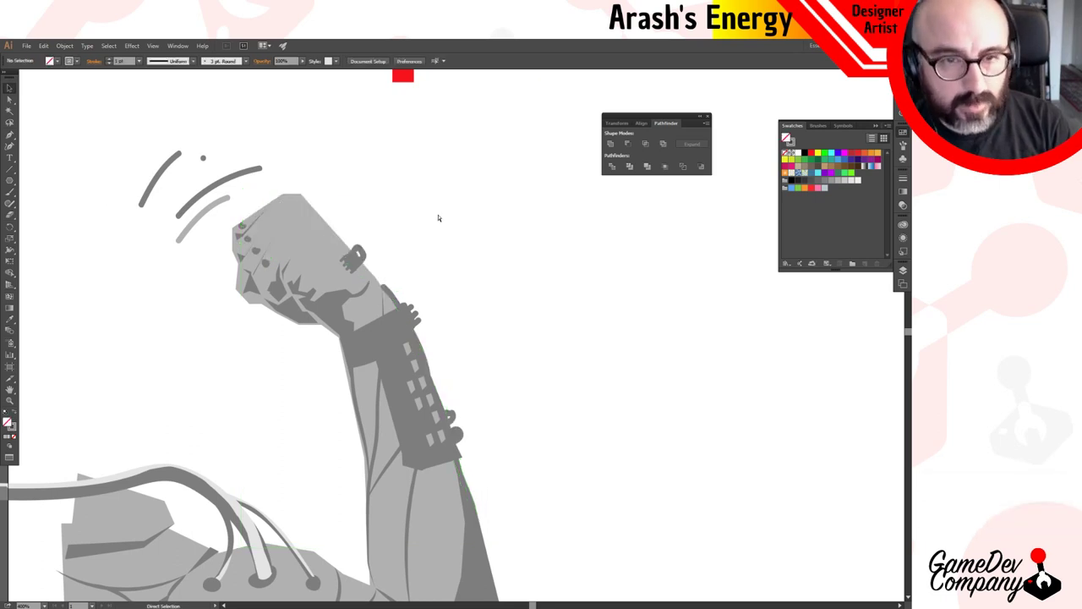
pyautogui.hotkey('ctrl', 'z')
pyautogui.press('v')
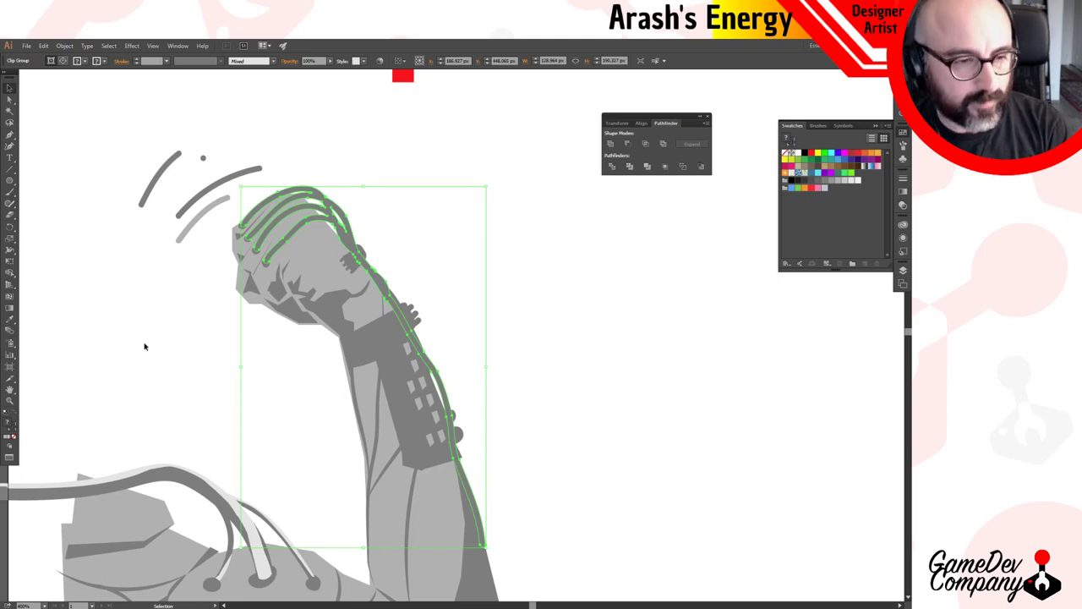
# Remove the stroke from the fist cables' clip group, sample the wristband's dark gray as its fill, and reselect the group.
pyautogui.click(15, 433)
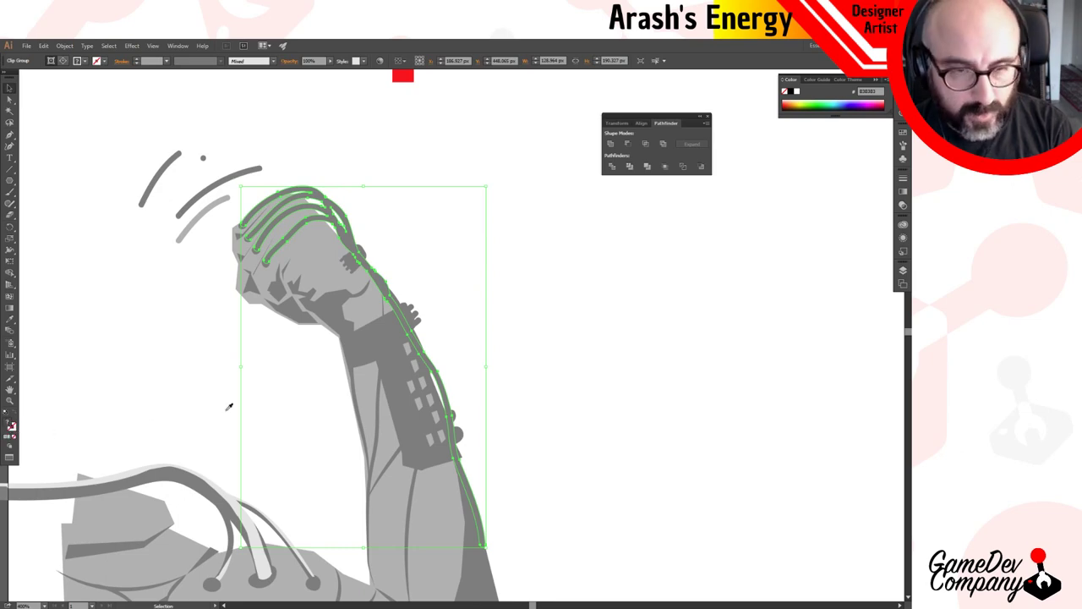
pyautogui.press('i')
pyautogui.click(369, 341)
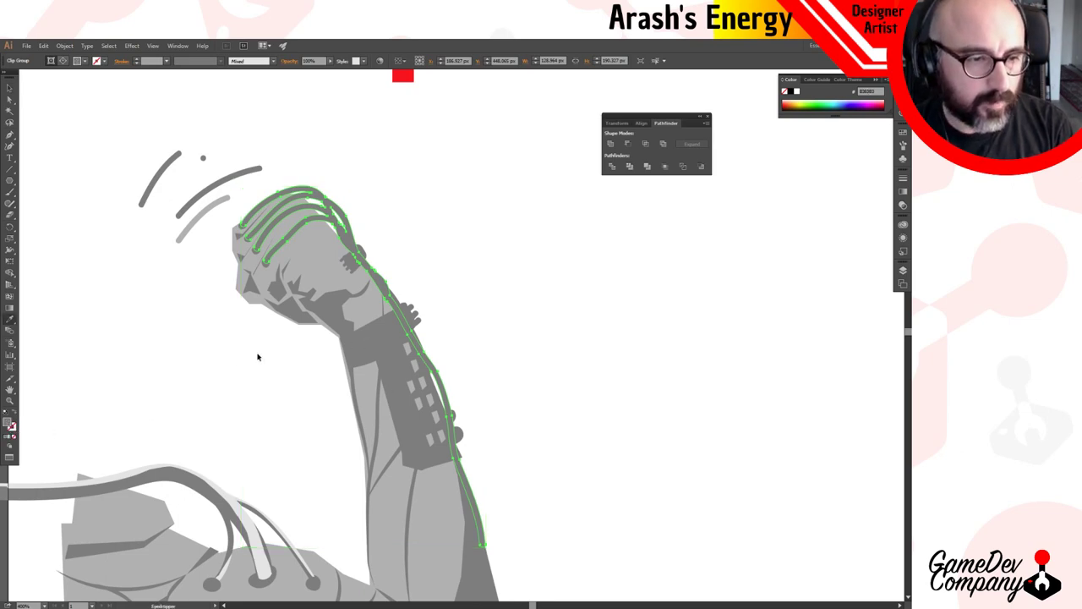
pyautogui.press('v')
pyautogui.click(205, 358)
pyautogui.click(333, 221)
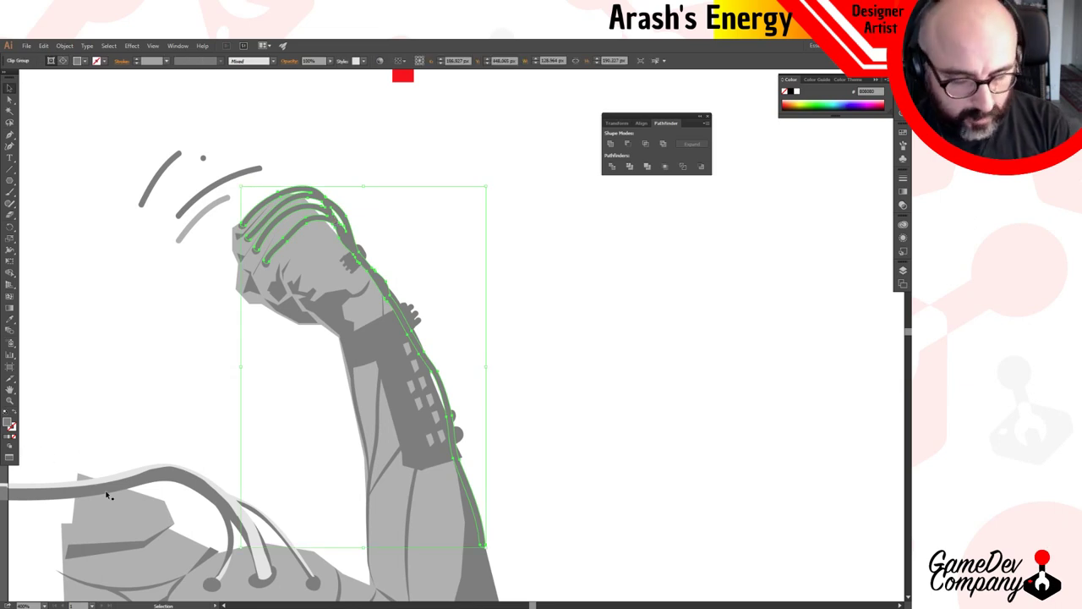
# Try sampling the shoulder cable's light highlight onto the fist cables' clip group with the Eyedropper, and undo it.
pyautogui.press('i')
pyautogui.click(129, 473)
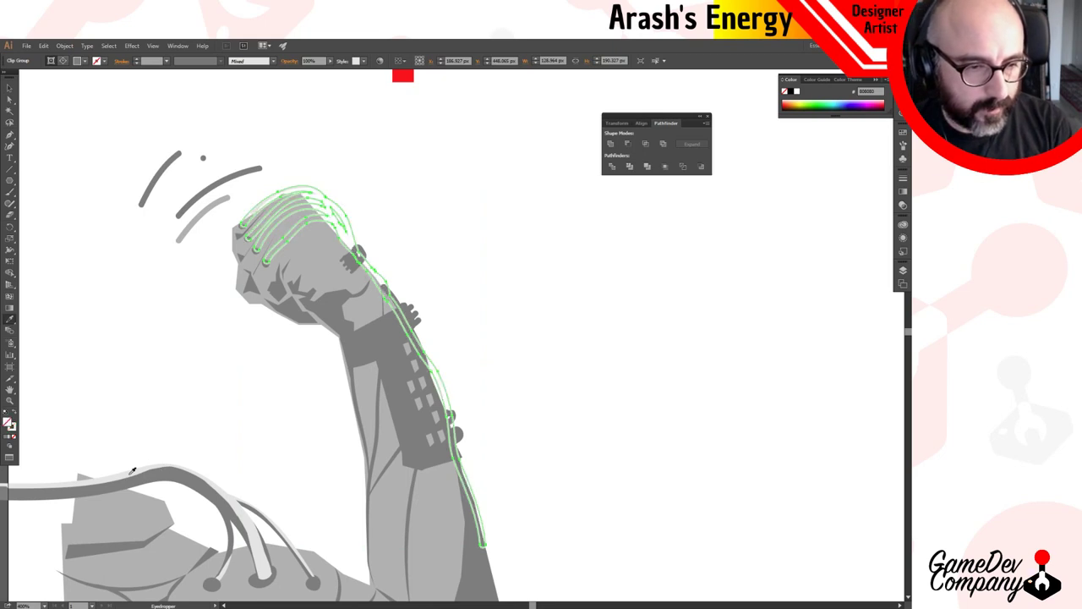
pyautogui.press('v')
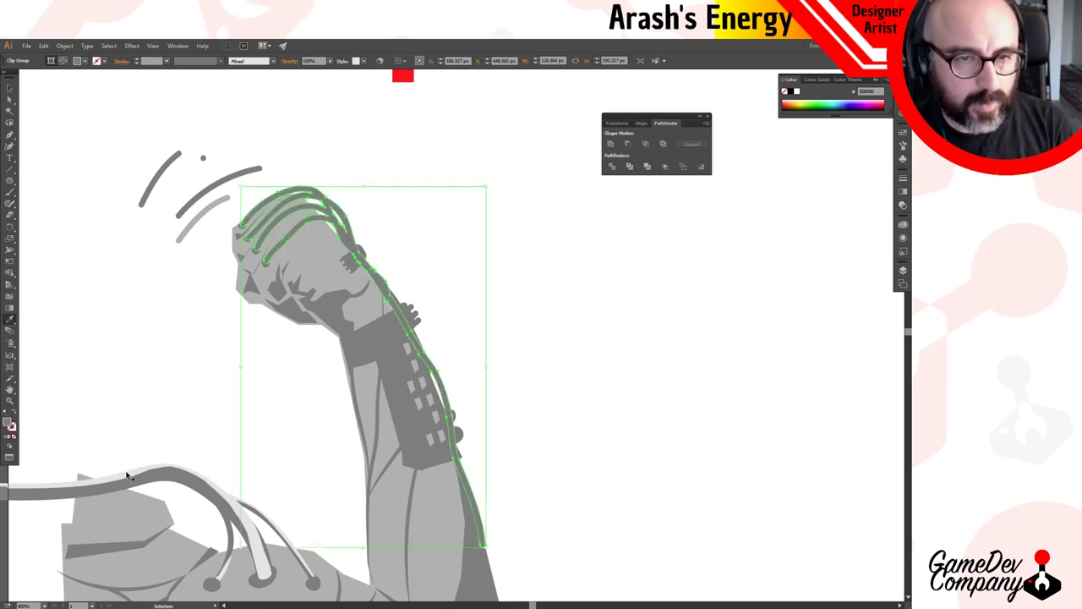
# Show the document's color swatches while keeping the fist cables' clip group selected.
pyautogui.press('i')
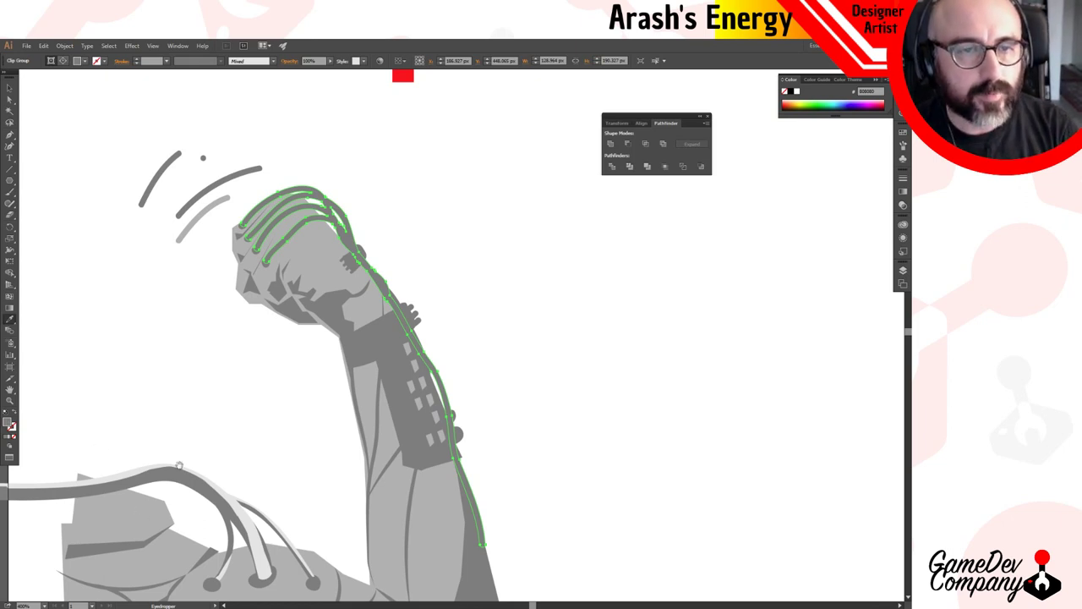
pyautogui.moveTo(179, 465); pyautogui.dragTo(246, 351)
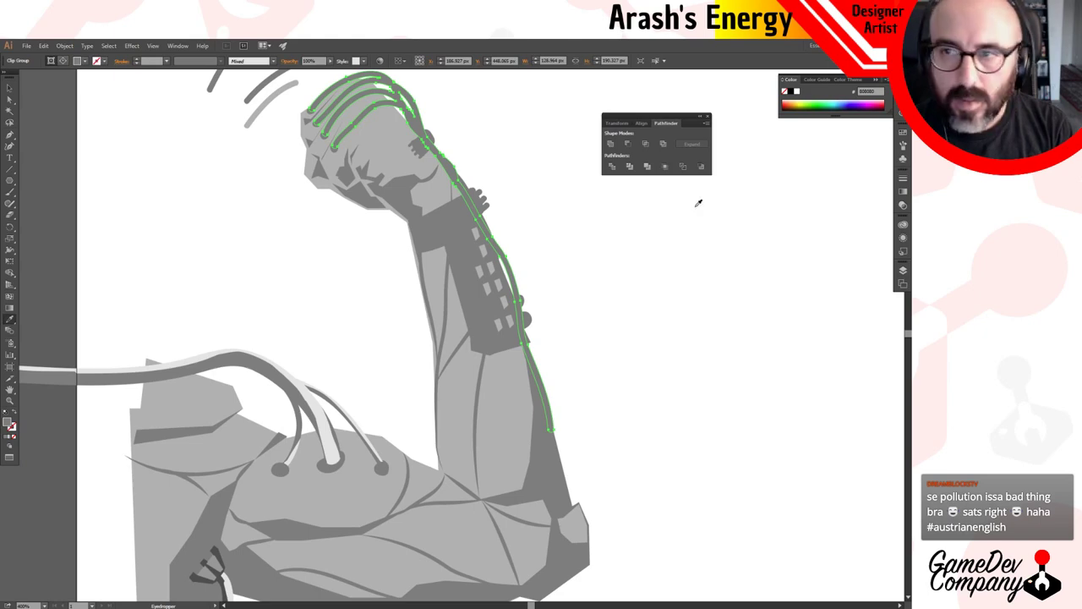
pyautogui.click(903, 133)
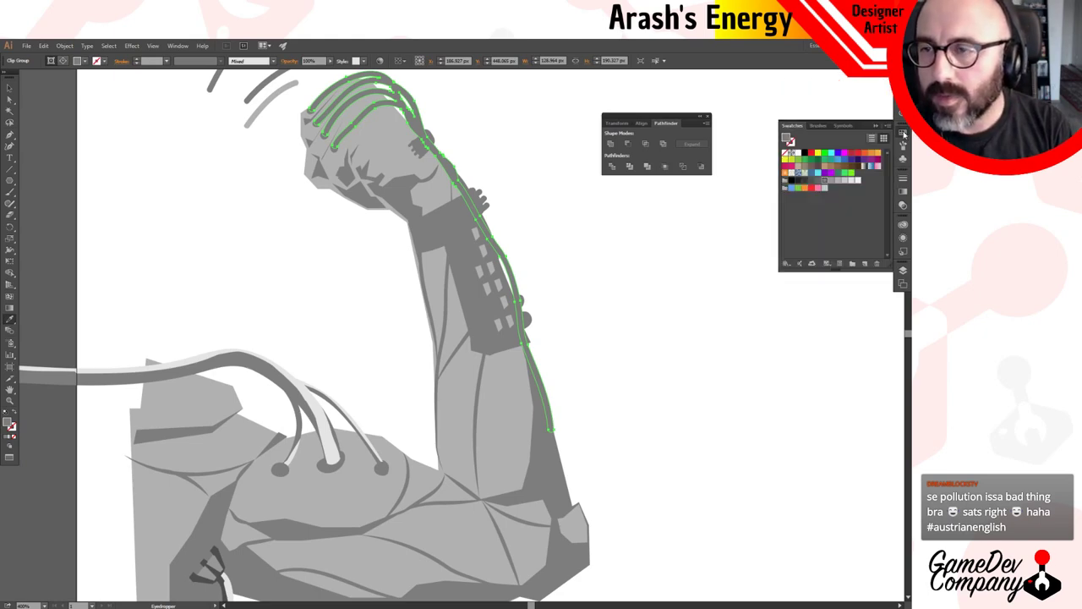
pyautogui.click(904, 134)
pyautogui.click(903, 133)
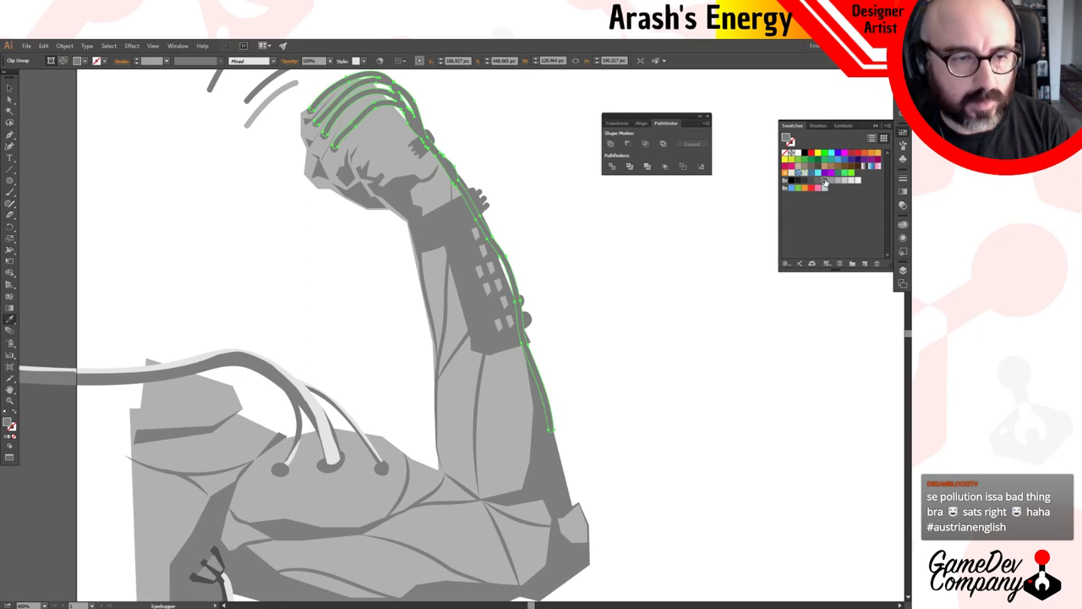
pyautogui.press('v')
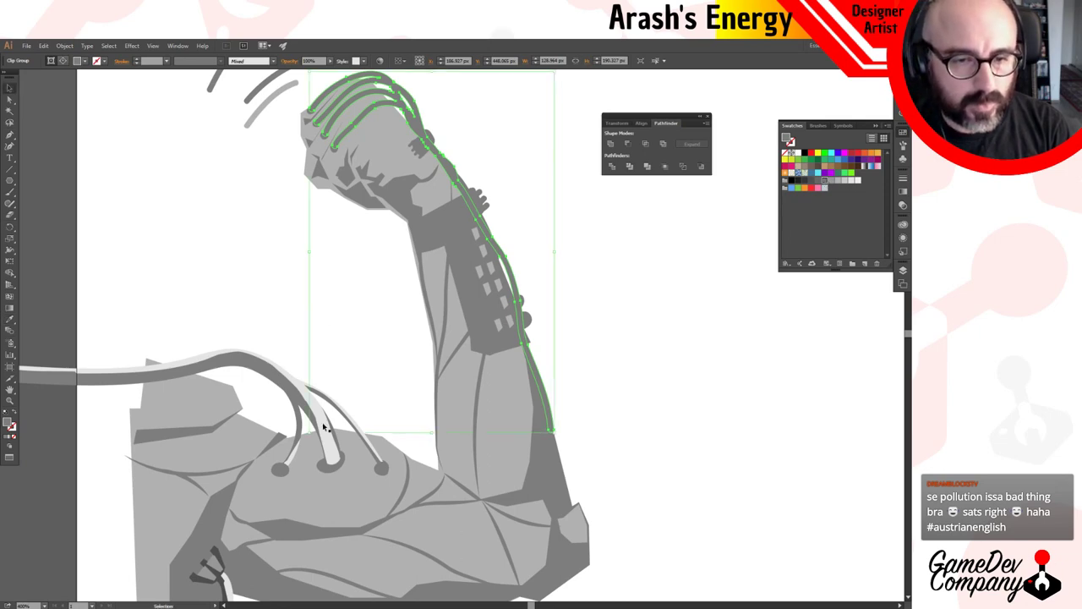
# Compare the arm group with the fist cables' clip group, check the clip group's available drawing modes, and deselect it.
pyautogui.click(334, 492)
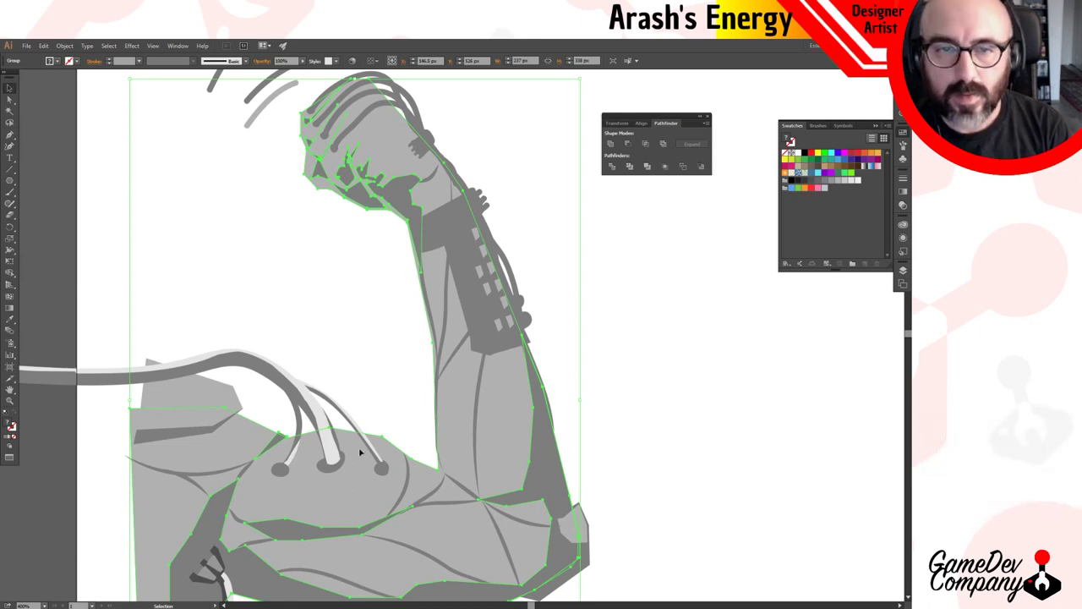
pyautogui.click(695, 304)
pyautogui.click(517, 301)
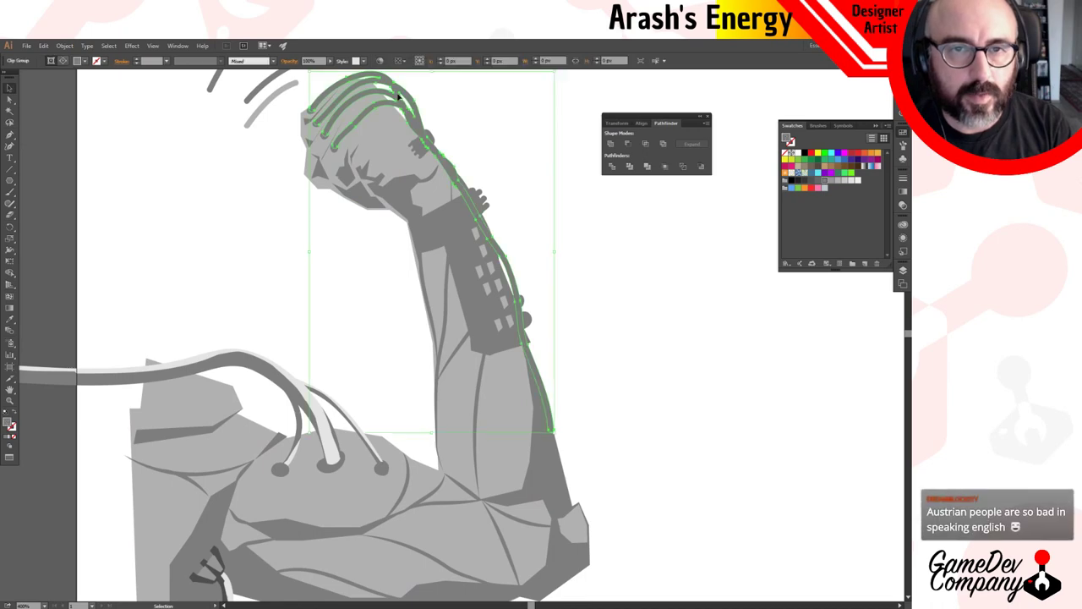
pyautogui.click(11, 448)
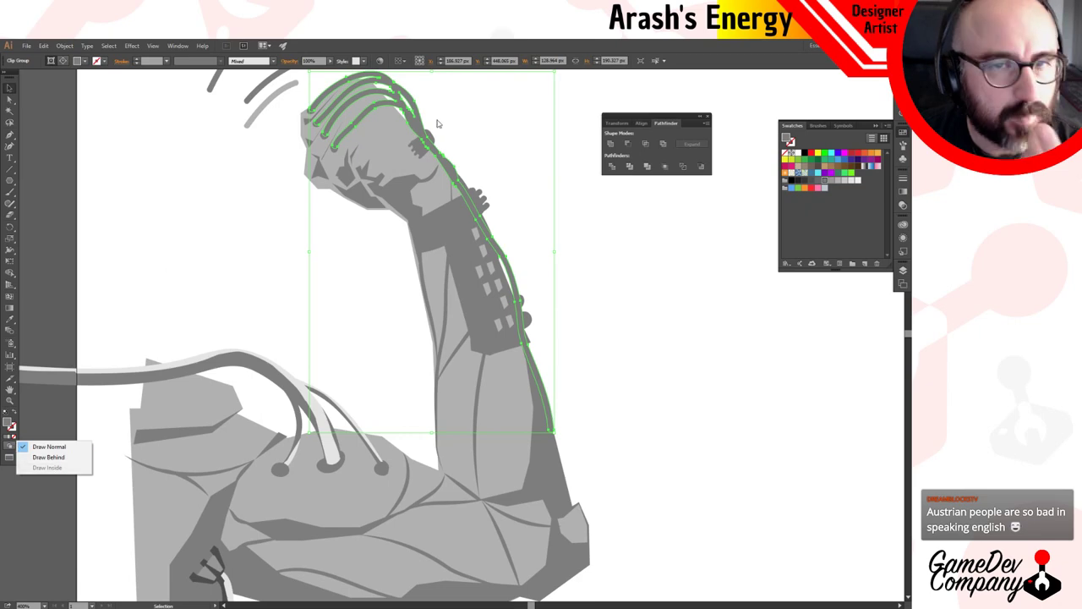
pyautogui.click(618, 274)
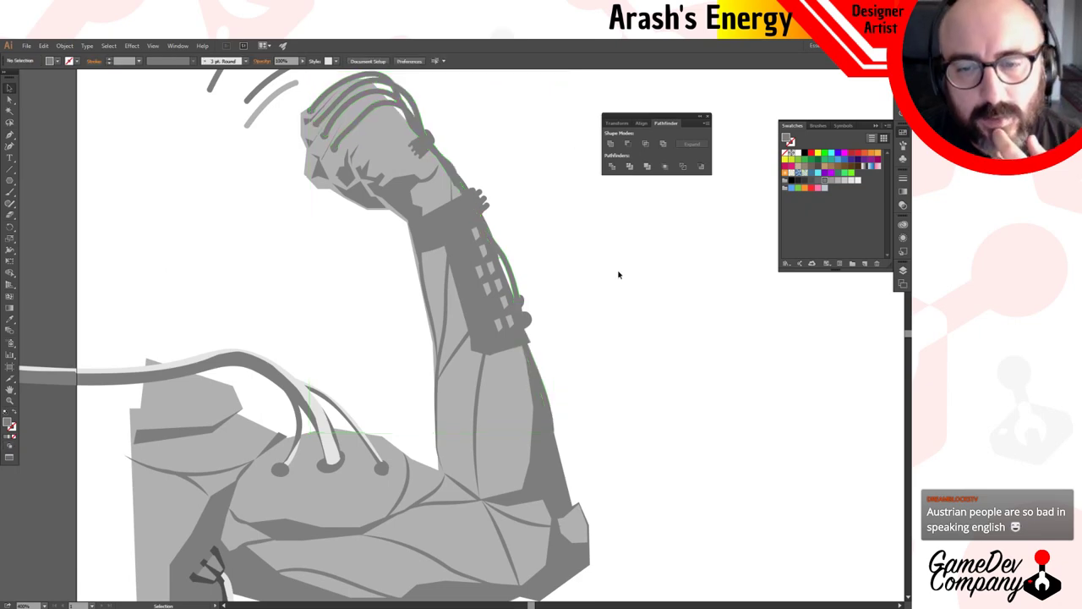
# Isolate the compound path inside the fist cables' clip group and set its drawing mode to Draw Inside.
pyautogui.click(441, 149)
pyautogui.click(409, 287)
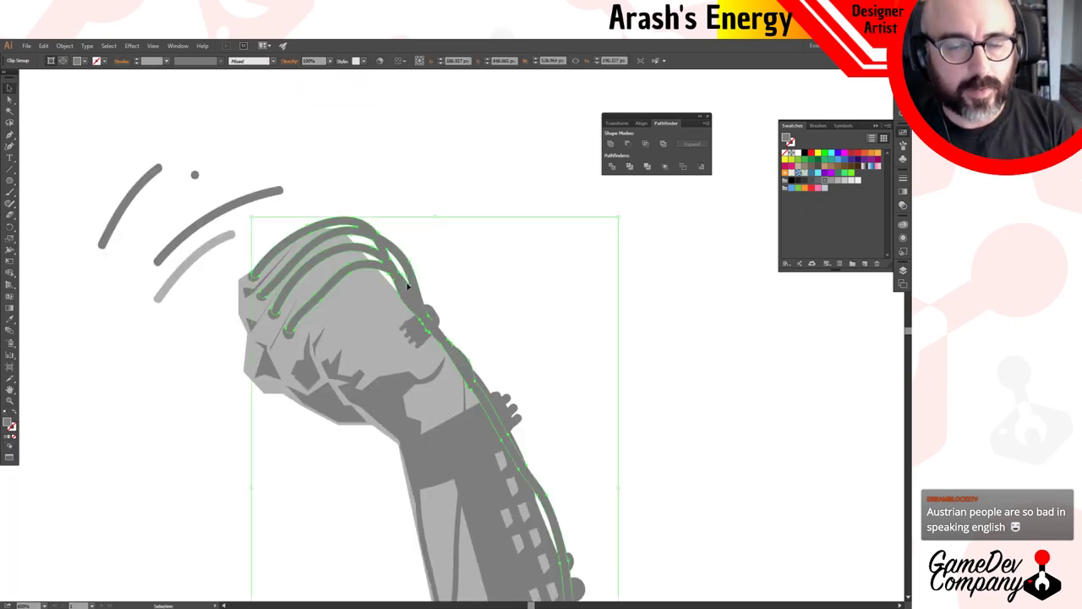
pyautogui.doubleClick(408, 288)
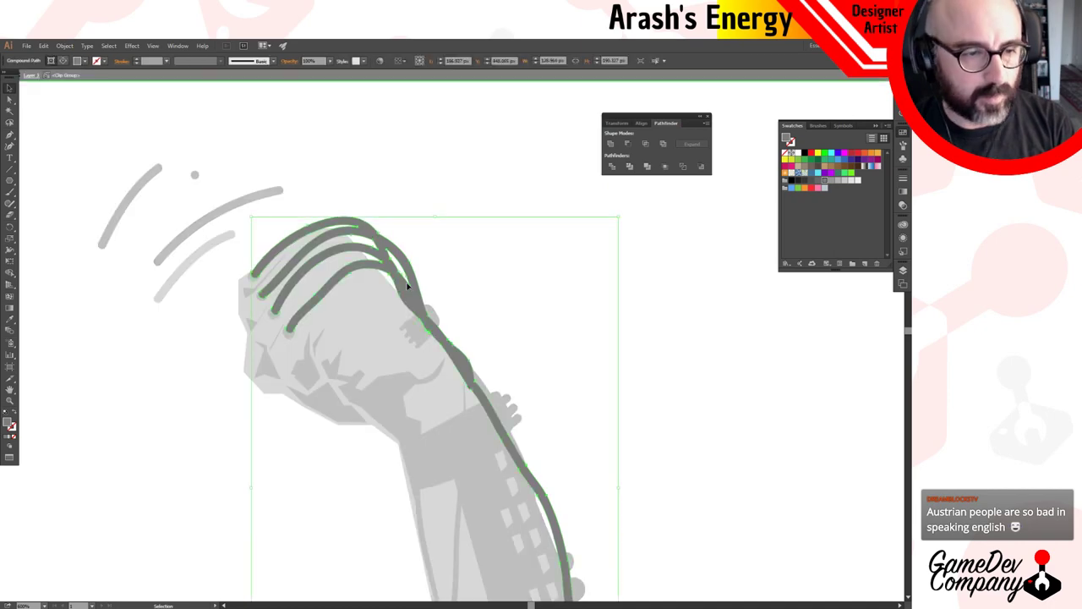
pyautogui.click(7, 447)
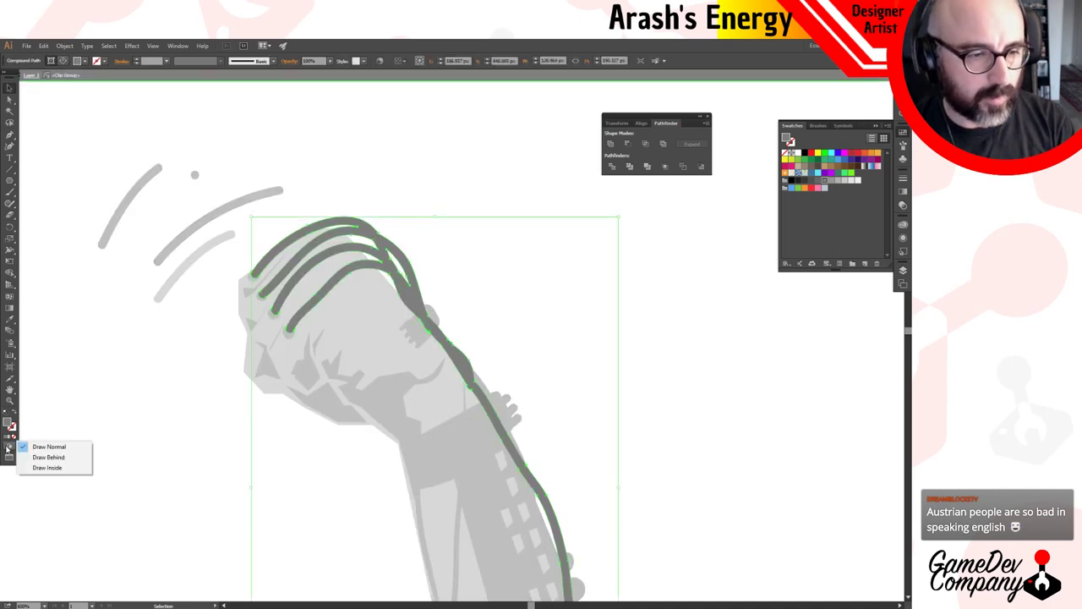
pyautogui.click(49, 467)
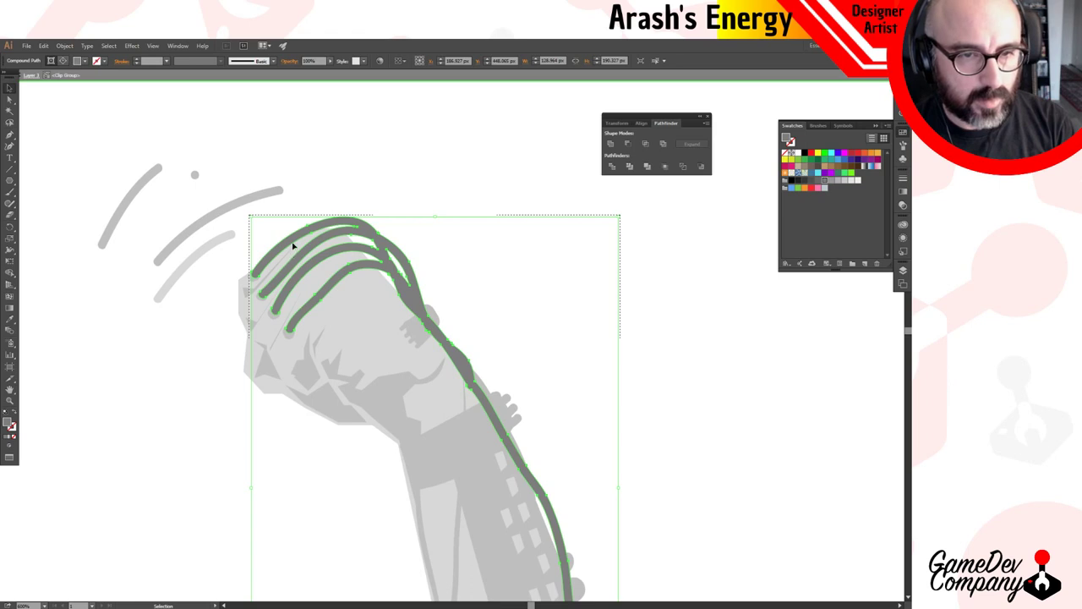
# Try the Paintbrush and a light gray swatch on the isolated cable path, and undo the changes.
pyautogui.press('b')
pyautogui.hotkey('ctrl', 'z')
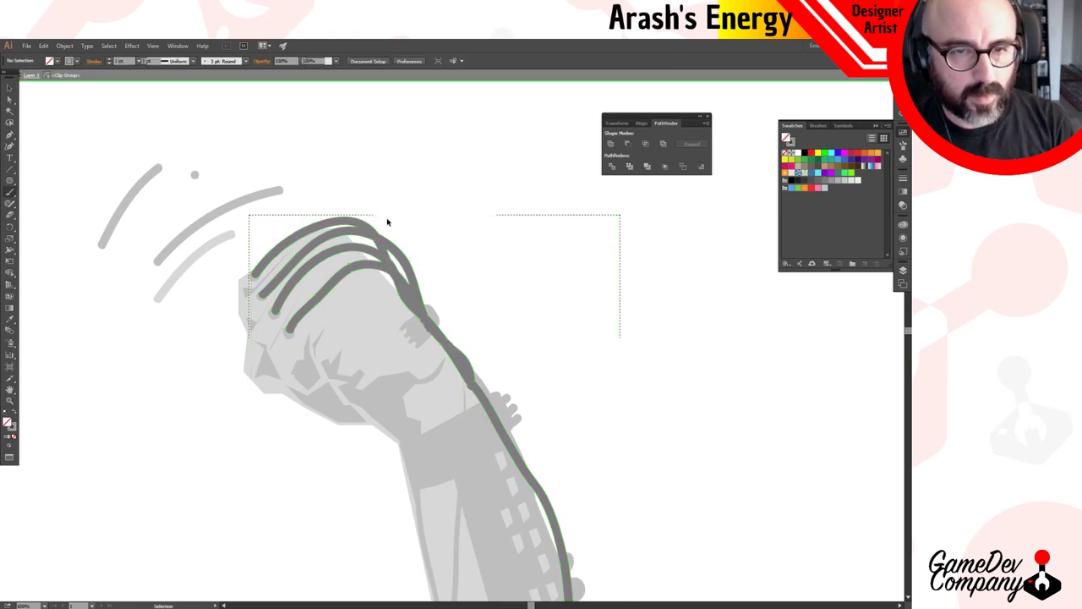
pyautogui.keyDown('ctrl'); pyautogui.click(384, 223); pyautogui.keyUp('ctrl')
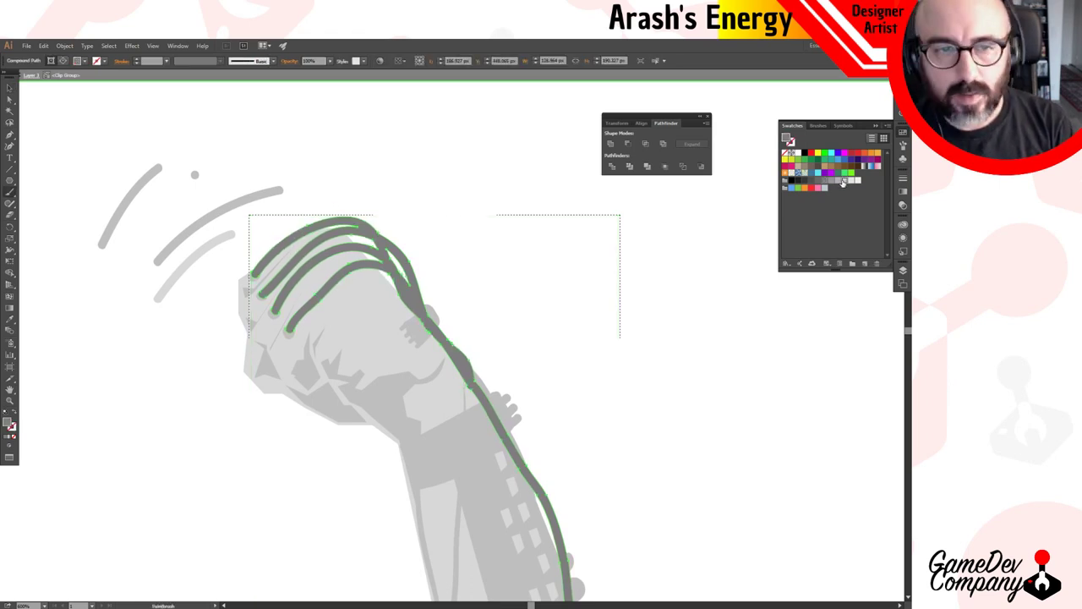
pyautogui.click(843, 182)
pyautogui.hotkey('ctrl', 'z')
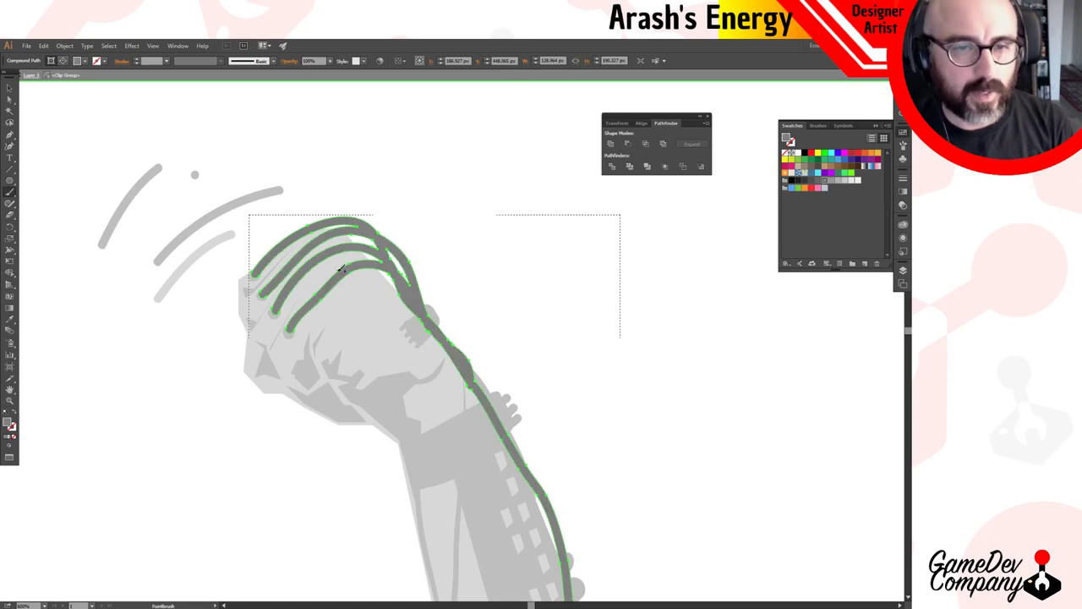
# Leave isolation mode, reselect the fist cables' clip group, and use Draw Normal as the drawing mode.
pyautogui.press('z')
pyautogui.press('v')
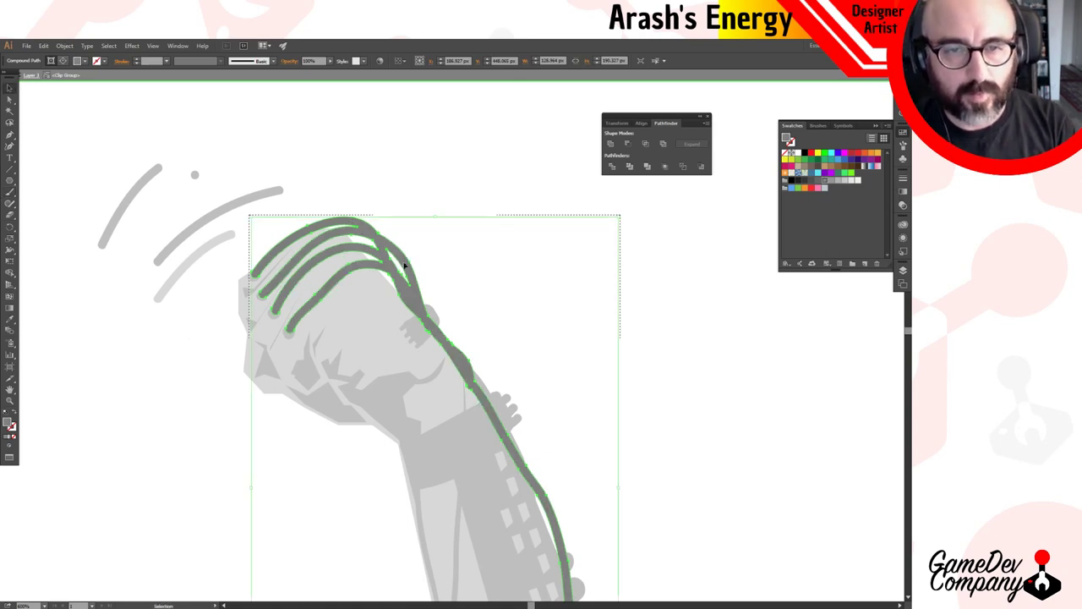
pyautogui.hotkey('ctrl', 'shift', 'a')
pyautogui.click(402, 253)
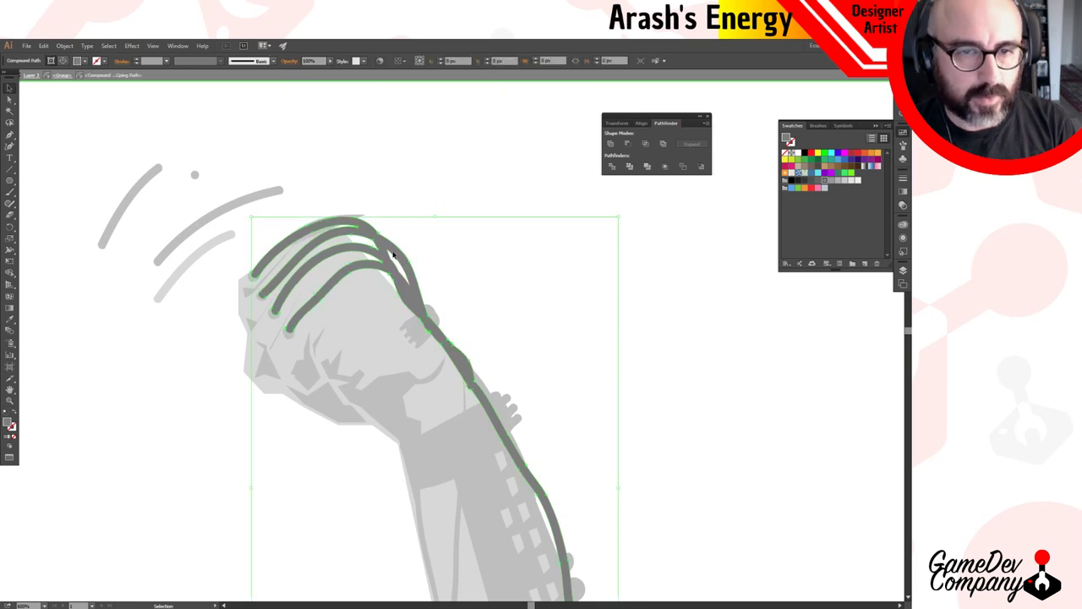
pyautogui.doubleClick(395, 252)
pyautogui.click(395, 252)
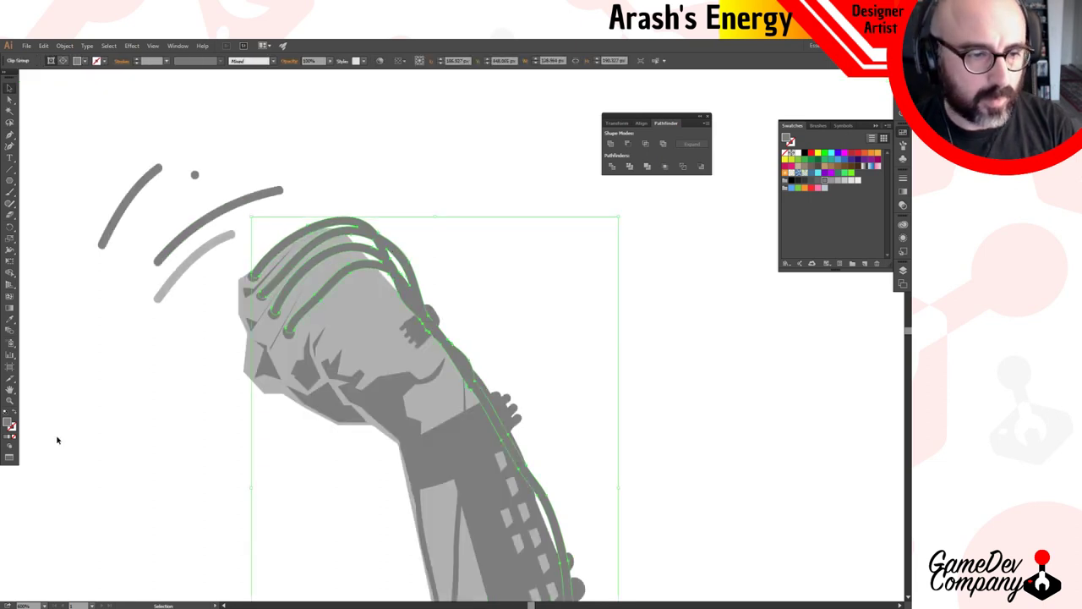
pyautogui.click(9, 447)
pyautogui.click(36, 448)
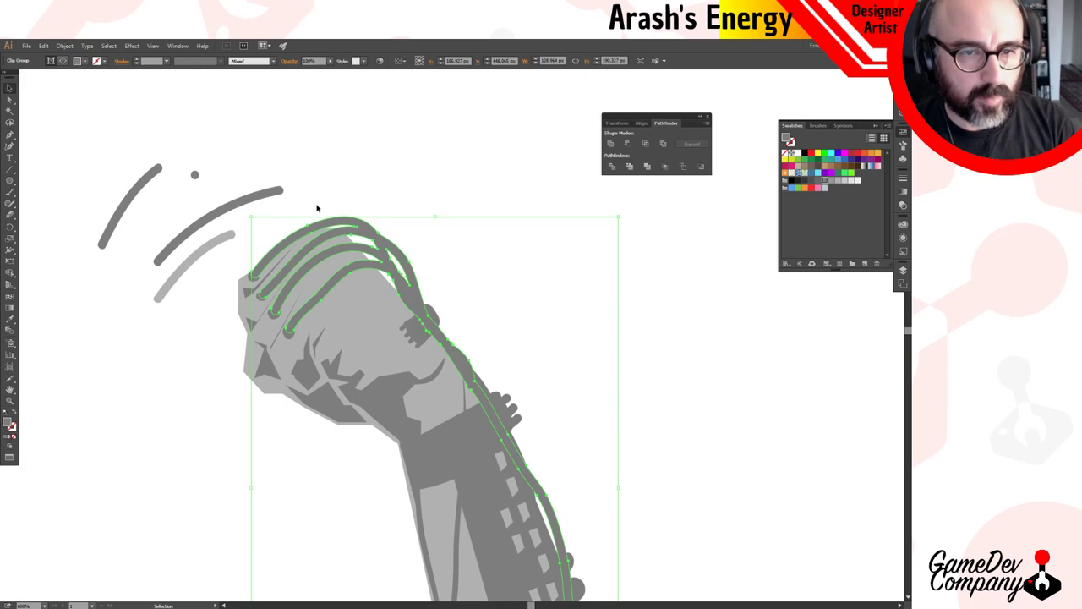
pyautogui.press('b')
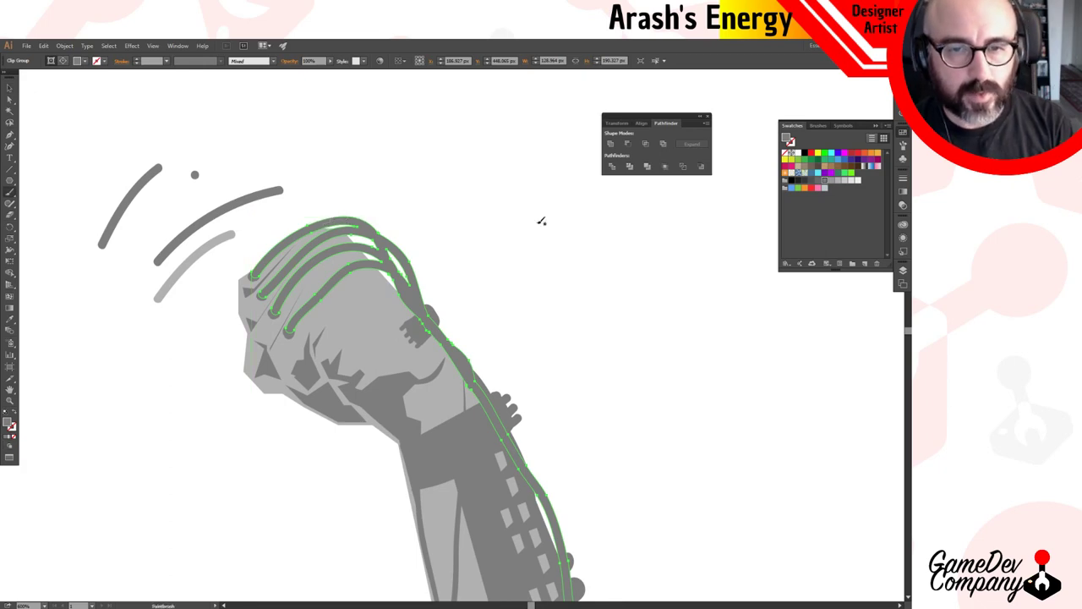
pyautogui.press('v')
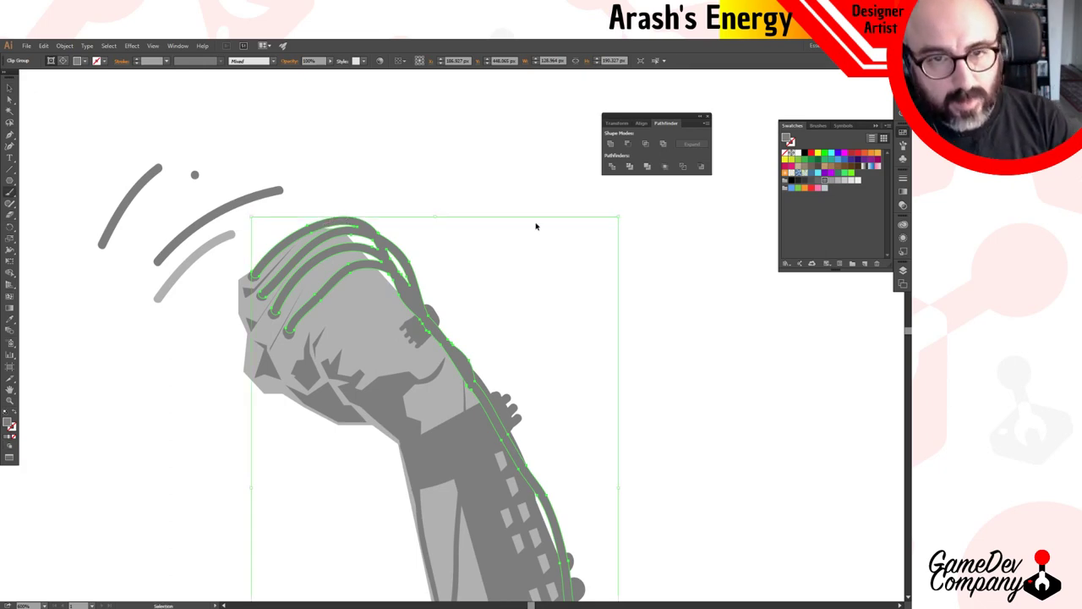
pyautogui.hotkey('ctrl', 'v')
pyautogui.moveTo(424, 166); pyautogui.dragTo(412, 296)
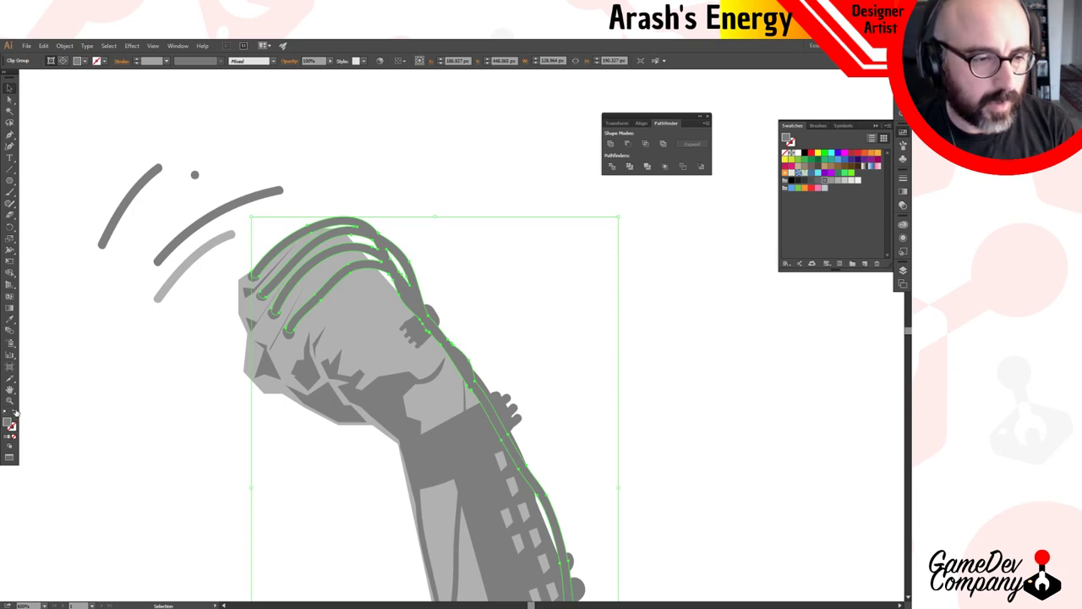
# Swap the fill and stroke of the fist cables' clip group and try a lighter gray swatch as its fill.
pyautogui.click(14, 412)
pyautogui.press('b')
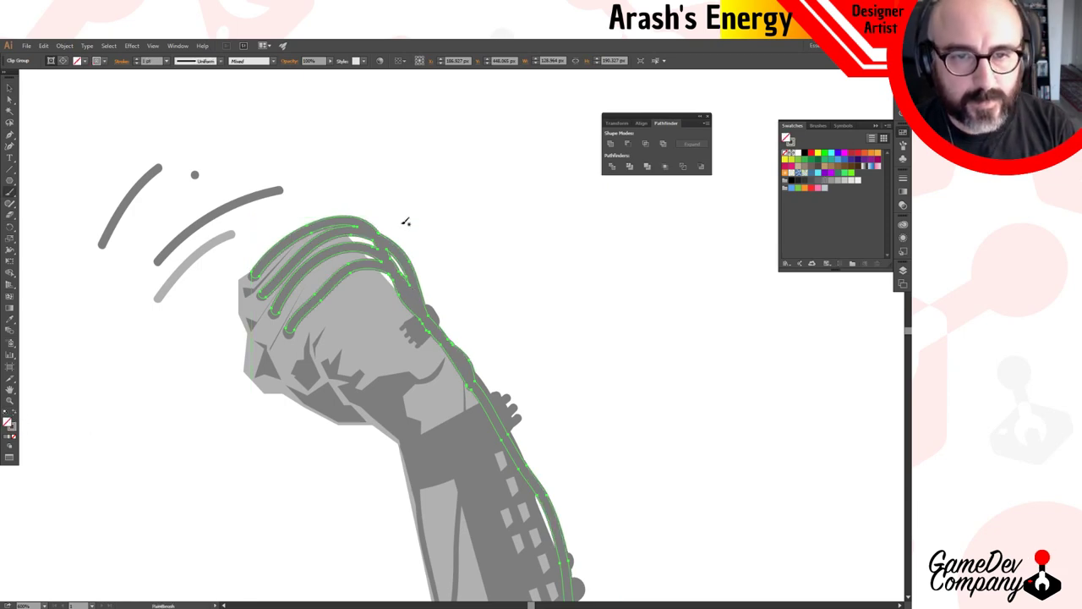
pyautogui.click(834, 182)
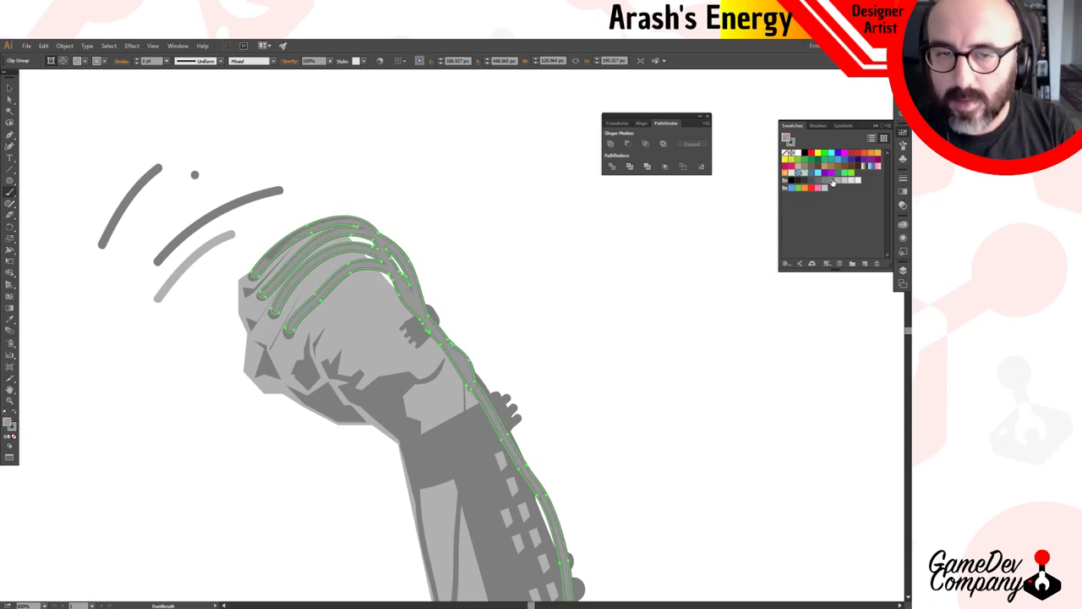
pyautogui.keyDown('ctrl'); pyautogui.click(468, 258); pyautogui.keyUp('ctrl')
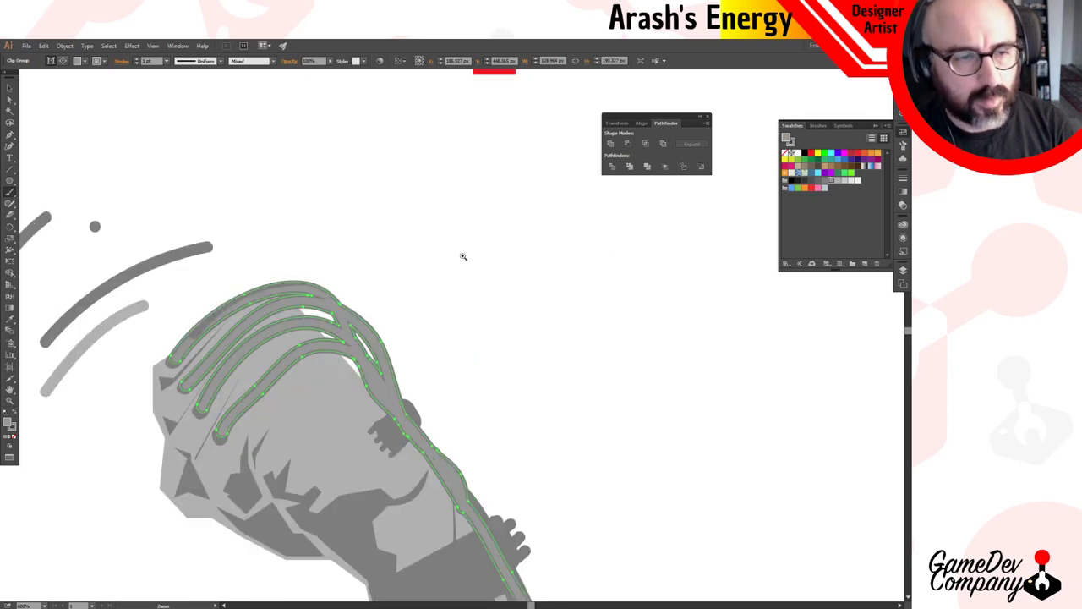
pyautogui.keyDown('ctrl'); pyautogui.click(300, 360); pyautogui.keyUp('ctrl')
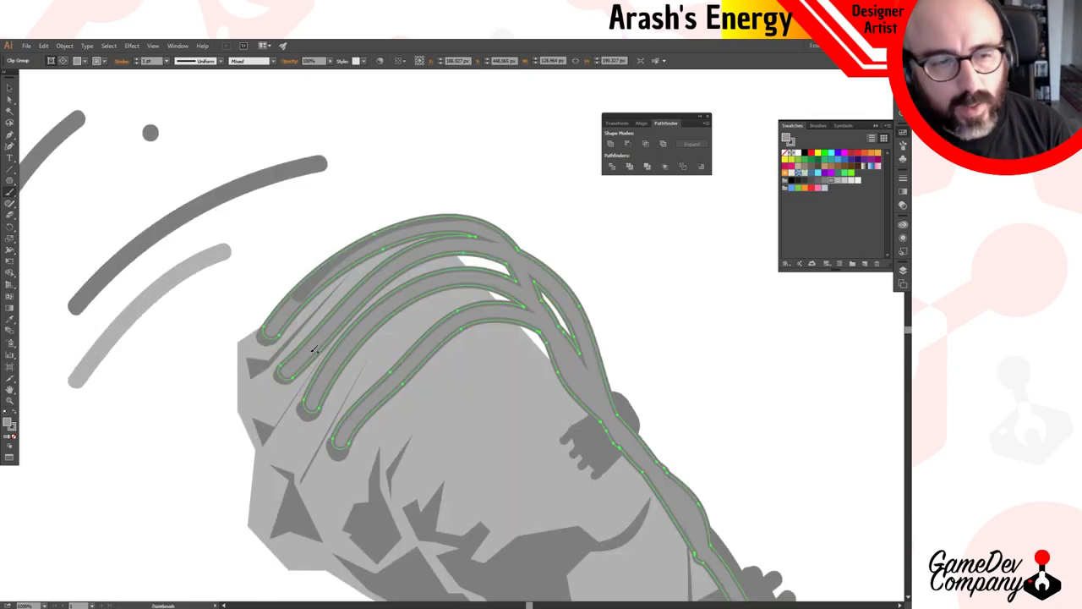
pyautogui.press('v')
pyautogui.click(14, 436)
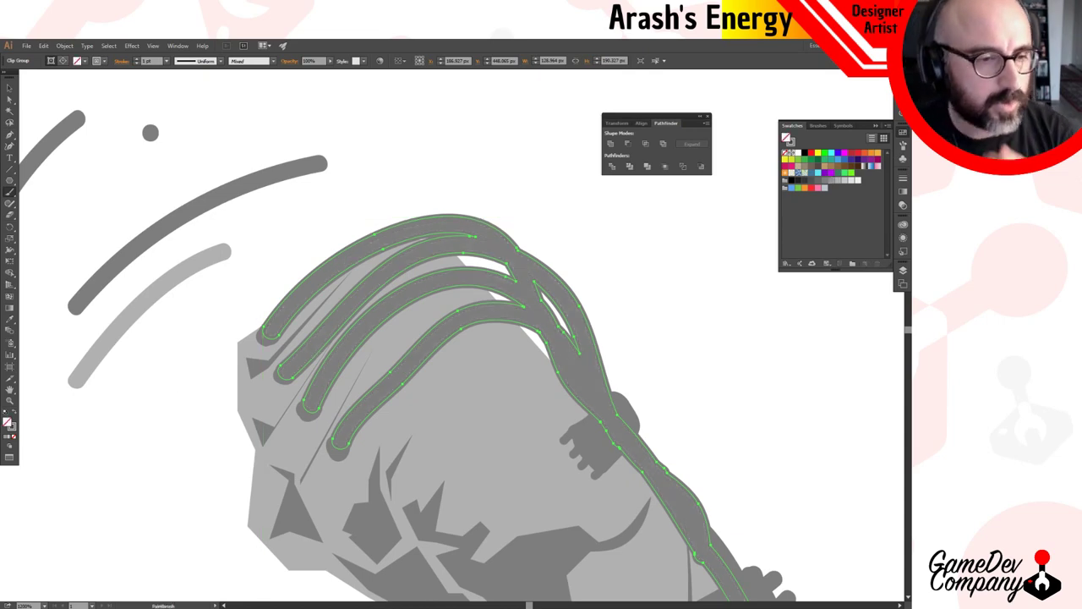
pyautogui.click(14, 430)
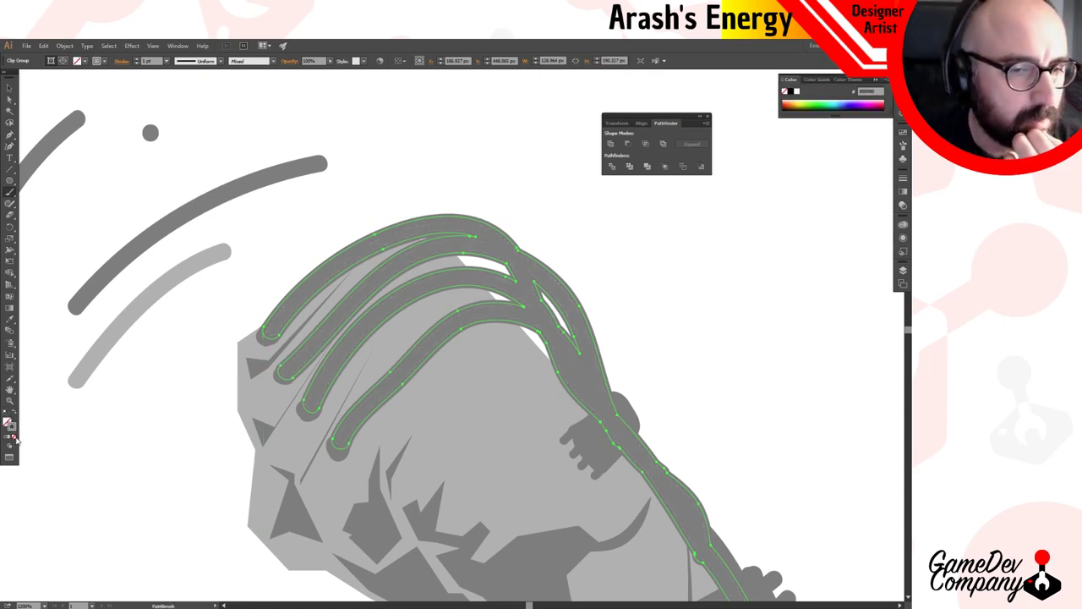
# Recolor the fist cables' clip group with a light gray fill and no stroke.
pyautogui.click(904, 133)
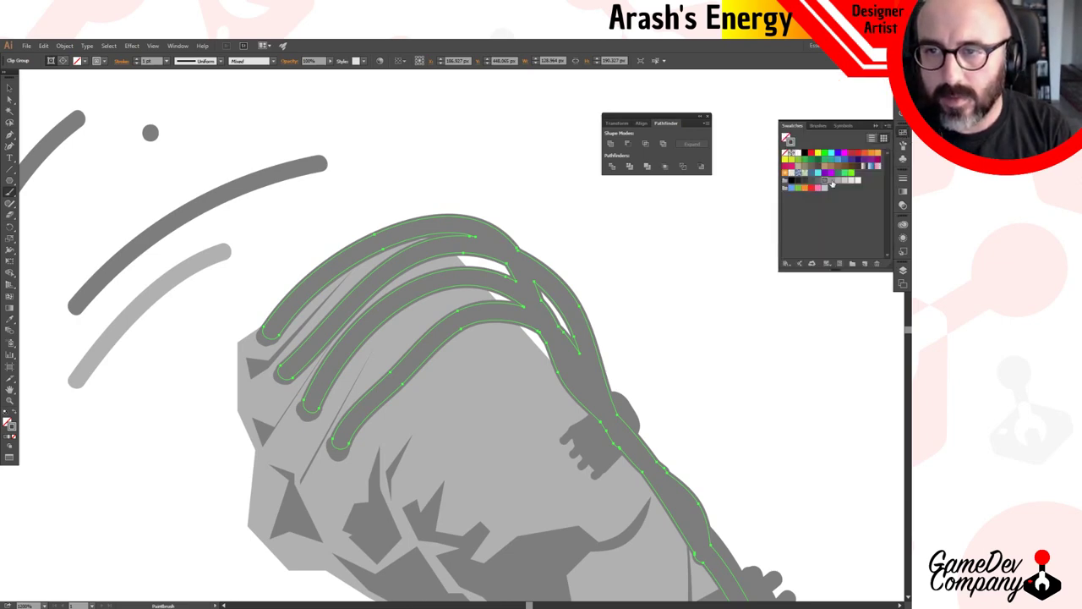
pyautogui.click(832, 181)
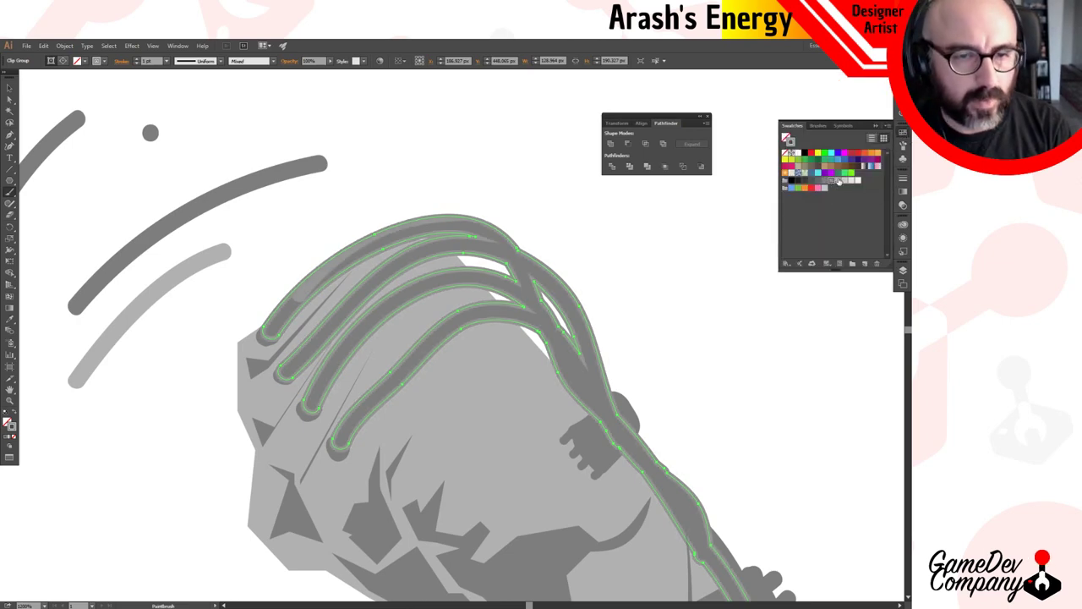
pyautogui.click(839, 181)
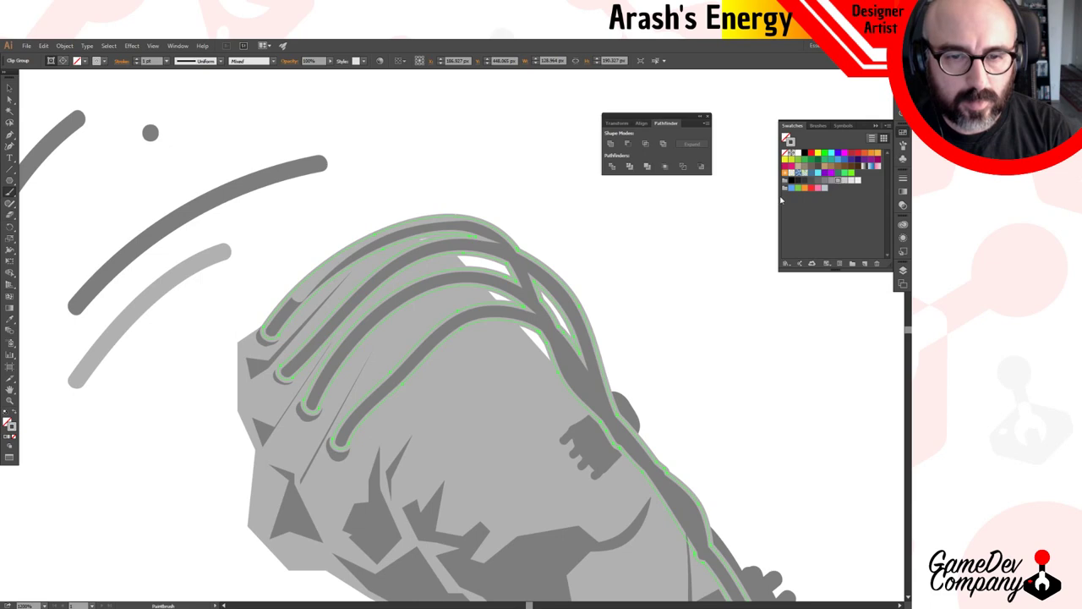
pyautogui.click(16, 416)
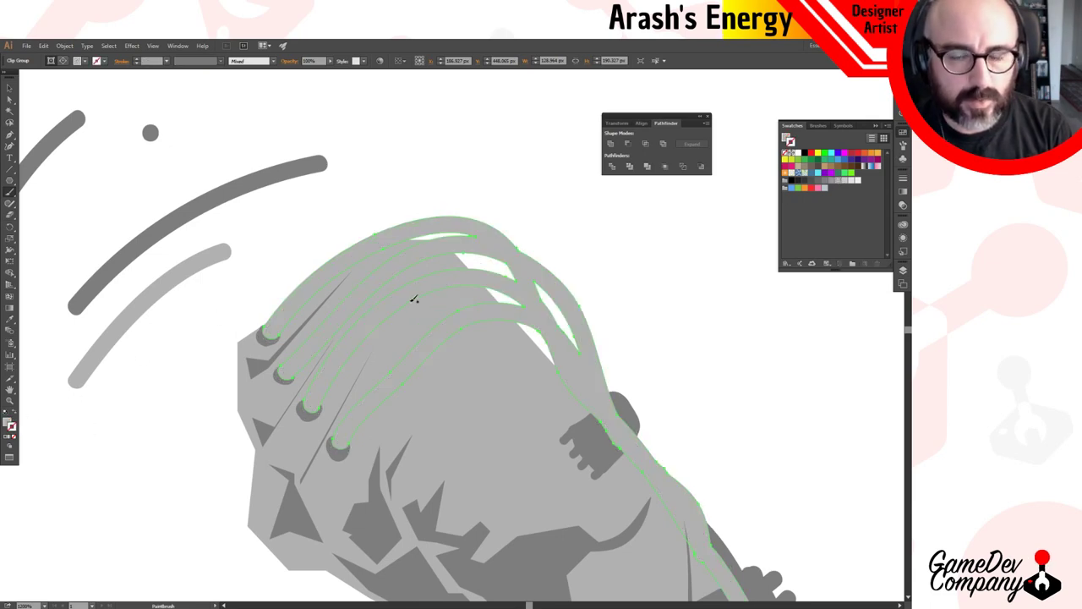
# Try nudging the light gray clip group up, down and sideways over the dark cables as a highlight offset.
pyautogui.hotkey('shift', 'Up')
pyautogui.press('Up')
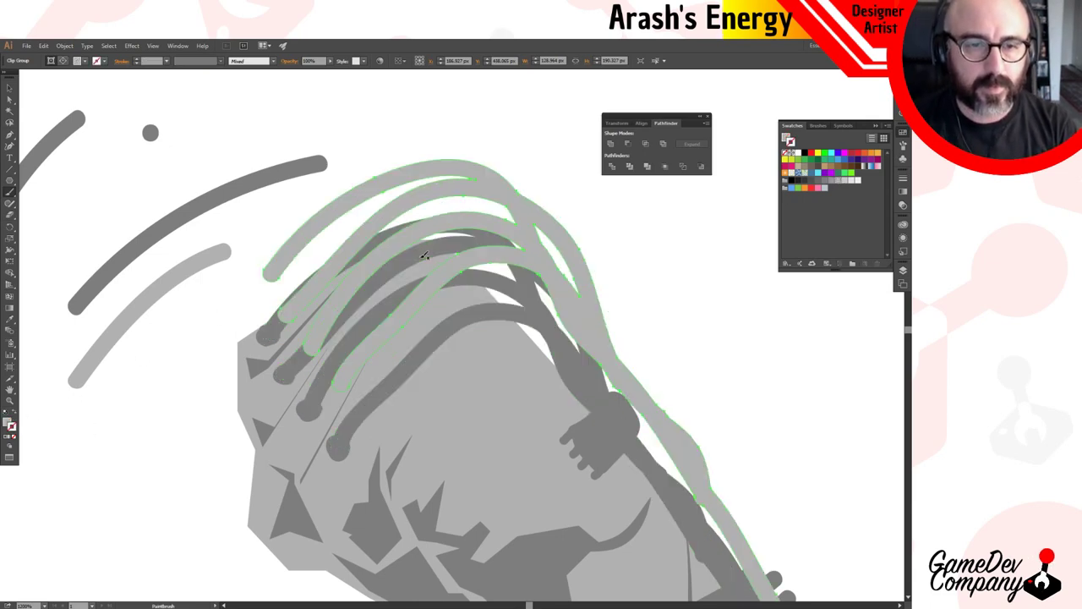
pyautogui.press('Down')
pyautogui.press('Down')
pyautogui.press('Down')
pyautogui.press('Down')
pyautogui.press('Down')
pyautogui.press('Down')
pyautogui.press('Down')
pyautogui.press('Down')
pyautogui.press('Down')
pyautogui.press('Down')
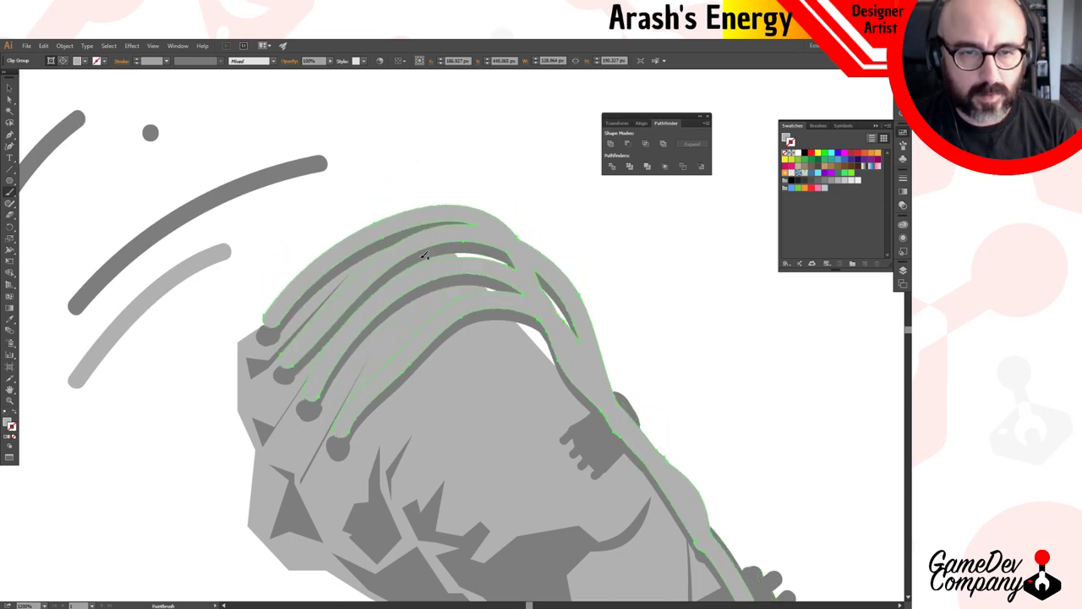
pyautogui.press('Down')
pyautogui.press('Left')
pyautogui.press('Down')
pyautogui.press('Down')
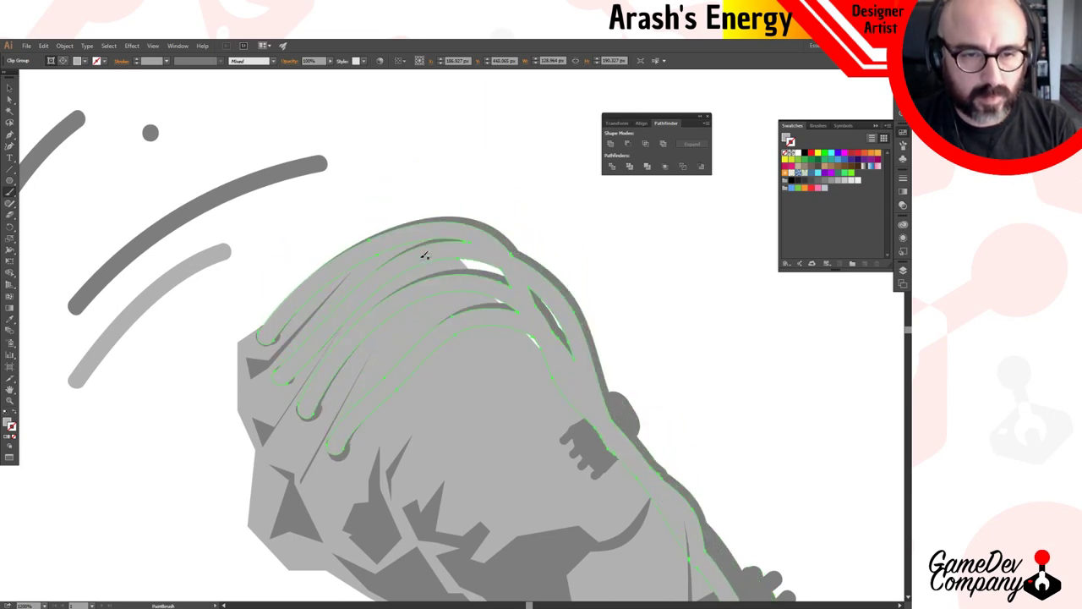
pyautogui.press('Up')
pyautogui.press('Up')
pyautogui.press('Up')
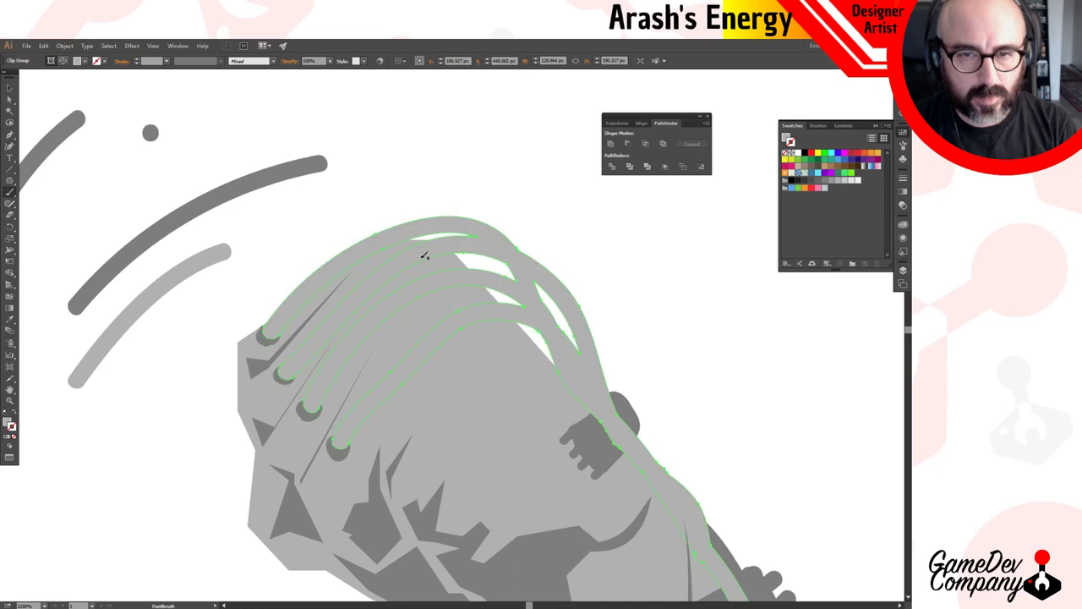
# Cut the light gray cables, paste them in place inside the dark cables' isolated clip group, and leave isolation mode.
pyautogui.press('v')
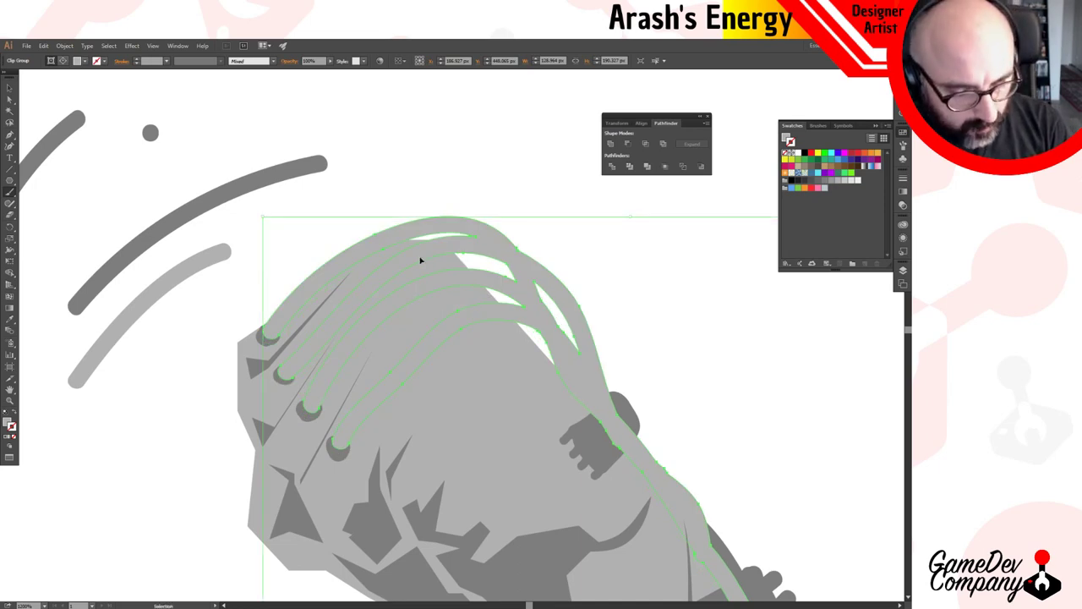
pyautogui.press('Delete')
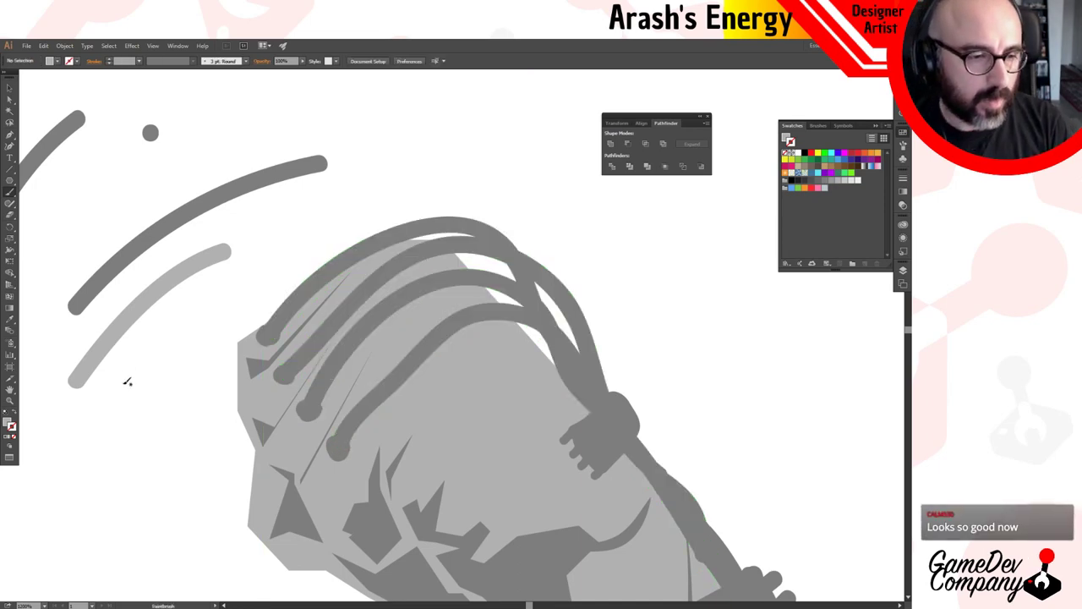
pyautogui.press('v')
pyautogui.doubleClick(316, 283)
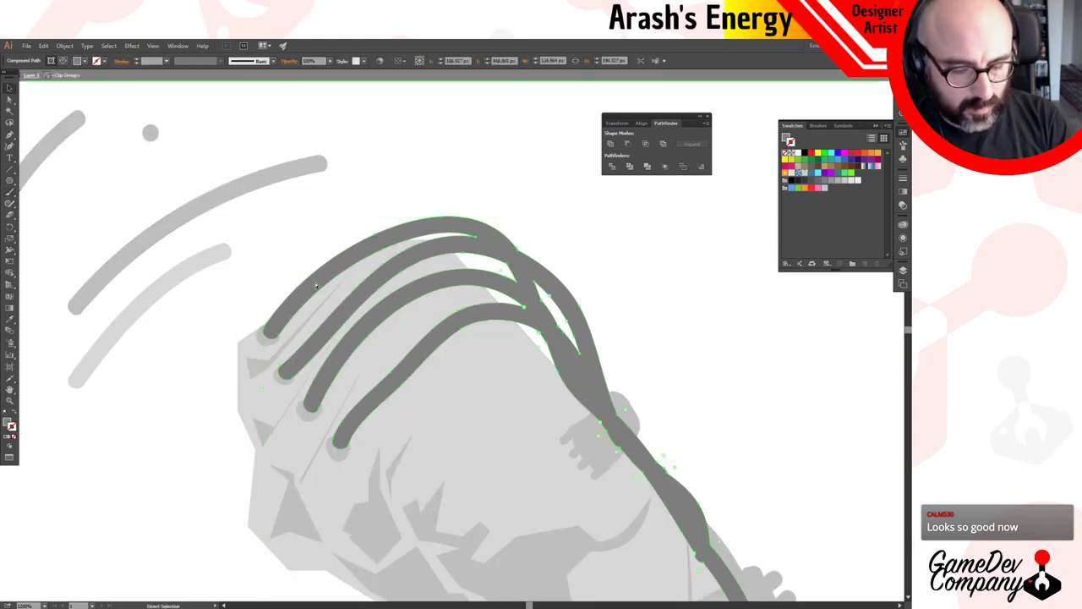
pyautogui.hotkey('ctrl', 'f')
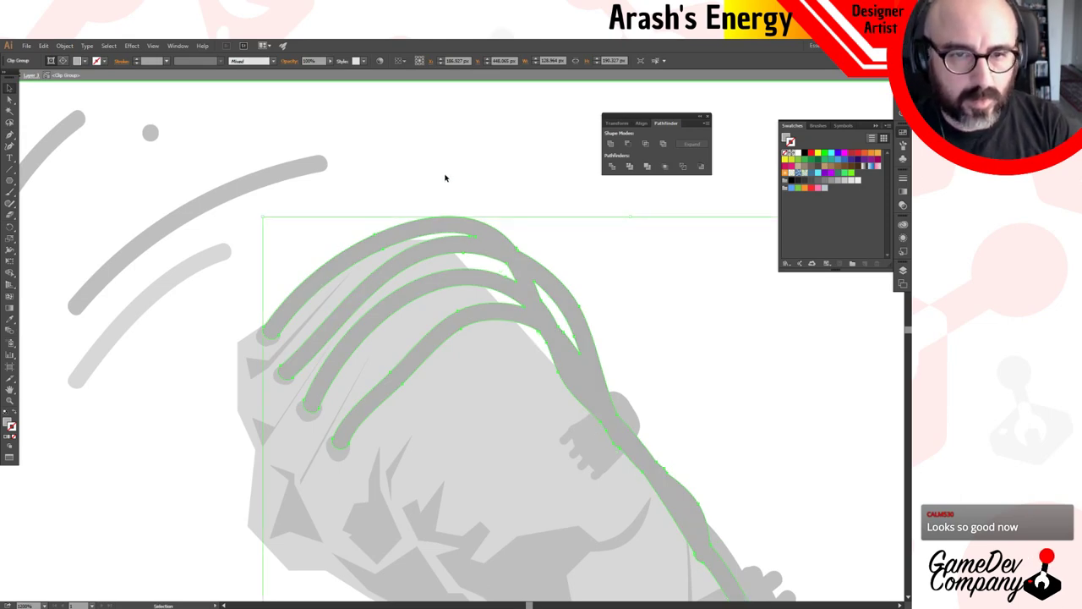
pyautogui.hotkey('ctrl', 'shift', 'z')
pyautogui.click(444, 177)
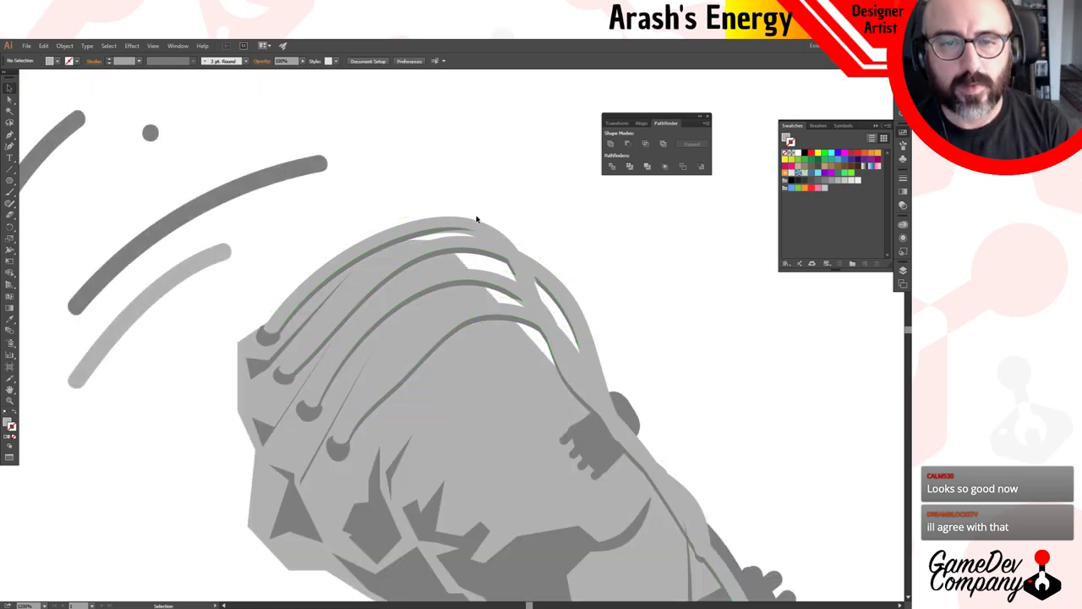
# Try offsetting the light gray compound path with small nudges and Free Transform, and undo the nudges.
pyautogui.press('a')
pyautogui.click(497, 243)
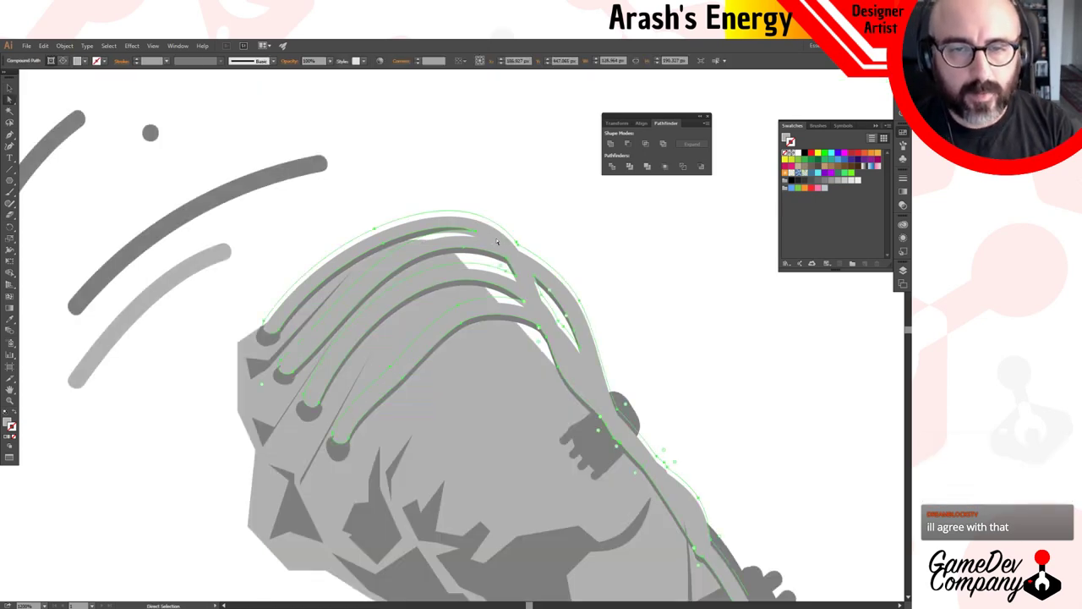
pyautogui.press('Up')
pyautogui.press('Right')
pyautogui.press('Down')
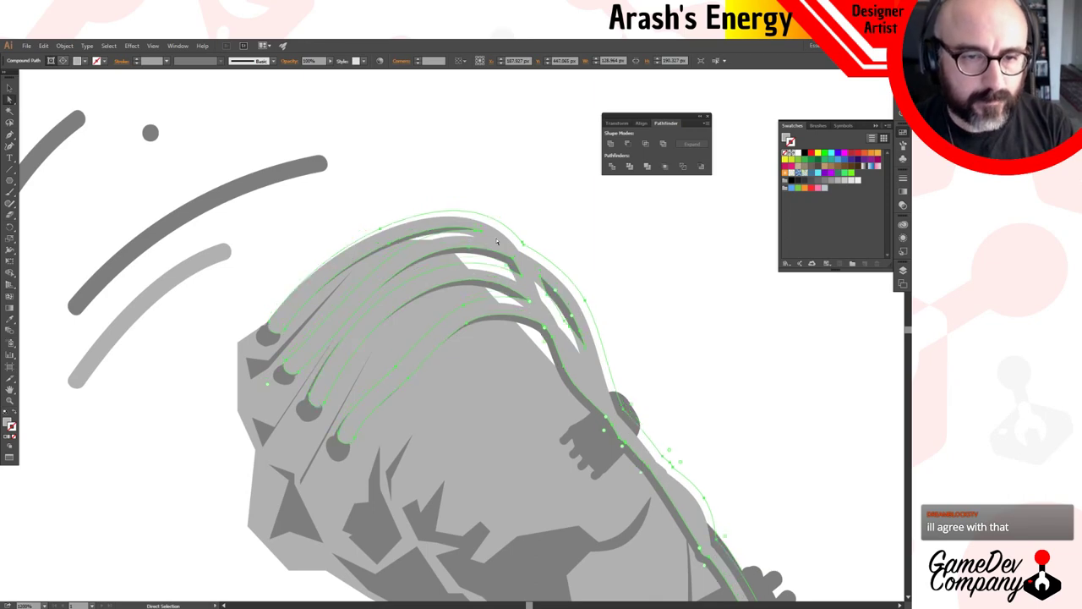
pyautogui.press('Left')
pyautogui.press('Down')
pyautogui.press('Left')
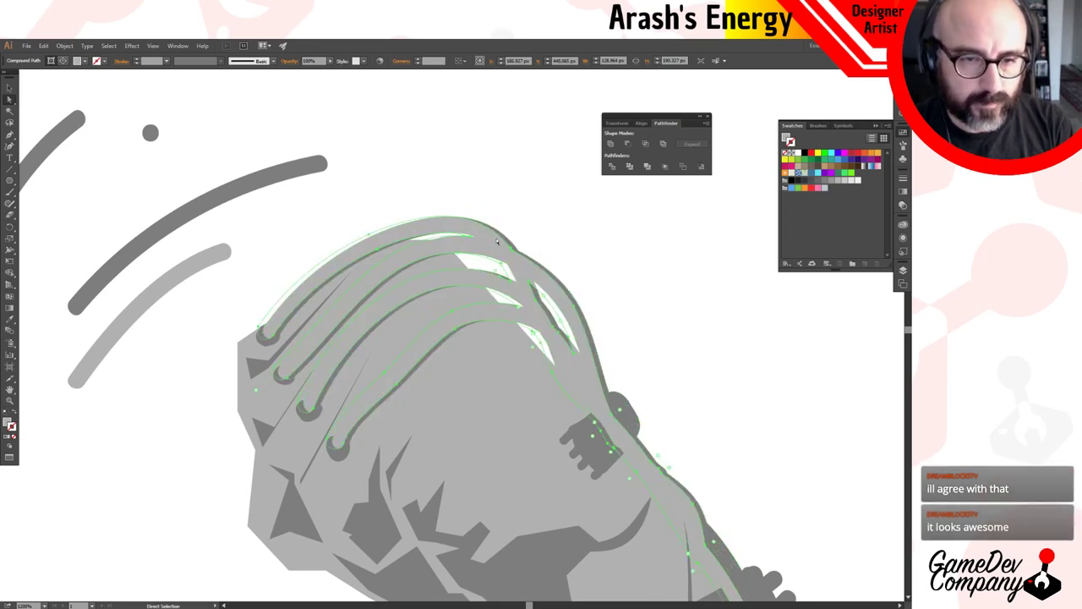
pyautogui.hotkey('ctrl', 'z')
pyautogui.press('e')
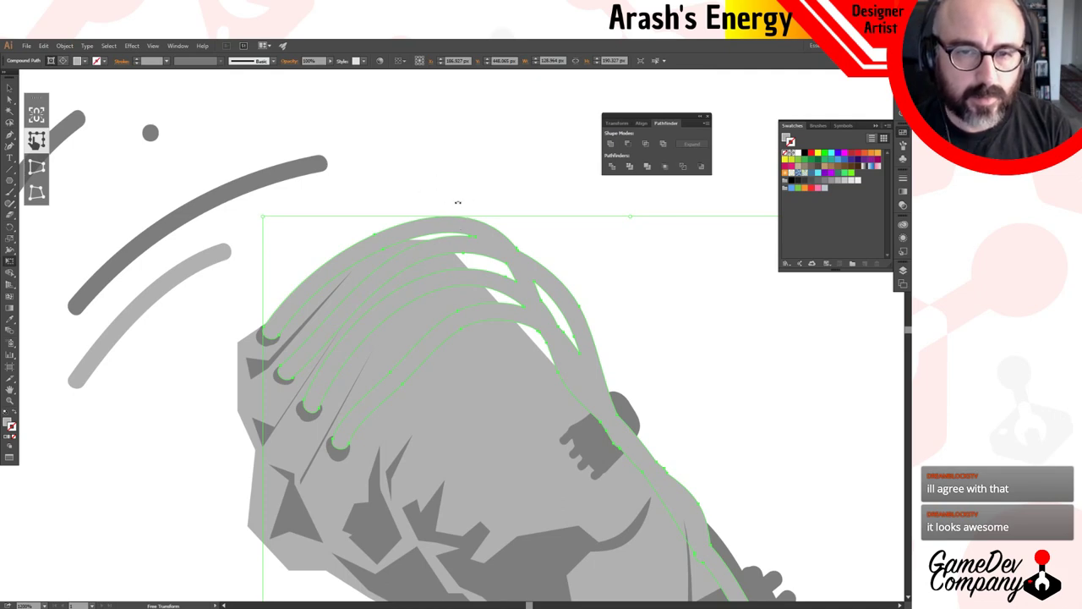
pyautogui.press('a')
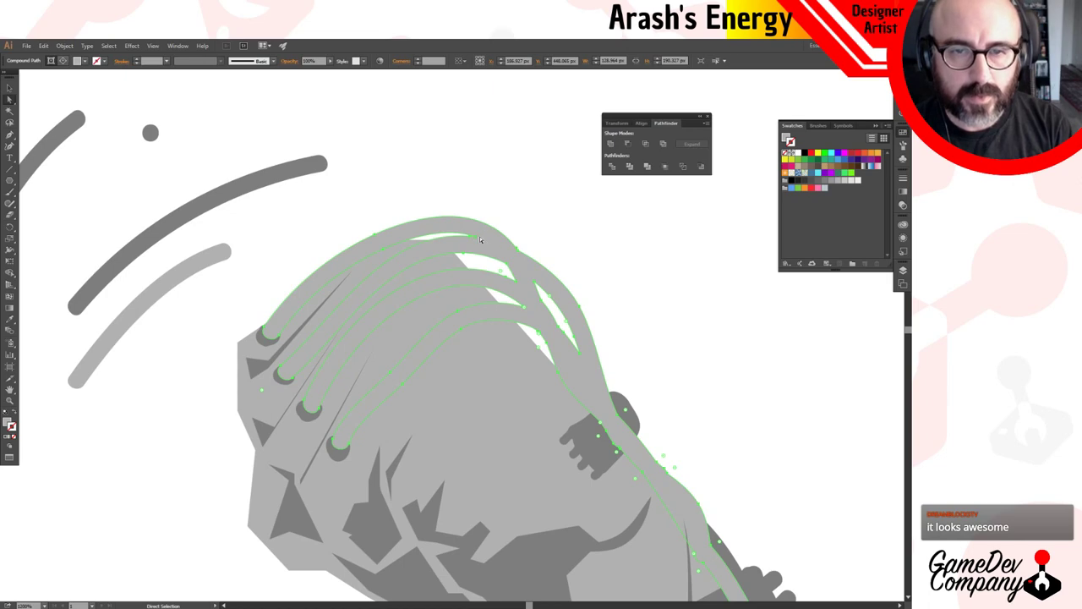
# Move the lower-edge anchor points of the outermost cable's light gray path inward, leaving a dark shadow strip along its underside.
pyautogui.click(477, 239)
pyautogui.moveTo(478, 239); pyautogui.dragTo(477, 230)
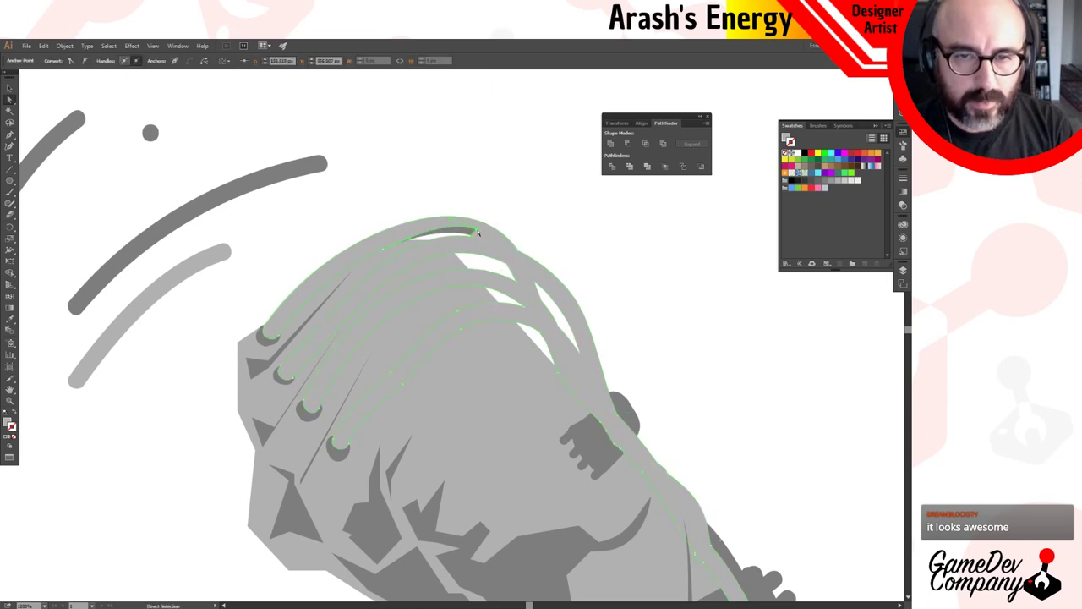
pyautogui.click(406, 239)
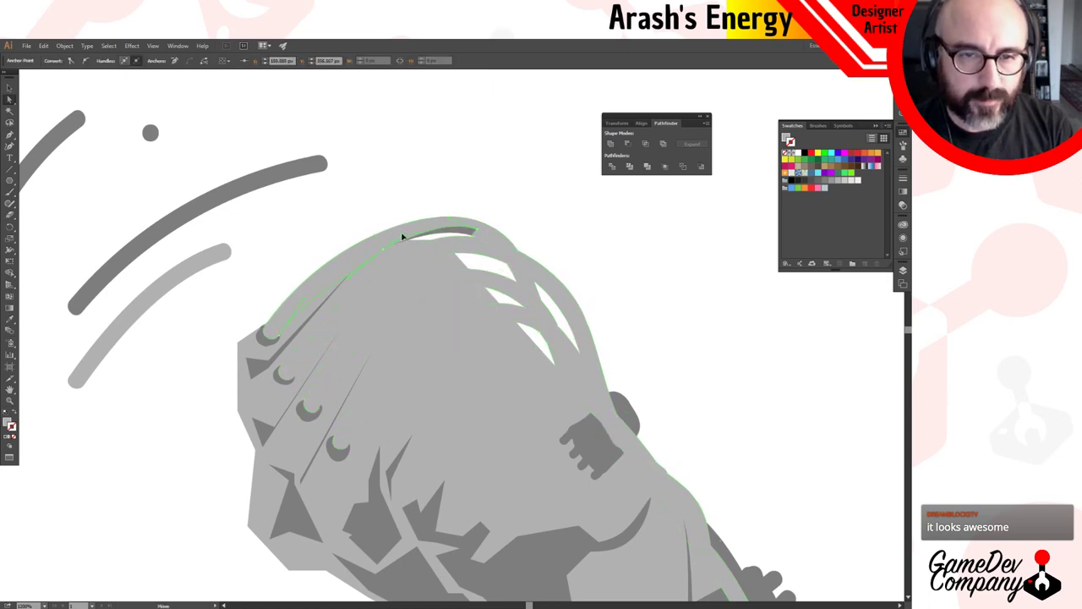
pyautogui.keyDown('shift'); pyautogui.click(378, 263); pyautogui.keyUp('shift')
pyautogui.moveTo(384, 251); pyautogui.dragTo(370, 247)
pyautogui.moveTo(280, 336); pyautogui.dragTo(272, 335)
pyautogui.hotkey('ctrl', 'z')
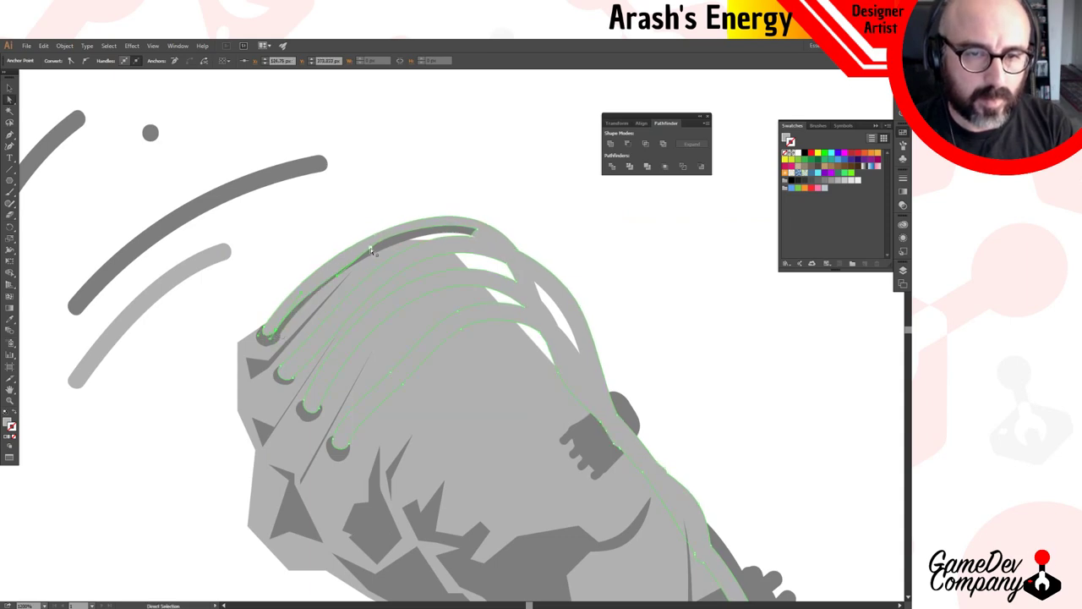
pyautogui.moveTo(371, 251); pyautogui.dragTo(331, 276)
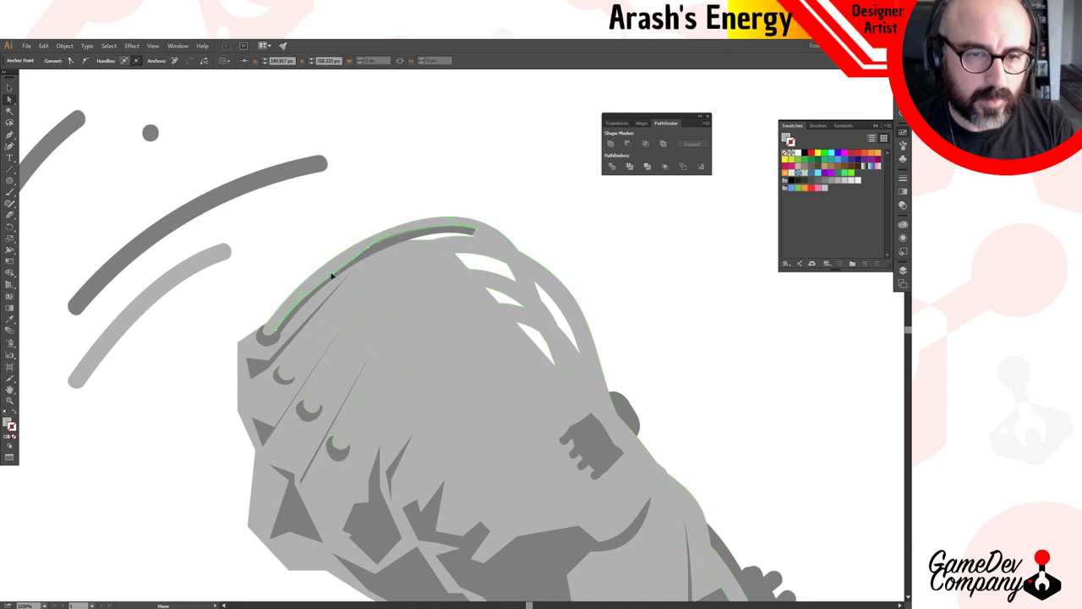
# Move the lower-edge anchor points of the second cable's light gray path inward, exposing a dark shadow strip down to its knuckle end.
pyautogui.click(463, 257)
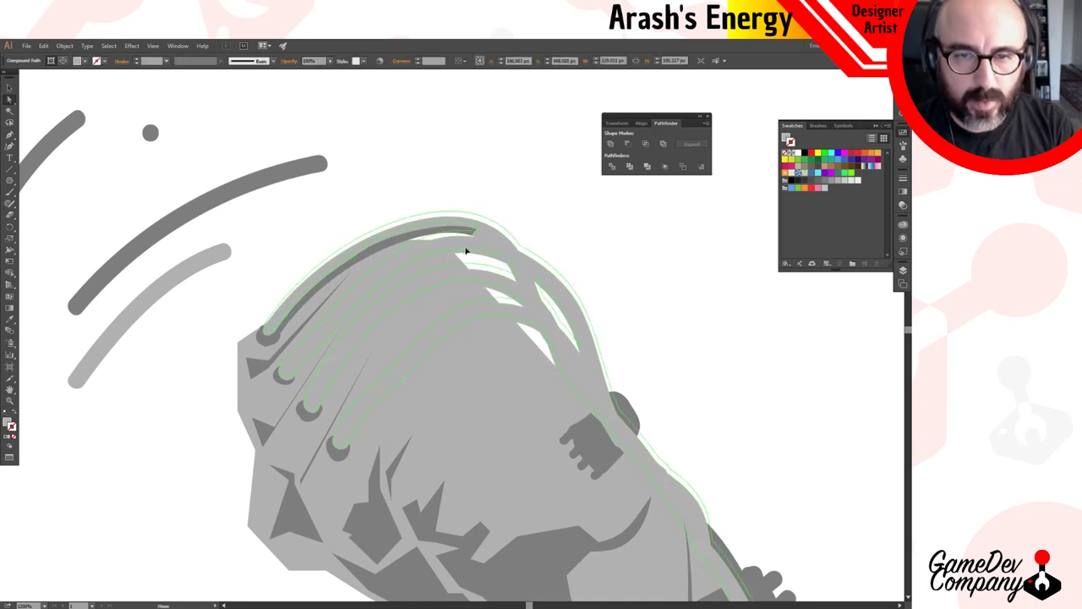
pyautogui.click(530, 225)
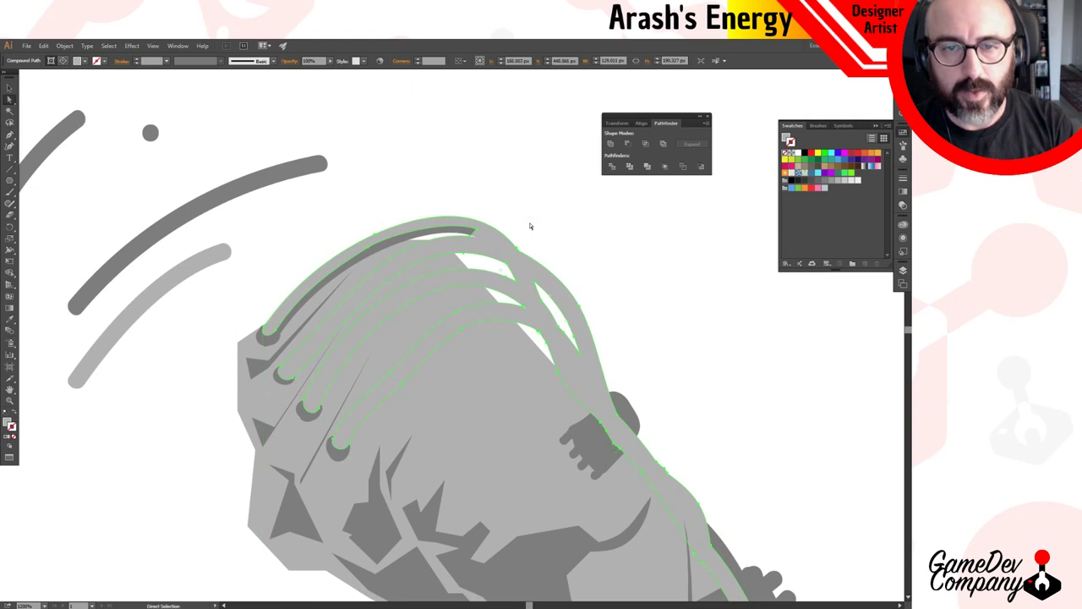
pyautogui.click(506, 264)
pyautogui.click(508, 261)
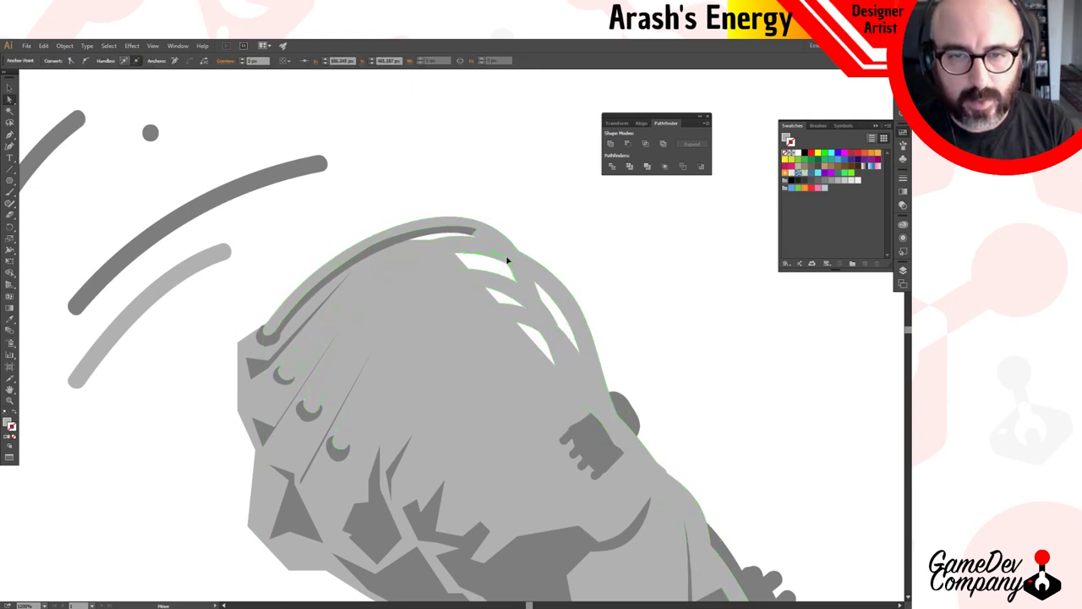
pyautogui.moveTo(464, 253); pyautogui.dragTo(464, 247)
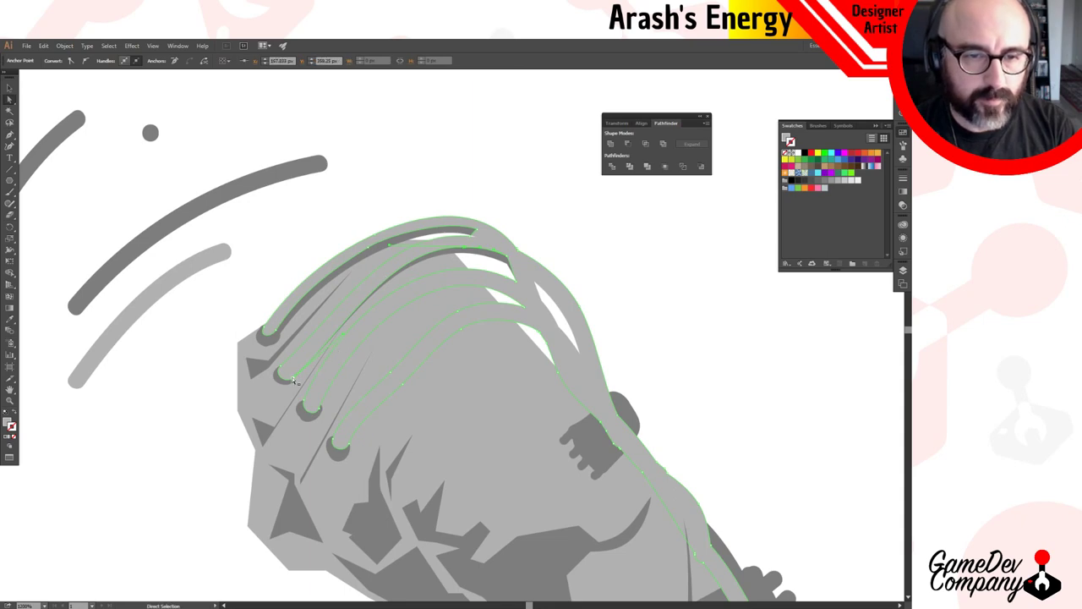
pyautogui.moveTo(293, 378); pyautogui.dragTo(291, 374)
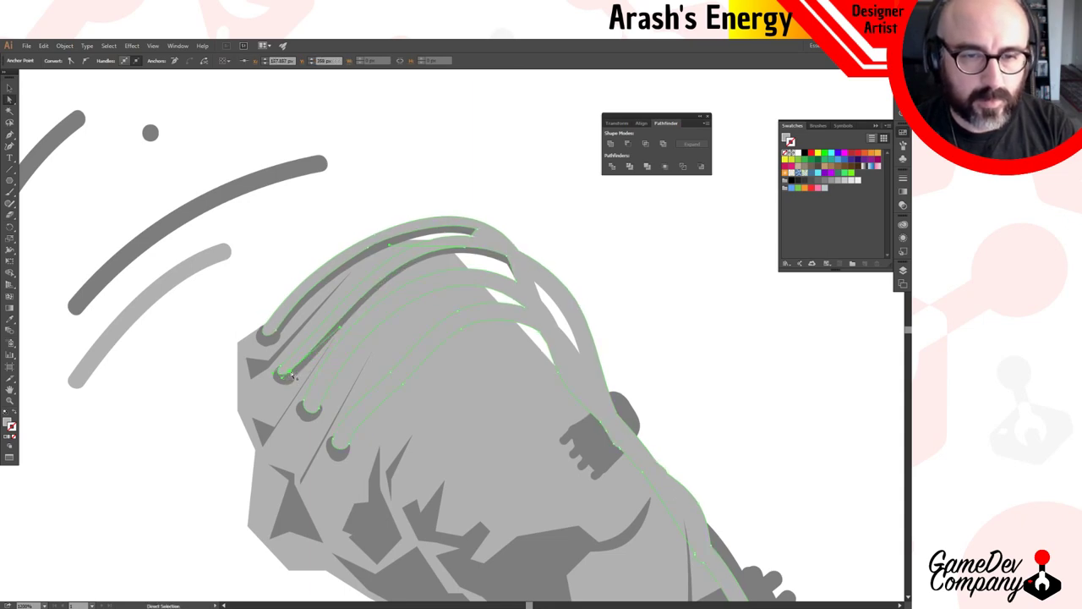
# Pull the lower edges of the third and fourth cables' light gray shapes inward to leave dark shadow strips along their undersides.
pyautogui.click(523, 308)
pyautogui.moveTo(524, 302); pyautogui.dragTo(311, 413)
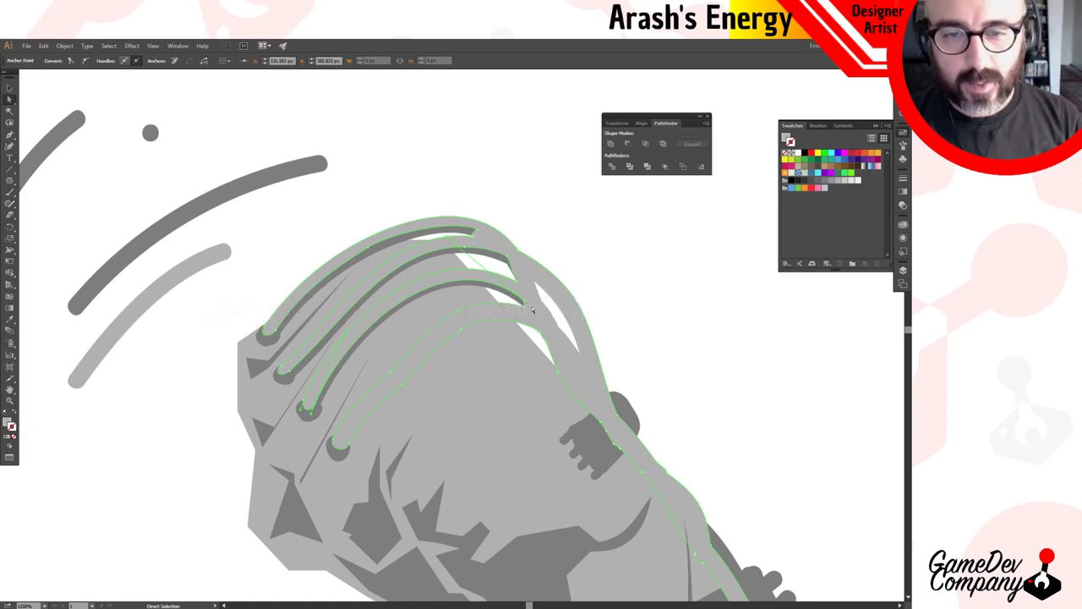
pyautogui.click(556, 338)
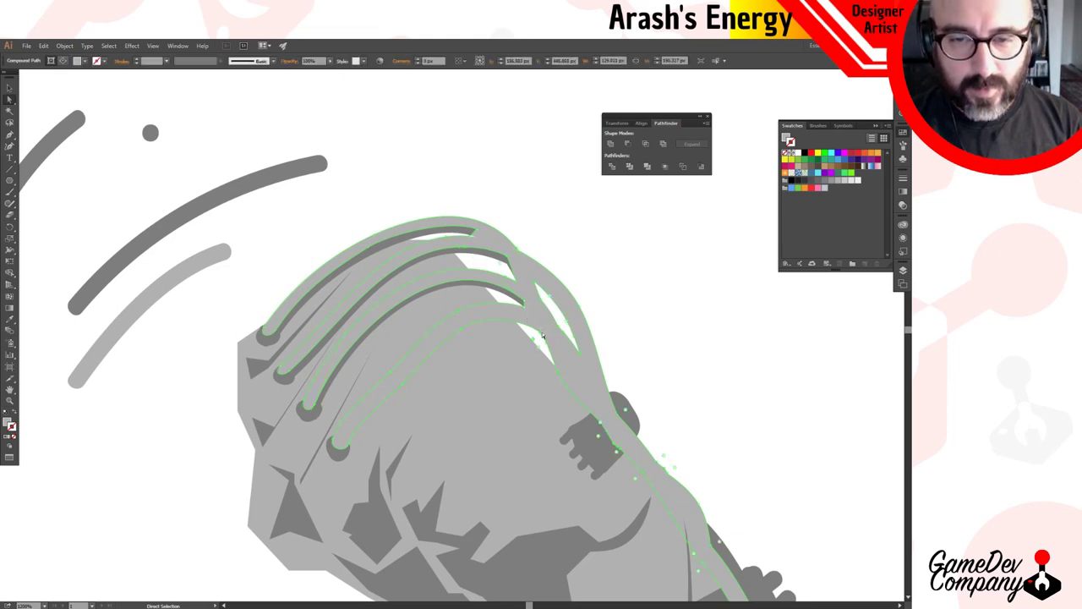
pyautogui.click(340, 444)
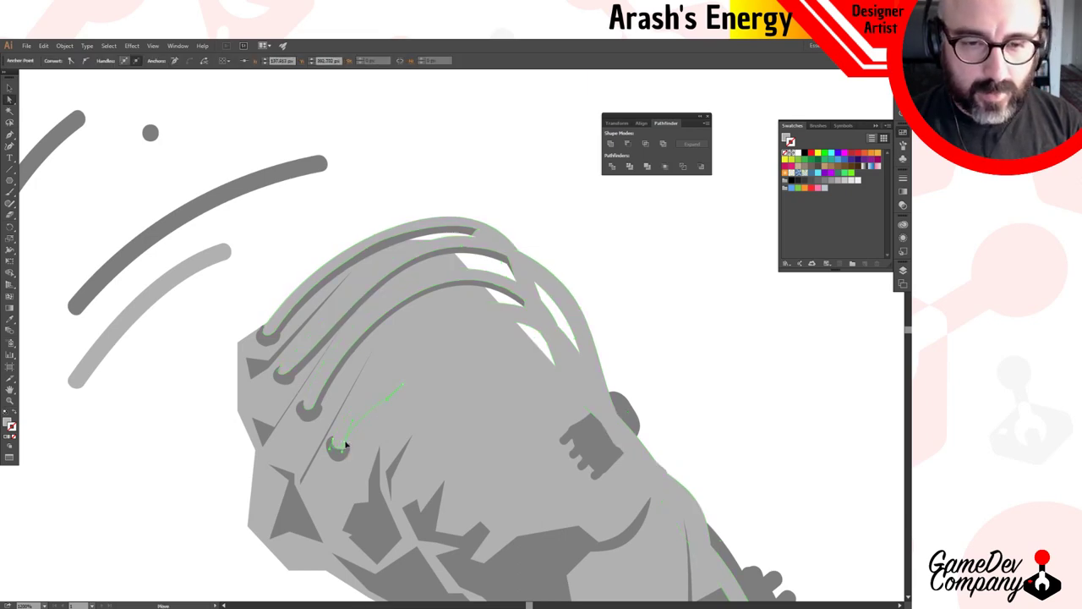
pyautogui.moveTo(345, 444); pyautogui.dragTo(345, 441)
pyautogui.moveTo(402, 385); pyautogui.dragTo(402, 378)
pyautogui.moveTo(459, 326); pyautogui.dragTo(520, 293)
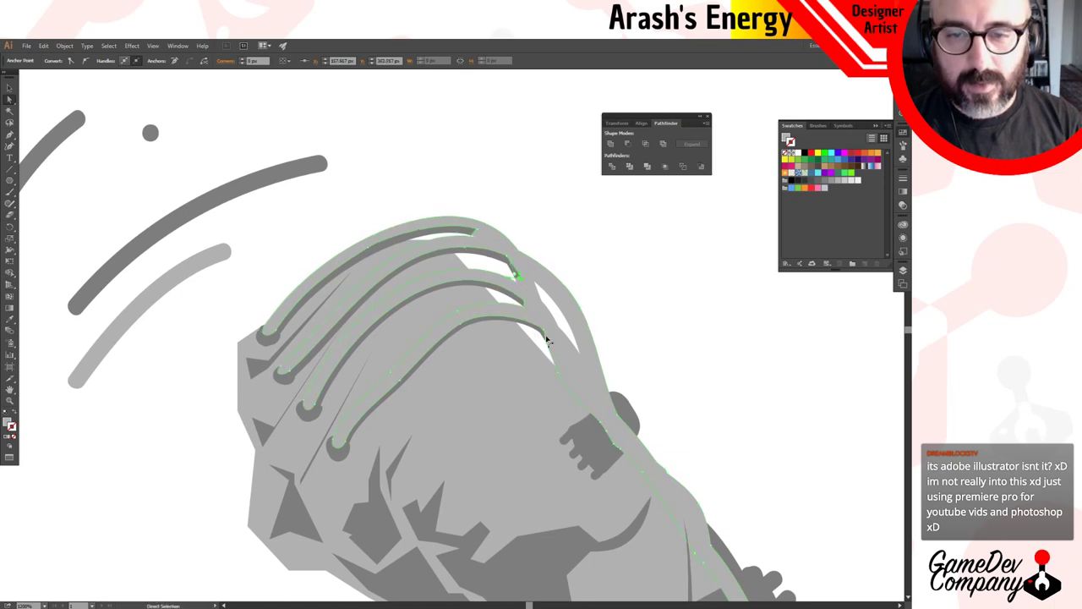
# Adjust the light gray anchor points around the openings where the cables converge, adding dark shadow edges inside the gaps.
pyautogui.moveTo(526, 312); pyautogui.dragTo(537, 286)
pyautogui.click(539, 286)
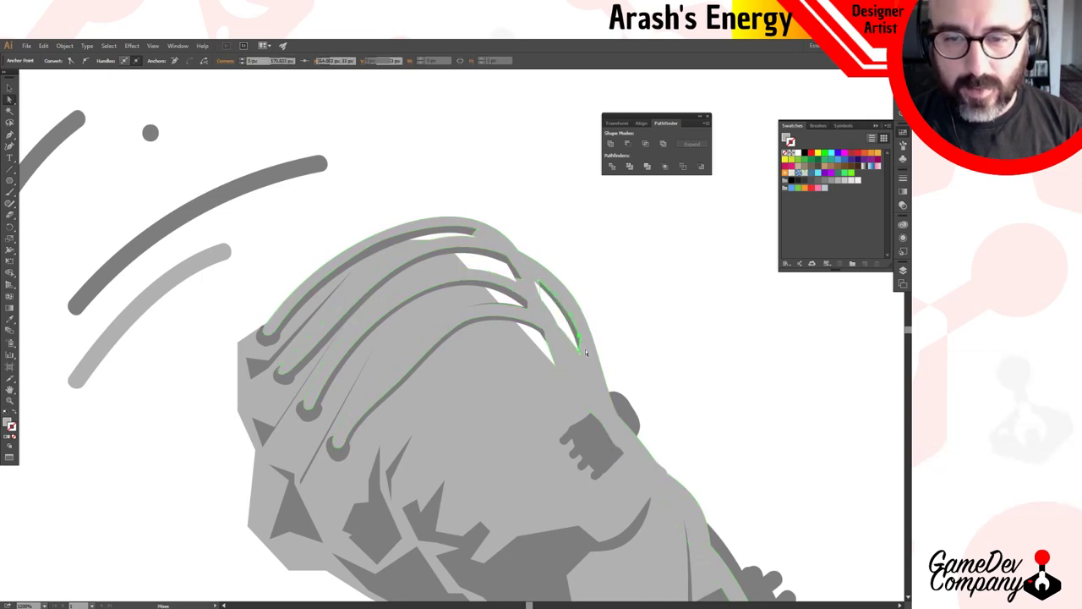
pyautogui.click(578, 348)
pyautogui.moveTo(581, 355); pyautogui.dragTo(582, 357)
pyautogui.click(556, 368)
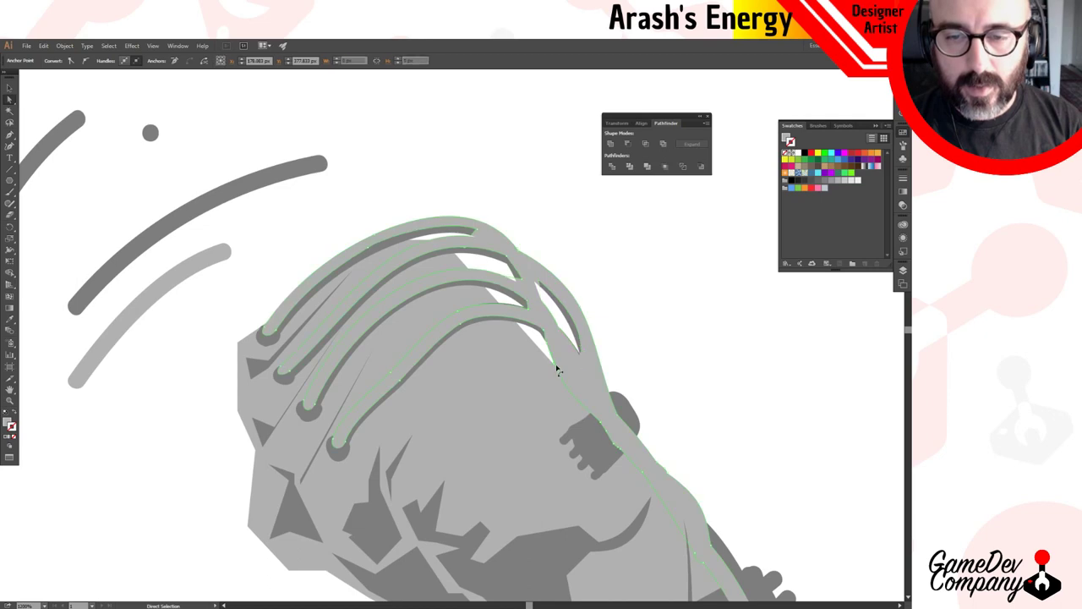
pyautogui.moveTo(552, 358); pyautogui.dragTo(553, 345)
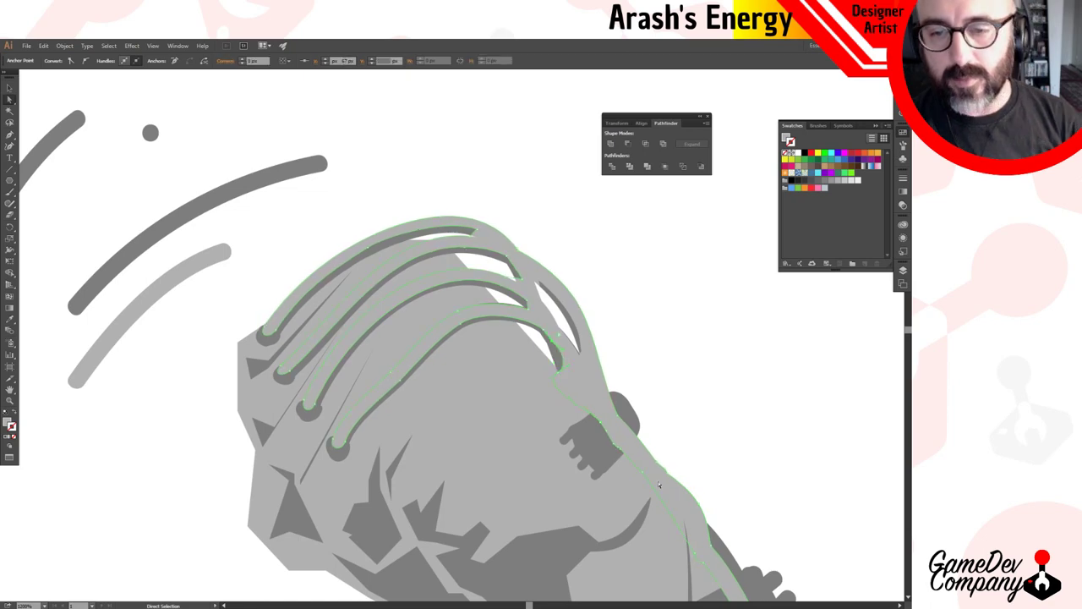
# Examine the shaded cables against the whole fist, forearm and surrounding artwork at different magnifications.
pyautogui.keyDown('ctrl'); pyautogui.keyDown('alt'); pyautogui.click(617, 448); pyautogui.keyUp('alt'); pyautogui.keyUp('ctrl')
pyautogui.keyDown('ctrl'); pyautogui.keyDown('alt'); pyautogui.click(617, 448); pyautogui.keyUp('alt'); pyautogui.keyUp('ctrl')
pyautogui.press('a')
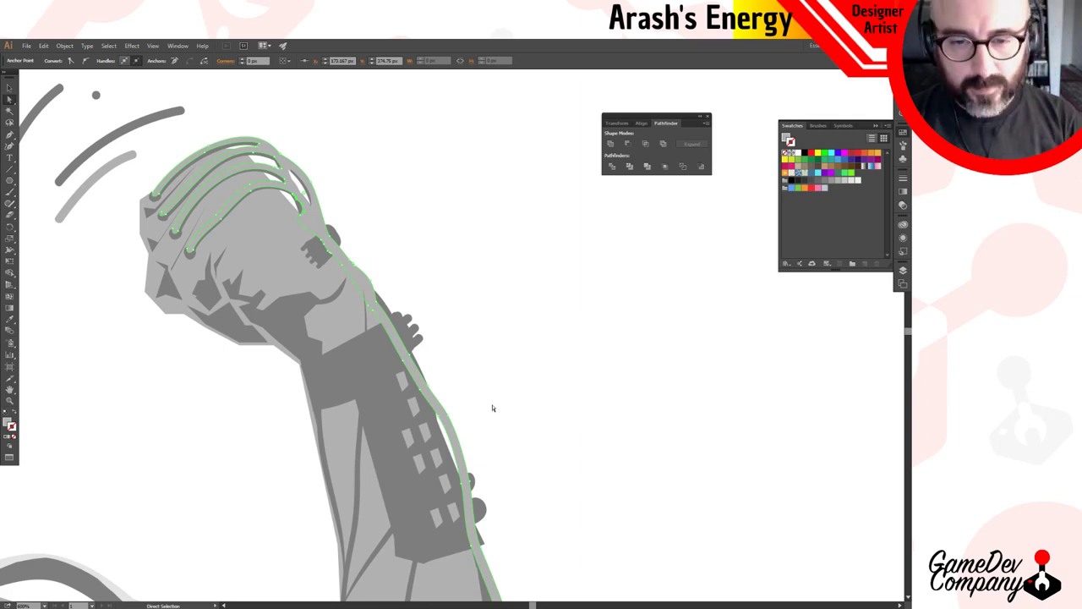
pyautogui.hotkey('ctrl', 'space')
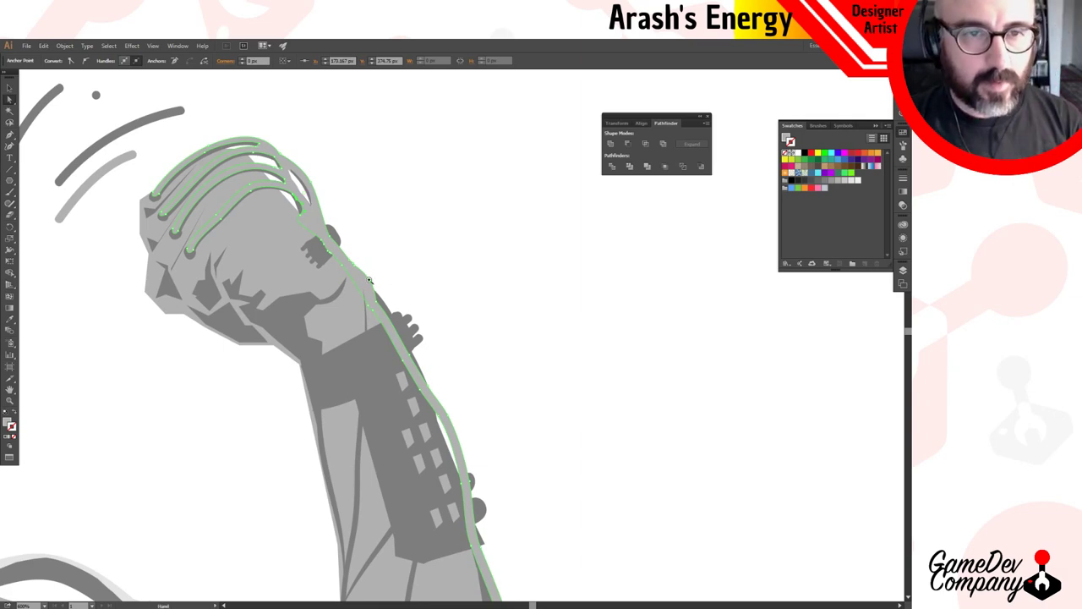
pyautogui.keyDown('ctrl'); pyautogui.click(374, 279); pyautogui.keyUp('ctrl')
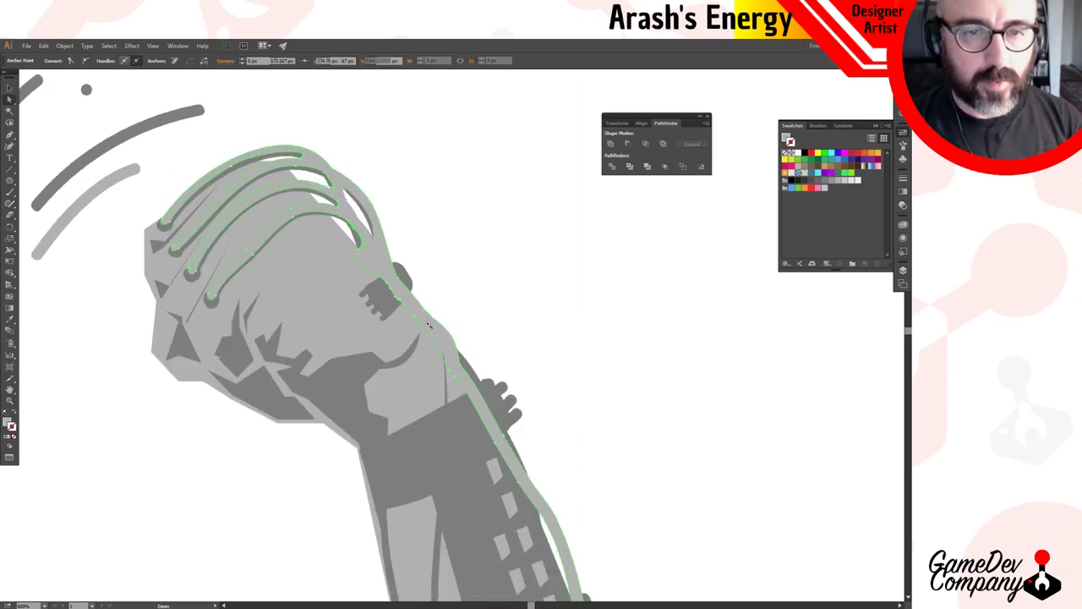
pyautogui.click(361, 253)
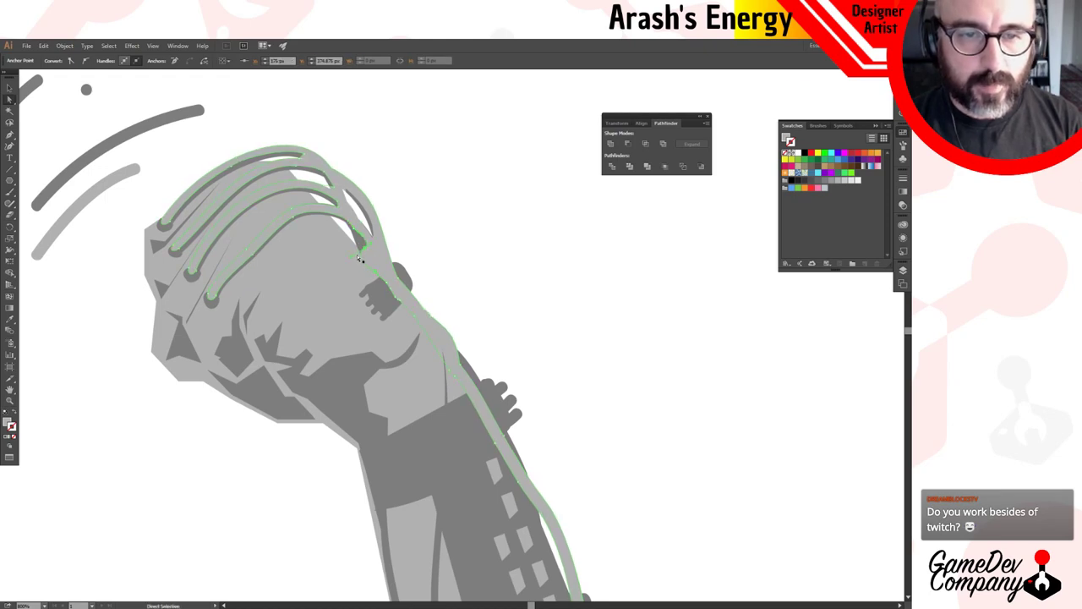
pyautogui.press('v')
pyautogui.click(391, 255)
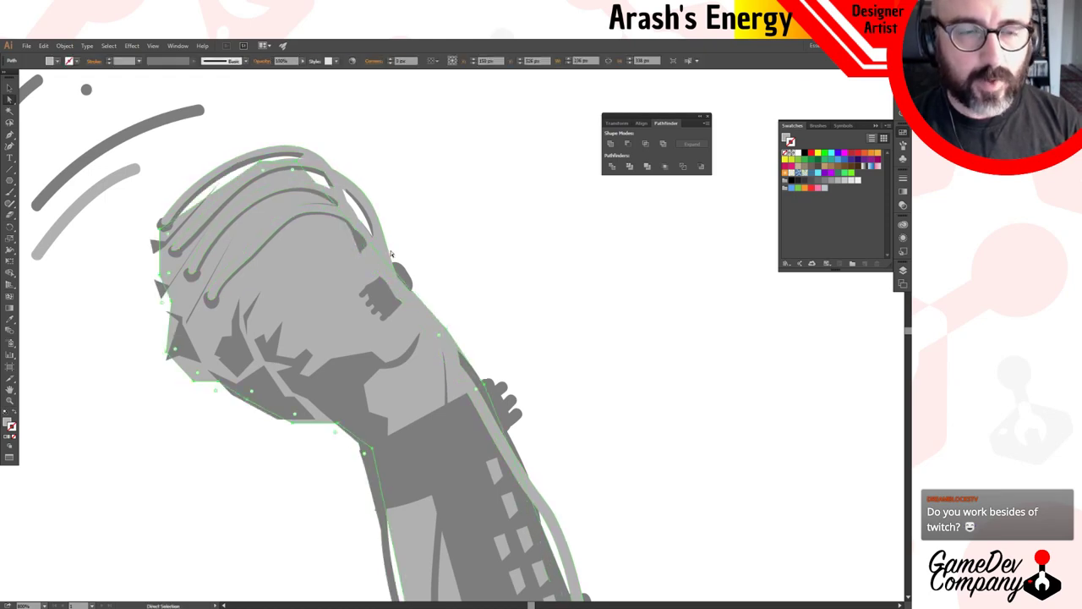
pyautogui.hotkey('ctrl', 'z')
pyautogui.press('v')
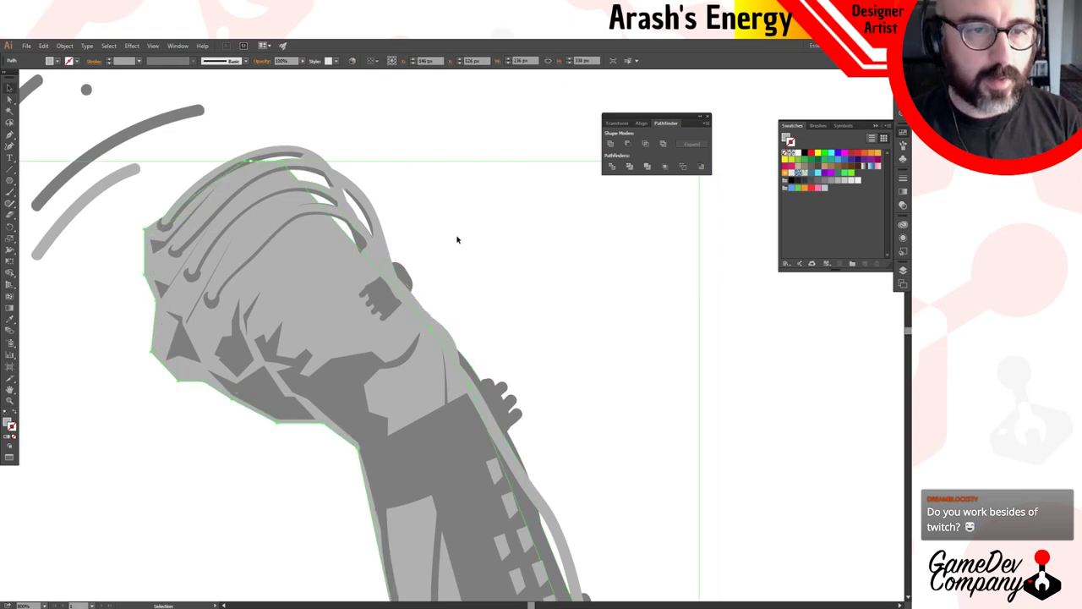
pyautogui.click(470, 240)
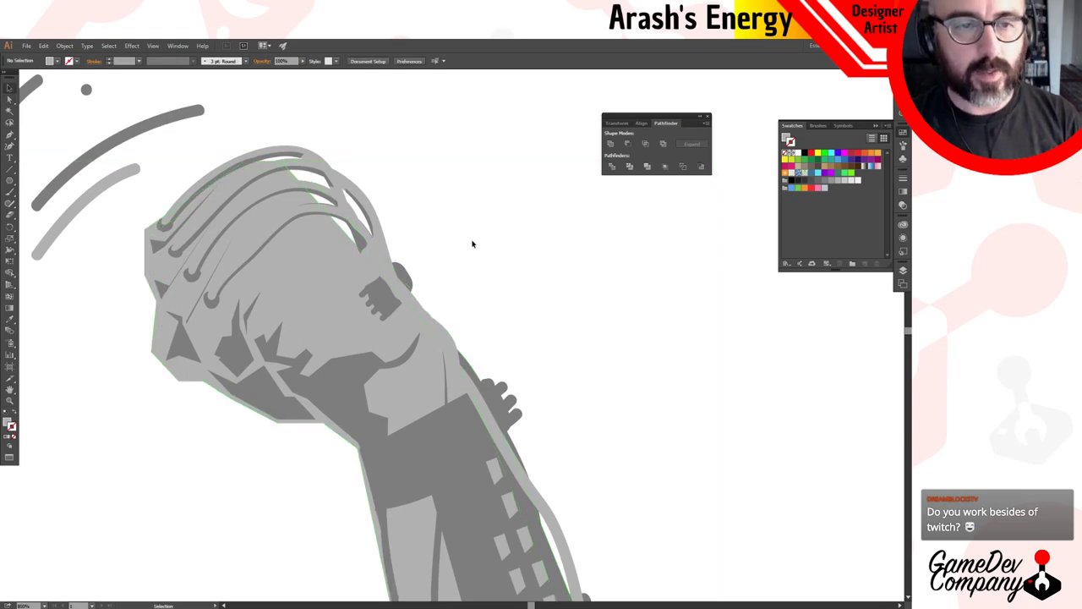
pyautogui.keyDown('alt'); pyautogui.click(499, 246); pyautogui.keyUp('alt')
pyautogui.keyDown('alt'); pyautogui.click(498, 246); pyautogui.keyUp('alt')
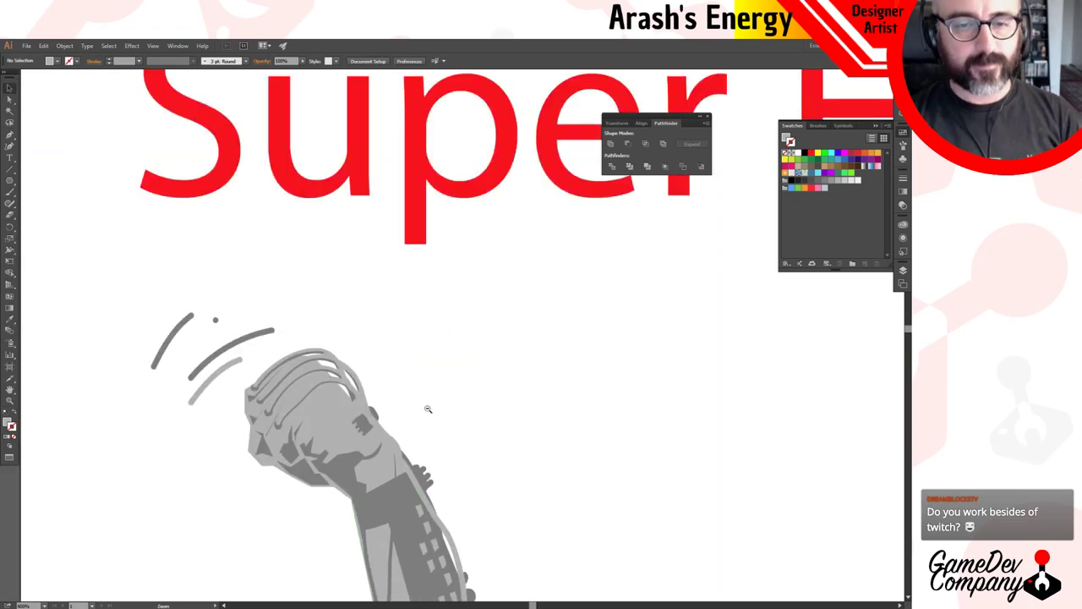
pyautogui.keyDown('alt'); pyautogui.click(428, 409); pyautogui.keyUp('alt')
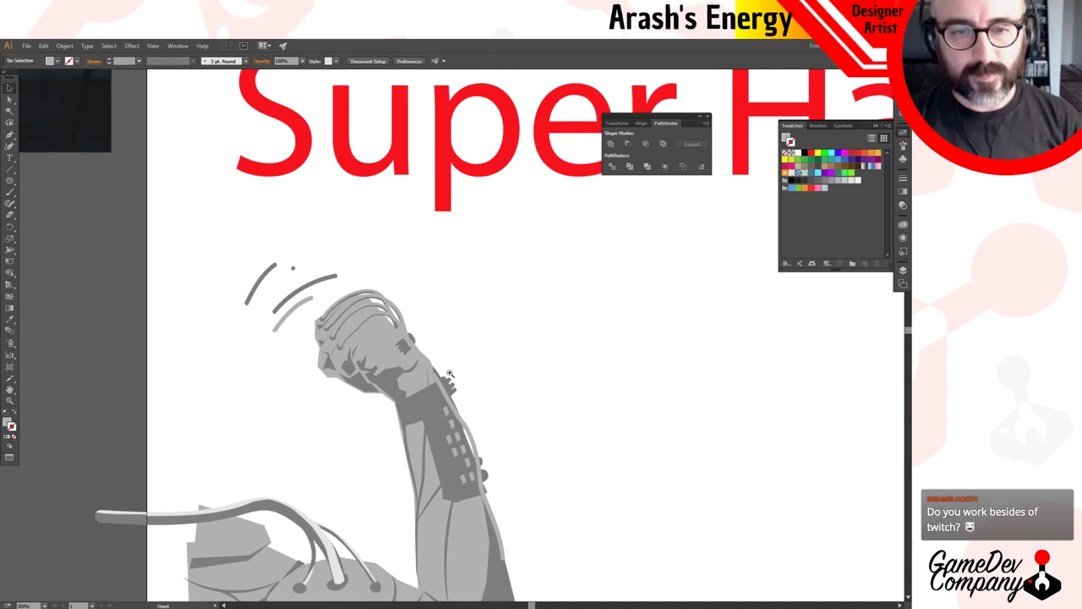
pyautogui.click(436, 399)
pyautogui.click(524, 414)
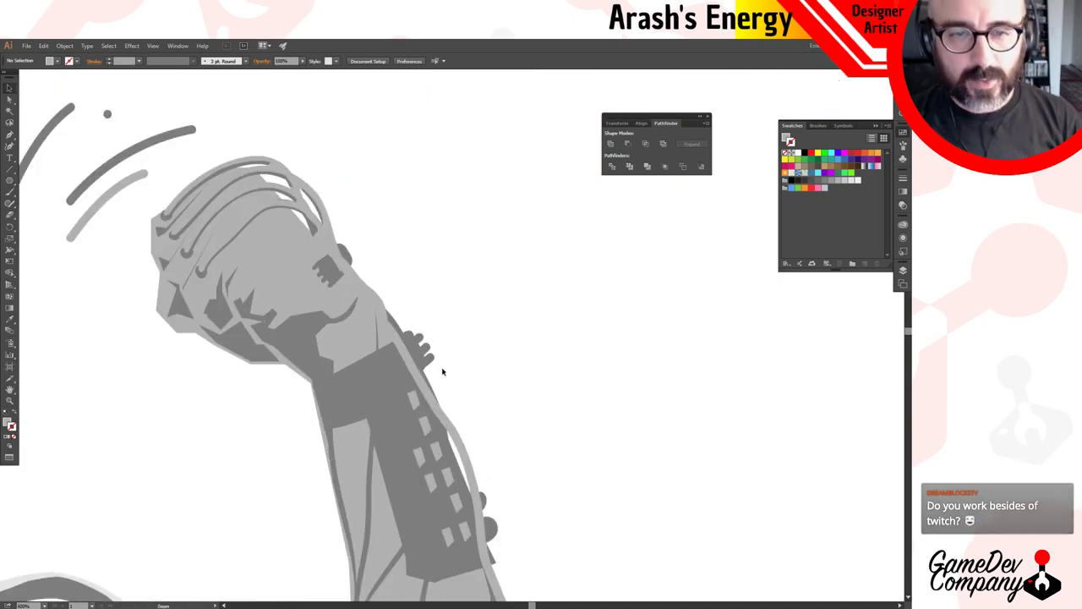
# Move the merged cable's inner-edge anchor points beside the back of the hand inward, extending the dark shadow strip to the notched plate.
pyautogui.press('a')
pyautogui.click(365, 292)
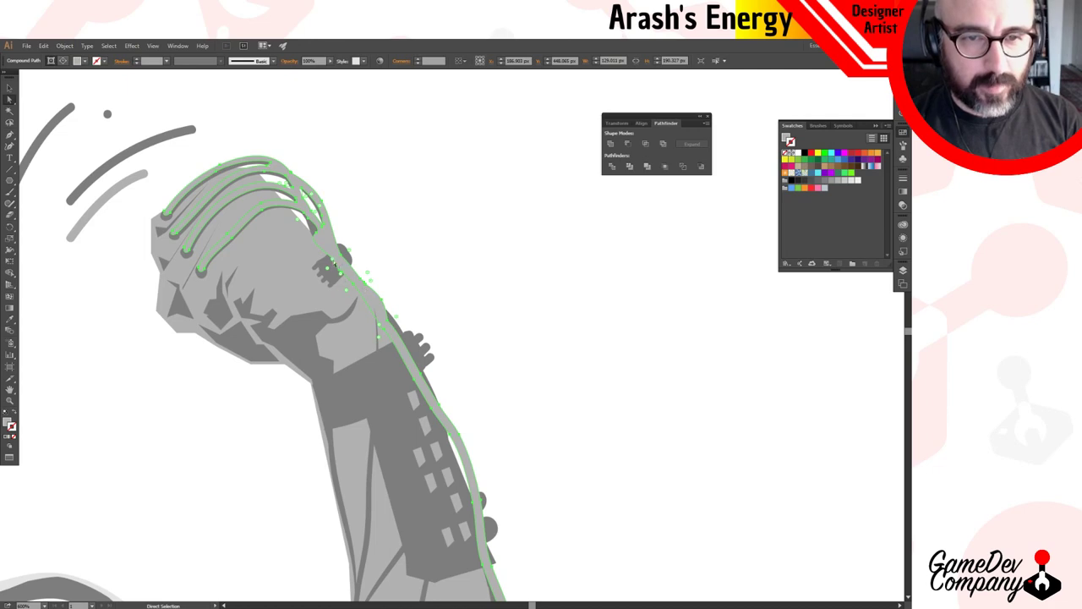
pyautogui.moveTo(333, 260); pyautogui.dragTo(336, 264)
pyautogui.click(339, 264)
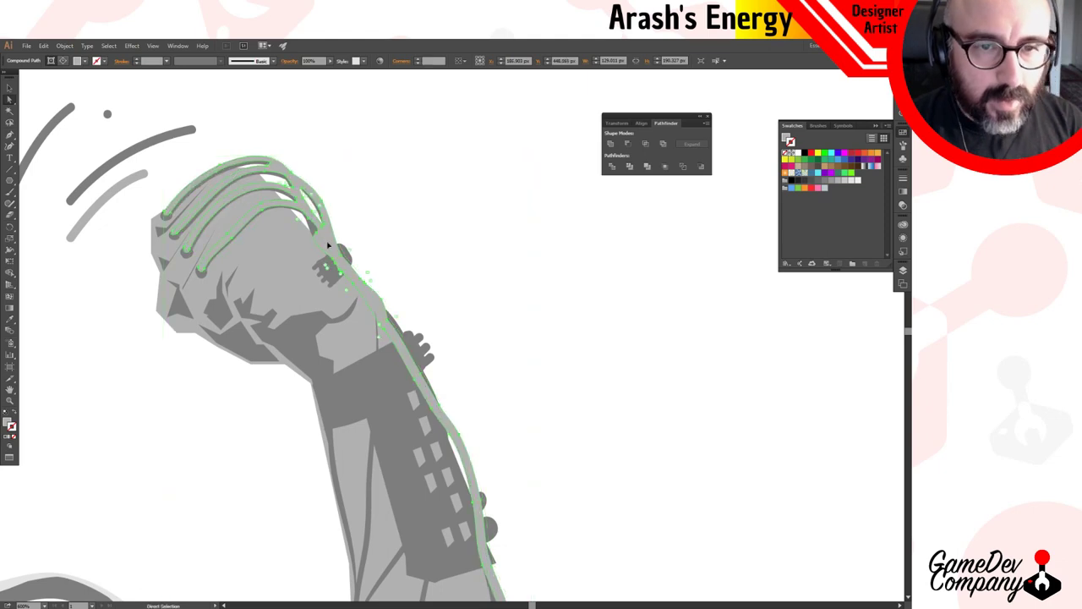
pyautogui.hotkey('ctrl', 'space')
pyautogui.keyDown('ctrl'); pyautogui.click(329, 242); pyautogui.keyUp('ctrl')
pyautogui.keyDown('ctrl'); pyautogui.click(482, 360); pyautogui.keyUp('ctrl')
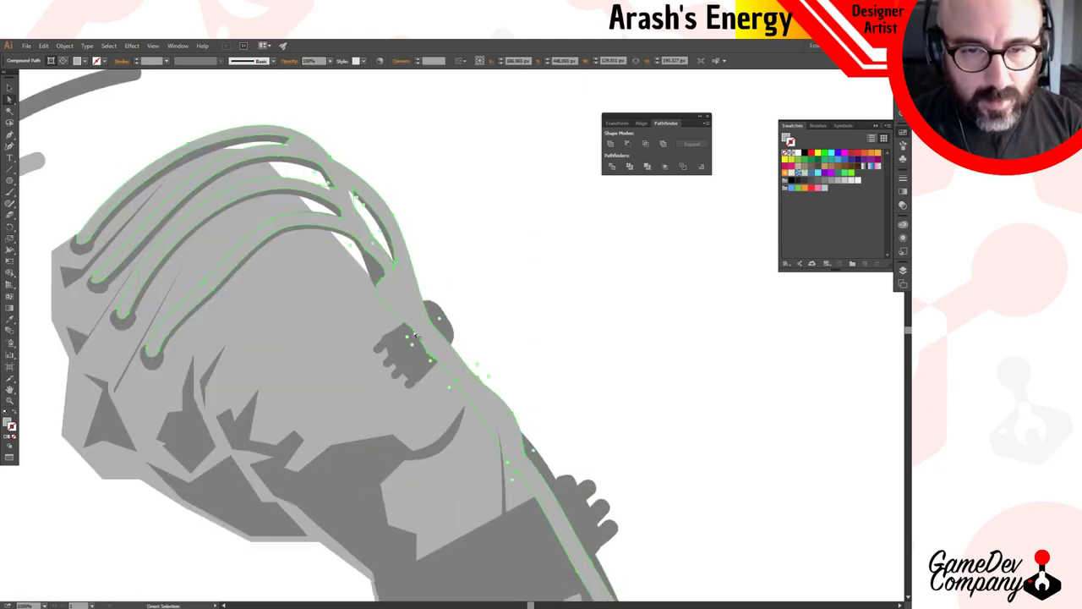
pyautogui.click(415, 333)
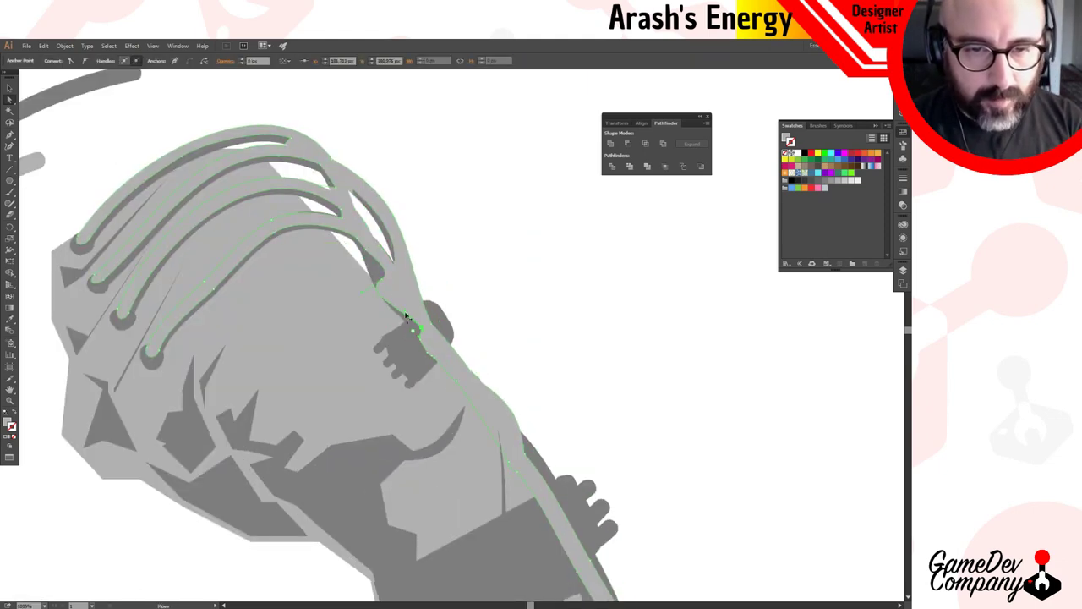
pyautogui.click(369, 293)
pyautogui.moveTo(362, 293); pyautogui.dragTo(388, 287)
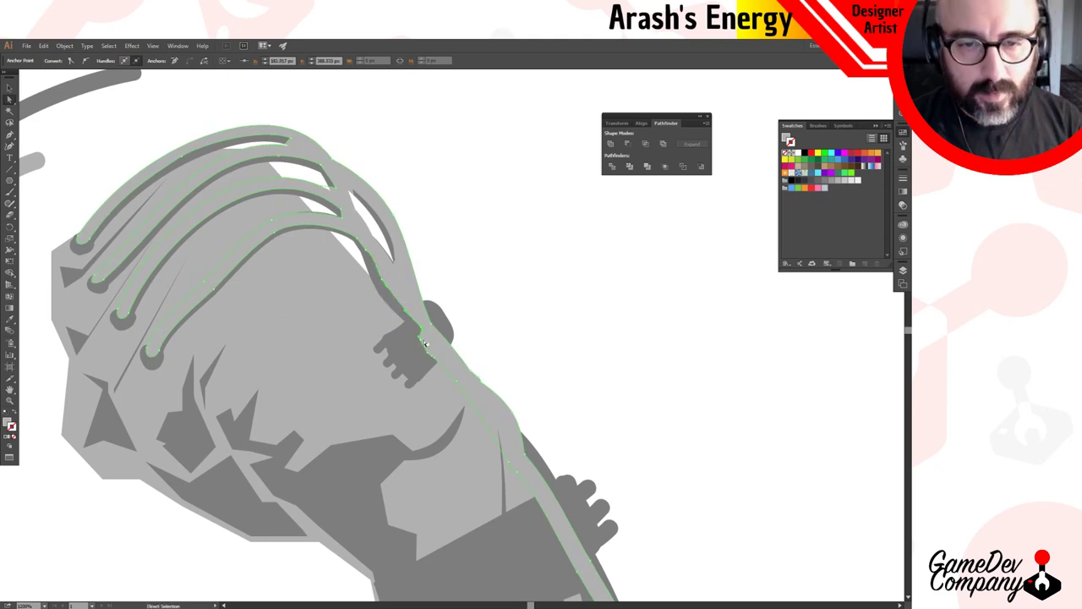
# Reshape the merged cable's inner edge along the wrist with its anchor points and handles, continuing the shadow strip toward the dark cuff.
pyautogui.moveTo(420, 341); pyautogui.dragTo(446, 365)
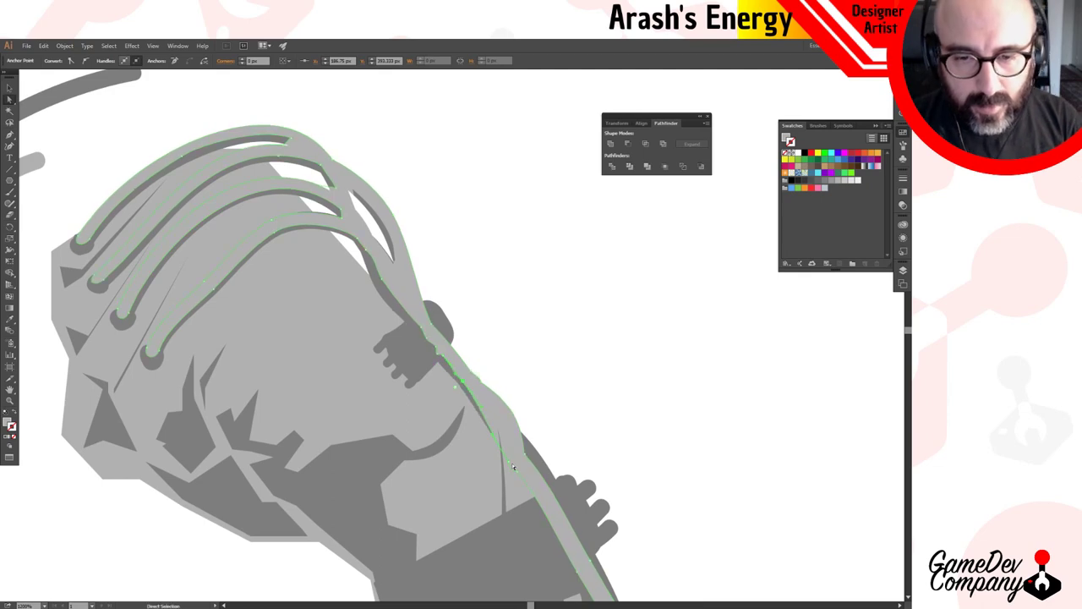
pyautogui.moveTo(514, 464); pyautogui.dragTo(481, 386)
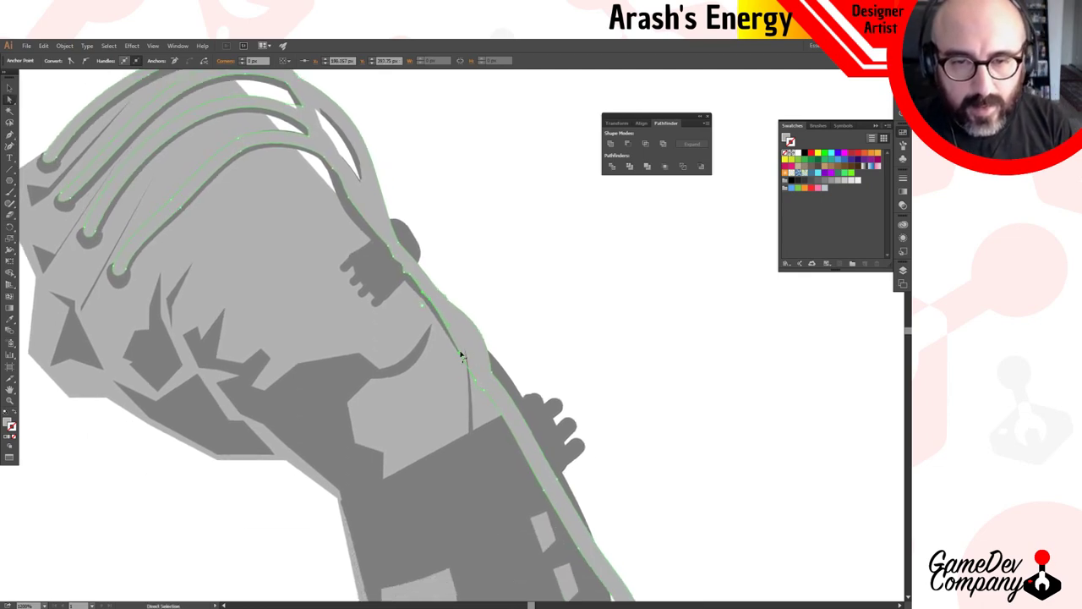
pyautogui.moveTo(466, 350); pyautogui.dragTo(482, 372)
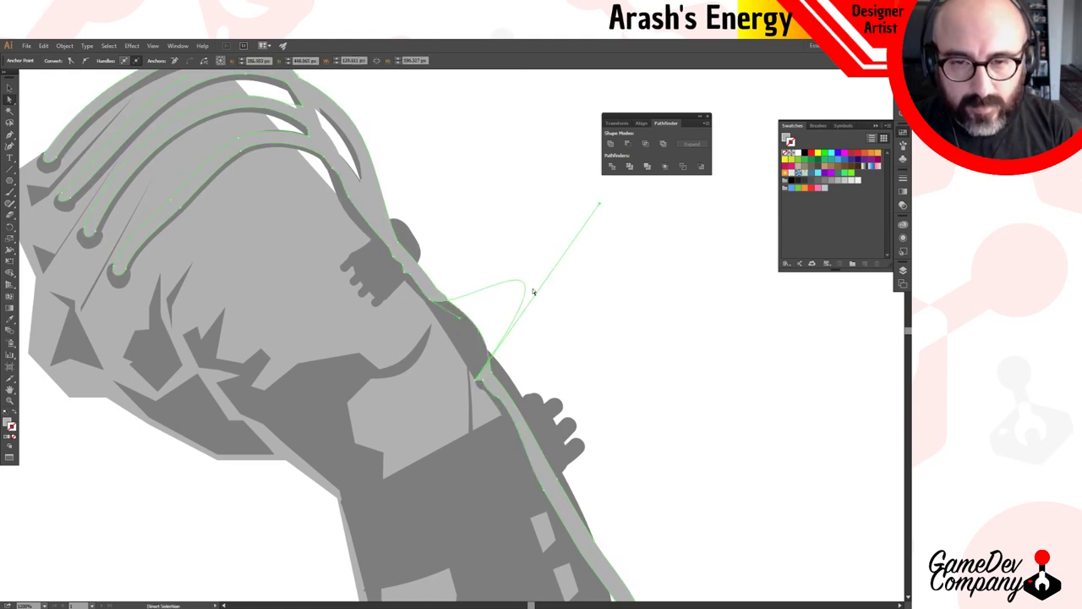
pyautogui.moveTo(600, 206); pyautogui.dragTo(481, 383)
# Move the merged cable's inner-edge anchor points inward along the upper cuff, continuing the dark shadow strip beside the light squares.
pyautogui.moveTo(531, 455); pyautogui.dragTo(391, 200)
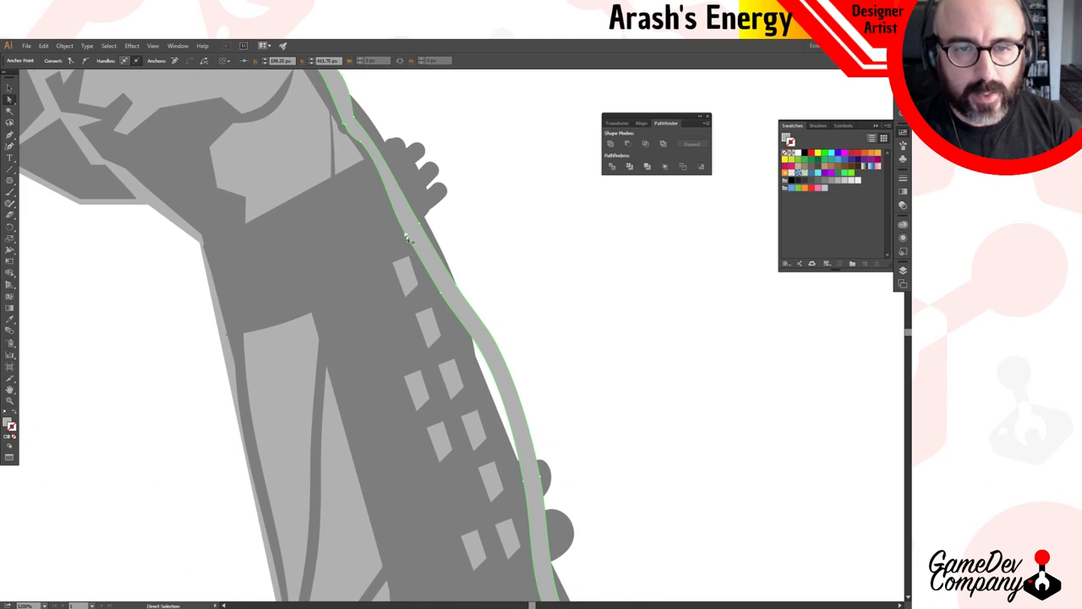
pyautogui.moveTo(407, 236); pyautogui.dragTo(412, 232)
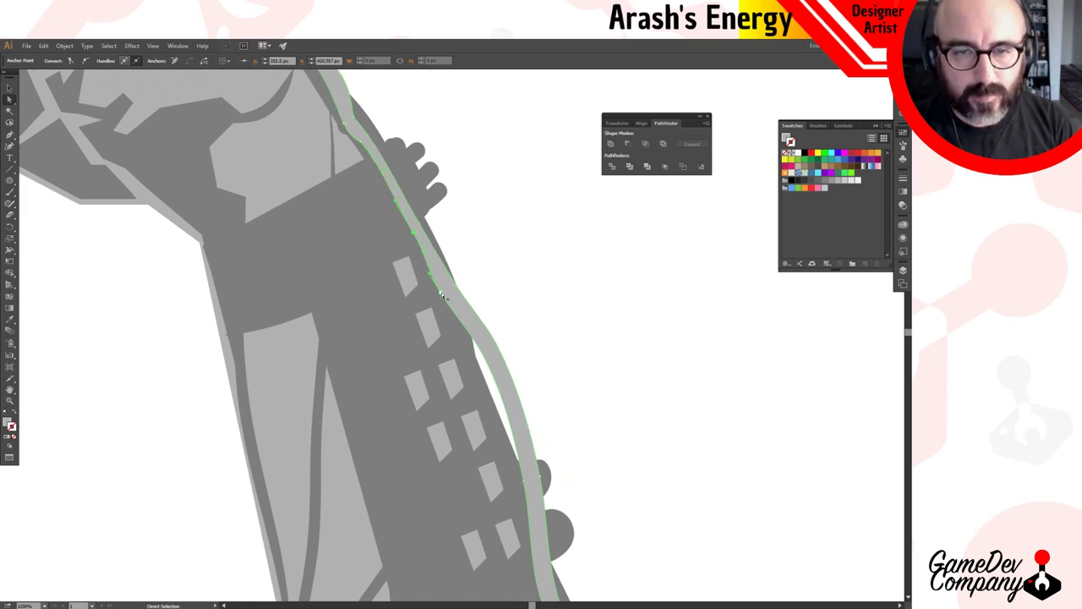
pyautogui.moveTo(441, 295); pyautogui.dragTo(448, 289)
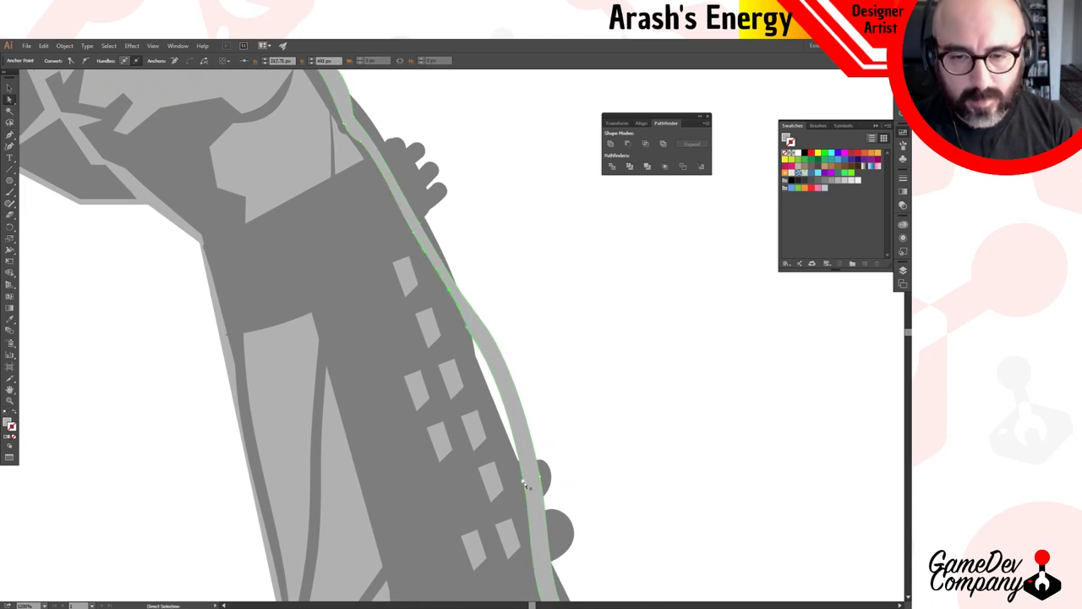
pyautogui.moveTo(524, 481); pyautogui.dragTo(529, 479)
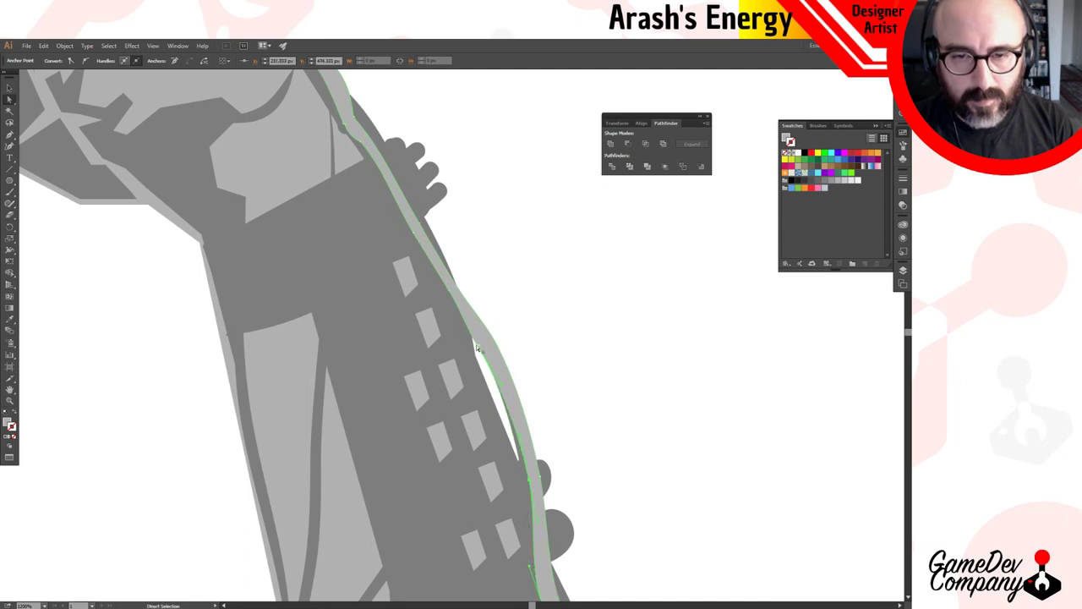
pyautogui.moveTo(477, 348); pyautogui.dragTo(484, 348)
# Narrow the light gray cable along the lower cuff and forearm with its anchor points, reshaping the rounded end to leave a dark edge.
pyautogui.moveTo(506, 482); pyautogui.dragTo(483, 270)
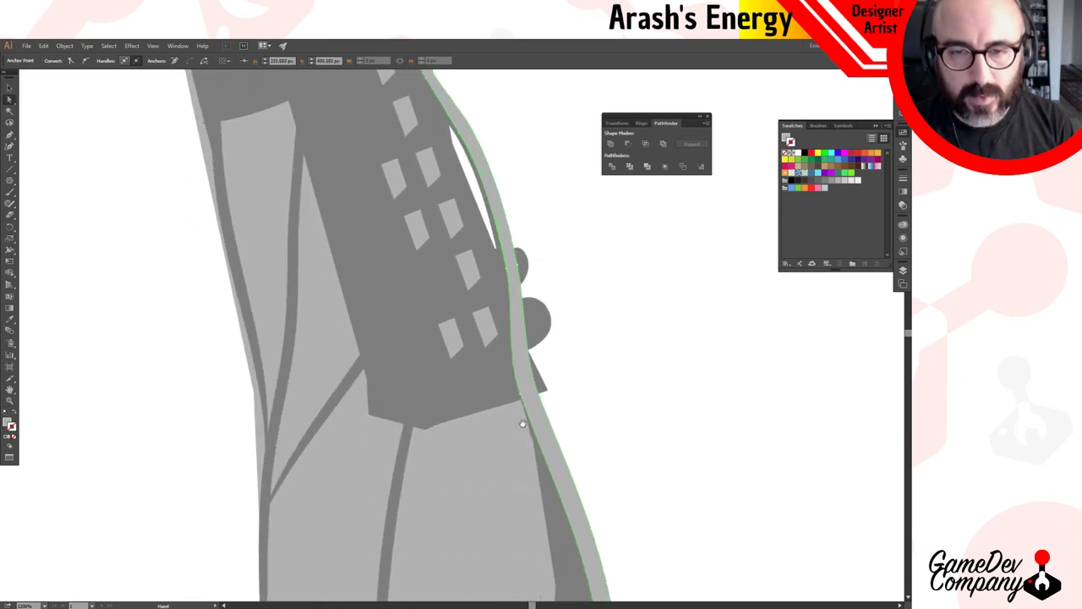
pyautogui.click(512, 272)
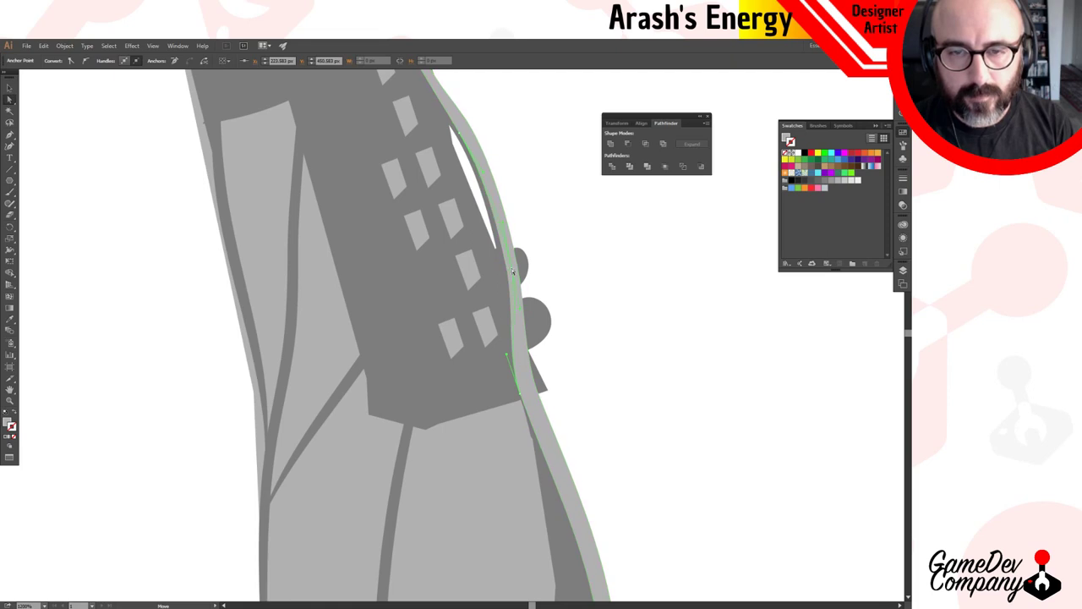
pyautogui.click(512, 271)
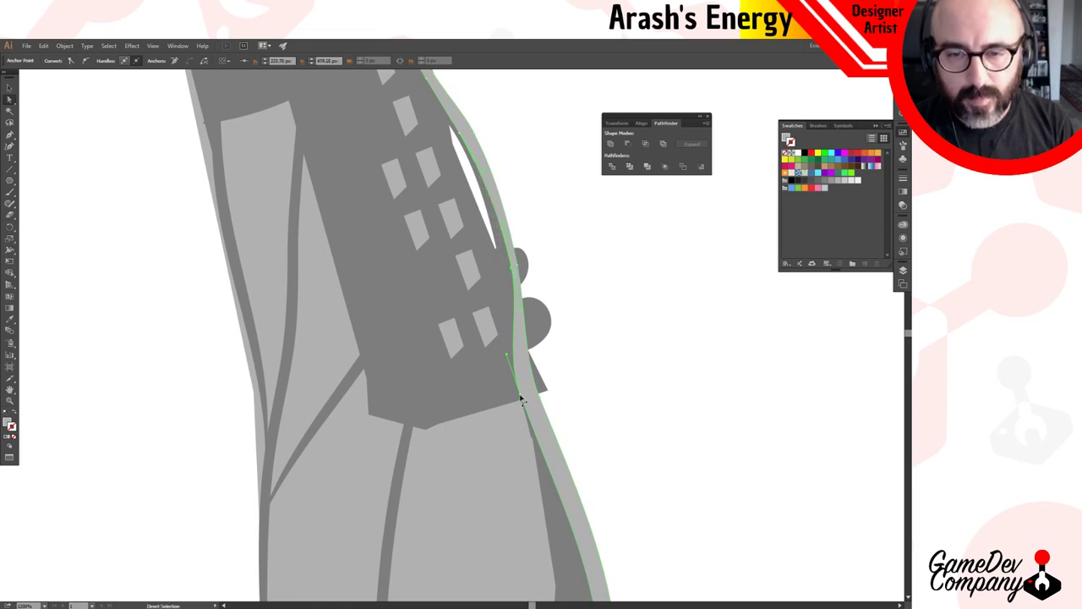
pyautogui.moveTo(520, 392); pyautogui.dragTo(528, 393)
pyautogui.moveTo(584, 453); pyautogui.dragTo(584, 451)
pyautogui.moveTo(586, 505); pyautogui.dragTo(538, 336)
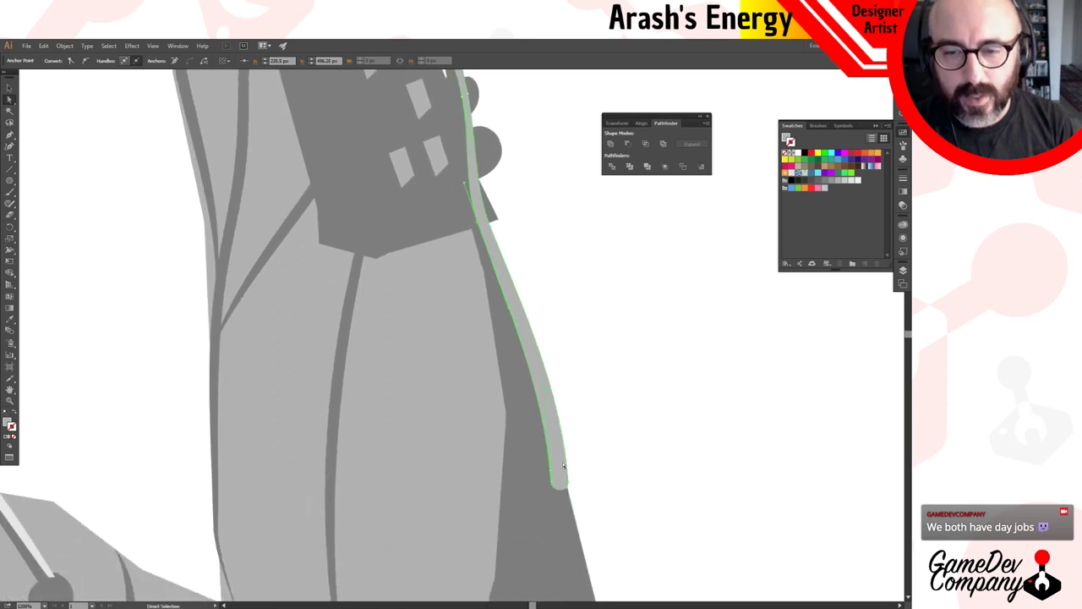
pyautogui.moveTo(552, 484); pyautogui.dragTo(571, 505)
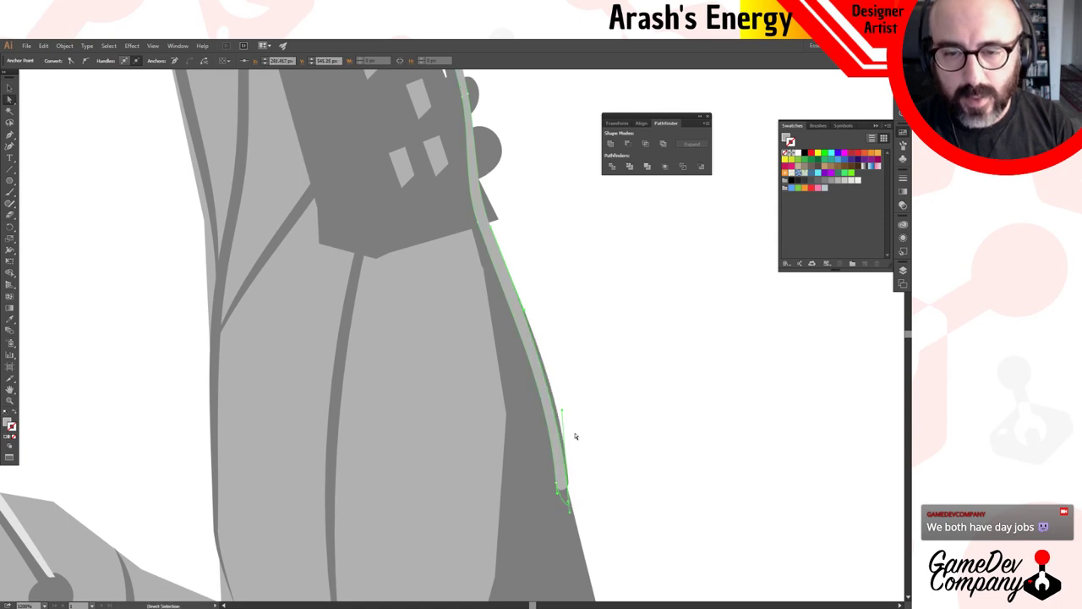
# Deselect the cable and examine its shading against the whole arm and shoulder at reduced magnification.
pyautogui.hotkey('ctrl', 'alt', 'space')
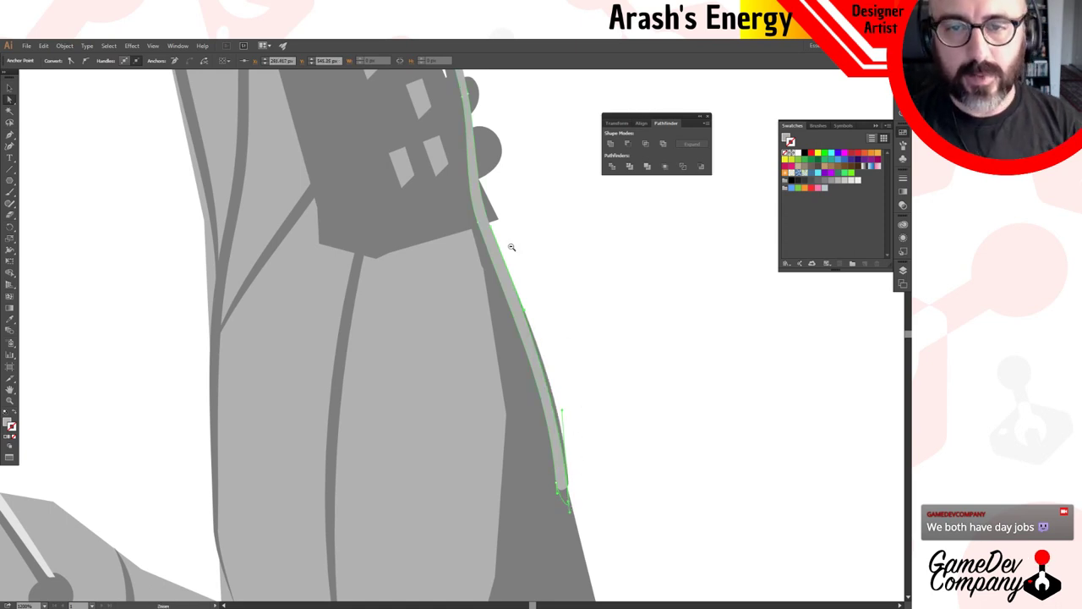
pyautogui.keyDown('alt'); pyautogui.click(511, 246); pyautogui.keyUp('alt')
pyautogui.keyDown('alt'); pyautogui.click(390, 300); pyautogui.keyUp('alt')
pyautogui.keyDown('alt'); pyautogui.click(392, 286); pyautogui.keyUp('alt')
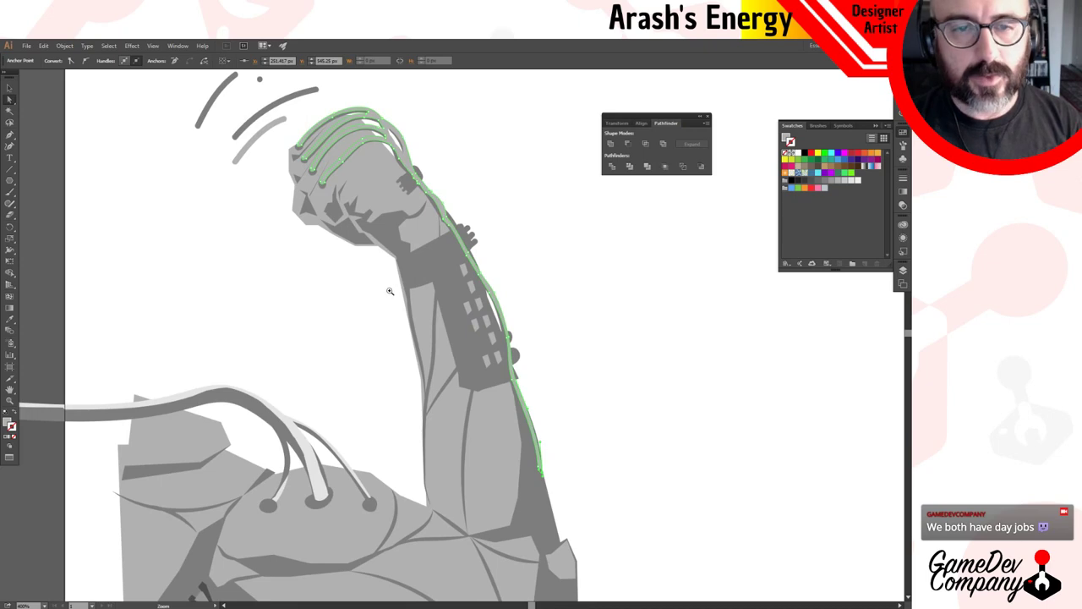
pyautogui.moveTo(410, 244); pyautogui.dragTo(451, 349)
pyautogui.hotkey('ctrl', '-')
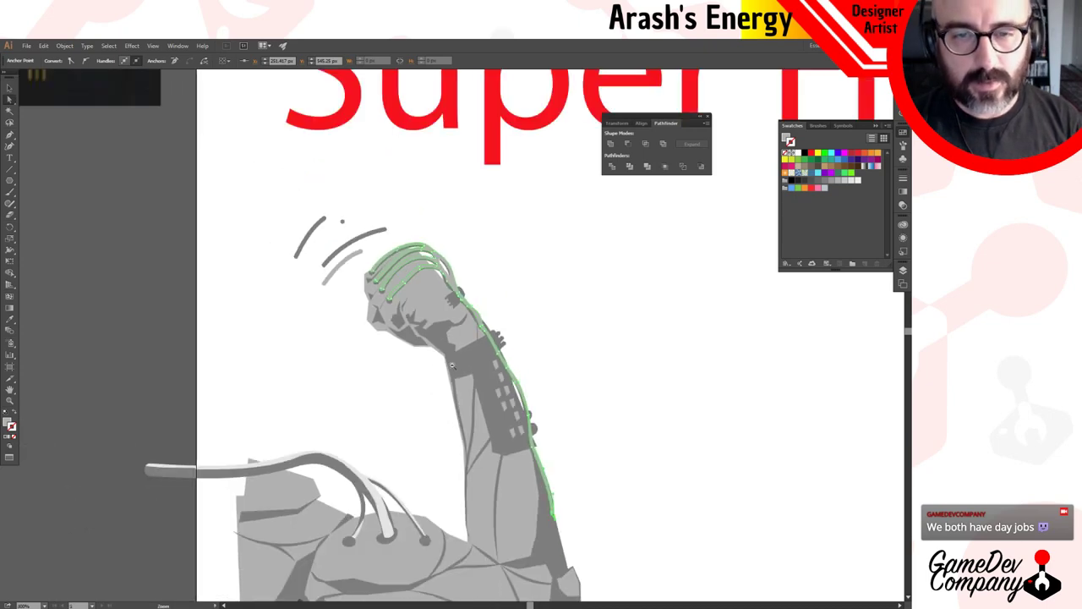
pyautogui.moveTo(483, 468); pyautogui.dragTo(431, 283)
pyautogui.press('v')
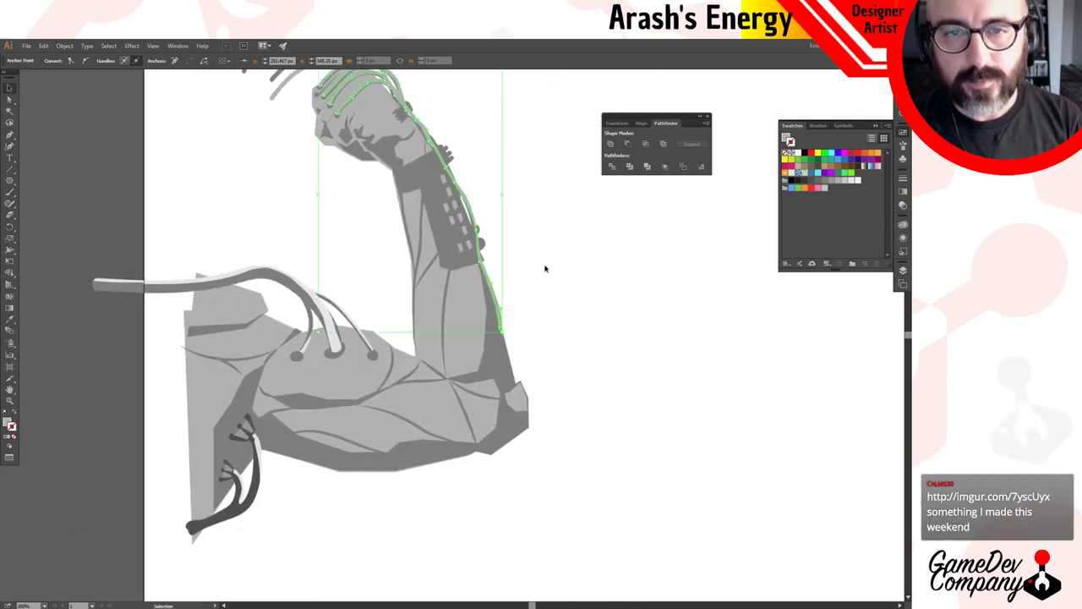
pyautogui.click(545, 268)
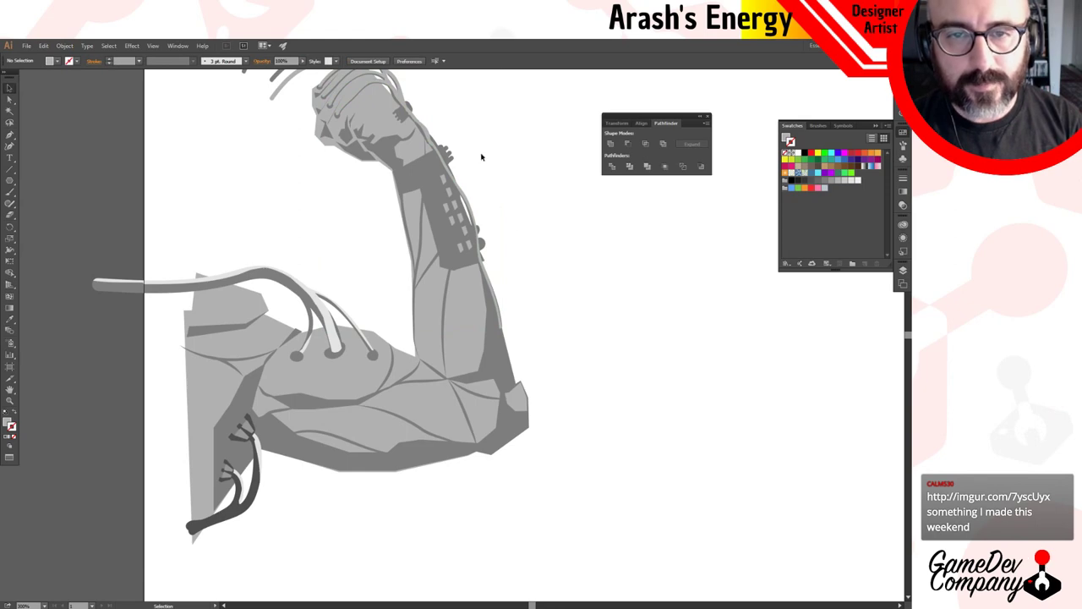
pyautogui.moveTo(479, 155); pyautogui.dragTo(466, 253)
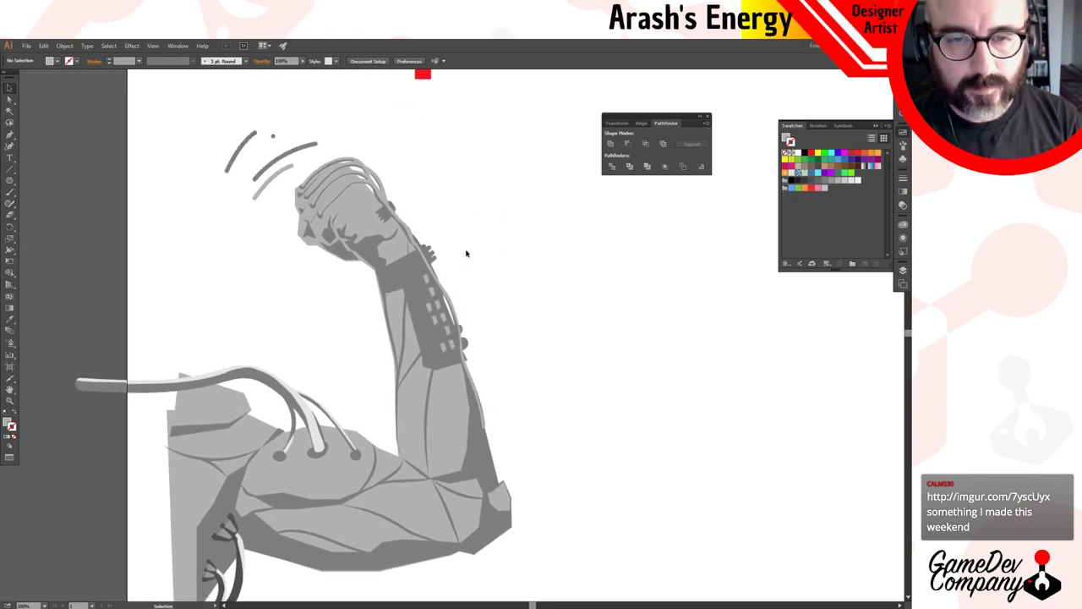
# Try painting a light gray Paintbrush highlight on the uppermost knob of the toothed piece beside the cuff, and undo it.
pyautogui.hotkey('ctrl', 'space')
pyautogui.keyDown('ctrl'); pyautogui.click(434, 253); pyautogui.keyUp('ctrl')
pyautogui.keyDown('ctrl'); pyautogui.click(444, 326); pyautogui.keyUp('ctrl')
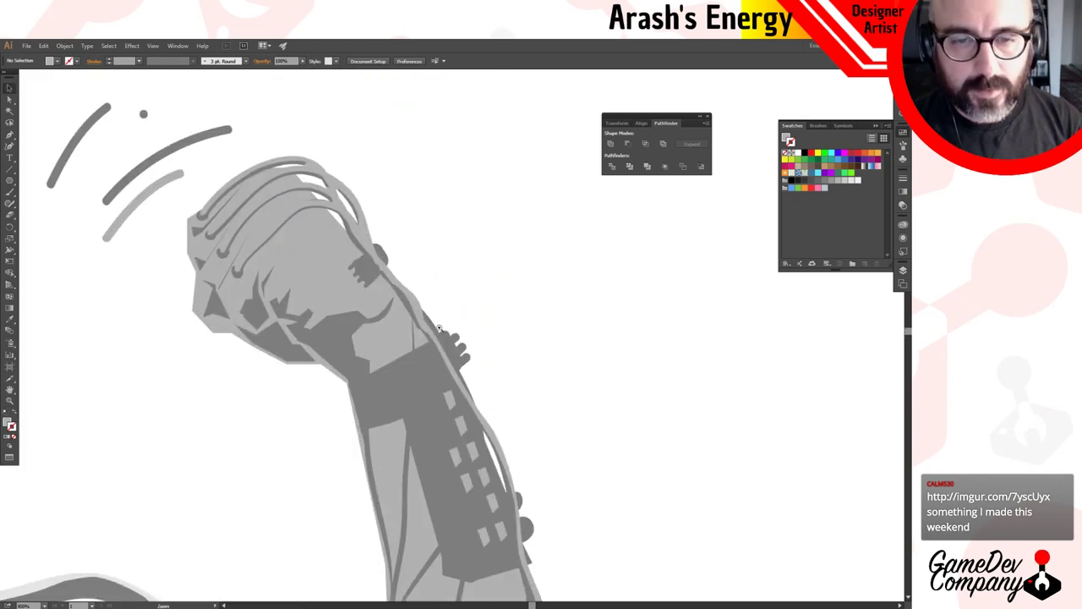
pyautogui.keyDown('ctrl'); pyautogui.click(442, 329); pyautogui.keyUp('ctrl')
pyautogui.click(439, 327)
pyautogui.press('b')
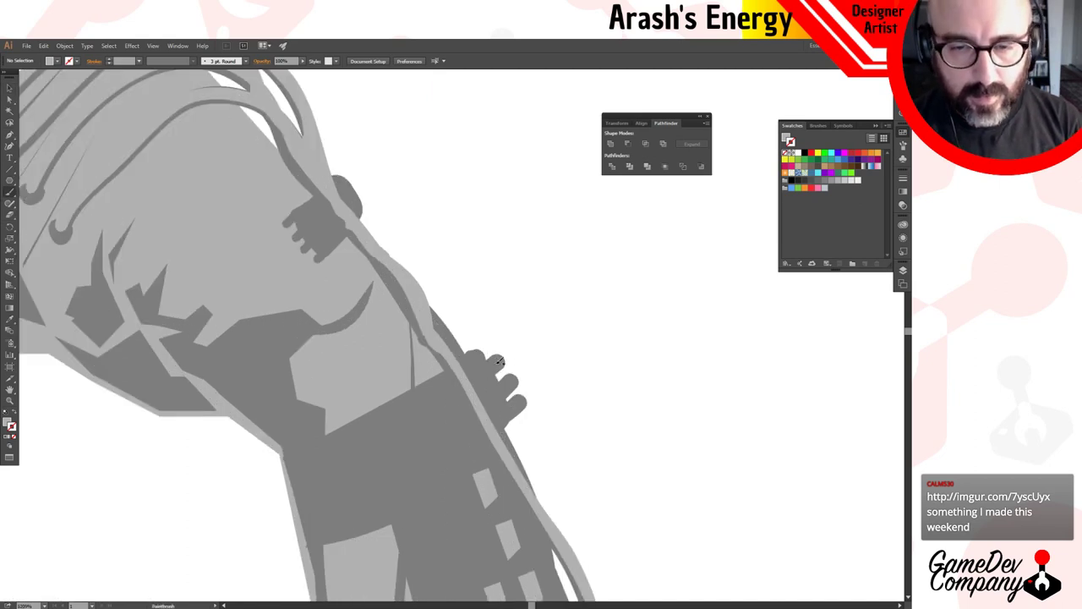
pyautogui.press('i')
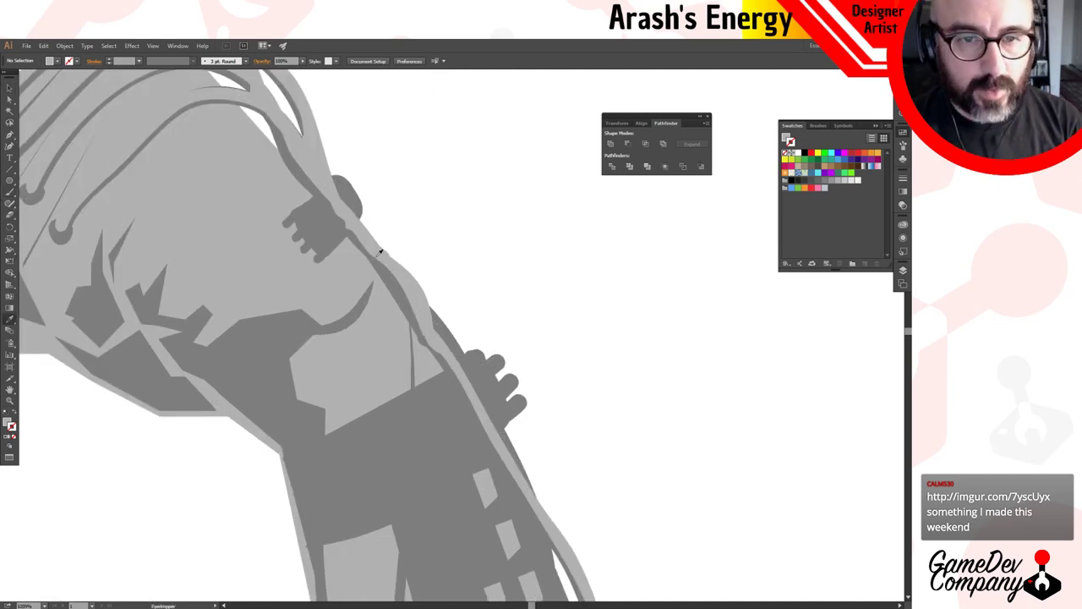
pyautogui.press('b')
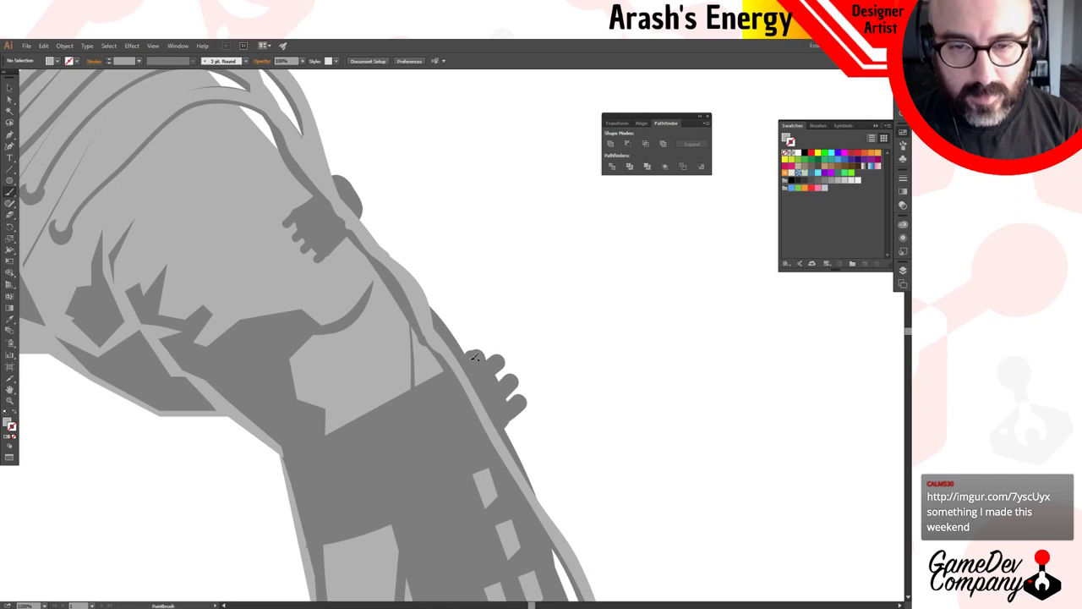
pyautogui.moveTo(472, 353); pyautogui.dragTo(488, 359)
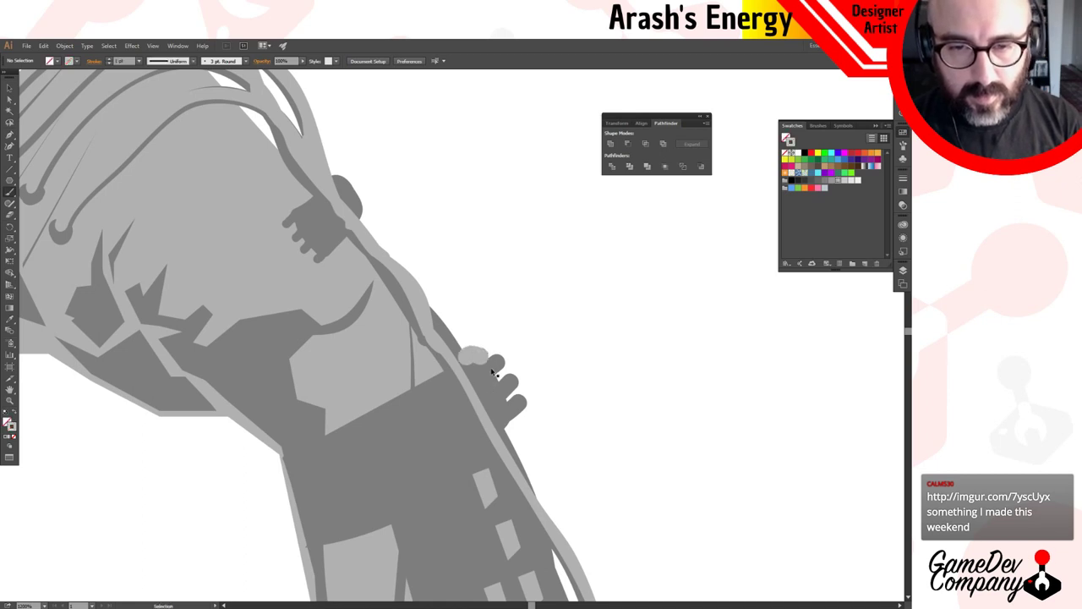
pyautogui.hotkey('ctrl', 'z')
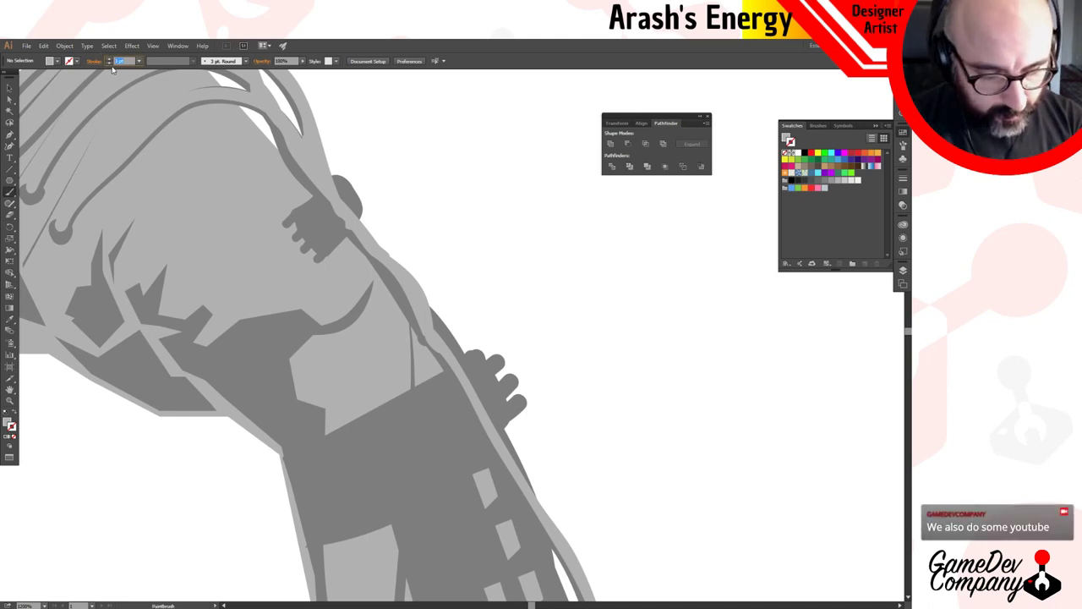
# Examine the uploaded brick texture at imgur.com/7yscUyx enlarged in the web browser, and switch back to Illustrator.
pyautogui.press('Return')
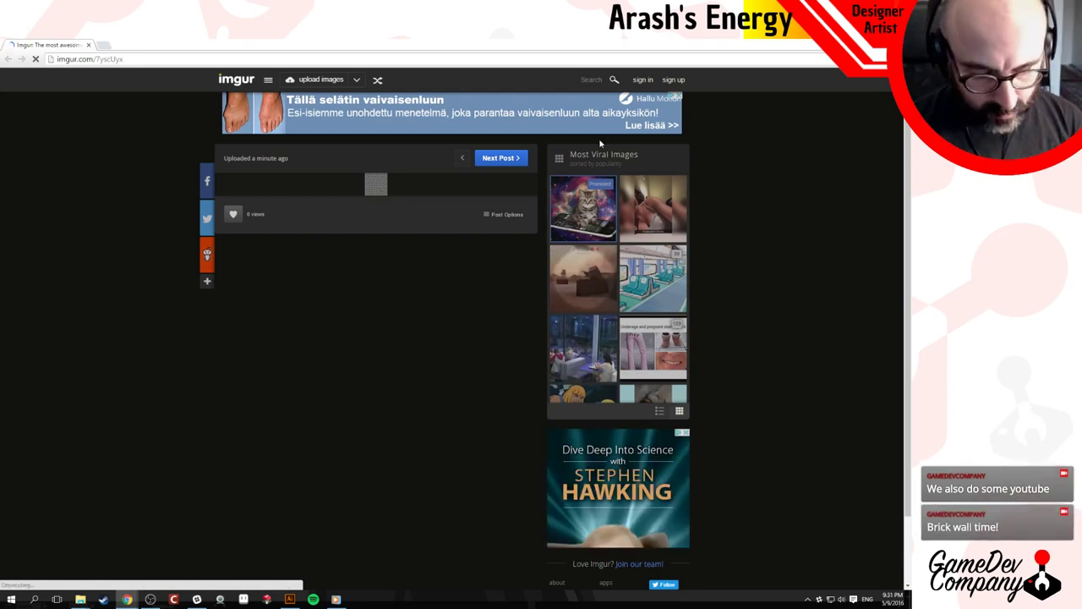
pyautogui.scroll(-7, 599, 143)
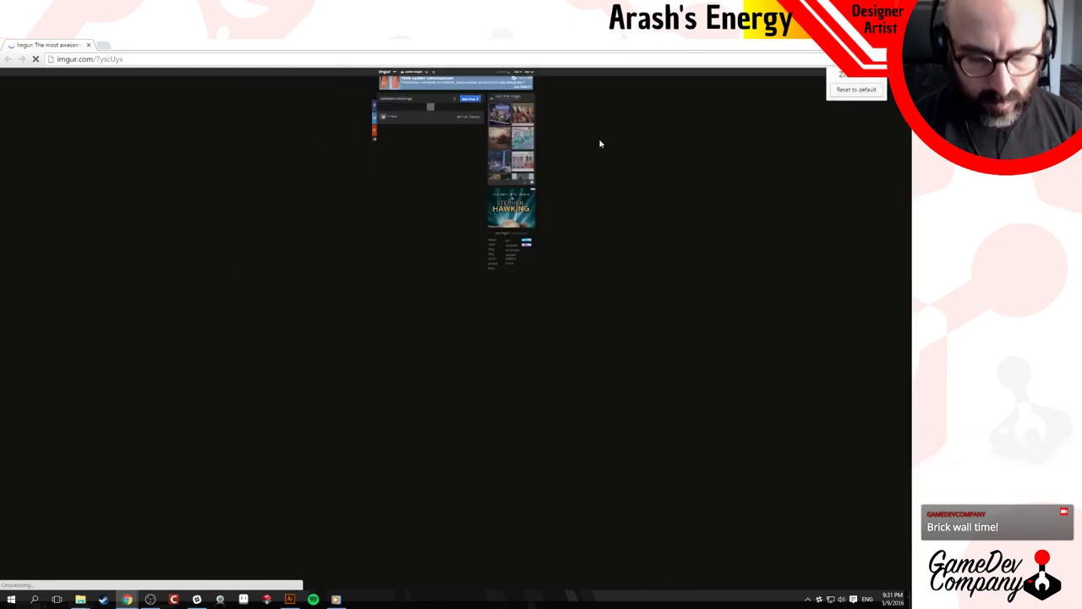
pyautogui.hotkey('ctrl', '+')
pyautogui.hotkey('ctrl', '+')
pyautogui.hotkey('ctrl', '+')
pyautogui.hotkey('ctrl', '+')
pyautogui.hotkey('ctrl', '+')
pyautogui.hotkey('ctrl', '+')
pyautogui.hotkey('ctrl', '+')
pyautogui.hotkey('ctrl', '+')
pyautogui.hotkey('ctrl', '+')
pyautogui.hotkey('ctrl', '+')
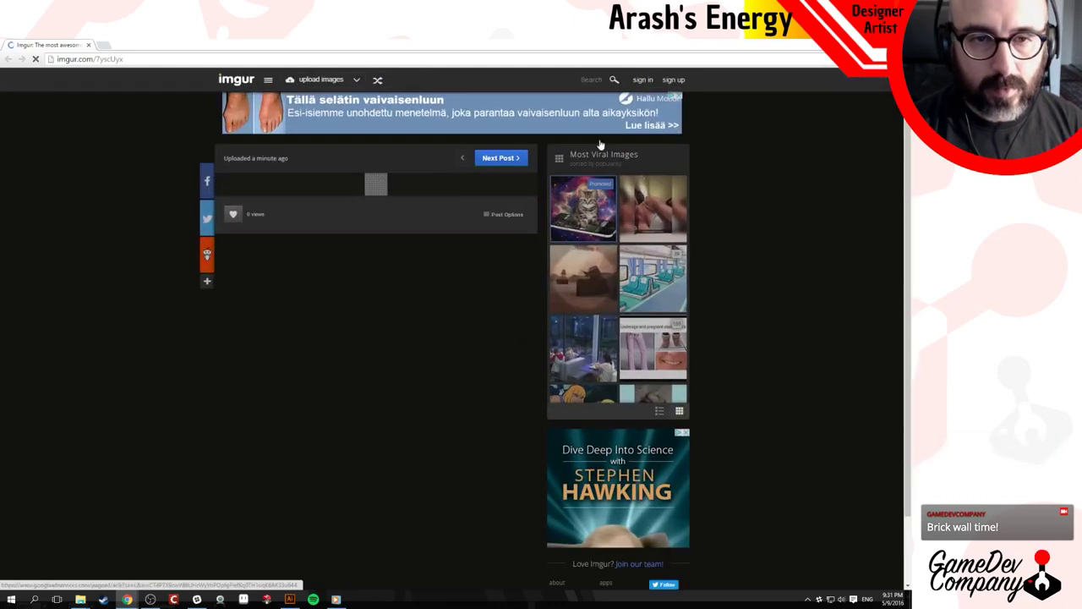
pyautogui.hotkey('ctrl', '+')
pyautogui.hotkey('ctrl', '+')
pyautogui.hotkey('ctrl', '+')
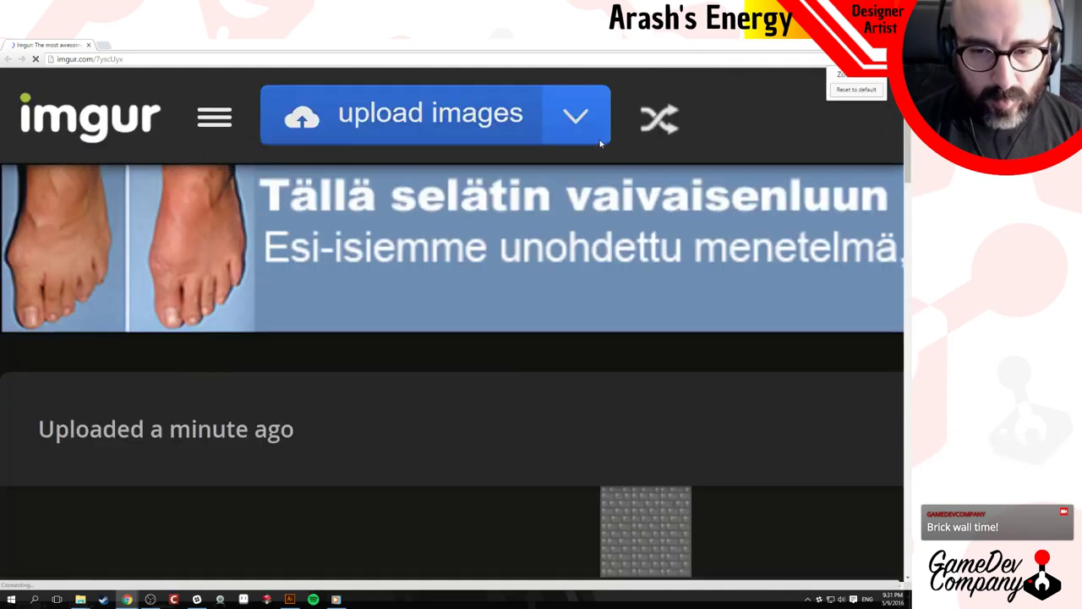
pyautogui.scroll(-2, 572, 391)
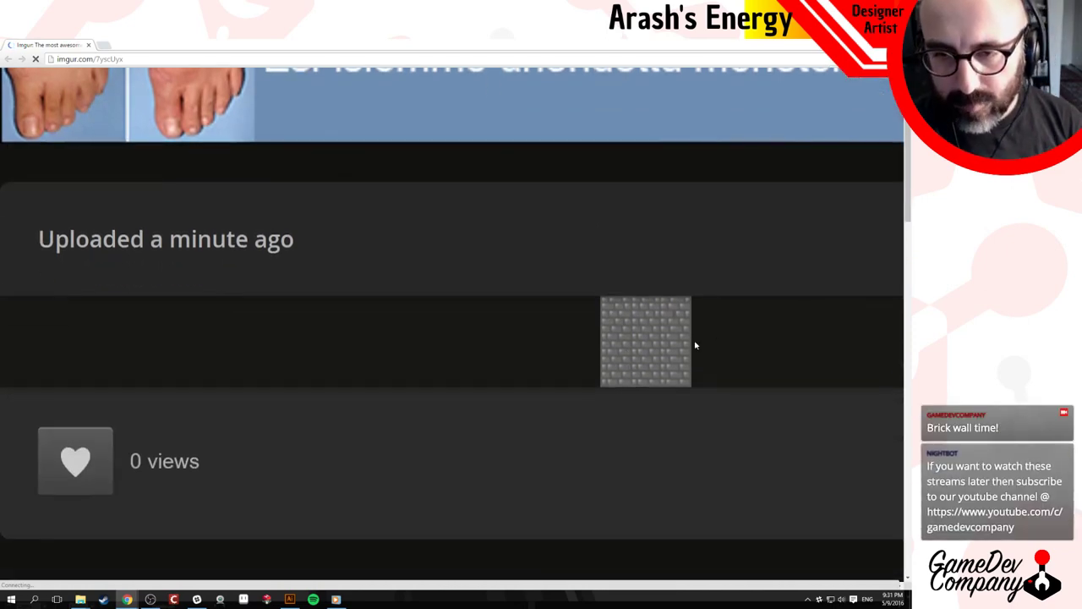
pyautogui.scroll(-4, 647, 318)
pyautogui.scroll(3, 672, 274)
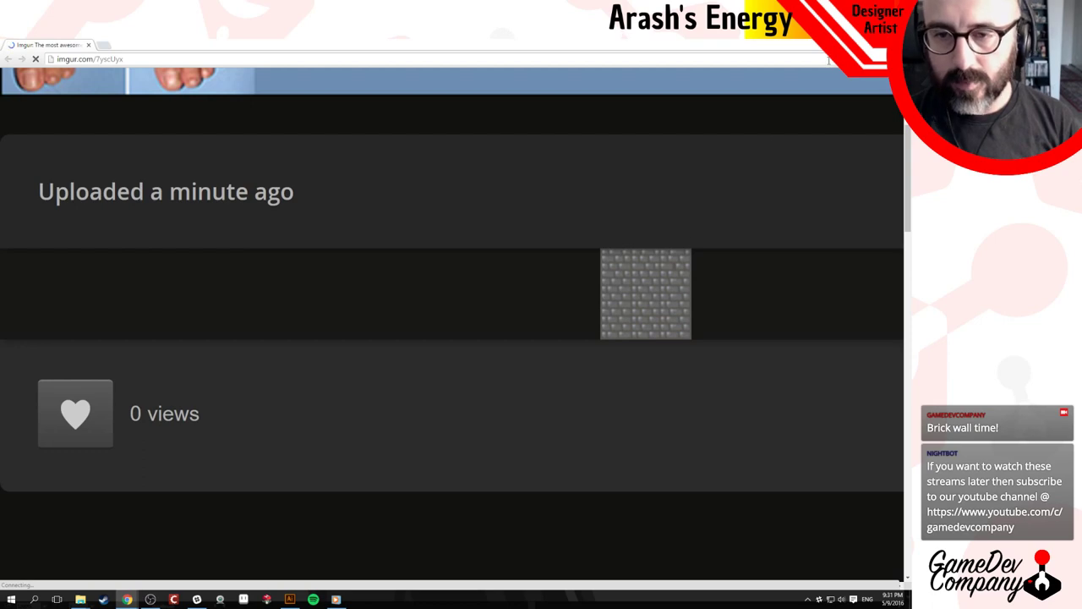
pyautogui.hotkey('alt', 'Tab')
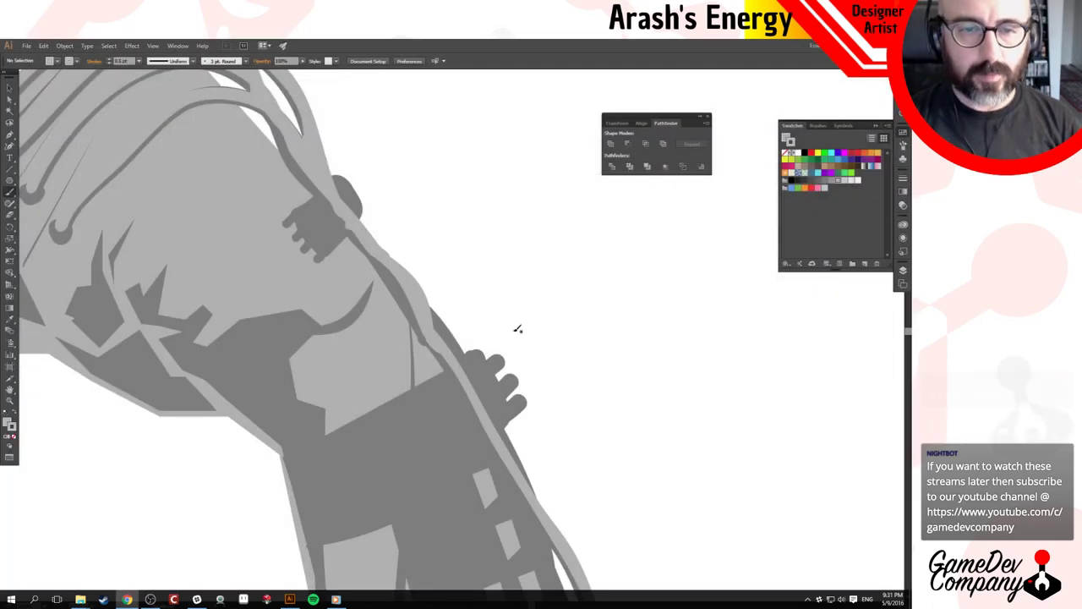
# Try a light gray Paintbrush dab on the toothed piece's second knob, and undo it.
pyautogui.keyDown('ctrl'); pyautogui.keyDown('alt'); pyautogui.click(514, 365); pyautogui.keyUp('alt'); pyautogui.keyUp('ctrl')
pyautogui.keyDown('ctrl'); pyautogui.keyDown('alt'); pyautogui.click(492, 374); pyautogui.keyUp('alt'); pyautogui.keyUp('ctrl')
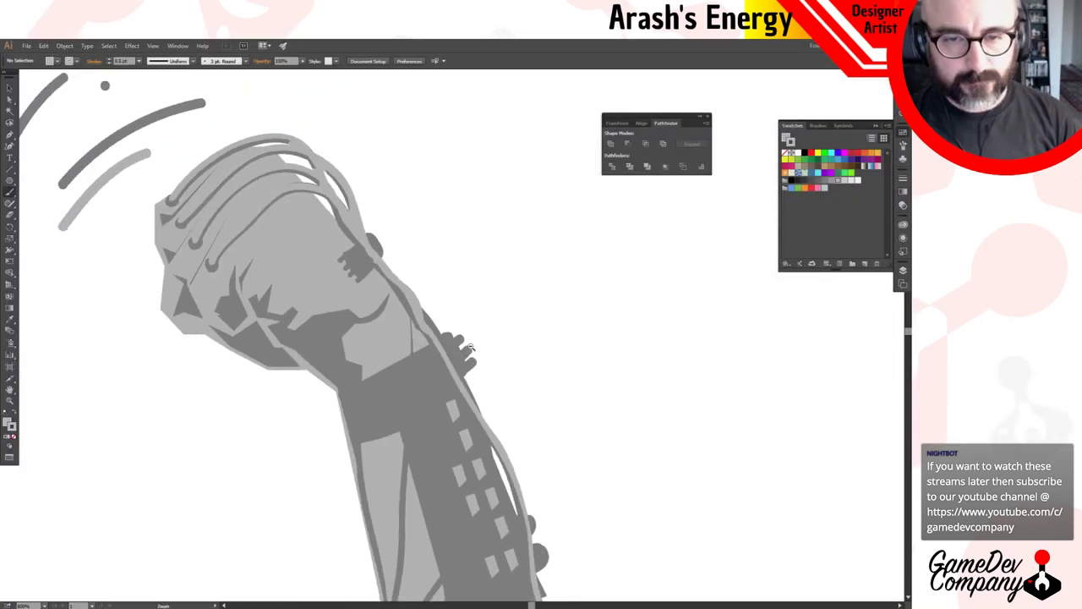
pyautogui.keyDown('ctrl'); pyautogui.click(470, 345); pyautogui.keyUp('ctrl')
pyautogui.keyDown('ctrl'); pyautogui.click(470, 345); pyautogui.keyUp('ctrl')
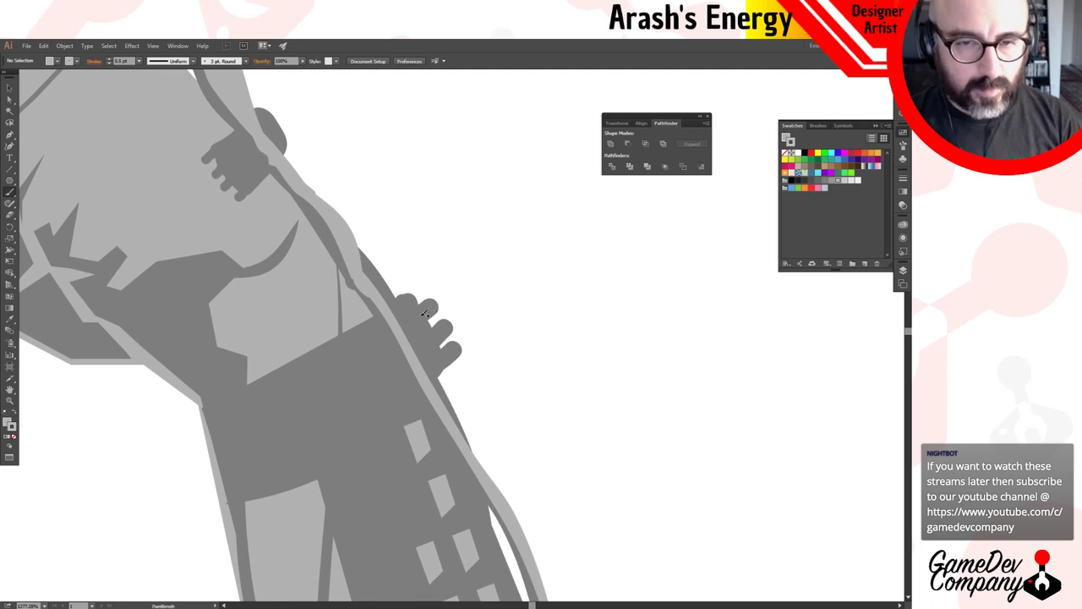
pyautogui.moveTo(428, 306); pyautogui.dragTo(432, 310)
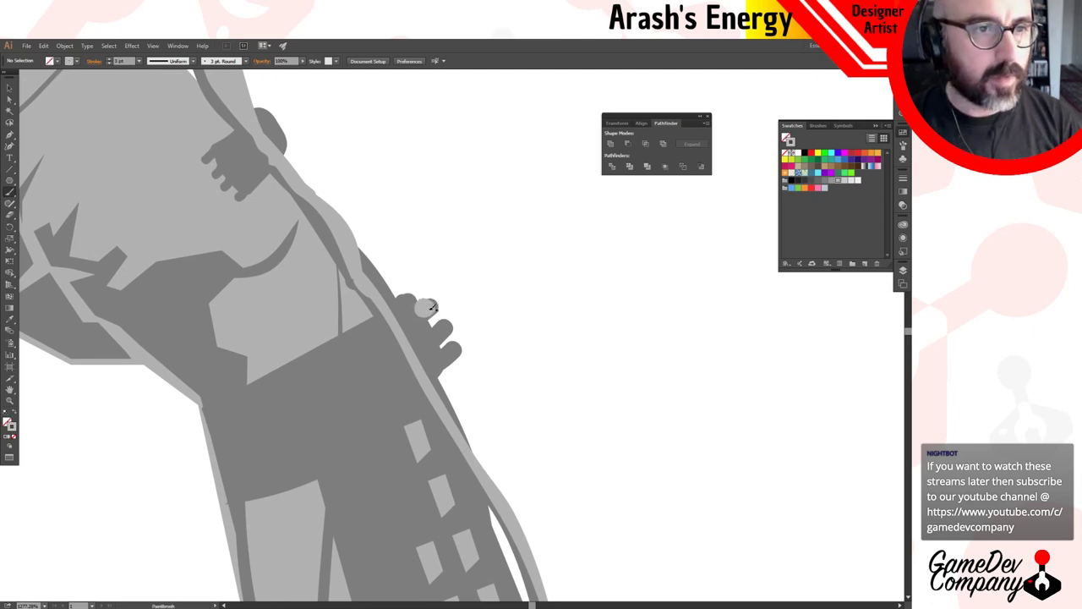
pyautogui.press('v')
pyautogui.hotkey('ctrl', 'z')
pyautogui.press('b')
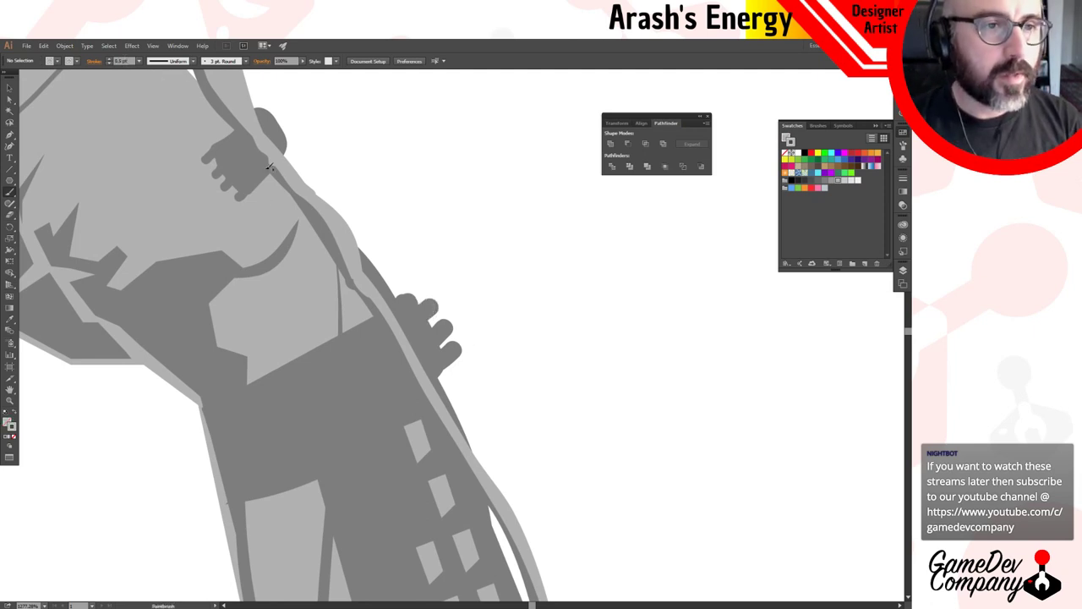
# Paint light gray strokes over the knobs and body of the toothed piece beside the cuff, leaving dark shadow edges.
pyautogui.moveTo(394, 306)
pyautogui.mouseDown()
pyautogui.moveTo(428, 301)
pyautogui.moveTo(451, 345)
pyautogui.mouseUp()
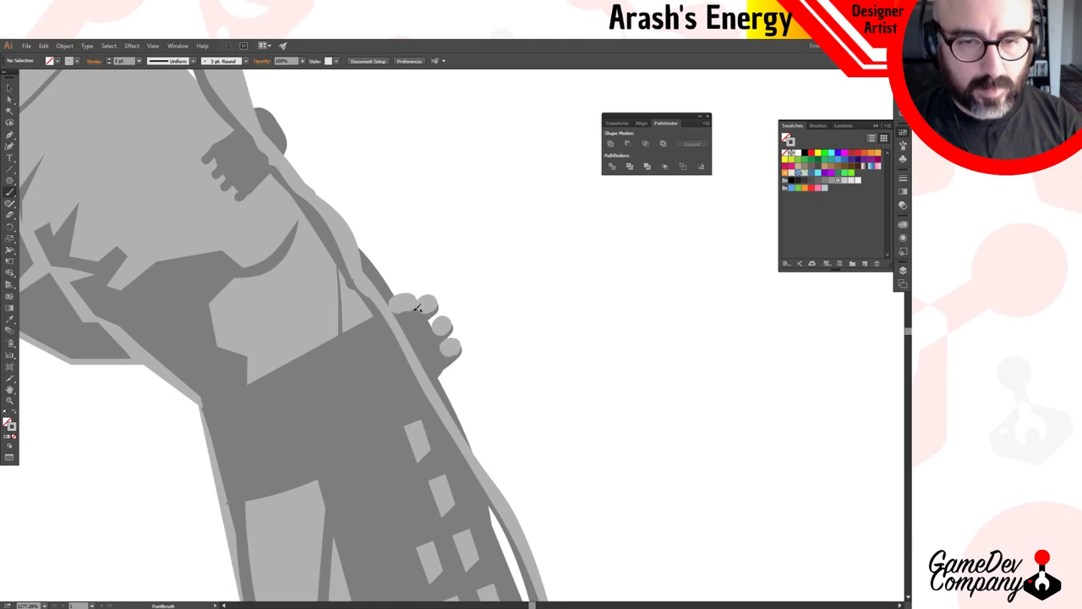
pyautogui.moveTo(413, 309); pyautogui.dragTo(446, 373)
pyautogui.keyDown('ctrl'); pyautogui.keyDown('alt'); pyautogui.click(448, 391); pyautogui.keyUp('alt'); pyautogui.keyUp('ctrl')
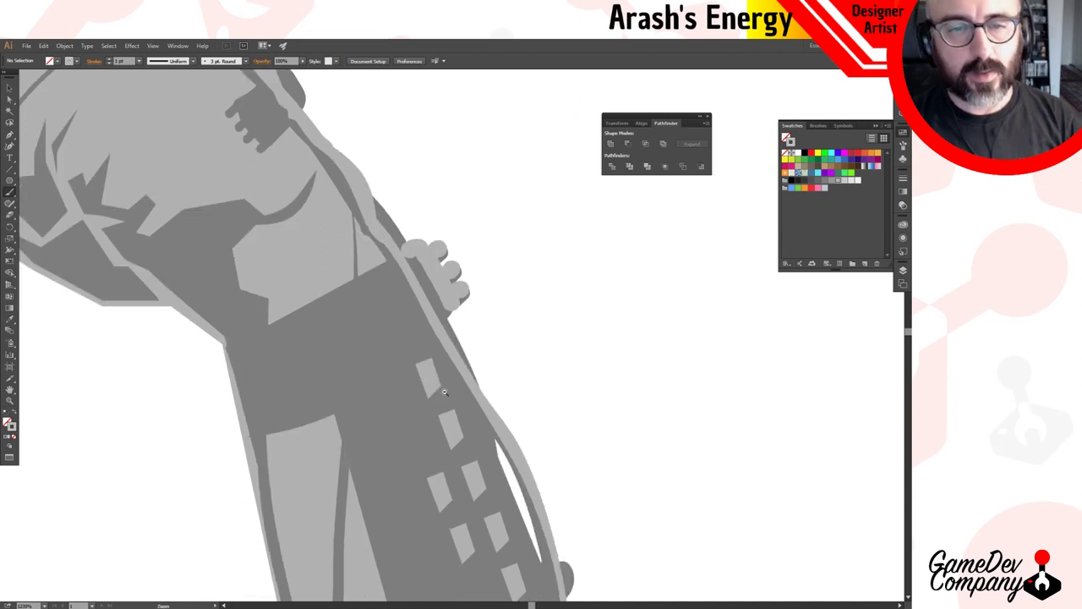
pyautogui.keyDown('ctrl'); pyautogui.keyDown('alt'); pyautogui.click(445, 393); pyautogui.keyUp('alt'); pyautogui.keyUp('ctrl')
pyautogui.moveTo(429, 241); pyautogui.dragTo(456, 284)
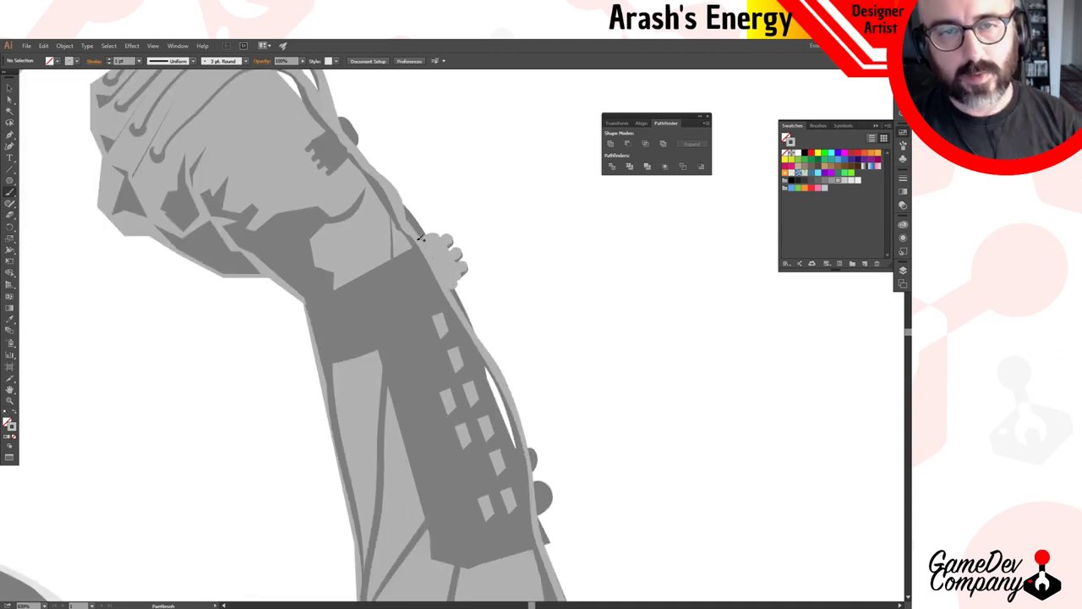
# Paint the toothed piece by the wrist light gray, setting the stroke weight to 0.5 pt for its small teeth.
pyautogui.press('v')
pyautogui.press('b')
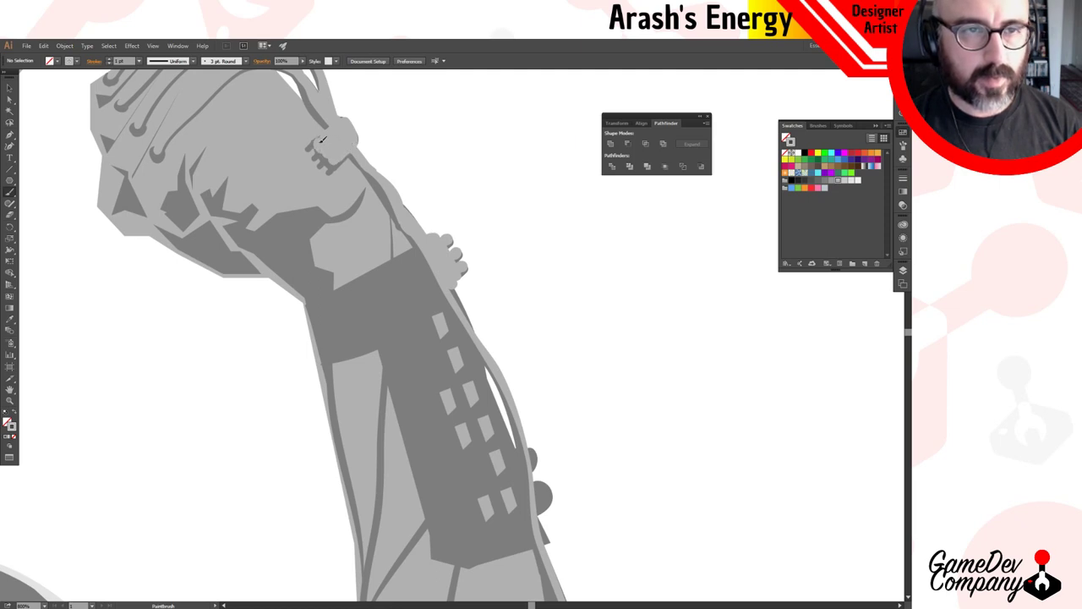
pyautogui.click(123, 61)
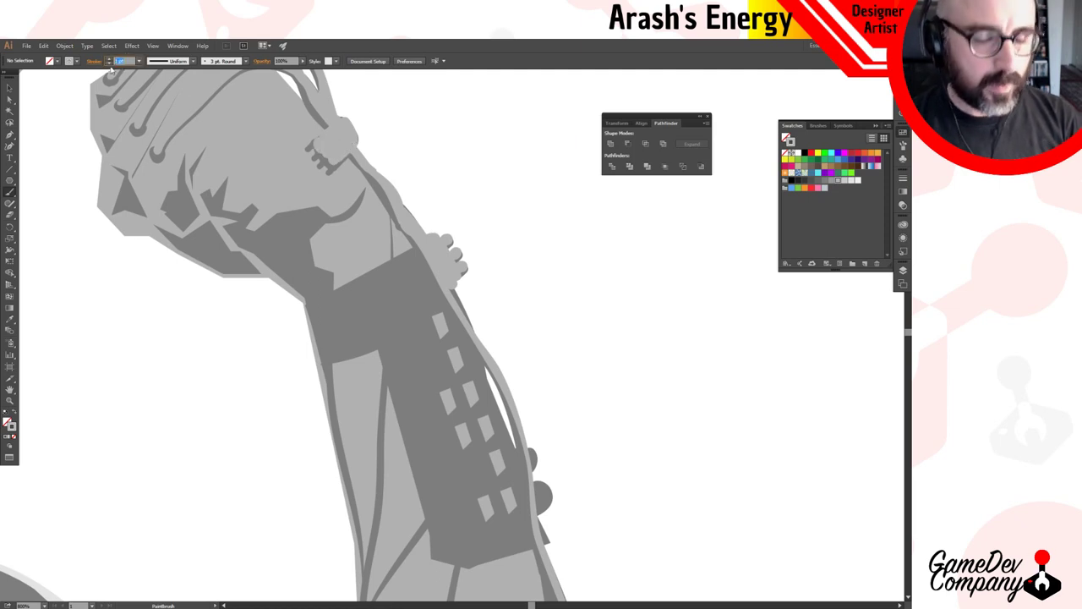
pyautogui.write('0.5')
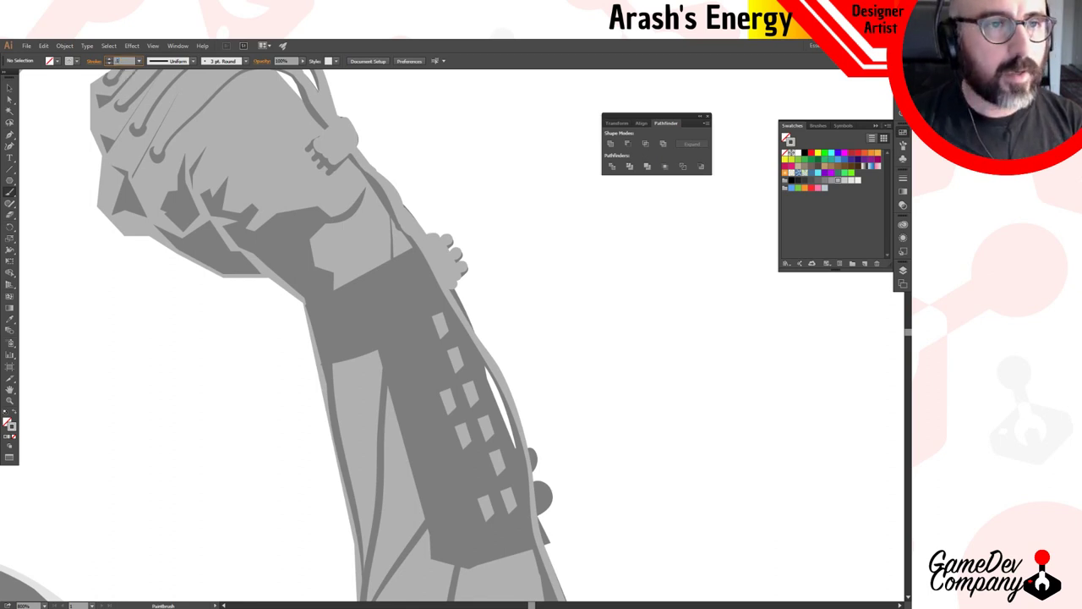
pyautogui.press('Return')
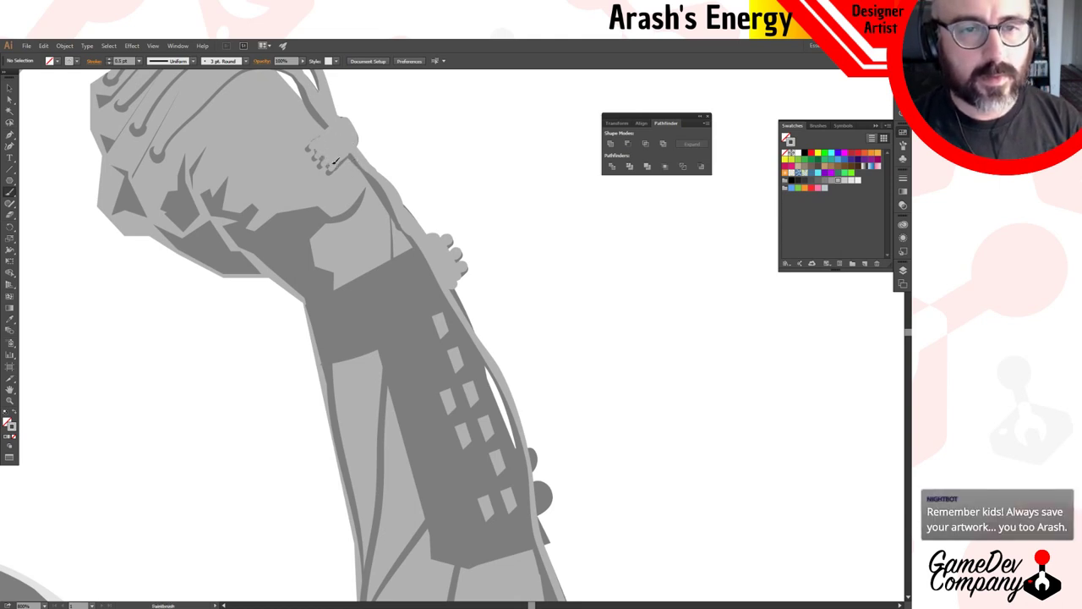
# Paint light gray highlights on the small knobs beside the cuff's lower end and along the forearm's outer edge down to the elbow.
pyautogui.moveTo(390, 222); pyautogui.dragTo(263, 110)
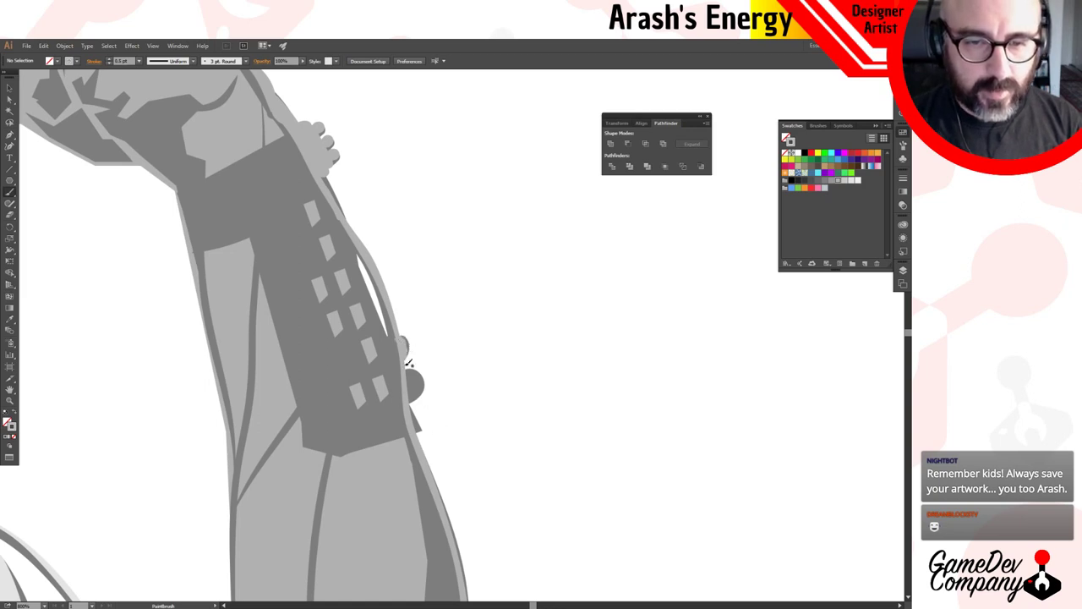
pyautogui.moveTo(412, 375); pyautogui.dragTo(416, 394)
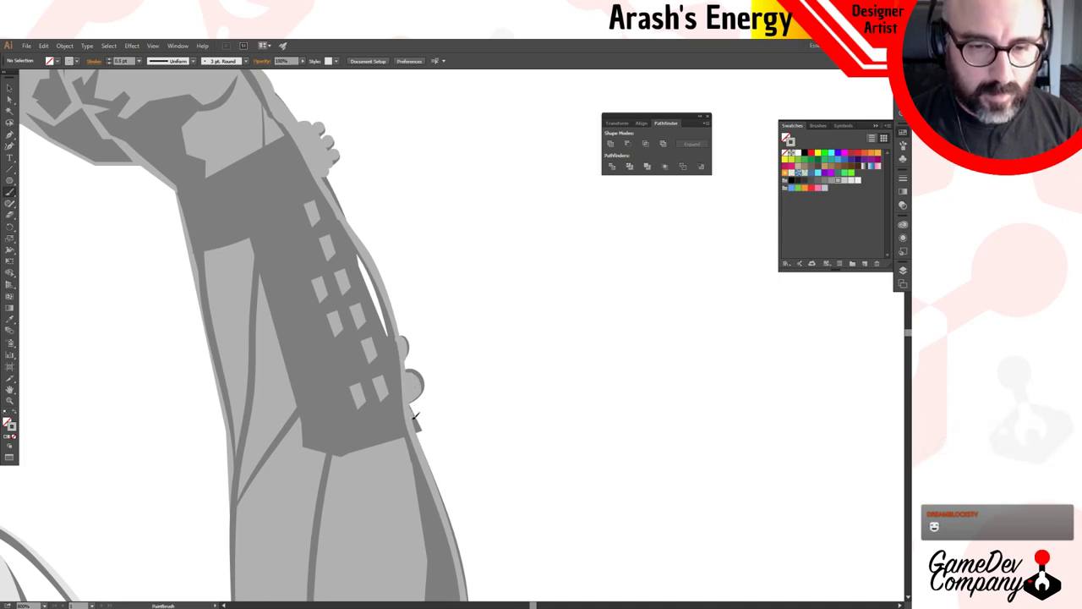
pyautogui.keyDown('ctrl'); pyautogui.keyDown('alt'); pyautogui.click(407, 450); pyautogui.keyUp('alt'); pyautogui.keyUp('ctrl')
pyautogui.keyDown('ctrl'); pyautogui.keyDown('alt'); pyautogui.click(407, 450); pyautogui.keyUp('alt'); pyautogui.keyUp('ctrl')
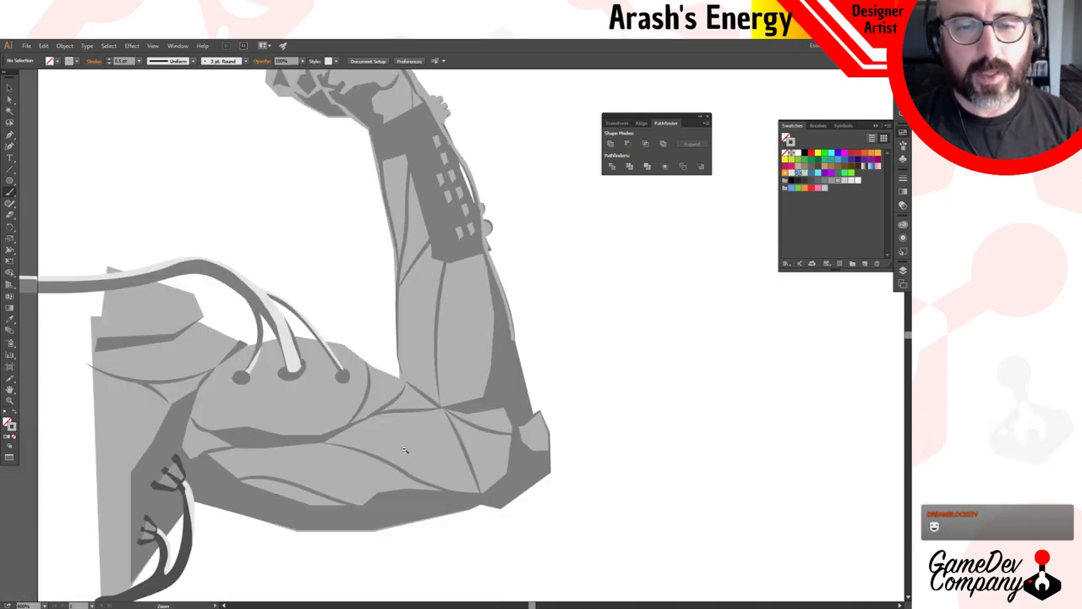
pyautogui.scroll(1, 497, 328)
pyautogui.scroll(1, 448, 342)
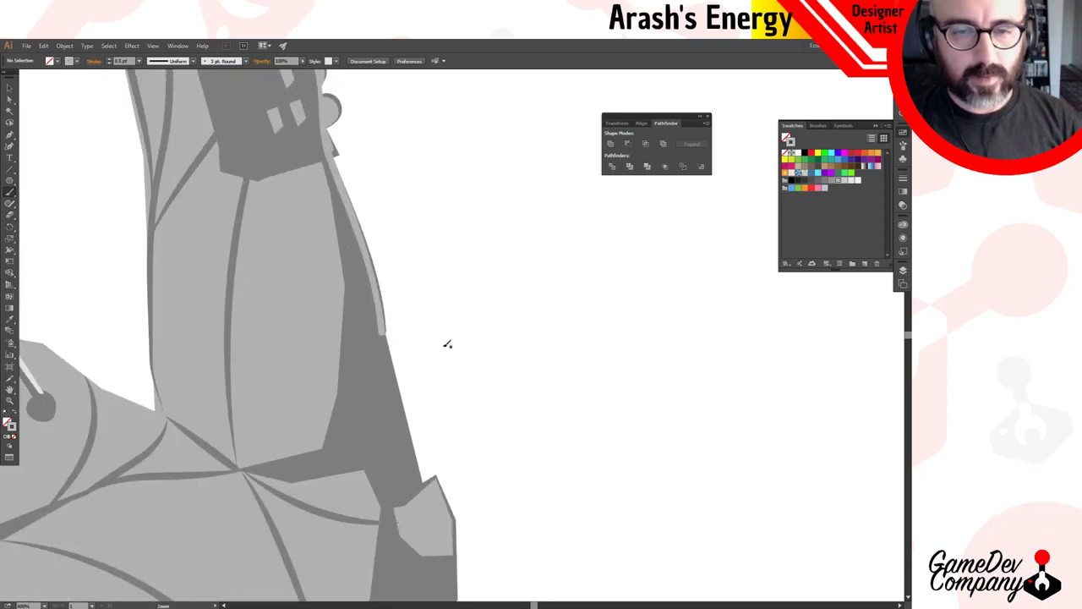
pyautogui.moveTo(387, 335); pyautogui.dragTo(401, 407)
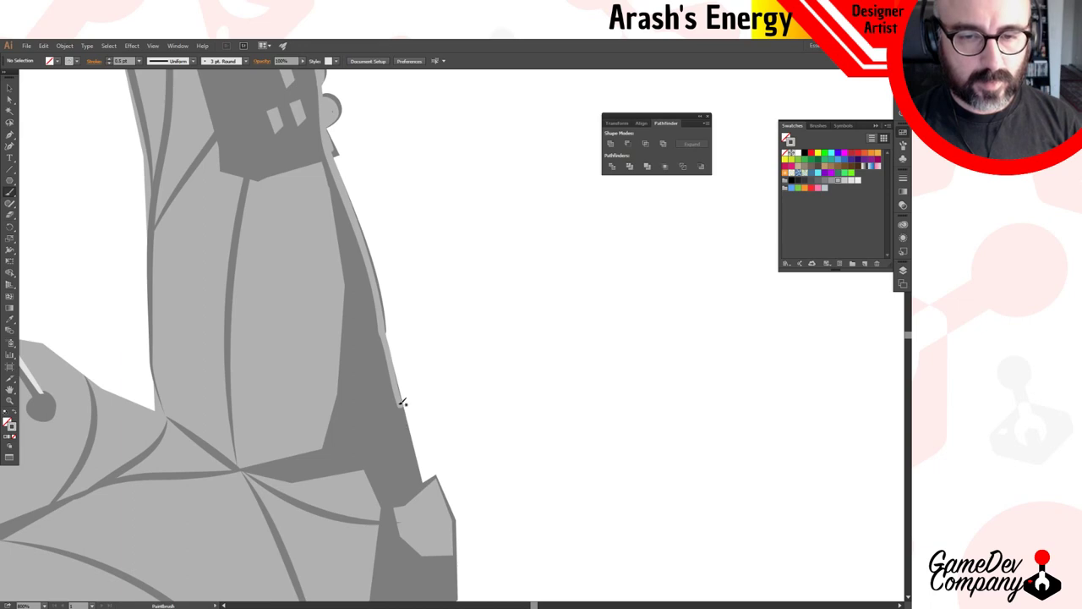
pyautogui.moveTo(402, 403); pyautogui.dragTo(424, 483)
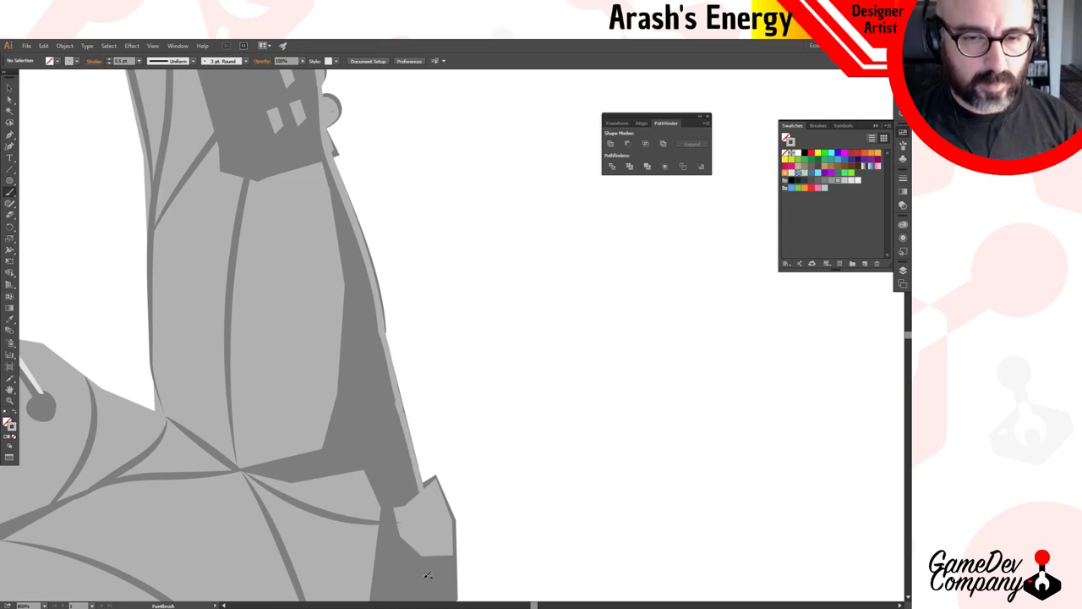
# Try painting loose light gray Paintbrush strokes across the dark cuff next to the toothed piece.
pyautogui.keyDown('ctrl'); pyautogui.keyDown('alt'); pyautogui.click(416, 474); pyautogui.keyUp('alt'); pyautogui.keyUp('ctrl')
pyautogui.keyDown('ctrl'); pyautogui.keyDown('alt'); pyautogui.click(414, 474); pyautogui.keyUp('alt'); pyautogui.keyUp('ctrl')
pyautogui.keyDown('ctrl'); pyautogui.keyDown('alt'); pyautogui.click(412, 473); pyautogui.keyUp('alt'); pyautogui.keyUp('ctrl')
pyautogui.moveTo(477, 220); pyautogui.dragTo(453, 534)
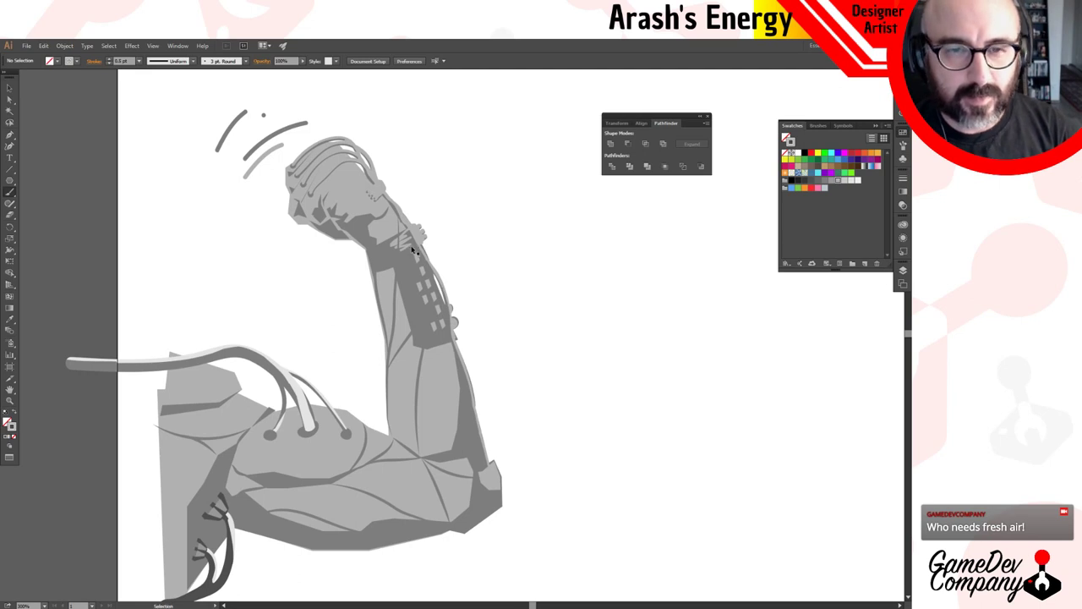
pyautogui.scroll(2, 412, 243)
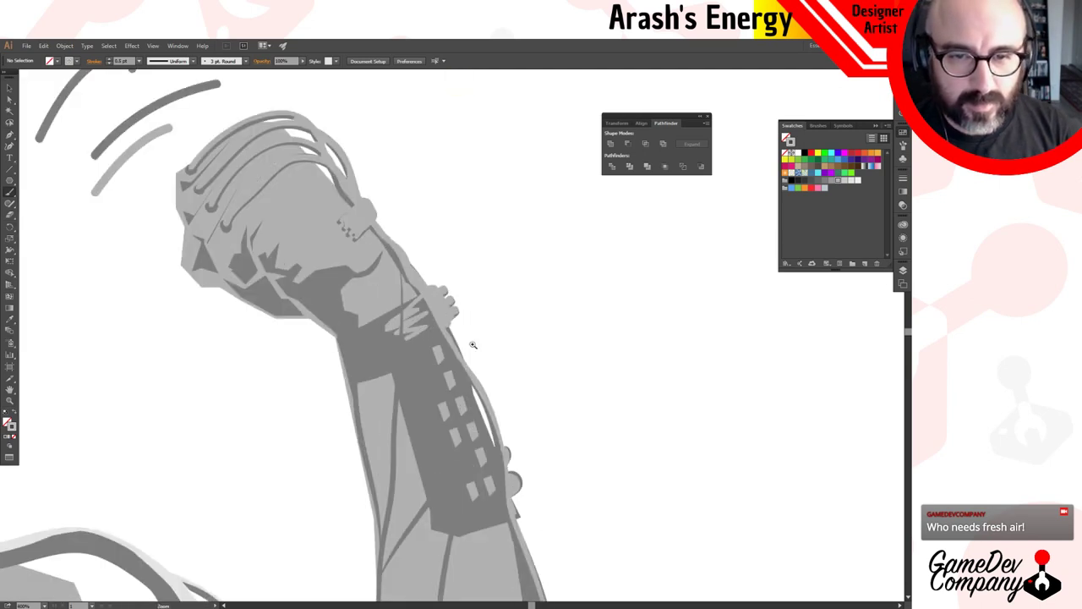
pyautogui.moveTo(423, 296)
pyautogui.mouseDown()
pyautogui.moveTo(383, 323)
pyautogui.moveTo(387, 341)
pyautogui.mouseUp()
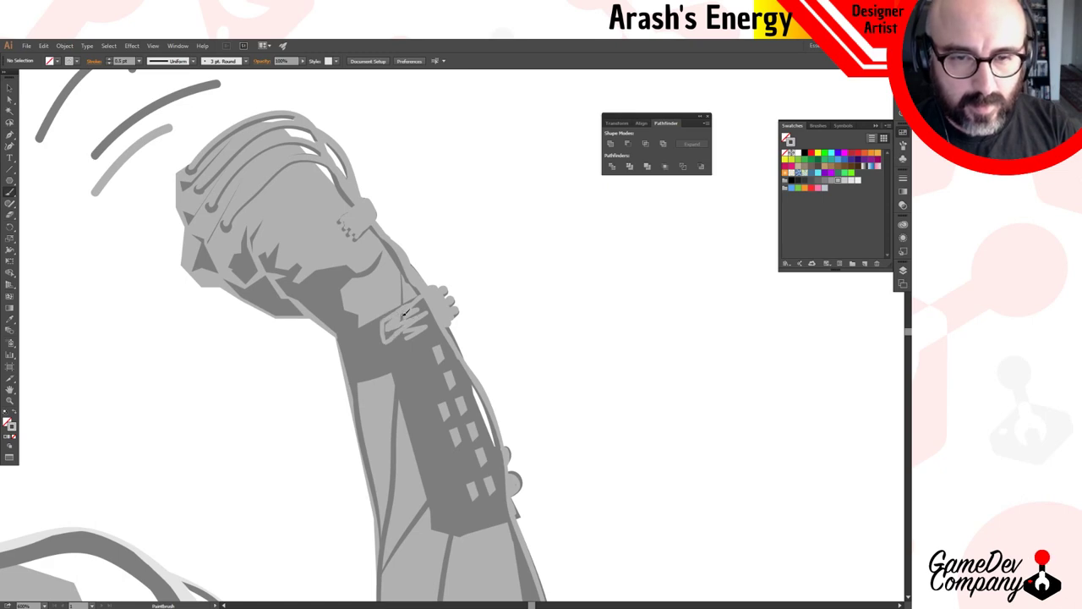
# Try outlining the cuff's upper band with a light gray Paintbrush stroke curving from the toothed piece toward the inner wrist.
pyautogui.press('v')
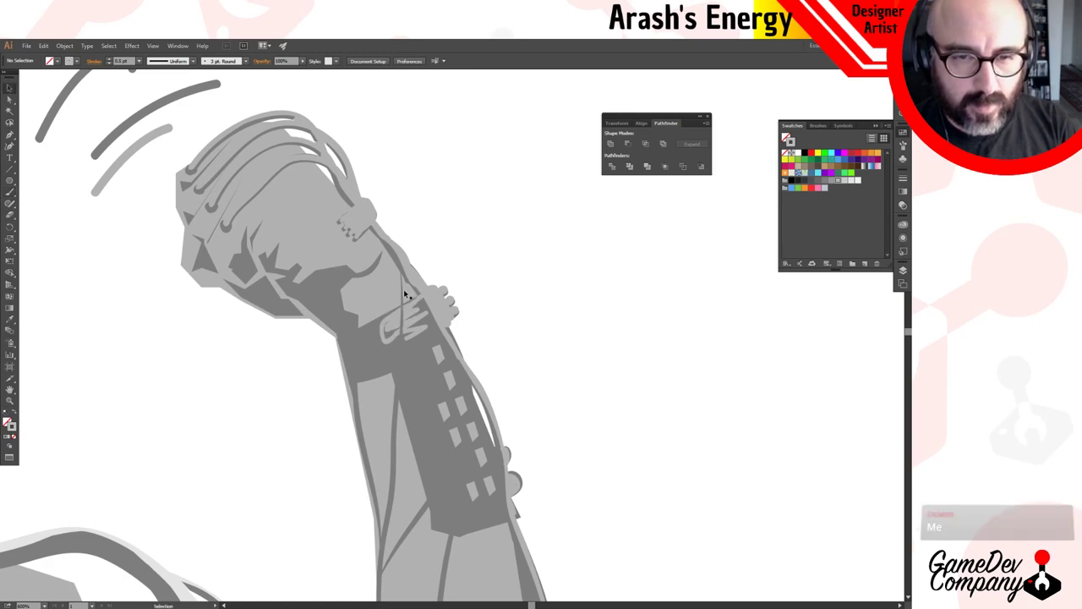
pyautogui.click(403, 294)
pyautogui.click(419, 309)
pyautogui.hotkey('ctrl', 'shift', 'a')
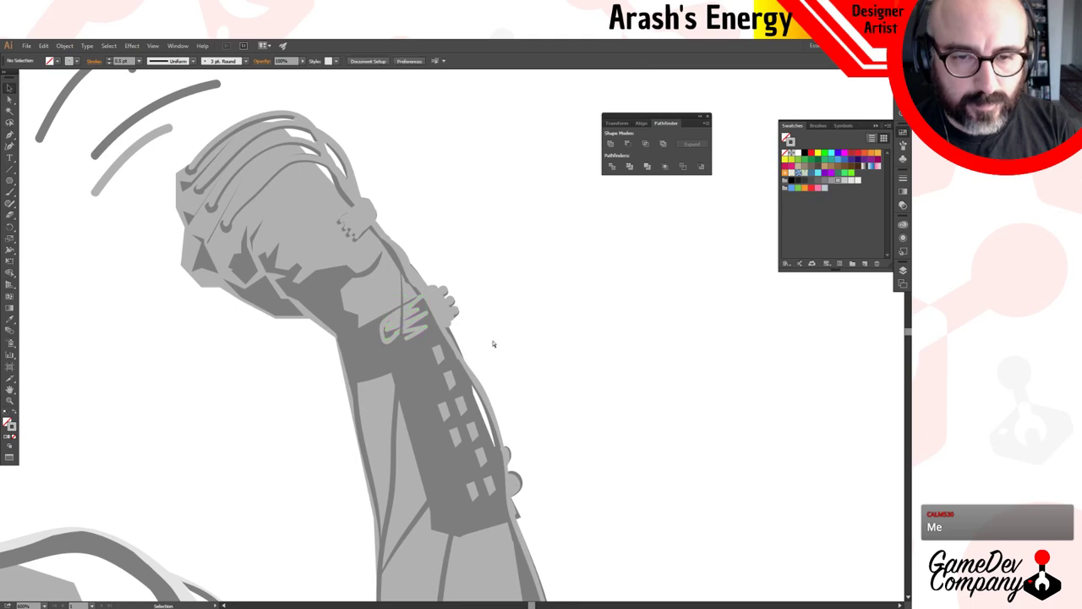
pyautogui.press('b')
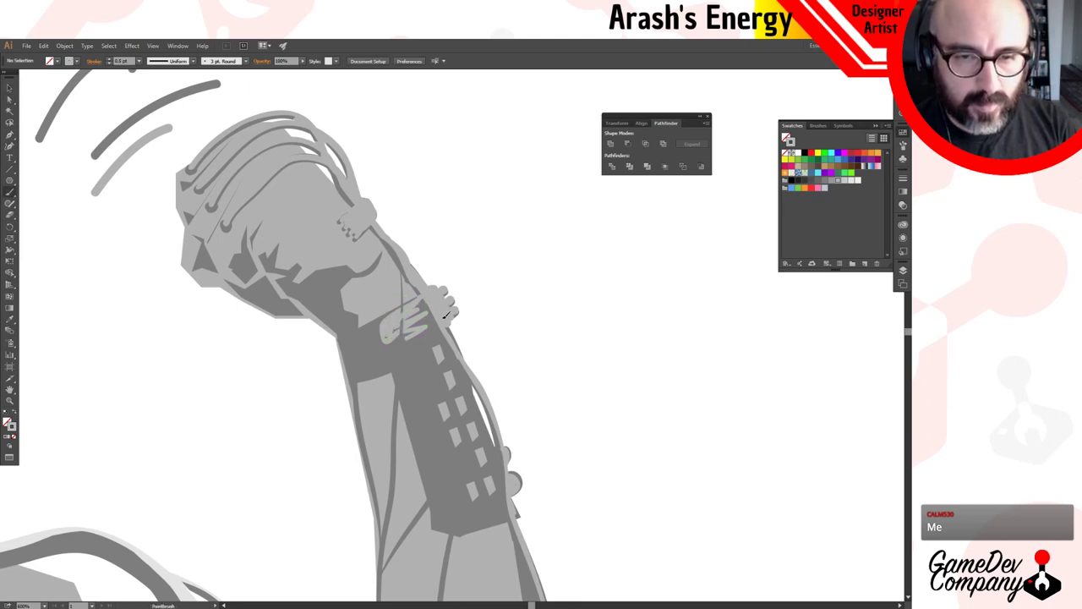
pyautogui.moveTo(450, 326)
pyautogui.mouseDown()
pyautogui.moveTo(396, 355)
pyautogui.moveTo(374, 338)
pyautogui.mouseUp()
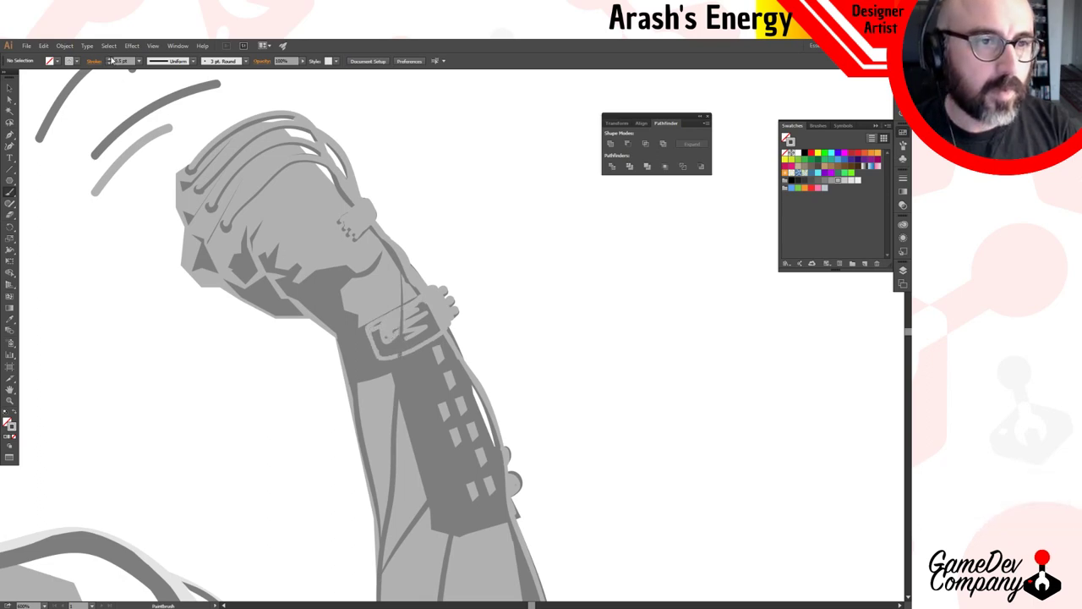
# Try filling the outlined cuff band with thicker light gray strokes and deleting a stray stroke.
pyautogui.click(110, 58)
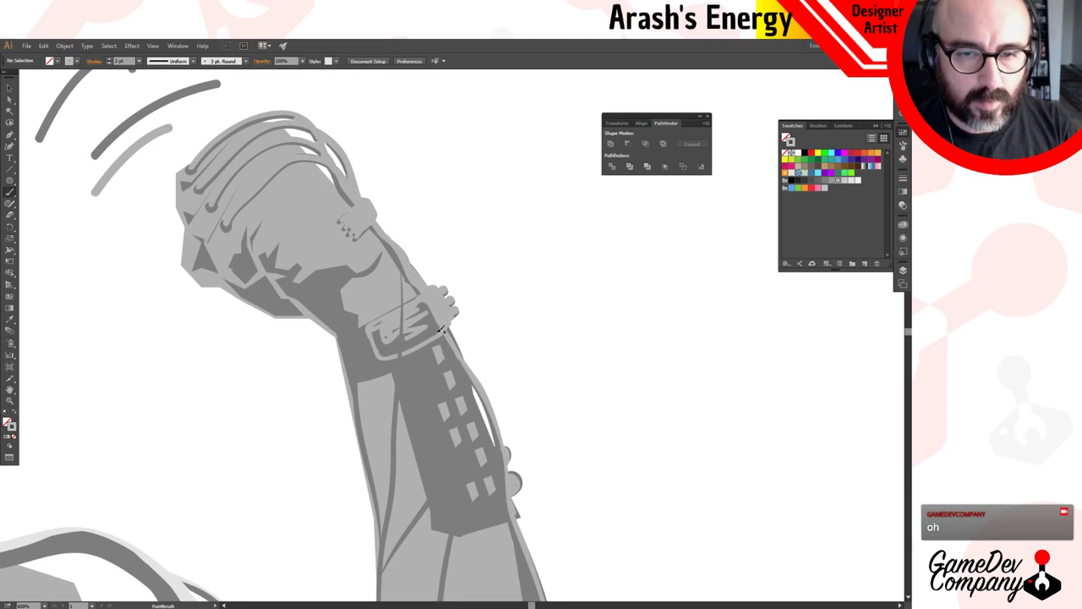
pyautogui.moveTo(441, 331)
pyautogui.mouseDown()
pyautogui.moveTo(414, 328)
pyautogui.moveTo(430, 313)
pyautogui.moveTo(391, 347)
pyautogui.moveTo(377, 343)
pyautogui.moveTo(421, 317)
pyautogui.mouseUp()
pyautogui.press('v')
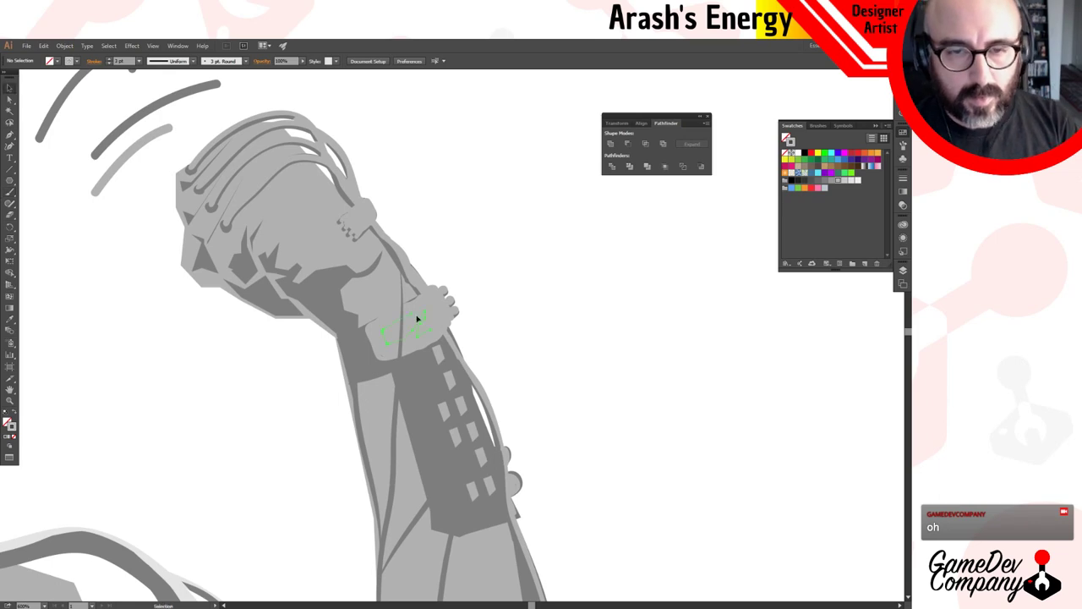
pyautogui.click(423, 312)
pyautogui.press('Delete')
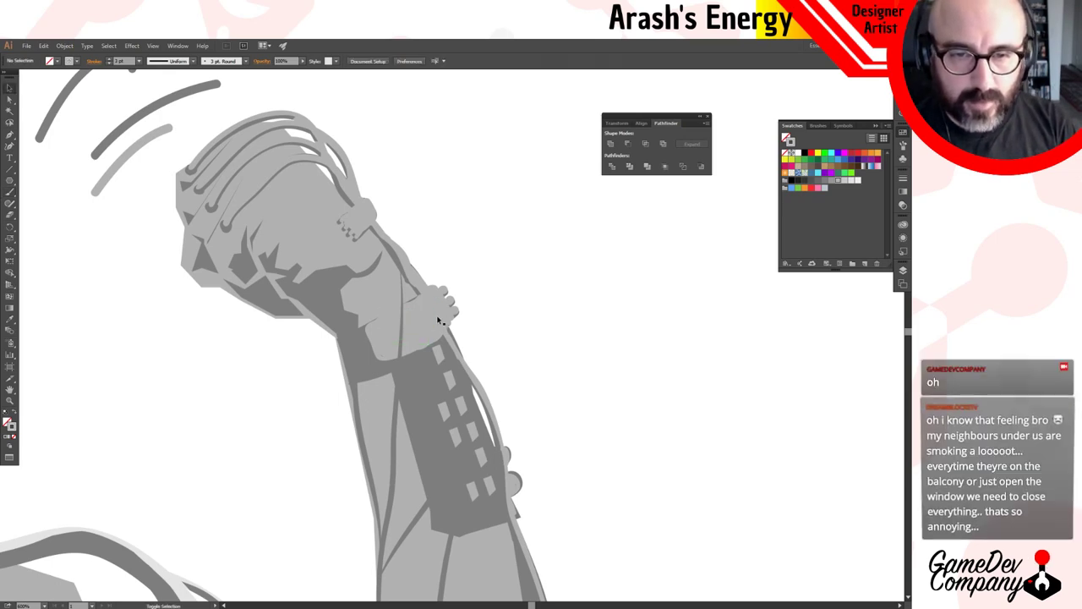
# Try painting light gray over the dark line crossing the cuff band, working on Layer 6.
pyautogui.click(901, 273)
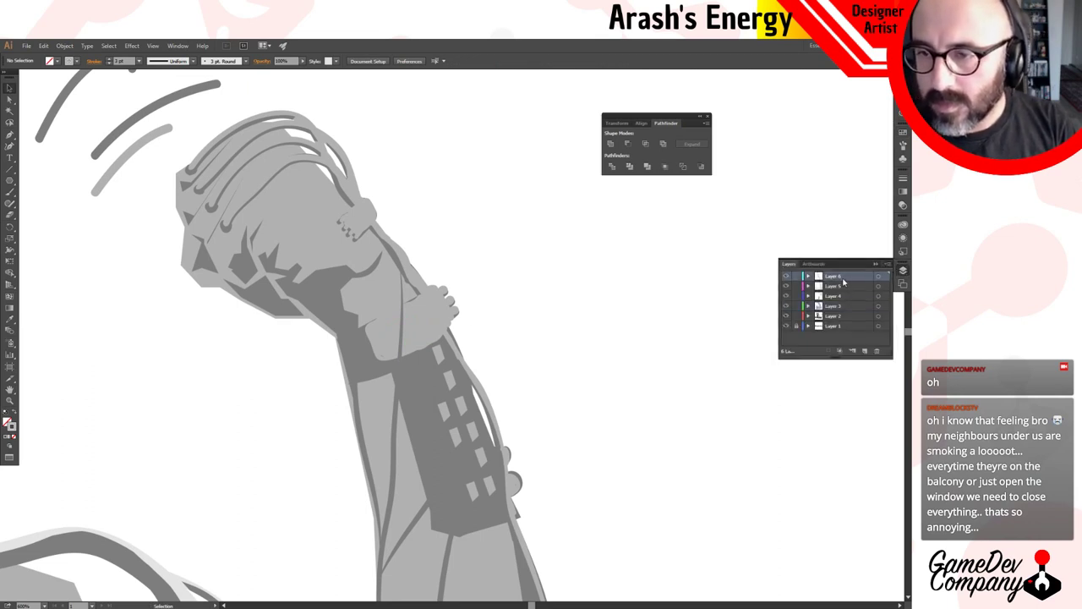
pyautogui.scroll(2, 495, 321)
pyautogui.press('b')
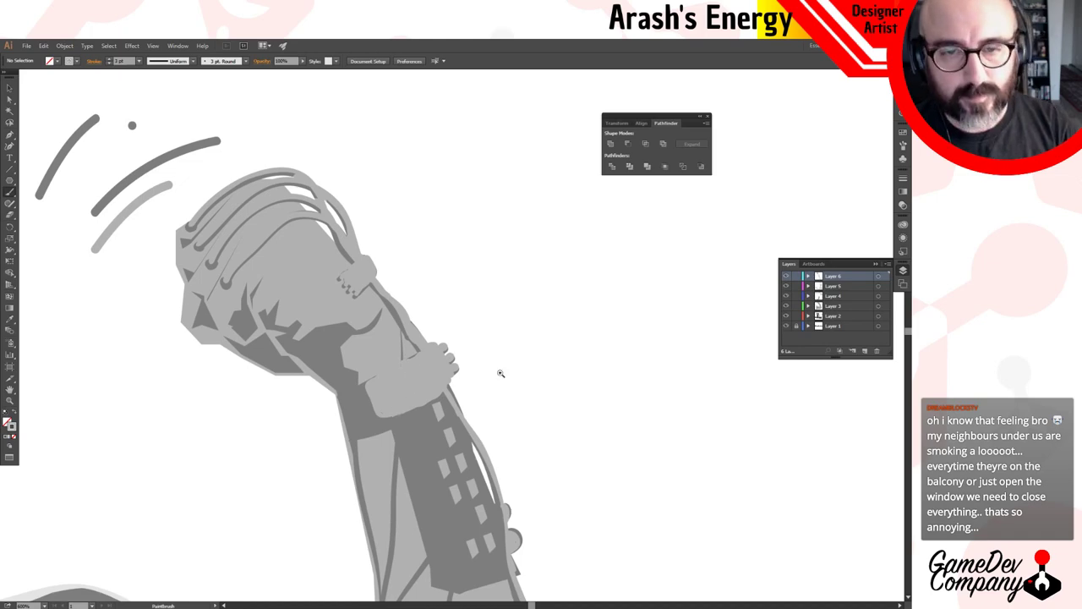
# Delete the light gray Paintbrush strokes covering the cuff's upper band, including the one on Layer 6.
pyautogui.keyDown('ctrl'); pyautogui.keyDown('alt'); pyautogui.click(494, 376); pyautogui.keyUp('alt'); pyautogui.keyUp('ctrl')
pyautogui.keyDown('ctrl'); pyautogui.keyDown('alt'); pyautogui.click(494, 376); pyautogui.keyUp('alt'); pyautogui.keyUp('ctrl')
pyautogui.keyDown('ctrl'); pyautogui.keyDown('alt'); pyautogui.click(495, 376); pyautogui.keyUp('alt'); pyautogui.keyUp('ctrl')
pyautogui.keyDown('ctrl'); pyautogui.keyDown('alt'); pyautogui.click(494, 376); pyautogui.keyUp('alt'); pyautogui.keyUp('ctrl')
pyautogui.scroll(1, 413, 322)
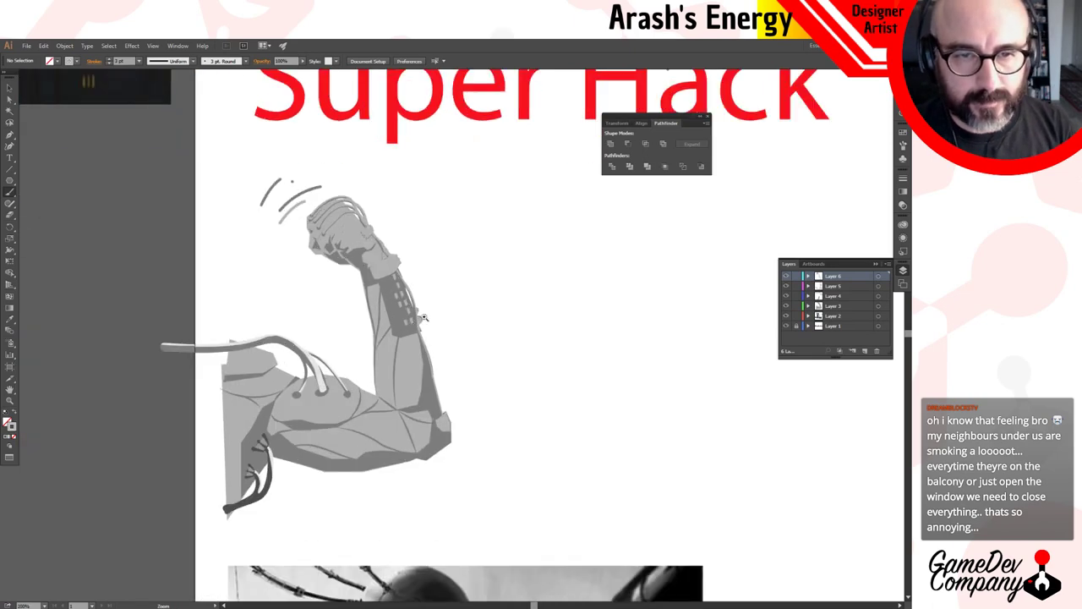
pyautogui.scroll(1, 423, 292)
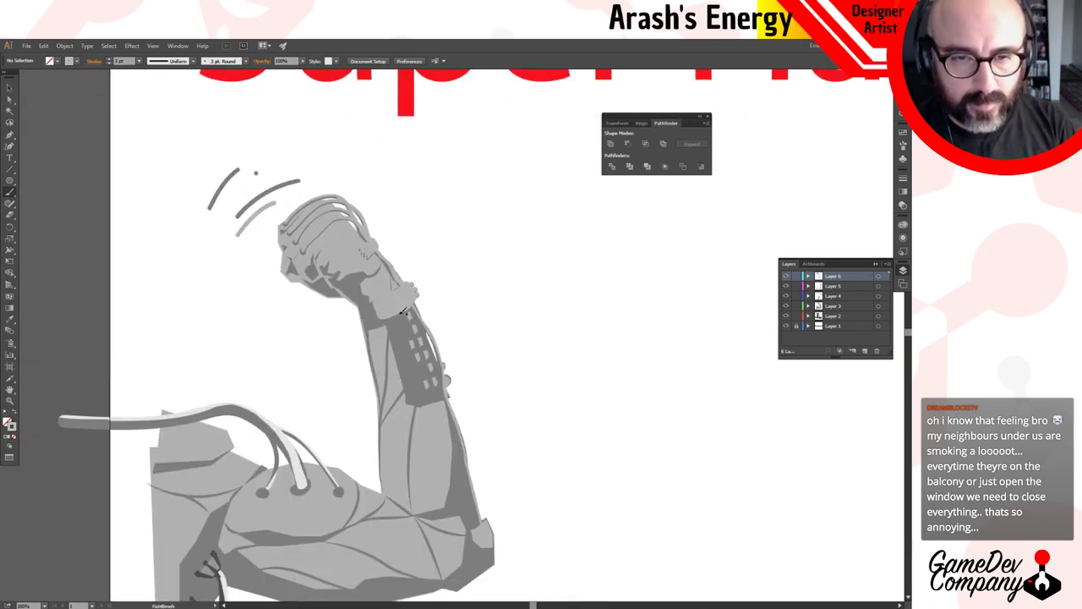
pyautogui.press('v')
pyautogui.click(397, 303)
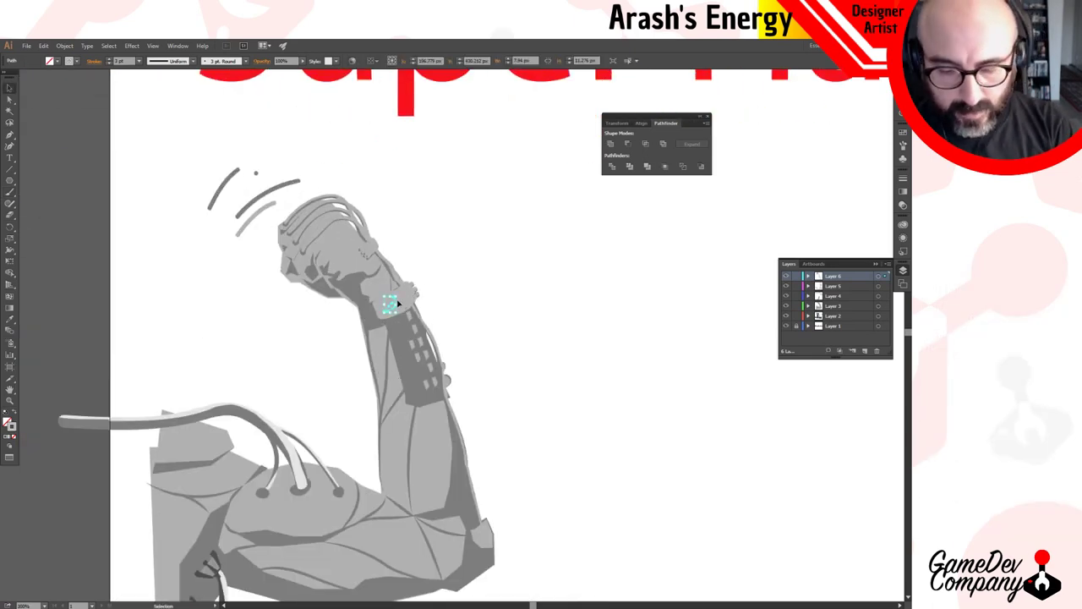
pyautogui.press('Delete')
pyautogui.click(400, 302)
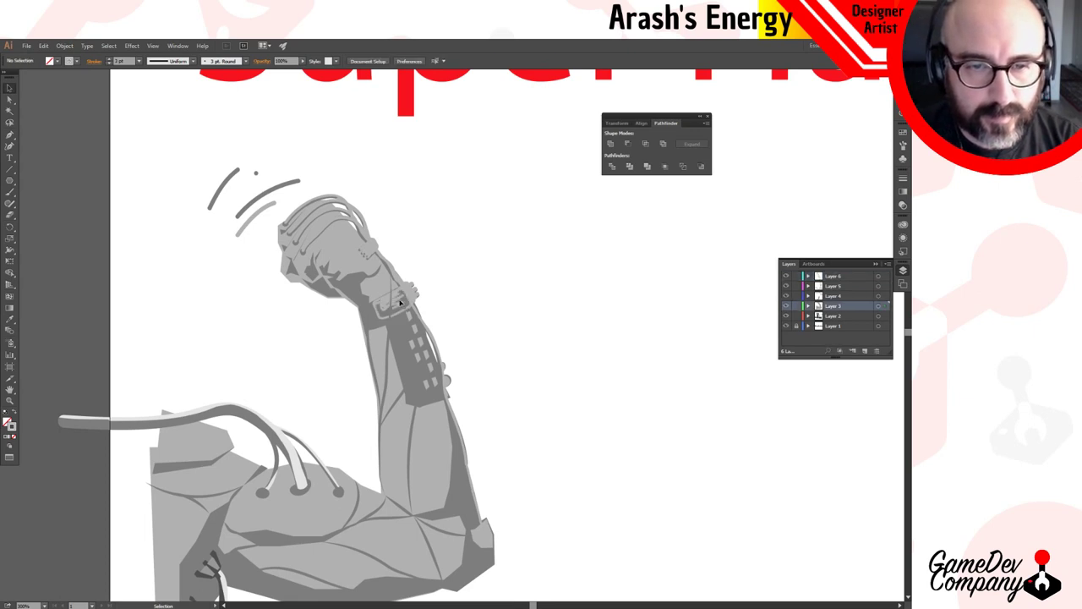
pyautogui.click(399, 302)
pyautogui.press('Delete')
pyautogui.click(392, 298)
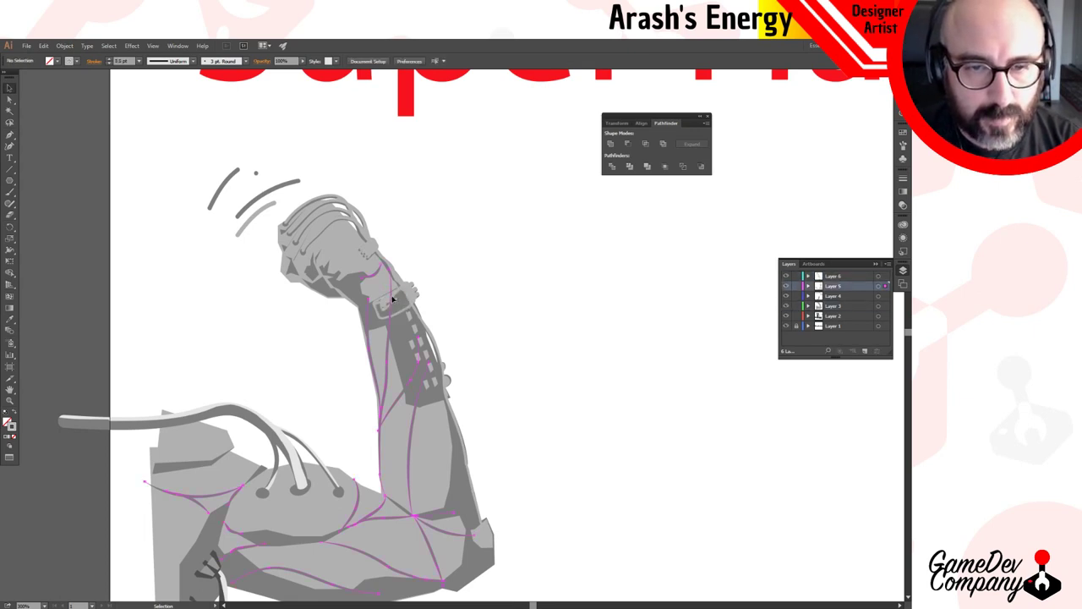
pyautogui.click(397, 292)
pyautogui.press('Delete')
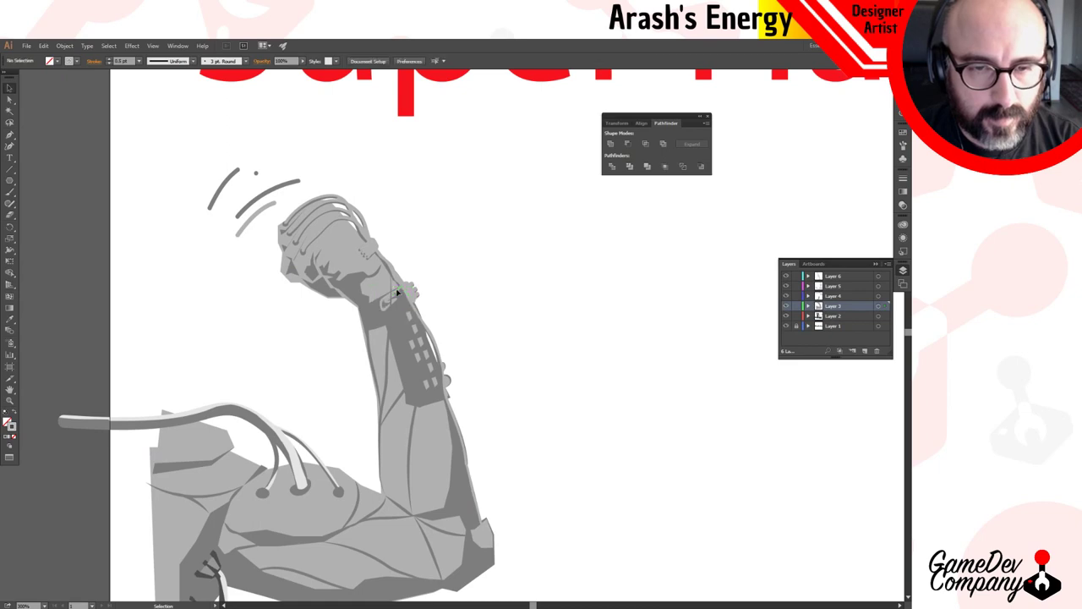
pyautogui.click(389, 301)
pyautogui.press('Delete')
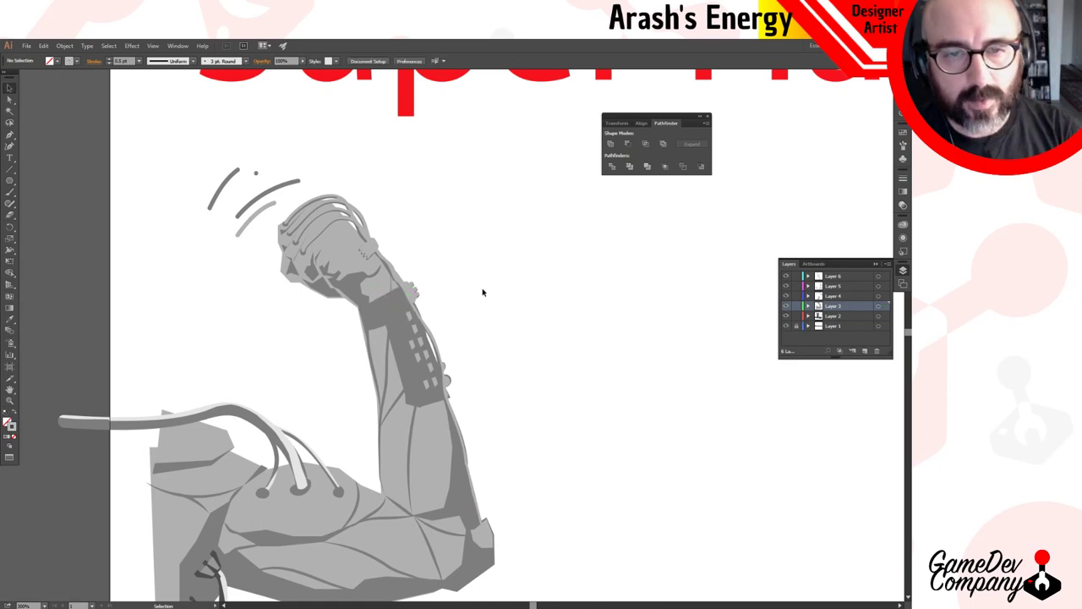
# Examine the shaded arm at several zoom levels against the Super Hack title and the reference images.
pyautogui.keyDown('ctrl'); pyautogui.keyDown('alt'); pyautogui.click(462, 328); pyautogui.keyUp('alt'); pyautogui.keyUp('ctrl')
pyautogui.keyDown('ctrl'); pyautogui.keyDown('alt'); pyautogui.click(462, 328); pyautogui.keyUp('alt'); pyautogui.keyUp('ctrl')
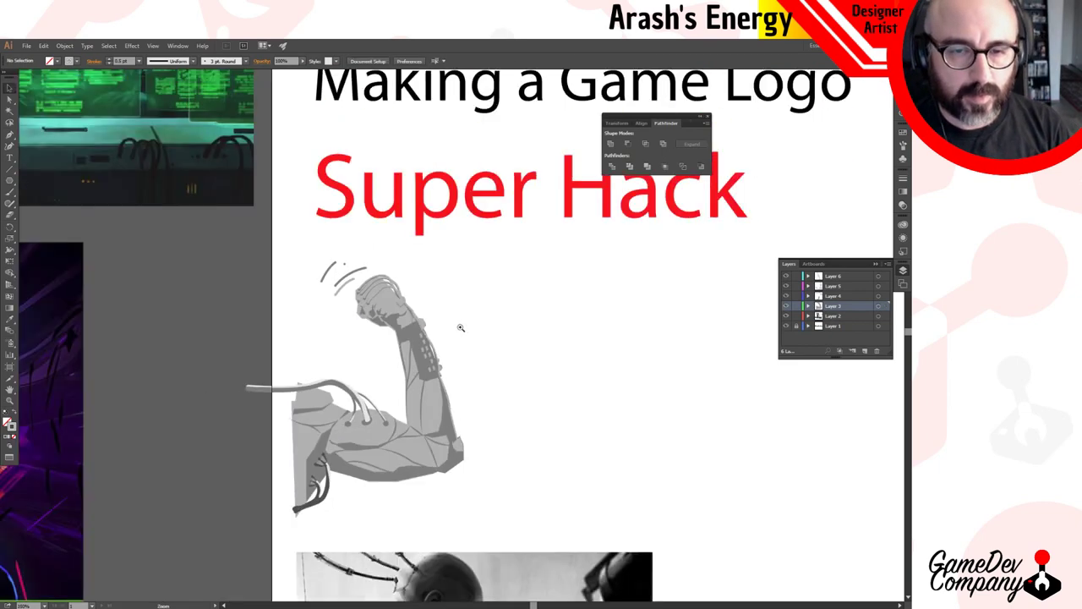
pyautogui.keyDown('ctrl'); pyautogui.click(456, 342); pyautogui.keyUp('ctrl')
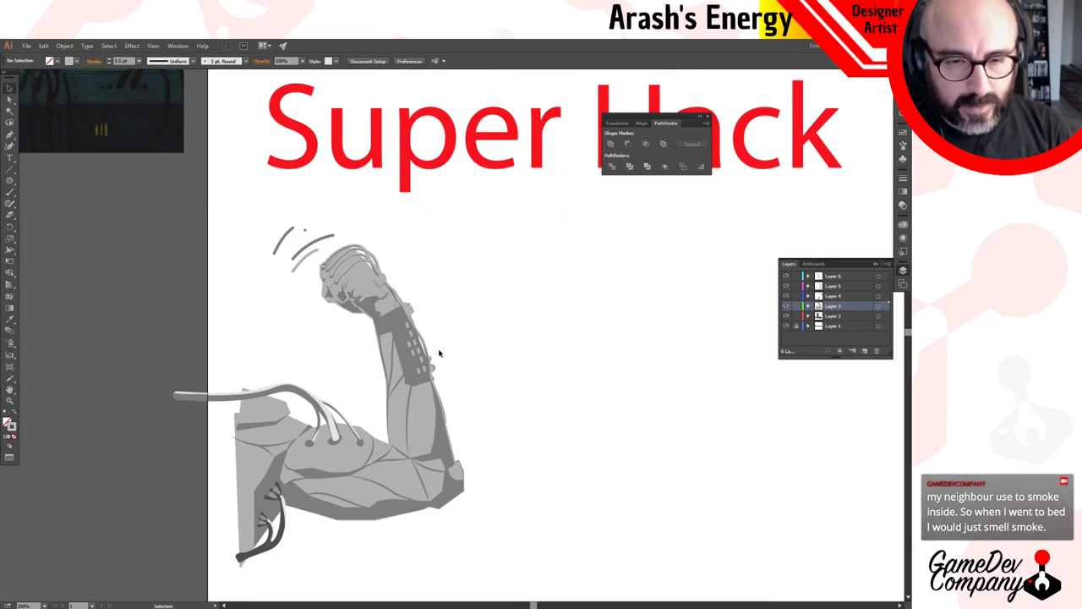
pyautogui.keyDown('ctrl'); pyautogui.keyDown('alt'); pyautogui.click(393, 425); pyautogui.keyUp('alt'); pyautogui.keyUp('ctrl')
pyautogui.keyDown('ctrl'); pyautogui.keyDown('alt'); pyautogui.click(468, 350); pyautogui.keyUp('alt'); pyautogui.keyUp('ctrl')
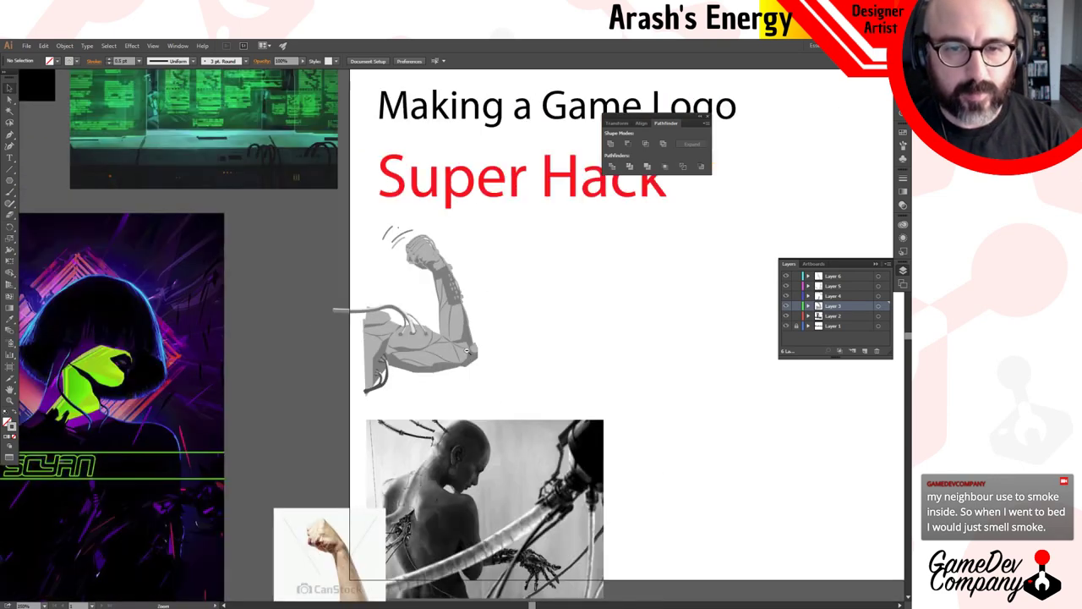
pyautogui.click(470, 315)
pyautogui.click(467, 311)
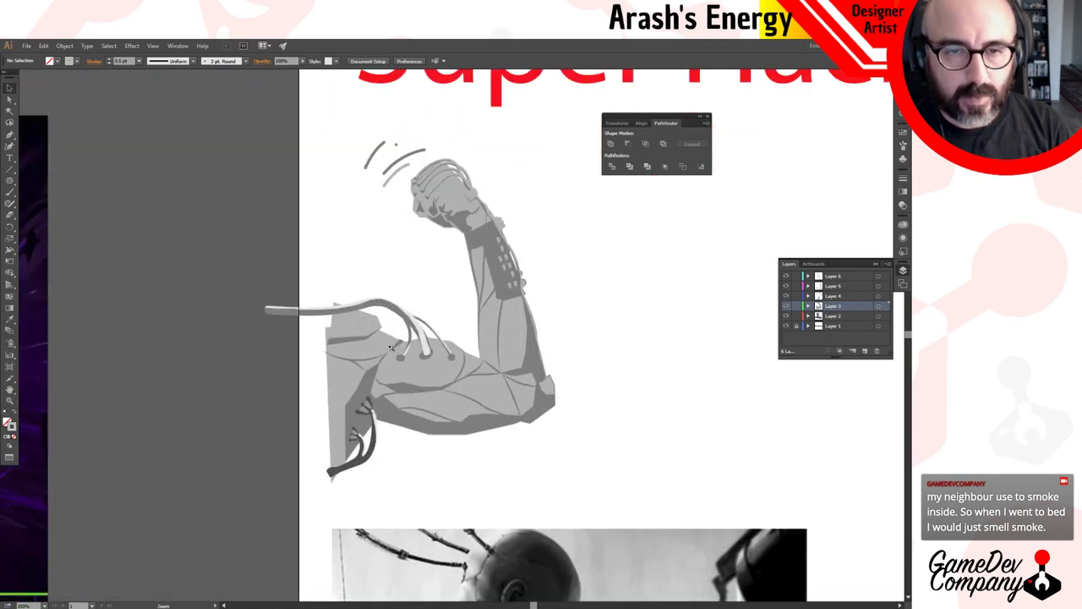
pyautogui.click(480, 329)
pyautogui.press('a')
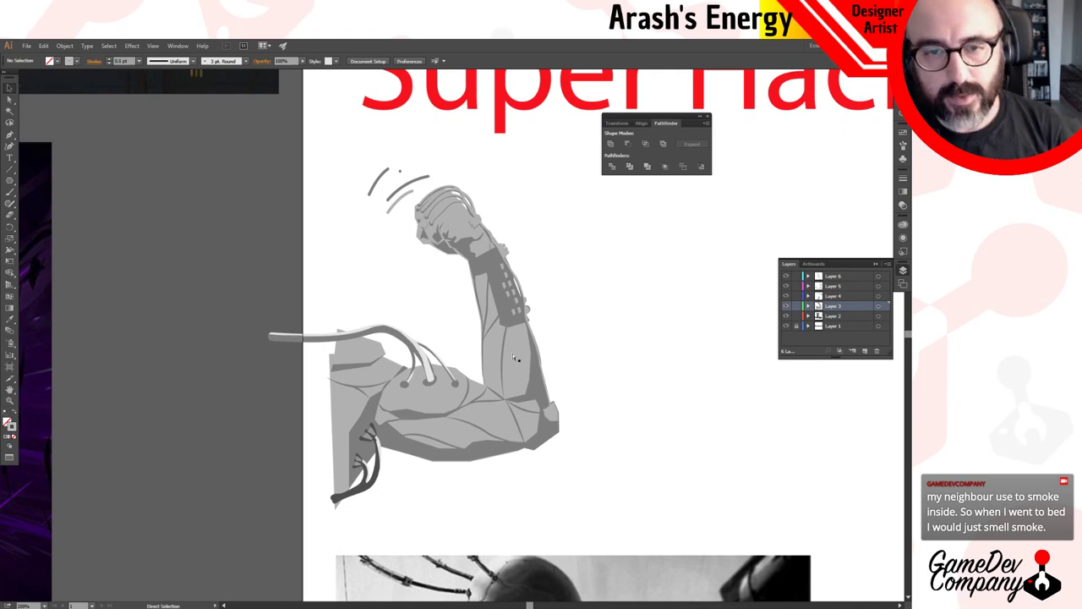
pyautogui.press('v')
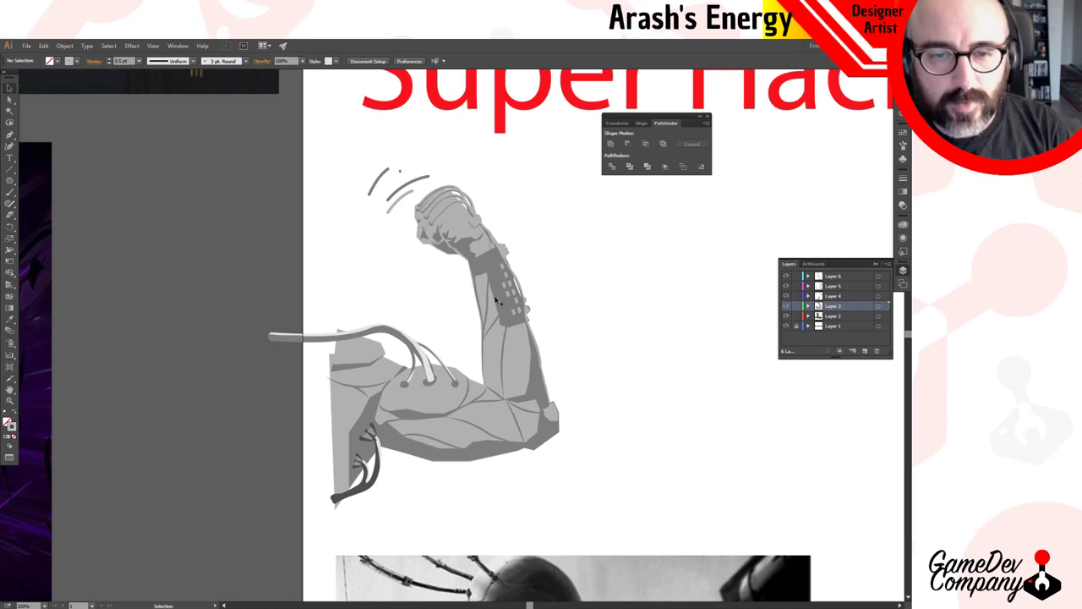
# Delete the loose gray brush strokes floating beside the fist.
pyautogui.press('z')
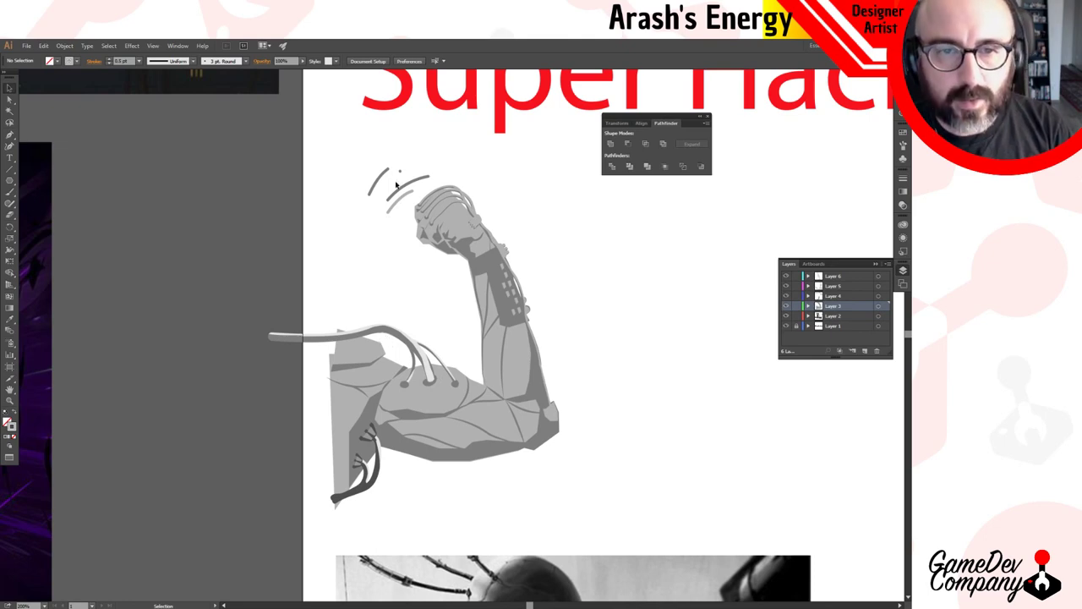
pyautogui.moveTo(370, 161); pyautogui.dragTo(401, 213)
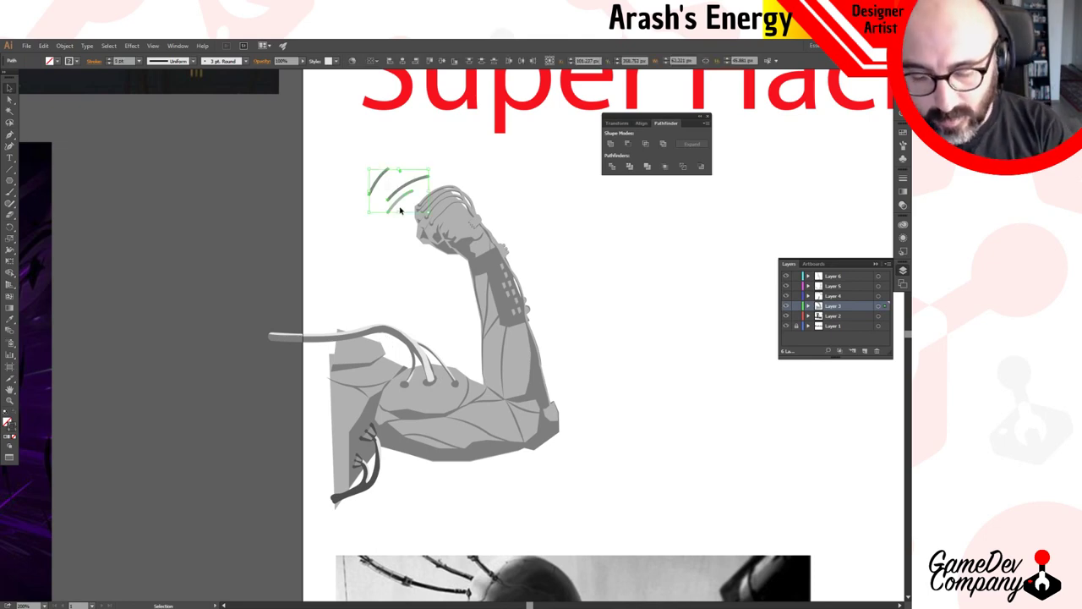
pyautogui.press('Delete')
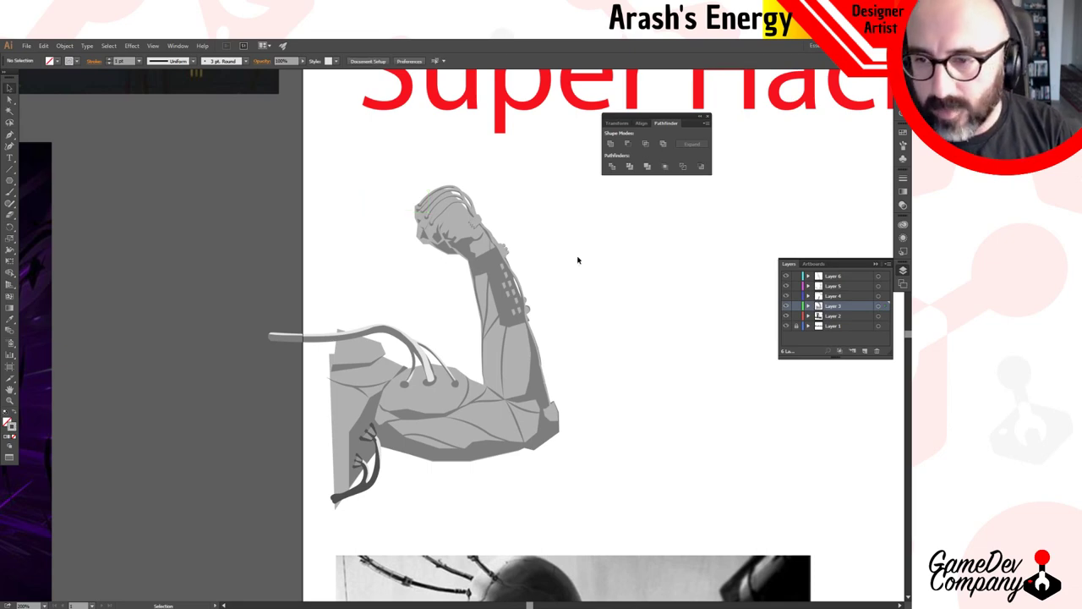
# On Layer 6, paint the thin cable's end inside the left upper-arm socket, sampling the cable's light gray.
pyautogui.press('a')
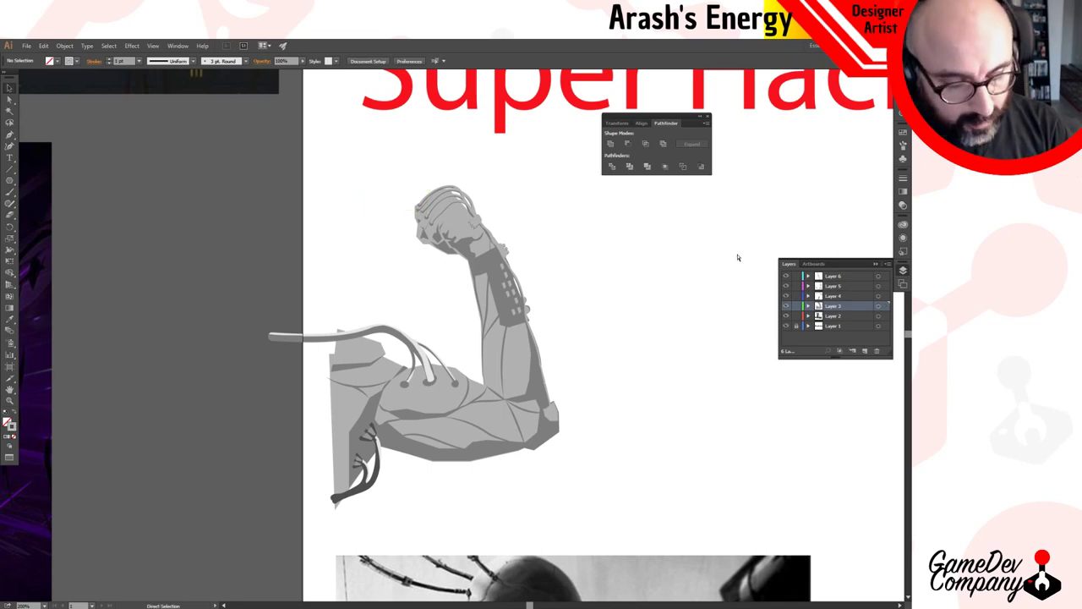
pyautogui.keyDown('ctrl'); pyautogui.click(404, 428); pyautogui.keyUp('ctrl')
pyautogui.moveTo(529, 309); pyautogui.dragTo(436, 413)
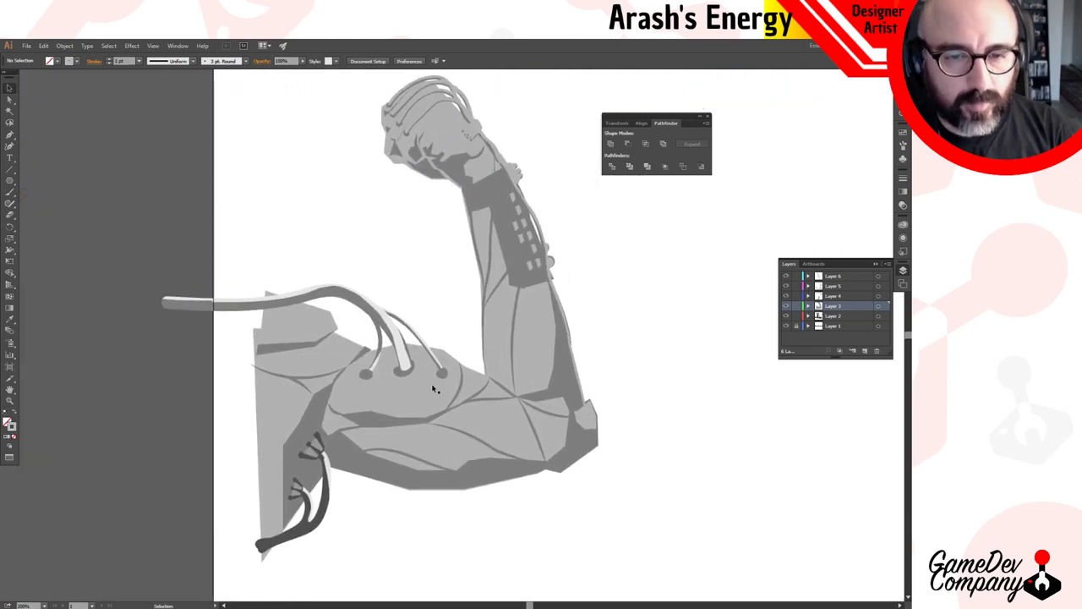
pyautogui.keyDown('ctrl'); pyautogui.click(413, 384); pyautogui.keyUp('ctrl')
pyautogui.keyDown('ctrl'); pyautogui.click(437, 338); pyautogui.keyUp('ctrl')
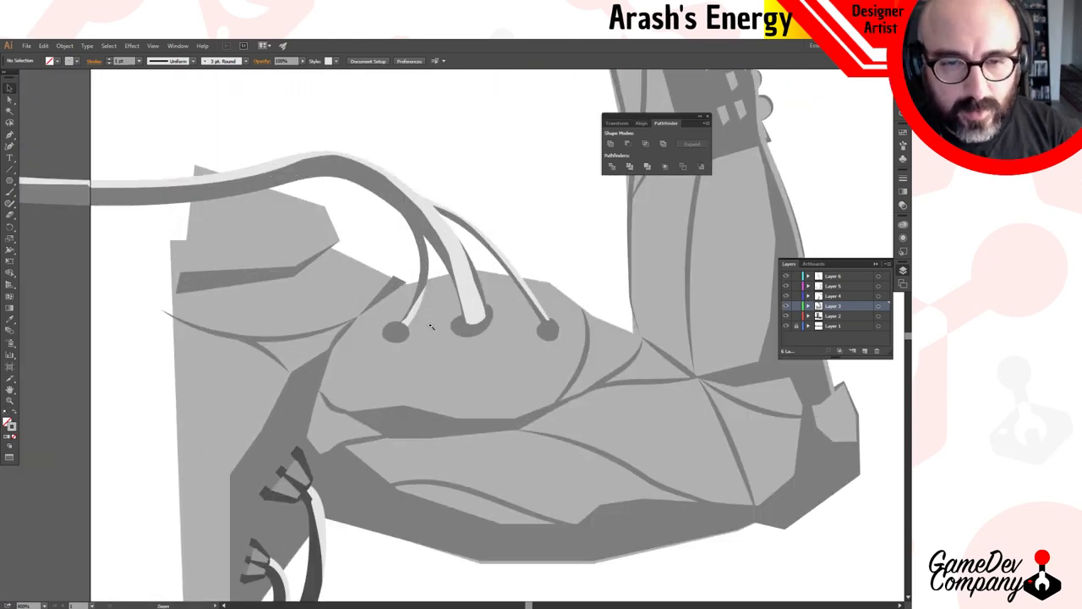
pyautogui.click(845, 276)
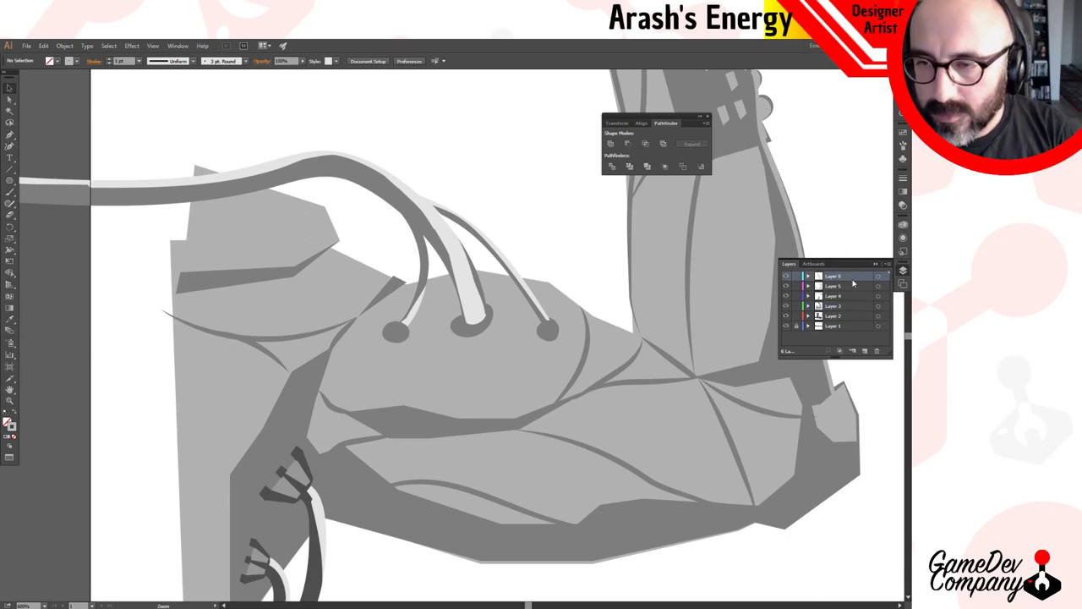
pyautogui.press('n')
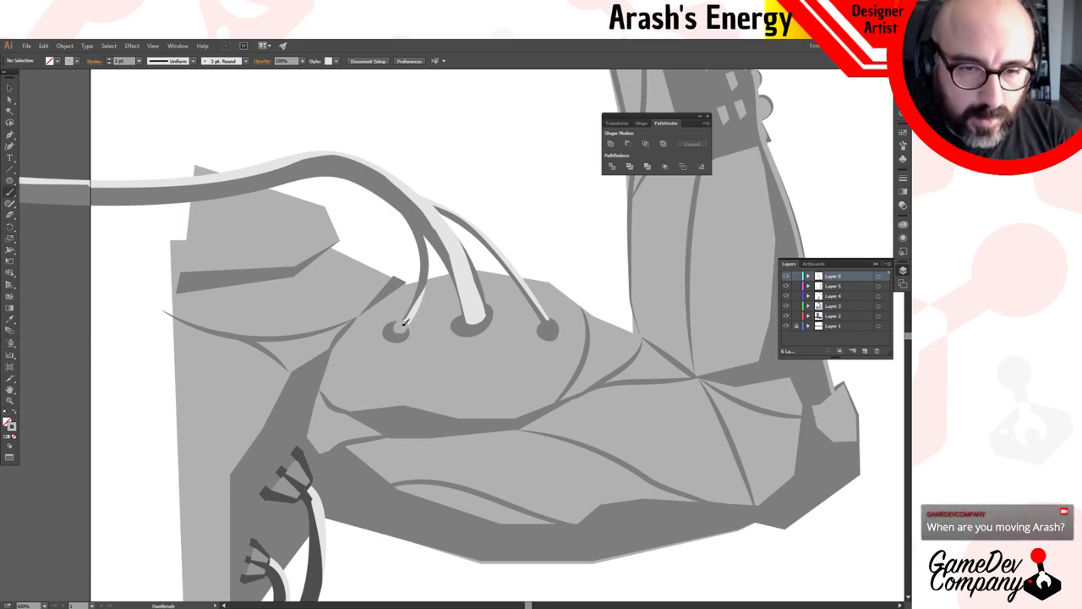
pyautogui.moveTo(403, 326); pyautogui.dragTo(398, 335)
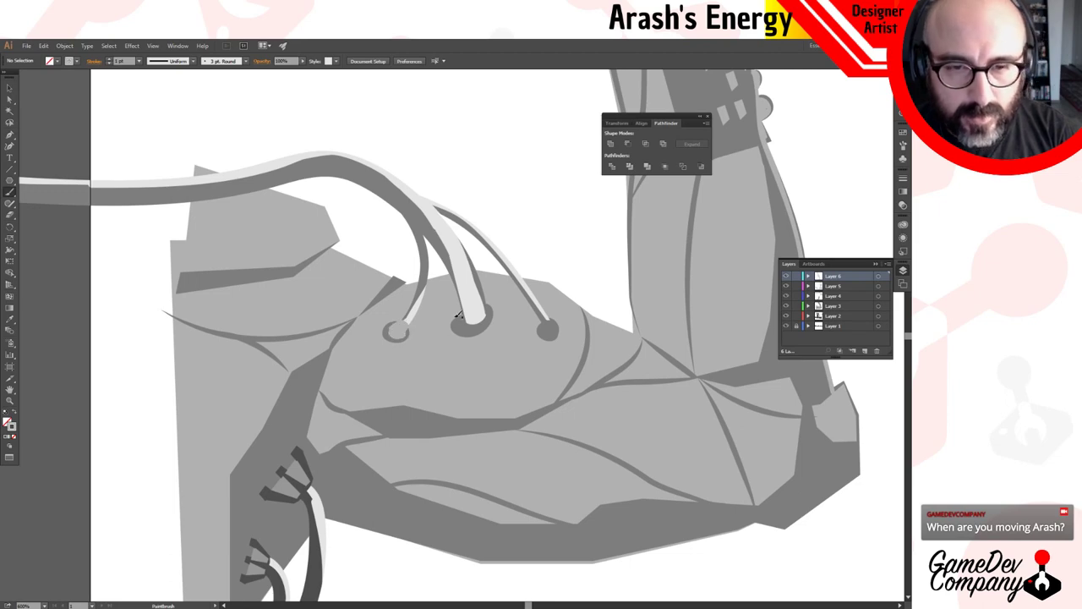
pyautogui.press('i')
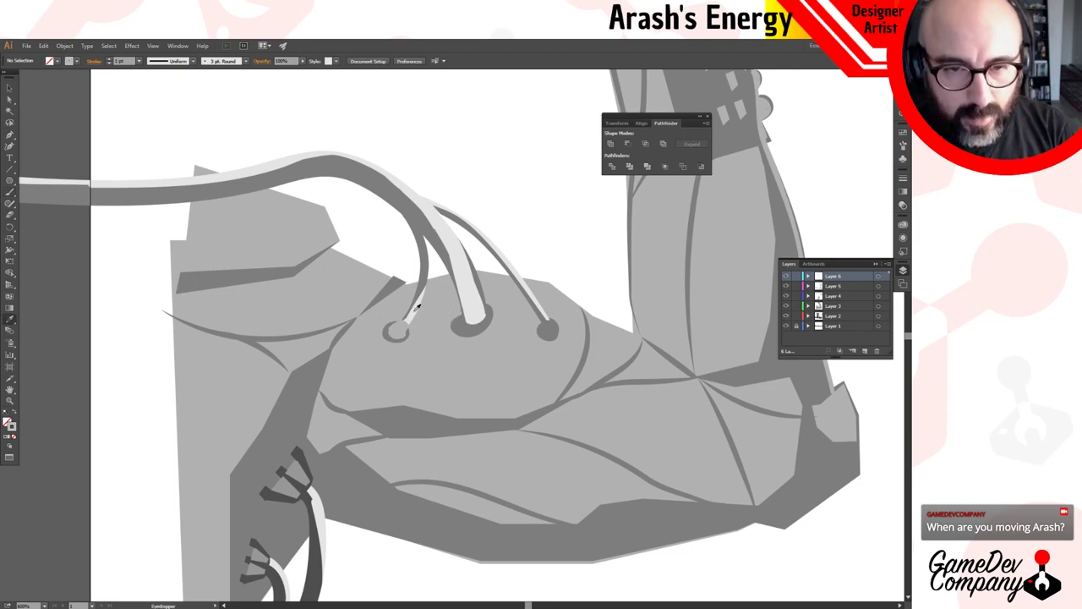
pyautogui.press('b')
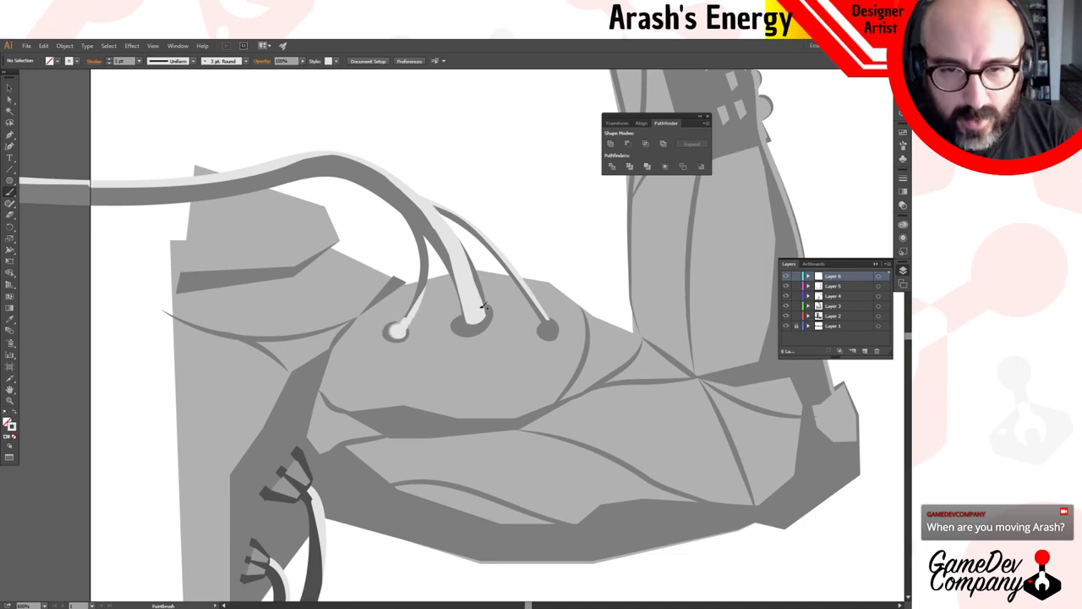
# Try painting rounded light gray cable ends inside the middle and right upper-arm sockets.
pyautogui.moveTo(477, 326)
pyautogui.mouseDown()
pyautogui.moveTo(461, 320)
pyautogui.moveTo(481, 320)
pyautogui.mouseUp()
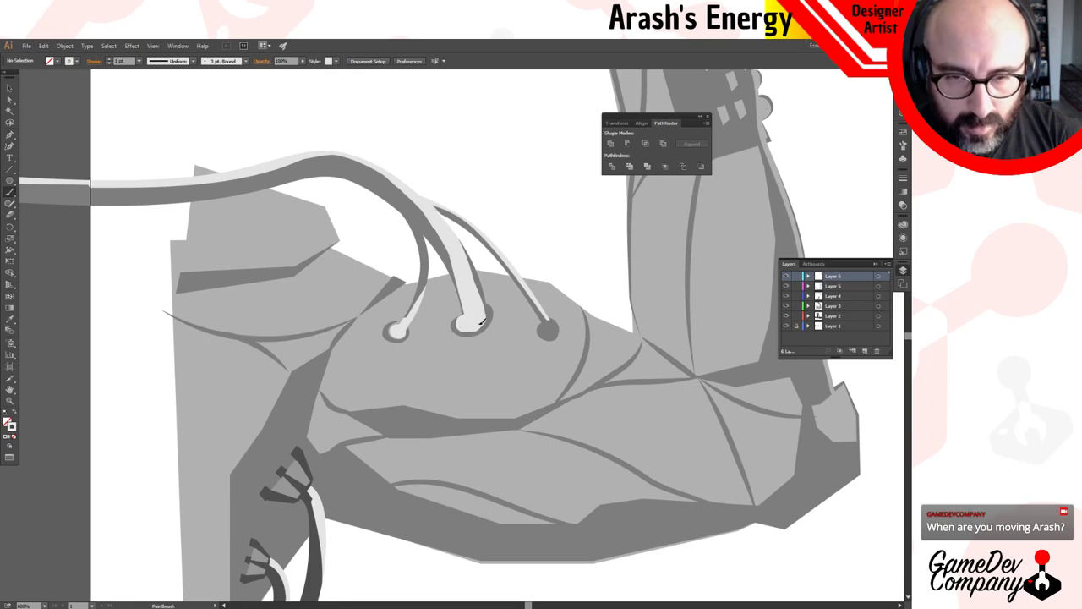
pyautogui.hotkey('ctrl', 'z')
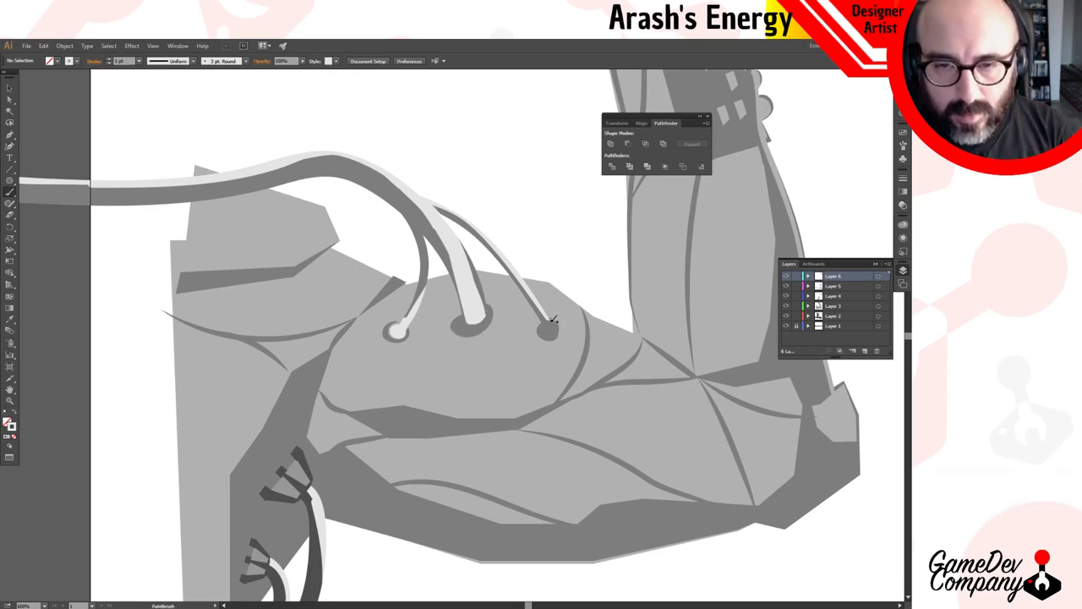
pyautogui.moveTo(553, 318)
pyautogui.mouseDown()
pyautogui.moveTo(554, 342)
pyautogui.moveTo(556, 327)
pyautogui.mouseUp()
pyautogui.hotkey('ctrl', 'z')
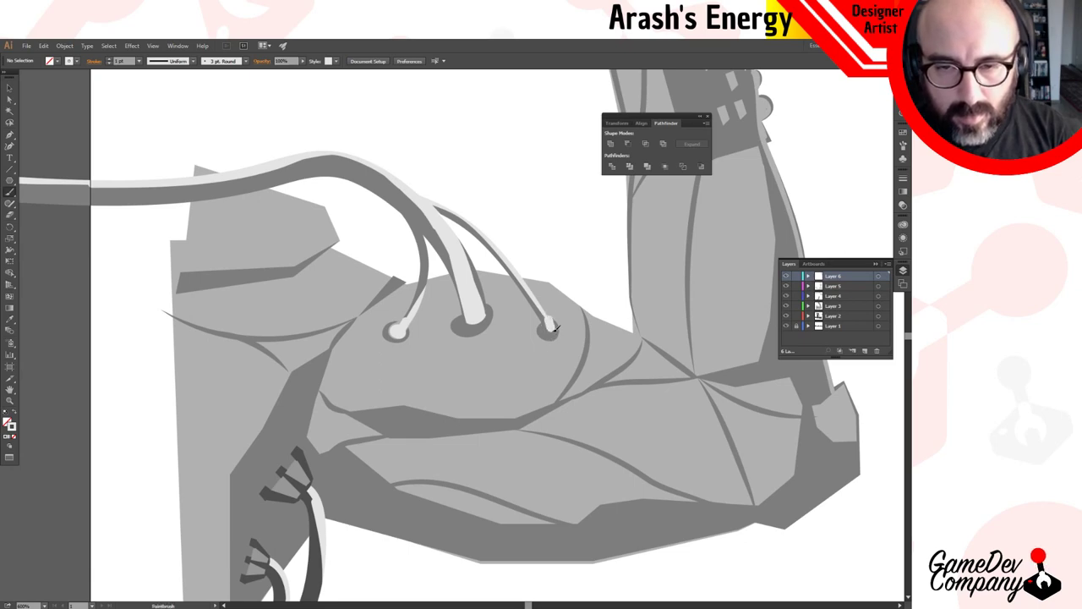
pyautogui.hotkey('ctrl', 'z')
# Dab a small round light gray tip onto the right cable's end in its socket.
pyautogui.click(550, 323)
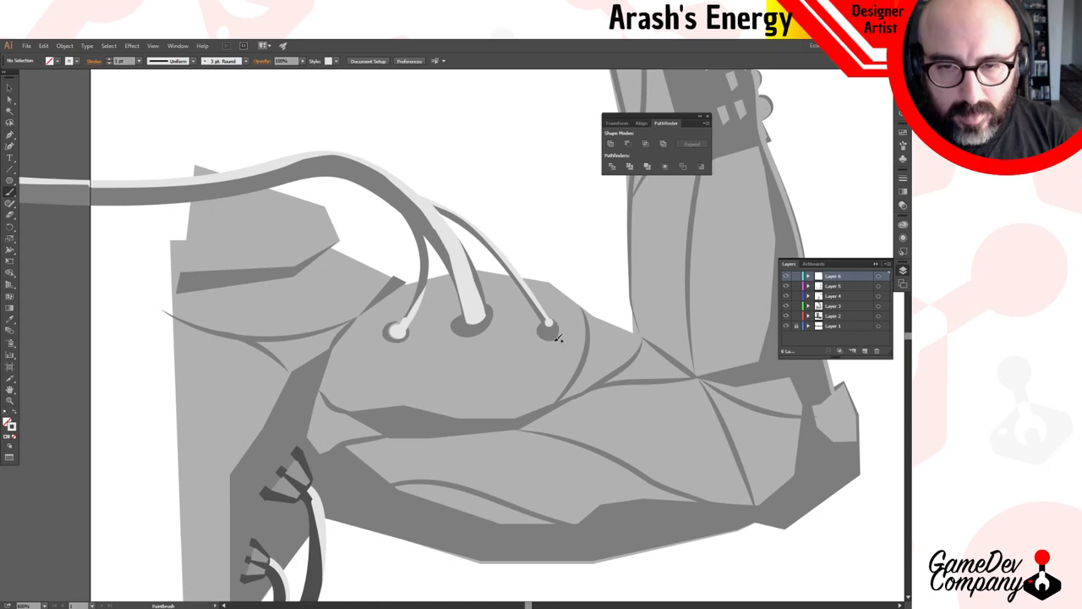
pyautogui.keyDown('ctrl'); pyautogui.keyDown('alt'); pyautogui.click(553, 359); pyautogui.keyUp('alt'); pyautogui.keyUp('ctrl')
pyautogui.keyDown('ctrl'); pyautogui.keyDown('alt'); pyautogui.click(549, 357); pyautogui.keyUp('alt'); pyautogui.keyUp('ctrl')
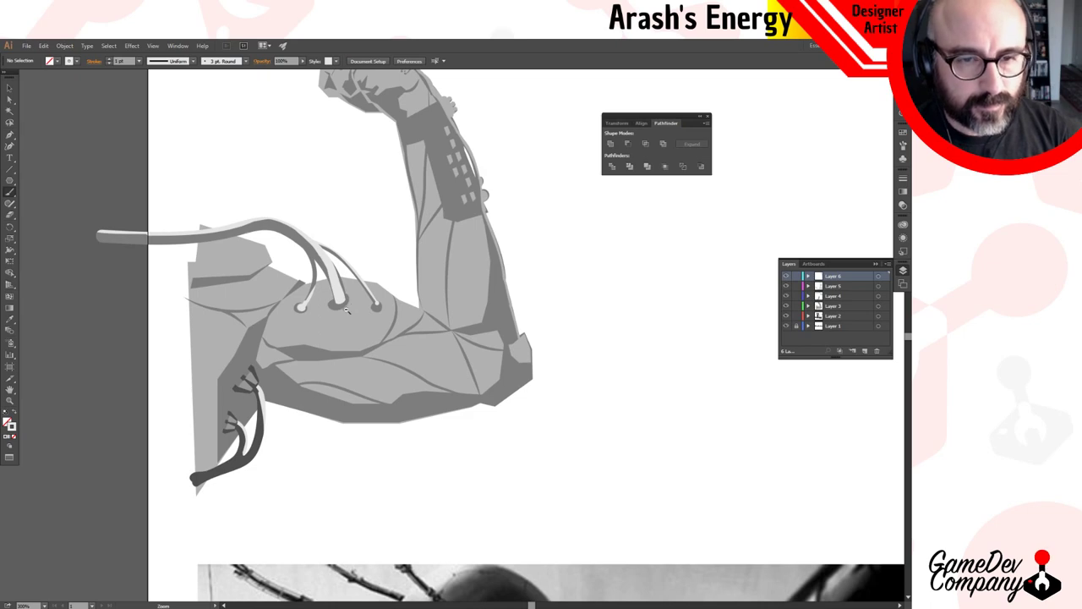
# Set the stroke weight to 0.5 pt and paint a light gray highlight along the middle socket's lower rim.
pyautogui.keyDown('ctrl'); pyautogui.click(346, 309); pyautogui.keyUp('ctrl')
pyautogui.click(443, 328)
pyautogui.click(443, 328)
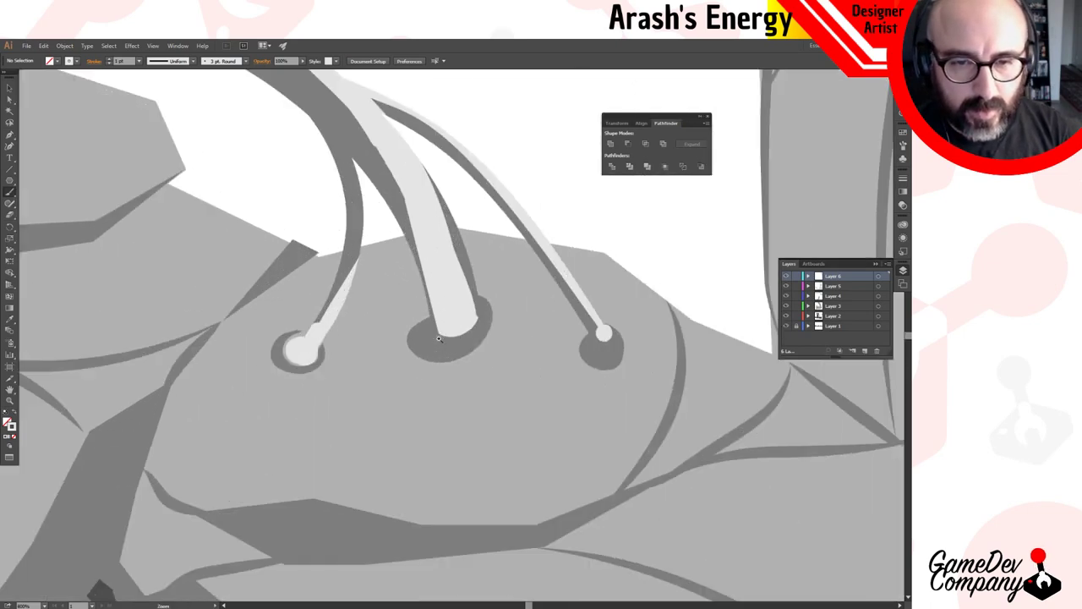
pyautogui.click(442, 328)
pyautogui.press('b')
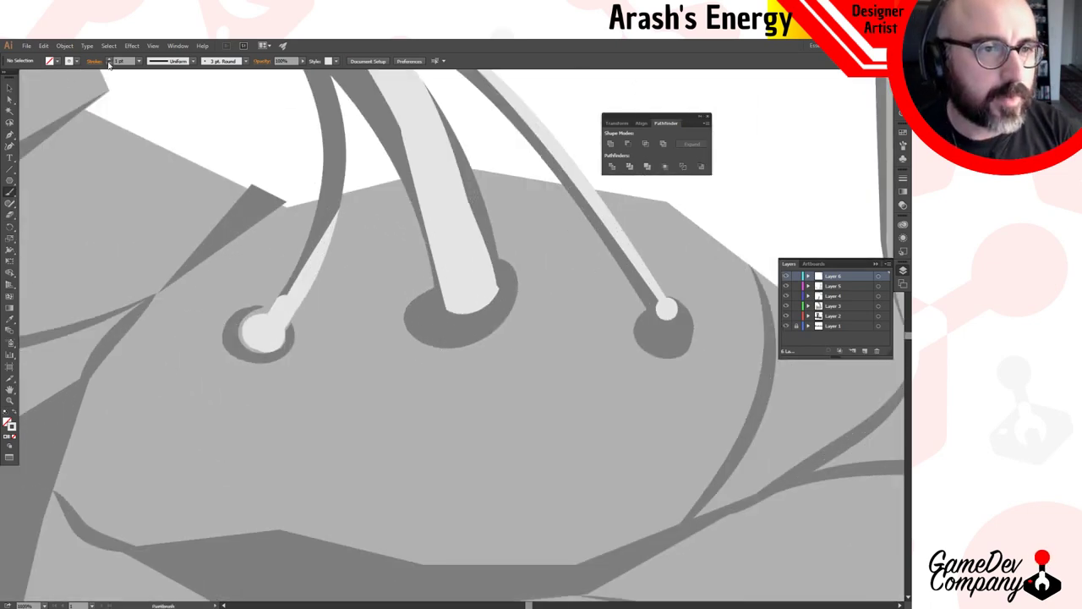
pyautogui.click(109, 64)
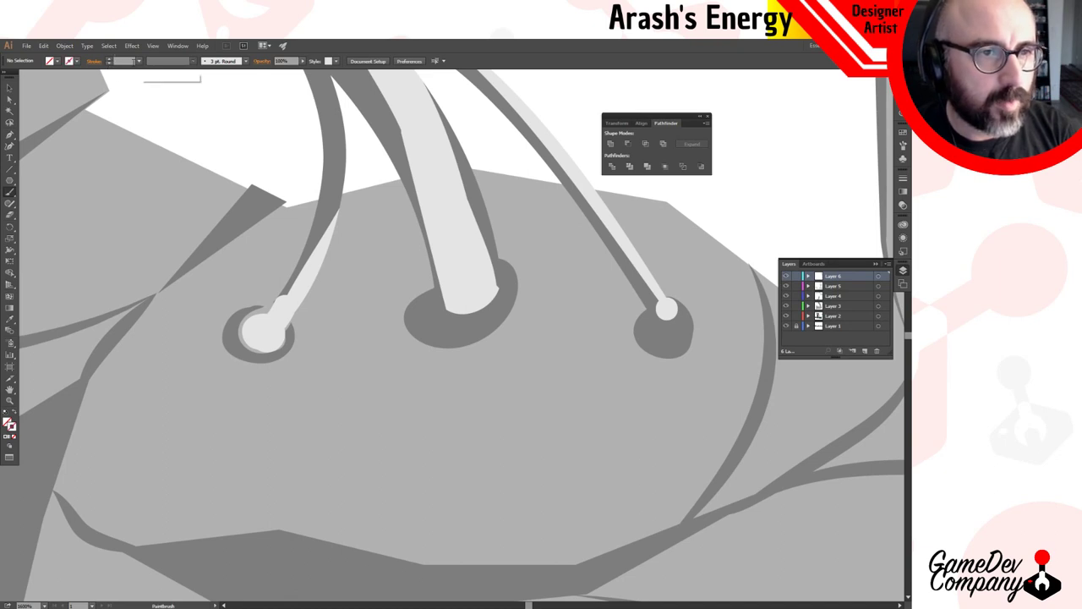
pyautogui.click(122, 60)
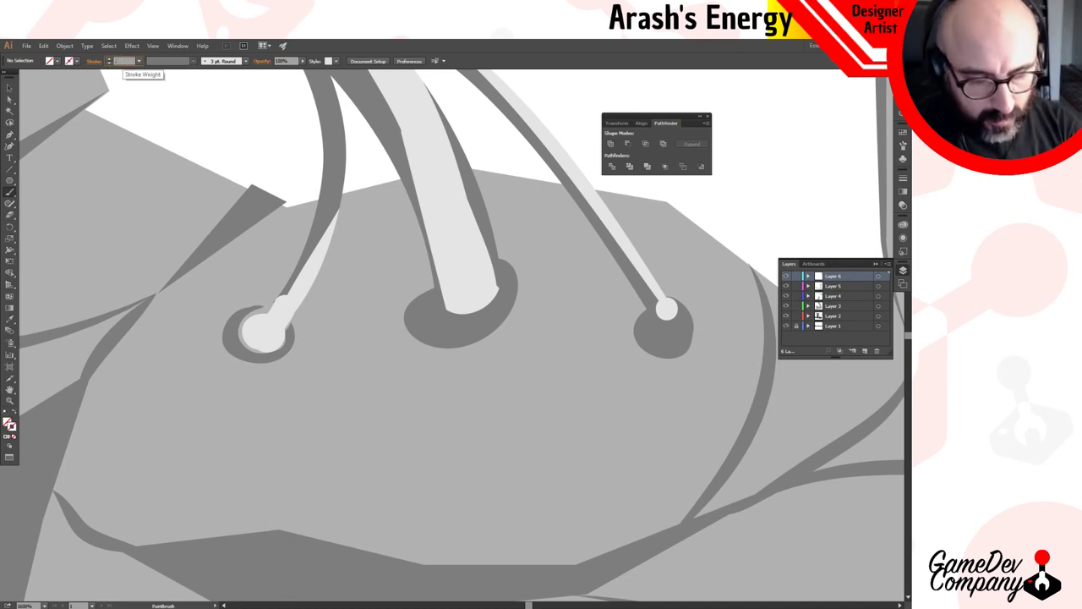
pyautogui.write('0.5')
pyautogui.press('Return')
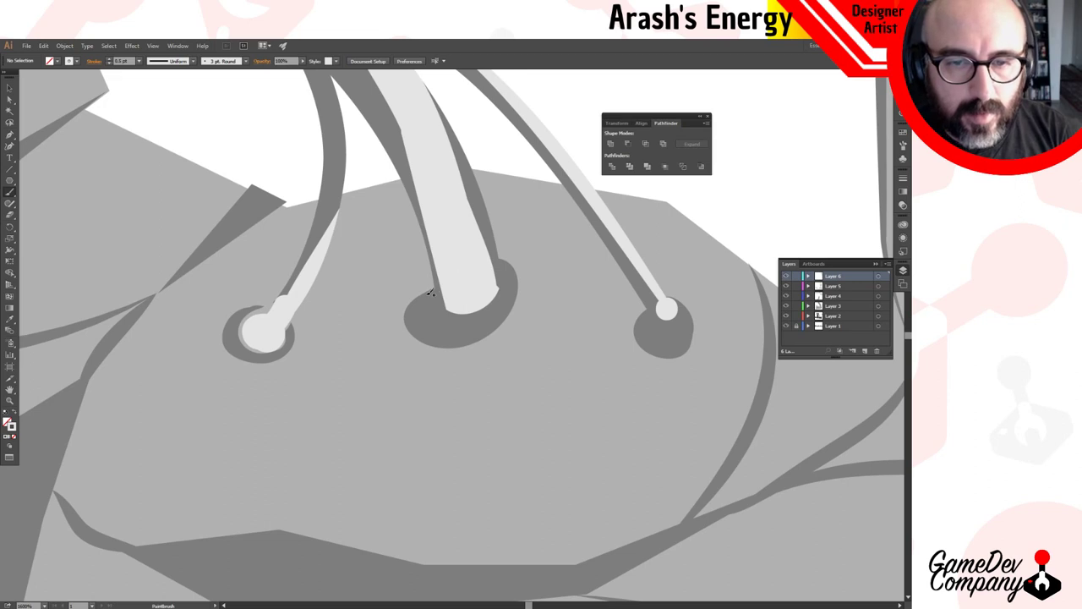
pyautogui.moveTo(431, 292)
pyautogui.mouseDown()
pyautogui.moveTo(411, 309)
pyautogui.moveTo(410, 336)
pyautogui.mouseUp()
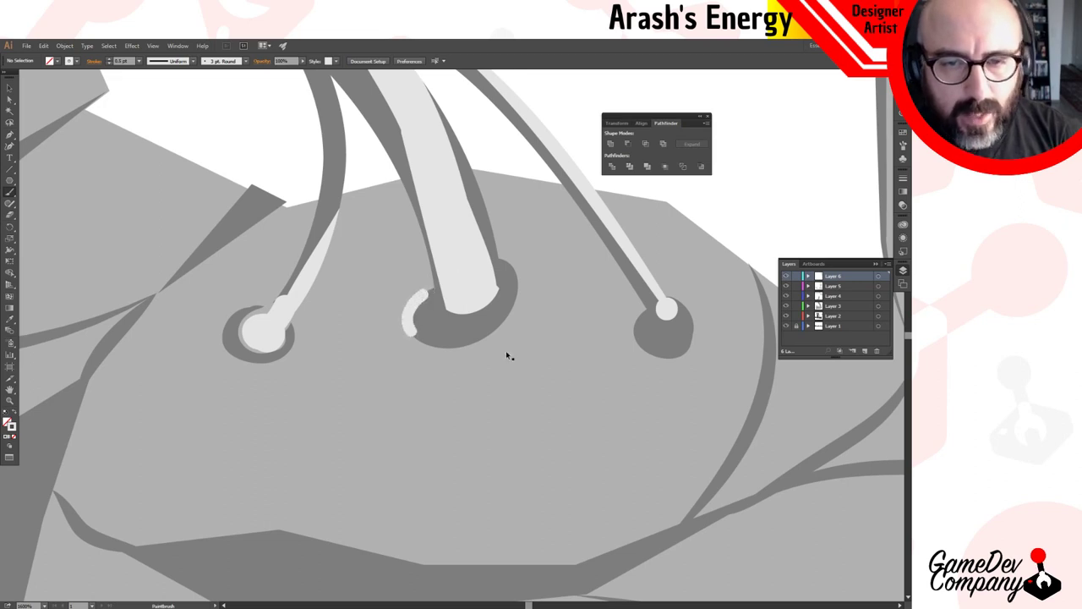
pyautogui.hotkey('ctrl', 'z')
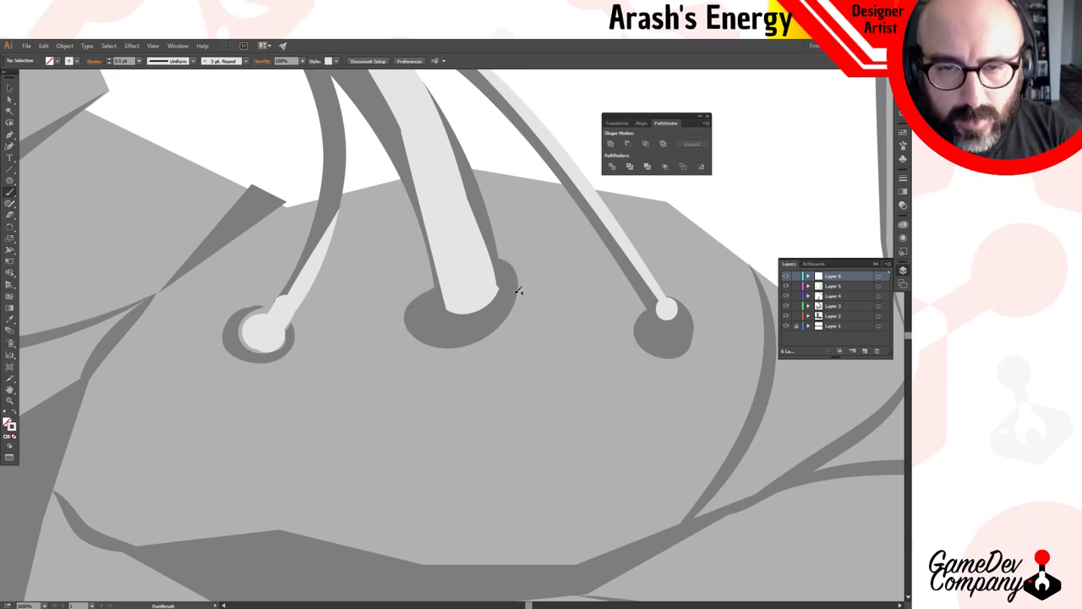
pyautogui.moveTo(519, 280)
pyautogui.mouseDown()
pyautogui.moveTo(495, 330)
pyautogui.moveTo(463, 350)
pyautogui.moveTo(430, 347)
pyautogui.mouseUp()
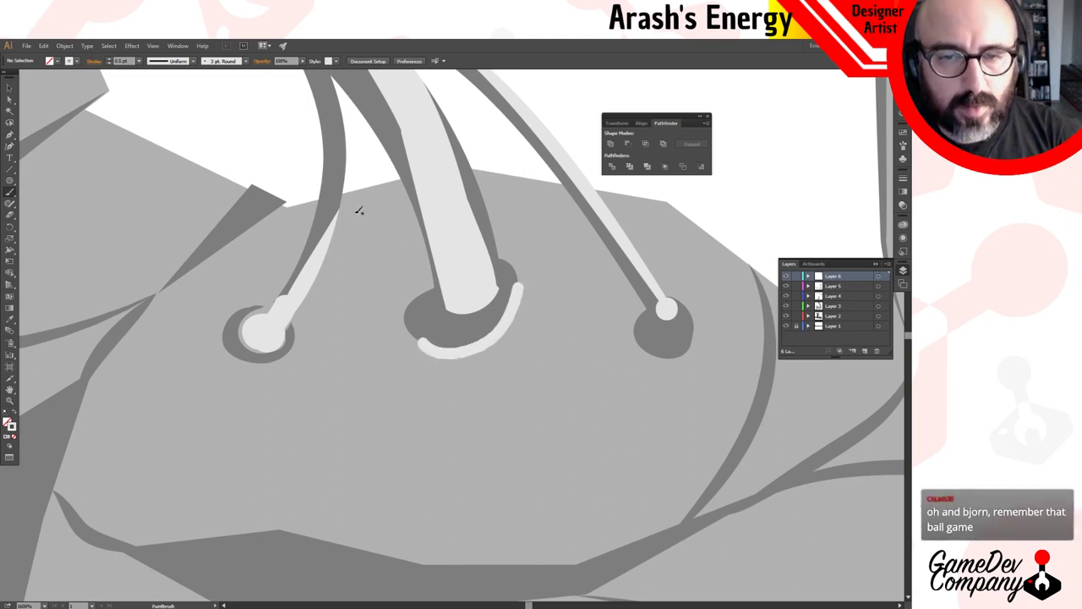
# Set the stroke weight to 0.25 pt and extend the middle socket's rim highlight with finer light gray strokes.
pyautogui.click(121, 61)
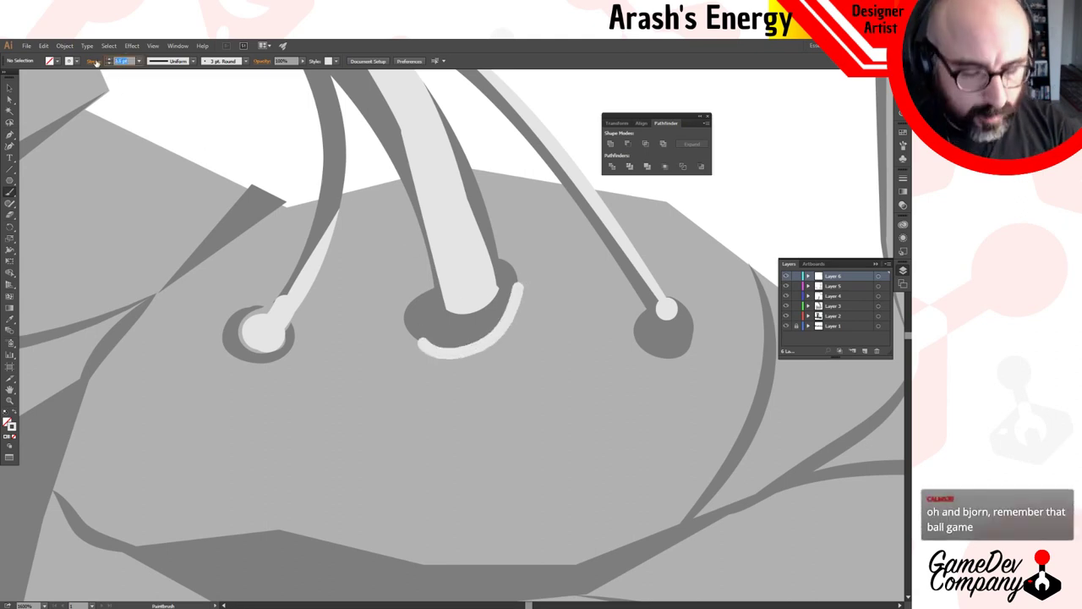
pyautogui.write('.75')
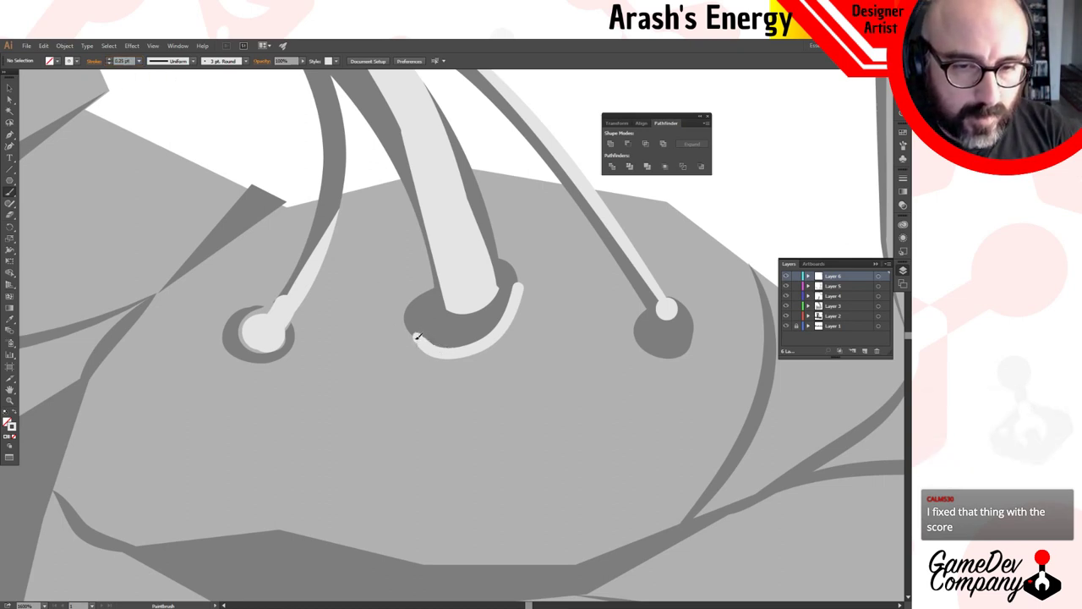
pyautogui.moveTo(512, 311); pyautogui.dragTo(516, 270)
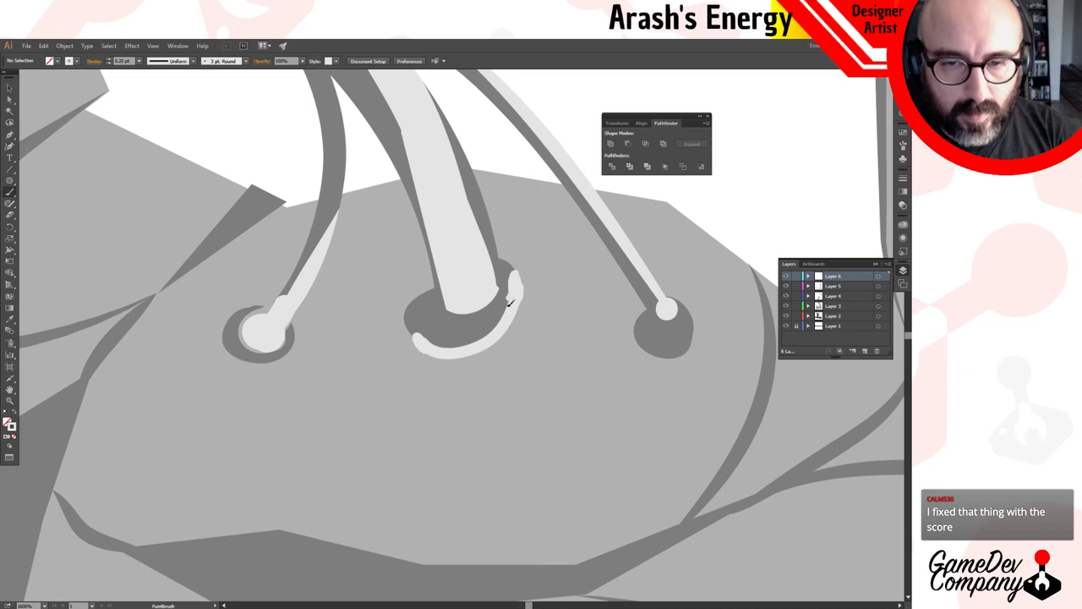
pyautogui.moveTo(514, 280); pyautogui.dragTo(479, 343)
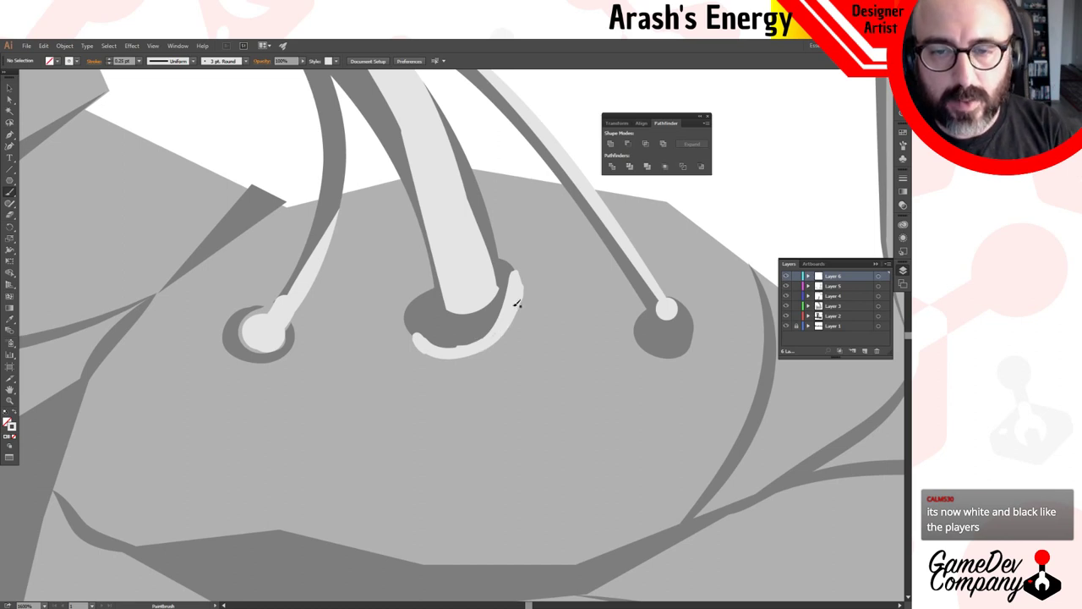
# Adjust the anchor points of the thin strokes on the middle socket's rim highlight to refine its outer curve.
pyautogui.press('a')
pyautogui.click(514, 283)
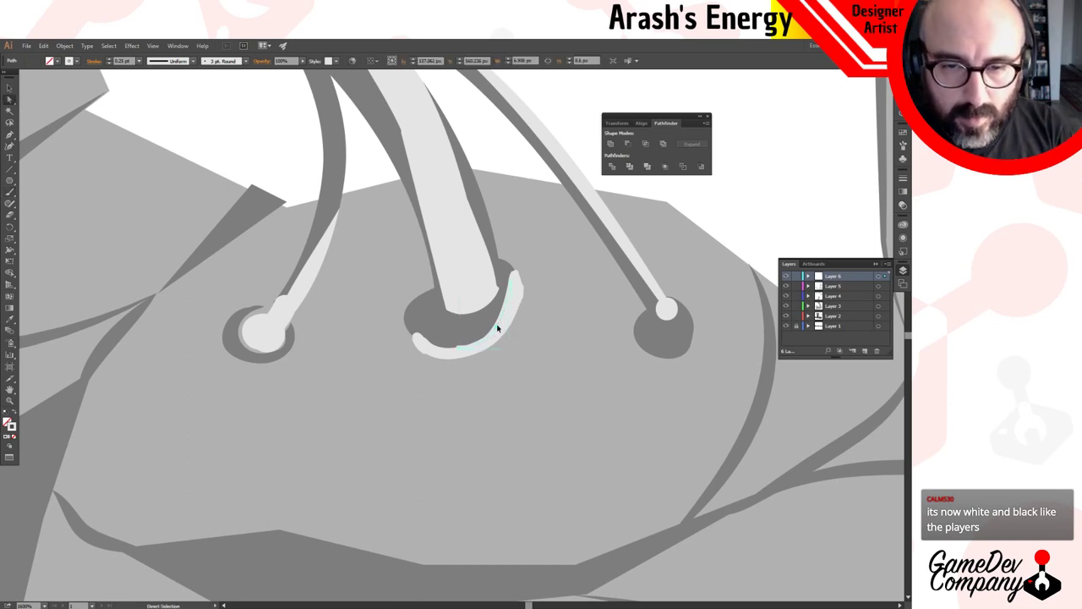
pyautogui.click(499, 330)
pyautogui.moveTo(511, 292); pyautogui.dragTo(516, 286)
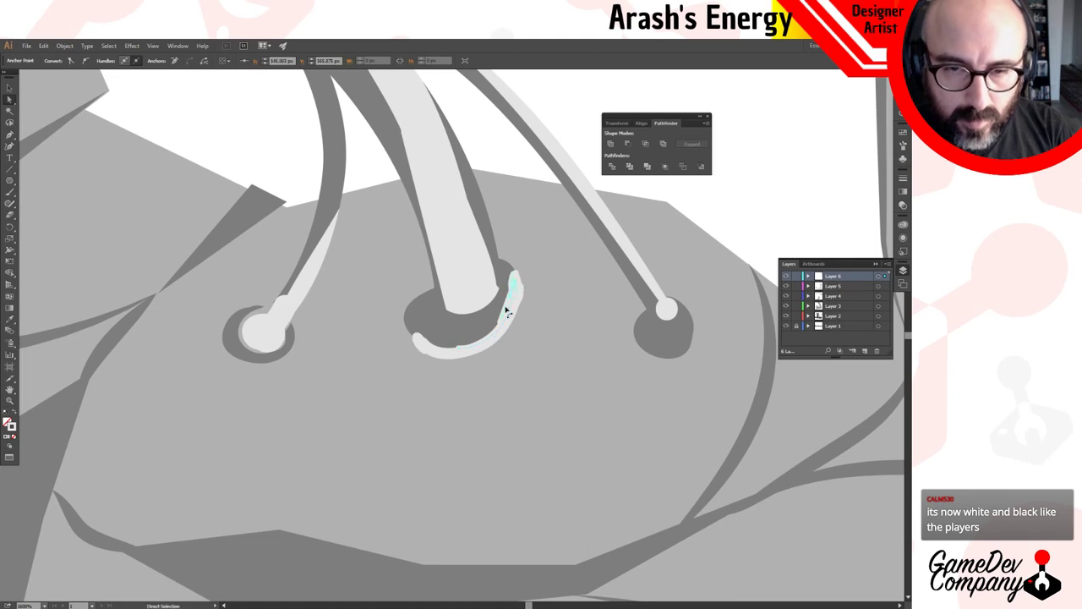
pyautogui.click(507, 311)
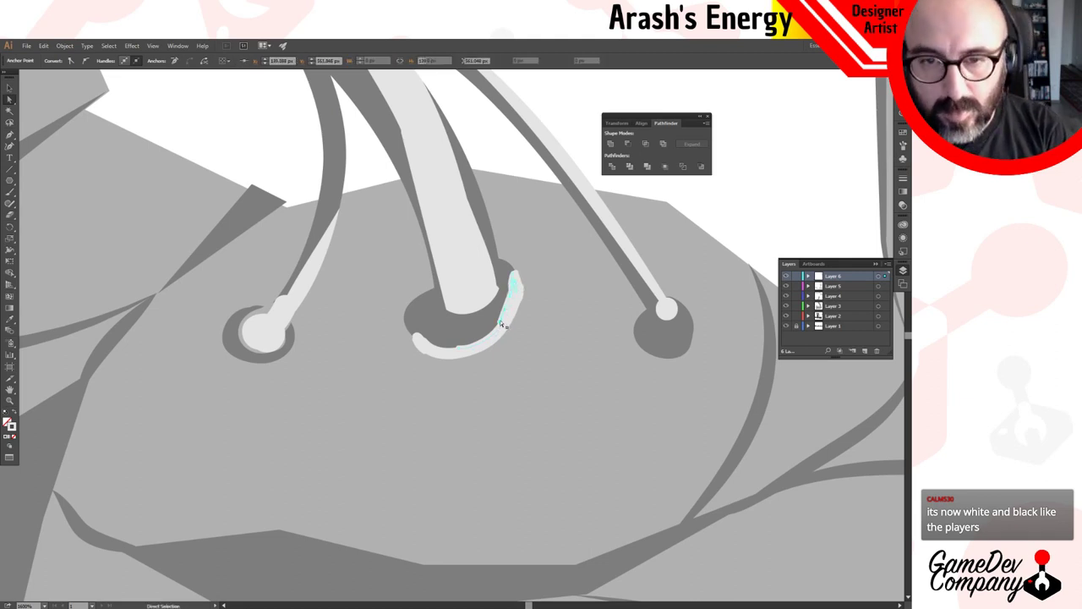
pyautogui.click(505, 324)
pyautogui.click(510, 318)
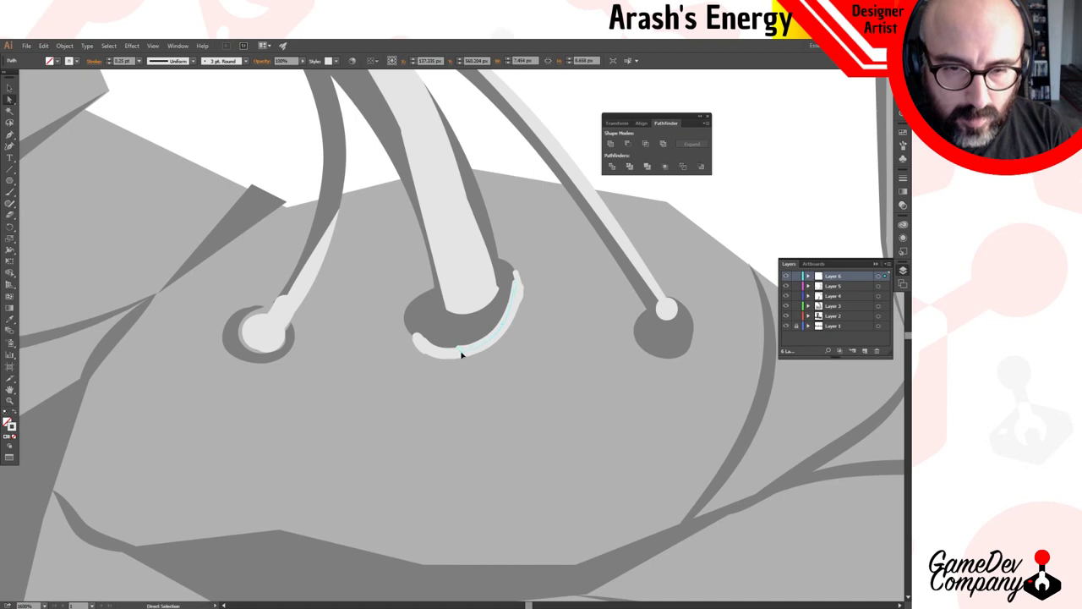
pyautogui.press('a')
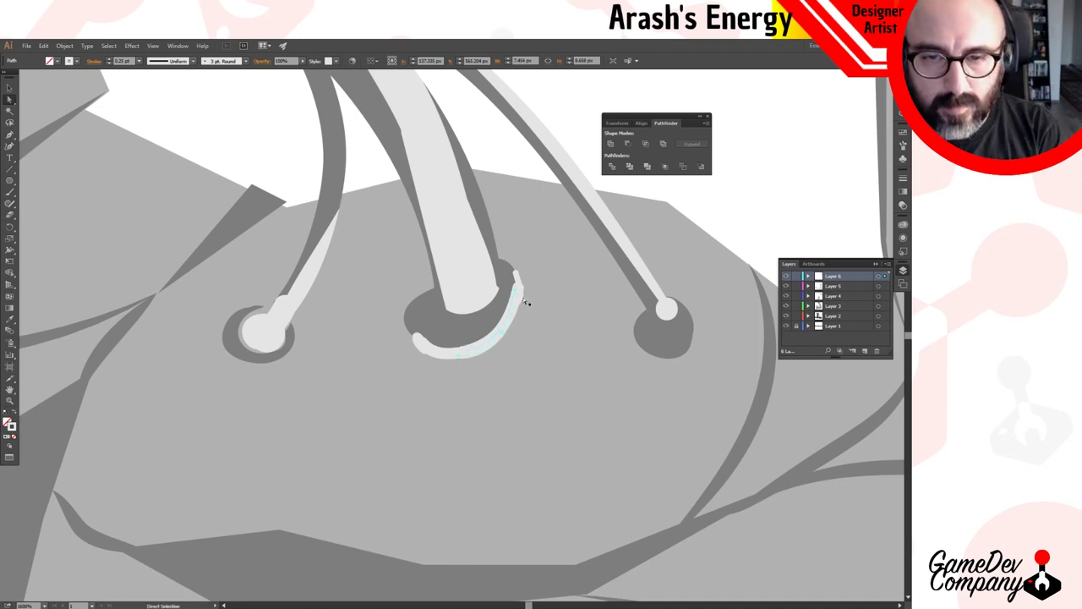
pyautogui.click(526, 301)
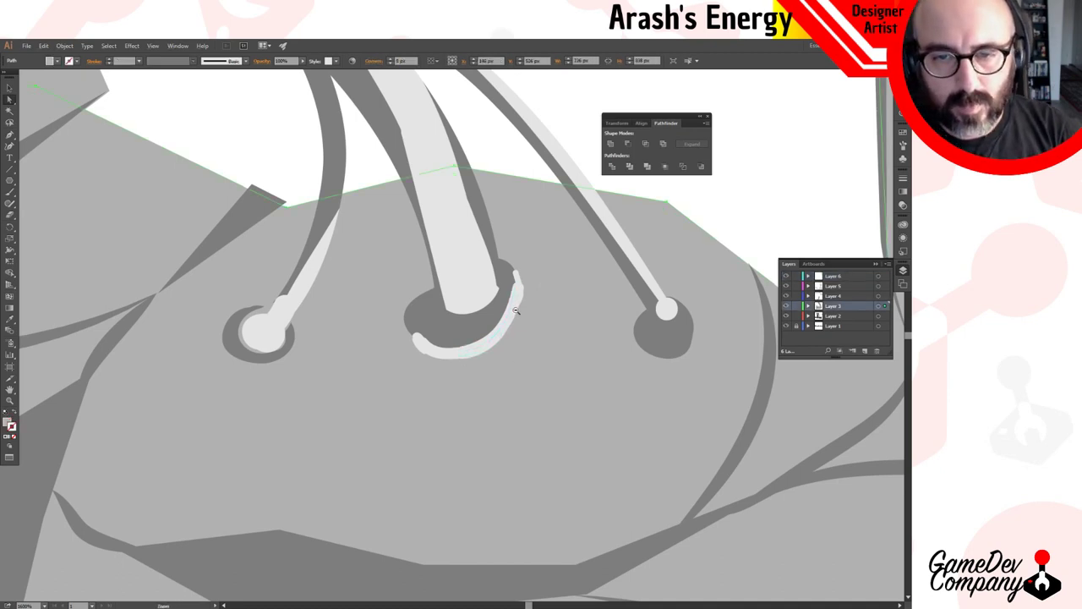
# Check how the middle socket's rim highlight reads against the whole arm.
pyautogui.keyDown('ctrl'); pyautogui.keyDown('alt'); pyautogui.click(515, 309); pyautogui.keyUp('alt'); pyautogui.keyUp('ctrl')
pyautogui.keyDown('ctrl'); pyautogui.keyDown('alt'); pyautogui.click(516, 310); pyautogui.keyUp('alt'); pyautogui.keyUp('ctrl')
pyautogui.keyDown('ctrl'); pyautogui.keyDown('alt'); pyautogui.click(516, 309); pyautogui.keyUp('alt'); pyautogui.keyUp('ctrl')
pyautogui.keyDown('ctrl'); pyautogui.keyDown('alt'); pyautogui.click(516, 309); pyautogui.keyUp('alt'); pyautogui.keyUp('ctrl')
pyautogui.keyDown('ctrl'); pyautogui.keyDown('alt'); pyautogui.click(516, 309); pyautogui.keyUp('alt'); pyautogui.keyUp('ctrl')
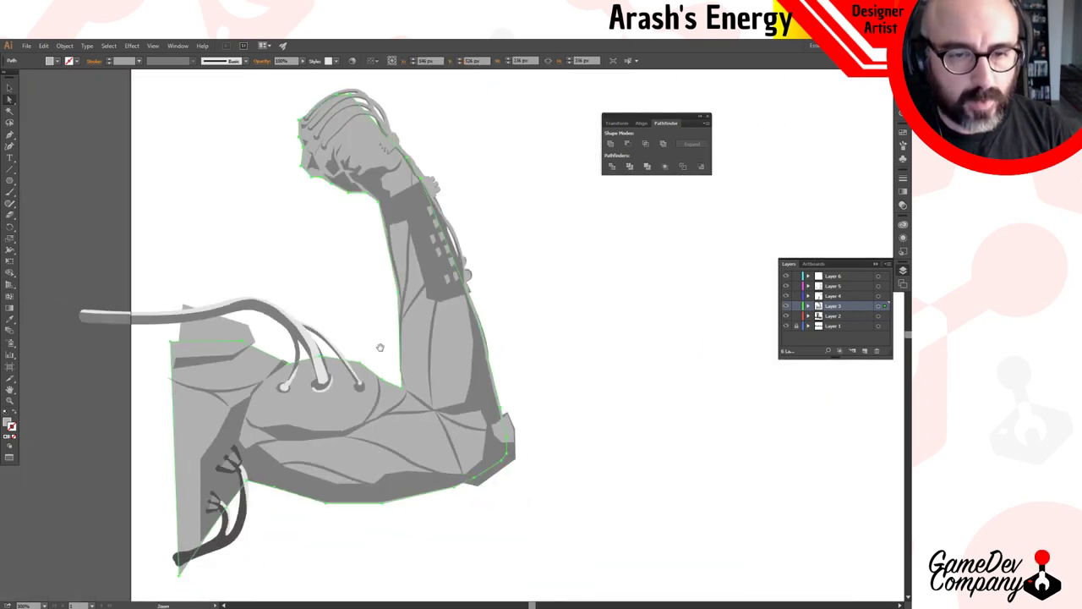
# Examine the grayscale shading of the whole arm, including how it looks beneath the Super Hack title.
pyautogui.keyDown('alt'); pyautogui.click(609, 342); pyautogui.keyUp('alt')
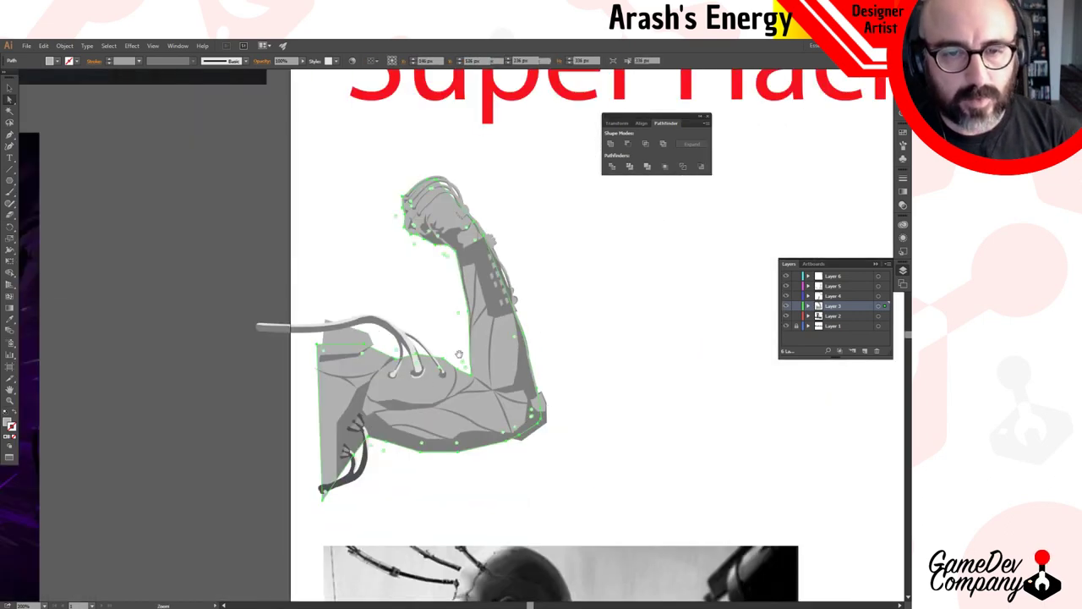
pyautogui.click(625, 332)
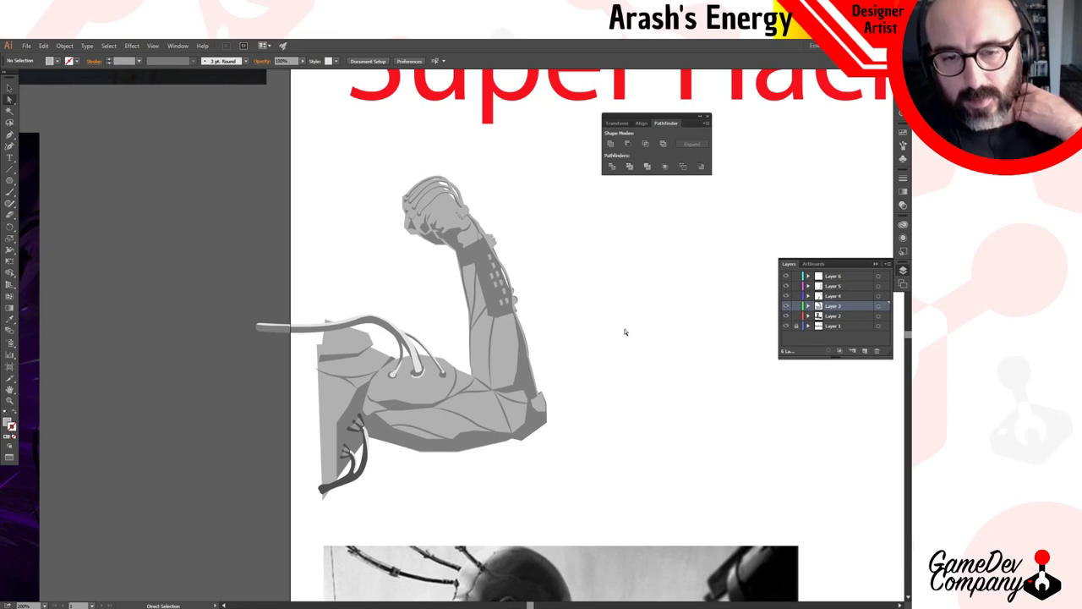
pyautogui.press('v')
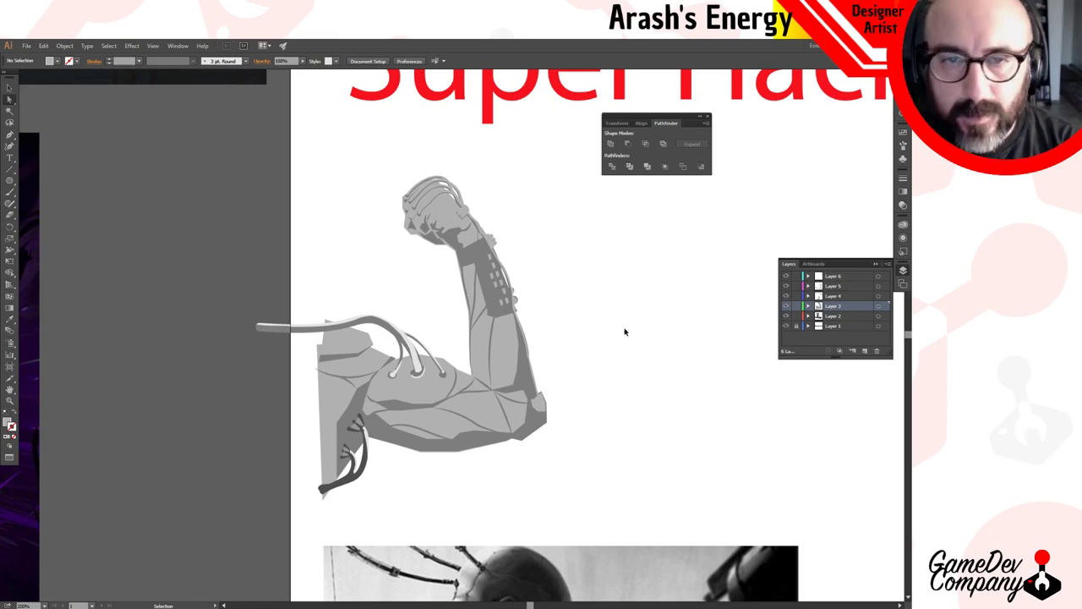
pyautogui.press('a')
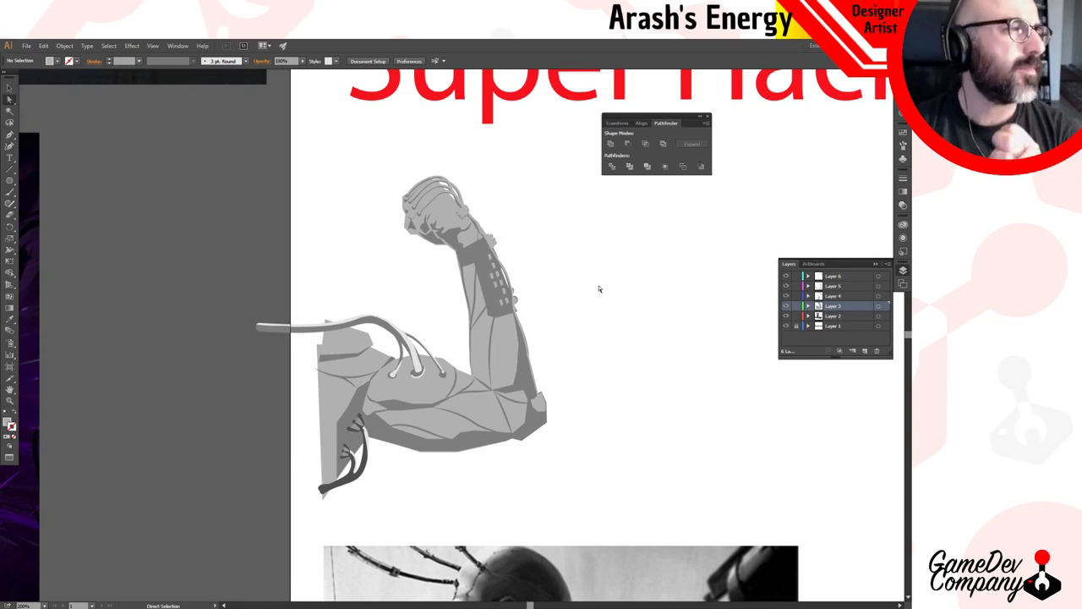
pyautogui.hotkey('ctrl', 'space')
pyautogui.keyDown('ctrl'); pyautogui.click(519, 383); pyautogui.keyUp('ctrl')
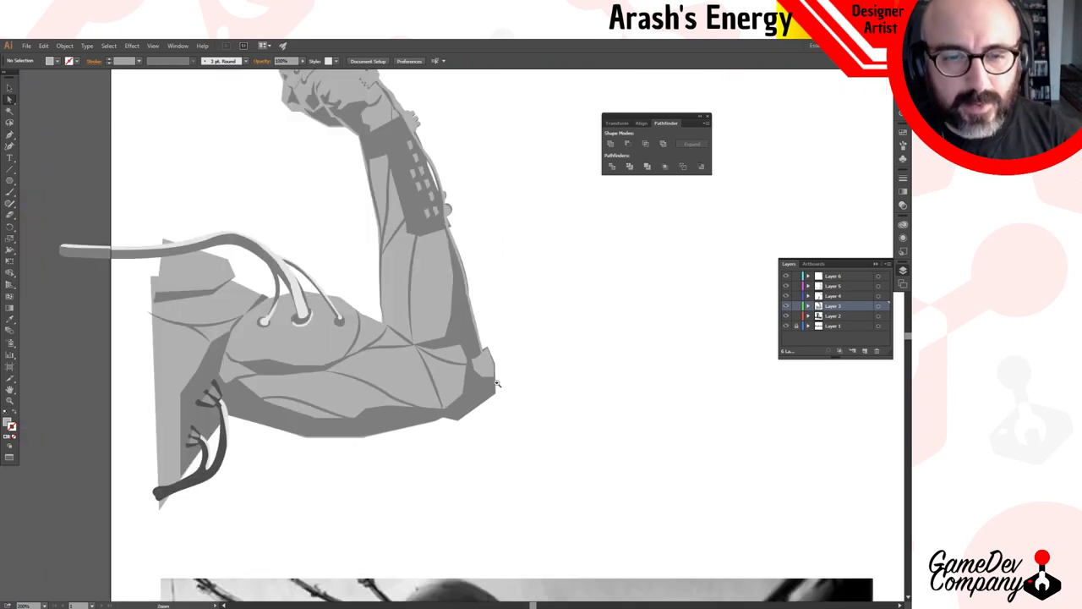
pyautogui.keyDown('alt'); pyautogui.click(385, 314); pyautogui.keyUp('alt')
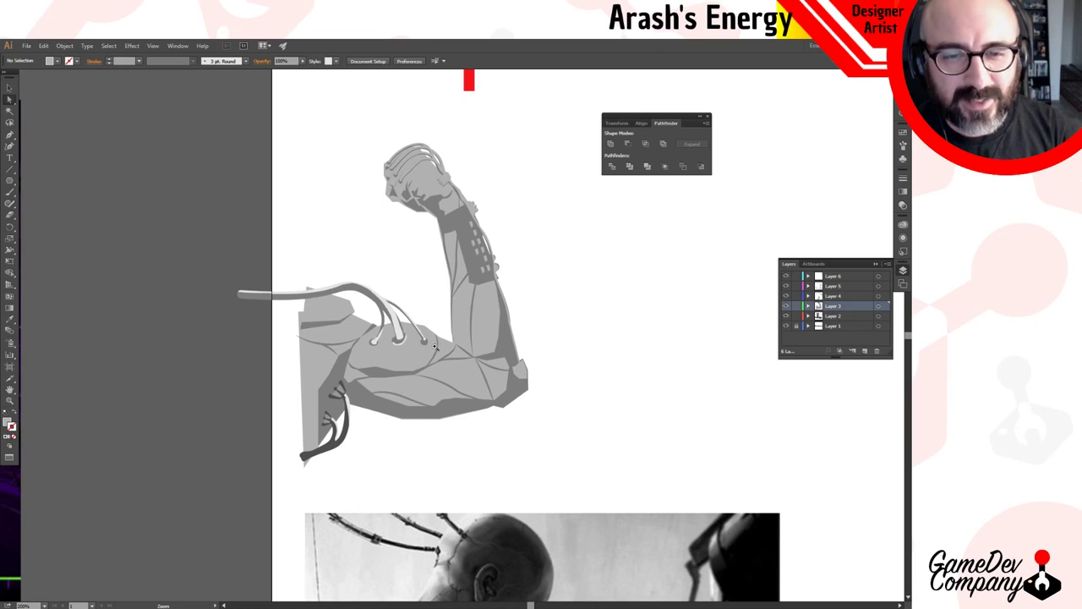
pyautogui.moveTo(375, 336); pyautogui.dragTo(392, 443)
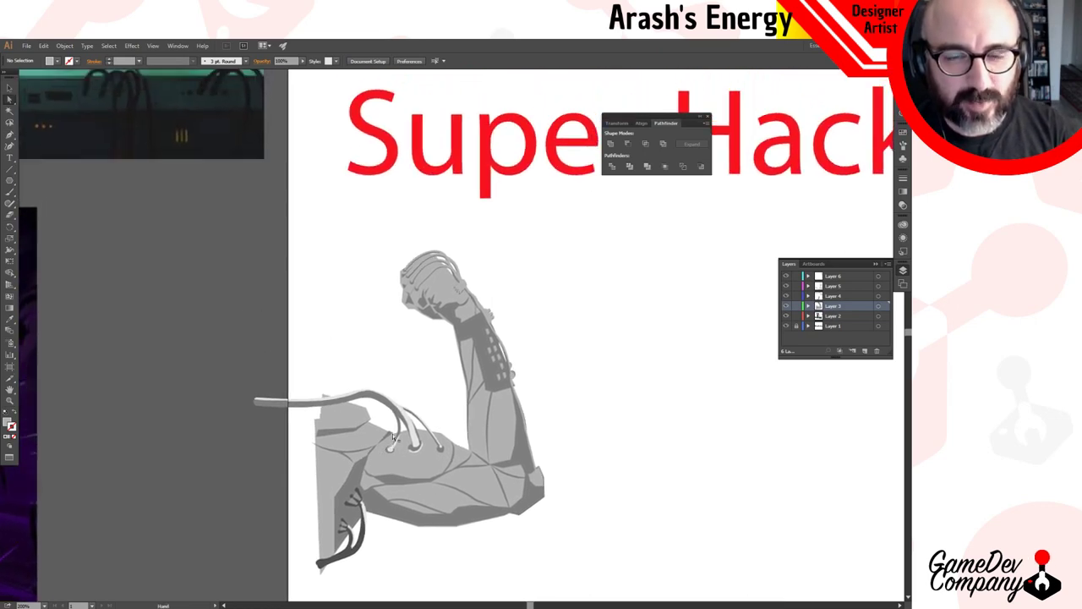
pyautogui.moveTo(535, 366); pyautogui.dragTo(505, 326)
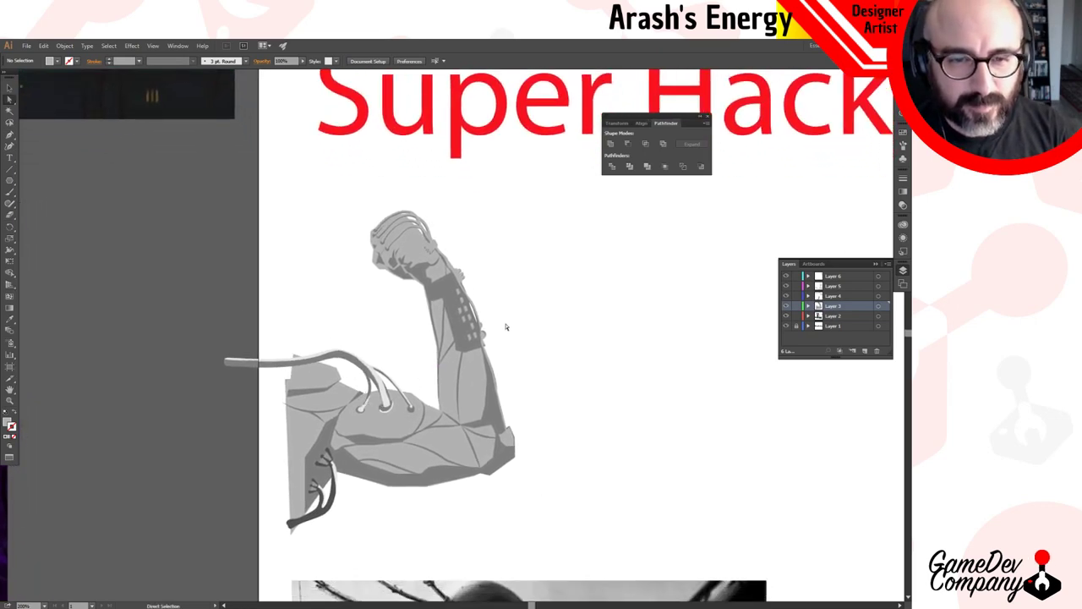
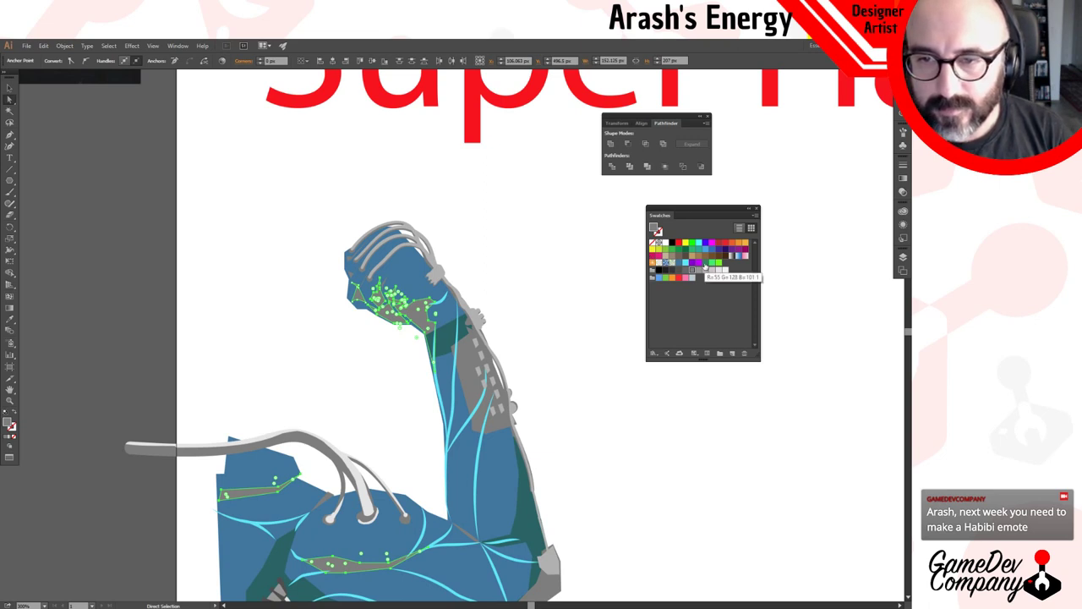
# Recolor the gray shadow shapes on the fist, shoulder and biceps with the forearm shadow's dark teal.
pyautogui.press('i')
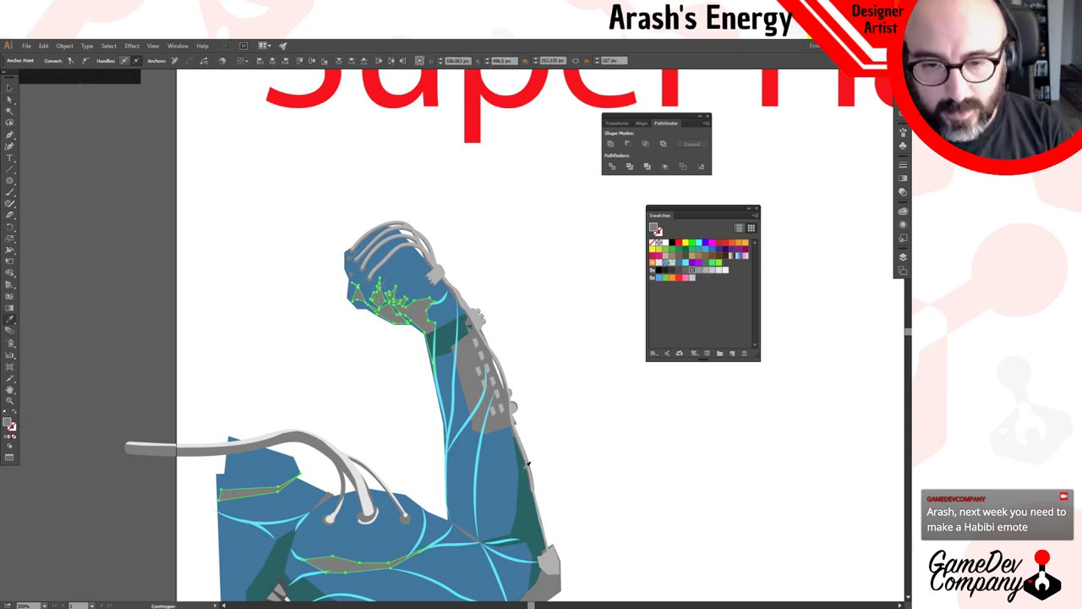
pyautogui.click(526, 477)
pyautogui.press('v')
pyautogui.click(535, 296)
pyautogui.keyDown('alt'); pyautogui.click(541, 388); pyautogui.keyUp('alt')
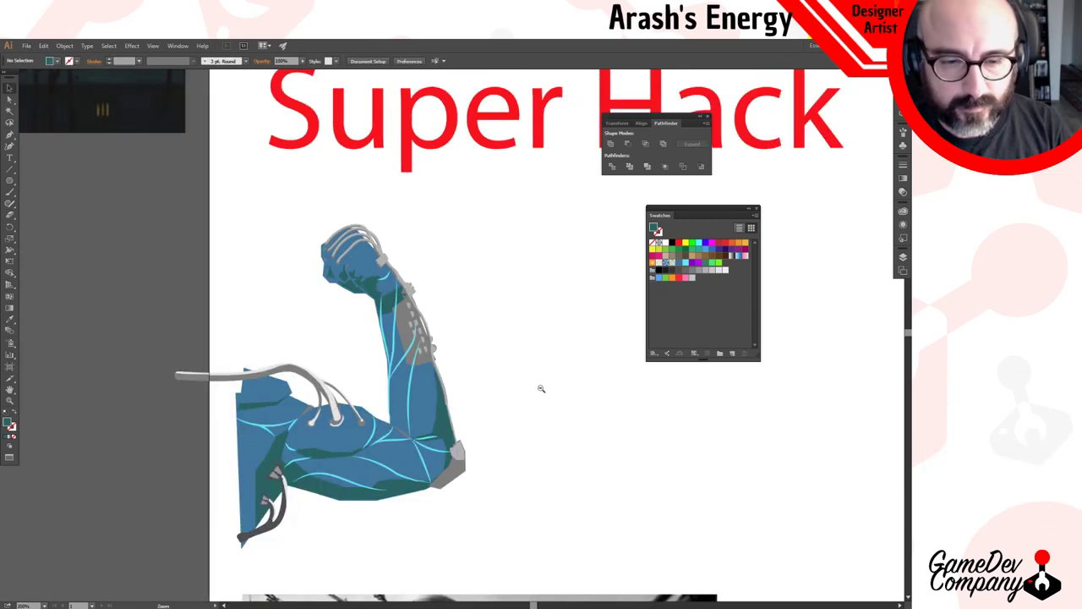
pyautogui.click(423, 309)
pyautogui.click(424, 309)
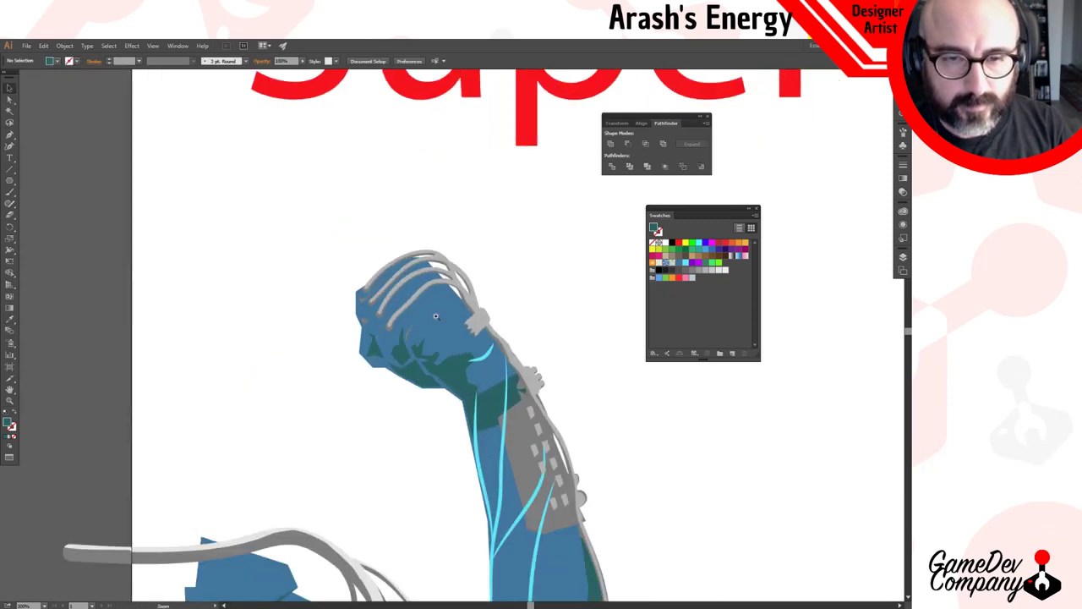
pyautogui.click(436, 389)
pyautogui.click(425, 355)
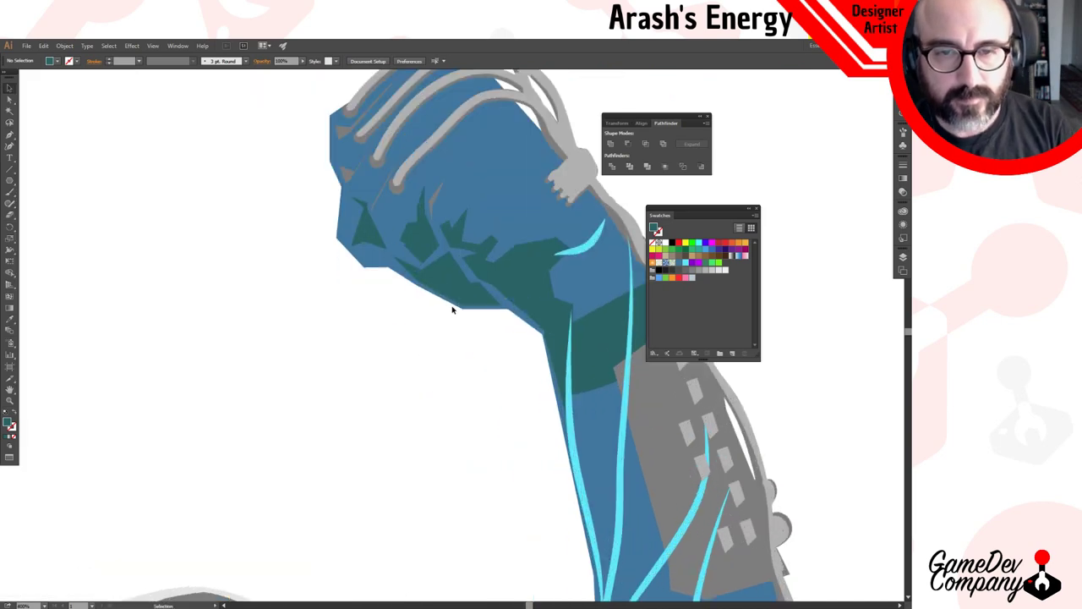
pyautogui.press('a')
pyautogui.click(445, 280)
pyautogui.keyDown('shift'); pyautogui.click(423, 244); pyautogui.keyUp('shift')
pyautogui.keyDown('shift'); pyautogui.click(366, 233); pyautogui.keyUp('shift')
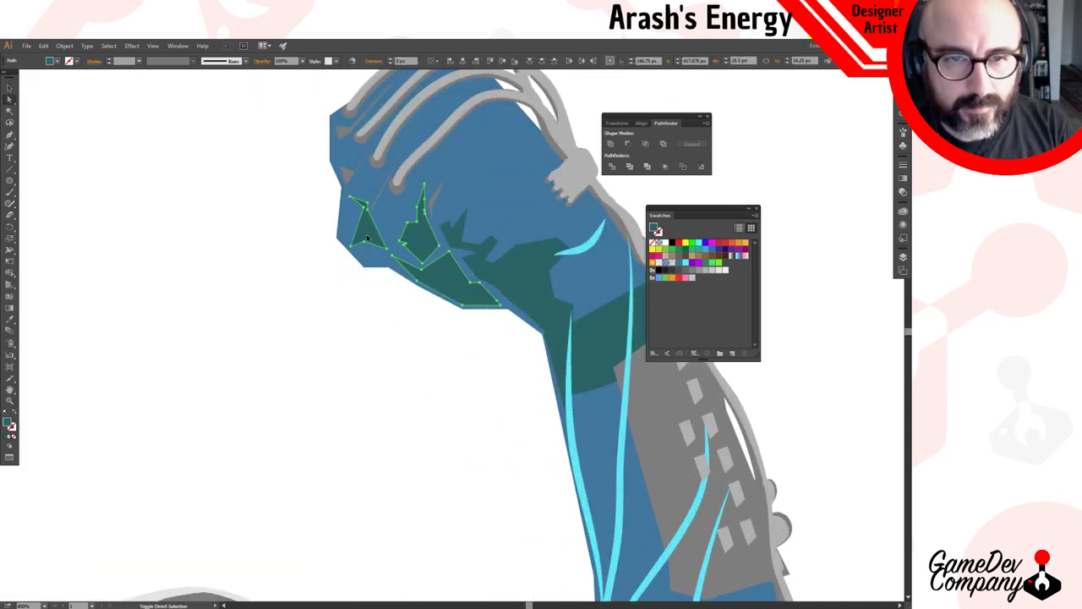
pyautogui.click(367, 309)
# Recolor the four remaining gray crease shapes around the fingers with the fist shadow's dark teal.
pyautogui.keyDown('shift'); pyautogui.click(347, 175); pyautogui.keyUp('shift')
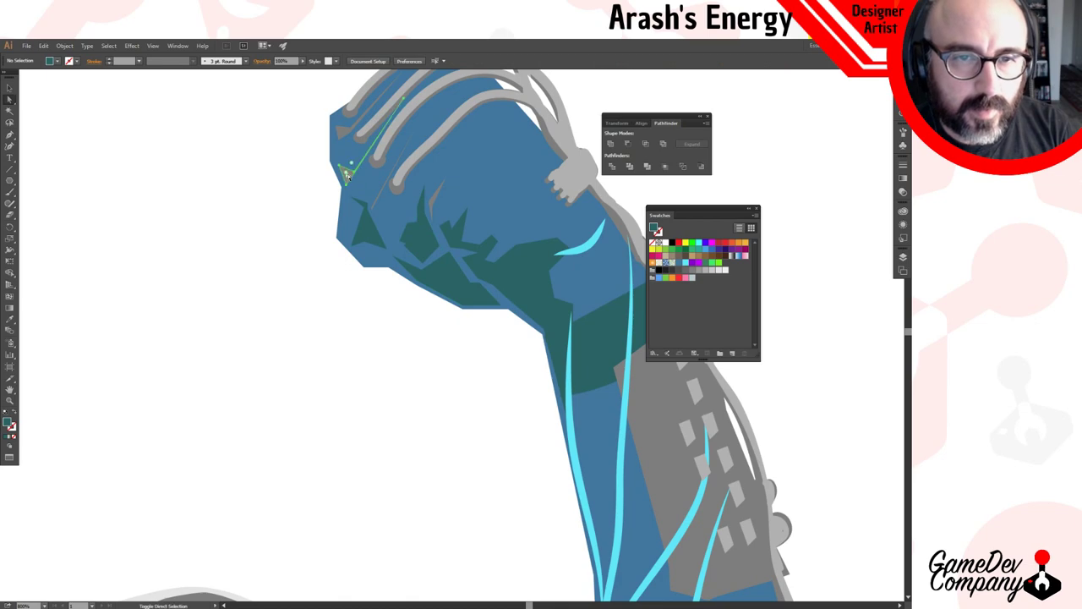
pyautogui.keyDown('shift'); pyautogui.click(344, 139); pyautogui.keyUp('shift')
pyautogui.keyDown('shift'); pyautogui.click(378, 199); pyautogui.keyUp('shift')
pyautogui.keyDown('shift'); pyautogui.click(436, 207); pyautogui.keyUp('shift')
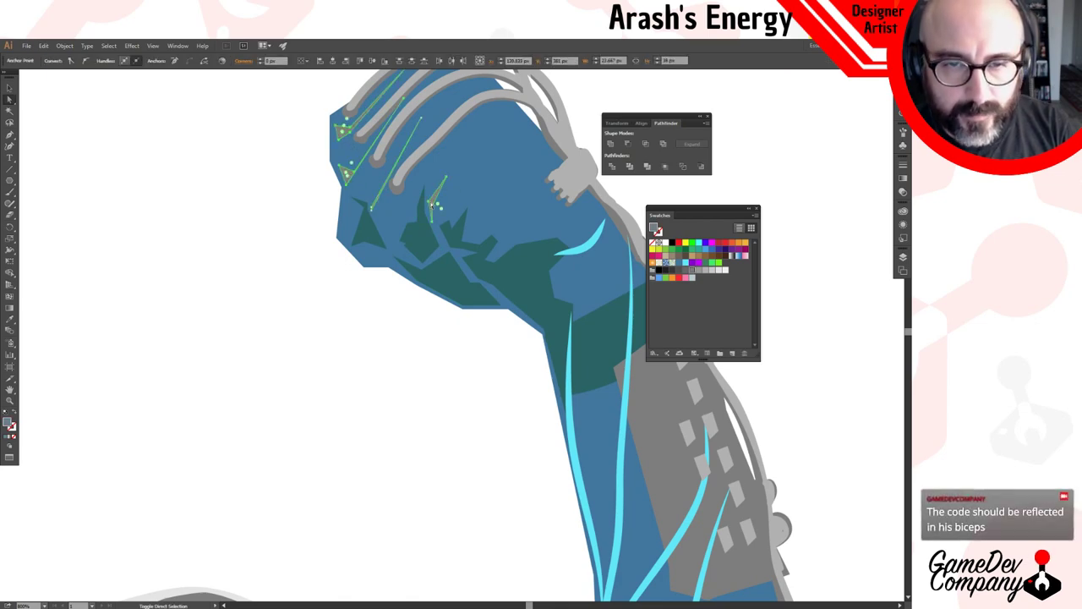
pyautogui.press('i')
pyautogui.click(524, 270)
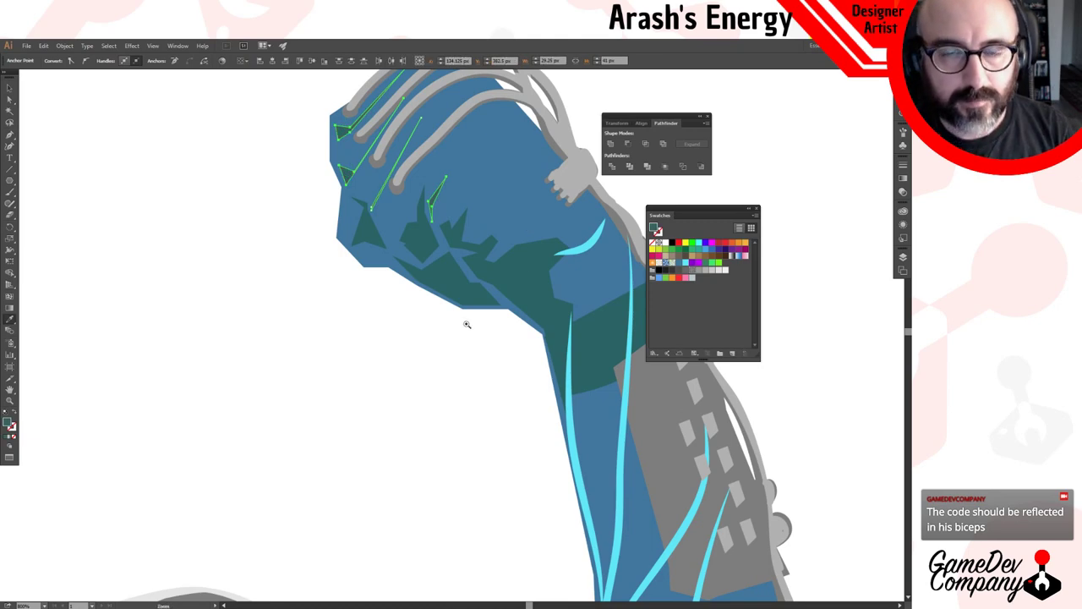
pyautogui.press('a')
pyautogui.press('d')
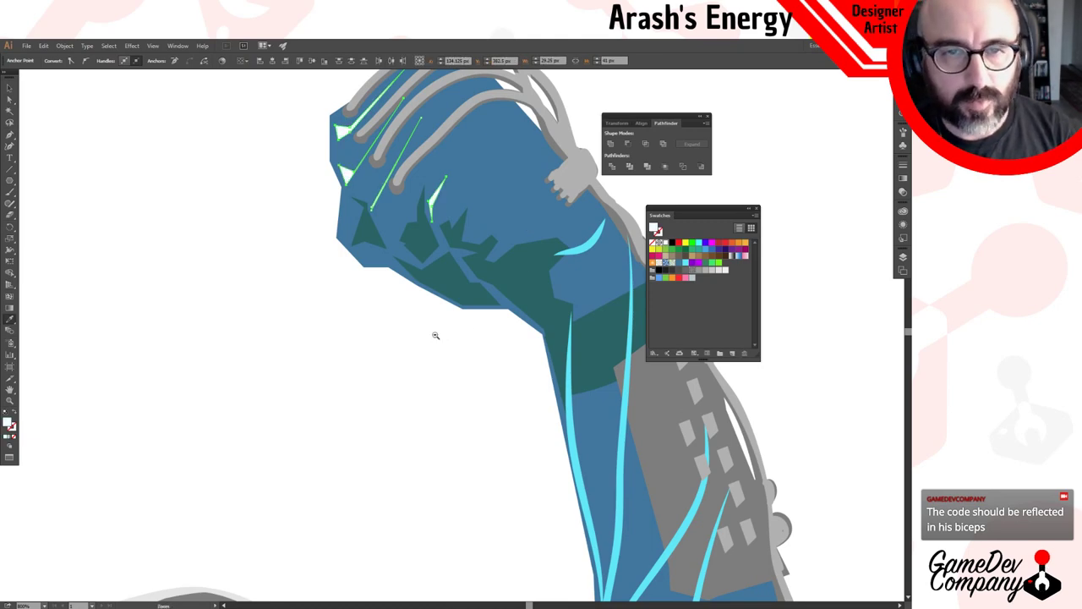
pyautogui.hotkey('ctrl', 'z')
# Try to join the dark teal shadow shapes of the arm and shoulder after gathering the shadow shapes starting at the fist.
pyautogui.keyDown('ctrl'); pyautogui.keyDown('alt'); pyautogui.click(435, 335); pyautogui.keyUp('alt'); pyautogui.keyUp('ctrl')
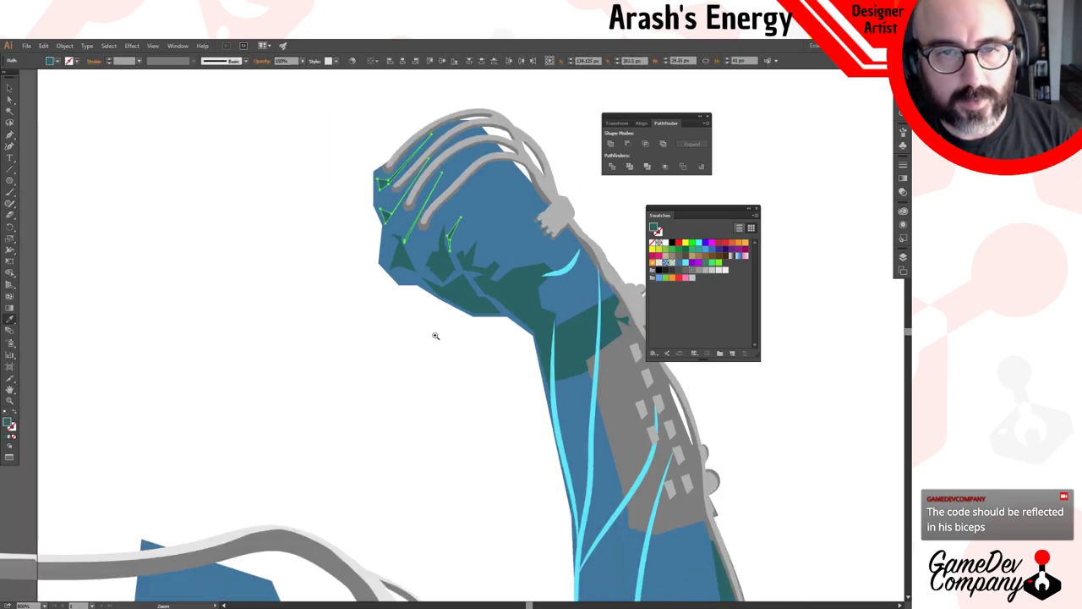
pyautogui.press('v')
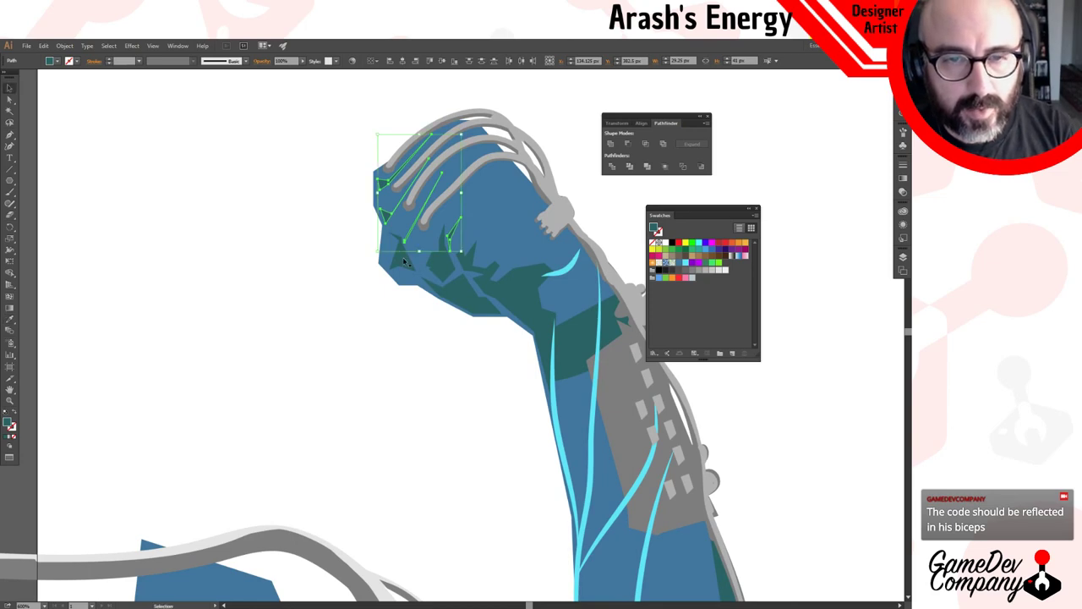
pyautogui.press('a')
pyautogui.keyDown('shift'); pyautogui.click(404, 256); pyautogui.keyUp('shift')
pyautogui.keyDown('shift'); pyautogui.click(444, 261); pyautogui.keyUp('shift')
pyautogui.keyDown('shift'); pyautogui.click(460, 292); pyautogui.keyUp('shift')
pyautogui.keyDown('shift'); pyautogui.click(469, 260); pyautogui.keyUp('shift')
pyautogui.scroll(-3, 581, 471)
pyautogui.hscroll(2, 580, 471)
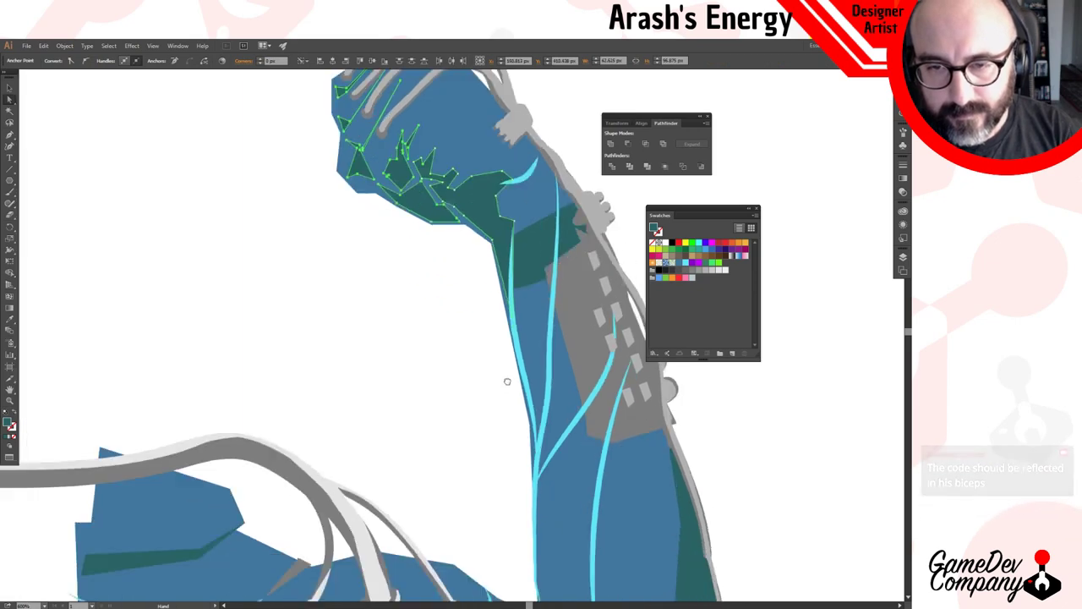
pyautogui.scroll(-4, 484, 447)
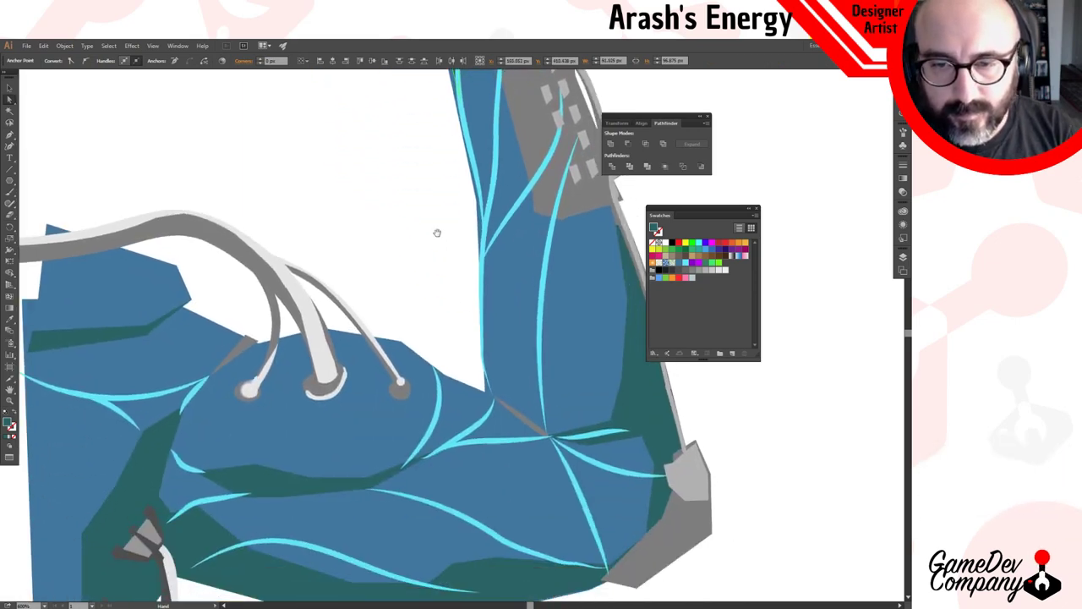
pyautogui.keyDown('ctrl'); pyautogui.keyDown('shift'); pyautogui.click(634, 410); pyautogui.keyUp('shift'); pyautogui.keyUp('ctrl')
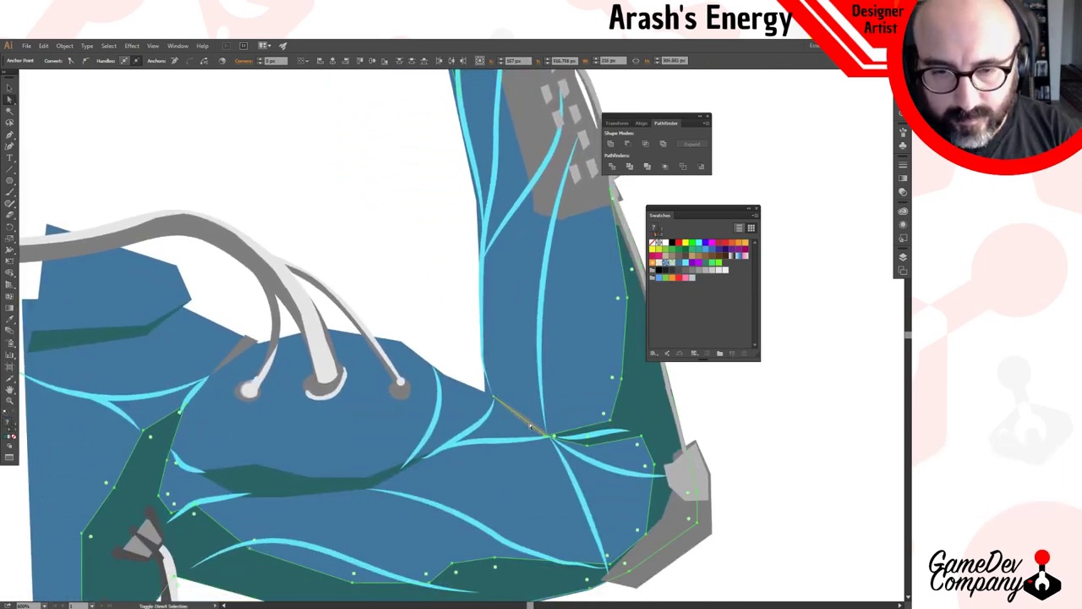
pyautogui.scroll(-3, 524, 431)
pyautogui.press('a')
pyautogui.keyDown('shift'); pyautogui.click(97, 226); pyautogui.keyUp('shift')
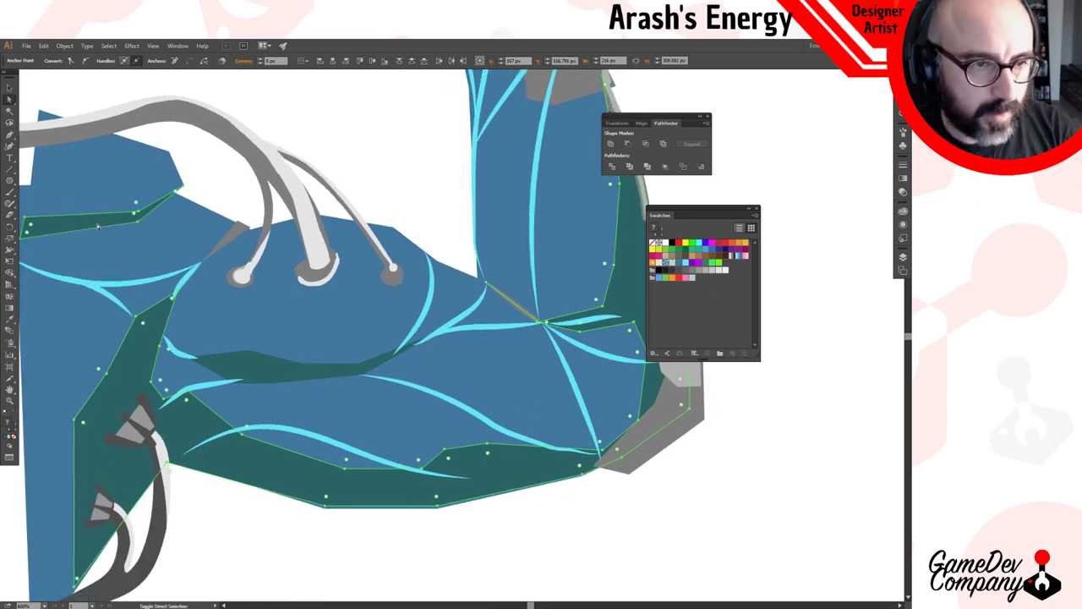
pyautogui.rightClick(494, 461)
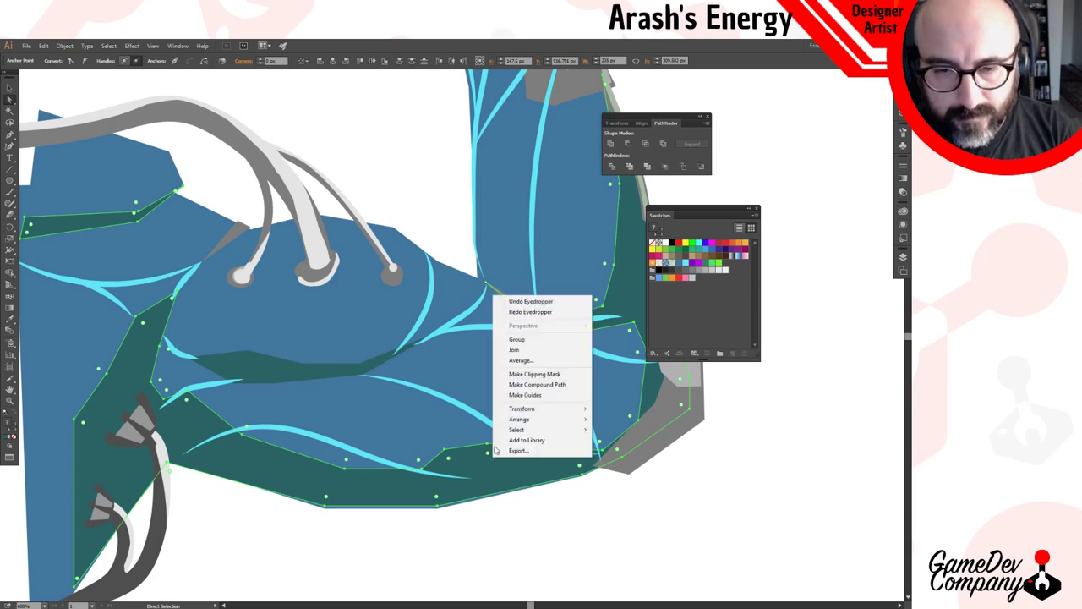
pyautogui.click(541, 345)
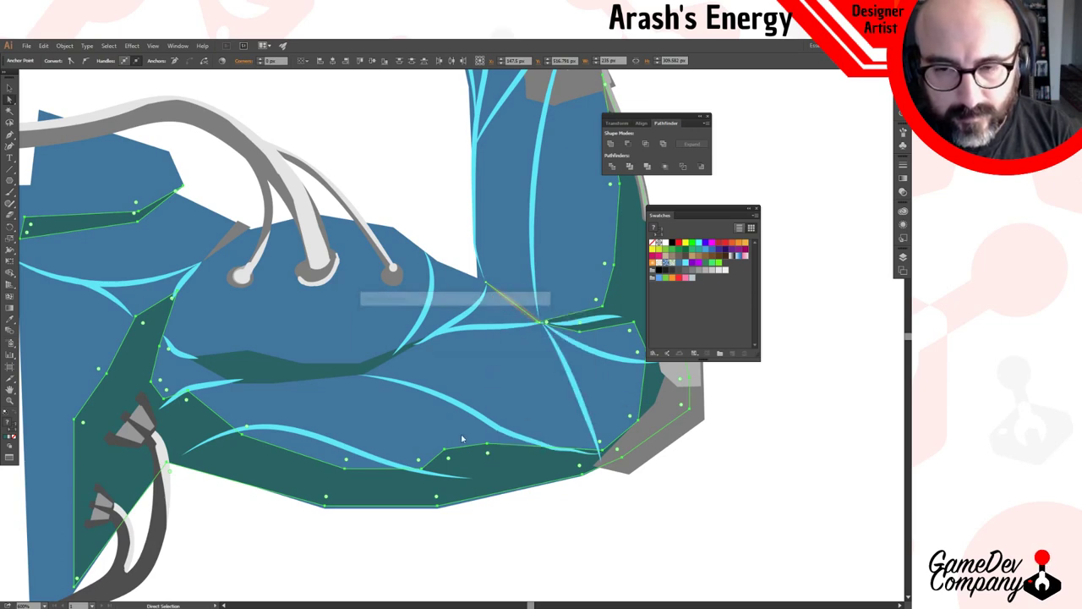
pyautogui.press('Return')
pyautogui.press('b')
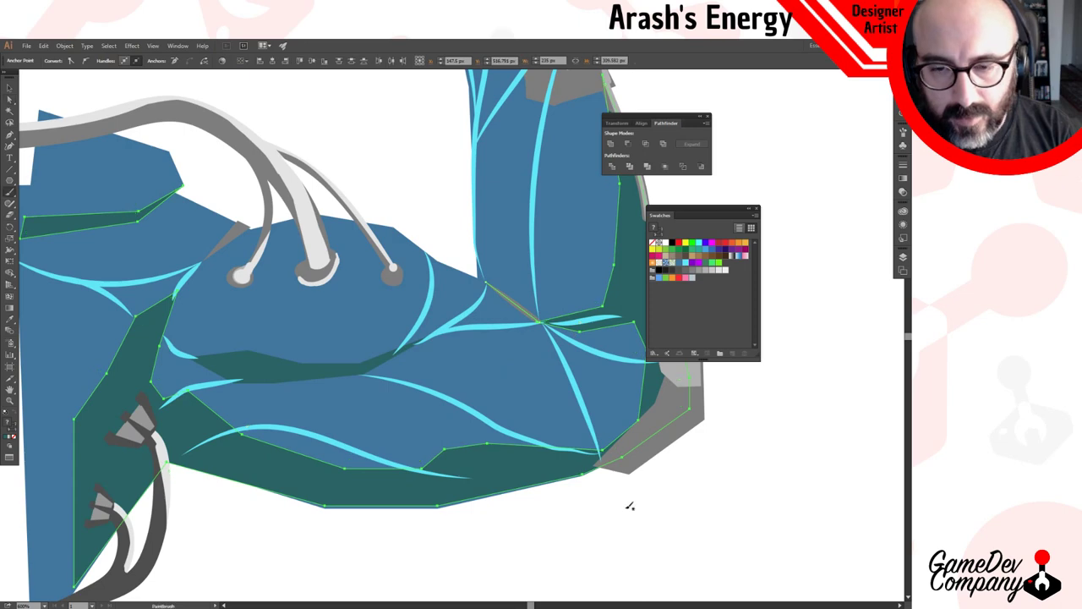
pyautogui.click(629, 516)
pyautogui.hotkey('ctrl', 'z')
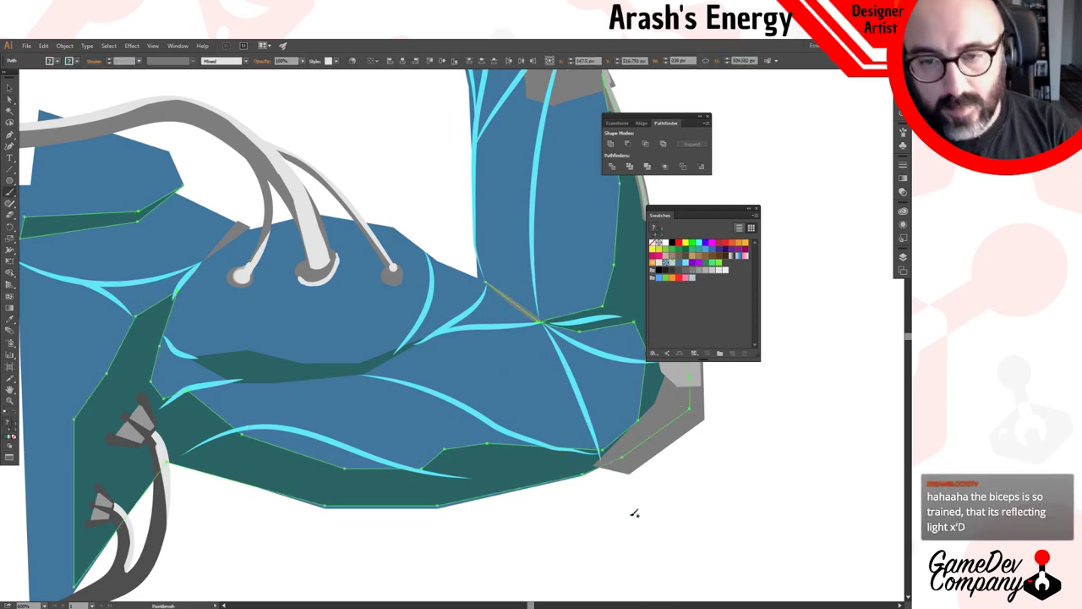
pyautogui.press('v')
pyautogui.click(735, 470)
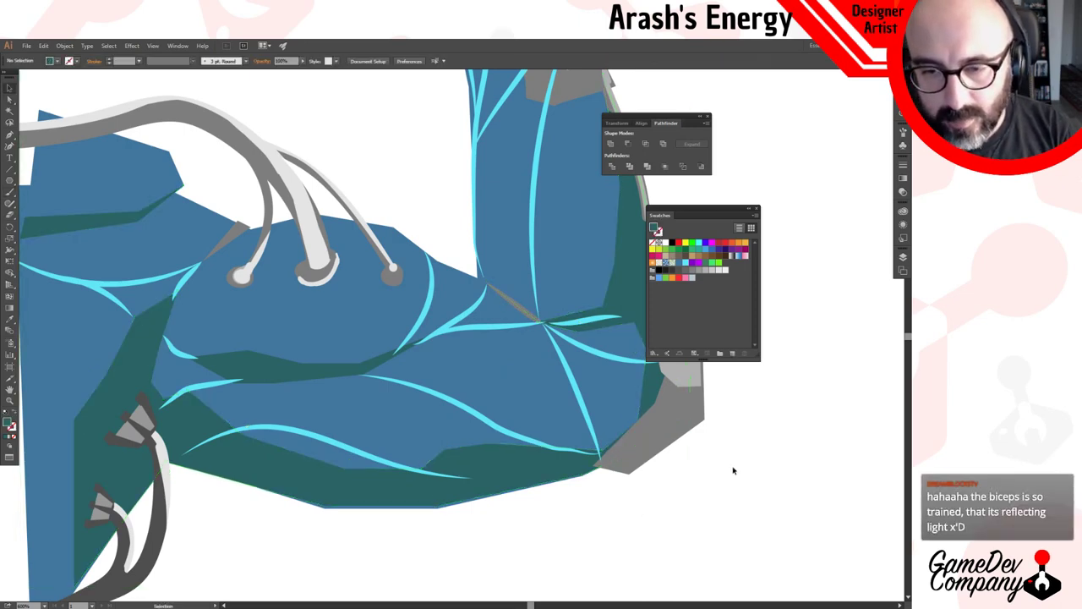
# Outline the gray crease stroke at the inner elbow and fill it with the forearm shadow's dark teal.
pyautogui.click(523, 310)
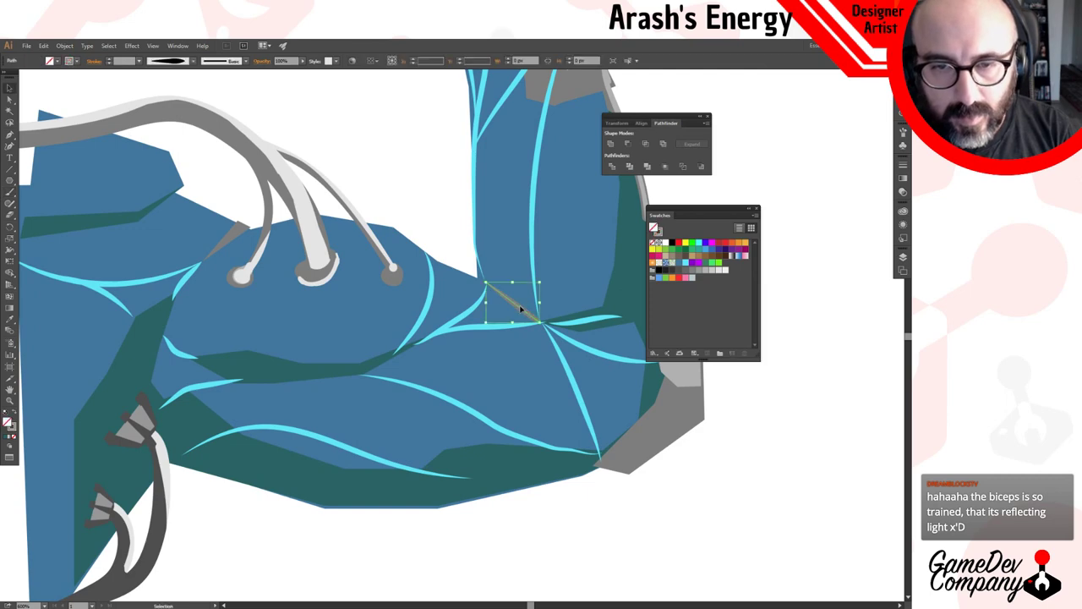
pyautogui.click(65, 46)
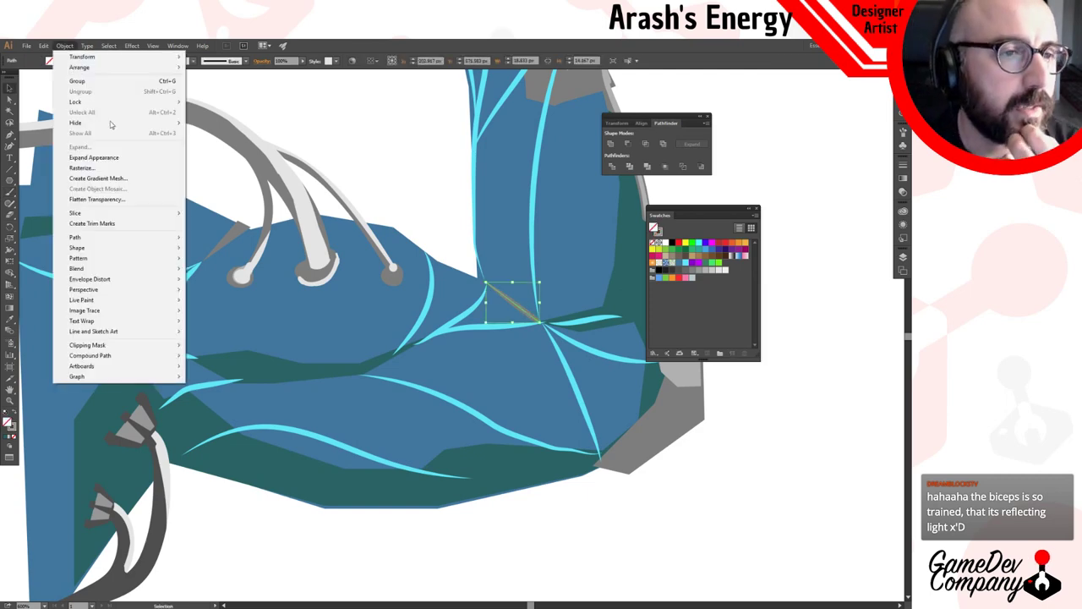
pyautogui.moveTo(157, 241)
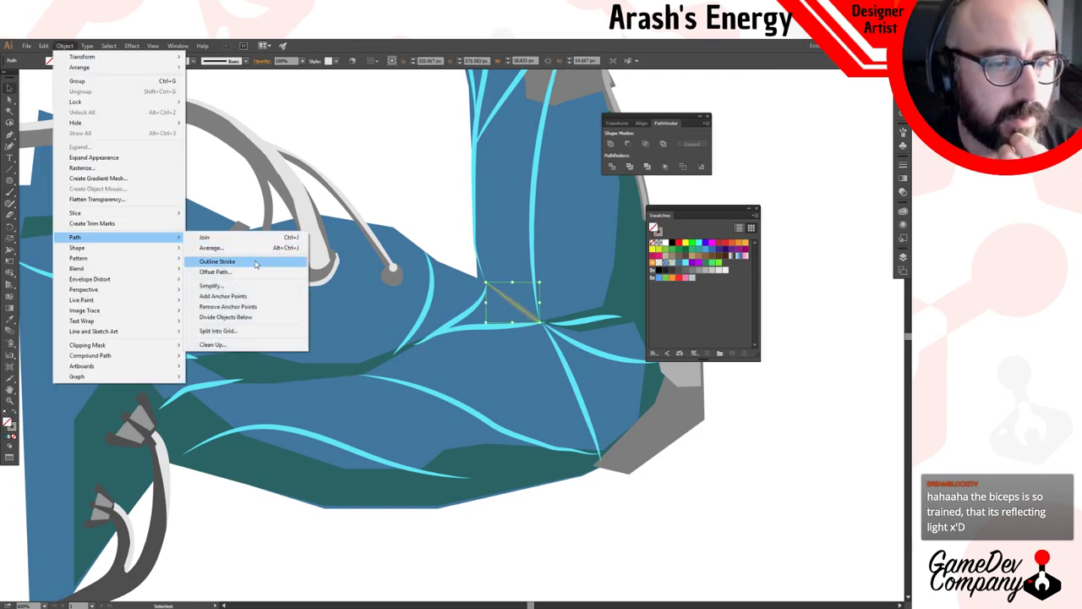
pyautogui.click(217, 261)
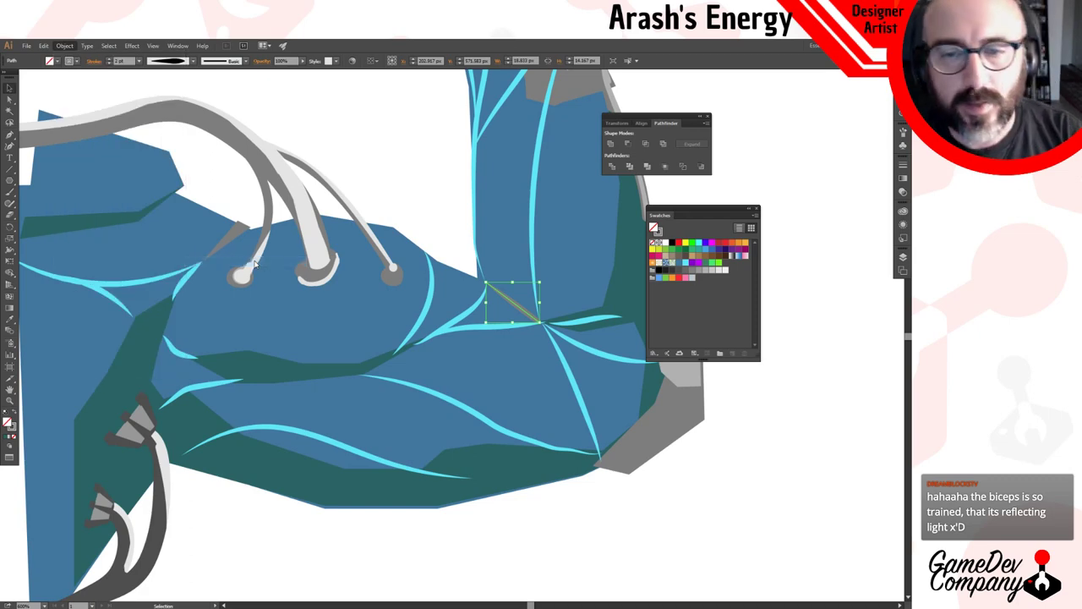
pyautogui.press('i')
pyautogui.click(632, 279)
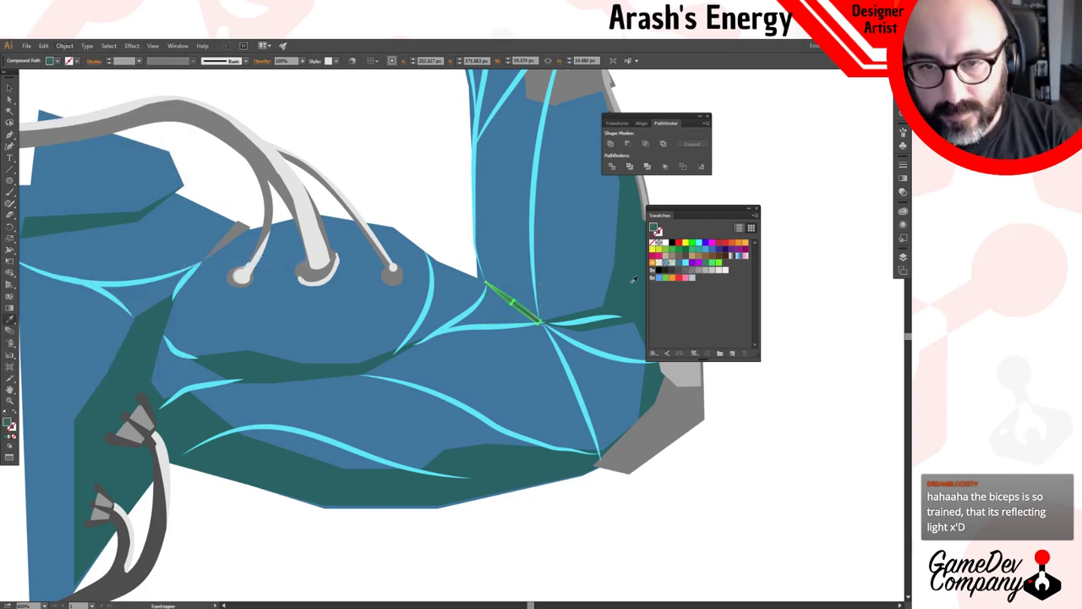
pyautogui.keyDown('ctrl'); pyautogui.click(632, 281); pyautogui.keyUp('ctrl')
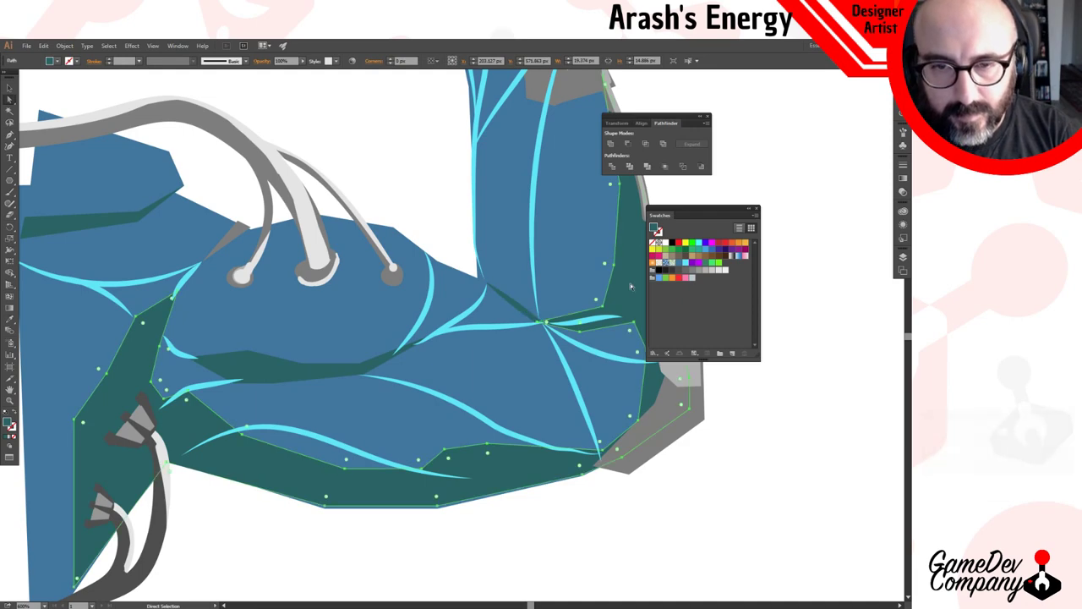
# Try to group the dark teal arm shadows after adding the inner-elbow crease and the biceps shadow to the selection, and deselect everything.
pyautogui.keyDown('shift'); pyautogui.click(511, 300); pyautogui.keyUp('shift')
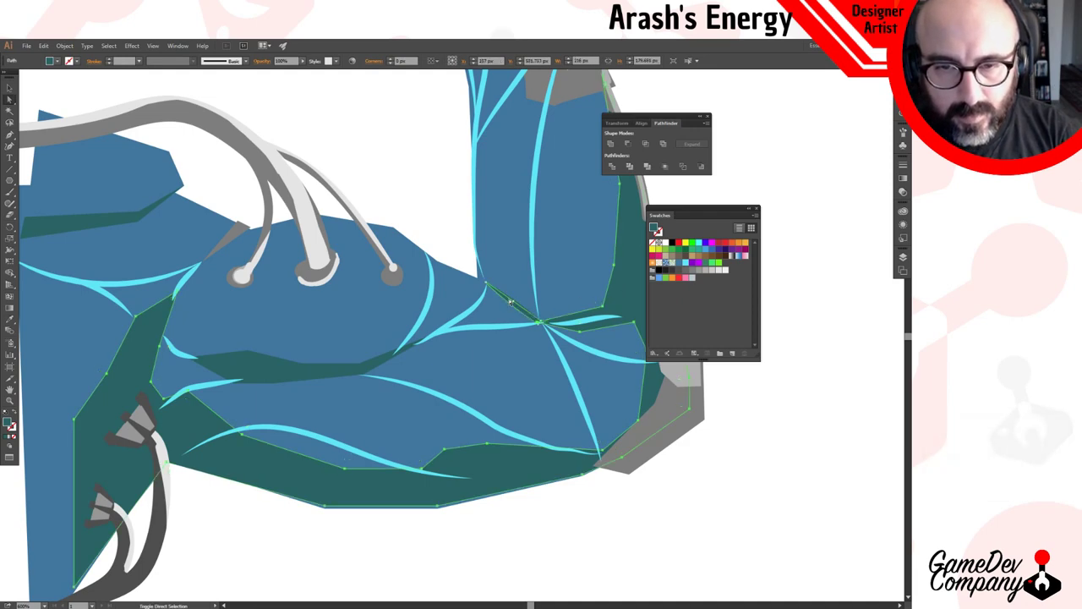
pyautogui.keyDown('shift'); pyautogui.click(277, 370); pyautogui.keyUp('shift')
pyautogui.rightClick(278, 371)
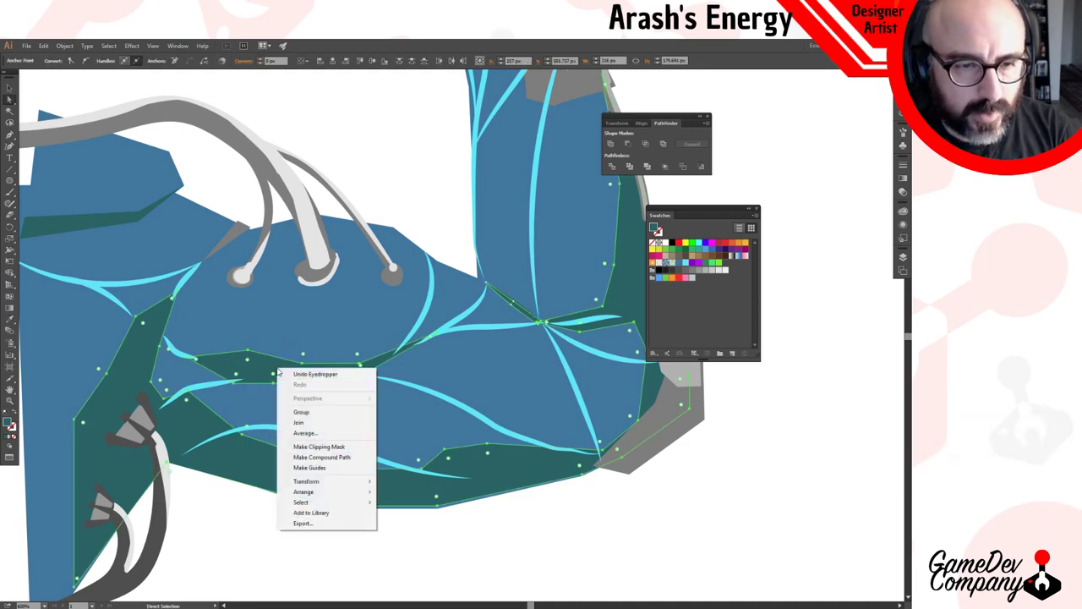
pyautogui.click(311, 412)
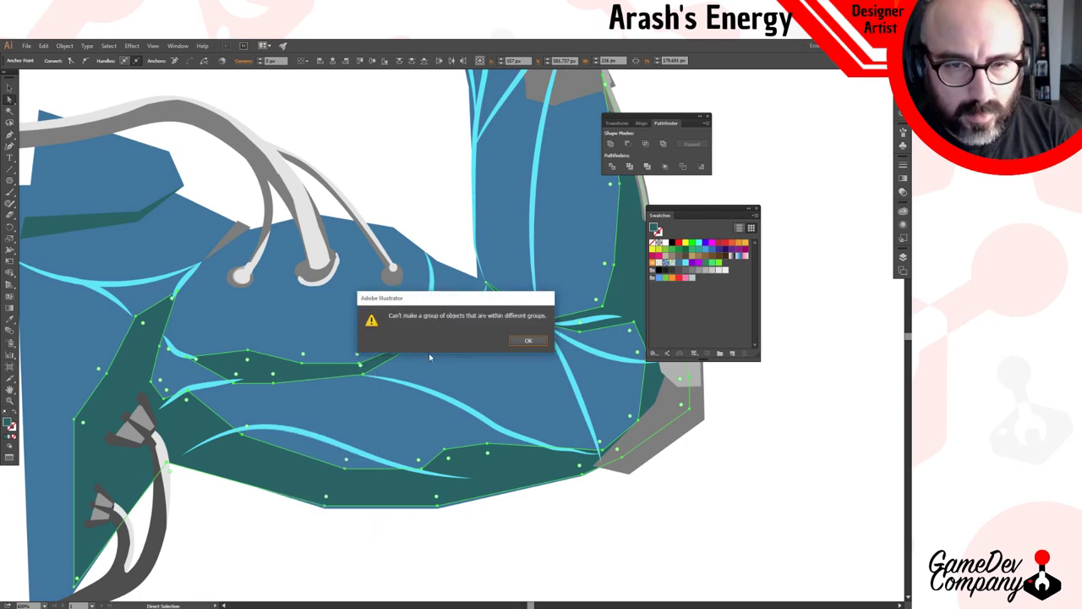
pyautogui.click(524, 341)
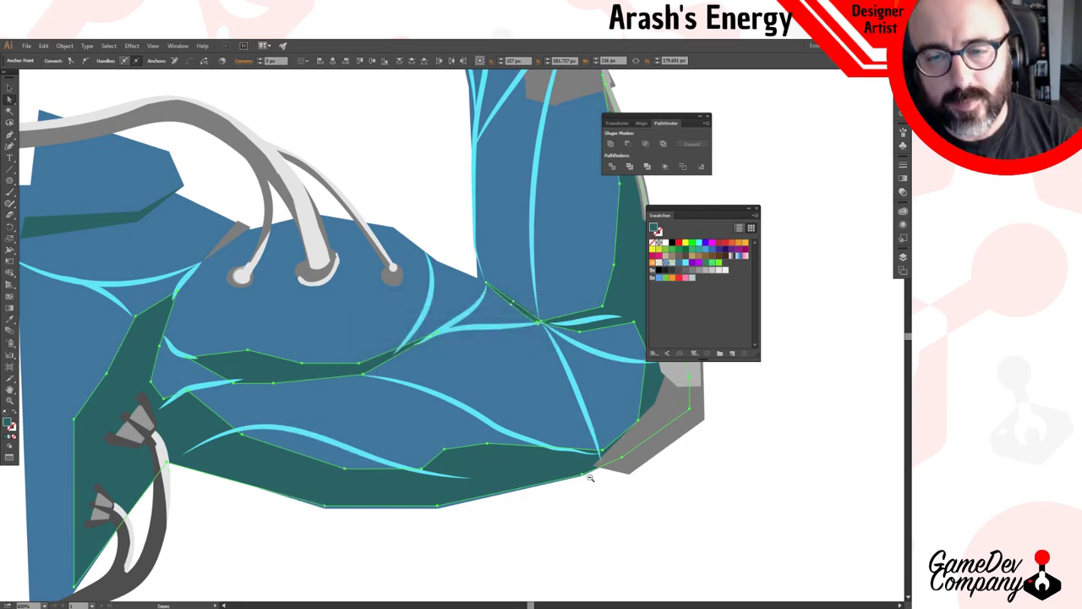
pyautogui.keyDown('ctrl'); pyautogui.keyDown('alt'); pyautogui.click(595, 477); pyautogui.keyUp('alt'); pyautogui.keyUp('ctrl')
pyautogui.moveTo(436, 343); pyautogui.dragTo(539, 444)
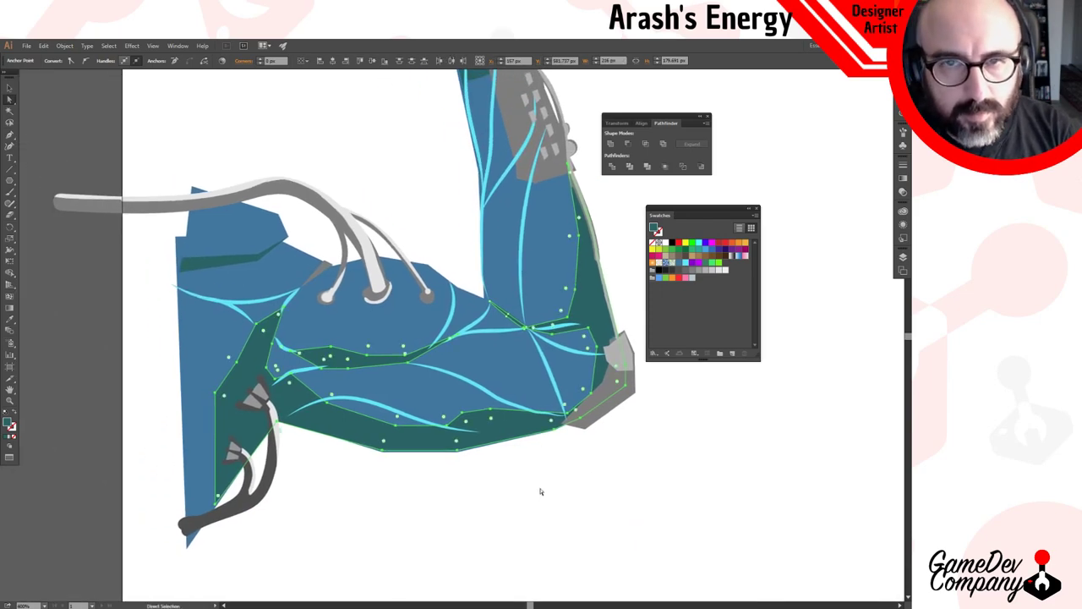
pyautogui.press('v')
pyautogui.click(701, 481)
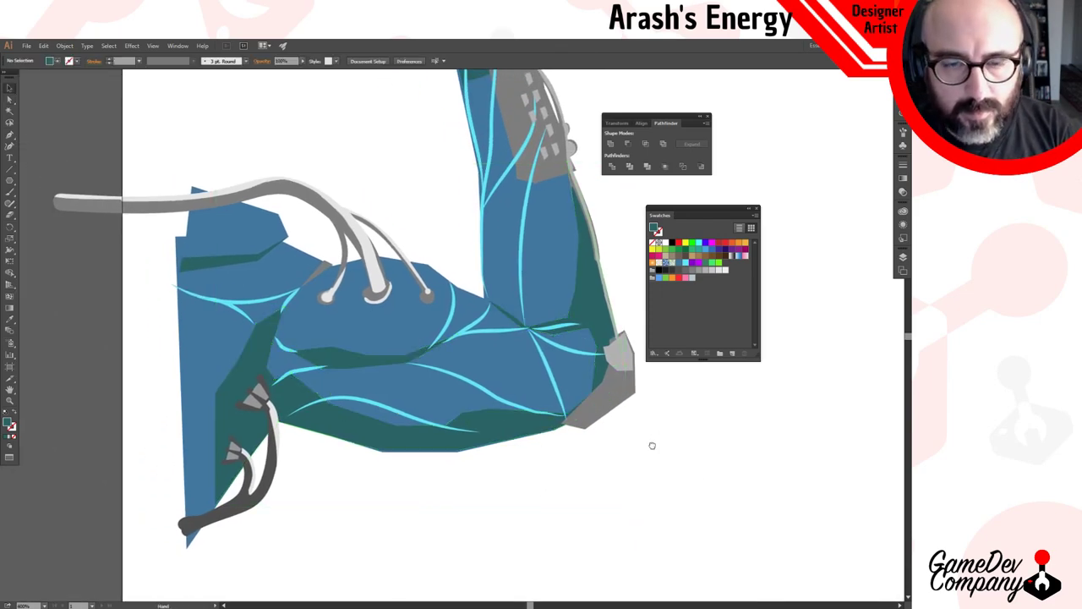
# Try the bright green swatch on the grouped cyan veins of the arm and undo the green fill.
pyautogui.scroll(2, 647, 474)
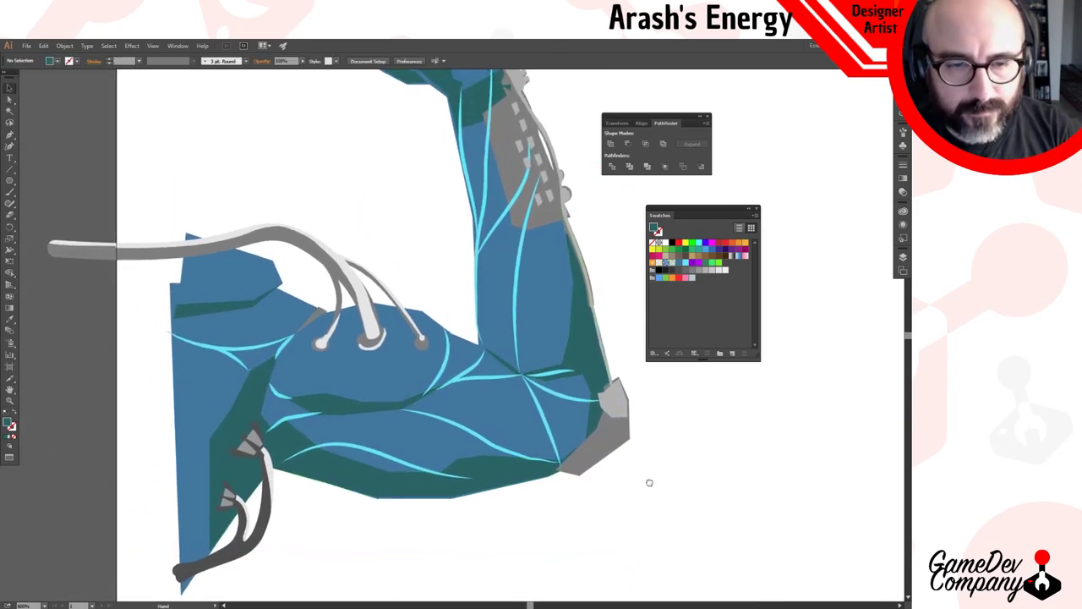
pyautogui.click(516, 337)
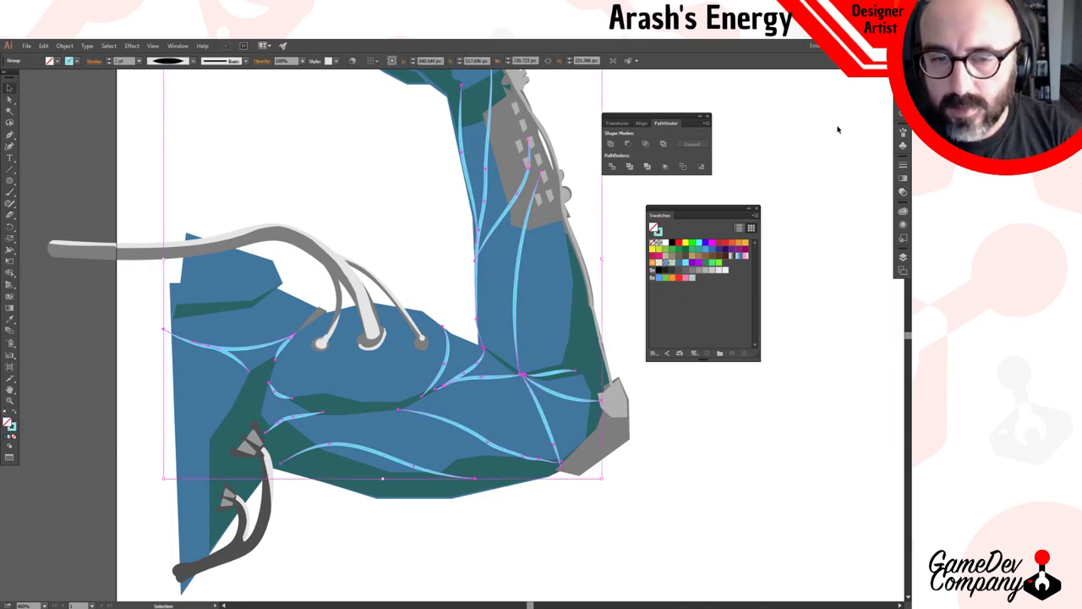
pyautogui.scroll(2, 825, 129)
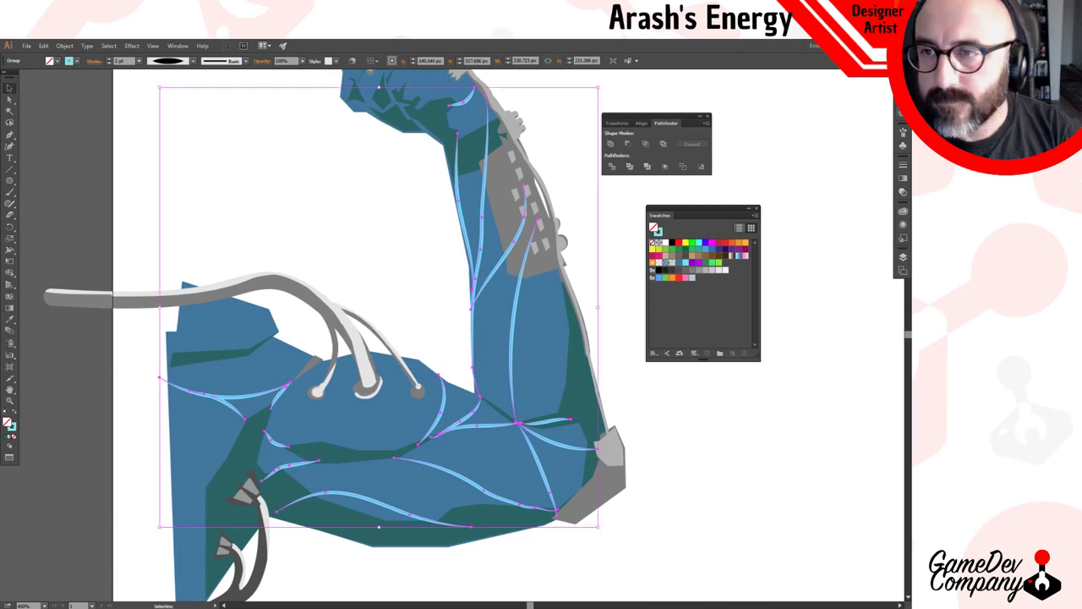
pyautogui.click(718, 264)
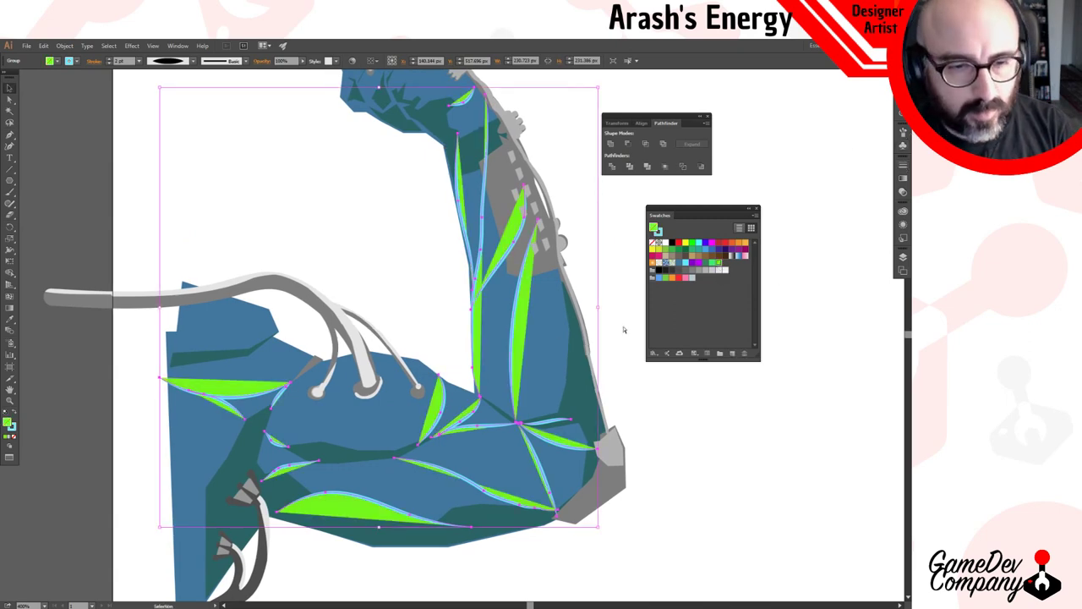
pyautogui.hotkey('ctrl', 'z')
pyautogui.click(133, 382)
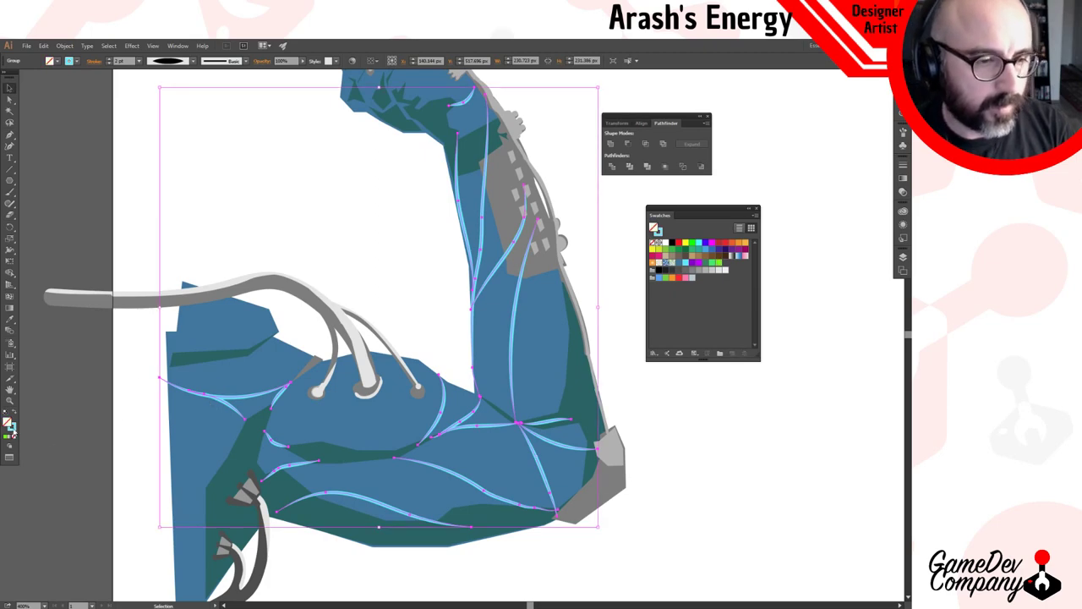
# Try green, cyan, blue and finally purple swatches as the stroke colour of the arm's veins.
pyautogui.click(12, 431)
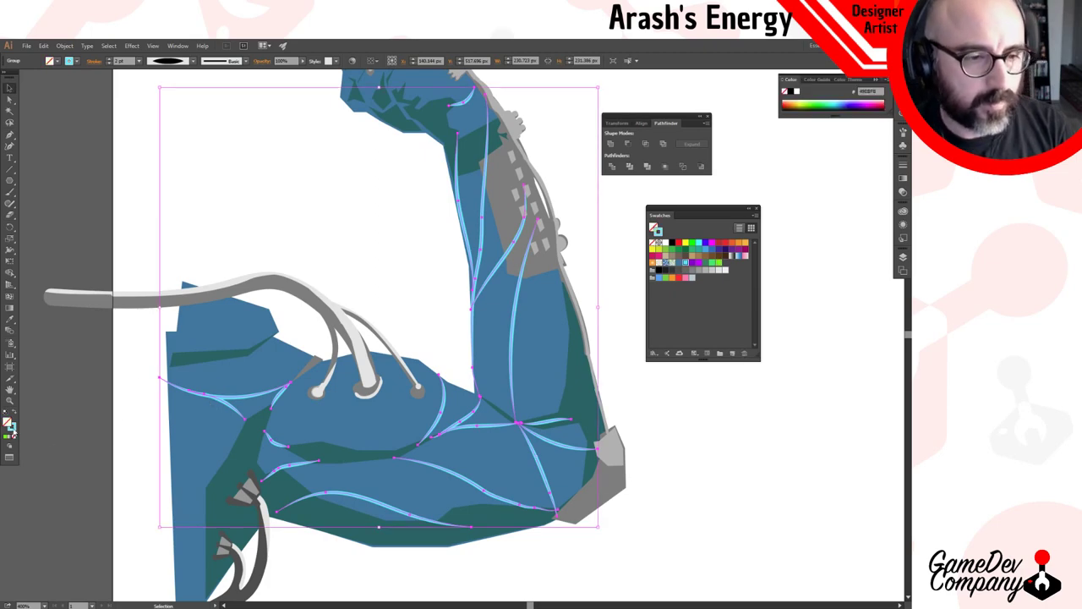
pyautogui.click(713, 263)
pyautogui.click(719, 265)
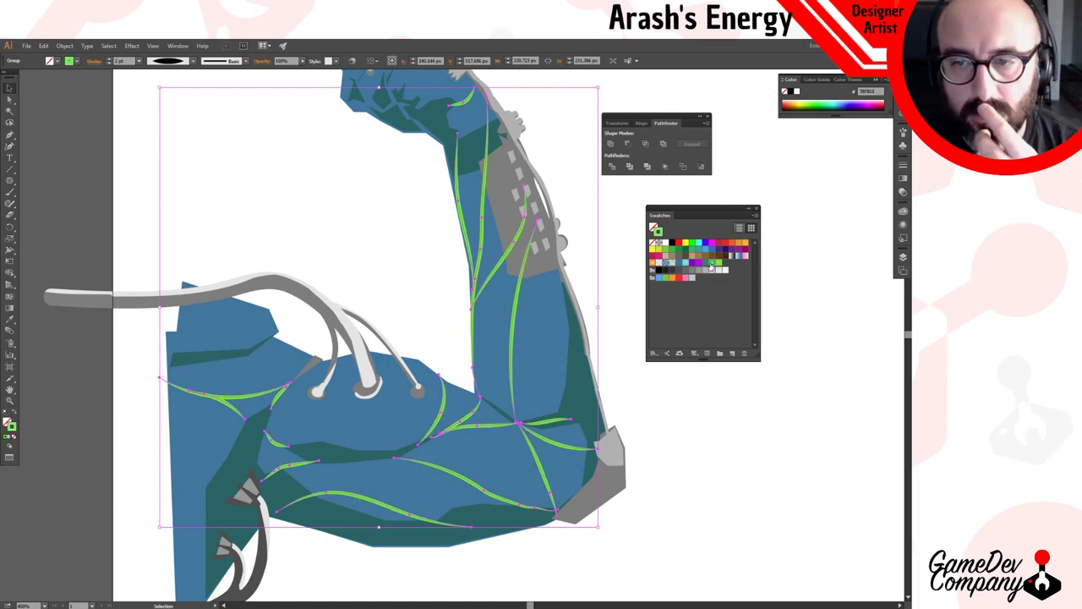
pyautogui.click(711, 266)
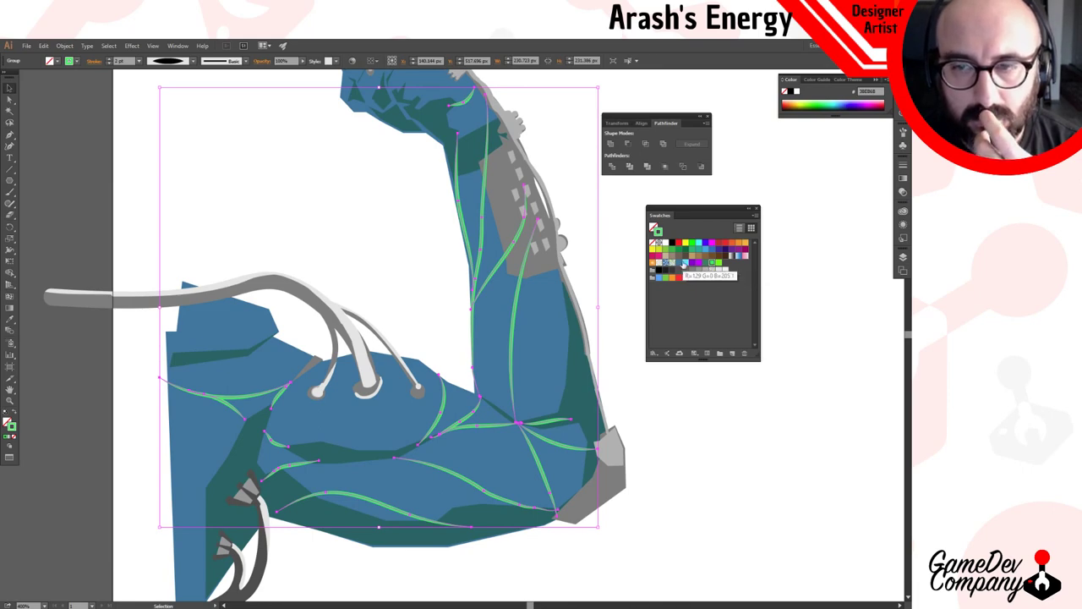
pyautogui.click(685, 261)
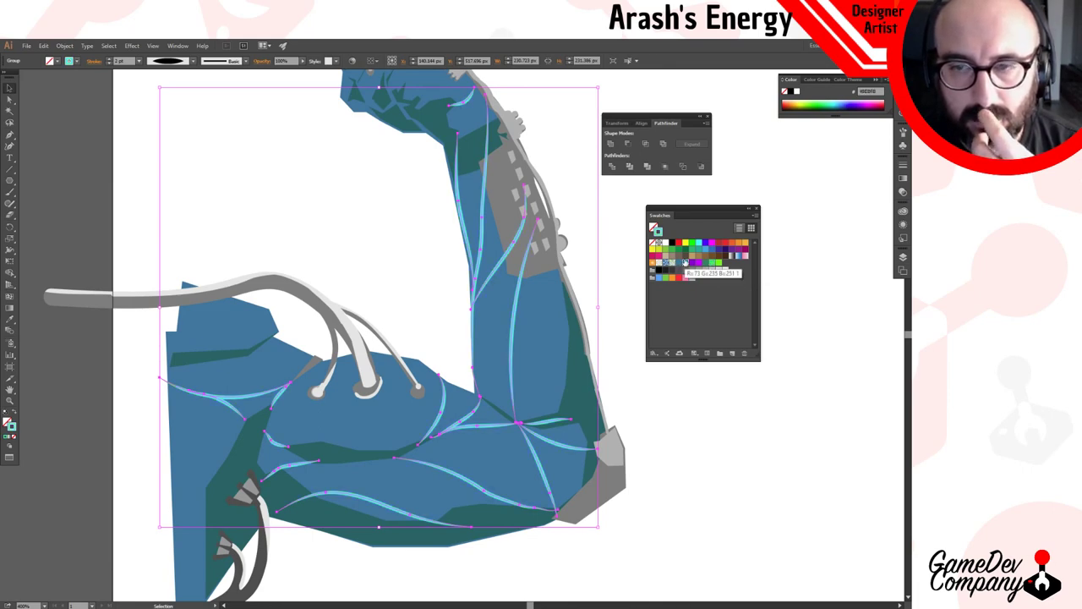
pyautogui.click(677, 265)
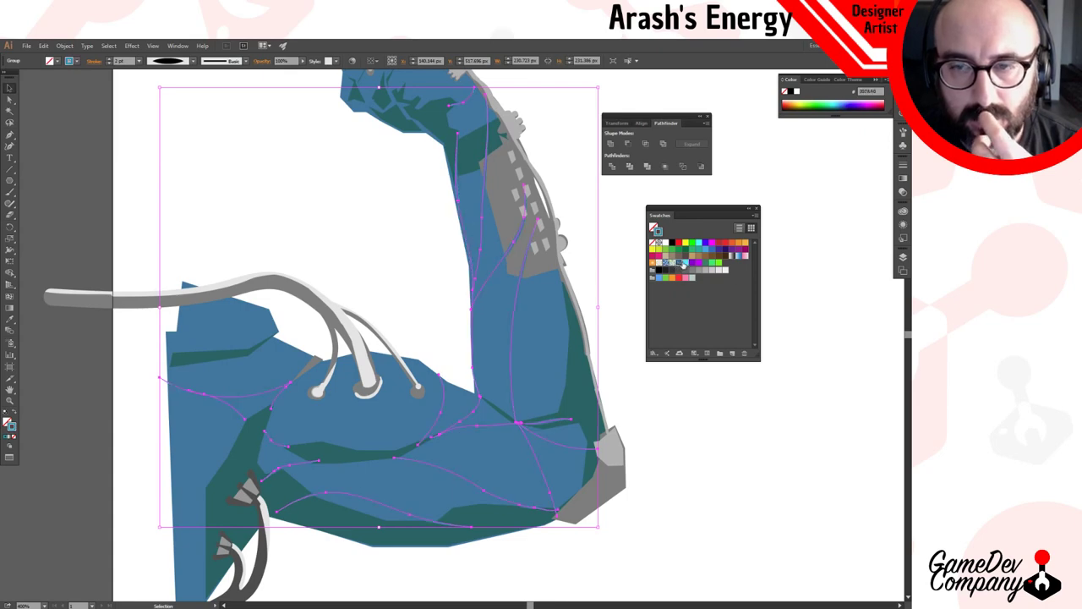
pyautogui.click(686, 262)
pyautogui.click(693, 264)
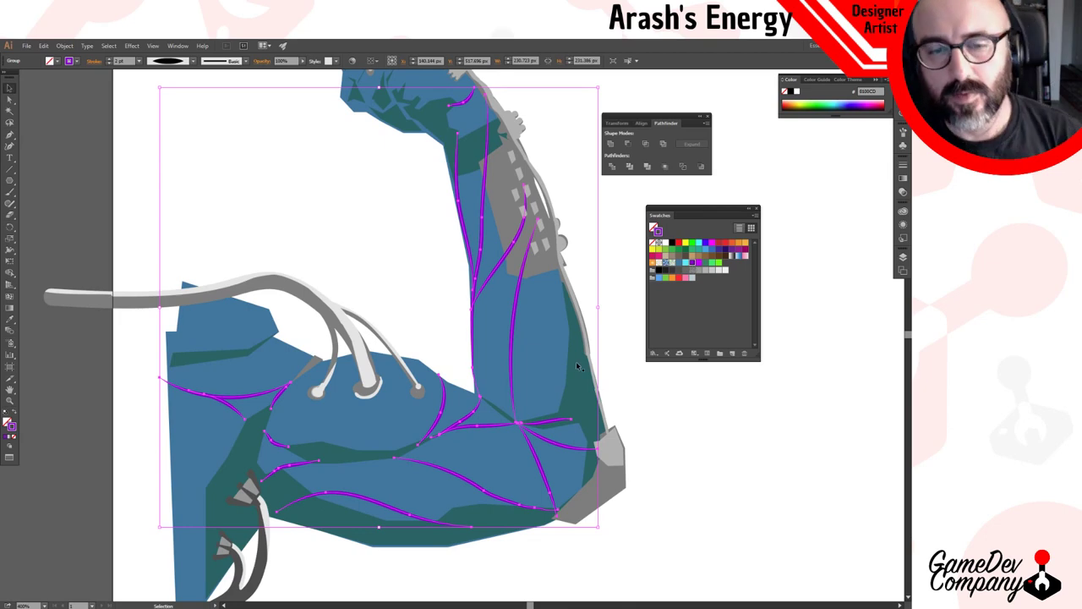
pyautogui.scroll(-2, 575, 362)
pyautogui.scroll(-2, 427, 281)
pyautogui.moveTo(435, 273); pyautogui.dragTo(470, 267)
pyautogui.click(528, 268)
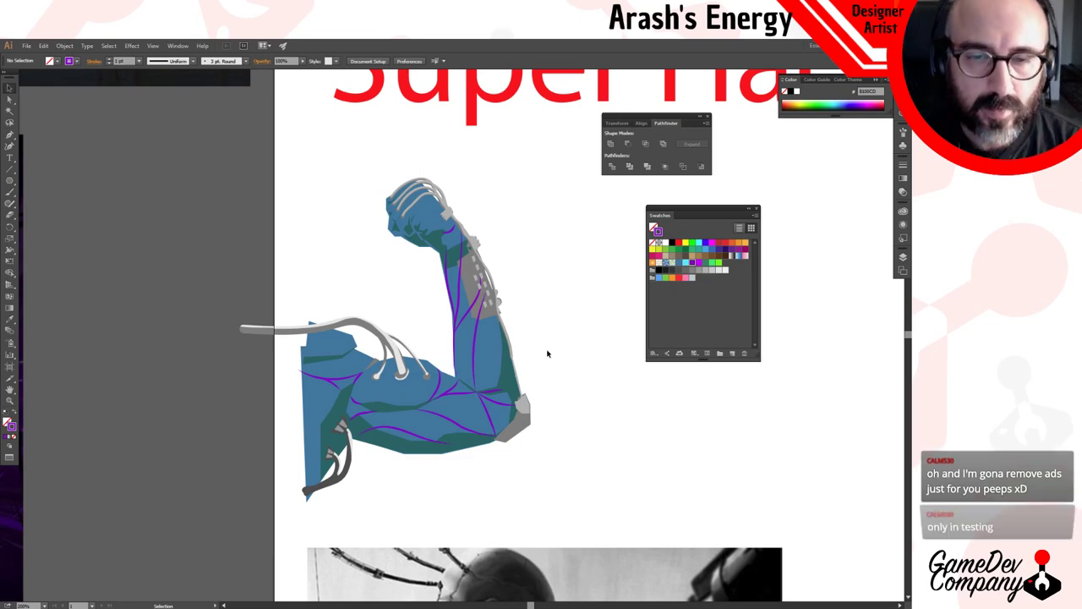
# Try to remove the grey forearm plate with its light squares and the adjoining edge piece, and undo the removal.
pyautogui.click(469, 285)
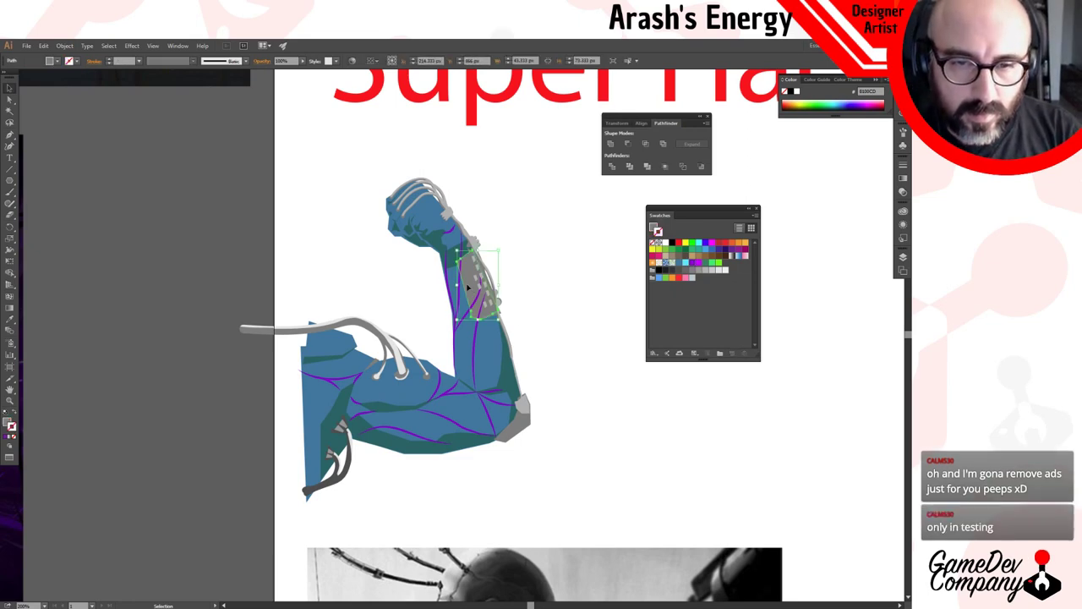
pyautogui.press('a')
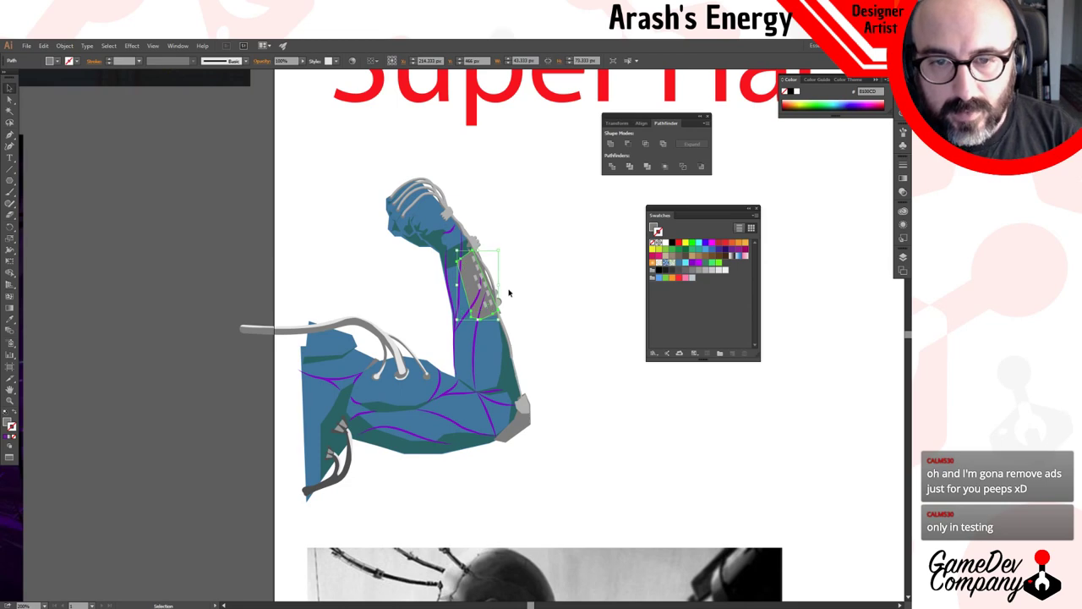
pyautogui.keyDown('ctrl'); pyautogui.click(499, 299); pyautogui.keyUp('ctrl')
pyautogui.keyDown('ctrl'); pyautogui.click(433, 318); pyautogui.keyUp('ctrl')
pyautogui.click(461, 341)
pyautogui.click(447, 321)
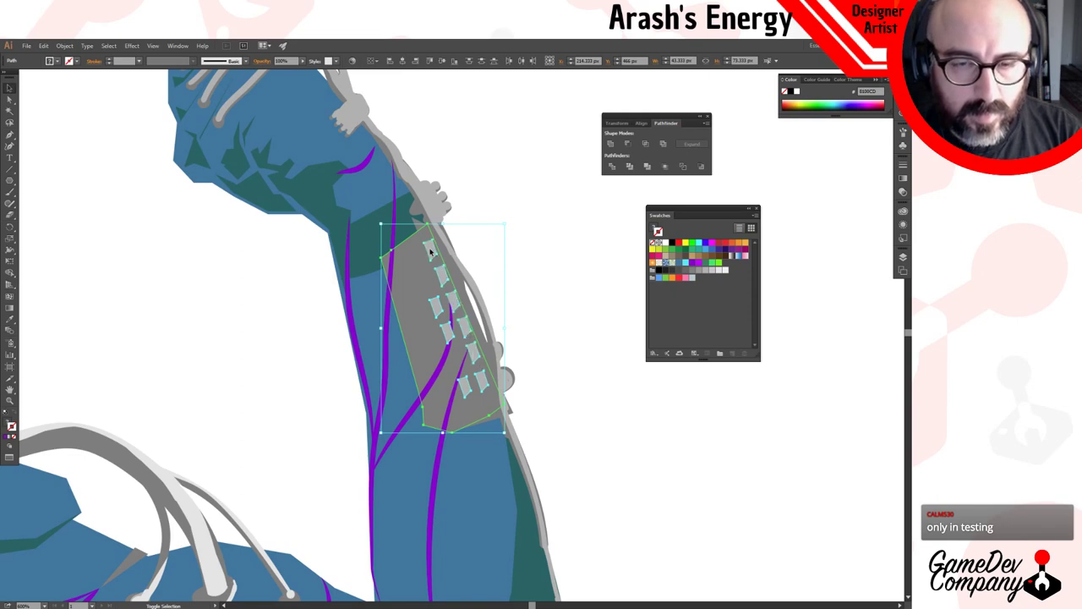
pyautogui.keyDown('shift'); pyautogui.click(452, 272); pyautogui.keyUp('shift')
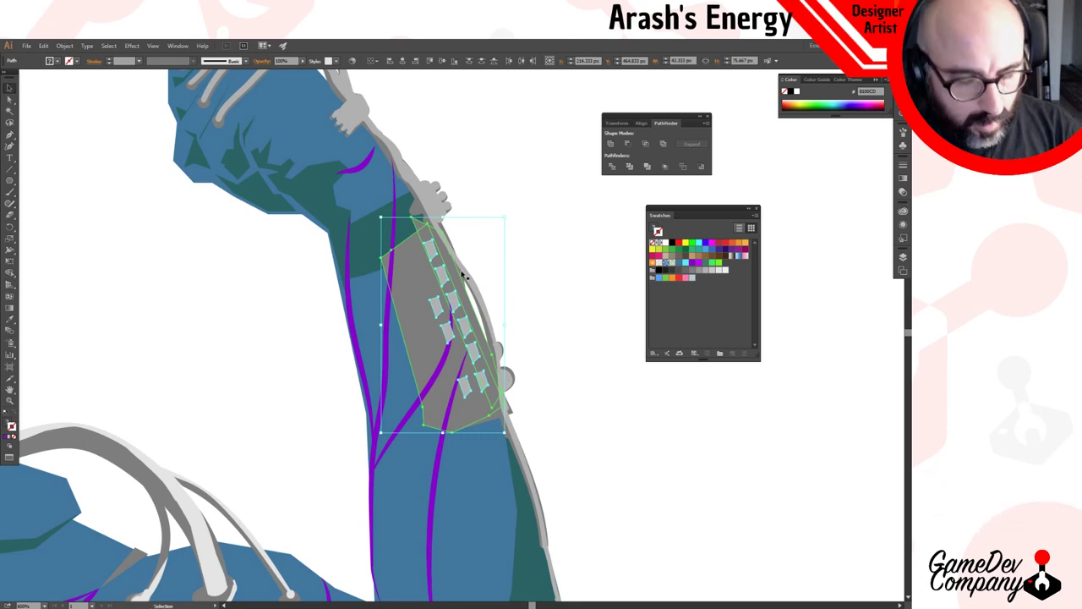
pyautogui.press('a')
pyautogui.press('Delete')
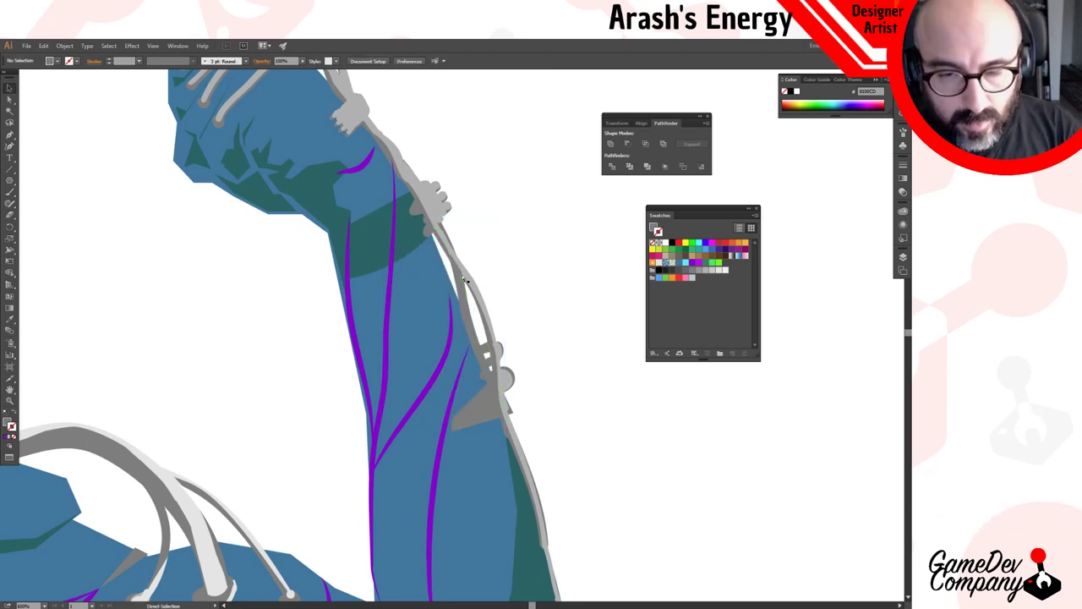
pyautogui.hotkey('ctrl', 'z')
# Try to add the plate's lower corner to the selection, undo it, and redo the purple swatch on the veins.
pyautogui.press('v')
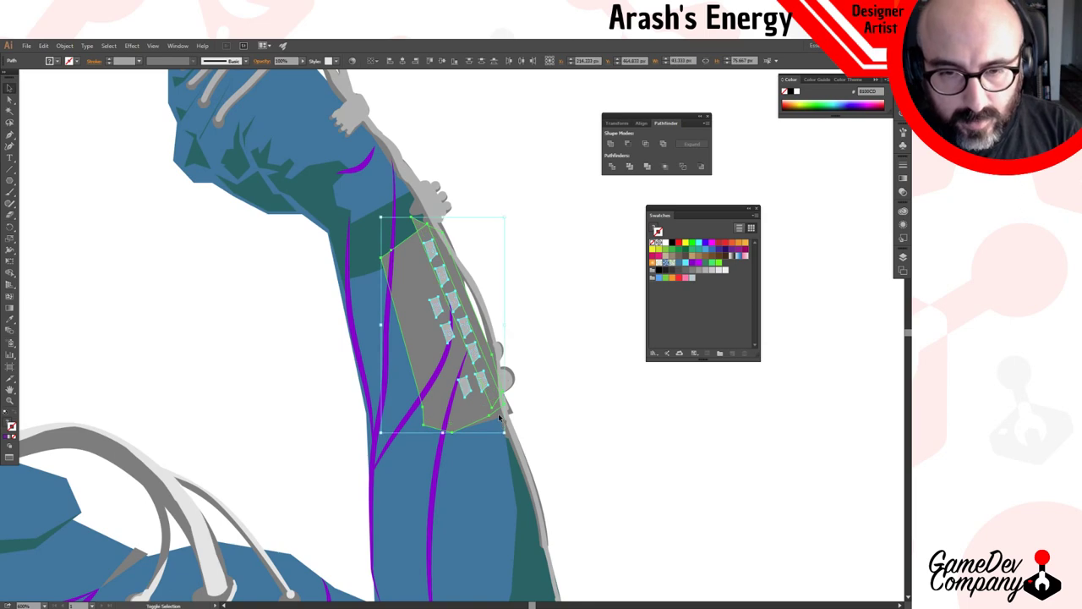
pyautogui.keyDown('shift'); pyautogui.click(500, 416); pyautogui.keyUp('shift')
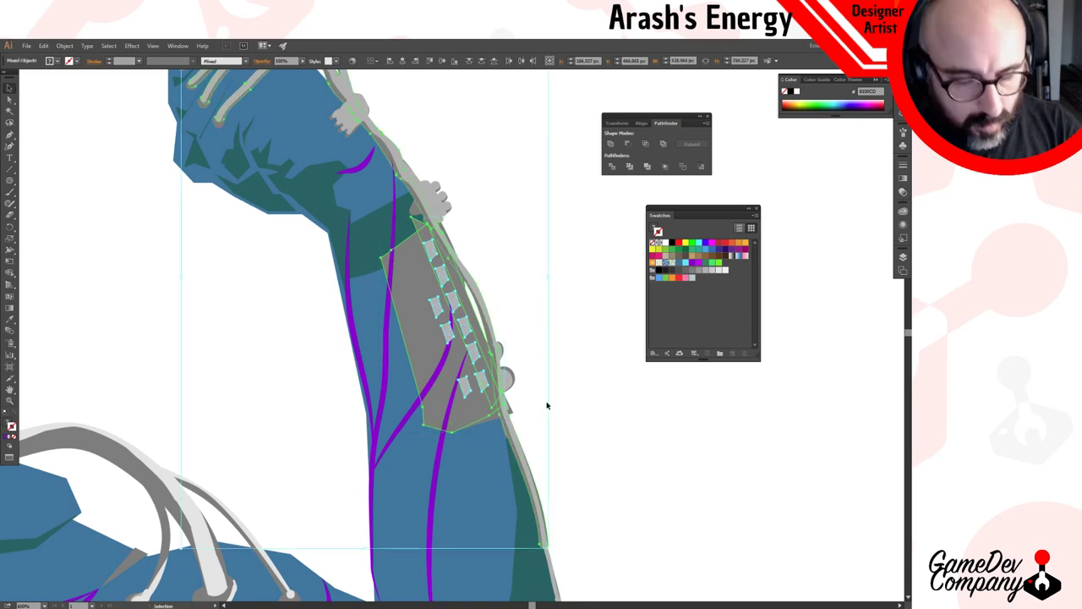
pyautogui.hotkey('ctrl', 'z')
pyautogui.press('v')
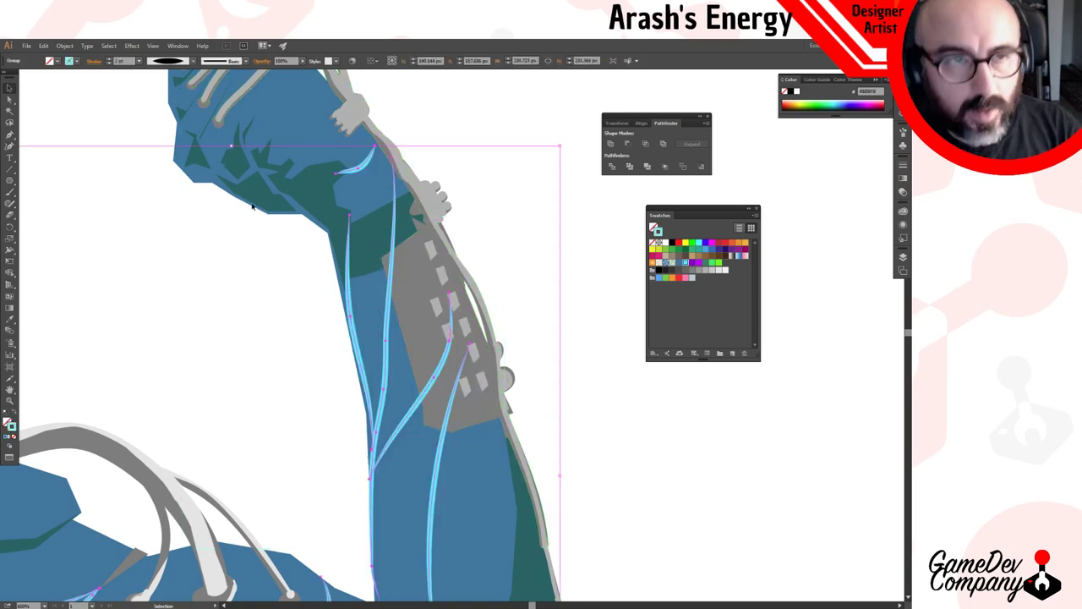
pyautogui.click(43, 46)
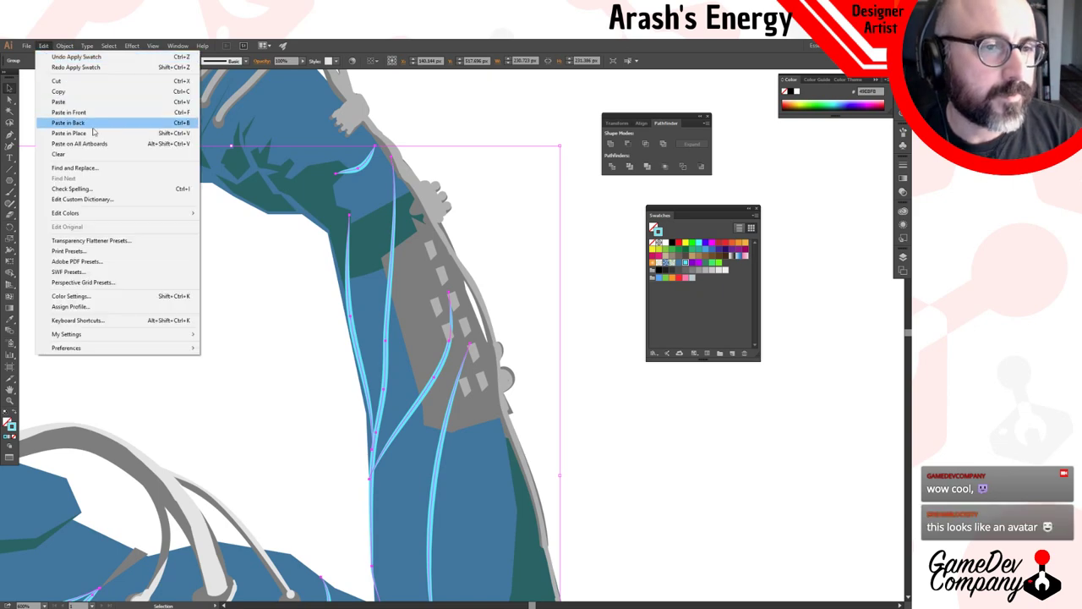
pyautogui.click(107, 67)
pyautogui.click(611, 417)
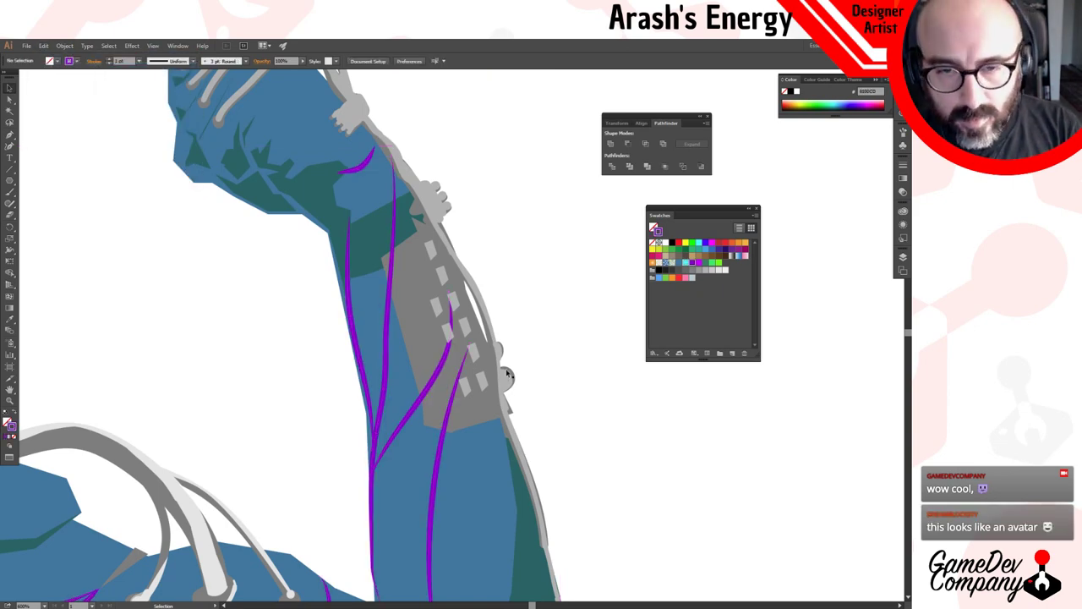
# Move the grey forearm plate, its lower corner piece and its light squares onto Layer 6, above the veins, and save the document.
pyautogui.press('a')
pyautogui.keyDown('shift'); pyautogui.click(480, 381); pyautogui.keyUp('shift')
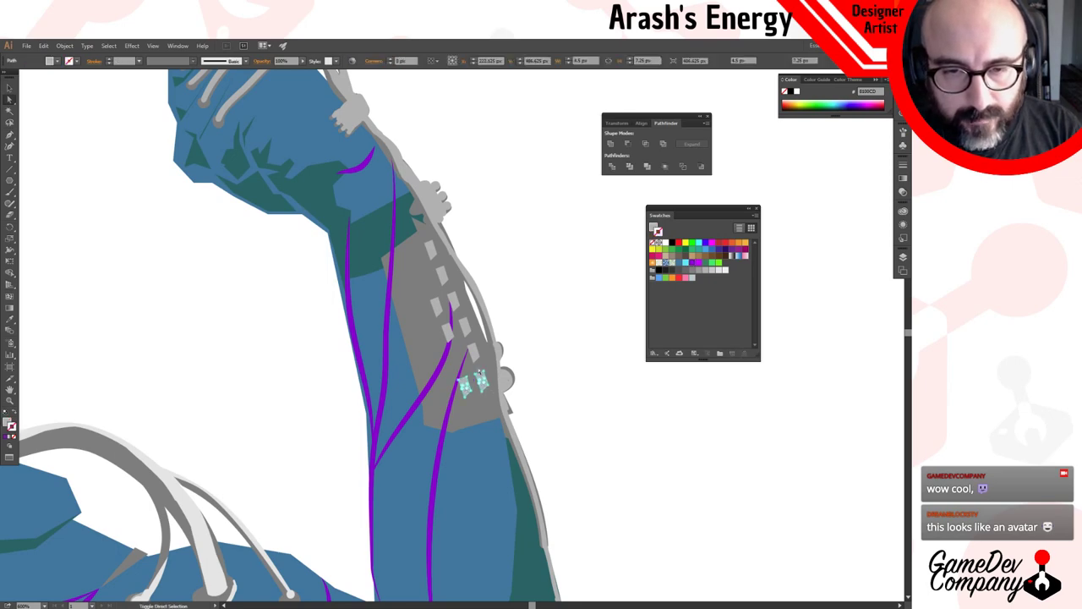
pyautogui.keyDown('shift'); pyautogui.click(472, 352); pyautogui.keyUp('shift')
pyautogui.keyDown('shift'); pyautogui.click(464, 327); pyautogui.keyUp('shift')
pyautogui.keyDown('shift'); pyautogui.click(448, 331); pyautogui.keyUp('shift')
pyautogui.keyDown('shift'); pyautogui.click(436, 307); pyautogui.keyUp('shift')
pyautogui.keyDown('shift'); pyautogui.click(453, 300); pyautogui.keyUp('shift')
pyautogui.keyDown('shift'); pyautogui.click(442, 275); pyautogui.keyUp('shift')
pyautogui.keyDown('shift'); pyautogui.click(431, 249); pyautogui.keyUp('shift')
pyautogui.keyDown('shift'); pyautogui.click(420, 274); pyautogui.keyUp('shift')
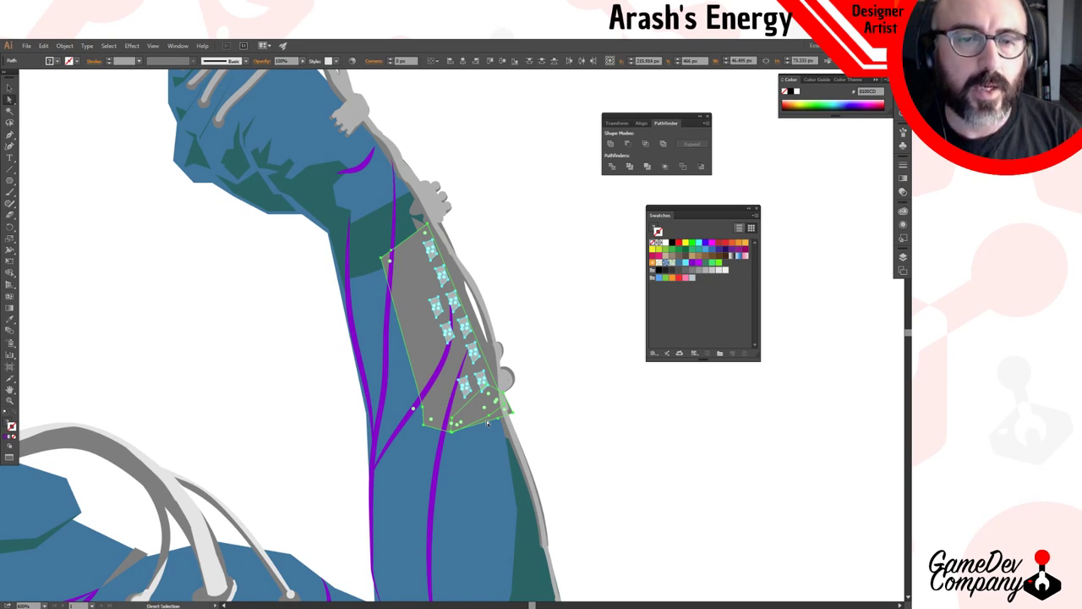
pyautogui.press('v')
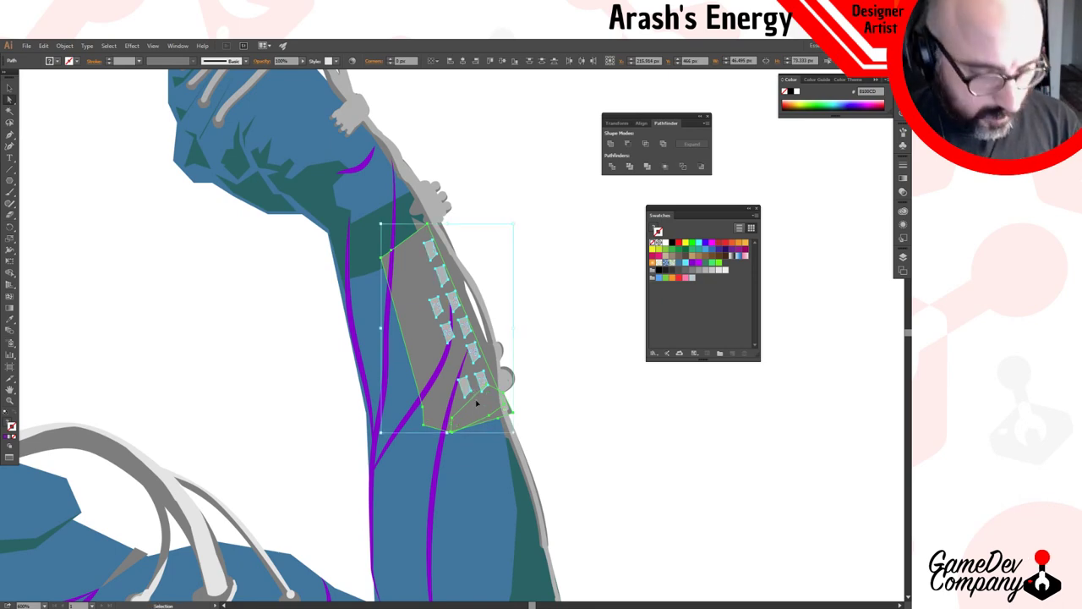
pyautogui.press('Delete')
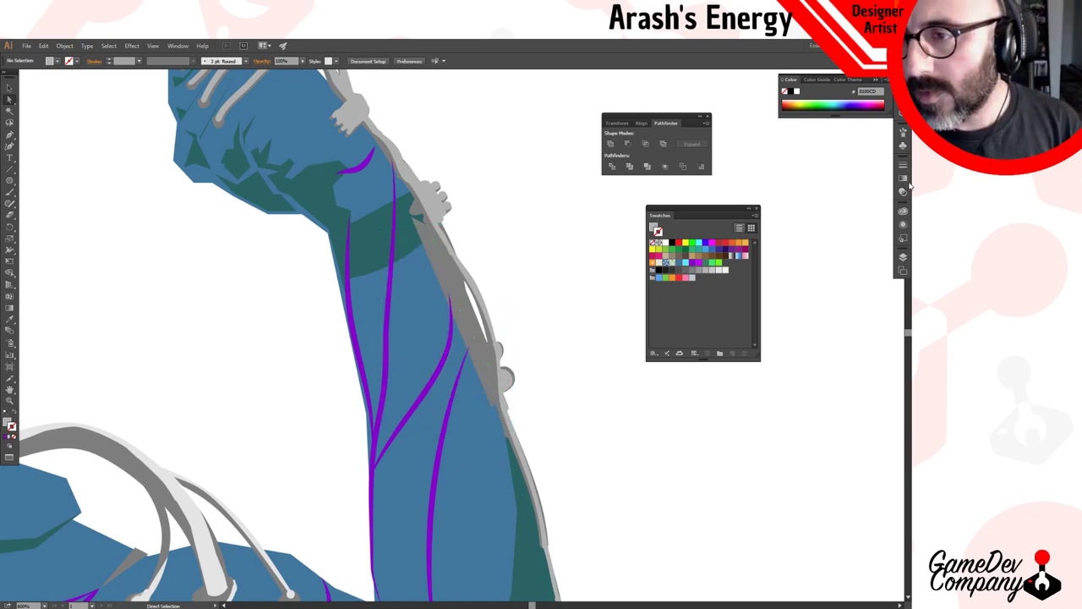
pyautogui.click(903, 256)
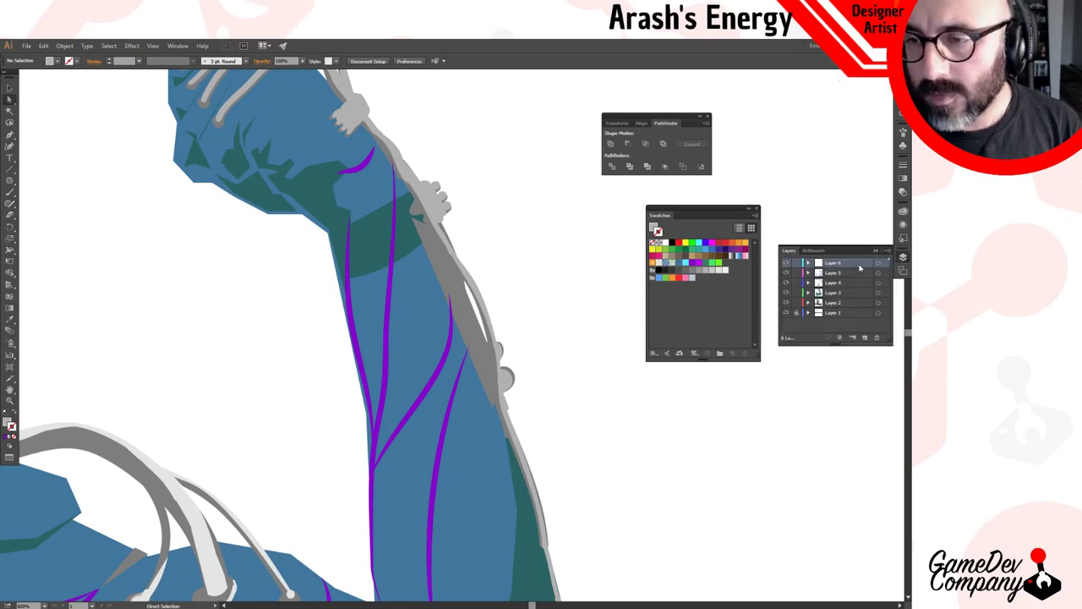
pyautogui.hotkey('ctrl', 'z')
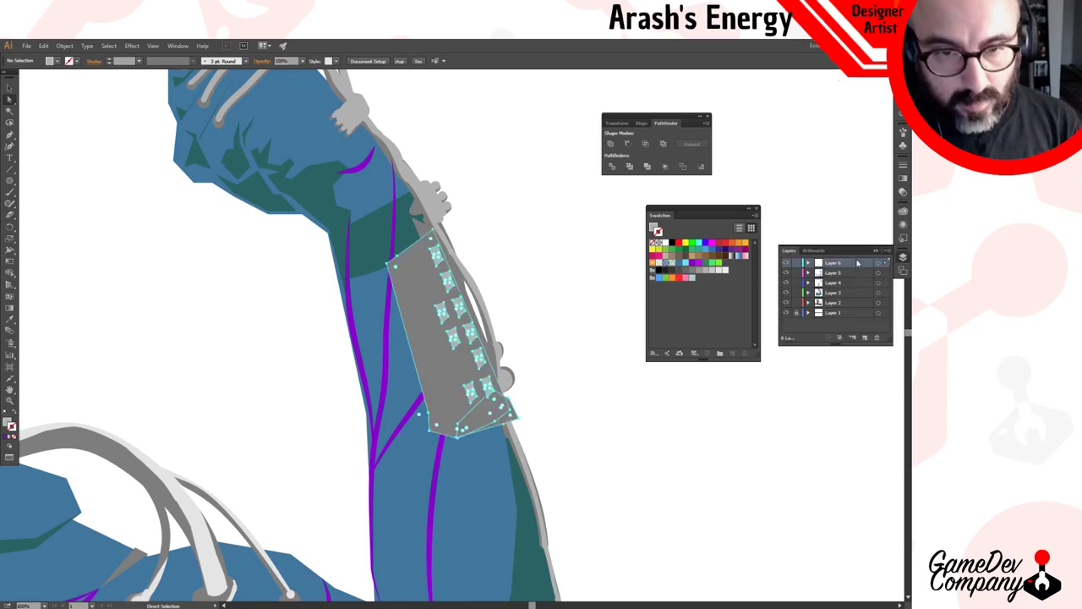
pyautogui.press('v')
pyautogui.click(570, 260)
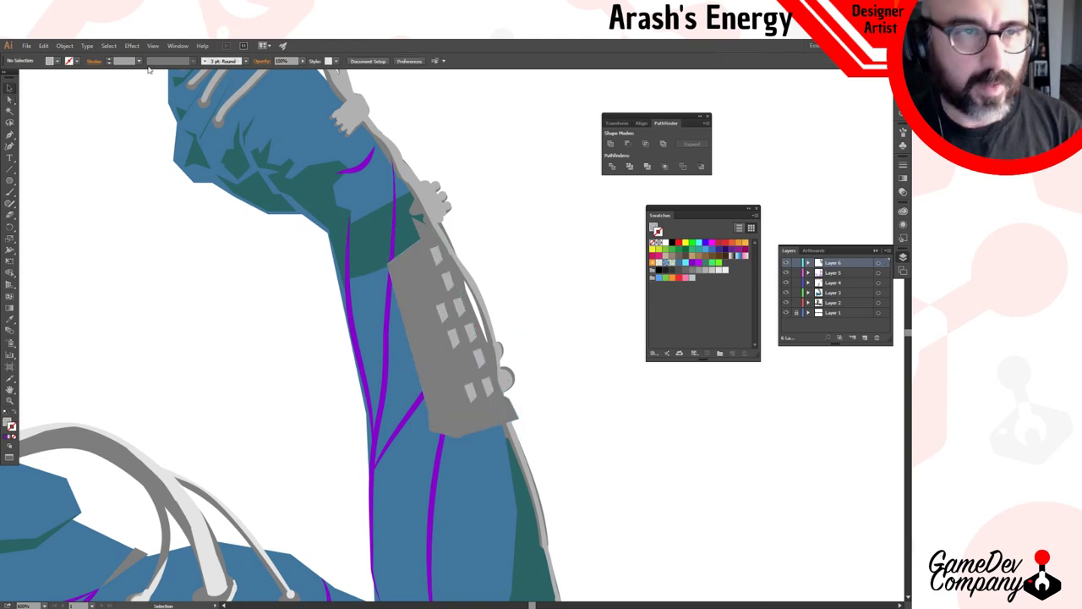
pyautogui.click(28, 48)
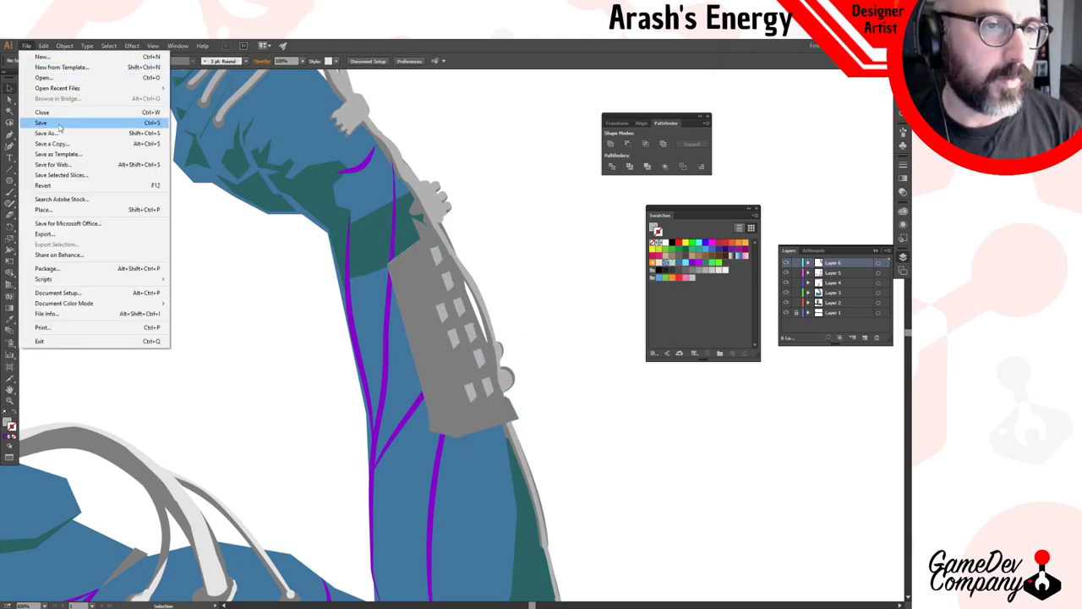
pyautogui.click(59, 123)
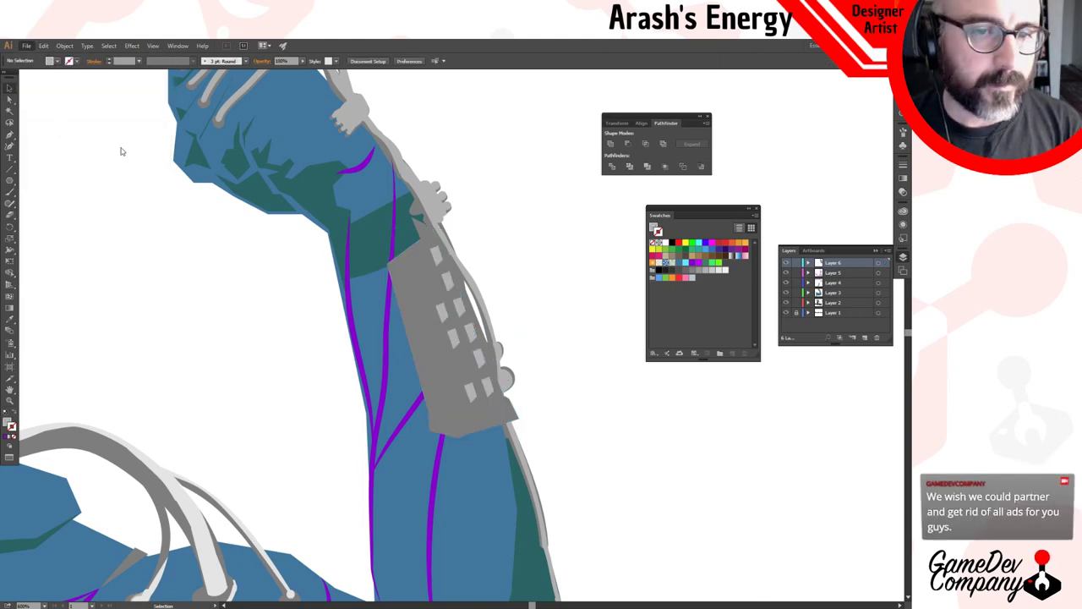
# Recolour the strokes of the arm's vein group with the light cyan swatch and deselect it.
pyautogui.keyDown('ctrl'); pyautogui.keyDown('alt'); pyautogui.click(384, 313); pyautogui.keyUp('alt'); pyautogui.keyUp('ctrl')
pyautogui.keyDown('alt'); pyautogui.click(426, 366); pyautogui.keyUp('alt')
pyautogui.keyDown('alt'); pyautogui.click(514, 442); pyautogui.keyUp('alt')
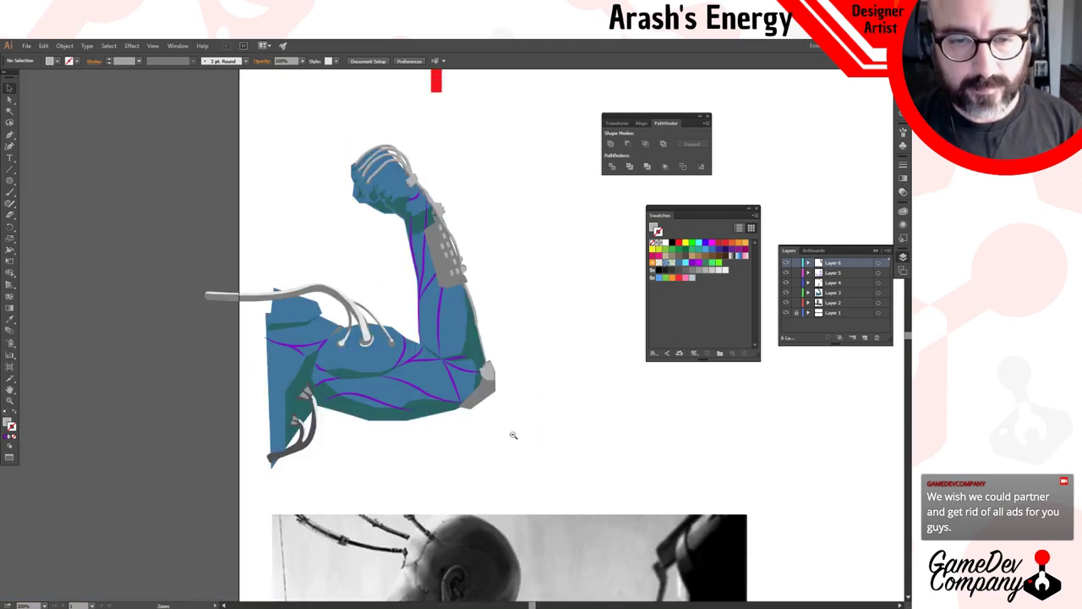
pyautogui.keyDown('alt'); pyautogui.click(496, 345); pyautogui.keyUp('alt')
pyautogui.click(452, 308)
pyautogui.moveTo(422, 373); pyautogui.dragTo(396, 431)
pyautogui.keyDown('alt'); pyautogui.click(394, 431); pyautogui.keyUp('alt')
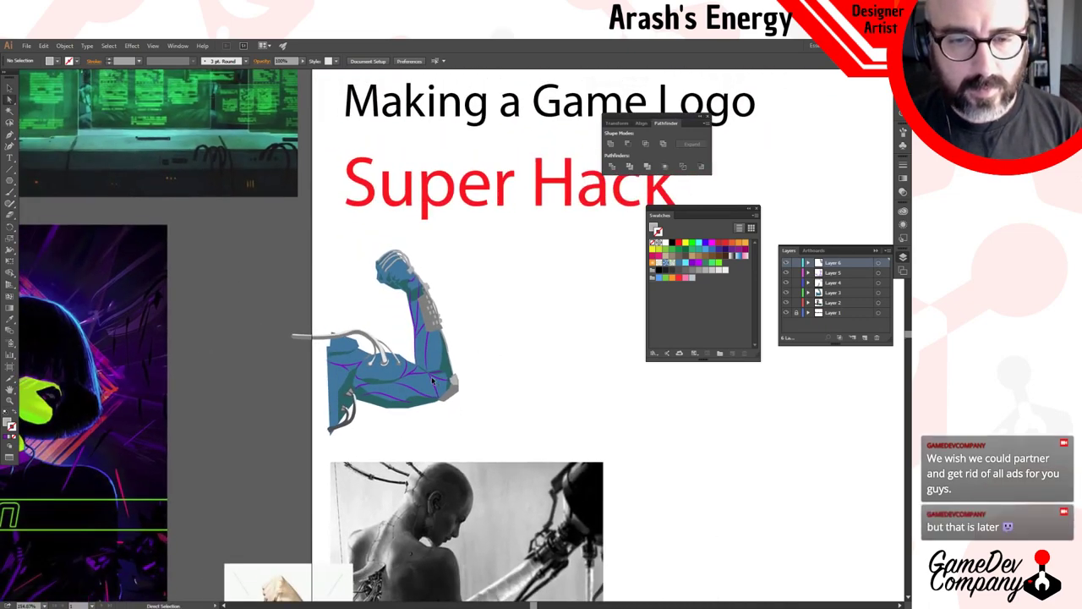
pyautogui.click(437, 377)
pyautogui.click(483, 333)
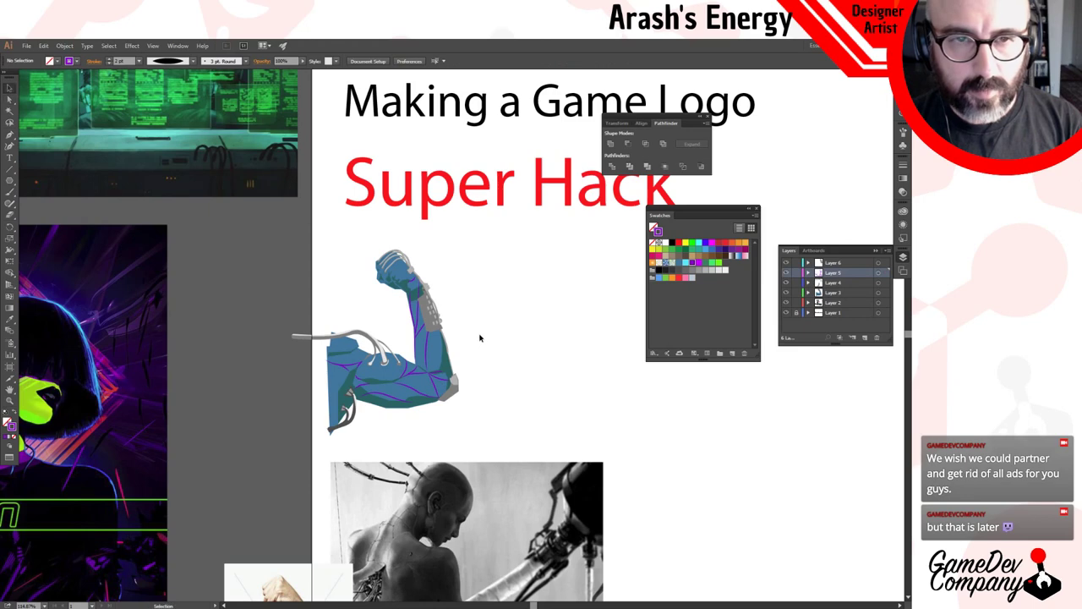
pyautogui.press('b')
pyautogui.press('v')
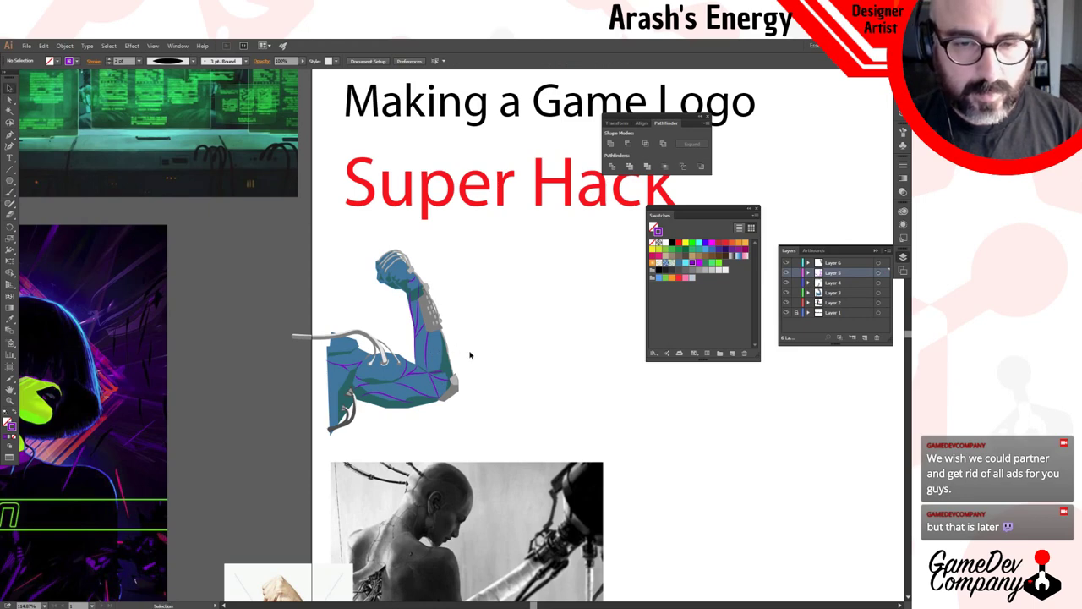
pyautogui.click(430, 359)
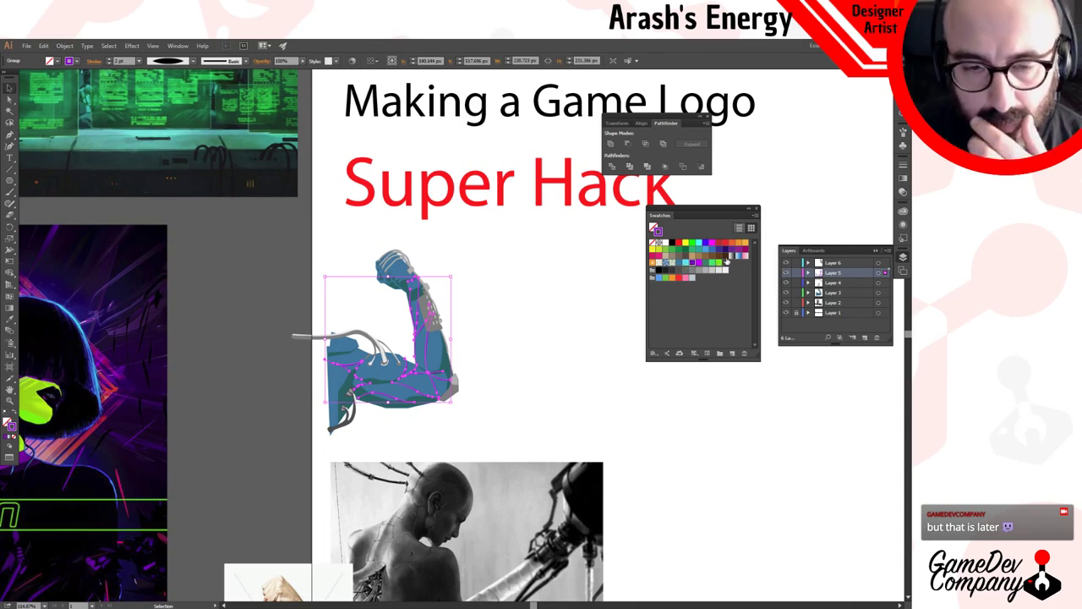
pyautogui.click(666, 262)
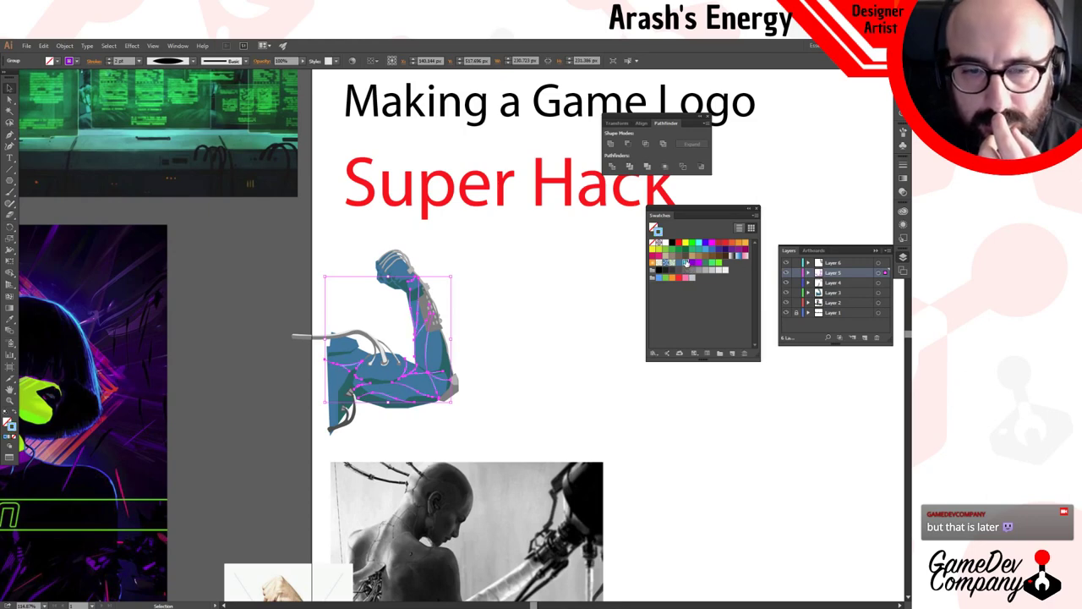
pyautogui.click(515, 330)
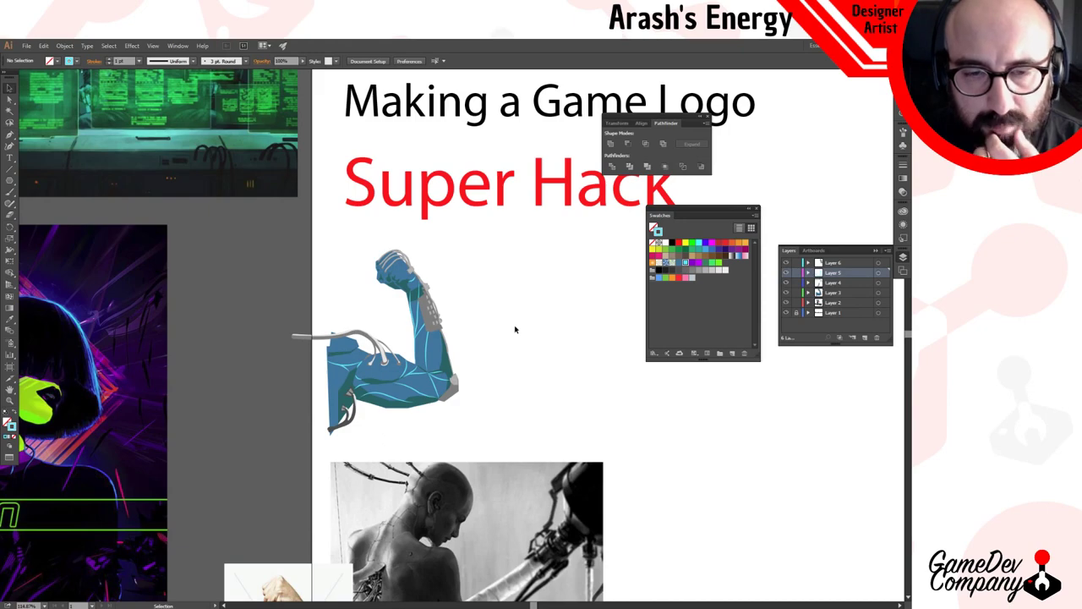
pyautogui.keyDown('ctrl'); pyautogui.click(464, 360); pyautogui.keyUp('ctrl')
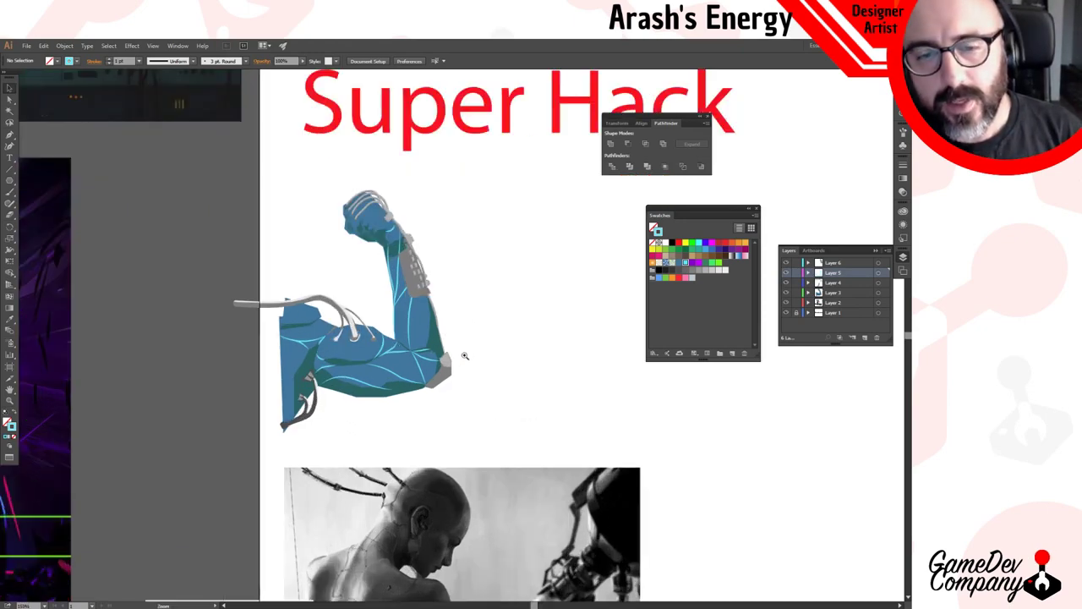
pyautogui.scroll(-4, 169, 318)
pyautogui.scroll(3, 253, 317)
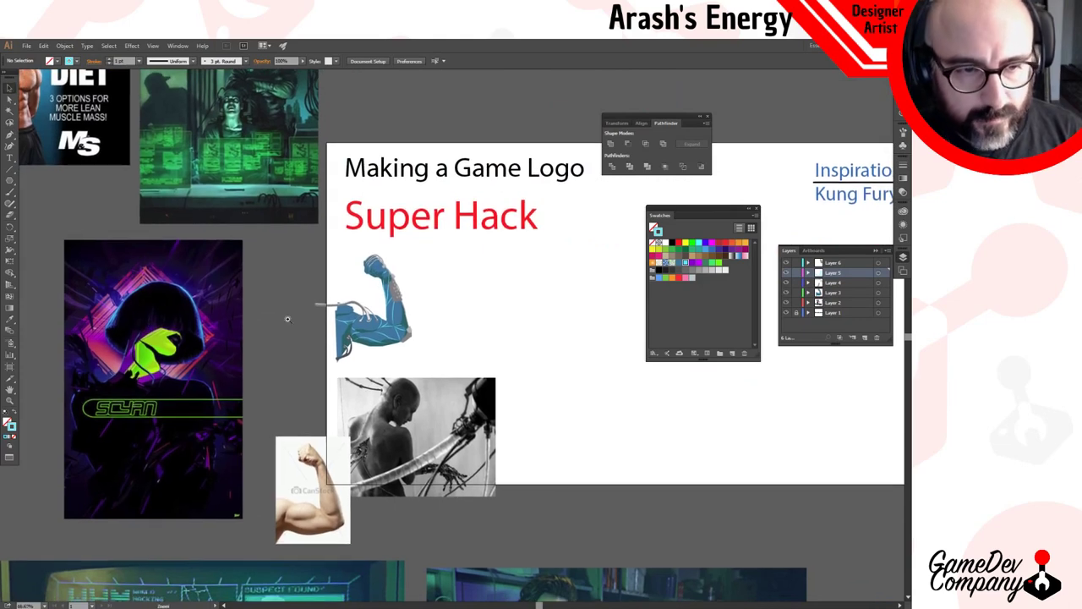
# Fill the grey forearm plate with the R=56 G=235 B=107 green swatch, leaving its stroke empty, and deselect it.
pyautogui.scroll(4, 302, 328)
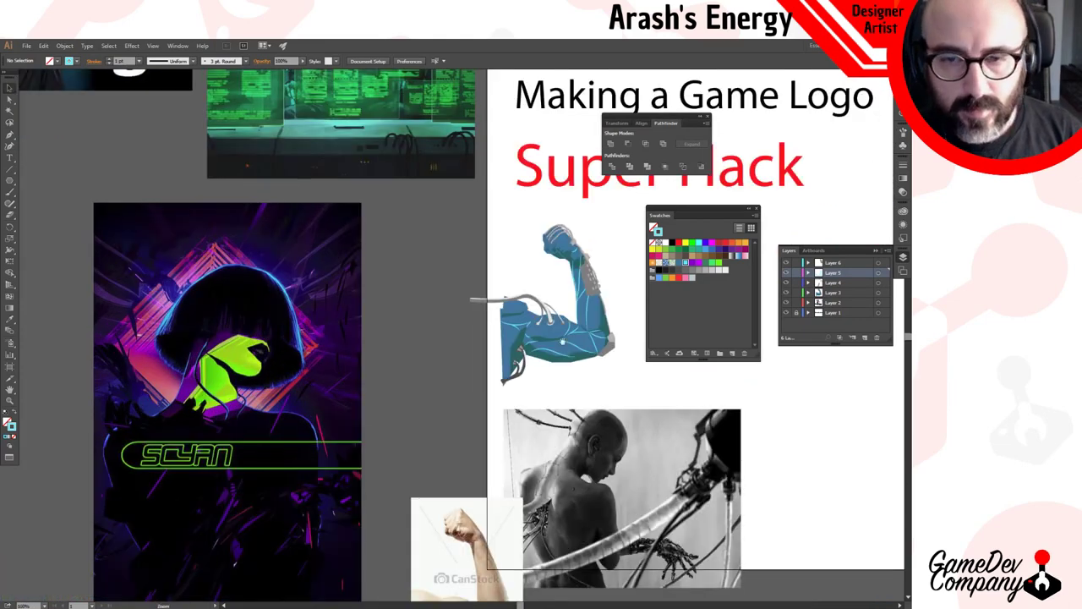
pyautogui.press('a')
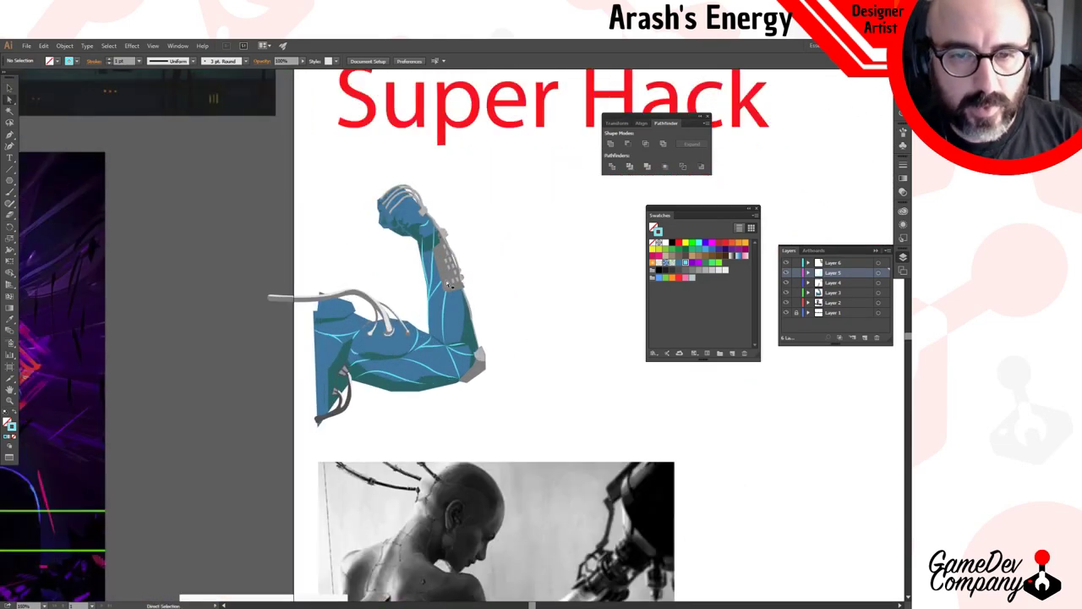
pyautogui.click(451, 285)
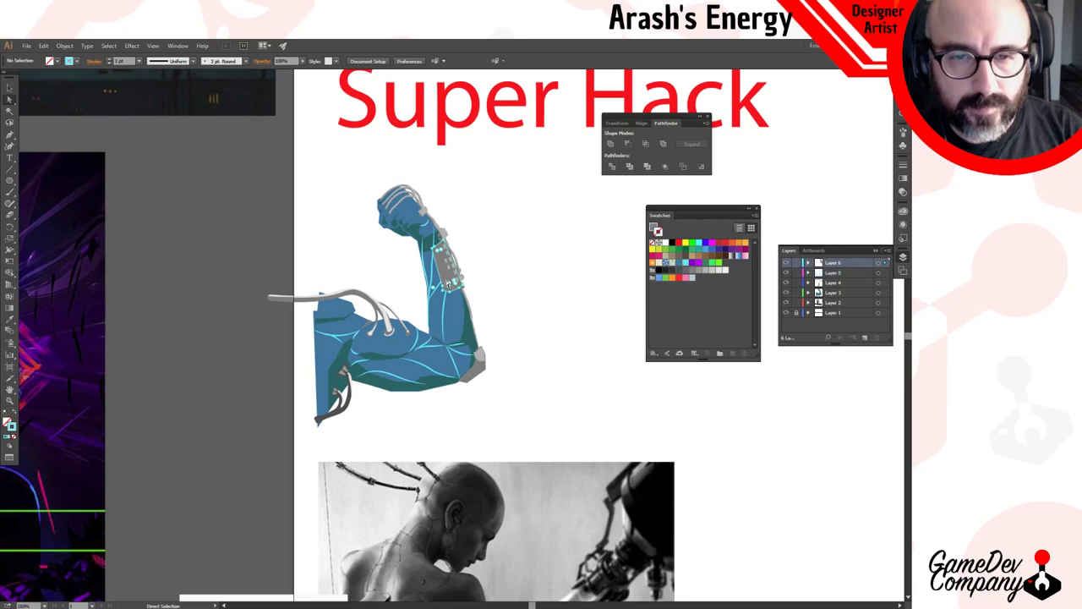
pyautogui.click(716, 264)
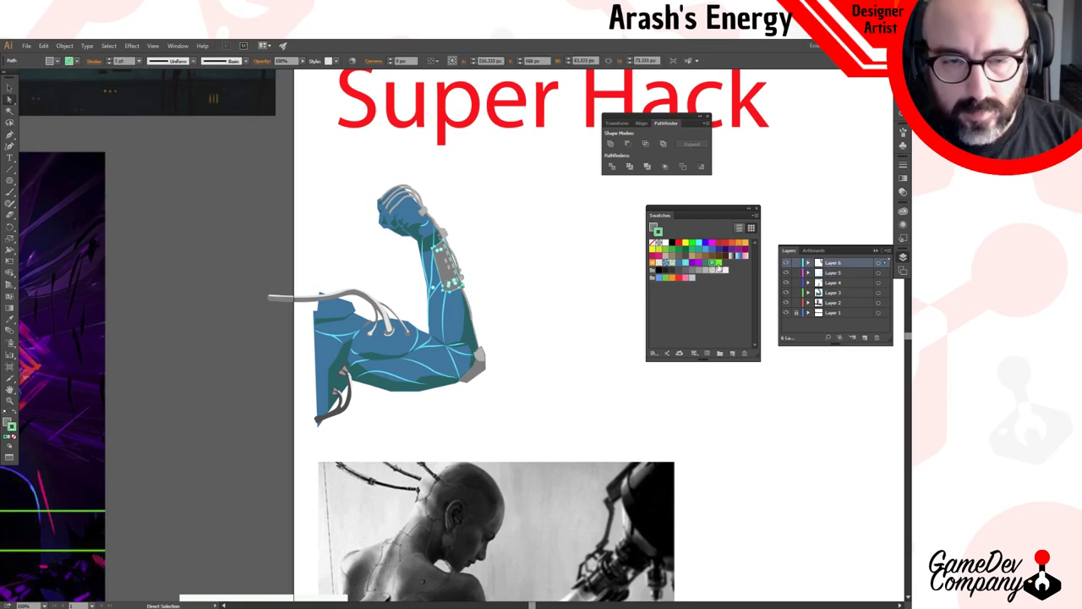
pyautogui.hotkey('ctrl', 'z')
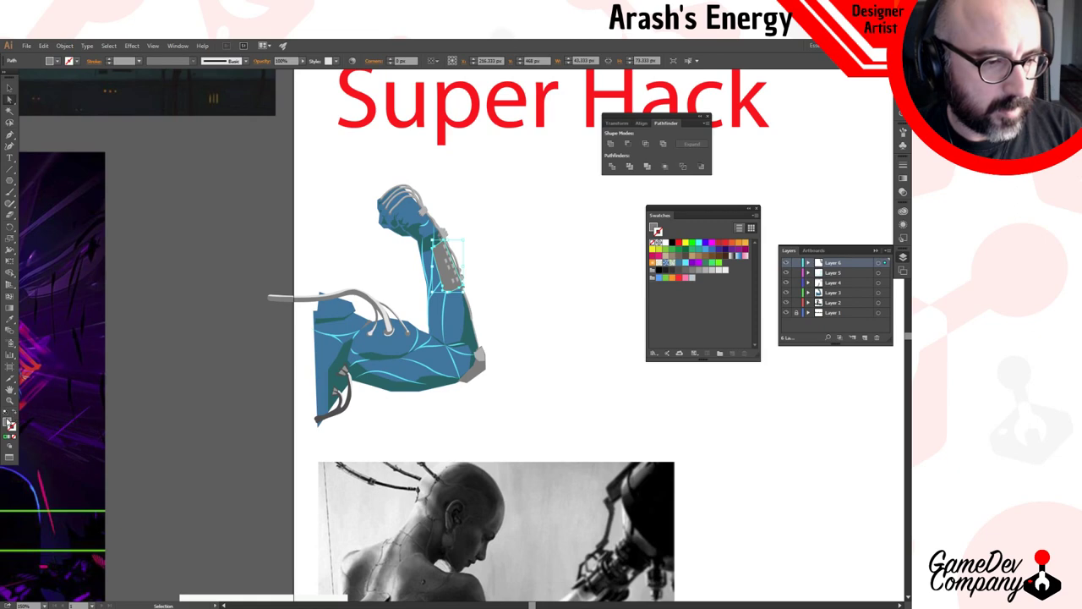
pyautogui.click(9, 422)
pyautogui.click(698, 266)
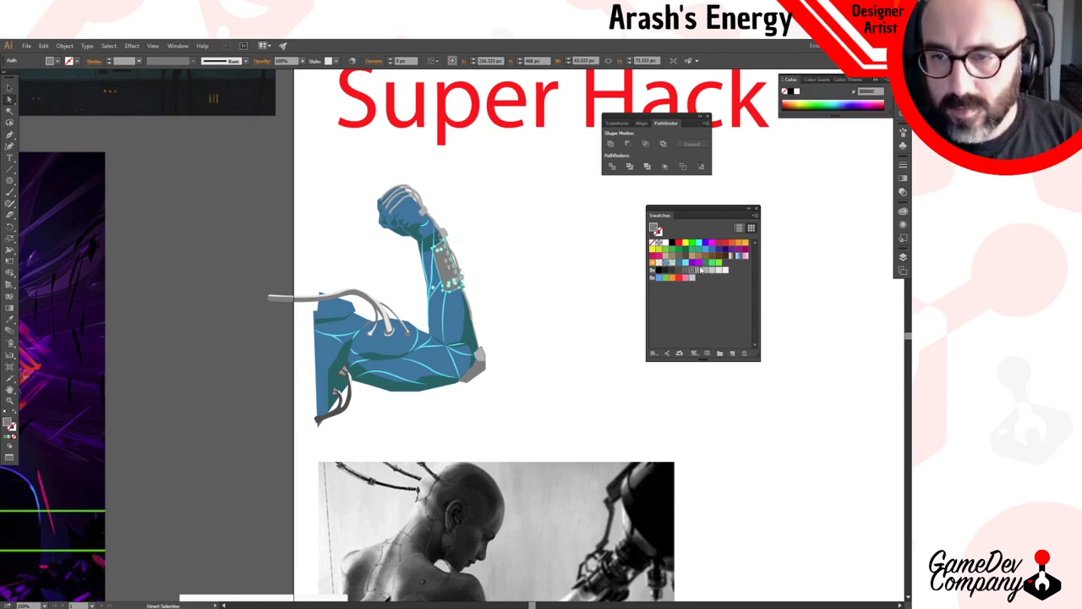
pyautogui.click(717, 264)
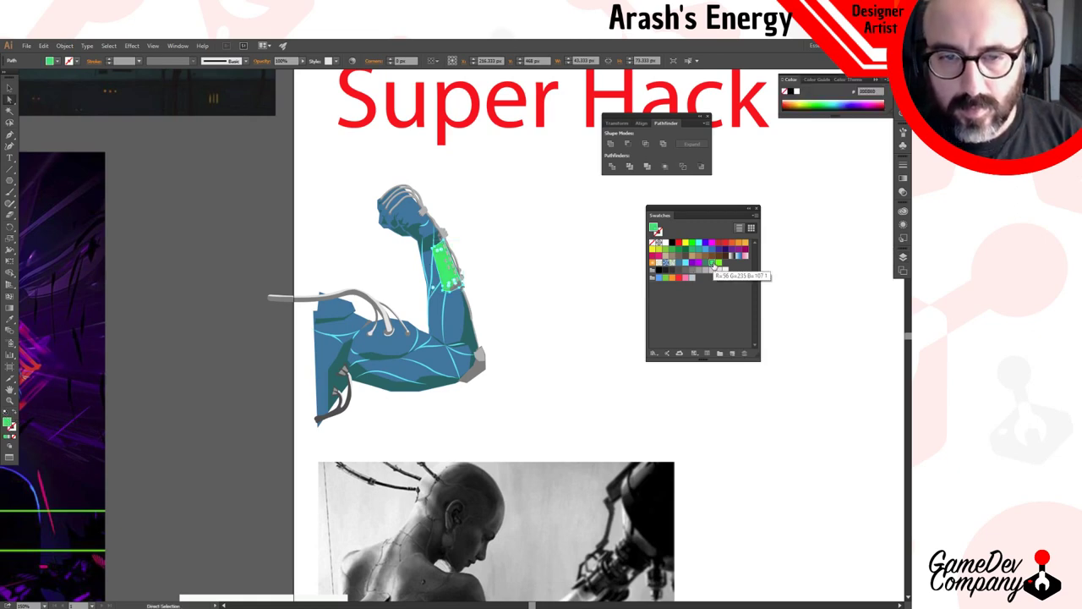
pyautogui.click(718, 264)
pyautogui.click(711, 265)
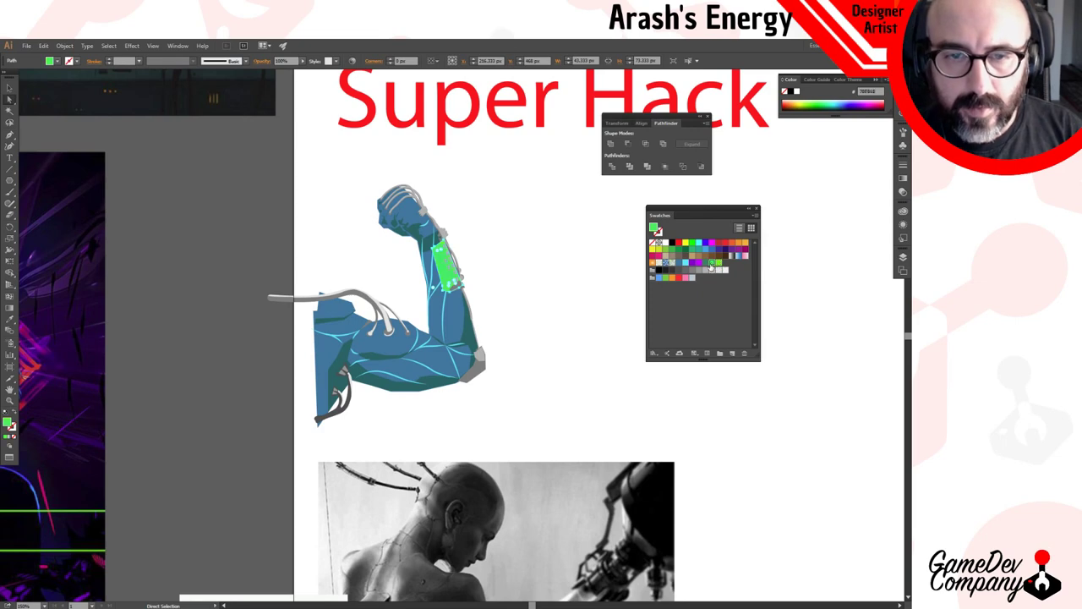
pyautogui.click(484, 281)
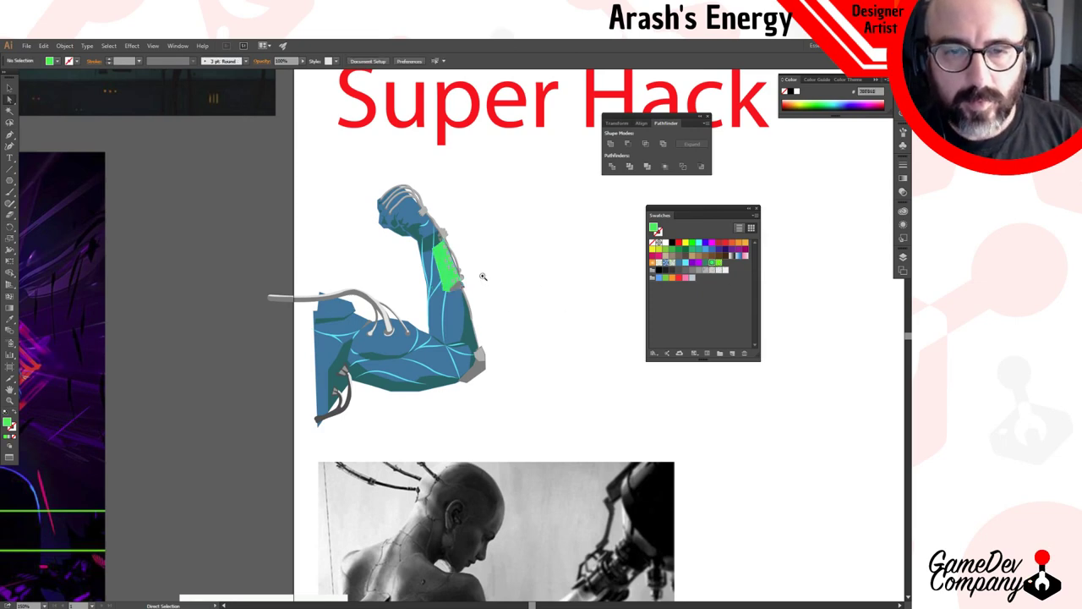
# Recolour the grey lower corner piece of the forearm plate with the plate's green using the Eyedropper, and deselect it.
pyautogui.hotkey('ctrl', 'space')
pyautogui.click(480, 274)
pyautogui.click(456, 346)
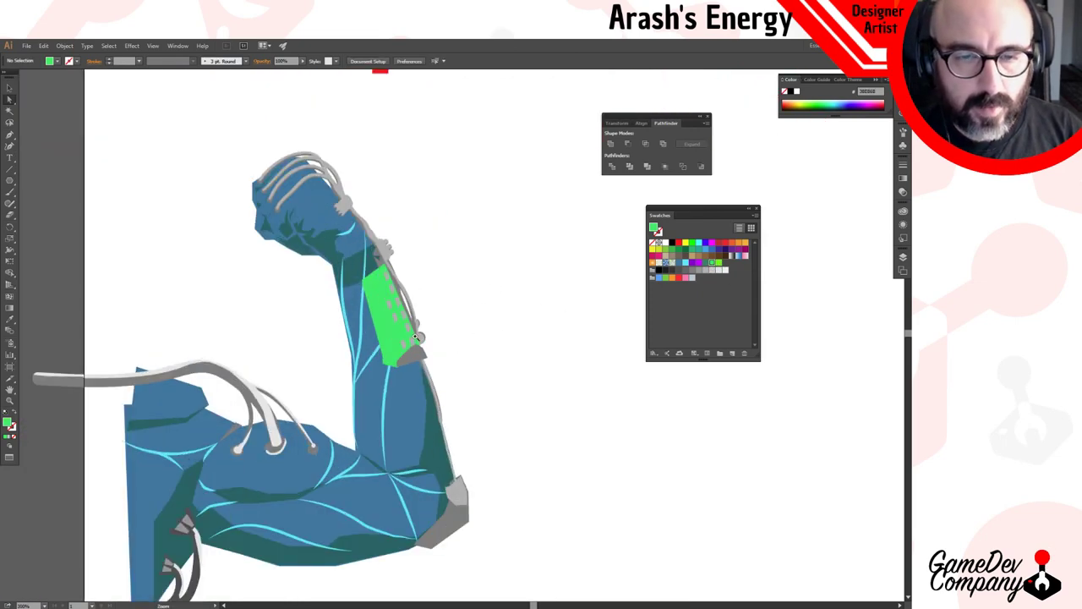
pyautogui.press('a')
pyautogui.click(412, 359)
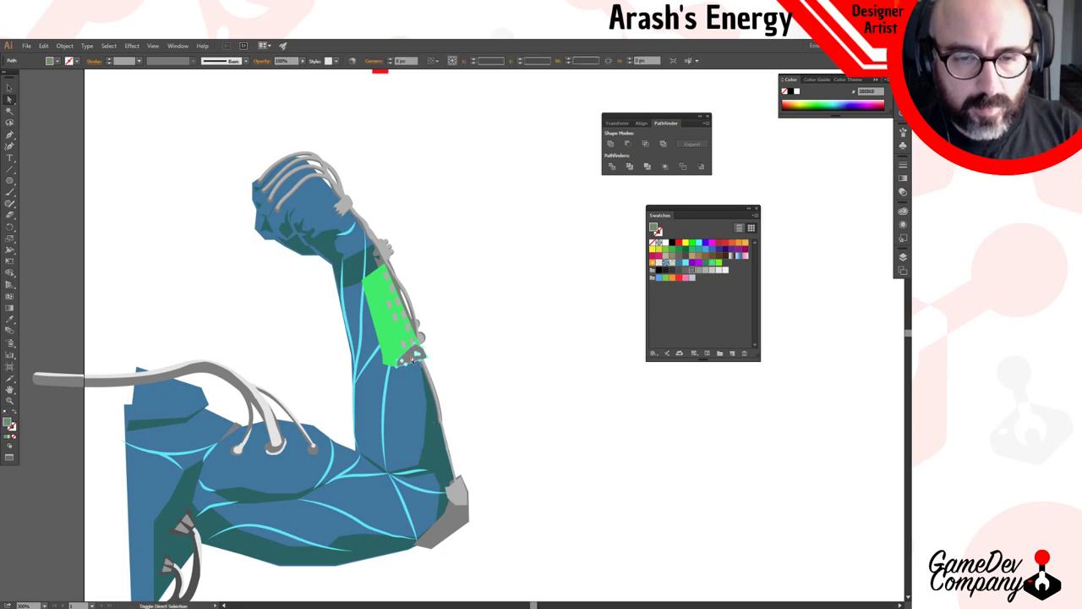
pyautogui.press('i')
pyautogui.click(392, 322)
pyautogui.press('v')
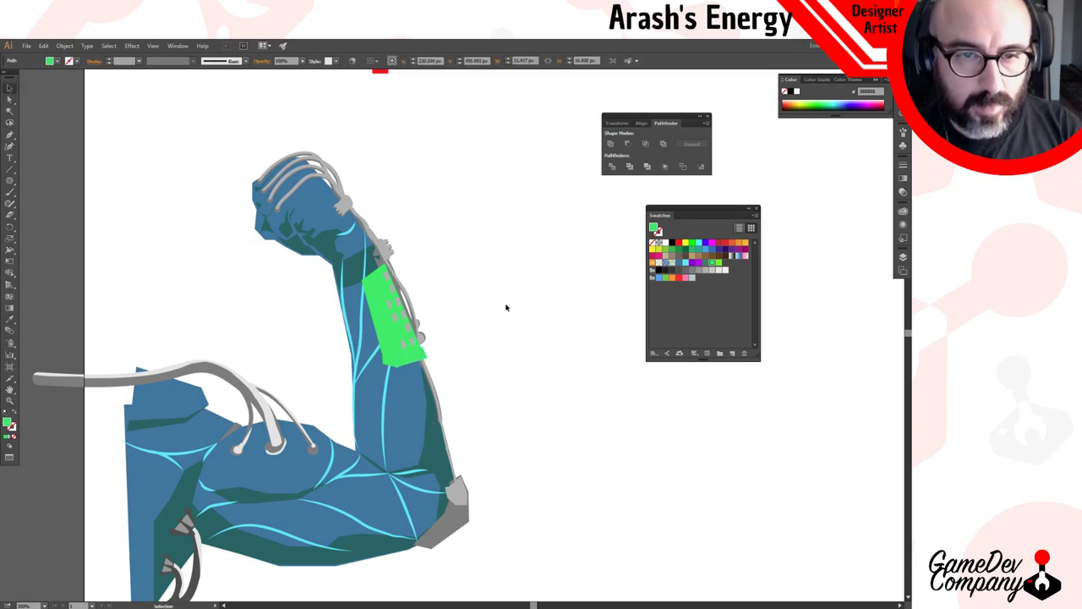
pyautogui.click(508, 309)
# Select the light grey strokes of the wrist connector where the hand cables meet and combine them into one group.
pyautogui.press('a')
pyautogui.click(344, 205)
pyautogui.press('v')
pyautogui.click(401, 194)
pyautogui.press('v')
pyautogui.click(346, 206)
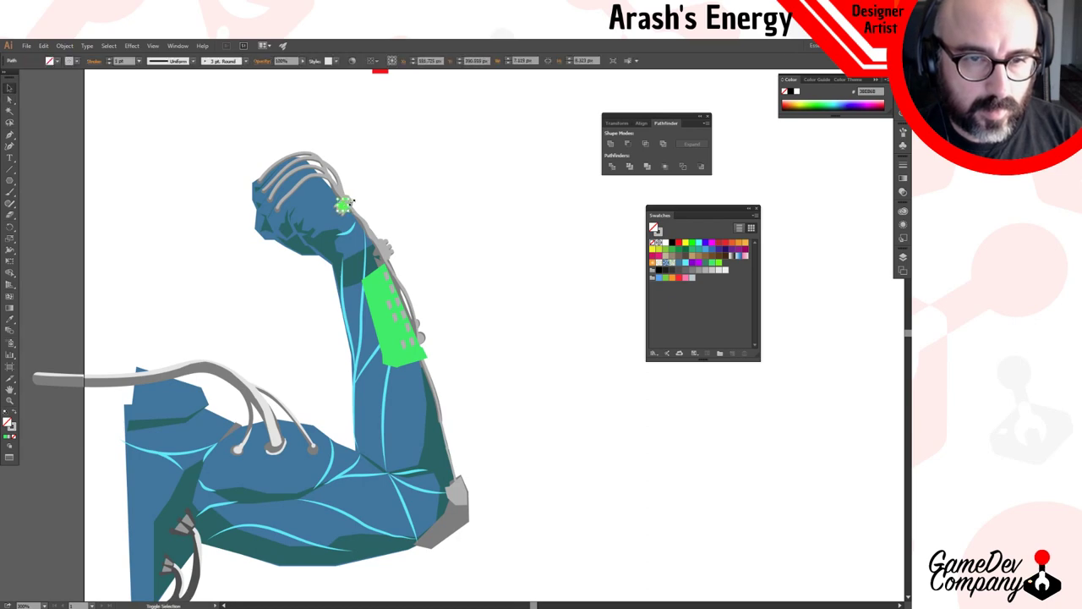
pyautogui.hotkey('ctrl', 'space')
pyautogui.click(357, 211)
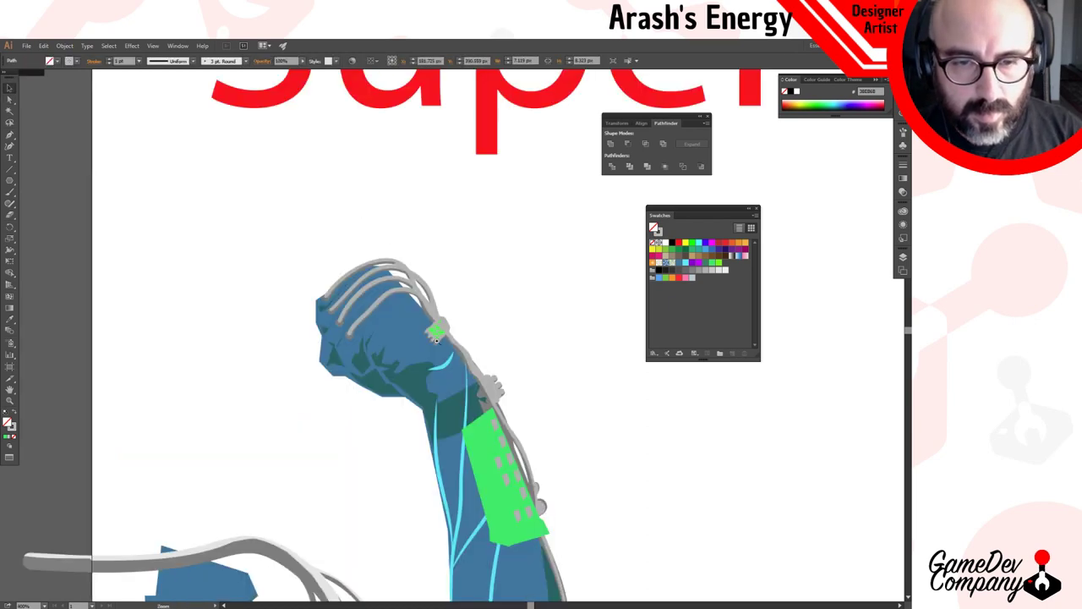
pyautogui.click(441, 340)
pyautogui.click(441, 340)
pyautogui.click(442, 341)
pyautogui.keyDown('shift'); pyautogui.click(536, 273); pyautogui.keyUp('shift')
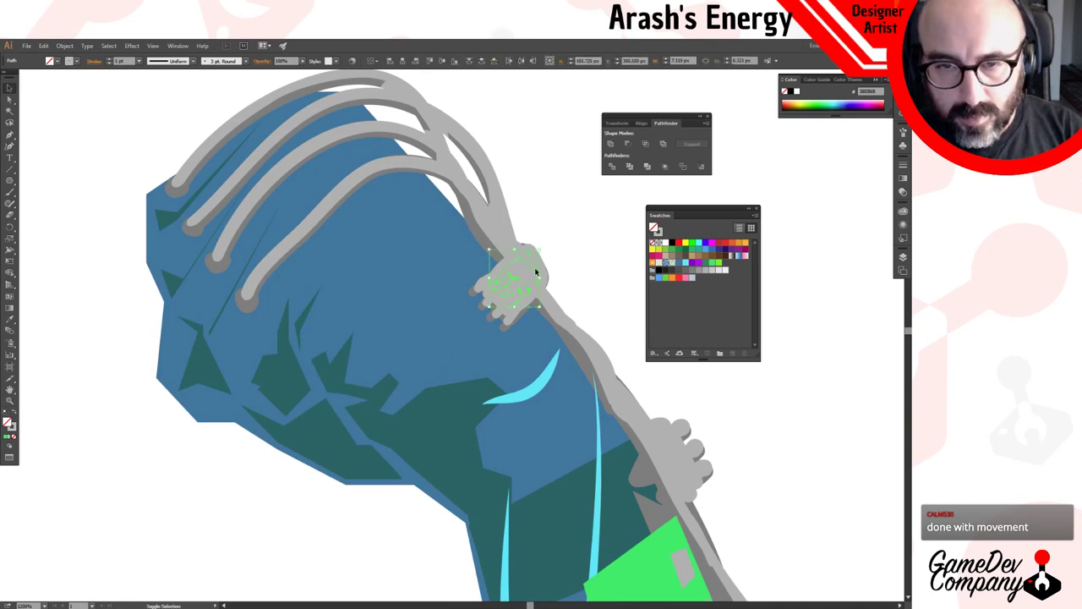
pyautogui.hotkey('ctrl', 'g')
pyautogui.click(610, 146)
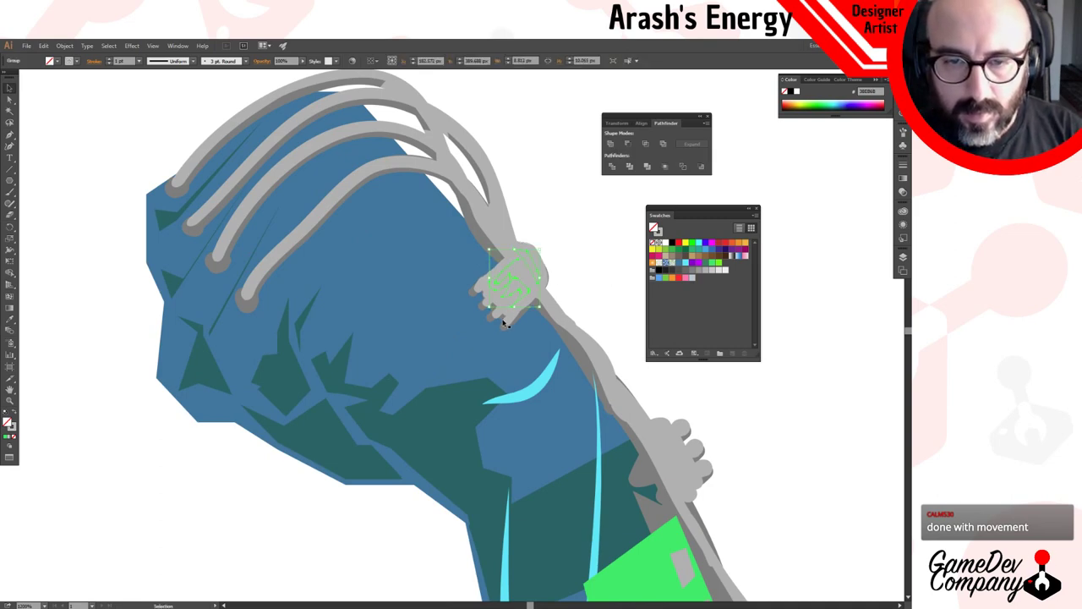
pyautogui.hotkey('ctrl', 'shift', 'b')
pyautogui.click(591, 223)
pyautogui.click(515, 293)
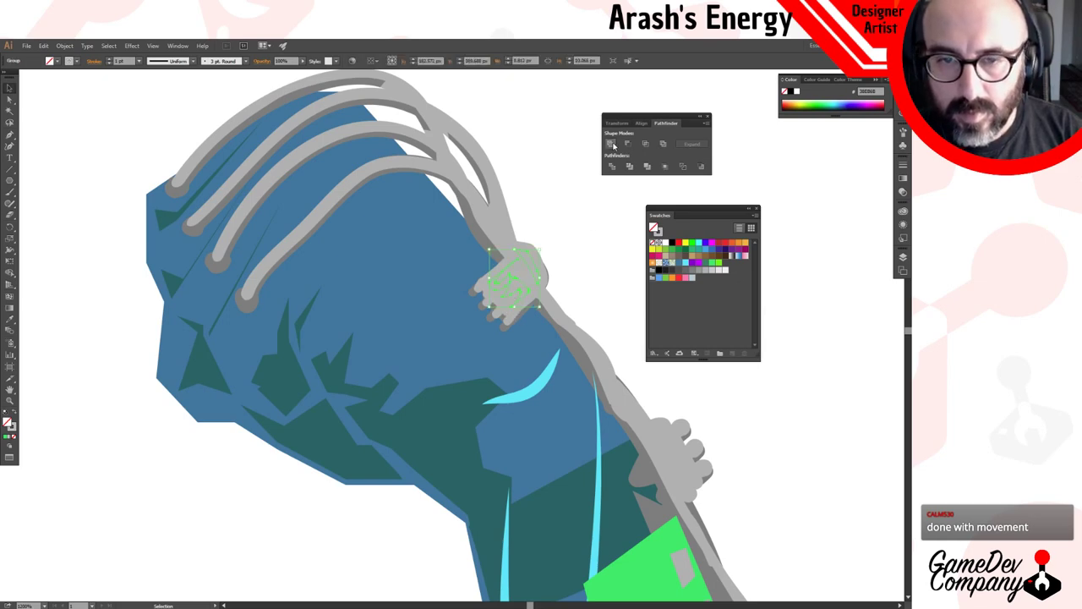
# Add three of the connector's light prong strokes to the selection, try uniting everything with Pathfinder, and undo the unite.
pyautogui.keyDown('shift'); pyautogui.click(509, 322); pyautogui.keyUp('shift')
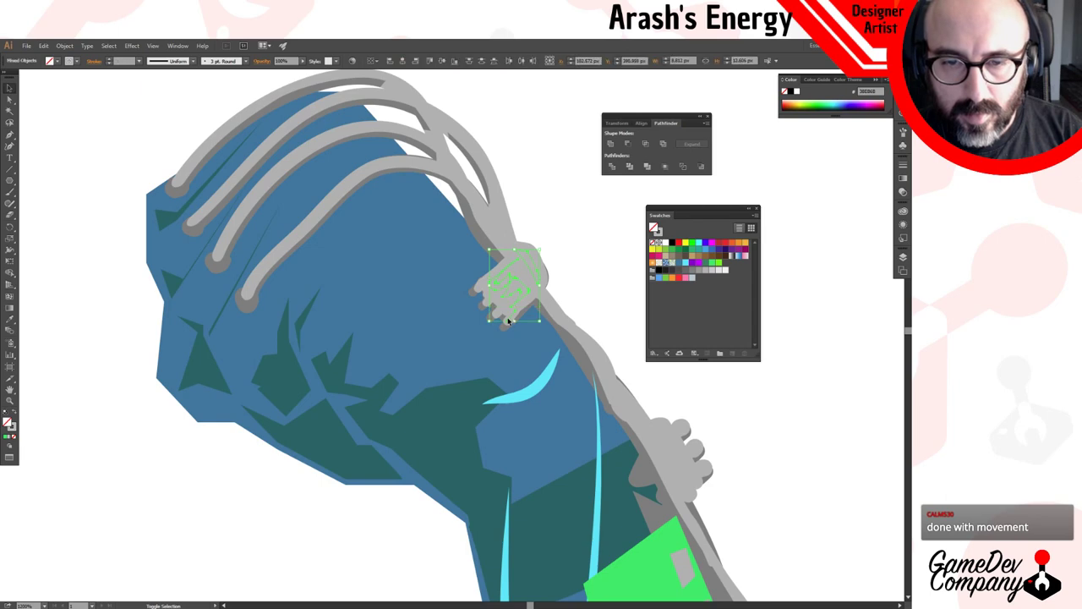
pyautogui.keyDown('shift'); pyautogui.click(499, 313); pyautogui.keyUp('shift')
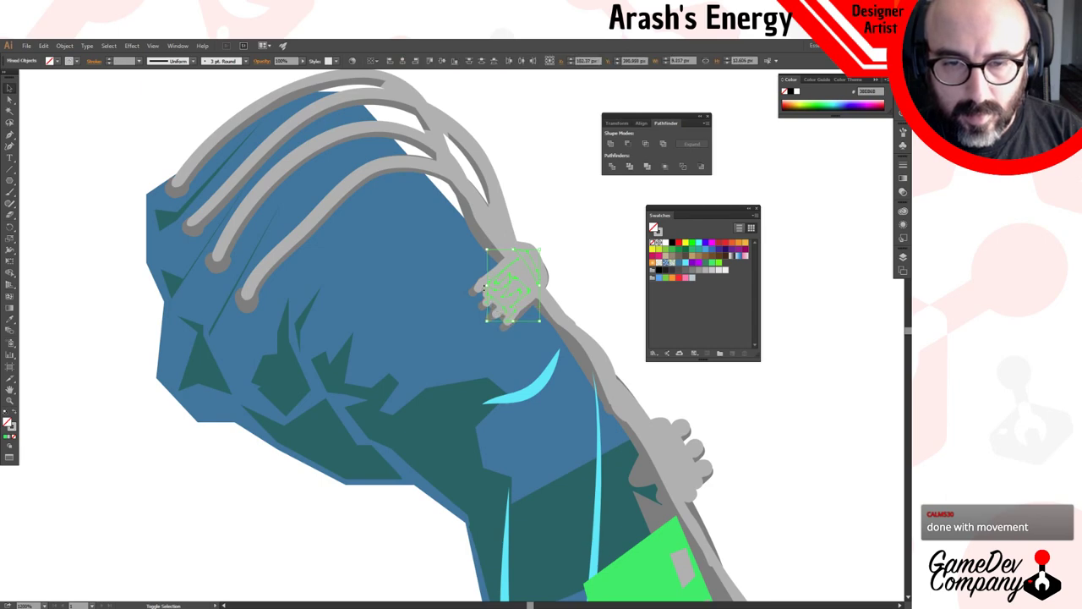
pyautogui.keyDown('shift'); pyautogui.click(478, 290); pyautogui.keyUp('shift')
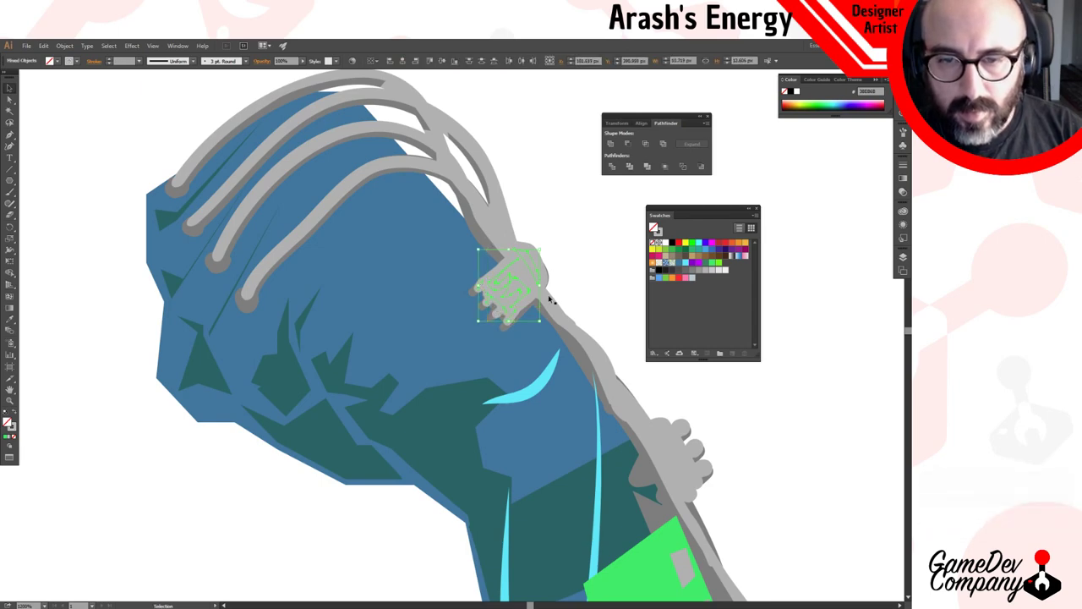
pyautogui.click(610, 143)
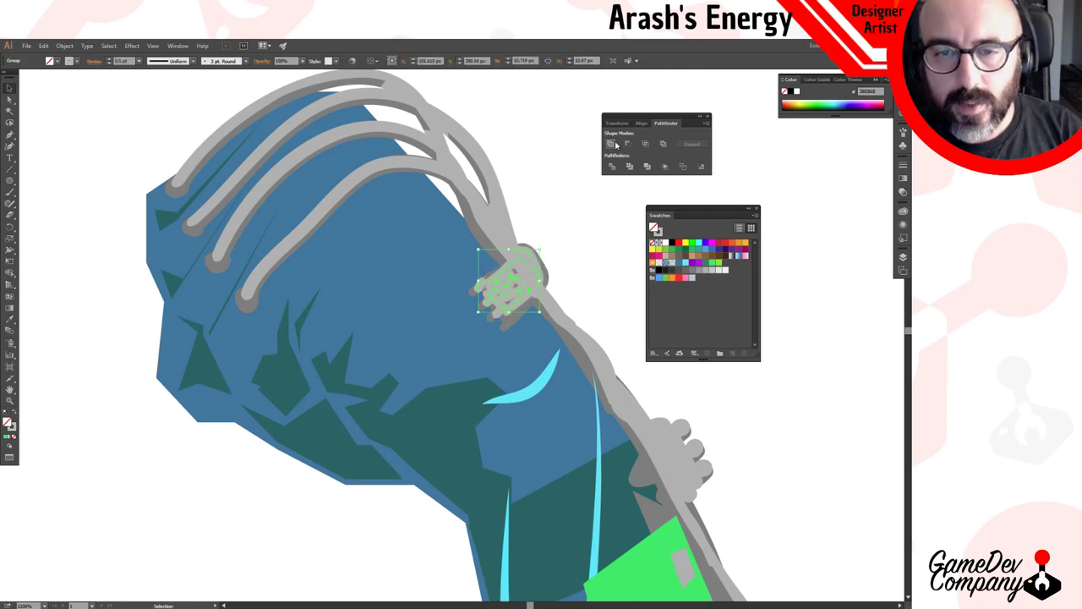
pyautogui.hotkey('ctrl', 'z')
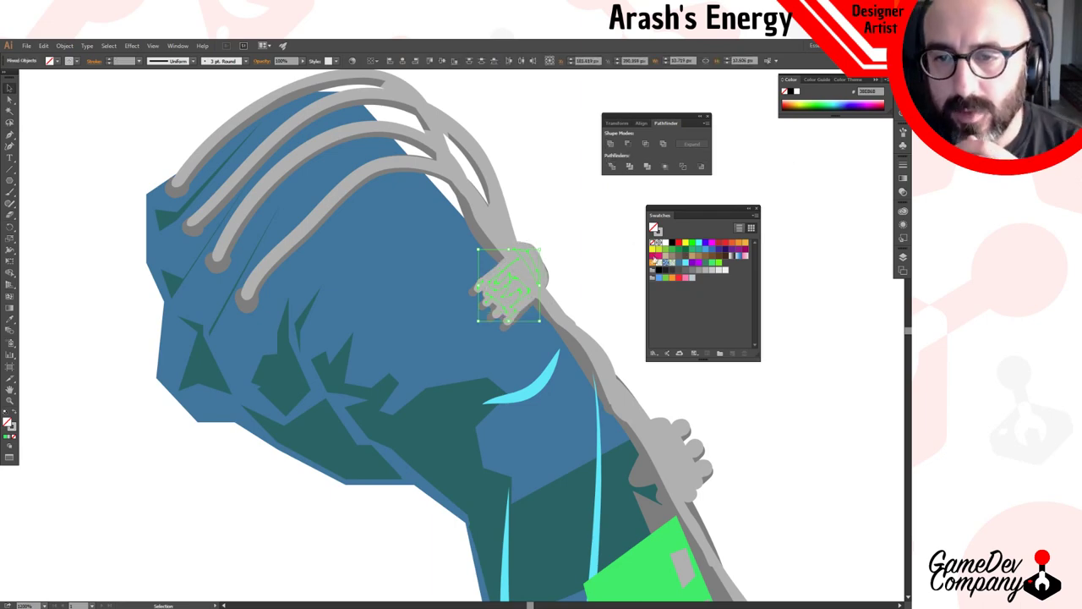
# Try a bright green fill, the plate's sampled green, and swapped fill and stroke on the selected wrist strokes, reverting each.
pyautogui.click(718, 265)
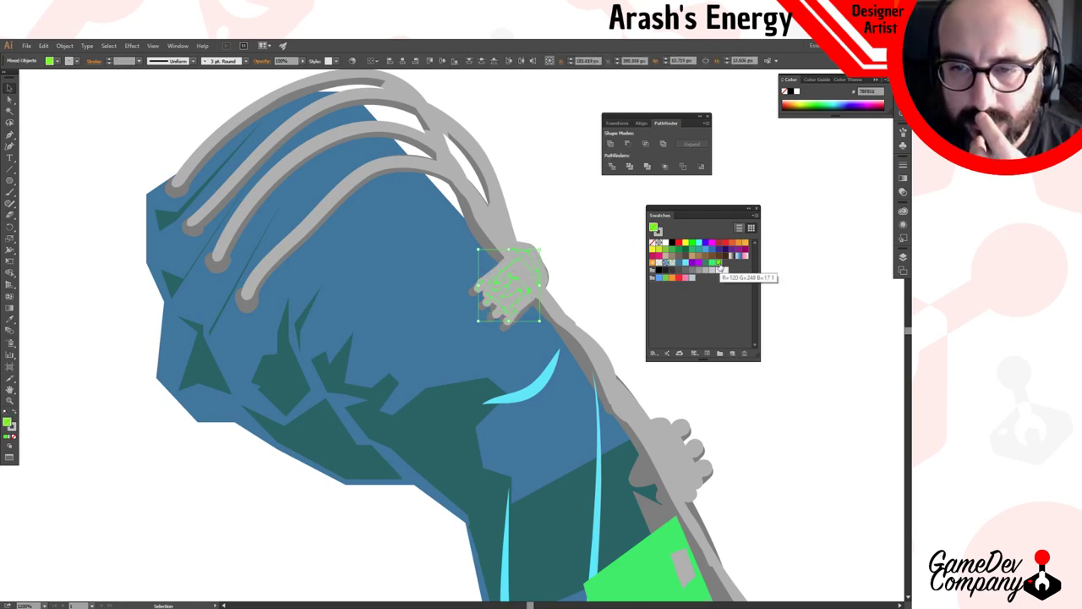
pyautogui.press('/')
pyautogui.press('i')
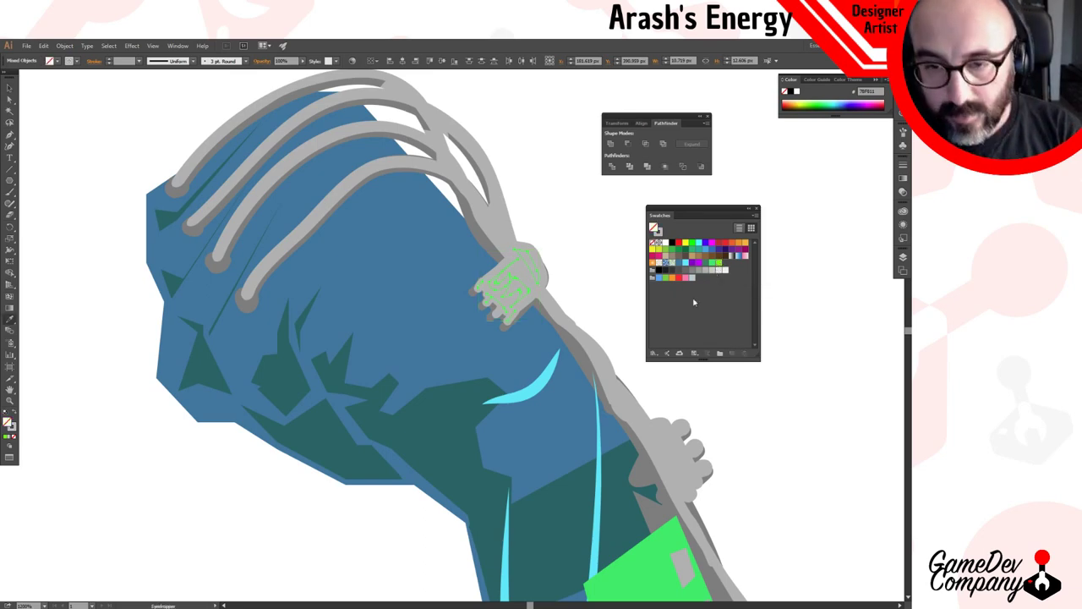
pyautogui.click(652, 563)
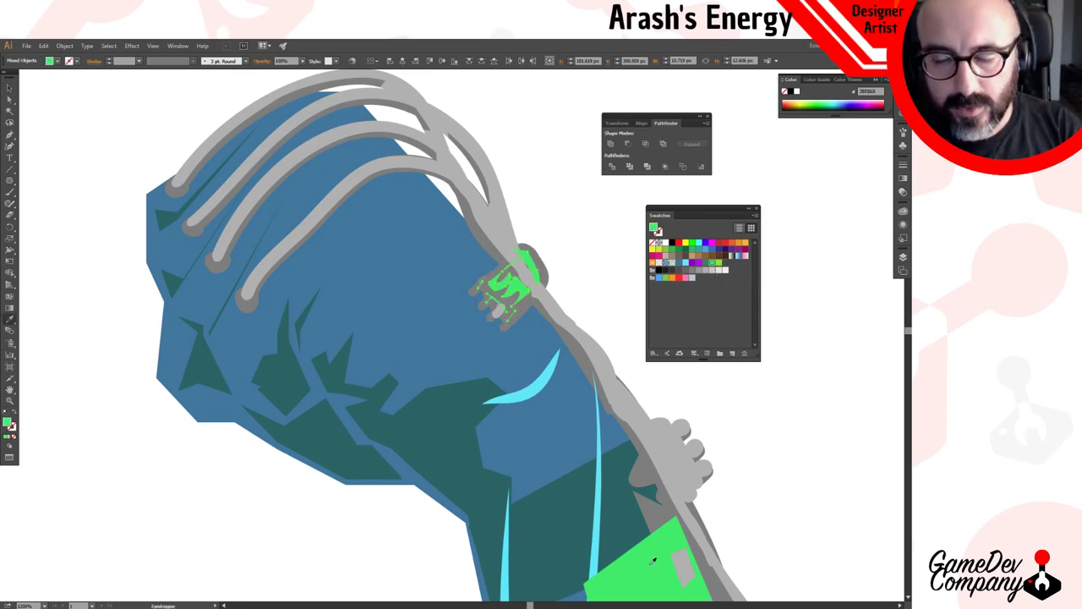
pyautogui.press('/')
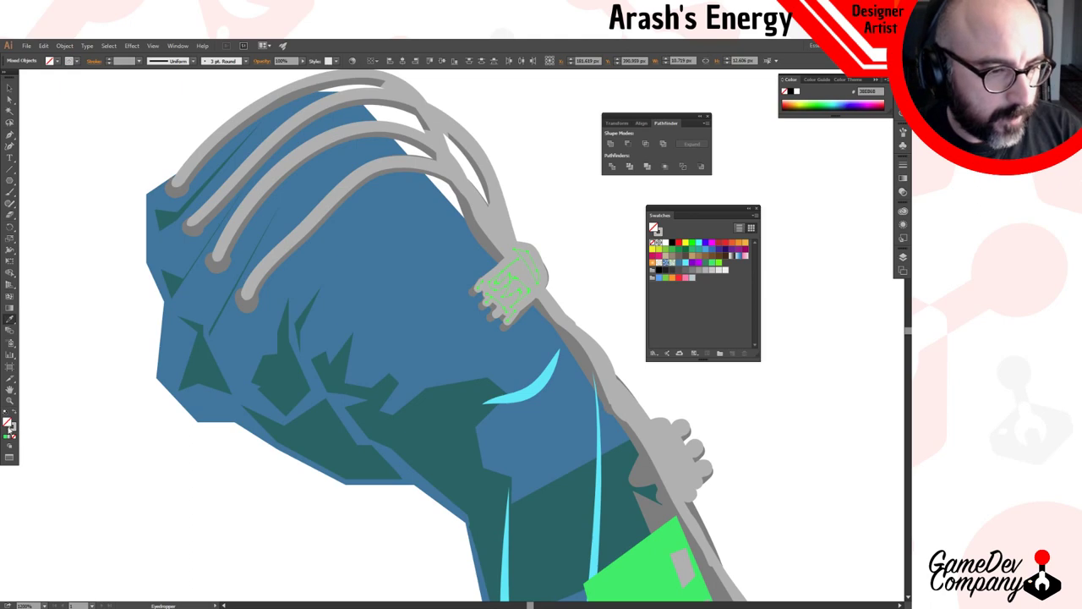
pyautogui.click(14, 413)
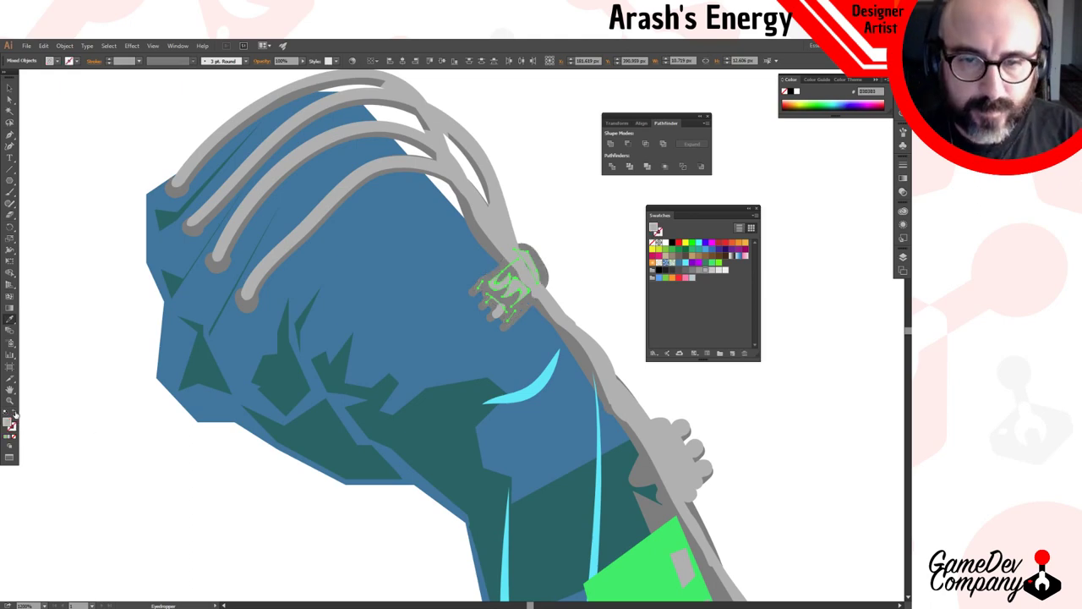
pyautogui.click(15, 413)
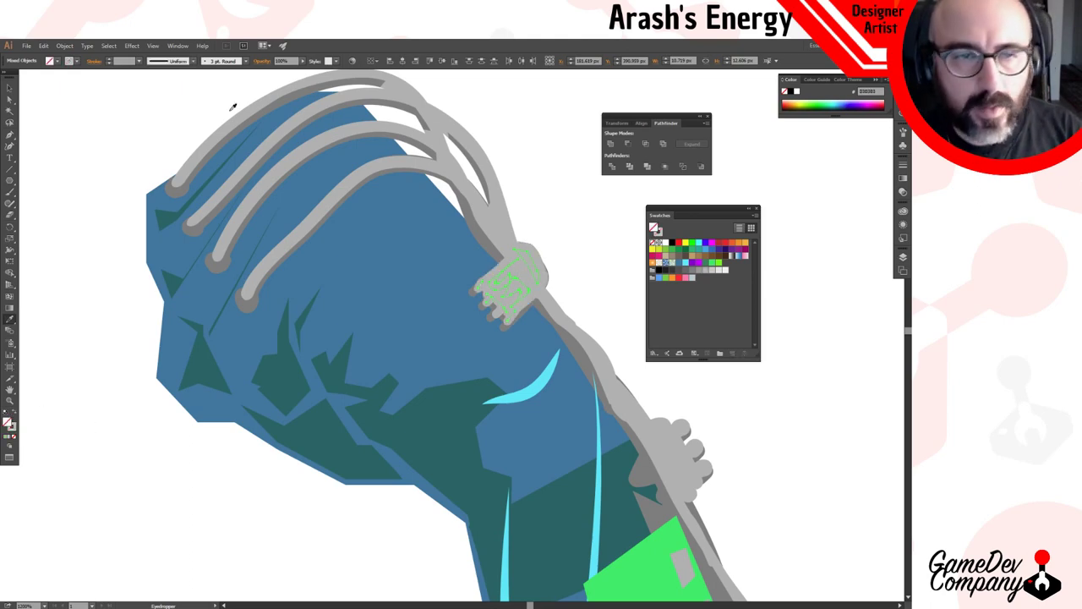
# Convert the selected wrist connector strokes to outlined shapes and unite them into a single shape.
pyautogui.click(64, 46)
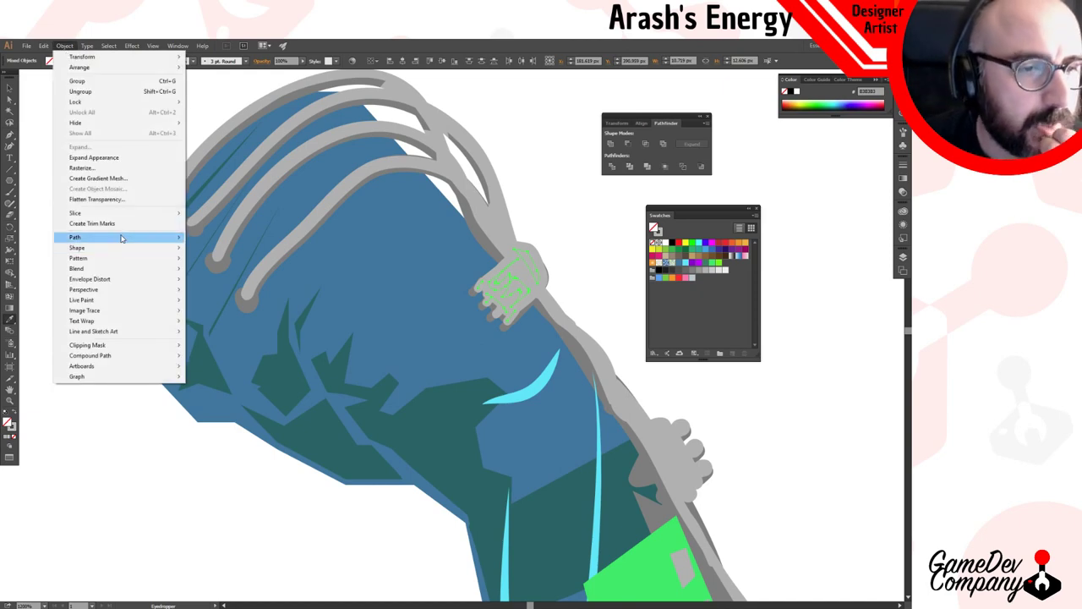
pyautogui.moveTo(123, 236)
pyautogui.click(275, 264)
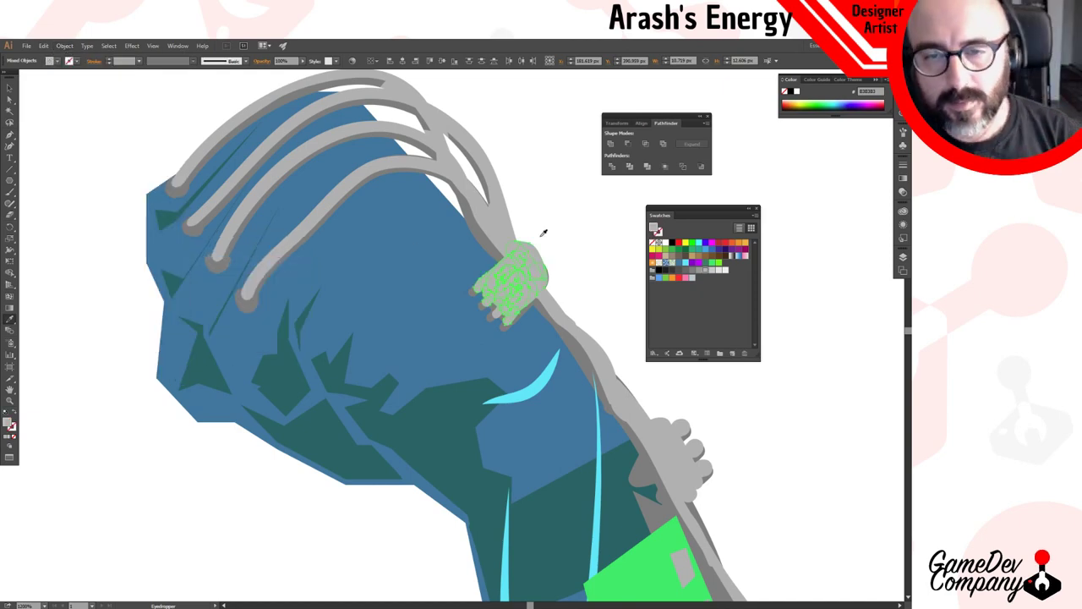
pyautogui.click(611, 144)
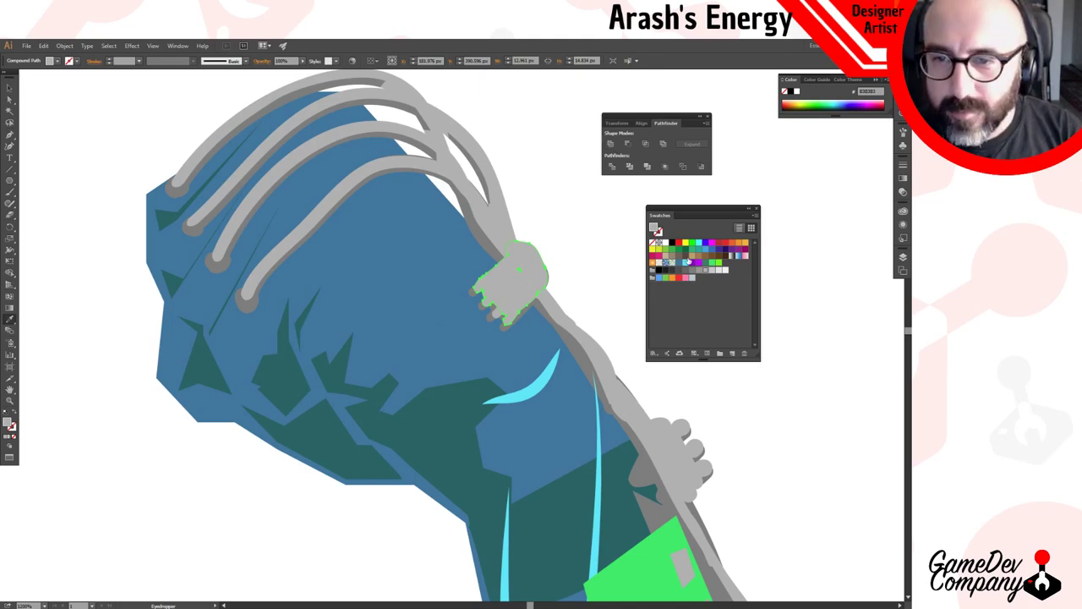
# Fill the united wrist connector with the green sampled from the forearm plate and deselect it.
pyautogui.click(717, 263)
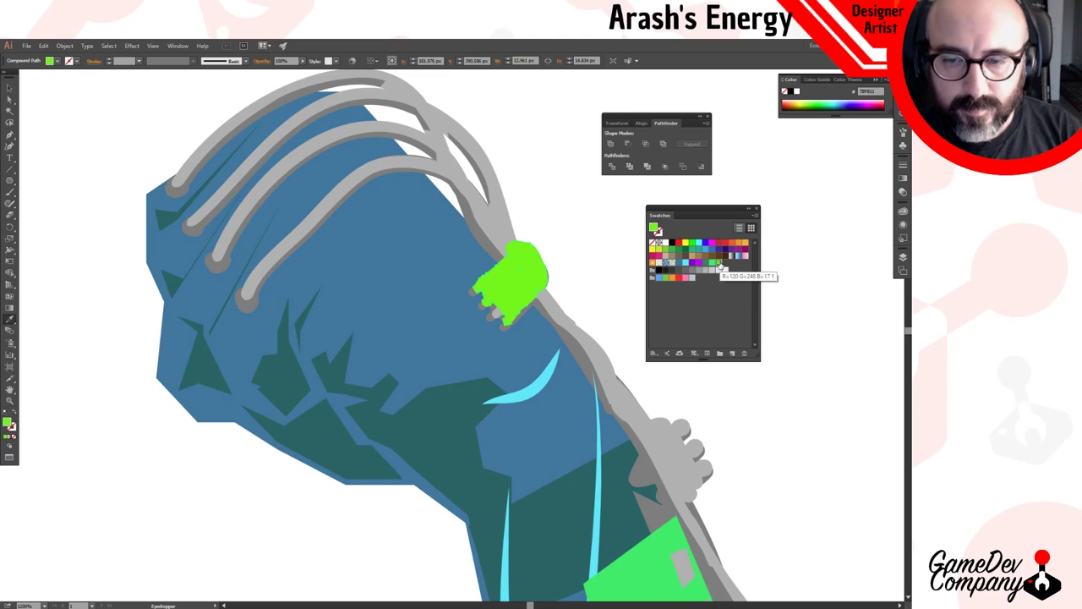
pyautogui.click(639, 568)
pyautogui.press('v')
pyautogui.click(598, 272)
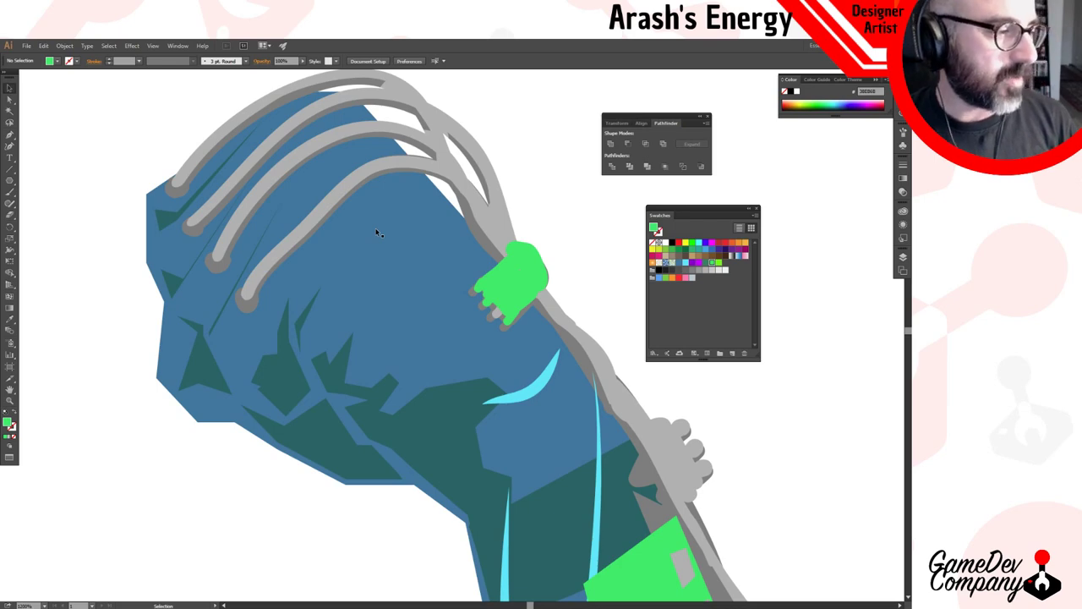
pyautogui.press('z')
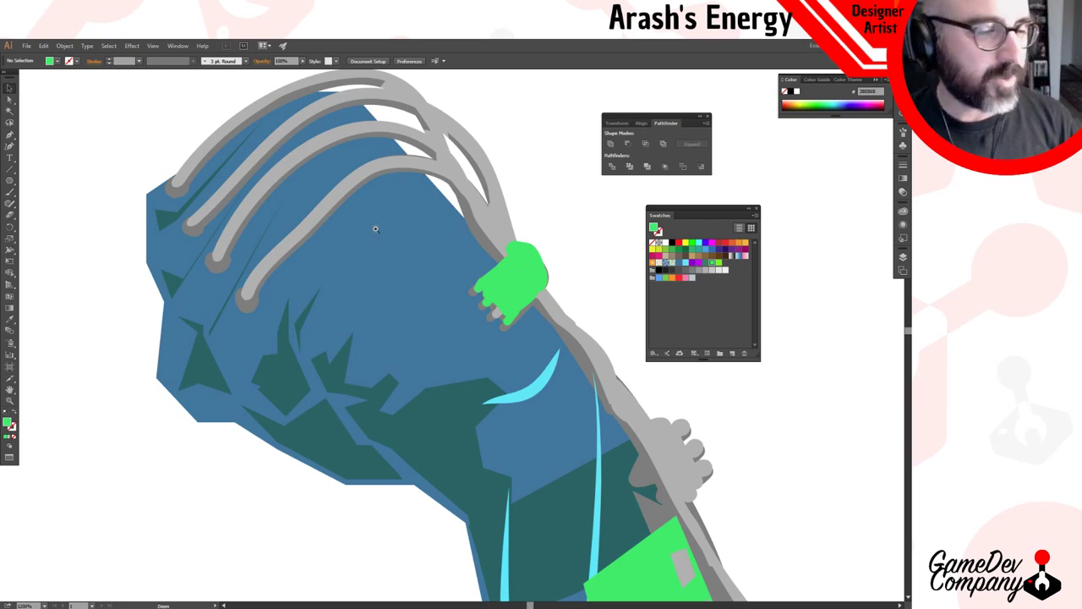
pyautogui.keyDown('alt'); pyautogui.click(394, 226); pyautogui.keyUp('alt')
pyautogui.keyDown('alt'); pyautogui.click(596, 357); pyautogui.keyUp('alt')
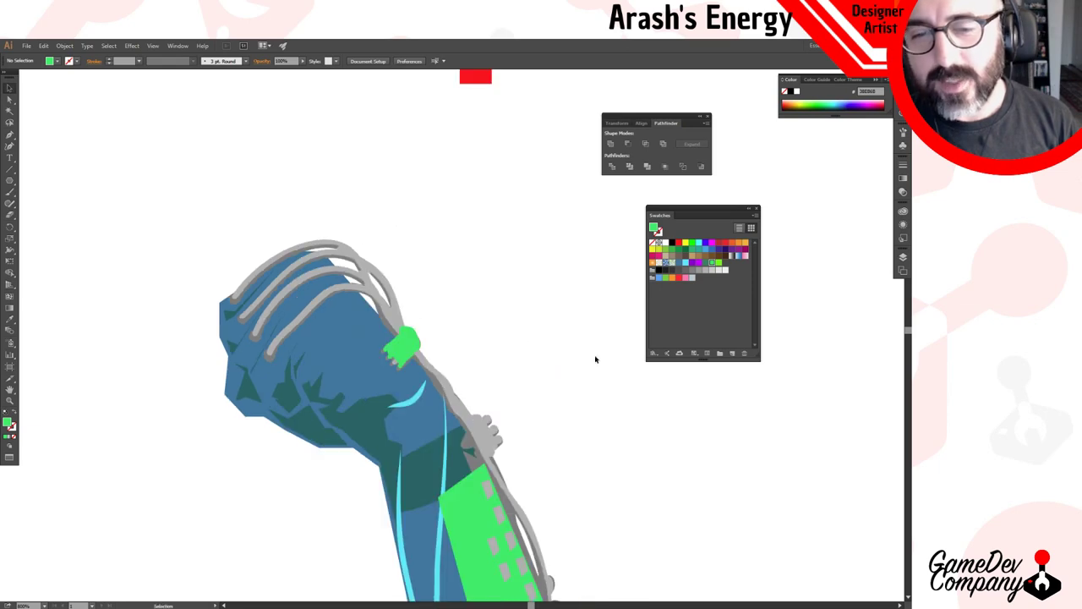
# Inspect the forearm plate and the grey connector strokes beside its upper end.
pyautogui.keyDown('alt'); pyautogui.click(506, 344); pyautogui.keyUp('alt')
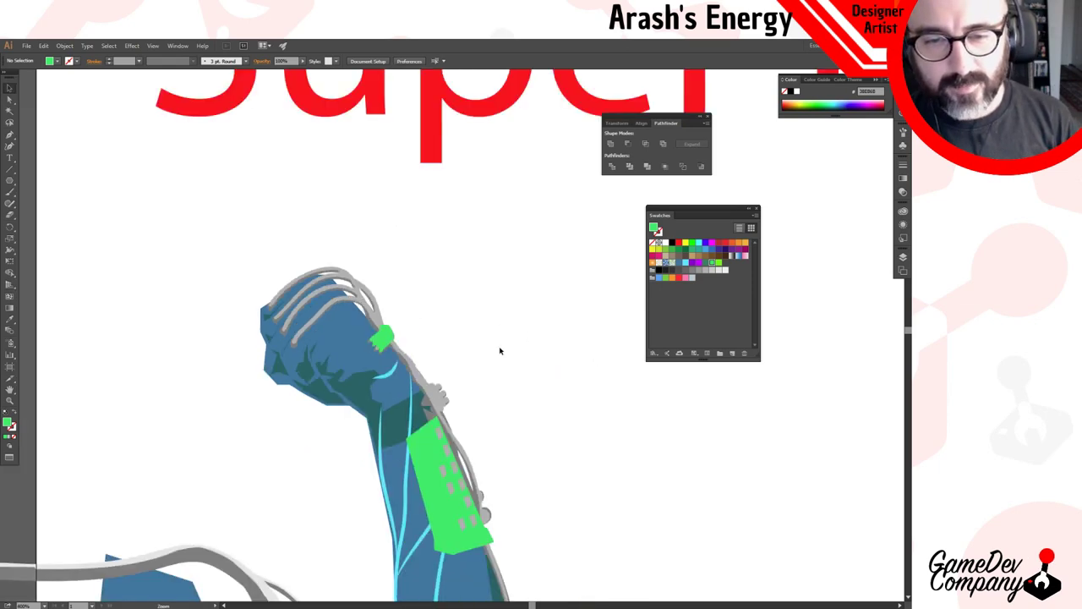
pyautogui.click(464, 422)
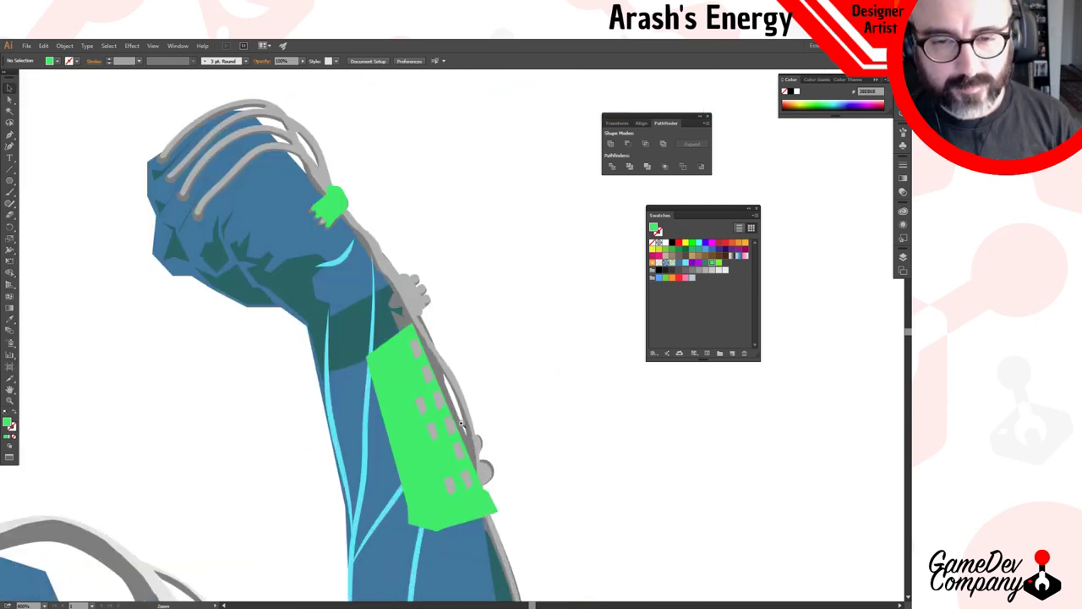
pyautogui.click(444, 327)
pyautogui.press('a')
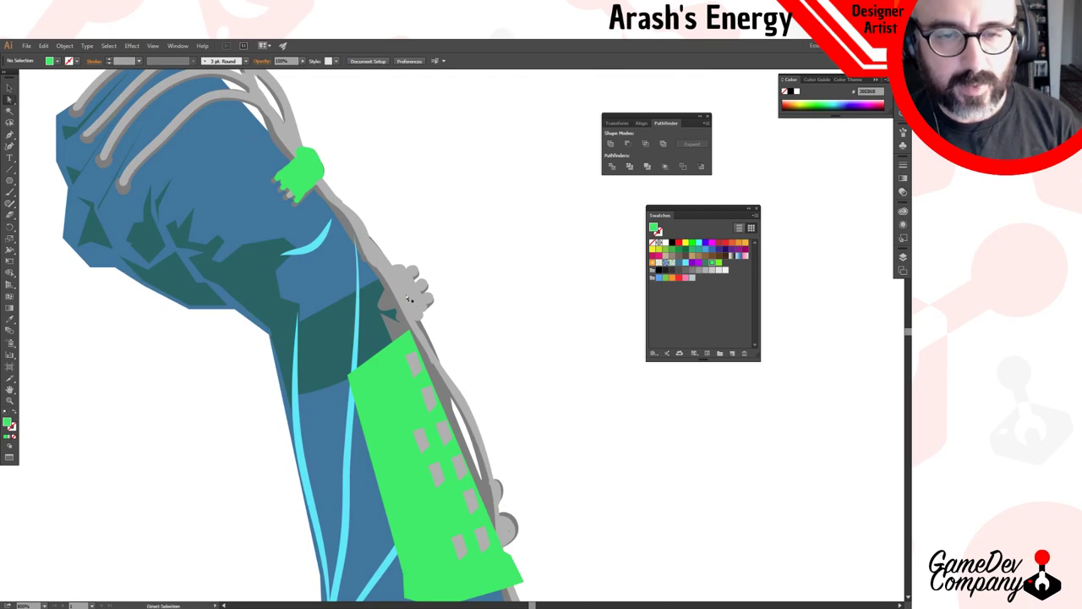
pyautogui.click(413, 296)
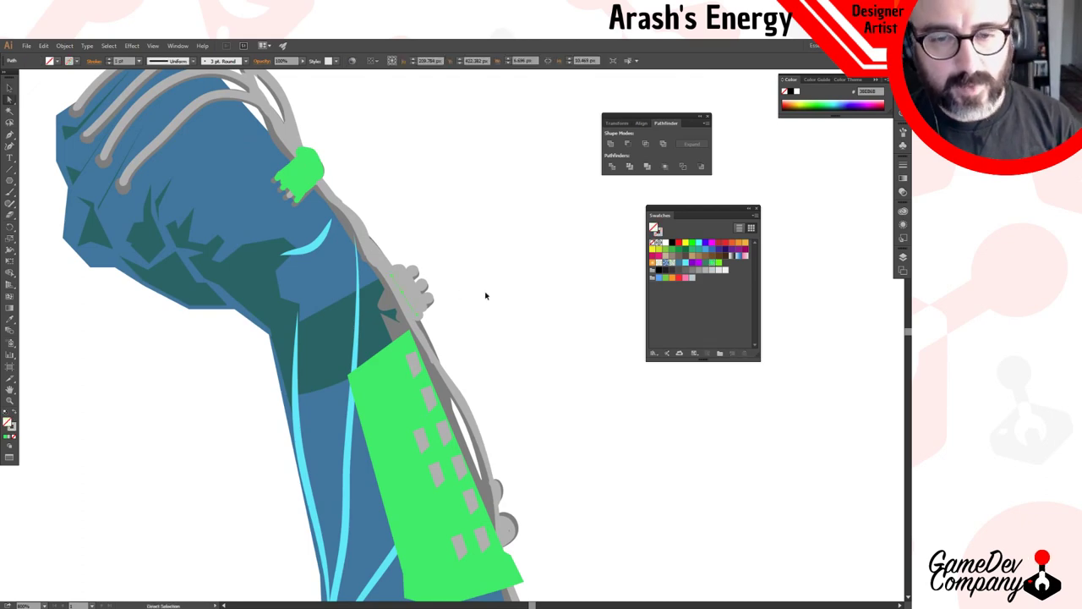
pyautogui.keyDown('ctrl'); pyautogui.keyDown('alt'); pyautogui.click(486, 295); pyautogui.keyUp('alt'); pyautogui.keyUp('ctrl')
pyautogui.keyDown('ctrl'); pyautogui.keyDown('alt'); pyautogui.click(486, 296); pyautogui.keyUp('alt'); pyautogui.keyUp('ctrl')
pyautogui.keyDown('ctrl'); pyautogui.keyDown('alt'); pyautogui.click(486, 296); pyautogui.keyUp('alt'); pyautogui.keyUp('ctrl')
# Undo the wrist connector's last colour change and recolour it grey with the Eyedropper to match the arm's other metal parts.
pyautogui.moveTo(447, 336); pyautogui.dragTo(490, 215)
pyautogui.press('v')
pyautogui.hotkey('ctrl', 'z')
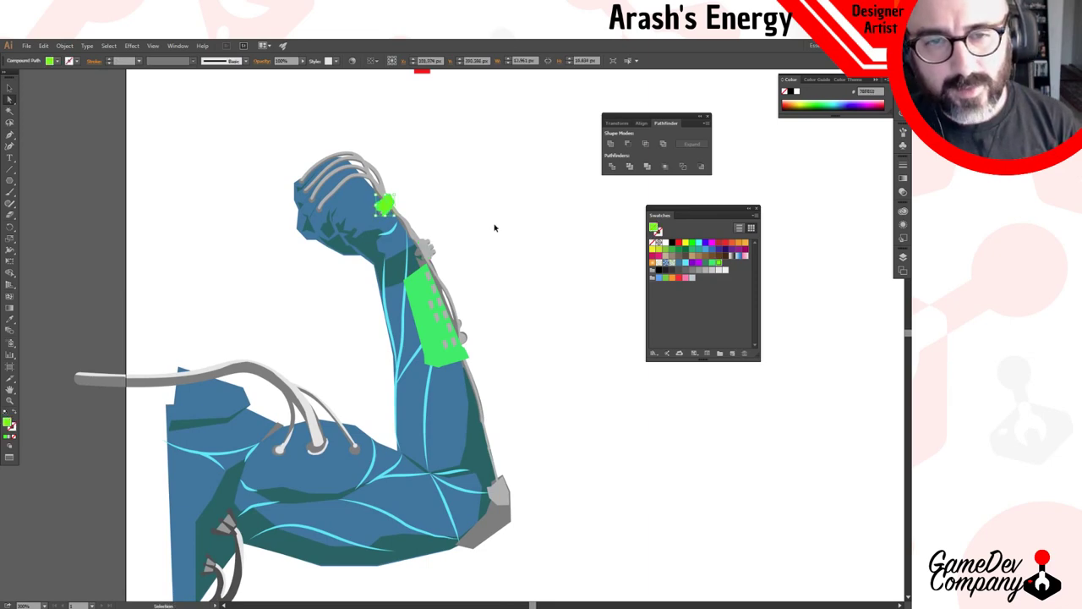
pyautogui.press('a')
pyautogui.press('i')
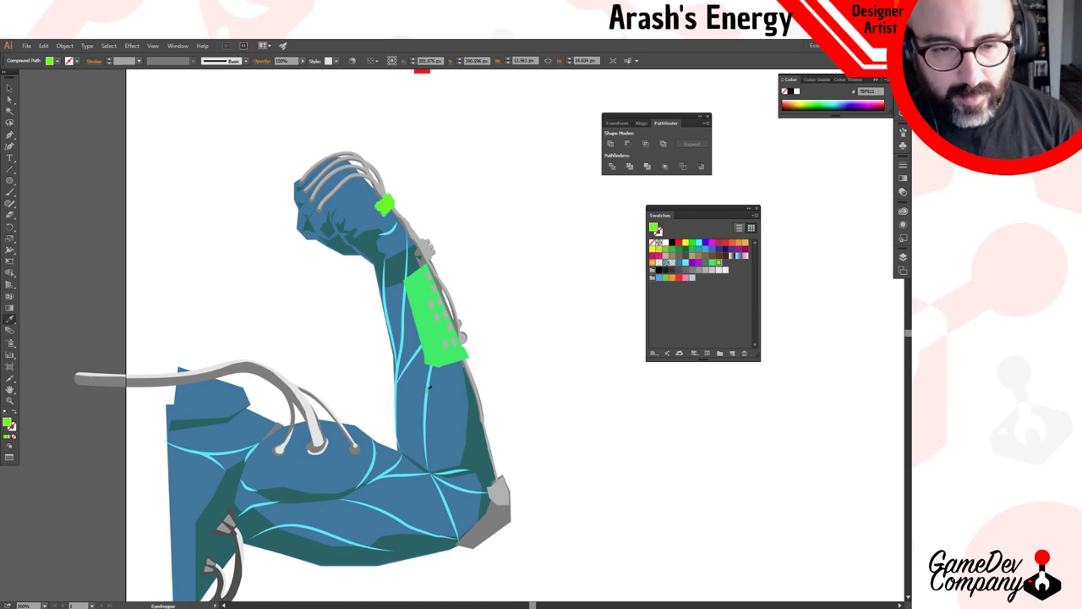
pyautogui.click(278, 374)
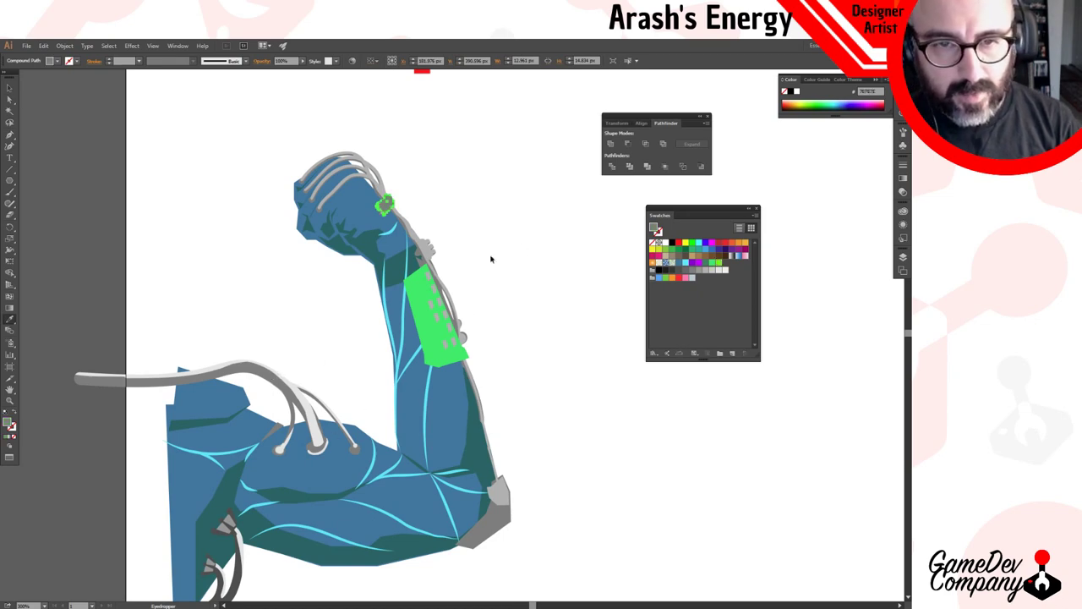
pyautogui.press('v')
pyautogui.click(426, 311)
pyautogui.click(463, 249)
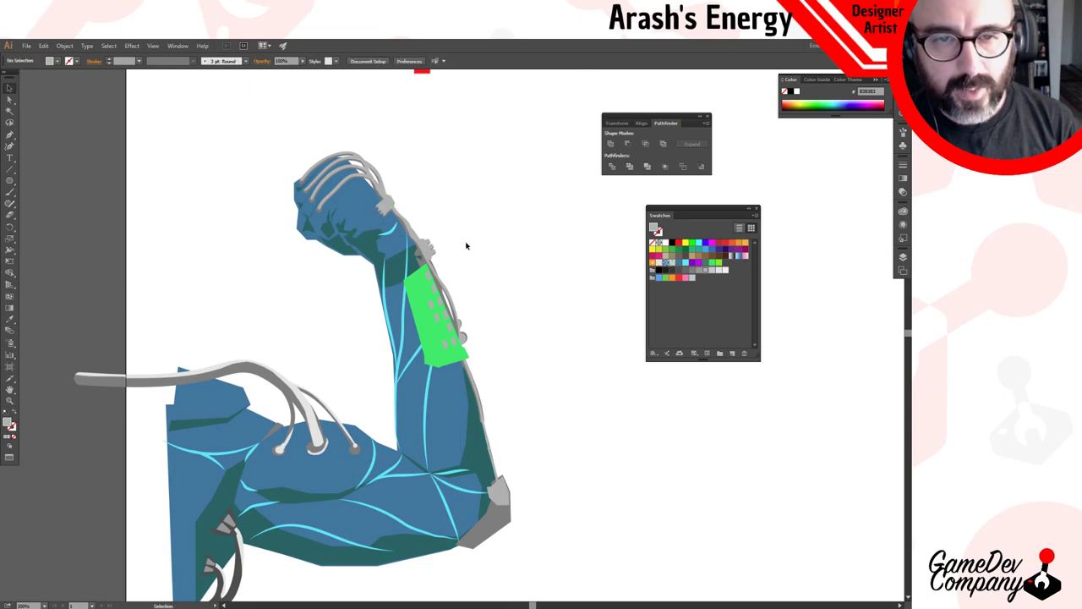
# Recolour the forearm plate and its lower corner facet with the darker grey sampled from the elbow guard.
pyautogui.click(421, 313)
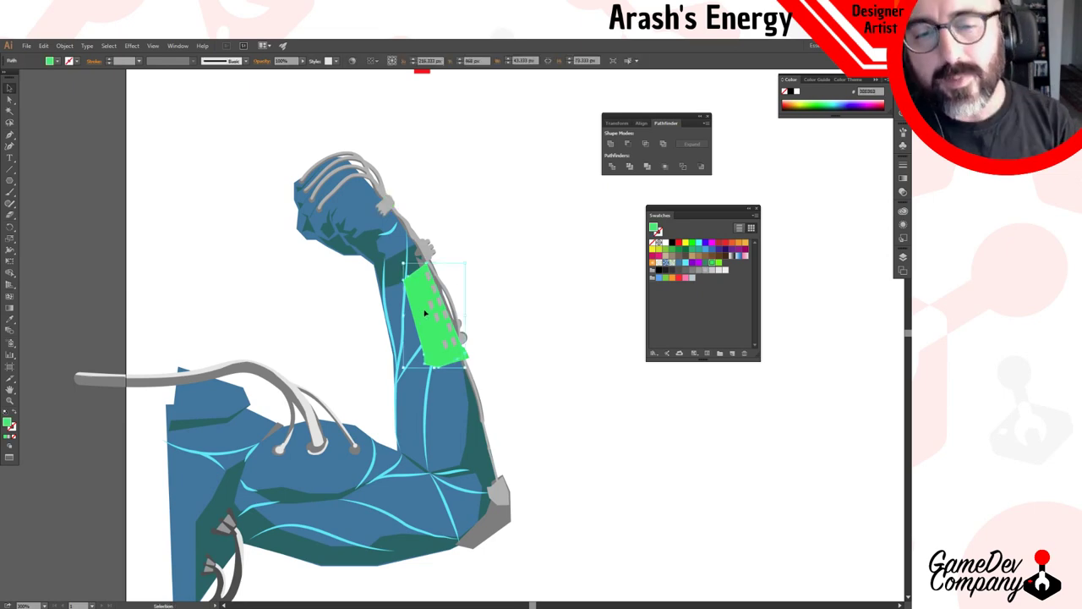
pyautogui.press('i')
pyautogui.click(490, 505)
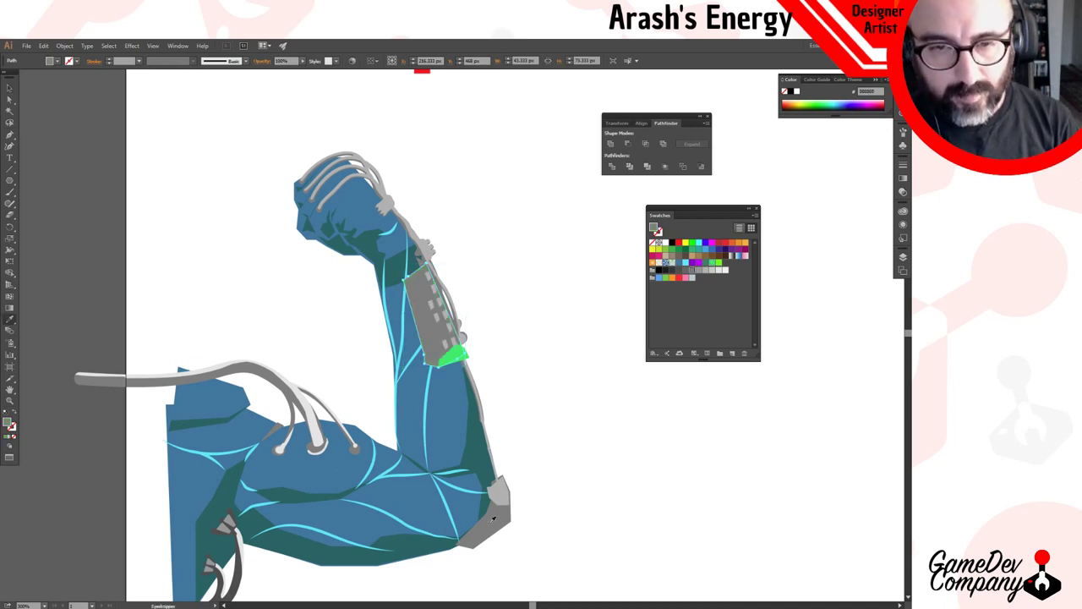
pyautogui.keyDown('ctrl'); pyautogui.click(450, 357); pyautogui.keyUp('ctrl')
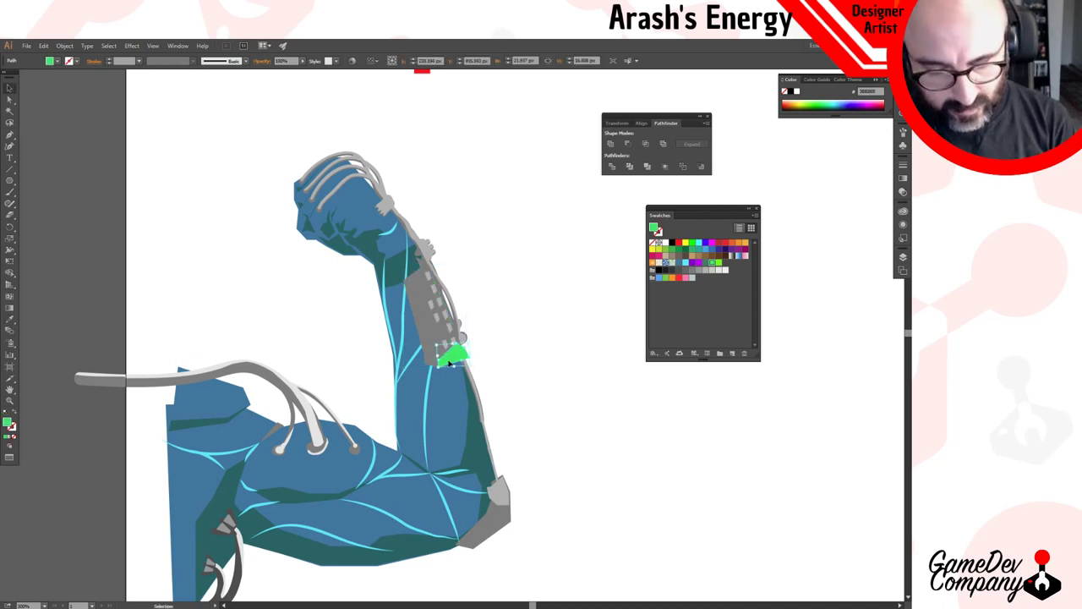
pyautogui.press('v')
pyautogui.click(519, 319)
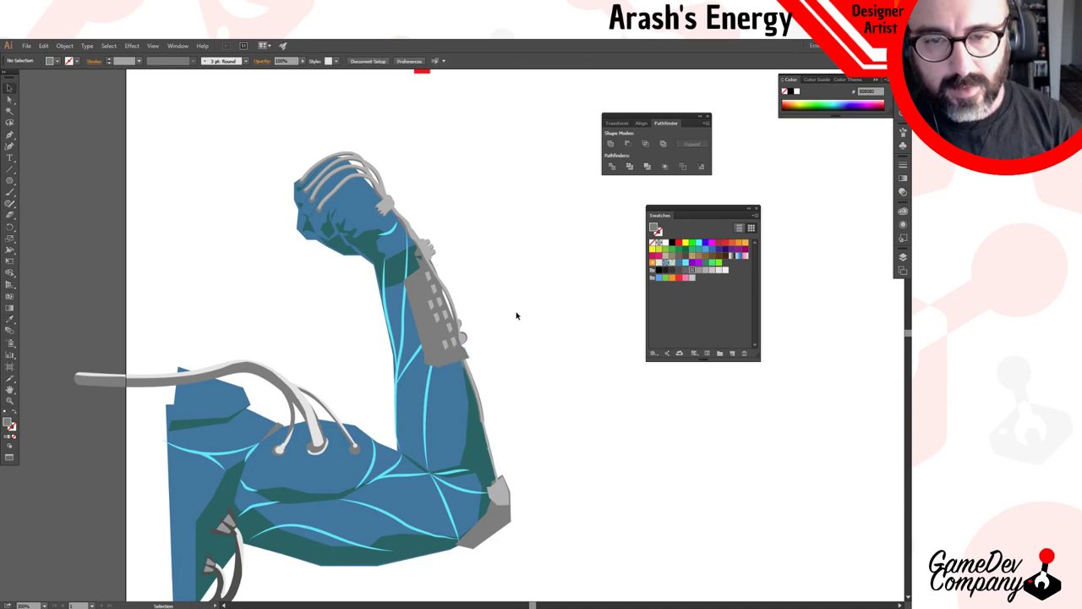
# Group the nine small light-grey rectangles on the forearm plate and fill them with the lime-green swatch.
pyautogui.keyDown('ctrl'); pyautogui.click(484, 301); pyautogui.keyUp('ctrl')
pyautogui.keyDown('ctrl'); pyautogui.click(412, 371); pyautogui.keyUp('ctrl')
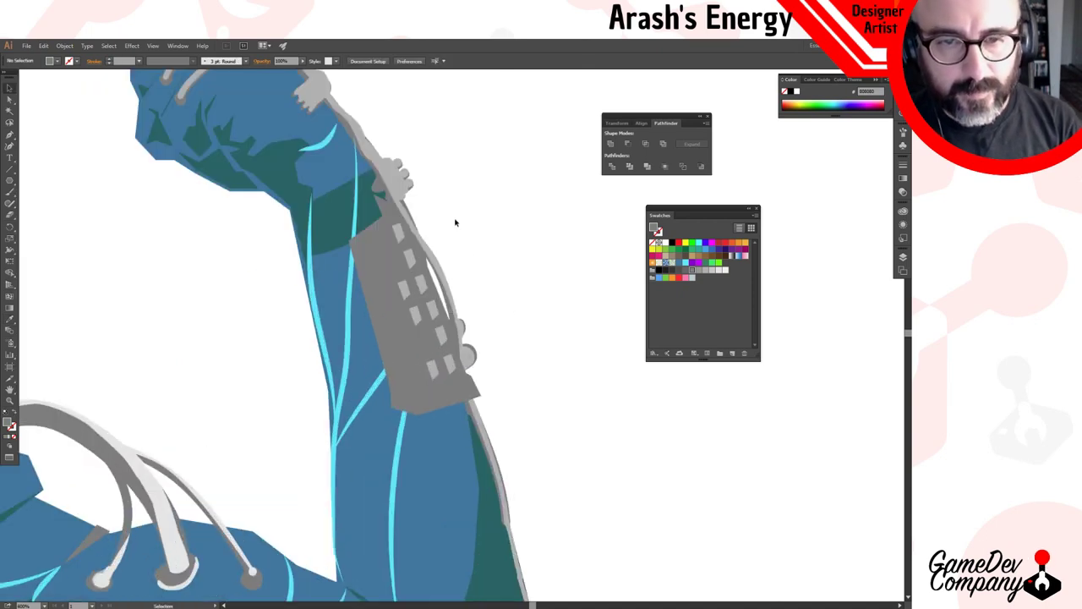
pyautogui.press('a')
pyautogui.click(402, 232)
pyautogui.keyDown('shift'); pyautogui.click(421, 286); pyautogui.keyUp('shift')
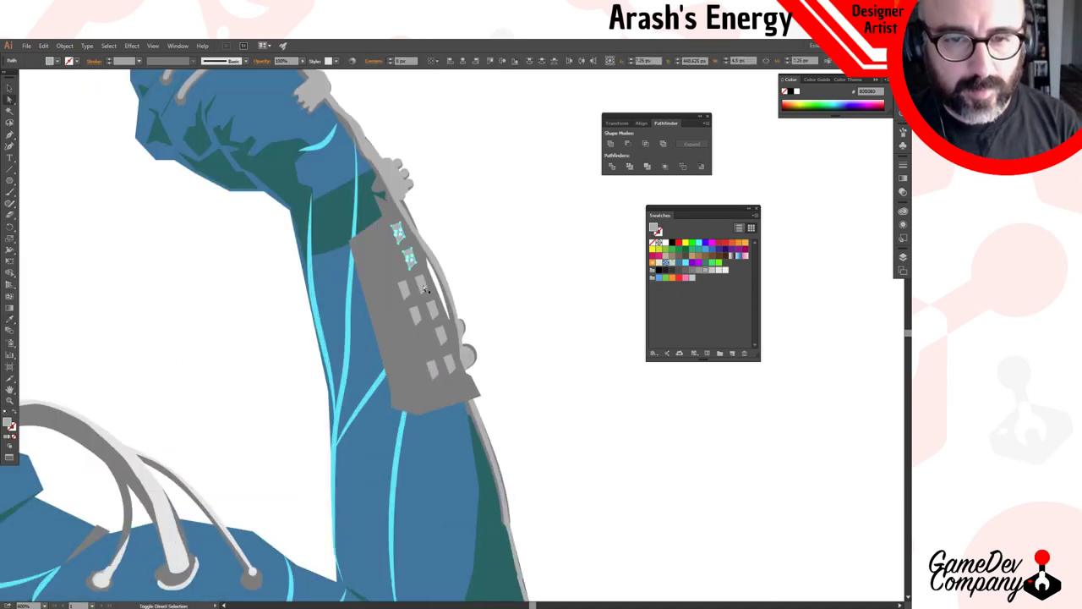
pyautogui.keyDown('shift'); pyautogui.click(431, 310); pyautogui.keyUp('shift')
pyautogui.keyDown('shift'); pyautogui.click(442, 338); pyautogui.keyUp('shift')
pyautogui.keyDown('shift'); pyautogui.click(452, 365); pyautogui.keyUp('shift')
pyautogui.keyDown('shift'); pyautogui.click(434, 369); pyautogui.keyUp('shift')
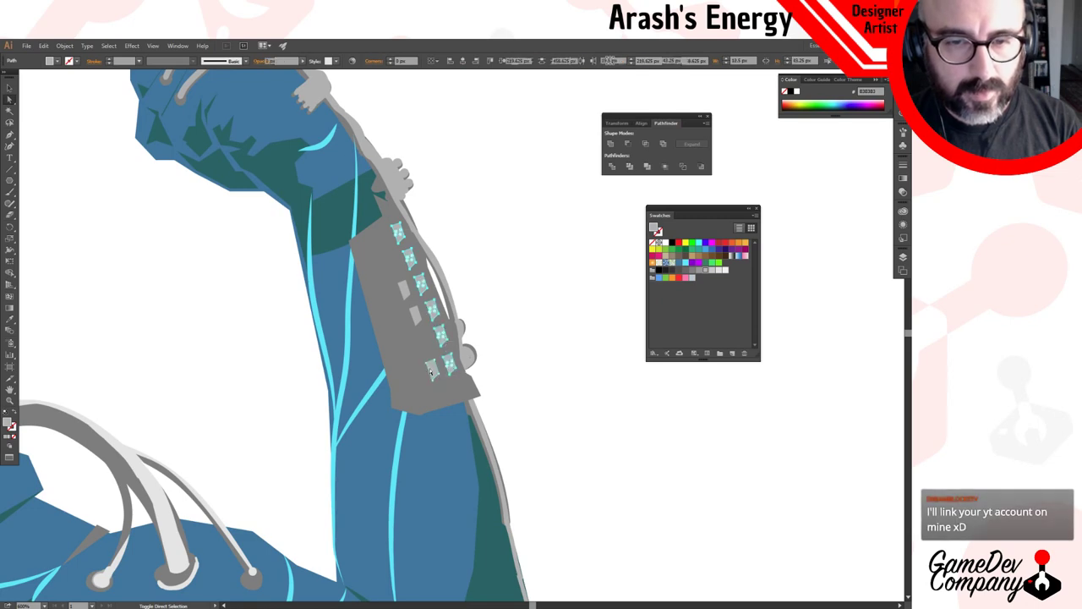
pyautogui.rightClick(404, 291)
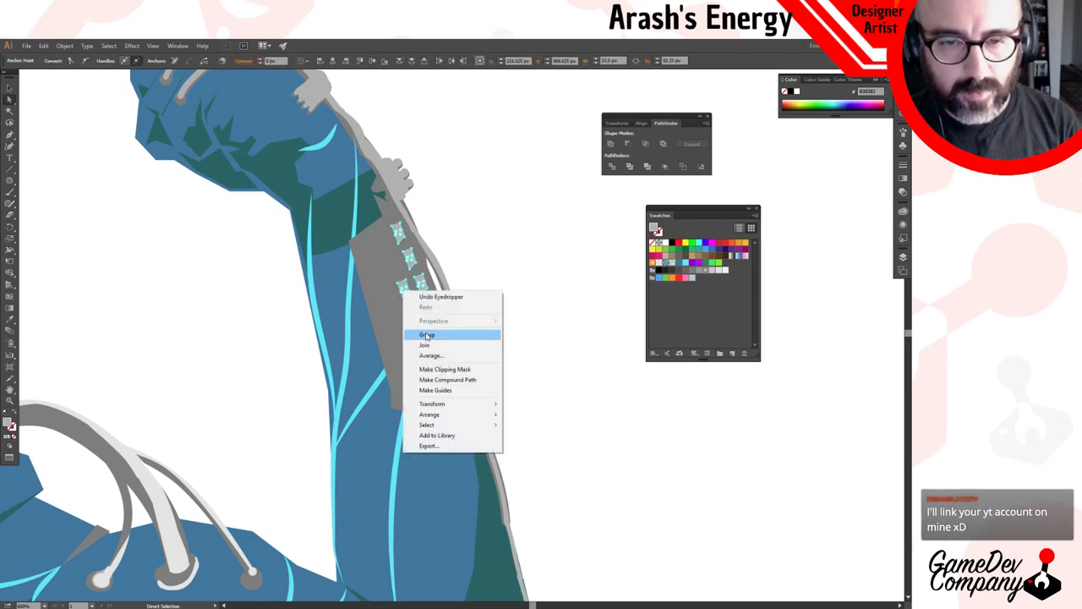
pyautogui.click(427, 334)
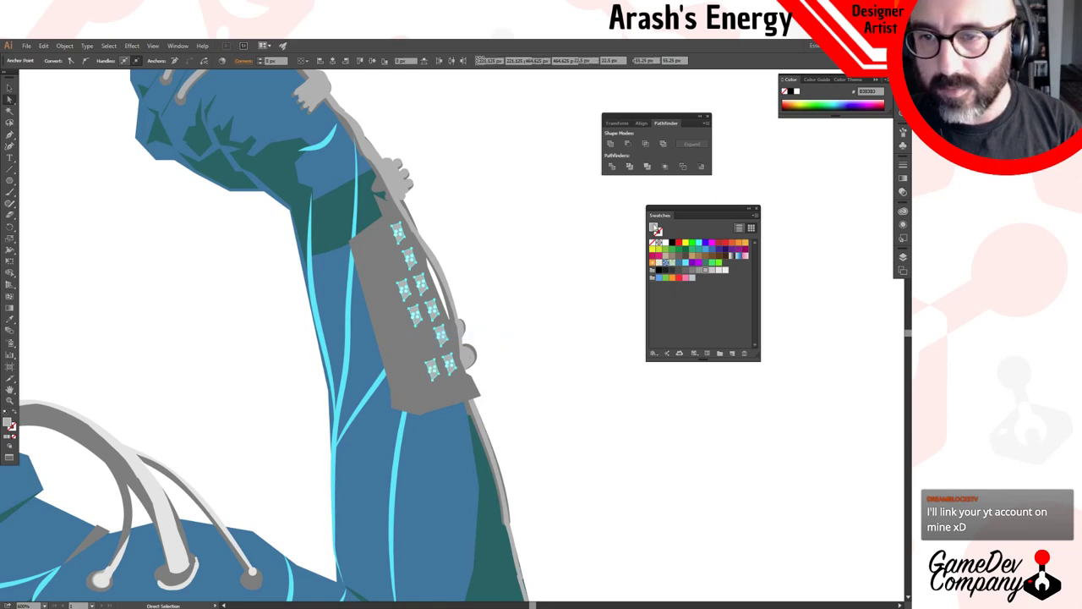
pyautogui.click(718, 266)
pyautogui.click(531, 257)
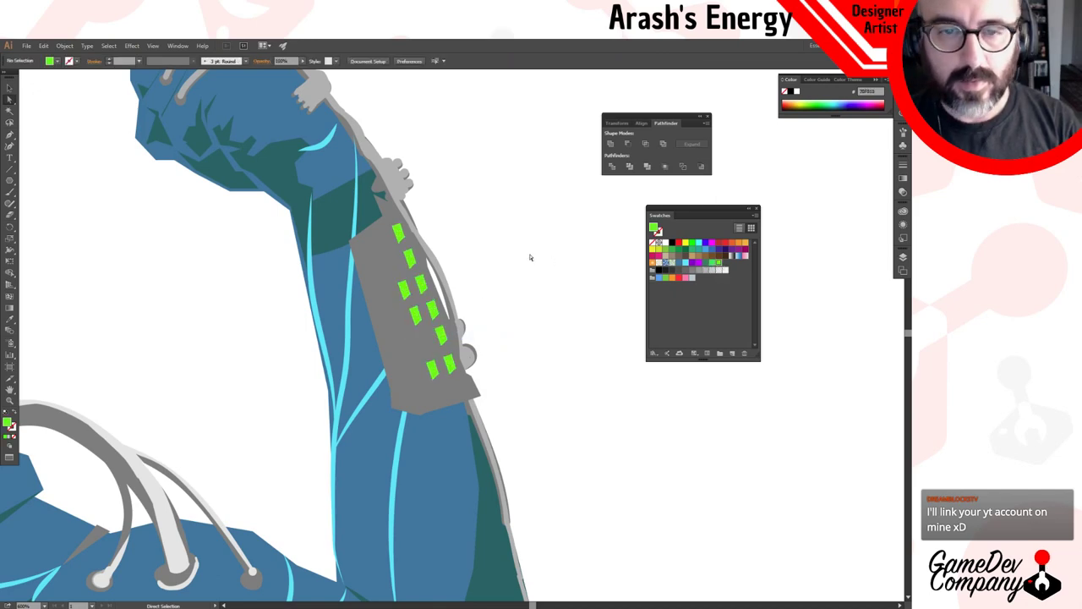
# Fill the cable group running into the upper arm with the lime-green swatch and deselect it.
pyautogui.keyDown('ctrl'); pyautogui.keyDown('alt'); pyautogui.click(523, 310); pyautogui.keyUp('alt'); pyautogui.keyUp('ctrl')
pyautogui.keyDown('ctrl'); pyautogui.keyDown('alt'); pyautogui.click(524, 310); pyautogui.keyUp('alt'); pyautogui.keyUp('ctrl')
pyautogui.keyDown('ctrl'); pyautogui.keyDown('alt'); pyautogui.click(523, 310); pyautogui.keyUp('alt'); pyautogui.keyUp('ctrl')
pyautogui.moveTo(394, 324); pyautogui.dragTo(551, 227)
pyautogui.scroll(1, 478, 324)
pyautogui.click(362, 370)
pyautogui.click(584, 278)
pyautogui.press('v')
pyautogui.click(369, 380)
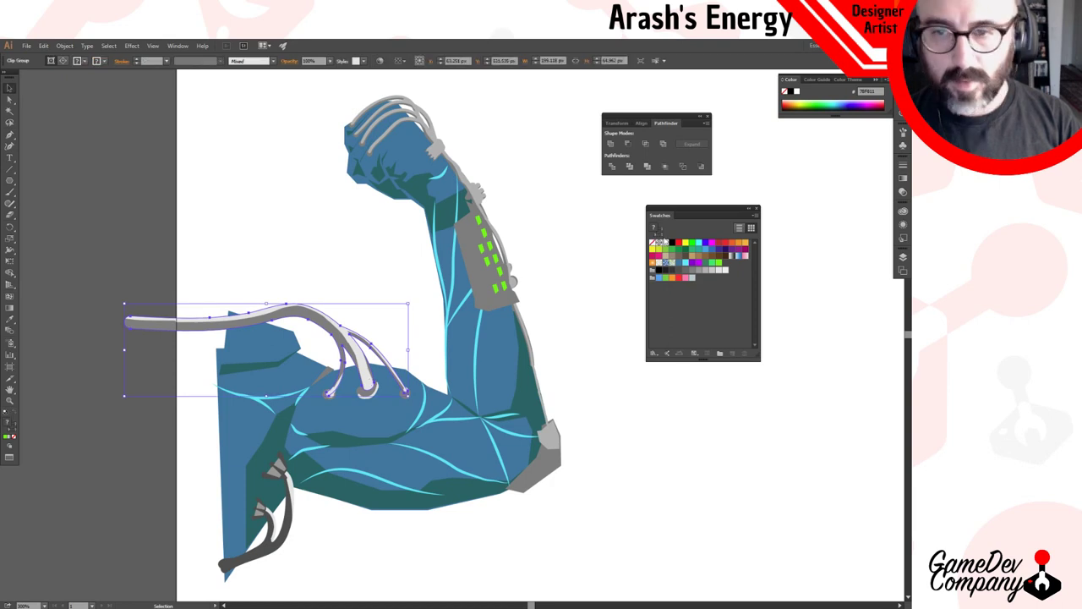
pyautogui.click(718, 264)
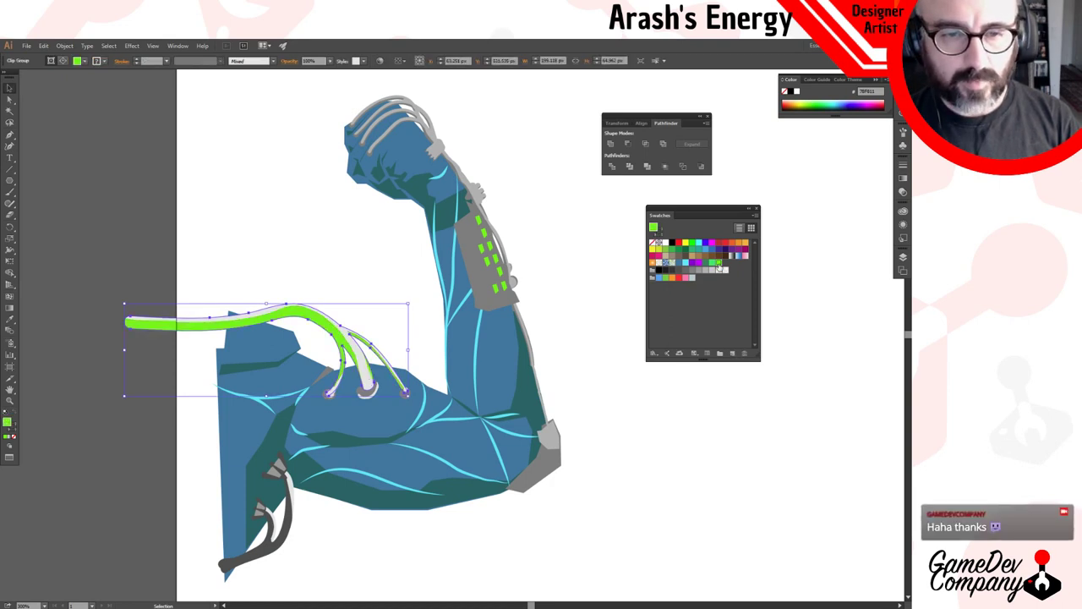
pyautogui.click(588, 381)
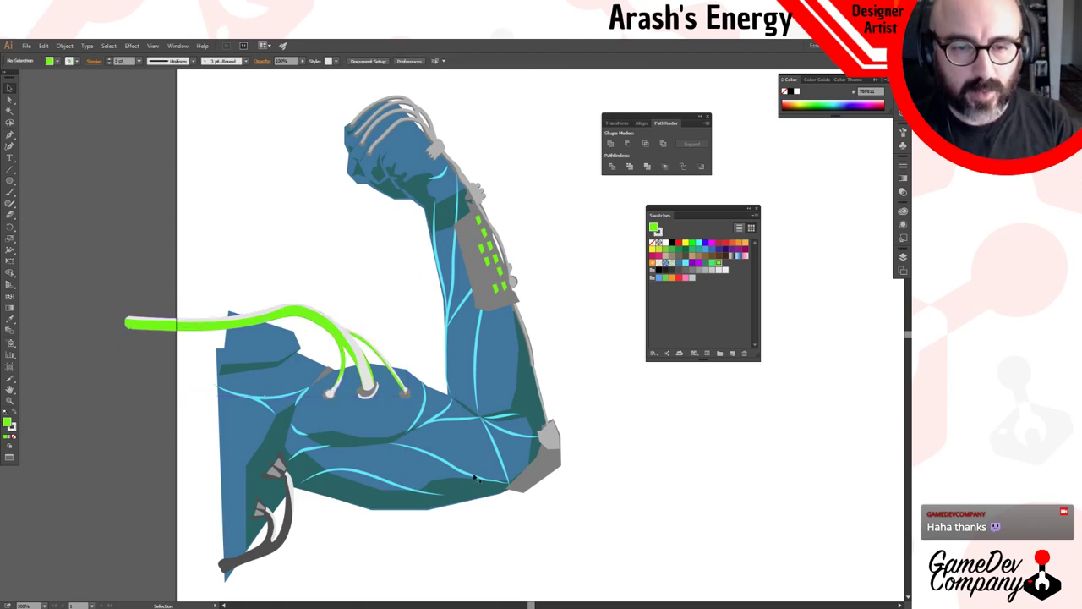
# Try green, purple, cyan and blue fills on the cable group below the armpit, settling on the lime-green swatch.
pyautogui.click(286, 524)
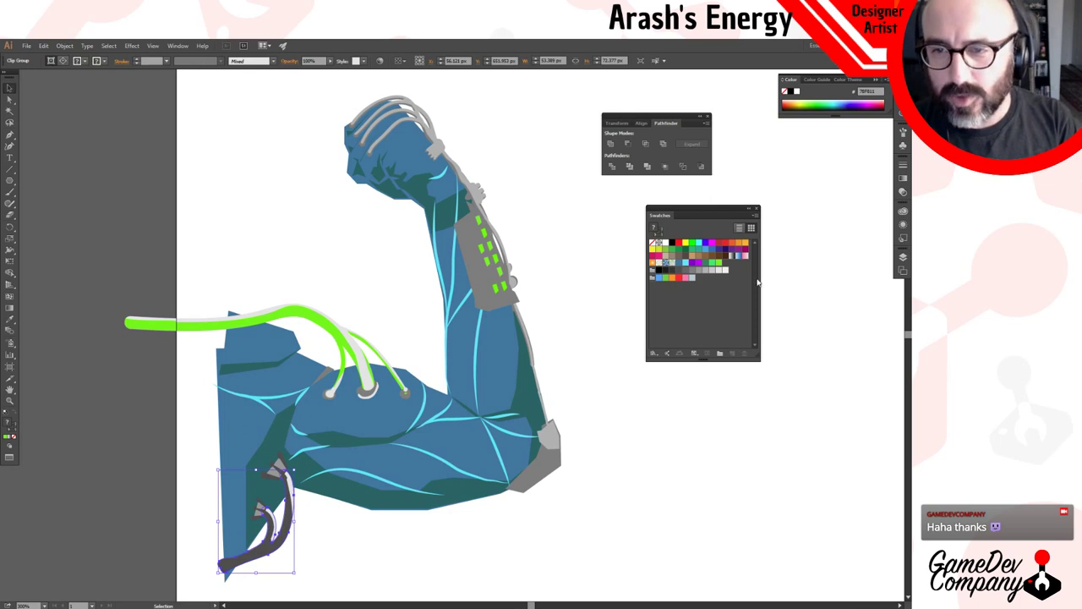
pyautogui.click(711, 264)
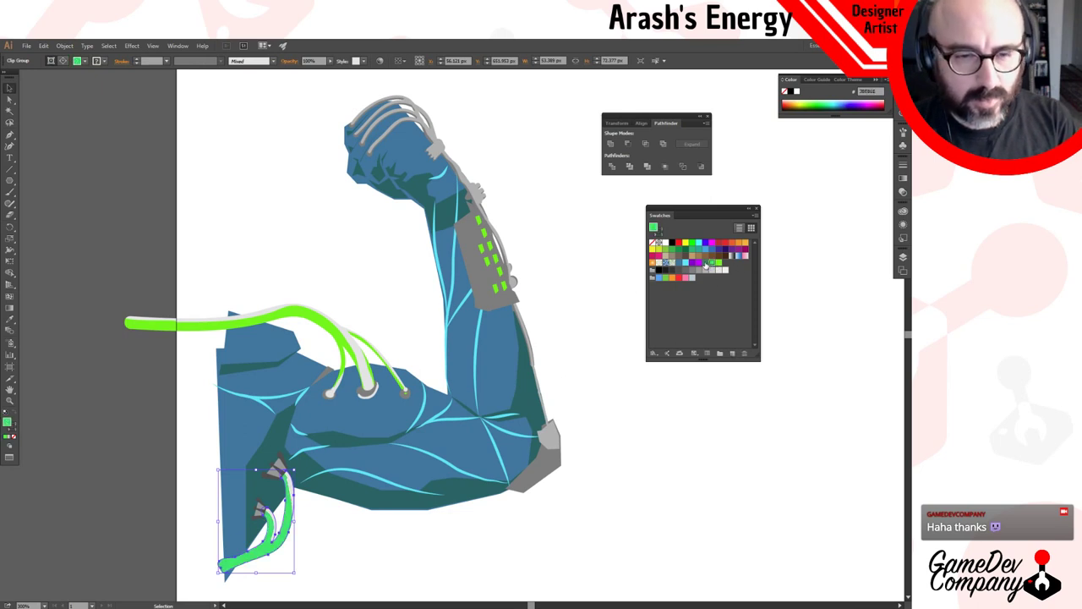
pyautogui.click(705, 264)
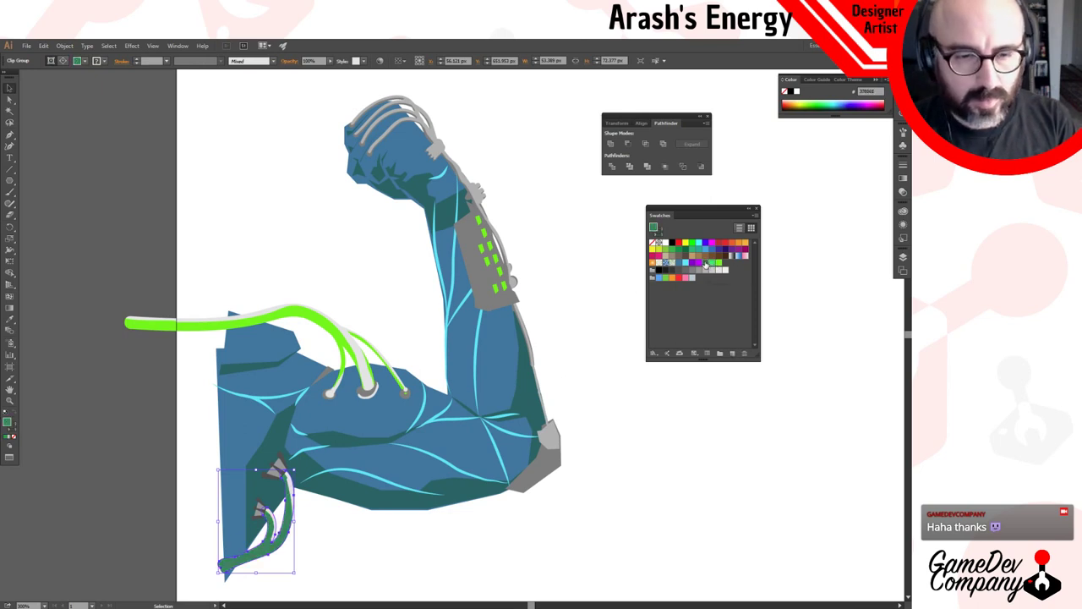
pyautogui.click(717, 264)
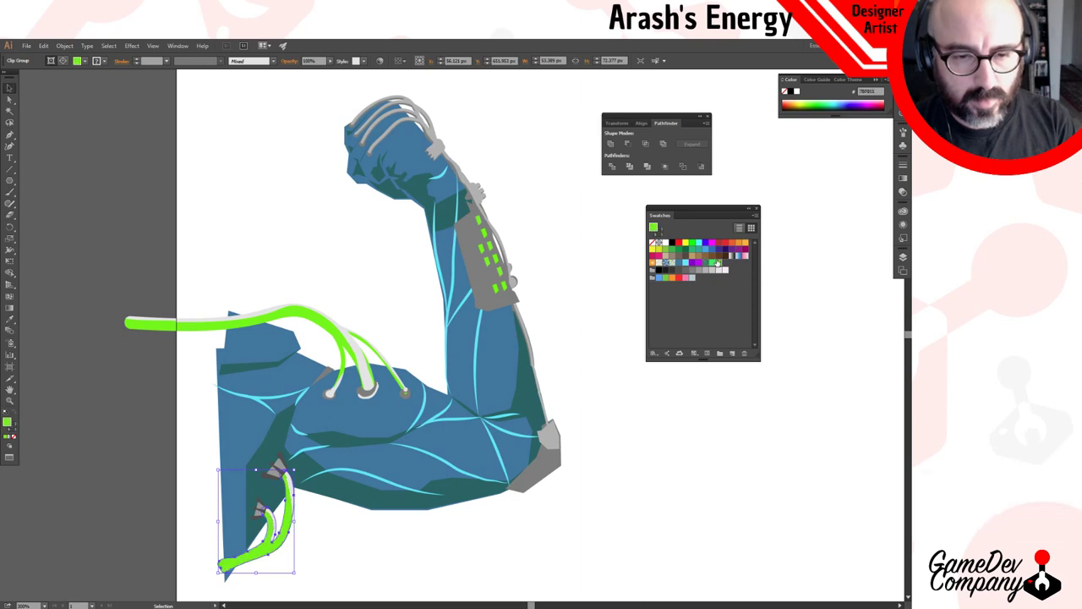
pyautogui.click(698, 263)
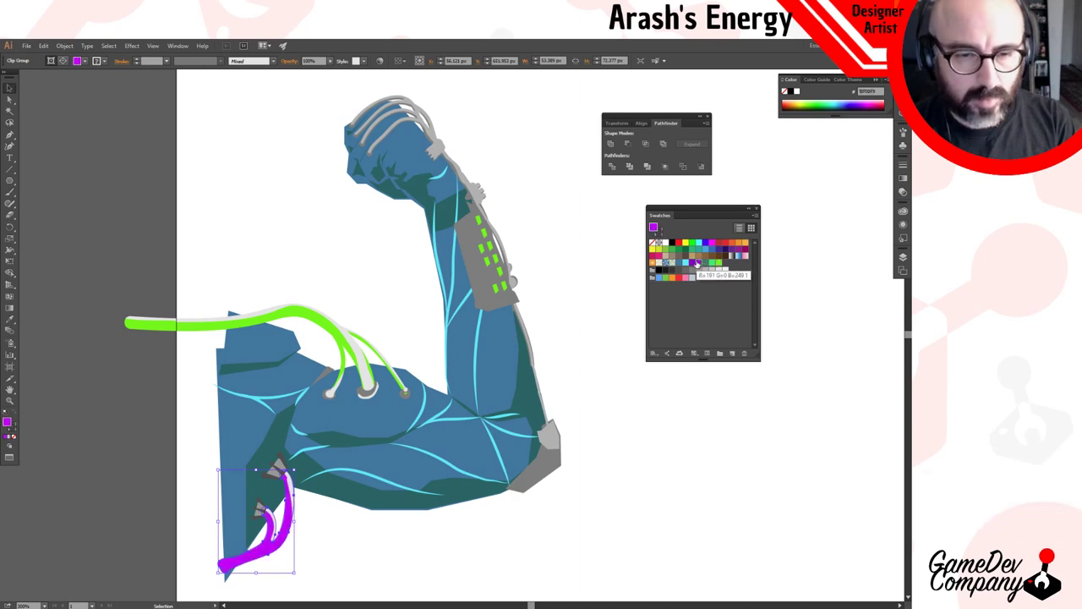
pyautogui.click(685, 264)
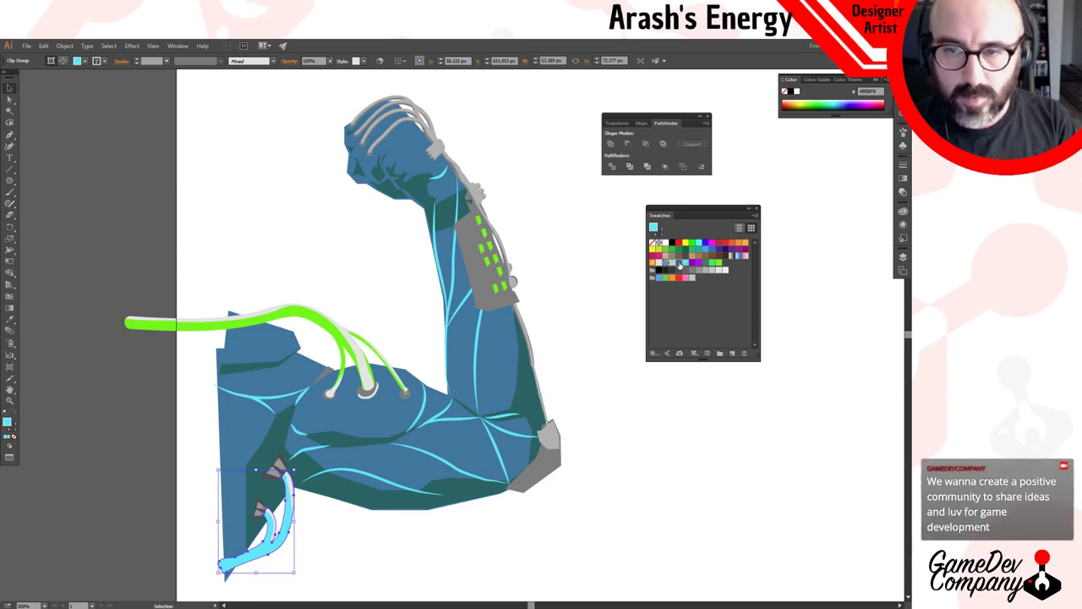
pyautogui.click(679, 264)
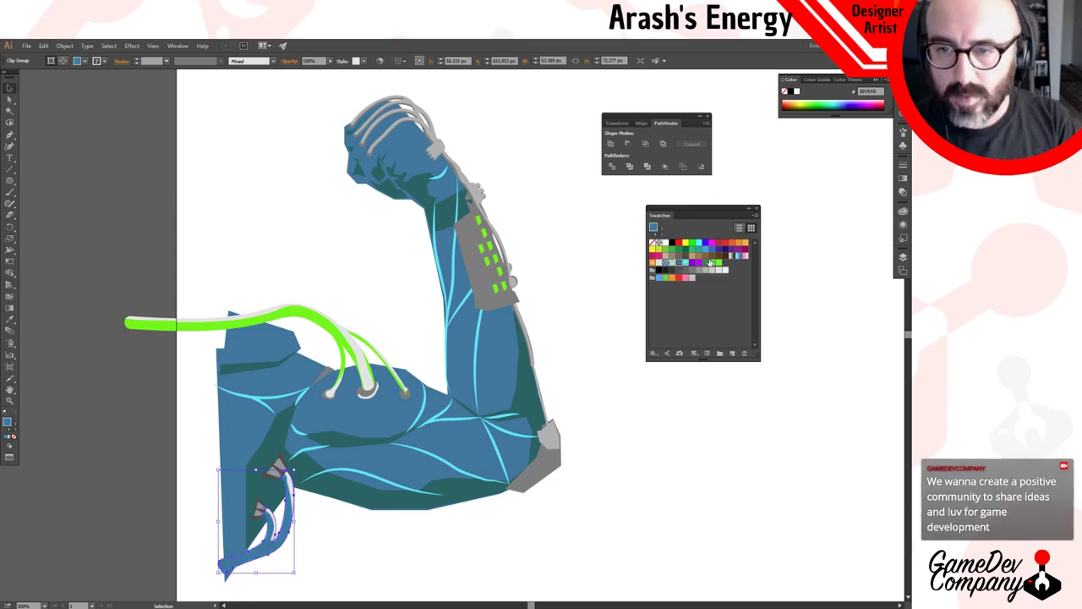
pyautogui.click(713, 263)
pyautogui.click(717, 265)
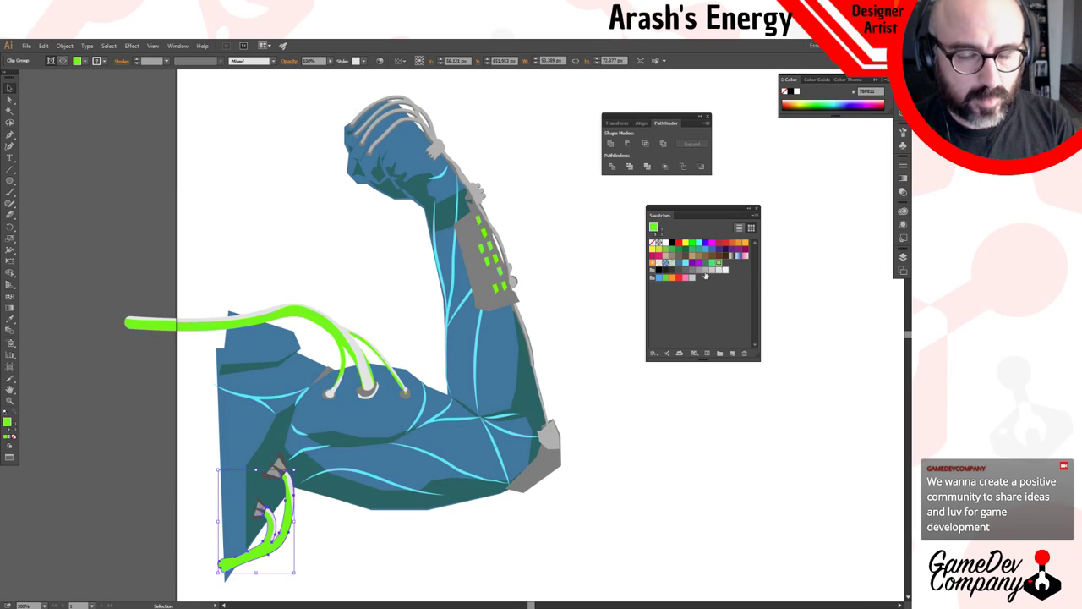
pyautogui.click(642, 484)
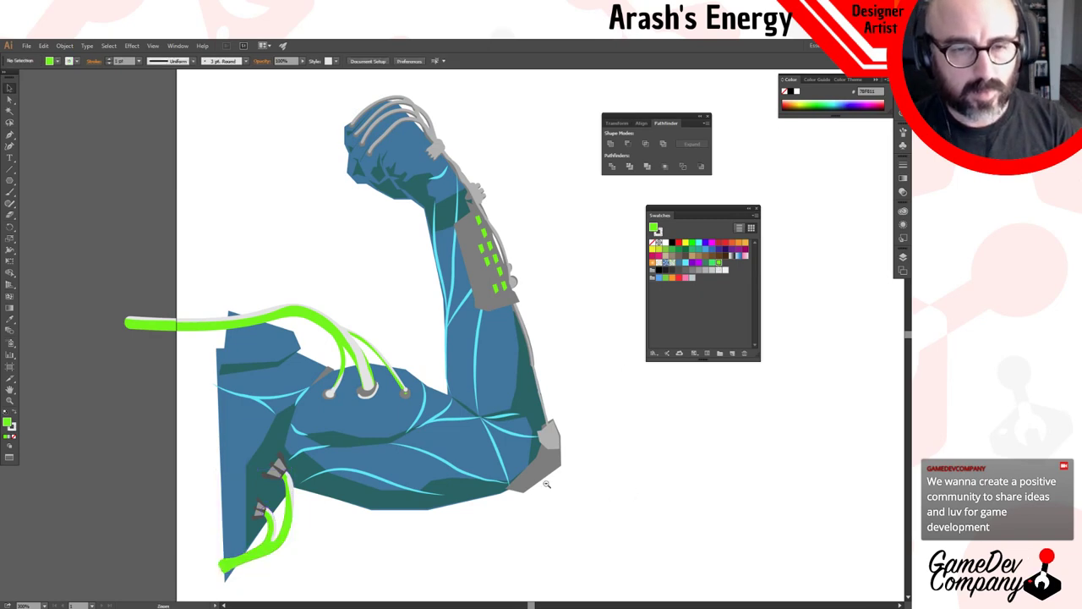
# Fill the clipped cable group running from the knuckles down the forearm with the lime-green swatch.
pyautogui.keyDown('ctrl'); pyautogui.keyDown('alt'); pyautogui.click(546, 484); pyautogui.keyUp('alt'); pyautogui.keyUp('ctrl')
pyautogui.moveTo(408, 386); pyautogui.dragTo(497, 391)
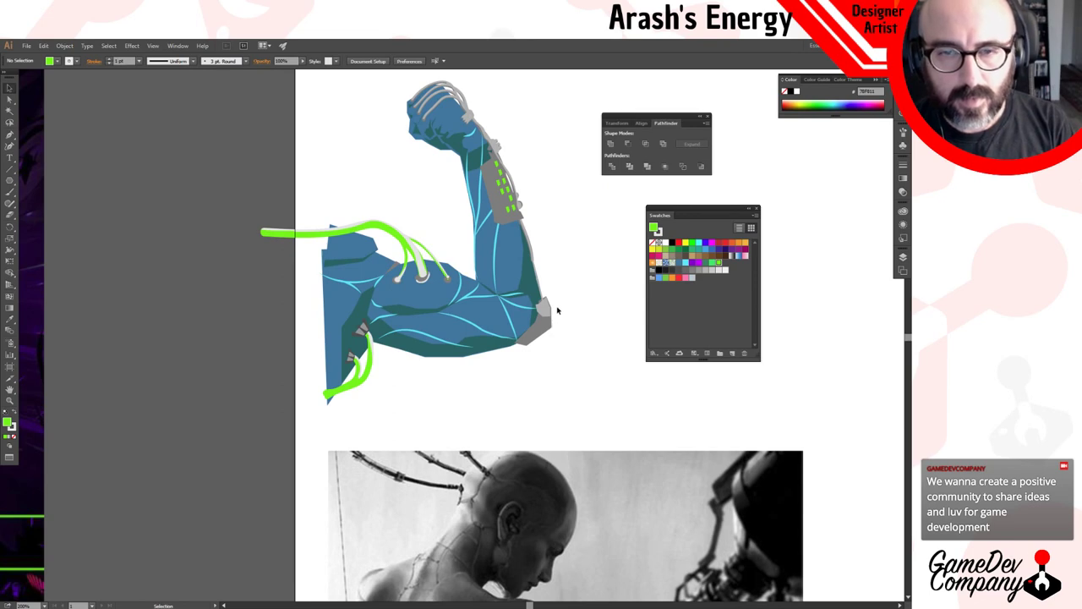
pyautogui.scroll(3, 541, 301)
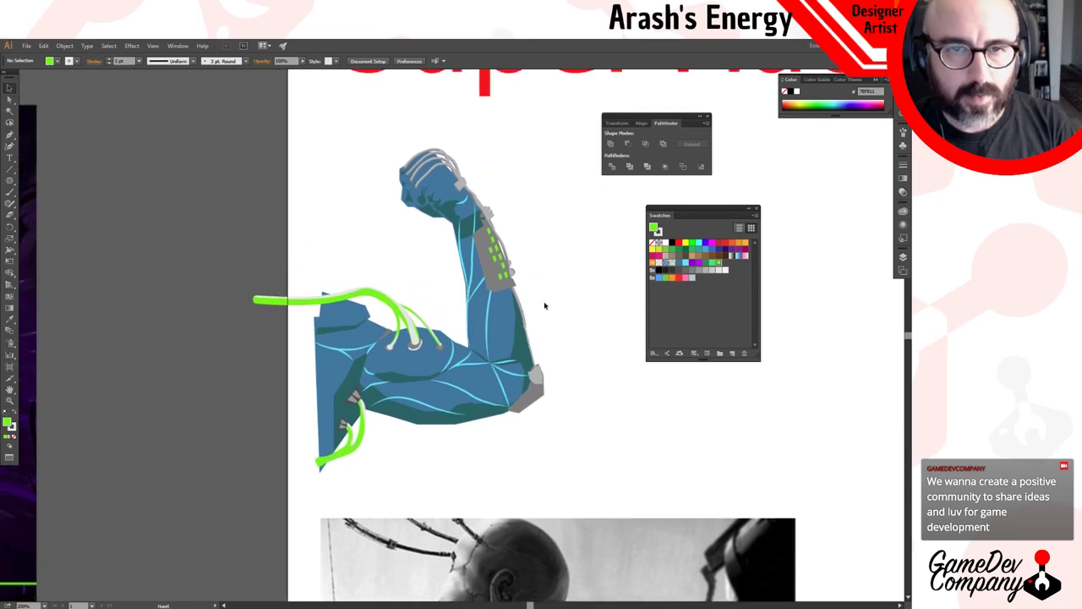
pyautogui.press('a')
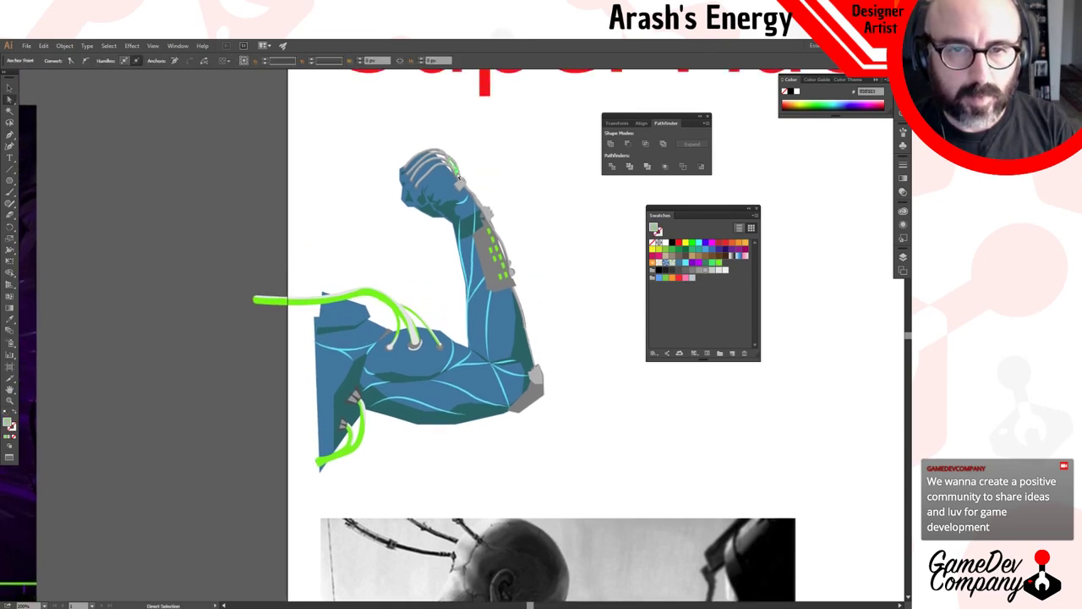
pyautogui.click(462, 181)
pyautogui.click(493, 171)
pyautogui.press('v')
pyautogui.click(460, 180)
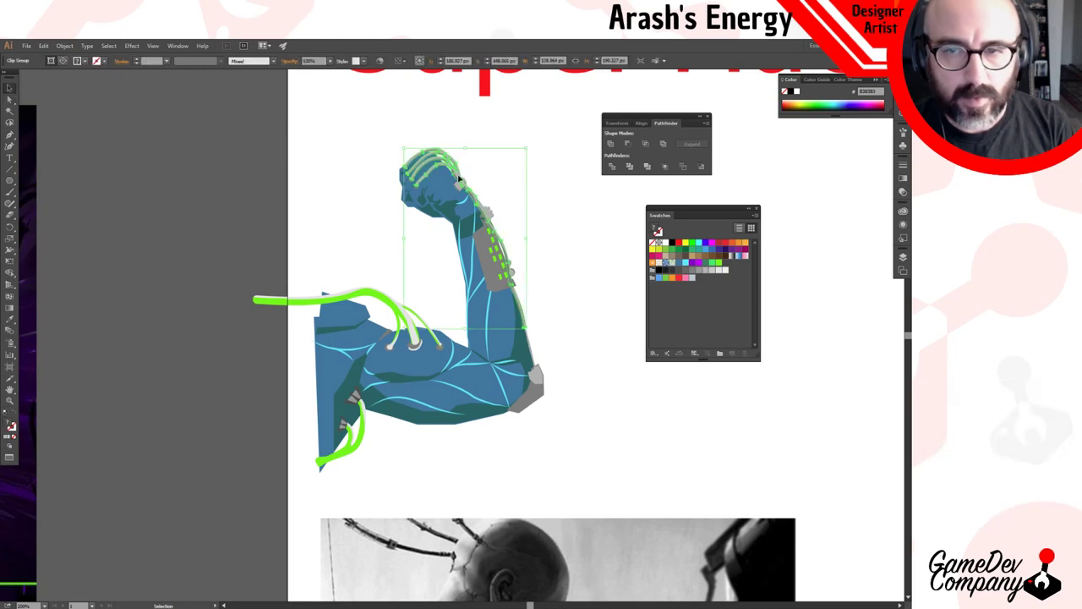
pyautogui.click(717, 263)
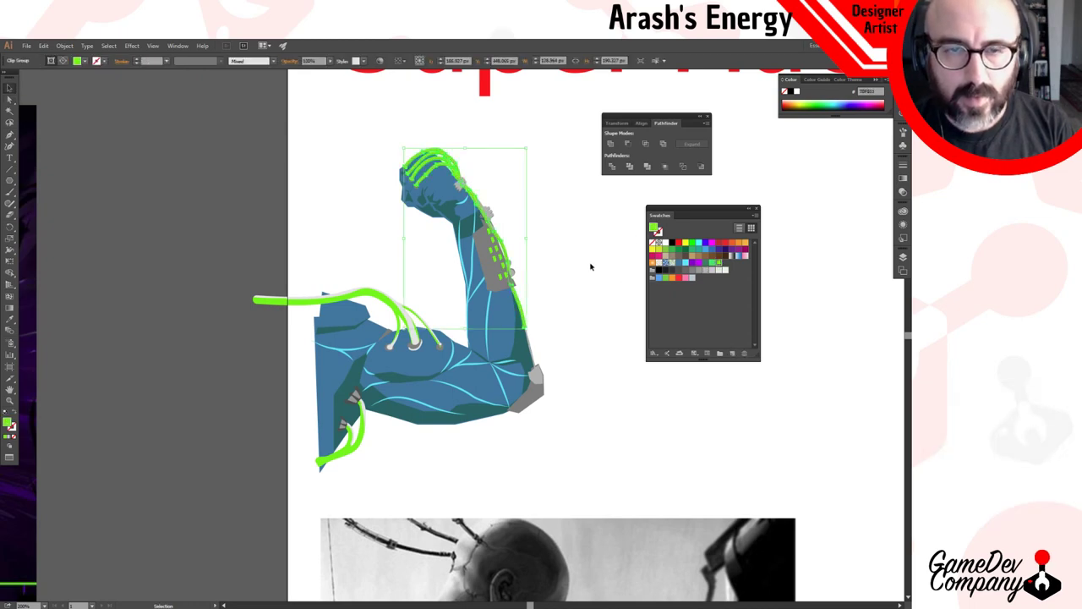
# Fill the grey crescent around the thick middle cable's socket on the upper arm with the purple swatch.
pyautogui.click(574, 291)
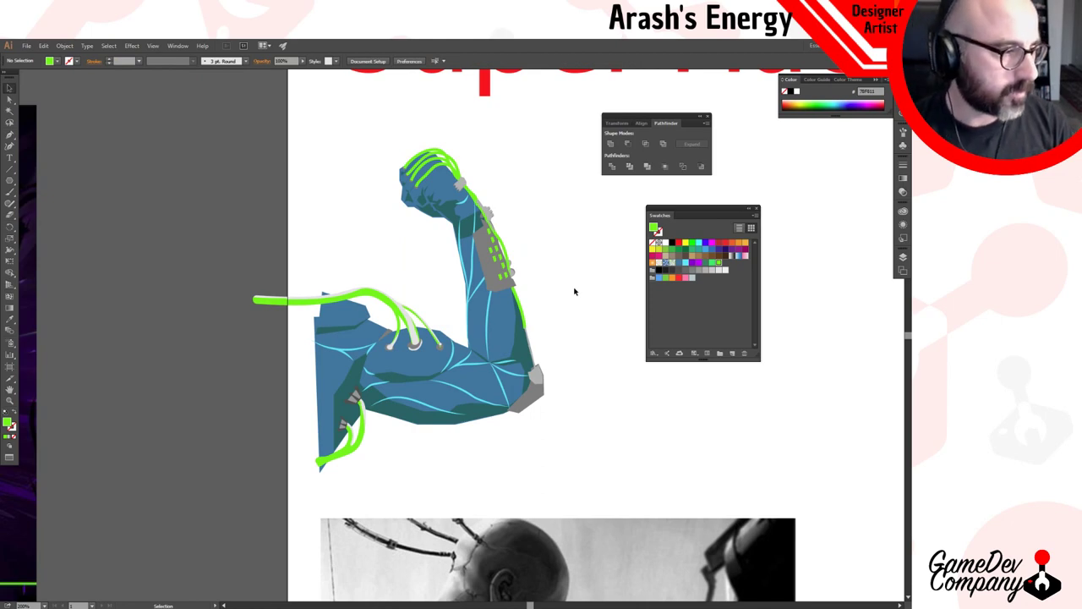
pyautogui.press('a')
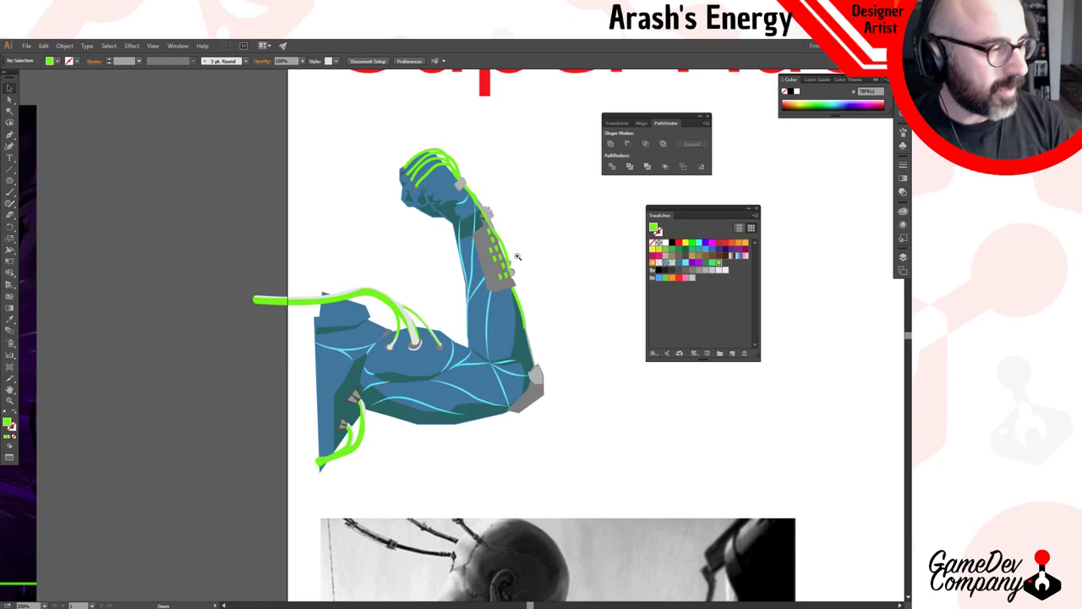
pyautogui.press('z')
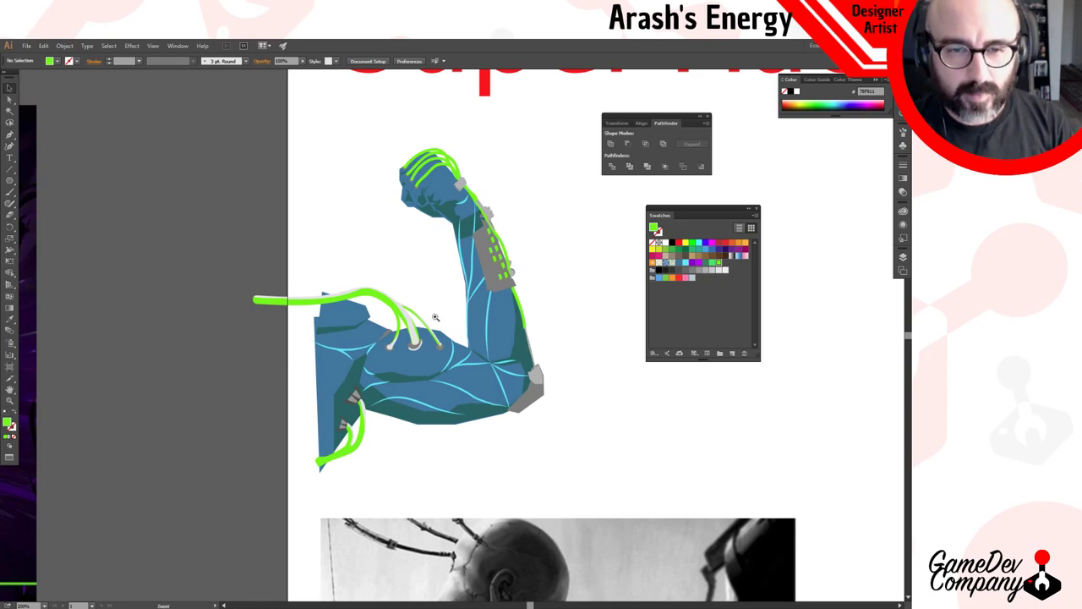
pyautogui.click(437, 320)
pyautogui.click(439, 355)
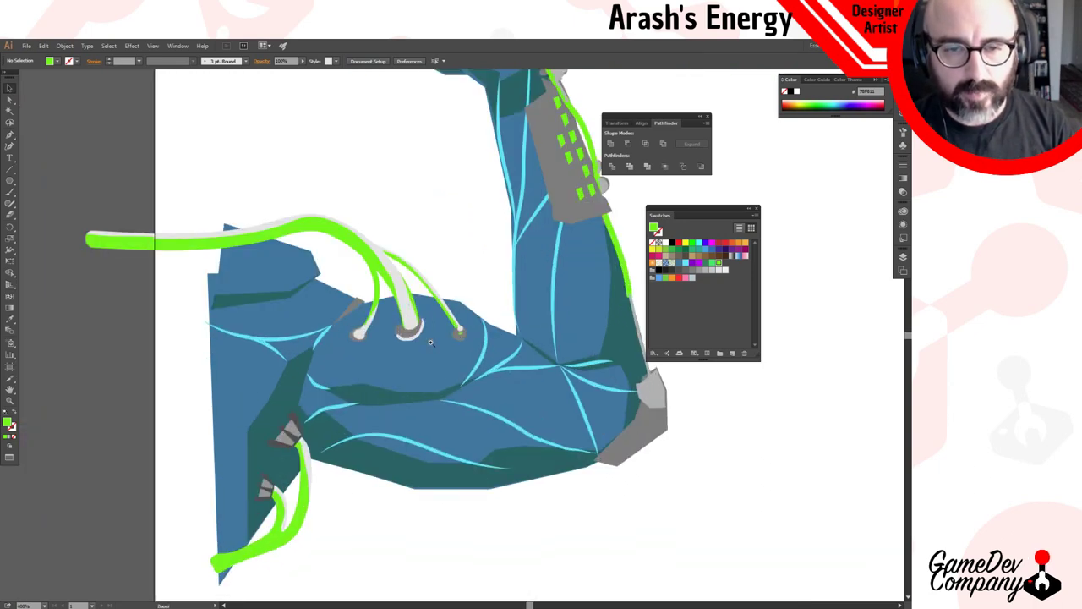
pyautogui.click(439, 363)
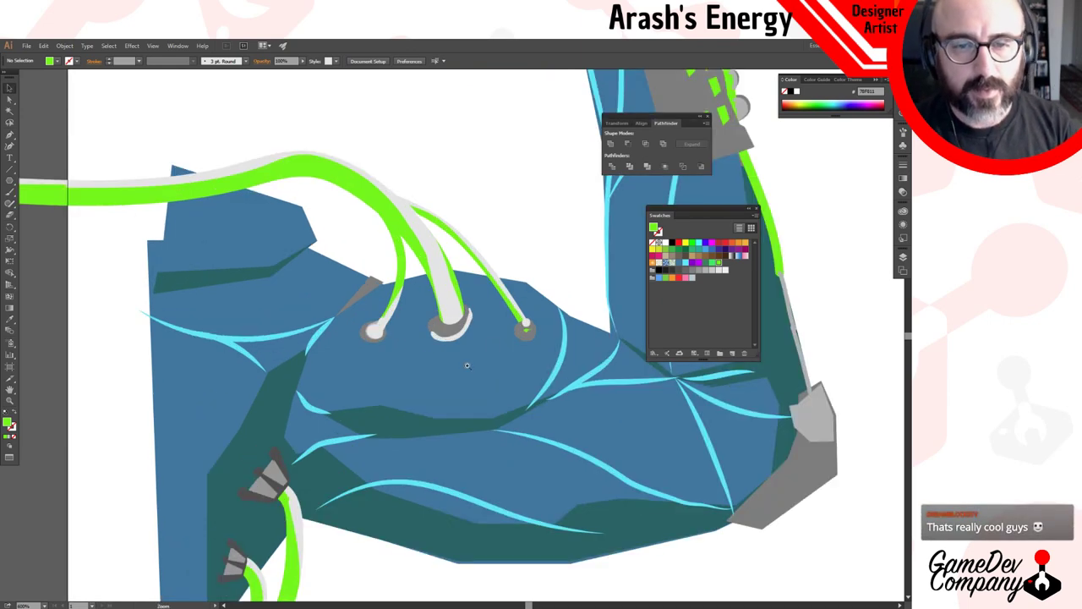
pyautogui.click(488, 343)
pyautogui.press('a')
pyautogui.click(398, 315)
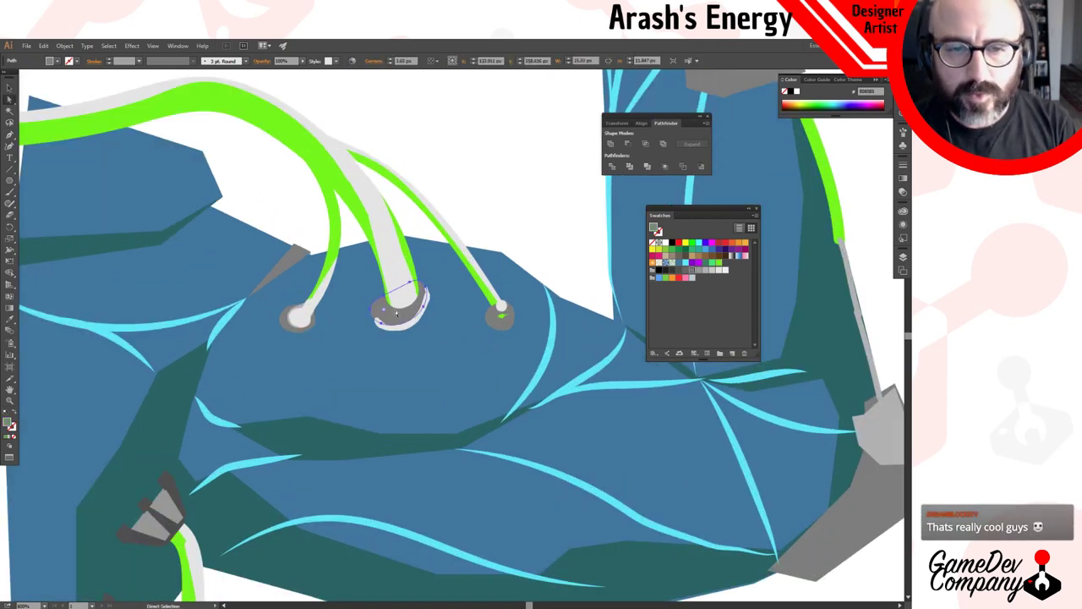
pyautogui.click(697, 264)
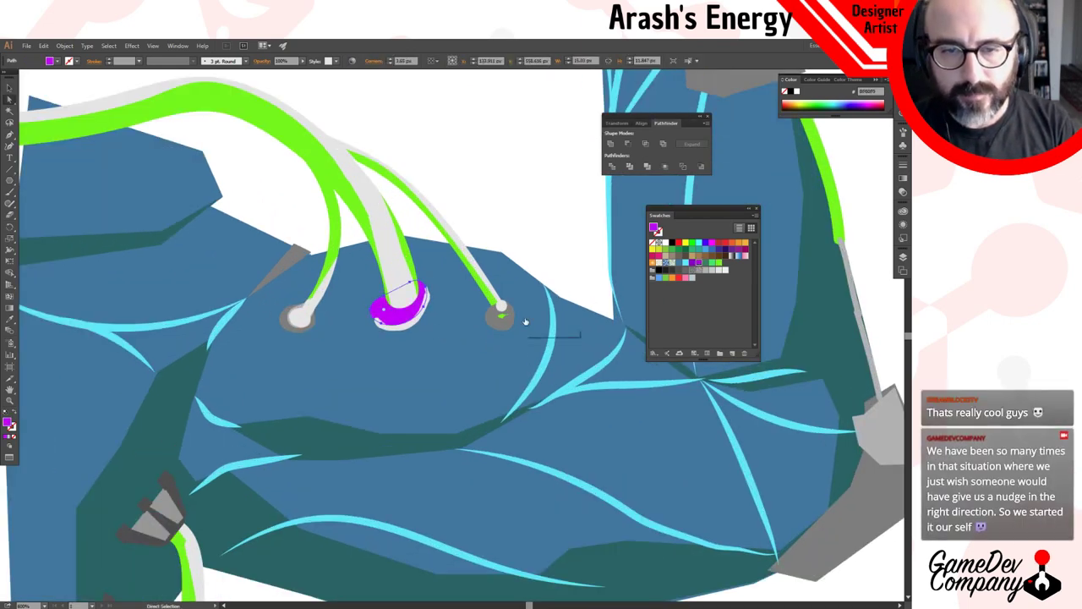
# Convert the grey stroke around the thin right cable's socket on the upper arm into a filled outline shape.
pyautogui.click(500, 321)
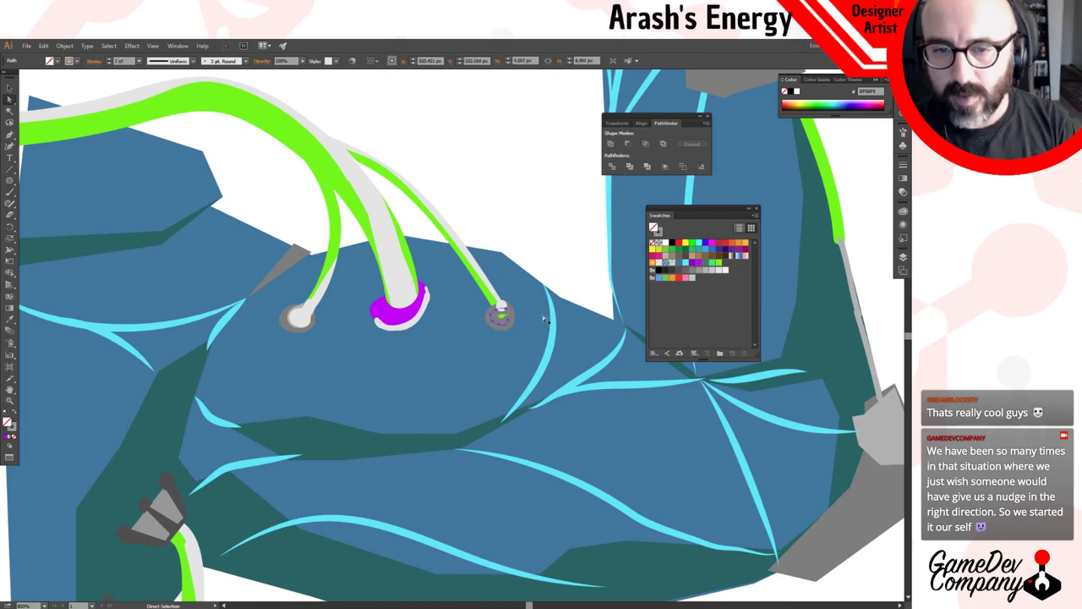
pyautogui.click(64, 46)
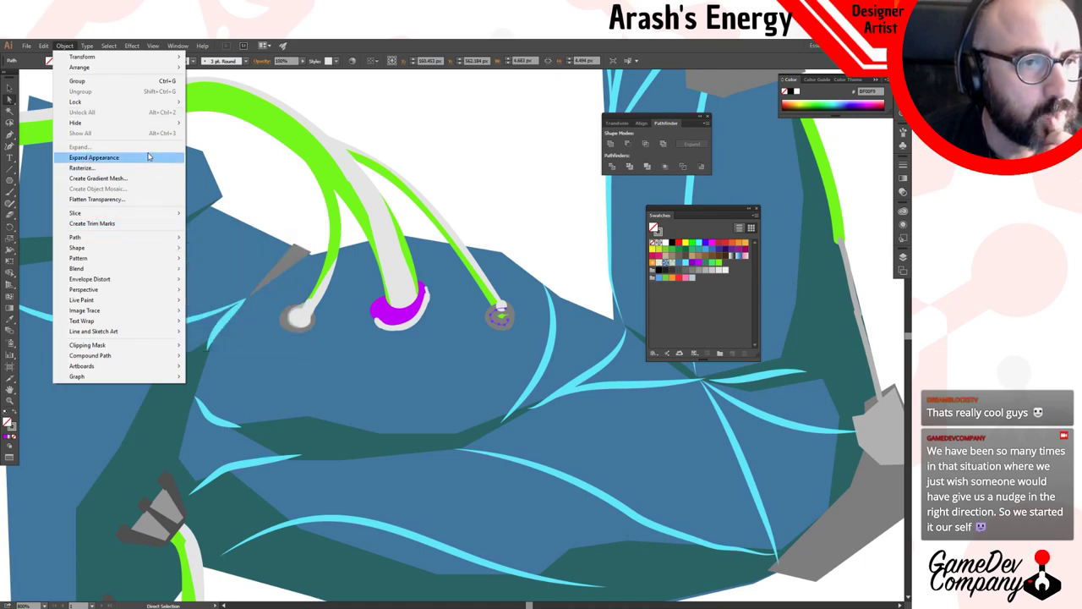
pyautogui.moveTo(179, 236)
pyautogui.click(223, 262)
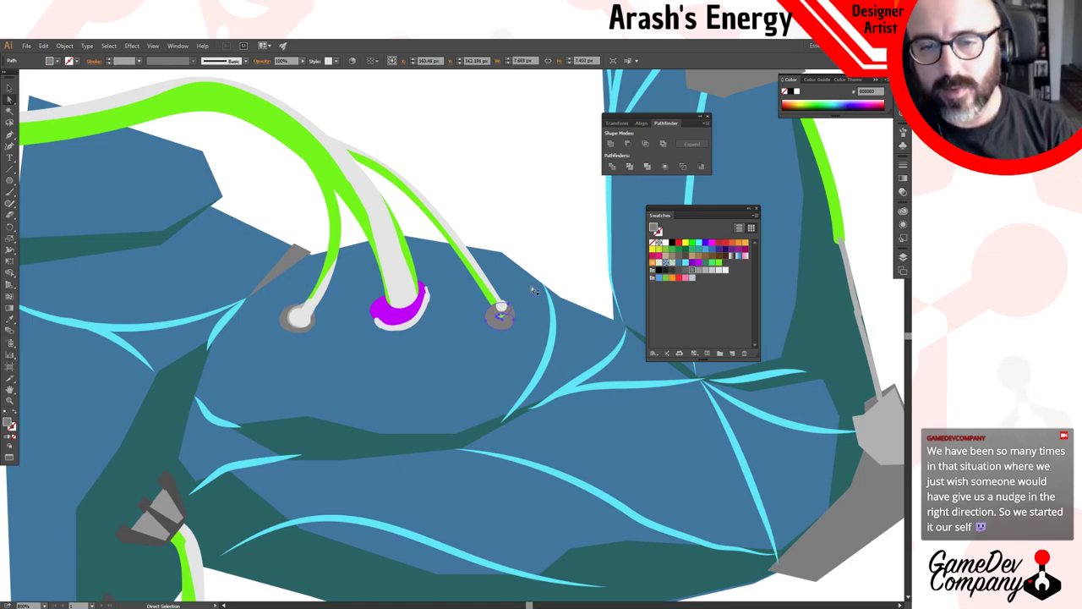
# Try uniting the outlined socket shape of the thin right cable and filling it purple, and undo both changes.
pyautogui.click(611, 143)
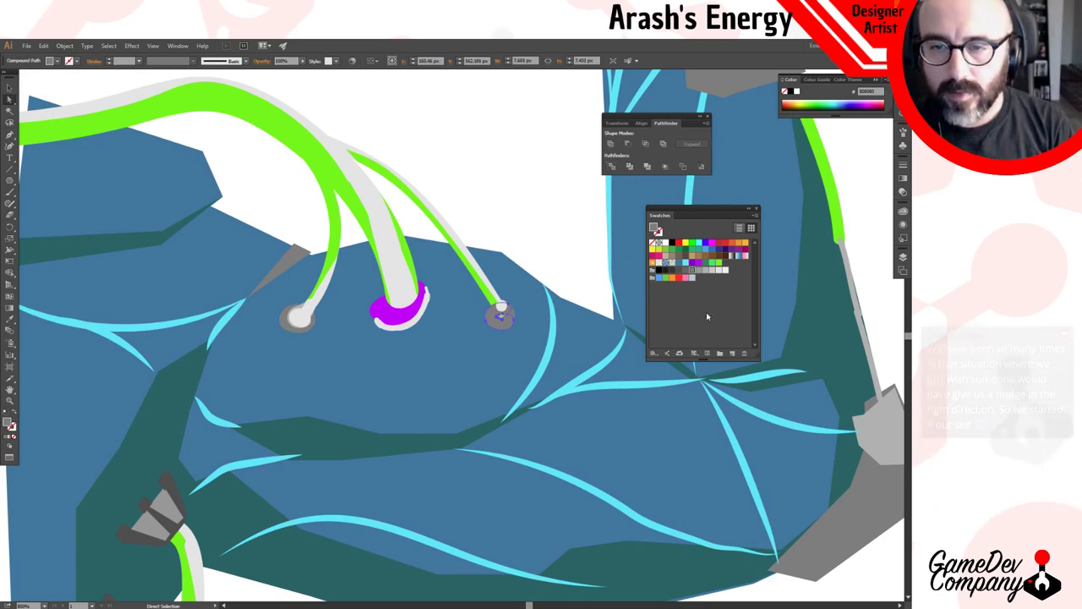
pyautogui.click(696, 264)
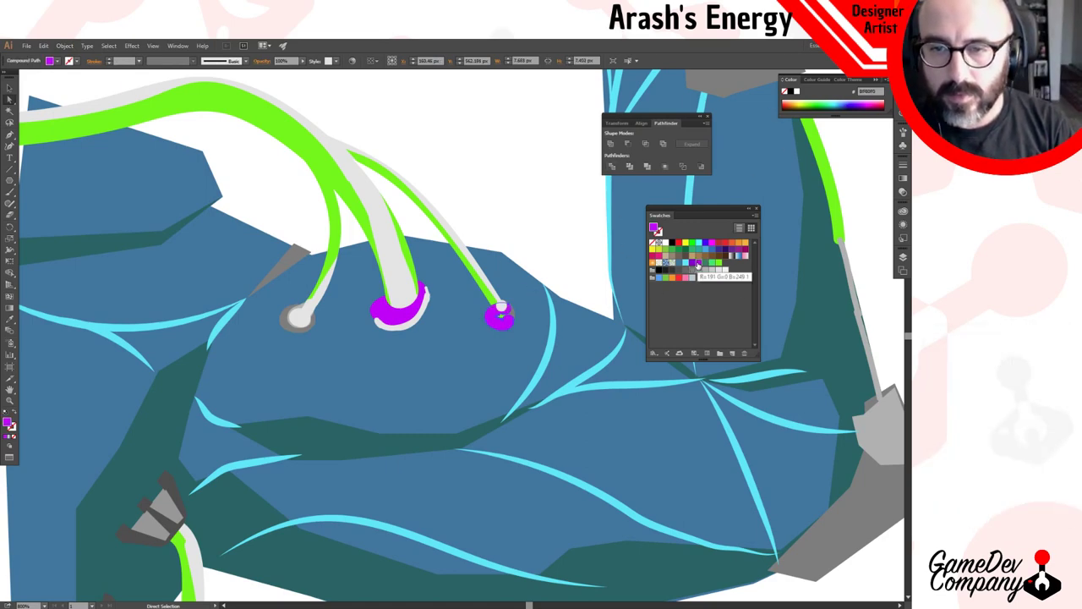
pyautogui.press('v')
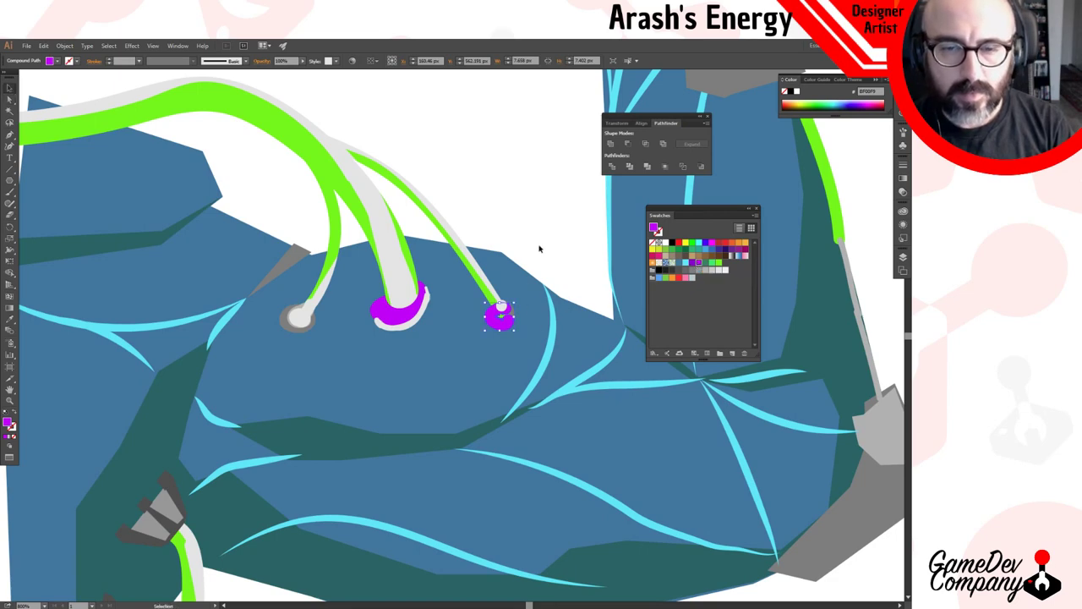
pyautogui.click(537, 246)
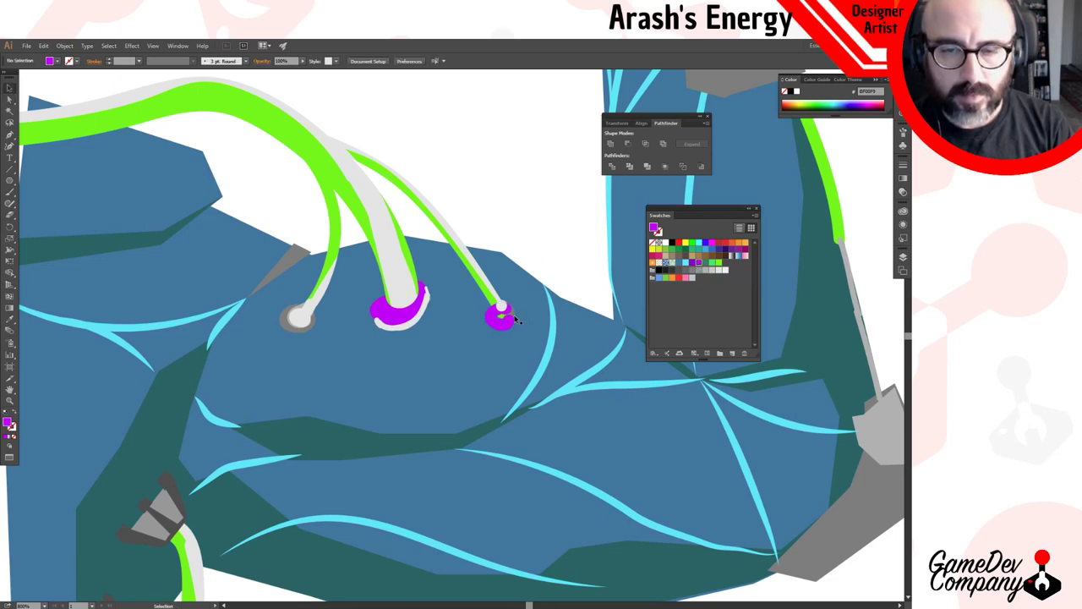
pyautogui.hotkey('ctrl', 'z')
pyautogui.hotkey('ctrl', 'z')
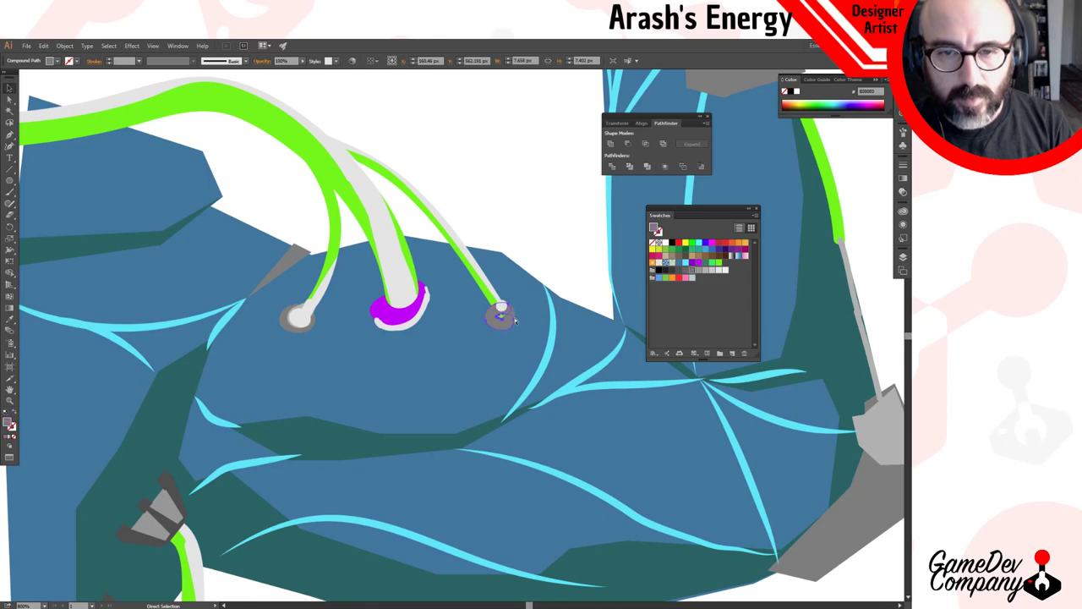
pyautogui.press('v')
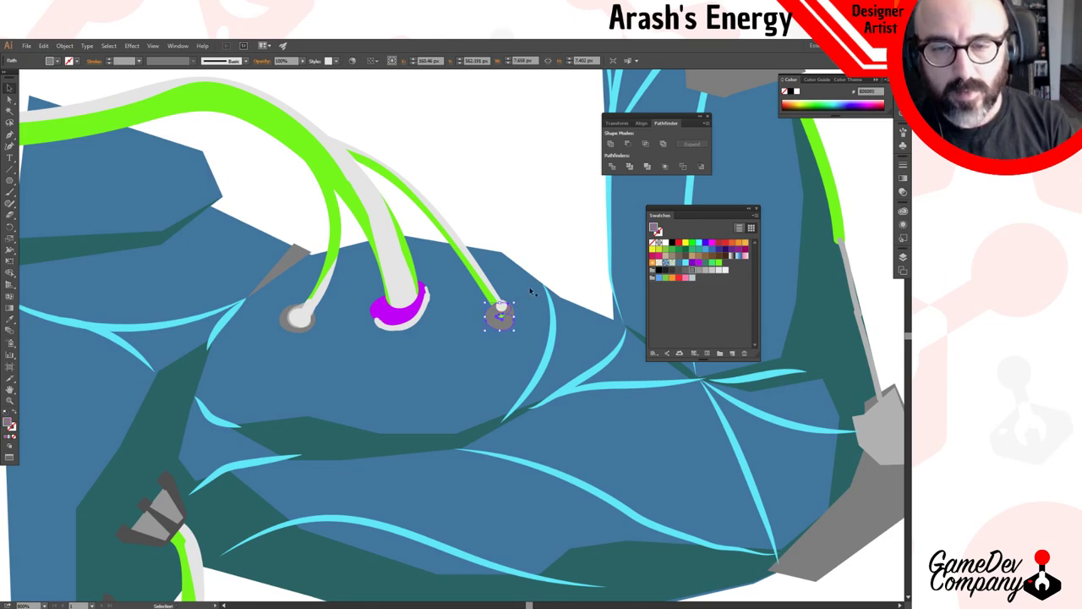
pyautogui.click(535, 271)
# Remove the fill of the right socket's outlined shape to examine what lies beneath it, and undo the removal.
pyautogui.click(503, 319)
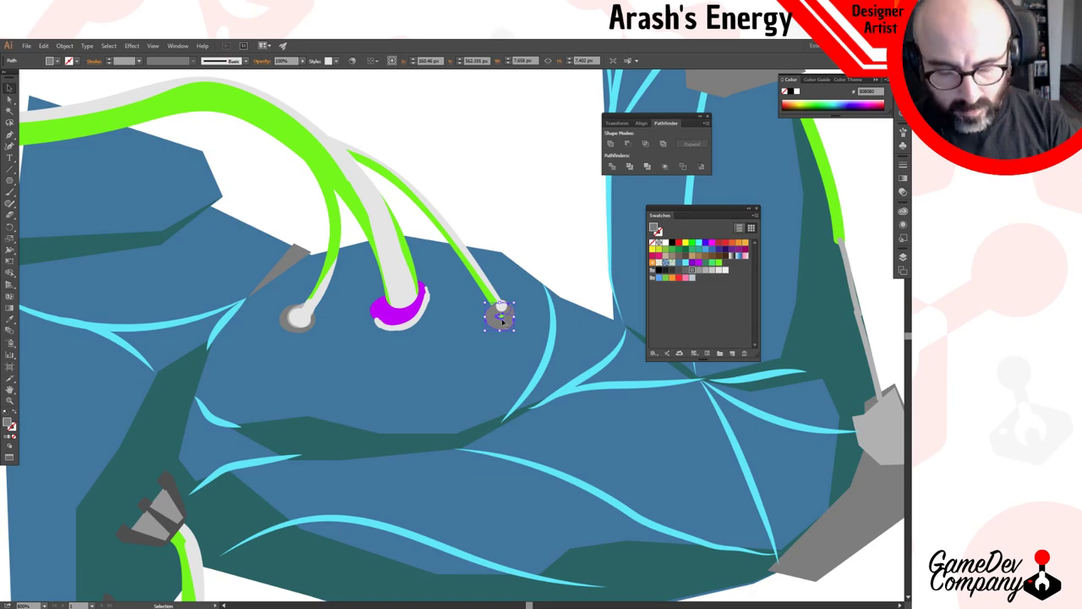
pyautogui.keyDown('ctrl'); pyautogui.click(506, 317); pyautogui.keyUp('ctrl')
pyautogui.keyDown('ctrl'); pyautogui.click(457, 353); pyautogui.keyUp('ctrl')
pyautogui.keyDown('ctrl'); pyautogui.click(455, 347); pyautogui.keyUp('ctrl')
pyautogui.click(454, 330)
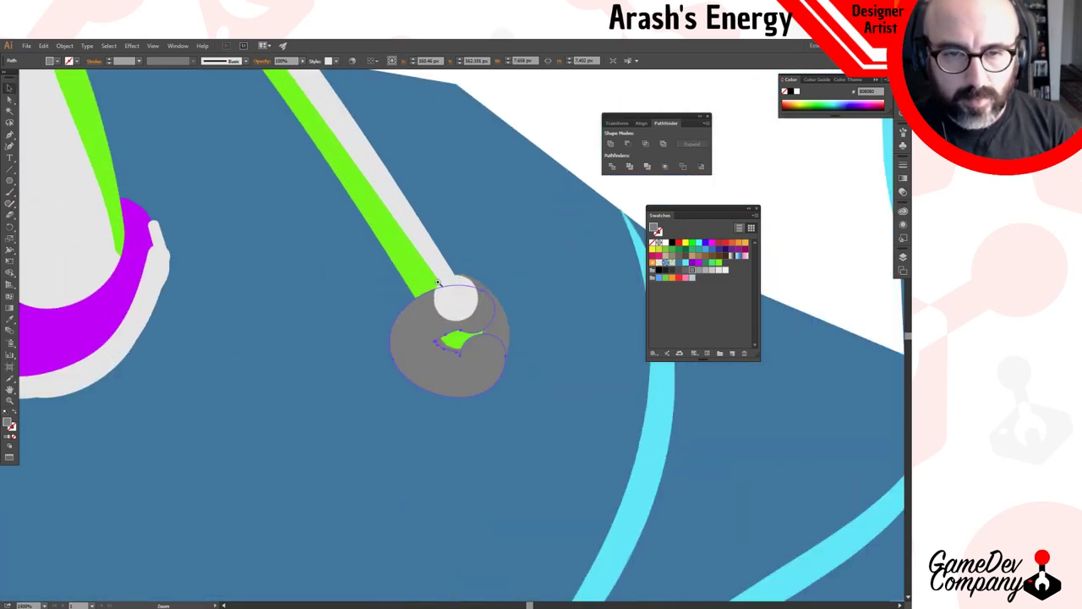
pyautogui.press('v')
pyautogui.press('/')
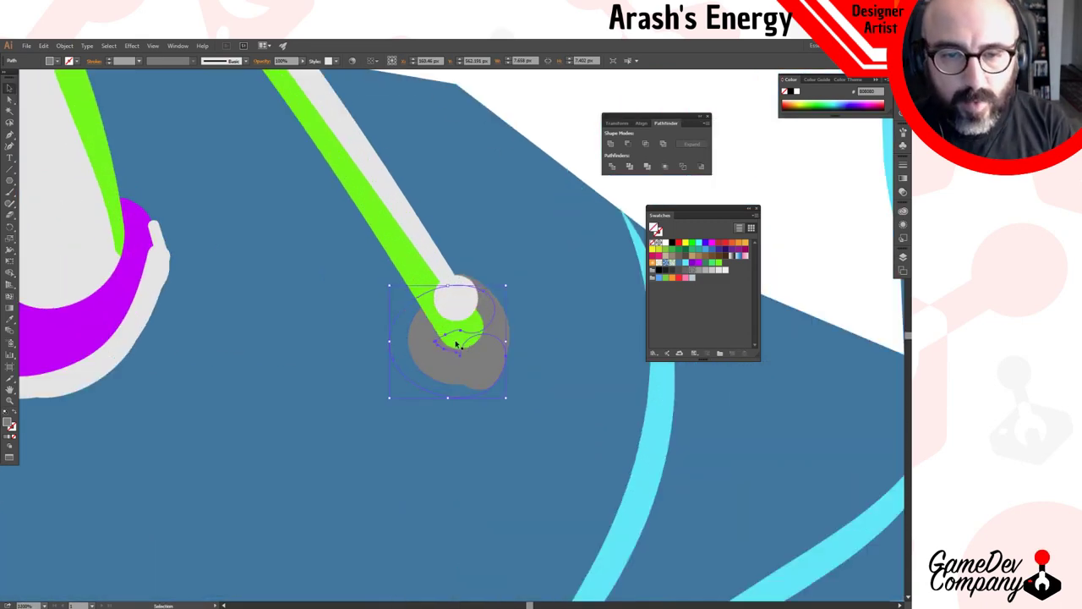
pyautogui.hotkey('ctrl', 'z')
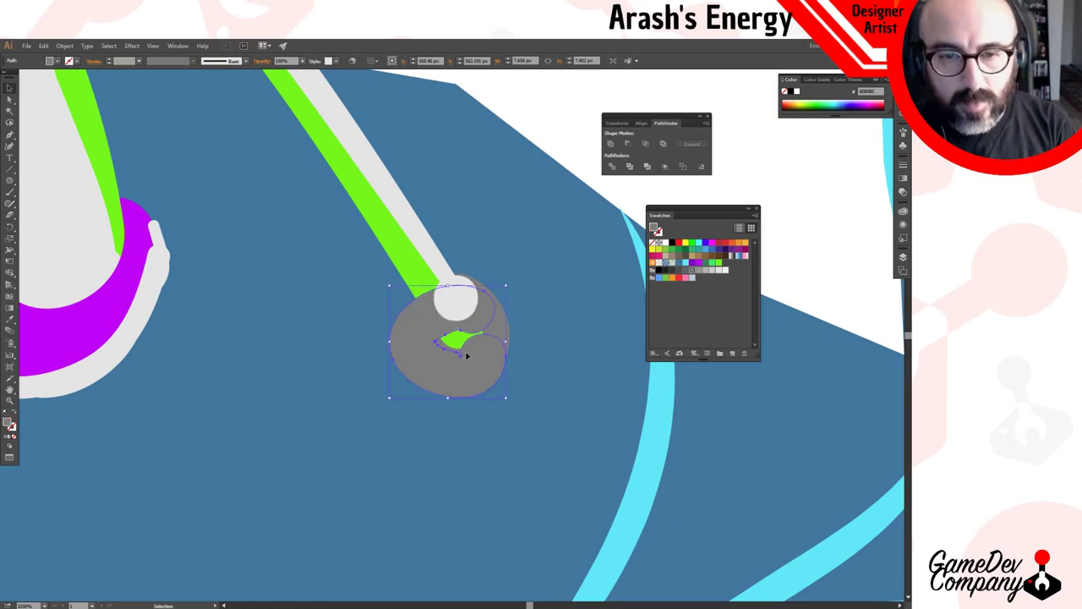
# Delete the stray anchor points bordering the green gap in the right socket's outlined shape with the Pen tool.
pyautogui.click(11, 147)
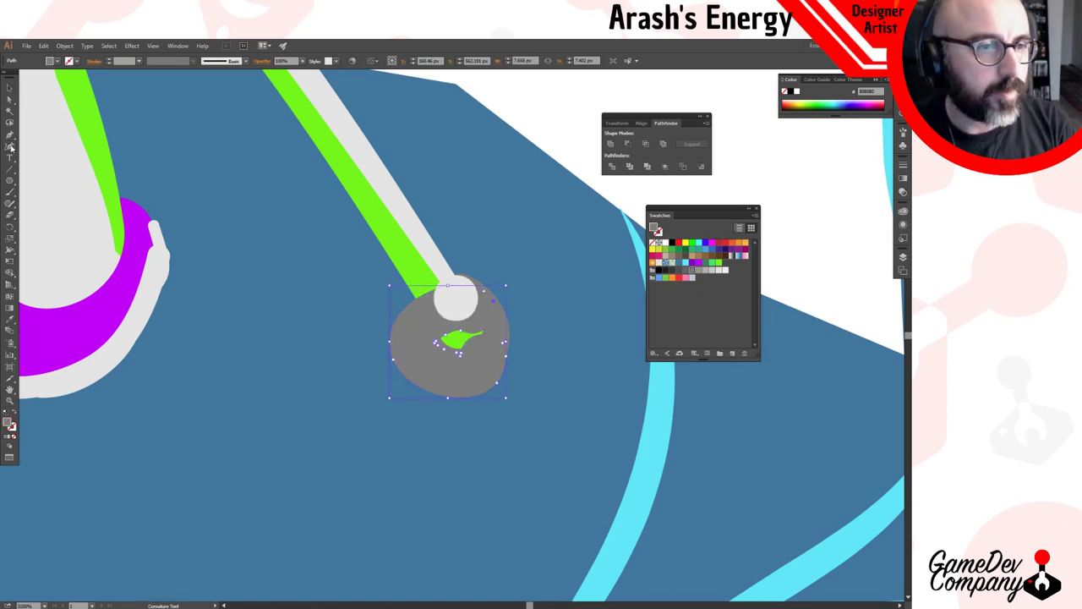
pyautogui.click(10, 135)
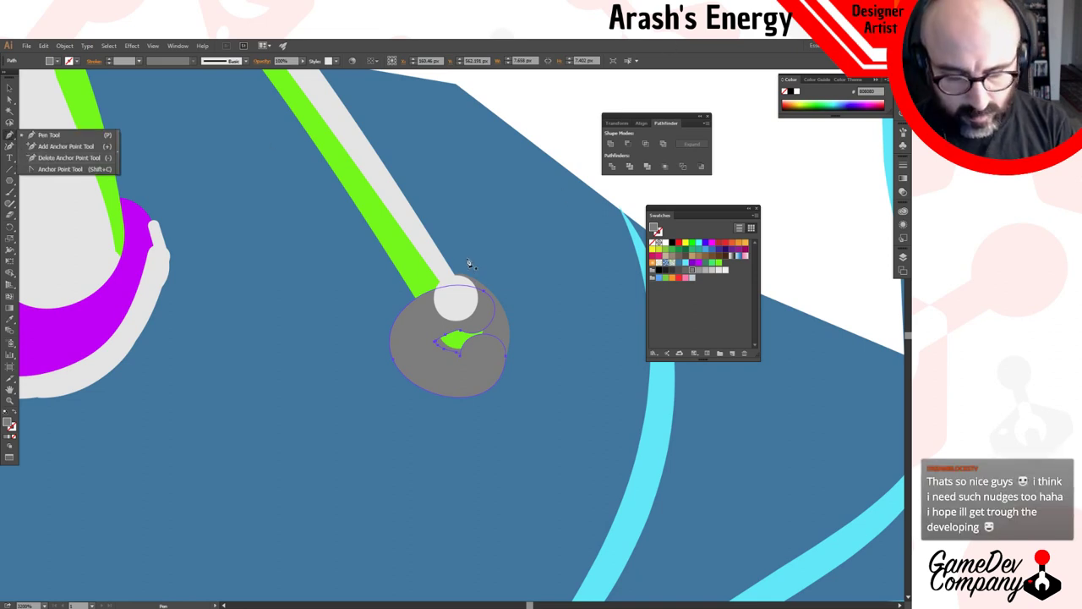
pyautogui.click(459, 355)
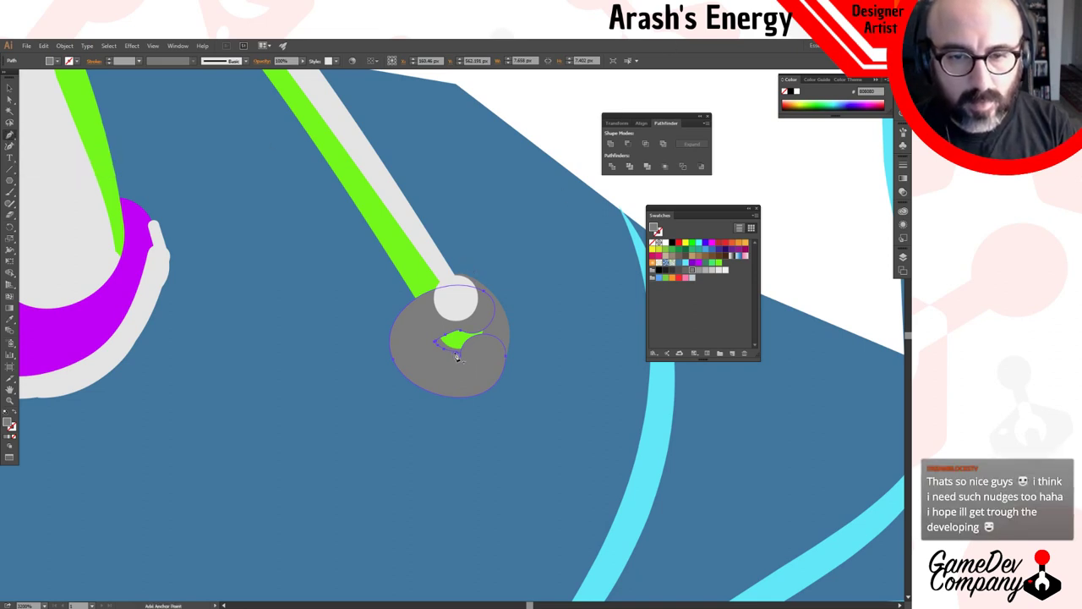
pyautogui.click(457, 354)
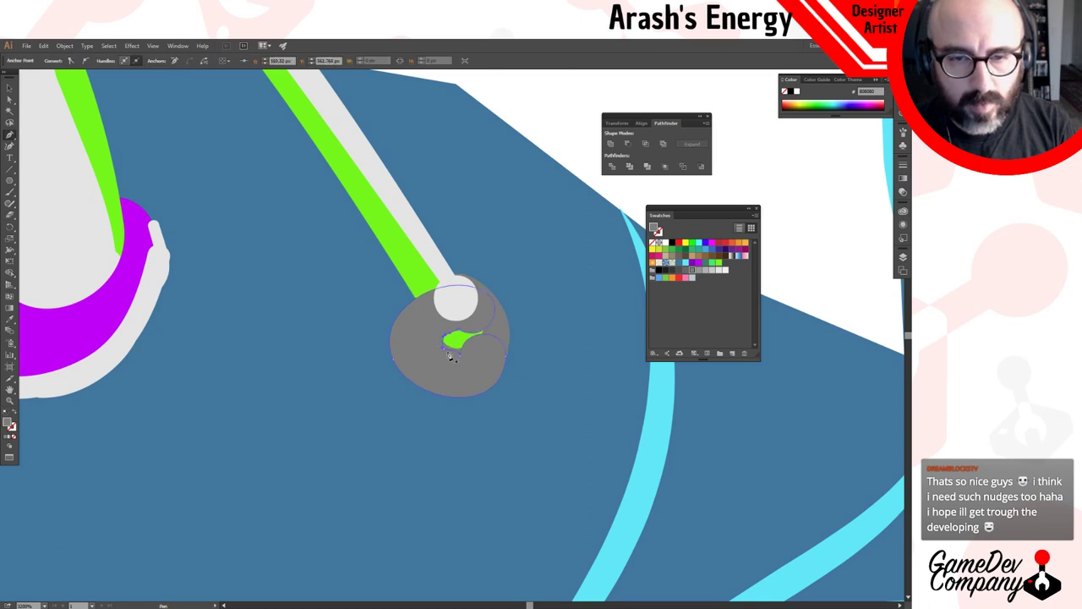
pyautogui.click(443, 350)
pyautogui.click(459, 355)
pyautogui.click(460, 330)
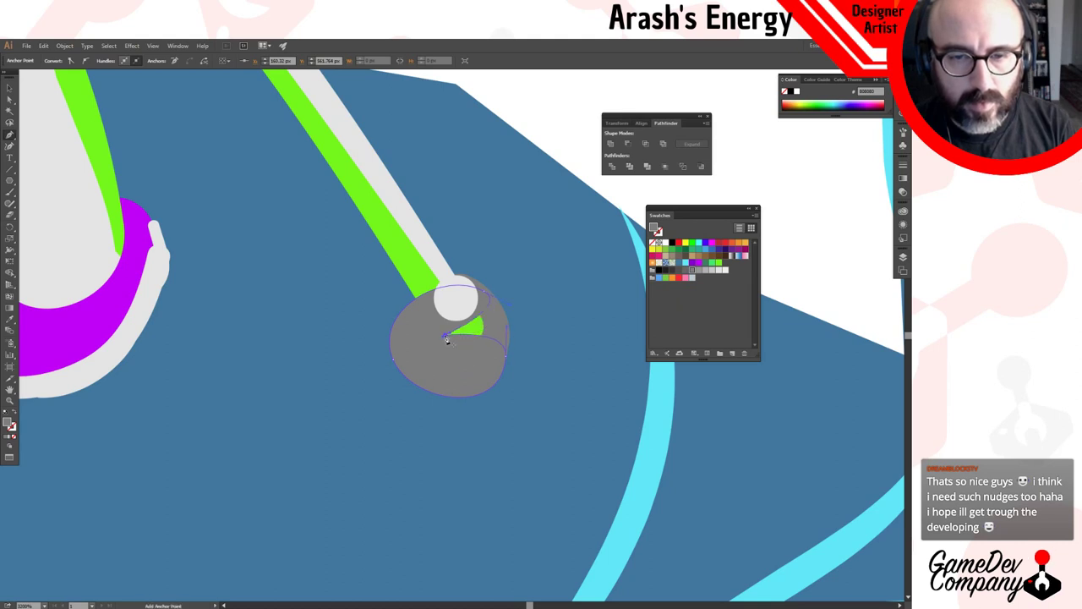
# Pull the inner anchor point to the socket's right edge and delete surplus points so the grey shape covers the green gap.
pyautogui.click(446, 338)
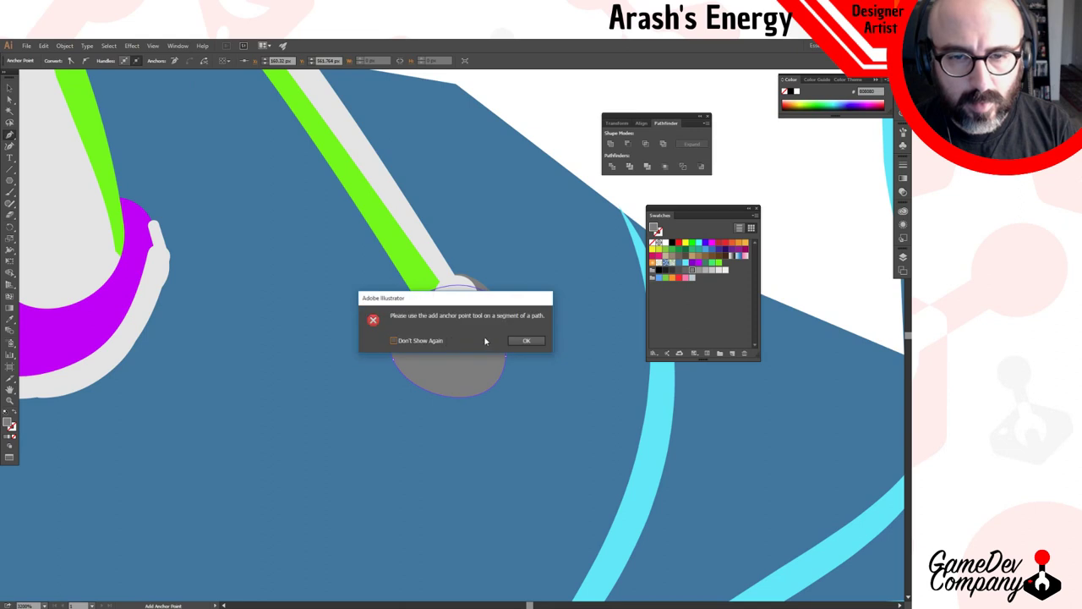
pyautogui.click(525, 341)
pyautogui.press('a')
pyautogui.moveTo(447, 338); pyautogui.dragTo(494, 328)
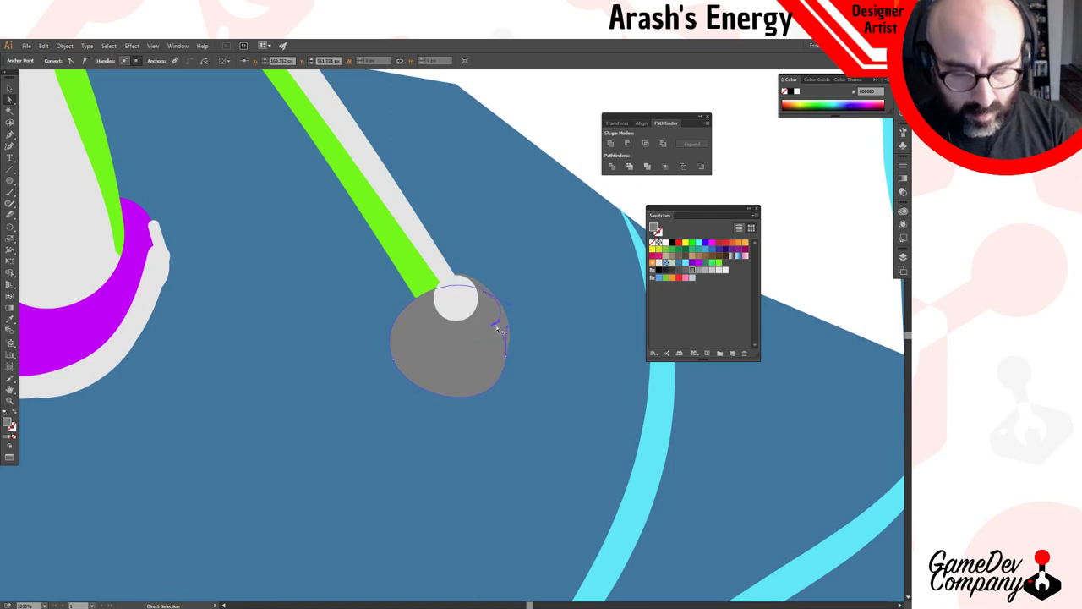
pyautogui.hotkey('ctrl', 'z')
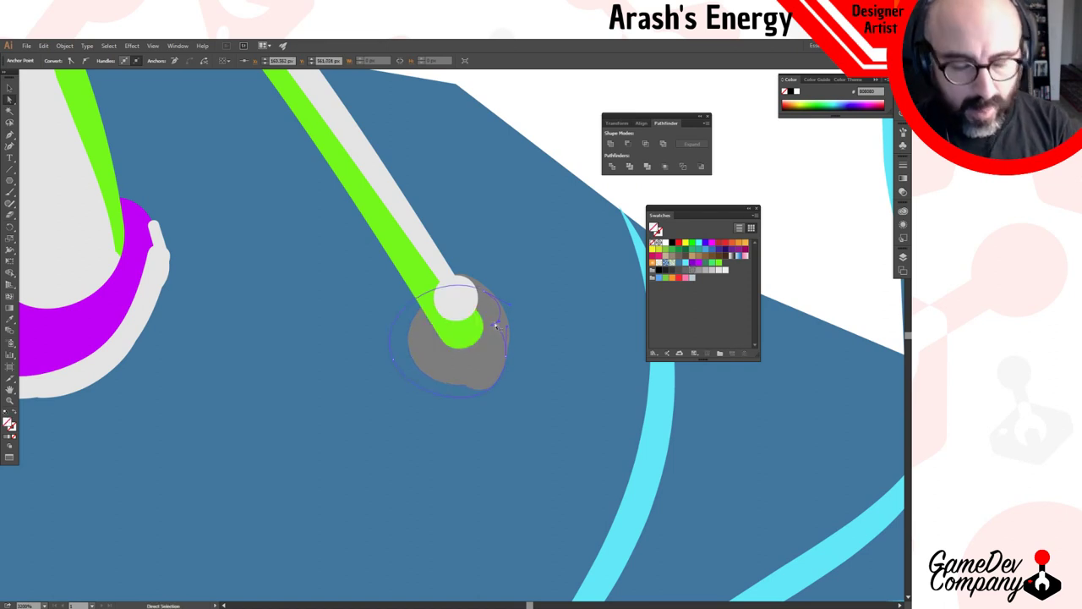
pyautogui.press('Delete')
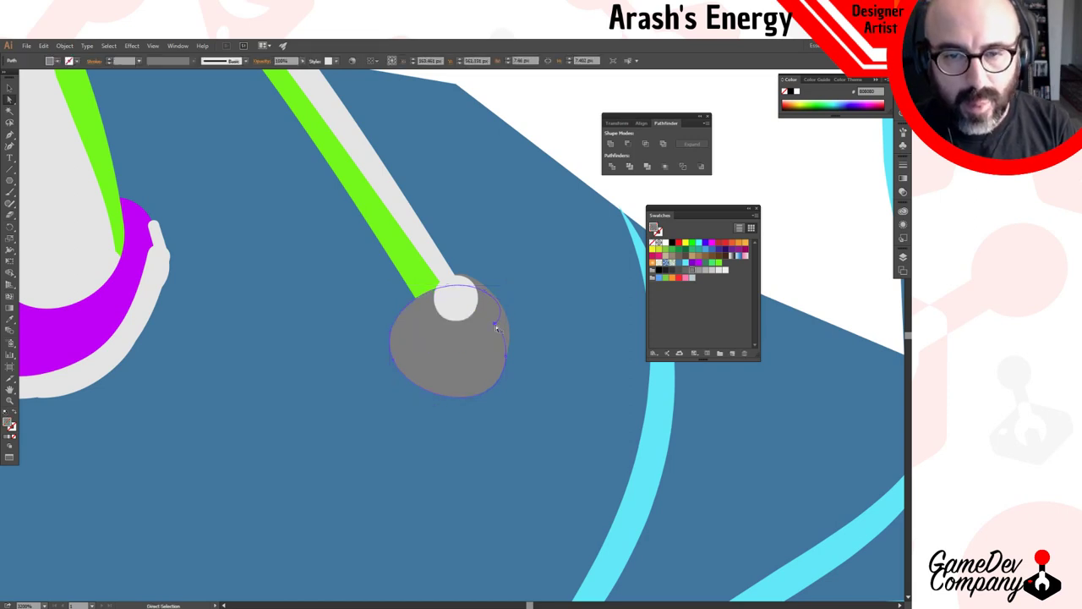
pyautogui.hotkey('ctrl', 'z')
pyautogui.press('Delete')
pyautogui.press('v')
# Isolate the clip group of the large shoulder cable and its branches for editing.
pyautogui.keyDown('ctrl'); pyautogui.keyDown('alt'); pyautogui.click(483, 347); pyautogui.keyUp('alt'); pyautogui.keyUp('ctrl')
pyautogui.keyDown('ctrl'); pyautogui.keyDown('alt'); pyautogui.click(484, 348); pyautogui.keyUp('alt'); pyautogui.keyUp('ctrl')
pyautogui.keyDown('ctrl'); pyautogui.keyDown('alt'); pyautogui.click(484, 347); pyautogui.keyUp('alt'); pyautogui.keyUp('ctrl')
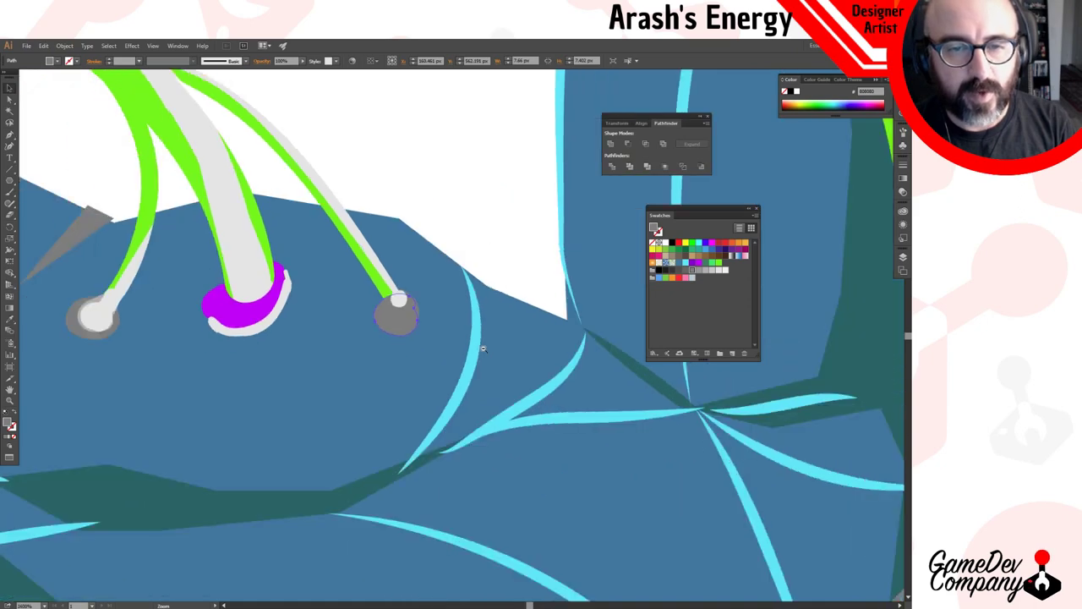
pyautogui.keyDown('ctrl'); pyautogui.keyDown('alt'); pyautogui.click(484, 347); pyautogui.keyUp('alt'); pyautogui.keyUp('ctrl')
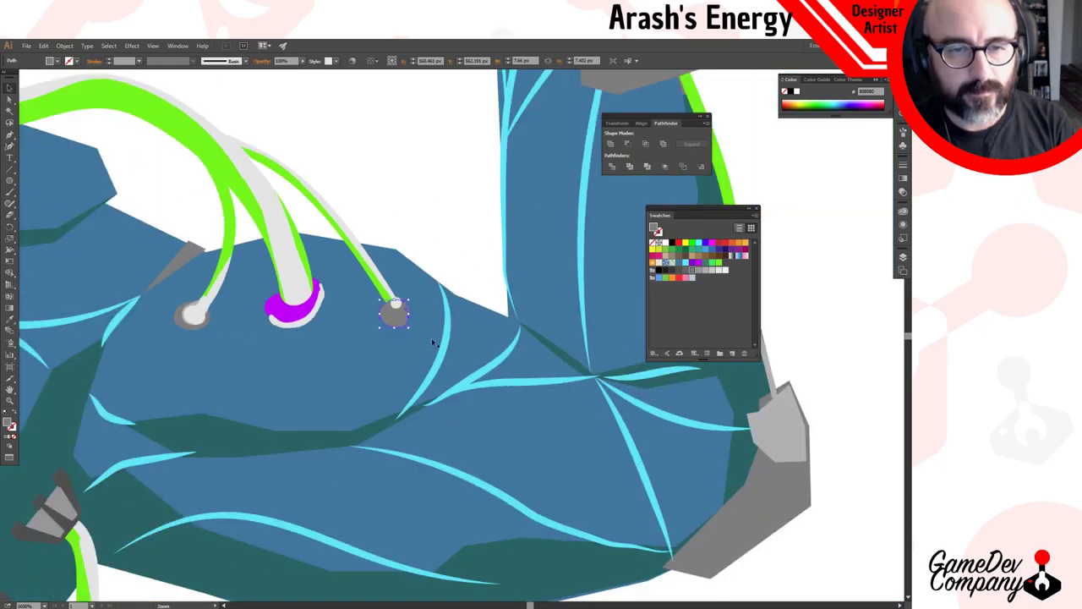
pyautogui.click(318, 313)
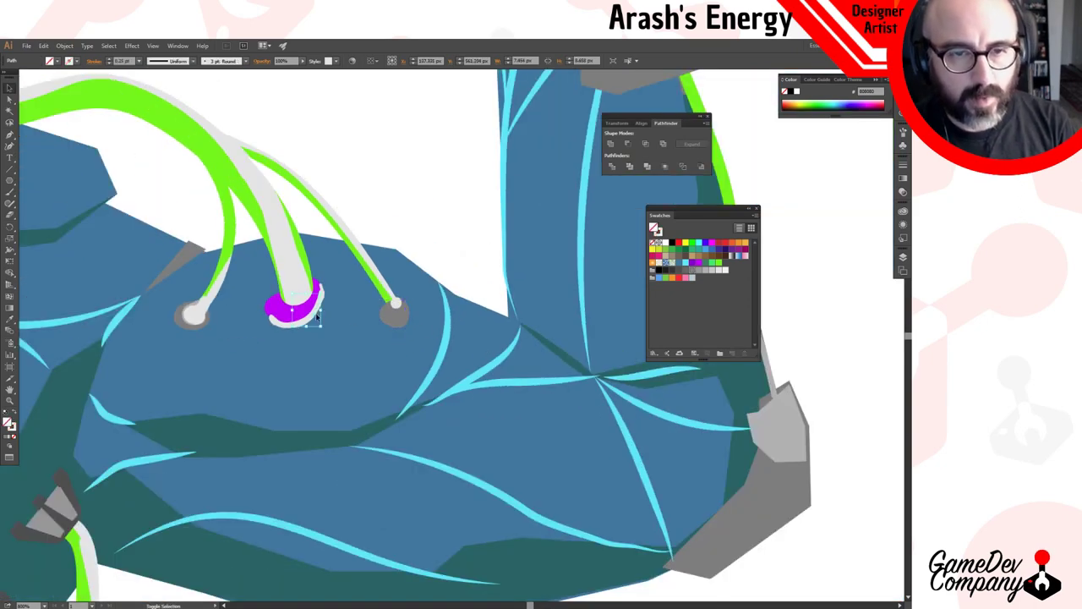
pyautogui.click(300, 279)
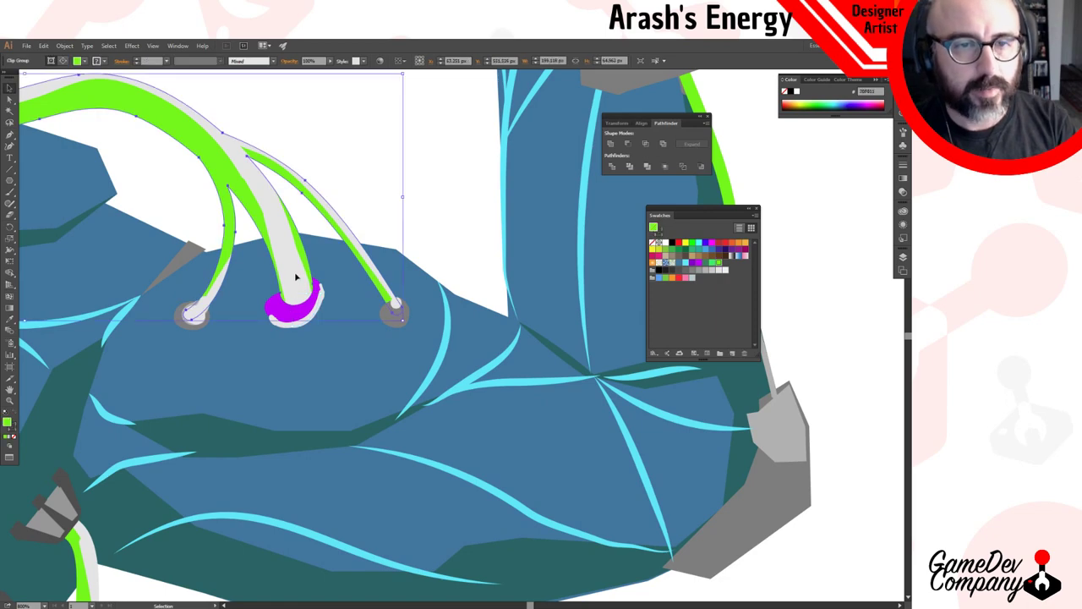
pyautogui.doubleClick(295, 276)
# Outline the strokes of the thick cable's highlight paths within the clip group.
pyautogui.click(274, 206)
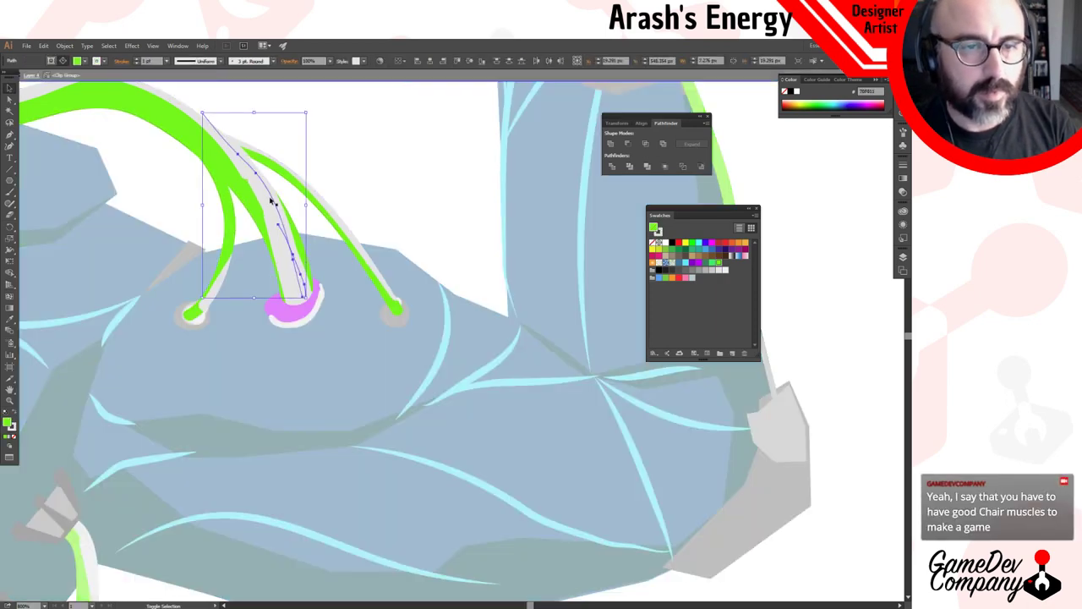
pyautogui.keyDown('shift'); pyautogui.click(181, 107); pyautogui.keyUp('shift')
pyautogui.hotkey('ctrl', 'alt', 'space')
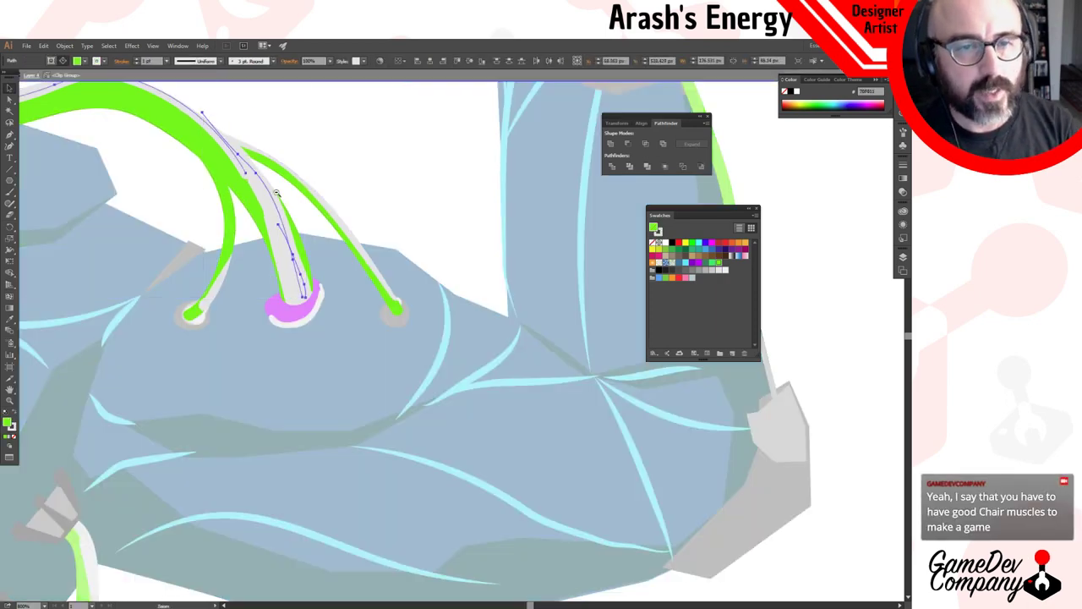
pyautogui.keyDown('ctrl'); pyautogui.keyDown('alt'); pyautogui.click(276, 193); pyautogui.keyUp('alt'); pyautogui.keyUp('ctrl')
pyautogui.keyDown('ctrl'); pyautogui.keyDown('alt'); pyautogui.click(285, 223); pyautogui.keyUp('alt'); pyautogui.keyUp('ctrl')
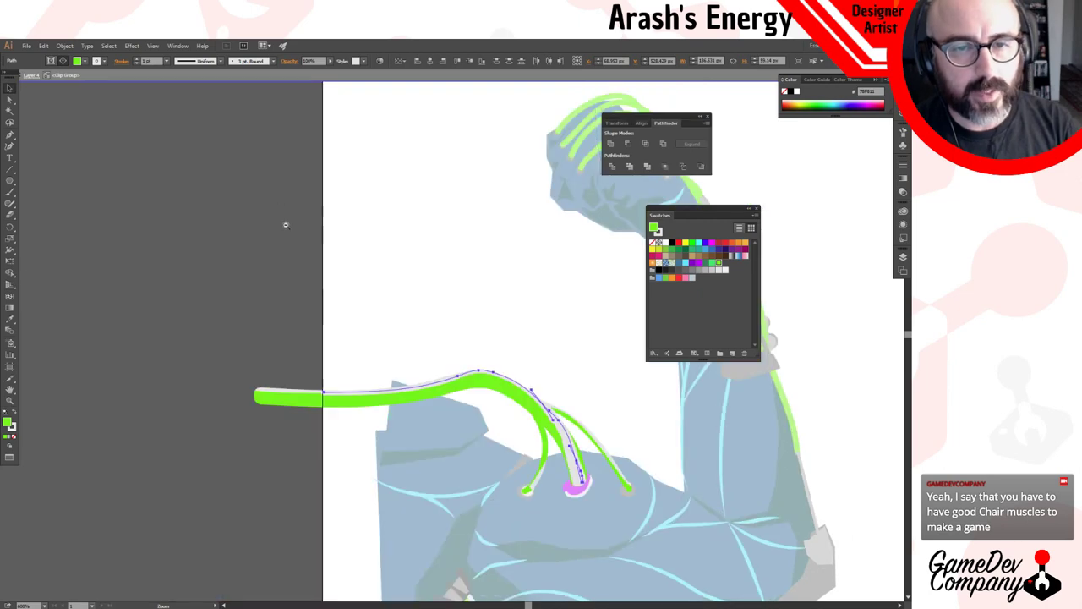
pyautogui.keyDown('shift'); pyautogui.click(604, 452); pyautogui.keyUp('shift')
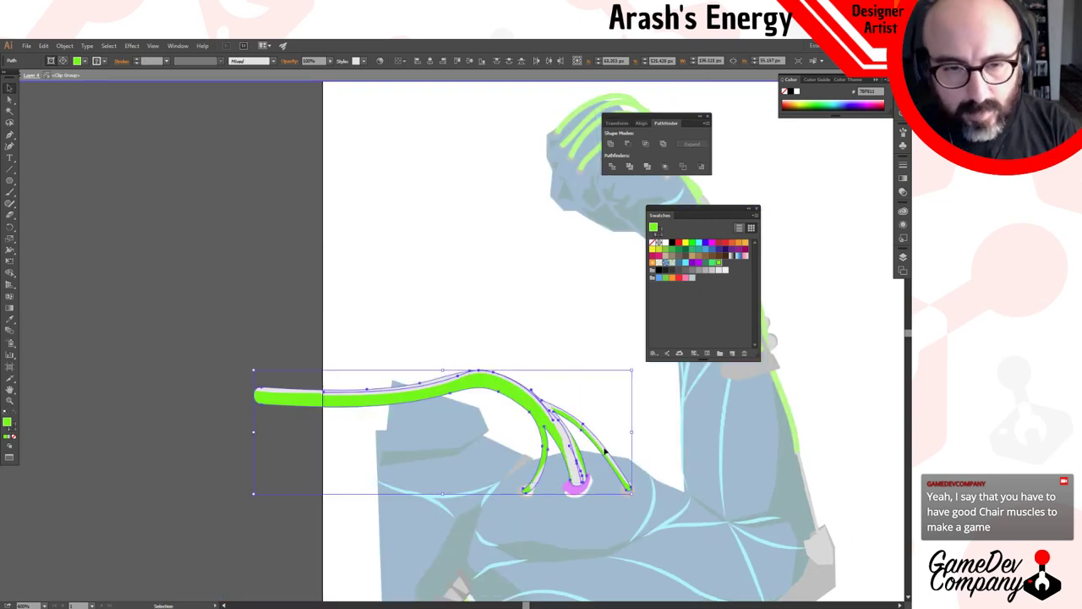
pyautogui.click(64, 46)
pyautogui.moveTo(124, 237)
pyautogui.click(244, 269)
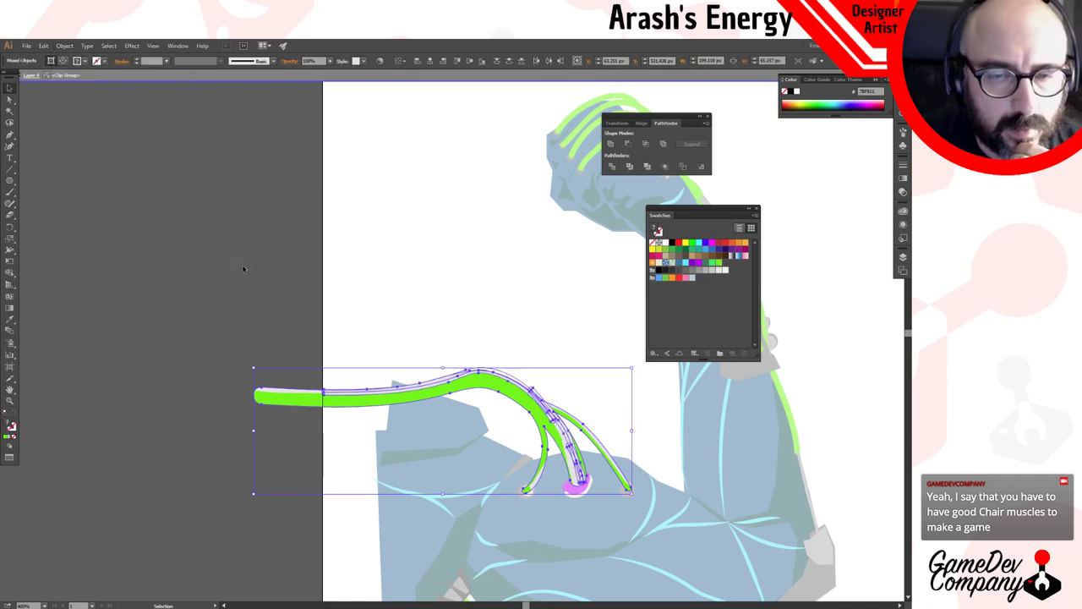
# Try uniting the outlined cable shapes and filling them with lime and a second green, and undo every change.
pyautogui.click(610, 144)
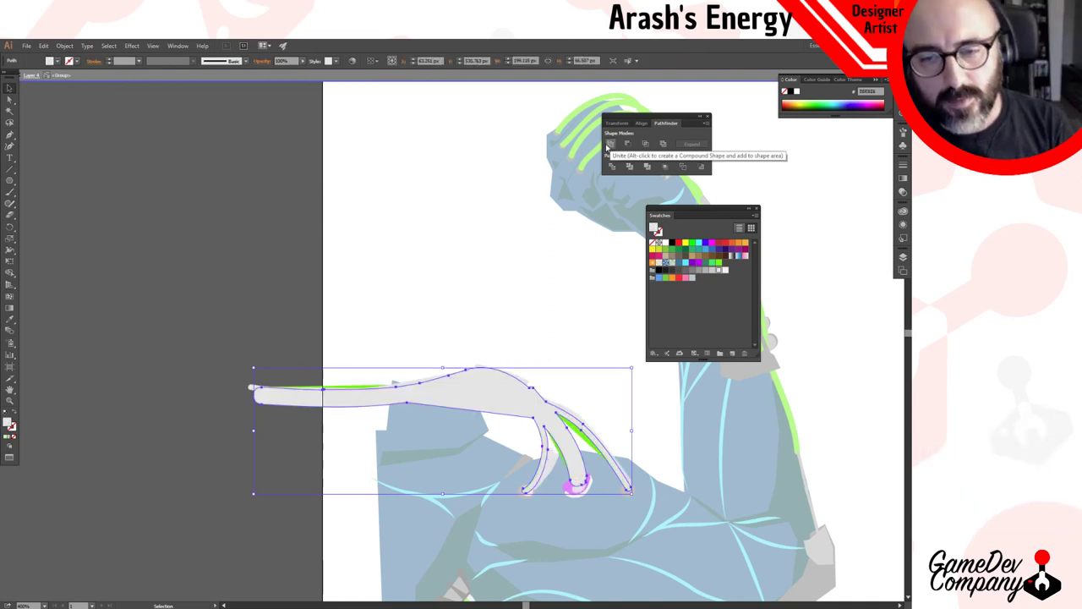
pyautogui.hotkey('ctrl', 'z')
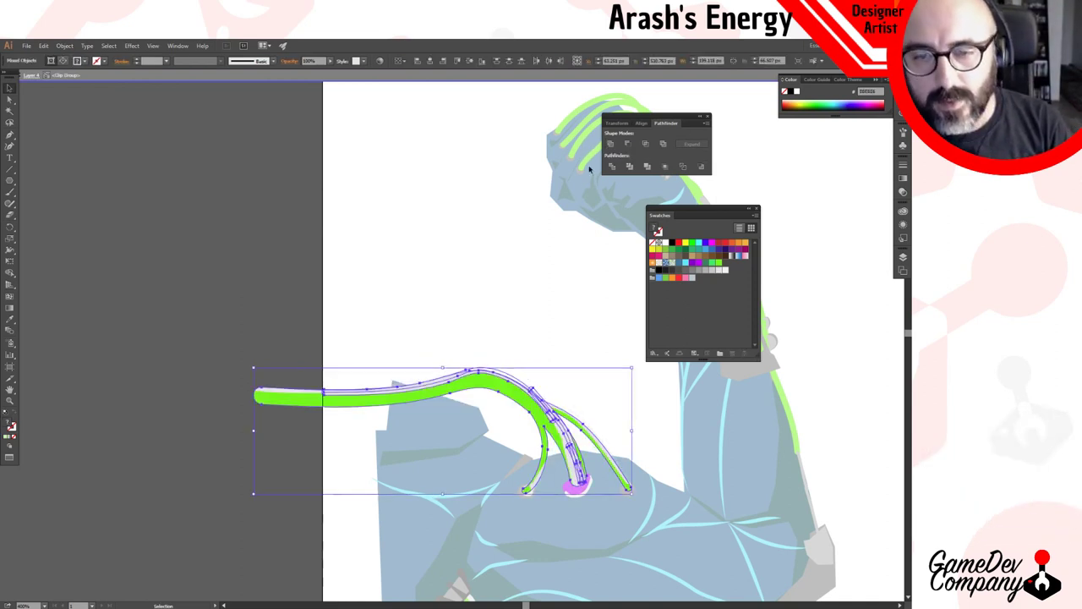
pyautogui.click(718, 264)
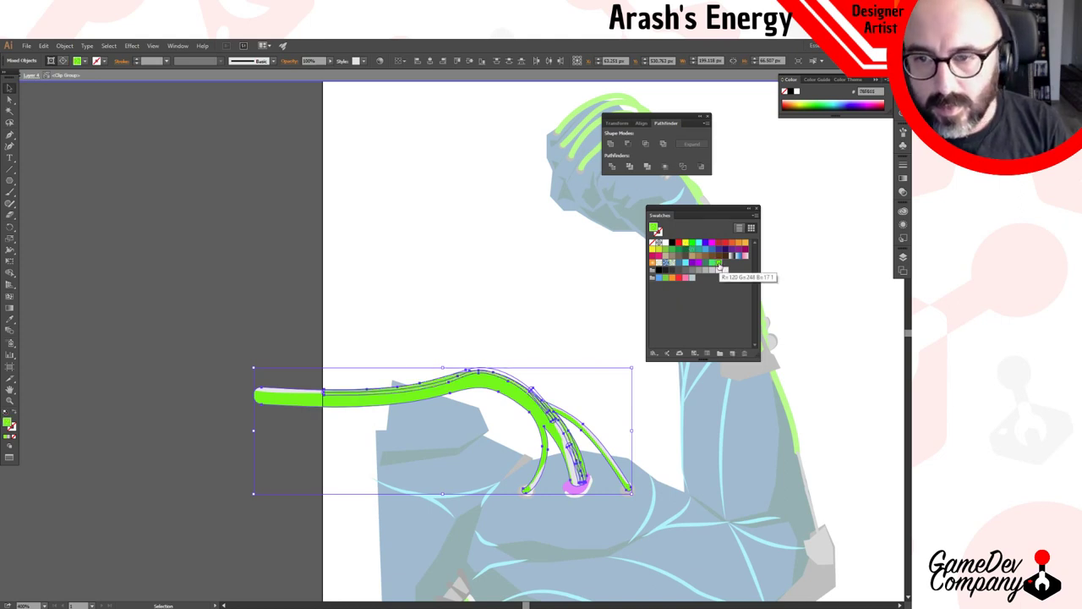
pyautogui.click(712, 266)
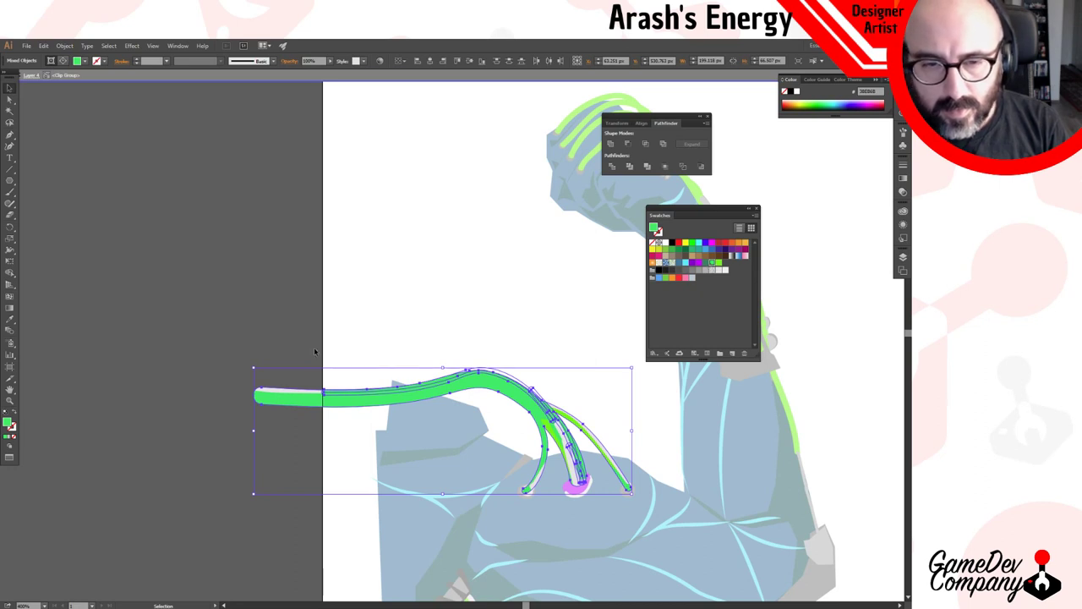
pyautogui.hotkey('ctrl', 'z')
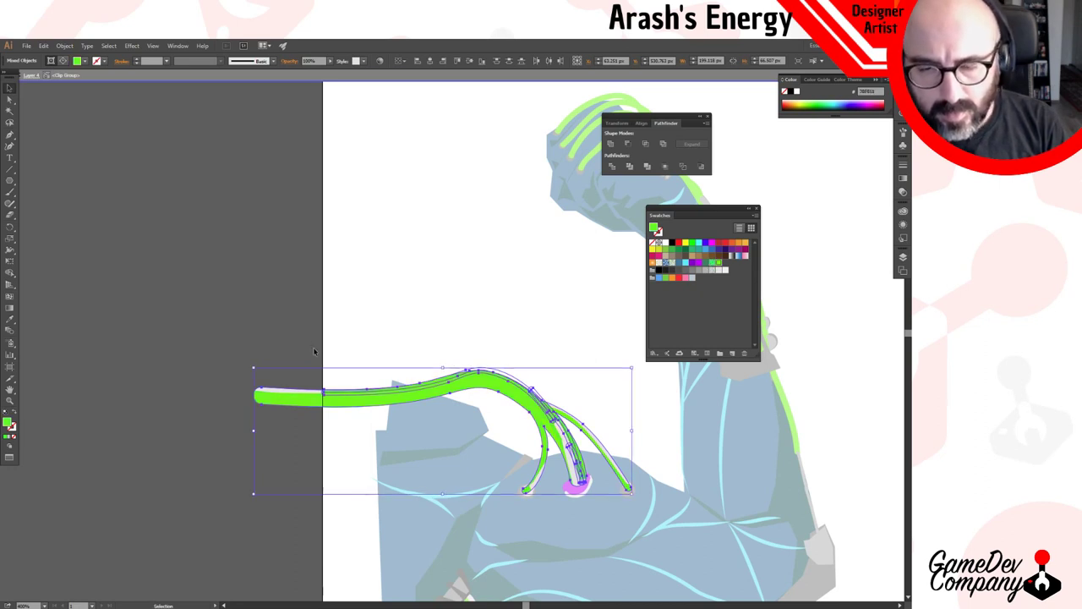
pyautogui.click(284, 355)
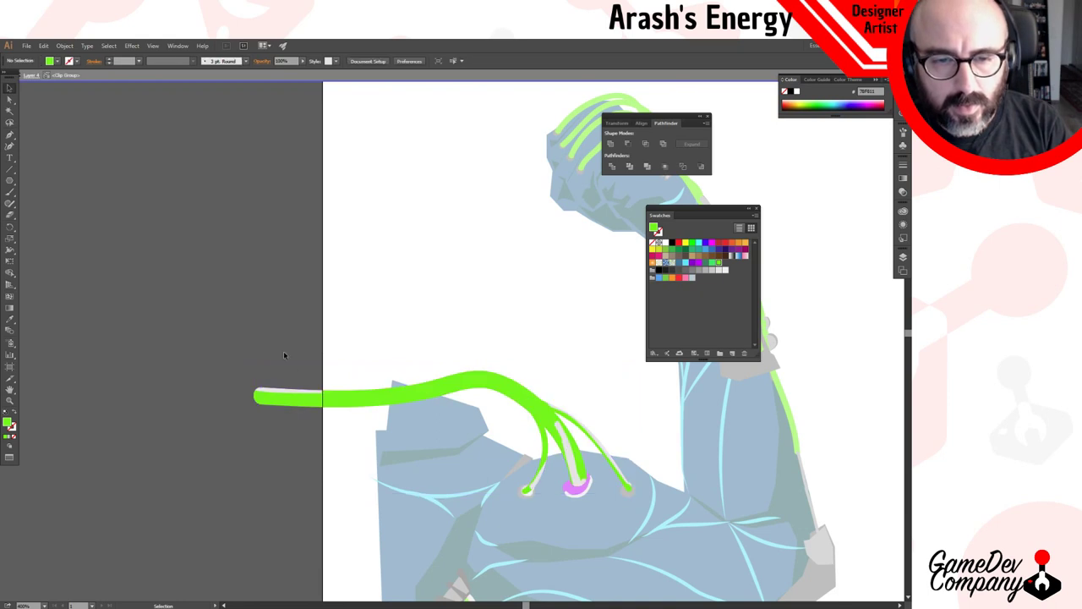
pyautogui.click(370, 407)
pyautogui.click(268, 298)
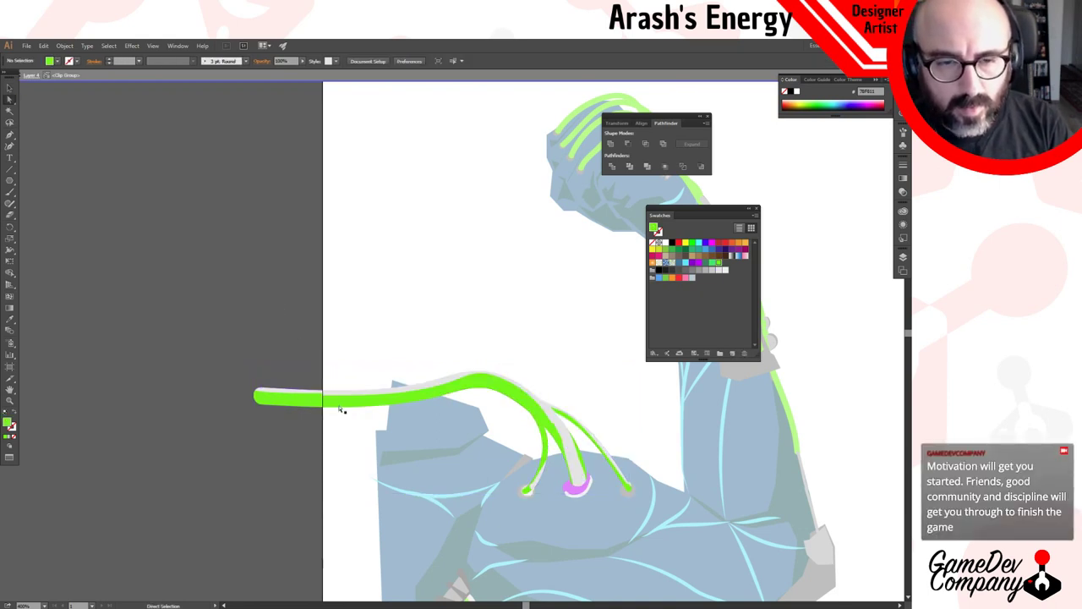
# Leave the isolated group and fill the whole shoulder cable group with the green R=56 G=235 B=107.
pyautogui.doubleClick(211, 273)
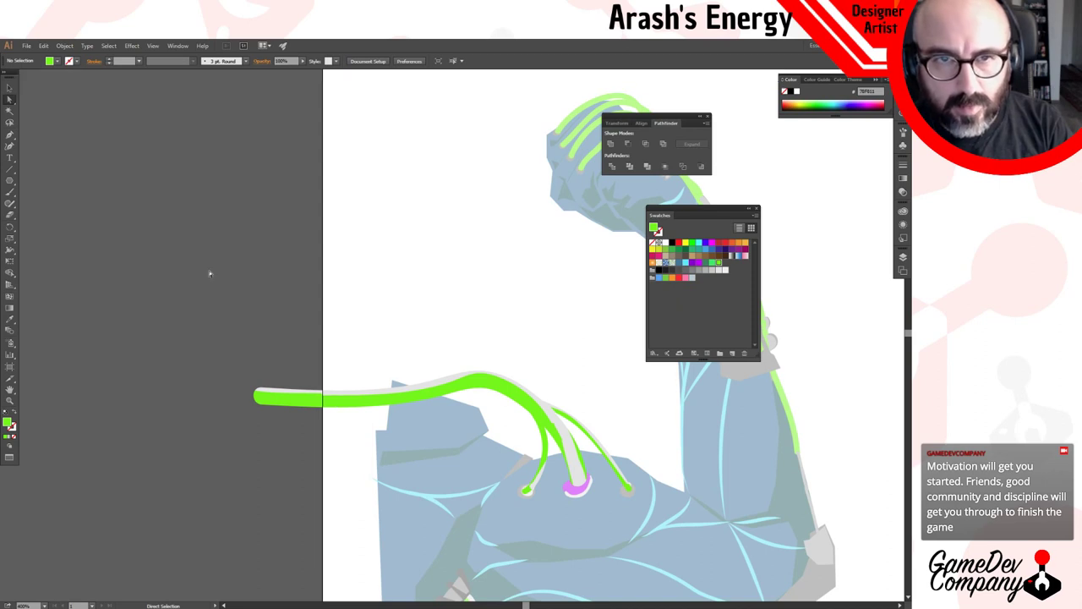
pyautogui.press('v')
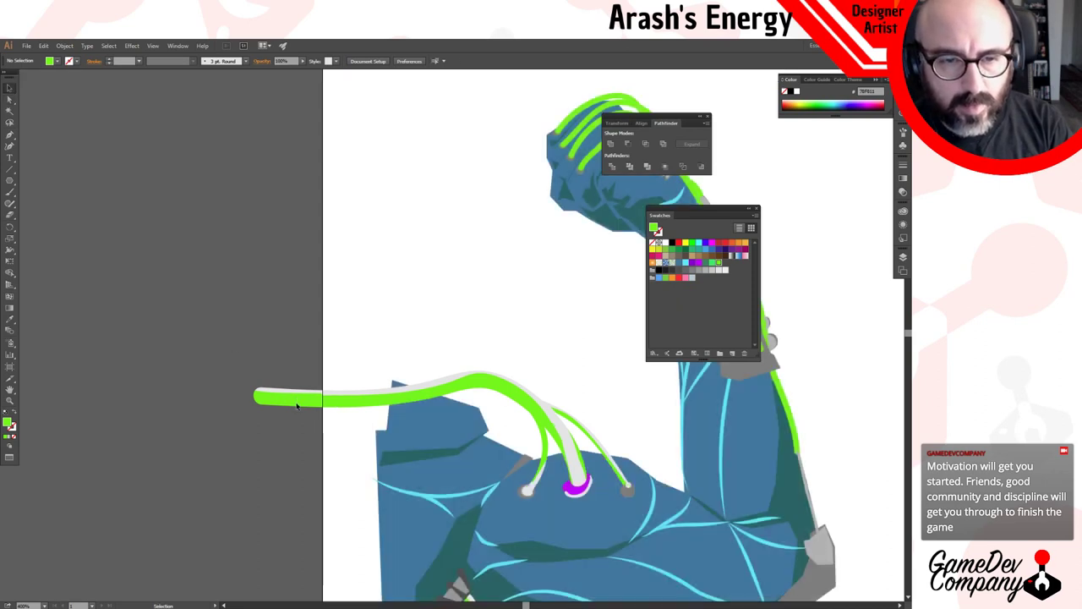
pyautogui.click(404, 401)
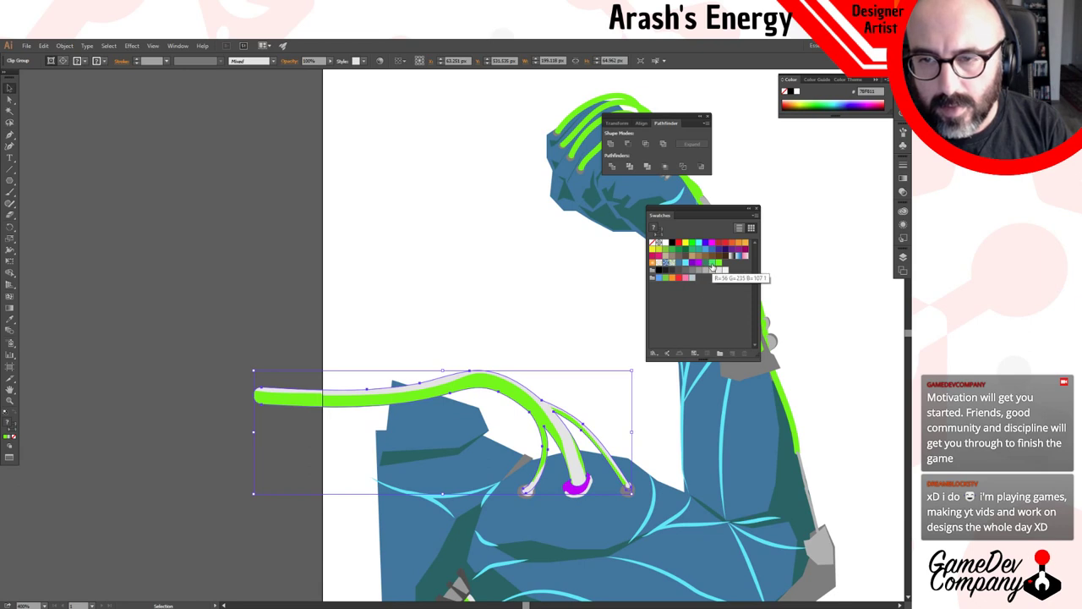
pyautogui.click(714, 265)
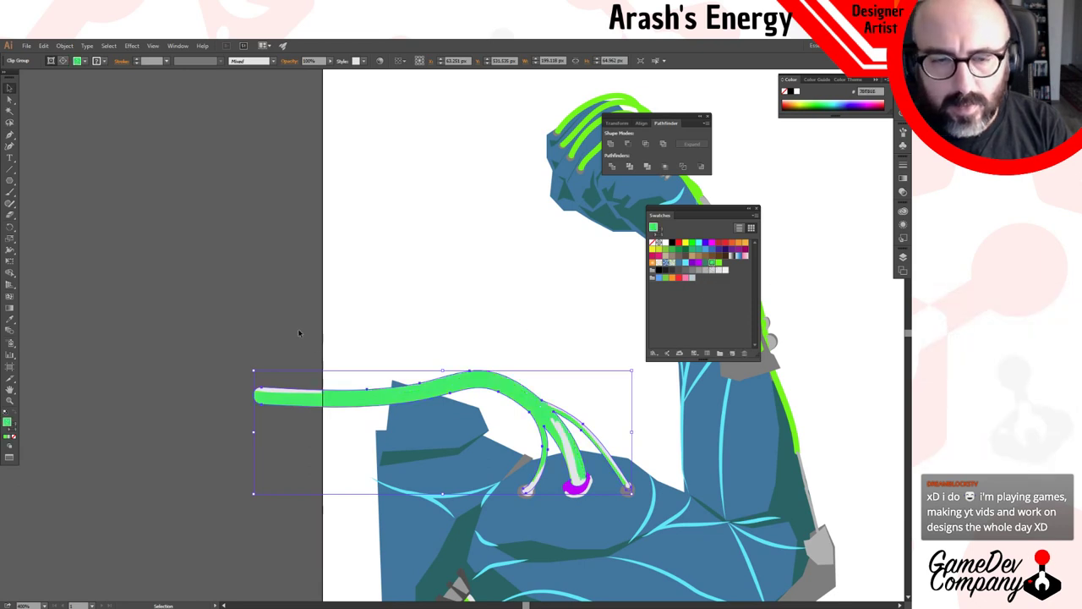
# Fill the highlight along the main shoulder cable's upper edge with lime R=120 G=248 B=17 and check it against the whole arm.
pyautogui.press('a')
pyautogui.click(370, 398)
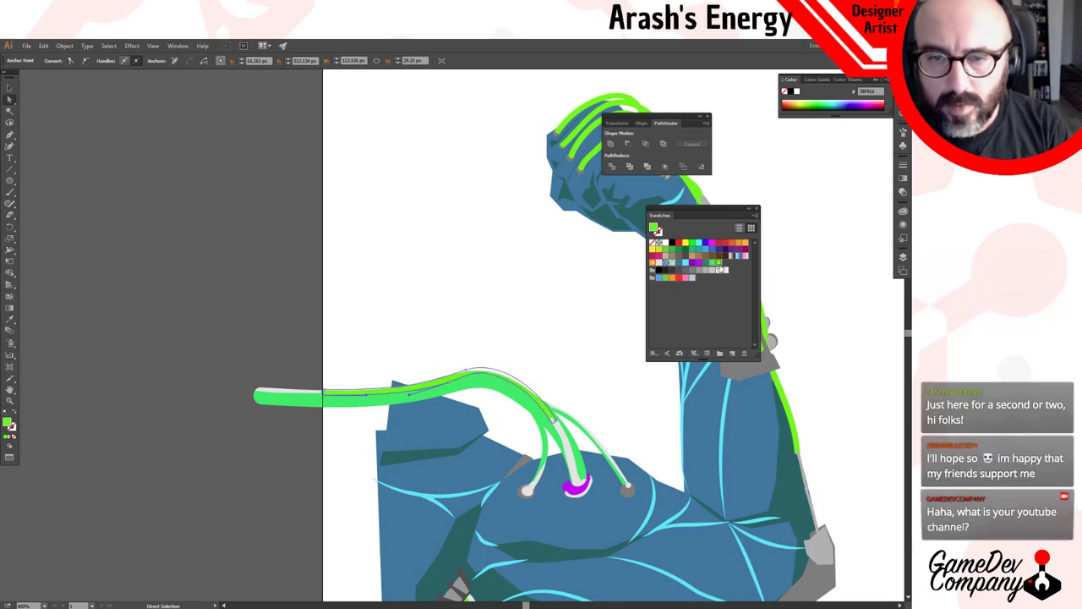
pyautogui.click(261, 304)
pyautogui.hotkey('ctrl', '-')
pyautogui.hotkey('ctrl', '-')
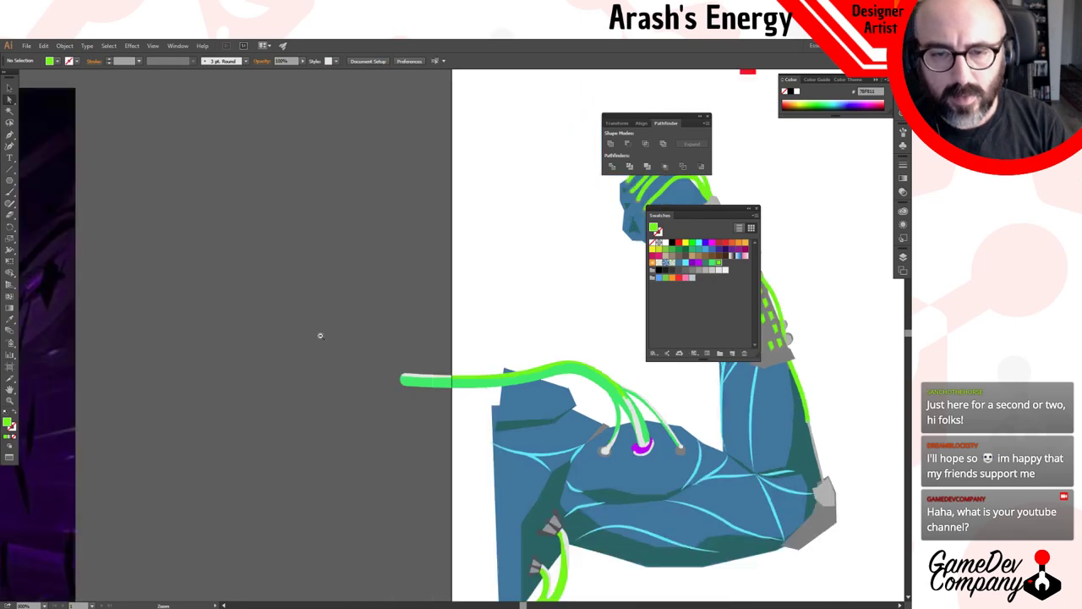
pyautogui.moveTo(532, 330); pyautogui.dragTo(292, 296)
pyautogui.keyDown('ctrl'); pyautogui.click(361, 333); pyautogui.keyUp('ctrl')
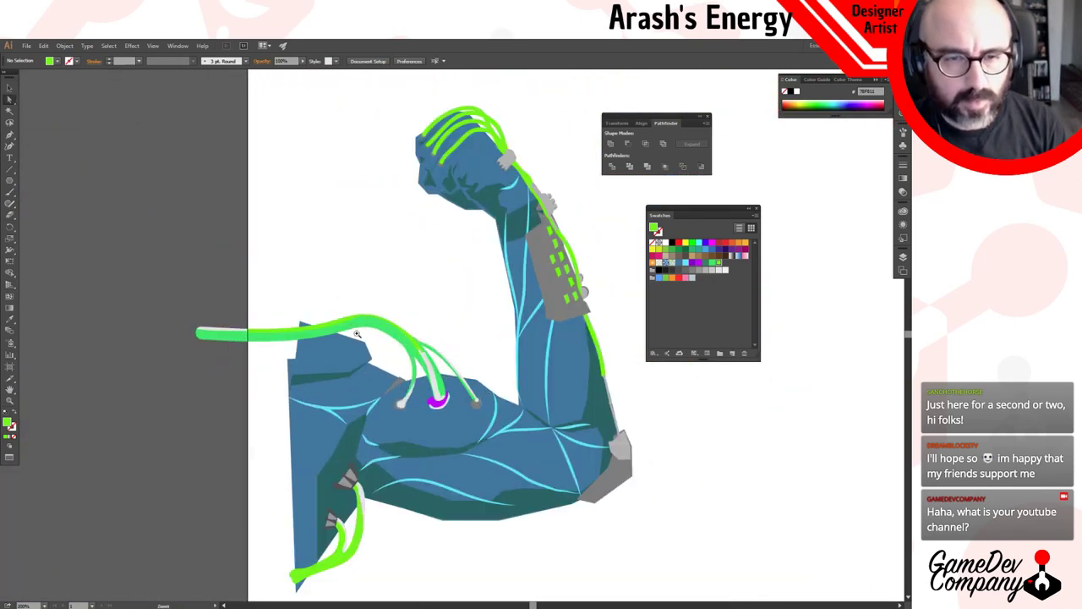
# Try giving the grey highlight paths on the middle and left cable branches a lime fill without a stroke, and undo the changes.
pyautogui.keyDown('ctrl'); pyautogui.click(451, 363); pyautogui.keyUp('ctrl')
pyautogui.hotkey('ctrl', '+')
pyautogui.hotkey('ctrl', '+')
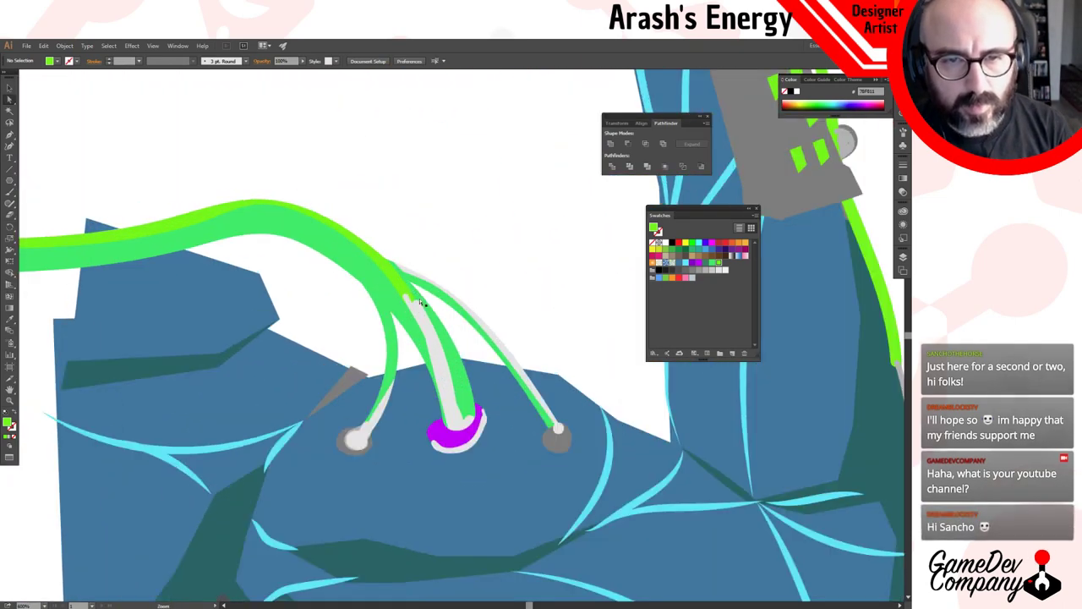
pyautogui.click(433, 331)
pyautogui.keyDown('shift'); pyautogui.click(448, 395); pyautogui.keyUp('shift')
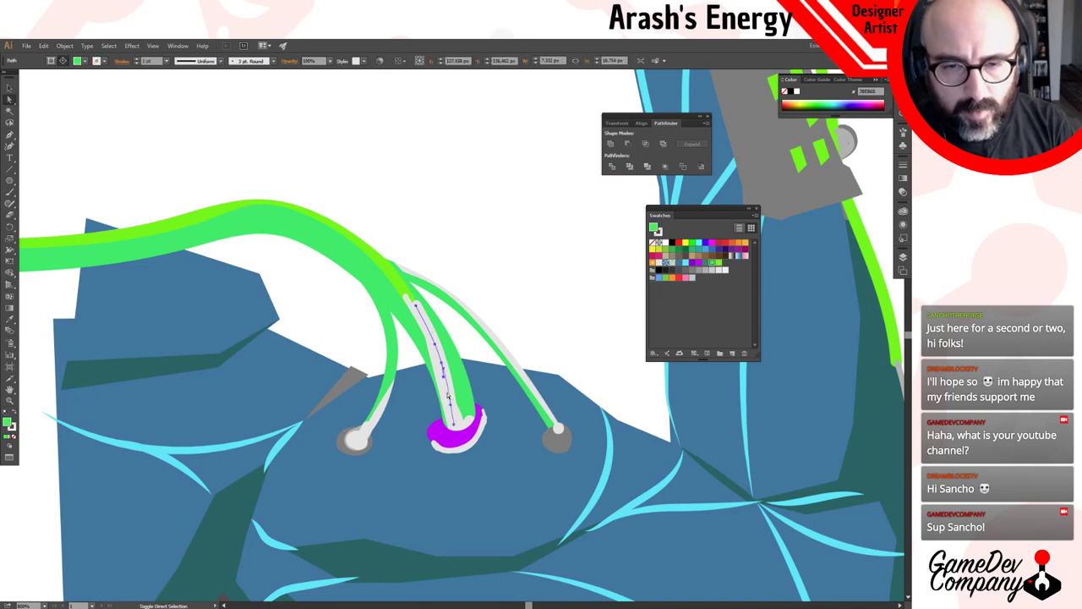
pyautogui.keyDown('shift'); pyautogui.click(368, 428); pyautogui.keyUp('shift')
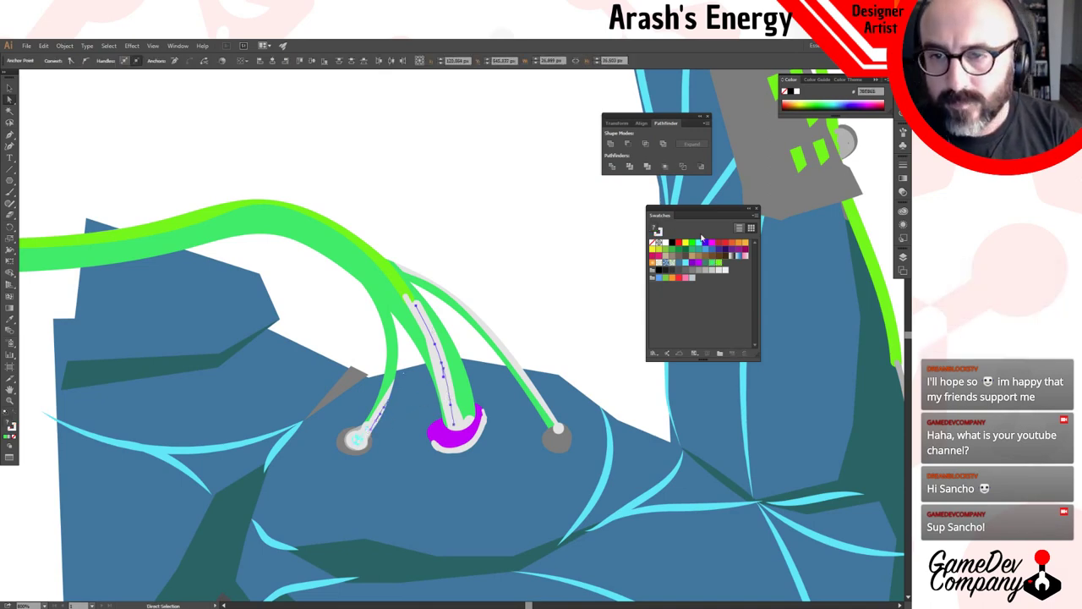
pyautogui.click(717, 264)
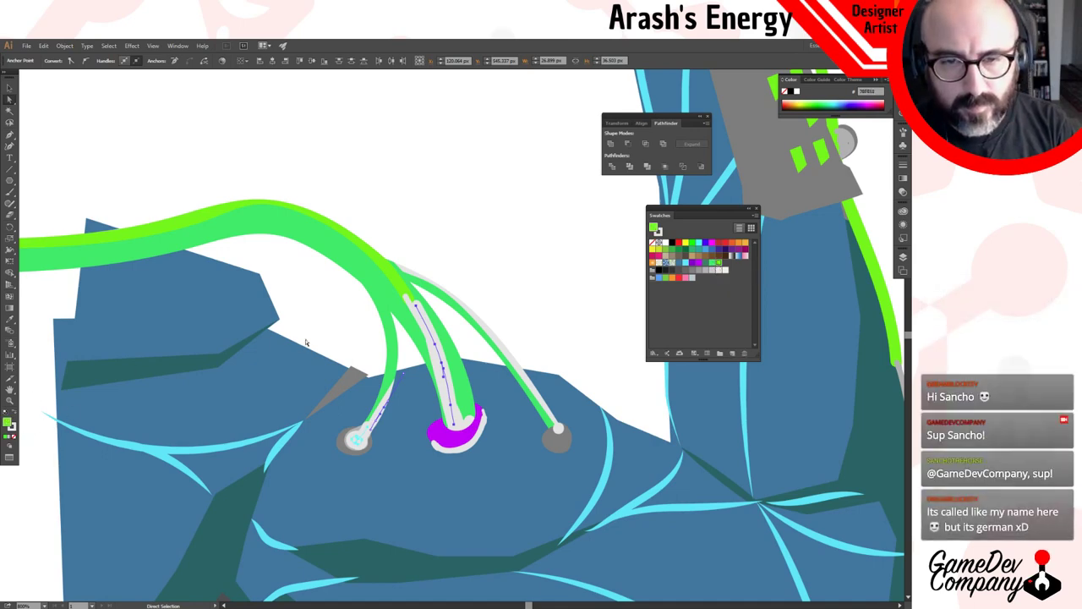
pyautogui.press('v')
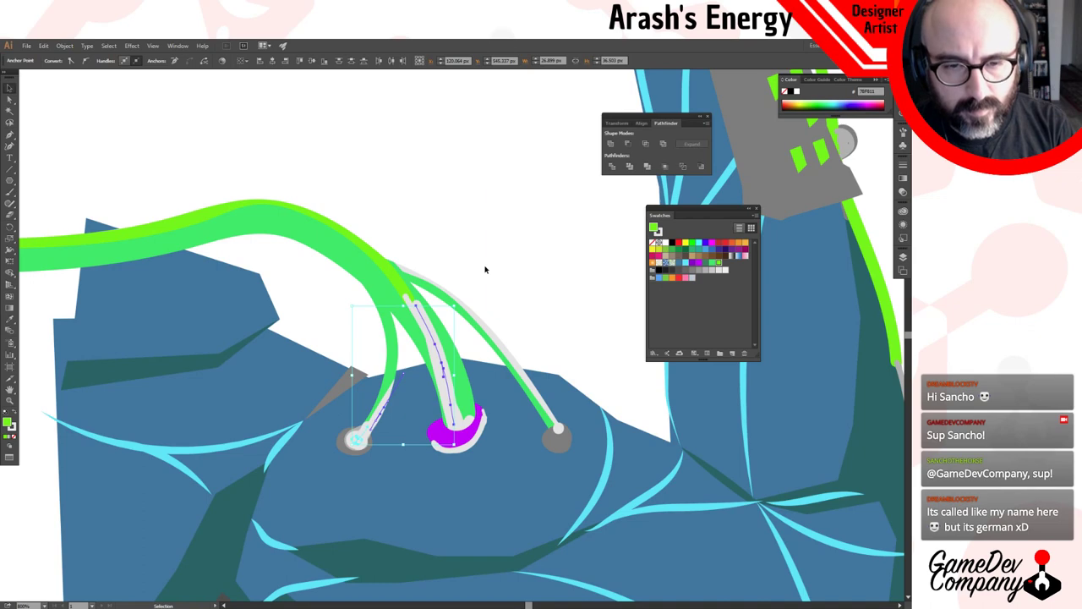
pyautogui.click(13, 429)
pyautogui.click(15, 436)
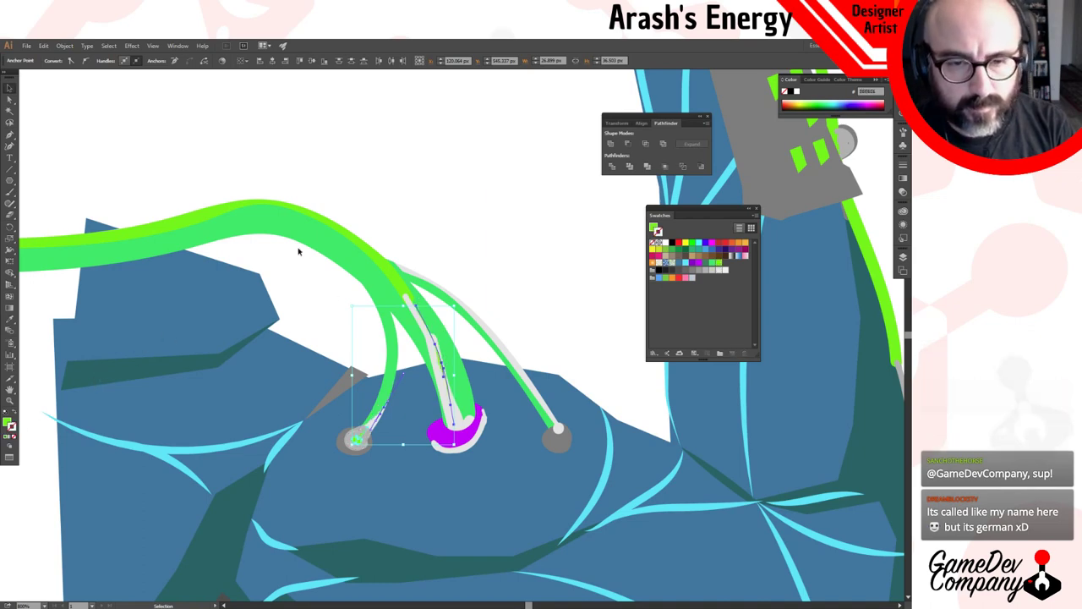
pyautogui.press('a')
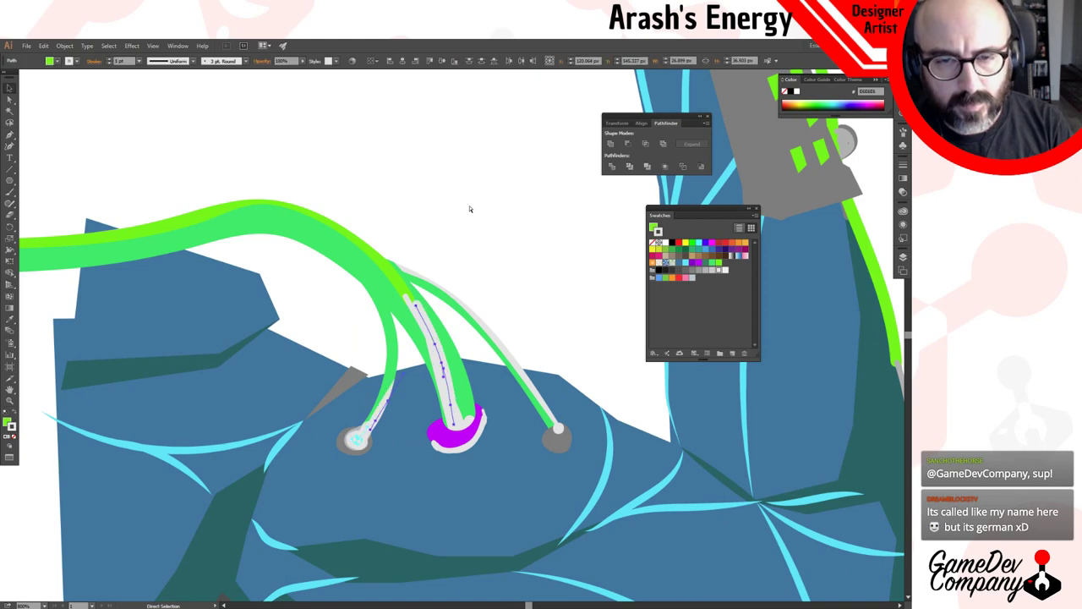
pyautogui.hotkey('ctrl', 'z')
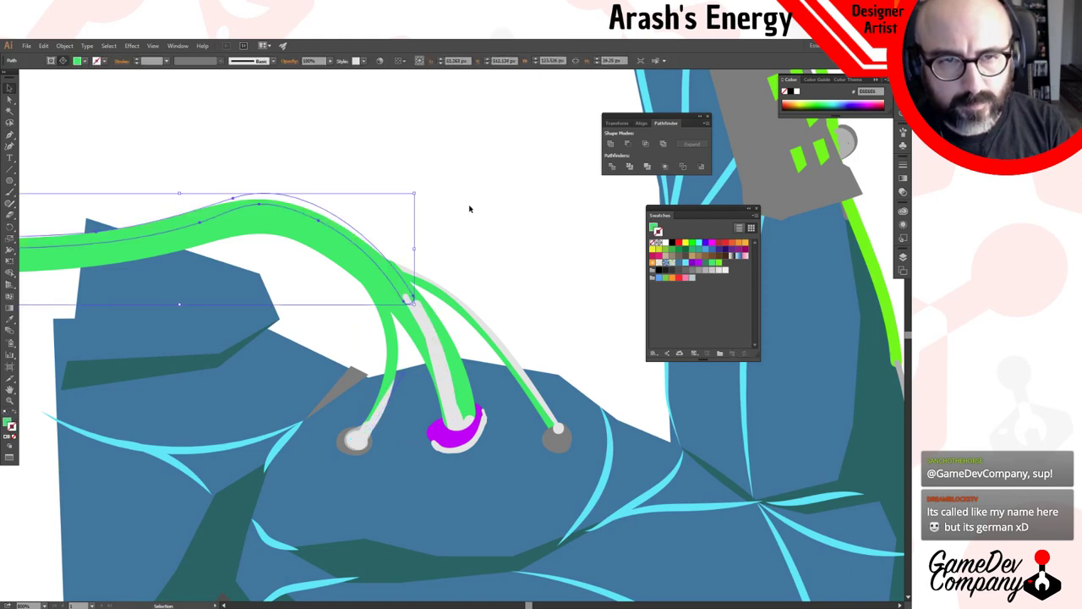
# Give the main shoulder cable's upper highlight shape a lime fill and no stroke.
pyautogui.click(718, 262)
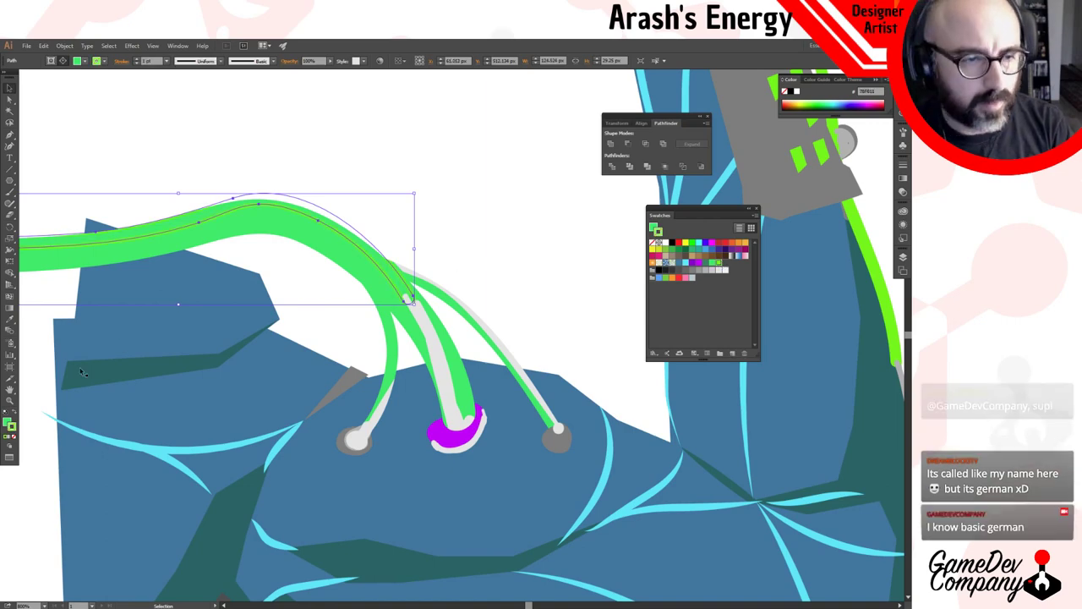
pyautogui.click(14, 413)
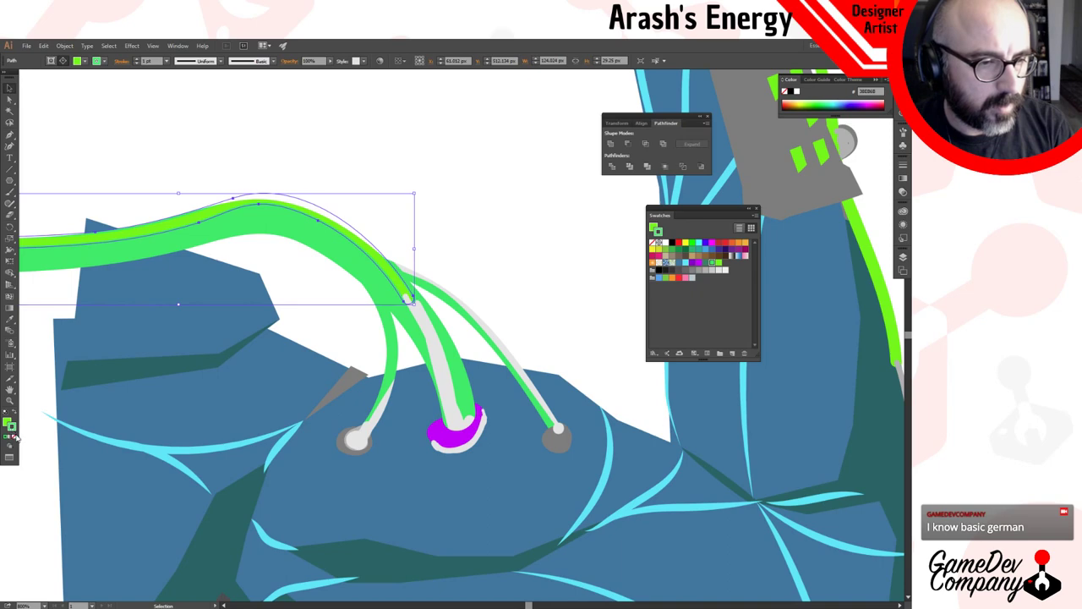
pyautogui.click(14, 438)
pyautogui.click(517, 208)
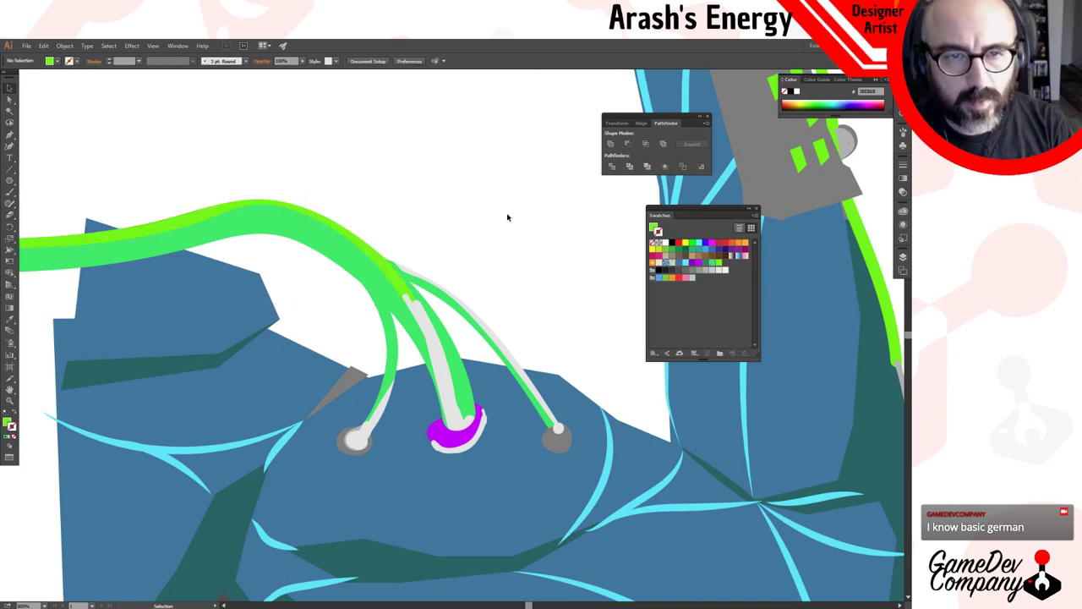
# Examine the grey highlight paths on the middle shoulder cable branch up close and against the whole arm.
pyautogui.click(449, 389)
pyautogui.click(583, 255)
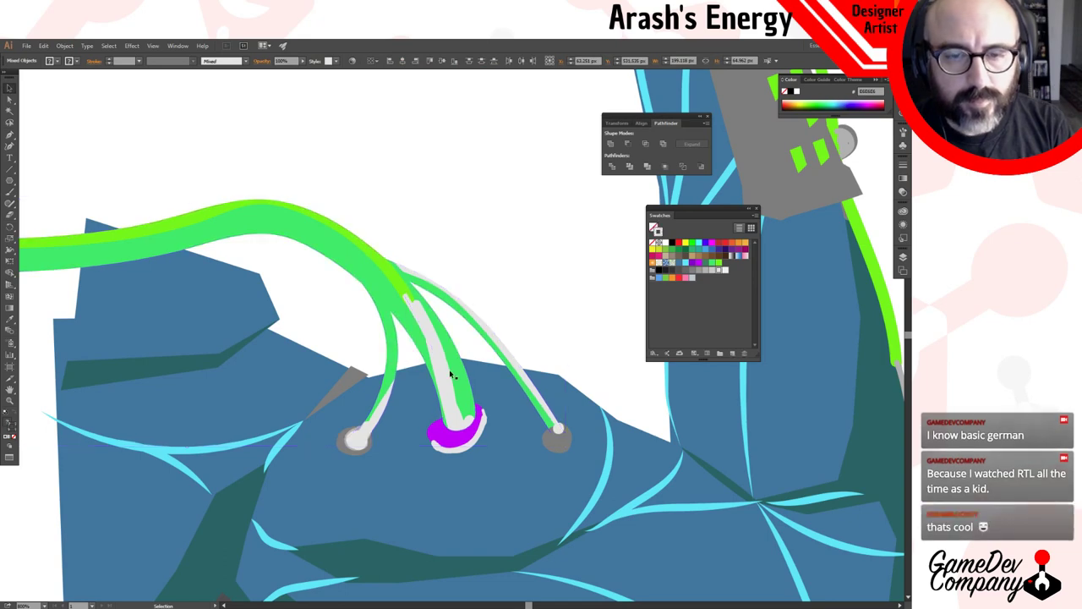
pyautogui.click(442, 375)
pyautogui.click(436, 167)
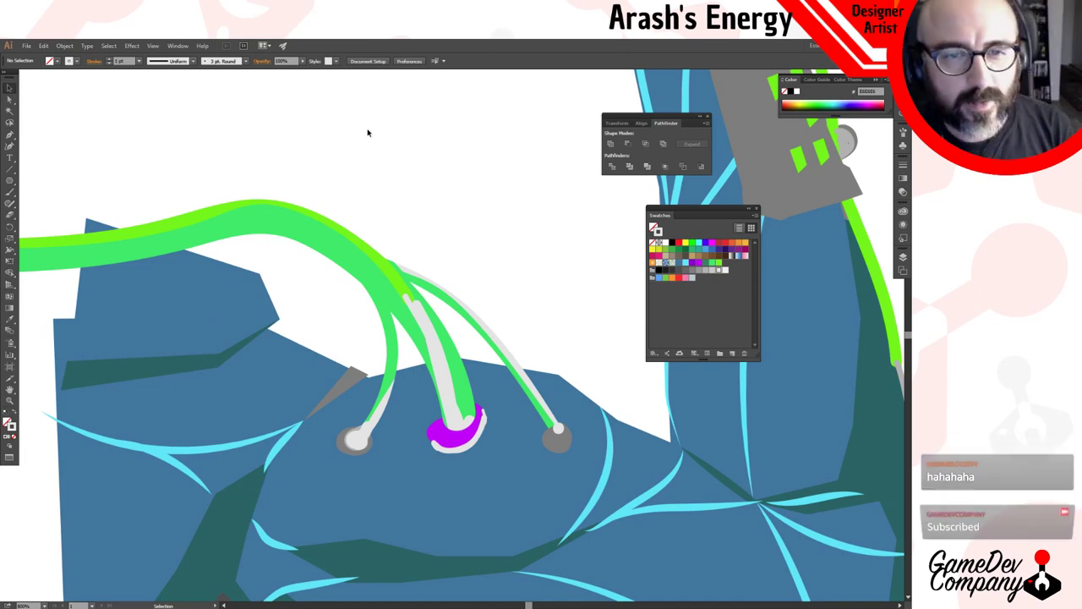
pyautogui.keyDown('ctrl'); pyautogui.click(405, 357); pyautogui.keyUp('ctrl')
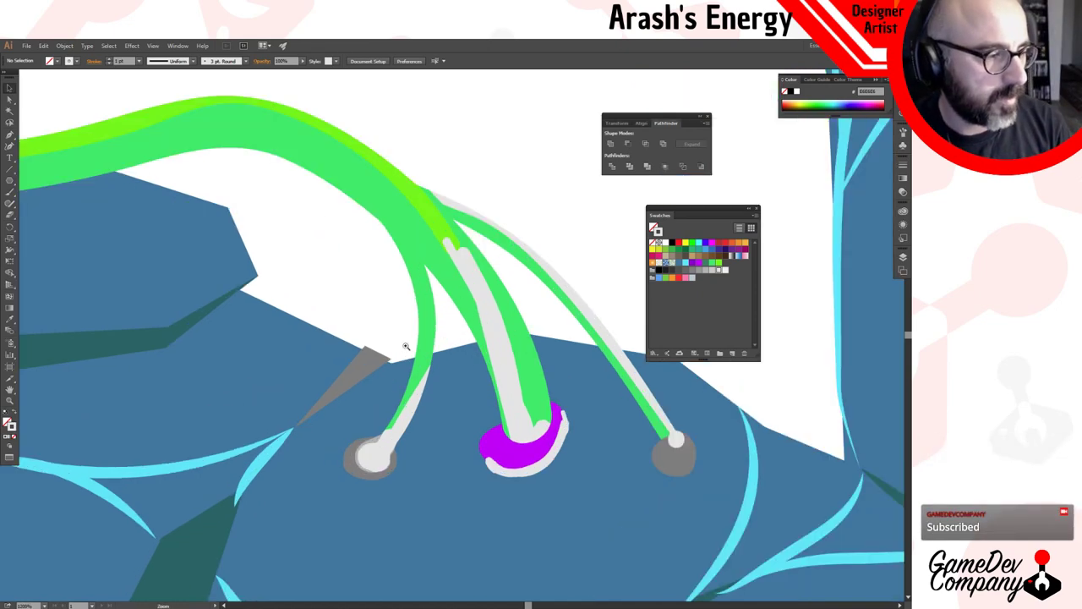
pyautogui.click(433, 287)
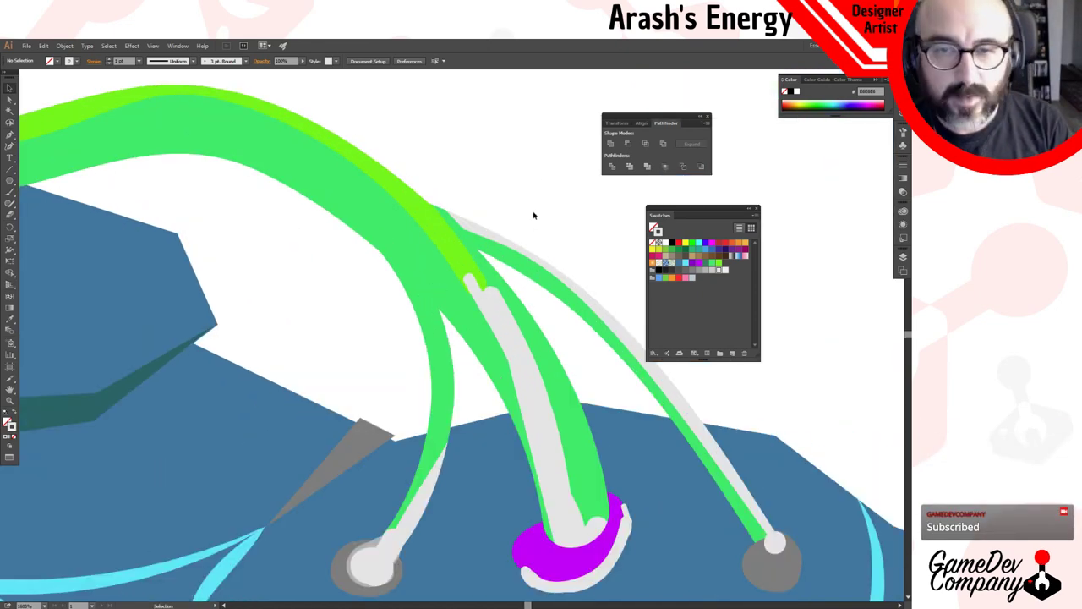
pyautogui.click(494, 307)
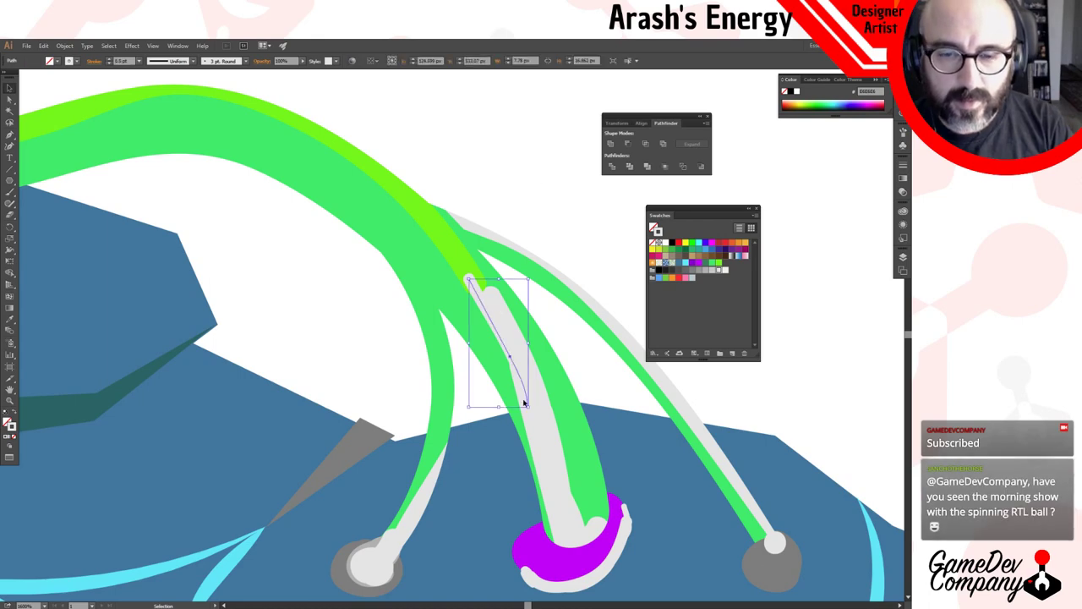
pyautogui.keyDown('shift'); pyautogui.click(539, 422); pyautogui.keyUp('shift')
pyautogui.hotkey('ctrl', 'alt', 'space')
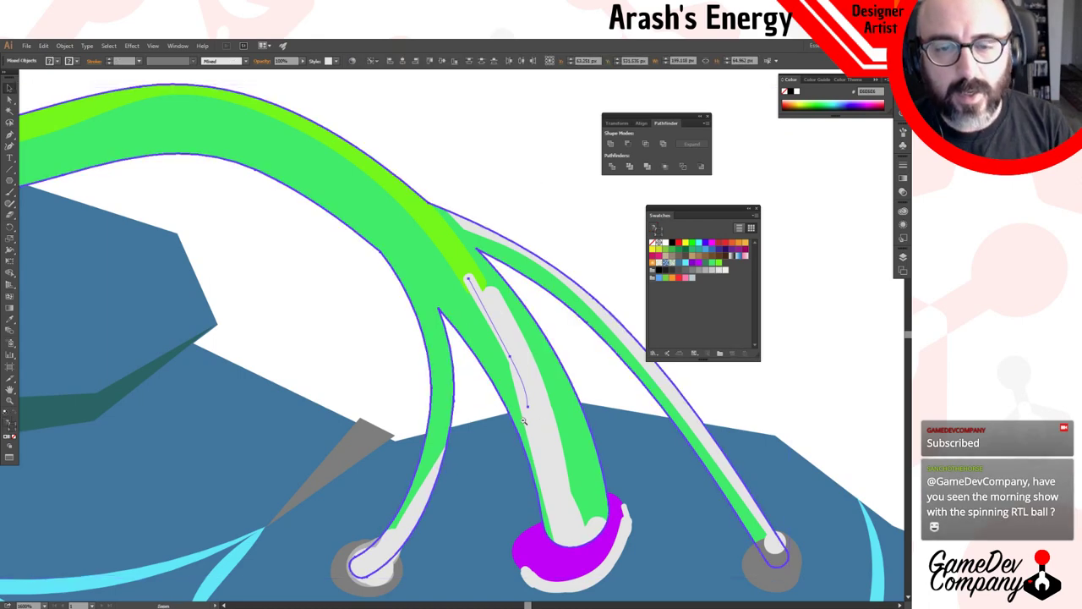
pyautogui.keyDown('ctrl'); pyautogui.keyDown('alt'); pyautogui.click(524, 420); pyautogui.keyUp('alt'); pyautogui.keyUp('ctrl')
pyautogui.keyDown('ctrl'); pyautogui.keyDown('alt'); pyautogui.click(524, 420); pyautogui.keyUp('alt'); pyautogui.keyUp('ctrl')
pyautogui.keyDown('ctrl'); pyautogui.keyDown('alt'); pyautogui.click(524, 420); pyautogui.keyUp('alt'); pyautogui.keyUp('ctrl')
pyautogui.keyDown('ctrl'); pyautogui.keyDown('alt'); pyautogui.click(524, 420); pyautogui.keyUp('alt'); pyautogui.keyUp('ctrl')
pyautogui.keyDown('ctrl'); pyautogui.keyDown('alt'); pyautogui.click(524, 420); pyautogui.keyUp('alt'); pyautogui.keyUp('ctrl')
pyautogui.keyDown('ctrl'); pyautogui.keyDown('alt'); pyautogui.click(524, 421); pyautogui.keyUp('alt'); pyautogui.keyUp('ctrl')
pyautogui.moveTo(514, 258); pyautogui.dragTo(541, 447)
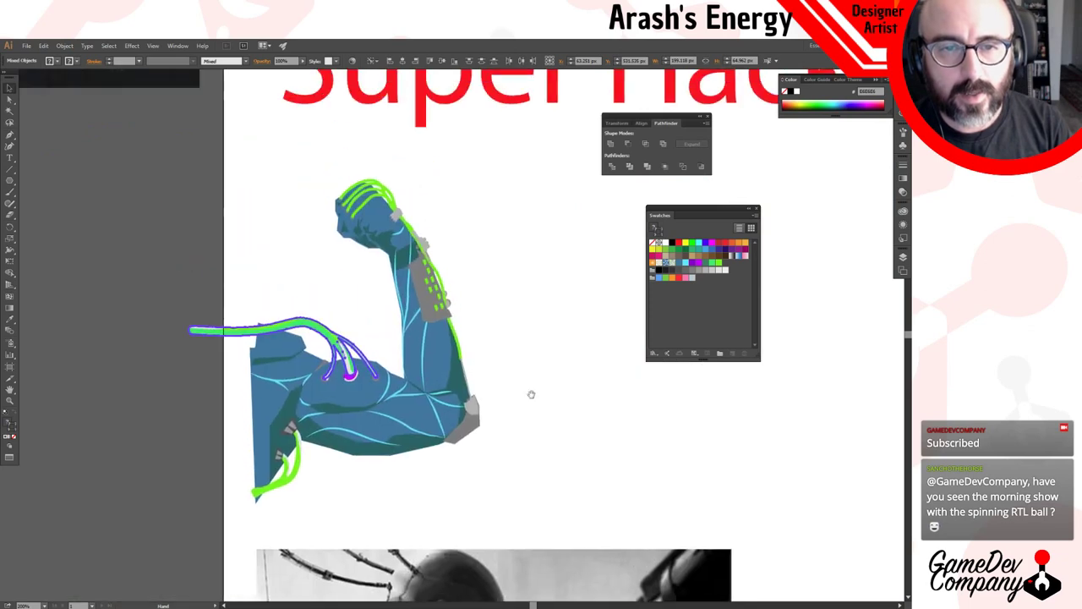
pyautogui.click(537, 356)
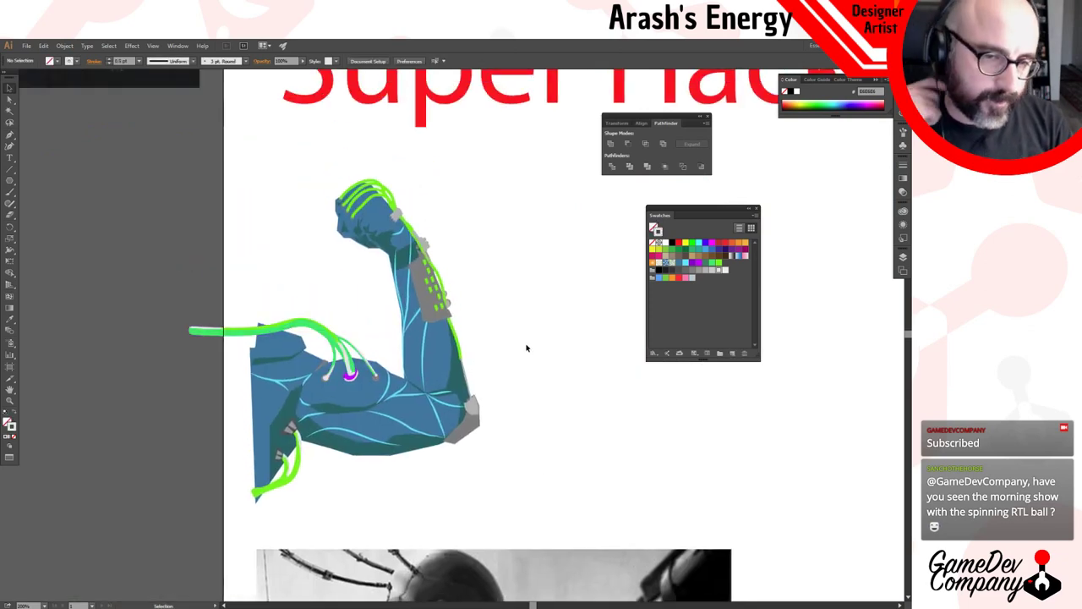
# Outline the strokes of the two upper grey highlight paths on the middle cable branch and unite them into one shape.
pyautogui.moveTo(514, 300); pyautogui.dragTo(420, 326)
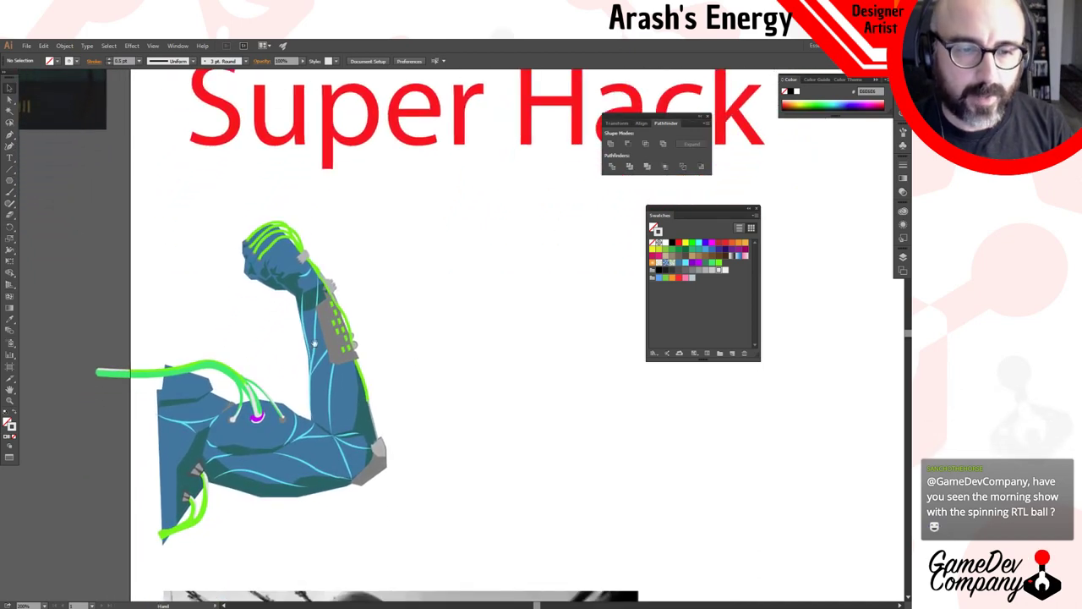
pyautogui.keyDown('ctrl'); pyautogui.click(300, 355); pyautogui.keyUp('ctrl')
pyautogui.keyDown('ctrl'); pyautogui.click(456, 433); pyautogui.keyUp('ctrl')
pyautogui.click(413, 376)
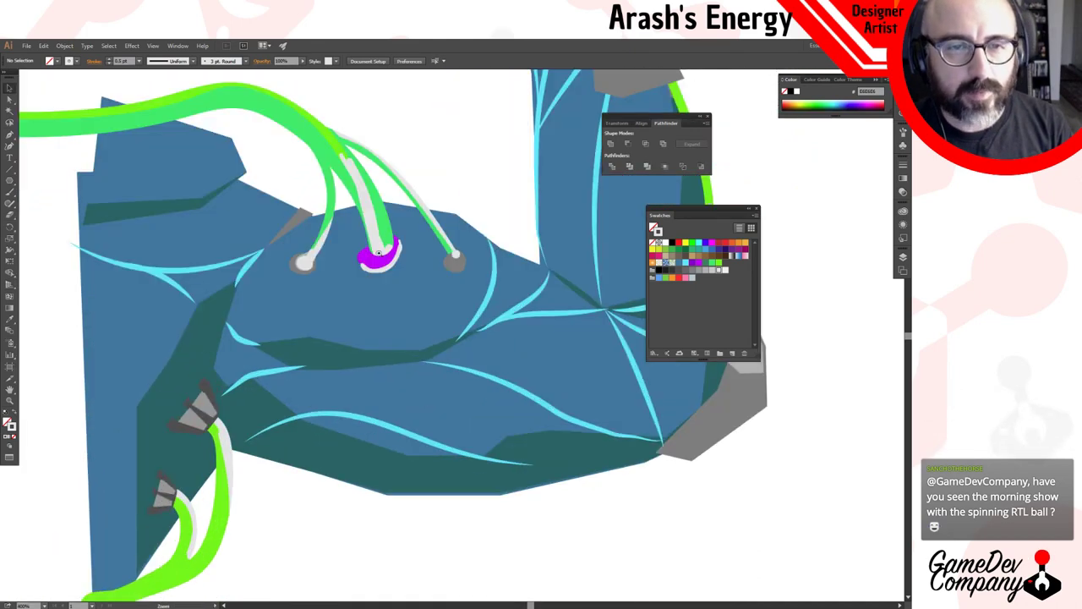
pyautogui.click(380, 253)
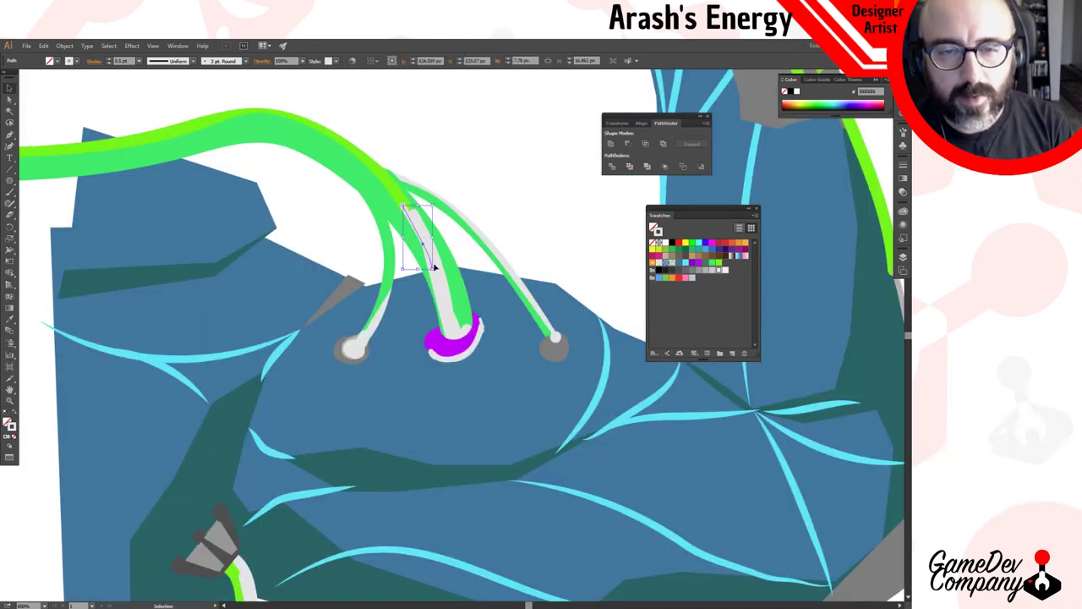
pyautogui.click(446, 298)
pyautogui.click(556, 172)
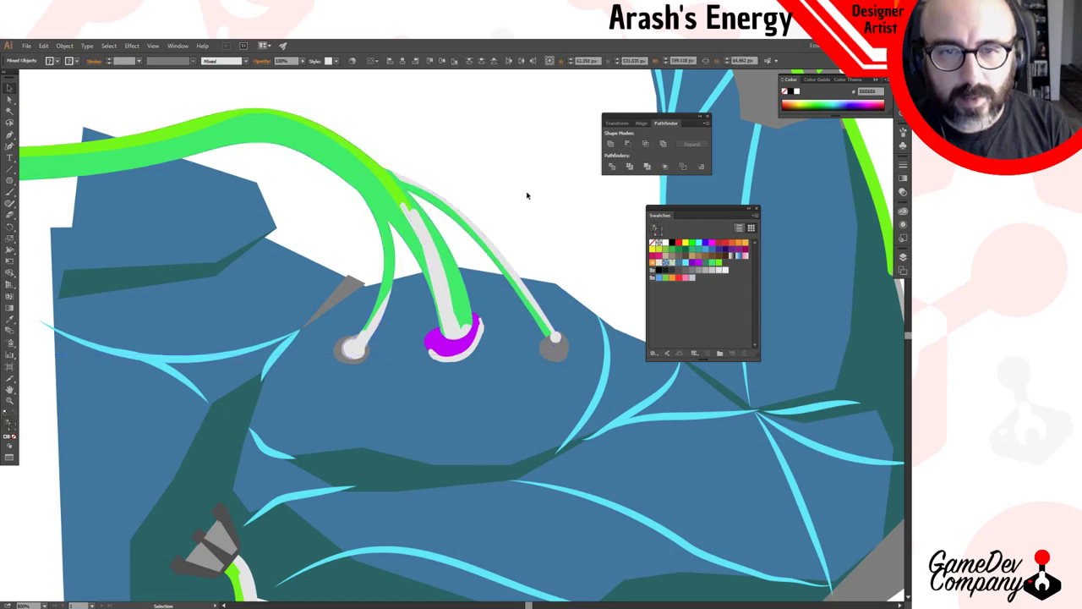
pyautogui.press('a')
pyautogui.click(418, 237)
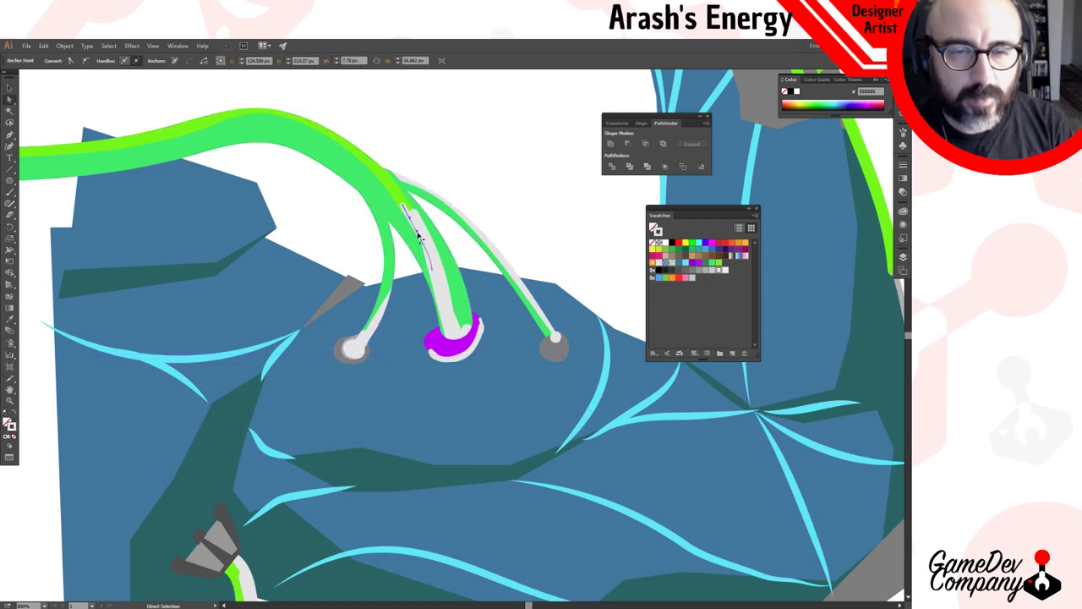
pyautogui.keyDown('shift'); pyautogui.click(439, 277); pyautogui.keyUp('shift')
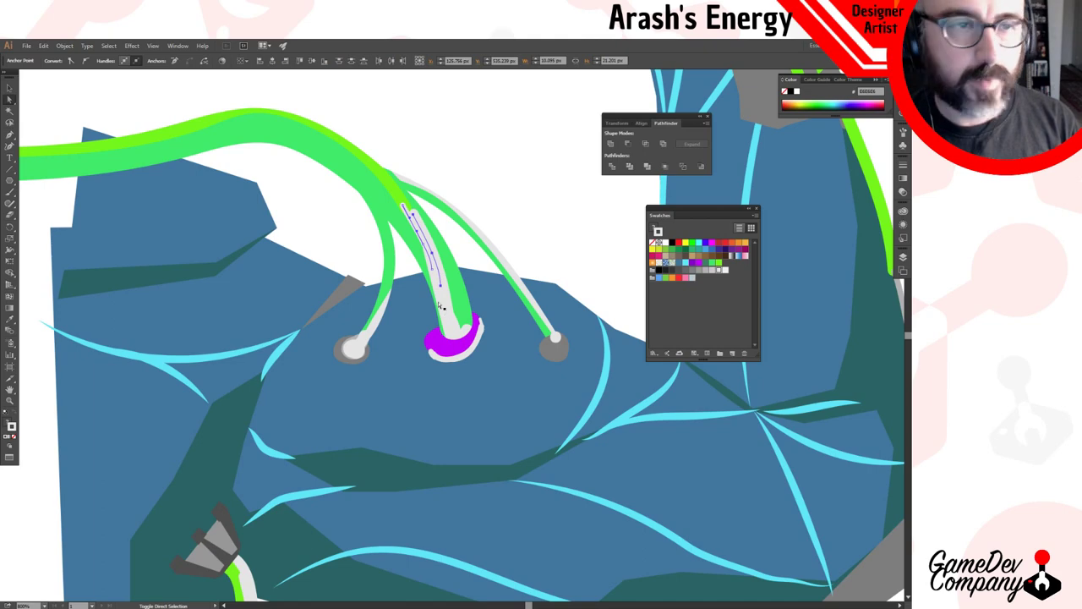
pyautogui.click(65, 47)
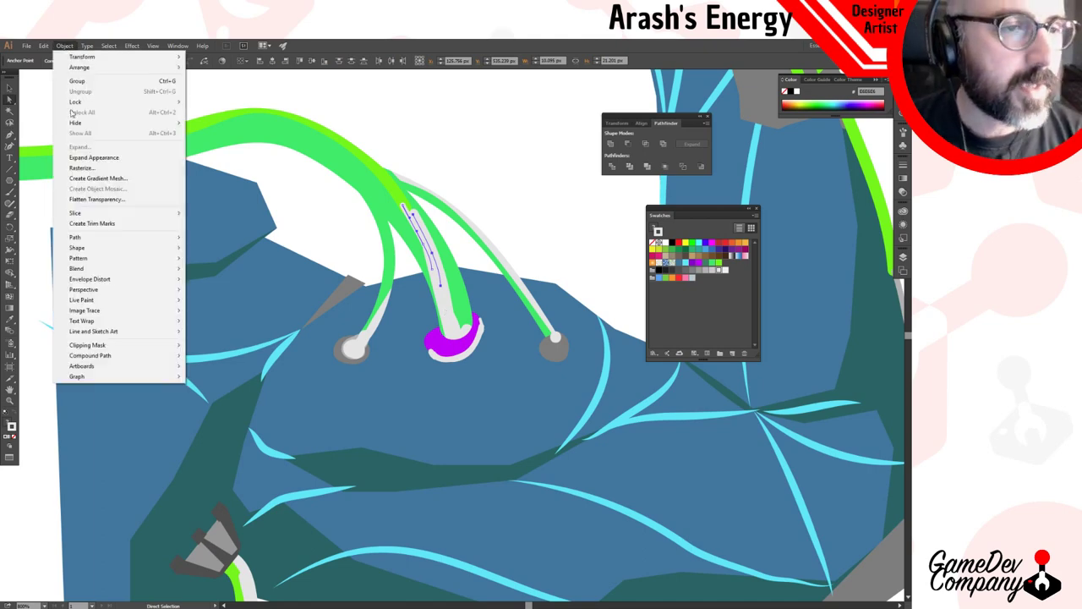
pyautogui.moveTo(113, 243)
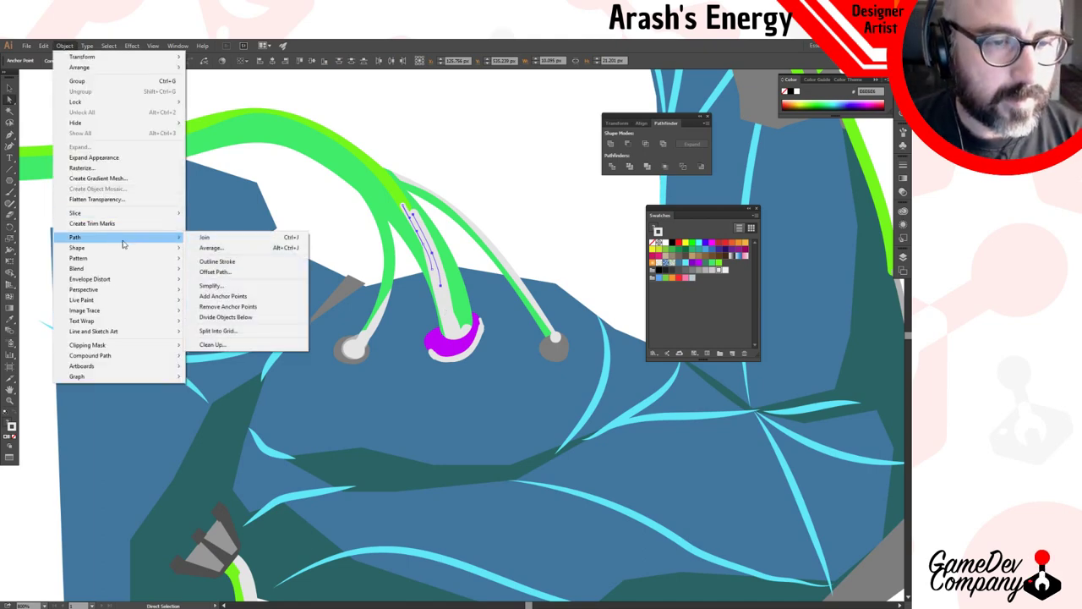
pyautogui.click(222, 258)
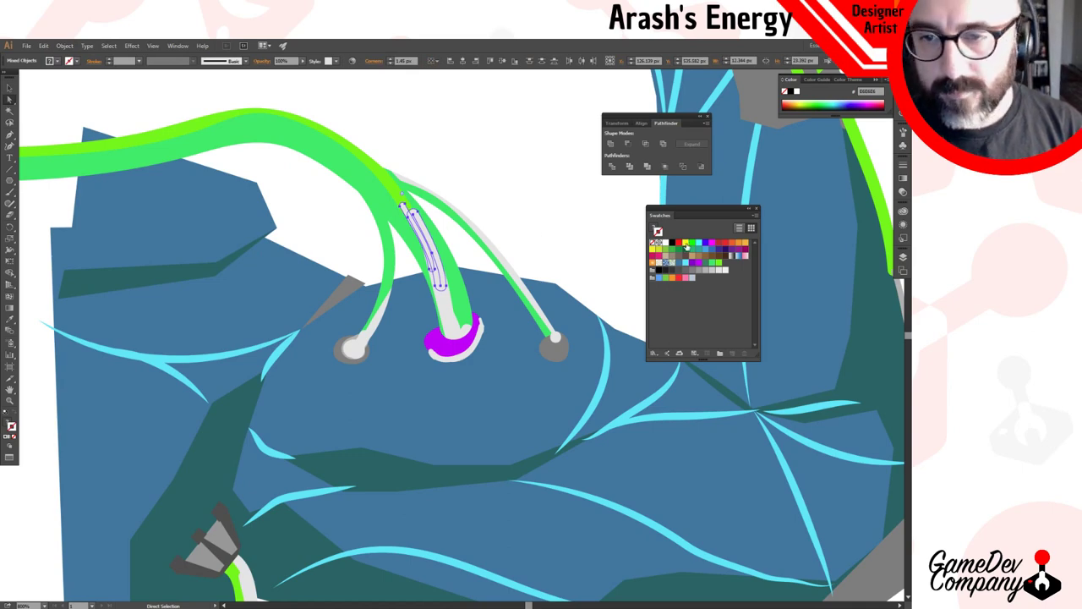
pyautogui.click(609, 144)
pyautogui.click(529, 199)
# Outline the stroke of the lower grey highlight path on the middle cable branch and unite it with the upper highlight shape.
pyautogui.click(446, 315)
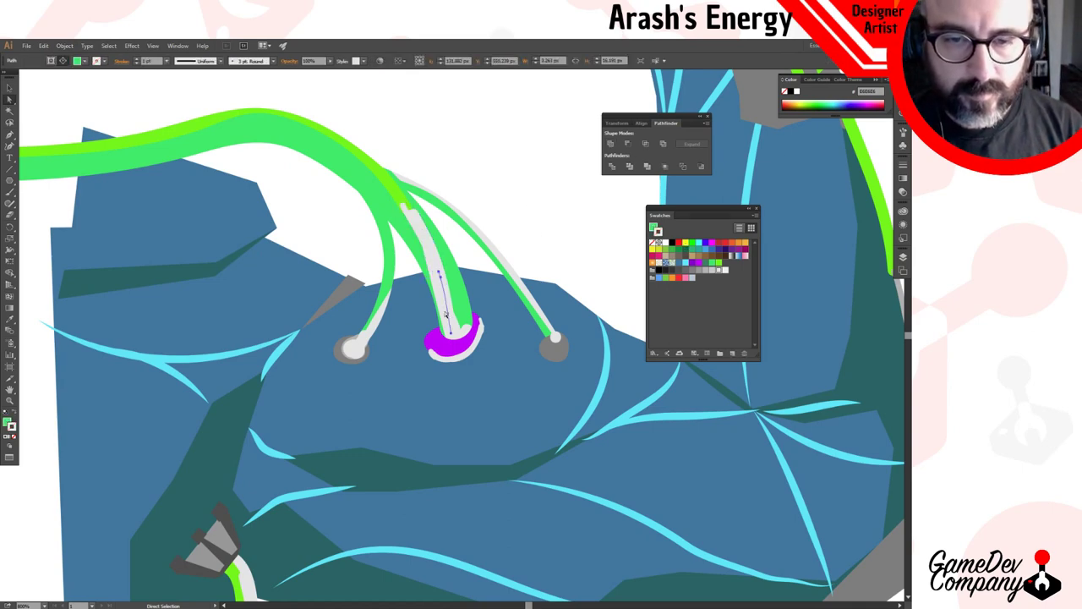
pyautogui.click(64, 45)
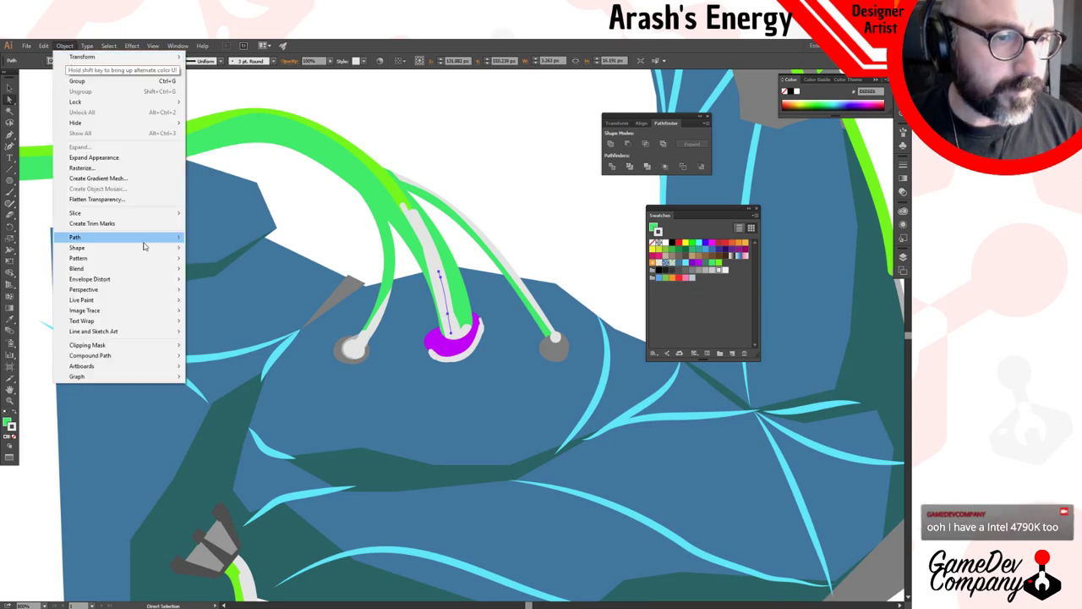
pyautogui.moveTo(145, 240)
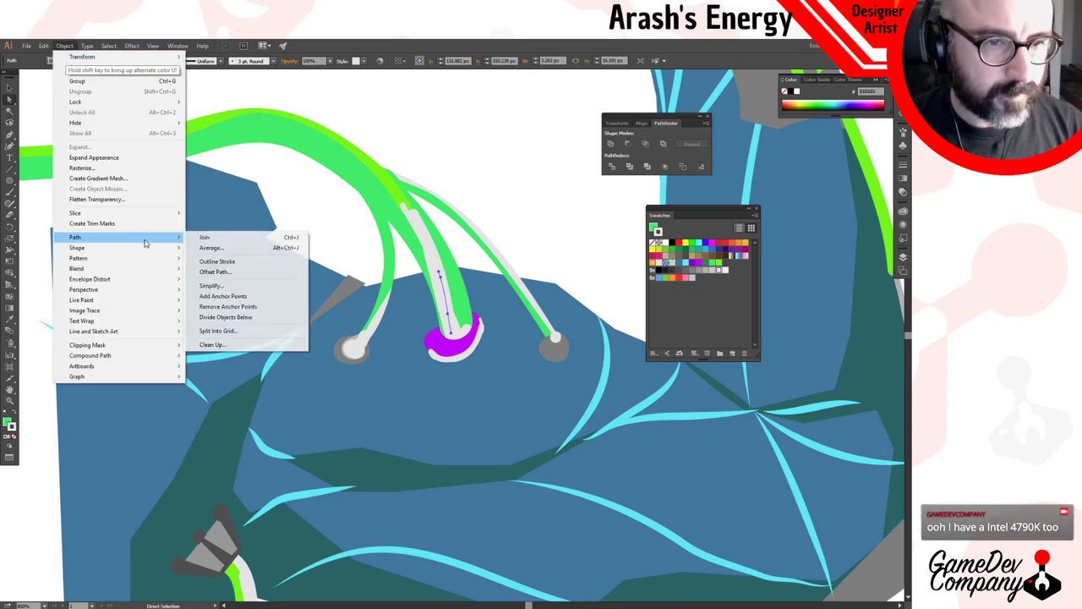
pyautogui.click(241, 263)
pyautogui.keyDown('shift'); pyautogui.click(432, 260); pyautogui.keyUp('shift')
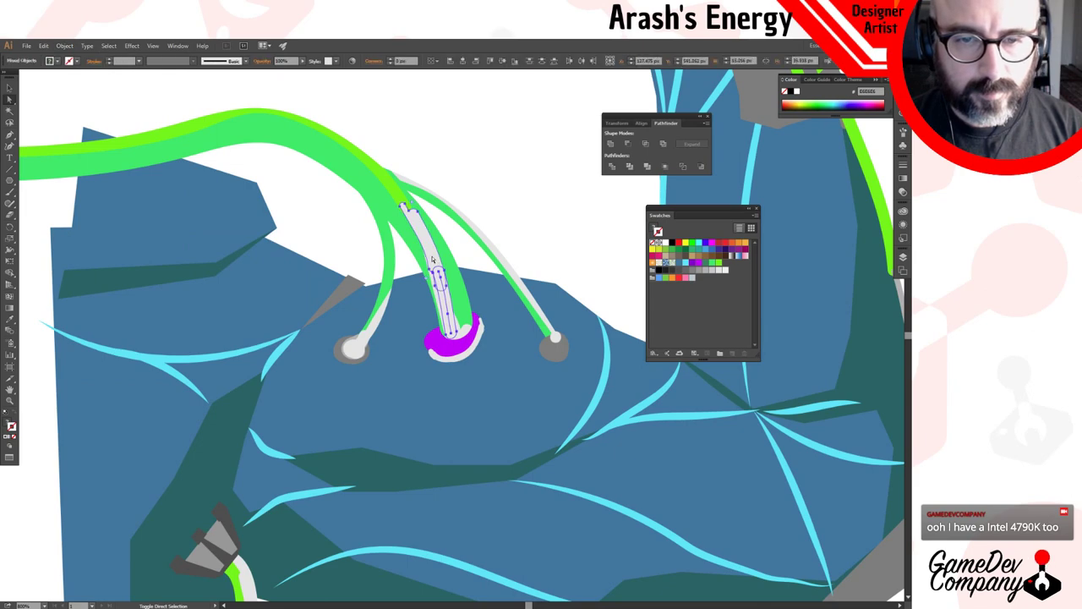
pyautogui.click(610, 145)
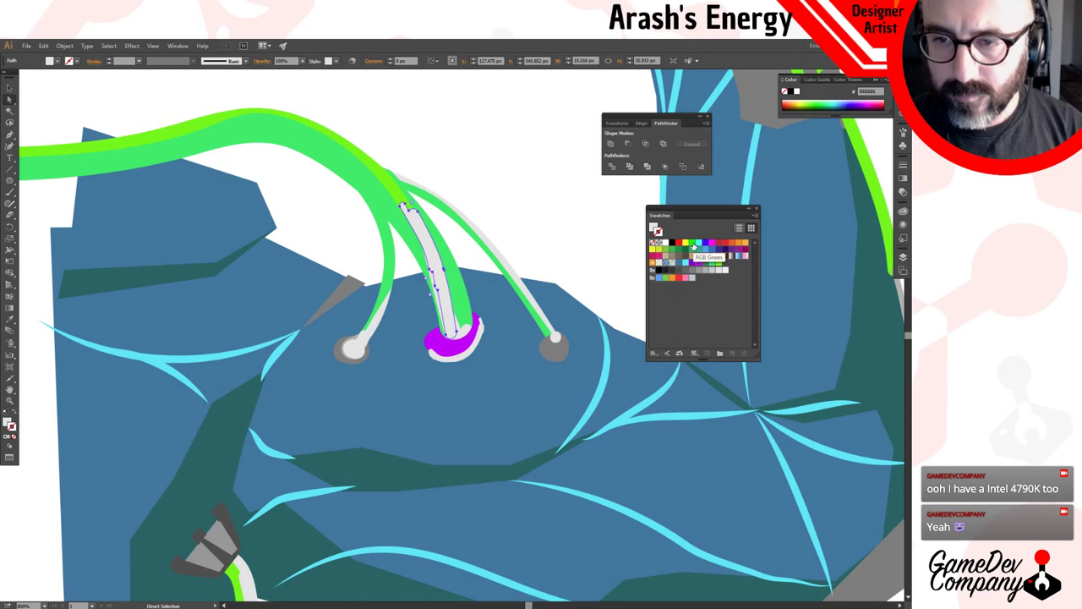
# Fill the united highlight on the middle cable branch with the lime 78F811 and remove its stroke.
pyautogui.click(717, 263)
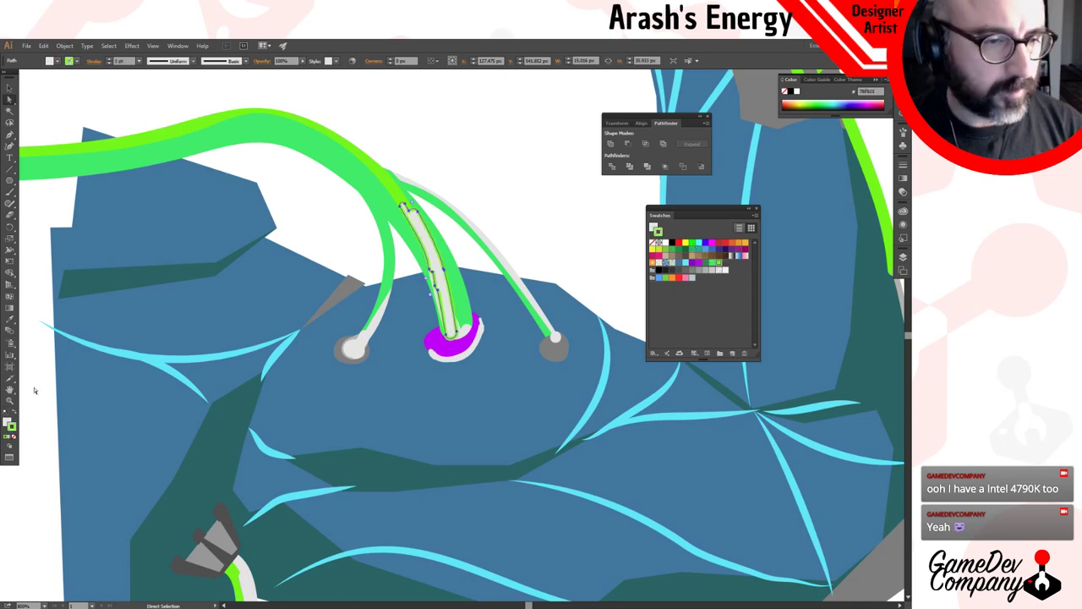
pyautogui.click(14, 415)
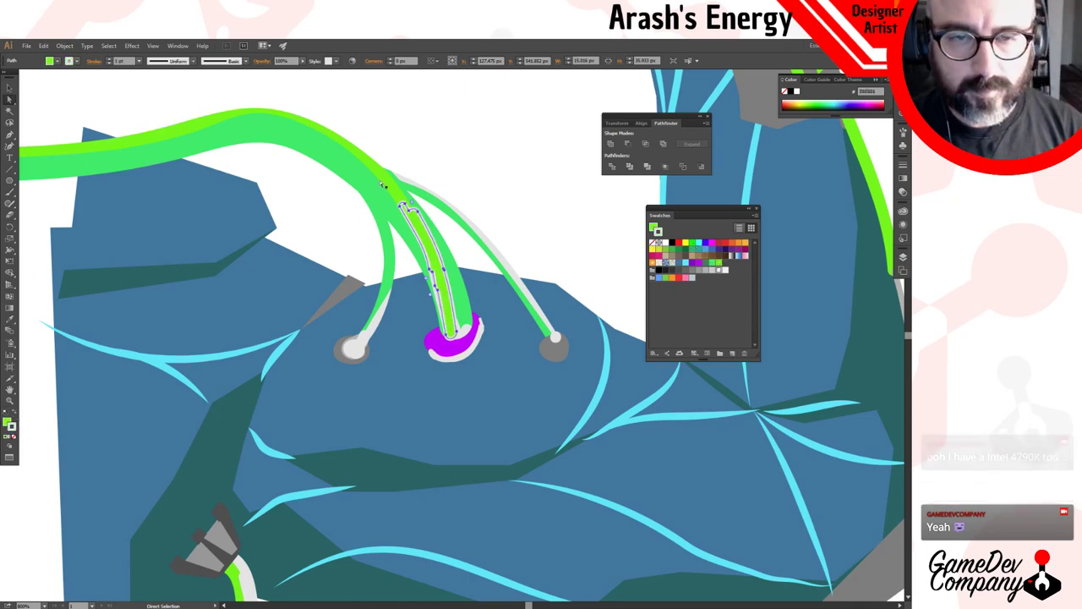
pyautogui.click(15, 439)
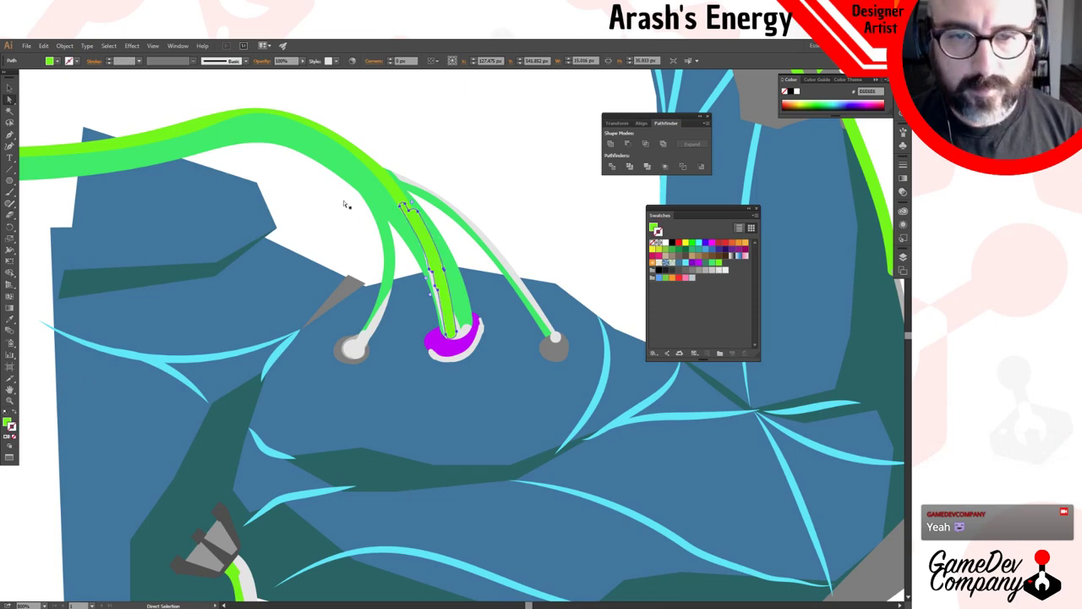
pyautogui.press('b')
pyautogui.click(481, 176)
pyautogui.press('v')
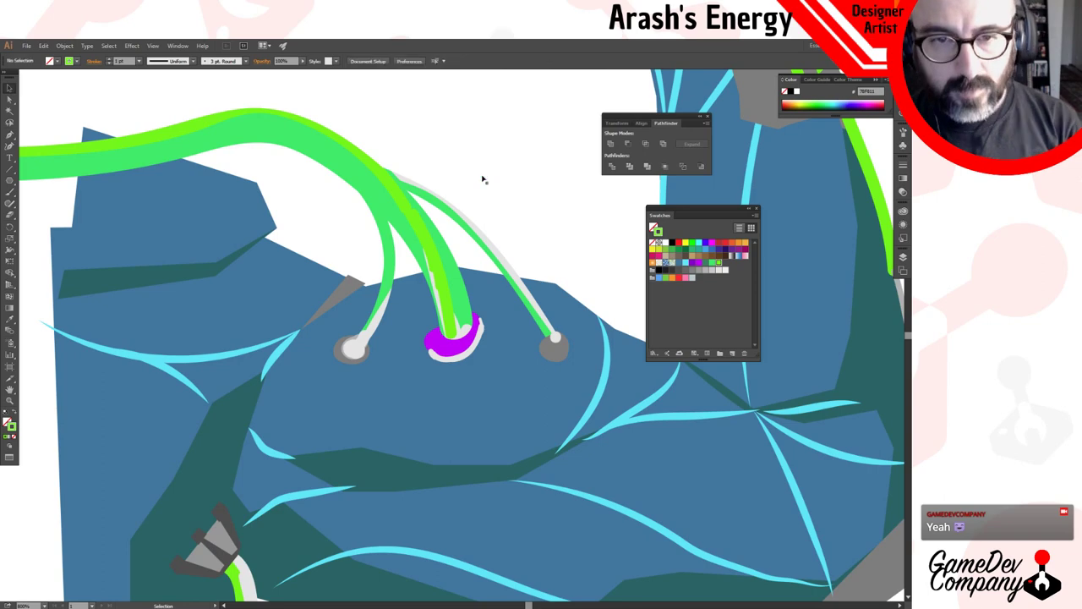
# Isolate the cable clip group, delete the leftover grey path beside the middle branch's lime highlight, and leave isolation.
pyautogui.doubleClick(462, 336)
pyautogui.click(462, 337)
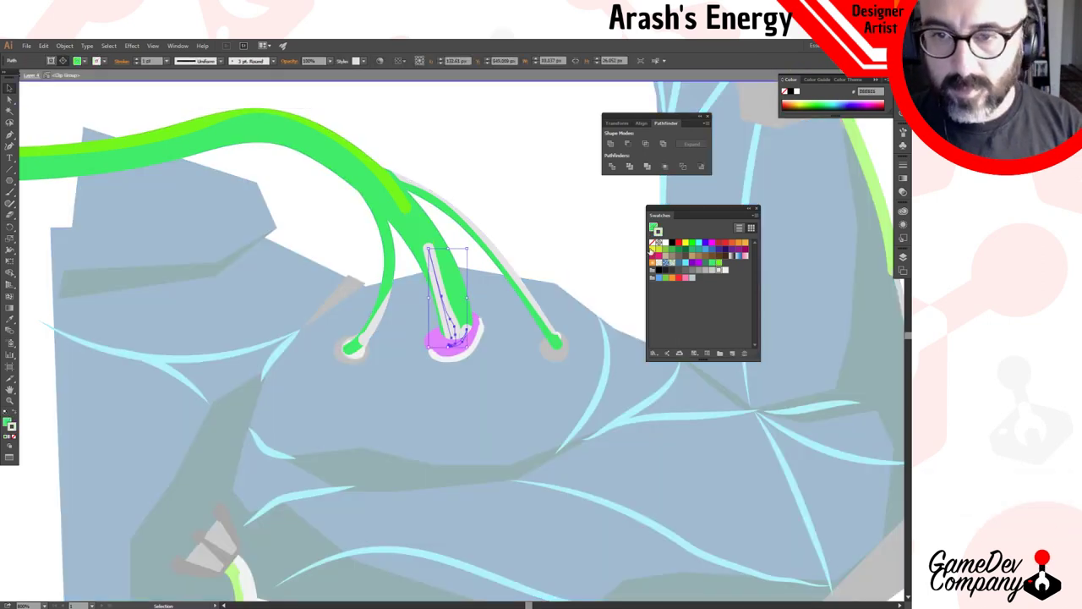
pyautogui.click(635, 260)
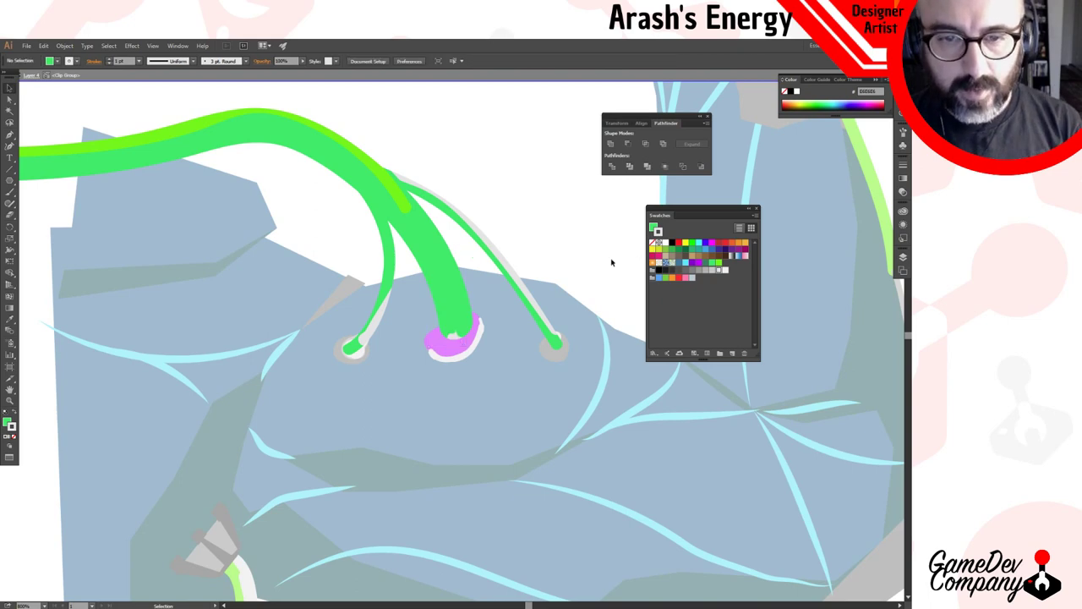
pyautogui.doubleClick(582, 255)
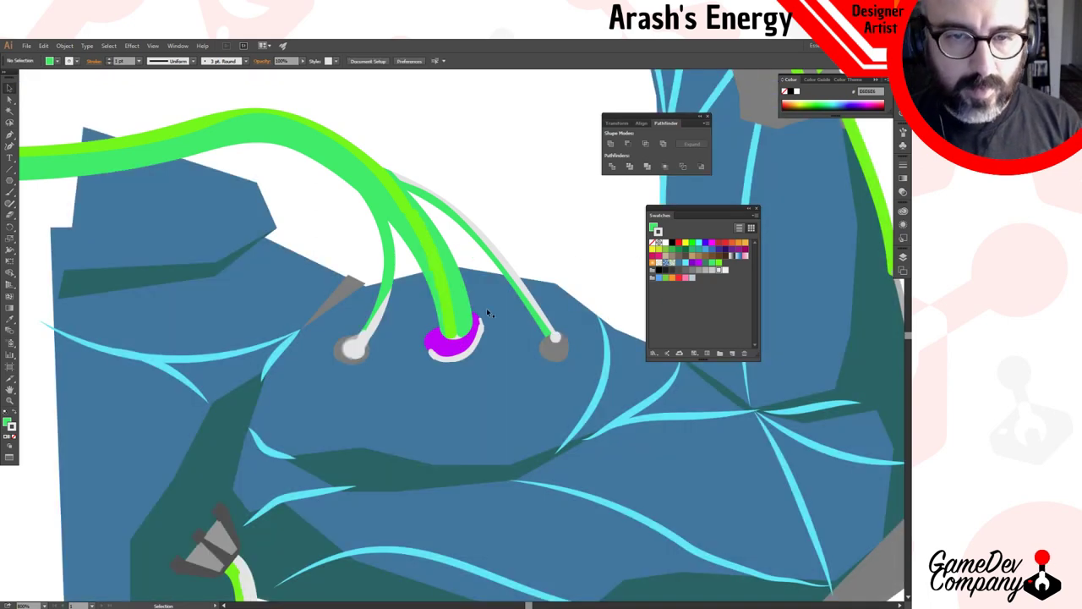
pyautogui.press('b')
pyautogui.moveTo(442, 286); pyautogui.dragTo(437, 258)
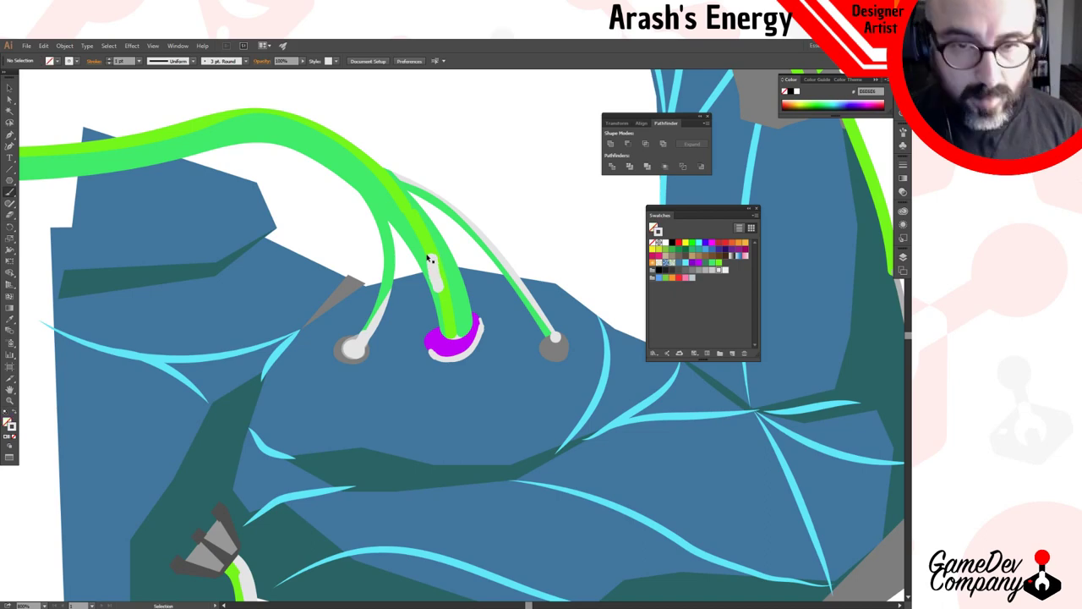
pyautogui.hotkey('ctrl', 'z')
# Isolate the cable clip group and recolour the grey highlight path on the left cable branch with the lime 78F811.
pyautogui.click(379, 316)
pyautogui.doubleClick(379, 317)
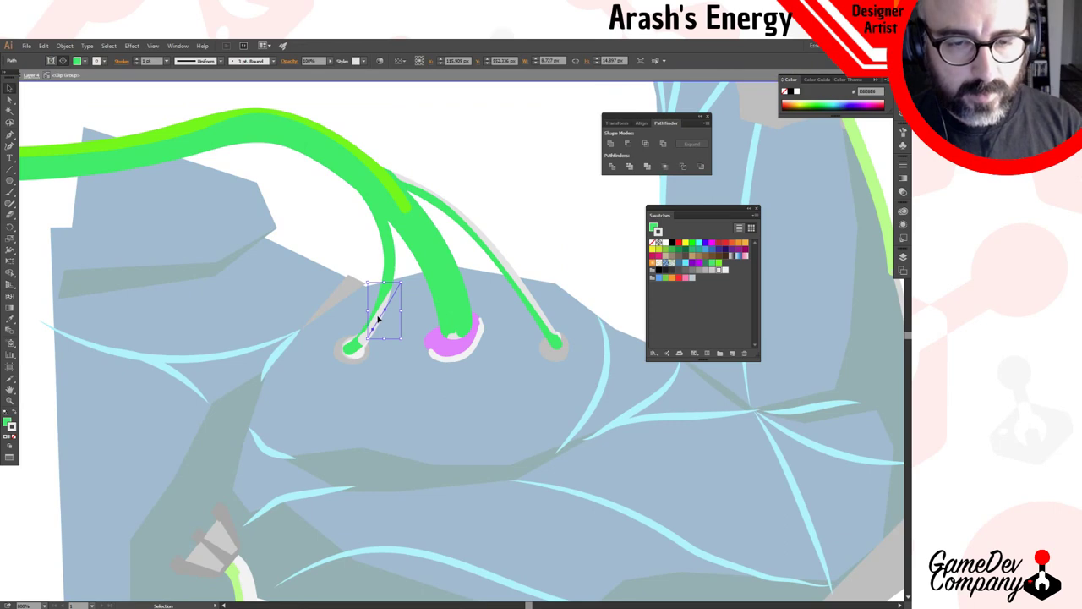
pyautogui.click(14, 414)
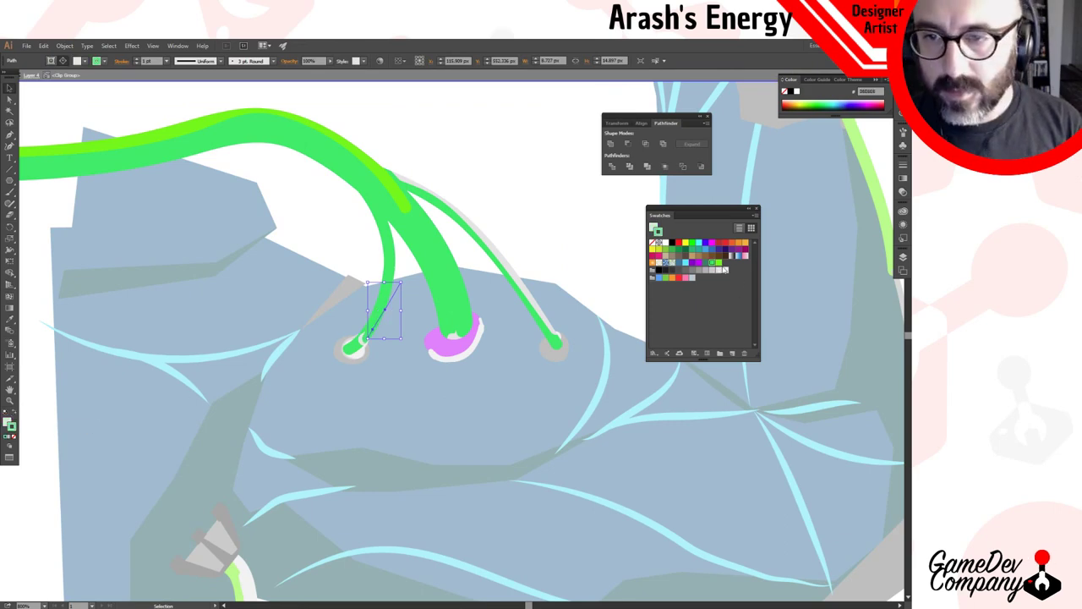
pyautogui.click(719, 264)
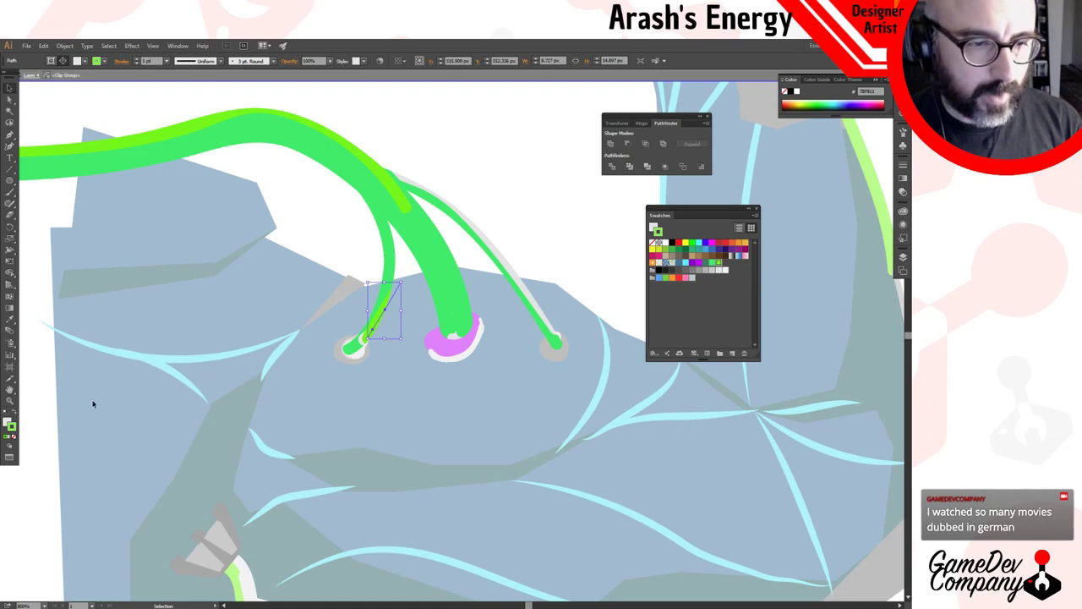
pyautogui.click(17, 438)
# Delete the extra curved highlight path at the lower end of the left cable branch, near its socket.
pyautogui.click(360, 342)
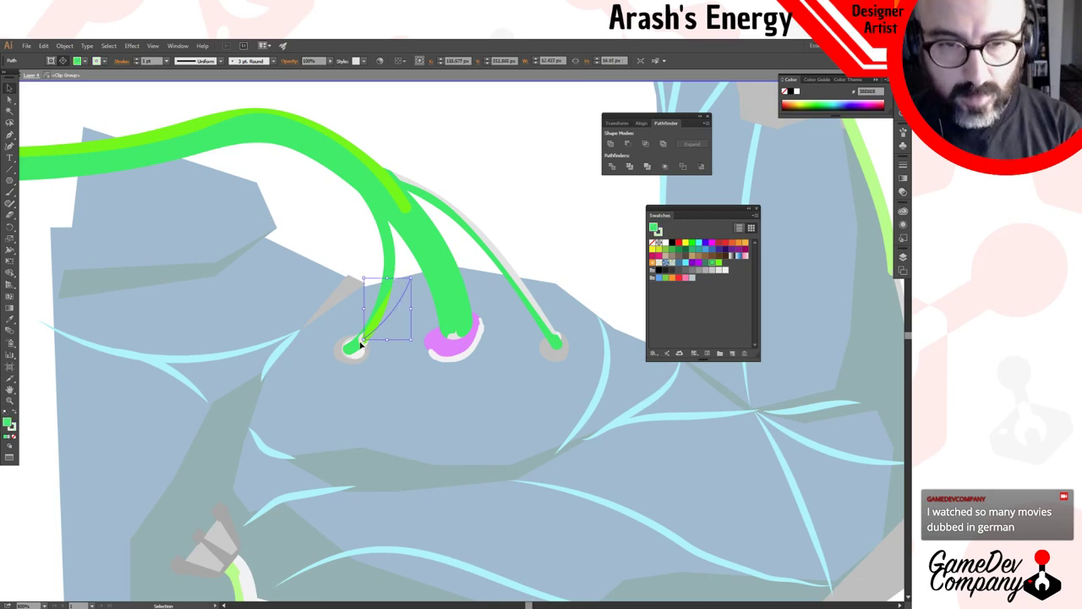
pyautogui.press('Delete')
pyautogui.click(363, 349)
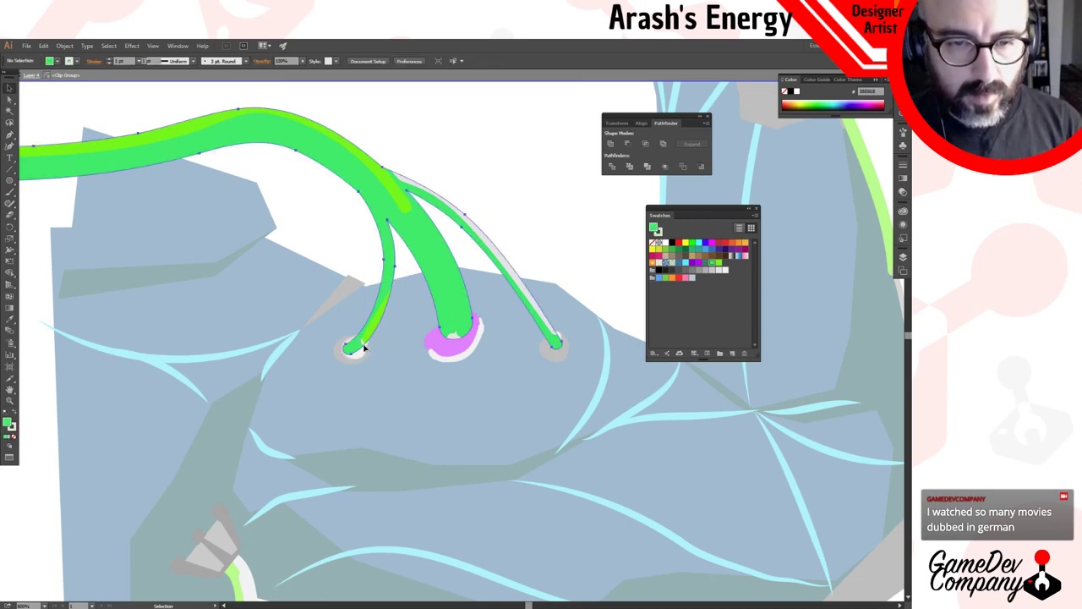
# Leave isolation, outline the strokes of the two grey arcs along the middle socket's lower rim, and fill the outlined shapes with magenta FF00FF.
pyautogui.click(363, 345)
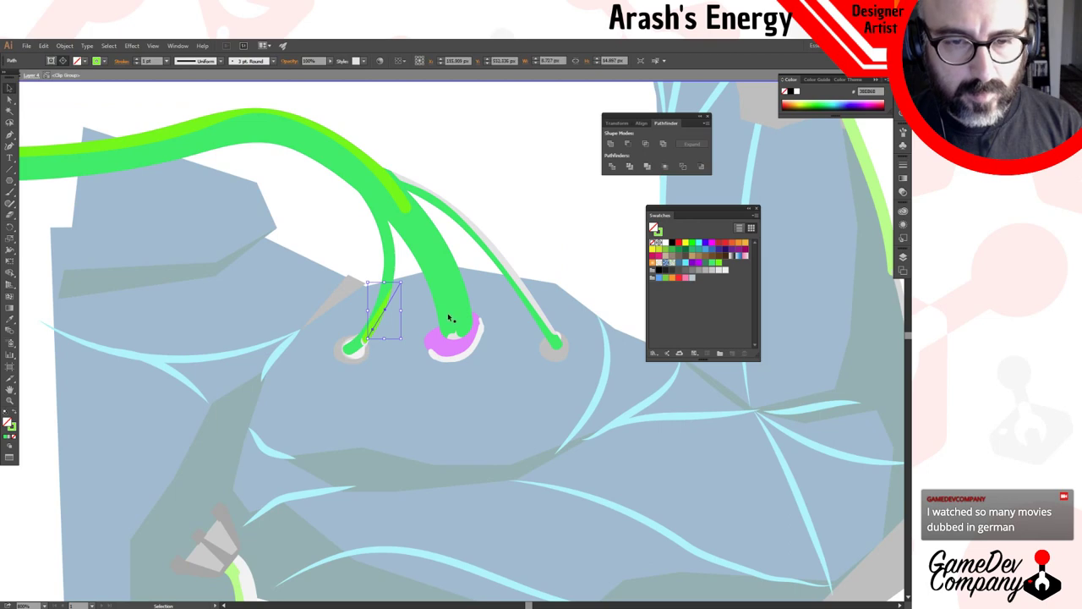
pyautogui.doubleClick(513, 229)
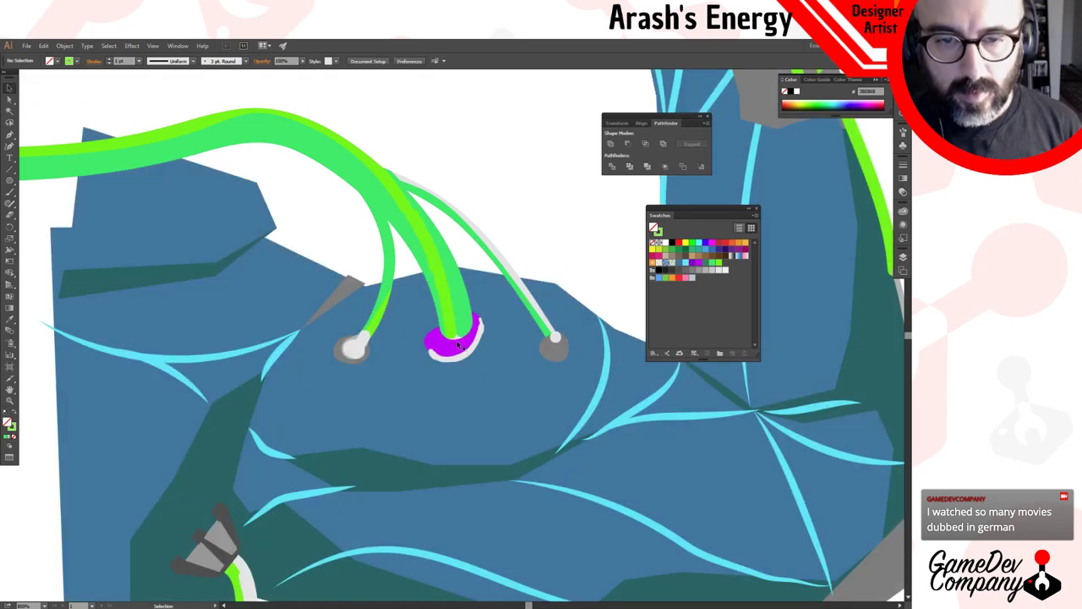
pyautogui.click(466, 355)
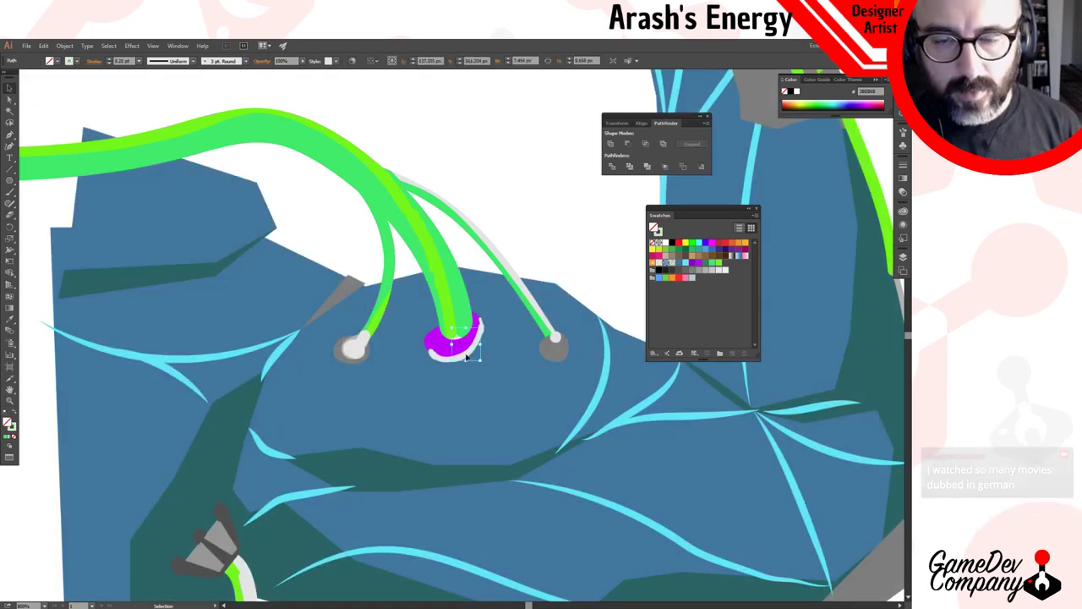
pyautogui.keyDown('shift'); pyautogui.click(443, 361); pyautogui.keyUp('shift')
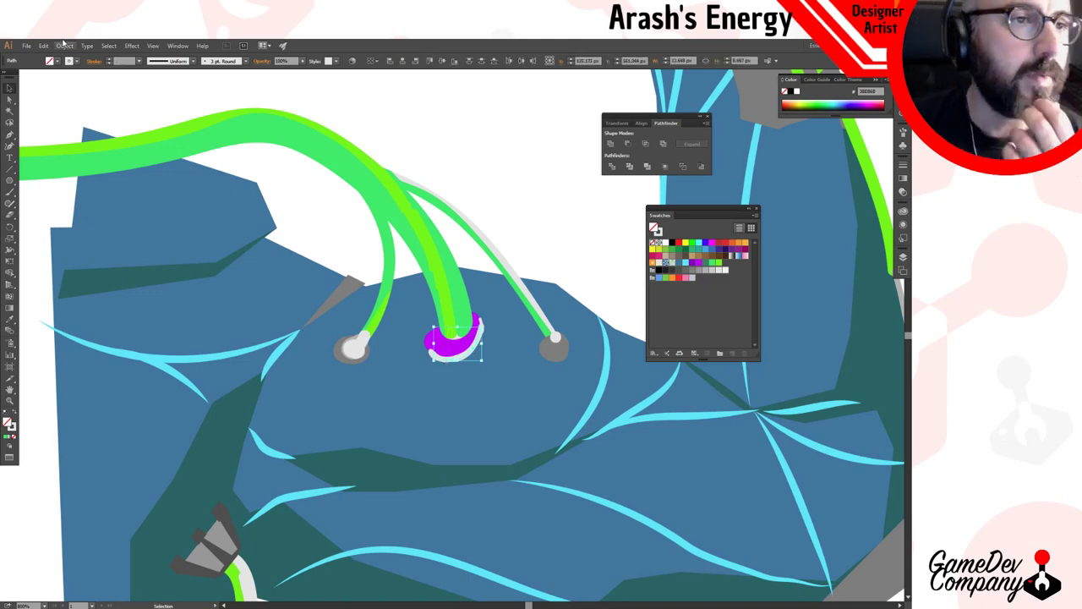
pyautogui.click(65, 45)
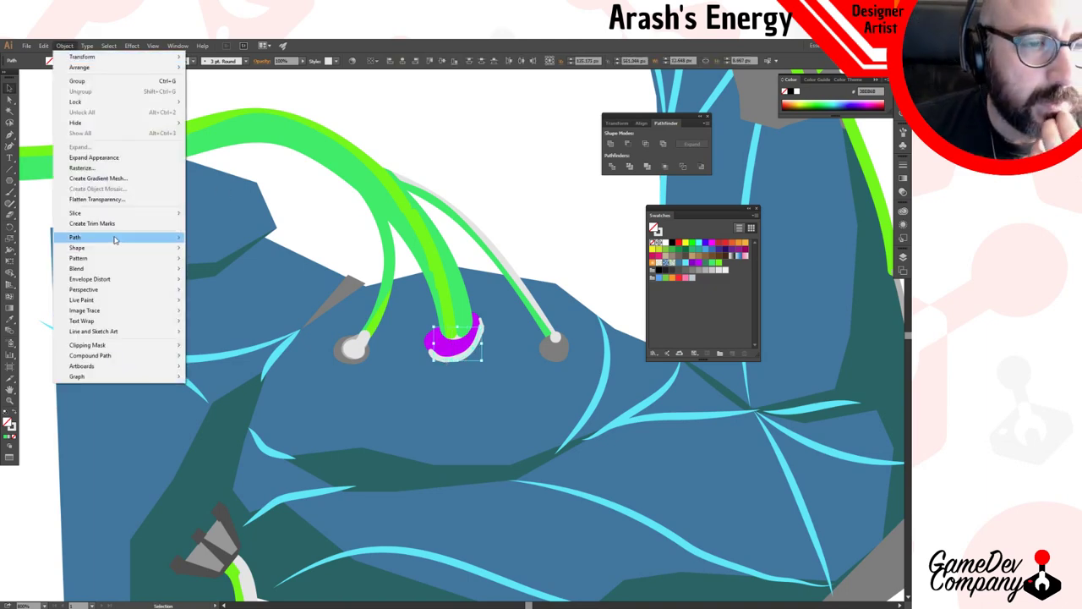
pyautogui.moveTo(115, 240)
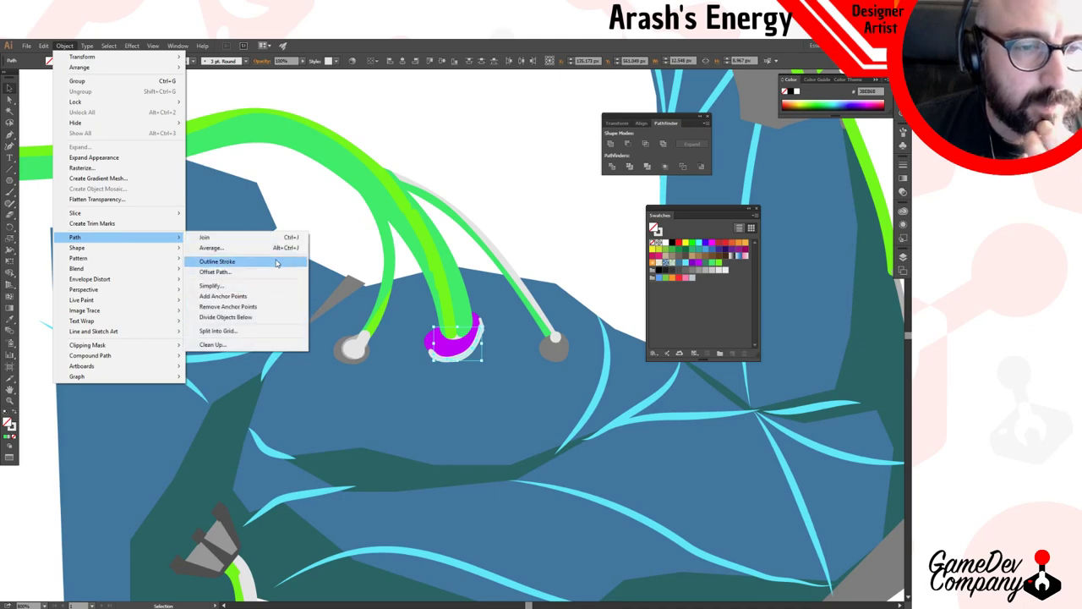
pyautogui.click(219, 261)
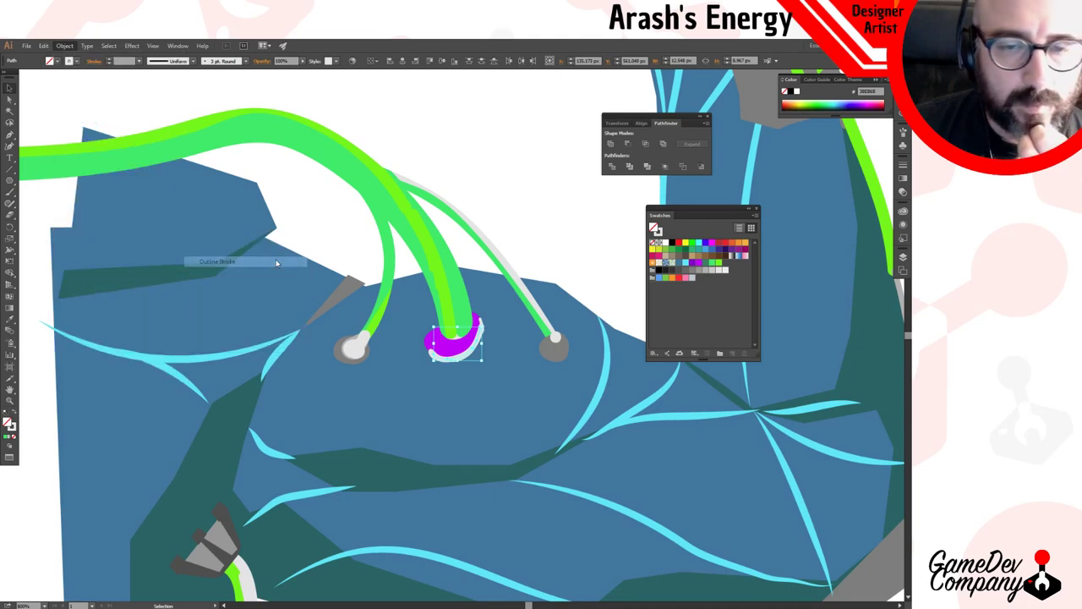
pyautogui.click(712, 263)
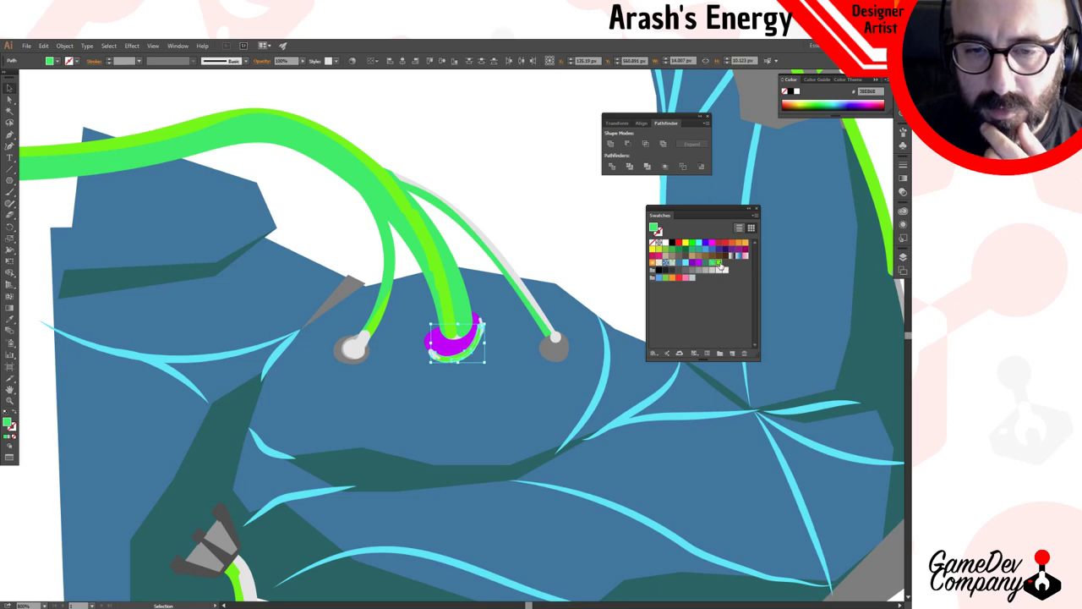
pyautogui.click(712, 245)
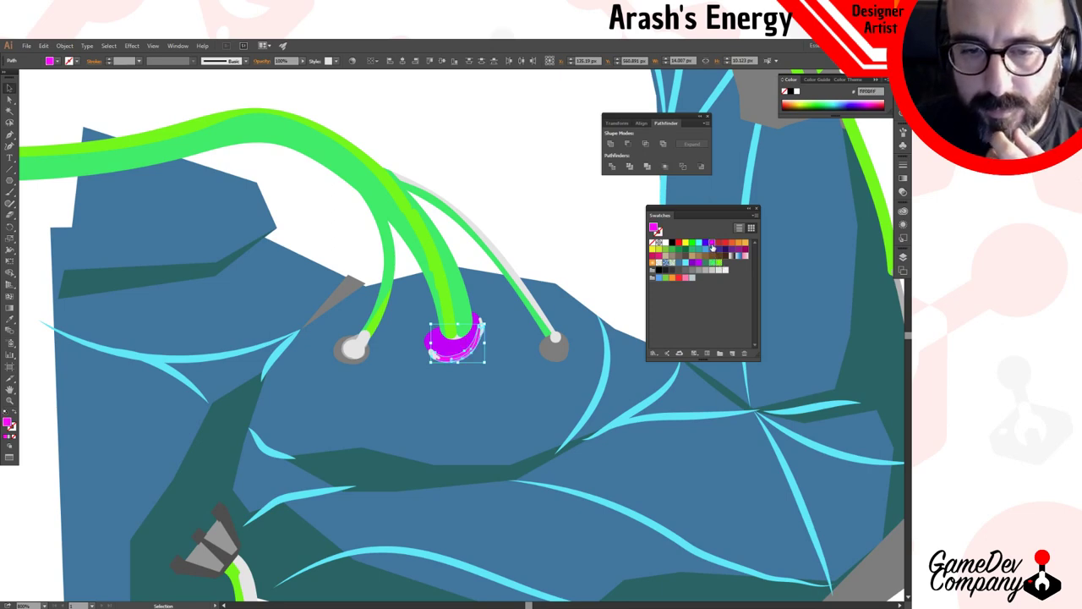
pyautogui.click(580, 186)
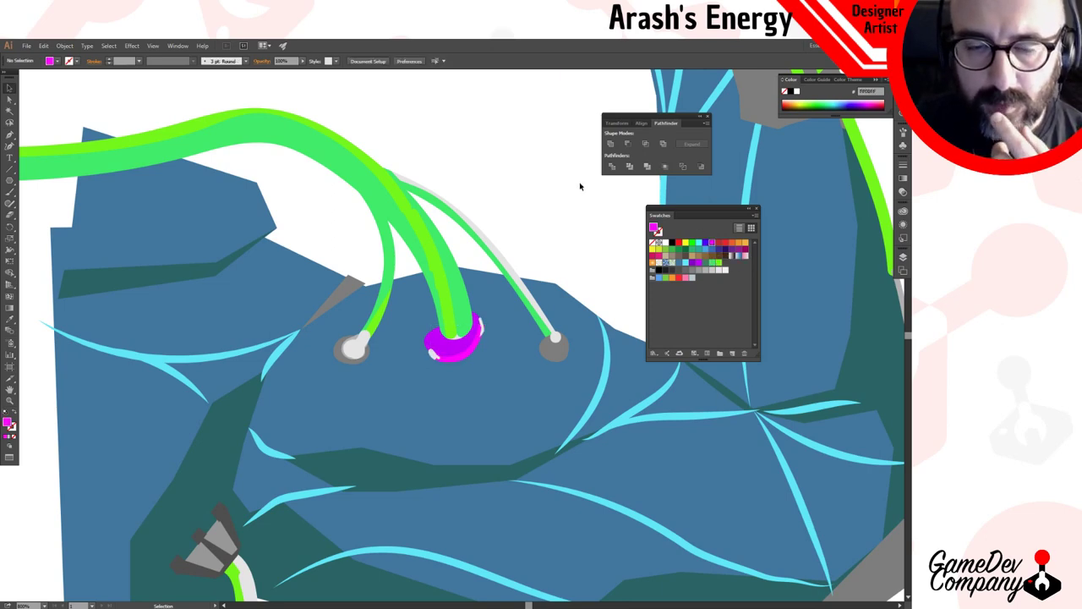
# Set the stroke of the remaining grey arc on the middle socket's rim to the same magenta.
pyautogui.click(433, 354)
pyautogui.press('v')
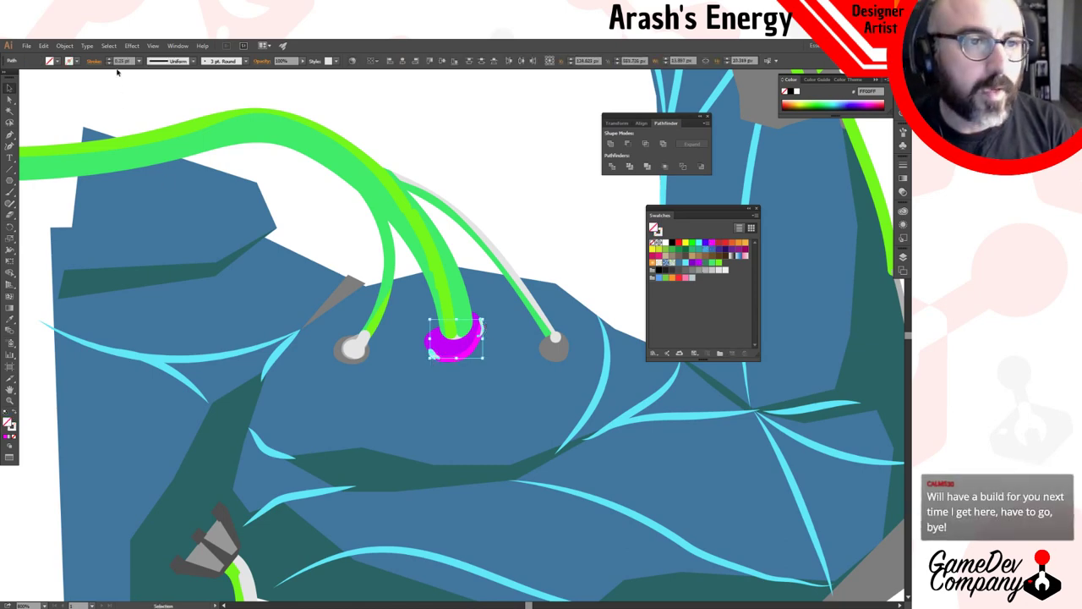
pyautogui.click(715, 245)
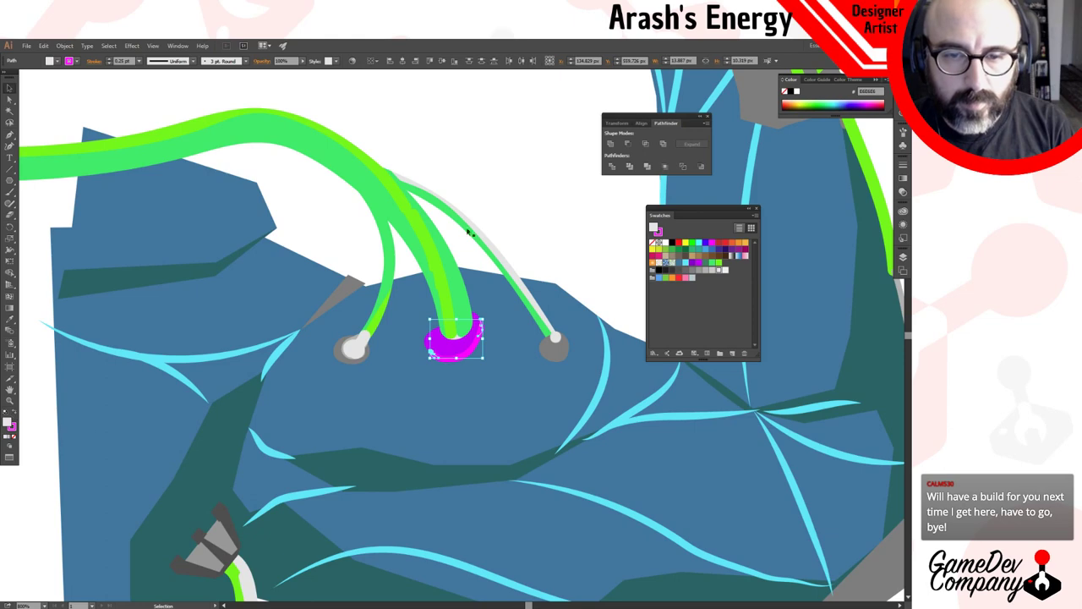
pyautogui.click(521, 193)
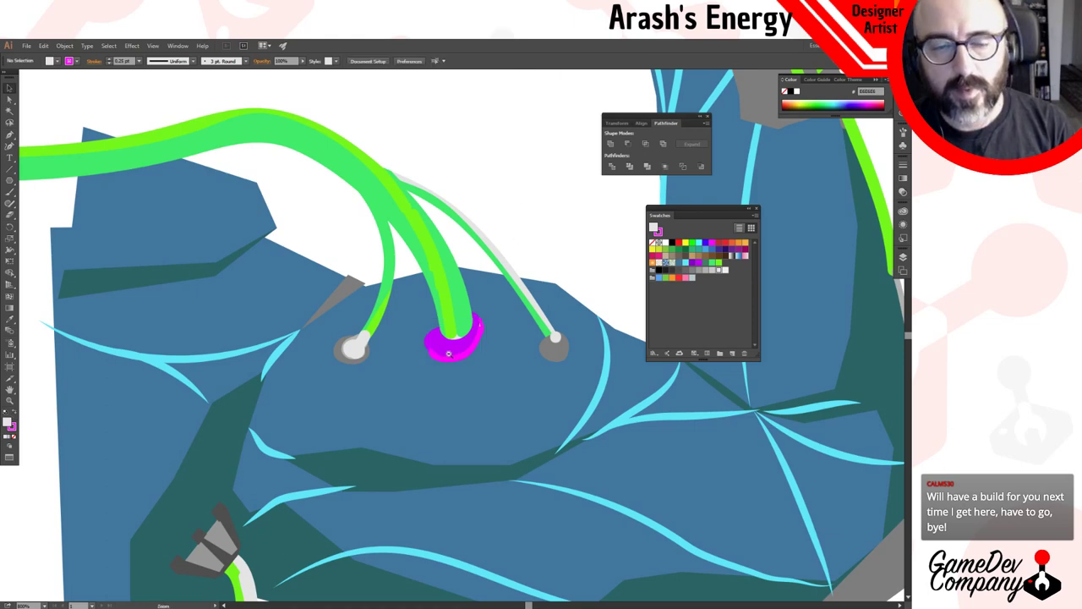
# Recolour the light grey plug at the left cable branch's end by sampling the branch's lime highlight with the Eyedropper.
pyautogui.click(359, 349)
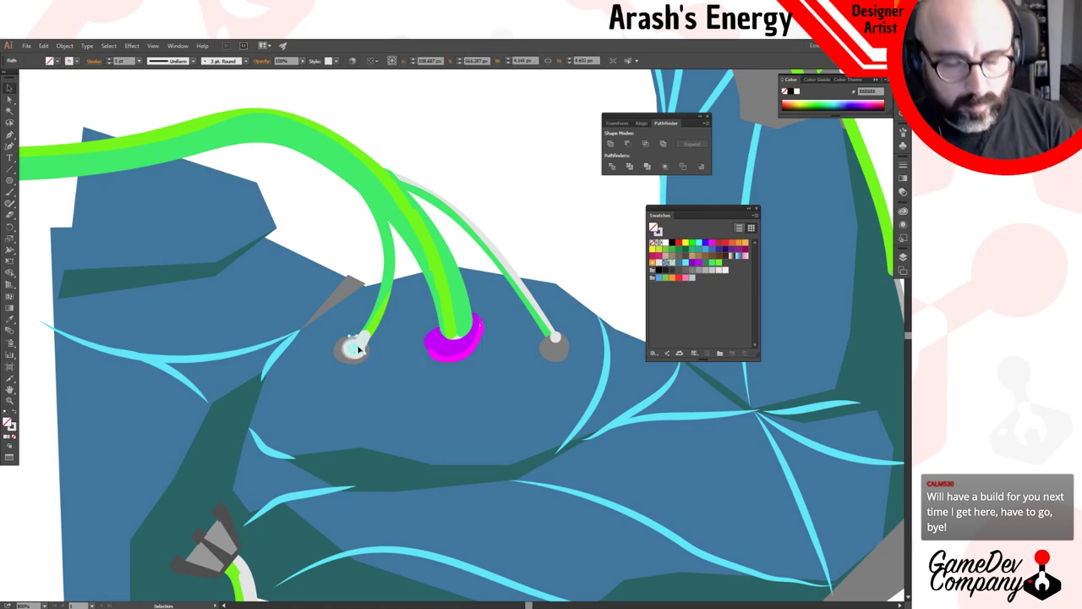
pyautogui.press('i')
pyautogui.click(373, 321)
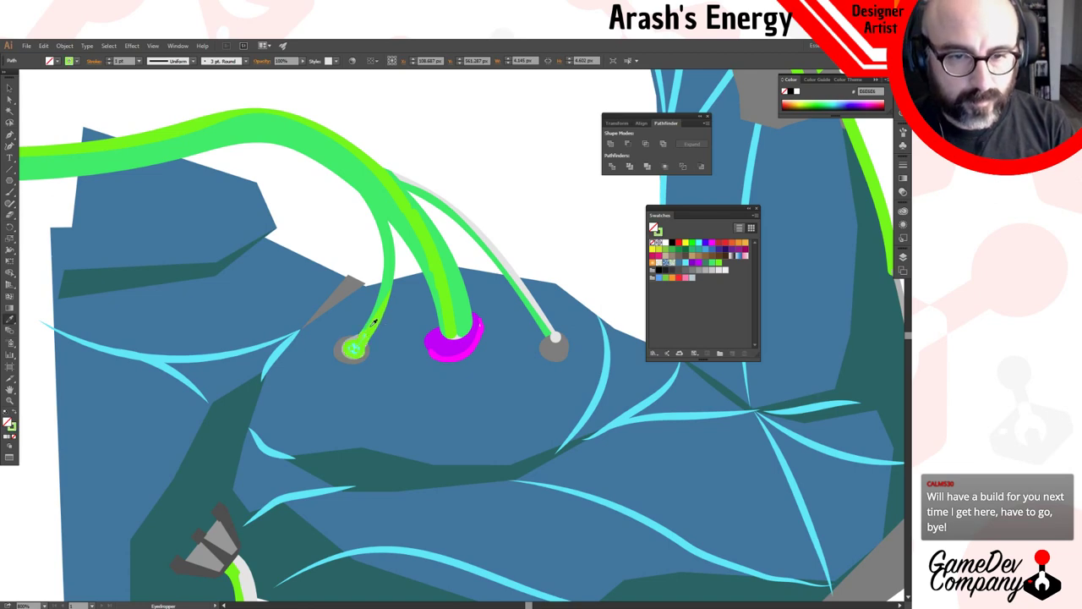
pyautogui.press('v')
pyautogui.click(566, 263)
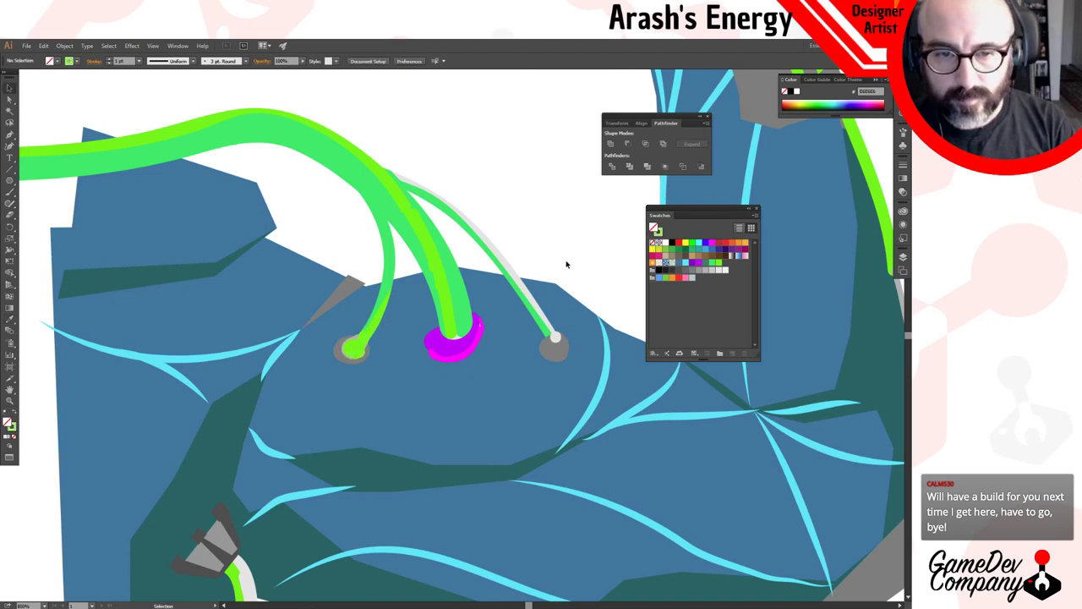
pyautogui.click(555, 338)
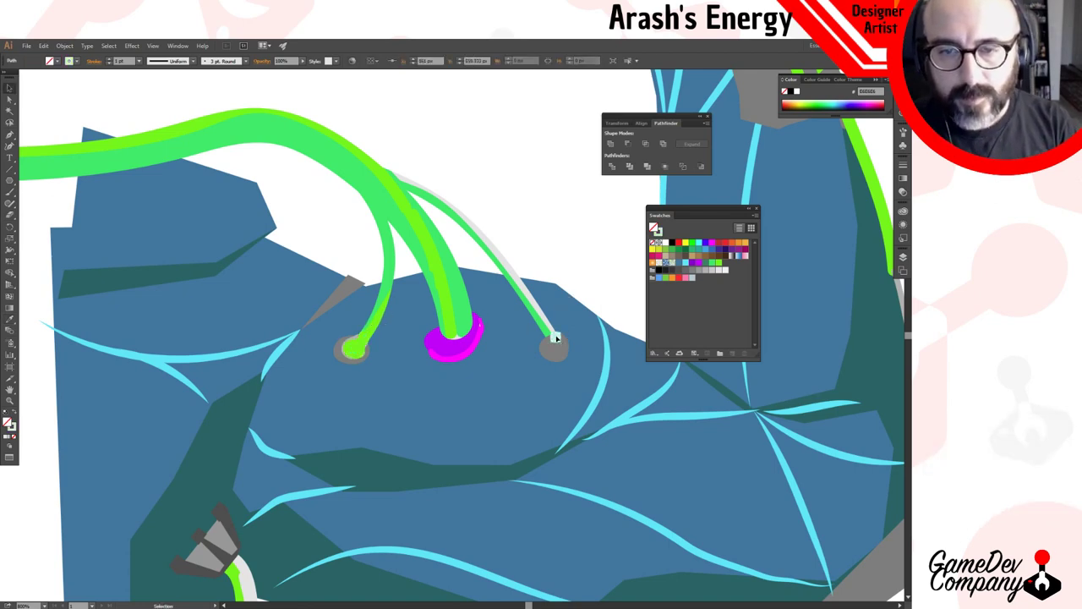
pyautogui.keyDown('shift'); pyautogui.click(550, 326); pyautogui.keyUp('shift')
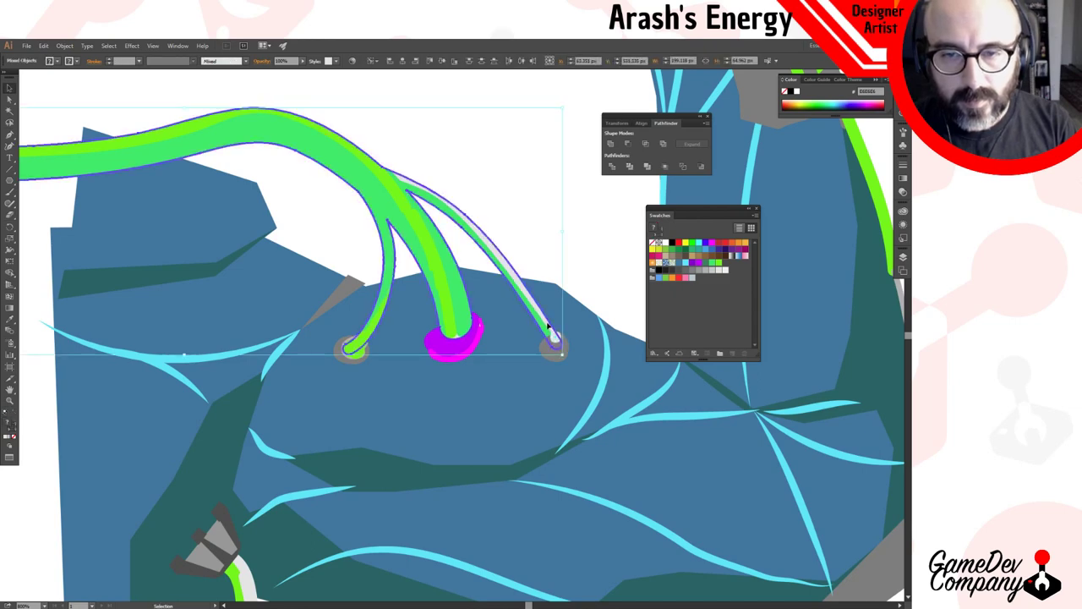
pyautogui.click(581, 242)
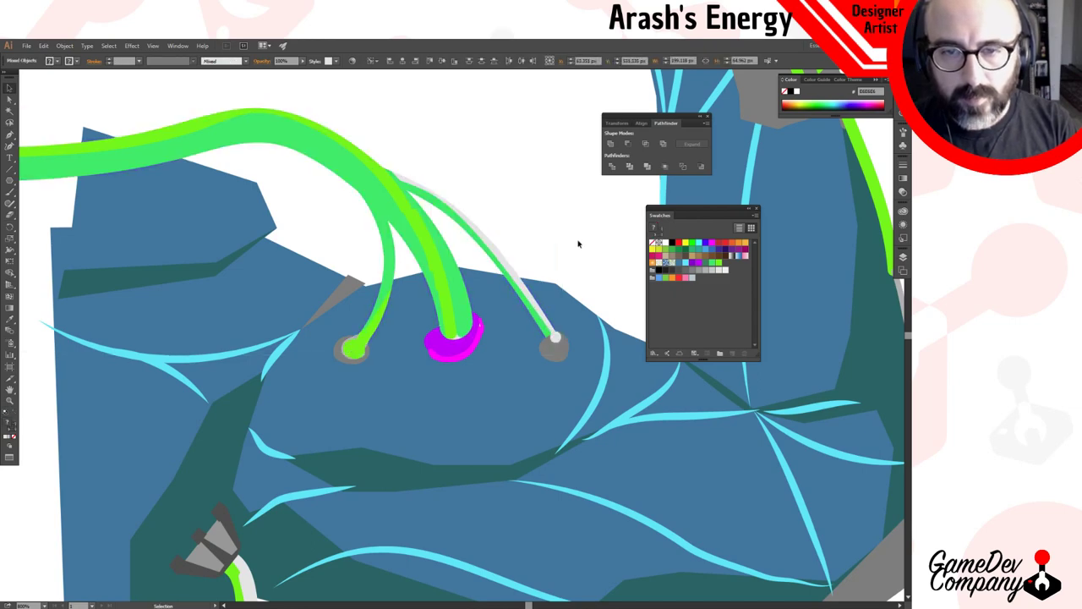
# Isolate the cable clip group and set the stroke of the right branch's grey highlight path to the lime 78F811.
pyautogui.doubleClick(516, 282)
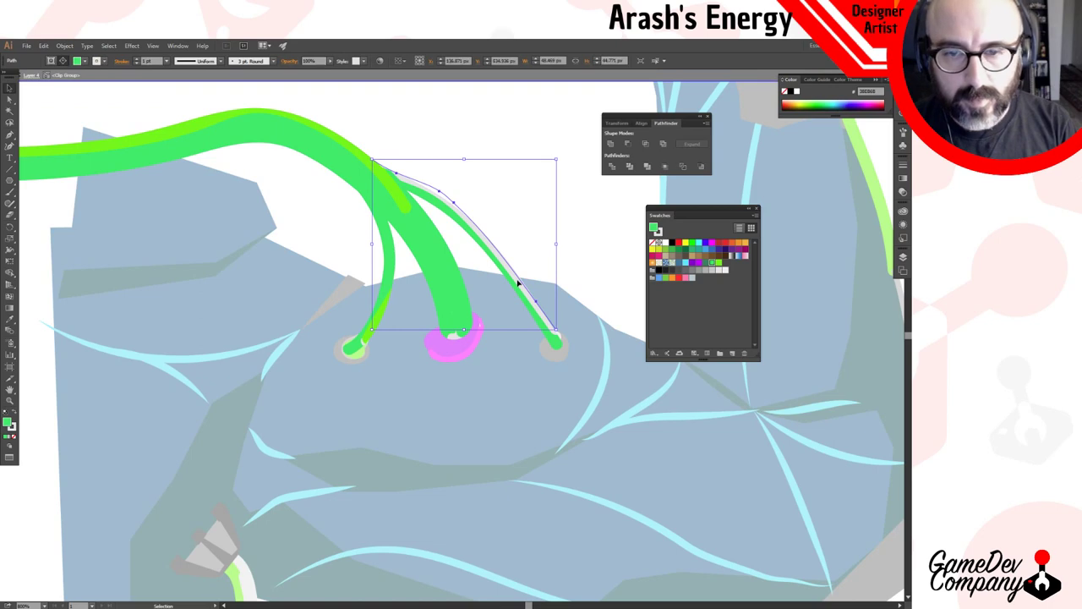
pyautogui.click(715, 265)
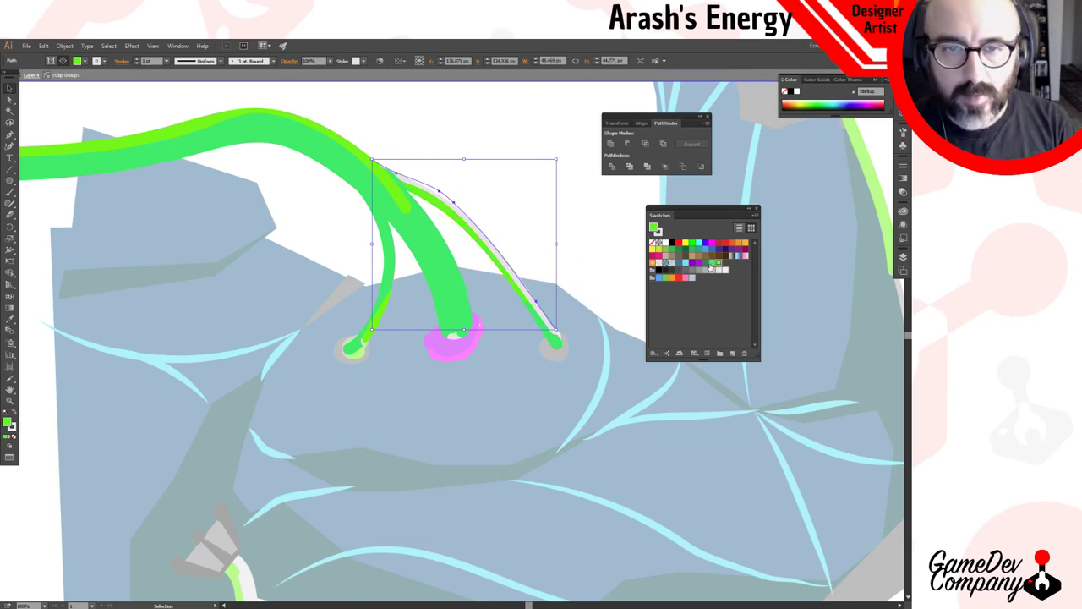
pyautogui.click(17, 414)
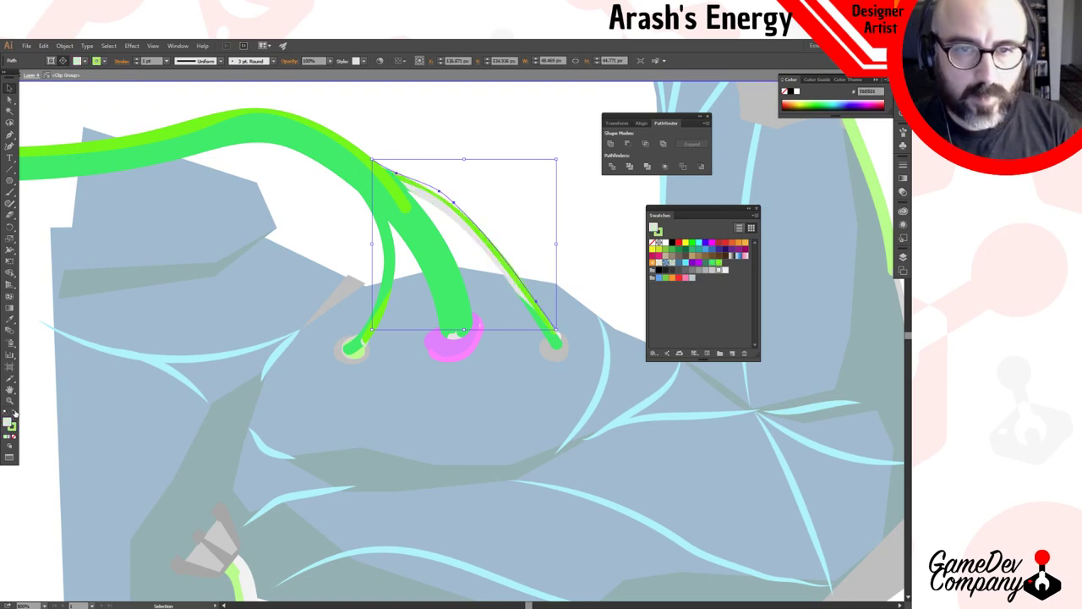
# Remove the fill from the right branch's highlight path inside the clip group and leave isolation.
pyautogui.press('Escape')
pyautogui.press('a')
pyautogui.click(457, 224)
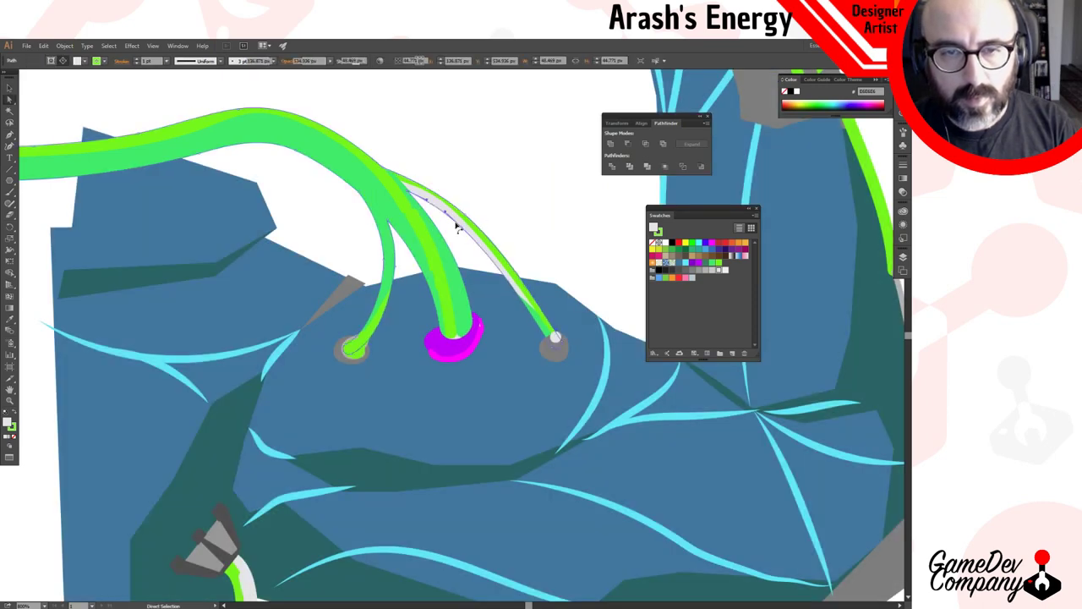
pyautogui.press('v')
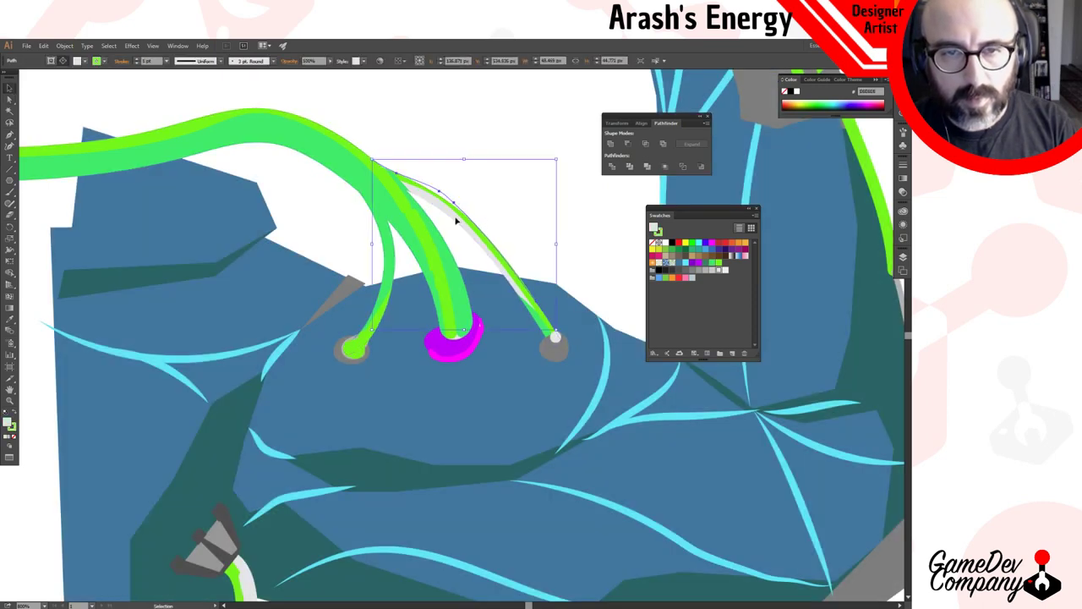
pyautogui.doubleClick(456, 222)
pyautogui.moveTo(456, 221); pyautogui.dragTo(483, 185)
pyautogui.hotkey('ctrl', 'z')
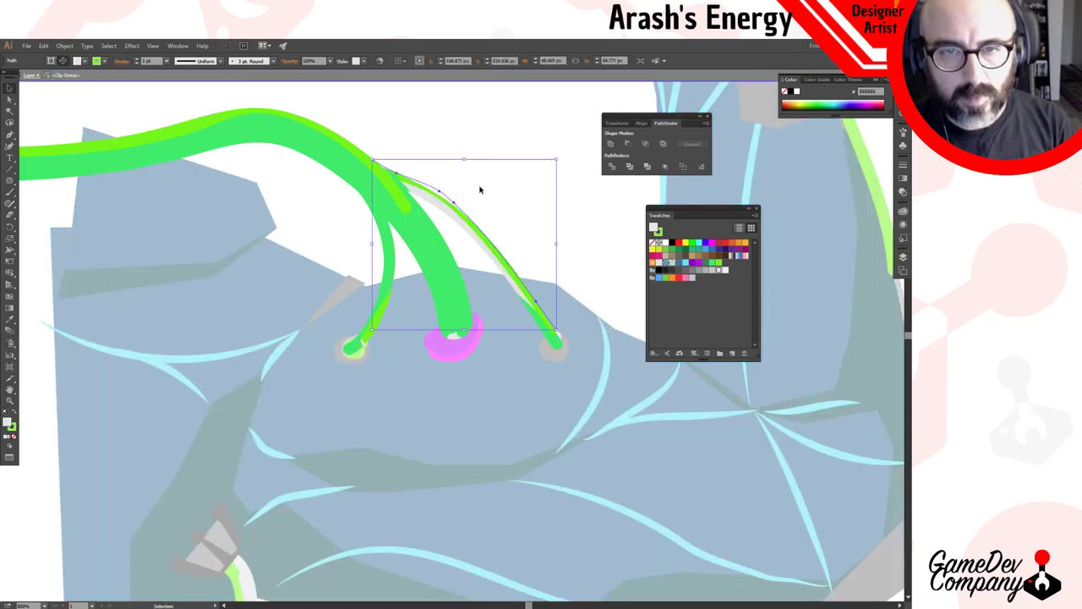
pyautogui.click(14, 436)
pyautogui.doubleClick(504, 142)
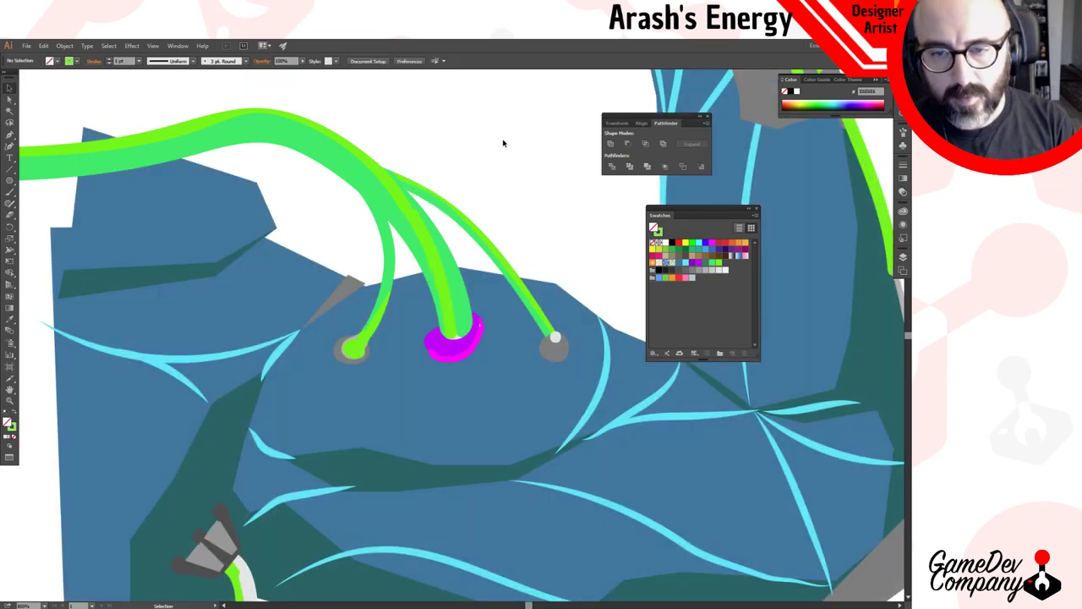
# Set the stroke of the light grey tip at the right cable branch's end to the lime swatch (R=120 G=248 B=17).
pyautogui.press('a')
pyautogui.click(556, 338)
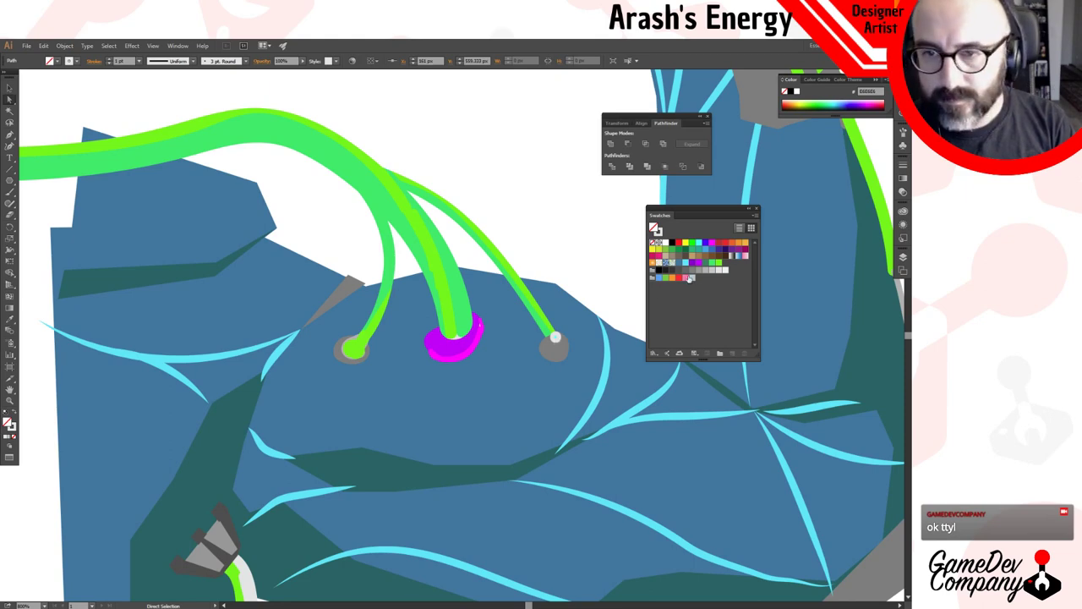
pyautogui.click(719, 266)
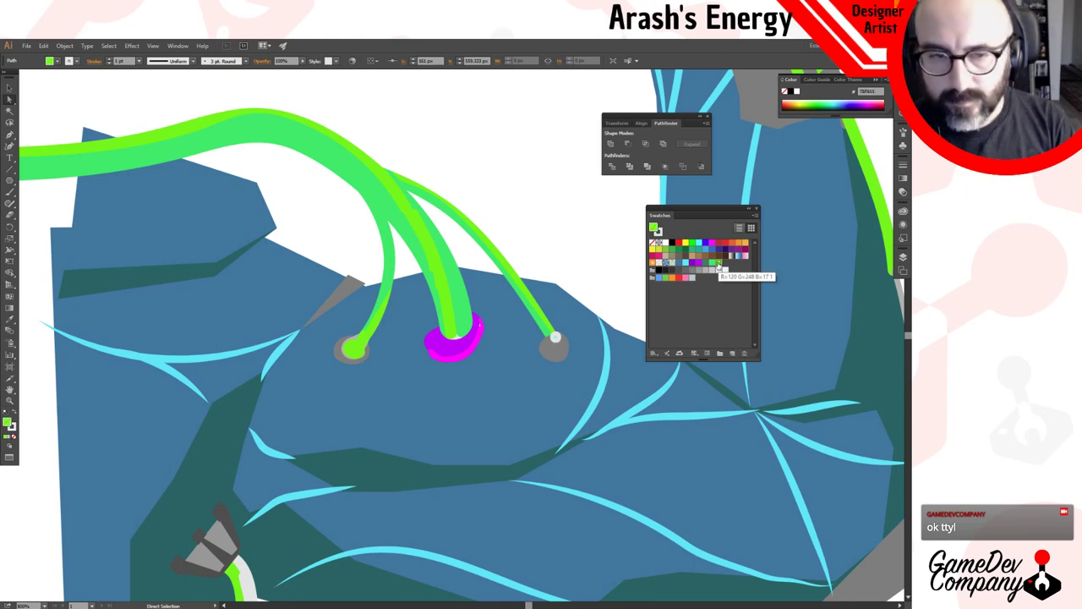
pyautogui.click(13, 413)
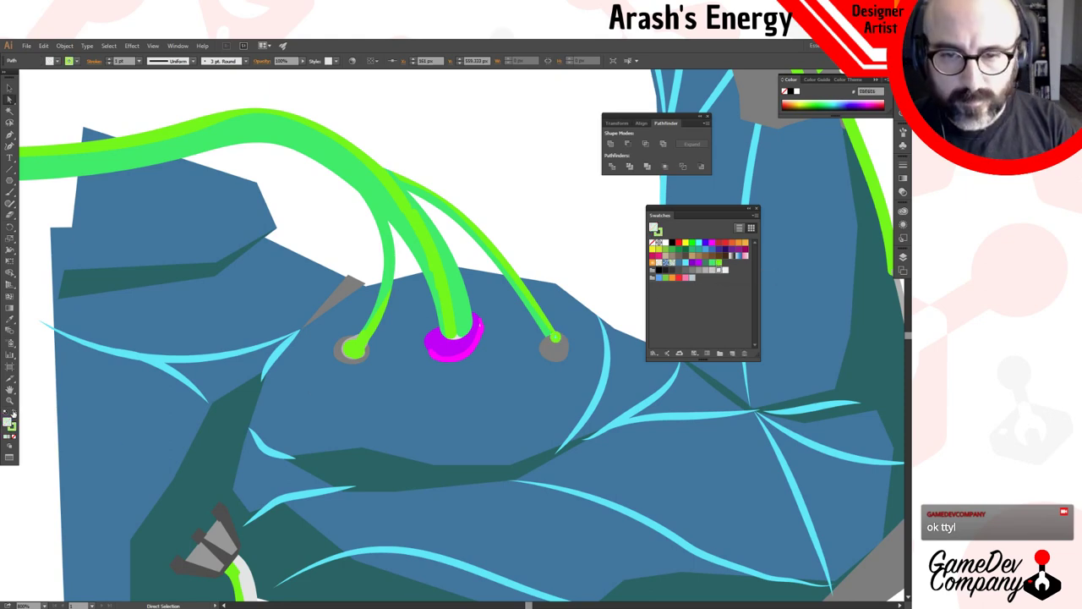
pyautogui.press('v')
pyautogui.click(565, 225)
# Recolour the grey socket under the right cable branch by sampling the middle socket's purple with the Eyedropper.
pyautogui.keyDown('ctrl'); pyautogui.keyDown('alt'); pyautogui.click(565, 226); pyautogui.keyUp('alt'); pyautogui.keyUp('ctrl')
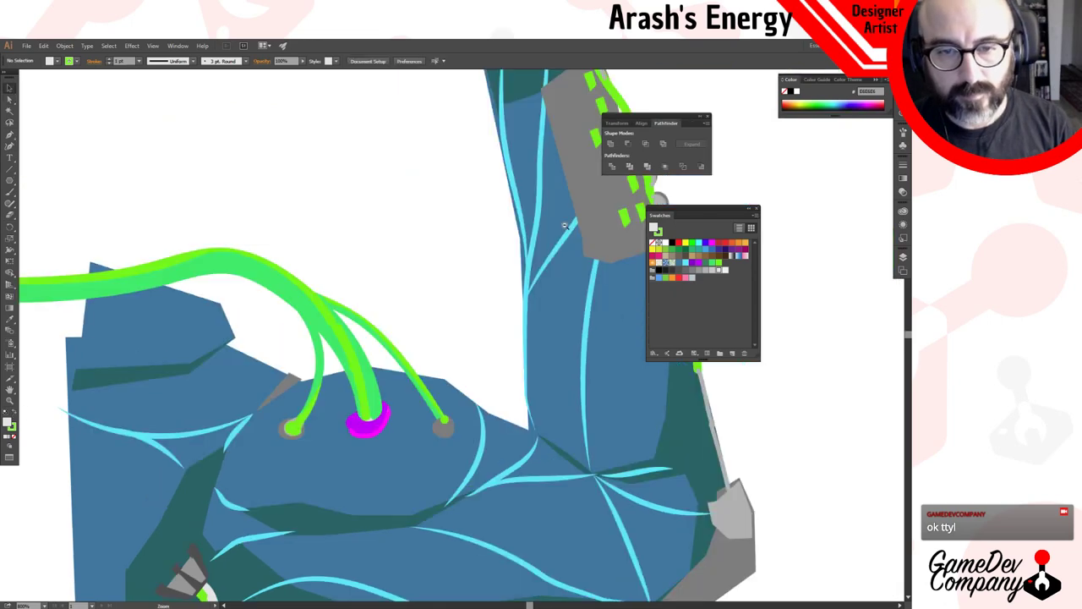
pyautogui.press('a')
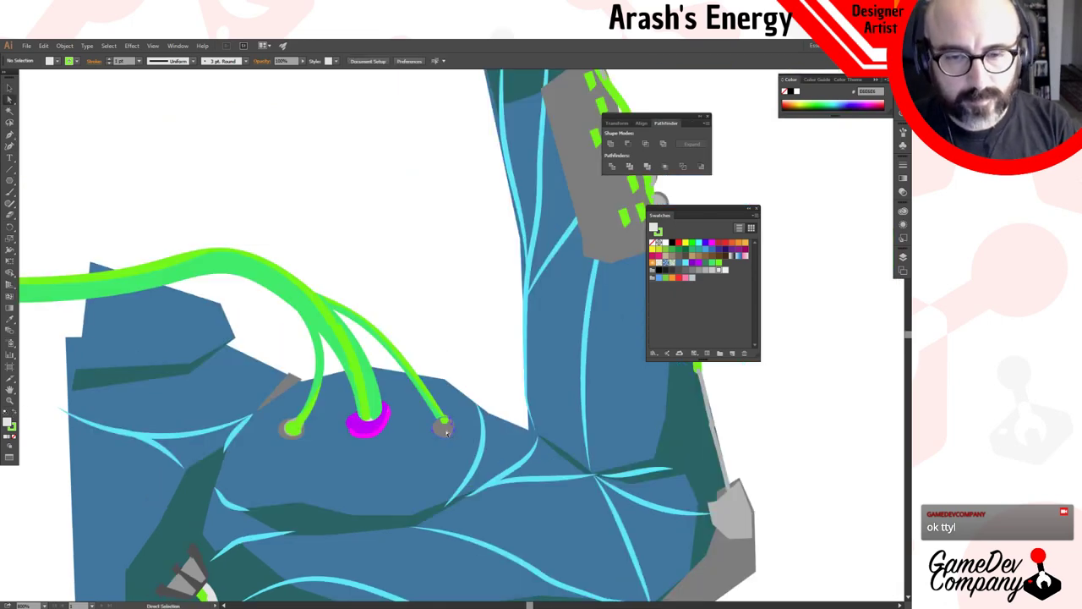
pyautogui.click(445, 430)
pyautogui.press('i')
pyautogui.click(364, 418)
pyautogui.press('v')
pyautogui.click(440, 296)
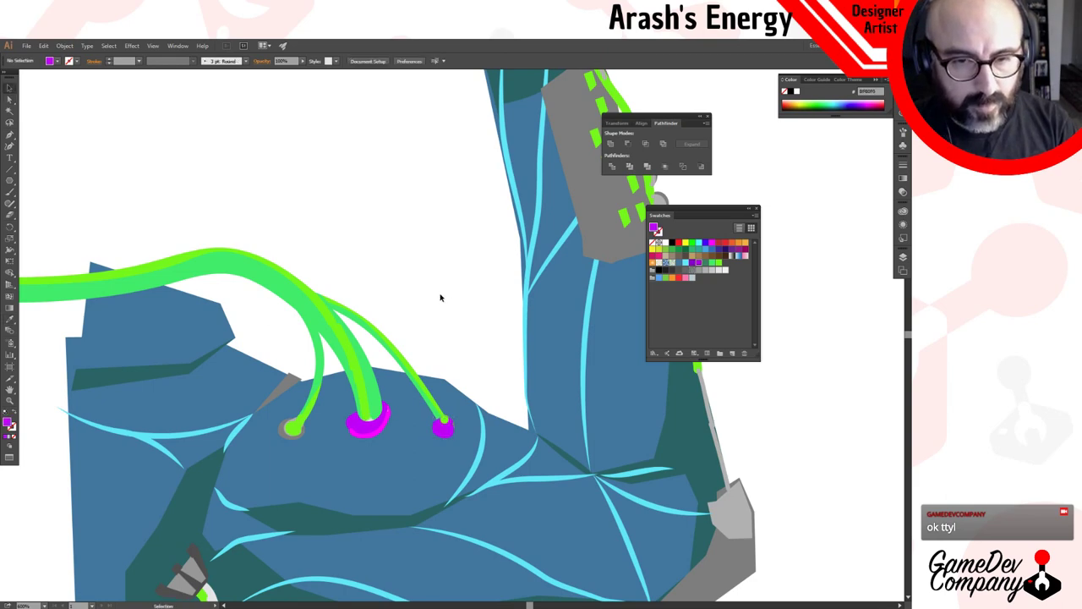
# Apply the right socket's purple fill to the small round tip at the right cable branch's end with the Eyedropper.
pyautogui.moveTo(399, 329); pyautogui.dragTo(506, 298)
pyautogui.press('a')
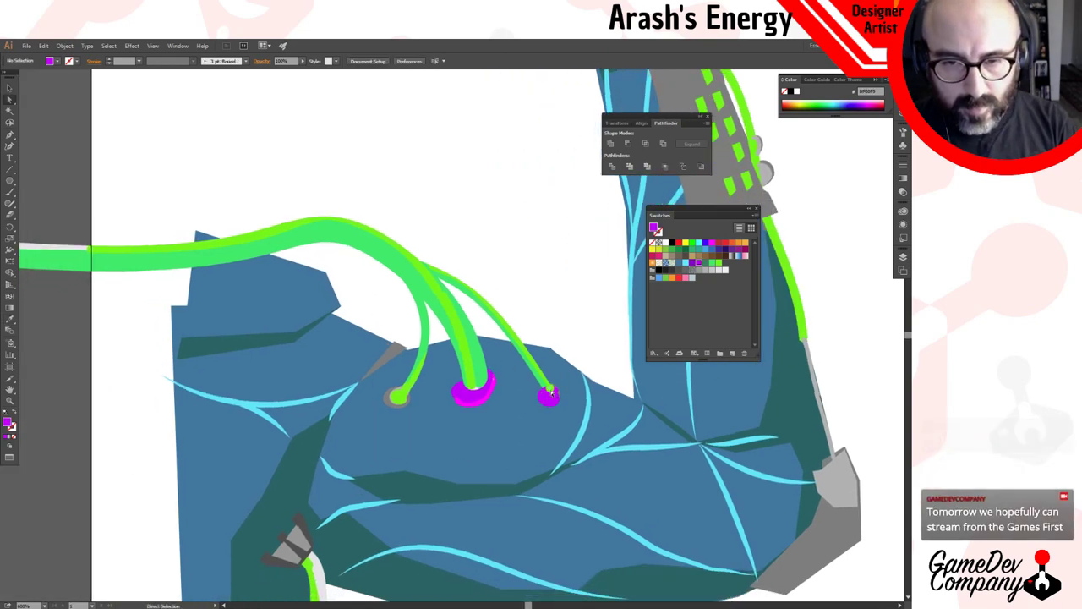
pyautogui.click(551, 391)
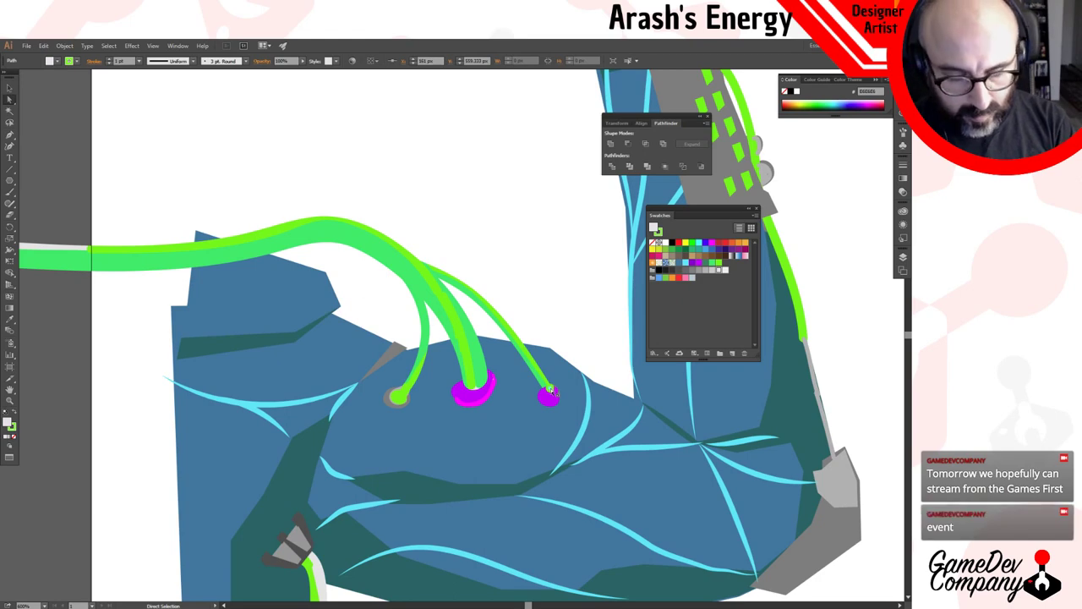
pyautogui.press('i')
pyautogui.click(550, 392)
pyautogui.press('v')
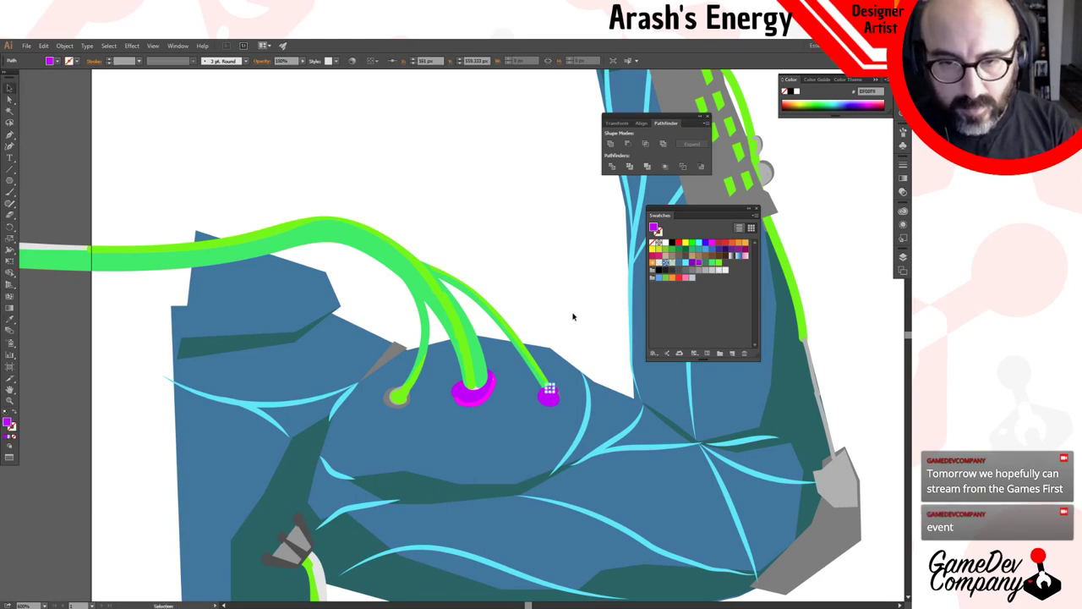
# Change the fill of the small round tip at the right cable branch's end to magenta.
pyautogui.click(711, 244)
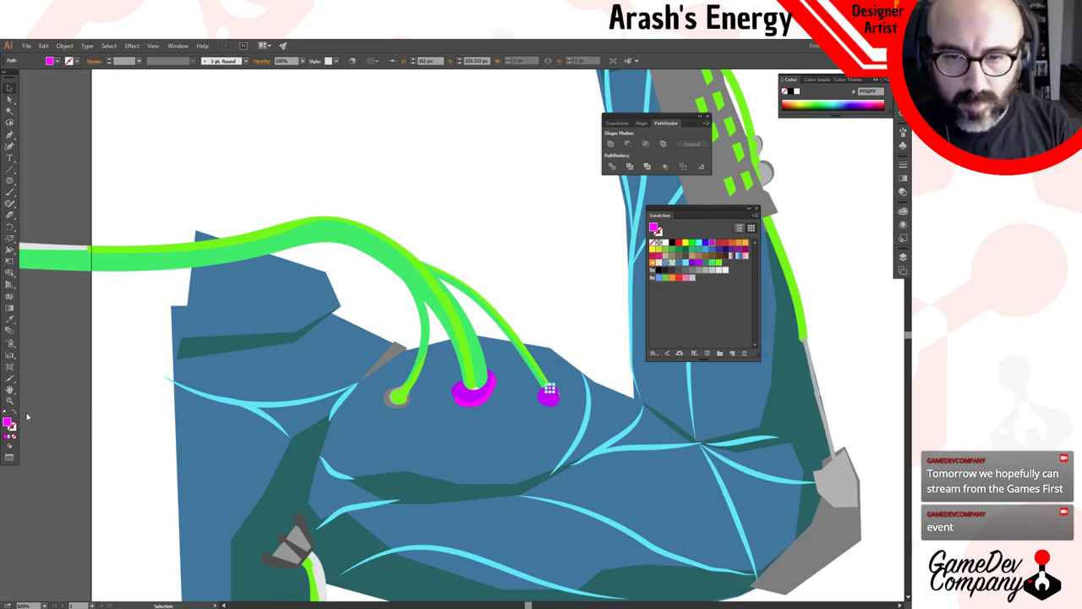
pyautogui.click(493, 256)
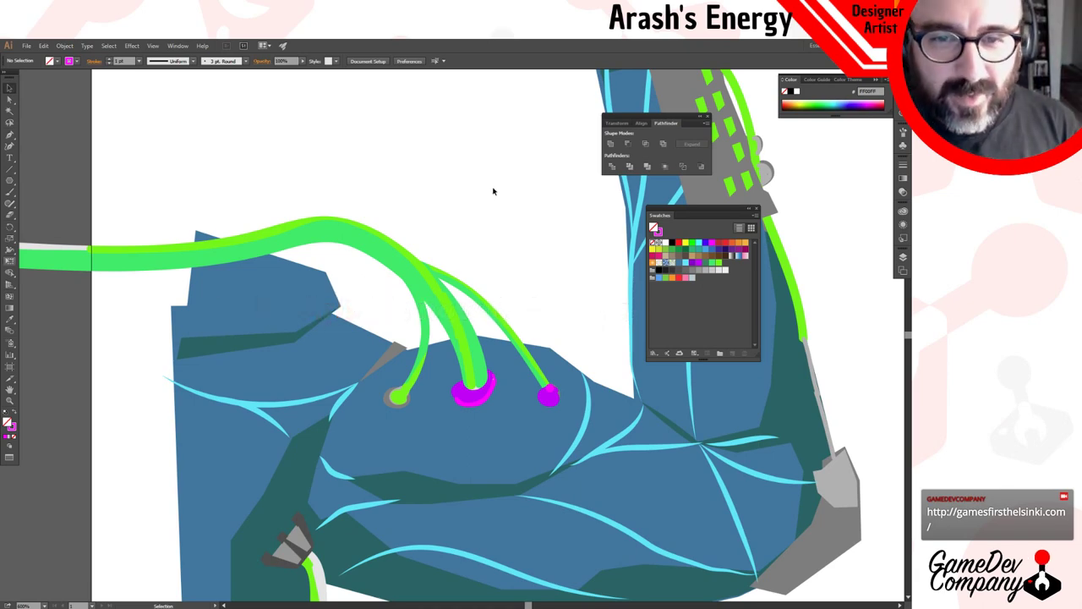
# Give the grey socket ring under the left cable branch a magenta stroke with no fill.
pyautogui.press('z')
pyautogui.click(431, 393)
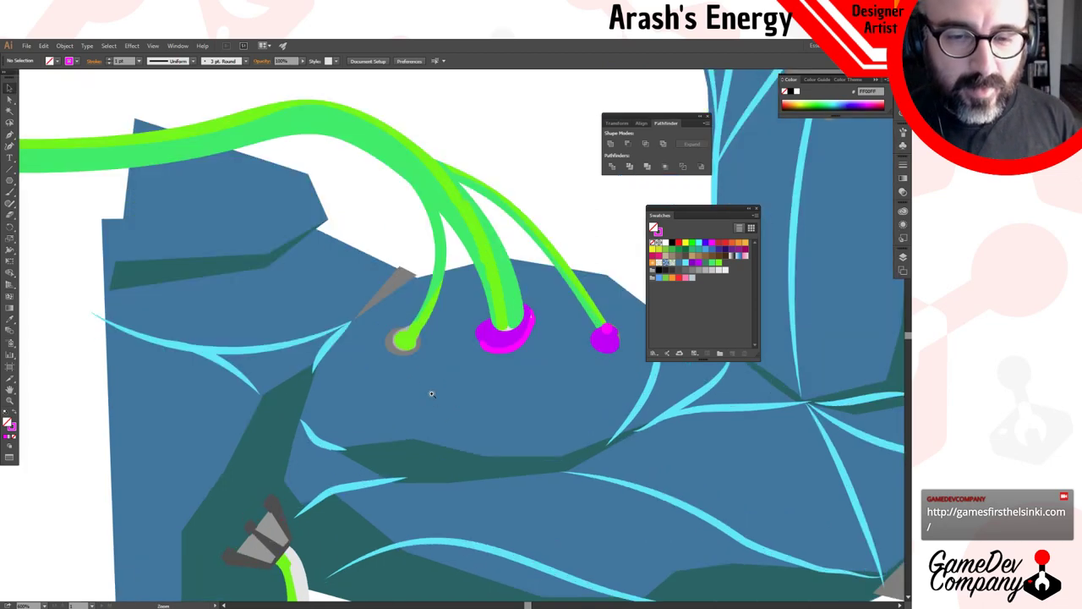
pyautogui.click(449, 313)
pyautogui.press('a')
pyautogui.click(385, 376)
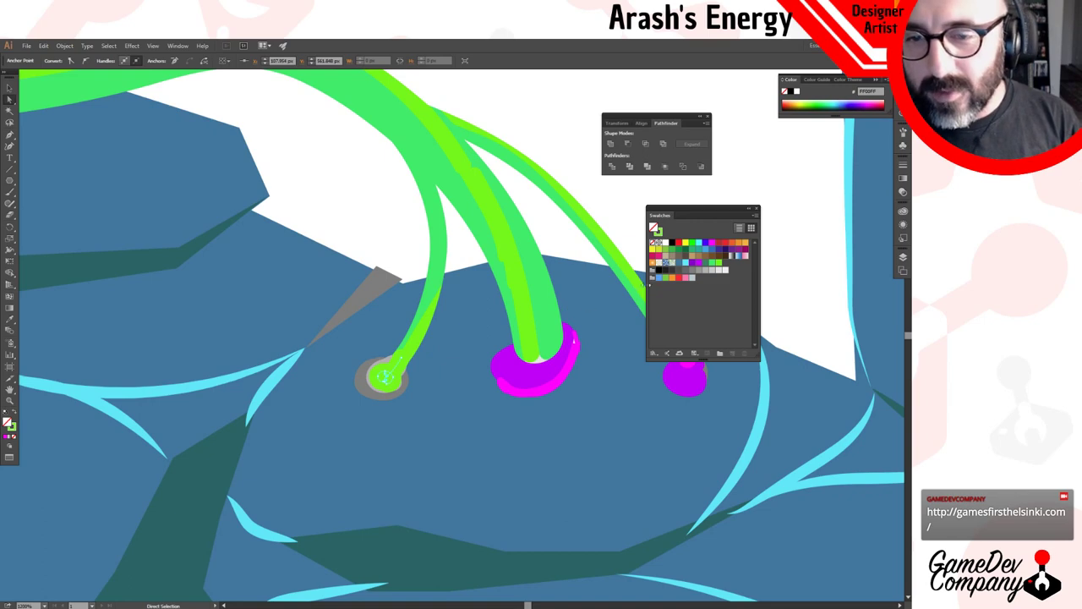
pyautogui.click(537, 359)
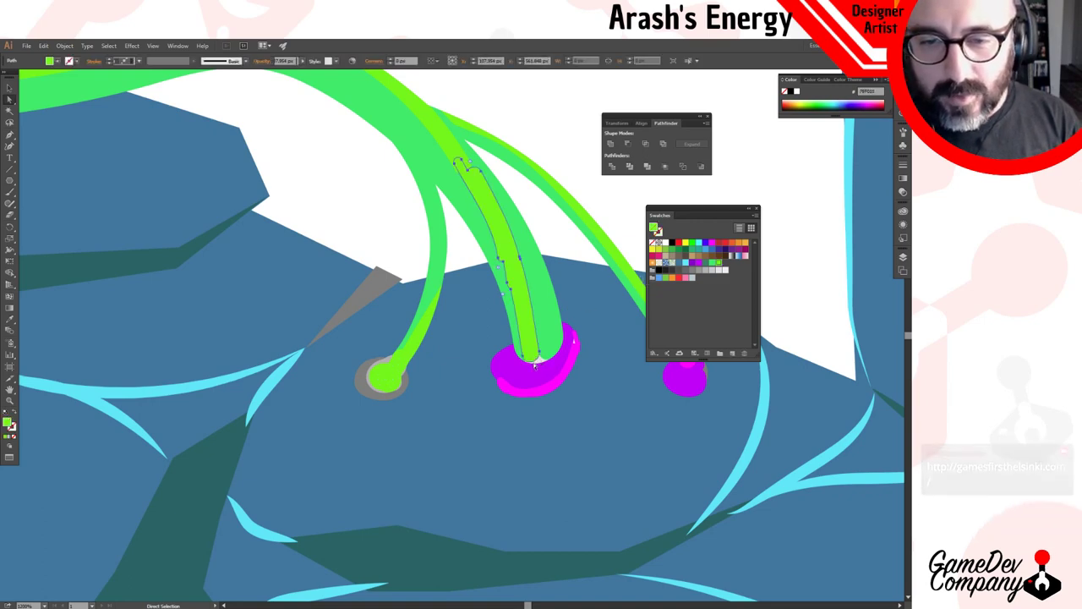
pyautogui.press('v')
pyautogui.hotkey('ctrl', 'z')
pyautogui.click(559, 151)
pyautogui.click(377, 382)
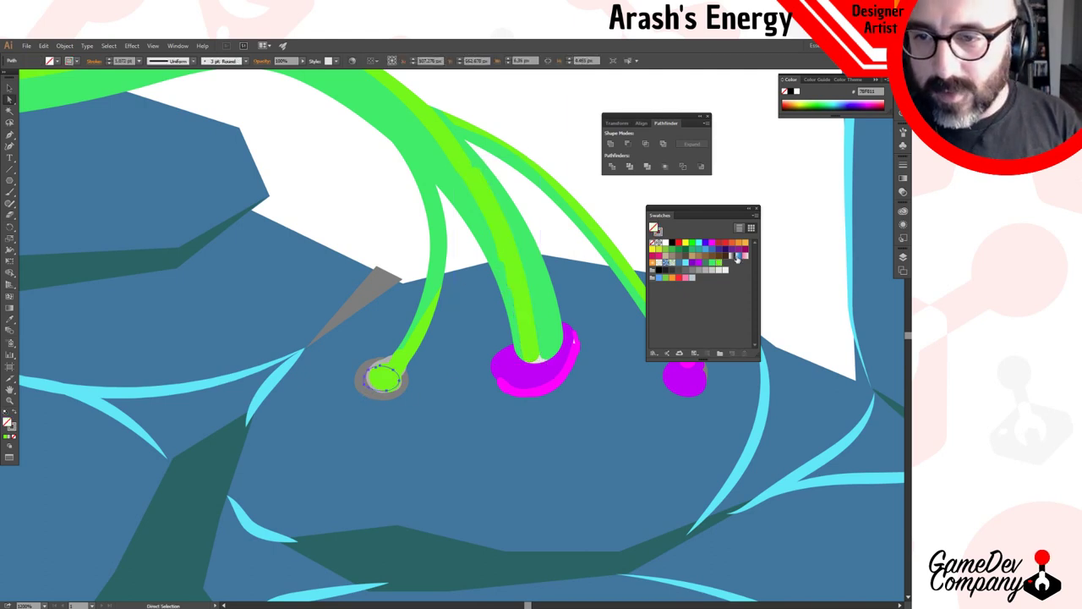
pyautogui.click(712, 244)
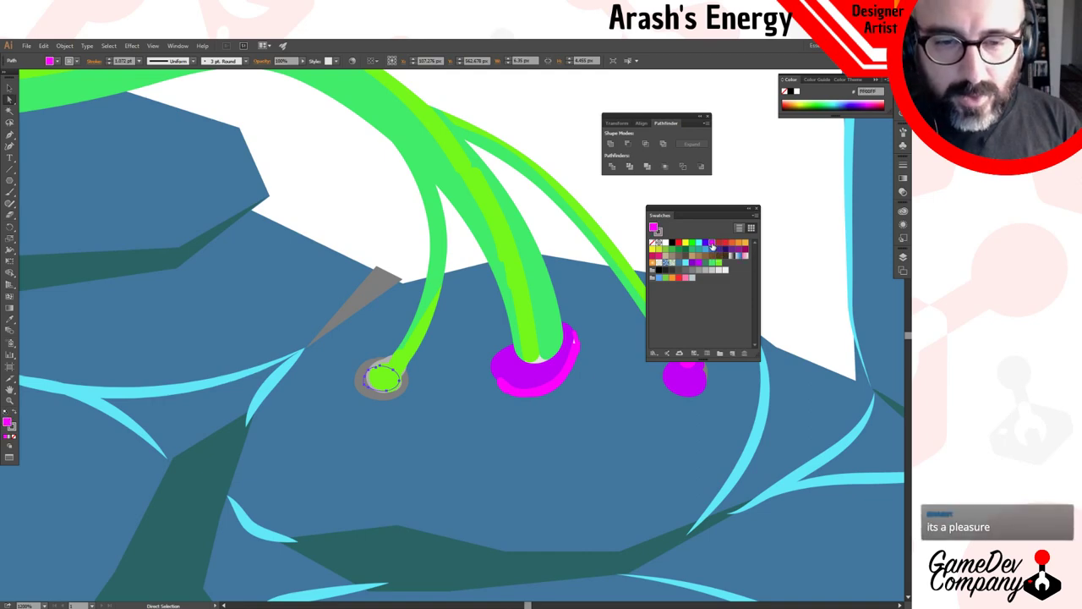
pyautogui.click(13, 414)
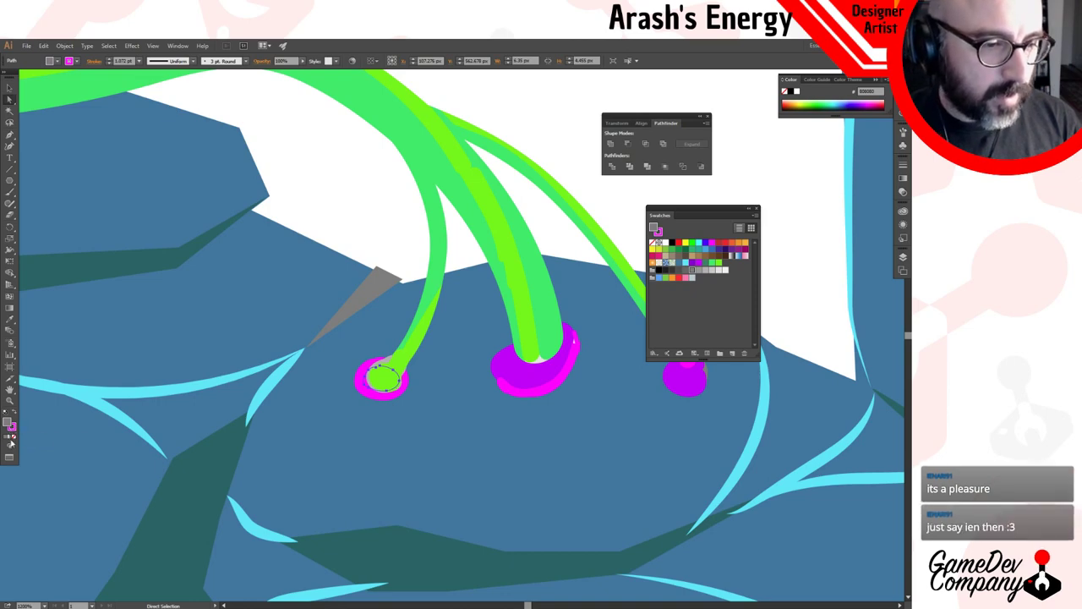
pyautogui.click(13, 437)
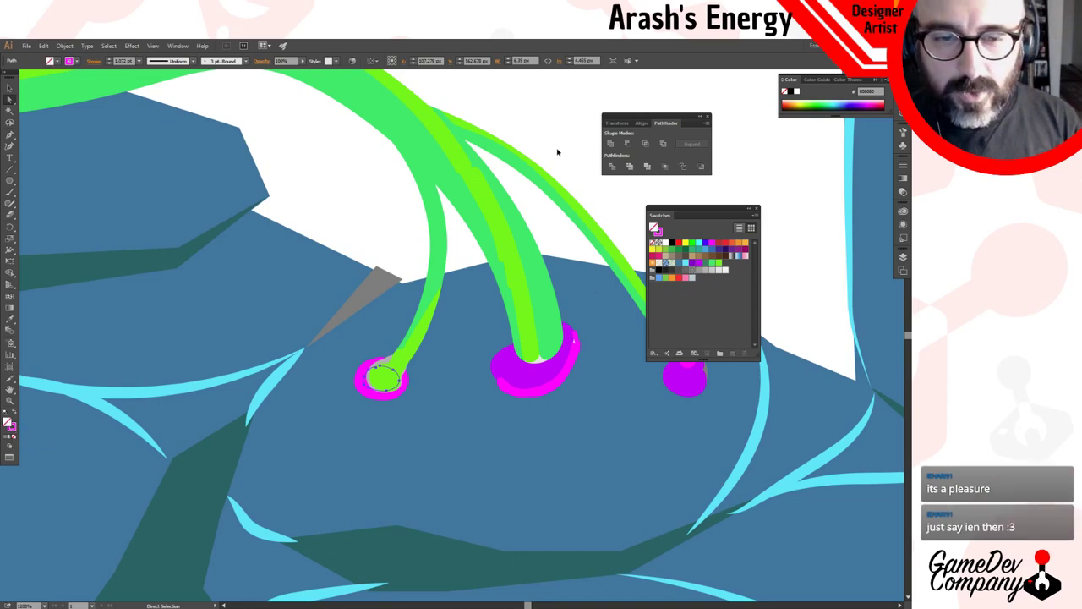
pyautogui.press('v')
pyautogui.click(553, 152)
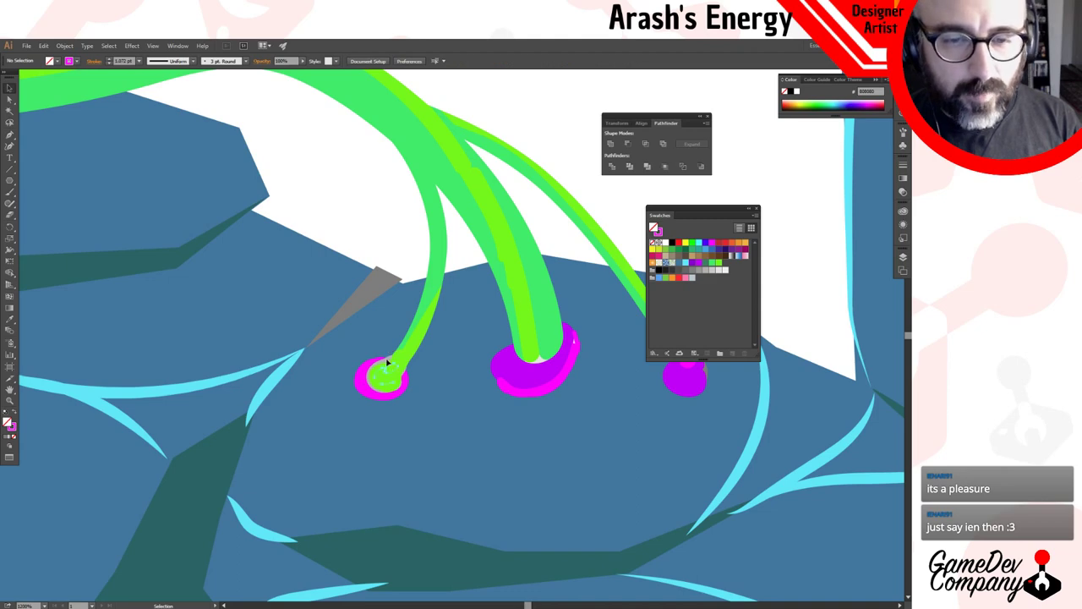
# Examine the recoloured upper sockets and the lower cable in the context of the whole upper arm.
pyautogui.click(388, 362)
pyautogui.press('z')
pyautogui.keyDown('alt'); pyautogui.click(541, 156); pyautogui.keyUp('alt')
pyautogui.keyDown('alt'); pyautogui.click(560, 164); pyautogui.keyUp('alt')
pyautogui.keyDown('alt'); pyautogui.click(450, 393); pyautogui.keyUp('alt')
pyautogui.scroll(-1, 400, 400)
pyautogui.moveTo(503, 402); pyautogui.dragTo(449, 260)
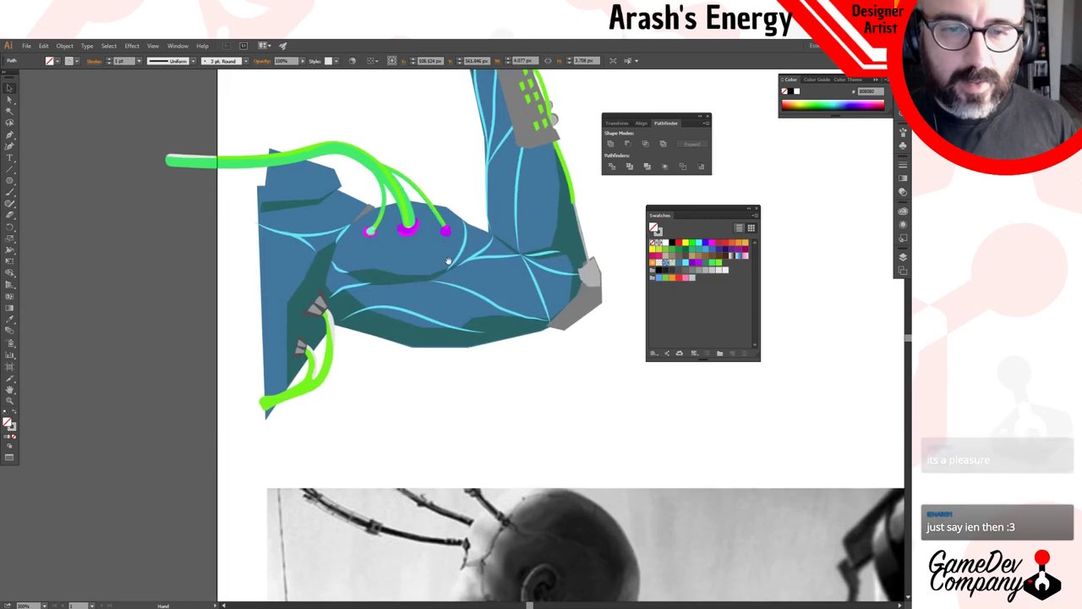
# Recolour the light grey highlight paths on both lower cable branches with a mid-green stroke and a lime fill.
pyautogui.keyDown('ctrl'); pyautogui.click(332, 337); pyautogui.keyUp('ctrl')
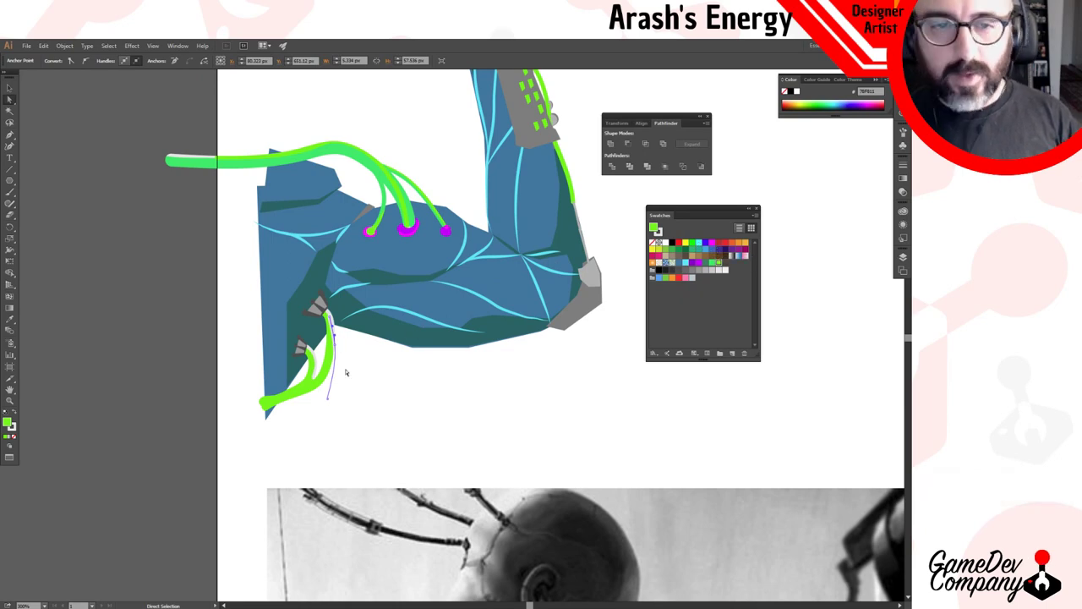
pyautogui.moveTo(344, 368); pyautogui.dragTo(387, 332)
pyautogui.click(390, 333)
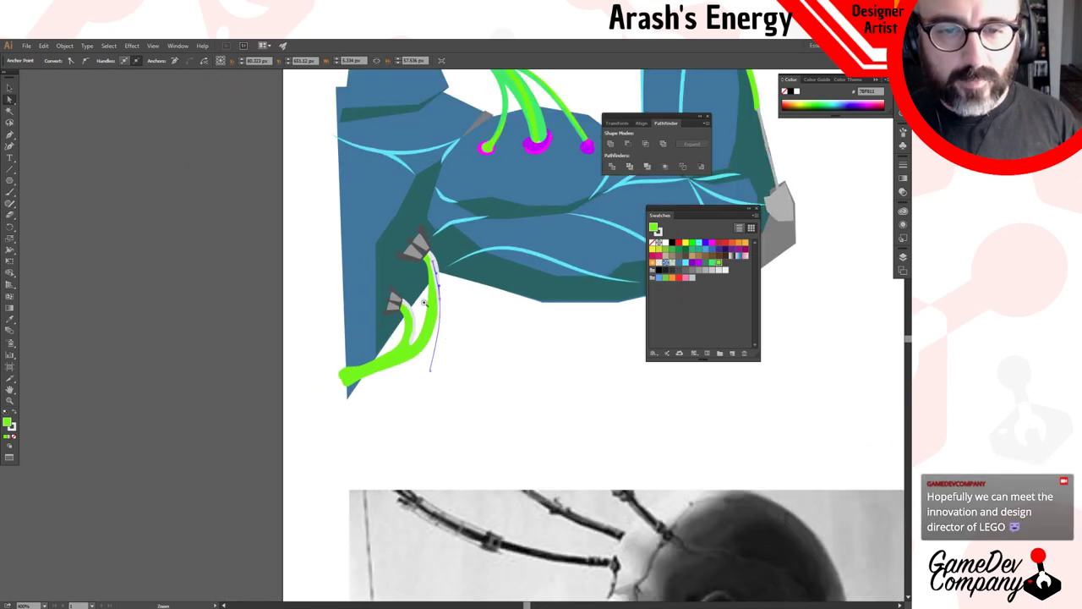
pyautogui.click(449, 288)
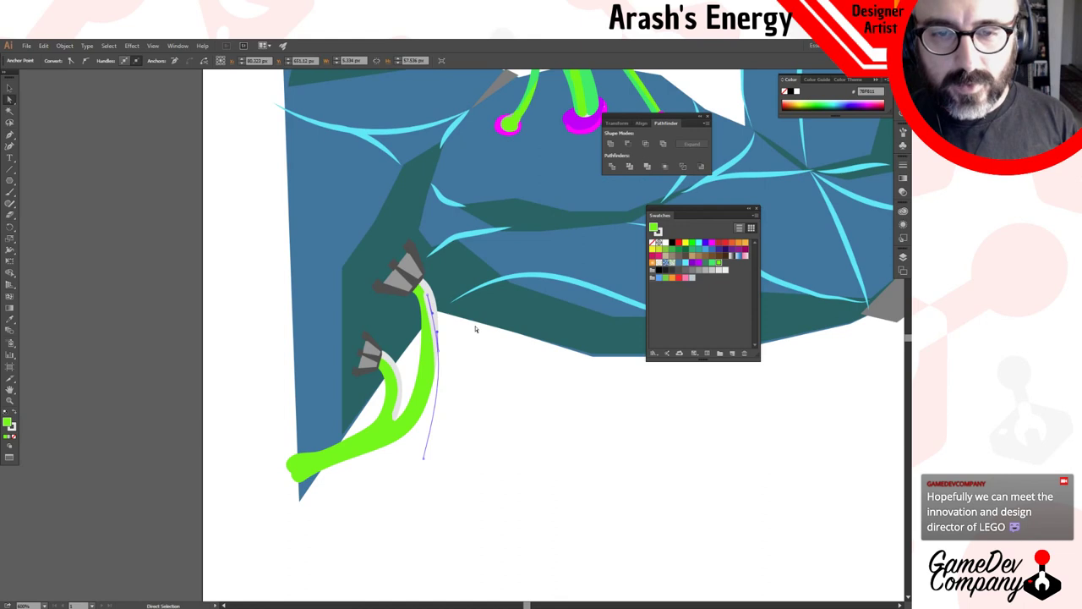
pyautogui.click(403, 387)
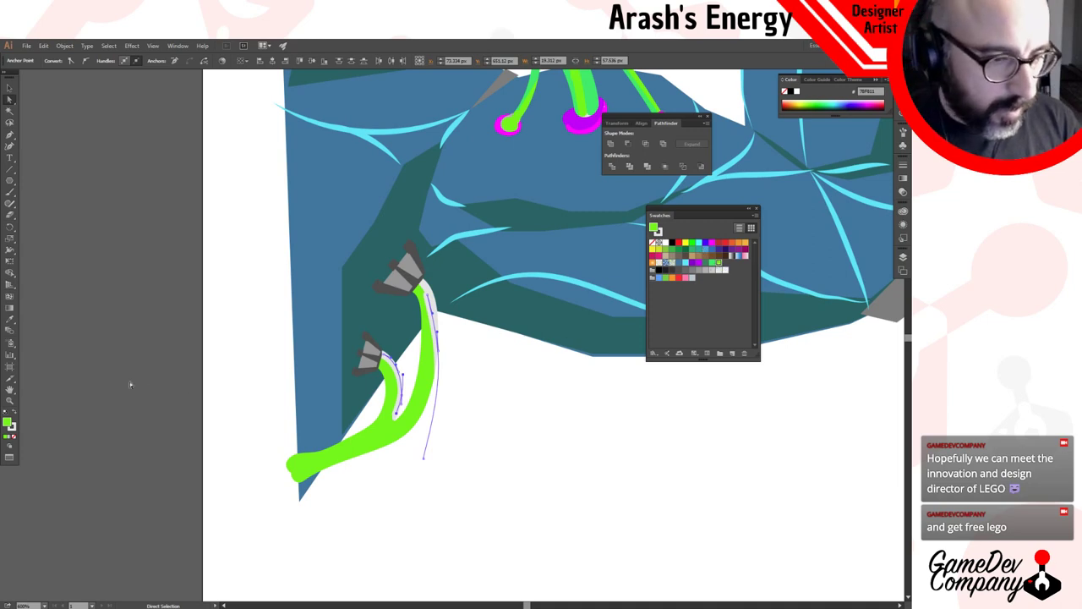
pyautogui.click(14, 413)
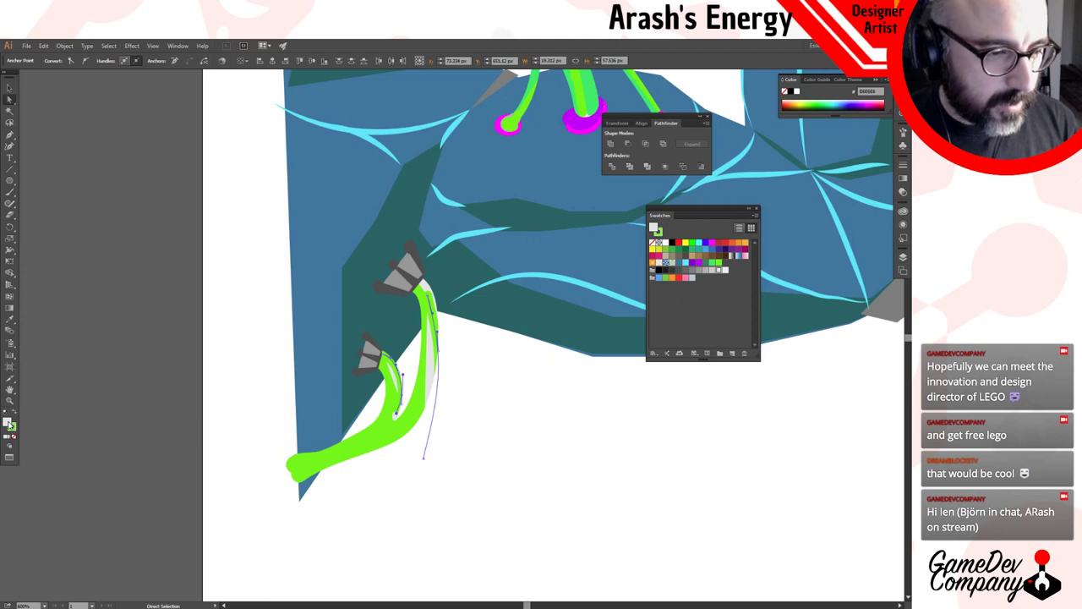
pyautogui.click(13, 438)
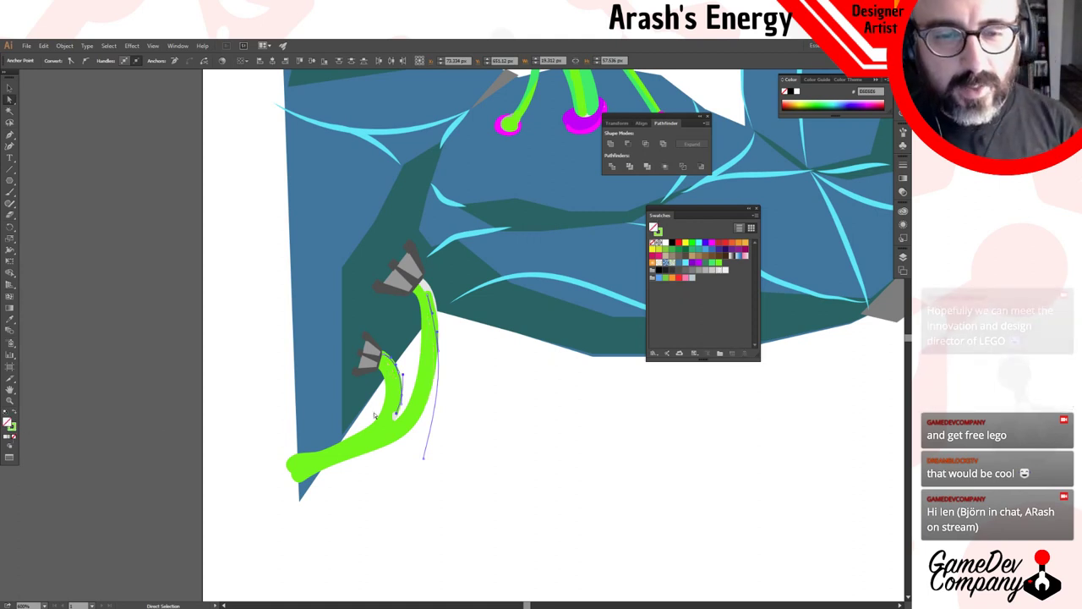
pyautogui.click(717, 264)
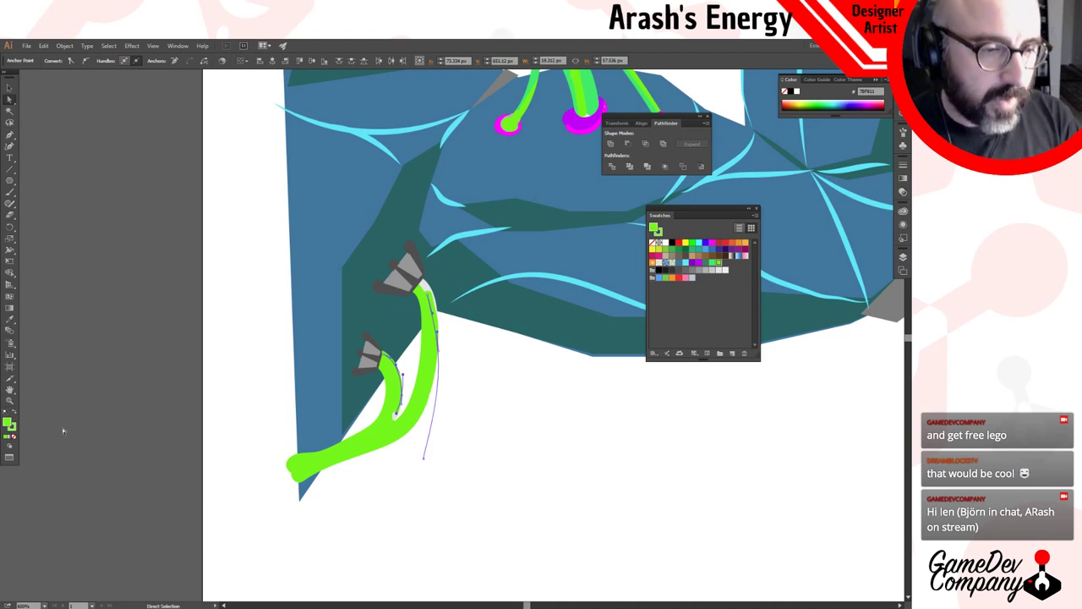
pyautogui.click(712, 266)
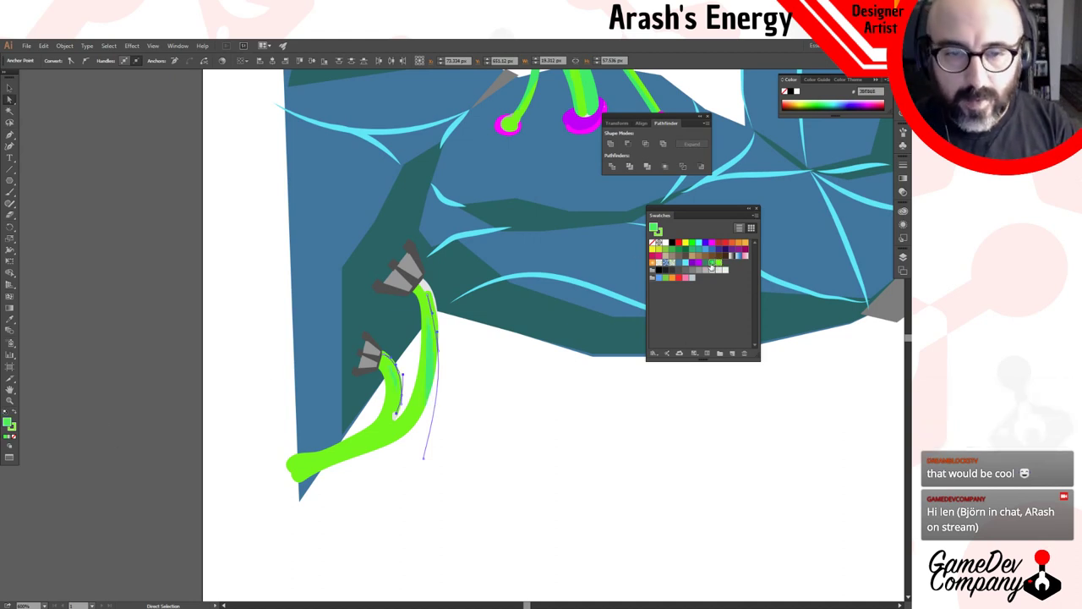
pyautogui.click(14, 412)
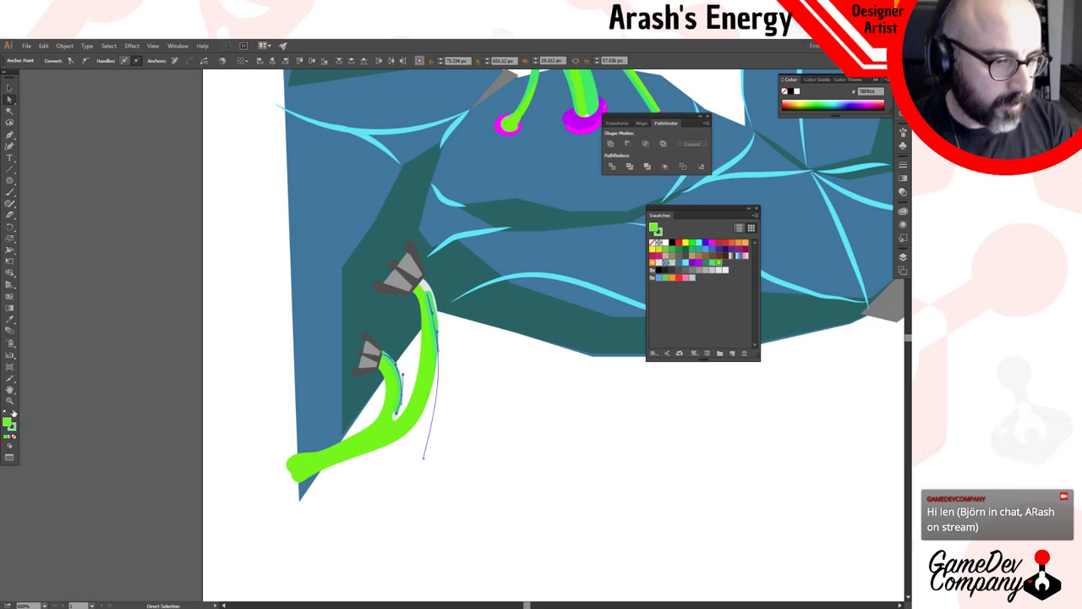
pyautogui.click(515, 402)
# Inspect the lower cable's clip group and its two branch highlights for pieces that are still light grey.
pyautogui.keyDown('ctrl'); pyautogui.keyDown('alt'); pyautogui.click(523, 407); pyautogui.keyUp('alt'); pyautogui.keyUp('ctrl')
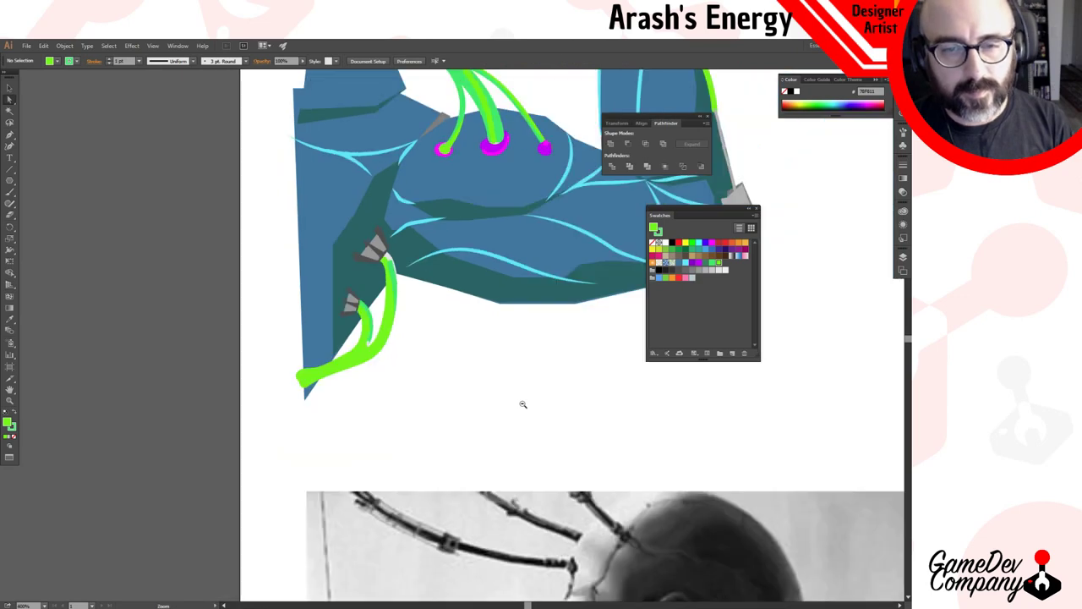
pyautogui.keyDown('ctrl'); pyautogui.keyDown('alt'); pyautogui.click(522, 404); pyautogui.keyUp('alt'); pyautogui.keyUp('ctrl')
pyautogui.keyDown('ctrl'); pyautogui.keyDown('alt'); pyautogui.click(411, 302); pyautogui.keyUp('alt'); pyautogui.keyUp('ctrl')
pyautogui.moveTo(435, 304); pyautogui.dragTo(423, 351)
pyautogui.keyDown('ctrl'); pyautogui.click(425, 350); pyautogui.keyUp('ctrl')
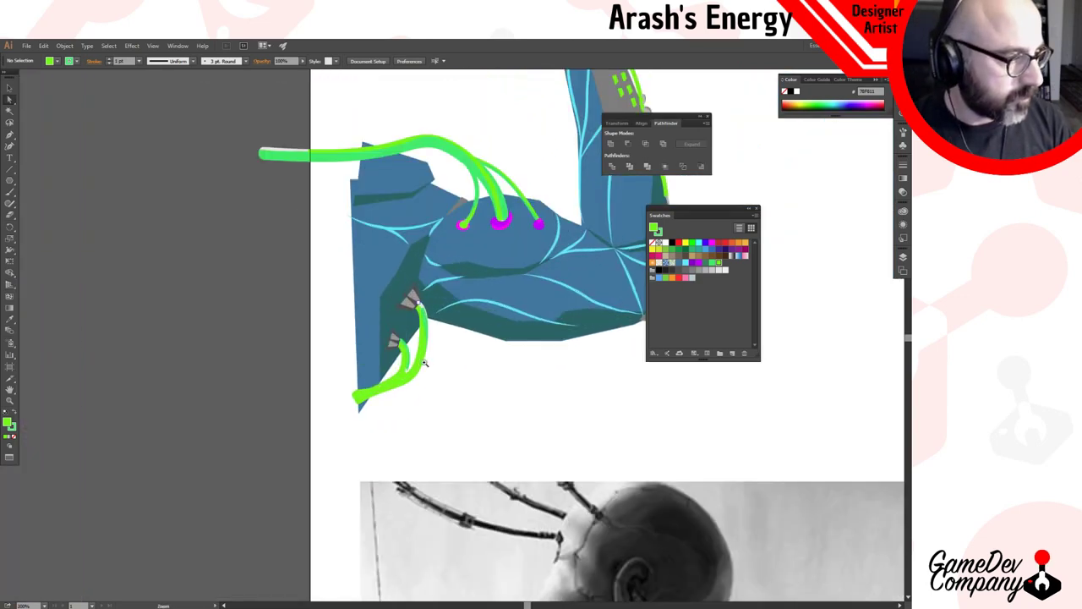
pyautogui.keyDown('ctrl'); pyautogui.click(425, 363); pyautogui.keyUp('ctrl')
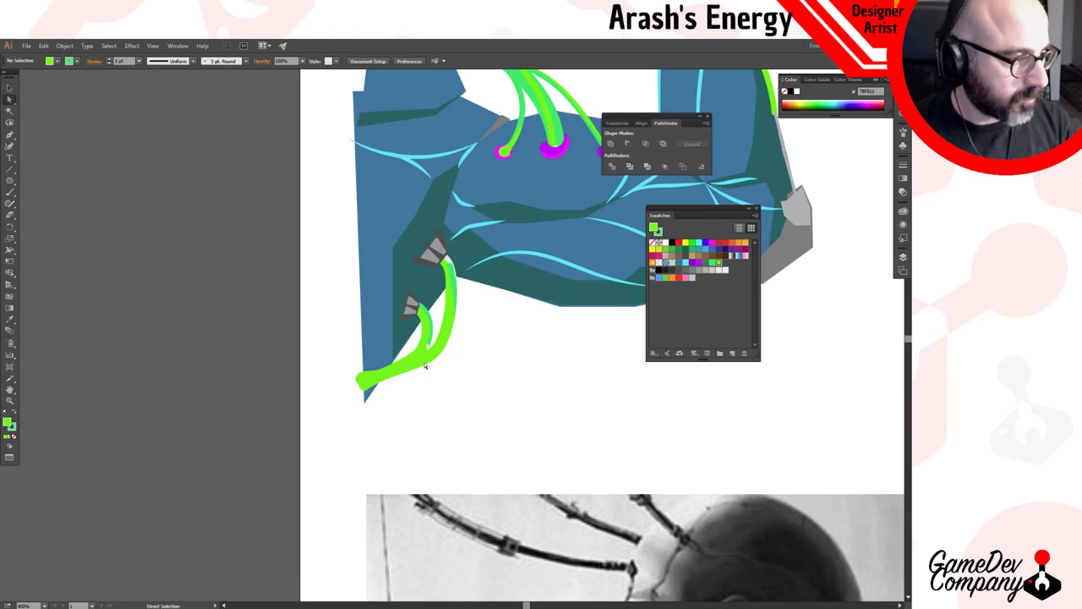
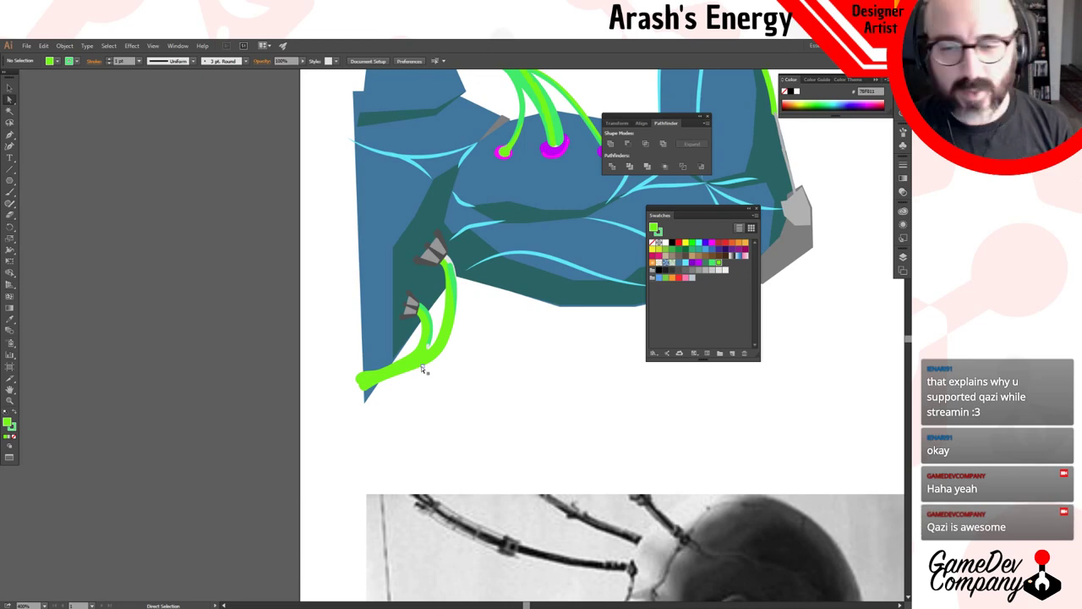
pyautogui.click(463, 340)
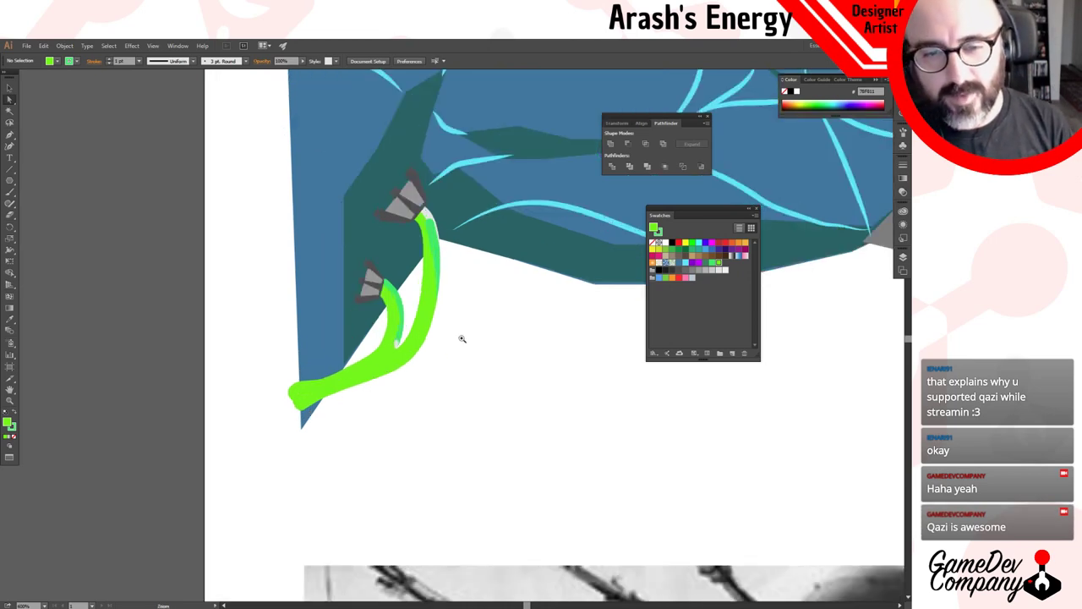
pyautogui.click(404, 302)
pyautogui.press('v')
pyautogui.click(497, 267)
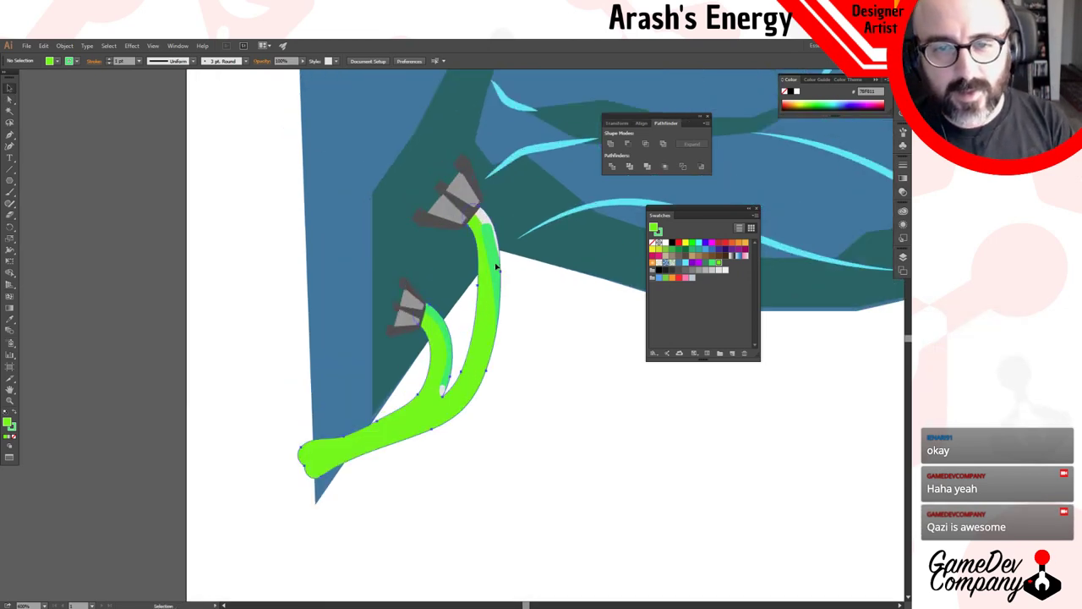
pyautogui.click(446, 330)
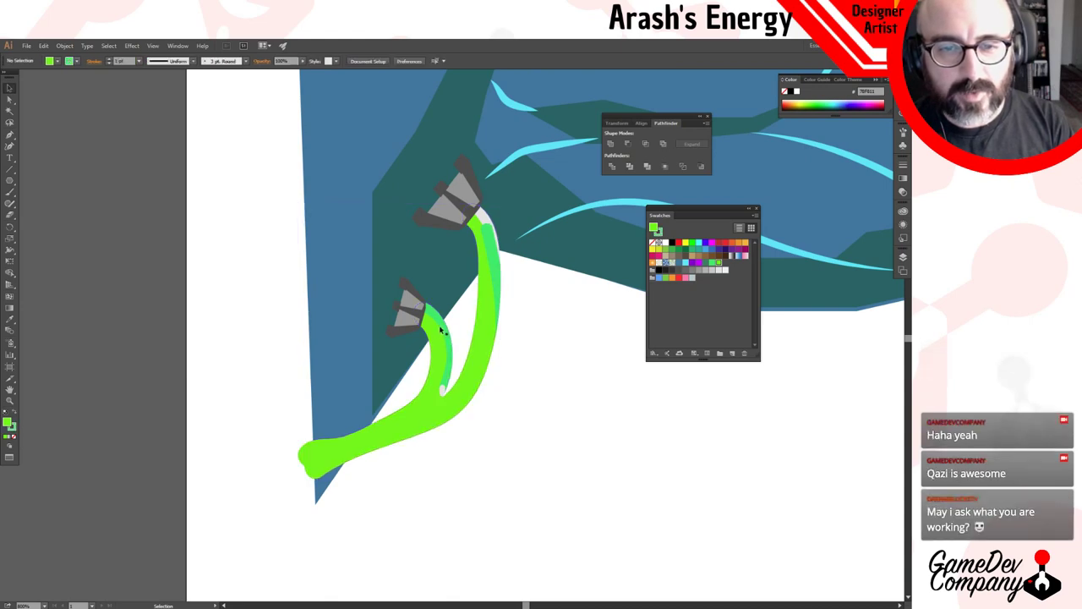
pyautogui.click(491, 256)
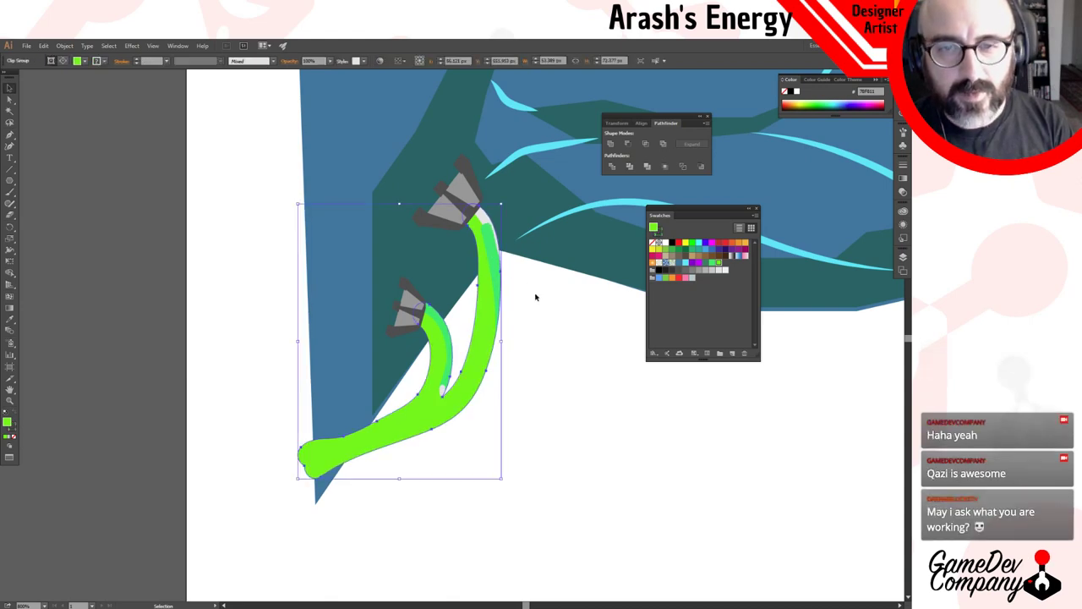
pyautogui.click(516, 347)
# Review the whole arm beside the Super Hack title and the reference images.
pyautogui.keyDown('ctrl'); pyautogui.keyDown('alt'); pyautogui.click(516, 347); pyautogui.keyUp('alt'); pyautogui.keyUp('ctrl')
pyautogui.keyDown('ctrl'); pyautogui.keyDown('alt'); pyautogui.click(516, 348); pyautogui.keyUp('alt'); pyautogui.keyUp('ctrl')
pyautogui.keyDown('ctrl'); pyautogui.keyDown('alt'); pyautogui.click(517, 347); pyautogui.keyUp('alt'); pyautogui.keyUp('ctrl')
pyautogui.keyDown('ctrl'); pyautogui.keyDown('alt'); pyautogui.click(516, 347); pyautogui.keyUp('alt'); pyautogui.keyUp('ctrl')
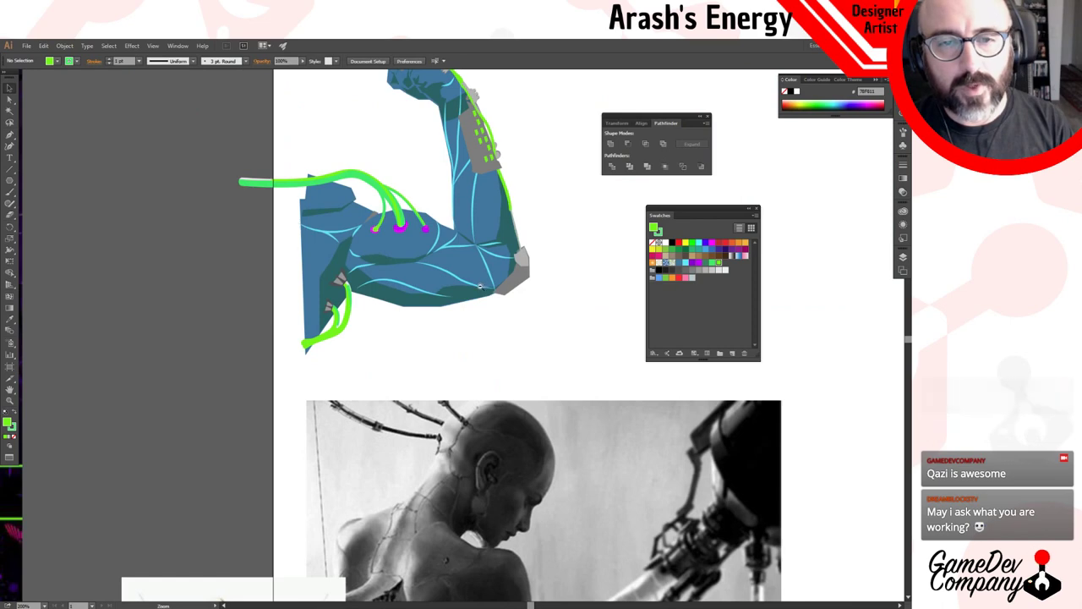
pyautogui.scroll(-8, 479, 285)
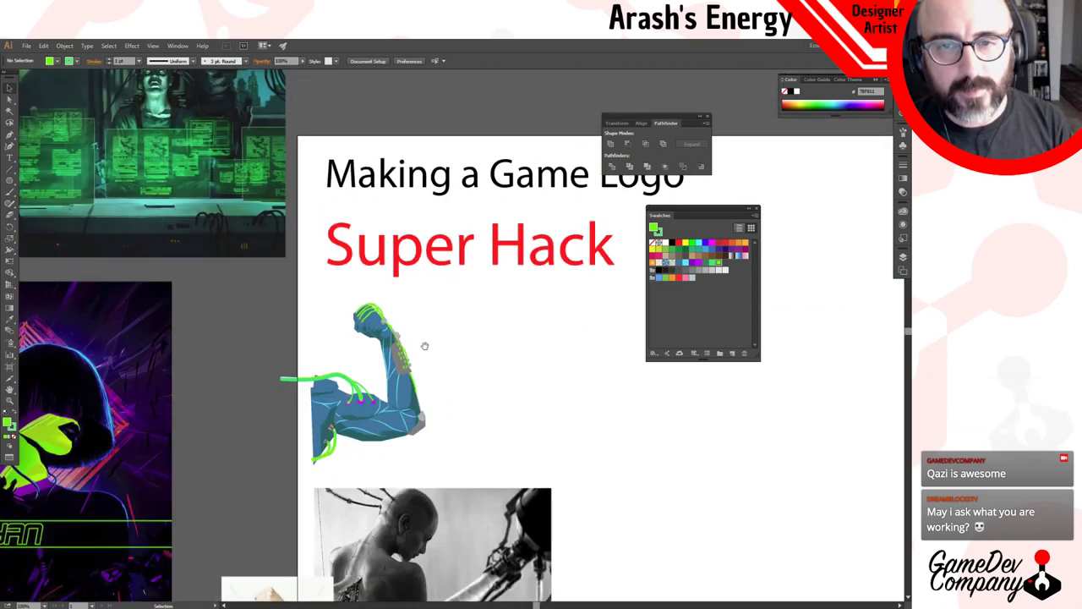
pyautogui.moveTo(425, 345); pyautogui.dragTo(329, 329)
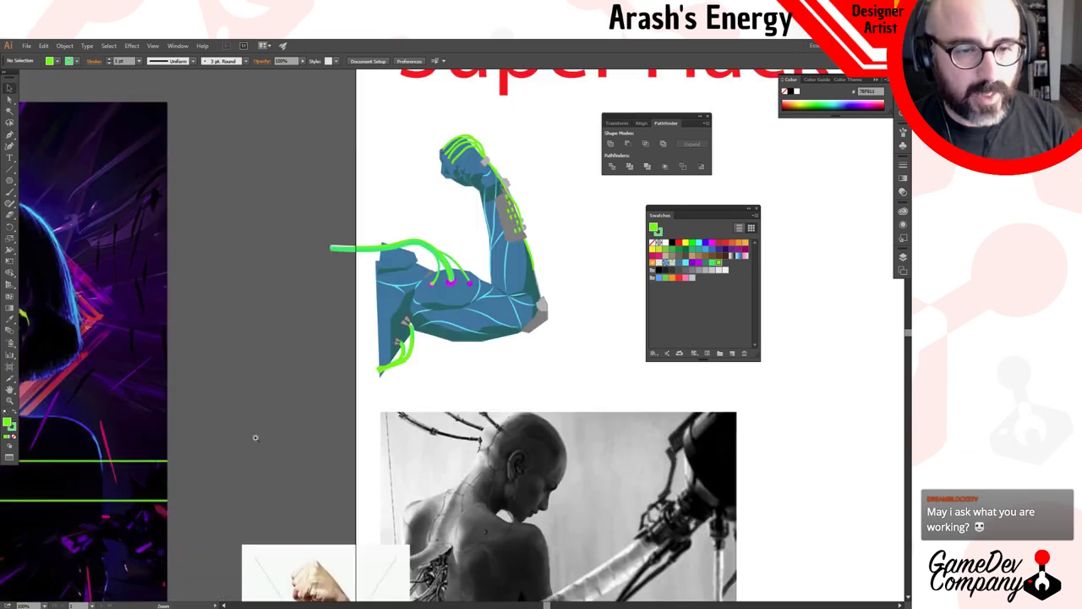
pyautogui.click(253, 427)
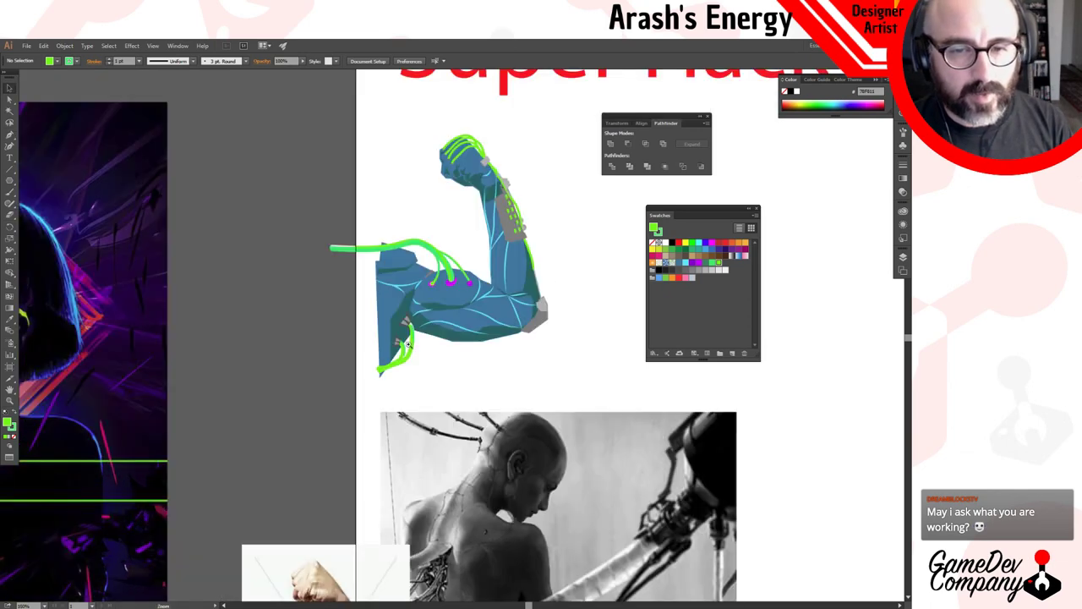
# Recolour the light grey stub at the lower end of the smaller lower cable branch's highlight with a lime stroke.
pyautogui.click(407, 343)
pyautogui.click(470, 410)
pyautogui.click(462, 357)
pyautogui.click(432, 346)
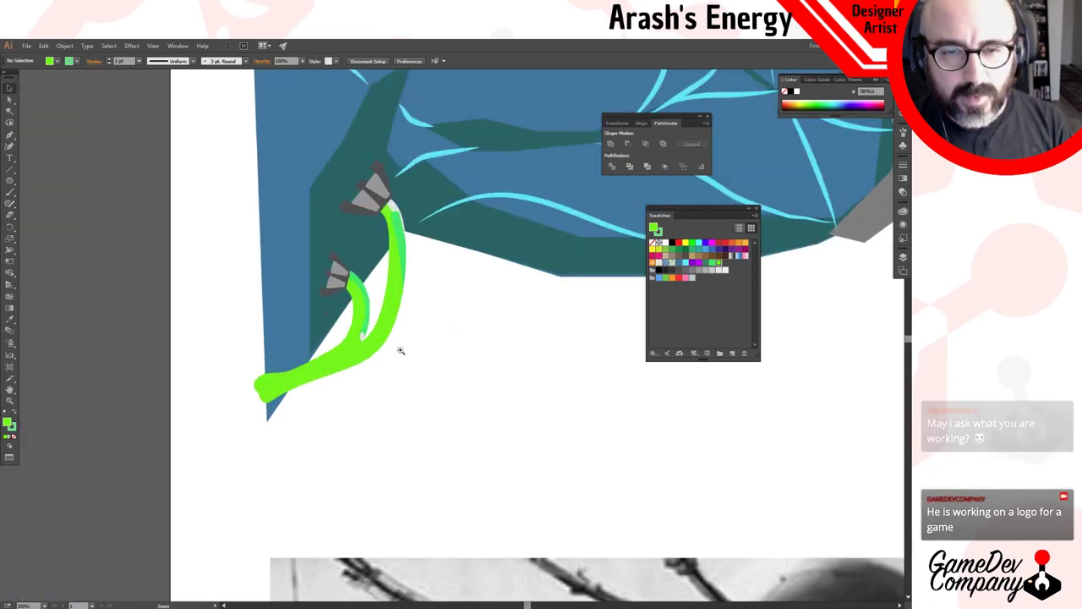
pyautogui.click(430, 338)
pyautogui.click(422, 321)
pyautogui.click(489, 352)
pyautogui.press('v')
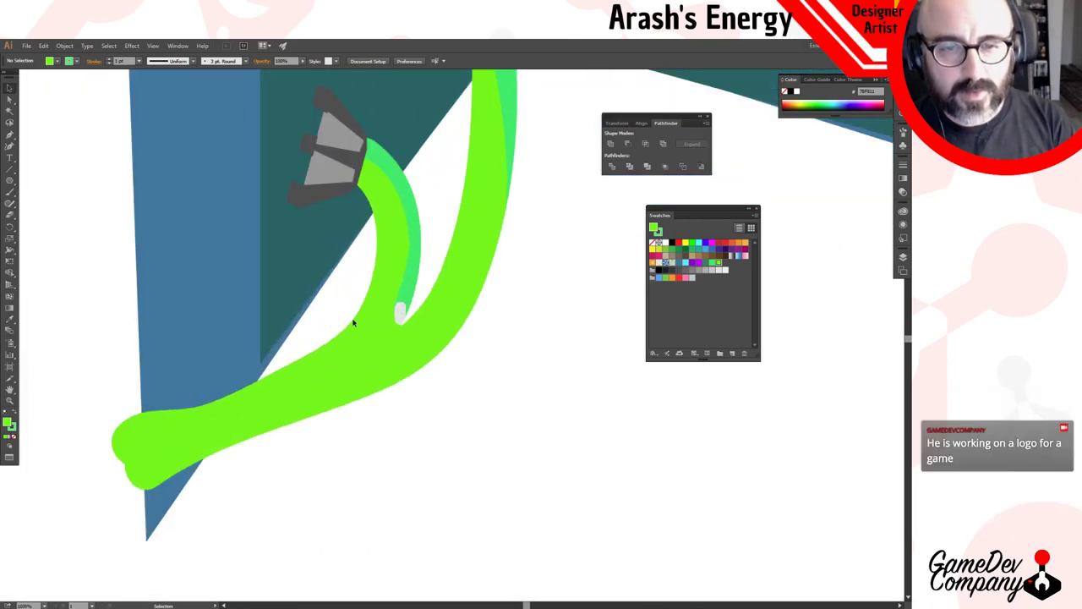
pyautogui.press('a')
pyautogui.click(398, 311)
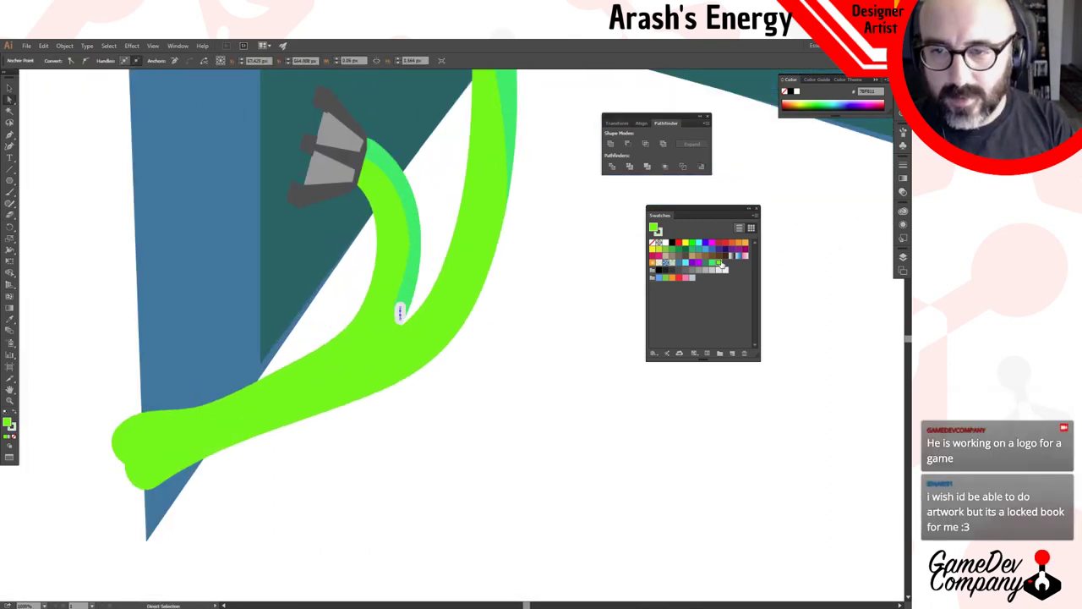
pyautogui.click(16, 413)
pyautogui.click(461, 465)
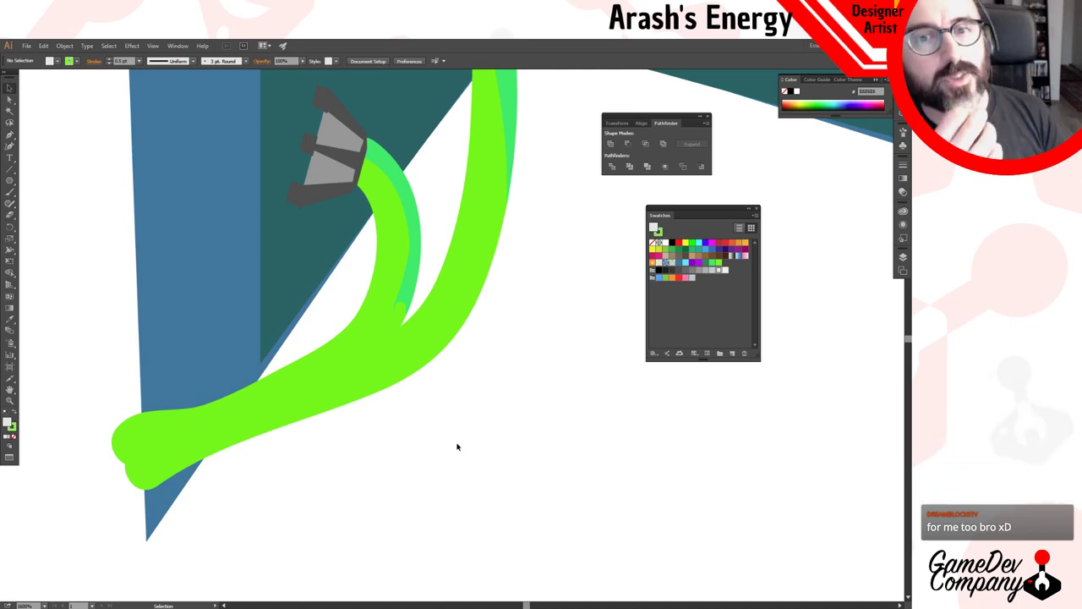
# Apply the neighbouring highlight's colours to the stub path at the lower cable's fork and remove its stroke.
pyautogui.press('z')
pyautogui.click(388, 360)
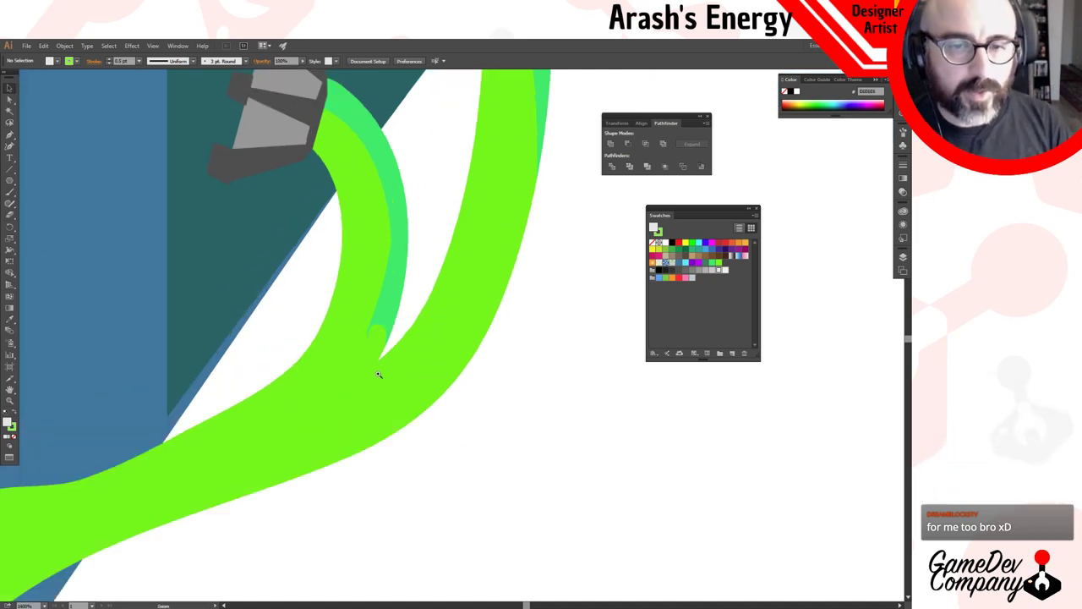
pyautogui.click(382, 370)
pyautogui.press('a')
pyautogui.click(448, 288)
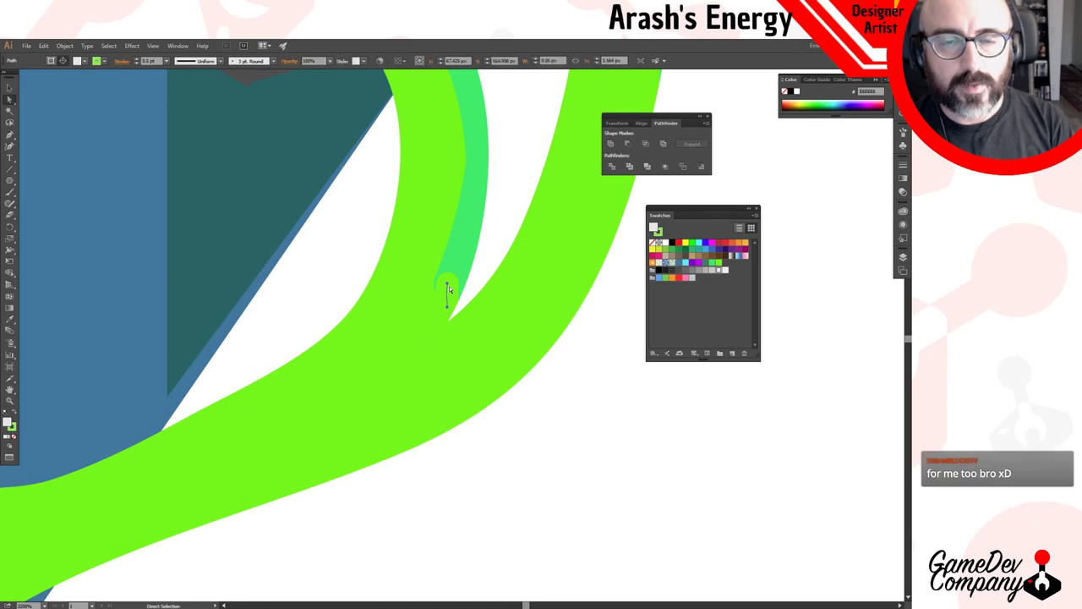
pyautogui.press('i')
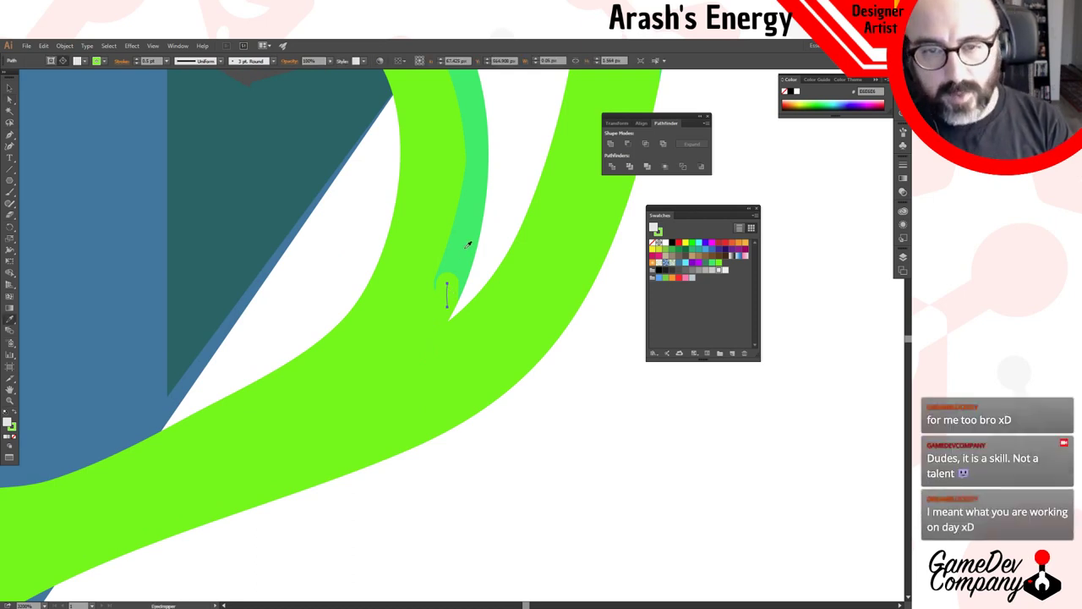
pyautogui.click(468, 244)
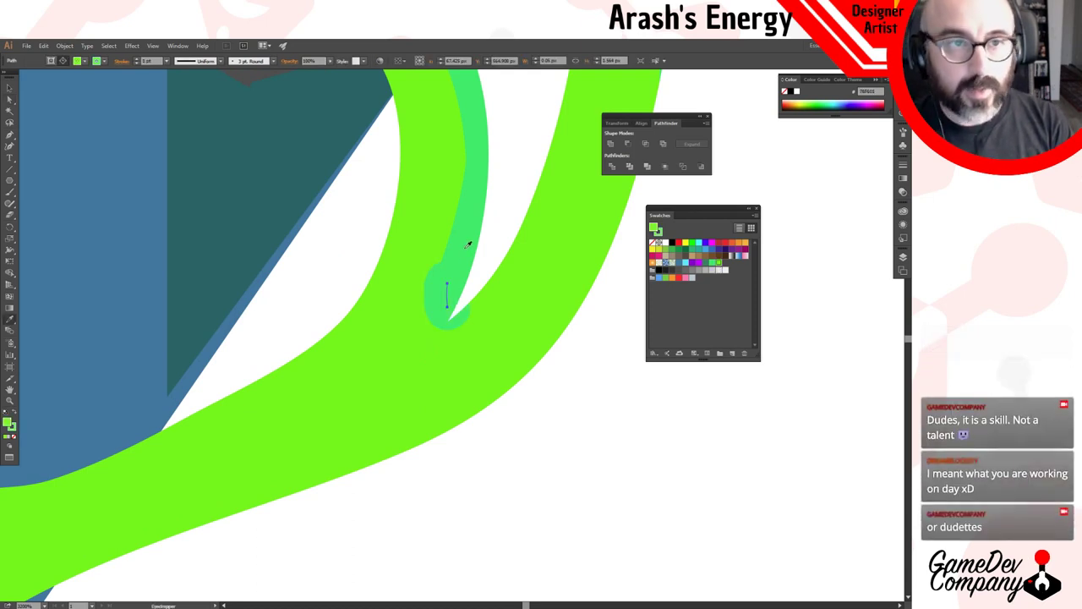
pyautogui.click(136, 64)
pyautogui.press('v')
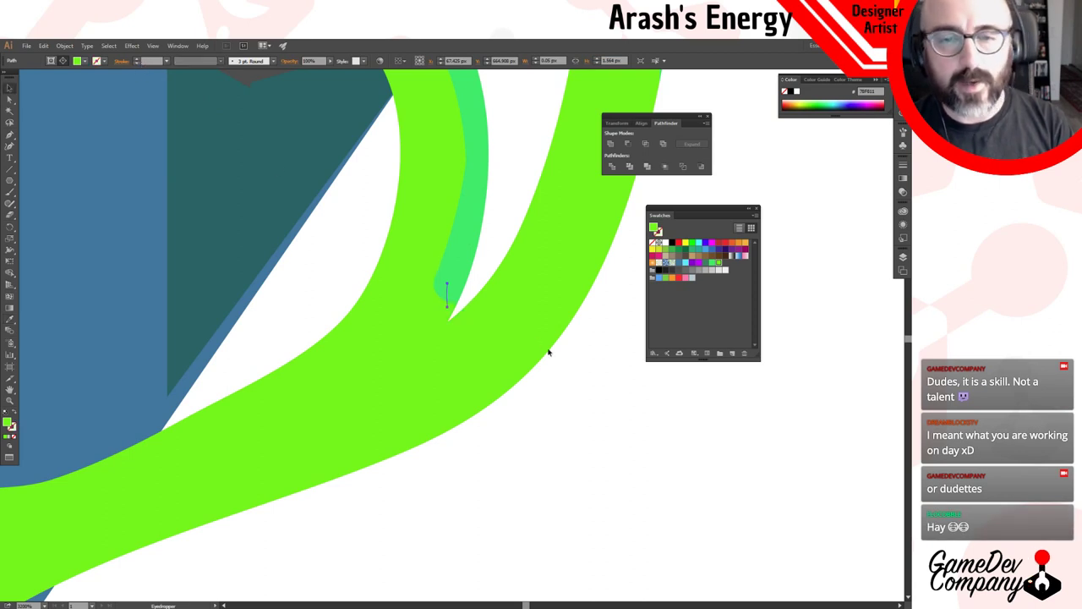
pyautogui.click(571, 399)
# Examine the light grey piece left on the longer lower cable branch beside its socket.
pyautogui.keyDown('ctrl'); pyautogui.keyDown('alt'); pyautogui.click(559, 373); pyautogui.keyUp('alt'); pyautogui.keyUp('ctrl')
pyautogui.keyDown('ctrl'); pyautogui.keyDown('alt'); pyautogui.click(558, 370); pyautogui.keyUp('alt'); pyautogui.keyUp('ctrl')
pyautogui.keyDown('ctrl'); pyautogui.keyDown('alt'); pyautogui.click(556, 367); pyautogui.keyUp('alt'); pyautogui.keyUp('ctrl')
pyautogui.keyDown('ctrl'); pyautogui.keyDown('alt'); pyautogui.click(551, 360); pyautogui.keyUp('alt'); pyautogui.keyUp('ctrl')
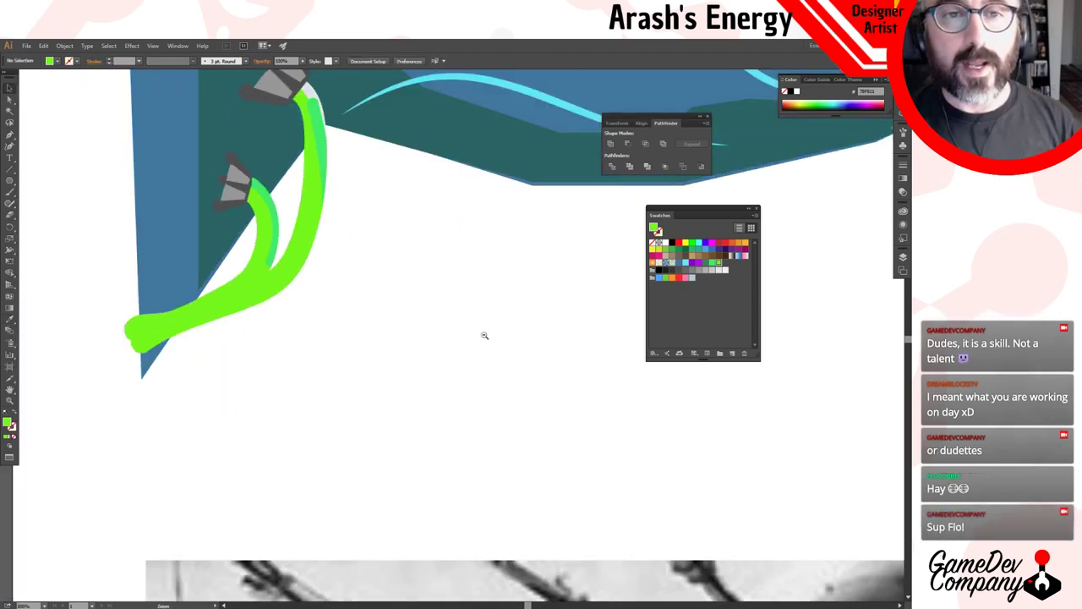
pyautogui.keyDown('ctrl'); pyautogui.click(432, 306); pyautogui.keyUp('ctrl')
pyautogui.scroll(-2, 338, 197)
pyautogui.scroll(3, 306, 236)
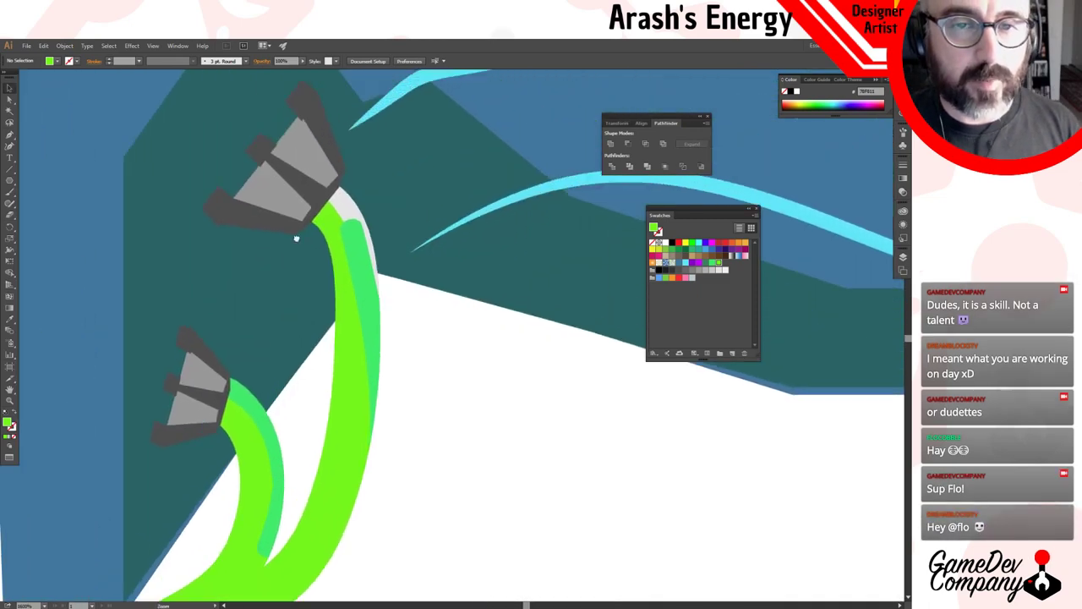
pyautogui.click(304, 233)
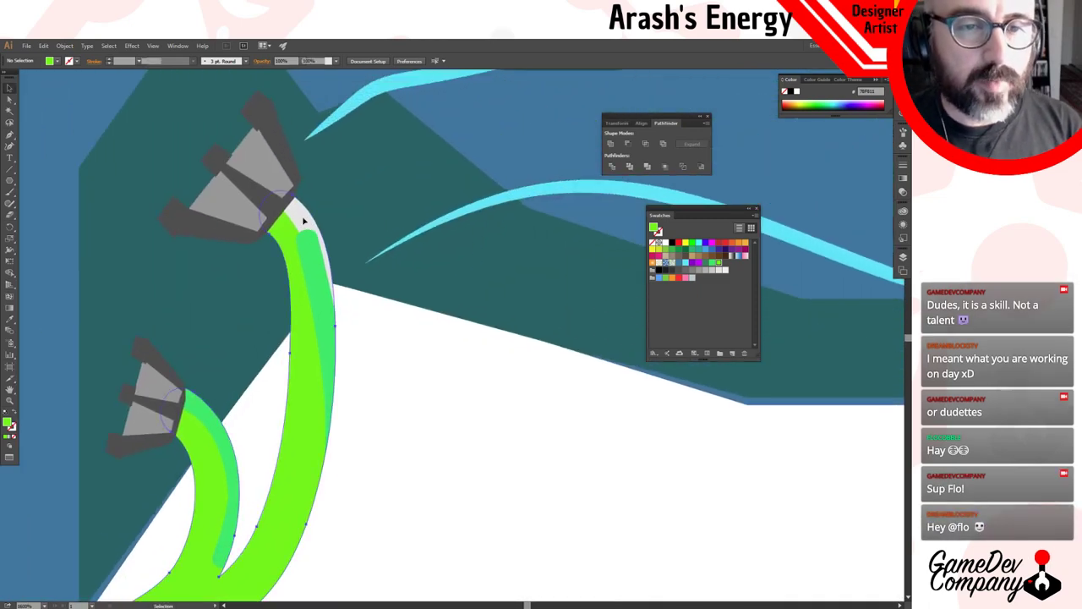
pyautogui.click(642, 522)
pyautogui.press('a')
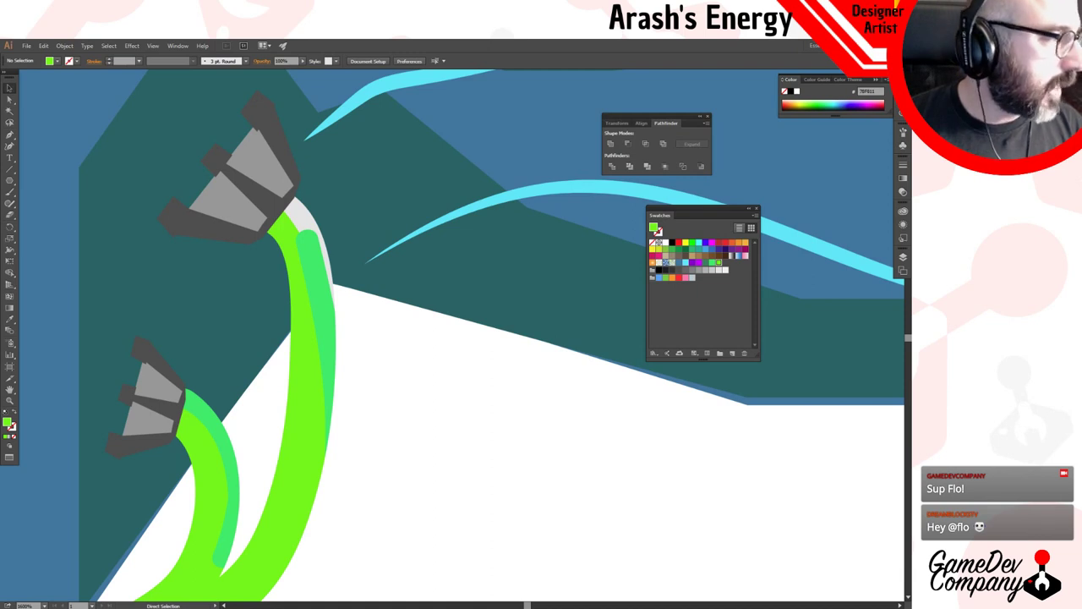
# Switch to a new Chrome window and search Google for "drawing from the right side of the brain".
pyautogui.hotkey('ctrl', 'n')
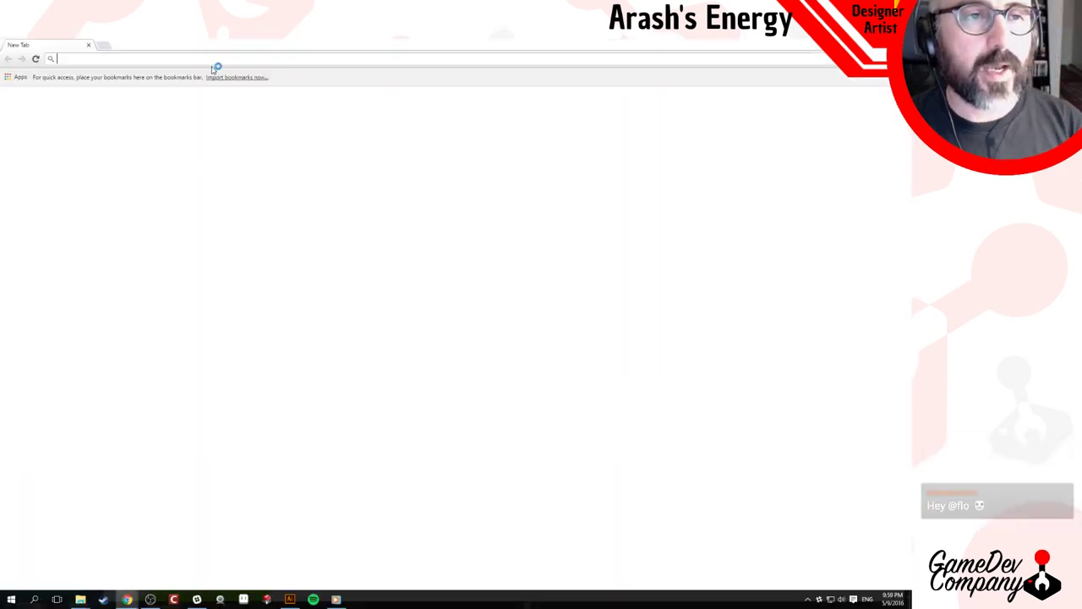
pyautogui.write('draw')
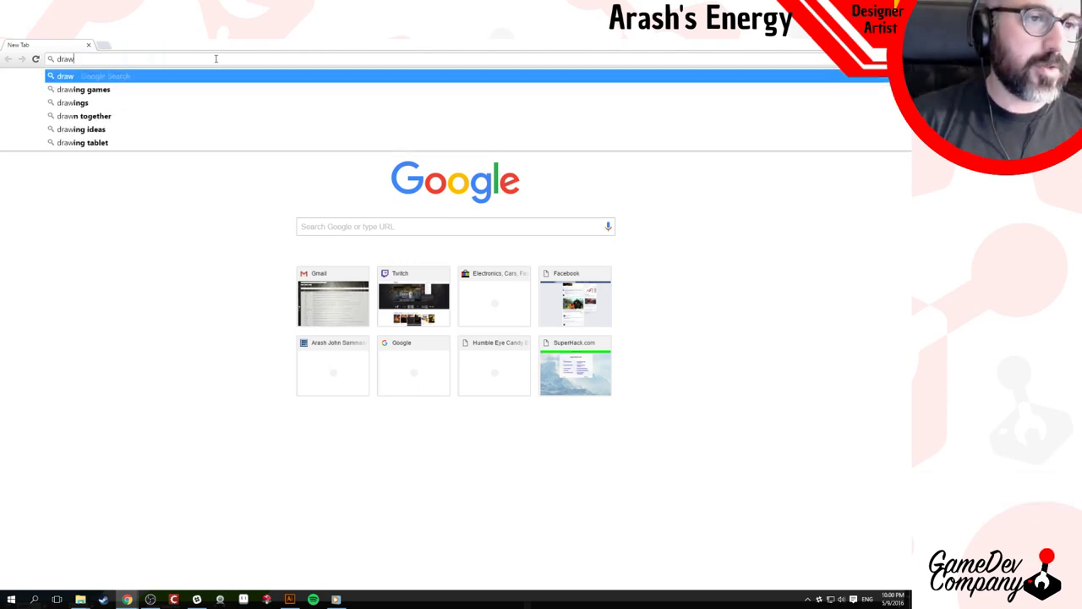
pyautogui.write('ing from the right side of the brain')
pyautogui.press('Return')
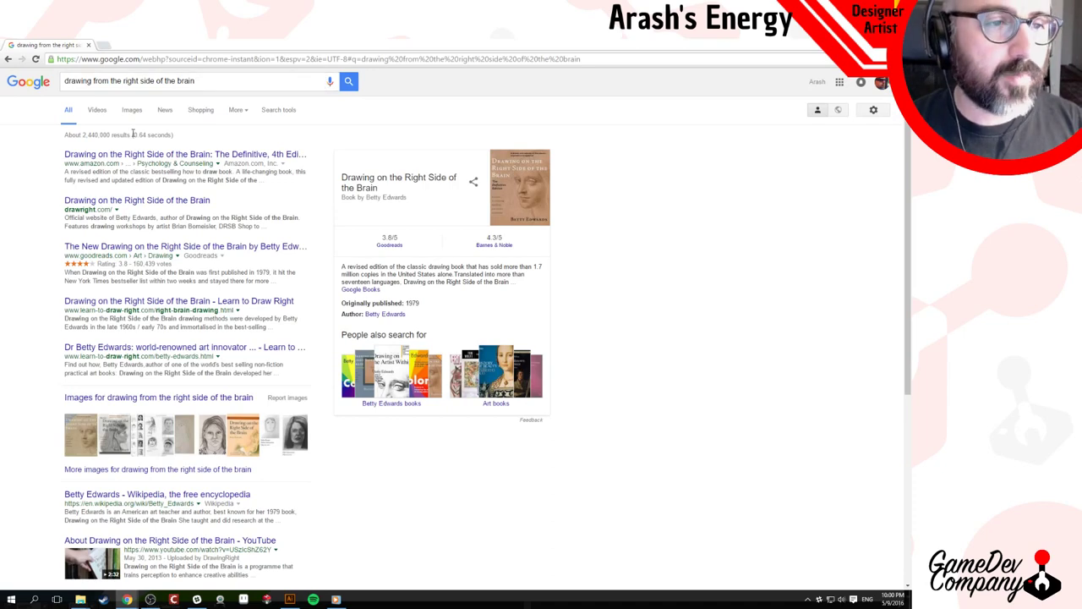
# Look over the Amazon page for Drawing on the Right Side of the Brain, 4th Edition, and return to Illustrator.
pyautogui.click(126, 155)
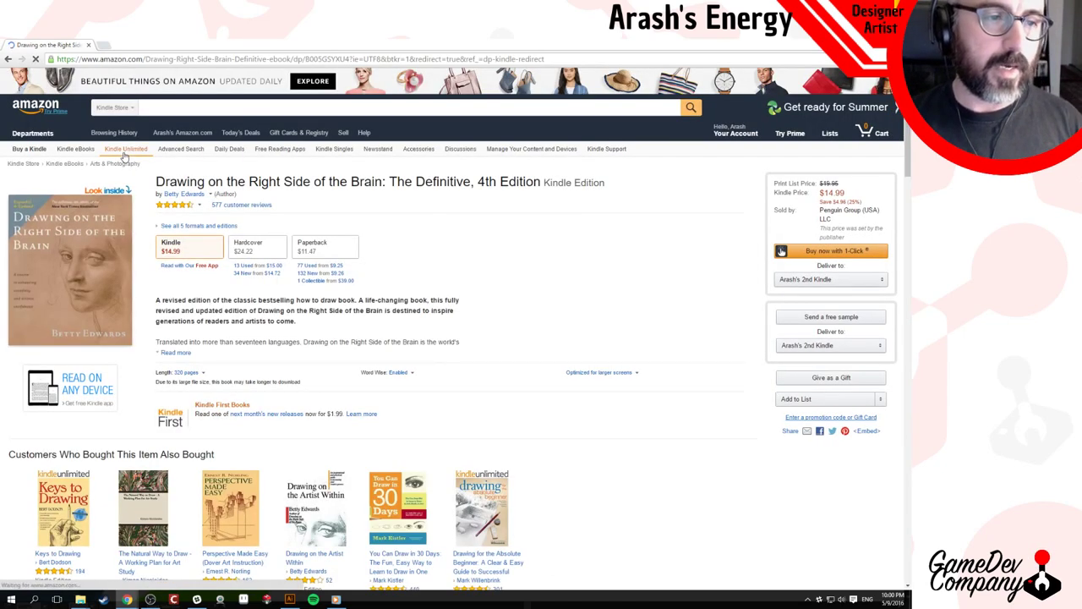
pyautogui.scroll(-2, 427, 275)
pyautogui.scroll(2, 427, 274)
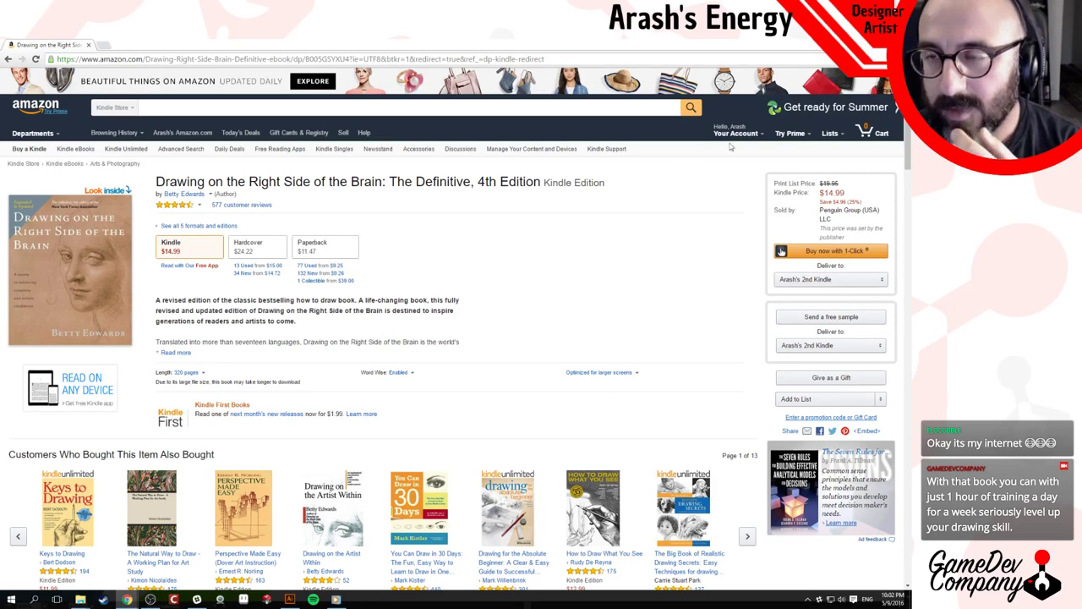
pyautogui.hotkey('alt', 'Tab')
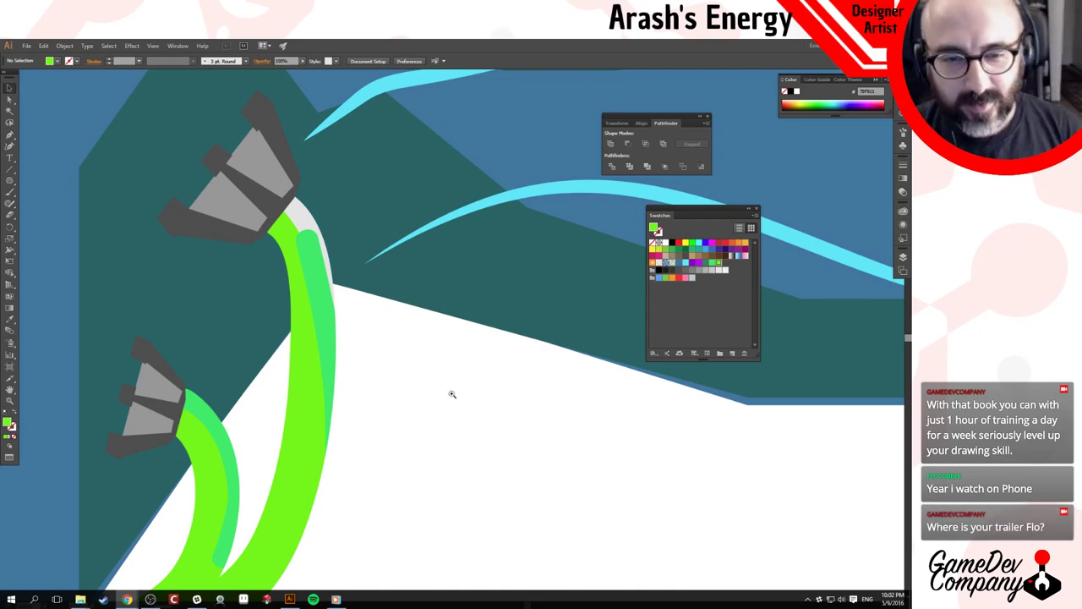
# Convert the light grey highlight path on the longer lower cable branch to an outlined shape with Outline Stroke.
pyautogui.keyDown('ctrl'); pyautogui.keyDown('alt'); pyautogui.click(451, 394); pyautogui.keyUp('alt'); pyautogui.keyUp('ctrl')
pyautogui.keyDown('ctrl'); pyautogui.keyDown('alt'); pyautogui.click(451, 394); pyautogui.keyUp('alt'); pyautogui.keyUp('ctrl')
pyautogui.keyDown('ctrl'); pyautogui.keyDown('alt'); pyautogui.click(483, 346); pyautogui.keyUp('alt'); pyautogui.keyUp('ctrl')
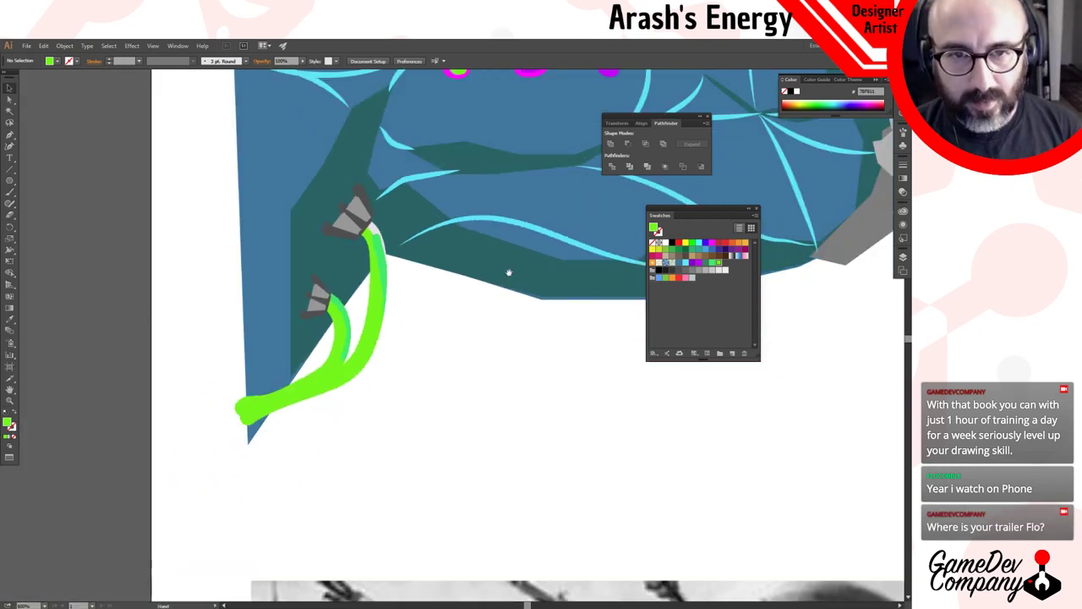
pyautogui.moveTo(501, 298); pyautogui.dragTo(459, 392)
pyautogui.scroll(-4, 459, 392)
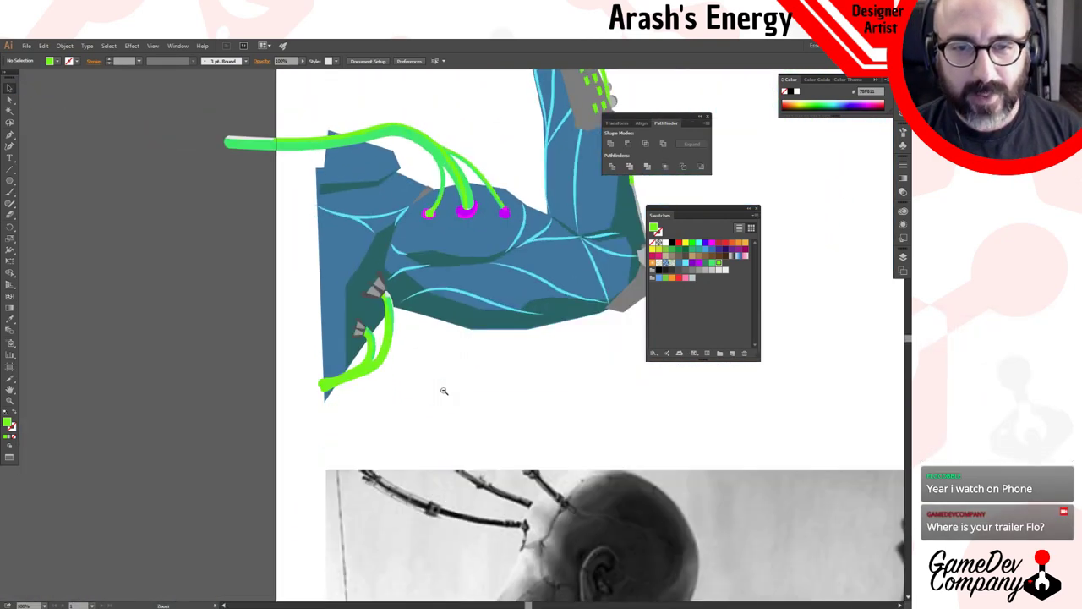
pyautogui.scroll(4, 441, 312)
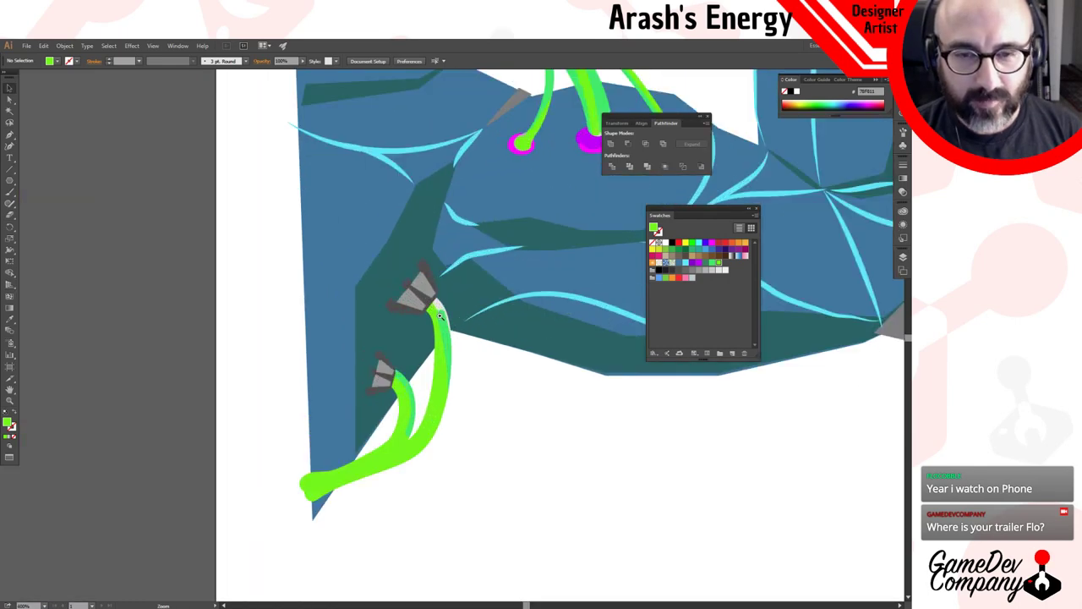
pyautogui.scroll(1, 456, 345)
pyautogui.press('a')
pyautogui.click(446, 306)
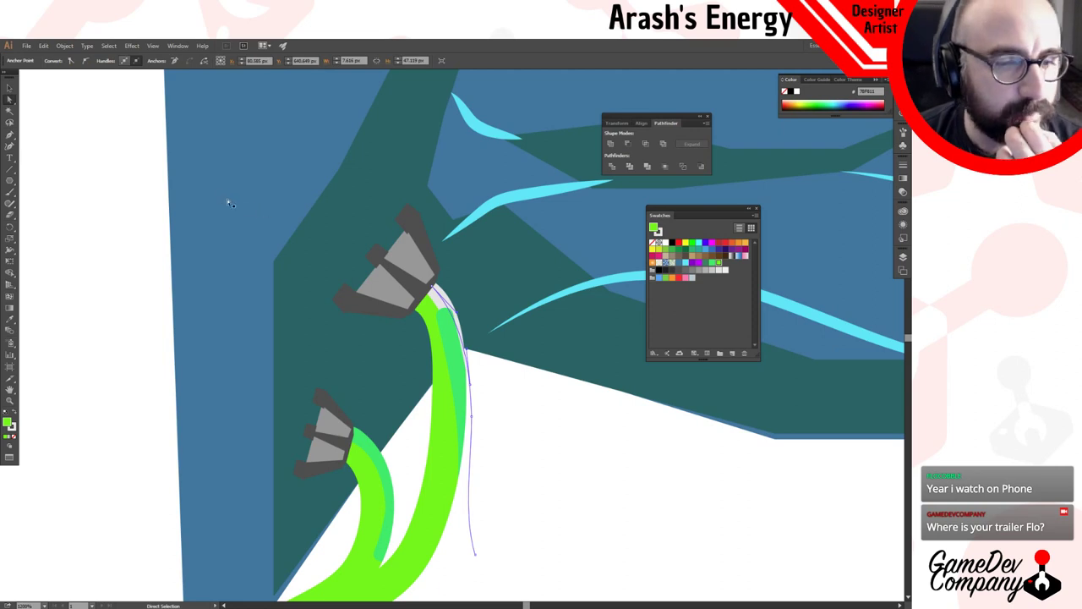
pyautogui.click(108, 47)
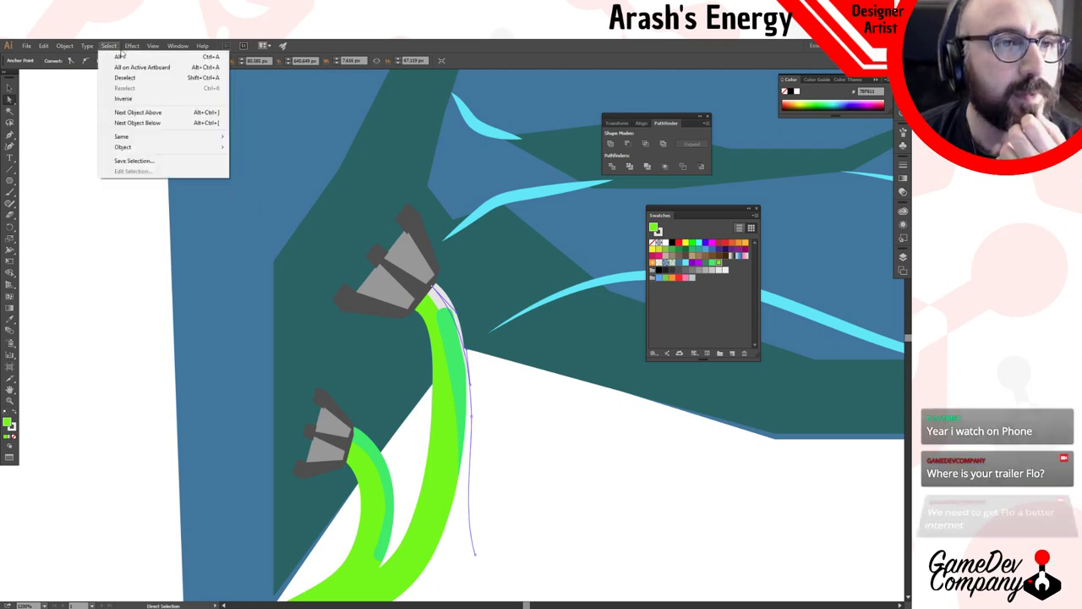
pyautogui.moveTo(140, 49)
pyautogui.moveTo(174, 46)
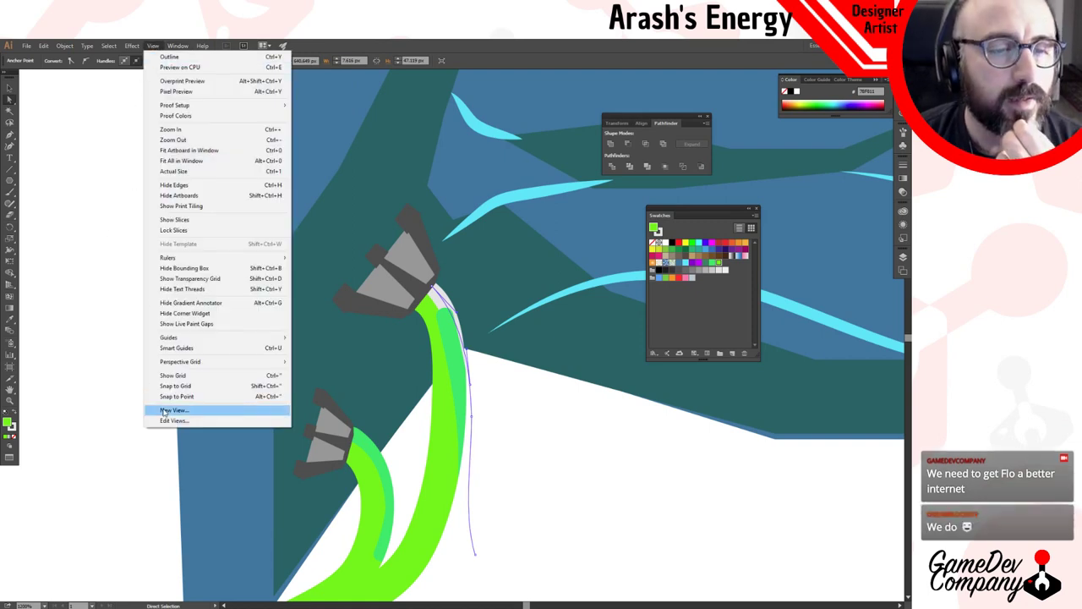
pyautogui.moveTo(65, 46)
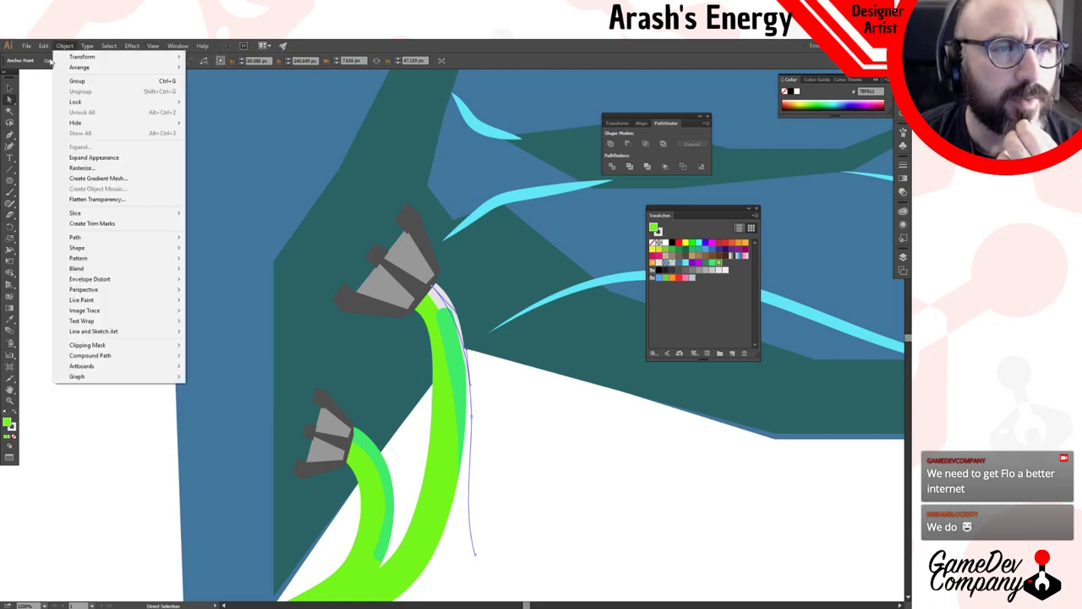
pyautogui.moveTo(117, 238)
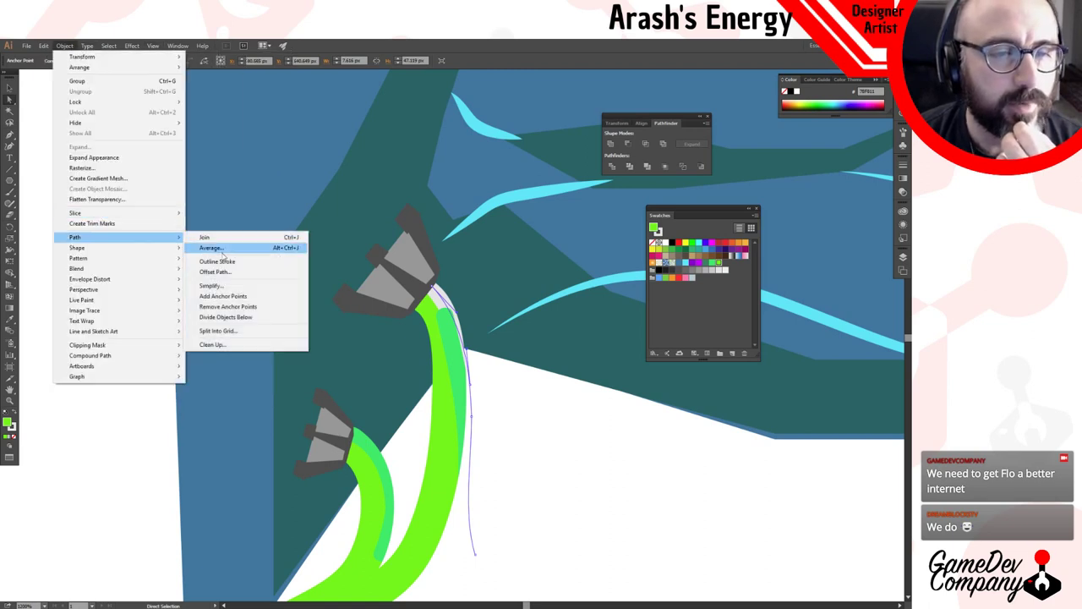
pyautogui.click(230, 261)
# Sample the smaller branch's highlight to give the outlined shape a lime fill and a mid-green stroke.
pyautogui.press('v')
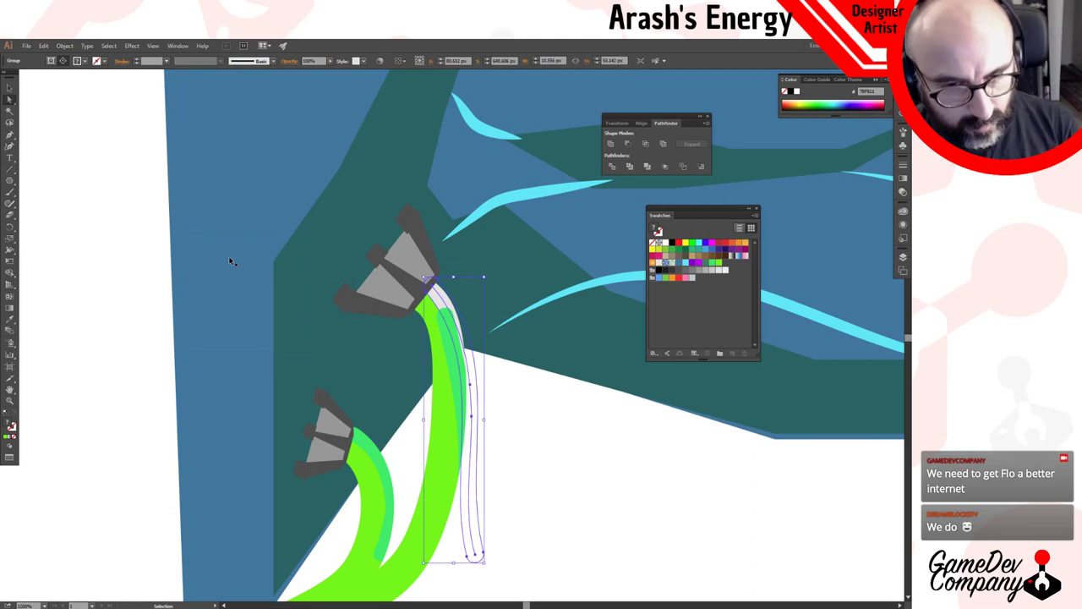
pyautogui.press('a')
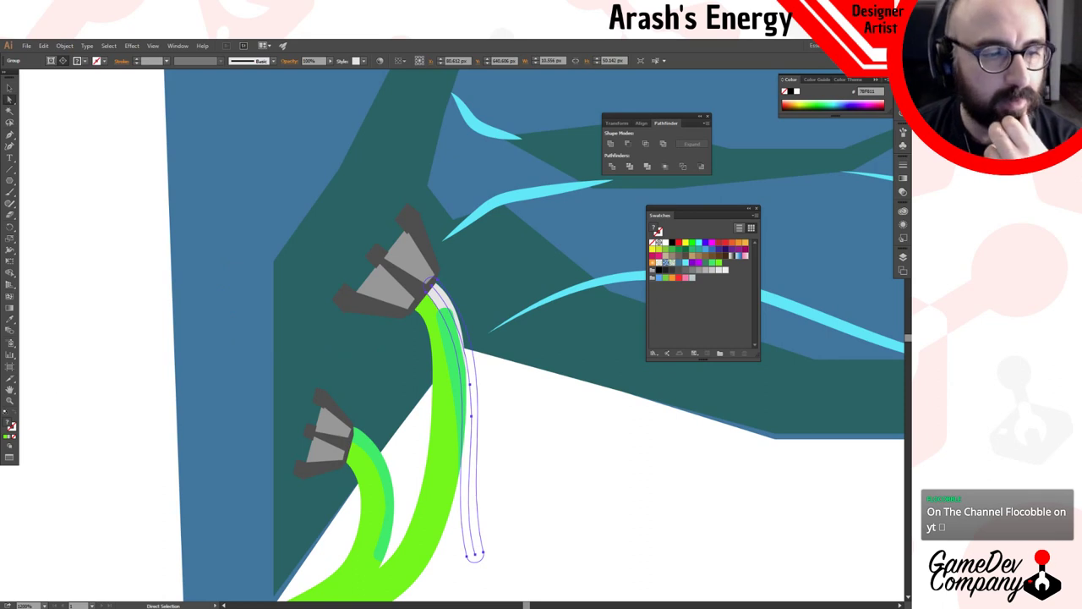
pyautogui.press('i')
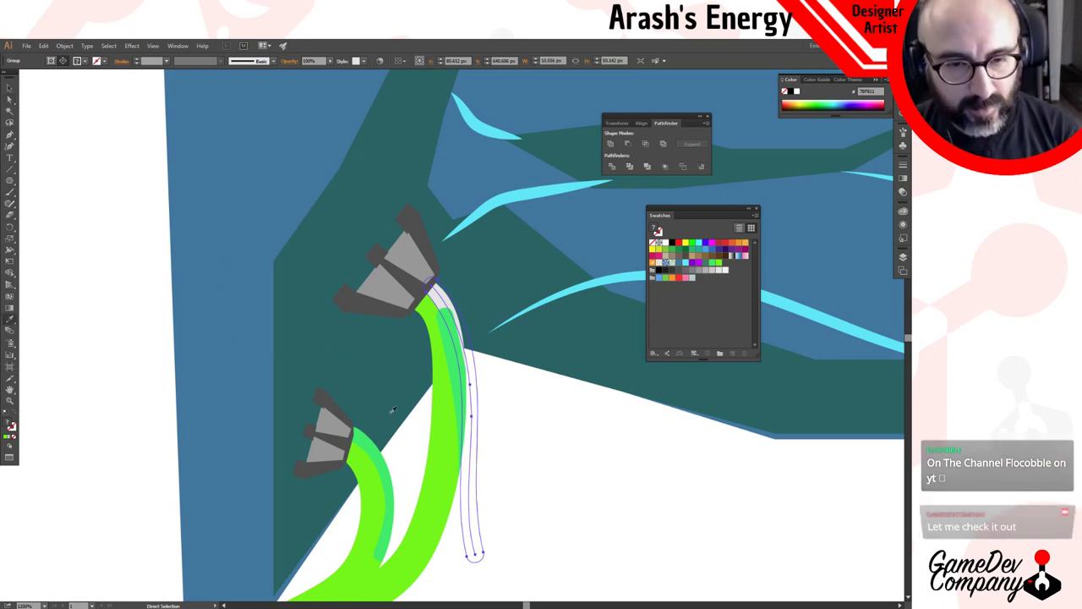
pyautogui.click(377, 461)
# Delete the outlined highlight shape from the longer lower cable branch.
pyautogui.press('v')
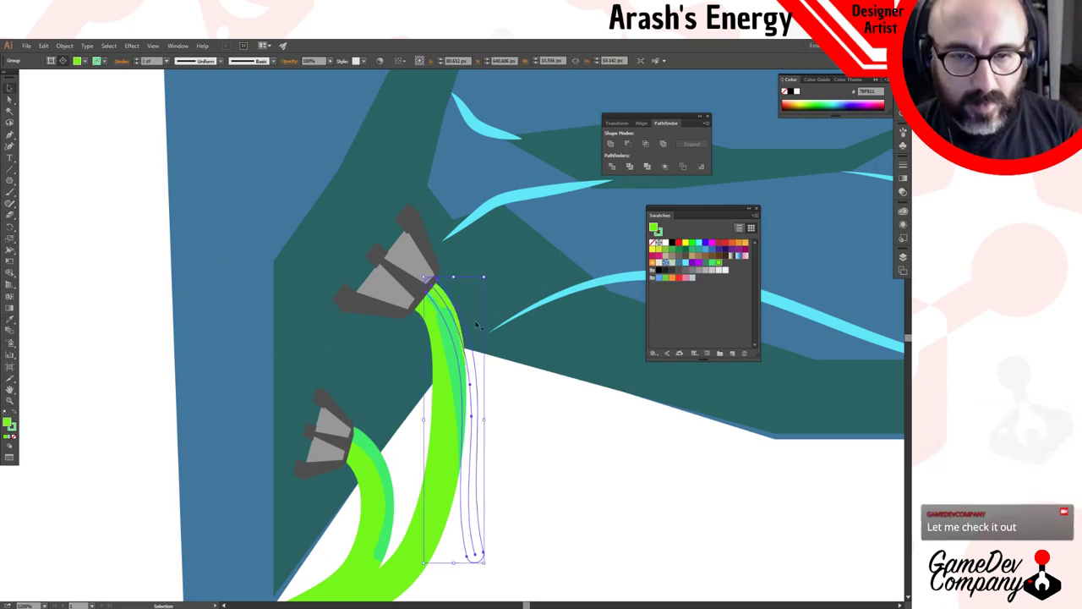
pyautogui.press('a')
pyautogui.press('v')
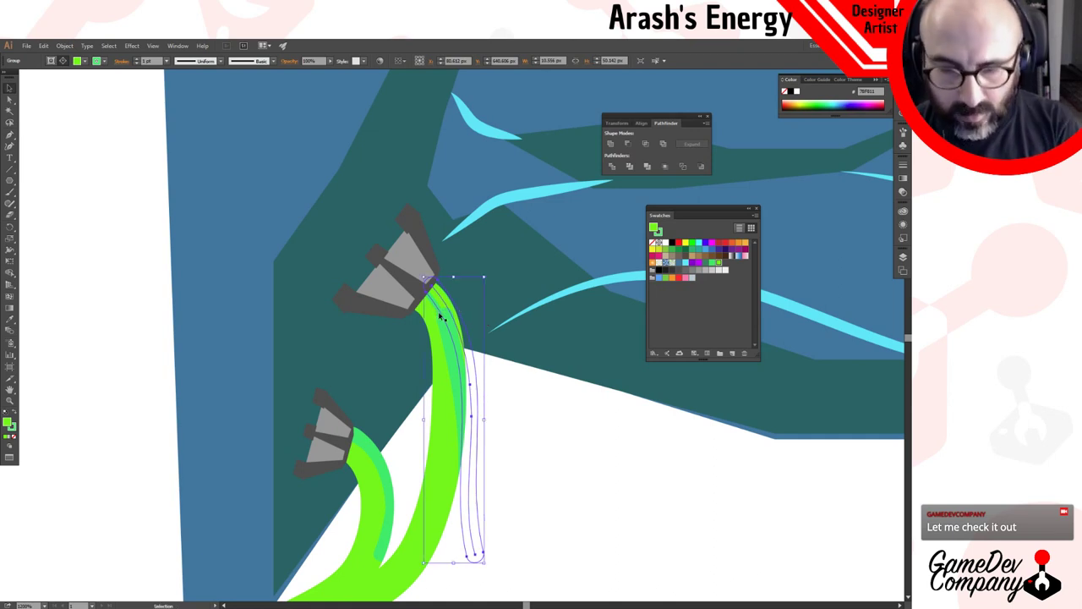
pyautogui.hotkey('ctrl', 'shift', 'a')
# Isolate the lower cable's clip group and extend the longer branch's mid-green highlight by moving its top anchor point into the socket.
pyautogui.click(449, 328)
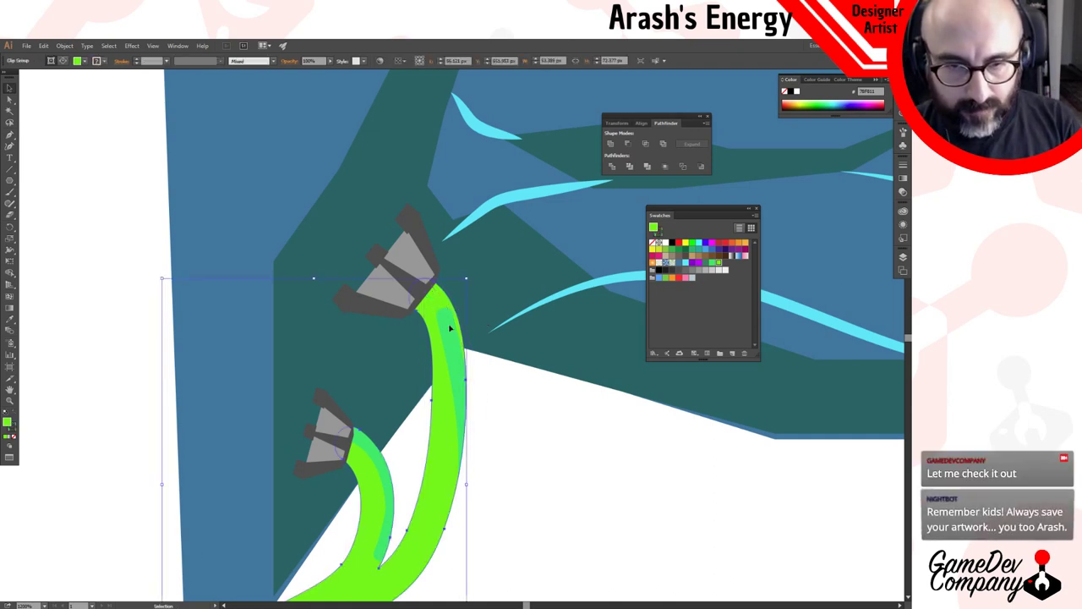
pyautogui.doubleClick(448, 329)
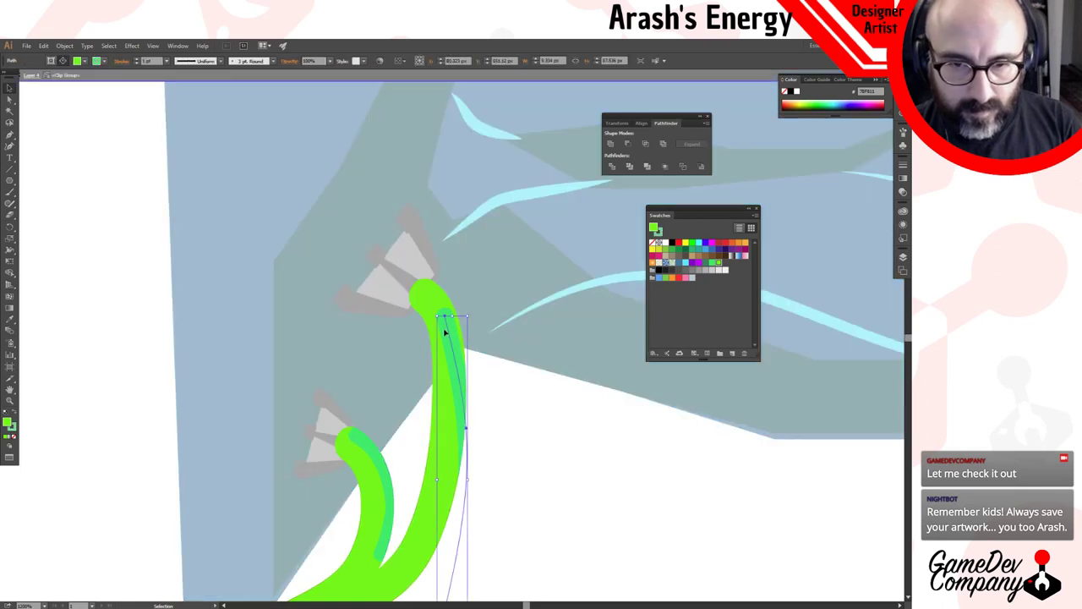
pyautogui.press('a')
pyautogui.moveTo(444, 318); pyautogui.dragTo(418, 272)
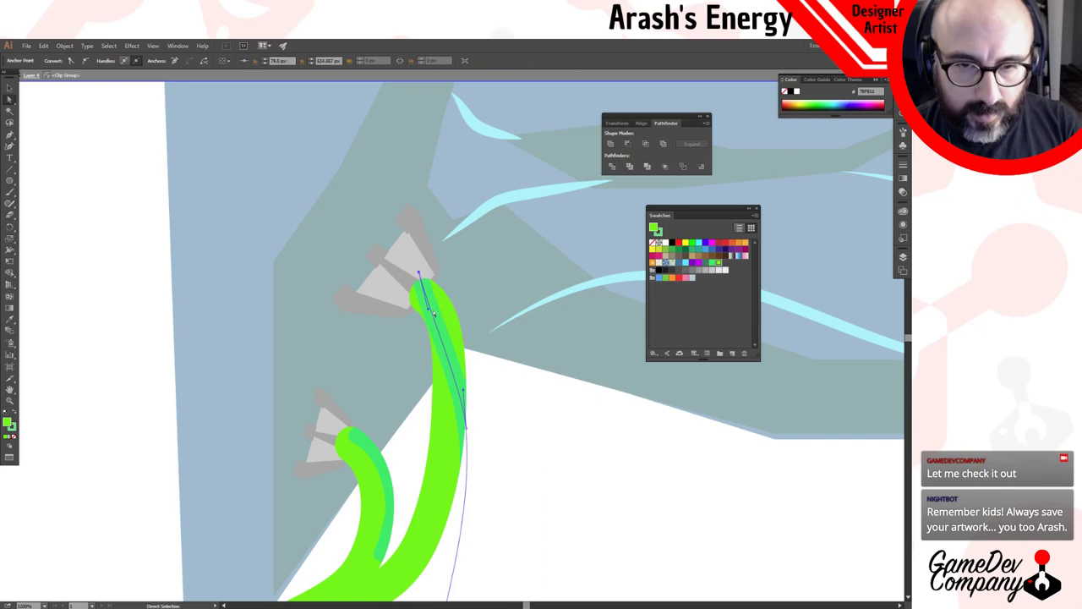
# Bend the top of the longer lower cable branch's highlight along its outer edge with its direction handle, and exit isolation.
pyautogui.moveTo(429, 311); pyautogui.dragTo(469, 302)
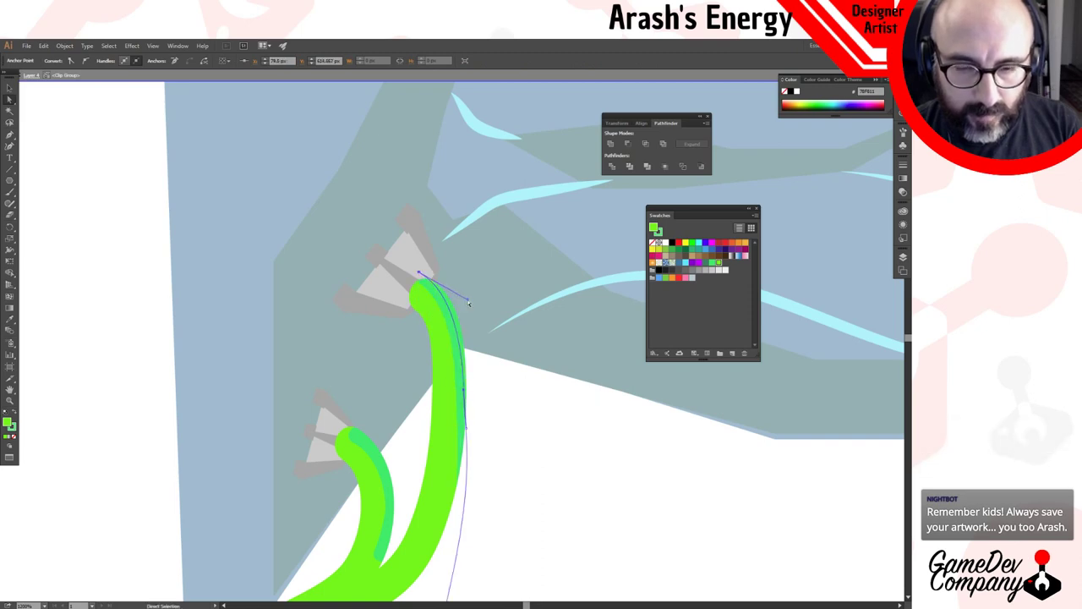
pyautogui.press('v')
pyautogui.doubleClick(525, 443)
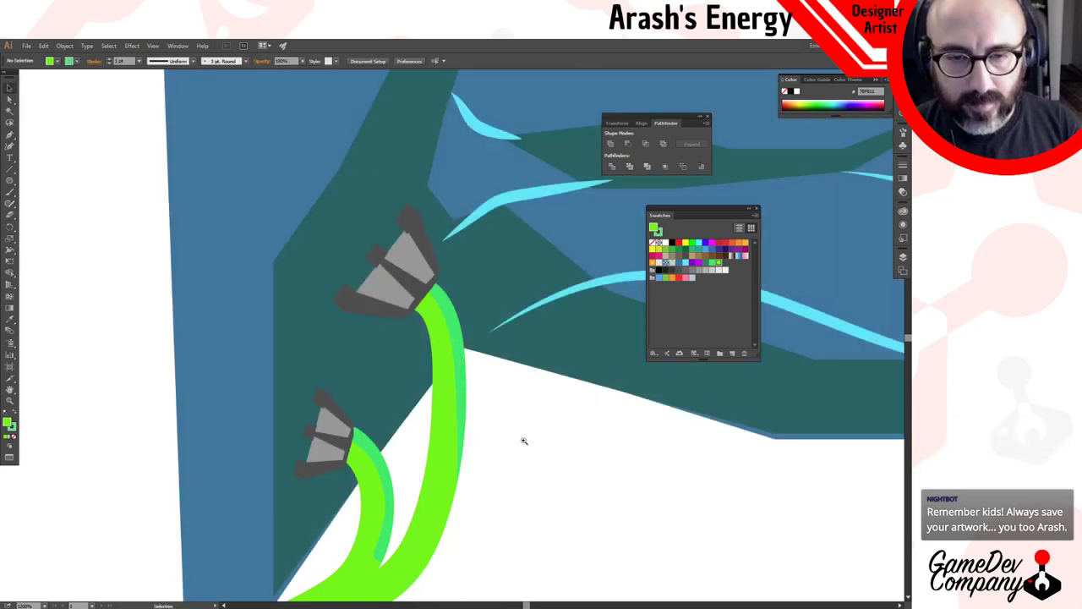
pyautogui.keyDown('ctrl'); pyautogui.keyDown('alt'); pyautogui.click(515, 443); pyautogui.keyUp('alt'); pyautogui.keyUp('ctrl')
pyautogui.keyDown('ctrl'); pyautogui.keyDown('alt'); pyautogui.click(515, 444); pyautogui.keyUp('alt'); pyautogui.keyUp('ctrl')
pyautogui.moveTo(410, 297)
pyautogui.mouseDown()
pyautogui.moveTo(430, 410)
pyautogui.moveTo(398, 538)
pyautogui.mouseUp()
pyautogui.keyDown('ctrl'); pyautogui.keyDown('alt'); pyautogui.click(430, 409); pyautogui.keyUp('alt'); pyautogui.keyUp('ctrl')
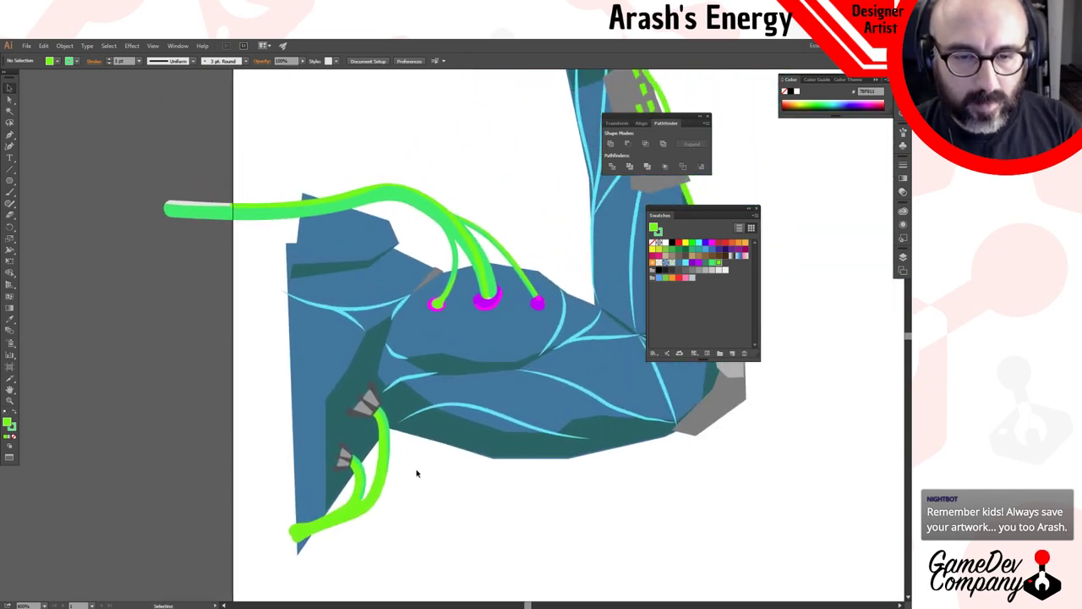
# Swap the fill and stroke of the longer branch's highlight path, giving it a mid-green fill and a lime stroke.
pyautogui.press('a')
pyautogui.click(384, 470)
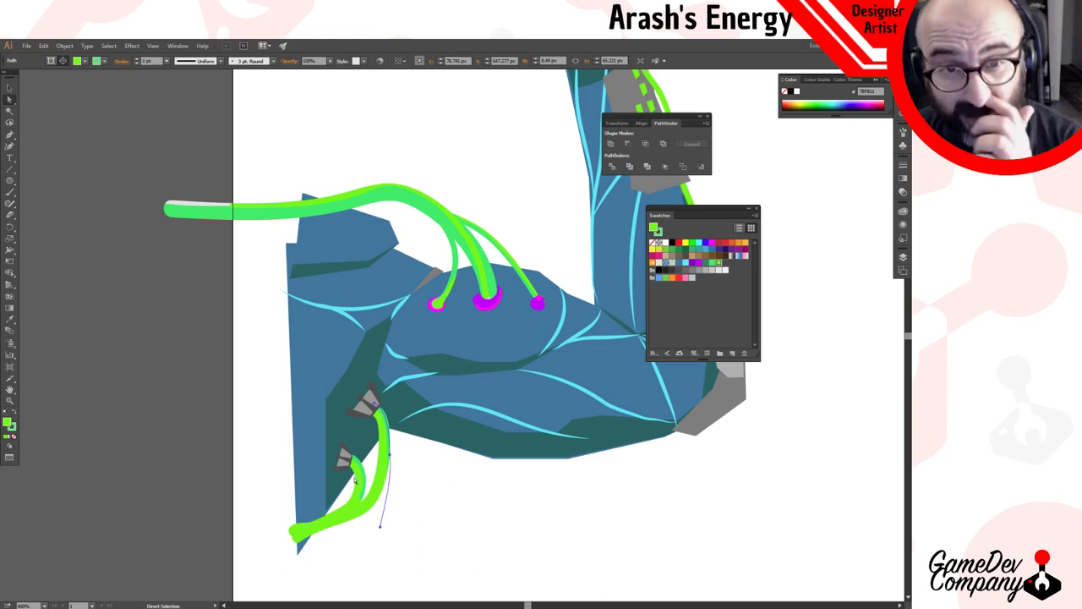
pyautogui.hotkey('ctrl', '=')
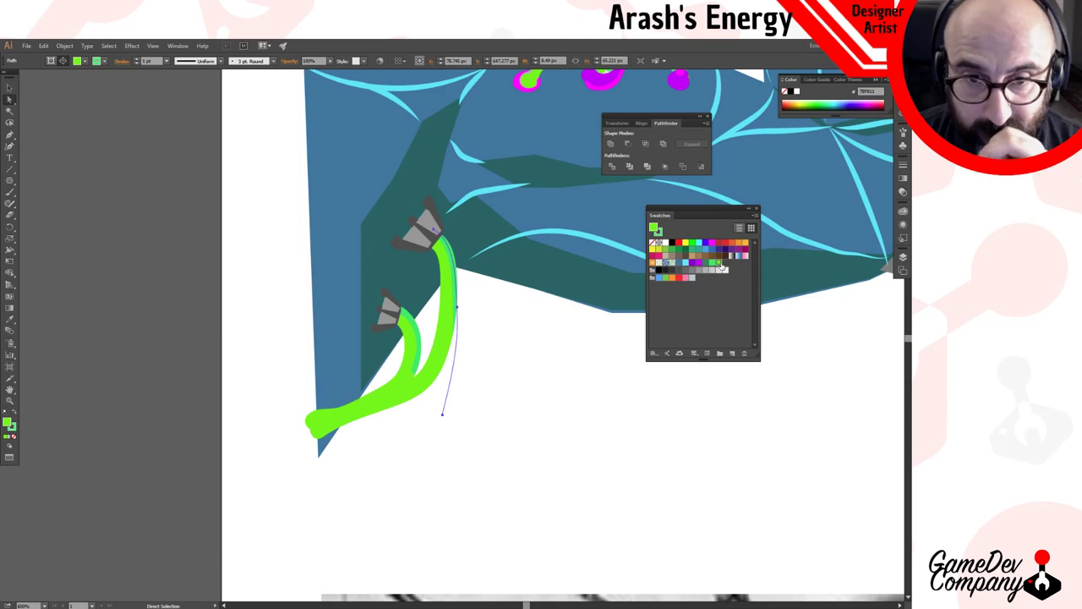
pyautogui.click(13, 413)
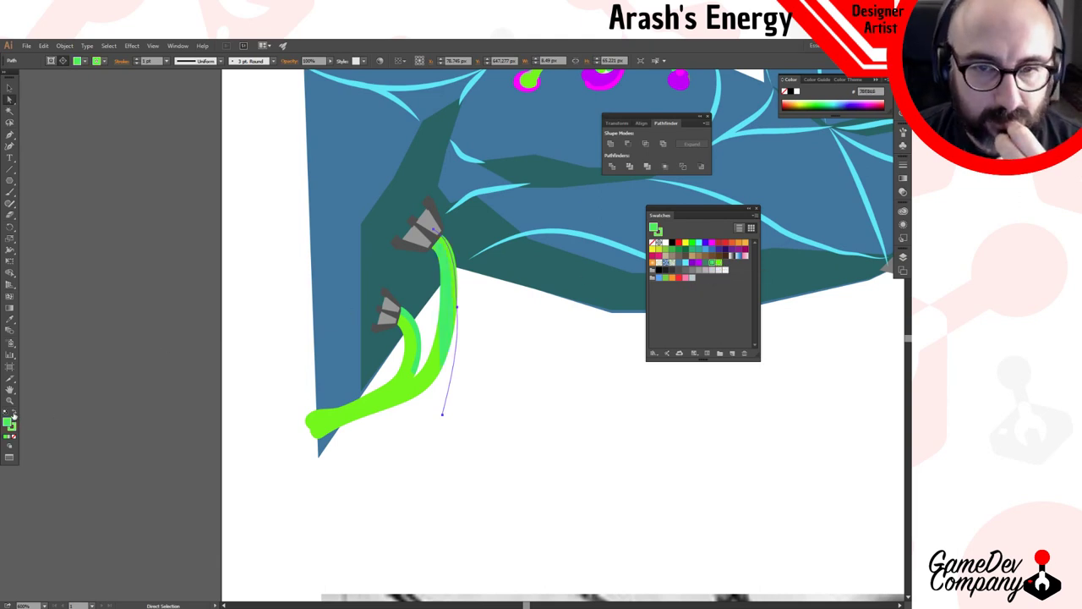
pyautogui.click(497, 389)
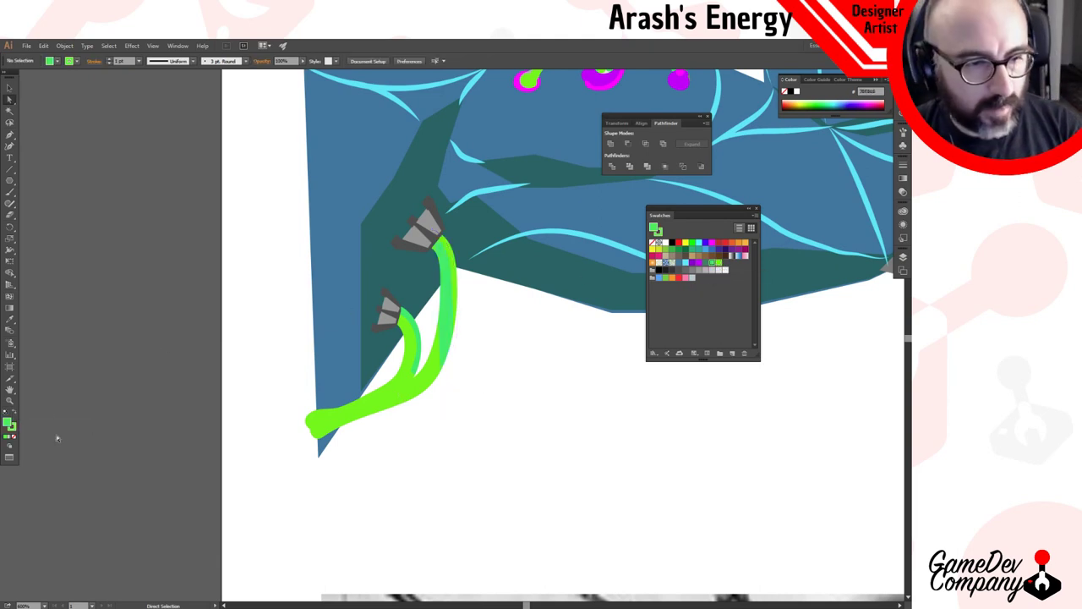
pyautogui.click(12, 437)
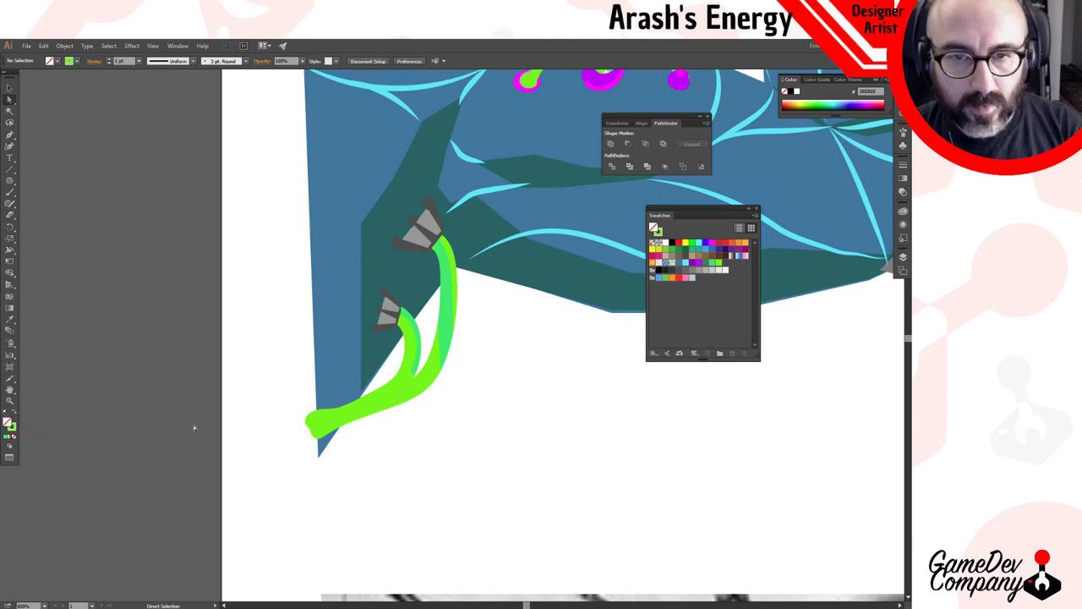
pyautogui.keyDown('ctrl'); pyautogui.keyDown('alt'); pyautogui.click(613, 345); pyautogui.keyUp('alt'); pyautogui.keyUp('ctrl')
pyautogui.keyDown('ctrl'); pyautogui.keyDown('alt'); pyautogui.click(396, 318); pyautogui.keyUp('alt'); pyautogui.keyUp('ctrl')
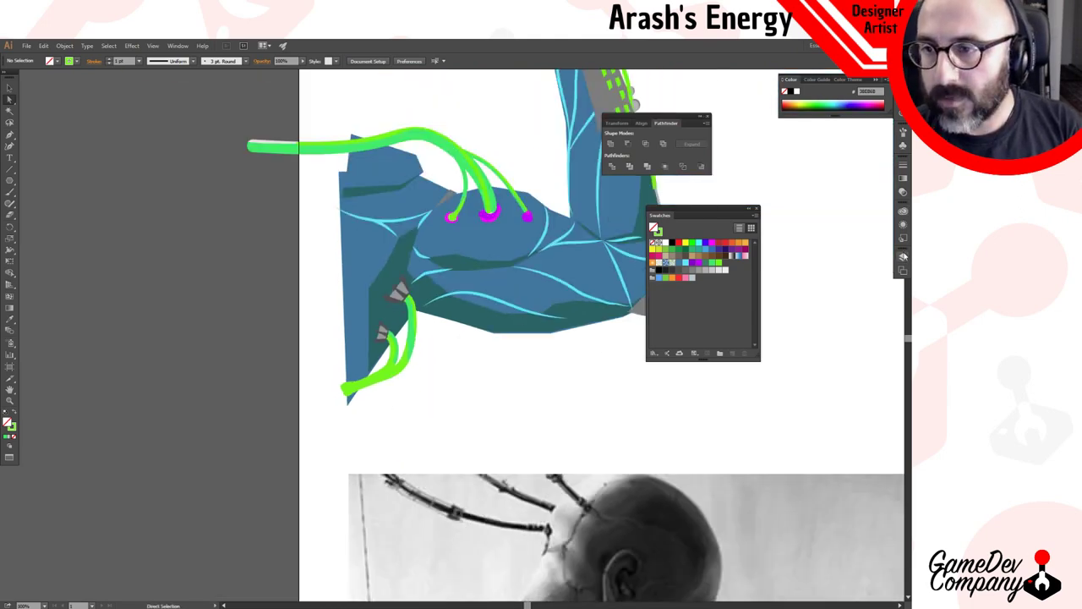
pyautogui.click(903, 257)
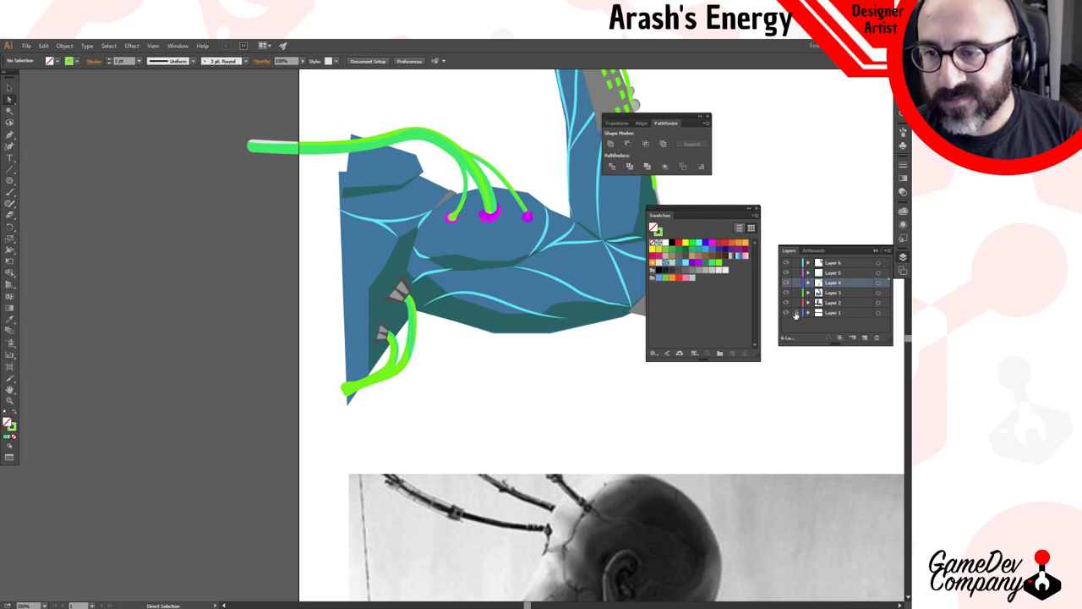
pyautogui.press('v')
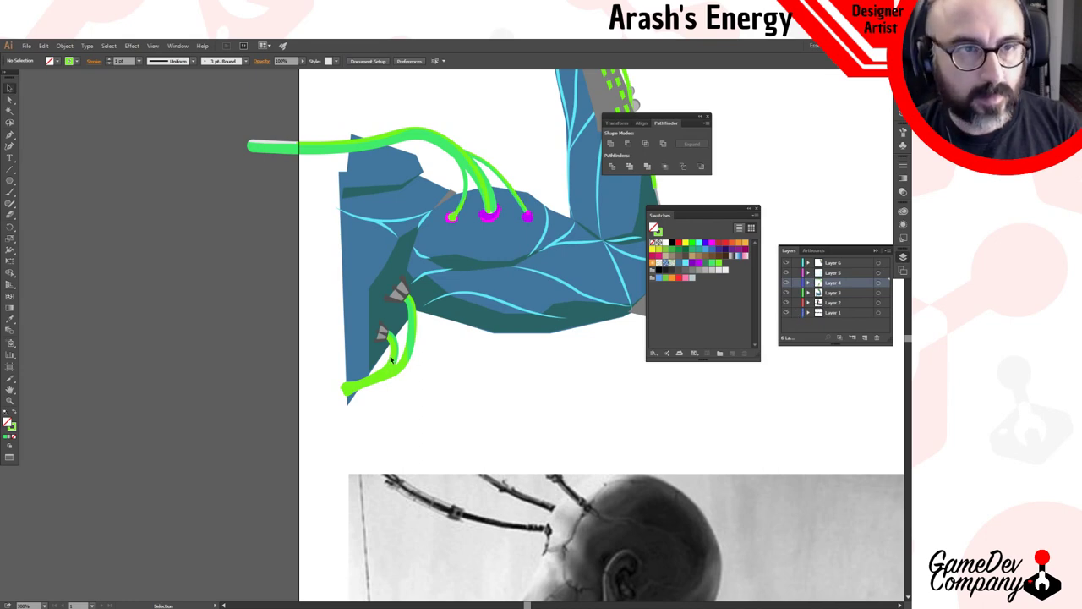
pyautogui.click(441, 351)
pyautogui.press('a')
pyautogui.click(391, 377)
pyautogui.click(394, 378)
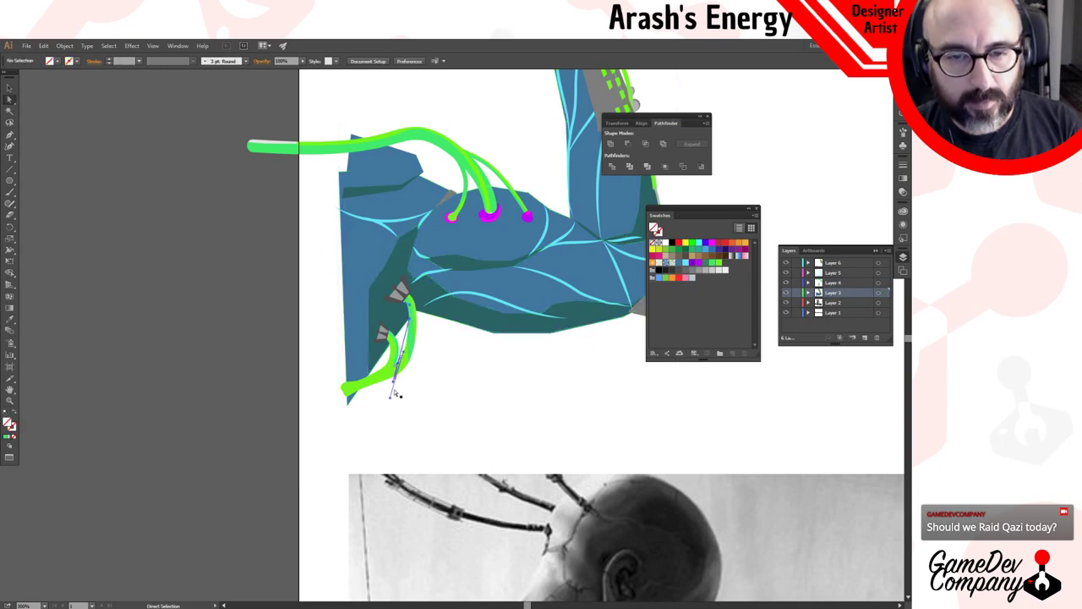
pyautogui.press('v')
pyautogui.click(459, 365)
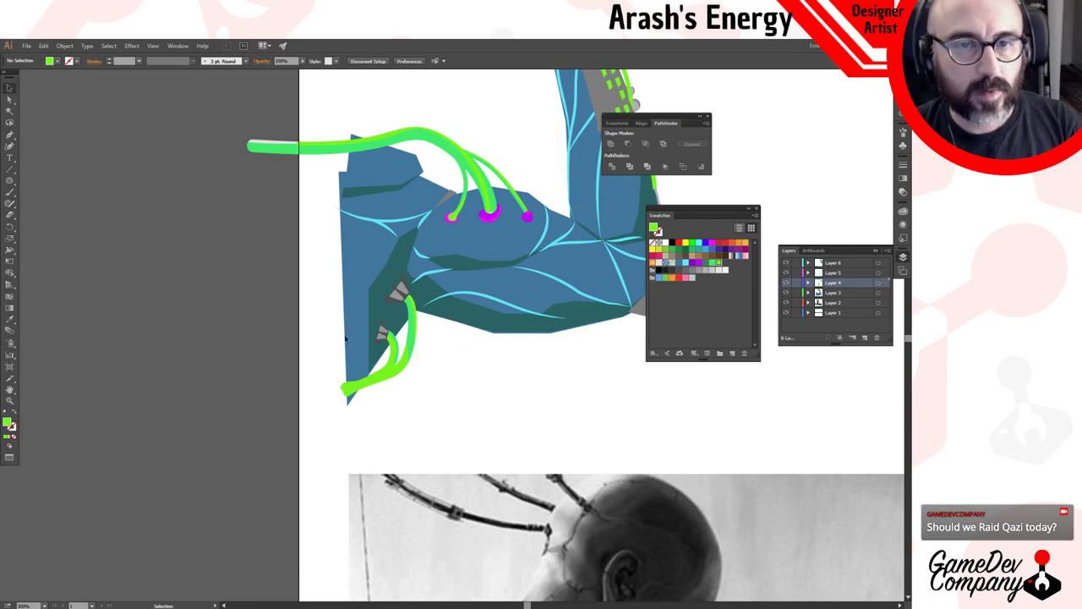
# Isolate the lower cable's clipping path and recolour its fill mid-green by sampling the upper cable, leaving isolation when done.
pyautogui.click(418, 331)
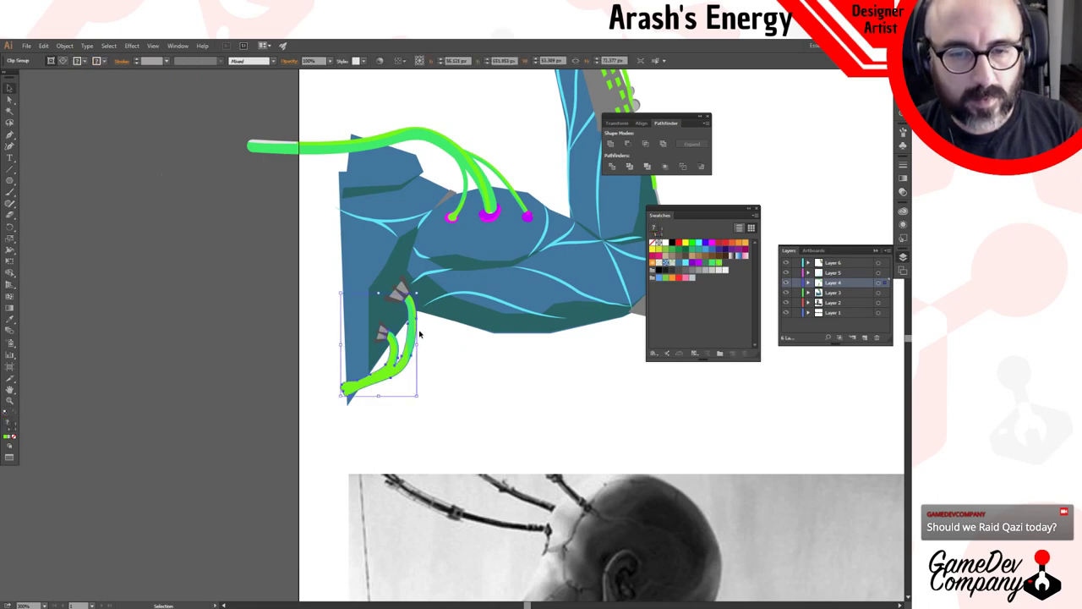
pyautogui.hotkey('ctrl', 'shift', 'a')
pyautogui.click(387, 367)
pyautogui.doubleClick(390, 364)
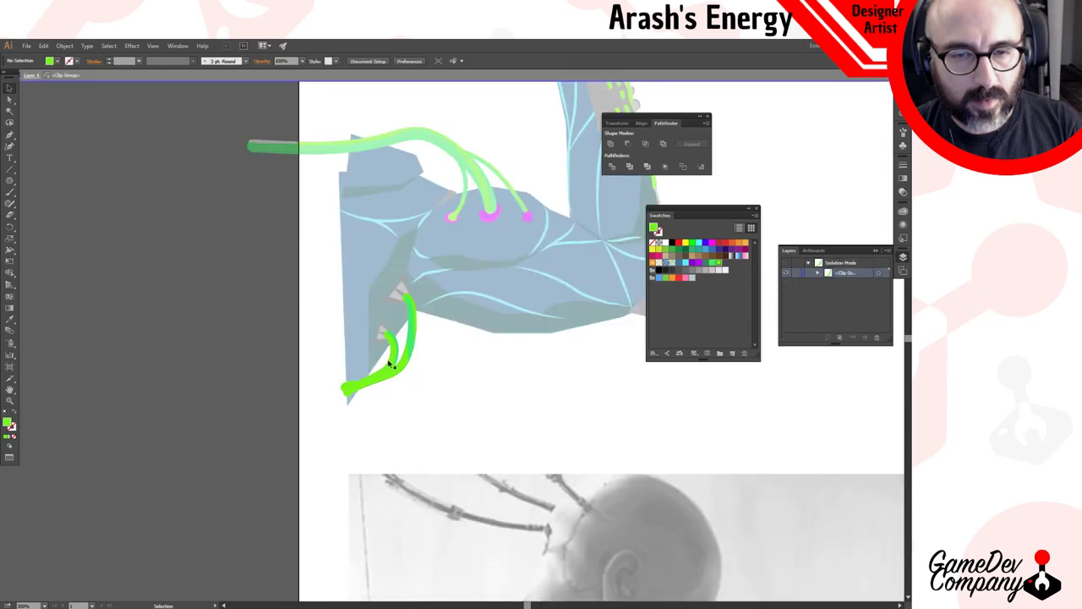
pyautogui.click(390, 365)
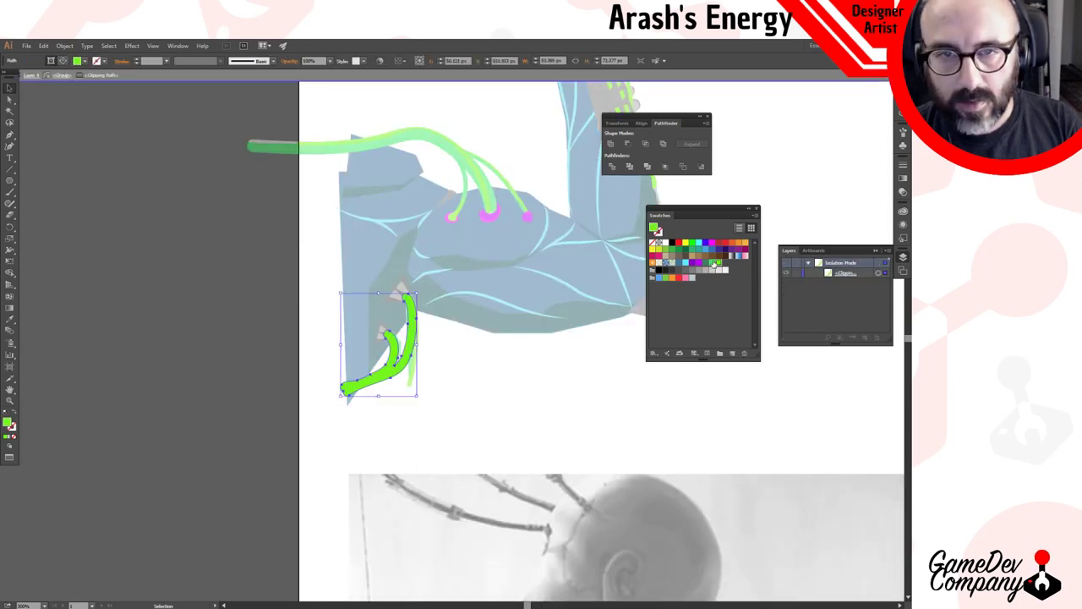
pyautogui.press('i')
pyautogui.click(415, 131)
pyautogui.press('v')
pyautogui.click(440, 379)
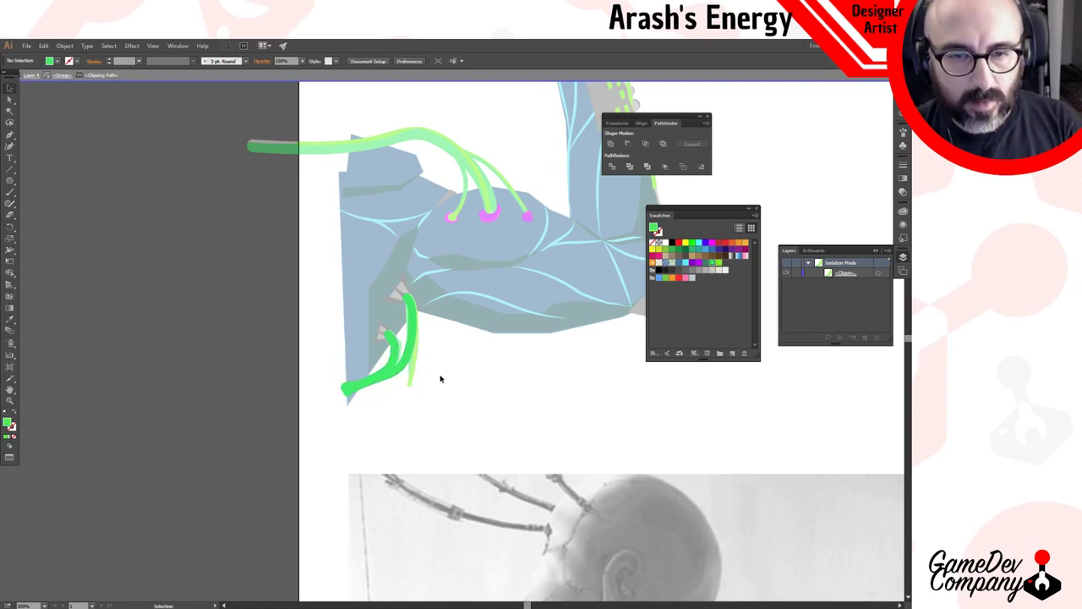
pyautogui.doubleClick(440, 379)
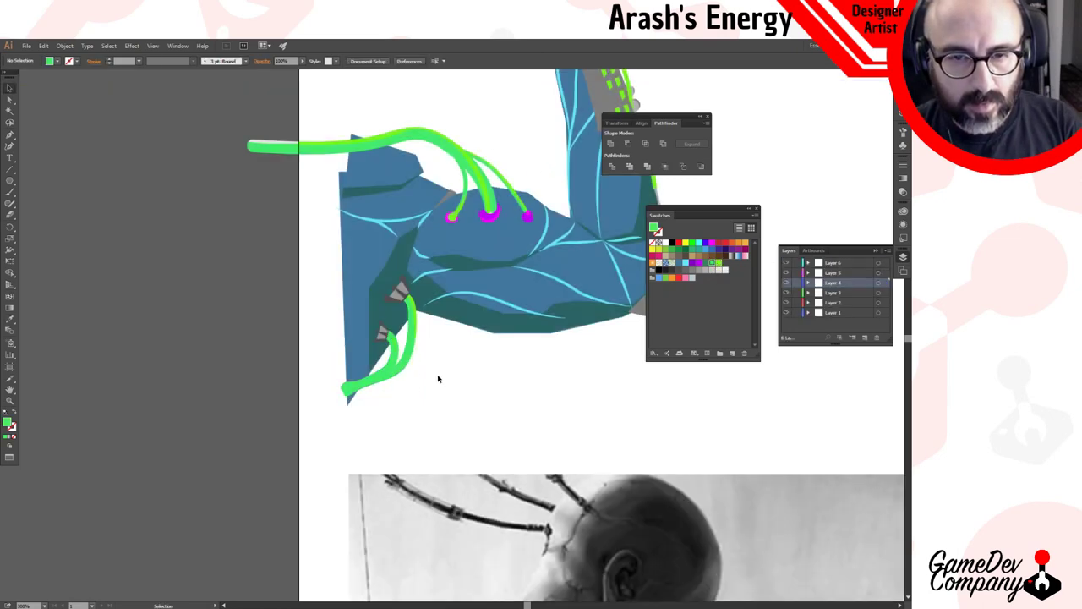
# Exchange the colours of the smaller lower branch's highlight path, giving it a mid-green fill and a lime stroke.
pyautogui.press('a')
pyautogui.click(393, 342)
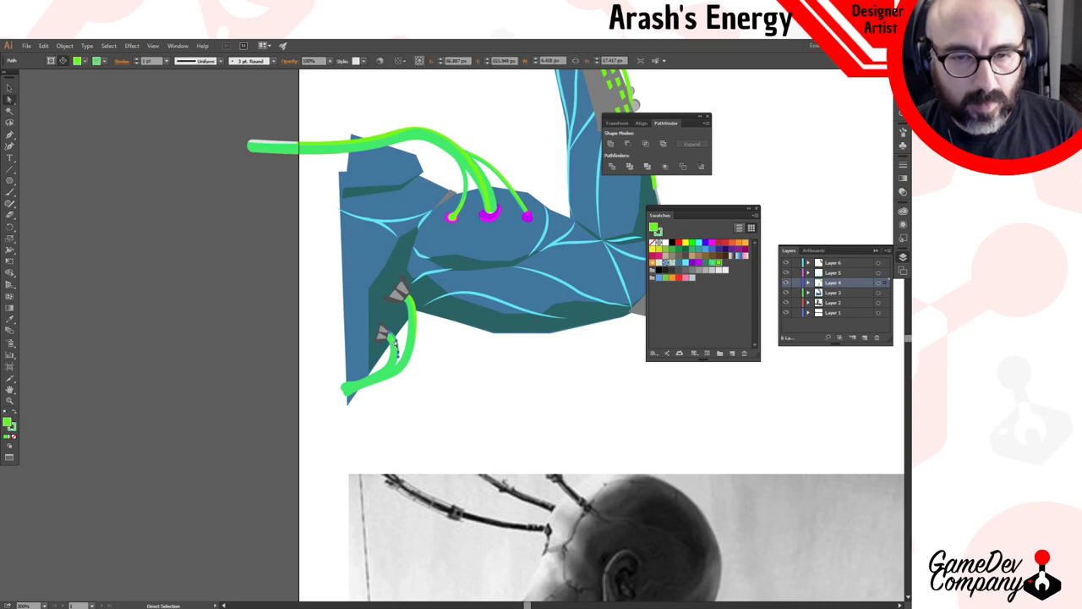
pyautogui.click(13, 426)
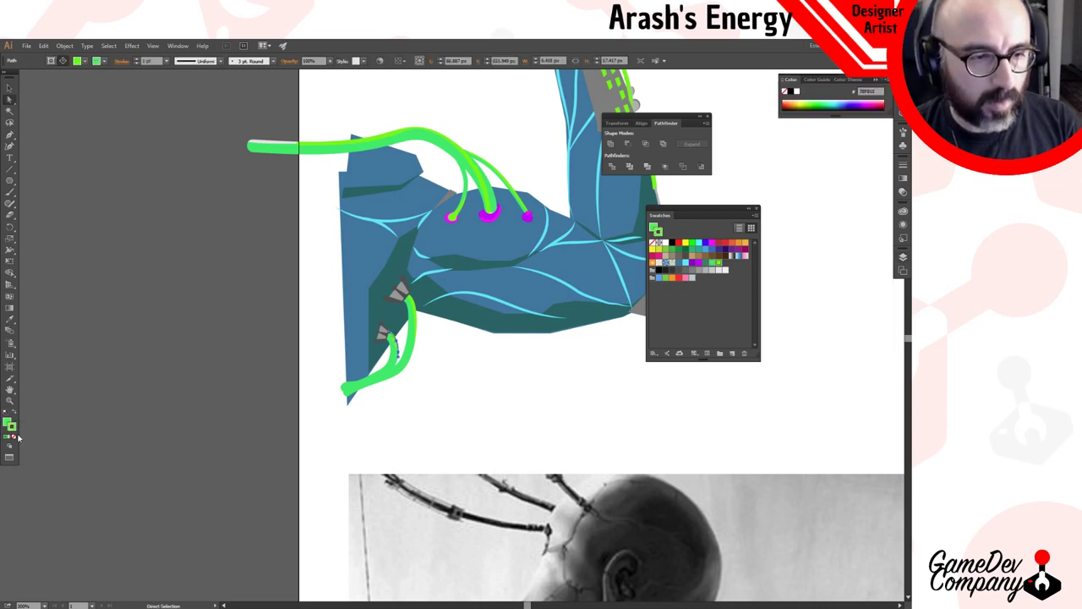
pyautogui.click(7, 421)
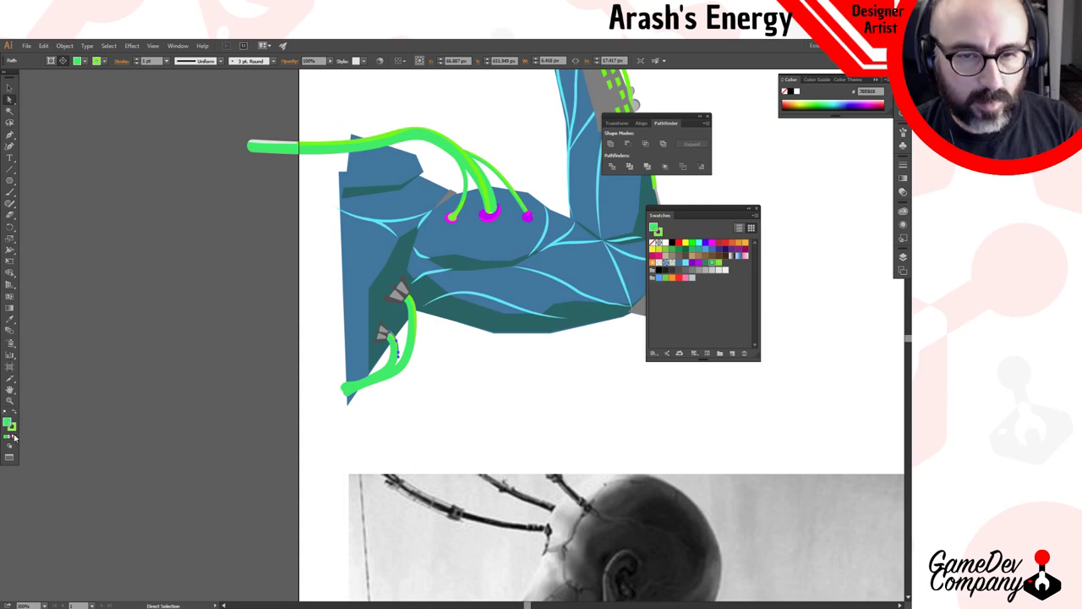
pyautogui.press('v')
pyautogui.hotkey('ctrl', 'shift', 'a')
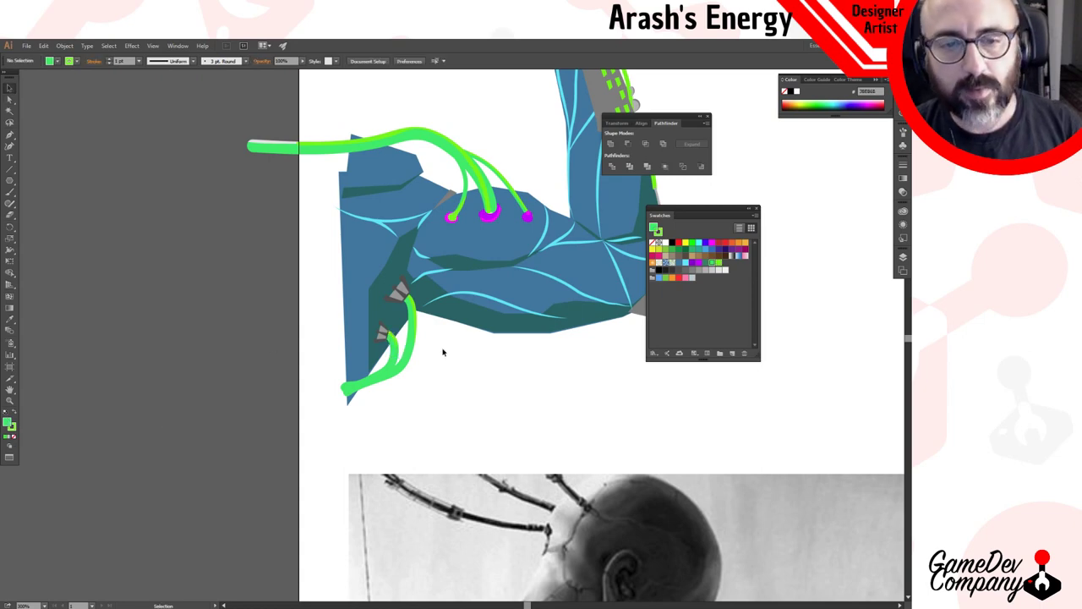
# Examine the whole arm illustration beneath the Super Hack title, from the recoloured lower cable up to the wrist clasp.
pyautogui.keyDown('ctrl'); pyautogui.keyDown('alt'); pyautogui.click(443, 351); pyautogui.keyUp('alt'); pyautogui.keyUp('ctrl')
pyautogui.keyDown('ctrl'); pyautogui.keyDown('alt'); pyautogui.click(444, 350); pyautogui.keyUp('alt'); pyautogui.keyUp('ctrl')
pyautogui.press('v')
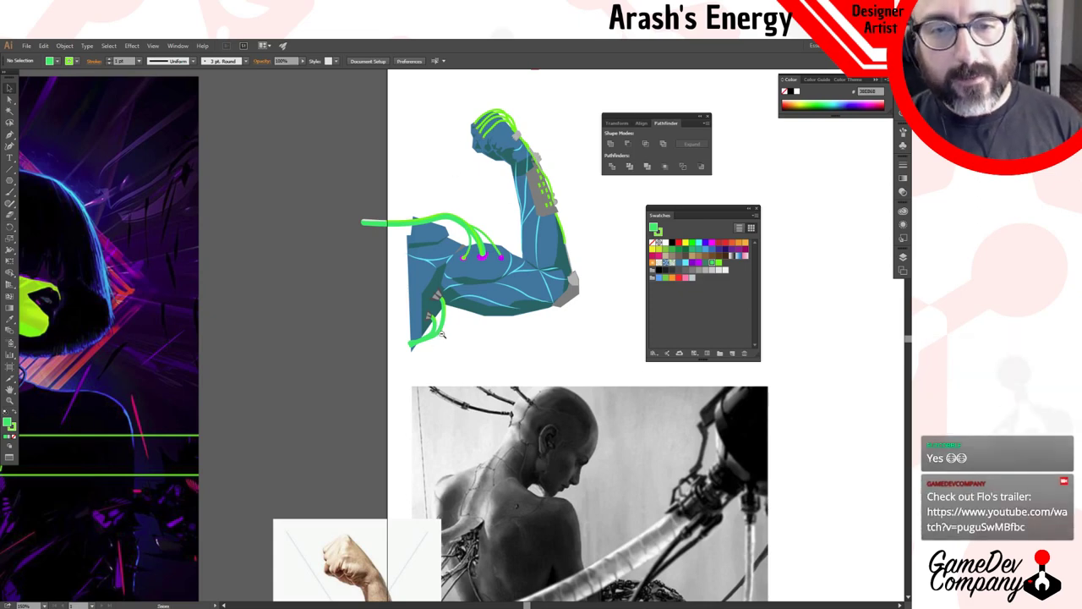
pyautogui.scroll(-1, 441, 335)
pyautogui.moveTo(554, 232); pyautogui.dragTo(395, 230)
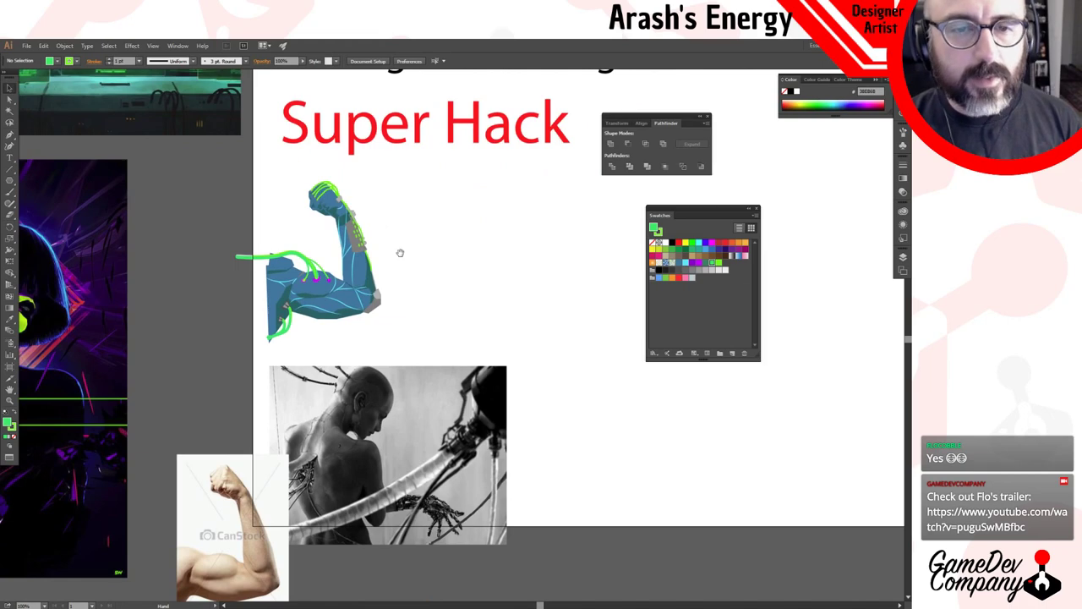
pyautogui.scroll(1, 374, 248)
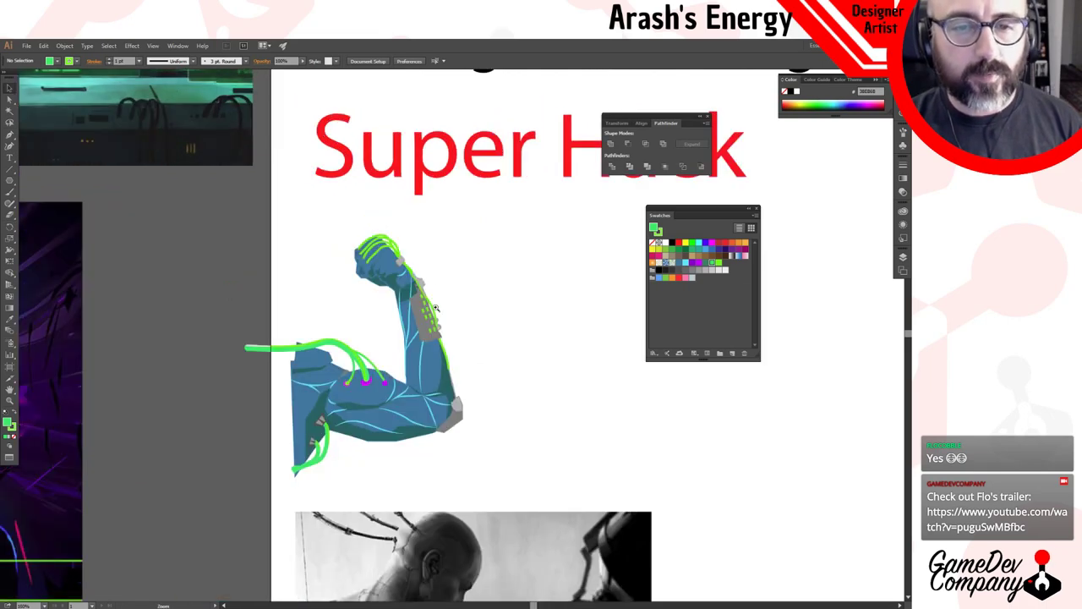
pyautogui.keyDown('ctrl'); pyautogui.click(438, 309); pyautogui.keyUp('ctrl')
pyautogui.moveTo(450, 380); pyautogui.dragTo(434, 295)
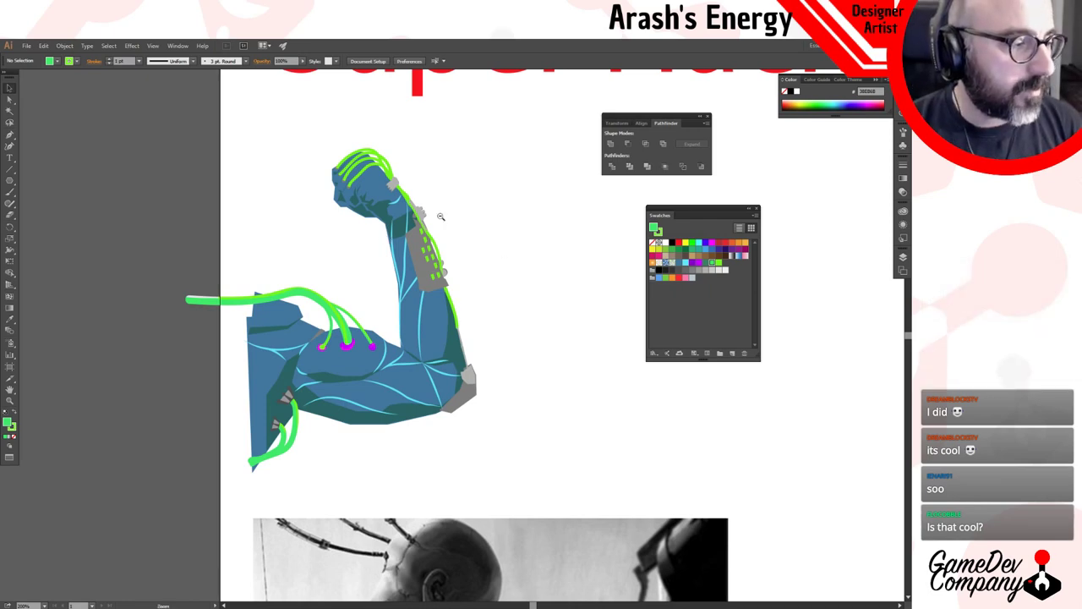
pyautogui.keyDown('ctrl'); pyautogui.keyDown('alt'); pyautogui.click(493, 237); pyautogui.keyUp('alt'); pyautogui.keyUp('ctrl')
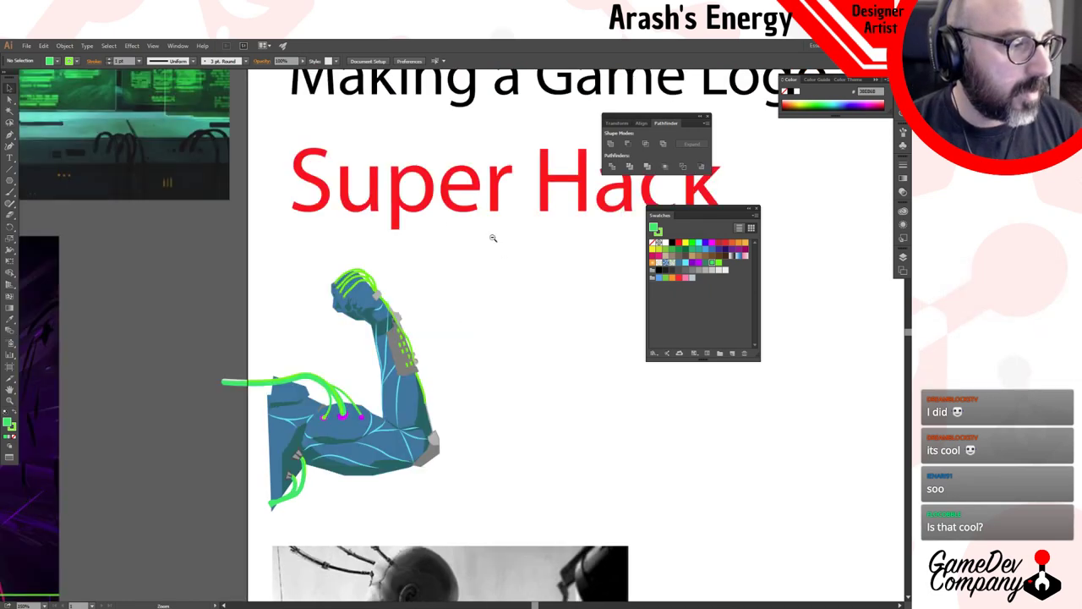
pyautogui.keyDown('ctrl'); pyautogui.click(453, 267); pyautogui.keyUp('ctrl')
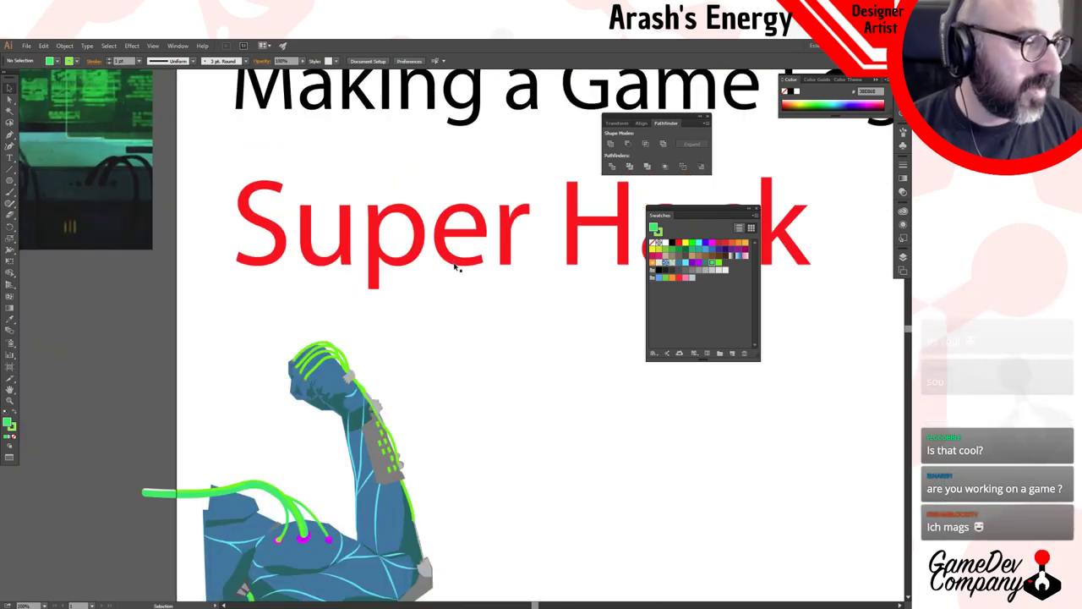
pyautogui.press('space')
pyautogui.moveTo(387, 391); pyautogui.dragTo(459, 266)
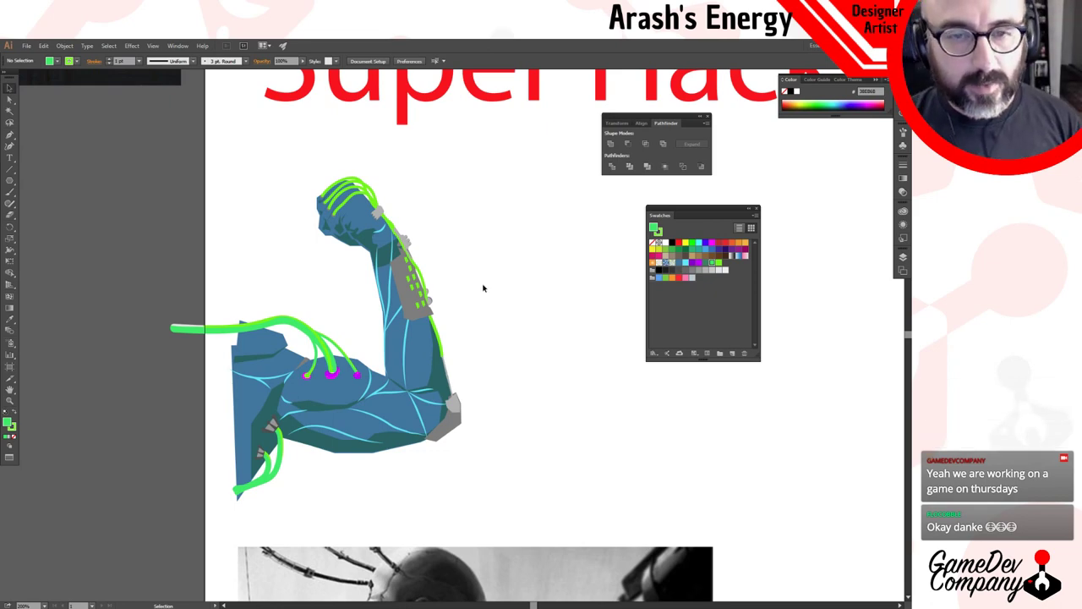
pyautogui.scroll(2, 484, 288)
pyautogui.scroll(-1, 499, 258)
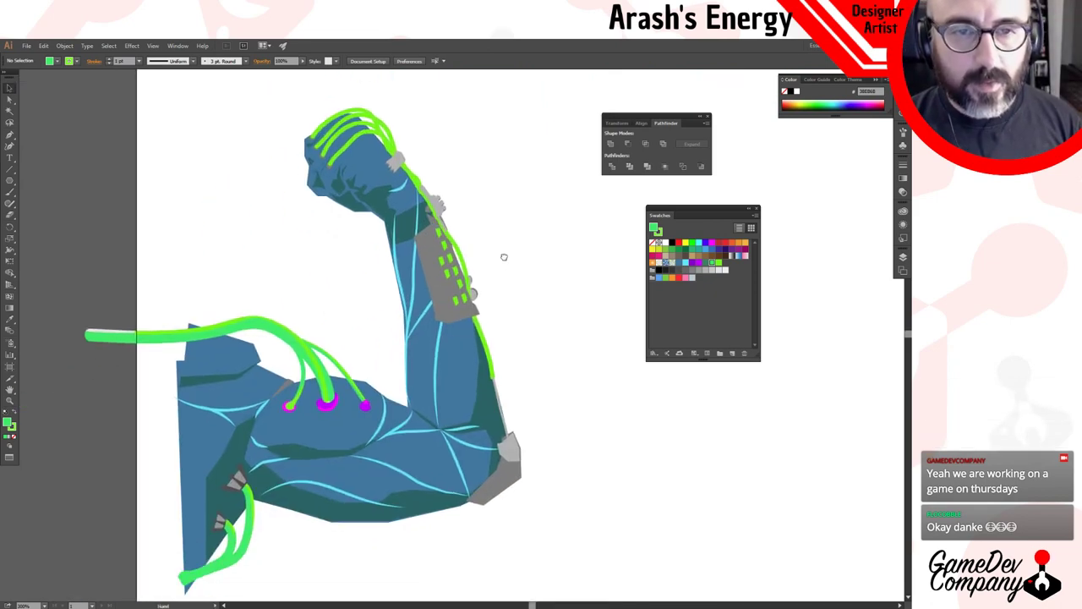
pyautogui.click(397, 164)
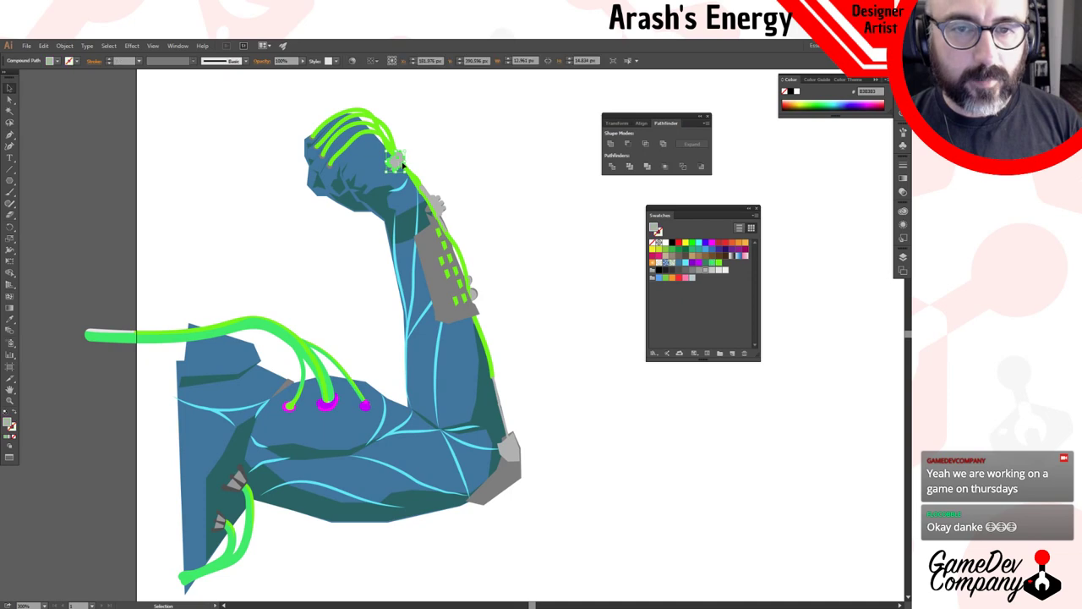
pyautogui.click(494, 217)
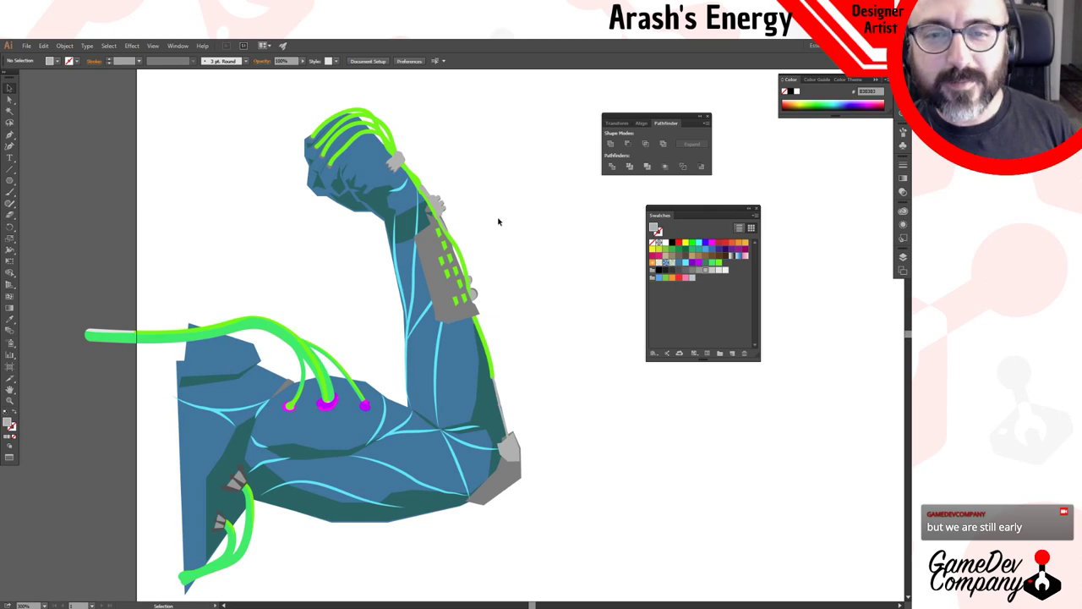
# Recolour the strokes of the four grey rings where the thin cables enter the knuckles to bright purple, then deselect them.
pyautogui.keyDown('ctrl'); pyautogui.keyDown('alt'); pyautogui.click(479, 202); pyautogui.keyUp('alt'); pyautogui.keyUp('ctrl')
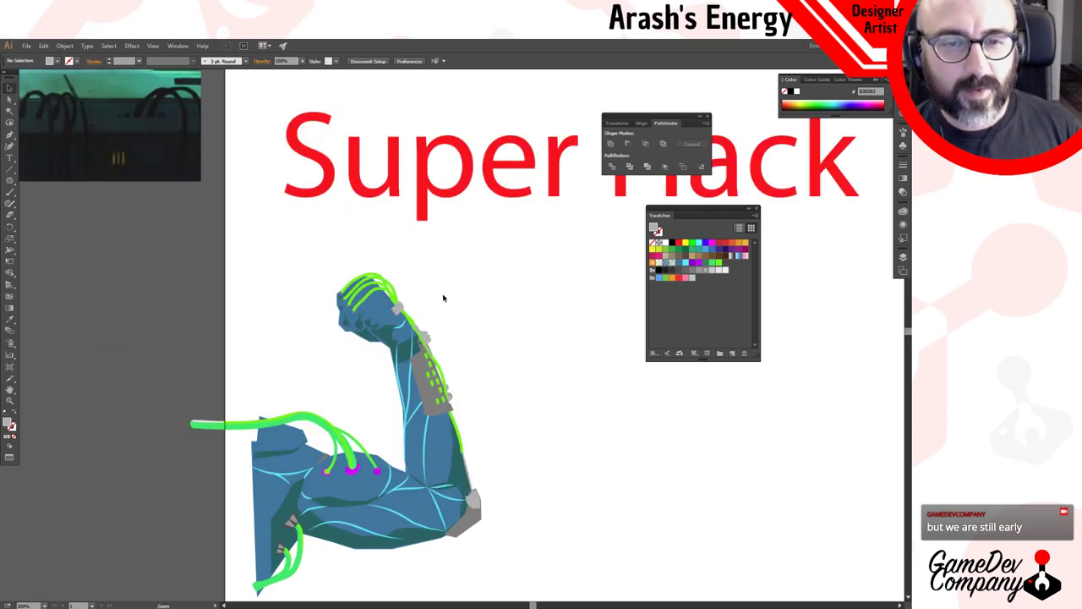
pyautogui.click(432, 313)
pyautogui.click(343, 385)
pyautogui.click(404, 327)
pyautogui.click(523, 306)
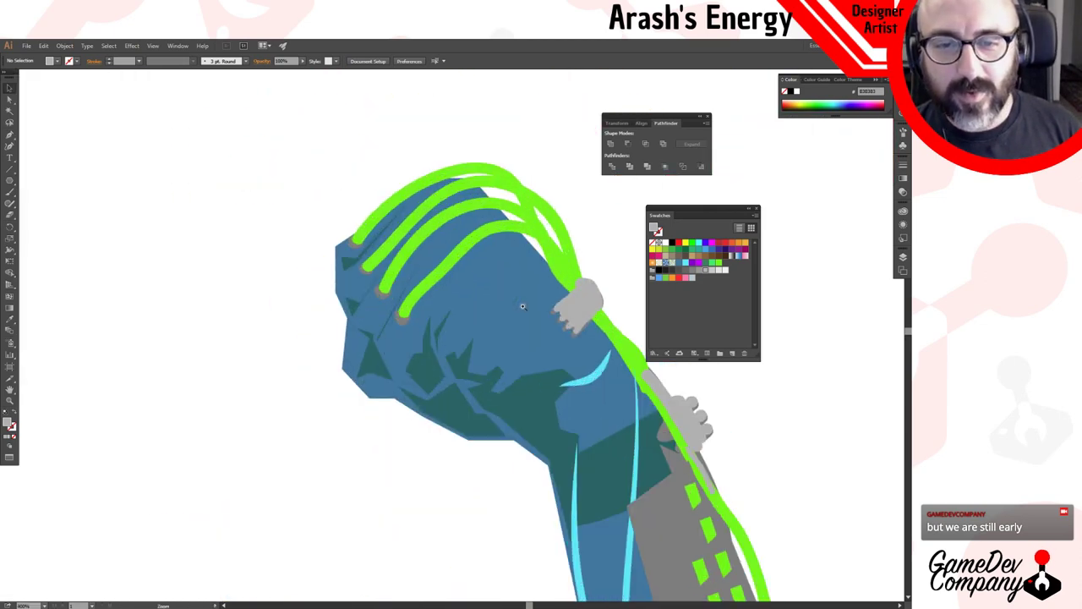
pyautogui.press('a')
pyautogui.click(402, 318)
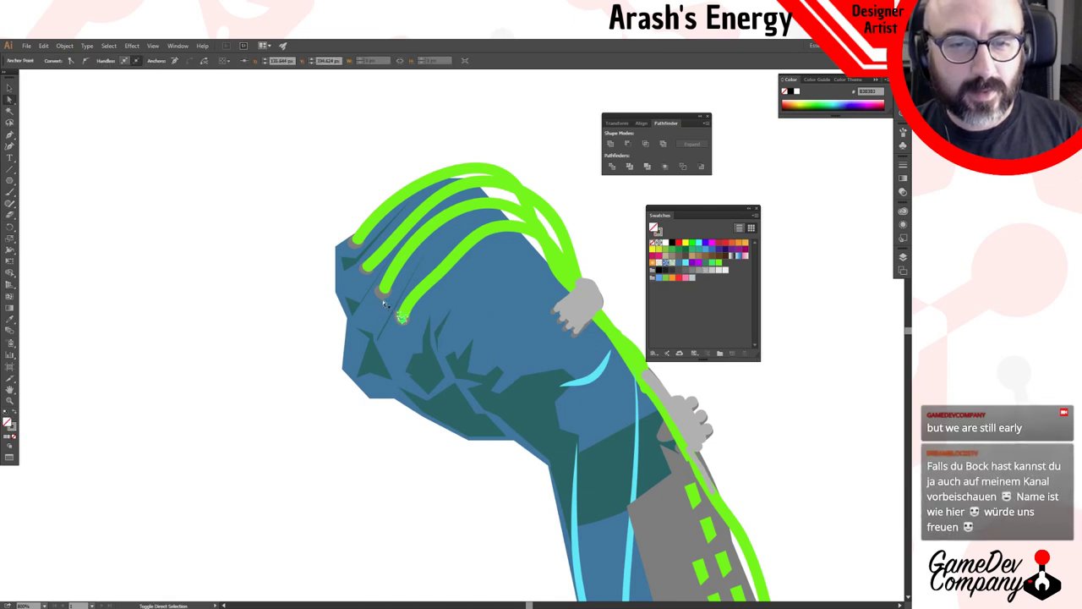
pyautogui.keyDown('ctrl'); pyautogui.keyDown('shift'); pyautogui.click(367, 275); pyautogui.keyUp('shift'); pyautogui.keyUp('ctrl')
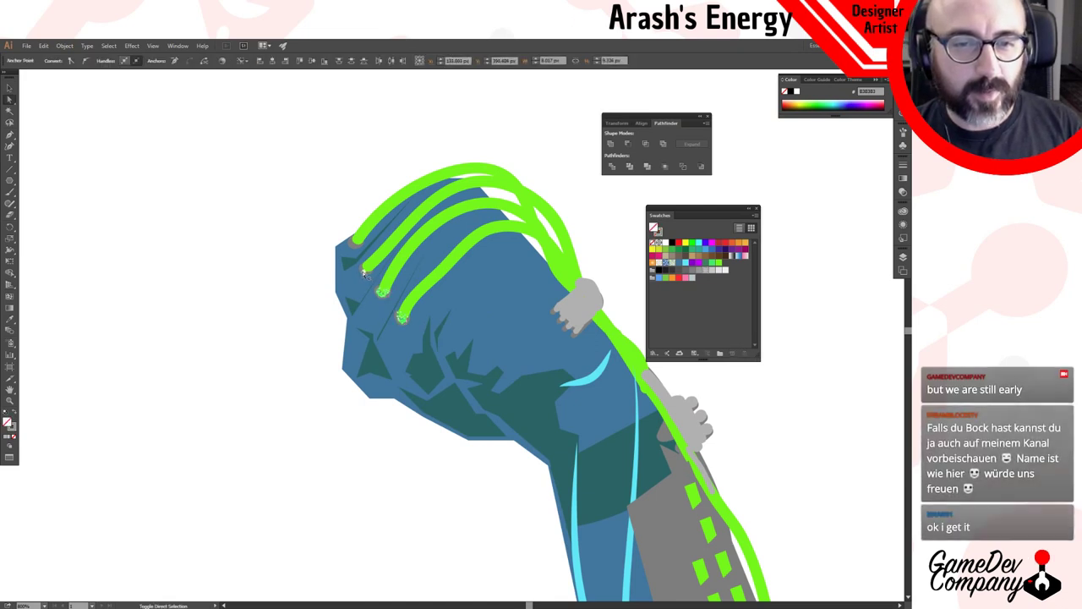
pyautogui.keyDown('shift'); pyautogui.click(362, 271); pyautogui.keyUp('shift')
pyautogui.keyDown('shift'); pyautogui.click(354, 241); pyautogui.keyUp('shift')
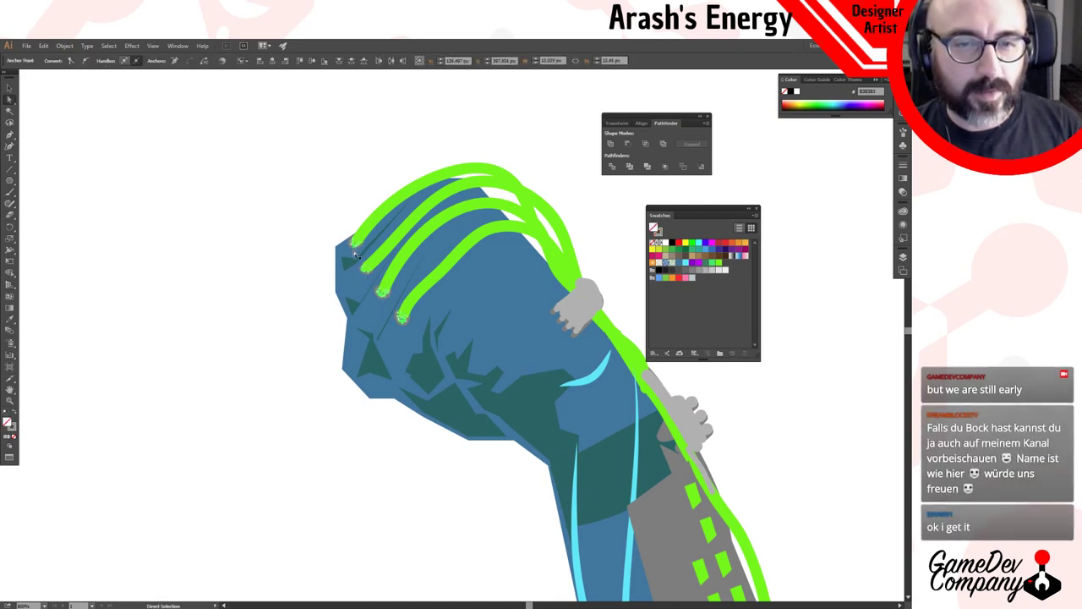
pyautogui.click(13, 428)
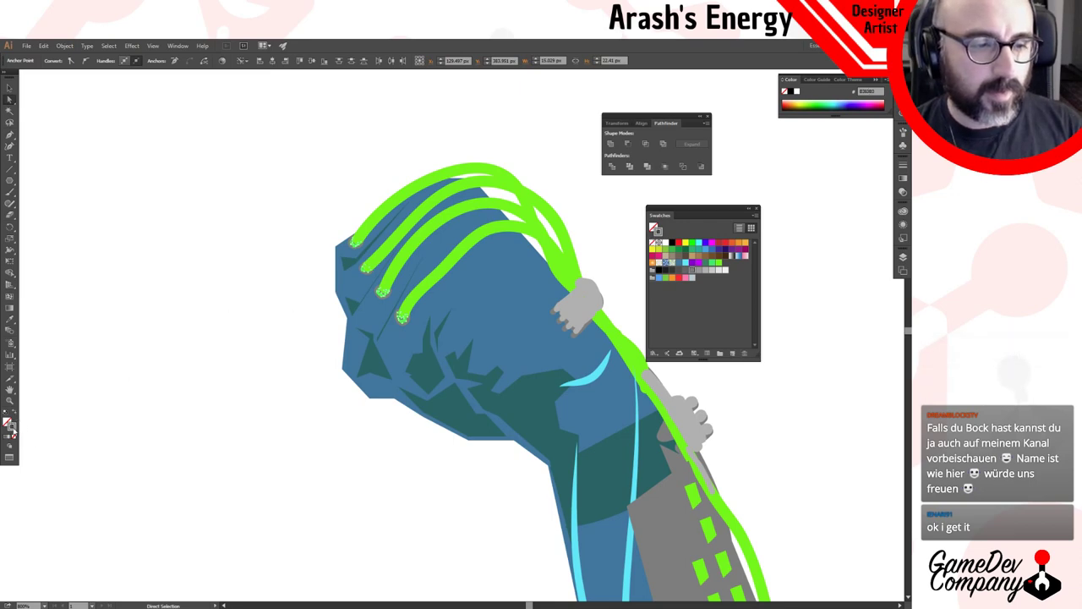
pyautogui.click(699, 263)
pyautogui.press('v')
pyautogui.click(178, 309)
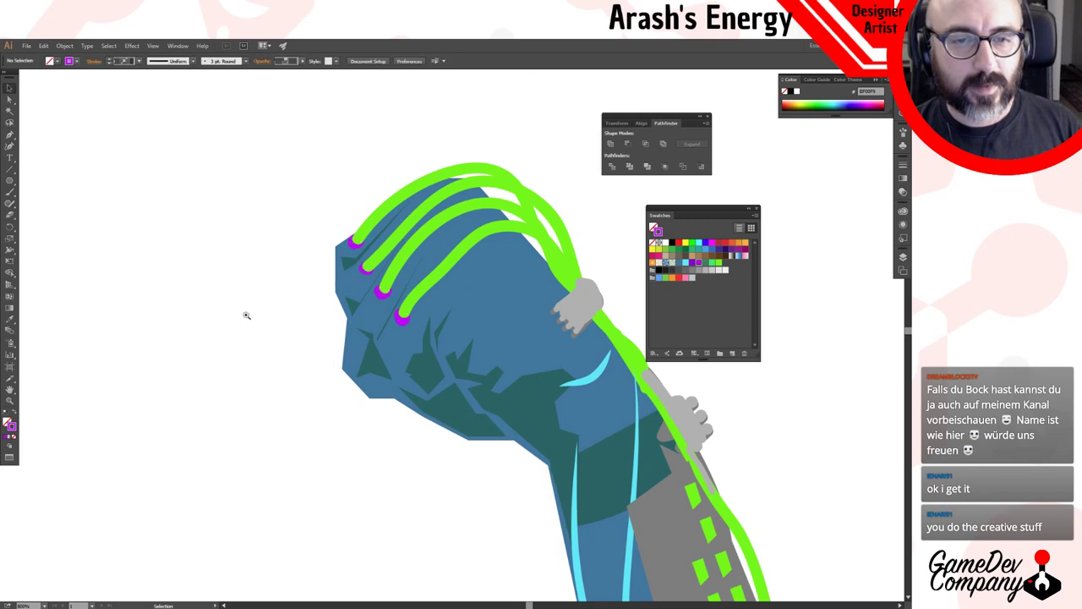
# Examine the arm illustration from the knuckle cables down to the lower cable branches and their grey sockets, ending on the whole arm.
pyautogui.keyDown('ctrl'); pyautogui.keyDown('alt'); pyautogui.click(262, 326); pyautogui.keyUp('alt'); pyautogui.keyUp('ctrl')
pyautogui.keyDown('ctrl'); pyautogui.keyDown('alt'); pyautogui.click(496, 419); pyautogui.keyUp('alt'); pyautogui.keyUp('ctrl')
pyautogui.moveTo(540, 404); pyautogui.dragTo(374, 245)
pyautogui.moveTo(534, 171); pyautogui.dragTo(531, 138)
pyautogui.keyDown('ctrl'); pyautogui.keyDown('alt'); pyautogui.click(557, 236); pyautogui.keyUp('alt'); pyautogui.keyUp('ctrl')
pyautogui.moveTo(510, 355); pyautogui.dragTo(591, 191)
pyautogui.keyDown('ctrl'); pyautogui.click(406, 291); pyautogui.keyUp('ctrl')
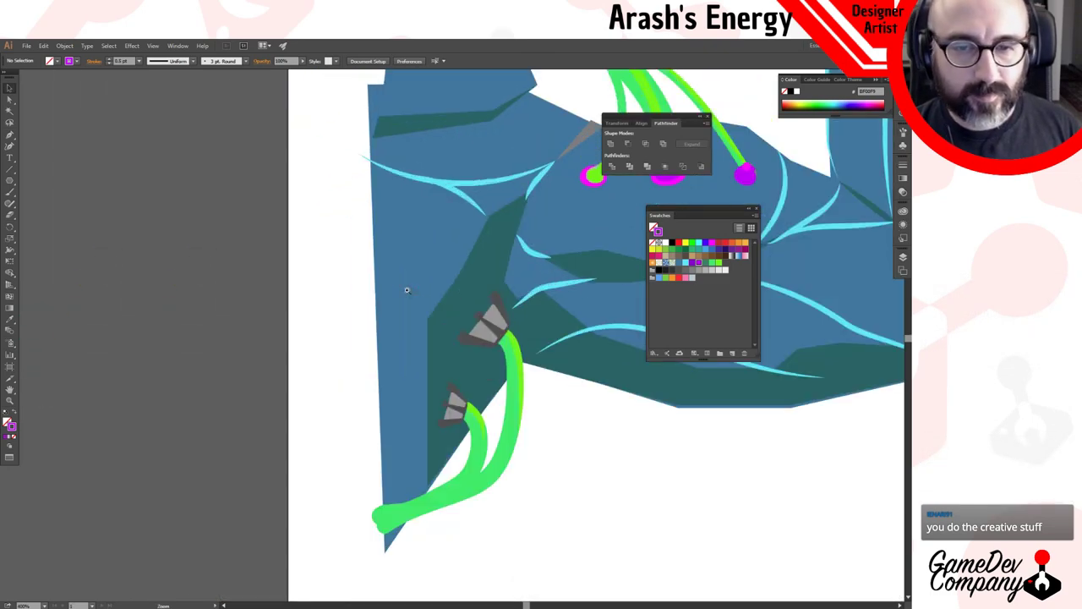
pyautogui.keyDown('ctrl'); pyautogui.click(539, 337); pyautogui.keyUp('ctrl')
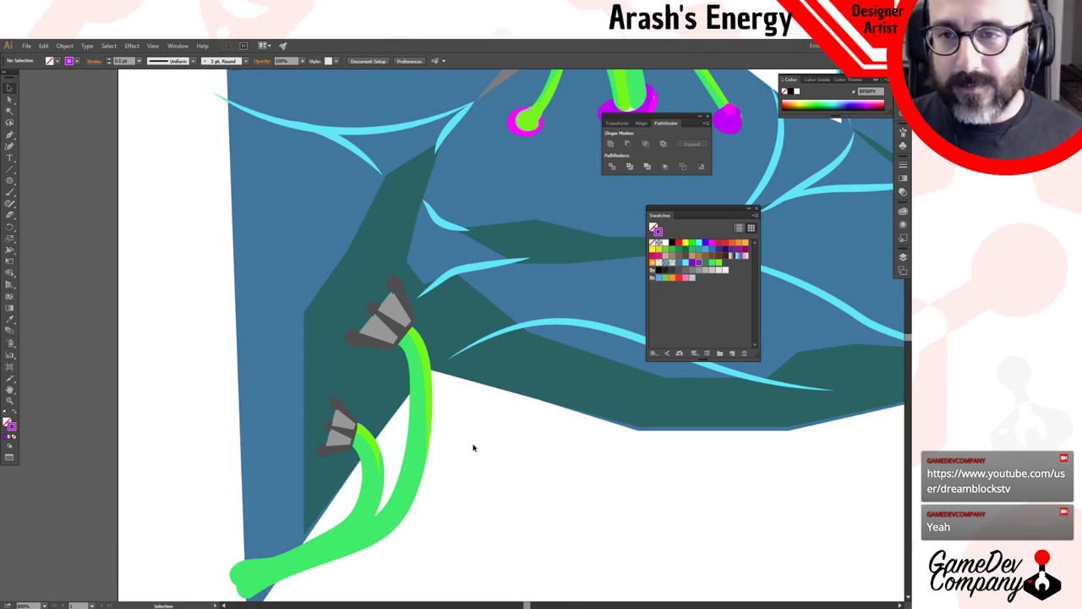
pyautogui.keyDown('ctrl'); pyautogui.keyDown('alt'); pyautogui.click(571, 325); pyautogui.keyUp('alt'); pyautogui.keyUp('ctrl')
pyautogui.keyDown('ctrl'); pyautogui.keyDown('alt'); pyautogui.click(500, 320); pyautogui.keyUp('alt'); pyautogui.keyUp('ctrl')
pyautogui.moveTo(464, 240); pyautogui.dragTo(353, 342)
pyautogui.keyDown('ctrl'); pyautogui.keyDown('alt'); pyautogui.click(415, 279); pyautogui.keyUp('alt'); pyautogui.keyUp('ctrl')
pyautogui.moveTo(420, 273)
pyautogui.mouseDown()
pyautogui.moveTo(422, 287)
pyautogui.moveTo(429, 246)
pyautogui.moveTo(413, 270)
pyautogui.mouseUp()
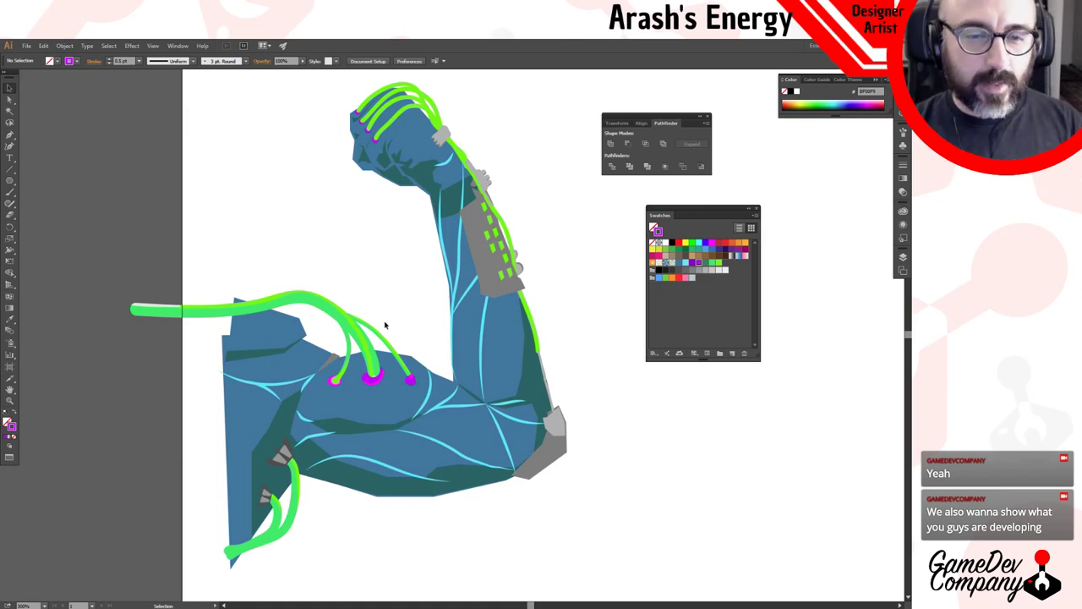
# Isolate the small grey crease shape on the shoulder and fill it with dark teal sampled from the arm shading, leaving isolation when done.
pyautogui.click(334, 359)
pyautogui.doubleClick(335, 359)
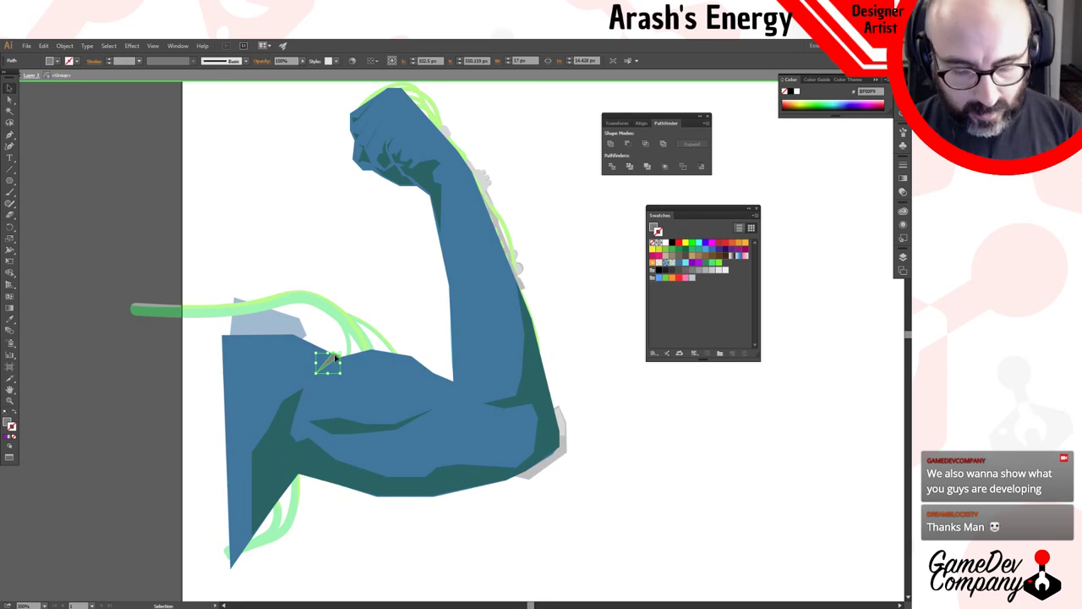
pyautogui.press('i')
pyautogui.click(275, 429)
pyautogui.press('v')
pyautogui.press('Escape')
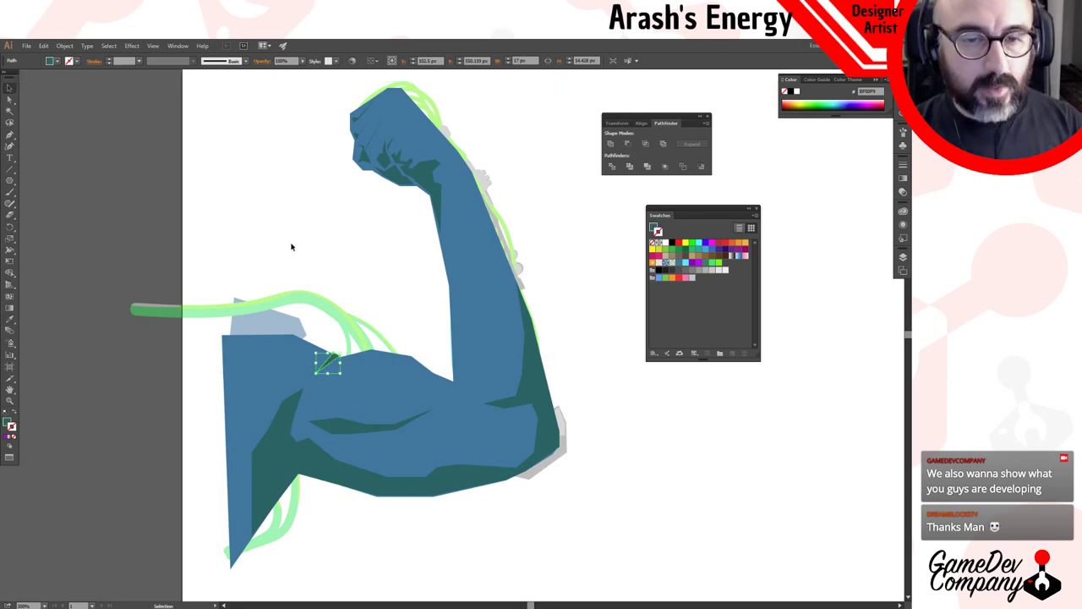
# Examine the recoloured arm as a whole together with the Super Hack title and the reference photo below it.
pyautogui.keyDown('ctrl'); pyautogui.keyDown('alt'); pyautogui.click(290, 246); pyautogui.keyUp('alt'); pyautogui.keyUp('ctrl')
pyautogui.moveTo(500, 363); pyautogui.dragTo(388, 289)
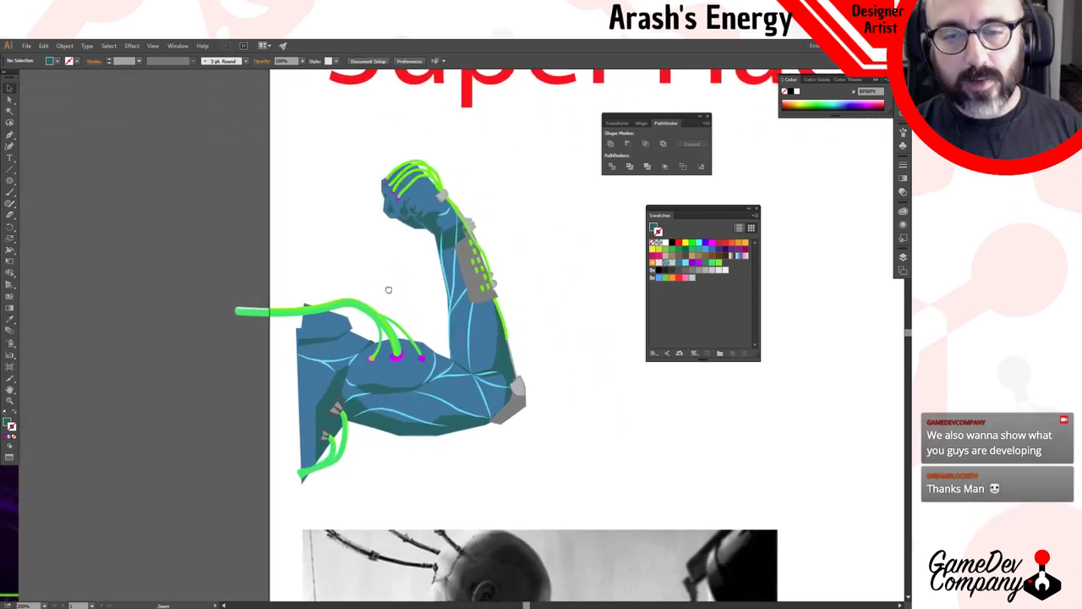
pyautogui.hotkey('ctrl', '+')
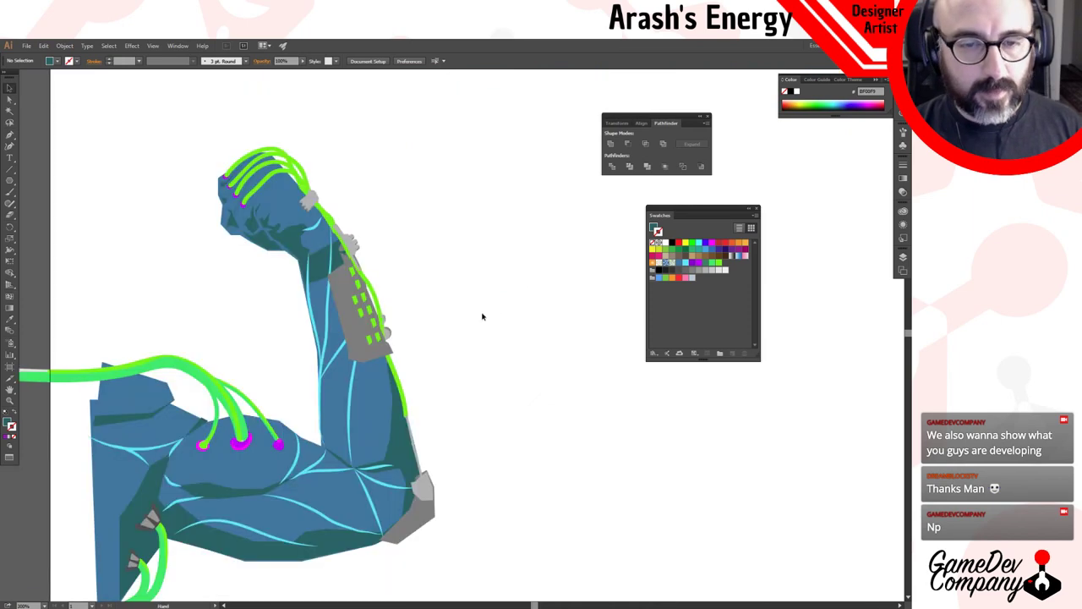
pyautogui.moveTo(494, 309); pyautogui.dragTo(536, 254)
pyautogui.hotkey('ctrl', '-')
pyautogui.moveTo(514, 300); pyautogui.dragTo(543, 226)
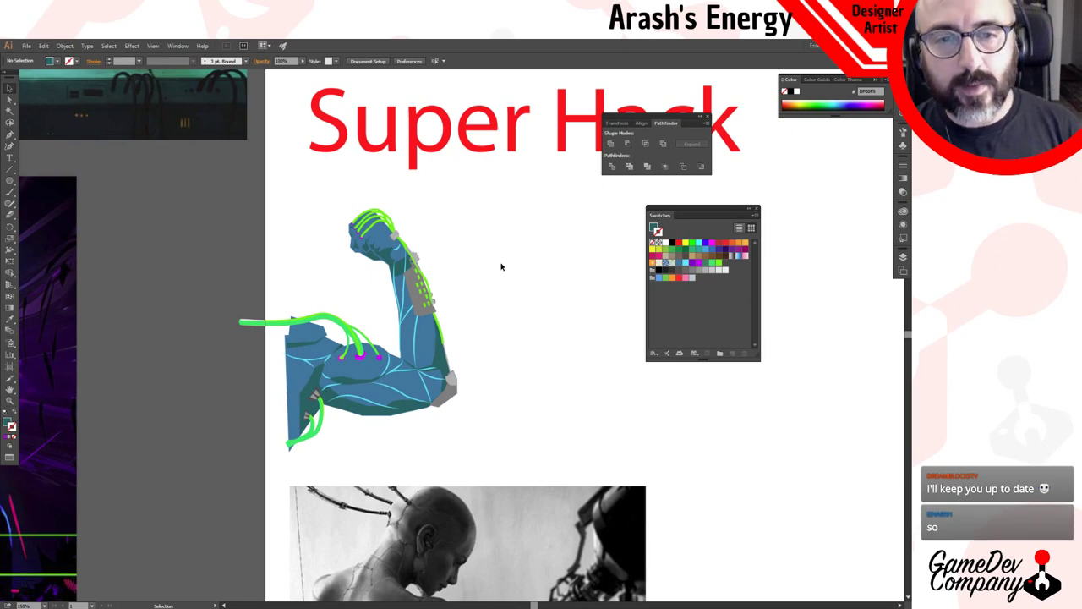
pyautogui.keyDown('ctrl'); pyautogui.click(453, 260); pyautogui.keyUp('ctrl')
pyautogui.moveTo(436, 358); pyautogui.dragTo(429, 252)
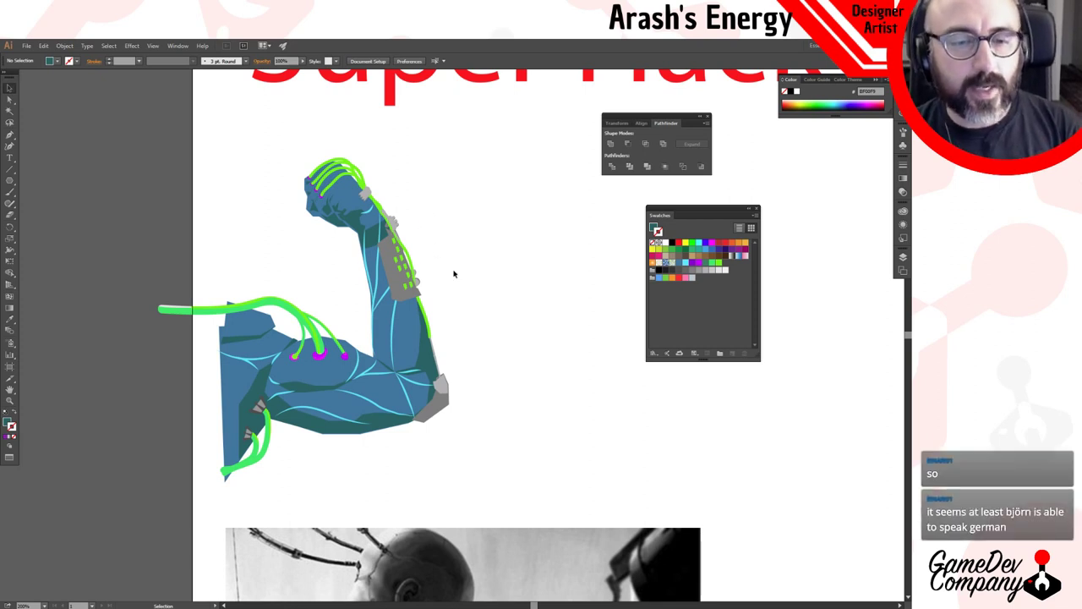
pyautogui.moveTo(490, 290); pyautogui.dragTo(527, 346)
pyautogui.keyDown('ctrl'); pyautogui.keyDown('alt'); pyautogui.click(490, 319); pyautogui.keyUp('alt'); pyautogui.keyUp('ctrl')
pyautogui.keyDown('ctrl'); pyautogui.keyDown('alt'); pyautogui.click(434, 309); pyautogui.keyUp('alt'); pyautogui.keyUp('ctrl')
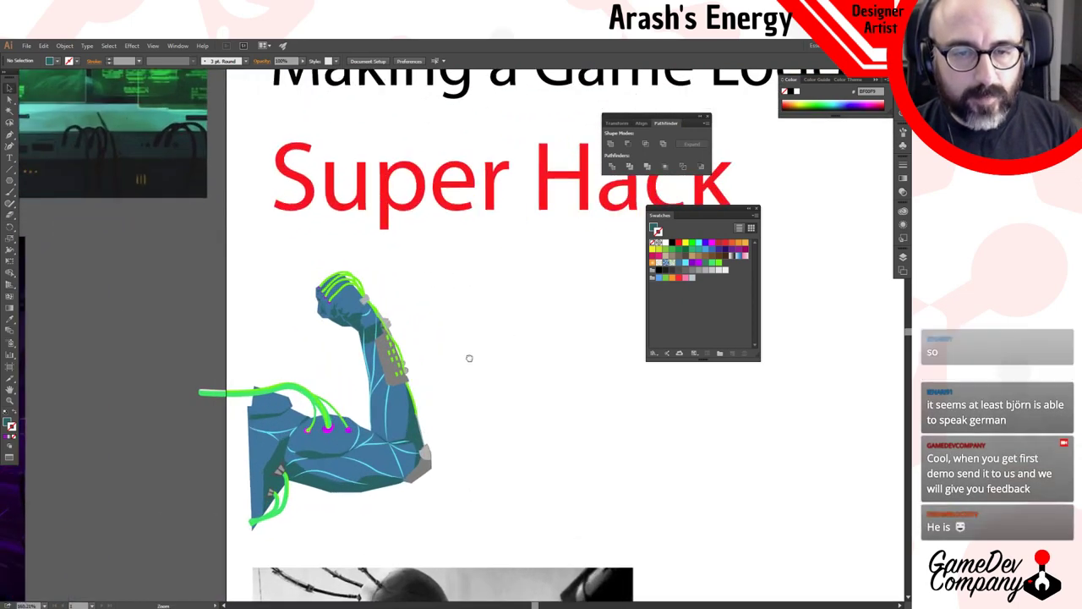
pyautogui.moveTo(463, 369); pyautogui.dragTo(497, 302)
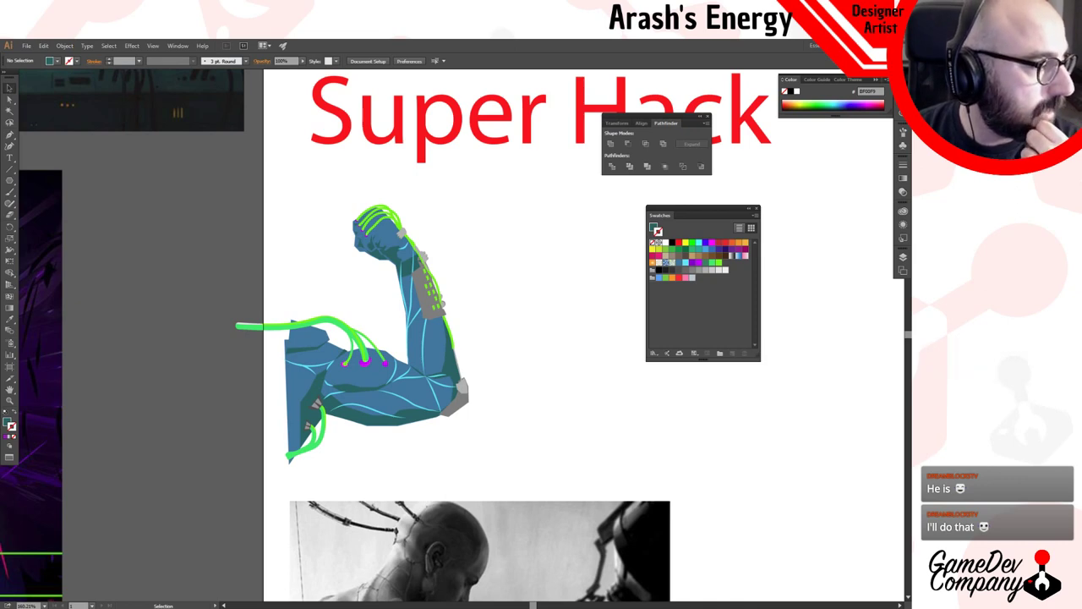
# Switch to Chrome, search Google for "games first helsinki" and open the Games First Helsinki 2016 website.
pyautogui.hotkey('alt', 'Tab')
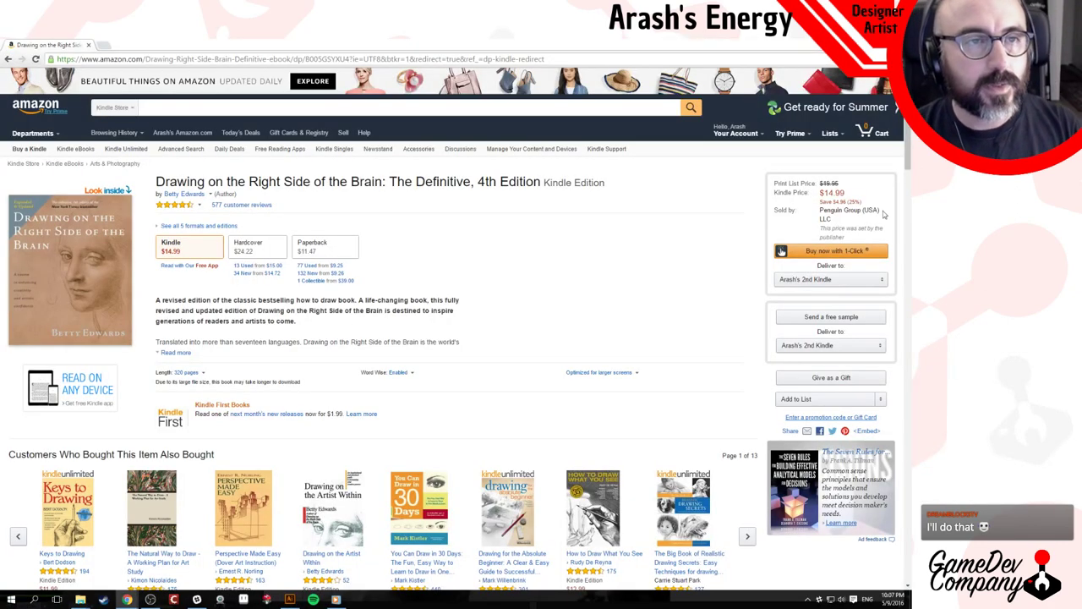
pyautogui.click(578, 56)
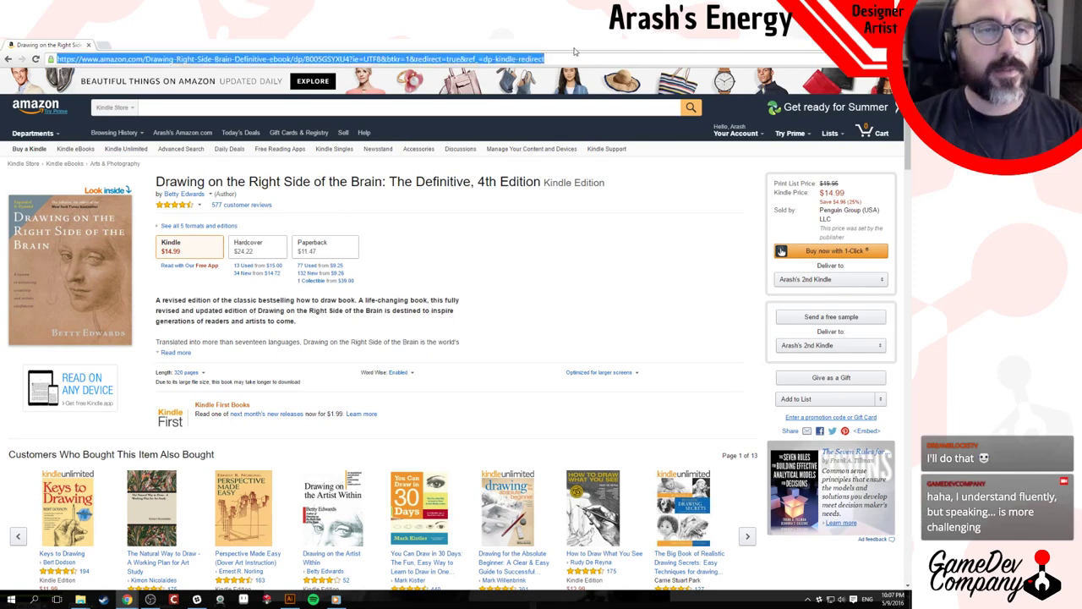
pyautogui.write('games first helsinki')
pyautogui.press('Return')
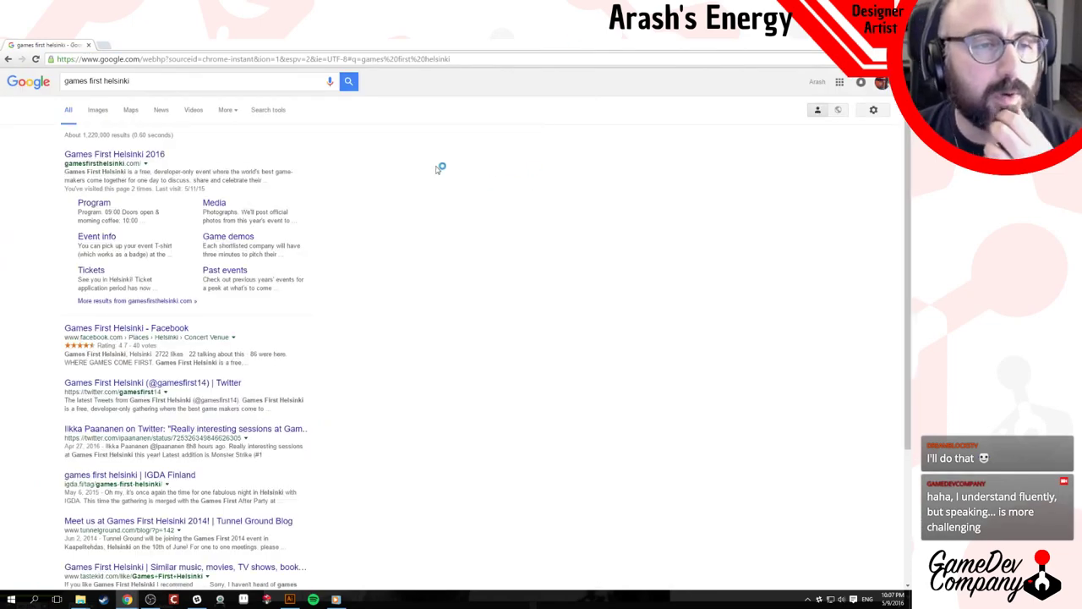
pyautogui.click(165, 157)
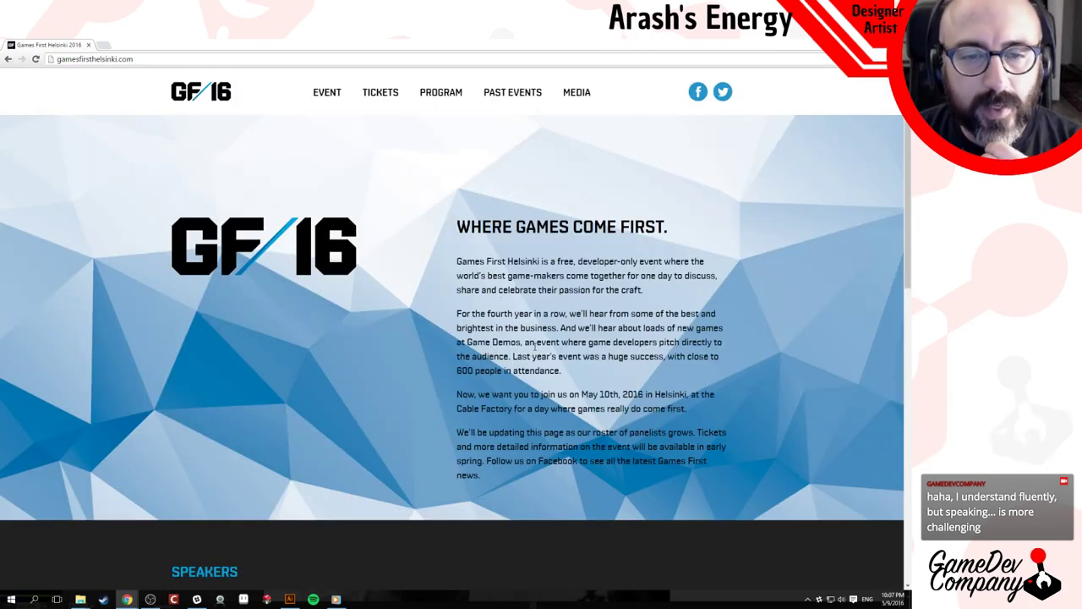
# Read through the home page's speakers and event host sections, returning to the introduction.
pyautogui.scroll(-4, 528, 352)
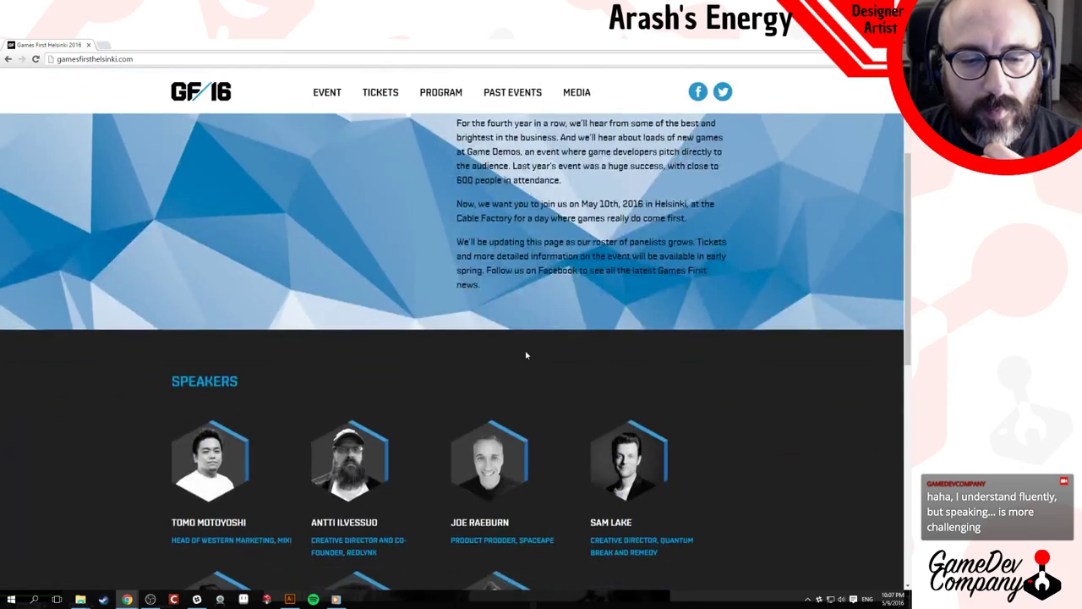
pyautogui.scroll(-2, 700, 399)
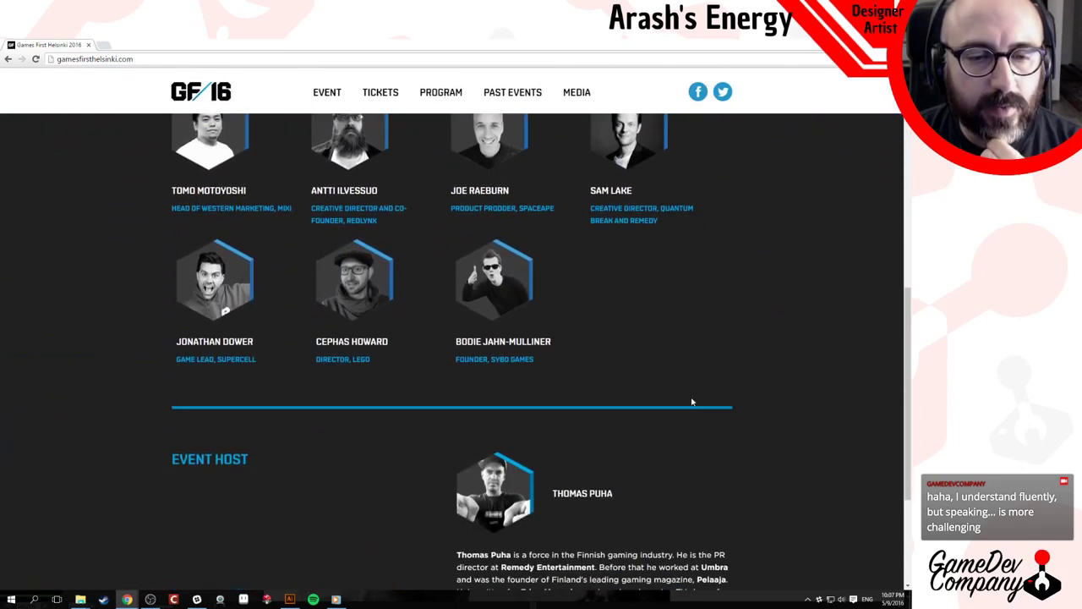
pyautogui.scroll(-2, 755, 405)
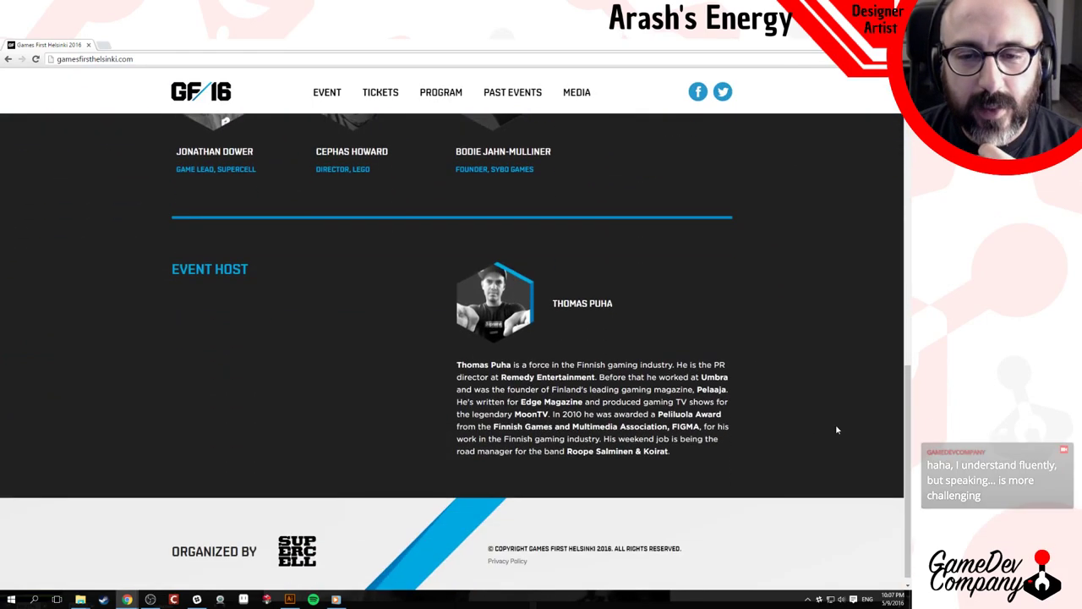
pyautogui.scroll(5, 799, 398)
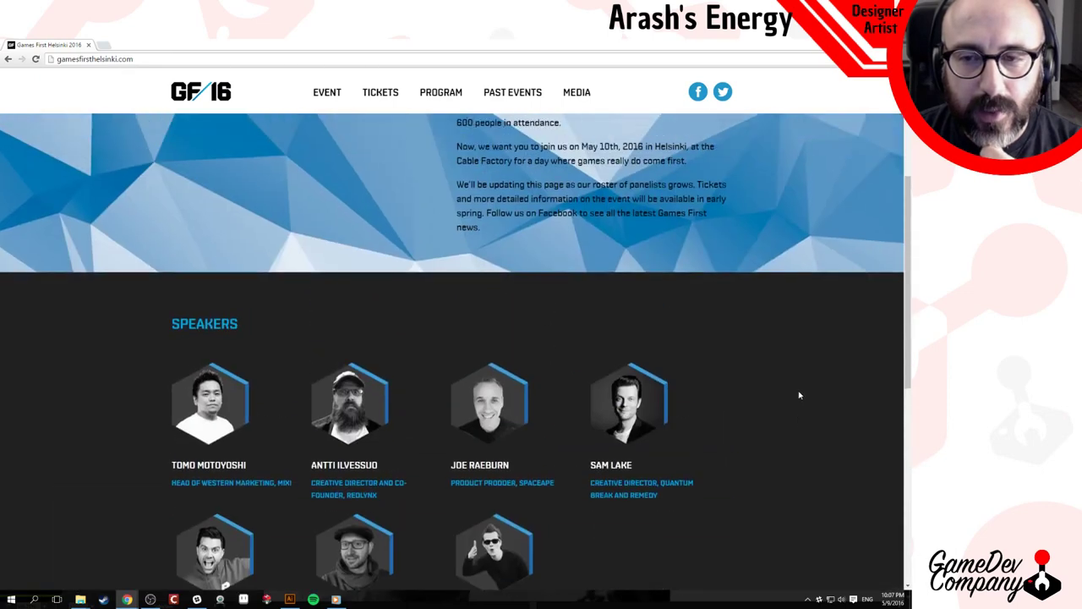
pyautogui.scroll(-2, 798, 395)
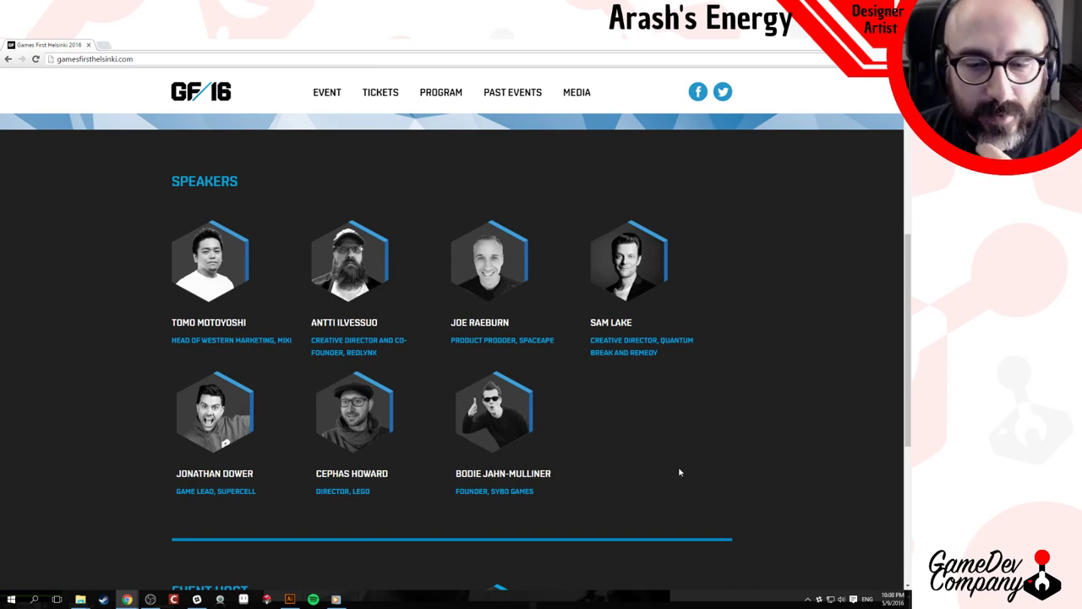
pyautogui.scroll(5, 679, 472)
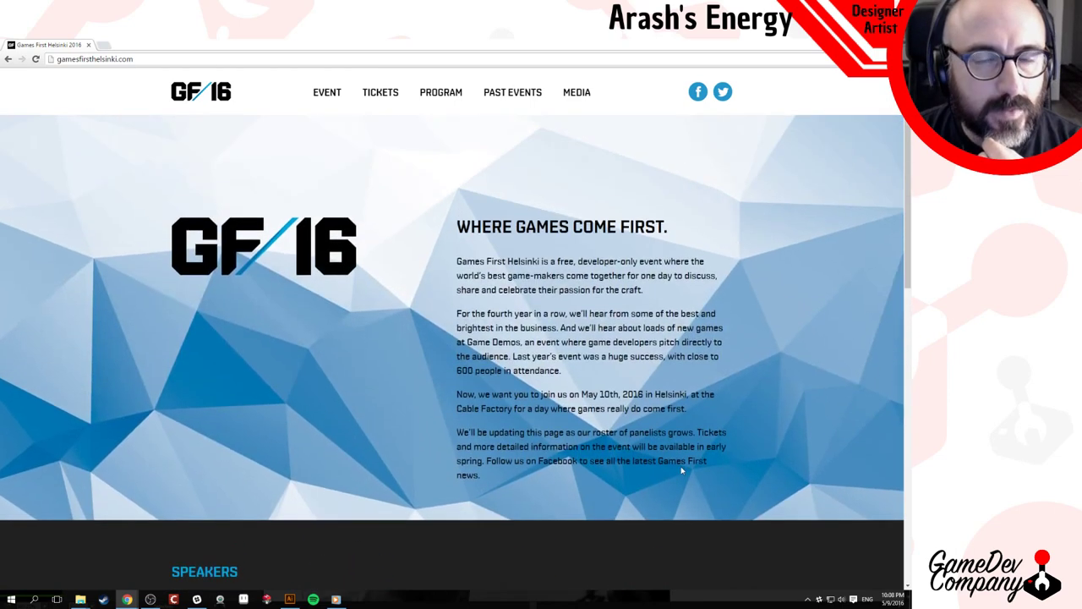
# View the site's Event, Tickets, Program, Past Events and Media pages in turn.
pyautogui.click(332, 98)
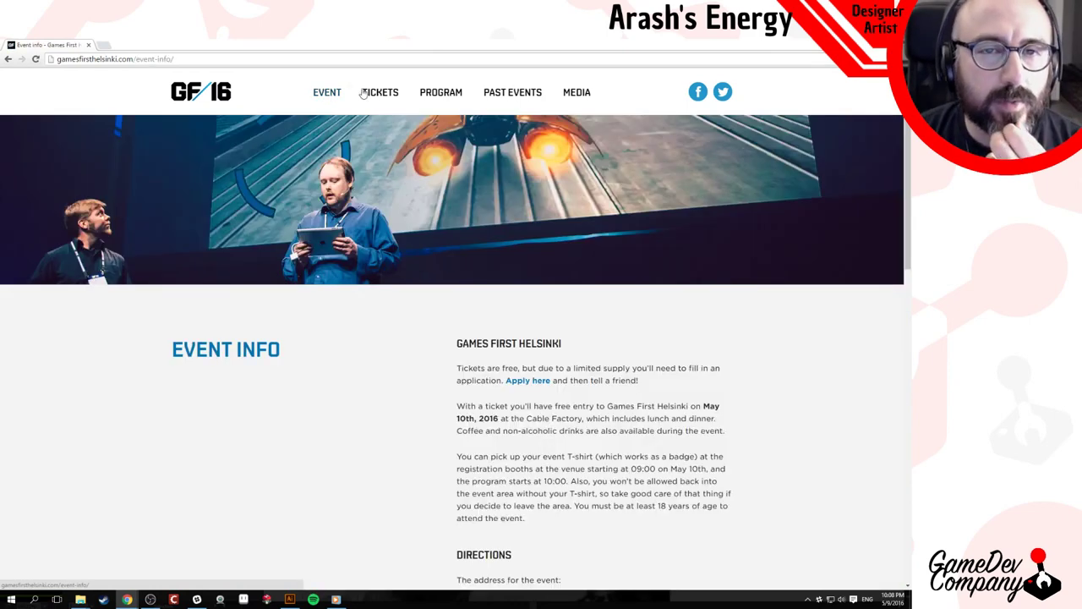
pyautogui.click(397, 91)
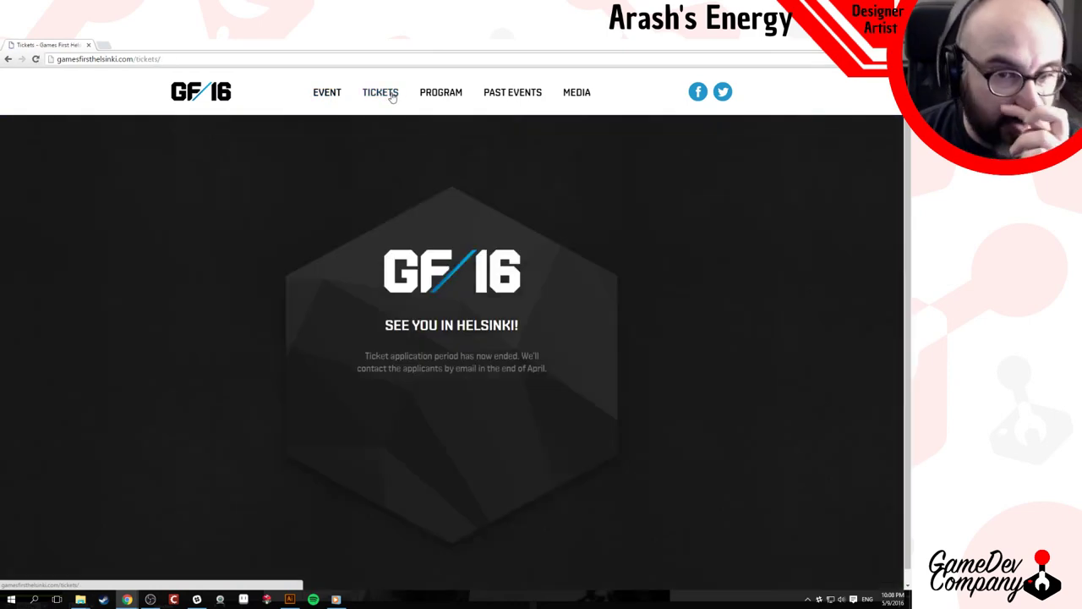
pyautogui.click(454, 100)
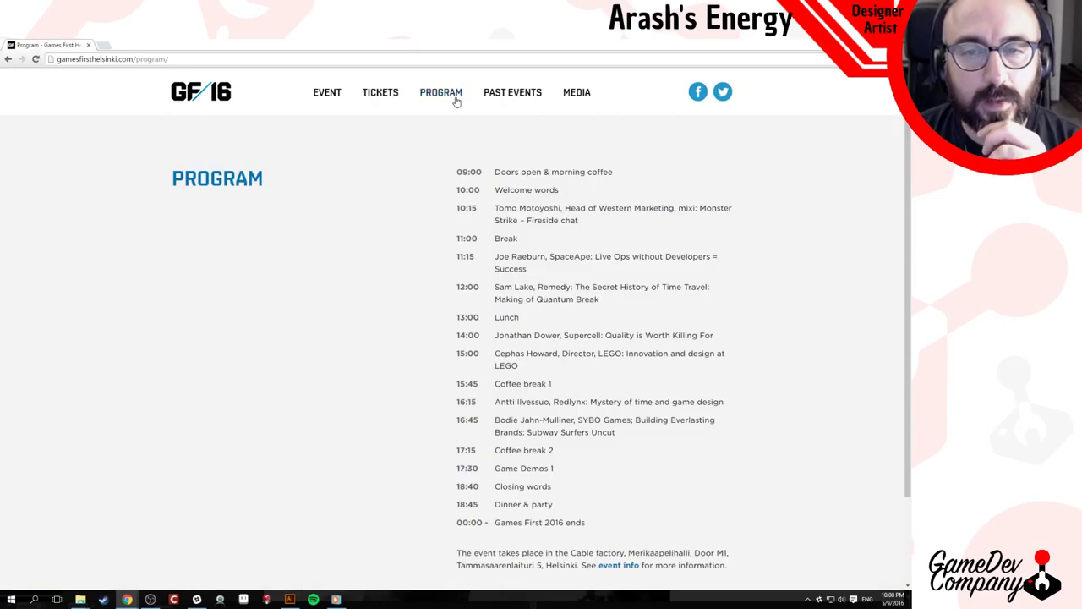
pyautogui.click(536, 96)
pyautogui.click(579, 96)
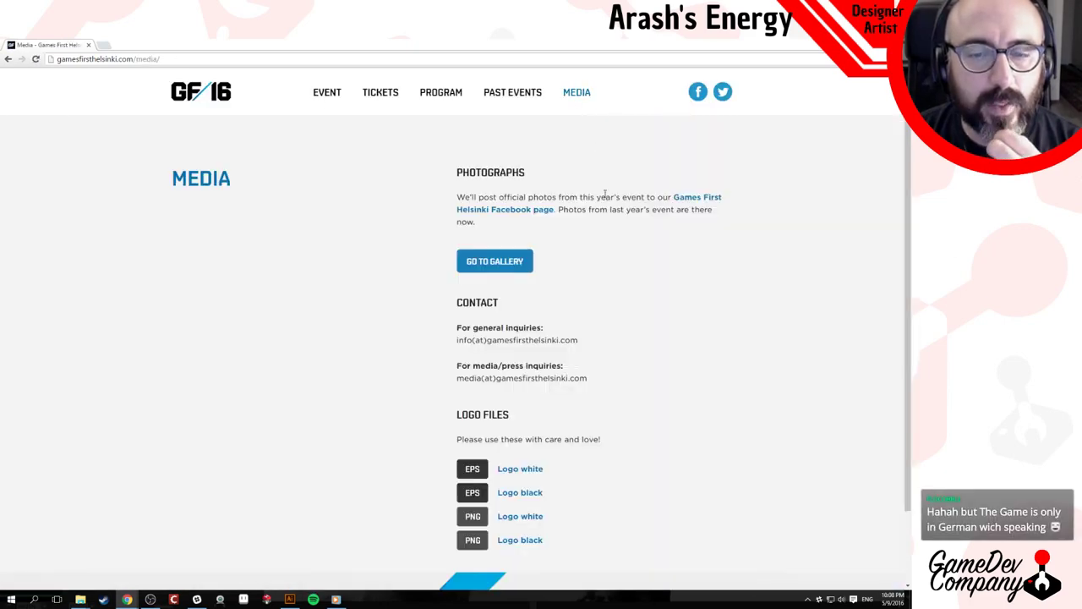
# Open the event's photo gallery link, look through the Games First Helsinki Facebook posts, and close that page.
pyautogui.click(519, 270)
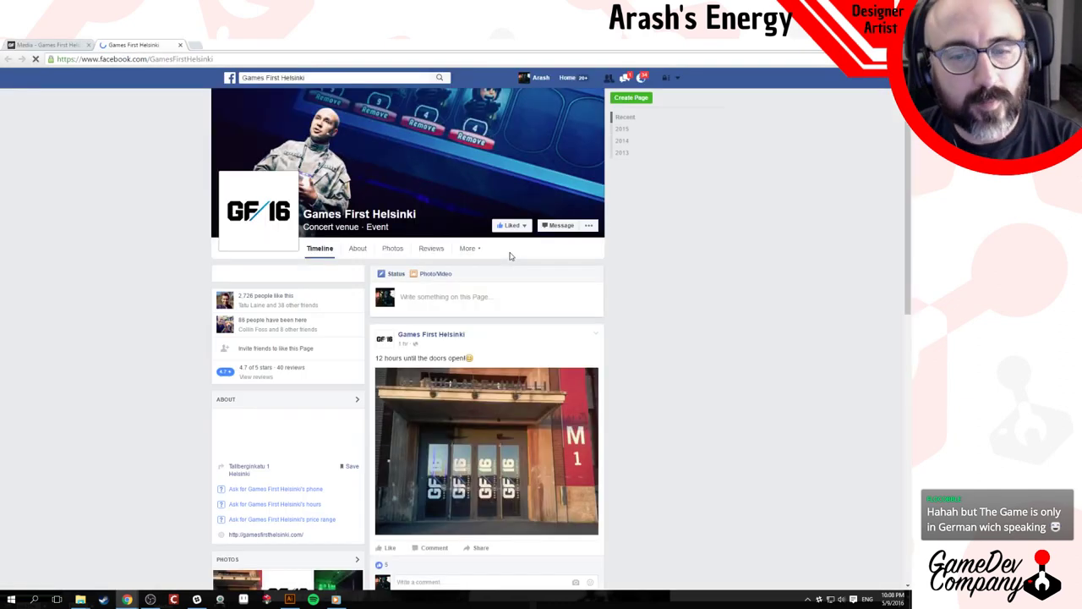
pyautogui.scroll(-3, 633, 295)
pyautogui.scroll(-10, 634, 296)
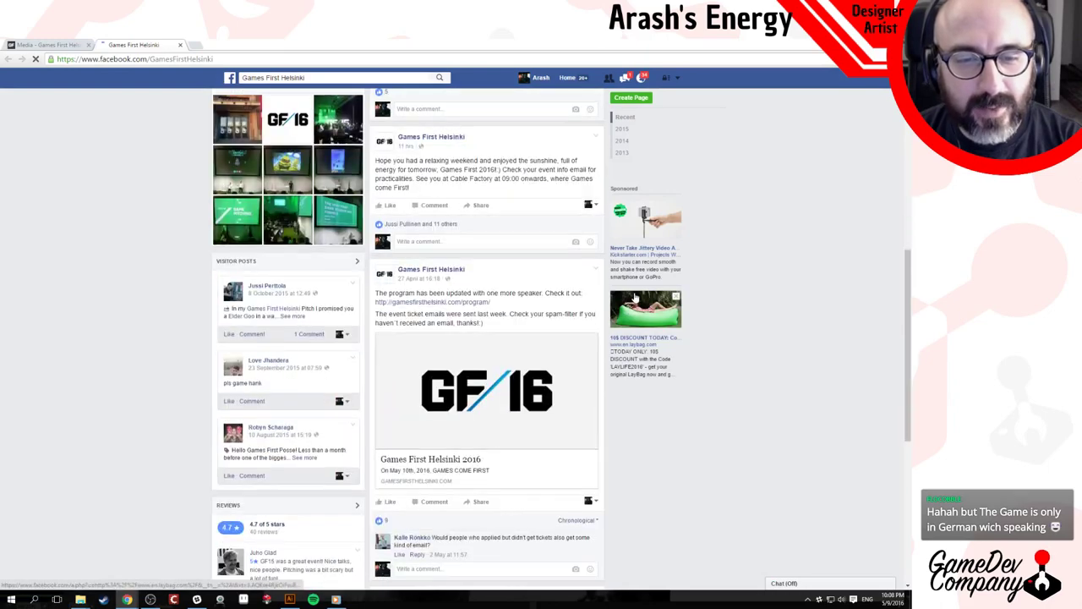
pyautogui.scroll(12, 629, 296)
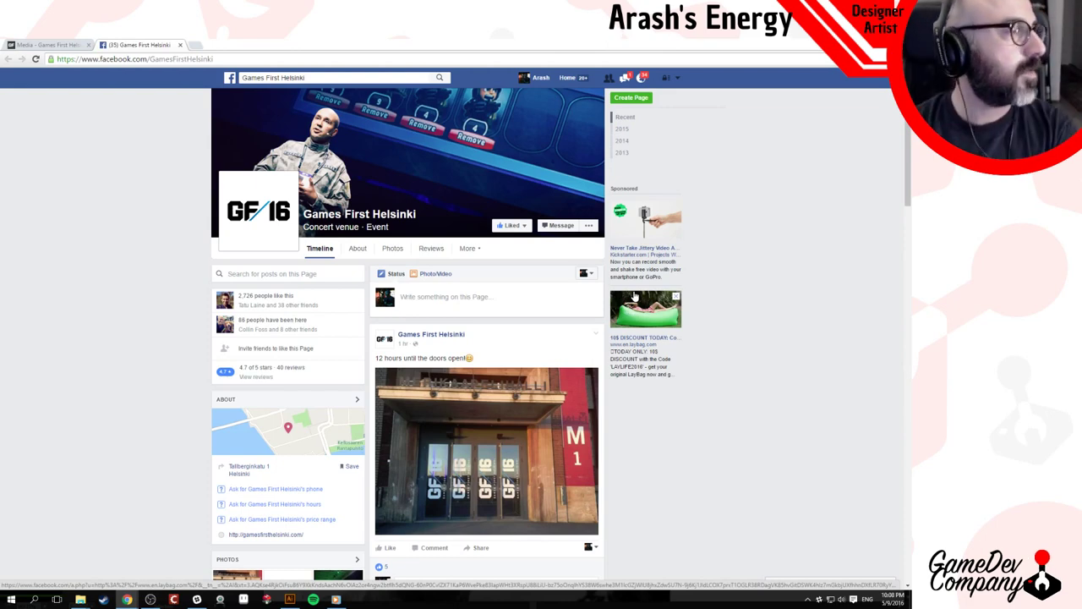
pyautogui.click(181, 45)
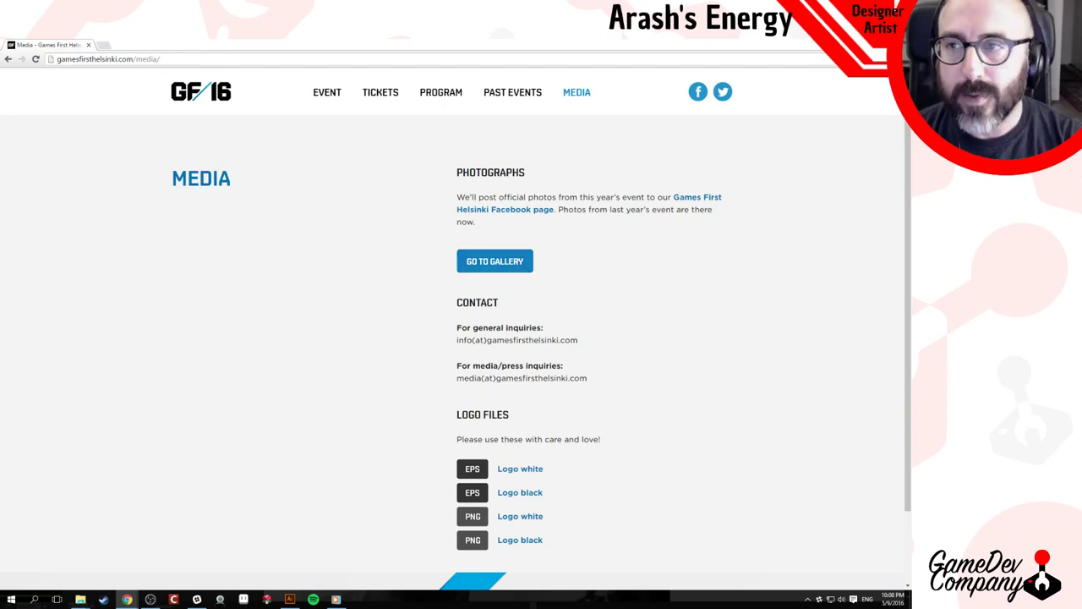